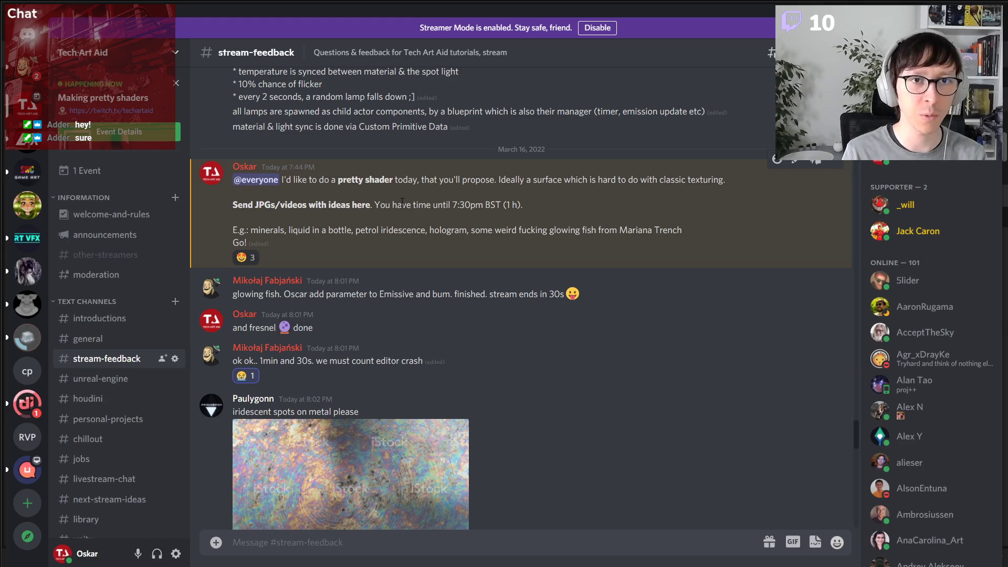
- View the iridescent metal spots reference image in the stream-feedback channel enlarged, and close it
{"action": "scroll", "coordinate": [402, 203], "scroll_direction": "down", "scroll_amount": 3}
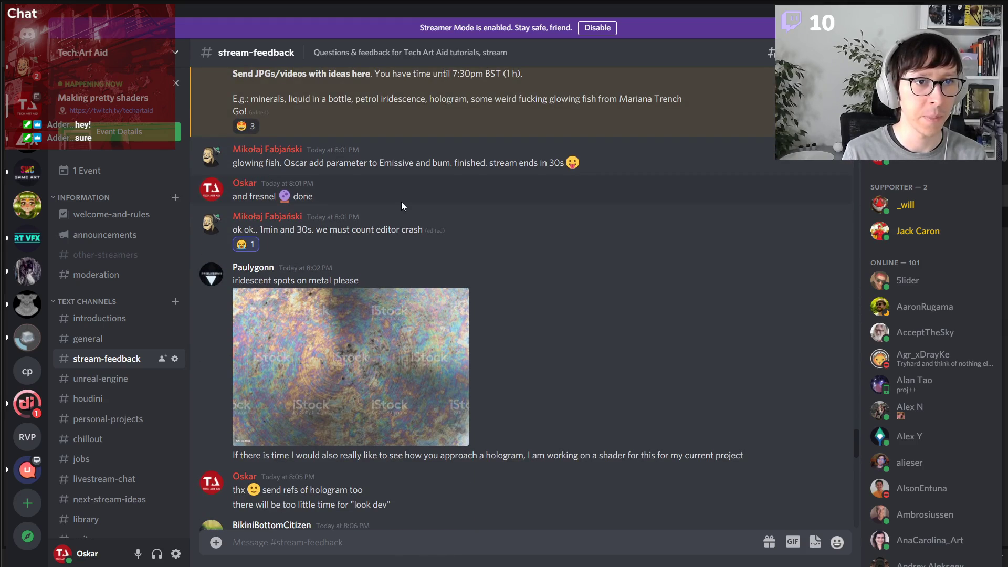
{"action": "left_click", "coordinate": [318, 328]}
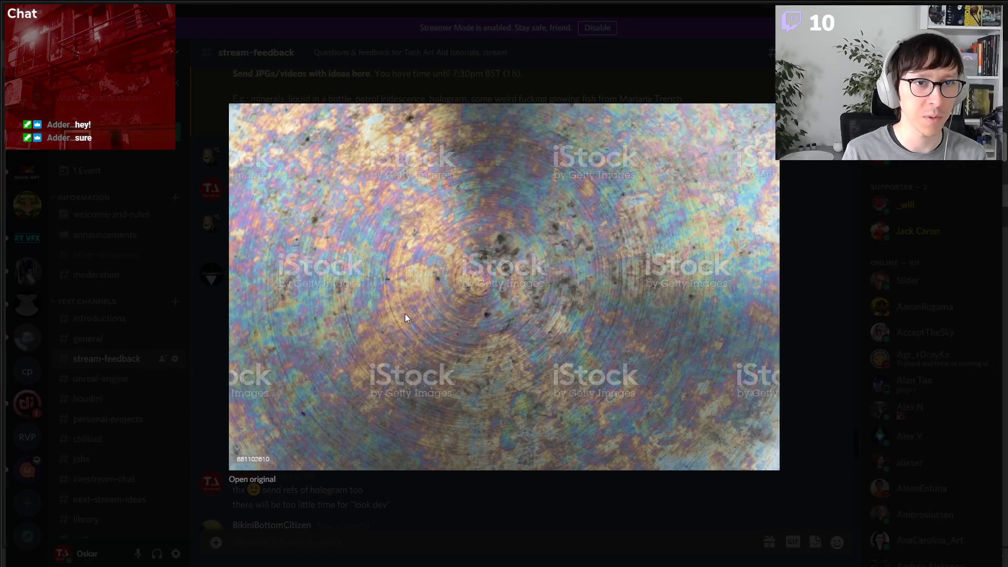
{"action": "left_click", "coordinate": [795, 300]}
- Play the embedded aurora borealis video, skip ahead in it and pause it
{"action": "scroll", "coordinate": [588, 265], "scroll_direction": "down", "scroll_amount": 4}
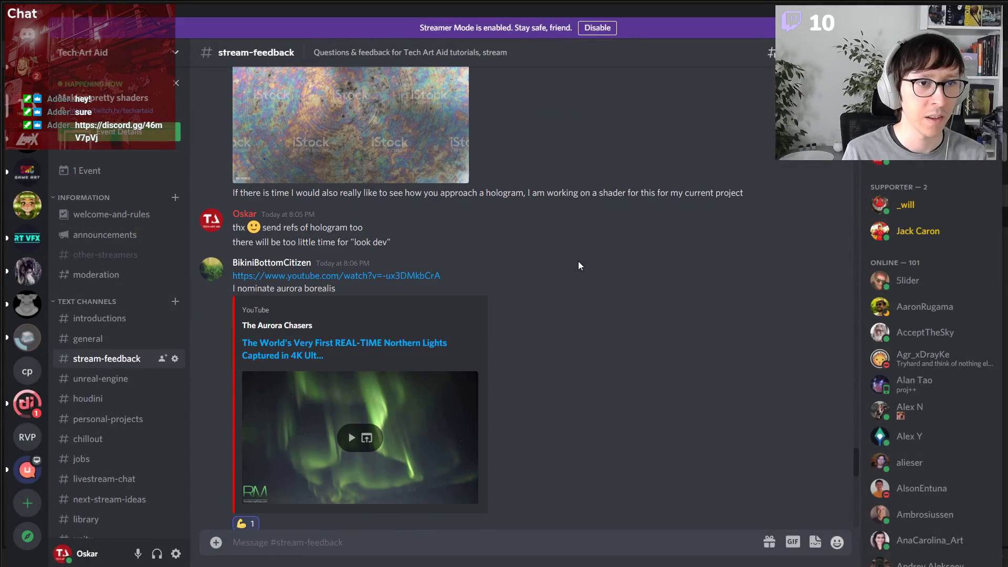
{"action": "scroll", "coordinate": [315, 352], "scroll_direction": "down", "scroll_amount": 2}
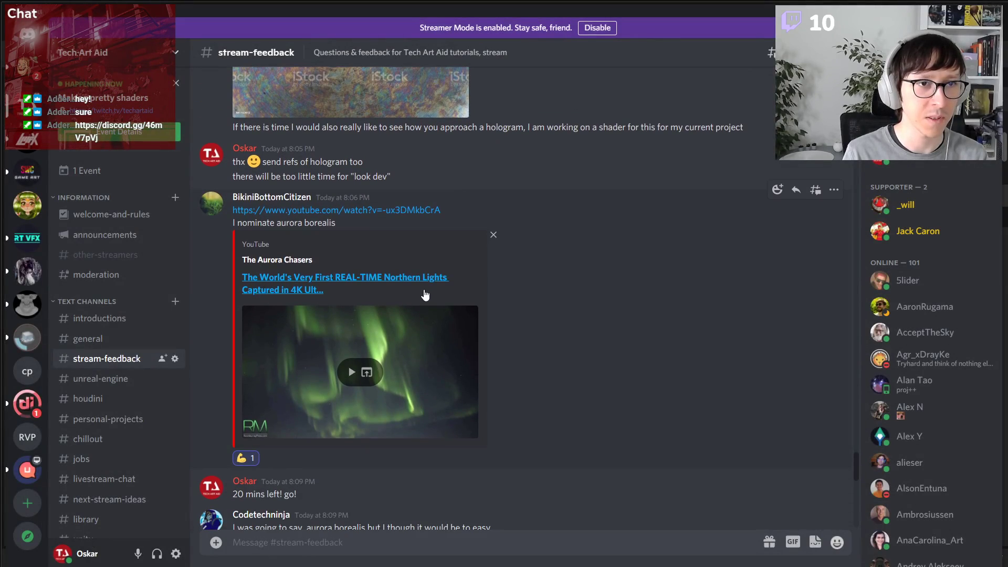
{"action": "left_click", "coordinate": [352, 373]}
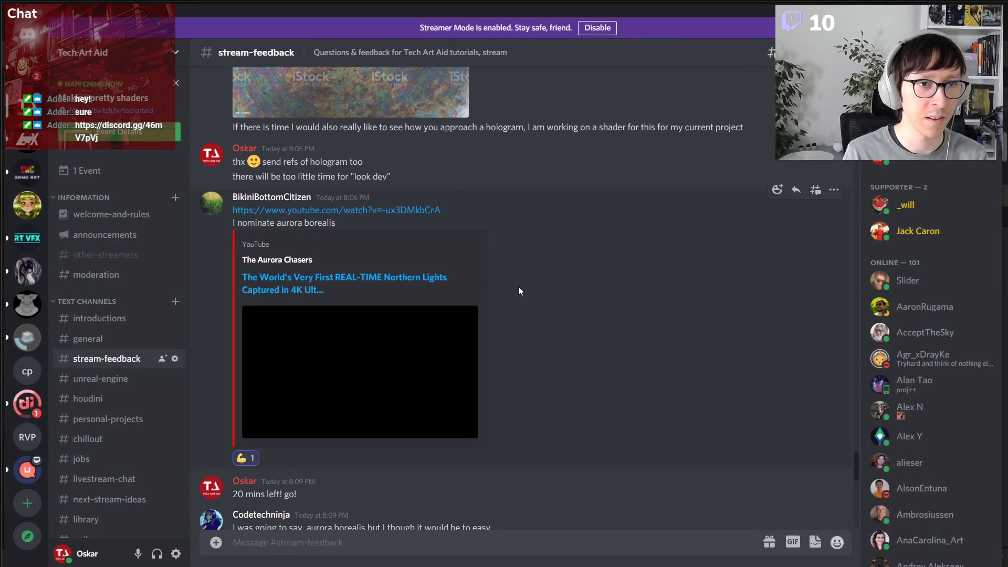
{"action": "left_click", "coordinate": [270, 414]}
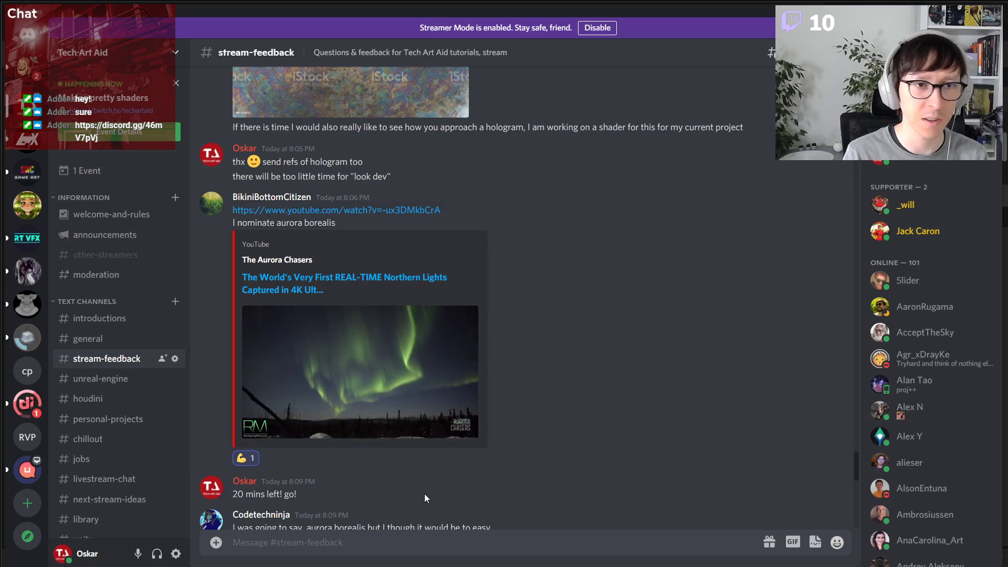
{"action": "left_click", "coordinate": [258, 436]}
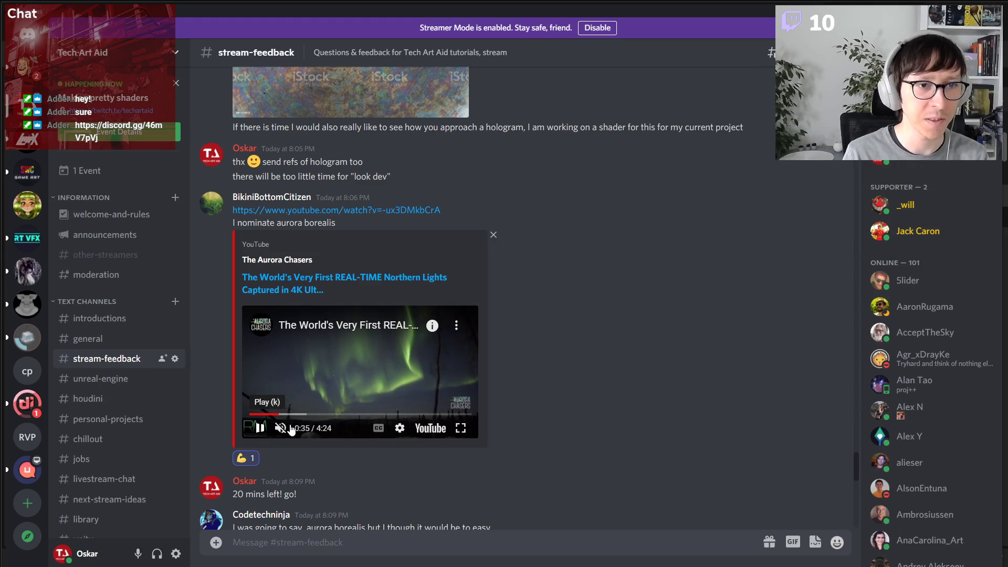
- View the posted ferrofluid reference image enlarged, and close it
{"action": "scroll", "coordinate": [645, 372], "scroll_direction": "down", "scroll_amount": 6}
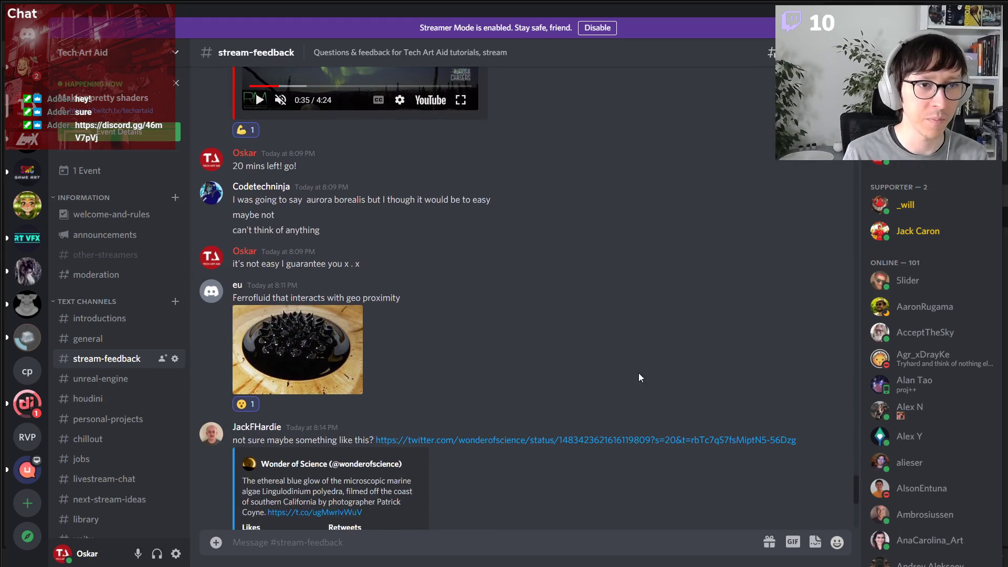
{"action": "left_click", "coordinate": [278, 349]}
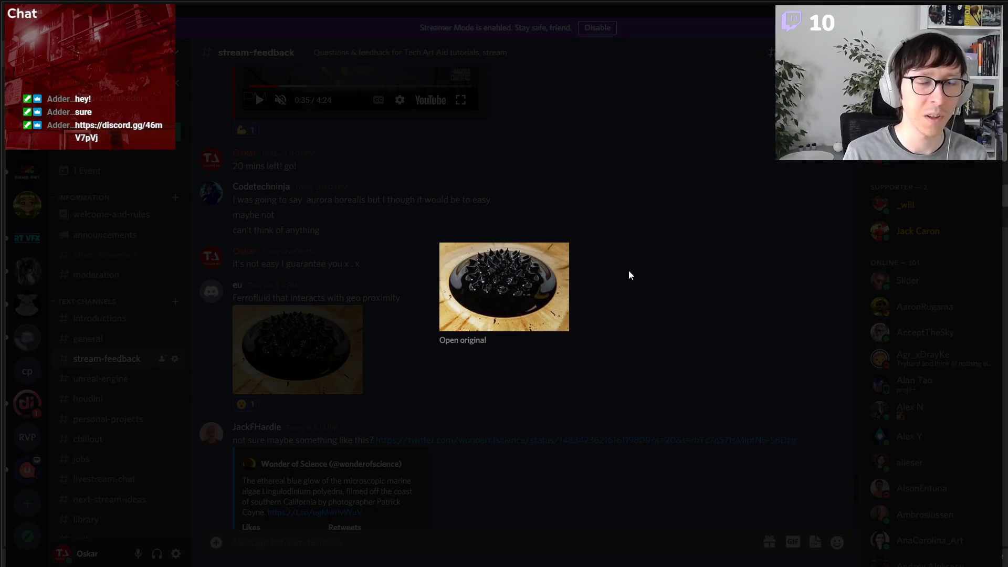
{"action": "left_click", "coordinate": [678, 267]}
- Play and pause the embedded video of the glowing blue marine algae, and read the iridescence suggestion posted below it
{"action": "scroll", "coordinate": [641, 370], "scroll_direction": "down", "scroll_amount": 3}
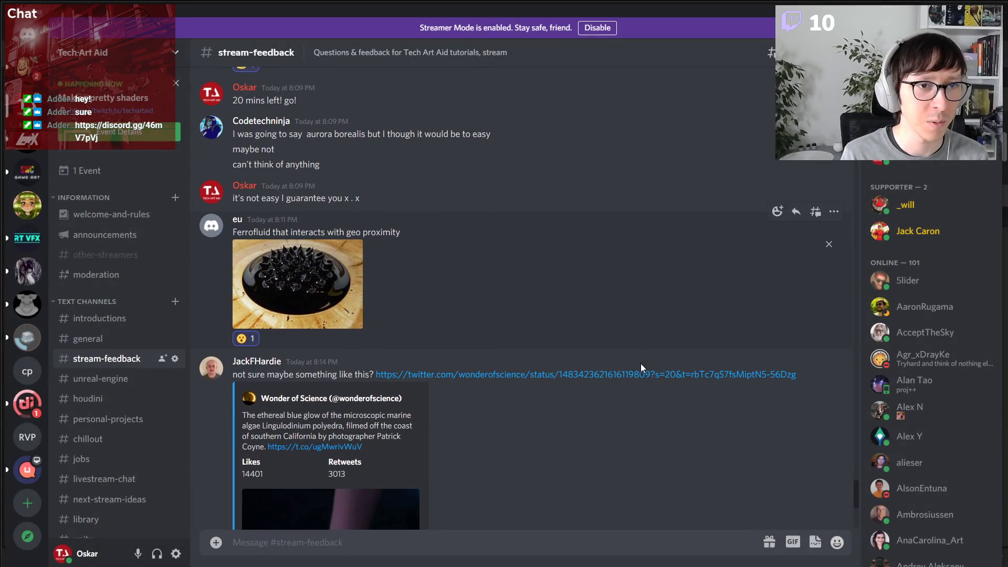
{"action": "scroll", "coordinate": [641, 364], "scroll_direction": "down", "scroll_amount": 3}
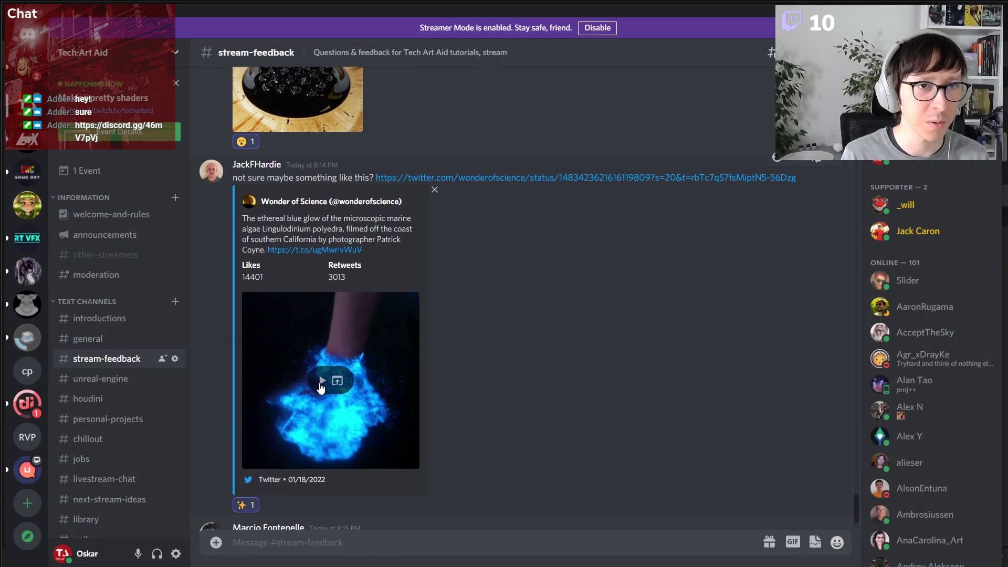
{"action": "left_click", "coordinate": [317, 386]}
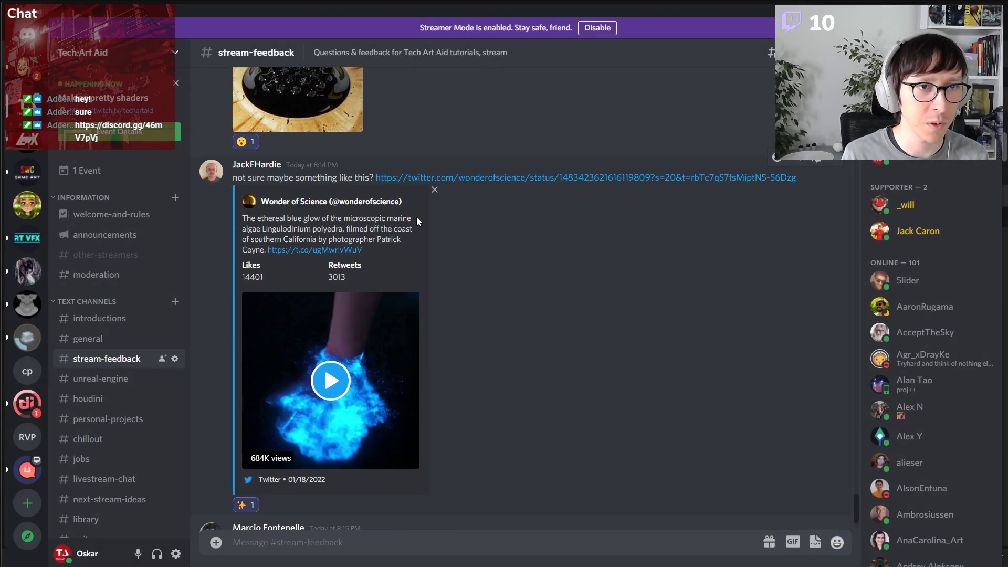
{"action": "left_click", "coordinate": [322, 384]}
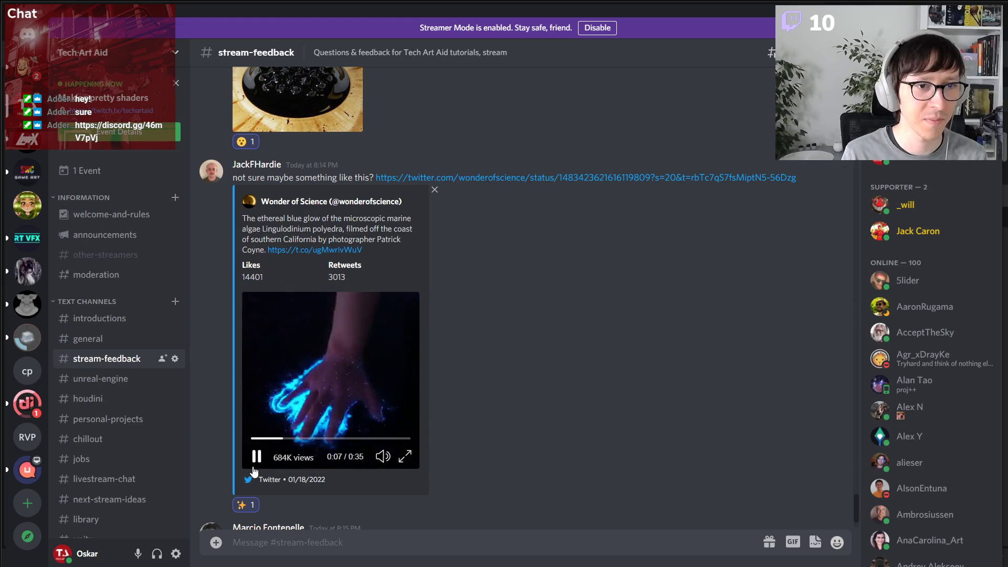
{"action": "left_click", "coordinate": [255, 461]}
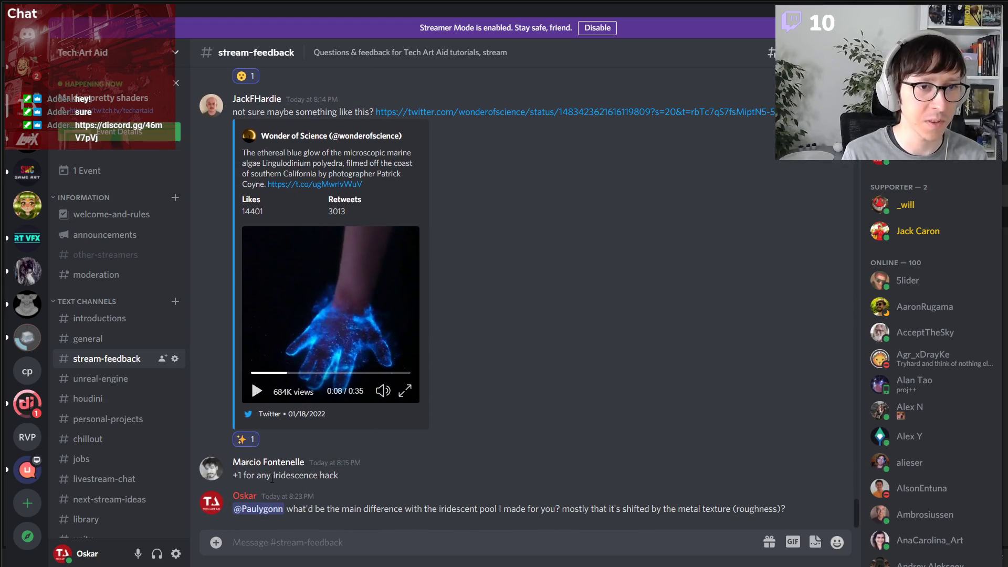
{"action": "left_click_drag", "start_coordinate": [272, 479], "coordinate": [318, 477]}
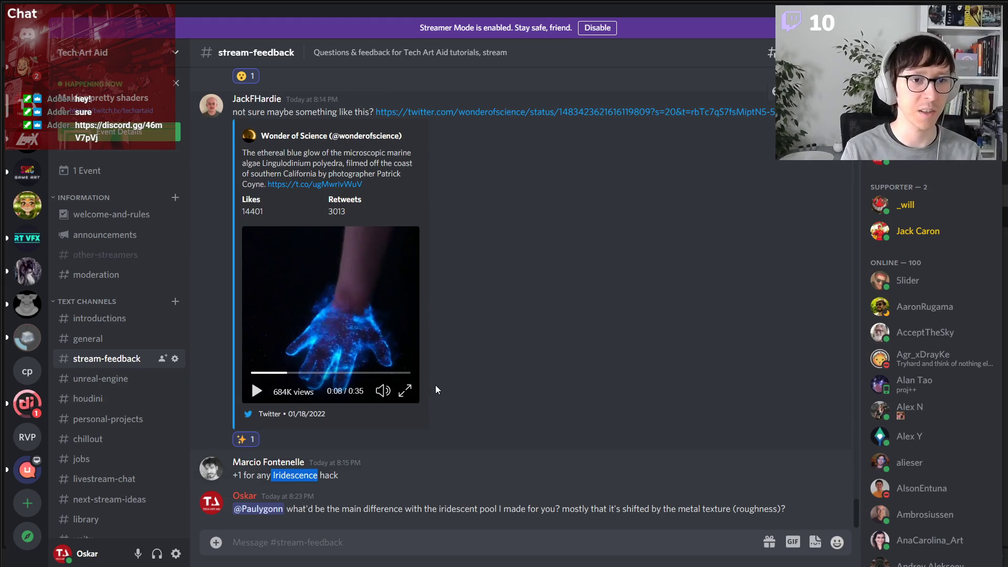
{"action": "left_click", "coordinate": [577, 364]}
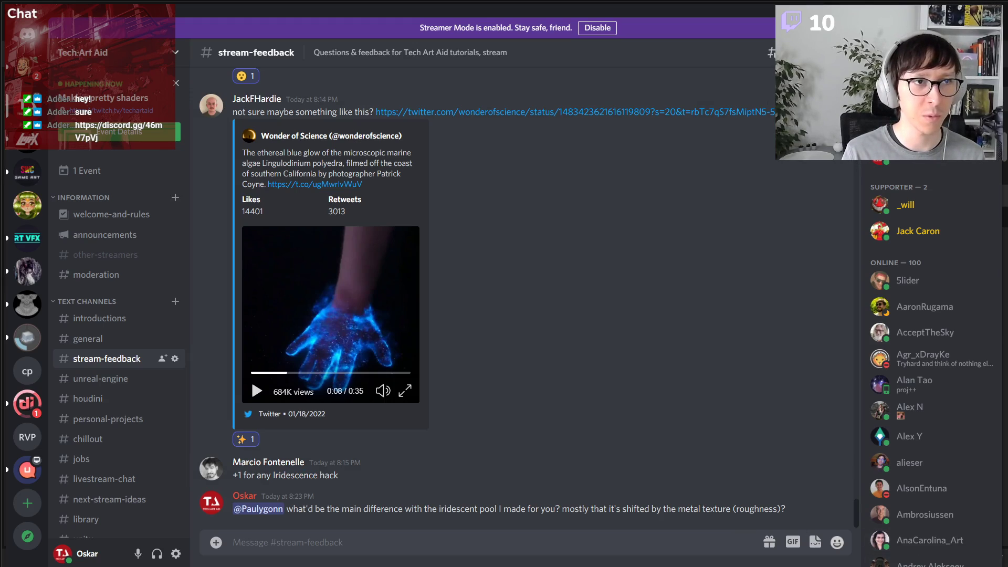
- Switch to Unreal Editor and examine the street lamp in the level
{"action": "key", "text": "alt+Tab"}
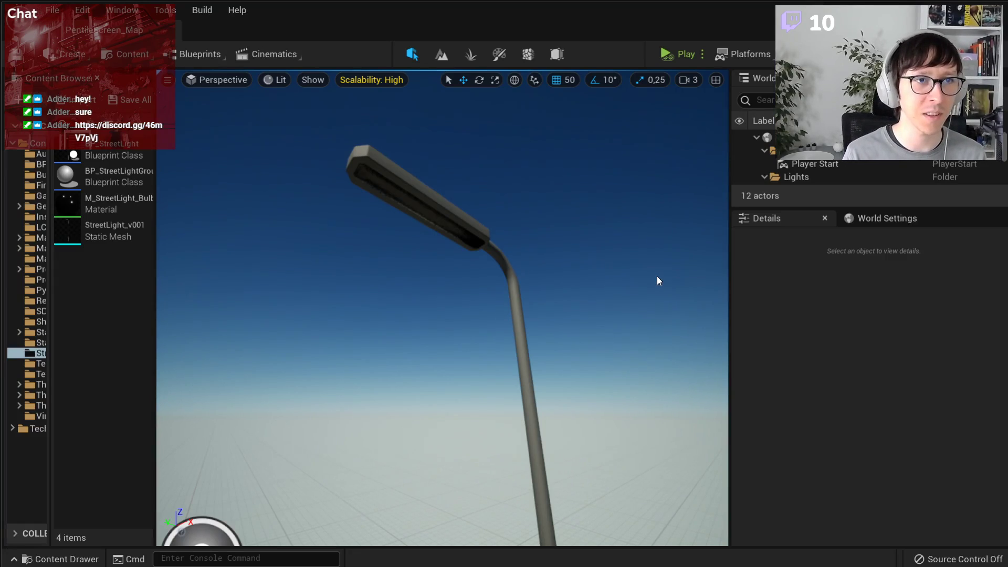
{"action": "right_click_drag", "start_coordinate": [653, 278], "coordinate": [660, 278]}
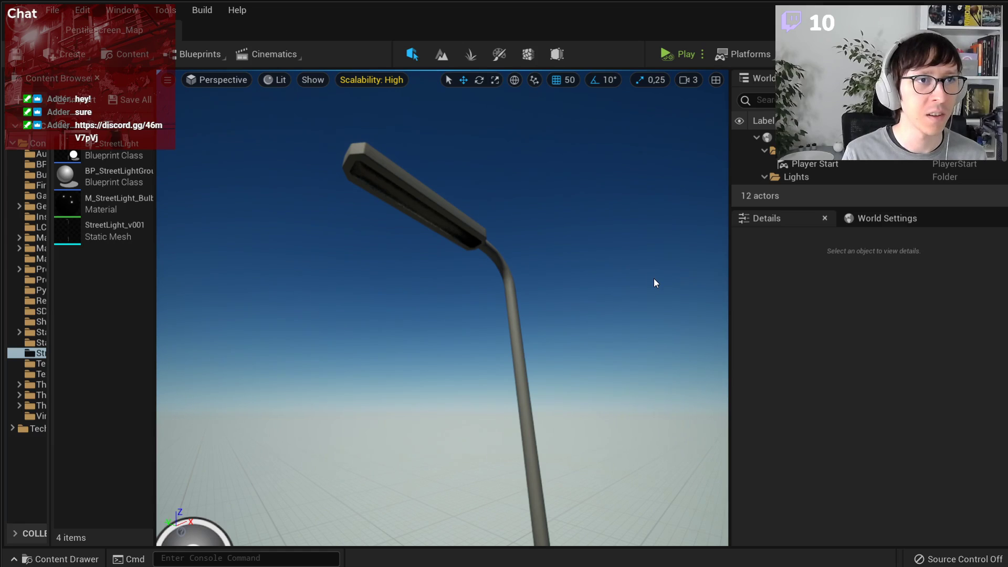
{"action": "right_click_drag", "start_coordinate": [518, 154], "coordinate": [499, 192]}
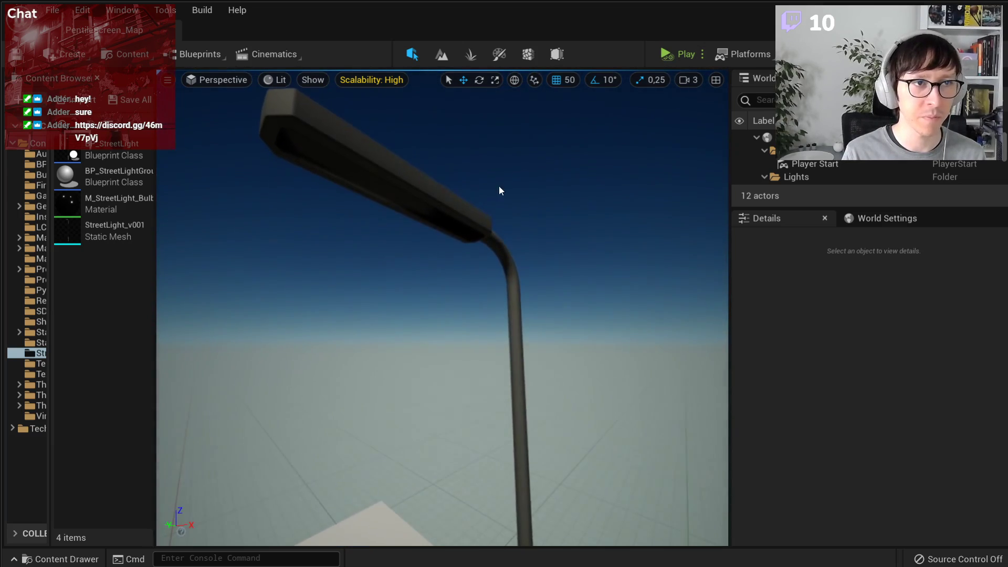
- Open the BP_StreetLight blueprint in its 3D preview and select the SpotLight component
{"action": "double_click", "coordinate": [128, 150]}
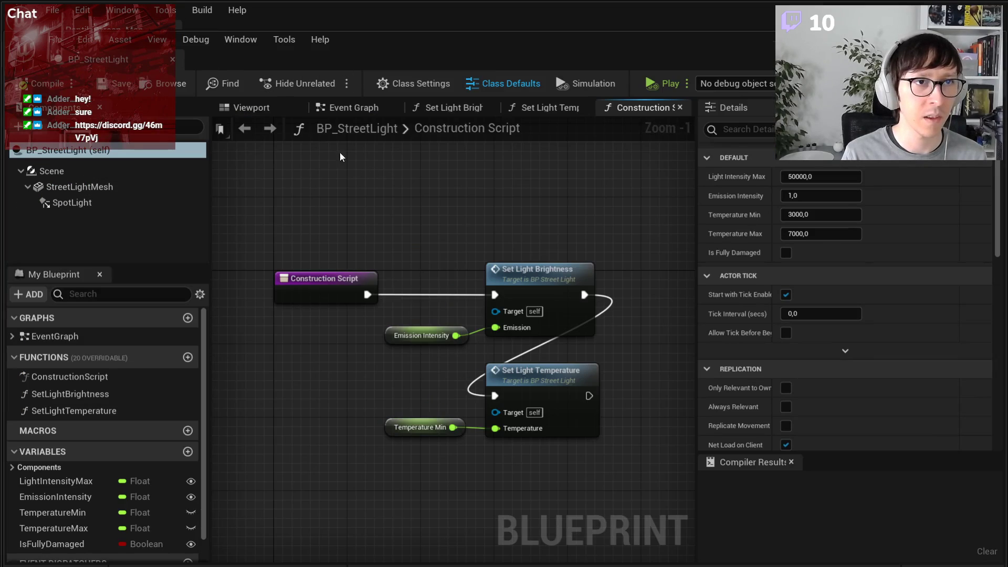
{"action": "left_click", "coordinate": [252, 108]}
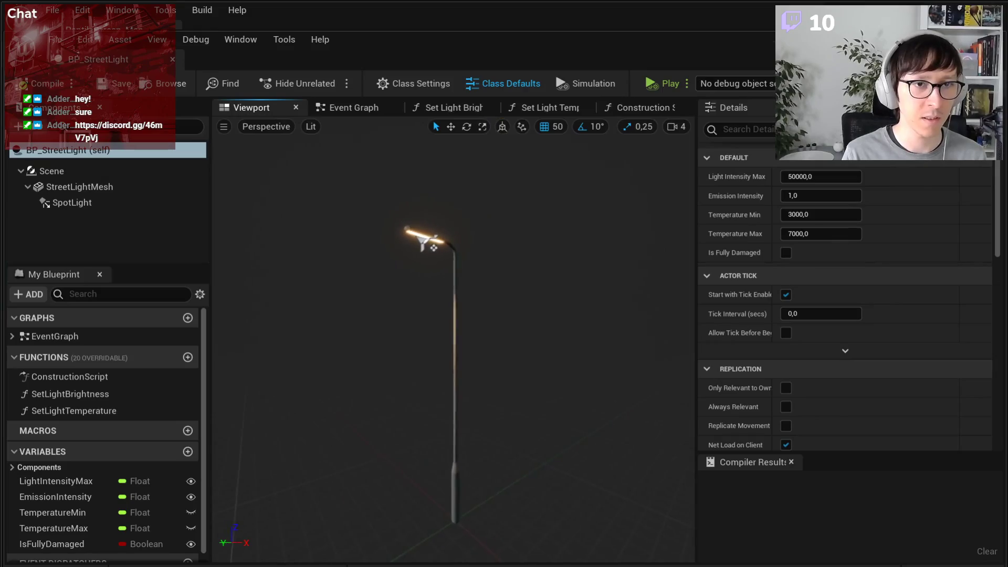
{"action": "scroll", "coordinate": [461, 254], "scroll_direction": "up", "scroll_amount": 4}
{"action": "left_click", "coordinate": [457, 181]}
{"action": "right_click_drag", "start_coordinate": [543, 277], "coordinate": [546, 247]}
{"action": "scroll", "coordinate": [546, 283], "scroll_direction": "up", "scroll_amount": 3}
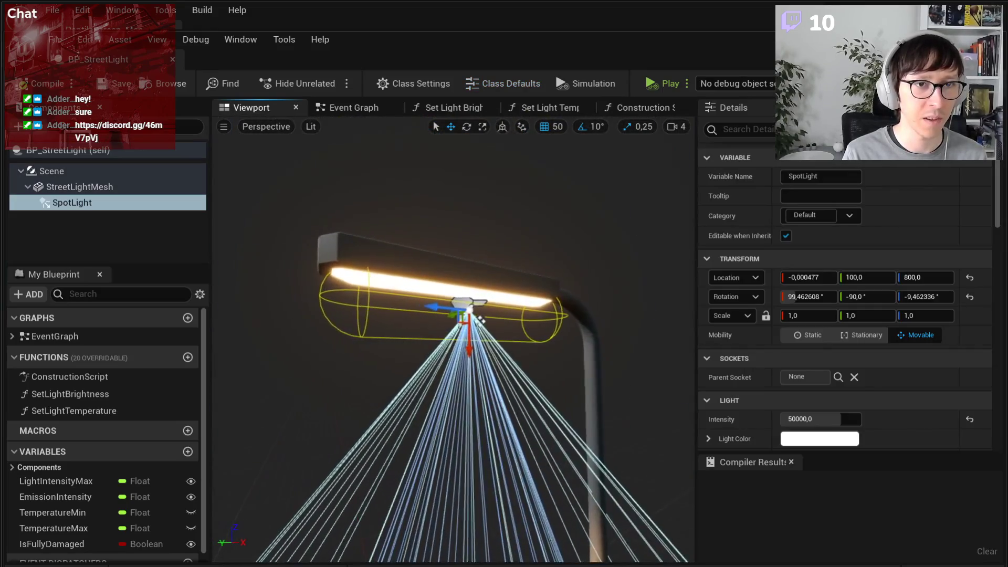
- Examine the street light mesh and the SpotLight's cone from several angles, and focus the view on the lamp head
{"action": "scroll", "coordinate": [545, 283], "scroll_direction": "down", "scroll_amount": 5}
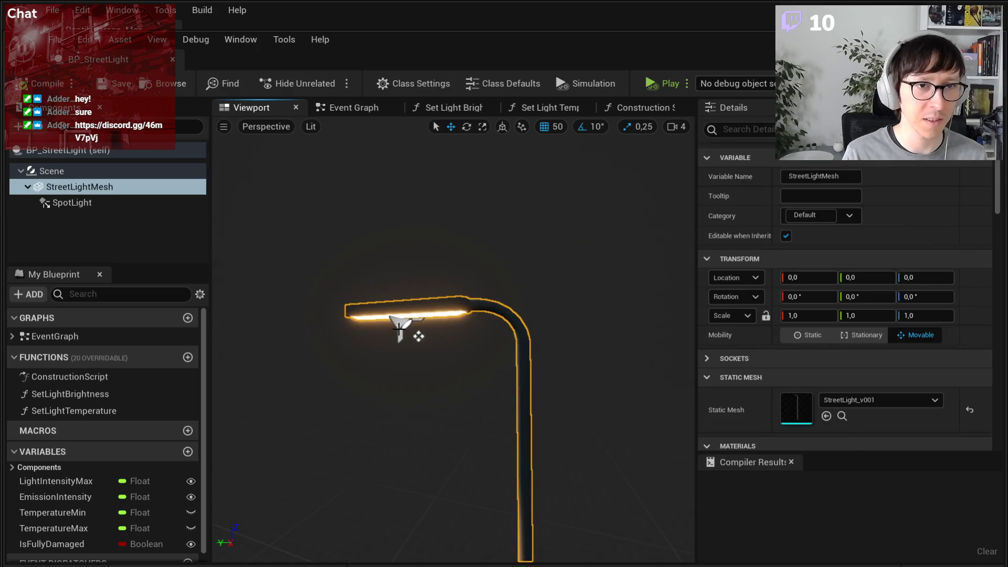
{"action": "right_click_drag", "start_coordinate": [546, 283], "coordinate": [385, 307]}
{"action": "right_click_drag", "start_coordinate": [619, 227], "coordinate": [619, 320]}
{"action": "right_click_drag", "start_coordinate": [604, 205], "coordinate": [604, 131]}
{"action": "key", "text": "s"}
{"action": "right_click_drag", "start_coordinate": [564, 226], "coordinate": [532, 275]}
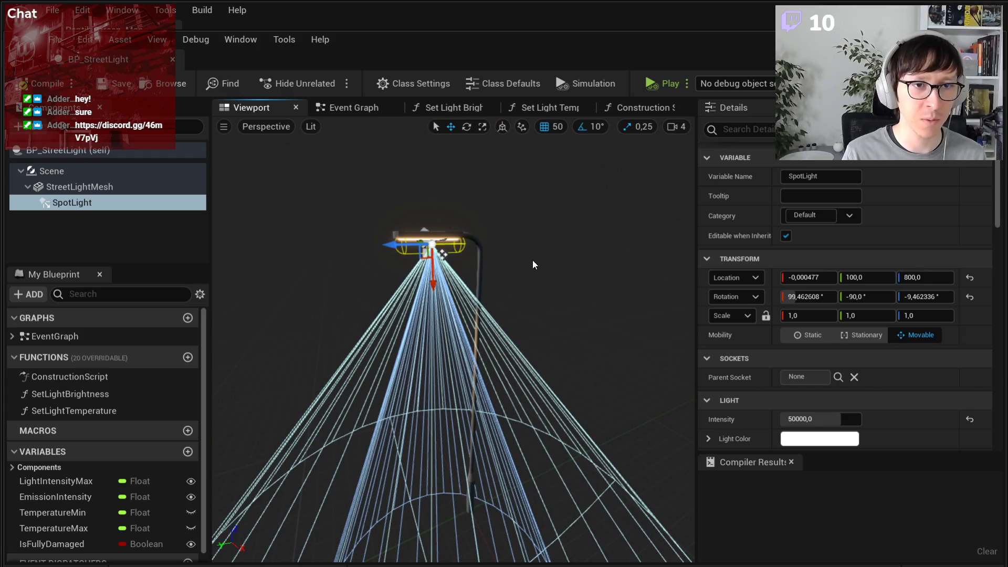
{"action": "key", "text": "f"}
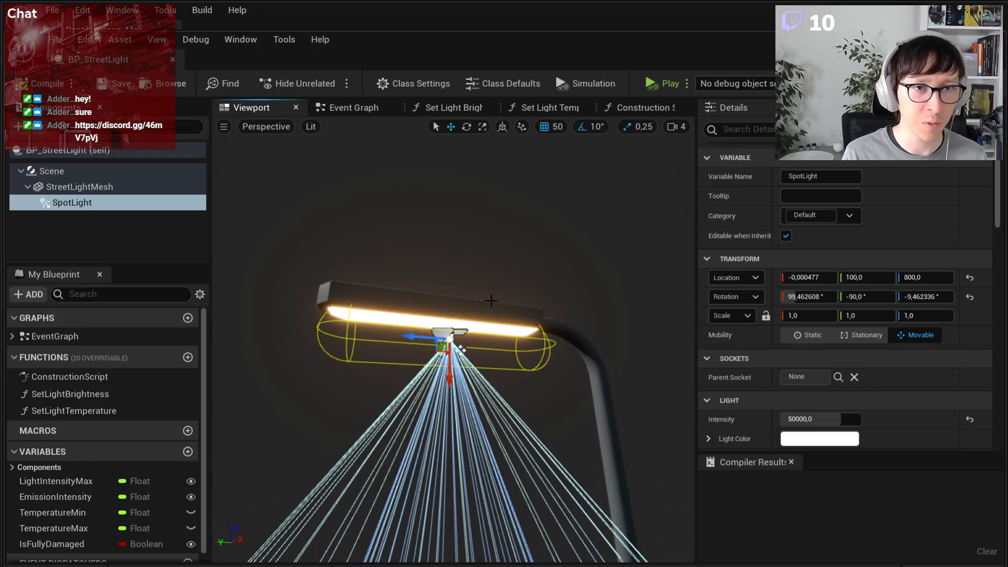
{"action": "right_click_drag", "start_coordinate": [491, 300], "coordinate": [475, 313]}
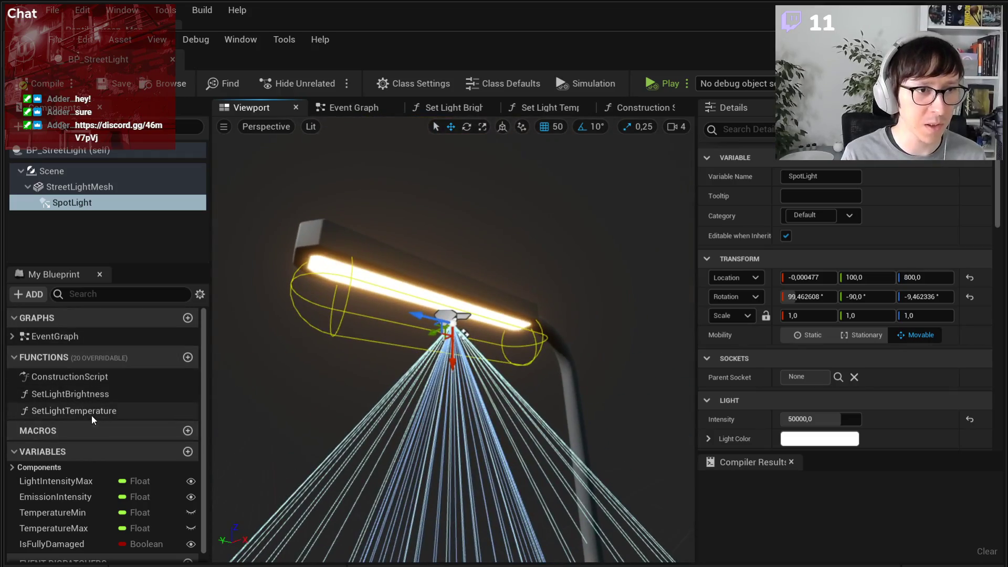
- Review the blueprint's Construction Script graph and return to the 3D preview of the lamp
{"action": "left_click", "coordinate": [670, 117]}
{"action": "scroll", "coordinate": [537, 295], "scroll_direction": "up", "scroll_amount": 1}
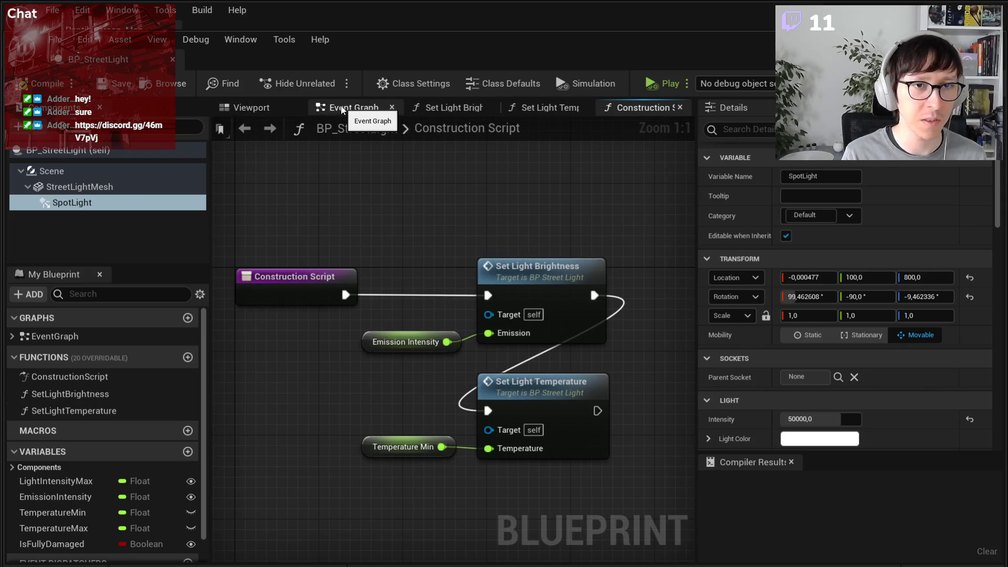
{"action": "left_click", "coordinate": [258, 110]}
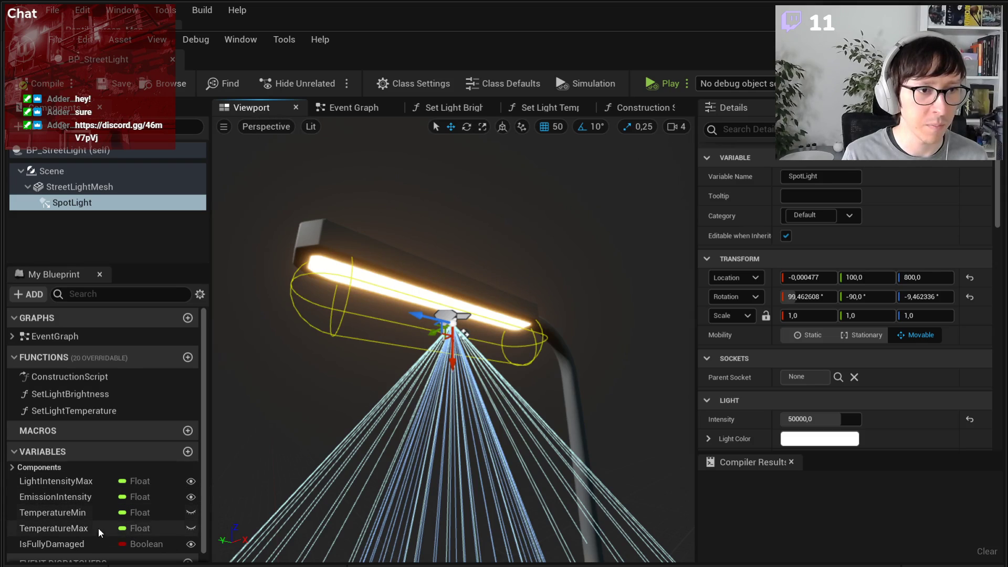
- Check the default value of the LightIntensityMax variable
{"action": "scroll", "coordinate": [100, 488], "scroll_direction": "down", "scroll_amount": 1}
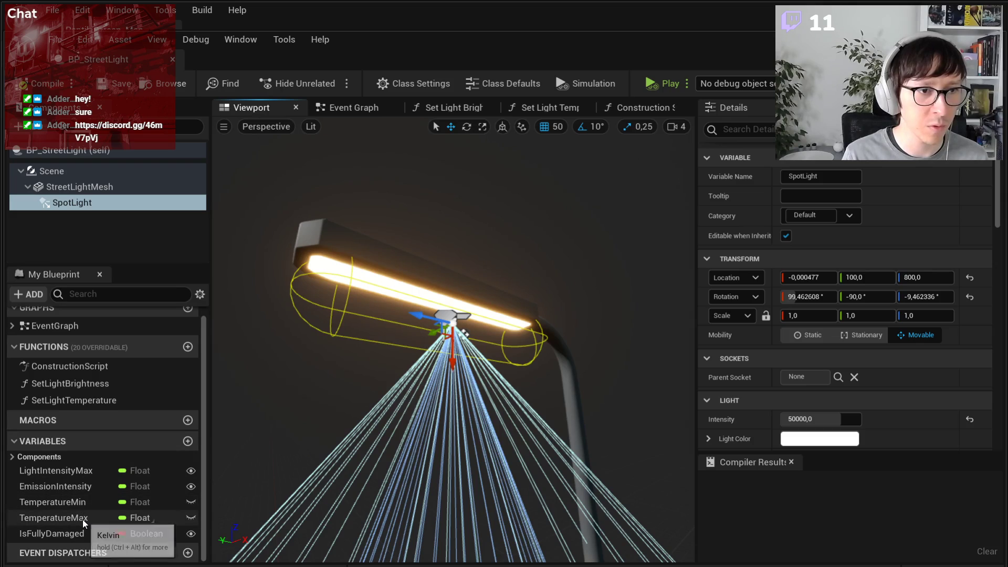
{"action": "left_click", "coordinate": [77, 470]}
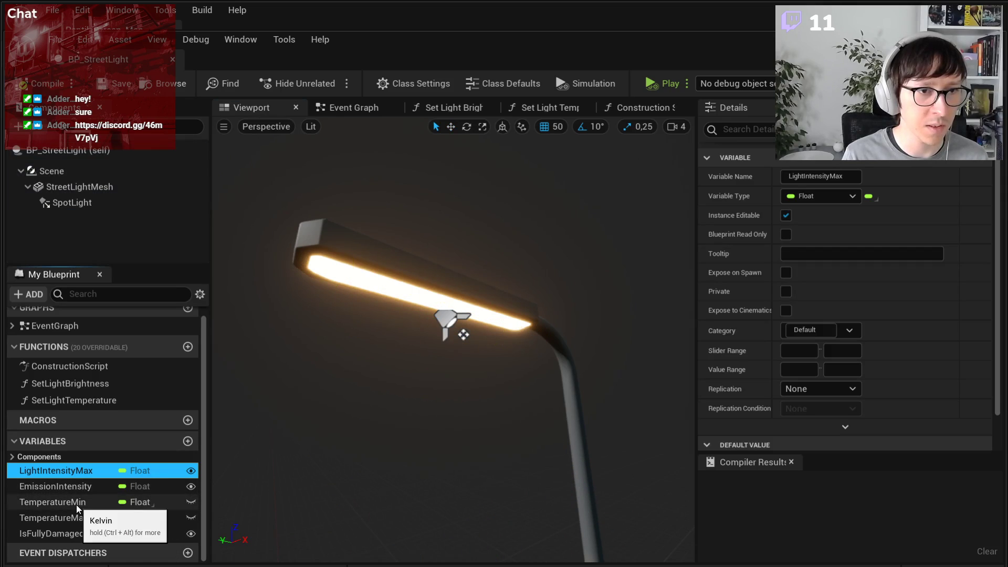
{"action": "scroll", "coordinate": [783, 432], "scroll_direction": "down", "scroll_amount": 1}
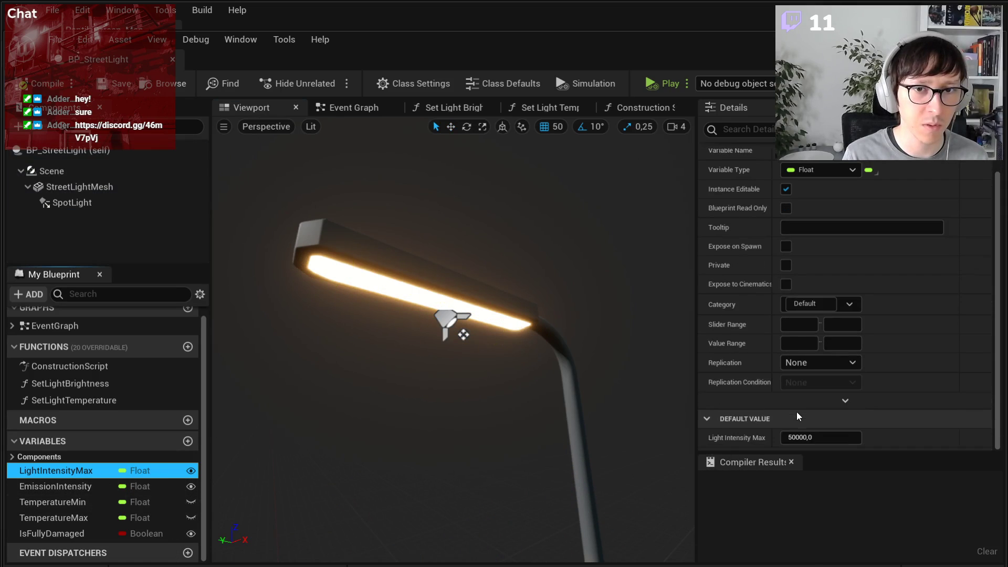
- Test the EmissionIntensity variable's default value at 0, 0,1 and finally 0,3
{"action": "left_click", "coordinate": [38, 490]}
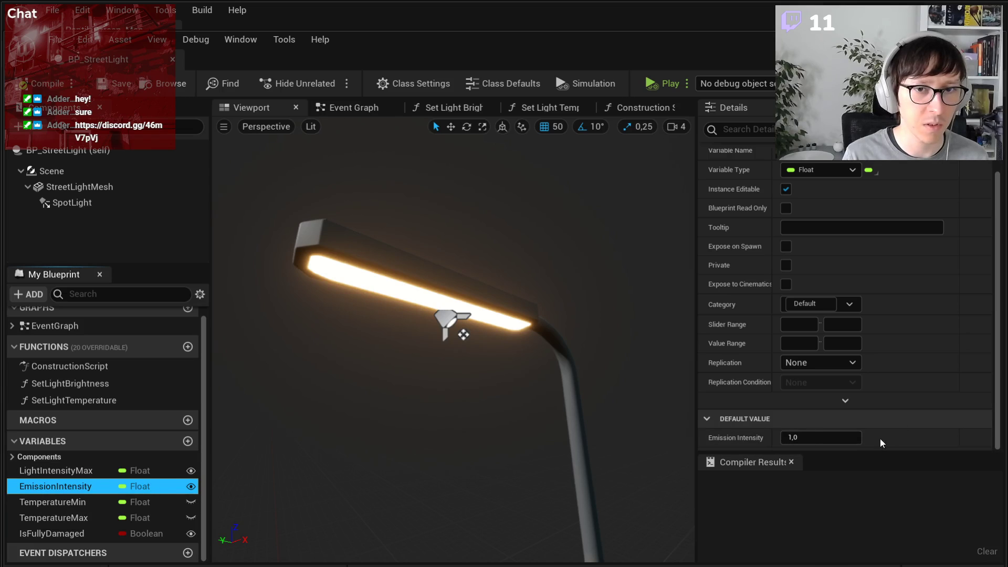
{"action": "left_click", "coordinate": [846, 437]}
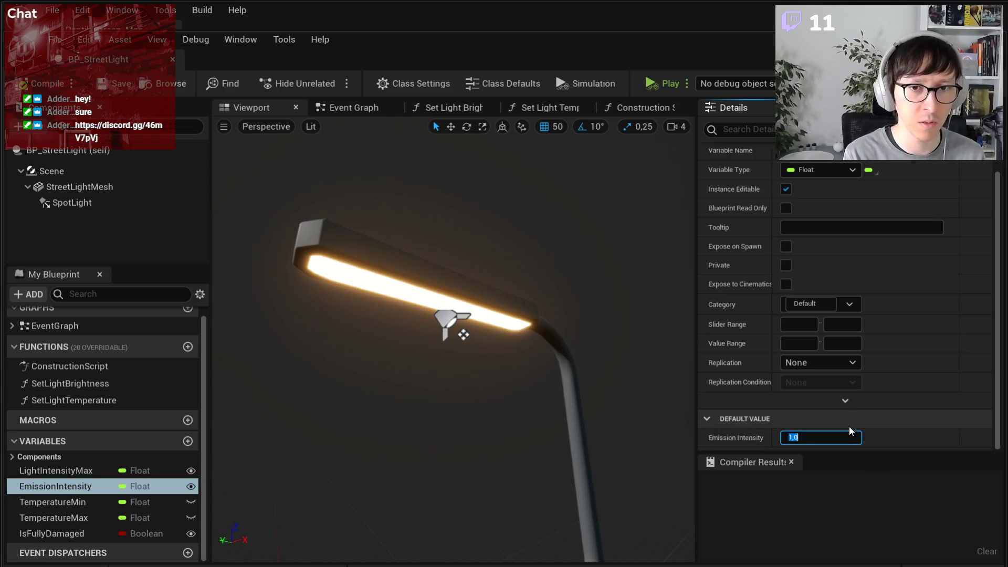
{"action": "type", "text": "0"}
{"action": "key", "text": "Return"}
{"action": "type", "text": "0,1"}
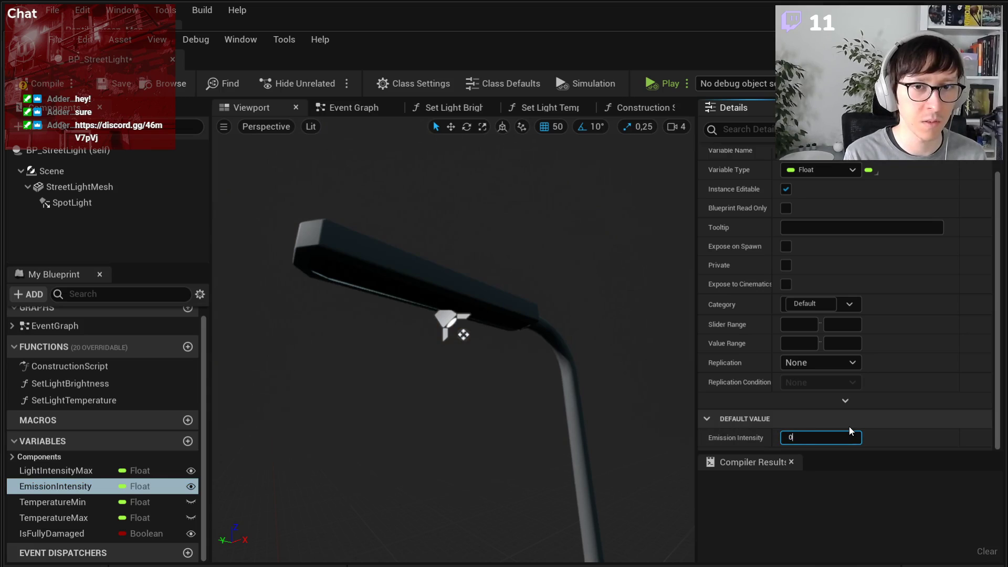
{"action": "key", "text": "Return"}
{"action": "type", "text": "0,3"}
{"action": "key", "text": "Return"}
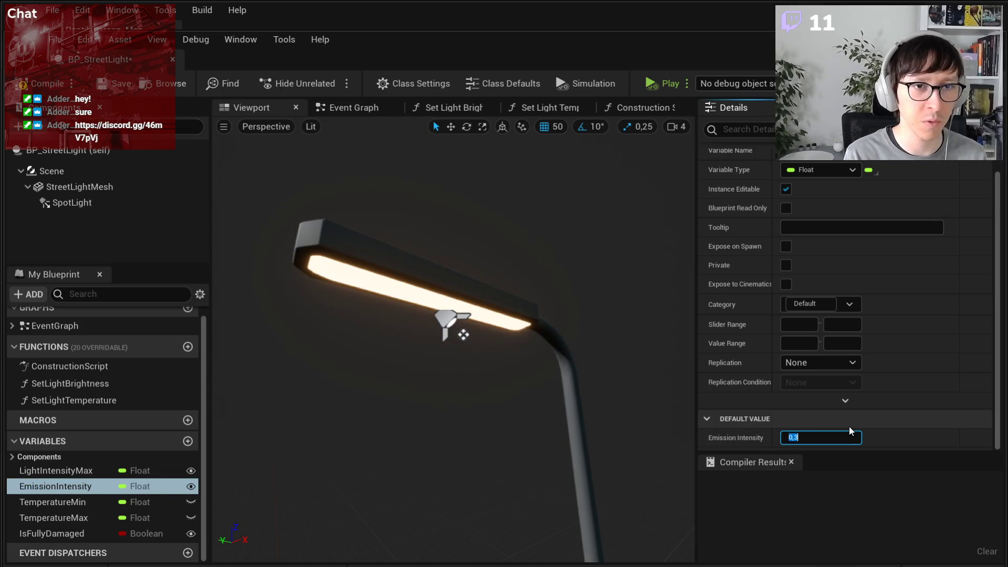
- Test the EmissionIntensity variable's default value at 1, 100 and 10, and finally set it to 1
{"action": "type", "text": "1"}
{"action": "key", "text": "Return"}
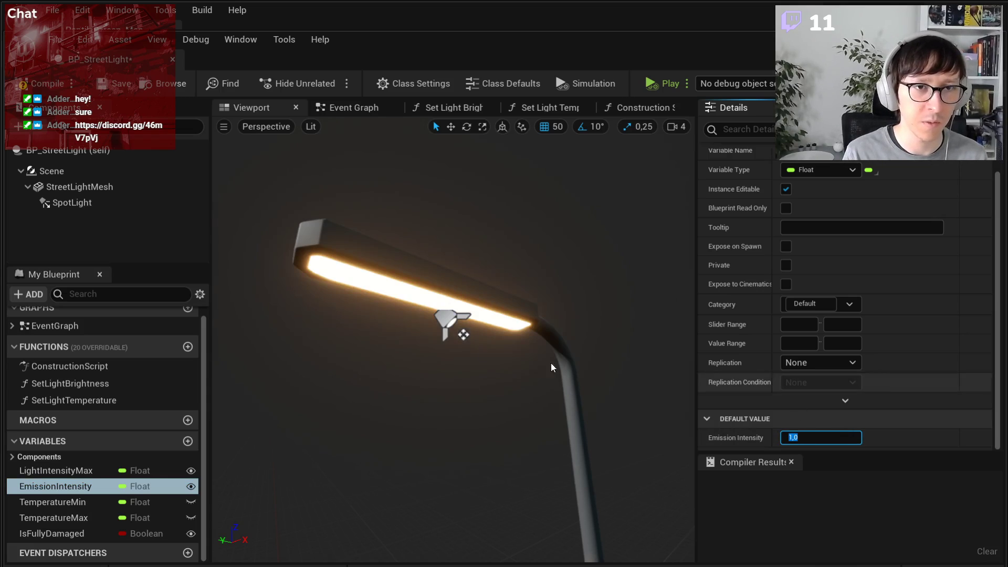
{"action": "mouse_move", "coordinate": [489, 324]}
{"action": "right_mouse_down"}
{"action": "mouse_move", "coordinate": [488, 388]}
{"action": "mouse_move", "coordinate": [489, 324]}
{"action": "right_mouse_up"}
{"action": "mouse_move", "coordinate": [529, 383]}
{"action": "right_mouse_down"}
{"action": "mouse_move", "coordinate": [539, 393]}
{"action": "mouse_move", "coordinate": [529, 383]}
{"action": "right_mouse_up"}
{"action": "left_click", "coordinate": [829, 438]}
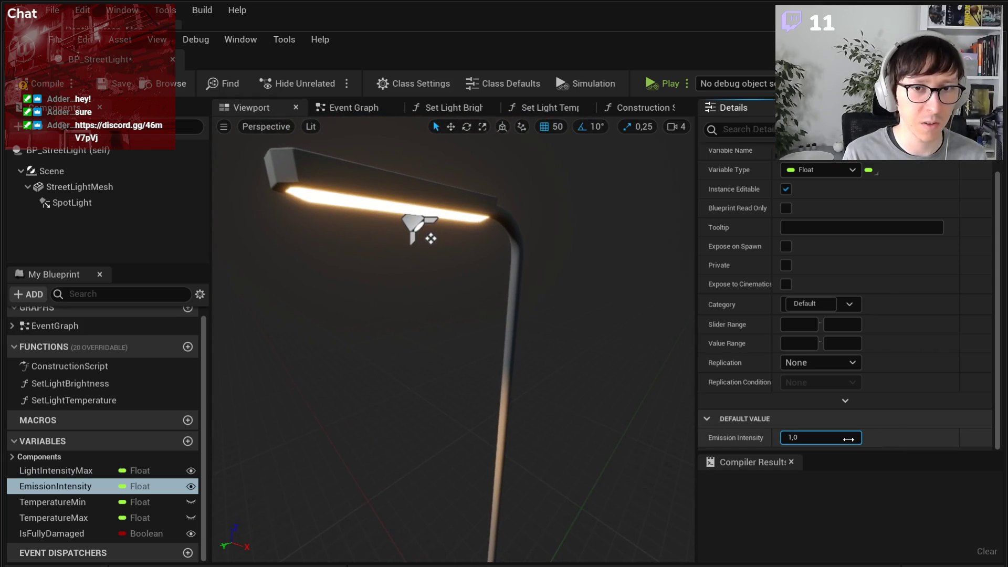
{"action": "key", "text": "Return"}
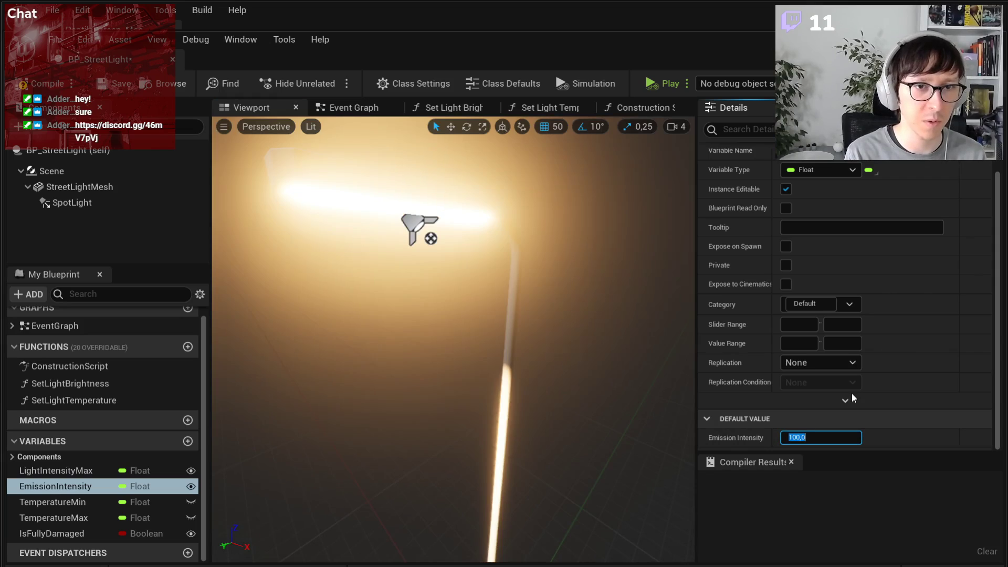
{"action": "type", "text": "10"}
{"action": "key", "text": "Return"}
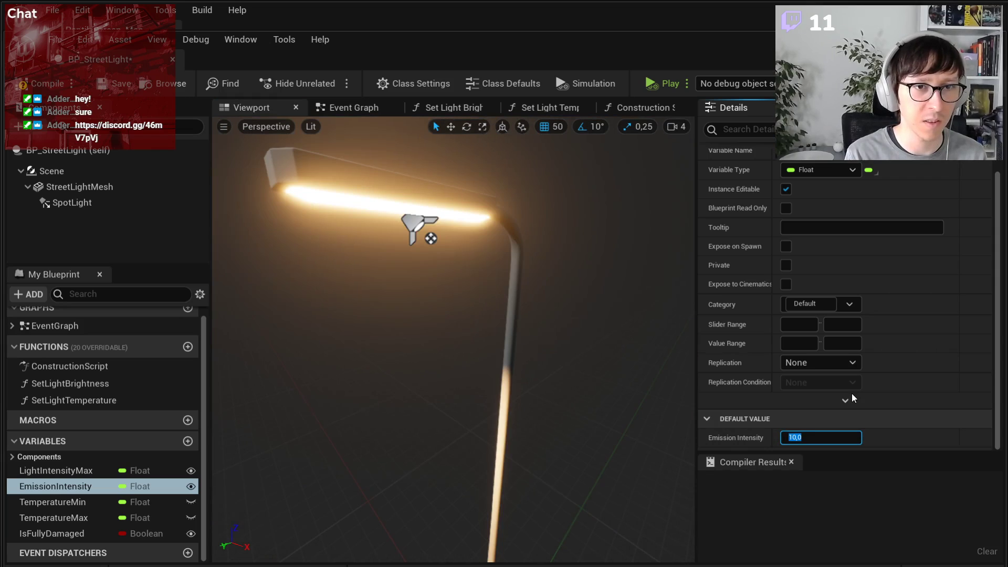
{"action": "type", "text": "1"}
{"action": "key", "text": "Return"}
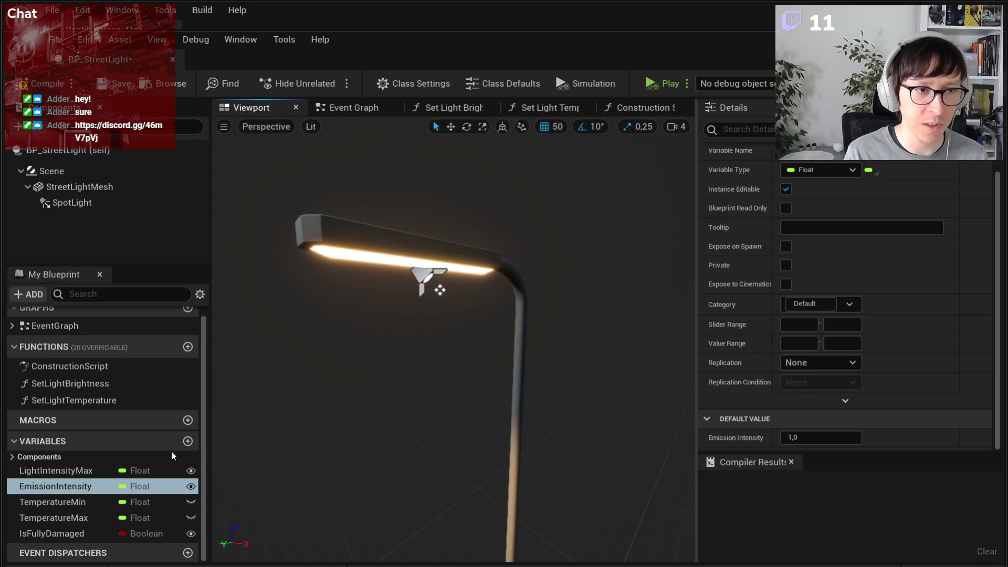
- Test the TemperatureMin variable's default value at 1000 and 2000 to compare the lamp's color
{"action": "left_click", "coordinate": [49, 518]}
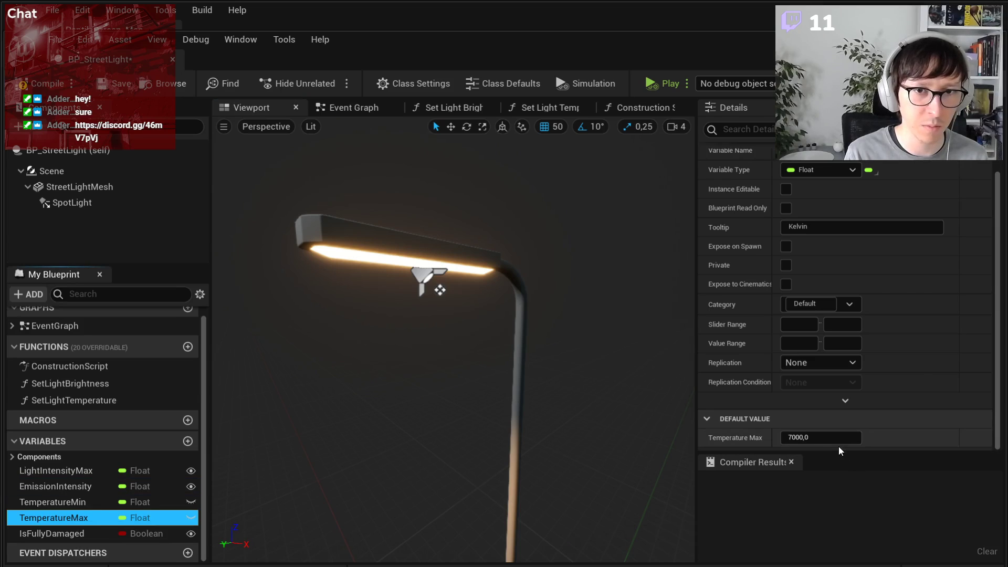
{"action": "left_click", "coordinate": [52, 502]}
{"action": "left_click", "coordinate": [839, 437]}
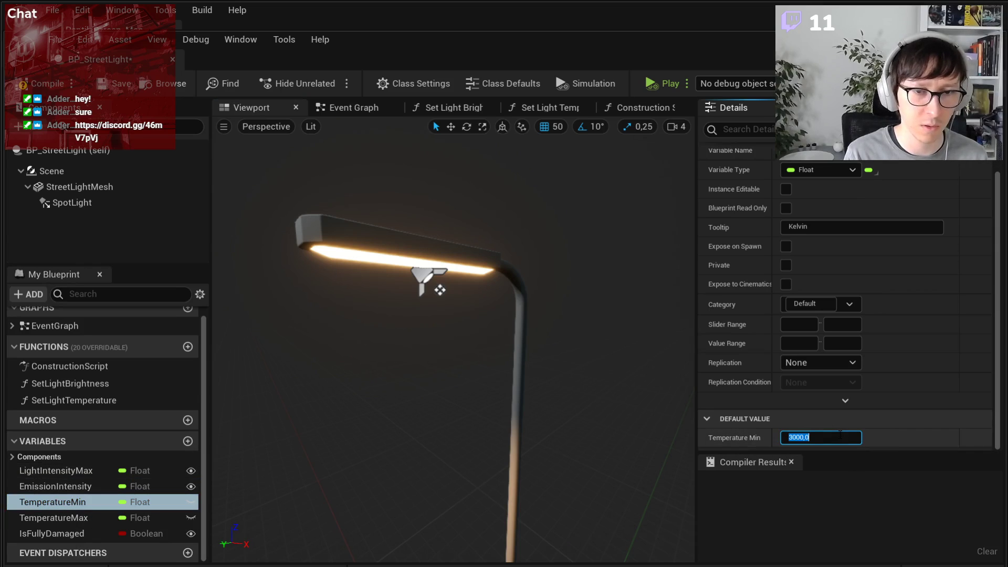
{"action": "type", "text": "1000"}
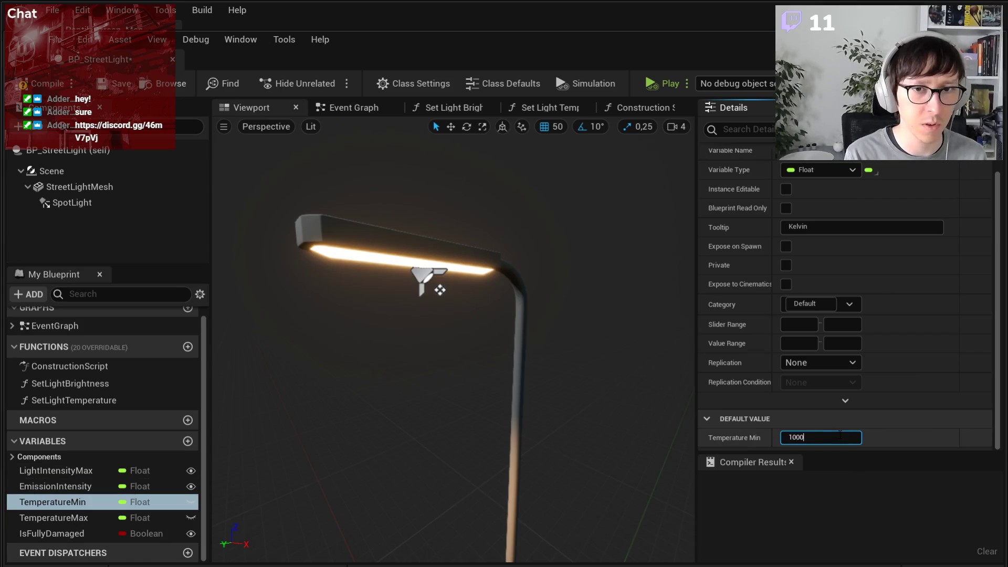
{"action": "key", "text": "Return"}
{"action": "right_click_drag", "start_coordinate": [570, 335], "coordinate": [571, 407]}
{"action": "left_click", "coordinate": [841, 438]}
{"action": "type", "text": "200"}
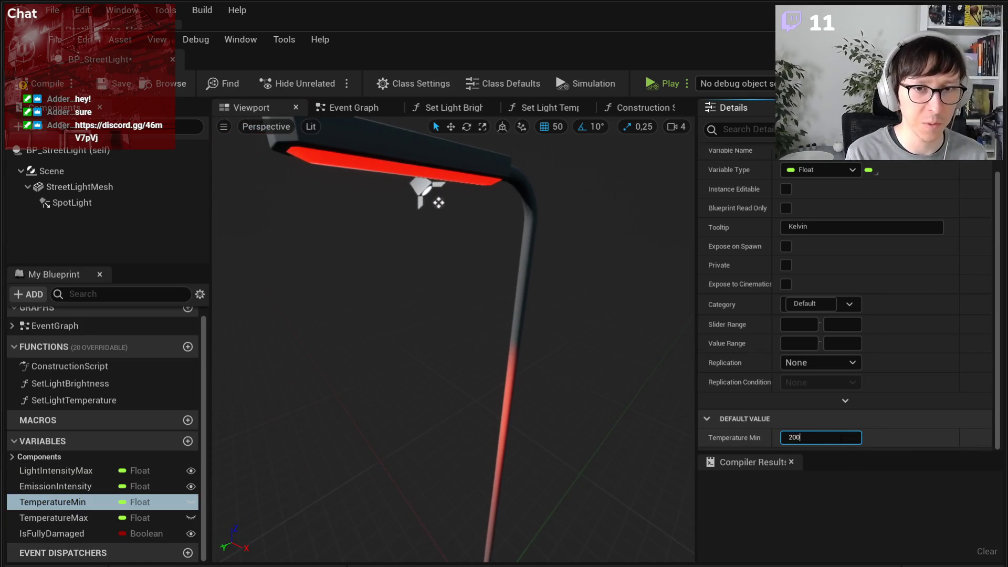
{"action": "key", "text": "Return"}
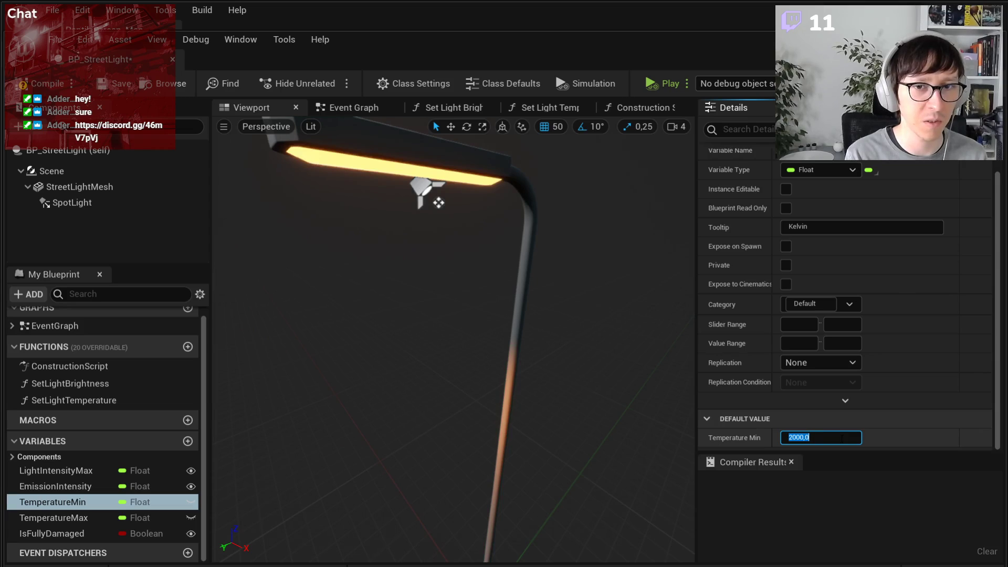
- Test the TemperatureMin default value at 4500 and 6500, and view the lamp's glow
{"action": "type", "text": "4500"}
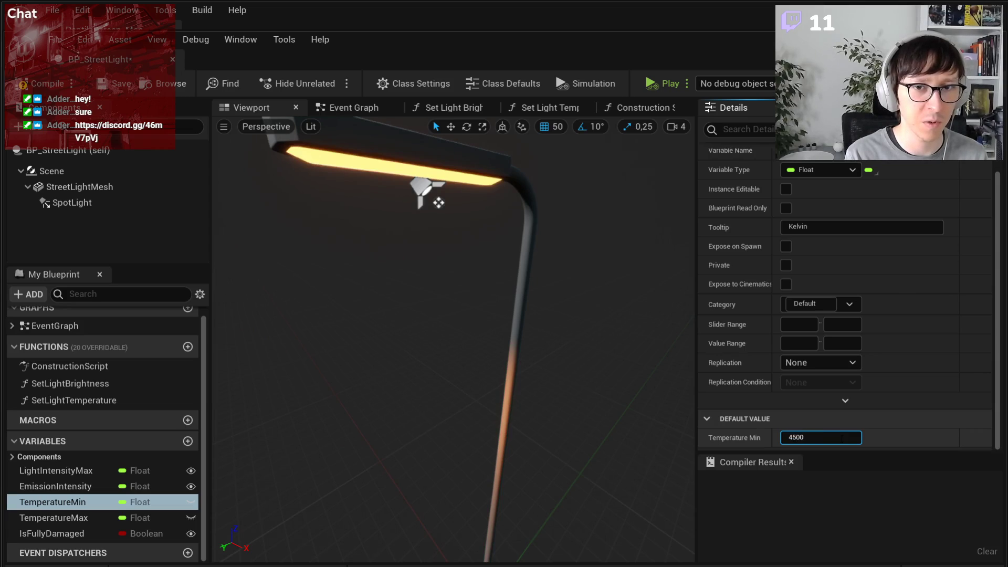
{"action": "key", "text": "Return"}
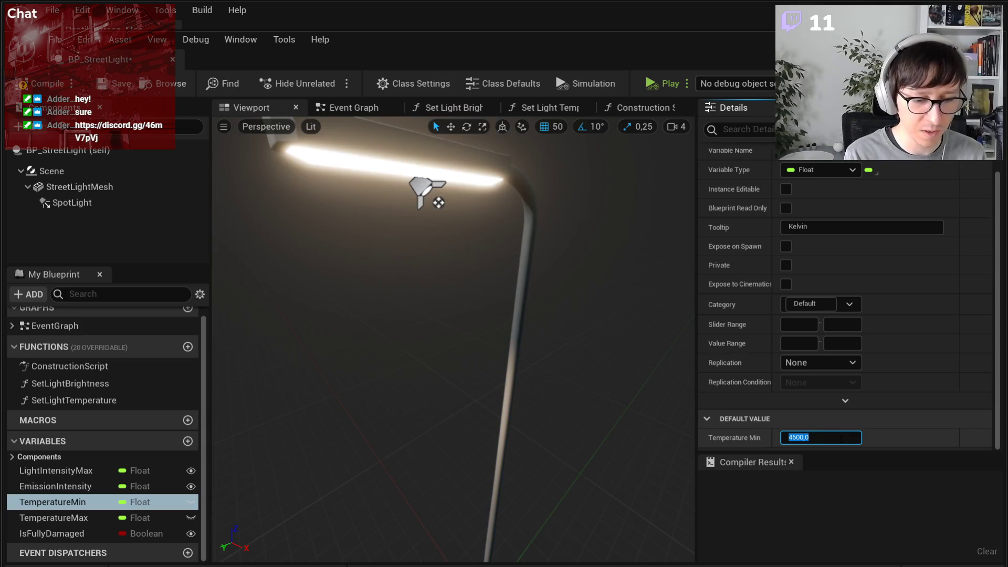
{"action": "type", "text": "65"}
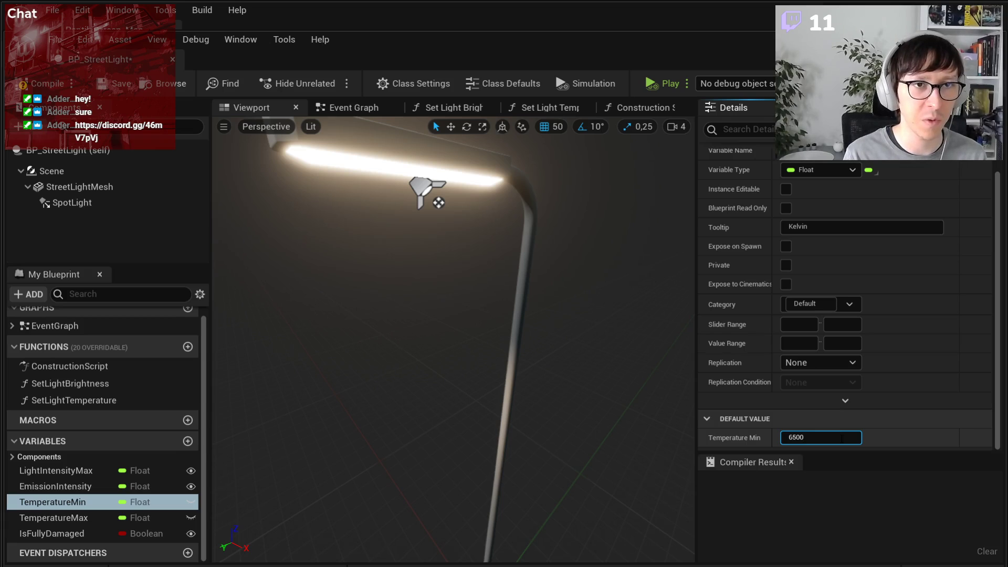
{"action": "key", "text": "Return"}
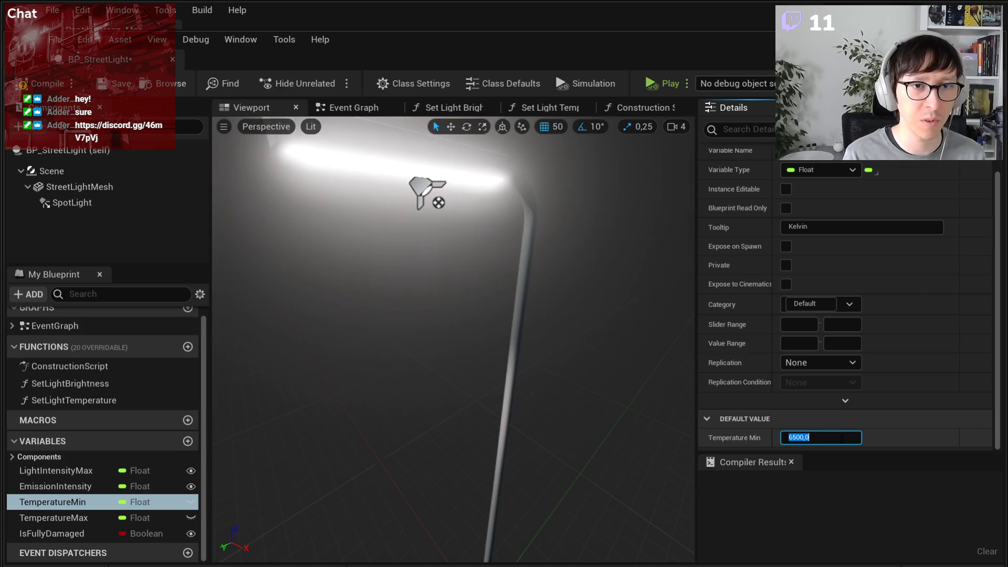
{"action": "key", "text": "s"}
{"action": "right_click_drag", "start_coordinate": [537, 351], "coordinate": [530, 342]}
{"action": "key", "text": "w"}
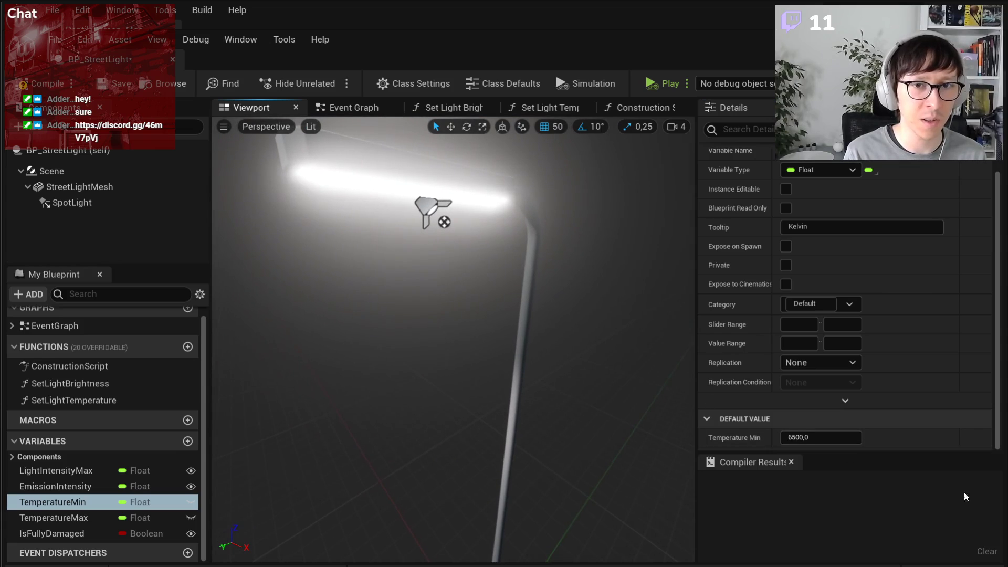
- Test the TemperatureMin default value at 9000 and view the lamp from farther away
{"action": "left_click", "coordinate": [852, 437]}
{"action": "type", "text": "900"}
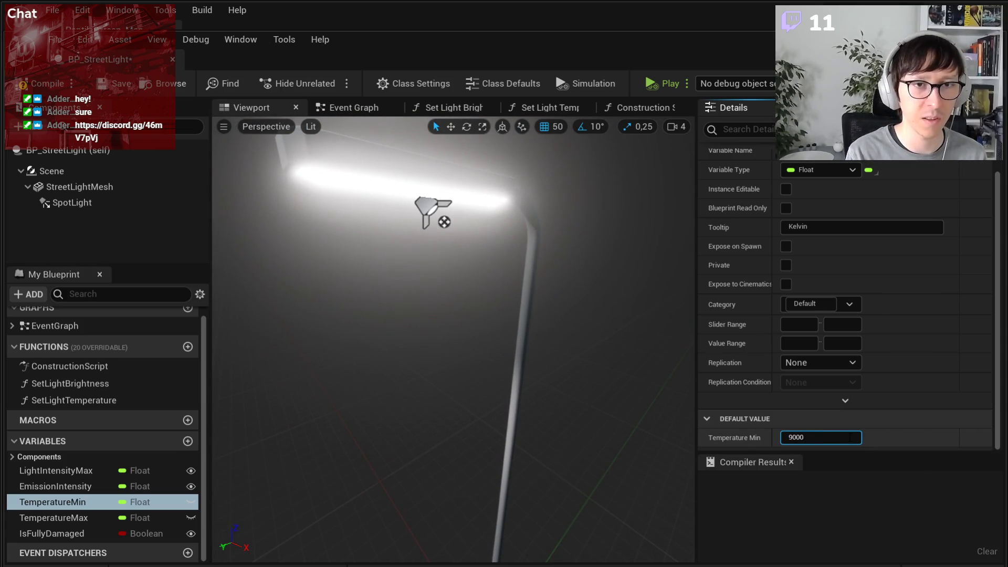
{"action": "key", "text": "Return"}
{"action": "key", "text": "s"}
{"action": "mouse_move", "coordinate": [537, 350]}
{"action": "right_mouse_down"}
{"action": "mouse_move", "coordinate": [531, 378]}
{"action": "mouse_move", "coordinate": [530, 341]}
{"action": "right_mouse_up"}
{"action": "key", "text": "w"}
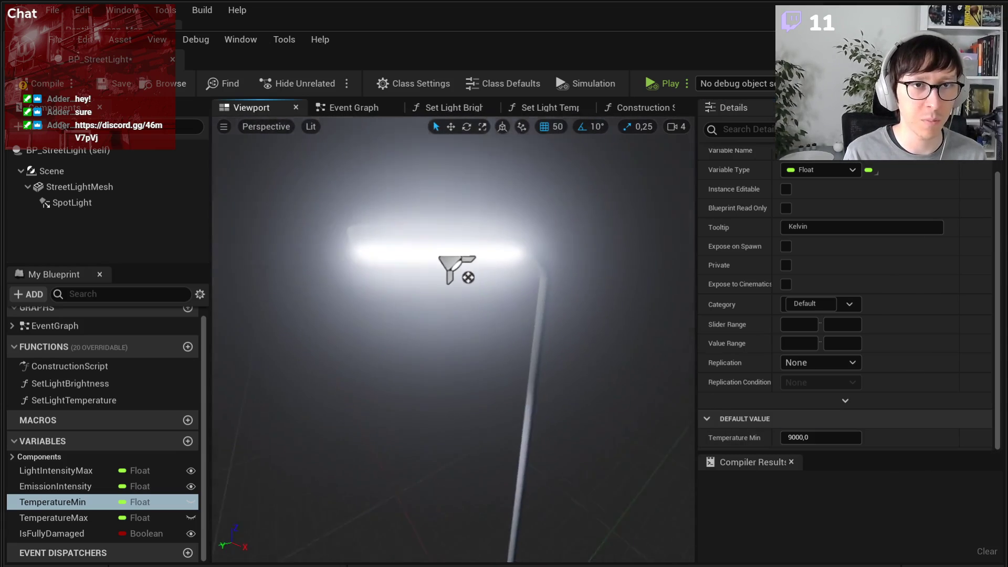
- Set the TemperatureMin variable's default value back to 3000
{"action": "left_click", "coordinate": [848, 438]}
{"action": "type", "text": "3"}
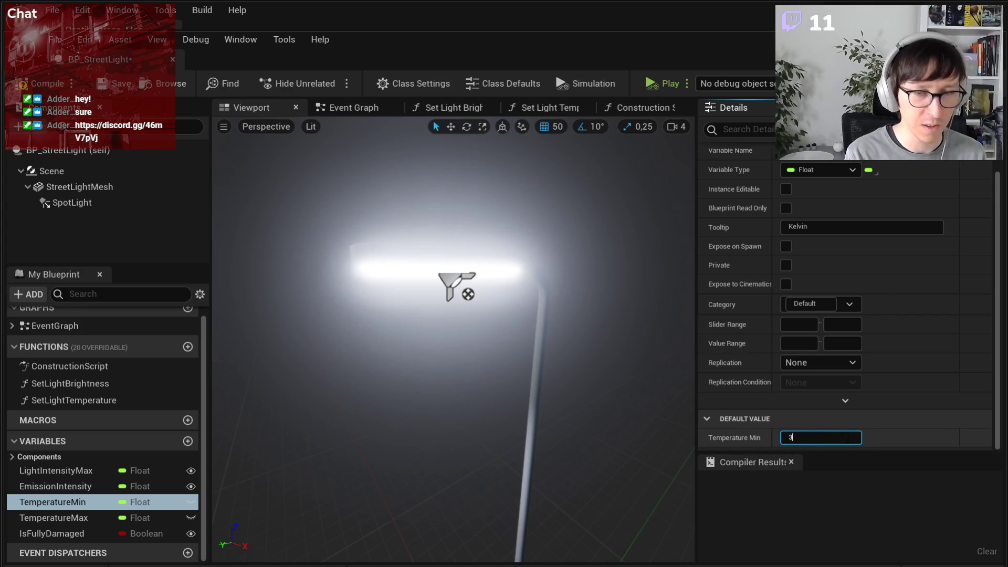
{"action": "type", "text": "000"}
{"action": "key", "text": "Return"}
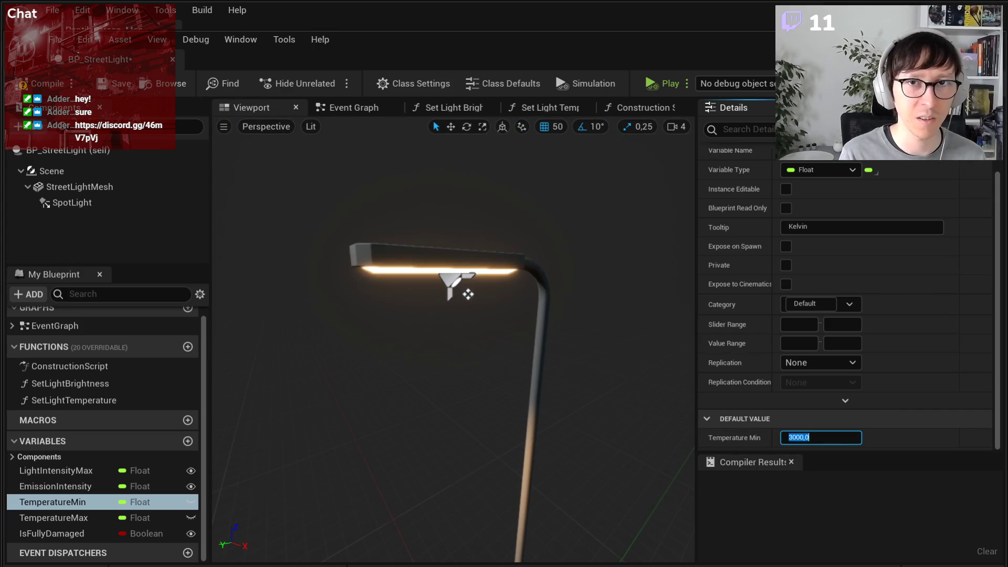
- Return to the level editor and open the BP_StreetLightGroup blueprint from the StreetLights folder
{"action": "key", "text": "alt+Tab"}
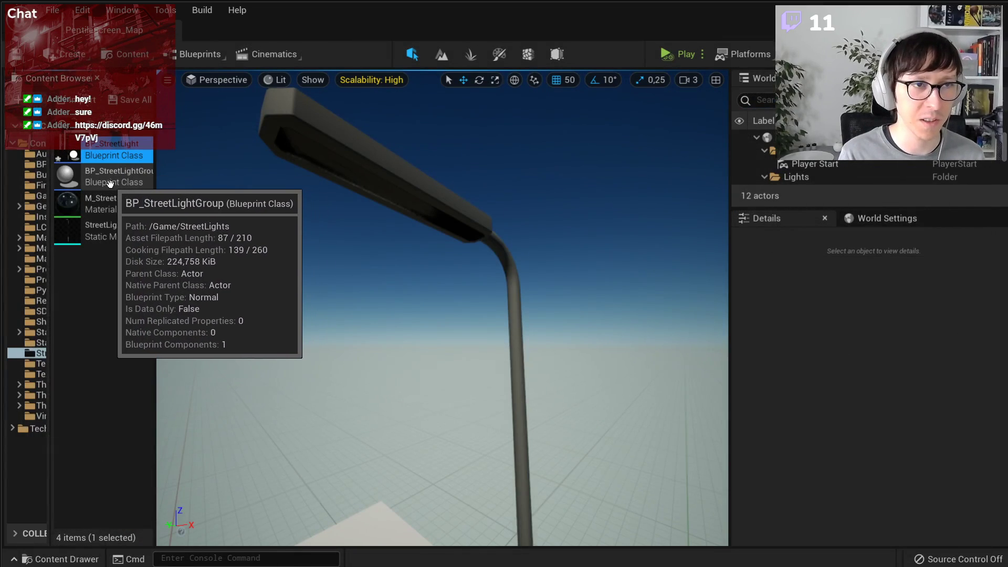
{"action": "left_click_drag", "start_coordinate": [155, 192], "coordinate": [180, 189]}
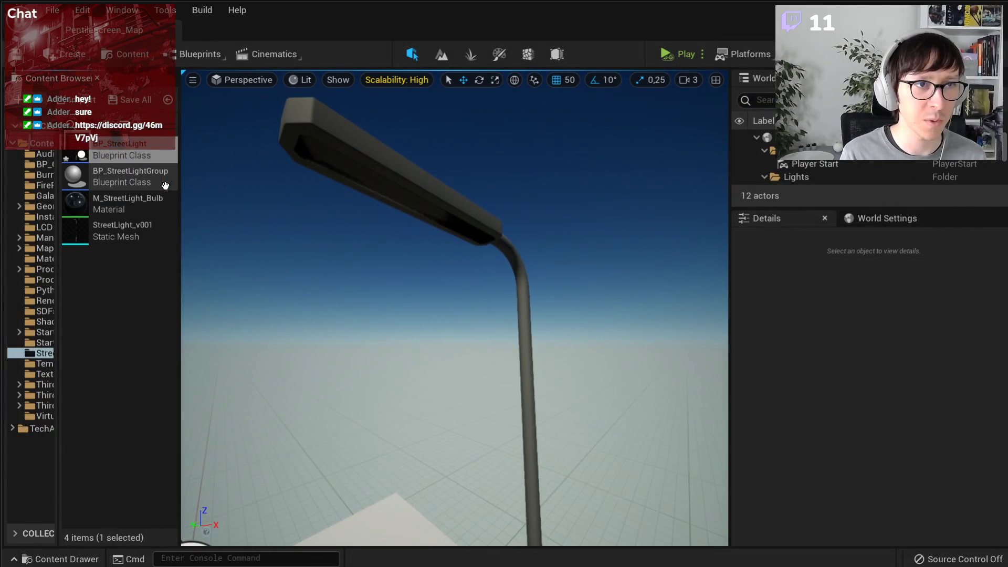
{"action": "double_click", "coordinate": [156, 182]}
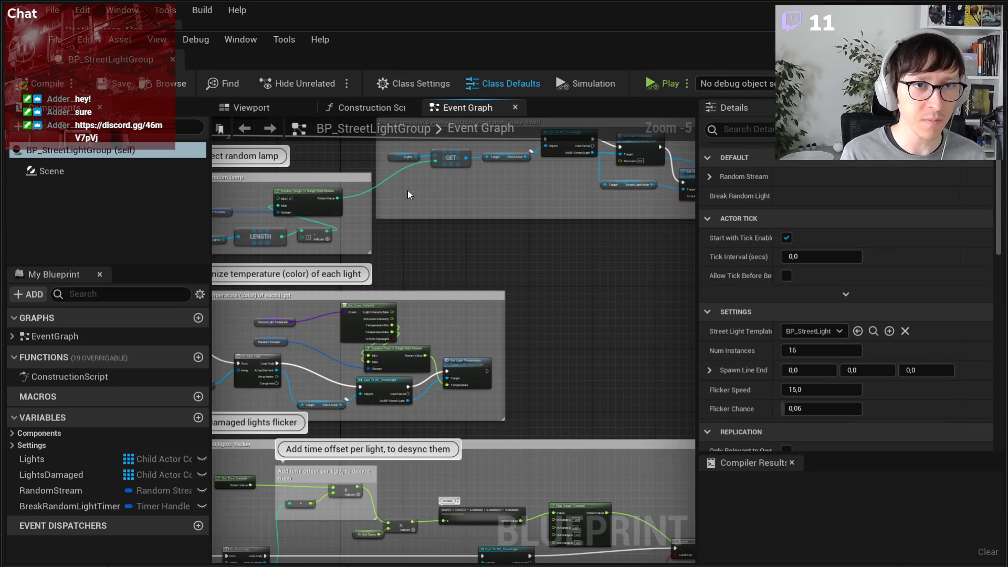
- Examine the group blueprint's Event Graph, its Lights variable, and the nodes that select and break a random lamp
{"action": "scroll", "coordinate": [506, 277], "scroll_direction": "down", "scroll_amount": 2}
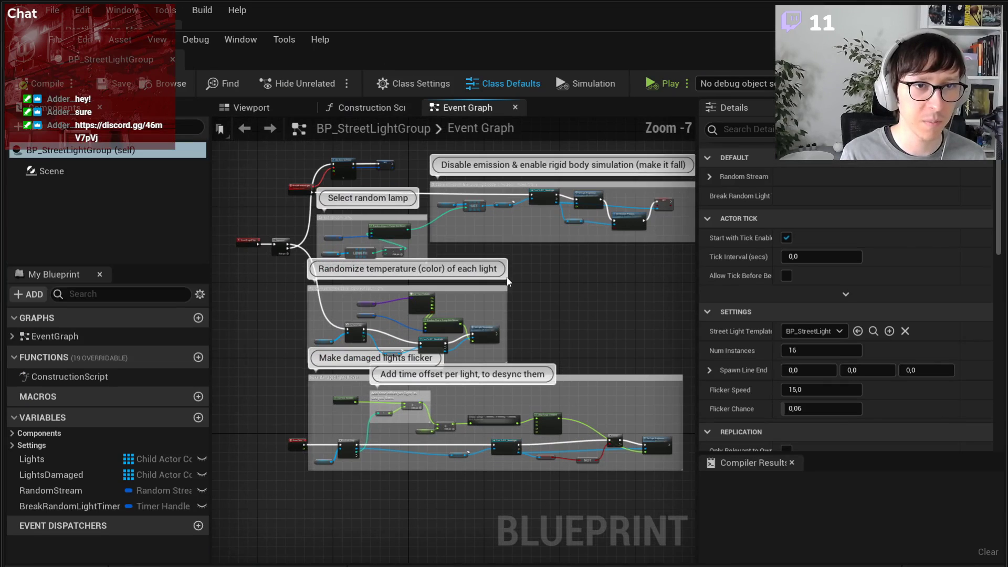
{"action": "scroll", "coordinate": [507, 277], "scroll_direction": "up", "scroll_amount": 1}
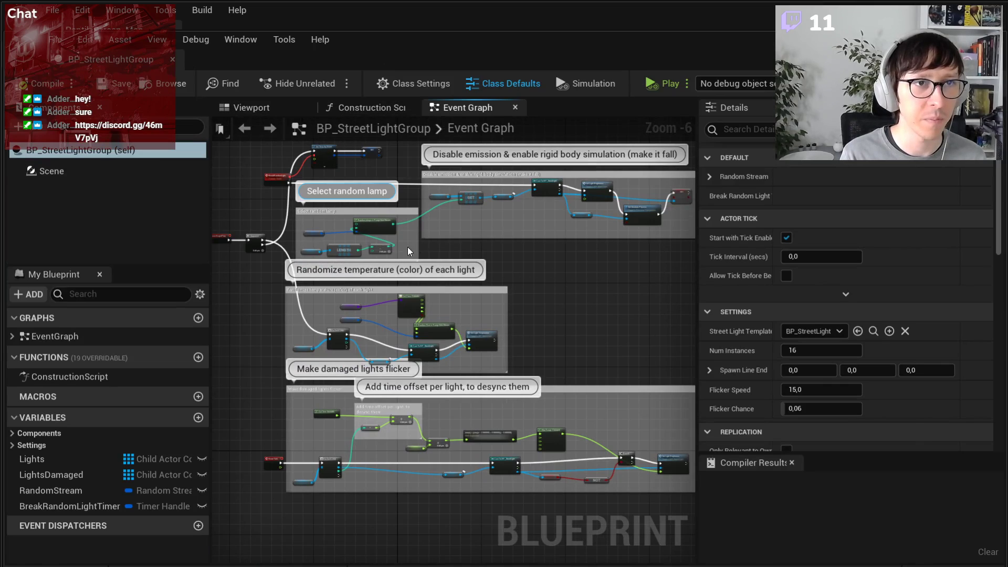
{"action": "left_click", "coordinate": [37, 459]}
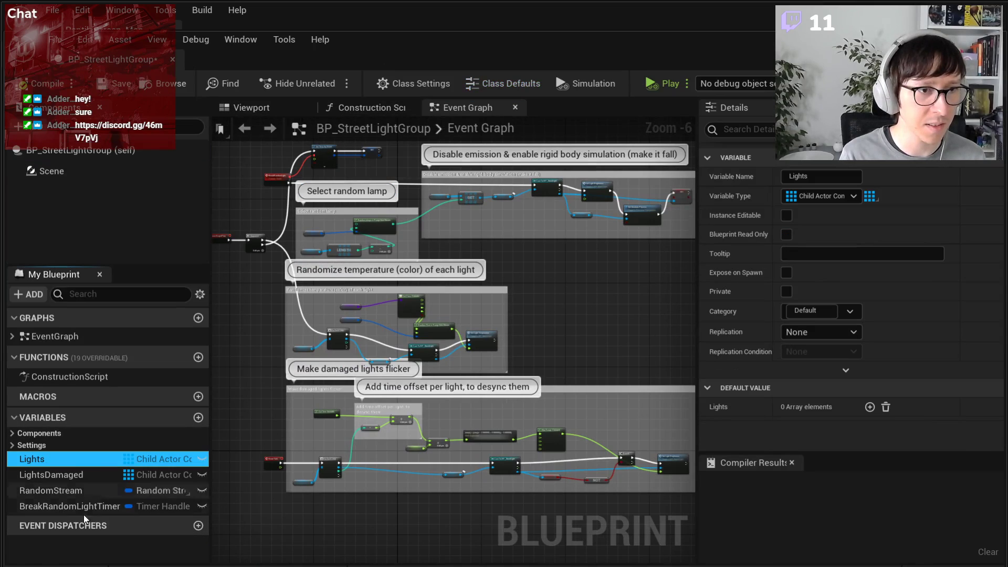
{"action": "left_click", "coordinate": [15, 435]}
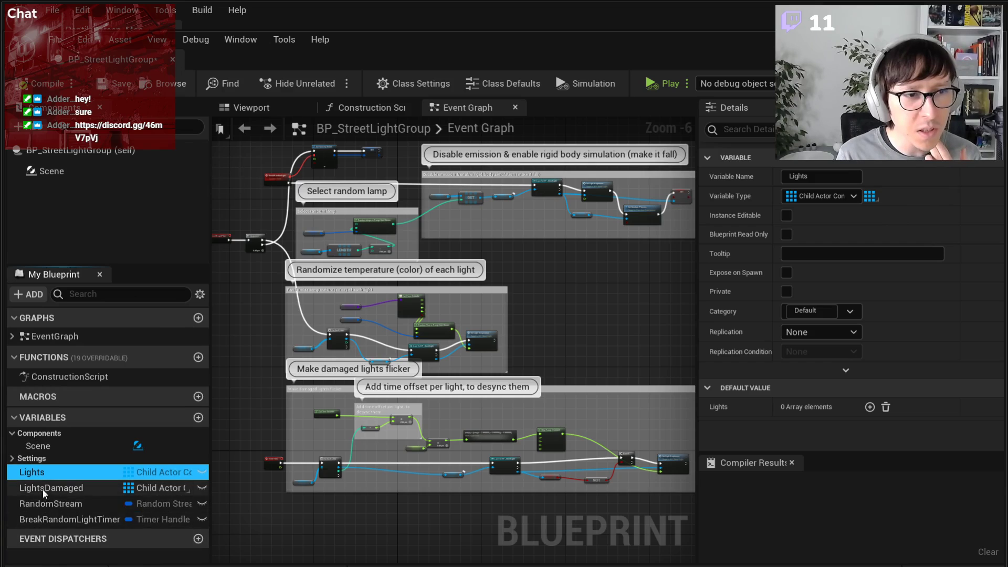
{"action": "scroll", "coordinate": [388, 224], "scroll_direction": "up", "scroll_amount": 3}
{"action": "right_click_drag", "start_coordinate": [388, 224], "coordinate": [539, 433]}
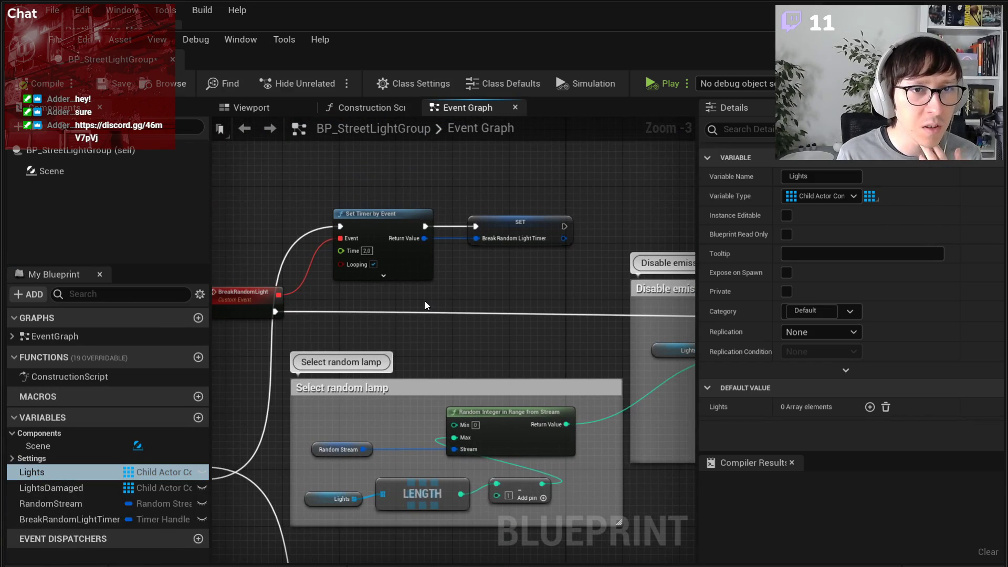
{"action": "right_click_drag", "start_coordinate": [449, 357], "coordinate": [383, 322]}
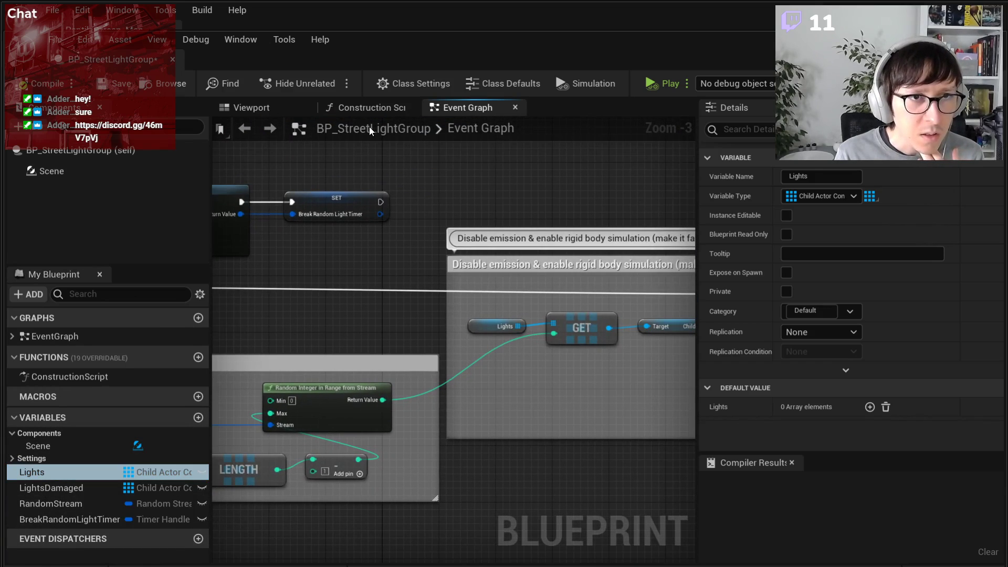
- Review the Construction Script of BP_StreetLightGroup and inspect the Add Child Actor Component node's details
{"action": "left_click", "coordinate": [368, 107]}
{"action": "right_click_drag", "start_coordinate": [368, 284], "coordinate": [695, 439]}
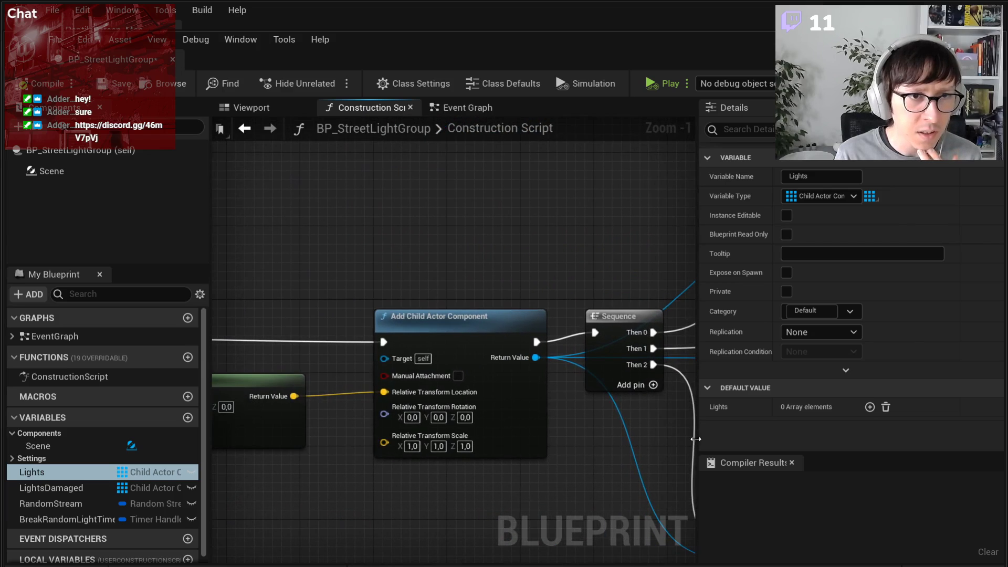
{"action": "left_click", "coordinate": [441, 336]}
{"action": "right_click_drag", "start_coordinate": [448, 466], "coordinate": [513, 434]}
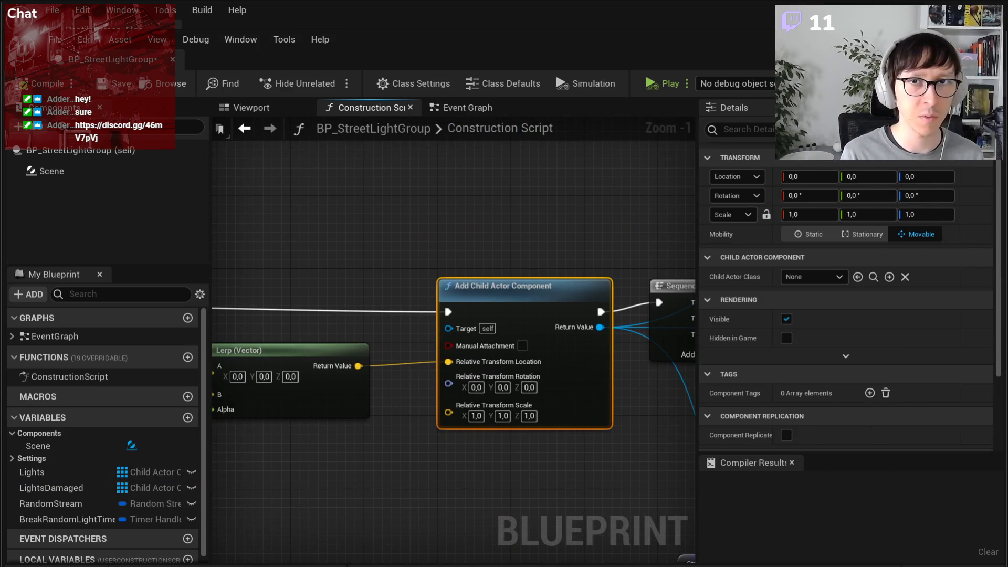
- Return to the level editor, and open the StreetLights_Map level from the Maps folder in a widened Content Browser
{"action": "left_click", "coordinate": [946, 39]}
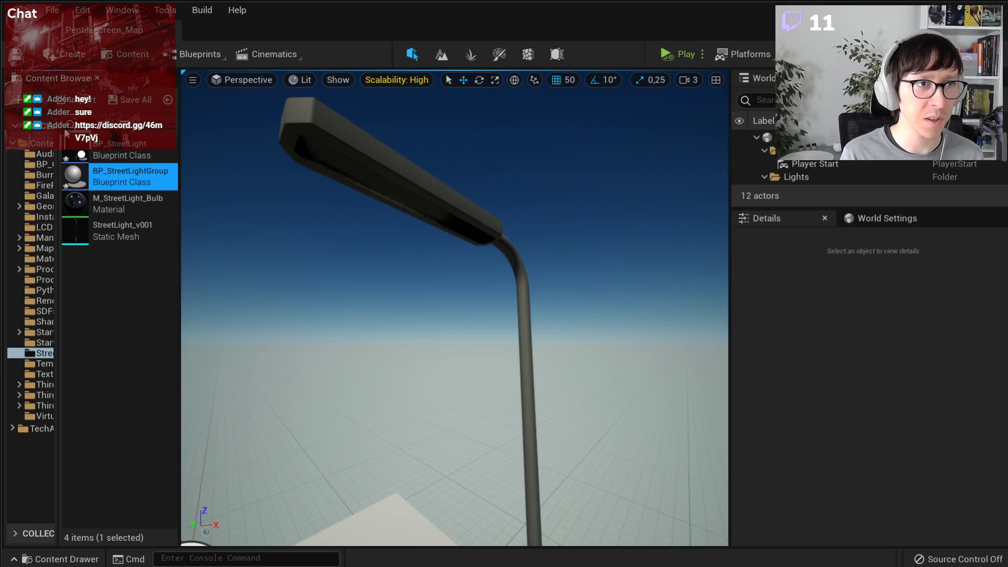
{"action": "left_click_drag", "start_coordinate": [58, 247], "coordinate": [120, 249]}
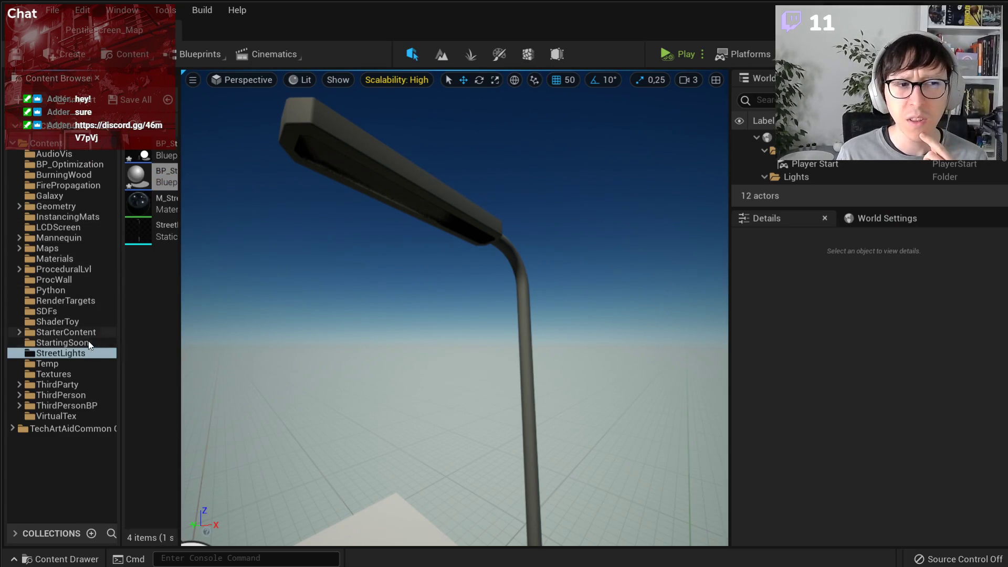
{"action": "left_click_drag", "start_coordinate": [181, 229], "coordinate": [328, 247]}
{"action": "left_click", "coordinate": [62, 249]}
{"action": "left_click_drag", "start_coordinate": [221, 246], "coordinate": [119, 246]}
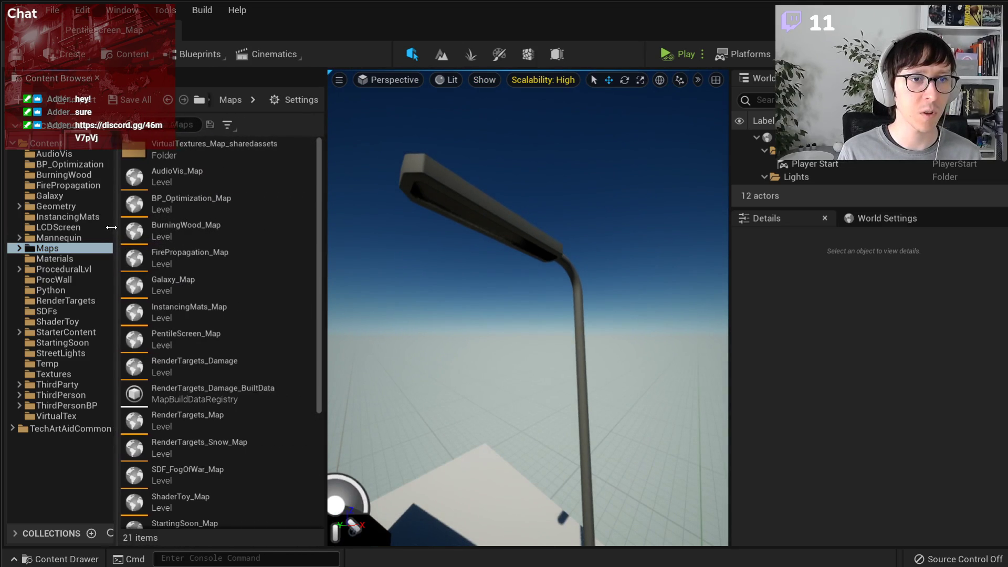
{"action": "scroll", "coordinate": [227, 315], "scroll_direction": "down", "scroll_amount": 3}
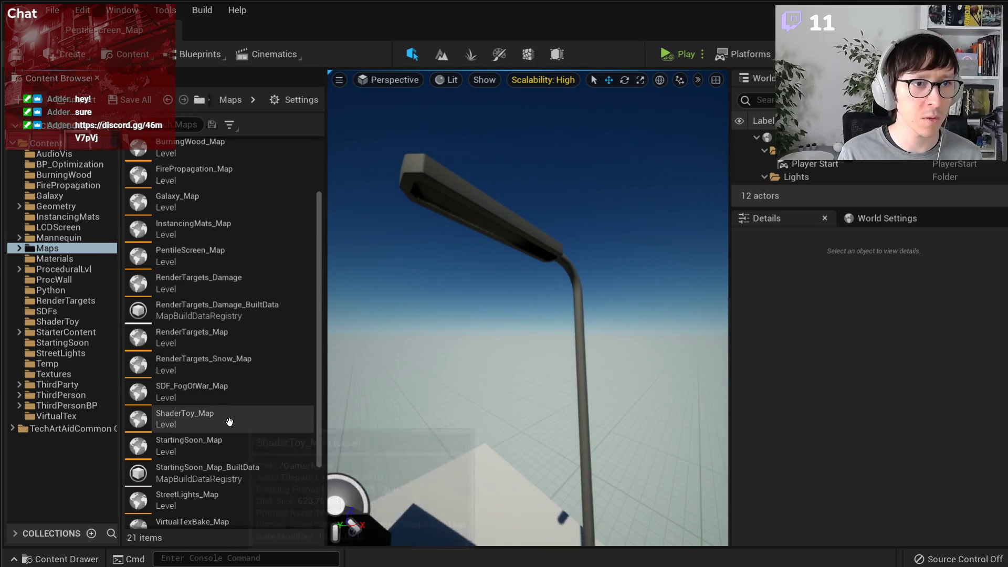
{"action": "scroll", "coordinate": [225, 445], "scroll_direction": "down", "scroll_amount": 1}
{"action": "double_click", "coordinate": [215, 479]}
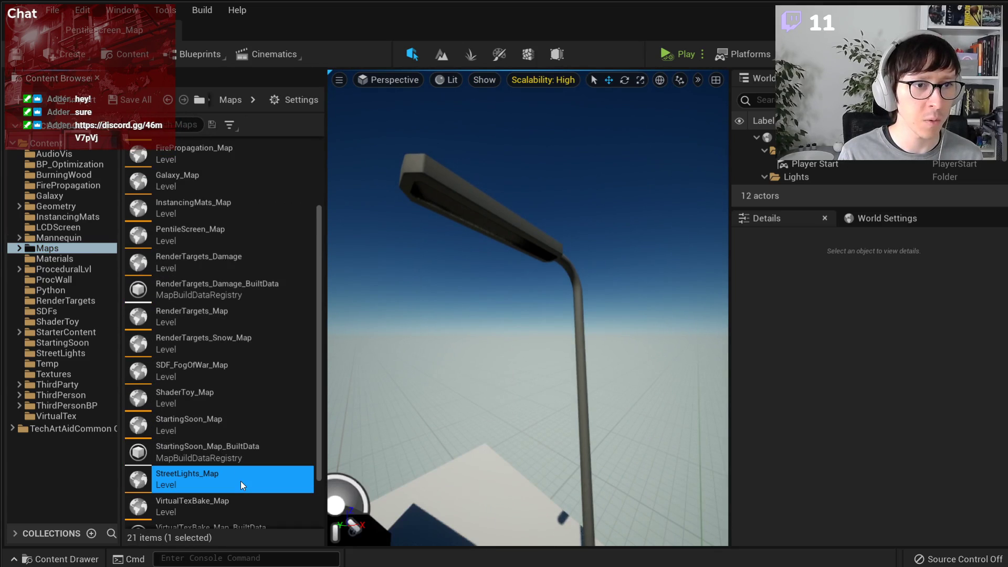
- Finish loading the StreetLights_Map level, enlarge the viewport beside the Content Browser, and view the street light rows from above
{"action": "left_click", "coordinate": [664, 450]}
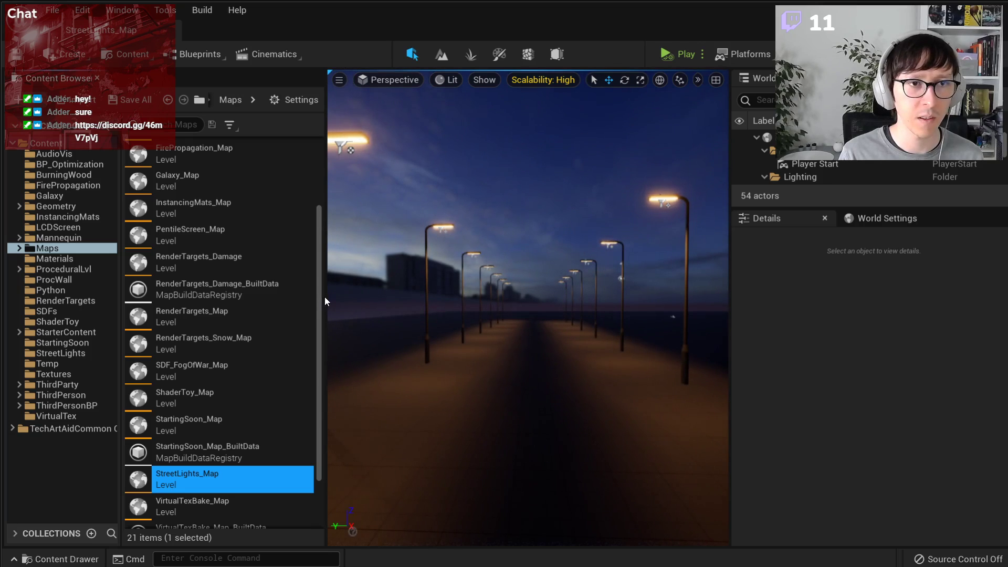
{"action": "left_click_drag", "start_coordinate": [325, 301], "coordinate": [232, 293]}
{"action": "right_click_drag", "start_coordinate": [368, 294], "coordinate": [631, 294]}
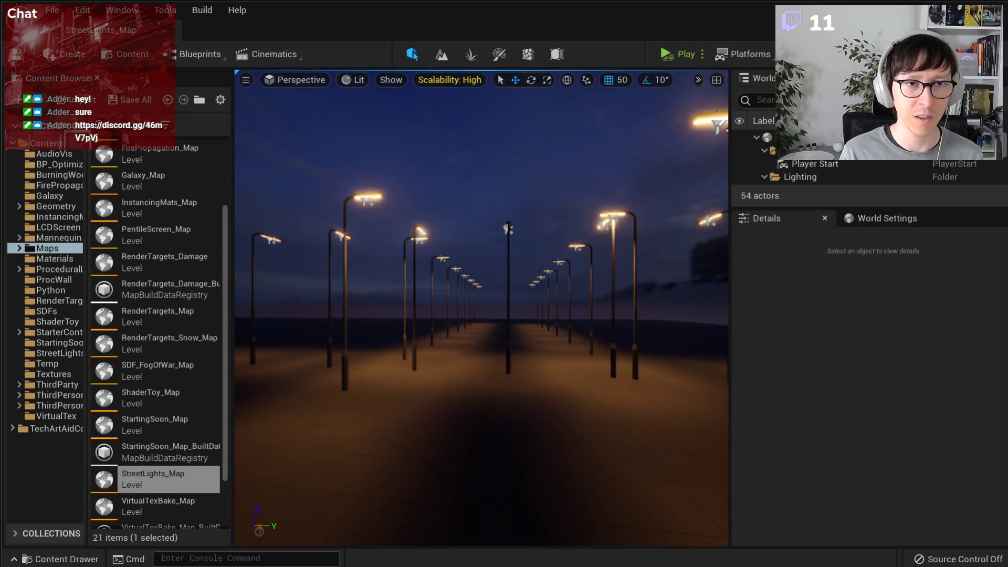
{"action": "key", "text": "w"}
{"action": "mouse_move", "coordinate": [482, 307]}
{"action": "right_mouse_down"}
{"action": "mouse_move", "coordinate": [508, 286]}
{"action": "mouse_move", "coordinate": [560, 289]}
{"action": "mouse_move", "coordinate": [620, 265]}
{"action": "mouse_move", "coordinate": [578, 367]}
{"action": "mouse_move", "coordinate": [410, 304]}
{"action": "mouse_move", "coordinate": [346, 368]}
{"action": "mouse_move", "coordinate": [414, 320]}
{"action": "mouse_move", "coordinate": [336, 394]}
{"action": "mouse_move", "coordinate": [357, 415]}
{"action": "mouse_move", "coordinate": [525, 294]}
{"action": "mouse_move", "coordinate": [493, 296]}
{"action": "right_mouse_up"}
{"action": "key", "text": "e"}
{"action": "key", "text": "w"}
{"action": "key", "text": "s"}
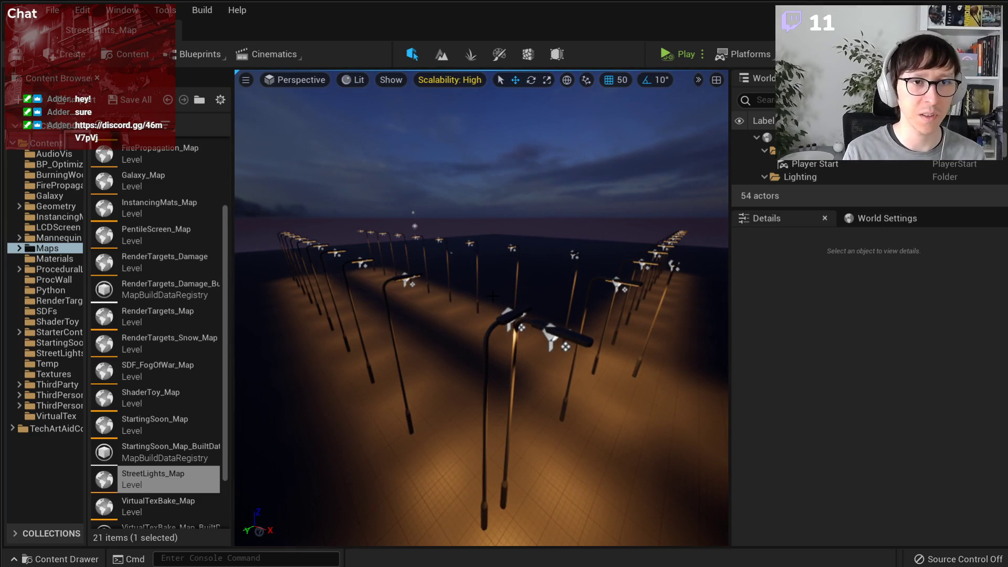
- Examine the rows of street lights and their pools of light from several elevated angles
{"action": "right_click_drag", "start_coordinate": [493, 296], "coordinate": [472, 288]}
{"action": "key", "text": "w"}
{"action": "key", "text": "s"}
{"action": "right_click_drag", "start_coordinate": [404, 315], "coordinate": [463, 298]}
{"action": "key", "text": "w"}
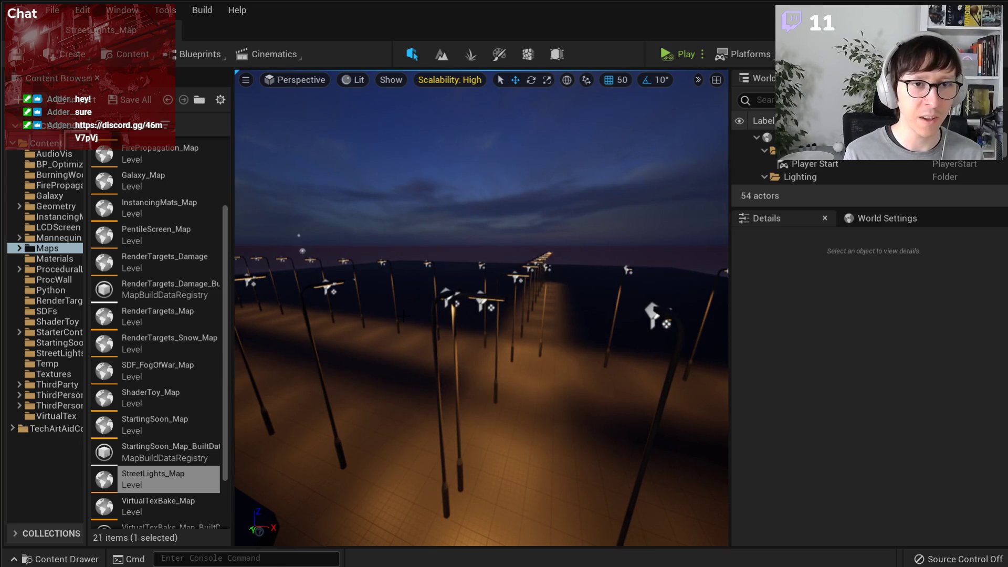
{"action": "key", "text": "s"}
{"action": "right_click_drag", "start_coordinate": [463, 330], "coordinate": [583, 330]}
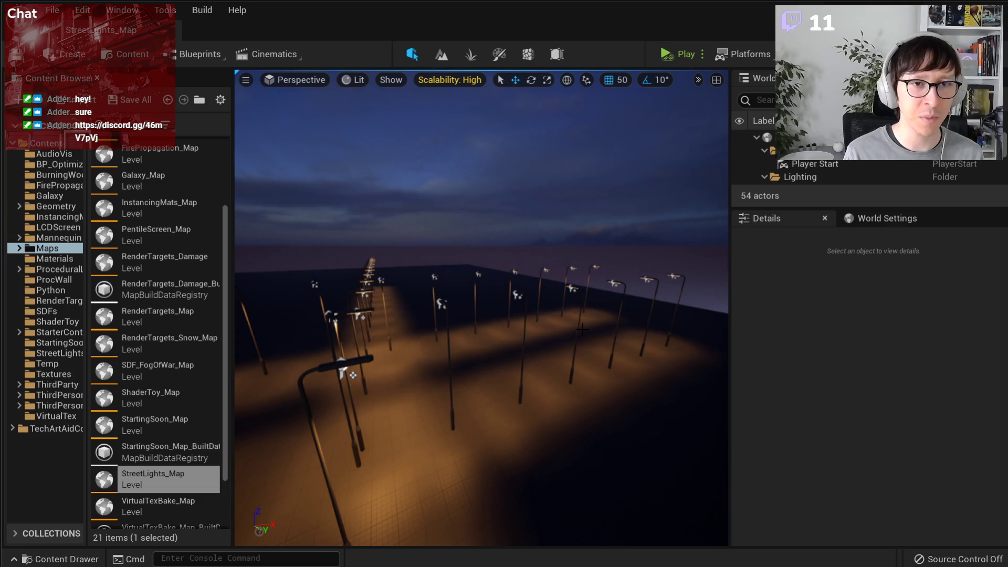
{"action": "key", "text": "w"}
{"action": "right_click_drag", "start_coordinate": [582, 330], "coordinate": [467, 375]}
{"action": "key", "text": "s"}
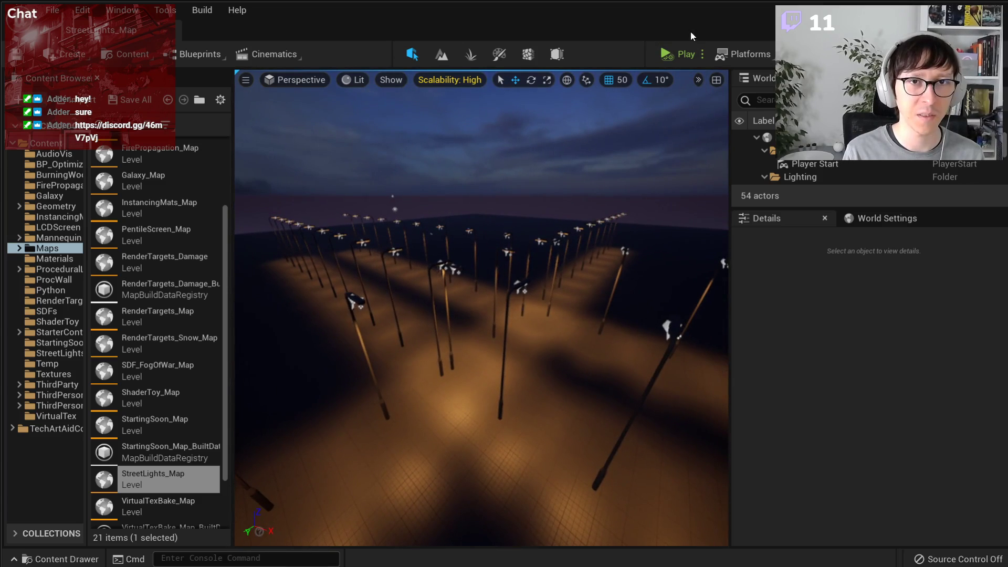
- Run the level in a fullscreen viewport to watch the lamps' light and breakage behaviour, and stop it
{"action": "left_click", "coordinate": [667, 54]}
{"action": "key", "text": "F11"}
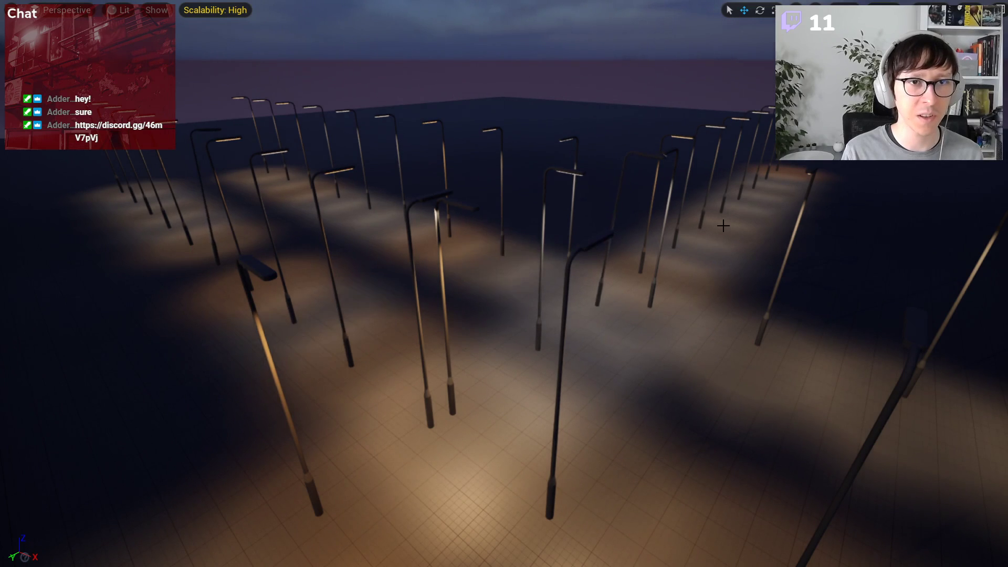
{"action": "mouse_move", "coordinate": [724, 227]}
{"action": "right_mouse_down"}
{"action": "mouse_move", "coordinate": [658, 209]}
{"action": "mouse_move", "coordinate": [714, 256]}
{"action": "mouse_move", "coordinate": [712, 241]}
{"action": "right_mouse_up"}
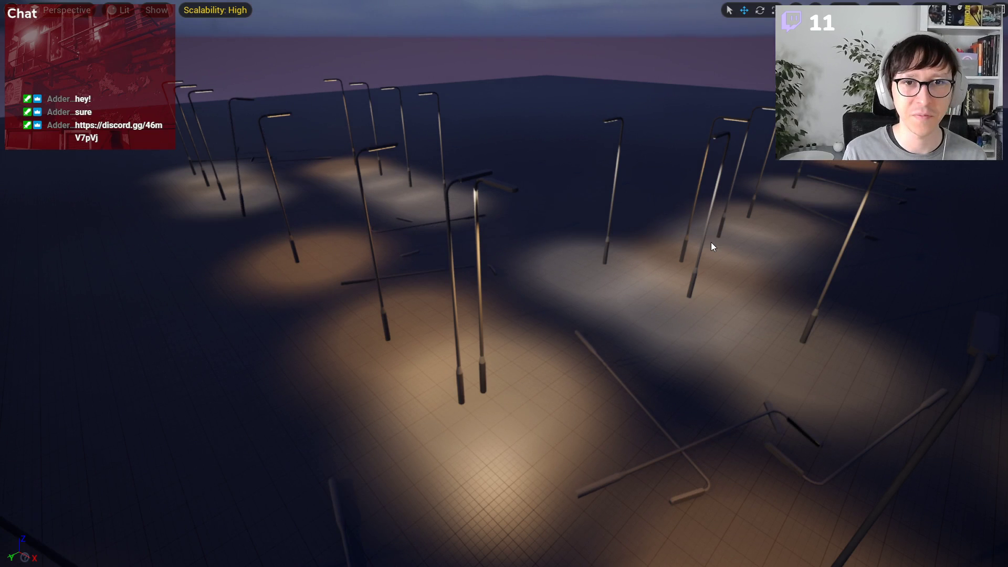
{"action": "key", "text": "Escape"}
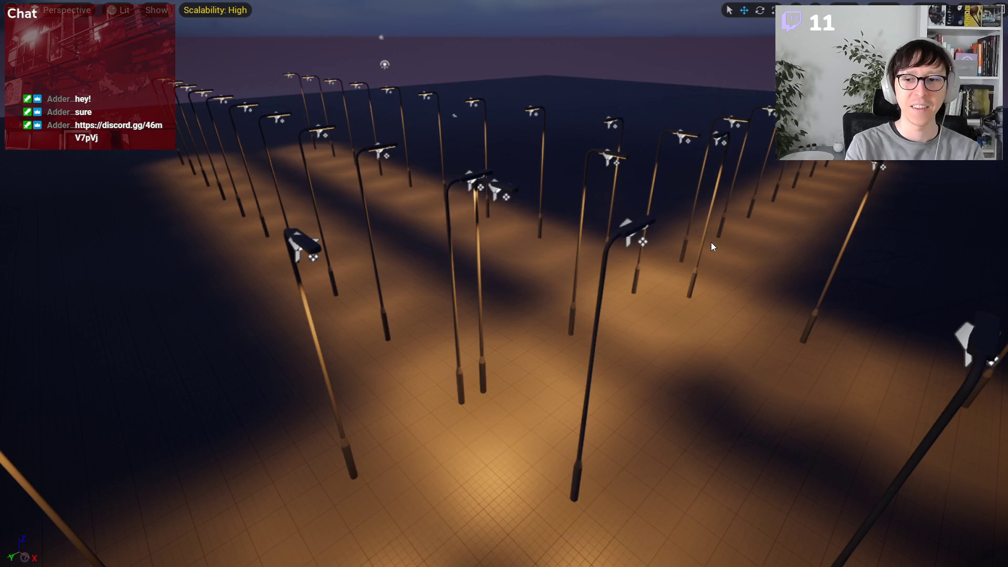
- Look over the lamps in their editor state from closer angles and leave the fullscreen viewport
{"action": "right_click_drag", "start_coordinate": [711, 242], "coordinate": [744, 187]}
{"action": "key", "text": "w"}
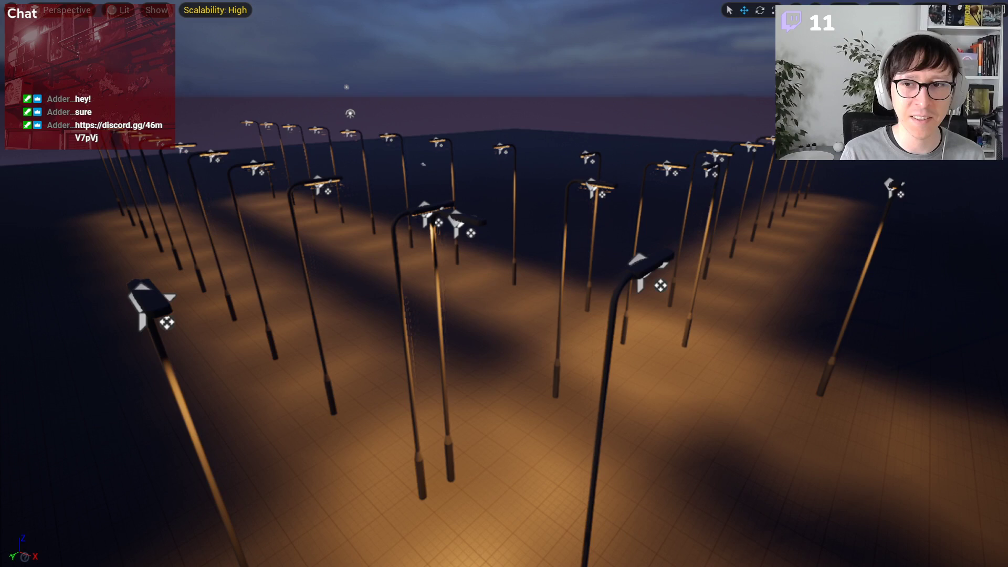
{"action": "right_click_drag", "start_coordinate": [719, 220], "coordinate": [720, 221]}
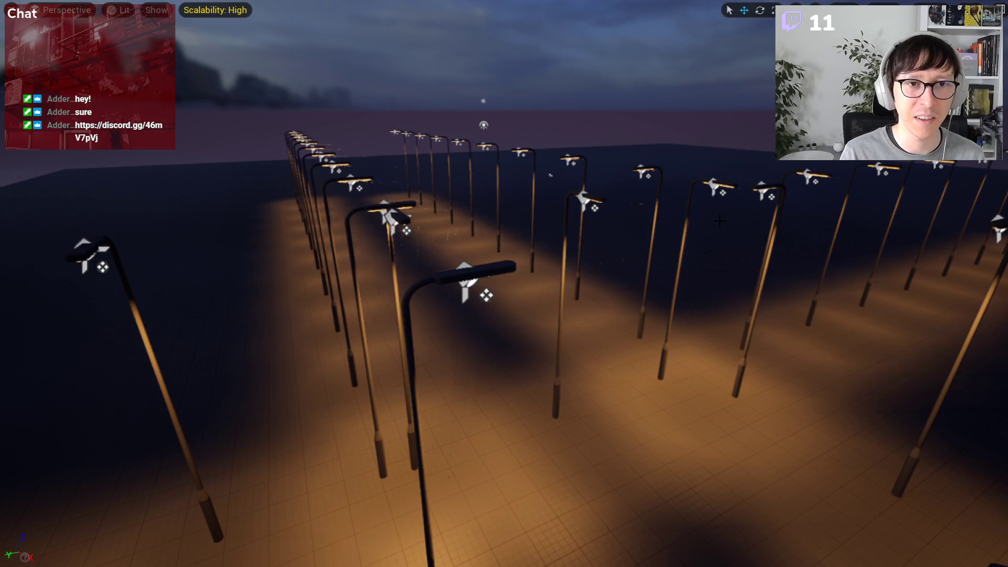
{"action": "key", "text": "F11"}
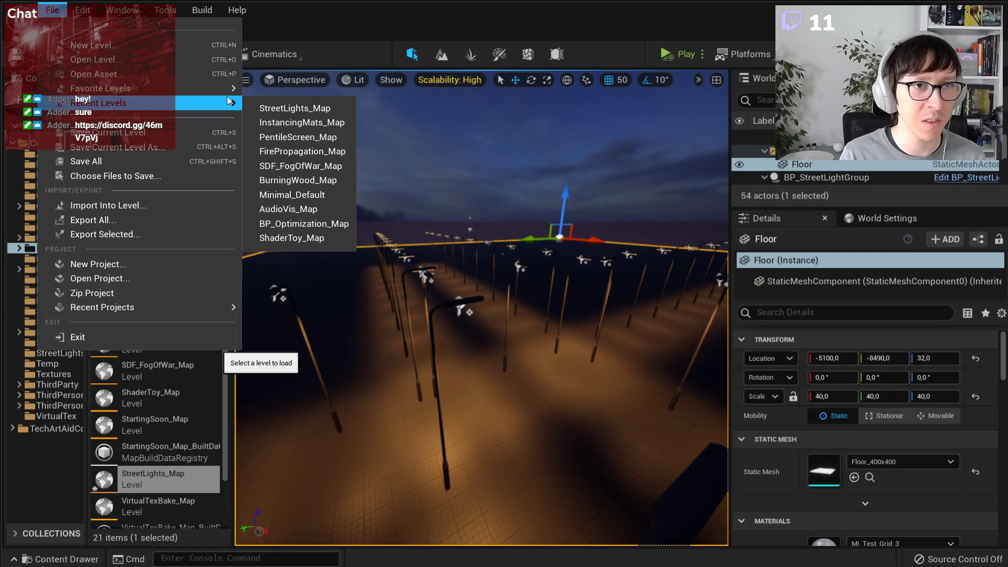
- Reopen the recent PentileScreen_Map level and open the BP_StreetLight blueprint from the StreetLights folder
{"action": "left_click", "coordinate": [340, 125]}
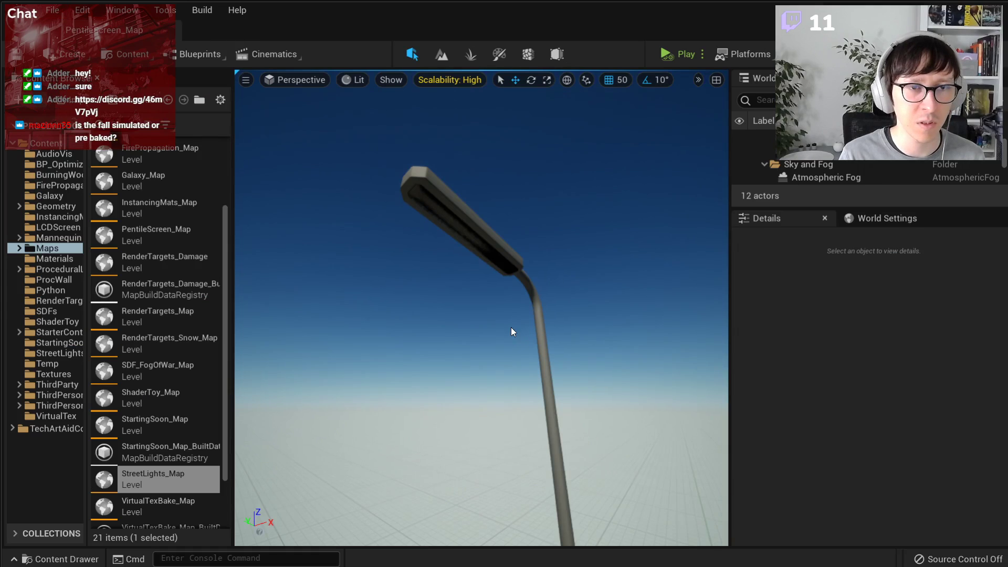
{"action": "left_click", "coordinate": [534, 299]}
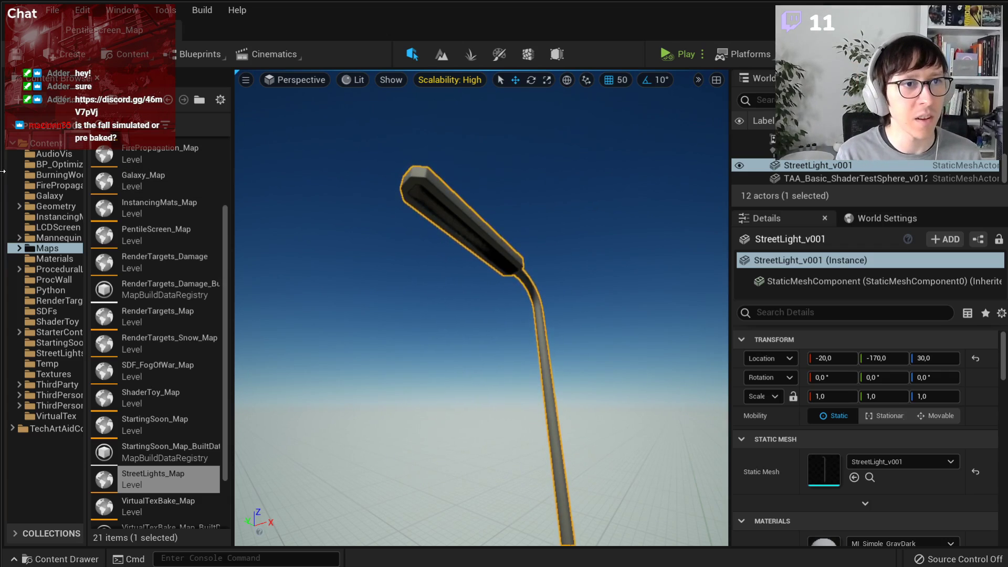
{"action": "left_click", "coordinate": [36, 166]}
{"action": "left_click", "coordinate": [53, 343]}
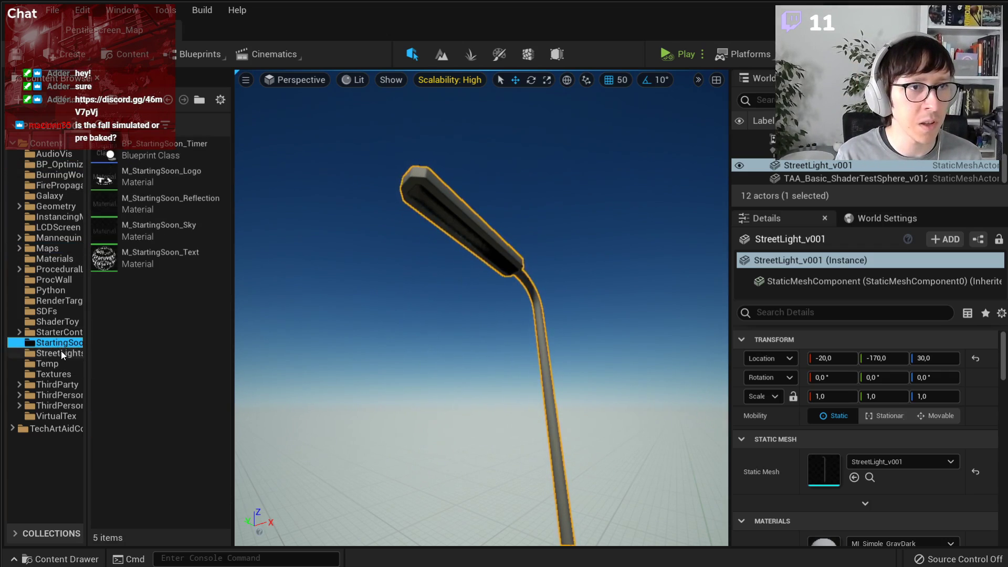
{"action": "left_click", "coordinate": [60, 351]}
{"action": "double_click", "coordinate": [208, 160]}
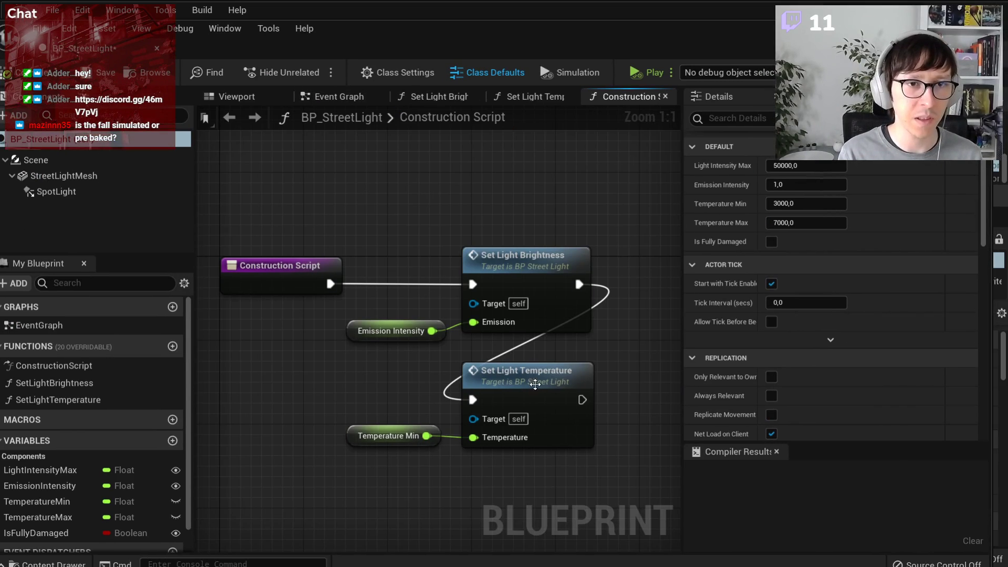
- Open the Set Light Temperature function from the Construction Script and inspect its Set Temperature and Spot Light nodes
{"action": "left_click", "coordinate": [537, 398]}
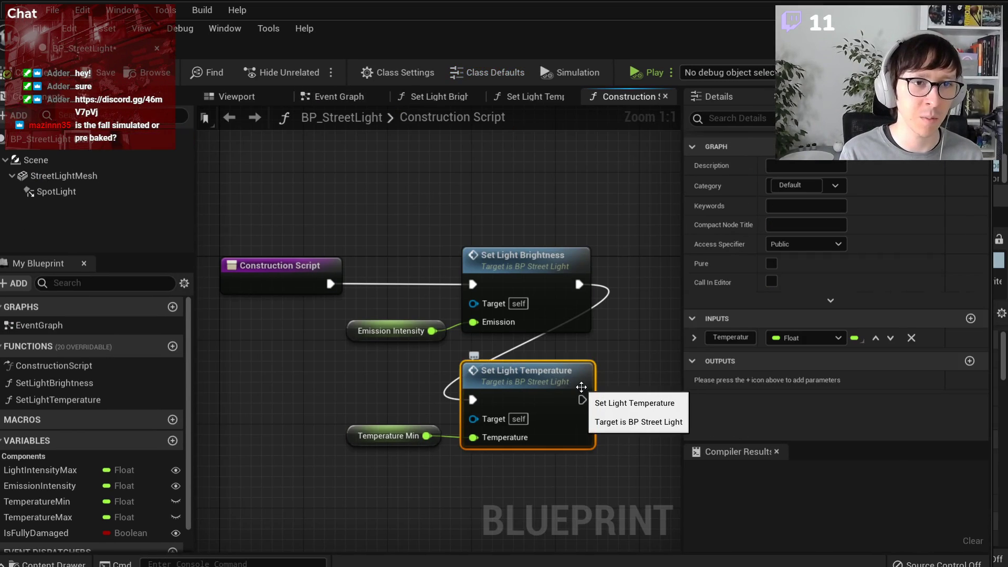
{"action": "double_click", "coordinate": [581, 387]}
{"action": "scroll", "coordinate": [546, 319], "scroll_direction": "up", "scroll_amount": 2}
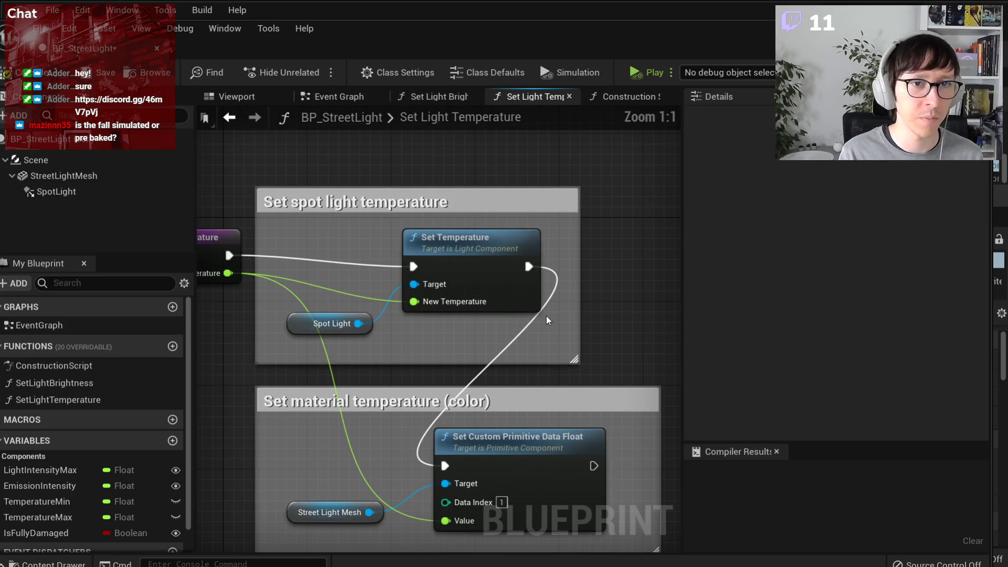
{"action": "left_click", "coordinate": [473, 283]}
{"action": "left_click", "coordinate": [335, 326]}
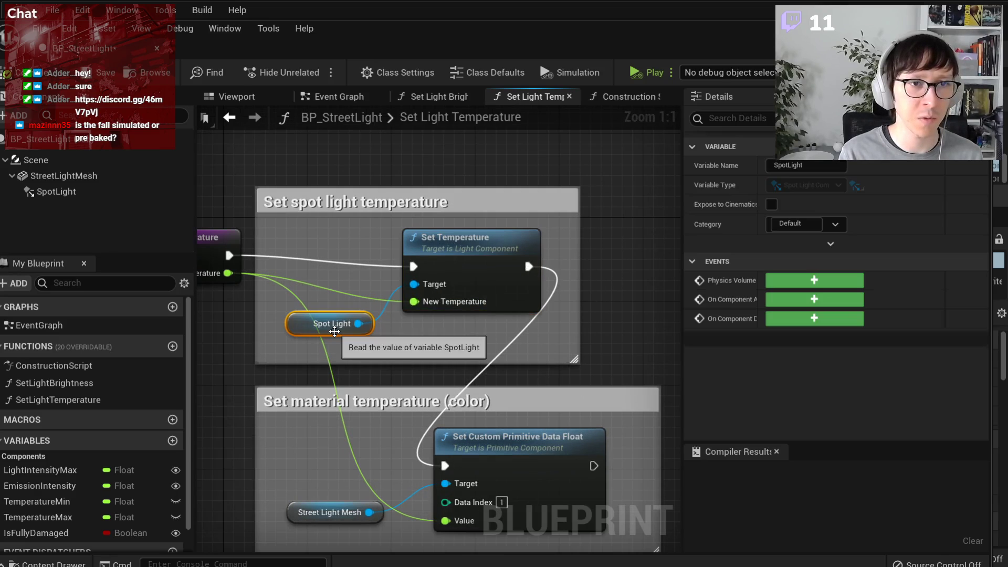
- Search the component details for "use tem" to check the SpotLight's Use Temperature option, and clear the search
{"action": "left_click", "coordinate": [78, 176]}
{"action": "scroll", "coordinate": [735, 310], "scroll_direction": "down", "scroll_amount": 10}
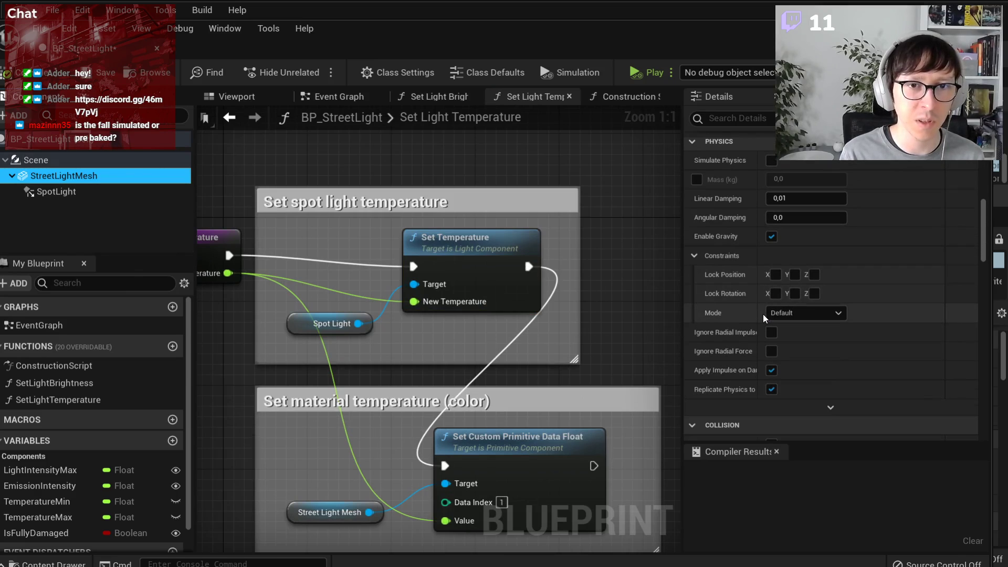
{"action": "left_click", "coordinate": [741, 118]}
{"action": "type", "text": "use tem"}
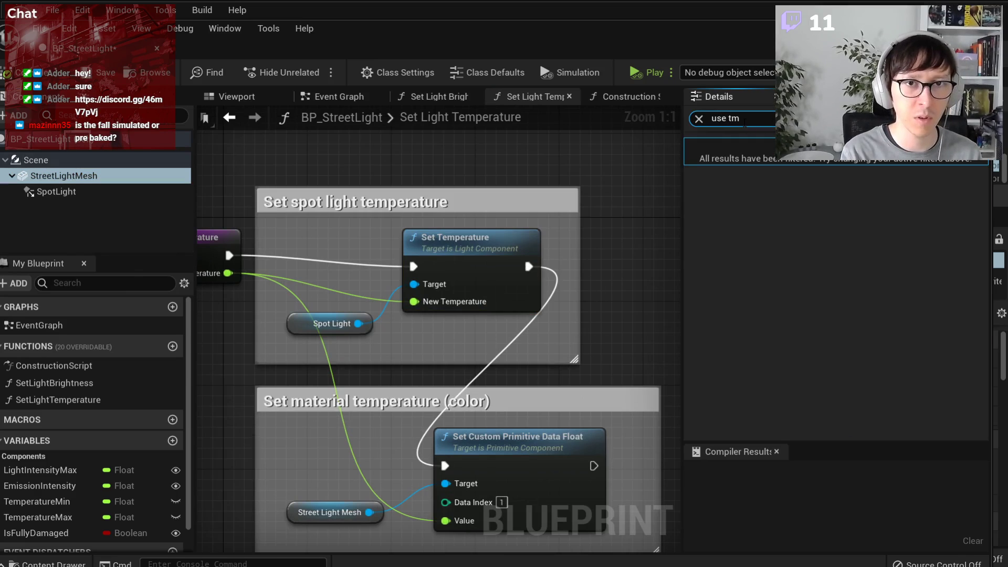
{"action": "left_click", "coordinate": [73, 192]}
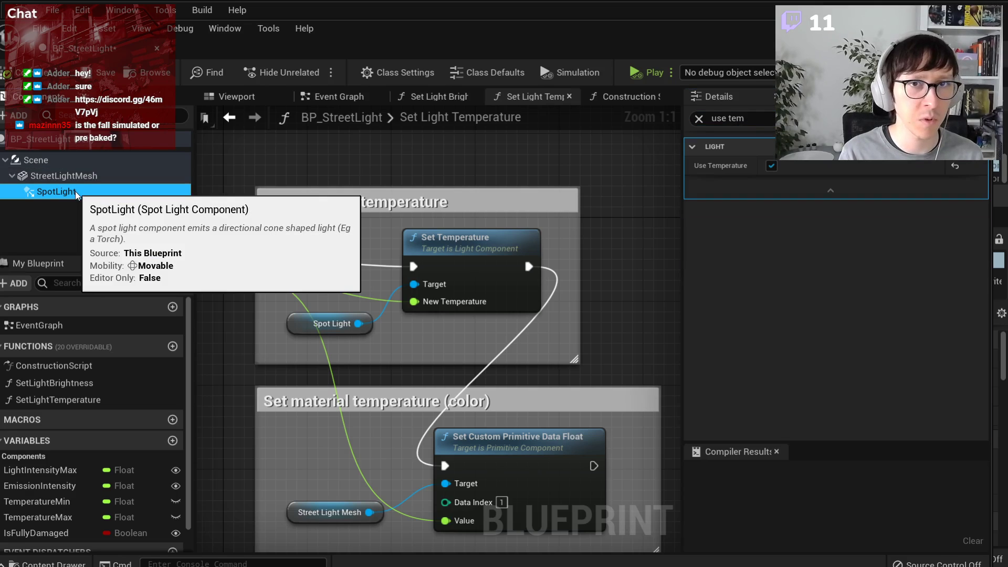
{"action": "left_click", "coordinate": [699, 119]}
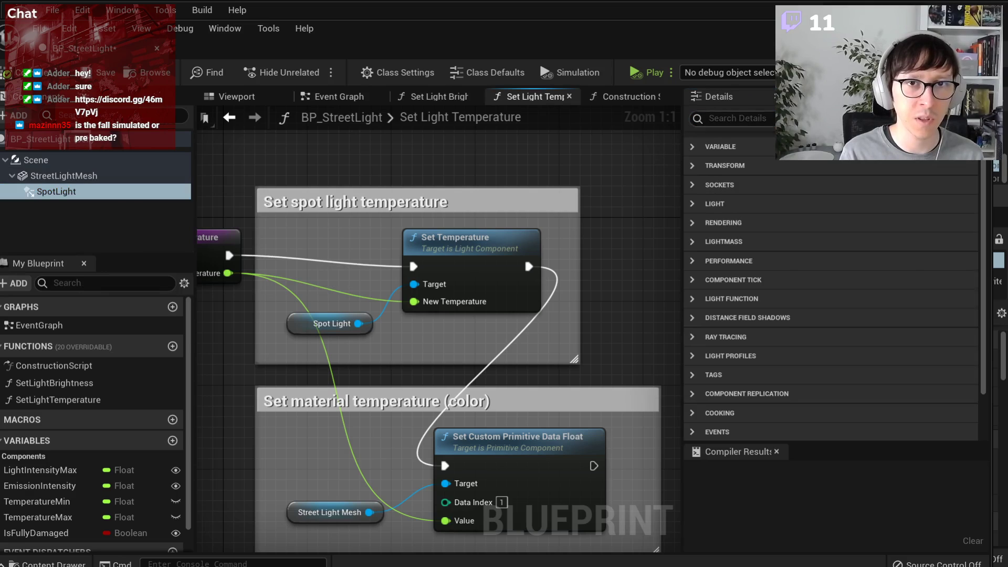
- Review the SpotLight component's light settings, including Light Color, Use Temperature and Temperature
{"action": "left_click", "coordinate": [58, 192]}
{"action": "scroll", "coordinate": [759, 225], "scroll_direction": "down", "scroll_amount": 10}
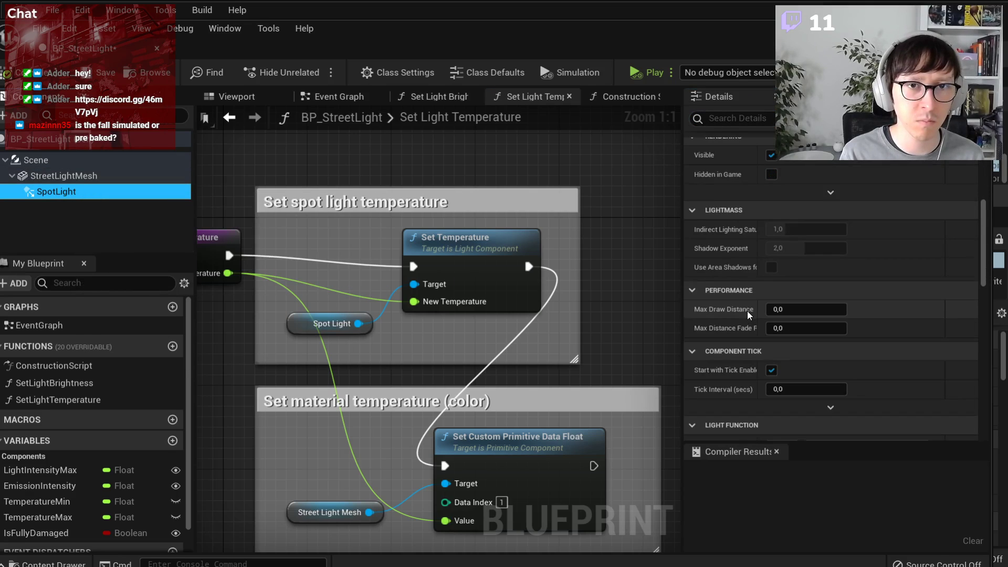
{"action": "scroll", "coordinate": [741, 294], "scroll_direction": "up", "scroll_amount": 8}
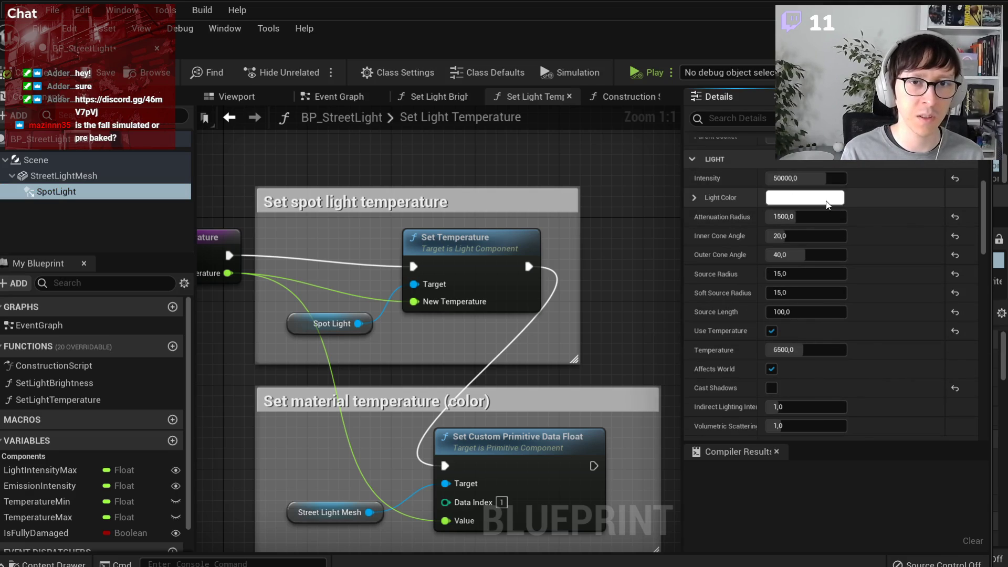
- Inspect the Set Custom Primitive Data Float node and its Street Light Mesh target in the material temperature section
{"action": "right_click_drag", "start_coordinate": [479, 453], "coordinate": [530, 336]}
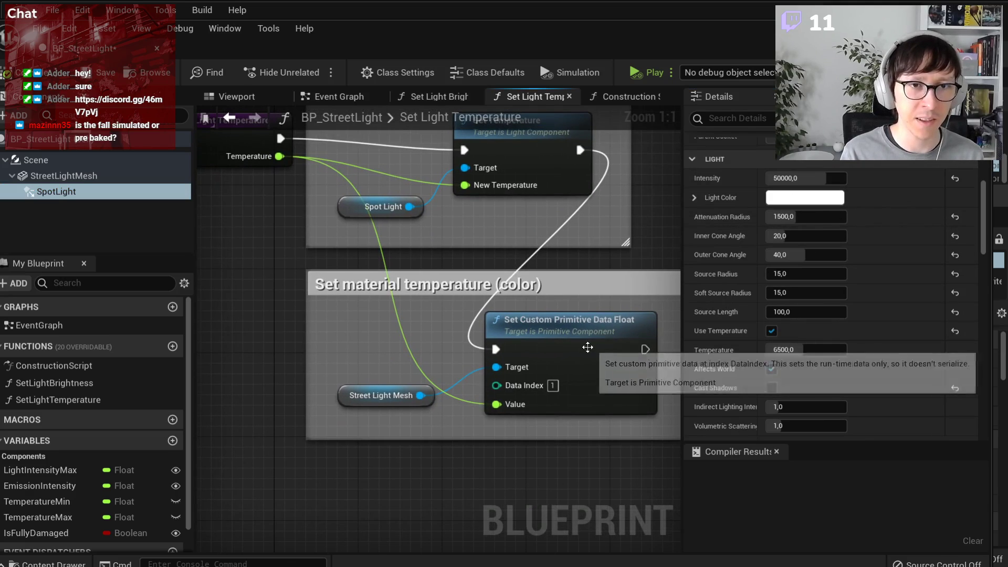
{"action": "left_click", "coordinate": [531, 336]}
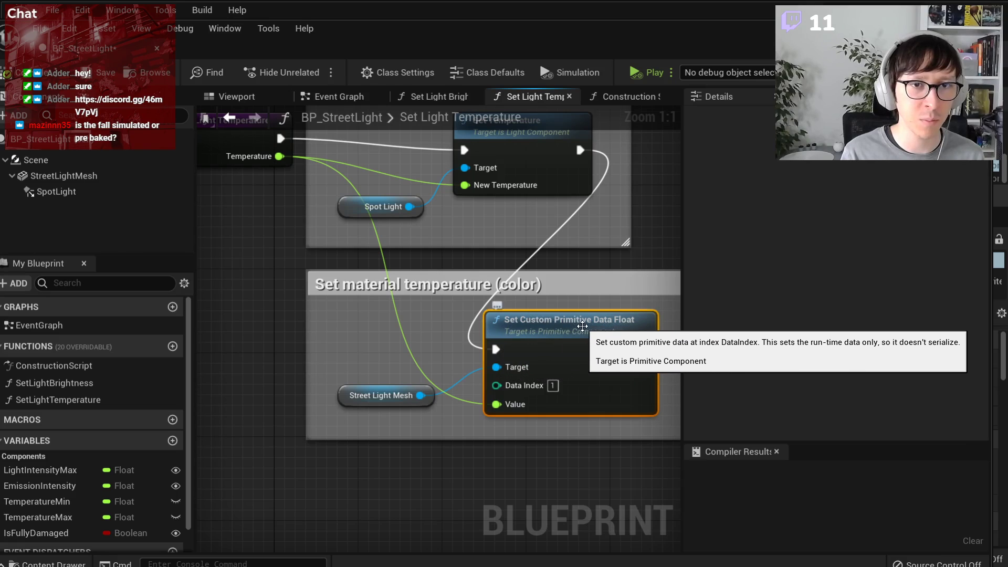
{"action": "left_click", "coordinate": [386, 397]}
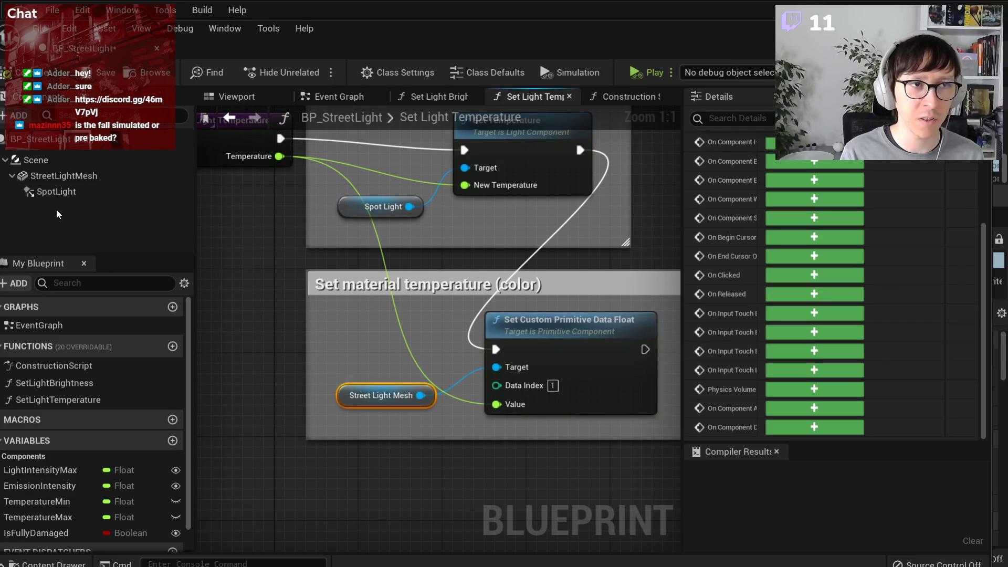
{"action": "left_click", "coordinate": [557, 337]}
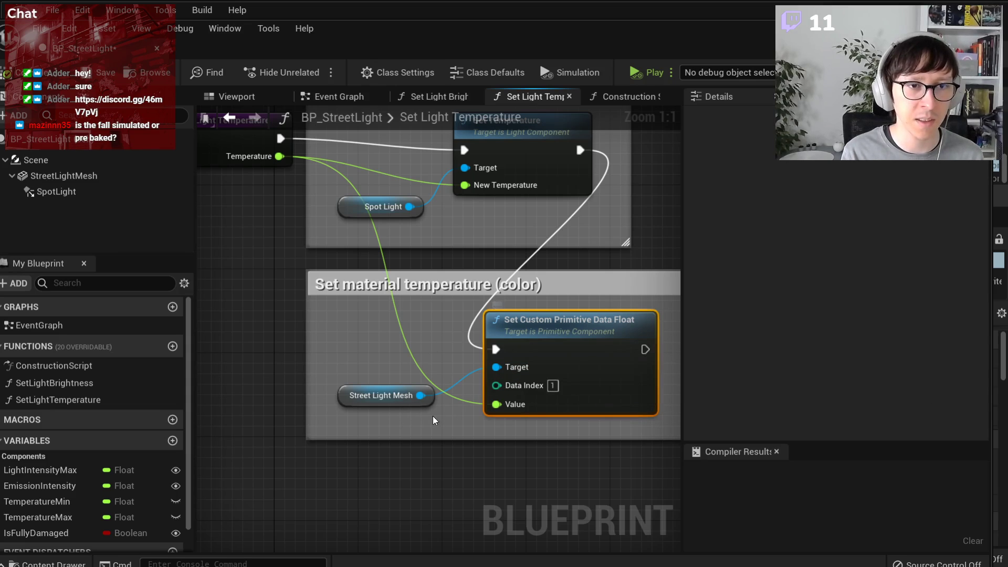
{"action": "left_click", "coordinate": [402, 404]}
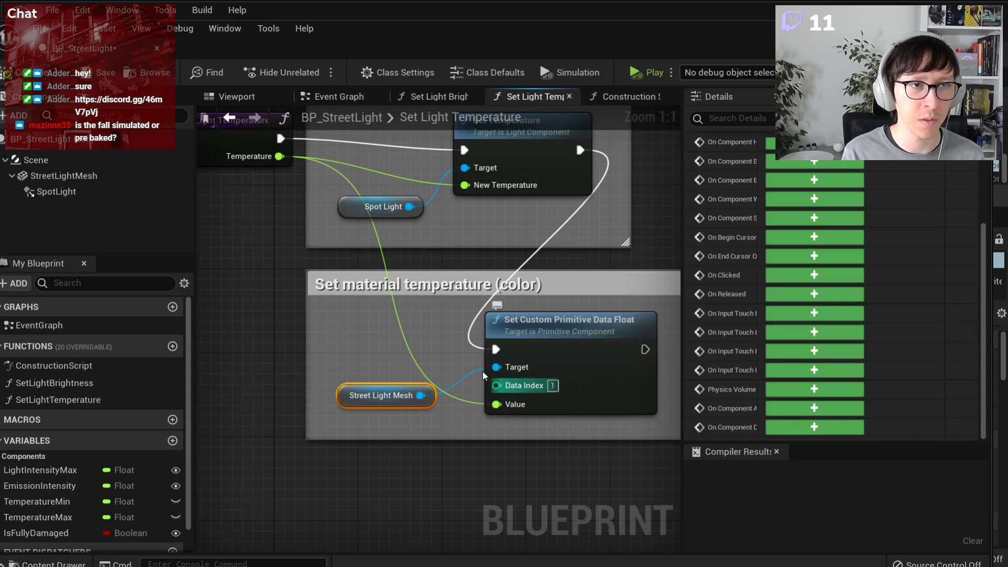
- Open the StreetLightMesh's M_StreetLight_Bulb material and inspect the Temperature parameter's custom primitive data settings
{"action": "left_click", "coordinate": [63, 176]}
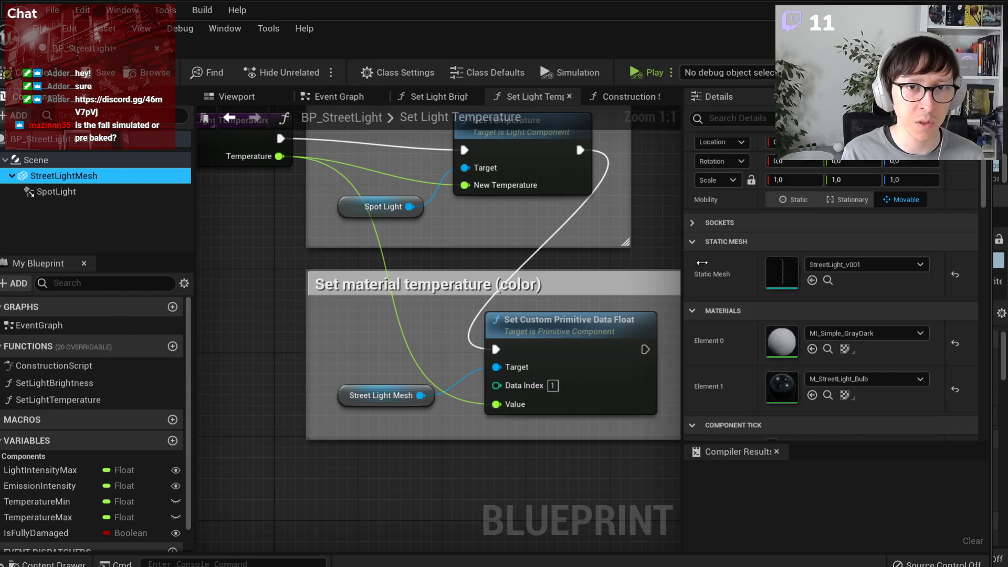
{"action": "double_click", "coordinate": [789, 390]}
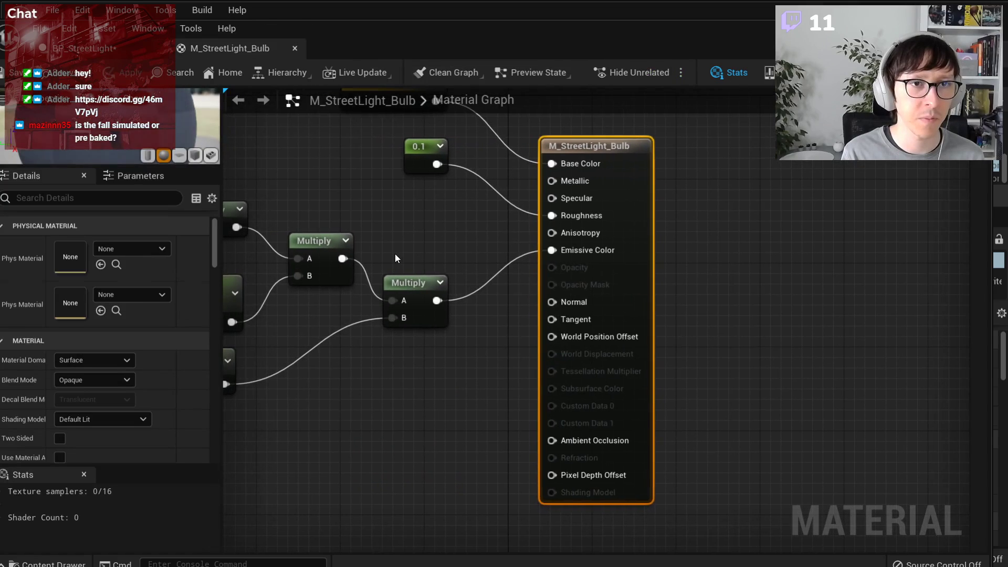
{"action": "scroll", "coordinate": [395, 253], "scroll_direction": "down", "scroll_amount": 3}
{"action": "scroll", "coordinate": [478, 304], "scroll_direction": "up", "scroll_amount": 4}
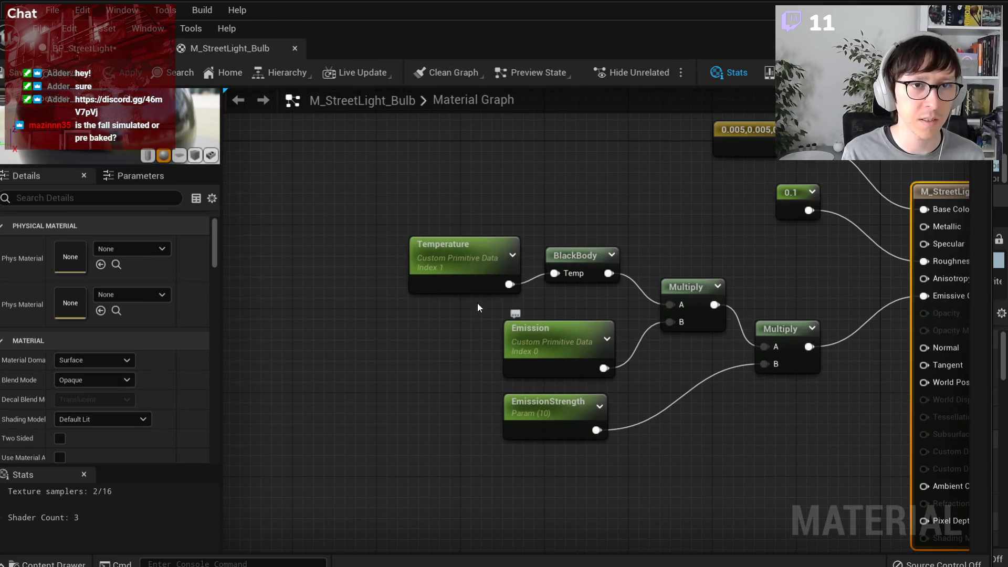
{"action": "left_click", "coordinate": [437, 269]}
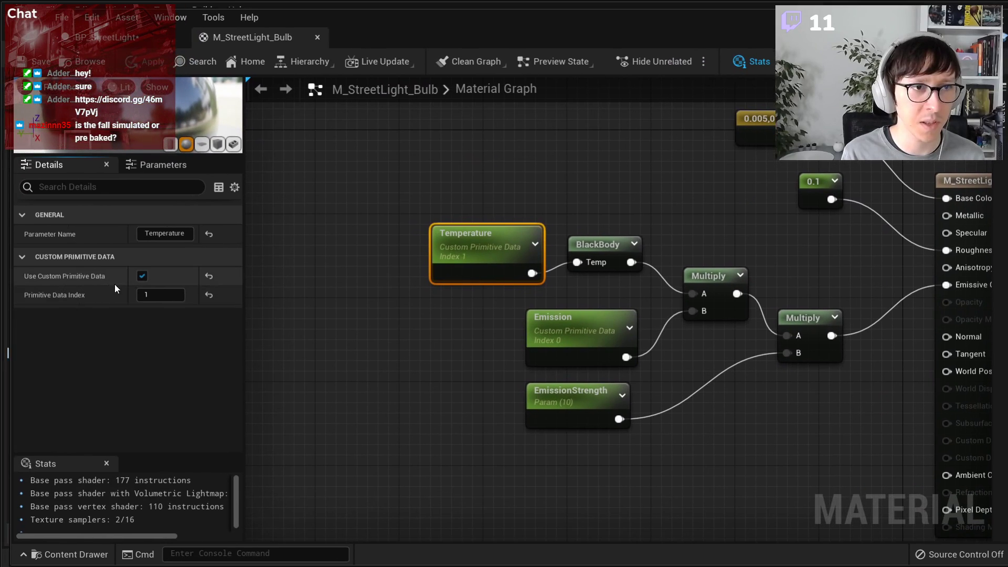
{"action": "left_click_drag", "start_coordinate": [128, 280], "coordinate": [110, 280]}
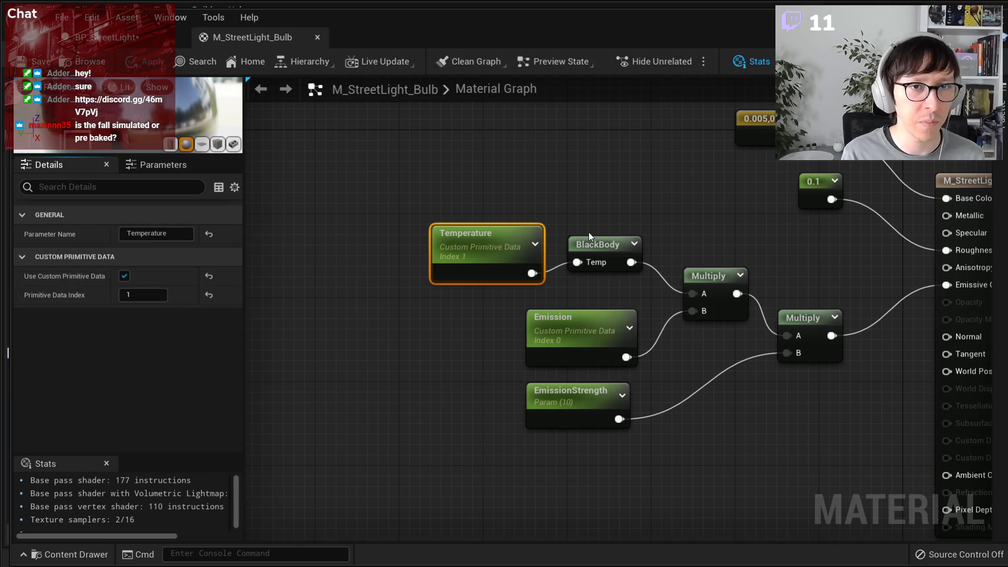
- Inspect the BlackBody, Multiply and Emission nodes feeding Emissive Color, and the material output node of M_StreetLight_Bulb
{"action": "left_click", "coordinate": [620, 248]}
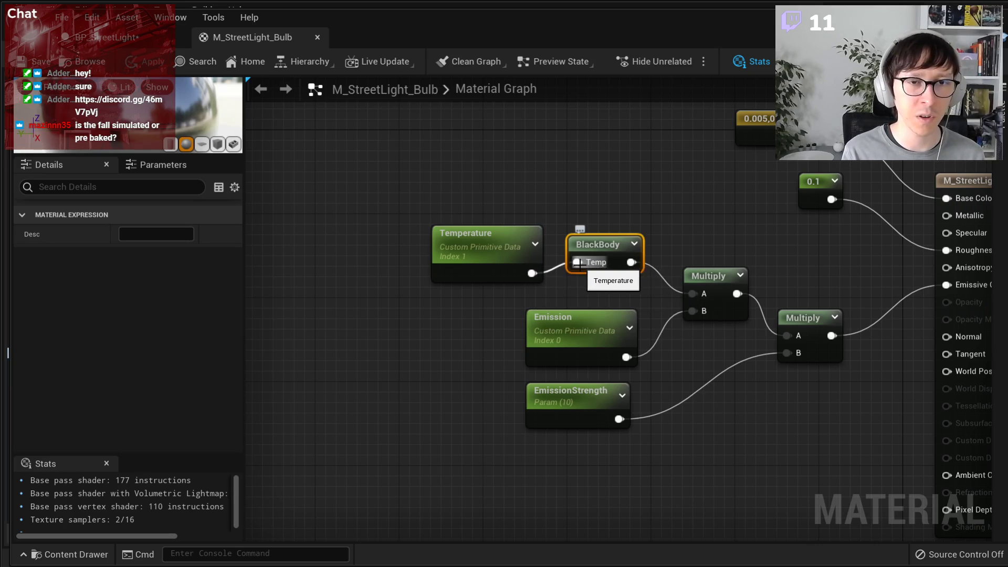
{"action": "left_click", "coordinate": [698, 283]}
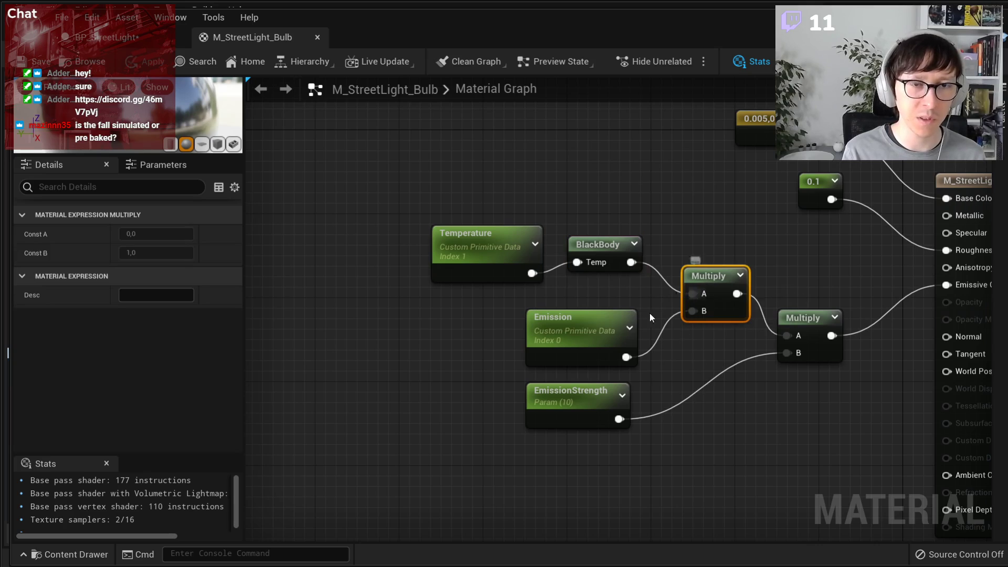
{"action": "left_click", "coordinate": [599, 351]}
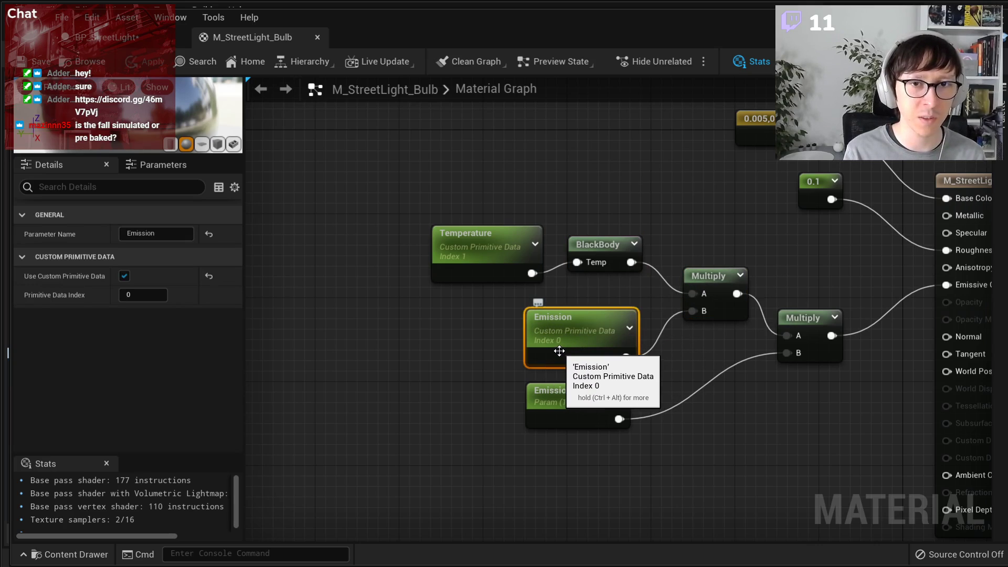
{"action": "right_click_drag", "start_coordinate": [787, 360], "coordinate": [691, 450]}
{"action": "left_click", "coordinate": [915, 255]}
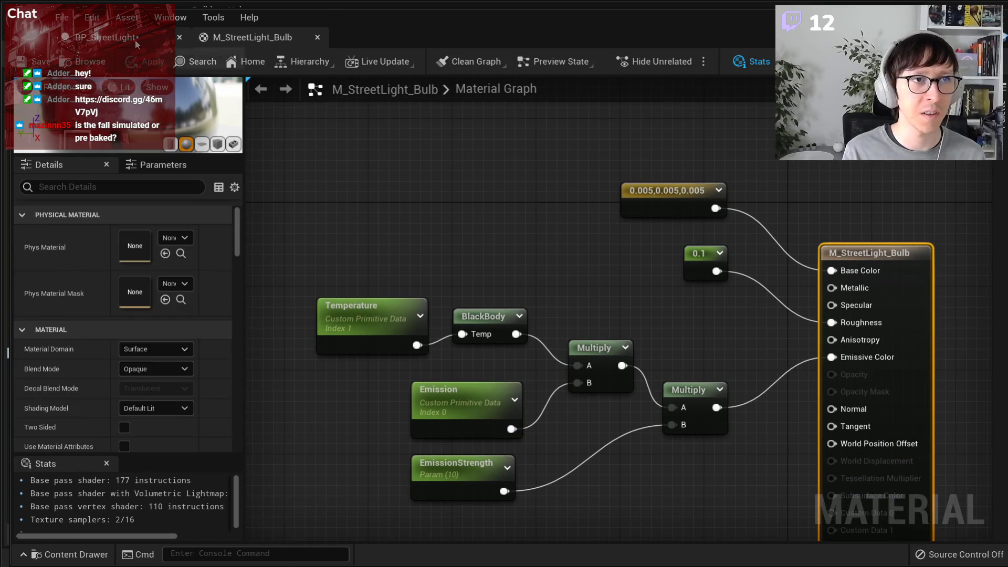
- Compare BP_StreetLight's Set Light Temperature function with the custom primitive data settings of M_StreetLight_Bulb's Temperature parameter
{"action": "left_click", "coordinate": [105, 36]}
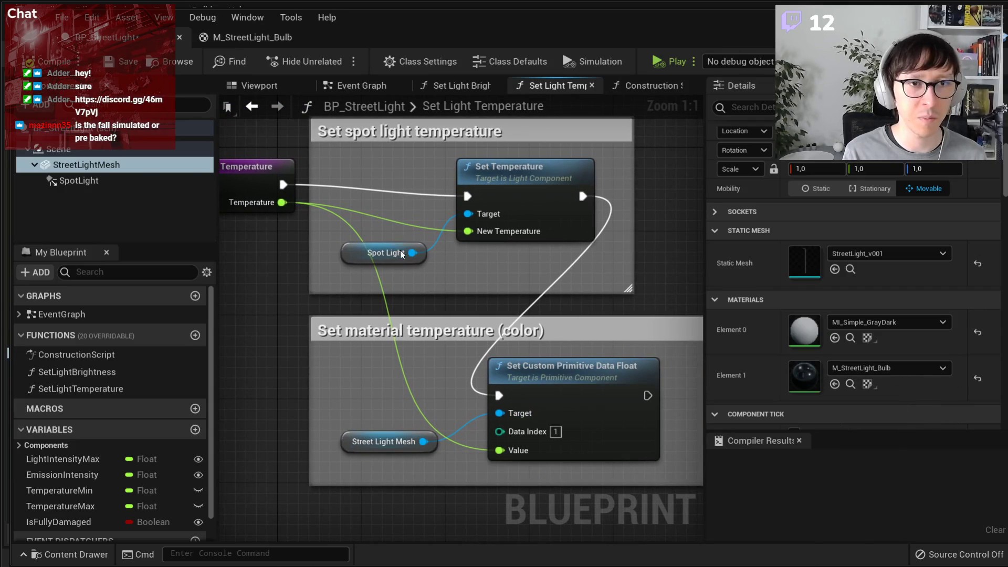
{"action": "right_click_drag", "start_coordinate": [349, 243], "coordinate": [392, 240]}
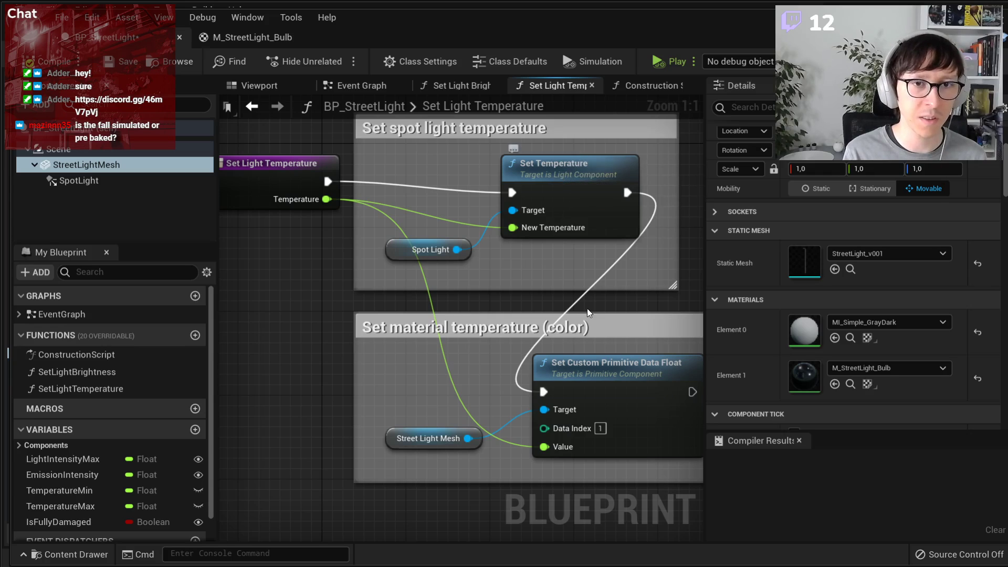
{"action": "left_click", "coordinate": [245, 41]}
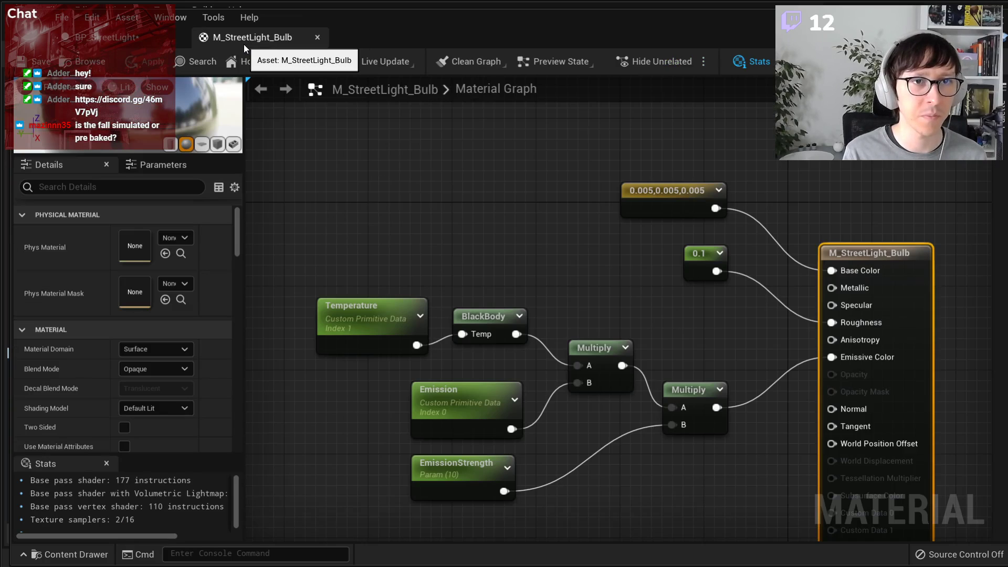
{"action": "left_click", "coordinate": [162, 38]}
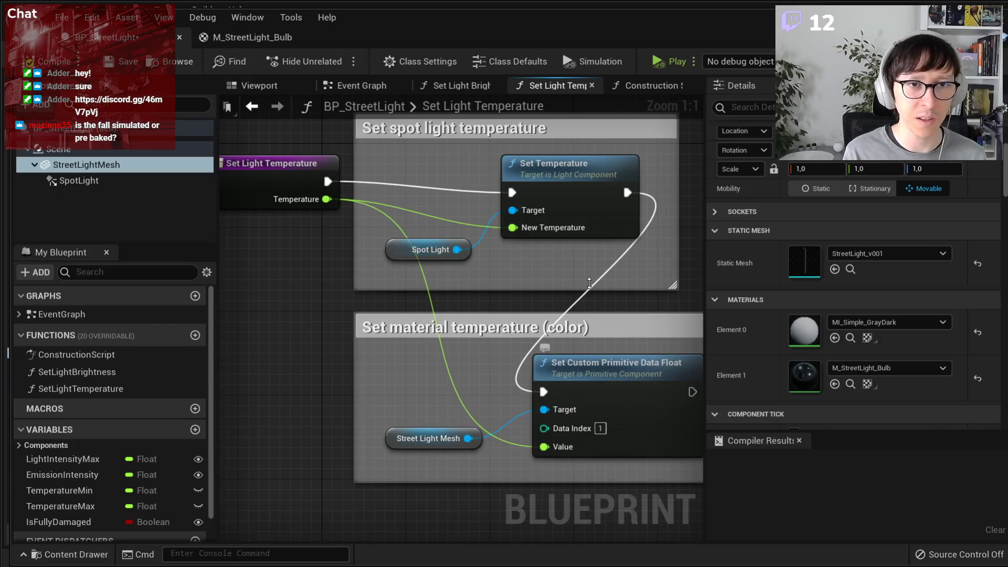
{"action": "left_click", "coordinate": [244, 37]}
{"action": "left_click", "coordinate": [357, 315]}
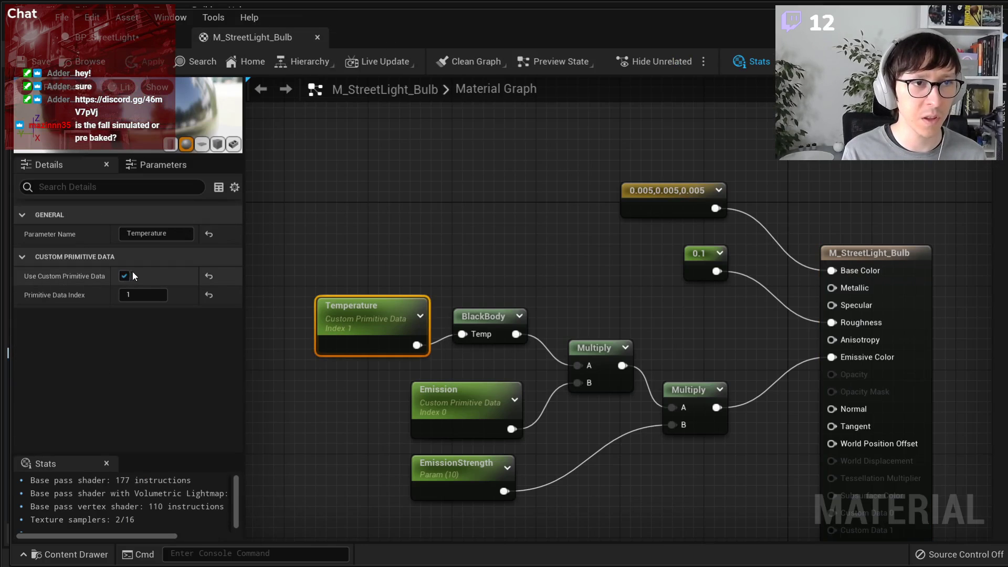
- Place a BP_StreetLightGroup actor in the level and extend its spawn line end to 10600 along X
{"action": "left_click", "coordinate": [946, 21]}
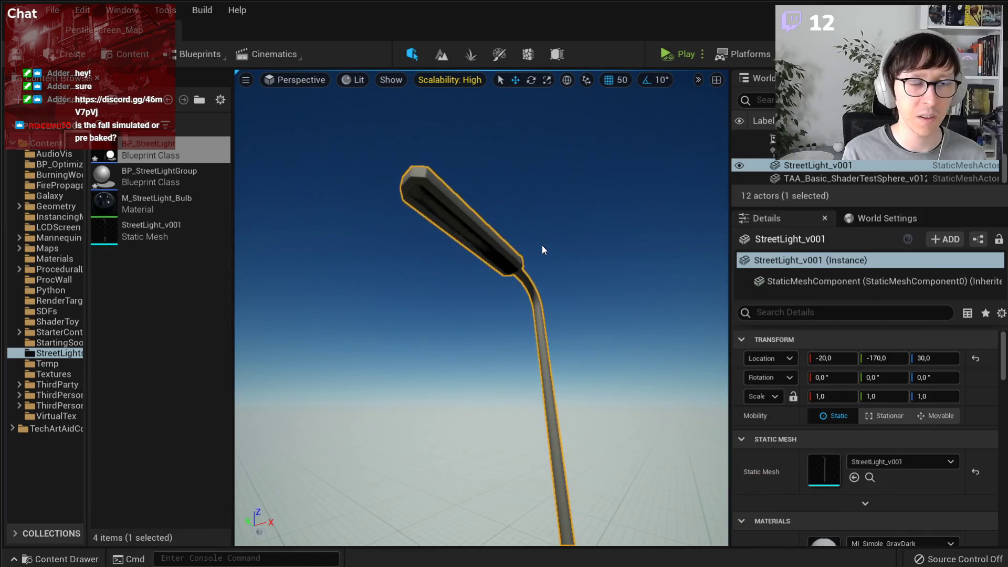
{"action": "right_click_drag", "start_coordinate": [358, 140], "coordinate": [315, 207]}
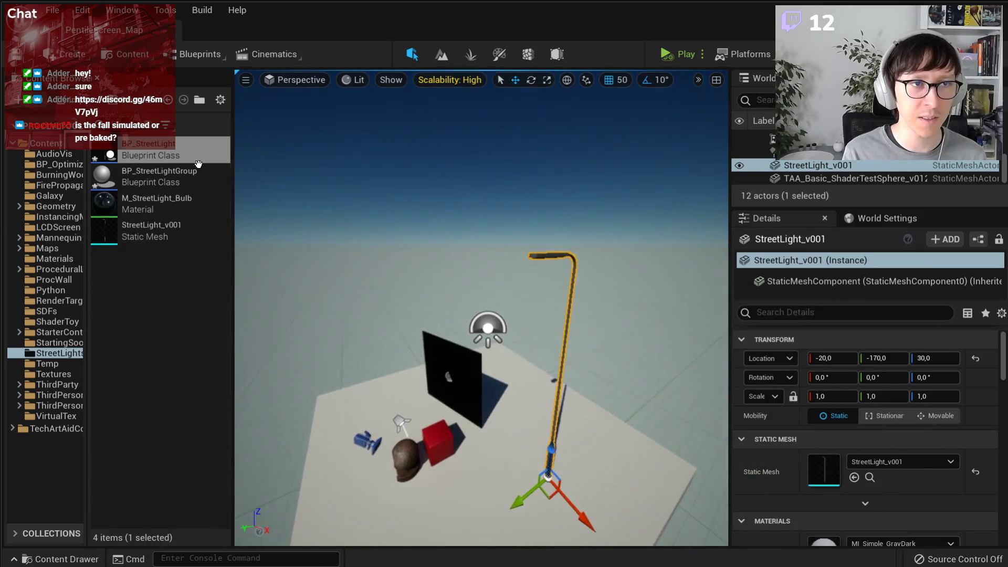
{"action": "left_click_drag", "start_coordinate": [177, 174], "coordinate": [546, 386]}
{"action": "right_click_drag", "start_coordinate": [546, 323], "coordinate": [545, 319]}
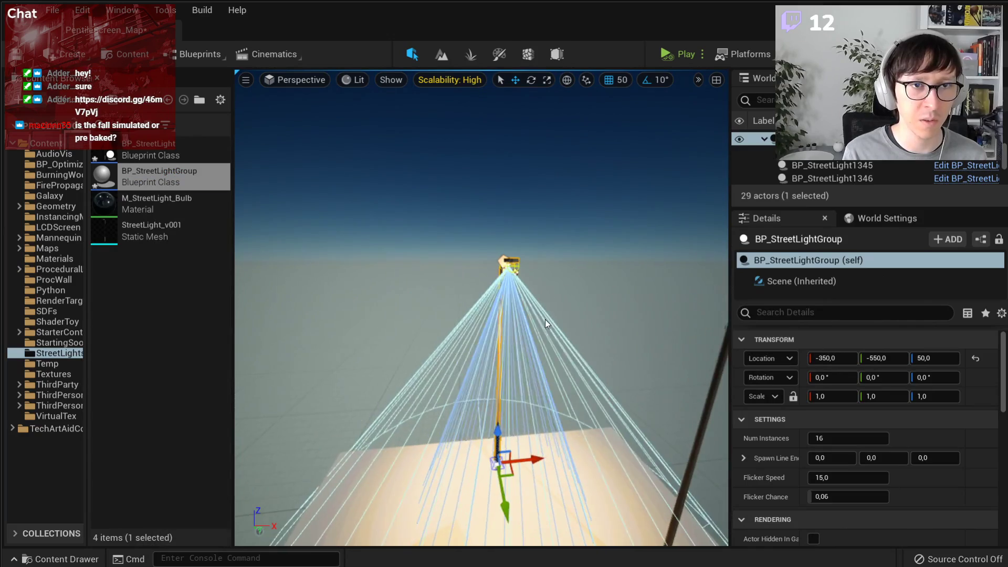
{"action": "left_click", "coordinate": [496, 466]}
{"action": "left_click_drag", "start_coordinate": [535, 459], "coordinate": [830, 285]}
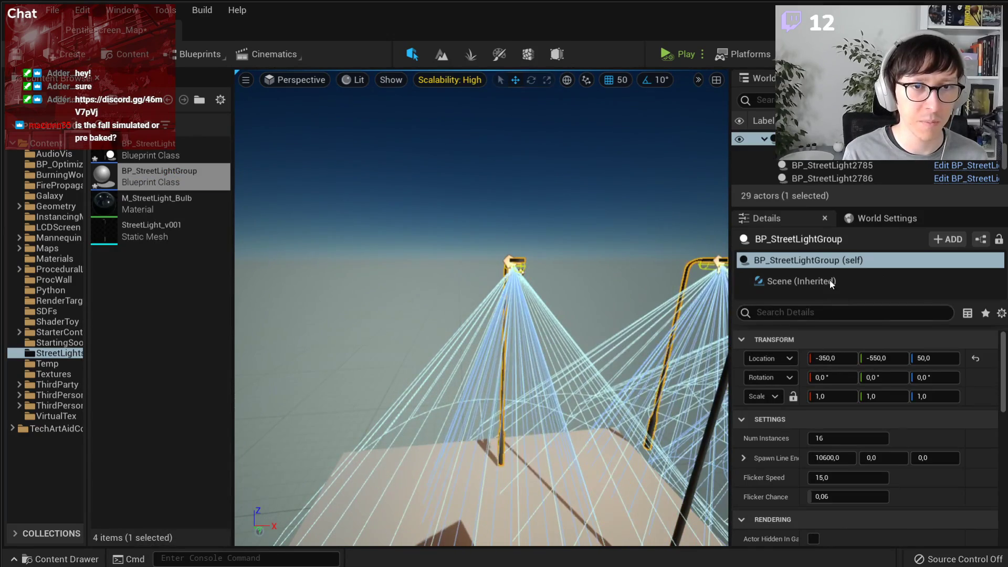
- Deselect the street light group and examine the lit row of lamps up close and from a distance
{"action": "left_click", "coordinate": [556, 169]}
{"action": "right_click_drag", "start_coordinate": [556, 168], "coordinate": [555, 169]}
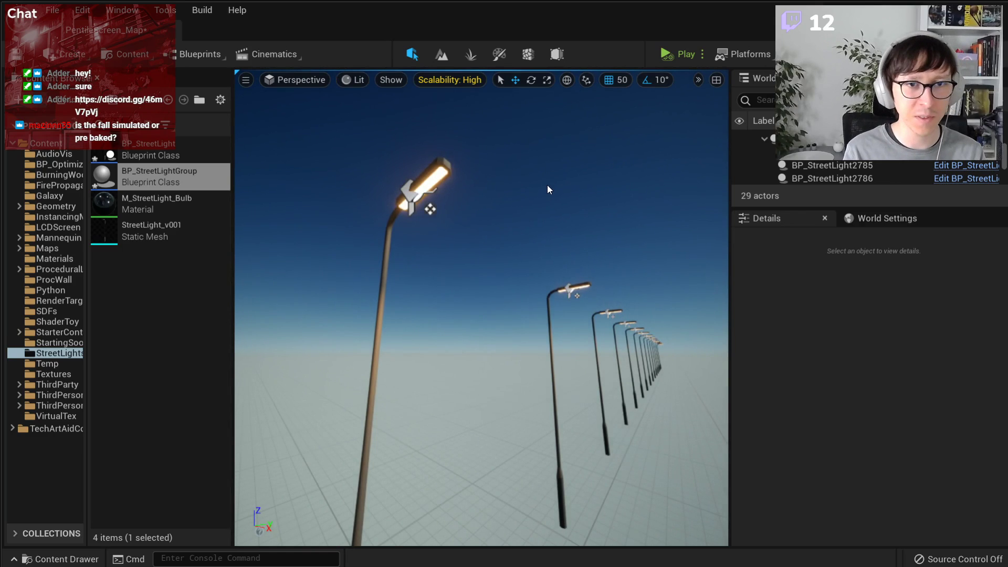
{"action": "right_click_drag", "start_coordinate": [547, 185], "coordinate": [582, 168]}
{"action": "key", "text": "s"}
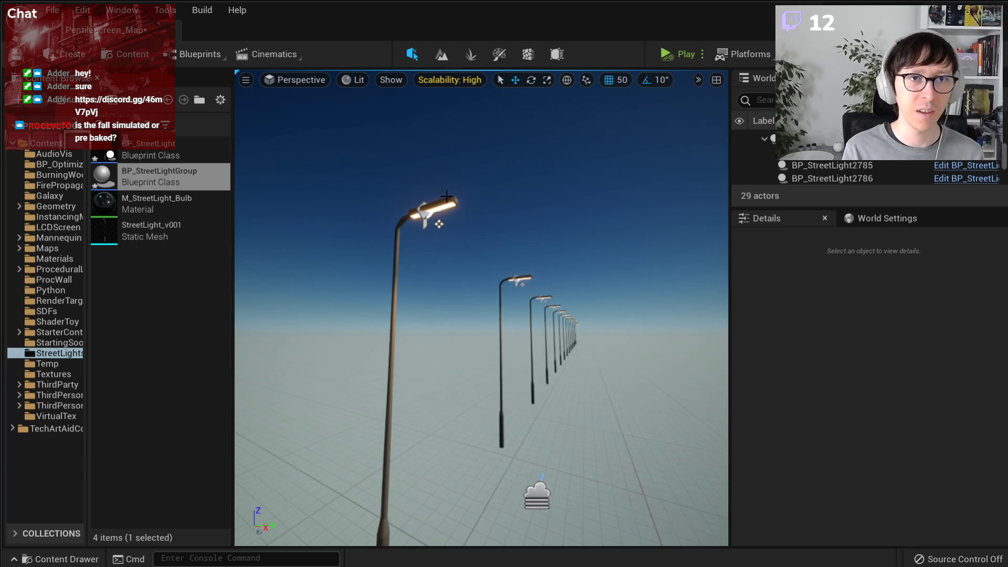
{"action": "key", "text": "w"}
{"action": "right_click_drag", "start_coordinate": [445, 195], "coordinate": [364, 205]}
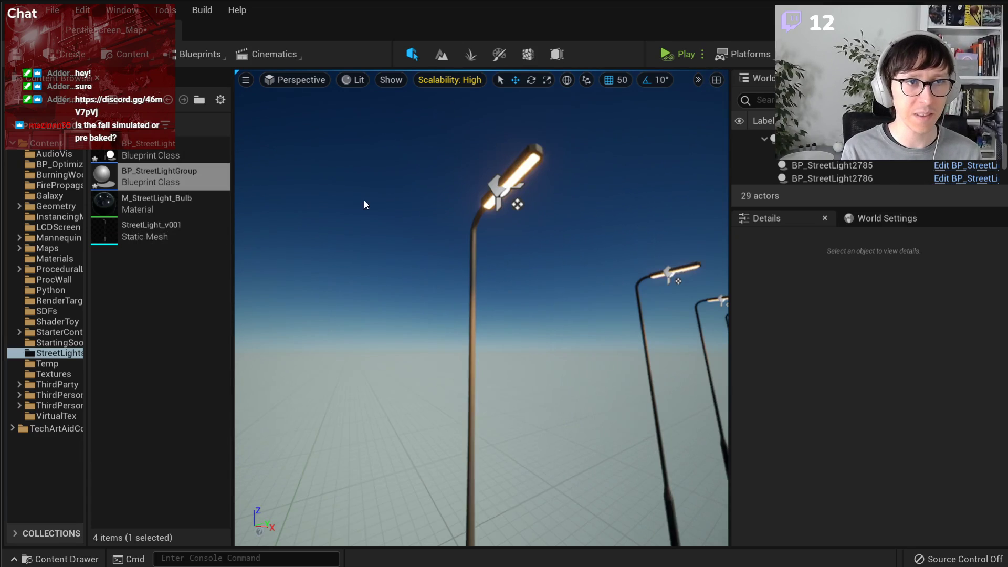
{"action": "key", "text": "s"}
{"action": "right_click_drag", "start_coordinate": [439, 190], "coordinate": [439, 245]}
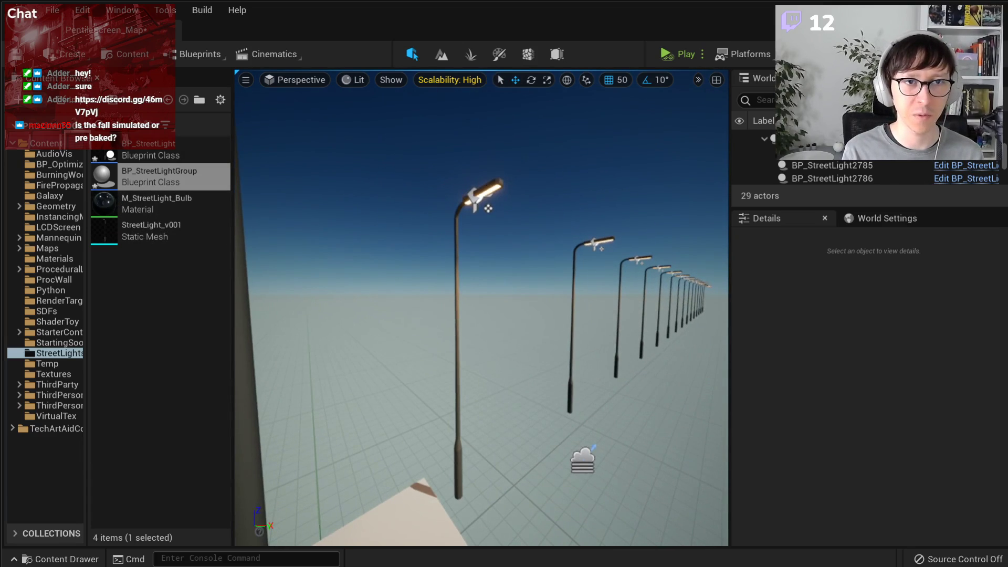
{"action": "left_click", "coordinate": [477, 192]}
{"action": "key", "text": "Escape"}
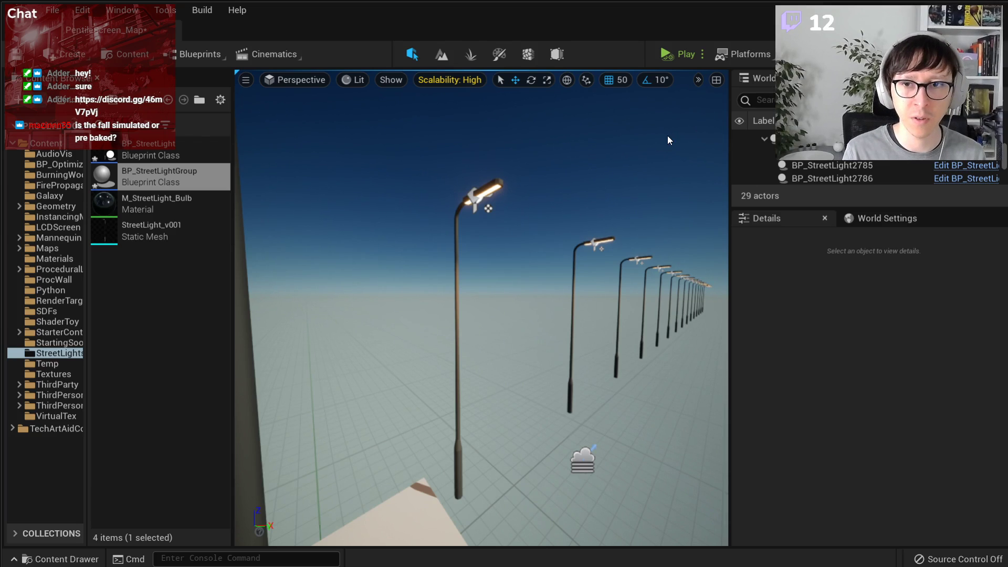
- Open the StreetLight_v001 static mesh and display its simple collision around the lamp head
{"action": "left_click", "coordinate": [476, 193]}
{"action": "double_click", "coordinate": [201, 209]}
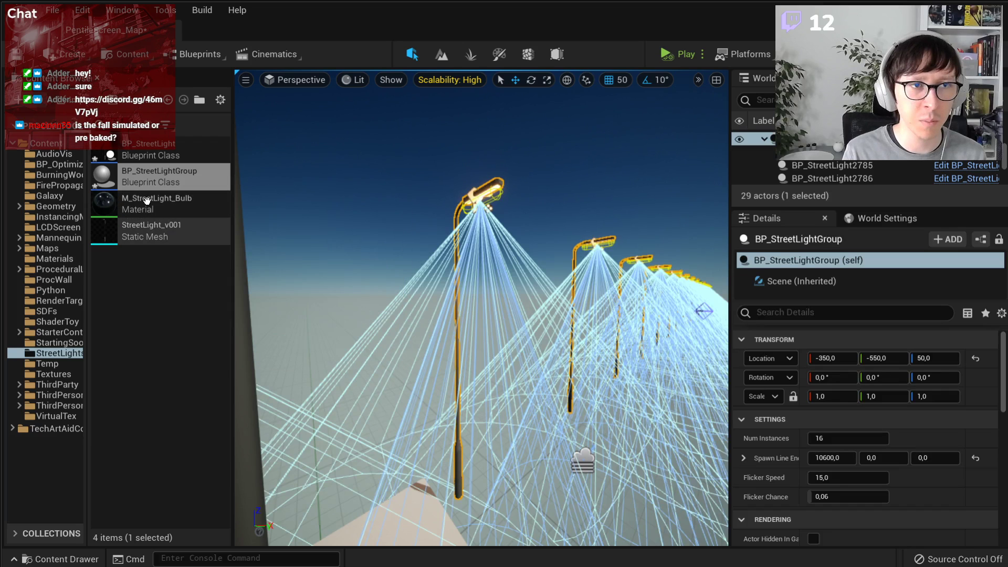
{"action": "double_click", "coordinate": [204, 234]}
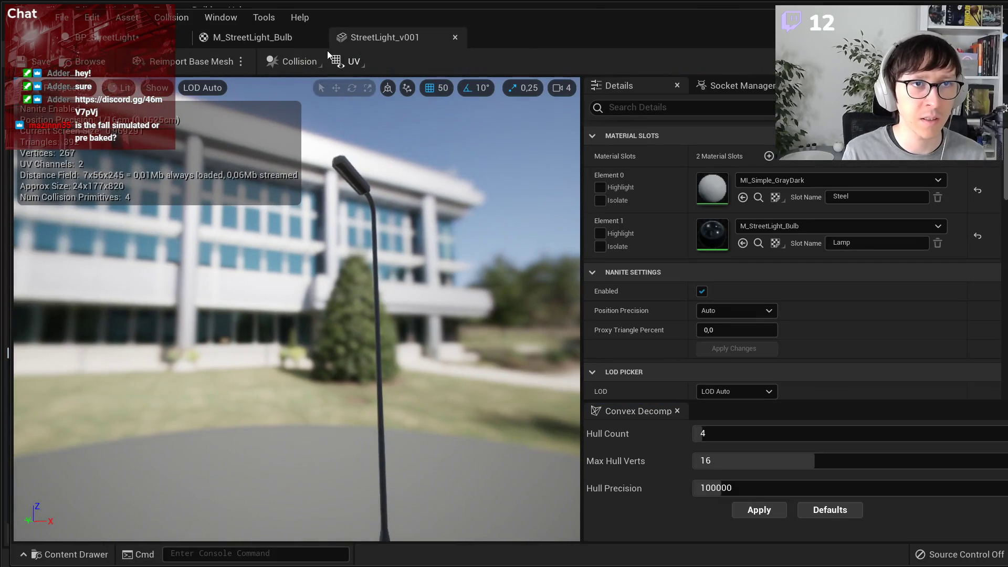
{"action": "left_click", "coordinate": [316, 56]}
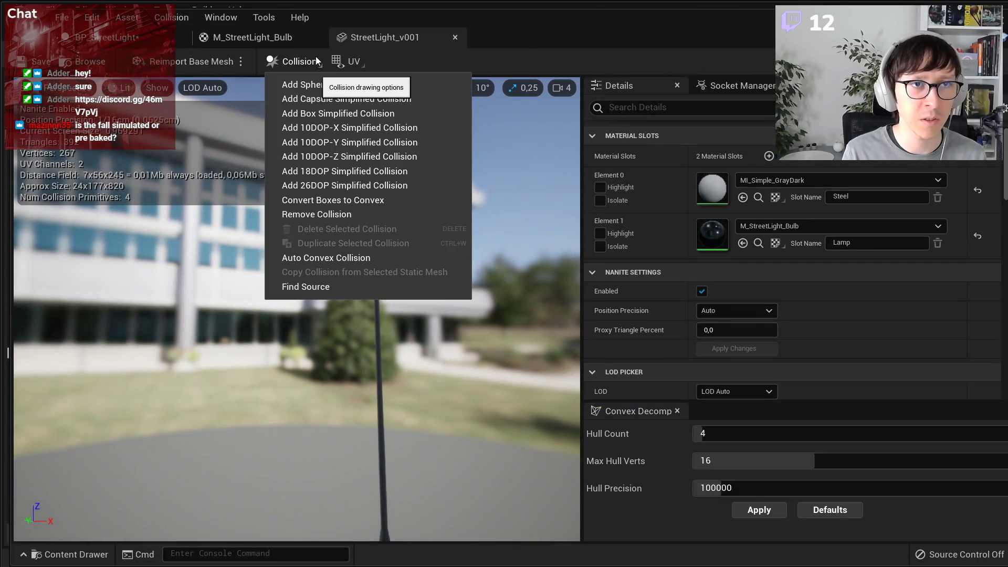
{"action": "left_click", "coordinate": [339, 344]}
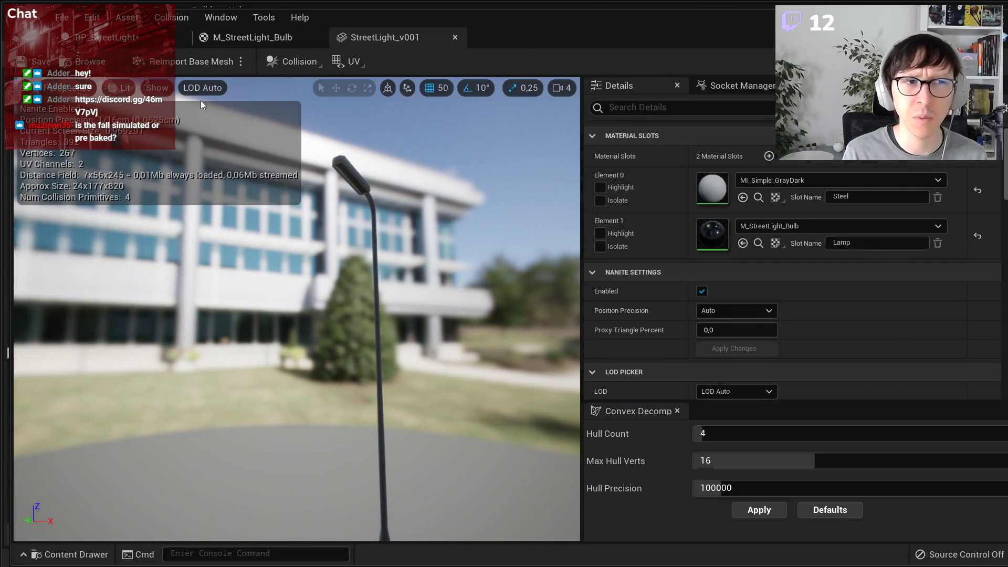
{"action": "left_click", "coordinate": [169, 88]}
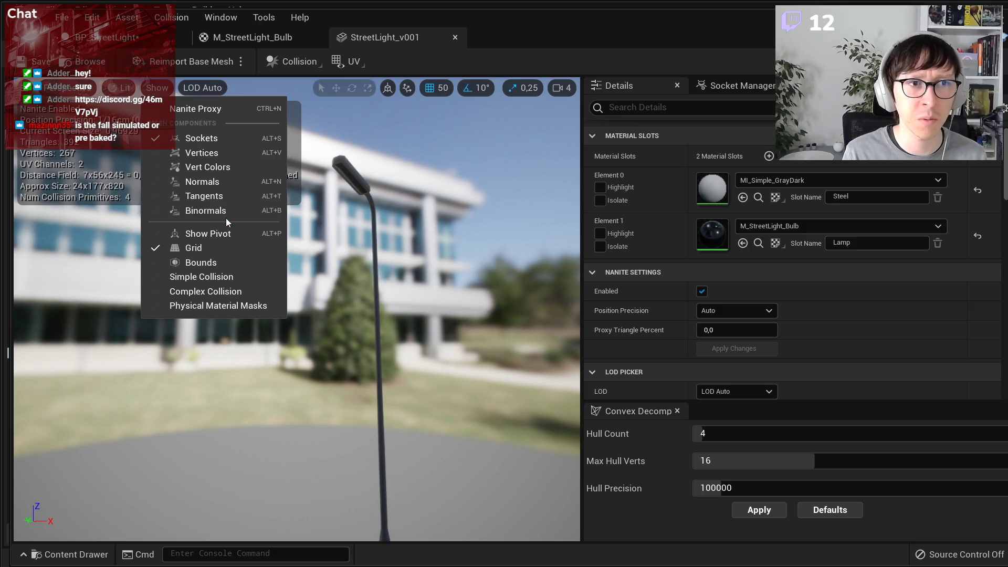
{"action": "left_click", "coordinate": [208, 277]}
{"action": "right_click_drag", "start_coordinate": [249, 273], "coordinate": [218, 226]}
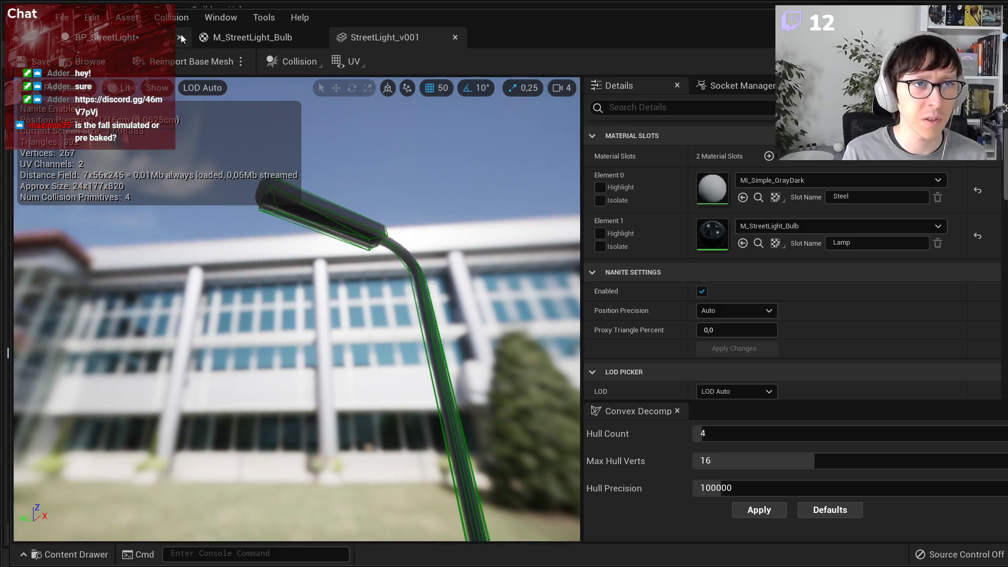
- Bring up the Auto Convex Collision settings, inspect the hulls along the whole street light, and close the StreetLight_v001 mesh
{"action": "left_click", "coordinate": [160, 21]}
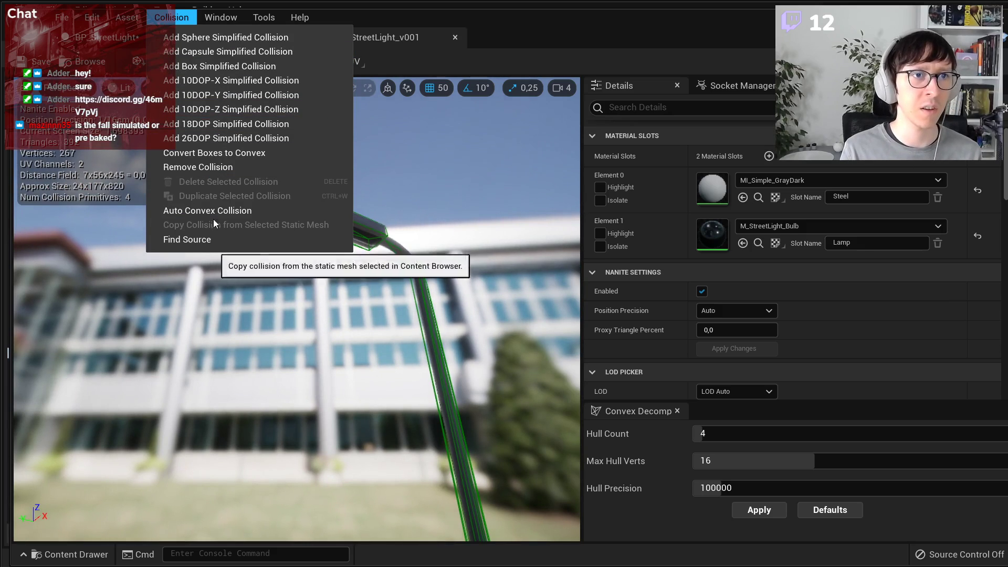
{"action": "left_click", "coordinate": [235, 213]}
{"action": "scroll", "coordinate": [546, 311], "scroll_direction": "down", "scroll_amount": 5}
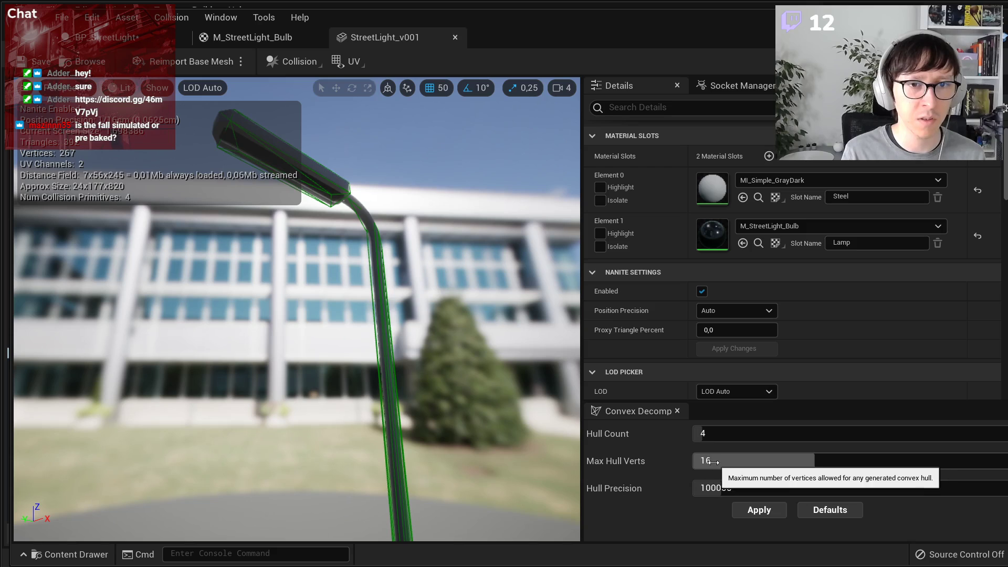
{"action": "left_click_drag", "start_coordinate": [526, 316], "coordinate": [473, 336], "text": "alt"}
{"action": "left_click_drag", "start_coordinate": [395, 352], "coordinate": [395, 384], "text": "alt"}
{"action": "scroll", "coordinate": [395, 352], "scroll_direction": "down", "scroll_amount": 2}
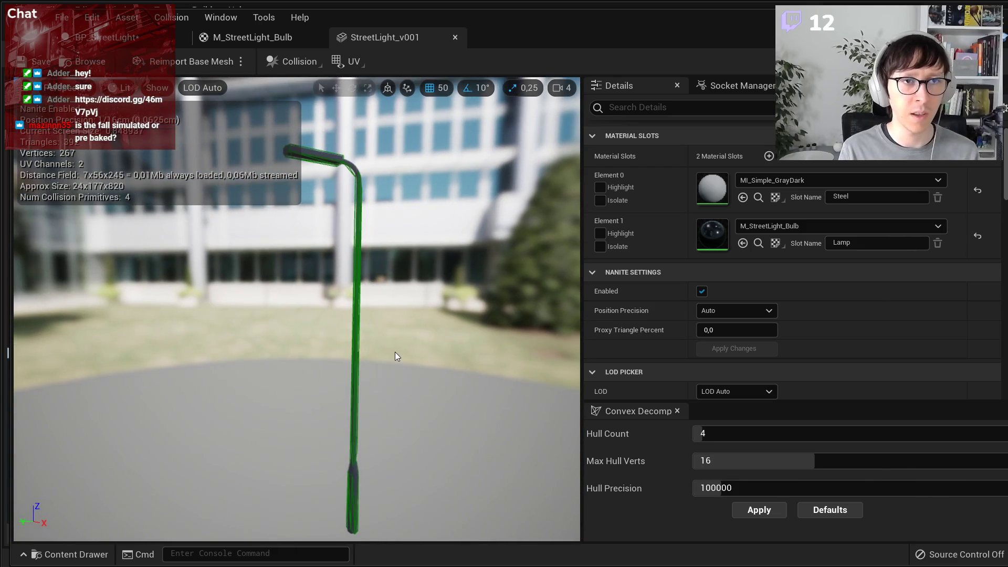
{"action": "middle_click", "coordinate": [367, 39]}
- Review BP_StreetLight's Set Light Temperature function and the calls made on BeginPlay in its Event Graph
{"action": "left_click", "coordinate": [105, 37]}
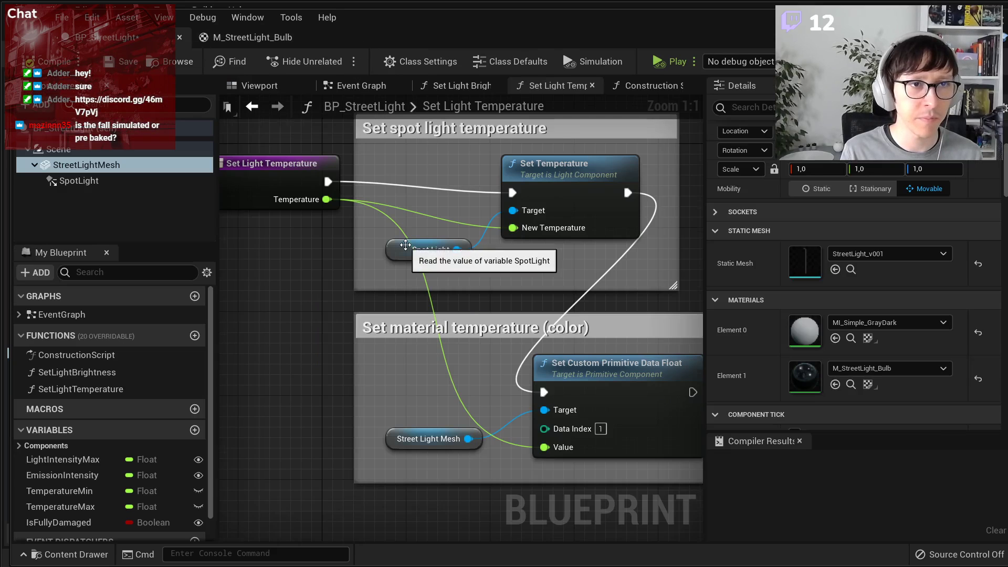
{"action": "scroll", "coordinate": [405, 236], "scroll_direction": "down", "scroll_amount": 2}
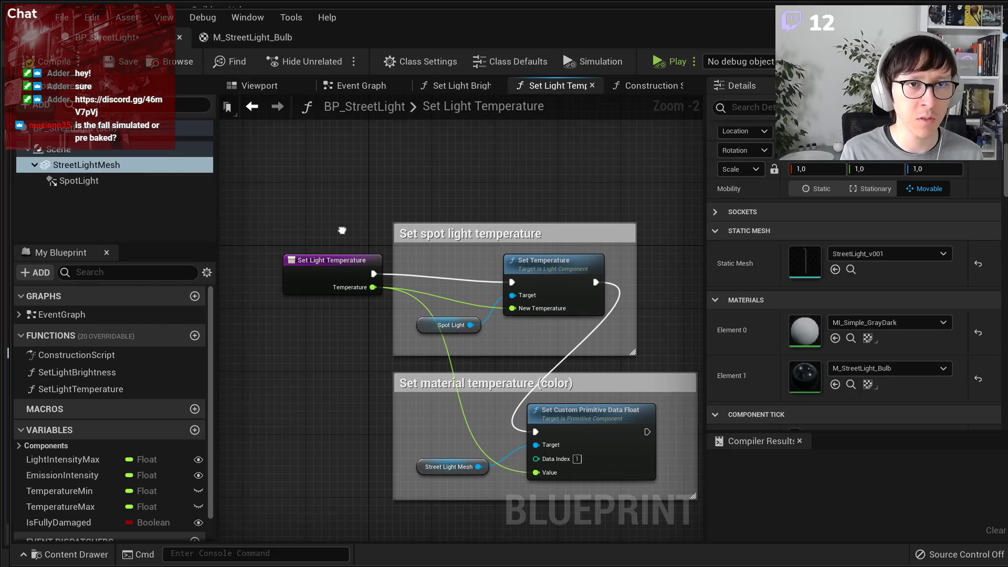
{"action": "right_click_drag", "start_coordinate": [315, 150], "coordinate": [342, 228]}
{"action": "left_click", "coordinate": [352, 85]}
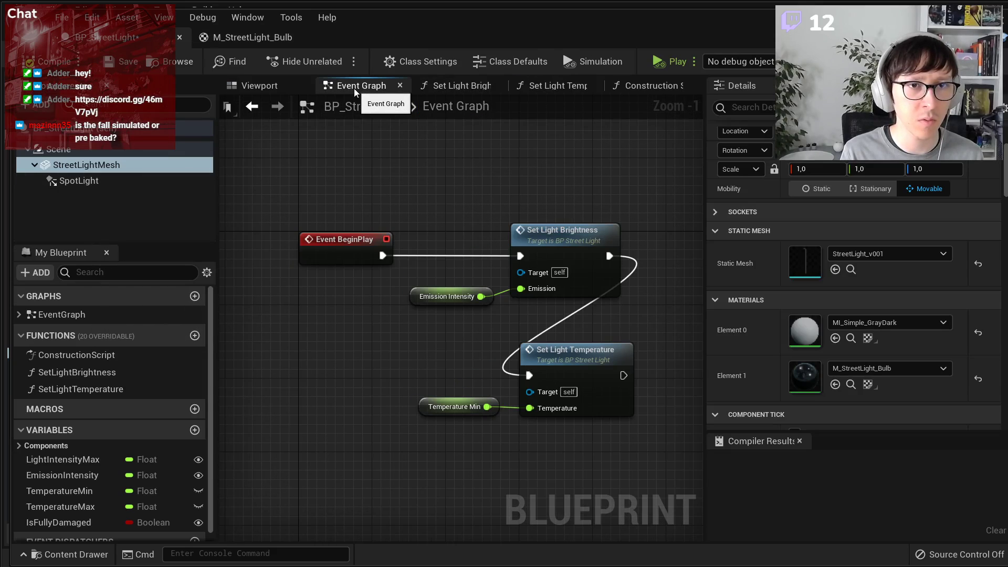
- Open BP_StreetLightGroup and look over its construction script and Event Graph, including the section that makes damaged lights flicker
{"action": "mouse_move", "coordinate": [472, 23]}
{"action": "left_mouse_down"}
{"action": "mouse_move", "coordinate": [684, 22]}
{"action": "mouse_move", "coordinate": [422, 19]}
{"action": "mouse_move", "coordinate": [459, 13]}
{"action": "left_mouse_up"}
{"action": "double_click", "coordinate": [161, 179]}
{"action": "scroll", "coordinate": [453, 175], "scroll_direction": "down", "scroll_amount": 3}
{"action": "scroll", "coordinate": [565, 313], "scroll_direction": "up", "scroll_amount": 1}
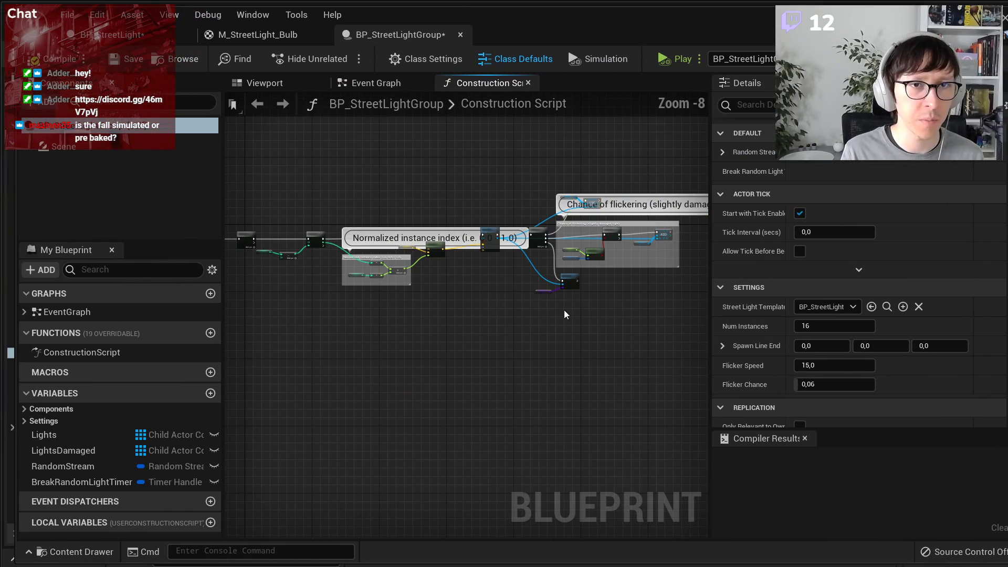
{"action": "left_click", "coordinate": [376, 83]}
{"action": "scroll", "coordinate": [406, 281], "scroll_direction": "down", "scroll_amount": 6}
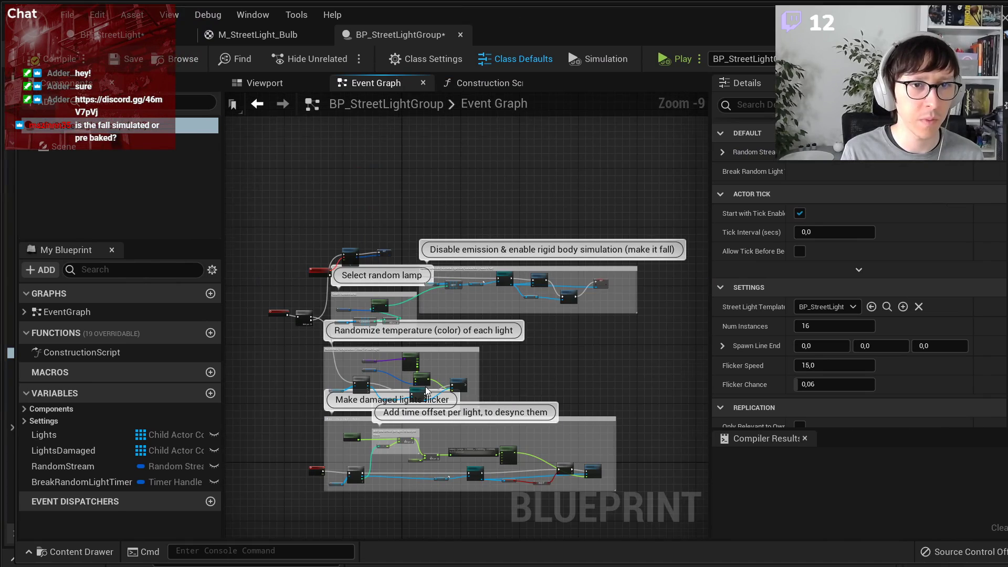
{"action": "scroll", "coordinate": [428, 344], "scroll_direction": "up", "scroll_amount": 3}
{"action": "scroll", "coordinate": [384, 305], "scroll_direction": "up", "scroll_amount": 3}
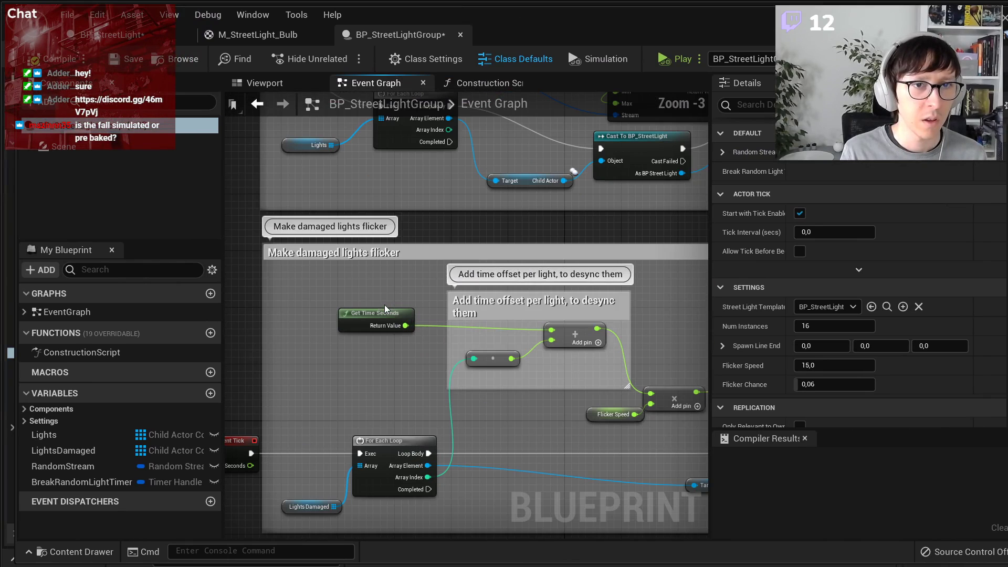
- Inspect the BreakRandomLight custom event and its looping Set Timer by Event node in the BP_StreetLightGroup Event Graph
{"action": "right_click_drag", "start_coordinate": [389, 272], "coordinate": [433, 538]}
{"action": "right_click_drag", "start_coordinate": [454, 356], "coordinate": [491, 431]}
{"action": "scroll", "coordinate": [263, 306], "scroll_direction": "up", "scroll_amount": 3}
{"action": "left_click", "coordinate": [263, 311]}
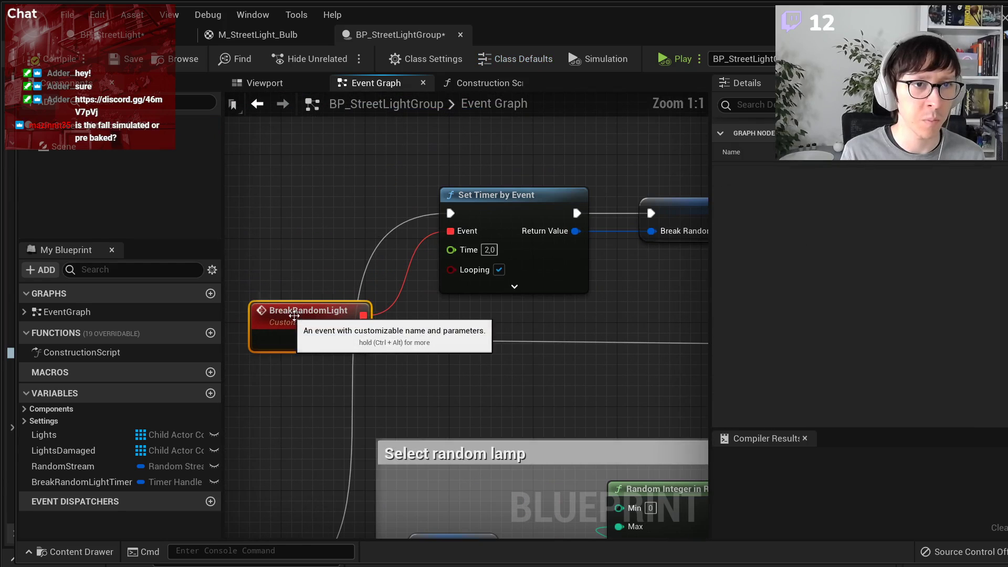
{"action": "right_click_drag", "start_coordinate": [484, 359], "coordinate": [399, 360]}
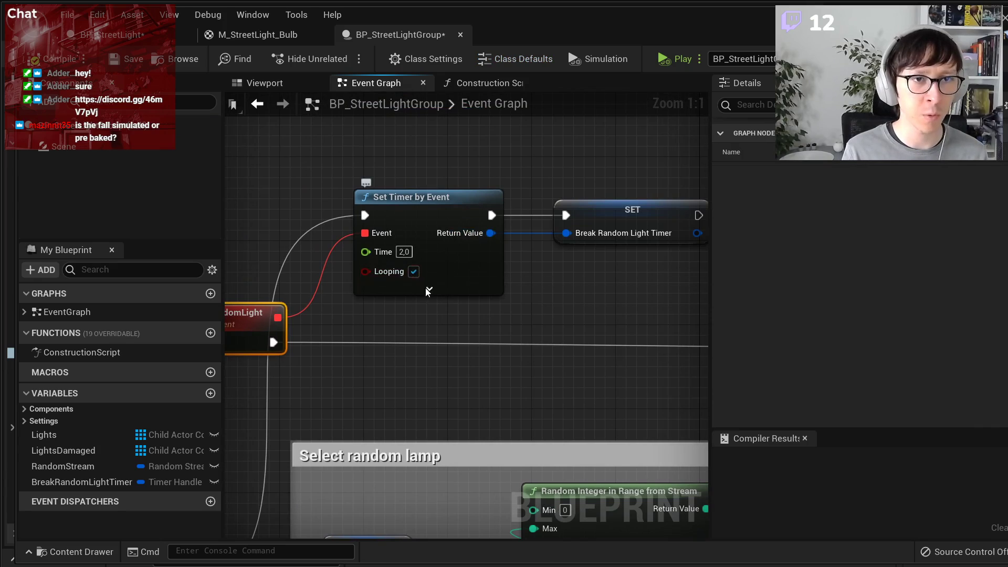
- Follow BreakRandomLight's execution through the section that disables emission and enables rigid body simulation, up to the Is Fully Damaged setter
{"action": "mouse_move", "coordinate": [532, 270]}
{"action": "right_mouse_down"}
{"action": "mouse_move", "coordinate": [524, 267]}
{"action": "mouse_move", "coordinate": [546, 259]}
{"action": "right_mouse_up"}
{"action": "right_click_drag", "start_coordinate": [341, 330], "coordinate": [432, 310]}
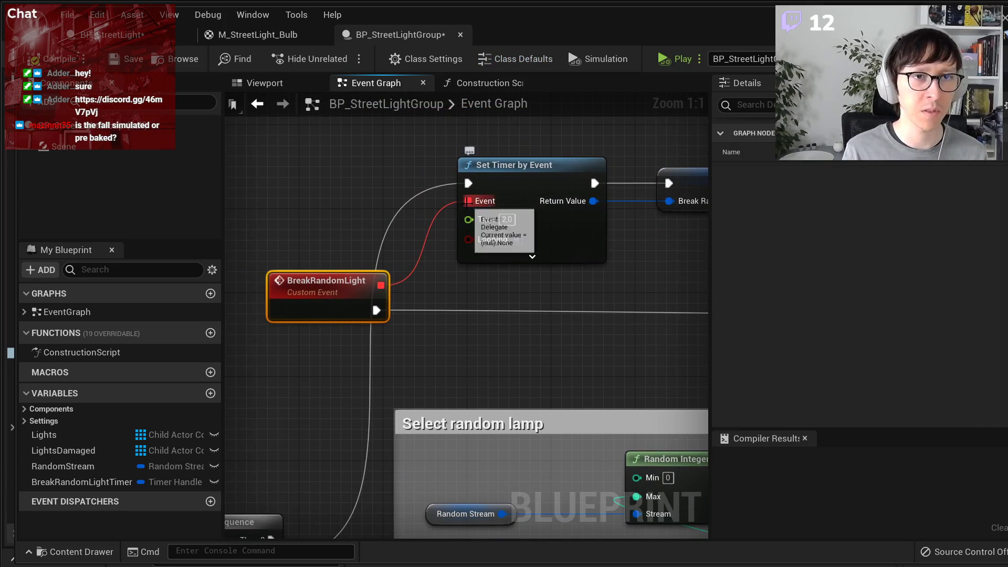
{"action": "scroll", "coordinate": [444, 312], "scroll_direction": "down", "scroll_amount": 2}
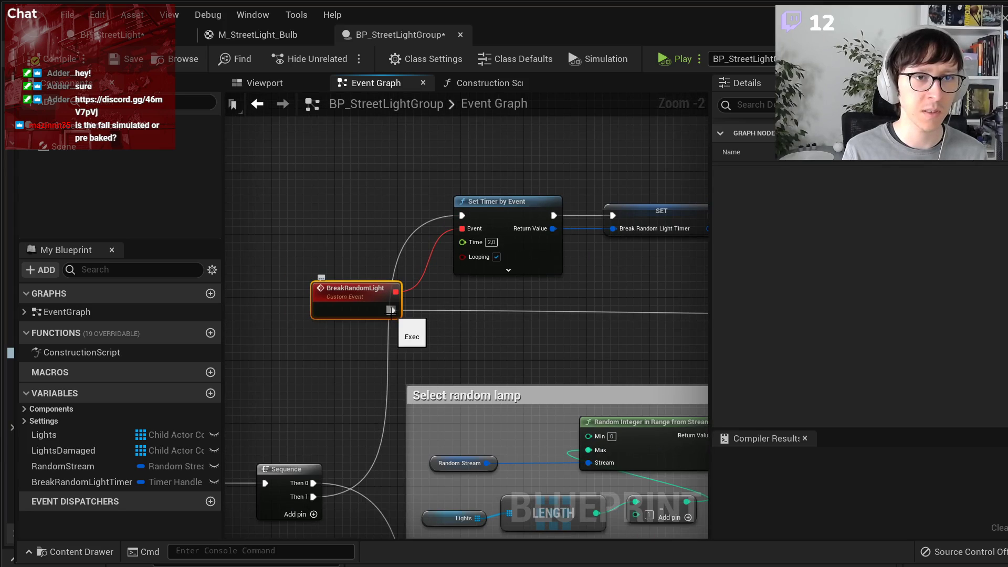
{"action": "right_click_drag", "start_coordinate": [471, 311], "coordinate": [253, 296]}
{"action": "right_click_drag", "start_coordinate": [442, 301], "coordinate": [290, 295]}
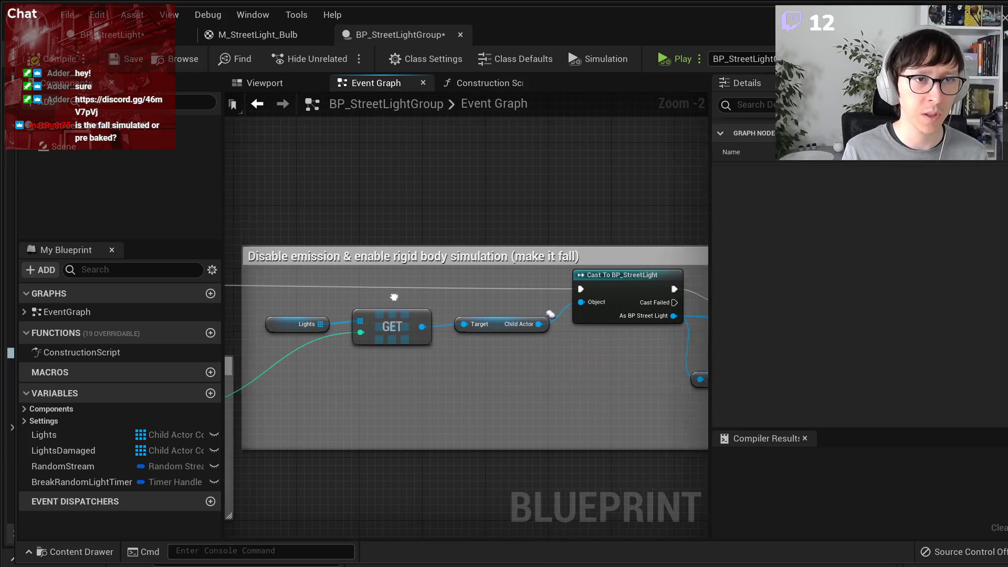
{"action": "right_click_drag", "start_coordinate": [629, 342], "coordinate": [300, 337]}
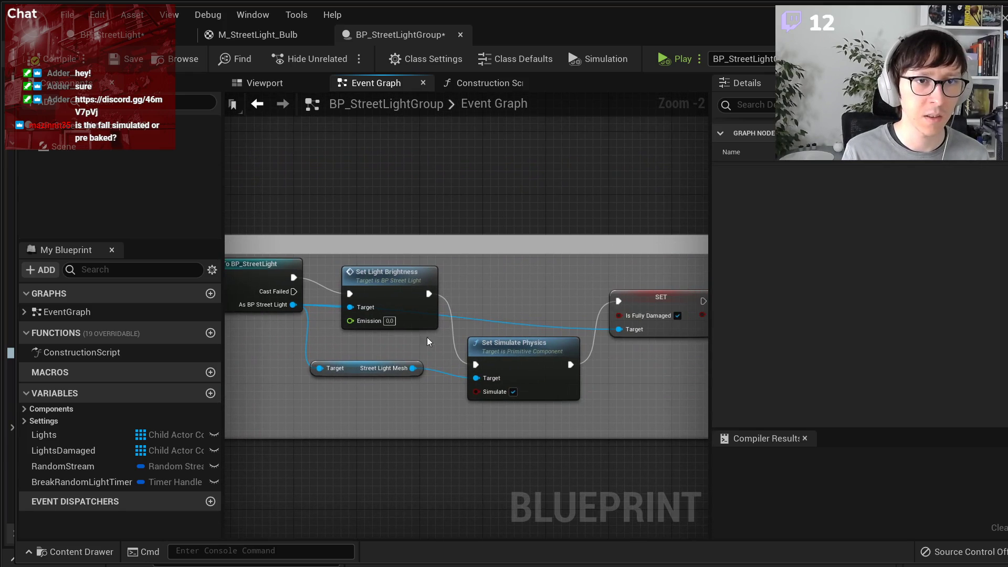
{"action": "scroll", "coordinate": [544, 375], "scroll_direction": "up", "scroll_amount": 2}
{"action": "right_click_drag", "start_coordinate": [410, 339], "coordinate": [576, 326]}
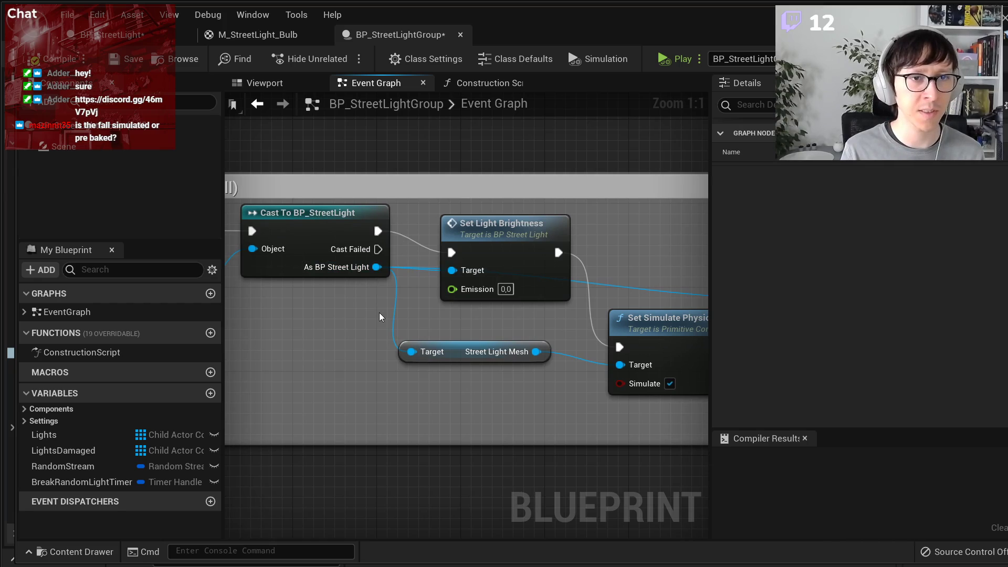
{"action": "left_click", "coordinate": [447, 356]}
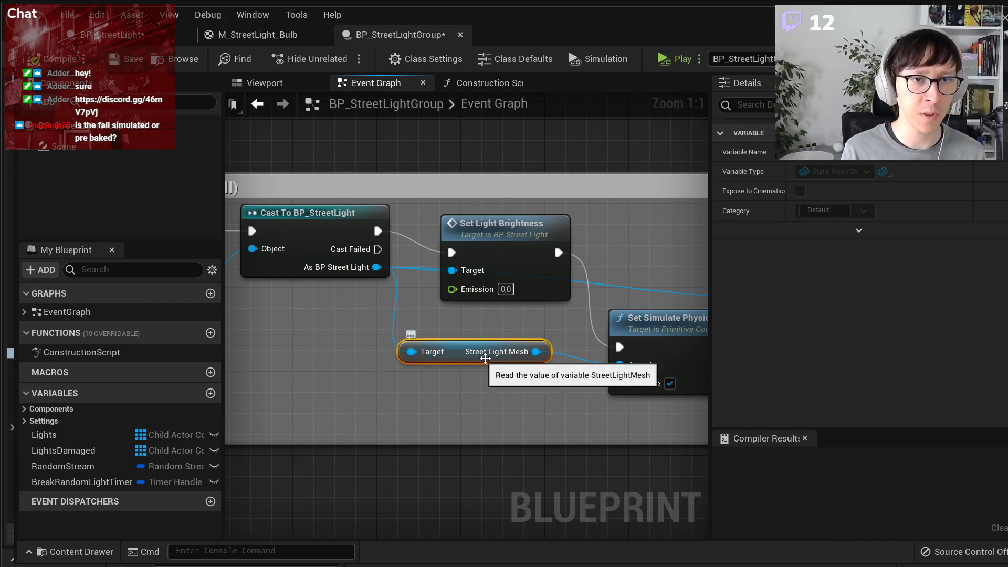
{"action": "right_click_drag", "start_coordinate": [526, 357], "coordinate": [352, 338]}
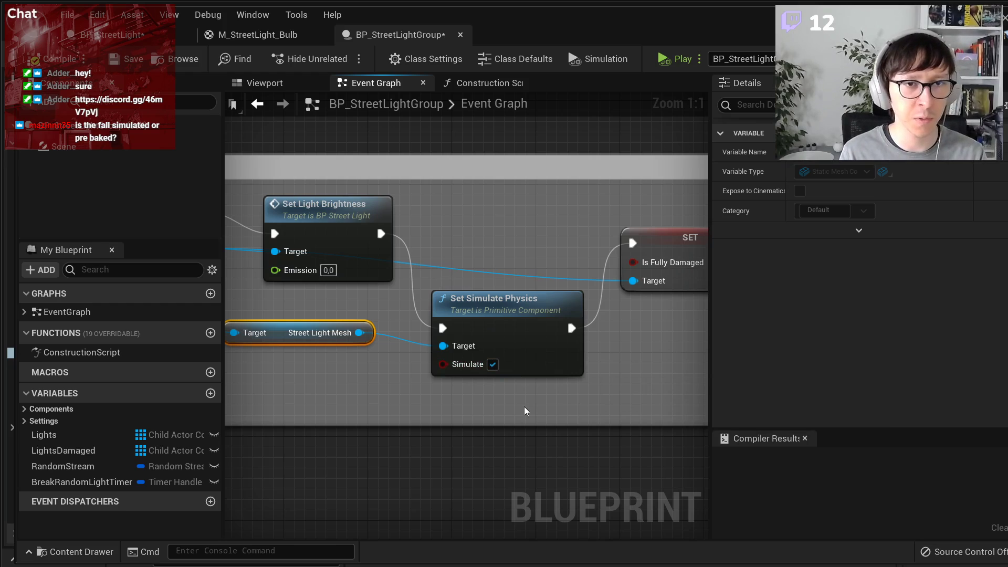
{"action": "right_click_drag", "start_coordinate": [513, 407], "coordinate": [475, 413]}
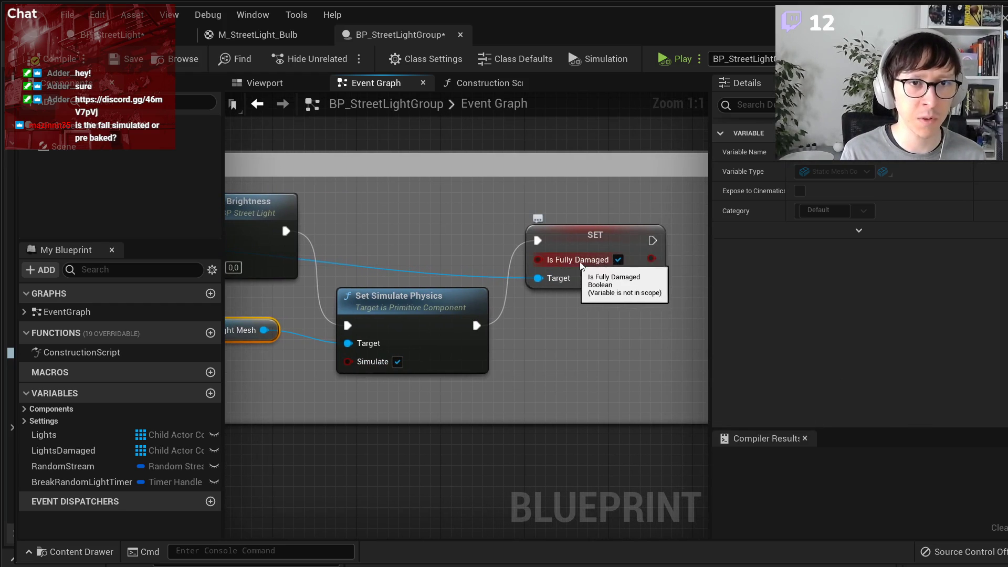
- Examine the damaged-lights flicker section, including the Is Fully Damaged check and the Branch feeding Set Light Brightness
{"action": "scroll", "coordinate": [519, 324], "scroll_direction": "down", "scroll_amount": 2}
{"action": "right_click_drag", "start_coordinate": [415, 351], "coordinate": [541, 351]}
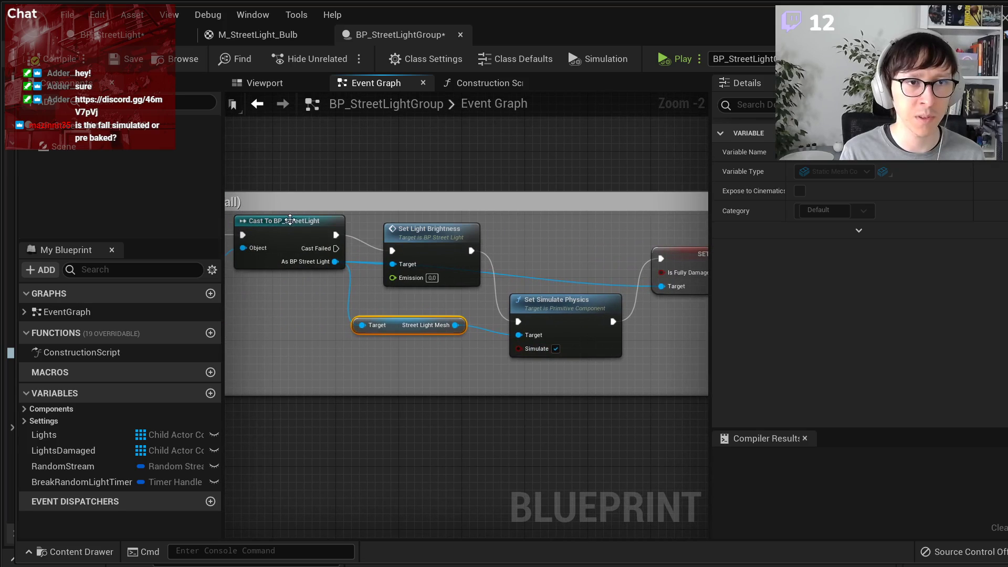
{"action": "scroll", "coordinate": [359, 336], "scroll_direction": "down", "scroll_amount": 5}
{"action": "scroll", "coordinate": [351, 401], "scroll_direction": "up", "scroll_amount": 2}
{"action": "right_click_drag", "start_coordinate": [351, 401], "coordinate": [495, 335]}
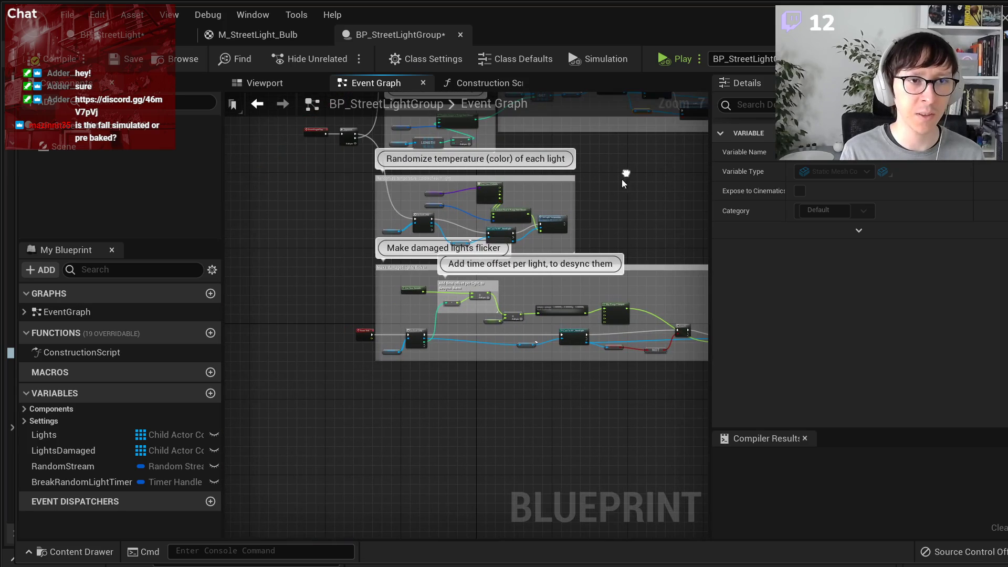
{"action": "scroll", "coordinate": [495, 335], "scroll_direction": "up", "scroll_amount": 1}
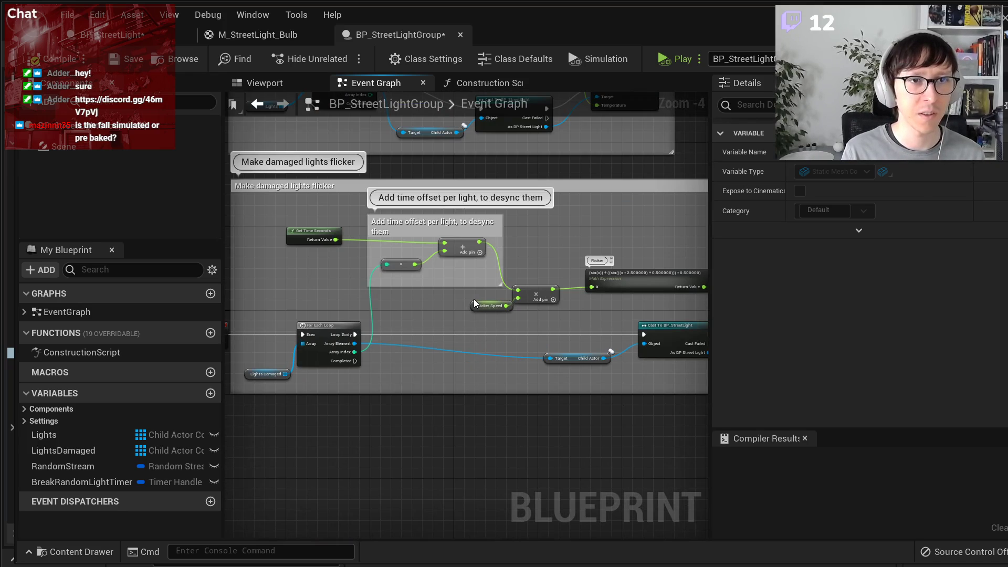
{"action": "scroll", "coordinate": [589, 337], "scroll_direction": "up", "scroll_amount": 2}
{"action": "right_click_drag", "start_coordinate": [590, 337], "coordinate": [332, 335]}
{"action": "scroll", "coordinate": [546, 379], "scroll_direction": "up", "scroll_amount": 2}
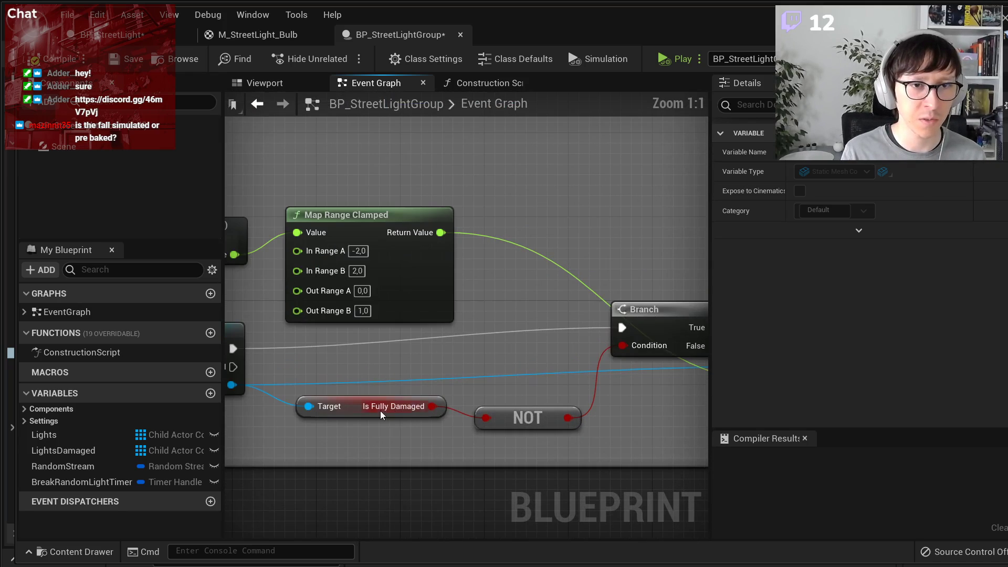
{"action": "right_click_drag", "start_coordinate": [567, 411], "coordinate": [374, 410]}
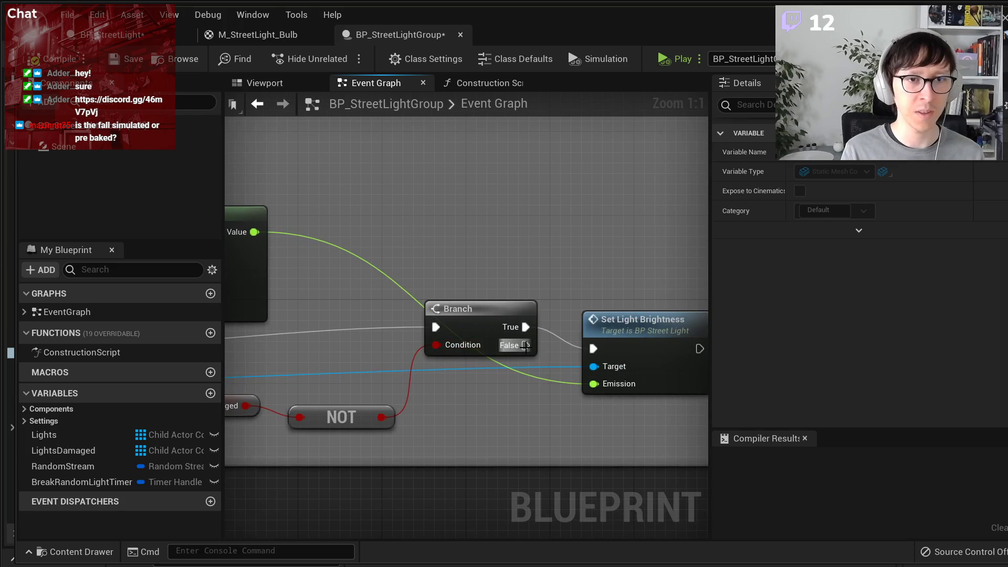
{"action": "right_click_drag", "start_coordinate": [521, 343], "coordinate": [372, 324]}
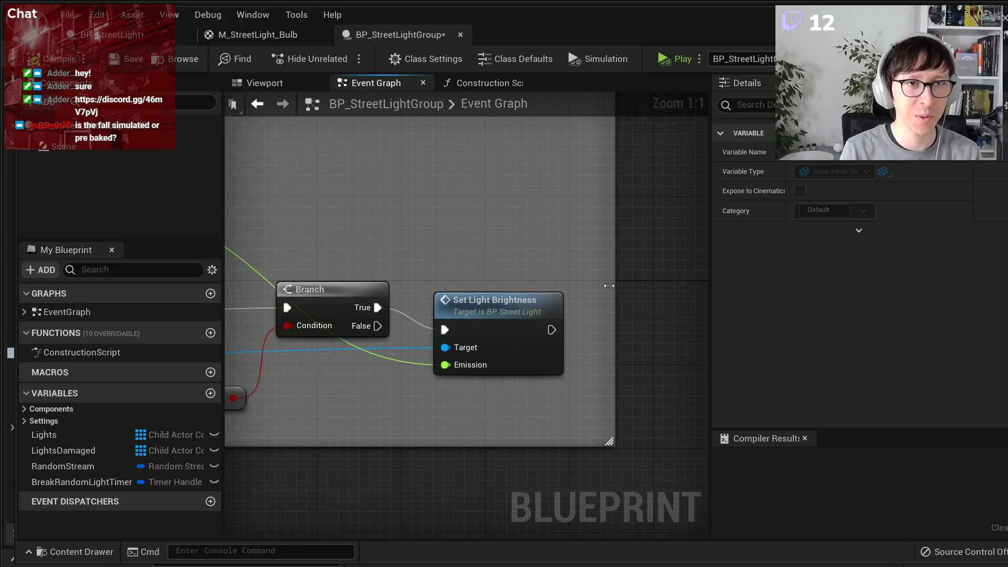
- Look over all commented sections of the BP_StreetLightGroup Event Graph as a whole
{"action": "scroll", "coordinate": [405, 225], "scroll_direction": "down", "scroll_amount": 2}
{"action": "right_click_drag", "start_coordinate": [405, 226], "coordinate": [473, 243]}
{"action": "scroll", "coordinate": [519, 260], "scroll_direction": "down", "scroll_amount": 5}
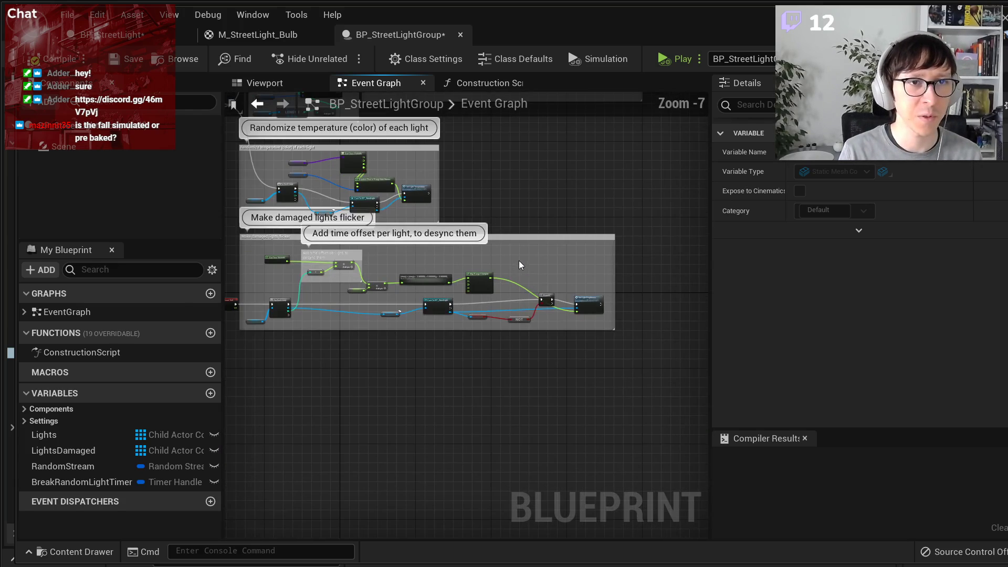
{"action": "right_click_drag", "start_coordinate": [518, 186], "coordinate": [553, 236]}
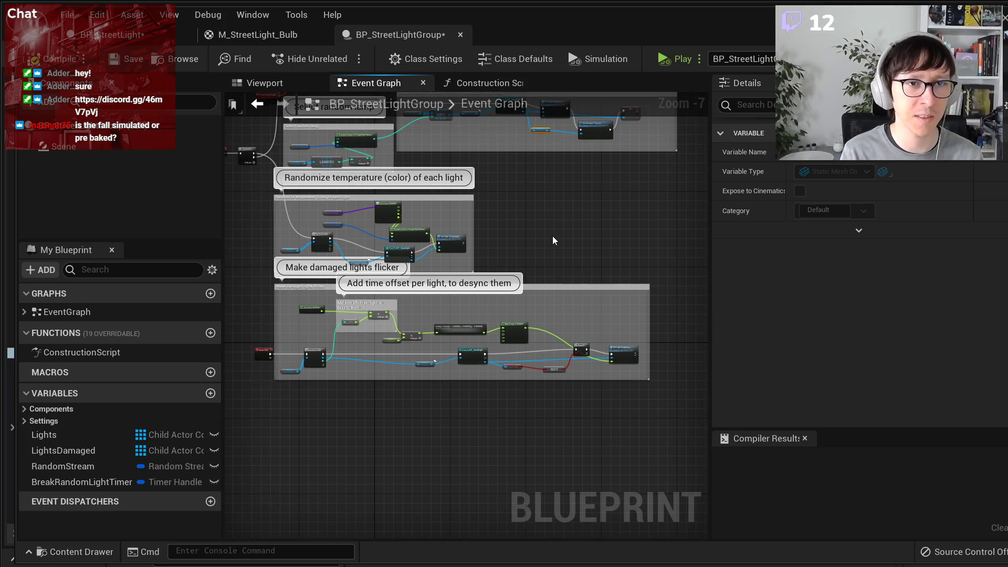
{"action": "right_click_drag", "start_coordinate": [552, 235], "coordinate": [618, 324]}
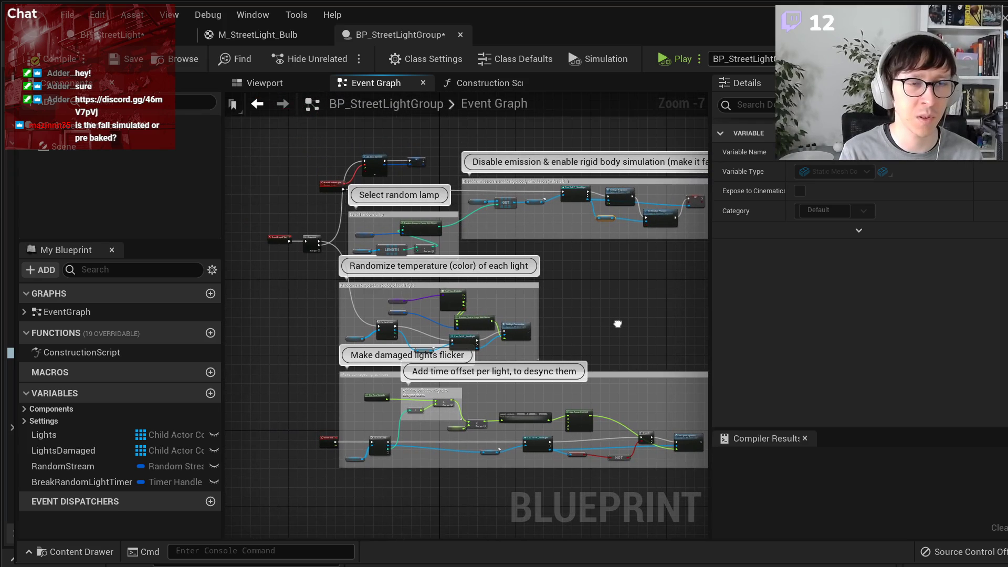
{"action": "scroll", "coordinate": [584, 253], "scroll_direction": "up", "scroll_amount": 1}
{"action": "right_click_drag", "start_coordinate": [584, 253], "coordinate": [548, 294]}
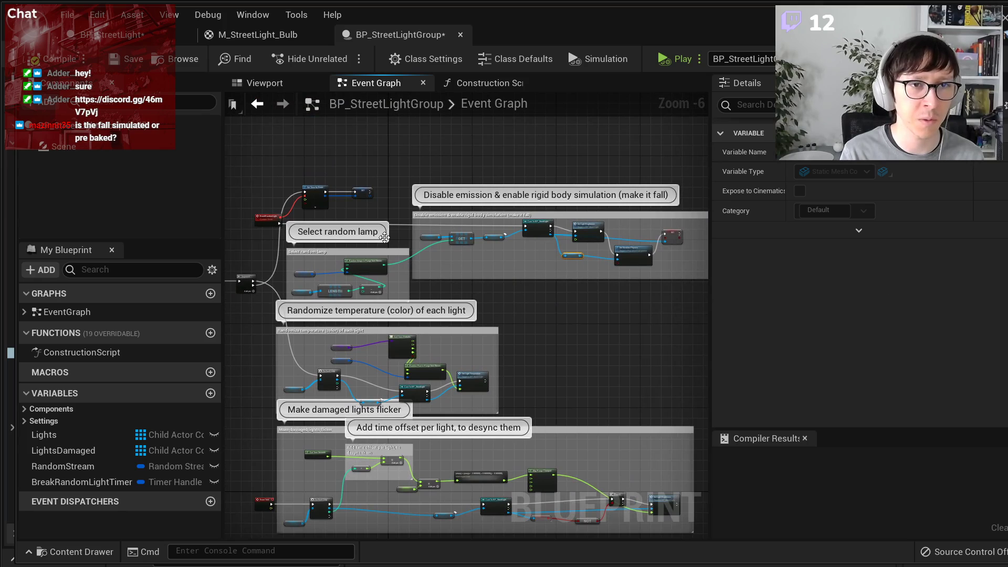
- Close the M_StreetLight_Bulb and BP_StreetLightGroup editors, and leave the Blueprint window for the level editor
{"action": "left_click", "coordinate": [227, 38]}
{"action": "middle_click", "coordinate": [227, 39]}
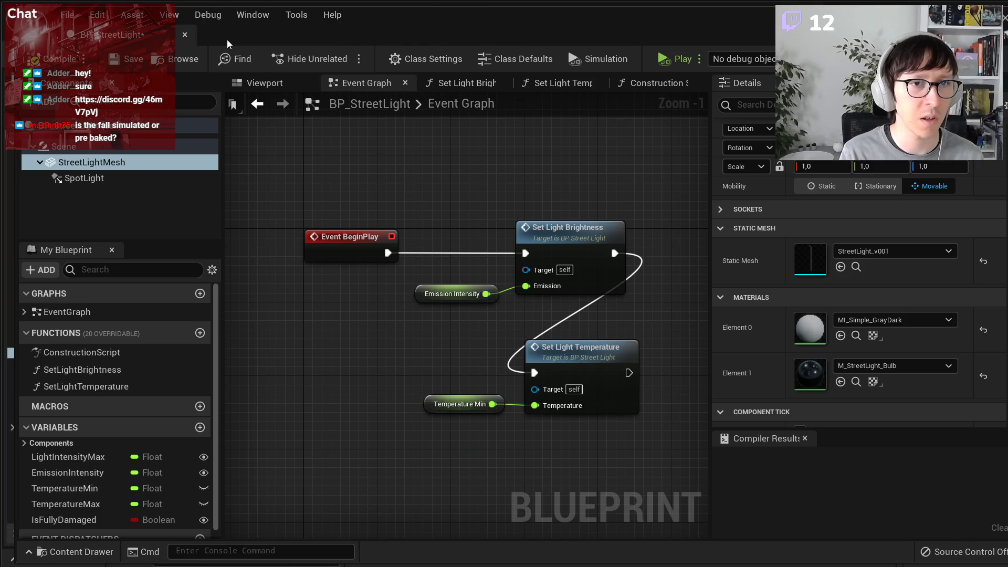
{"action": "left_click", "coordinate": [1006, 18]}
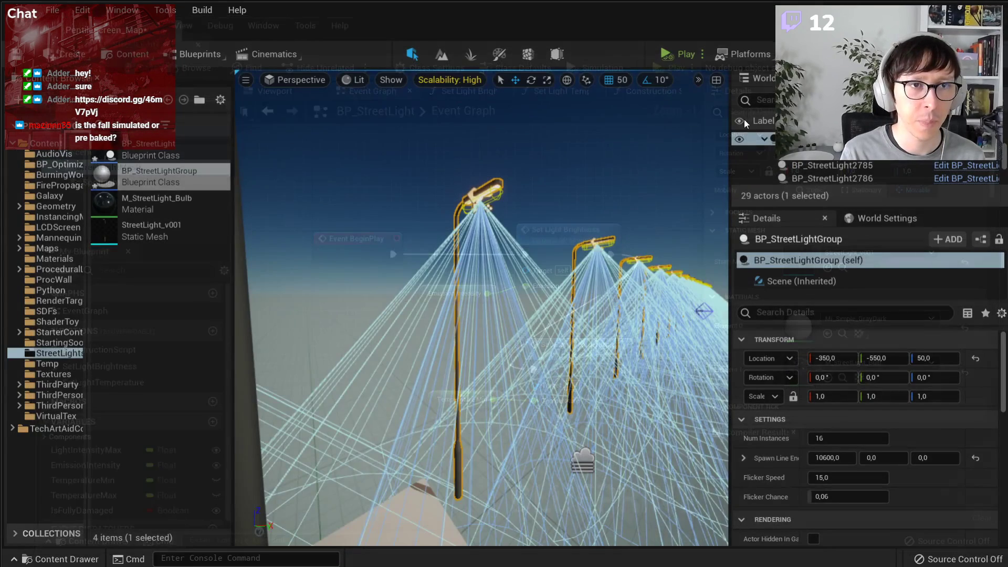
- Deselect the light group, select the StreetLight_v001 static mesh in the level, and view it beside the row of lamps
{"action": "key", "text": "Escape"}
{"action": "mouse_move", "coordinate": [482, 307]}
{"action": "right_mouse_down"}
{"action": "mouse_move", "coordinate": [530, 307]}
{"action": "mouse_move", "coordinate": [478, 308]}
{"action": "right_mouse_up"}
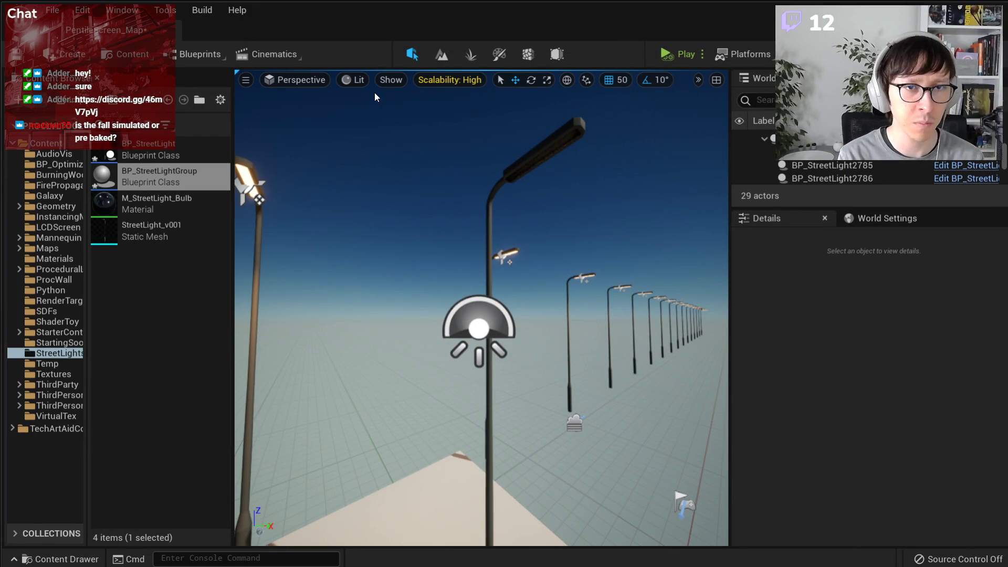
{"action": "left_click", "coordinate": [543, 153]}
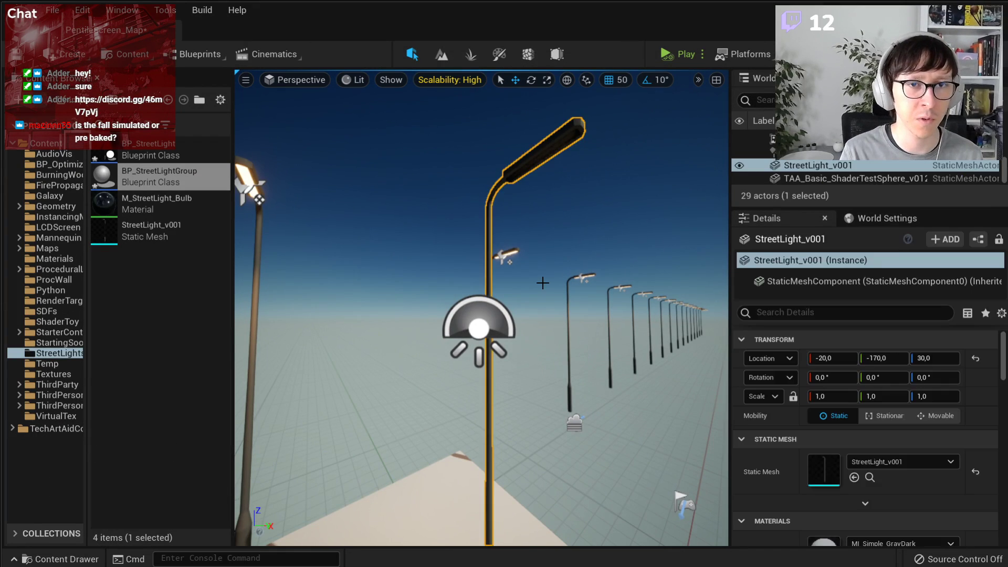
{"action": "key", "text": "s"}
{"action": "right_click_drag", "start_coordinate": [542, 281], "coordinate": [588, 281]}
{"action": "left_click_drag", "start_coordinate": [86, 348], "coordinate": [102, 348]}
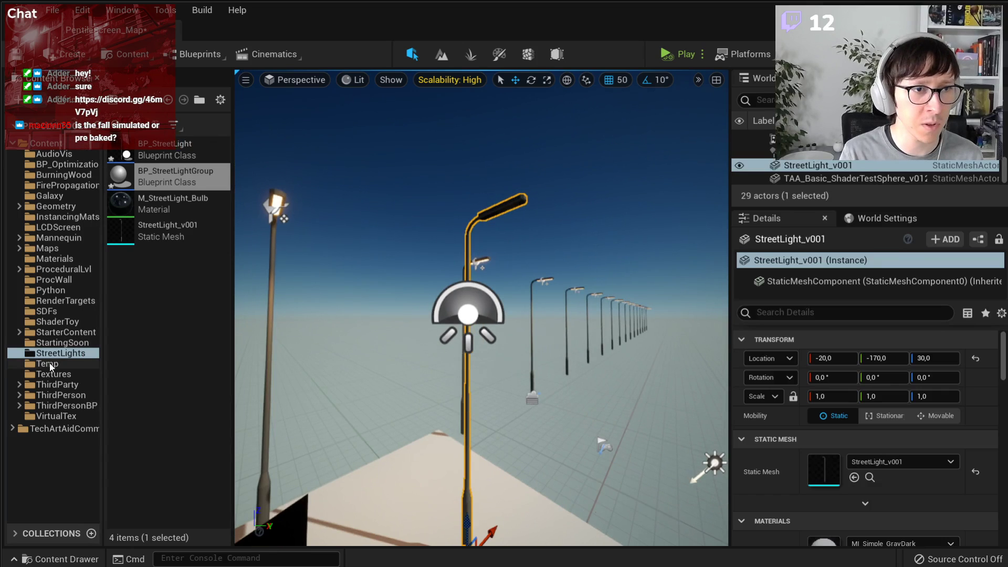
{"action": "key", "text": "s"}
{"action": "right_click_drag", "start_coordinate": [586, 237], "coordinate": [598, 265]}
{"action": "key", "text": "f"}
{"action": "key", "text": "a"}
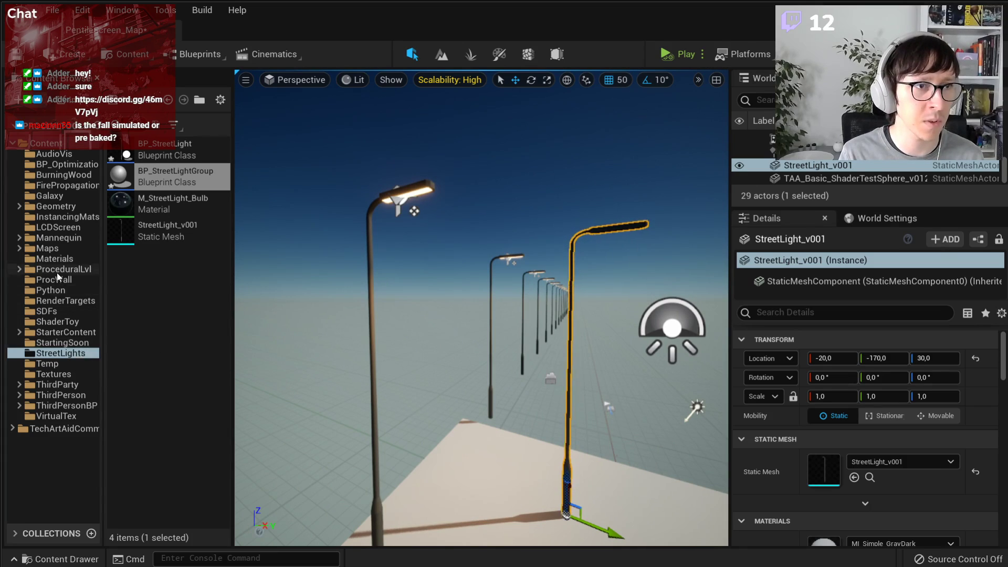
- Open the StreetLights_Map level from the Maps folder without saving the pending changes
{"action": "left_click", "coordinate": [55, 248]}
{"action": "scroll", "coordinate": [210, 341], "scroll_direction": "down", "scroll_amount": 3}
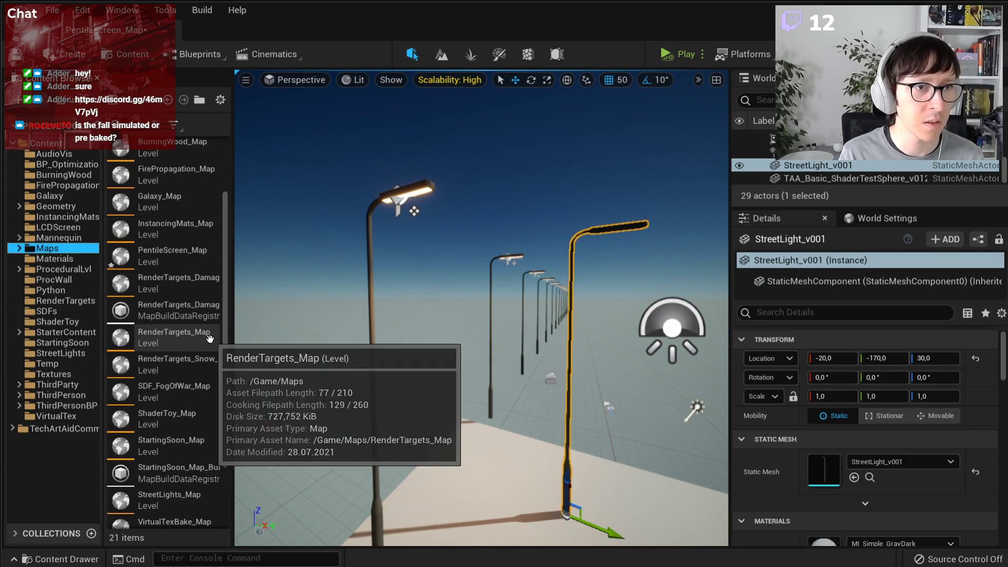
{"action": "double_click", "coordinate": [191, 495]}
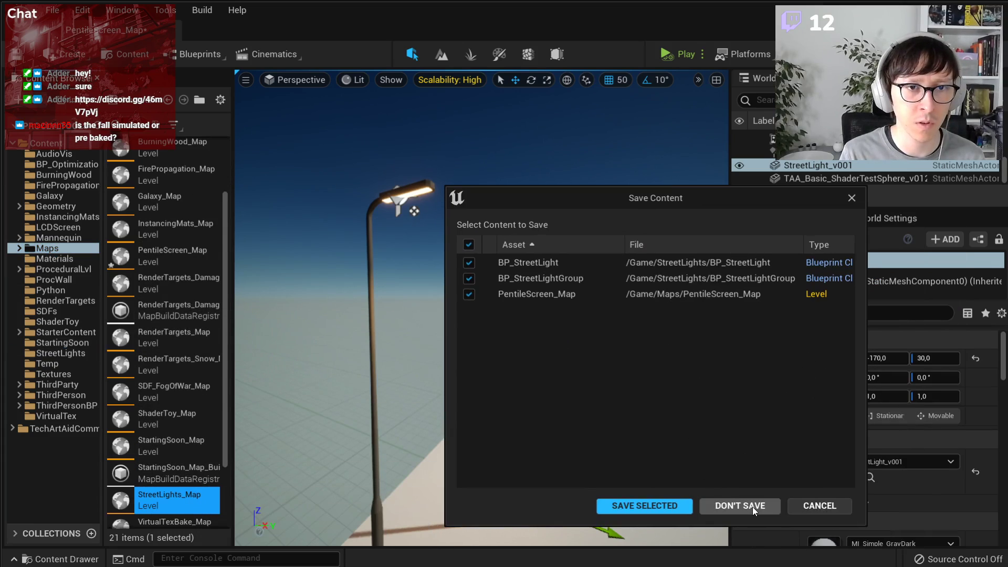
{"action": "left_click", "coordinate": [751, 504]}
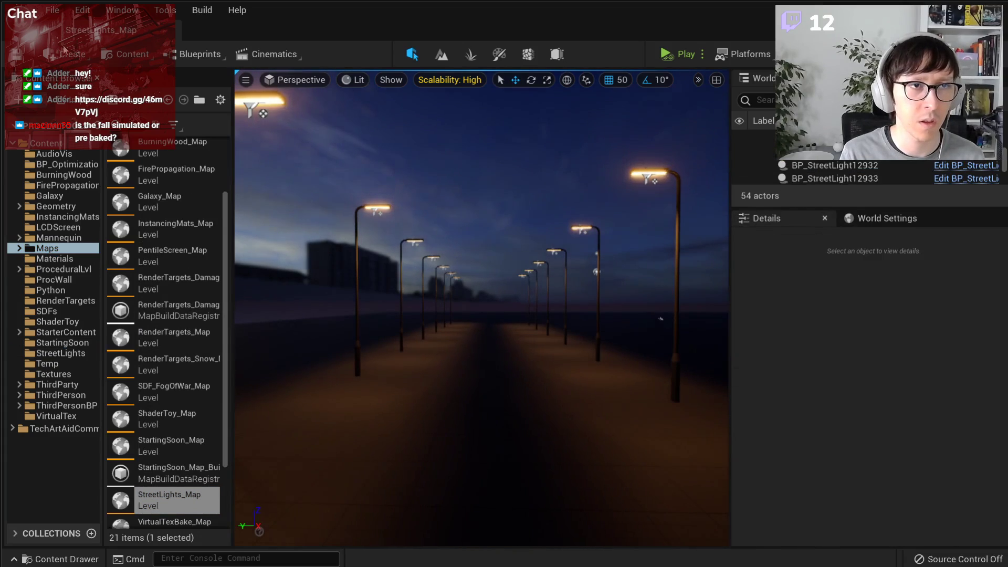
- Save the current level under the new name PrettyShader00_Map in the Maps folder
{"action": "left_click", "coordinate": [53, 10]}
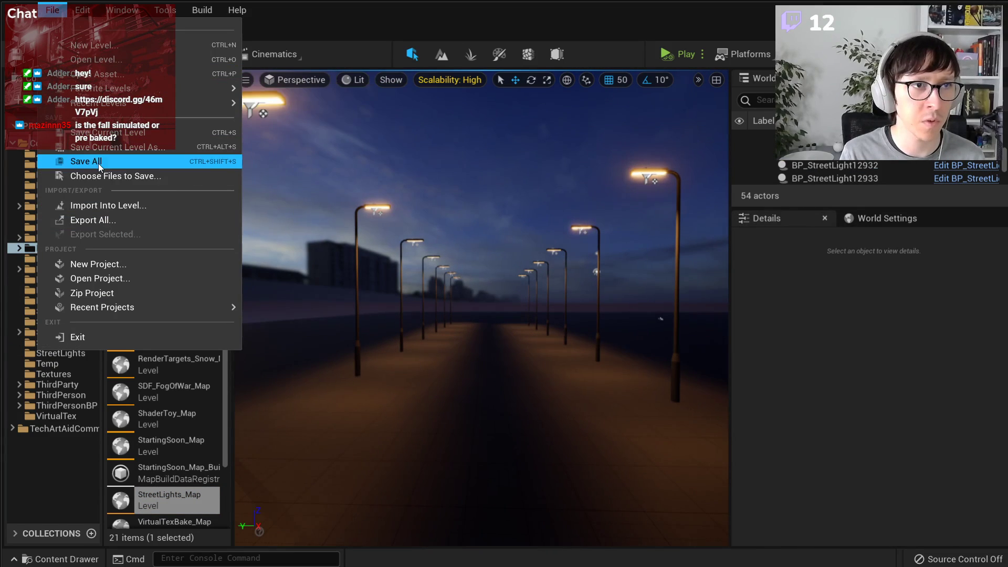
{"action": "left_click", "coordinate": [110, 147]}
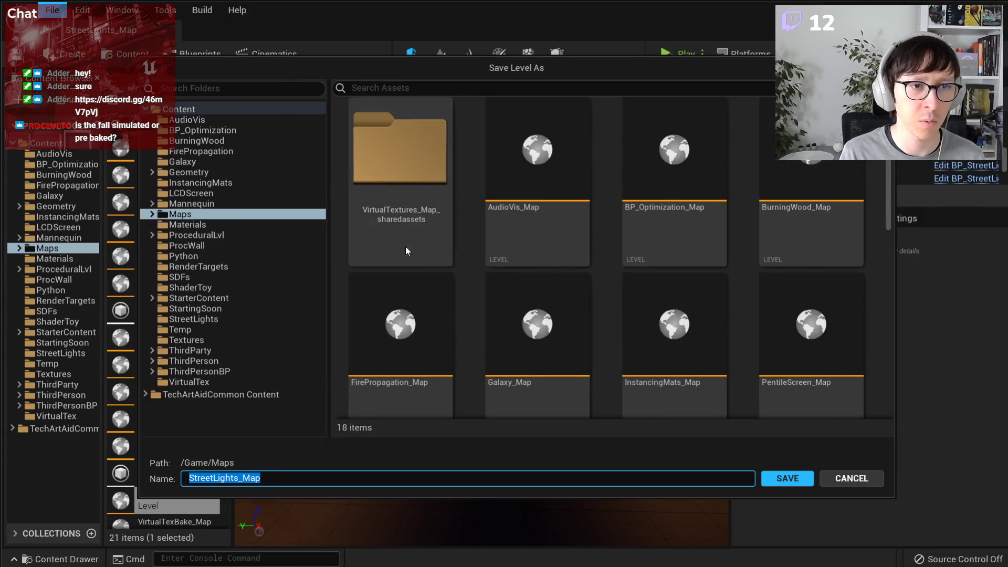
{"action": "type", "text": "Pret"}
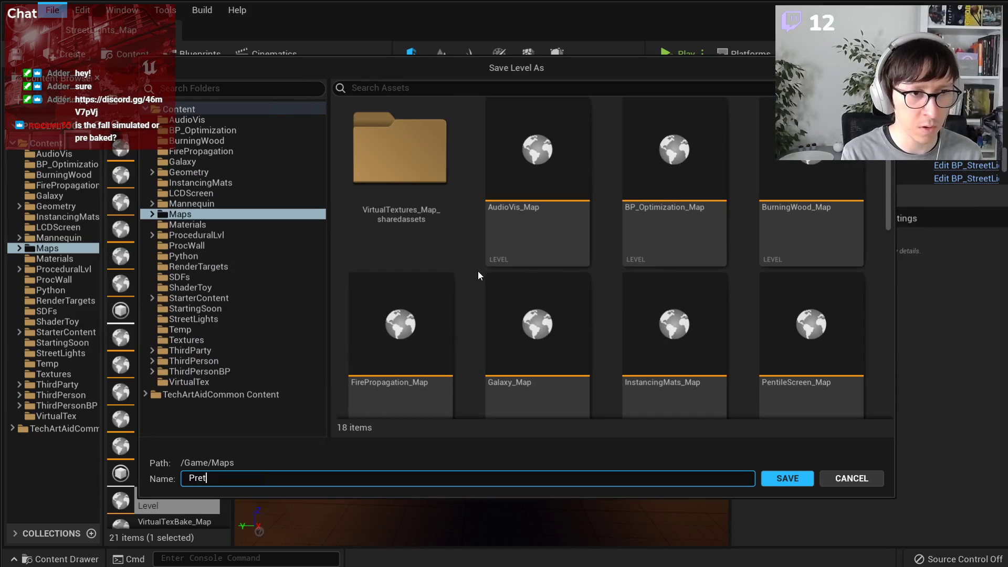
{"action": "type", "text": "tyShader00_M"}
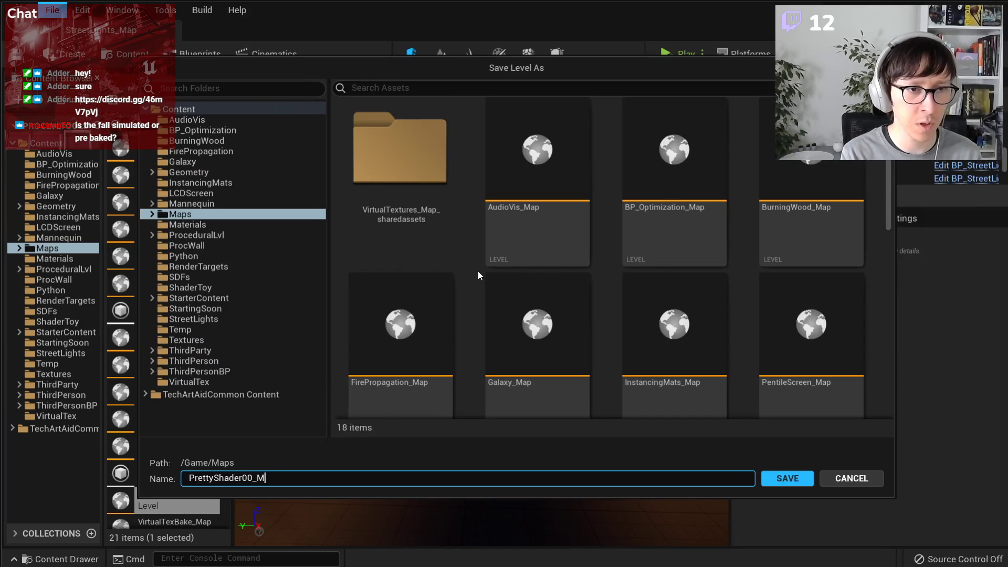
{"action": "type", "text": "ap"}
{"action": "key", "text": "Return"}
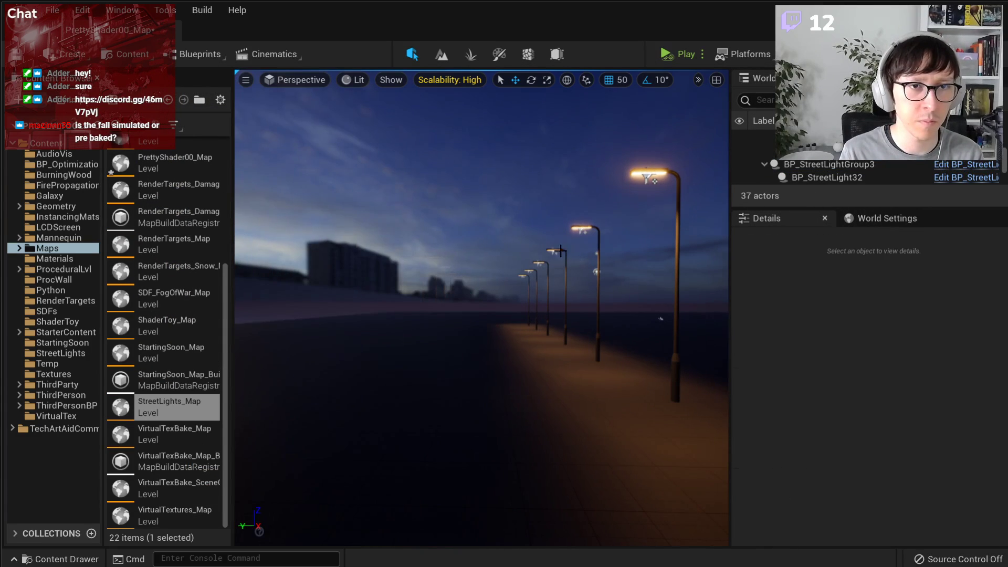
- Delete the street light groups from the PrettyShader00_Map level
{"action": "left_click", "coordinate": [579, 225]}
{"action": "left_click", "coordinate": [584, 227]}
{"action": "key", "text": "Delete"}
{"action": "right_click_drag", "start_coordinate": [587, 228], "coordinate": [716, 223]}
{"action": "right_click_drag", "start_coordinate": [339, 264], "coordinate": [540, 239]}
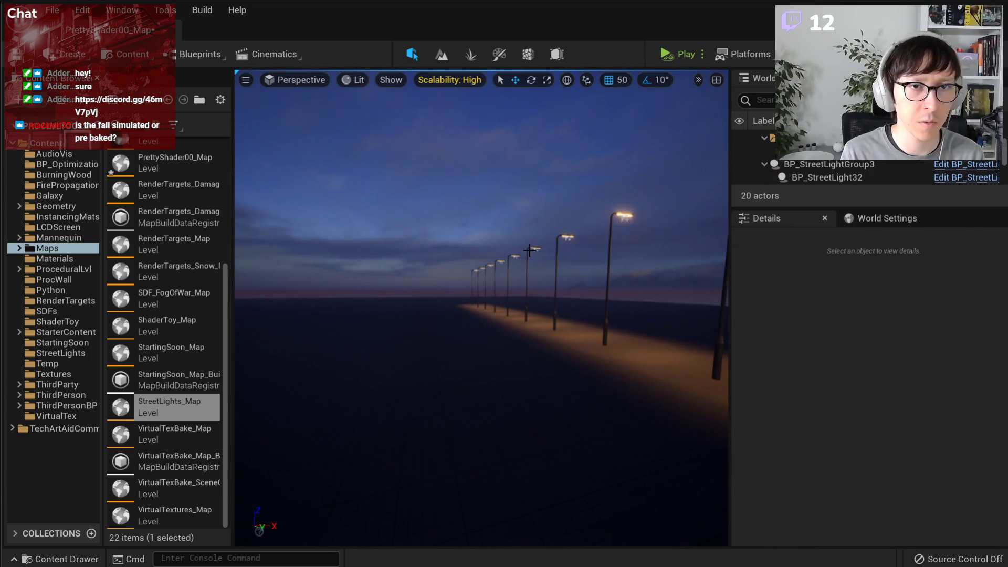
{"action": "left_click", "coordinate": [529, 250]}
{"action": "key", "text": "Delete"}
- Look around the emptied level, check the viewport's show options, and view the floor toward the horizon
{"action": "right_click_drag", "start_coordinate": [487, 271], "coordinate": [430, 305]}
{"action": "right_click_drag", "start_coordinate": [508, 284], "coordinate": [508, 326]}
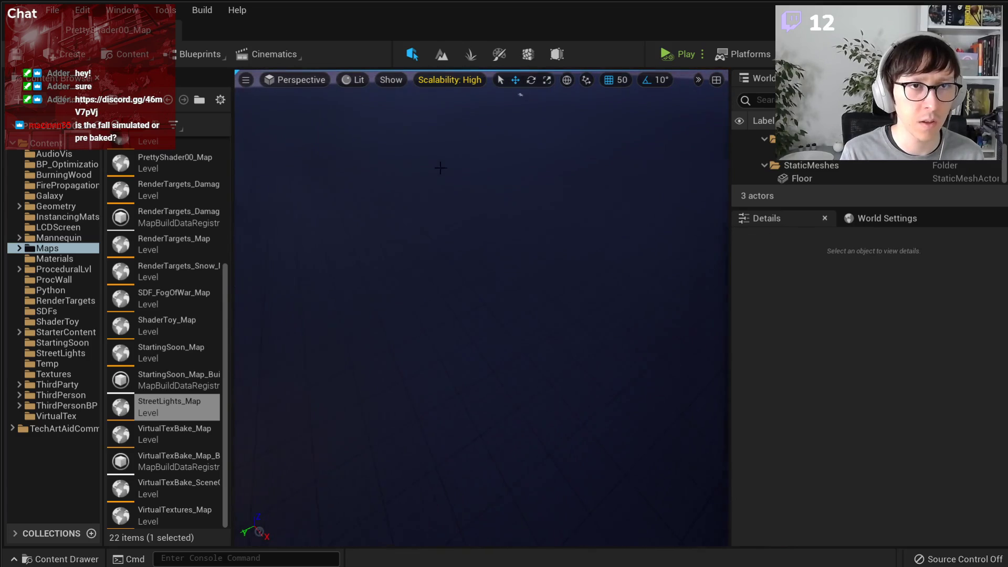
{"action": "left_click", "coordinate": [391, 80]}
{"action": "left_click", "coordinate": [454, 217]}
{"action": "right_click_drag", "start_coordinate": [454, 217], "coordinate": [446, 155]}
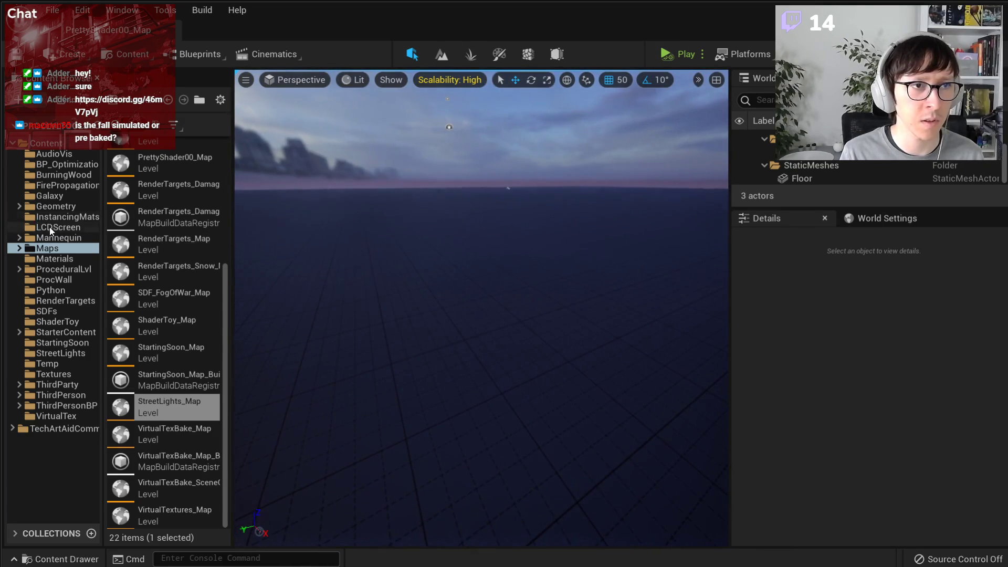
- Place a BP_StreetLight from the StreetLights folder on the level's floor and frame the whole lamp
{"action": "left_click", "coordinate": [76, 352]}
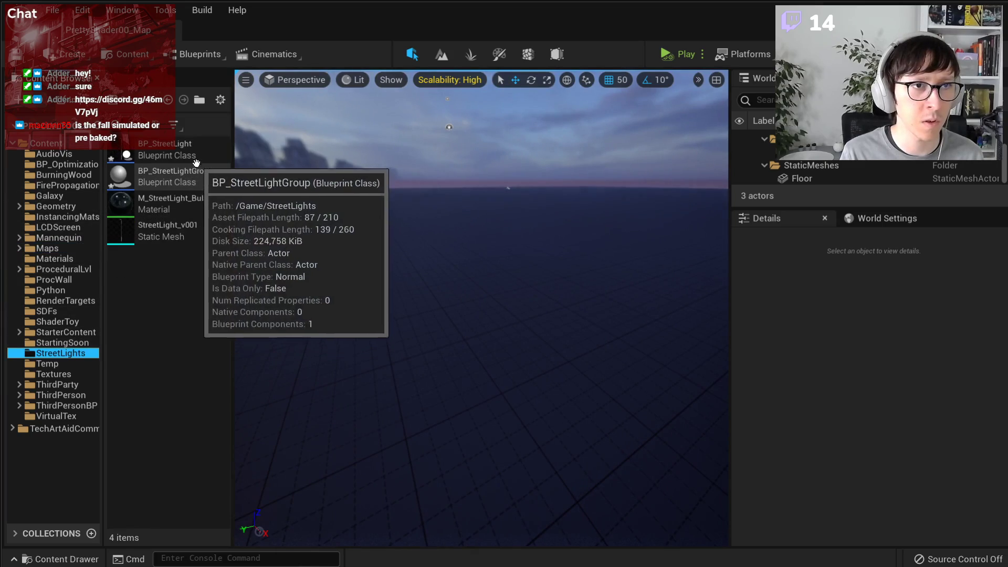
{"action": "left_click_drag", "start_coordinate": [163, 149], "coordinate": [494, 325]}
{"action": "right_click_drag", "start_coordinate": [494, 326], "coordinate": [462, 267]}
{"action": "scroll", "coordinate": [876, 478], "scroll_direction": "down", "scroll_amount": 3}
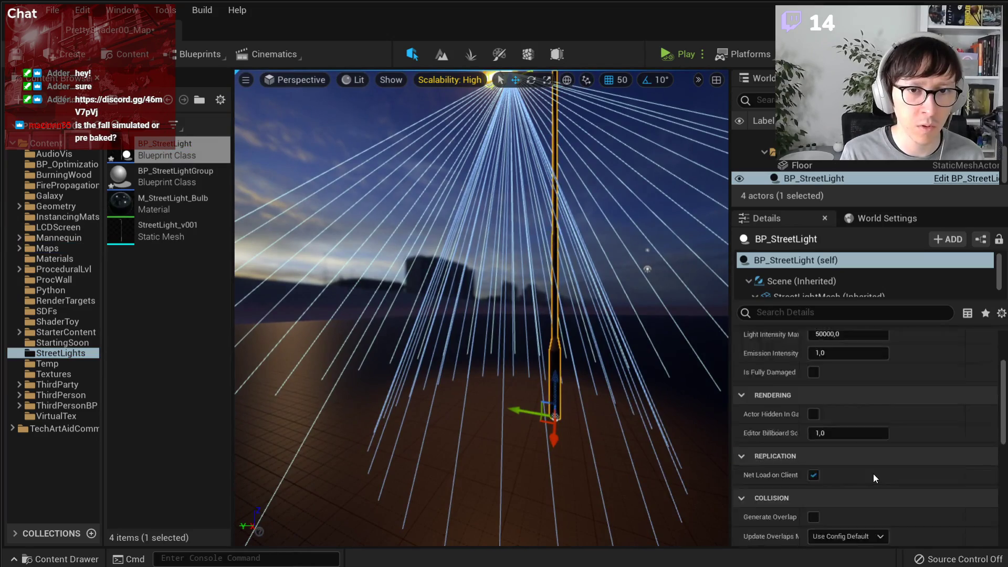
{"action": "scroll", "coordinate": [874, 474], "scroll_direction": "up", "scroll_amount": 3}
{"action": "key", "text": "f"}
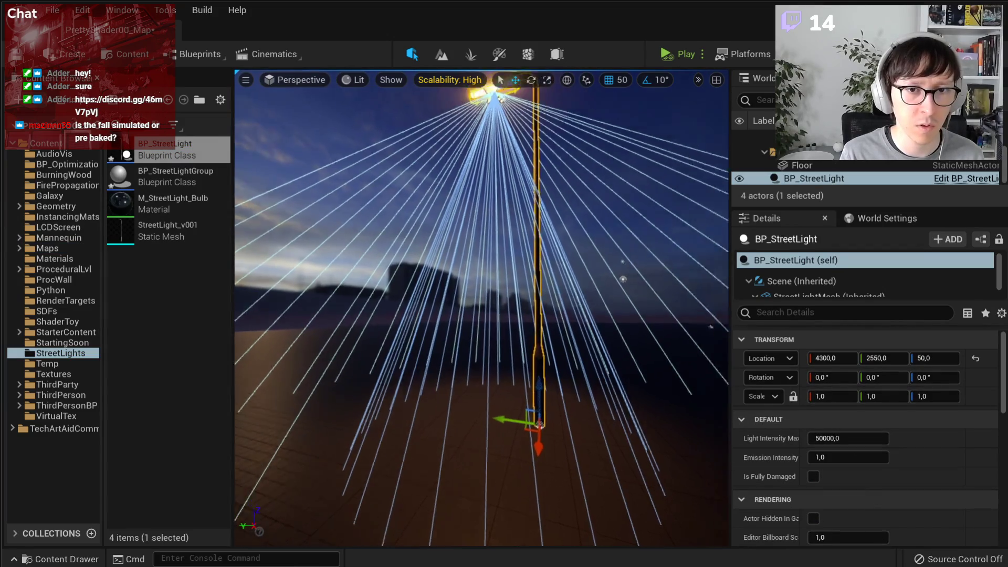
{"action": "right_click_drag", "start_coordinate": [544, 363], "coordinate": [545, 400]}
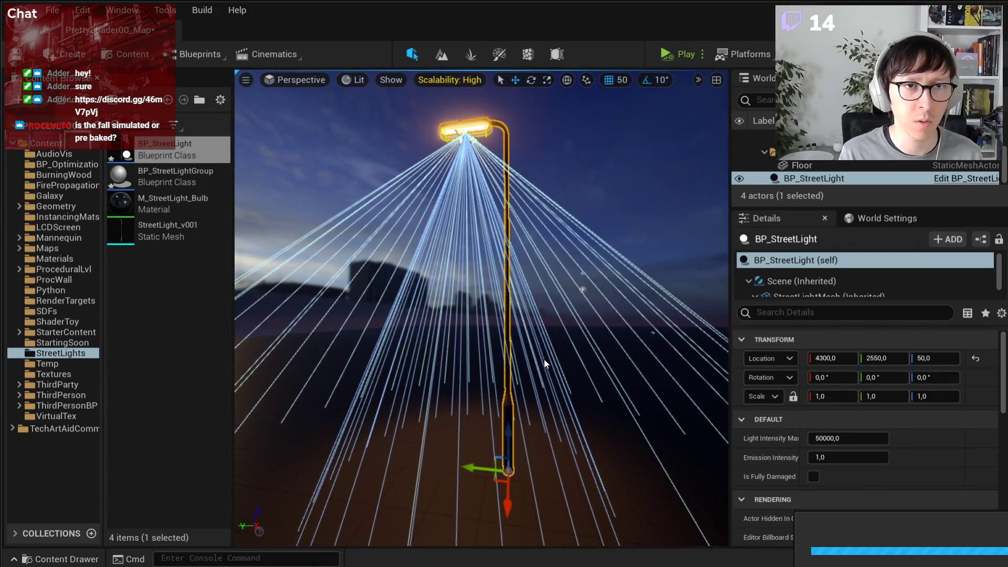
- Make the TemperatureMax variable of the BP_StreetLight Blueprint instance editable, compile, and return to the level
{"action": "key", "text": "alt+Tab"}
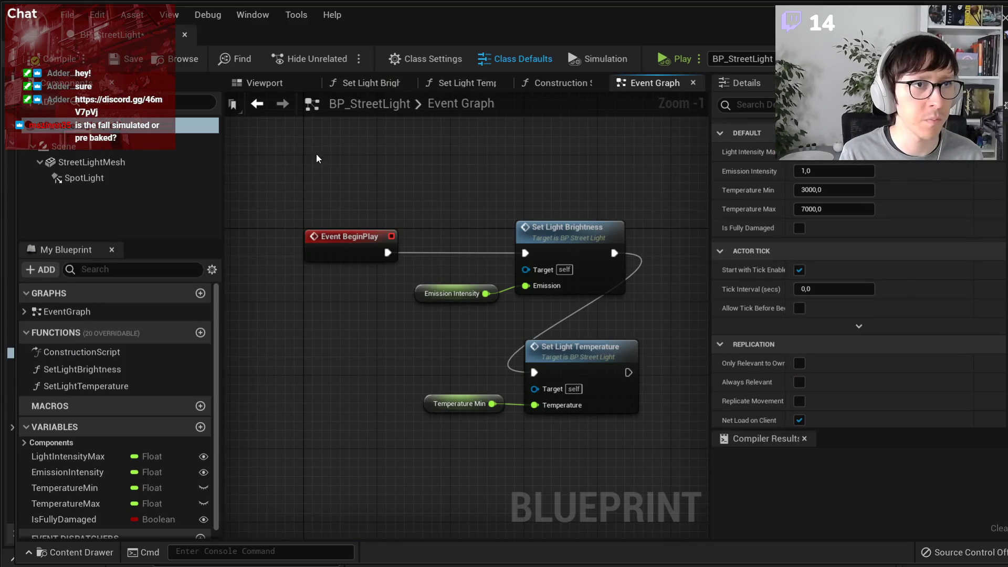
{"action": "left_click", "coordinate": [97, 503]}
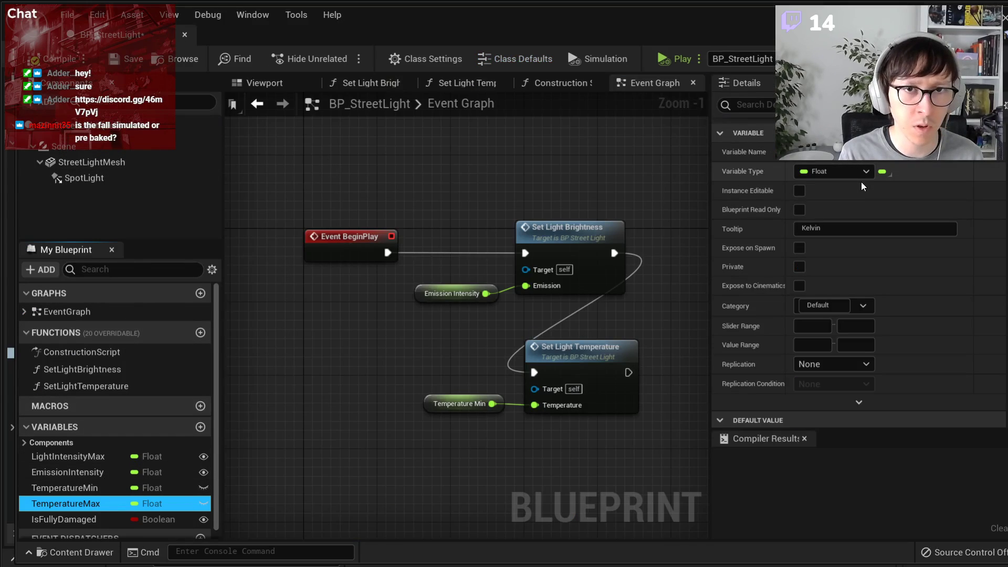
{"action": "left_click", "coordinate": [799, 191]}
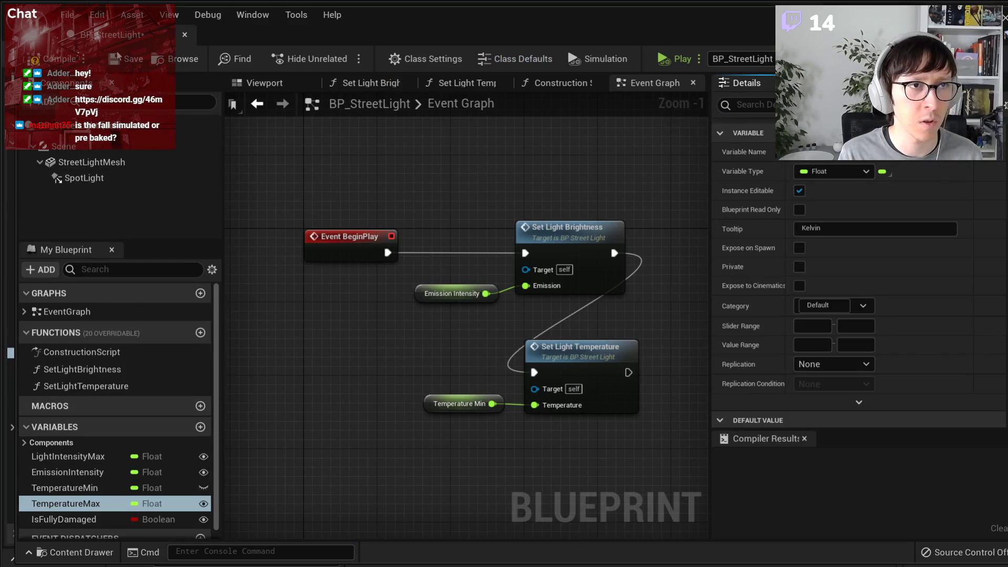
{"action": "left_click", "coordinate": [59, 59]}
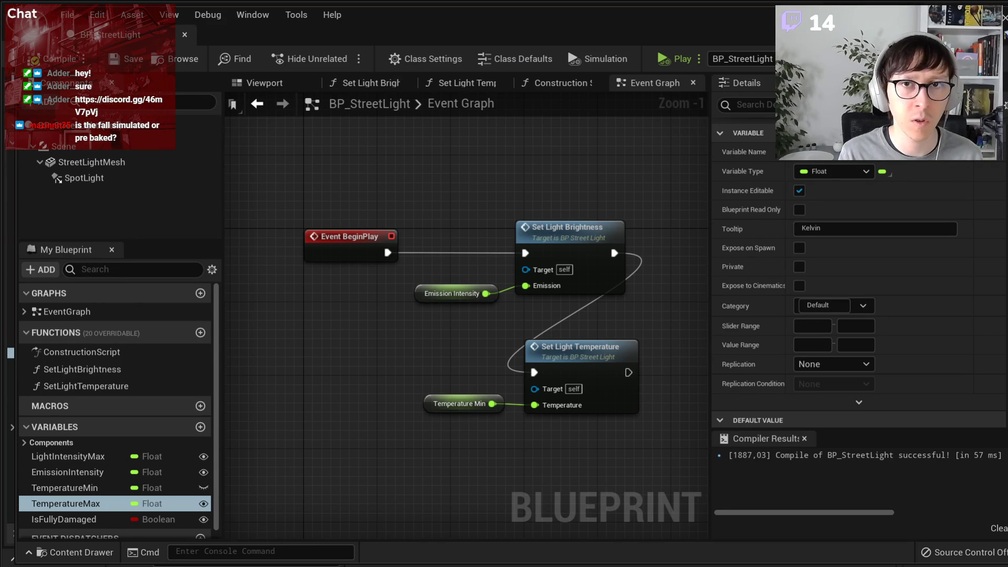
{"action": "left_click", "coordinate": [1005, 17]}
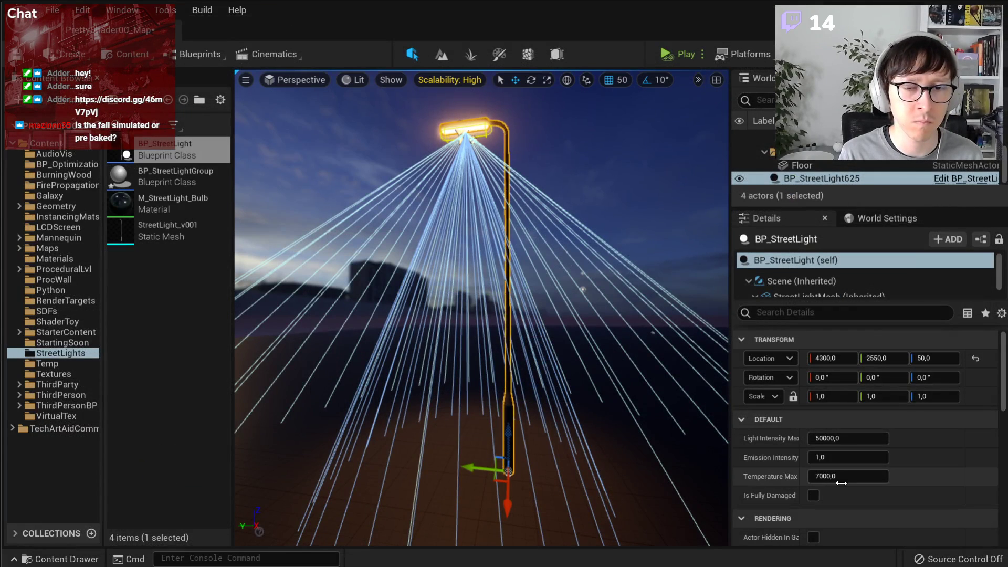
- Make the TemperatureMin variable of BP_StreetLight instance editable too, compile, and return to the level
{"action": "key", "text": "ctrl+e"}
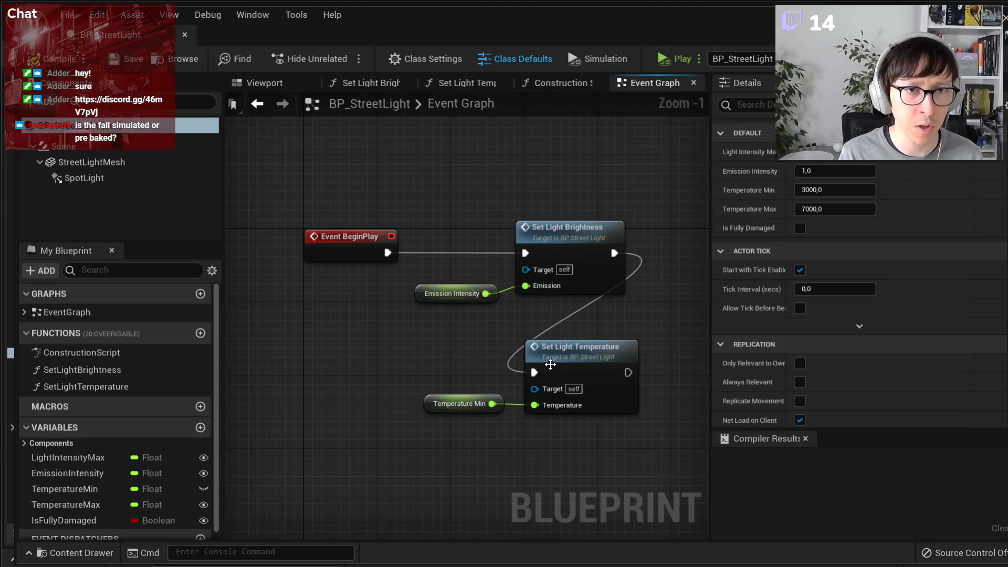
{"action": "left_click", "coordinate": [79, 489]}
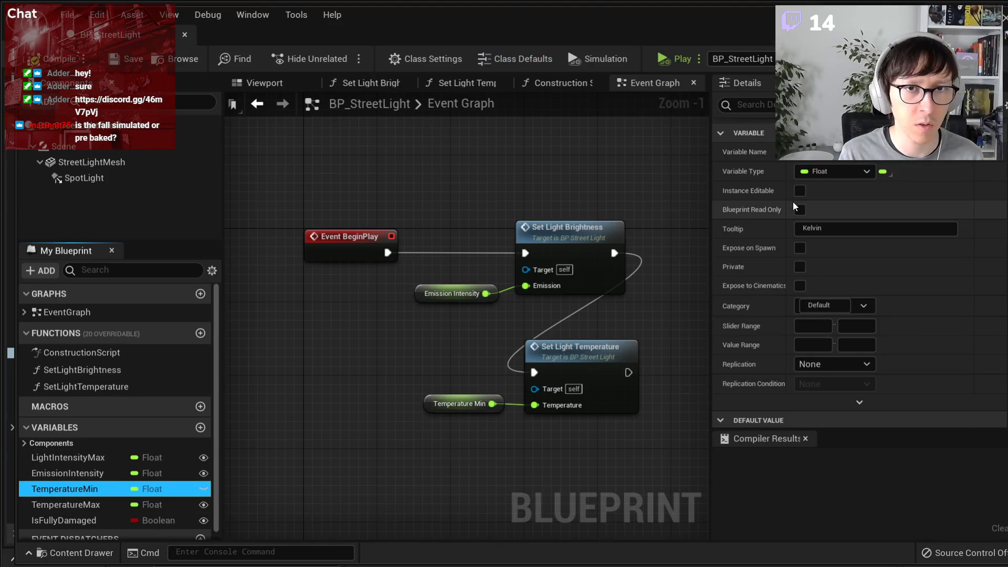
{"action": "left_click", "coordinate": [800, 192]}
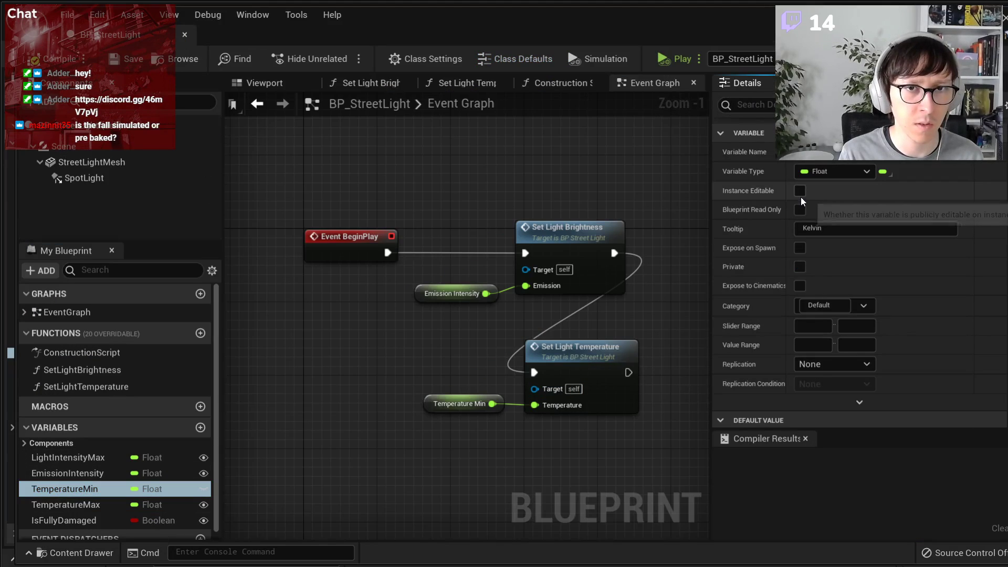
{"action": "left_click", "coordinate": [56, 59]}
{"action": "left_click", "coordinate": [1004, 18]}
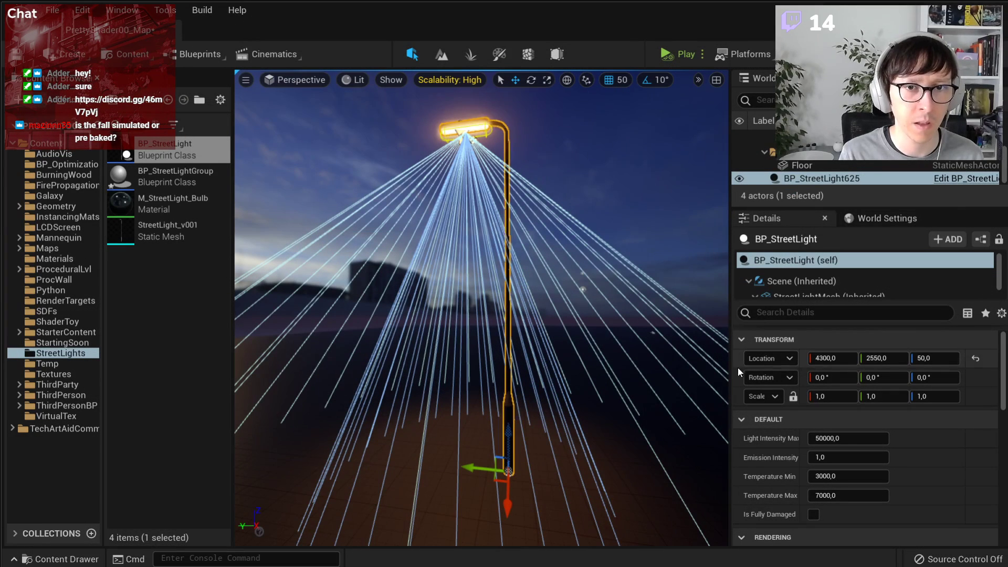
- Set the placed street light's Temperature Min to 5000 and inspect the resulting light colour in the viewport
{"action": "left_click", "coordinate": [854, 476]}
{"action": "type", "text": "4"}
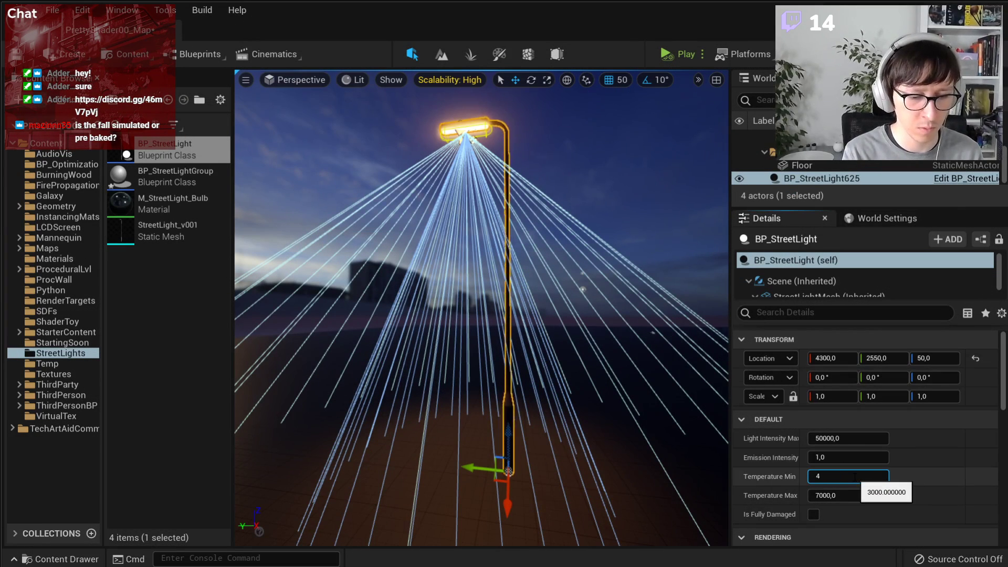
{"action": "type", "text": "000"}
{"action": "key", "text": "Return"}
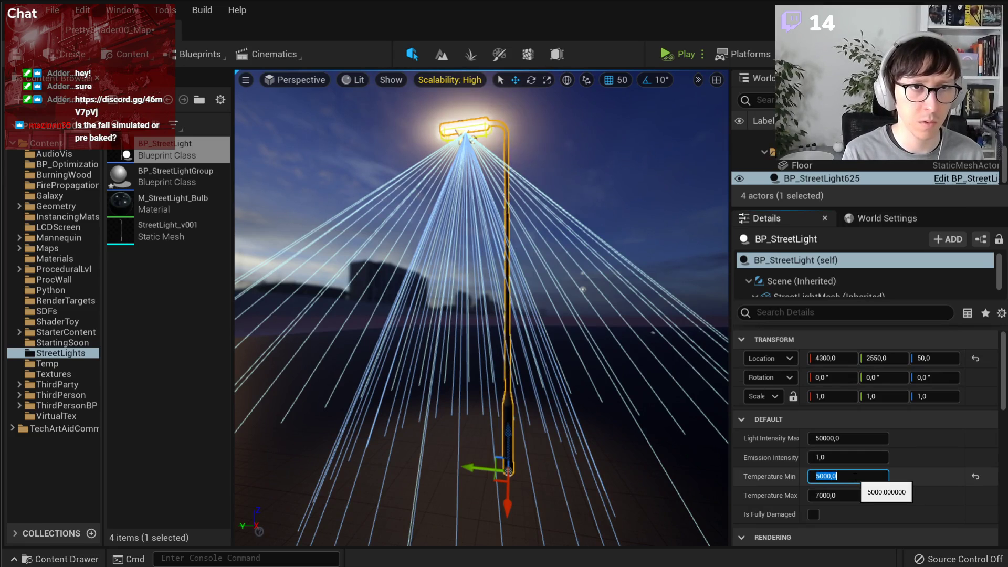
{"action": "left_click", "coordinate": [615, 216]}
{"action": "right_click_drag", "start_coordinate": [615, 216], "coordinate": [581, 224]}
{"action": "left_click", "coordinate": [428, 385]}
{"action": "key", "text": "Escape"}
- Duplicate the street light and place the copy some distance away, turned to face the original
{"action": "right_click_drag", "start_coordinate": [533, 344], "coordinate": [499, 349]}
{"action": "left_click", "coordinate": [532, 345]}
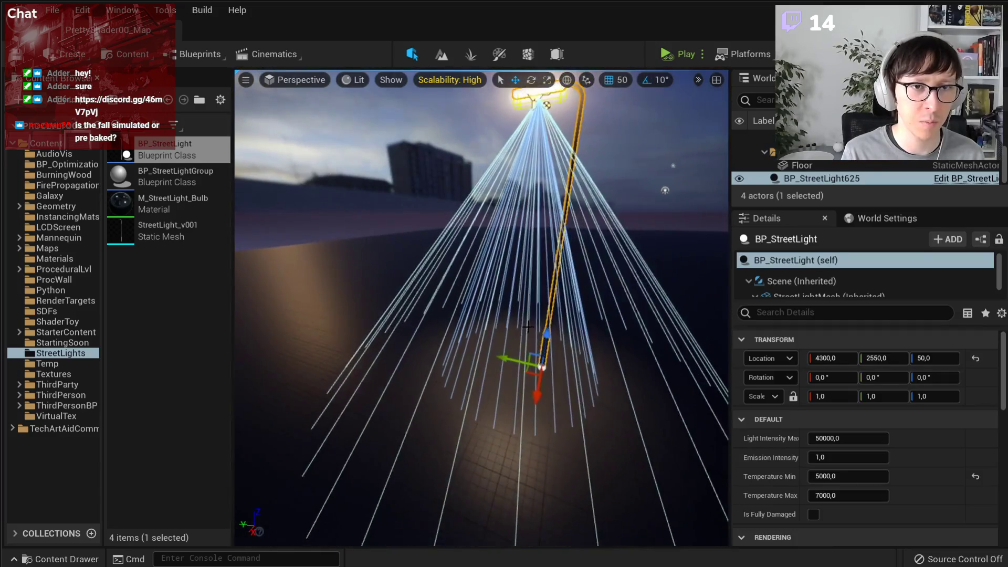
{"action": "key", "text": "ctrl+d"}
{"action": "mouse_move", "coordinate": [512, 358]}
{"action": "left_mouse_down"}
{"action": "mouse_move", "coordinate": [370, 330]}
{"action": "mouse_move", "coordinate": [461, 367]}
{"action": "mouse_move", "coordinate": [517, 355]}
{"action": "left_mouse_up"}
{"action": "key", "text": "e"}
{"action": "key", "text": "w"}
{"action": "left_click_drag", "start_coordinate": [392, 363], "coordinate": [302, 412]}
{"action": "left_click", "coordinate": [318, 188]}
{"action": "right_click_drag", "start_coordinate": [318, 188], "coordinate": [299, 140]}
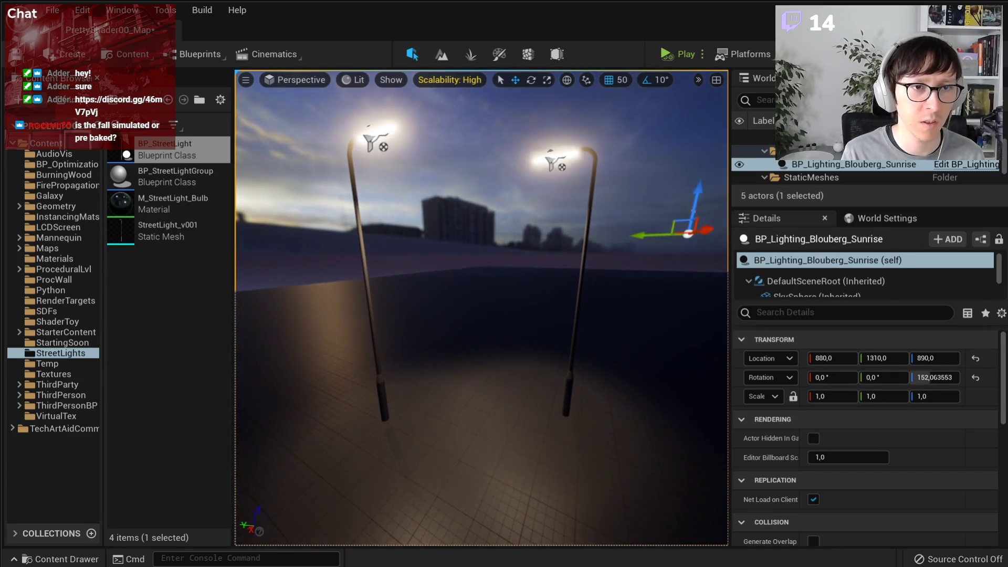
- Adjust the position of one of the two facing street lights and save the level
{"action": "left_click", "coordinate": [347, 390]}
{"action": "left_click", "coordinate": [382, 397]}
{"action": "mouse_move", "coordinate": [365, 408]}
{"action": "left_mouse_down"}
{"action": "mouse_move", "coordinate": [348, 400]}
{"action": "mouse_move", "coordinate": [357, 405]}
{"action": "left_mouse_up"}
{"action": "left_click", "coordinate": [656, 214]}
{"action": "key", "text": "ctrl+s"}
{"action": "right_click_drag", "start_coordinate": [618, 235], "coordinate": [573, 213]}
{"action": "right_click_drag", "start_coordinate": [507, 221], "coordinate": [562, 237]}
{"action": "right_click_drag", "start_coordinate": [457, 282], "coordinate": [493, 283]}
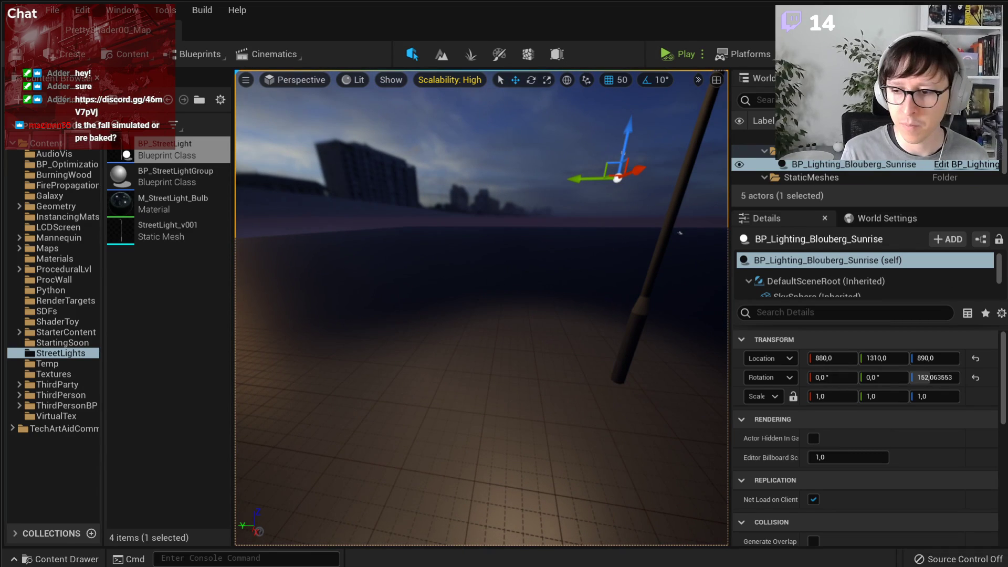
- Switch to Discord and examine the iridescent metal reference and the other shader suggestions in the stream-feedback channel
{"action": "key", "text": "alt+Tab"}
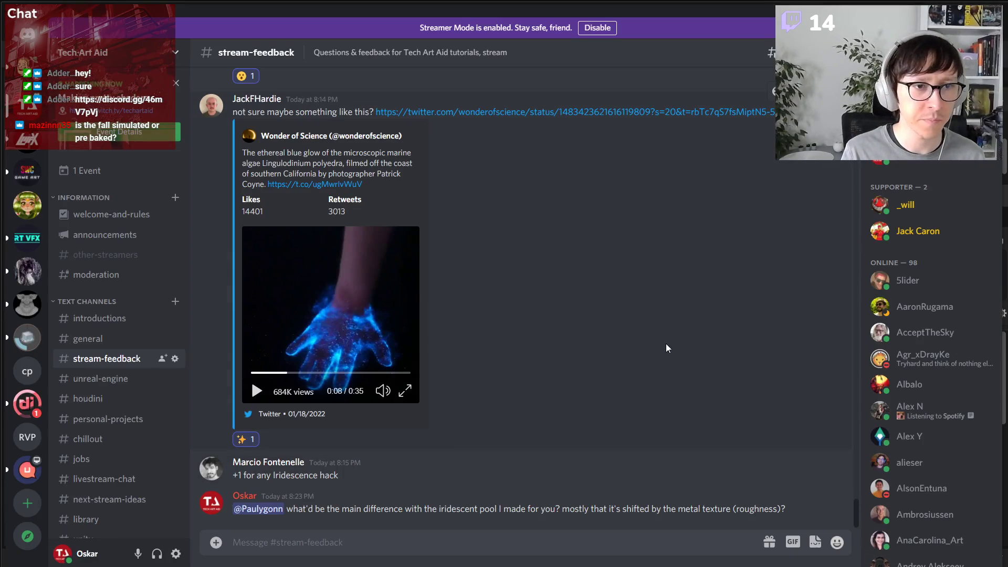
{"action": "scroll", "coordinate": [654, 349], "scroll_direction": "up", "scroll_amount": 15}
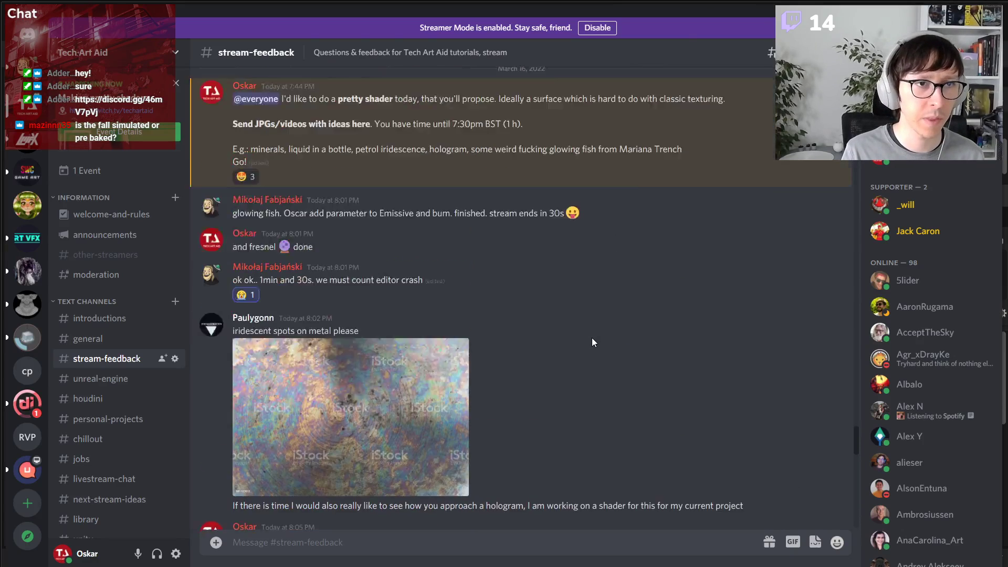
{"action": "scroll", "coordinate": [630, 337], "scroll_direction": "down", "scroll_amount": 1}
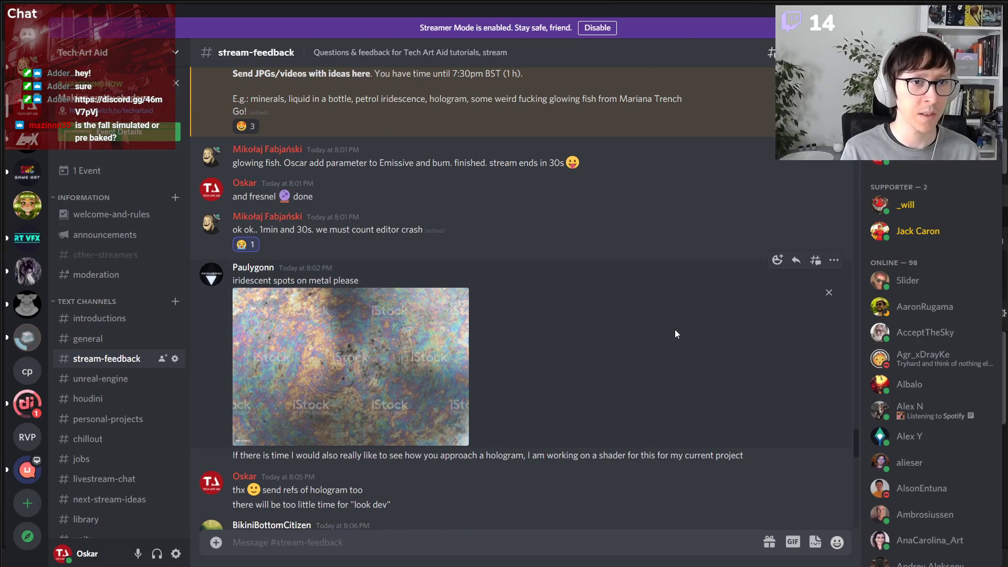
{"action": "left_click", "coordinate": [279, 372]}
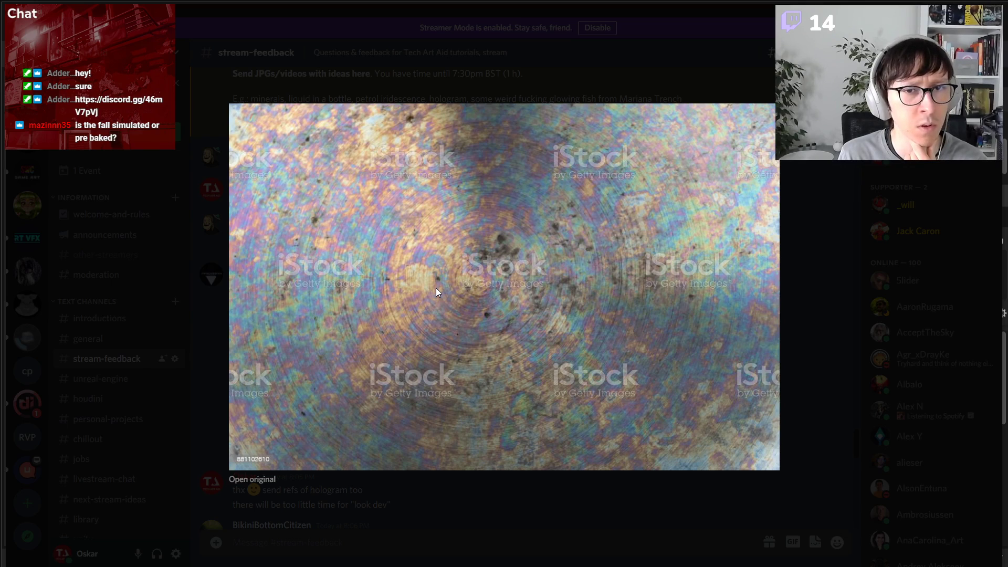
{"action": "left_click", "coordinate": [452, 495]}
{"action": "scroll", "coordinate": [473, 399], "scroll_direction": "down", "scroll_amount": 5}
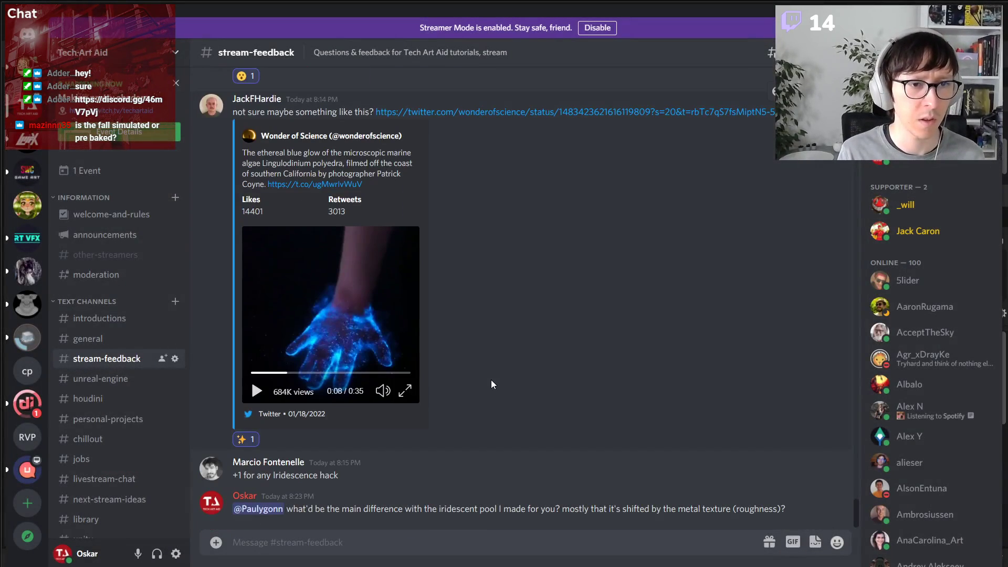
{"action": "scroll", "coordinate": [490, 379], "scroll_direction": "up", "scroll_amount": 10}
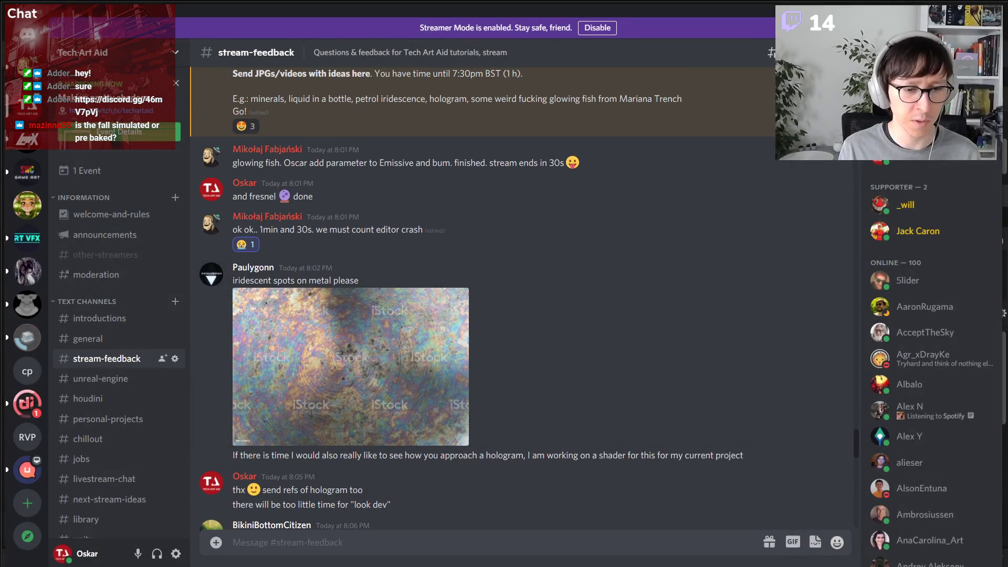
- Switch back to Unreal Editor and create a folder named PrettyShaders inside the Content folder
{"action": "key", "text": "alt+Tab"}
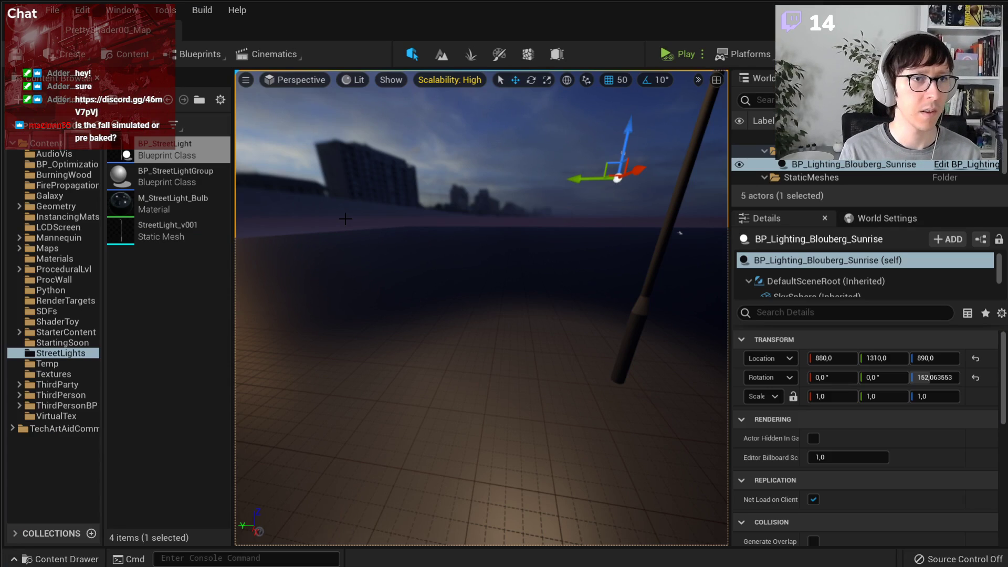
{"action": "right_click", "coordinate": [37, 145]}
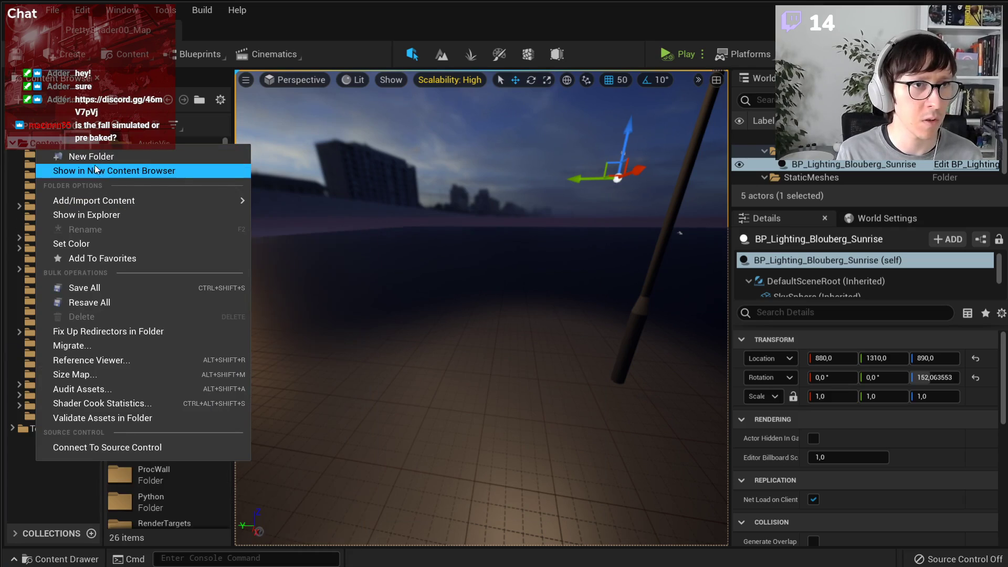
{"action": "left_click", "coordinate": [91, 160]}
{"action": "type", "text": "Prett"}
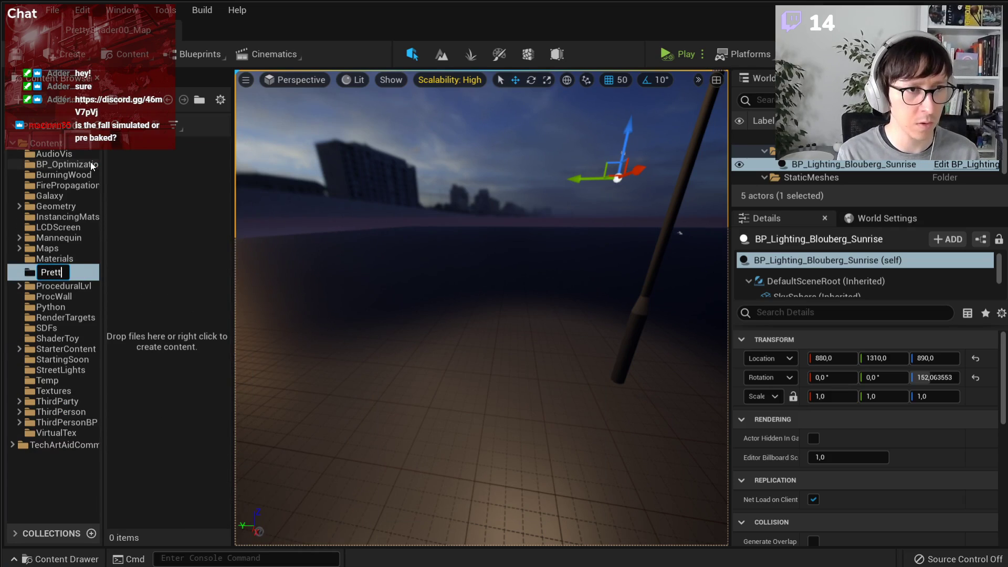
{"action": "type", "text": "yShaders"}
{"action": "key", "text": "Return"}
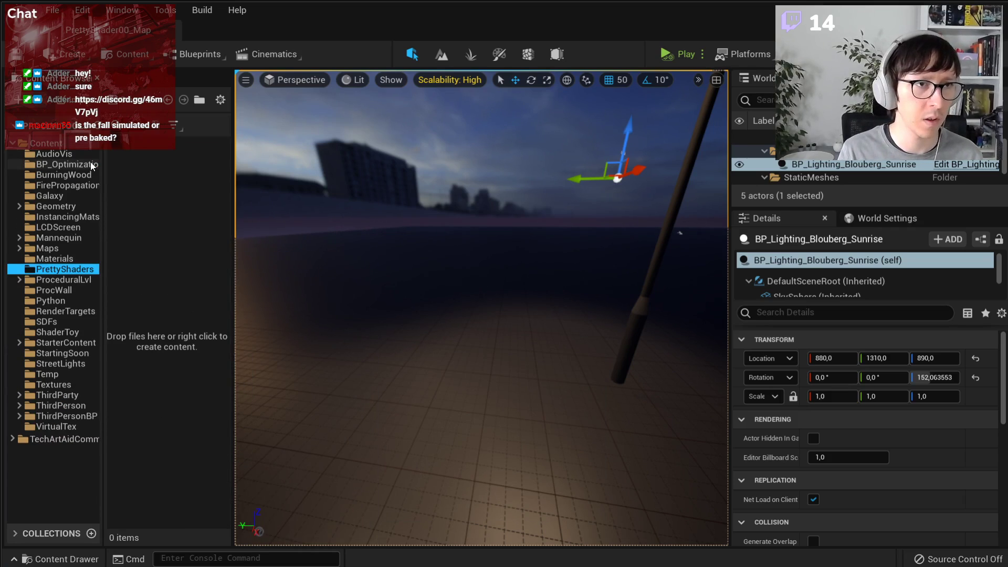
{"action": "left_click", "coordinate": [173, 198]}
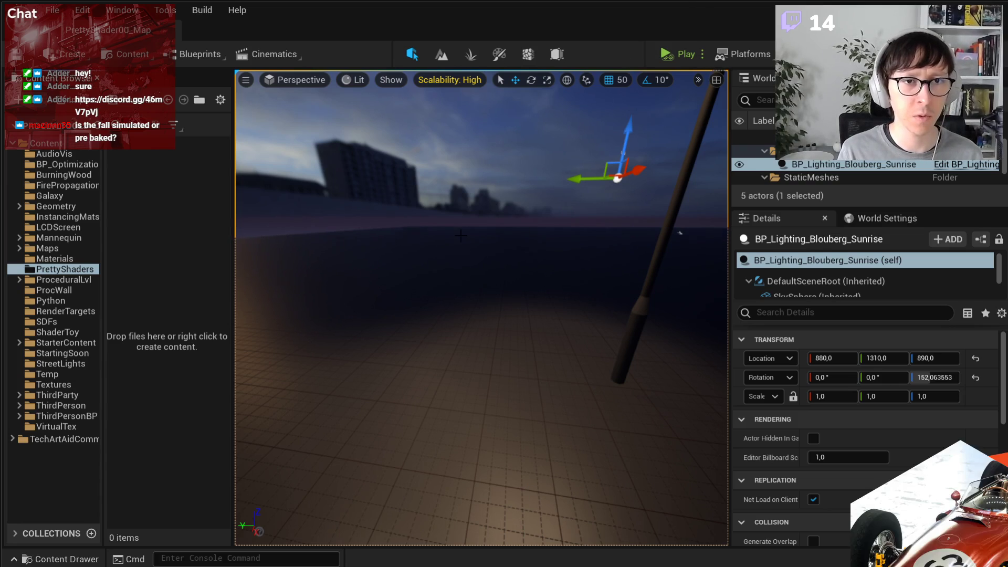
- Shift the nearby street light along the Y axis, save the level, and clear the selection
{"action": "right_click_drag", "start_coordinate": [361, 292], "coordinate": [400, 286]}
{"action": "key", "text": "s"}
{"action": "left_click", "coordinate": [575, 341]}
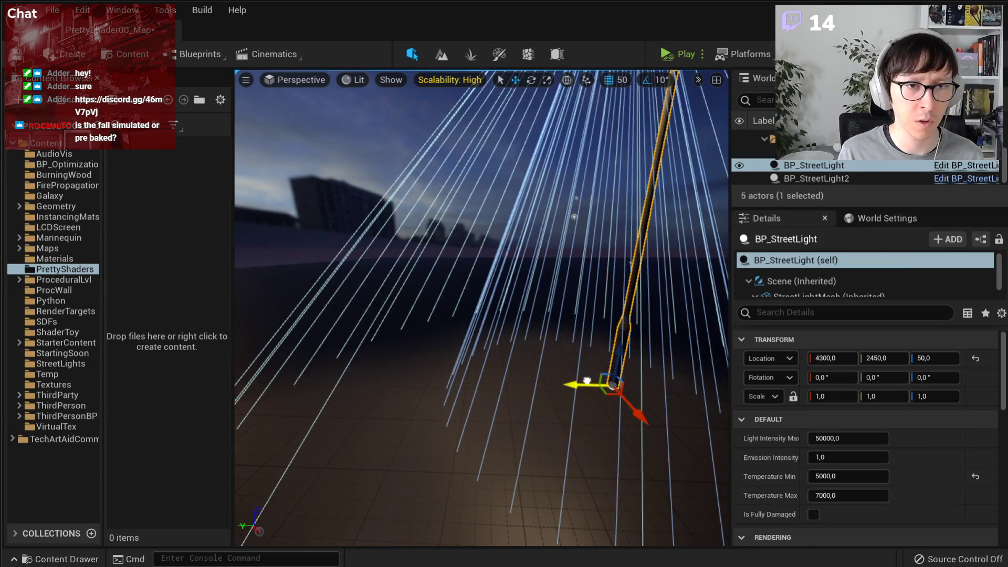
{"action": "left_click", "coordinate": [341, 133]}
{"action": "key", "text": "Escape"}
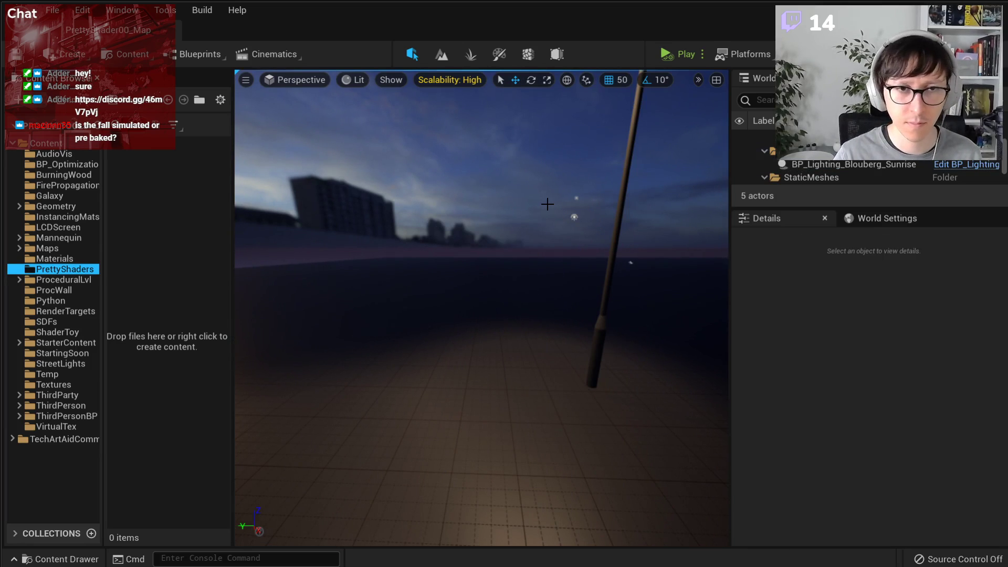
- Switch to Substance Designer and enlarge its window to fill the screen
{"action": "key", "text": "alt+Tab"}
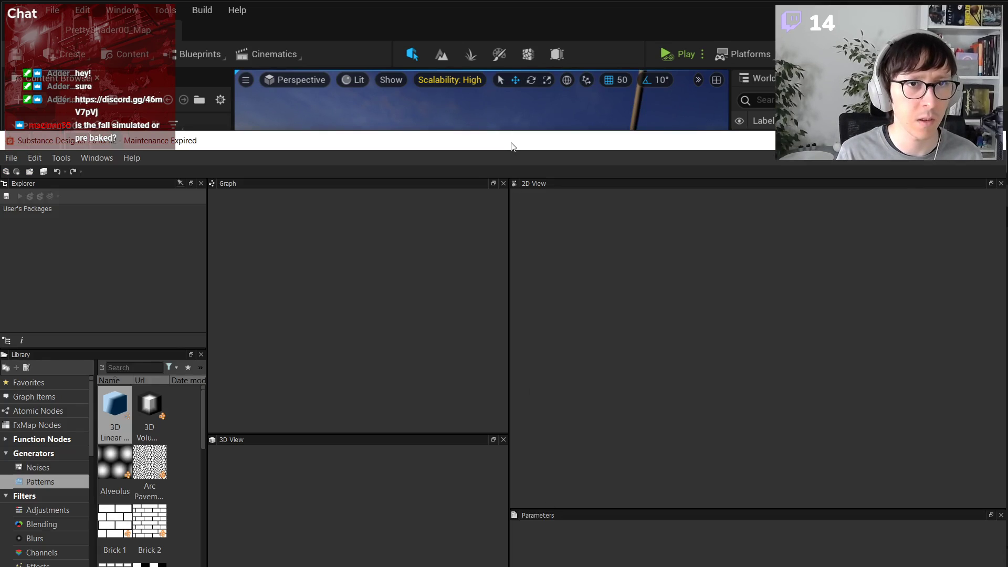
{"action": "left_click_drag", "start_coordinate": [512, 145], "coordinate": [513, 18]}
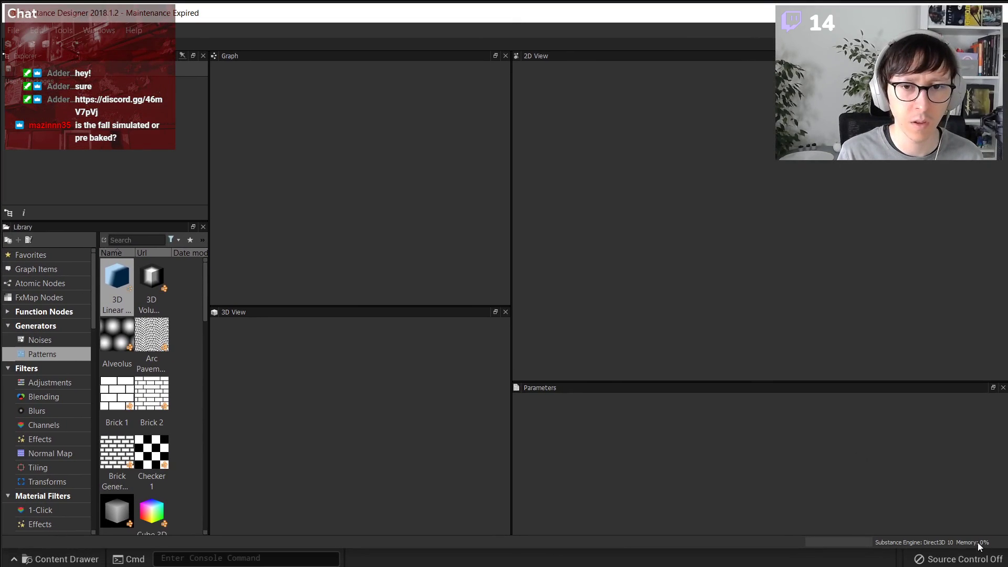
{"action": "left_click_drag", "start_coordinate": [1004, 545], "coordinate": [1007, 566]}
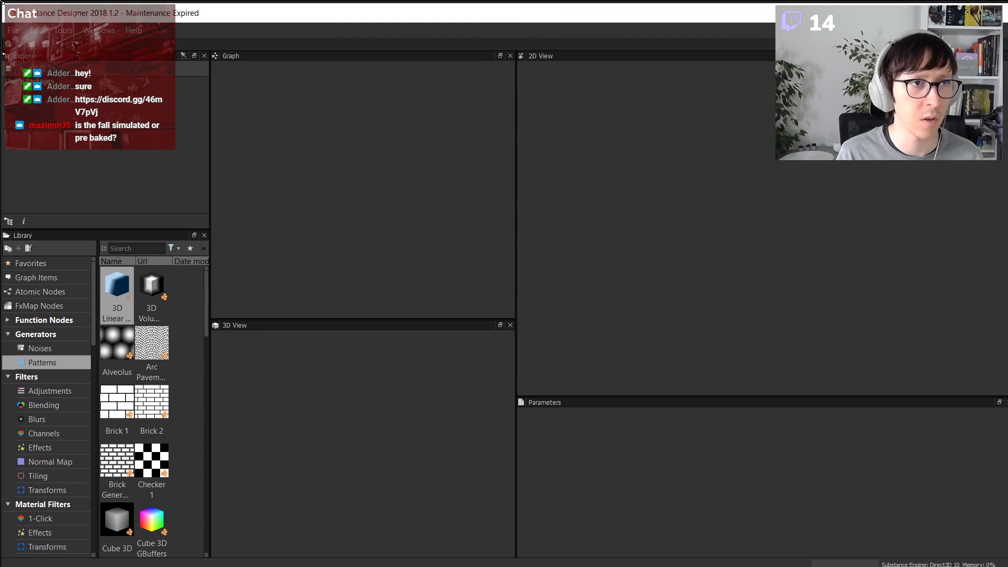
- Create a new Substance graph from the Empty template named PrettyShaders, keeping the default size and format
{"action": "left_click", "coordinate": [13, 30]}
{"action": "left_click", "coordinate": [44, 45]}
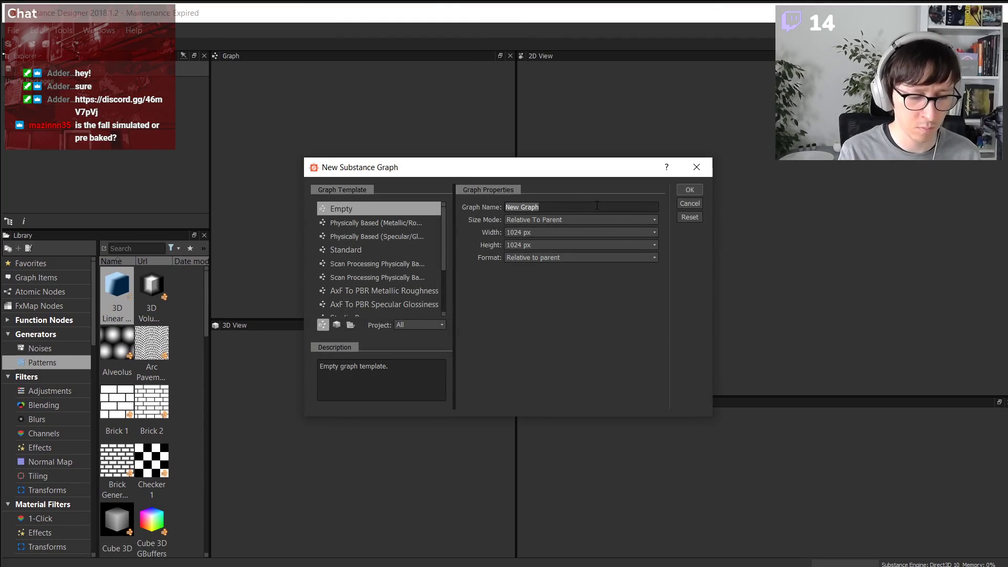
{"action": "type", "text": "PrettyShaders"}
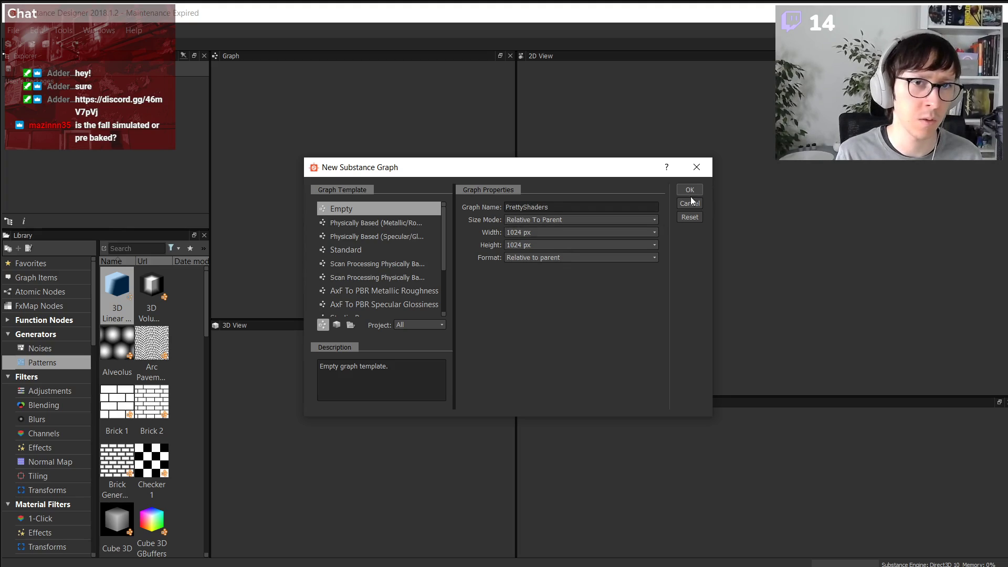
{"action": "left_click", "coordinate": [556, 257]}
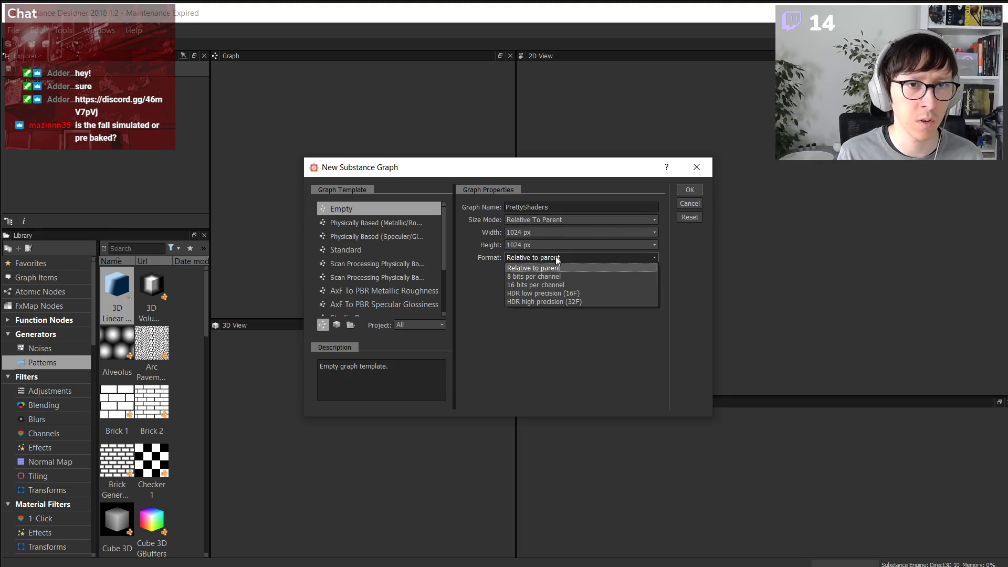
{"action": "left_click", "coordinate": [557, 257]}
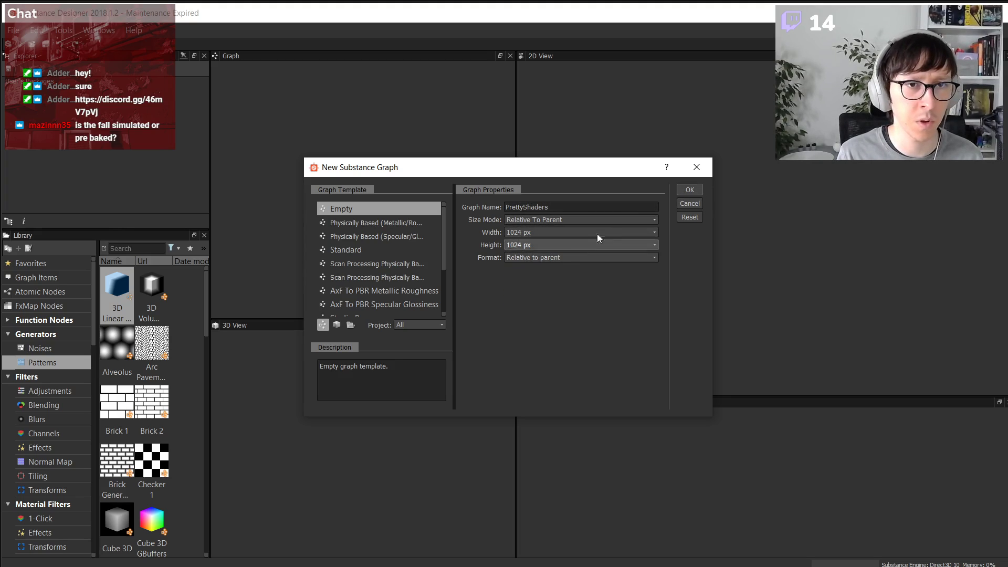
{"action": "left_click", "coordinate": [689, 191]}
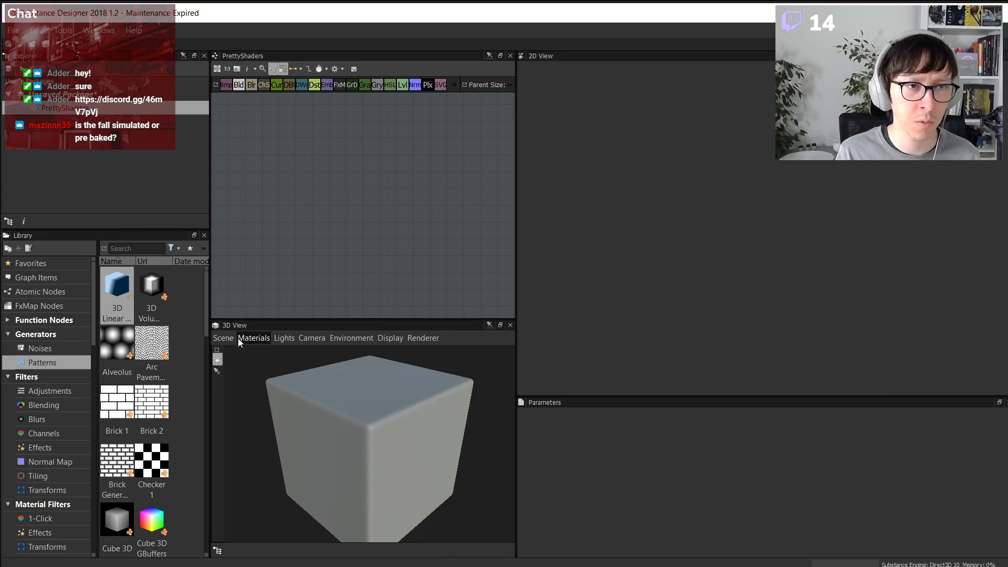
- Close the 3D View and enlarge the graph area and the parameters area
{"action": "left_click", "coordinate": [510, 325]}
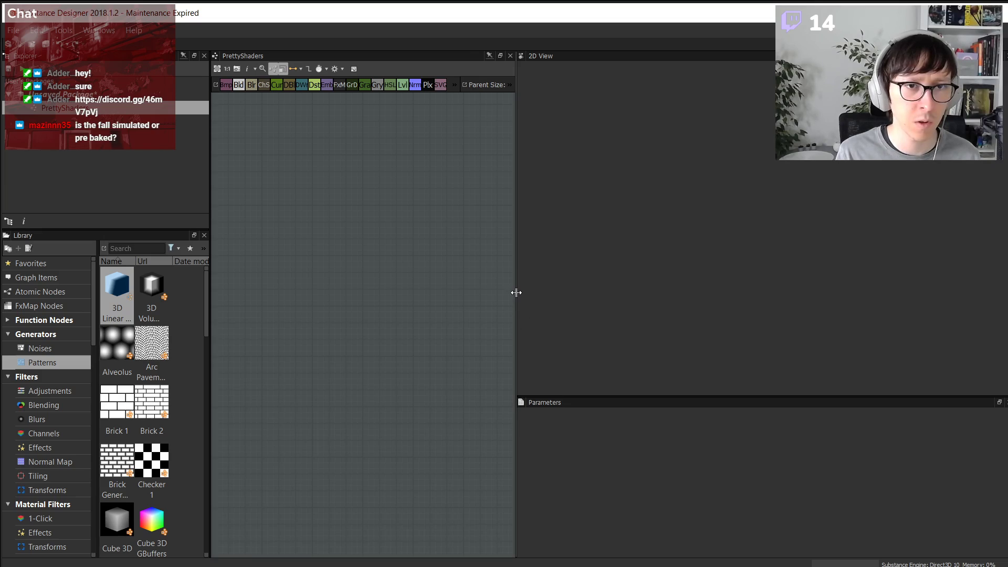
{"action": "left_click_drag", "start_coordinate": [515, 290], "coordinate": [756, 276]}
{"action": "left_click_drag", "start_coordinate": [809, 396], "coordinate": [810, 357]}
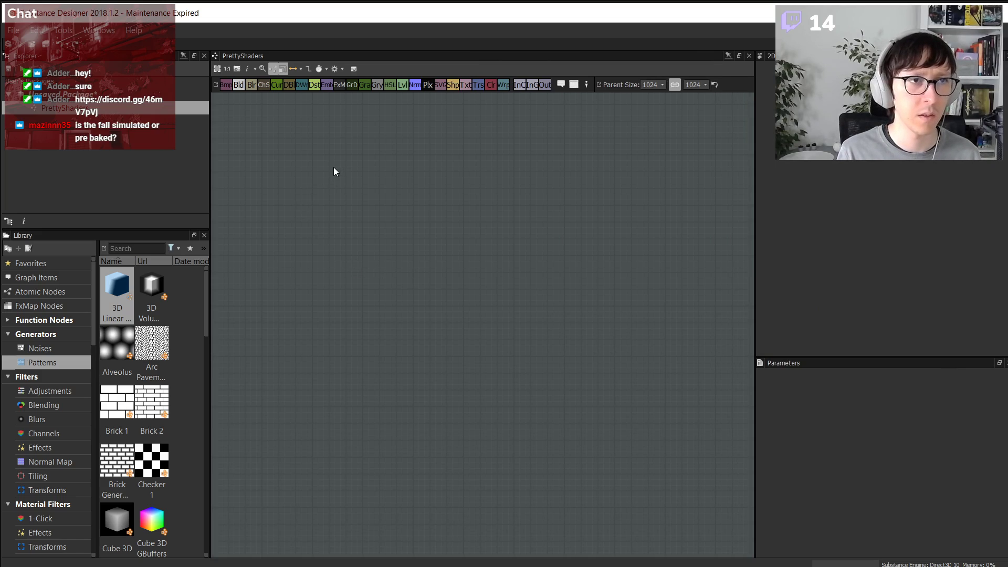
- Save the package as PrettyShaders.sbs in the Textures folder of ProcLvlTools_Content
{"action": "key", "text": "ctrl+s"}
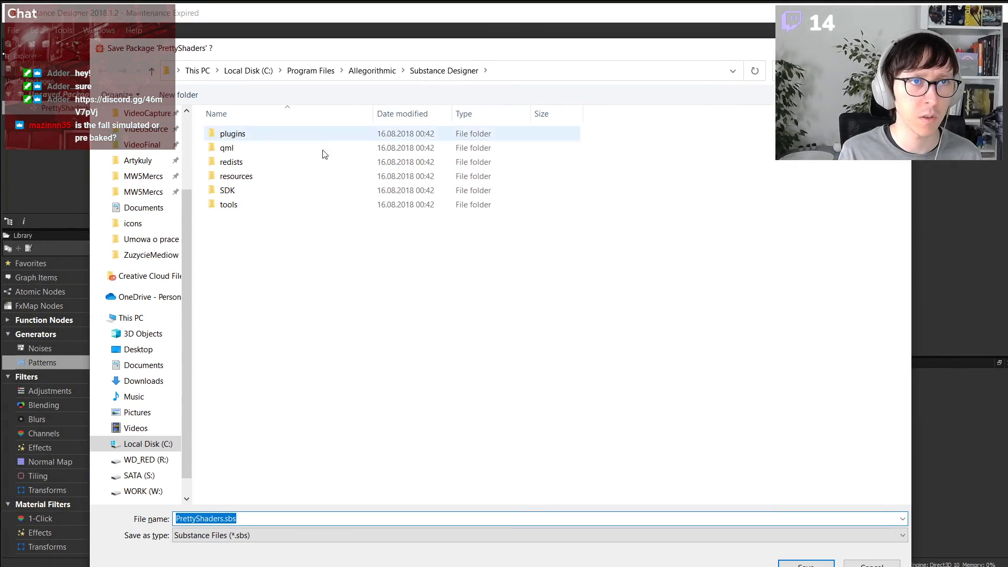
{"action": "scroll", "coordinate": [147, 261], "scroll_direction": "up", "scroll_amount": 2}
{"action": "left_click", "coordinate": [139, 176]}
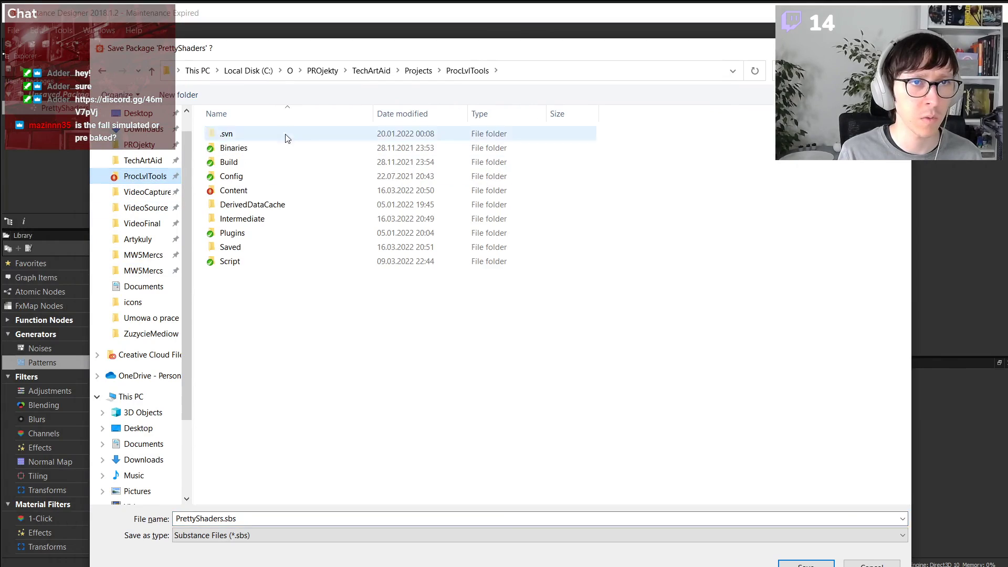
{"action": "left_click", "coordinate": [419, 74]}
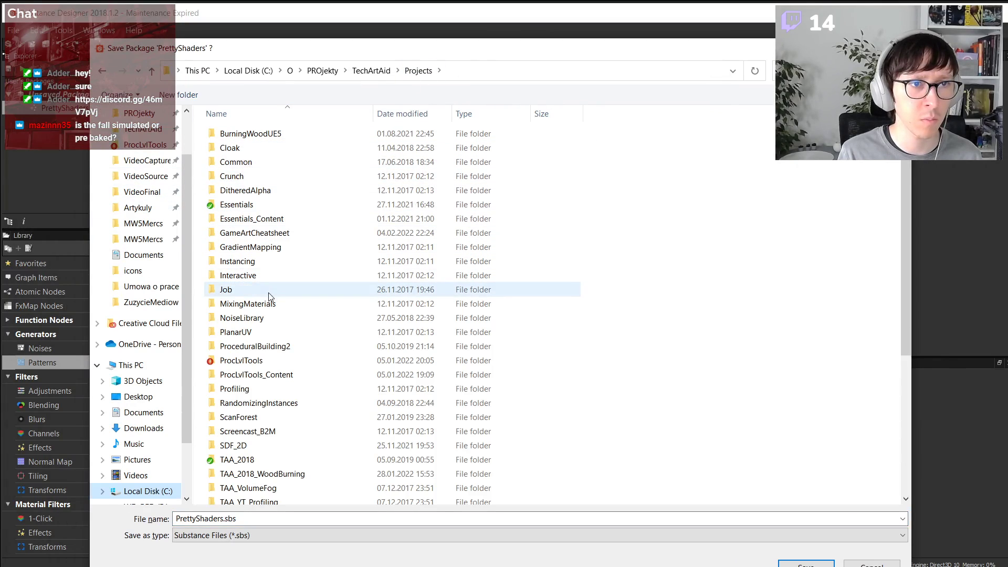
{"action": "scroll", "coordinate": [278, 336], "scroll_direction": "down", "scroll_amount": 1}
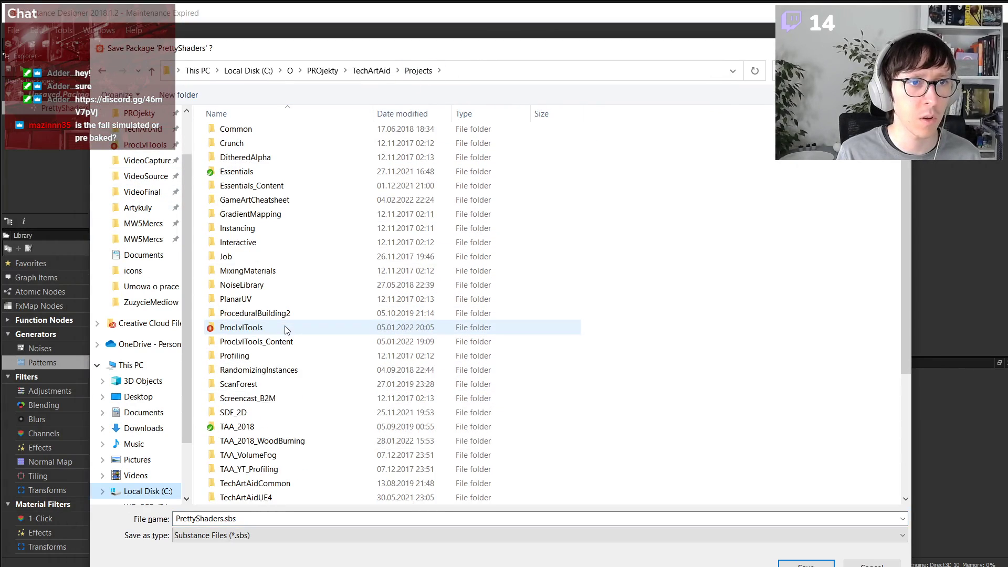
{"action": "left_click", "coordinate": [286, 342]}
{"action": "double_click", "coordinate": [286, 342]}
{"action": "double_click", "coordinate": [233, 164]}
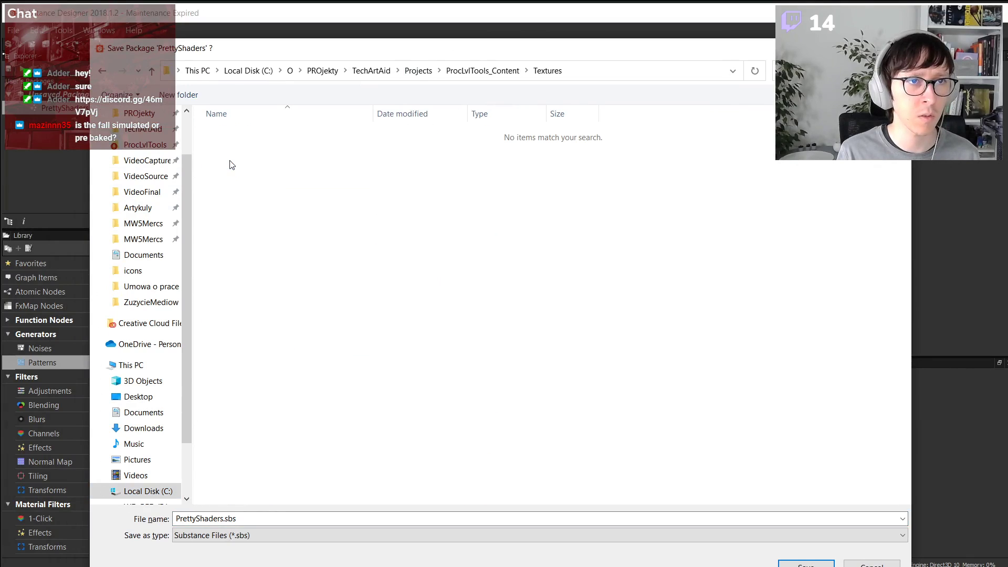
{"action": "left_click", "coordinate": [261, 516]}
{"action": "left_click", "coordinate": [225, 518]}
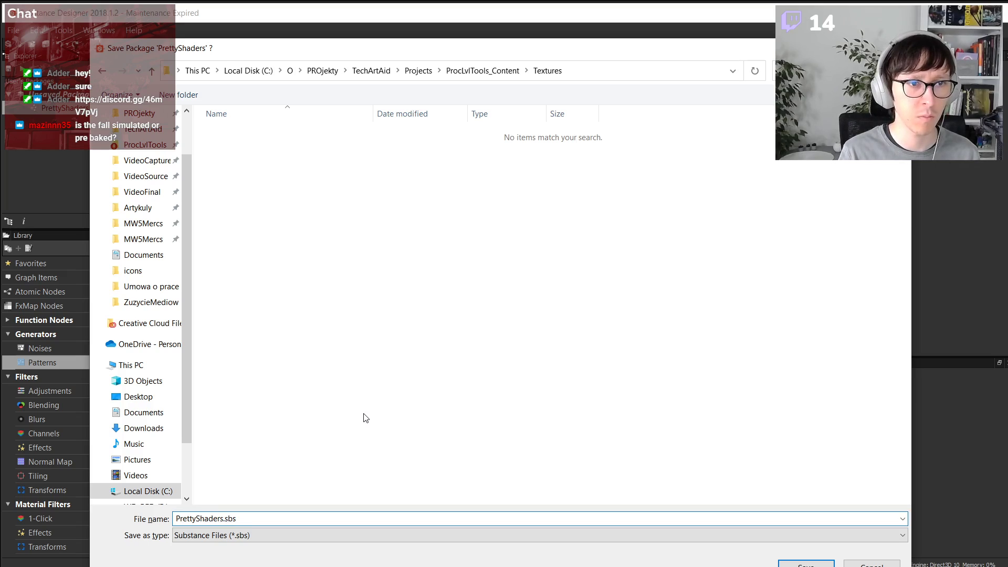
{"action": "key", "text": "Return"}
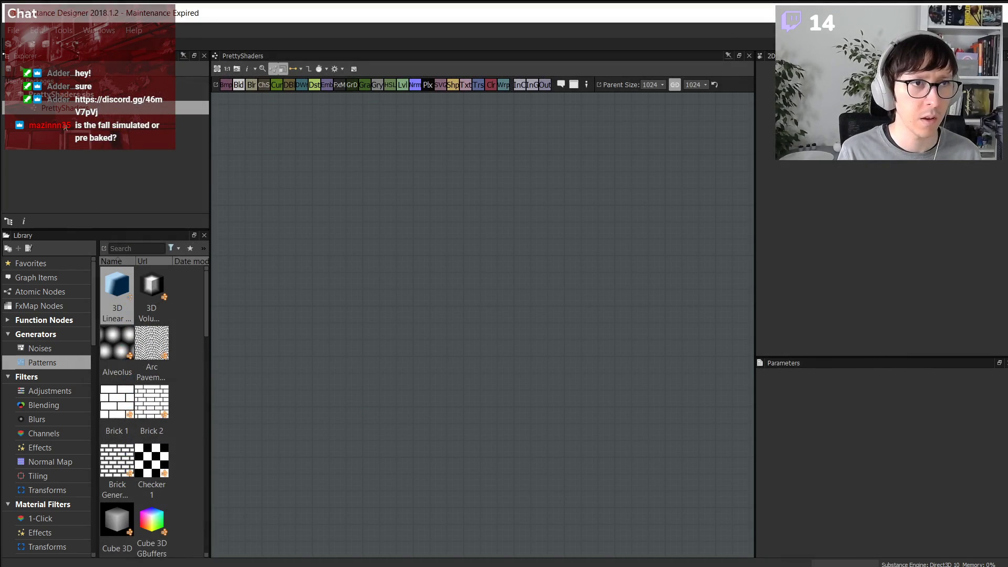
- Rename the PrettyShaders graph inside the package as IridescentMetal
{"action": "right_click", "coordinate": [75, 109]}
{"action": "left_click", "coordinate": [72, 96]}
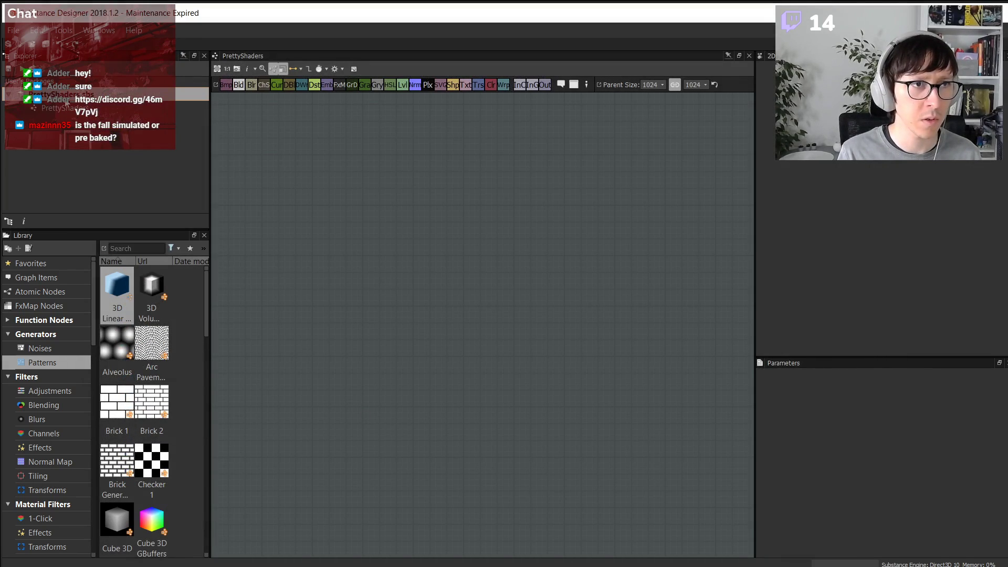
{"action": "left_click", "coordinate": [75, 109]}
{"action": "left_click", "coordinate": [75, 108]}
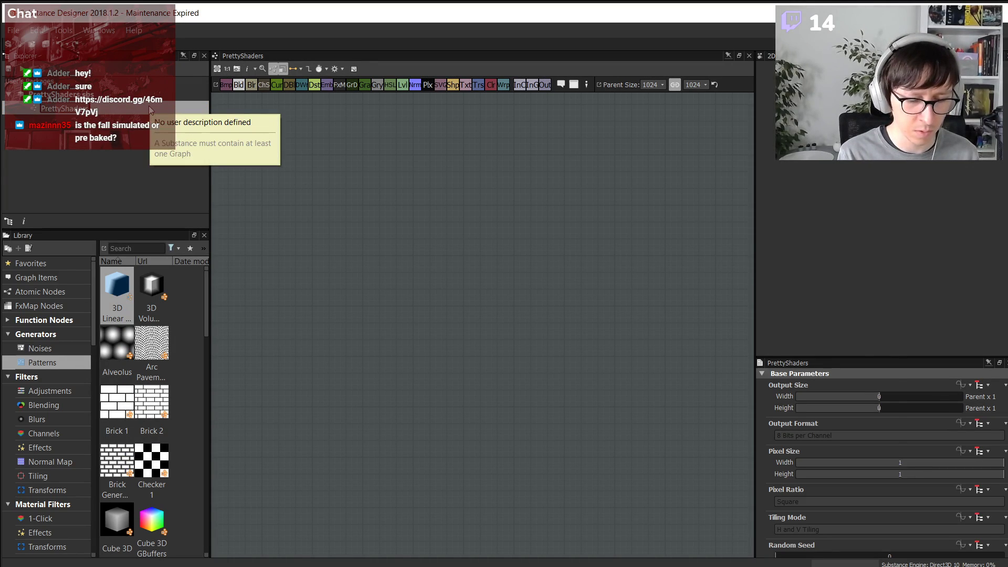
{"action": "key", "text": "BackSpace"}
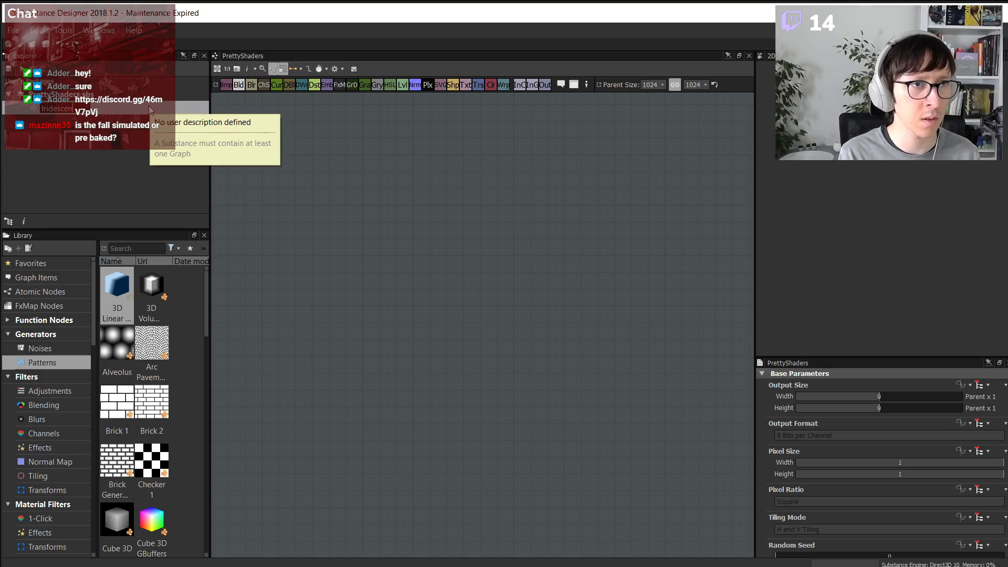
{"action": "type", "text": "IridescentMetal"}
{"action": "key", "text": "Return"}
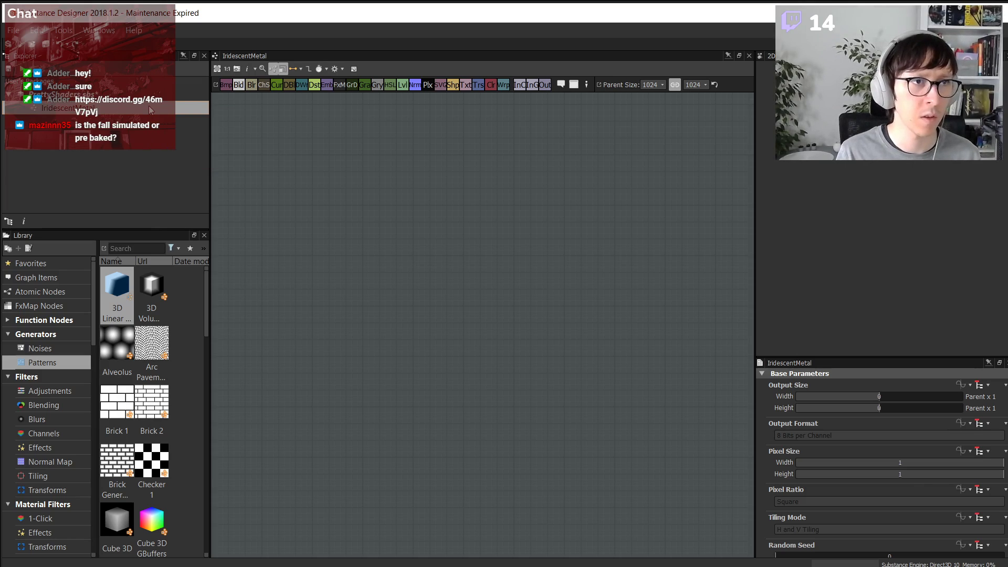
{"action": "right_click", "coordinate": [354, 193]}
{"action": "mouse_move", "coordinate": [376, 199]}
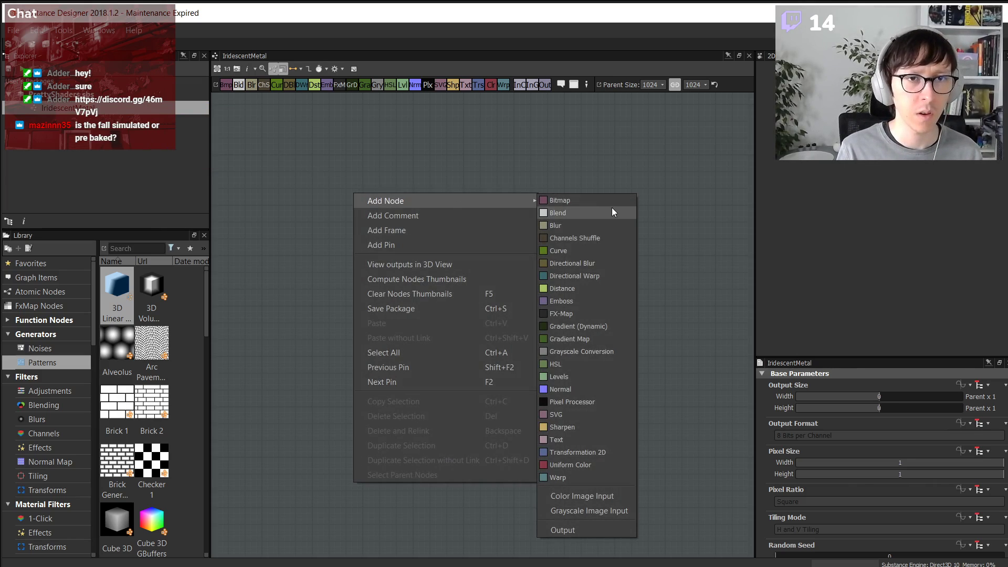
{"action": "left_click", "coordinate": [301, 266]}
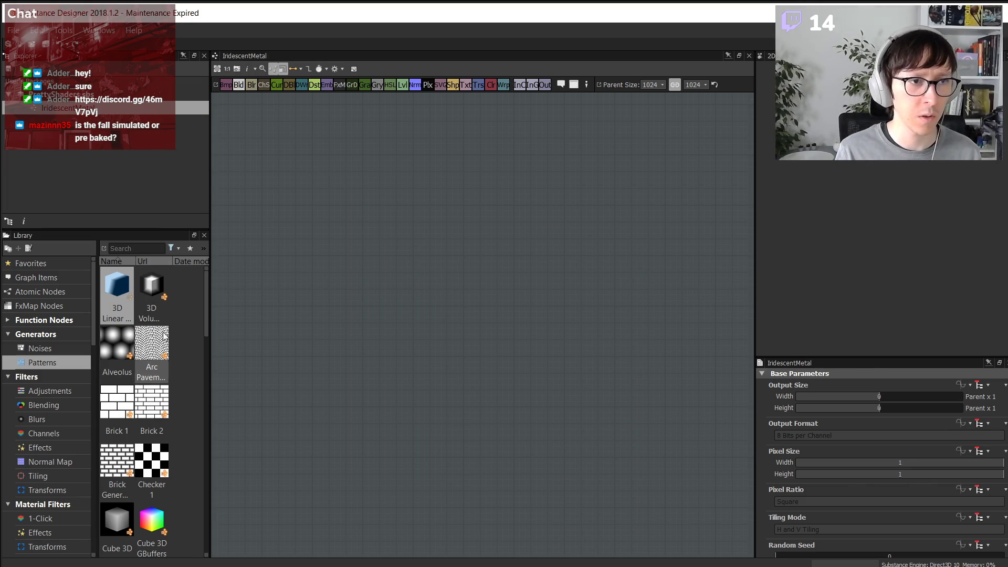
- Widen the library, browse its noise generators, and place a BnW Spots 2 node in the graph
{"action": "left_click", "coordinate": [40, 348]}
{"action": "left_click_drag", "start_coordinate": [209, 306], "coordinate": [435, 299]}
{"action": "scroll", "coordinate": [253, 309], "scroll_direction": "down", "scroll_amount": 1}
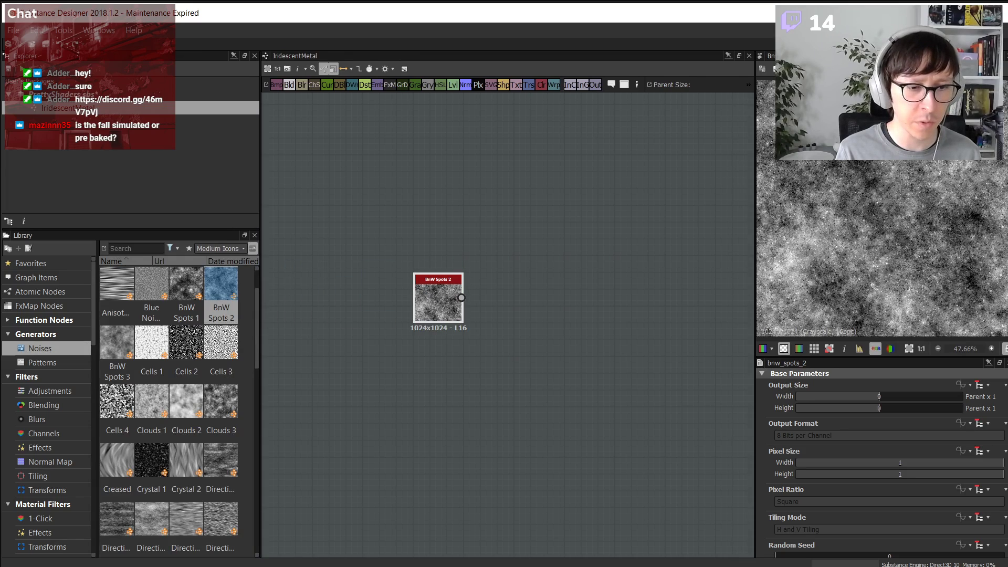
- Switch to Discord to compare the iridescent spots metal reference, and return to Substance Designer
{"action": "key", "text": "alt+Tab"}
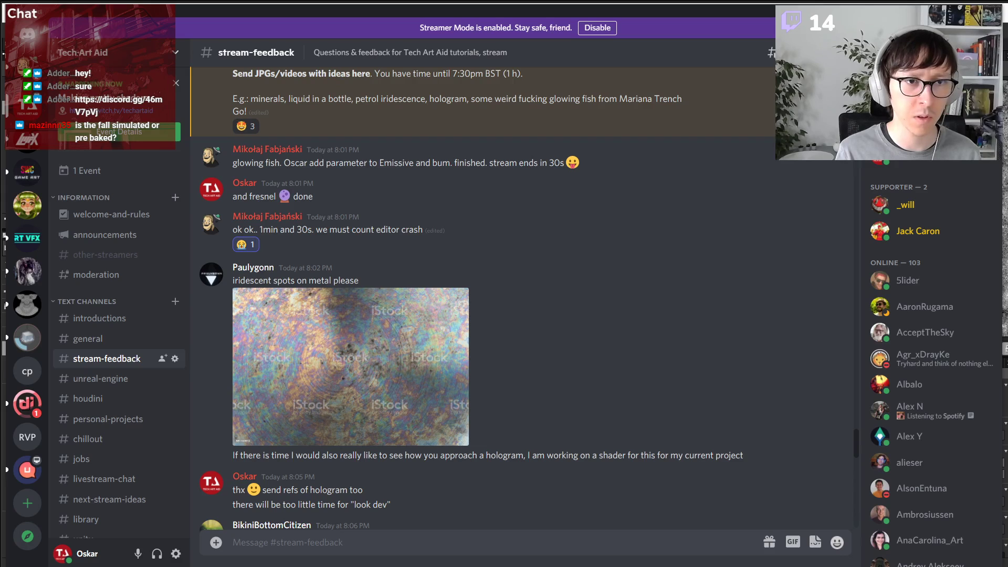
{"action": "key", "text": "alt+Tab"}
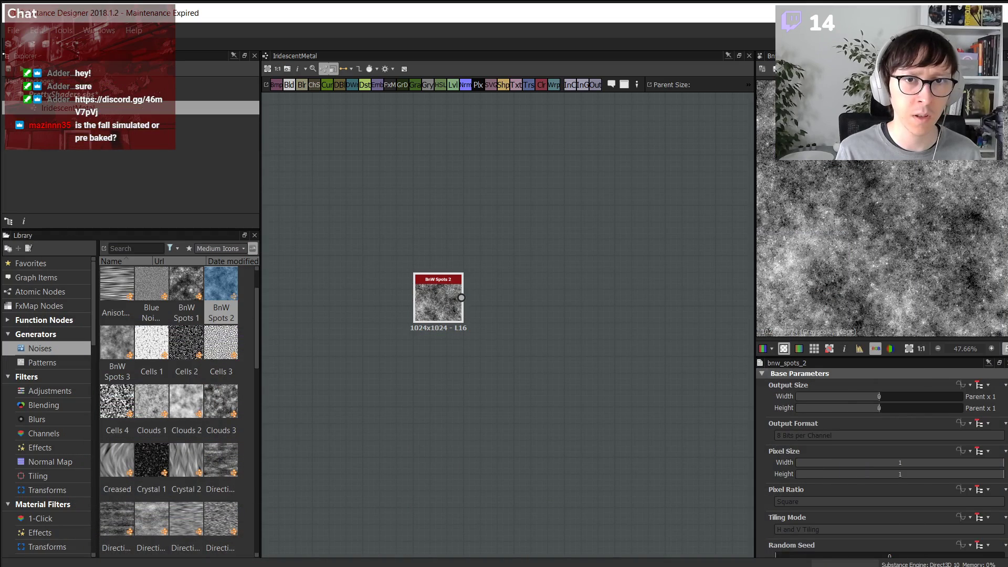
{"action": "key", "text": "alt+Tab"}
{"action": "key", "text": "alt+Tab"}
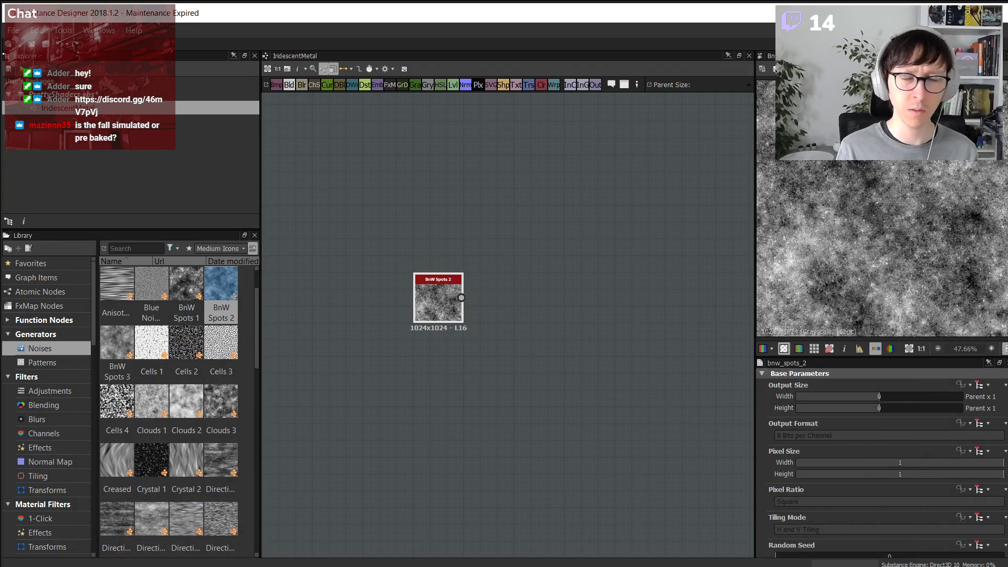
- Enlarge the 2D view in height and width and turn on its tiled display of the noise
{"action": "scroll", "coordinate": [441, 305], "scroll_direction": "up", "scroll_amount": 5}
{"action": "right_click", "coordinate": [430, 362]}
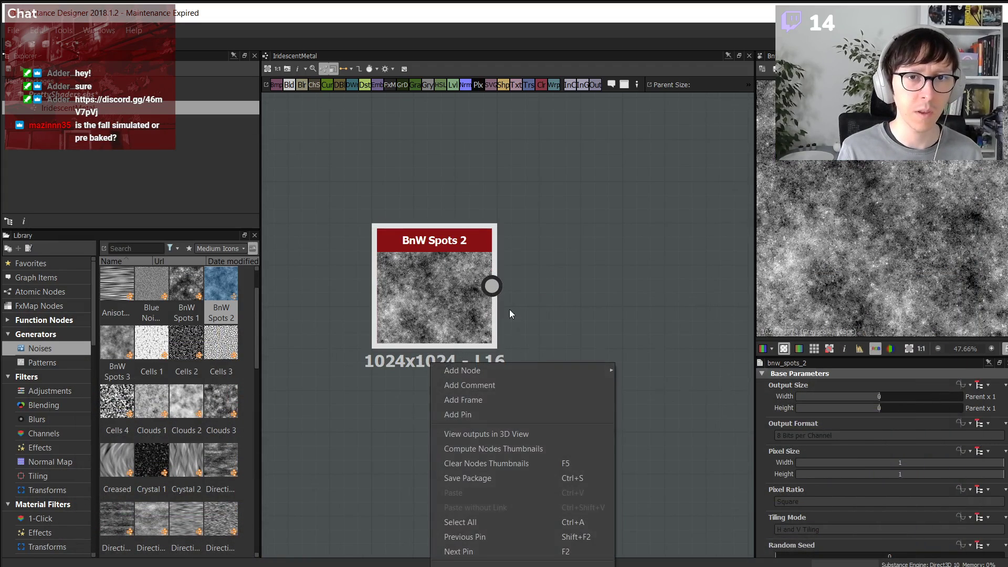
{"action": "left_click", "coordinate": [570, 236]}
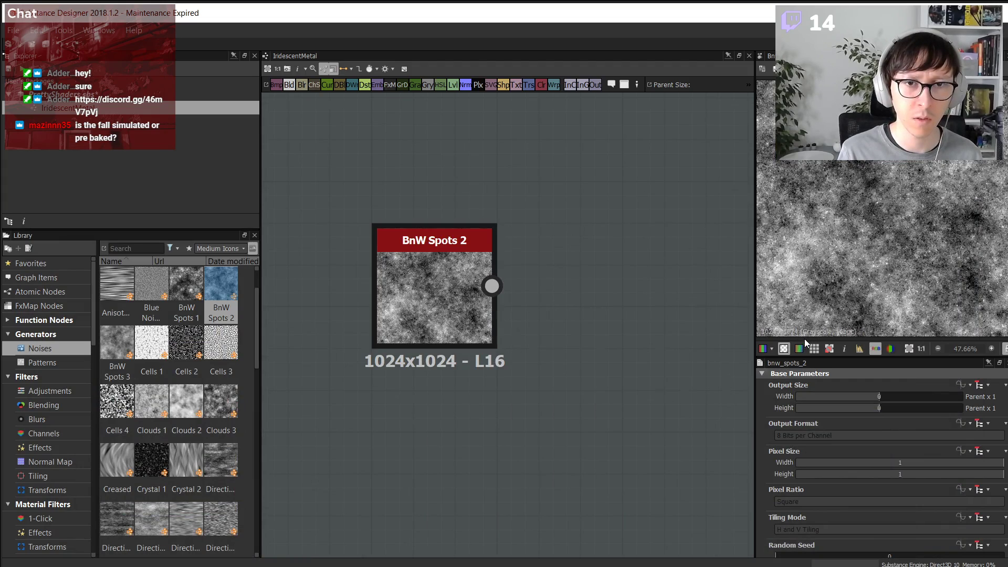
{"action": "left_click", "coordinate": [829, 349]}
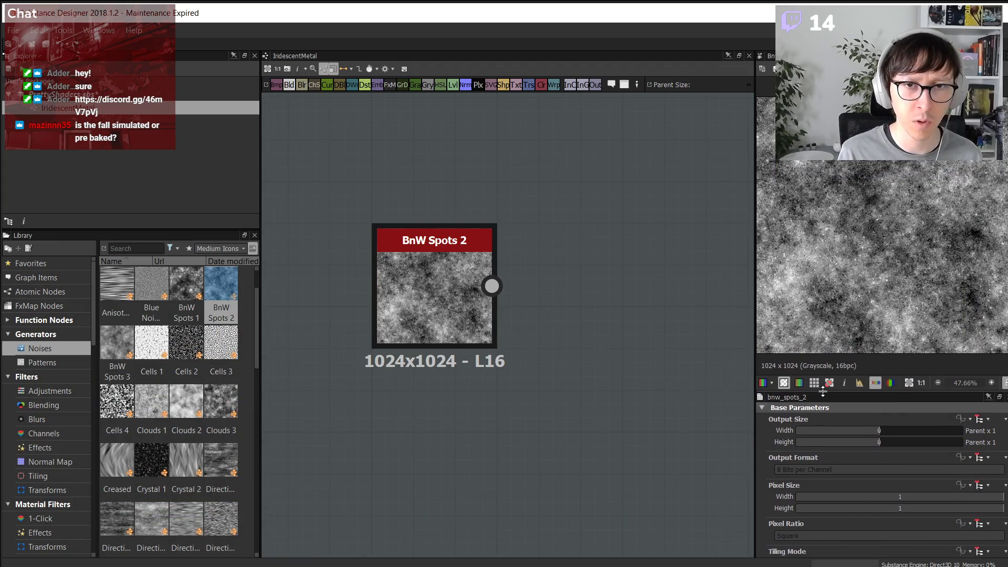
{"action": "left_click_drag", "start_coordinate": [755, 283], "coordinate": [667, 267]}
{"action": "key", "text": "space"}
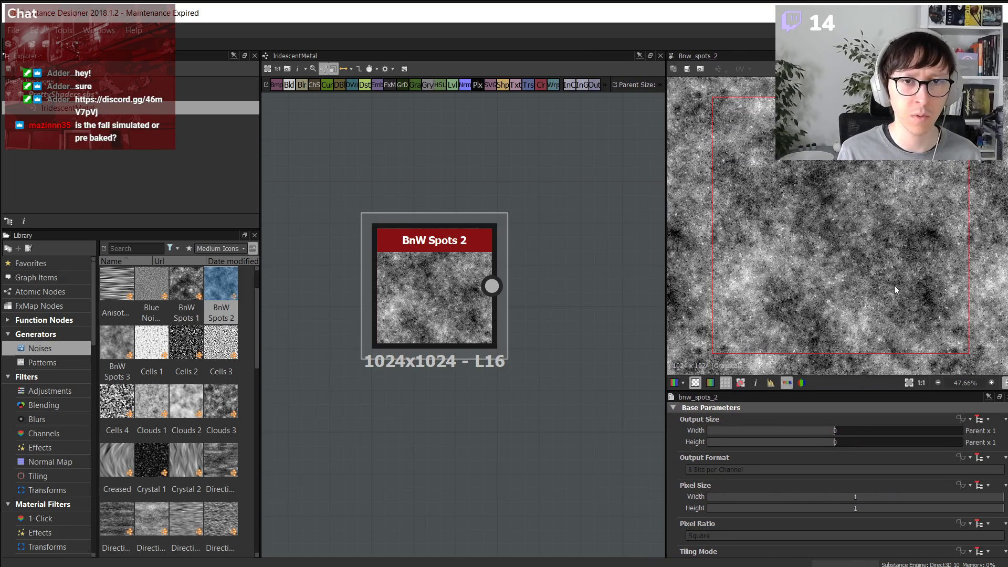
- Add a Blur HQ Grayscale node beside the BnW Spots 2 node
{"action": "middle_click_drag", "start_coordinate": [548, 306], "coordinate": [424, 302]}
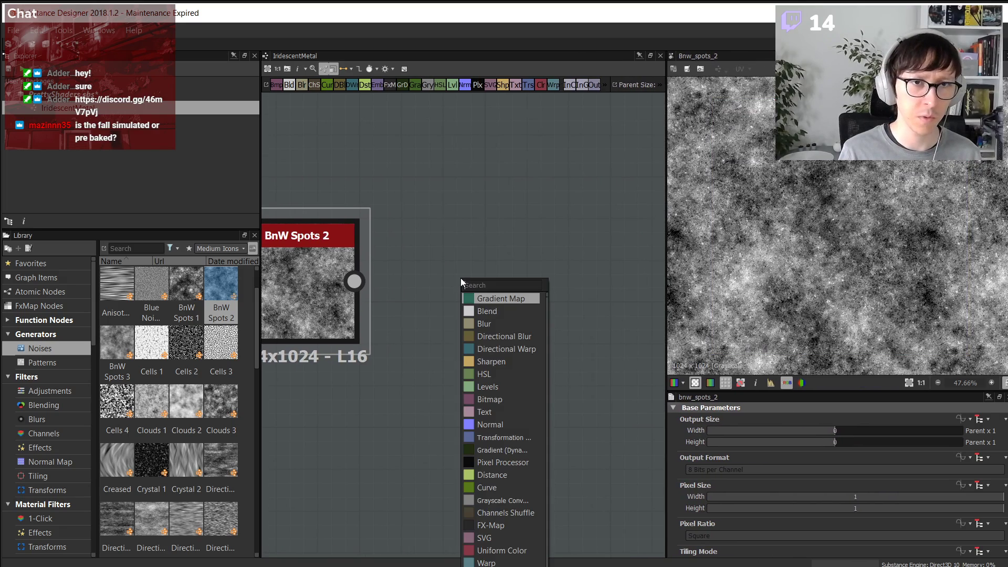
{"action": "key", "text": "space"}
{"action": "type", "text": "blur"}
{"action": "key", "text": "Down"}
{"action": "key", "text": "Down"}
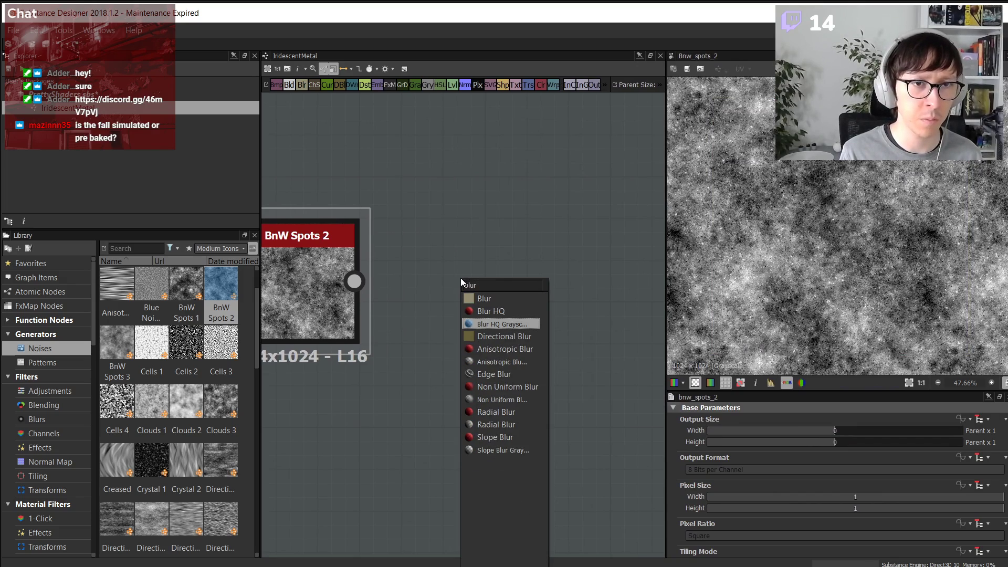
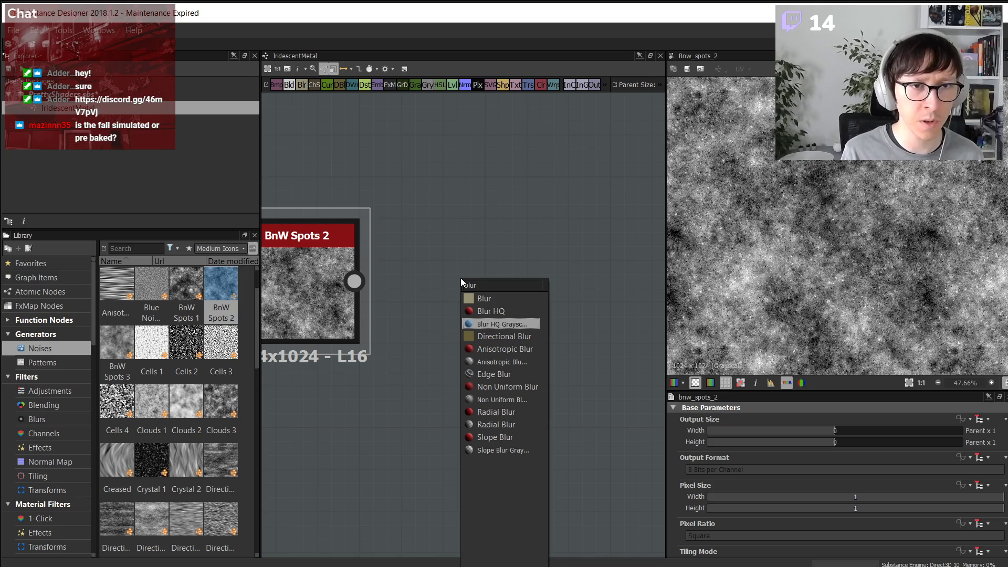
{"action": "key", "text": "Return"}
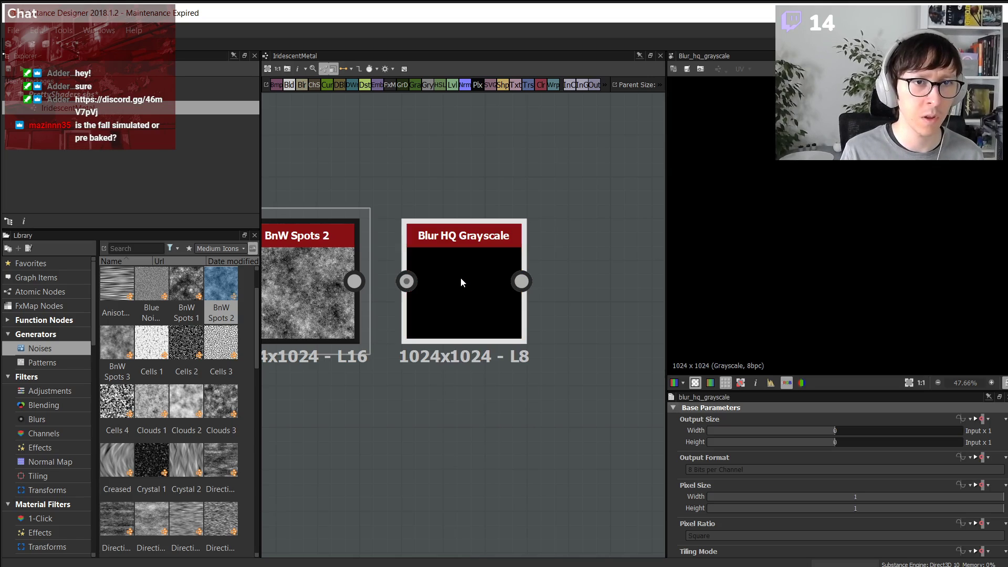
- Connect the BnW Spots 2 output to the Blur HQ Grayscale input and move the blur node above the noise node's level
{"action": "middle_click_drag", "start_coordinate": [484, 391], "coordinate": [563, 405]}
{"action": "left_click_drag", "start_coordinate": [433, 295], "coordinate": [485, 295]}
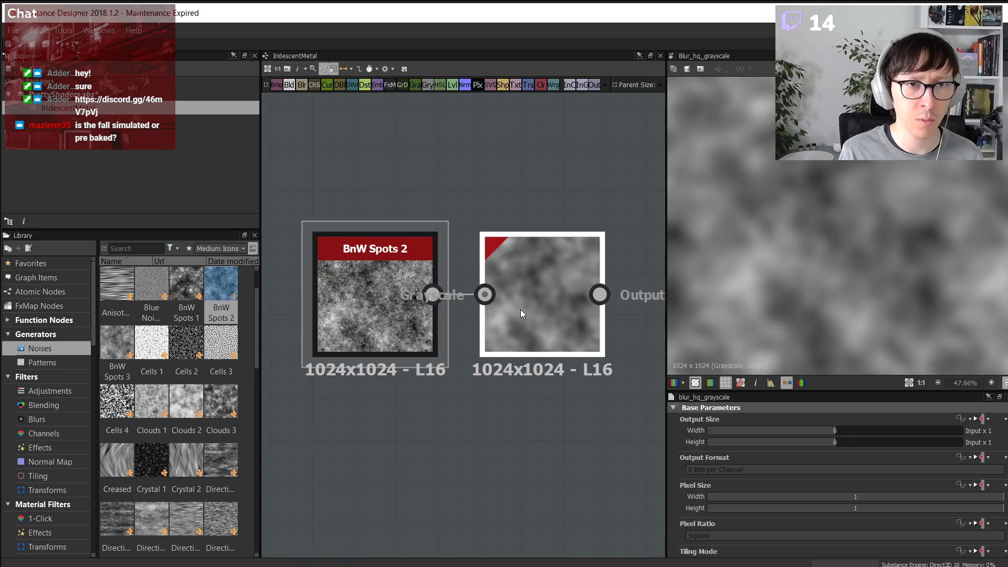
{"action": "left_click_drag", "start_coordinate": [546, 330], "coordinate": [567, 245]}
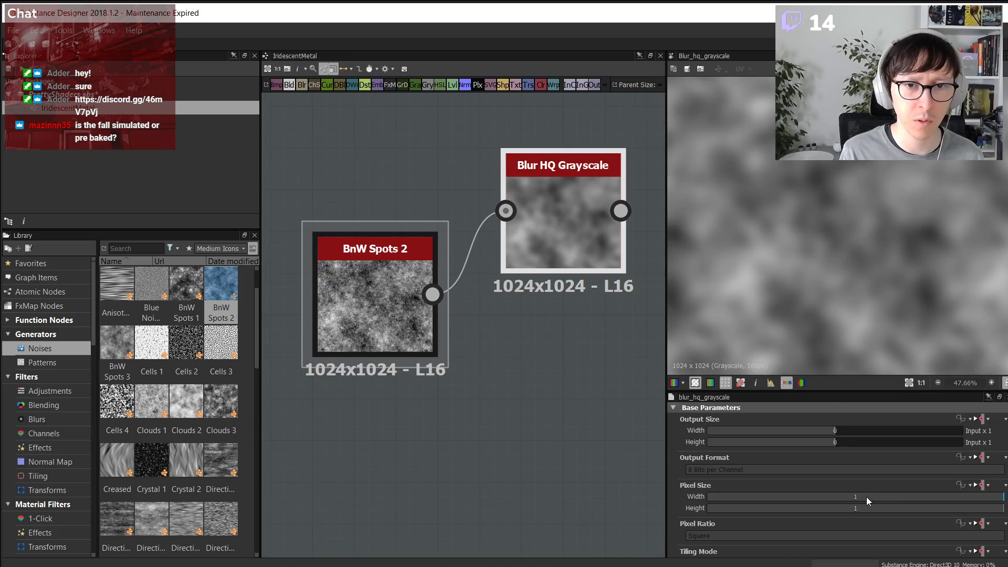
- Set the intensity of the Blur HQ Grayscale node fed by BnW Spots 2 to 3.74
{"action": "scroll", "coordinate": [861, 495], "scroll_direction": "down", "scroll_amount": 5}
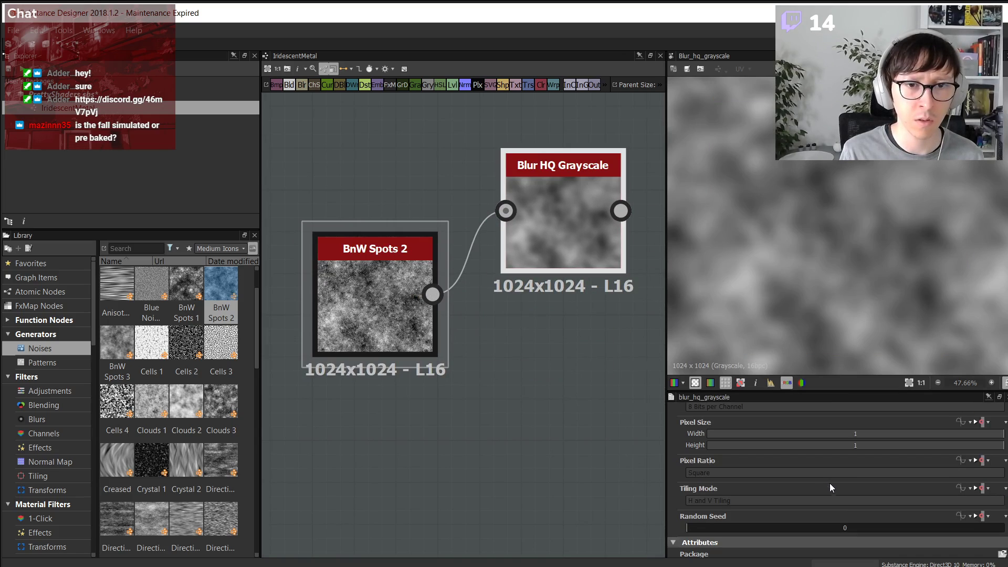
{"action": "scroll", "coordinate": [834, 493], "scroll_direction": "up", "scroll_amount": 5}
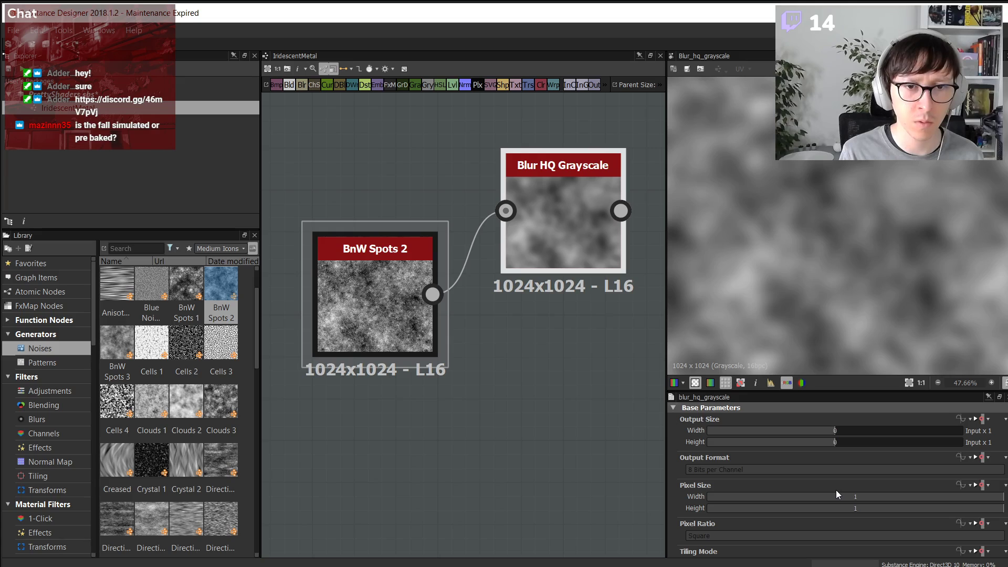
{"action": "scroll", "coordinate": [837, 493], "scroll_direction": "down", "scroll_amount": 5}
{"action": "scroll", "coordinate": [837, 490], "scroll_direction": "down", "scroll_amount": 6}
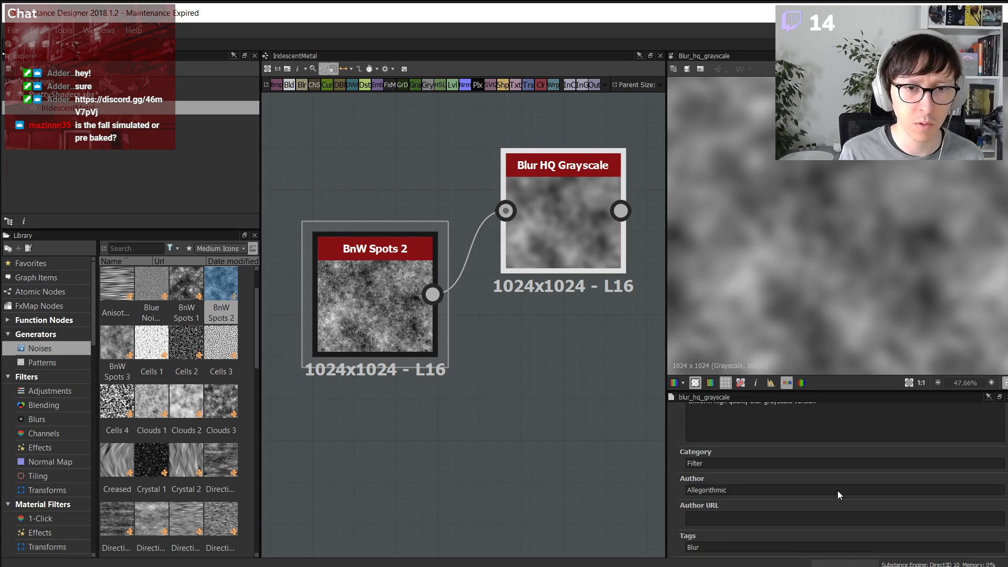
{"action": "left_click_drag", "start_coordinate": [884, 521], "coordinate": [761, 516]}
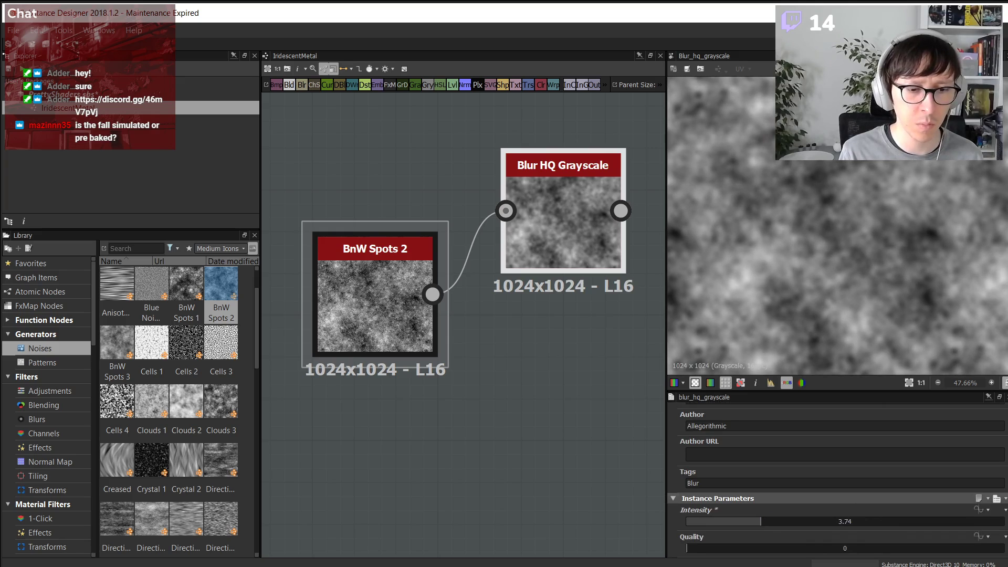
- Switch to Discord, enlarge the iridescent spots metal reference to examine its pattern, and return to Substance Designer
{"action": "key", "text": "alt+Tab"}
{"action": "key", "text": "alt+Tab"}
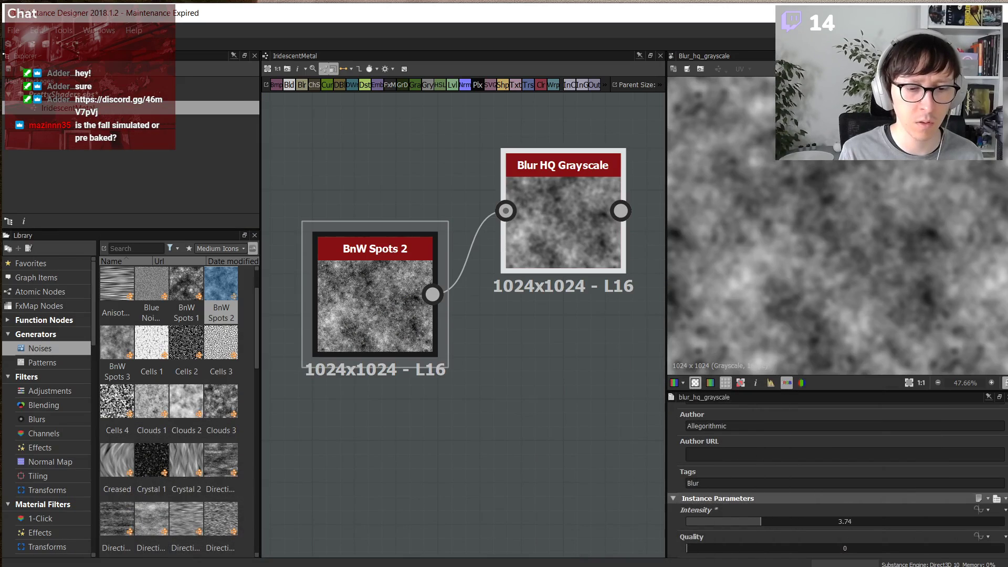
{"action": "key", "text": "alt+Tab"}
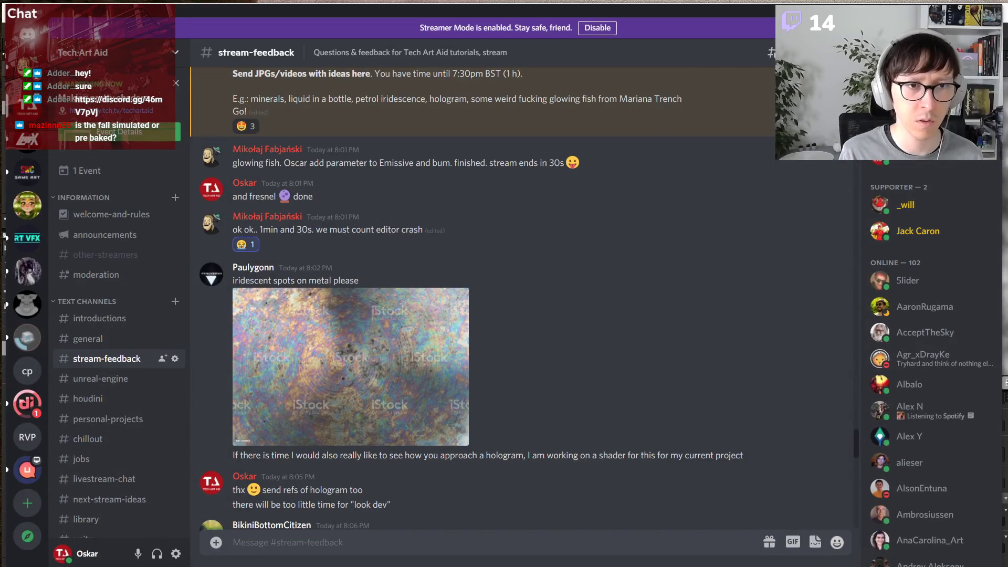
{"action": "left_click", "coordinate": [278, 389]}
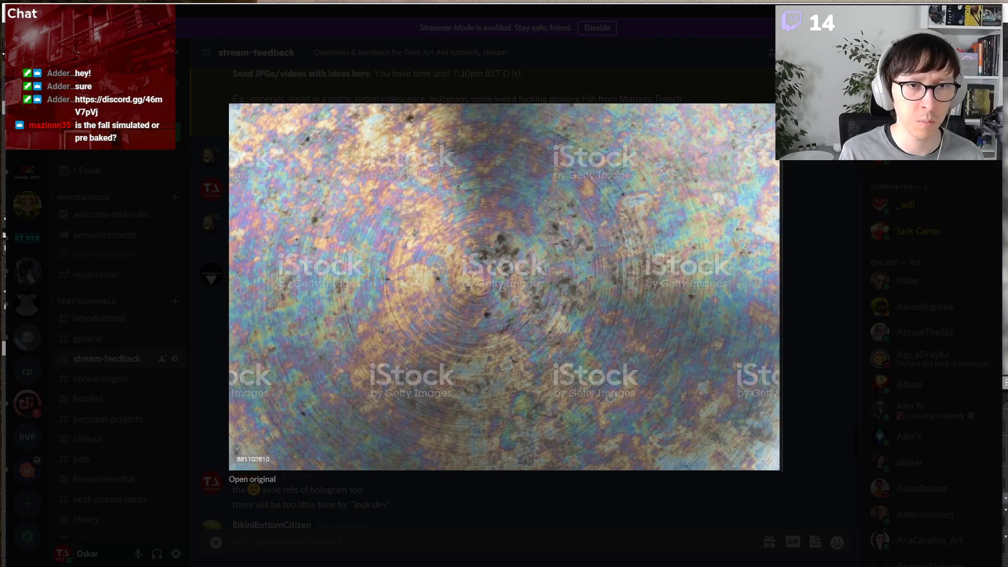
{"action": "key", "text": "alt+Tab"}
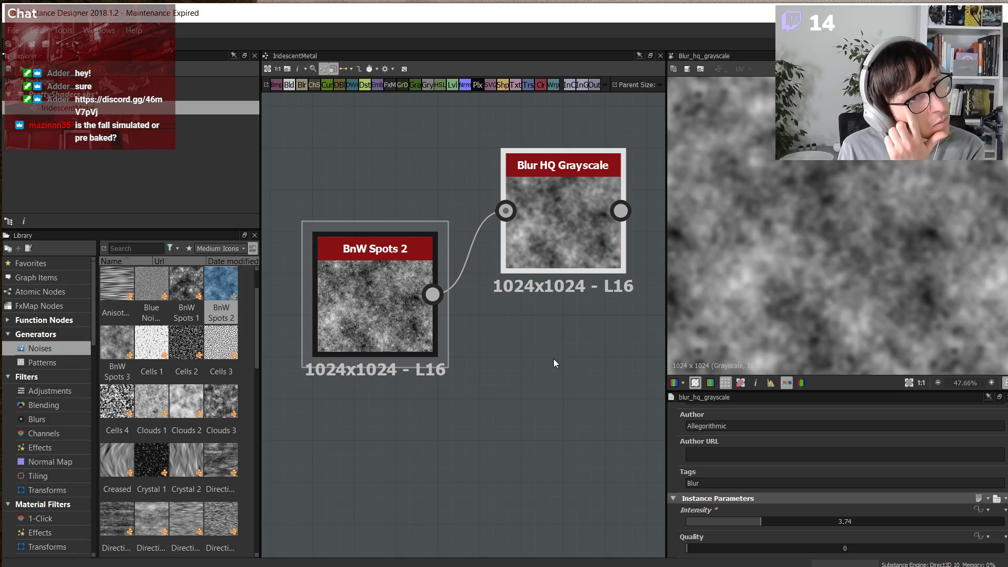
- Add a Clouds 2 noise below BnW Spots 2 and duplicate the Blur HQ Grayscale node beside it
{"action": "left_click_drag", "start_coordinate": [186, 401], "coordinate": [458, 462]}
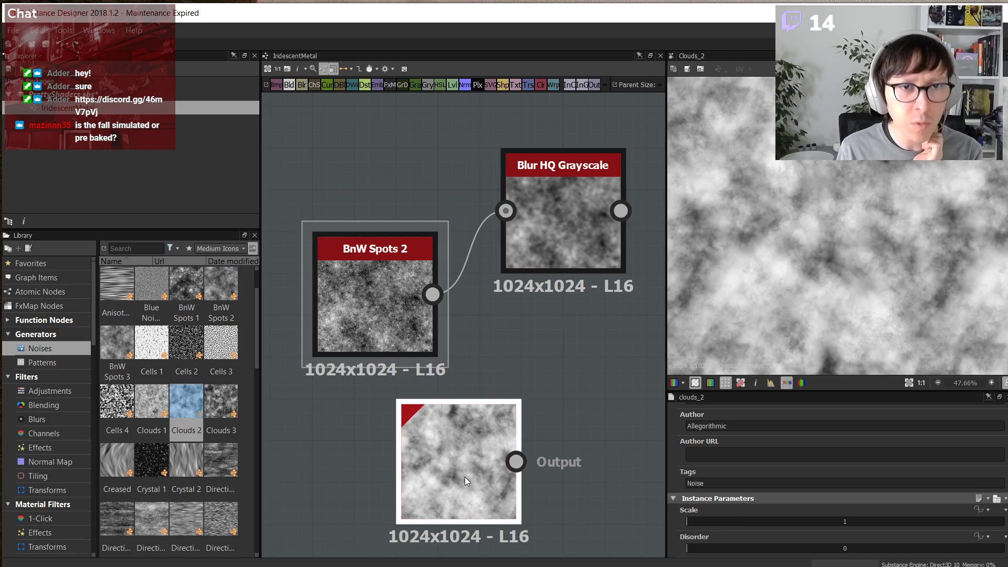
{"action": "left_click", "coordinate": [552, 287]}
{"action": "key", "text": "ctrl+d"}
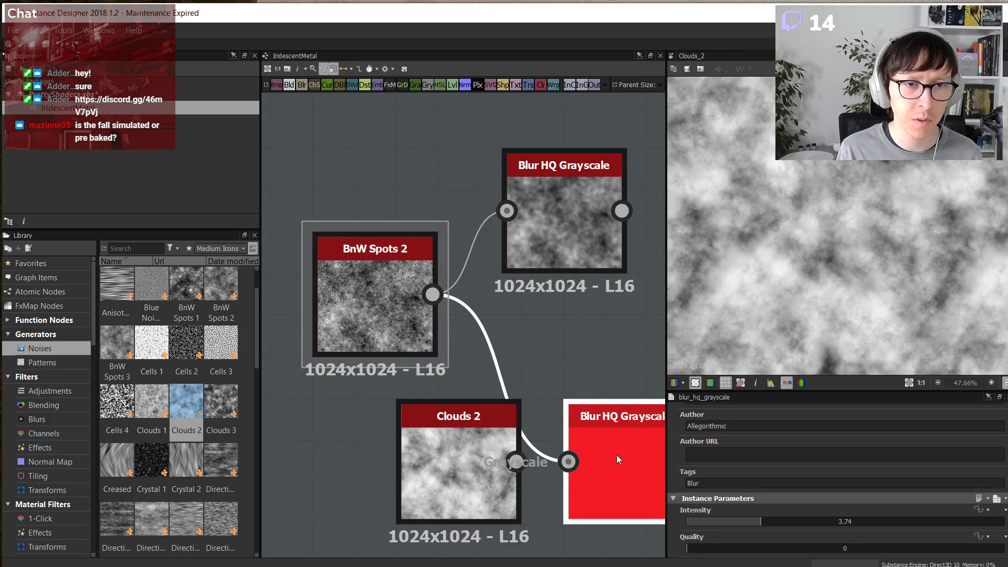
- Connect Clouds 2 to the duplicated Blur HQ Grayscale node and set that blur's intensity to 1.01
{"action": "left_click", "coordinate": [499, 474], "text": "ctrl"}
{"action": "left_click_drag", "start_coordinate": [582, 467], "coordinate": [505, 462]}
{"action": "double_click", "coordinate": [575, 442]}
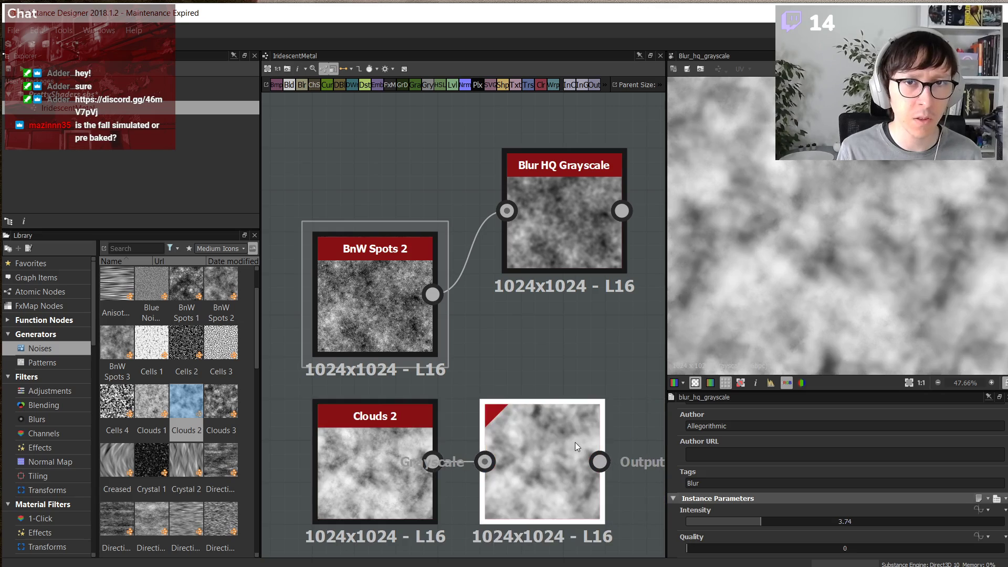
{"action": "left_click_drag", "start_coordinate": [761, 522], "coordinate": [707, 520]}
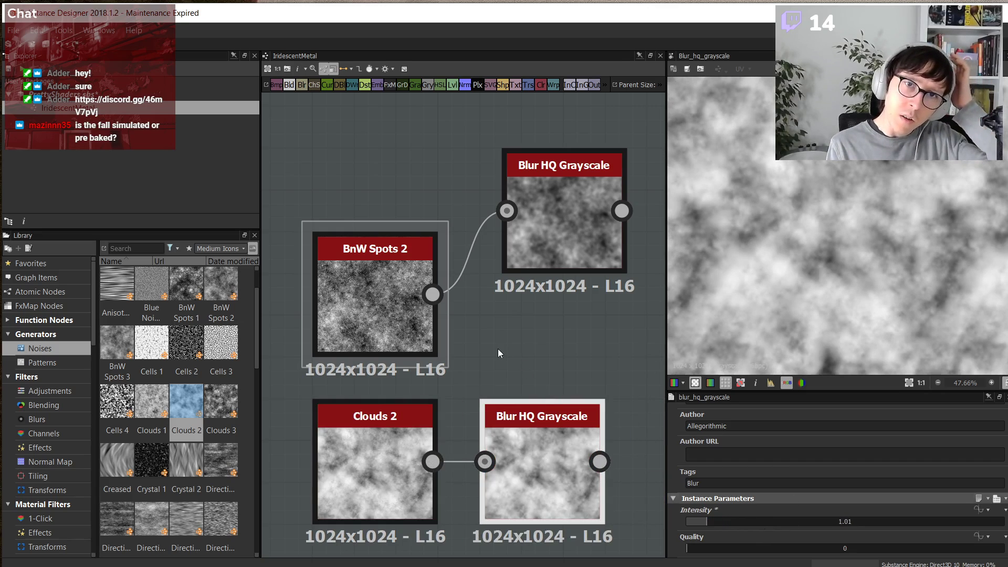
- Add a Levels node after the Clouds 2 blur and shift its input midtones to darken the clouds
{"action": "middle_click_drag", "start_coordinate": [458, 358], "coordinate": [320, 333]}
{"action": "left_click", "coordinate": [439, 359]}
{"action": "left_click", "coordinate": [409, 412]}
{"action": "key", "text": "space"}
{"action": "type", "text": "le"}
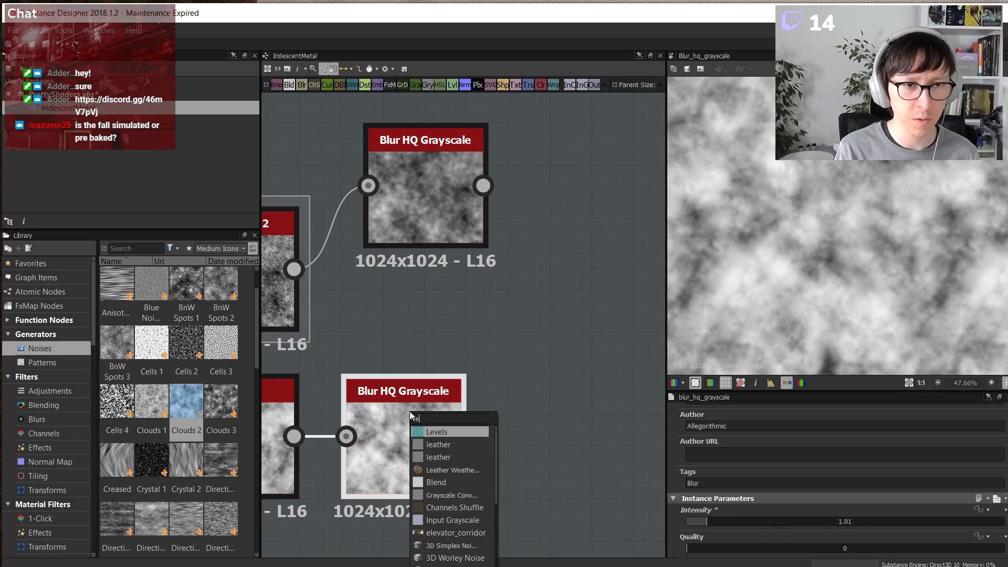
{"action": "key", "text": "Return"}
{"action": "scroll", "coordinate": [409, 411], "scroll_direction": "up", "scroll_amount": 1}
{"action": "left_click_drag", "start_coordinate": [842, 452], "coordinate": [863, 452]}
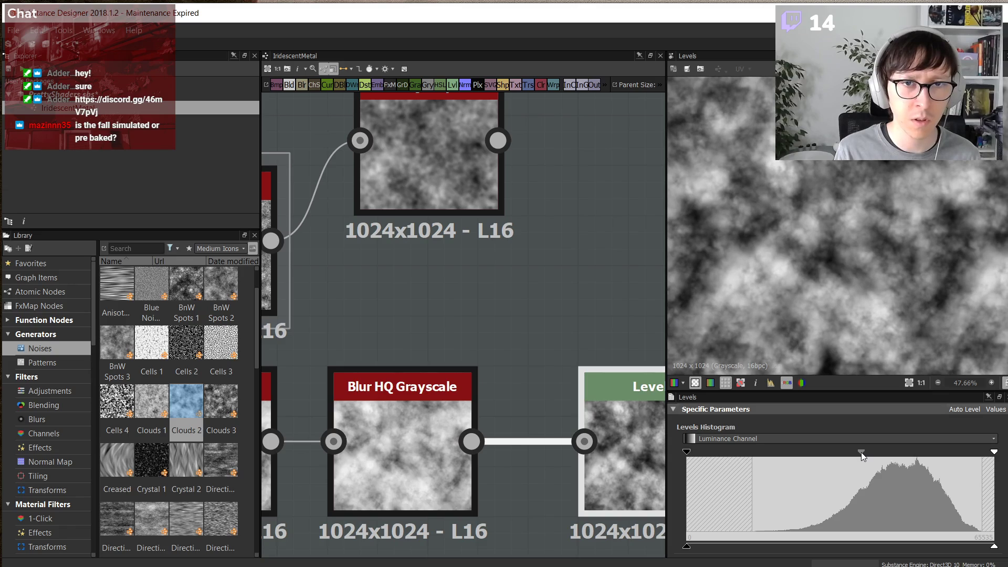
- Move BnW Spots 2 and its blur node farther above the Clouds 2 chain and set that blur's intensity to 0.21
{"action": "scroll", "coordinate": [510, 383], "scroll_direction": "down", "scroll_amount": 3}
{"action": "middle_click_drag", "start_coordinate": [509, 383], "coordinate": [443, 378]}
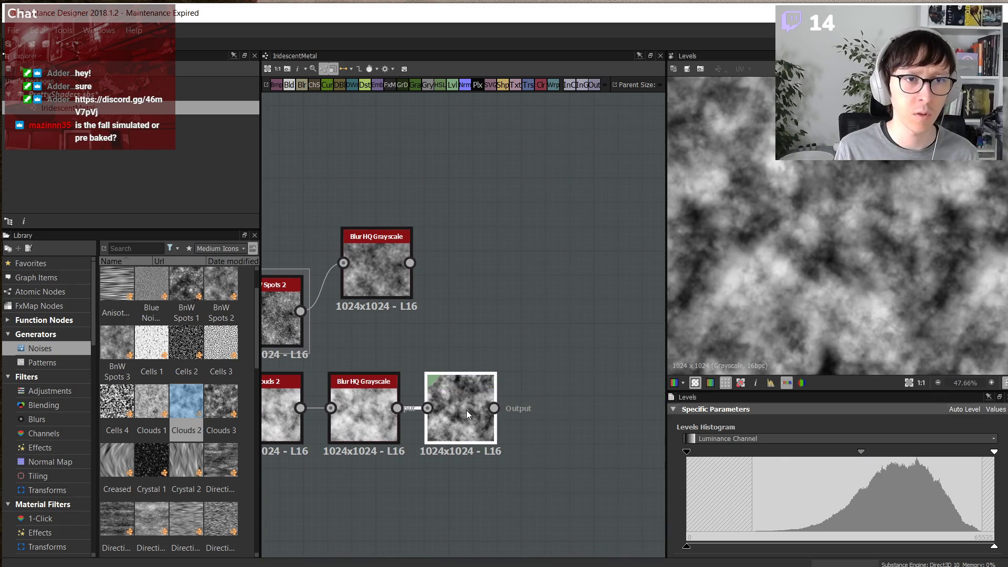
{"action": "middle_click_drag", "start_coordinate": [415, 307], "coordinate": [455, 305]}
{"action": "double_click", "coordinate": [411, 280]}
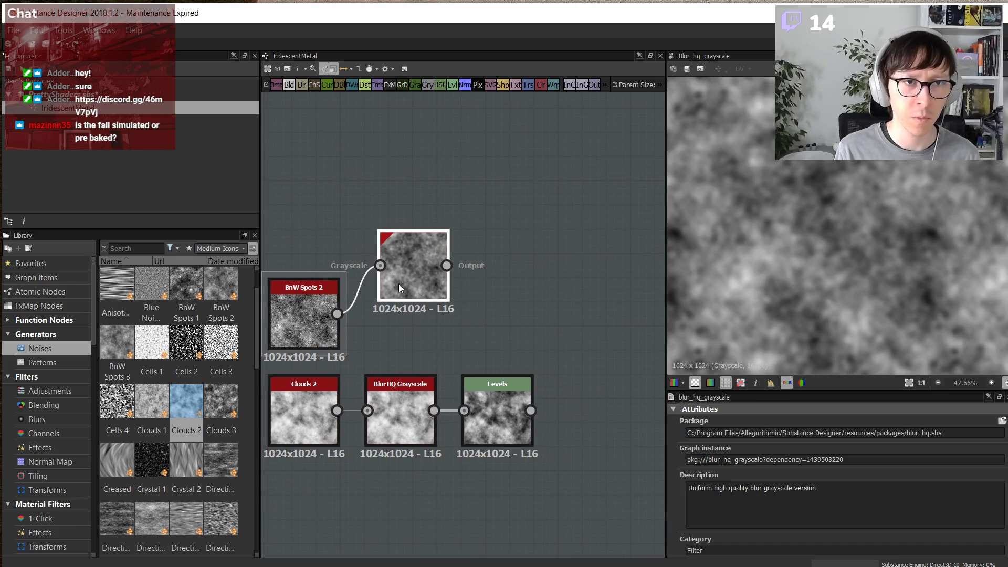
{"action": "left_click_drag", "start_coordinate": [399, 283], "coordinate": [472, 237]}
{"action": "left_click", "coordinate": [290, 309]}
{"action": "left_click_drag", "start_coordinate": [290, 309], "coordinate": [337, 263]}
{"action": "double_click", "coordinate": [468, 231]}
{"action": "left_click_drag", "start_coordinate": [468, 231], "coordinate": [494, 194]}
{"action": "scroll", "coordinate": [843, 446], "scroll_direction": "down", "scroll_amount": 5}
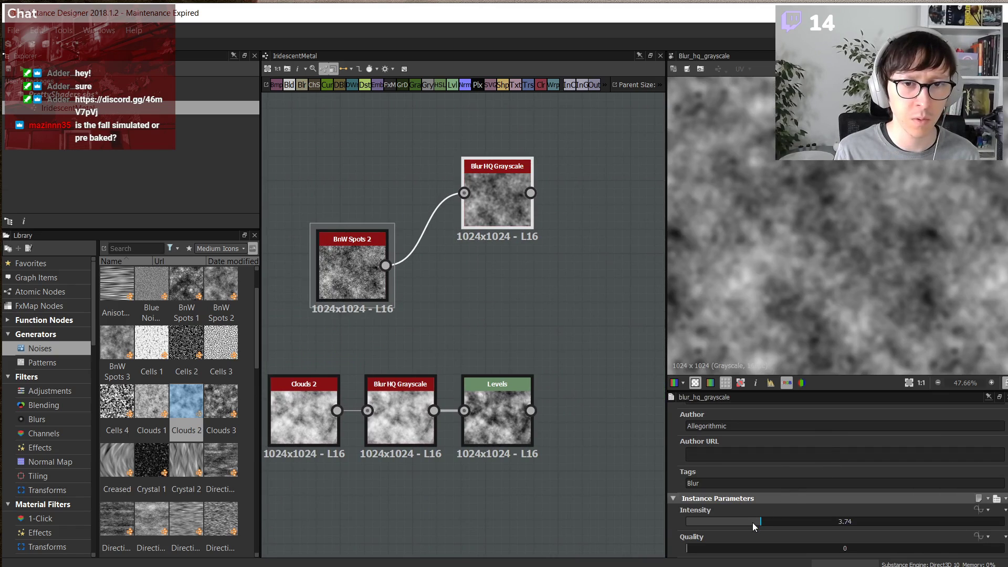
{"action": "left_click_drag", "start_coordinate": [753, 522], "coordinate": [693, 521]}
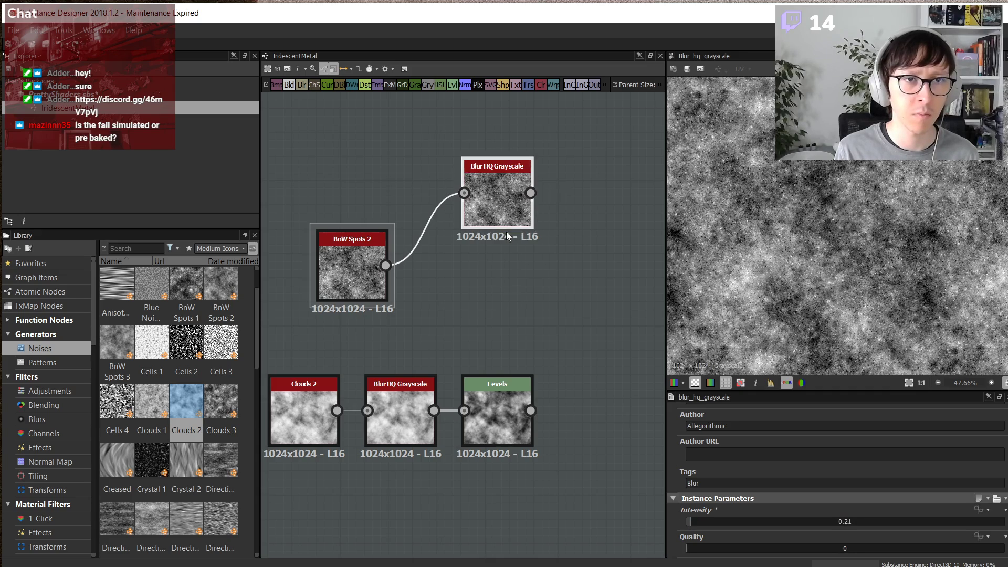
- Add a Levels node after the BnW Spots 2 blur and raise its input black point and midtones to isolate bright specks
{"action": "left_click_drag", "start_coordinate": [506, 232], "coordinate": [482, 256]}
{"action": "key", "text": "space"}
{"action": "type", "text": "le"}
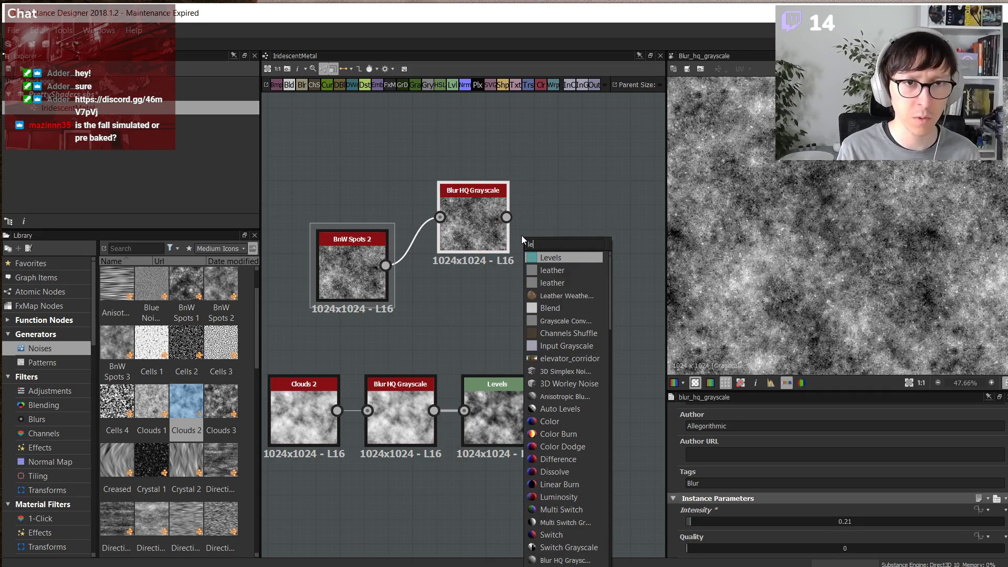
{"action": "key", "text": "Return"}
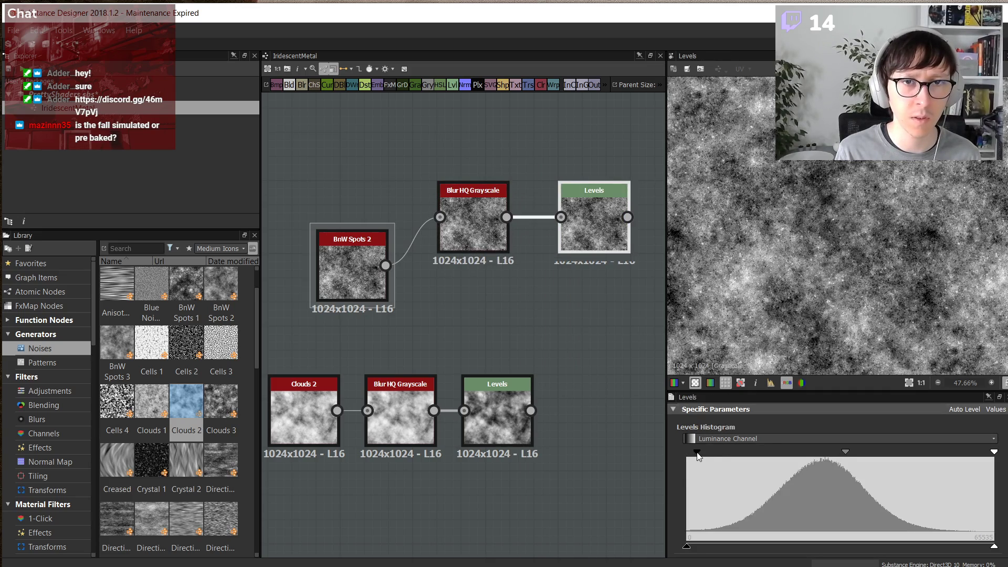
{"action": "left_click_drag", "start_coordinate": [698, 455], "coordinate": [823, 458]}
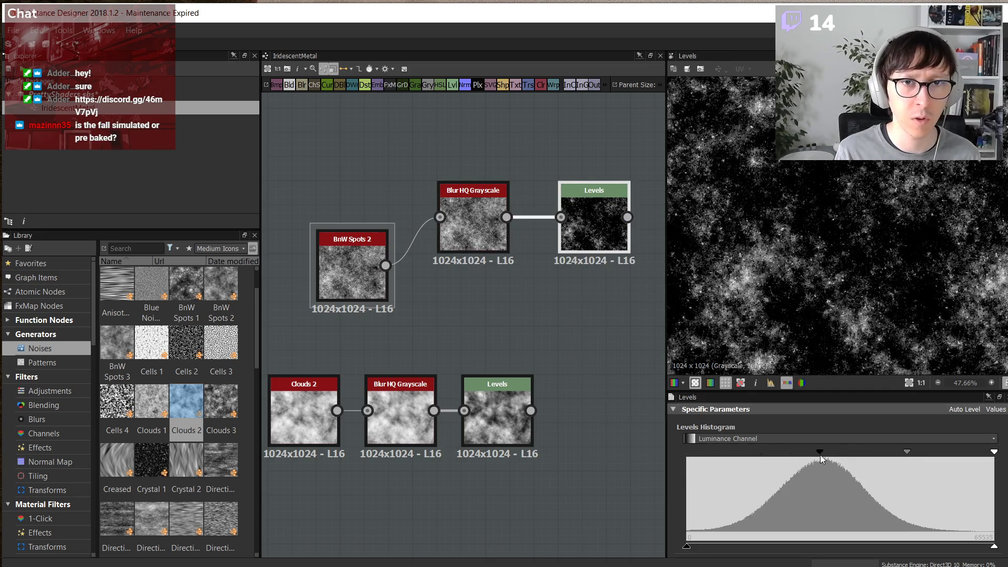
{"action": "left_click_drag", "start_coordinate": [907, 452], "coordinate": [928, 452]}
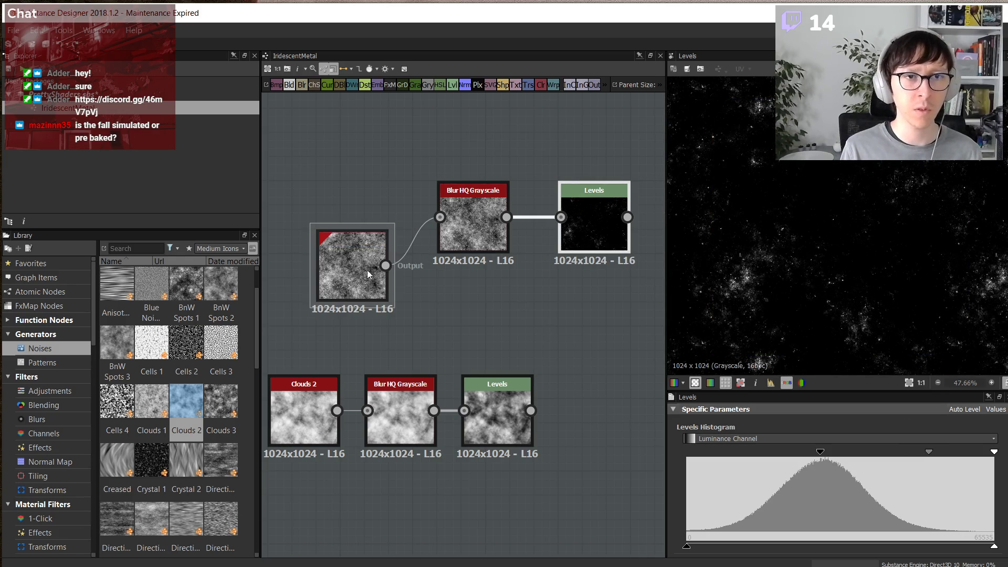
- Line up BnW Spots 2, its blur and its Levels node in one row, column-aligned above the Clouds 2 chain
{"action": "left_click_drag", "start_coordinate": [368, 273], "coordinate": [367, 225]}
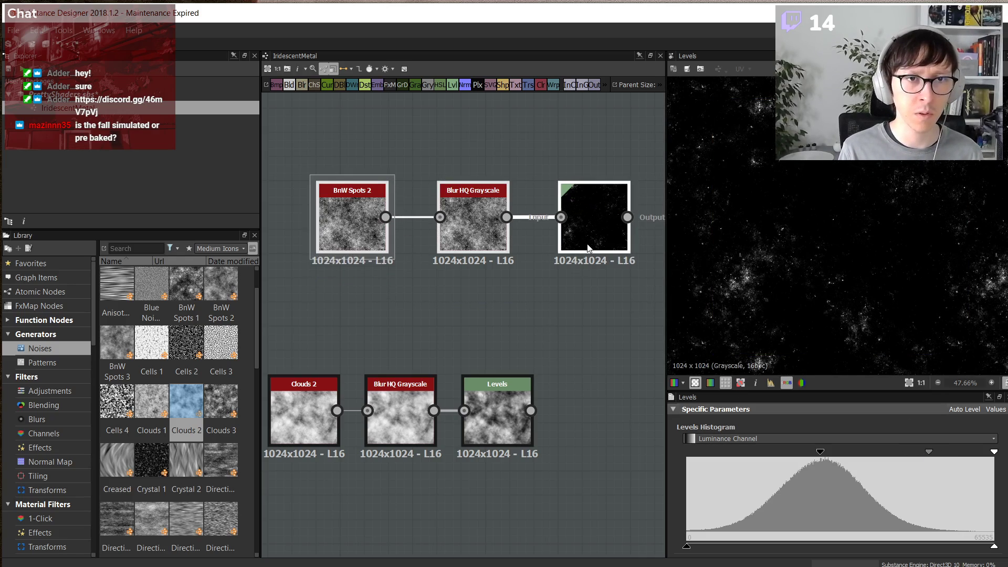
{"action": "left_click_drag", "start_coordinate": [628, 299], "coordinate": [310, 320]}
{"action": "left_click_drag", "start_coordinate": [594, 251], "coordinate": [436, 331]}
{"action": "left_click_drag", "start_coordinate": [435, 335], "coordinate": [411, 336]}
{"action": "left_click", "coordinate": [509, 272]}
{"action": "left_click_drag", "start_coordinate": [533, 298], "coordinate": [510, 298]}
{"action": "left_click", "coordinate": [559, 220]}
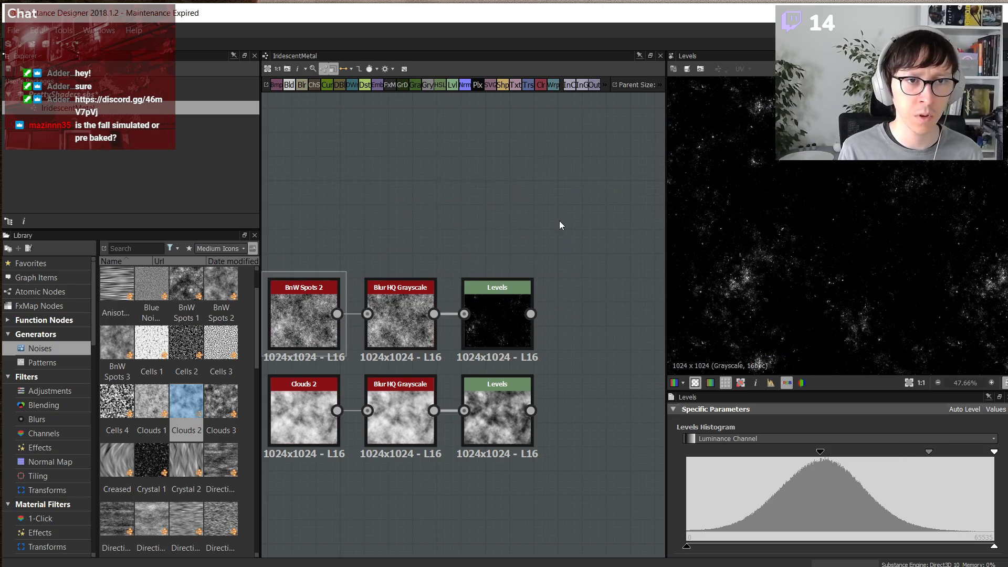
{"action": "left_click_drag", "start_coordinate": [559, 221], "coordinate": [397, 272]}
{"action": "left_click", "coordinate": [451, 280]}
- Set the intensity of the blur node after BnW Spots 2 to about 0.26
{"action": "left_click", "coordinate": [422, 282]}
{"action": "scroll", "coordinate": [767, 480], "scroll_direction": "down", "scroll_amount": 3}
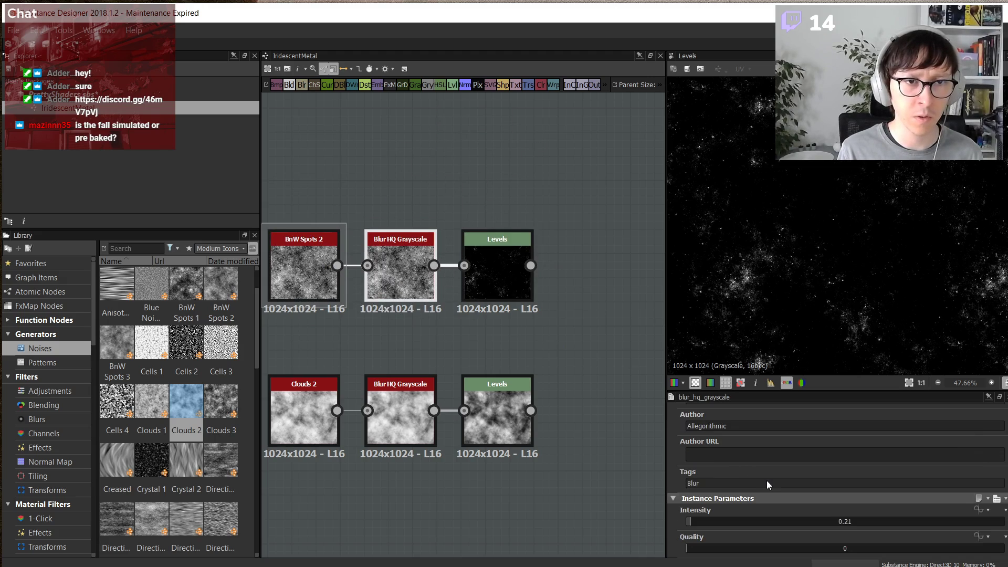
{"action": "left_click_drag", "start_coordinate": [693, 522], "coordinate": [700, 521]}
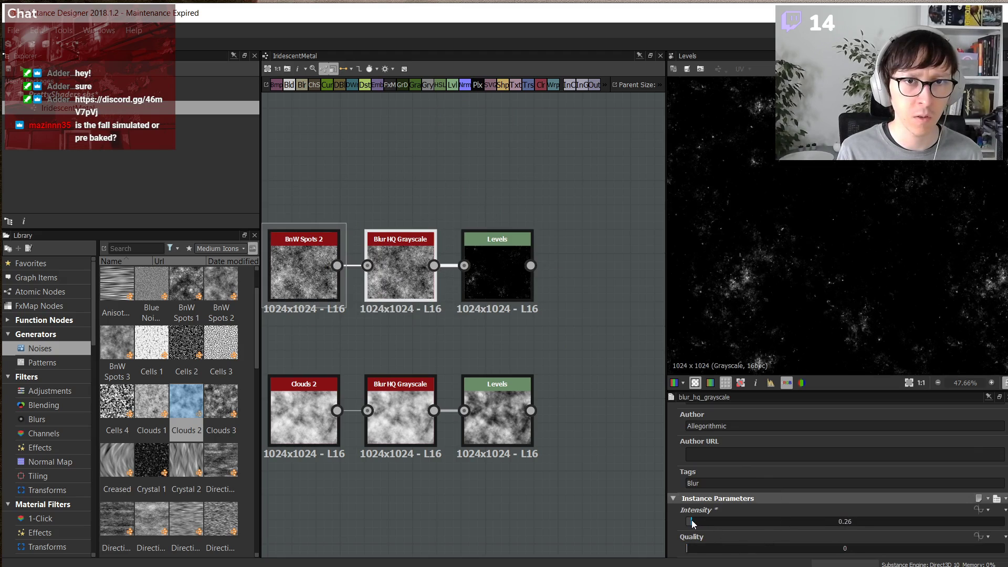
- Lower the input white and black points of the BnW Spots 2 Levels node and readjust its midtones for brighter specks
{"action": "left_click", "coordinate": [514, 298]}
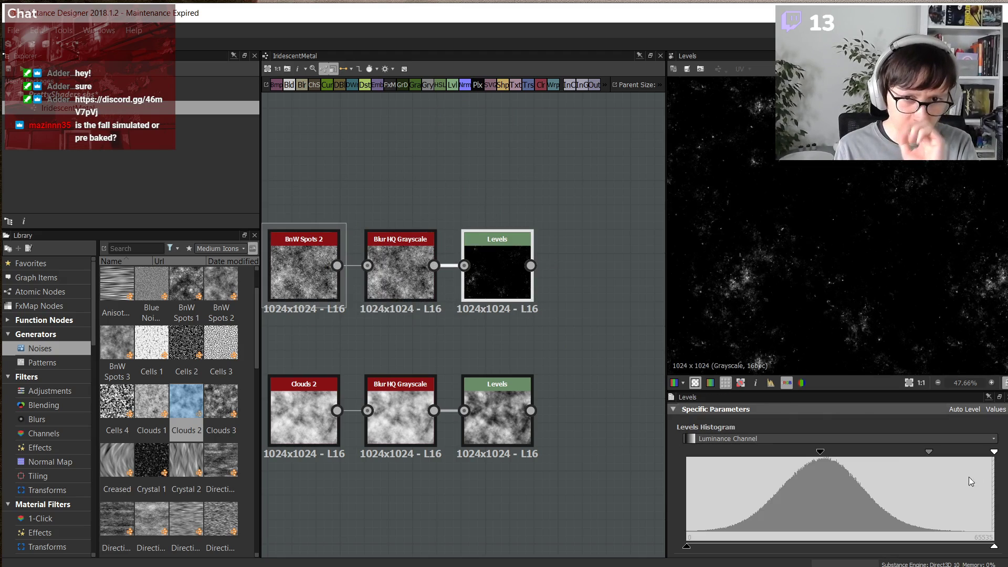
{"action": "left_click_drag", "start_coordinate": [995, 459], "coordinate": [910, 453]}
{"action": "left_click_drag", "start_coordinate": [821, 451], "coordinate": [800, 451]}
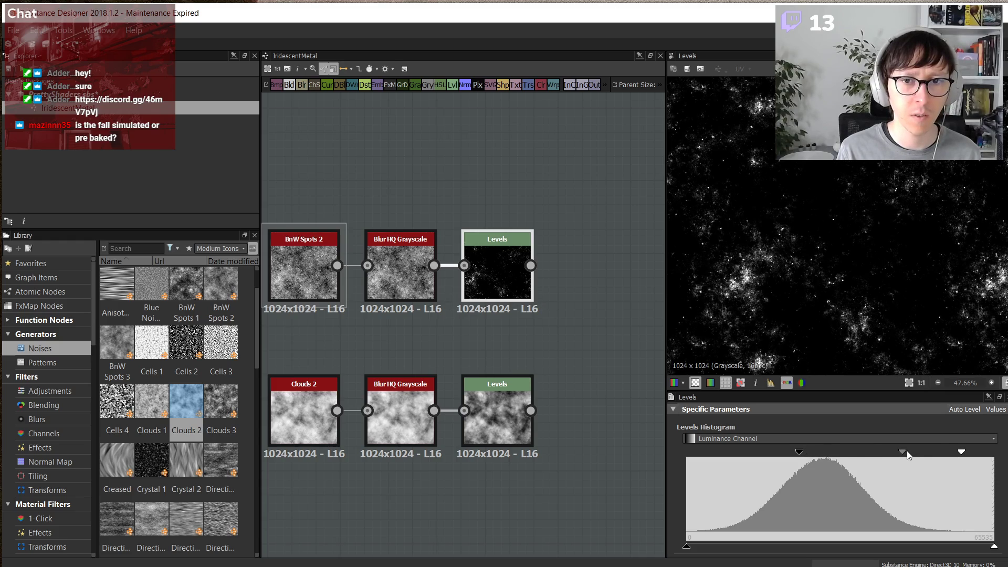
{"action": "left_click_drag", "start_coordinate": [910, 452], "coordinate": [912, 450]}
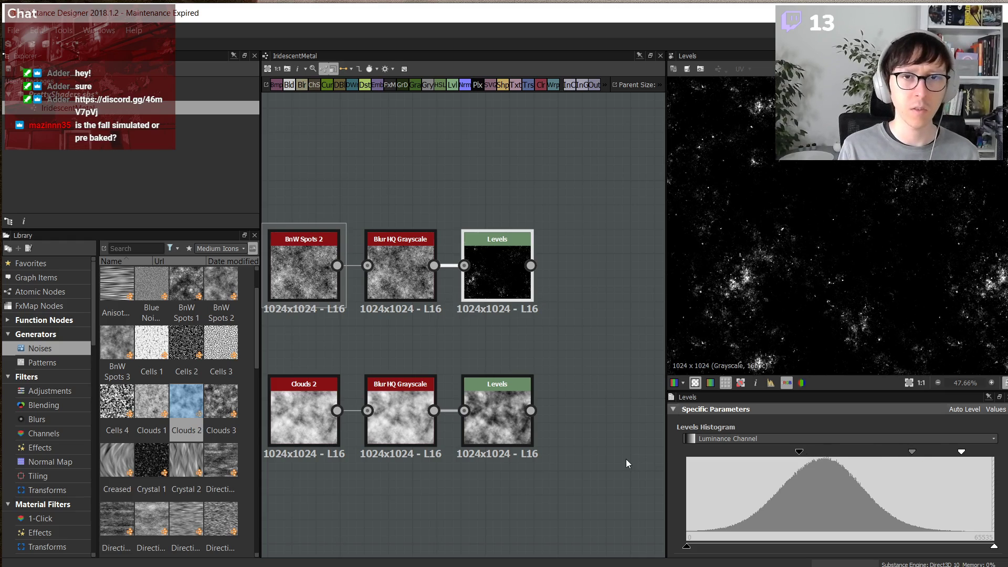
- Compare the isolated specks with the enlarged metal reference in Discord and return to Substance Designer
{"action": "scroll", "coordinate": [847, 257], "scroll_direction": "up", "scroll_amount": 3}
{"action": "scroll", "coordinate": [867, 300], "scroll_direction": "down", "scroll_amount": 3}
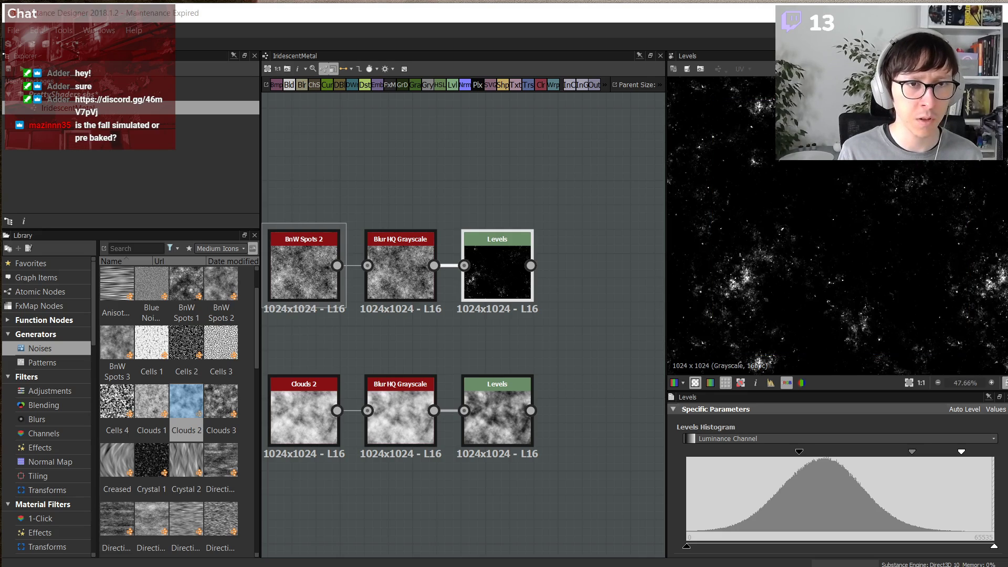
{"action": "key", "text": "alt+Tab"}
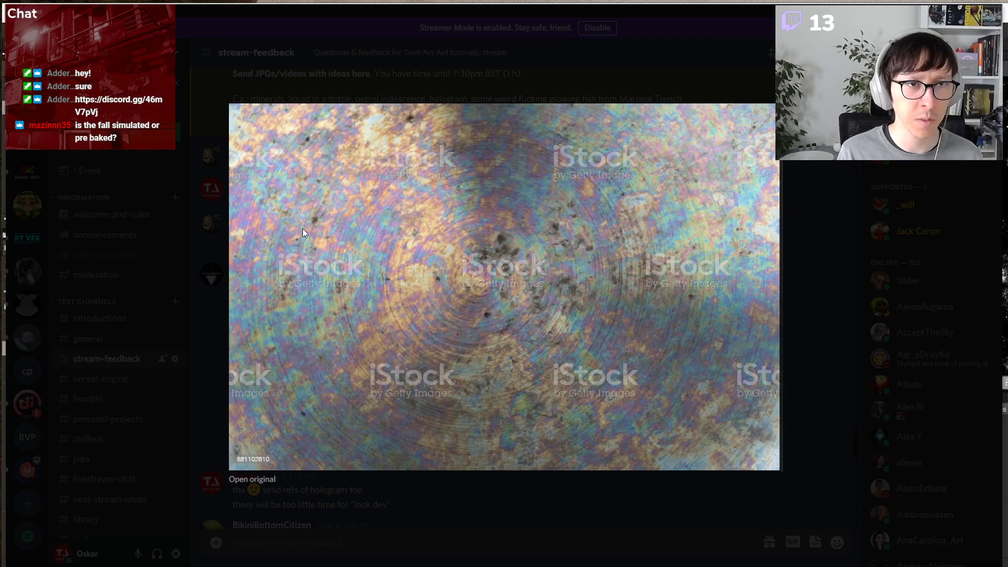
{"action": "key", "text": "alt+Tab"}
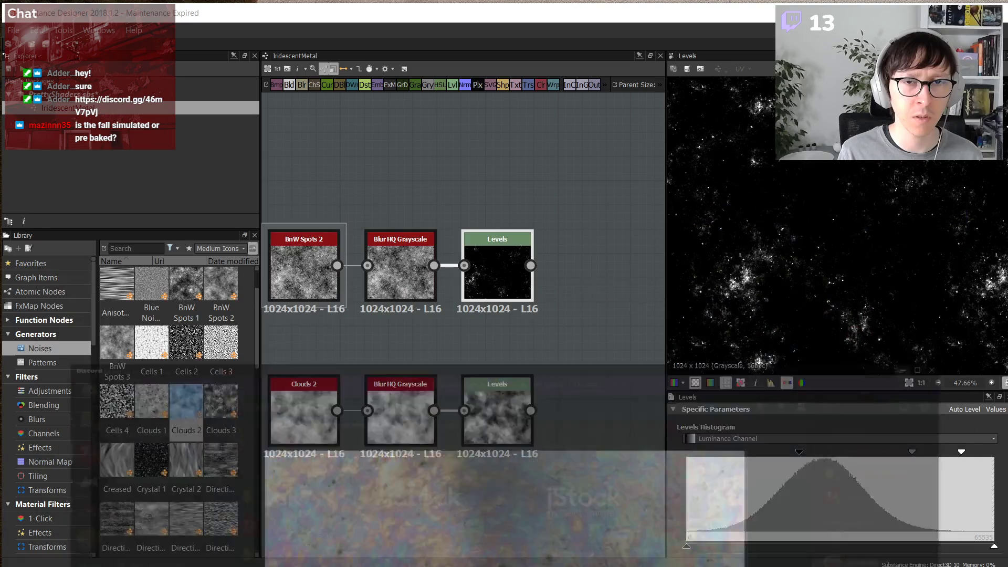
{"action": "middle_click_drag", "start_coordinate": [506, 267], "coordinate": [417, 273]}
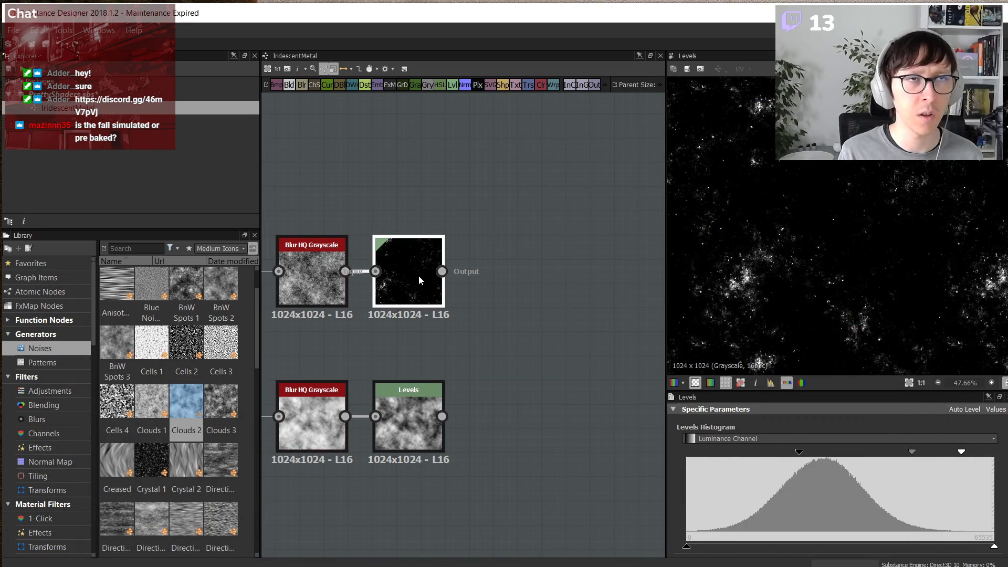
{"action": "key", "text": "space"}
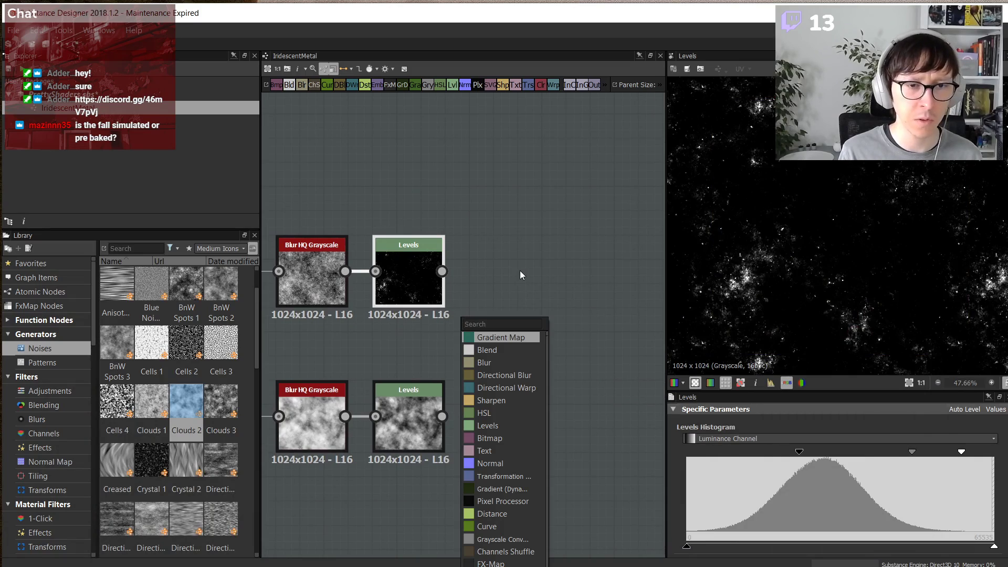
{"action": "type", "text": "di"}
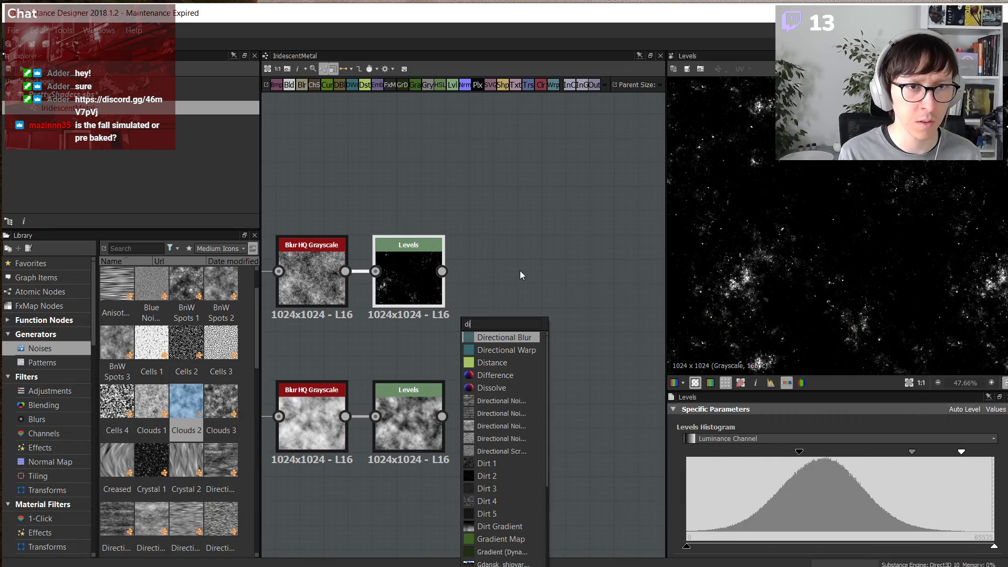
{"action": "key", "text": "BackSpace"}
{"action": "key", "text": "BackSpace"}
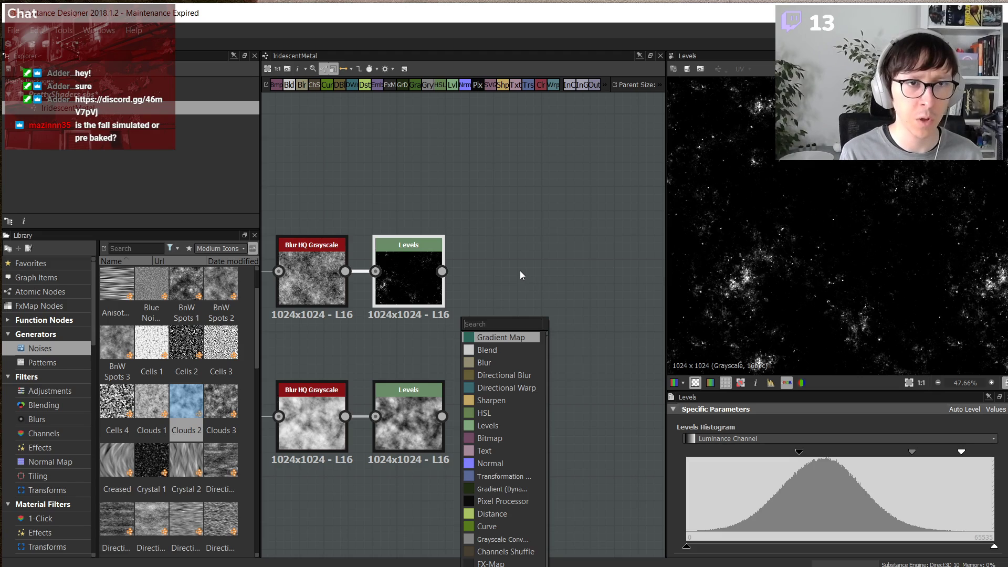
{"action": "left_click", "coordinate": [520, 270]}
- Raise the intensity of the blur node after BnW Spots 2 to 0.93
{"action": "middle_click_drag", "start_coordinate": [525, 224], "coordinate": [626, 233]}
{"action": "double_click", "coordinate": [406, 269]}
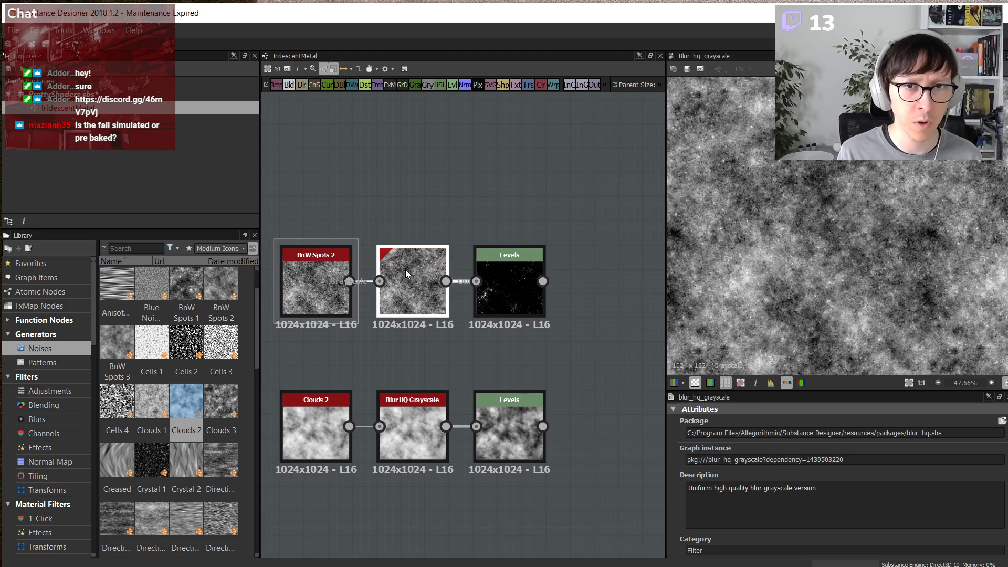
{"action": "scroll", "coordinate": [810, 526], "scroll_direction": "down", "scroll_amount": 3}
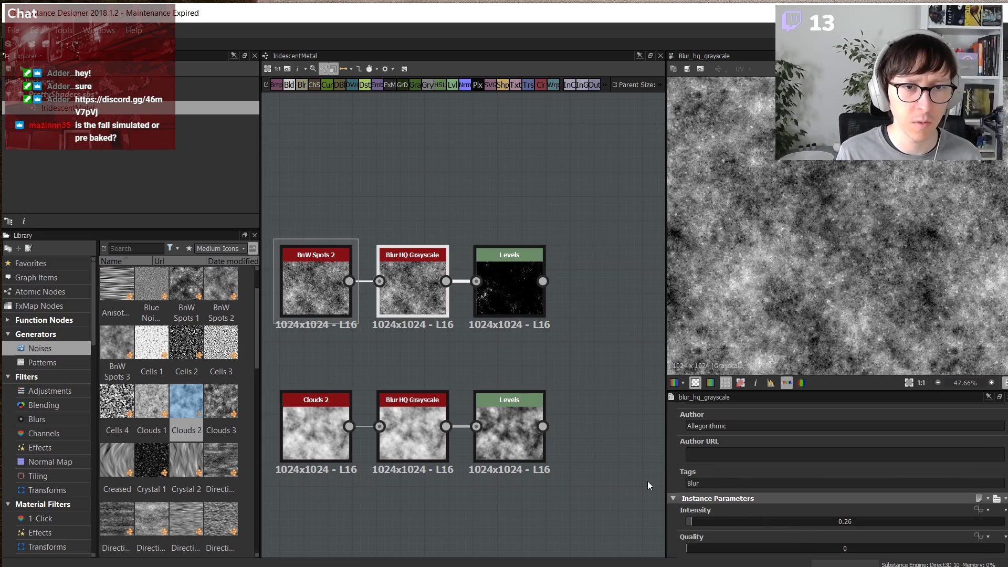
{"action": "double_click", "coordinate": [519, 277]}
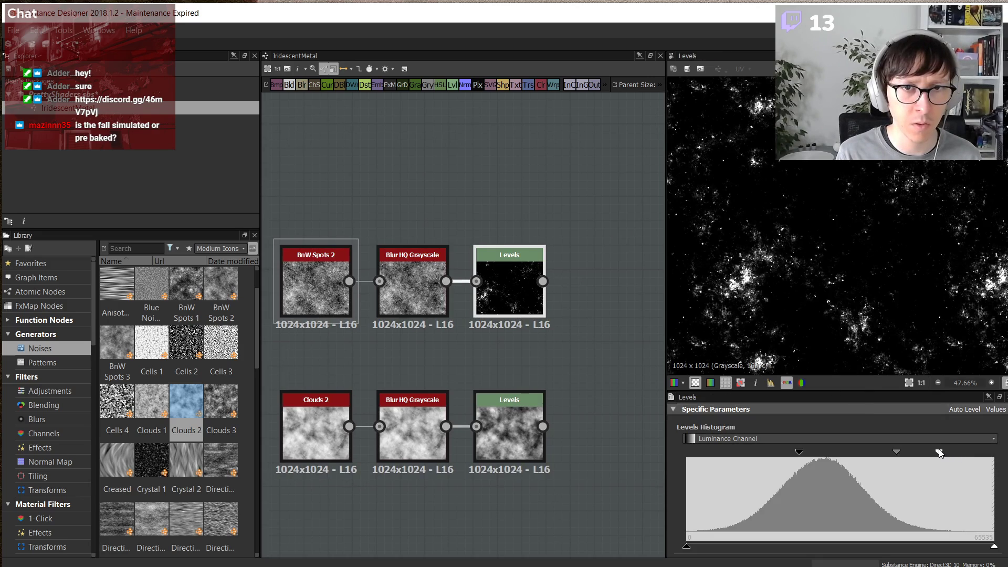
{"action": "left_click", "coordinate": [424, 276]}
{"action": "scroll", "coordinate": [812, 505], "scroll_direction": "down", "scroll_amount": 3}
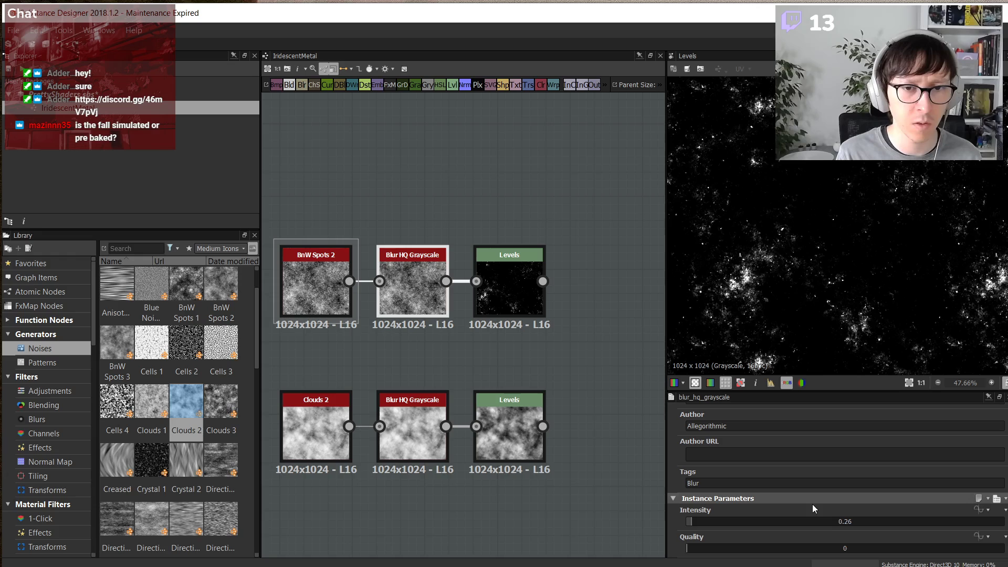
{"action": "left_click_drag", "start_coordinate": [698, 526], "coordinate": [704, 526]}
- Lower the input white point and slightly raise the input black point of the BnW Spots 2 Levels node
{"action": "left_click", "coordinate": [532, 295]}
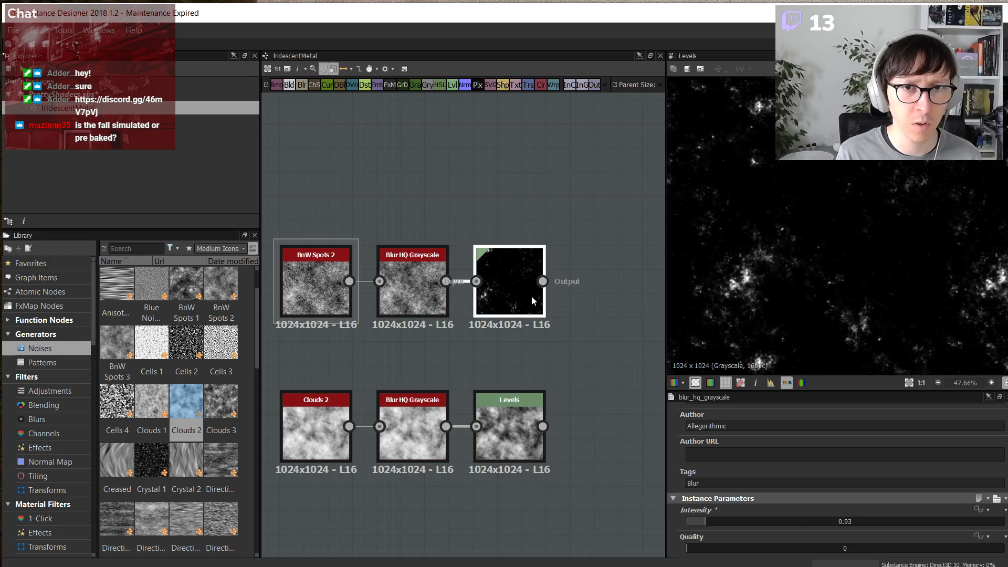
{"action": "mouse_move", "coordinate": [949, 450]}
{"action": "left_mouse_down"}
{"action": "mouse_move", "coordinate": [922, 447]}
{"action": "mouse_move", "coordinate": [931, 447]}
{"action": "left_mouse_up"}
{"action": "left_click_drag", "start_coordinate": [801, 450], "coordinate": [804, 452]}
{"action": "scroll", "coordinate": [835, 293], "scroll_direction": "up", "scroll_amount": 1}
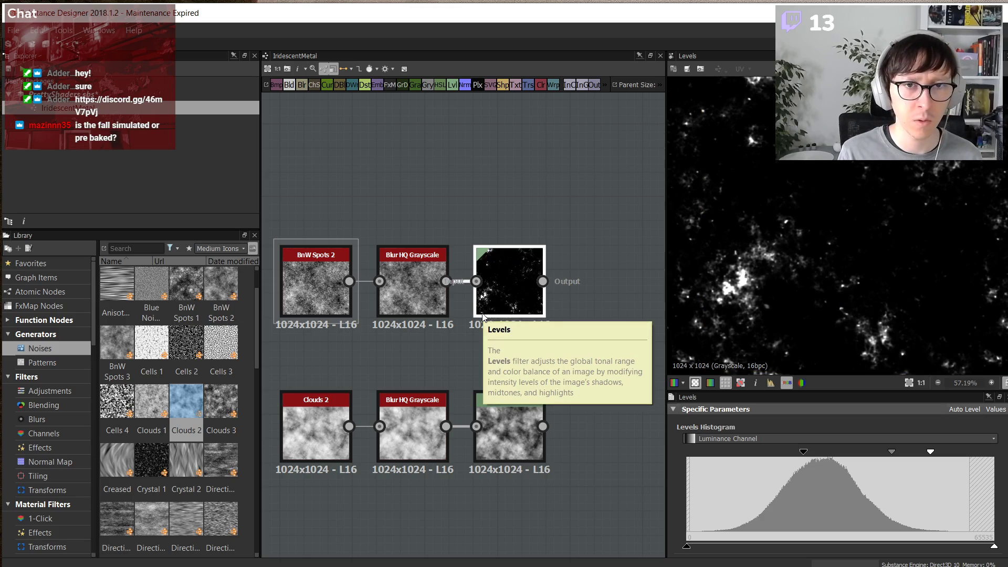
- Add a Gradient Map node connected to the output of the BnW Spots 2 Levels node
{"action": "middle_click_drag", "start_coordinate": [579, 350], "coordinate": [437, 301]}
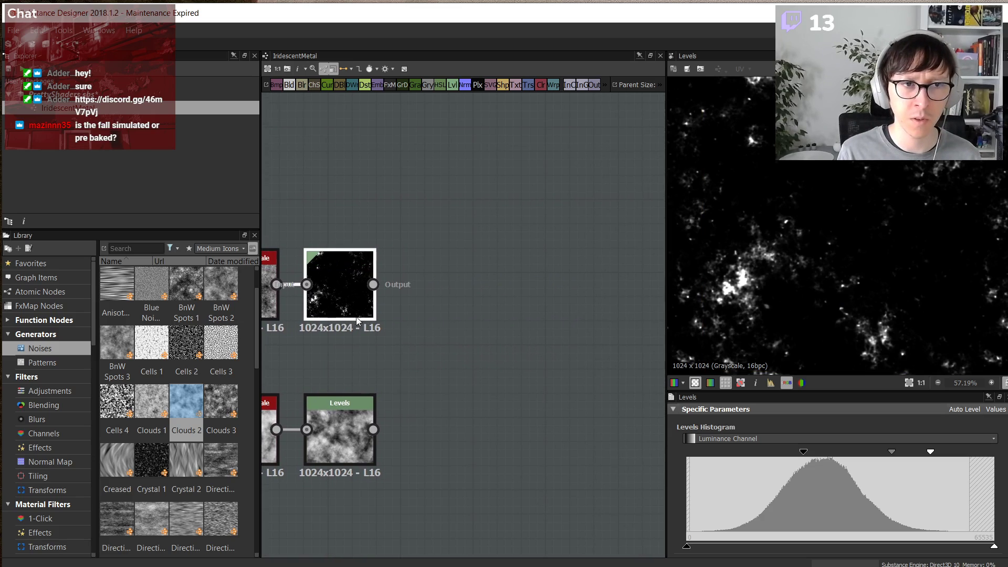
{"action": "key", "text": "space"}
{"action": "type", "text": "pos"}
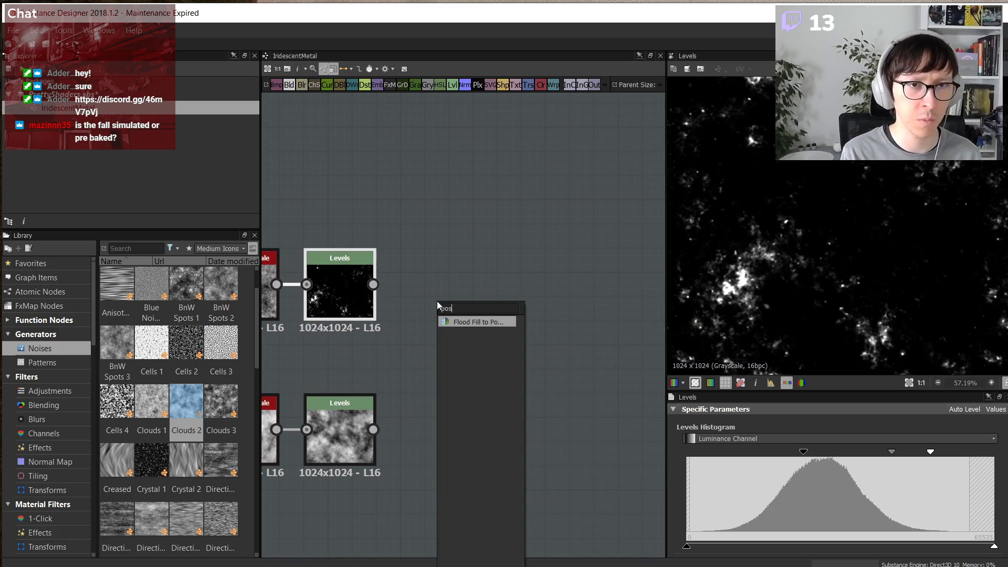
{"action": "key", "text": "BackSpace"}
{"action": "key", "text": "BackSpace"}
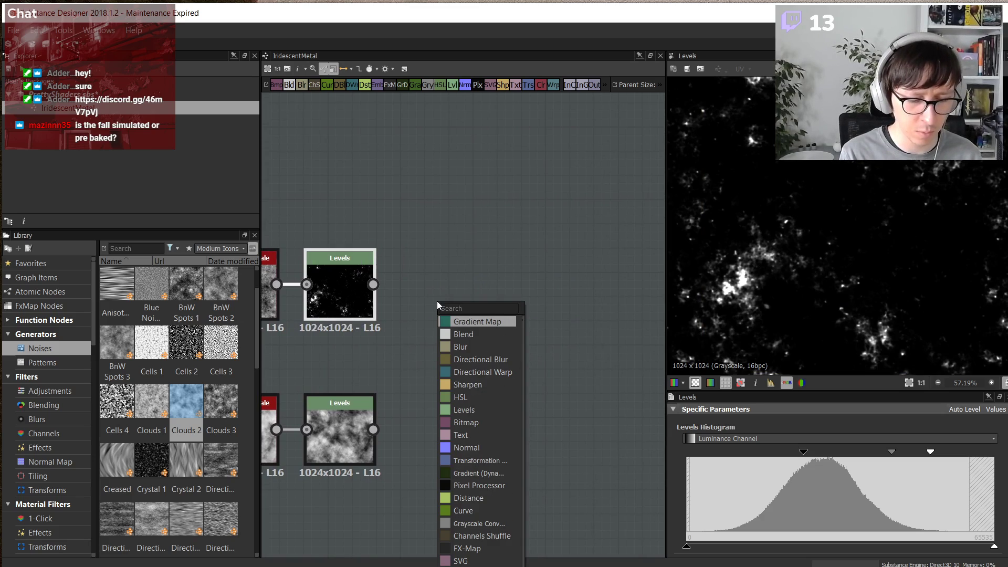
{"action": "type", "text": "gra"}
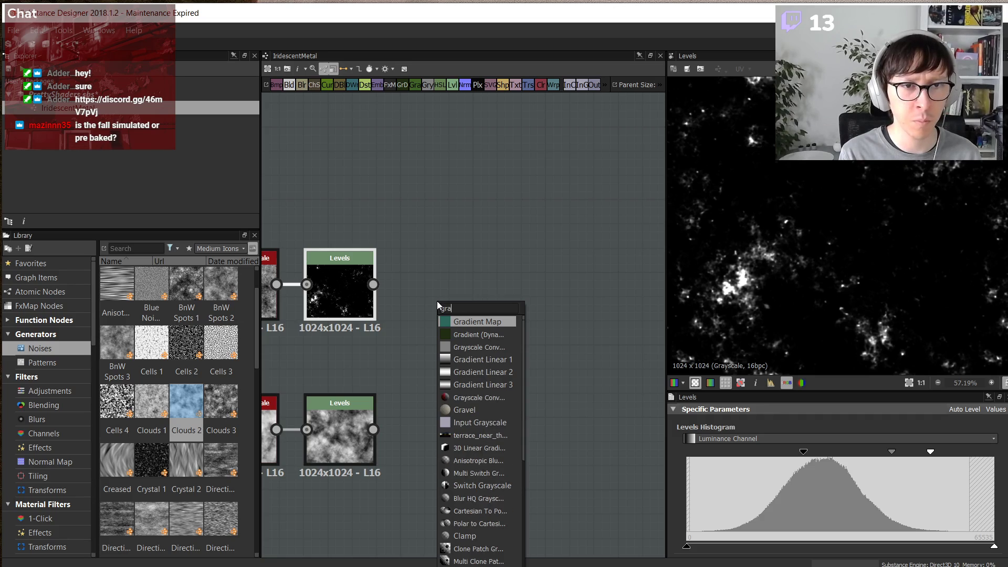
{"action": "key", "text": "Return"}
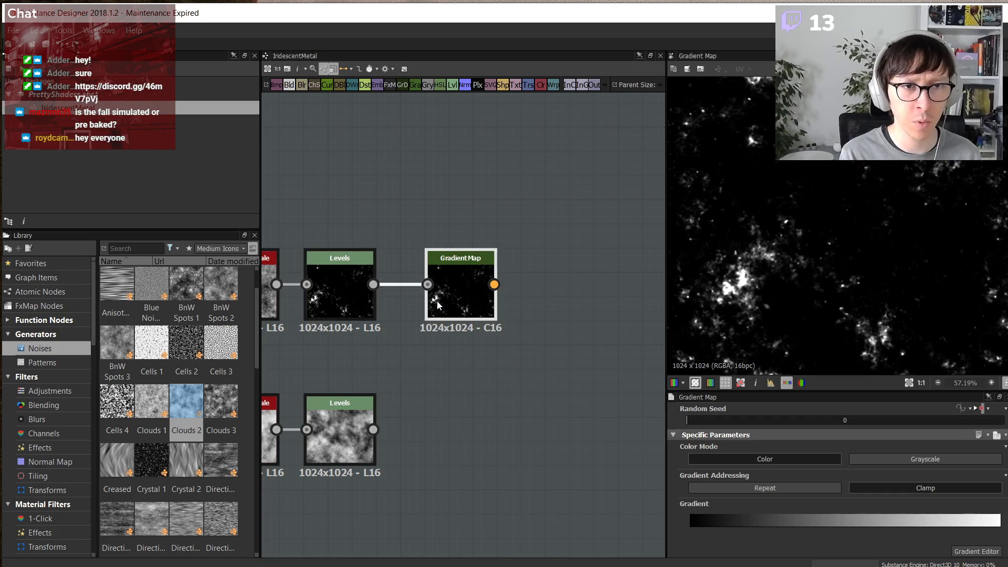
- Open the Gradient Map's gradient for editing and add three roughly evenly spaced intermediate keys, the lightest at about 0.76
{"action": "double_click", "coordinate": [772, 524]}
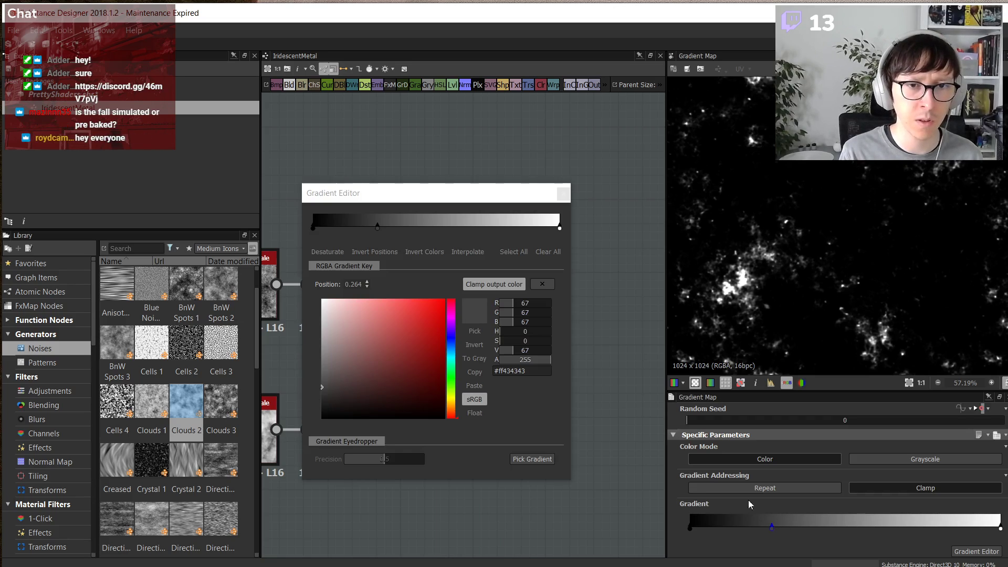
{"action": "left_click_drag", "start_coordinate": [379, 228], "coordinate": [392, 226]}
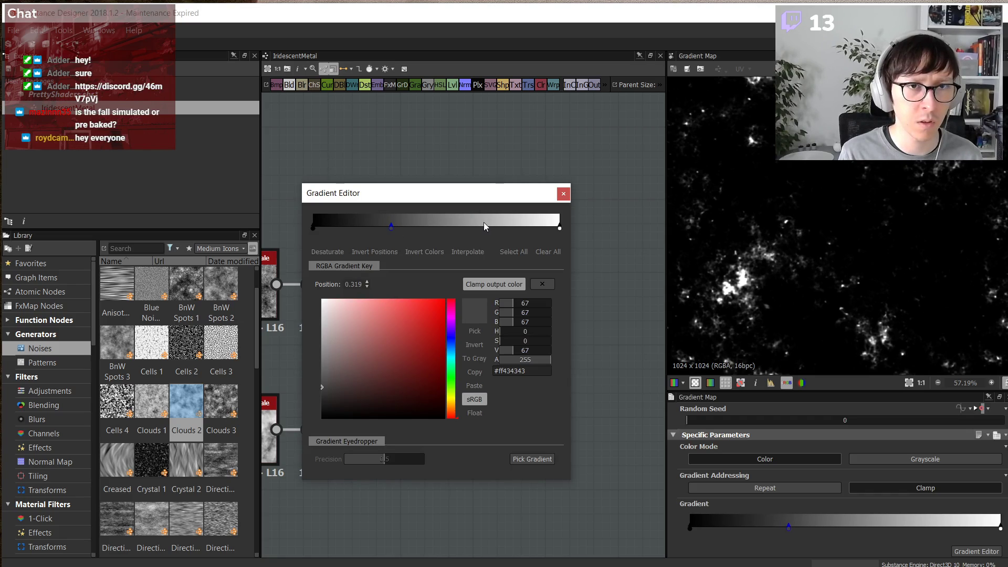
{"action": "left_click_drag", "start_coordinate": [394, 225], "coordinate": [374, 226]}
{"action": "left_click_drag", "start_coordinate": [435, 222], "coordinate": [446, 226]}
{"action": "left_click", "coordinate": [502, 223]}
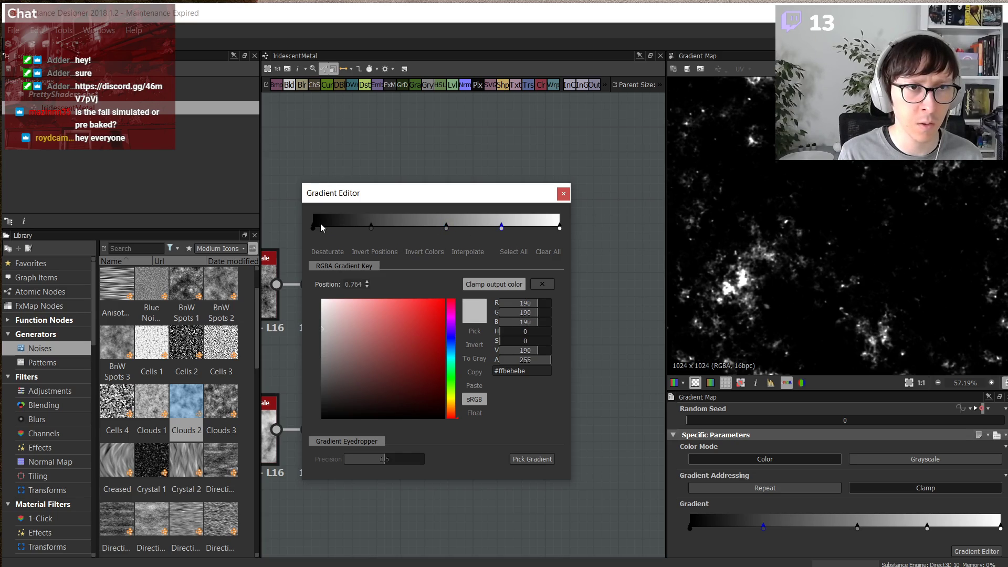
- Duplicate the gradient keys' greys just before each following key to form stepped bands, the last duplicate at about 0.97
{"action": "left_click_drag", "start_coordinate": [322, 227], "coordinate": [552, 231]}
{"action": "left_click", "coordinate": [508, 224]}
{"action": "scroll", "coordinate": [799, 257], "scroll_direction": "up", "scroll_amount": 8}
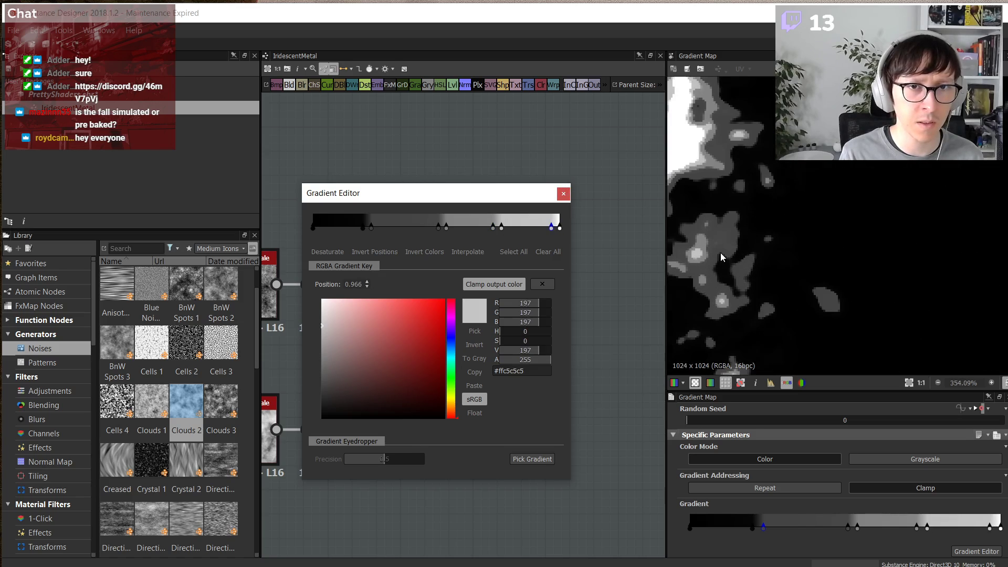
- Move the keys ending the grey bands earlier to soften the transitions, and close the Gradient Editor
{"action": "left_click_drag", "start_coordinate": [493, 226], "coordinate": [428, 228]}
{"action": "left_click_drag", "start_coordinate": [362, 227], "coordinate": [353, 229]}
{"action": "left_click_drag", "start_coordinate": [552, 227], "coordinate": [533, 231]}
{"action": "left_click", "coordinate": [564, 194]}
- Respace the Gradient Map's intermediate keys directly in its parameters, giving the grey bands uneven widths
{"action": "left_click", "coordinate": [322, 300]}
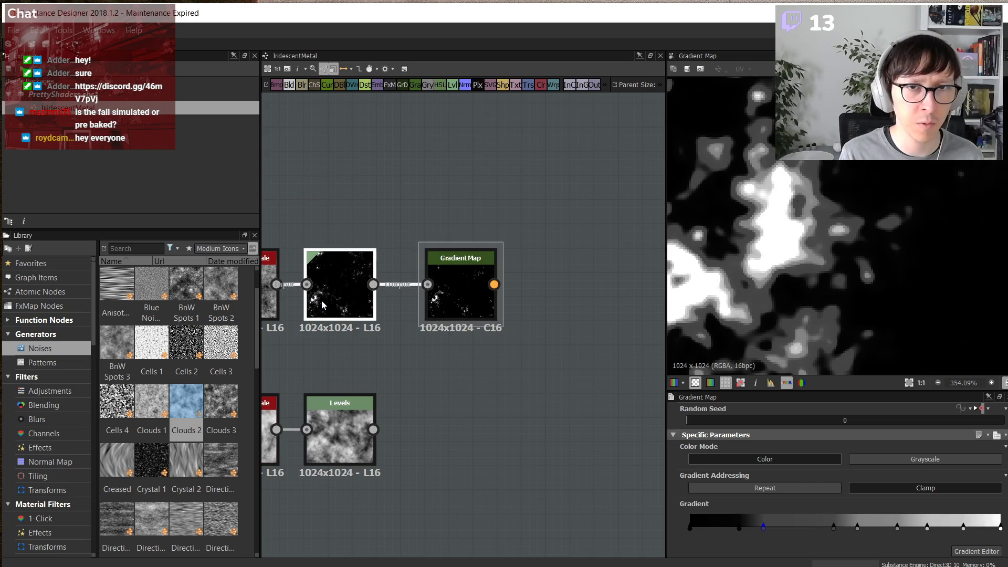
{"action": "left_click", "coordinate": [456, 299]}
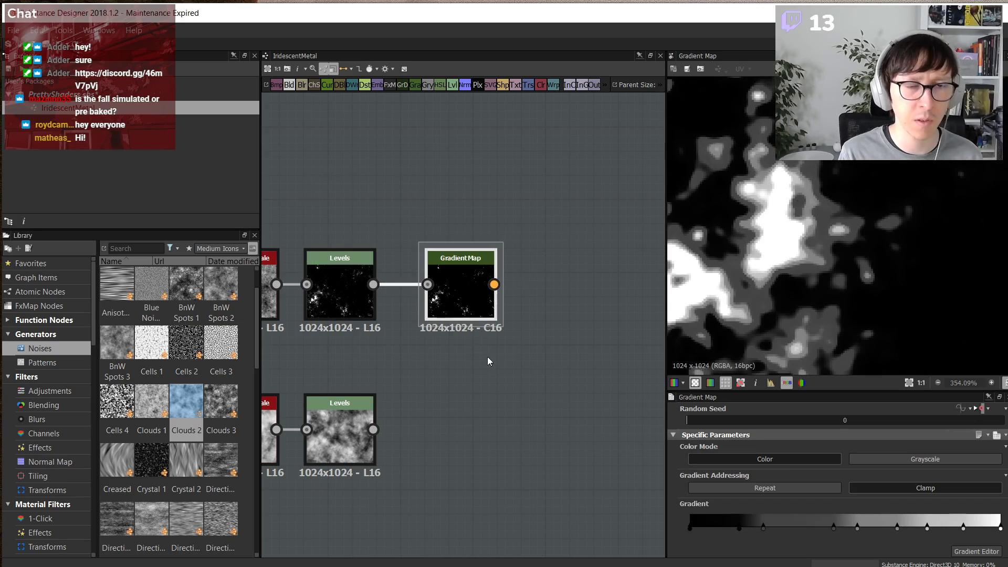
{"action": "scroll", "coordinate": [488, 371], "scroll_direction": "down", "scroll_amount": 4}
{"action": "scroll", "coordinate": [468, 371], "scroll_direction": "up", "scroll_amount": 3}
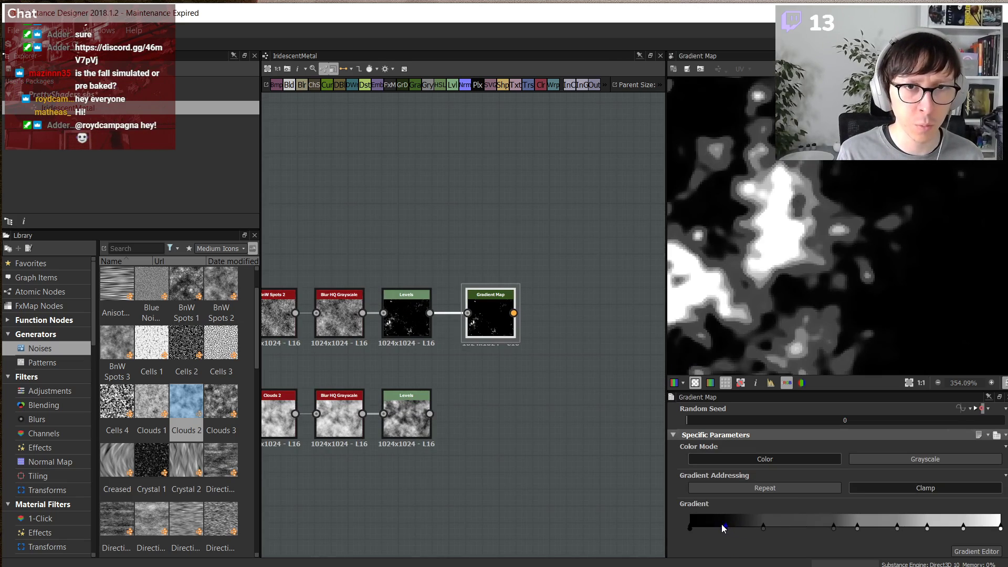
{"action": "left_click_drag", "start_coordinate": [739, 528], "coordinate": [778, 526]}
{"action": "left_click_drag", "start_coordinate": [858, 527], "coordinate": [954, 527]}
- Fine-tune the gradient's darkest intermediate and mid-grey key positions, checking the specks in the preview
{"action": "scroll", "coordinate": [836, 207], "scroll_direction": "down", "scroll_amount": 5}
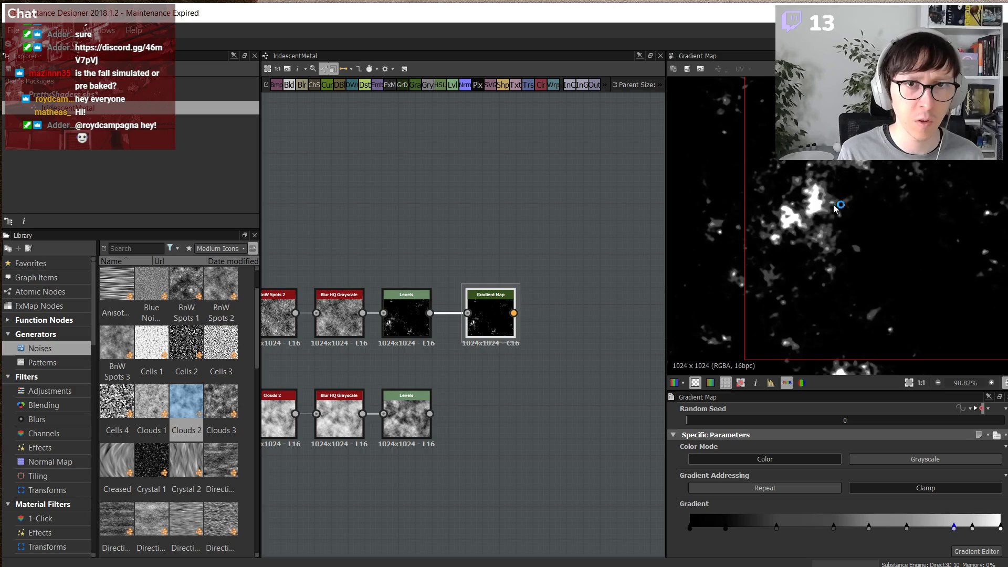
{"action": "scroll", "coordinate": [848, 240], "scroll_direction": "up", "scroll_amount": 3}
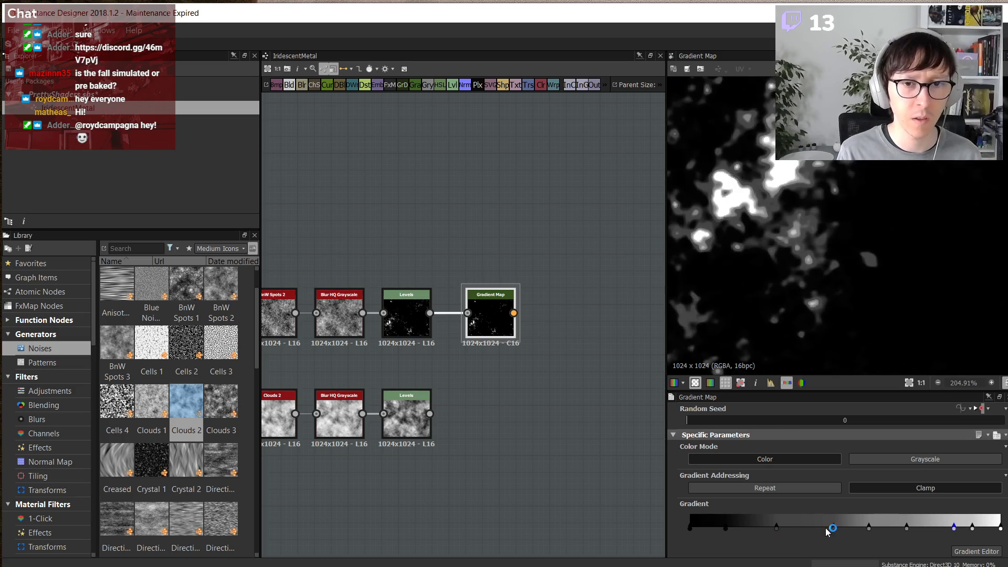
{"action": "left_click_drag", "start_coordinate": [827, 531], "coordinate": [830, 528]}
{"action": "left_click_drag", "start_coordinate": [726, 530], "coordinate": [711, 527]}
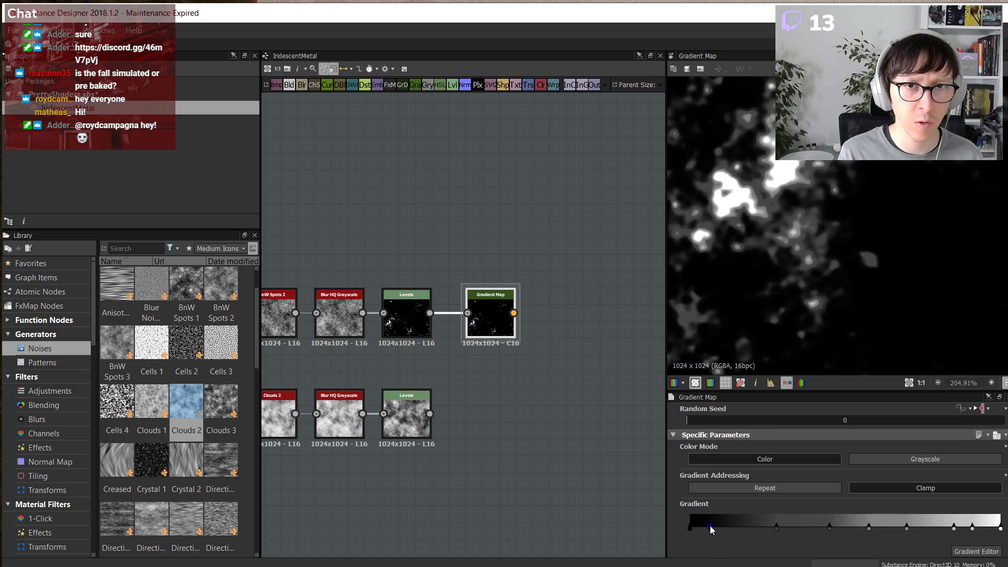
{"action": "scroll", "coordinate": [821, 204], "scroll_direction": "down", "scroll_amount": 5}
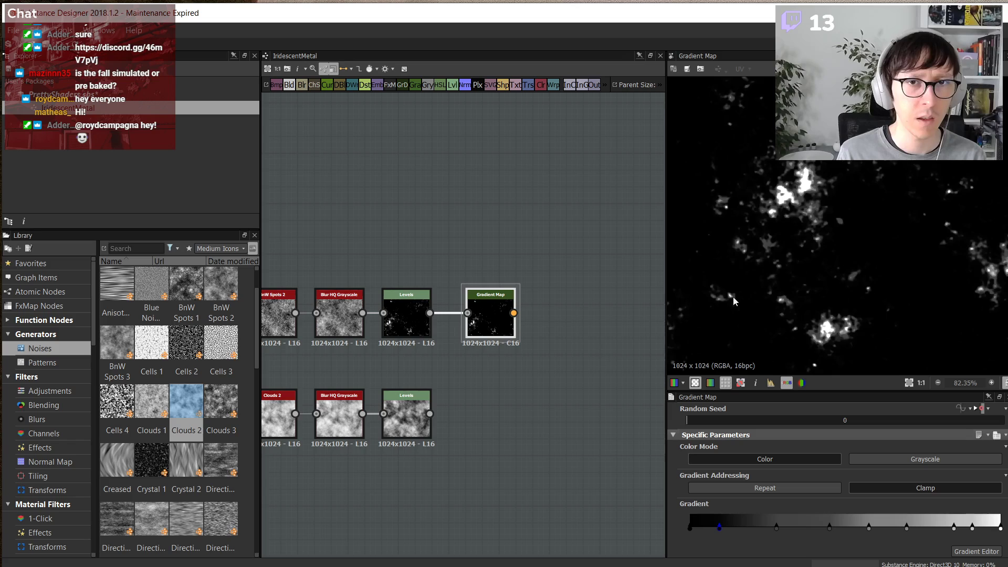
{"action": "scroll", "coordinate": [734, 299], "scroll_direction": "down", "scroll_amount": 4}
{"action": "scroll", "coordinate": [887, 263], "scroll_direction": "up", "scroll_amount": 2}
{"action": "middle_click_drag", "start_coordinate": [887, 263], "coordinate": [943, 208]}
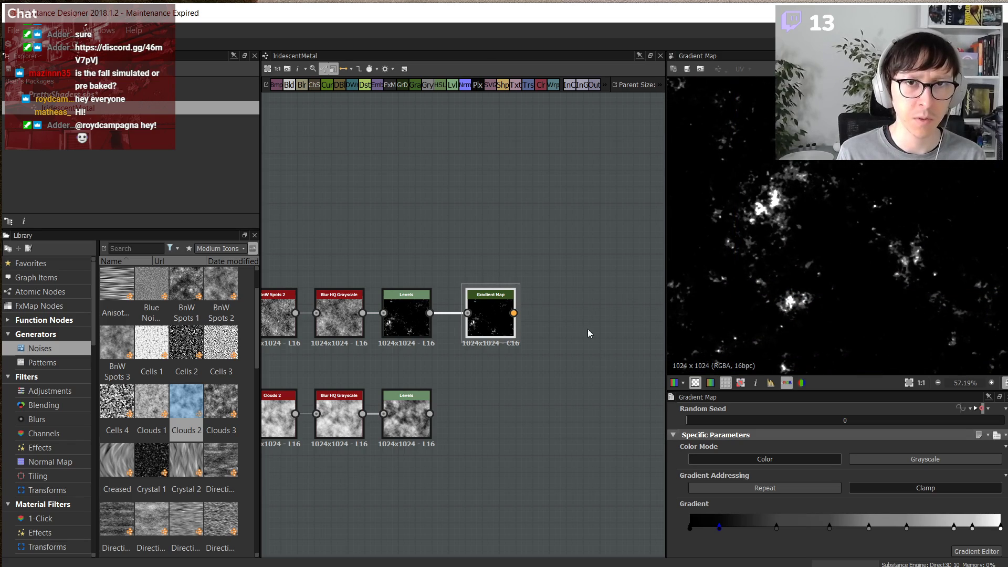
- Reduce the output size of the Clouds 2 node to 512x512 while previewing its Levels node
{"action": "double_click", "coordinate": [407, 415]}
{"action": "scroll", "coordinate": [762, 236], "scroll_direction": "down", "scroll_amount": 3}
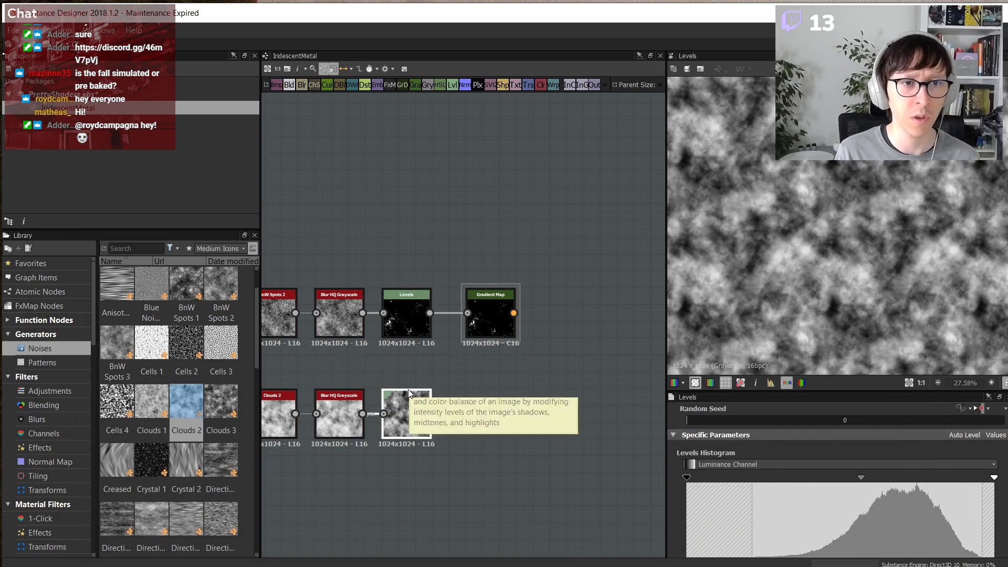
{"action": "scroll", "coordinate": [408, 389], "scroll_direction": "up", "scroll_amount": 5}
{"action": "middle_click_drag", "start_coordinate": [410, 431], "coordinate": [477, 435]}
{"action": "left_click", "coordinate": [324, 403]}
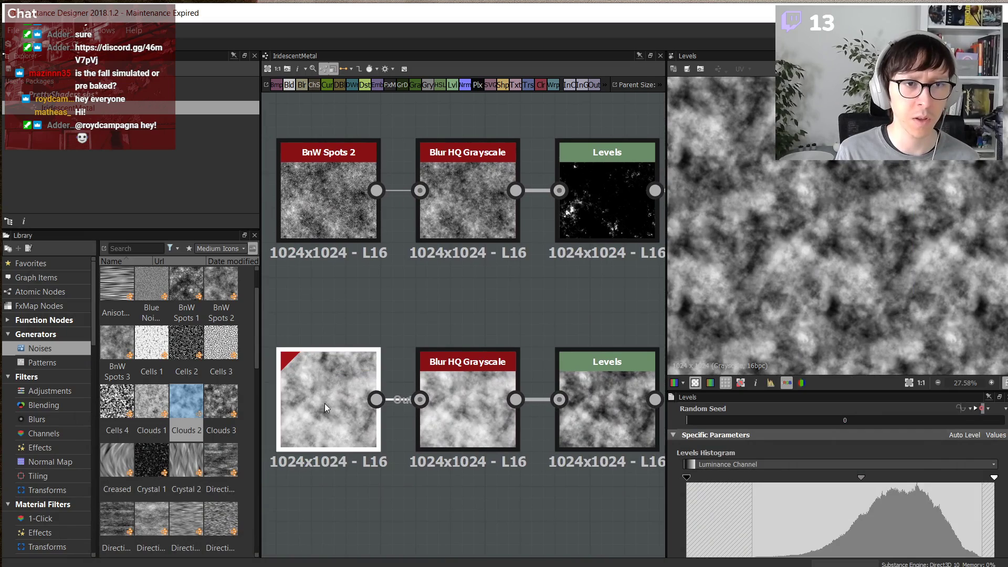
{"action": "scroll", "coordinate": [768, 440], "scroll_direction": "up", "scroll_amount": 1}
{"action": "scroll", "coordinate": [768, 440], "scroll_direction": "up", "scroll_amount": 2}
{"action": "left_click_drag", "start_coordinate": [756, 392], "coordinate": [756, 360]}
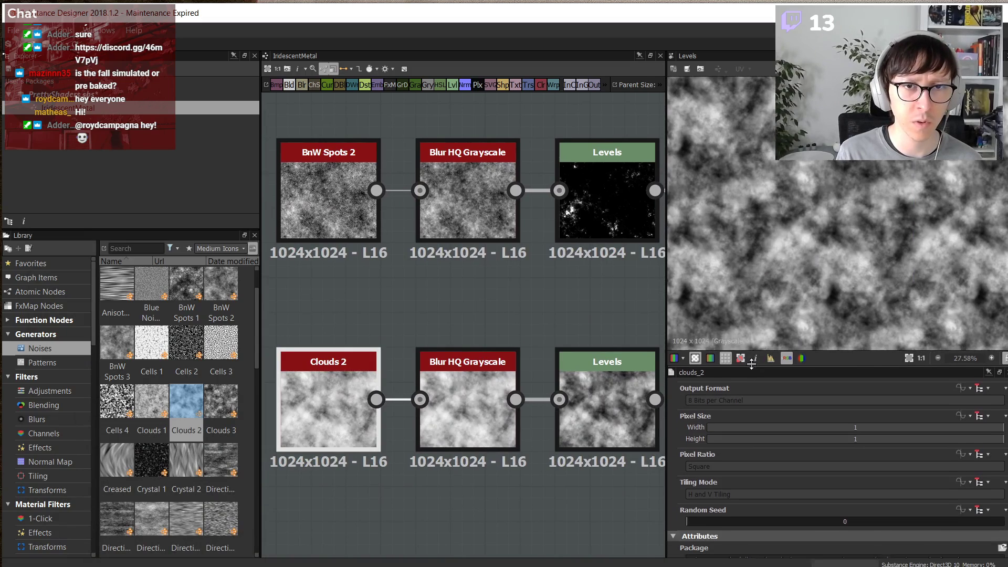
{"action": "scroll", "coordinate": [764, 447], "scroll_direction": "up", "scroll_amount": 1}
{"action": "left_click_drag", "start_coordinate": [833, 411], "coordinate": [829, 400]}
{"action": "left_click", "coordinate": [604, 441]}
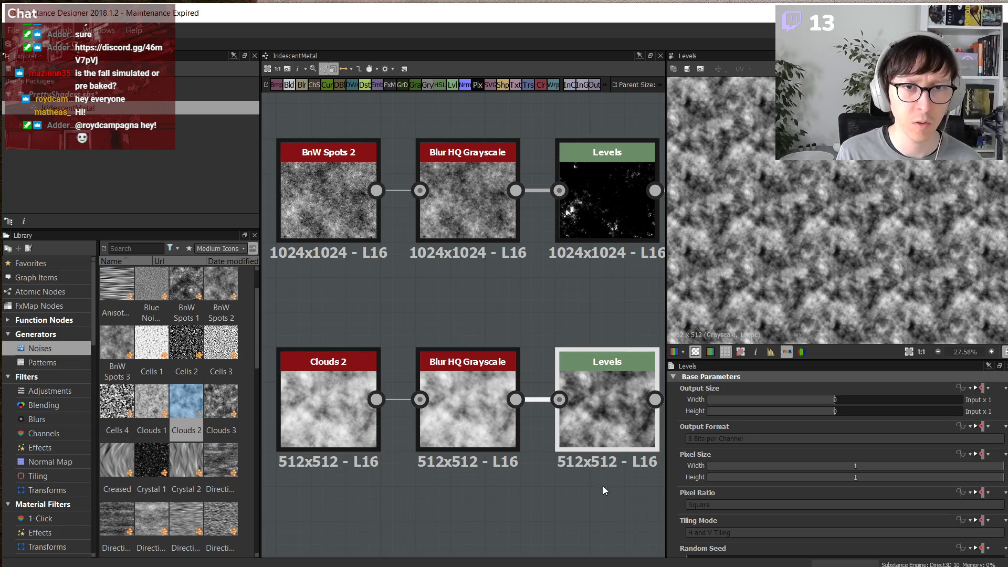
- Set the intensity of the blur node after Clouds 2 to 1.22
{"action": "middle_click_drag", "start_coordinate": [604, 441], "coordinate": [493, 438]}
{"action": "scroll", "coordinate": [765, 241], "scroll_direction": "up", "scroll_amount": 3}
{"action": "left_click", "coordinate": [391, 430]}
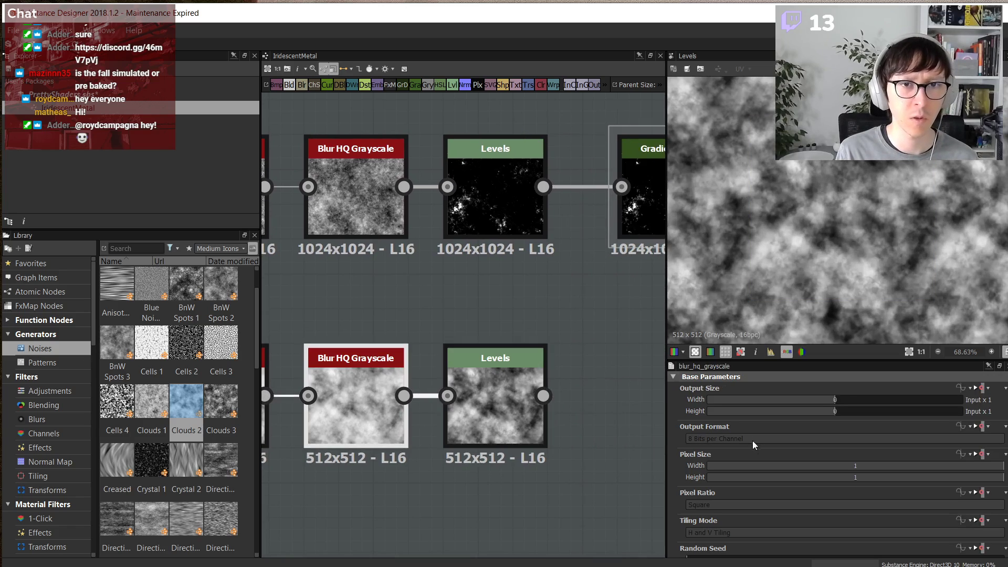
{"action": "left_click", "coordinate": [714, 522]}
{"action": "mouse_move", "coordinate": [715, 523]}
{"action": "left_mouse_down"}
{"action": "mouse_move", "coordinate": [743, 521]}
{"action": "mouse_move", "coordinate": [711, 518]}
{"action": "left_mouse_up"}
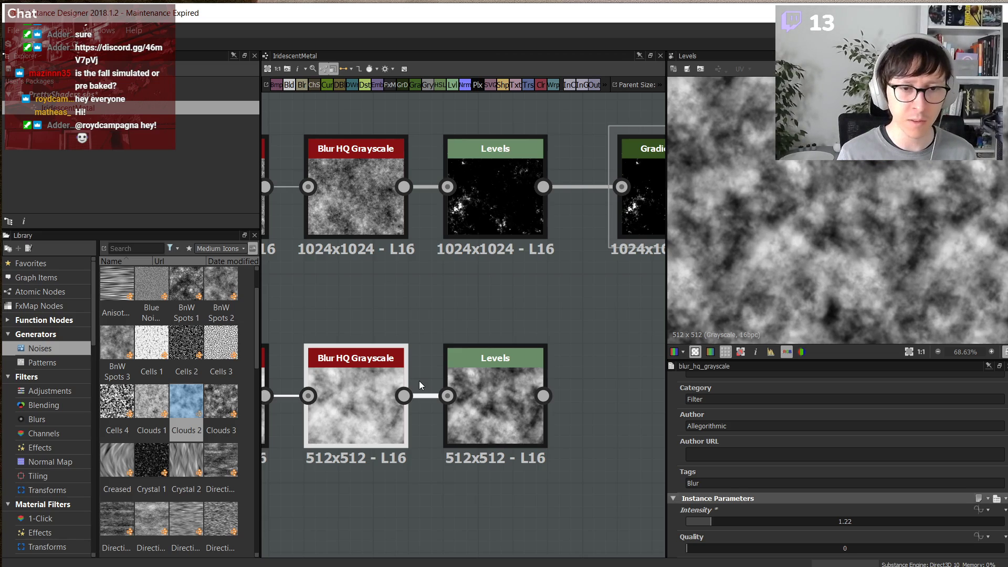
- Switch to Discord, check the enlarged iridescent metal reference and close the enlarged image
{"action": "key", "text": "alt+Tab"}
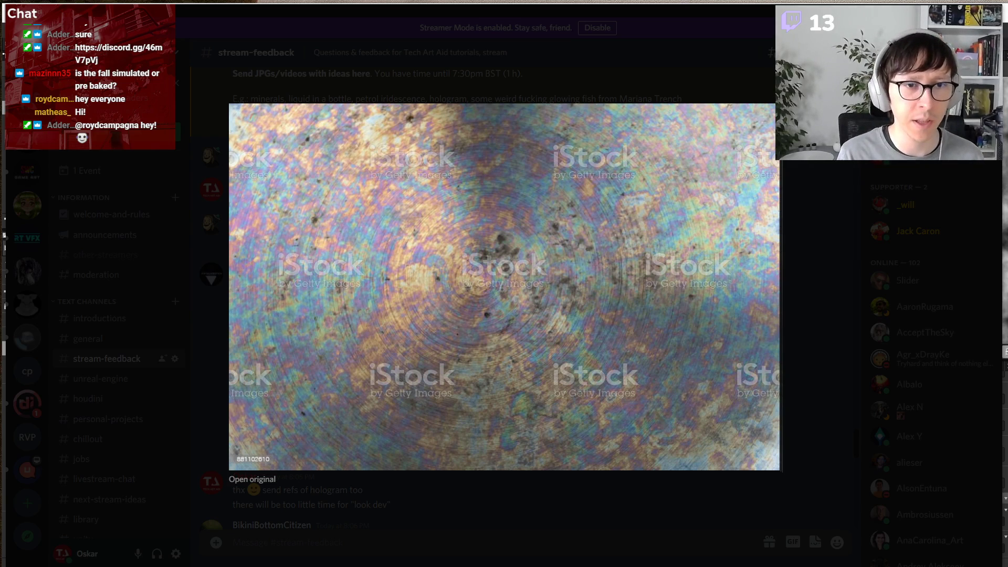
{"action": "left_click", "coordinate": [525, 504]}
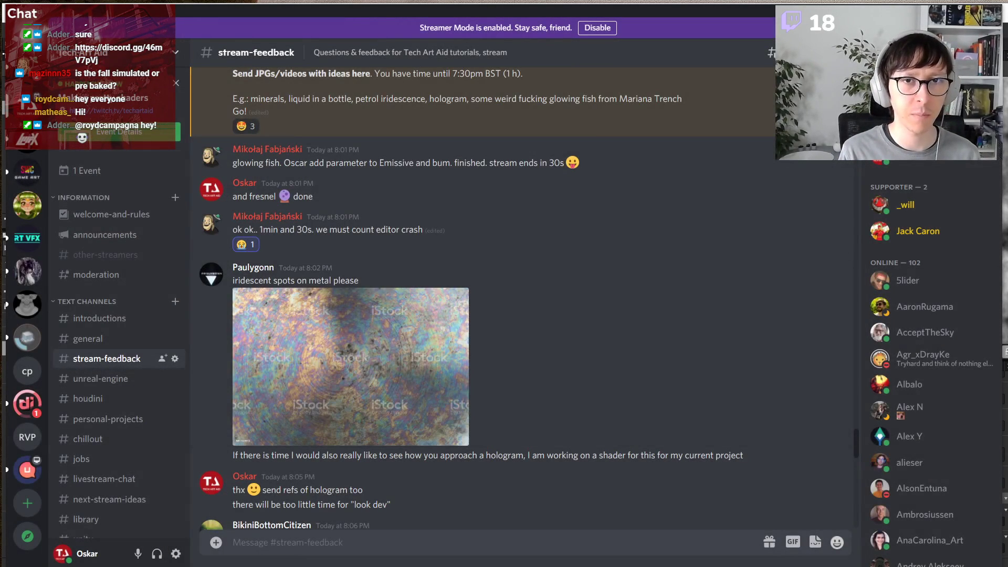
- Switch to Substance Designer and add a Gradient Map node beside the Levels node of the Clouds 2 chain
{"action": "key", "text": "alt+Tab"}
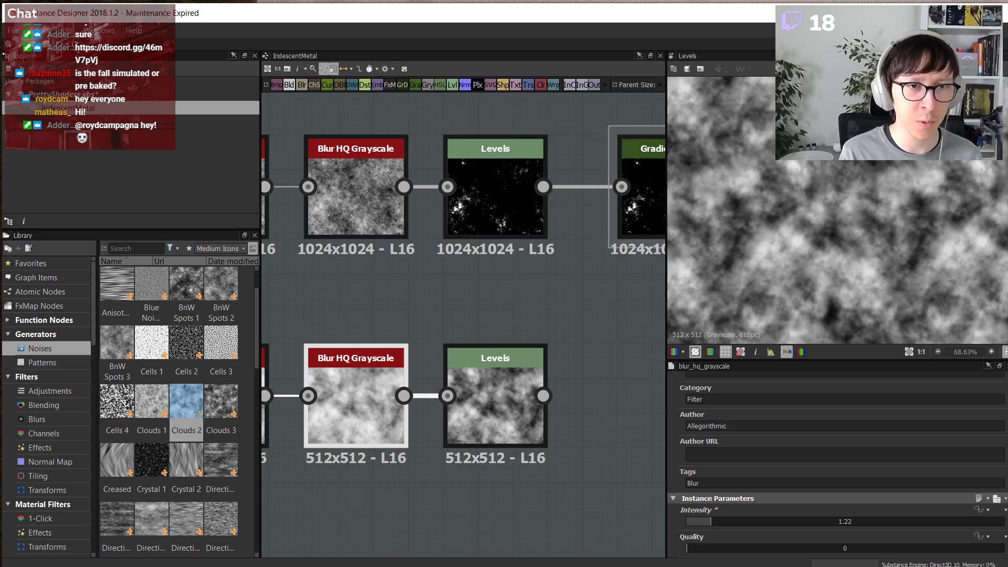
{"action": "scroll", "coordinate": [508, 402], "scroll_direction": "down", "scroll_amount": 3}
{"action": "middle_click_drag", "start_coordinate": [588, 418], "coordinate": [520, 405]}
{"action": "right_click", "coordinate": [520, 405]}
{"action": "key", "text": "space"}
{"action": "type", "text": "gra"}
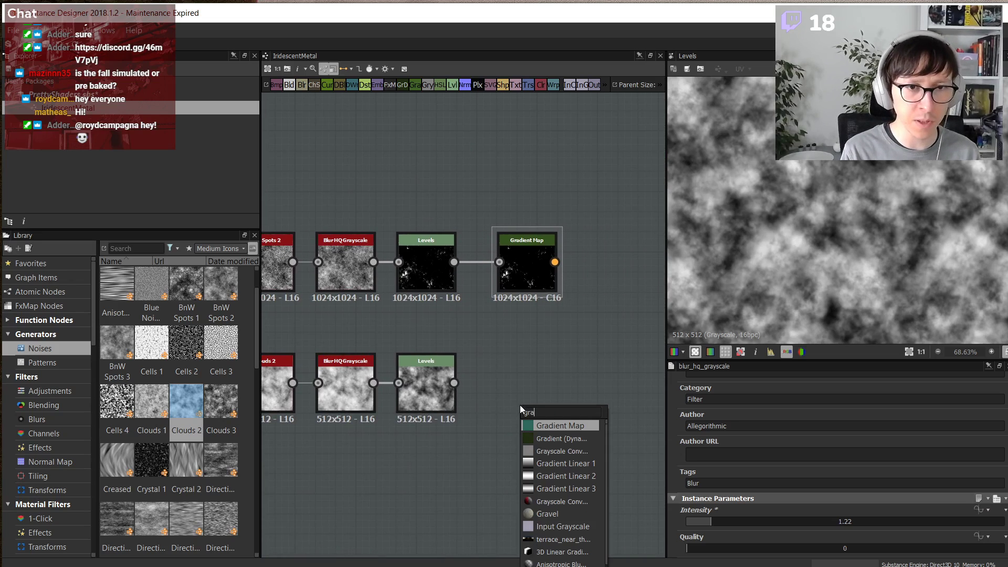
{"action": "key", "text": "Return"}
{"action": "scroll", "coordinate": [475, 377], "scroll_direction": "up", "scroll_amount": 2}
{"action": "left_click_drag", "start_coordinate": [518, 412], "coordinate": [518, 354]}
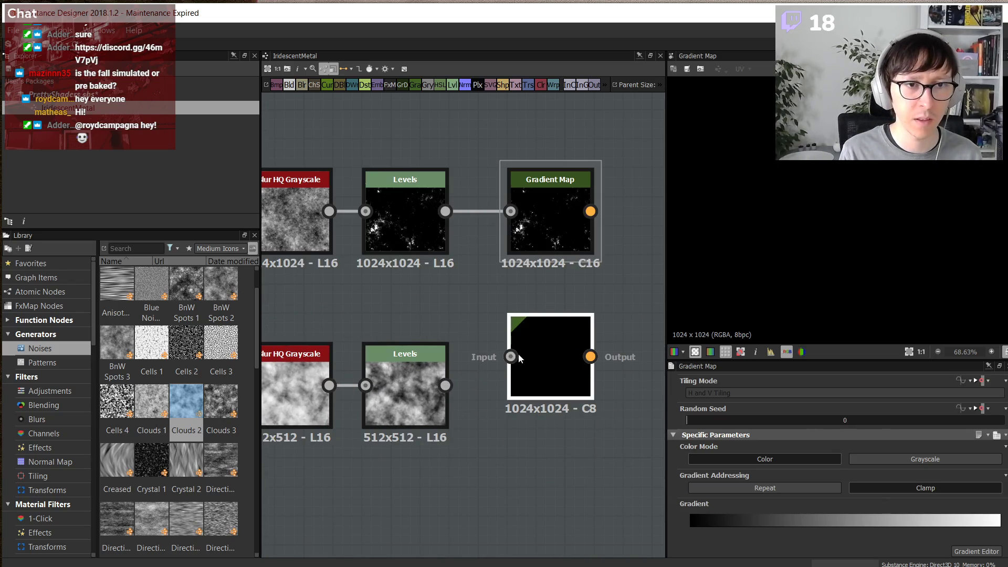
- Preview the Clouds 2 chain's Levels node and check the new Gradient Map's parameters
{"action": "double_click", "coordinate": [417, 353]}
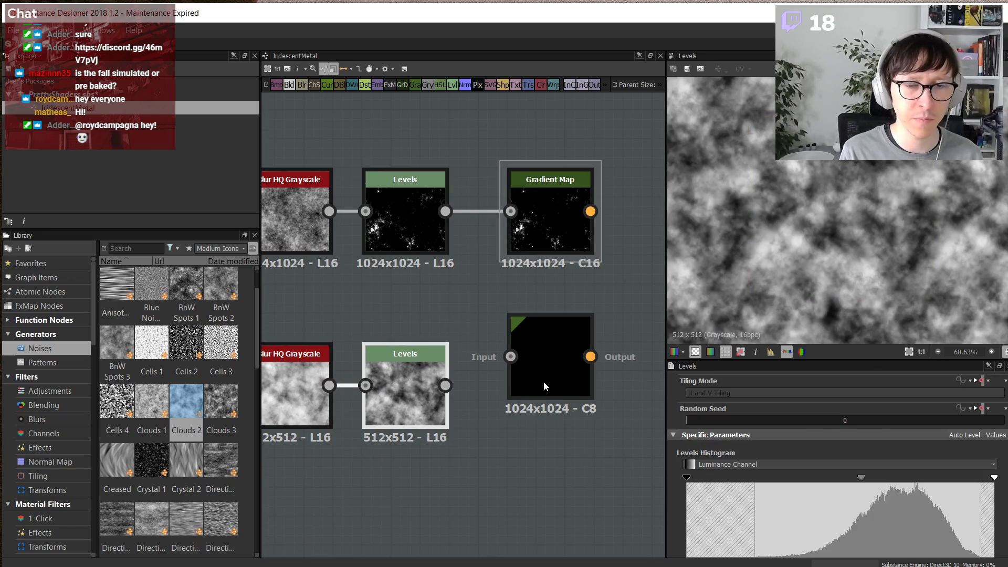
{"action": "double_click", "coordinate": [544, 382]}
{"action": "left_click", "coordinate": [861, 486]}
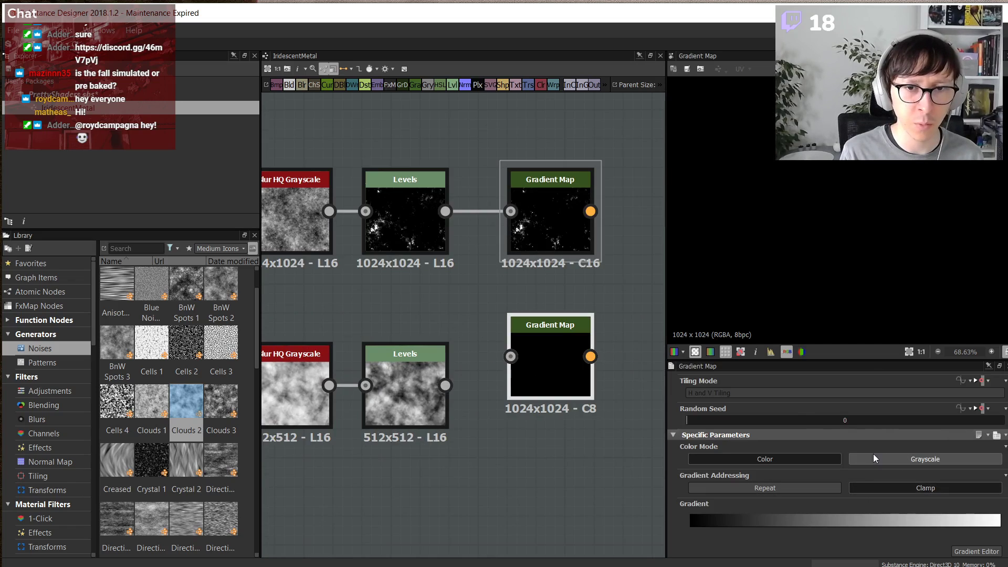
{"action": "scroll", "coordinate": [943, 529], "scroll_direction": "down", "scroll_amount": 1}
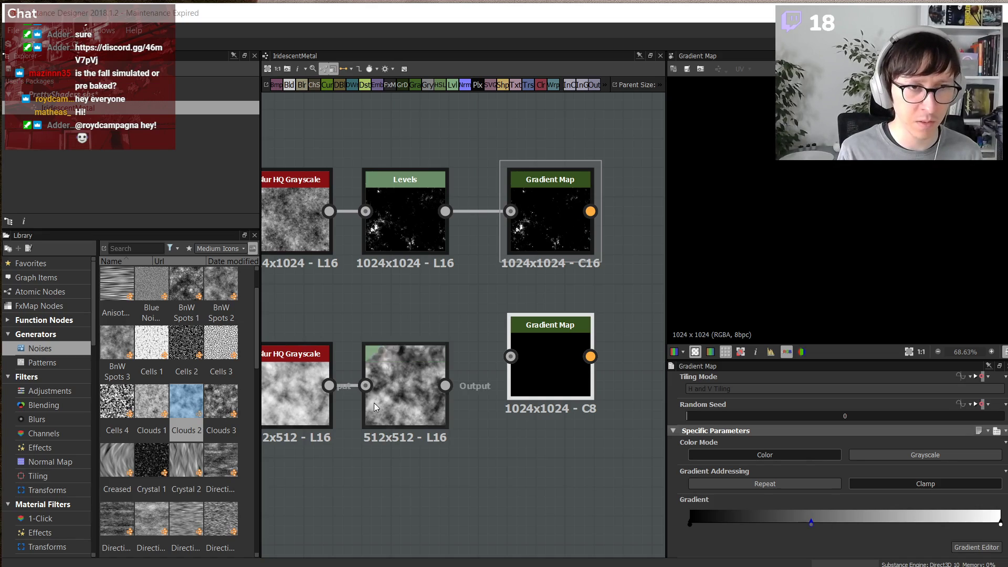
- Switch to Discord, shrink its window to uncover part of the desktop, and enlarge the iridescent metal reference
{"action": "key", "text": "alt+Tab"}
{"action": "left_click", "coordinate": [447, 305]}
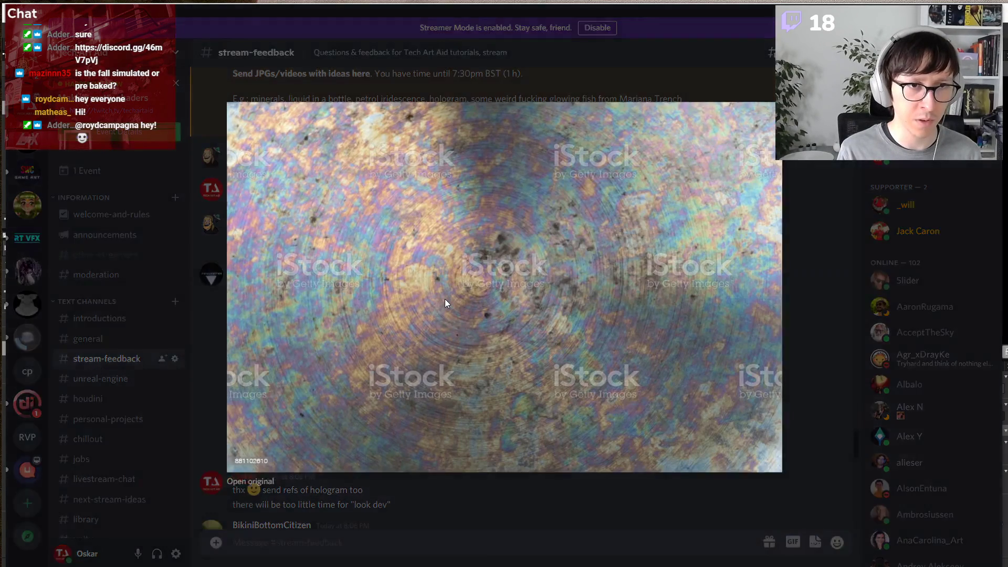
{"action": "key", "text": "super+Left"}
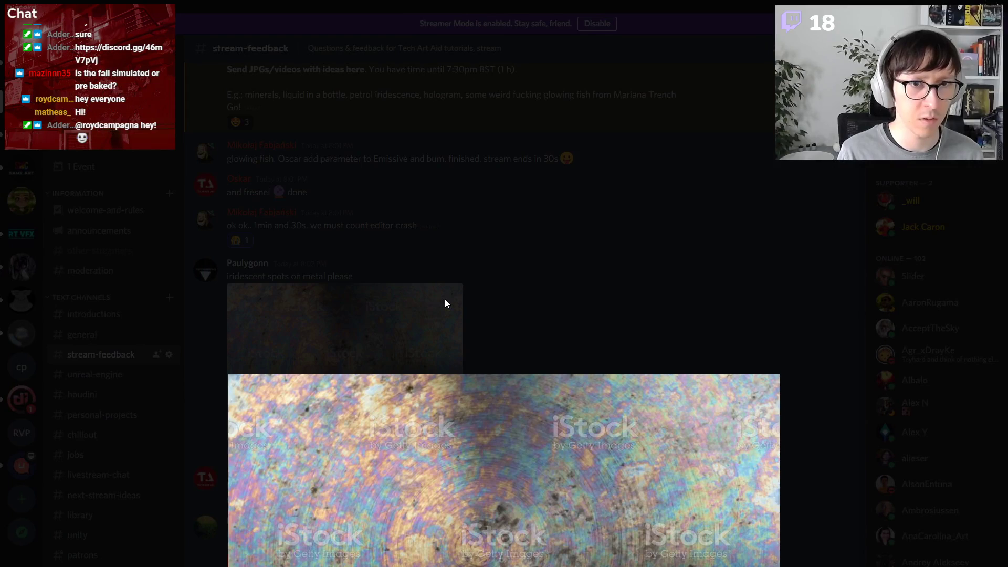
{"action": "left_click", "coordinate": [505, 89]}
{"action": "left_click_drag", "start_coordinate": [513, 9], "coordinate": [576, 101]}
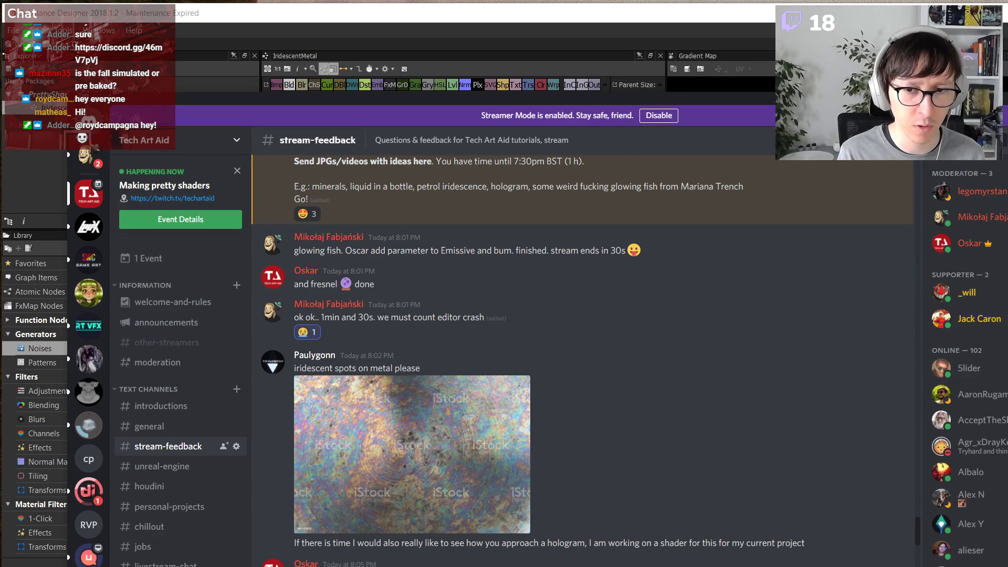
{"action": "left_click_drag", "start_coordinate": [1007, 367], "coordinate": [684, 367]}
{"action": "left_click", "coordinate": [382, 453]}
{"action": "left_click_drag", "start_coordinate": [501, 93], "coordinate": [354, 7]}
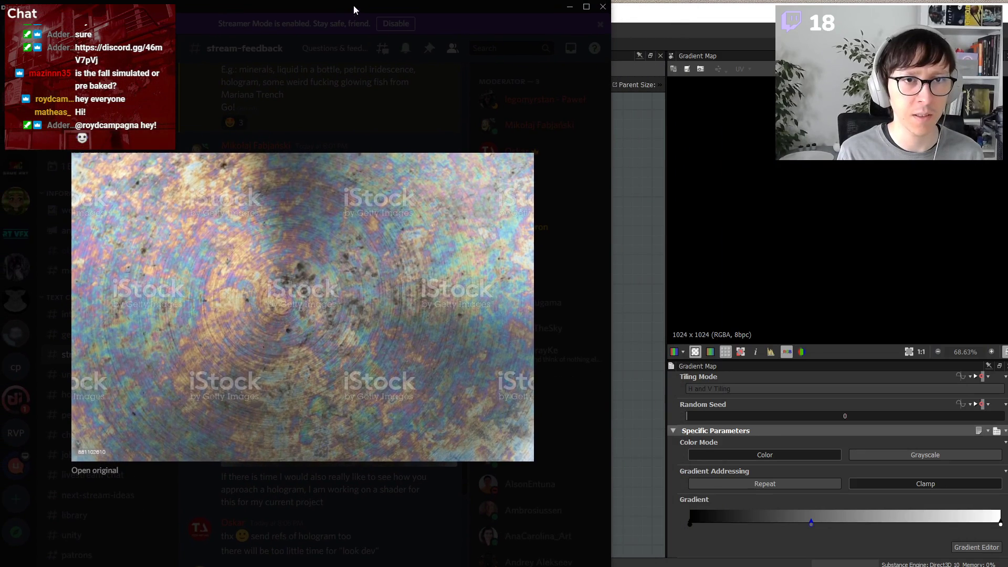
- Resize the Substance Designer window to expose the reference and open the new Gradient Map's Gradient Editor beside it
{"action": "left_click", "coordinate": [642, 14]}
{"action": "left_click_drag", "start_coordinate": [3, 141], "coordinate": [467, 159]}
{"action": "left_click", "coordinate": [972, 549]}
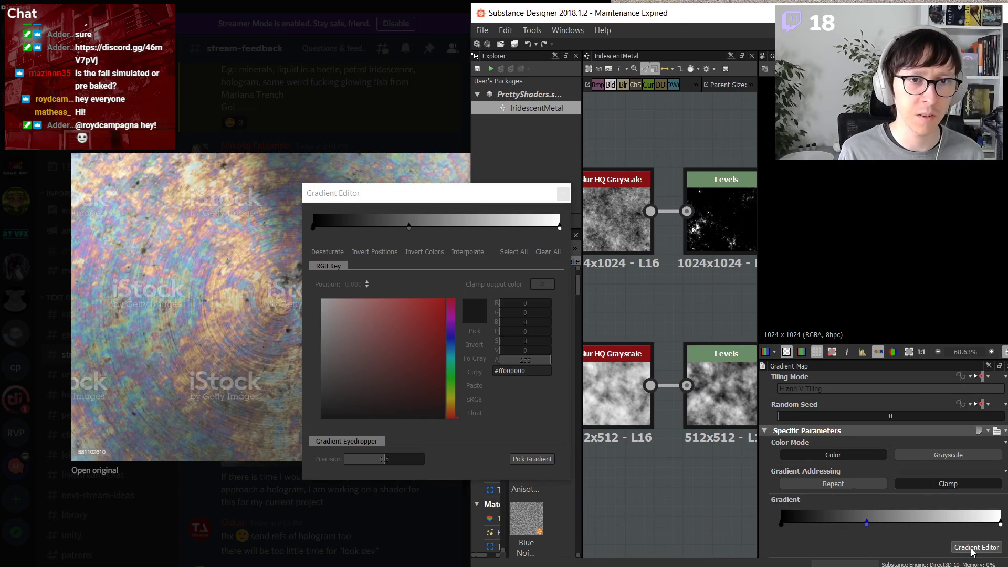
{"action": "left_click_drag", "start_coordinate": [416, 197], "coordinate": [614, 129]}
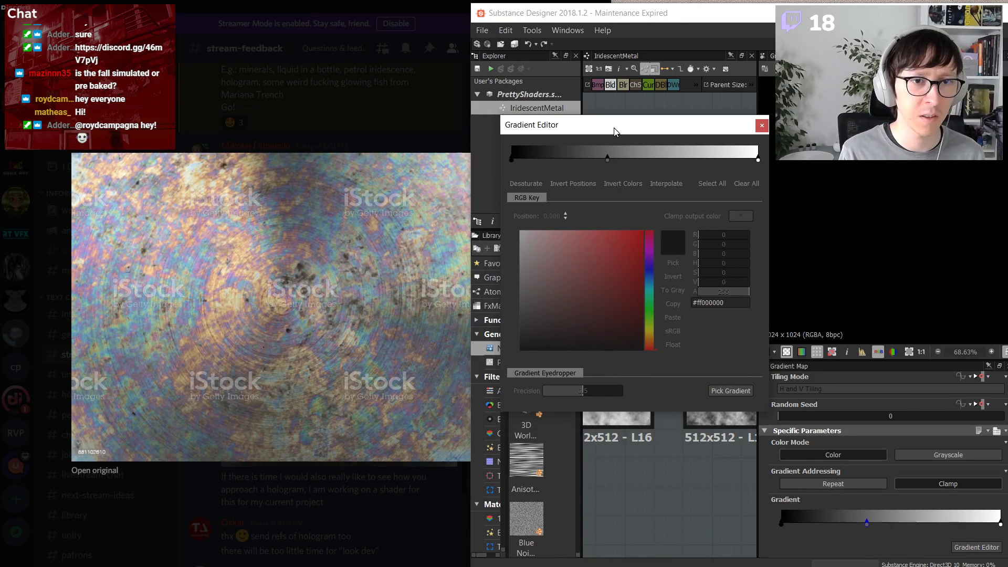
- Pick a gradient for the map with a long horizontal stroke across the upper part of the reference image
{"action": "left_click", "coordinate": [729, 391]}
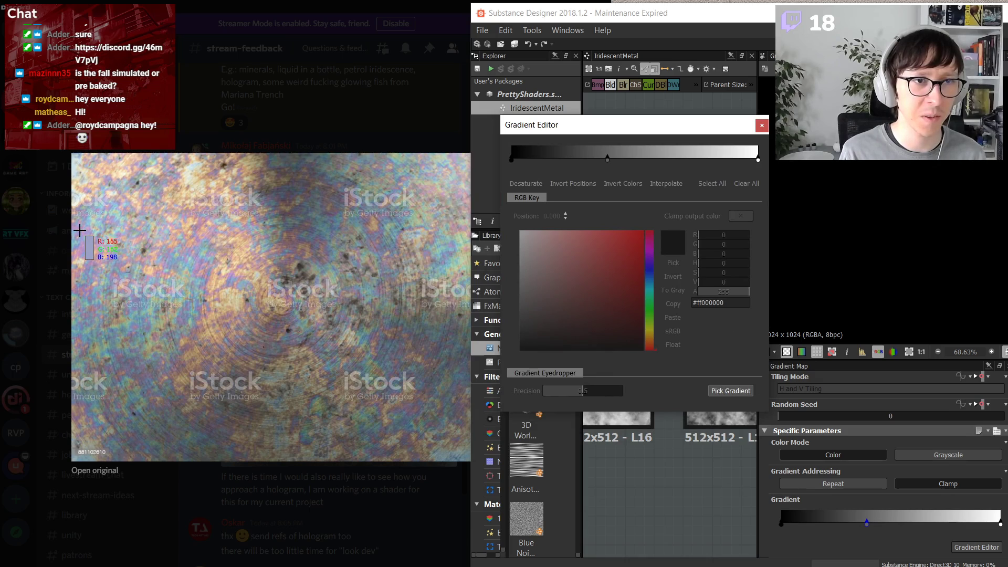
{"action": "left_click_drag", "start_coordinate": [80, 230], "coordinate": [436, 230]}
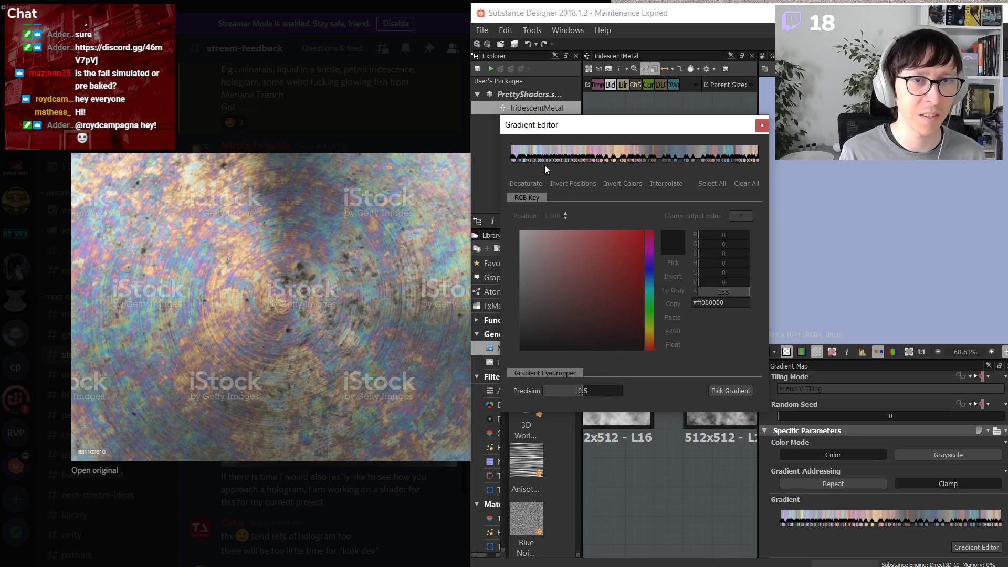
{"action": "left_click_drag", "start_coordinate": [502, 126], "coordinate": [242, 174]}
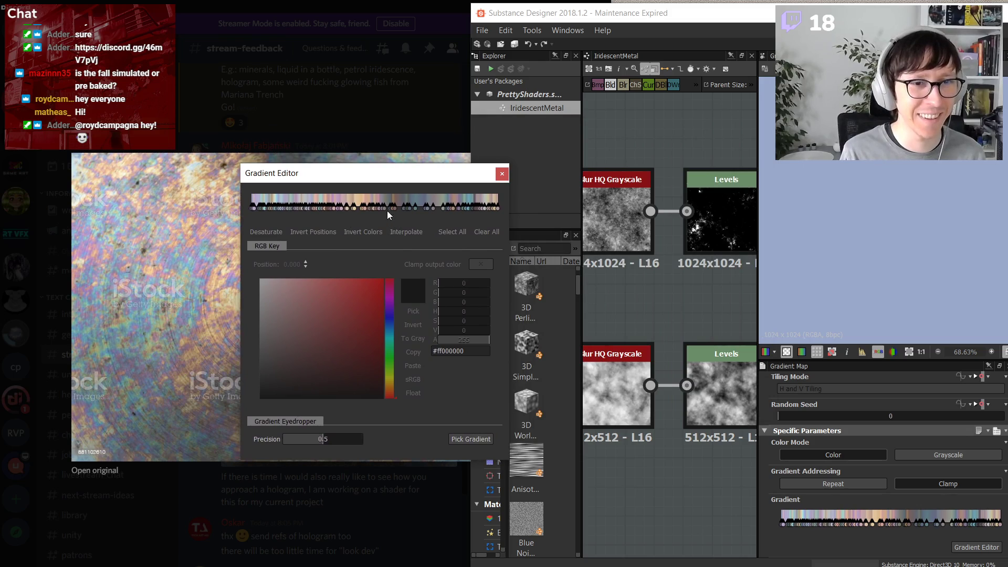
{"action": "left_click_drag", "start_coordinate": [369, 173], "coordinate": [537, 132]}
- Re-pick the gradient with short strokes from the reference's blue area towards its golden centre, and close the Gradient Editor
{"action": "left_click", "coordinate": [631, 400]}
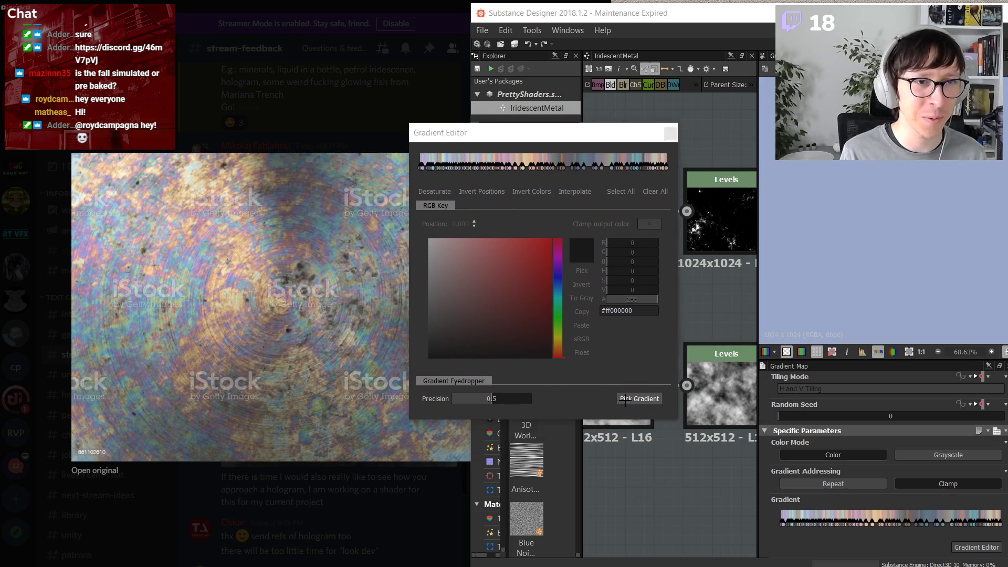
{"action": "left_click_drag", "start_coordinate": [164, 315], "coordinate": [222, 310]}
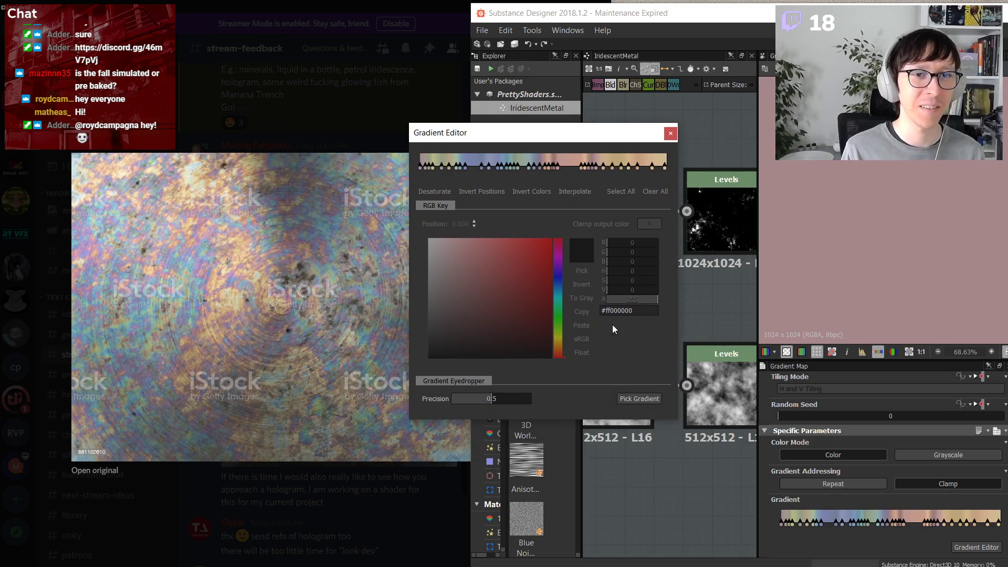
{"action": "left_click", "coordinate": [626, 399]}
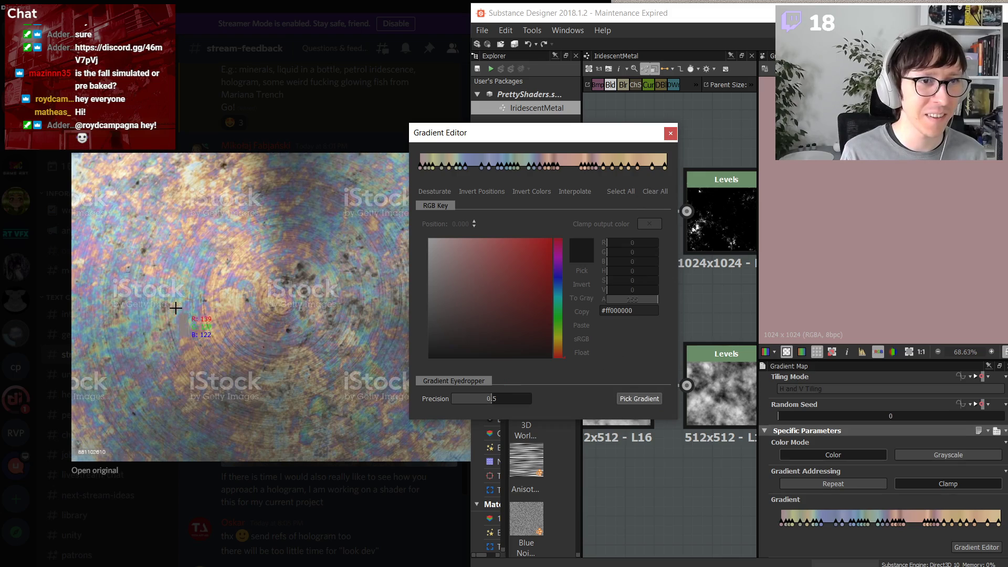
{"action": "left_click_drag", "start_coordinate": [178, 309], "coordinate": [237, 303]}
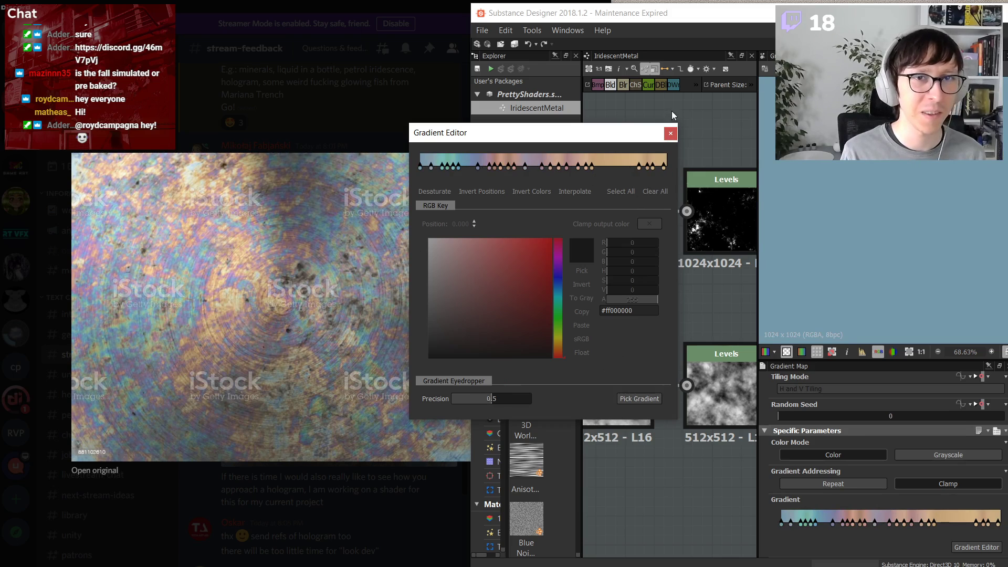
{"action": "left_click", "coordinate": [671, 134]}
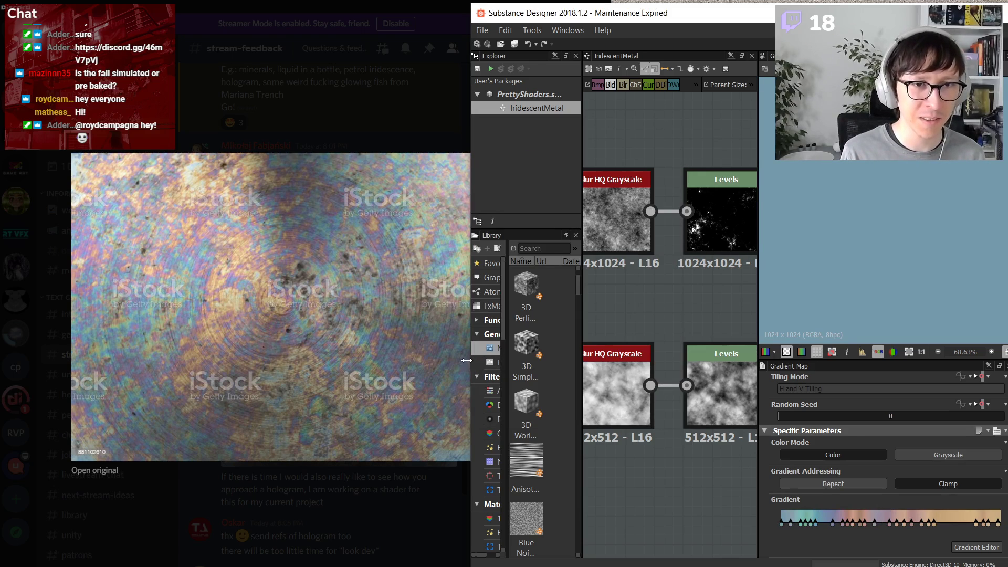
- Widen the Substance Designer window and align the coloured Gradient Map node with the Clouds 2 chain's Levels node
{"action": "left_click_drag", "start_coordinate": [466, 360], "coordinate": [142, 360]}
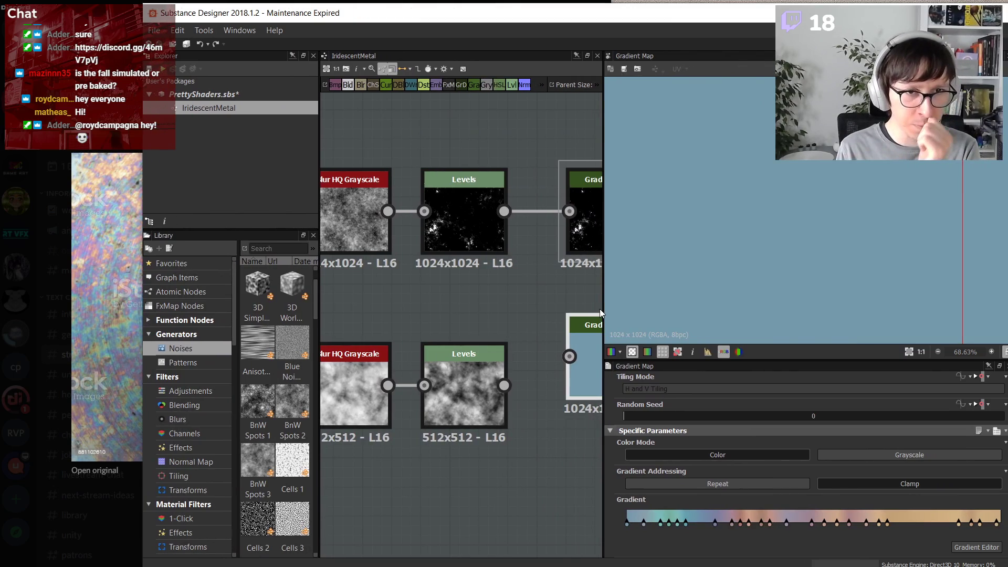
{"action": "middle_click_drag", "start_coordinate": [609, 377], "coordinate": [513, 383]}
{"action": "left_click_drag", "start_coordinate": [512, 384], "coordinate": [512, 413]}
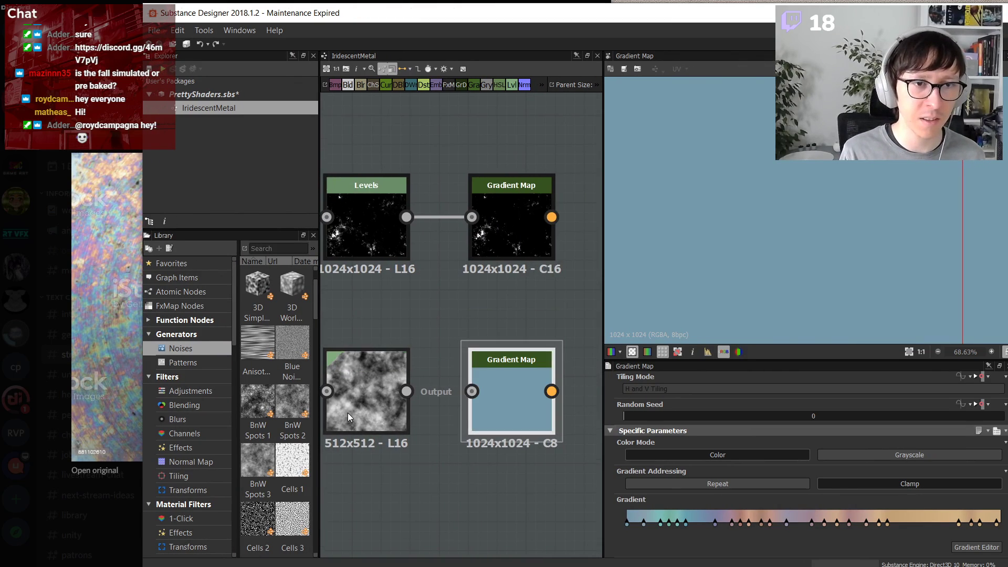
- Compare the previews of the Levels and Gradient Map nodes, and connect the Levels output to the Gradient Map's input
{"action": "left_click_drag", "start_coordinate": [407, 391], "coordinate": [423, 417]}
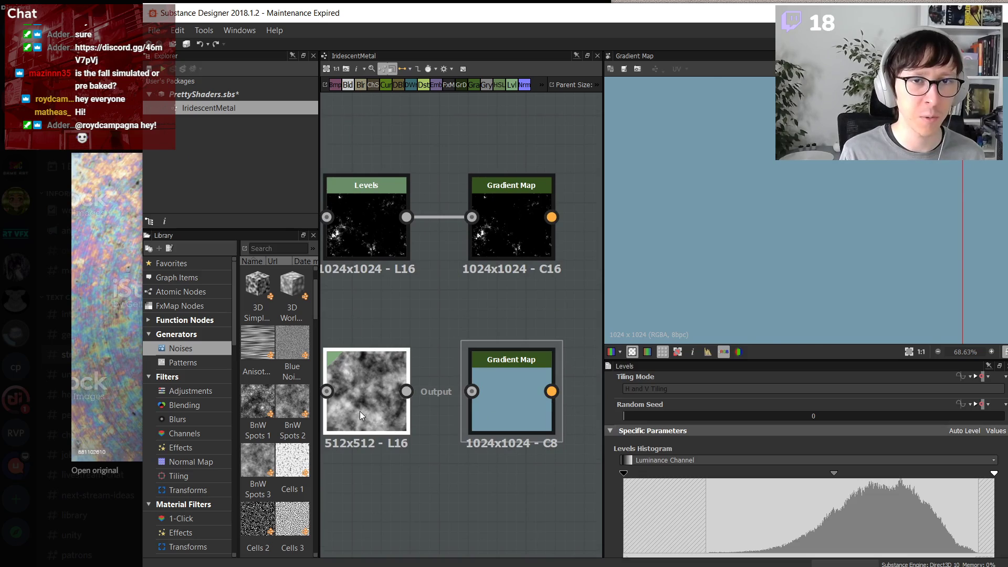
{"action": "double_click", "coordinate": [360, 411]}
{"action": "scroll", "coordinate": [782, 231], "scroll_direction": "up", "scroll_amount": 5}
{"action": "scroll", "coordinate": [720, 263], "scroll_direction": "down", "scroll_amount": 3}
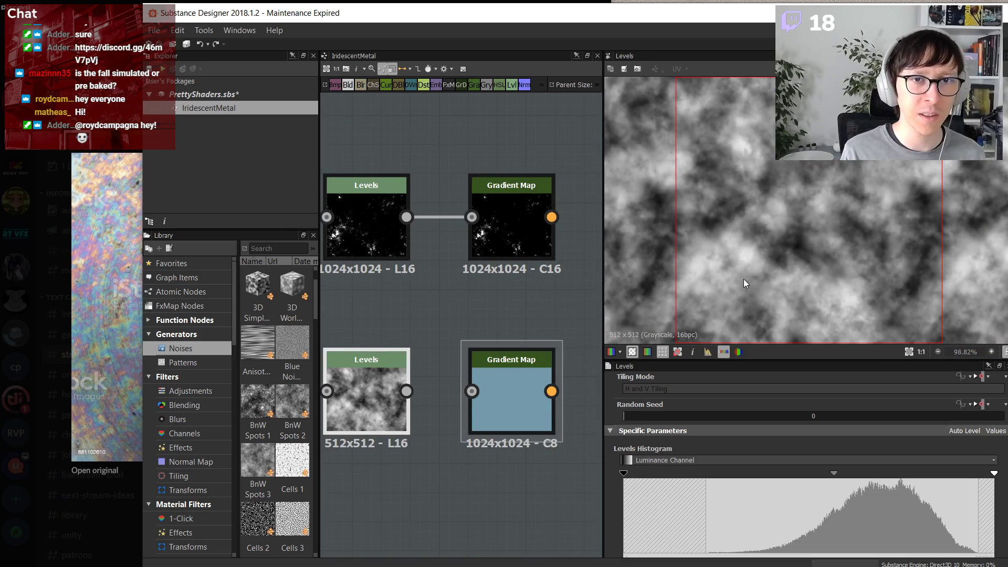
{"action": "double_click", "coordinate": [498, 389]}
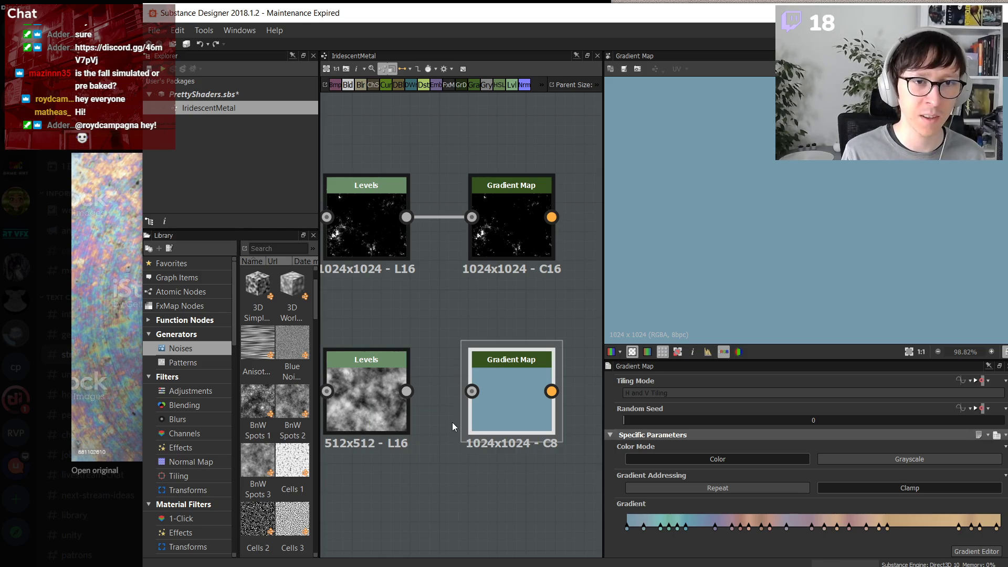
{"action": "double_click", "coordinate": [364, 403]}
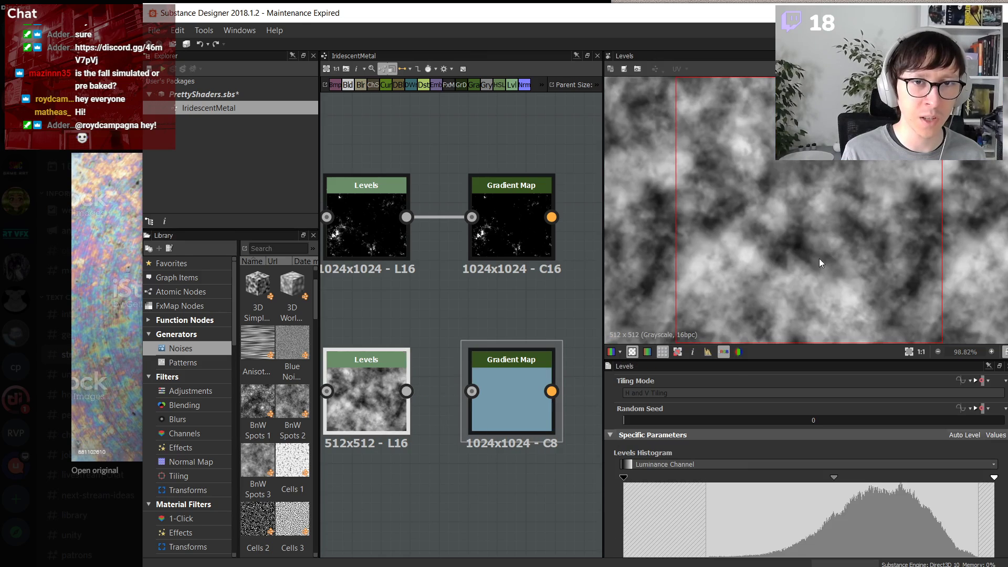
{"action": "double_click", "coordinate": [514, 415]}
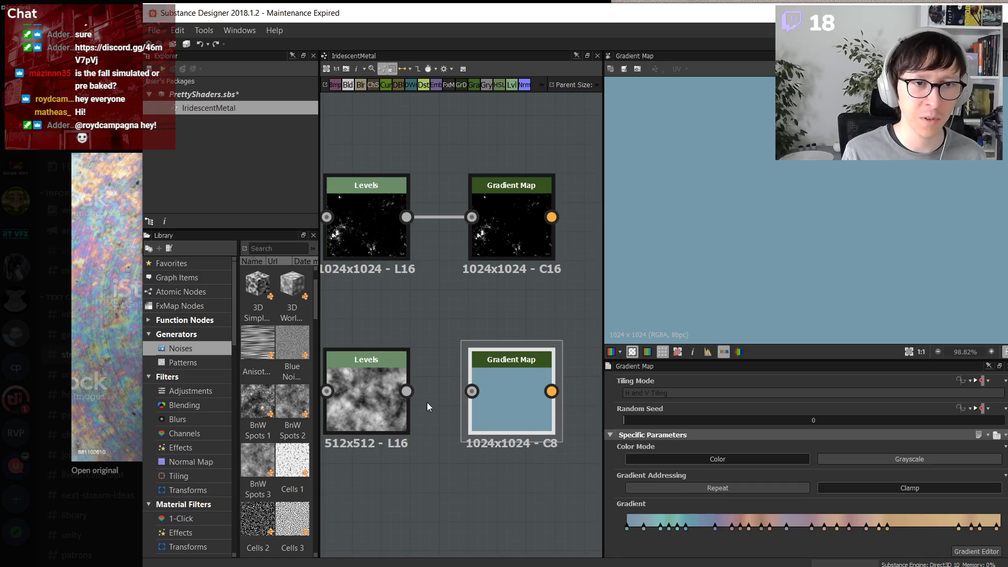
{"action": "left_click_drag", "start_coordinate": [406, 391], "coordinate": [472, 391]}
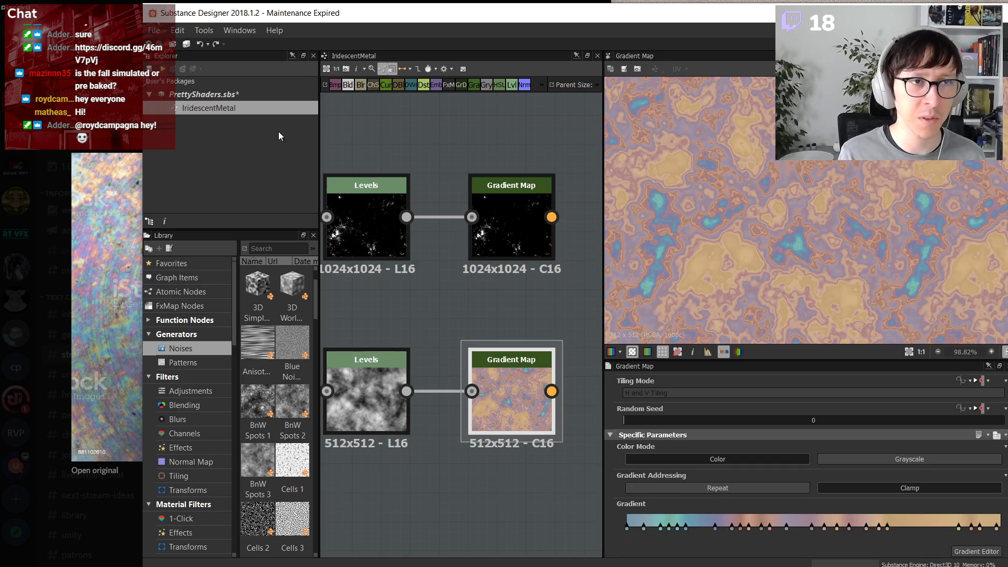
- Uncover the reference again and re-pick the Gradient Map's colours with a stroke from its blue-green area to the golden centre
{"action": "left_click_drag", "start_coordinate": [143, 68], "coordinate": [349, 67]}
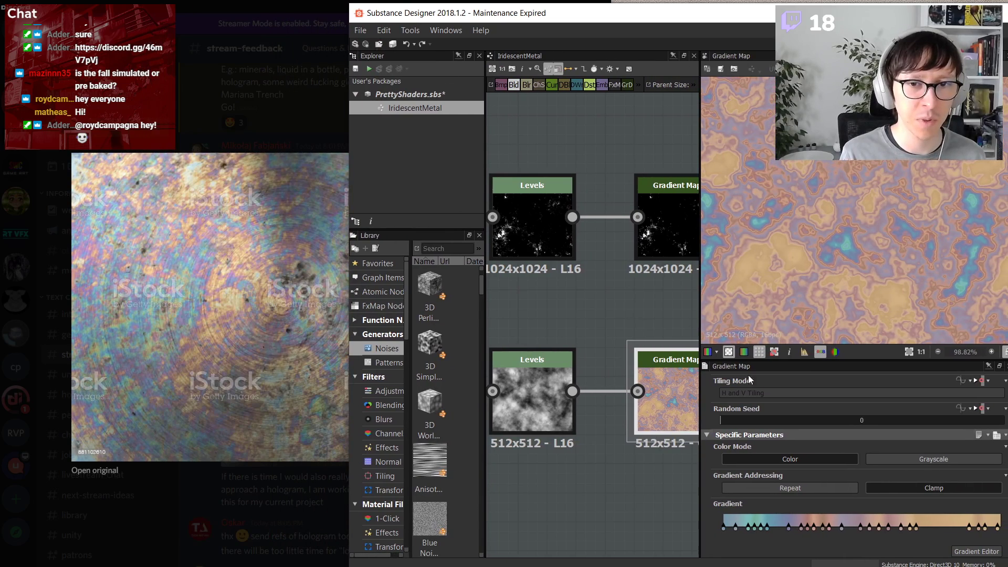
{"action": "left_click", "coordinate": [974, 551]}
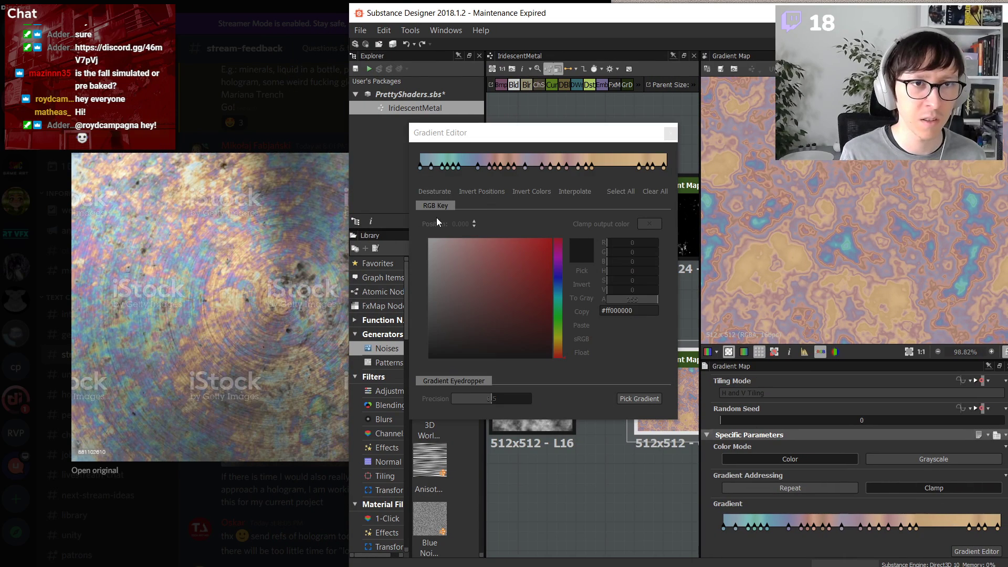
{"action": "left_click", "coordinate": [633, 399]}
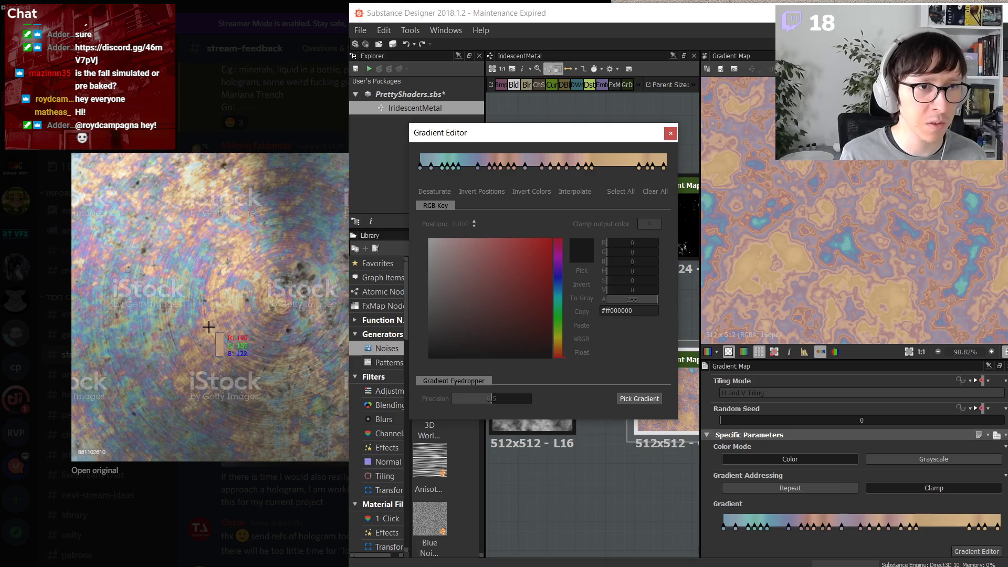
{"action": "left_click_drag", "start_coordinate": [191, 322], "coordinate": [210, 320]}
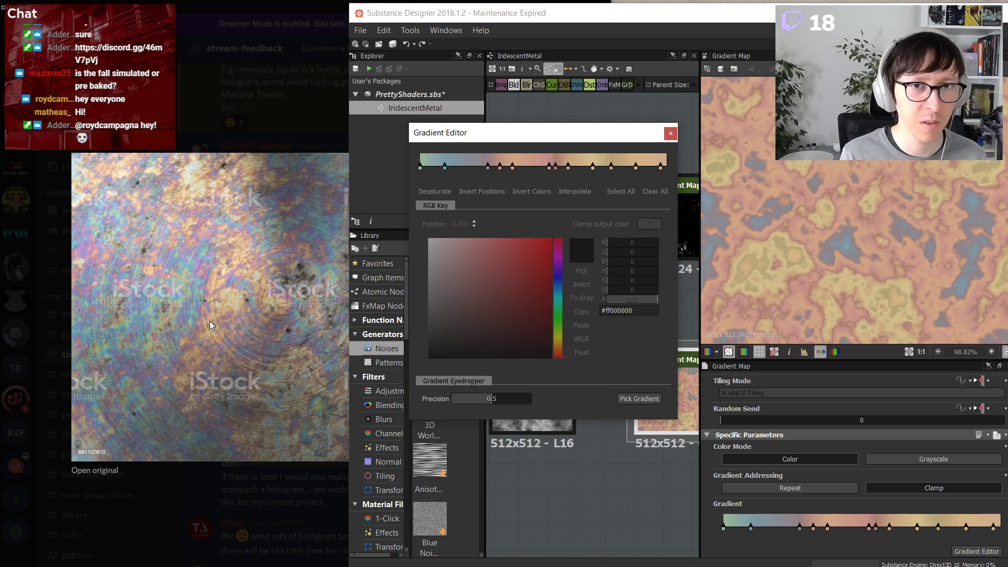
{"action": "left_click", "coordinate": [633, 399]}
{"action": "left_click_drag", "start_coordinate": [138, 326], "coordinate": [243, 304]}
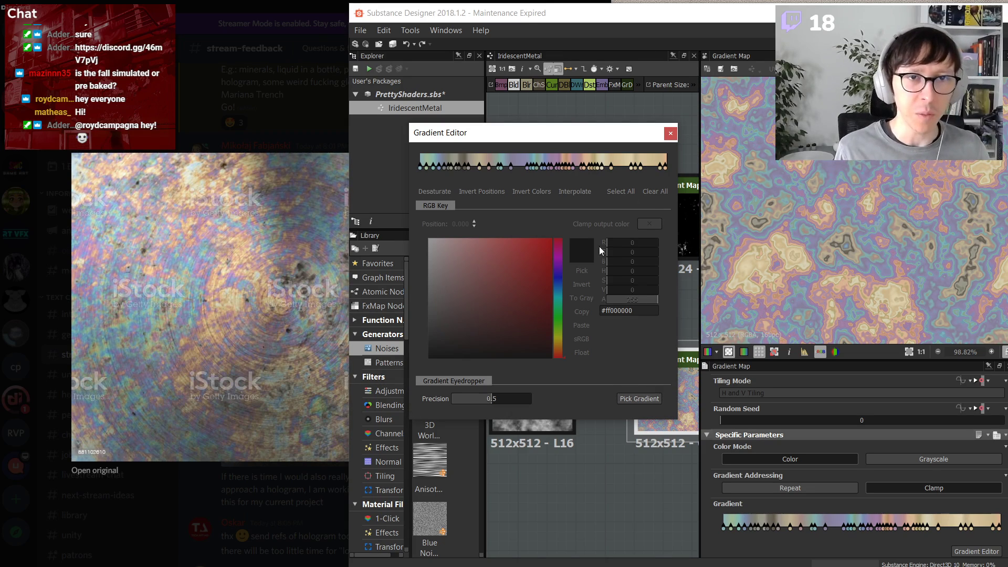
{"action": "left_click_drag", "start_coordinate": [603, 144], "coordinate": [557, 399]}
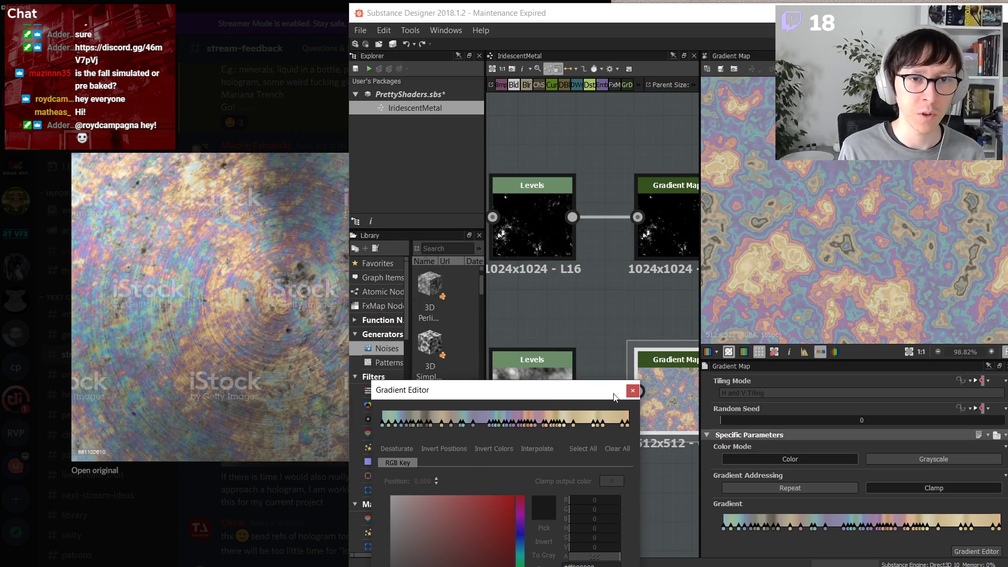
{"action": "left_click", "coordinate": [633, 390]}
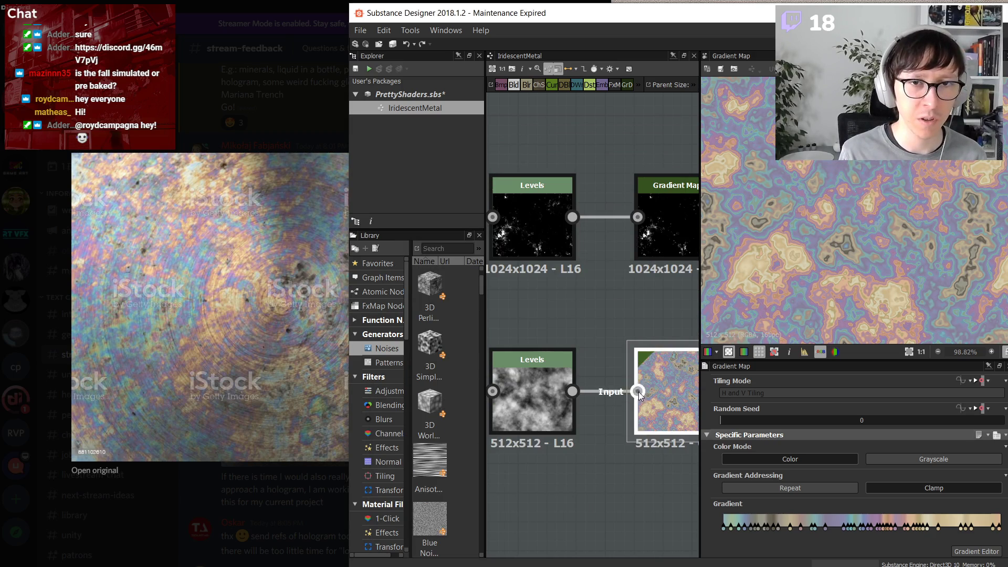
- Set the intensity of the Clouds 2 chain's Blur HQ Grayscale node to 0.95 and compare the coloured preview with the reference
{"action": "left_click", "coordinate": [523, 428]}
{"action": "scroll", "coordinate": [810, 277], "scroll_direction": "up", "scroll_amount": 2}
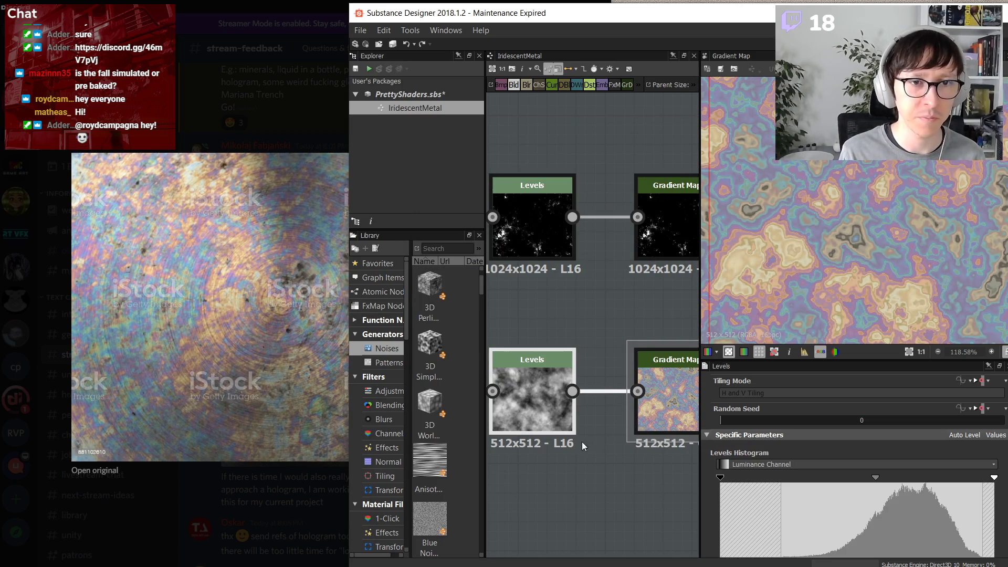
{"action": "scroll", "coordinate": [579, 468], "scroll_direction": "down", "scroll_amount": 3}
{"action": "left_click", "coordinate": [553, 423]}
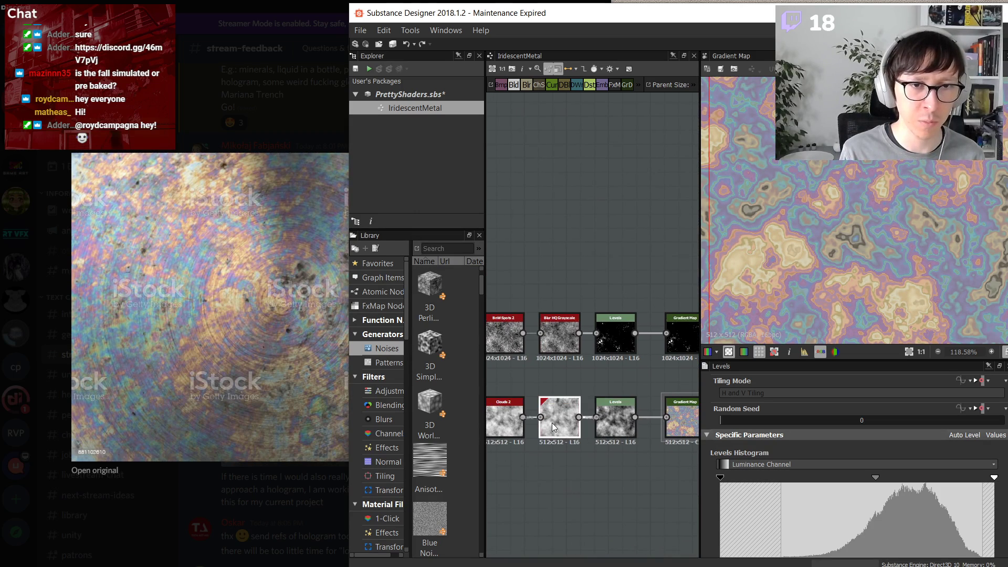
{"action": "scroll", "coordinate": [842, 487], "scroll_direction": "down", "scroll_amount": 3}
{"action": "scroll", "coordinate": [755, 516], "scroll_direction": "down", "scroll_amount": 2}
{"action": "mouse_move", "coordinate": [755, 522]}
{"action": "left_mouse_down"}
{"action": "mouse_move", "coordinate": [956, 507]}
{"action": "mouse_move", "coordinate": [886, 503]}
{"action": "mouse_move", "coordinate": [835, 522]}
{"action": "mouse_move", "coordinate": [718, 524]}
{"action": "mouse_move", "coordinate": [736, 525]}
{"action": "left_mouse_up"}
{"action": "scroll", "coordinate": [816, 294], "scroll_direction": "up", "scroll_amount": 4}
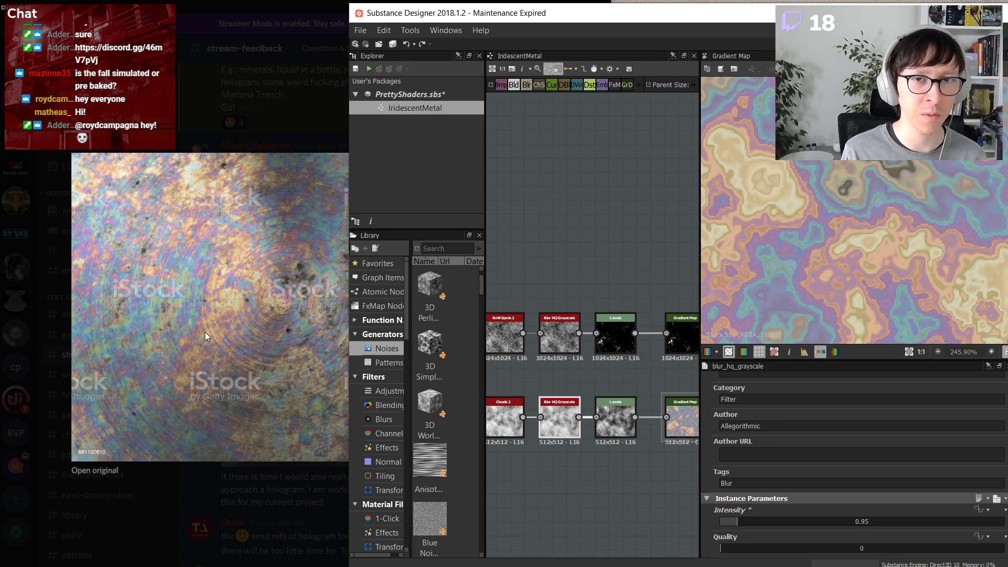
{"action": "scroll", "coordinate": [799, 212], "scroll_direction": "down", "scroll_amount": 3}
{"action": "scroll", "coordinate": [528, 452], "scroll_direction": "up", "scroll_amount": 3}
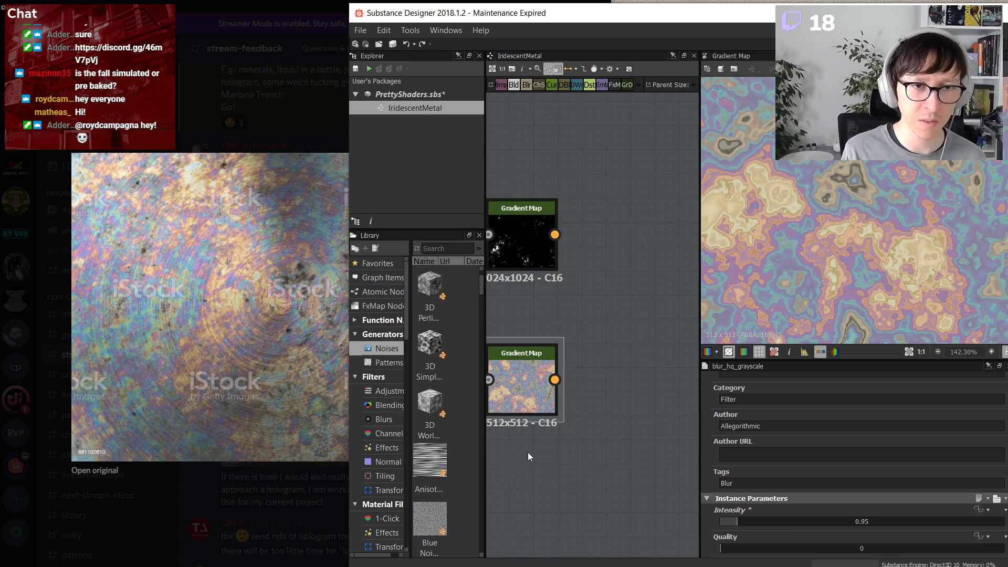
- Inspect the coloured Gradient Map's colour keys in the Gradient Editor, and close the editor
{"action": "left_click", "coordinate": [522, 386]}
{"action": "middle_click_drag", "start_coordinate": [529, 465], "coordinate": [599, 464]}
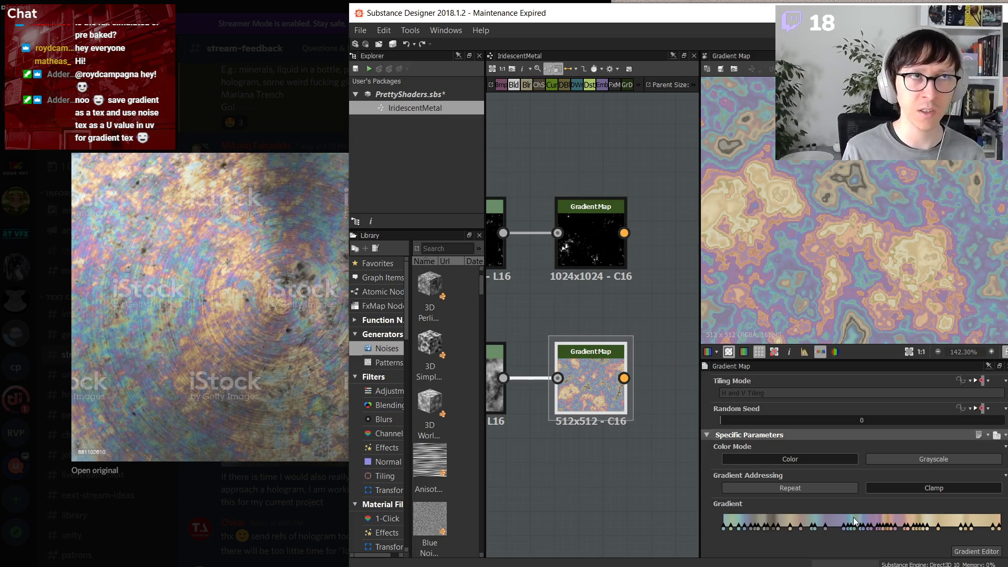
{"action": "left_click", "coordinate": [978, 552]}
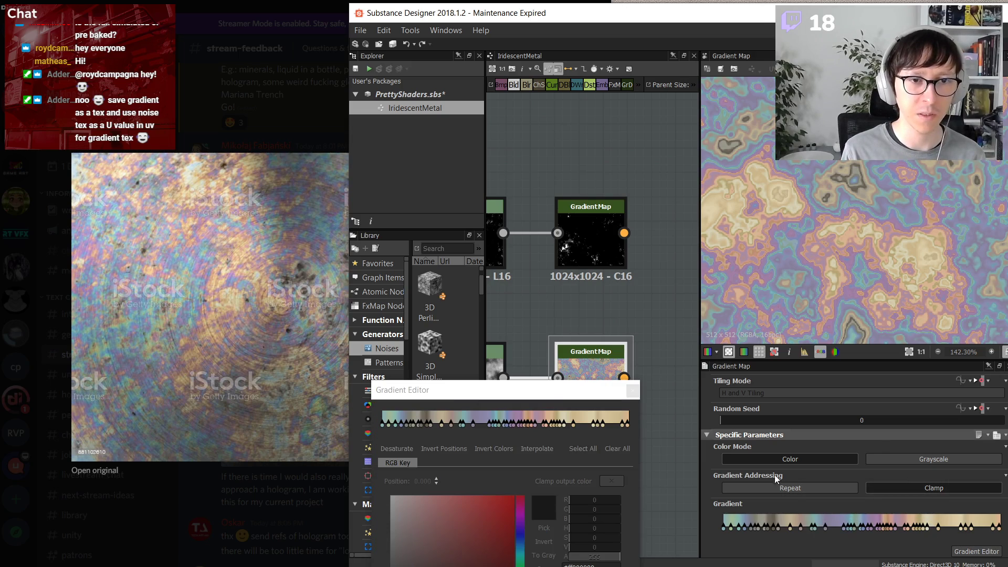
{"action": "left_click_drag", "start_coordinate": [545, 398], "coordinate": [822, 243]}
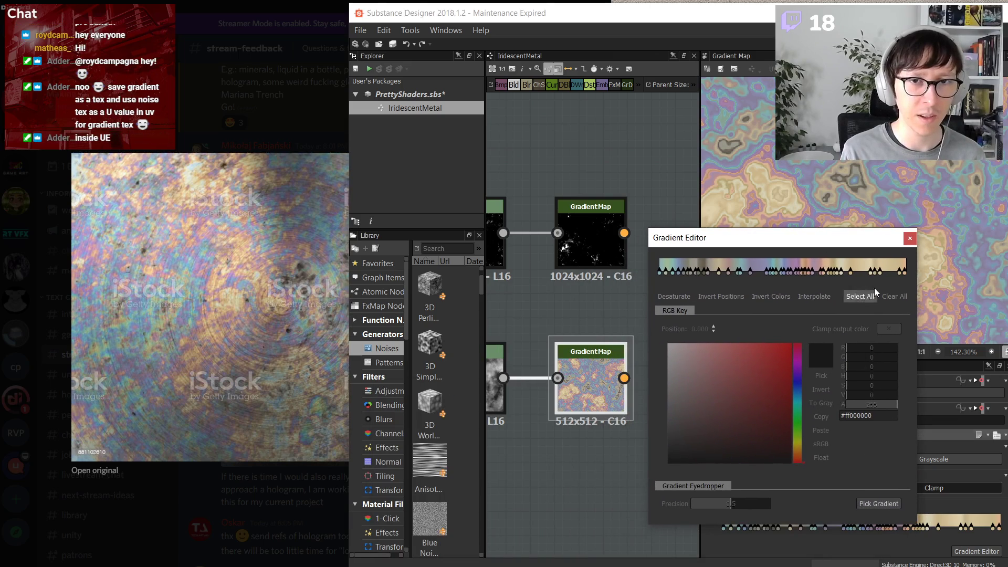
{"action": "left_click", "coordinate": [905, 244]}
- Search the graph's node list for "rain" and clear the search term
{"action": "scroll", "coordinate": [396, 446], "scroll_direction": "down", "scroll_amount": 4}
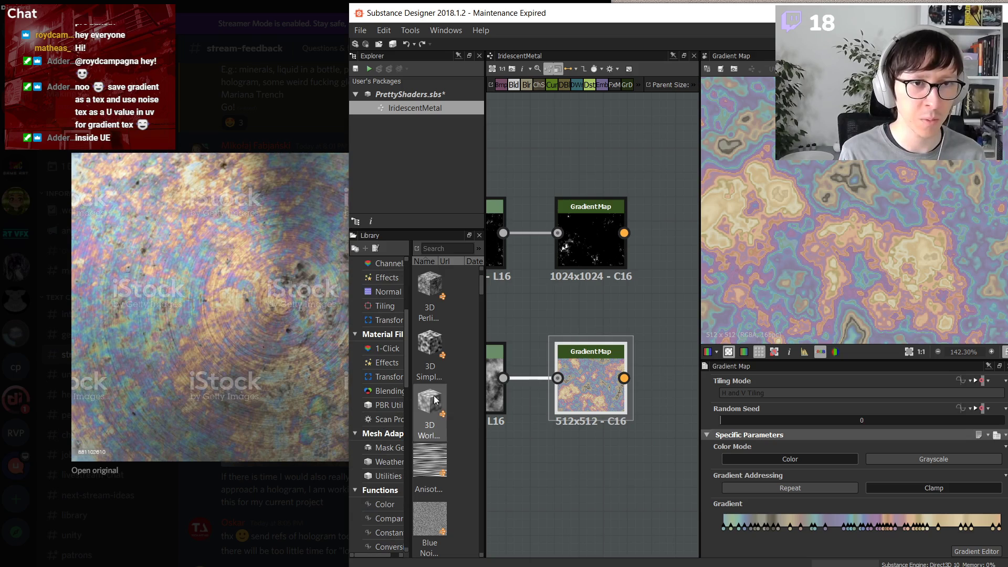
{"action": "left_click", "coordinate": [566, 477]}
{"action": "right_click", "coordinate": [566, 476]}
{"action": "left_click", "coordinate": [560, 473]}
{"action": "key", "text": "space"}
{"action": "type", "text": "rain"}
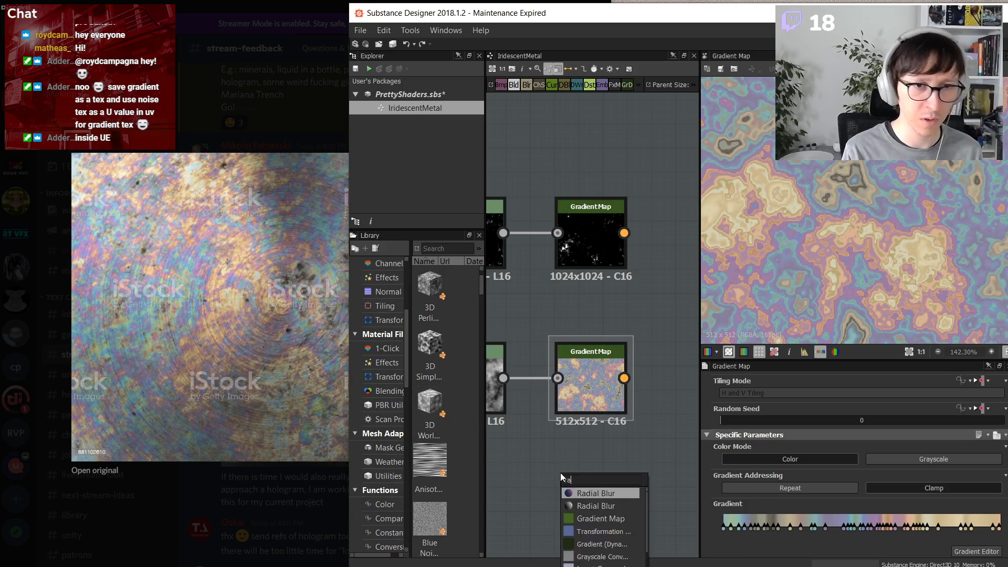
{"action": "key", "text": "BackSpace"}
{"action": "key", "text": "BackSpace"}
{"action": "key", "text": "BackSpace"}
{"action": "key", "text": "BackSpace"}
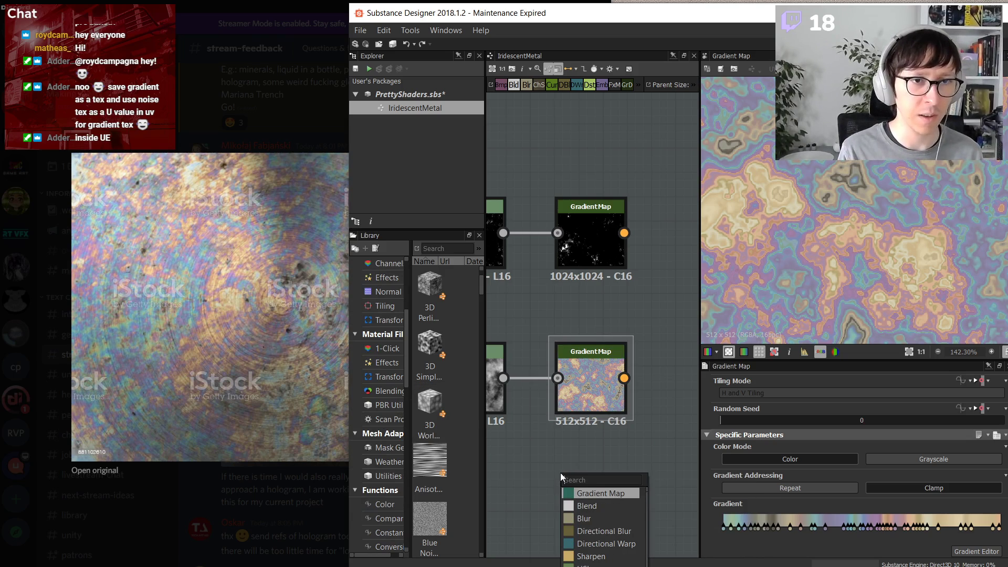
- Widen the Library and its category list, and browse the Filters and Material Filters categories, including Effects, Blending and 1-Click
{"action": "left_click", "coordinate": [384, 348]}
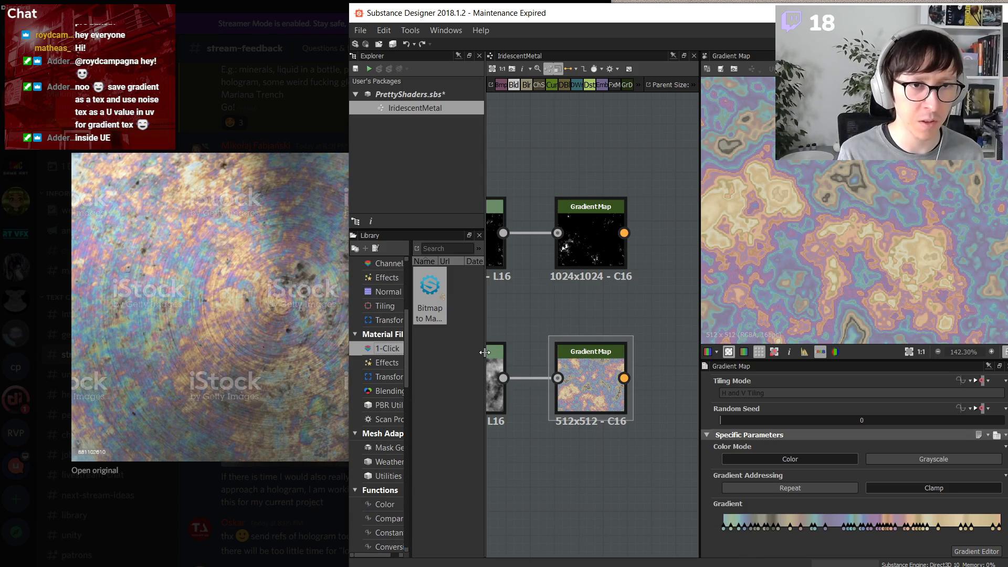
{"action": "left_click_drag", "start_coordinate": [484, 356], "coordinate": [549, 351]}
{"action": "left_click_drag", "start_coordinate": [410, 366], "coordinate": [441, 365]}
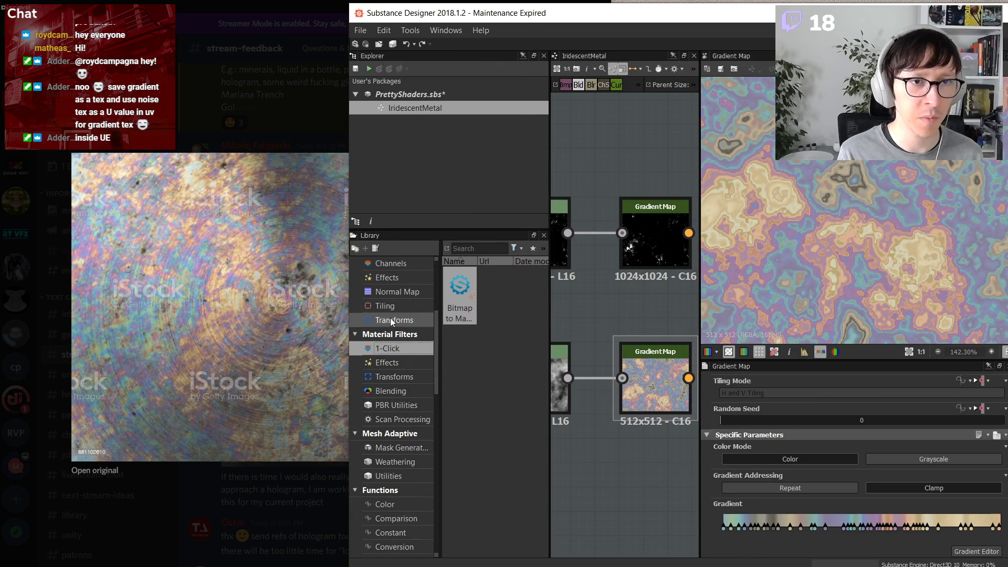
{"action": "left_click", "coordinate": [386, 304]}
{"action": "left_click", "coordinate": [382, 292]}
{"action": "left_click", "coordinate": [374, 272]}
{"action": "scroll", "coordinate": [520, 397], "scroll_direction": "down", "scroll_amount": 10}
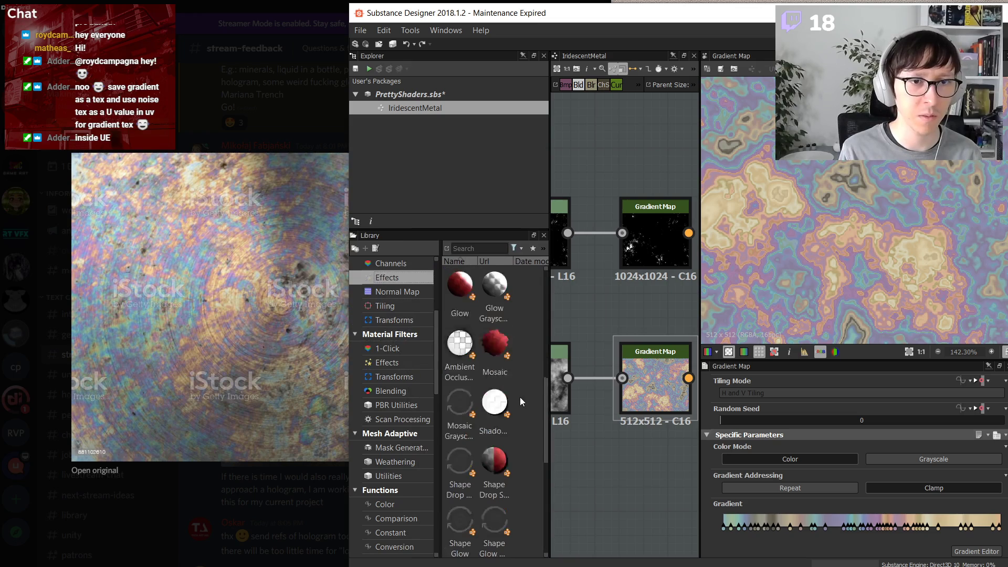
{"action": "left_click", "coordinate": [407, 391]}
{"action": "left_click", "coordinate": [388, 373]}
{"action": "left_click", "coordinate": [410, 348]}
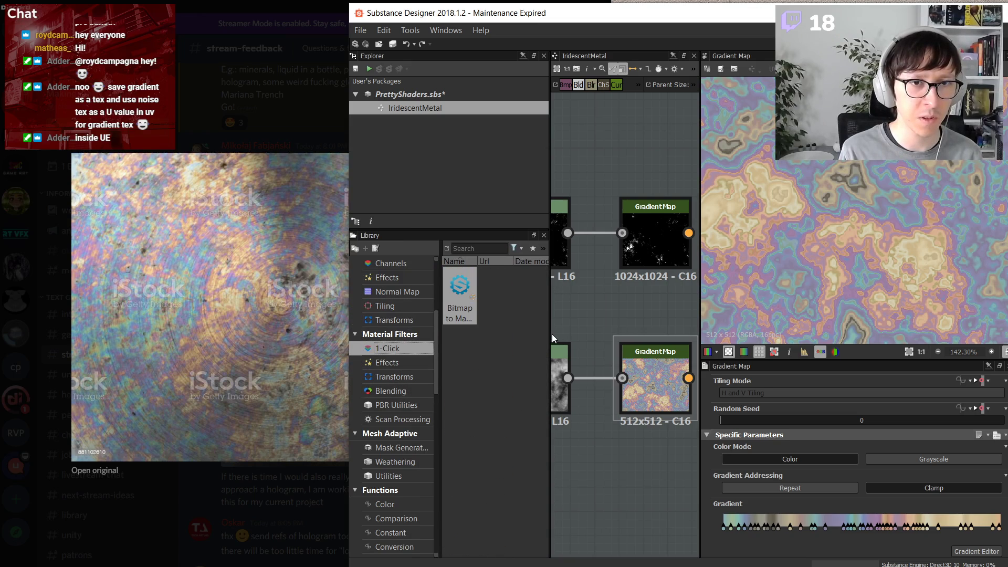
- Widen the Library further and browse the PBR Utilities, Mesh Adaptive and Functions categories for a suitable node
{"action": "left_click_drag", "start_coordinate": [553, 334], "coordinate": [650, 336]}
{"action": "left_click", "coordinate": [422, 408]}
{"action": "left_click", "coordinate": [418, 435]}
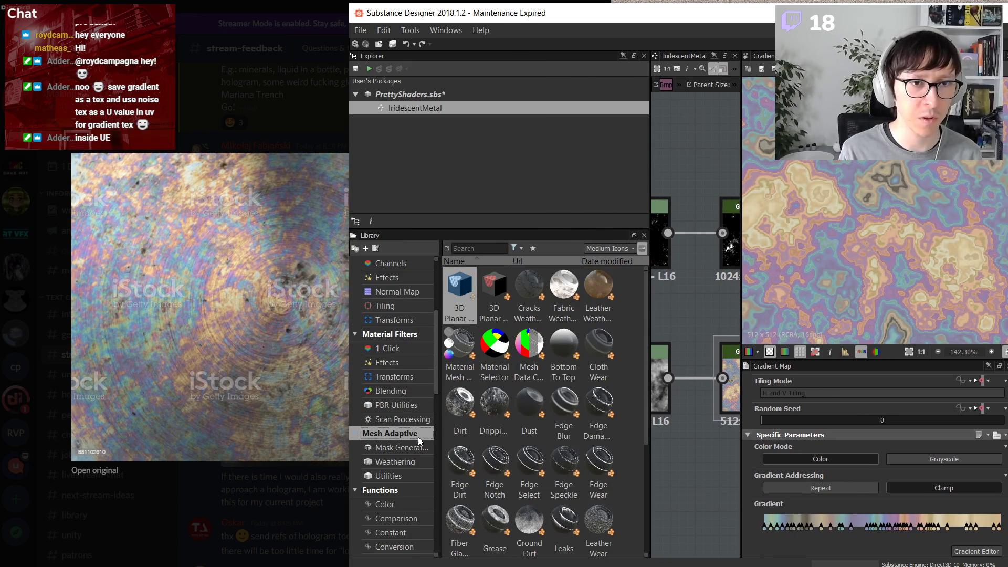
{"action": "left_click", "coordinate": [415, 457]}
{"action": "left_click", "coordinate": [409, 447]}
{"action": "left_click", "coordinate": [402, 437]}
{"action": "left_click", "coordinate": [390, 475]}
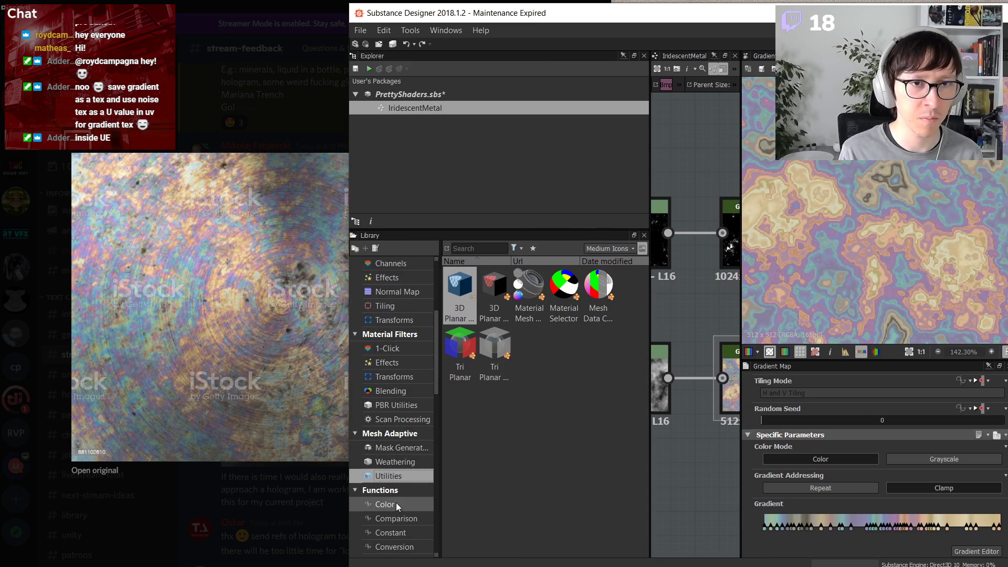
{"action": "left_click", "coordinate": [398, 505]}
{"action": "left_click", "coordinate": [398, 519]}
{"action": "key", "text": "Up"}
{"action": "key", "text": "Up"}
{"action": "key", "text": "Up"}
{"action": "key", "text": "Up"}
{"action": "key", "text": "Up"}
{"action": "key", "text": "Up"}
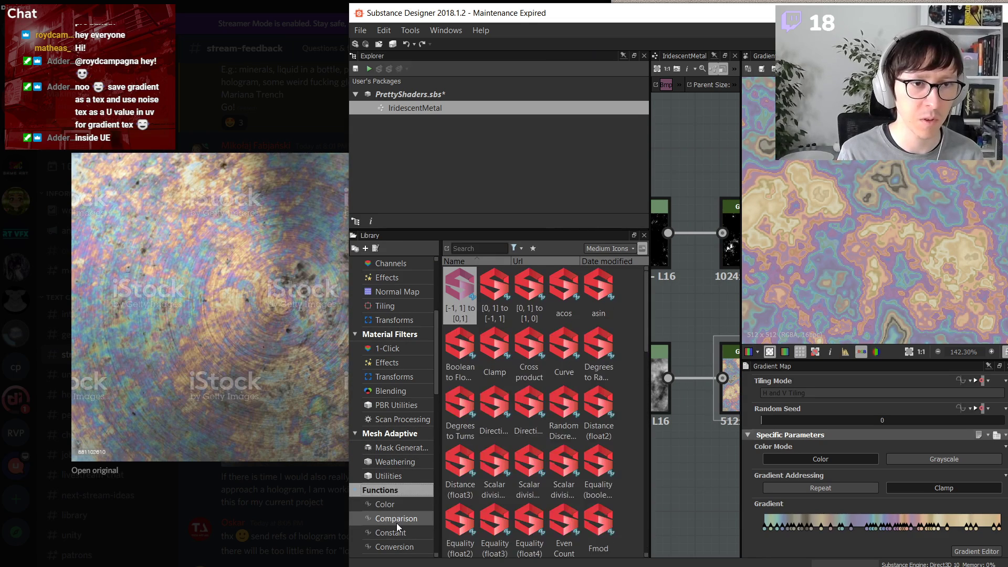
- Browse the library categories upward from Functions to the Adjustments filters
{"action": "key", "text": "Up"}
{"action": "key", "text": "Up"}
{"action": "key", "text": "Up"}
{"action": "key", "text": "Up"}
{"action": "key", "text": "Up"}
{"action": "key", "text": "Up"}
{"action": "key", "text": "Up"}
{"action": "key", "text": "Up"}
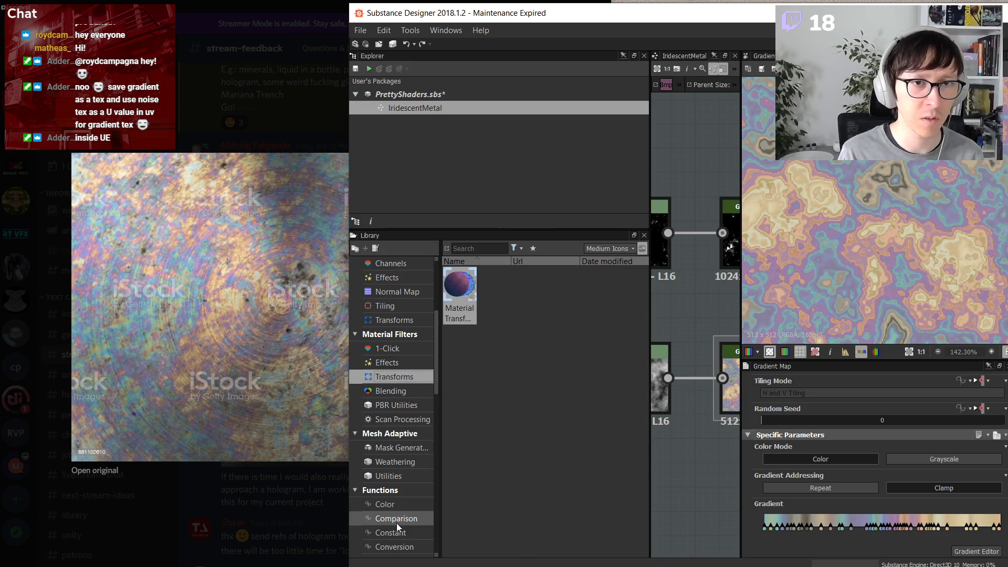
{"action": "key", "text": "Up"}
{"action": "key", "text": "Up"}
{"action": "key", "text": "Up"}
{"action": "key", "text": "Up"}
{"action": "key", "text": "Up"}
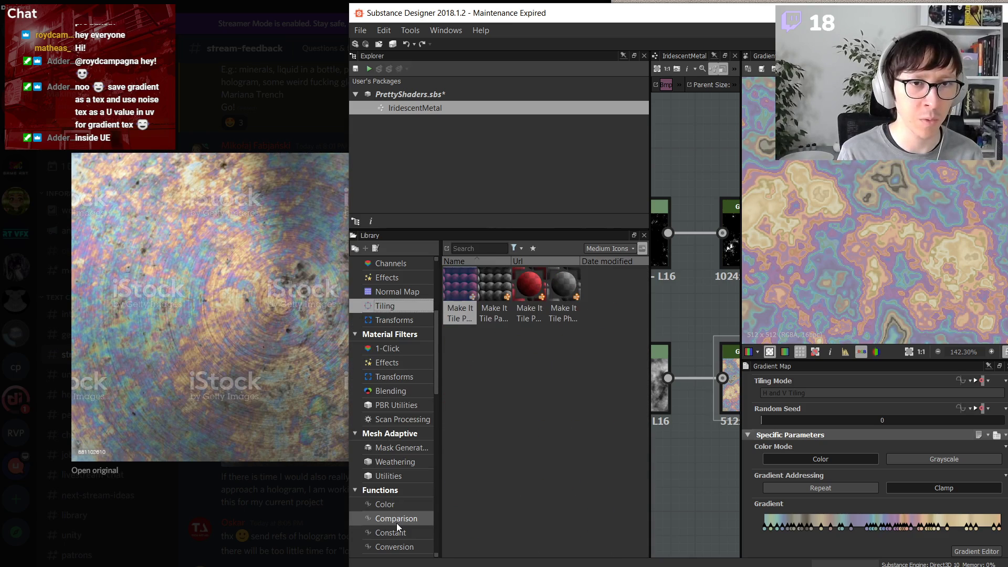
{"action": "key", "text": "Up"}
{"action": "key", "text": "Up"}
{"action": "key", "text": "Up"}
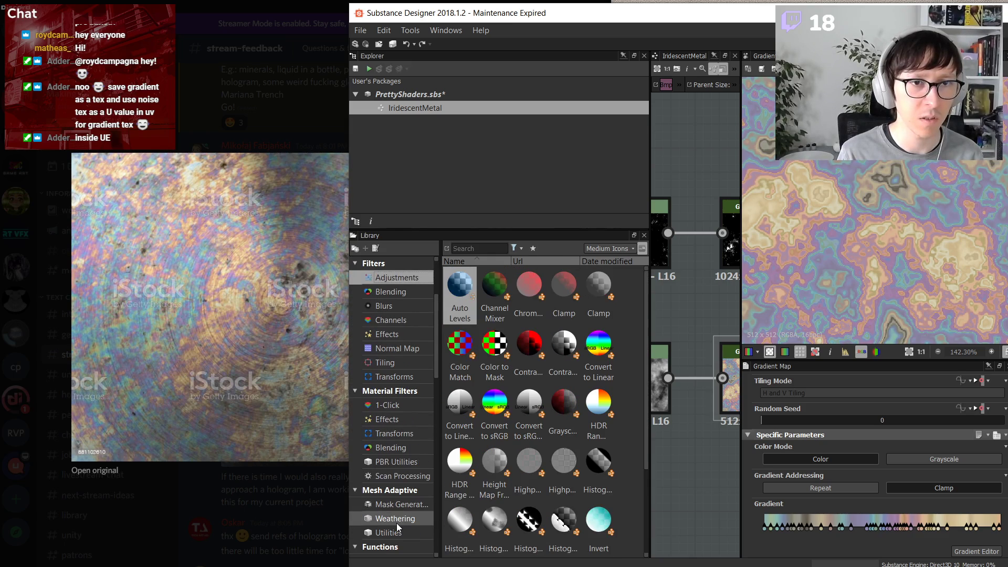
{"action": "key", "text": "Down"}
{"action": "key", "text": "Up"}
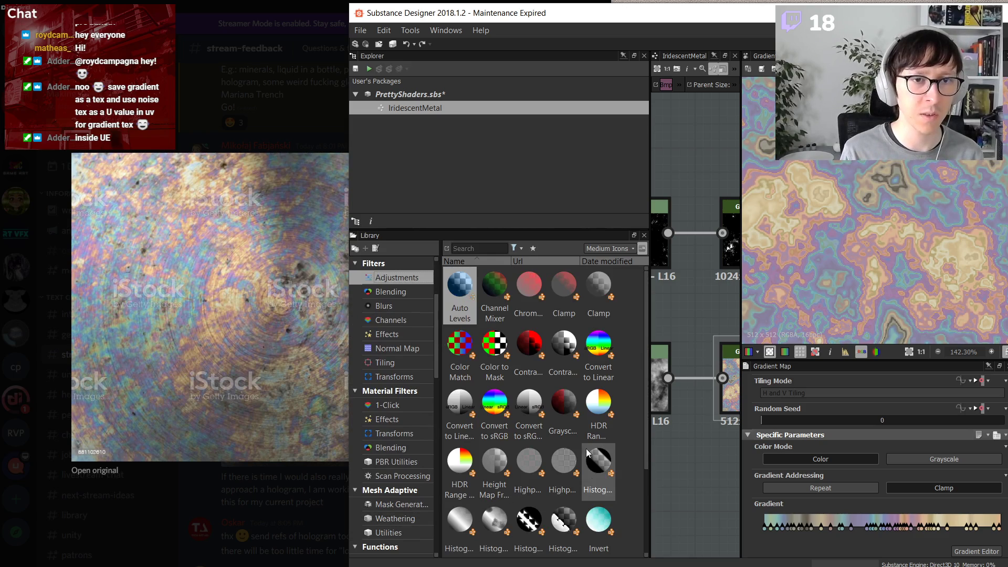
- Sample the Gradient Map's gradient from the rainbow on the Convert to sRGB thumbnail, replacing the first sample with one taken upward
{"action": "left_click", "coordinate": [985, 550]}
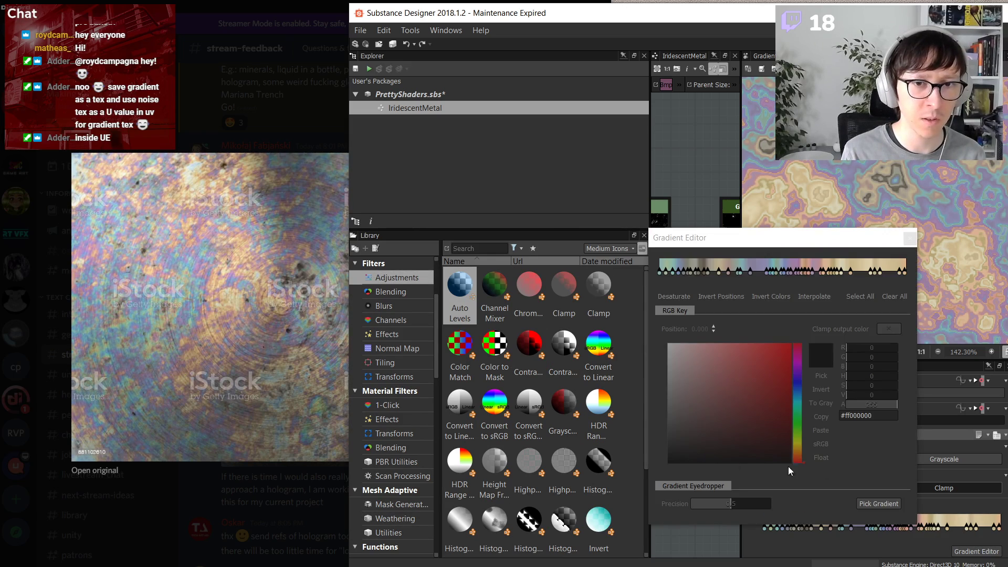
{"action": "left_click", "coordinate": [886, 503]}
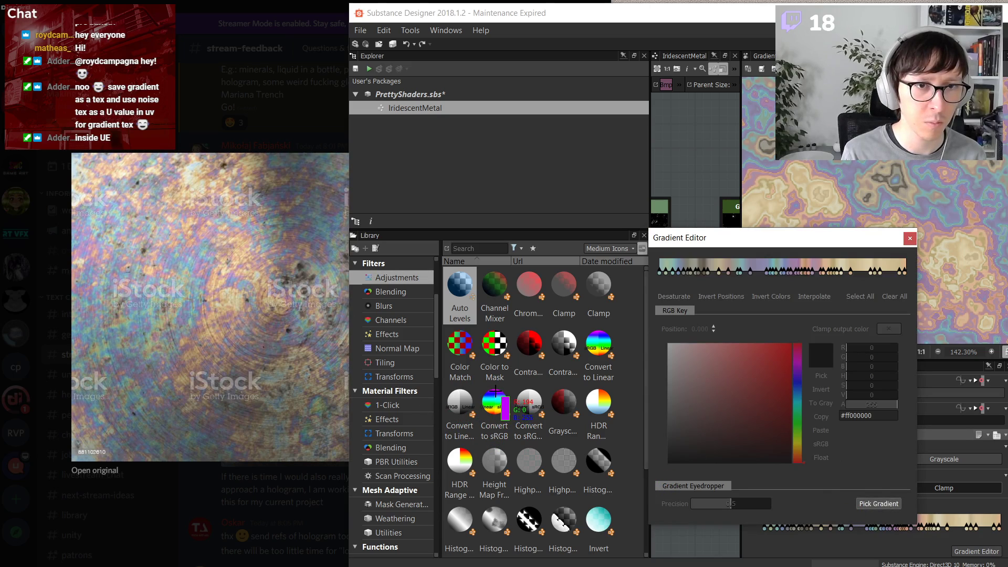
{"action": "left_click_drag", "start_coordinate": [496, 392], "coordinate": [497, 415]}
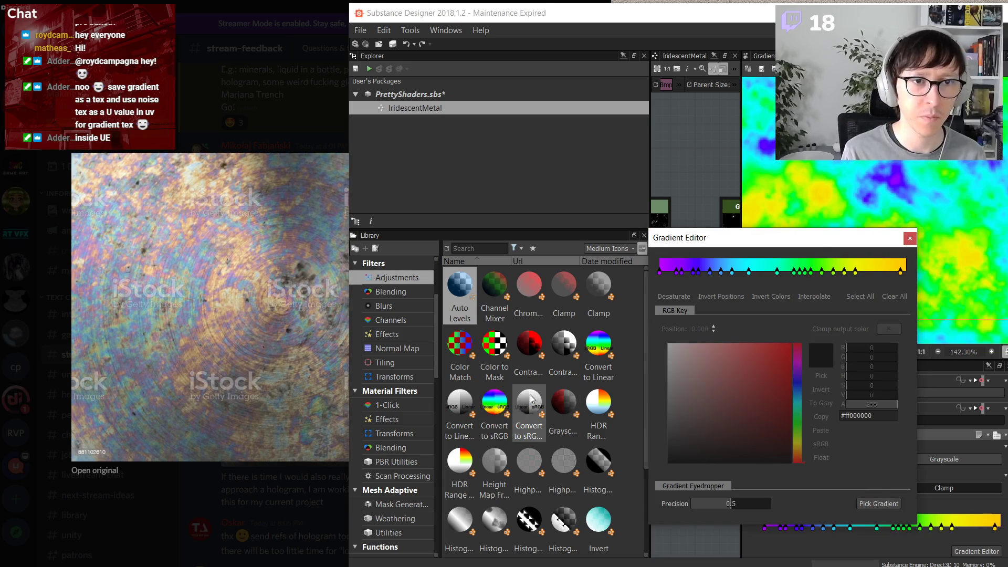
{"action": "left_click", "coordinate": [885, 506]}
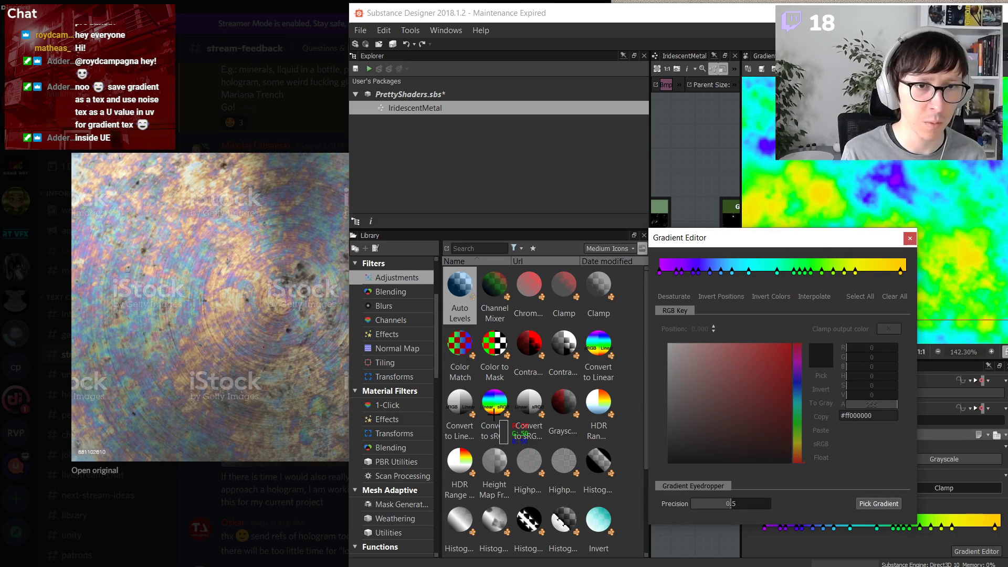
{"action": "left_click_drag", "start_coordinate": [494, 415], "coordinate": [493, 393]}
- Move the Gradient Editor clear of the thumbnails and resample the gradient from the HDR Range icon
{"action": "left_click_drag", "start_coordinate": [817, 236], "coordinate": [416, 398]}
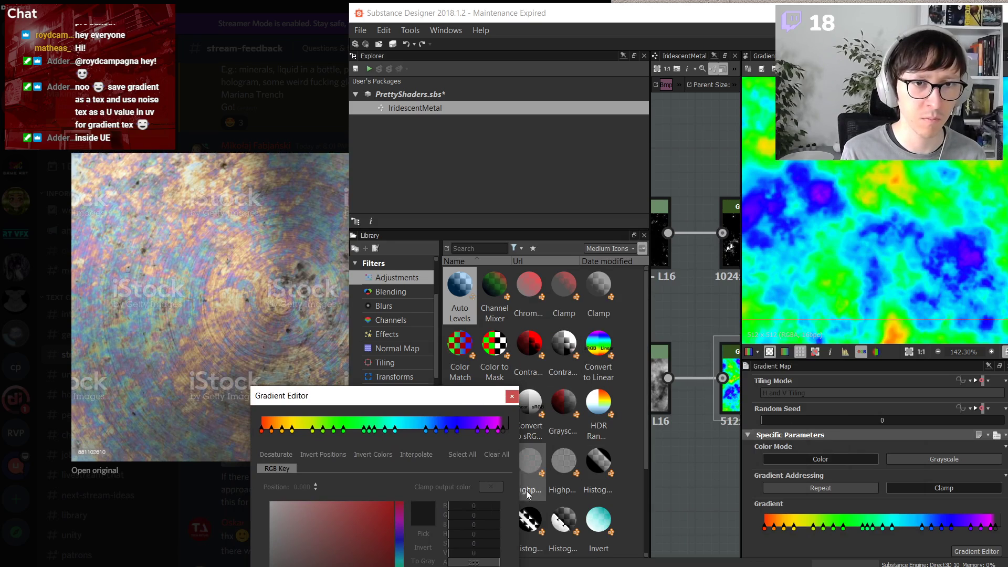
{"action": "left_click", "coordinate": [423, 533]}
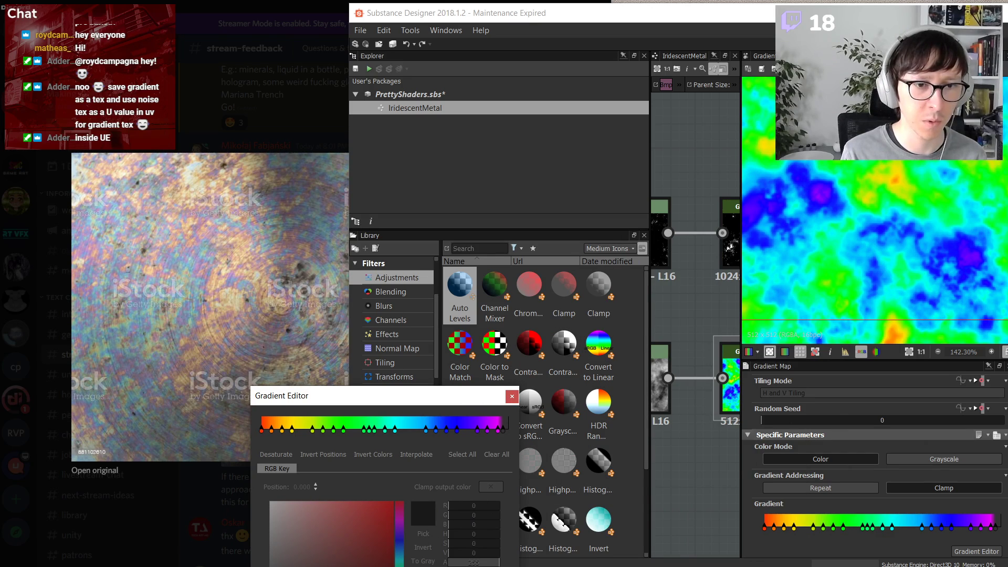
{"action": "left_click_drag", "start_coordinate": [600, 407], "coordinate": [603, 393]}
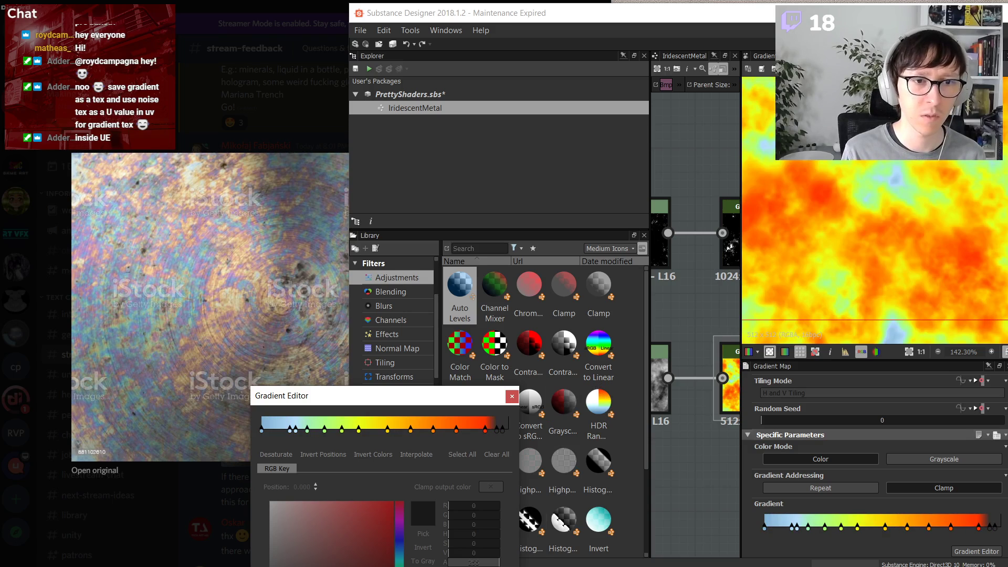
{"action": "left_click", "coordinate": [423, 534]}
{"action": "mouse_move", "coordinate": [602, 405]}
{"action": "left_mouse_down"}
{"action": "mouse_move", "coordinate": [604, 415]}
{"action": "mouse_move", "coordinate": [603, 395]}
{"action": "left_mouse_up"}
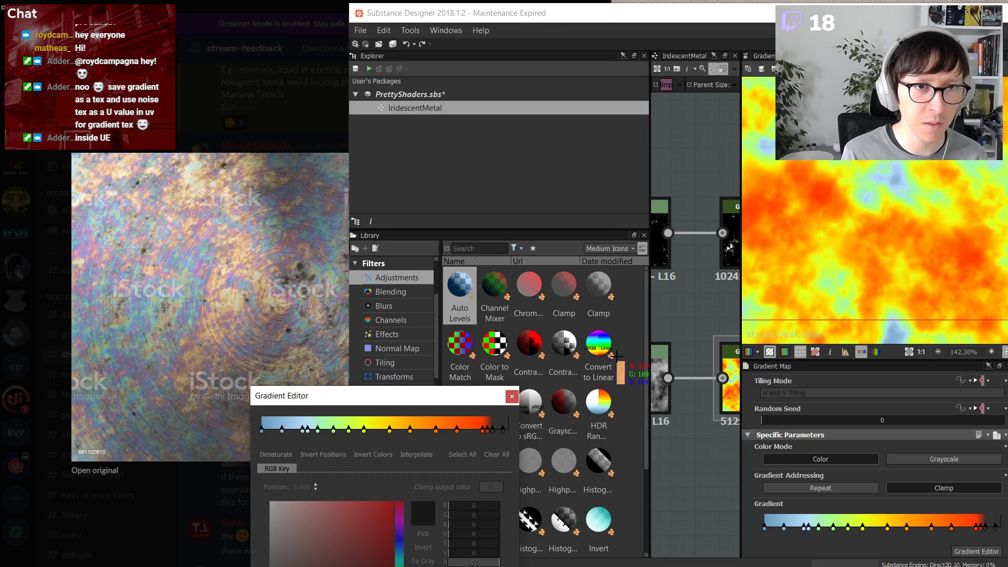
- Resample the gradient from the rainbow on the Convert to Linear thumbnail and close the Gradient Editor
{"action": "mouse_move", "coordinate": [600, 359]}
{"action": "left_mouse_down"}
{"action": "mouse_move", "coordinate": [605, 370]}
{"action": "mouse_move", "coordinate": [602, 336]}
{"action": "left_mouse_up"}
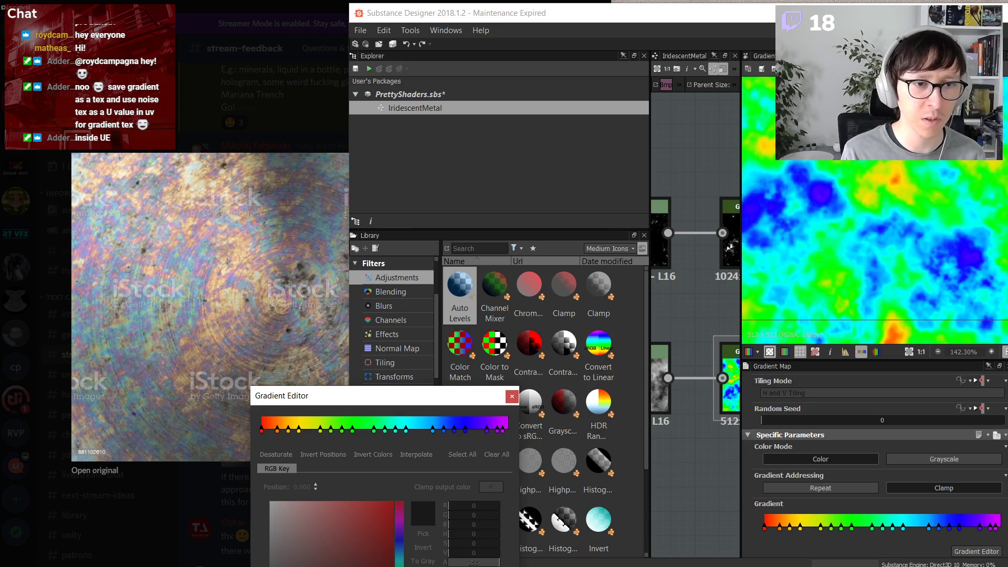
{"action": "left_click", "coordinate": [507, 398]}
{"action": "scroll", "coordinate": [860, 203], "scroll_direction": "down", "scroll_amount": 5}
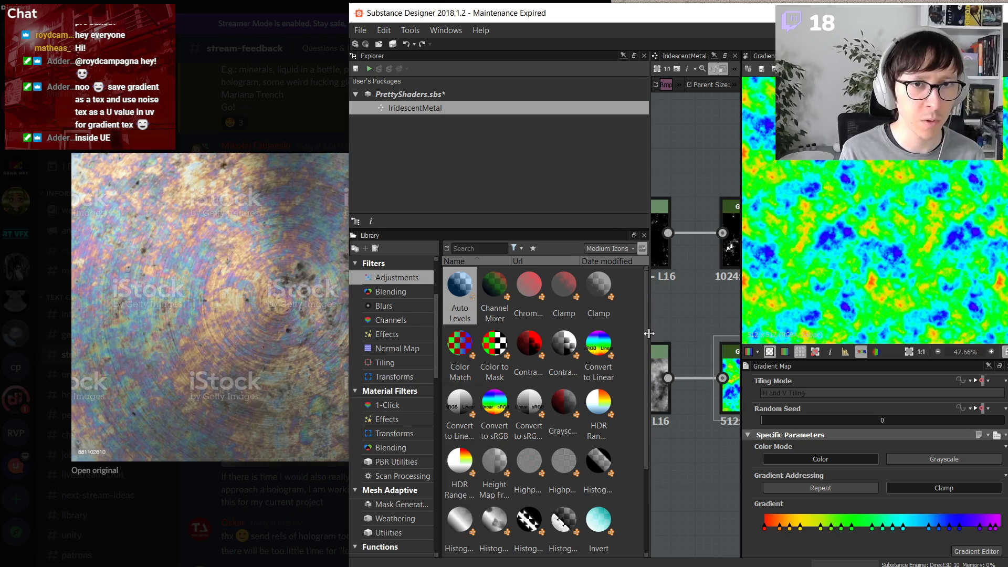
- Widen the graph view and tighten the 512x512 Levels node's input black and white points to the histogram edges, with the midpoint near its peak
{"action": "left_click_drag", "start_coordinate": [650, 332], "coordinate": [496, 332]}
{"action": "middle_click_drag", "start_coordinate": [514, 371], "coordinate": [590, 353]}
{"action": "left_click", "coordinate": [559, 383]}
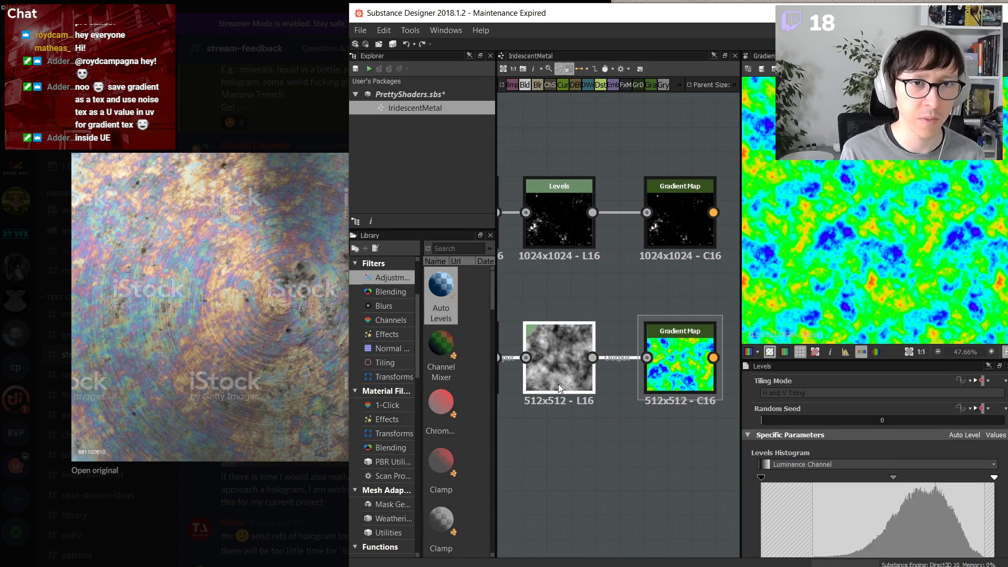
{"action": "scroll", "coordinate": [558, 385], "scroll_direction": "down", "scroll_amount": 2}
{"action": "scroll", "coordinate": [642, 377], "scroll_direction": "up", "scroll_amount": 2}
{"action": "scroll", "coordinate": [645, 379], "scroll_direction": "up", "scroll_amount": 3}
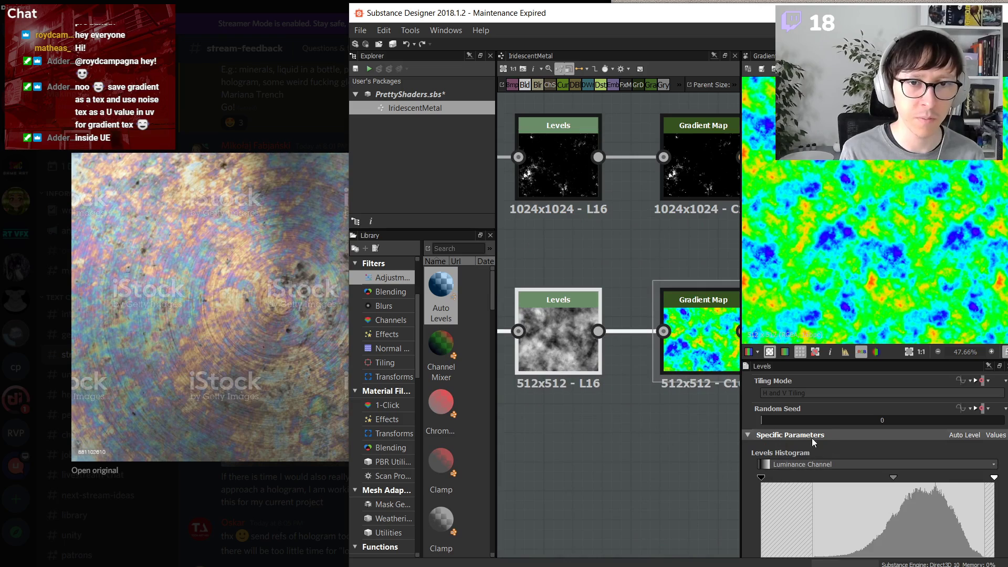
{"action": "scroll", "coordinate": [812, 438], "scroll_direction": "down", "scroll_amount": 1}
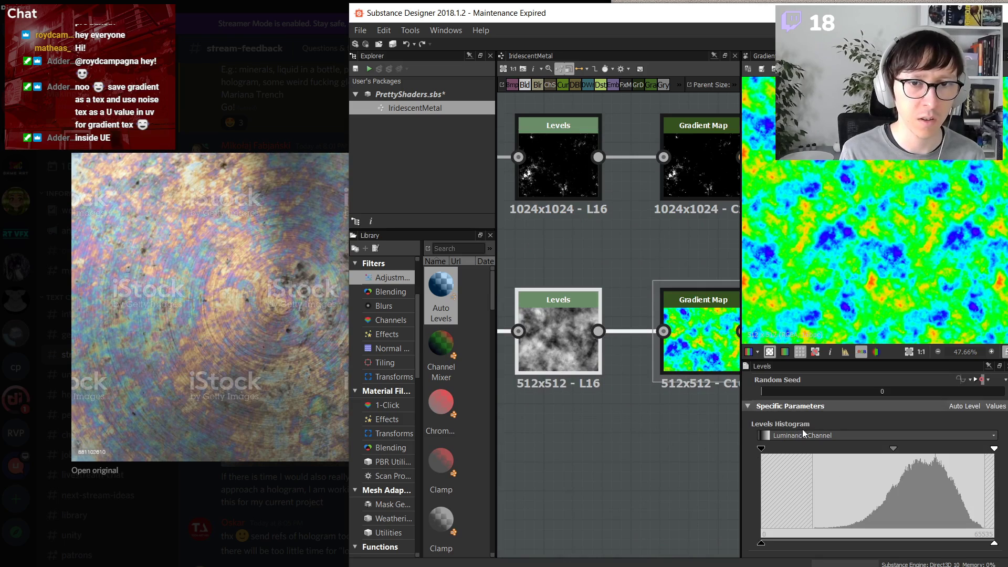
{"action": "left_click_drag", "start_coordinate": [761, 452], "coordinate": [820, 453]}
{"action": "mouse_move", "coordinate": [923, 450]}
{"action": "left_mouse_down"}
{"action": "mouse_move", "coordinate": [937, 449]}
{"action": "mouse_move", "coordinate": [928, 450]}
{"action": "left_mouse_up"}
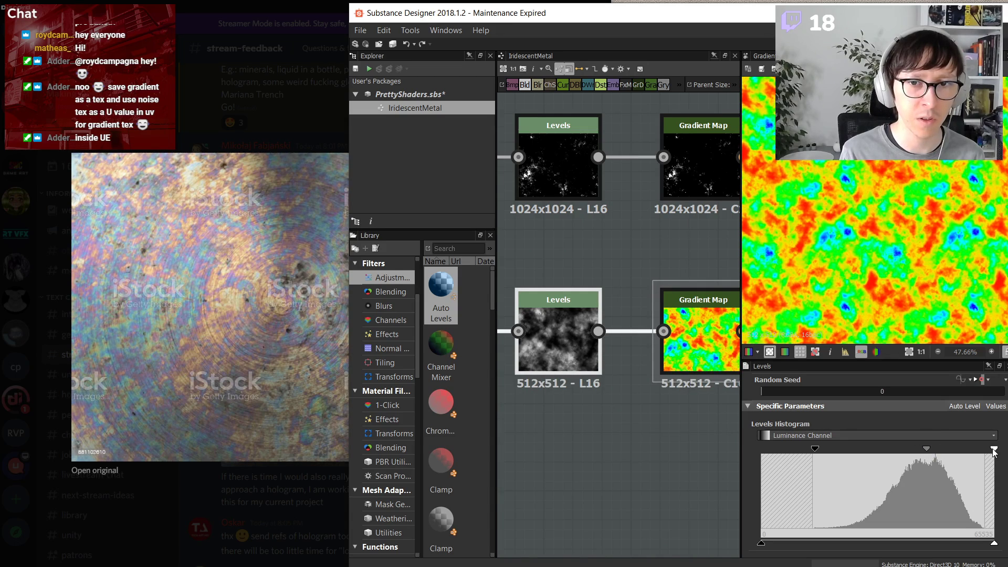
{"action": "left_click_drag", "start_coordinate": [995, 449], "coordinate": [991, 451]}
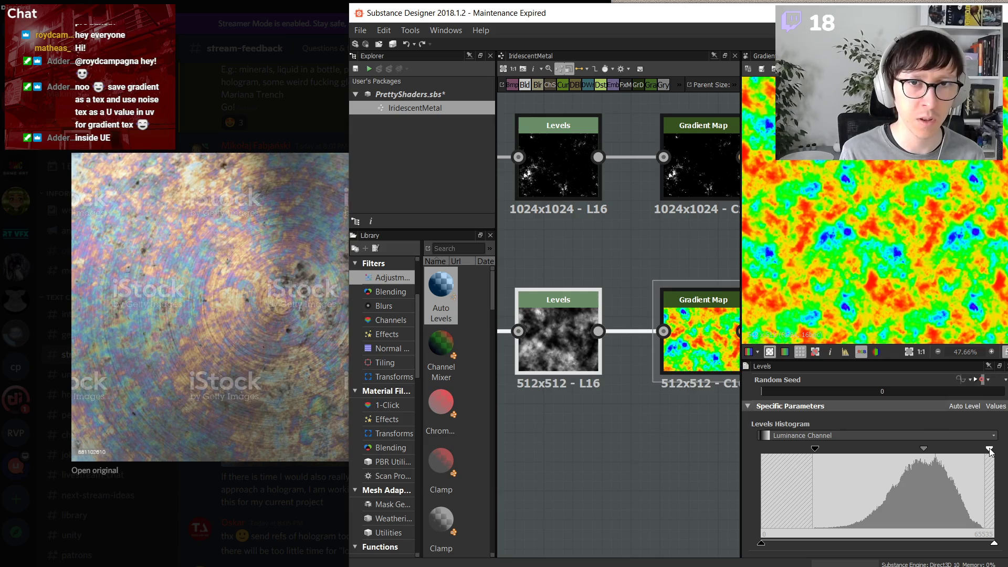
{"action": "left_click_drag", "start_coordinate": [926, 450], "coordinate": [927, 450]}
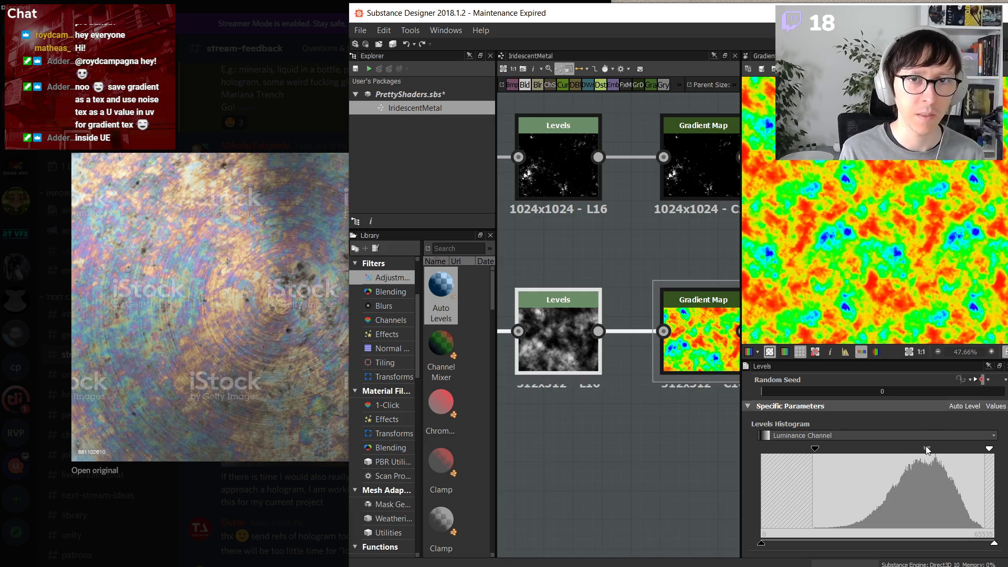
- Select the 512x512 Gradient Map node in the graph
{"action": "scroll", "coordinate": [660, 404], "scroll_direction": "down", "scroll_amount": 3}
{"action": "middle_click_drag", "start_coordinate": [696, 444], "coordinate": [559, 440]}
{"action": "scroll", "coordinate": [575, 442], "scroll_direction": "up", "scroll_amount": 2}
{"action": "left_click", "coordinate": [569, 341]}
{"action": "key", "text": "space"}
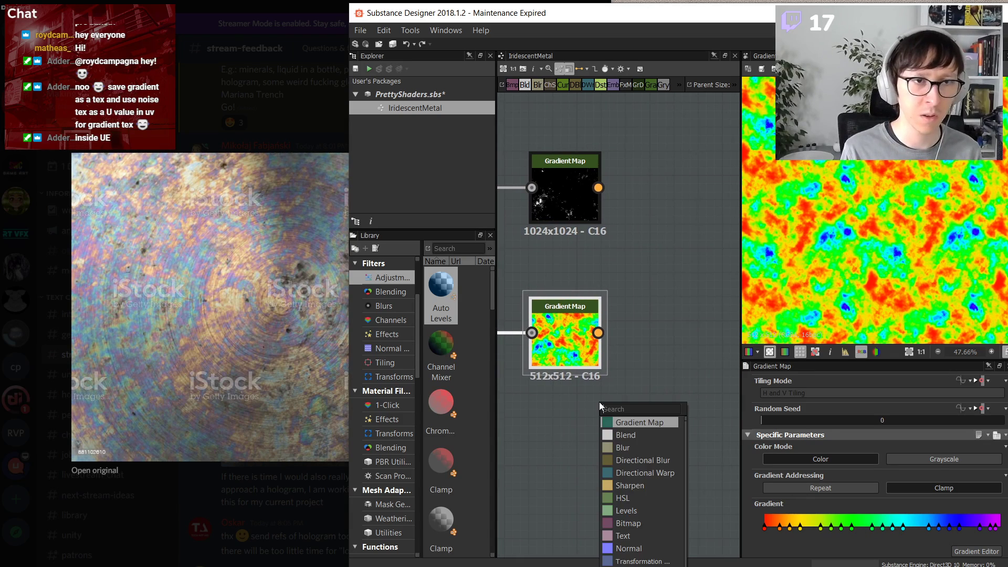
{"action": "type", "text": "sa"}
{"action": "key", "text": "BackSpace"}
{"action": "key", "text": "BackSpace"}
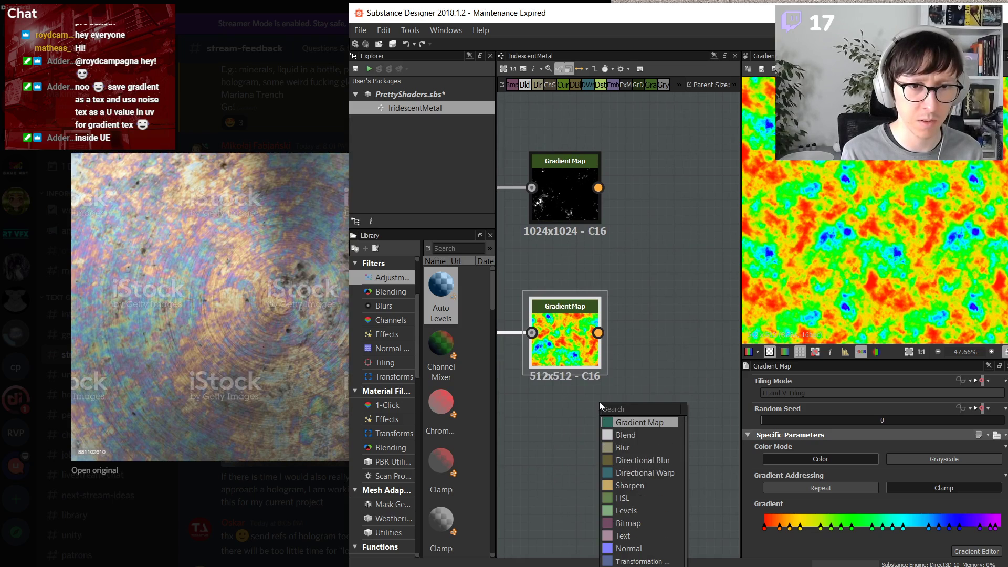
{"action": "scroll", "coordinate": [647, 479], "scroll_direction": "down", "scroll_amount": 2}
{"action": "scroll", "coordinate": [648, 479], "scroll_direction": "up", "scroll_amount": 2}
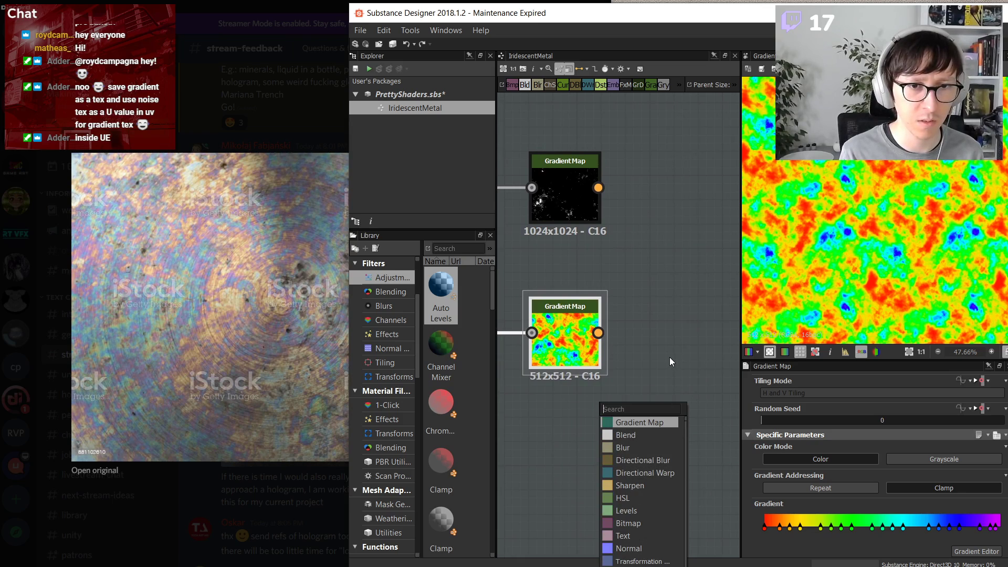
{"action": "key", "text": "Escape"}
- Add an HSL node after the 512x512 Gradient Map, in line with it, and set its Saturation to 0.21
{"action": "key", "text": "space"}
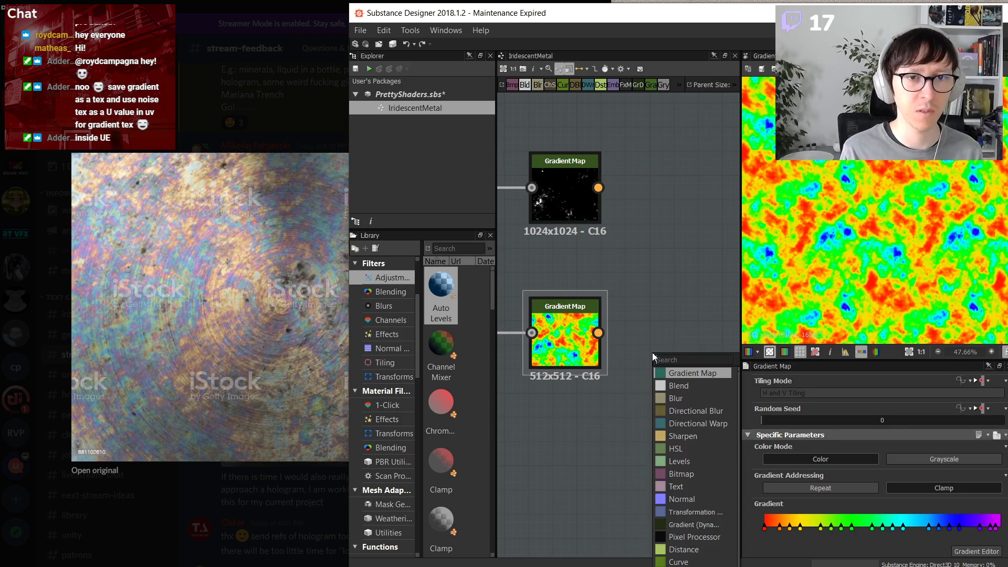
{"action": "scroll", "coordinate": [653, 352], "scroll_direction": "down", "scroll_amount": 2}
{"action": "type", "text": "hsl"}
{"action": "key", "text": "Return"}
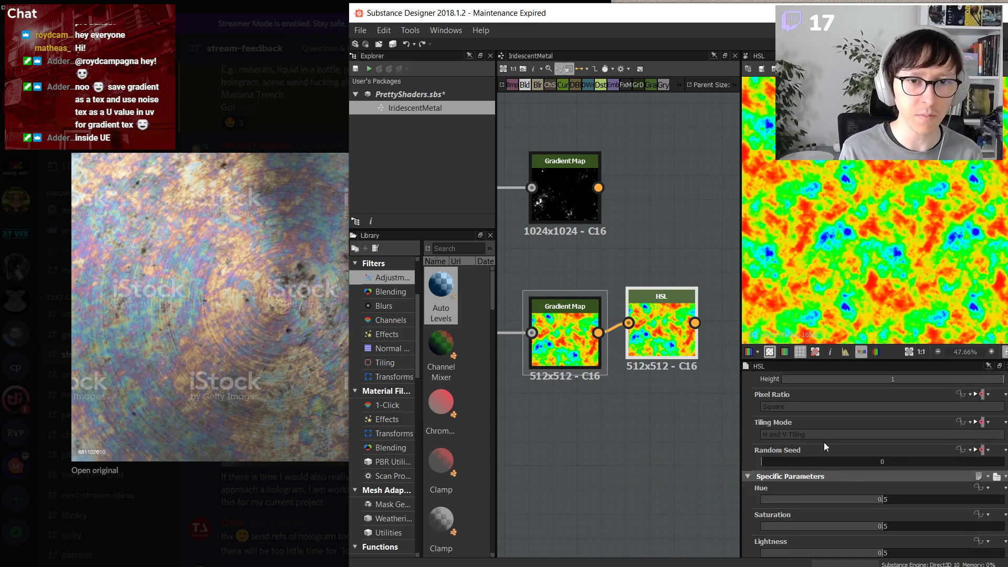
{"action": "left_click_drag", "start_coordinate": [876, 522], "coordinate": [813, 512]}
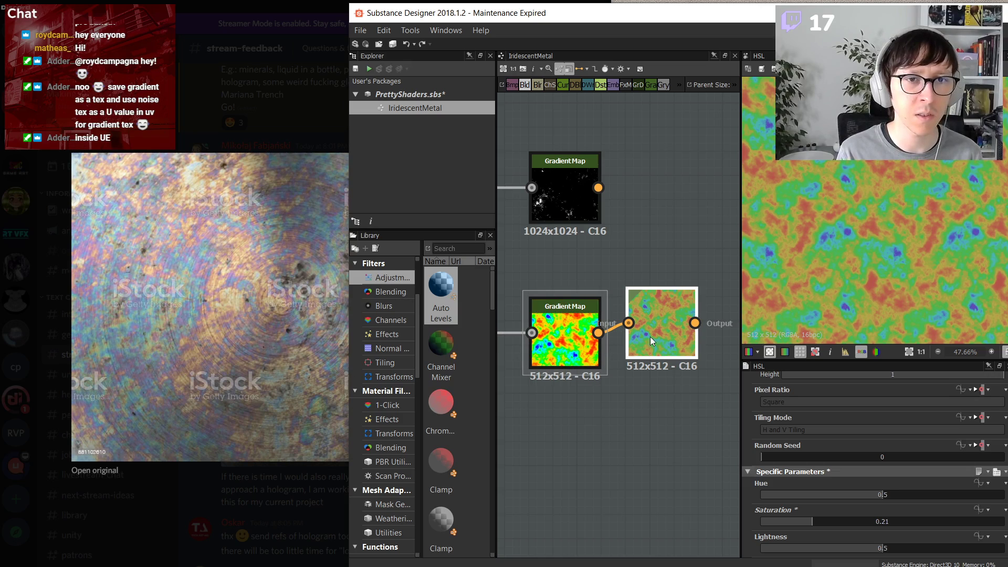
{"action": "left_click_drag", "start_coordinate": [650, 336], "coordinate": [664, 346]}
- Clear all keys from the 512x512 Gradient Map's gradient and add a dark key at position 0.064
{"action": "left_click", "coordinate": [604, 345]}
{"action": "scroll", "coordinate": [888, 472], "scroll_direction": "down", "scroll_amount": 2}
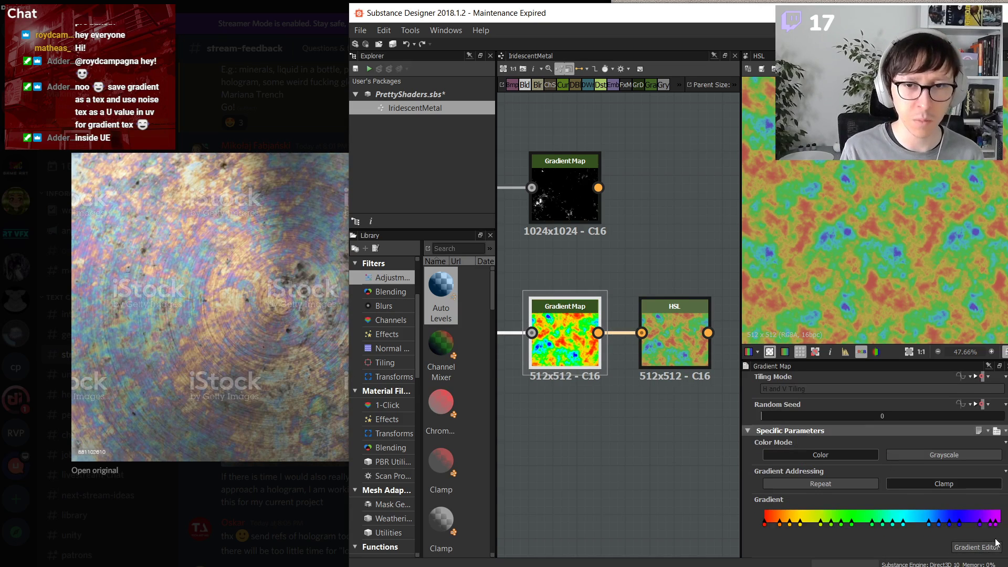
{"action": "left_click", "coordinate": [977, 547]}
{"action": "left_click", "coordinate": [263, 431]}
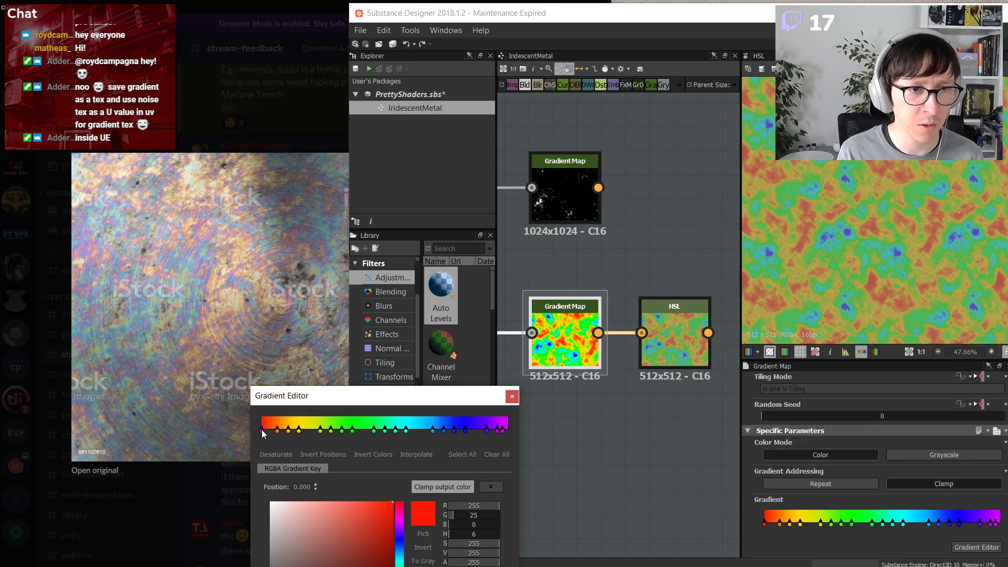
{"action": "left_click", "coordinate": [497, 454]}
{"action": "left_click_drag", "start_coordinate": [410, 397], "coordinate": [738, 360]}
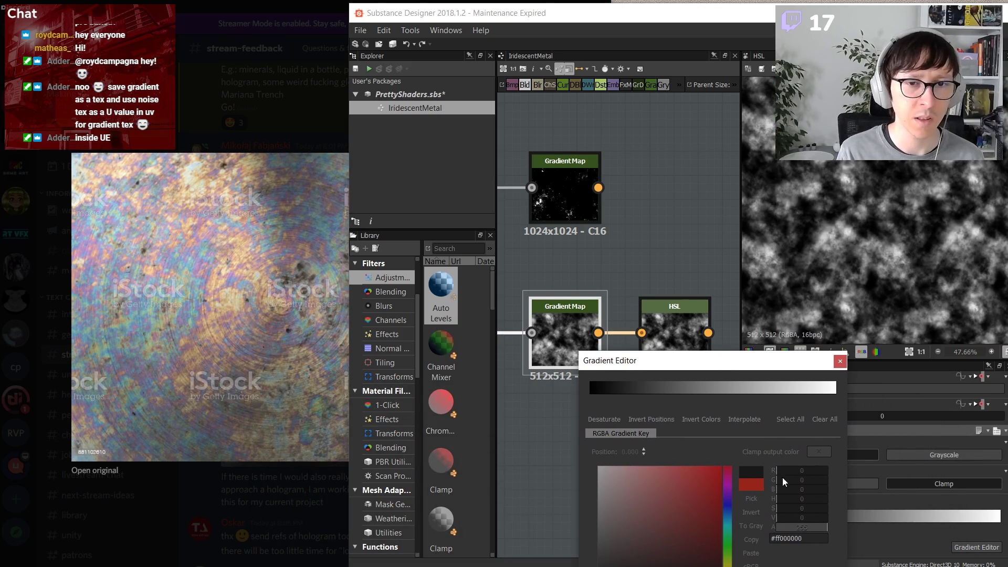
{"action": "left_click", "coordinate": [606, 392]}
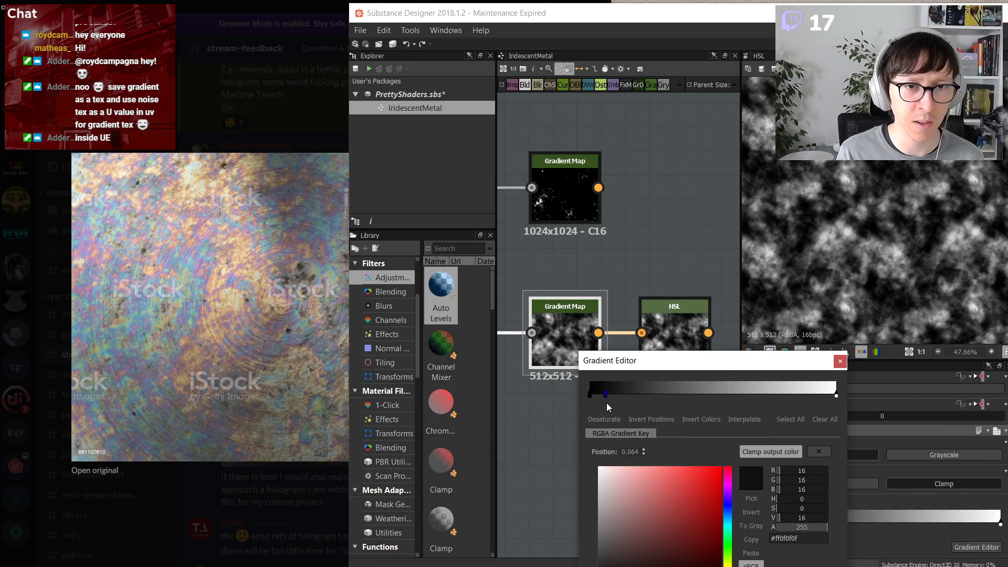
- Recolour the gradient's start key with tan #ffc2b388 sampled from the reference photo and move it to position 1.000
{"action": "left_click", "coordinate": [592, 396]}
{"action": "left_click", "coordinate": [591, 395]}
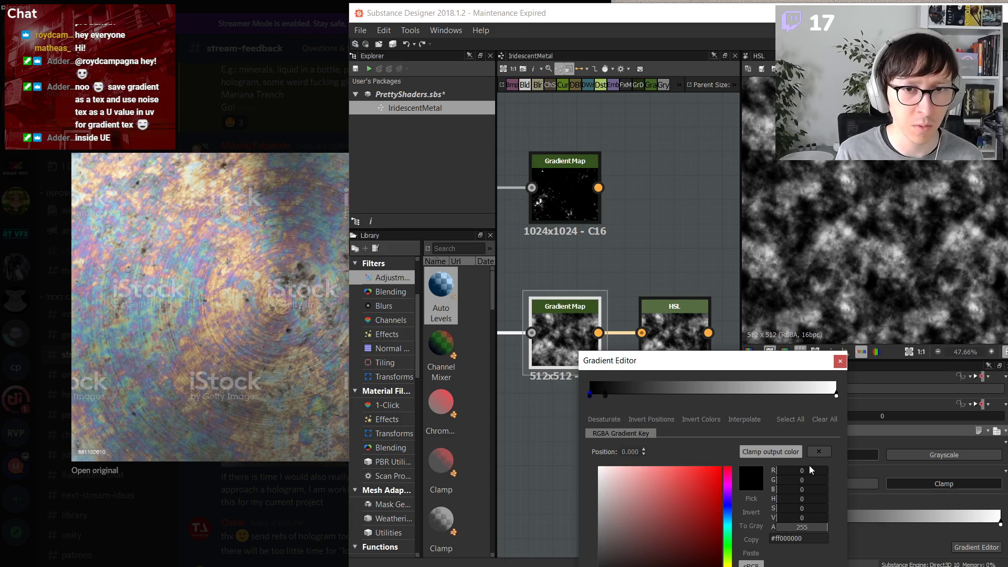
{"action": "left_click", "coordinate": [752, 499]}
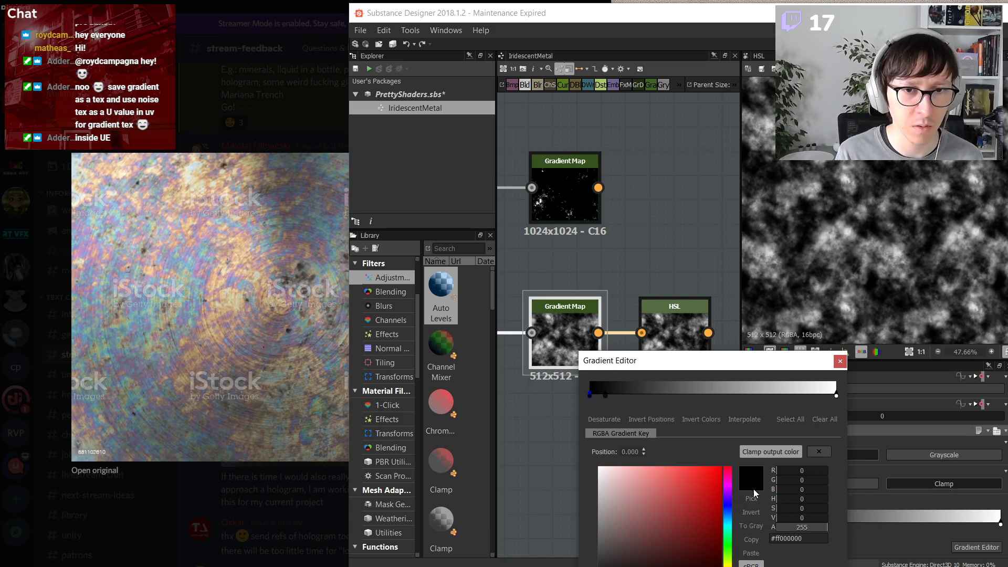
{"action": "left_click", "coordinate": [234, 299]}
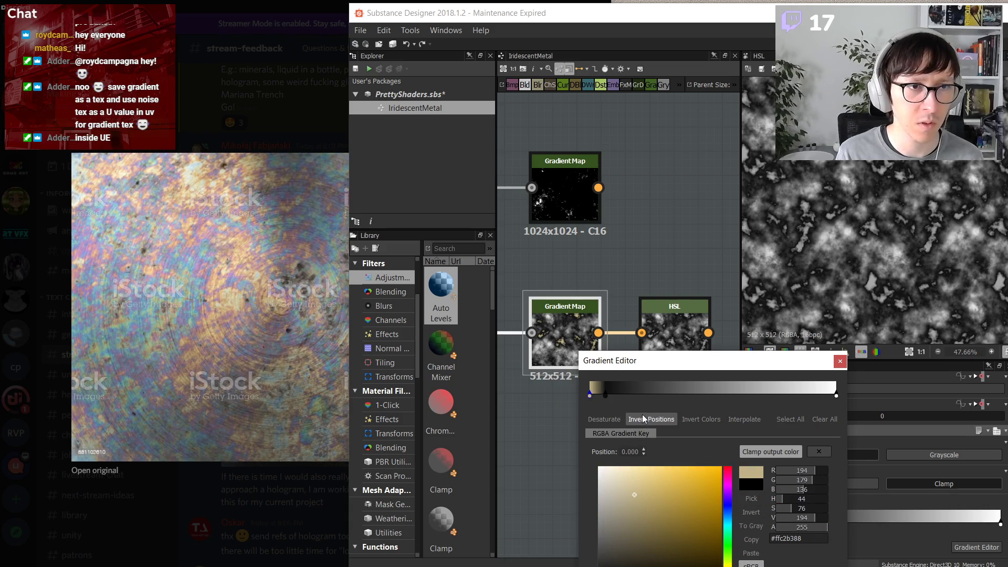
{"action": "left_click_drag", "start_coordinate": [590, 395], "coordinate": [875, 395]}
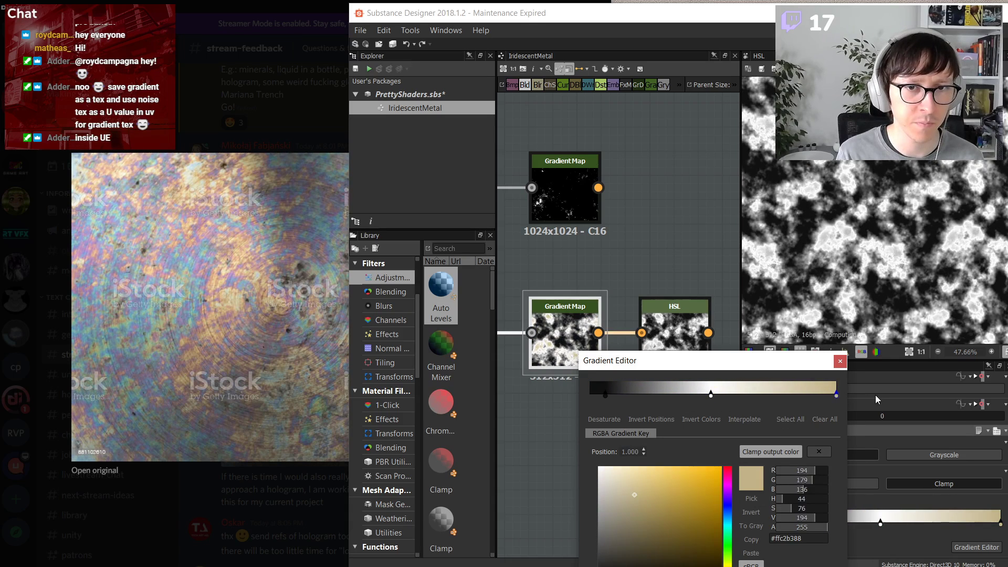
- Recolour the gradient key at 0.491 with mauve and the dark key at 0.064 with blue #ff7b9cb9, both sampled from the reference photo
{"action": "left_click_drag", "start_coordinate": [740, 394], "coordinate": [712, 393]}
{"action": "left_click", "coordinate": [752, 499]}
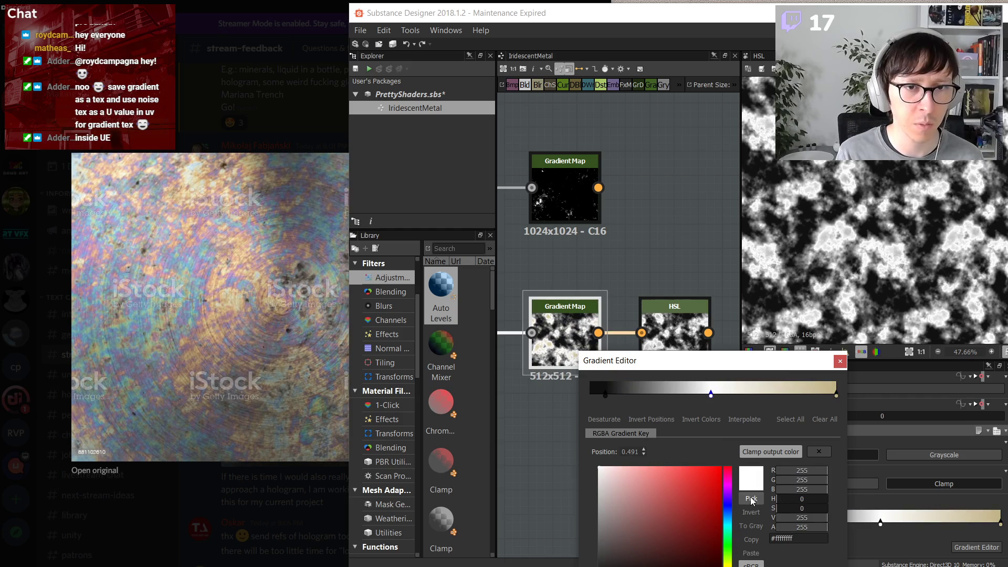
{"action": "left_click", "coordinate": [207, 276]}
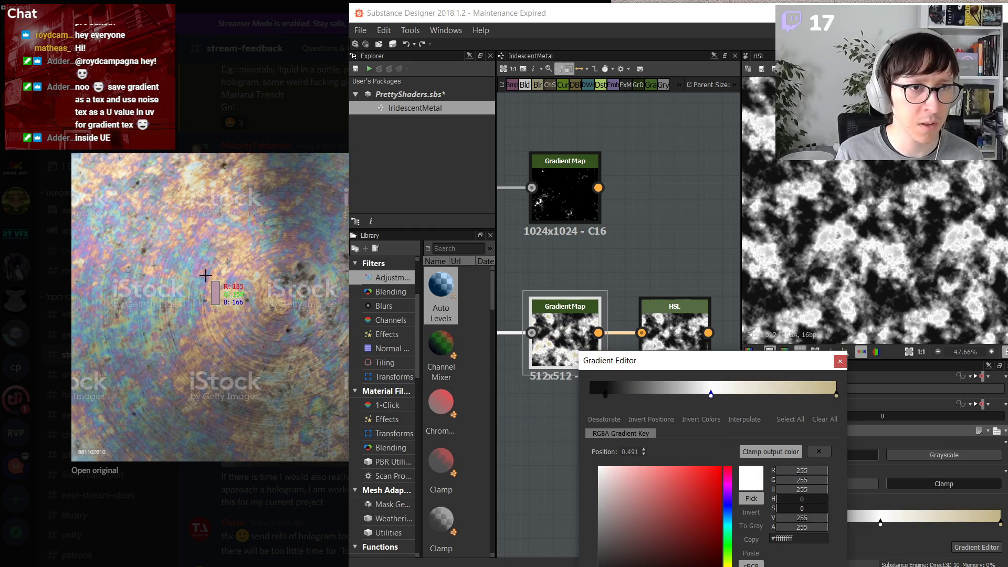
{"action": "left_click", "coordinate": [607, 395]}
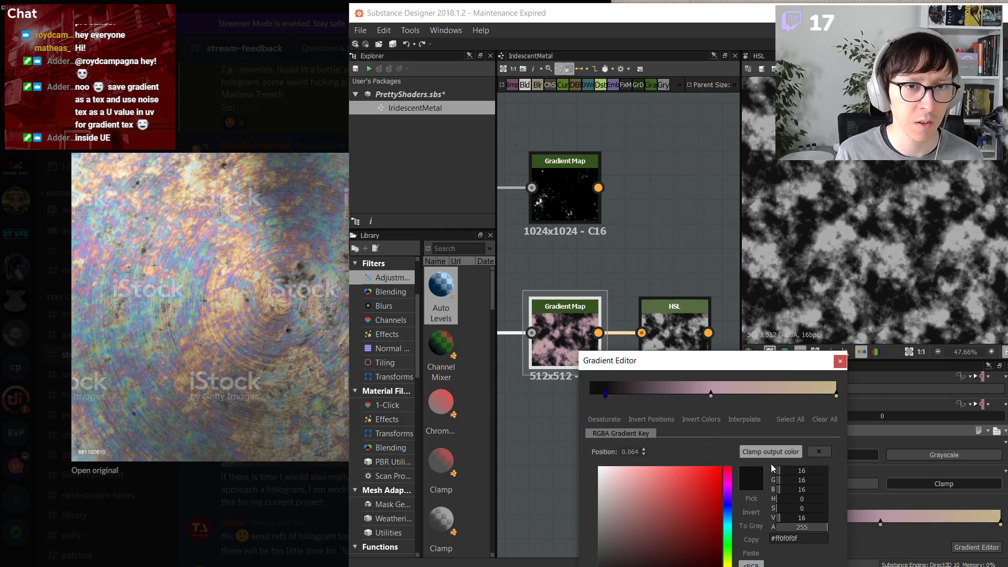
{"action": "left_click", "coordinate": [751, 499]}
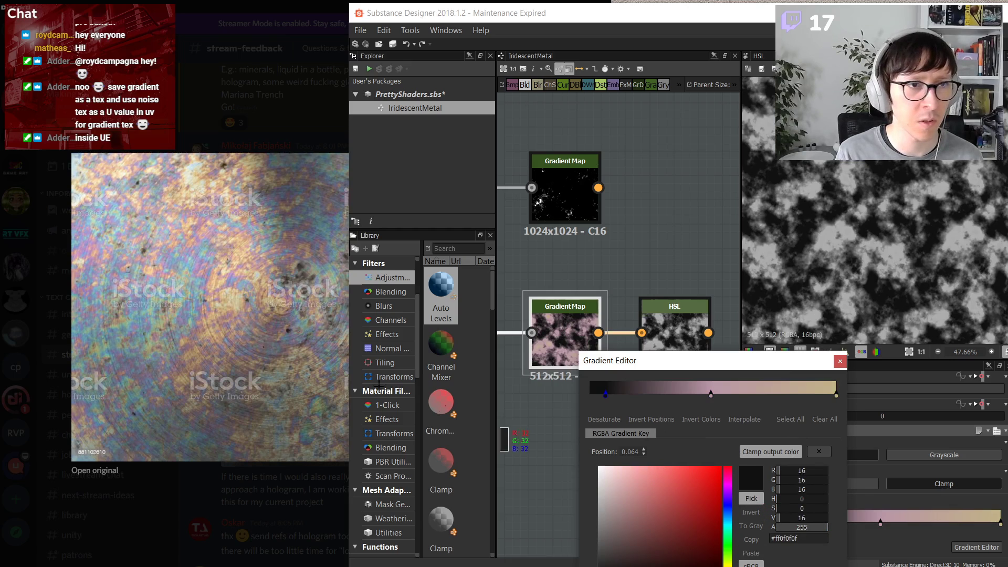
{"action": "left_click", "coordinate": [191, 309]}
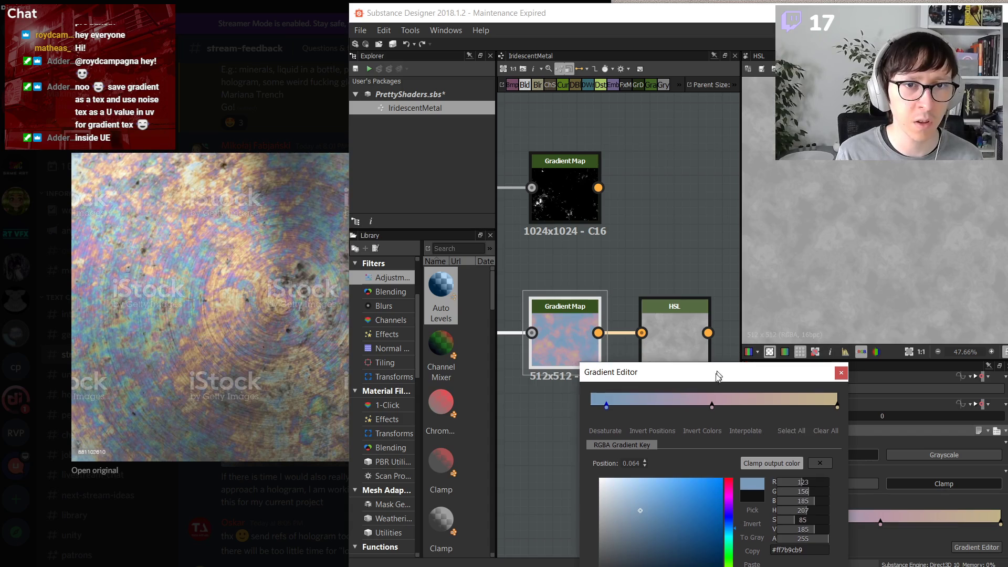
- Delete the HSL node and display the 512x512 Gradient Map in the 2D view with its gradient settings shown
{"action": "left_click", "coordinate": [656, 336]}
{"action": "key", "text": "Delete"}
{"action": "double_click", "coordinate": [576, 342]}
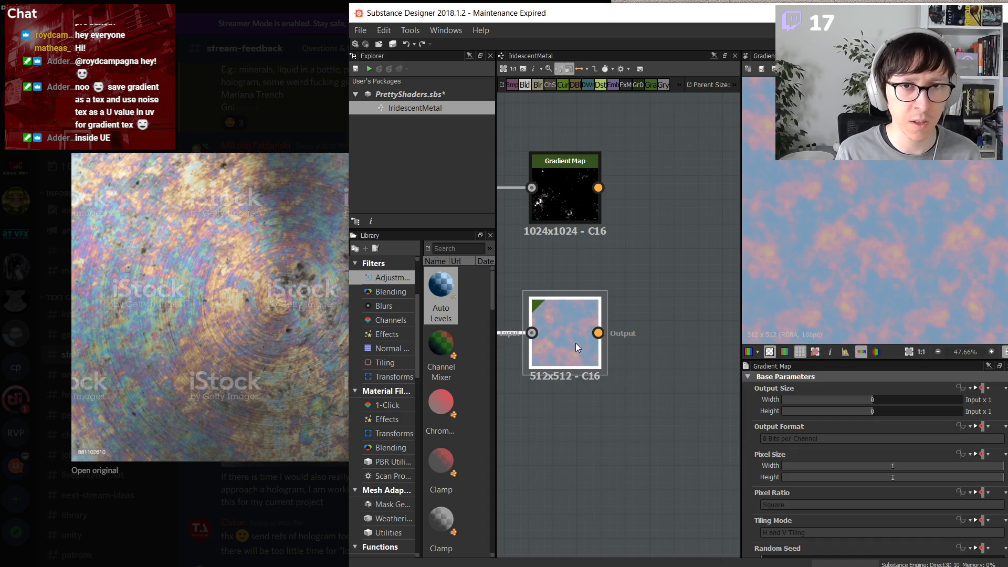
{"action": "scroll", "coordinate": [893, 421], "scroll_direction": "down", "scroll_amount": 5}
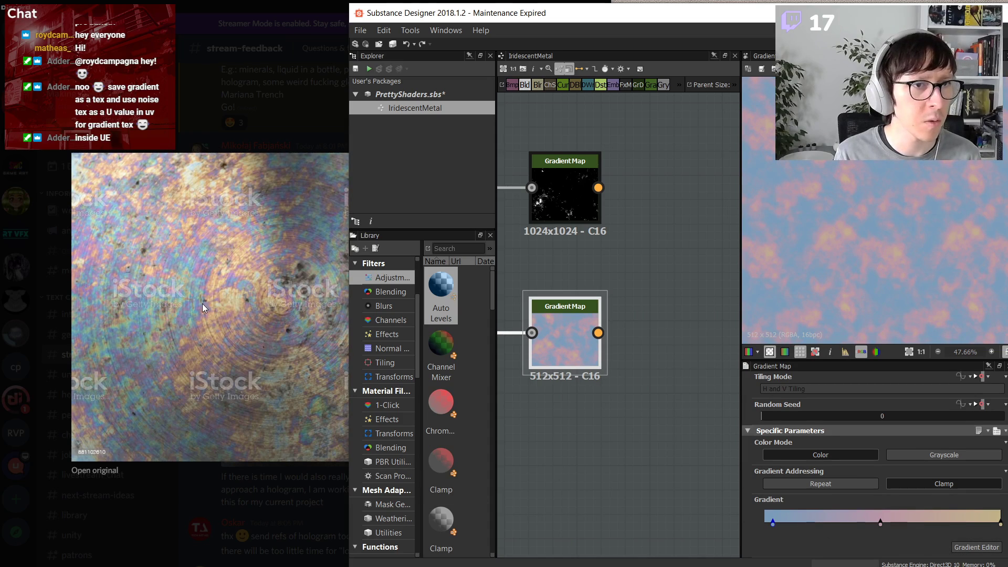
- Switch to Discord and capture a screen snip of the iridescent area around the reference photo's swirl
{"action": "right_click", "coordinate": [201, 269]}
{"action": "left_click", "coordinate": [162, 203]}
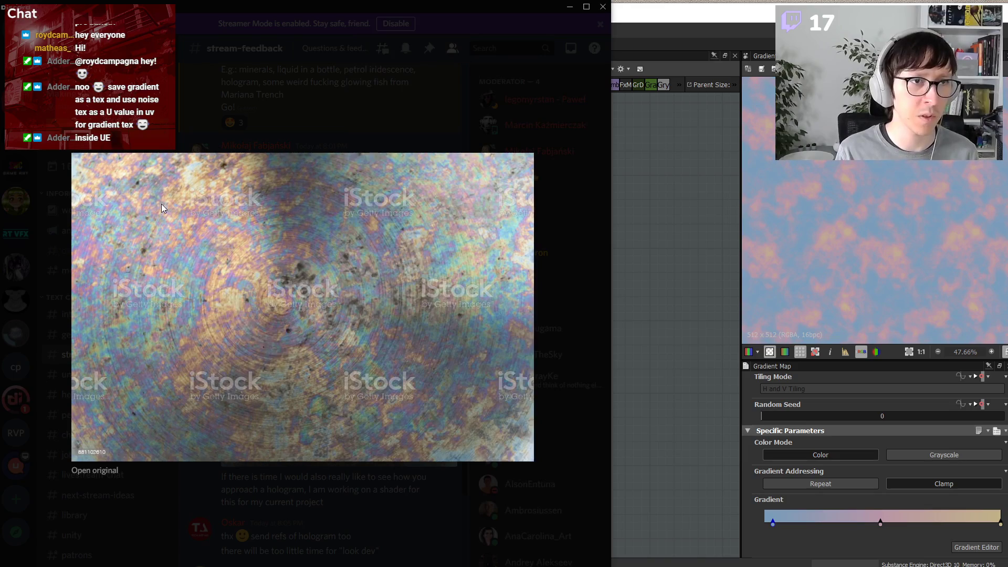
{"action": "key", "text": "super+shift+s"}
{"action": "left_click_drag", "start_coordinate": [151, 255], "coordinate": [274, 354]}
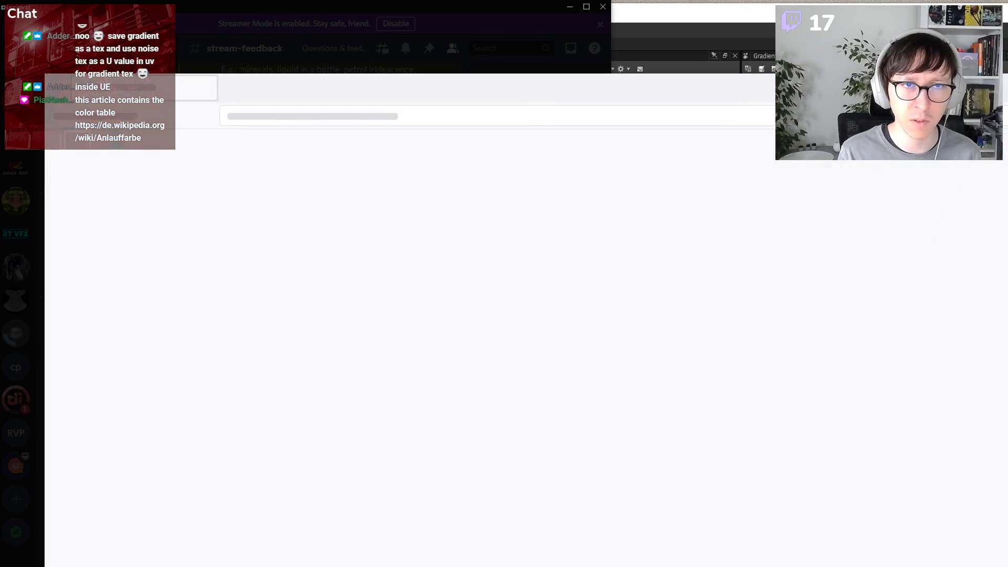
- Show only the Wikipedia article Anlauffarbe in a narrower browser window and minimise Discord
{"action": "left_click", "coordinate": [259, 144]}
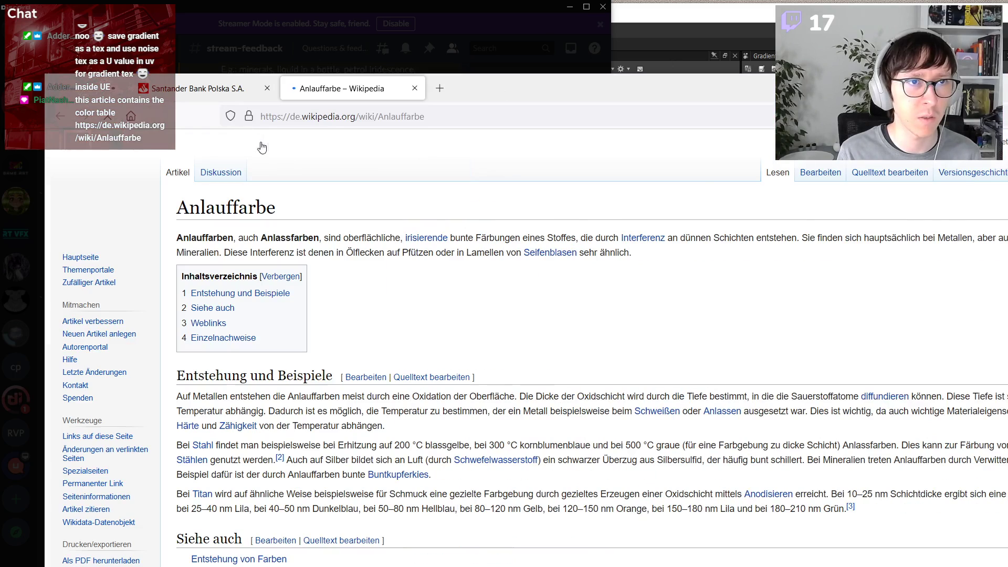
{"action": "middle_click", "coordinate": [211, 97]}
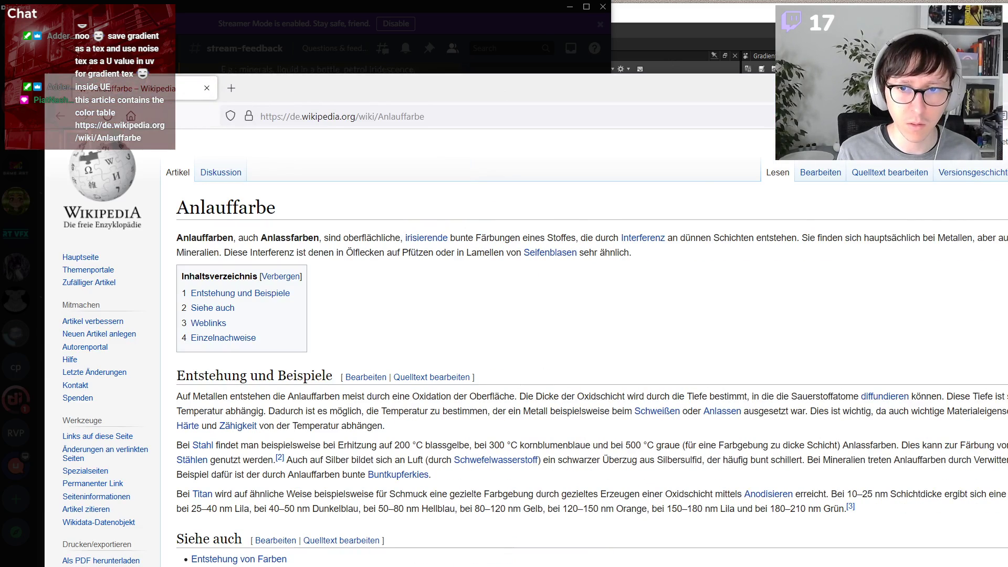
{"action": "left_click_drag", "start_coordinate": [1007, 253], "coordinate": [677, 252]}
{"action": "left_click", "coordinate": [570, 6]}
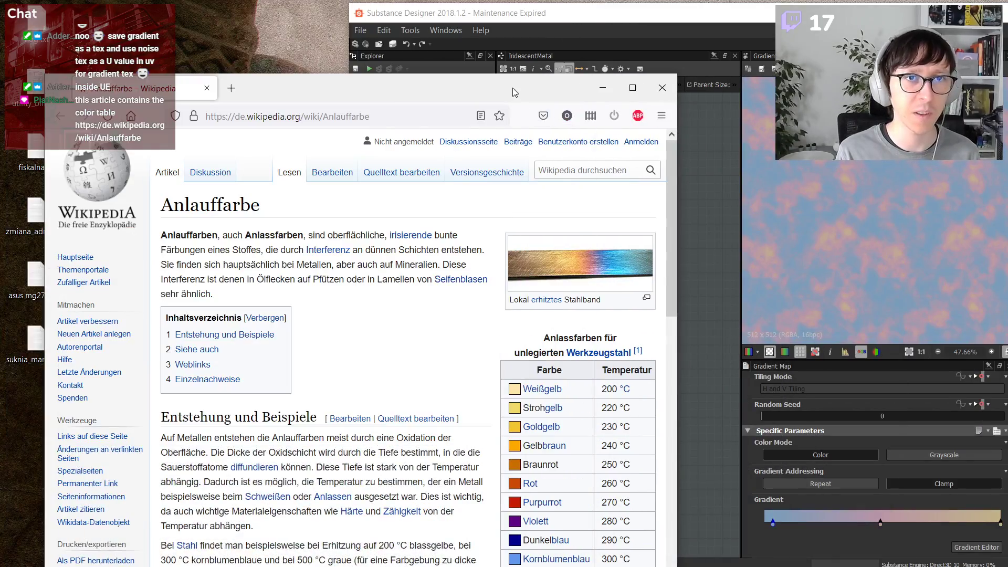
- Arrange the browser beside the Substance Designer window so the article's Anlassfarben colour table stays accessible for sampling
{"action": "left_click_drag", "start_coordinate": [520, 90], "coordinate": [453, 18]}
{"action": "left_click_drag", "start_coordinate": [720, 12], "coordinate": [727, 9]}
{"action": "left_click", "coordinate": [264, 283]}
{"action": "left_click_drag", "start_coordinate": [459, 12], "coordinate": [185, 21]}
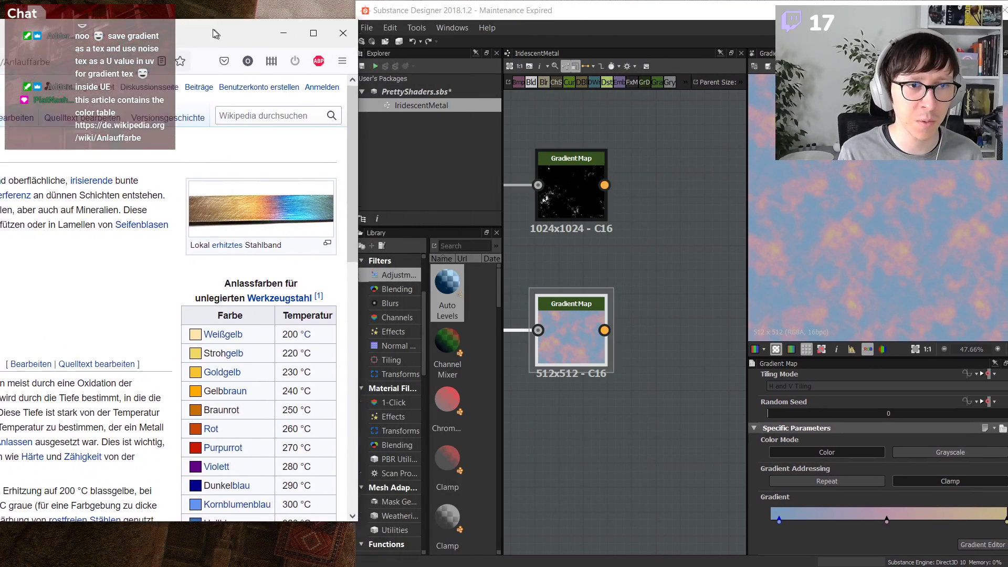
{"action": "scroll", "coordinate": [209, 217], "scroll_direction": "down", "scroll_amount": 2}
{"action": "scroll", "coordinate": [209, 217], "scroll_direction": "down", "scroll_amount": 1}
{"action": "scroll", "coordinate": [209, 220], "scroll_direction": "up", "scroll_amount": 1}
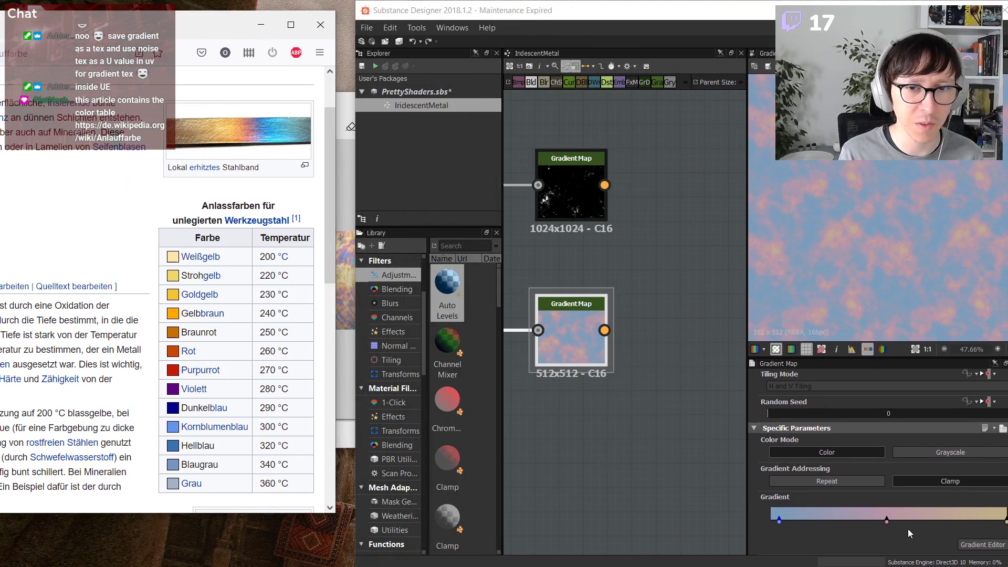
- Clear all keys from the 512x512 Gradient Map's gradient
{"action": "left_click", "coordinate": [983, 545]}
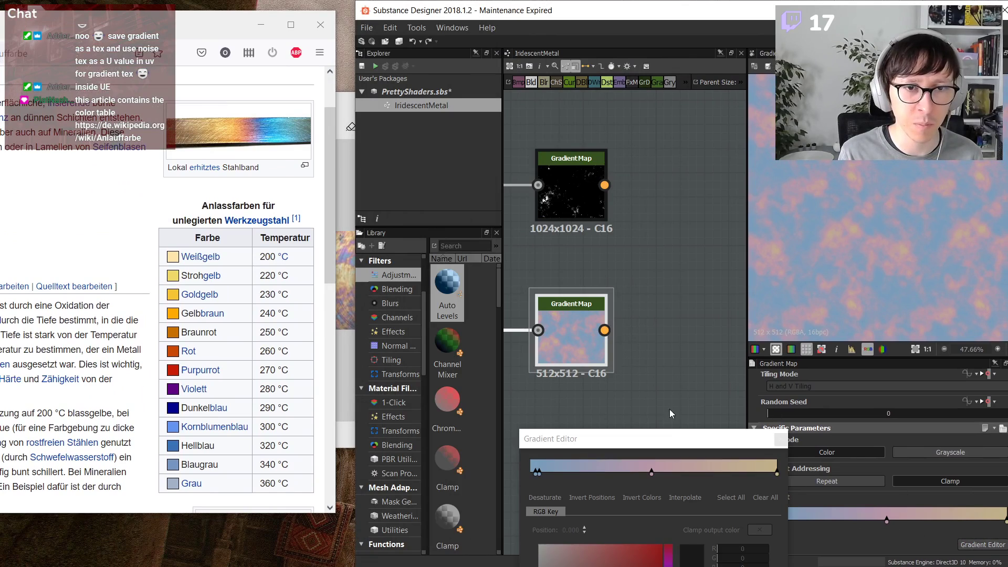
{"action": "left_click_drag", "start_coordinate": [672, 439], "coordinate": [731, 289]}
{"action": "left_click", "coordinate": [823, 347]}
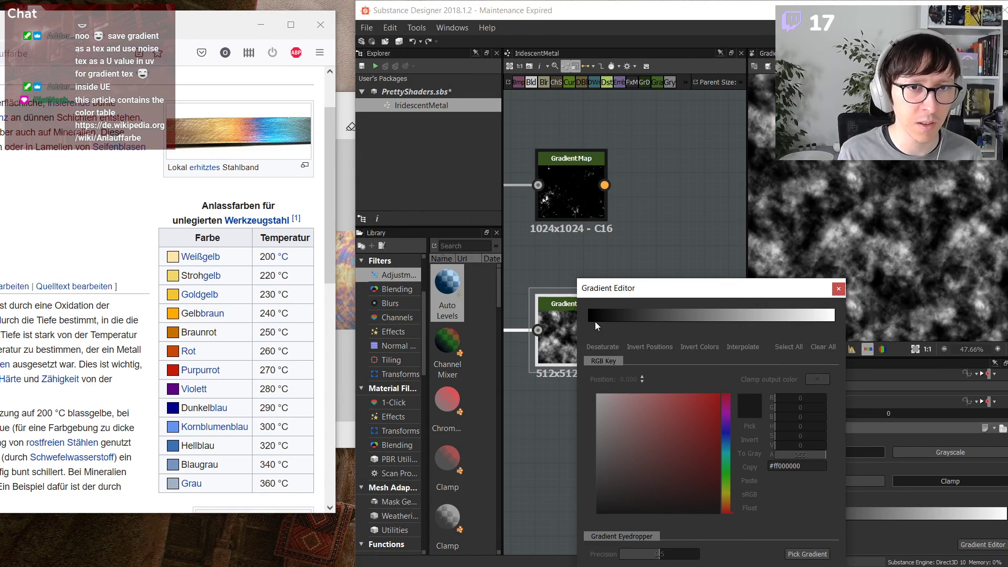
{"action": "left_click", "coordinate": [808, 554]}
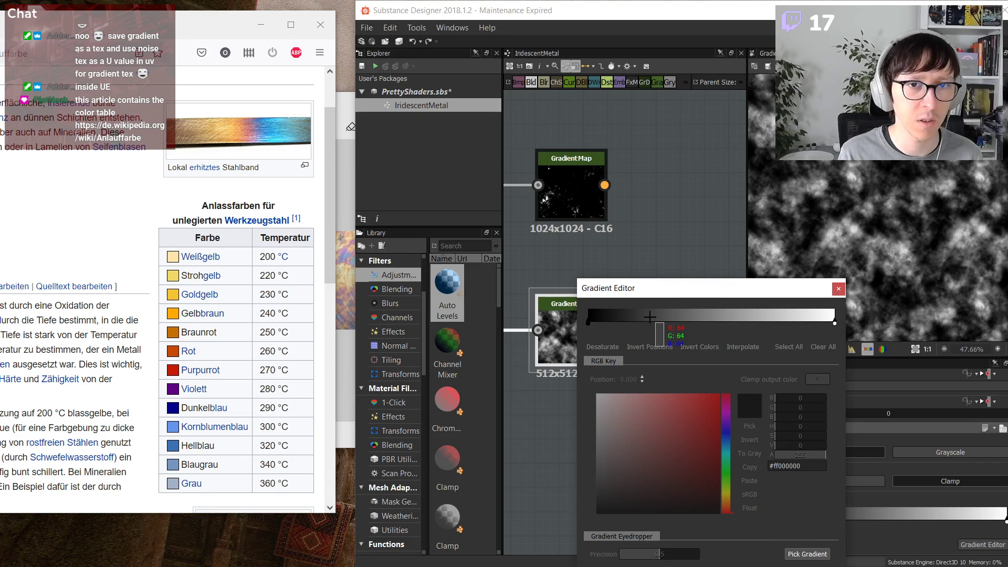
{"action": "mouse_move", "coordinate": [654, 296]}
{"action": "left_mouse_down"}
{"action": "mouse_move", "coordinate": [638, 296]}
{"action": "mouse_move", "coordinate": [645, 244]}
{"action": "left_mouse_up"}
- Set gradient keys sampled from the article's swatches: Grau #ffa3b2c5 at position 0.000 and Blaugrau #ff7596bf at 0.187
{"action": "left_click", "coordinate": [595, 267]}
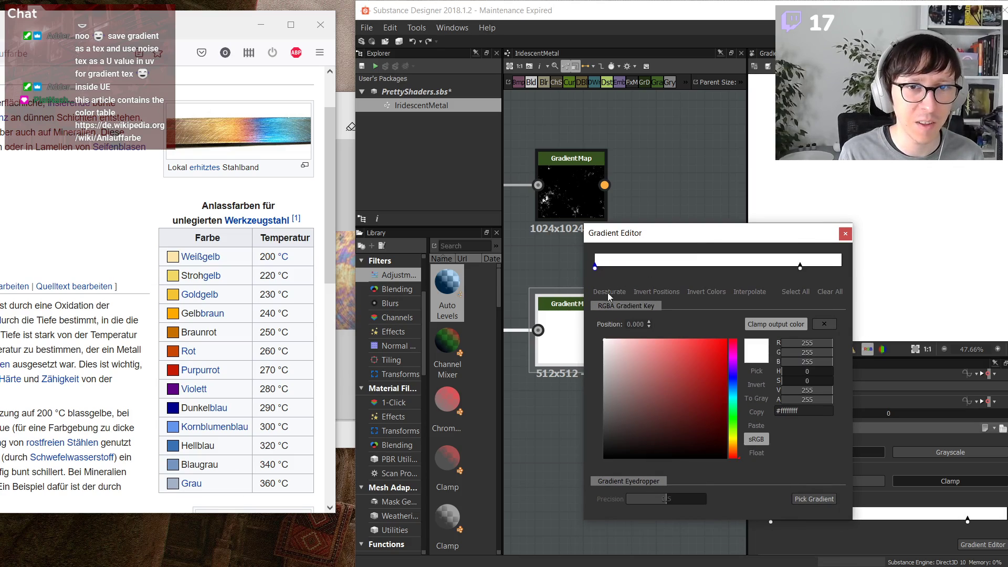
{"action": "left_click", "coordinate": [757, 370]}
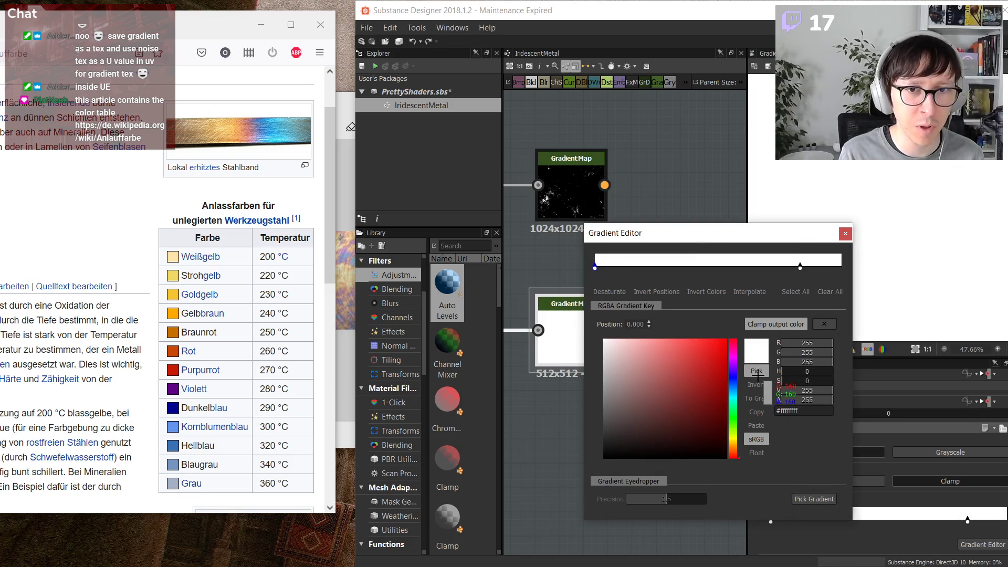
{"action": "left_click", "coordinate": [171, 485]}
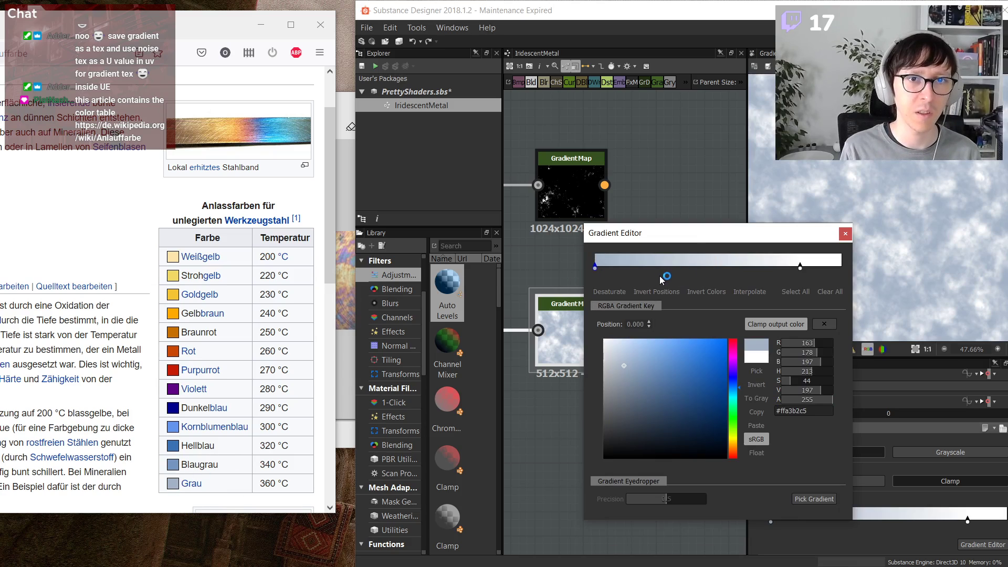
{"action": "left_click", "coordinate": [800, 267]}
{"action": "left_click_drag", "start_coordinate": [799, 267], "coordinate": [641, 273]}
{"action": "left_click", "coordinate": [757, 371]}
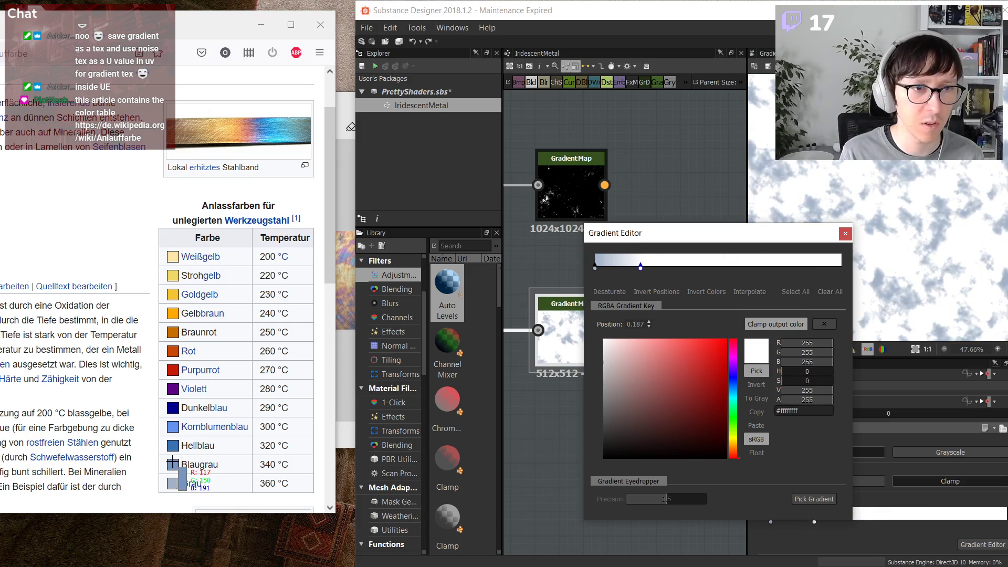
{"action": "left_click", "coordinate": [172, 463]}
- Add gradient keys with the Hellblau swatch colour #ff3b72b3 at position 0.332 and Kornblumenblau #ff6495ed at 0.430
{"action": "left_click", "coordinate": [677, 262]}
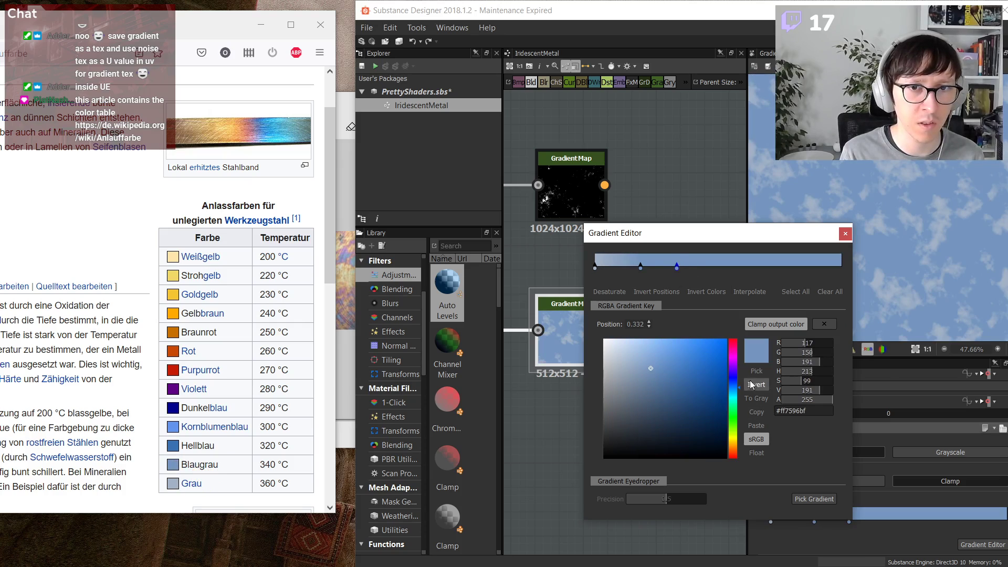
{"action": "left_click", "coordinate": [757, 370]}
{"action": "left_click", "coordinate": [168, 449]}
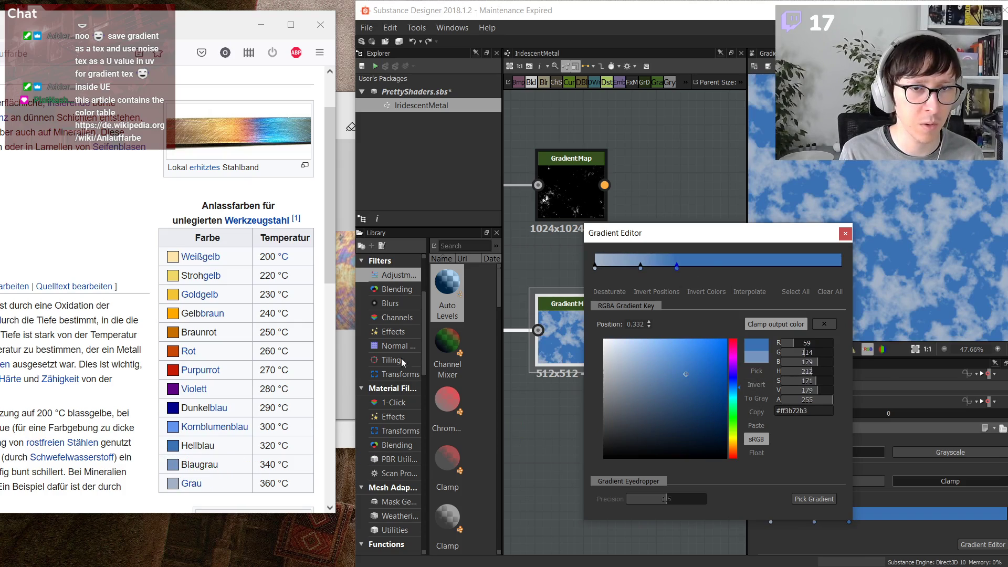
{"action": "left_click", "coordinate": [702, 261]}
{"action": "left_click", "coordinate": [757, 371]}
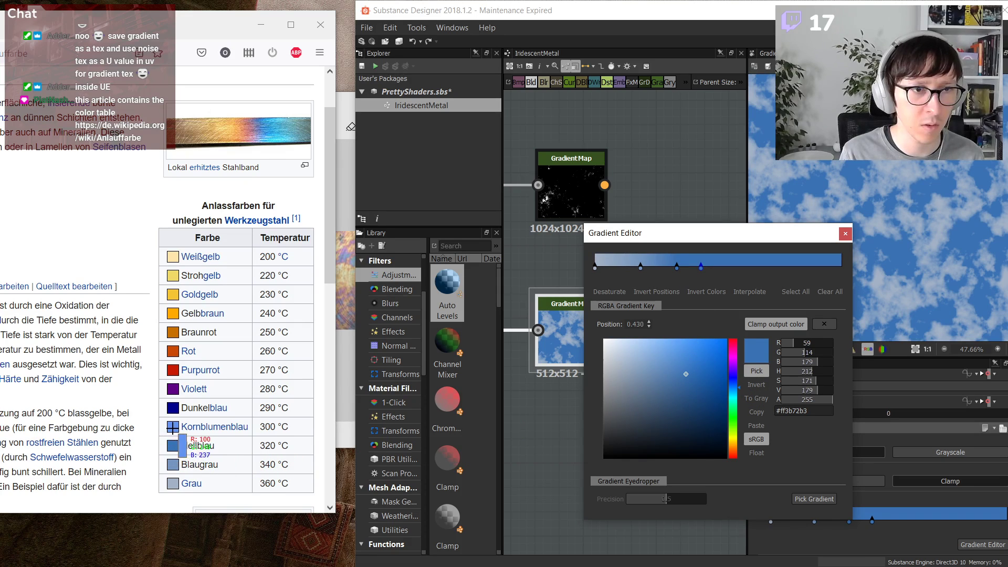
{"action": "left_click", "coordinate": [173, 427]}
- Add gradient keys with the Dunkelblau swatch colour #ff00008b at position 0.519 and Violett #ff5f0284 at 0.594
{"action": "left_click", "coordinate": [724, 261]}
{"action": "left_click", "coordinate": [755, 372]}
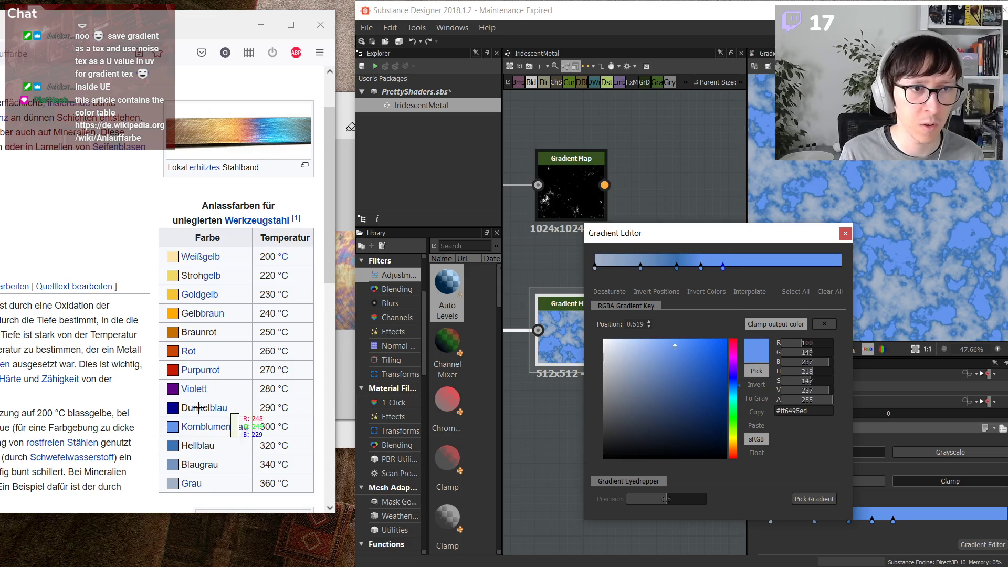
{"action": "left_click", "coordinate": [173, 408]}
{"action": "left_click", "coordinate": [741, 263]}
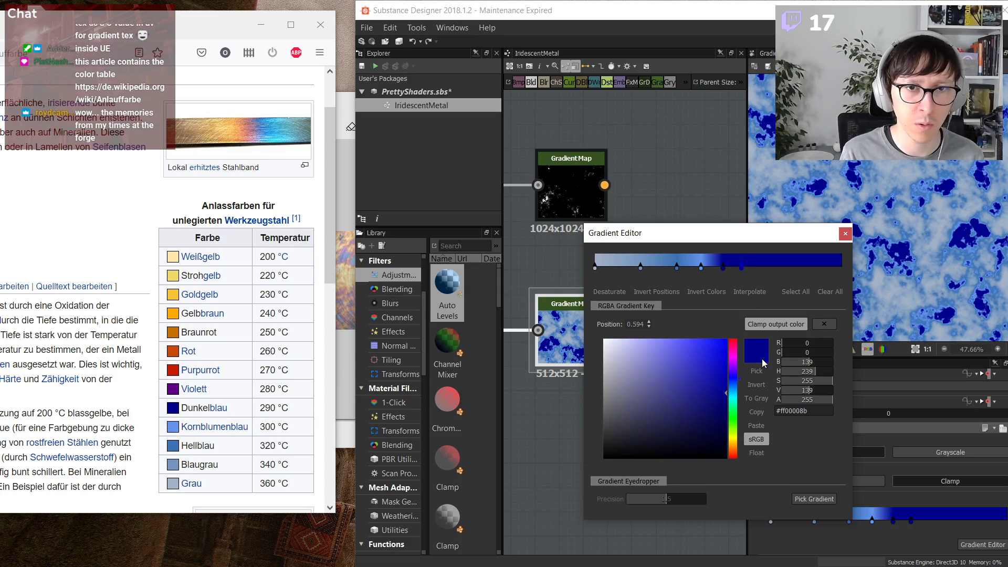
{"action": "left_click", "coordinate": [757, 371]}
{"action": "left_click", "coordinate": [171, 390]}
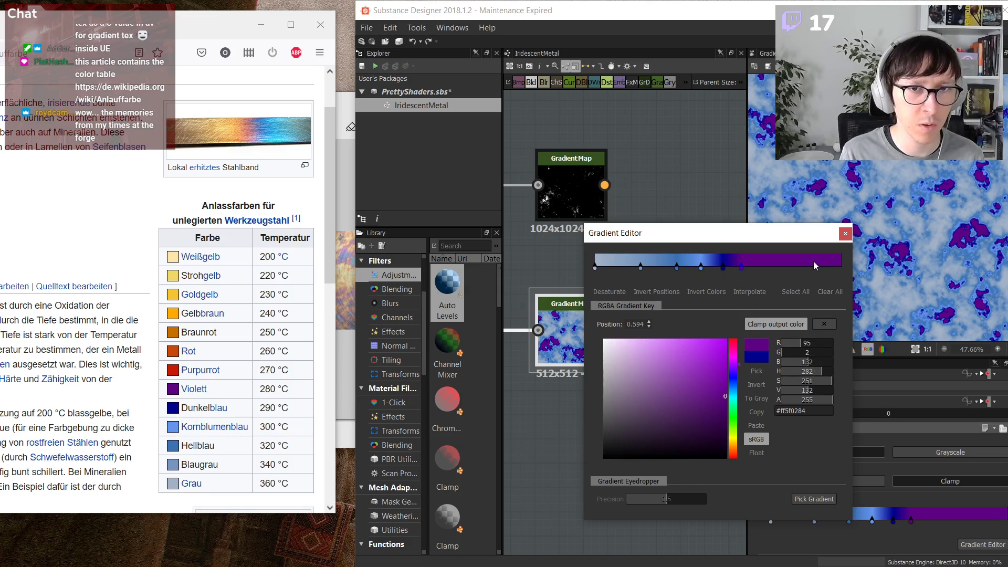
- Add gradient keys with the Purpurrot swatch colour #ffc71b05 at position 0.677 and Rot #ffc74805 at 0.723
{"action": "left_click", "coordinate": [762, 263]}
{"action": "left_click", "coordinate": [751, 371]}
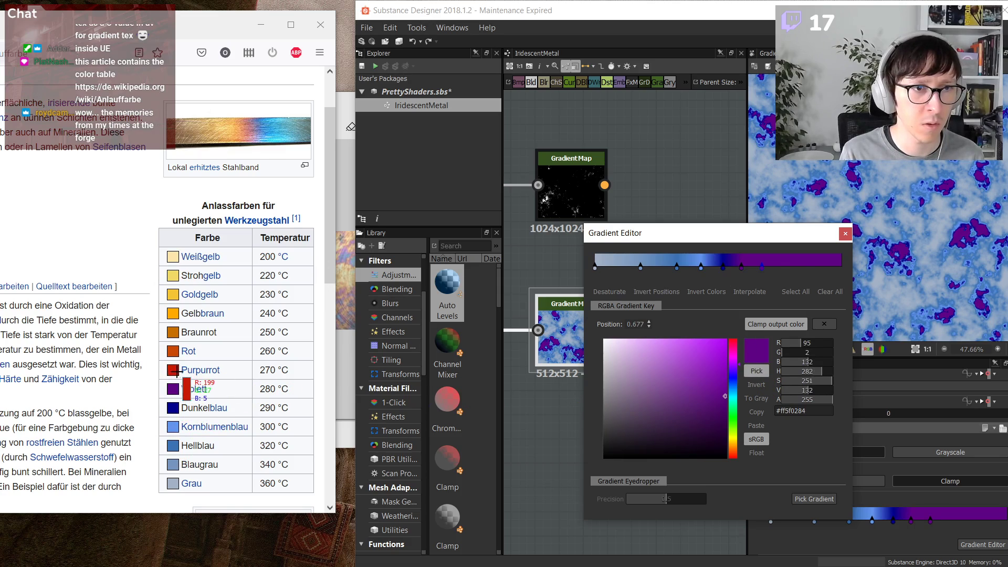
{"action": "left_click", "coordinate": [172, 370]}
{"action": "left_click", "coordinate": [773, 263]}
{"action": "left_click", "coordinate": [756, 371]}
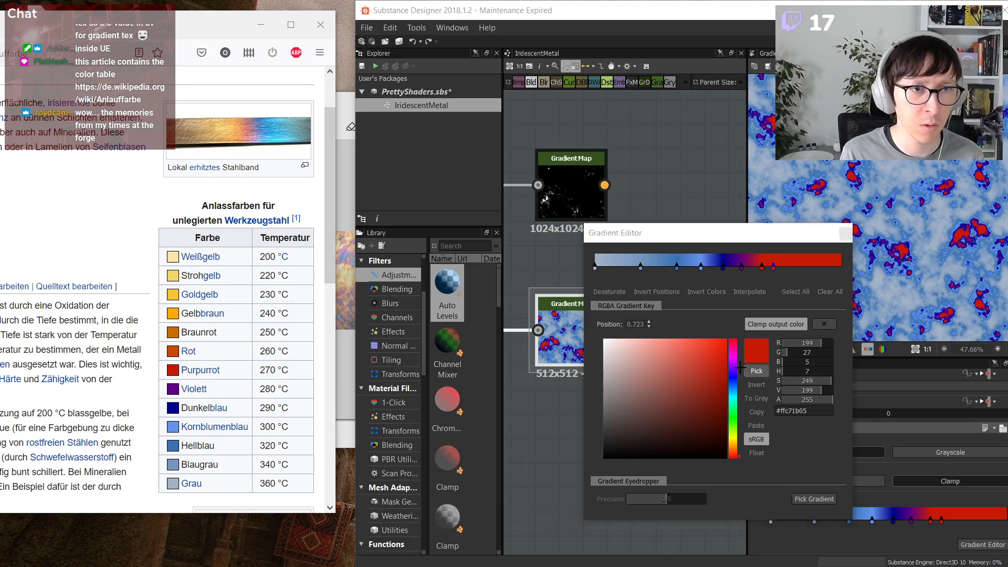
{"action": "left_click", "coordinate": [173, 351]}
- Add gradient keys with the Braunrot swatch colour #ffc56f00 at position 0.772 and Gelbbraun #ffffaa01 at 0.843
{"action": "left_click", "coordinate": [786, 262]}
{"action": "left_click", "coordinate": [757, 371]}
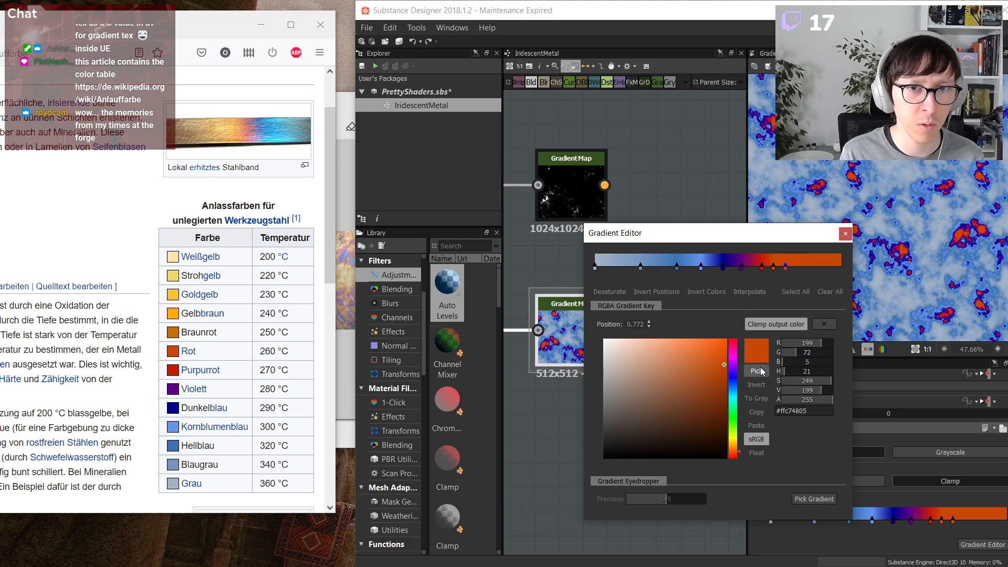
{"action": "left_click", "coordinate": [174, 328]}
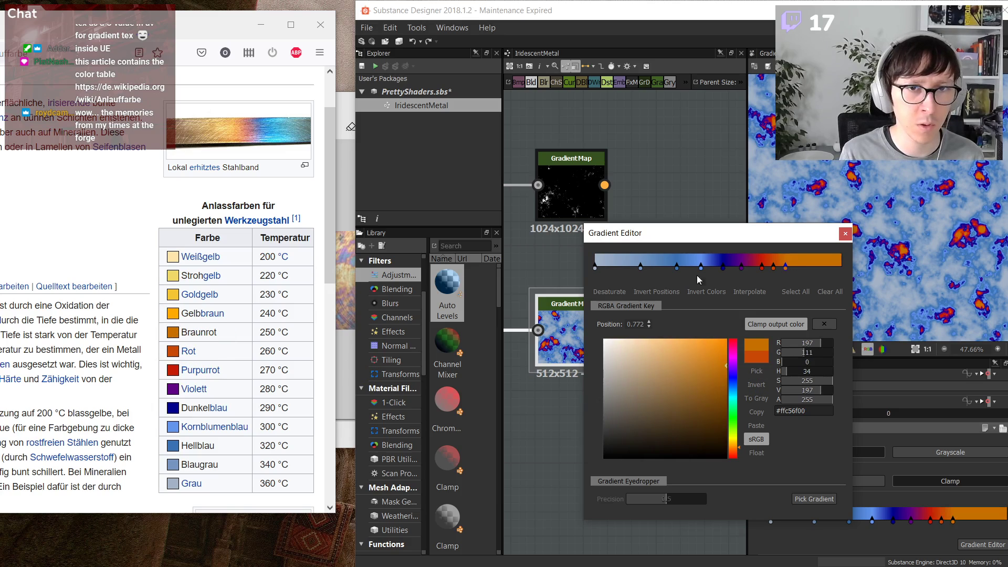
{"action": "left_click", "coordinate": [802, 263]}
{"action": "left_click", "coordinate": [757, 371]}
{"action": "left_click", "coordinate": [173, 313]}
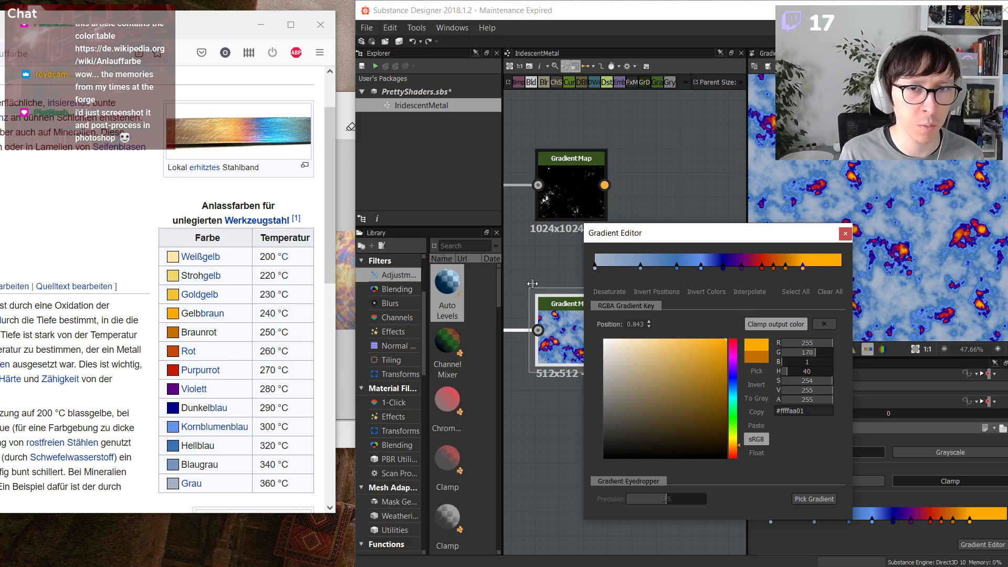
- Add gradient keys with the Goldgelb swatch colour #fff5c533 at position 0.887 and Strohgelb #fff0d965 at 0.926
{"action": "left_click", "coordinate": [814, 262]}
{"action": "left_click", "coordinate": [757, 371]}
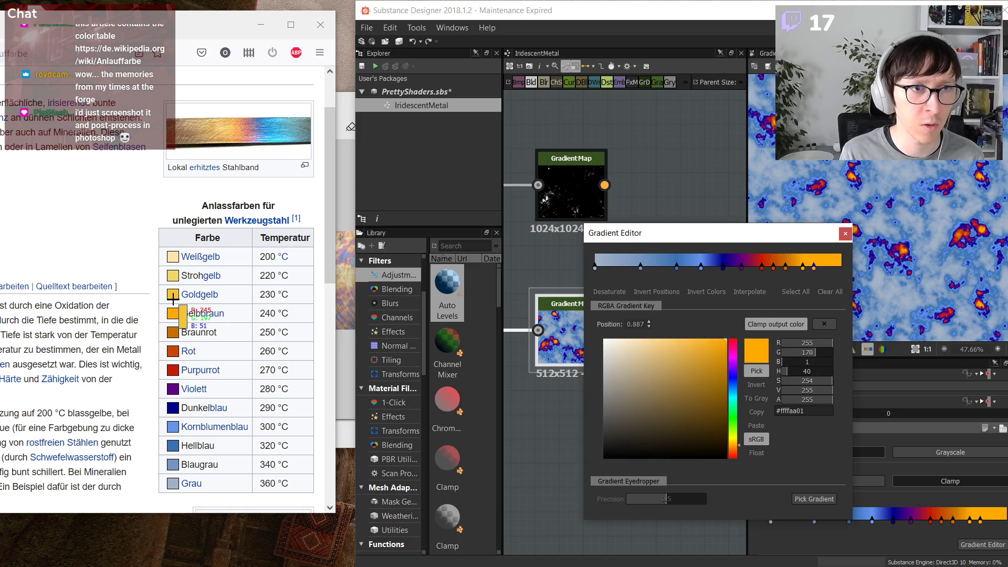
{"action": "left_click", "coordinate": [172, 294]}
{"action": "left_click", "coordinate": [824, 262]}
{"action": "left_click", "coordinate": [756, 371]}
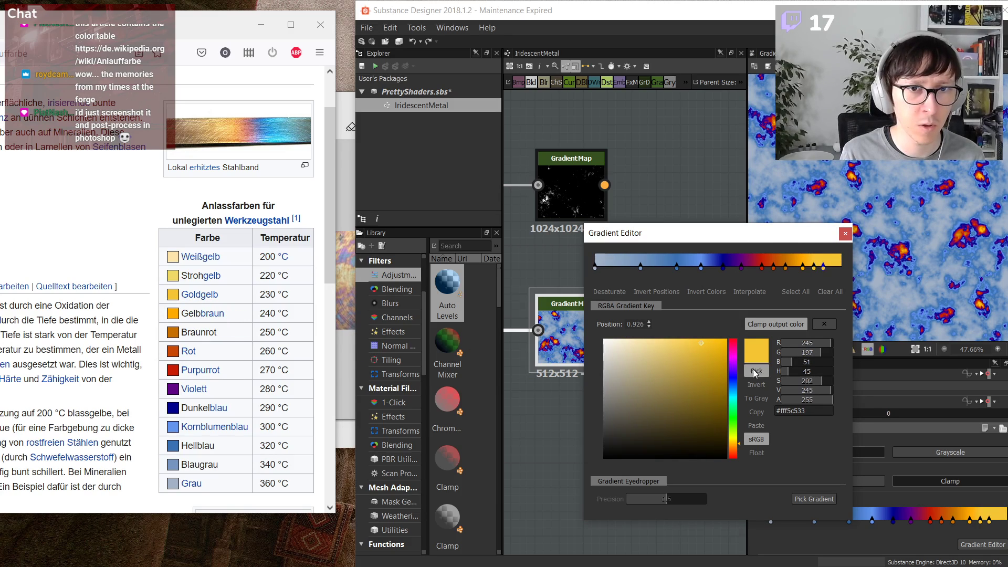
{"action": "left_click", "coordinate": [173, 275]}
- Add a gradient key at position 0.949 with the Weißgelb swatch colour from the Anlassfarben table
{"action": "left_click", "coordinate": [829, 262]}
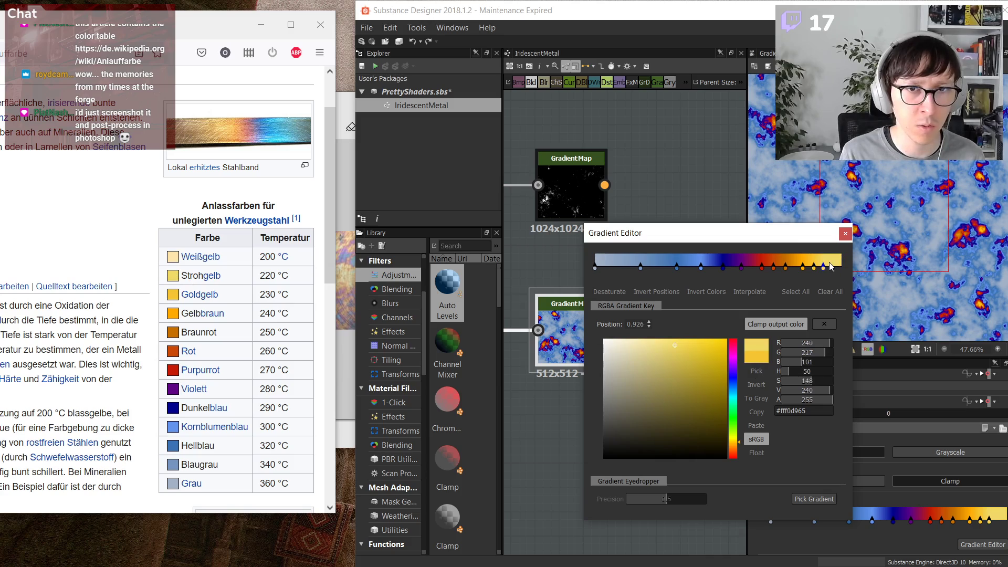
{"action": "left_click", "coordinate": [758, 370]}
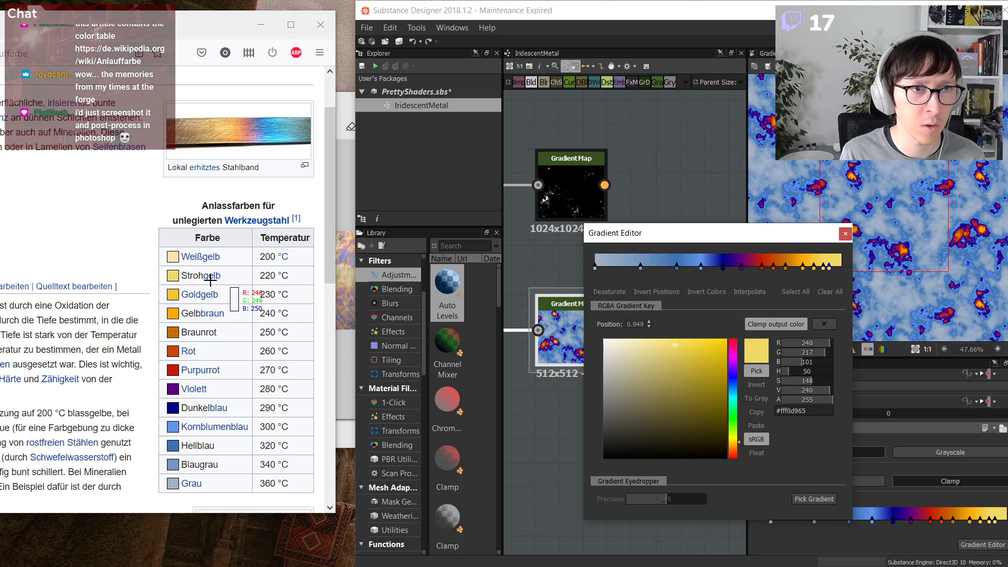
{"action": "left_click", "coordinate": [173, 256]}
- Reposition the gradient keys to space the tempering colours more evenly along the ramp, and close the Gradient Editor
{"action": "left_click_drag", "start_coordinate": [780, 233], "coordinate": [910, 258]}
{"action": "left_click_drag", "start_coordinate": [771, 290], "coordinate": [804, 292]}
{"action": "left_click_drag", "start_coordinate": [854, 292], "coordinate": [892, 293]}
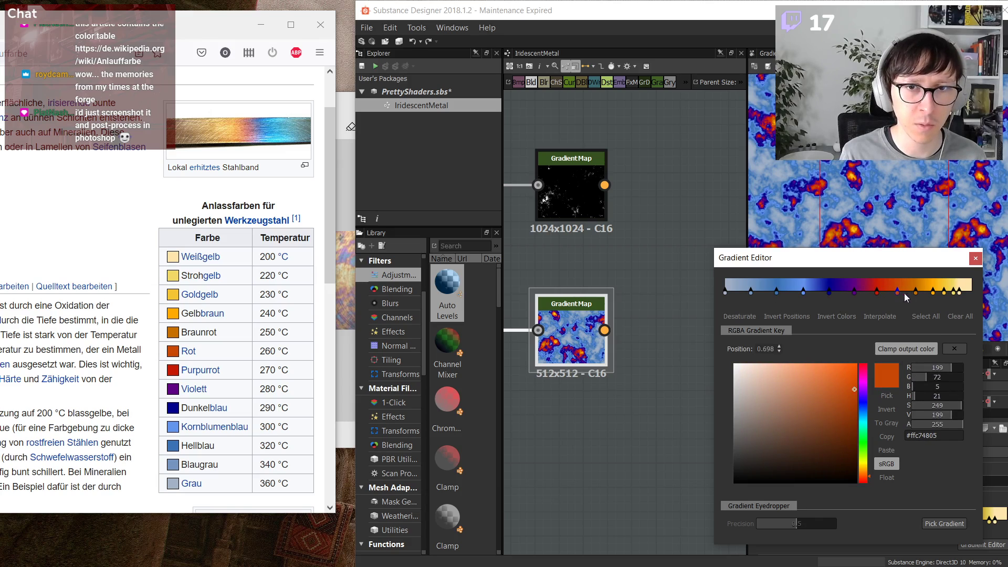
{"action": "left_click_drag", "start_coordinate": [960, 292], "coordinate": [914, 292]}
{"action": "left_click", "coordinate": [976, 259]}
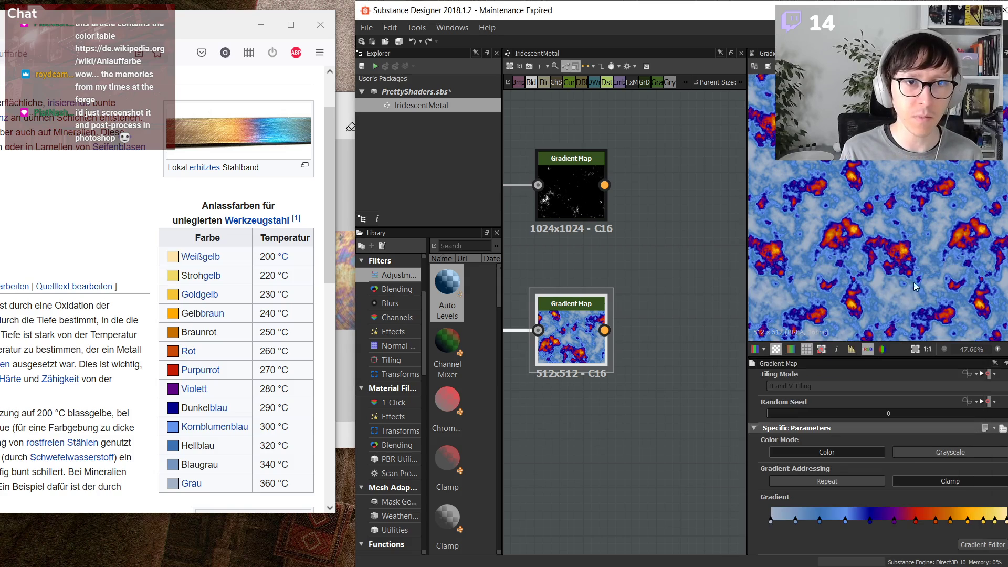
- Lower the black input level and raise the white input level of the Levels node feeding the coloured Gradient Map
{"action": "middle_click_drag", "start_coordinate": [571, 368], "coordinate": [679, 385]}
{"action": "left_click", "coordinate": [548, 354]}
{"action": "left_click_drag", "start_coordinate": [821, 471], "coordinate": [796, 468]}
{"action": "left_click_drag", "start_coordinate": [995, 470], "coordinate": [1000, 470]}
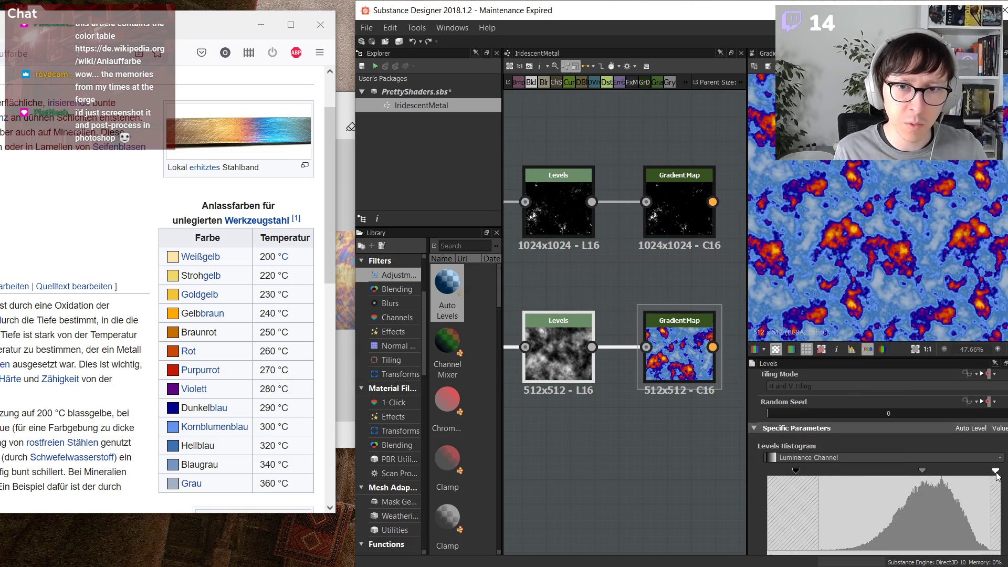
{"action": "scroll", "coordinate": [541, 434], "scroll_direction": "down", "scroll_amount": 2}
{"action": "middle_click_drag", "start_coordinate": [541, 434], "coordinate": [517, 426]}
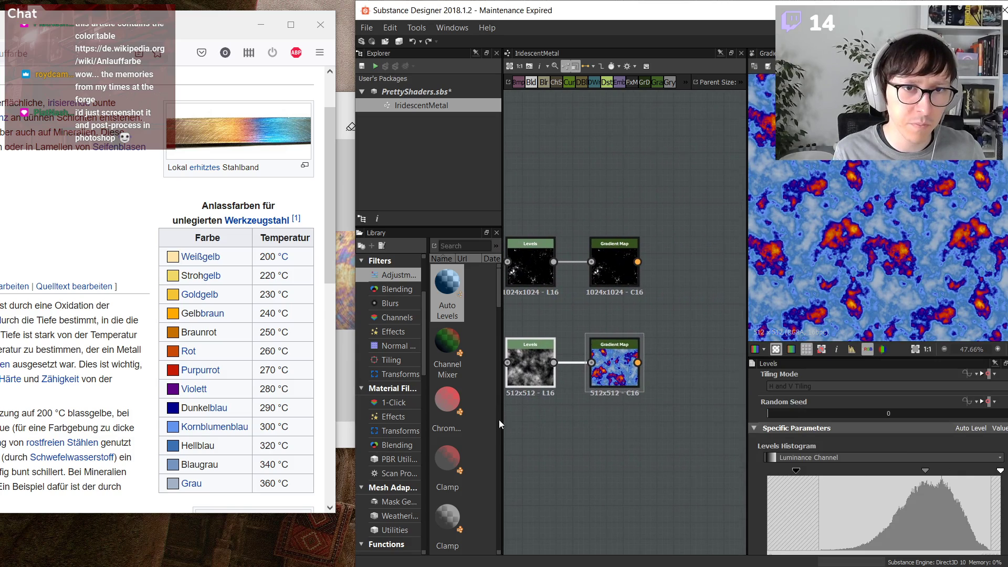
- Raise the lower Levels node's black input slightly and shift its midtone marker towards the dark end
{"action": "scroll", "coordinate": [146, 282], "scroll_direction": "up", "scroll_amount": 2}
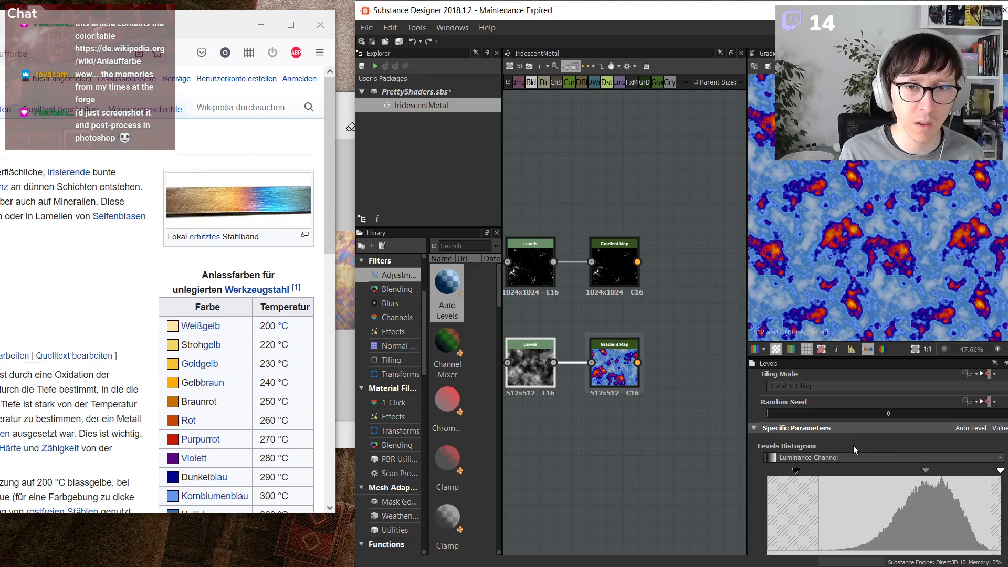
{"action": "scroll", "coordinate": [635, 415], "scroll_direction": "up", "scroll_amount": 2}
{"action": "middle_click_drag", "start_coordinate": [565, 348], "coordinate": [645, 449]}
{"action": "mouse_move", "coordinate": [797, 471]}
{"action": "left_mouse_down"}
{"action": "mouse_move", "coordinate": [870, 473]}
{"action": "mouse_move", "coordinate": [815, 471]}
{"action": "left_mouse_up"}
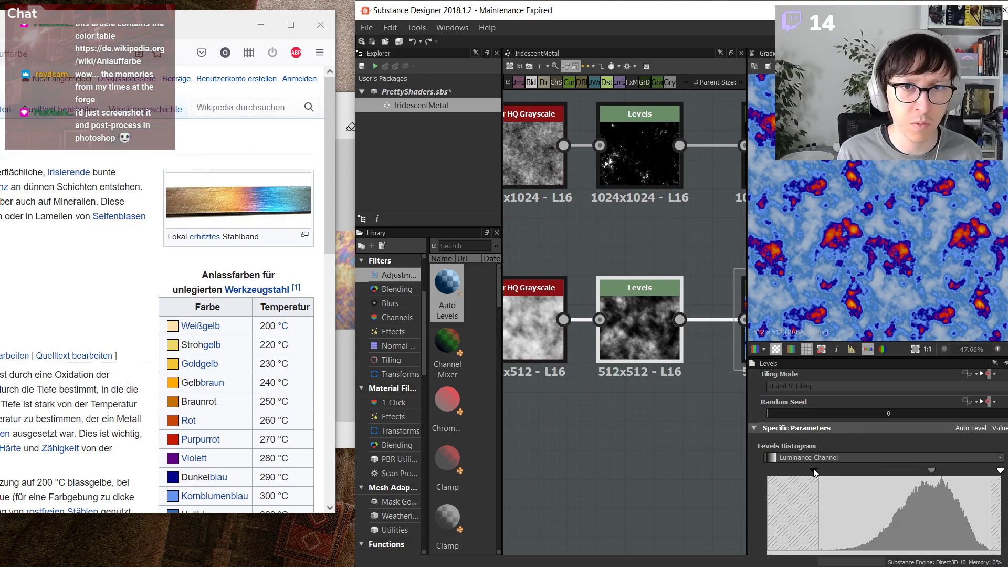
{"action": "mouse_move", "coordinate": [925, 471]}
{"action": "left_mouse_down"}
{"action": "mouse_move", "coordinate": [903, 470]}
{"action": "mouse_move", "coordinate": [912, 470]}
{"action": "left_mouse_up"}
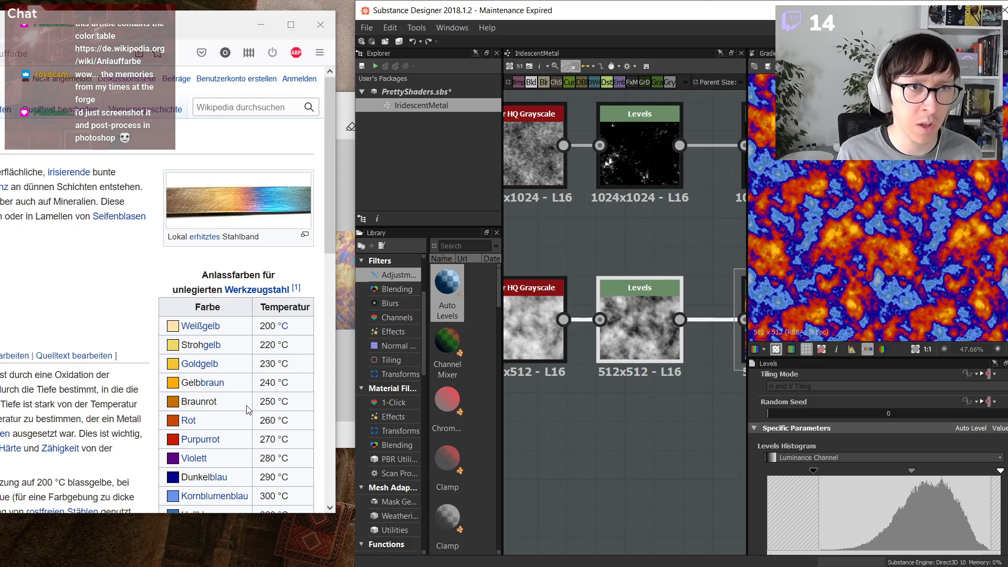
- Examine the colours of the iridescent metal reference up close in Snip & Sketch, then return to Substance Designer
{"action": "middle_click_drag", "start_coordinate": [744, 386], "coordinate": [628, 402]}
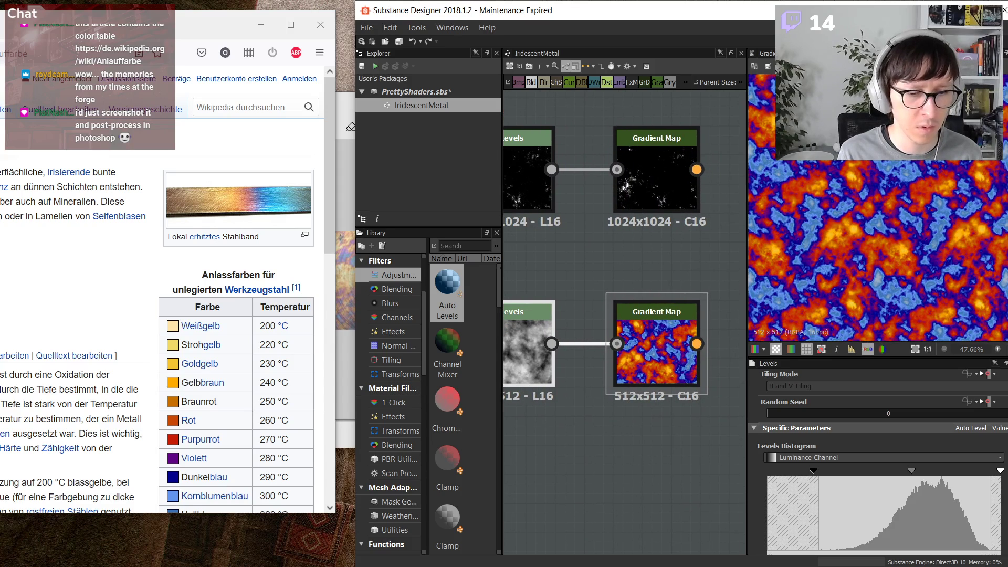
{"action": "left_click", "coordinate": [350, 416]}
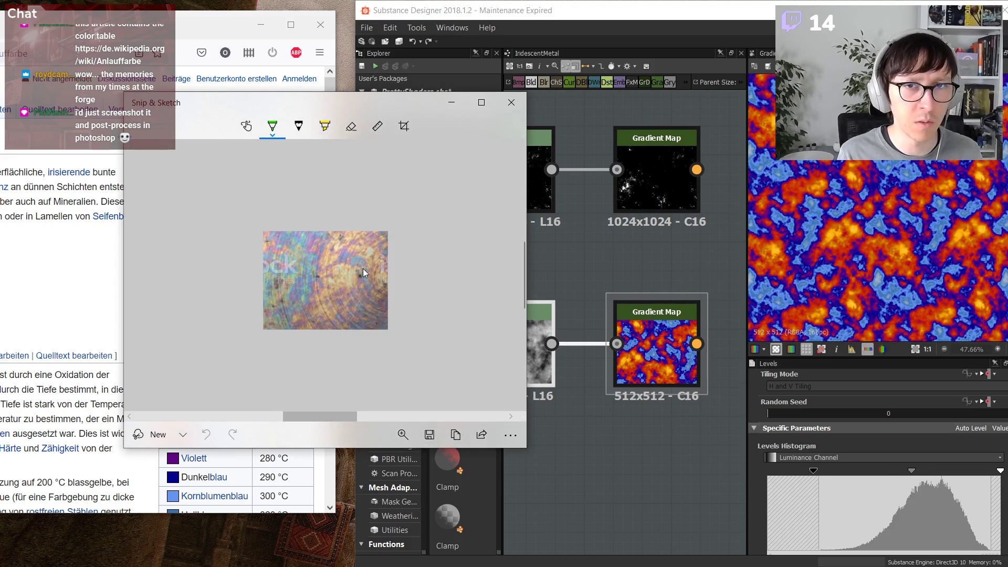
{"action": "scroll", "coordinate": [326, 282], "scroll_direction": "up", "scroll_amount": 5, "text": "ctrl"}
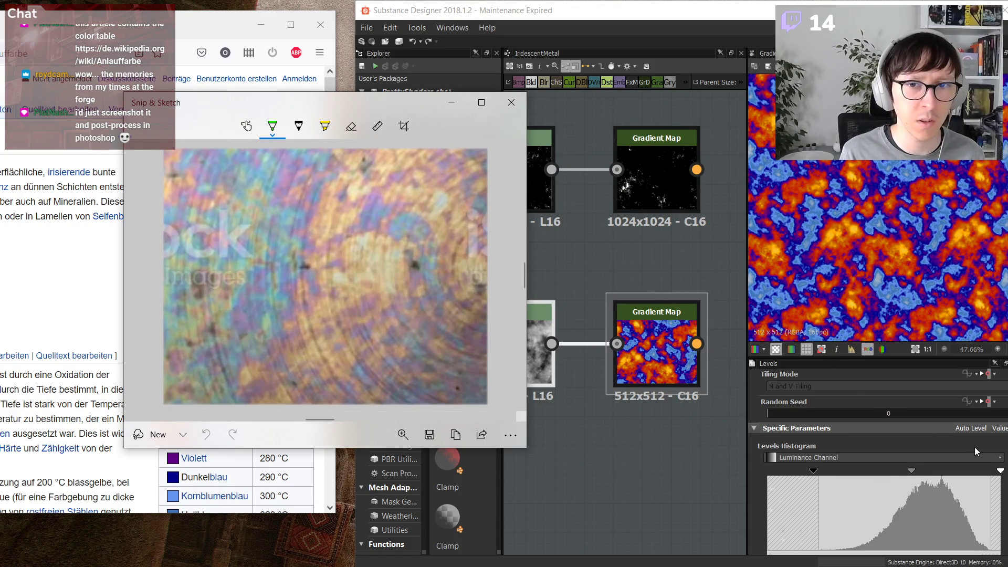
{"action": "left_click", "coordinate": [632, 459]}
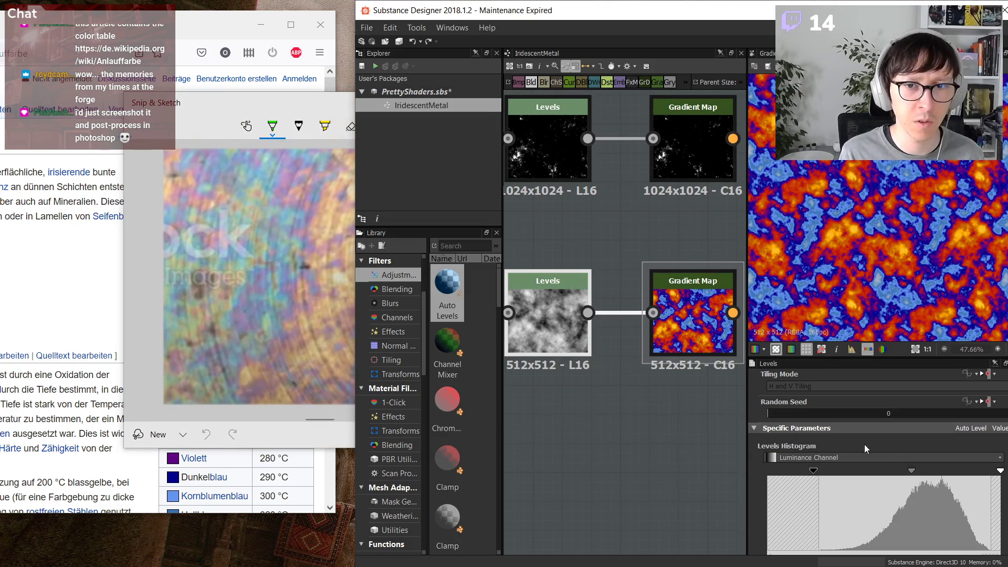
- Fine-tune the lower Levels node's midtone and raise its black input, comparing the result with the Wikipedia colour table
{"action": "mouse_move", "coordinate": [913, 474]}
{"action": "left_mouse_down"}
{"action": "mouse_move", "coordinate": [888, 474]}
{"action": "mouse_move", "coordinate": [909, 473]}
{"action": "left_mouse_up"}
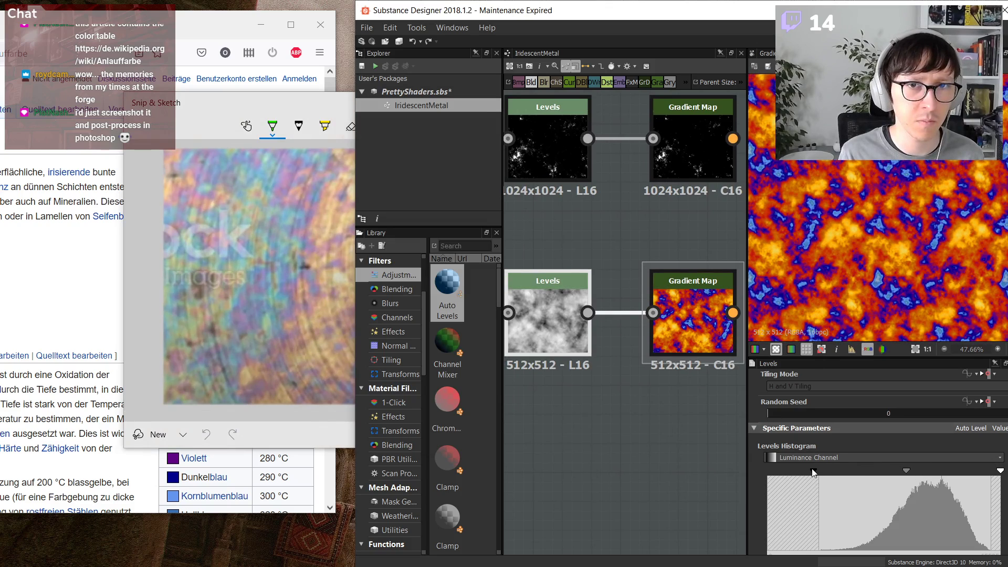
{"action": "left_click_drag", "start_coordinate": [814, 472], "coordinate": [827, 474]}
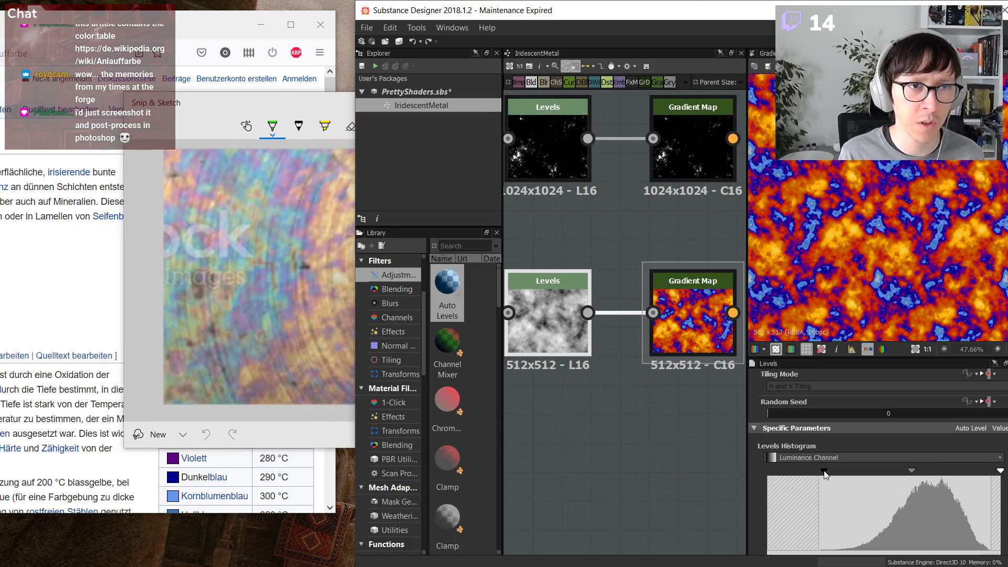
{"action": "left_click", "coordinate": [178, 42]}
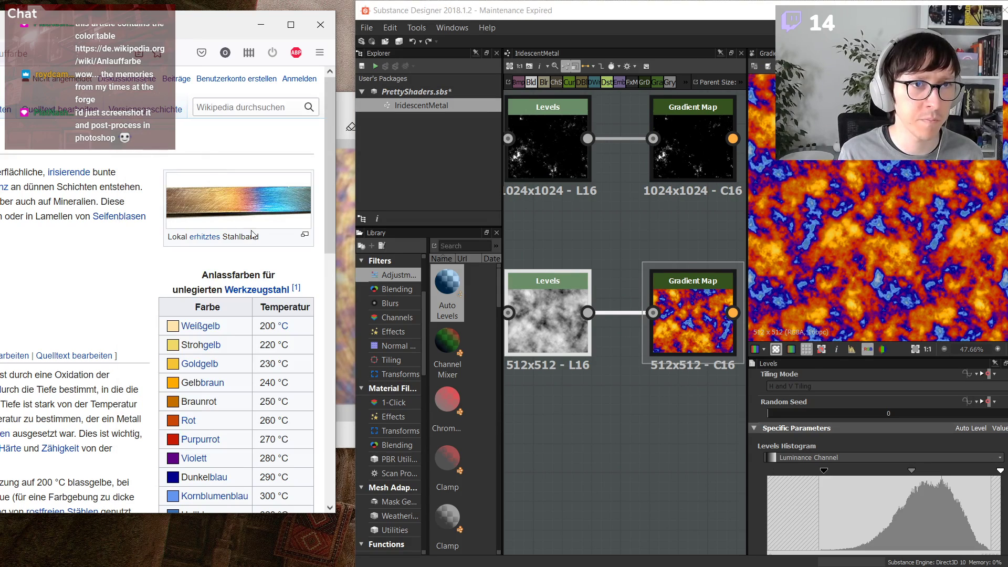
{"action": "scroll", "coordinate": [263, 383], "scroll_direction": "down", "scroll_amount": 3}
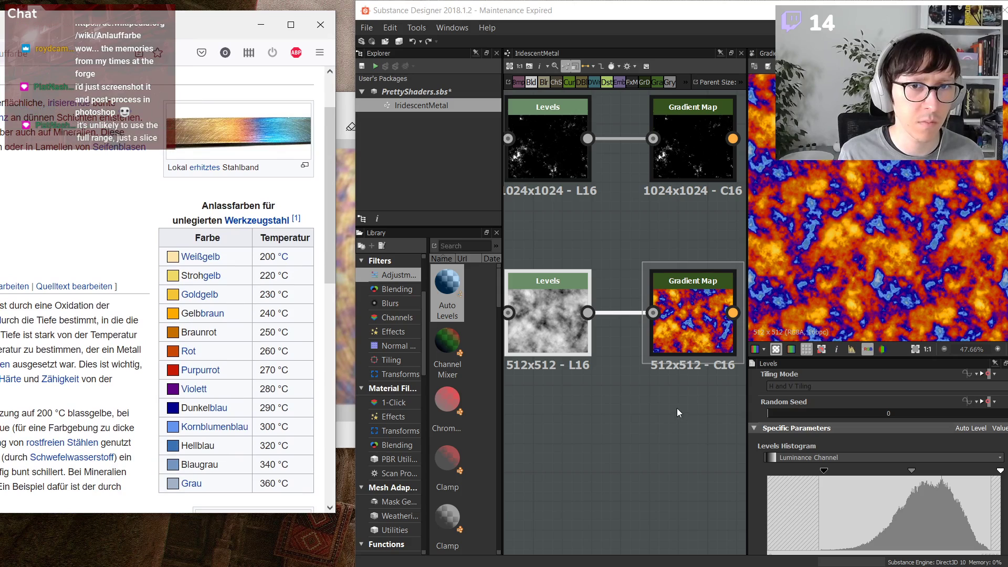
{"action": "scroll", "coordinate": [842, 276], "scroll_direction": "up", "scroll_amount": 4}
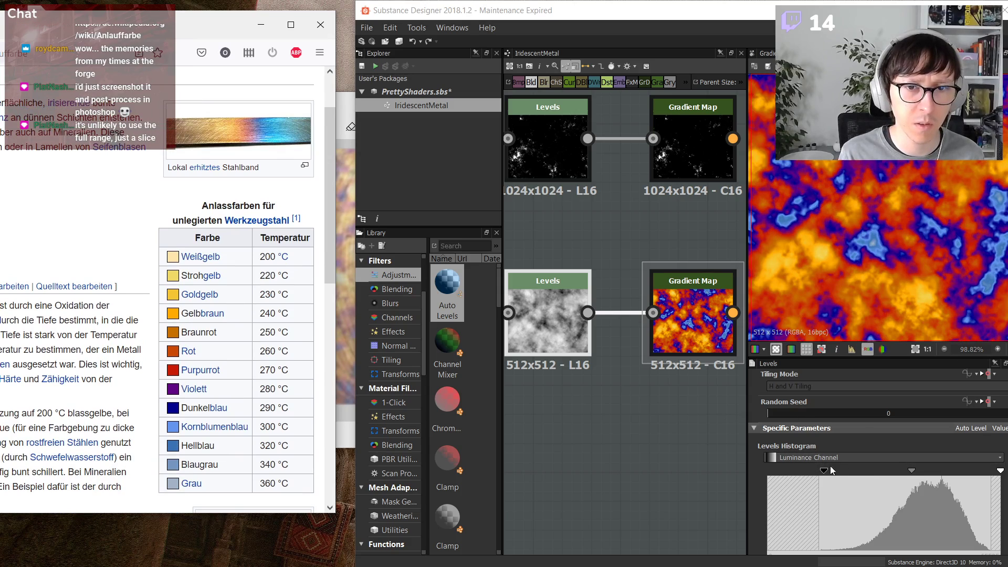
- Raise the lower Levels node's black input further, readjust its midtone and lower its white input for stronger contrast
{"action": "mouse_move", "coordinate": [825, 471]}
{"action": "left_mouse_down"}
{"action": "mouse_move", "coordinate": [885, 475]}
{"action": "mouse_move", "coordinate": [851, 468]}
{"action": "left_mouse_up"}
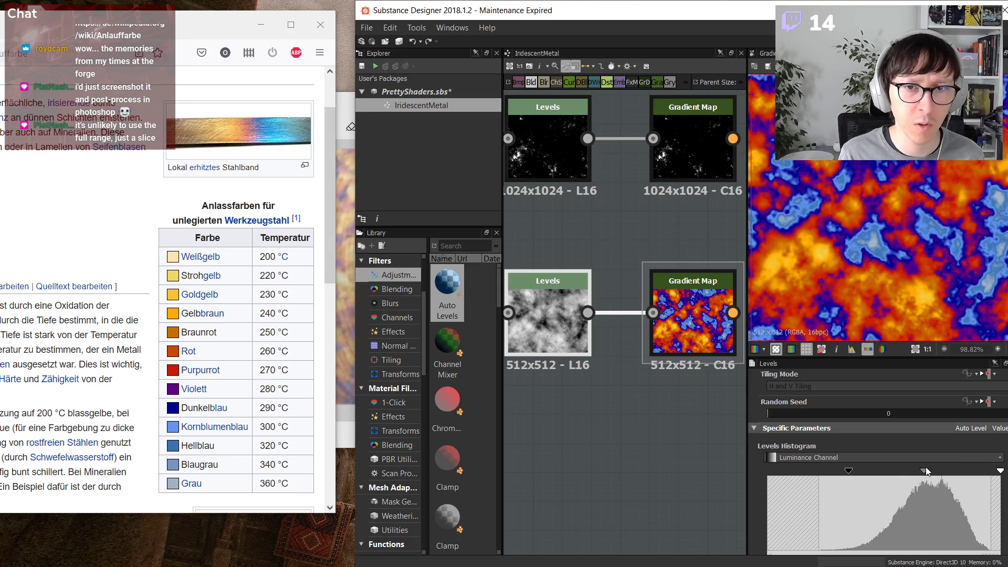
{"action": "left_click_drag", "start_coordinate": [916, 473], "coordinate": [928, 474]}
{"action": "left_click_drag", "start_coordinate": [1003, 474], "coordinate": [987, 473]}
{"action": "scroll", "coordinate": [853, 188], "scroll_direction": "down", "scroll_amount": 4}
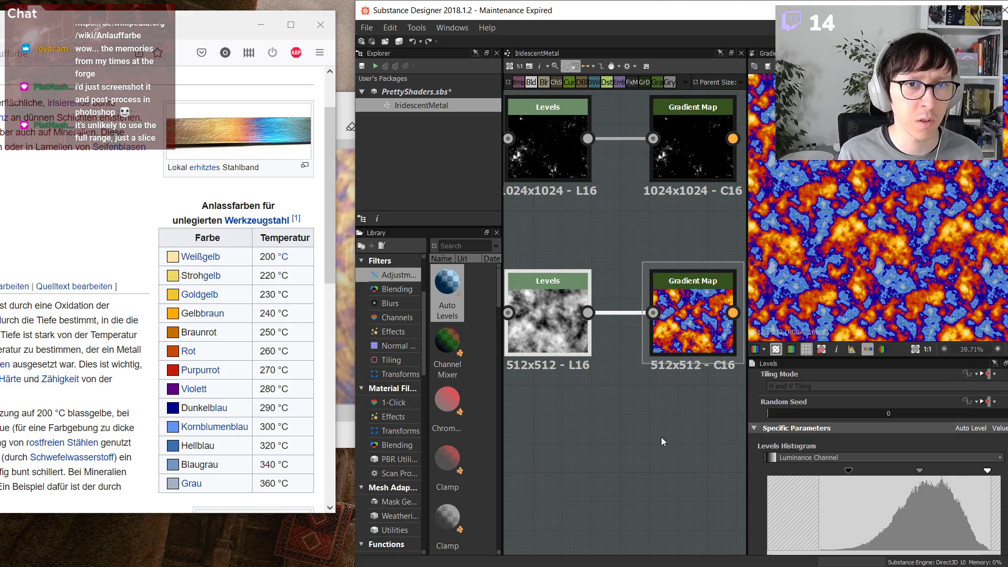
- Set the intensity of the Blur HQ Grayscale node after Clouds 2 to 0
{"action": "middle_click_drag", "start_coordinate": [659, 434], "coordinate": [701, 430]}
{"action": "middle_click_drag", "start_coordinate": [582, 417], "coordinate": [640, 411]}
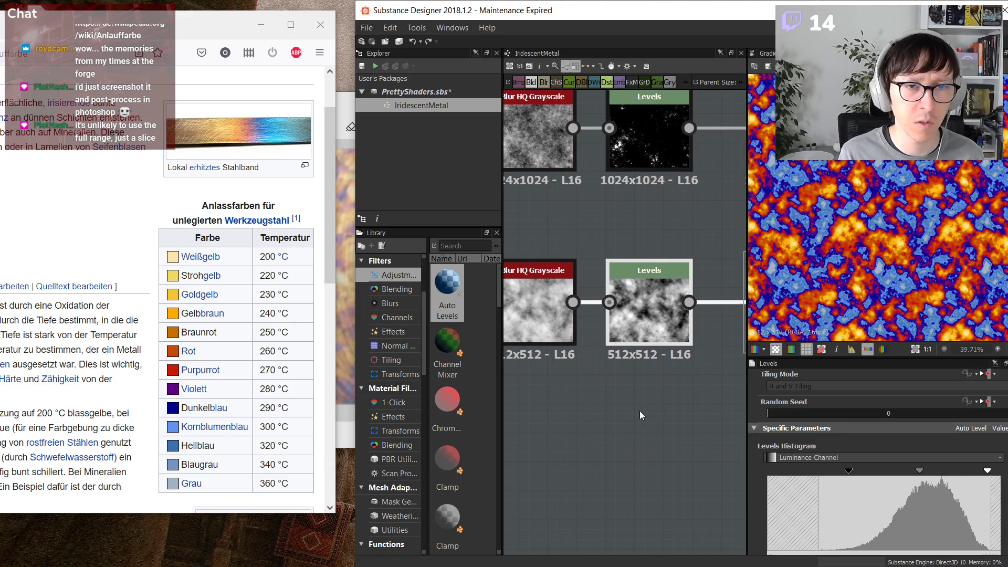
{"action": "scroll", "coordinate": [862, 484], "scroll_direction": "down", "scroll_amount": 1}
{"action": "left_click", "coordinate": [532, 317]}
{"action": "scroll", "coordinate": [642, 394], "scroll_direction": "down", "scroll_amount": 3}
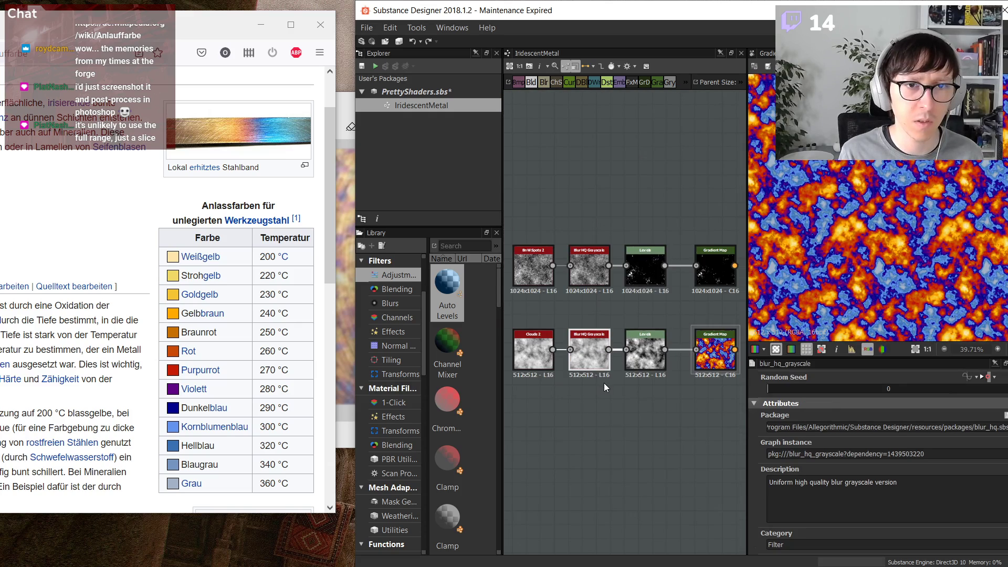
{"action": "scroll", "coordinate": [604, 387], "scroll_direction": "up", "scroll_amount": 2}
{"action": "scroll", "coordinate": [893, 467], "scroll_direction": "down", "scroll_amount": 3}
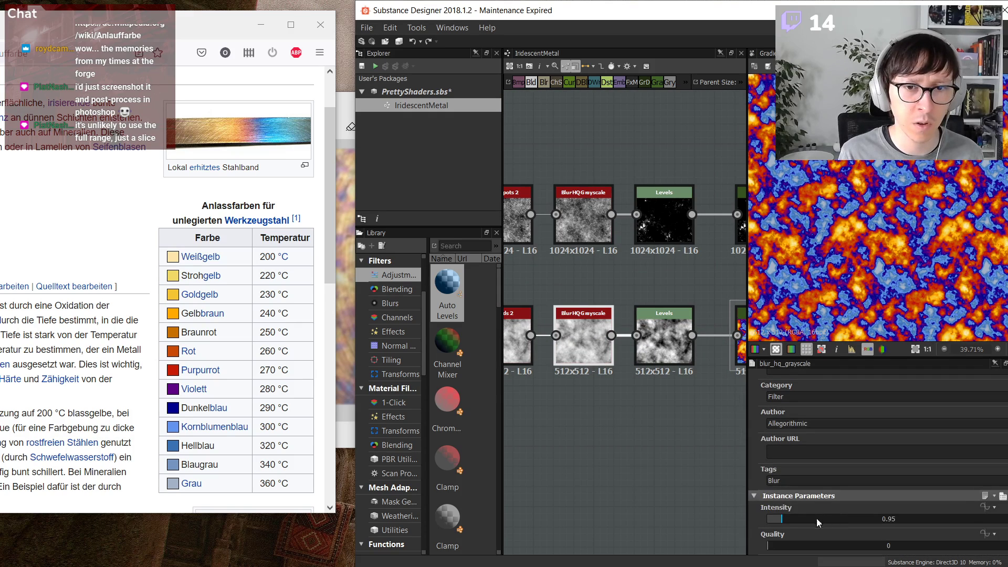
{"action": "mouse_move", "coordinate": [783, 519]}
{"action": "left_mouse_down"}
{"action": "mouse_move", "coordinate": [860, 520]}
{"action": "mouse_move", "coordinate": [752, 521]}
{"action": "mouse_move", "coordinate": [783, 521]}
{"action": "mouse_move", "coordinate": [767, 519]}
{"action": "left_mouse_up"}
{"action": "scroll", "coordinate": [874, 236], "scroll_direction": "up", "scroll_amount": 5}
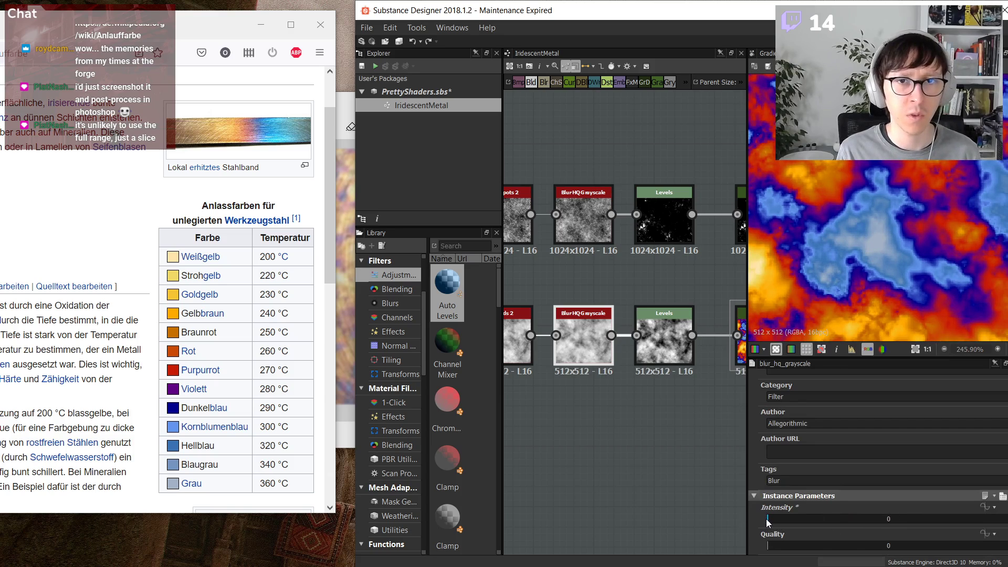
{"action": "scroll", "coordinate": [871, 204], "scroll_direction": "down", "scroll_amount": 4}
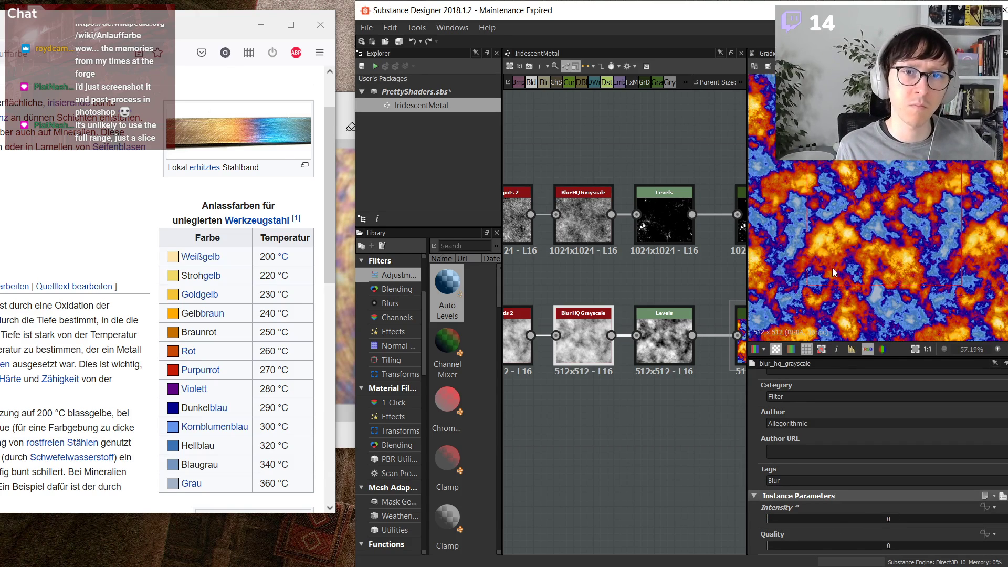
- Connect the BnW Spots 2 output directly to the lower Levels node in place of the blurred clouds
{"action": "middle_click_drag", "start_coordinate": [597, 416], "coordinate": [518, 428]}
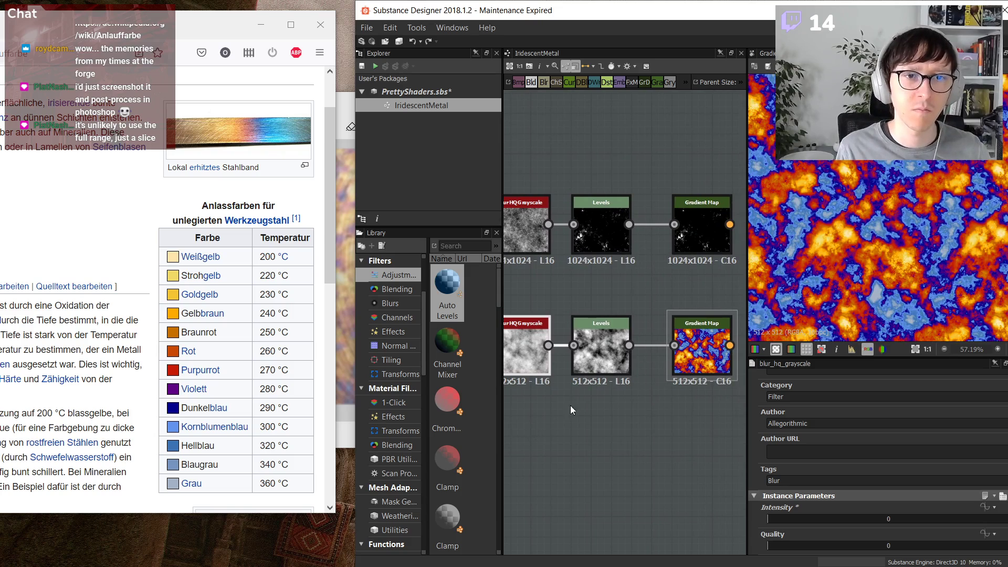
{"action": "left_click", "coordinate": [613, 361]}
{"action": "middle_click_drag", "start_coordinate": [568, 400], "coordinate": [641, 424]}
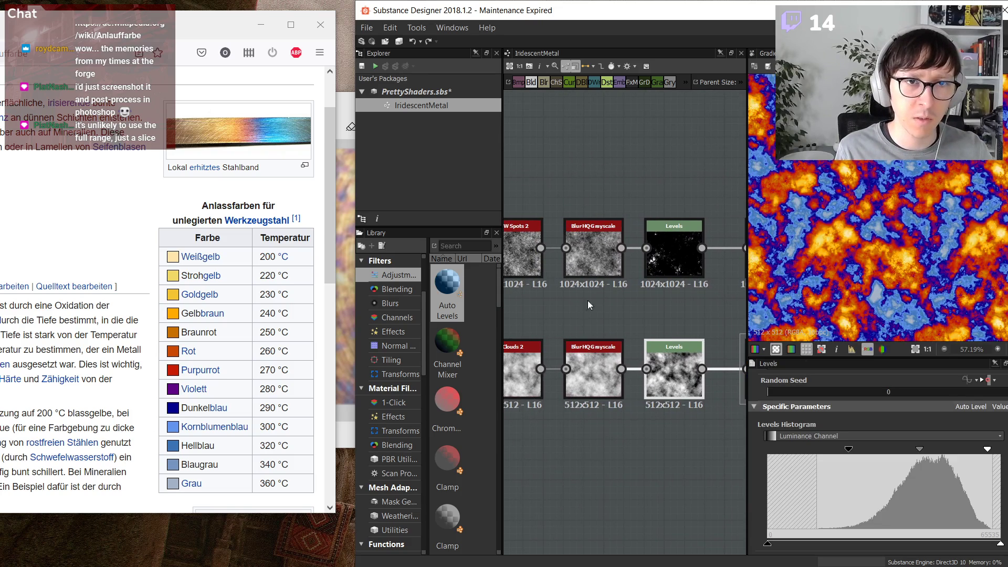
{"action": "middle_click_drag", "start_coordinate": [589, 305], "coordinate": [584, 292]}
{"action": "left_click_drag", "start_coordinate": [536, 234], "coordinate": [644, 356]}
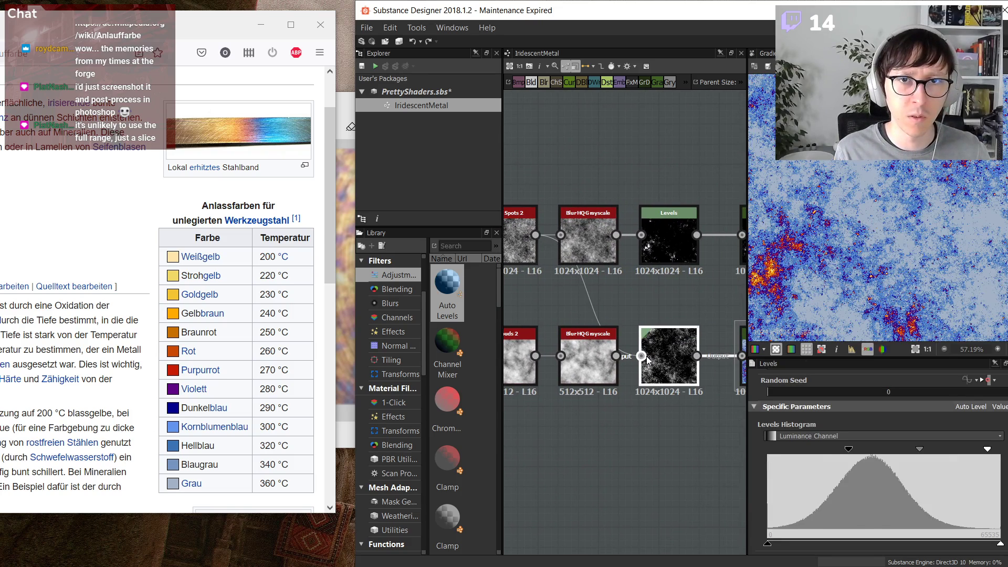
{"action": "scroll", "coordinate": [865, 263], "scroll_direction": "down", "scroll_amount": 3}
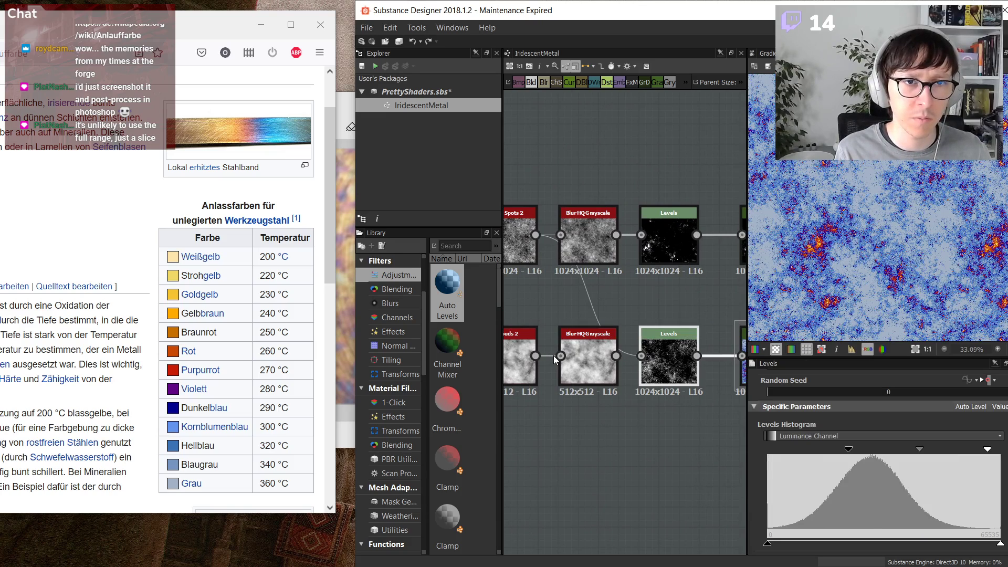
- Feed BnW Spots 2 into the lower Blur HQ Grayscale node, set its intensity to 11.29 and connect it to the lower Levels
{"action": "left_click_drag", "start_coordinate": [559, 355], "coordinate": [535, 235]}
{"action": "left_click", "coordinate": [578, 342]}
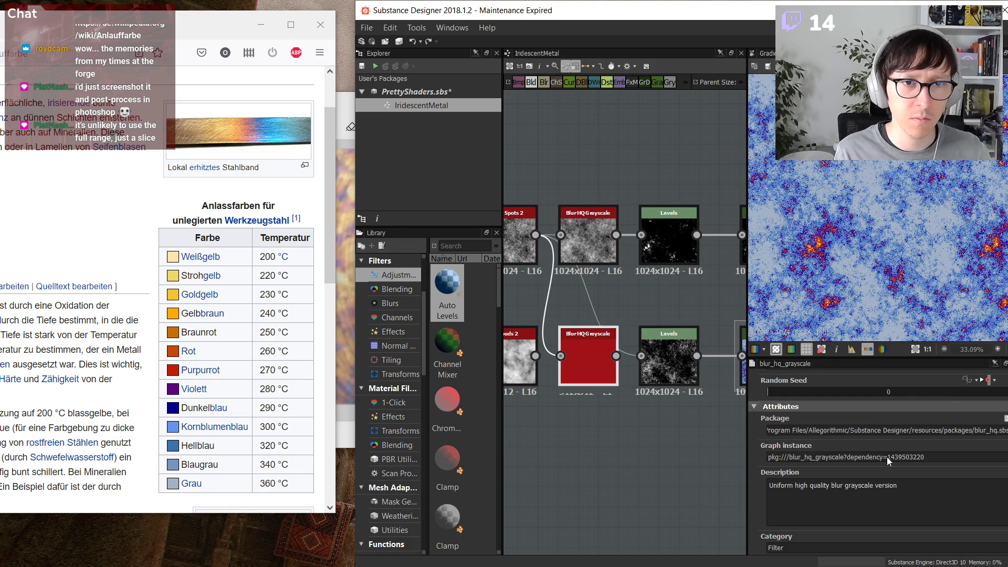
{"action": "scroll", "coordinate": [831, 495], "scroll_direction": "down", "scroll_amount": 3}
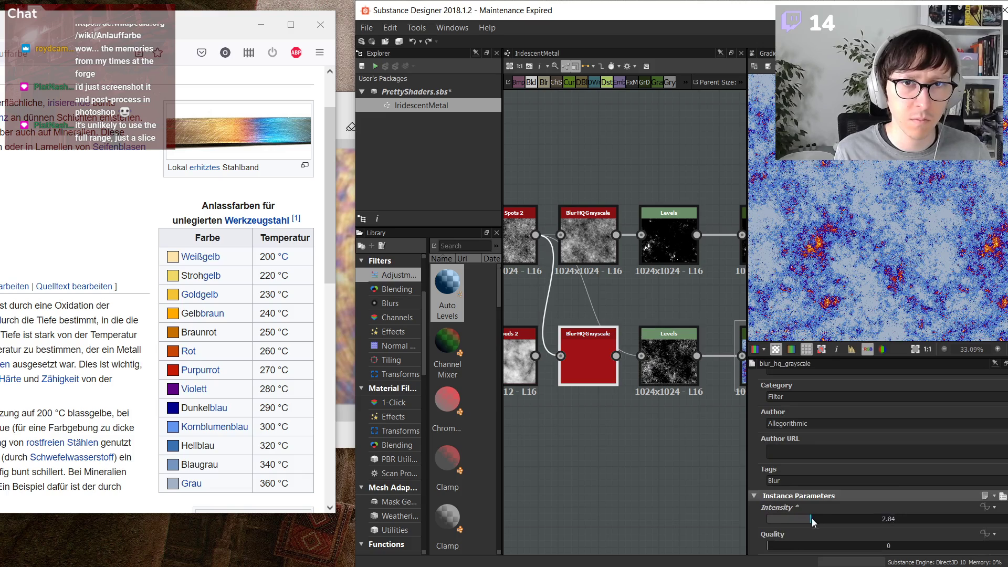
{"action": "left_click_drag", "start_coordinate": [812, 518], "coordinate": [903, 524]}
{"action": "scroll", "coordinate": [831, 246], "scroll_direction": "up", "scroll_amount": 8}
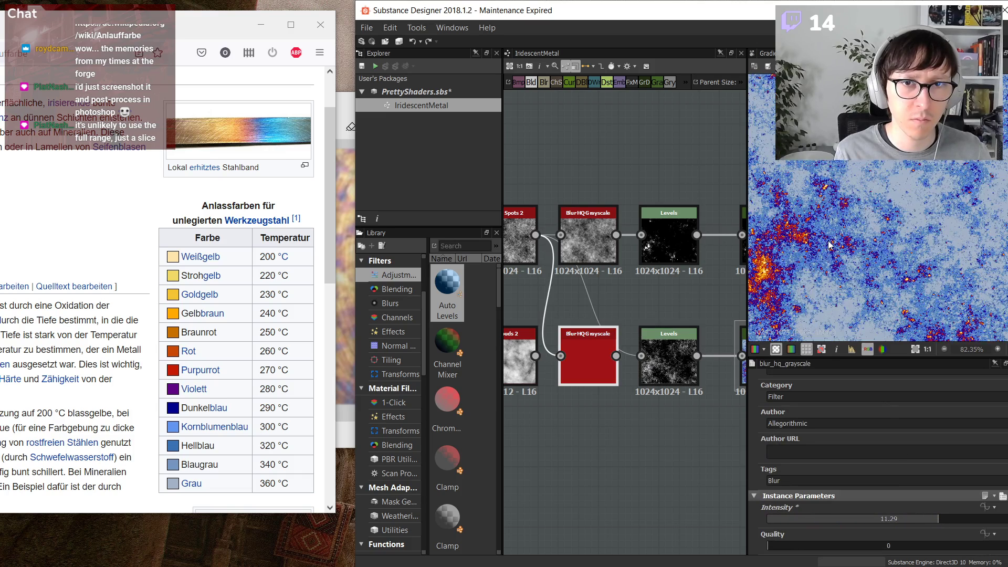
{"action": "left_click_drag", "start_coordinate": [617, 356], "coordinate": [641, 356]}
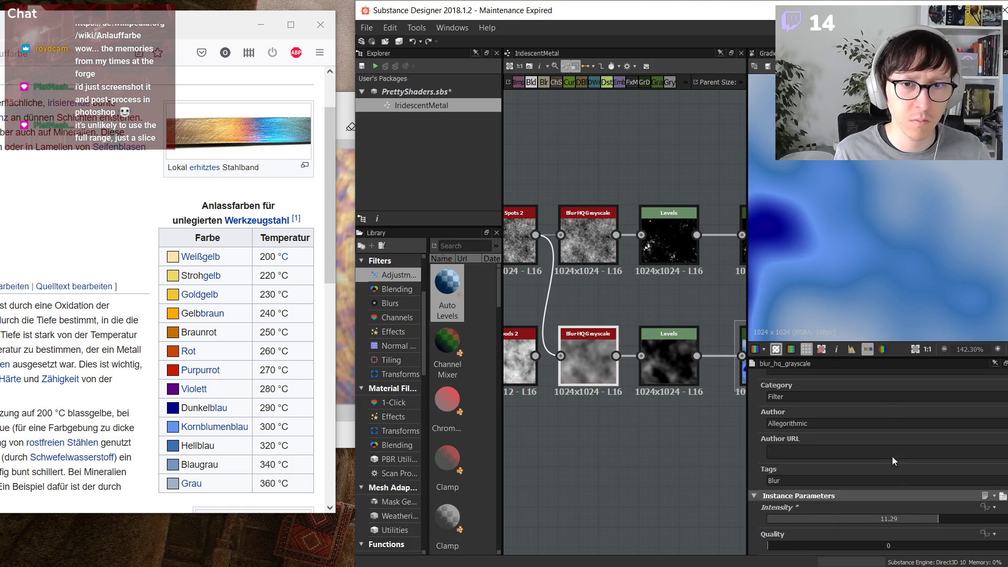
- Set the lower Blur HQ Grayscale node's intensity to 0.24
{"action": "left_click_drag", "start_coordinate": [874, 521], "coordinate": [771, 517]}
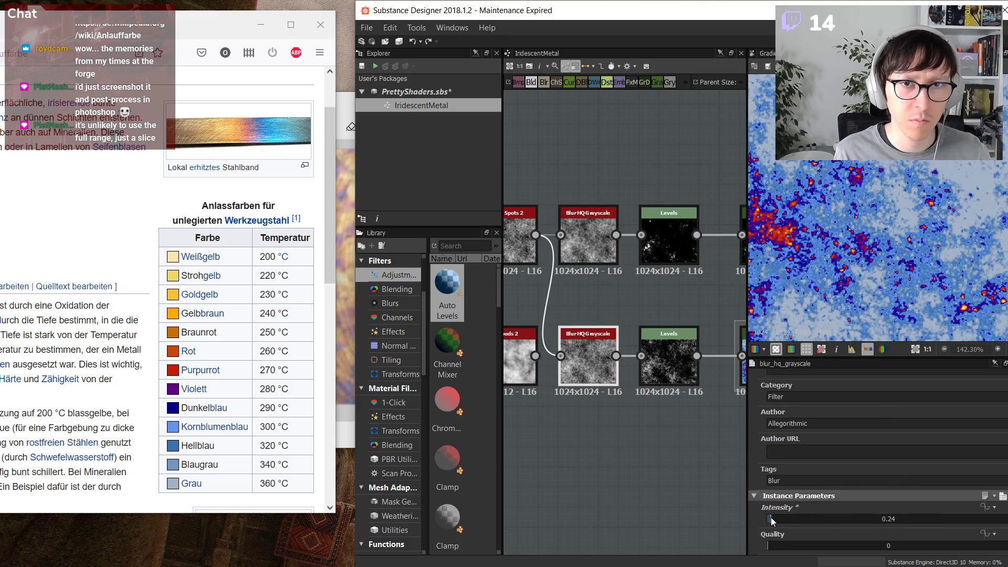
{"action": "scroll", "coordinate": [868, 273], "scroll_direction": "down", "scroll_amount": 5}
{"action": "middle_click_drag", "start_coordinate": [634, 460], "coordinate": [546, 462]}
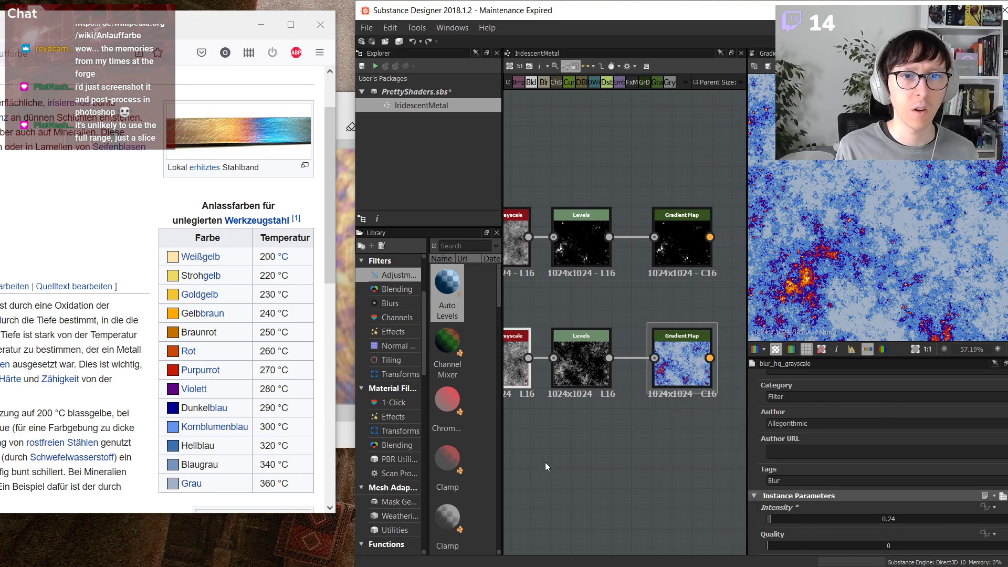
- Move the black point of the lower Levels node to the darkest end of its histogram
{"action": "left_click", "coordinate": [581, 362]}
{"action": "left_click_drag", "start_coordinate": [852, 453], "coordinate": [768, 450]}
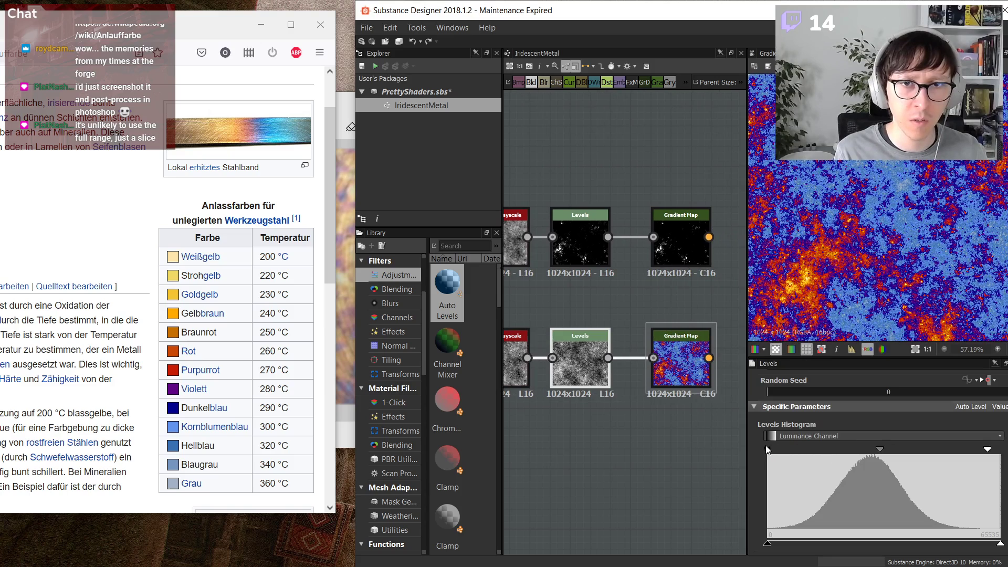
- Move the Clouds 2 and BnW Spots 2 nodes away from the blur nodes to make room between them
{"action": "middle_click_drag", "start_coordinate": [609, 442], "coordinate": [707, 456]}
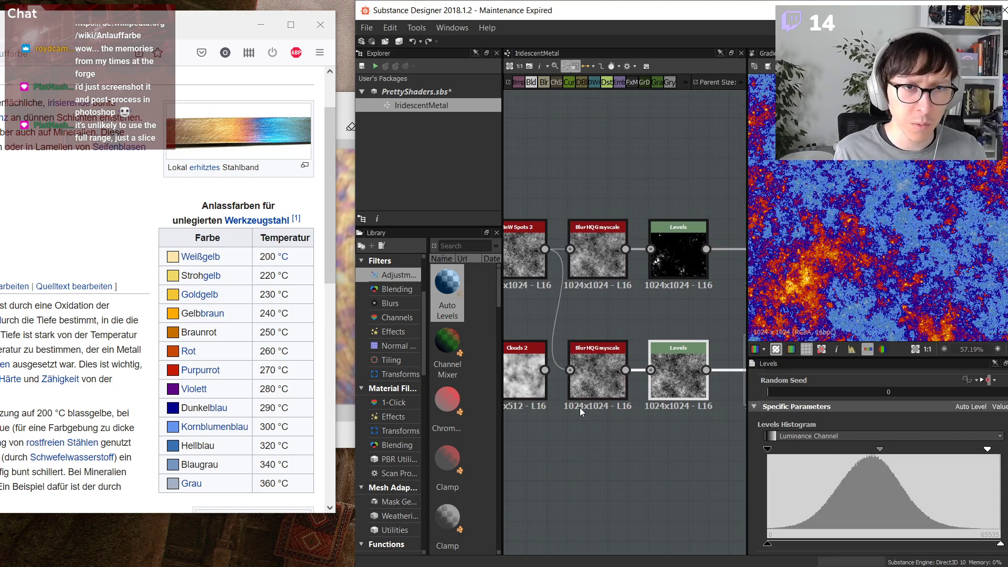
{"action": "middle_click_drag", "start_coordinate": [580, 408], "coordinate": [630, 412]}
{"action": "middle_click_drag", "start_coordinate": [569, 318], "coordinate": [646, 327]}
{"action": "left_click_drag", "start_coordinate": [630, 392], "coordinate": [551, 392]}
{"action": "left_click_drag", "start_coordinate": [632, 263], "coordinate": [552, 255]}
{"action": "middle_click_drag", "start_coordinate": [598, 347], "coordinate": [622, 310]}
{"action": "middle_click_drag", "start_coordinate": [728, 377], "coordinate": [629, 374]}
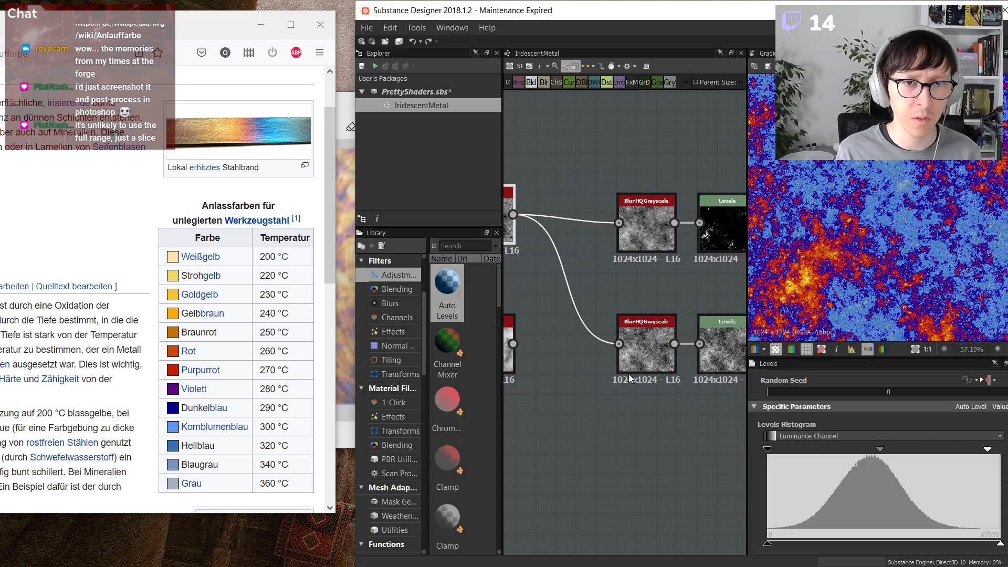
- Reposition Clouds 2 and add a Levels node connected to its output
{"action": "middle_click_drag", "start_coordinate": [562, 394], "coordinate": [667, 392]}
{"action": "left_click_drag", "start_coordinate": [571, 339], "coordinate": [531, 339]}
{"action": "key", "text": "space"}
{"action": "type", "text": "lev"}
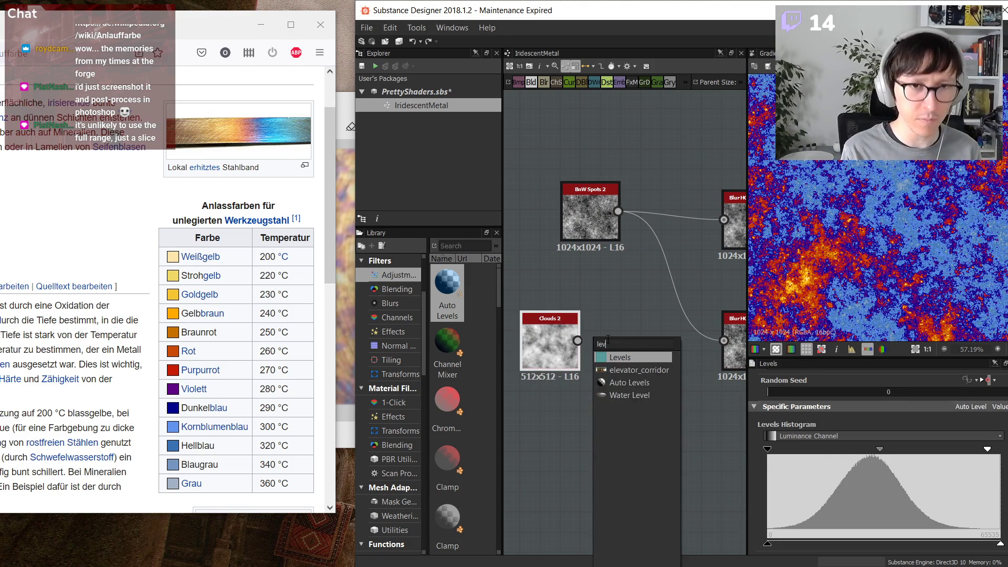
{"action": "key", "text": "Return"}
{"action": "left_click_drag", "start_coordinate": [650, 345], "coordinate": [630, 344]}
- Place the new Levels node beside Clouds 2 and put BnW Spots 2 directly above it
{"action": "left_click_drag", "start_coordinate": [545, 189], "coordinate": [699, 391]}
{"action": "middle_click_drag", "start_coordinate": [672, 403], "coordinate": [728, 399]}
{"action": "left_click_drag", "start_coordinate": [697, 339], "coordinate": [616, 331]}
{"action": "left_click", "coordinate": [597, 275]}
{"action": "left_click_drag", "start_coordinate": [571, 202], "coordinate": [613, 240]}
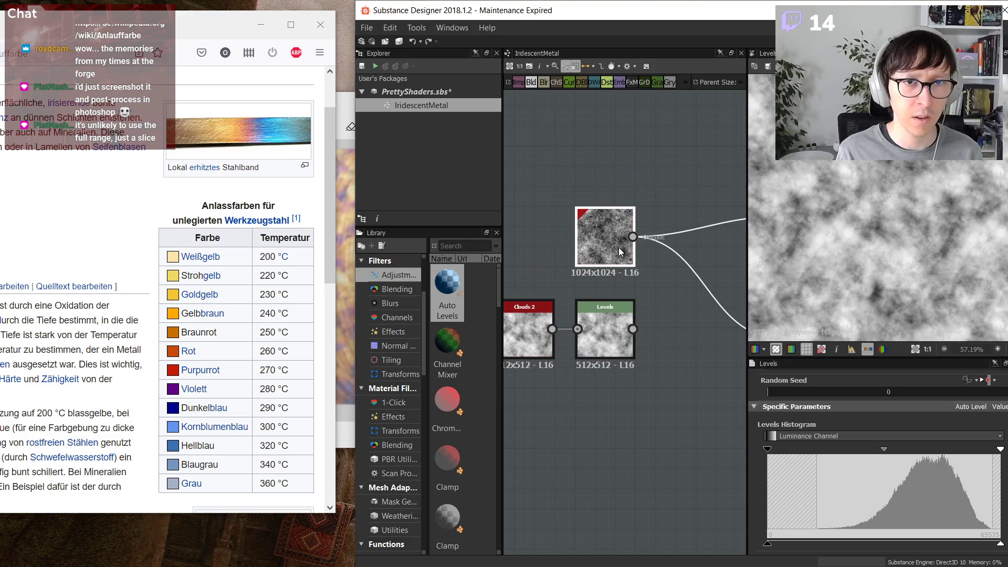
- Insert a Blend node ahead of both blur nodes, with BnW Spots 2 as foreground and the Clouds 2 Levels as background
{"action": "key", "text": "space"}
{"action": "type", "text": "ble"}
{"action": "key", "text": "Return"}
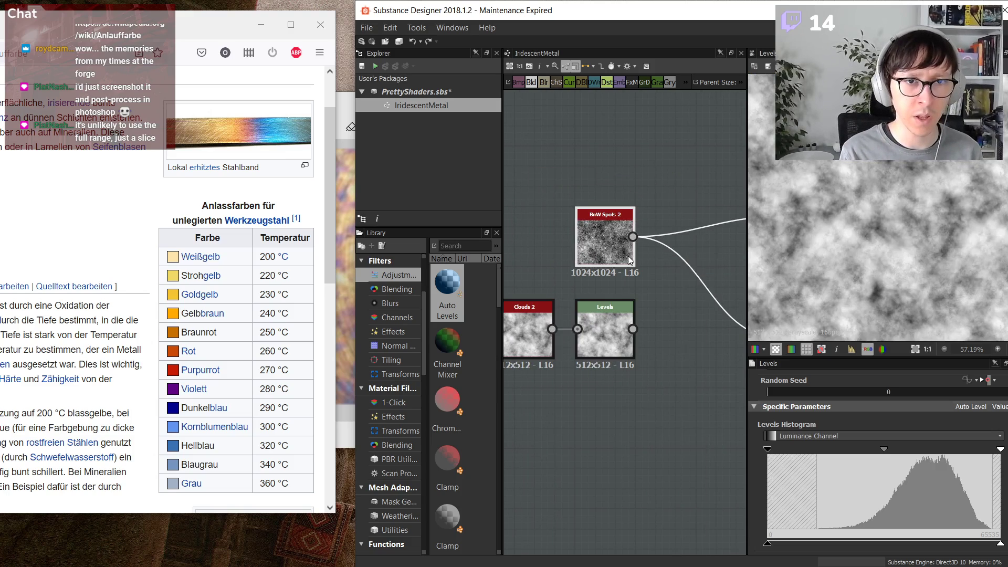
{"action": "left_click_drag", "start_coordinate": [633, 237], "coordinate": [698, 292]}
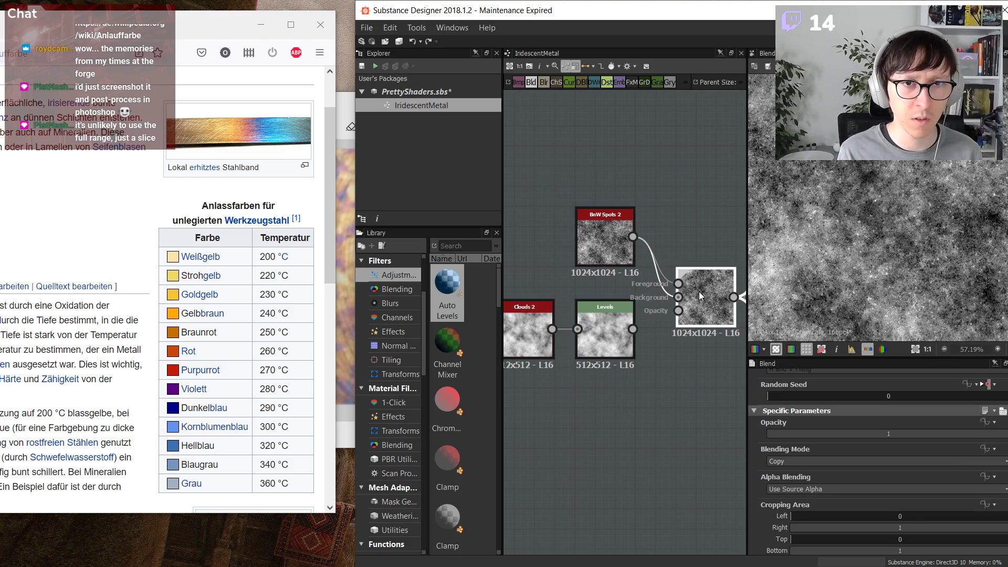
{"action": "left_click_drag", "start_coordinate": [633, 330], "coordinate": [678, 312]}
{"action": "middle_click_drag", "start_coordinate": [686, 358], "coordinate": [655, 360]}
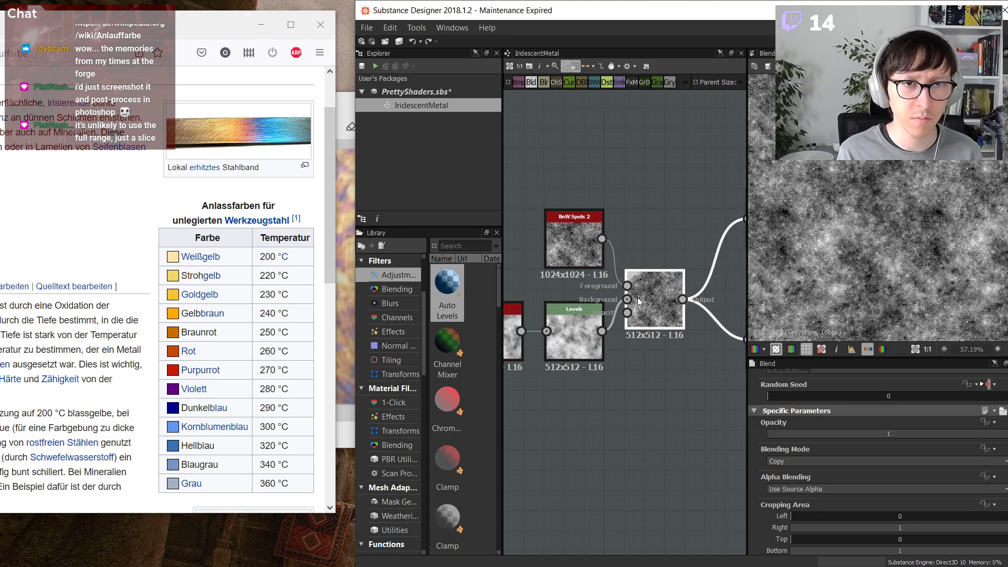
{"action": "left_click_drag", "start_coordinate": [640, 303], "coordinate": [661, 324]}
- Save the package and set the Blend node's opacity to 0.62
{"action": "key", "text": "ctrl+s"}
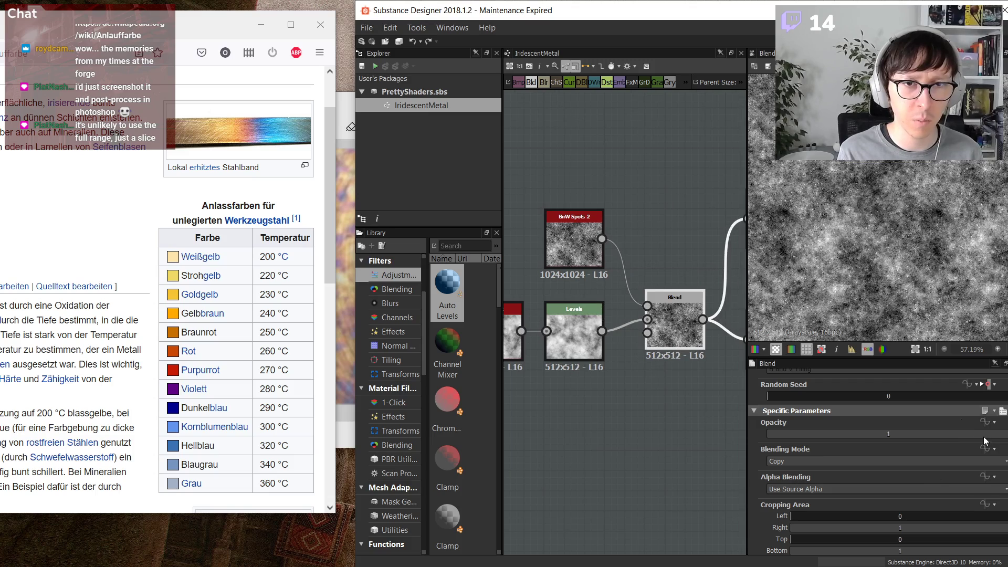
{"action": "left_click_drag", "start_coordinate": [984, 436], "coordinate": [918, 432]}
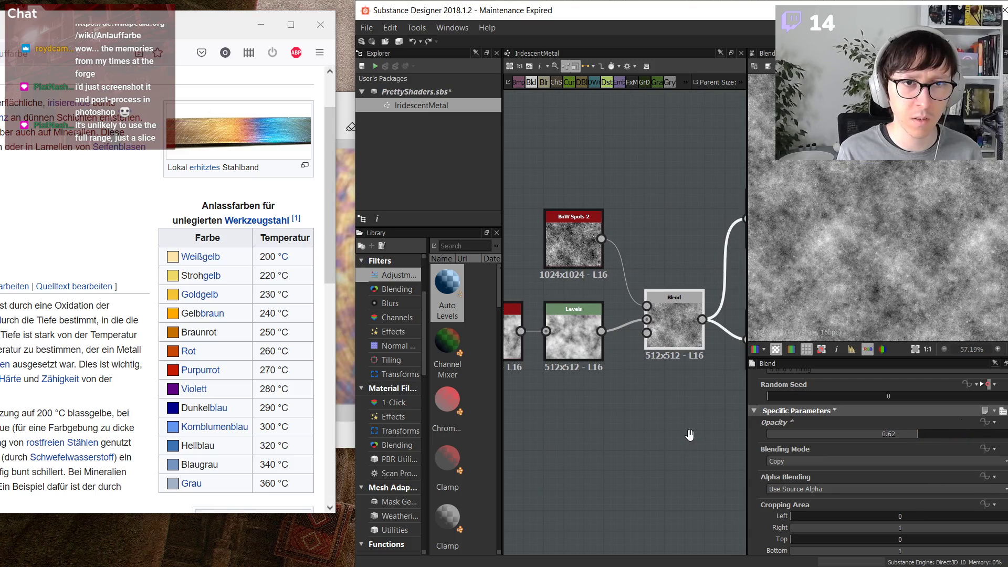
- Widen the application window over the browser to give the graph more room
{"action": "middle_click_drag", "start_coordinate": [690, 435], "coordinate": [588, 434]}
{"action": "left_click", "coordinate": [667, 227]}
{"action": "middle_click_drag", "start_coordinate": [580, 296], "coordinate": [727, 296]}
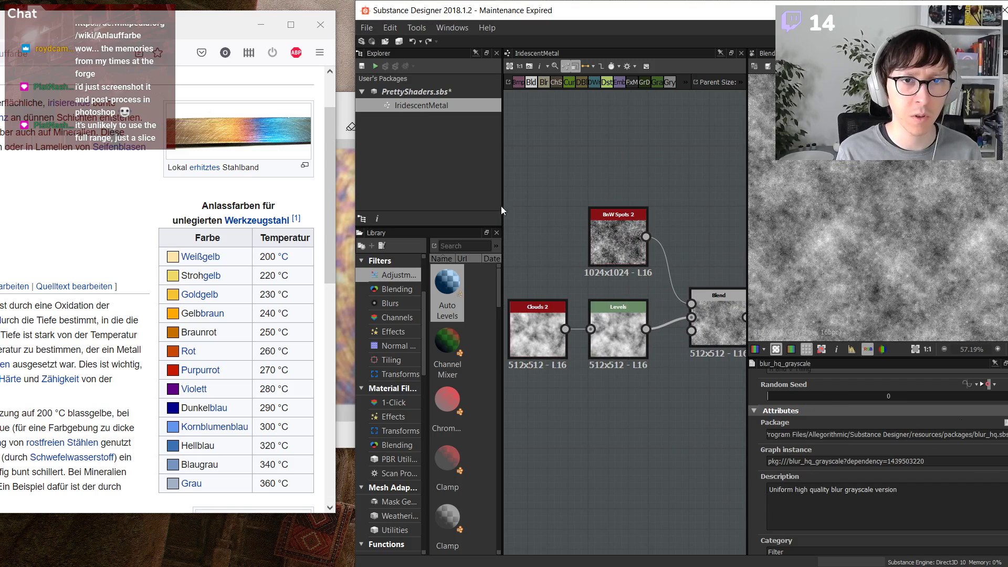
{"action": "left_click_drag", "start_coordinate": [352, 136], "coordinate": [32, 135]}
- Reposition BnW Spots 2 and rewire the upper Blur HQ Grayscale between it and the Blend foreground input
{"action": "left_click", "coordinate": [363, 250]}
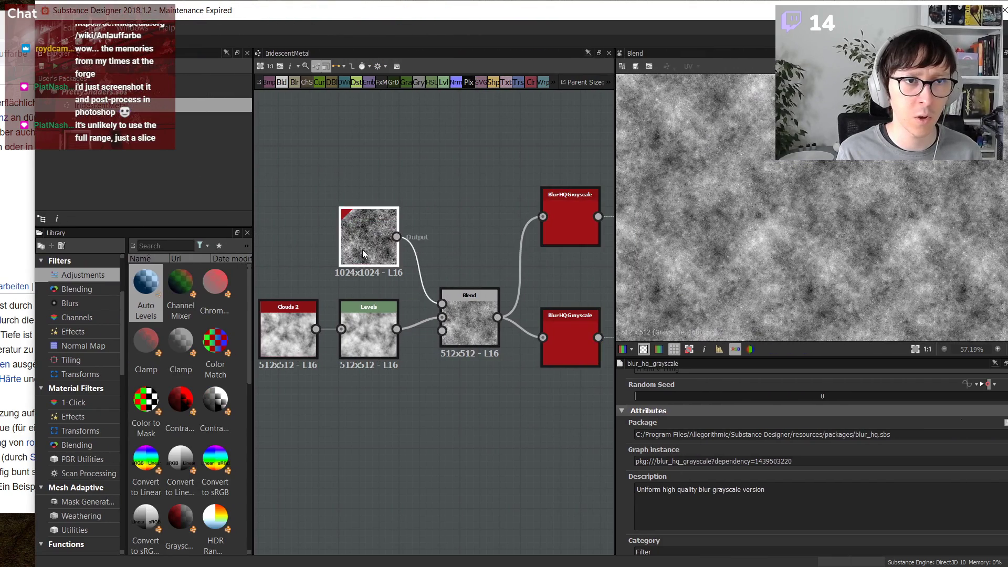
{"action": "left_click_drag", "start_coordinate": [363, 250], "coordinate": [293, 230]}
{"action": "left_click", "coordinate": [549, 202]}
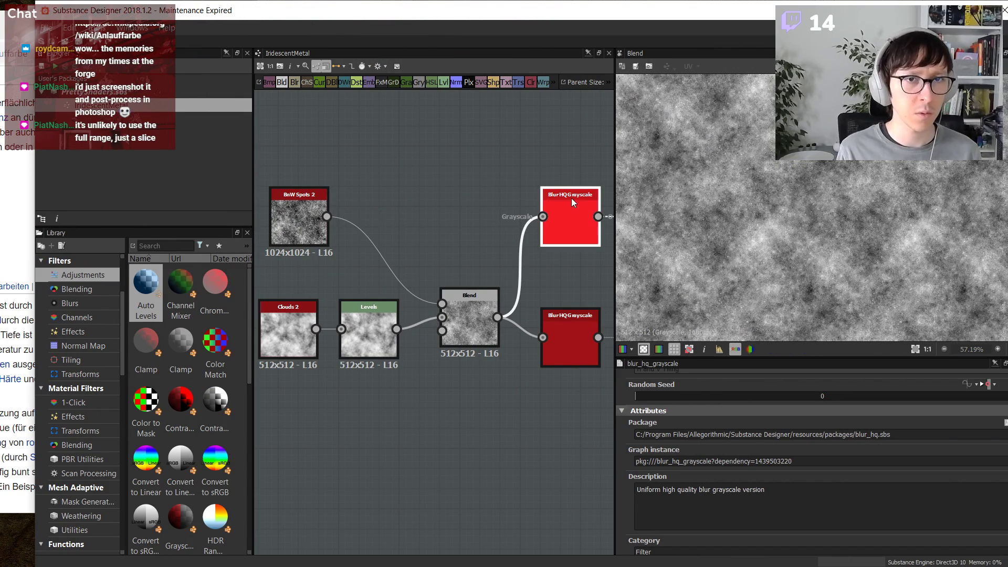
{"action": "left_click_drag", "start_coordinate": [571, 198], "coordinate": [351, 216]}
{"action": "left_click_drag", "start_coordinate": [406, 217], "coordinate": [419, 224]}
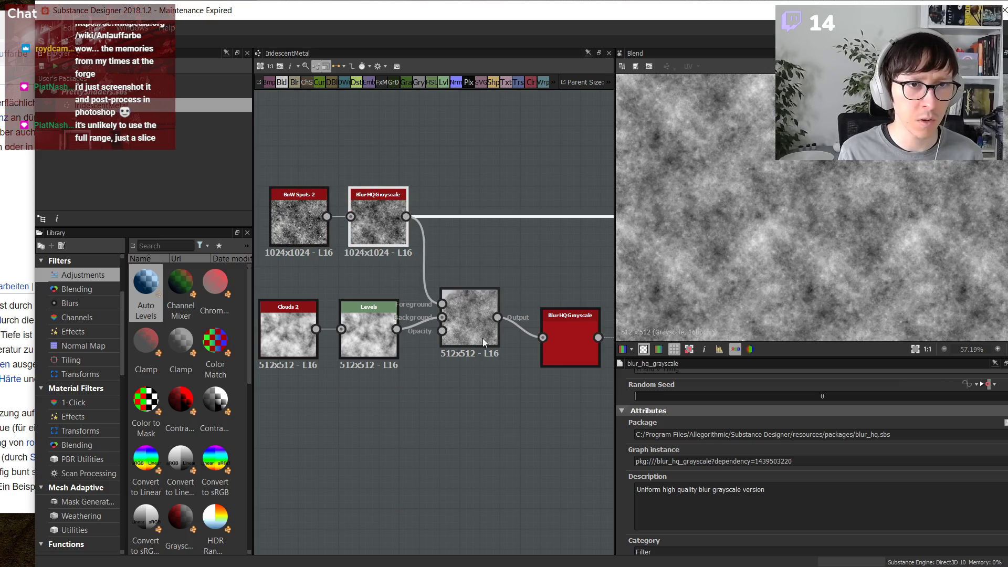
- Move the lower Blur HQ Grayscale ahead of the Blend, wiring it between the Clouds 2 Levels and the background input
{"action": "scroll", "coordinate": [474, 366], "scroll_direction": "down", "scroll_amount": 3}
{"action": "left_click_drag", "start_coordinate": [425, 357], "coordinate": [355, 351]}
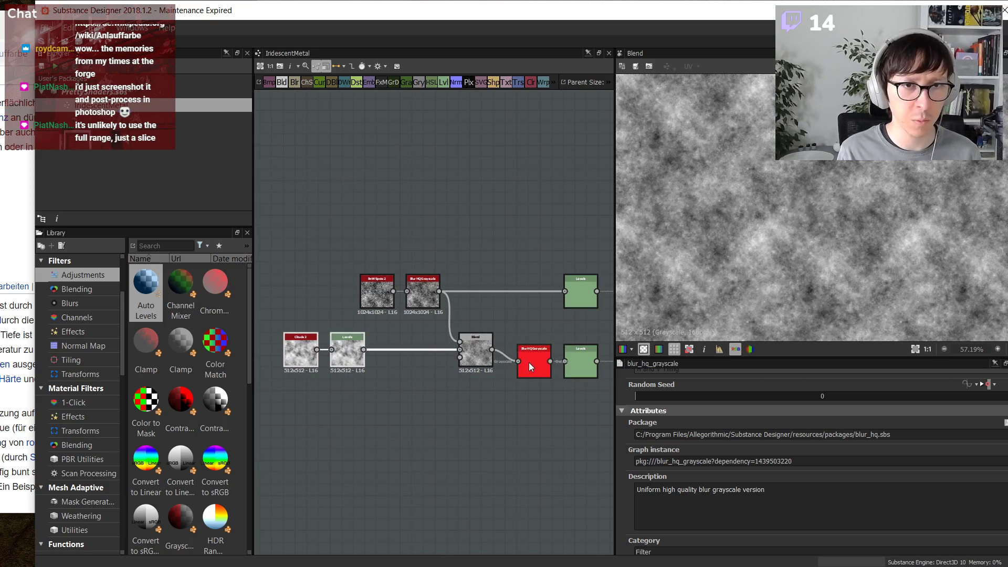
{"action": "left_click_drag", "start_coordinate": [532, 366], "coordinate": [479, 321]}
{"action": "left_click_drag", "start_coordinate": [272, 381], "coordinate": [407, 324]}
{"action": "left_click_drag", "start_coordinate": [399, 354], "coordinate": [429, 348]}
{"action": "left_click", "coordinate": [422, 393]}
{"action": "scroll", "coordinate": [419, 350], "scroll_direction": "up", "scroll_amount": 3}
- Set the Blend node's opacity to 0.67
{"action": "middle_click_drag", "start_coordinate": [552, 306], "coordinate": [259, 340]}
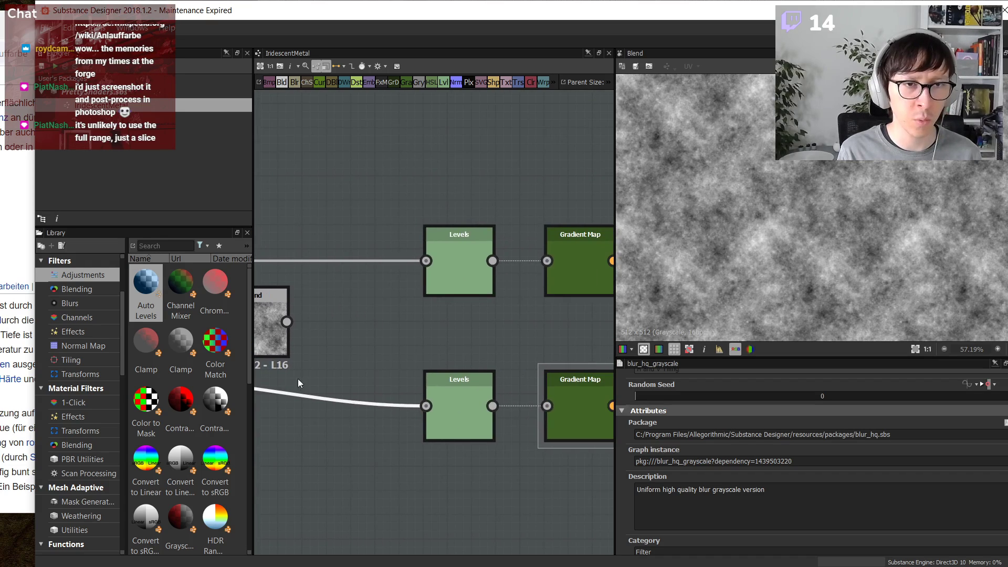
{"action": "middle_click_drag", "start_coordinate": [298, 383], "coordinate": [536, 395]}
{"action": "left_click", "coordinate": [360, 343]}
{"action": "left_click", "coordinate": [354, 299]}
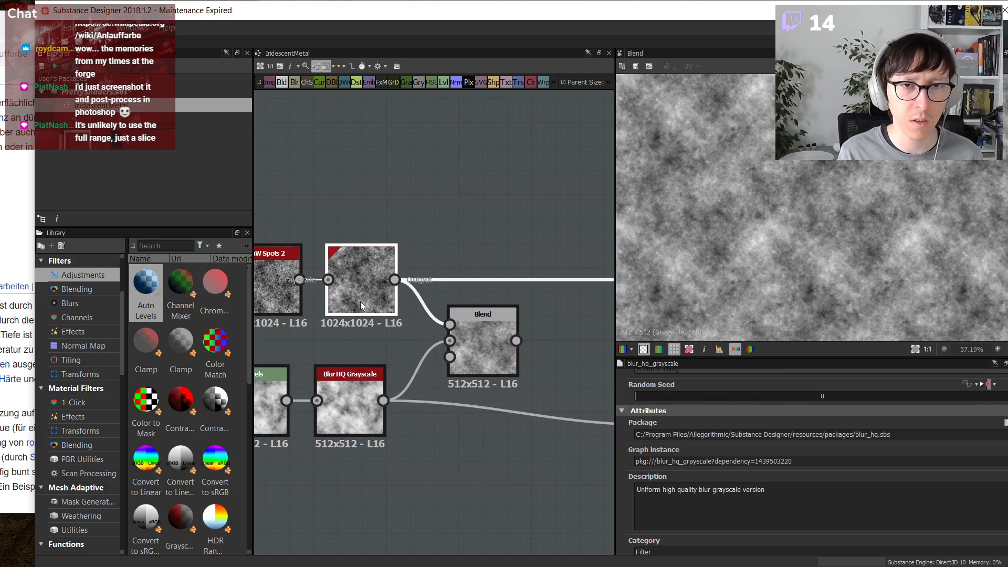
{"action": "left_click", "coordinate": [495, 352]}
{"action": "middle_click_drag", "start_coordinate": [494, 438], "coordinate": [415, 436]}
{"action": "mouse_move", "coordinate": [876, 435]}
{"action": "left_mouse_down"}
{"action": "mouse_move", "coordinate": [893, 434]}
{"action": "mouse_move", "coordinate": [789, 431]}
{"action": "mouse_move", "coordinate": [887, 434]}
{"action": "left_mouse_up"}
- Raise the black point of the Levels node after Clouds 2, shift its midpoint brighter and pull the white point slightly inward
{"action": "middle_click_drag", "start_coordinate": [413, 455], "coordinate": [584, 448]}
{"action": "left_click", "coordinate": [324, 411]}
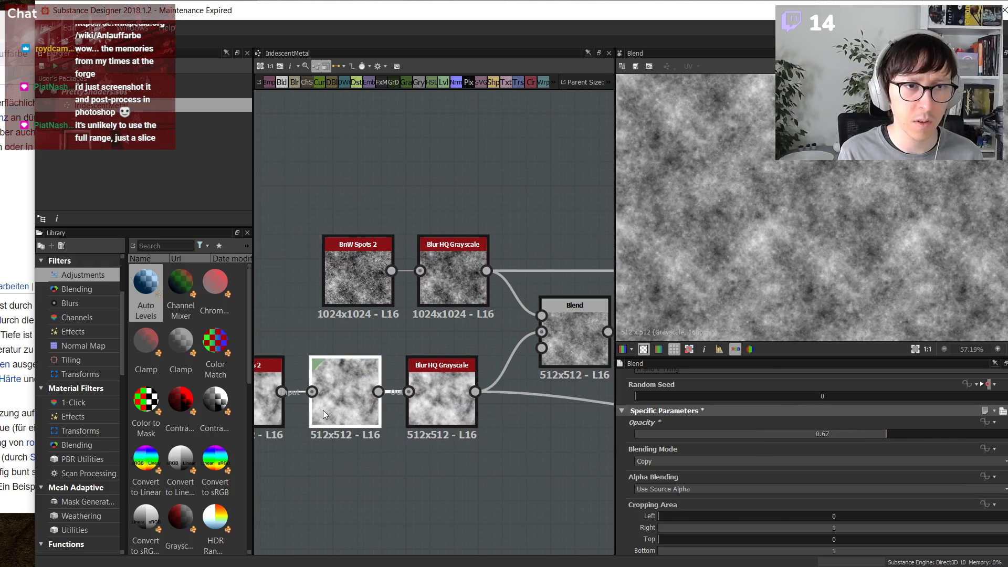
{"action": "left_click_drag", "start_coordinate": [636, 455], "coordinate": [720, 458]}
{"action": "left_click_drag", "start_coordinate": [867, 457], "coordinate": [892, 452]}
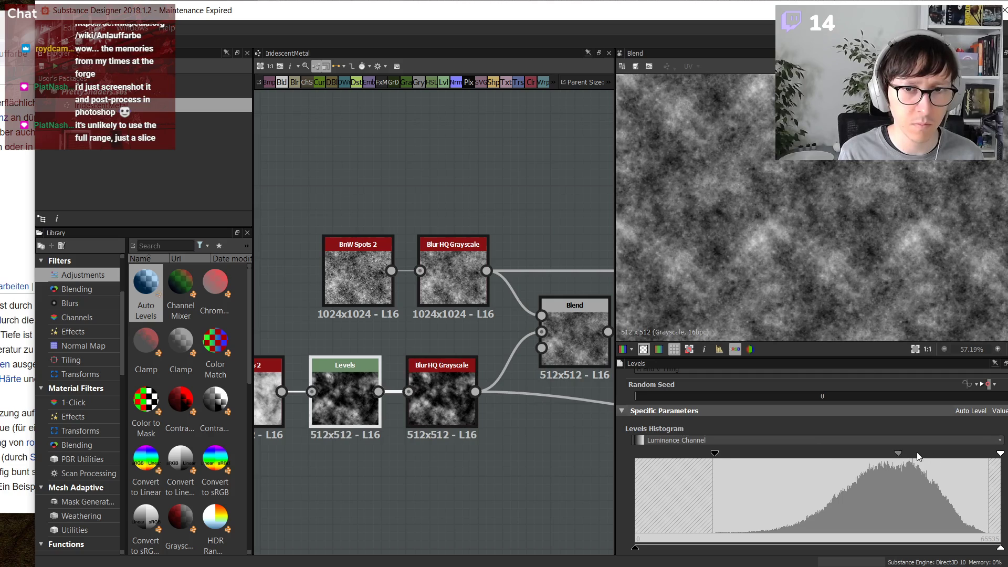
{"action": "left_click_drag", "start_coordinate": [1001, 455], "coordinate": [992, 455]}
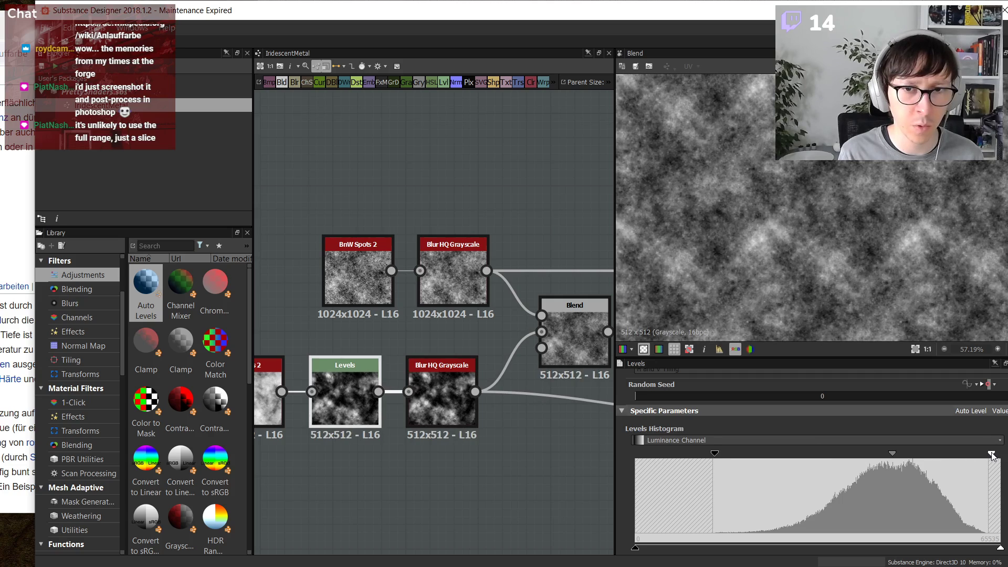
- Set the Blend node's opacity to 0.59
{"action": "middle_click_drag", "start_coordinate": [503, 358], "coordinate": [432, 357]}
{"action": "left_click", "coordinate": [500, 364]}
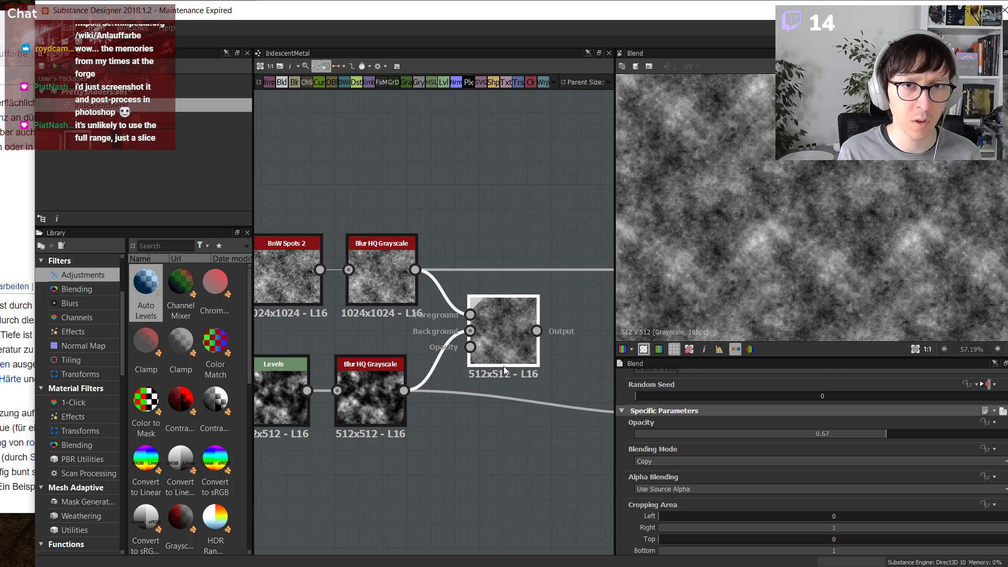
{"action": "double_click", "coordinate": [390, 278]}
{"action": "double_click", "coordinate": [512, 339]}
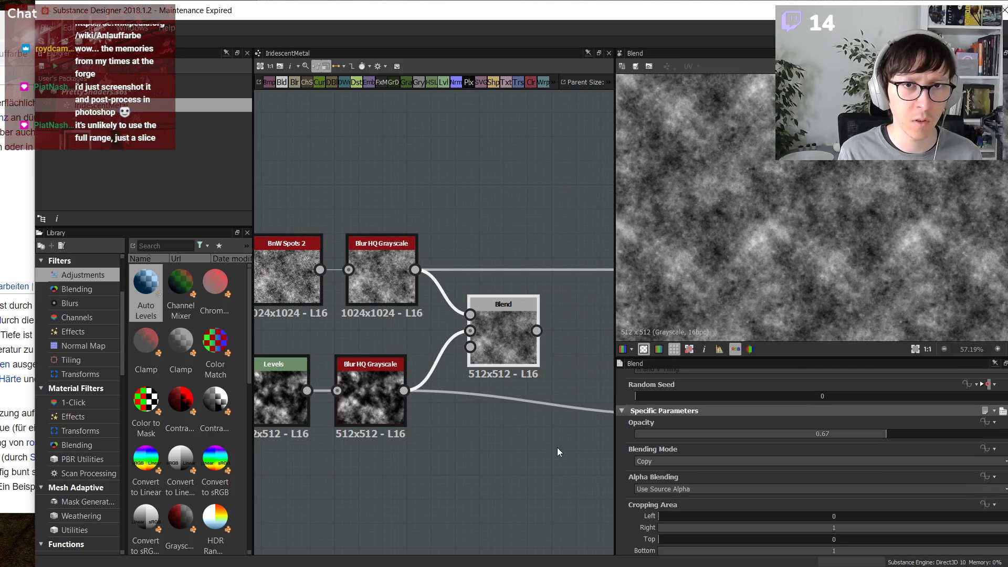
{"action": "mouse_move", "coordinate": [882, 438]}
{"action": "left_mouse_down"}
{"action": "mouse_move", "coordinate": [812, 434]}
{"action": "mouse_move", "coordinate": [879, 437]}
{"action": "left_mouse_up"}
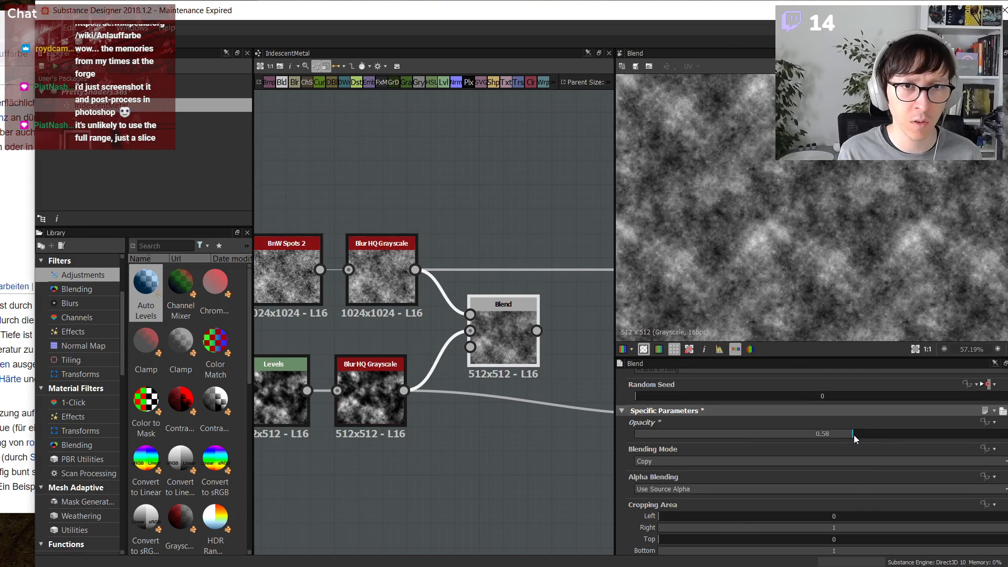
- Delete the lower Levels node so the Blend feeds the lower Gradient Map directly, and preview the coloured result zoomed out
{"action": "middle_click_drag", "start_coordinate": [502, 453], "coordinate": [315, 444]}
{"action": "scroll", "coordinate": [354, 438], "scroll_direction": "down", "scroll_amount": 2}
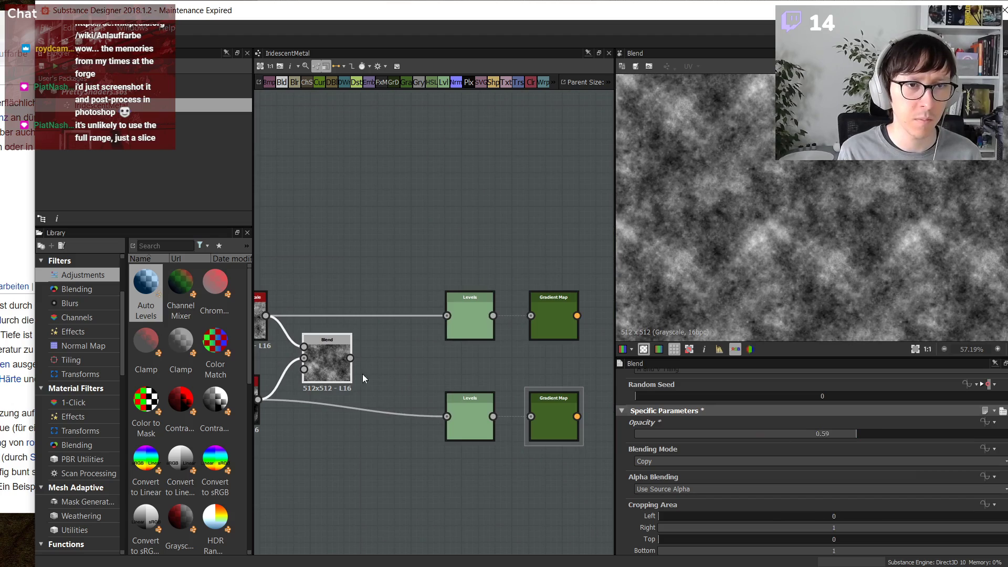
{"action": "left_click_drag", "start_coordinate": [351, 358], "coordinate": [459, 391]}
{"action": "key", "text": "Delete"}
{"action": "double_click", "coordinate": [458, 390]}
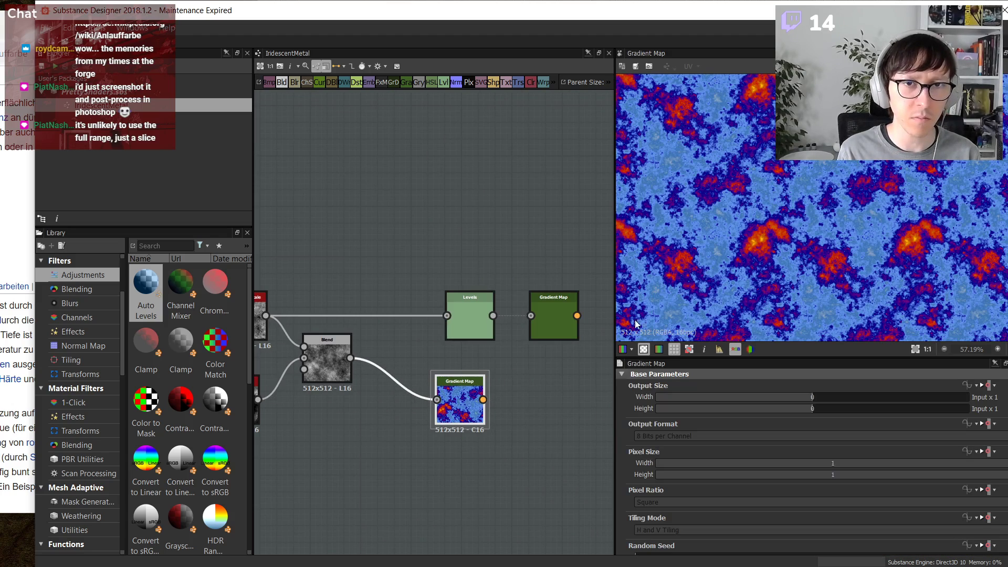
{"action": "scroll", "coordinate": [635, 324], "scroll_direction": "down", "scroll_amount": 3}
{"action": "scroll", "coordinate": [382, 391], "scroll_direction": "up", "scroll_amount": 3}
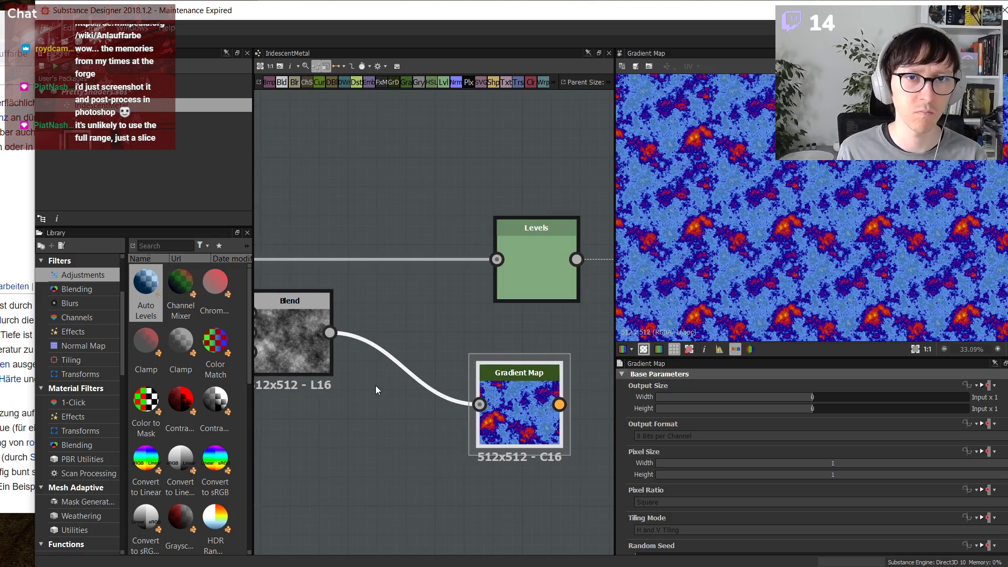
{"action": "left_click", "coordinate": [285, 354]}
{"action": "middle_click_drag", "start_coordinate": [284, 354], "coordinate": [315, 352]}
{"action": "scroll", "coordinate": [786, 468], "scroll_direction": "down", "scroll_amount": 4}
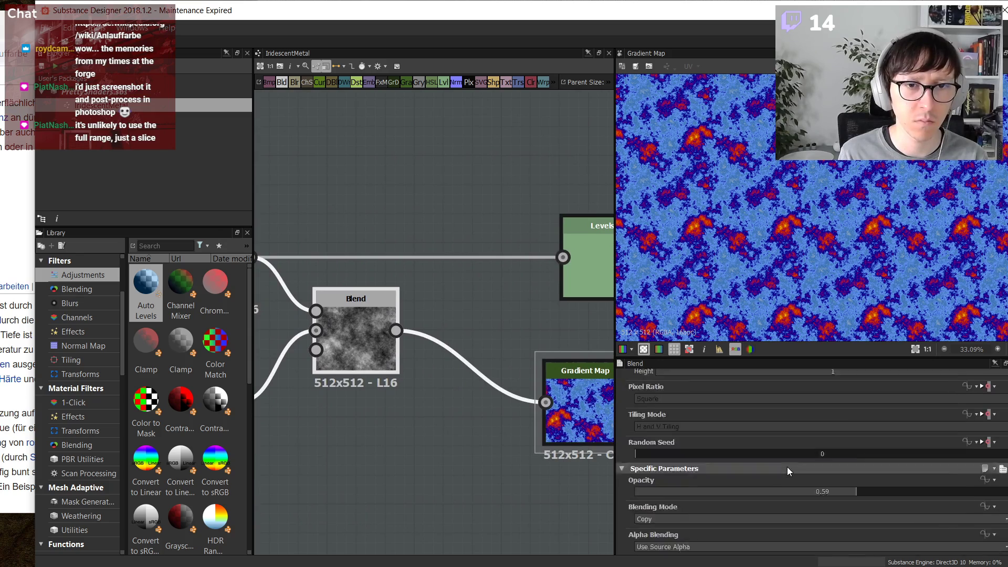
{"action": "scroll", "coordinate": [787, 467], "scroll_direction": "up", "scroll_amount": 4}
- In the lower Gradient Map, shift the blue, violet, red and yellow gradient keys toward the grey-blue end
{"action": "middle_click_drag", "start_coordinate": [604, 414], "coordinate": [452, 397]}
{"action": "left_click", "coordinate": [449, 395]}
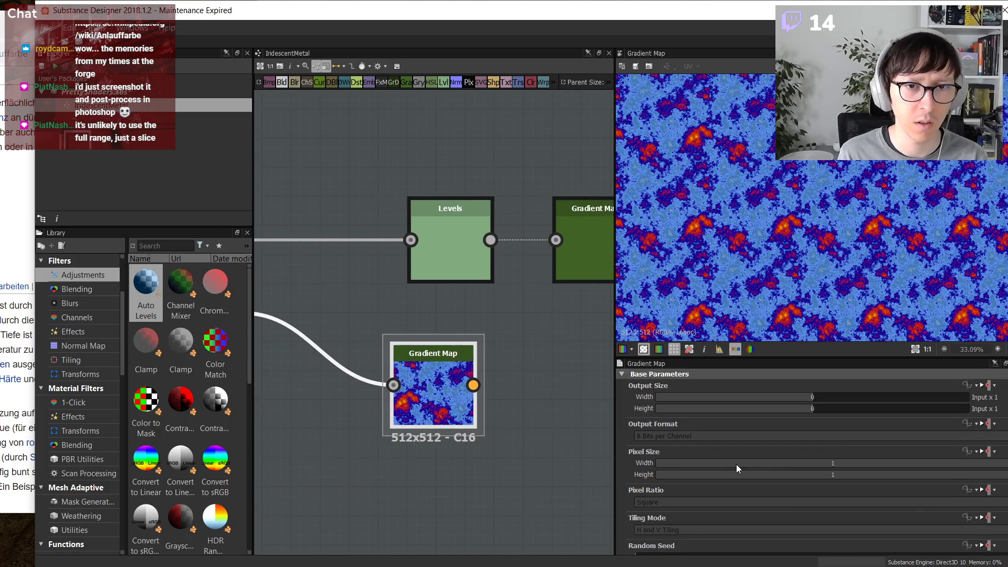
{"action": "scroll", "coordinate": [736, 468], "scroll_direction": "down", "scroll_amount": 4}
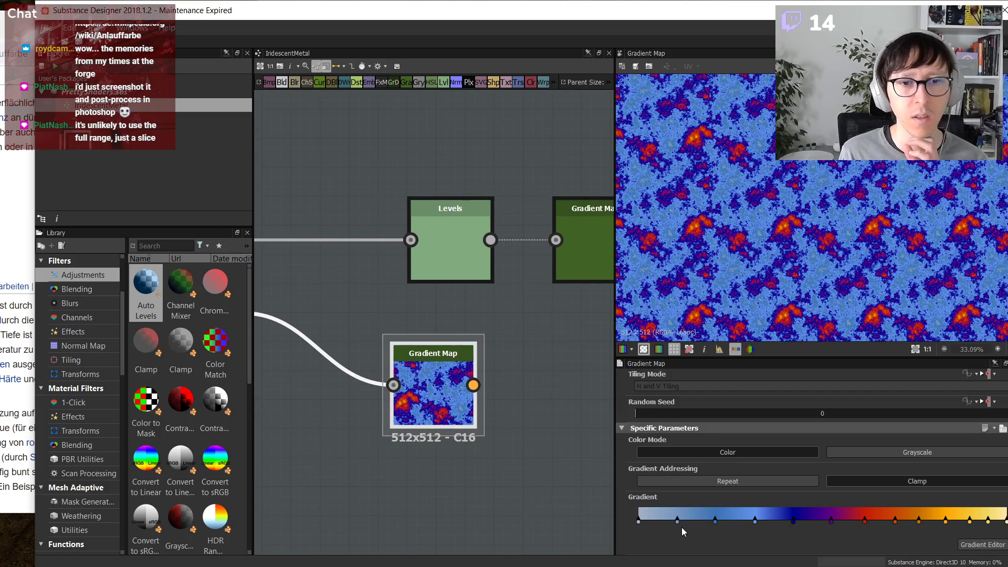
{"action": "left_click_drag", "start_coordinate": [678, 522], "coordinate": [729, 522]}
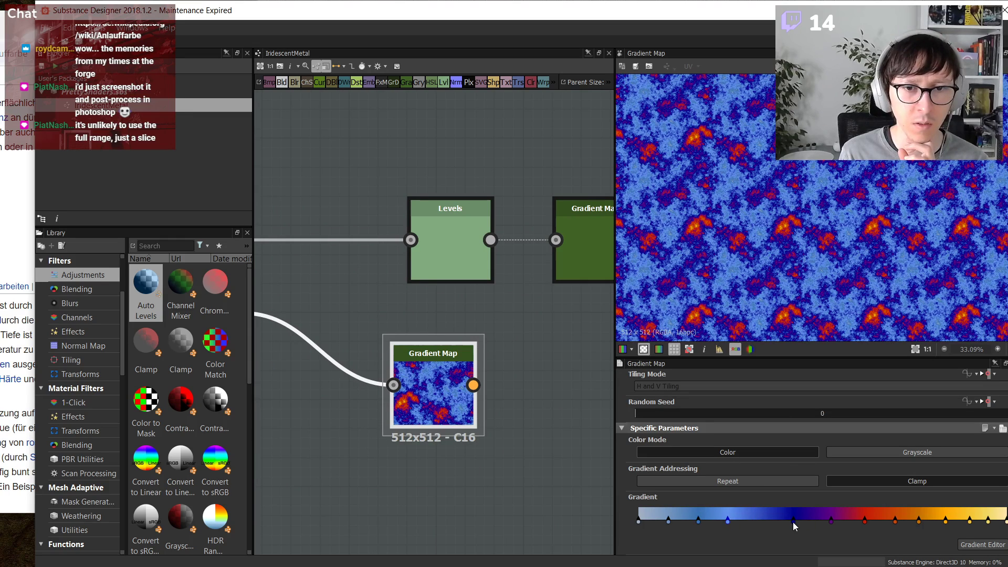
{"action": "mouse_move", "coordinate": [793, 522]}
{"action": "left_mouse_down"}
{"action": "mouse_move", "coordinate": [772, 521]}
{"action": "mouse_move", "coordinate": [810, 522]}
{"action": "left_mouse_up"}
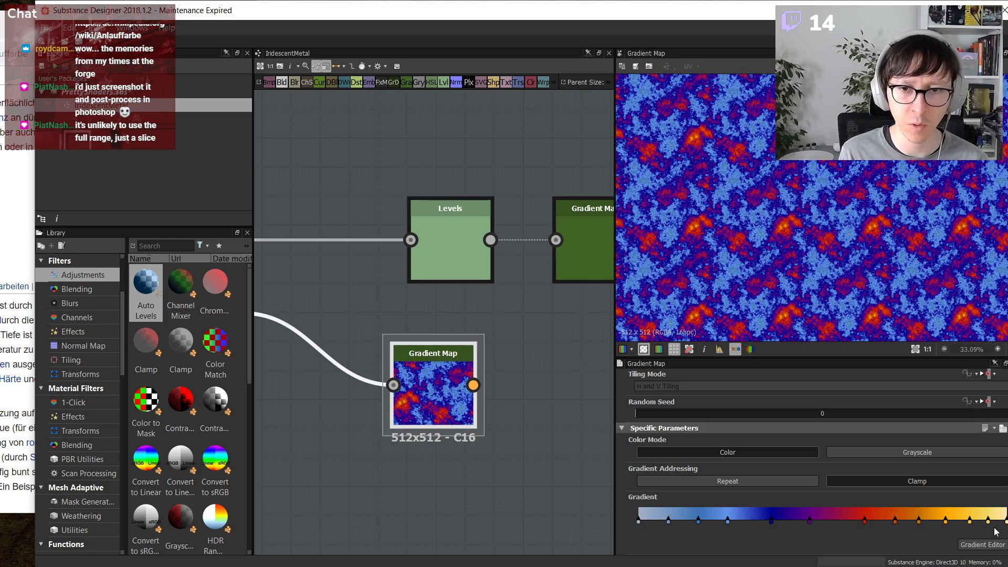
{"action": "left_click_drag", "start_coordinate": [865, 521], "coordinate": [849, 521]}
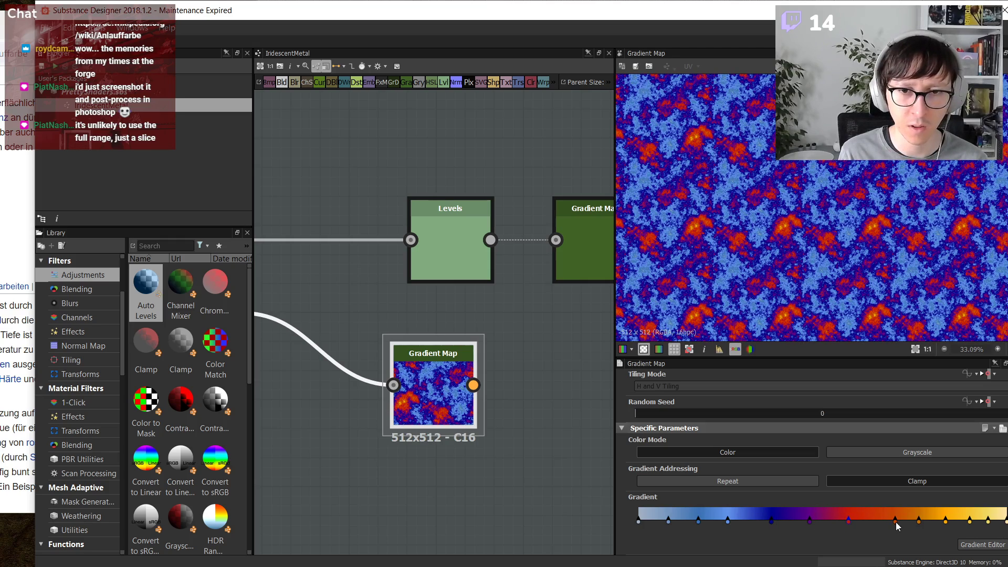
{"action": "left_click_drag", "start_coordinate": [919, 522], "coordinate": [978, 522]}
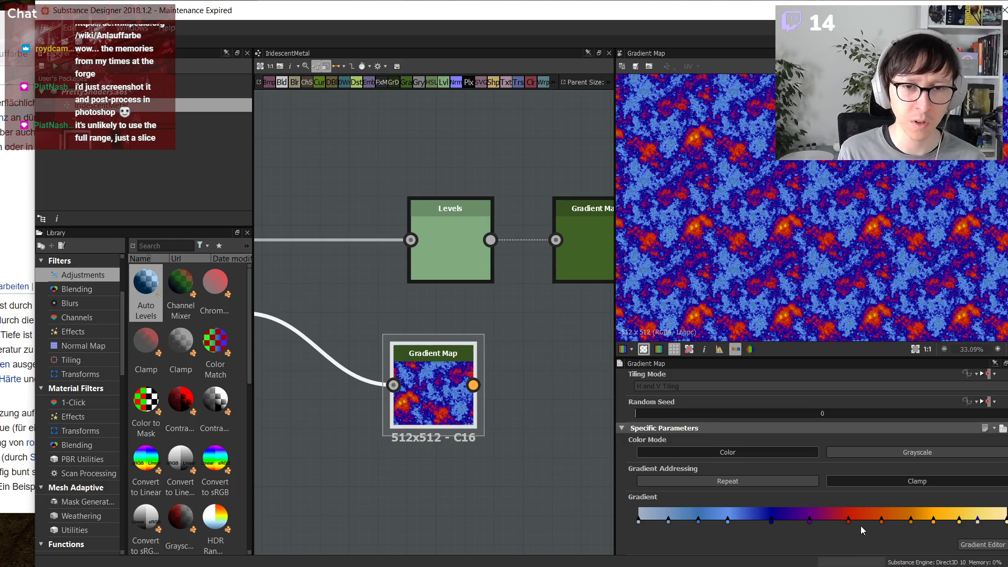
- Narrow the application window, switch to the browser and enlarge the heated steel strip image in the article
{"action": "left_click_drag", "start_coordinate": [35, 45], "coordinate": [251, 46]}
{"action": "left_click", "coordinate": [108, 226]}
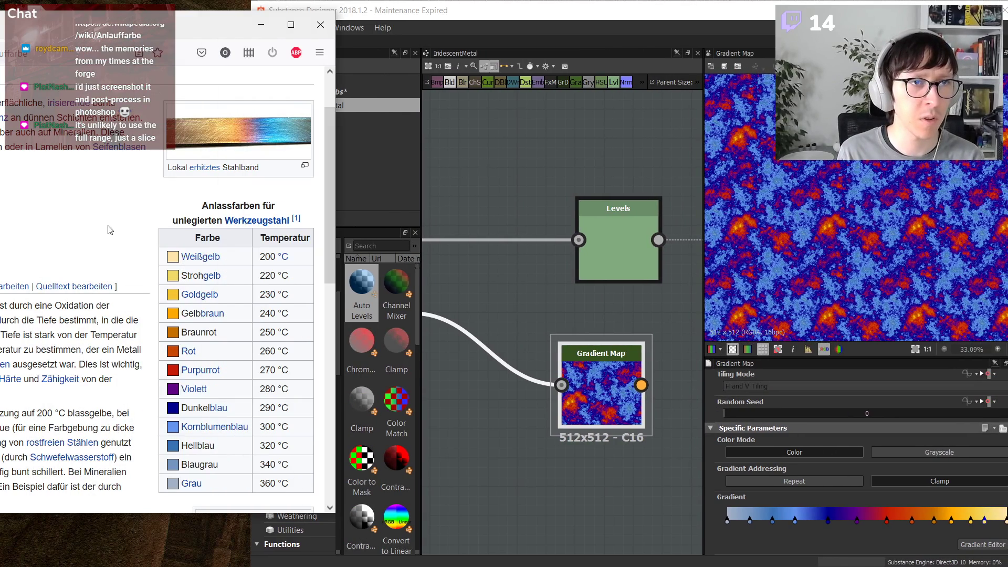
{"action": "left_click", "coordinate": [236, 150]}
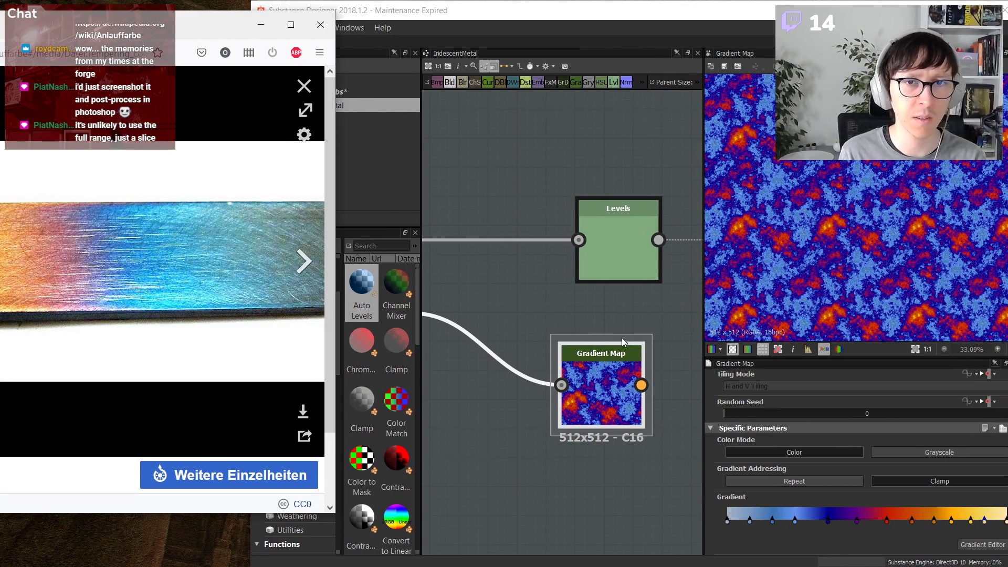
- Nudge the dark blue key of the lower Gradient Map slightly toward the light blue end of the gradient
{"action": "left_click", "coordinate": [825, 523]}
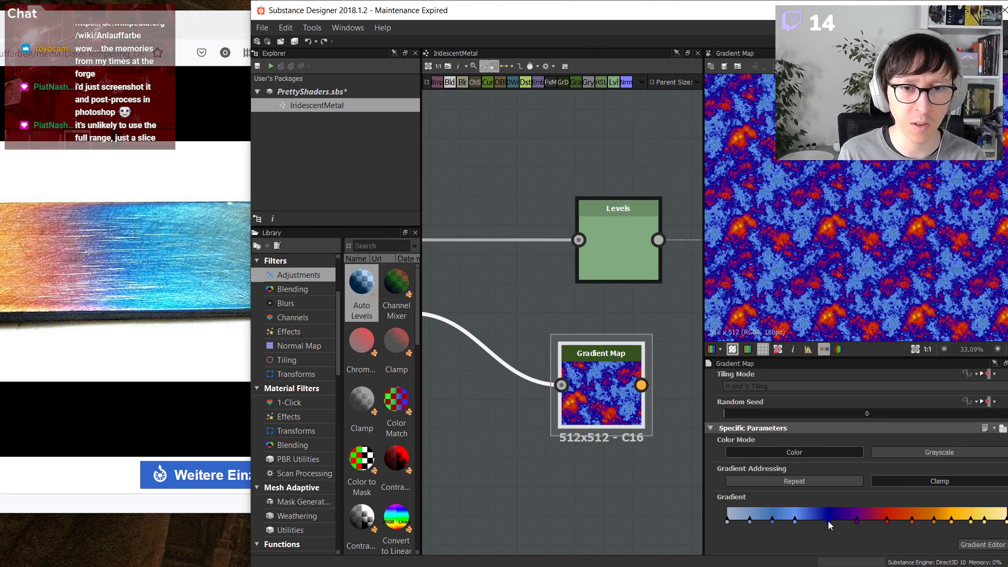
{"action": "left_click_drag", "start_coordinate": [828, 522], "coordinate": [980, 521]}
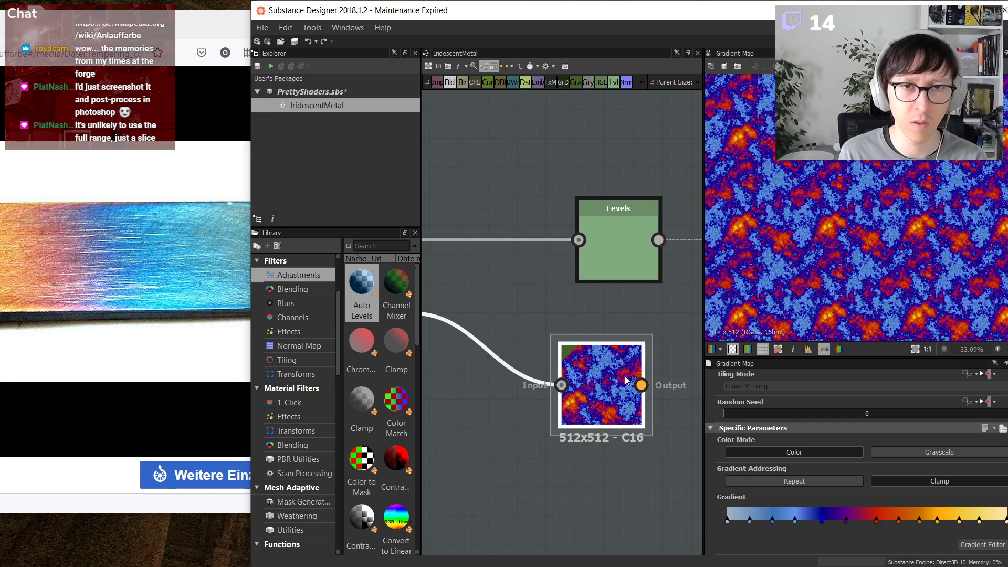
- Add an HSL node after the lower Gradient Map and set its saturation to 0.33
{"action": "middle_click_drag", "start_coordinate": [640, 428], "coordinate": [521, 426]}
{"action": "key", "text": "space"}
{"action": "type", "text": "hsl"}
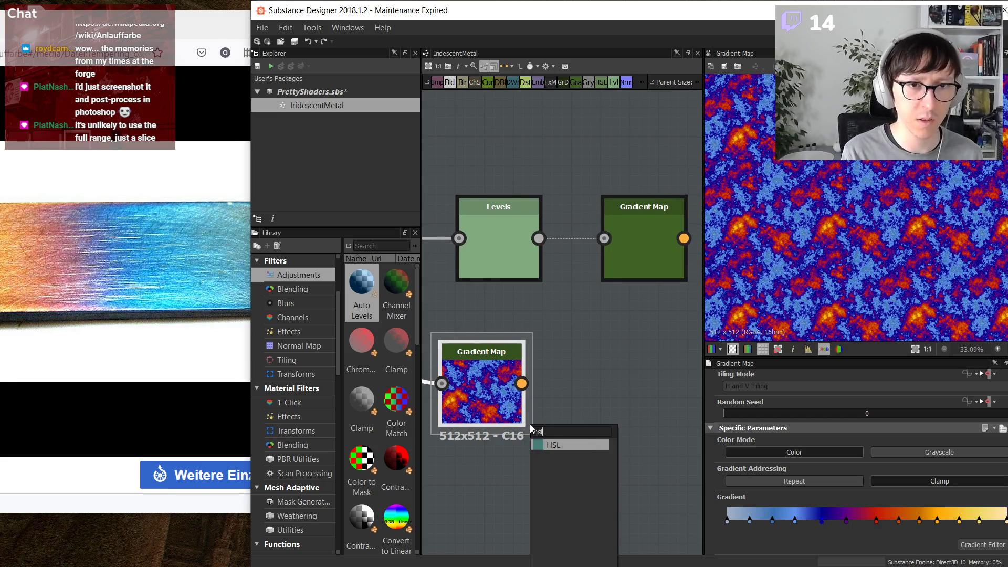
{"action": "key", "text": "Return"}
{"action": "left_click_drag", "start_coordinate": [861, 524], "coordinate": [823, 517]}
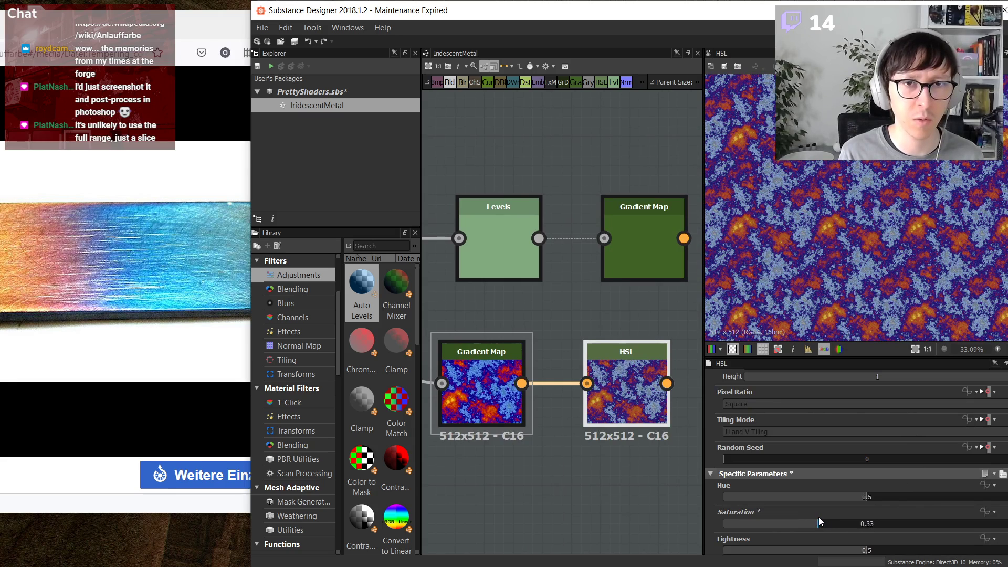
- In the Levels node after Clouds 2, lower the black point and shift the midtone point slightly toward the dark side
{"action": "middle_click_drag", "start_coordinate": [561, 468], "coordinate": [630, 462]}
{"action": "left_click", "coordinate": [548, 386]}
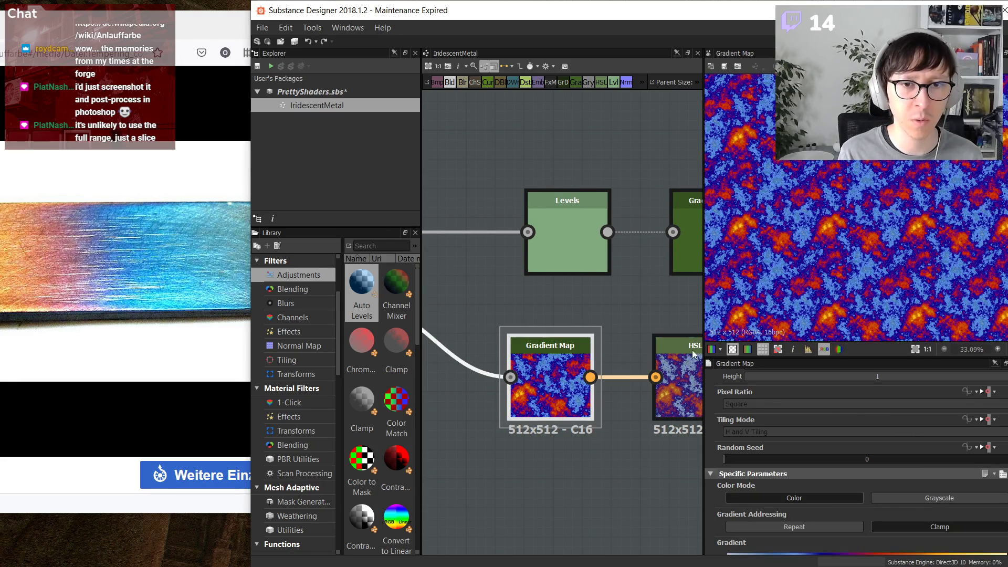
{"action": "scroll", "coordinate": [814, 418], "scroll_direction": "down", "scroll_amount": 2}
{"action": "middle_click_drag", "start_coordinate": [443, 429], "coordinate": [585, 420]}
{"action": "scroll", "coordinate": [576, 427], "scroll_direction": "down", "scroll_amount": 3}
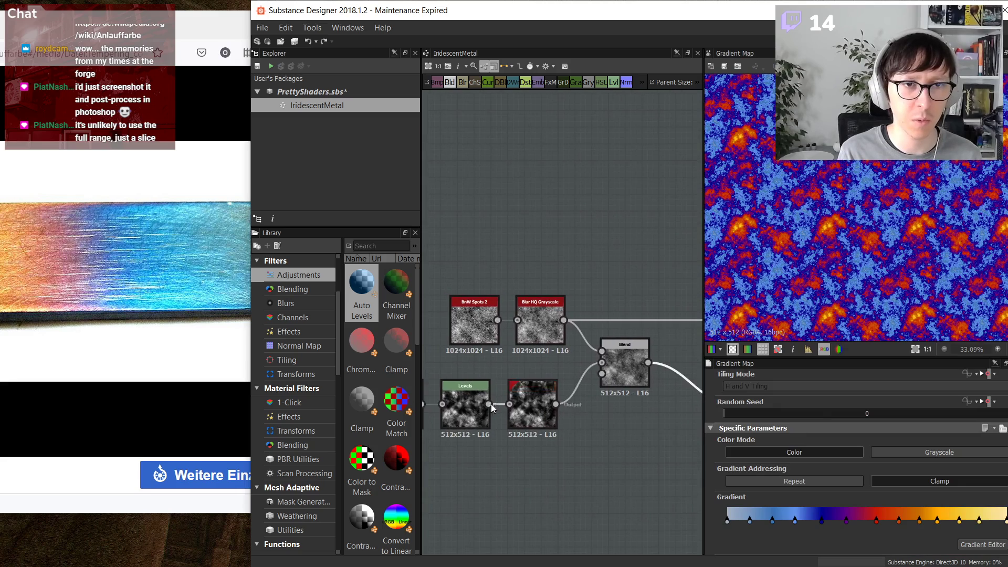
{"action": "scroll", "coordinate": [494, 404], "scroll_direction": "up", "scroll_amount": 3}
{"action": "middle_click_drag", "start_coordinate": [451, 472], "coordinate": [644, 458]}
{"action": "left_click", "coordinate": [644, 423]}
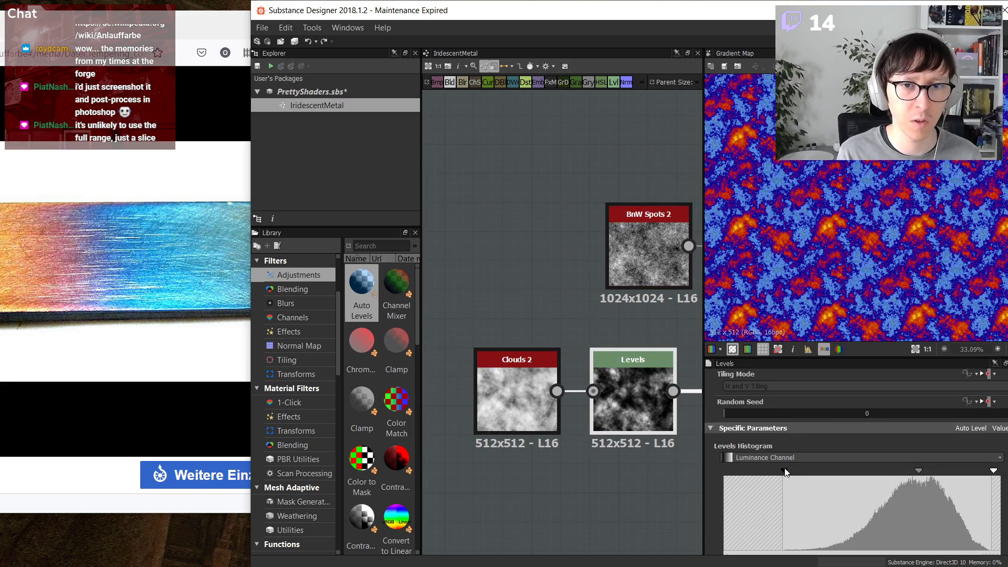
{"action": "left_click_drag", "start_coordinate": [785, 472], "coordinate": [758, 464]}
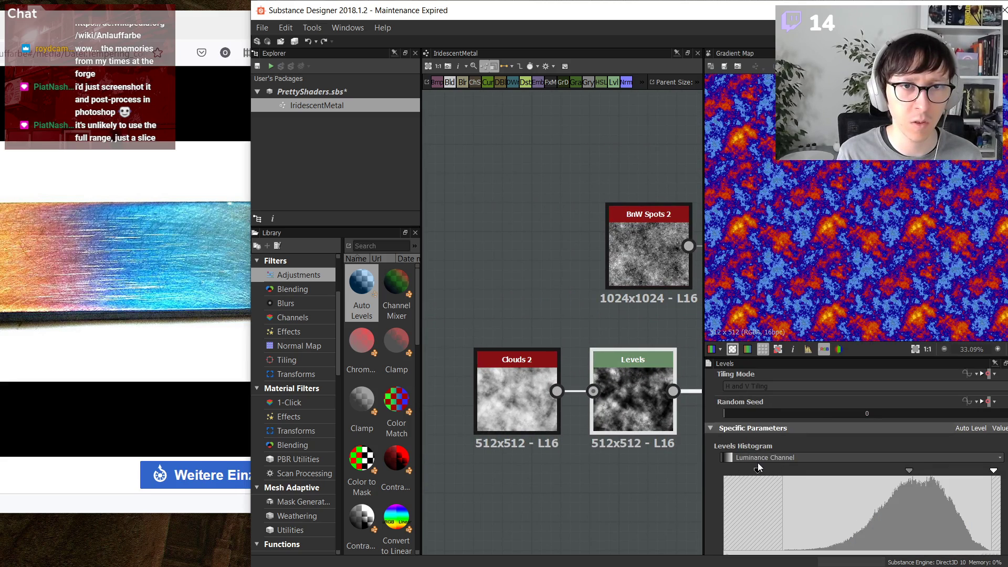
{"action": "middle_click_drag", "start_coordinate": [647, 493], "coordinate": [573, 483]}
{"action": "left_click_drag", "start_coordinate": [910, 471], "coordinate": [903, 468]}
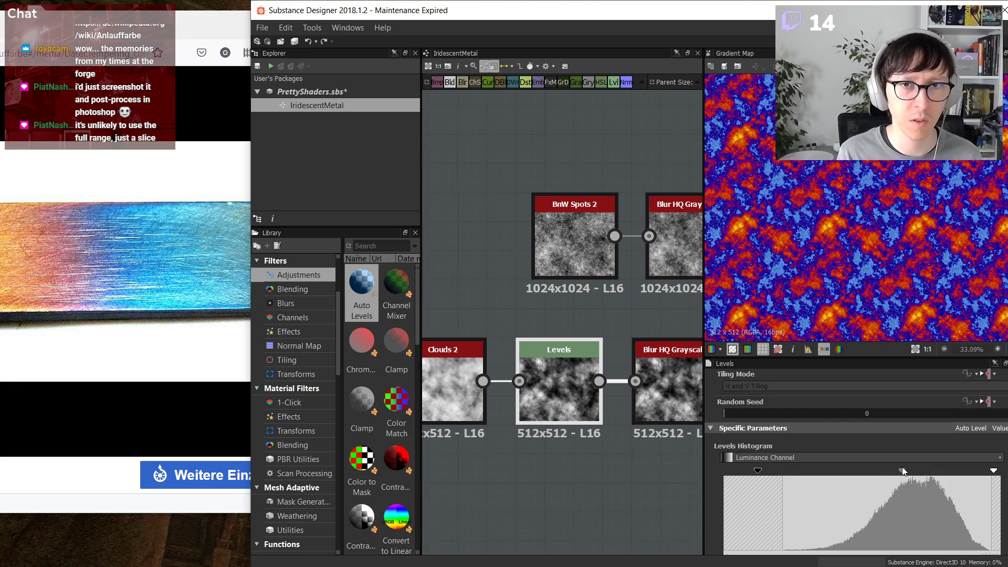
- Set the HSL node's saturation to 0.3 and enlarge the texture preview
{"action": "middle_click_drag", "start_coordinate": [541, 475], "coordinate": [441, 446]}
{"action": "middle_click_drag", "start_coordinate": [693, 430], "coordinate": [498, 449]}
{"action": "middle_click_drag", "start_coordinate": [677, 412], "coordinate": [446, 419]}
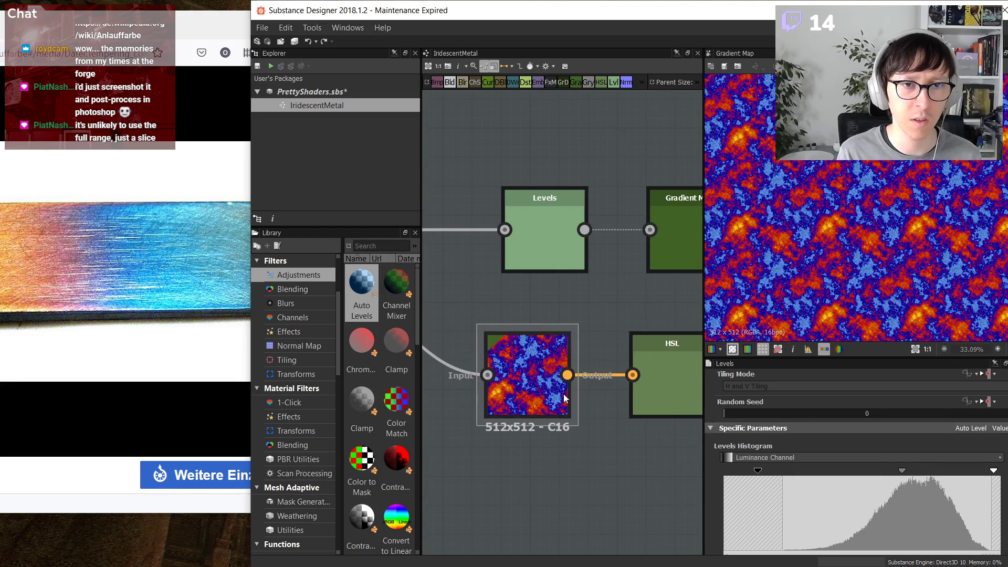
{"action": "left_click", "coordinate": [661, 381]}
{"action": "mouse_move", "coordinate": [824, 520]}
{"action": "left_mouse_down"}
{"action": "mouse_move", "coordinate": [802, 519]}
{"action": "mouse_move", "coordinate": [810, 522]}
{"action": "left_mouse_up"}
{"action": "scroll", "coordinate": [779, 206], "scroll_direction": "up", "scroll_amount": 5}
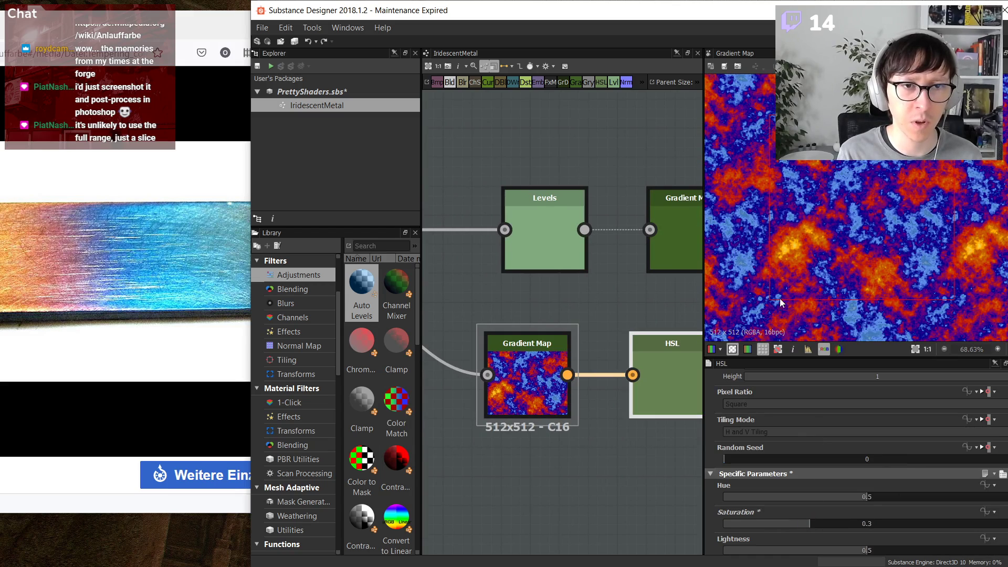
- Recolour the red key of the Gradient Map to a muted brick red, #af4e42
{"action": "middle_click_drag", "start_coordinate": [534, 397], "coordinate": [546, 395]}
{"action": "left_click", "coordinate": [547, 392]}
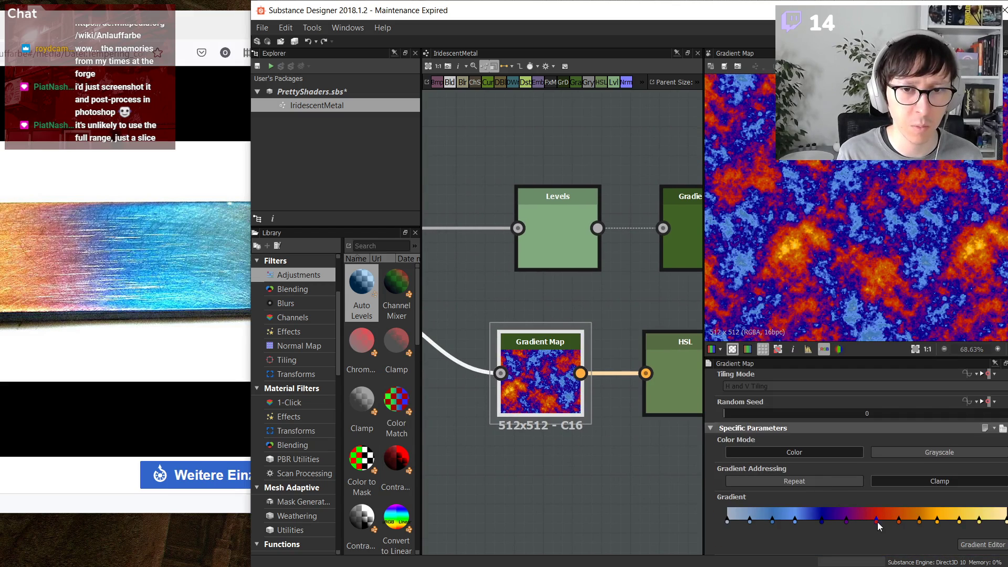
{"action": "double_click", "coordinate": [877, 522]}
{"action": "left_click", "coordinate": [815, 392]}
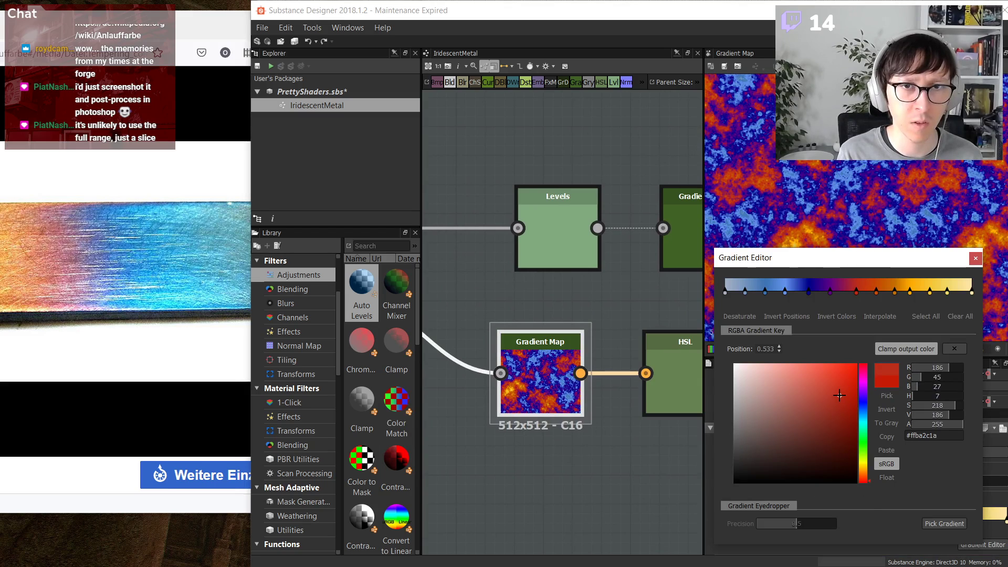
{"action": "left_click_drag", "start_coordinate": [815, 391], "coordinate": [811, 401]}
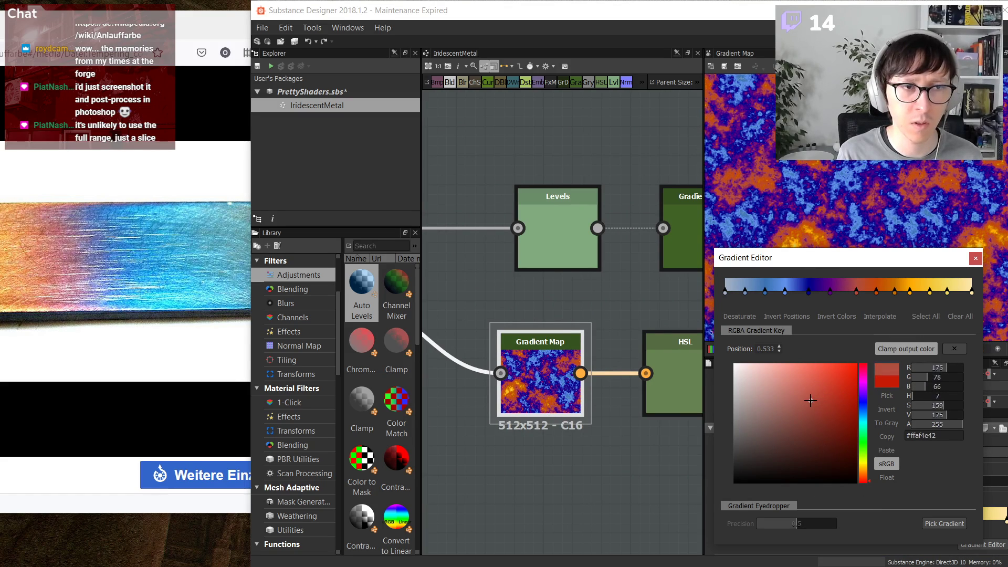
{"action": "left_click_drag", "start_coordinate": [848, 258], "coordinate": [812, 336]}
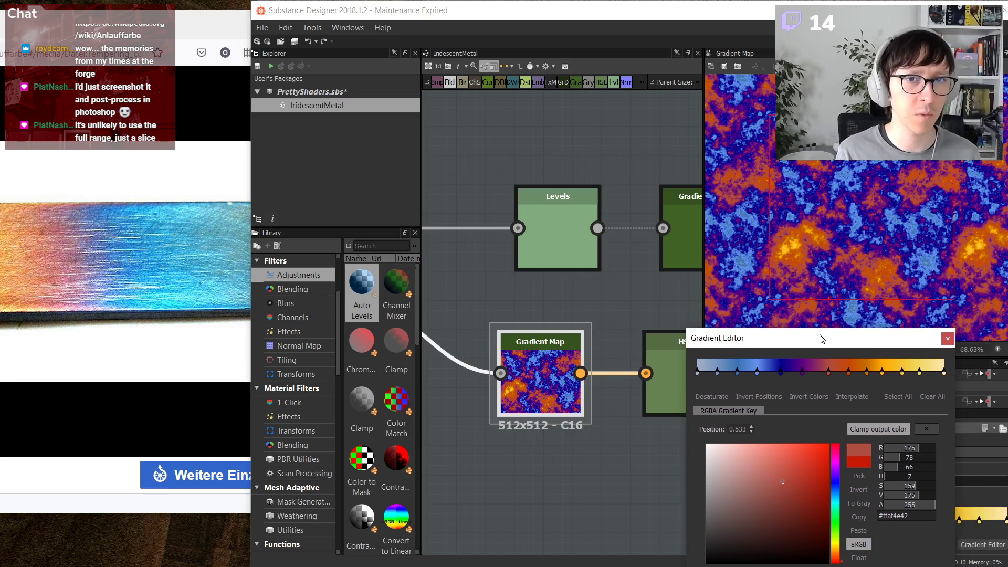
- Set the dark blue gradient key to #101099, slightly desaturate the orange-red key, and close the Gradient Editor
{"action": "left_click_drag", "start_coordinate": [778, 477], "coordinate": [809, 491]}
{"action": "left_click", "coordinate": [773, 371]}
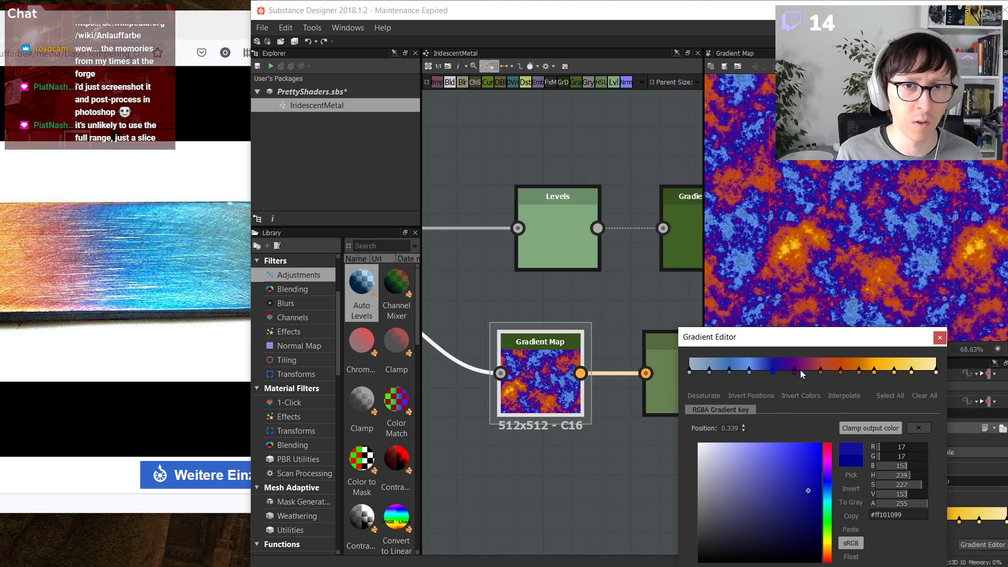
{"action": "left_click", "coordinate": [841, 372]}
{"action": "mouse_move", "coordinate": [805, 472]}
{"action": "left_mouse_down"}
{"action": "mouse_move", "coordinate": [790, 471]}
{"action": "mouse_move", "coordinate": [800, 472]}
{"action": "left_mouse_up"}
{"action": "left_click", "coordinate": [939, 337]}
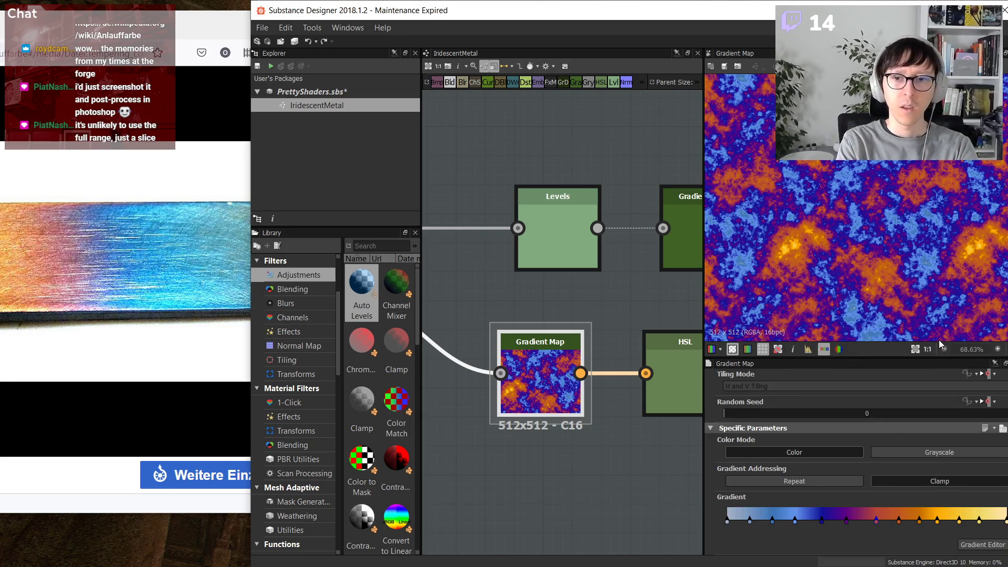
- Delete the unused upper Levels and Gradient Map nodes
{"action": "scroll", "coordinate": [525, 261], "scroll_direction": "down", "scroll_amount": 2}
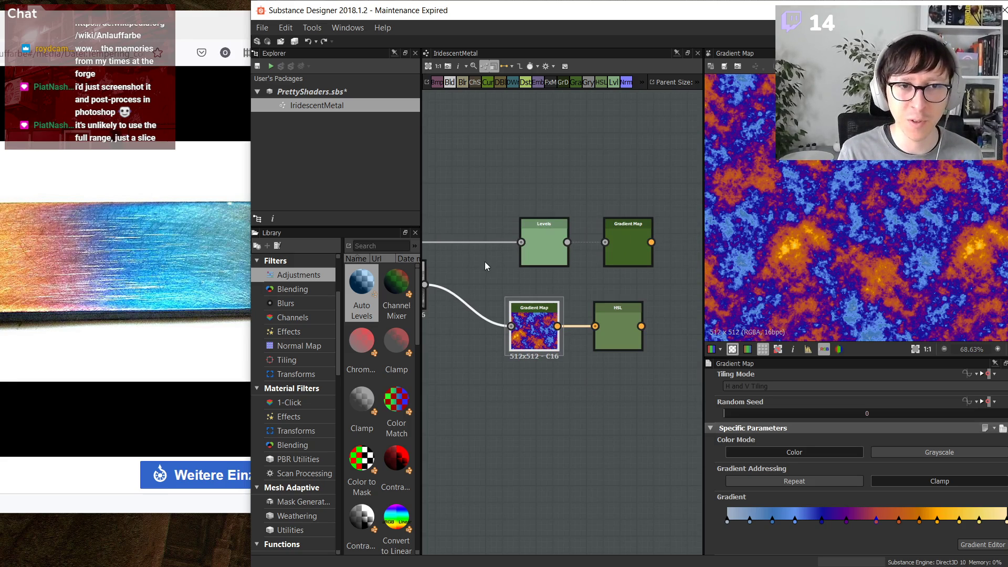
{"action": "scroll", "coordinate": [484, 262], "scroll_direction": "down", "scroll_amount": 3}
{"action": "left_click_drag", "start_coordinate": [537, 235], "coordinate": [520, 245]}
{"action": "key", "text": "Delete"}
- Move the remaining Gradient Map and HSL nodes up so they line up beside the Blend node
{"action": "middle_click_drag", "start_coordinate": [557, 320], "coordinate": [627, 323]}
{"action": "scroll", "coordinate": [627, 323], "scroll_direction": "up", "scroll_amount": 3}
{"action": "left_click_drag", "start_coordinate": [626, 326], "coordinate": [511, 246]}
{"action": "left_click_drag", "start_coordinate": [585, 241], "coordinate": [579, 248]}
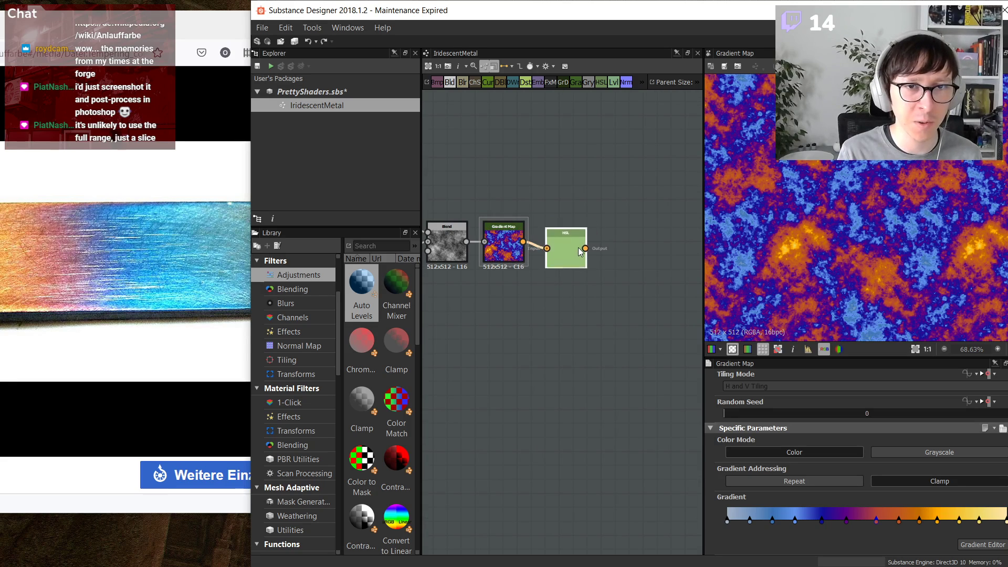
{"action": "middle_click_drag", "start_coordinate": [544, 301], "coordinate": [629, 302]}
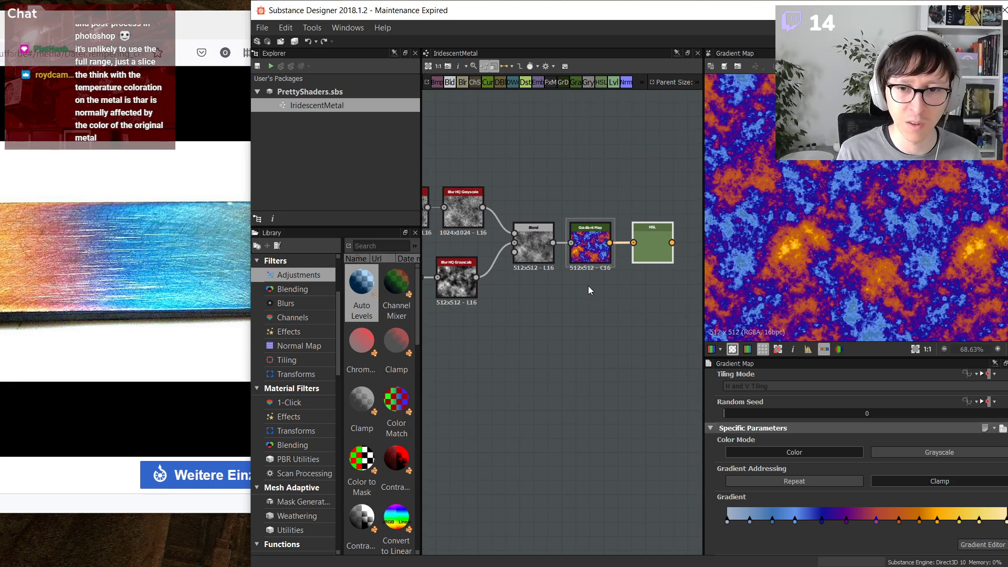
{"action": "scroll", "coordinate": [604, 286], "scroll_direction": "down", "scroll_amount": 1}
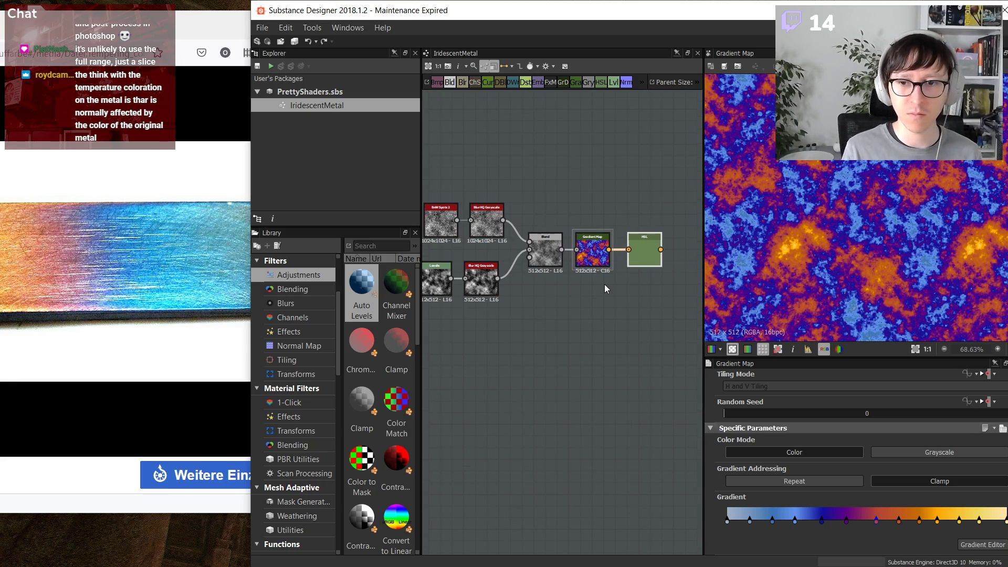
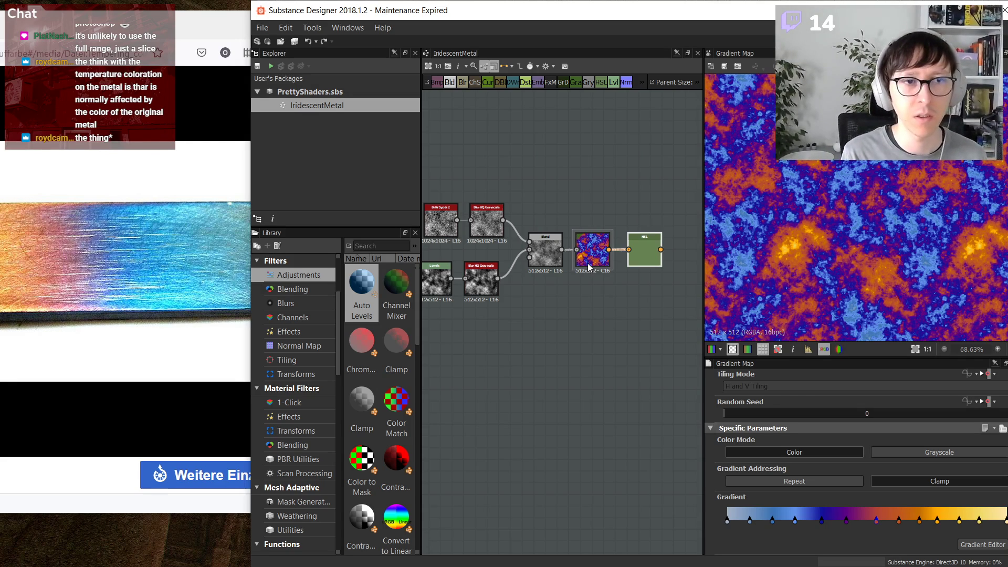
{"action": "scroll", "coordinate": [588, 263], "scroll_direction": "up", "scroll_amount": 3}
{"action": "scroll", "coordinate": [568, 292], "scroll_direction": "down", "scroll_amount": 4}
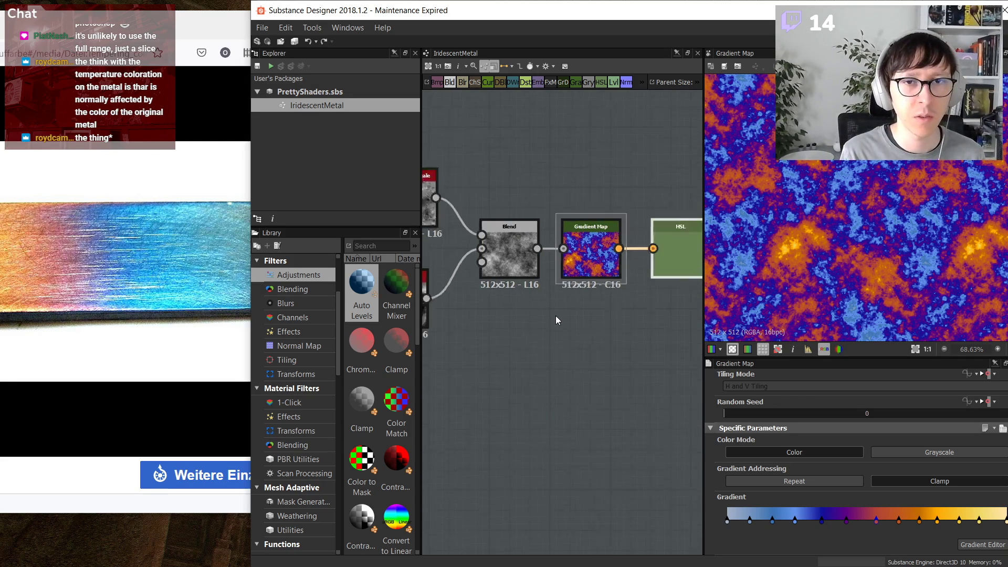
- Switch to the browser, view the steel strip image full size, go back and close the image viewer, then return to Substance Designer
{"action": "left_click", "coordinate": [154, 301]}
{"action": "left_click_drag", "start_coordinate": [104, 20], "coordinate": [385, 20]}
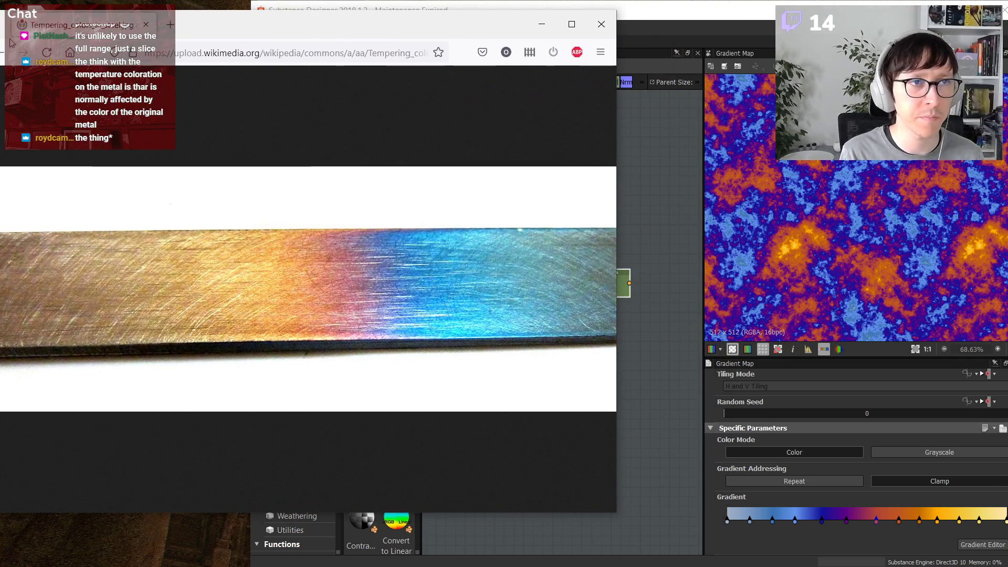
{"action": "left_click_drag", "start_coordinate": [203, 24], "coordinate": [232, 22]}
{"action": "left_click", "coordinate": [29, 51]}
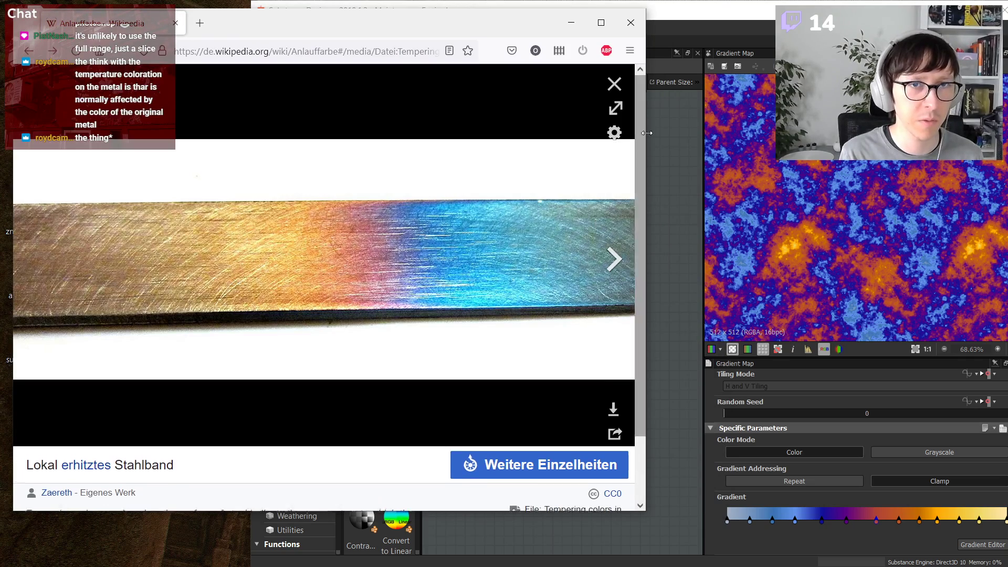
{"action": "left_click", "coordinate": [615, 84]}
{"action": "left_click_drag", "start_coordinate": [646, 93], "coordinate": [477, 82]}
{"action": "left_click", "coordinate": [640, 212]}
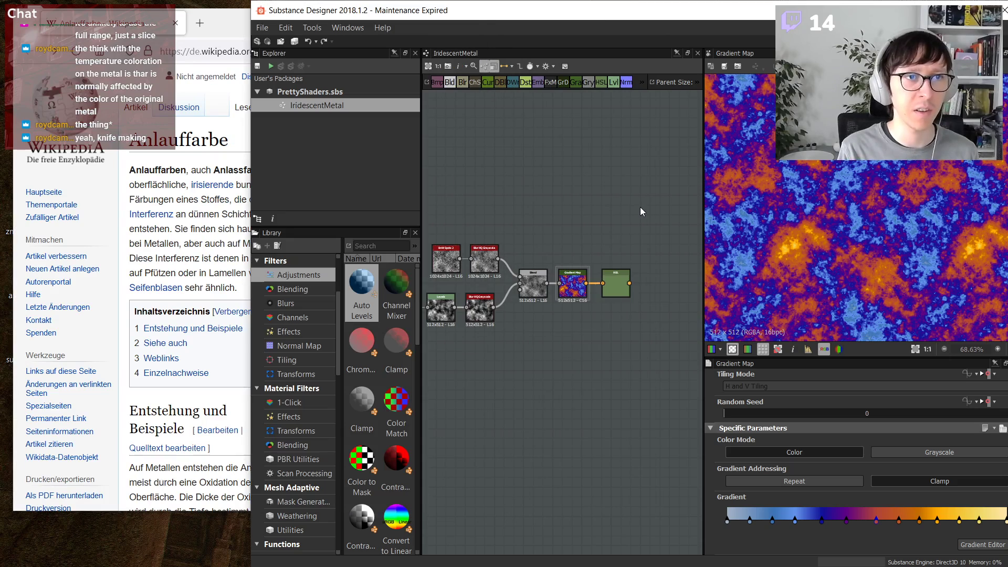
- Preview the Blend node's grayscale noise in the 2D view
{"action": "scroll", "coordinate": [554, 312], "scroll_direction": "up", "scroll_amount": 4}
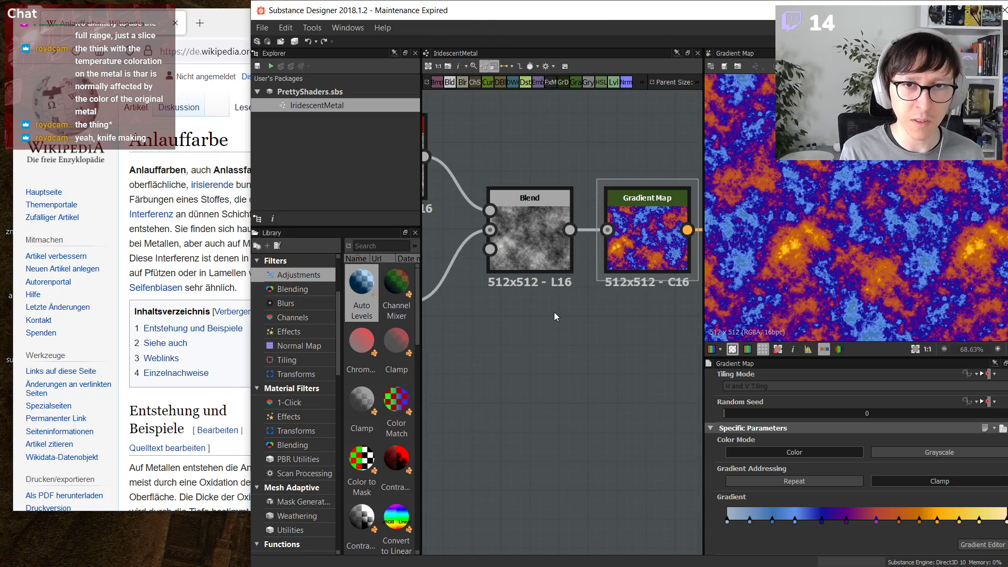
{"action": "scroll", "coordinate": [554, 312], "scroll_direction": "down", "scroll_amount": 2}
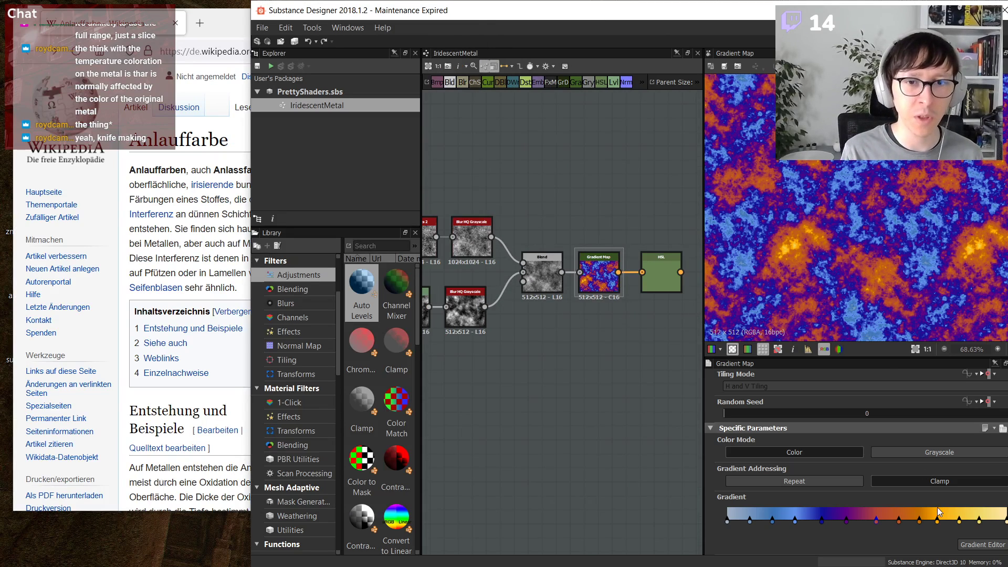
{"action": "scroll", "coordinate": [571, 377], "scroll_direction": "up", "scroll_amount": 2}
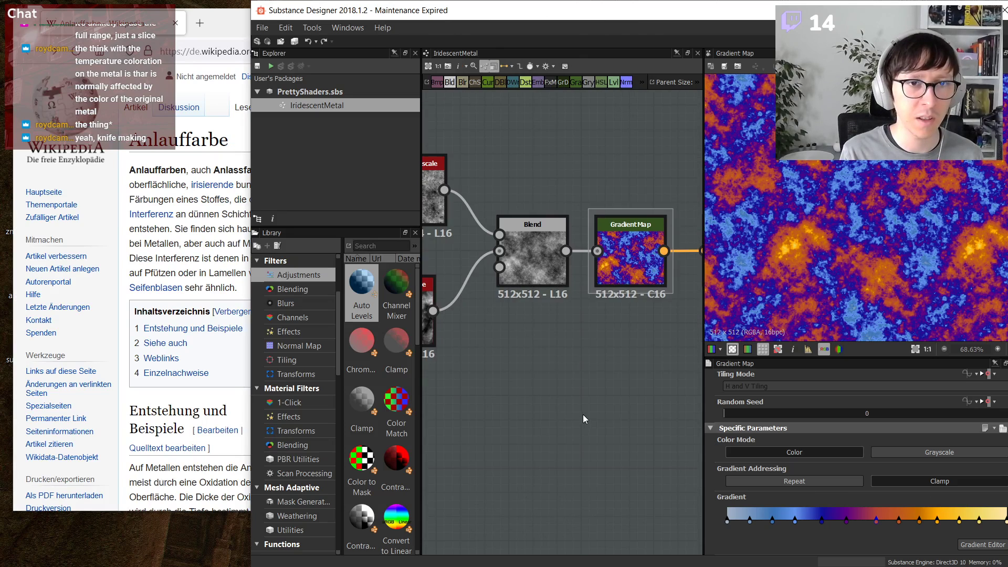
{"action": "double_click", "coordinate": [536, 277]}
{"action": "scroll", "coordinate": [549, 322], "scroll_direction": "down", "scroll_amount": 3}
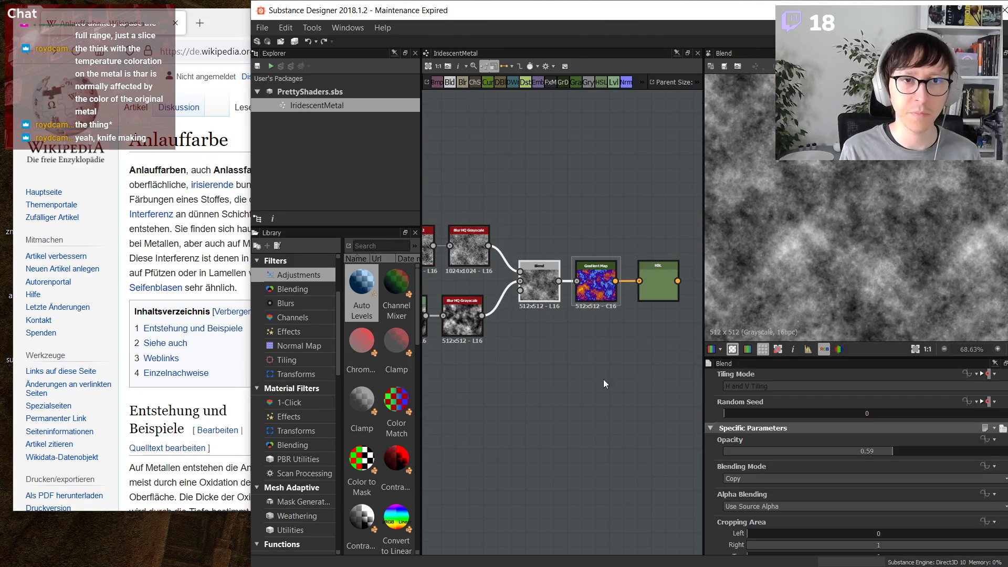
- Add an Output node fed by the Blend node and set its identifier to Noise_Mask
{"action": "scroll", "coordinate": [508, 435], "scroll_direction": "up", "scroll_amount": 2}
{"action": "key", "text": "space"}
{"action": "type", "text": "out"}
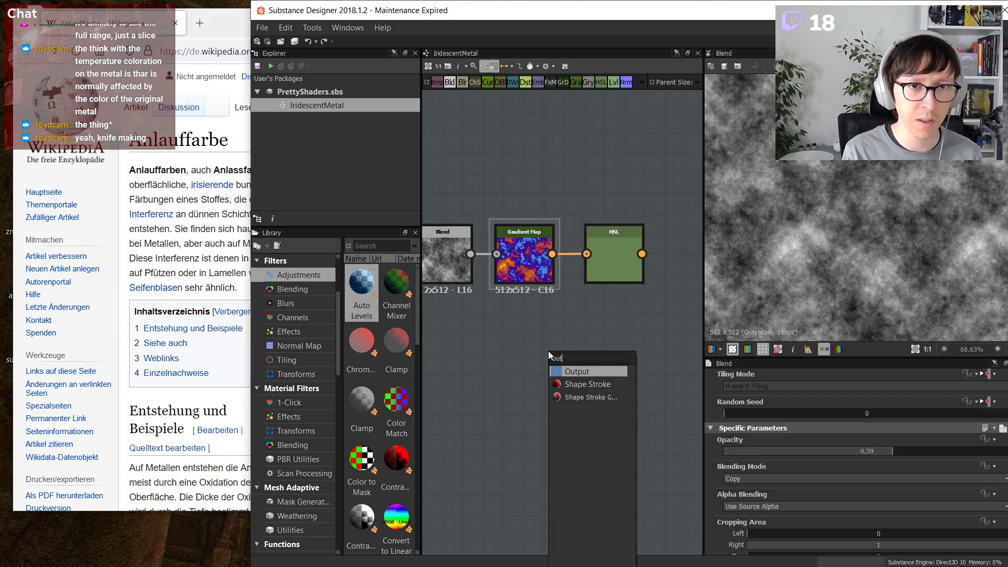
{"action": "key", "text": "Return"}
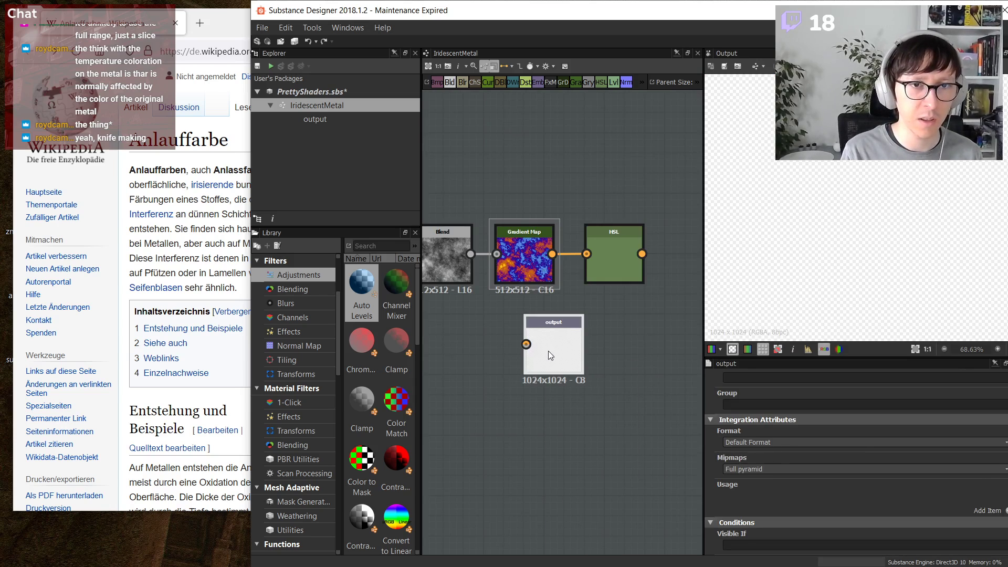
{"action": "left_click_drag", "start_coordinate": [471, 254], "coordinate": [526, 344]}
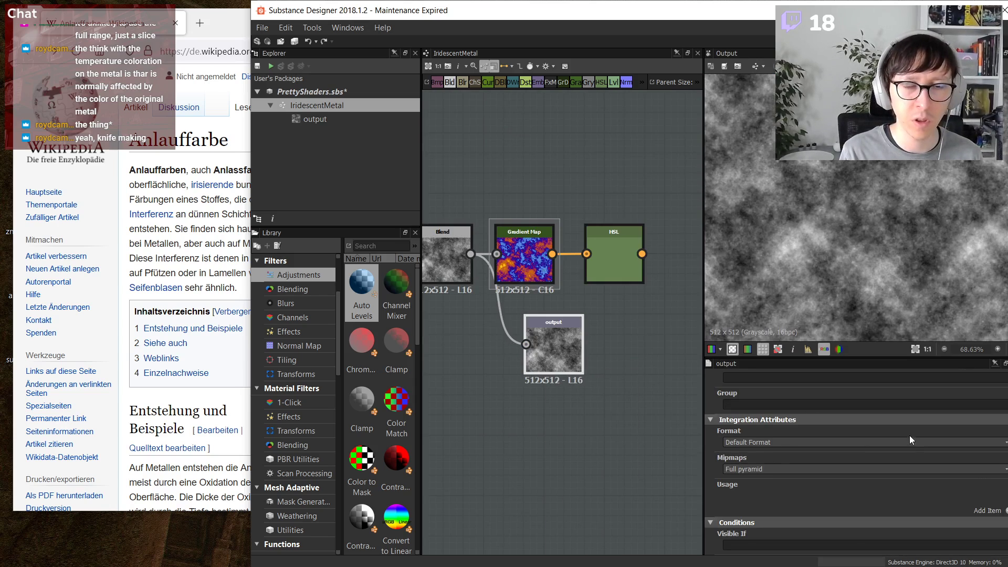
{"action": "scroll", "coordinate": [820, 420], "scroll_direction": "up", "scroll_amount": 2}
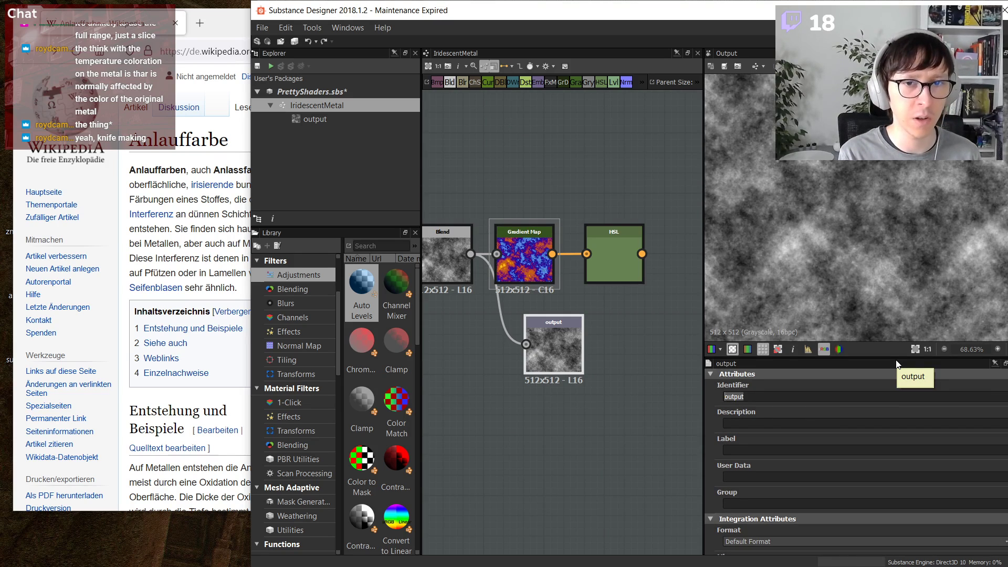
{"action": "type", "text": "Noise_Mask"}
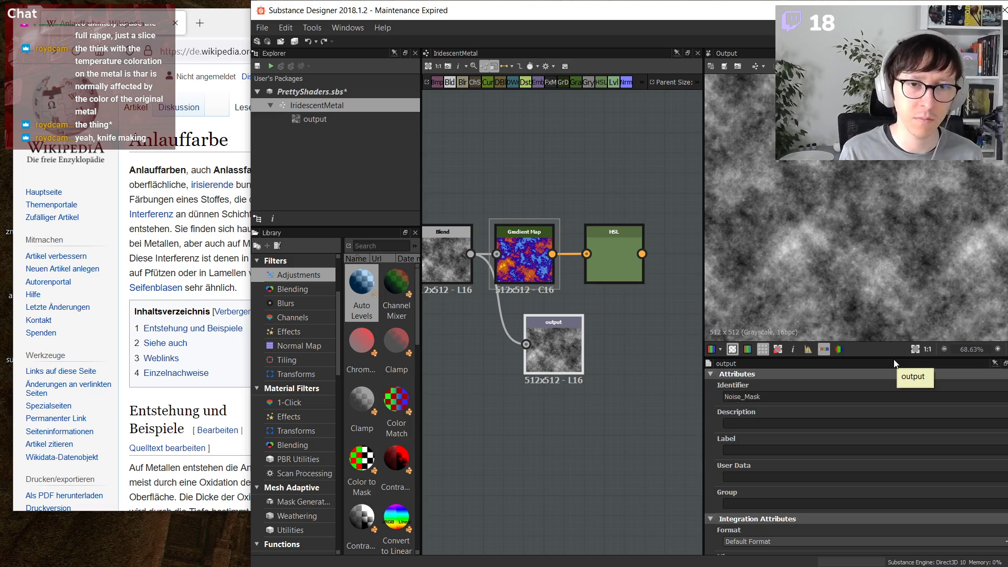
- Move the Noise_Mask output node away from the Blend node and raise the Gradient Map above the noise row
{"action": "scroll", "coordinate": [858, 463], "scroll_direction": "down", "scroll_amount": 3}
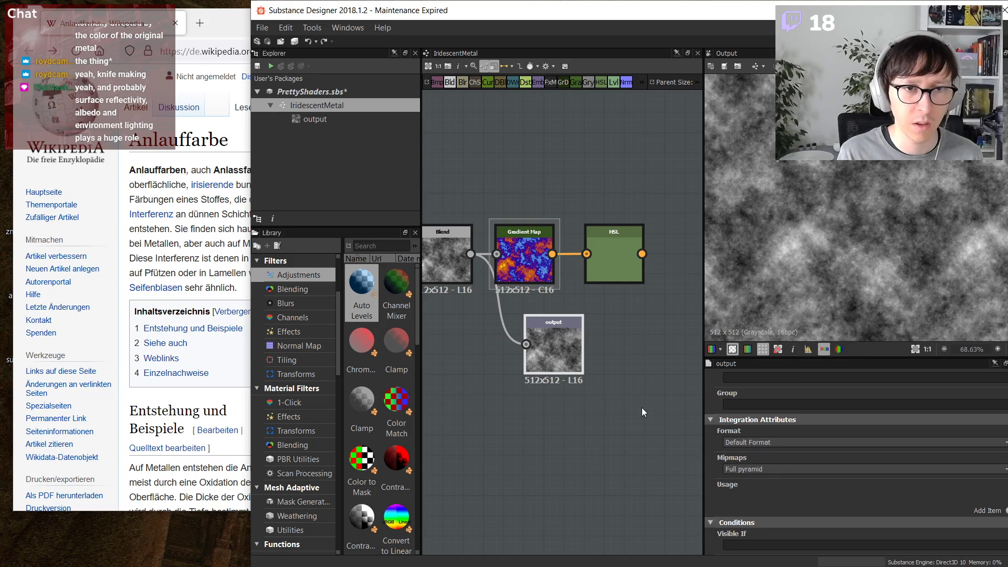
{"action": "left_click_drag", "start_coordinate": [531, 361], "coordinate": [572, 347]}
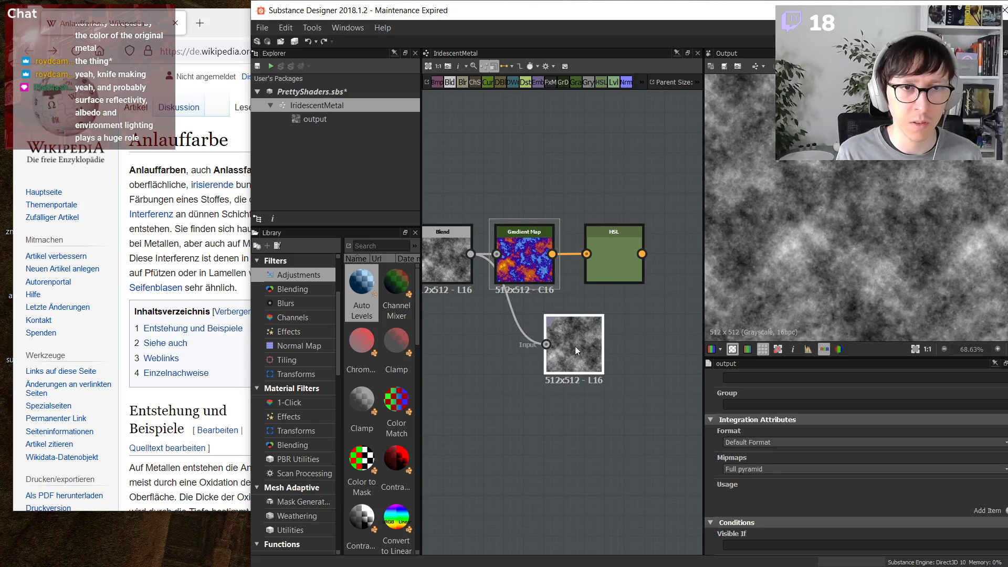
{"action": "middle_click_drag", "start_coordinate": [547, 219], "coordinate": [575, 261]}
{"action": "left_click_drag", "start_coordinate": [546, 270], "coordinate": [555, 187]}
{"action": "middle_click_drag", "start_coordinate": [445, 179], "coordinate": [525, 210]}
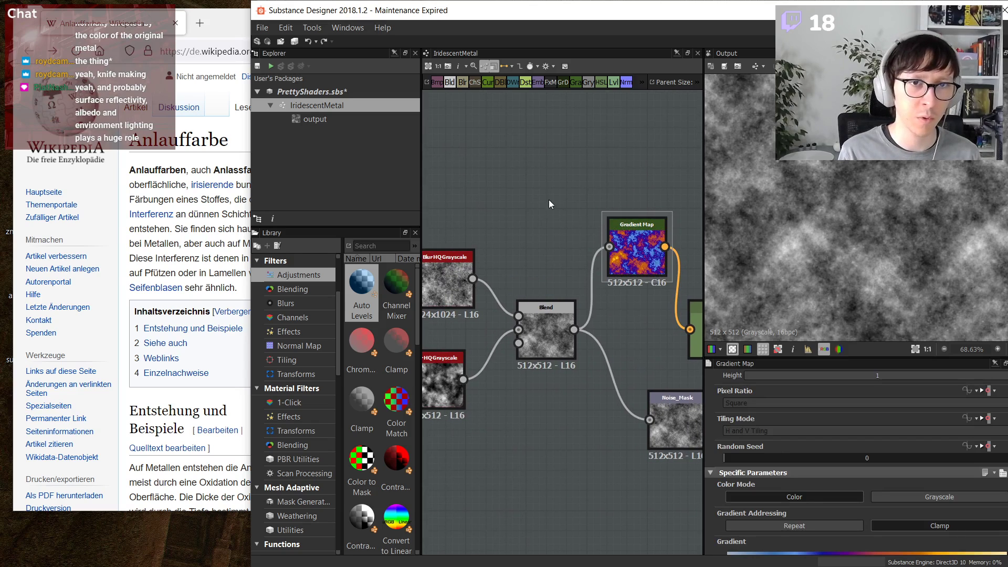
- Add a Gradient Linear 1 node to the graph in the free space above the Blend node
{"action": "key", "text": "space"}
{"action": "type", "text": "lin"}
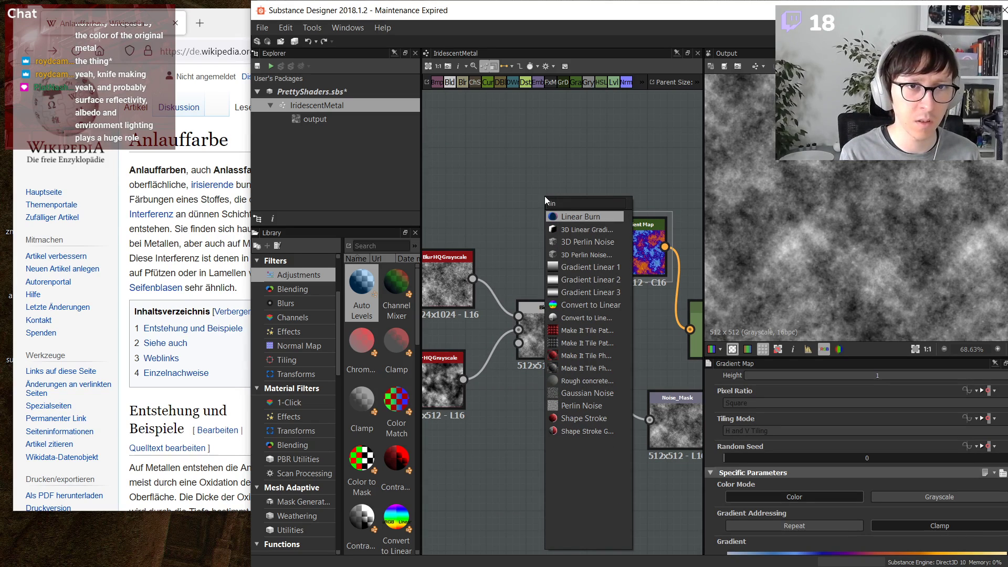
{"action": "key", "text": "Down"}
{"action": "key", "text": "Down"}
{"action": "key", "text": "Down"}
{"action": "key", "text": "Down"}
{"action": "key", "text": "Return"}
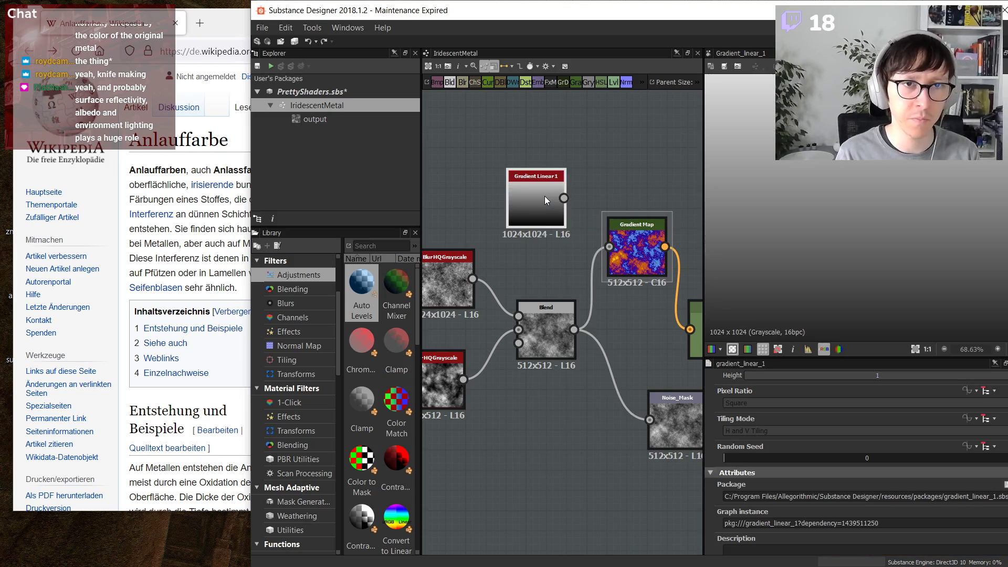
- Set the Gradient Linear 1 rotation to 90° and connect its output to the Gradient Map in place of the Blend
{"action": "scroll", "coordinate": [915, 503], "scroll_direction": "down", "scroll_amount": 5}
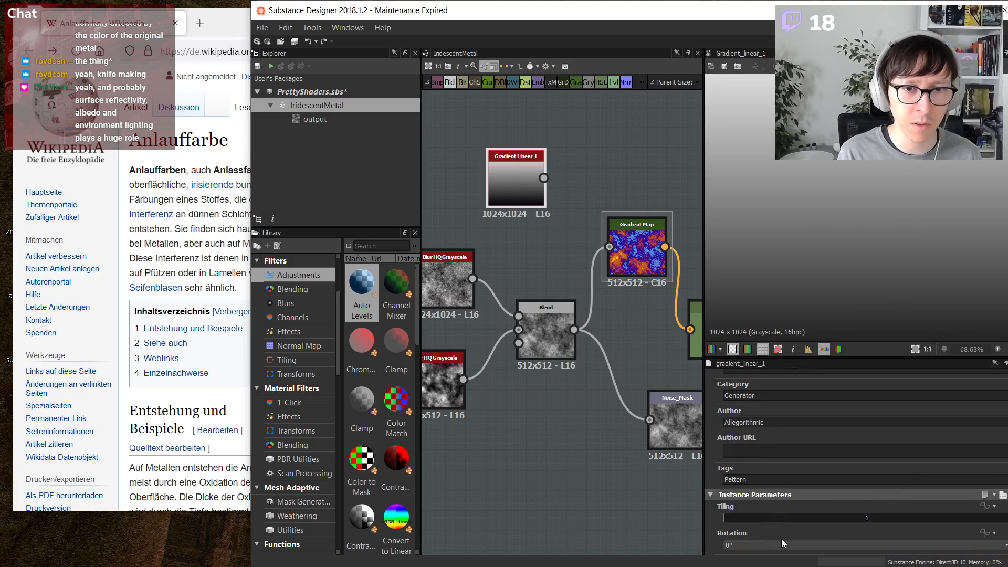
{"action": "left_click", "coordinate": [778, 545]}
{"action": "left_click", "coordinate": [770, 556]}
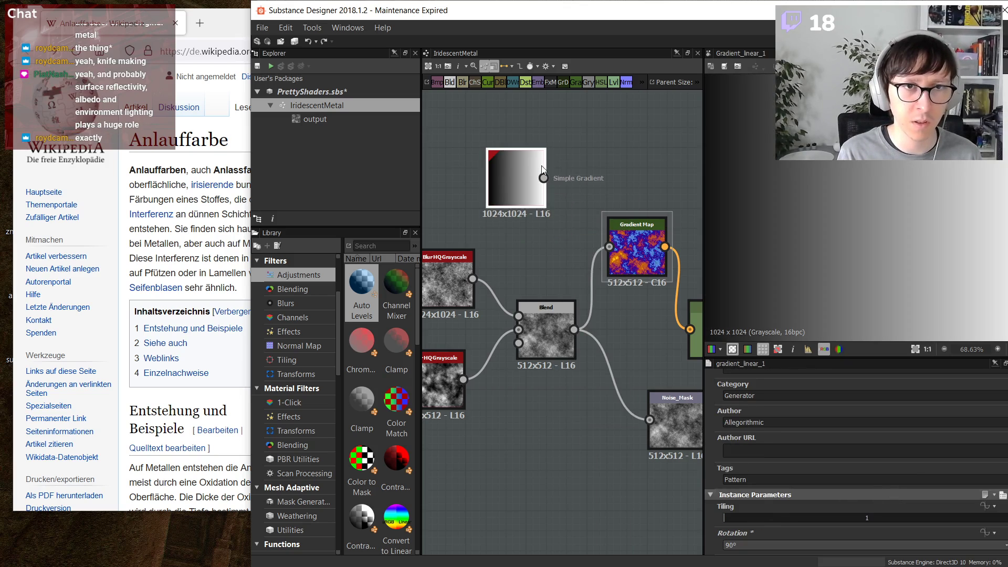
{"action": "left_click_drag", "start_coordinate": [544, 178], "coordinate": [605, 191]}
{"action": "middle_click_drag", "start_coordinate": [605, 268], "coordinate": [517, 283]}
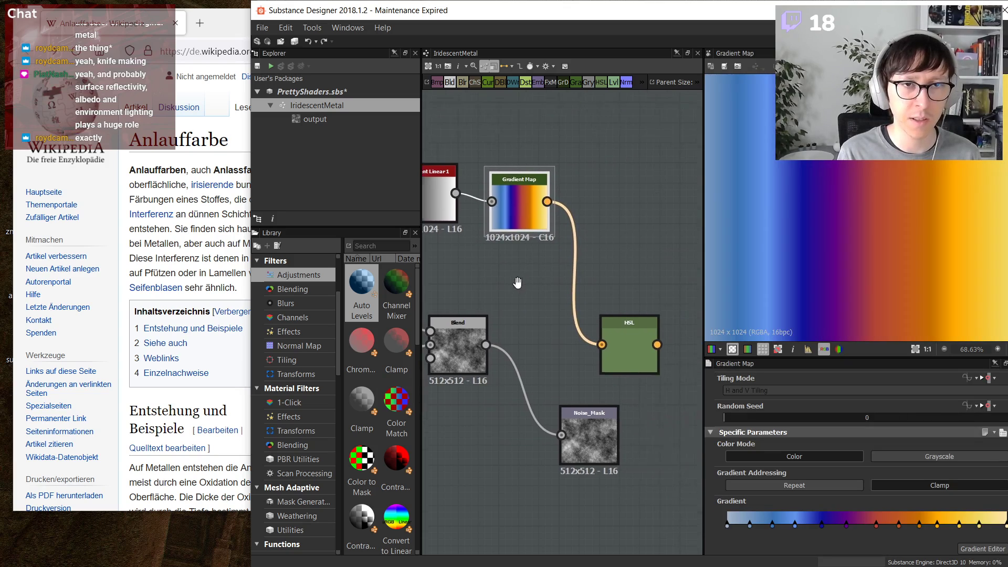
- Delete the HSL node and move the Gradient Linear 1 and Gradient Map nodes together above the noise row
{"action": "scroll", "coordinate": [548, 311], "scroll_direction": "down", "scroll_amount": 2}
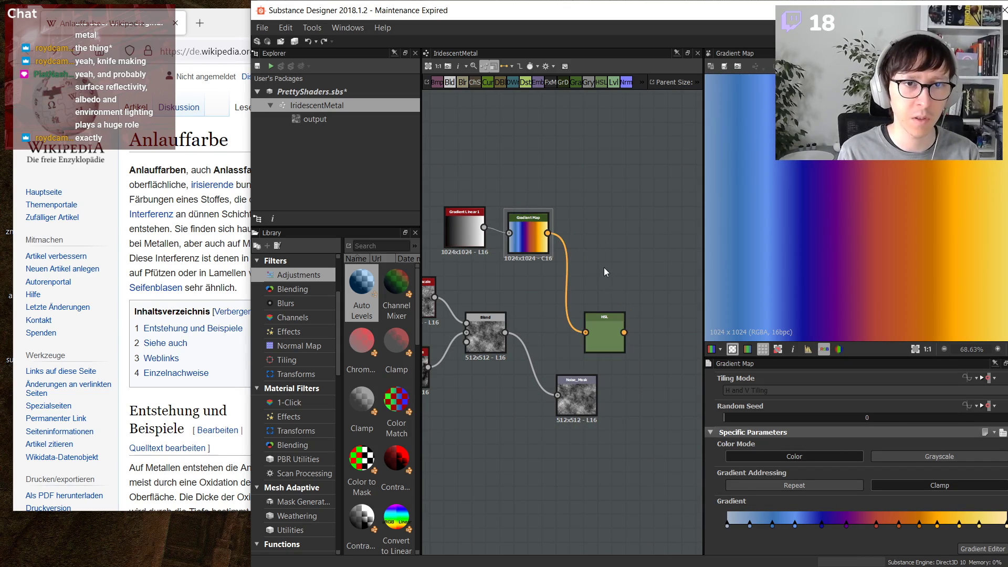
{"action": "double_click", "coordinate": [612, 324]}
{"action": "double_click", "coordinate": [526, 242]}
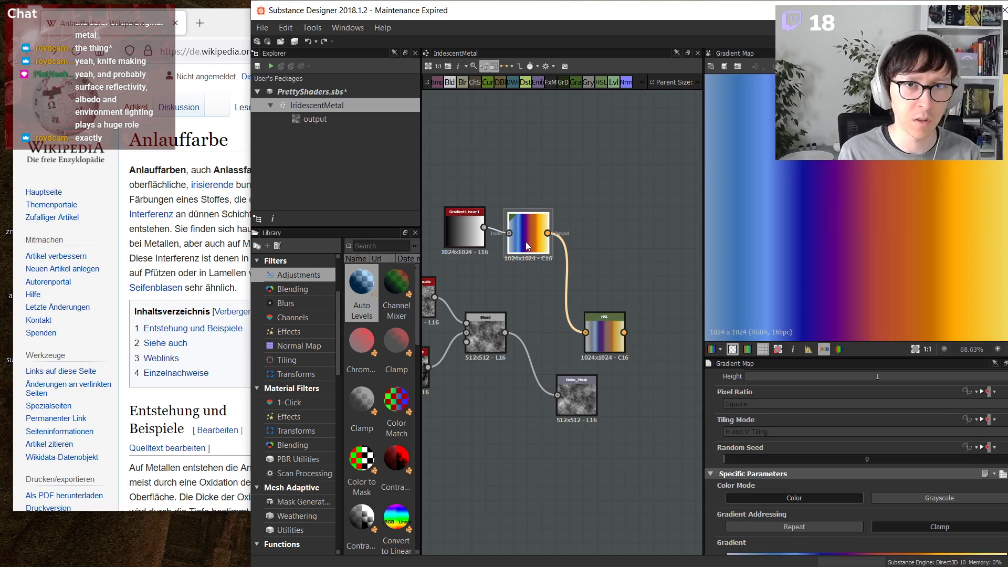
{"action": "left_click", "coordinate": [616, 328]}
{"action": "key", "text": "Delete"}
{"action": "left_click_drag", "start_coordinate": [617, 281], "coordinate": [431, 176]}
{"action": "left_click_drag", "start_coordinate": [523, 248], "coordinate": [565, 265]}
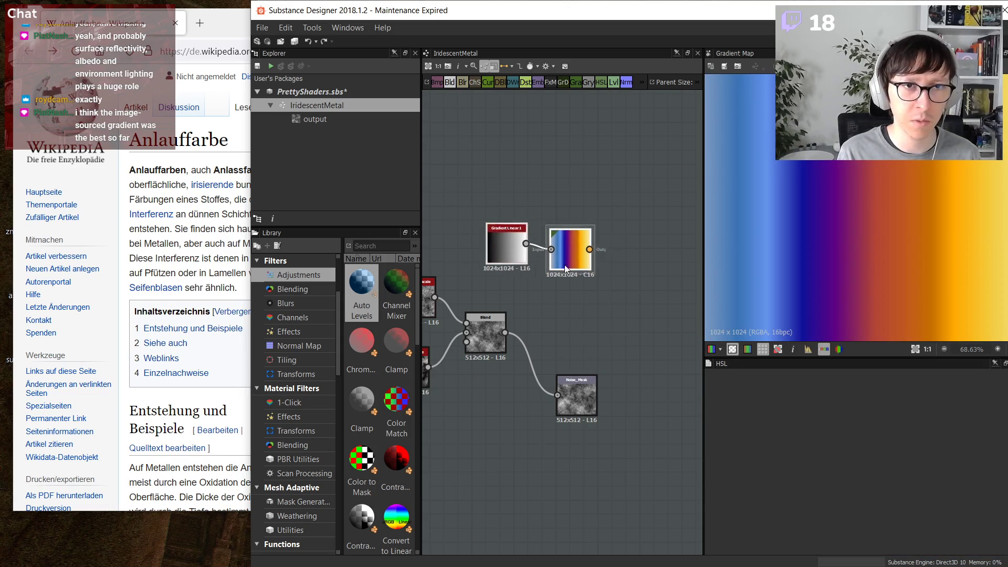
- Make the Gradient Linear 1 output size independent of its parent, set it to 16 × 256 px, and preview a single tile
{"action": "scroll", "coordinate": [574, 268], "scroll_direction": "up", "scroll_amount": 2}
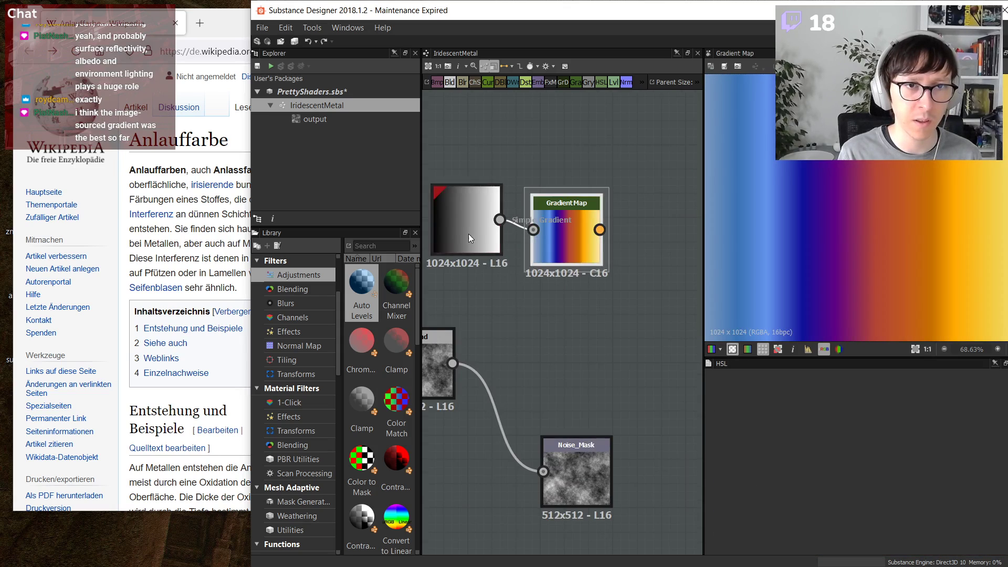
{"action": "left_click", "coordinate": [469, 234]}
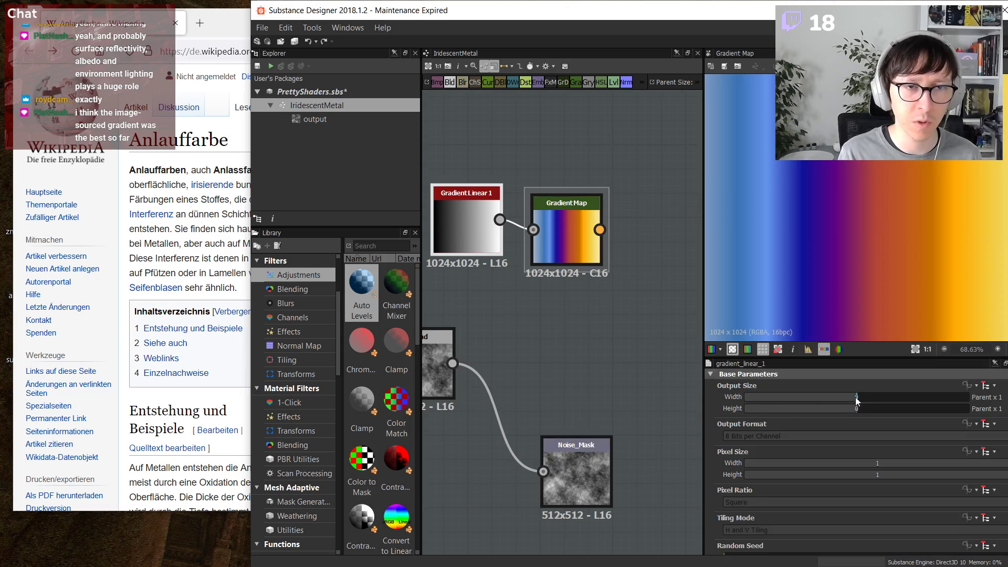
{"action": "left_click", "coordinate": [976, 386]}
{"action": "left_click", "coordinate": [987, 386]}
{"action": "left_click", "coordinate": [990, 387]}
{"action": "left_click", "coordinate": [990, 387]}
{"action": "left_click", "coordinate": [998, 412]}
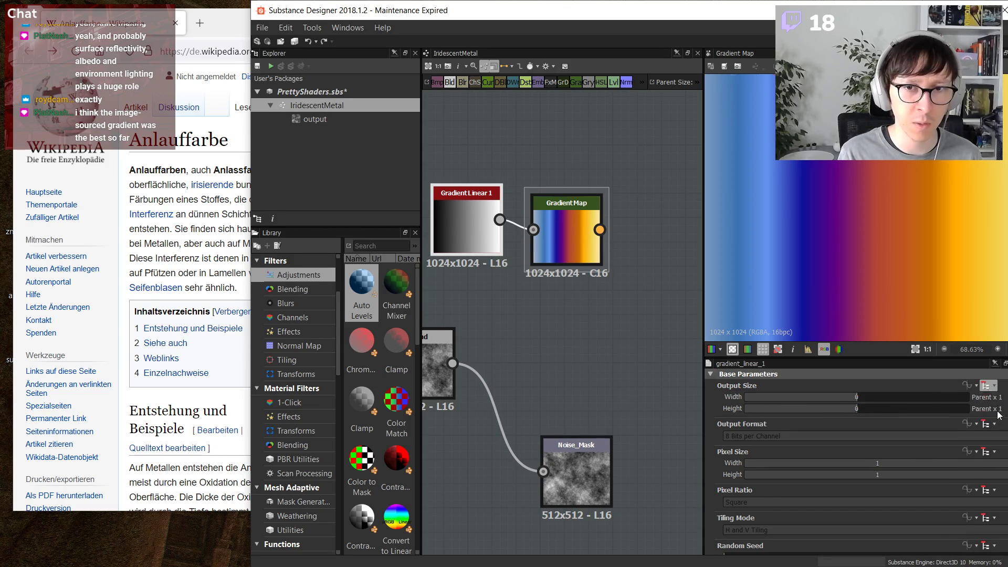
{"action": "left_click_drag", "start_coordinate": [923, 403], "coordinate": [898, 399]}
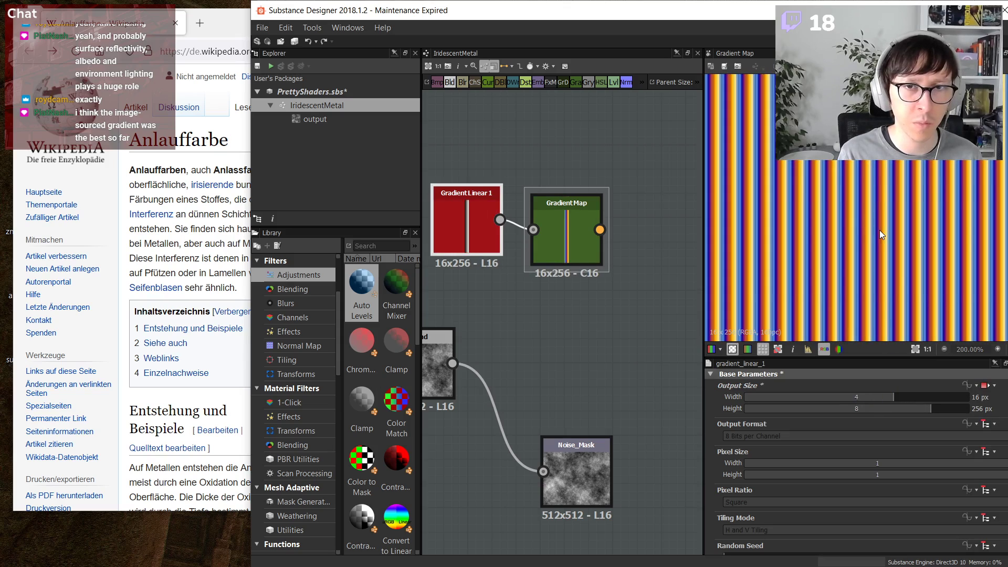
{"action": "key", "text": "space"}
{"action": "scroll", "coordinate": [881, 230], "scroll_direction": "up", "scroll_amount": 6}
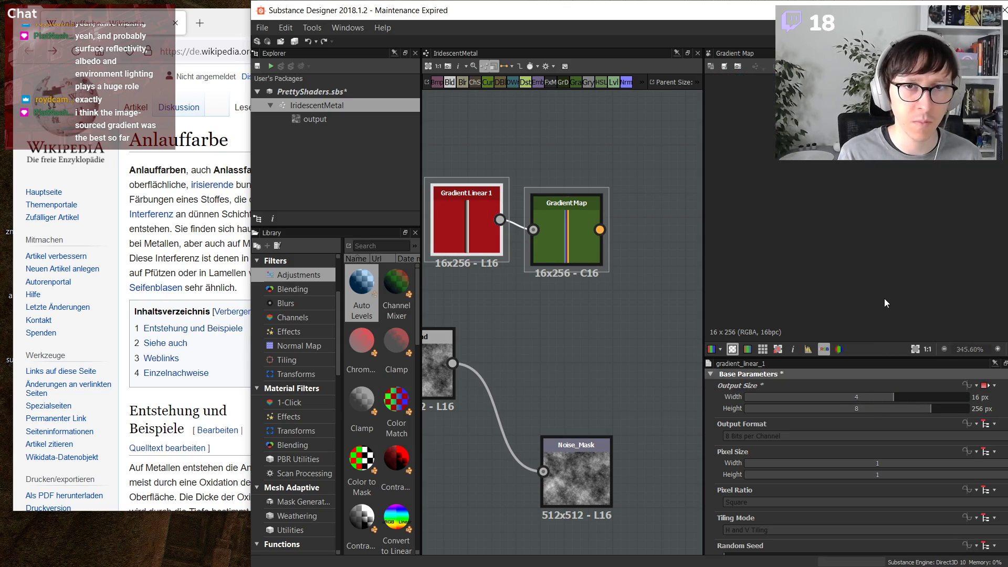
- Set the Gradient Linear 1 output size to 32 px wide and 4 px high
{"action": "left_click", "coordinate": [901, 396]}
{"action": "scroll", "coordinate": [858, 217], "scroll_direction": "up", "scroll_amount": 2}
{"action": "scroll", "coordinate": [859, 215], "scroll_direction": "up", "scroll_amount": 5}
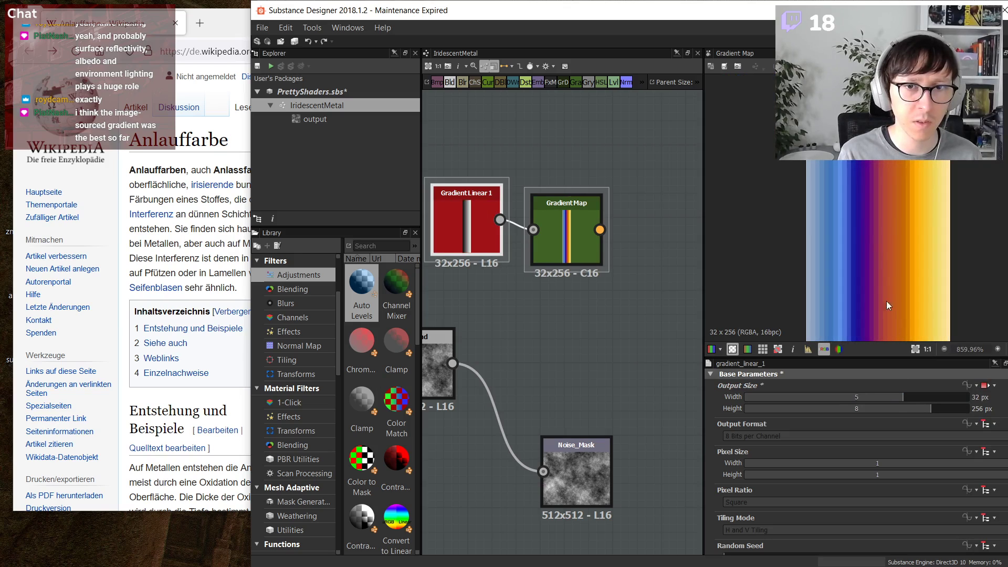
{"action": "left_click_drag", "start_coordinate": [908, 411], "coordinate": [875, 409]}
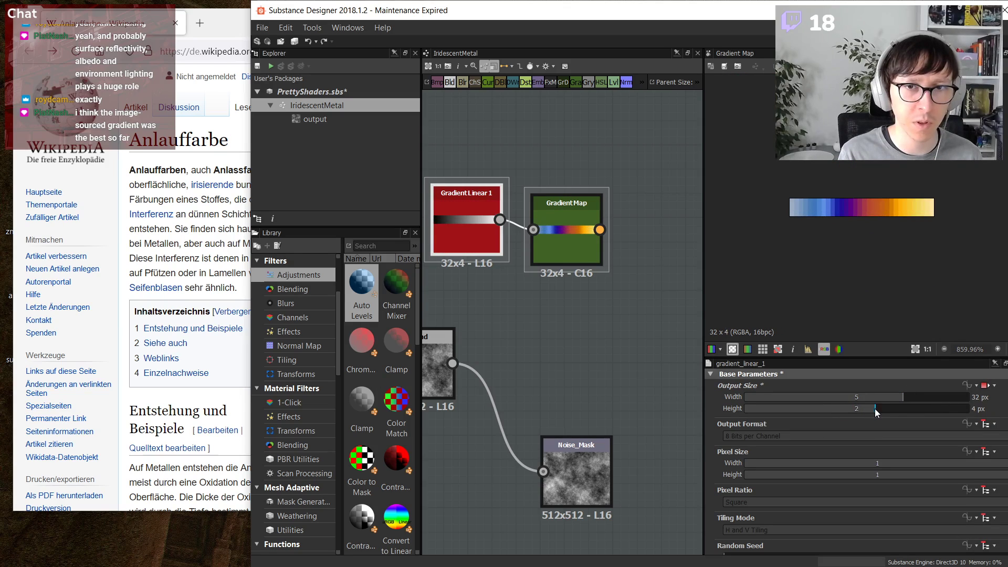
{"action": "scroll", "coordinate": [857, 201], "scroll_direction": "up", "scroll_amount": 6}
{"action": "scroll", "coordinate": [857, 201], "scroll_direction": "down", "scroll_amount": 2}
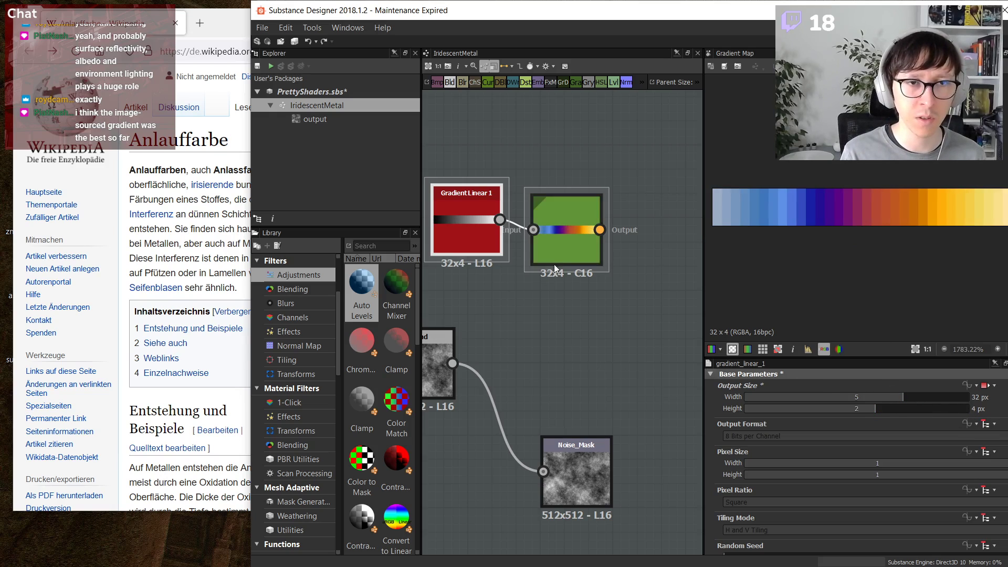
- Move the Noise_Mask output node up level with the Blend node and save the package
{"action": "scroll", "coordinate": [575, 343], "scroll_direction": "down", "scroll_amount": 2}
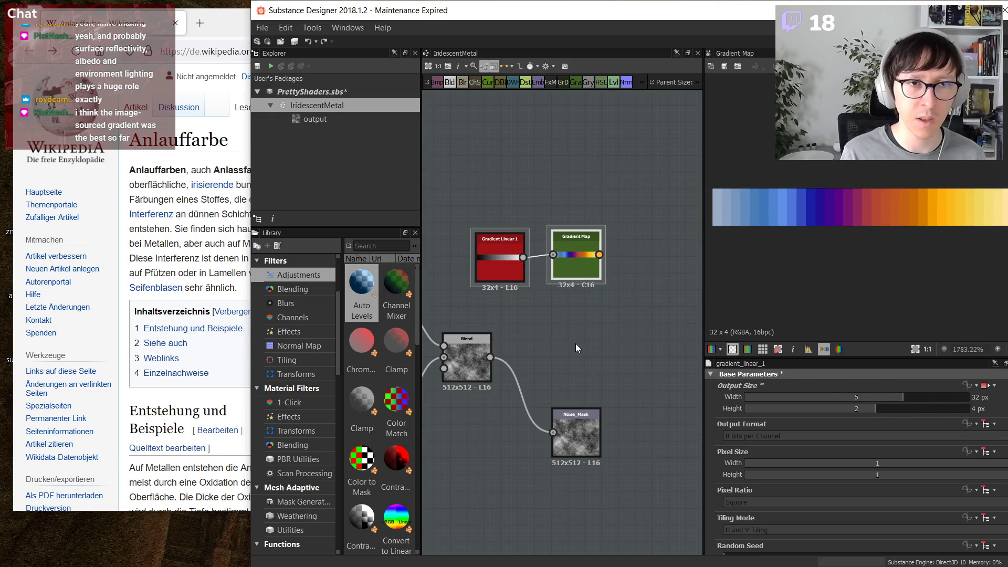
{"action": "left_click_drag", "start_coordinate": [593, 412], "coordinate": [591, 342]}
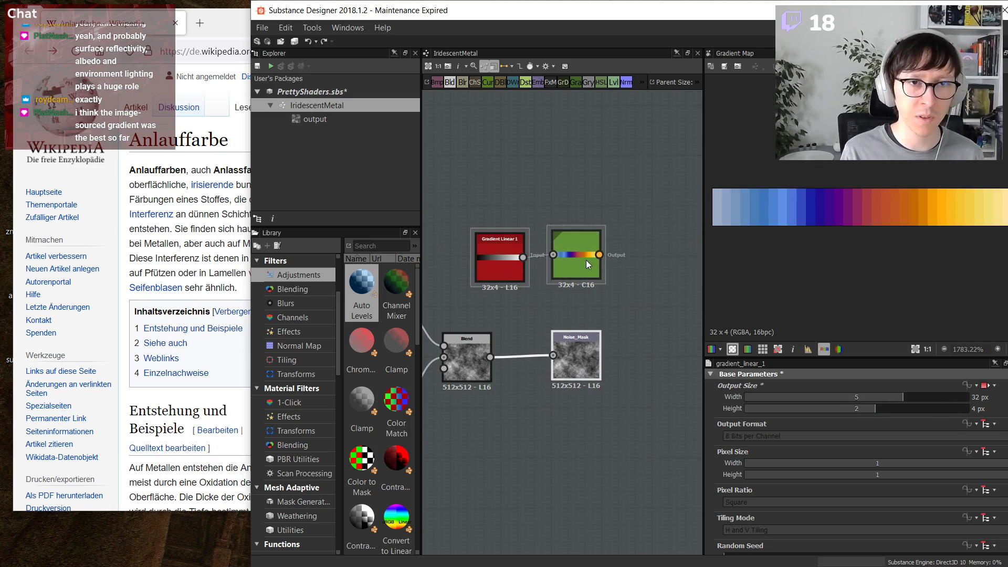
{"action": "left_click_drag", "start_coordinate": [585, 263], "coordinate": [583, 260]}
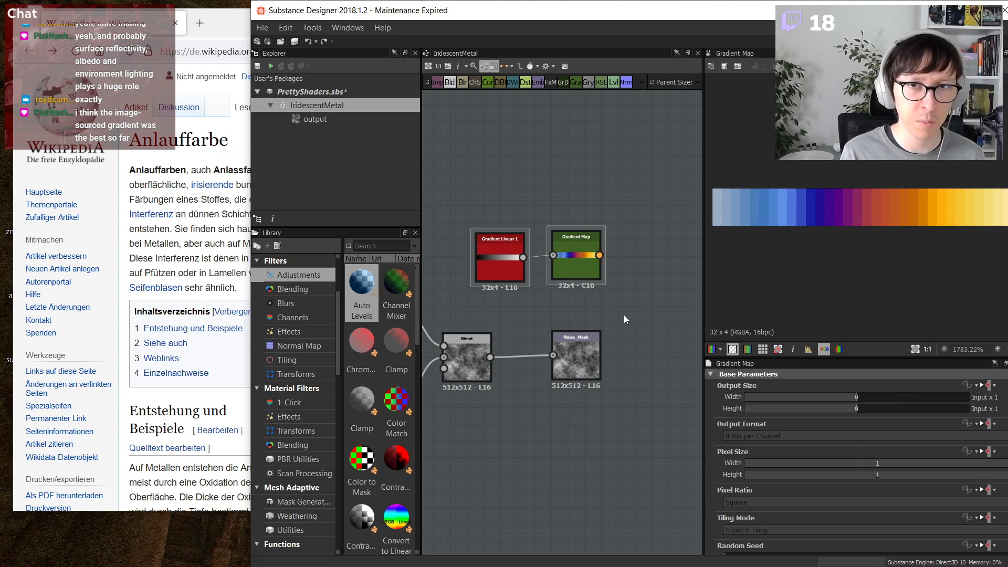
{"action": "left_click", "coordinate": [580, 348]}
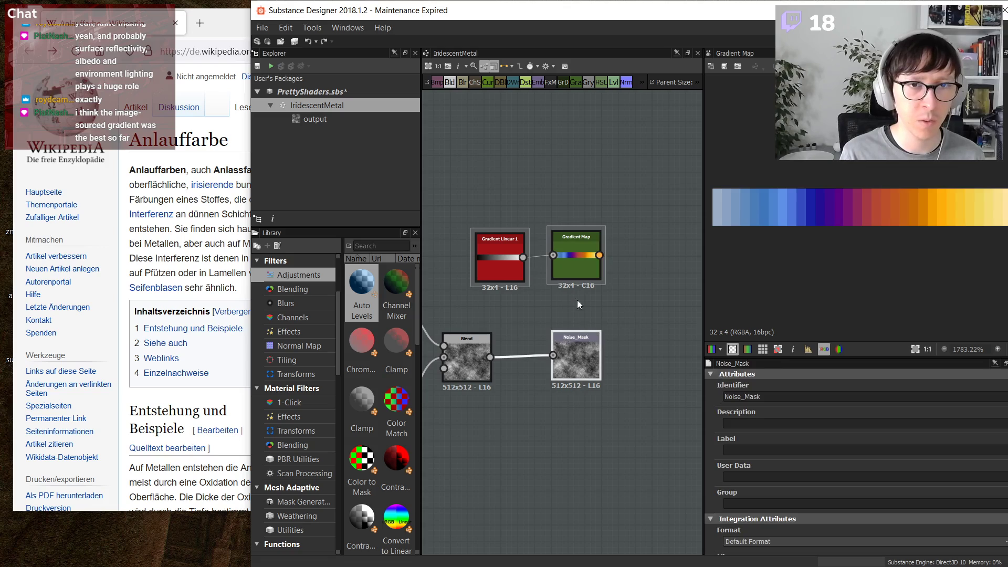
{"action": "left_click", "coordinate": [581, 383]}
{"action": "key", "text": "ctrl+s"}
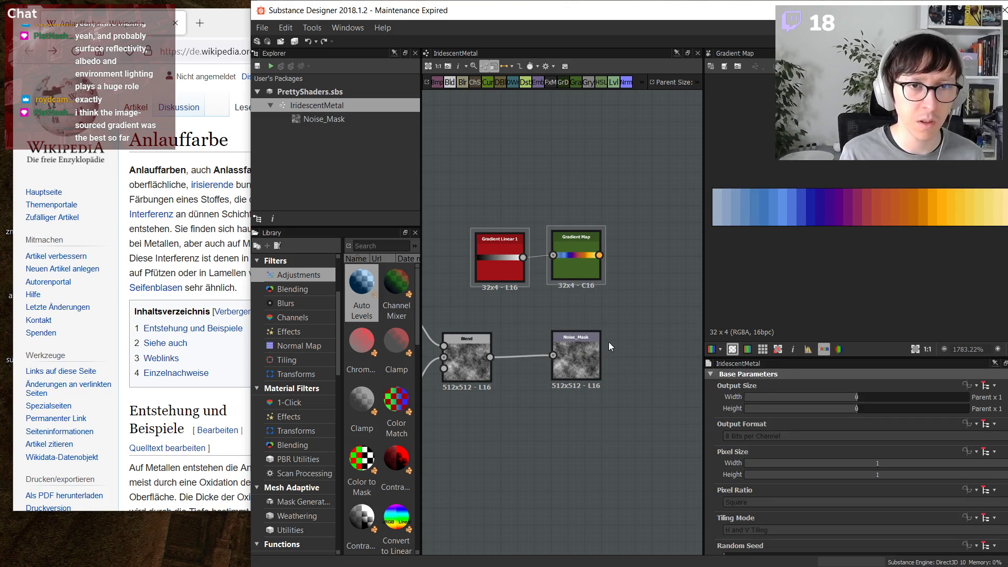
- Add an Output node fed by the Gradient Map and shift the gradient row over the noise row
{"action": "left_click", "coordinate": [566, 263]}
{"action": "key", "text": "space"}
{"action": "type", "text": "out"}
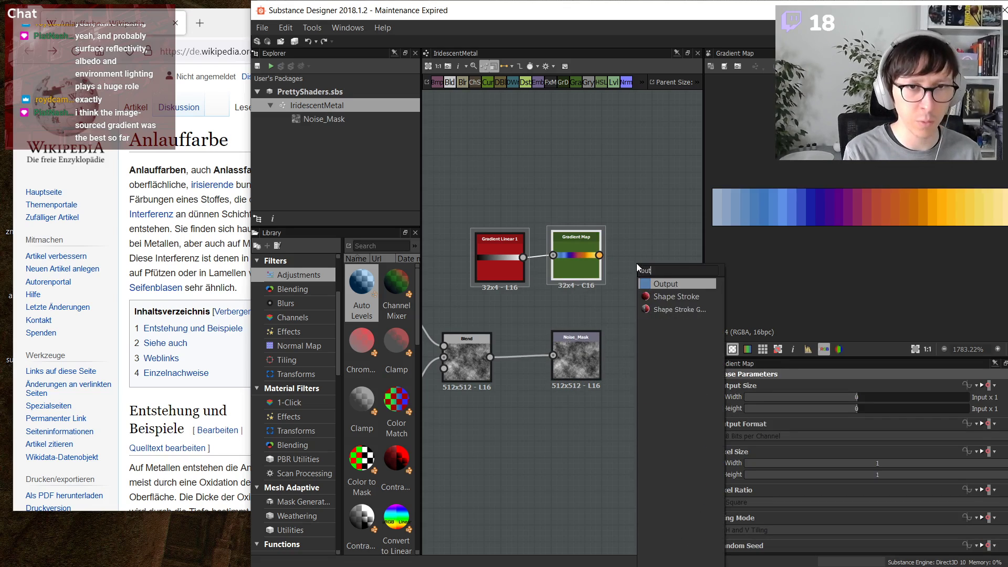
{"action": "key", "text": "Return"}
{"action": "left_click_drag", "start_coordinate": [449, 162], "coordinate": [610, 241]}
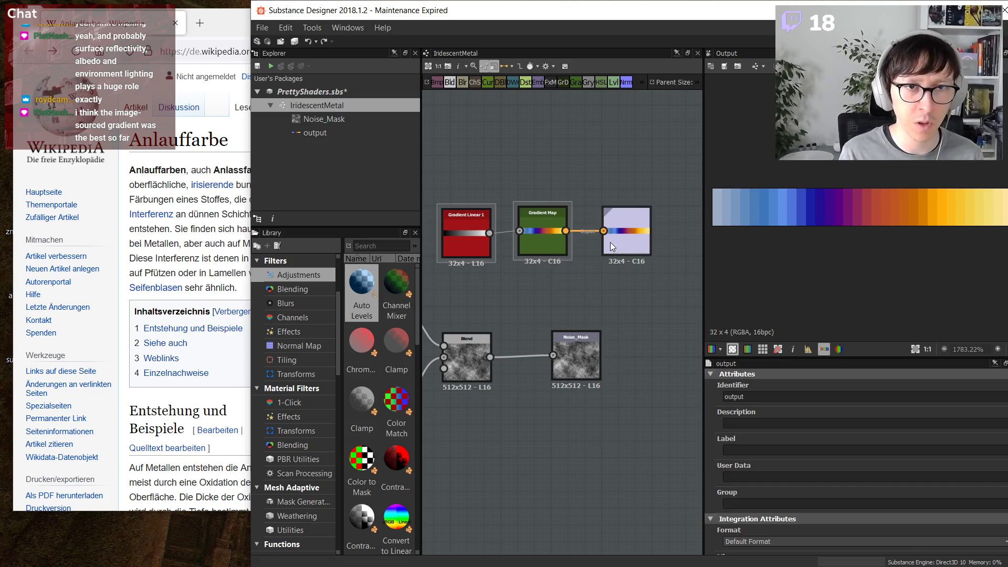
- Set the new output's identifier to Gradient_D and save the PrettyShaders package
{"action": "left_click", "coordinate": [610, 241]}
{"action": "left_click_drag", "start_coordinate": [748, 397], "coordinate": [671, 394]}
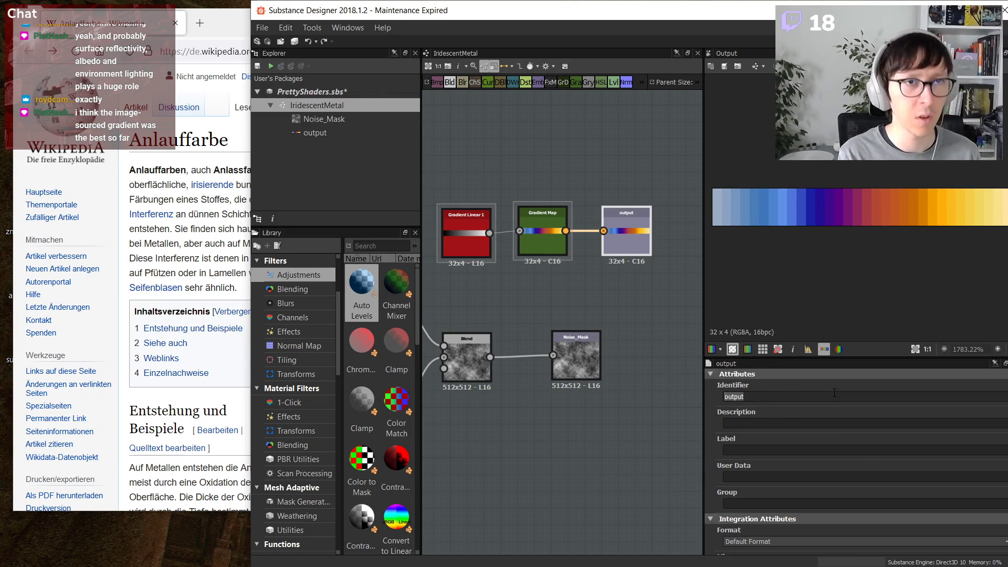
{"action": "type", "text": "Gradient_D"}
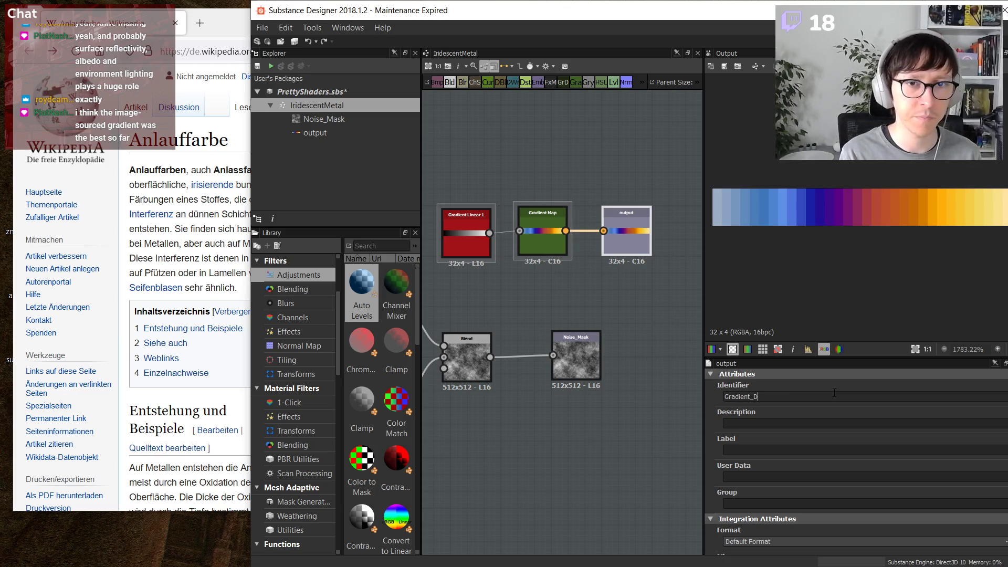
{"action": "scroll", "coordinate": [843, 517], "scroll_direction": "down", "scroll_amount": 3}
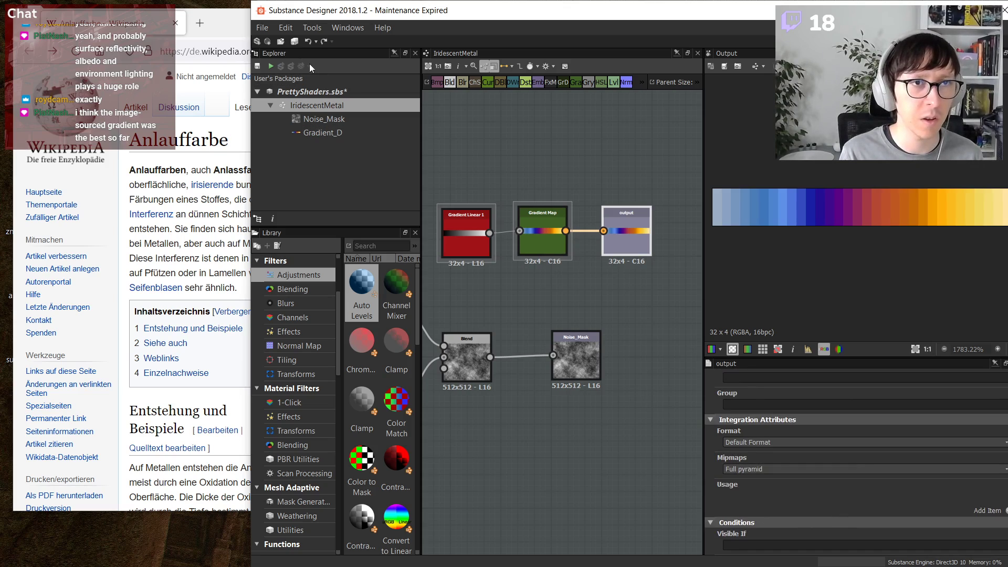
{"action": "right_click", "coordinate": [328, 91]}
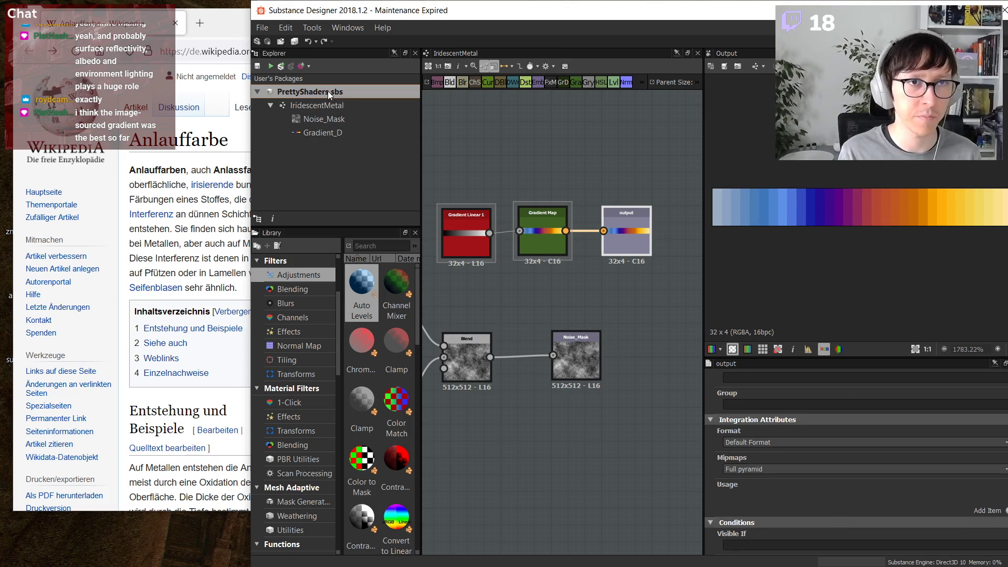
- Minimize the browser and arrange the Snip & Sketch reference image and Substance Designer windows side by side
{"action": "left_click", "coordinate": [231, 30]}
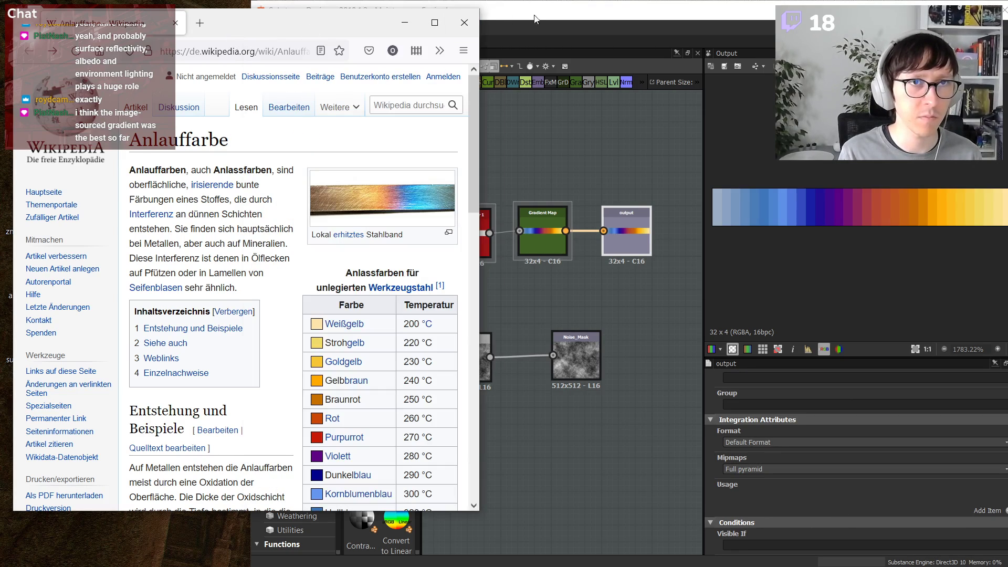
{"action": "left_click", "coordinate": [405, 22]}
{"action": "mouse_move", "coordinate": [249, 45]}
{"action": "left_mouse_down"}
{"action": "mouse_move", "coordinate": [2, 46]}
{"action": "mouse_move", "coordinate": [346, 45]}
{"action": "left_mouse_up"}
{"action": "mouse_move", "coordinate": [237, 107]}
{"action": "left_mouse_down"}
{"action": "mouse_move", "coordinate": [141, 27]}
{"action": "mouse_move", "coordinate": [114, 18]}
{"action": "left_mouse_up"}
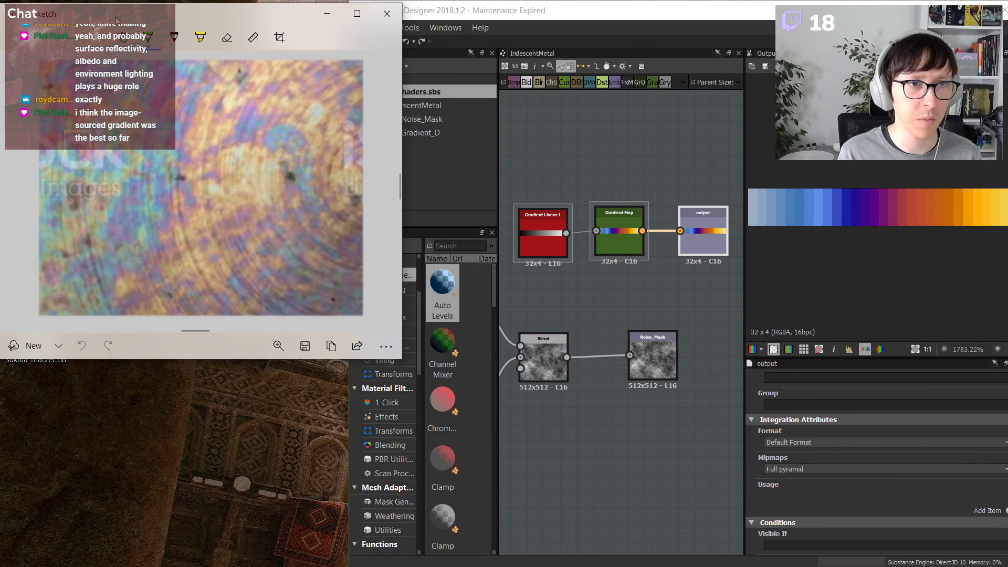
{"action": "left_click_drag", "start_coordinate": [401, 360], "coordinate": [346, 563]}
{"action": "left_click", "coordinate": [601, 559]}
- Undo the stray pen stroke on the reference image and save the snip as Screenshot 2022-03-16 211056.png
{"action": "left_click_drag", "start_coordinate": [229, 201], "coordinate": [126, 370]}
{"action": "key", "text": "ctrl+z"}
{"action": "middle_click_drag", "start_coordinate": [254, 188], "coordinate": [231, 268]}
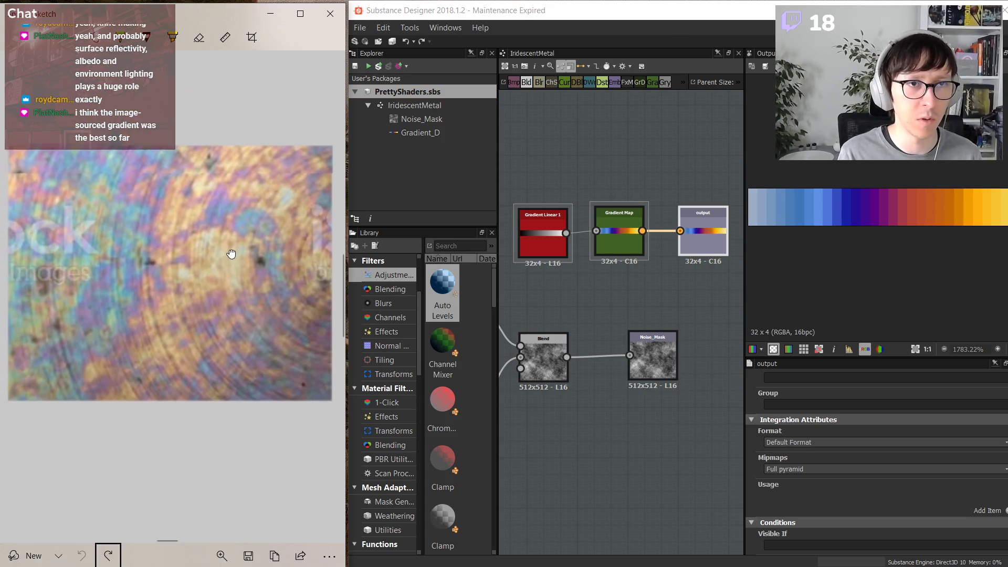
{"action": "key", "text": "ctrl+s"}
{"action": "right_click", "coordinate": [417, 90]}
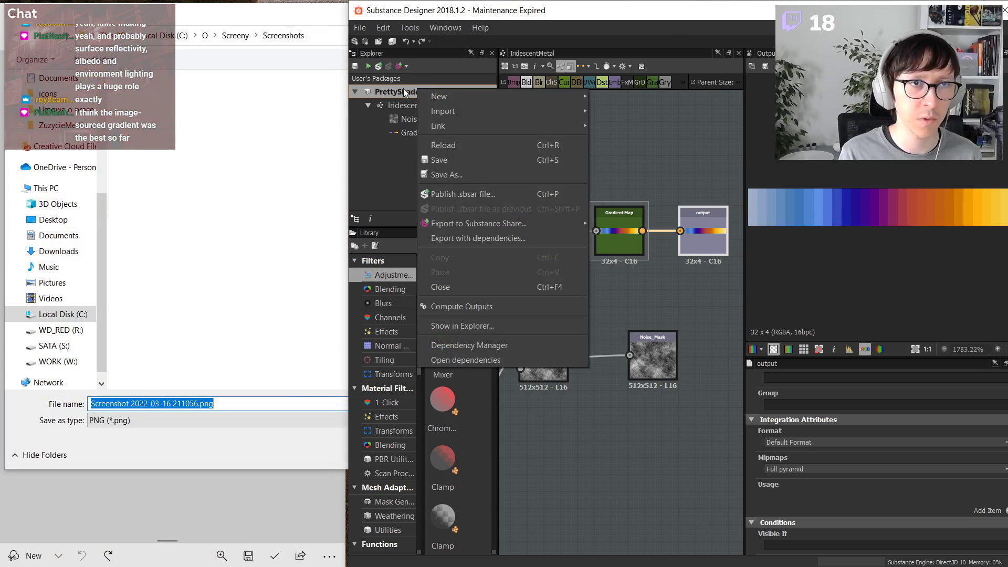
{"action": "key", "text": "Return"}
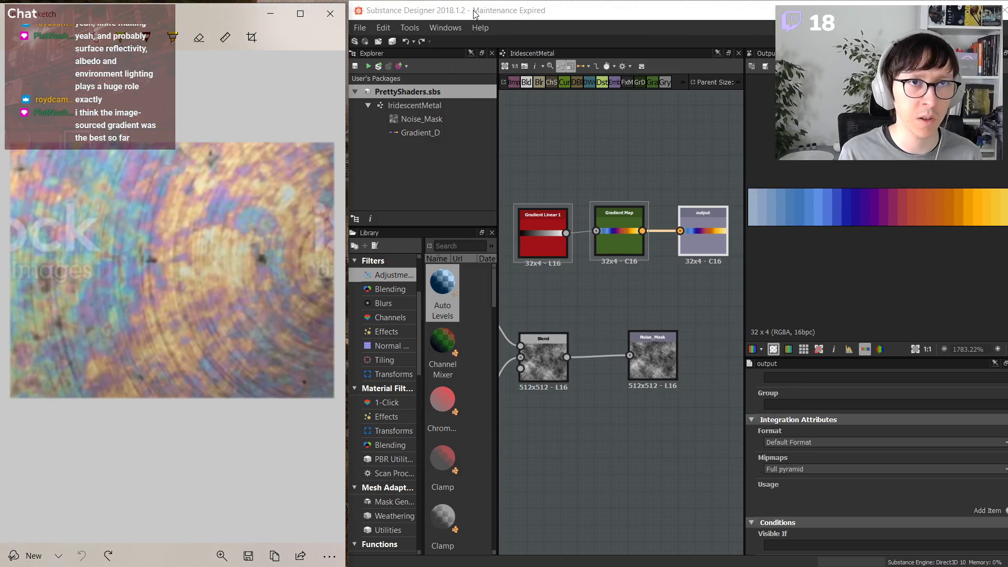
- Compute the package outputs and export the IridescentMetal graph's Noise_Mask and Gradient_D as PNG bitmaps to the Textures folder
{"action": "left_click", "coordinate": [436, 92]}
{"action": "right_click", "coordinate": [434, 92]}
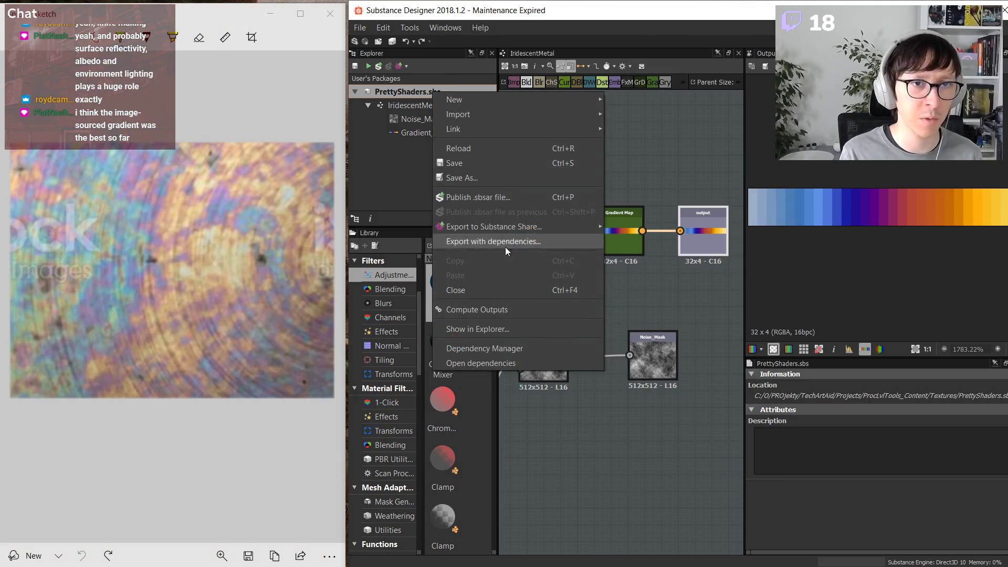
{"action": "left_click", "coordinate": [511, 310]}
{"action": "right_click", "coordinate": [434, 93]}
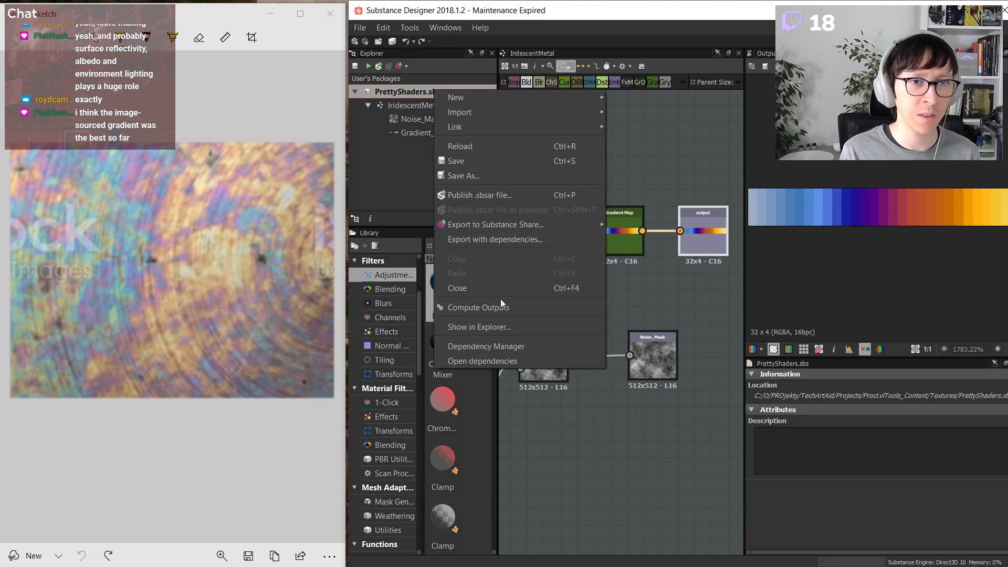
{"action": "right_click", "coordinate": [411, 104]}
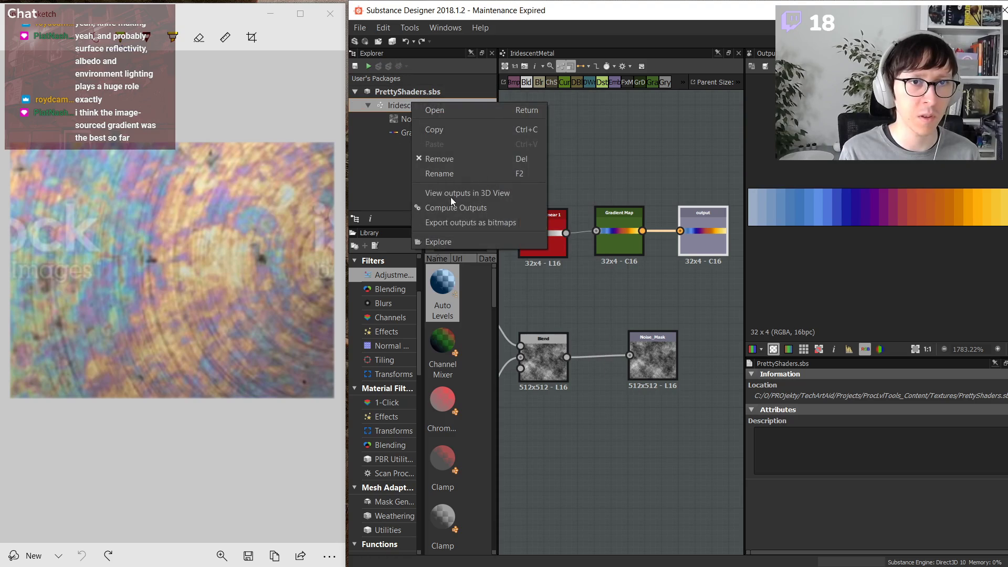
{"action": "left_click", "coordinate": [525, 223]}
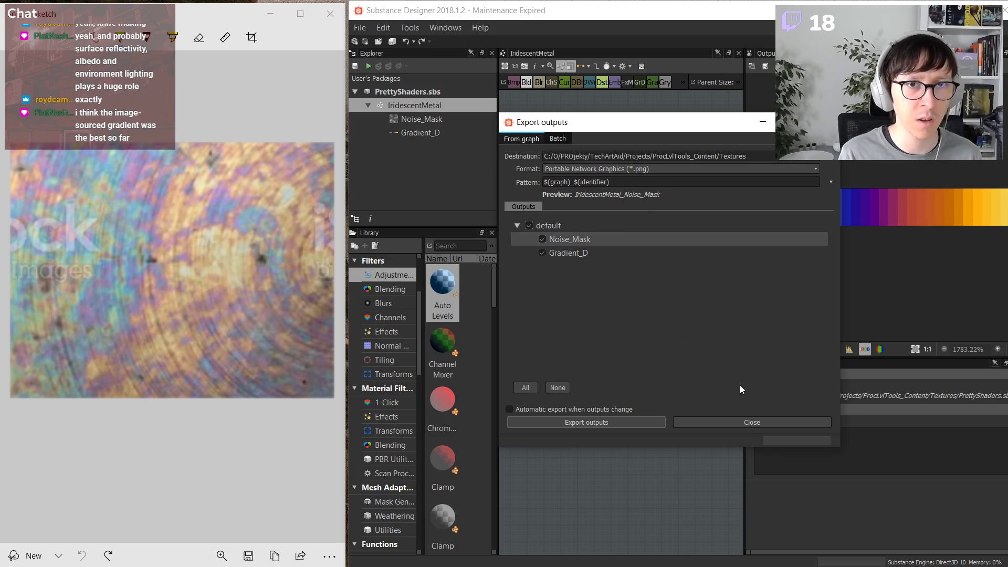
{"action": "left_click", "coordinate": [641, 422]}
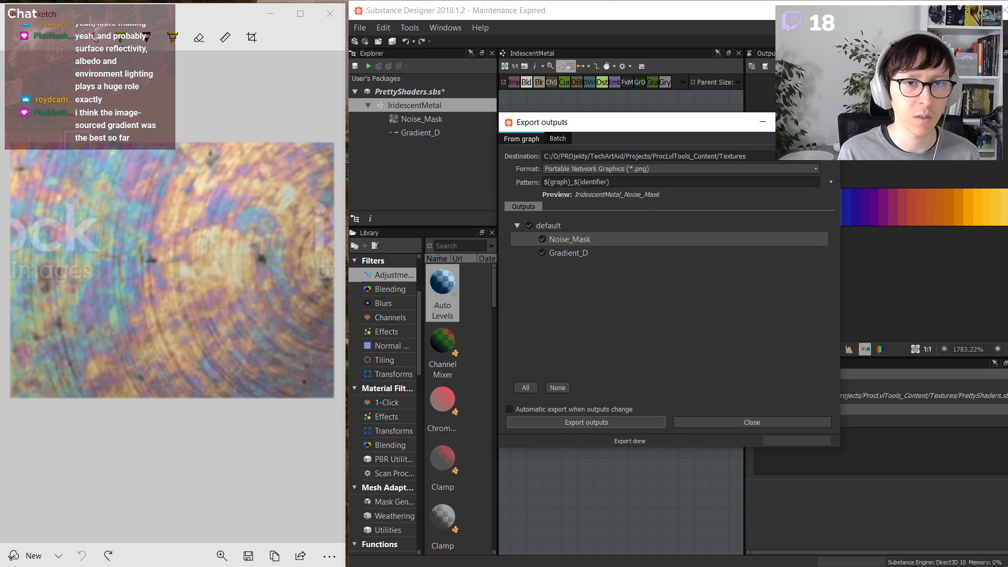
{"action": "key", "text": "Escape"}
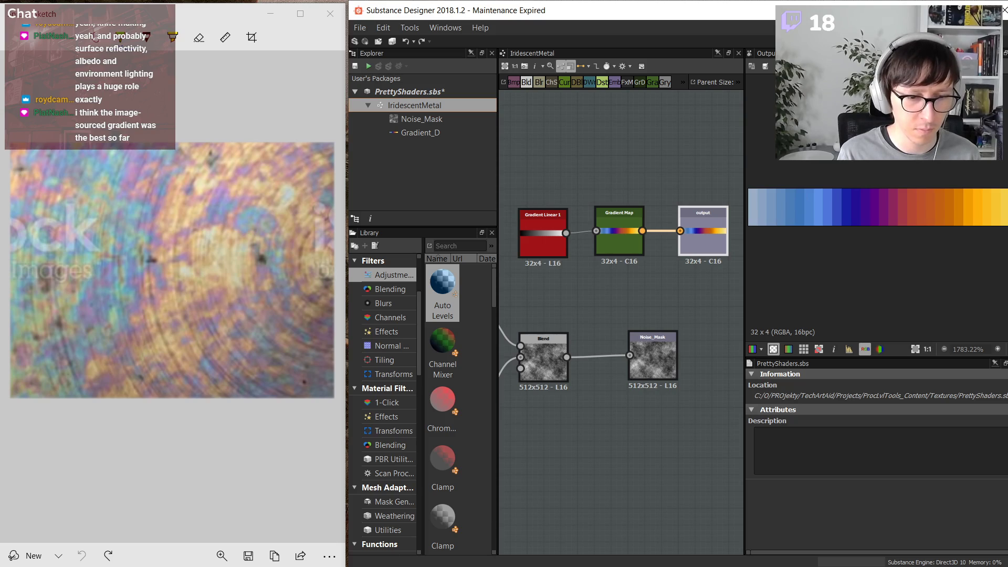
- Switch to Unreal Editor and import IridescentMetal_Gradient_D.png and IridescentMetal_Noise_Mask.png from ProcLvlTools_Content/Textures into the PrettyShaders folder
{"action": "key", "text": "alt+Tab"}
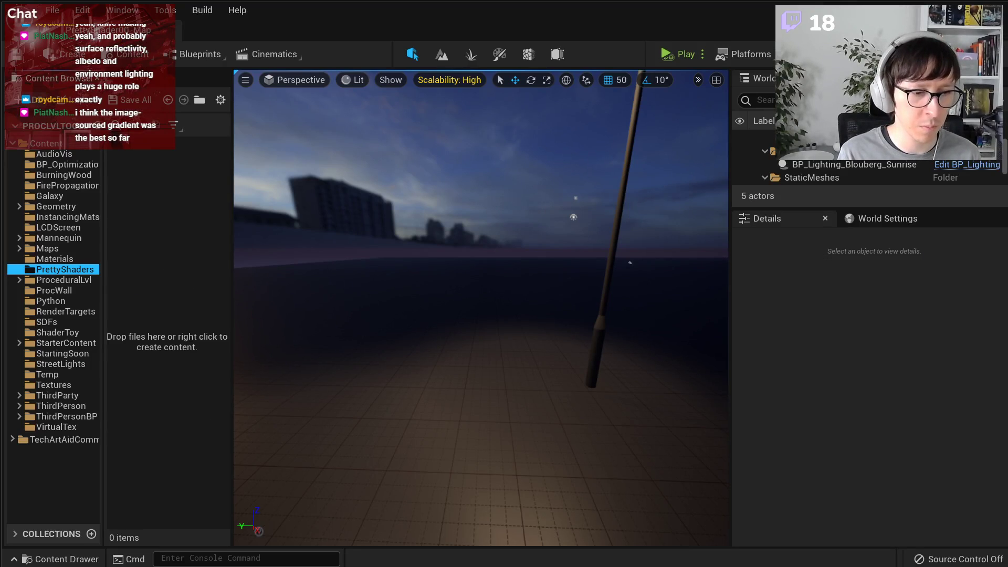
{"action": "left_click_drag", "start_coordinate": [1007, 566], "coordinate": [518, 212]}
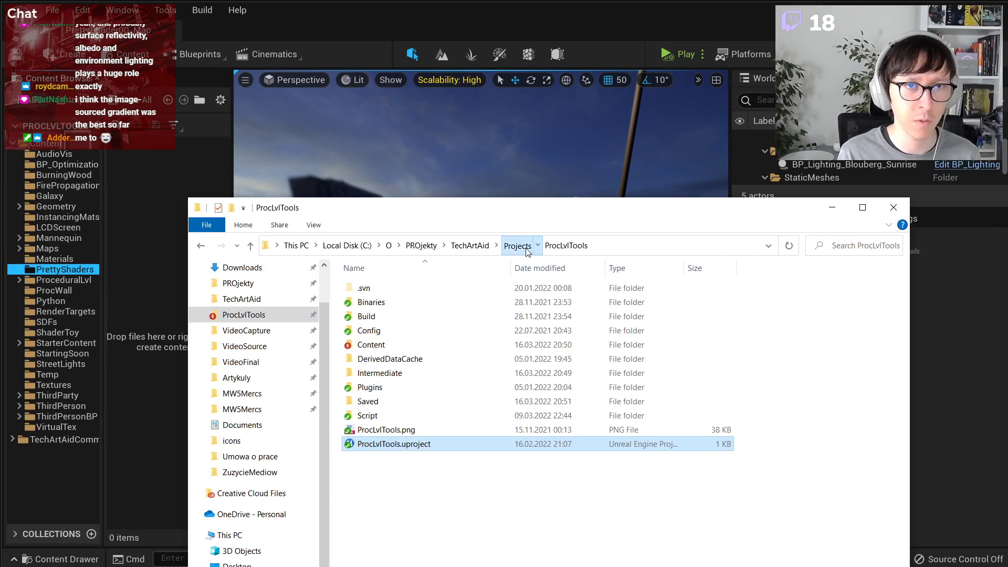
{"action": "left_click", "coordinate": [517, 246]}
{"action": "double_click", "coordinate": [378, 531]}
{"action": "double_click", "coordinate": [383, 320]}
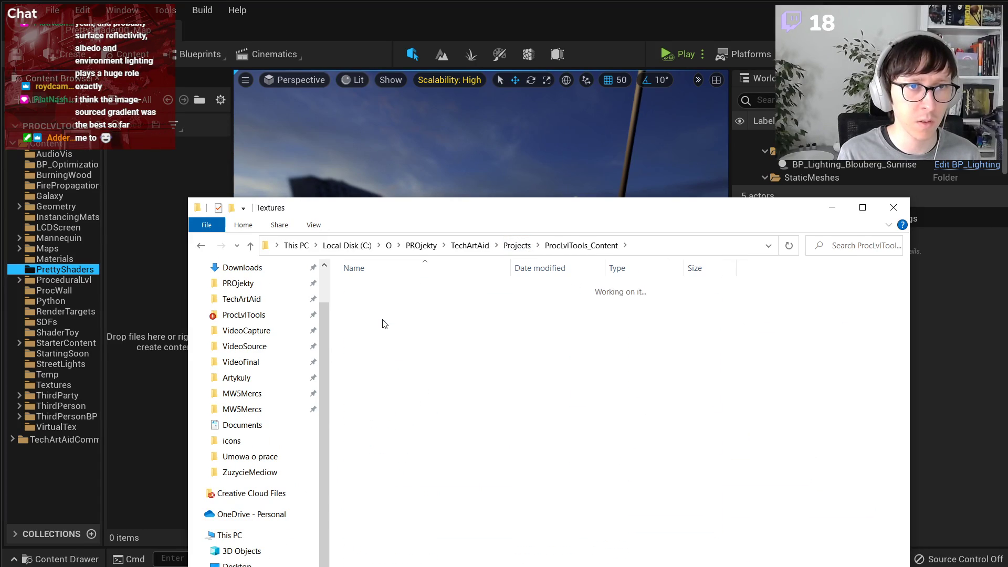
{"action": "left_click_drag", "start_coordinate": [506, 207], "coordinate": [622, 110]}
{"action": "left_click", "coordinate": [584, 223]}
{"action": "left_click", "coordinate": [626, 227], "text": "ctrl"}
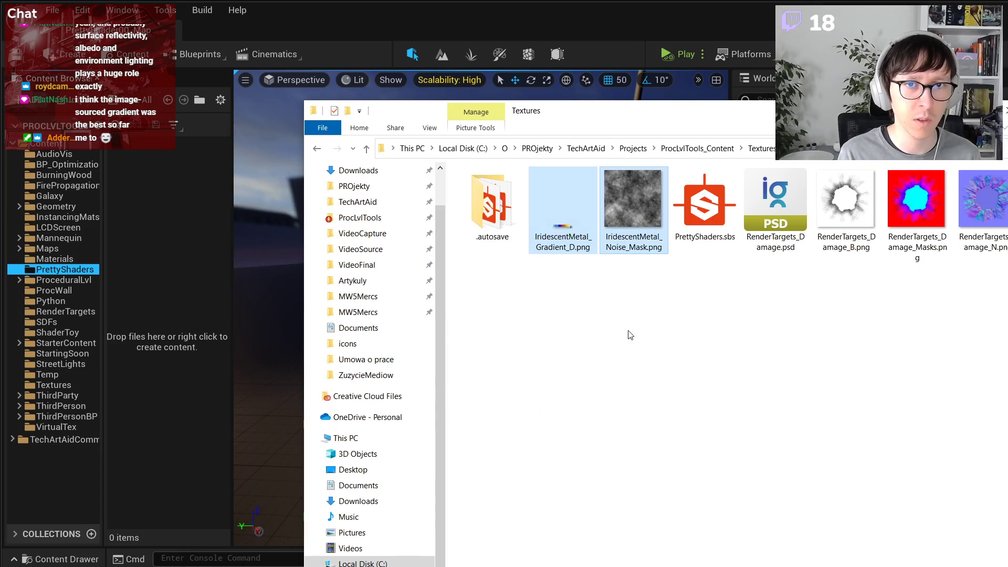
{"action": "left_click_drag", "start_coordinate": [629, 197], "coordinate": [188, 282]}
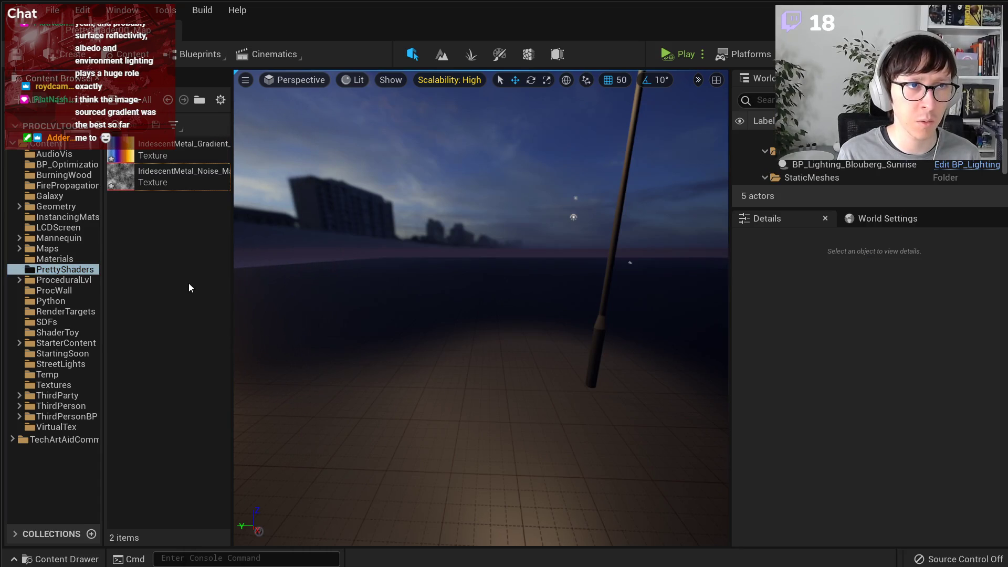
- Set the gradient texture's compression to VectorDisplacementmap (RGBA8), enable sRGB and close its editor
{"action": "double_click", "coordinate": [168, 158]}
{"action": "scroll", "coordinate": [318, 304], "scroll_direction": "up", "scroll_amount": 6}
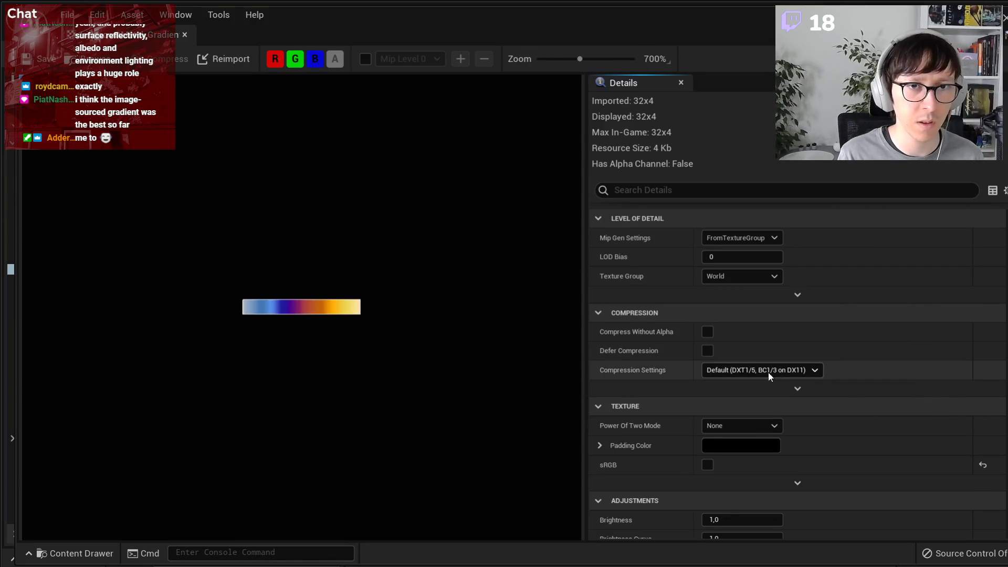
{"action": "left_click", "coordinate": [782, 370]}
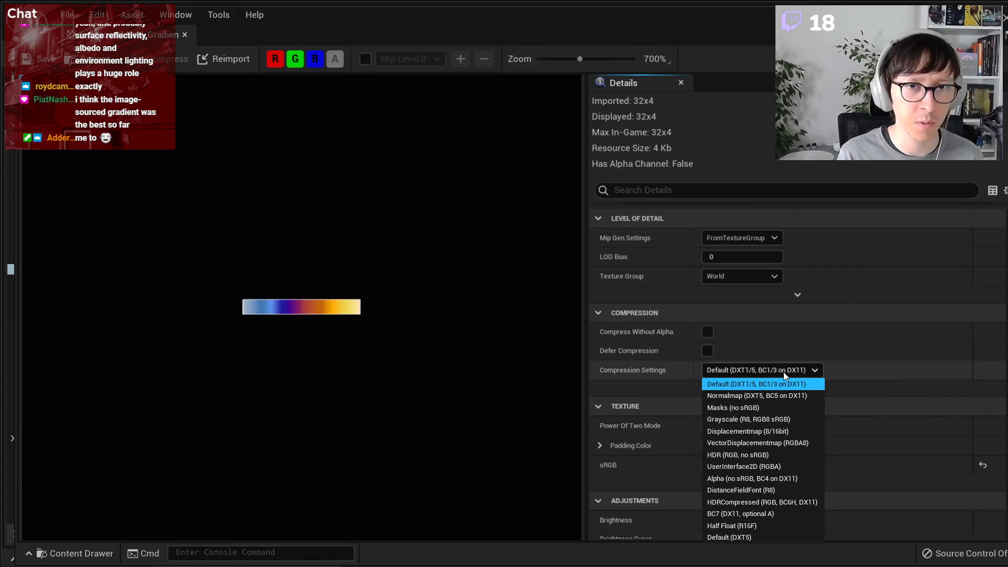
{"action": "left_click", "coordinate": [776, 444]}
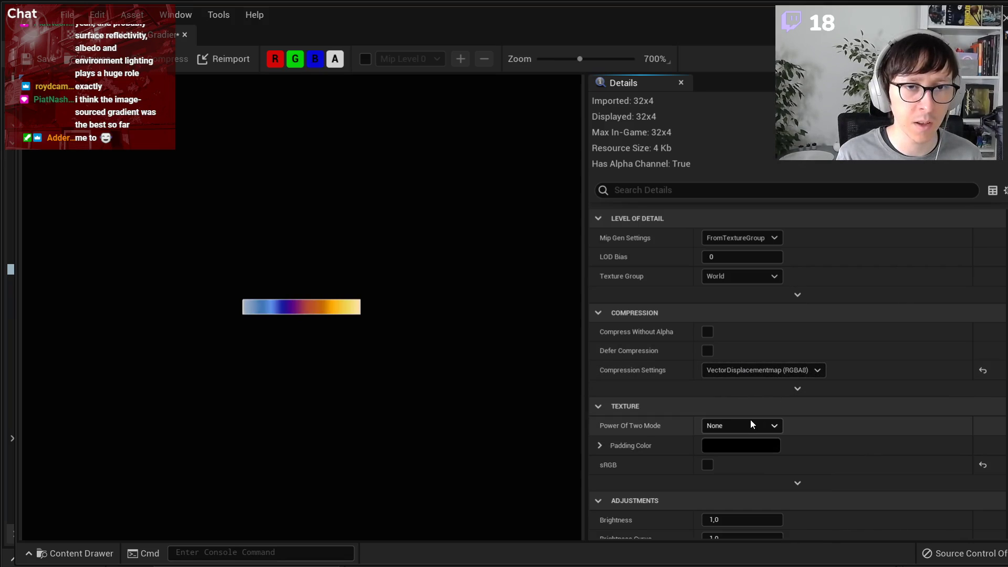
{"action": "left_click", "coordinate": [707, 467]}
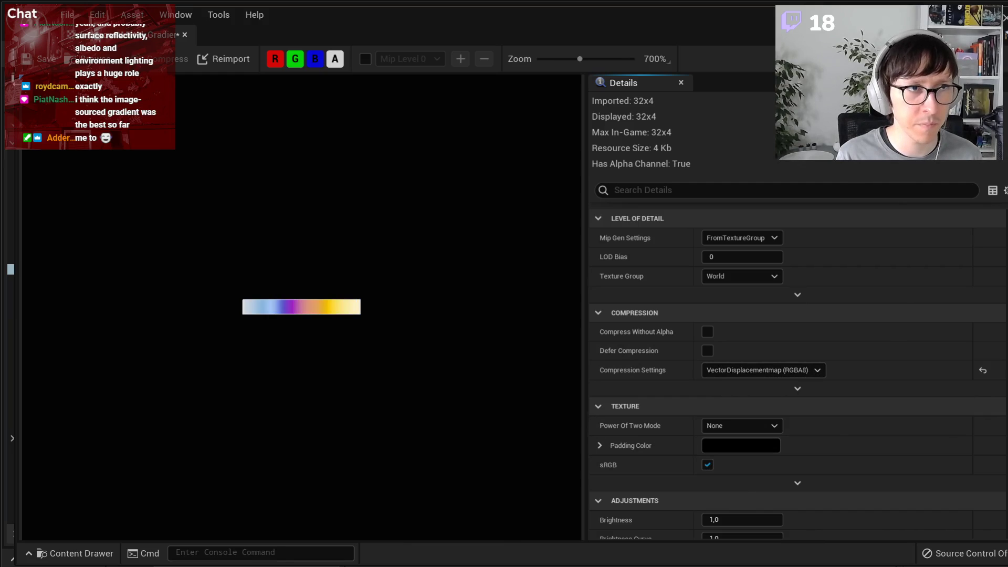
{"action": "left_click", "coordinate": [1005, 20]}
- Set the noise mask texture's compression to Grayscale (R8, RGB8 sRGB), save it and close its editor
{"action": "double_click", "coordinate": [166, 182]}
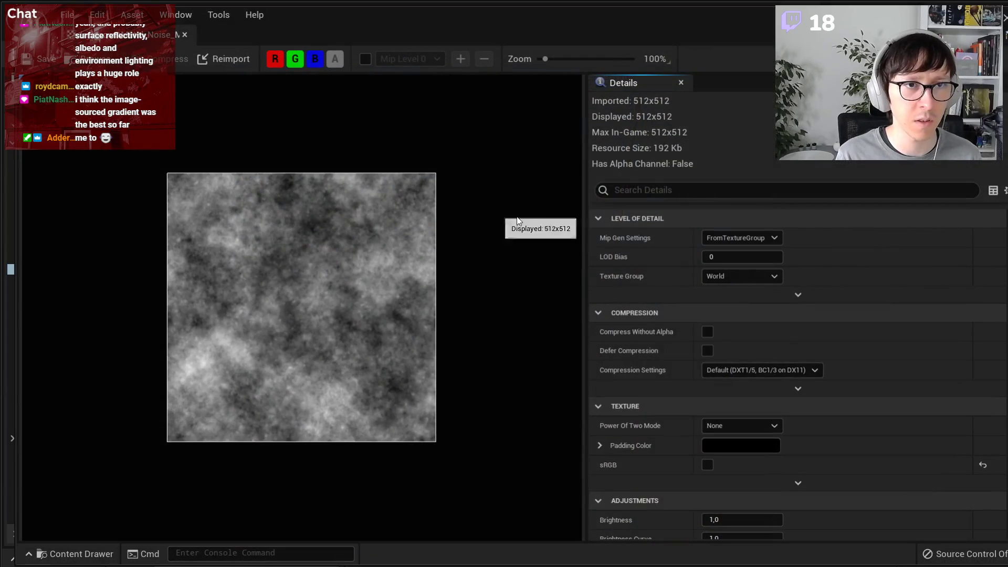
{"action": "left_click", "coordinate": [745, 370]}
{"action": "left_click", "coordinate": [751, 419]}
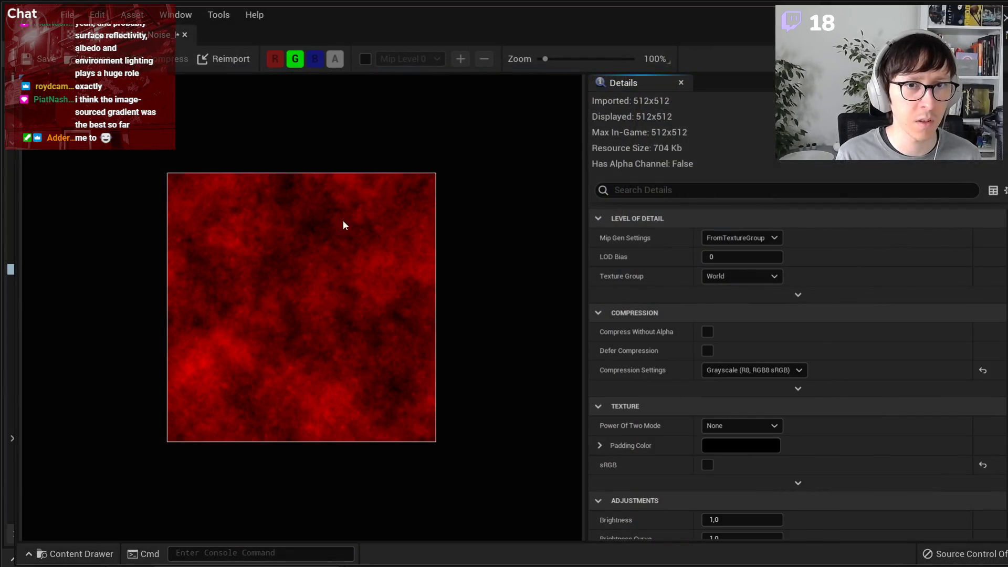
{"action": "left_click", "coordinate": [29, 59]}
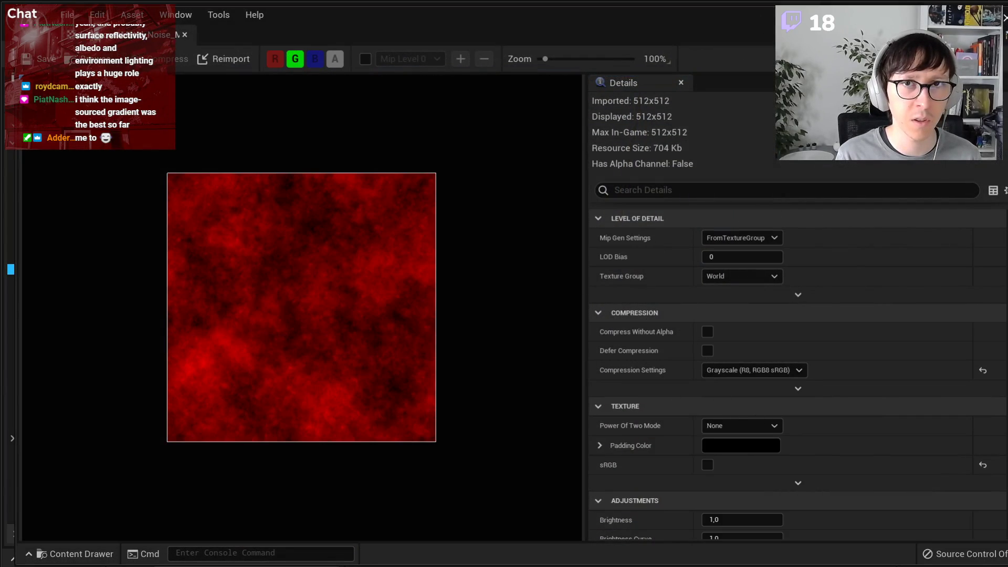
{"action": "left_click", "coordinate": [1005, 18]}
- Create a new material named M_IridescentMetal in the PrettyShaders folder
{"action": "right_click", "coordinate": [175, 244]}
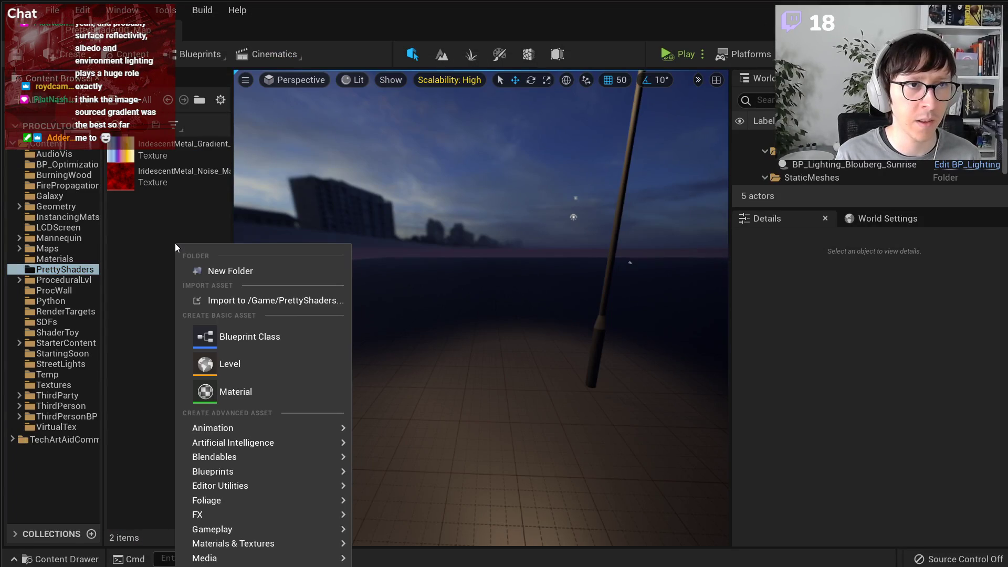
{"action": "left_click", "coordinate": [253, 381]}
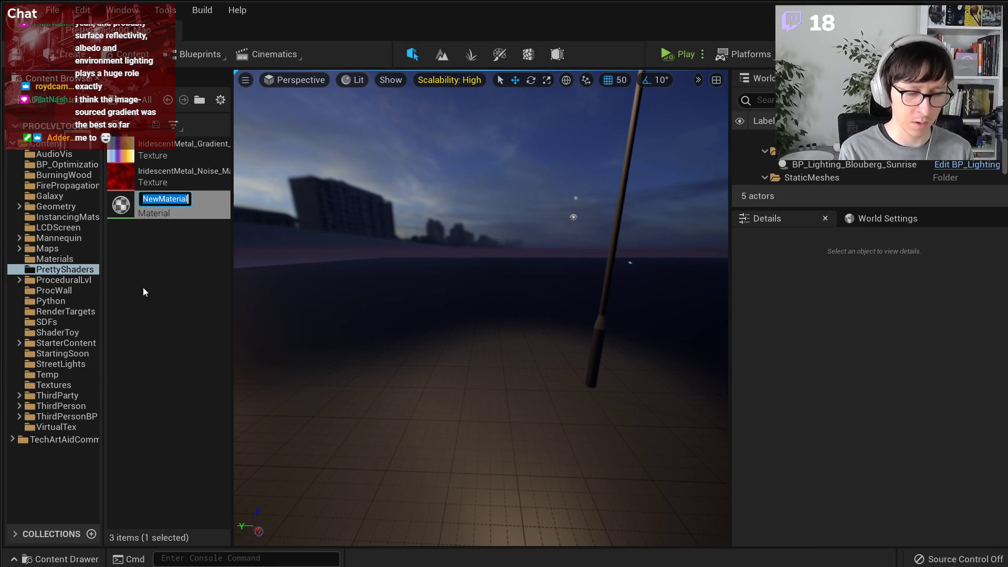
{"action": "type", "text": "M_Iri"}
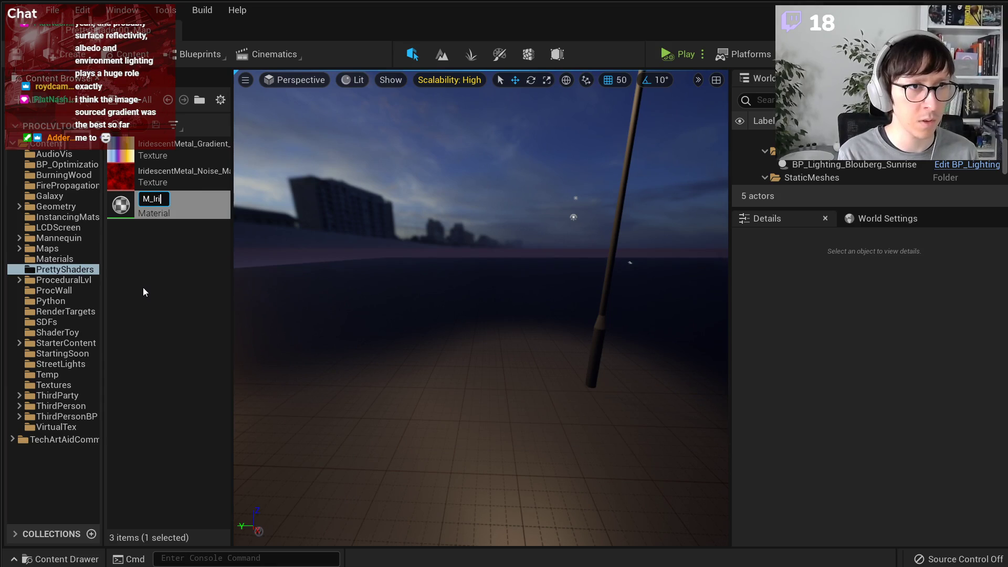
{"action": "type", "text": "descentMetal"}
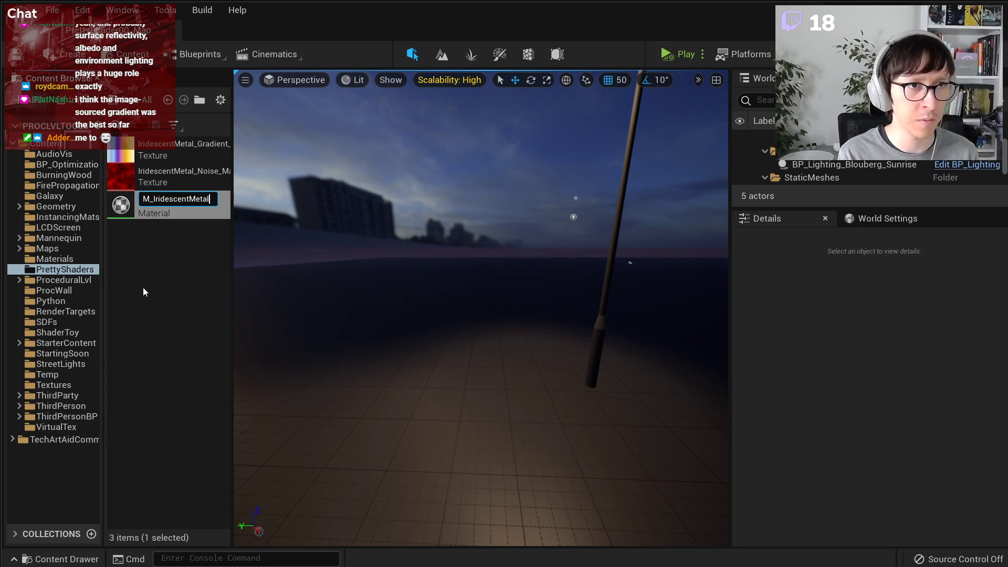
{"action": "key", "text": "Return"}
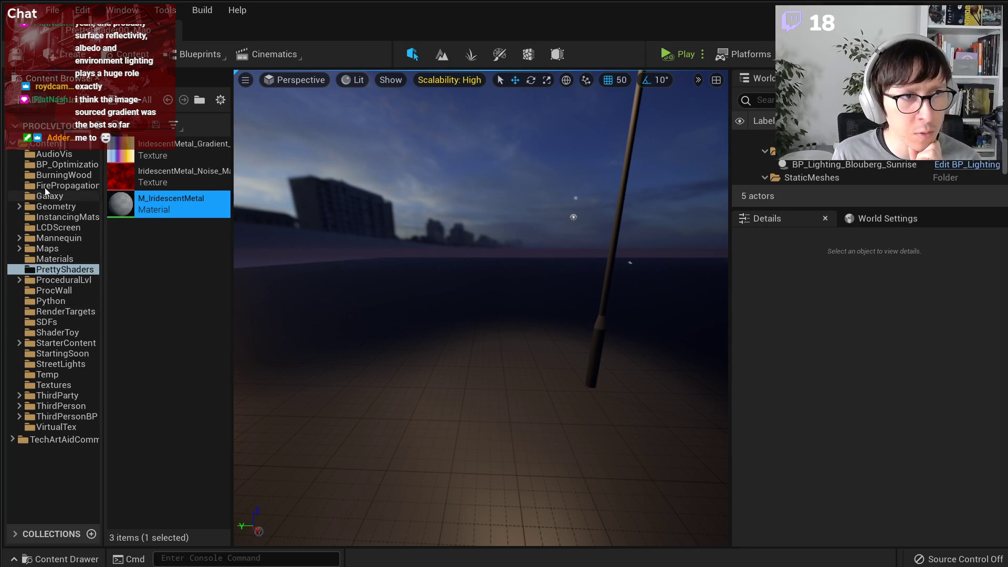
- Place the S_ShaderTestSphere mesh from TechArtAidCommon/Assets/Meshes on the lit floor near the street light
{"action": "left_click", "coordinate": [12, 440]}
{"action": "left_click", "coordinate": [19, 450]}
{"action": "left_click", "coordinate": [59, 503]}
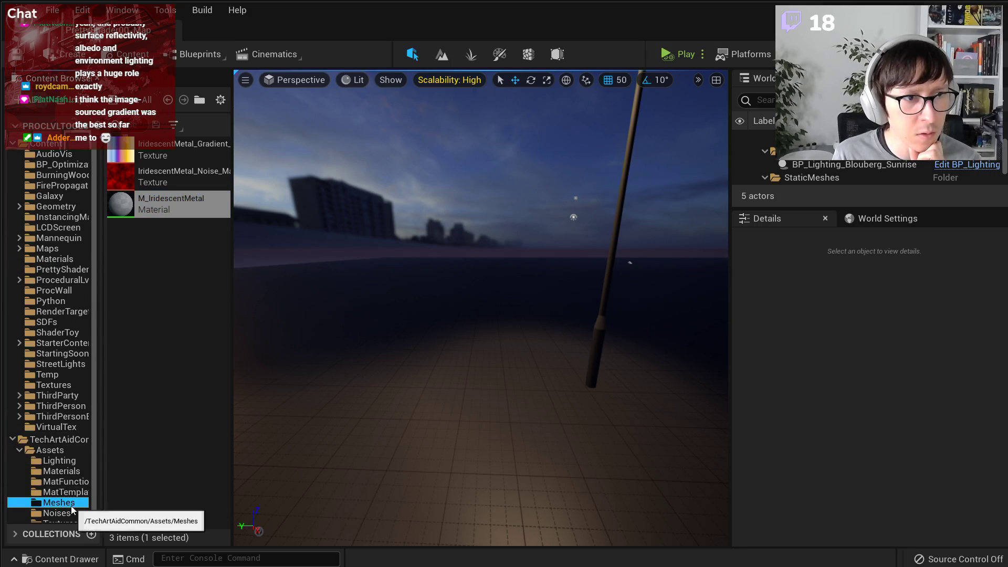
{"action": "left_click_drag", "start_coordinate": [167, 313], "coordinate": [485, 406]}
{"action": "key", "text": "f"}
{"action": "key", "text": "w"}
{"action": "right_click_drag", "start_coordinate": [510, 320], "coordinate": [633, 302]}
{"action": "key", "text": "a"}
{"action": "key", "text": "s"}
{"action": "key", "text": "e"}
- Scale the placed test sphere uniformly to 1.5
{"action": "key", "text": "r"}
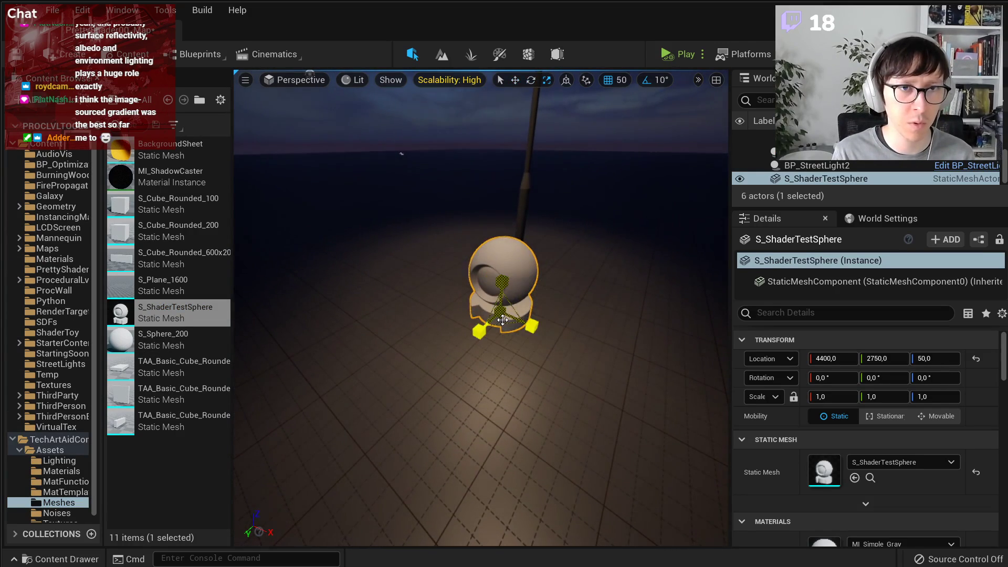
{"action": "left_click_drag", "start_coordinate": [510, 320], "coordinate": [596, 252]}
{"action": "left_click", "coordinate": [597, 252]}
{"action": "key", "text": "d"}
{"action": "right_click_drag", "start_coordinate": [597, 252], "coordinate": [546, 199]}
- Duplicate the test sphere, move the copy to X 4250, Y 2900 and rotate it to about -100° around Z
{"action": "left_click", "coordinate": [532, 381]}
{"action": "key", "text": "e"}
{"action": "left_click_drag", "start_coordinate": [513, 471], "coordinate": [322, 435], "text": "alt"}
{"action": "key", "text": "w"}
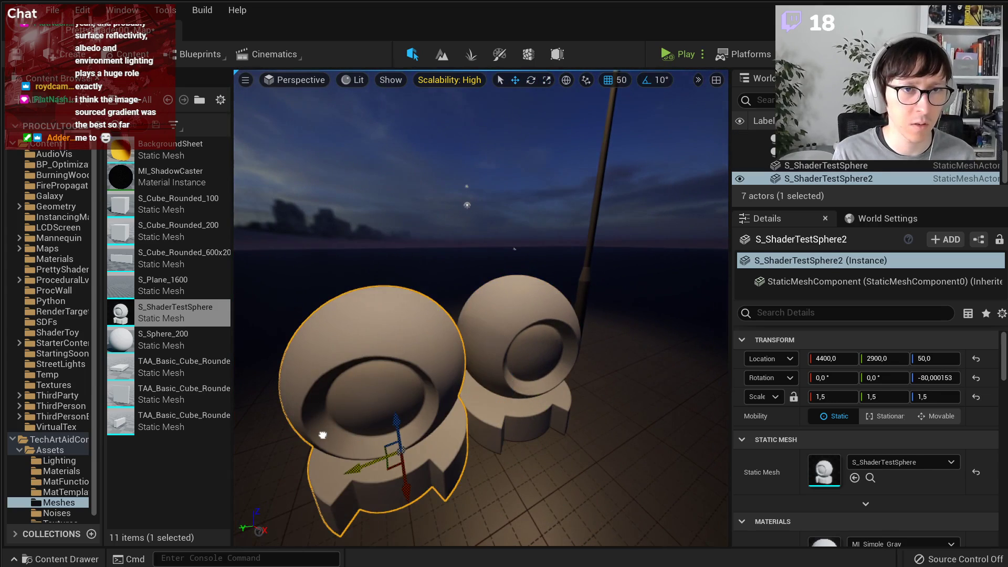
{"action": "left_click_drag", "start_coordinate": [407, 492], "coordinate": [423, 524]}
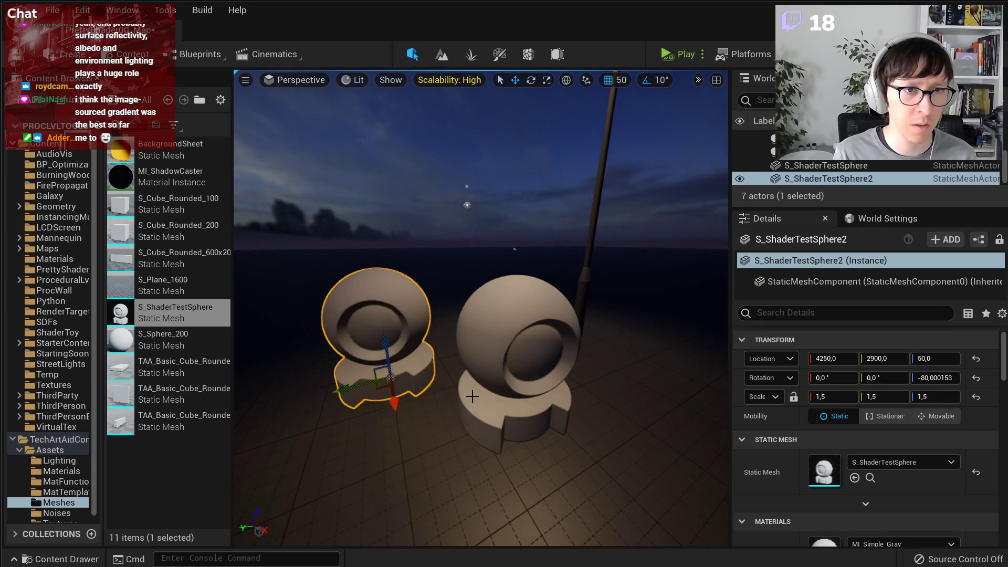
{"action": "right_click_drag", "start_coordinate": [473, 397], "coordinate": [441, 410]}
{"action": "key", "text": "e"}
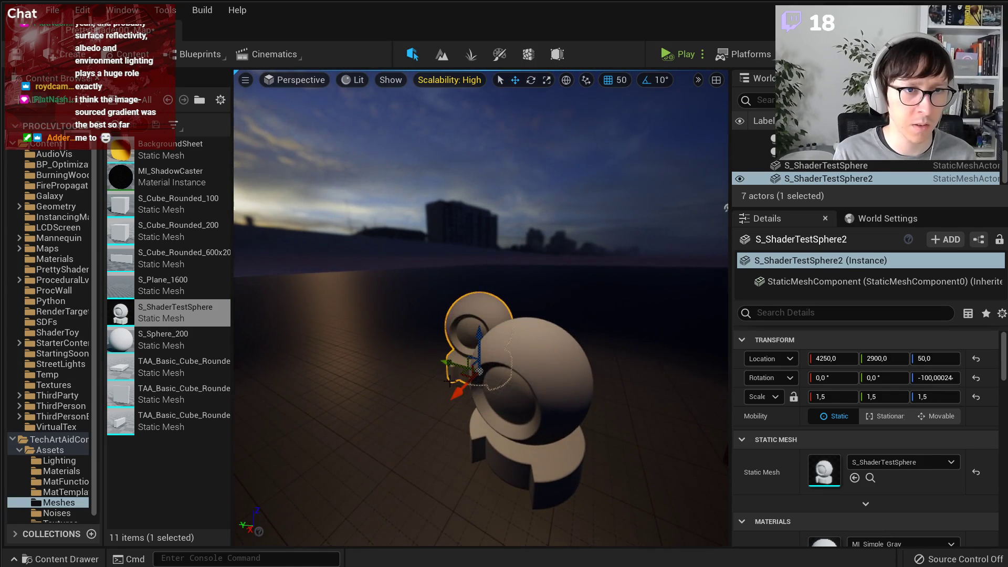
{"action": "left_click_drag", "start_coordinate": [418, 383], "coordinate": [387, 406]}
- Move the street light beside the test spheres to X 4800 and save the level
{"action": "left_click", "coordinate": [498, 219]}
{"action": "right_click_drag", "start_coordinate": [498, 220], "coordinate": [442, 241]}
{"action": "left_click", "coordinate": [432, 275]}
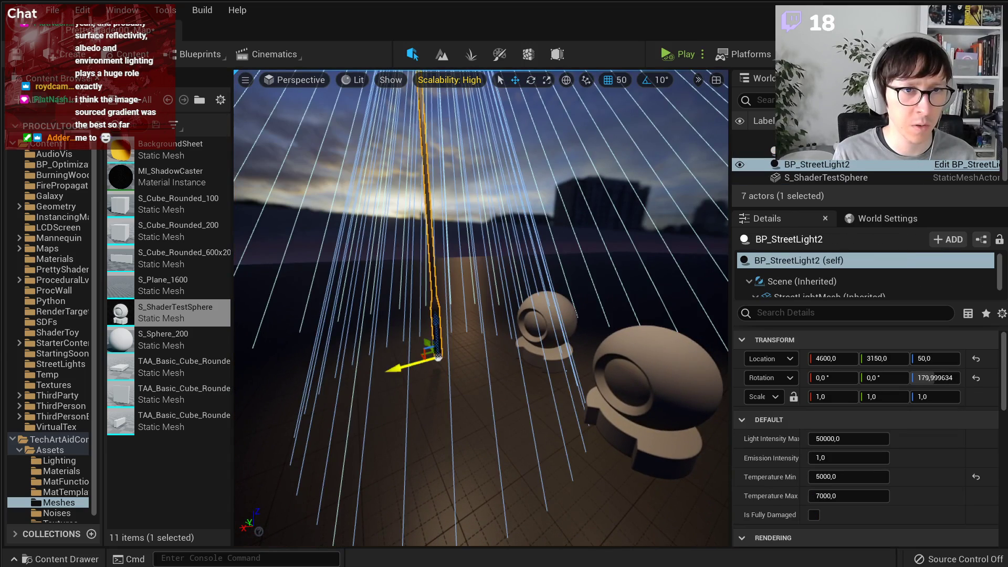
{"action": "left_click_drag", "start_coordinate": [395, 367], "coordinate": [322, 373]}
{"action": "left_click", "coordinate": [461, 251]}
{"action": "right_click_drag", "start_coordinate": [462, 251], "coordinate": [346, 252]}
{"action": "key", "text": "ctrl+s"}
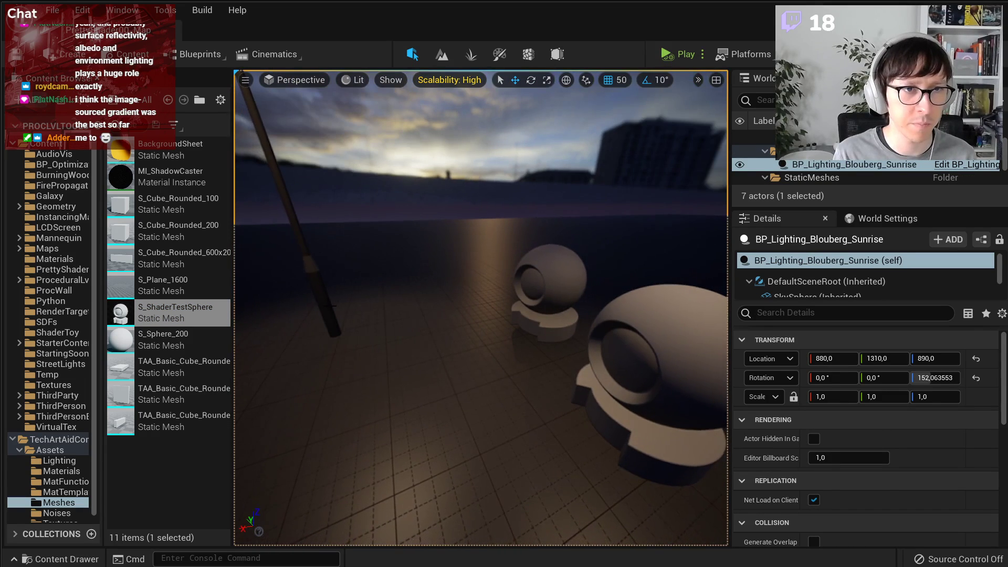
- Rotate the street light to about 100° around Z and save the level
{"action": "left_click", "coordinate": [307, 252]}
{"action": "key", "text": "e"}
{"action": "left_click_drag", "start_coordinate": [338, 360], "coordinate": [412, 354]}
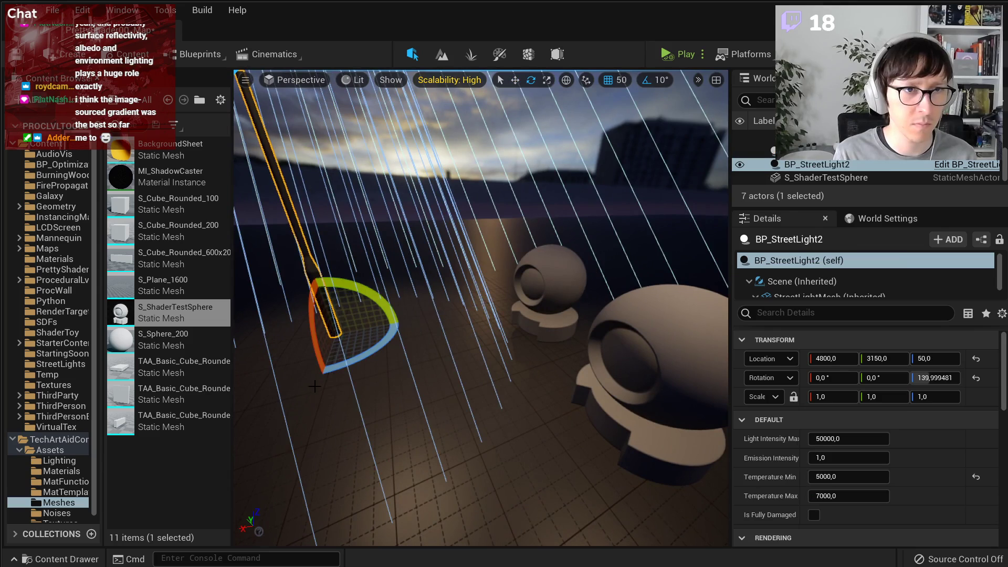
{"action": "left_click_drag", "start_coordinate": [347, 361], "coordinate": [424, 353]}
{"action": "key", "text": "w"}
{"action": "left_click", "coordinate": [462, 231]}
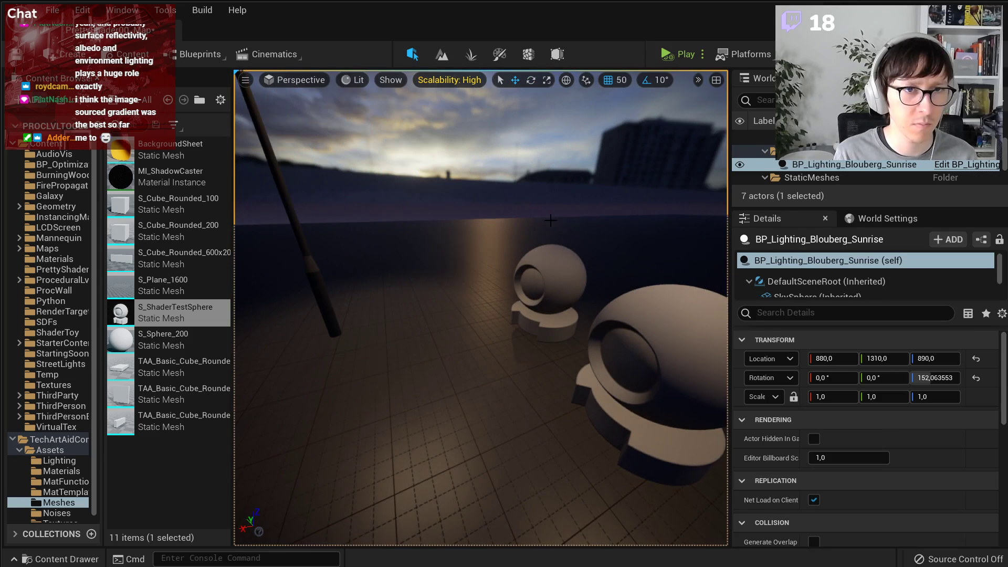
{"action": "key", "text": "ctrl+s"}
- Enable Cast Shadows on the SpotLight component of BP_StreetLight2
{"action": "right_click_drag", "start_coordinate": [462, 231], "coordinate": [420, 215]}
{"action": "key", "text": "w"}
{"action": "key", "text": "s"}
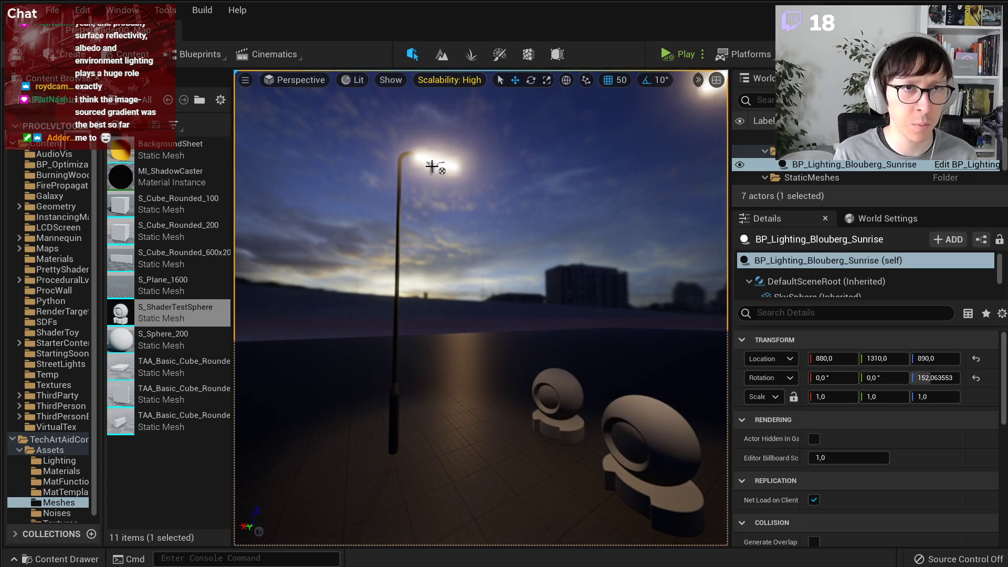
{"action": "left_click", "coordinate": [432, 166]}
{"action": "scroll", "coordinate": [797, 292], "scroll_direction": "down", "scroll_amount": 1}
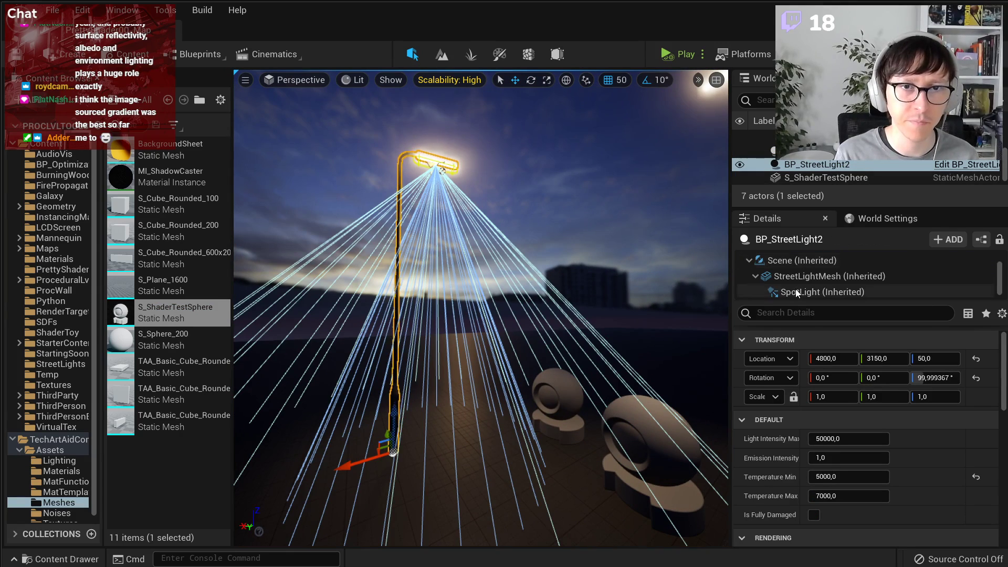
{"action": "left_click", "coordinate": [798, 293]}
{"action": "left_click", "coordinate": [805, 314]}
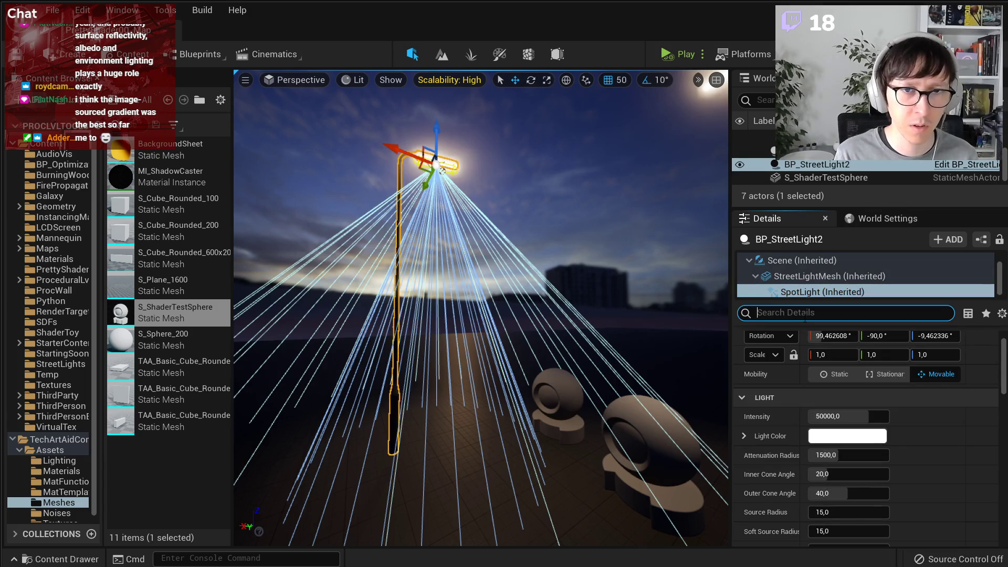
{"action": "type", "text": "cast"}
{"action": "left_click", "coordinate": [816, 359]}
- Enable Cast Shadows on the SpotLight component of the other street light, BP_StreetLight
{"action": "right_click_drag", "start_coordinate": [604, 294], "coordinate": [494, 224]}
{"action": "left_click", "coordinate": [507, 219]}
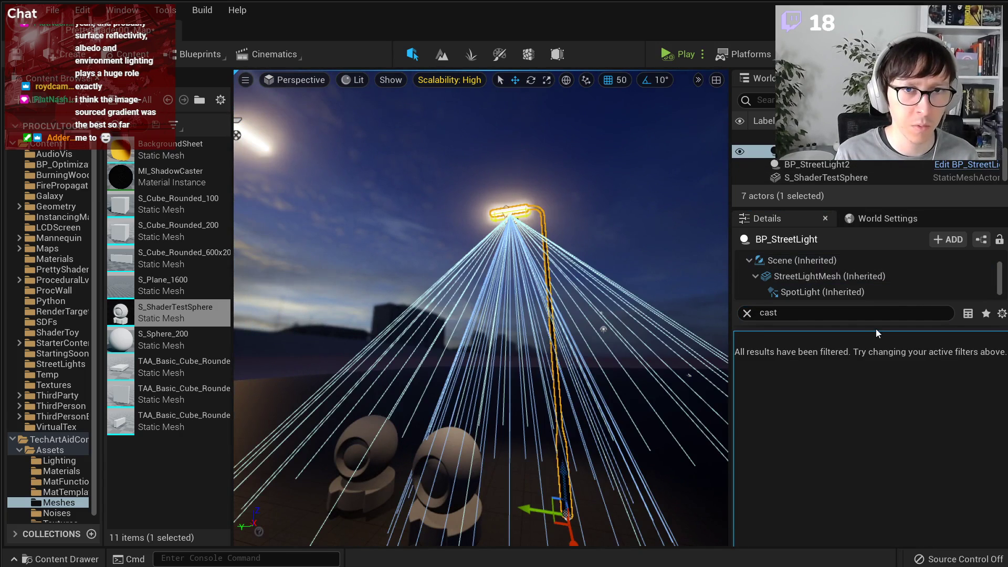
{"action": "left_click", "coordinate": [819, 292]}
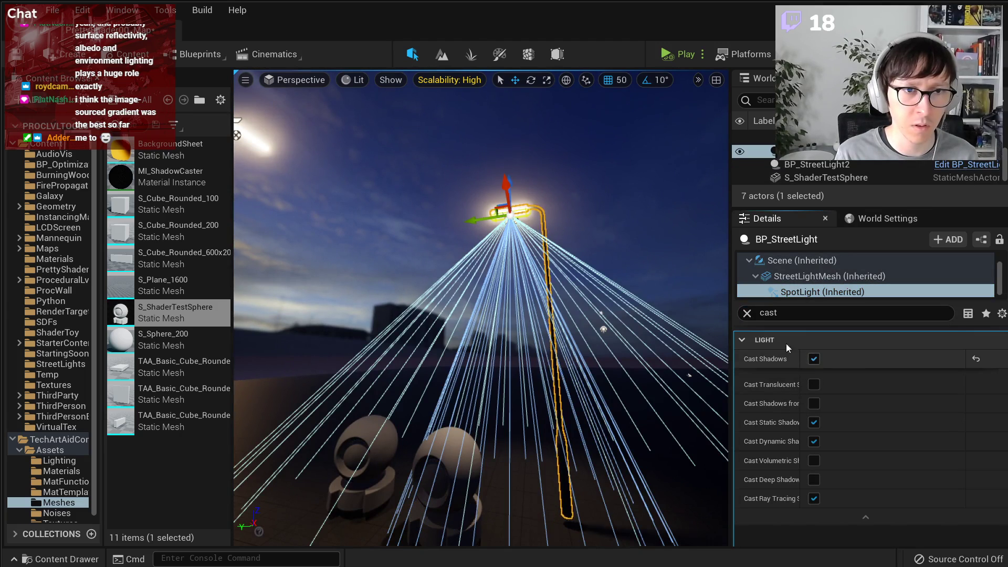
{"action": "left_click", "coordinate": [604, 329]}
{"action": "right_click_drag", "start_coordinate": [604, 330], "coordinate": [583, 441]}
- Clear the details filter and set the Floor's Z location to 0
{"action": "left_click", "coordinate": [566, 276]}
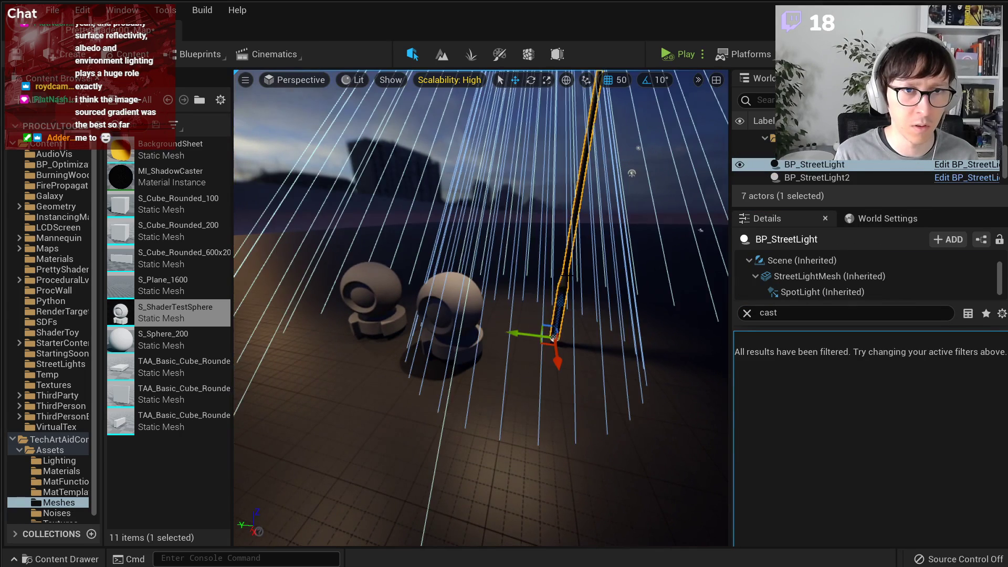
{"action": "right_click_drag", "start_coordinate": [566, 276], "coordinate": [451, 337]}
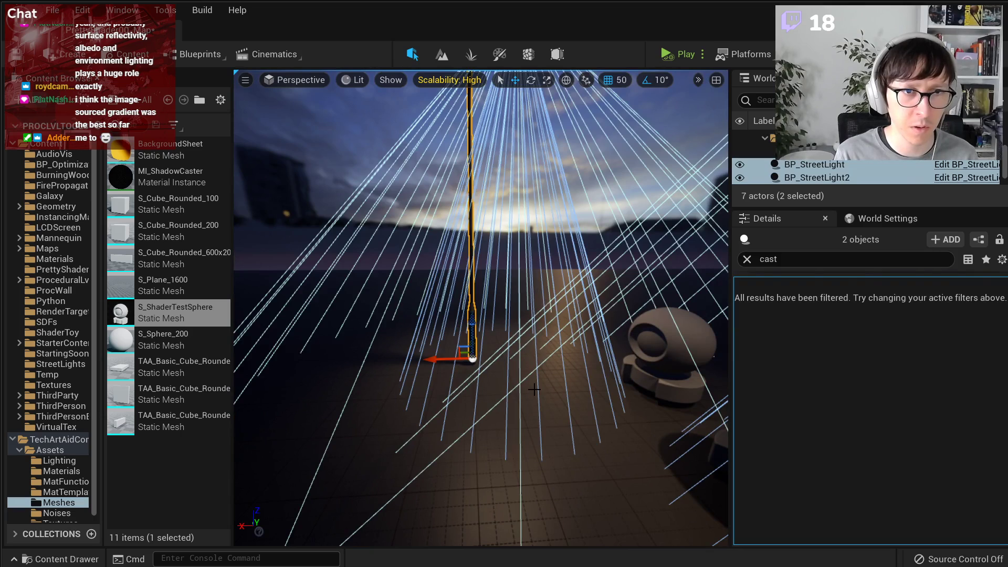
{"action": "left_click", "coordinate": [533, 387]}
{"action": "right_click_drag", "start_coordinate": [533, 387], "coordinate": [604, 389]}
{"action": "left_click", "coordinate": [748, 313]}
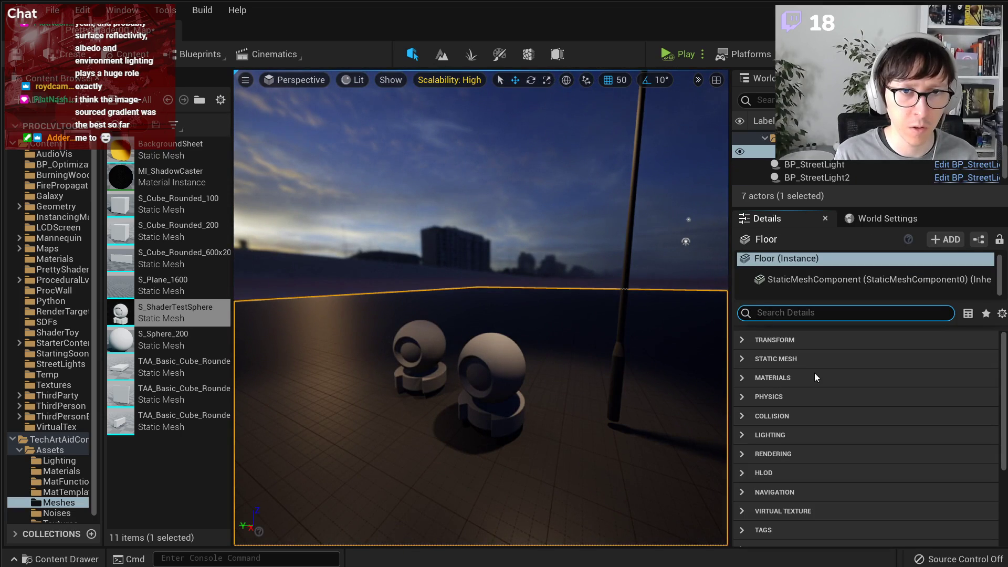
{"action": "left_click", "coordinate": [743, 340]}
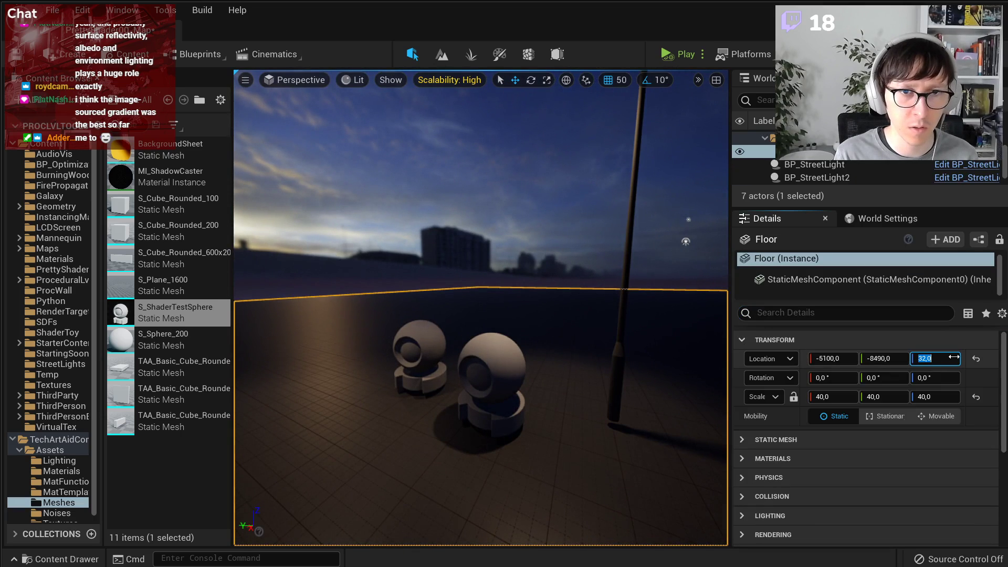
{"action": "left_click", "coordinate": [954, 357]}
{"action": "type", "text": "0"}
{"action": "key", "text": "Return"}
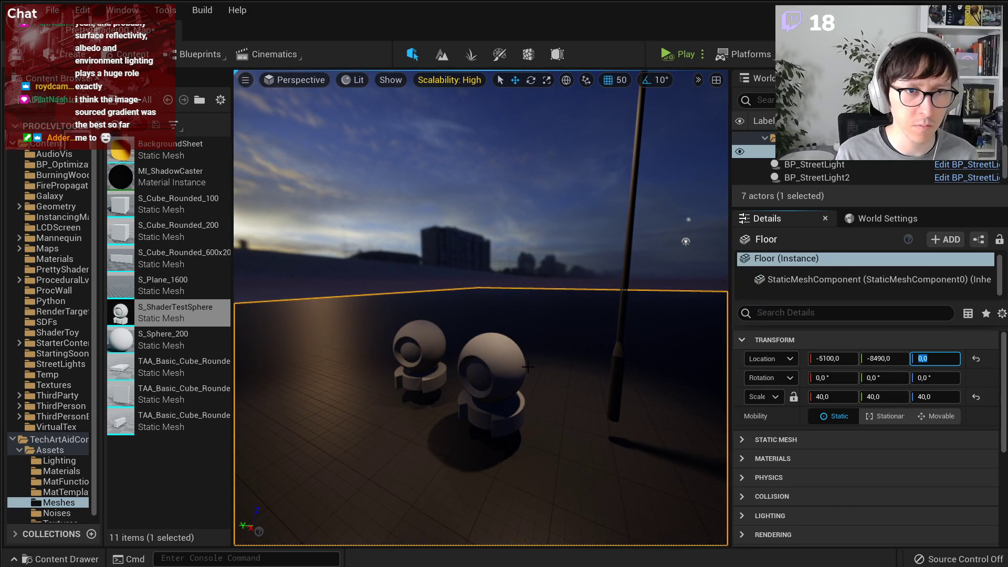
- Select both street lights and both shader test spheres together and lower them onto the floor
{"action": "left_click", "coordinate": [617, 374]}
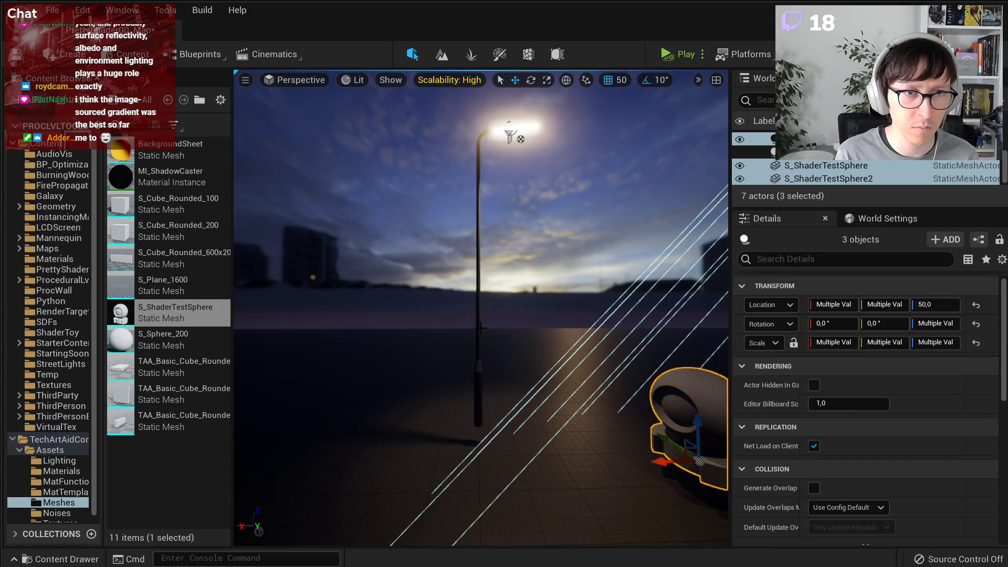
{"action": "left_click", "coordinate": [480, 328], "text": "ctrl"}
{"action": "key", "text": "f"}
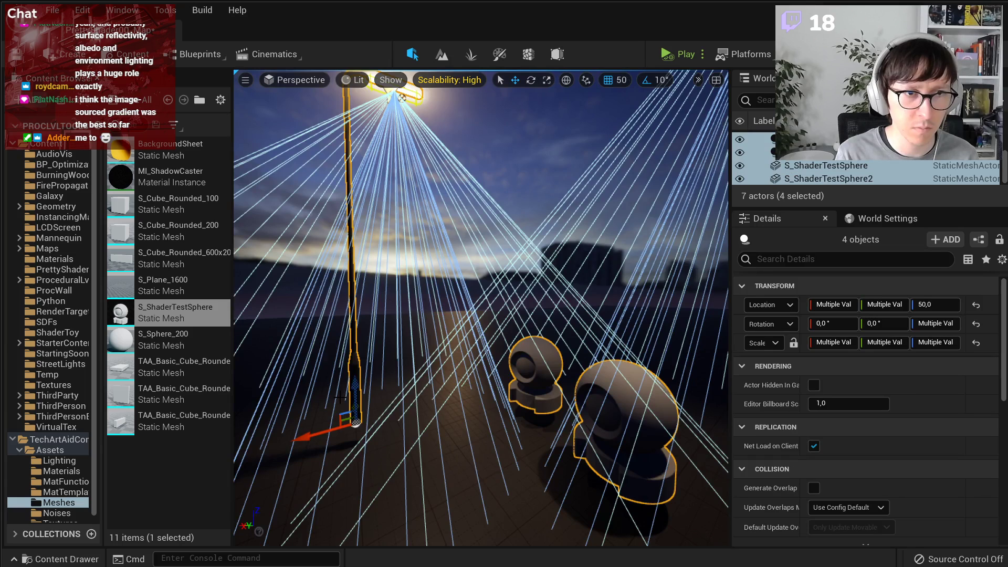
{"action": "left_click_drag", "start_coordinate": [357, 391], "coordinate": [365, 407]}
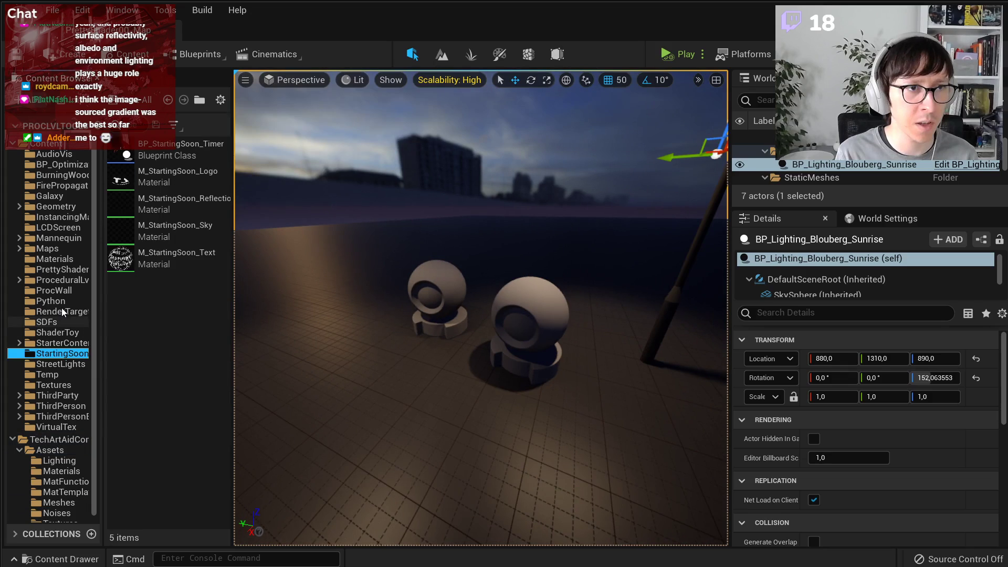
- Apply M_IridescentMetal from the PrettyShaders folder to the test spheres and open the material for editing
{"action": "left_click", "coordinate": [55, 270]}
{"action": "left_click_drag", "start_coordinate": [173, 204], "coordinate": [552, 315]}
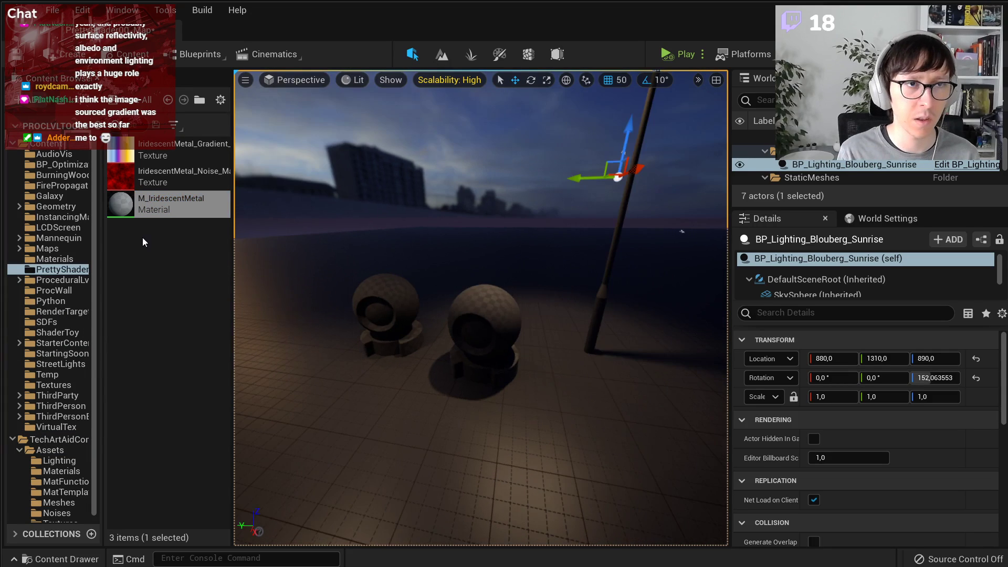
{"action": "double_click", "coordinate": [158, 204]}
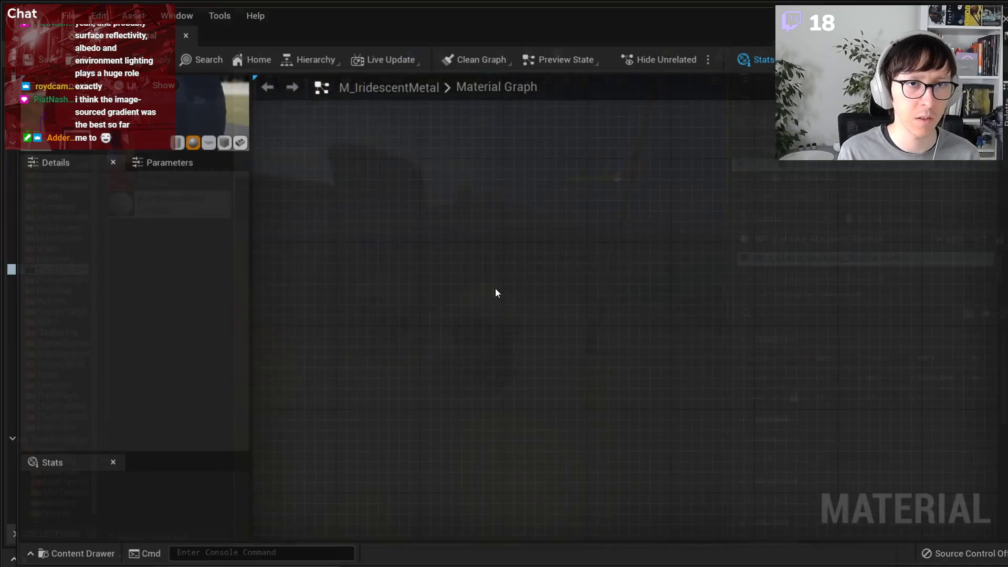
{"action": "left_click_drag", "start_coordinate": [285, 16], "coordinate": [566, 40]}
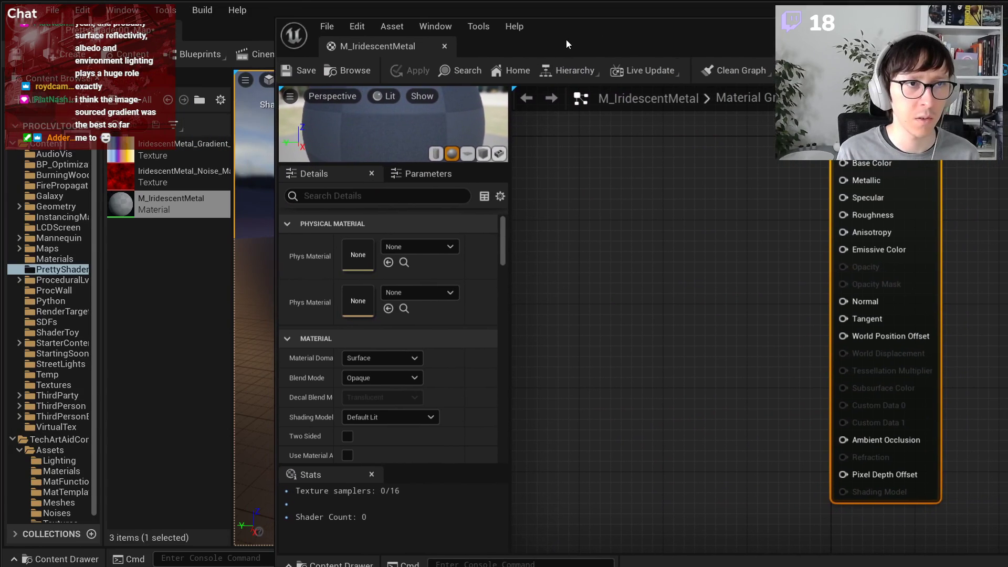
- Add a Texture Sample of IridescentMetal_Noise_Mask to the material graph and connect its RGB output to Base Color
{"action": "mouse_move", "coordinate": [136, 177]}
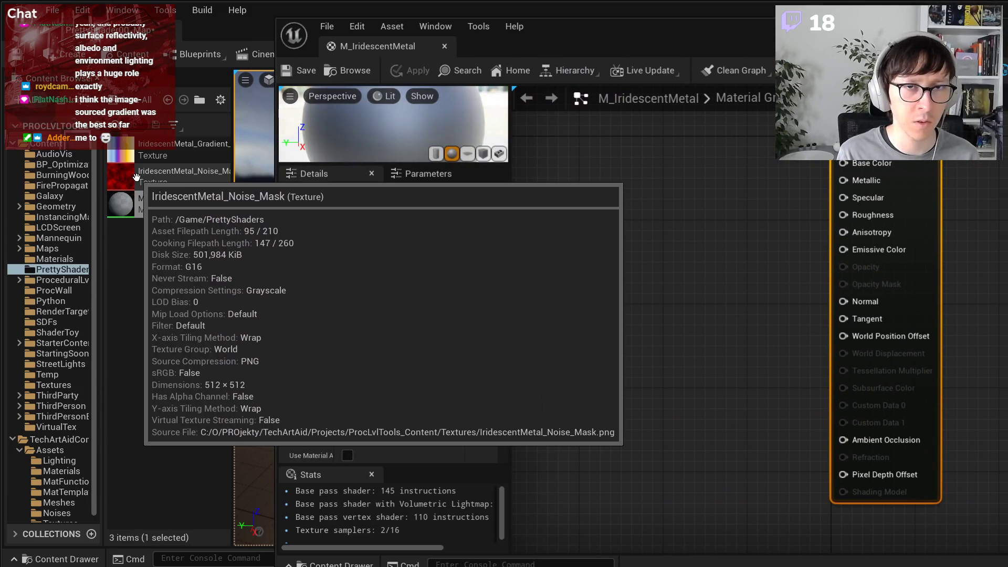
{"action": "left_click_drag", "start_coordinate": [137, 176], "coordinate": [658, 189]}
{"action": "left_click_drag", "start_coordinate": [774, 208], "coordinate": [824, 165]}
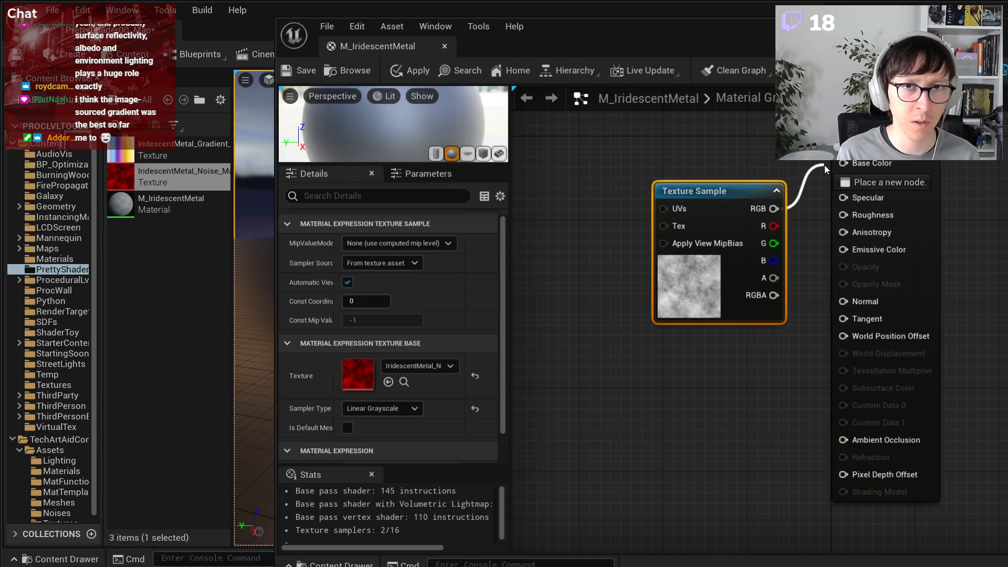
{"action": "left_click", "coordinate": [750, 145]}
{"action": "left_click_drag", "start_coordinate": [704, 188], "coordinate": [843, 163]}
- Save M_IridescentMetal and inspect the noise pattern up close on the test spheres in the level
{"action": "left_click_drag", "start_coordinate": [599, 39], "coordinate": [1002, 227]}
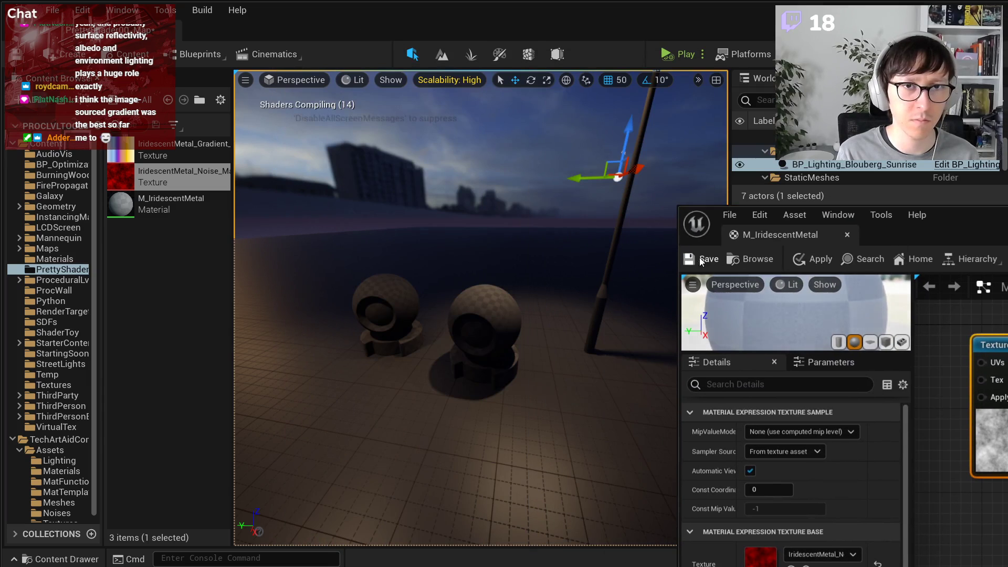
{"action": "left_click", "coordinate": [702, 260]}
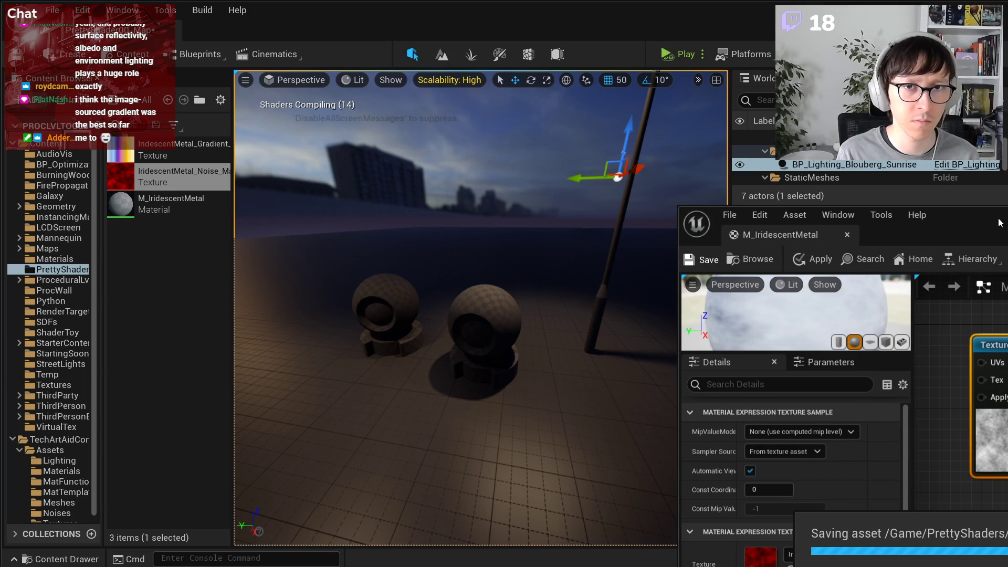
{"action": "scroll", "coordinate": [668, 221], "scroll_direction": "up", "scroll_amount": 6}
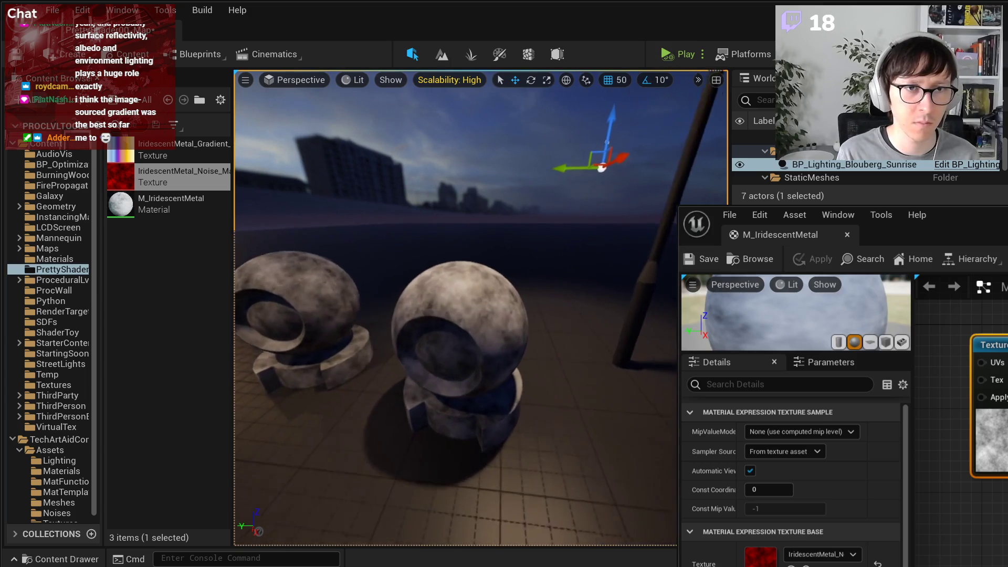
{"action": "key", "text": "a"}
{"action": "key", "text": "w"}
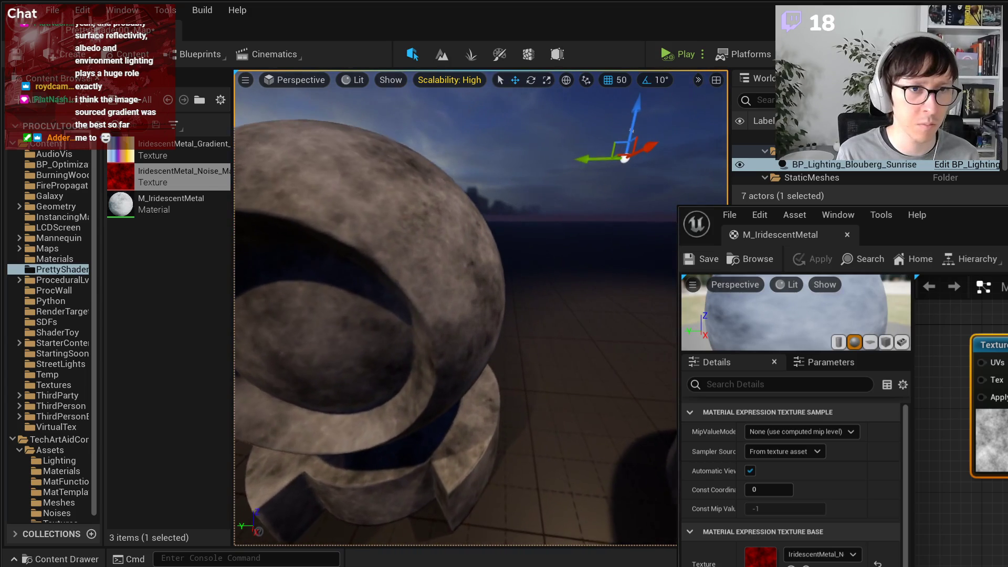
{"action": "key", "text": "s"}
{"action": "key", "text": "s"}
{"action": "key", "text": "d"}
{"action": "left_click_drag", "start_coordinate": [1006, 215], "coordinate": [401, 17]}
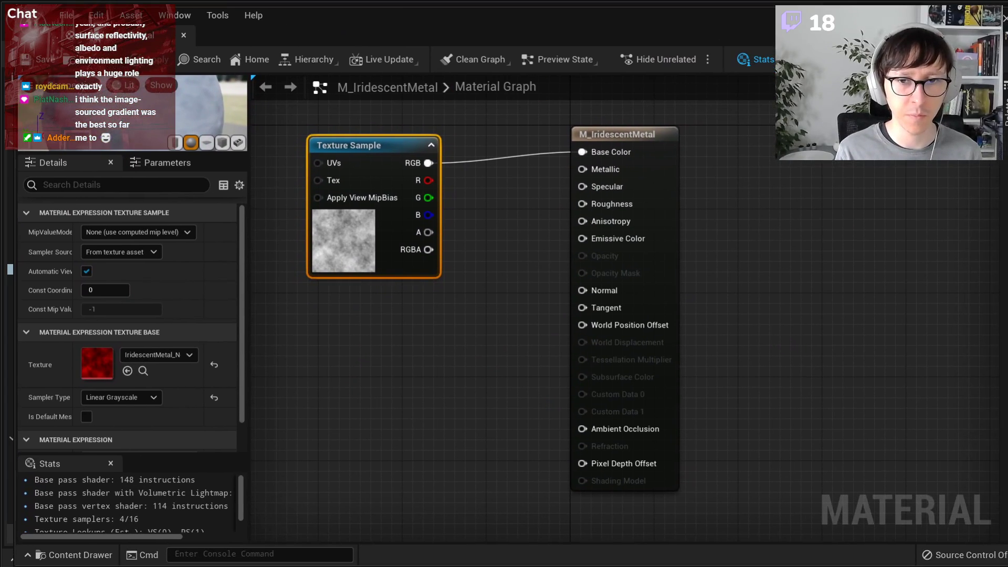
{"action": "mouse_move", "coordinate": [1007, 566]}
{"action": "left_mouse_down"}
{"action": "mouse_move", "coordinate": [731, 435]}
{"action": "mouse_move", "coordinate": [989, 566]}
{"action": "left_mouse_up"}
{"action": "key", "text": "alt+Tab"}
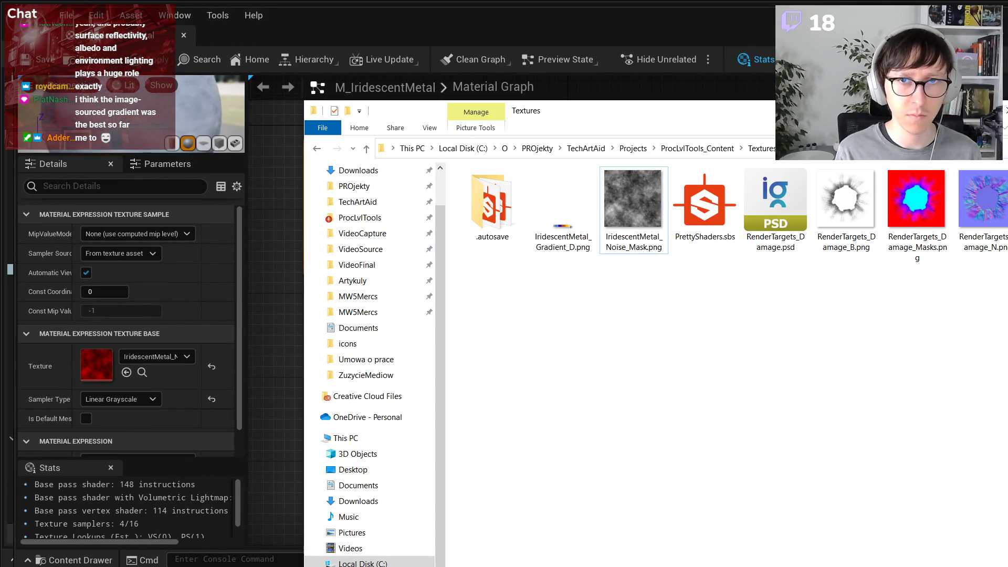
{"action": "key", "text": "alt+Tab"}
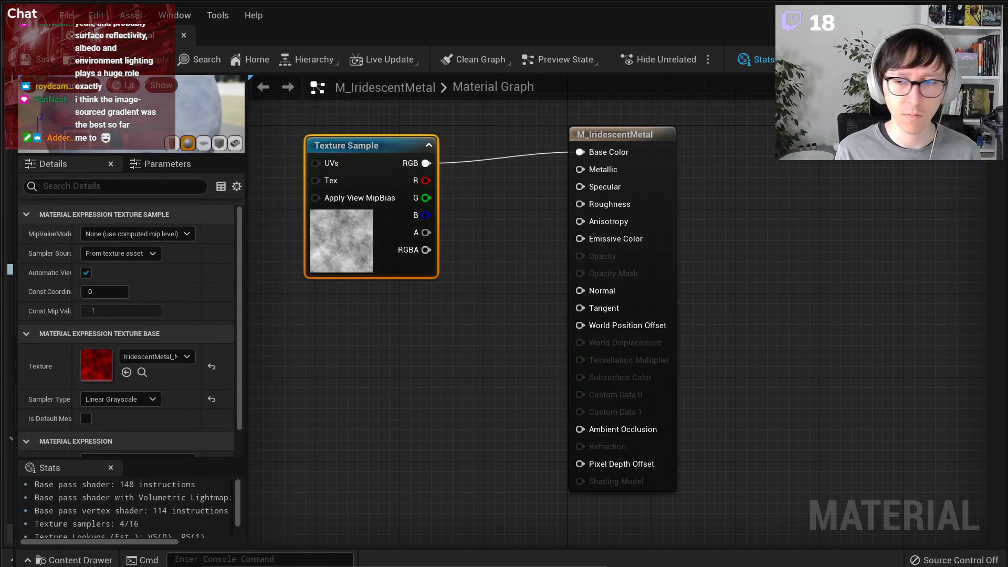
{"action": "left_click", "coordinate": [391, 377]}
{"action": "left_click_drag", "start_coordinate": [15, 91], "coordinate": [310, 85]}
- Switch to Substance Designer and connect the noise Blend node's output to the Gradient Map input in place of Gradient Linear 1
{"action": "key", "text": "alt+Tab"}
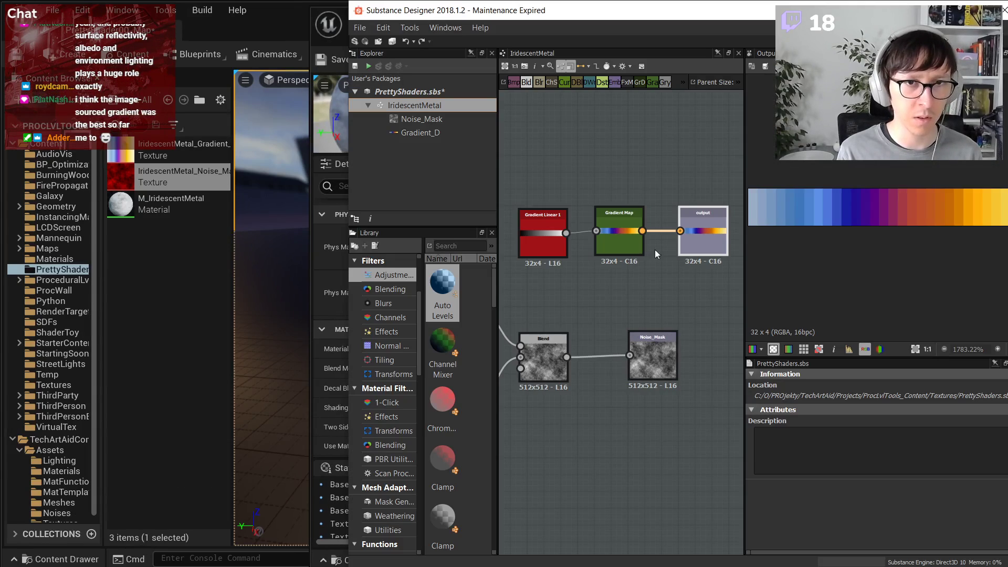
{"action": "scroll", "coordinate": [846, 276], "scroll_direction": "up", "scroll_amount": 3}
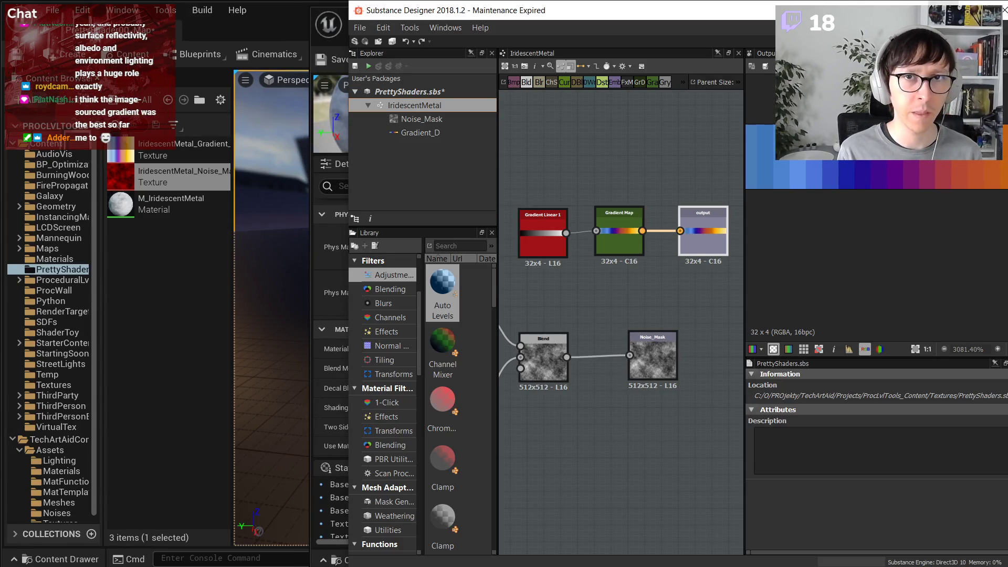
{"action": "scroll", "coordinate": [601, 261], "scroll_direction": "down", "scroll_amount": 3}
{"action": "scroll", "coordinate": [612, 328], "scroll_direction": "up", "scroll_amount": 3}
{"action": "middle_click_drag", "start_coordinate": [635, 349], "coordinate": [637, 397]}
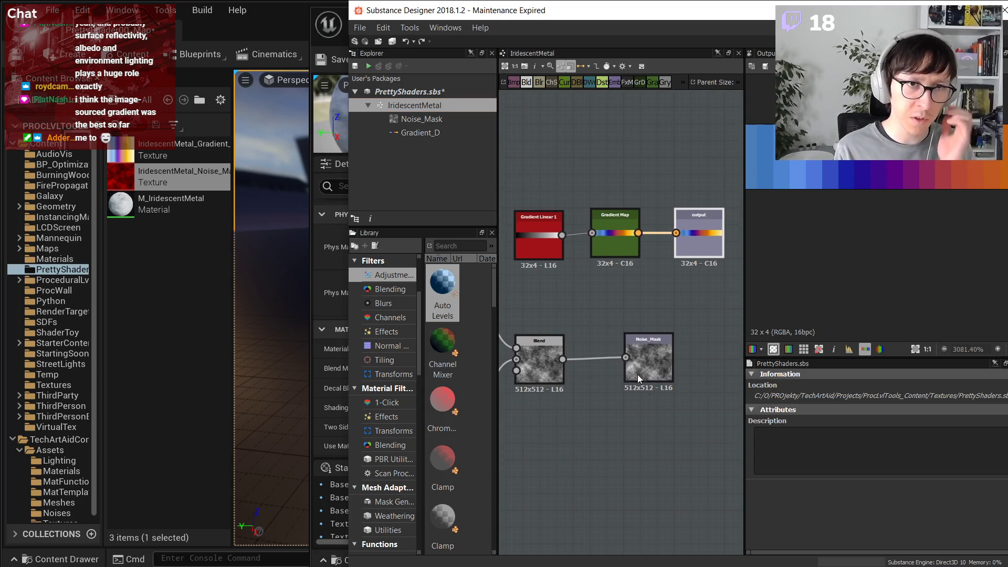
{"action": "left_click_drag", "start_coordinate": [563, 359], "coordinate": [592, 234]}
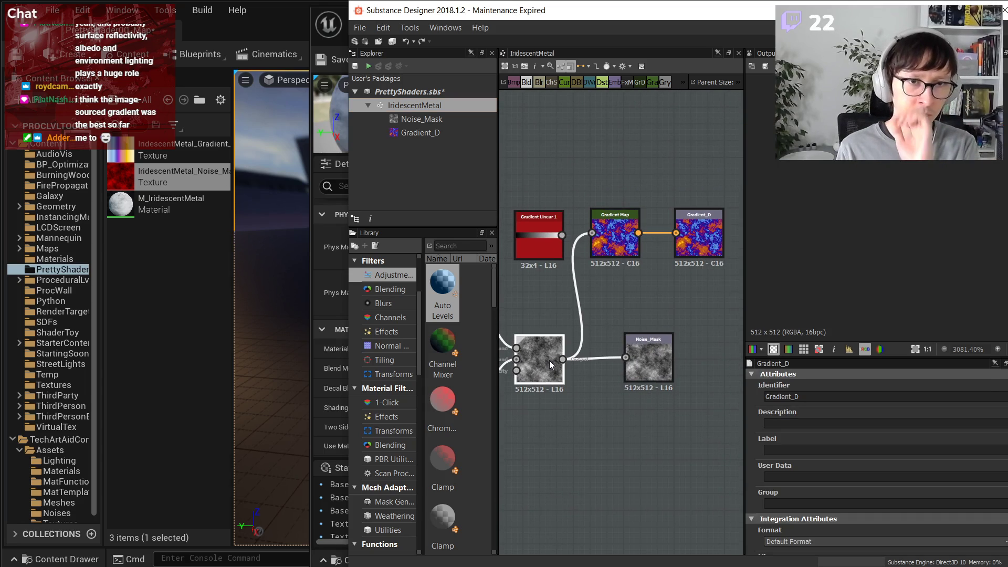
- Preview the Gradient Map, Blend and Gradient Linear 1 nodes to compare the colored noise with its grayscale sources
{"action": "double_click", "coordinate": [549, 360]}
{"action": "double_click", "coordinate": [594, 248]}
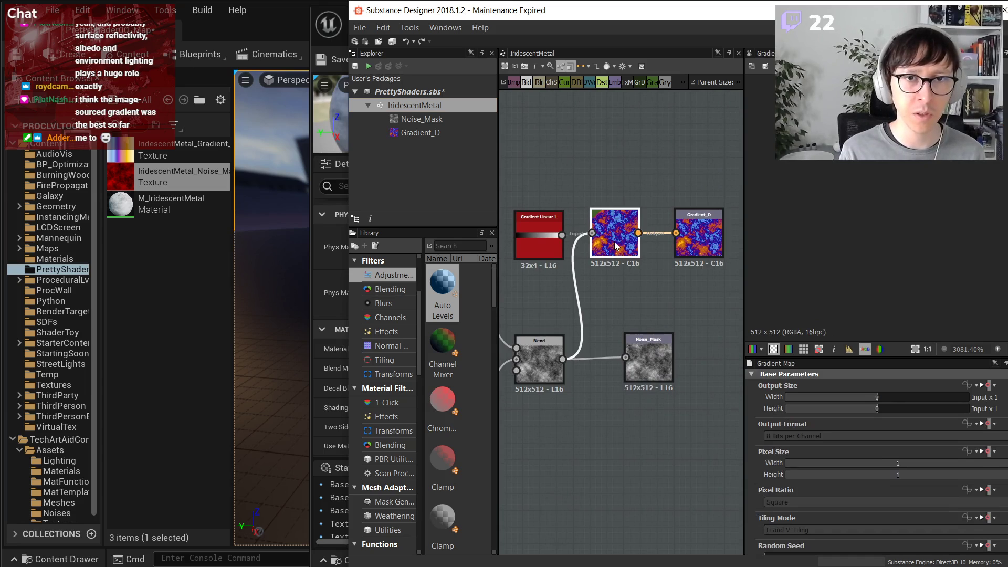
{"action": "scroll", "coordinate": [828, 231], "scroll_direction": "down", "scroll_amount": 20}
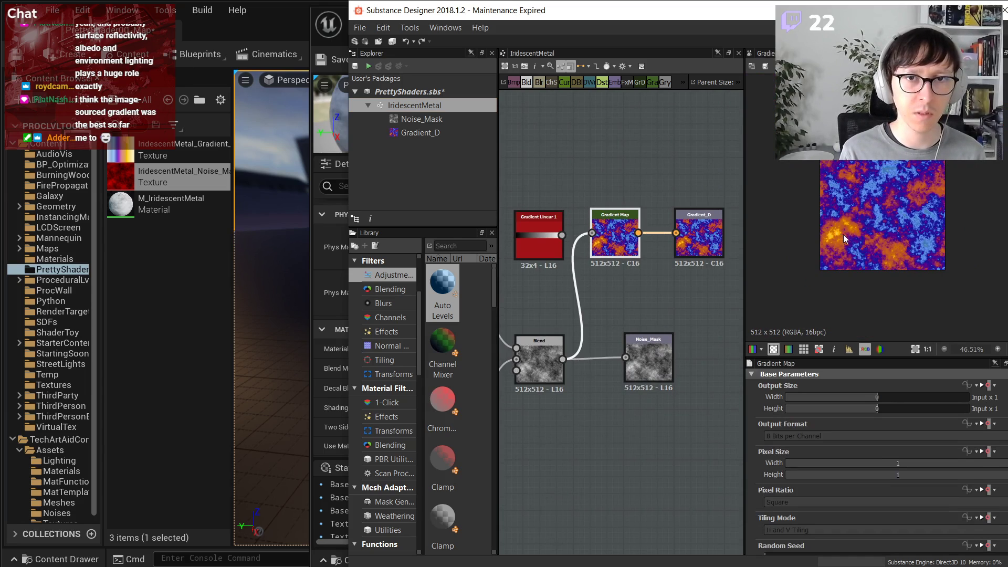
{"action": "scroll", "coordinate": [843, 234], "scroll_direction": "up", "scroll_amount": 5}
{"action": "double_click", "coordinate": [542, 368]}
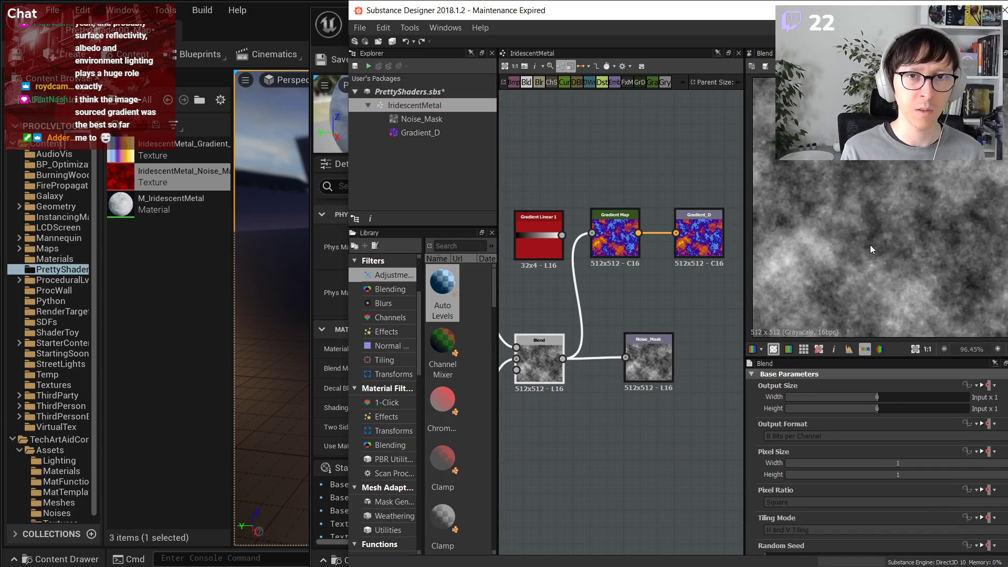
{"action": "scroll", "coordinate": [871, 244], "scroll_direction": "down", "scroll_amount": 2}
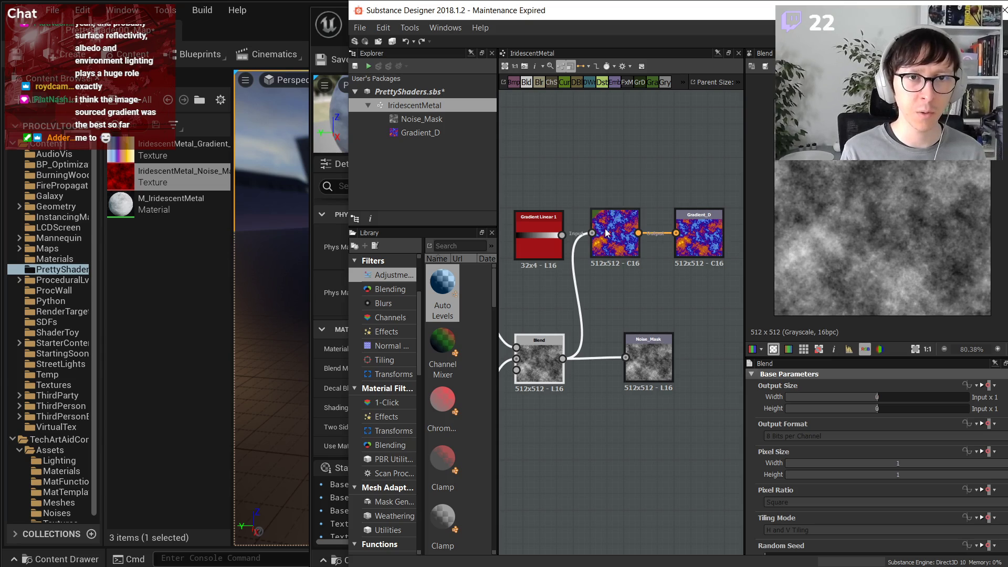
{"action": "double_click", "coordinate": [537, 239]}
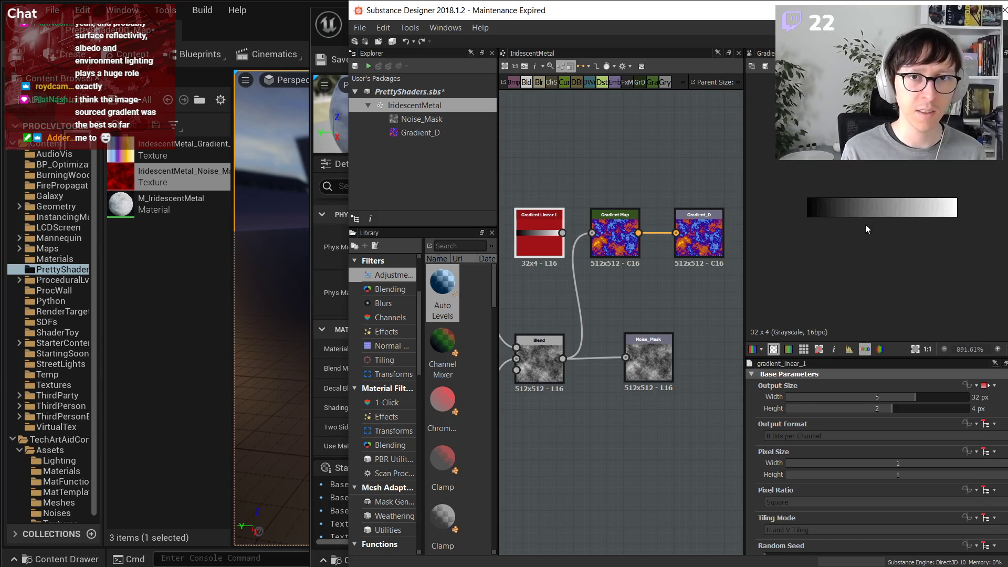
{"action": "scroll", "coordinate": [784, 212], "scroll_direction": "down", "scroll_amount": 1}
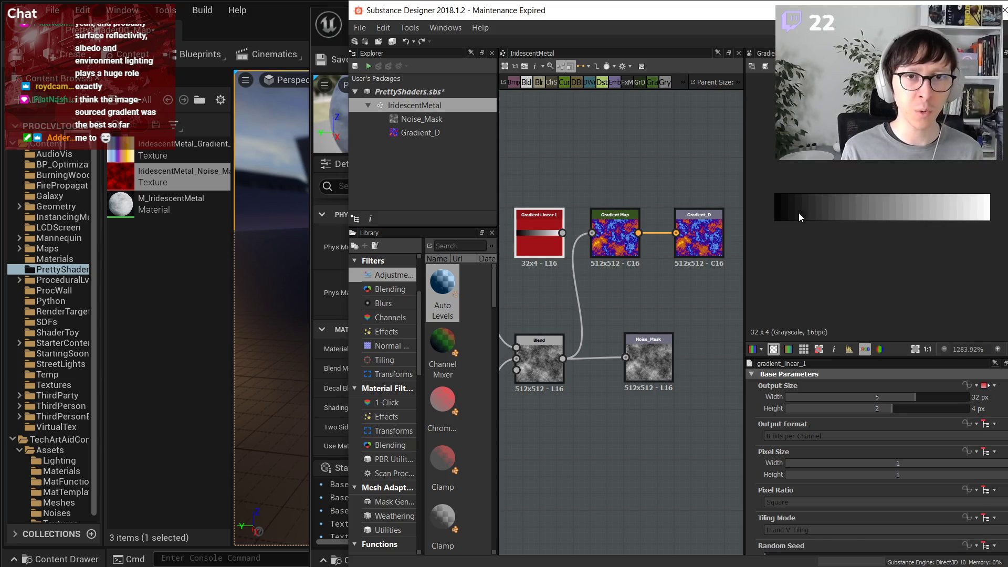
- Reconnect Gradient Linear 1 to the Gradient Map input in place of the noise Blend and preview the Gradient Map
{"action": "double_click", "coordinate": [614, 233]}
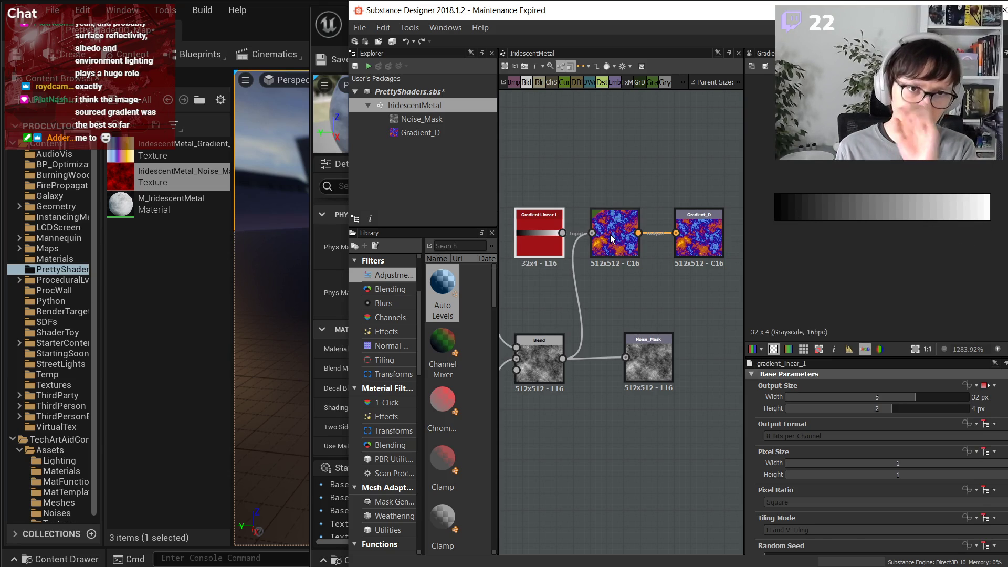
{"action": "scroll", "coordinate": [610, 249], "scroll_direction": "down", "scroll_amount": 2}
{"action": "left_click_drag", "start_coordinate": [577, 240], "coordinate": [598, 238]}
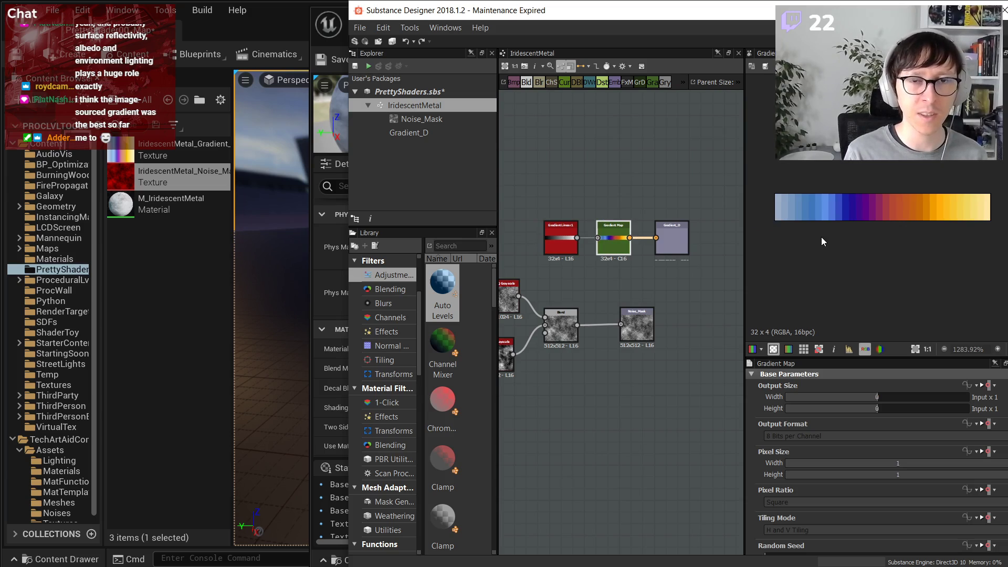
{"action": "scroll", "coordinate": [853, 207], "scroll_direction": "up", "scroll_amount": 1}
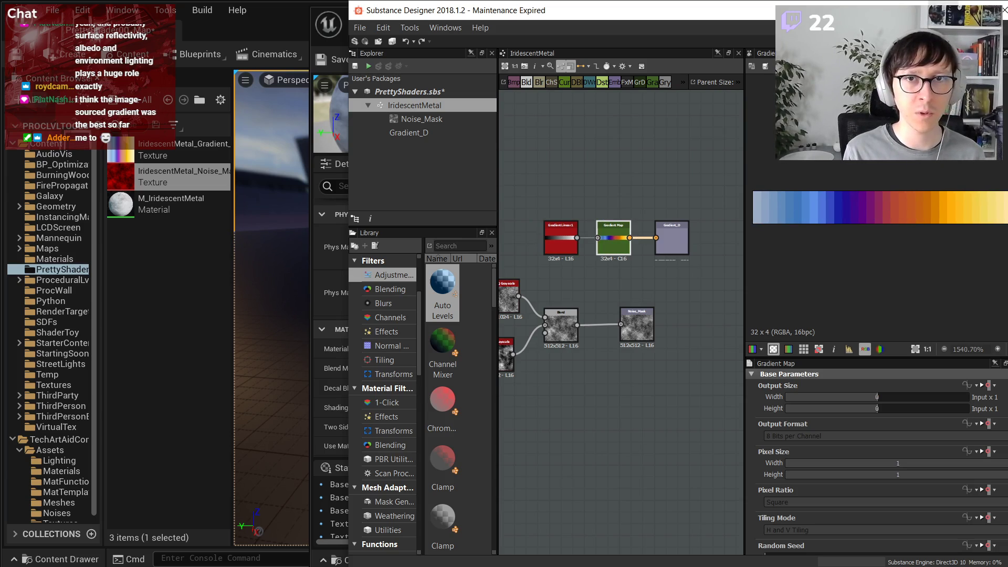
- Switch to Unreal Engine, add a Texture Sample of the IridescentMetal gradient to M_IridescentMetal, and place it between the noise sample and the material output
{"action": "key", "text": "alt+Tab"}
{"action": "left_click_drag", "start_coordinate": [158, 150], "coordinate": [610, 331]}
{"action": "right_click_drag", "start_coordinate": [593, 294], "coordinate": [720, 349]}
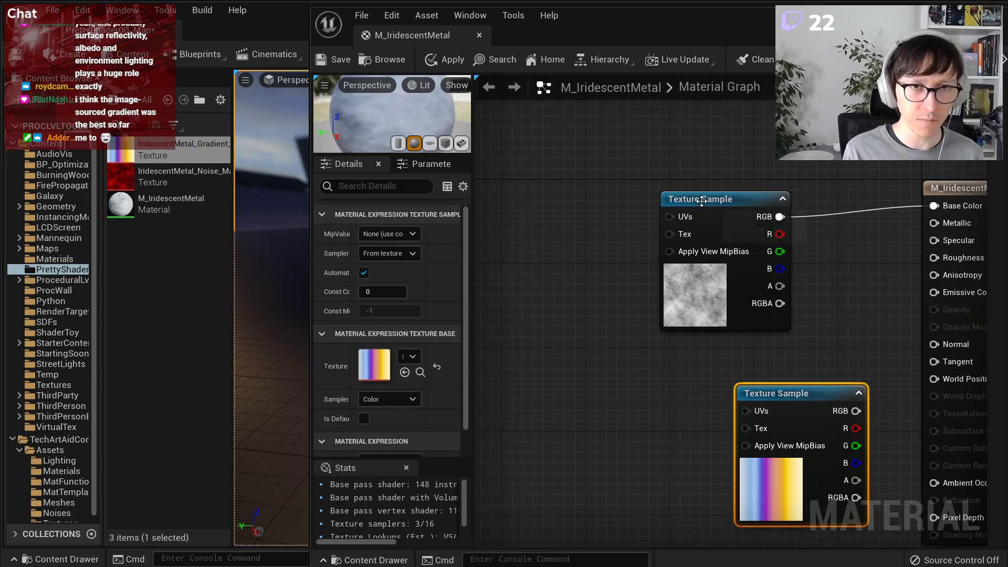
{"action": "left_click_drag", "start_coordinate": [702, 201], "coordinate": [514, 170]}
{"action": "left_click_drag", "start_coordinate": [773, 394], "coordinate": [770, 252]}
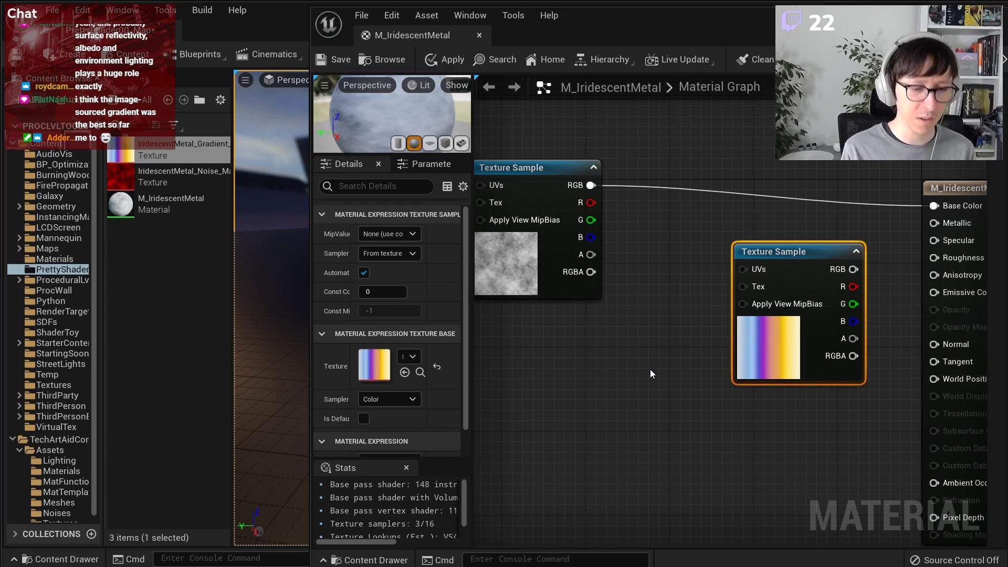
- Add an Append node and a Constant node below the noise sample, and connect the constant to Append's B input
{"action": "right_click", "coordinate": [660, 330]}
{"action": "type", "text": "append"}
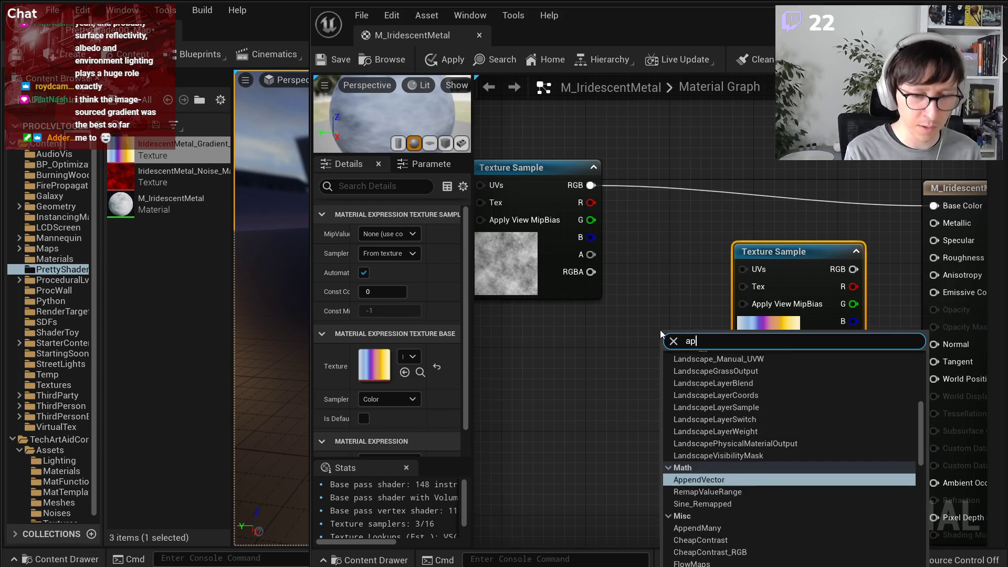
{"action": "key", "text": "Return"}
{"action": "key", "text": "1"}
{"action": "left_click", "coordinate": [579, 382]}
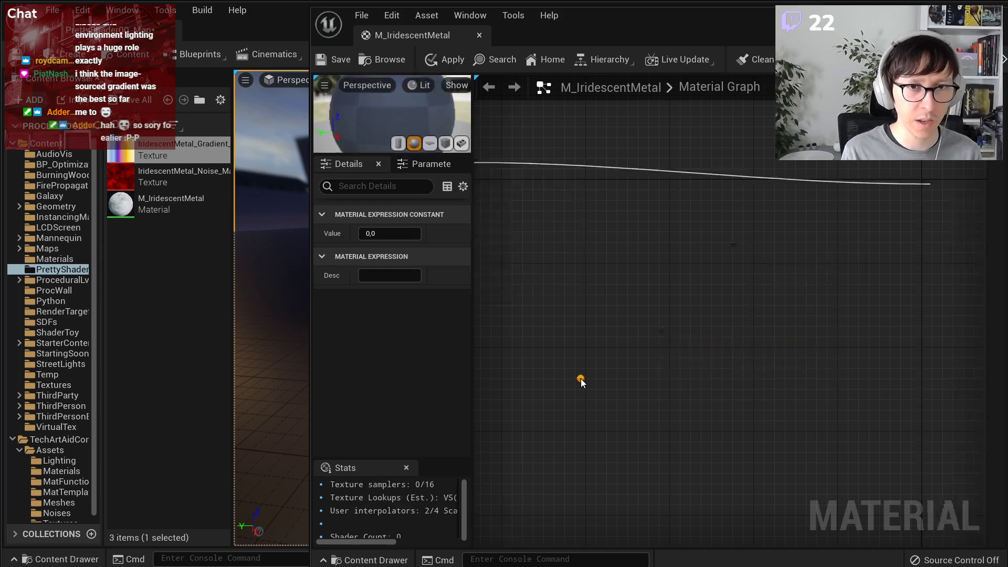
{"action": "left_click_drag", "start_coordinate": [607, 406], "coordinate": [671, 373]}
- Set the constant to 0.5 and arrange the constant and Append nodes ahead of the gradient Texture Sample
{"action": "left_click", "coordinate": [398, 237]}
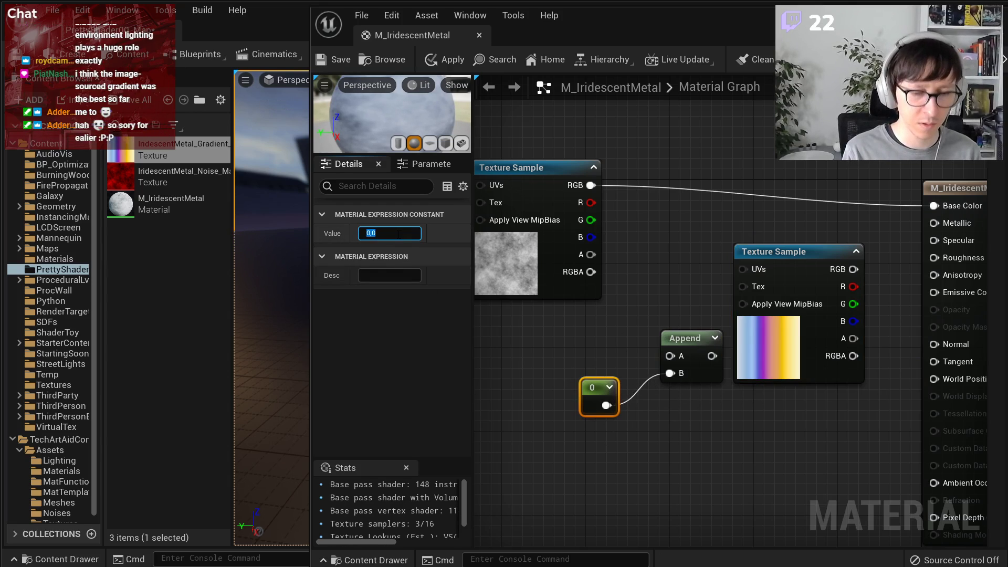
{"action": "type", "text": "0,5"}
{"action": "key", "text": "Return"}
{"action": "left_click_drag", "start_coordinate": [687, 346], "coordinate": [666, 354]}
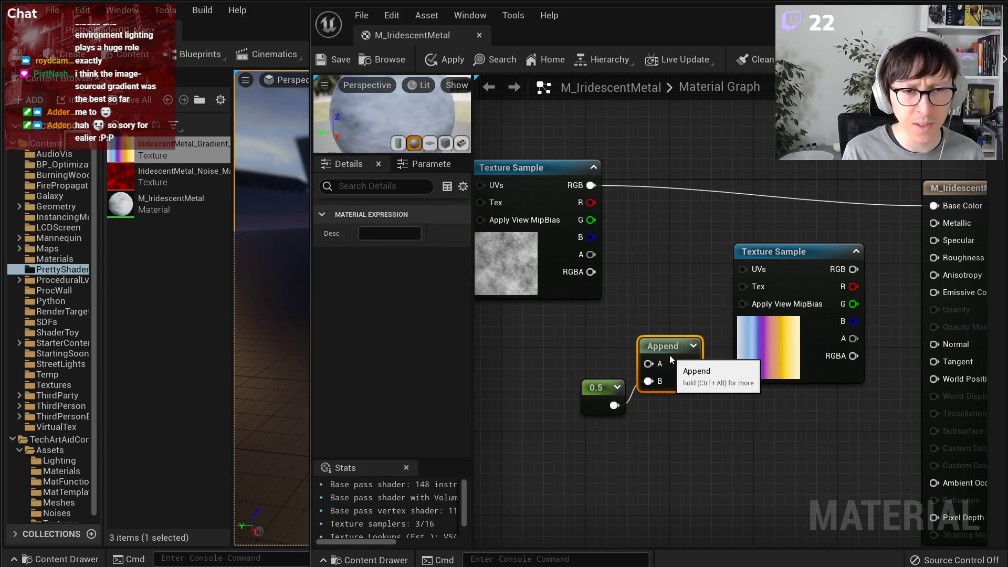
{"action": "left_click_drag", "start_coordinate": [593, 391], "coordinate": [588, 371]}
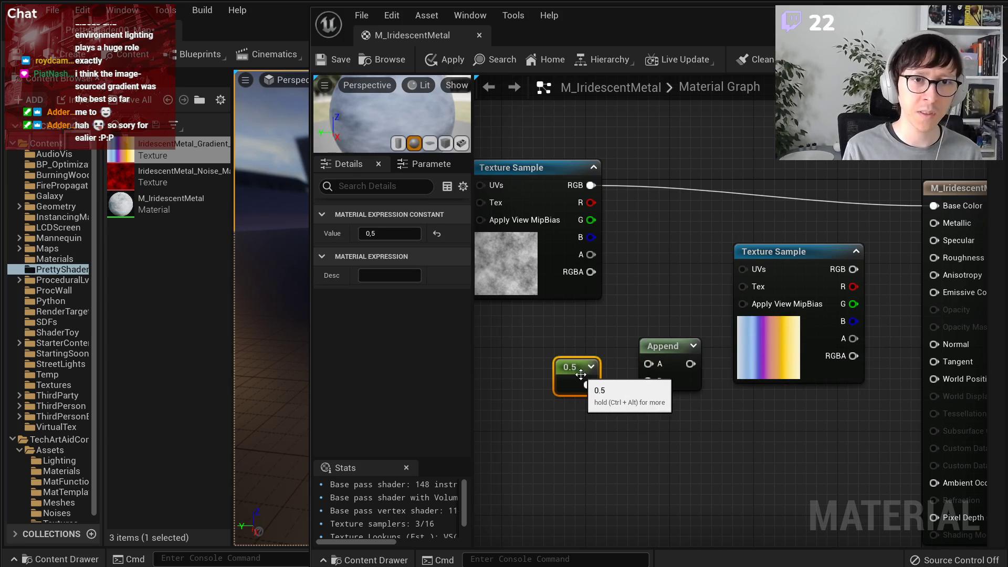
{"action": "left_click_drag", "start_coordinate": [590, 375], "coordinate": [568, 375]}
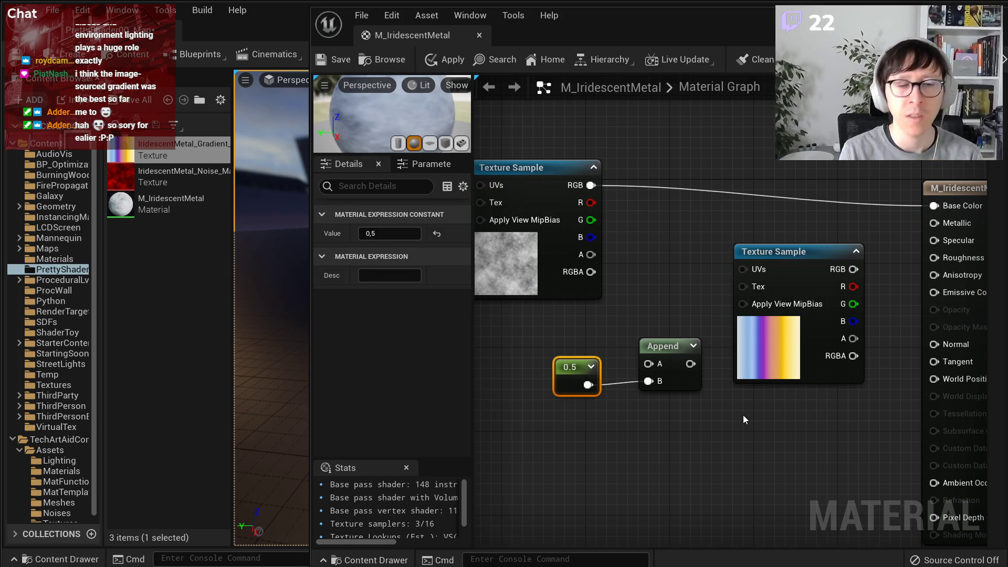
- Create a Curve Atlas asset with its default name in the PrettyShaders folder, open it, and add one Gradient Curves entry
{"action": "right_click", "coordinate": [149, 268]}
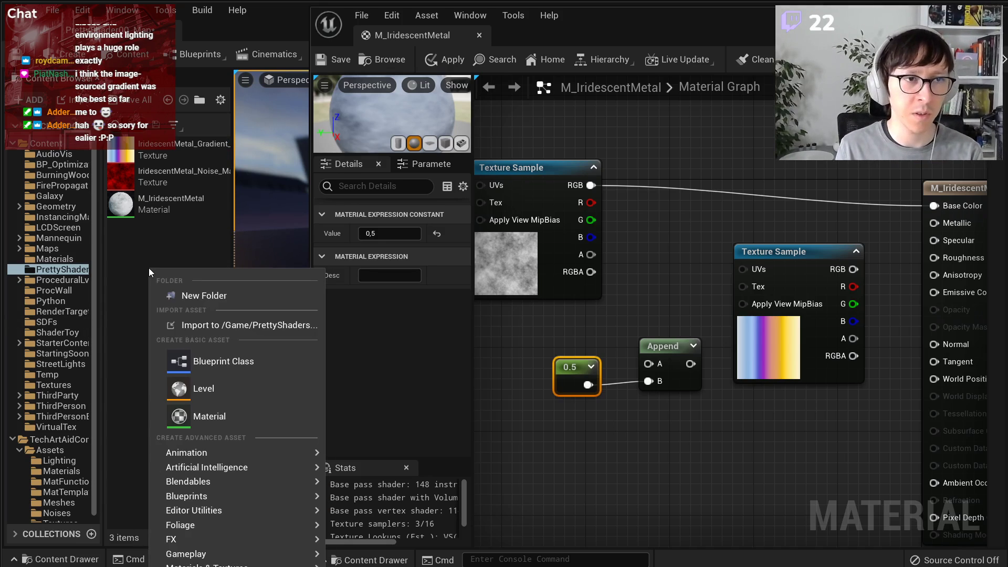
{"action": "right_click", "coordinate": [134, 222]}
{"action": "mouse_move", "coordinate": [210, 506]}
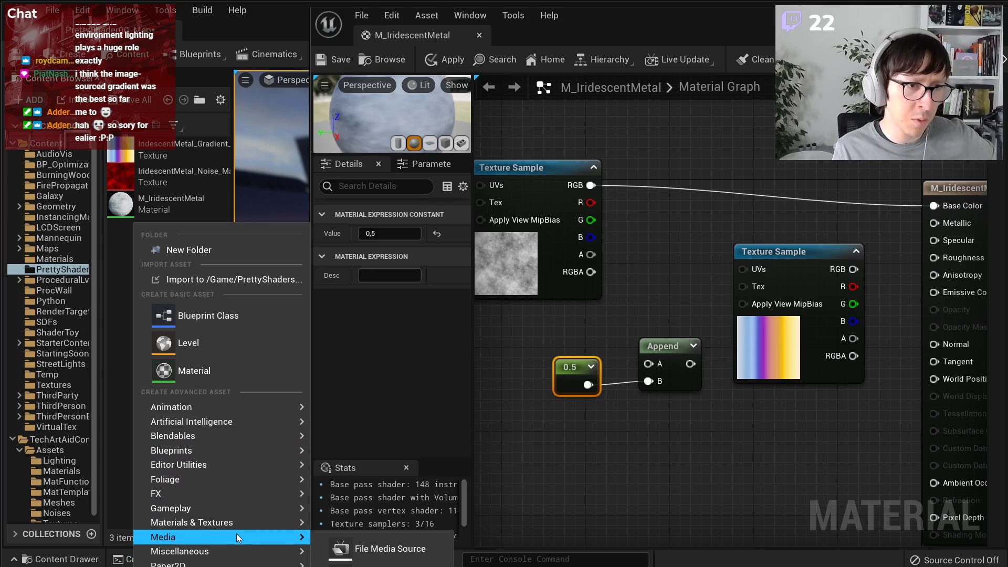
{"action": "mouse_move", "coordinate": [236, 551]}
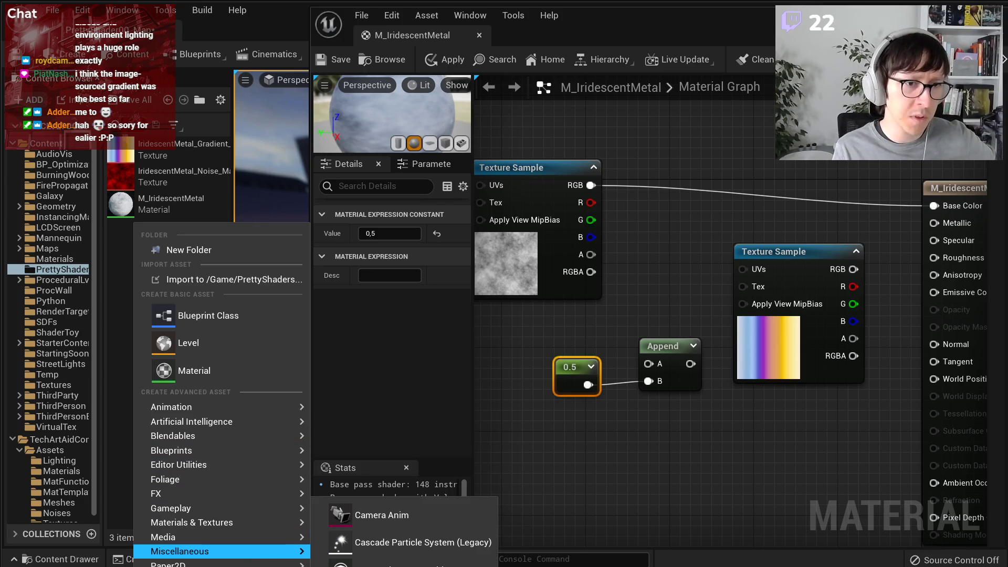
{"action": "left_click", "coordinate": [399, 566]}
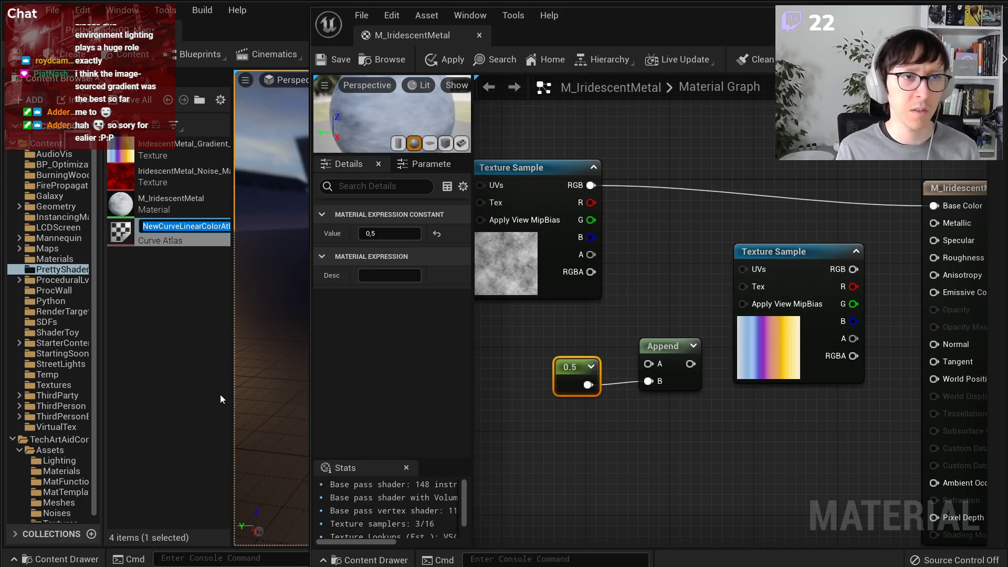
{"action": "key", "text": "Return"}
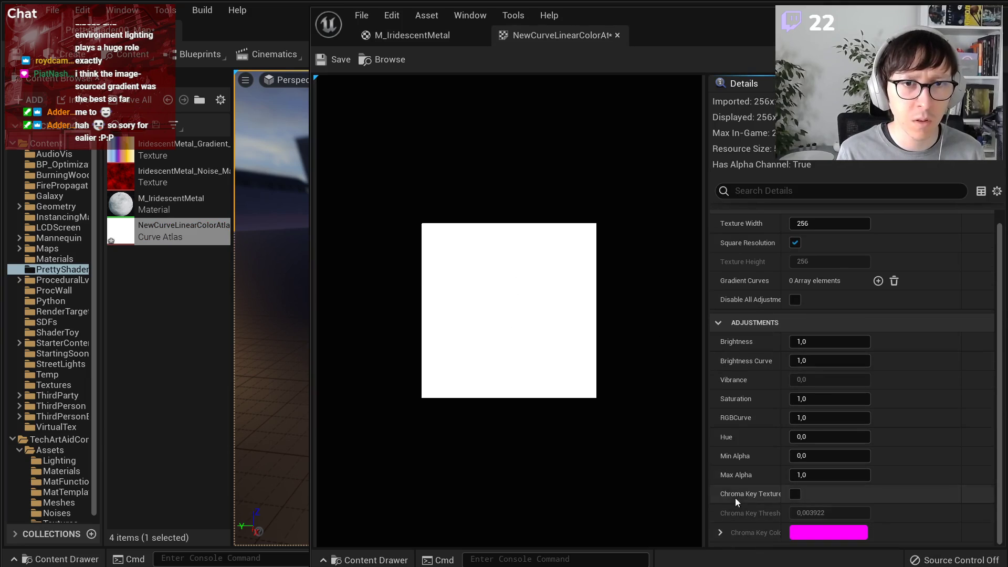
{"action": "left_click", "coordinate": [878, 295]}
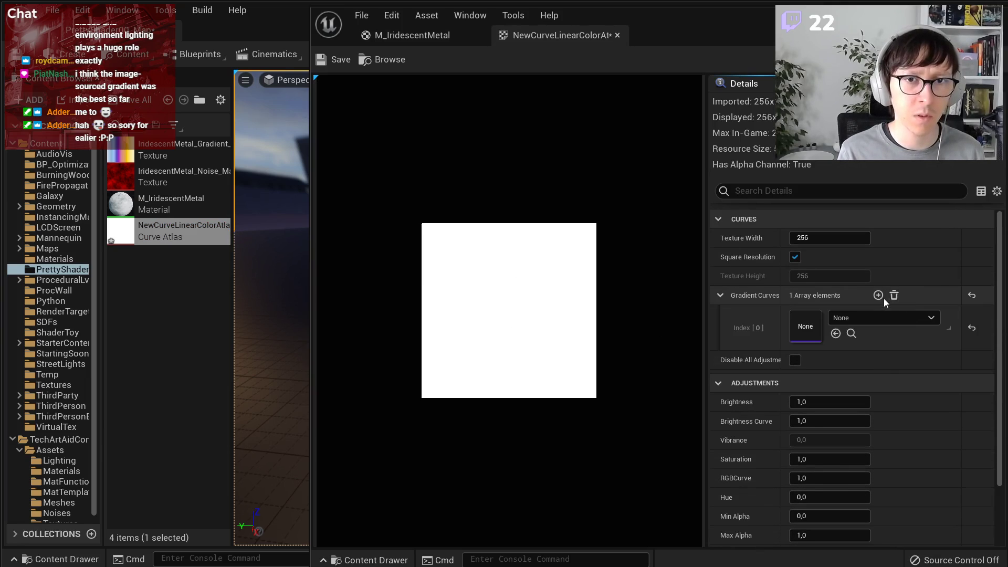
{"action": "left_click", "coordinate": [889, 317]}
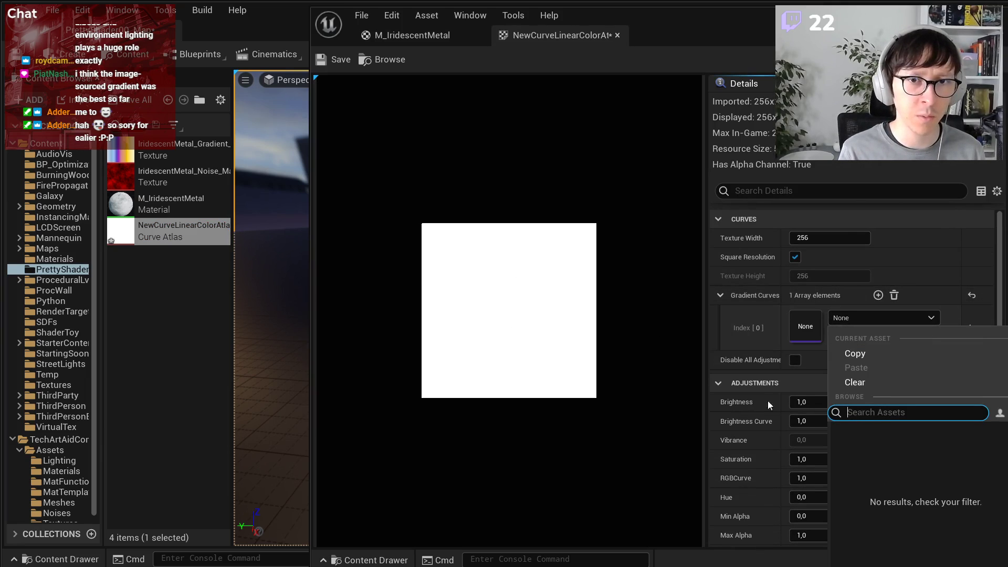
- Create a CurveLinearColor asset with its default name and assign it to the atlas's Gradient Curves index 0
{"action": "right_click", "coordinate": [150, 264]}
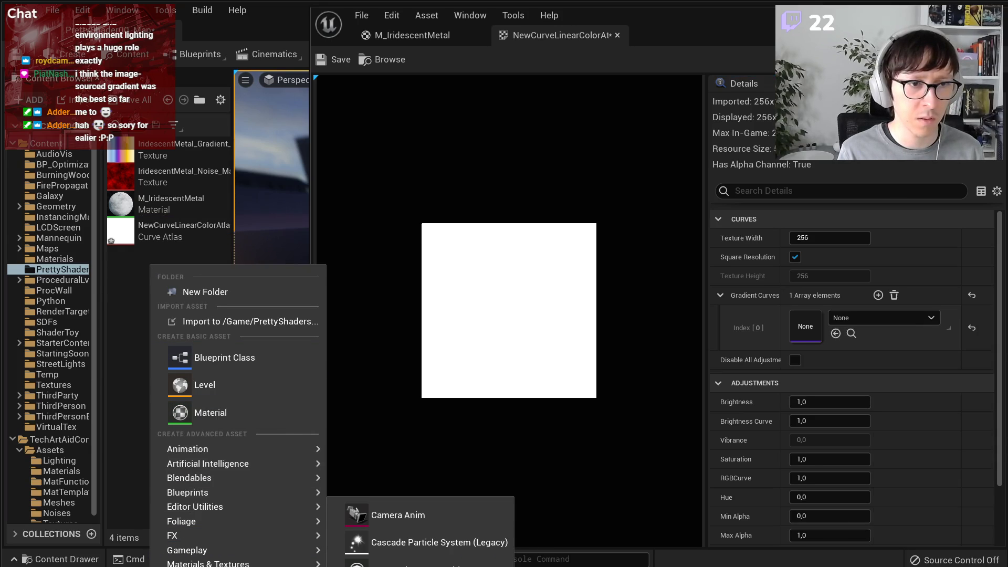
{"action": "left_click", "coordinate": [399, 566]}
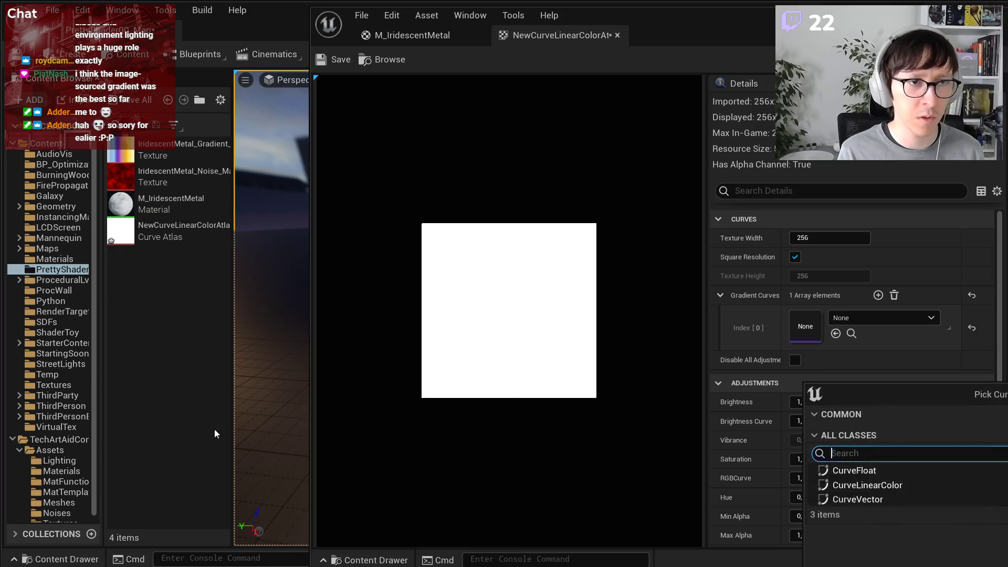
{"action": "left_click", "coordinate": [602, 273]}
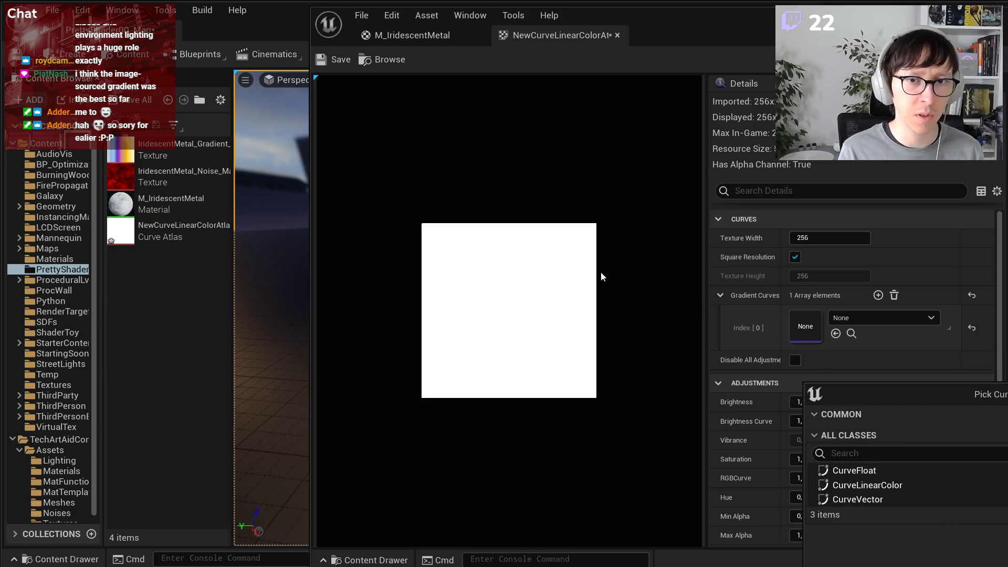
{"action": "left_click_drag", "start_coordinate": [878, 392], "coordinate": [621, 261]}
{"action": "left_click", "coordinate": [671, 349]}
{"action": "left_click", "coordinate": [872, 419]}
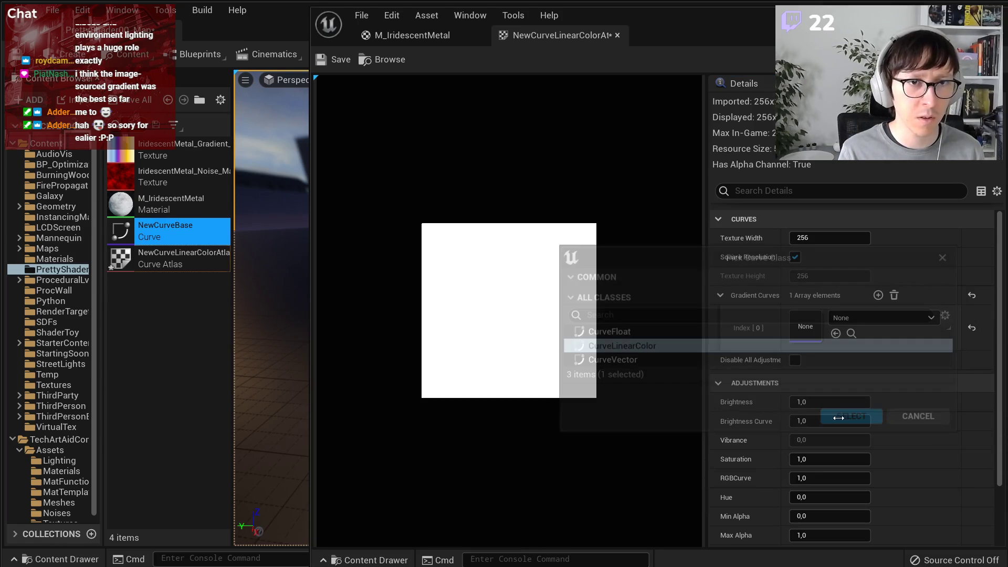
{"action": "key", "text": "Return"}
{"action": "left_click_drag", "start_coordinate": [121, 231], "coordinate": [804, 327]}
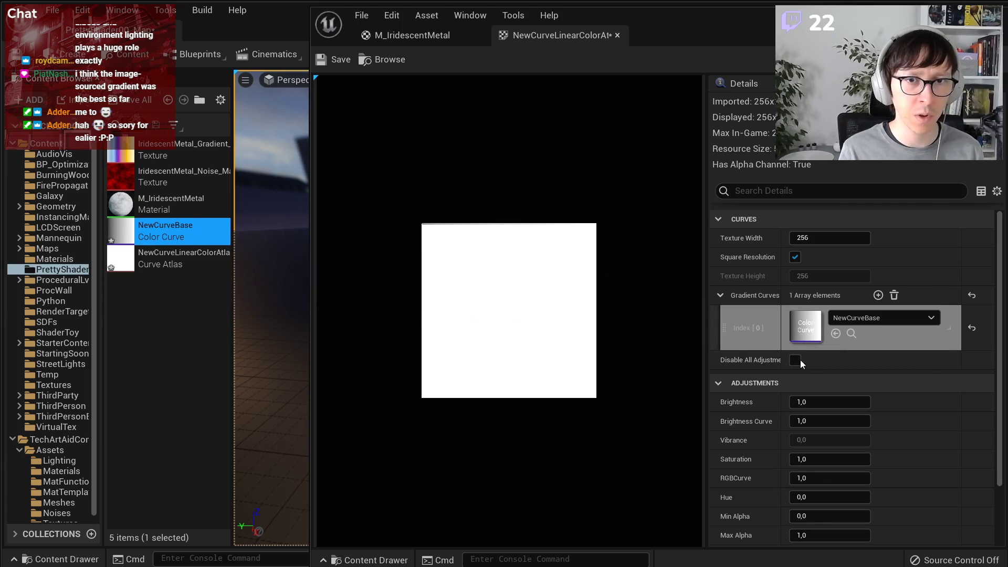
- Open the NewCurveBase color curve and add an alpha key and a light green color key (sRGB 8FFF84) at about 0.5
{"action": "double_click", "coordinate": [168, 230]}
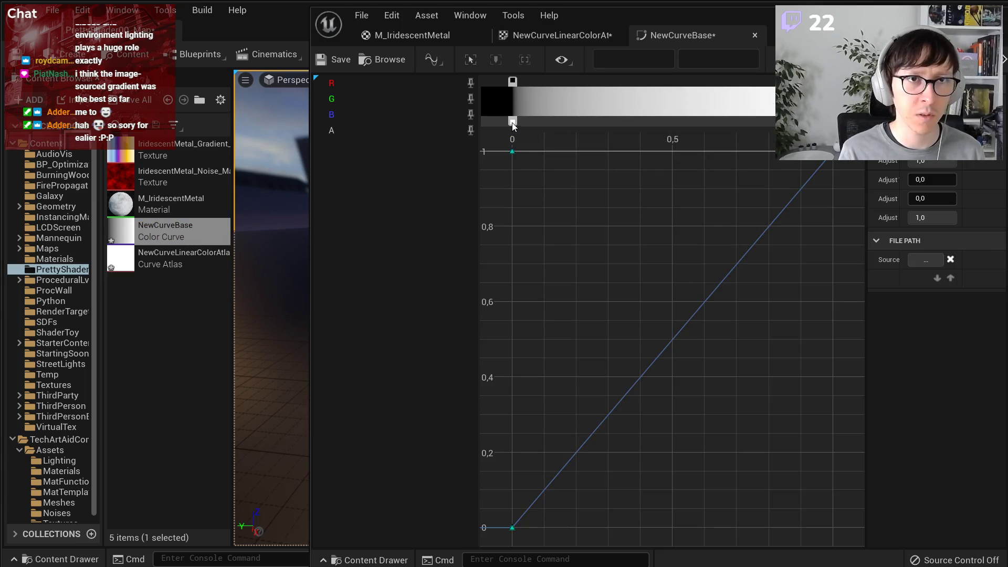
{"action": "left_click", "coordinate": [672, 123]}
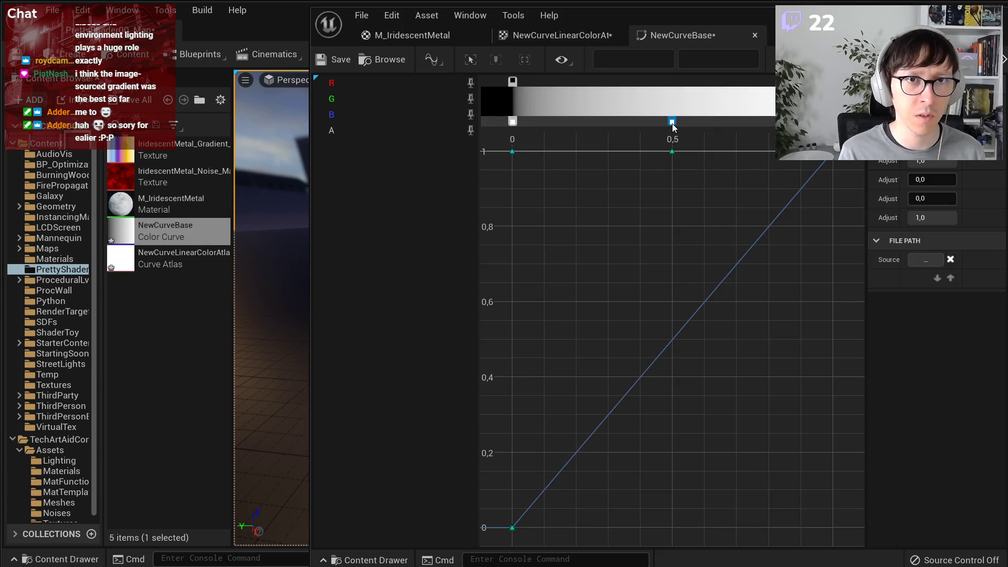
{"action": "left_click", "coordinate": [674, 82]}
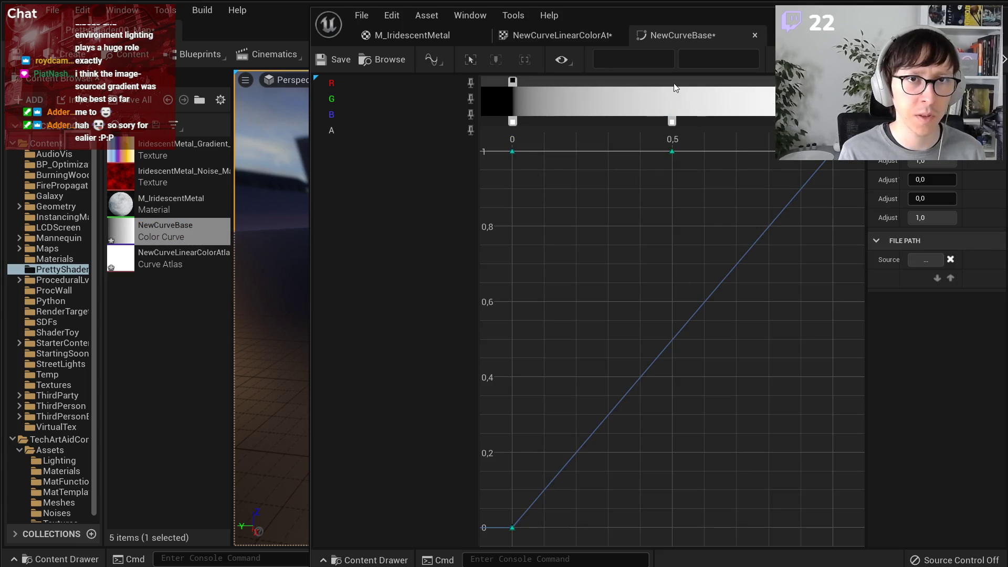
{"action": "double_click", "coordinate": [674, 82]}
{"action": "left_click", "coordinate": [734, 248]}
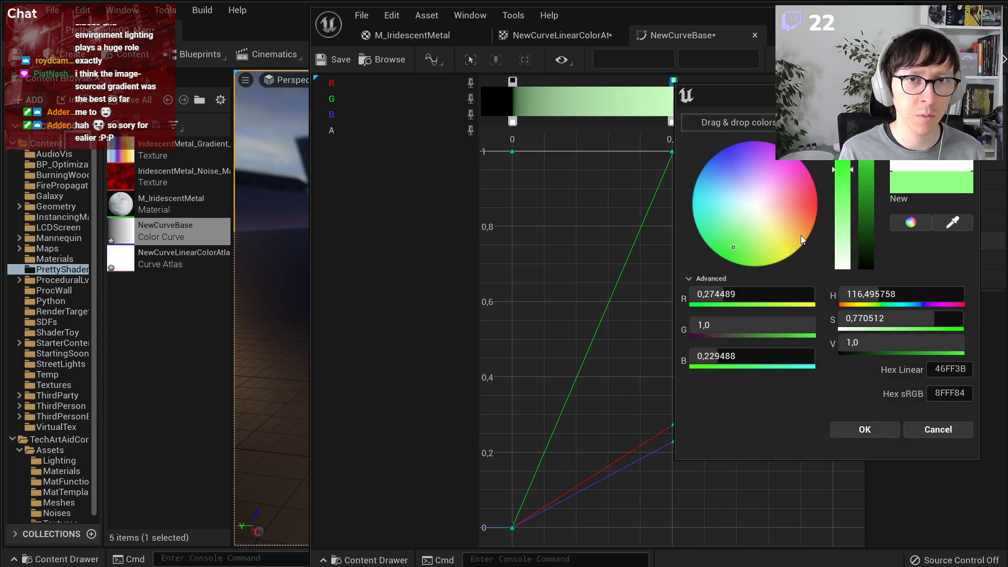
{"action": "left_click", "coordinate": [879, 427]}
- Set the color key at the end of the curve to a saturated yellow, about R 0.94, G 1, B 0
{"action": "double_click", "coordinate": [834, 82]}
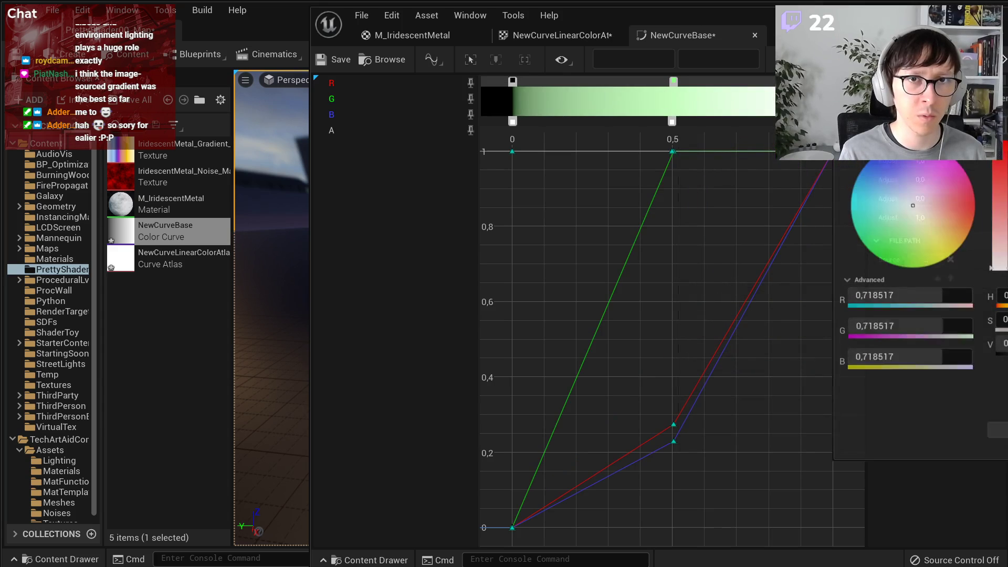
{"action": "left_click_drag", "start_coordinate": [872, 239], "coordinate": [942, 263]}
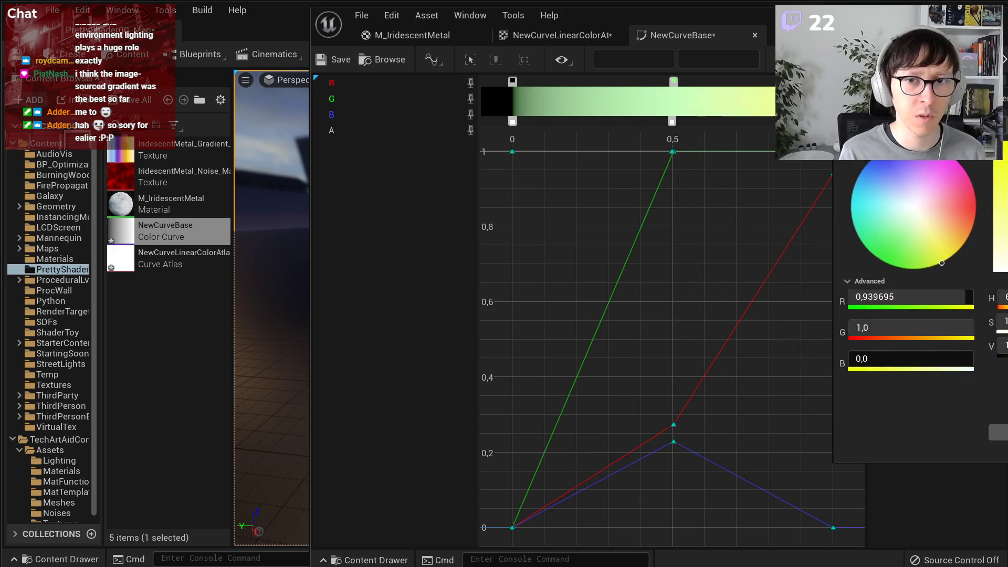
{"action": "left_click", "coordinate": [998, 432]}
- Set the 0.5 color key to a darker green with a value of about 0.43 and full saturation, and save the curve
{"action": "double_click", "coordinate": [674, 82]}
{"action": "left_click", "coordinate": [866, 211]}
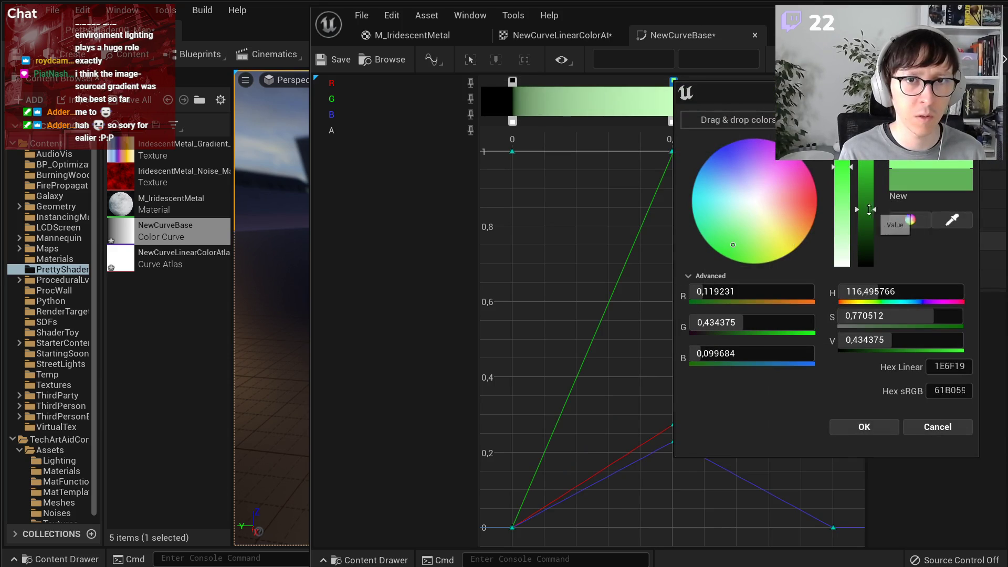
{"action": "left_click_drag", "start_coordinate": [842, 167], "coordinate": [843, 136]}
{"action": "left_click", "coordinate": [865, 427]}
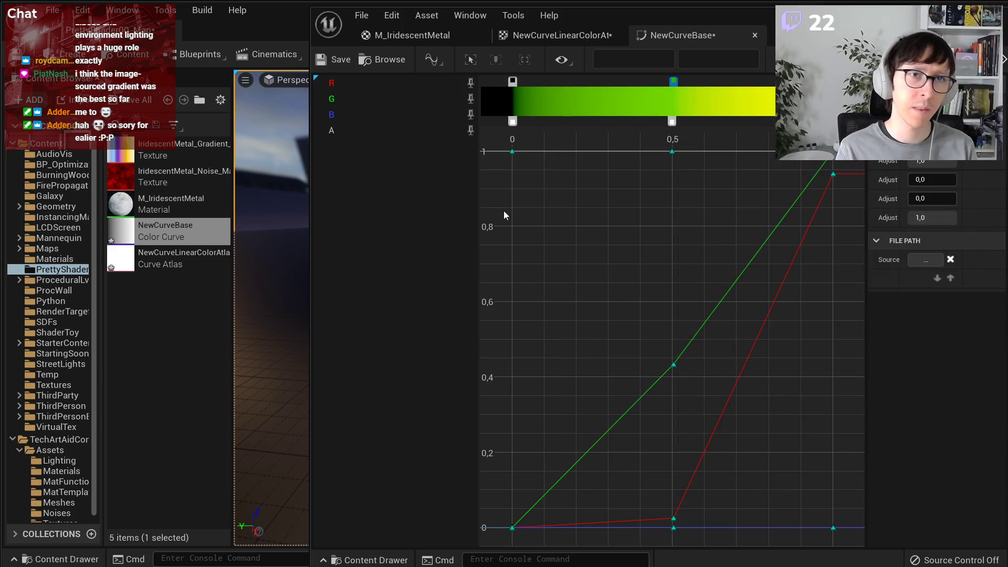
{"action": "left_click", "coordinate": [324, 62]}
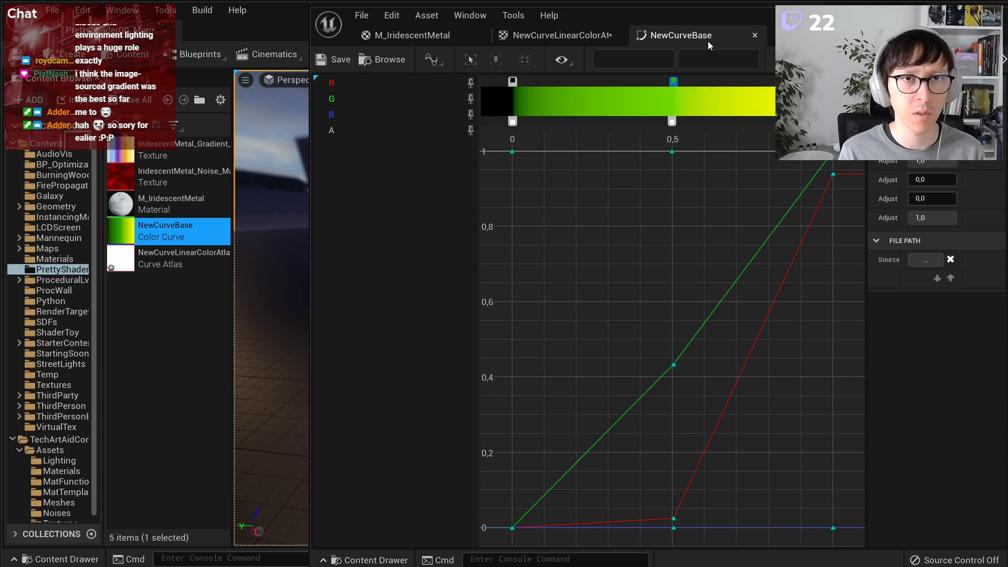
- Close the curve editor and reassign the edited NewCurveBase to the atlas's Gradient Curves index 0
{"action": "middle_click", "coordinate": [714, 41]}
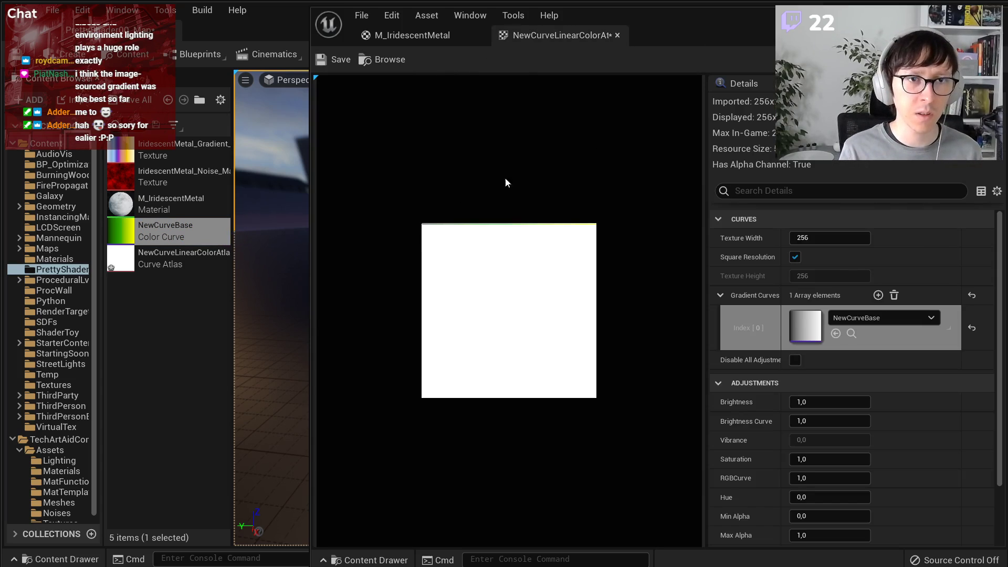
{"action": "left_click_drag", "start_coordinate": [168, 231], "coordinate": [802, 332]}
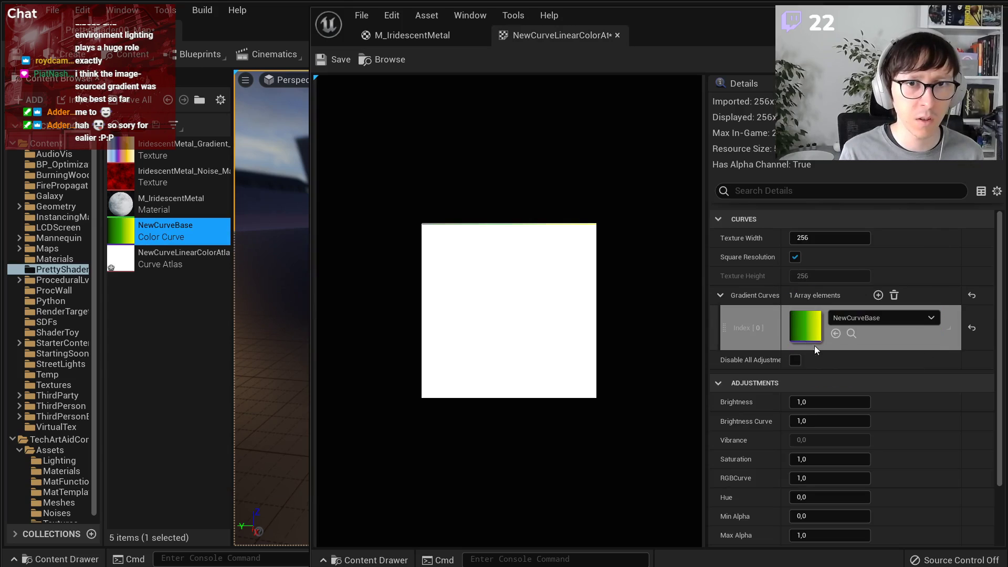
{"action": "left_click", "coordinate": [638, 314]}
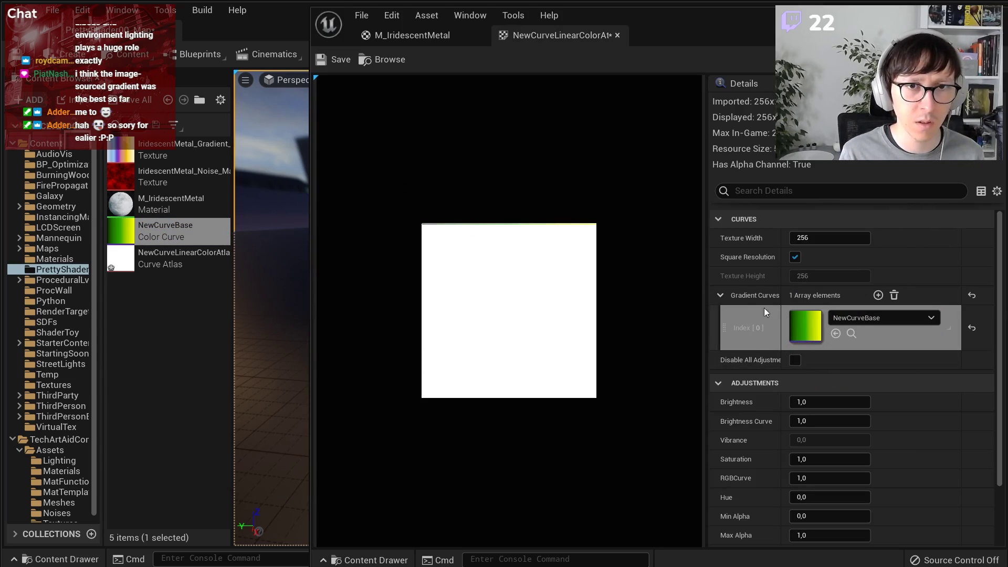
- Set the curve atlas's texture width to 128, keeping Square Resolution enabled
{"action": "left_click_drag", "start_coordinate": [320, 47], "coordinate": [319, 44]}
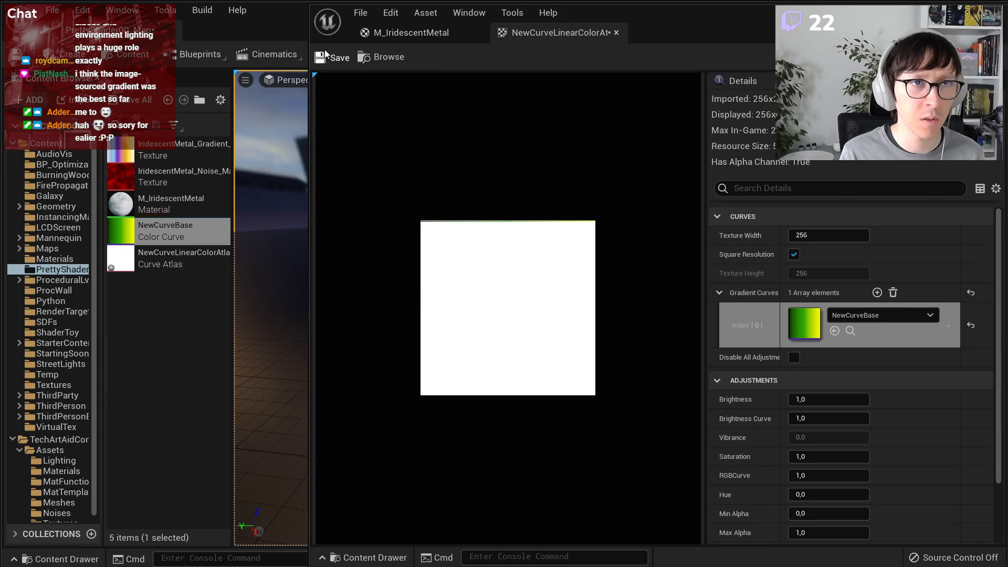
{"action": "left_click", "coordinate": [323, 57]}
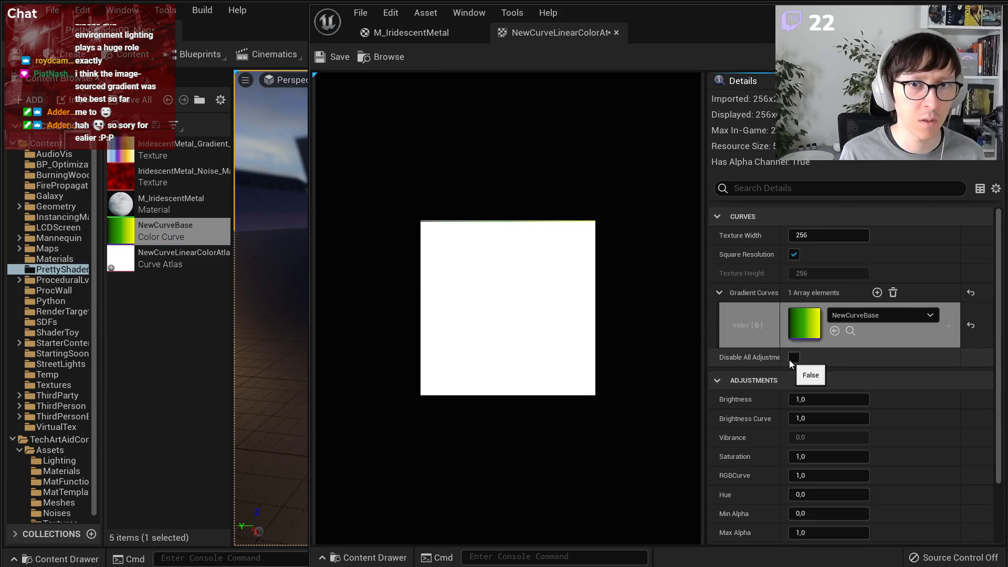
{"action": "left_click", "coordinate": [793, 256]}
{"action": "left_click", "coordinate": [794, 256]}
{"action": "left_click", "coordinate": [828, 235]}
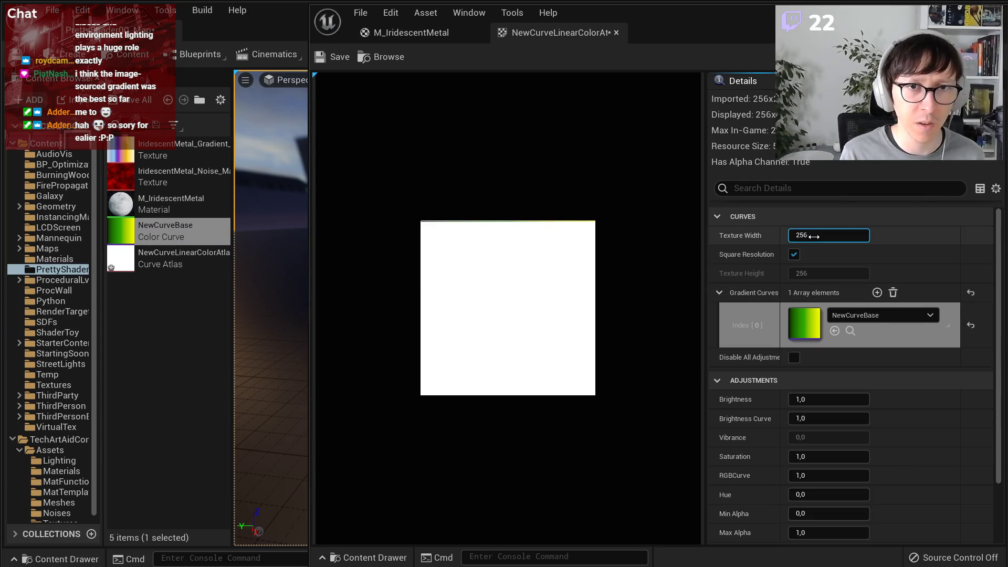
{"action": "type", "text": "128"}
{"action": "key", "text": "Return"}
{"action": "scroll", "coordinate": [394, 318], "scroll_direction": "up", "scroll_amount": 12}
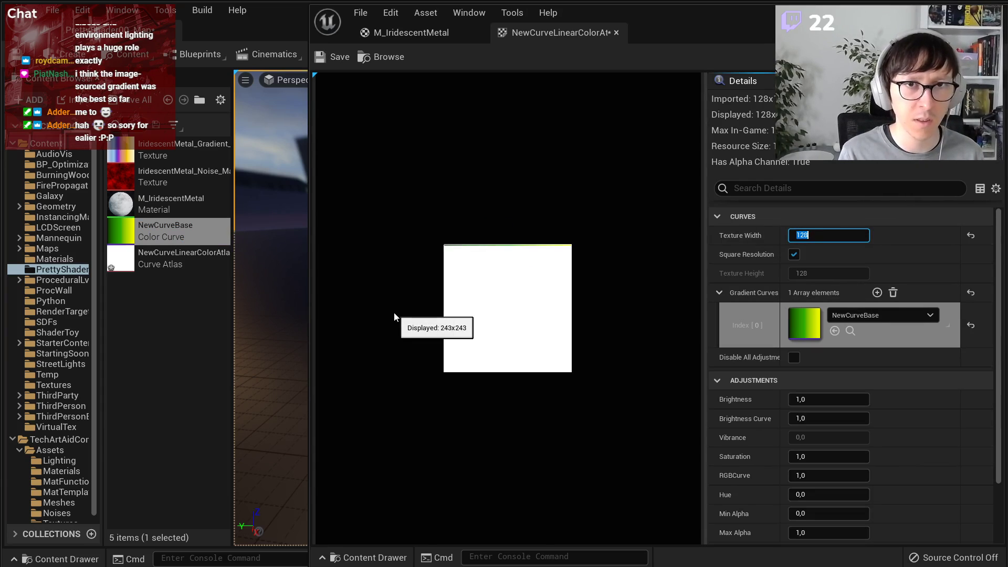
{"action": "scroll", "coordinate": [767, 460], "scroll_direction": "down", "scroll_amount": 3}
{"action": "scroll", "coordinate": [779, 442], "scroll_direction": "up", "scroll_amount": 3}
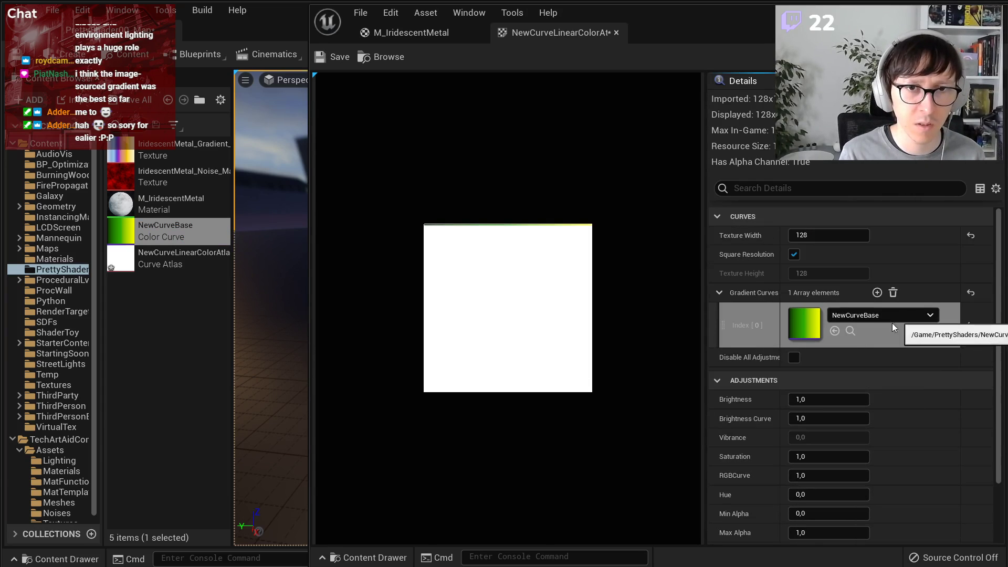
- Clear the Gradient Curves array, add a new element assigned to NewCurveBase, and save the atlas
{"action": "left_click", "coordinate": [894, 293]}
{"action": "left_click", "coordinate": [878, 292]}
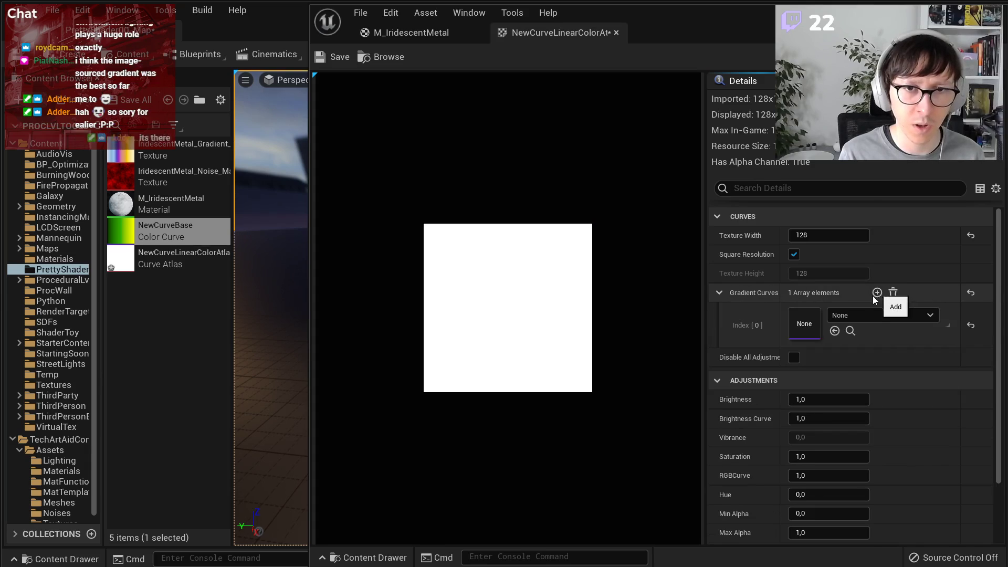
{"action": "left_click_drag", "start_coordinate": [173, 231], "coordinate": [807, 317]}
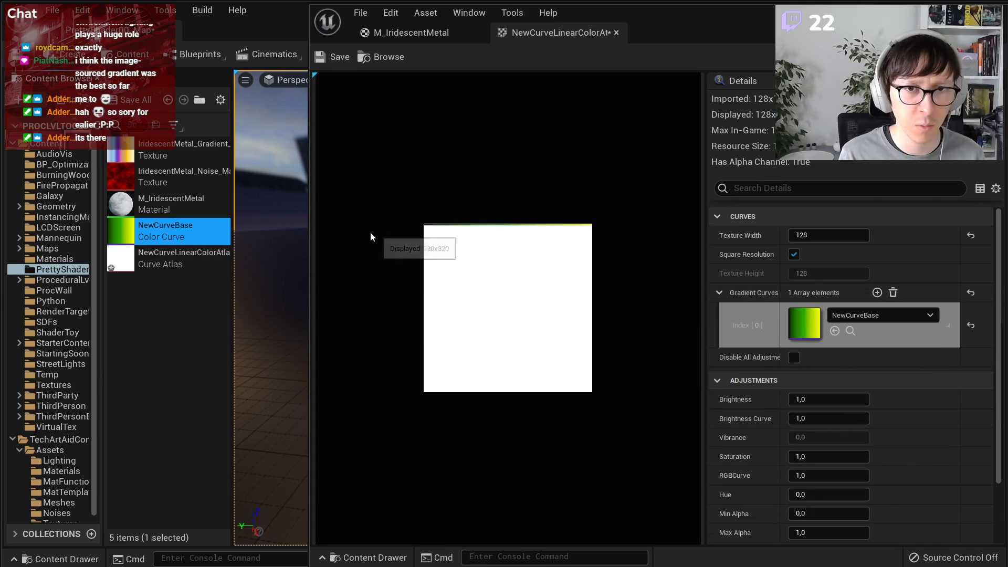
{"action": "left_click", "coordinate": [324, 61]}
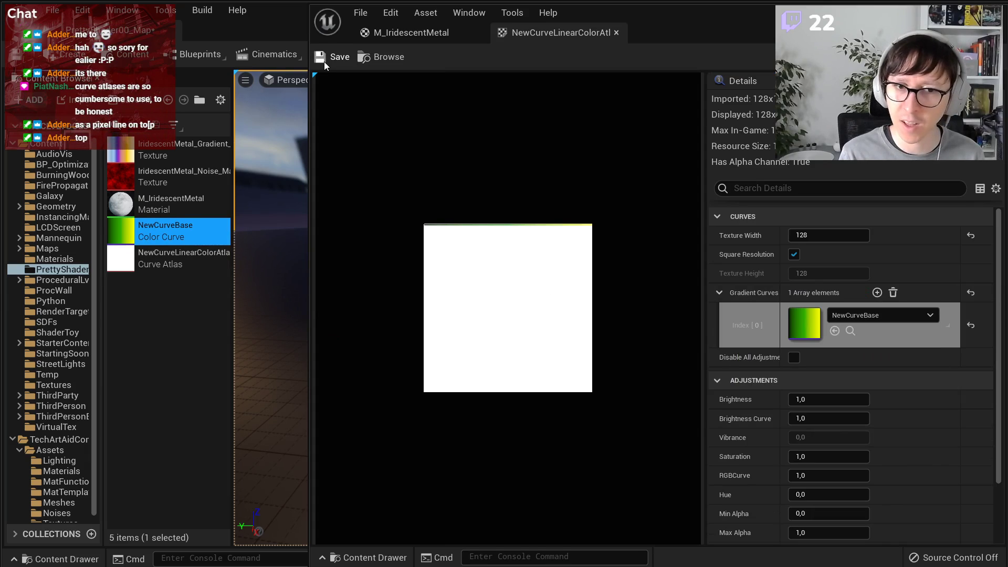
- Close the asset editors, confirming the pending M_IridescentMetal changes, and reopen the curve atlas
{"action": "scroll", "coordinate": [513, 338], "scroll_direction": "up", "scroll_amount": 1}
{"action": "left_click", "coordinate": [511, 336]}
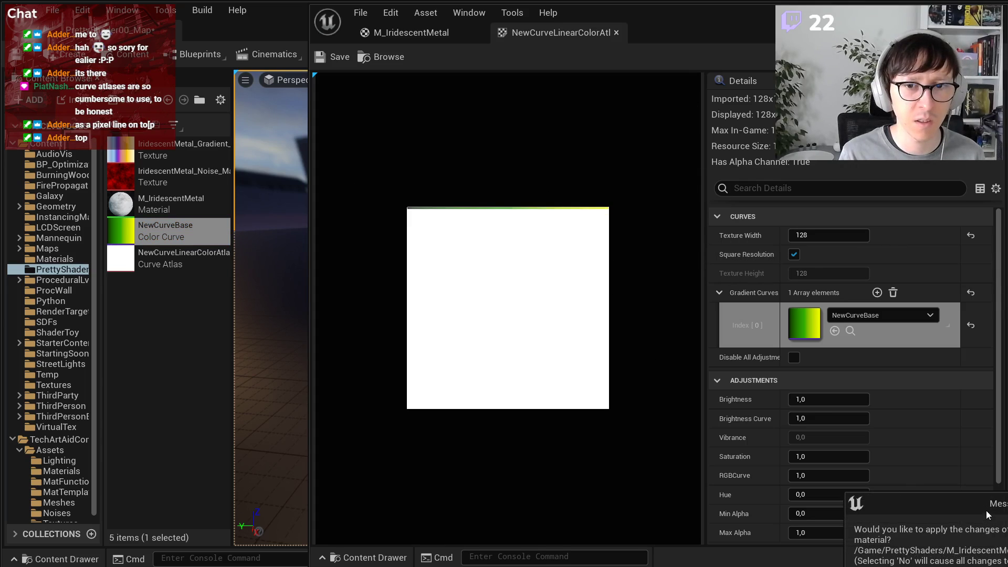
{"action": "key", "text": "Return"}
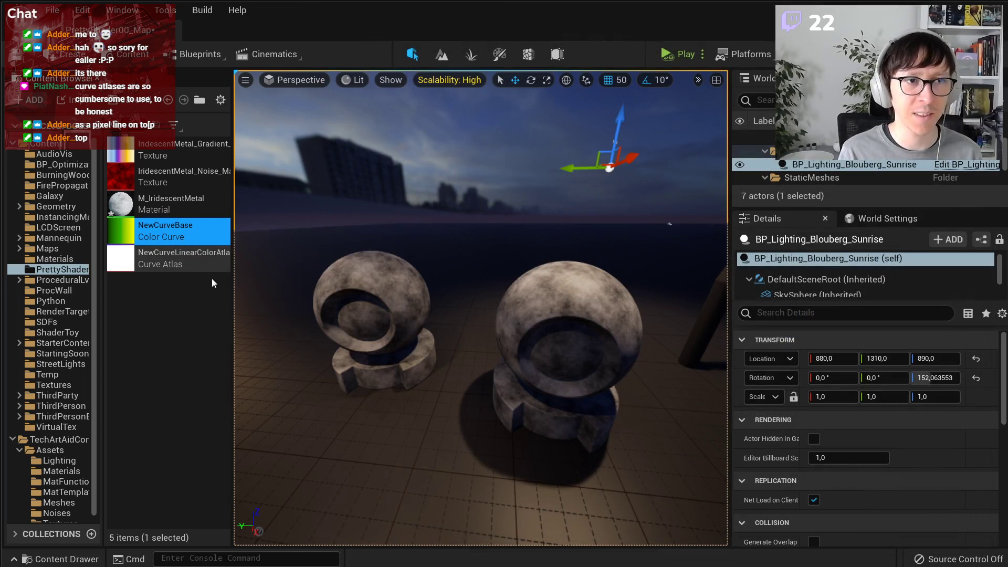
{"action": "double_click", "coordinate": [156, 265]}
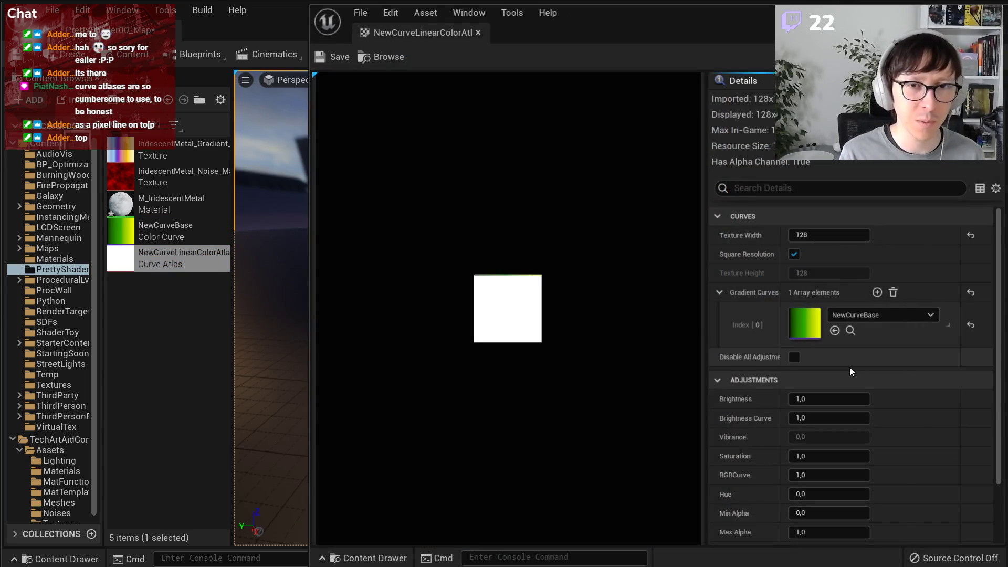
- Set the curve atlas's texture width to 32 and view the gradient row up close
{"action": "scroll", "coordinate": [484, 247], "scroll_direction": "up", "scroll_amount": 3}
{"action": "scroll", "coordinate": [484, 247], "scroll_direction": "up", "scroll_amount": 2}
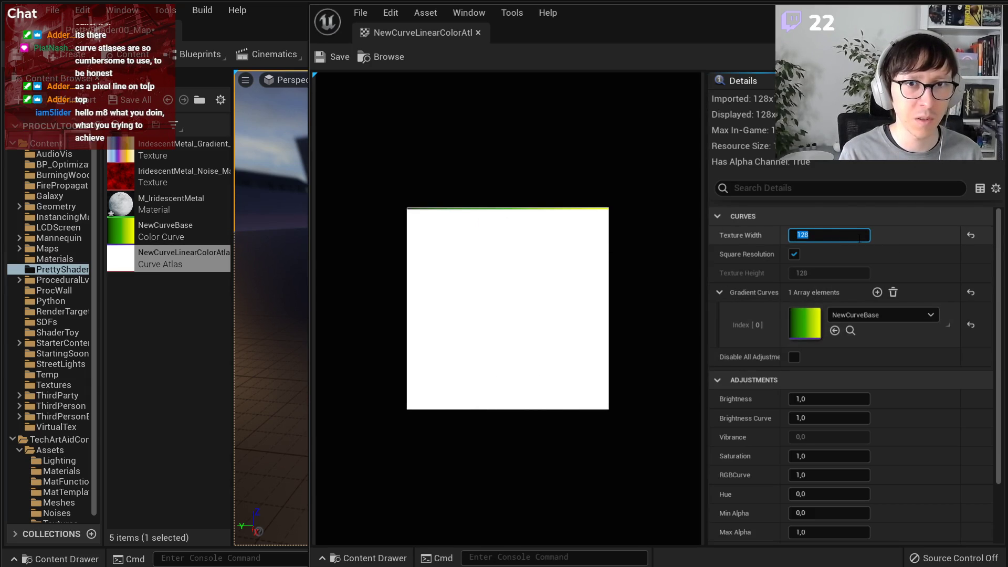
{"action": "type", "text": "32"}
{"action": "key", "text": "Return"}
{"action": "scroll", "coordinate": [525, 268], "scroll_direction": "up", "scroll_amount": 5}
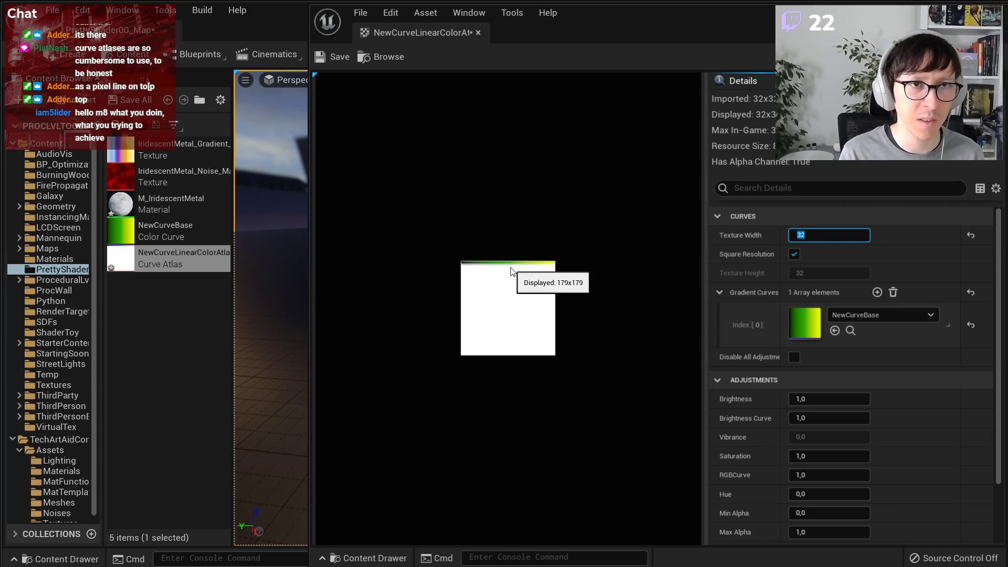
{"action": "scroll", "coordinate": [510, 270], "scroll_direction": "up", "scroll_amount": 6}
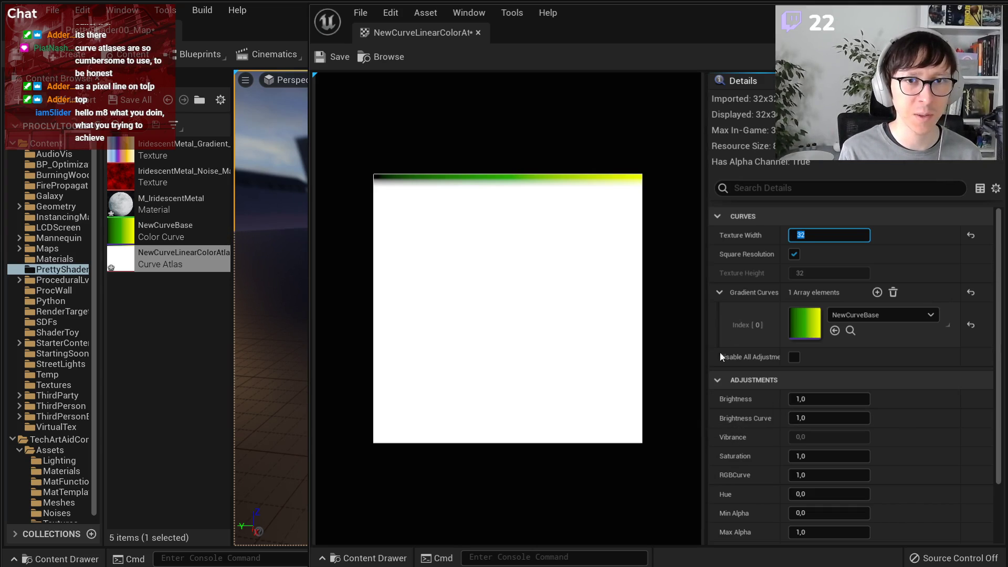
- Disable Square Resolution on the curve atlas and try texture heights of 1 and 2
{"action": "left_click", "coordinate": [794, 261]}
{"action": "left_click", "coordinate": [793, 259]}
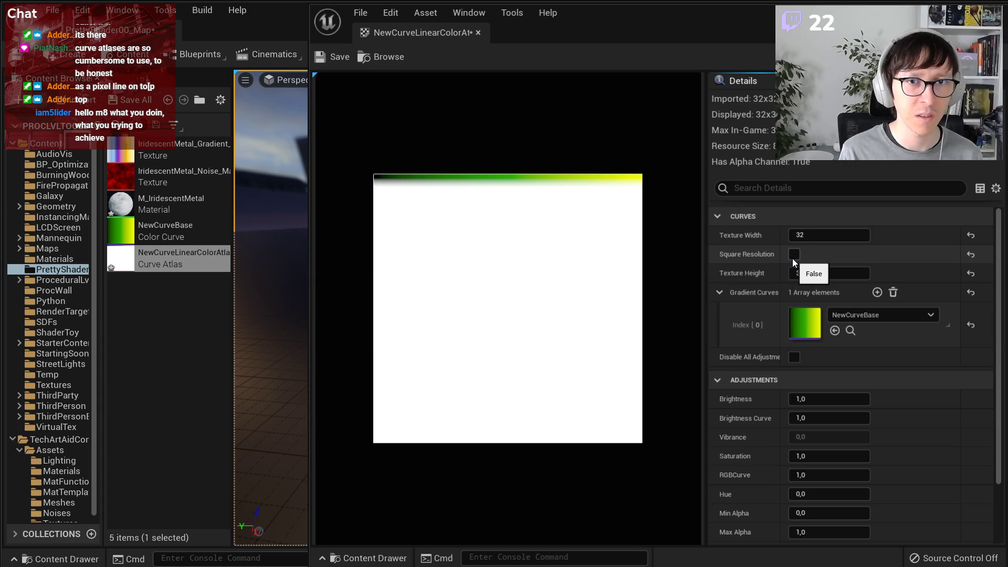
{"action": "left_click", "coordinate": [819, 274]}
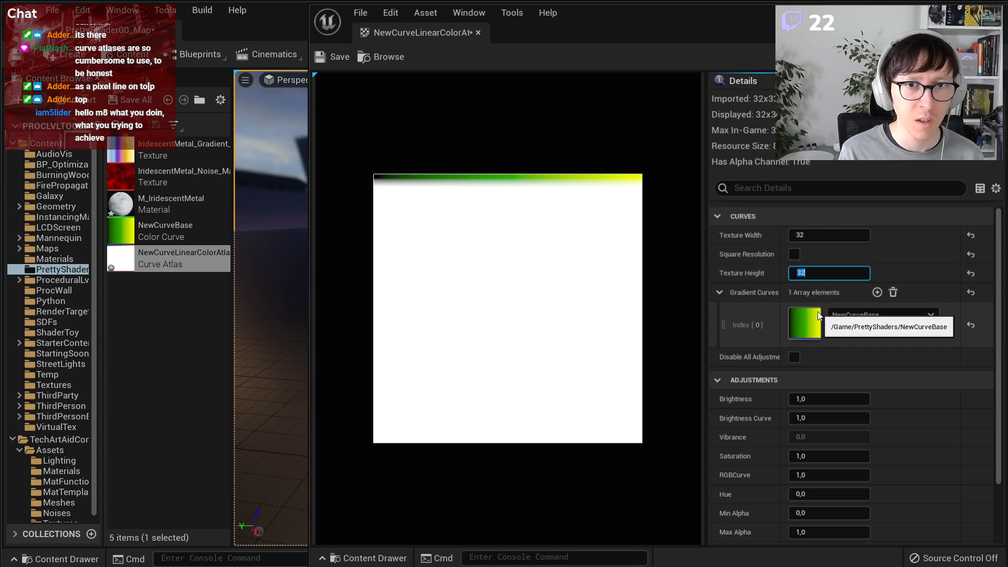
{"action": "type", "text": "1"}
{"action": "key", "text": "Return"}
{"action": "type", "text": "2"}
{"action": "key", "text": "Return"}
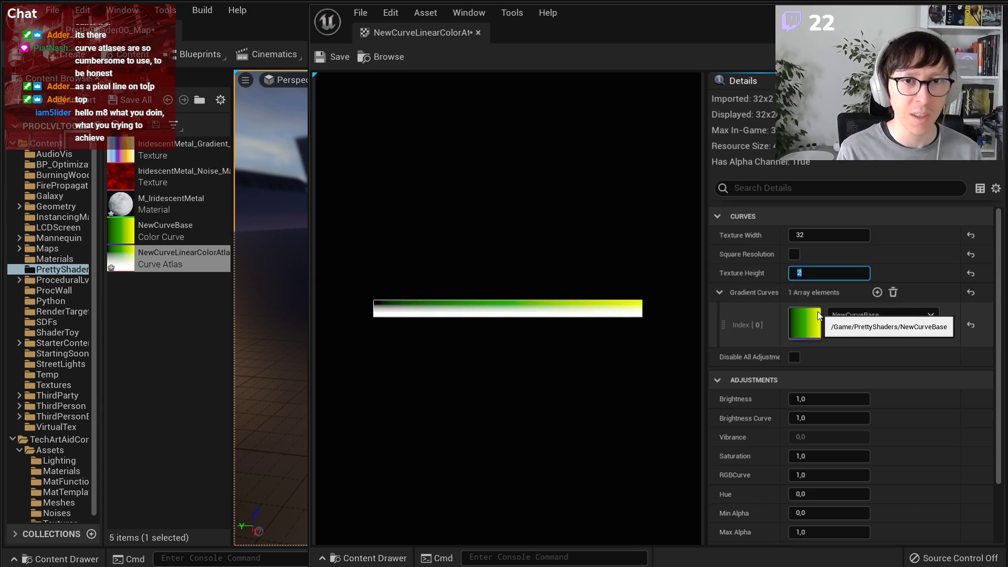
{"action": "type", "text": "1"}
{"action": "key", "text": "Return"}
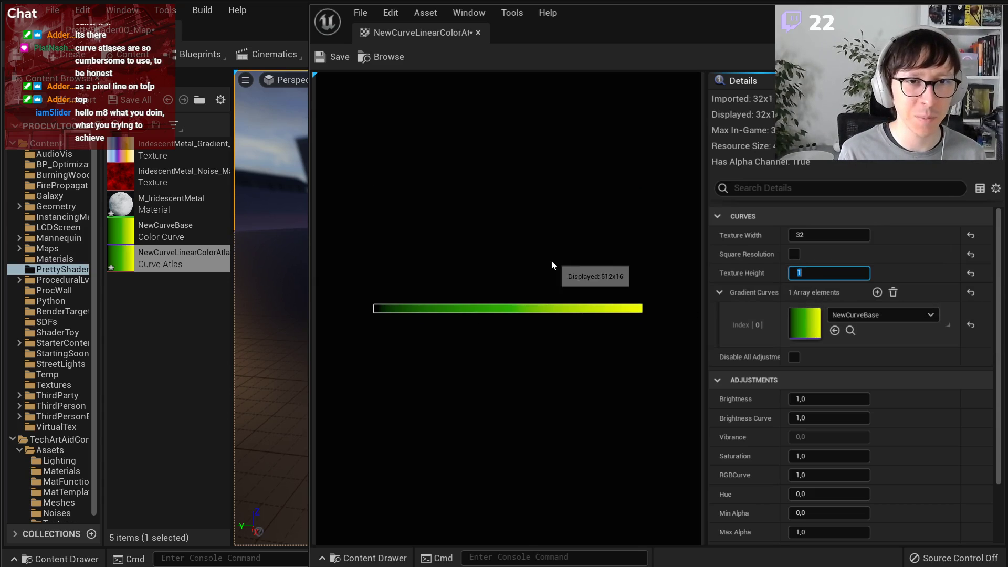
{"action": "type", "text": "4"}
{"action": "key", "text": "Return"}
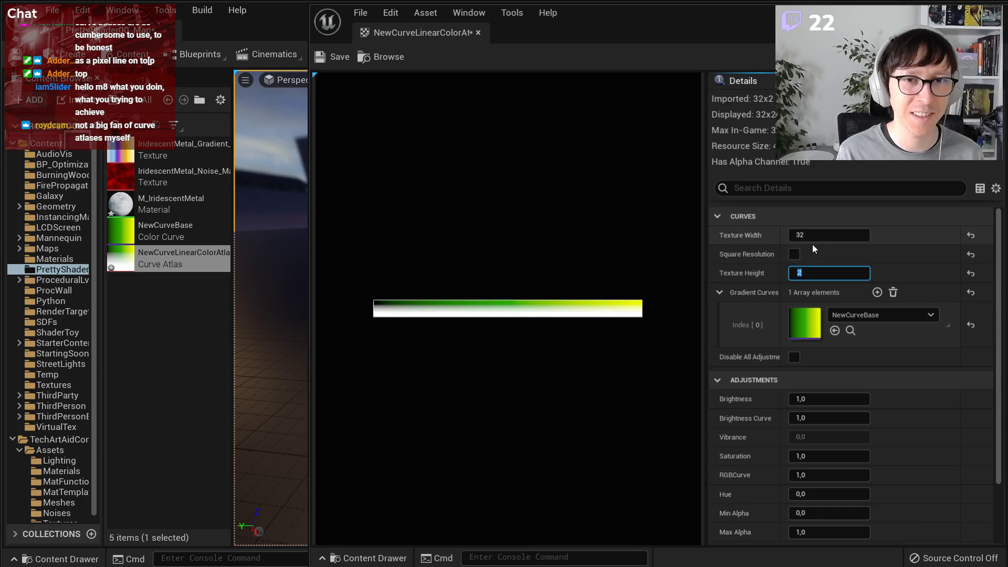
- Turn Square Resolution on and off again, and try atlas texture heights of 34, 4 and 2
{"action": "left_click", "coordinate": [794, 254]}
{"action": "left_click", "coordinate": [796, 254]}
{"action": "left_click", "coordinate": [833, 277]}
{"action": "type", "text": "34"}
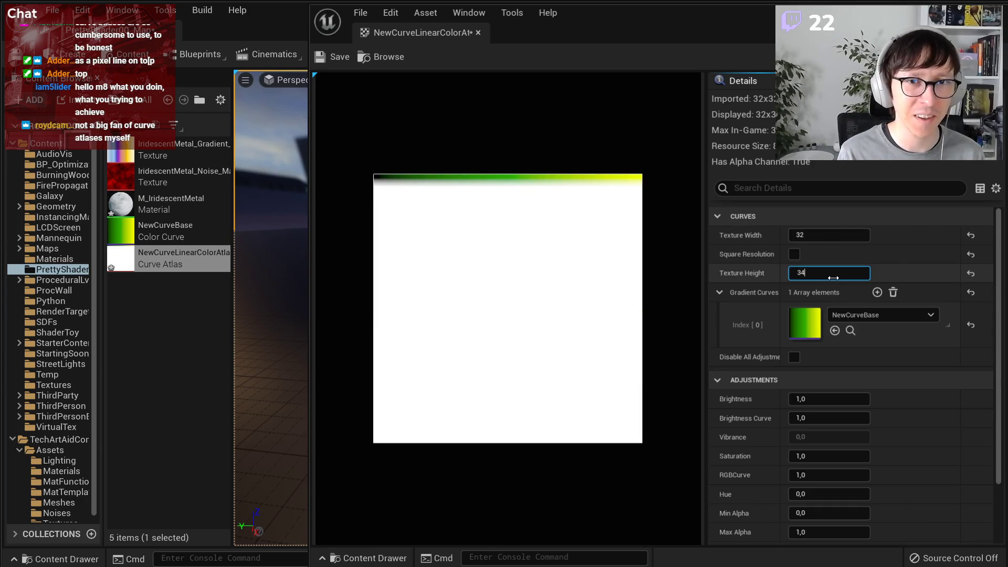
{"action": "key", "text": "Return"}
{"action": "type", "text": "4"}
{"action": "key", "text": "Return"}
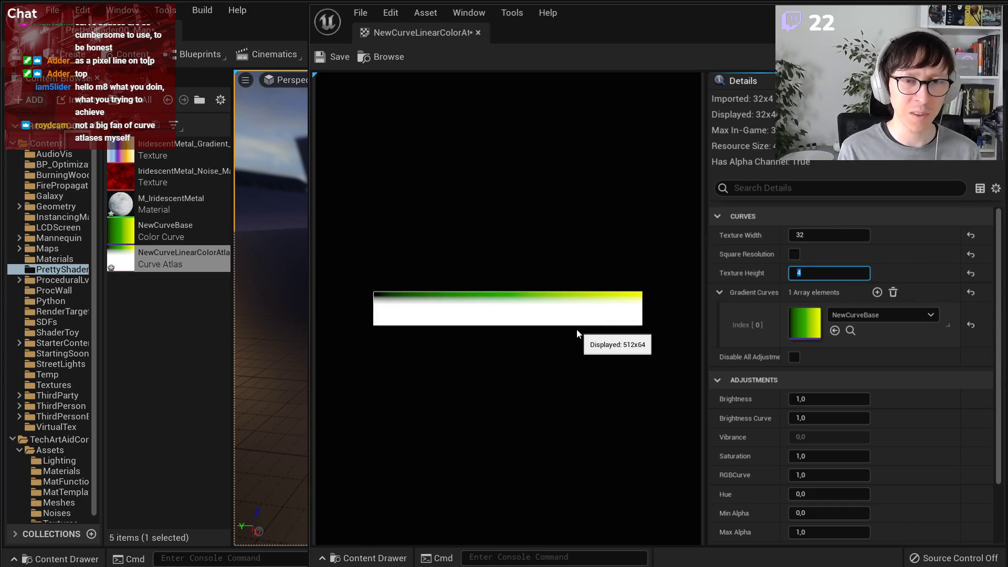
{"action": "type", "text": "2"}
{"action": "key", "text": "Return"}
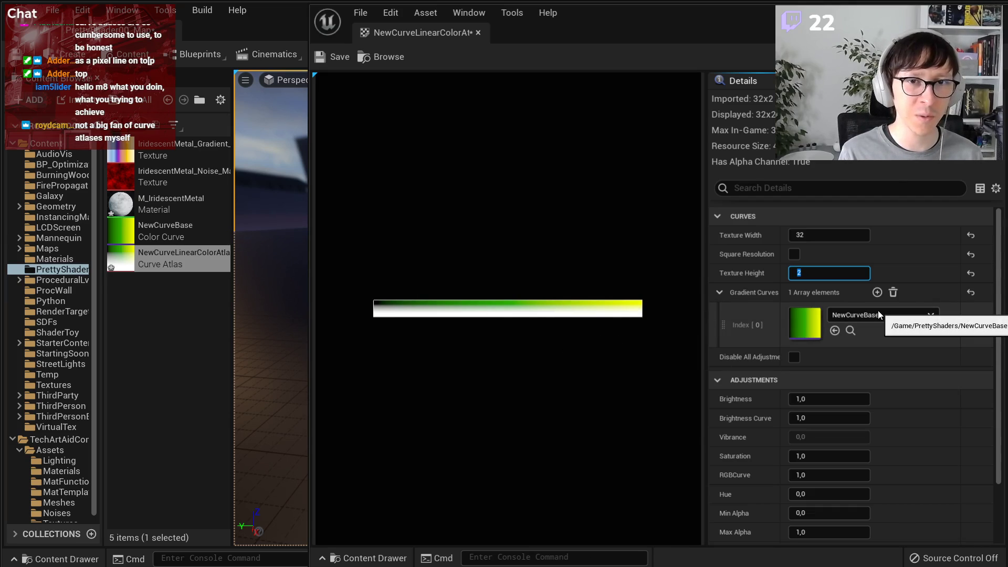
- Set the curve atlas's texture height to 4 and save the atlas
{"action": "type", "text": "4"}
{"action": "key", "text": "Return"}
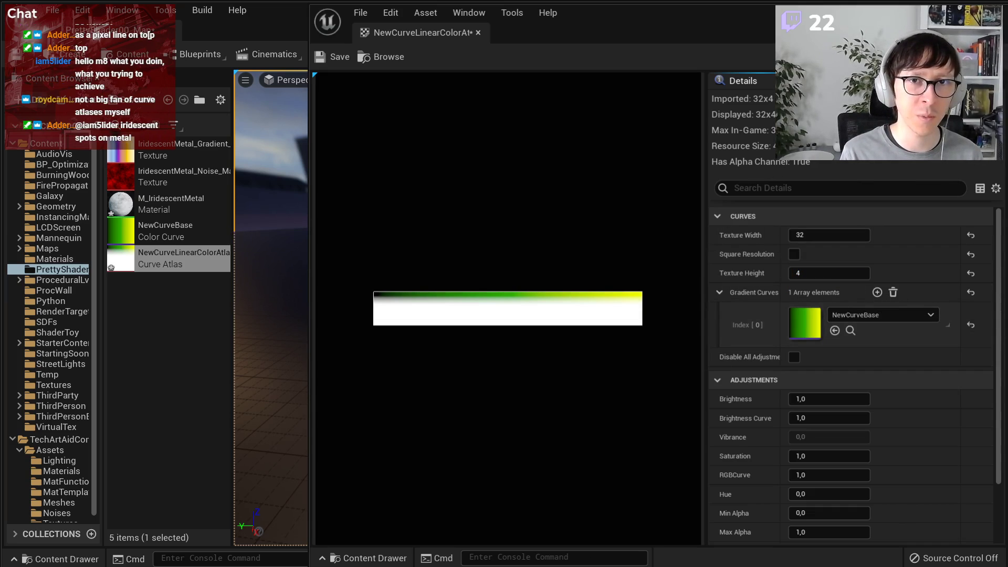
{"action": "left_click", "coordinate": [334, 57]}
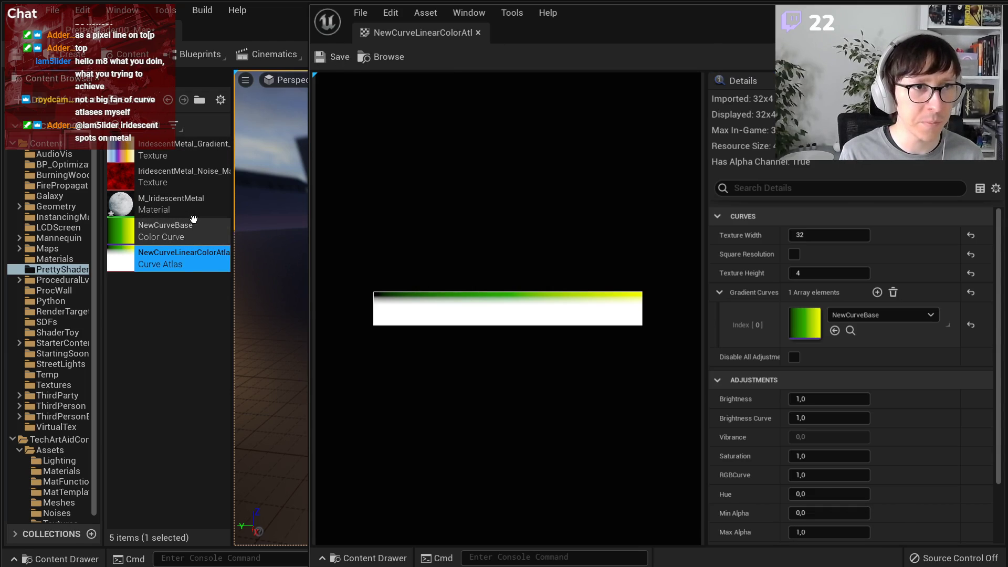
- Open the M_IridescentMetal material and add the curve atlas as a Texture Sample node below the gradient texture sample
{"action": "left_click", "coordinate": [184, 214]}
{"action": "double_click", "coordinate": [184, 214]}
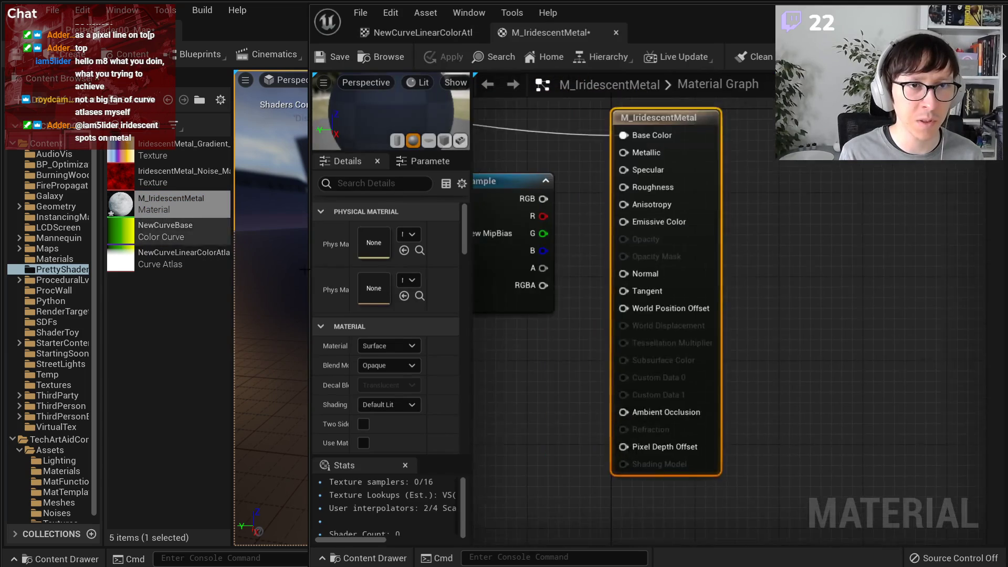
{"action": "left_click_drag", "start_coordinate": [179, 262], "coordinate": [685, 381]}
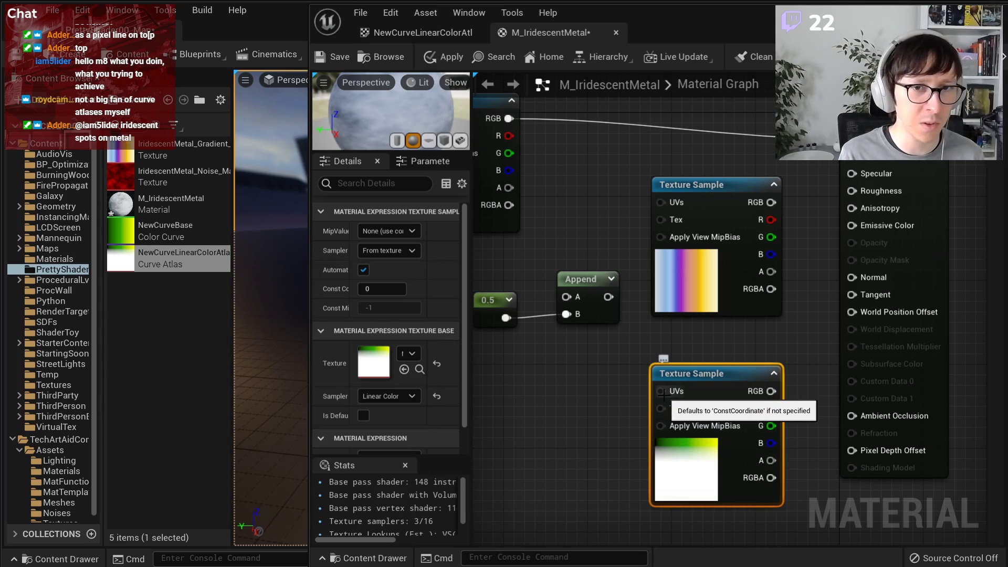
- Add a CurveAtlasRowParameter node beside the curve atlas's Texture Sample
{"action": "left_click_drag", "start_coordinate": [664, 394], "coordinate": [573, 399]}
{"action": "type", "text": "curve"}
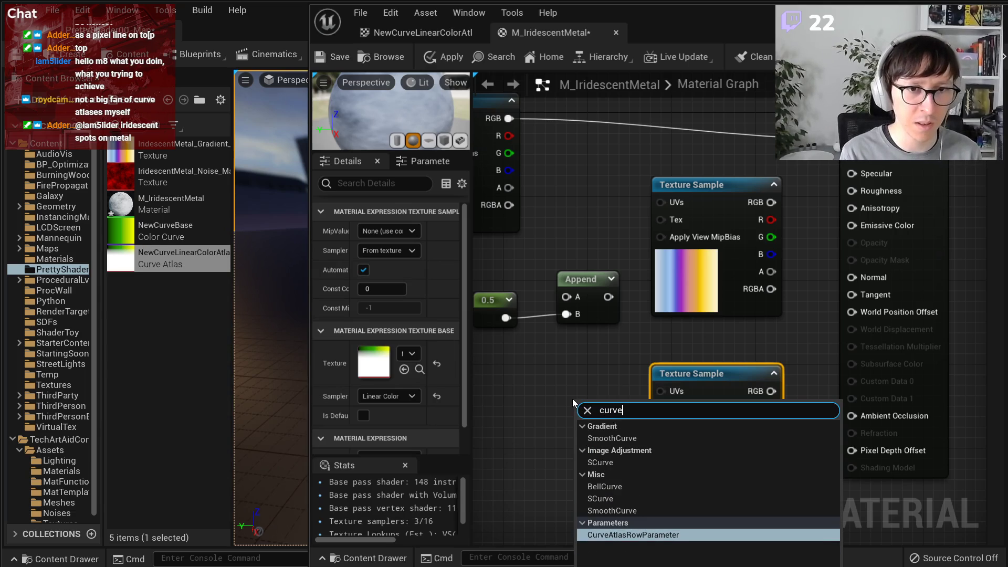
{"action": "left_click", "coordinate": [670, 535]}
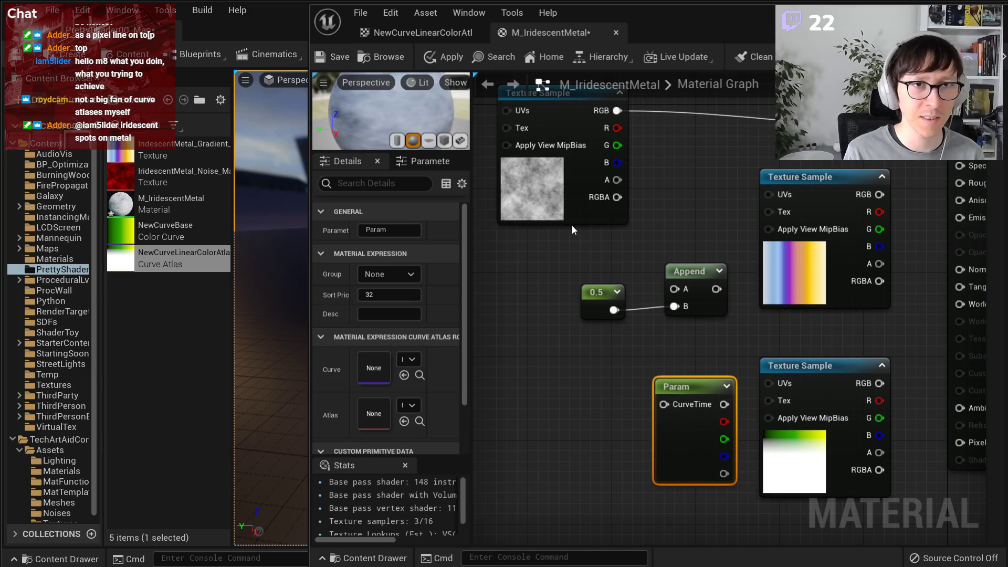
{"action": "left_click_drag", "start_coordinate": [669, 288], "coordinate": [619, 270]}
{"action": "left_click", "coordinate": [591, 367]}
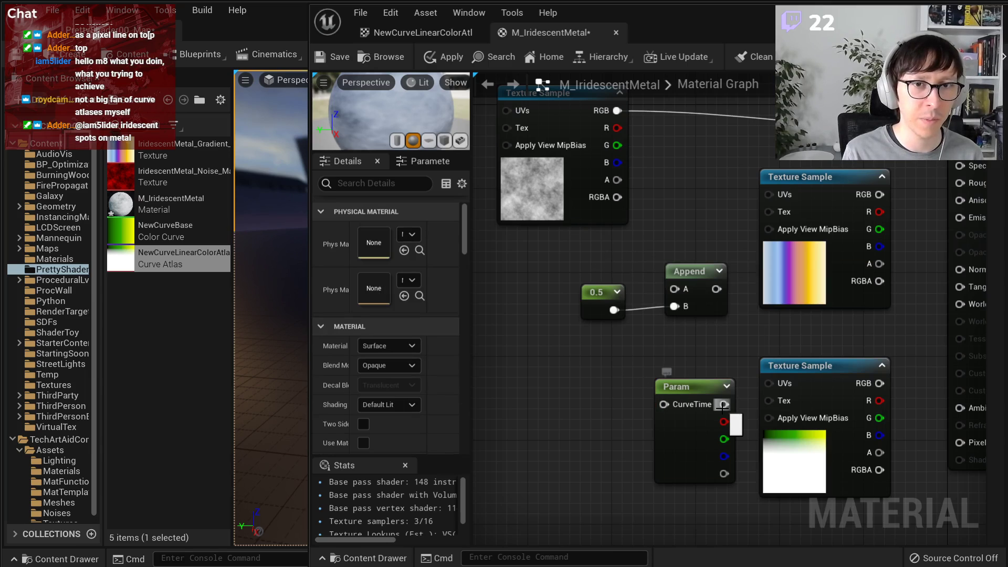
{"action": "left_click_drag", "start_coordinate": [725, 404], "coordinate": [776, 383]}
{"action": "left_click_drag", "start_coordinate": [776, 384], "coordinate": [738, 378]}
- Assign the curve atlas asset as the Atlas of the CurveAtlasRowParameter node
{"action": "left_click", "coordinate": [662, 395]}
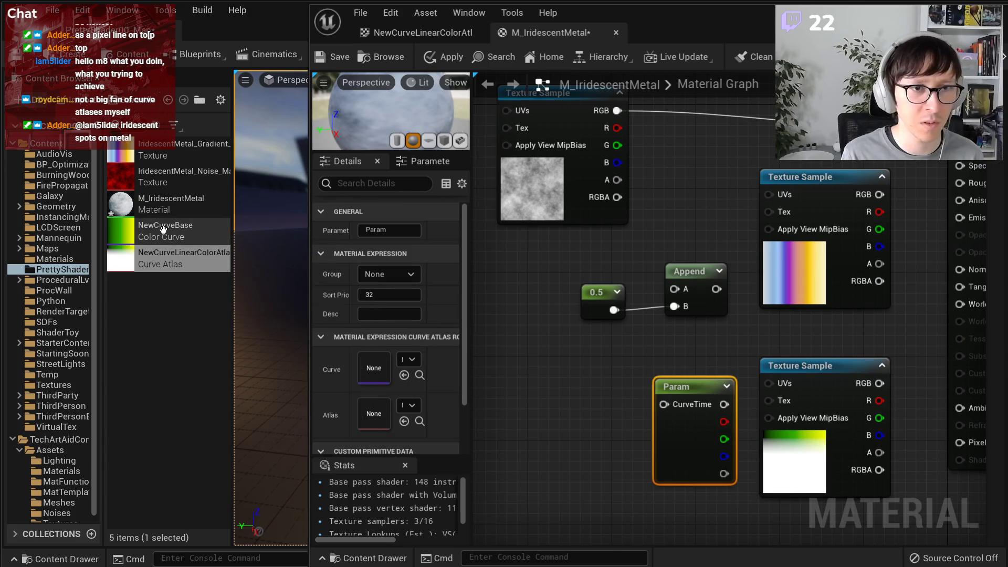
{"action": "left_click_drag", "start_coordinate": [161, 261], "coordinate": [374, 414]}
{"action": "left_click_drag", "start_coordinate": [175, 234], "coordinate": [204, 254]}
{"action": "left_click", "coordinate": [577, 419]}
{"action": "left_click", "coordinate": [692, 394]}
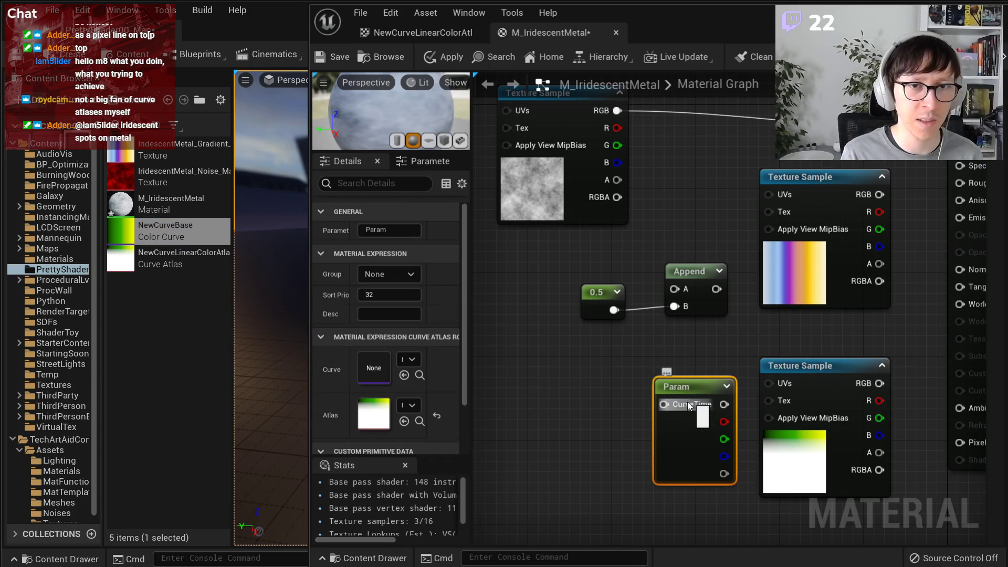
- Open the NewCurveBase color curve to examine its gradient and keys, and return to the M_IridescentMetal graph
{"action": "left_click", "coordinate": [178, 258]}
{"action": "left_click", "coordinate": [798, 366], "text": "ctrl"}
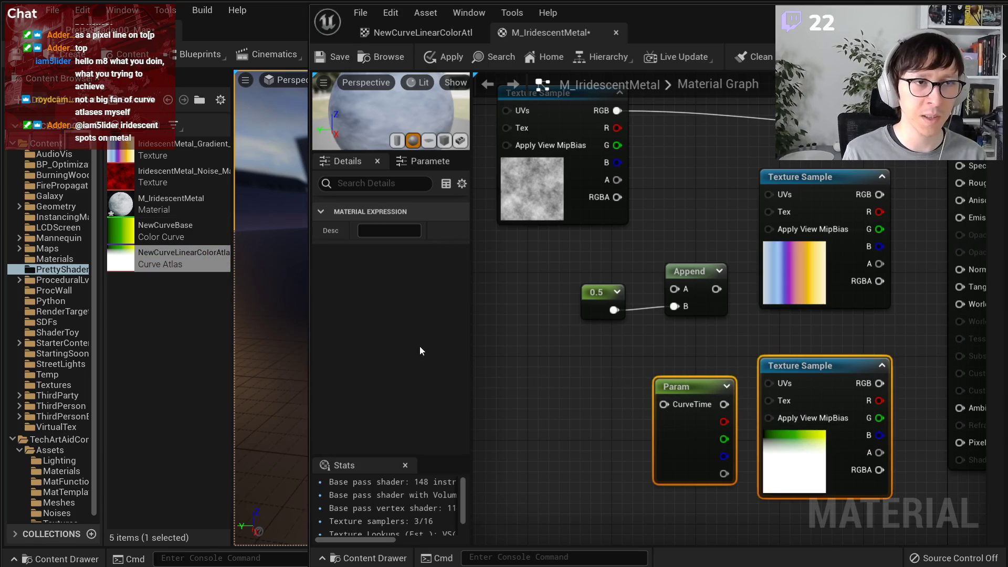
{"action": "left_click", "coordinate": [163, 232]}
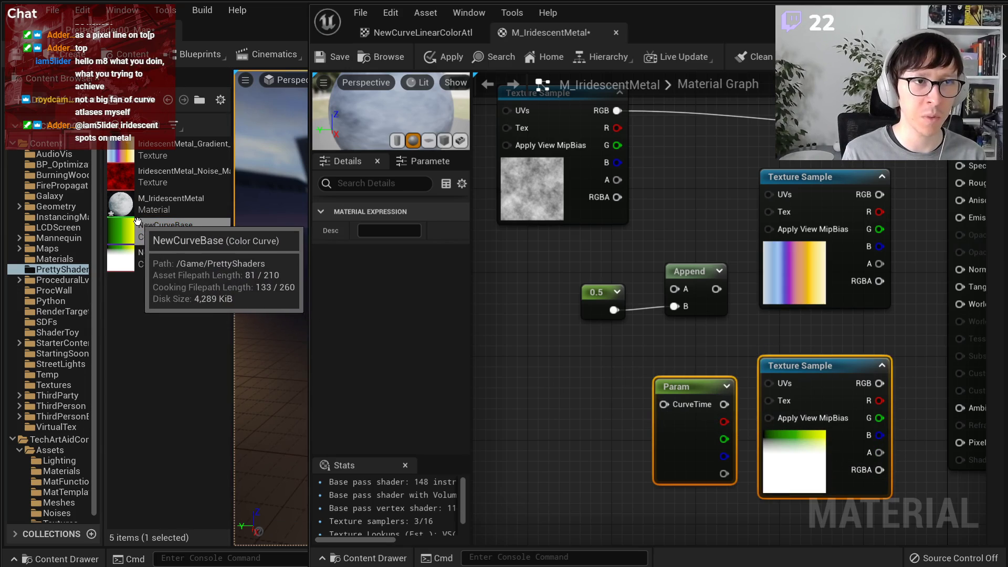
{"action": "double_click", "coordinate": [137, 225]}
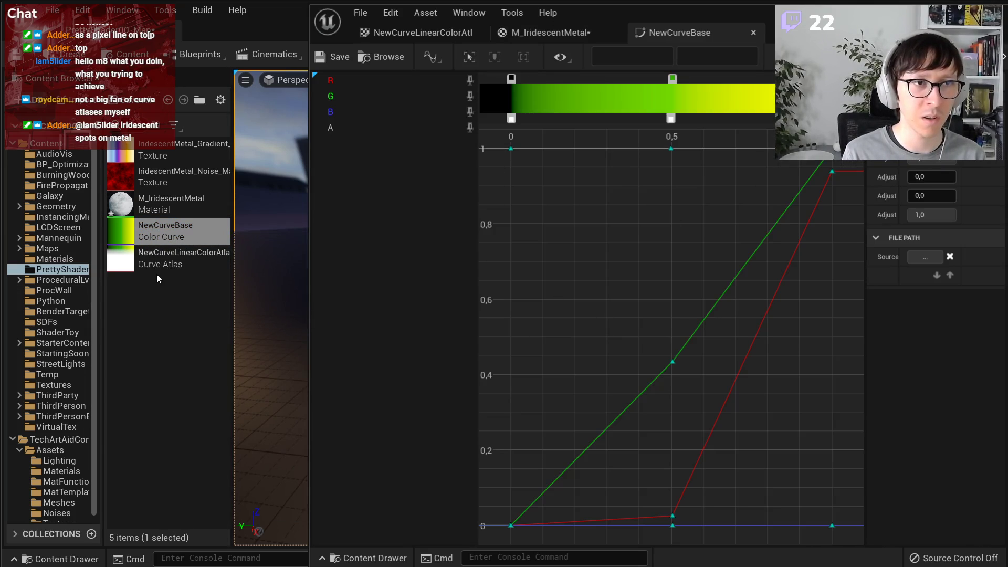
{"action": "middle_click", "coordinate": [693, 37]}
{"action": "left_click_drag", "start_coordinate": [594, 376], "coordinate": [874, 455]}
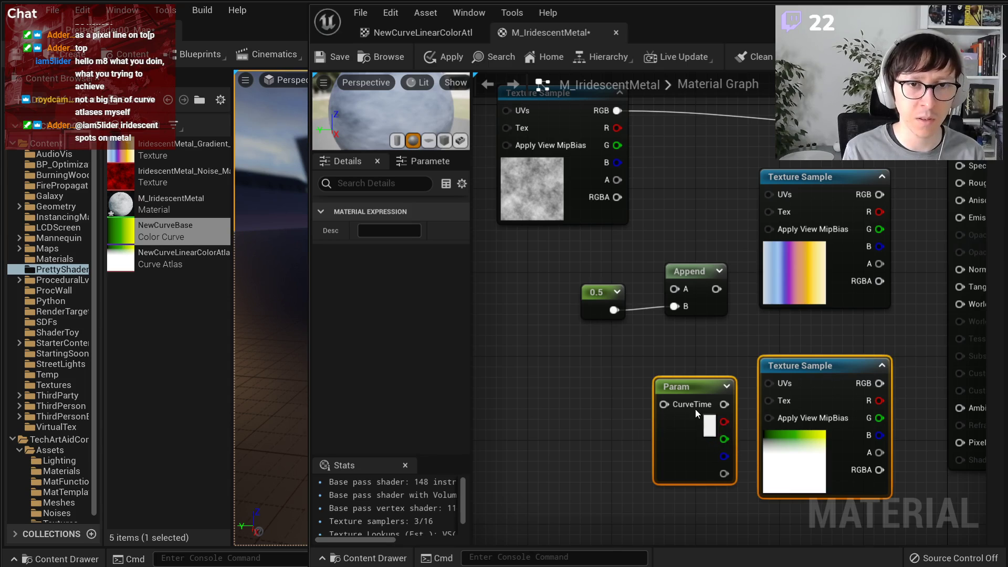
- Open the NewCurveLinearColorAtlas asset to examine its gradient layout, and return to the M_IridescentMetal graph
{"action": "left_click", "coordinate": [669, 394]}
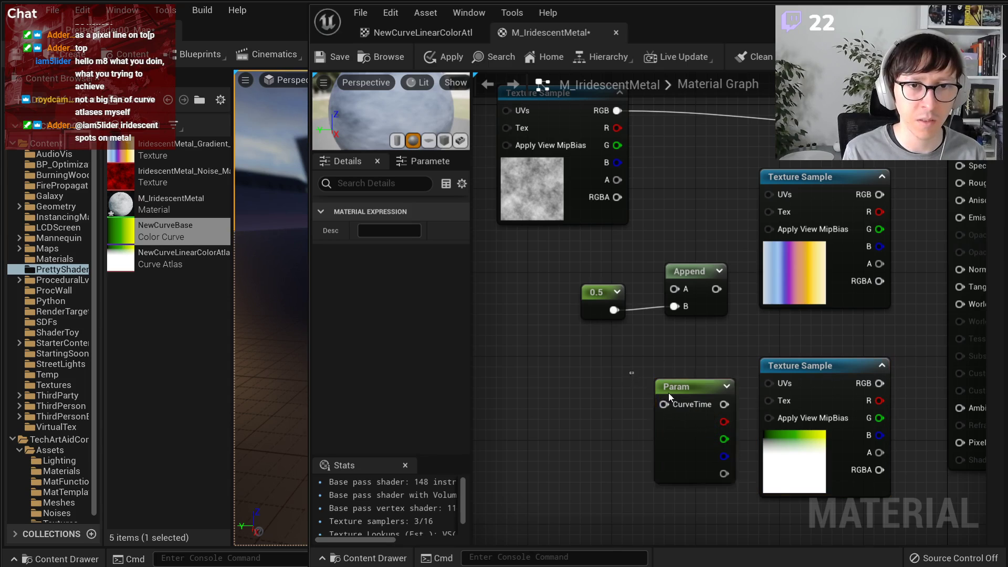
{"action": "double_click", "coordinate": [160, 258]}
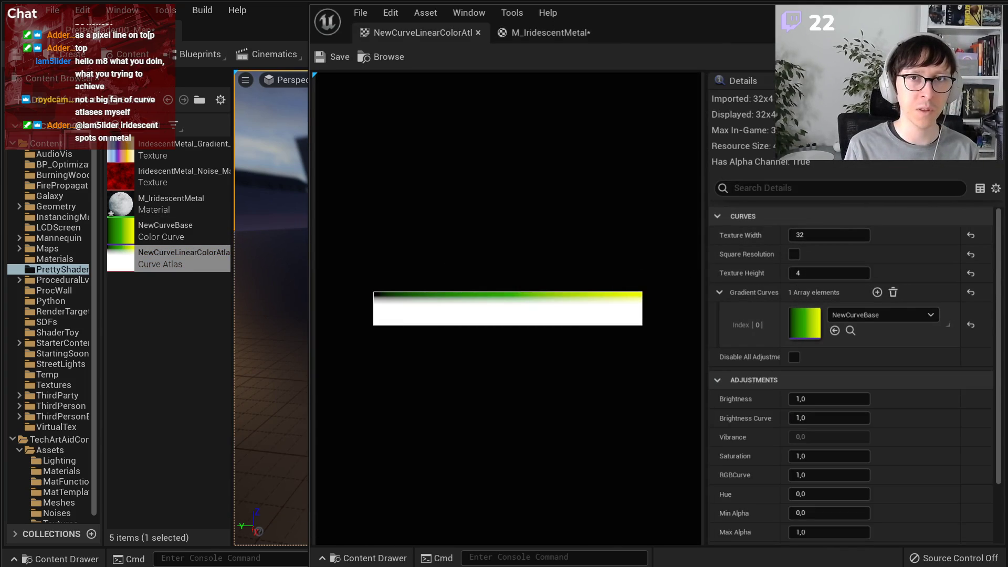
{"action": "left_click", "coordinate": [546, 35]}
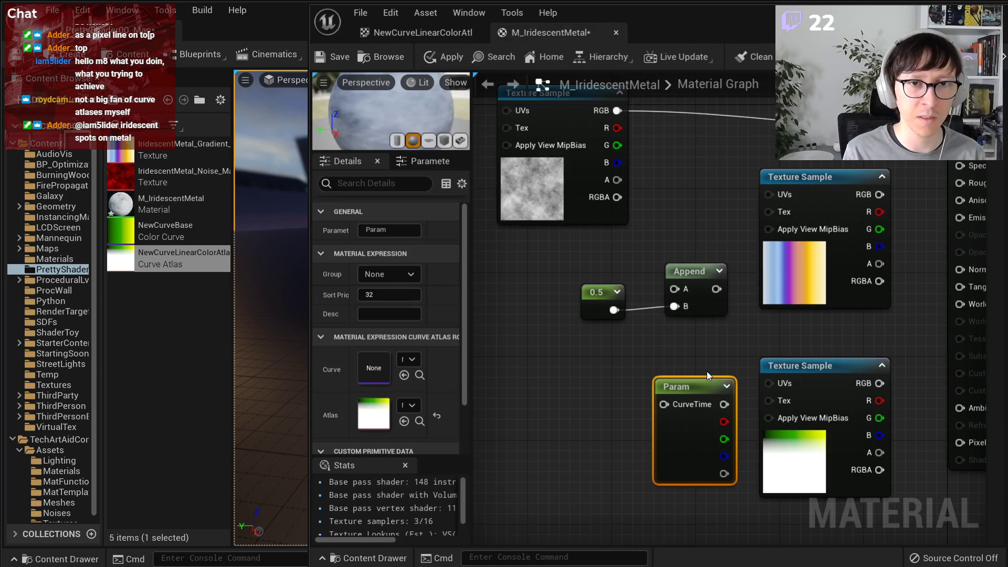
{"action": "right_click_drag", "start_coordinate": [707, 371], "coordinate": [647, 360]}
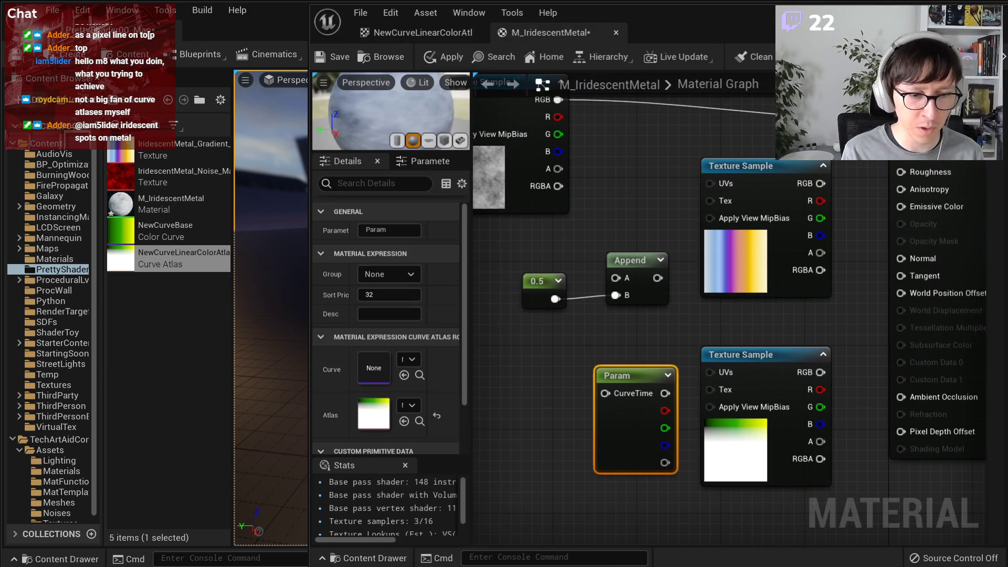
- Switch to the screenshot crop and the chat's iridescent metal photo to study the reference colors, and put both windows away
{"action": "key", "text": "alt+Tab"}
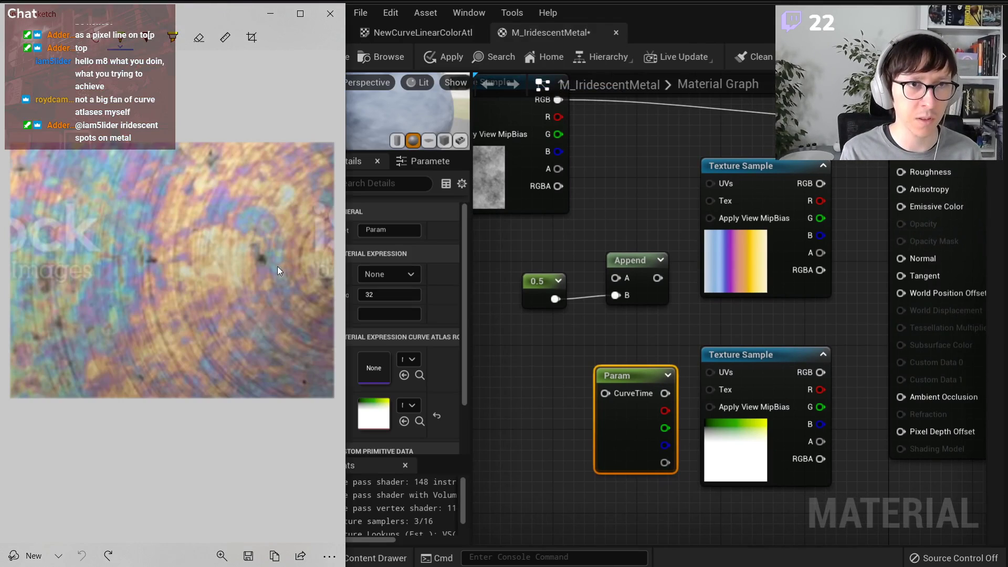
{"action": "key", "text": "alt+Tab"}
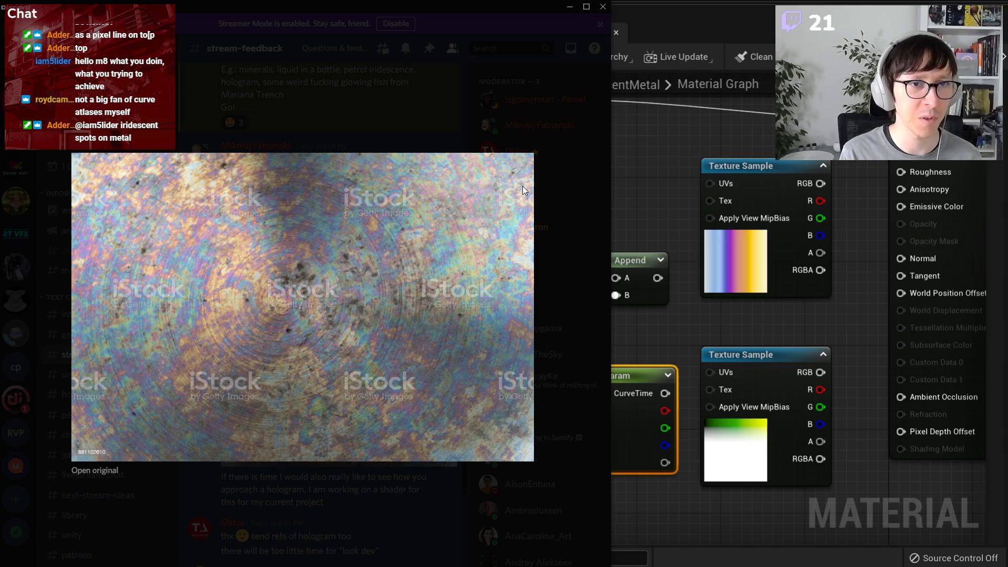
{"action": "left_click", "coordinate": [570, 7]}
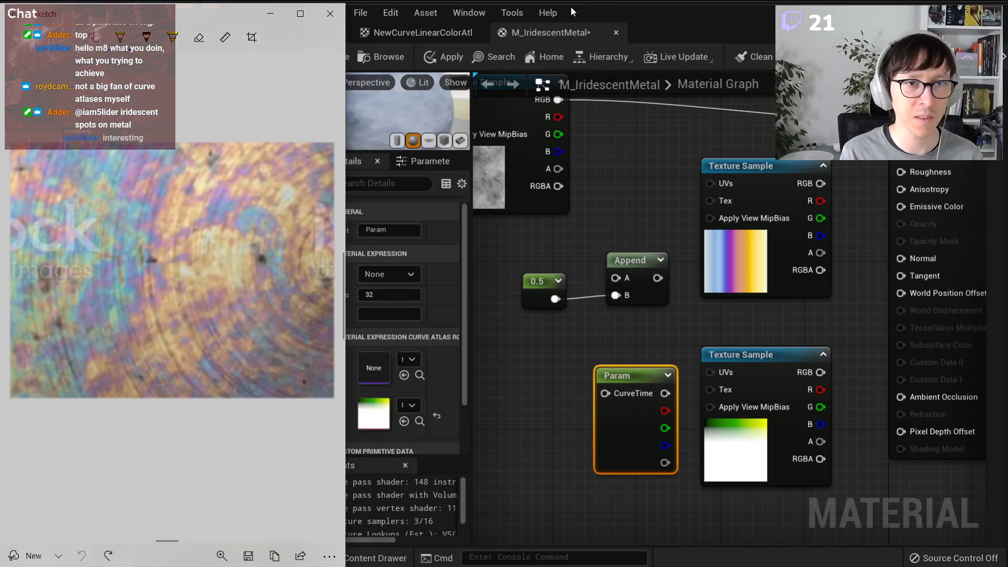
{"action": "left_click", "coordinate": [329, 16]}
- Open the noise mask texture from its Texture Sample, close it again, and inspect the gradient's Texture Sample in the graph
{"action": "right_click_drag", "start_coordinate": [514, 168], "coordinate": [695, 271]}
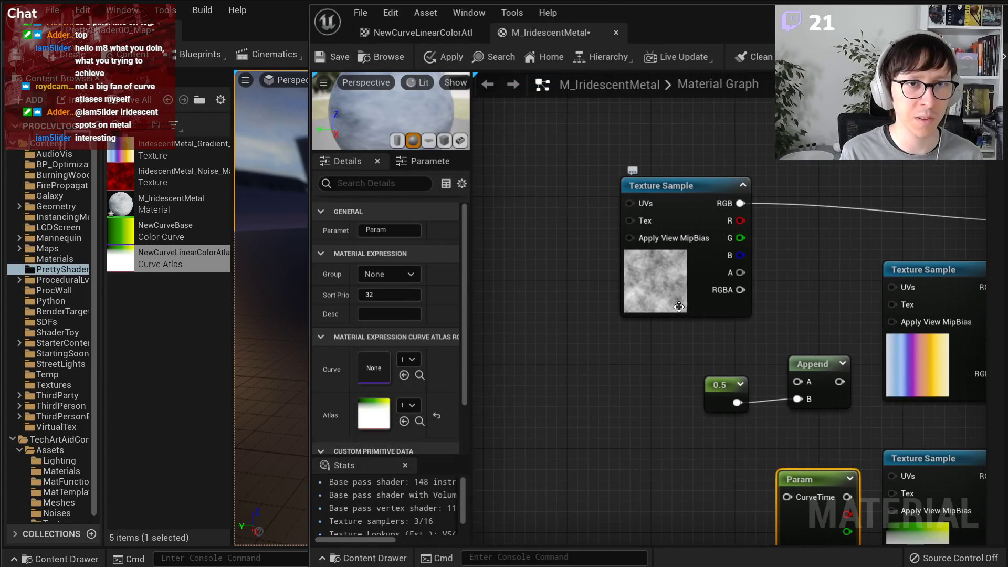
{"action": "left_click", "coordinate": [625, 278]}
{"action": "double_click", "coordinate": [374, 361]}
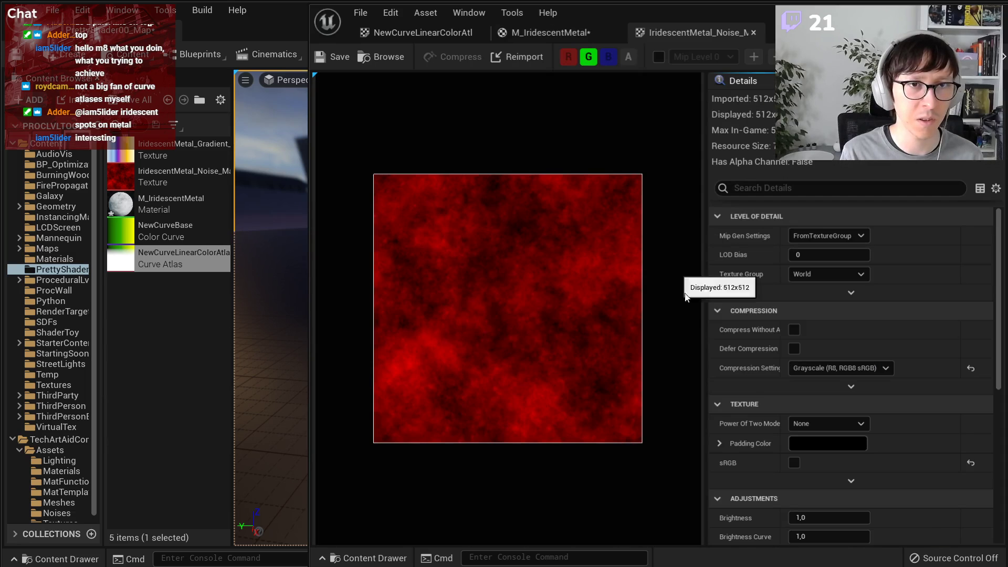
{"action": "middle_click", "coordinate": [666, 39]}
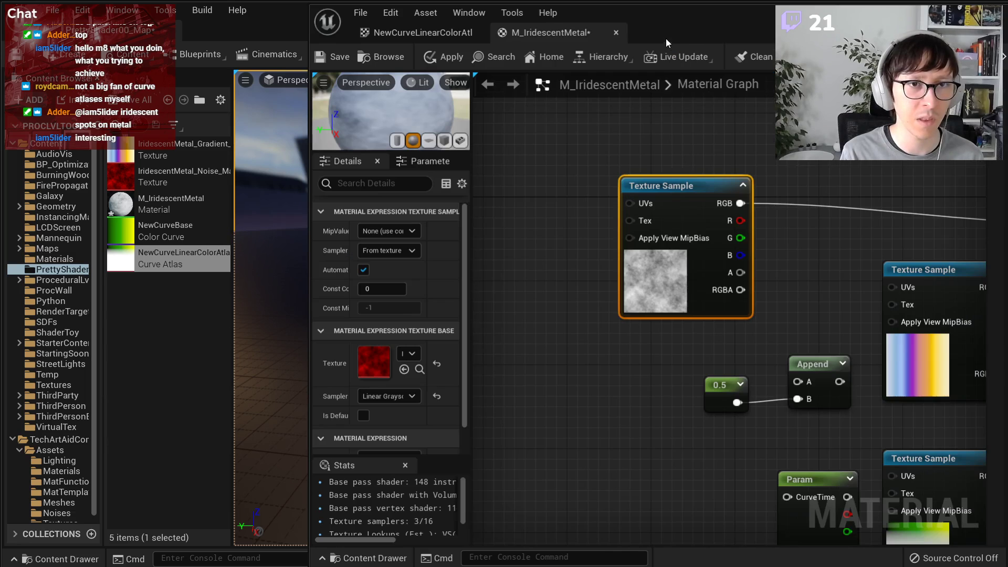
{"action": "left_click", "coordinate": [896, 362]}
{"action": "right_click_drag", "start_coordinate": [848, 426], "coordinate": [583, 387]}
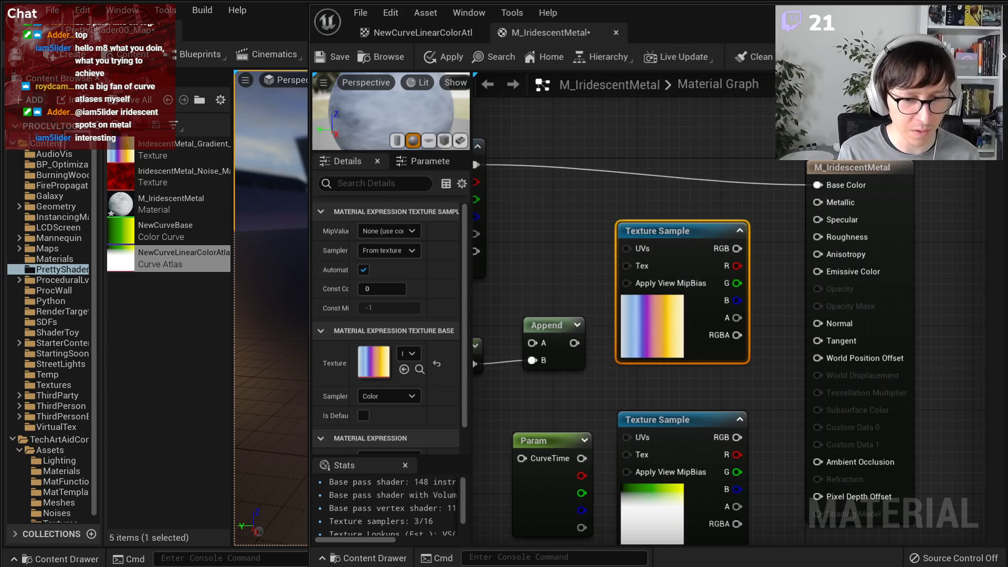
- Switch to the browser's Anlauffarbe Wikipedia article, review the table of temper colors by temperature, and minimize the browser
{"action": "key", "text": "alt+Tab"}
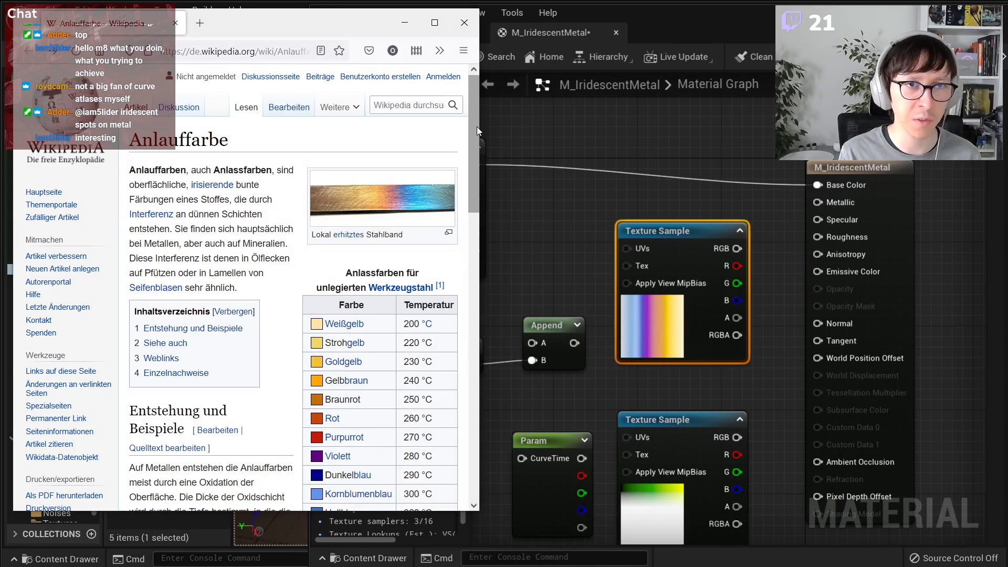
{"action": "left_click_drag", "start_coordinate": [474, 125], "coordinate": [490, 160]}
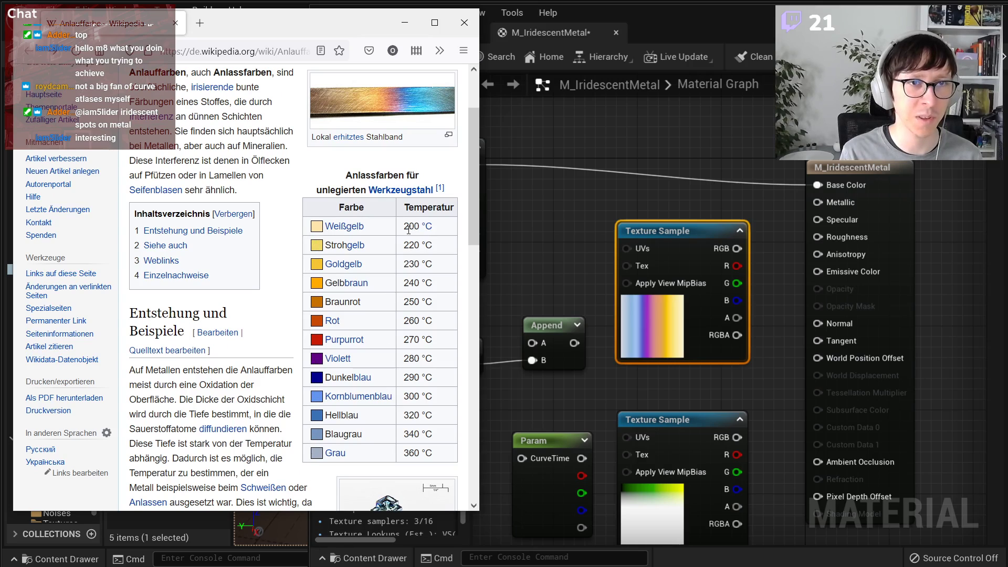
{"action": "left_click_drag", "start_coordinate": [409, 230], "coordinate": [426, 303]}
{"action": "left_click", "coordinate": [419, 301]}
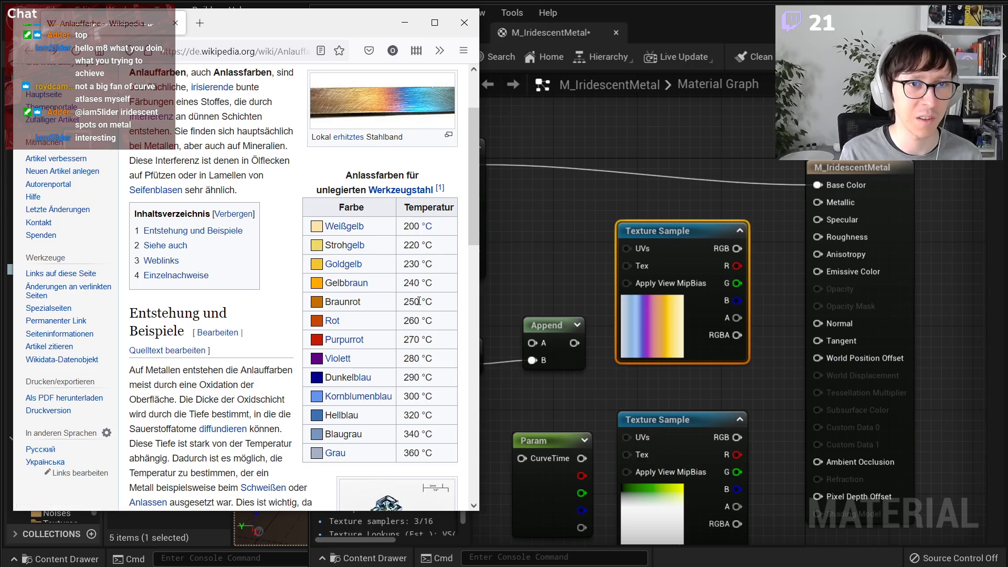
{"action": "left_click", "coordinate": [409, 21]}
- Delete the CurveAtlasRowParameter node and the curve atlas's Texture Sample from the material graph
{"action": "scroll", "coordinate": [513, 236], "scroll_direction": "down", "scroll_amount": 1}
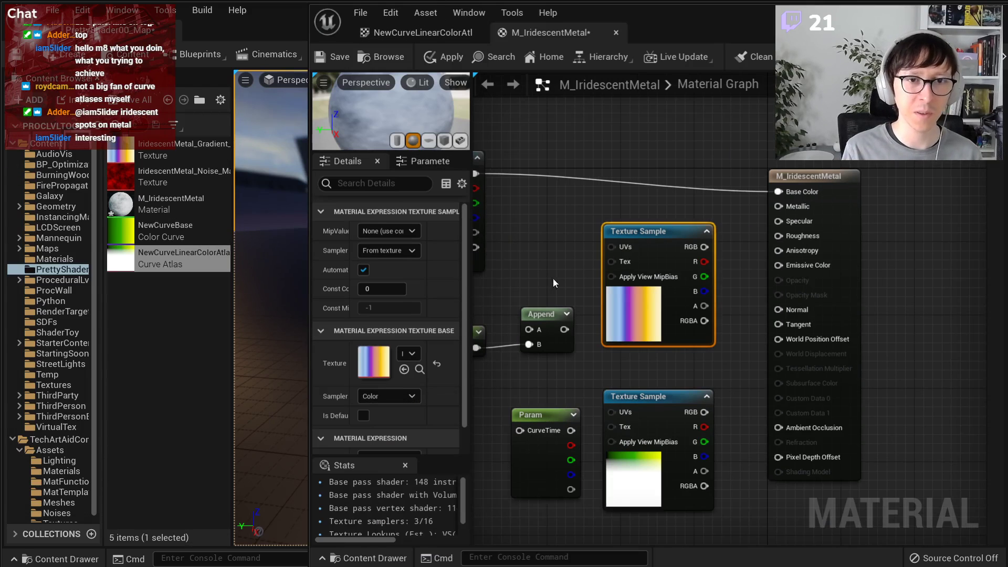
{"action": "right_click_drag", "start_coordinate": [553, 278], "coordinate": [656, 243]}
{"action": "left_click_drag", "start_coordinate": [595, 390], "coordinate": [770, 450]}
{"action": "key", "text": "Delete"}
- Move the noise mask's Texture Sample farther up and away from the Append node and gradient sample
{"action": "right_click_drag", "start_coordinate": [723, 349], "coordinate": [796, 455]}
{"action": "scroll", "coordinate": [757, 416], "scroll_direction": "up", "scroll_amount": 1}
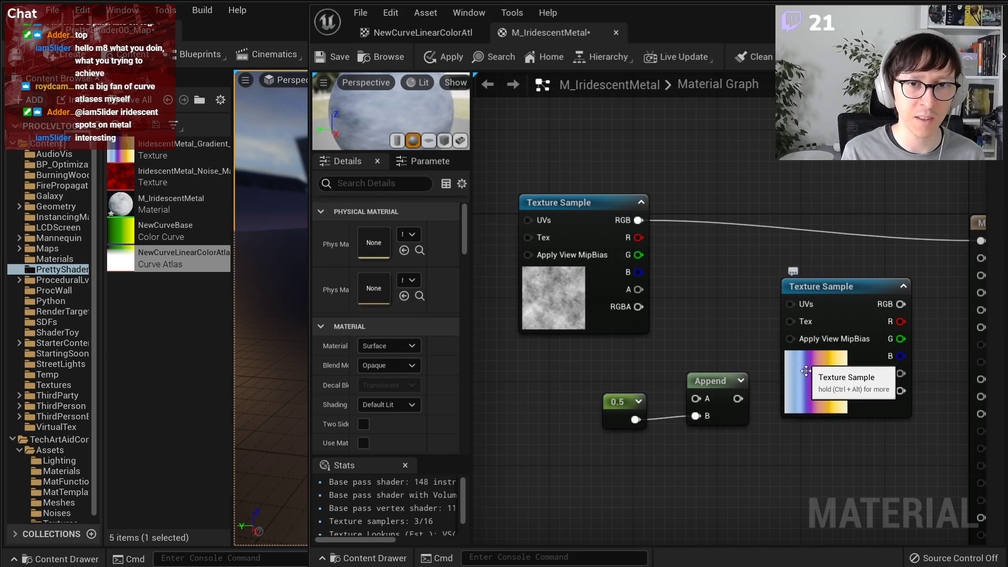
{"action": "left_click_drag", "start_coordinate": [592, 237], "coordinate": [519, 216]}
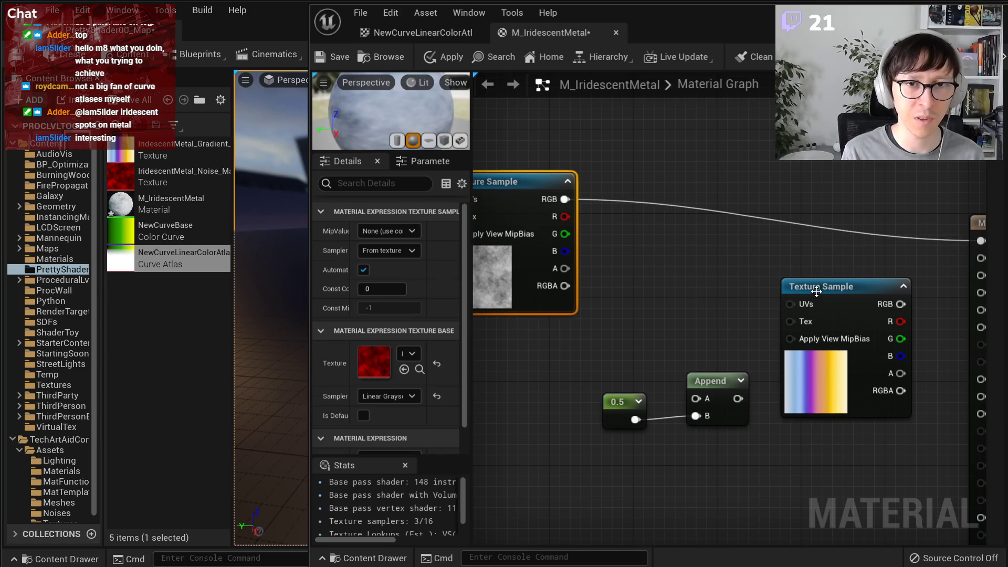
- Move the 0.5 constant and the Append node up together between the noise and gradient texture samples
{"action": "right_click_drag", "start_coordinate": [787, 378], "coordinate": [831, 379]}
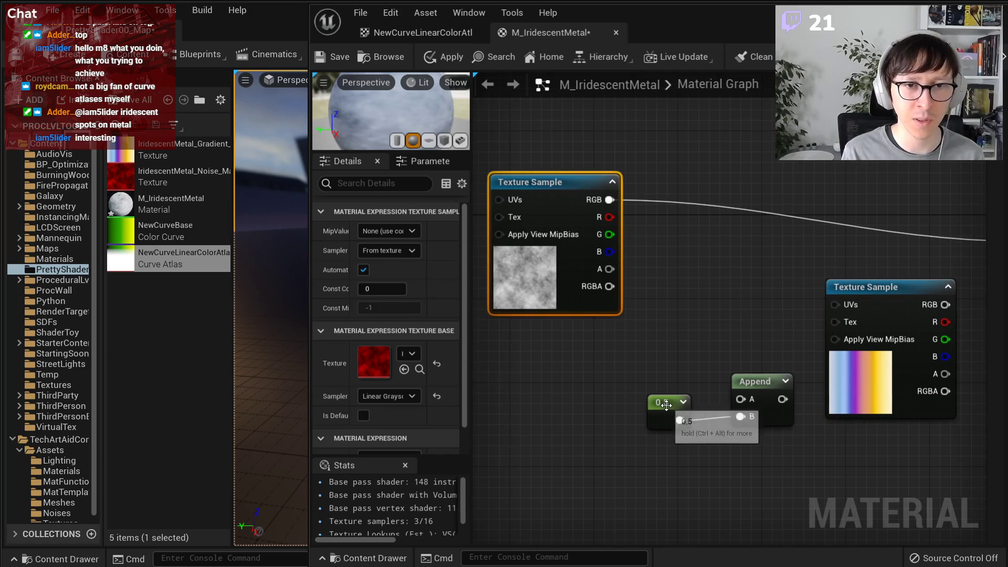
{"action": "left_click_drag", "start_coordinate": [662, 400], "coordinate": [673, 411]}
{"action": "left_click_drag", "start_coordinate": [747, 382], "coordinate": [758, 384]}
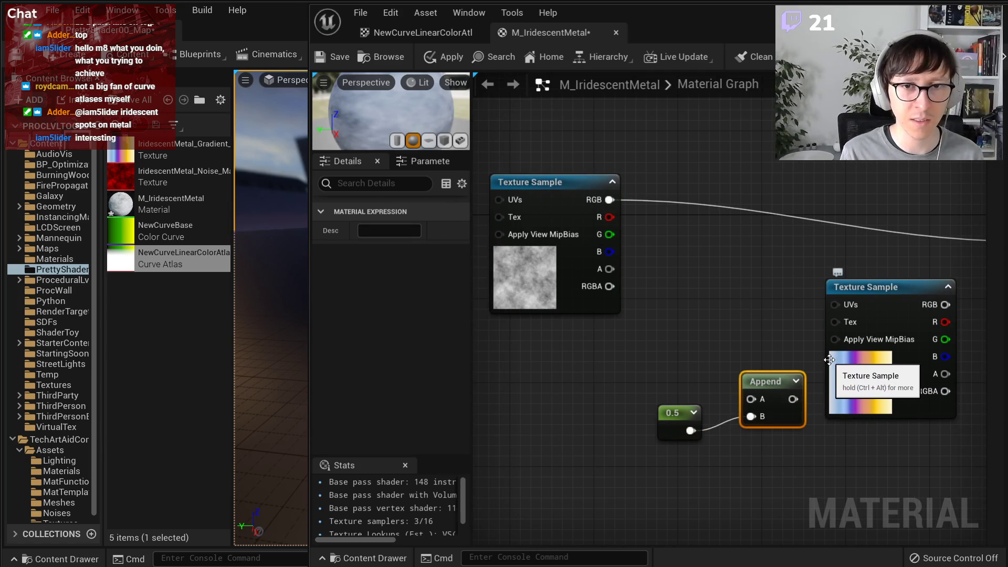
{"action": "left_click_drag", "start_coordinate": [674, 331], "coordinate": [762, 420]}
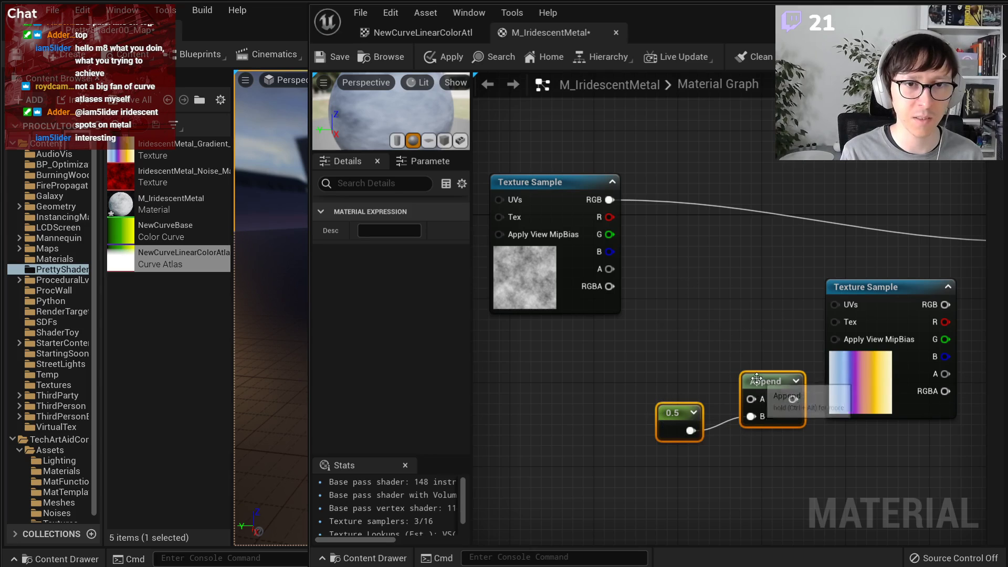
{"action": "left_click_drag", "start_coordinate": [751, 376], "coordinate": [730, 334]}
{"action": "left_click", "coordinate": [718, 307]}
- Wire the noise texture's R channel into Append's A input and the Append output into the gradient sample's UVs, aligning the nodes
{"action": "left_click_drag", "start_coordinate": [610, 202], "coordinate": [835, 306]}
{"action": "left_click_drag", "start_coordinate": [679, 400], "coordinate": [748, 347]}
{"action": "left_click_drag", "start_coordinate": [748, 341], "coordinate": [750, 262]}
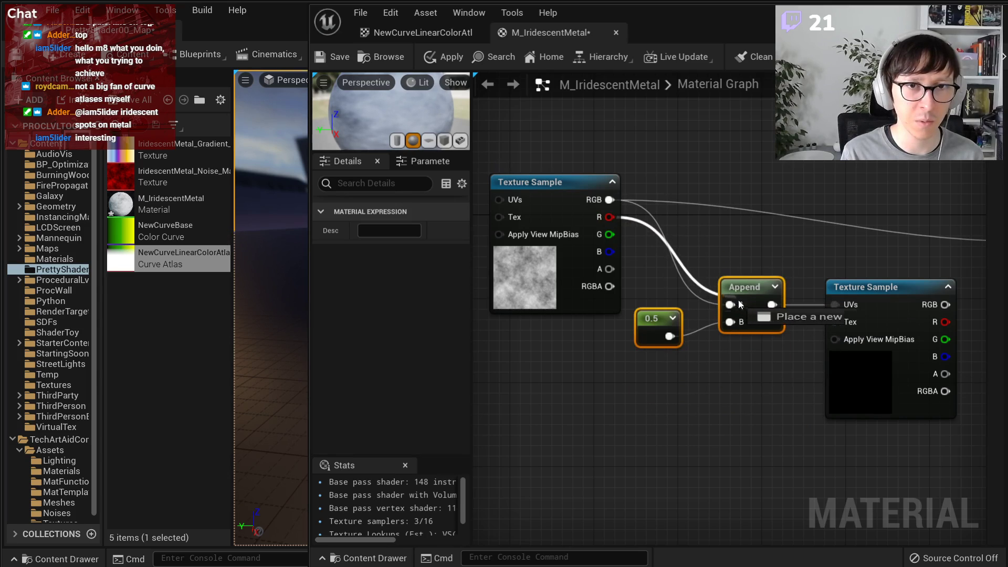
{"action": "right_click_drag", "start_coordinate": [773, 258], "coordinate": [704, 270]}
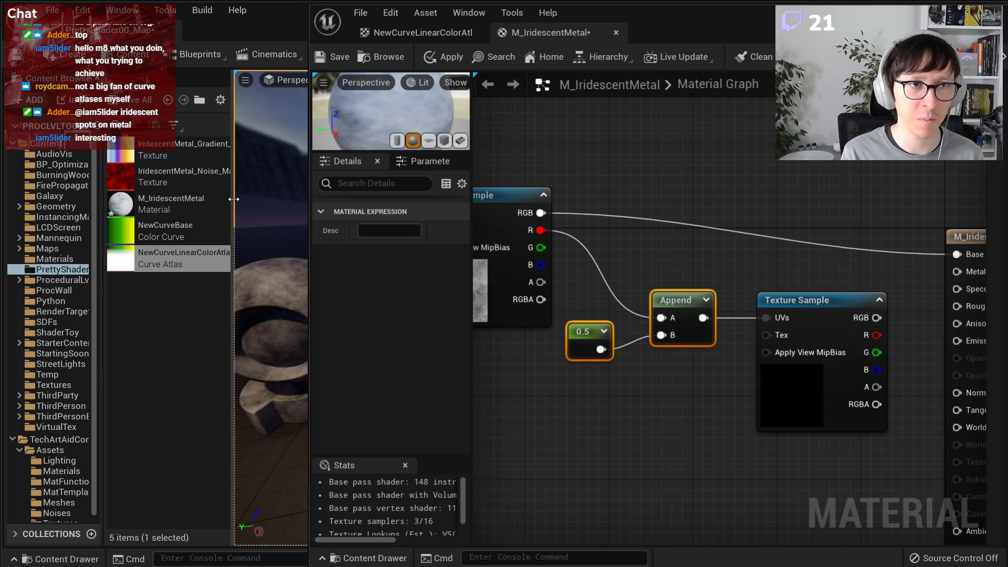
- Connect the gradient sample's RGB to the material's Base Color, apply the material, and check it on the sphere in the level
{"action": "left_click_drag", "start_coordinate": [233, 199], "coordinate": [145, 199]}
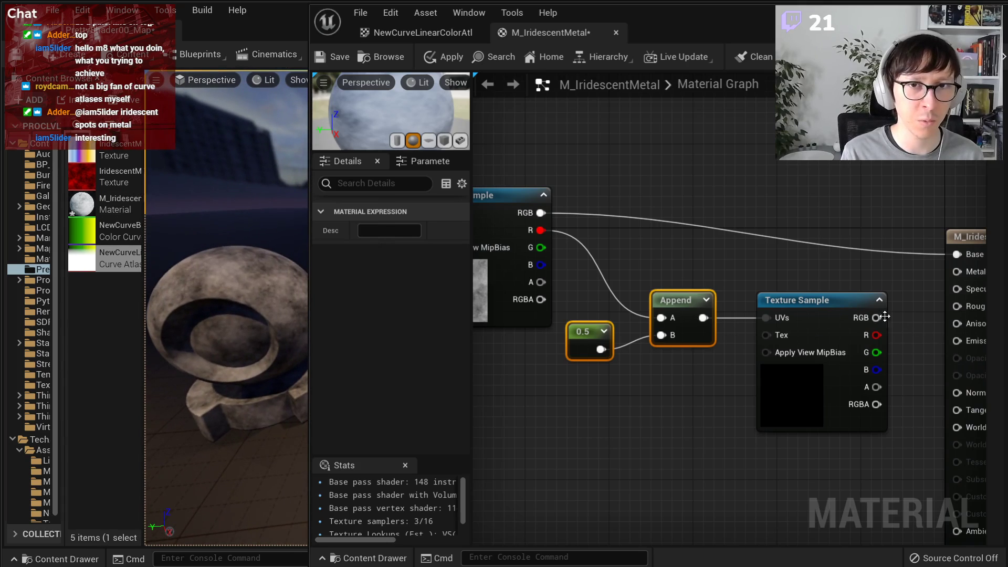
{"action": "left_click_drag", "start_coordinate": [886, 317], "coordinate": [957, 254]}
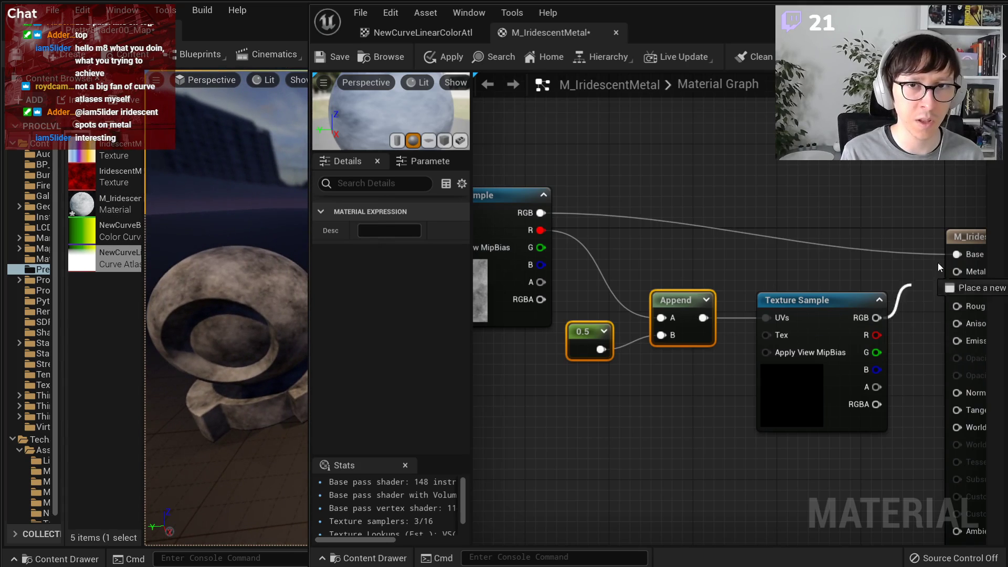
{"action": "left_click", "coordinate": [436, 58]}
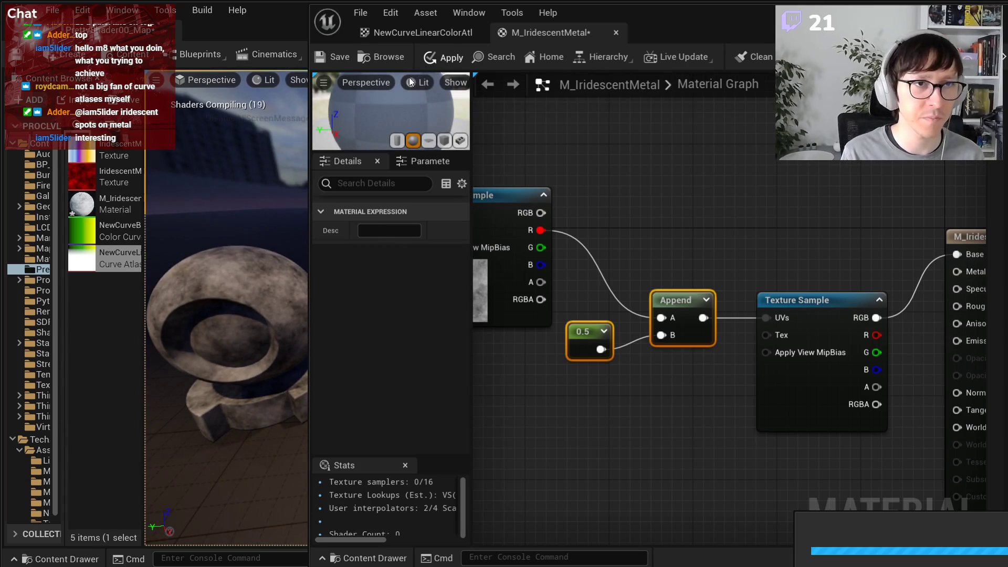
{"action": "left_click_drag", "start_coordinate": [311, 108], "coordinate": [453, 109]}
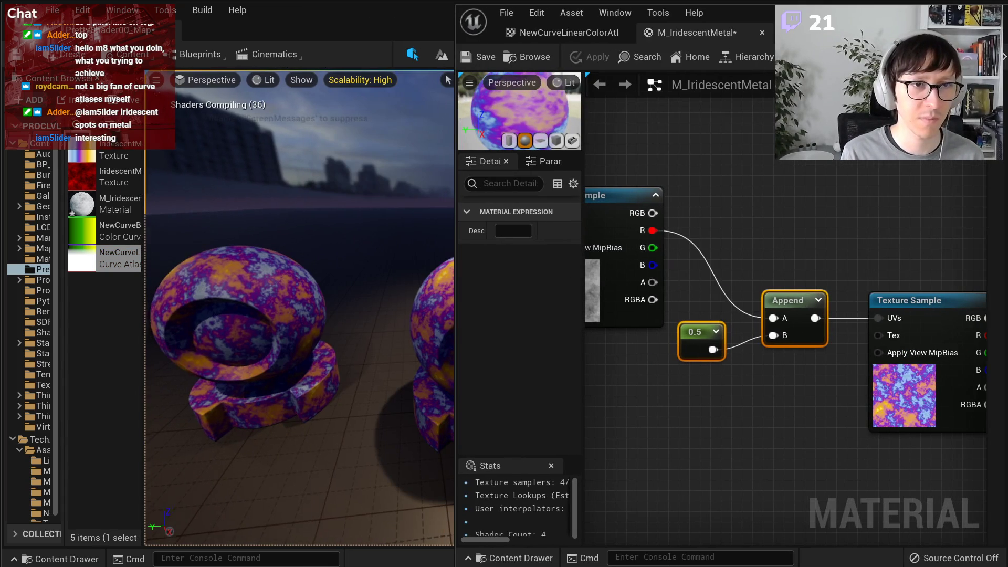
{"action": "right_click_drag", "start_coordinate": [315, 310], "coordinate": [328, 253]}
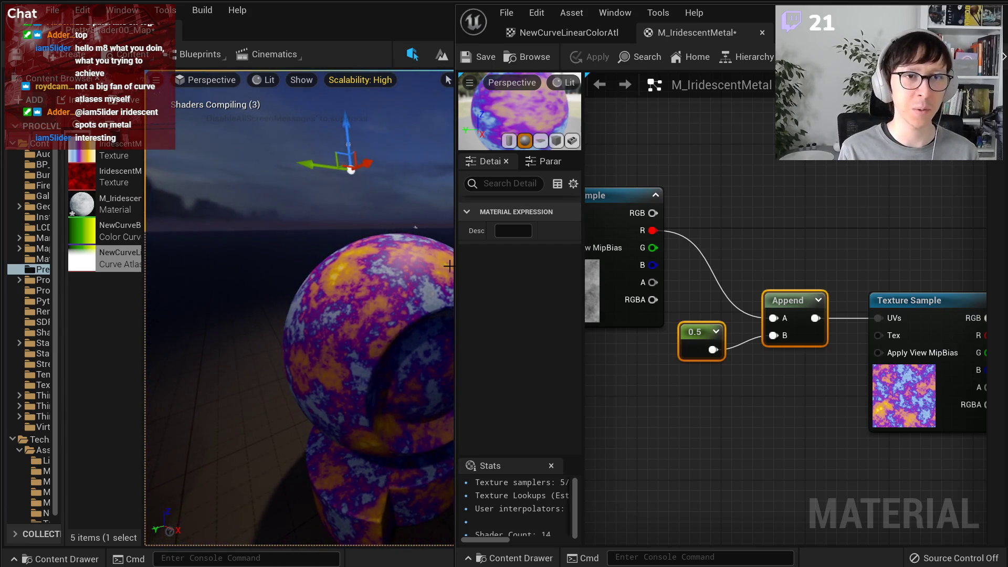
{"action": "left_click_drag", "start_coordinate": [454, 266], "coordinate": [518, 266]}
{"action": "right_click_drag", "start_coordinate": [356, 267], "coordinate": [376, 239]}
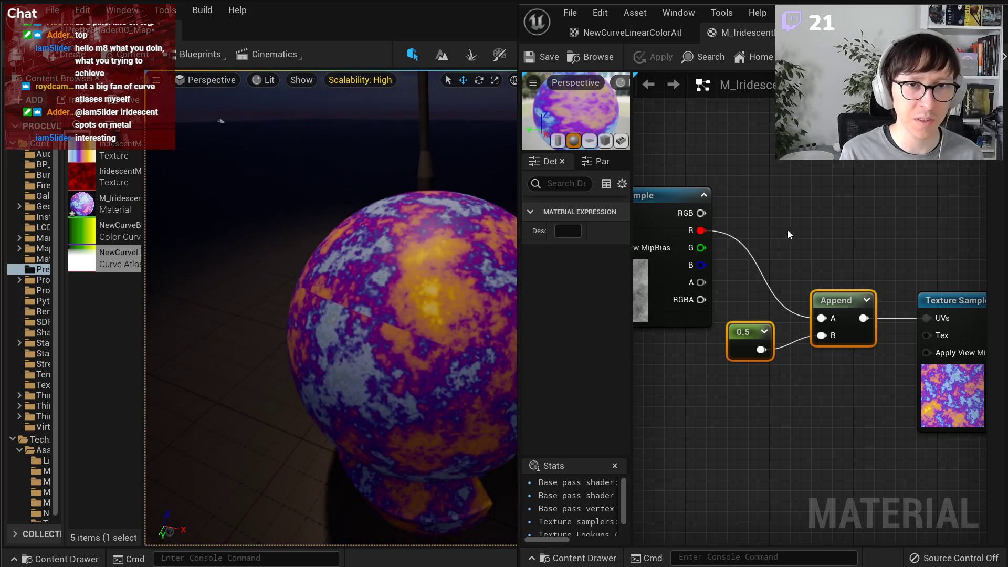
- Add a LocalAlignedTexture node and place it above the noise texture sample
{"action": "left_click_drag", "start_coordinate": [522, 212], "coordinate": [389, 212]}
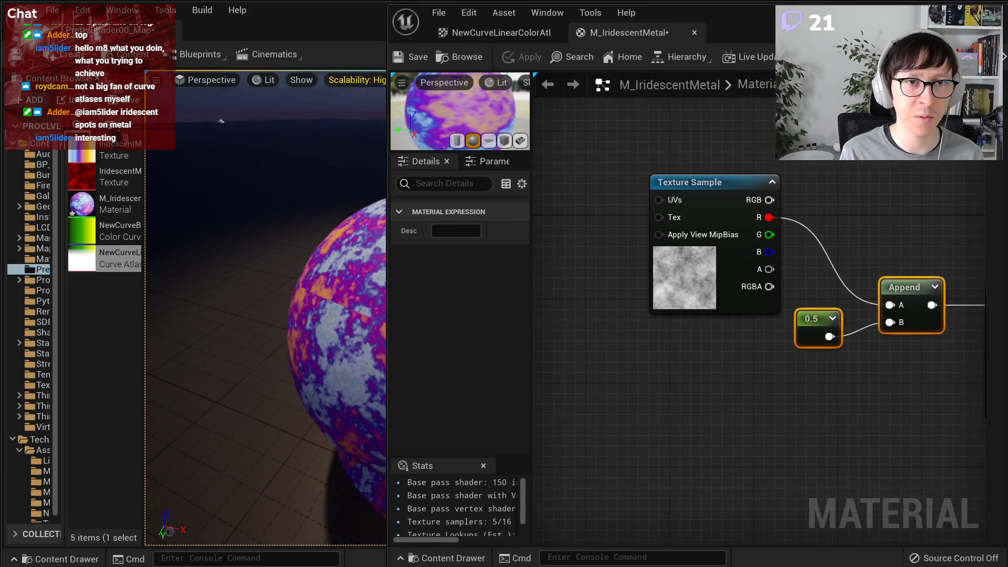
{"action": "left_click", "coordinate": [744, 184]}
{"action": "right_click", "coordinate": [607, 358]}
{"action": "type", "text": "wor"}
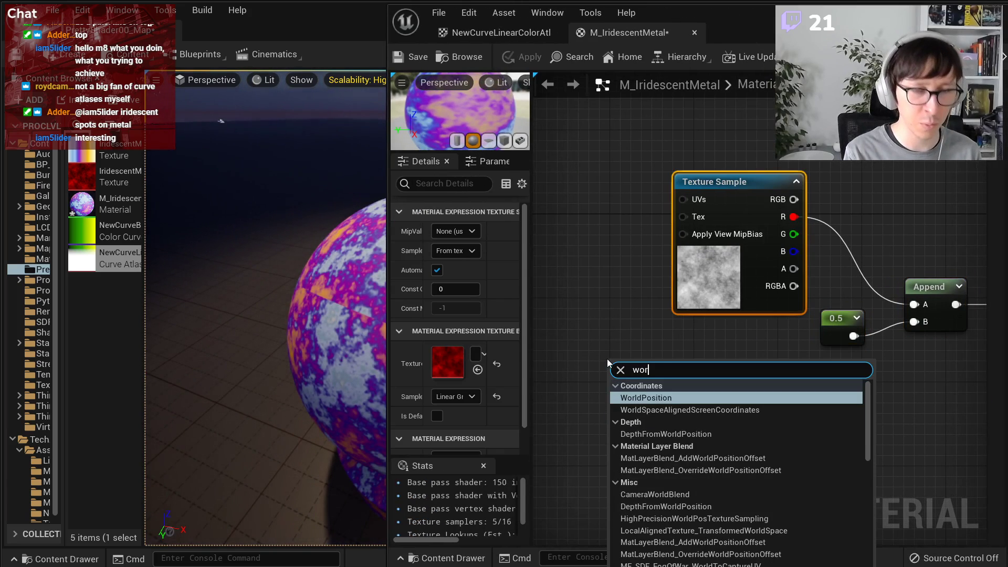
{"action": "type", "text": "ld aligned t"}
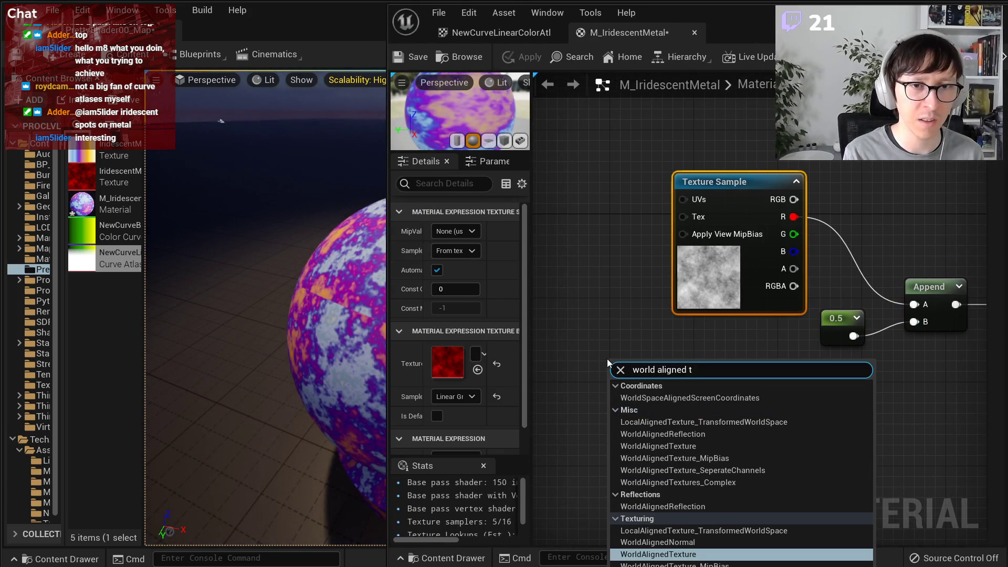
{"action": "key", "text": "ctrl+a"}
{"action": "type", "text": "local"}
{"action": "key", "text": "Return"}
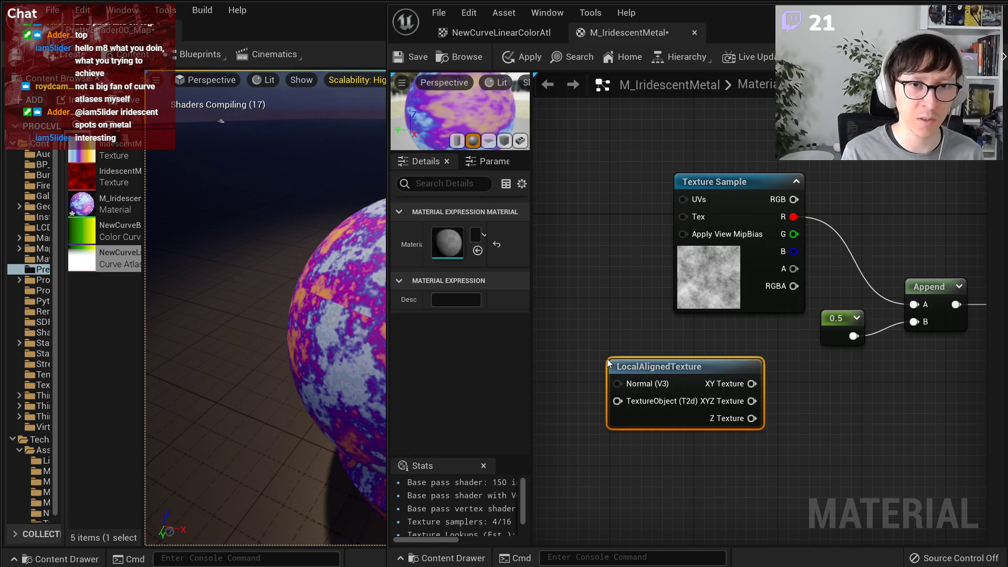
{"action": "left_click_drag", "start_coordinate": [646, 370], "coordinate": [880, 122]}
{"action": "right_click_drag", "start_coordinate": [743, 149], "coordinate": [732, 251]}
- Add a Texture Object node above the noise texture sample
{"action": "right_click", "coordinate": [673, 208]}
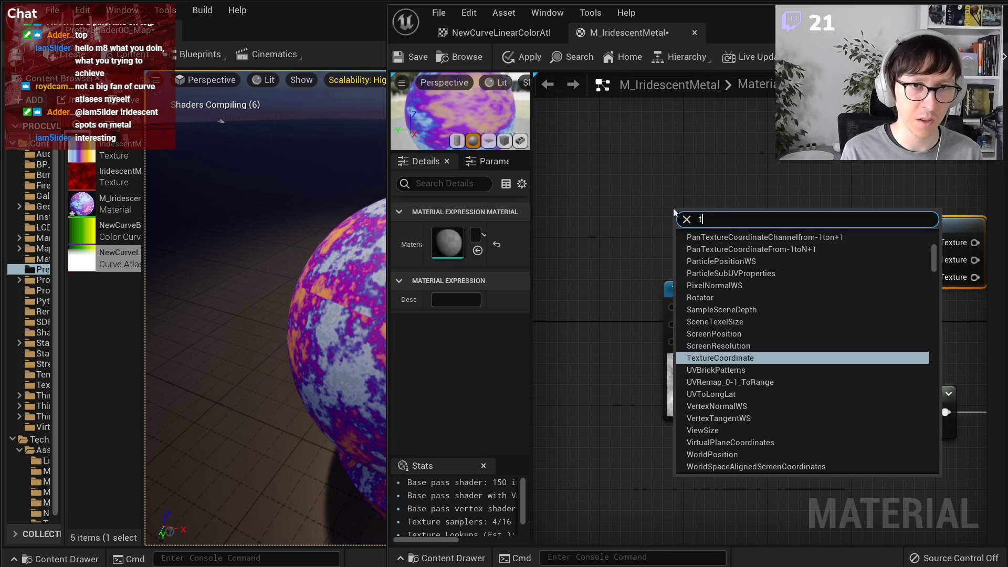
{"action": "type", "text": "text="}
{"action": "key", "text": "BackSpace"}
{"action": "type", "text": "ire"}
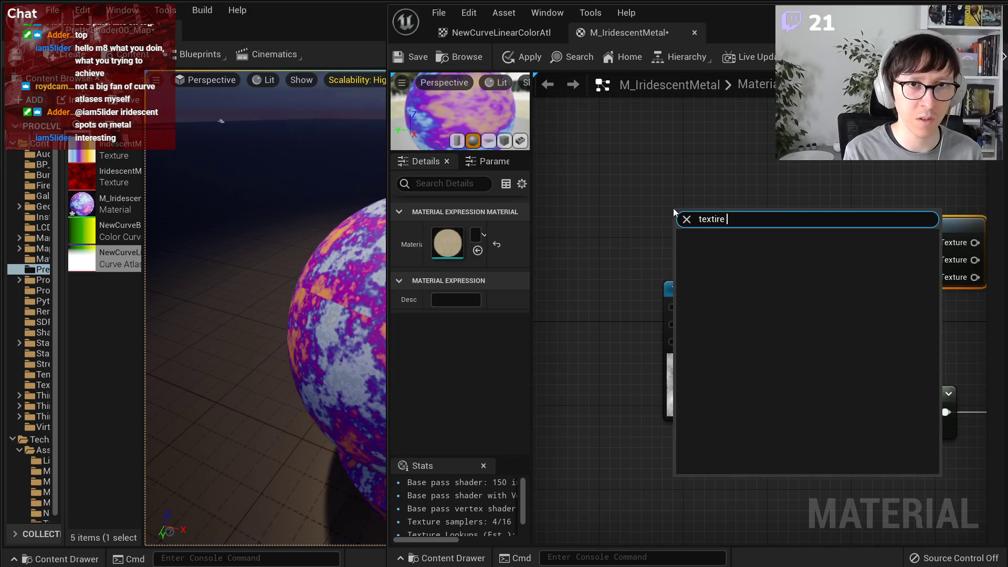
{"action": "key", "text": "BackSpace"}
{"action": "key", "text": "BackSpace"}
{"action": "key", "text": "BackSpace"}
{"action": "type", "text": "ir"}
{"action": "key", "text": "BackSpace"}
{"action": "key", "text": "BackSpace"}
{"action": "key", "text": "BackSpace"}
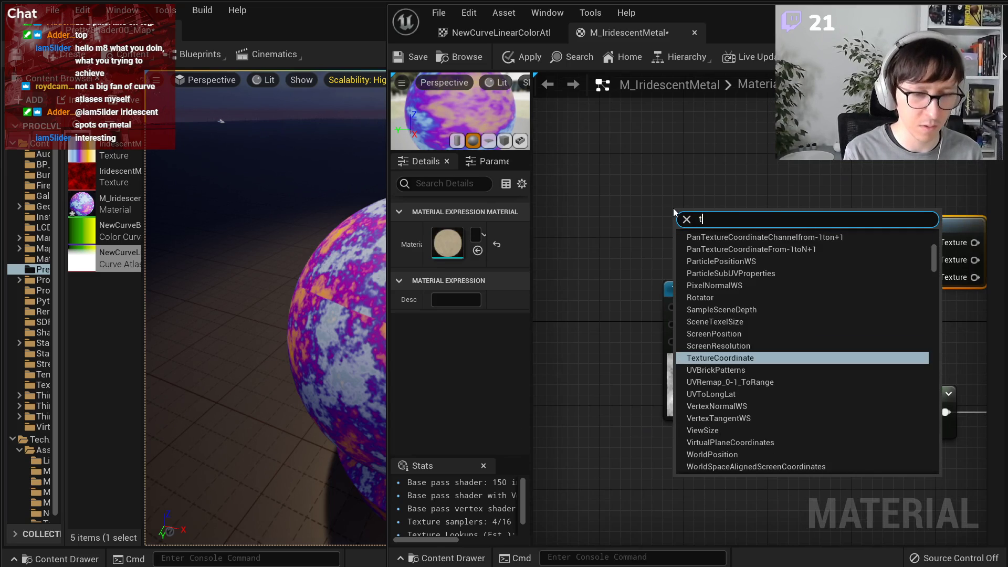
{"action": "type", "text": "obj"}
{"action": "key", "text": "Return"}
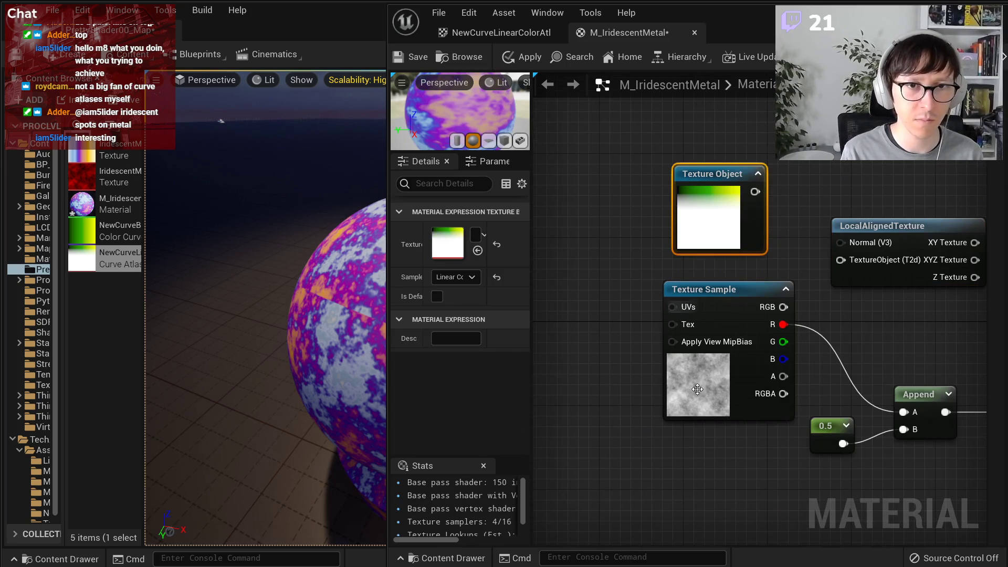
- Copy the noise texture from the sample into the Texture Object and connect it to LocalAlignedTexture's TextureObject input
{"action": "left_click", "coordinate": [704, 289]}
{"action": "right_click", "coordinate": [447, 362]}
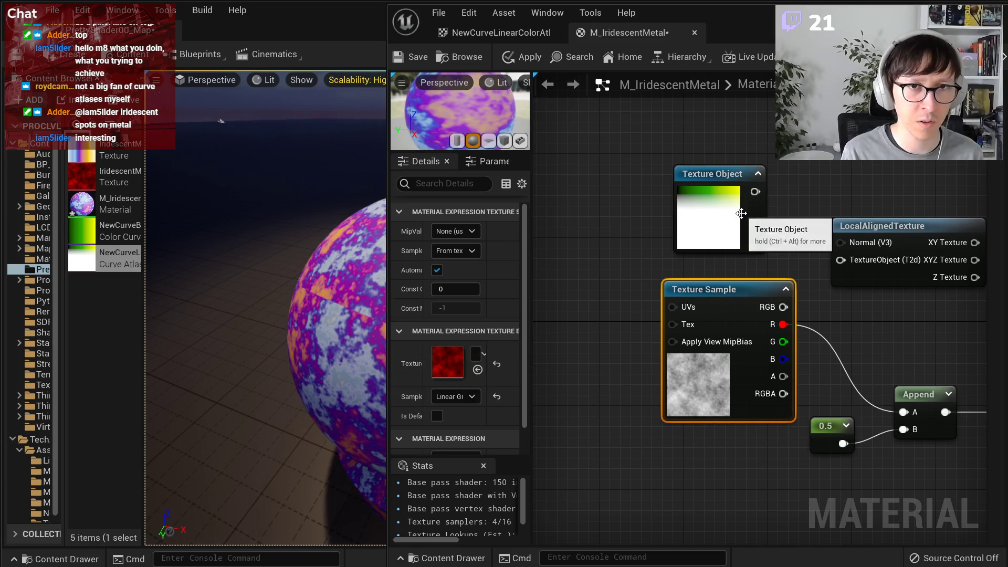
{"action": "left_click", "coordinate": [728, 223]}
{"action": "right_click", "coordinate": [442, 247]}
{"action": "left_click", "coordinate": [478, 272]}
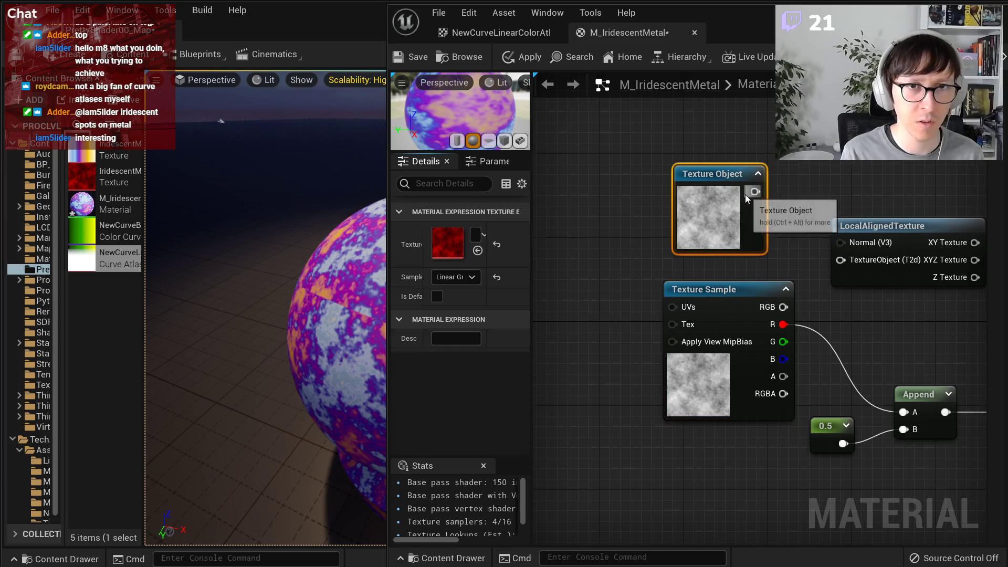
{"action": "left_click_drag", "start_coordinate": [755, 191], "coordinate": [841, 259]}
- Delete the noise texture sample and reposition the Texture Object and LocalAlignedTexture nodes in the space it leaves
{"action": "left_click", "coordinate": [745, 290]}
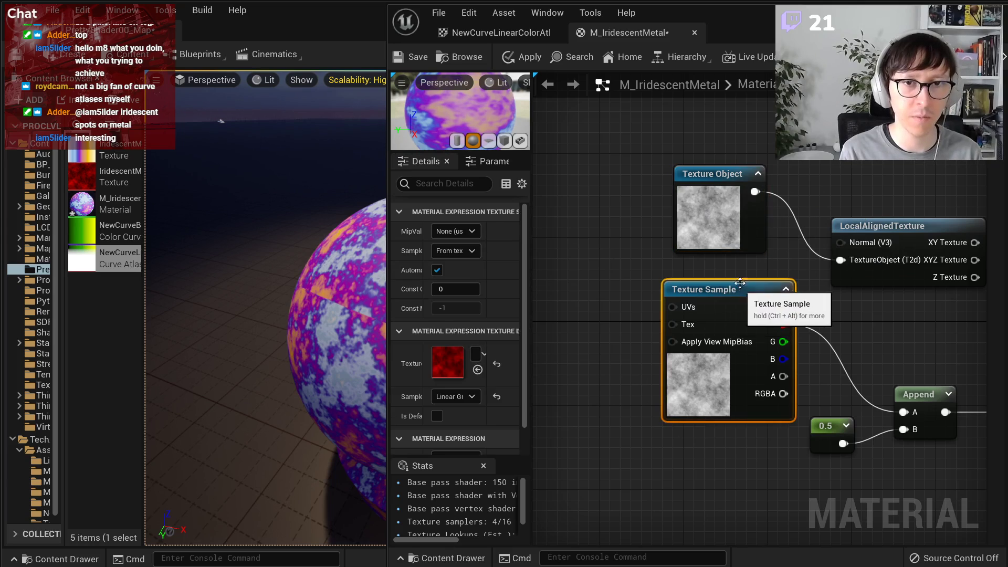
{"action": "key", "text": "Delete"}
{"action": "left_click_drag", "start_coordinate": [706, 220], "coordinate": [643, 315]}
{"action": "left_click_drag", "start_coordinate": [851, 234], "coordinate": [756, 255]}
- Shift the Texture Object, LocalAlignedTexture and Append nodes together away from the gradient texture sample
{"action": "right_click_drag", "start_coordinate": [838, 186], "coordinate": [633, 178]}
{"action": "right_click_drag", "start_coordinate": [686, 221], "coordinate": [787, 165]}
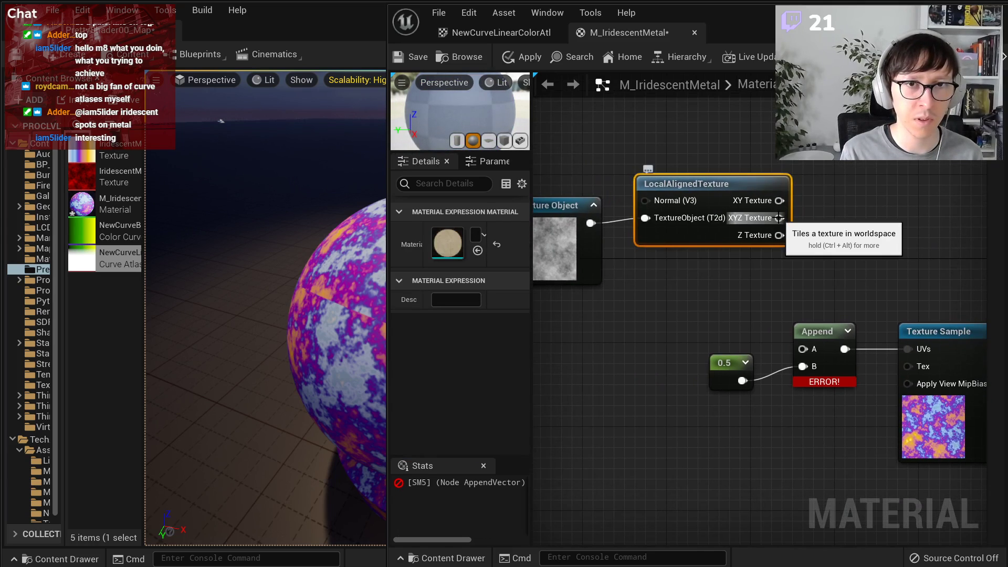
{"action": "right_click_drag", "start_coordinate": [839, 219], "coordinate": [956, 233]}
{"action": "left_click_drag", "start_coordinate": [945, 347], "coordinate": [704, 236]}
{"action": "left_click_drag", "start_coordinate": [806, 204], "coordinate": [670, 205]}
{"action": "left_click", "coordinate": [836, 241]}
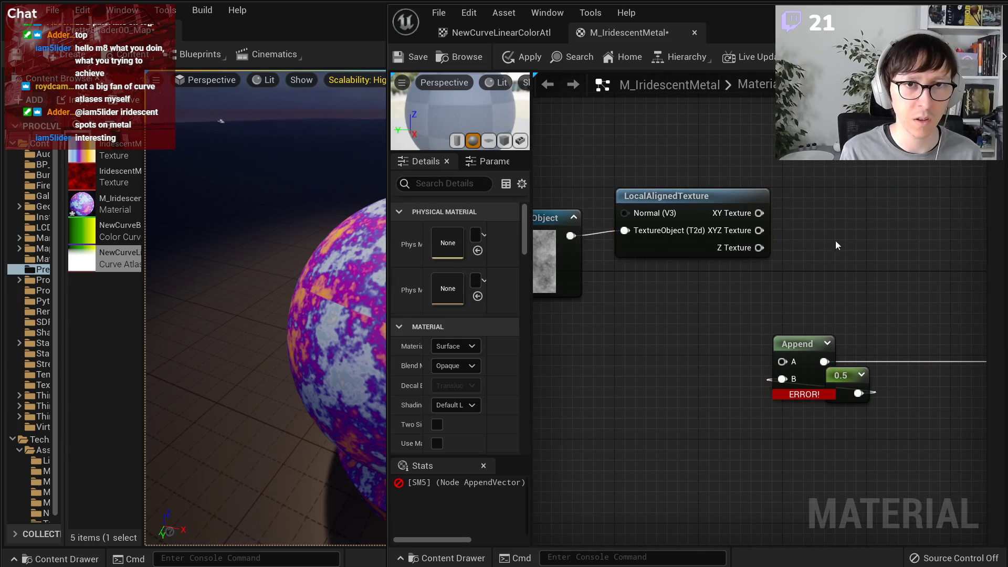
- Add a ComponentMask fed by LocalAlignedTexture's XYZ Texture output, limited to the R channel
{"action": "left_click_drag", "start_coordinate": [760, 230], "coordinate": [802, 230]}
{"action": "type", "text": "comp"}
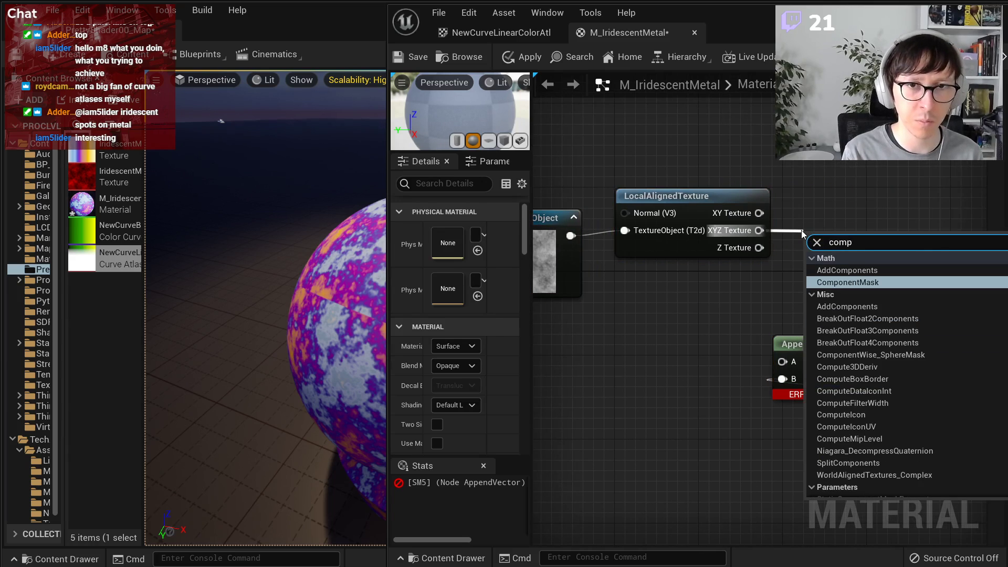
{"action": "key", "text": "Return"}
{"action": "left_click", "coordinate": [437, 231]}
{"action": "left_click_drag", "start_coordinate": [841, 231], "coordinate": [830, 231]}
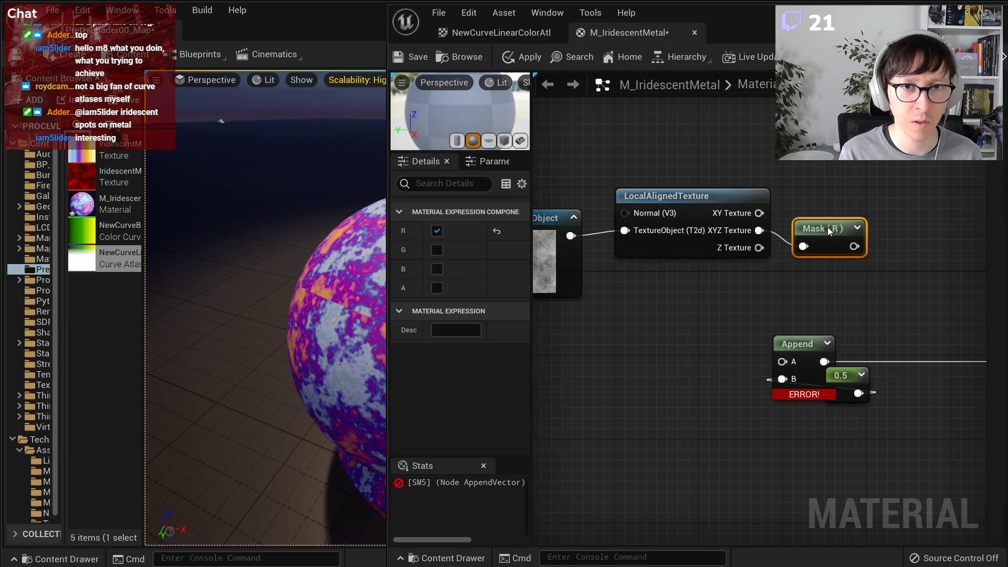
- Rearrange the 0.5 constant and Append nodes below the R mask and connect the mask's output to Append's A input
{"action": "left_click_drag", "start_coordinate": [846, 383], "coordinate": [751, 417]}
{"action": "left_click_drag", "start_coordinate": [799, 344], "coordinate": [893, 335]}
{"action": "left_click_drag", "start_coordinate": [745, 411], "coordinate": [796, 355]}
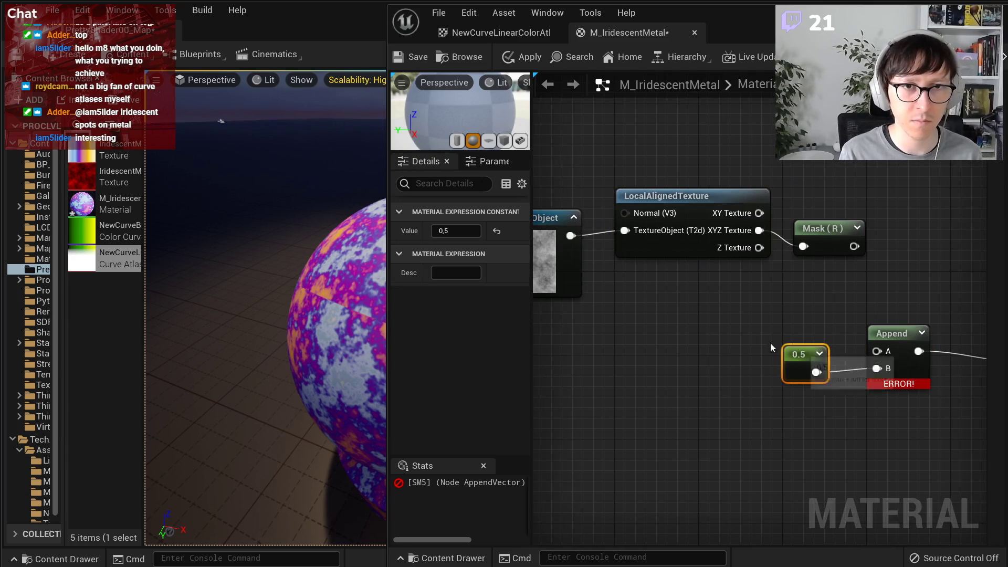
{"action": "right_click_drag", "start_coordinate": [368, 291], "coordinate": [367, 291]}
{"action": "left_click_drag", "start_coordinate": [855, 247], "coordinate": [877, 351]}
- Add a WorldAlignedTexture_SeperateChannels node below the LocalAlignedTexture node
{"action": "right_click_drag", "start_coordinate": [542, 257], "coordinate": [676, 262]}
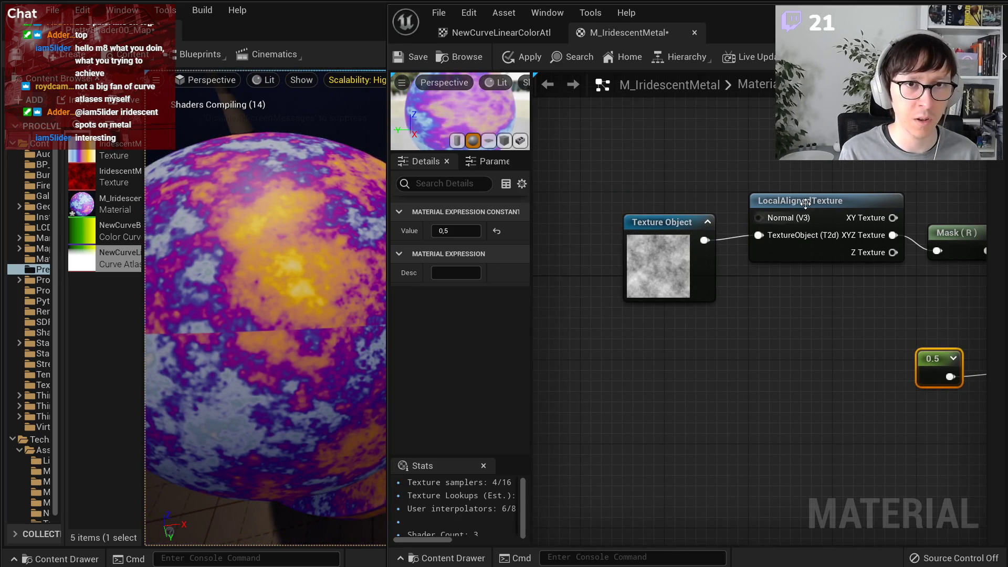
{"action": "right_click_drag", "start_coordinate": [839, 331], "coordinate": [719, 325]}
{"action": "scroll", "coordinate": [688, 339], "scroll_direction": "down", "scroll_amount": 2}
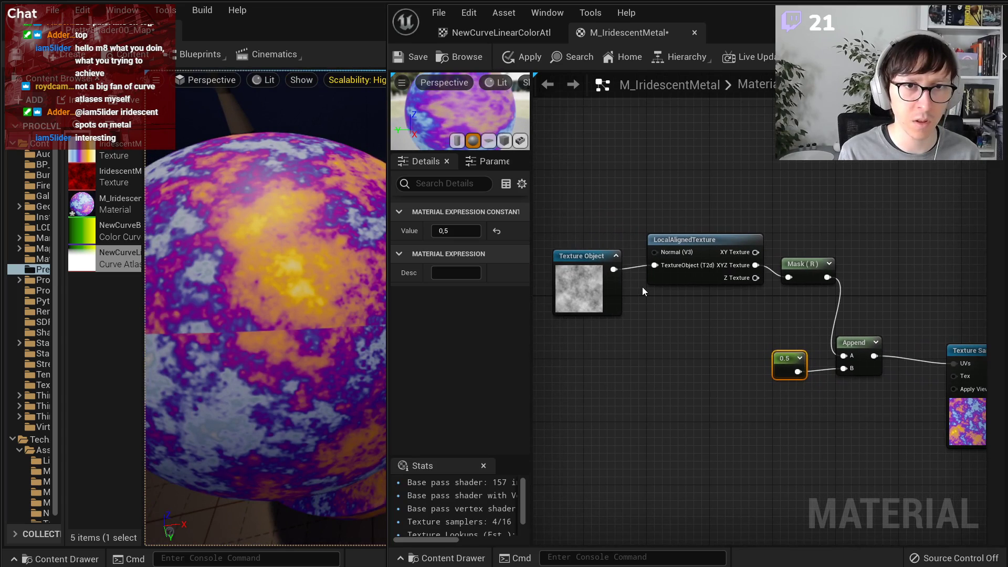
{"action": "left_click", "coordinate": [692, 282]}
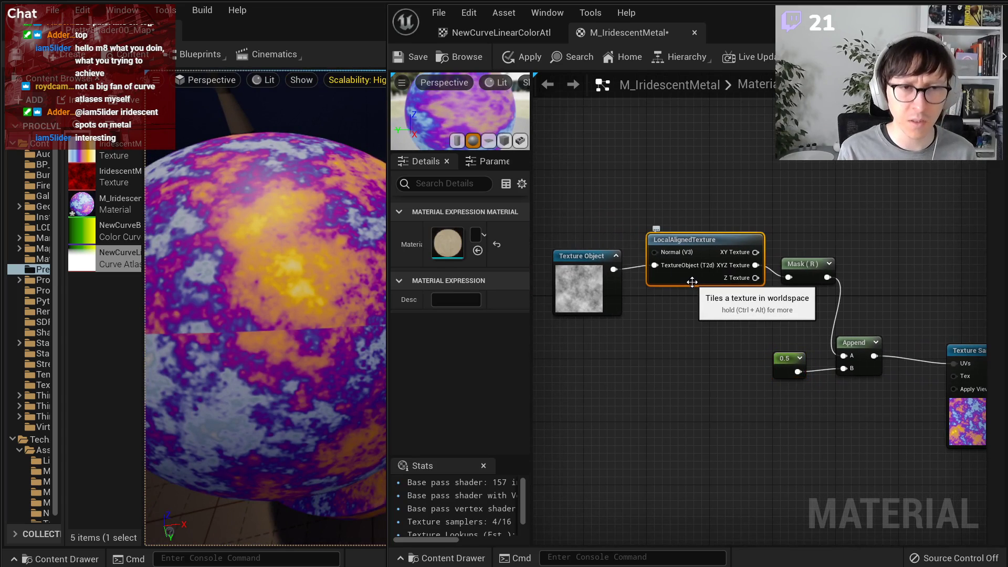
{"action": "right_click_drag", "start_coordinate": [722, 347], "coordinate": [779, 365]}
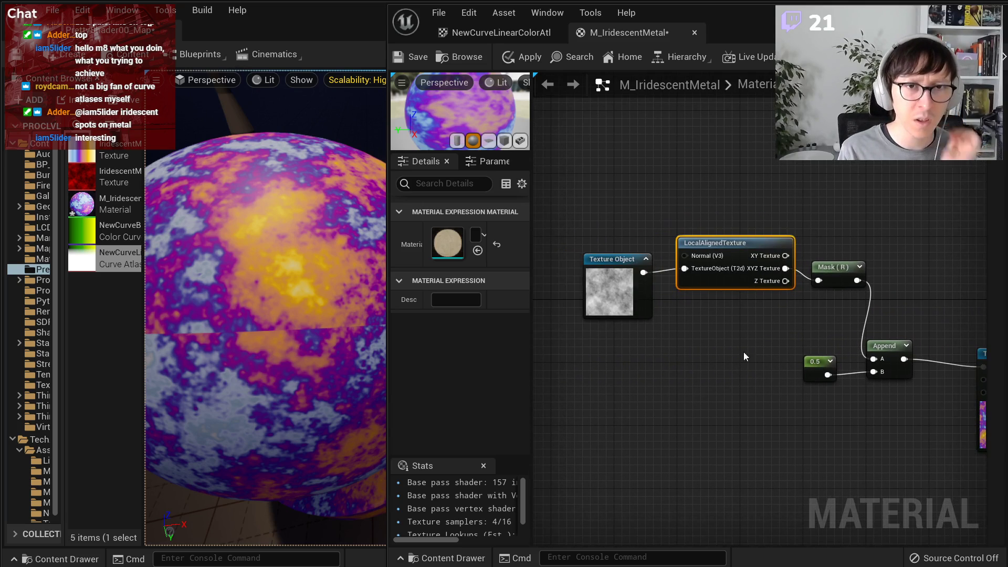
{"action": "right_click", "coordinate": [705, 320]}
{"action": "type", "text": "aligned"}
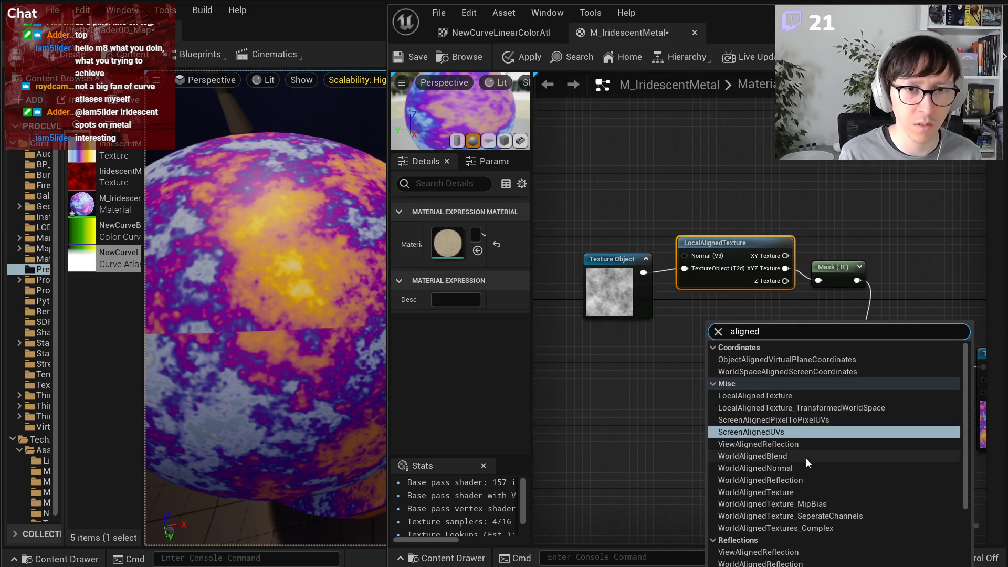
{"action": "left_click", "coordinate": [788, 516]}
{"action": "left_click_drag", "start_coordinate": [707, 341], "coordinate": [608, 375]}
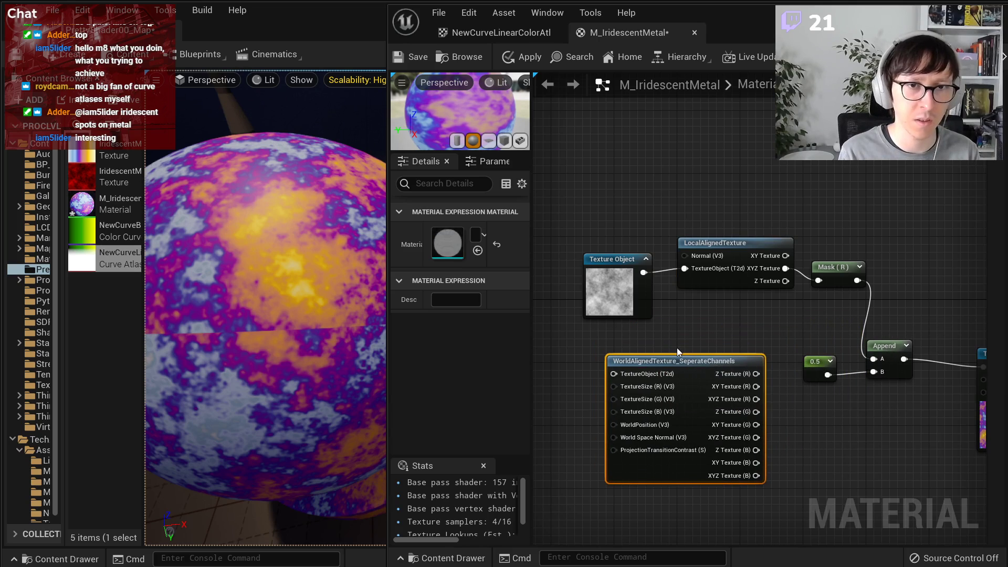
- Add a WorldAlignedTexture node and place it below the LocalAlignedTexture node
{"action": "right_click", "coordinate": [664, 344]}
{"action": "type", "text": "orld ali"}
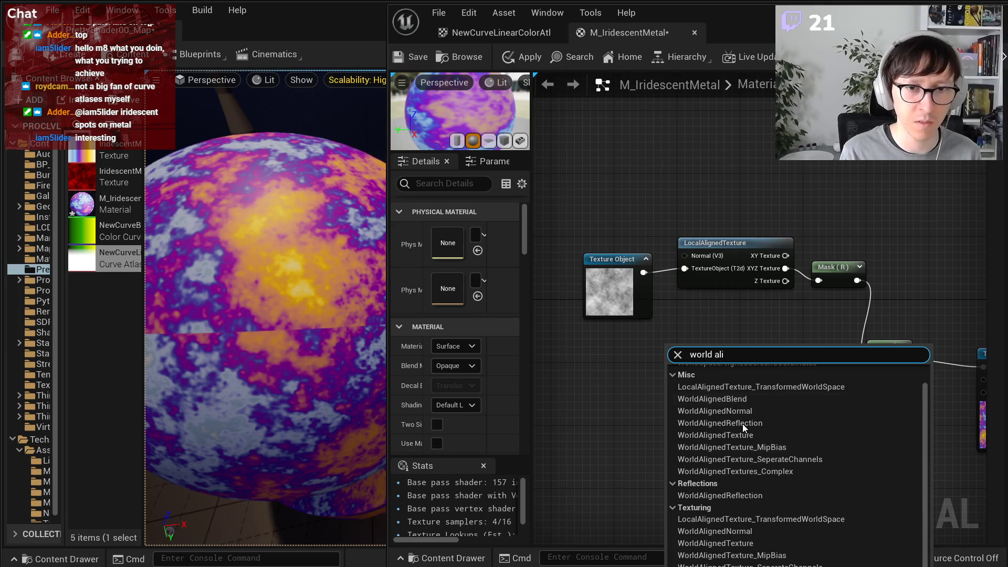
{"action": "left_click", "coordinate": [715, 543]}
{"action": "left_click_drag", "start_coordinate": [776, 353], "coordinate": [735, 337]}
- Wire the Texture Object into WorldAlignedTexture and its XYZ Texture output into the R mask, replacing and deleting LocalAlignedTexture
{"action": "left_click_drag", "start_coordinate": [762, 375], "coordinate": [818, 280]}
{"action": "left_click_drag", "start_coordinate": [644, 272], "coordinate": [630, 350]}
{"action": "left_click", "coordinate": [729, 270]}
{"action": "key", "text": "Delete"}
{"action": "right_click_drag", "start_coordinate": [705, 290], "coordinate": [892, 240]}
{"action": "left_click_drag", "start_coordinate": [801, 231], "coordinate": [751, 229]}
- Add a scalar parameter named MetalTextureScale to the left of the WorldAlignedTexture node
{"action": "scroll", "coordinate": [738, 298], "scroll_direction": "up", "scroll_amount": 2}
{"action": "key", "text": "s"}
{"action": "left_click", "coordinate": [699, 290]}
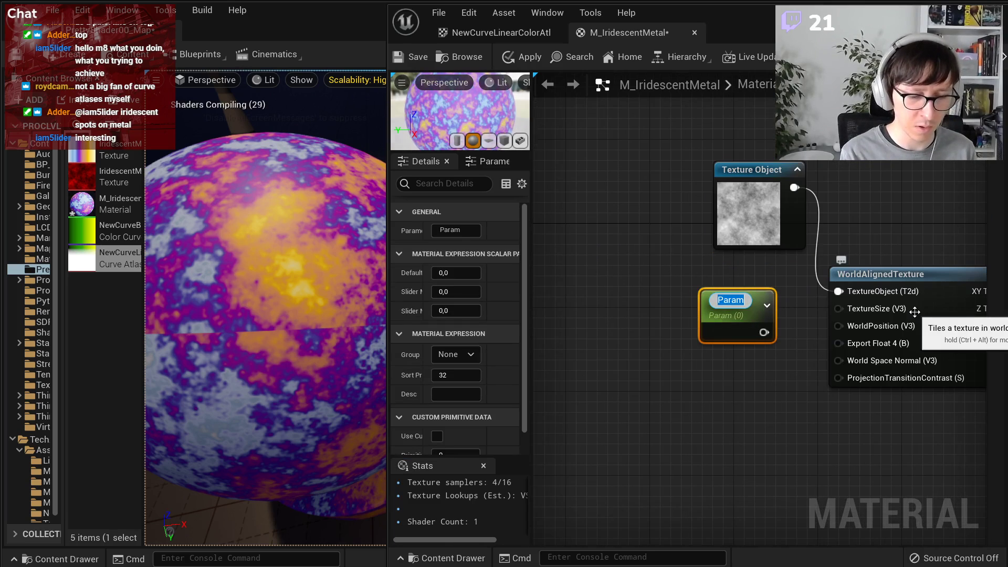
{"action": "type", "text": "MetalText"}
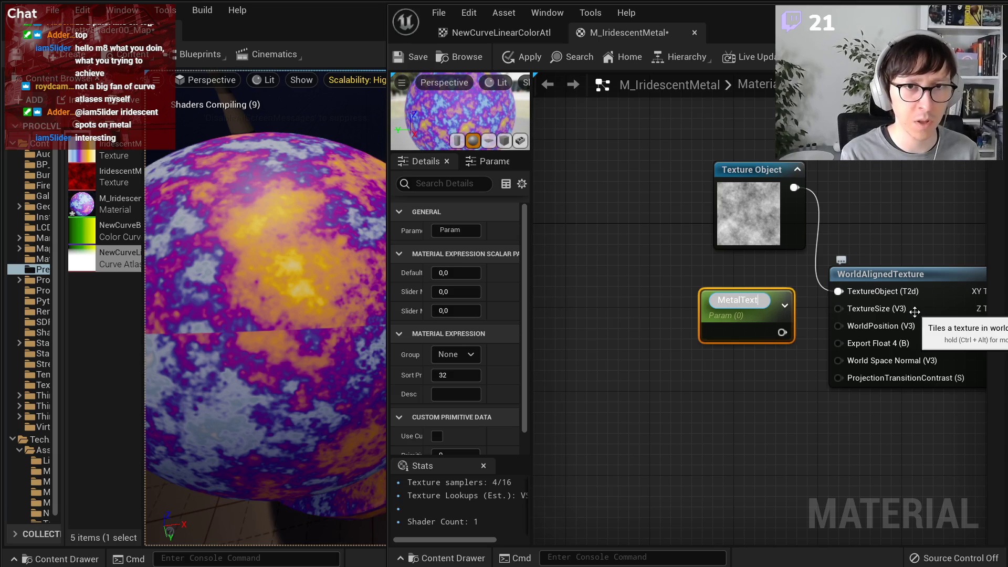
{"action": "type", "text": "ureScale"}
{"action": "key", "text": "Return"}
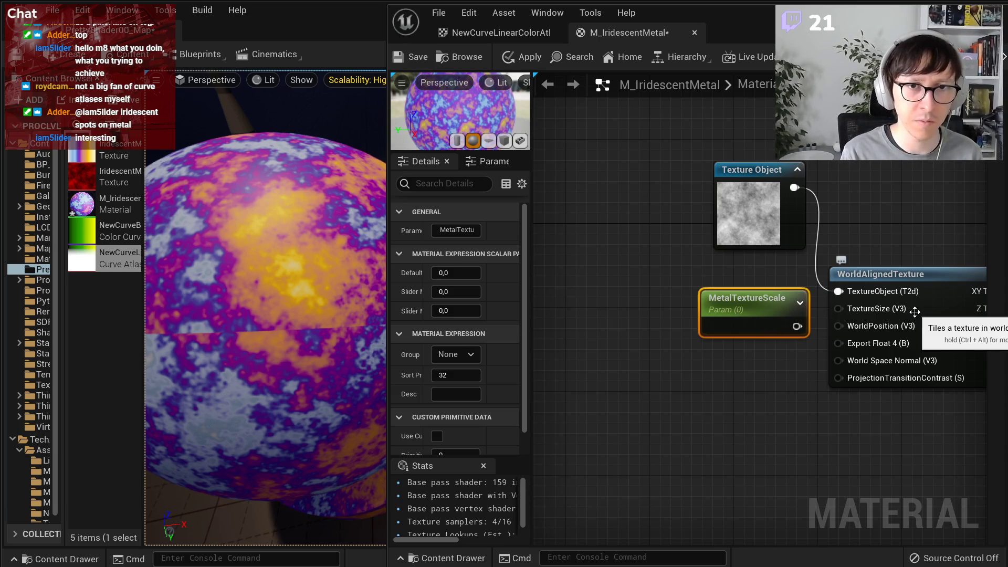
- Connect MetalTextureScale to WorldAlignedTexture's TextureSize input and set the parameter's default value to 100
{"action": "left_click_drag", "start_coordinate": [795, 335], "coordinate": [839, 309]}
{"action": "scroll", "coordinate": [477, 401], "scroll_direction": "down", "scroll_amount": 1}
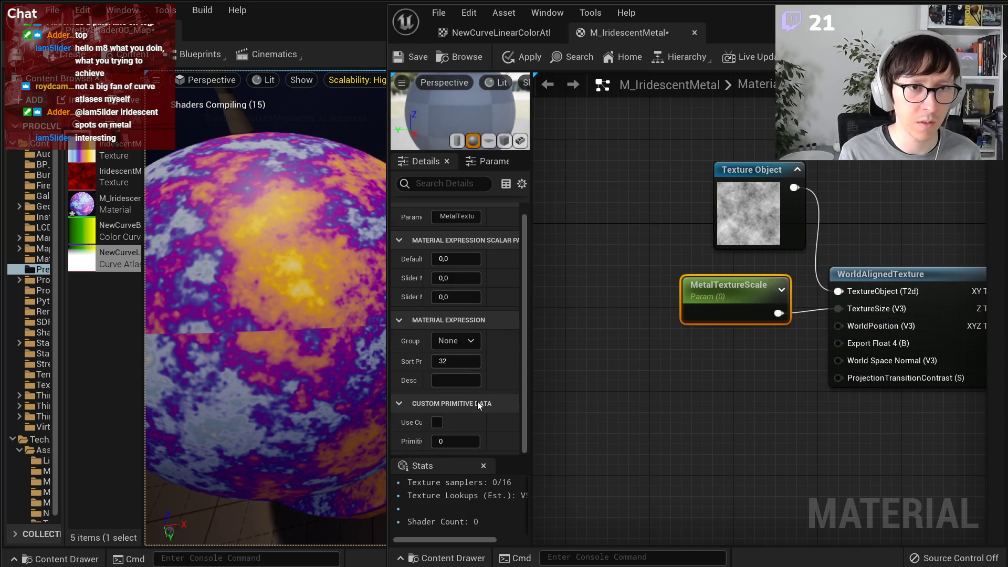
{"action": "left_click", "coordinate": [457, 258]}
{"action": "key", "text": "Return"}
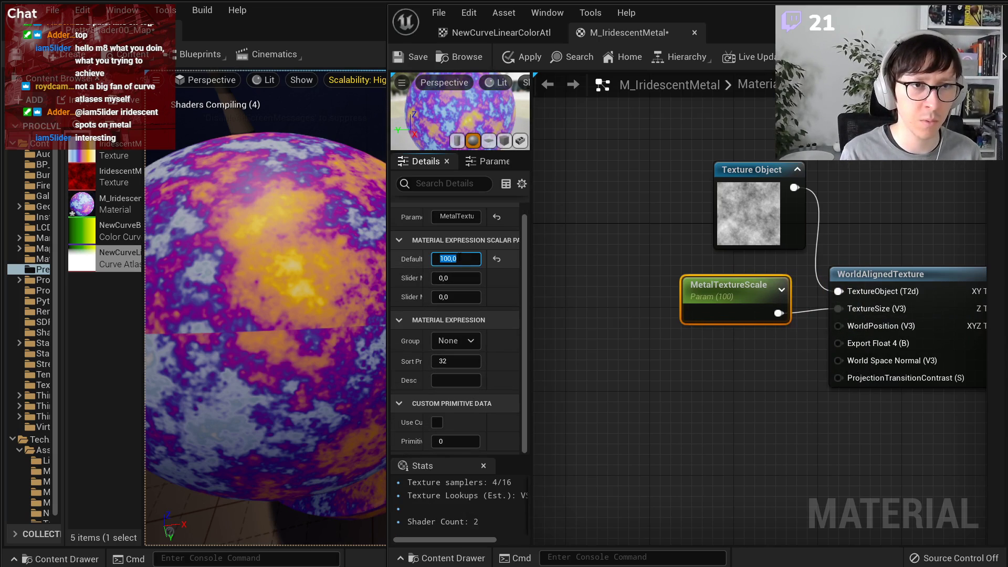
{"action": "left_click", "coordinate": [793, 347]}
- Add a LocalPosition node below MetalTextureScale and wire its Local Position output to the WorldPosition input
{"action": "right_click", "coordinate": [677, 374]}
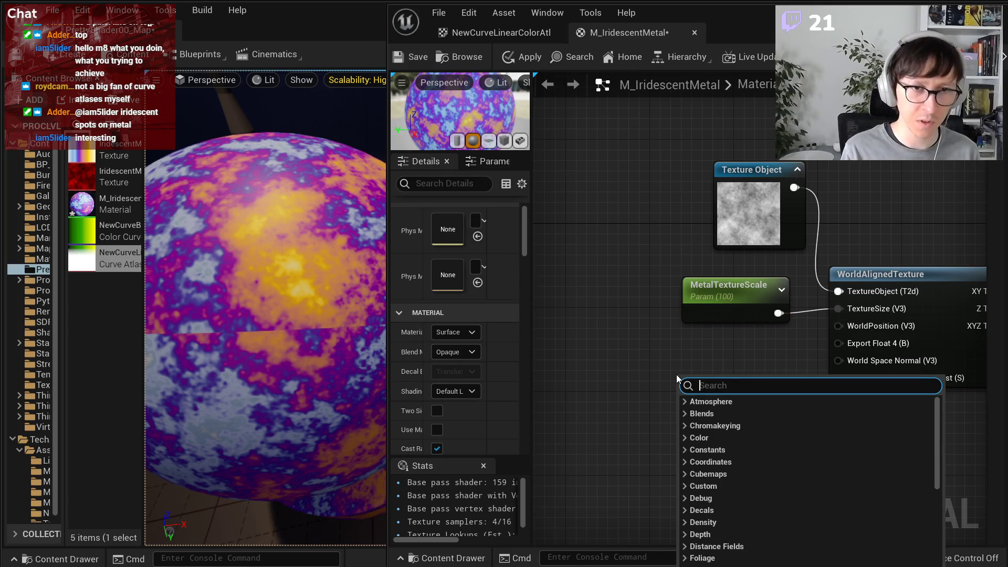
{"action": "type", "text": "local"}
{"action": "left_click", "coordinate": [715, 414]}
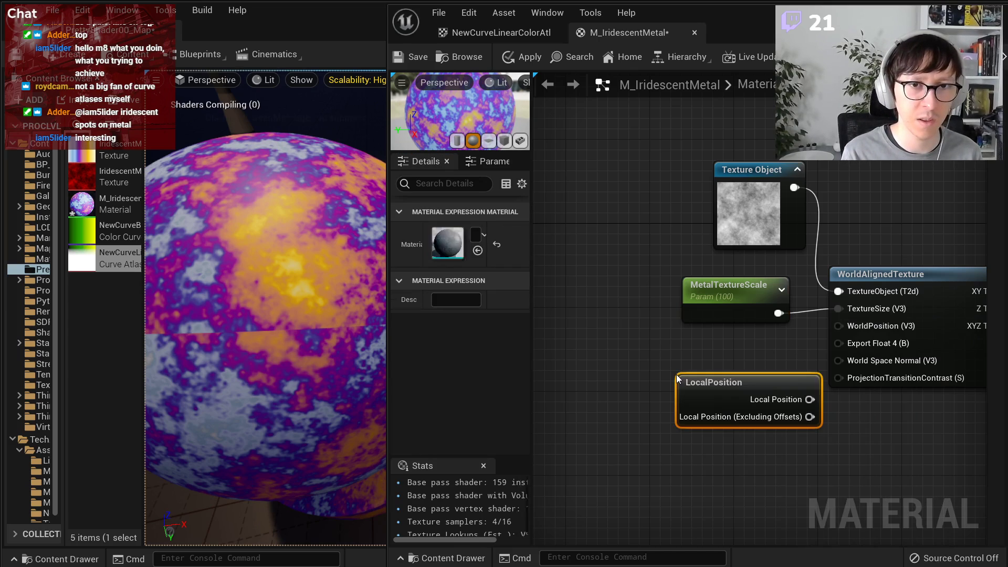
{"action": "left_click_drag", "start_coordinate": [717, 385], "coordinate": [682, 346]}
{"action": "left_click_drag", "start_coordinate": [773, 365], "coordinate": [839, 329]}
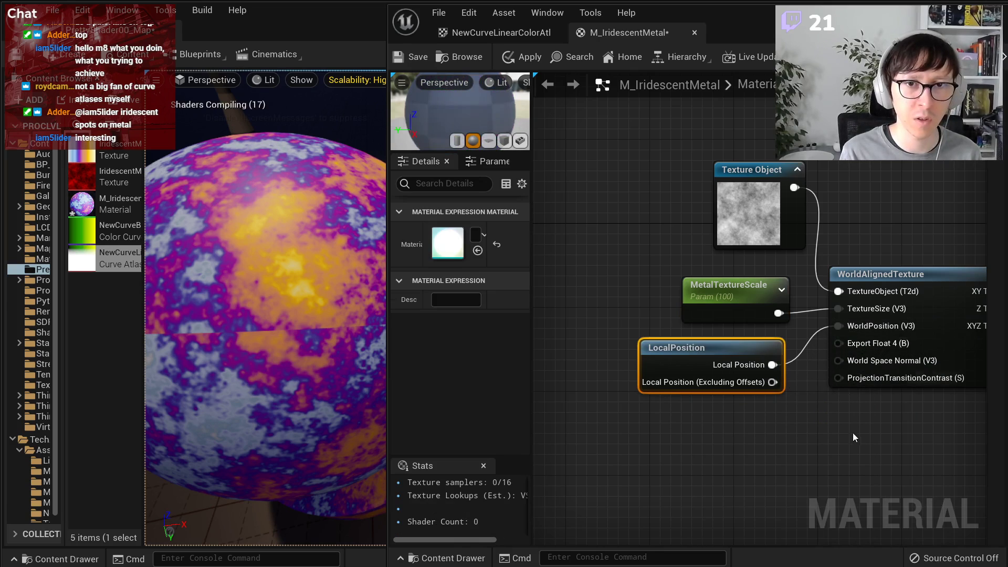
- Add a PixelNormalWS node and place it below and to the left of the LocalPosition node
{"action": "right_click_drag", "start_coordinate": [908, 436], "coordinate": [719, 433]}
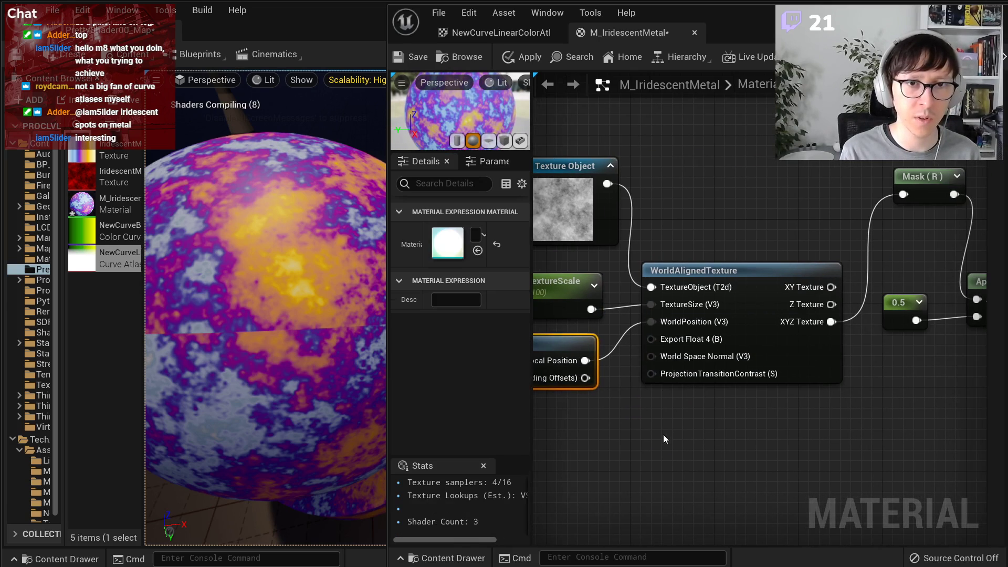
{"action": "right_click_drag", "start_coordinate": [535, 430], "coordinate": [682, 405]}
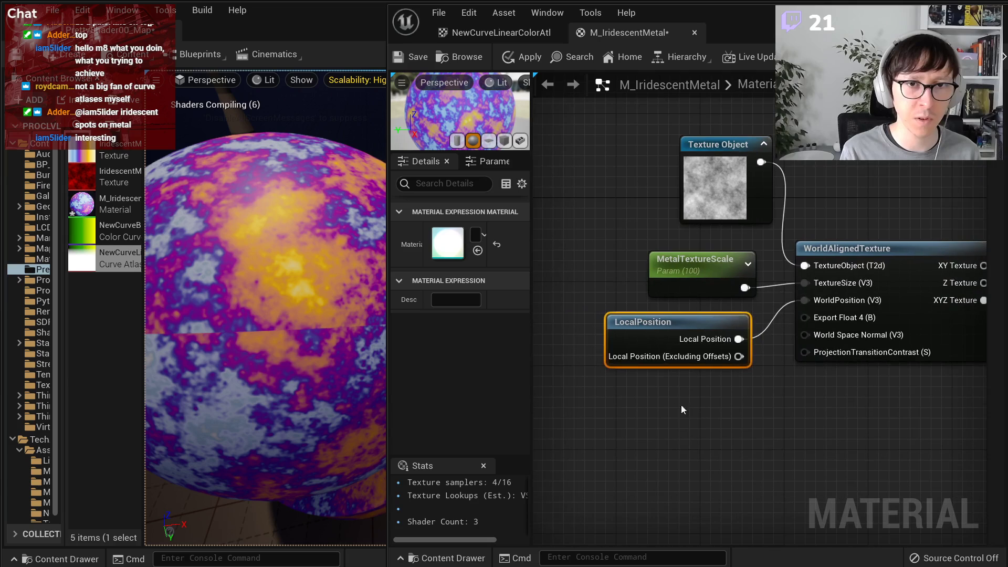
{"action": "right_click", "coordinate": [610, 401]}
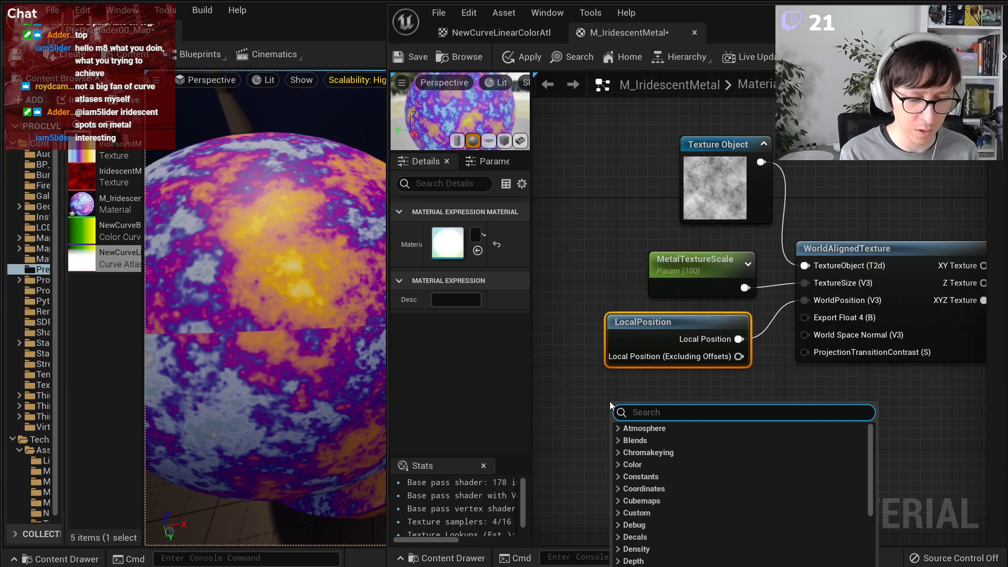
{"action": "type", "text": "norma"}
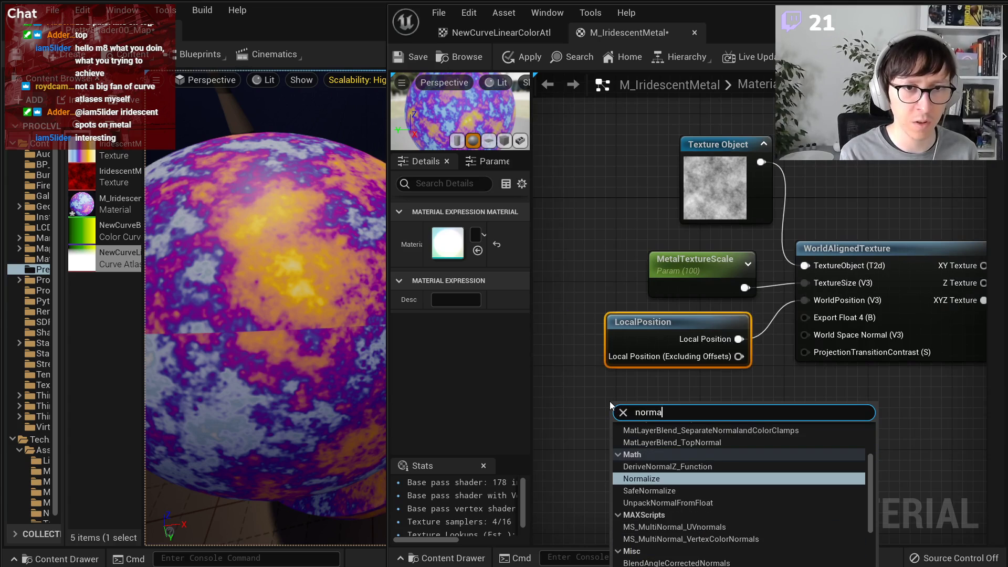
{"action": "type", "text": "l w"}
{"action": "key", "text": "Up"}
{"action": "key", "text": "Up"}
{"action": "key", "text": "Up"}
{"action": "key", "text": "Up"}
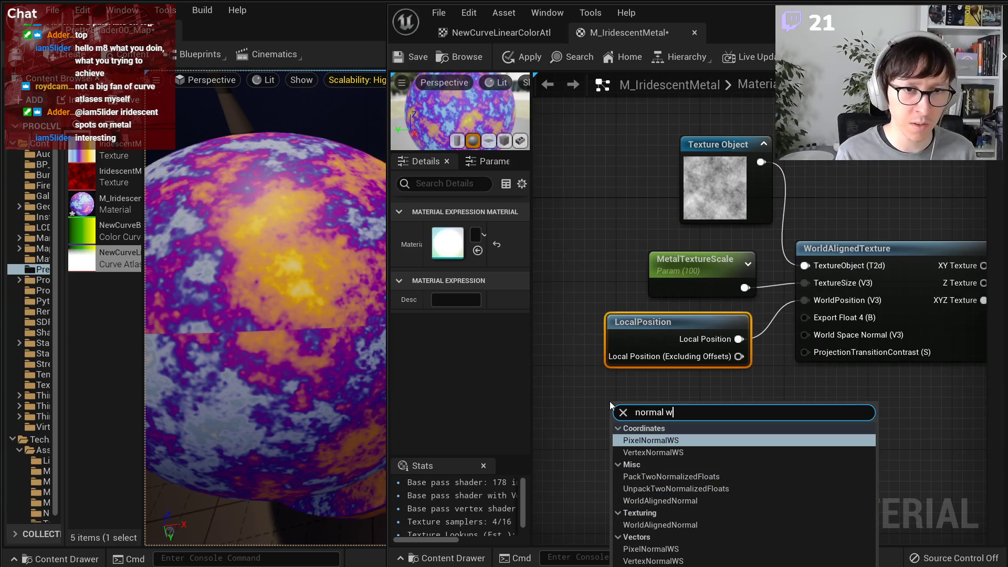
{"action": "key", "text": "Return"}
{"action": "left_click_drag", "start_coordinate": [609, 402], "coordinate": [535, 408]}
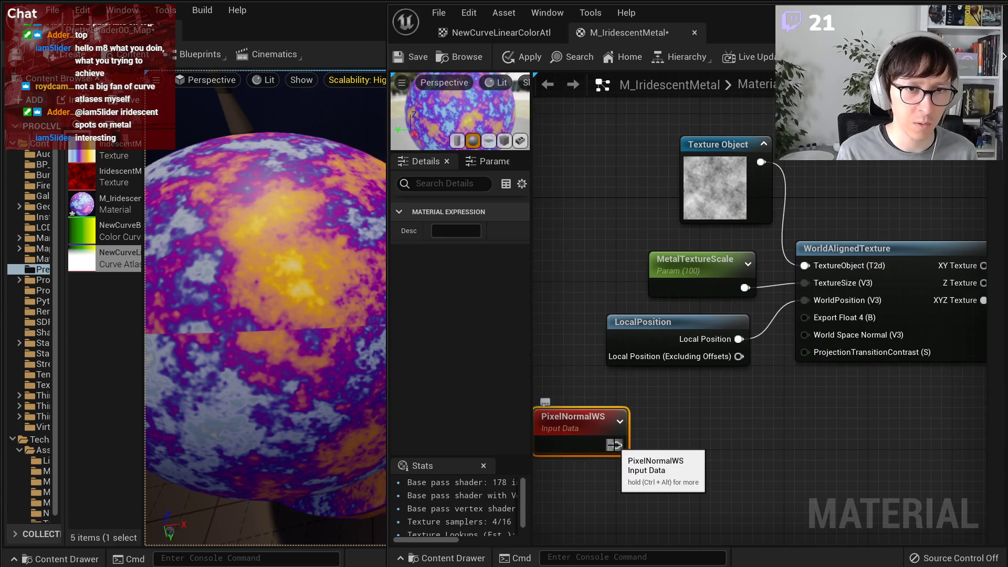
- Add a TransformVector node fed by PixelNormalWS and set it to convert from World Space to Local Space
{"action": "left_click_drag", "start_coordinate": [615, 445], "coordinate": [672, 444]}
{"action": "type", "text": "trans"}
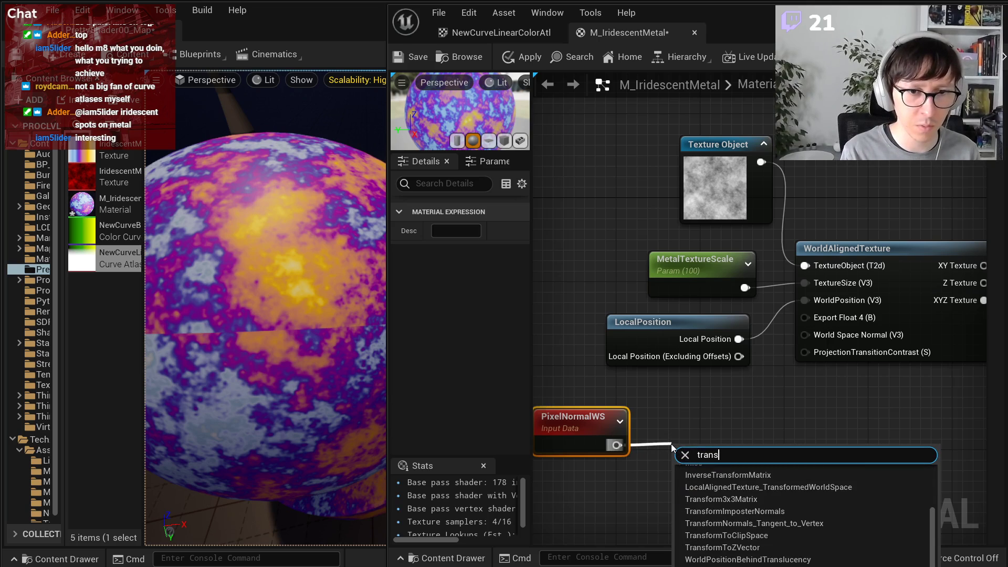
{"action": "key", "text": "Return"}
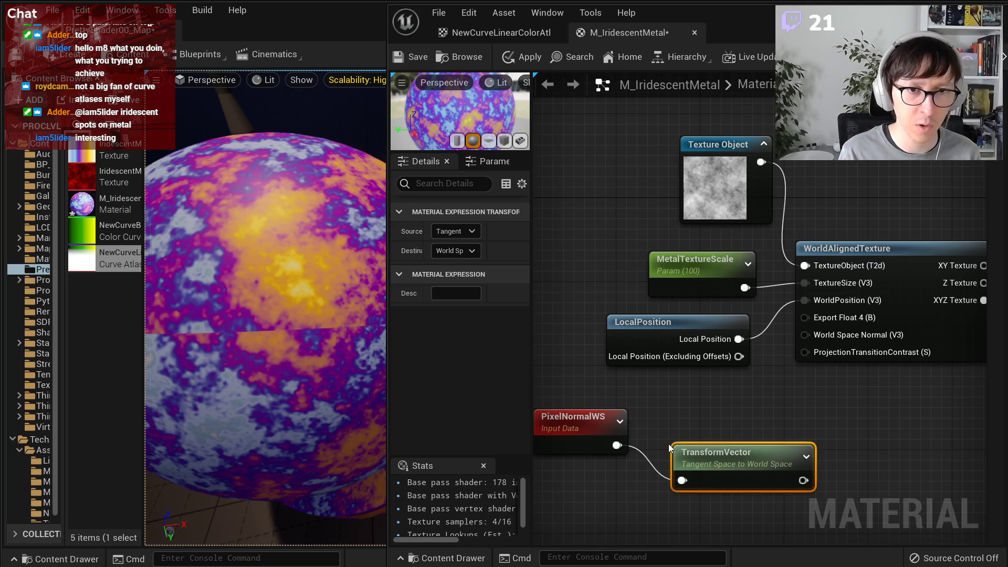
{"action": "left_click_drag", "start_coordinate": [696, 456], "coordinate": [694, 421]}
{"action": "left_click", "coordinate": [456, 232]}
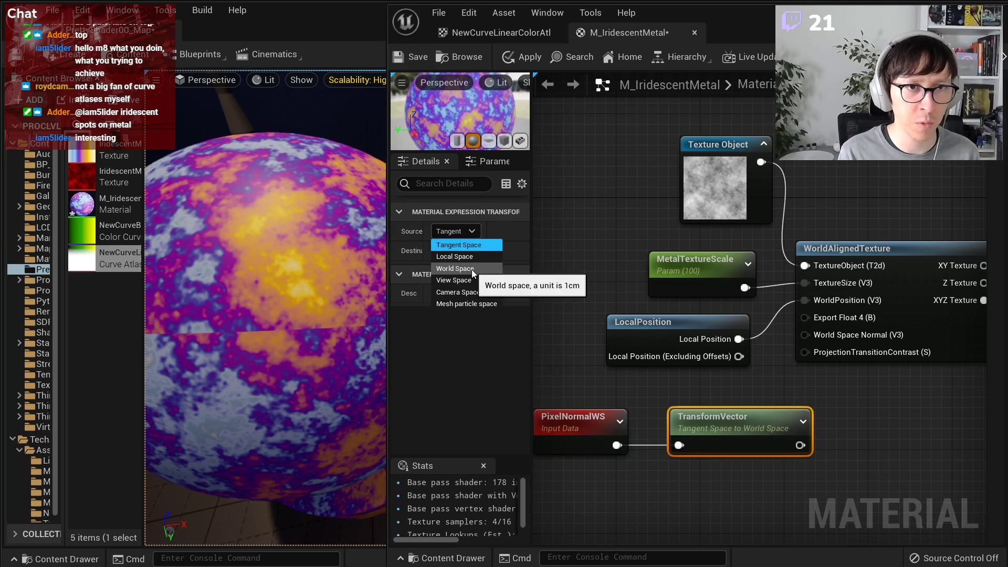
{"action": "left_click", "coordinate": [457, 268]}
{"action": "left_click", "coordinate": [460, 252]}
{"action": "left_click", "coordinate": [469, 276]}
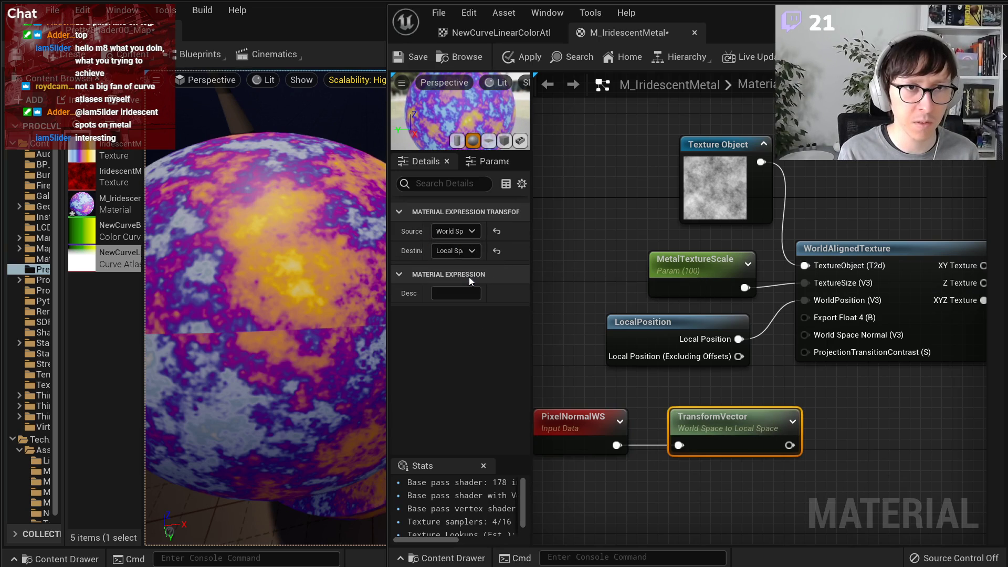
- Move the PixelNormalWS and TransformVector nodes under LocalPosition and wire TransformVector's output to the World Space Normal input
{"action": "right_click_drag", "start_coordinate": [818, 501], "coordinate": [893, 498]}
{"action": "left_click_drag", "start_coordinate": [869, 477], "coordinate": [643, 412]}
{"action": "left_click_drag", "start_coordinate": [768, 428], "coordinate": [715, 407]}
{"action": "left_click", "coordinate": [840, 419]}
{"action": "left_click_drag", "start_coordinate": [814, 419], "coordinate": [882, 332]}
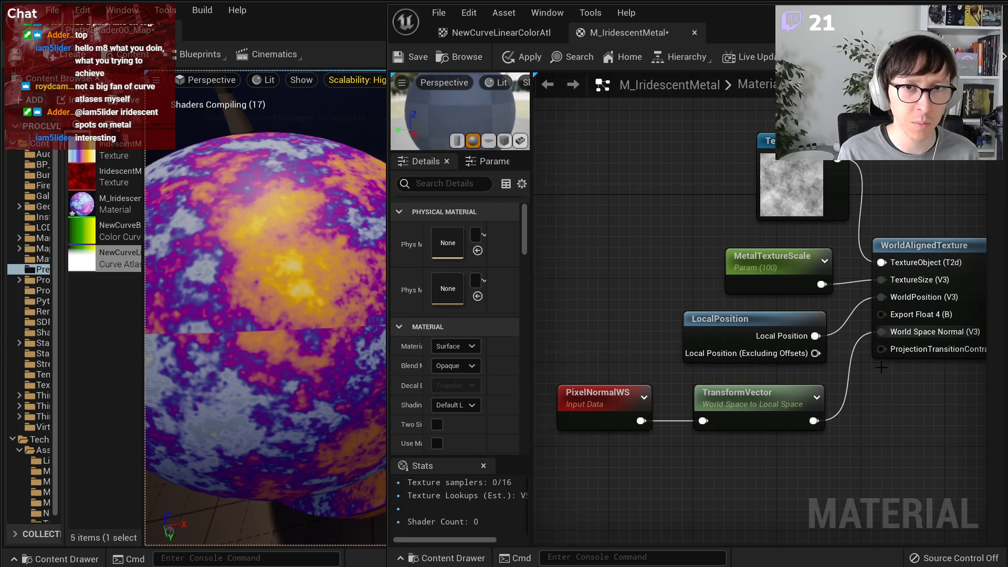
- Review the LocalPosition and TransformVector inputs and apply the changes to the material
{"action": "right_click_drag", "start_coordinate": [880, 285], "coordinate": [772, 303]}
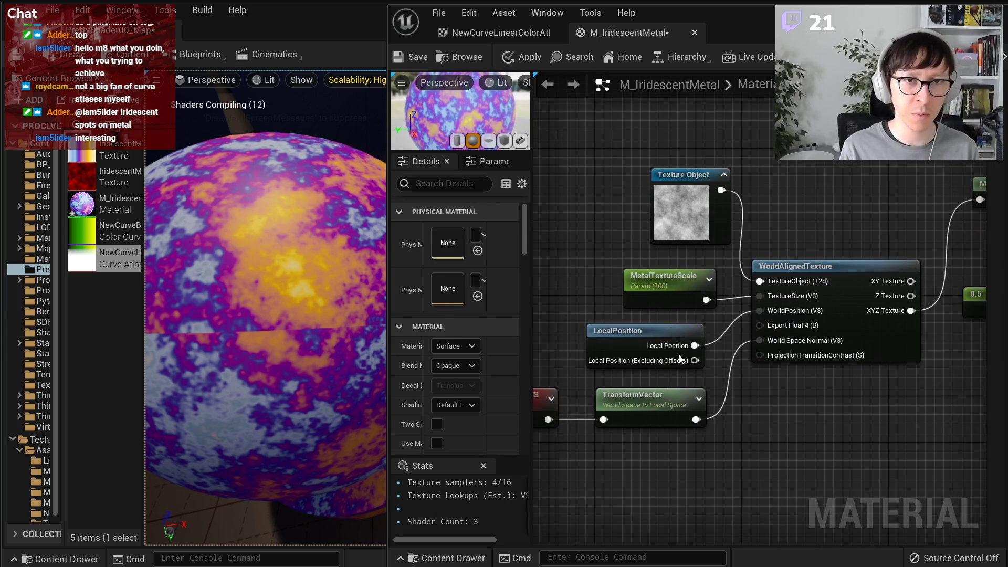
{"action": "left_click", "coordinate": [602, 340]}
{"action": "left_click", "coordinate": [631, 395]}
{"action": "right_click_drag", "start_coordinate": [584, 432], "coordinate": [644, 434]}
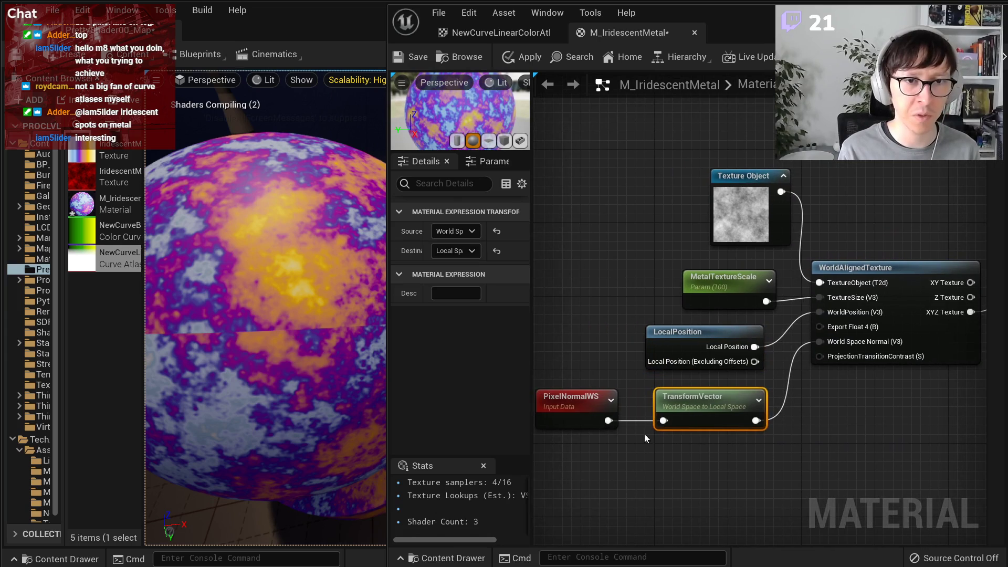
{"action": "right_click_drag", "start_coordinate": [833, 460], "coordinate": [689, 465]}
{"action": "scroll", "coordinate": [753, 412], "scroll_direction": "down", "scroll_amount": 1}
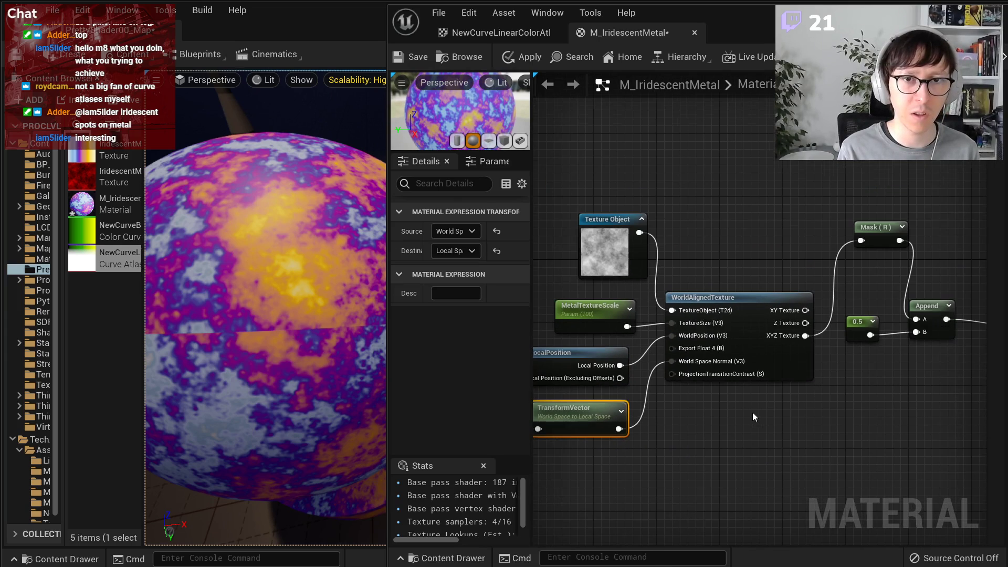
{"action": "left_click", "coordinate": [528, 59]}
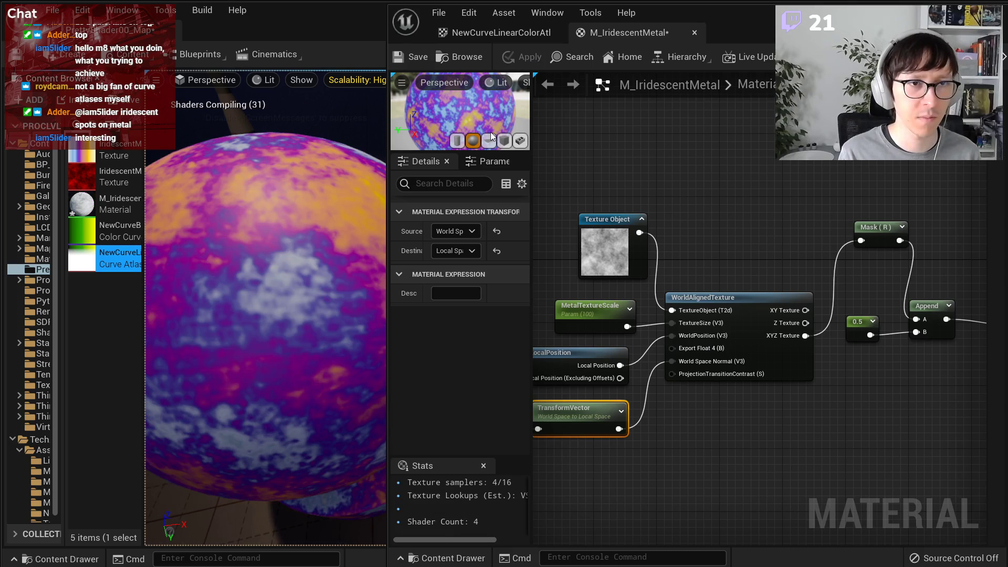
- Rotate the material ball in the level viewport to test the texture projection, undoing each rotation
{"action": "right_click_drag", "start_coordinate": [265, 310], "coordinate": [355, 370]}
{"action": "left_click", "coordinate": [355, 369]}
{"action": "key", "text": "e"}
{"action": "left_click_drag", "start_coordinate": [350, 389], "coordinate": [361, 297]}
{"action": "key", "text": "ctrl+z"}
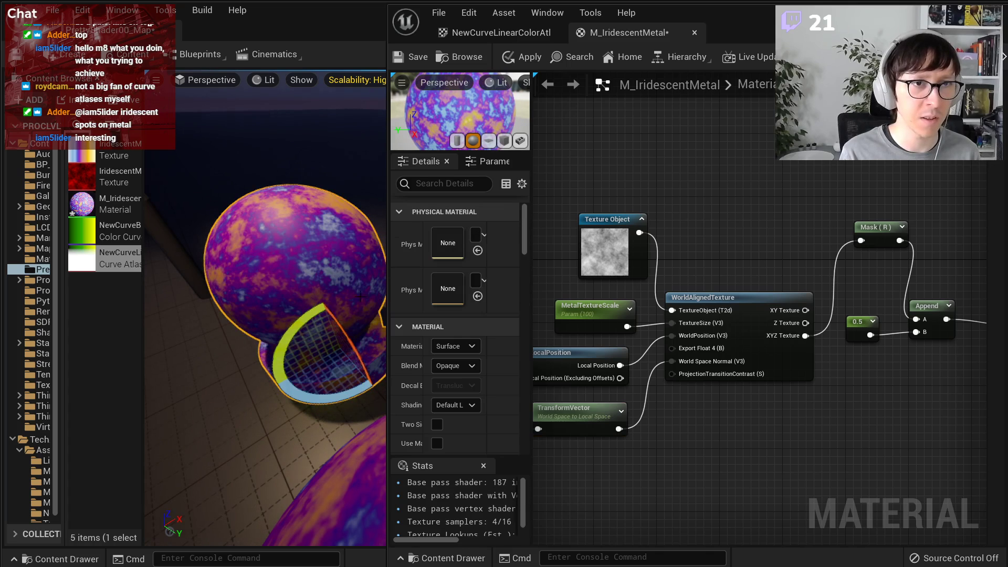
{"action": "right_click_drag", "start_coordinate": [340, 221], "coordinate": [210, 191]}
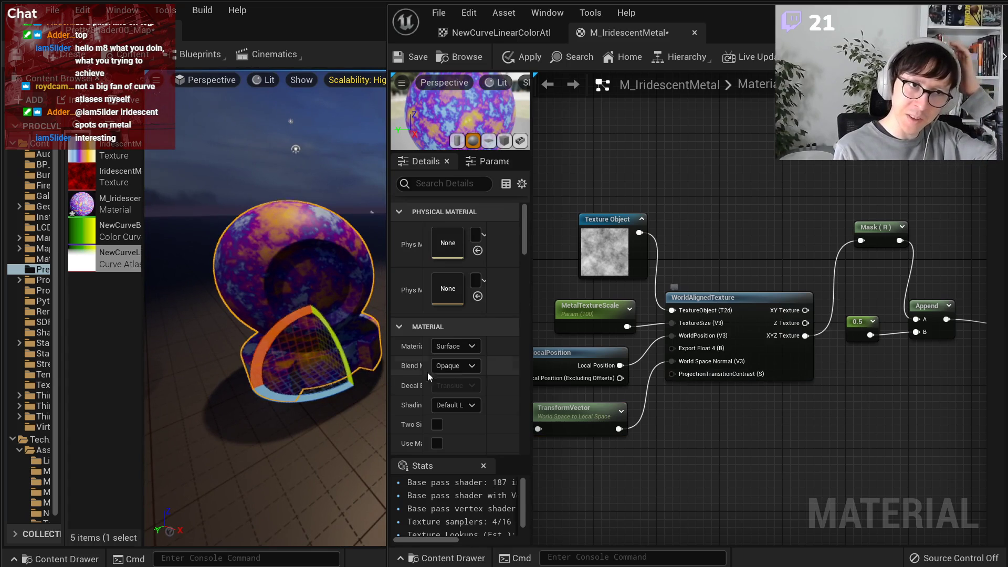
{"action": "left_click_drag", "start_coordinate": [281, 402], "coordinate": [226, 396]}
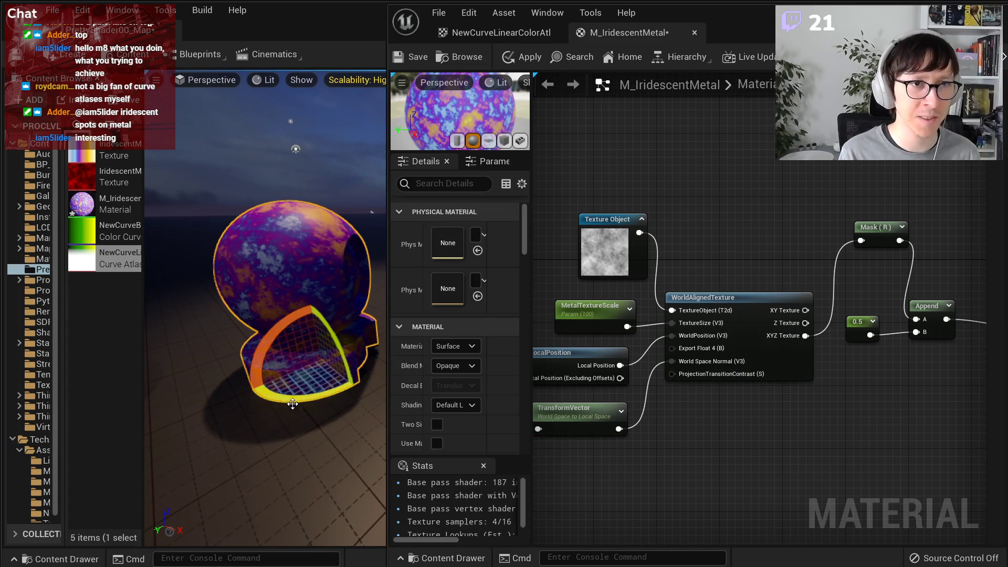
{"action": "key", "text": "ctrl+z"}
- Move the PixelNormalWS node closer to the TransformVector node
{"action": "right_click_drag", "start_coordinate": [703, 452], "coordinate": [830, 450]}
{"action": "scroll", "coordinate": [767, 416], "scroll_direction": "up", "scroll_amount": 2}
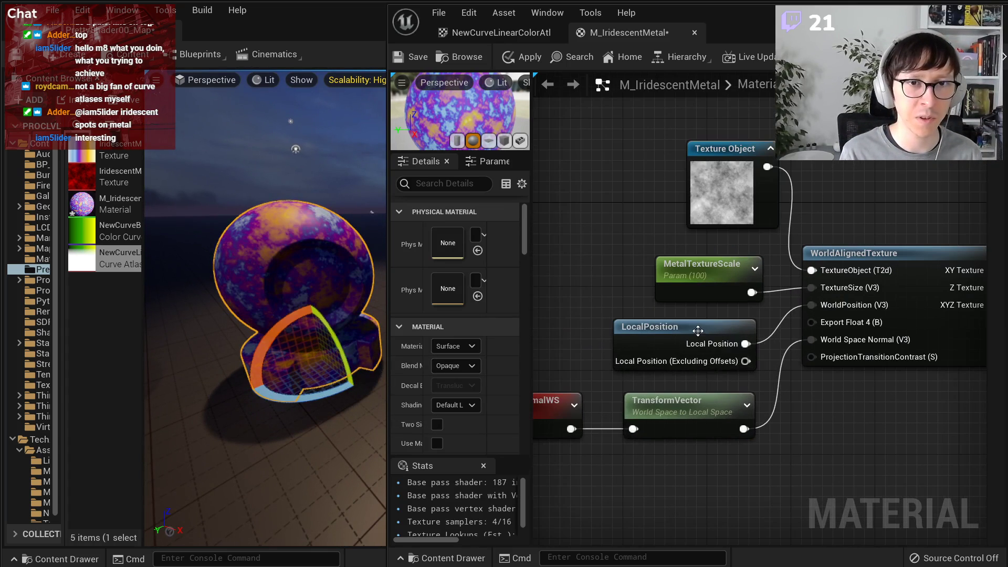
{"action": "left_click", "coordinate": [698, 331]}
{"action": "right_click_drag", "start_coordinate": [822, 379], "coordinate": [911, 367]}
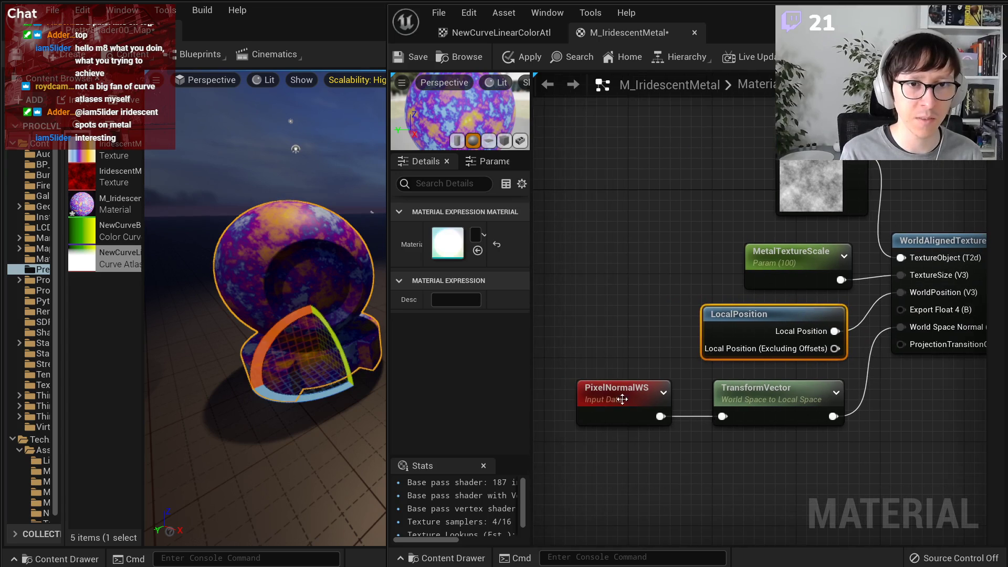
{"action": "left_click", "coordinate": [622, 399]}
{"action": "left_click_drag", "start_coordinate": [630, 400], "coordinate": [651, 400]}
{"action": "left_click", "coordinate": [769, 395]}
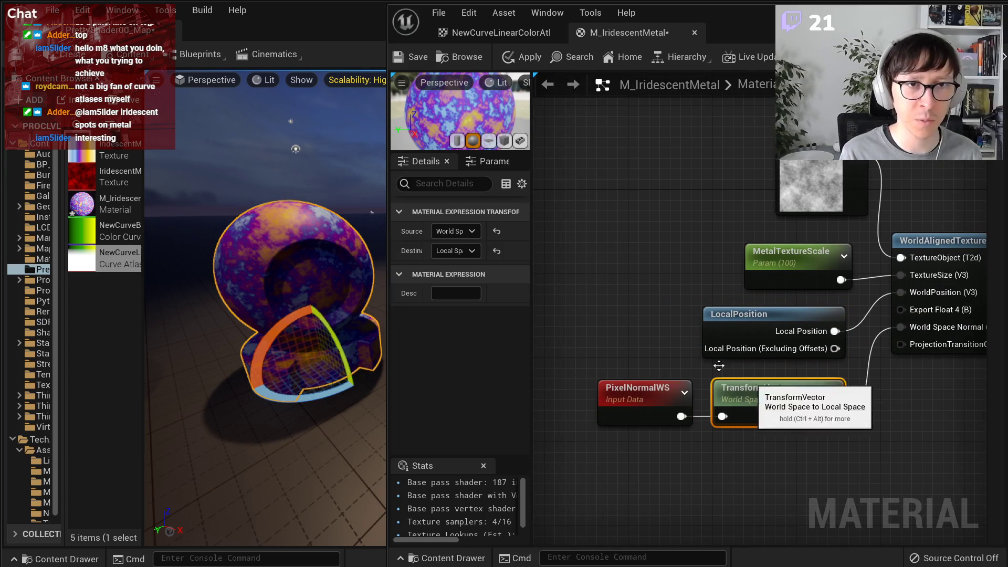
- Move the R mask, 0.5 constant and Append nodes down to align the mask with WorldAlignedTexture's XYZ Texture output
{"action": "right_click_drag", "start_coordinate": [845, 409], "coordinate": [585, 432]}
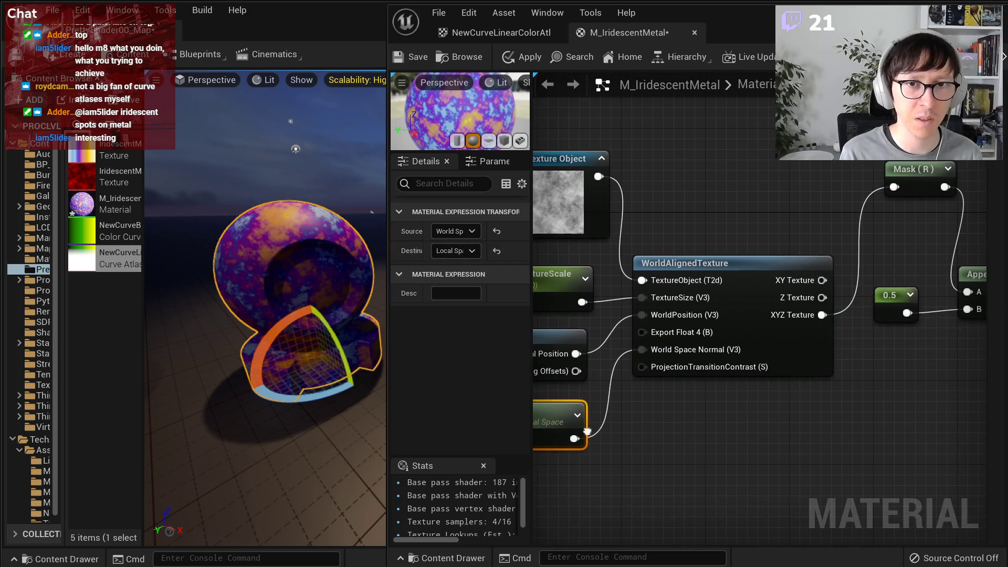
{"action": "right_click_drag", "start_coordinate": [884, 417], "coordinate": [715, 421]}
{"action": "scroll", "coordinate": [746, 409], "scroll_direction": "down", "scroll_amount": 2}
{"action": "left_click_drag", "start_coordinate": [876, 388], "coordinate": [754, 350]}
{"action": "left_click", "coordinate": [779, 308]}
{"action": "right_click_drag", "start_coordinate": [781, 321], "coordinate": [667, 303]}
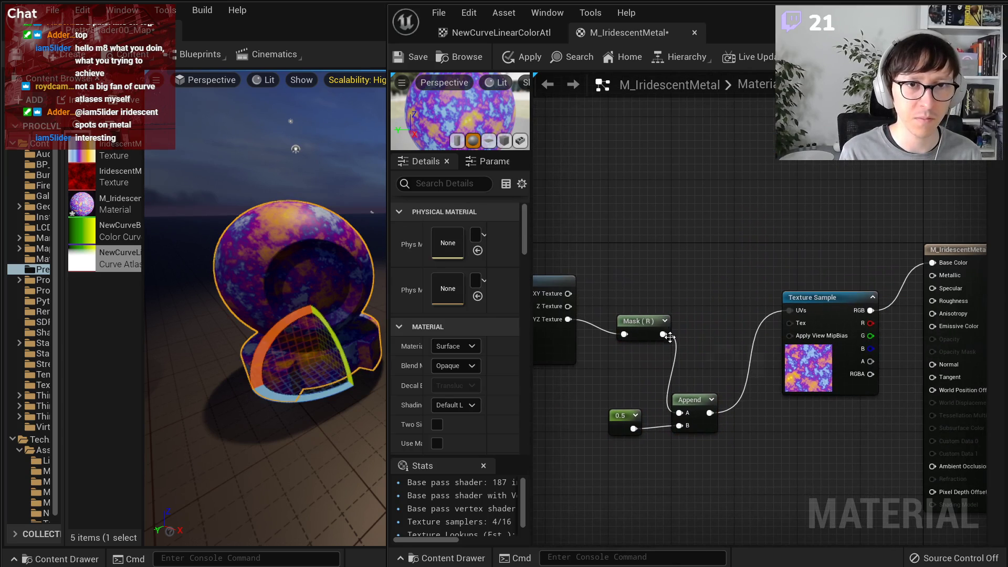
- Tidy the Append, 0.5 constant and Texture Sample nodes into a compact row beside the R mask
{"action": "left_click_drag", "start_coordinate": [836, 300], "coordinate": [812, 387]}
{"action": "left_click_drag", "start_coordinate": [689, 400], "coordinate": [706, 353]}
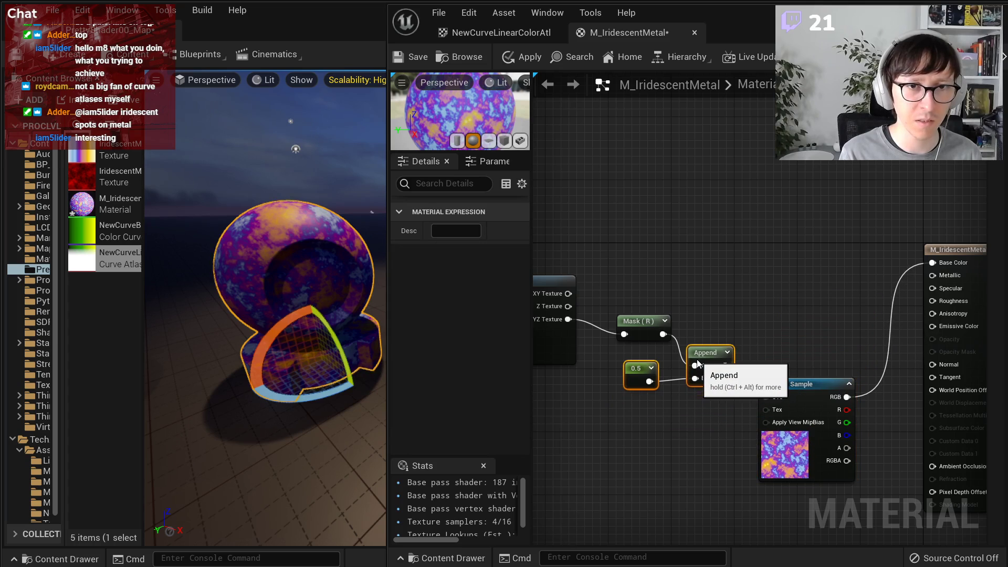
{"action": "left_click_drag", "start_coordinate": [782, 387], "coordinate": [789, 339]}
{"action": "scroll", "coordinate": [663, 377], "scroll_direction": "up", "scroll_amount": 2}
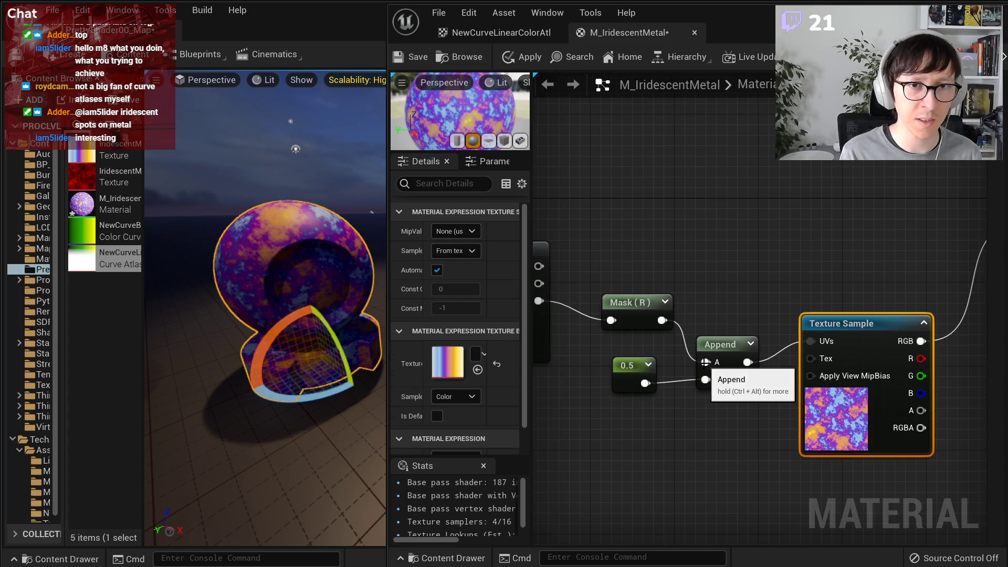
{"action": "left_click", "coordinate": [721, 344]}
{"action": "left_click", "coordinate": [630, 365]}
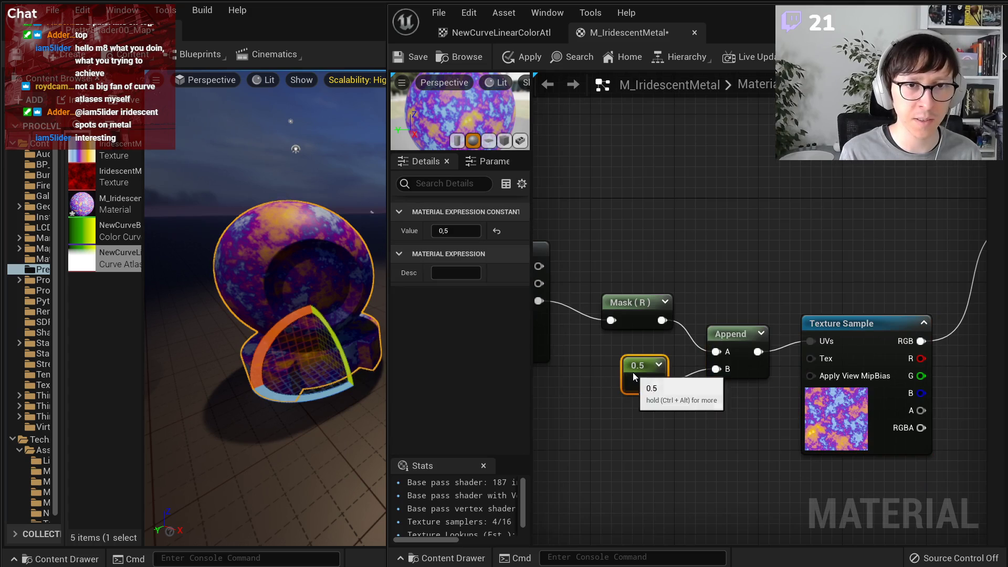
{"action": "left_click", "coordinate": [830, 324]}
{"action": "right_click_drag", "start_coordinate": [724, 261], "coordinate": [815, 297]}
{"action": "scroll", "coordinate": [805, 293], "scroll_direction": "down", "scroll_amount": 1}
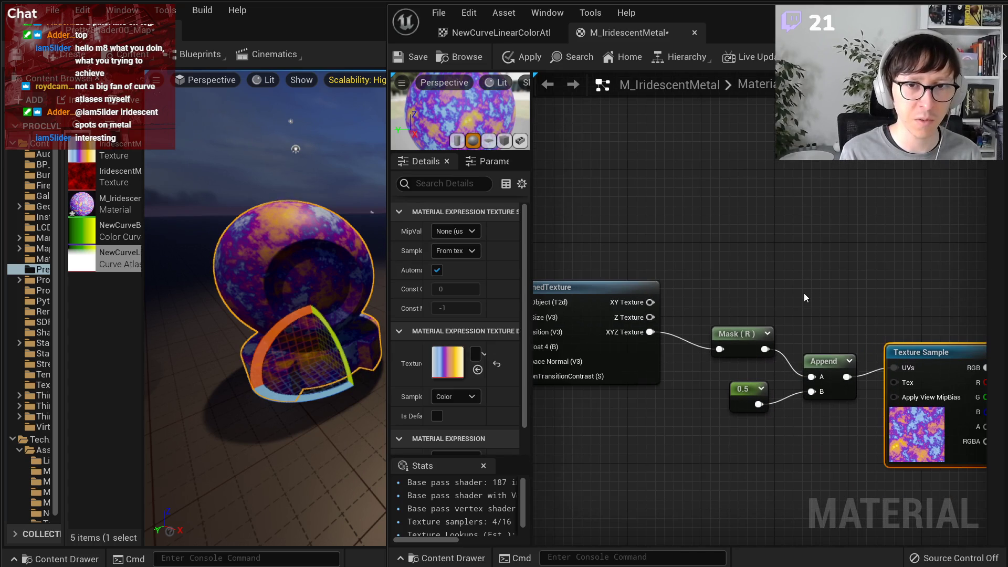
- Open the Texture Sample's colour gradient texture to inspect it and return to the M_IridescentMetal graph
{"action": "double_click", "coordinate": [449, 360]}
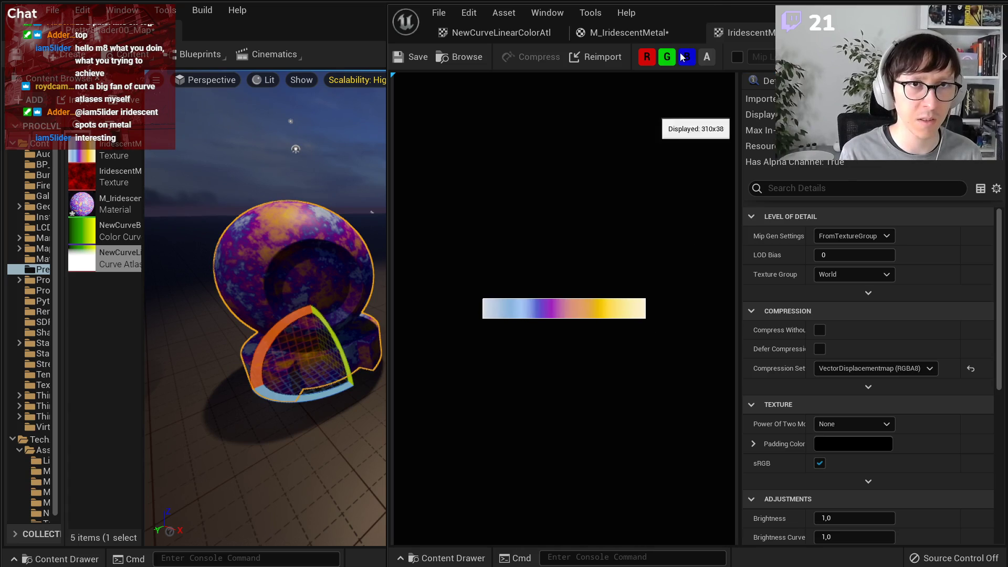
{"action": "left_click", "coordinate": [630, 33]}
{"action": "middle_click", "coordinate": [735, 40]}
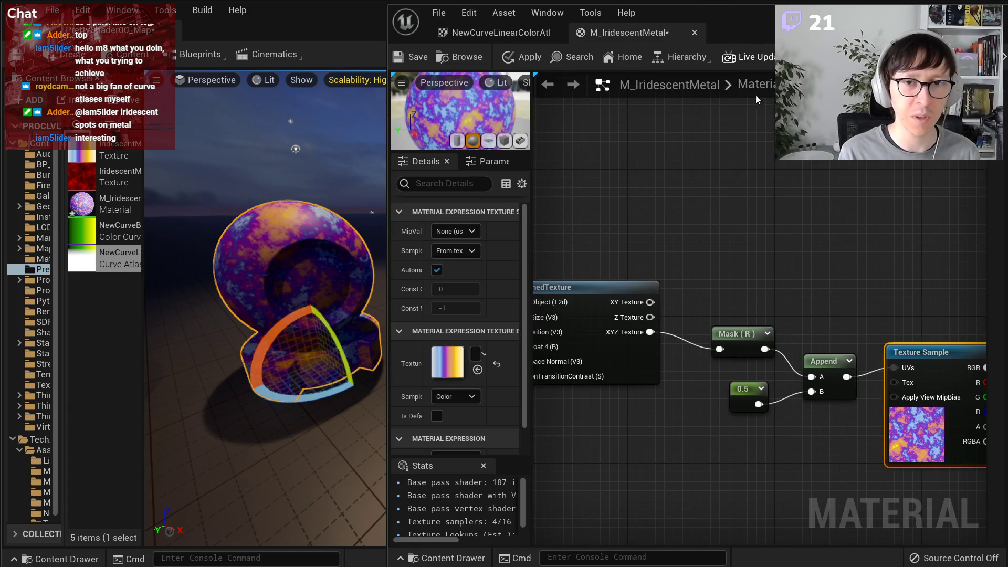
- Save the M_IridescentMetal material to update the material ball in the level
{"action": "right_click_drag", "start_coordinate": [224, 314], "coordinate": [234, 258]}
{"action": "left_click", "coordinate": [301, 228]}
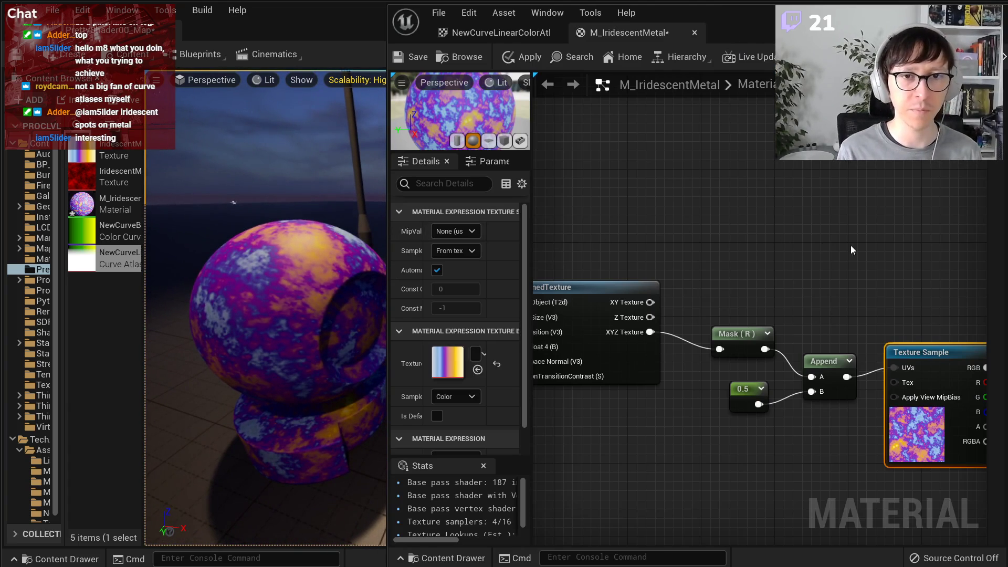
{"action": "right_click_drag", "start_coordinate": [852, 250], "coordinate": [676, 253]}
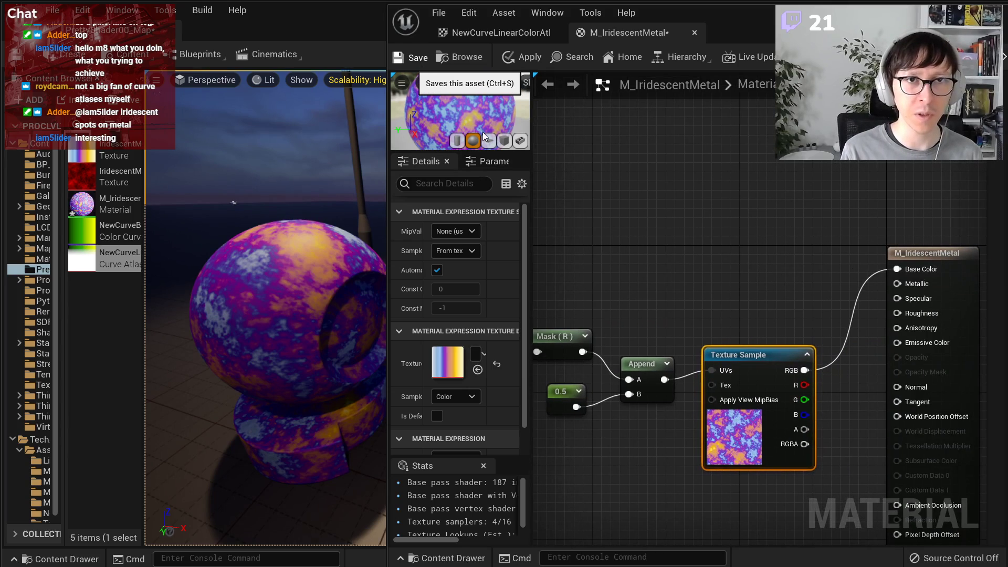
{"action": "left_click", "coordinate": [414, 57]}
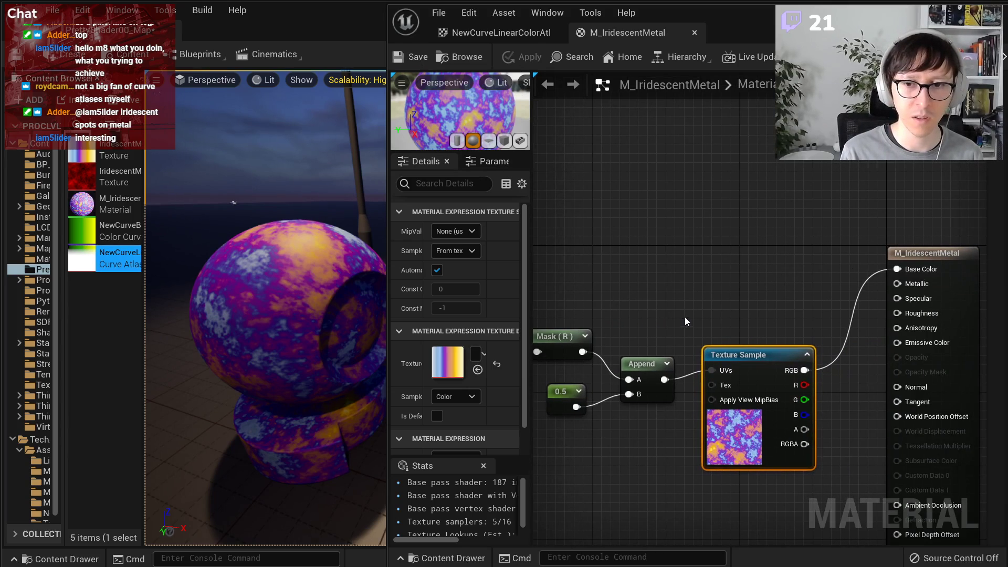
- Add a Dot node and place it in the empty space above the Texture Sample node
{"action": "right_click", "coordinate": [685, 272]}
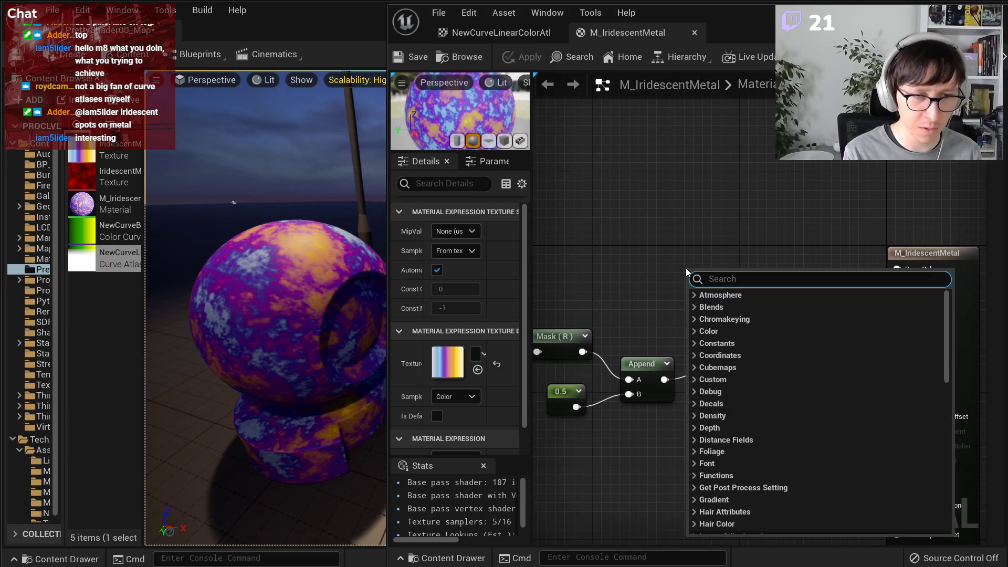
{"action": "type", "text": "fre"}
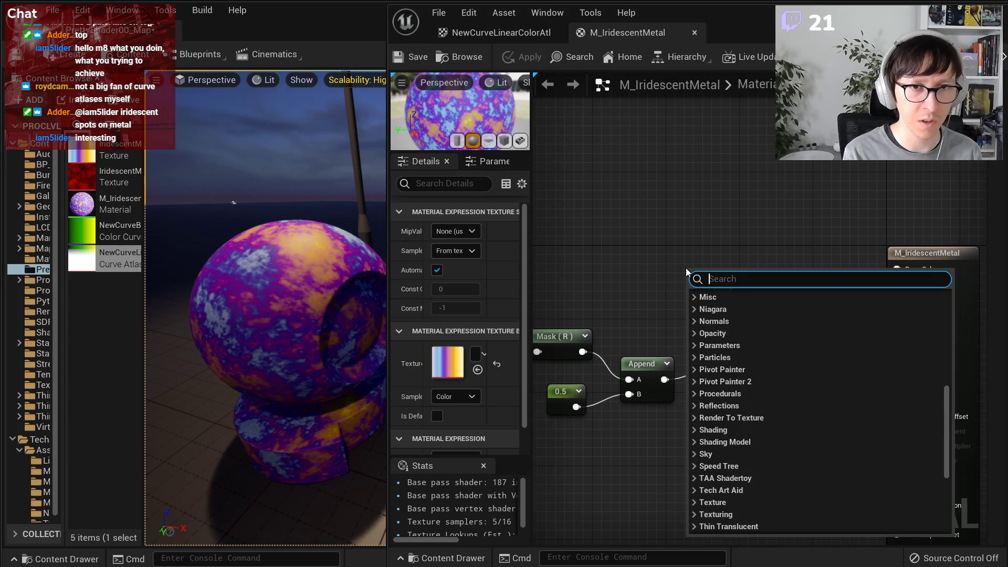
{"action": "key", "text": "BackSpace"}
{"action": "key", "text": "BackSpace"}
{"action": "key", "text": "BackSpace"}
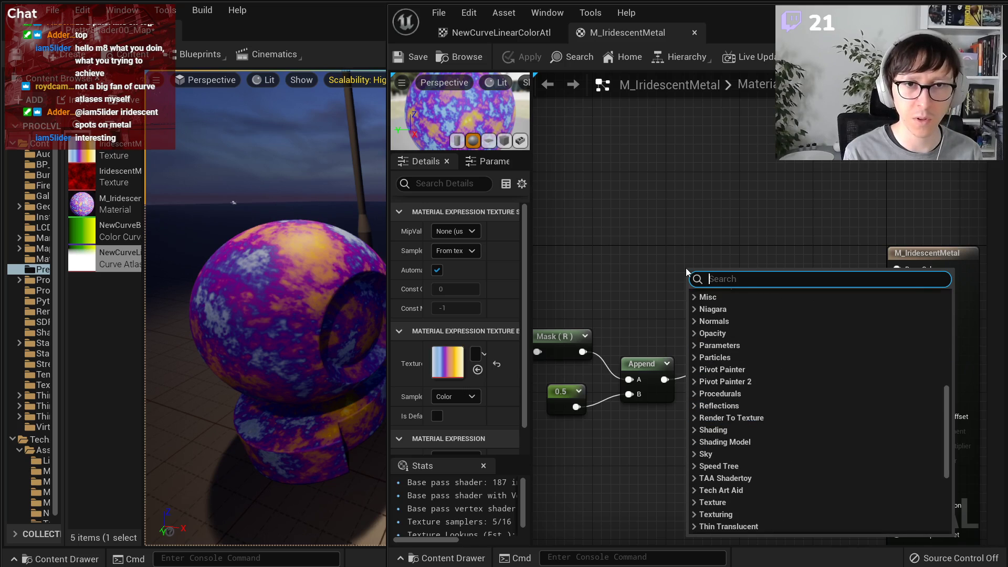
{"action": "type", "text": "dot"}
{"action": "key", "text": "Return"}
{"action": "left_click_drag", "start_coordinate": [709, 276], "coordinate": [761, 236]}
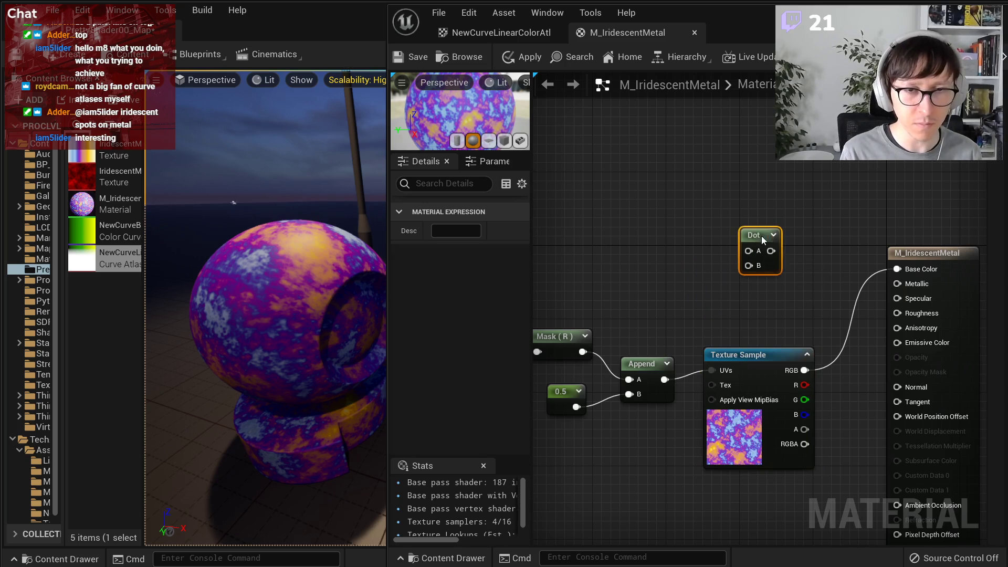
{"action": "left_click", "coordinate": [679, 232]}
{"action": "scroll", "coordinate": [679, 233], "scroll_direction": "up", "scroll_amount": 1}
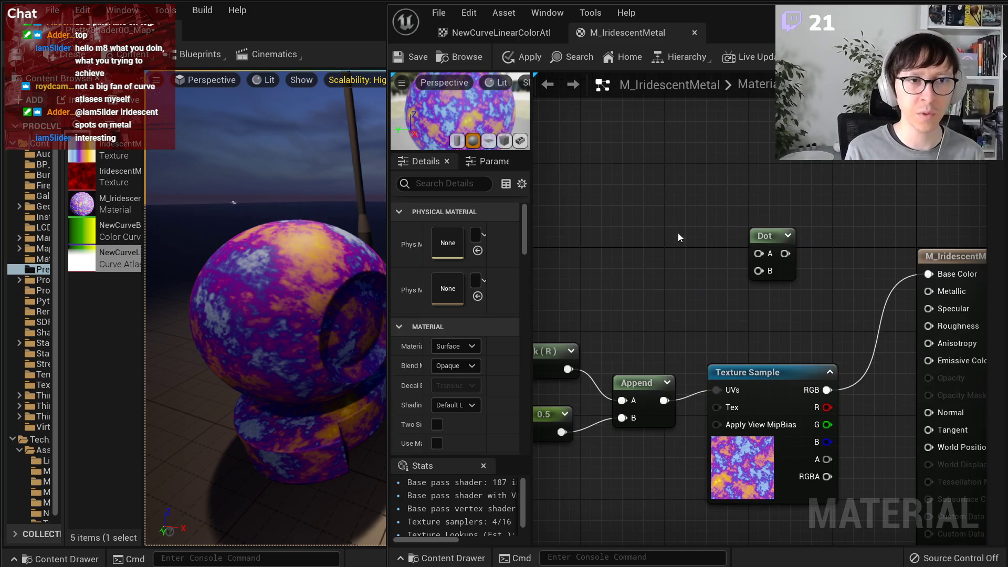
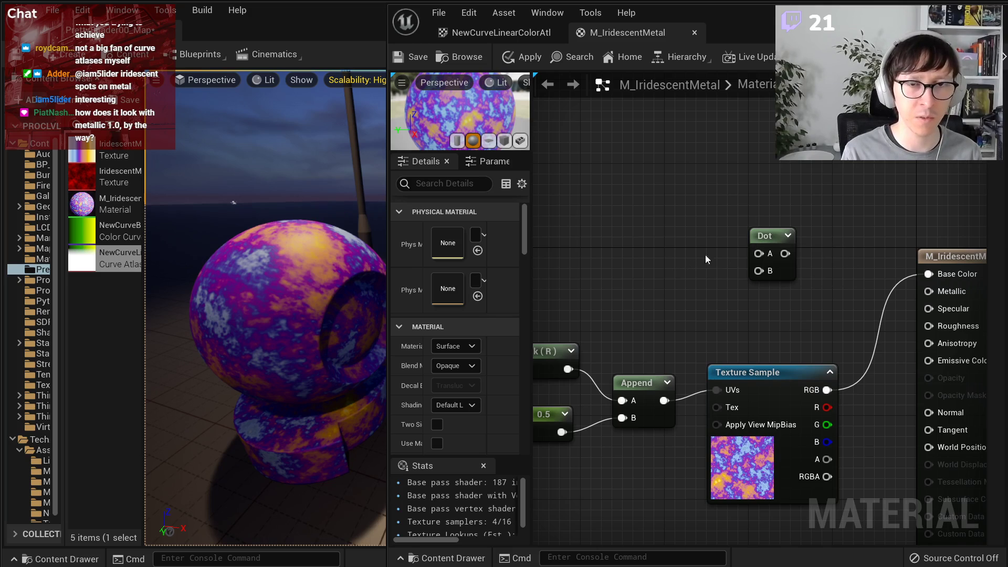
- Add a CameraDirectionVector node and place it above and to the left of the Dot node
{"action": "right_click_drag", "start_coordinate": [635, 246], "coordinate": [690, 236]}
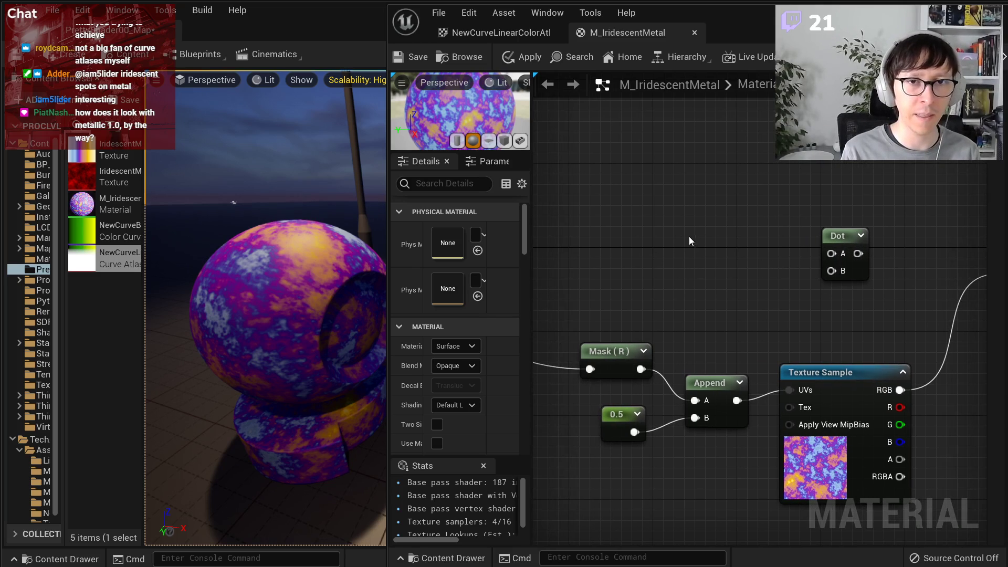
{"action": "right_click", "coordinate": [686, 209]}
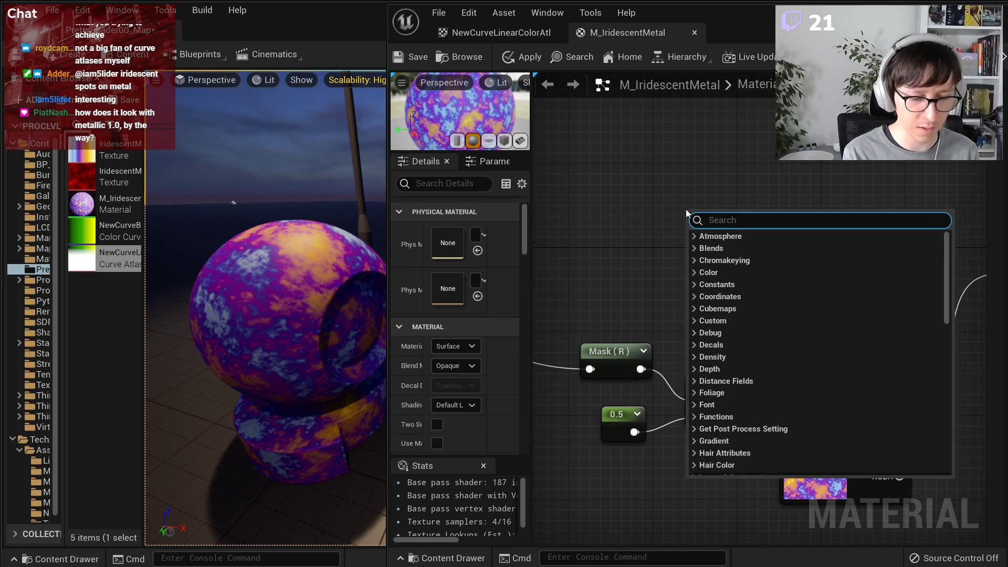
{"action": "type", "text": "vie"}
{"action": "key", "text": "BackSpace"}
{"action": "key", "text": "BackSpace"}
{"action": "key", "text": "BackSpace"}
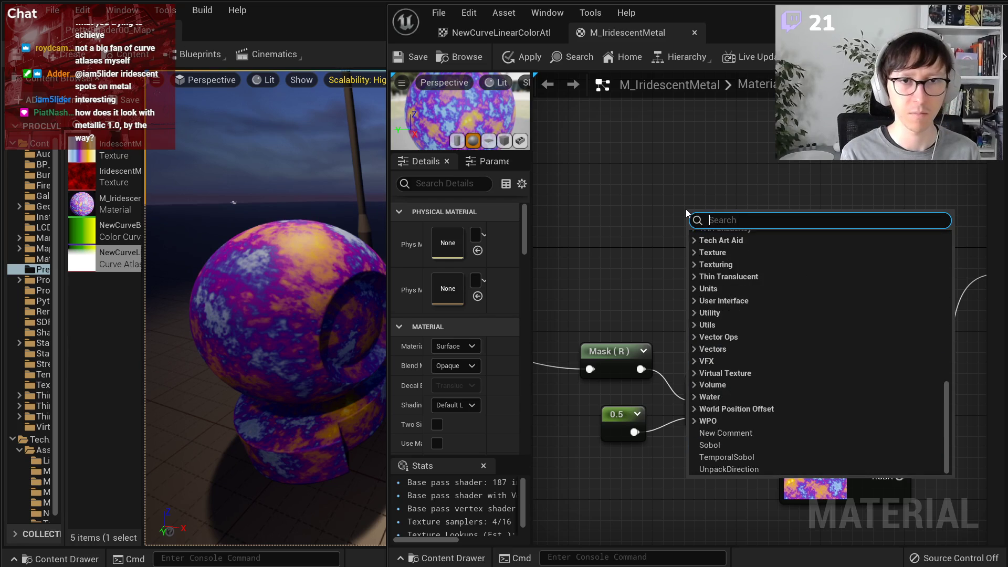
{"action": "type", "text": "camera"}
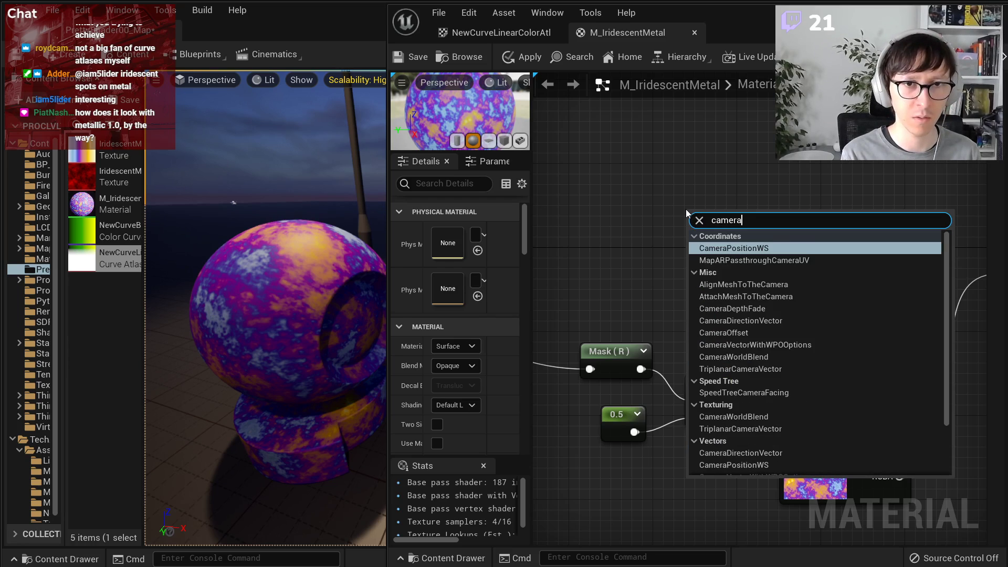
{"action": "scroll", "coordinate": [790, 302], "scroll_direction": "down", "scroll_amount": 2}
{"action": "scroll", "coordinate": [785, 331], "scroll_direction": "down", "scroll_amount": 1}
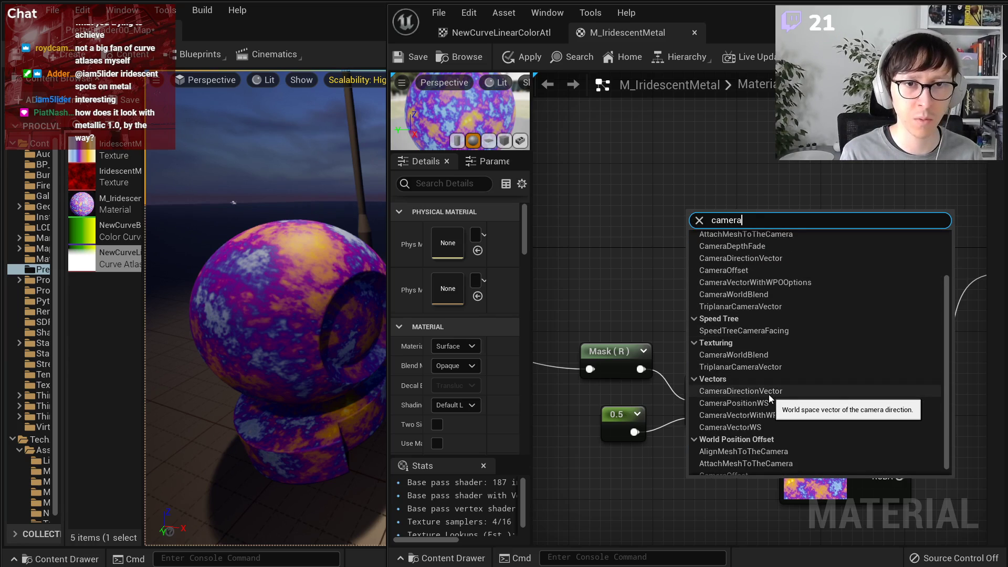
{"action": "left_click", "coordinate": [769, 393]}
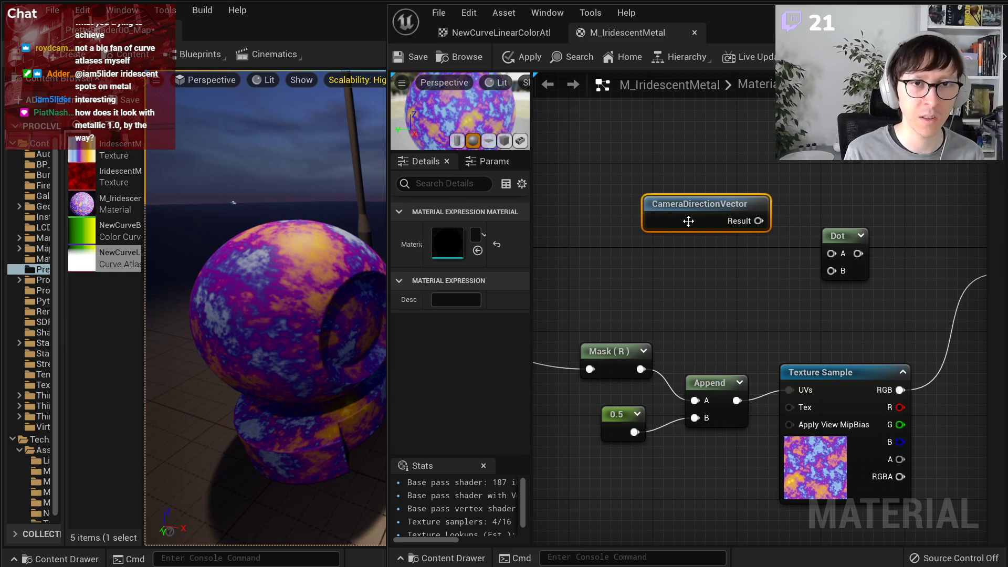
{"action": "left_click_drag", "start_coordinate": [695, 229], "coordinate": [684, 198]}
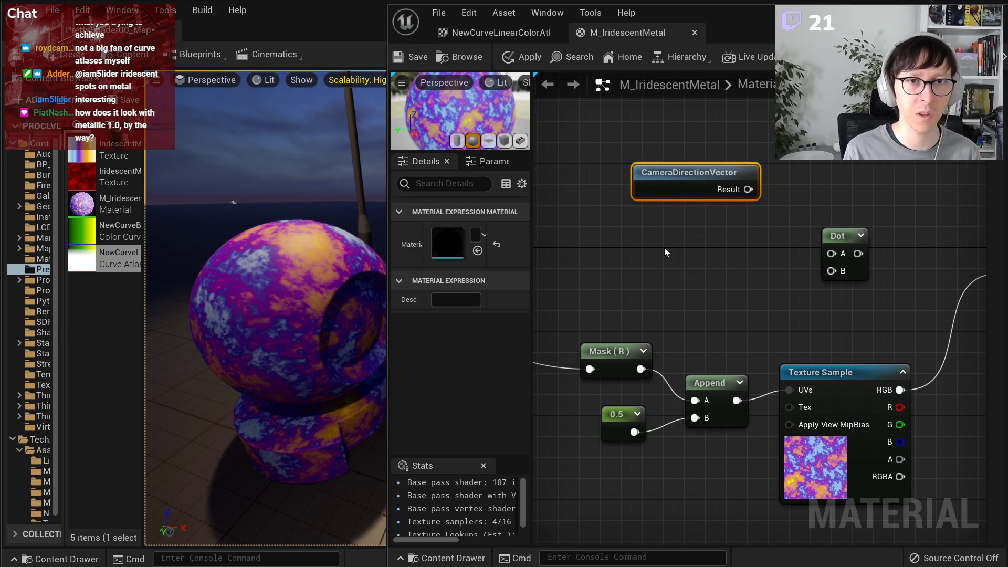
- Add a CameraVectorWS node between the CameraDirectionVector node and the R mask
{"action": "right_click", "coordinate": [650, 232]}
{"action": "type", "text": "cam"}
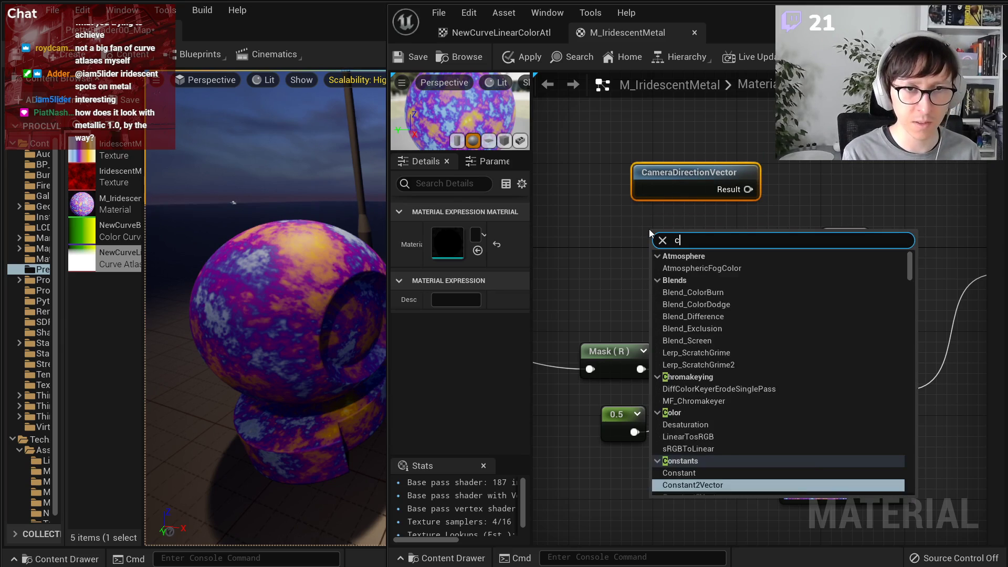
{"action": "key", "text": "BackSpace"}
{"action": "key", "text": "BackSpace"}
{"action": "key", "text": "BackSpace"}
{"action": "type", "text": "view ve"}
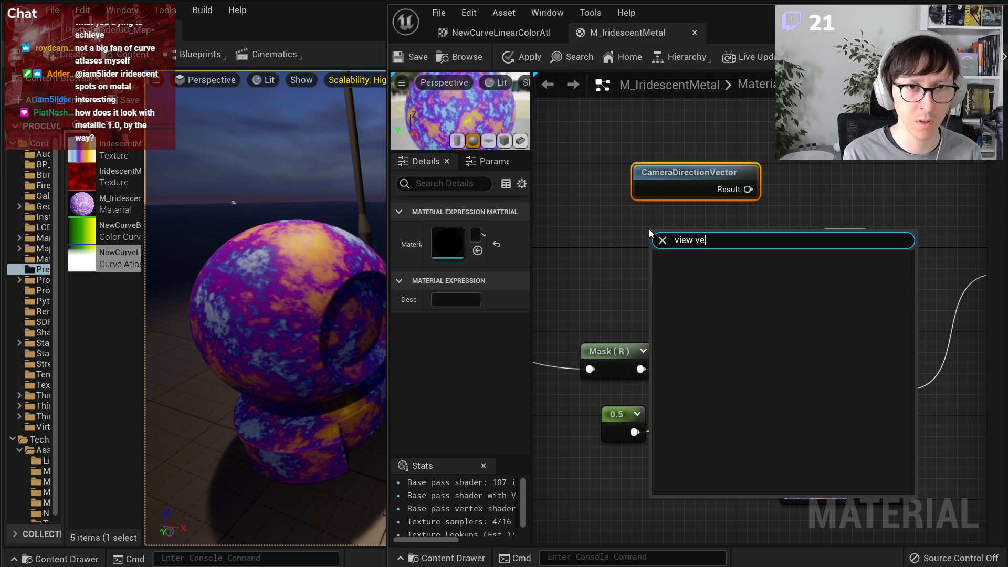
{"action": "key", "text": "ctrl+a"}
{"action": "type", "text": "vwec"}
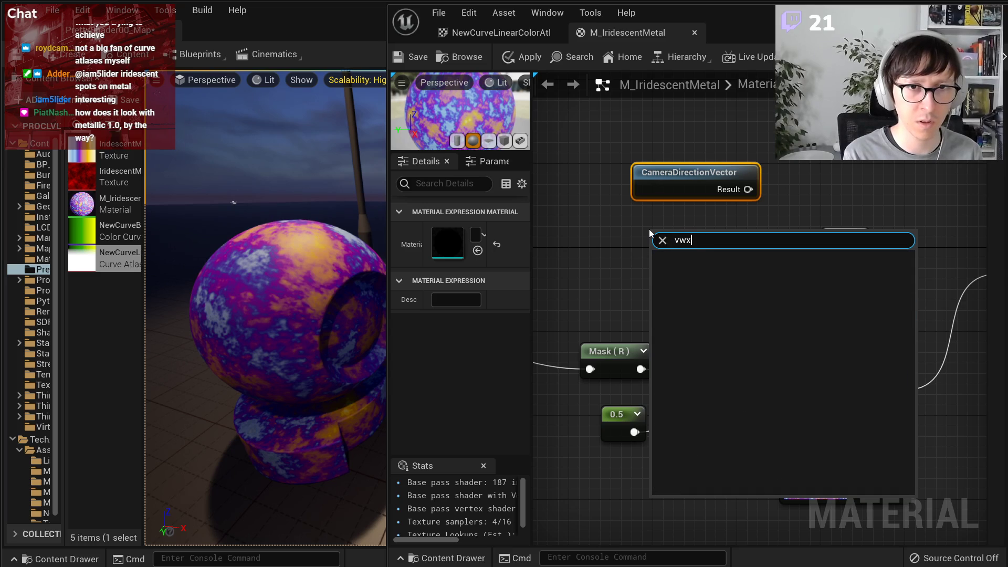
{"action": "key", "text": "BackSpace"}
{"action": "key", "text": "BackSpace"}
{"action": "key", "text": "BackSpace"}
{"action": "type", "text": "ector ws"}
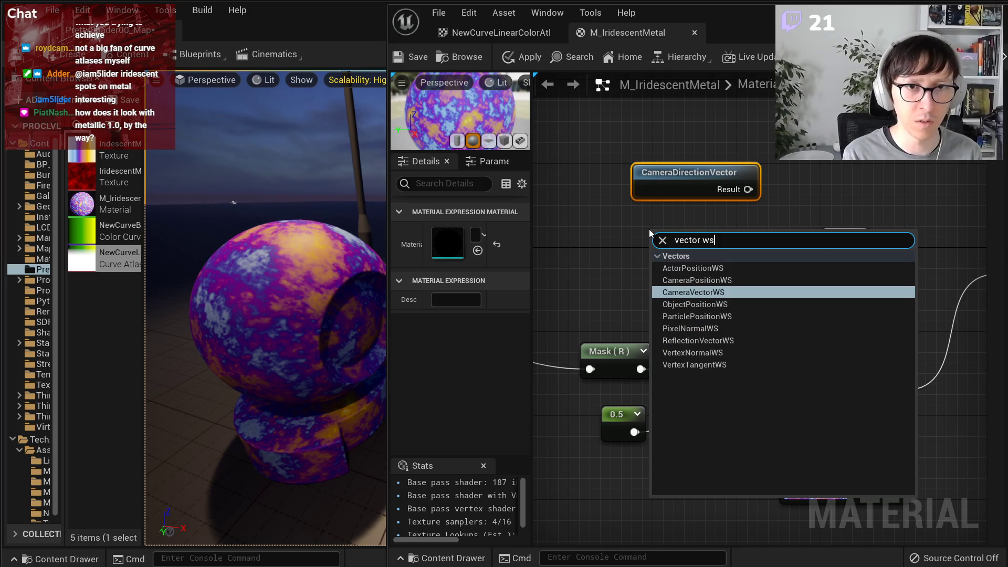
{"action": "left_click", "coordinate": [735, 293]}
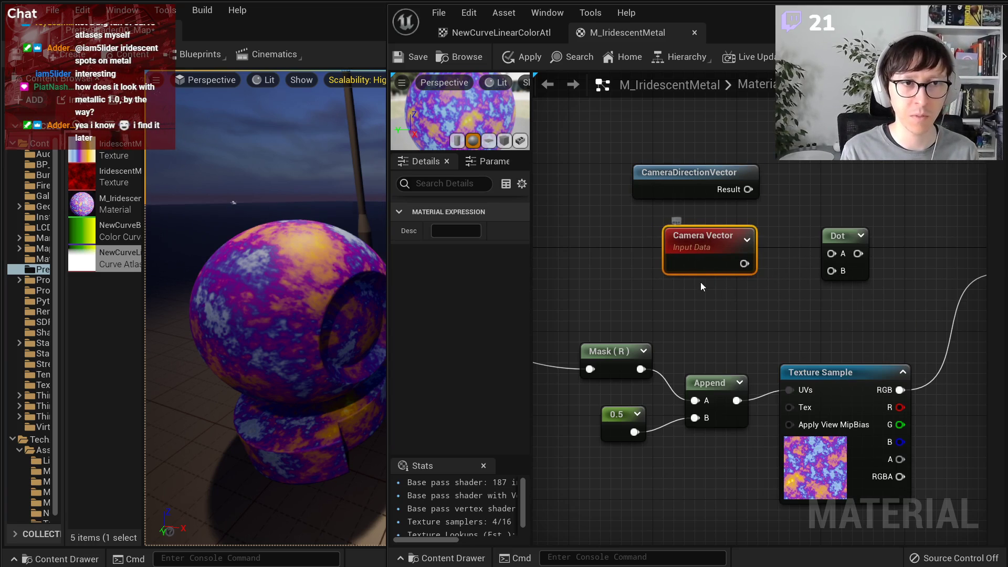
- Move the CameraDirectionVector and Camera Vector nodes up to free space beside the Dot node
{"action": "left_click", "coordinate": [673, 196]}
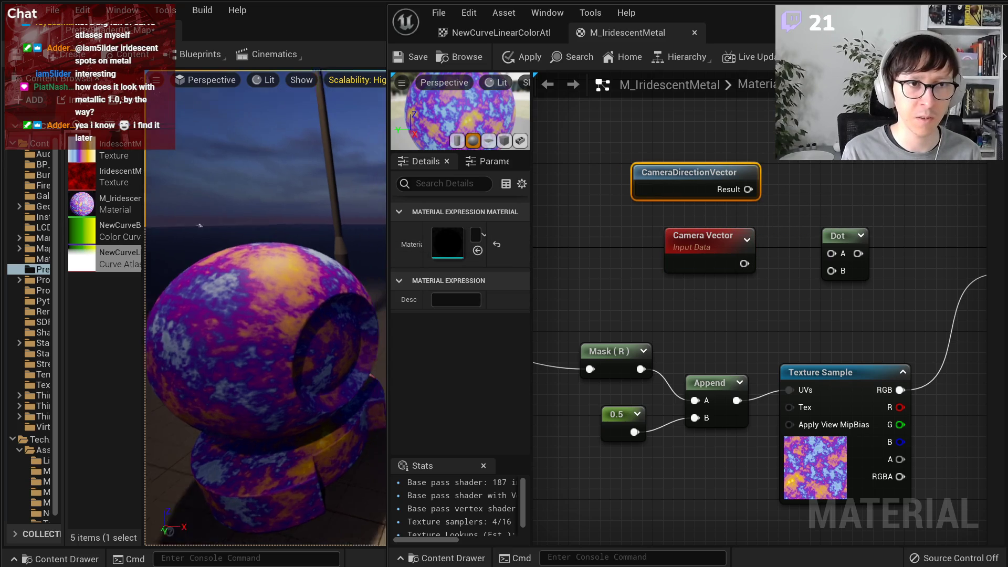
{"action": "right_click_drag", "start_coordinate": [265, 308], "coordinate": [318, 310]}
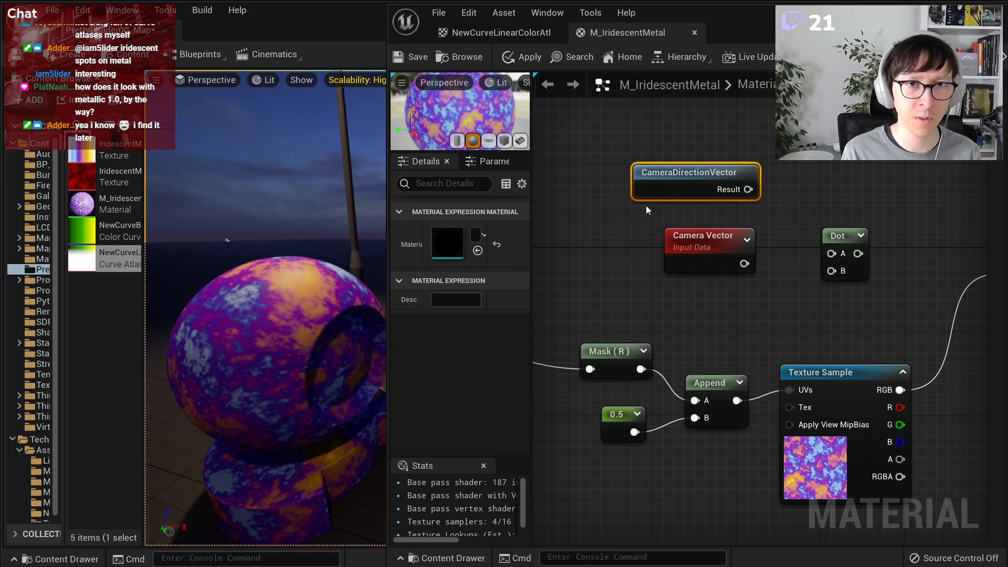
{"action": "left_click", "coordinate": [709, 236]}
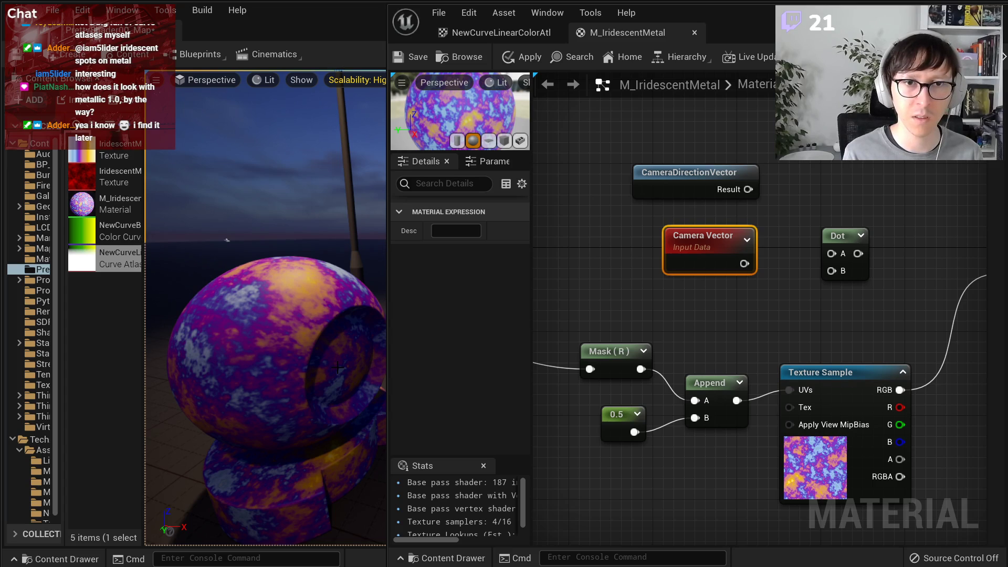
{"action": "right_click_drag", "start_coordinate": [335, 354], "coordinate": [344, 447]}
{"action": "right_click_drag", "start_coordinate": [183, 197], "coordinate": [200, 226]}
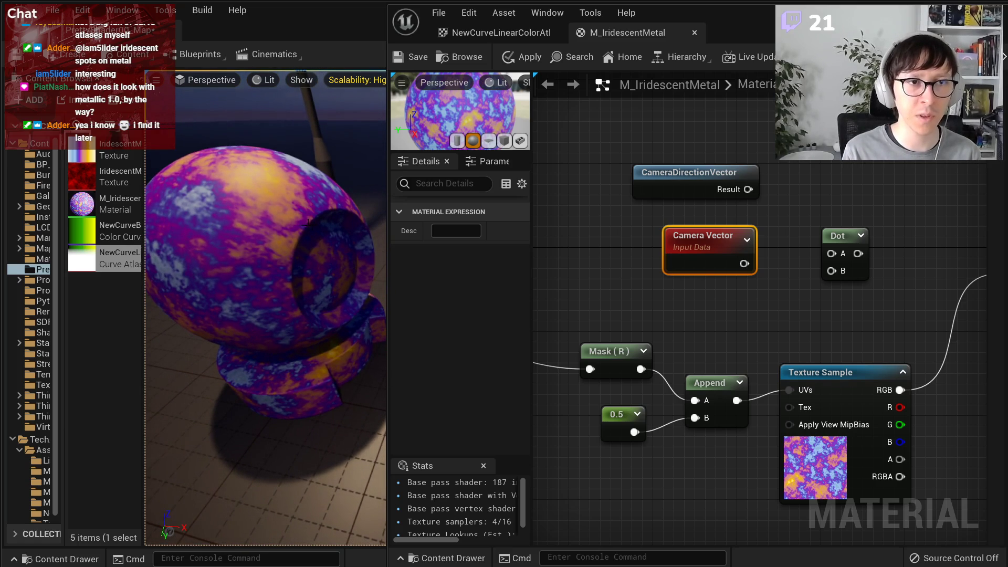
{"action": "right_click_drag", "start_coordinate": [297, 224], "coordinate": [239, 148]}
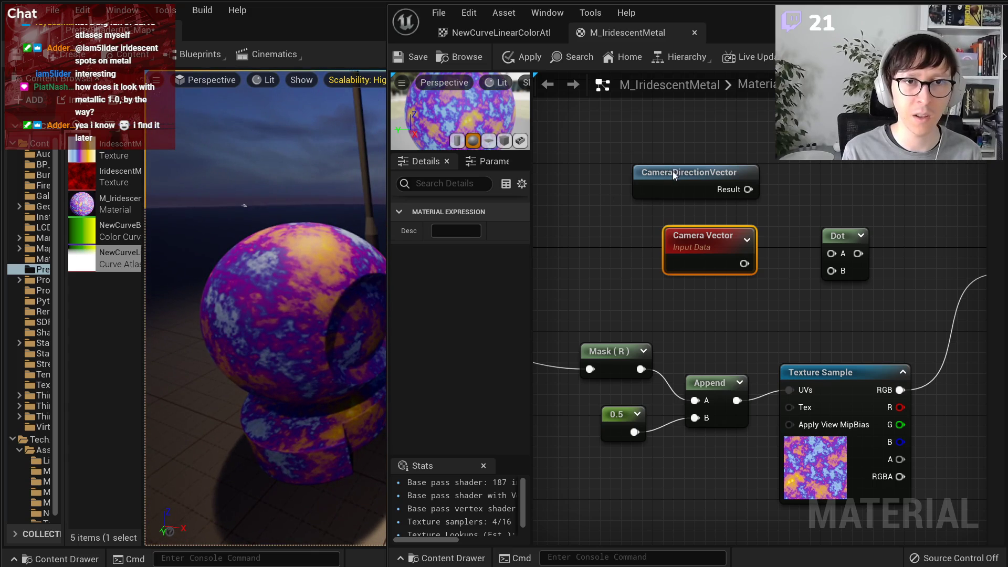
{"action": "left_click_drag", "start_coordinate": [675, 176], "coordinate": [716, 123]}
{"action": "left_click_drag", "start_coordinate": [683, 235], "coordinate": [662, 182]}
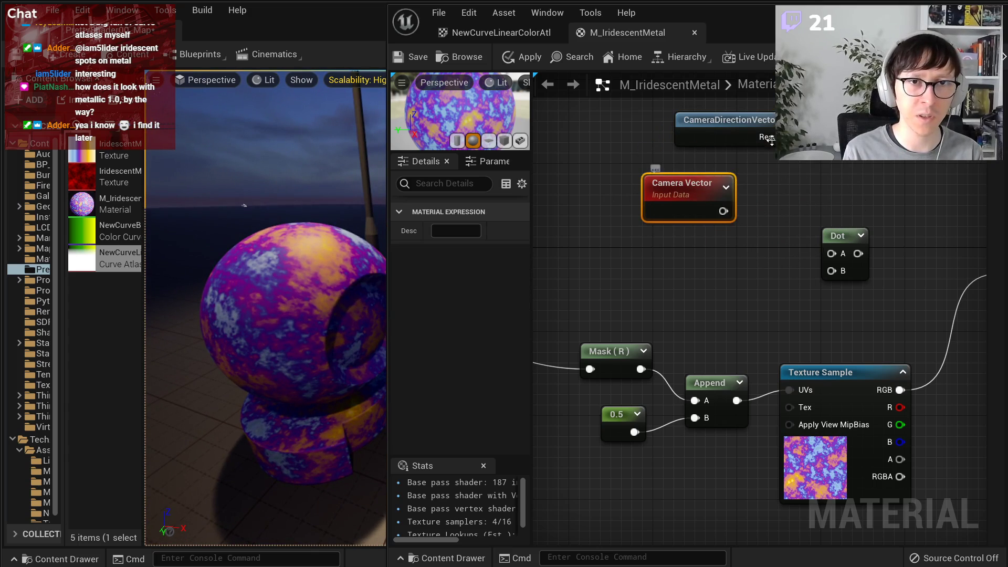
{"action": "left_click_drag", "start_coordinate": [703, 138], "coordinate": [663, 120]}
{"action": "key", "text": "Escape"}
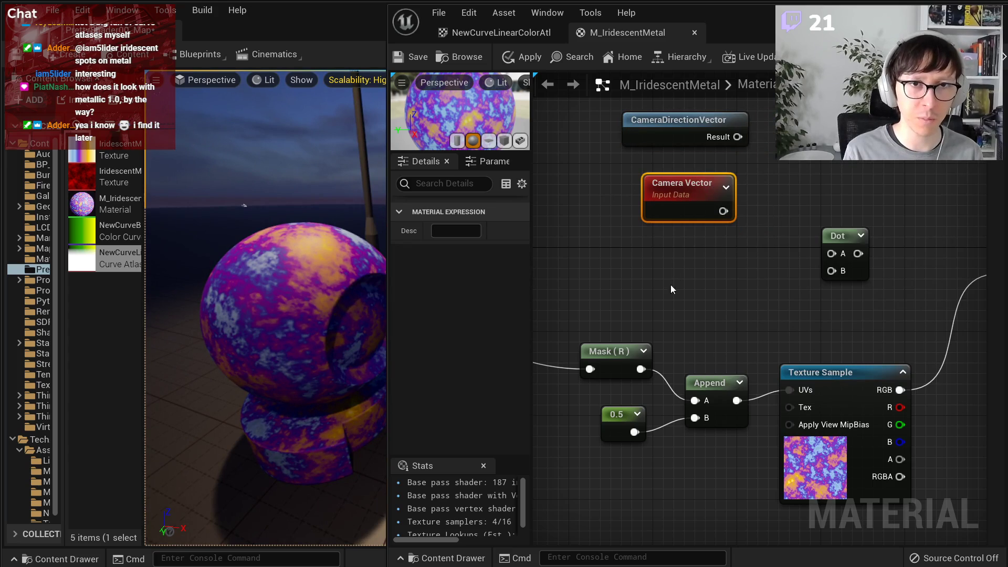
- Add a PixelNormalWS node below the Camera Vector node
{"action": "right_click", "coordinate": [645, 264]}
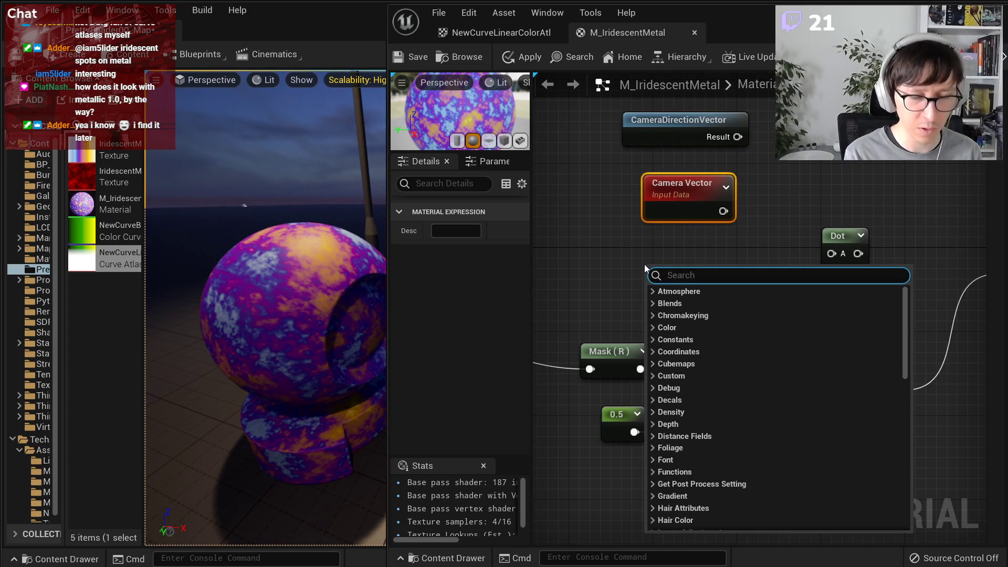
{"action": "type", "text": "normal wor"}
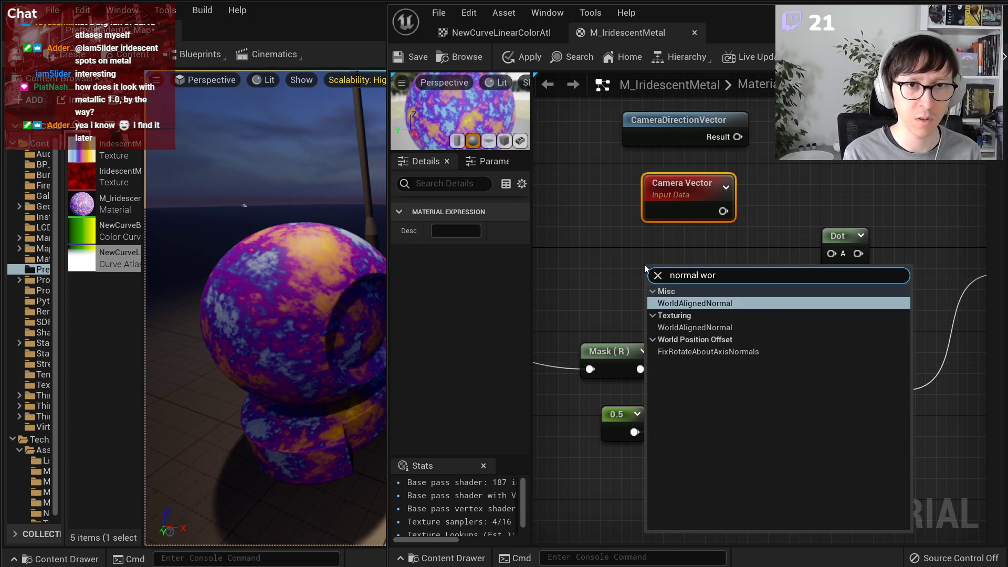
{"action": "key", "text": "ctrl+a"}
{"action": "type", "text": "worl"}
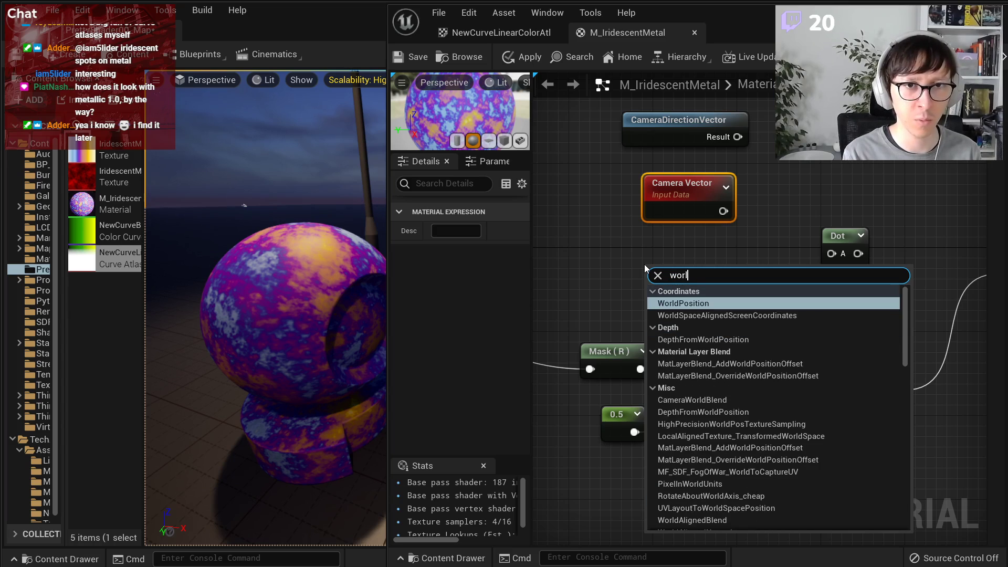
{"action": "type", "text": "d nor"}
{"action": "key", "text": "ctrl+a"}
{"action": "type", "text": "nor"}
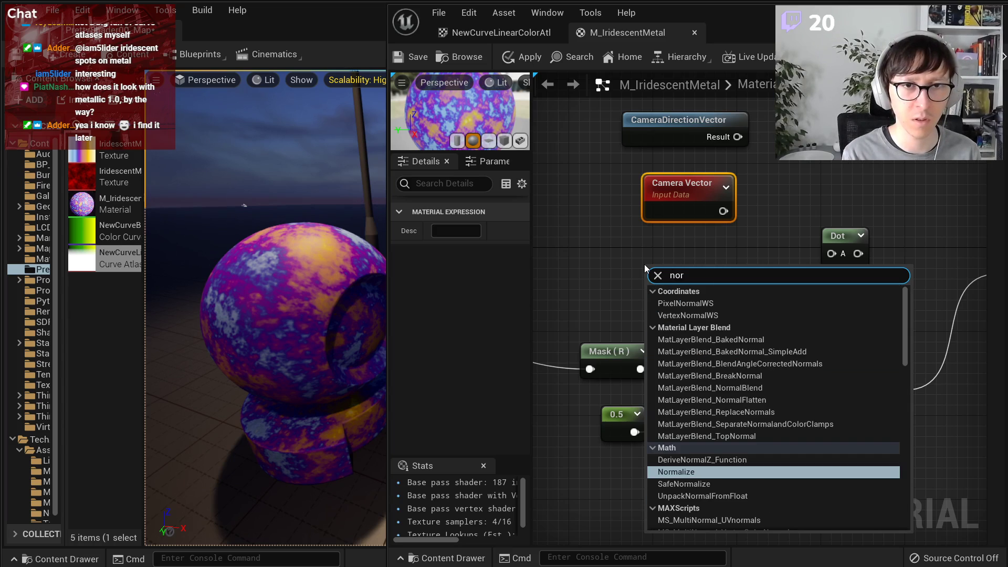
{"action": "key", "text": "ctrl+a"}
{"action": "type", "text": "pixel n"}
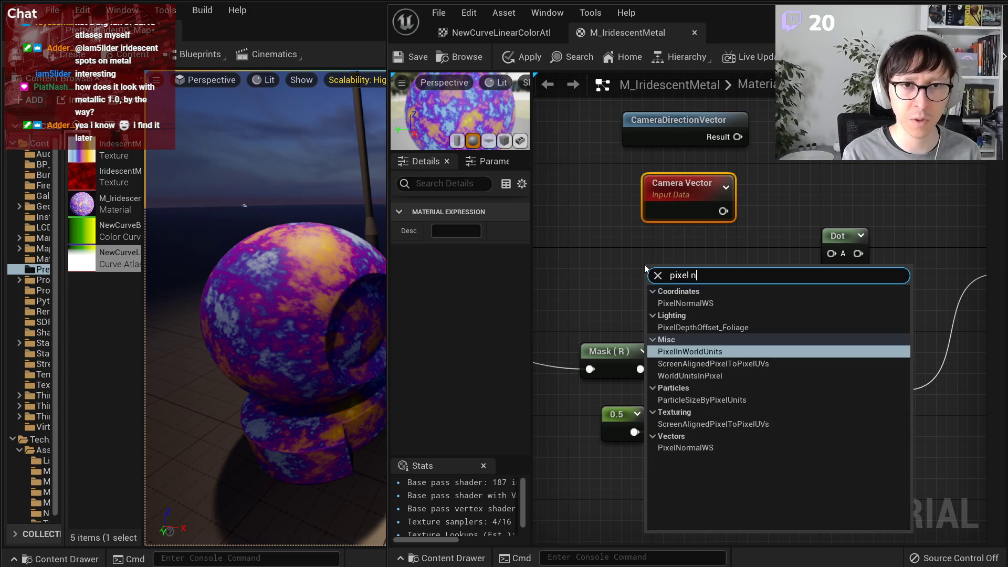
{"action": "left_click", "coordinate": [733, 302]}
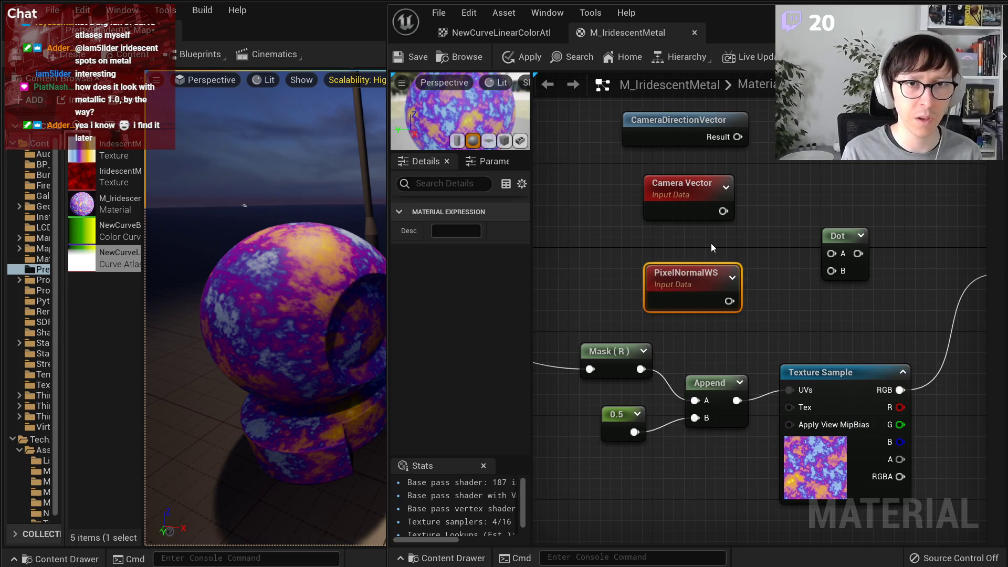
- Place Camera Vector and PixelNormalWS beside the Dot node and connect them to its A and B inputs
{"action": "left_click_drag", "start_coordinate": [699, 203], "coordinate": [720, 213]}
{"action": "left_click_drag", "start_coordinate": [706, 278], "coordinate": [709, 261]}
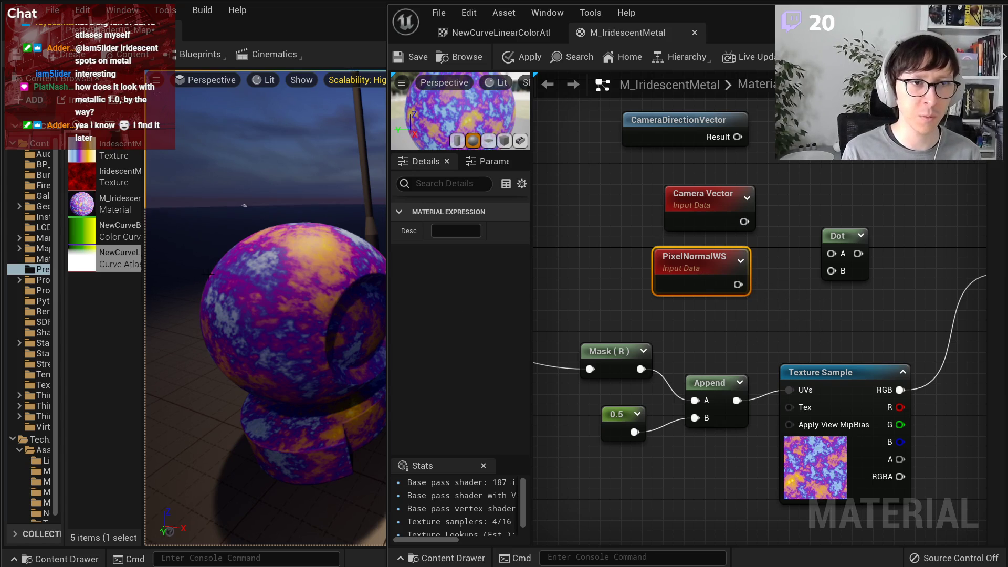
{"action": "right_click_drag", "start_coordinate": [208, 274], "coordinate": [228, 229]}
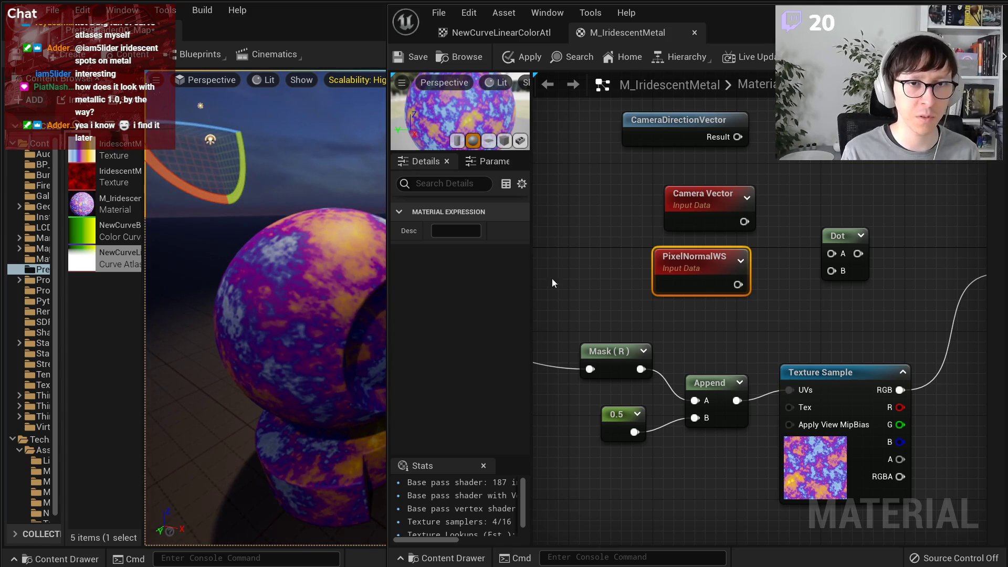
{"action": "left_click_drag", "start_coordinate": [739, 284], "coordinate": [838, 282]}
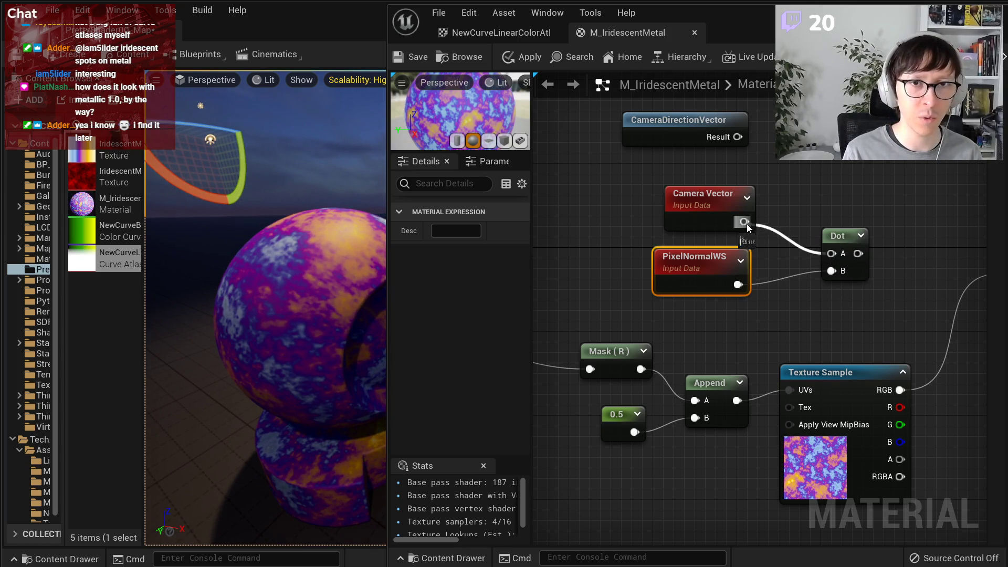
- Add a Saturate node after the Dot node and connect its output to the material's Base Color
{"action": "left_click_drag", "start_coordinate": [838, 235], "coordinate": [900, 228]}
{"action": "type", "text": "sat"}
{"action": "key", "text": "Return"}
{"action": "right_click_drag", "start_coordinate": [910, 300], "coordinate": [716, 304]}
{"action": "left_click_drag", "start_coordinate": [724, 258], "coordinate": [807, 277]}
- Set the level viewport to Unlit, widen it beside the material editor, and save the material
{"action": "left_click", "coordinate": [265, 79]}
{"action": "left_click", "coordinate": [293, 131]}
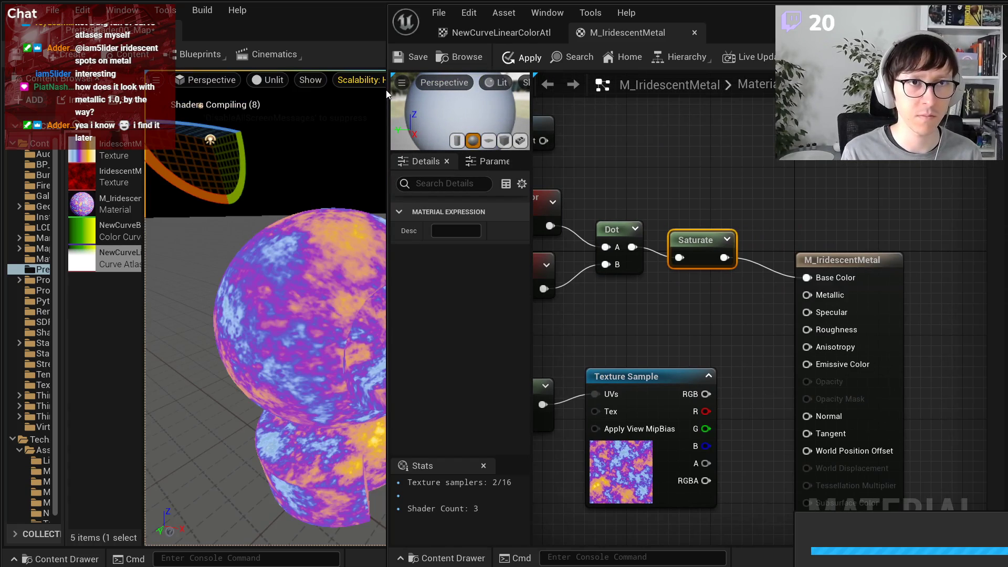
{"action": "left_click_drag", "start_coordinate": [386, 90], "coordinate": [476, 67]}
{"action": "key", "text": "ctrl+s"}
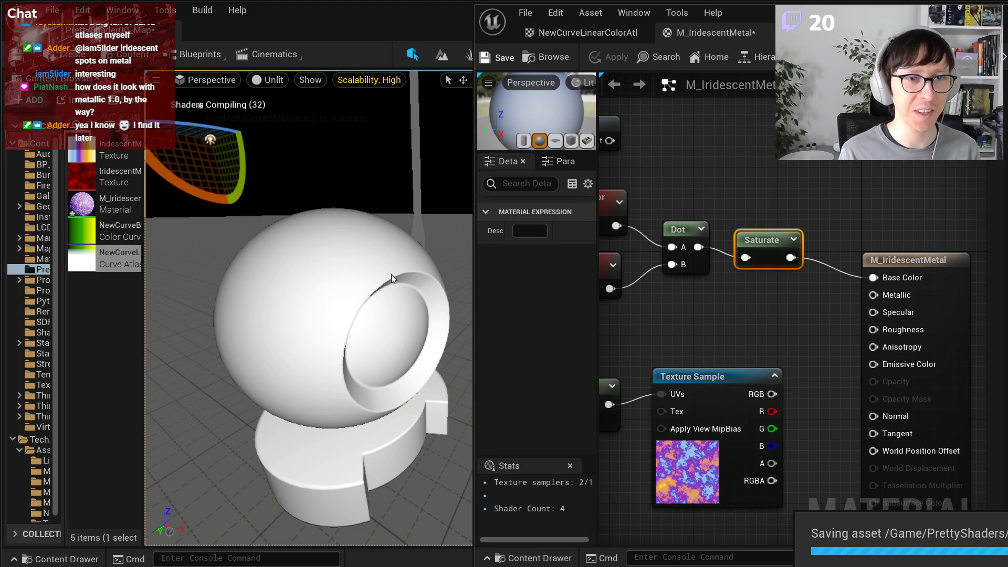
- Examine the camera-dependent Dot shading on the preview sphere from several angles and compare it with the Camera Vector and PixelNormalWS inputs
{"action": "right_click_drag", "start_coordinate": [371, 239], "coordinate": [364, 319]}
{"action": "right_click_drag", "start_coordinate": [738, 302], "coordinate": [858, 303]}
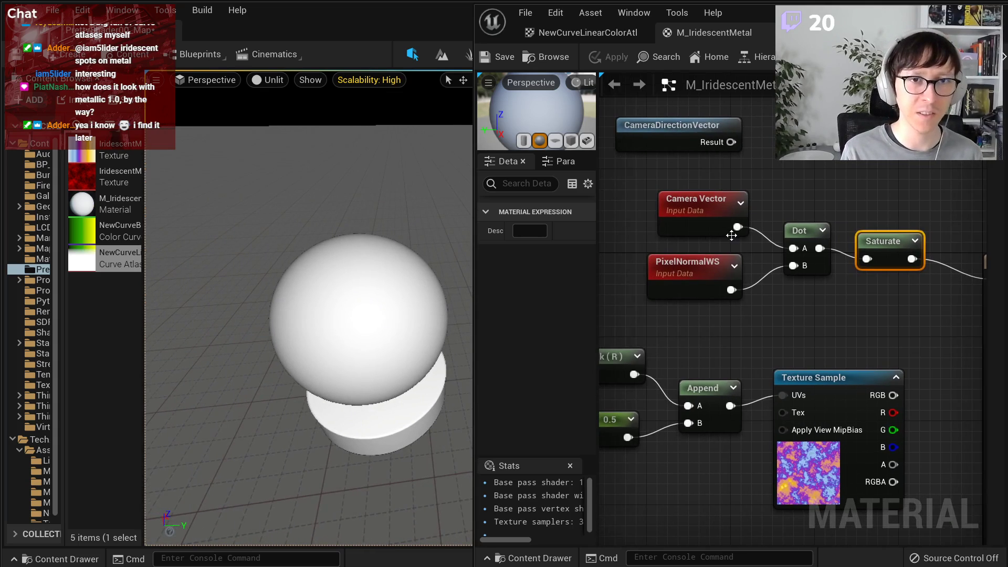
{"action": "left_click", "coordinate": [700, 205]}
{"action": "left_click", "coordinate": [684, 287]}
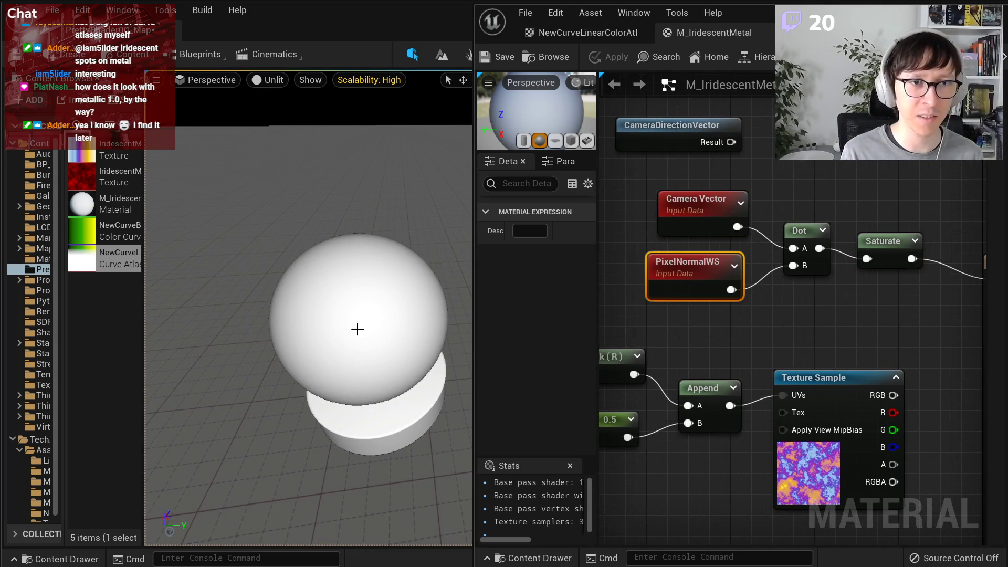
{"action": "scroll", "coordinate": [393, 376], "scroll_direction": "up", "scroll_amount": 3}
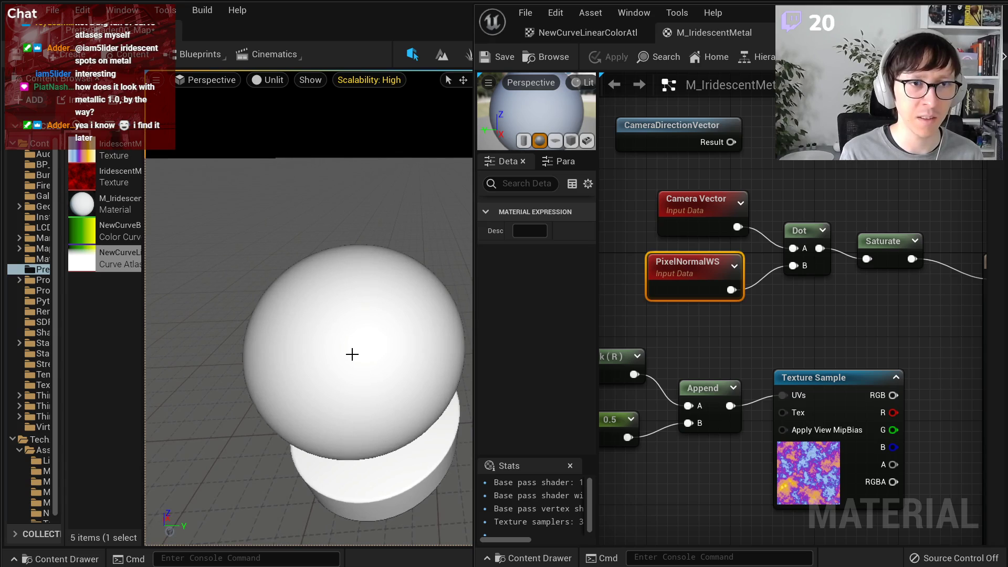
{"action": "left_click", "coordinate": [725, 204]}
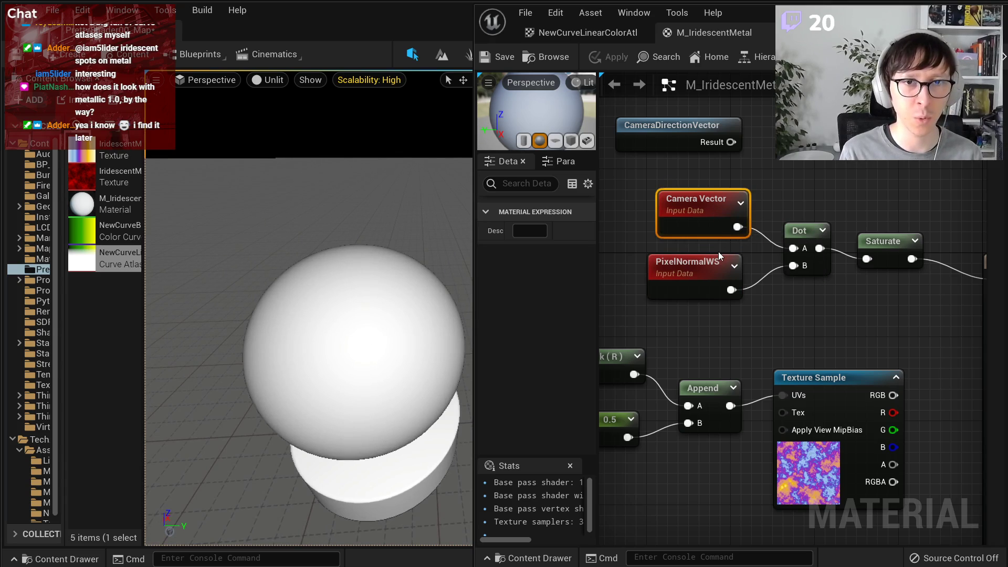
{"action": "right_click_drag", "start_coordinate": [245, 336], "coordinate": [264, 328]}
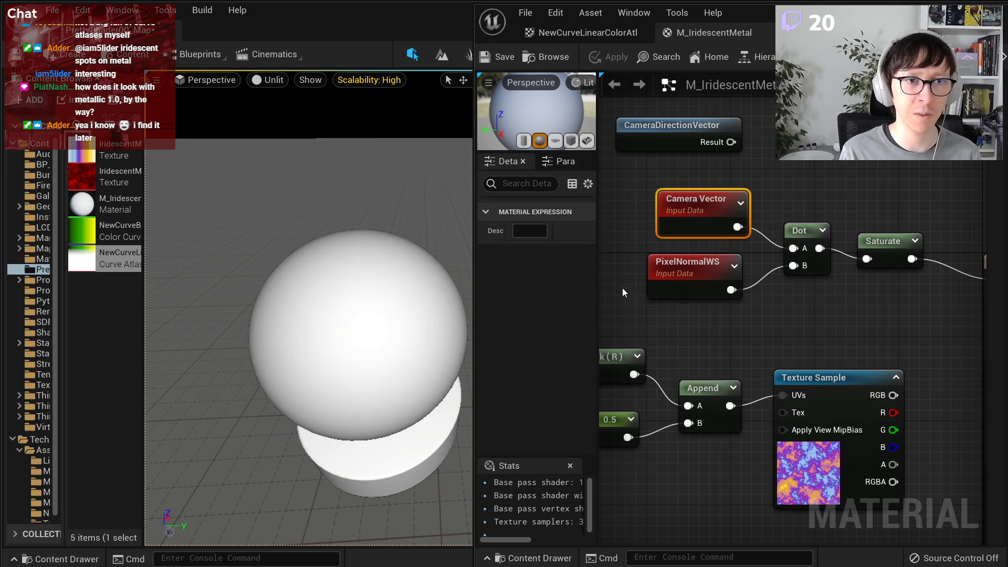
{"action": "right_click_drag", "start_coordinate": [328, 322], "coordinate": [371, 236]}
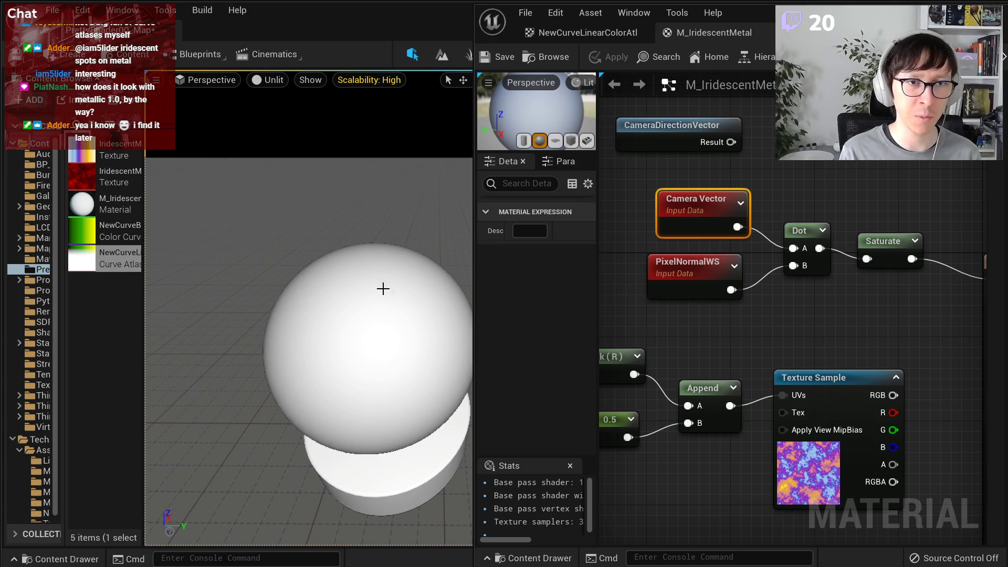
{"action": "right_click_drag", "start_coordinate": [387, 313], "coordinate": [319, 299]}
- Move the material output node aside and insert a RemapValueRange node between Saturate and Base Color
{"action": "left_click", "coordinate": [888, 324]}
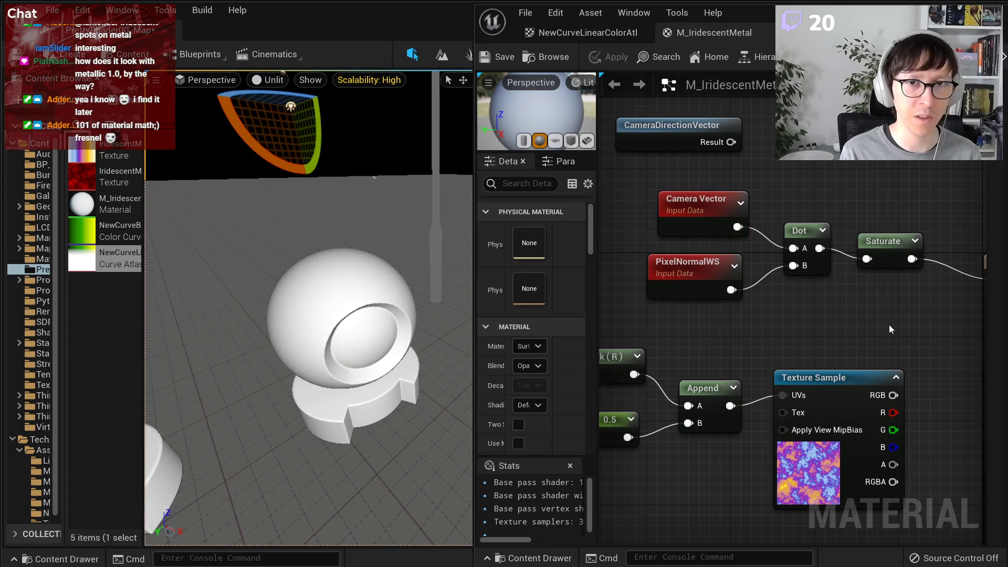
{"action": "right_click_drag", "start_coordinate": [890, 324], "coordinate": [699, 323]}
{"action": "scroll", "coordinate": [700, 323], "scroll_direction": "down", "scroll_amount": 1}
{"action": "left_click_drag", "start_coordinate": [852, 270], "coordinate": [962, 252]}
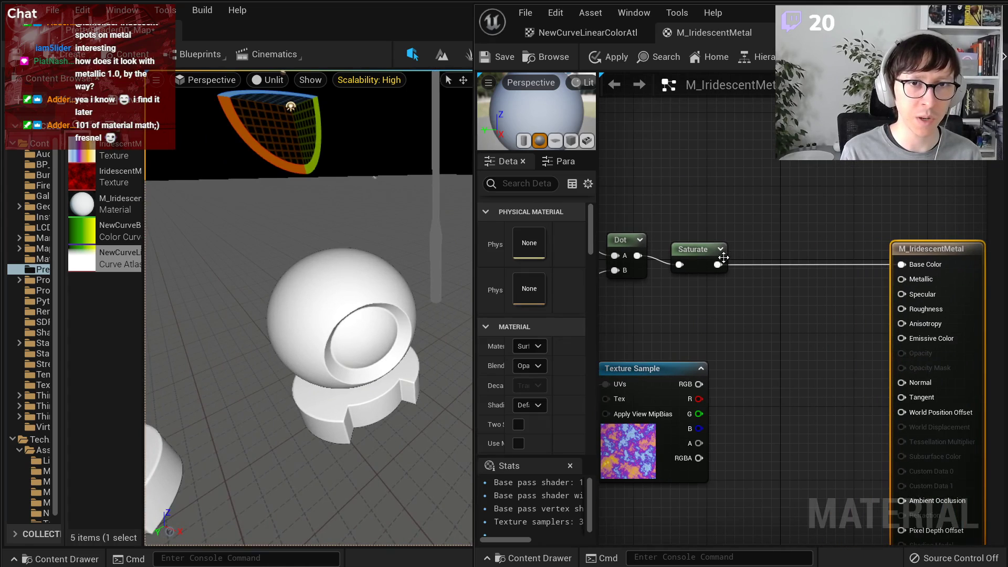
{"action": "left_click_drag", "start_coordinate": [718, 265], "coordinate": [766, 297]}
{"action": "type", "text": "remap"}
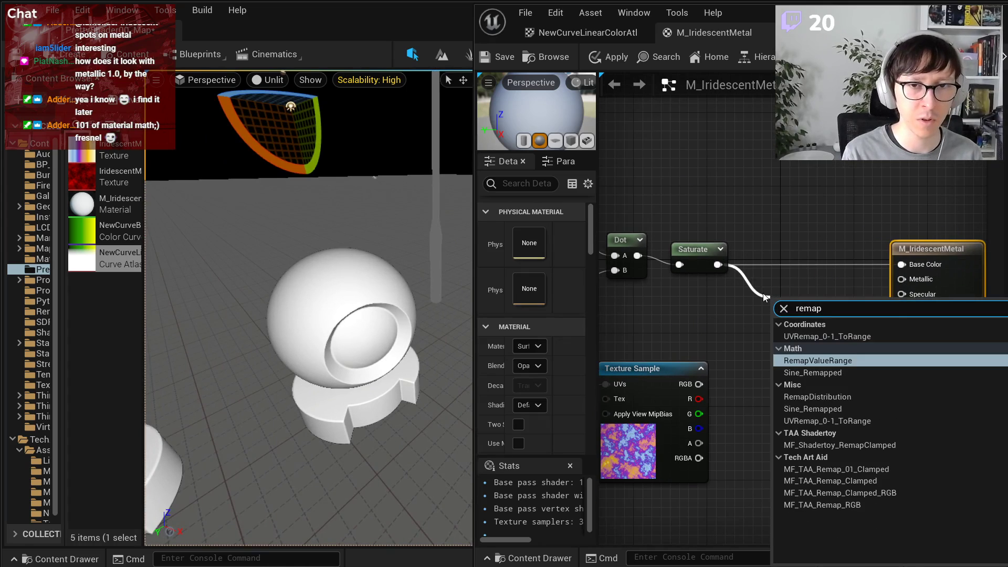
{"action": "key", "text": "Return"}
{"action": "left_click_drag", "start_coordinate": [954, 254], "coordinate": [991, 246]}
{"action": "left_click_drag", "start_coordinate": [840, 304], "coordinate": [938, 256]}
- Add two Constant nodes valued 0.5 and 1, and connect them to RemapValueRange's Input Low and Input High
{"action": "scroll", "coordinate": [347, 289], "scroll_direction": "up", "scroll_amount": 3}
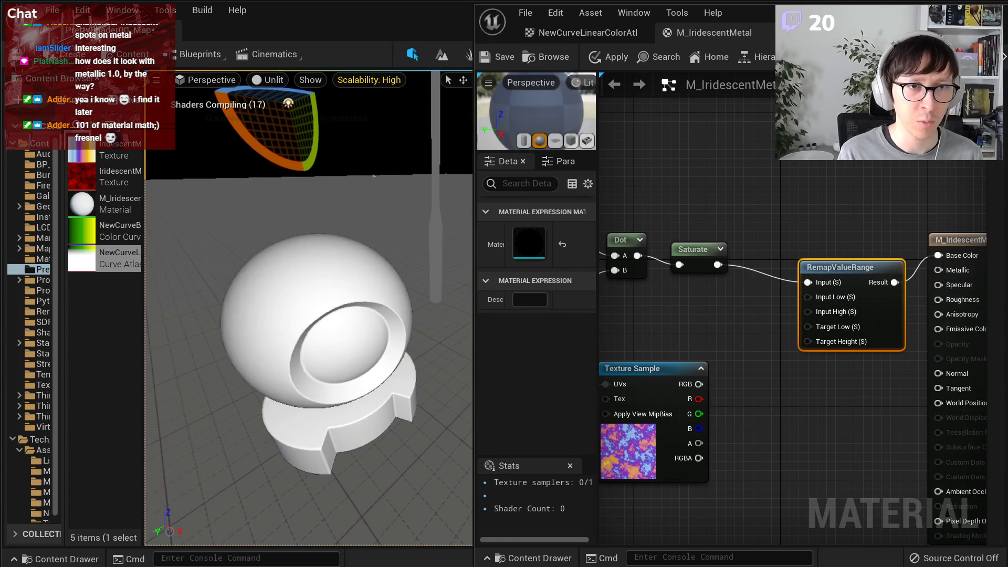
{"action": "scroll", "coordinate": [700, 335], "scroll_direction": "up", "scroll_amount": 1}
{"action": "left_click", "coordinate": [747, 298]}
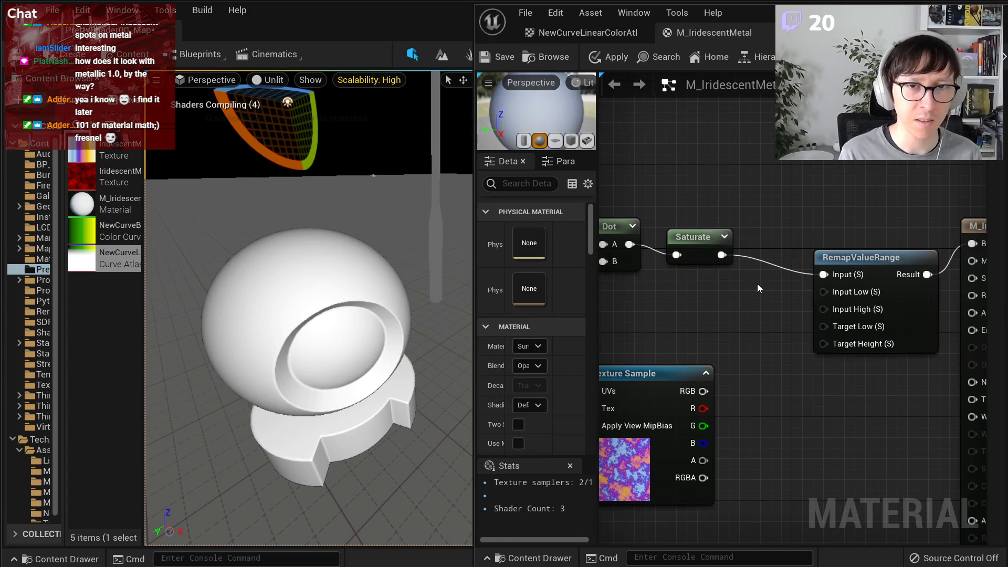
{"action": "key", "text": "1"}
{"action": "left_click", "coordinate": [758, 284]}
{"action": "key", "text": "1"}
{"action": "left_click", "coordinate": [761, 332]}
{"action": "left_click", "coordinate": [776, 296]}
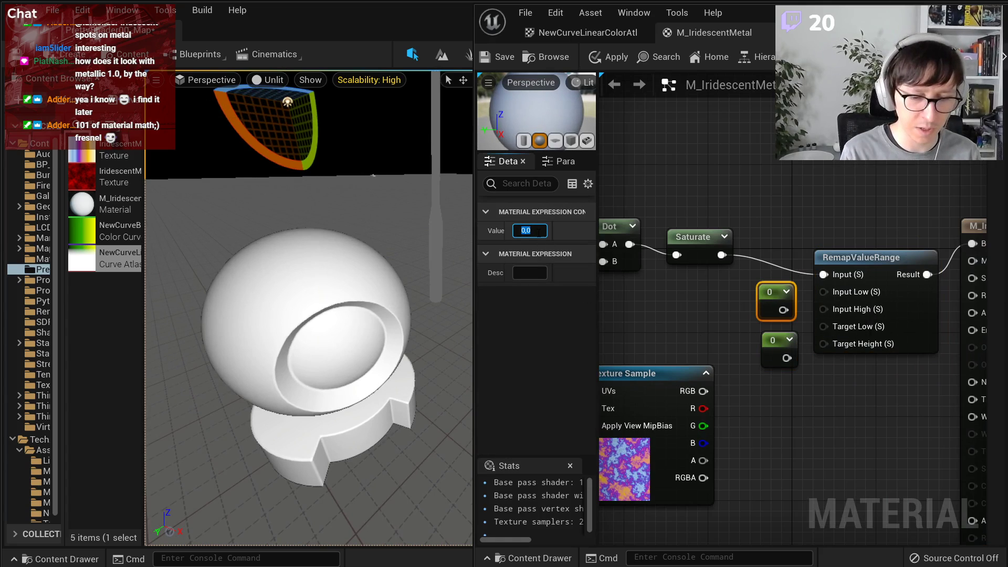
{"action": "left_click", "coordinate": [789, 340]}
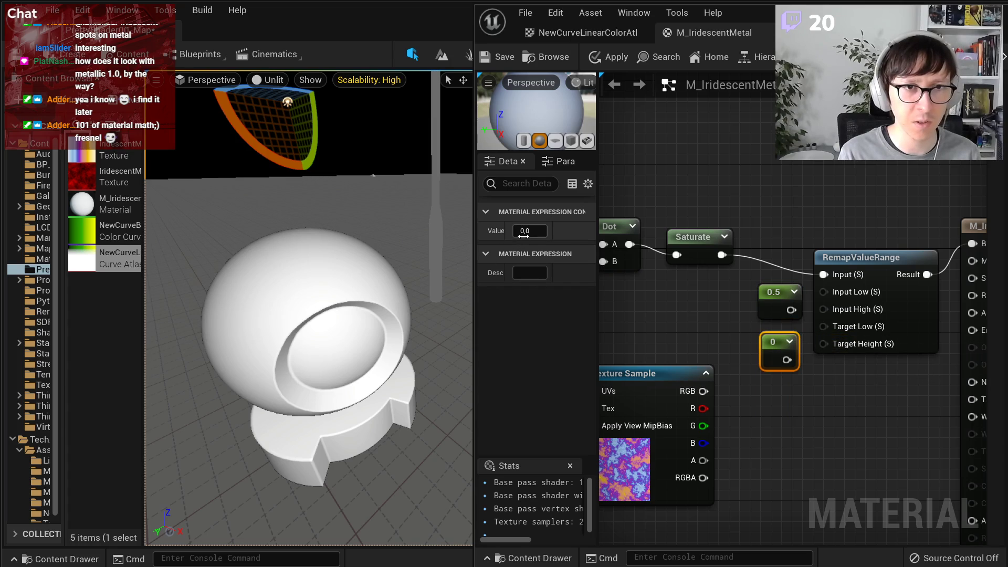
{"action": "left_click_drag", "start_coordinate": [787, 360], "coordinate": [822, 292]}
- Duplicate both constants, set the duplicated 0.5 to 0, and connect the 0 and 1 duplicates to Target Low and Target Height
{"action": "left_click_drag", "start_coordinate": [763, 392], "coordinate": [788, 295]}
{"action": "key", "text": "ctrl+d"}
{"action": "left_click_drag", "start_coordinate": [785, 372], "coordinate": [776, 406]}
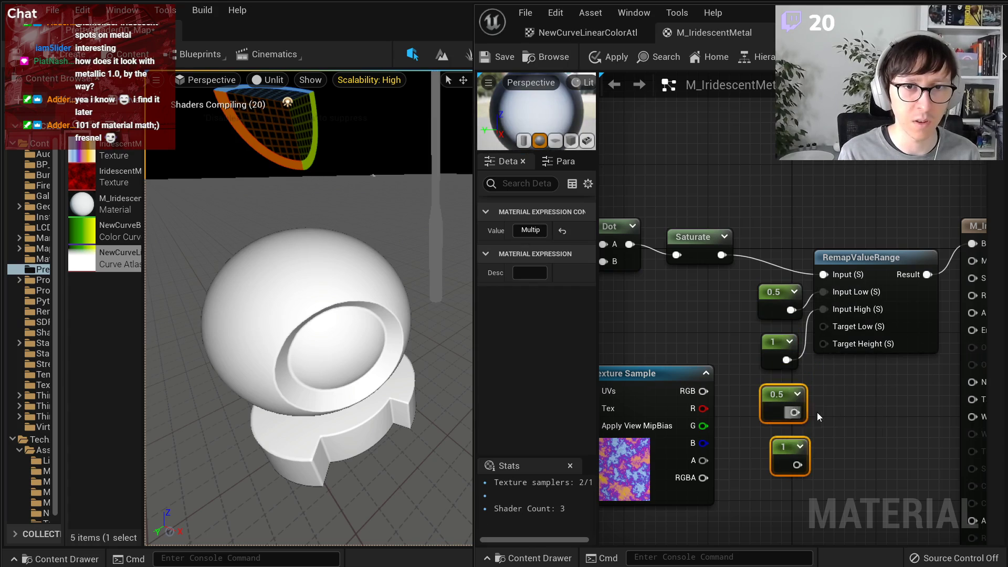
{"action": "left_click", "coordinate": [783, 399]}
{"action": "type", "text": "0"}
{"action": "key", "text": "Return"}
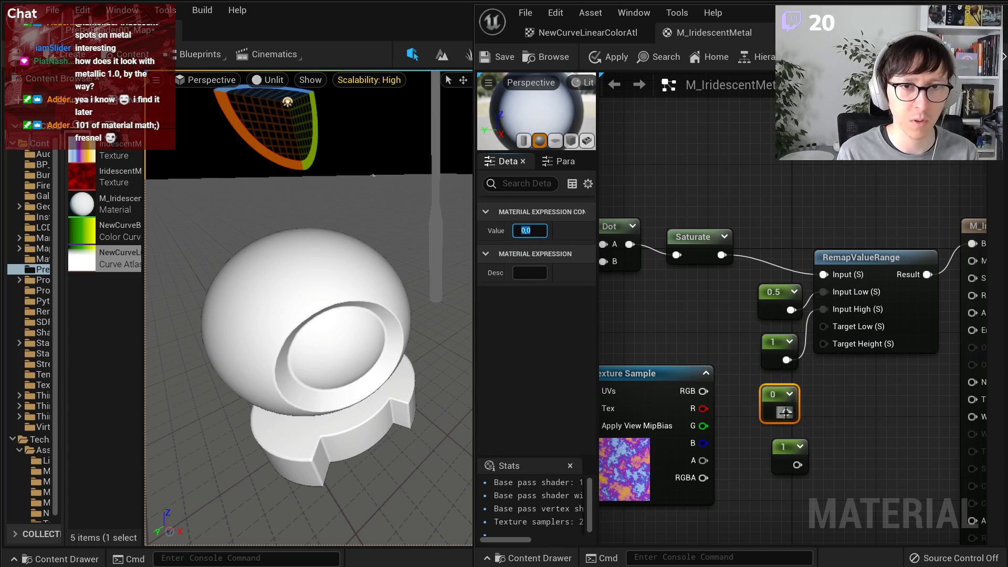
{"action": "left_click_drag", "start_coordinate": [824, 346], "coordinate": [824, 345]}
- Insert a Saturate node between RemapValueRange and Base Color, repositioning the remap and material output nodes for a clear layout
{"action": "left_click_drag", "start_coordinate": [851, 259], "coordinate": [872, 311]}
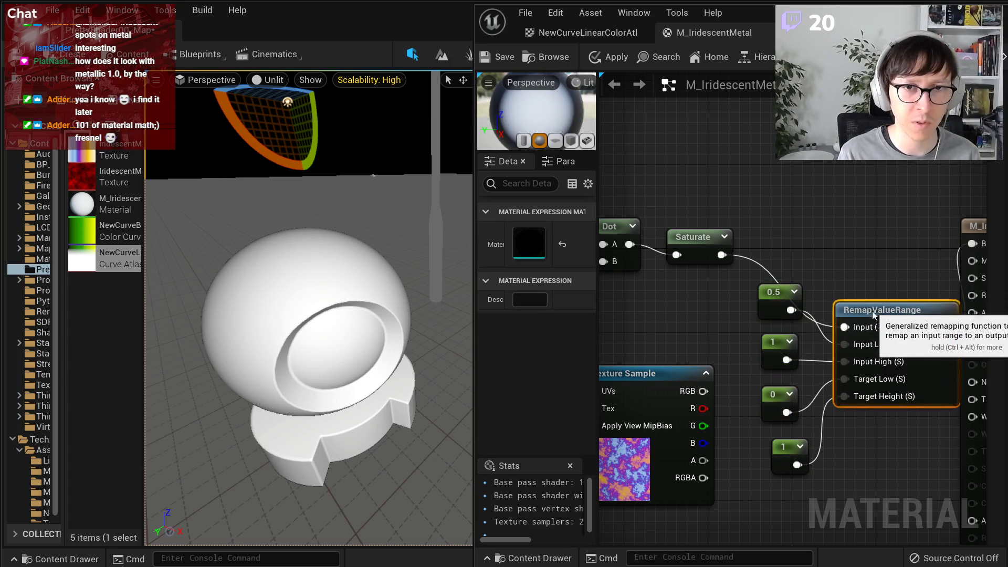
{"action": "right_click_drag", "start_coordinate": [907, 363], "coordinate": [742, 340]}
{"action": "left_click_drag", "start_coordinate": [818, 218], "coordinate": [931, 207]}
{"action": "left_click_drag", "start_coordinate": [786, 303], "coordinate": [813, 303]}
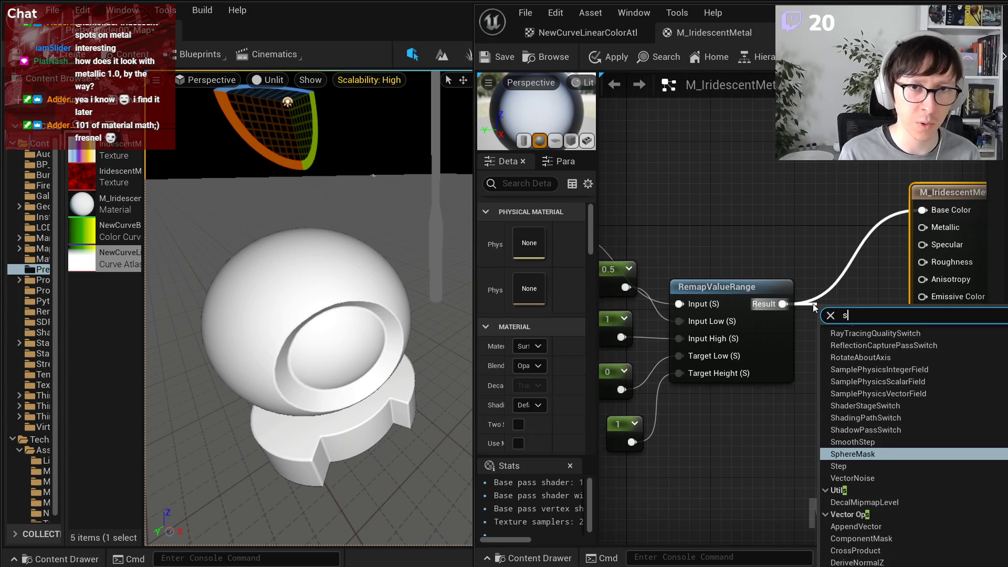
{"action": "type", "text": "sat"}
{"action": "key", "text": "Return"}
{"action": "left_click_drag", "start_coordinate": [872, 331], "coordinate": [923, 210]}
{"action": "right_click_drag", "start_coordinate": [721, 313], "coordinate": [844, 308]}
{"action": "left_click_drag", "start_coordinate": [848, 287], "coordinate": [847, 243]}
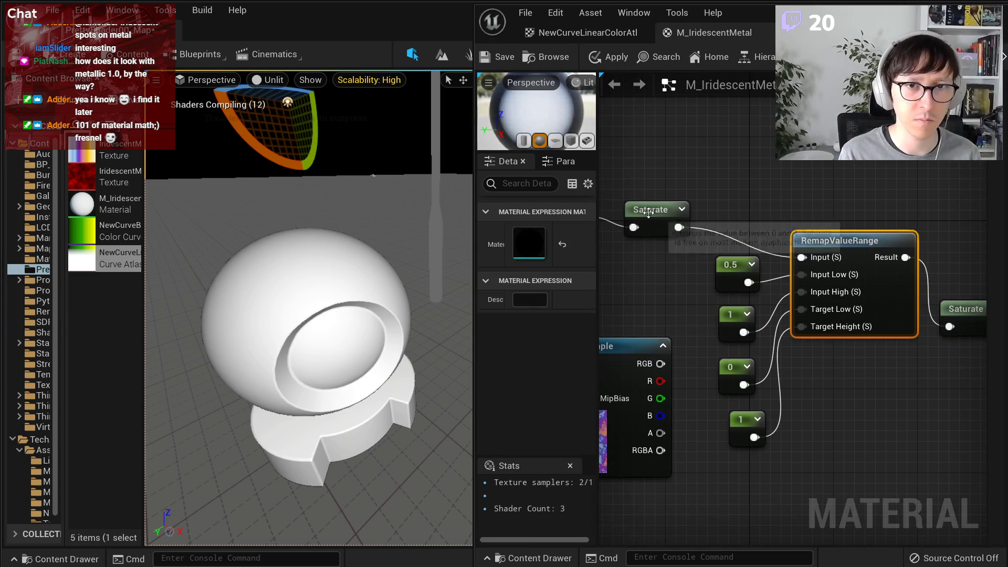
- Apply the material changes and return the level viewport to Lit, inspecting the remapped shading on the preview spheres
{"action": "left_click", "coordinate": [600, 61]}
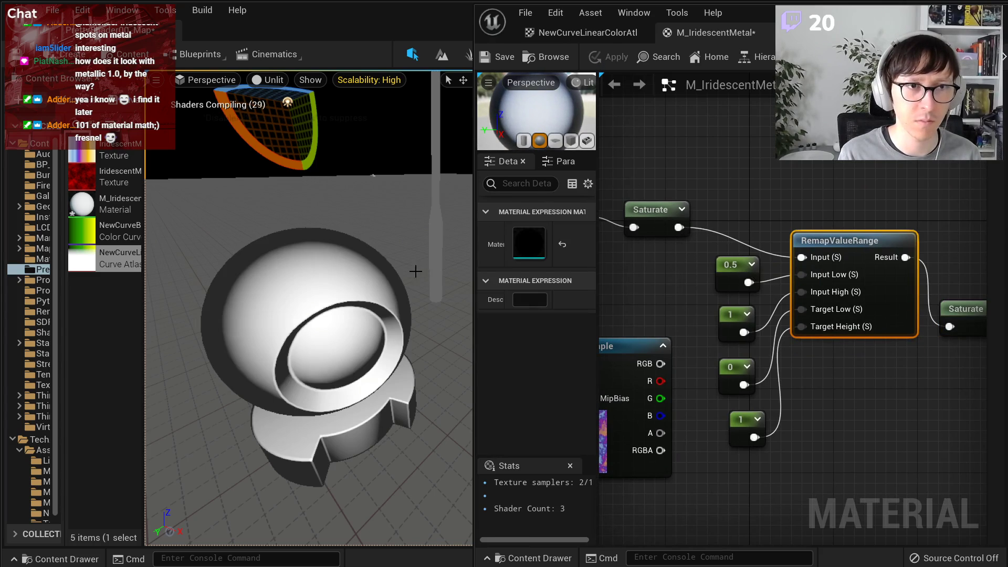
{"action": "right_click_drag", "start_coordinate": [416, 272], "coordinate": [322, 249]}
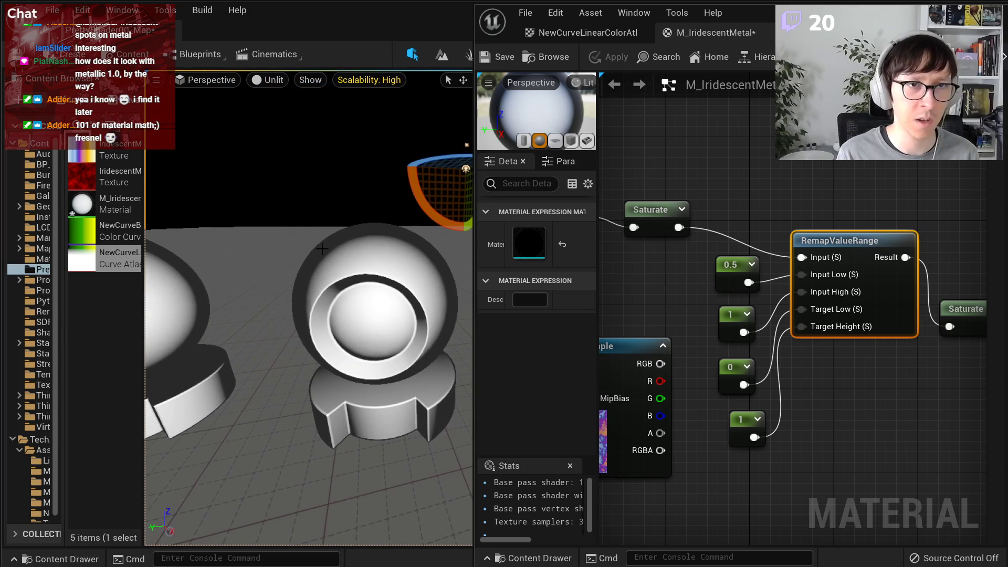
{"action": "left_click", "coordinate": [267, 80]}
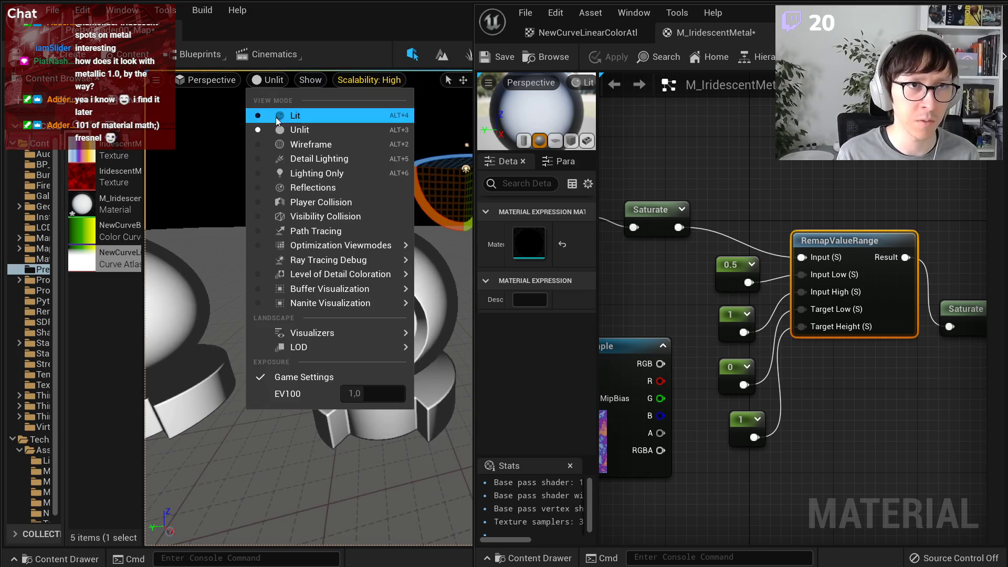
{"action": "left_click", "coordinate": [288, 115]}
{"action": "right_click_drag", "start_coordinate": [273, 210], "coordinate": [368, 247]}
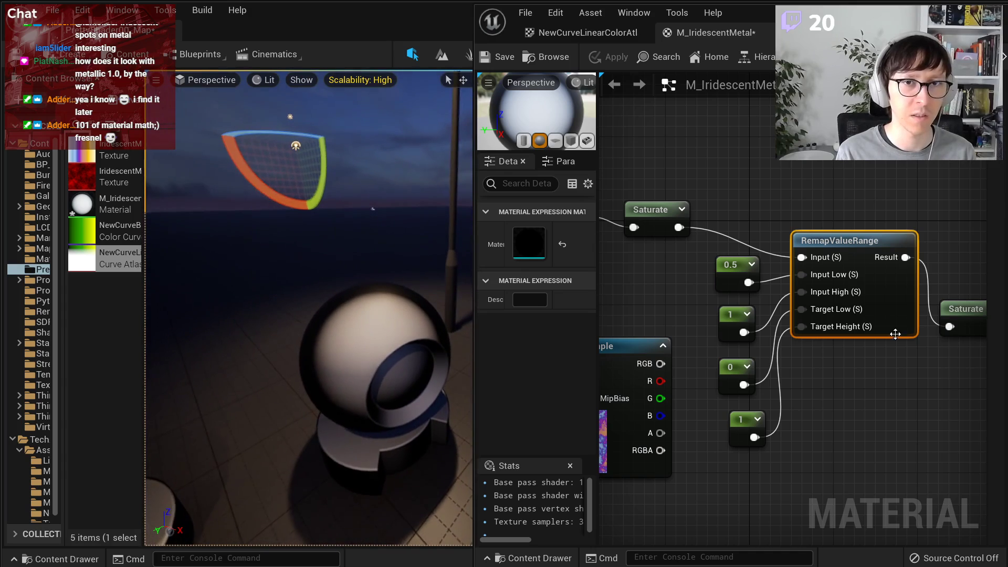
- Widen the material editor window over the level viewport to give the material graph more room
{"action": "scroll", "coordinate": [857, 337], "scroll_direction": "down", "scroll_amount": 4}
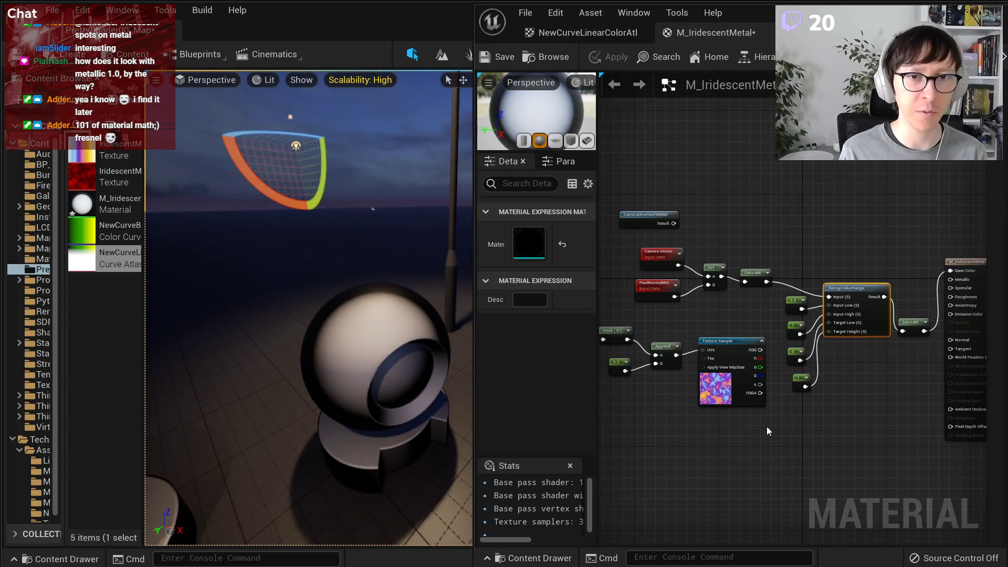
{"action": "right_click_drag", "start_coordinate": [766, 428], "coordinate": [852, 405]}
{"action": "right_click_drag", "start_coordinate": [689, 413], "coordinate": [751, 405]}
{"action": "right_click_drag", "start_coordinate": [853, 436], "coordinate": [903, 433]}
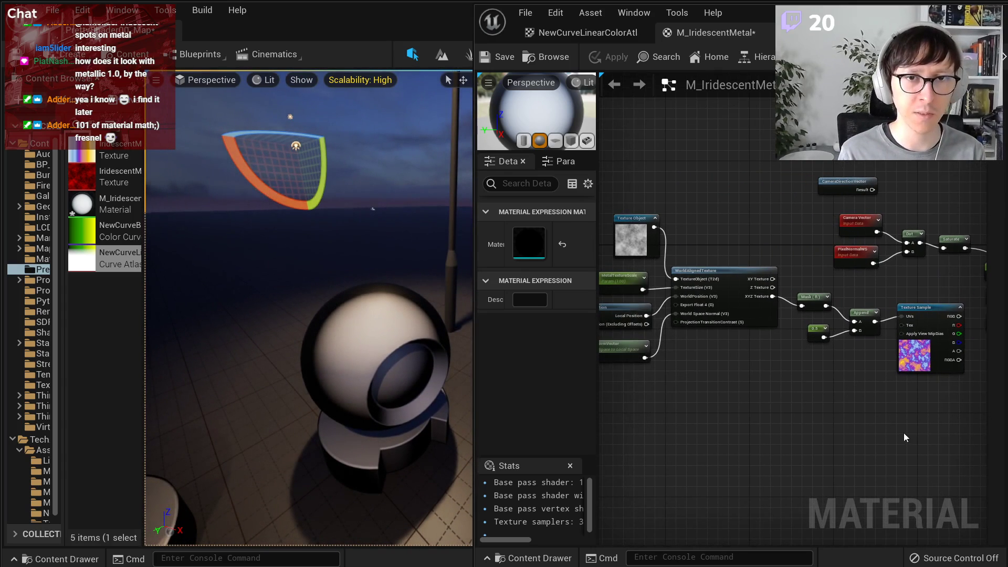
{"action": "left_click_drag", "start_coordinate": [903, 433], "coordinate": [739, 273]}
{"action": "right_click_drag", "start_coordinate": [885, 376], "coordinate": [681, 363]}
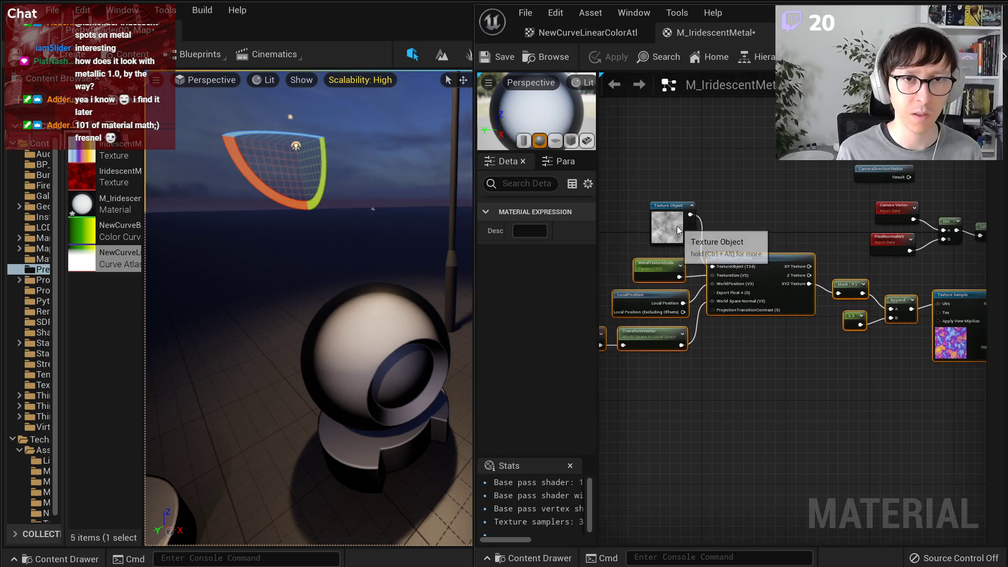
{"action": "left_click", "coordinate": [779, 253]}
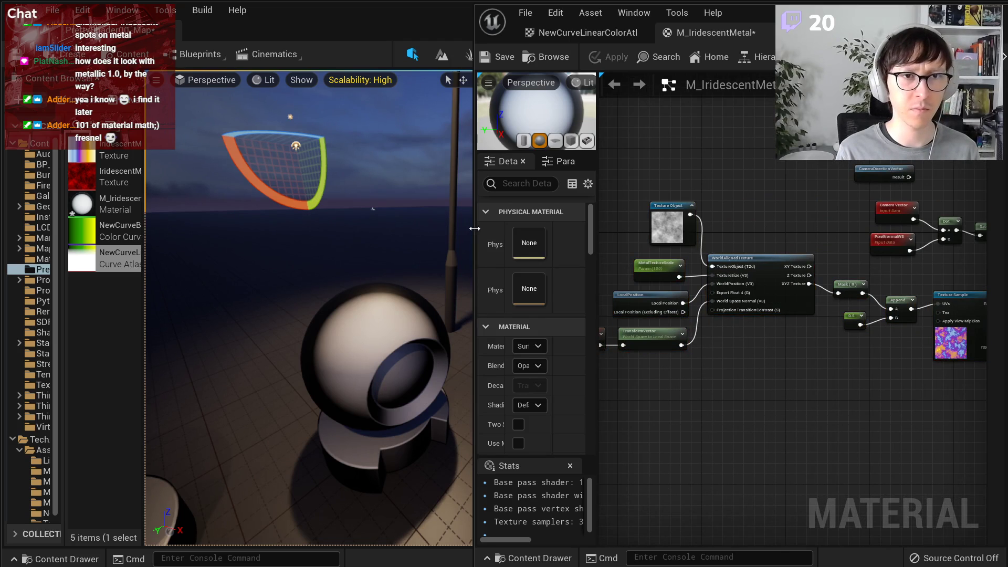
{"action": "left_click_drag", "start_coordinate": [474, 229], "coordinate": [154, 281]}
- Separate the WorldAlignedTexture nodes and R mask from the Append node, and group them in a comment titled "Metal texture"
{"action": "right_click_drag", "start_coordinate": [505, 404], "coordinate": [618, 432]}
{"action": "left_click_drag", "start_coordinate": [410, 420], "coordinate": [630, 252]}
{"action": "left_click_drag", "start_coordinate": [628, 293], "coordinate": [637, 308]}
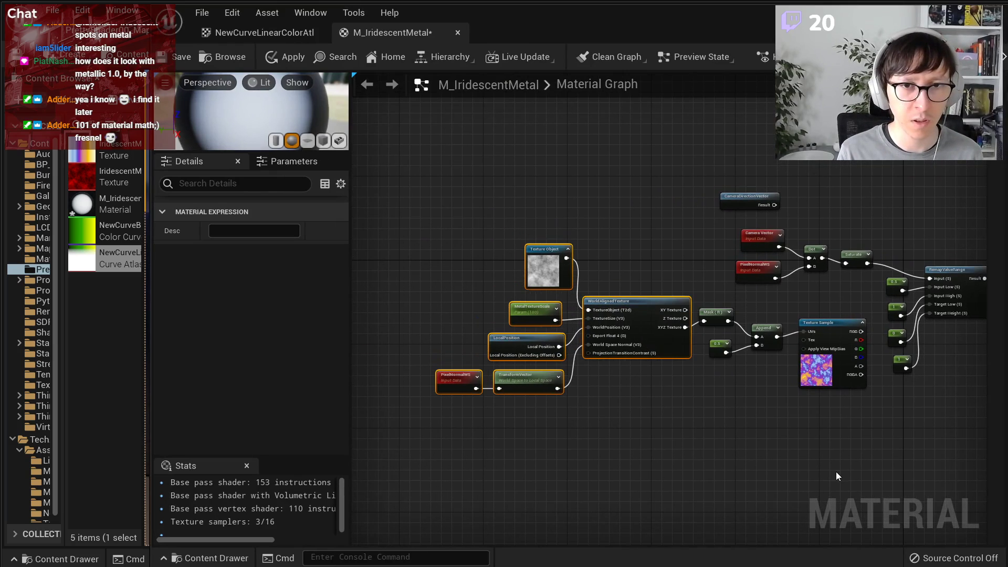
{"action": "left_click_drag", "start_coordinate": [413, 185], "coordinate": [695, 488]}
{"action": "left_click_drag", "start_coordinate": [711, 317], "coordinate": [648, 328]}
{"action": "right_click", "coordinate": [646, 329]}
{"action": "left_click", "coordinate": [725, 427]}
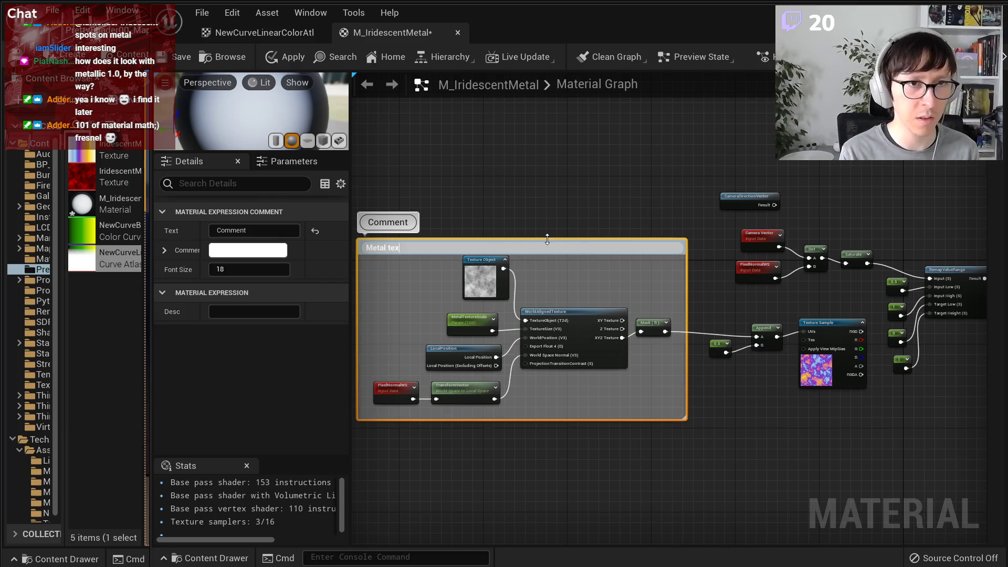
{"action": "type", "text": "Metal texture"}
{"action": "key", "text": "Return"}
{"action": "left_click", "coordinate": [583, 215]}
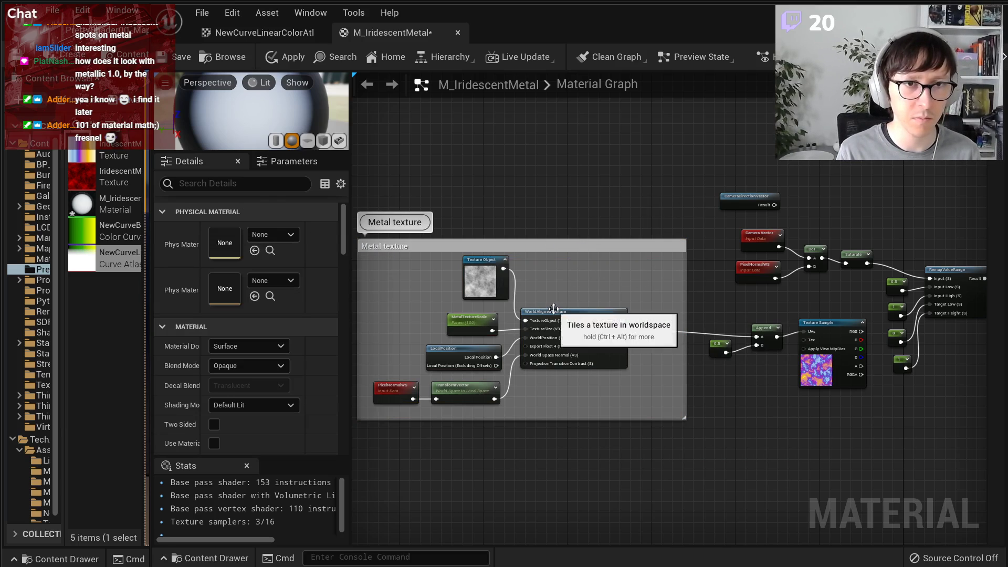
- Move the "Metal texture" group and the gradient sampling nodes below the remap chain, placing the 0.5 constant lower beside Append
{"action": "left_click_drag", "start_coordinate": [551, 246], "coordinate": [548, 321]}
{"action": "right_click_drag", "start_coordinate": [767, 357], "coordinate": [587, 356]}
{"action": "left_click_drag", "start_coordinate": [666, 307], "coordinate": [717, 412]}
{"action": "scroll", "coordinate": [641, 426], "scroll_direction": "up", "scroll_amount": 2}
{"action": "scroll", "coordinate": [641, 422], "scroll_direction": "up", "scroll_amount": 1}
{"action": "left_click", "coordinate": [592, 418]}
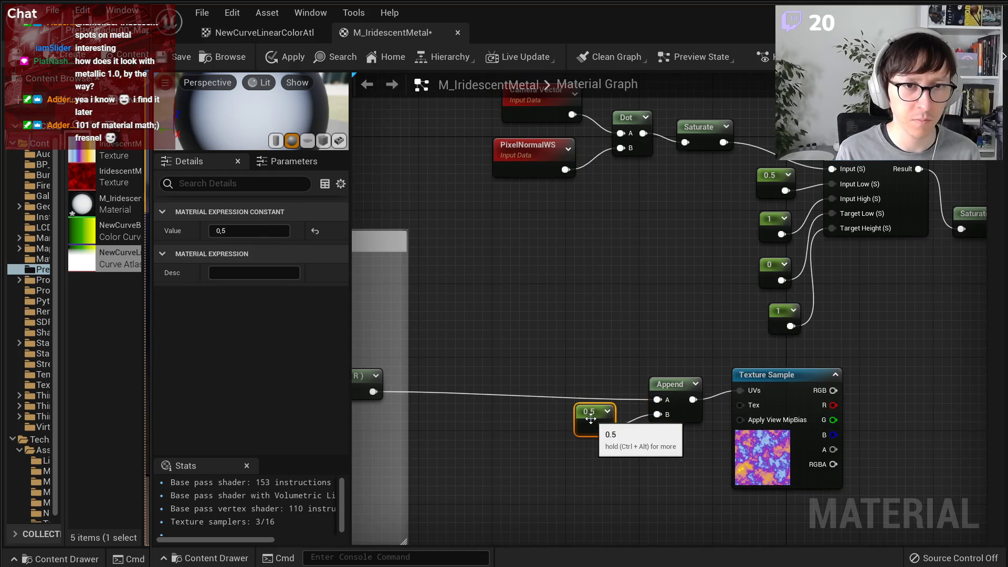
{"action": "left_click_drag", "start_coordinate": [592, 417], "coordinate": [590, 445]}
- Group the 0.5 constant, Append and Texture Sample nodes in a comment titled "Sample the gradient"
{"action": "left_click_drag", "start_coordinate": [544, 368], "coordinate": [746, 462]}
{"action": "right_click", "coordinate": [770, 374]}
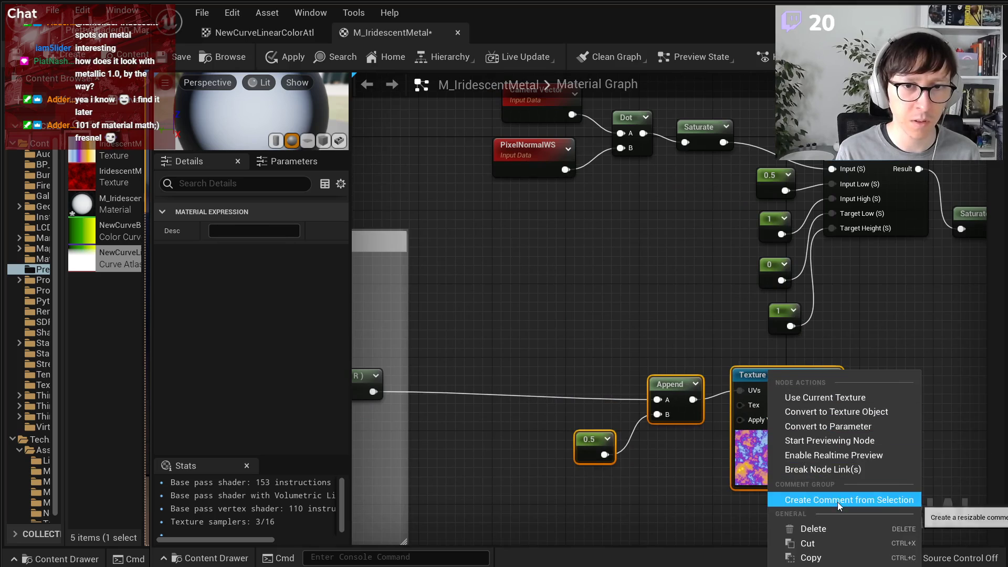
{"action": "left_click", "coordinate": [819, 499]}
{"action": "type", "text": "S"}
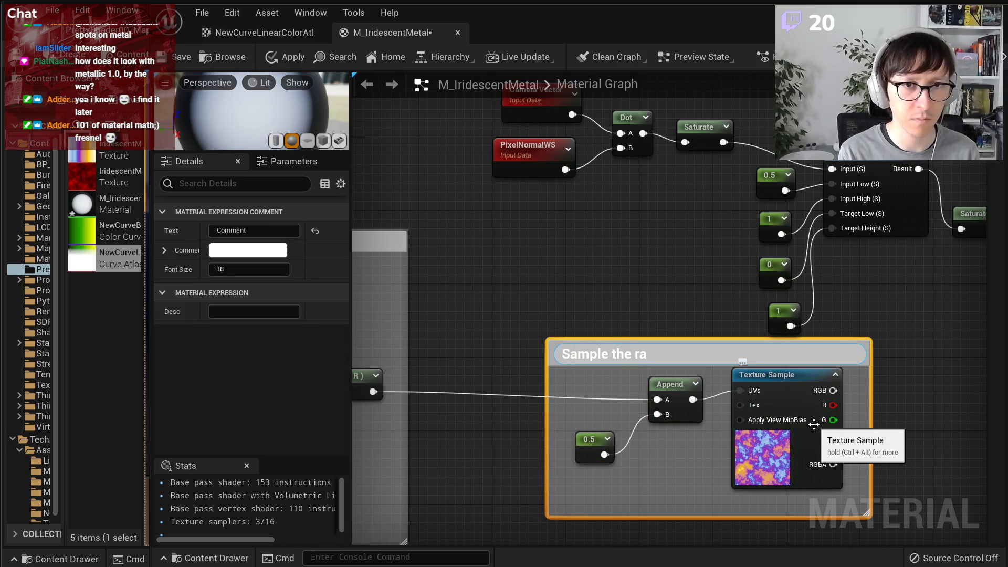
{"action": "type", "text": "ample the gradient"}
{"action": "key", "text": "Return"}
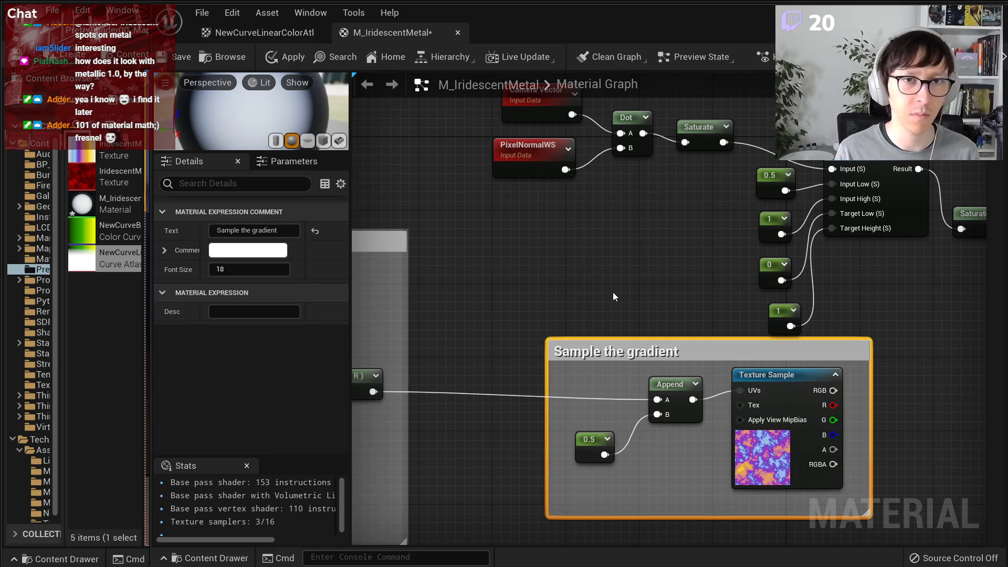
- Delete the unconnected CameraDirectionVector node above the Camera Vector node
{"action": "scroll", "coordinate": [643, 297], "scroll_direction": "down", "scroll_amount": 3}
{"action": "right_click_drag", "start_coordinate": [643, 297], "coordinate": [646, 371]}
{"action": "left_click_drag", "start_coordinate": [506, 177], "coordinate": [604, 246]}
{"action": "key", "text": "Delete"}
- Move the whole Camera Vector, Dot and RemapValueRange chain up and away from the "Sample the gradient" group
{"action": "left_click_drag", "start_coordinate": [530, 218], "coordinate": [767, 376]}
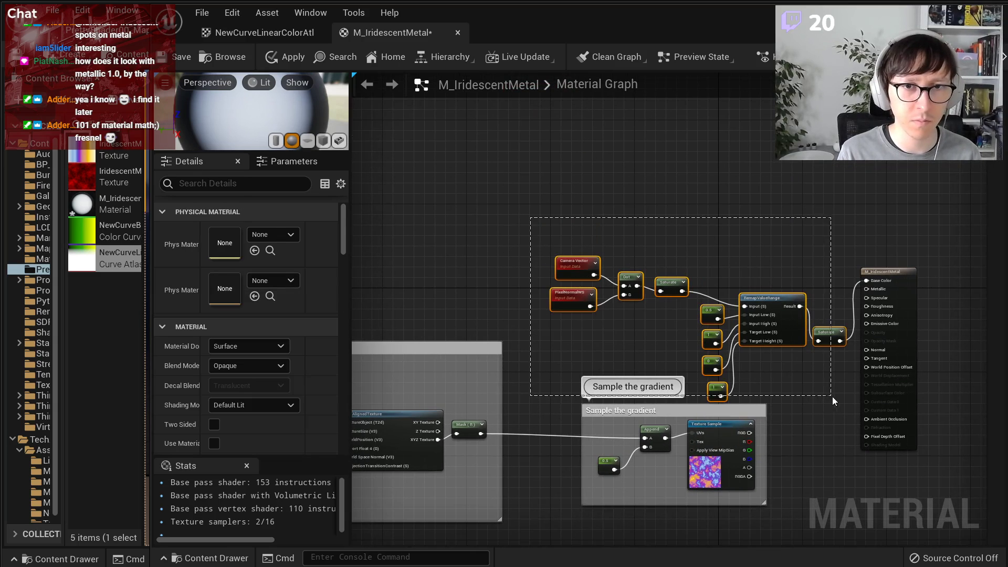
{"action": "left_click_drag", "start_coordinate": [835, 401], "coordinate": [835, 400]}
{"action": "right_click_drag", "start_coordinate": [830, 337], "coordinate": [668, 237]}
{"action": "left_click", "coordinate": [668, 237]}
- Set the constant feeding RemapValueRange's Input Low to 0.1
{"action": "scroll", "coordinate": [563, 240], "scroll_direction": "up", "scroll_amount": 2}
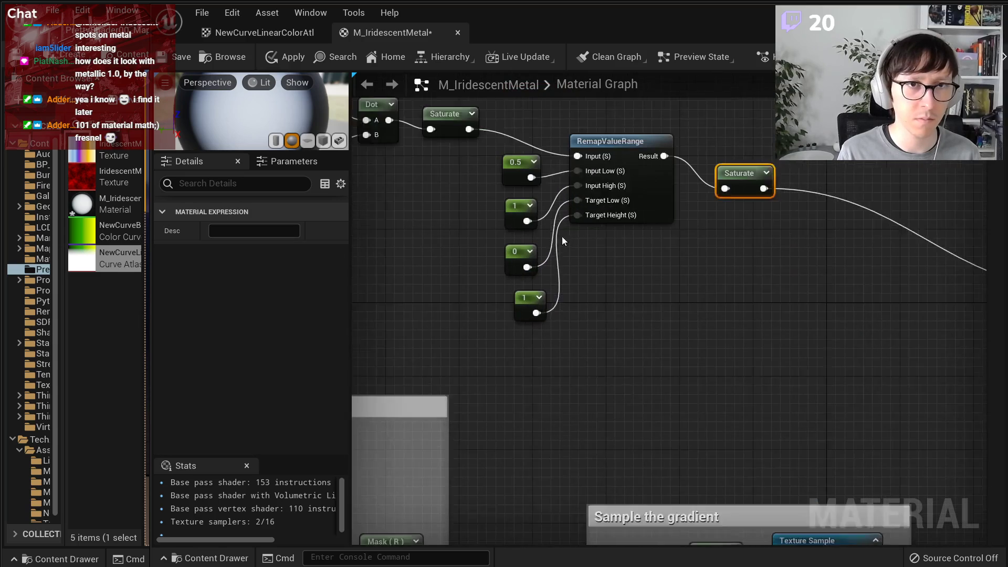
{"action": "scroll", "coordinate": [563, 240], "scroll_direction": "up", "scroll_amount": 1}
{"action": "left_click", "coordinate": [512, 158]}
{"action": "left_click", "coordinate": [230, 231]}
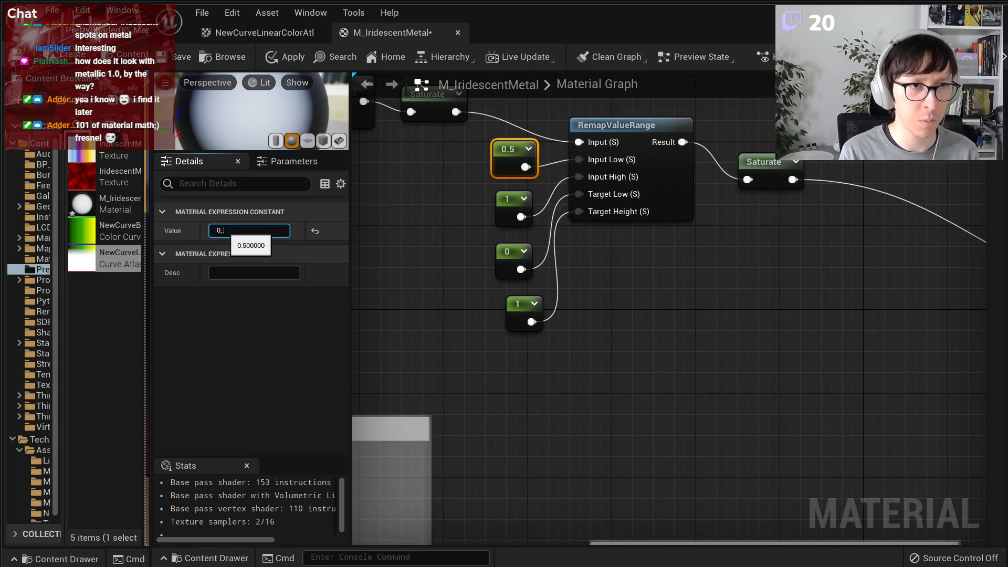
{"action": "type", "text": "0,1"}
{"action": "key", "text": "Return"}
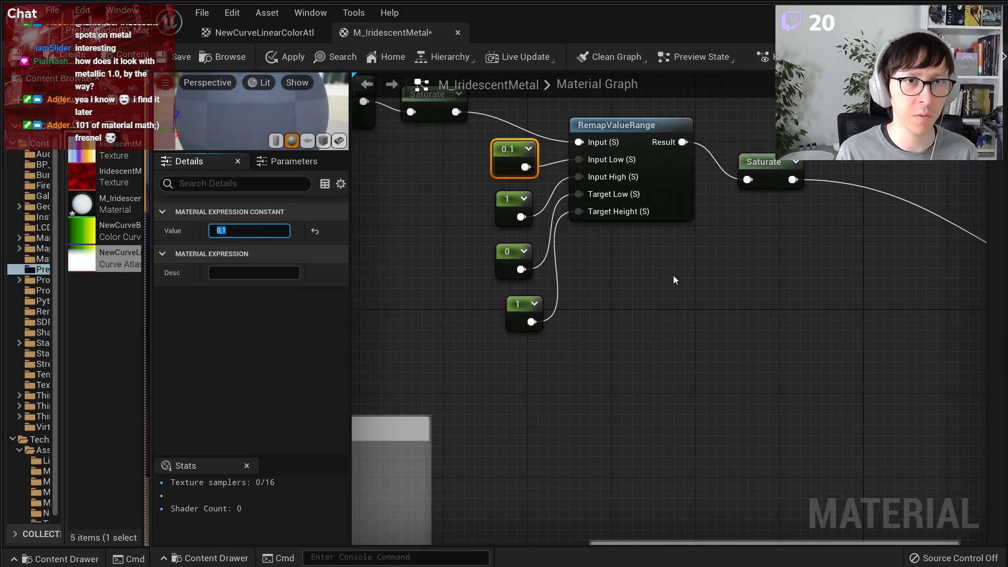
- Reposition the remap chain and leave a wider gap between RemapValueRange and the Saturate node after it
{"action": "right_click_drag", "start_coordinate": [381, 105], "coordinate": [573, 235]}
{"action": "scroll", "coordinate": [573, 234], "scroll_direction": "down", "scroll_amount": 2}
{"action": "left_click_drag", "start_coordinate": [442, 157], "coordinate": [907, 412]}
{"action": "left_click_drag", "start_coordinate": [843, 274], "coordinate": [731, 257]}
{"action": "left_click", "coordinate": [755, 247]}
{"action": "left_click", "coordinate": [750, 260]}
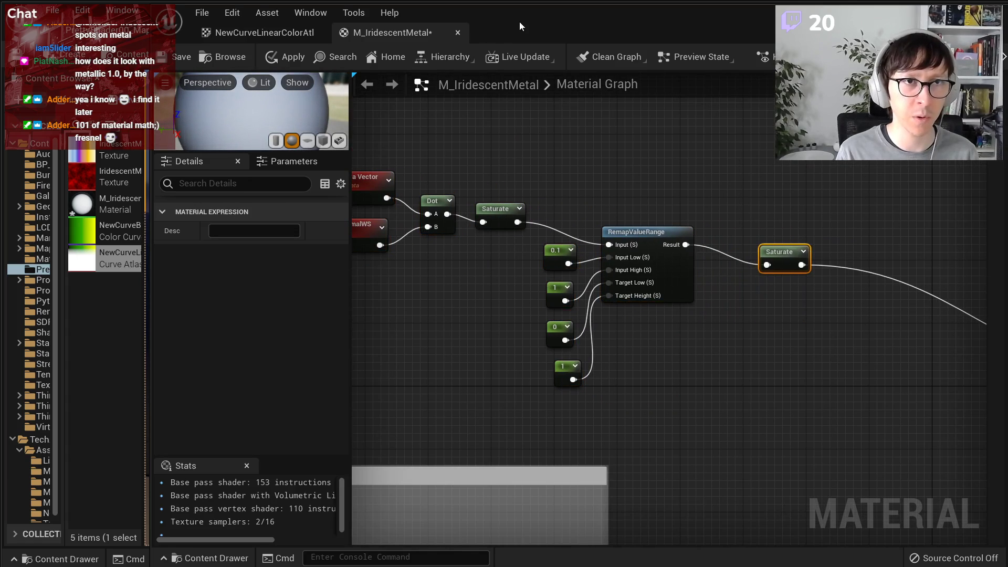
- Place the material editor beside the level viewport, switch the viewport to Unlit near the preview sphere, and apply the material
{"action": "key", "text": "super+Right"}
{"action": "key", "text": "w"}
{"action": "right_click_drag", "start_coordinate": [312, 307], "coordinate": [313, 322]}
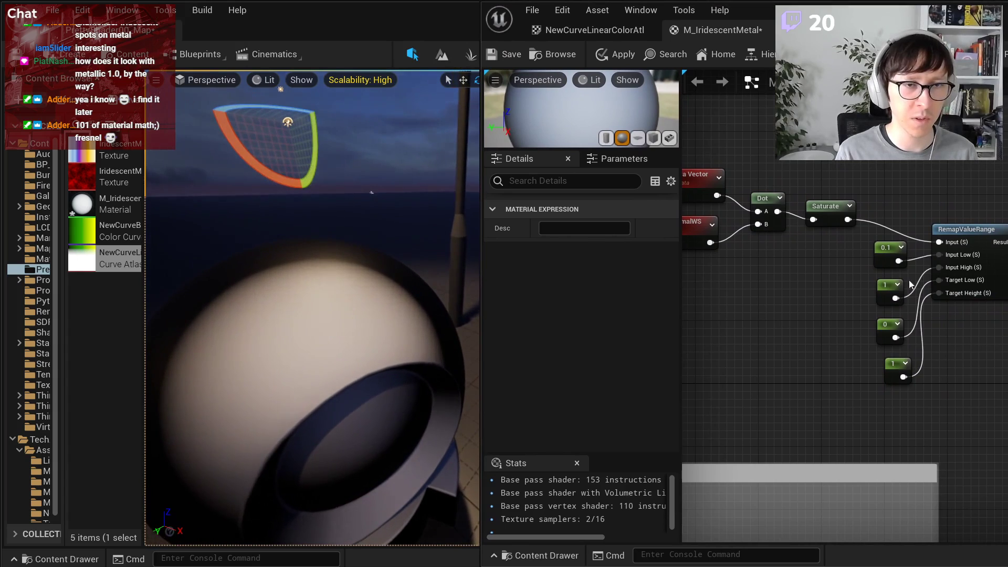
{"action": "right_click_drag", "start_coordinate": [910, 284], "coordinate": [716, 338]}
{"action": "scroll", "coordinate": [966, 315], "scroll_direction": "up", "scroll_amount": 2}
{"action": "left_click", "coordinate": [264, 80]}
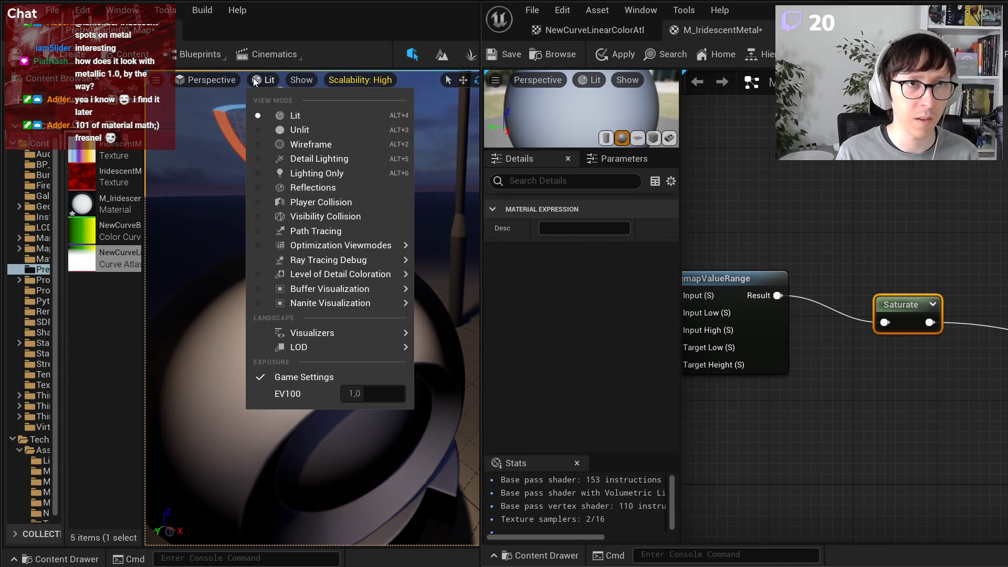
{"action": "left_click", "coordinate": [286, 131]}
{"action": "right_click_drag", "start_coordinate": [455, 348], "coordinate": [455, 347]}
{"action": "left_click_drag", "start_coordinate": [958, 306], "coordinate": [990, 284]}
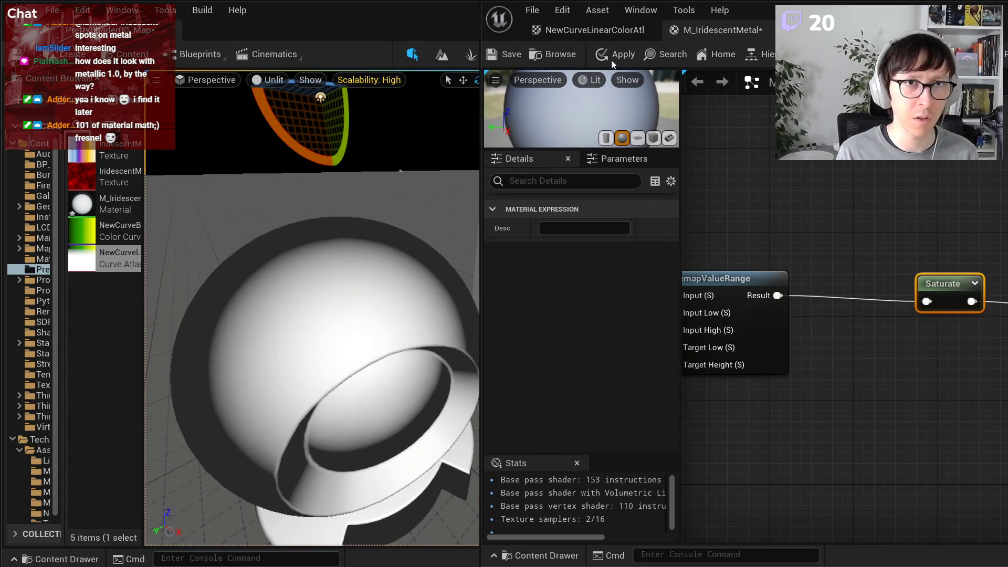
{"action": "left_click", "coordinate": [616, 54]}
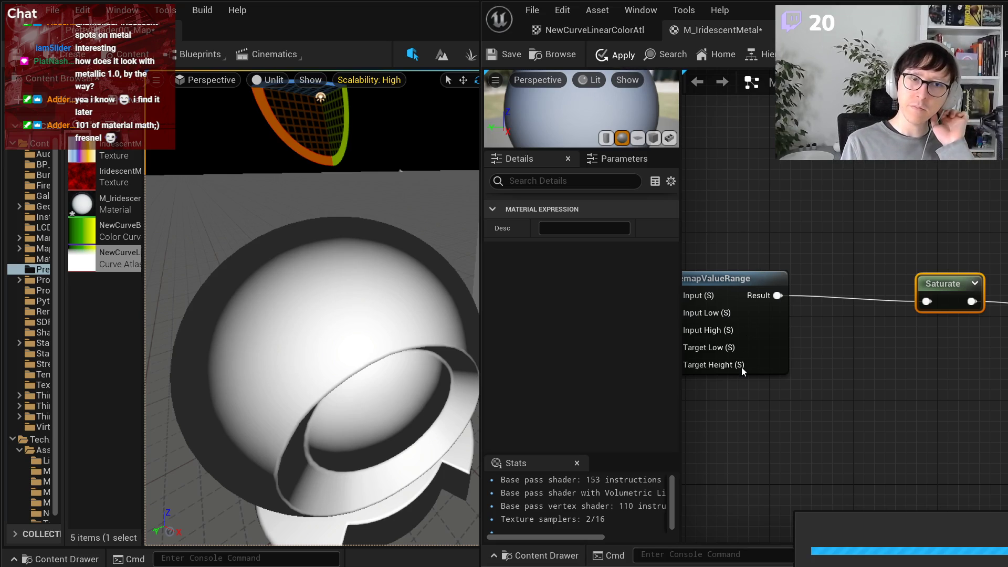
- Insert a Power node between RemapValueRange and the final Saturate, with a new constant of 3 as its exponent
{"action": "left_click_drag", "start_coordinate": [778, 296], "coordinate": [829, 292]}
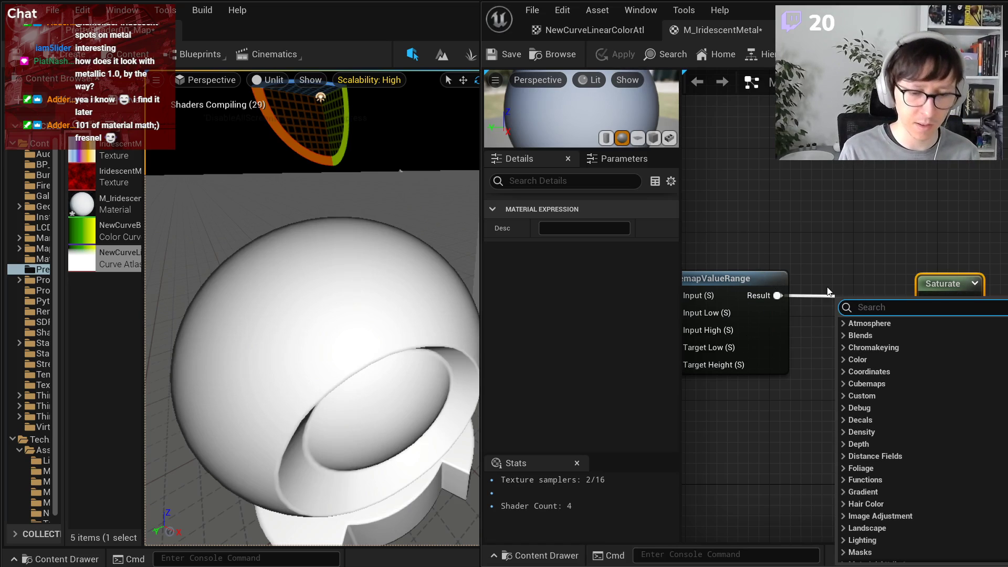
{"action": "type", "text": "pow"}
{"action": "key", "text": "Return"}
{"action": "left_click", "coordinate": [798, 420]}
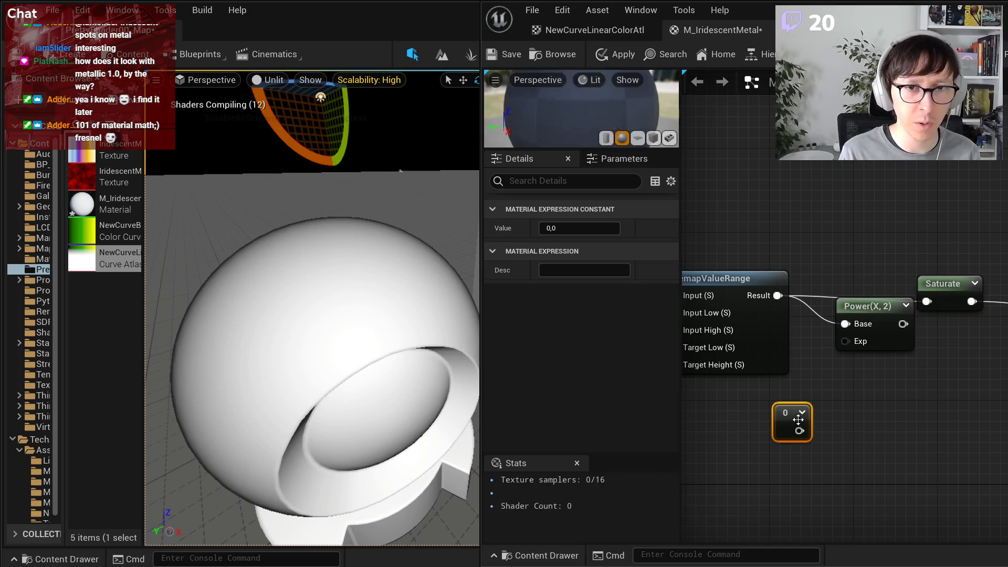
{"action": "left_click_drag", "start_coordinate": [799, 430], "coordinate": [854, 345]}
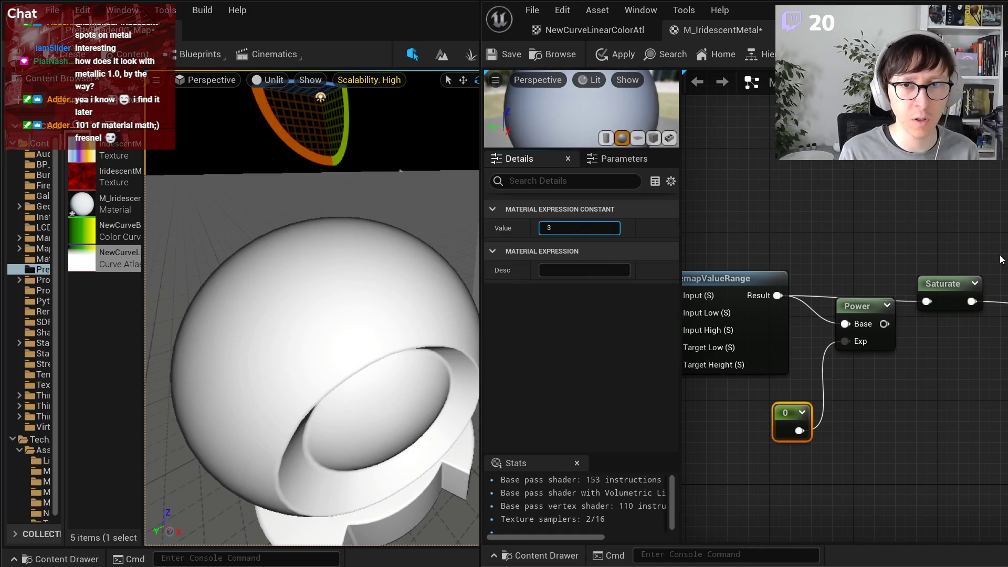
{"action": "left_click_drag", "start_coordinate": [938, 287], "coordinate": [959, 286]}
{"action": "left_click_drag", "start_coordinate": [884, 324], "coordinate": [942, 313]}
{"action": "left_click", "coordinate": [891, 328]}
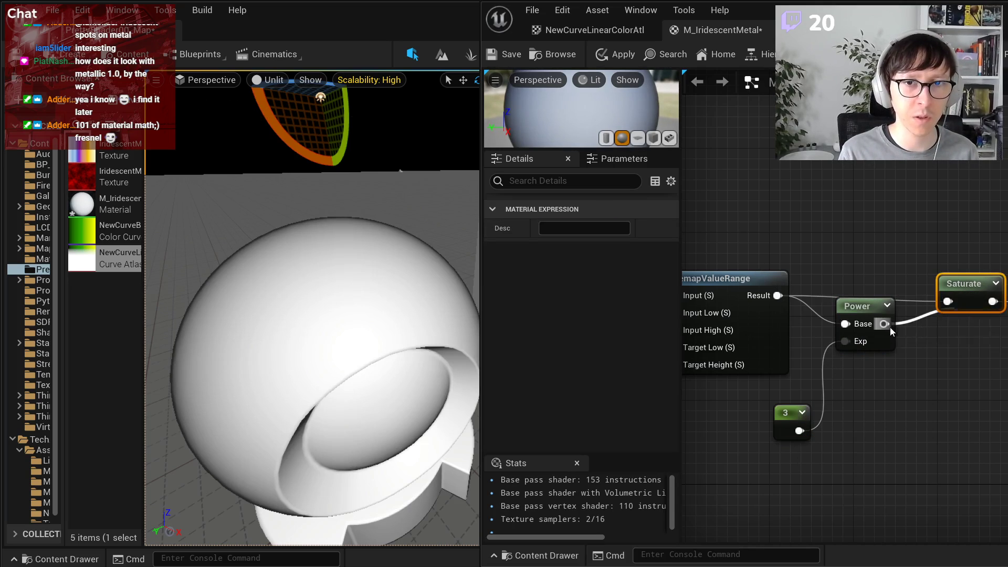
- Apply the Power change, inspect the camera-facing gradient on the preview spheres, and save the material
{"action": "left_click", "coordinate": [598, 57]}
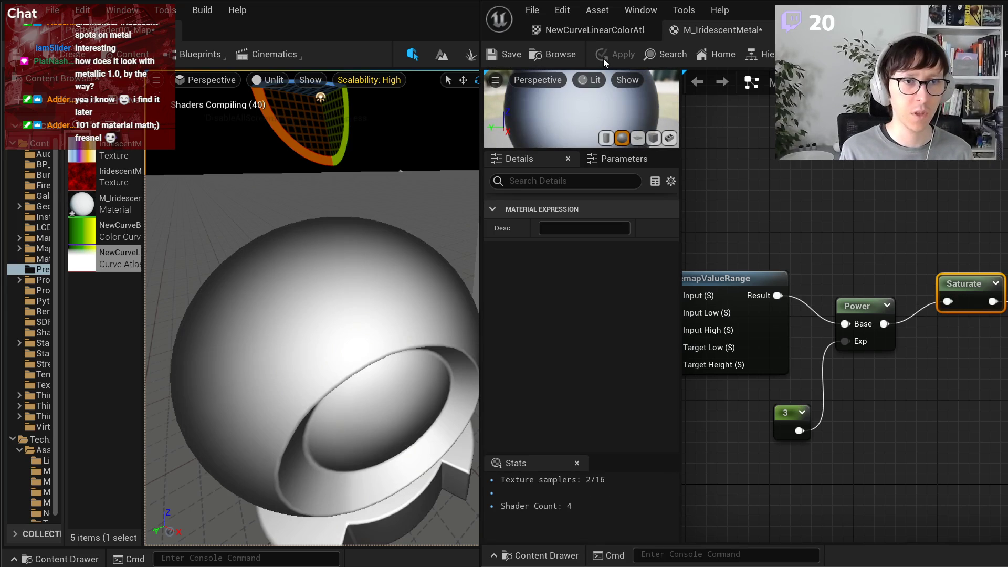
{"action": "key", "text": "s"}
{"action": "right_click_drag", "start_coordinate": [342, 210], "coordinate": [302, 165]}
{"action": "key", "text": "w"}
{"action": "left_click", "coordinate": [504, 55]}
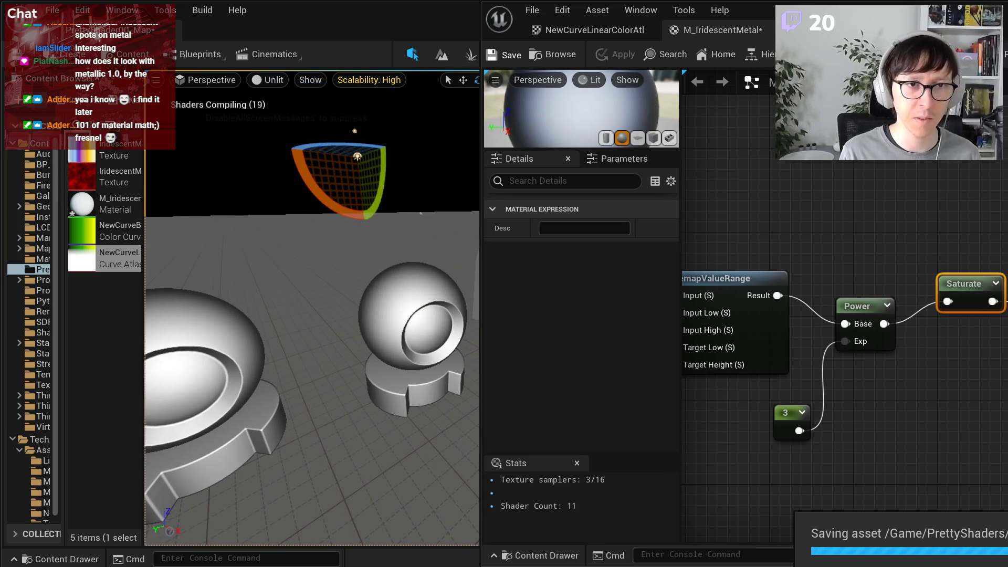
- Group the nodes from Camera Vector to the final Saturate in a comment titled "Camera-facing gradient (kinda like Fresnel)"
{"action": "scroll", "coordinate": [1003, 352], "scroll_direction": "down", "scroll_amount": 4}
{"action": "left_click_drag", "start_coordinate": [724, 203], "coordinate": [1007, 405]}
{"action": "type", "text": "cCame"}
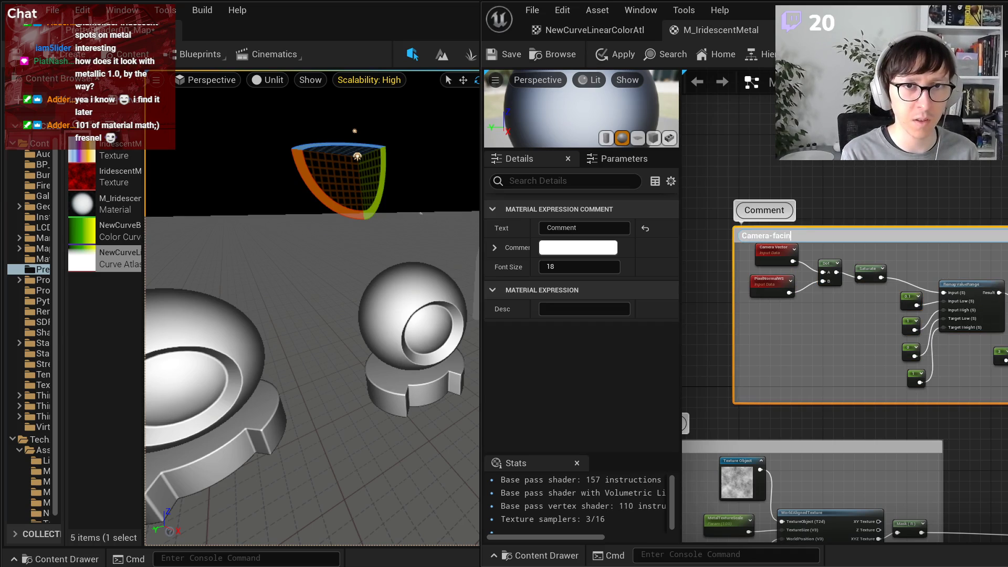
{"action": "type", "text": "ra-facing graidf"}
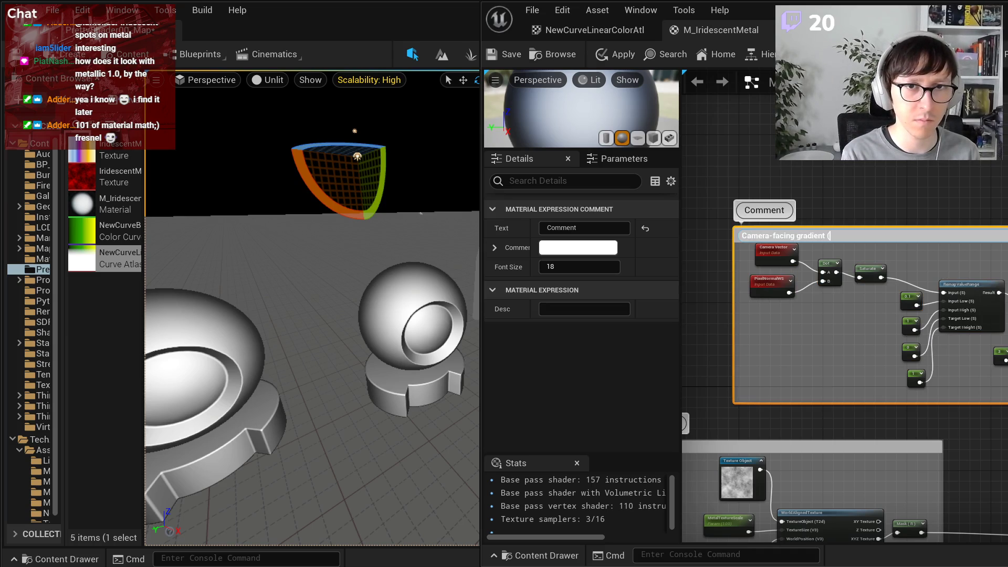
{"action": "type", "text": "a like"}
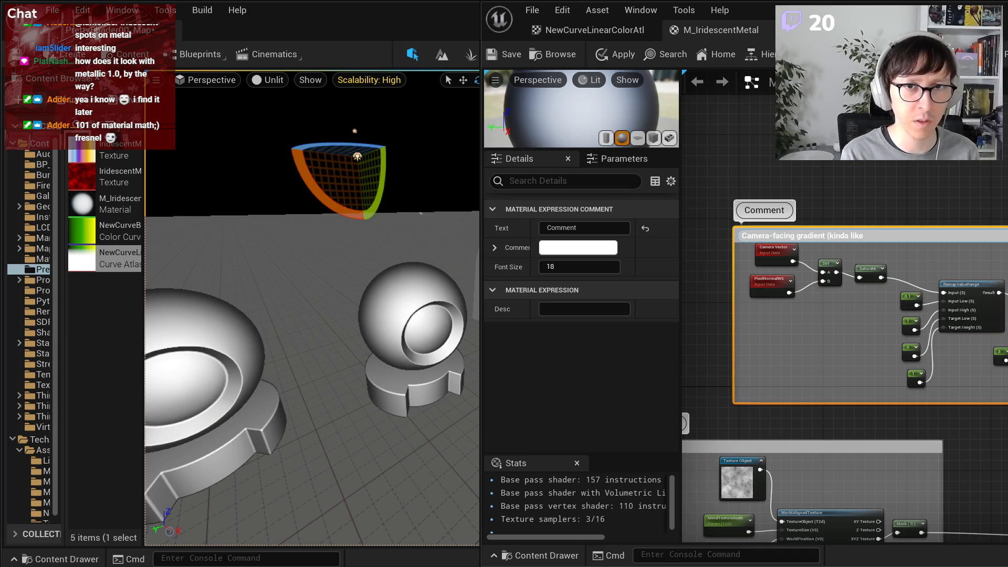
{"action": "type", "text": " Fresnel"}
{"action": "key", "text": "Return"}
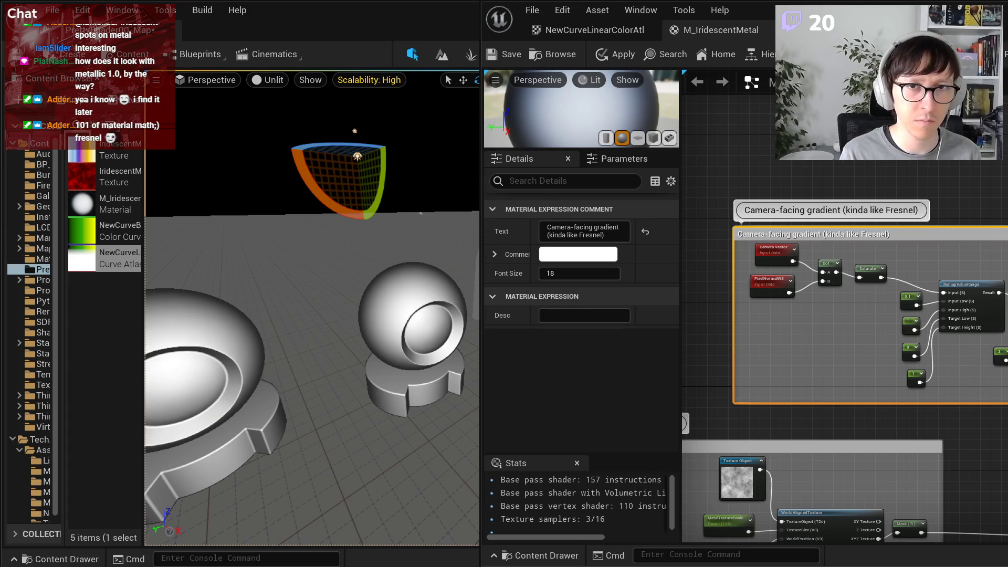
- Connect the camera-facing gradient's Saturate output to Append's A in place of the metal texture, and move the "Sample the gradient" group closer
{"action": "left_click", "coordinate": [972, 423]}
{"action": "right_click_drag", "start_coordinate": [998, 428], "coordinate": [899, 325]}
{"action": "scroll", "coordinate": [898, 325], "scroll_direction": "up", "scroll_amount": 3}
{"action": "scroll", "coordinate": [900, 325], "scroll_direction": "down", "scroll_amount": 2}
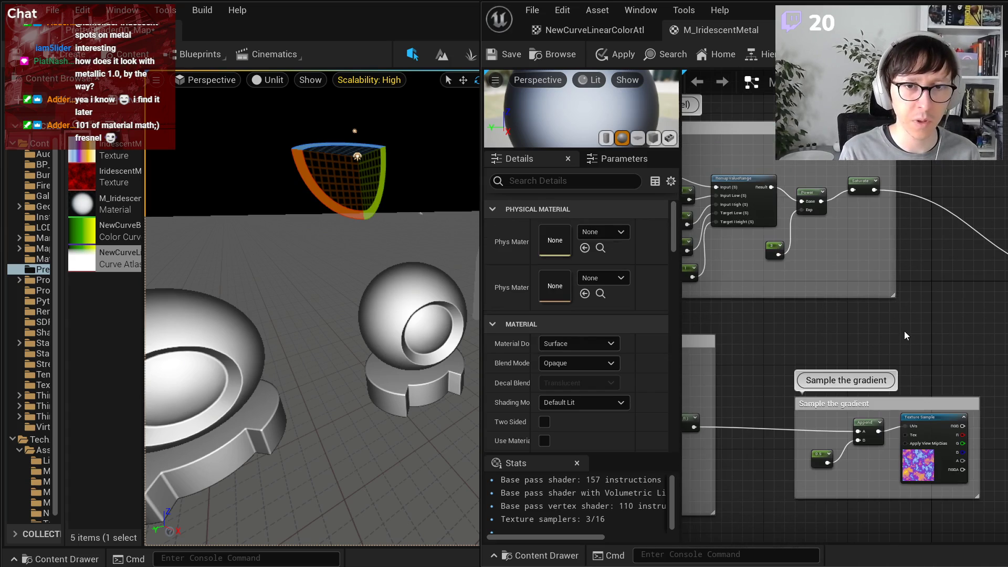
{"action": "left_click_drag", "start_coordinate": [867, 166], "coordinate": [844, 491]}
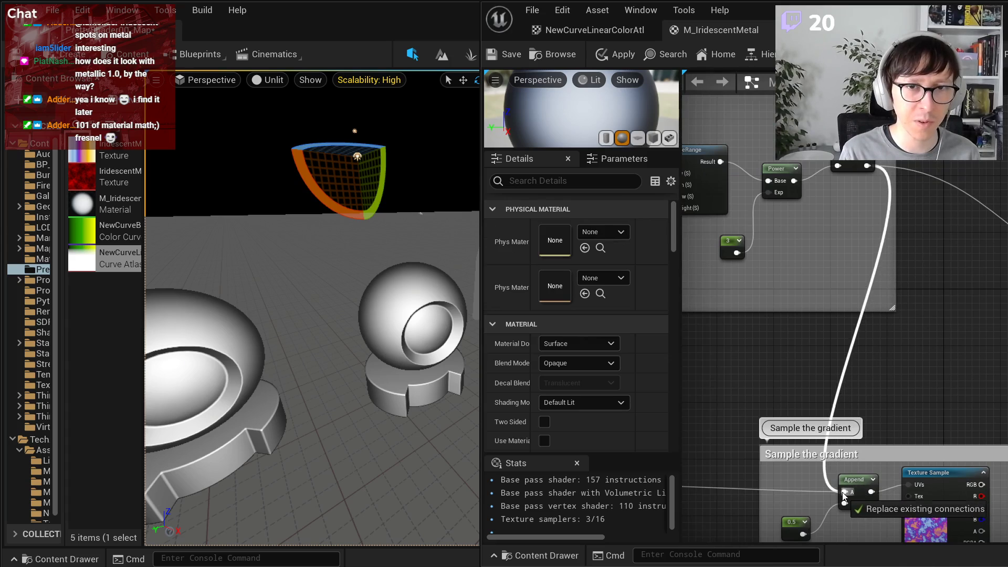
{"action": "right_click_drag", "start_coordinate": [858, 453], "coordinate": [912, 364]}
{"action": "left_click_drag", "start_coordinate": [926, 380], "coordinate": [951, 279]}
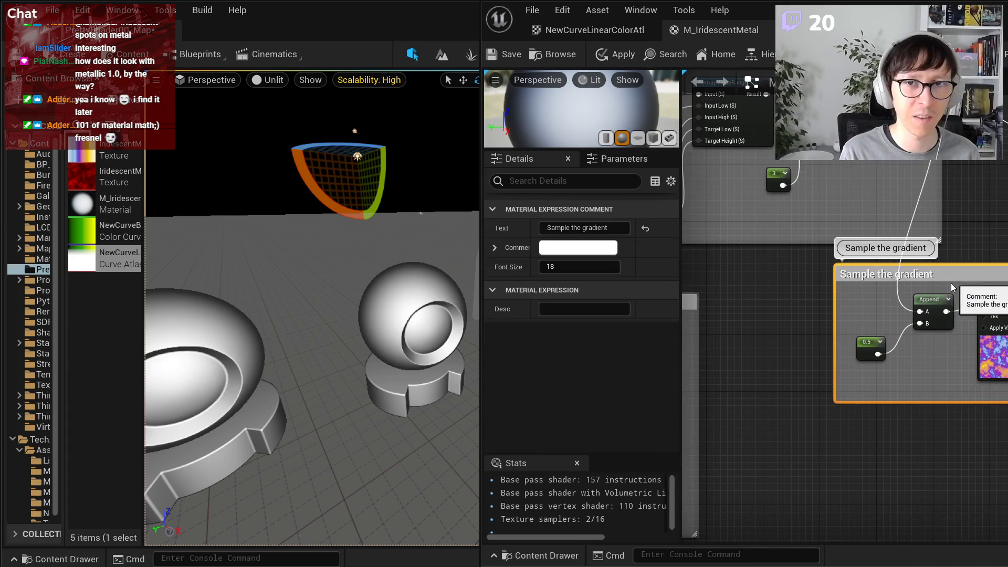
{"action": "right_click_drag", "start_coordinate": [938, 242], "coordinate": [1004, 342]}
{"action": "left_click", "coordinate": [1004, 340]}
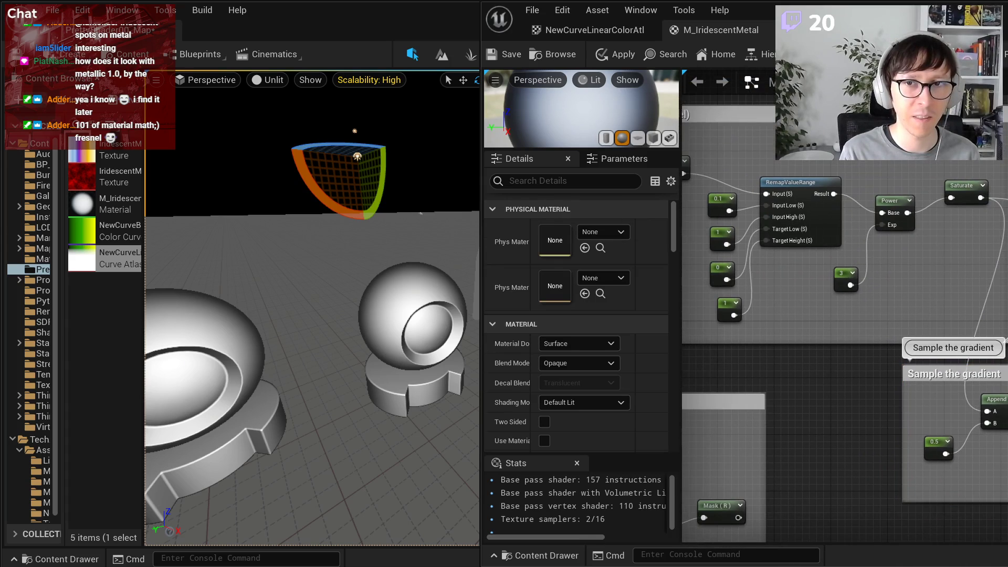
{"action": "right_click_drag", "start_coordinate": [840, 294], "coordinate": [930, 342]}
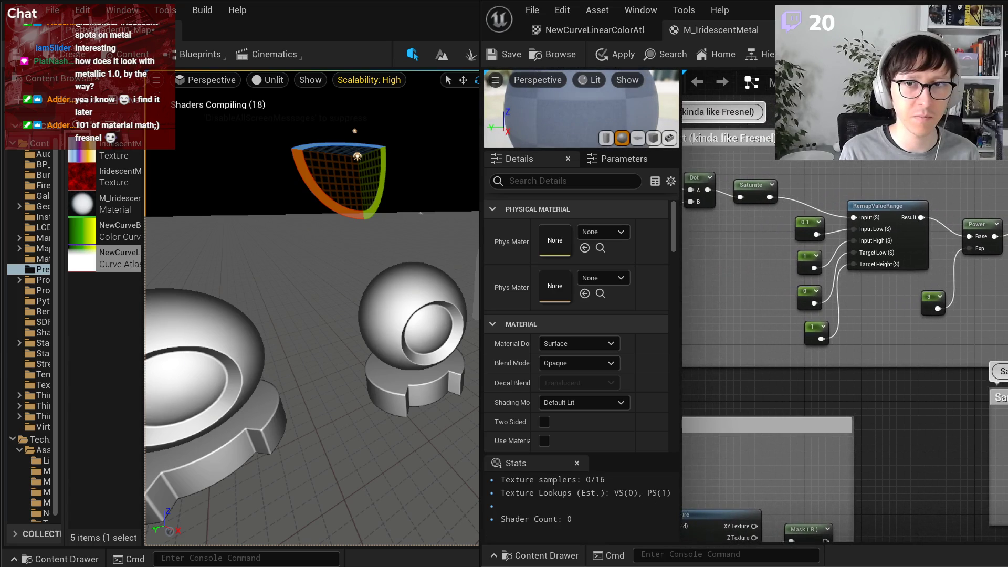
- Apply the material and compare the coloured rings on the preview spheres with the heated steel photo in the Wikipedia article Anlauffarbe
{"action": "scroll", "coordinate": [813, 161], "scroll_direction": "down", "scroll_amount": 2}
{"action": "left_click", "coordinate": [623, 55]}
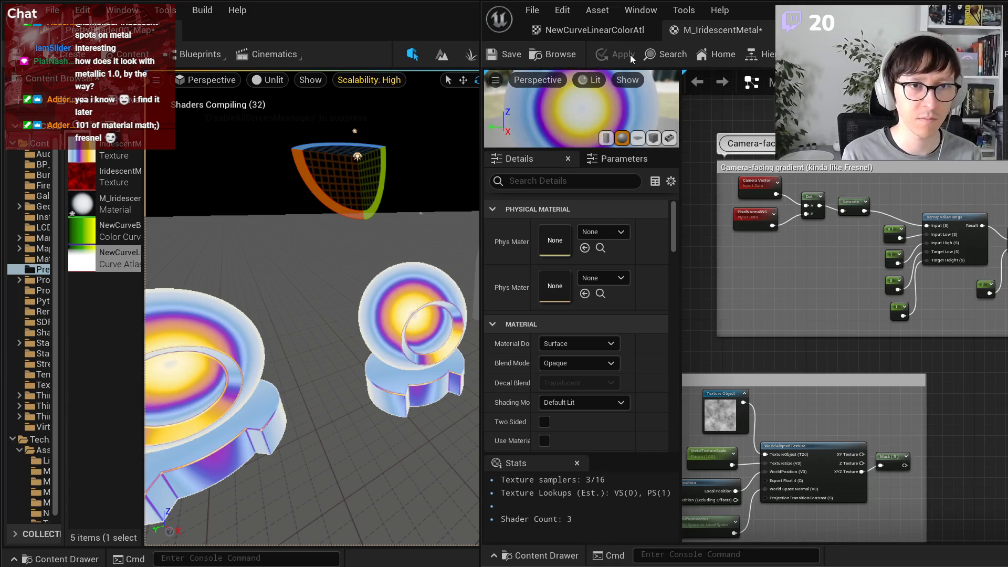
{"action": "right_click_drag", "start_coordinate": [160, 309], "coordinate": [215, 324]}
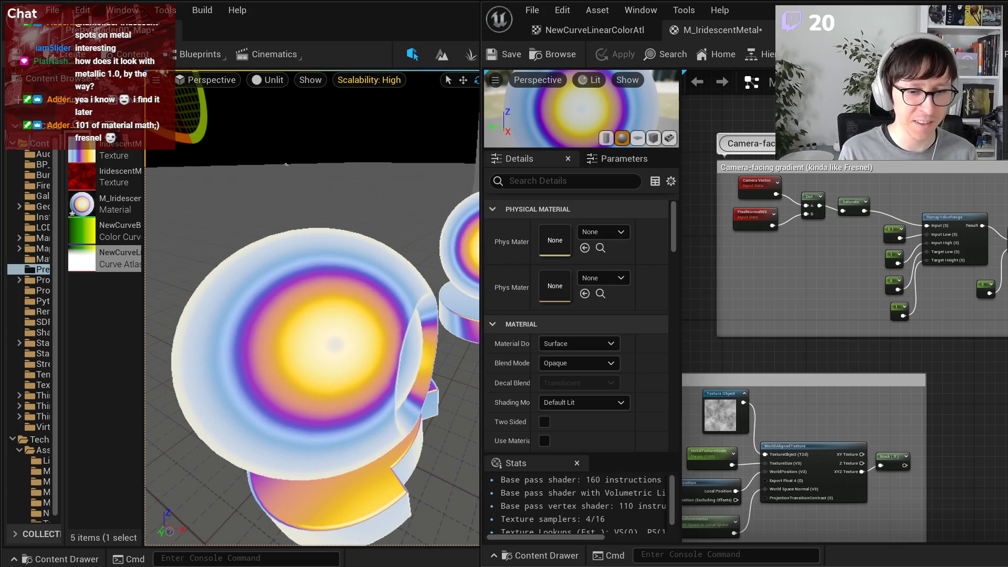
{"action": "key", "text": "alt+Tab"}
{"action": "scroll", "coordinate": [362, 255], "scroll_direction": "up", "scroll_amount": 2}
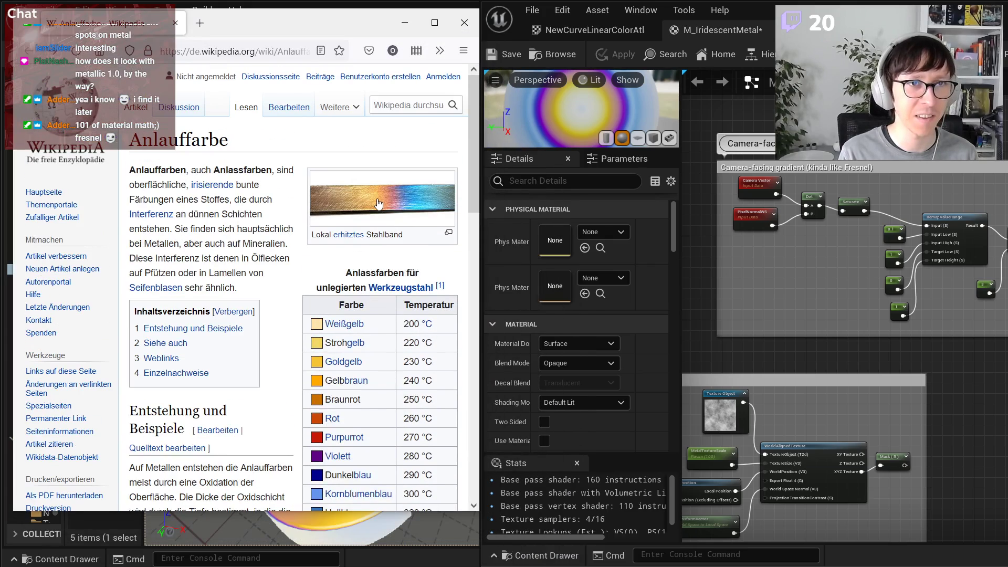
{"action": "left_click", "coordinate": [410, 28]}
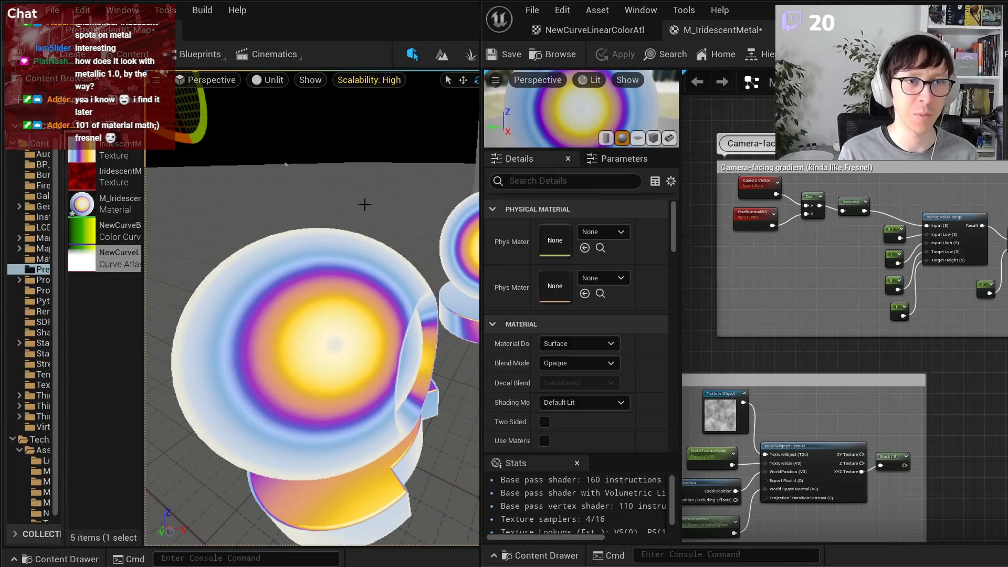
- Set the constant feeding the Power node's exponent to 1.5 and apply the material
{"action": "scroll", "coordinate": [962, 276], "scroll_direction": "up", "scroll_amount": 2}
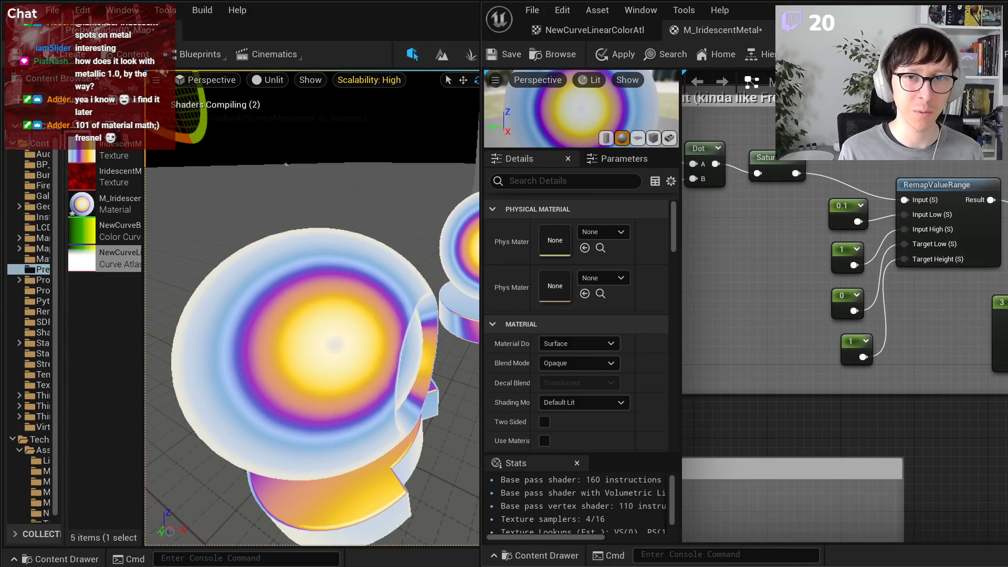
{"action": "left_click", "coordinate": [998, 310]}
{"action": "left_click", "coordinate": [579, 228]}
{"action": "type", "text": "1,5"}
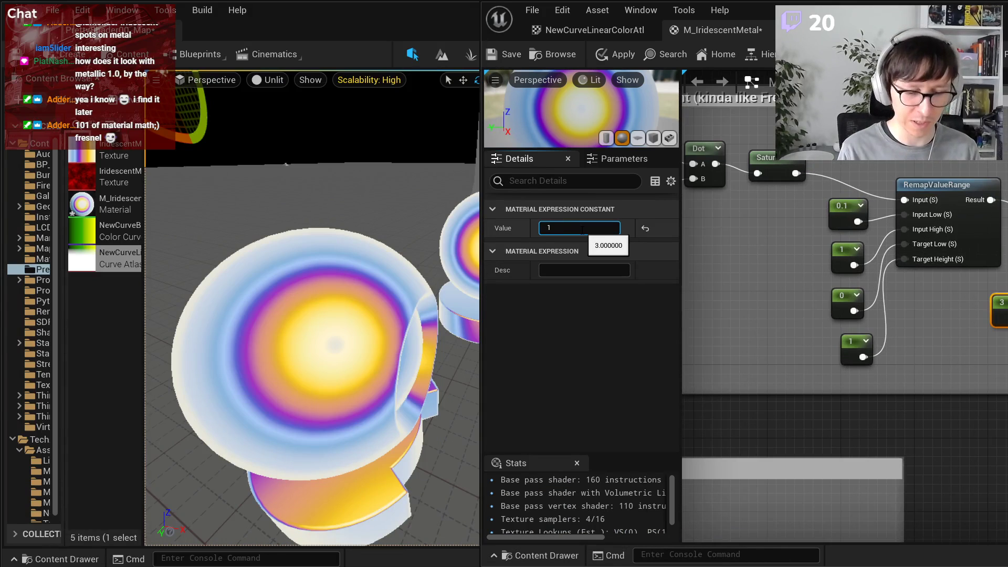
{"action": "key", "text": "Return"}
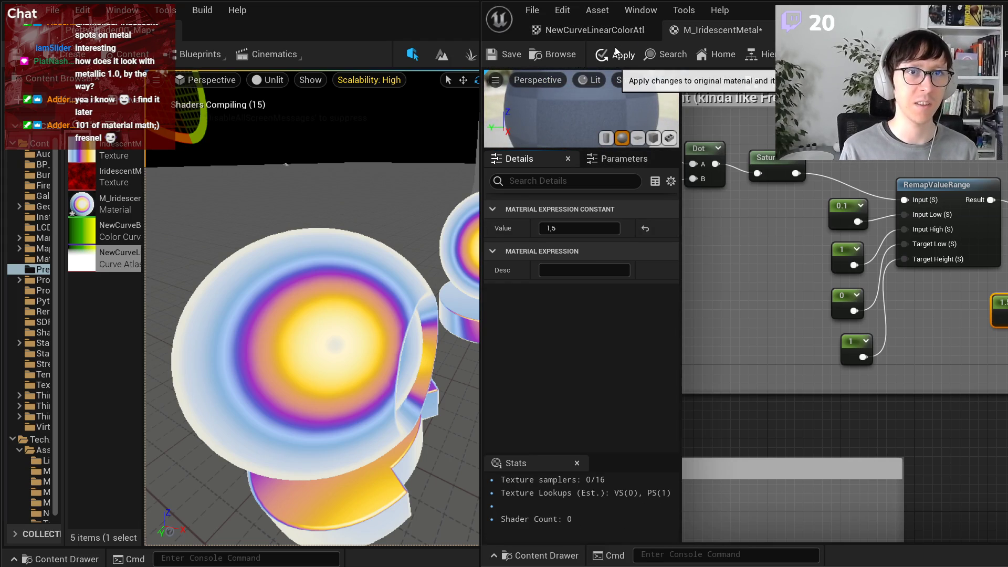
{"action": "left_click", "coordinate": [616, 48]}
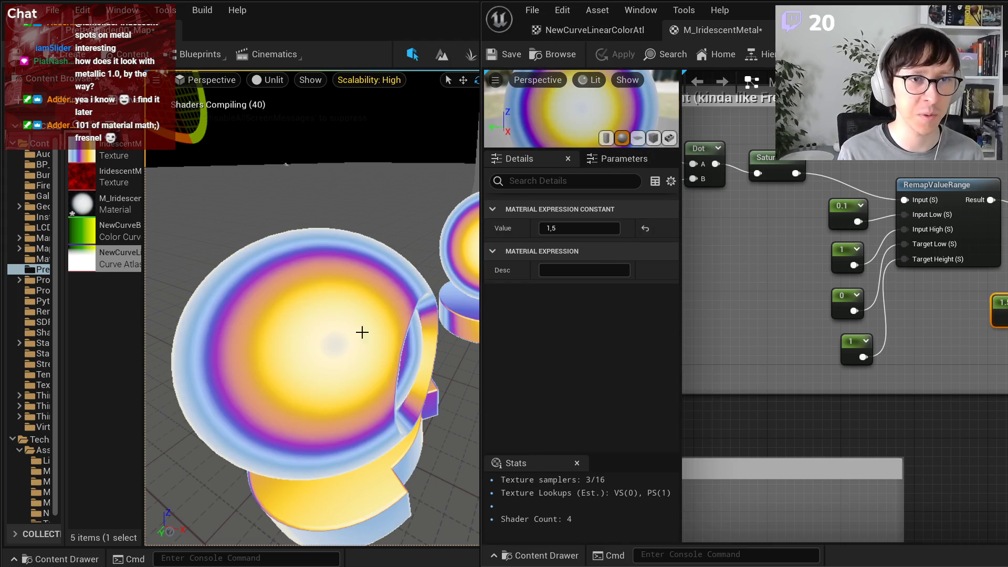
- Inspect the colour rings on both preview objects from farther away and save the material
{"action": "right_click_drag", "start_coordinate": [392, 276], "coordinate": [344, 239]}
{"action": "key", "text": "s"}
{"action": "key", "text": "w"}
{"action": "key", "text": "ctrl+s"}
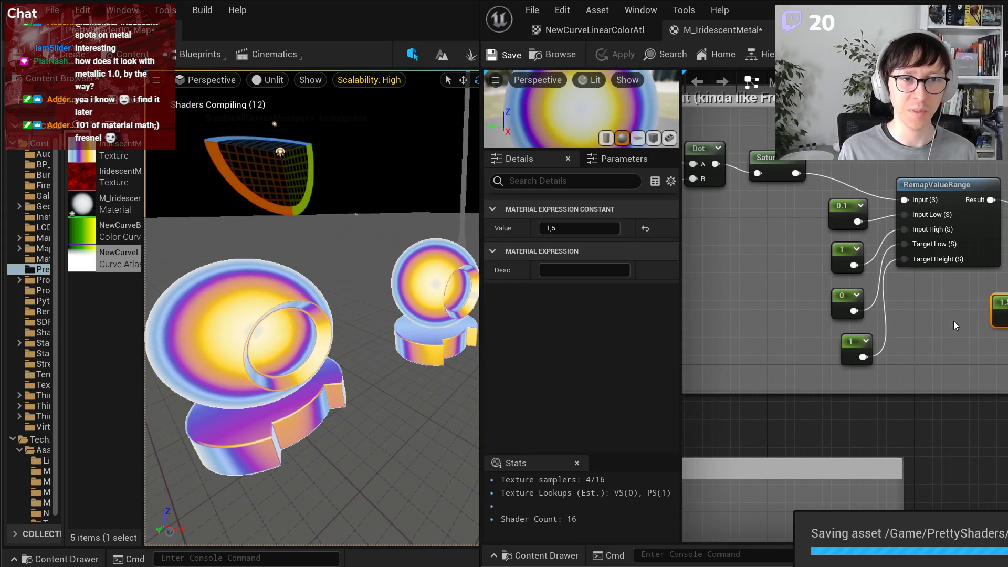
- Move the "Camera-facing gradient (kinda like Fresnel)" comment group so it sits directly above the "Metal texture" group
{"action": "scroll", "coordinate": [954, 321], "scroll_direction": "down", "scroll_amount": 4}
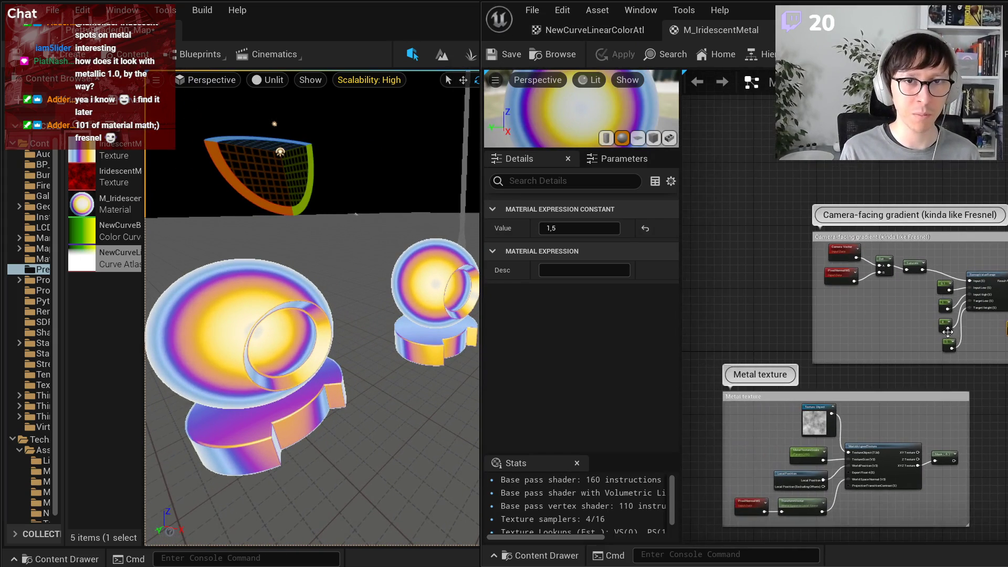
{"action": "scroll", "coordinate": [895, 288], "scroll_direction": "up", "scroll_amount": 3}
{"action": "right_click_drag", "start_coordinate": [1007, 289], "coordinate": [1007, 80]}
{"action": "scroll", "coordinate": [965, 326], "scroll_direction": "down", "scroll_amount": 3}
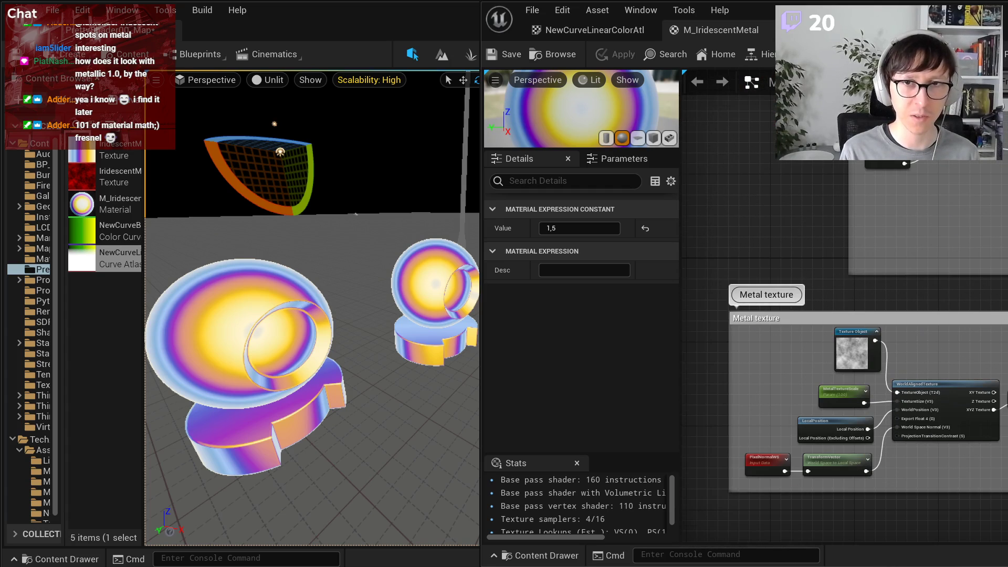
{"action": "right_click_drag", "start_coordinate": [927, 297], "coordinate": [918, 342]}
{"action": "left_click_drag", "start_coordinate": [928, 147], "coordinate": [834, 169]}
{"action": "left_click_drag", "start_coordinate": [1007, 170], "coordinate": [960, 181]}
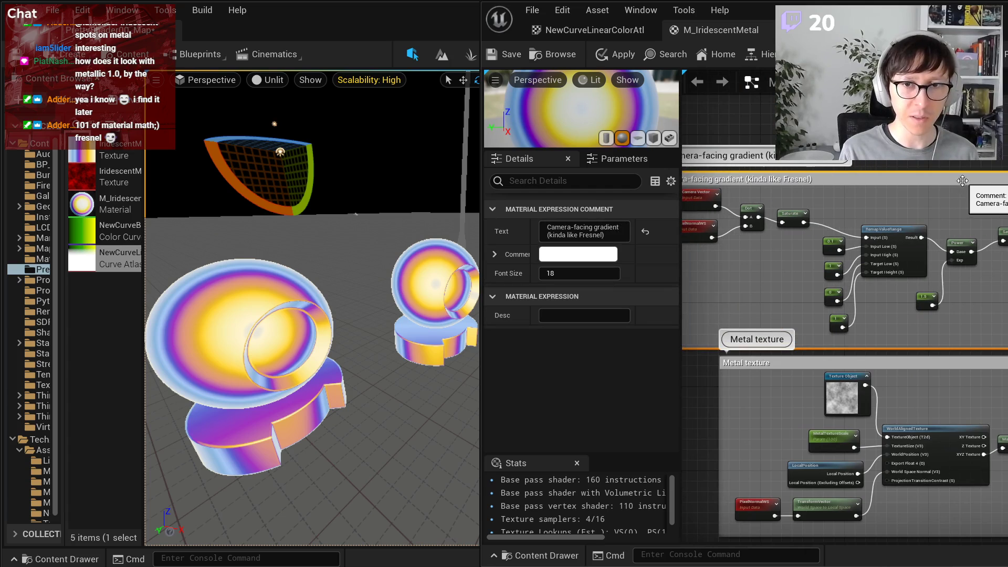
- Move the Mask (R) node higher in its group and lower the final Saturate so that it sits above the mask
{"action": "scroll", "coordinate": [1004, 441], "scroll_direction": "up", "scroll_amount": 3}
{"action": "left_click_drag", "start_coordinate": [1004, 441], "coordinate": [1007, 367]}
{"action": "right_click_drag", "start_coordinate": [1007, 195], "coordinate": [990, 308]}
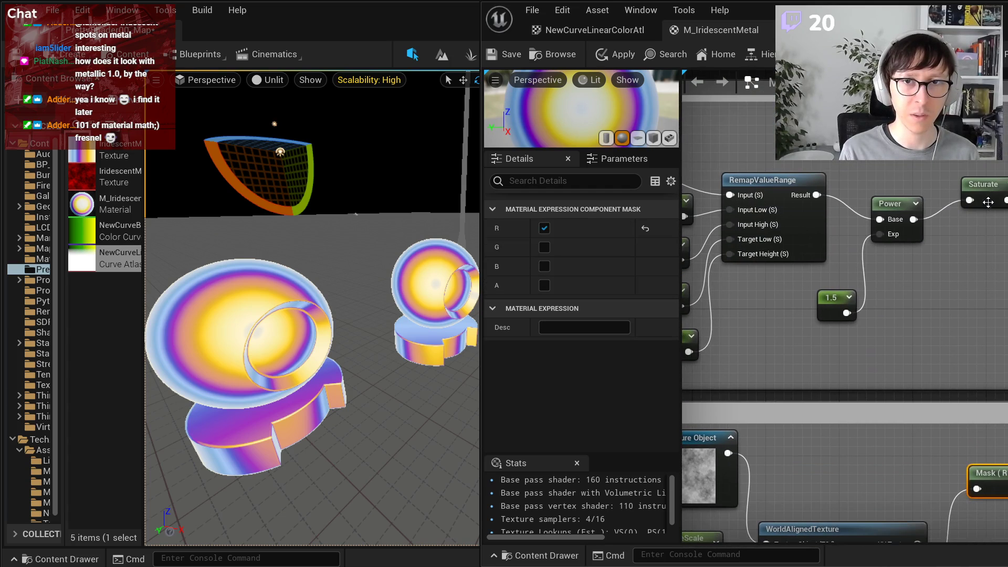
{"action": "left_click_drag", "start_coordinate": [987, 202], "coordinate": [983, 294]}
{"action": "right_click_drag", "start_coordinate": [915, 370], "coordinate": [780, 338]}
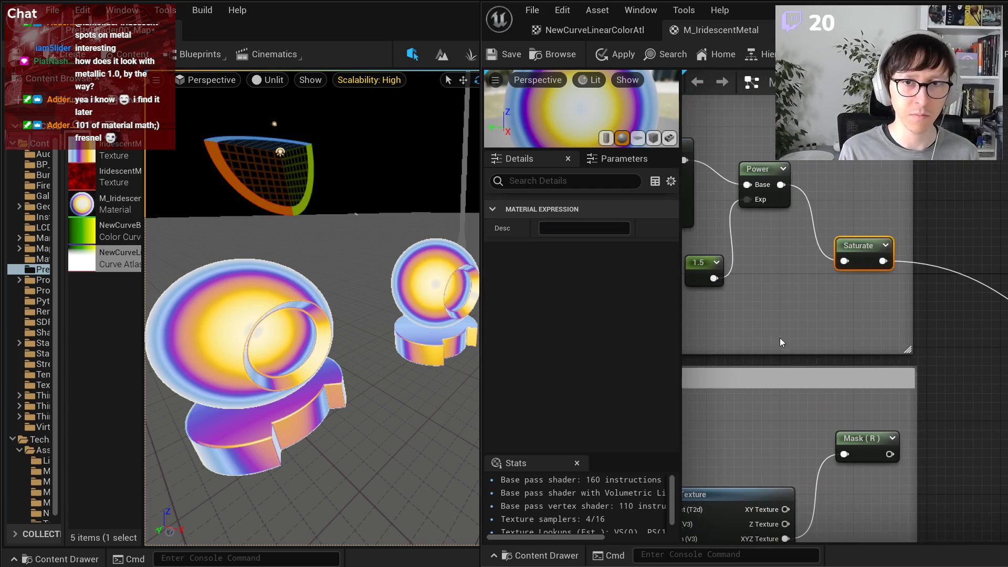
- Move the "Sample the gradient" group so it sits beside the camera-facing gradient and metal texture groups, leaving a gap for blending nodes
{"action": "right_click_drag", "start_coordinate": [946, 294], "coordinate": [690, 282]}
{"action": "scroll", "coordinate": [1005, 224], "scroll_direction": "down", "scroll_amount": 1}
{"action": "left_click", "coordinate": [1005, 223]}
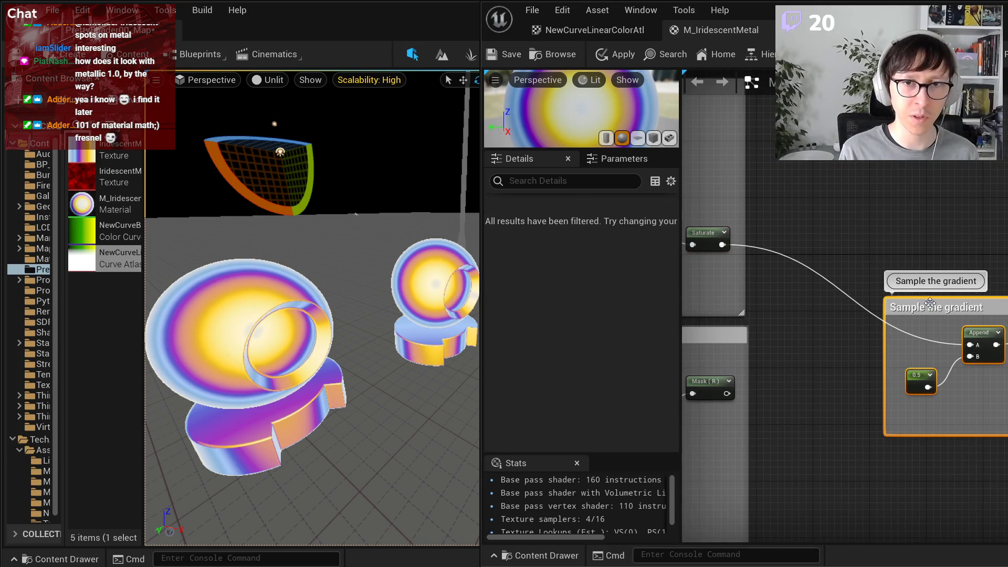
{"action": "right_click_drag", "start_coordinate": [746, 346], "coordinate": [984, 333]}
{"action": "scroll", "coordinate": [918, 334], "scroll_direction": "up", "scroll_amount": 2}
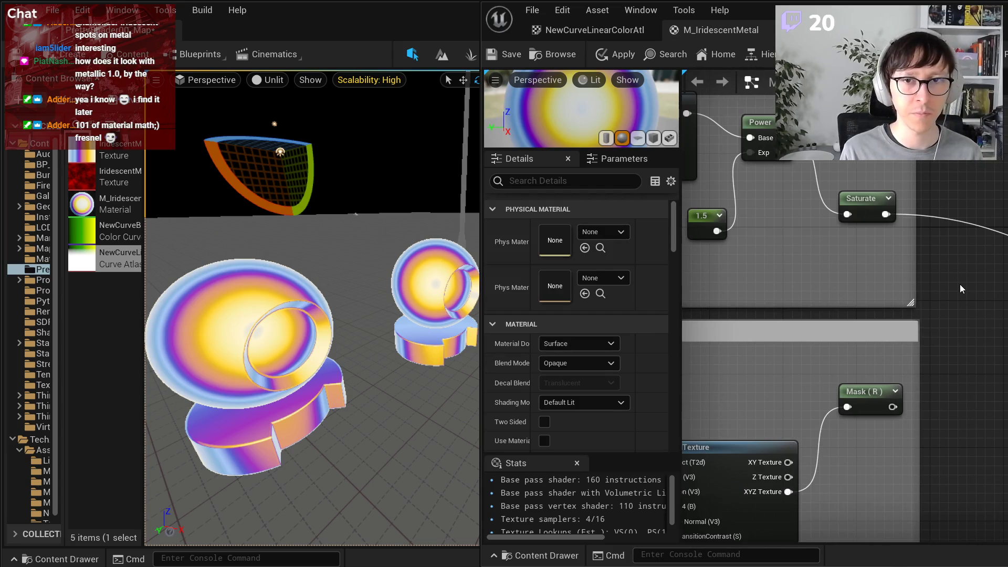
{"action": "right_click", "coordinate": [960, 284]}
{"action": "left_click", "coordinate": [951, 280]}
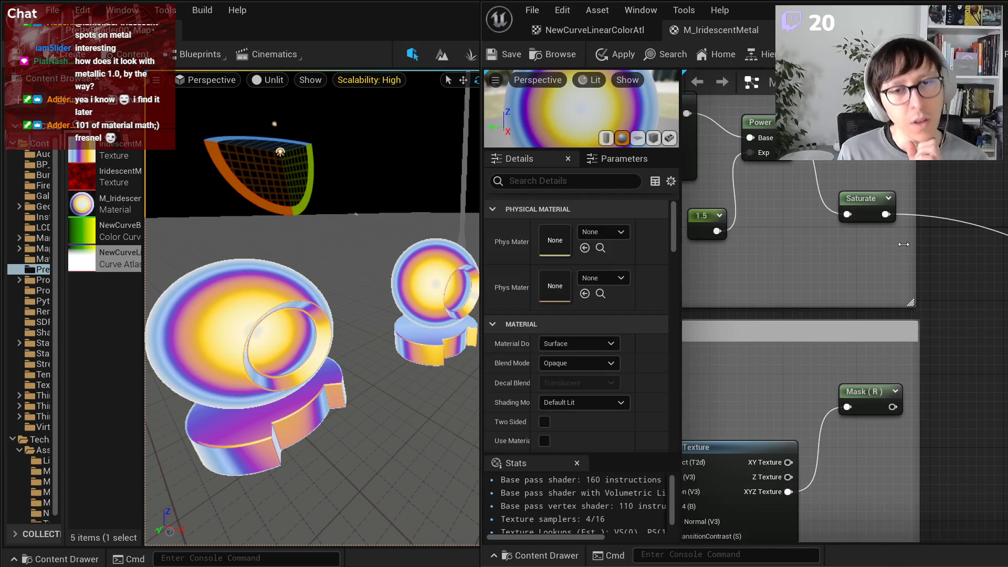
{"action": "right_click_drag", "start_coordinate": [929, 287], "coordinate": [984, 314]}
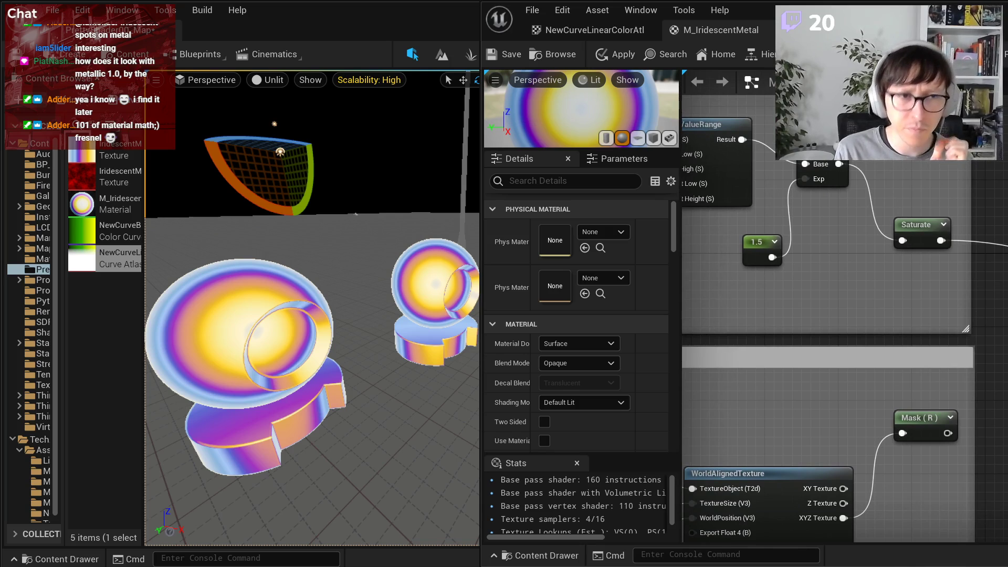
{"action": "right_click_drag", "start_coordinate": [824, 295], "coordinate": [946, 253]}
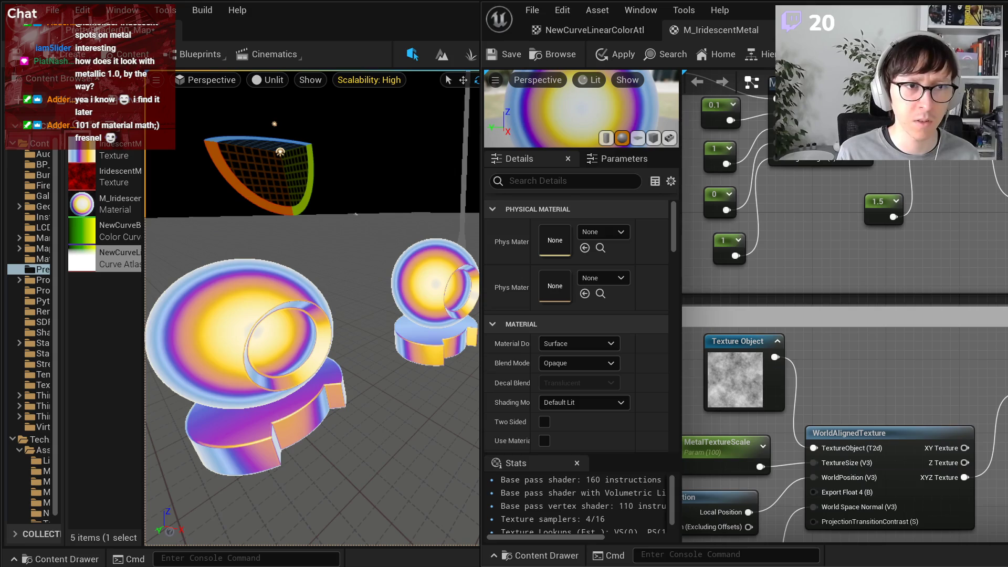
- Switch to Substance Designer and add a Gradient Linear 1 node below Noise_Mask in the IridescentMetal graph
{"action": "key", "text": "alt+Tab"}
{"action": "key", "text": "alt+Tab"}
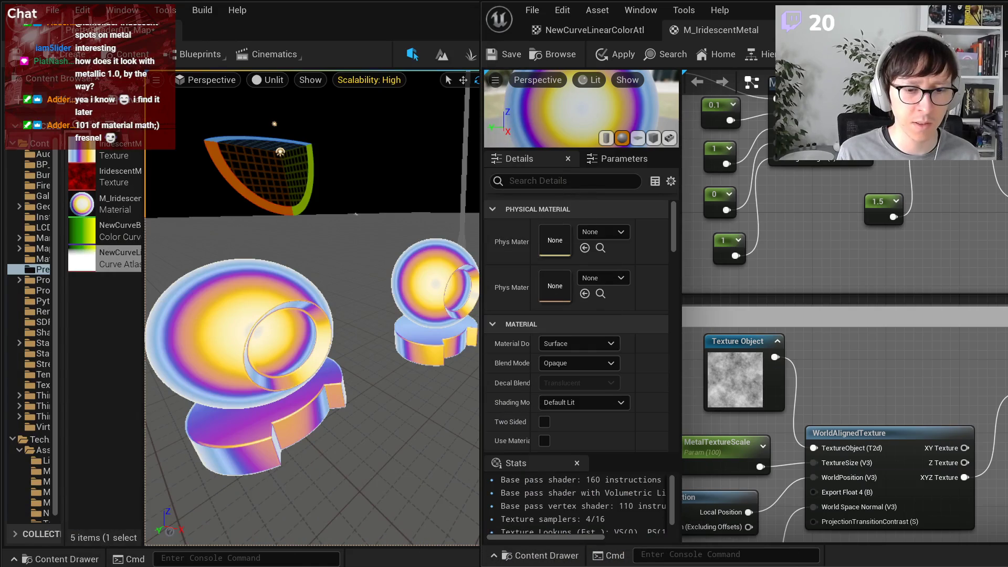
{"action": "key", "text": "alt+Tab"}
{"action": "double_click", "coordinate": [552, 237]}
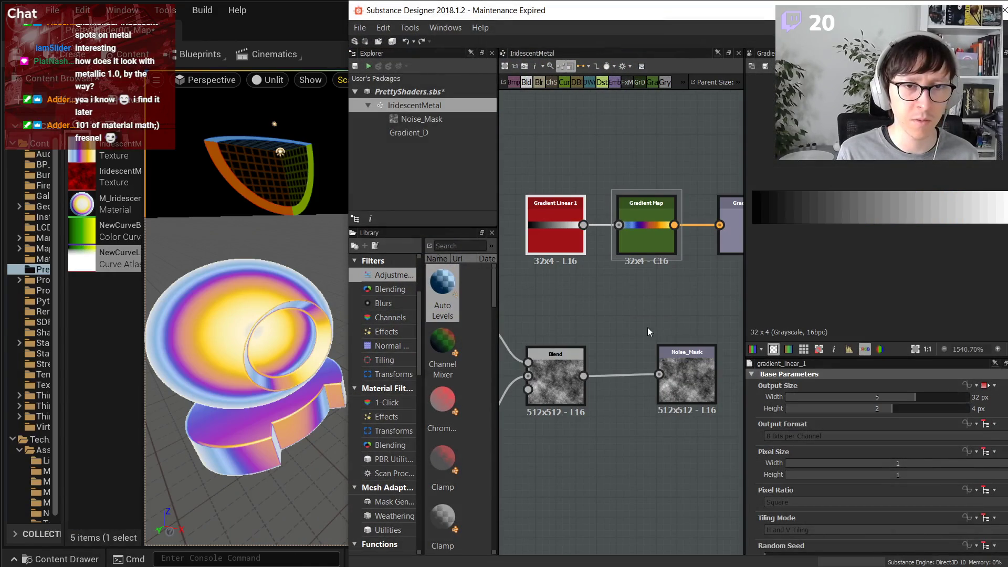
{"action": "scroll", "coordinate": [647, 327], "scroll_direction": "down", "scroll_amount": 3}
{"action": "key", "text": "space"}
{"action": "type", "text": "linea"}
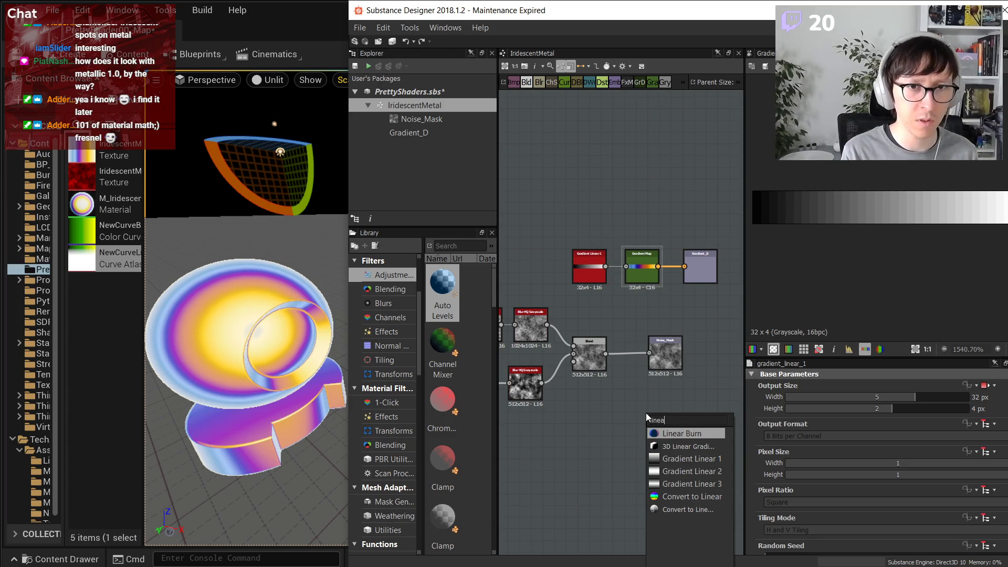
{"action": "key", "text": "Down"}
{"action": "key", "text": "Down"}
{"action": "key", "text": "Return"}
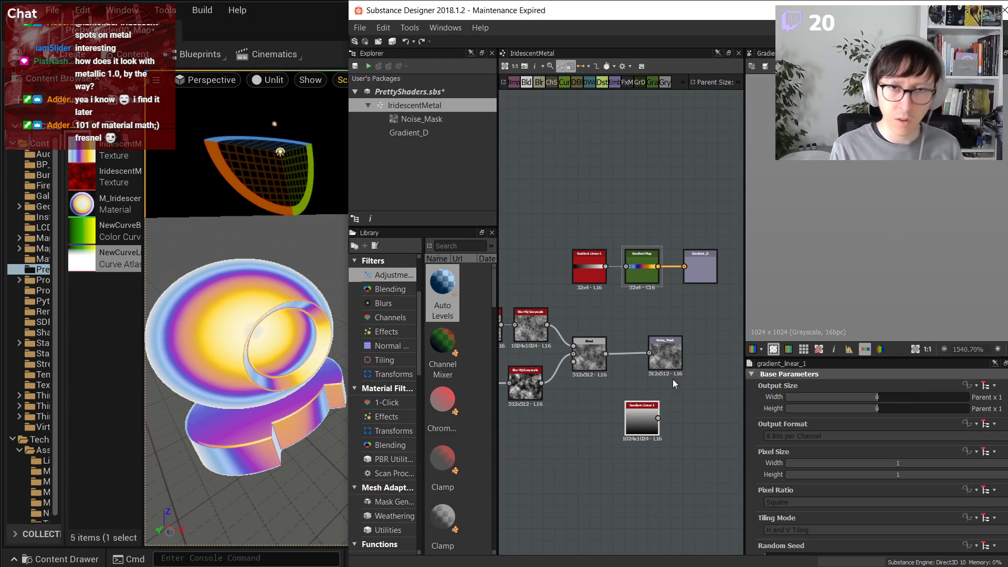
- Fit the whole gradient in the 2D preview, widen the graph area, and place the new Gradient Linear 1 below the noise Blend
{"action": "scroll", "coordinate": [820, 235], "scroll_direction": "down", "scroll_amount": 10}
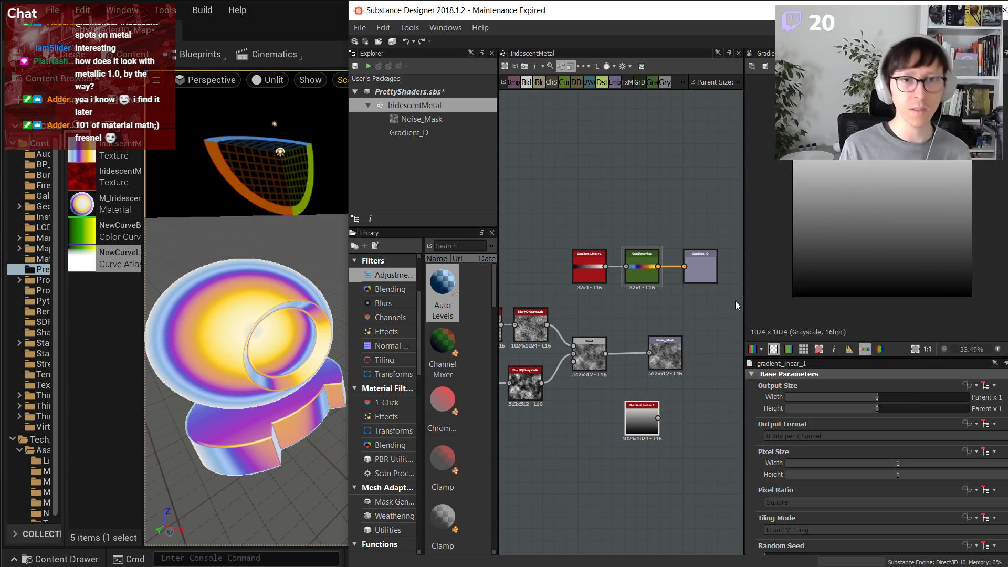
{"action": "left_click_drag", "start_coordinate": [744, 295], "coordinate": [765, 295]}
{"action": "scroll", "coordinate": [646, 403], "scroll_direction": "up", "scroll_amount": 3}
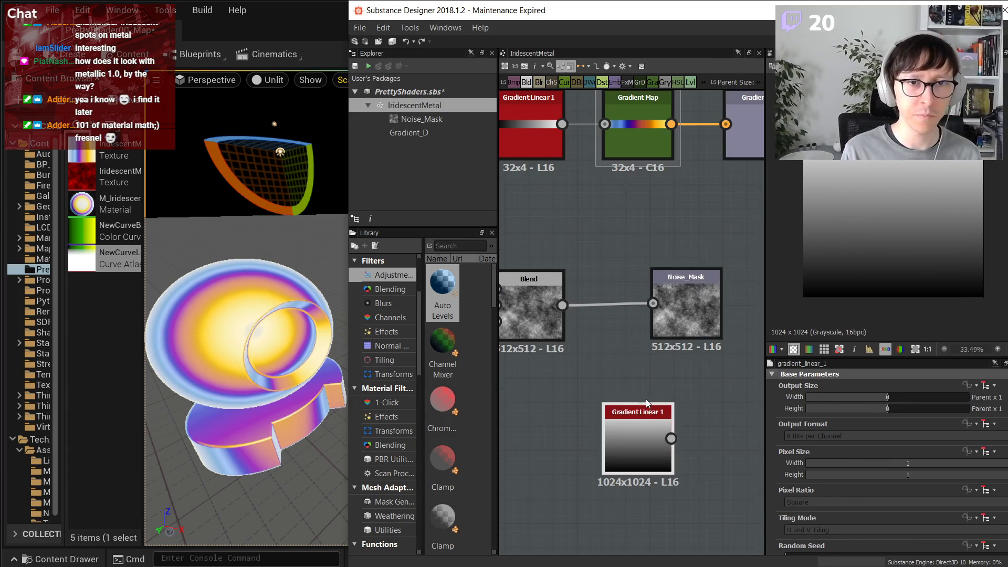
{"action": "left_click_drag", "start_coordinate": [647, 400], "coordinate": [694, 376]}
{"action": "left_click_drag", "start_coordinate": [680, 412], "coordinate": [535, 448]}
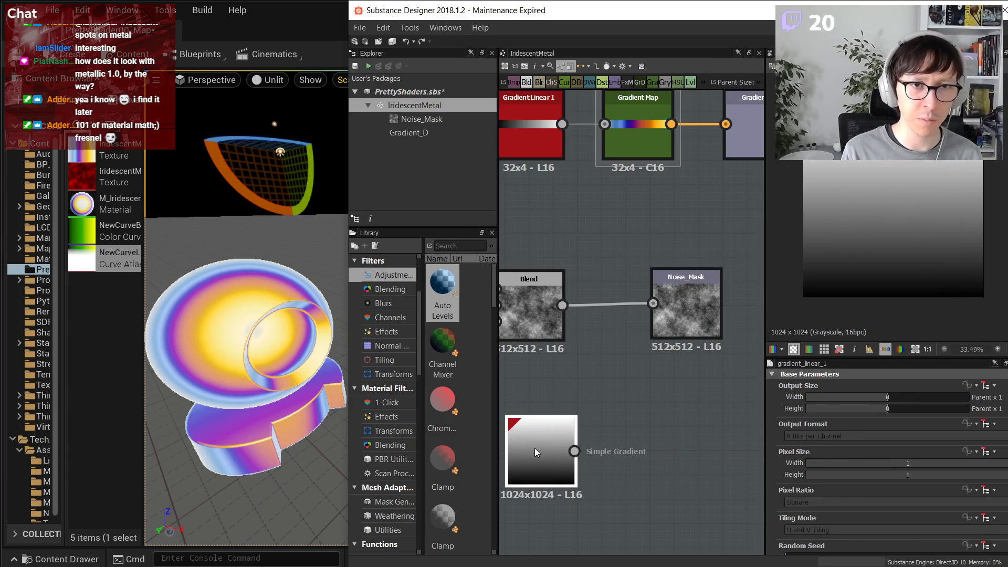
- Add a Blend node with the noise Blend's output as foreground and the new Gradient Linear 1 as background
{"action": "key", "text": "space"}
{"action": "type", "text": "mu"}
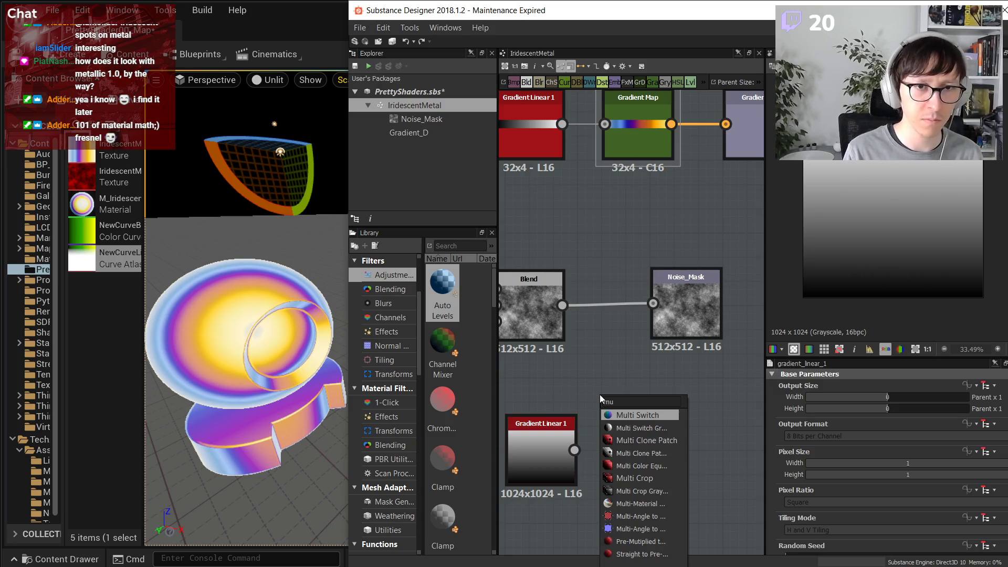
{"action": "key", "text": "BackSpace"}
{"action": "key", "text": "BackSpace"}
{"action": "type", "text": "bl"}
{"action": "key", "text": "Return"}
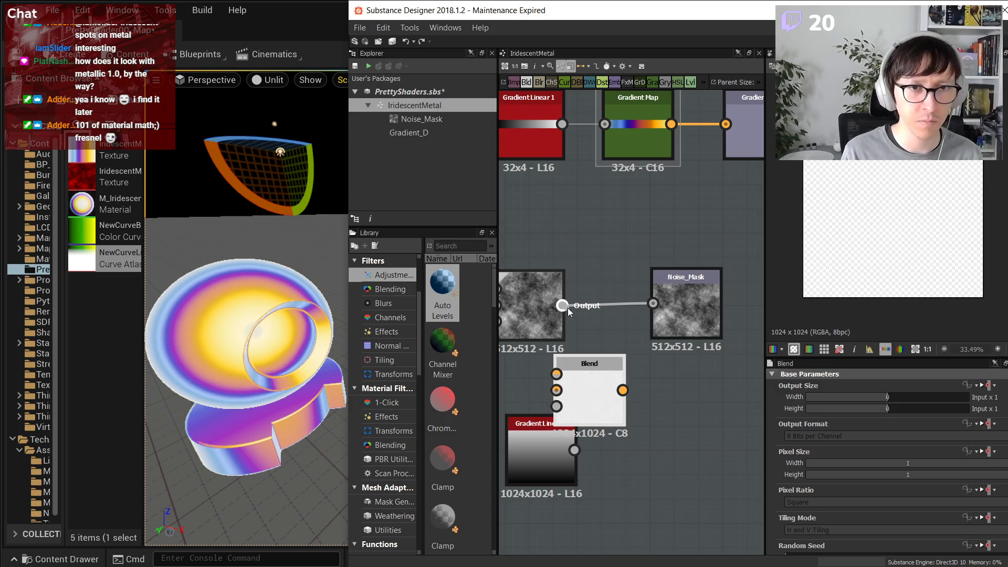
{"action": "left_click_drag", "start_coordinate": [562, 306], "coordinate": [648, 405]}
{"action": "left_click_drag", "start_coordinate": [575, 450], "coordinate": [629, 414]}
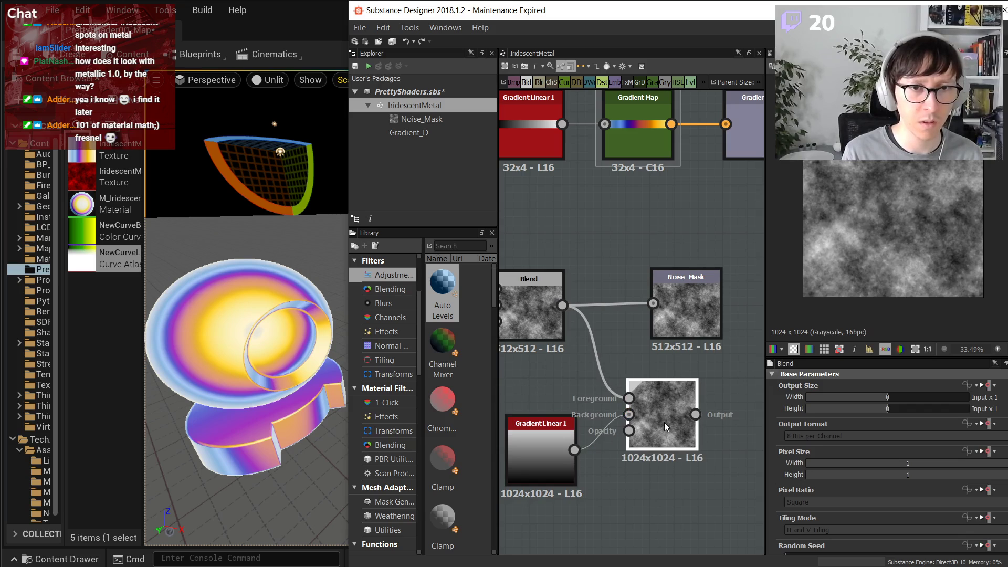
- Try the Multiply blending mode on the new Blend node
{"action": "scroll", "coordinate": [903, 442], "scroll_direction": "down", "scroll_amount": 4}
{"action": "left_click", "coordinate": [836, 528]}
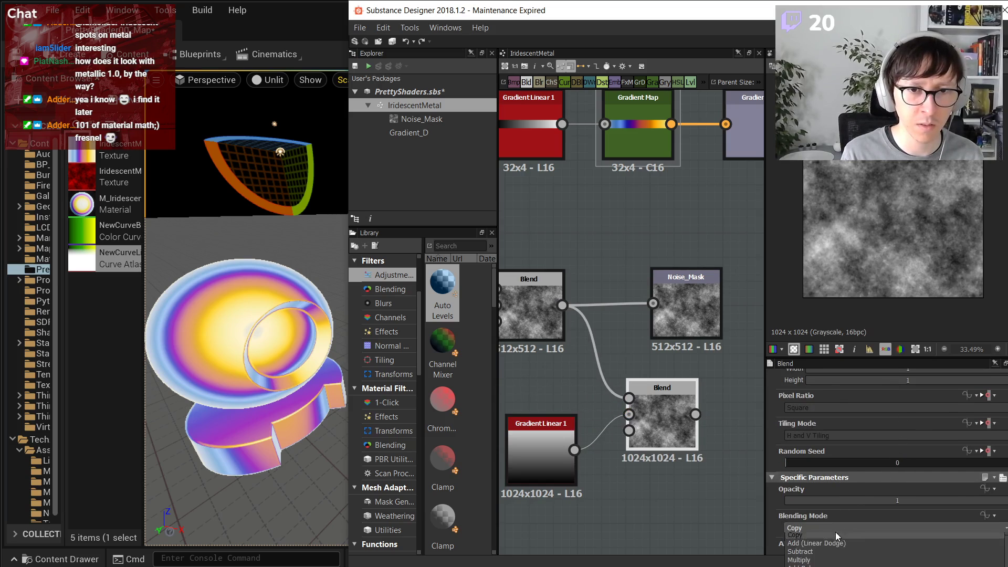
{"action": "left_click", "coordinate": [833, 562]}
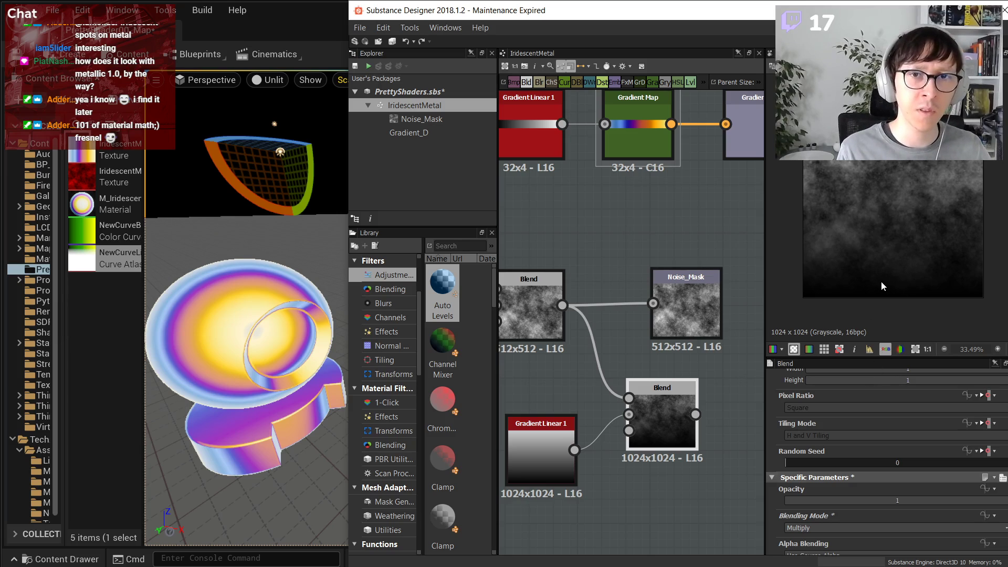
- Set the new Blend node's blending mode to Overlay
{"action": "left_click", "coordinate": [828, 525]}
{"action": "left_click", "coordinate": [829, 565]}
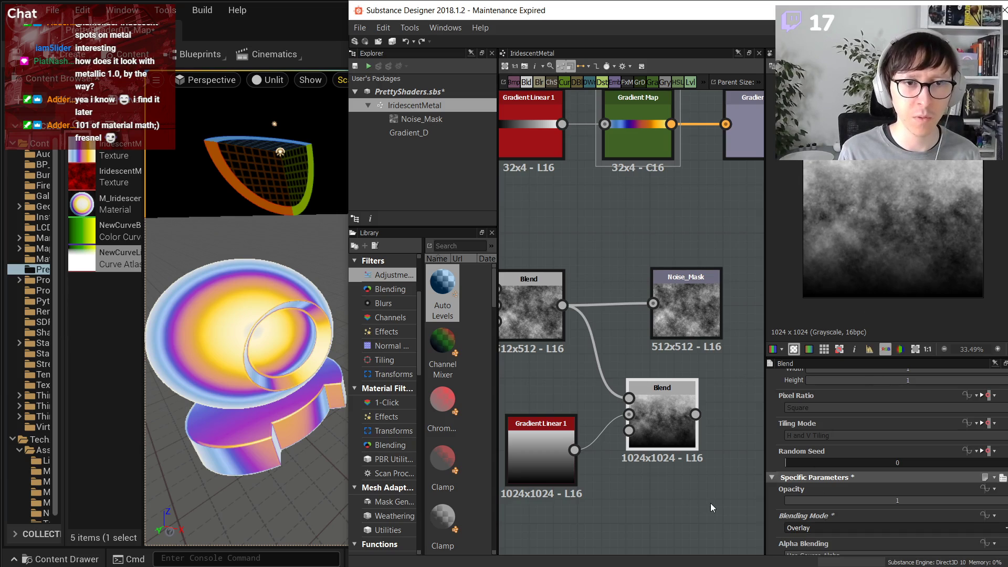
{"action": "middle_click_drag", "start_coordinate": [633, 467], "coordinate": [667, 470]}
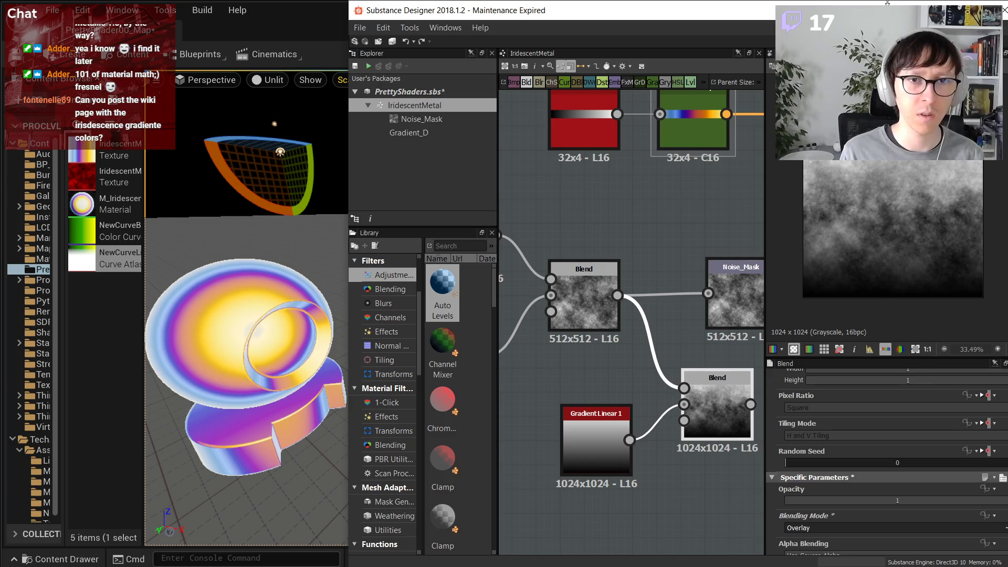
- Switch to the Unreal material editor and add a Blend_Overlay node in the free space beside the Saturate and Mask (R) nodes
{"action": "key", "text": "alt+Tab"}
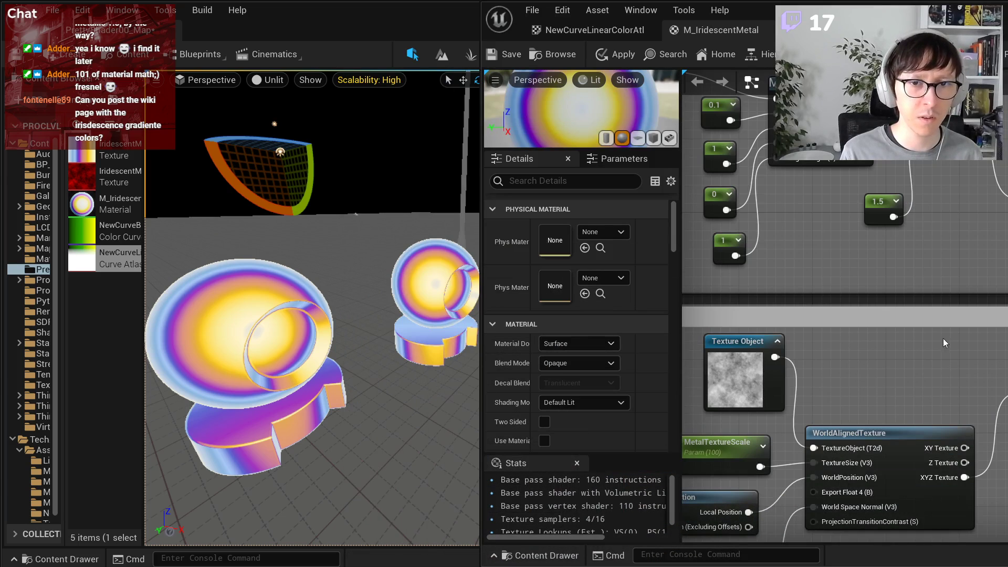
{"action": "right_click_drag", "start_coordinate": [971, 310], "coordinate": [846, 348]}
{"action": "scroll", "coordinate": [976, 349], "scroll_direction": "up", "scroll_amount": 2}
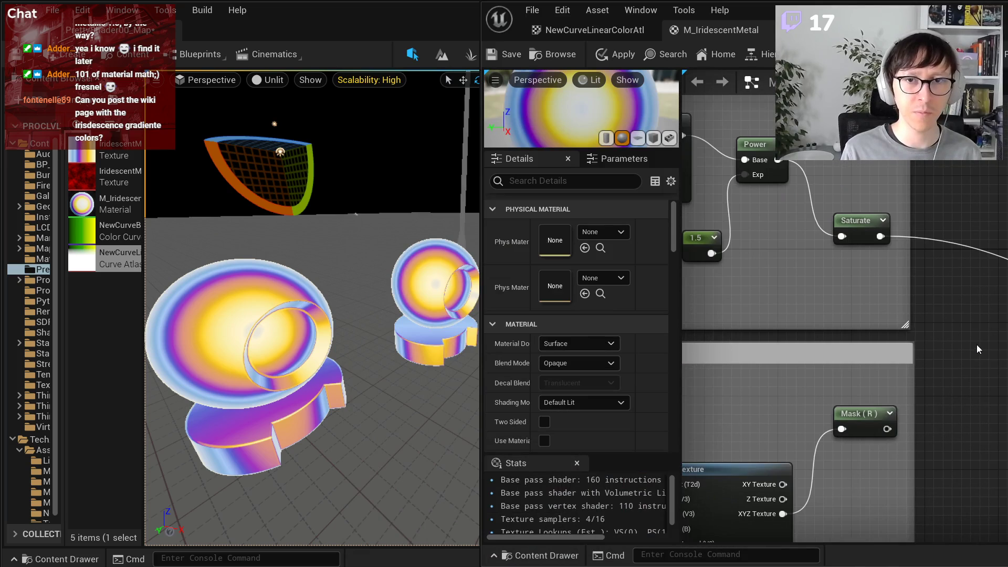
{"action": "right_click", "coordinate": [977, 347]}
{"action": "type", "text": "ov"}
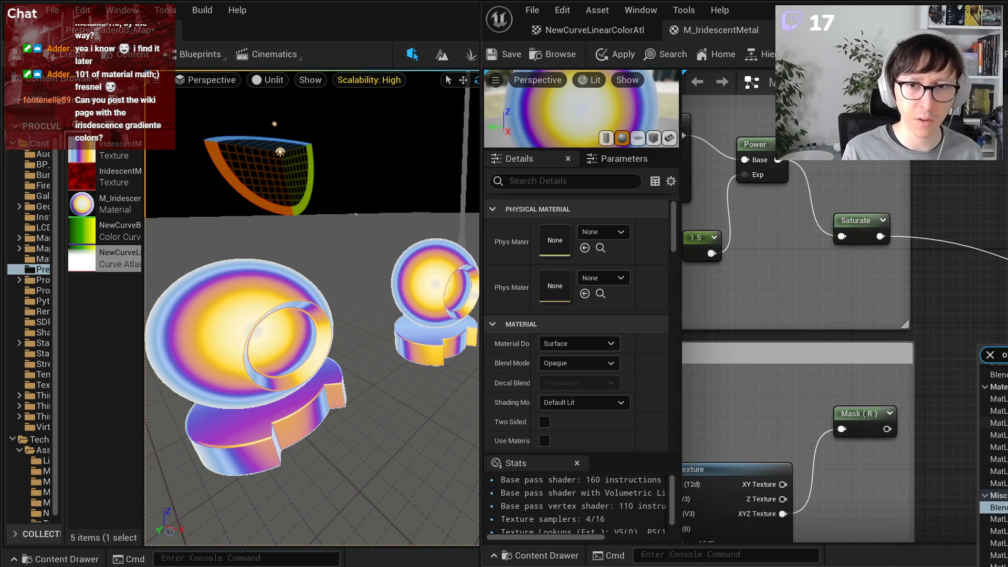
{"action": "left_click", "coordinate": [996, 507]}
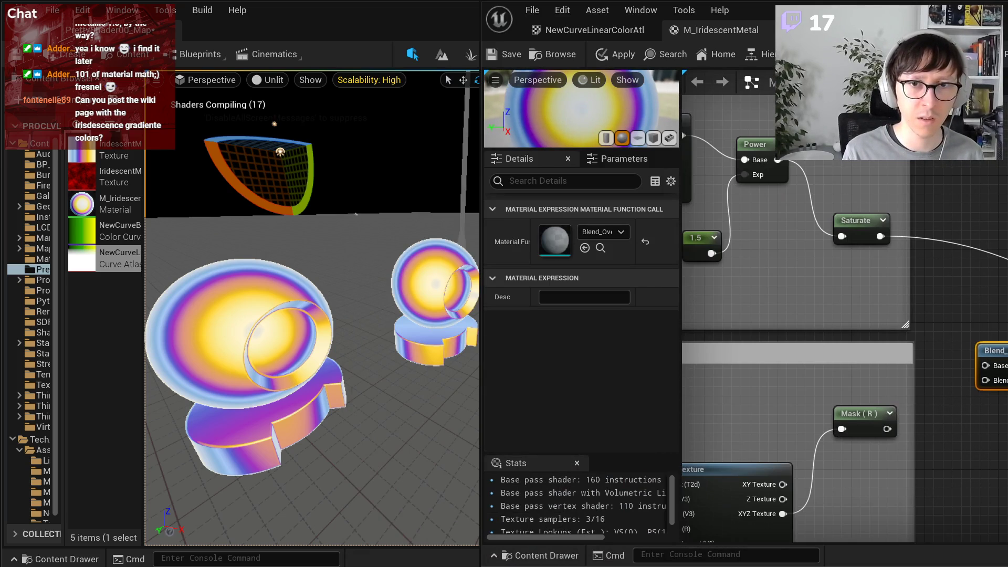
- Look inside the Blend_Overlay function with the editor window widened to show its whole graph, and close it
{"action": "double_click", "coordinate": [995, 351]}
{"action": "scroll", "coordinate": [844, 306], "scroll_direction": "up", "scroll_amount": 3}
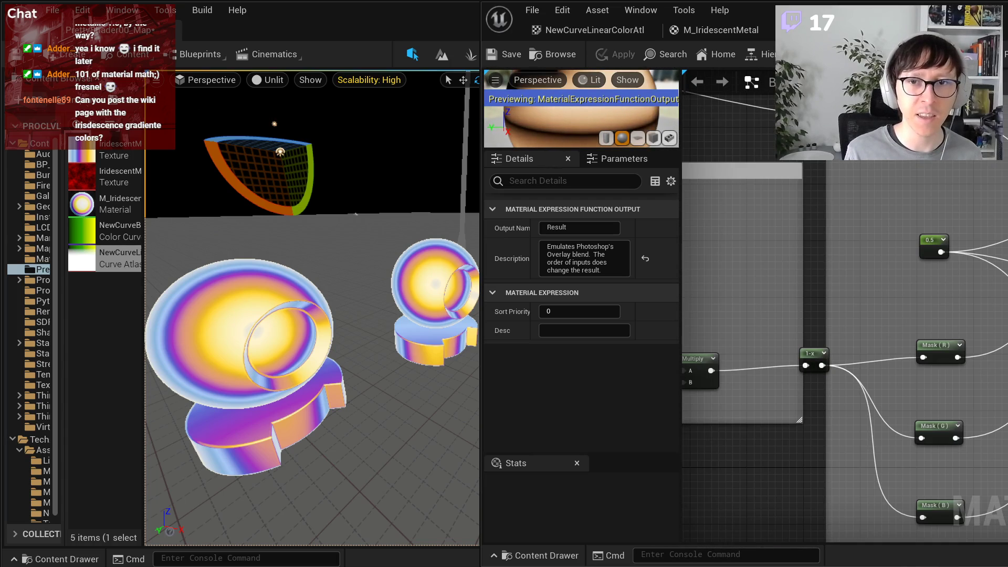
{"action": "scroll", "coordinate": [963, 292], "scroll_direction": "down", "scroll_amount": 3}
{"action": "left_click_drag", "start_coordinate": [984, 25], "coordinate": [680, 25]}
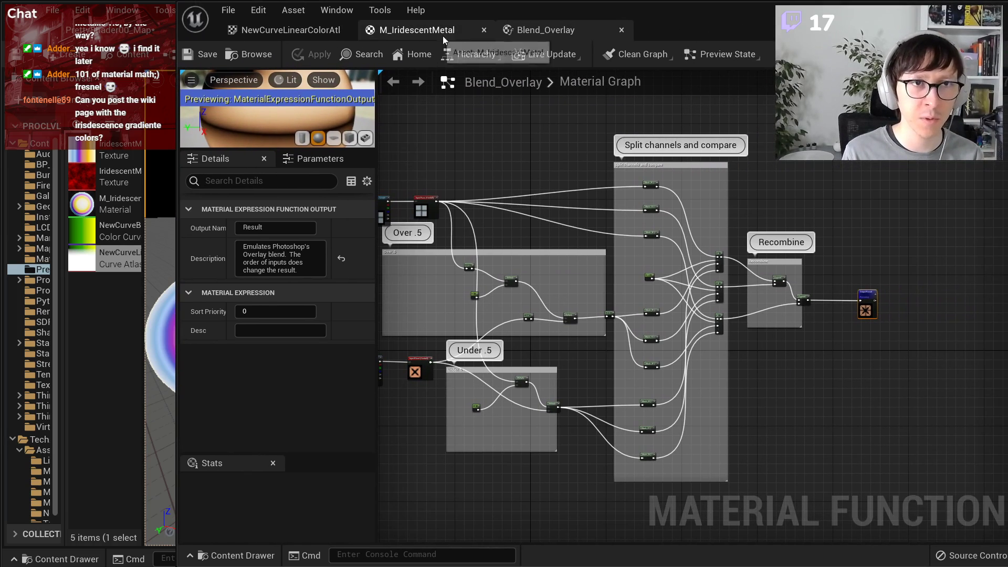
{"action": "middle_click", "coordinate": [524, 33]}
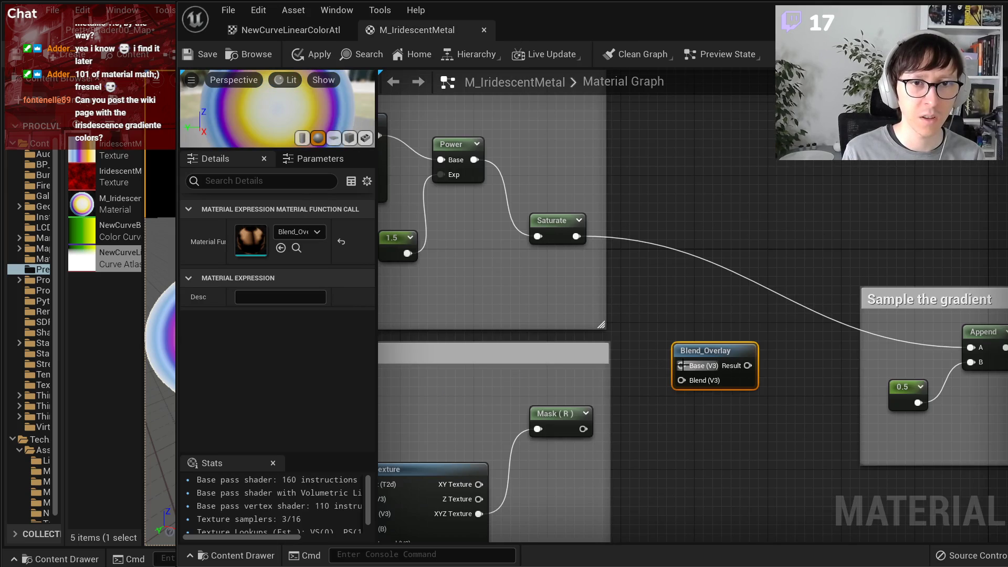
- Move the Blend_Overlay node up, clear of the link between Saturate and the gradient sampling group
{"action": "scroll", "coordinate": [710, 389], "scroll_direction": "down", "scroll_amount": 1}
{"action": "scroll", "coordinate": [660, 303], "scroll_direction": "up", "scroll_amount": 1}
{"action": "left_click_drag", "start_coordinate": [706, 394], "coordinate": [700, 154]}
{"action": "right_click", "coordinate": [683, 378]}
{"action": "left_click", "coordinate": [661, 348]}
- Examine how Blend_Overlay handles the Over .5, Under .5, channel comparison and Recombine sections, and return to the material
{"action": "double_click", "coordinate": [712, 173]}
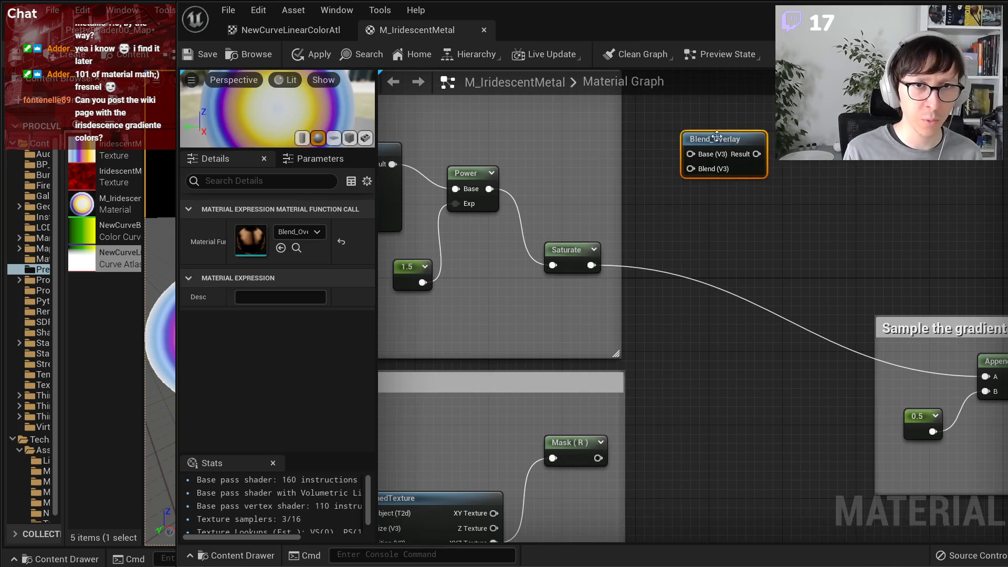
{"action": "scroll", "coordinate": [650, 297], "scroll_direction": "down", "scroll_amount": 4}
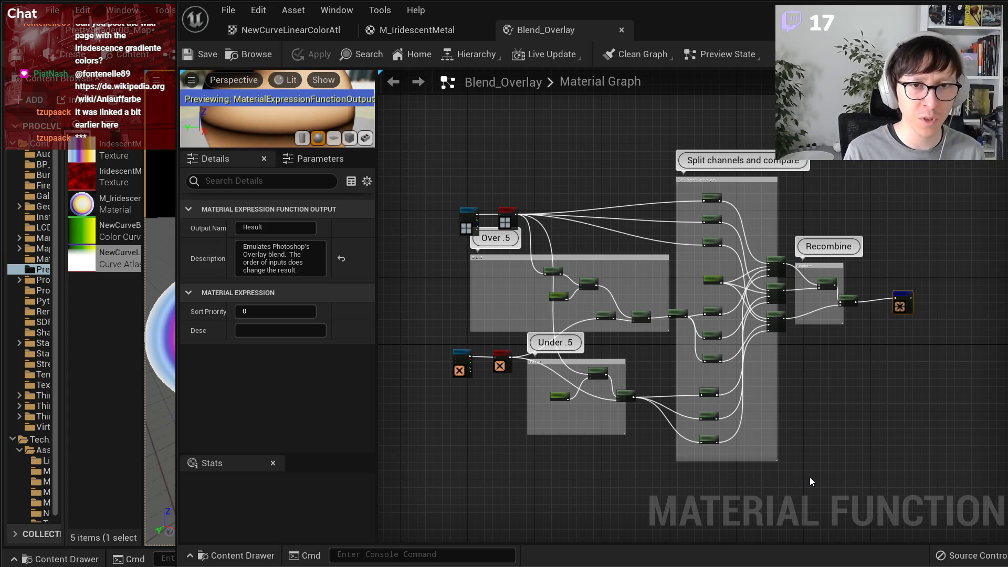
{"action": "scroll", "coordinate": [798, 429], "scroll_direction": "up", "scroll_amount": 4}
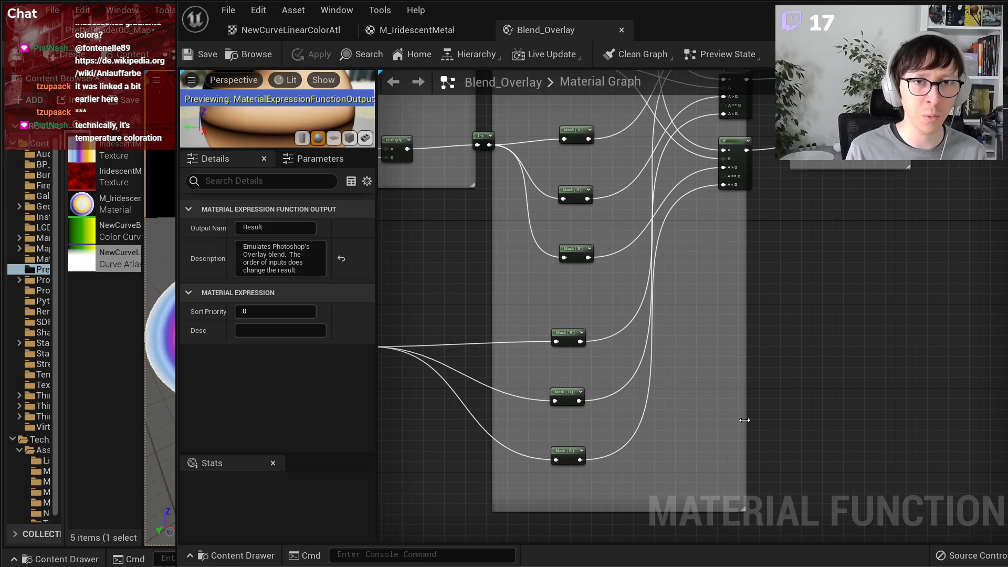
{"action": "middle_click", "coordinate": [526, 31]}
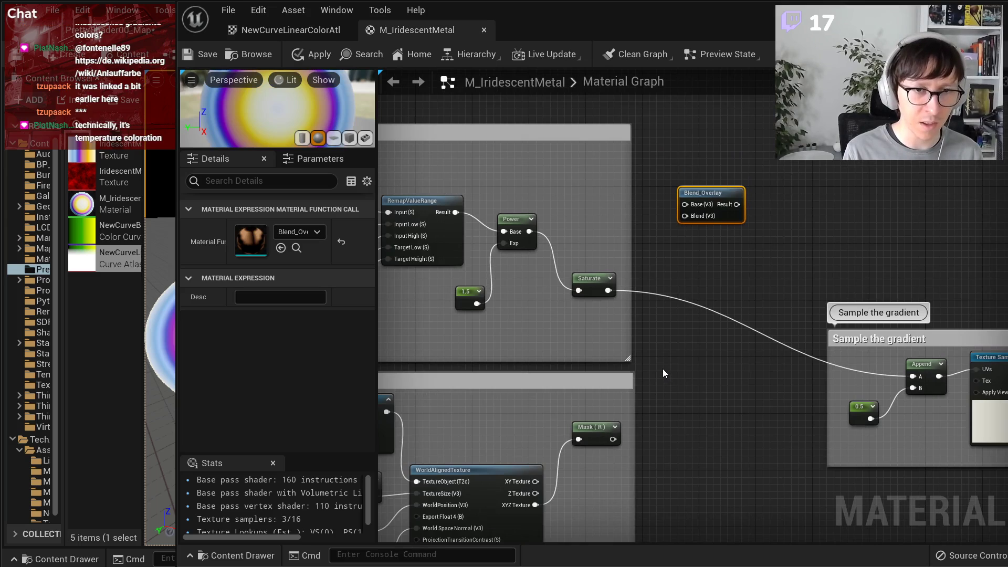
- Add a Multiply node beside the Mask (R) node and feed the mask's output into its A input
{"action": "right_click", "coordinate": [663, 369]}
{"action": "left_click", "coordinate": [656, 361]}
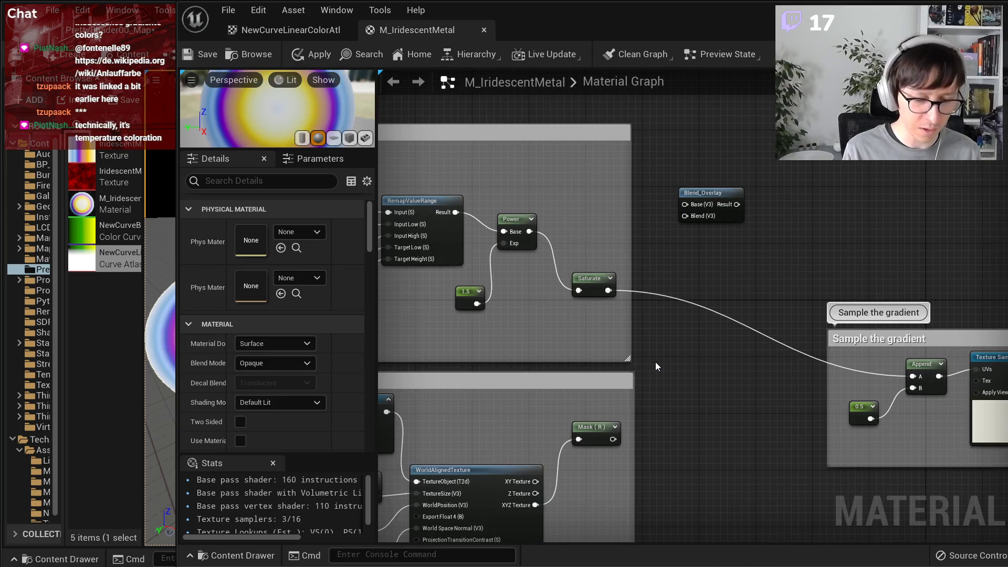
{"action": "left_click", "coordinate": [655, 362]}
{"action": "scroll", "coordinate": [649, 339], "scroll_direction": "up", "scroll_amount": 2}
{"action": "right_click_drag", "start_coordinate": [688, 315], "coordinate": [792, 363]}
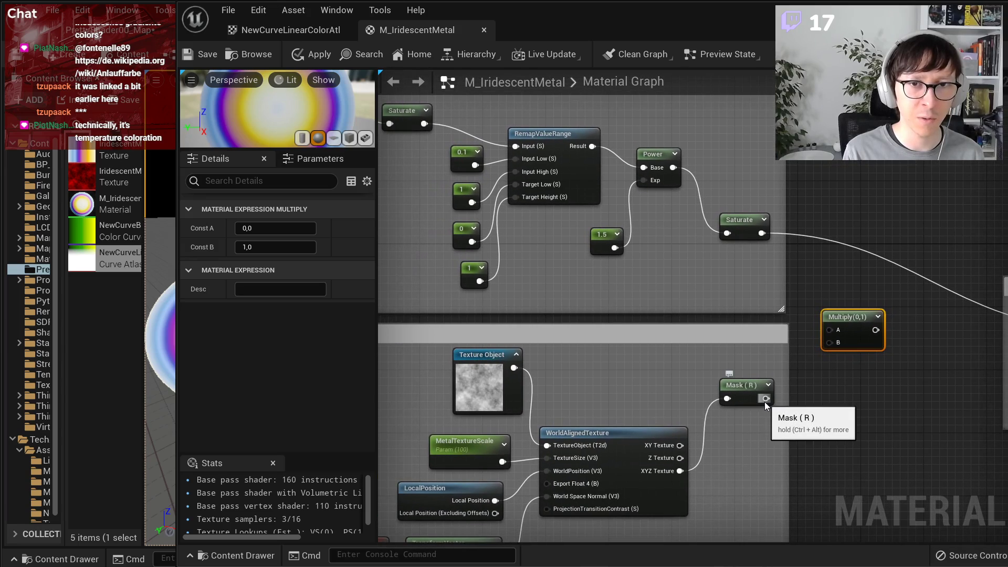
{"action": "left_click_drag", "start_coordinate": [765, 401], "coordinate": [831, 330]}
- Add a Constant node with value 2 and connect it to the Multiply node's B input
{"action": "left_click", "coordinate": [814, 377]}
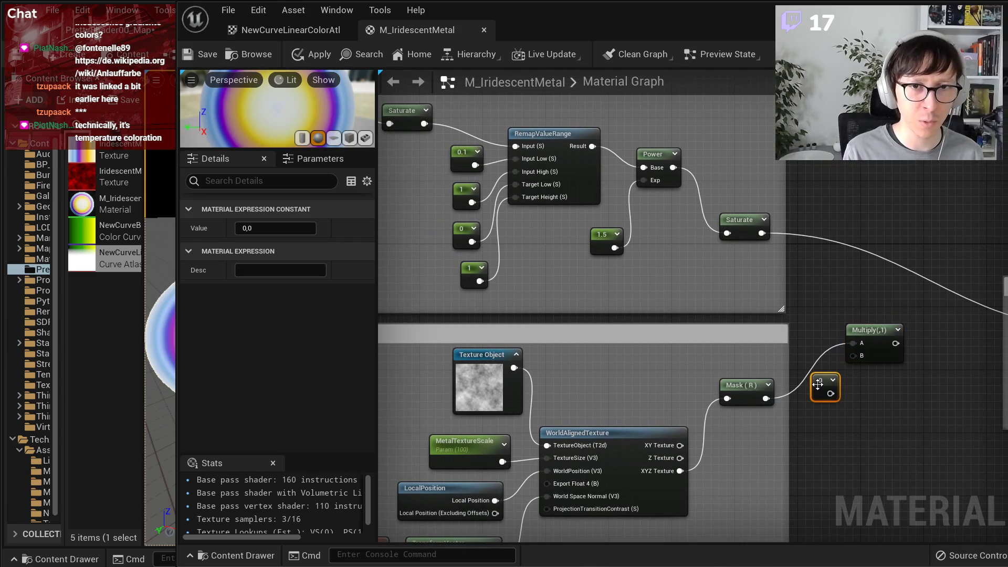
{"action": "left_click_drag", "start_coordinate": [831, 393], "coordinate": [854, 356]}
{"action": "left_click", "coordinate": [298, 229]}
{"action": "type", "text": "2"}
{"action": "key", "text": "Return"}
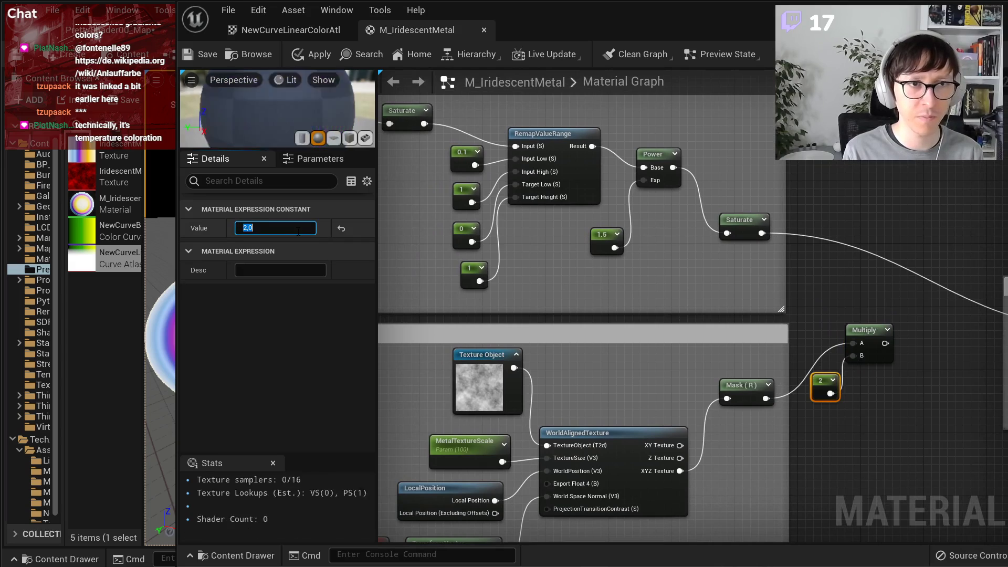
{"action": "scroll", "coordinate": [834, 443], "scroll_direction": "up", "scroll_amount": 2}
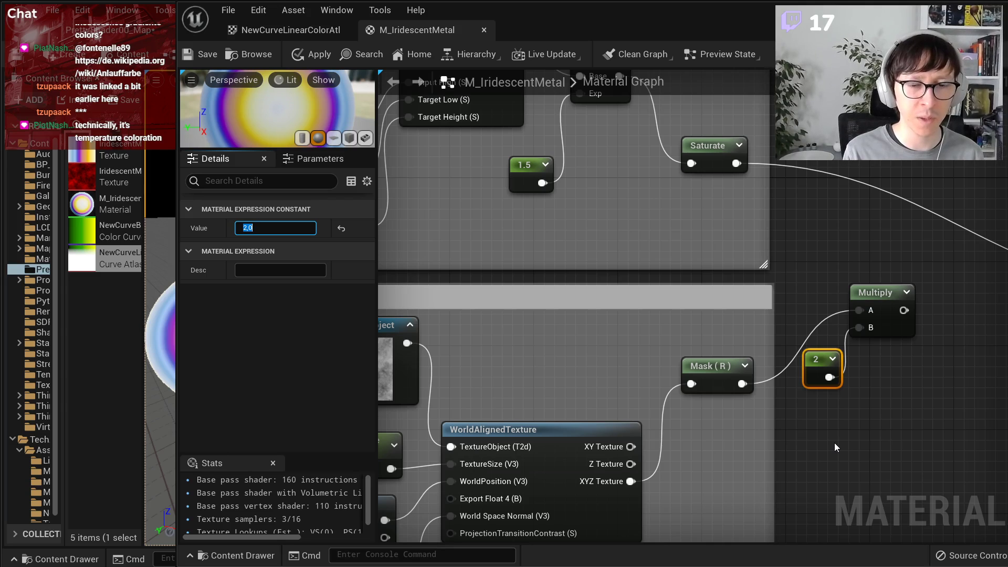
- Switch to Substance Designer and compare the noise Blend, the lower Gradient Linear 1 and their Overlay result in the 2D preview
{"action": "key", "text": "alt+Tab"}
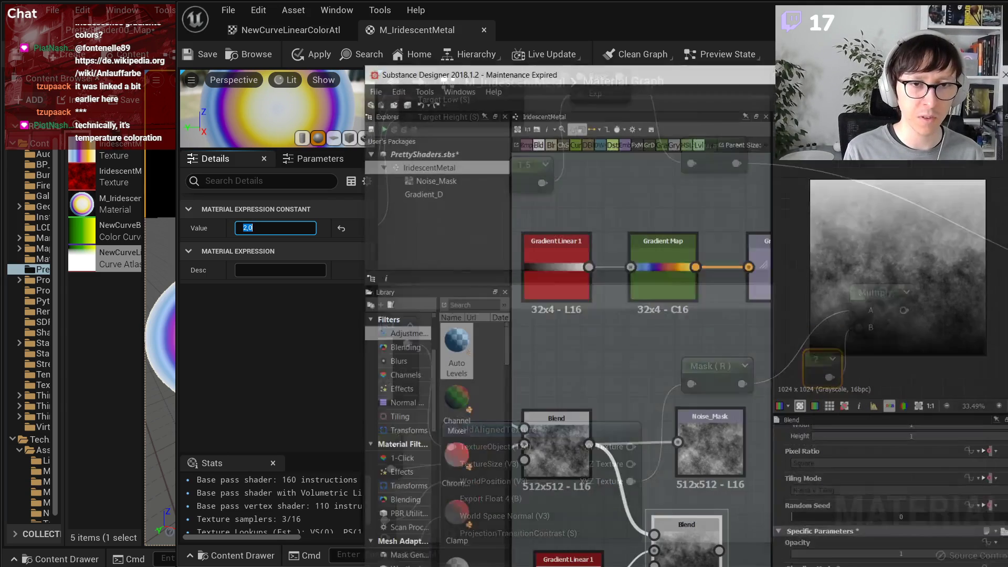
{"action": "left_click", "coordinate": [564, 531]}
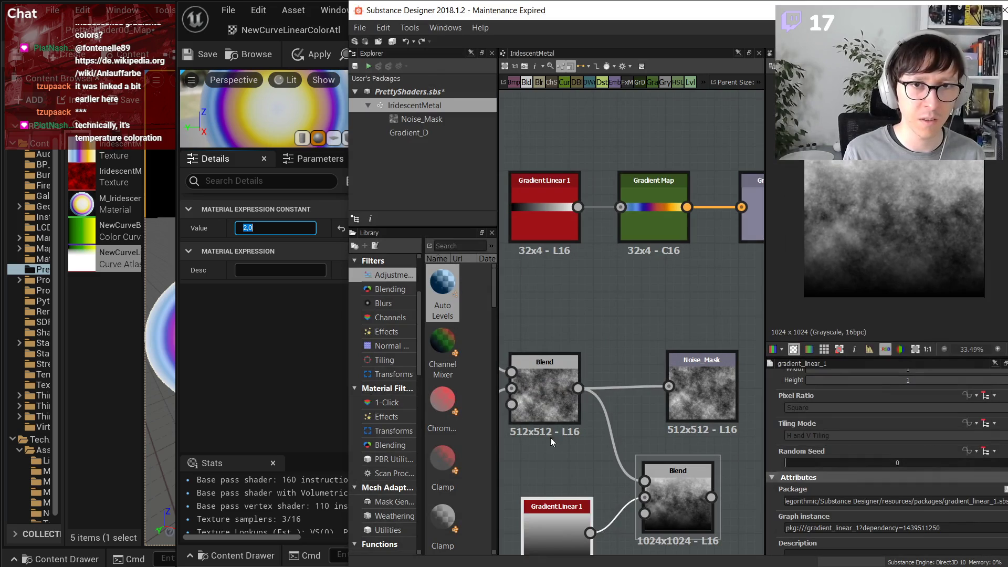
{"action": "double_click", "coordinate": [546, 415]}
{"action": "scroll", "coordinate": [892, 239], "scroll_direction": "up", "scroll_amount": 3}
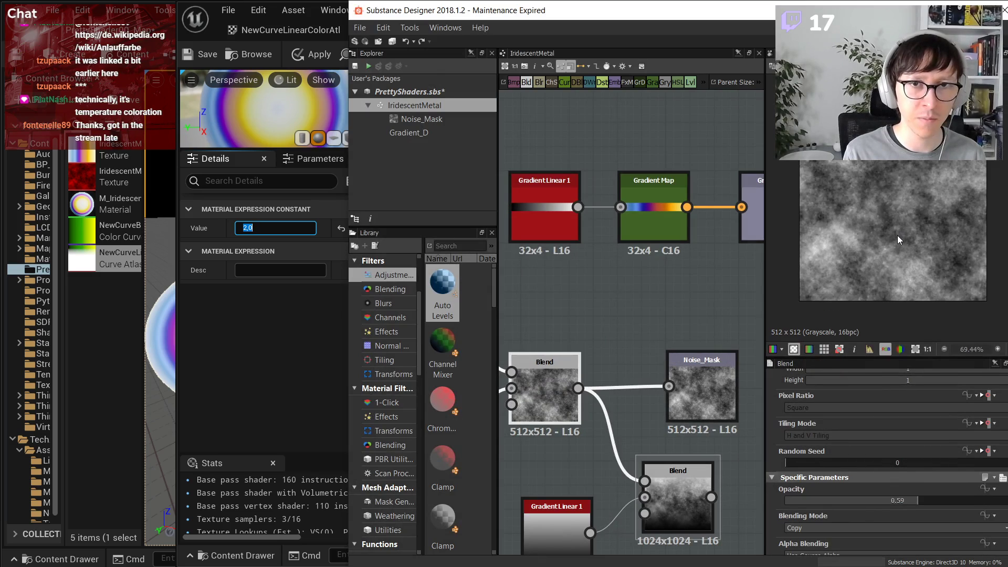
{"action": "double_click", "coordinate": [565, 523]}
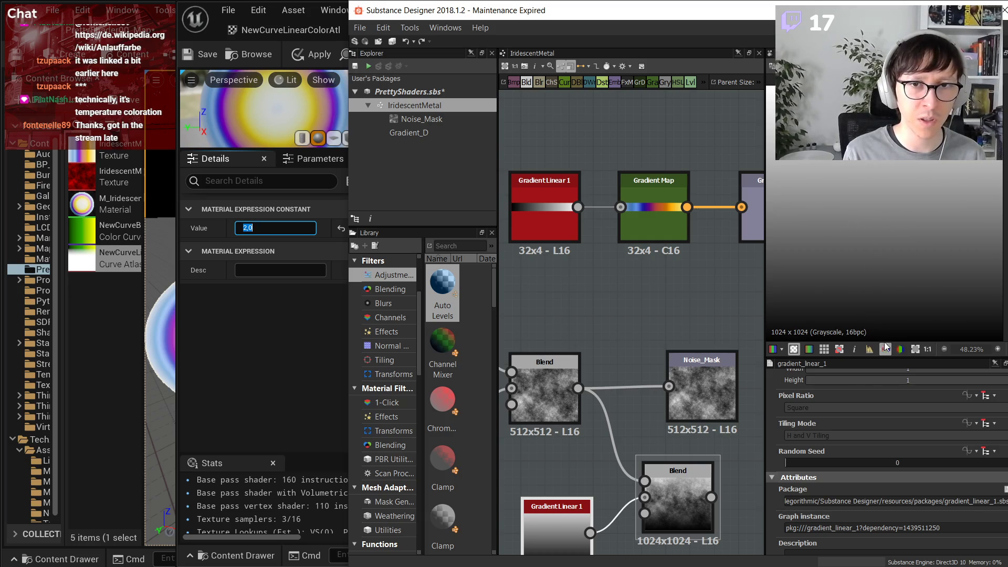
{"action": "double_click", "coordinate": [680, 474]}
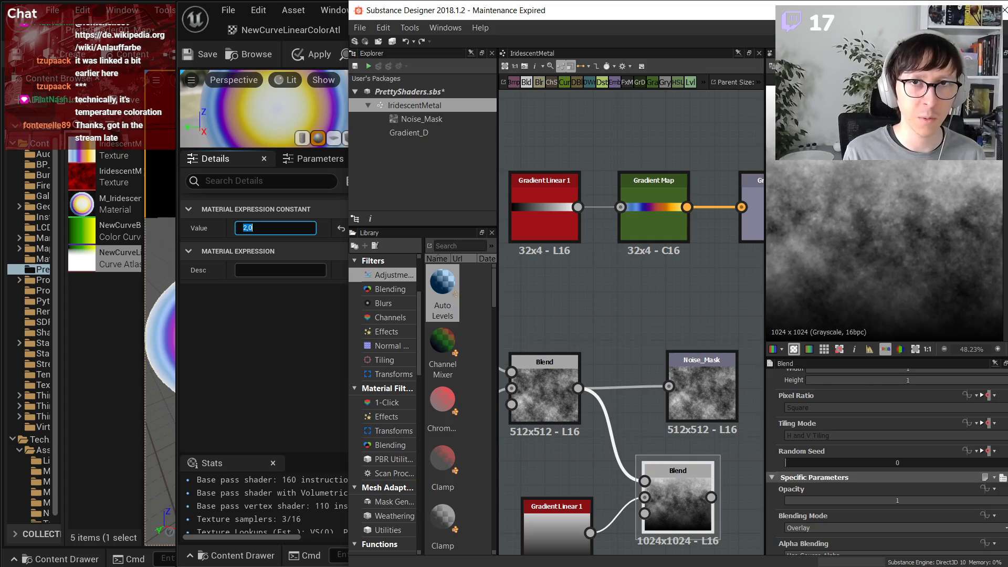
- Back in the Unreal material editor, add a second Multiply taking the gradient's Saturate output as A and the doubled mask as B
{"action": "key", "text": "alt+Tab"}
{"action": "right_click_drag", "start_coordinate": [909, 380], "coordinate": [805, 436]}
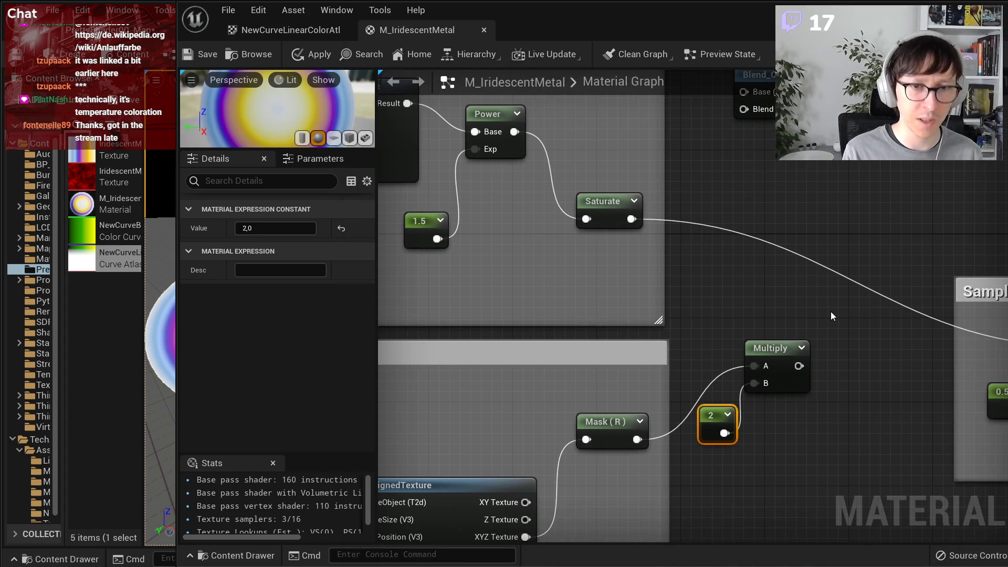
{"action": "left_click", "coordinate": [850, 311]}
{"action": "left_click_drag", "start_coordinate": [861, 354], "coordinate": [859, 354]}
{"action": "left_click_drag", "start_coordinate": [876, 328], "coordinate": [854, 306]}
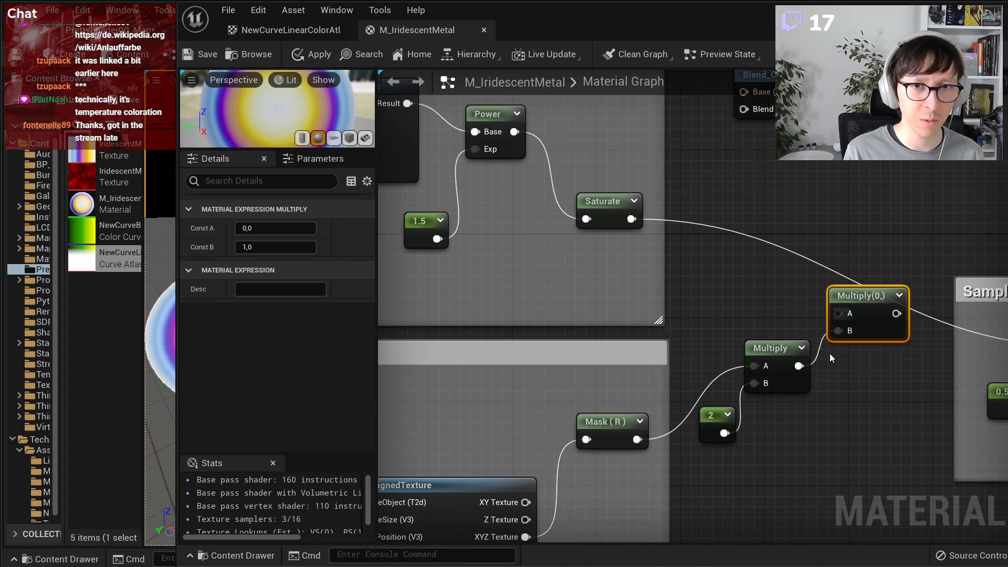
{"action": "left_click_drag", "start_coordinate": [632, 219], "coordinate": [838, 314]}
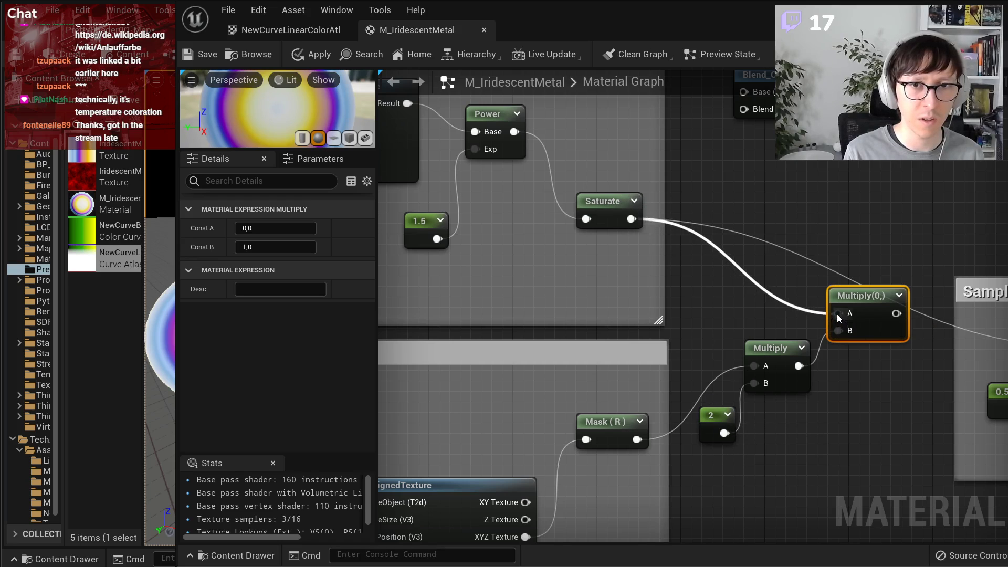
- Add a Saturate node to the output of the second Multiply
{"action": "scroll", "coordinate": [758, 365], "scroll_direction": "down", "scroll_amount": 1}
{"action": "right_click_drag", "start_coordinate": [759, 366], "coordinate": [615, 345]}
{"action": "left_click_drag", "start_coordinate": [842, 282], "coordinate": [888, 253]}
{"action": "left_click_drag", "start_coordinate": [723, 298], "coordinate": [787, 247]}
{"action": "type", "text": "sat"}
{"action": "key", "text": "Return"}
- Connect Mask (R) directly to Base Color and narrow the material editor window to uncover the level viewport
{"action": "scroll", "coordinate": [750, 182], "scroll_direction": "down", "scroll_amount": 2}
{"action": "right_click_drag", "start_coordinate": [750, 182], "coordinate": [701, 300]}
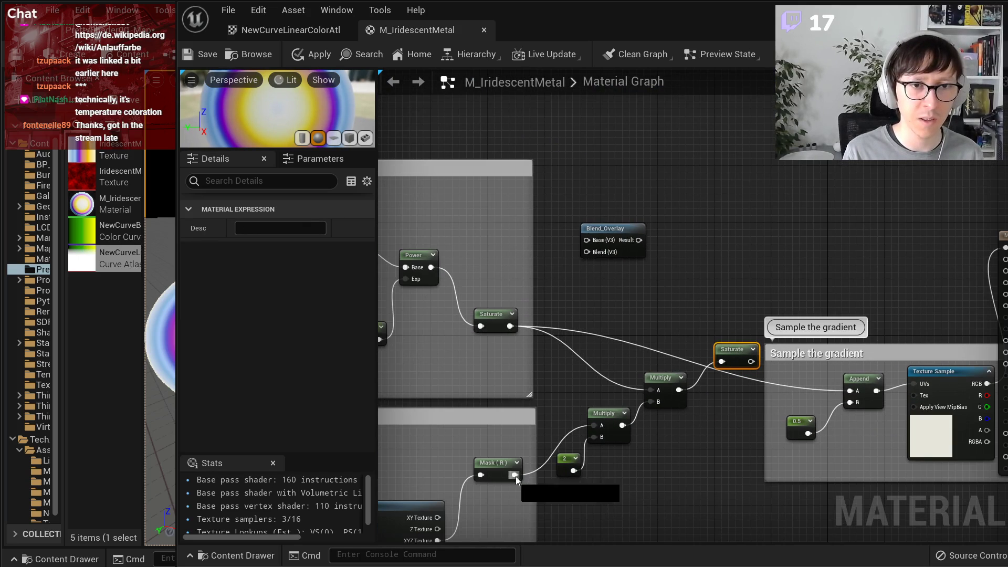
{"action": "left_click_drag", "start_coordinate": [514, 476], "coordinate": [916, 248]}
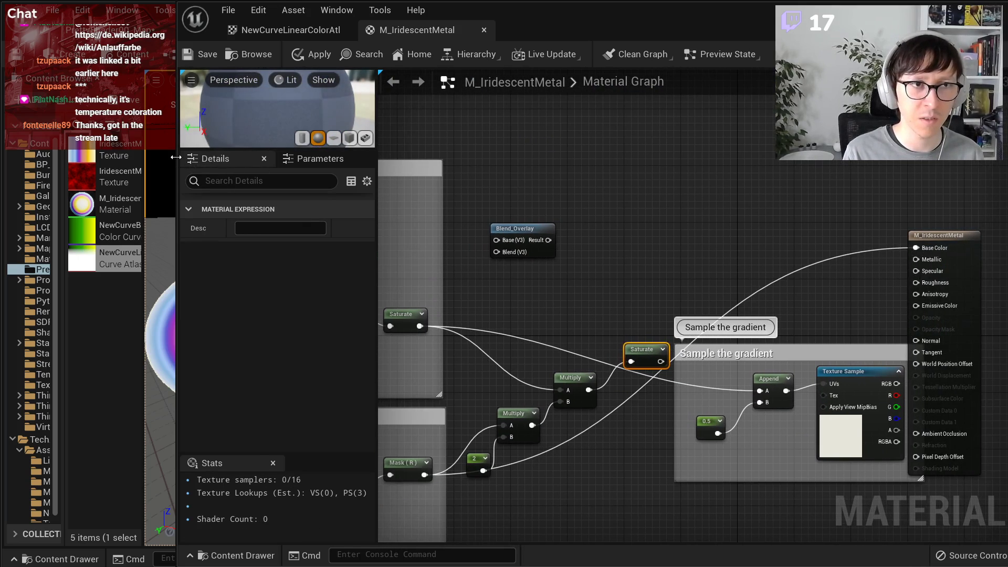
{"action": "left_click_drag", "start_coordinate": [176, 157], "coordinate": [360, 157]}
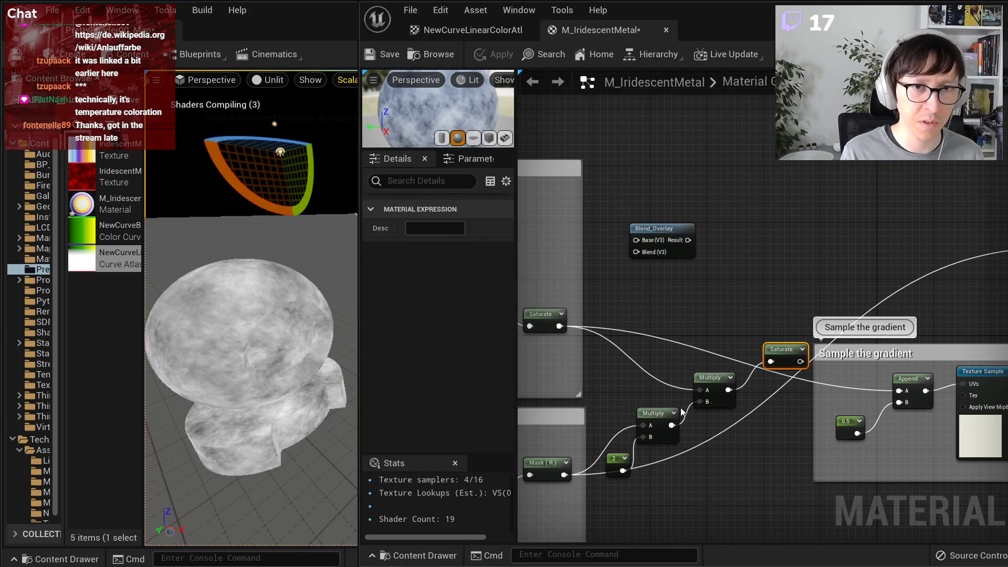
- Connect the new Saturate output to Base Color in place of the raw mask
{"action": "scroll", "coordinate": [653, 468], "scroll_direction": "up", "scroll_amount": 2}
{"action": "right_click_drag", "start_coordinate": [795, 358], "coordinate": [637, 394]}
{"action": "left_click_drag", "start_coordinate": [699, 353], "coordinate": [948, 207]}
{"action": "right_click_drag", "start_coordinate": [597, 243], "coordinate": [967, 171]}
{"action": "left_click", "coordinate": [550, 56]}
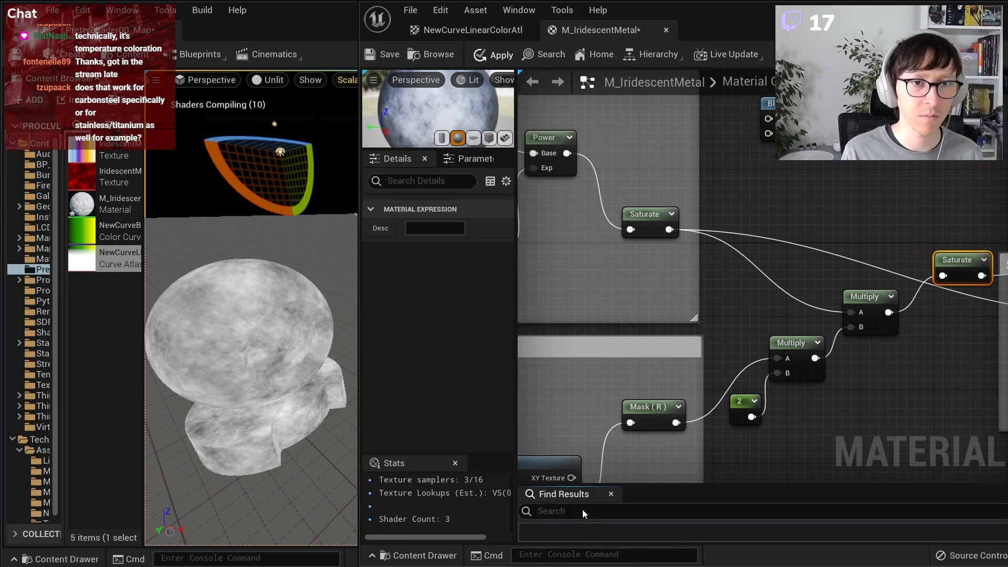
{"action": "left_click", "coordinate": [611, 495]}
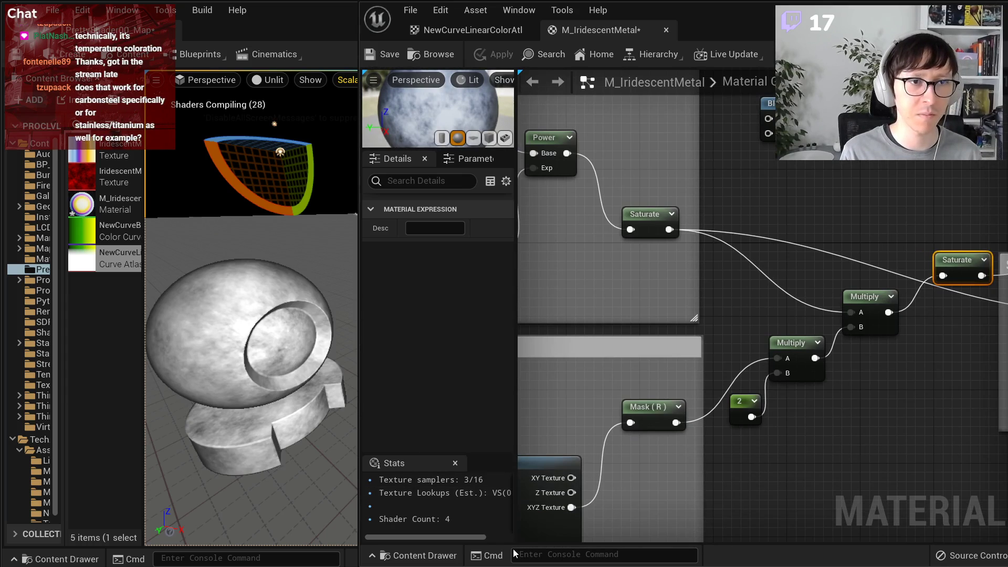
- Group the constant 2, both Multiply nodes and the final Saturate in a comment titled "Overlay blending"
{"action": "scroll", "coordinate": [830, 401], "scroll_direction": "down", "scroll_amount": 1}
{"action": "left_click_drag", "start_coordinate": [763, 452], "coordinate": [982, 261]}
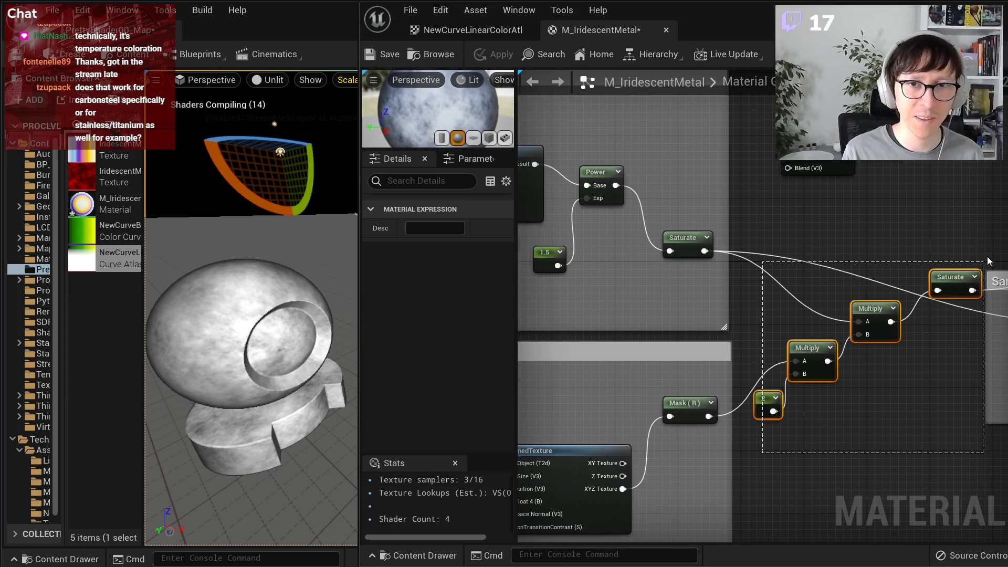
{"action": "right_click", "coordinate": [954, 273]}
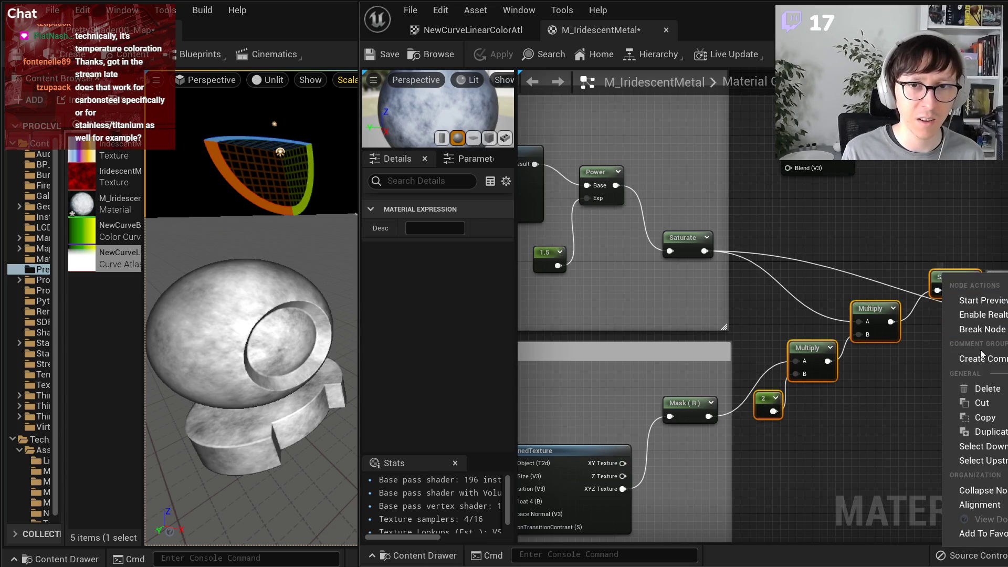
{"action": "left_click", "coordinate": [972, 360]}
{"action": "type", "text": "Overlay"}
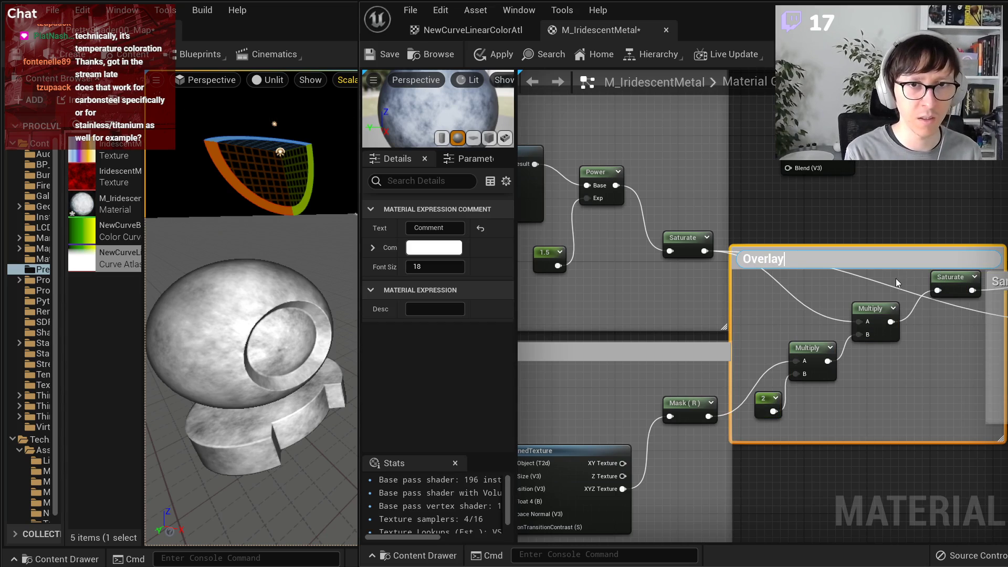
{"action": "type", "text": " blending"}
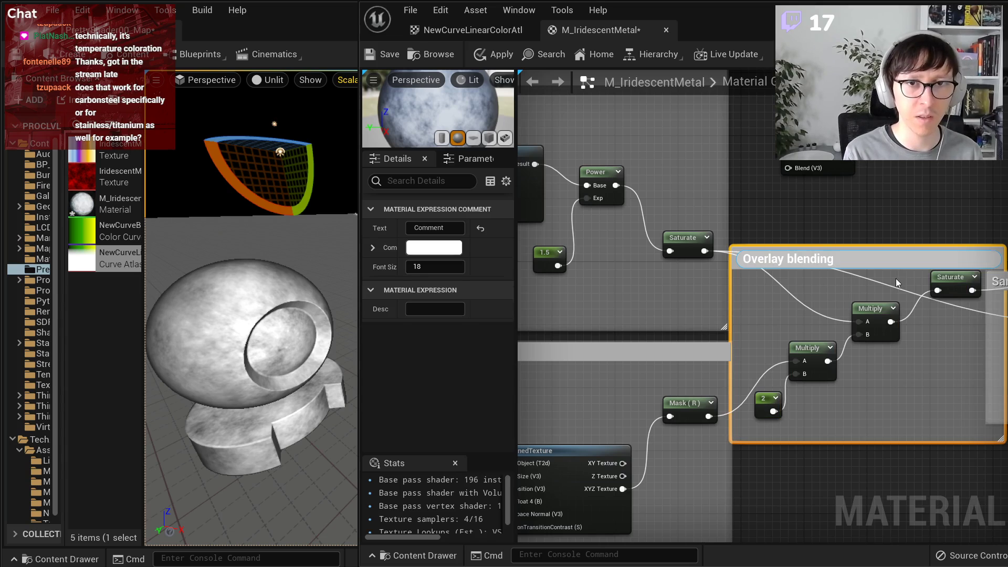
{"action": "key", "text": "Return"}
{"action": "left_click", "coordinate": [889, 225]}
- Open the Blend_Overlay function, examine how its Multiply, If and Recombine nodes build the overlay, and close it
{"action": "scroll", "coordinate": [889, 230], "scroll_direction": "down", "scroll_amount": 2}
{"action": "right_click_drag", "start_coordinate": [889, 229], "coordinate": [663, 249]}
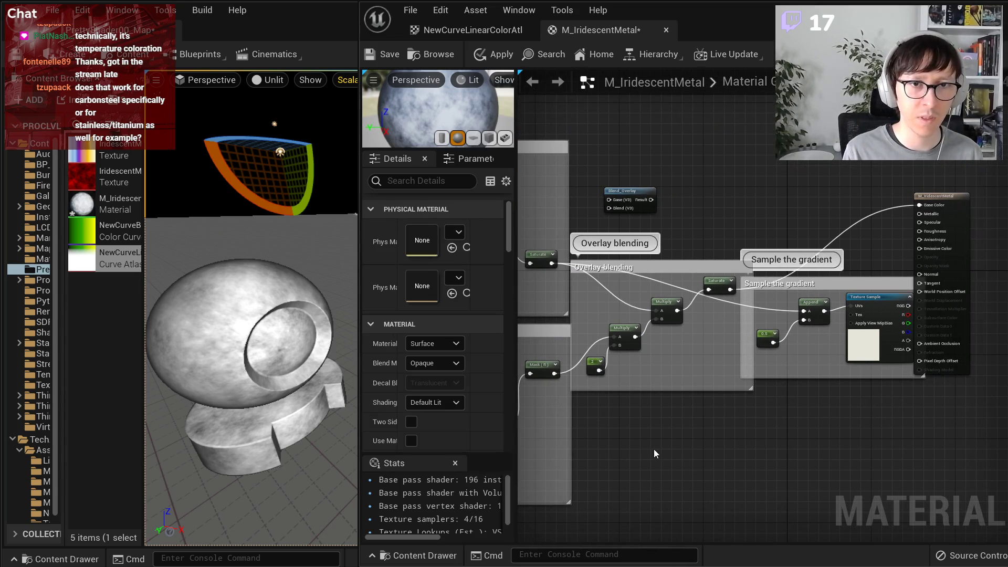
{"action": "double_click", "coordinate": [630, 191]}
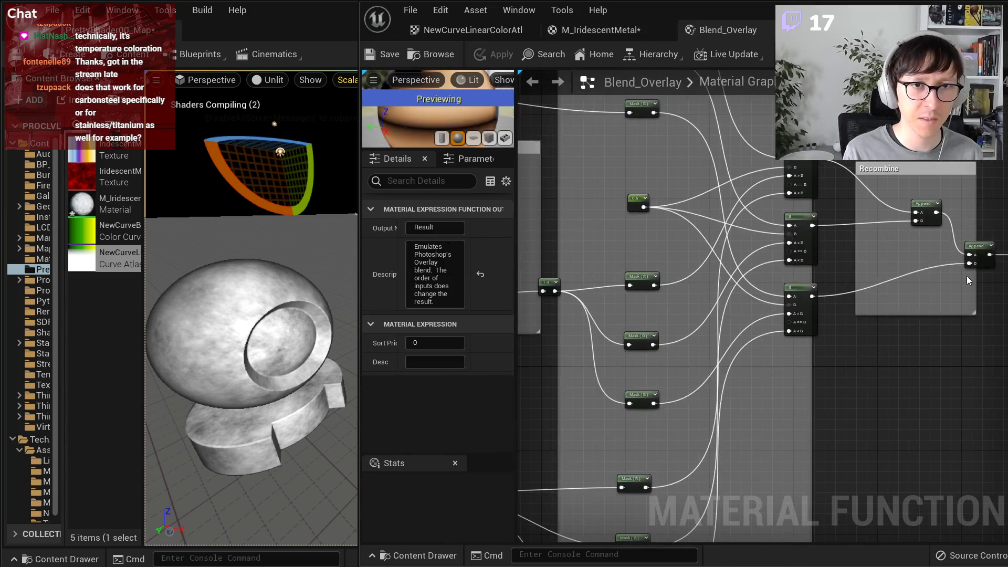
{"action": "scroll", "coordinate": [630, 299], "scroll_direction": "up", "scroll_amount": 4}
{"action": "right_click_drag", "start_coordinate": [630, 299], "coordinate": [779, 352]}
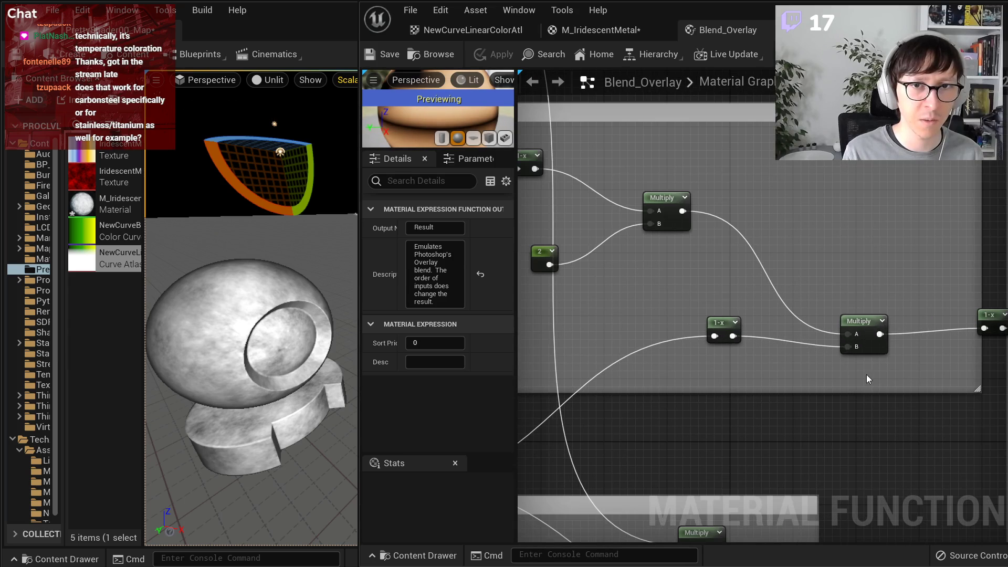
{"action": "right_click_drag", "start_coordinate": [972, 401], "coordinate": [661, 334]}
{"action": "scroll", "coordinate": [807, 351], "scroll_direction": "up", "scroll_amount": 1}
{"action": "right_click_drag", "start_coordinate": [887, 402], "coordinate": [643, 120]}
{"action": "right_click_drag", "start_coordinate": [824, 254], "coordinate": [595, 474]}
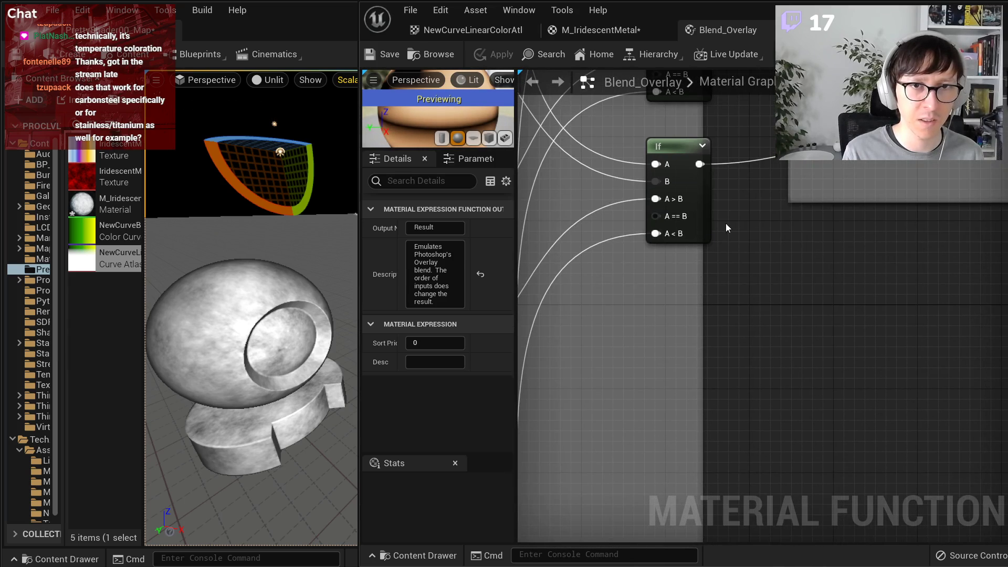
{"action": "right_click_drag", "start_coordinate": [721, 225], "coordinate": [699, 354]}
{"action": "scroll", "coordinate": [673, 276], "scroll_direction": "down", "scroll_amount": 2}
{"action": "right_click_drag", "start_coordinate": [730, 278], "coordinate": [604, 229]}
{"action": "scroll", "coordinate": [676, 324], "scroll_direction": "down", "scroll_amount": 1}
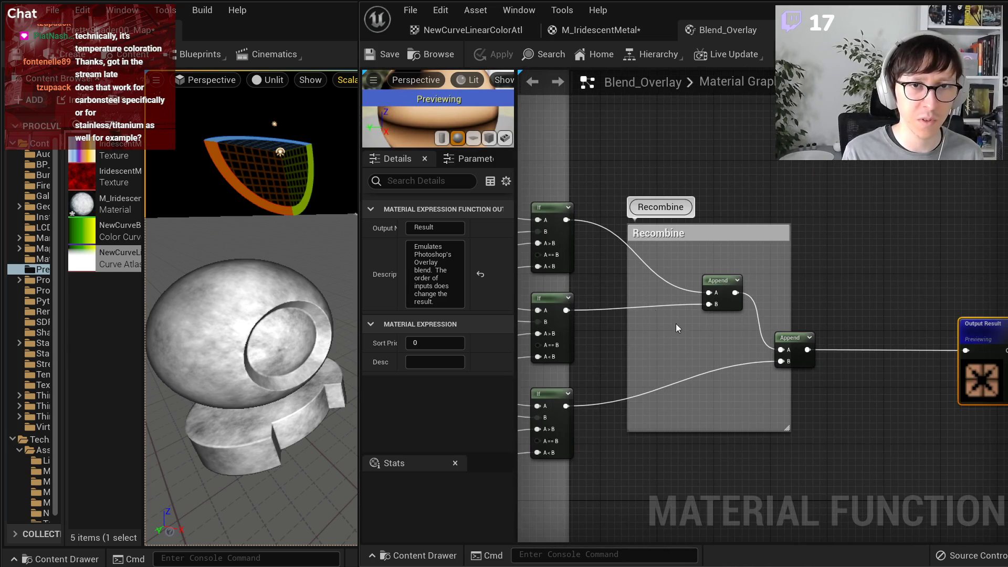
{"action": "right_click_drag", "start_coordinate": [609, 342], "coordinate": [841, 364]}
{"action": "right_click_drag", "start_coordinate": [736, 279], "coordinate": [954, 353]}
{"action": "middle_click", "coordinate": [719, 34]}
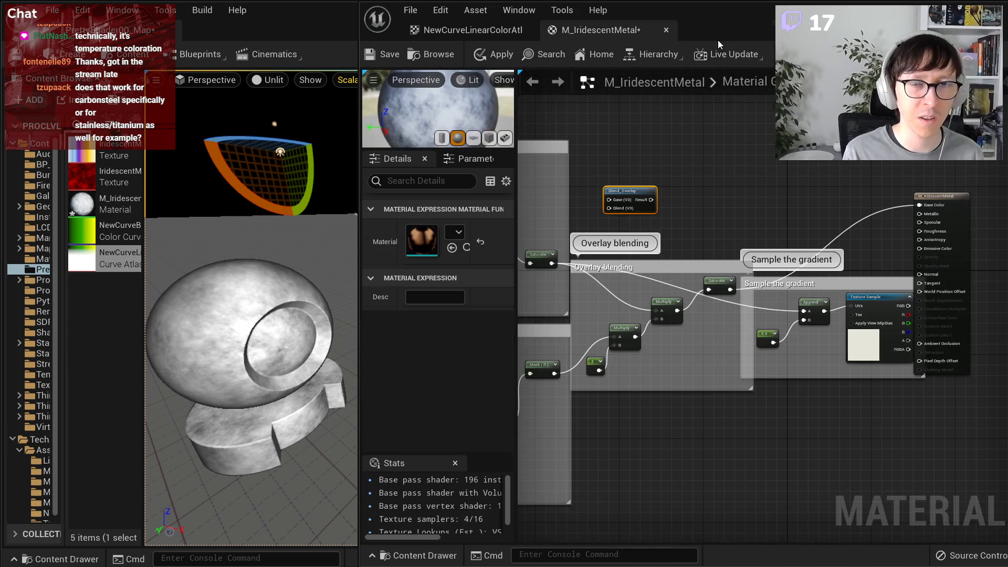
- Connect the overlay's Saturate output to input A of the gradient Append, and the Texture Sample's RGB to Base Color
{"action": "scroll", "coordinate": [807, 306], "scroll_direction": "up", "scroll_amount": 2}
{"action": "left_click", "coordinate": [849, 244]}
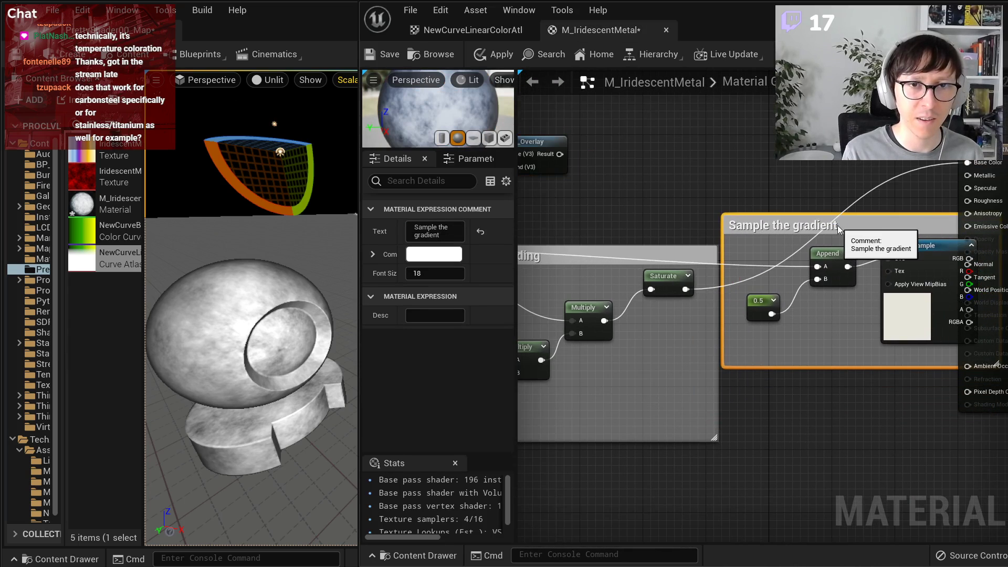
{"action": "left_click_drag", "start_coordinate": [685, 289], "coordinate": [818, 266]}
{"action": "right_click_drag", "start_coordinate": [824, 369], "coordinate": [724, 415]}
{"action": "left_click_drag", "start_coordinate": [884, 205], "coordinate": [946, 219]}
{"action": "right_click_drag", "start_coordinate": [556, 370], "coordinate": [697, 342]}
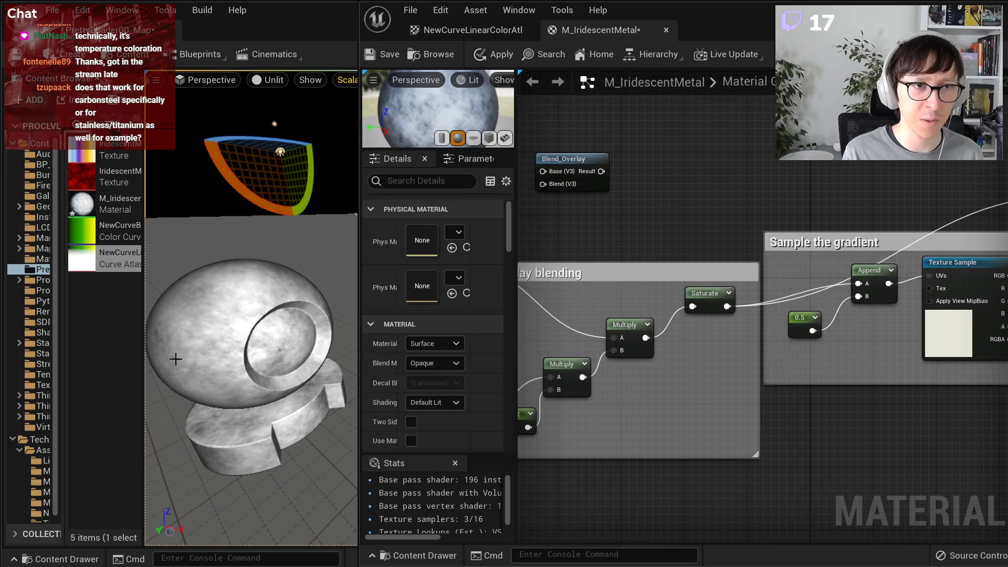
{"action": "right_click_drag", "start_coordinate": [867, 420], "coordinate": [599, 439]}
{"action": "left_click_drag", "start_coordinate": [741, 293], "coordinate": [802, 213]}
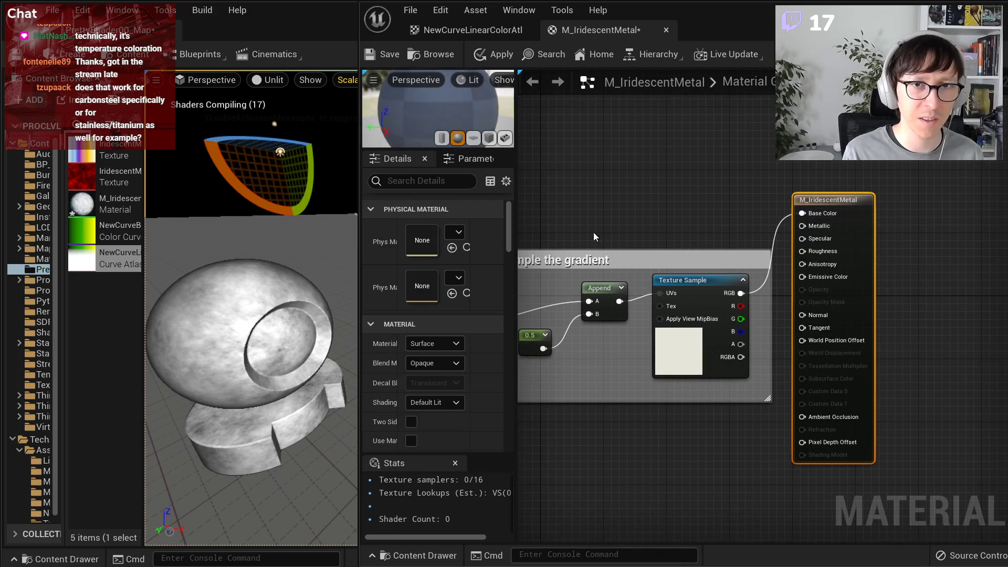
- Open the gradient texture used by the Texture Sample, examine its colour strip, and close it
{"action": "right_click_drag", "start_coordinate": [593, 232], "coordinate": [736, 206]}
{"action": "scroll", "coordinate": [738, 253], "scroll_direction": "up", "scroll_amount": 2}
{"action": "left_click", "coordinate": [830, 345]}
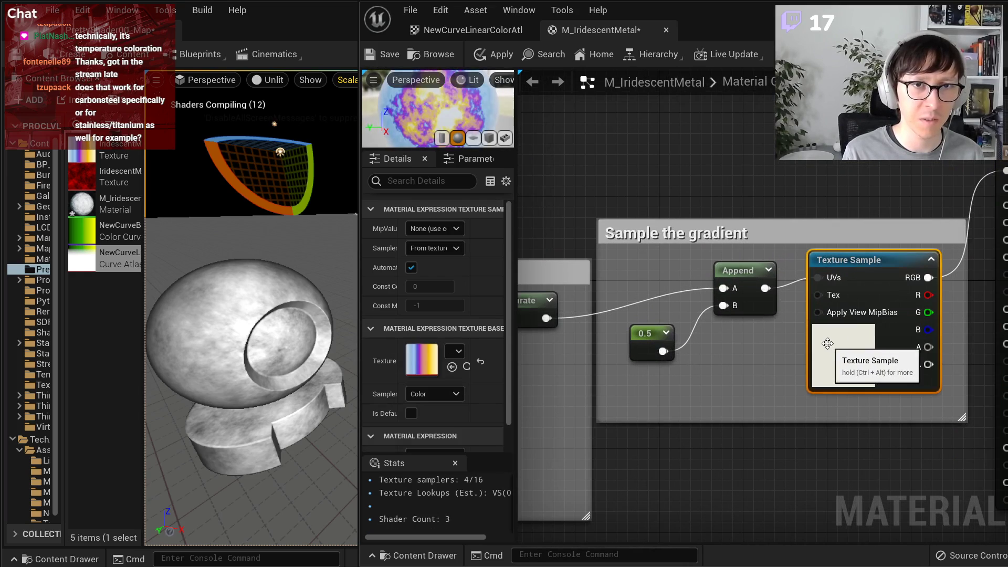
{"action": "double_click", "coordinate": [418, 357]}
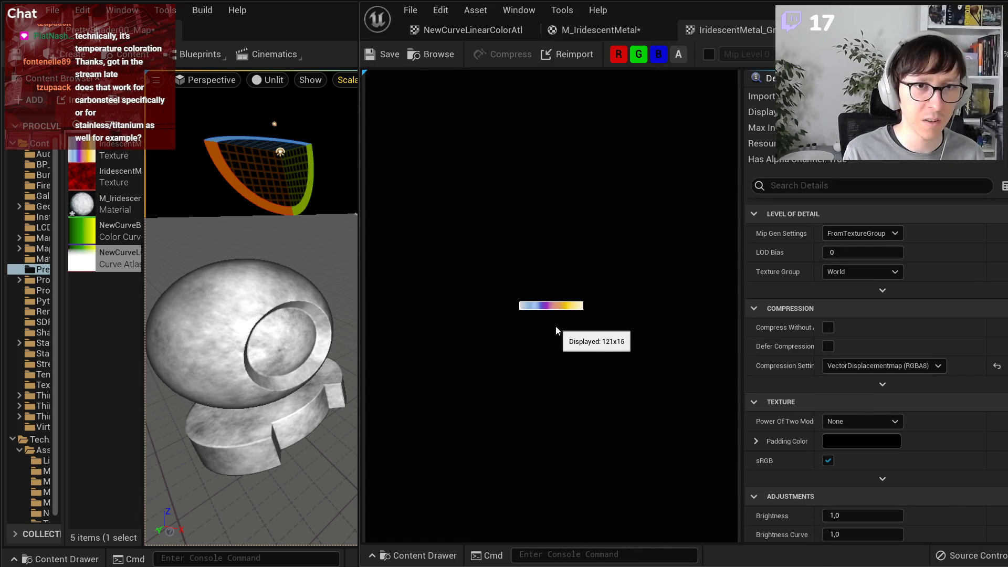
{"action": "left_click", "coordinate": [263, 88]}
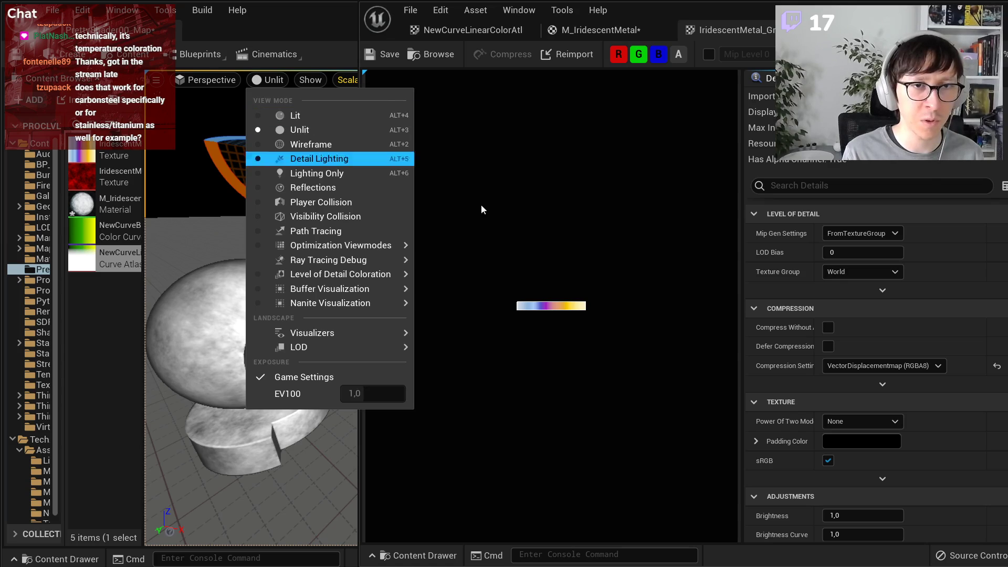
{"action": "left_click", "coordinate": [547, 308]}
{"action": "middle_click", "coordinate": [710, 35]}
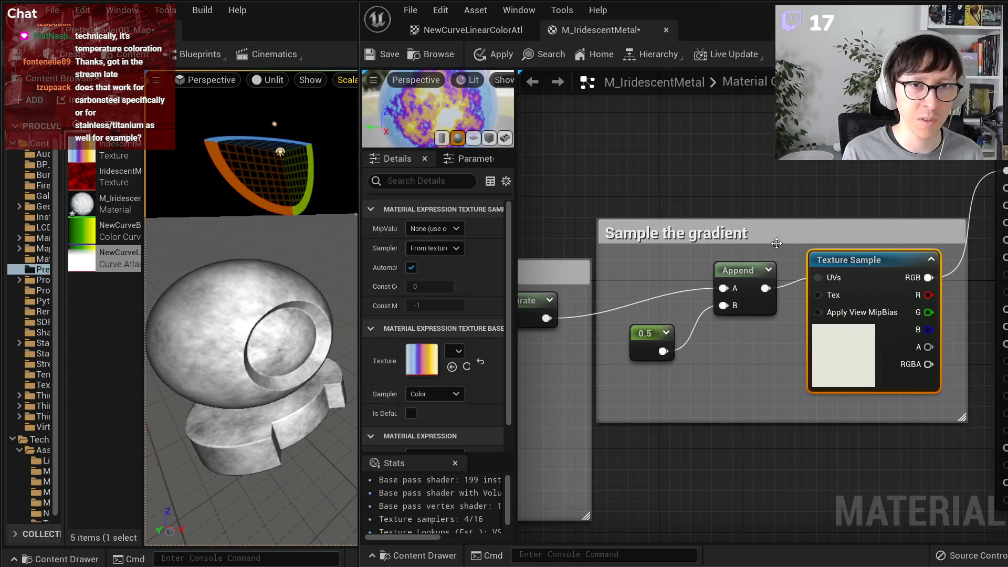
- Lower the "Sample the gradient" comment to line up with the overlay's Saturate output, and apply the material
{"action": "left_click_drag", "start_coordinate": [748, 239], "coordinate": [751, 271]}
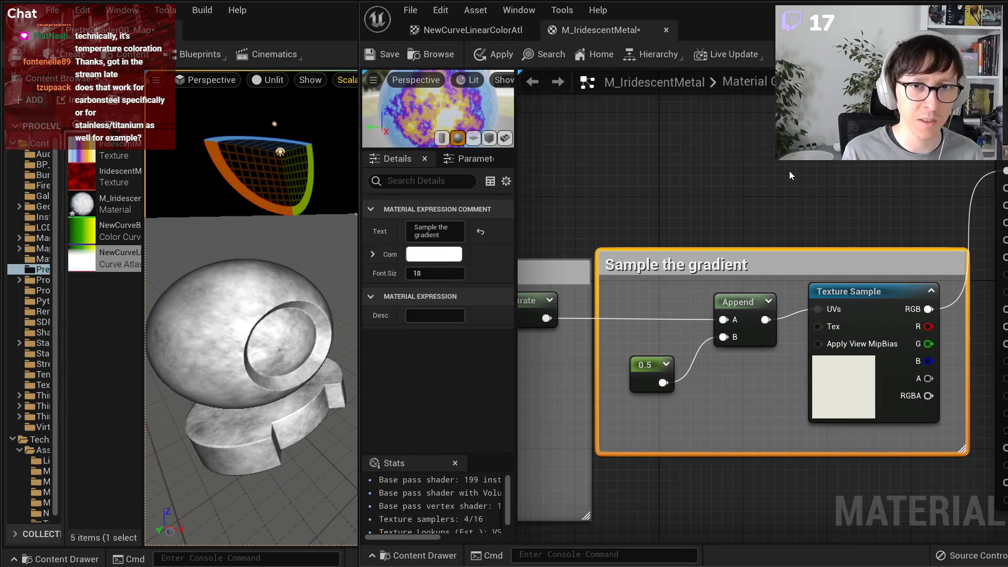
{"action": "left_click", "coordinate": [630, 146]}
{"action": "left_click", "coordinate": [506, 59]}
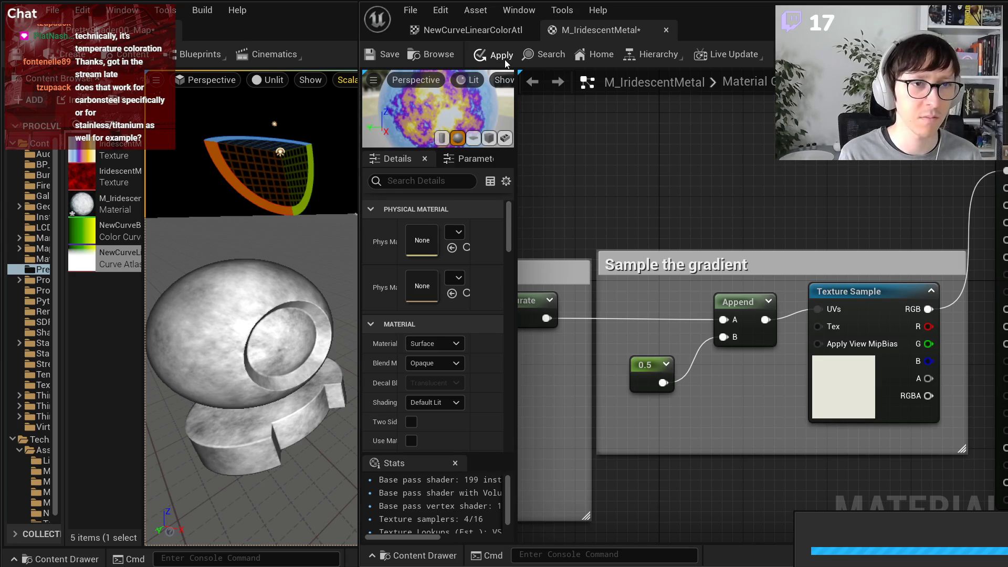
- Narrow the material editor window to enlarge the level viewport, and switch the viewport to Lit
{"action": "right_click_drag", "start_coordinate": [315, 126], "coordinate": [355, 199]}
{"action": "left_click_drag", "start_coordinate": [361, 199], "coordinate": [582, 199]}
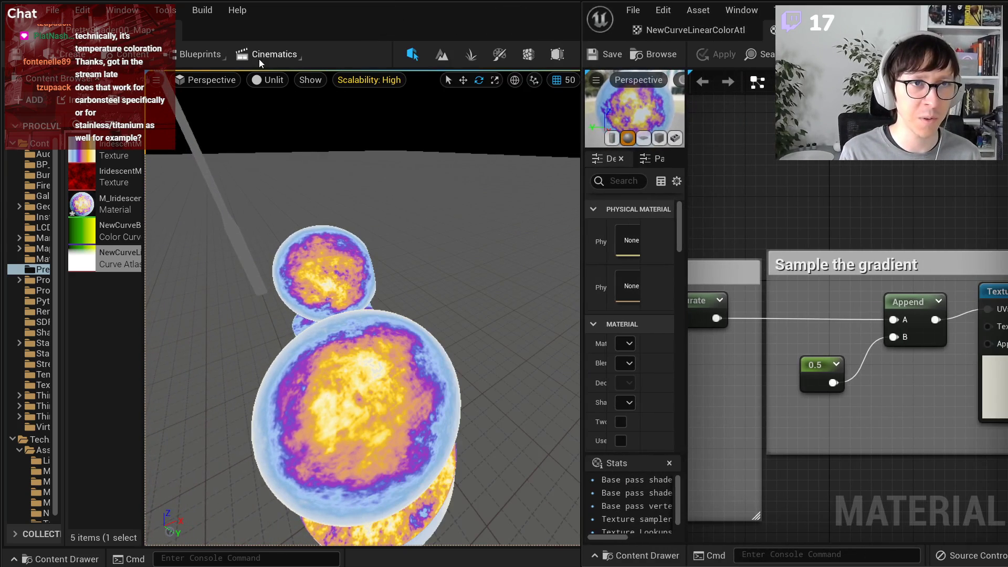
{"action": "left_click", "coordinate": [269, 80]}
{"action": "left_click", "coordinate": [270, 129]}
- Fly around the sample objects in the level to examine how the iridescent colours change with the viewing angle
{"action": "right_click_drag", "start_coordinate": [412, 286], "coordinate": [447, 223]}
{"action": "key", "text": "d"}
{"action": "key", "text": "a"}
{"action": "key", "text": "d"}
{"action": "key", "text": "a"}
{"action": "key", "text": "d"}
{"action": "key", "text": "q"}
{"action": "key", "text": "a"}
{"action": "key", "text": "a"}
{"action": "key", "text": "d"}
{"action": "key", "text": "a"}
{"action": "key", "text": "a"}
{"action": "key", "text": "d"}
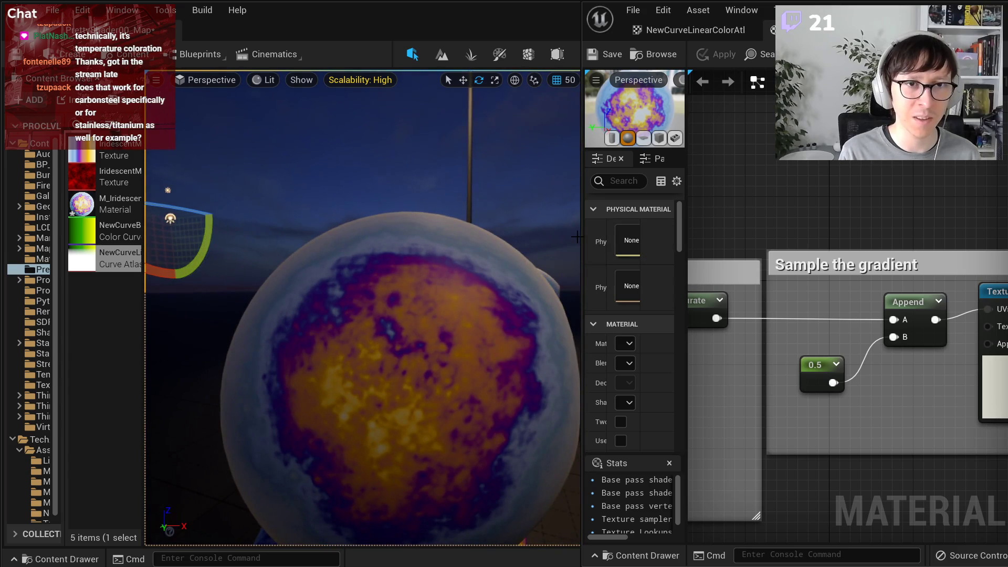
- Widen the material editor window and delete the unused Blend_Overlay node above the overlay comment
{"action": "left_click_drag", "start_coordinate": [583, 239], "coordinate": [318, 242]}
{"action": "scroll", "coordinate": [693, 258], "scroll_direction": "down", "scroll_amount": 5}
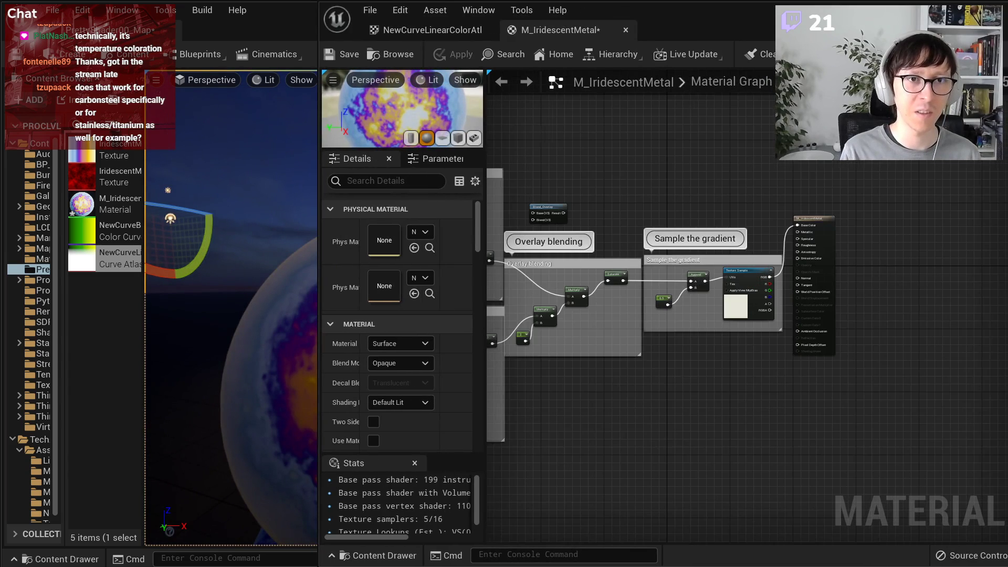
{"action": "scroll", "coordinate": [512, 204], "scroll_direction": "up", "scroll_amount": 3}
{"action": "right_click_drag", "start_coordinate": [512, 204], "coordinate": [843, 243]}
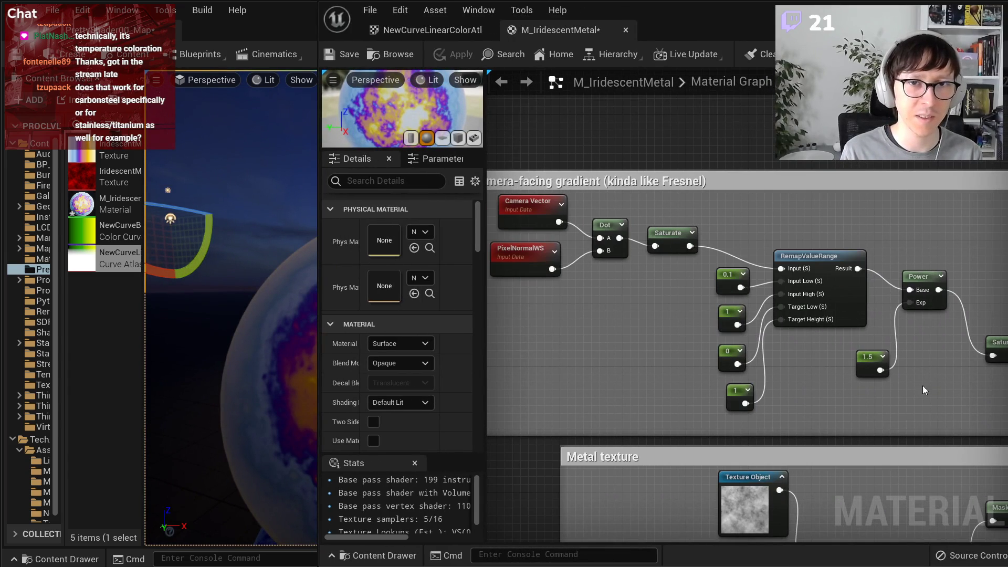
{"action": "right_click_drag", "start_coordinate": [919, 376], "coordinate": [682, 337]}
{"action": "scroll", "coordinate": [885, 341], "scroll_direction": "down", "scroll_amount": 1}
{"action": "left_click", "coordinate": [874, 245]}
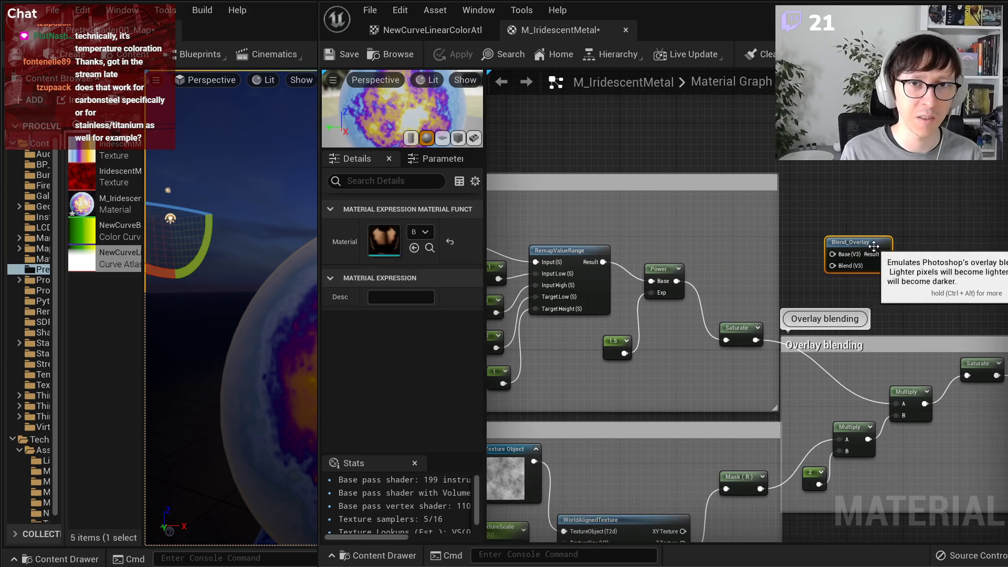
{"action": "key", "text": "Delete"}
- Connect Mask (R) directly to input A of the gradient Append, apply the material and examine the texture-only result in the level
{"action": "scroll", "coordinate": [880, 288], "scroll_direction": "down", "scroll_amount": 2}
{"action": "right_click_drag", "start_coordinate": [872, 359], "coordinate": [667, 340]}
{"action": "scroll", "coordinate": [593, 402], "scroll_direction": "up", "scroll_amount": 2}
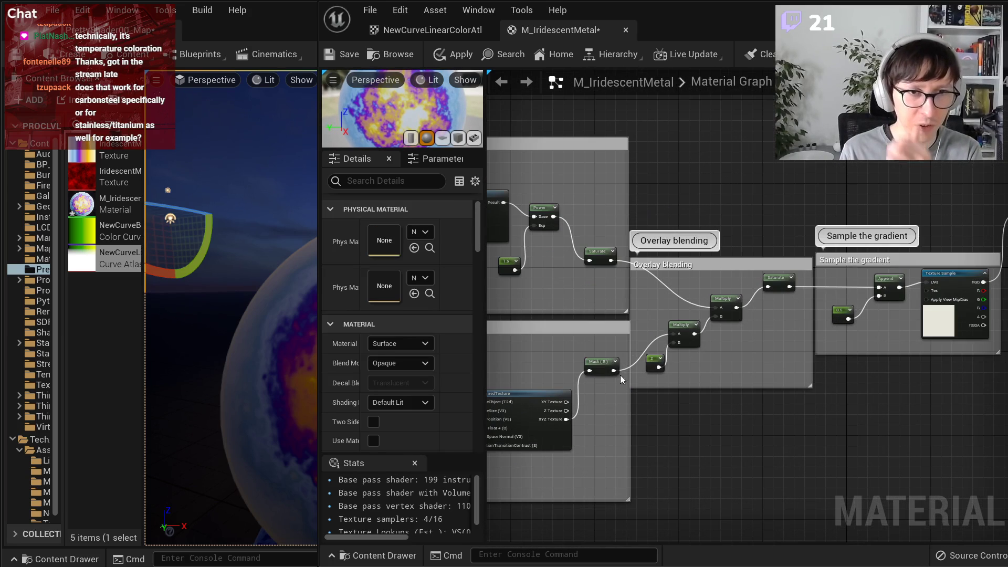
{"action": "left_click_drag", "start_coordinate": [613, 372], "coordinate": [879, 288]}
{"action": "left_click_drag", "start_coordinate": [263, 211], "coordinate": [402, 177]}
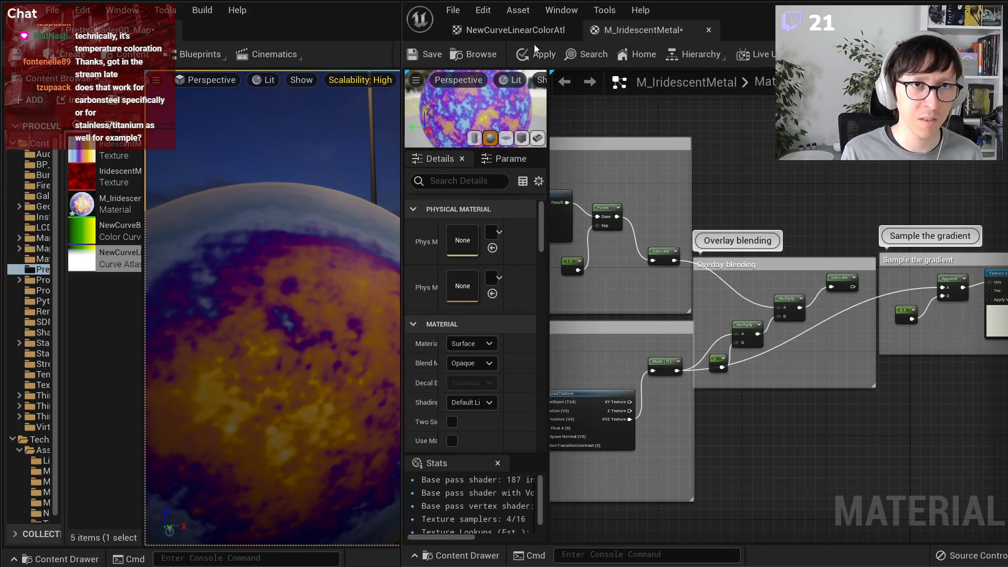
{"action": "left_click", "coordinate": [545, 61]}
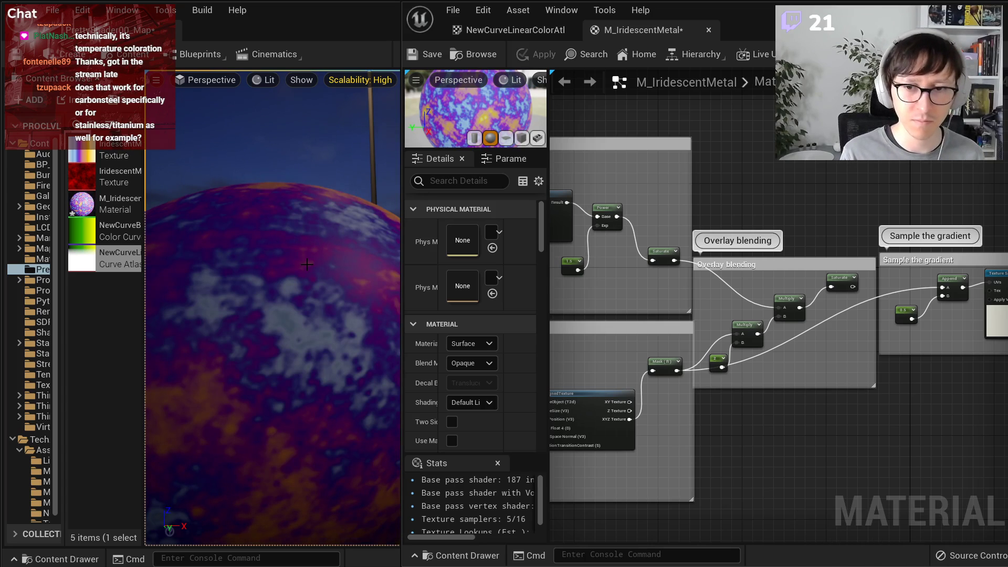
{"action": "mouse_move", "coordinate": [307, 264]}
{"action": "right_mouse_down"}
{"action": "mouse_move", "coordinate": [336, 263]}
{"action": "mouse_move", "coordinate": [299, 248]}
{"action": "mouse_move", "coordinate": [334, 255]}
{"action": "mouse_move", "coordinate": [317, 254]}
{"action": "right_mouse_up"}
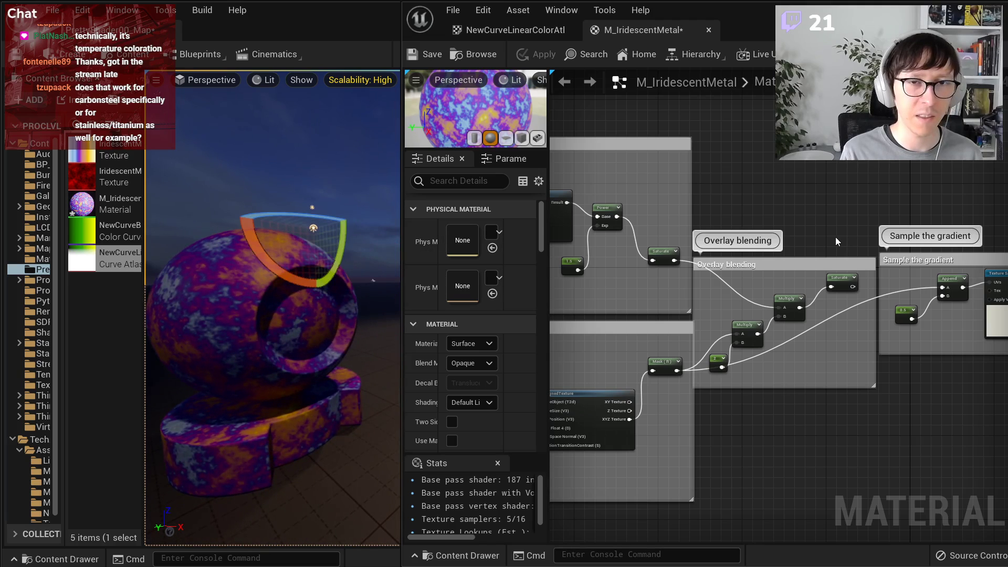
- Connect the camera-facing gradient's final Saturate to Base Color and apply the material to preview the gradient alone
{"action": "right_click_drag", "start_coordinate": [717, 234], "coordinate": [645, 336]}
{"action": "scroll", "coordinate": [932, 328], "scroll_direction": "up", "scroll_amount": 2}
{"action": "scroll", "coordinate": [645, 336], "scroll_direction": "down", "scroll_amount": 3}
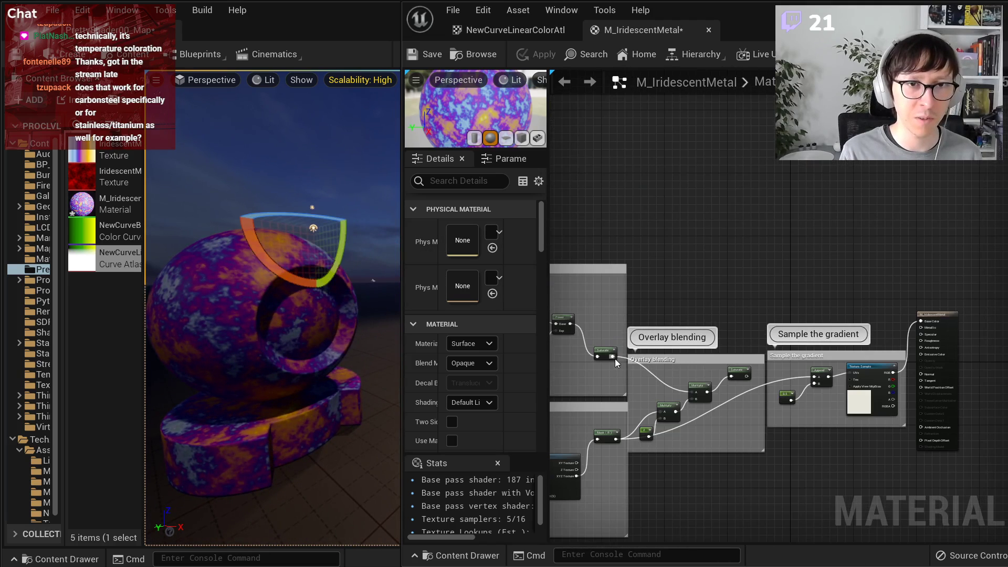
{"action": "left_click_drag", "start_coordinate": [613, 357], "coordinate": [921, 321]}
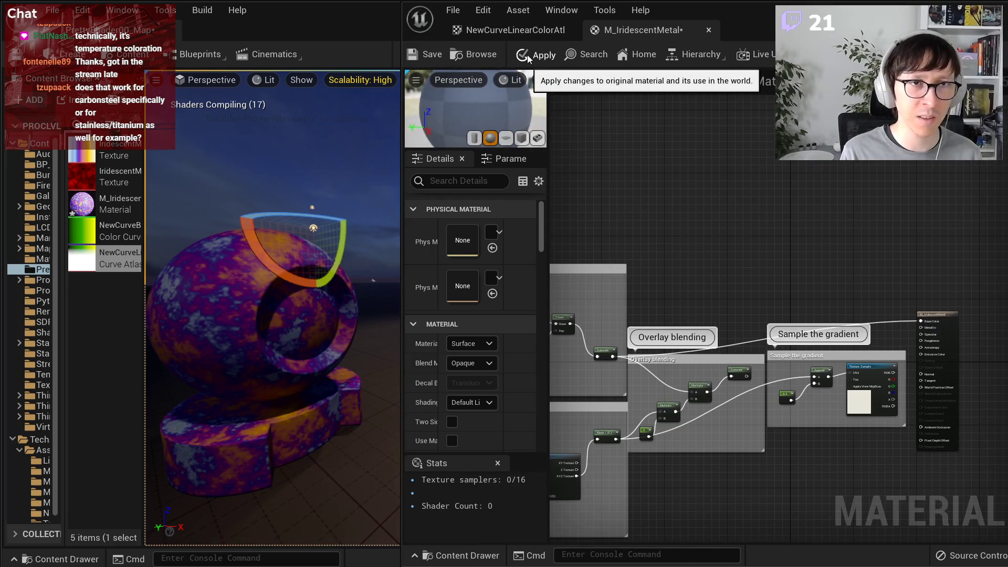
{"action": "left_click", "coordinate": [529, 58]}
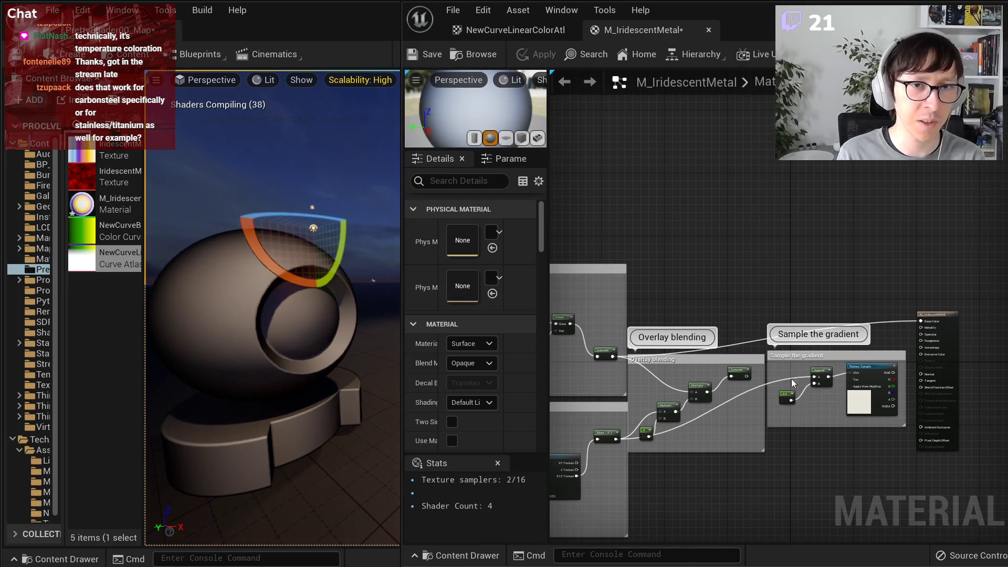
- Reconnect the Texture Sample's RGB to Base Color and the overlay's Saturate to input A of Append, and apply the material
{"action": "scroll", "coordinate": [793, 383], "scroll_direction": "up", "scroll_amount": 4}
{"action": "left_click_drag", "start_coordinate": [806, 377], "coordinate": [880, 256]}
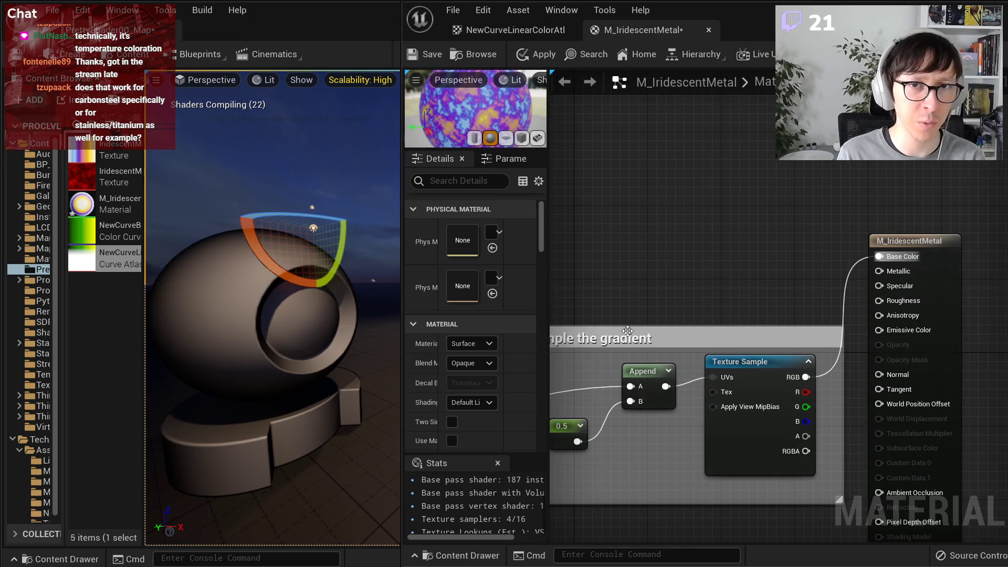
{"action": "right_click_drag", "start_coordinate": [748, 247], "coordinate": [1003, 190]}
{"action": "right_click_drag", "start_coordinate": [856, 328], "coordinate": [704, 336]}
{"action": "left_click_drag", "start_coordinate": [708, 335], "coordinate": [864, 337]}
{"action": "scroll", "coordinate": [876, 251], "scroll_direction": "down", "scroll_amount": 3}
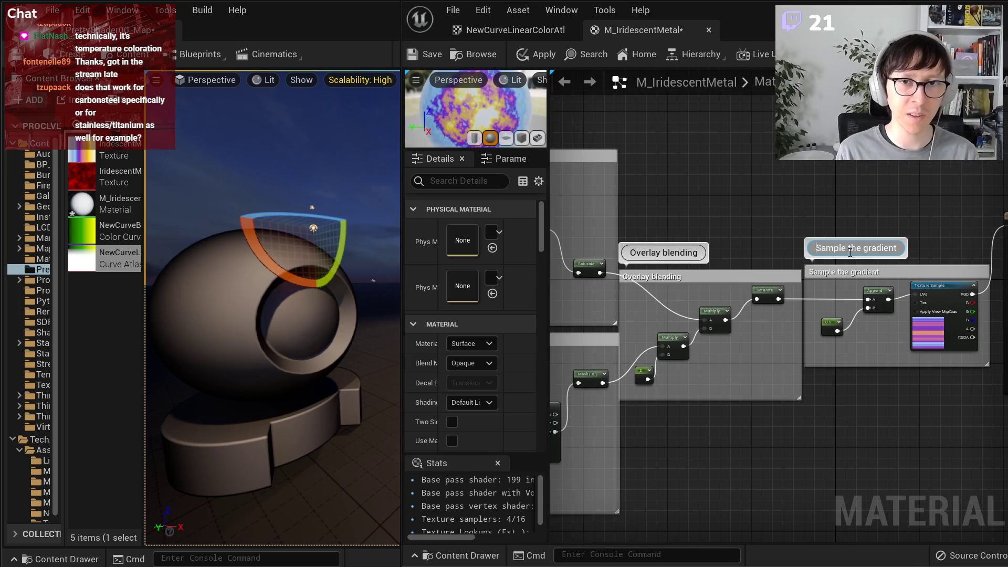
{"action": "left_click", "coordinate": [537, 54]}
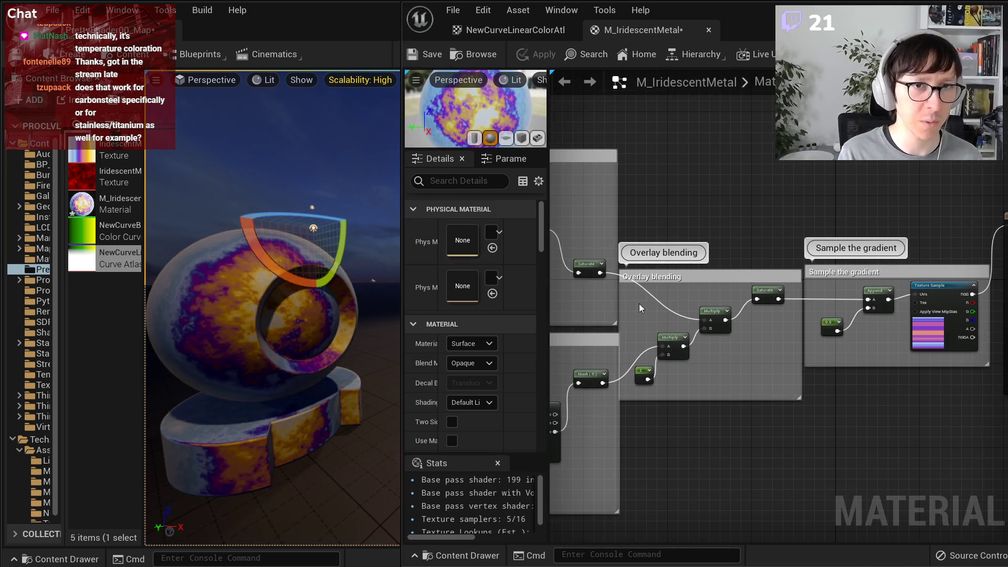
- Connect the RemapValueRange result directly to the camera-facing gradient's final Saturate, bypassing the Power node
{"action": "right_click_drag", "start_coordinate": [685, 160], "coordinate": [852, 210]}
{"action": "right_click_drag", "start_coordinate": [788, 212], "coordinate": [987, 219]}
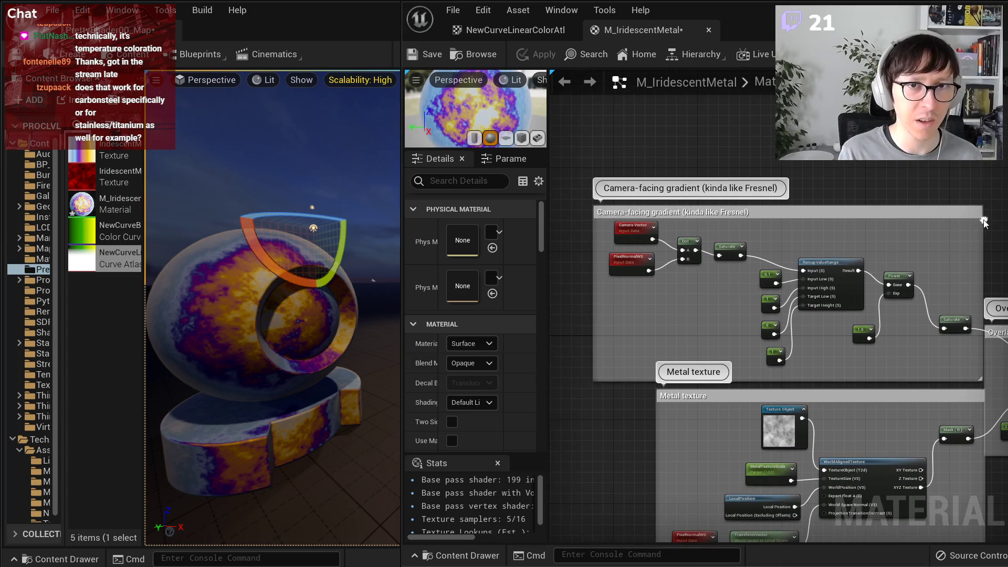
{"action": "scroll", "coordinate": [885, 344], "scroll_direction": "up", "scroll_amount": 2}
{"action": "left_click", "coordinate": [854, 332]}
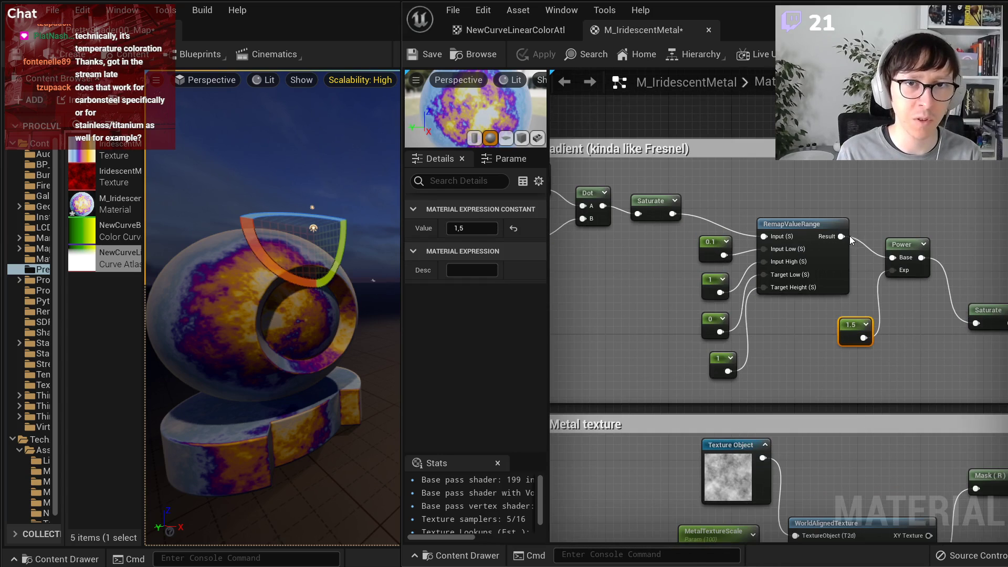
{"action": "left_click_drag", "start_coordinate": [842, 237], "coordinate": [875, 323]}
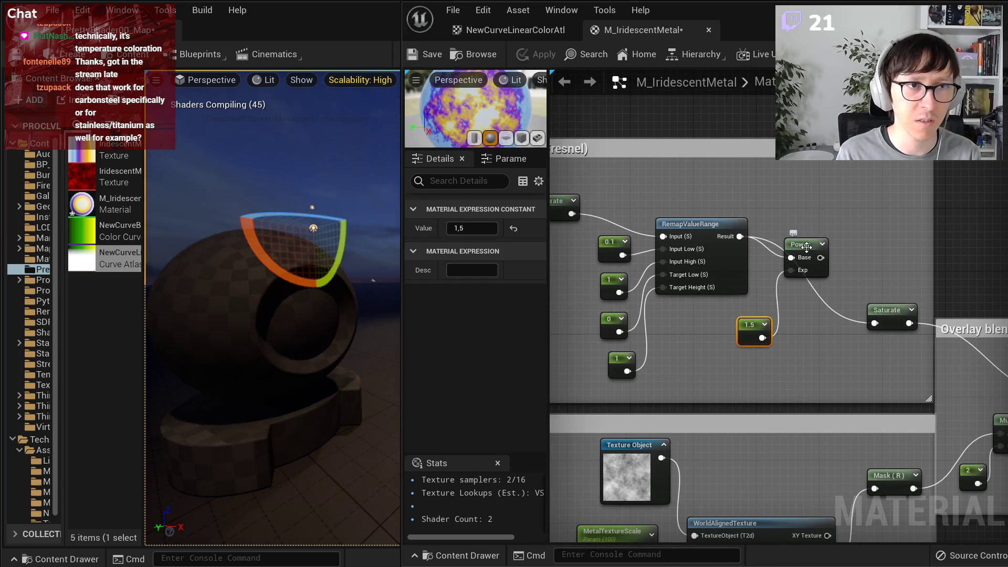
- Delete the Power node and its 1.5 exponent constant, and move the final Saturate beside RemapValueRange
{"action": "key", "text": "Delete"}
{"action": "left_click", "coordinate": [748, 323]}
{"action": "key", "text": "Delete"}
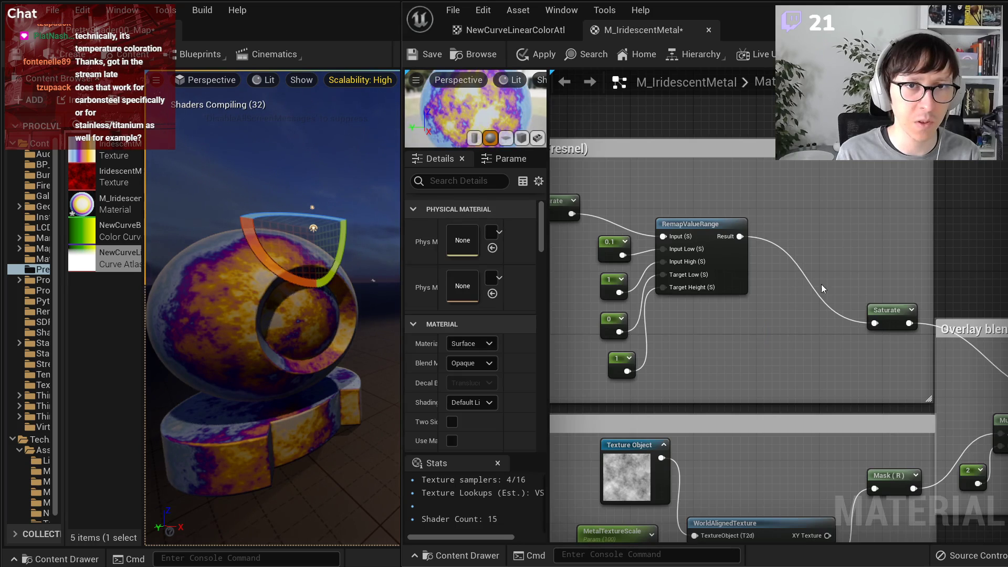
{"action": "left_click_drag", "start_coordinate": [896, 311], "coordinate": [801, 214]}
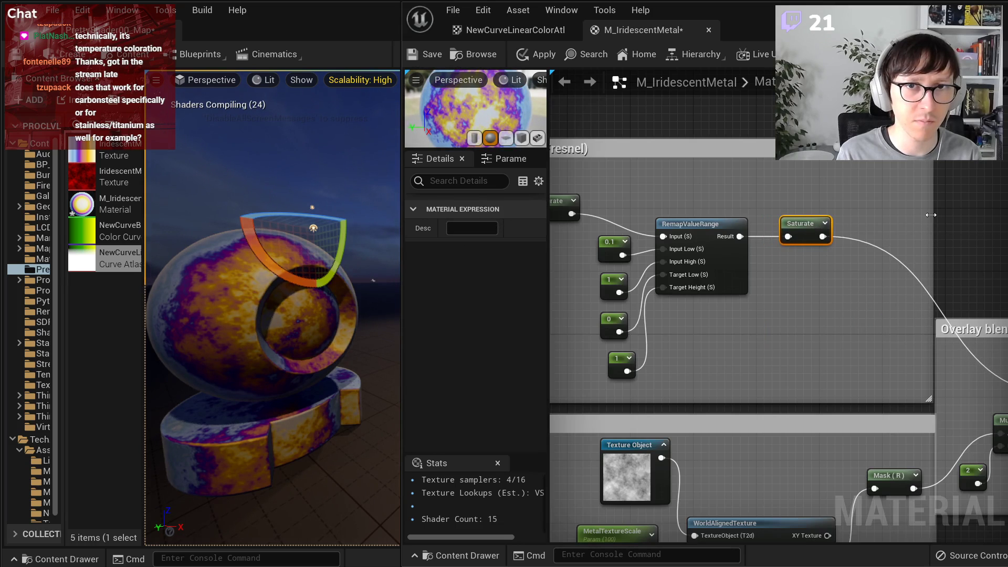
- Align the camera-facing gradient comment group with the edge of the Metal texture group and save M_IridescentMetal
{"action": "left_click_drag", "start_coordinate": [751, 157], "coordinate": [827, 159]}
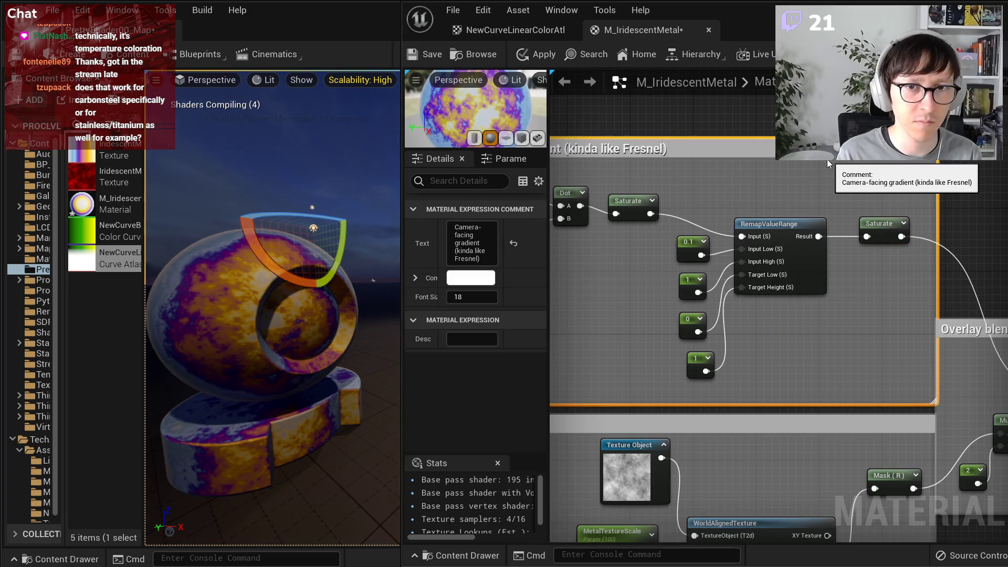
{"action": "scroll", "coordinate": [812, 250], "scroll_direction": "down", "scroll_amount": 2}
{"action": "left_click_drag", "start_coordinate": [799, 293], "coordinate": [789, 290]}
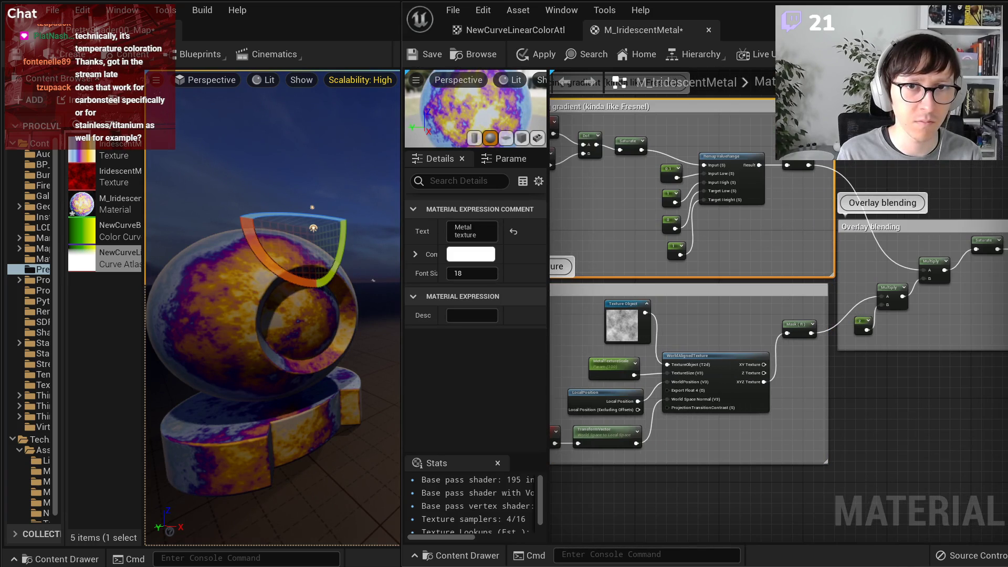
{"action": "left_click_drag", "start_coordinate": [772, 110], "coordinate": [767, 109]}
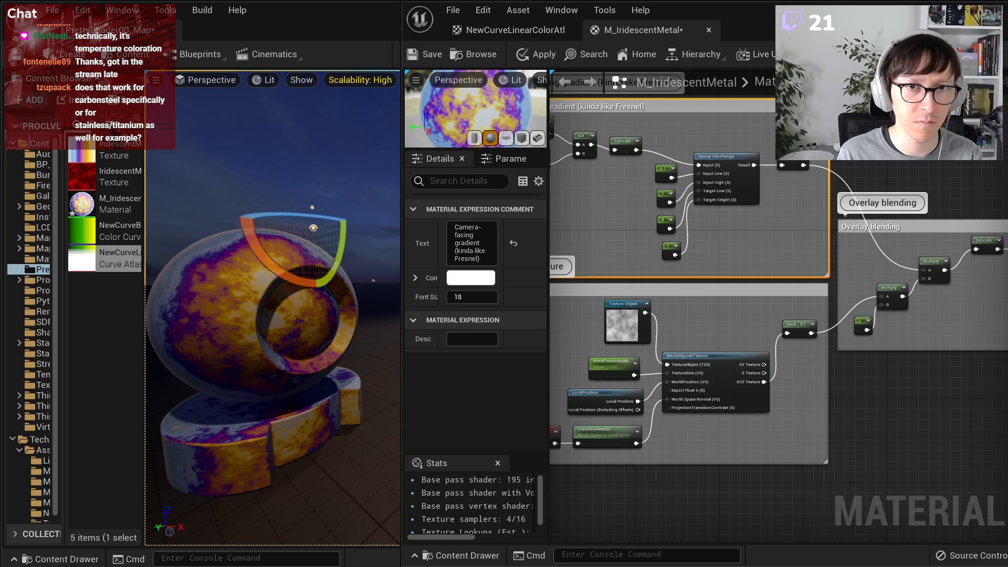
{"action": "left_click", "coordinate": [987, 431]}
{"action": "right_click_drag", "start_coordinate": [987, 432], "coordinate": [783, 462]}
{"action": "right_click_drag", "start_coordinate": [649, 396], "coordinate": [982, 408]}
{"action": "scroll", "coordinate": [805, 353], "scroll_direction": "down", "scroll_amount": 2}
{"action": "right_click_drag", "start_coordinate": [713, 346], "coordinate": [571, 360]}
{"action": "left_click_drag", "start_coordinate": [574, 379], "coordinate": [570, 380]}
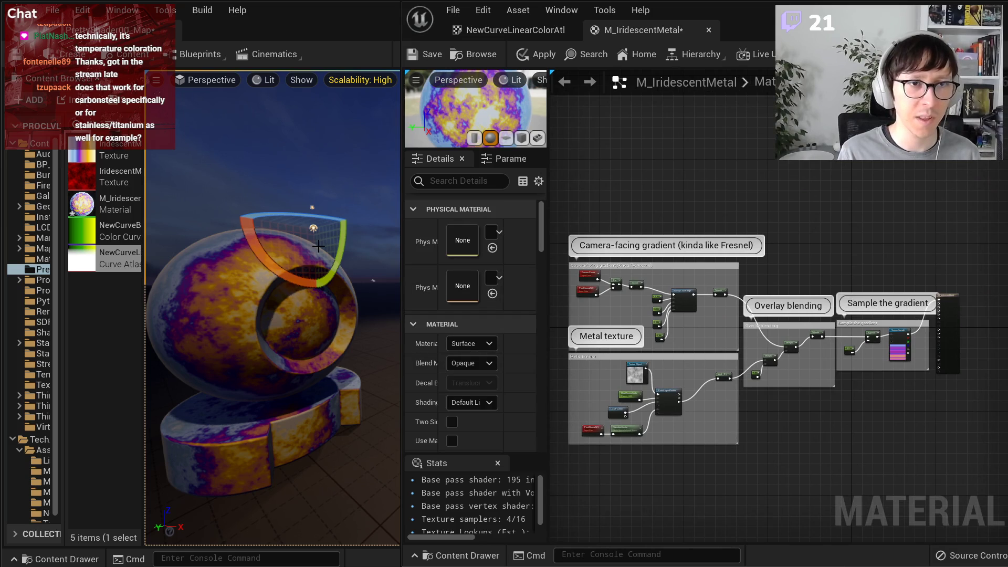
{"action": "right_click_drag", "start_coordinate": [327, 264], "coordinate": [252, 166]}
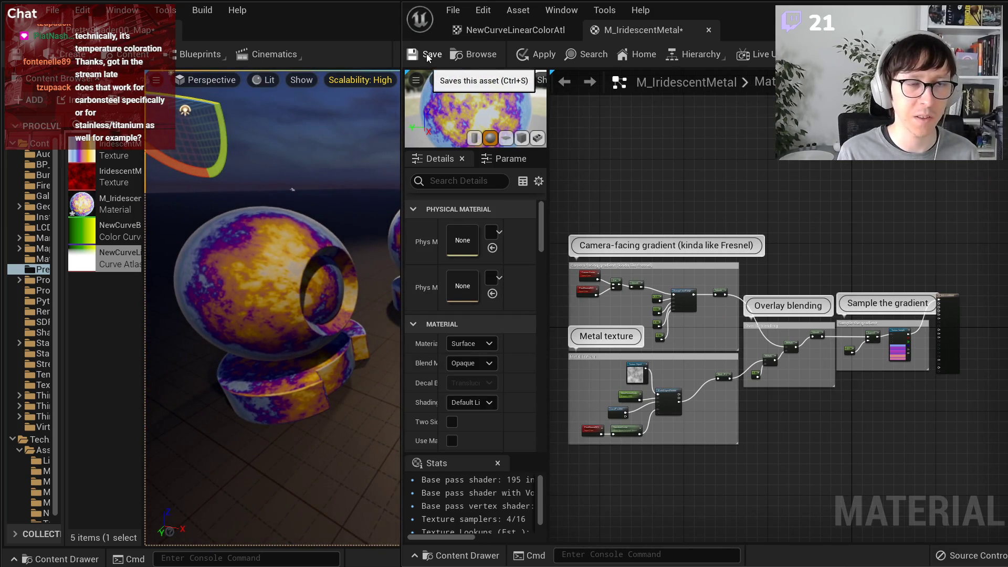
{"action": "key", "text": "ctrl+s"}
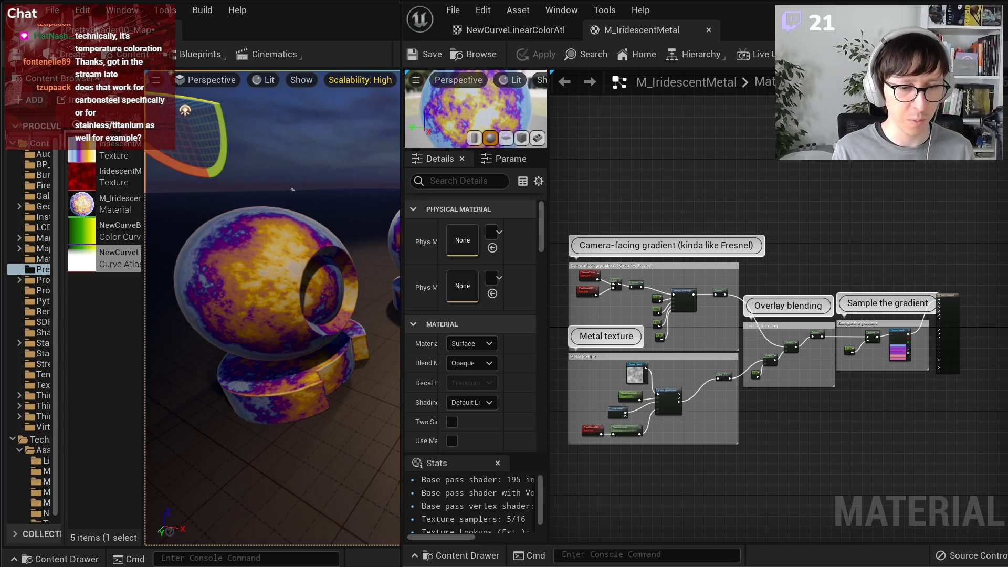
- Add a 0.3 constant, connect it to the material's Roughness input, and place it above the Texture Sample node
{"action": "scroll", "coordinate": [885, 361], "scroll_direction": "up", "scroll_amount": 6}
{"action": "right_click_drag", "start_coordinate": [842, 486], "coordinate": [594, 539]}
{"action": "right_click_drag", "start_coordinate": [868, 246], "coordinate": [794, 275]}
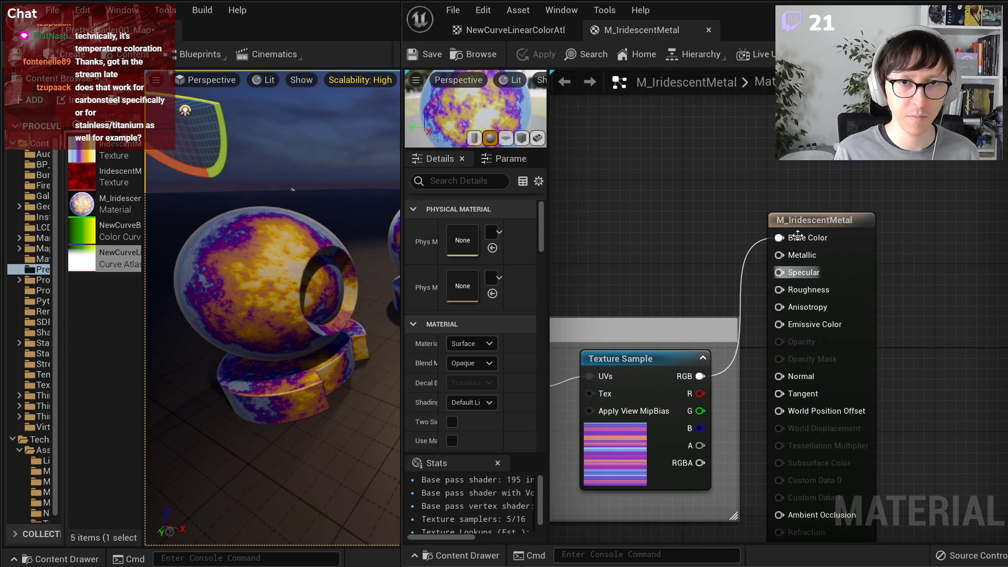
{"action": "left_click_drag", "start_coordinate": [794, 223], "coordinate": [845, 222]}
{"action": "left_click", "coordinate": [719, 232]}
{"action": "left_click_drag", "start_coordinate": [742, 257], "coordinate": [832, 296]}
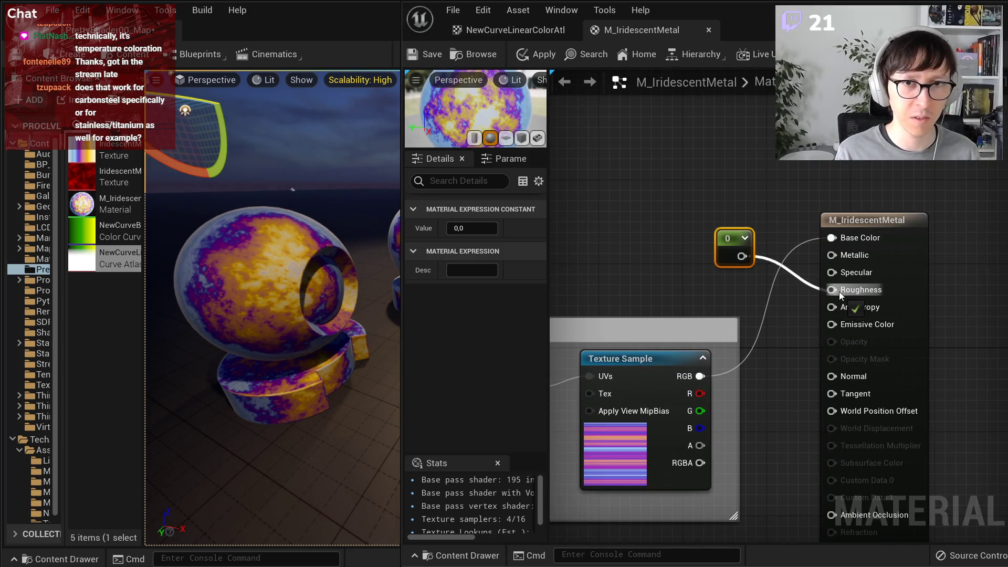
{"action": "type", "text": "0,3"}
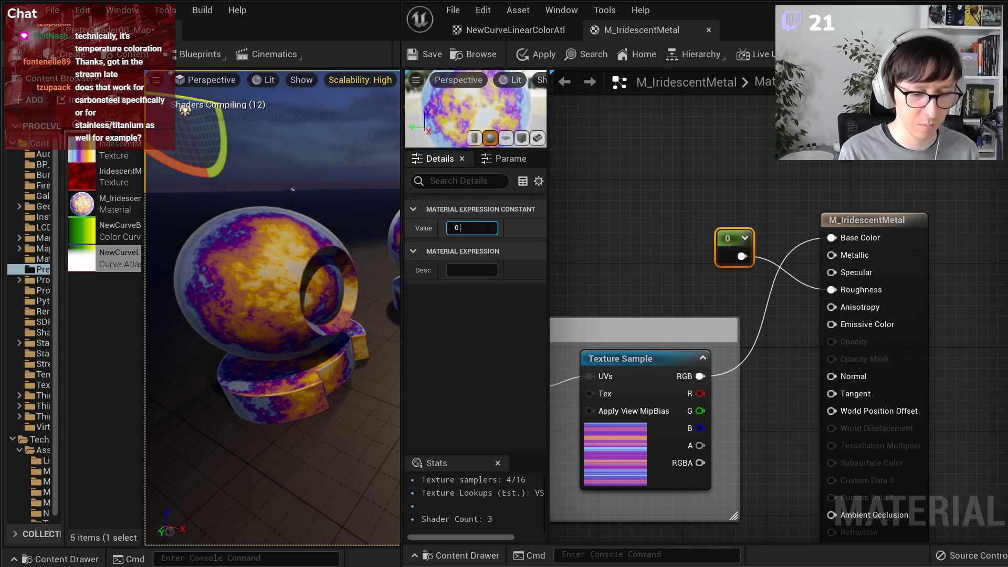
{"action": "key", "text": "Return"}
{"action": "left_click_drag", "start_coordinate": [727, 244], "coordinate": [677, 268]}
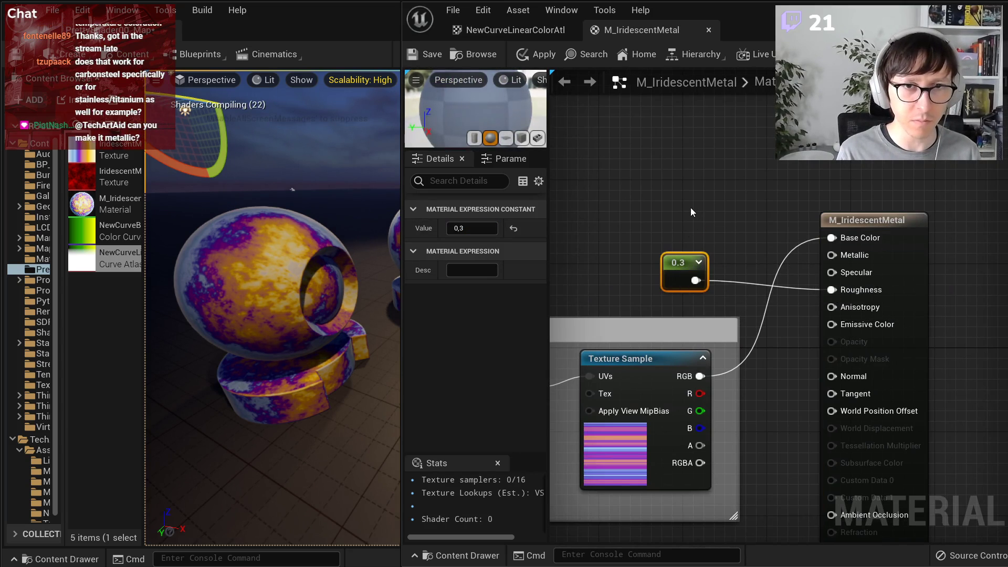
- Set the roughness constant to 0.4 and connect a new constant of 1 to Metallic
{"action": "left_click", "coordinate": [475, 227]}
{"action": "type", "text": "0.4"}
{"action": "key", "text": "Return"}
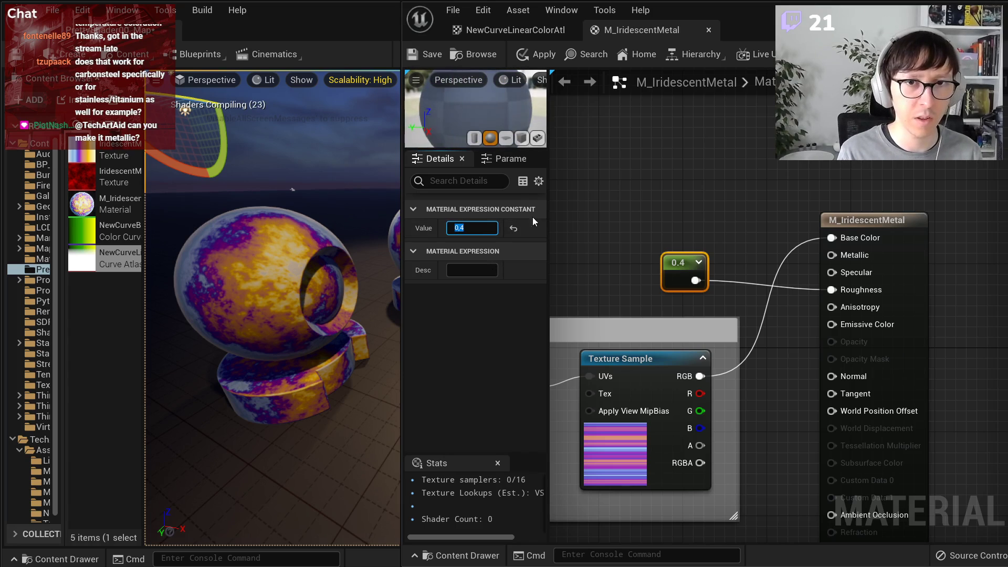
{"action": "left_click", "coordinate": [661, 212]}
{"action": "left_click", "coordinate": [667, 197]}
{"action": "left_click_drag", "start_coordinate": [692, 224], "coordinate": [832, 255]}
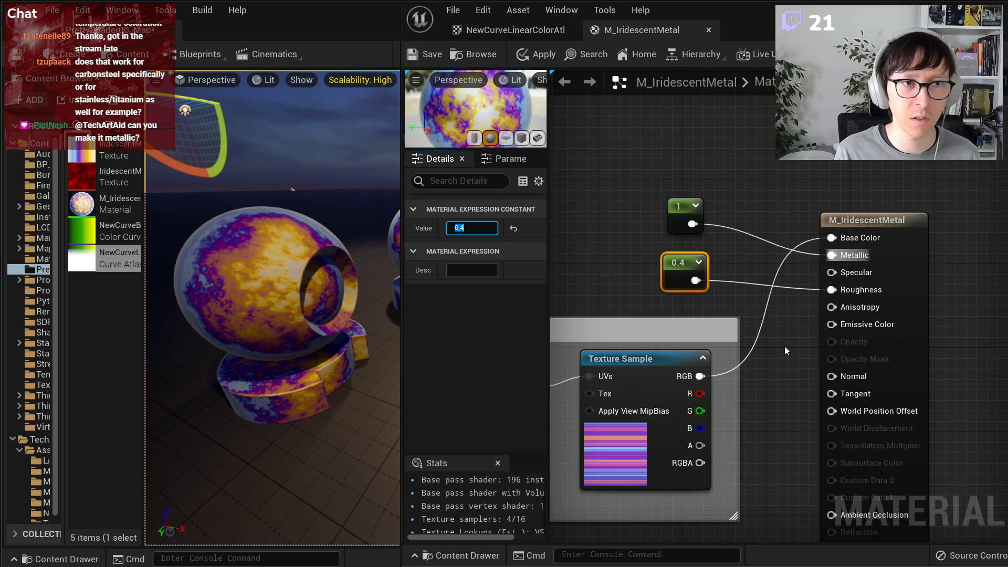
- Try a Desaturation node on the Texture Sample's RGB output, then delete it
{"action": "left_click_drag", "start_coordinate": [865, 221], "coordinate": [897, 221]}
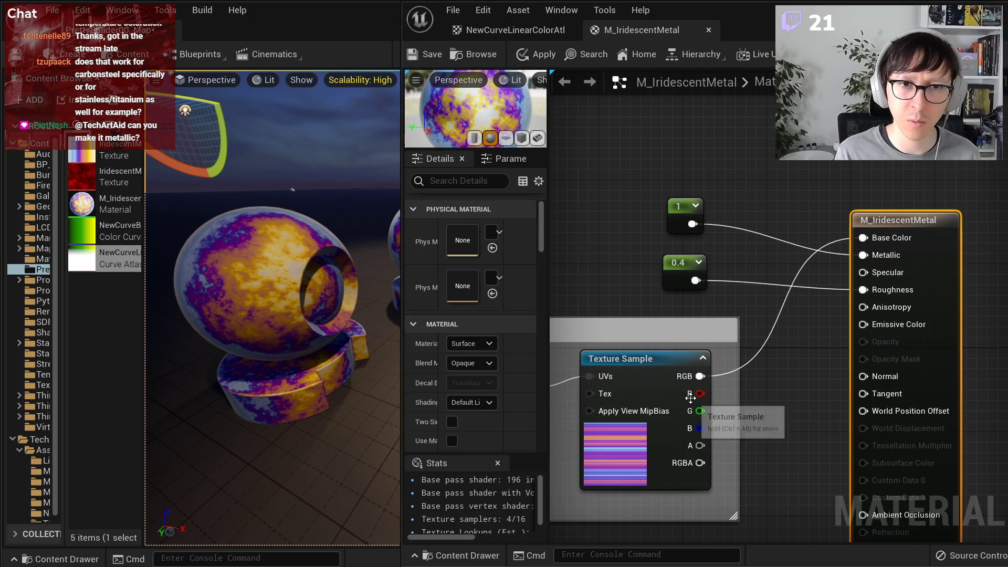
{"action": "left_click_drag", "start_coordinate": [755, 377], "coordinate": [752, 376]}
{"action": "type", "text": "desat"}
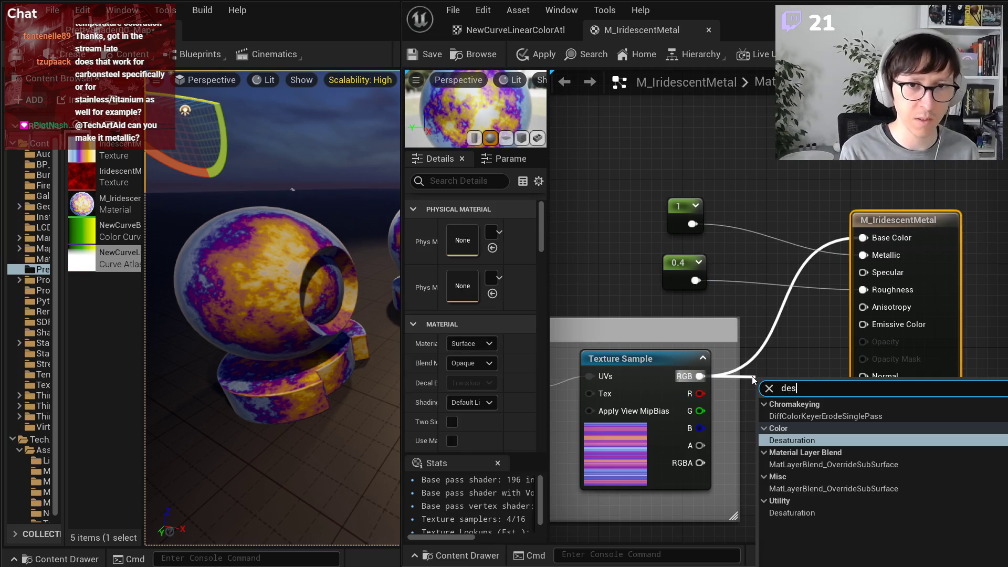
{"action": "key", "text": "Return"}
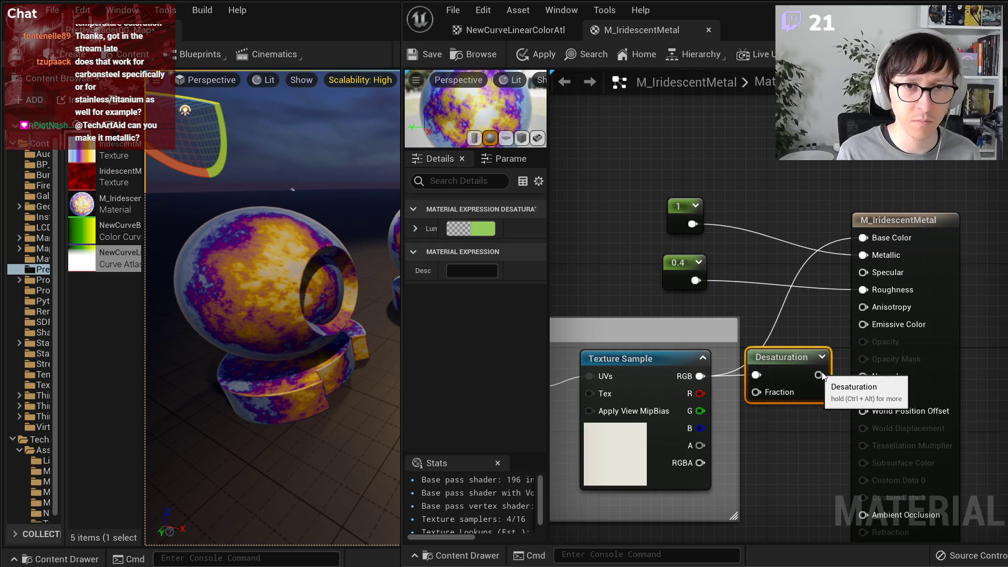
{"action": "key", "text": "Delete"}
- Move both constants and the material output node away from the Texture Sample and add a Lerp node in the cleared space
{"action": "left_click_drag", "start_coordinate": [675, 169], "coordinate": [934, 278]}
{"action": "left_click_drag", "start_coordinate": [888, 221], "coordinate": [935, 141]}
{"action": "left_click", "coordinate": [653, 224]}
{"action": "left_click", "coordinate": [663, 219]}
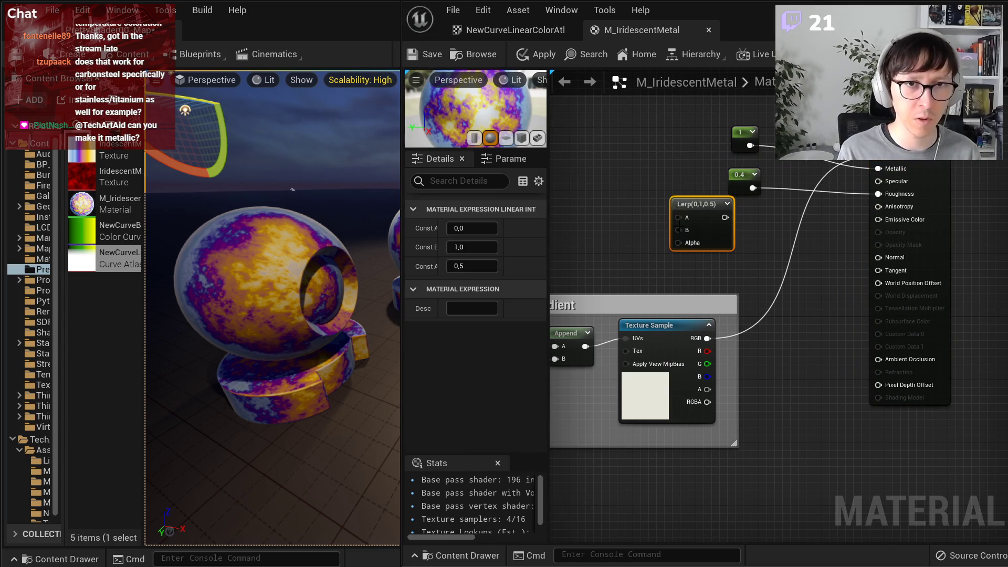
{"action": "scroll", "coordinate": [683, 247], "scroll_direction": "up", "scroll_amount": 2}
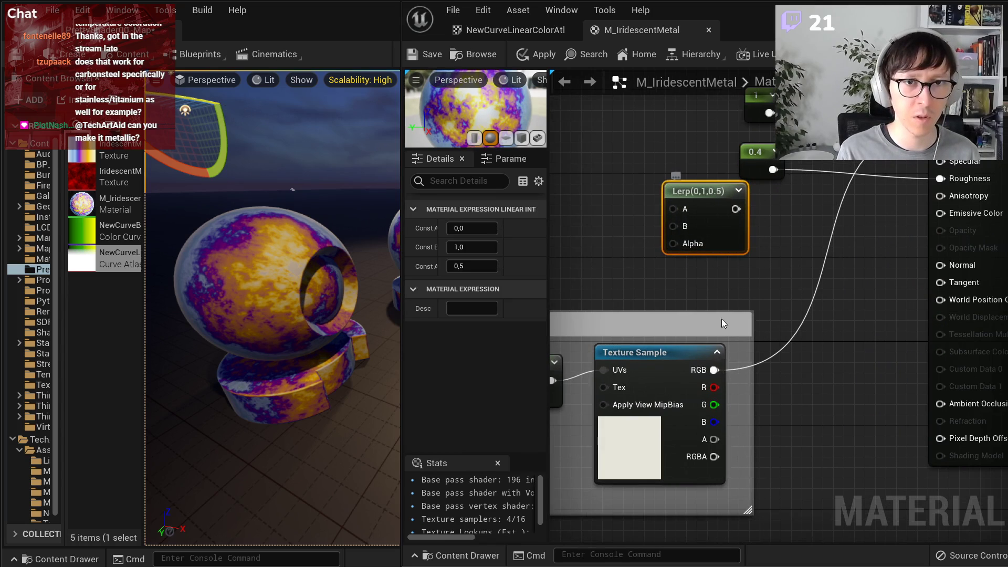
- Try multiplying the Lerp result by the Texture Sample's RGB and feeding the product into Base Color
{"action": "left_click", "coordinate": [786, 254]}
{"action": "left_click_drag", "start_coordinate": [736, 208], "coordinate": [798, 282]}
{"action": "left_click_drag", "start_coordinate": [715, 370], "coordinate": [795, 300]}
{"action": "scroll", "coordinate": [782, 418], "scroll_direction": "down", "scroll_amount": 2}
{"action": "left_click_drag", "start_coordinate": [808, 372], "coordinate": [906, 242]}
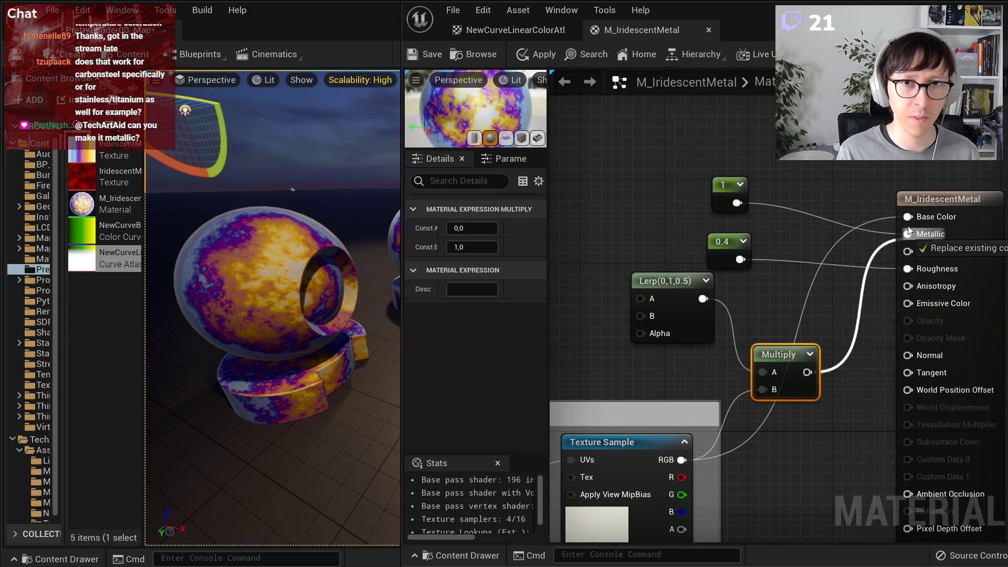
- Connect the Texture Sample's RGB to Lerp input B and the Lerp result to Base Color, replacing the Multiply node
{"action": "right_click_drag", "start_coordinate": [670, 314], "coordinate": [800, 308]}
{"action": "left_click", "coordinate": [800, 308]}
{"action": "left_click_drag", "start_coordinate": [800, 307], "coordinate": [801, 329]}
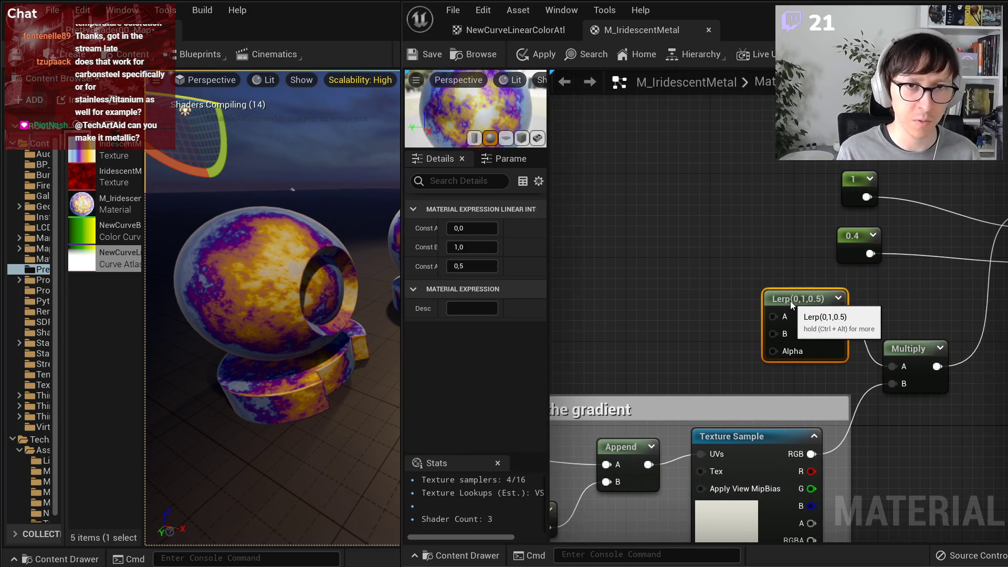
{"action": "left_click_drag", "start_coordinate": [811, 454], "coordinate": [782, 335]}
{"action": "left_click_drag", "start_coordinate": [835, 317], "coordinate": [981, 213]}
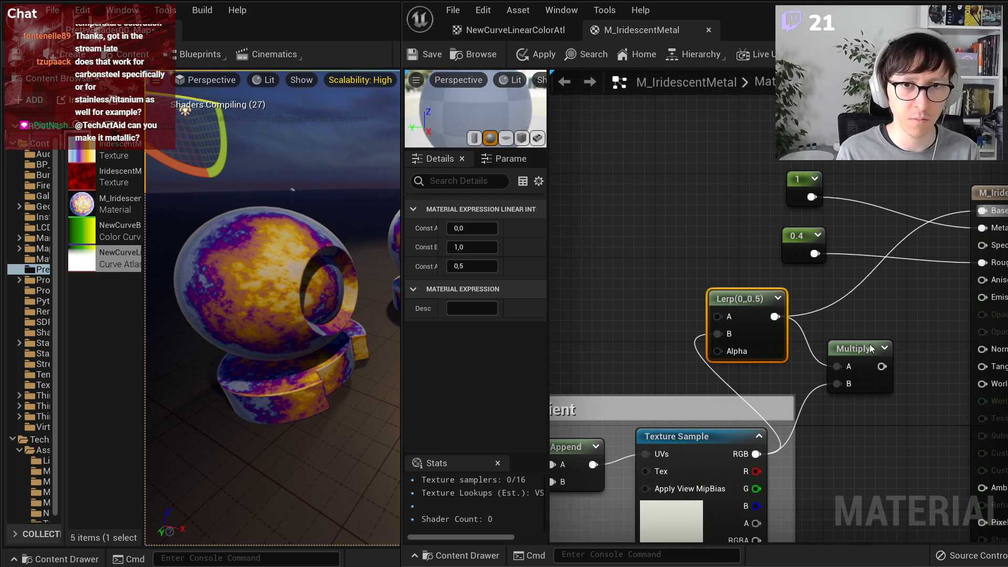
{"action": "left_click_drag", "start_coordinate": [736, 301], "coordinate": [839, 313]}
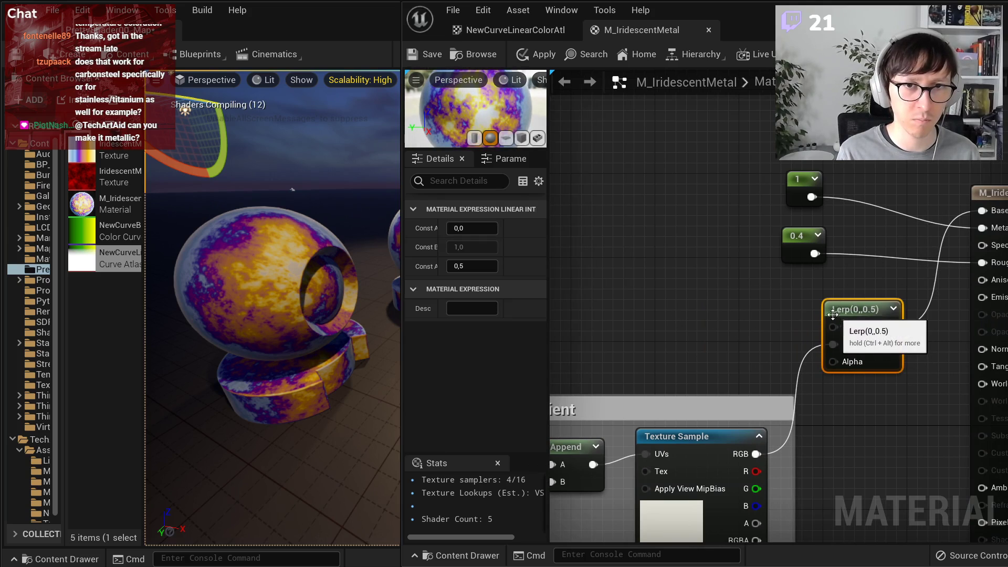
- Add a vector parameter named BaseColor with a light grey value of about 0.81 and connect it to Lerp input A
{"action": "left_click", "coordinate": [678, 260]}
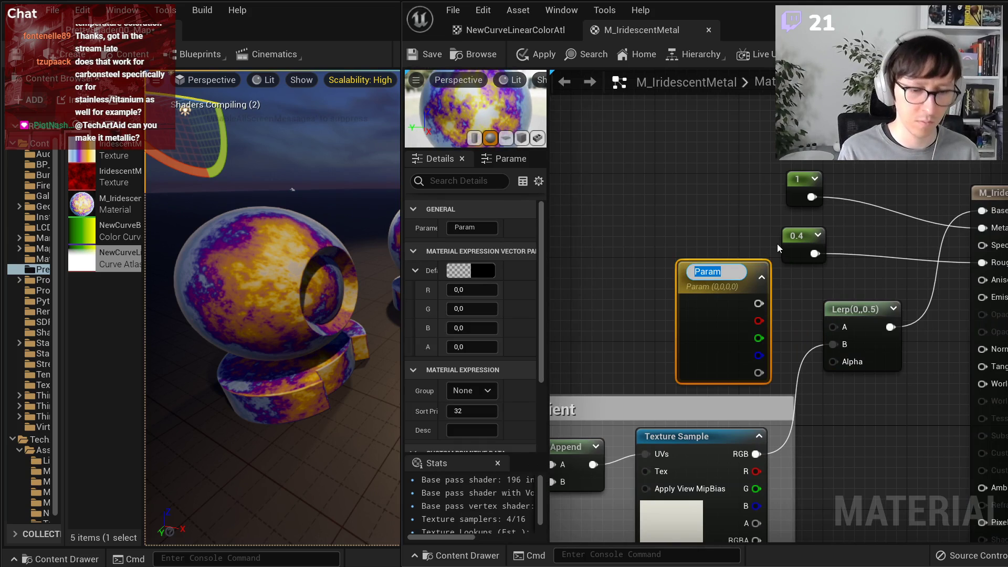
{"action": "type", "text": "BaseColor"}
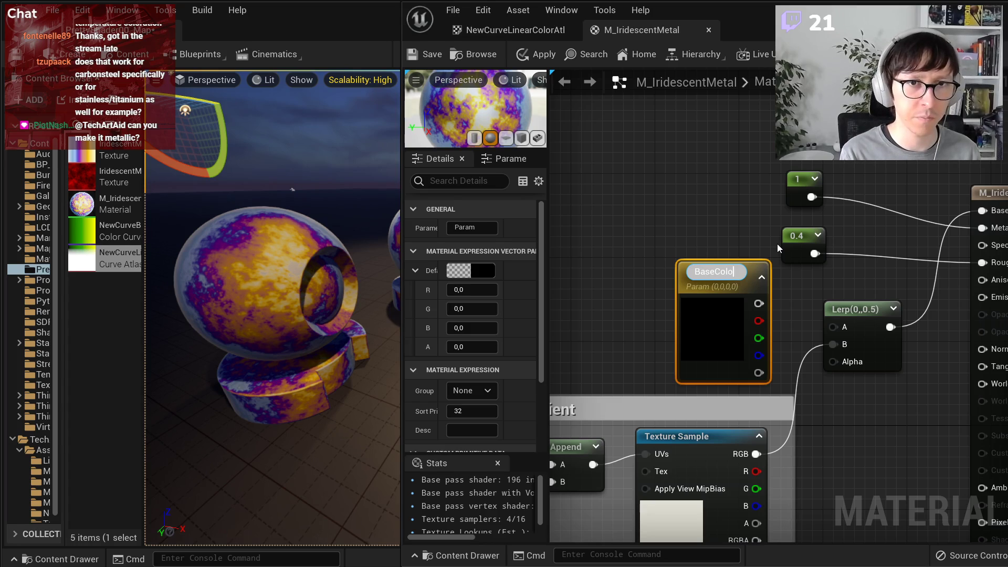
{"action": "key", "text": "Return"}
{"action": "left_click", "coordinate": [472, 271]}
{"action": "left_click_drag", "start_coordinate": [663, 441], "coordinate": [673, 352]}
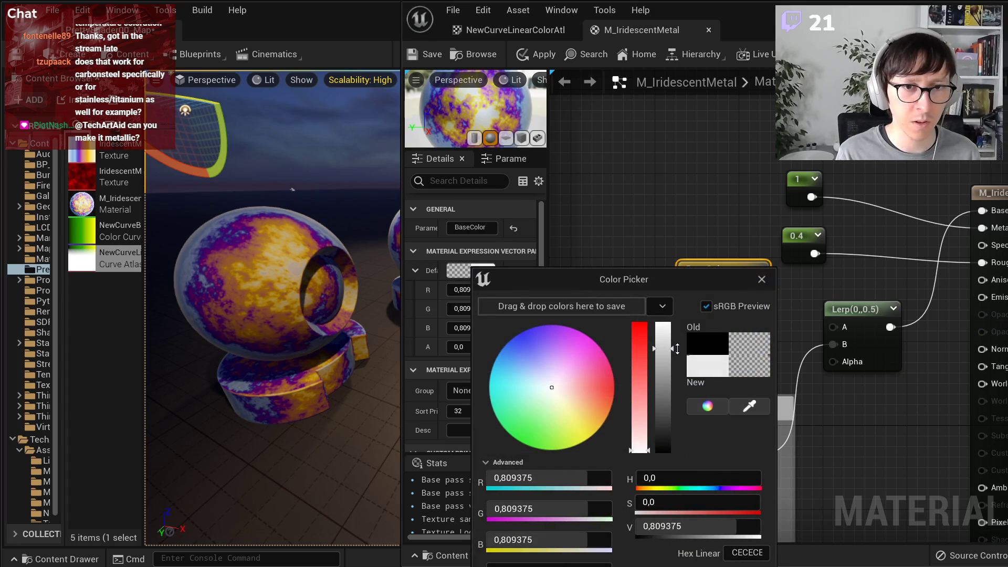
{"action": "left_click", "coordinate": [762, 279]}
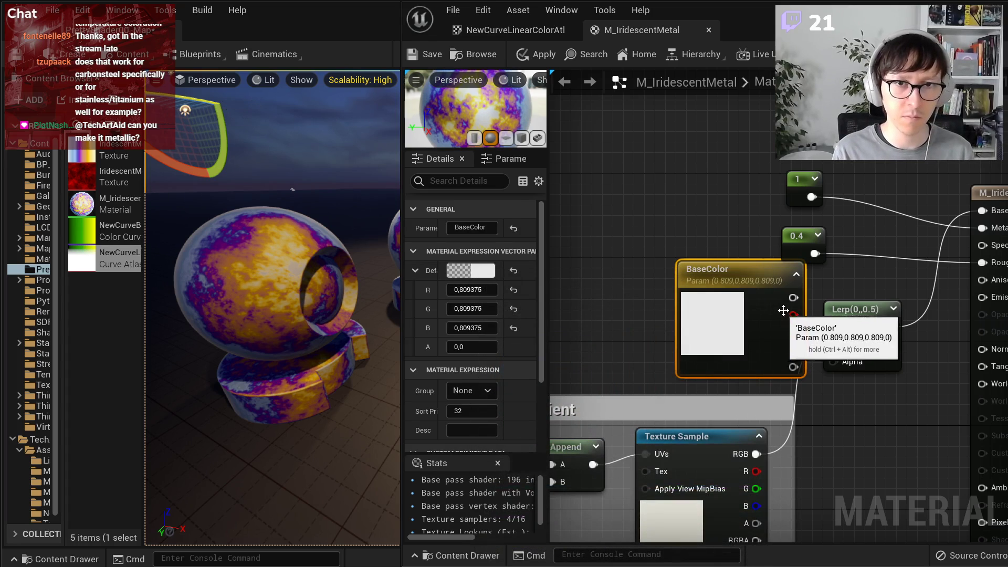
{"action": "left_click_drag", "start_coordinate": [793, 297], "coordinate": [837, 329]}
{"action": "left_click_drag", "start_coordinate": [749, 266], "coordinate": [675, 232]}
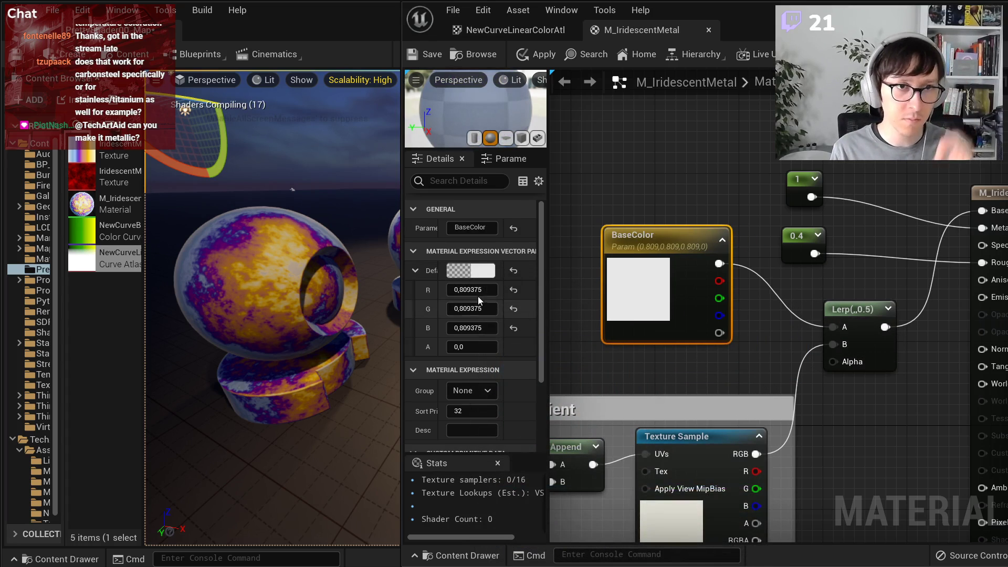
- Set the BaseColor parameter's R, G and B to 0.8 and move its node up beside the constants
{"action": "left_click", "coordinate": [473, 290]}
{"action": "type", "text": "0.8"}
{"action": "key", "text": "Tab"}
{"action": "type", "text": "0"}
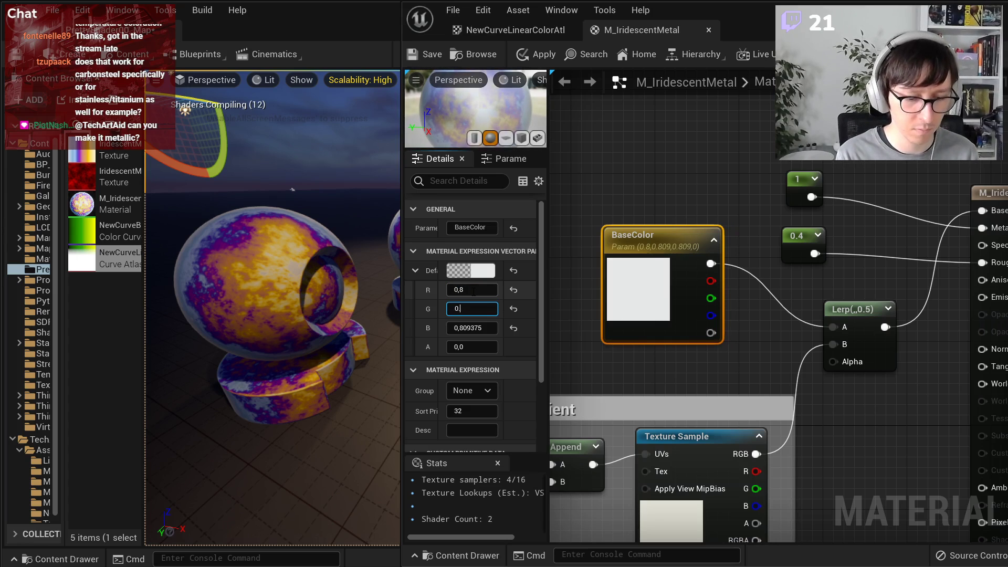
{"action": "type", "text": ".8"}
{"action": "key", "text": "Tab"}
{"action": "type", "text": "0.87"}
{"action": "key", "text": "BackSpace"}
{"action": "key", "text": "Return"}
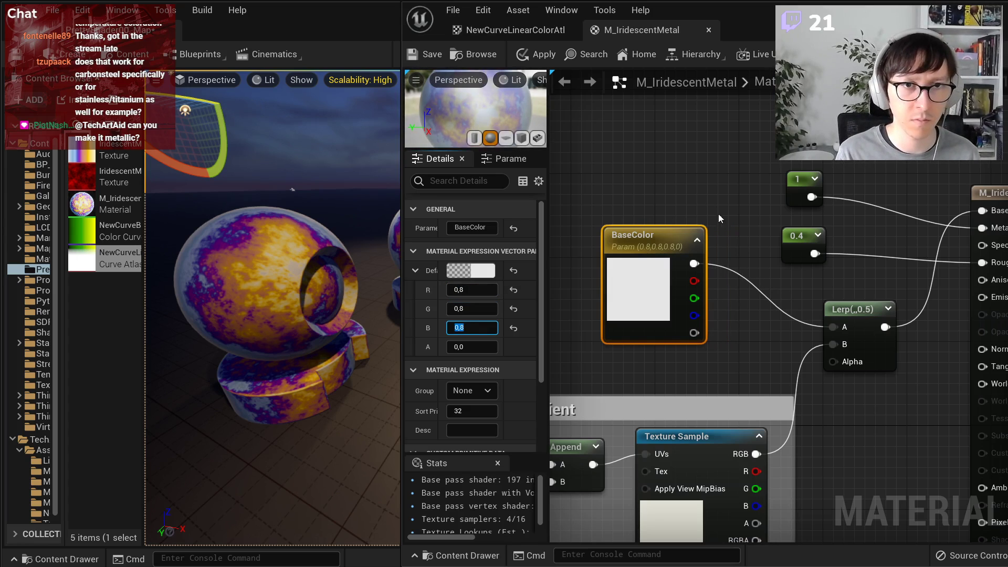
{"action": "left_click", "coordinate": [695, 239]}
{"action": "left_click_drag", "start_coordinate": [665, 232], "coordinate": [702, 188]}
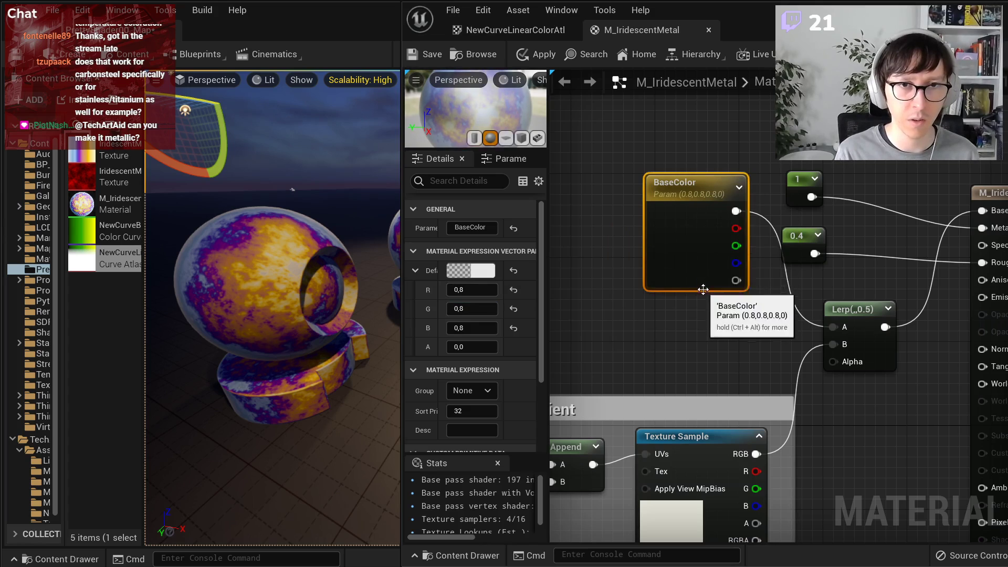
{"action": "left_click", "coordinate": [739, 187]}
- Add a scalar parameter named IridescenceStrength below BaseColor and connect it to the Lerp's Alpha
{"action": "key", "text": "s"}
{"action": "left_click", "coordinate": [642, 333]}
{"action": "type", "text": "Iri"}
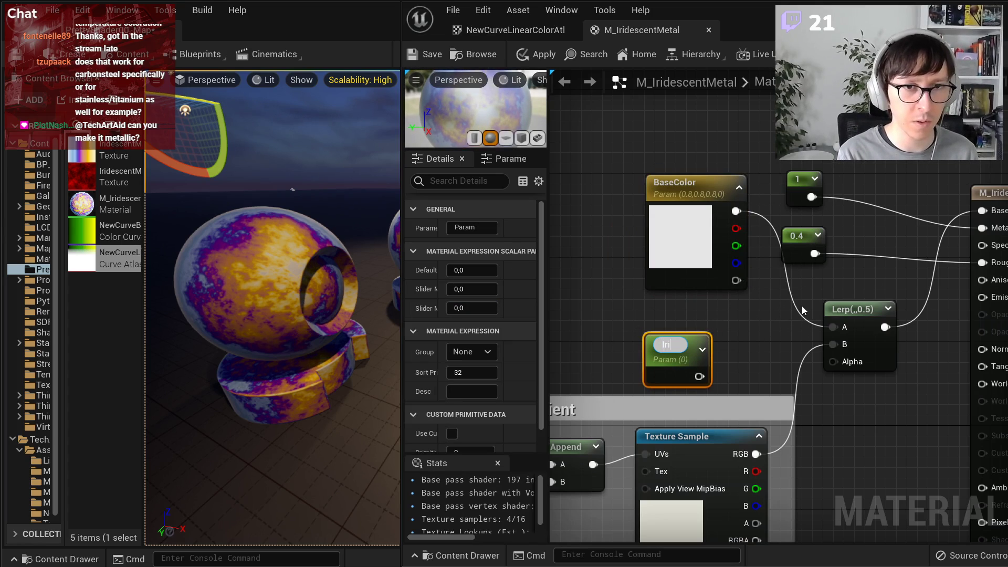
{"action": "type", "text": "descenceStrength"}
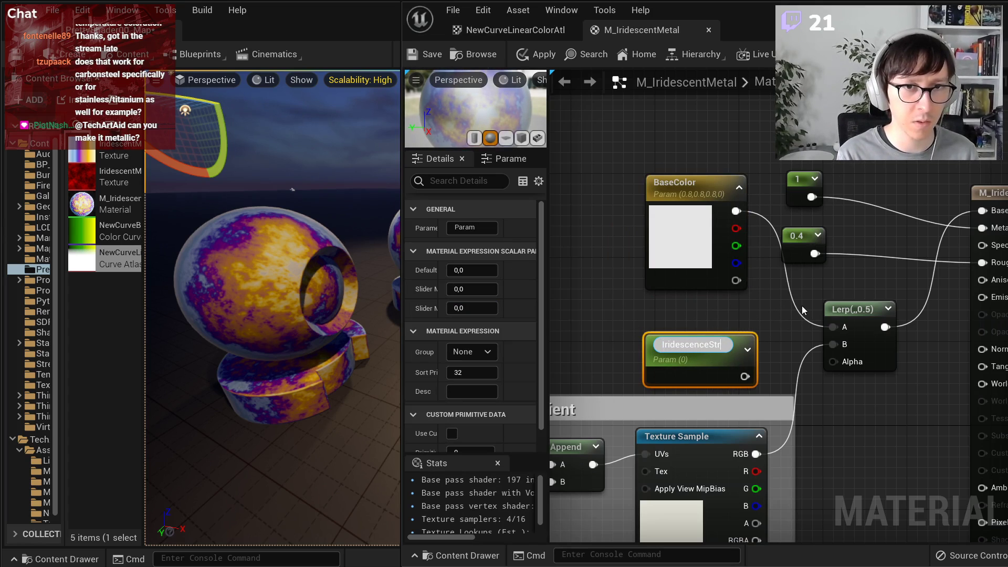
{"action": "key", "text": "Return"}
{"action": "left_click_drag", "start_coordinate": [715, 350], "coordinate": [833, 362]}
{"action": "left_click_drag", "start_coordinate": [676, 330], "coordinate": [696, 340]}
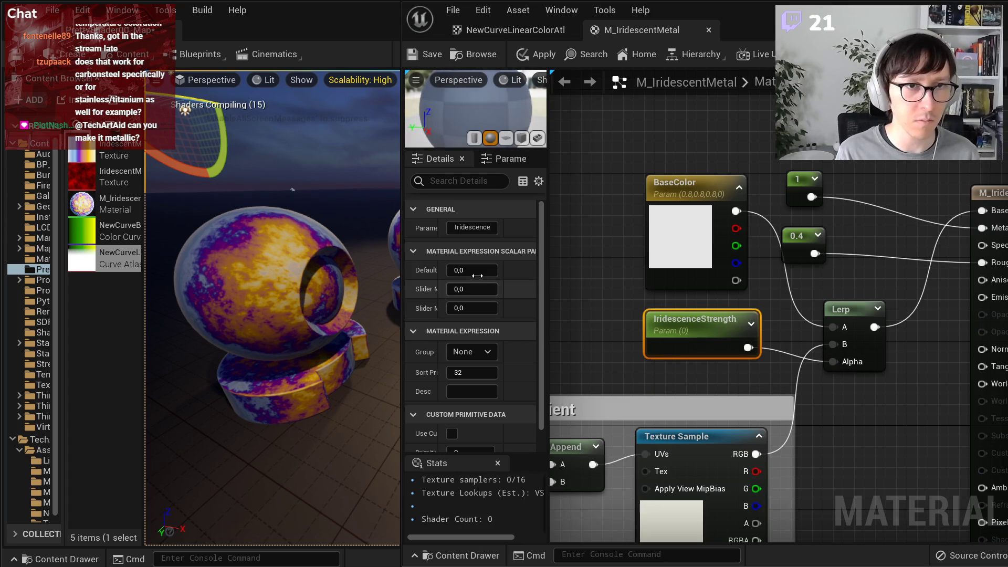
- Set IridescenceStrength's Slider Max to 1, apply the material and inspect it on the objects in the level
{"action": "left_click", "coordinate": [487, 309]}
{"action": "type", "text": "1"}
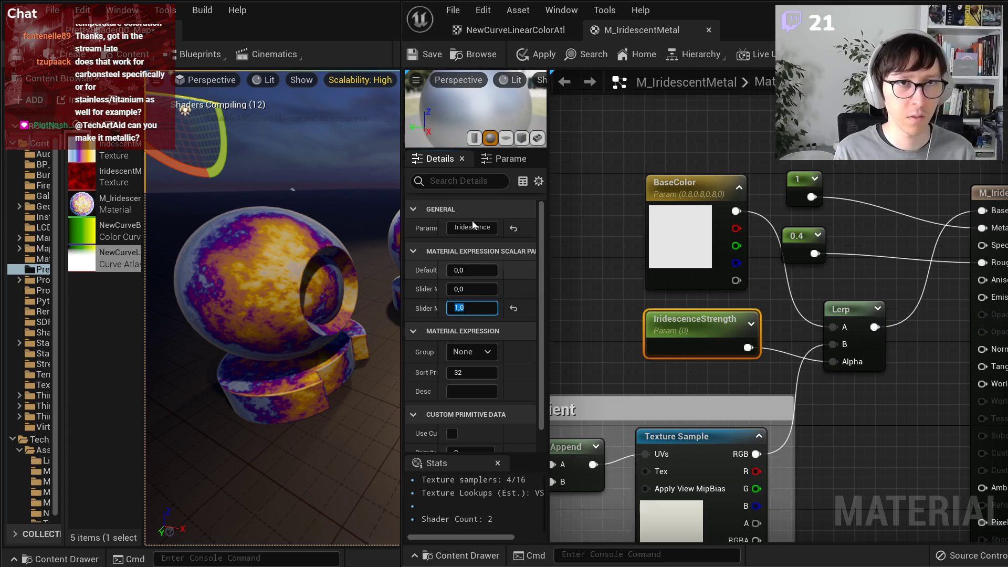
{"action": "key", "text": "Return"}
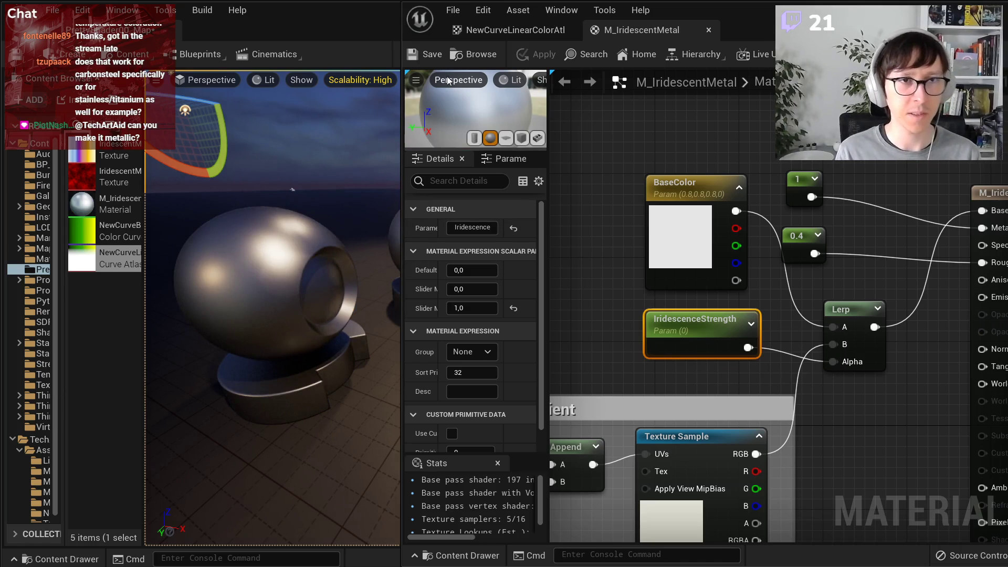
{"action": "right_click_drag", "start_coordinate": [315, 174], "coordinate": [355, 163]}
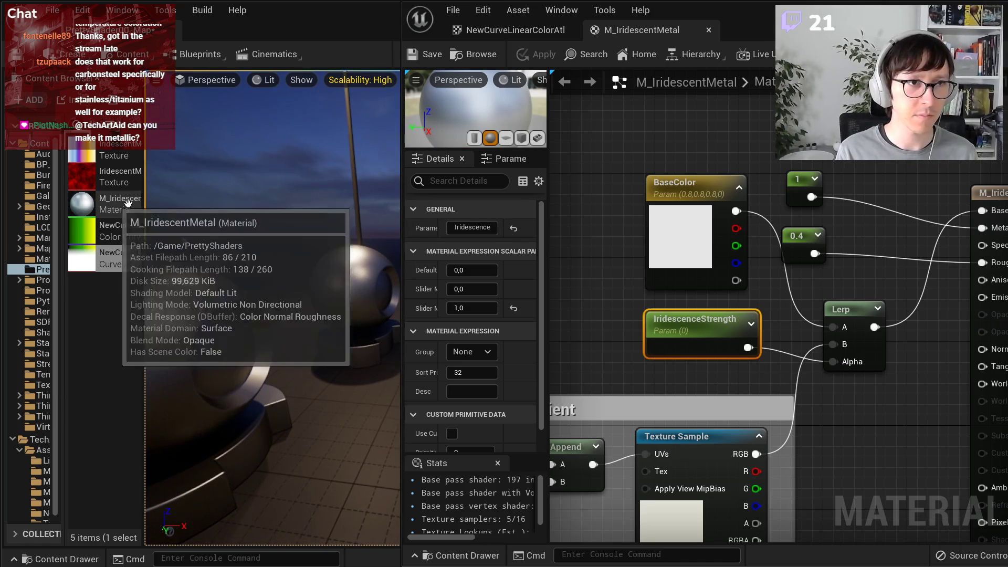
- Set IridescenceStrength's default value to 0.7 and save the material
{"action": "left_click_drag", "start_coordinate": [402, 193], "coordinate": [517, 188]}
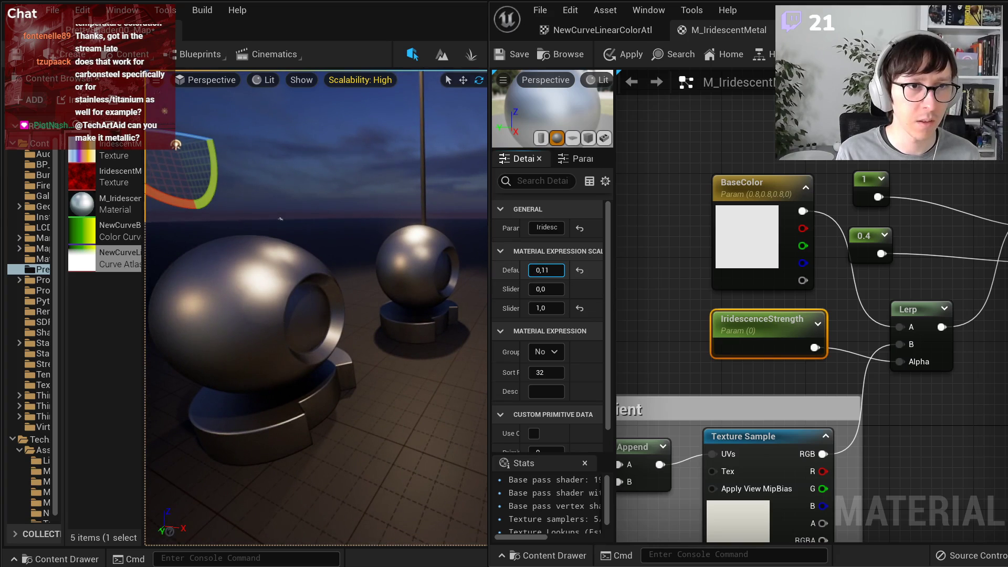
{"action": "left_click_drag", "start_coordinate": [546, 270], "coordinate": [562, 269]}
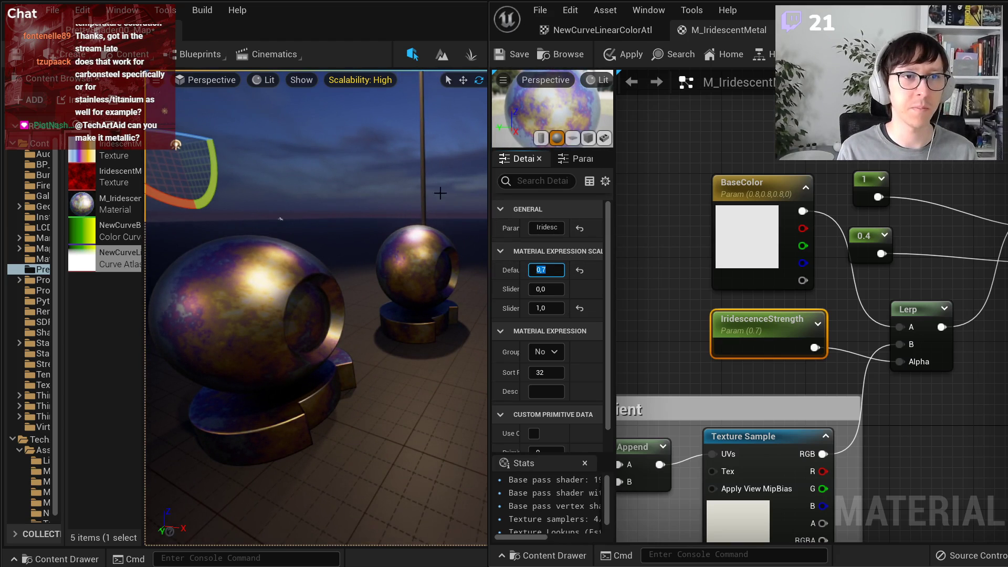
{"action": "right_click_drag", "start_coordinate": [367, 231], "coordinate": [397, 188]}
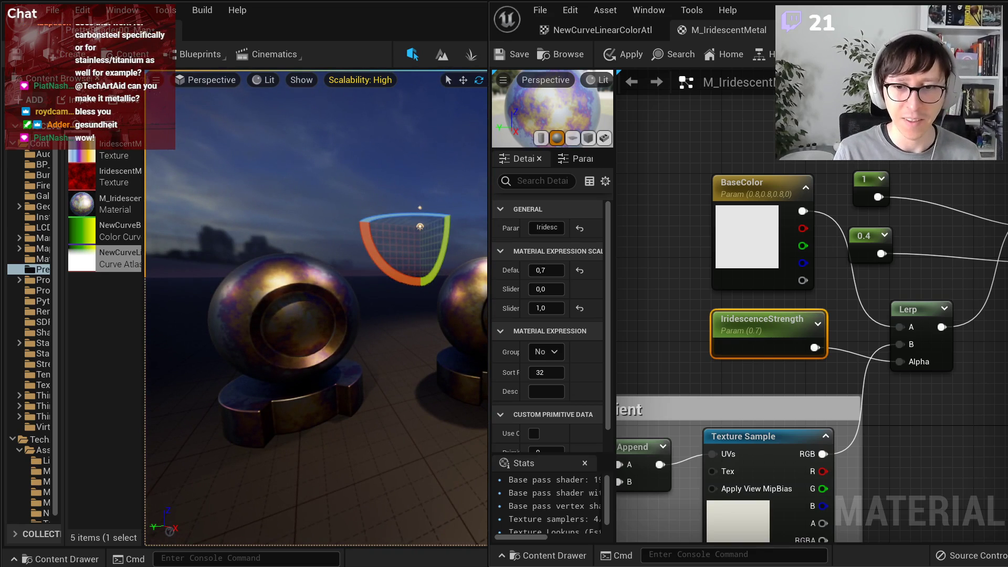
{"action": "left_click", "coordinate": [505, 58]}
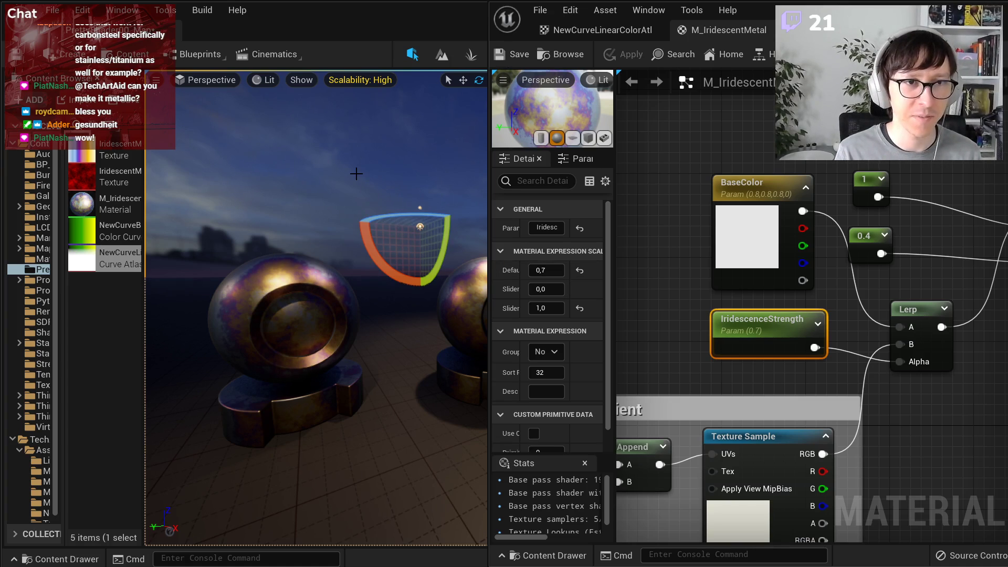
- Examine the iridescent metal on the level's preview objects from several angles and up close
{"action": "right_click_drag", "start_coordinate": [357, 174], "coordinate": [378, 173]}
{"action": "key", "text": "Escape"}
{"action": "right_click_drag", "start_coordinate": [349, 212], "coordinate": [317, 211]}
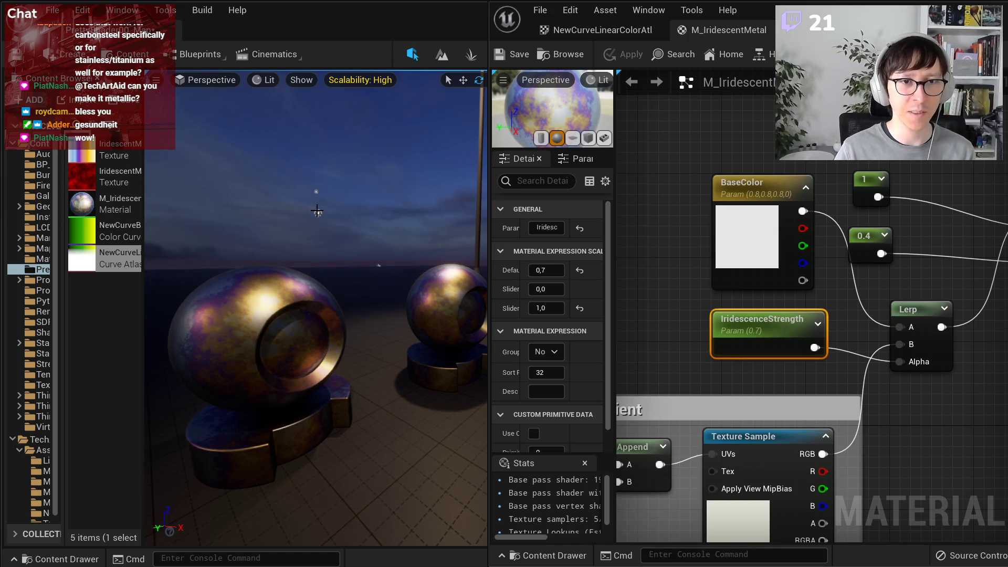
{"action": "scroll", "coordinate": [749, 145], "scroll_direction": "down", "scroll_amount": 4}
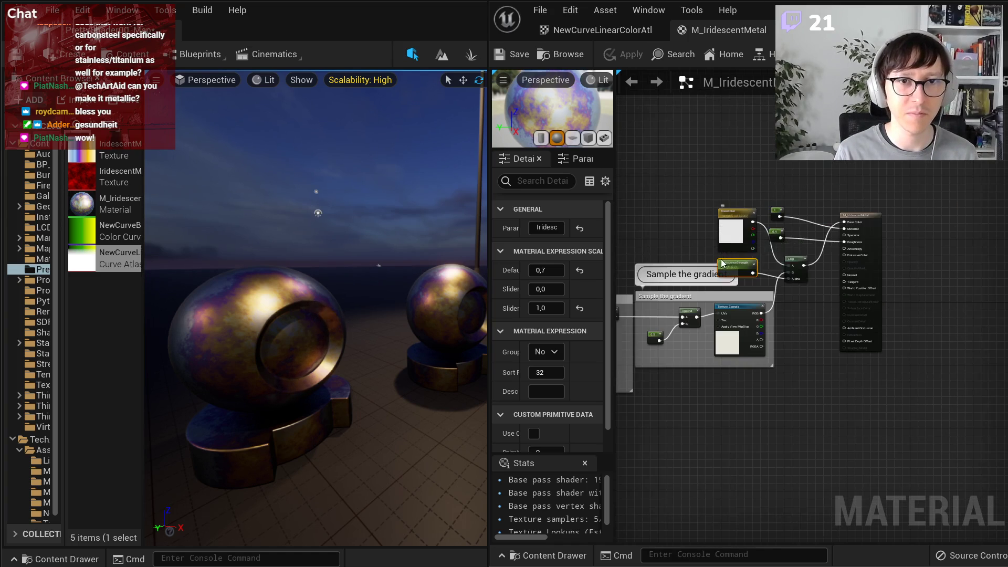
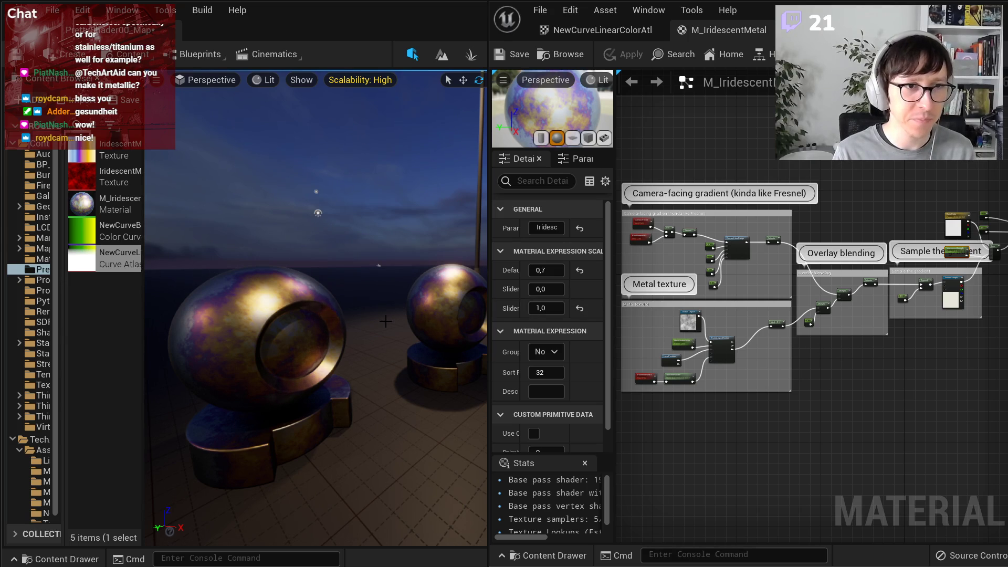
{"action": "right_click_drag", "start_coordinate": [400, 344], "coordinate": [381, 336]}
{"action": "key", "text": "d"}
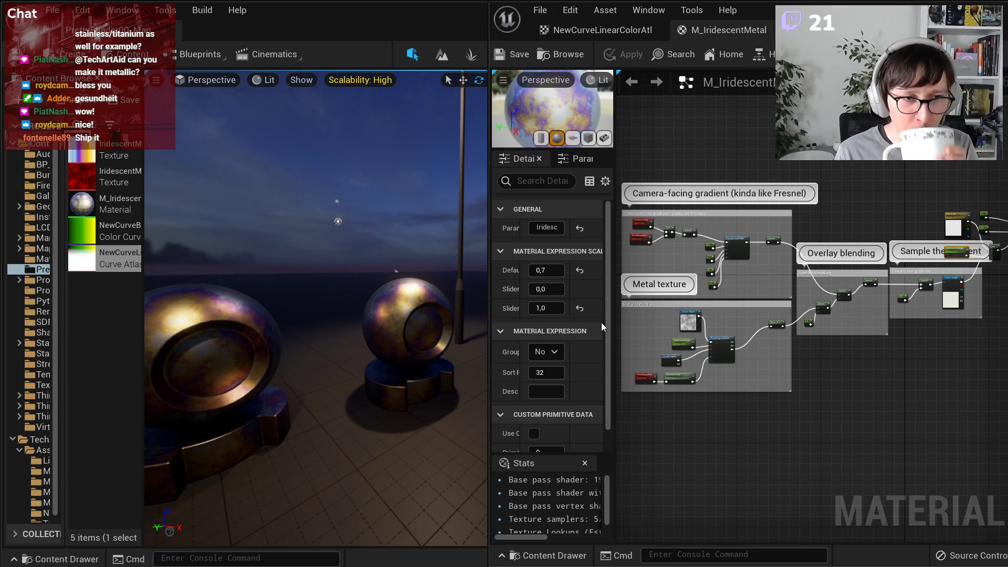
{"action": "key", "text": "w"}
{"action": "mouse_move", "coordinate": [400, 357]}
{"action": "right_mouse_down"}
{"action": "mouse_move", "coordinate": [420, 357]}
{"action": "mouse_move", "coordinate": [421, 346]}
{"action": "mouse_move", "coordinate": [400, 357]}
{"action": "right_mouse_up"}
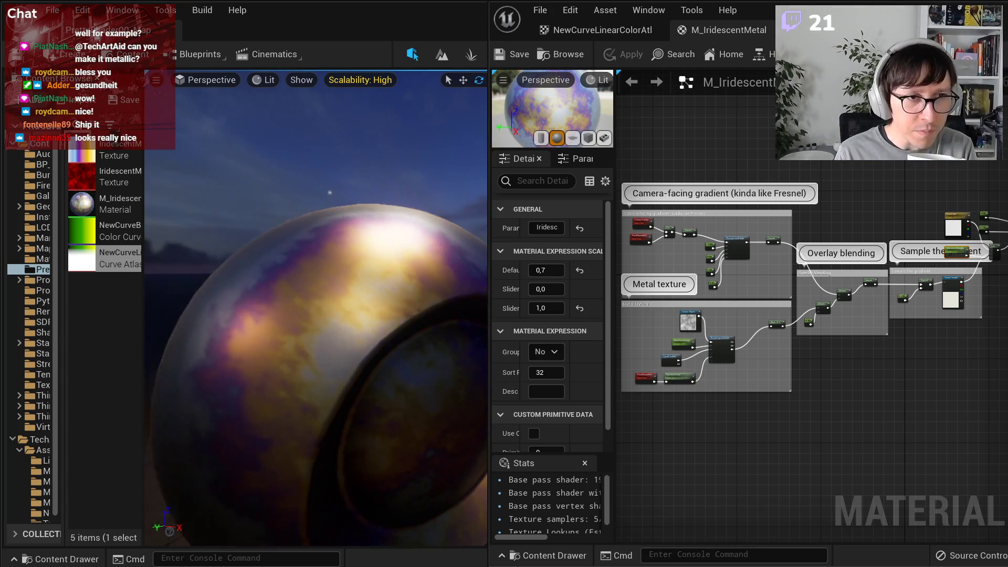
{"action": "middle_click_drag", "start_coordinate": [399, 357], "coordinate": [346, 352]}
{"action": "right_click_drag", "start_coordinate": [347, 369], "coordinate": [420, 368]}
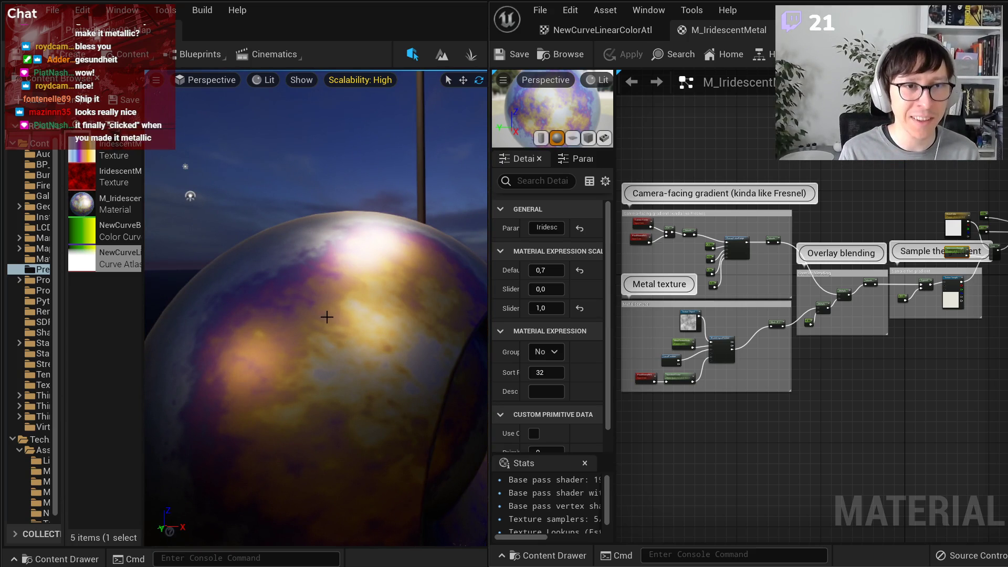
{"action": "right_click_drag", "start_coordinate": [314, 293], "coordinate": [237, 321]}
{"action": "key", "text": "s"}
{"action": "key", "text": "d"}
{"action": "key", "text": "a"}
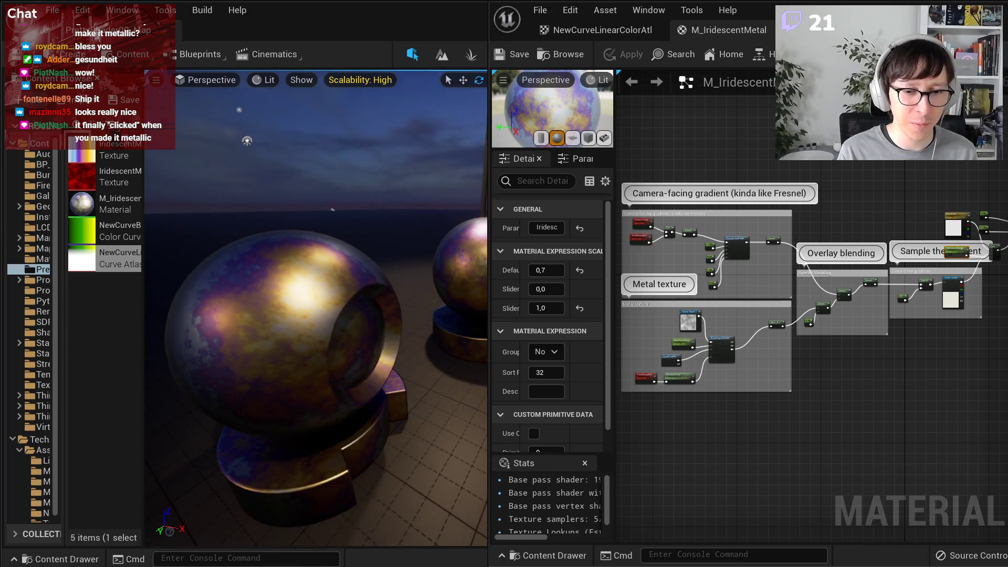
- Switch to Substance Designer and try feeding the noise Blend output into the Gradient Map node
{"action": "key", "text": "alt+Tab"}
{"action": "scroll", "coordinate": [638, 303], "scroll_direction": "down", "scroll_amount": 2}
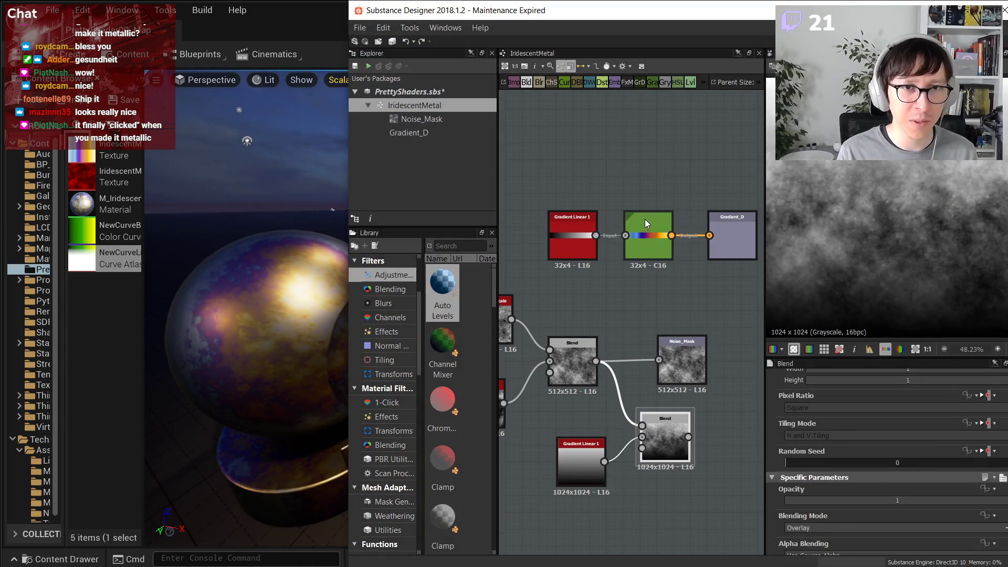
{"action": "left_click", "coordinate": [645, 219]}
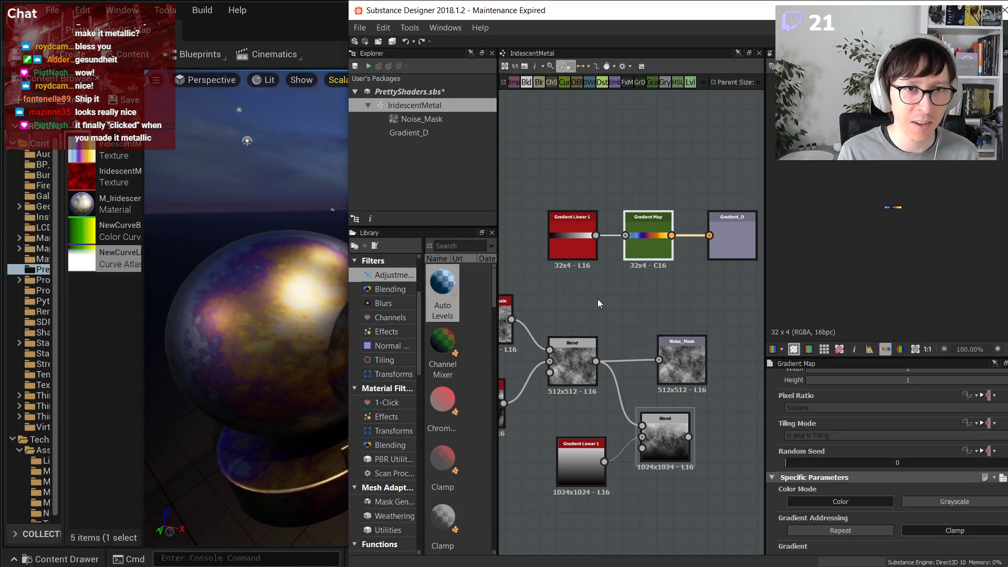
{"action": "left_click_drag", "start_coordinate": [596, 361], "coordinate": [626, 236]}
{"action": "scroll", "coordinate": [883, 254], "scroll_direction": "down", "scroll_amount": 2}
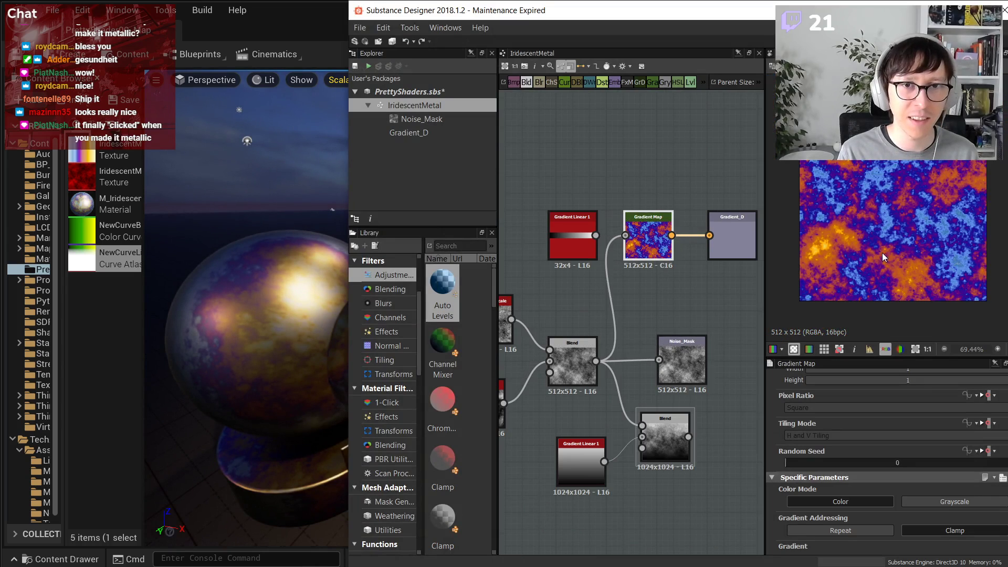
{"action": "key", "text": "ctrl+z"}
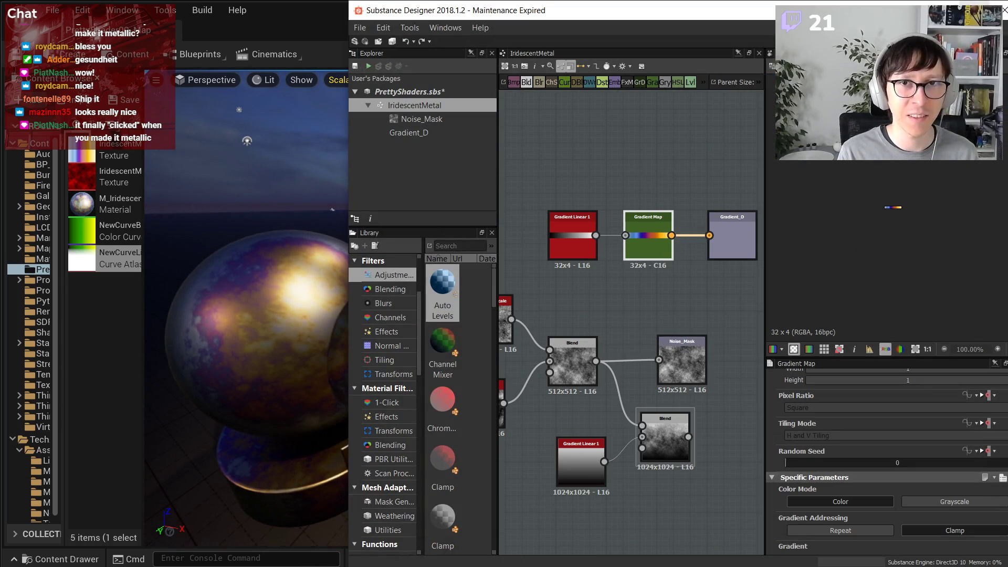
- Switch back to Unreal, try an IridescenceStrength default of 0.89, then return it to 0.7 and save the material
{"action": "key", "text": "alt+Tab"}
{"action": "right_click_drag", "start_coordinate": [370, 267], "coordinate": [370, 265]}
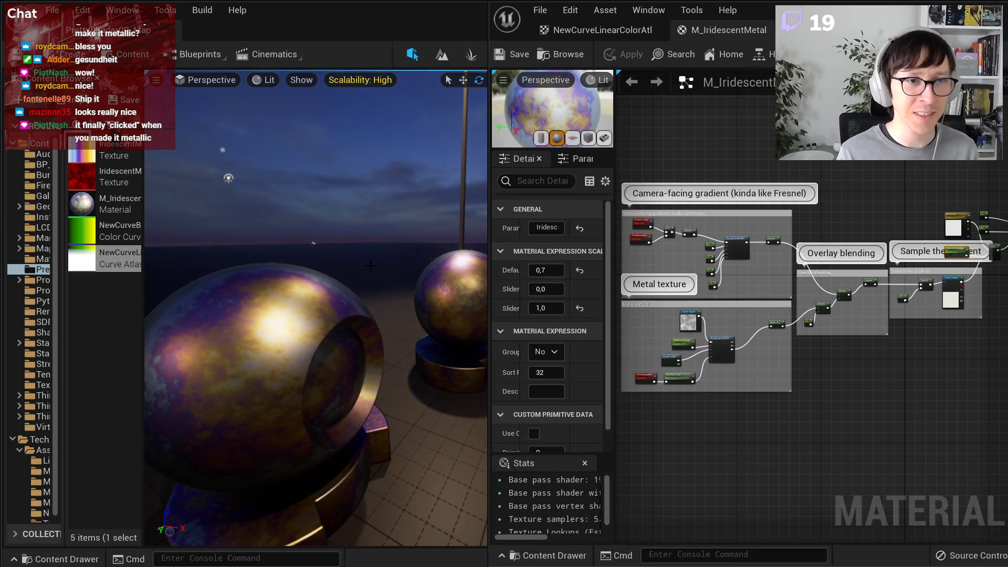
{"action": "scroll", "coordinate": [871, 289], "scroll_direction": "up", "scroll_amount": 7}
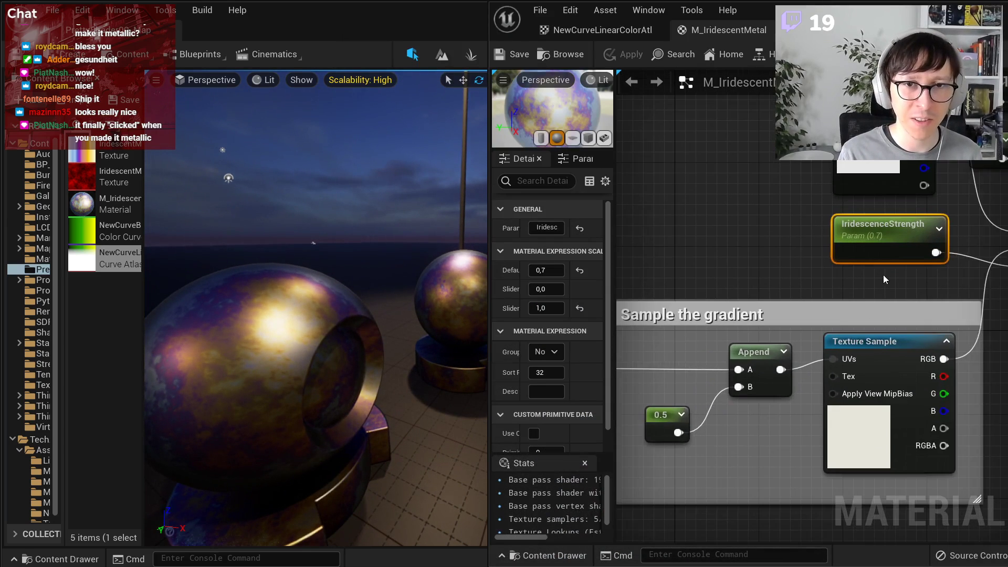
{"action": "left_click_drag", "start_coordinate": [559, 271], "coordinate": [558, 272]}
{"action": "left_click", "coordinate": [558, 271]}
{"action": "type", "text": "0"}
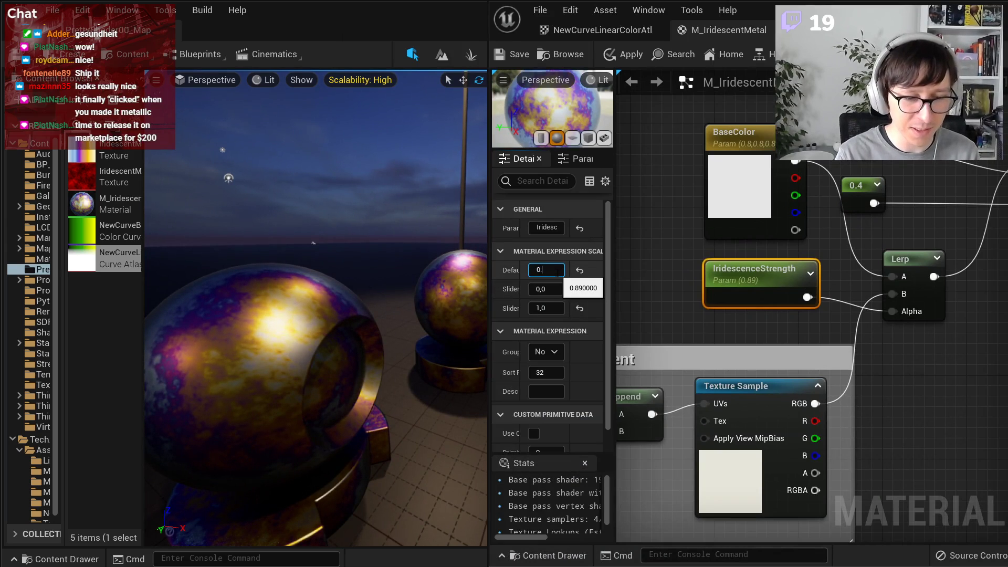
{"action": "type", "text": ",7"}
{"action": "key", "text": "Return"}
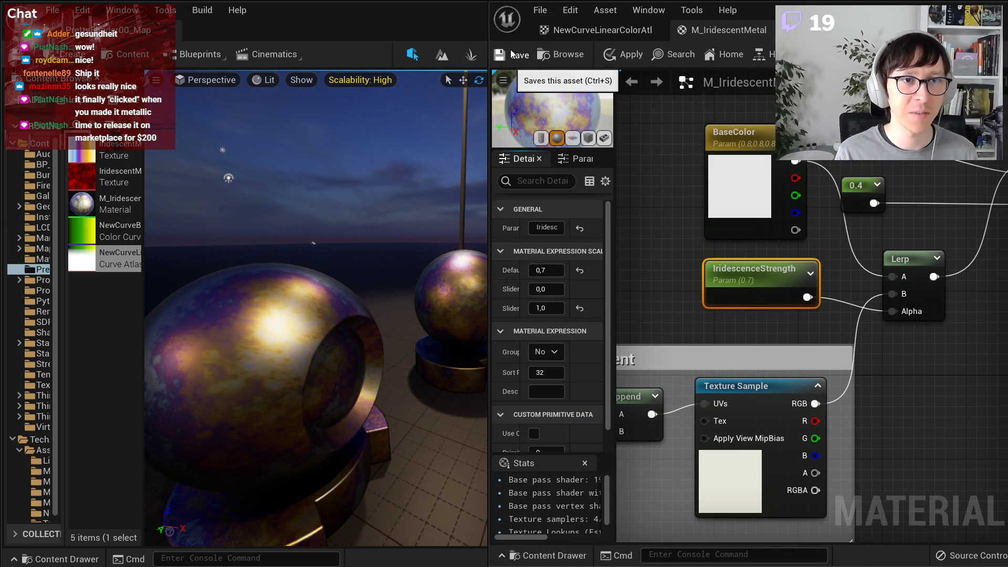
{"action": "left_click", "coordinate": [512, 54]}
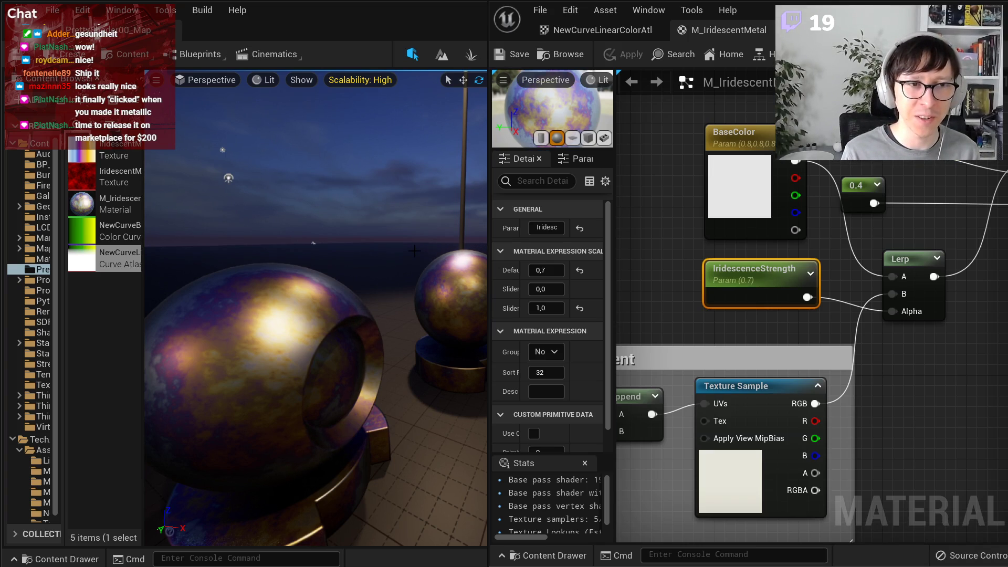
- Examine how the metal's colour variation looks on the preview objects at different distances
{"action": "key", "text": "s"}
{"action": "right_click_drag", "start_coordinate": [415, 251], "coordinate": [350, 287]}
{"action": "key", "text": "w"}
{"action": "key", "text": "s"}
{"action": "key", "text": "w"}
{"action": "key", "text": "s"}
{"action": "right_click_drag", "start_coordinate": [383, 357], "coordinate": [377, 357]}
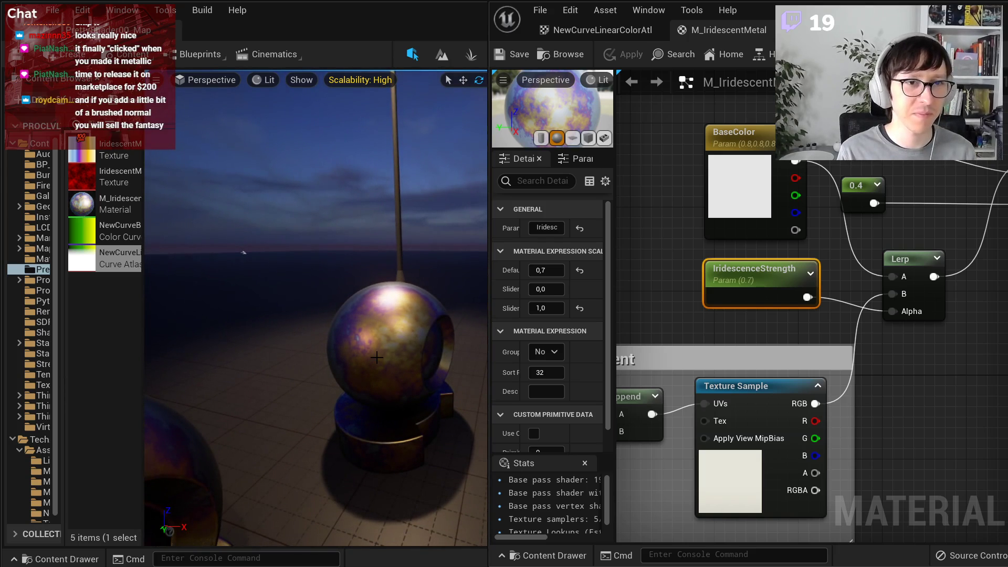
{"action": "scroll", "coordinate": [377, 357], "scroll_direction": "up", "scroll_amount": 3}
{"action": "scroll", "coordinate": [377, 358], "scroll_direction": "down", "scroll_amount": 4}
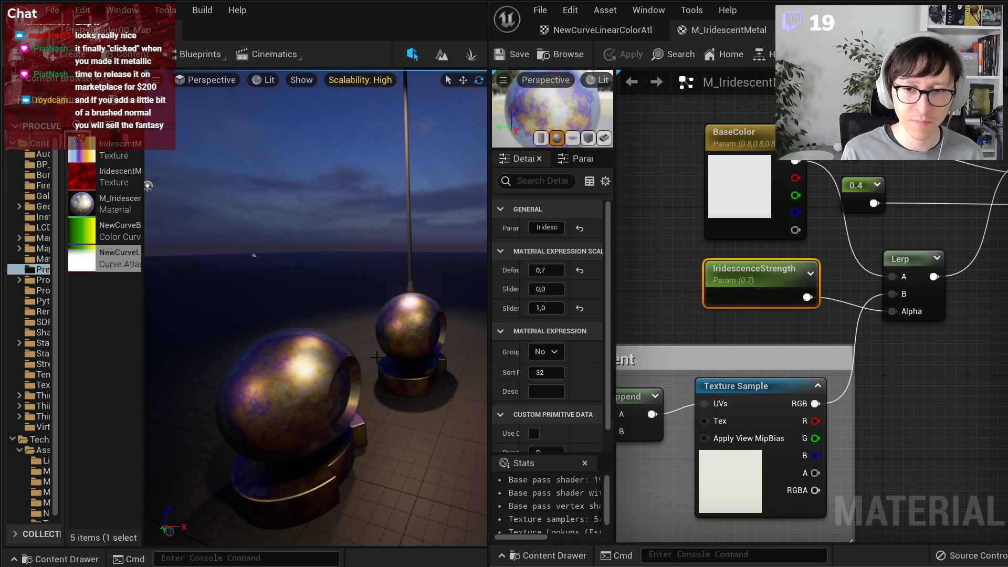
{"action": "mouse_move", "coordinate": [377, 358]}
{"action": "right_mouse_down"}
{"action": "mouse_move", "coordinate": [323, 401]}
{"action": "mouse_move", "coordinate": [376, 359]}
{"action": "right_mouse_up"}
{"action": "key", "text": "w"}
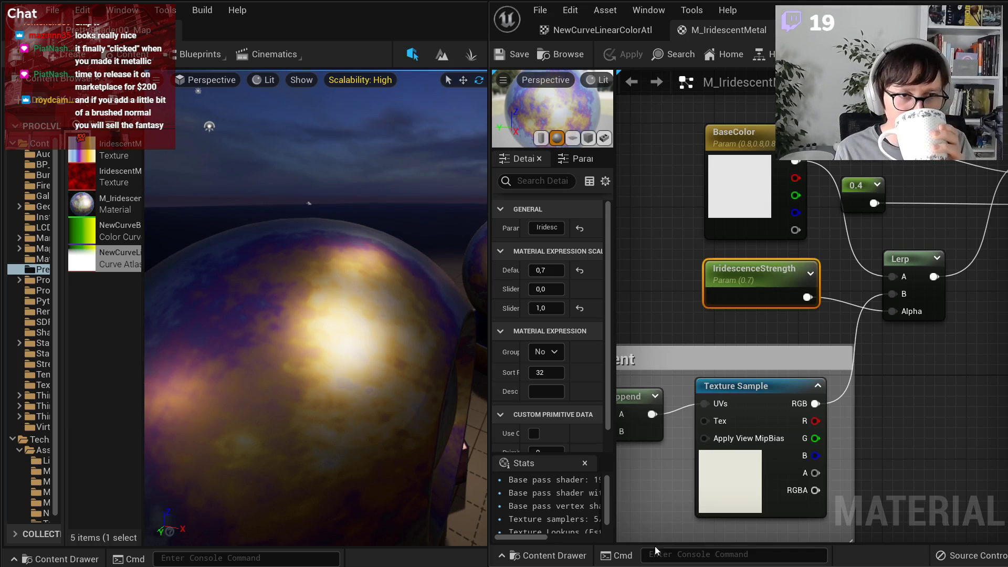
- Widen the content browser so its folder tree and asset list have more room
{"action": "scroll", "coordinate": [899, 394], "scroll_direction": "down", "scroll_amount": 3}
{"action": "scroll", "coordinate": [924, 393], "scroll_direction": "down", "scroll_amount": 2}
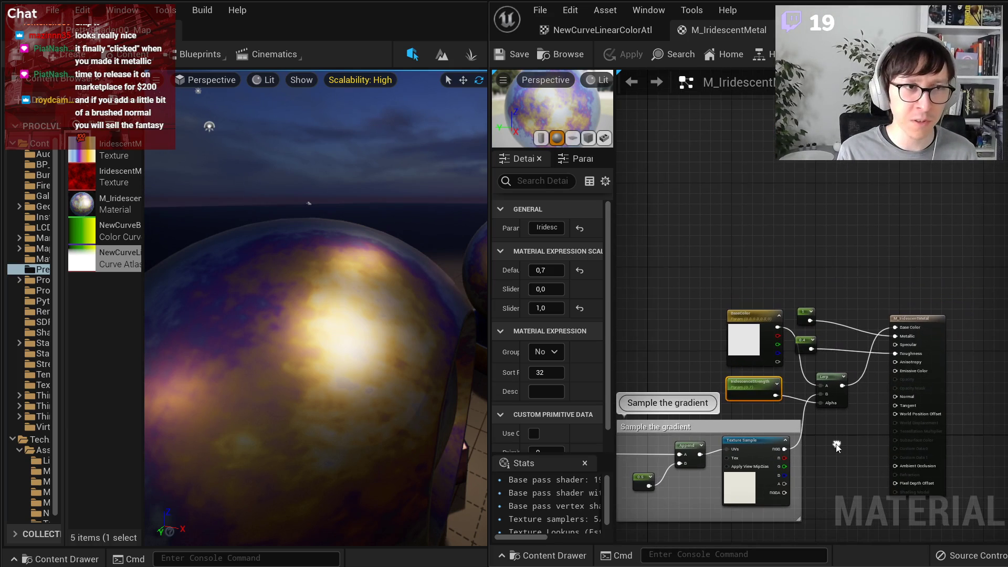
{"action": "left_click_drag", "start_coordinate": [143, 292], "coordinate": [209, 295]}
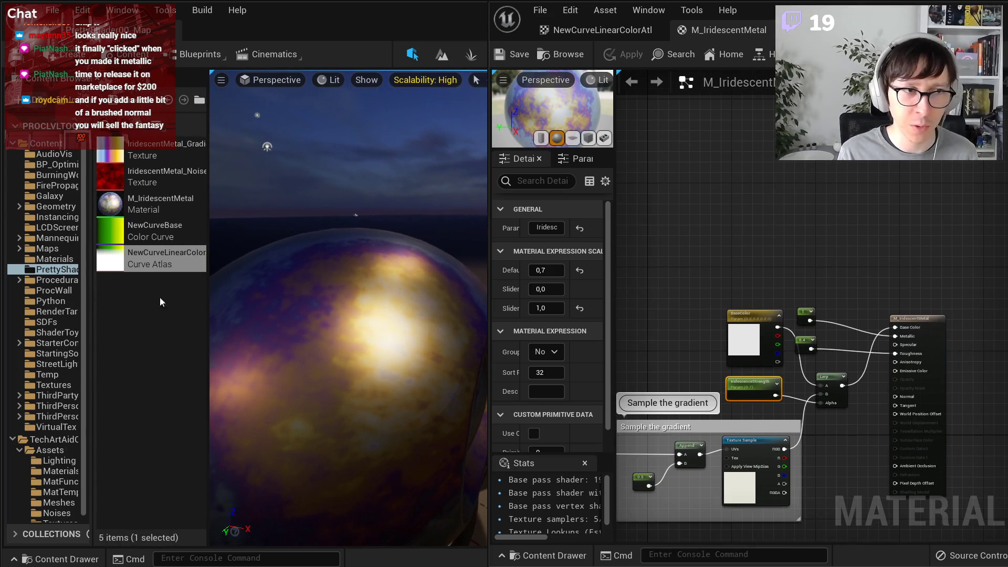
{"action": "left_click_drag", "start_coordinate": [88, 294], "coordinate": [111, 293]}
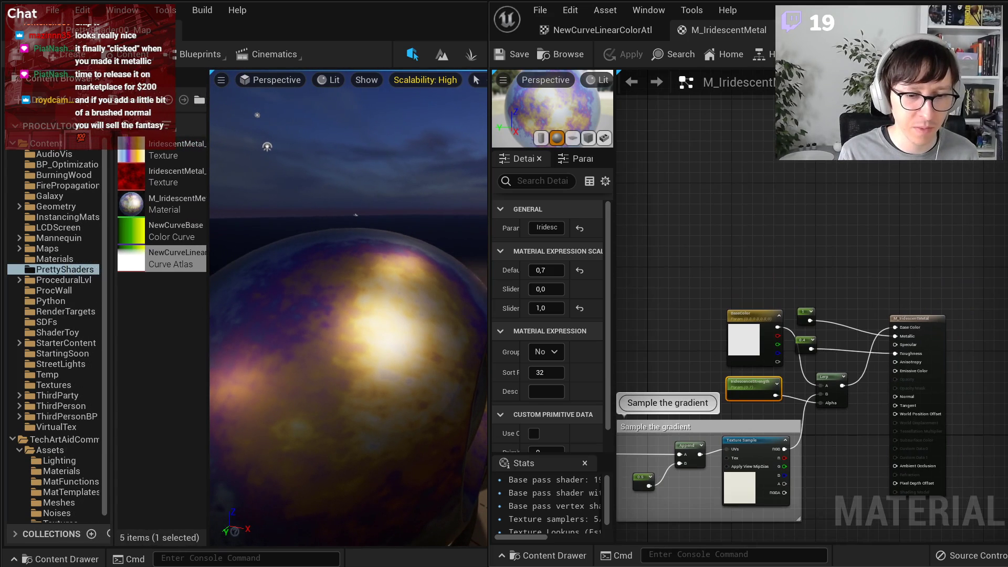
- Switch to Substance Designer, list the Noises generators in the library and widen the library area
{"action": "key", "text": "alt+Tab"}
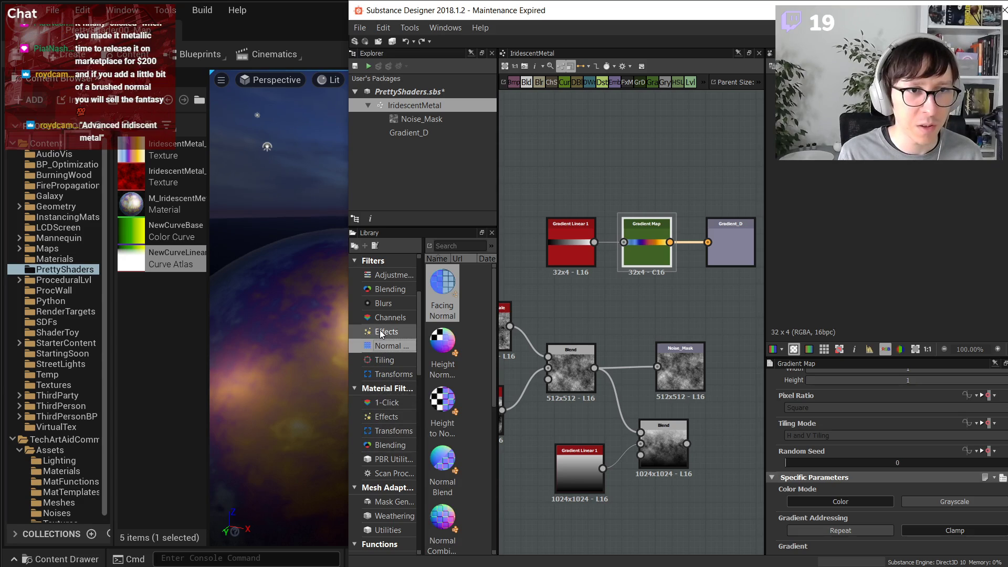
{"action": "left_click", "coordinate": [400, 386]}
{"action": "left_click", "coordinate": [395, 445]}
{"action": "scroll", "coordinate": [395, 444], "scroll_direction": "down", "scroll_amount": 2}
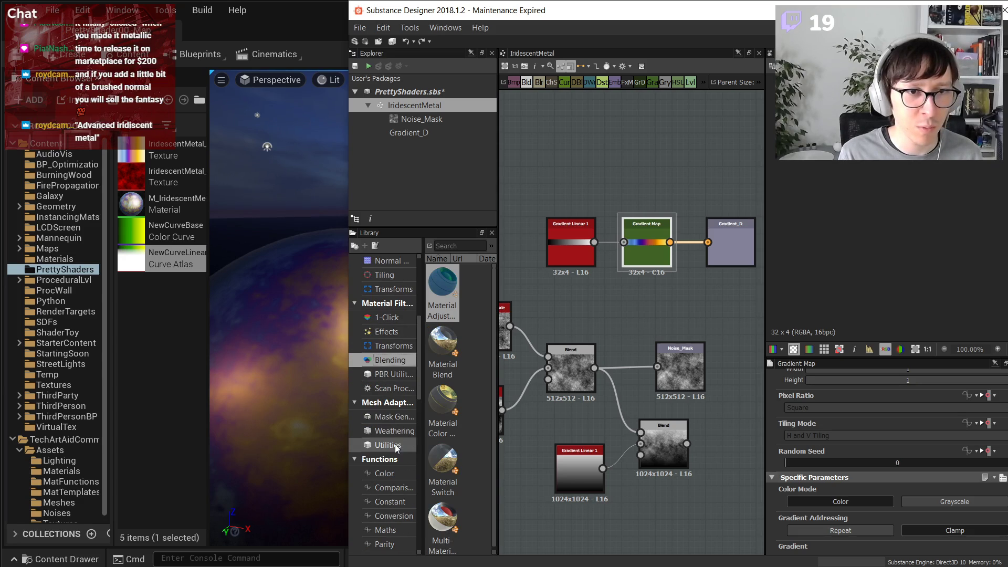
{"action": "scroll", "coordinate": [389, 364], "scroll_direction": "down", "scroll_amount": 3}
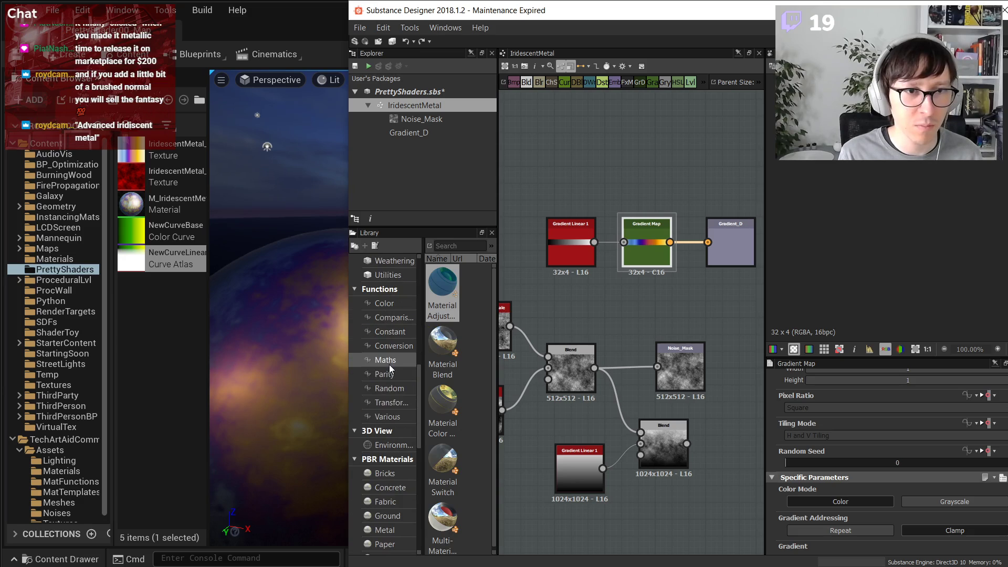
{"action": "scroll", "coordinate": [395, 405], "scroll_direction": "up", "scroll_amount": 4}
{"action": "scroll", "coordinate": [388, 417], "scroll_direction": "up", "scroll_amount": 4}
{"action": "left_click", "coordinate": [387, 346]}
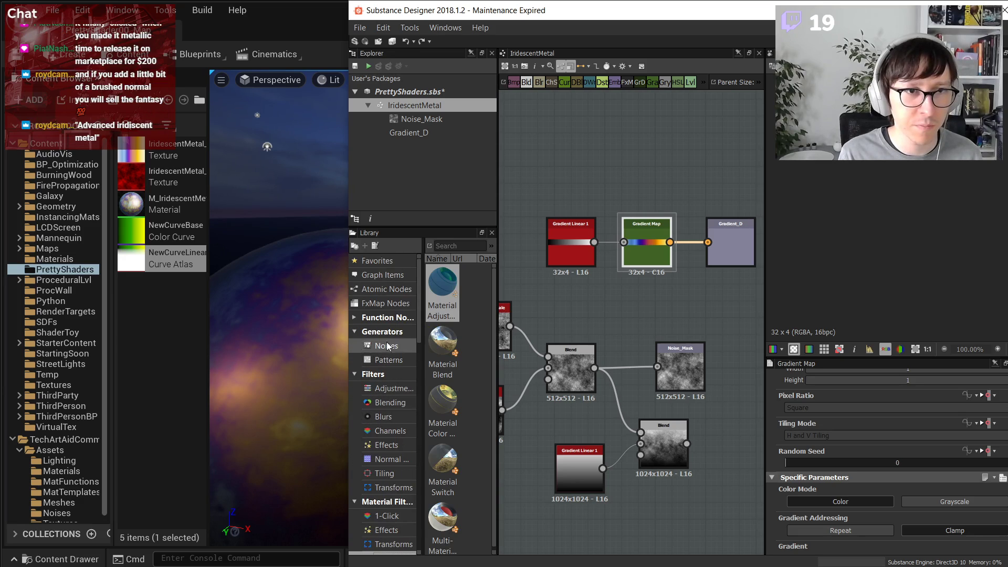
{"action": "left_click_drag", "start_coordinate": [499, 345], "coordinate": [579, 370]}
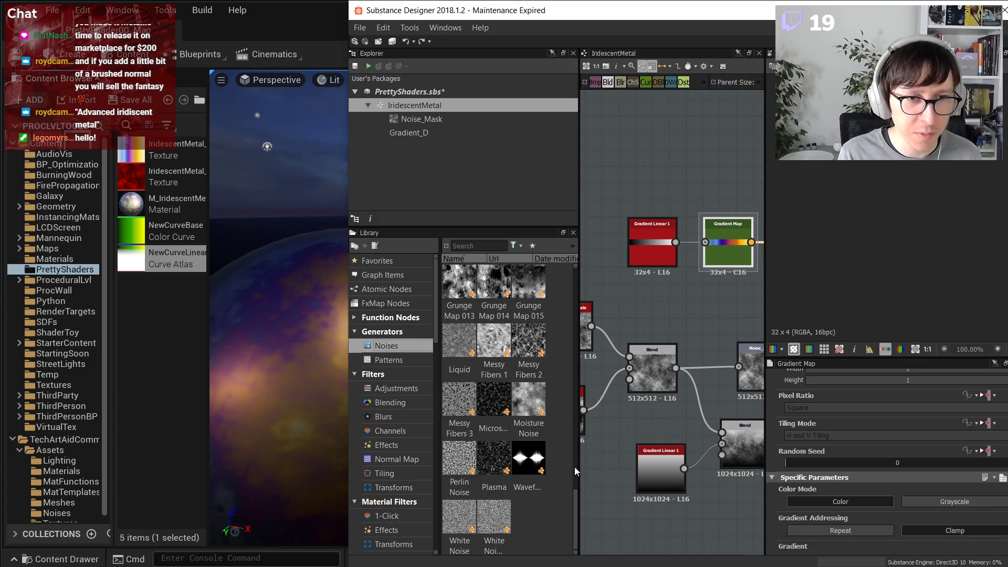
{"action": "left_click_drag", "start_coordinate": [579, 480], "coordinate": [574, 480]}
- Add a Grunge Map 011 node to the IridescentMetal graph, above the Gradient Map
{"action": "scroll", "coordinate": [563, 475], "scroll_direction": "up", "scroll_amount": 2}
{"action": "scroll", "coordinate": [561, 462], "scroll_direction": "up", "scroll_amount": 3}
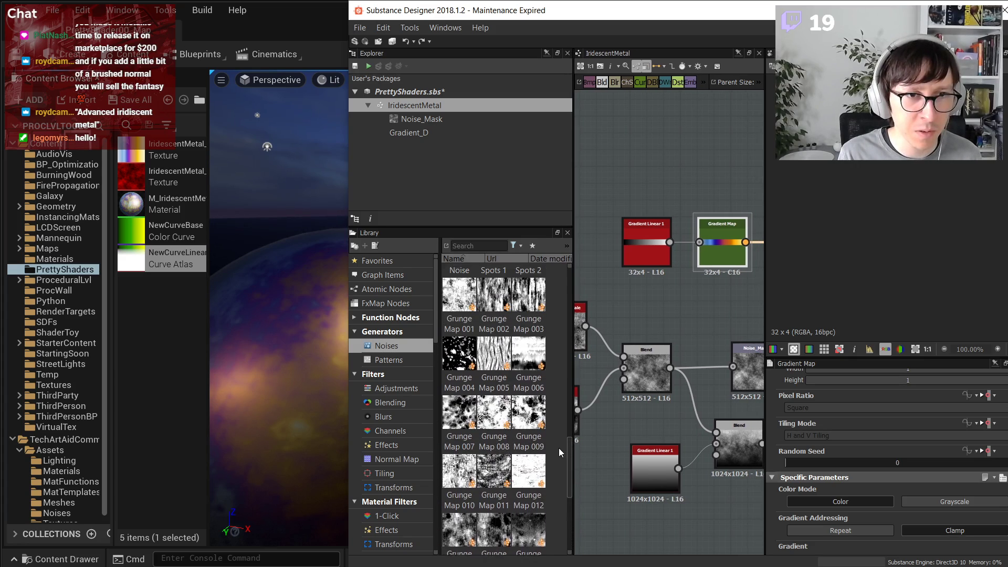
{"action": "scroll", "coordinate": [556, 441], "scroll_direction": "up", "scroll_amount": 1}
{"action": "scroll", "coordinate": [553, 428], "scroll_direction": "down", "scroll_amount": 2}
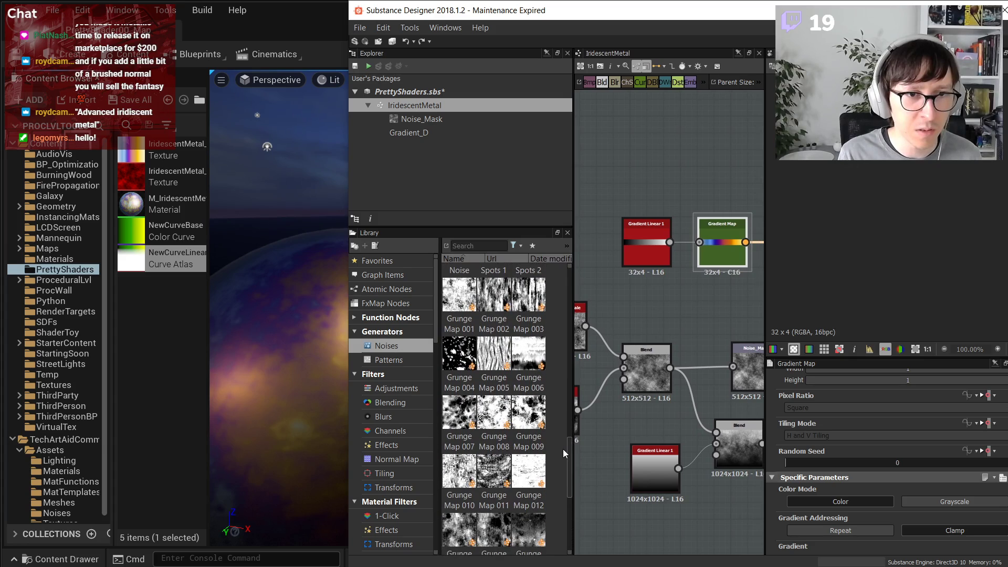
{"action": "left_click_drag", "start_coordinate": [494, 471], "coordinate": [726, 139]}
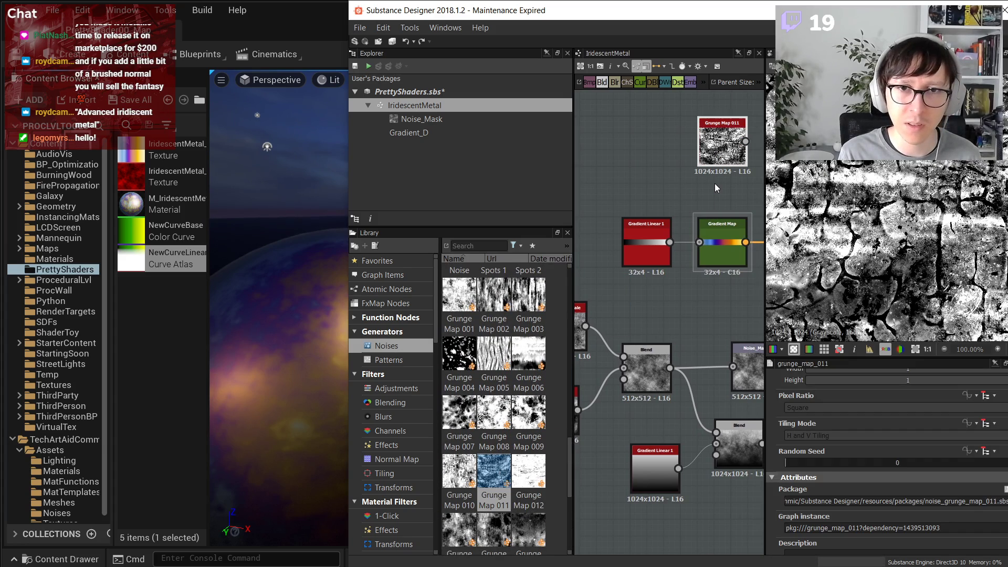
{"action": "middle_click_drag", "start_coordinate": [725, 193], "coordinate": [682, 299]}
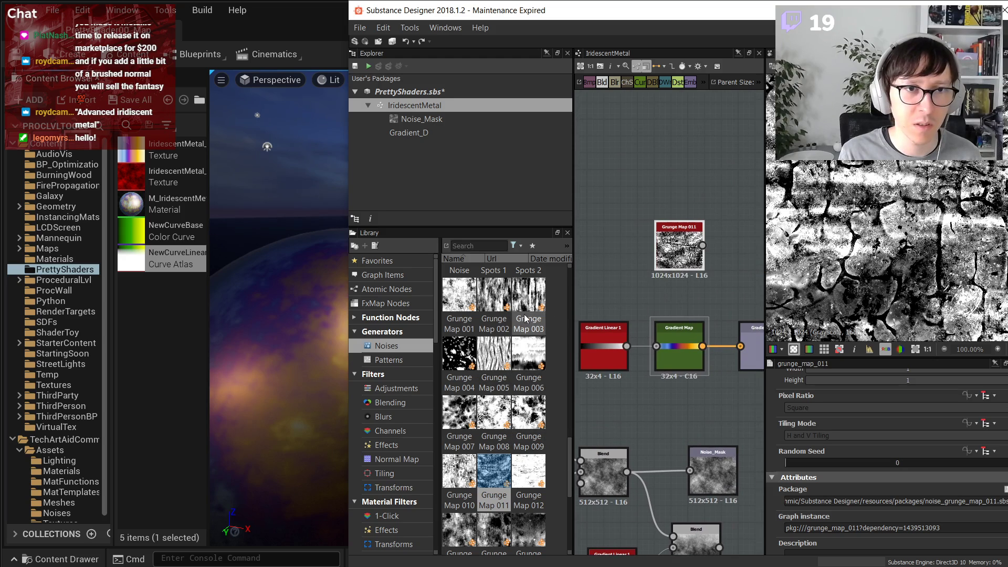
- Replace the Grunge Map 011 node with a Grunge Map 002 node above Gradient Linear 1 in the IridescentMetal graph
{"action": "left_click_drag", "start_coordinate": [495, 295], "coordinate": [647, 256]}
{"action": "left_click", "coordinate": [683, 252]}
{"action": "key", "text": "Delete"}
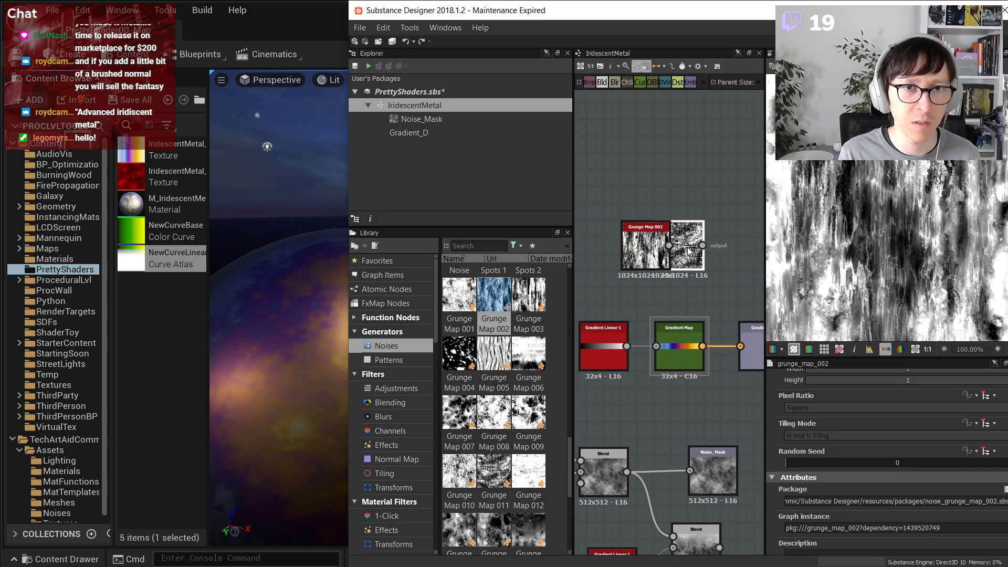
{"action": "left_click", "coordinate": [649, 247]}
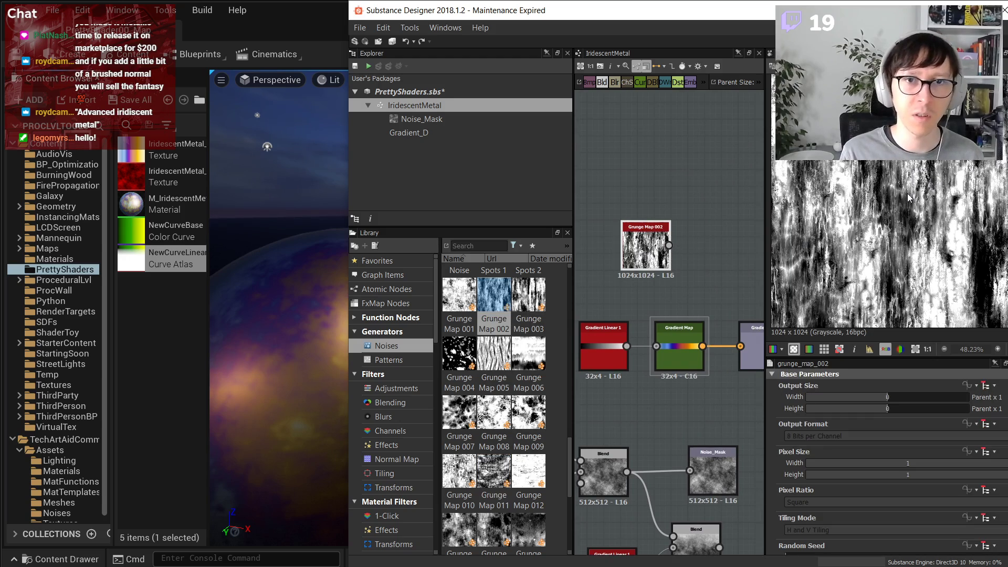
{"action": "scroll", "coordinate": [842, 451], "scroll_direction": "down", "scroll_amount": 3}
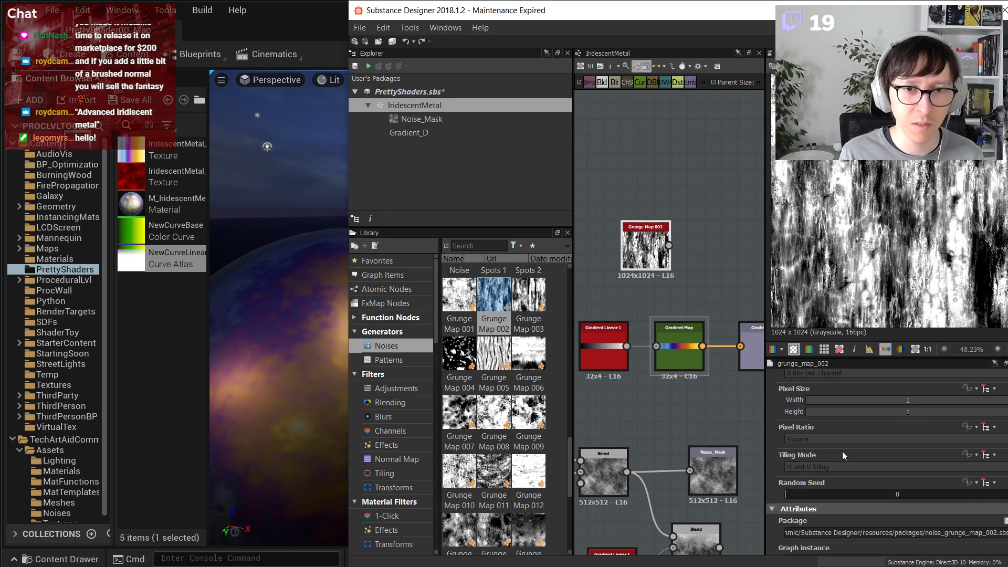
{"action": "scroll", "coordinate": [843, 452], "scroll_direction": "up", "scroll_amount": 3}
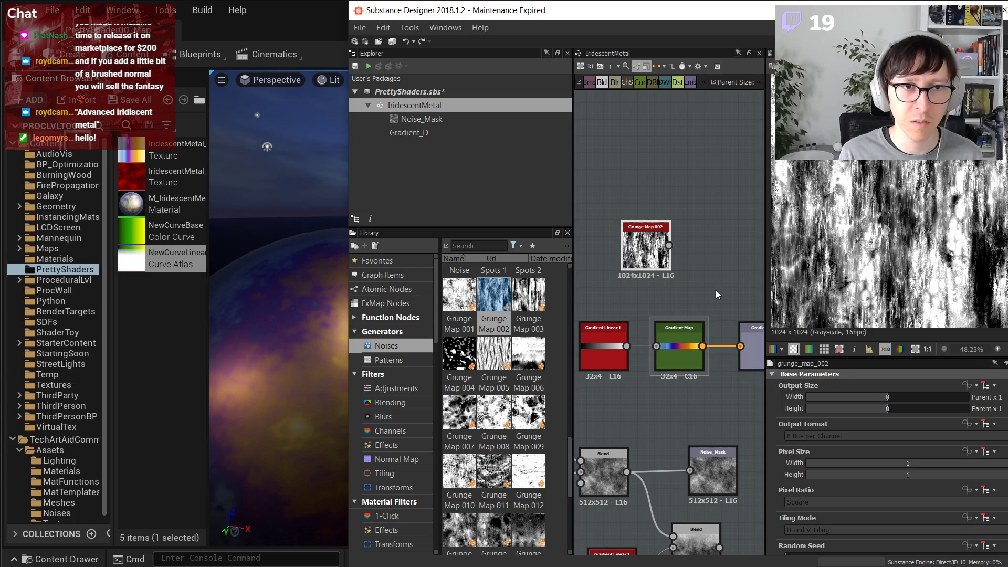
{"action": "left_click_drag", "start_coordinate": [649, 256], "coordinate": [615, 256]}
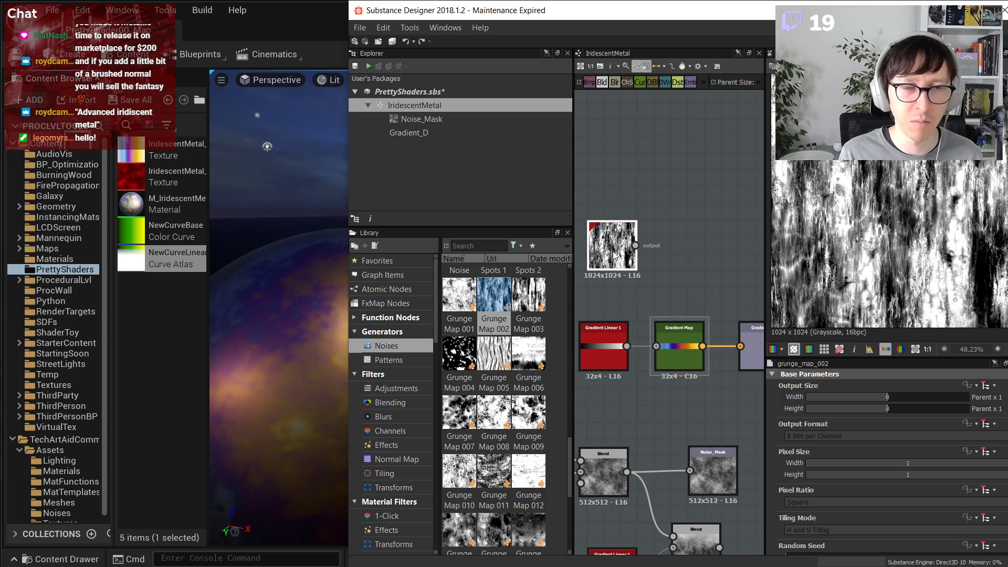
{"action": "scroll", "coordinate": [817, 227], "scroll_direction": "down", "scroll_amount": 1}
{"action": "scroll", "coordinate": [817, 227], "scroll_direction": "up", "scroll_amount": 1}
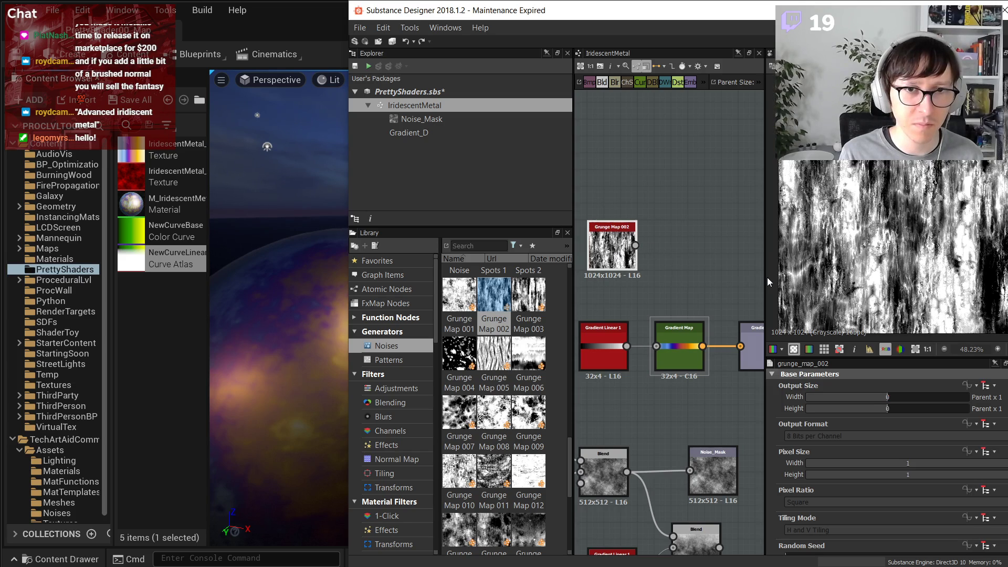
- Add a Transformation 2D node fed by the Grunge Map 002 output
{"action": "key", "text": "space"}
{"action": "type", "text": "nor"}
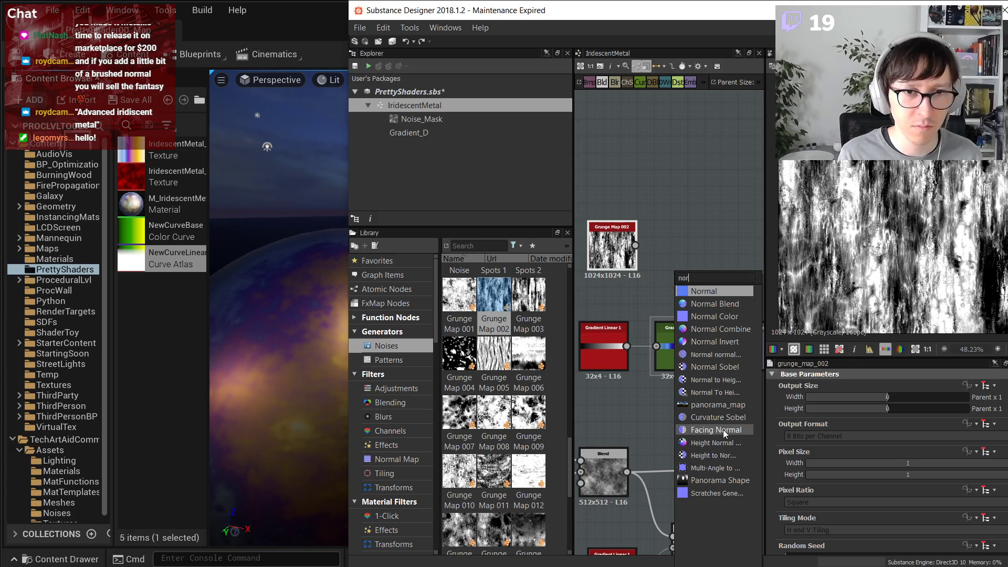
{"action": "left_click", "coordinate": [611, 259]}
{"action": "key", "text": "space"}
{"action": "type", "text": "tili"}
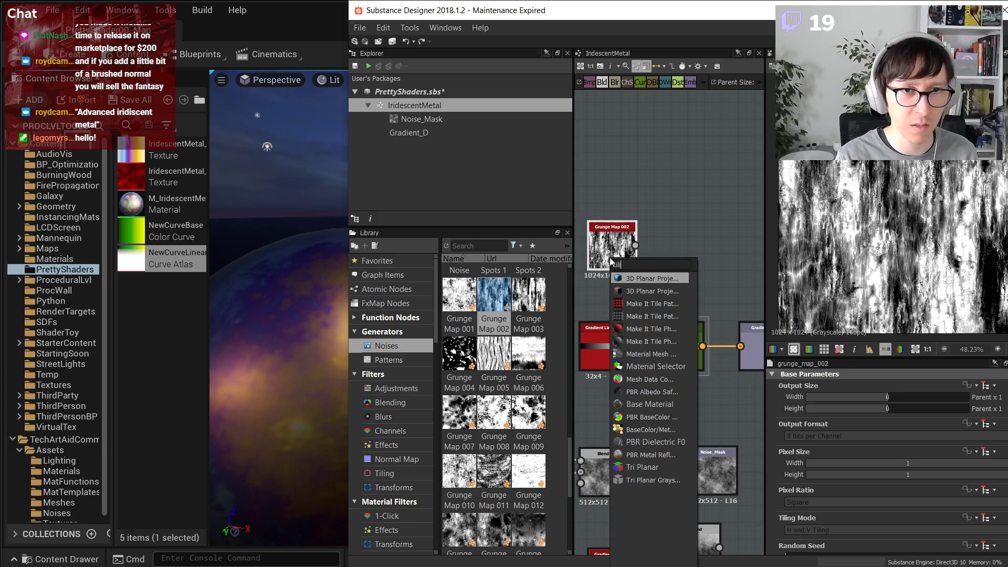
{"action": "key", "text": "ctrl+a"}
{"action": "type", "text": "trans"}
{"action": "key", "text": "Return"}
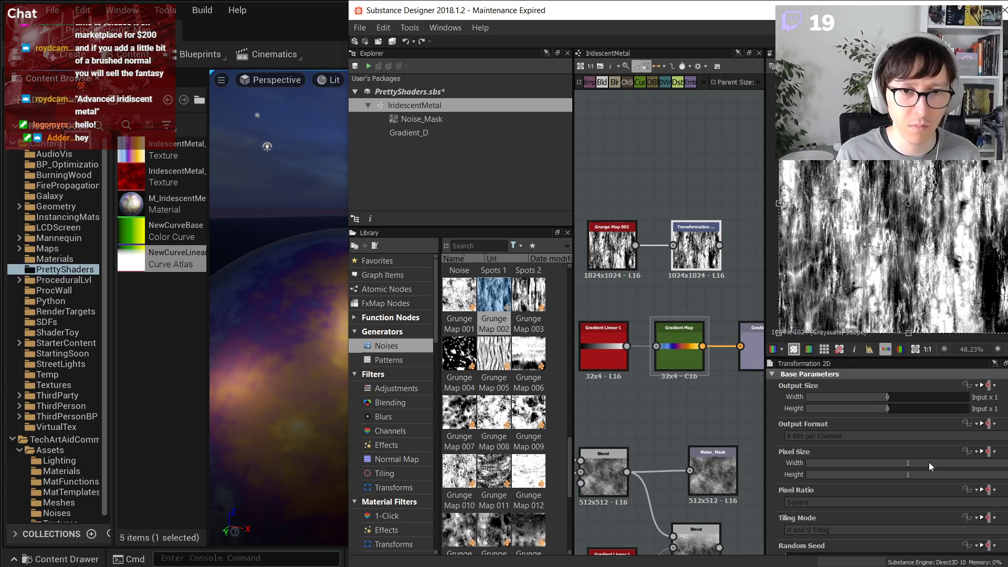
- Set the Transformation 2D node's stretch width to 33.33%
{"action": "scroll", "coordinate": [929, 464], "scroll_direction": "down", "scroll_amount": 4}
{"action": "scroll", "coordinate": [929, 468], "scroll_direction": "down", "scroll_amount": 1}
{"action": "left_click", "coordinate": [846, 505]}
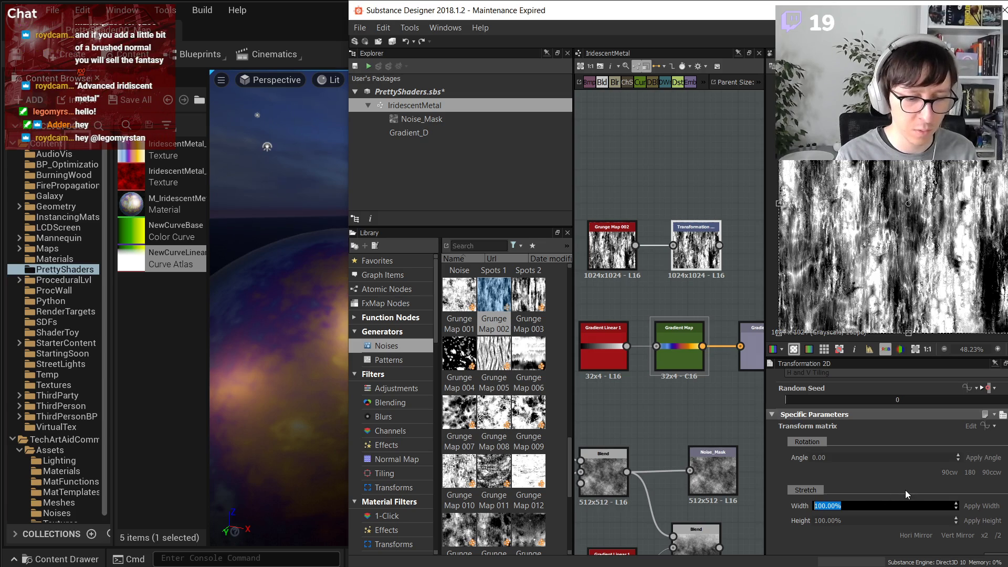
{"action": "type", "text": "2"}
{"action": "key", "text": "BackSpace"}
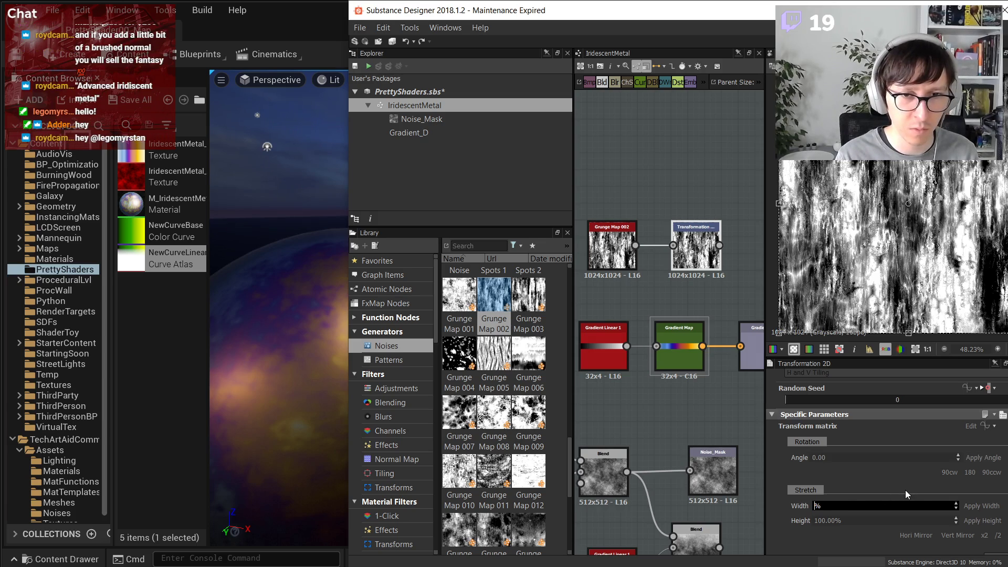
{"action": "type", "text": "33.33"}
{"action": "key", "text": "Return"}
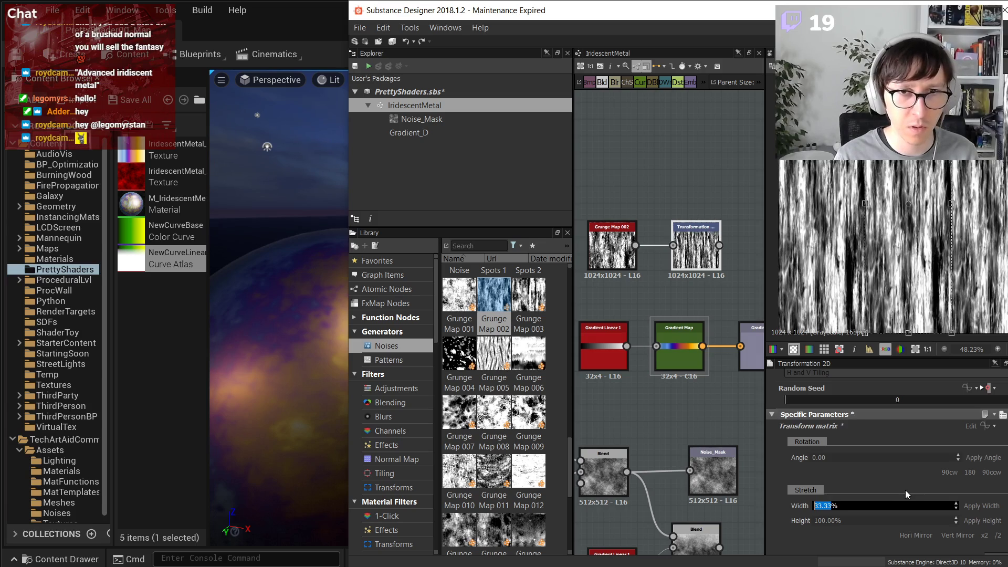
- Add a Normal node after the Transformation 2D node and set its intensity to 1.24
{"action": "middle_click_drag", "start_coordinate": [761, 318], "coordinate": [664, 313]}
{"action": "key", "text": "space"}
{"action": "type", "text": "nor"}
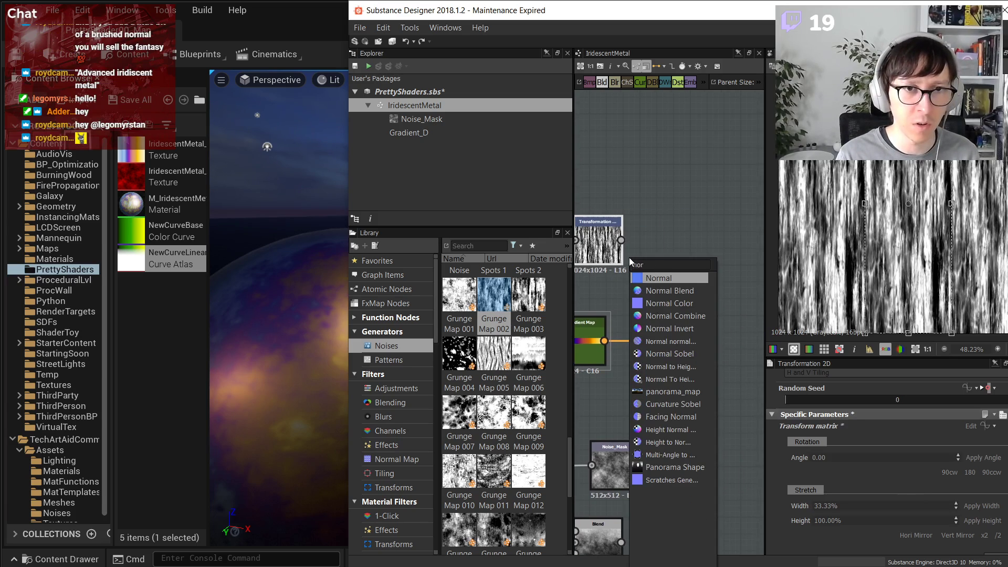
{"action": "key", "text": "Return"}
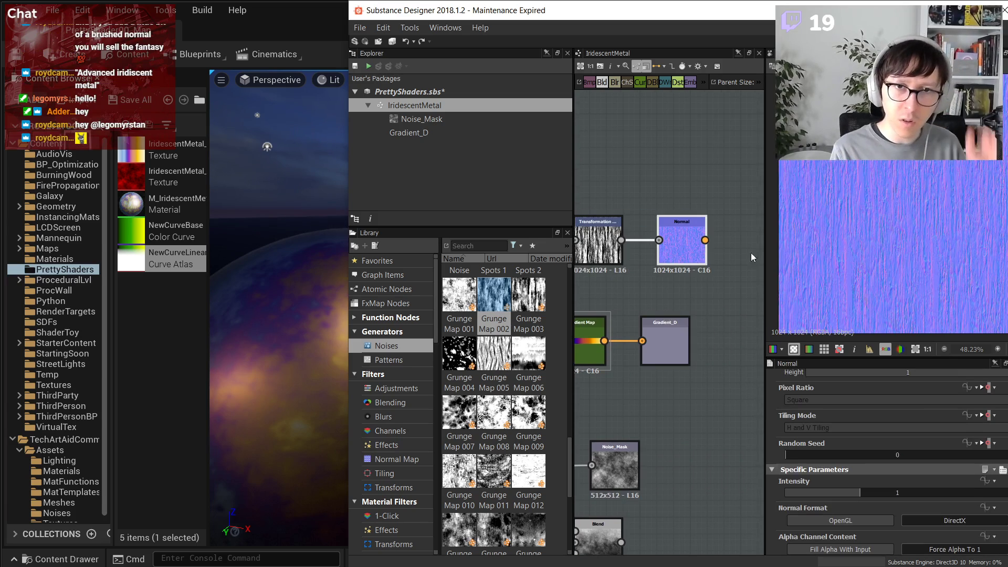
{"action": "scroll", "coordinate": [863, 260], "scroll_direction": "up", "scroll_amount": 1}
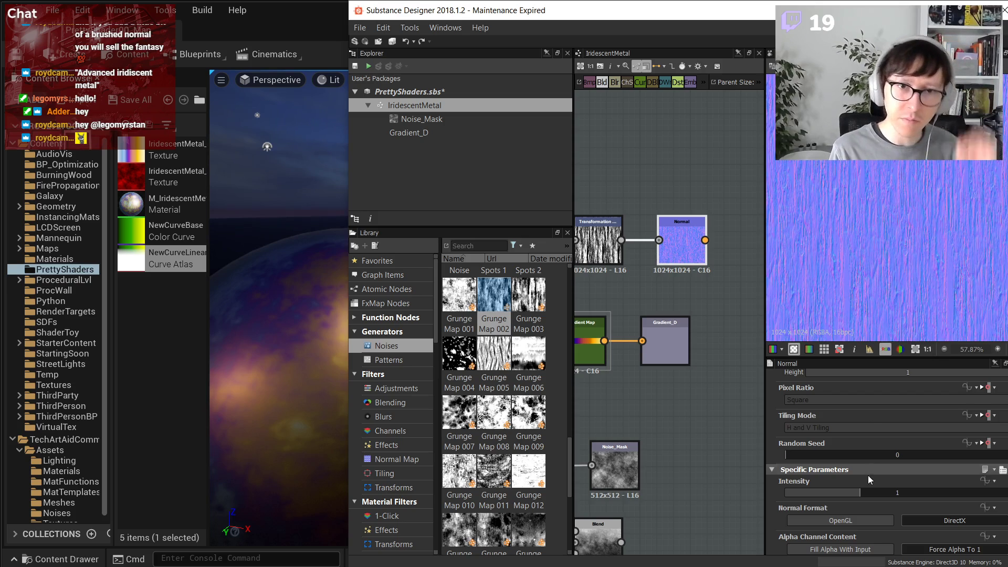
{"action": "mouse_move", "coordinate": [861, 495]}
{"action": "left_mouse_down"}
{"action": "mouse_move", "coordinate": [906, 498]}
{"action": "mouse_move", "coordinate": [878, 494]}
{"action": "left_mouse_up"}
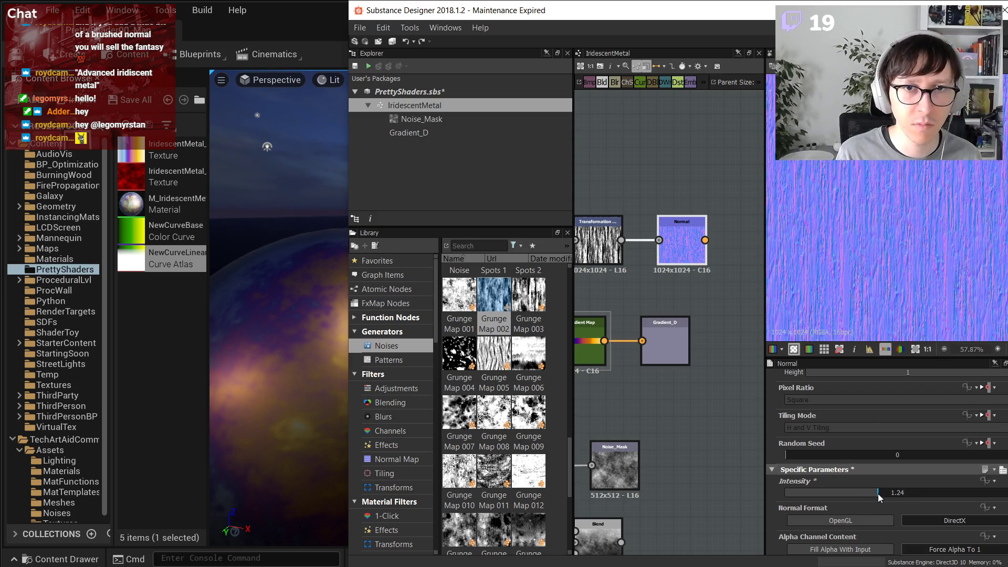
- Move the Normal node out of the way and insert a Highpass Grayscale node between it and the Transformation 2D node
{"action": "middle_click_drag", "start_coordinate": [639, 313], "coordinate": [738, 394]}
{"action": "scroll", "coordinate": [684, 347], "scroll_direction": "down", "scroll_amount": 2}
{"action": "middle_click_drag", "start_coordinate": [736, 336], "coordinate": [672, 335]}
{"action": "left_click_drag", "start_coordinate": [682, 328], "coordinate": [700, 241]}
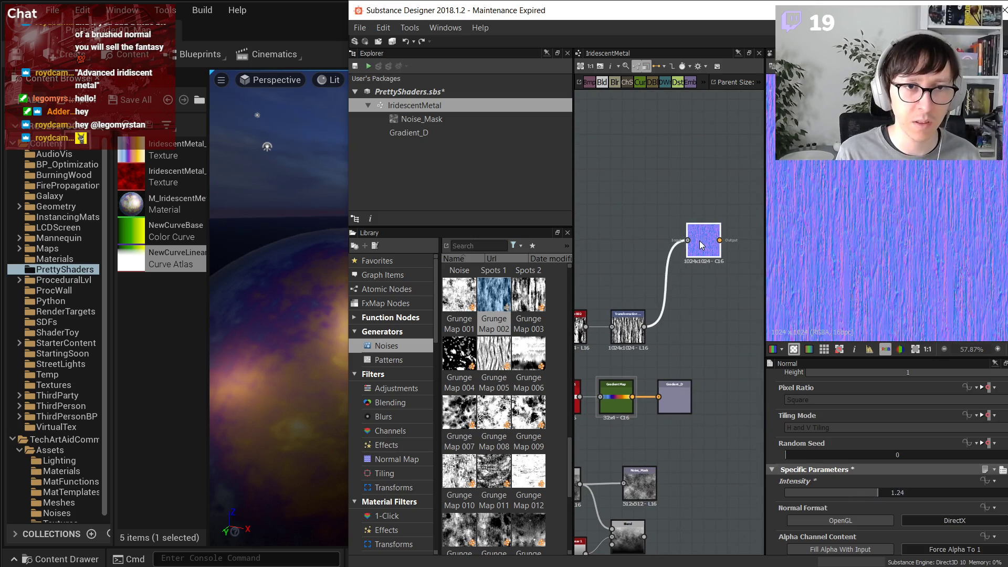
{"action": "left_click", "coordinate": [639, 314]}
{"action": "key", "text": "space"}
{"action": "type", "text": "high"}
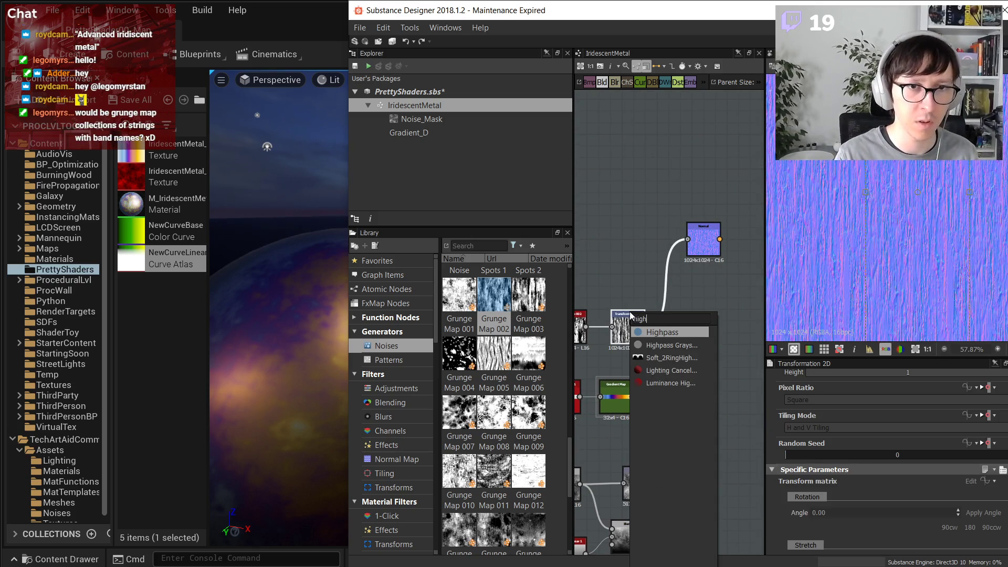
{"action": "key", "text": "Down"}
{"action": "key", "text": "Return"}
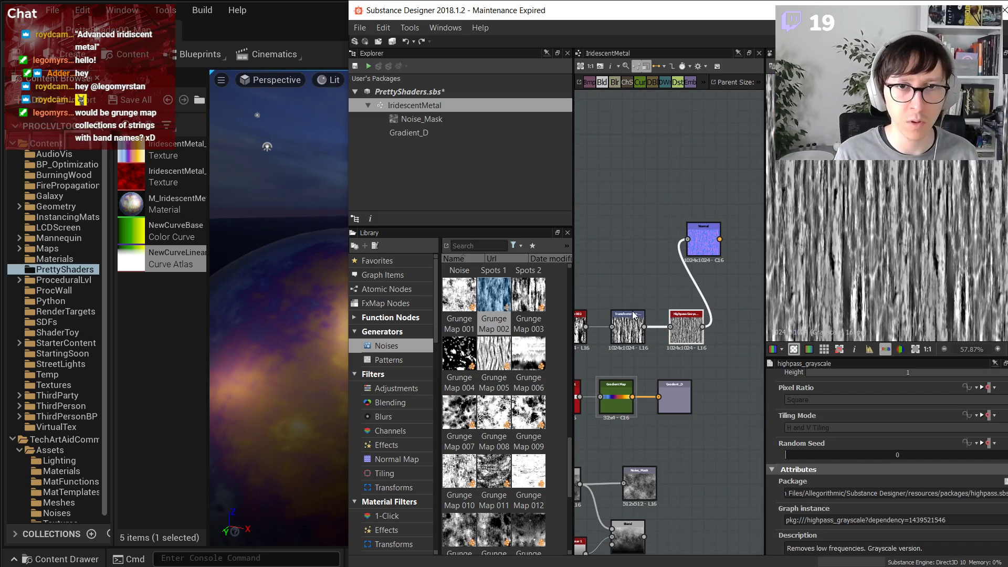
- Set the Highpass Grayscale radius to 9.57, preview the Normal node and place it in line after the highpass
{"action": "scroll", "coordinate": [860, 462], "scroll_direction": "down", "scroll_amount": 3}
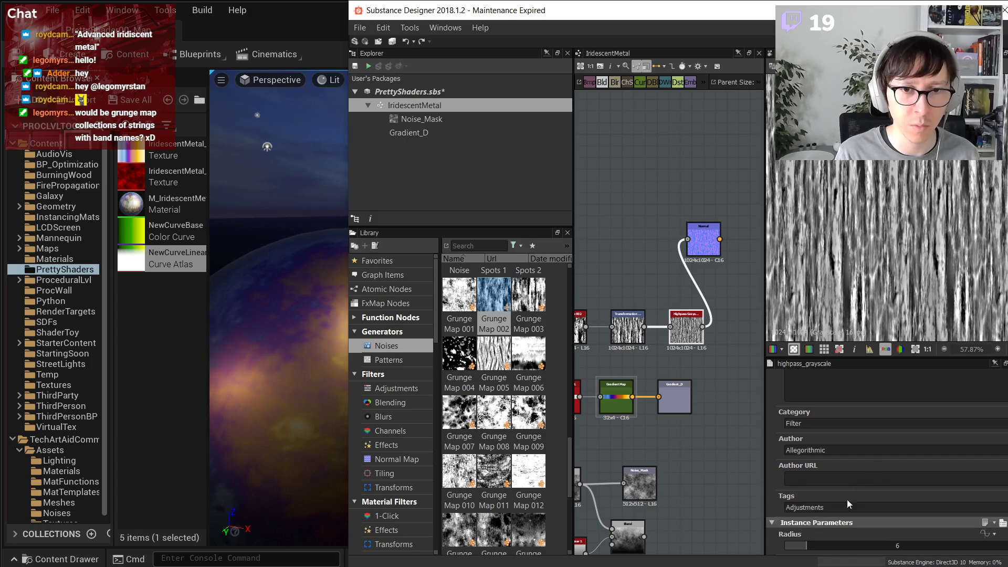
{"action": "mouse_move", "coordinate": [813, 544]}
{"action": "left_mouse_down"}
{"action": "mouse_move", "coordinate": [835, 548]}
{"action": "mouse_move", "coordinate": [820, 547]}
{"action": "left_mouse_up"}
{"action": "double_click", "coordinate": [706, 250]}
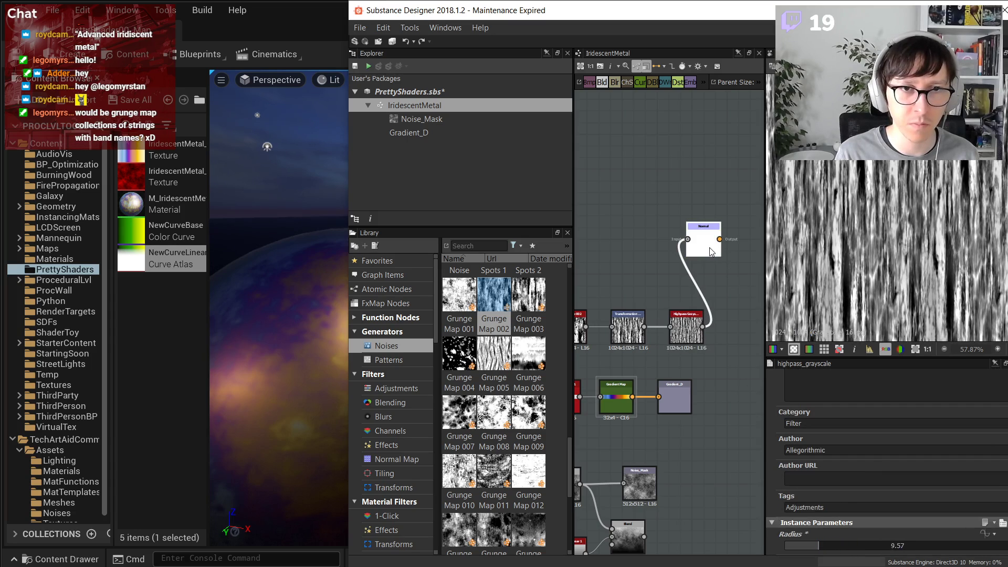
{"action": "left_click_drag", "start_coordinate": [706, 250], "coordinate": [739, 339]}
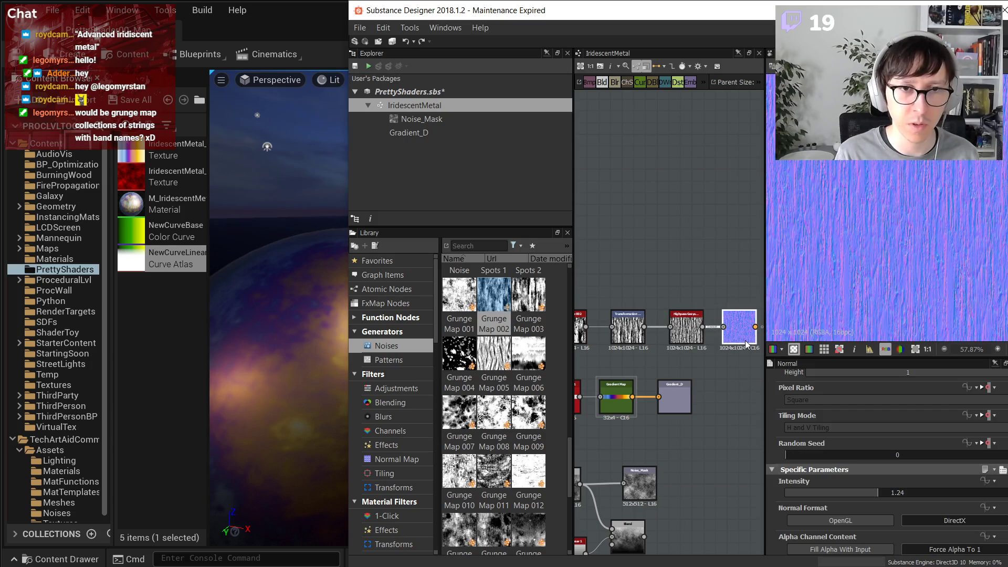
- Make room before the Normal node and insert a Blur HQ Grayscale node between it and the Highpass Grayscale node
{"action": "middle_click_drag", "start_coordinate": [752, 329], "coordinate": [677, 332]}
{"action": "left_click_drag", "start_coordinate": [677, 332], "coordinate": [718, 298]}
{"action": "left_click", "coordinate": [604, 343]}
{"action": "key", "text": "space"}
{"action": "type", "text": "blur"}
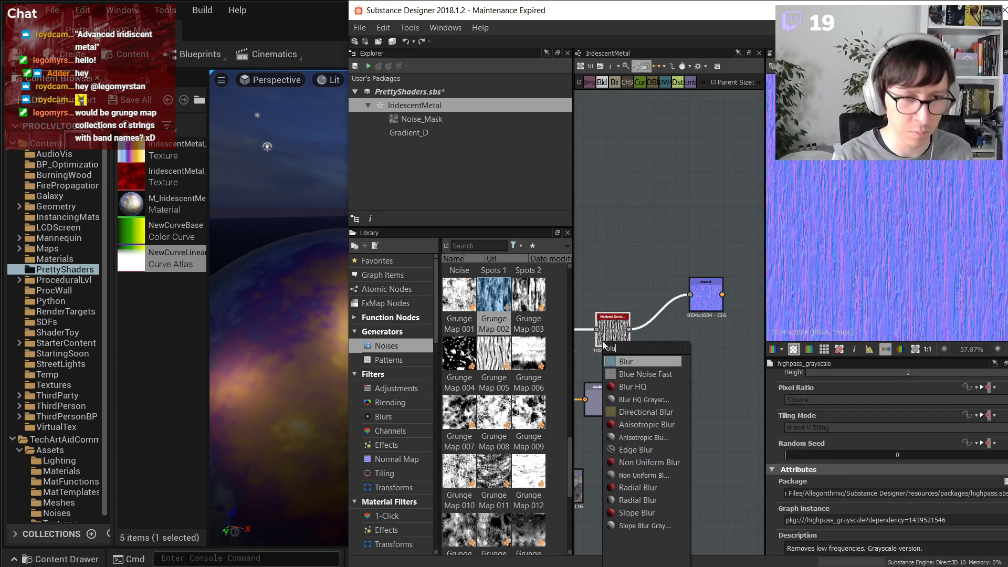
{"action": "key", "text": "Down"}
{"action": "key", "text": "Down"}
{"action": "key", "text": "Return"}
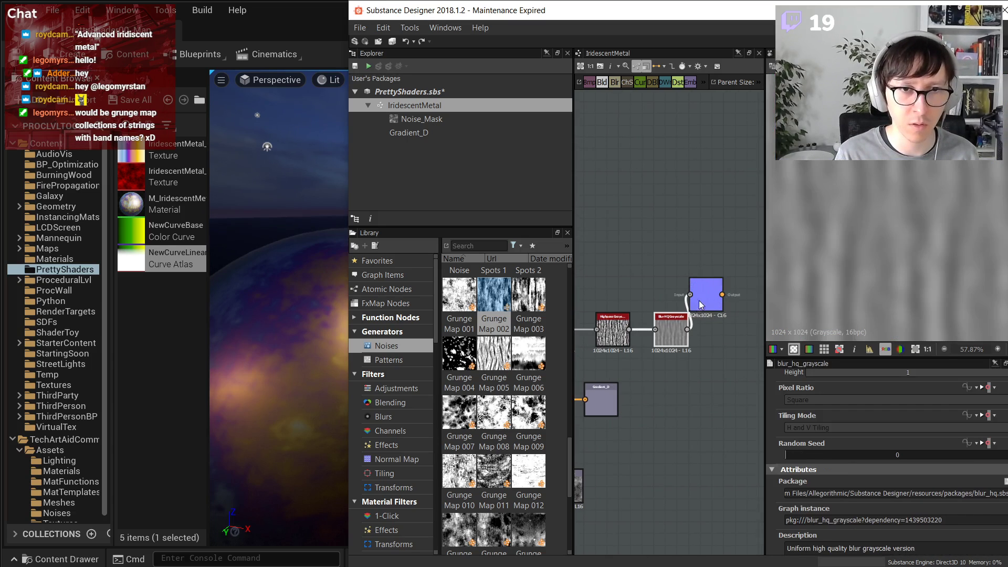
- Place the Normal node after the blur node and set its intensity to 16
{"action": "left_click_drag", "start_coordinate": [706, 308], "coordinate": [723, 302]}
{"action": "double_click", "coordinate": [723, 301]}
{"action": "left_click", "coordinate": [888, 493]}
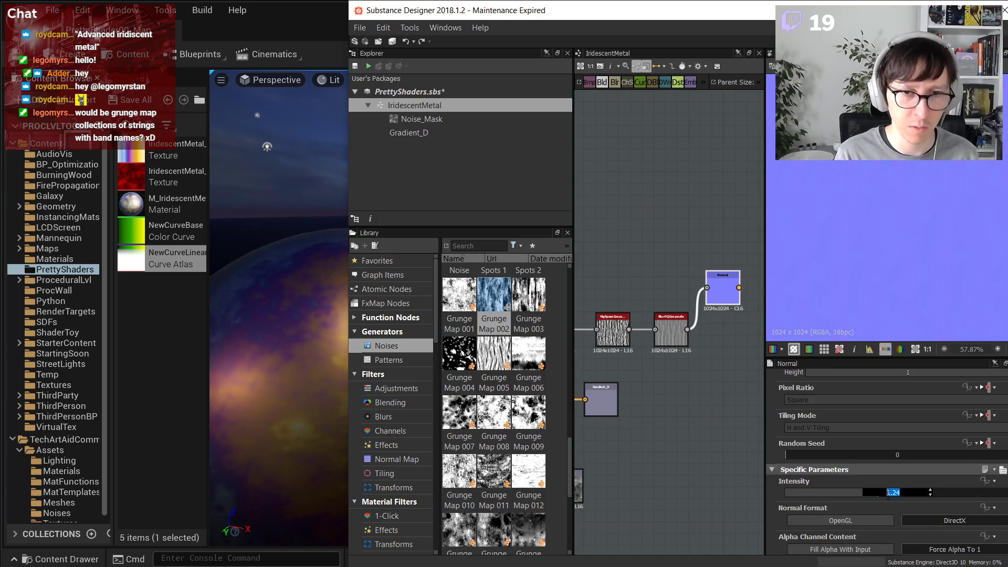
{"action": "type", "text": "16"}
{"action": "key", "text": "Return"}
- Set the Blur HQ node's intensity to 0.71 and the Normal node's intensity to 3.51
{"action": "left_click", "coordinate": [671, 330]}
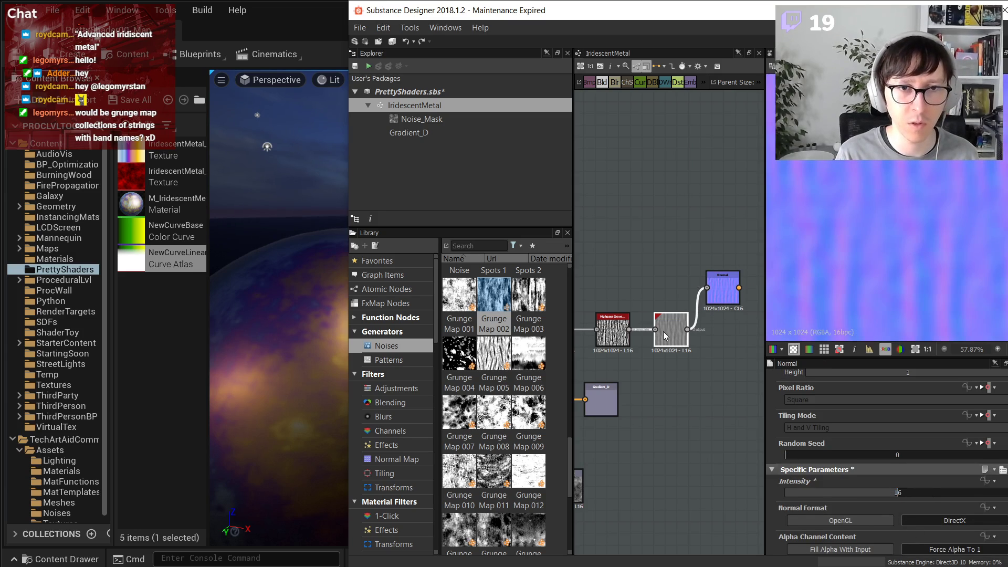
{"action": "left_click_drag", "start_coordinate": [873, 515], "coordinate": [795, 501]}
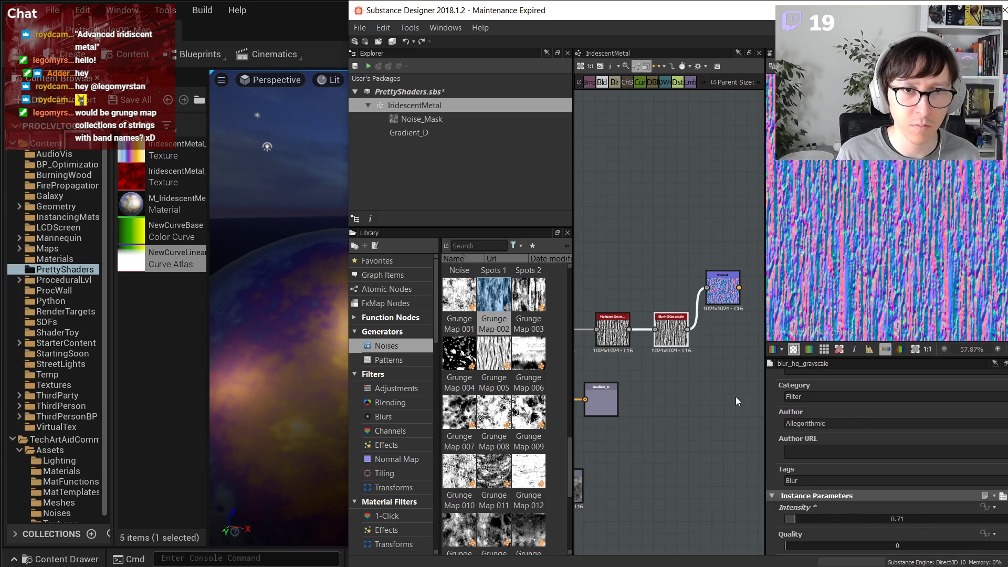
{"action": "left_click", "coordinate": [724, 288]}
{"action": "left_click_drag", "start_coordinate": [890, 496], "coordinate": [813, 483]}
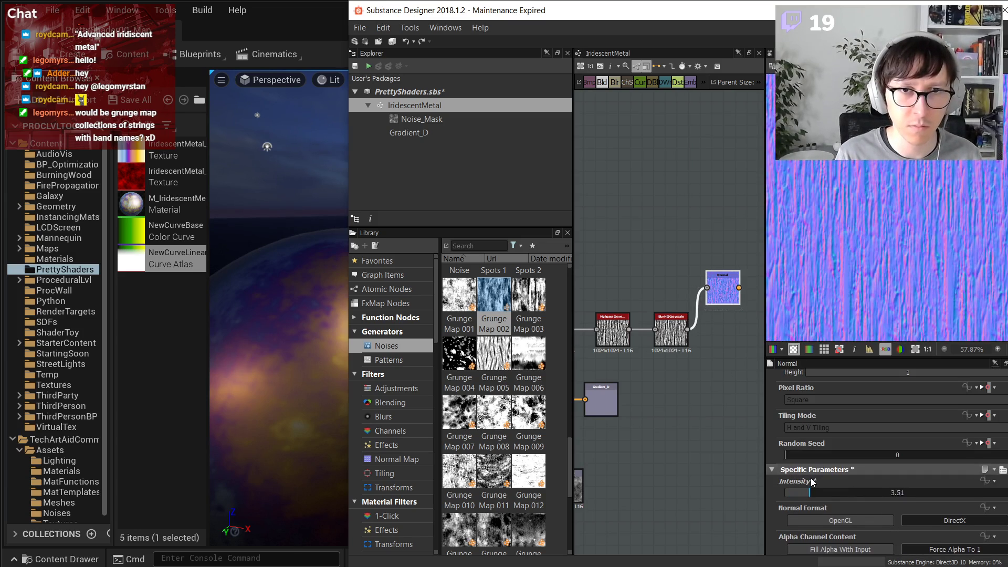
- Duplicate the Highpass, Blur HQ and Normal nodes and place the copies above the originals
{"action": "middle_click_drag", "start_coordinate": [698, 361], "coordinate": [706, 361]}
{"action": "left_click_drag", "start_coordinate": [596, 271], "coordinate": [746, 344]}
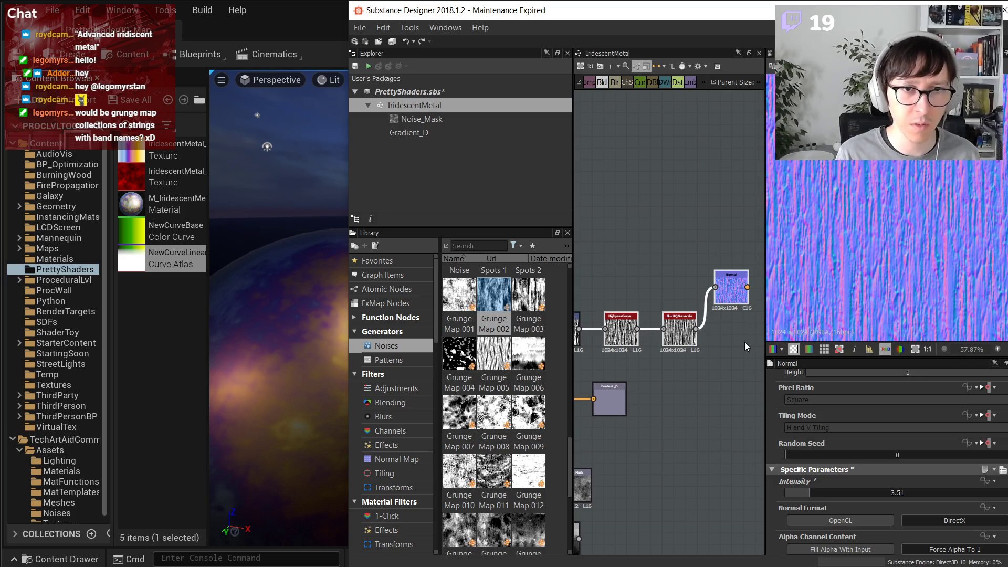
{"action": "key", "text": "ctrl+d"}
{"action": "left_click_drag", "start_coordinate": [674, 329], "coordinate": [683, 247]}
- Reduce the duplicated Highpass node's radius and set the duplicated Blur HQ node's intensity to 0.15
{"action": "double_click", "coordinate": [621, 259]}
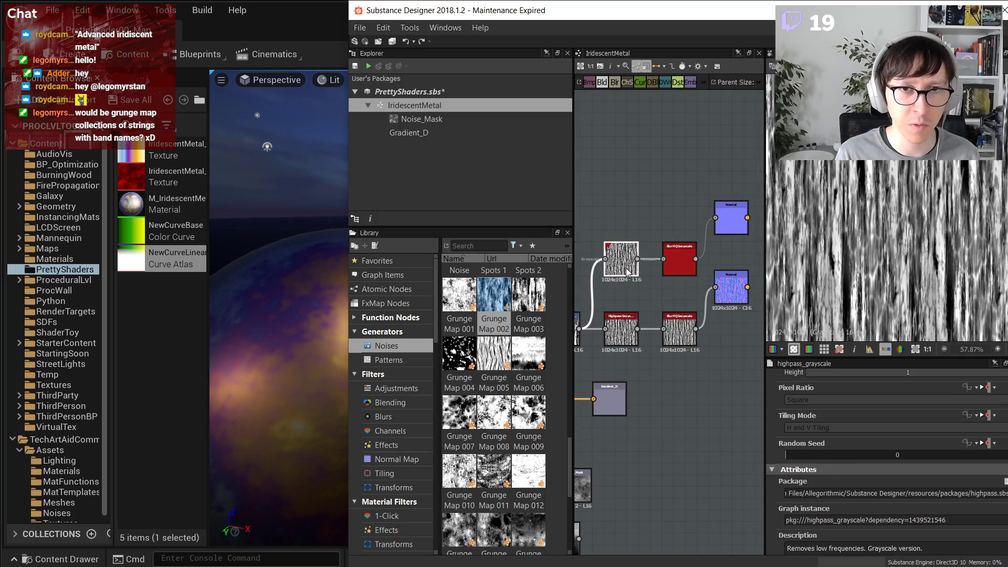
{"action": "scroll", "coordinate": [904, 514], "scroll_direction": "down", "scroll_amount": 3}
{"action": "left_click_drag", "start_coordinate": [817, 546], "coordinate": [787, 541]}
{"action": "double_click", "coordinate": [671, 260]}
- Set the duplicated Normal node's intensity to 1.21 and the original Normal node's intensity to 2.07
{"action": "double_click", "coordinate": [727, 222]}
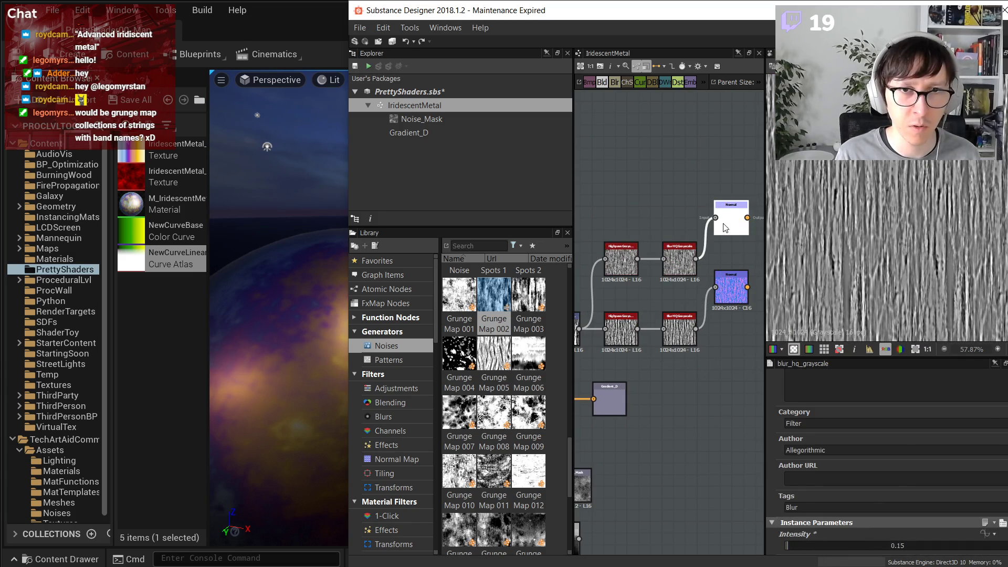
{"action": "left_click_drag", "start_coordinate": [898, 493], "coordinate": [836, 482]}
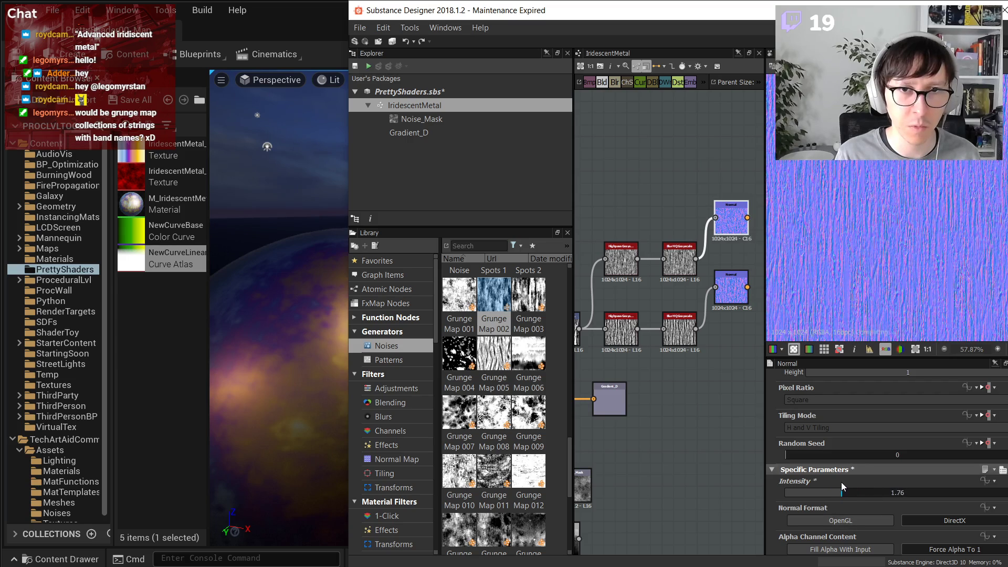
{"action": "double_click", "coordinate": [729, 286]}
{"action": "middle_click_drag", "start_coordinate": [728, 365], "coordinate": [649, 383]}
{"action": "left_click_drag", "start_coordinate": [876, 493], "coordinate": [851, 482]}
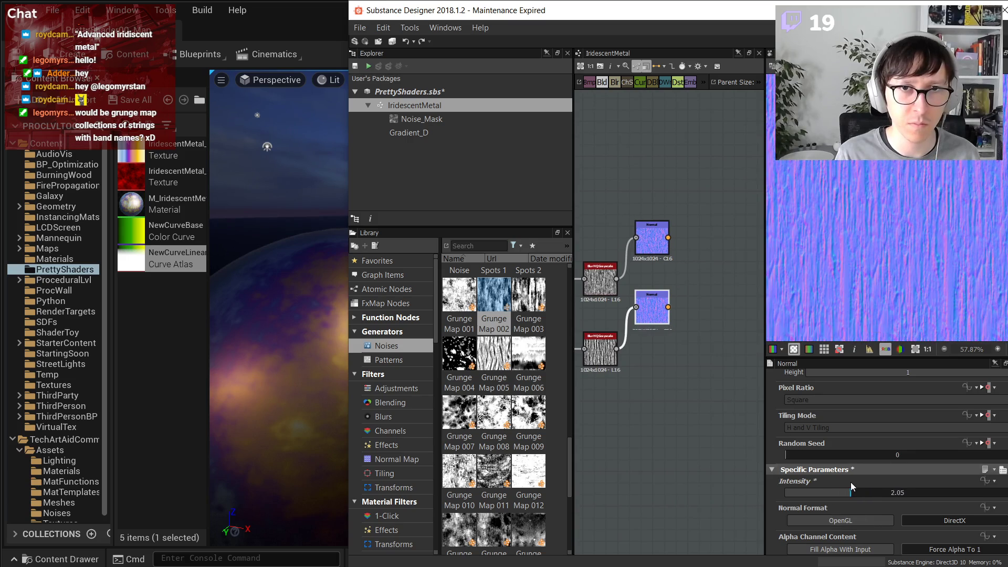
- Move the lower Normal node further from the upper one and add a Normal Combine node beside them
{"action": "left_click_drag", "start_coordinate": [652, 307], "coordinate": [670, 337]}
{"action": "left_click", "coordinate": [647, 254]}
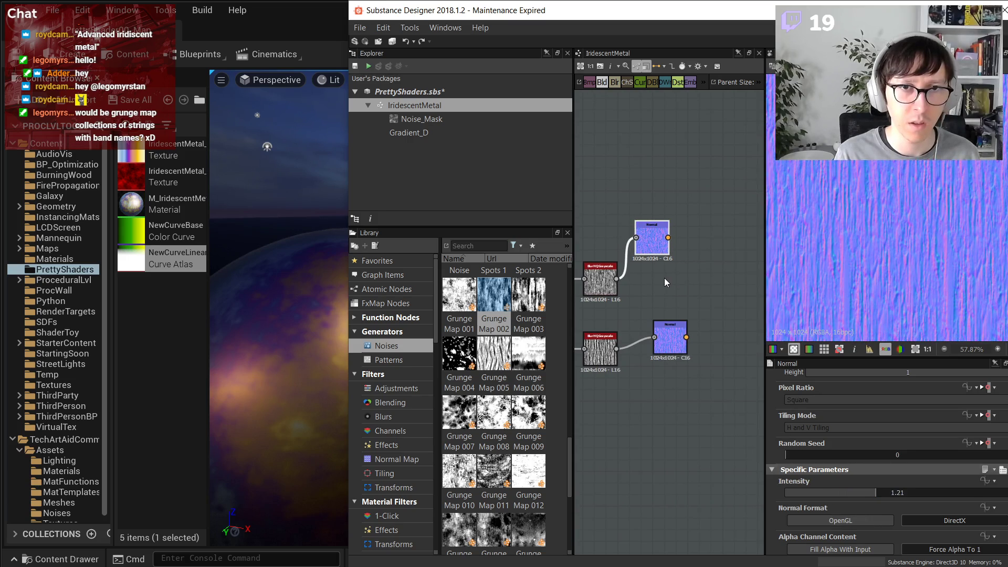
{"action": "key", "text": "space"}
{"action": "type", "text": "normal"}
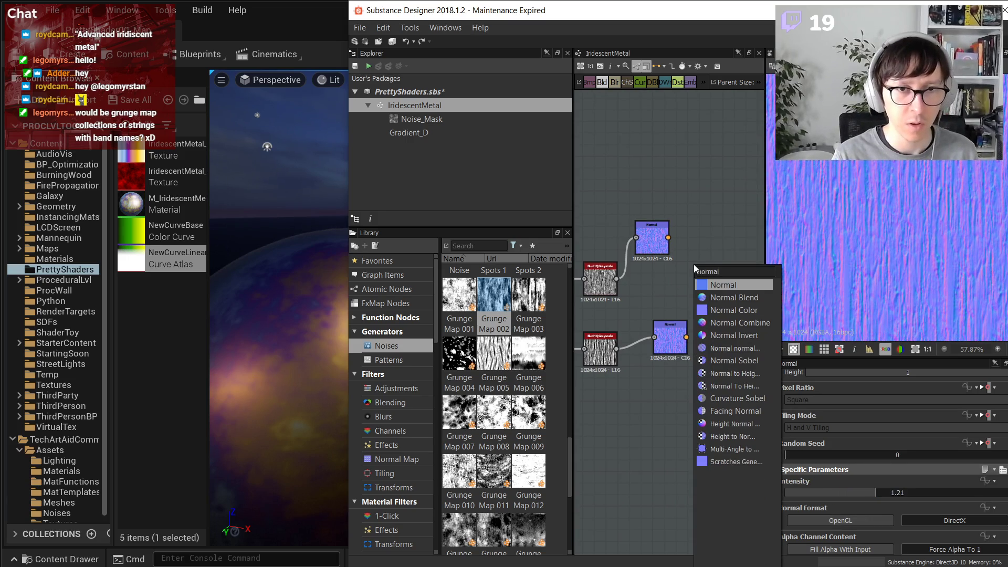
{"action": "key", "text": "Down"}
{"action": "key", "text": "Down"}
{"action": "key", "text": "Down"}
{"action": "key", "text": "Return"}
{"action": "scroll", "coordinate": [686, 263], "scroll_direction": "up", "scroll_amount": 2}
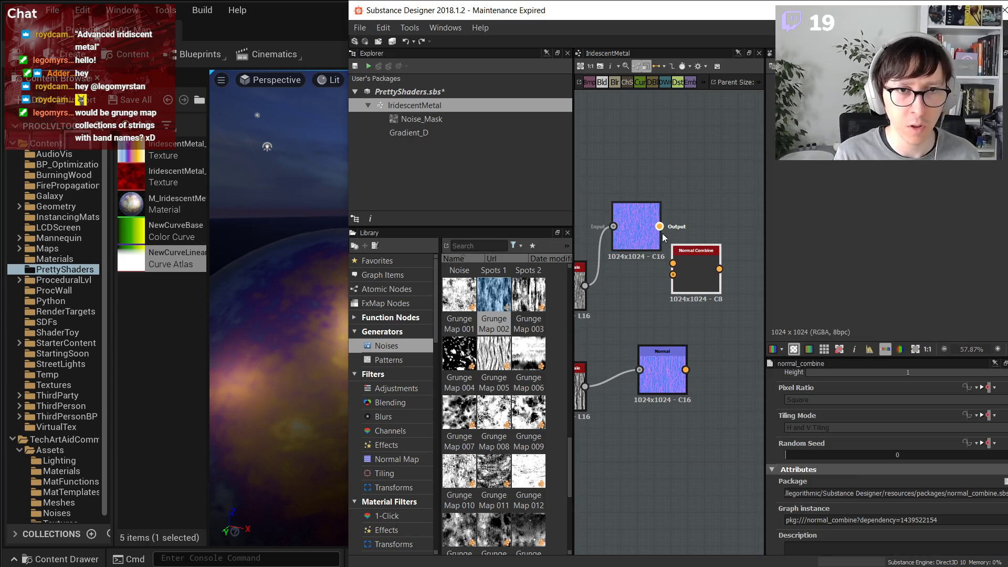
- Connect both Normal nodes to the Normal Combine inputs and preview the combined map
{"action": "left_click_drag", "start_coordinate": [660, 226], "coordinate": [744, 324]}
{"action": "left_click_drag", "start_coordinate": [686, 369], "coordinate": [724, 325]}
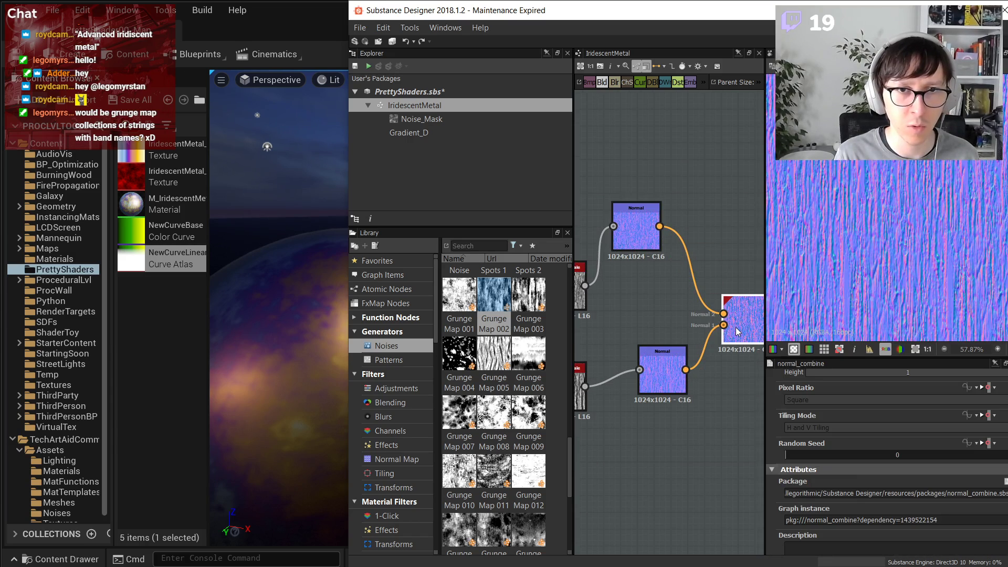
{"action": "double_click", "coordinate": [637, 231]}
{"action": "double_click", "coordinate": [745, 322]}
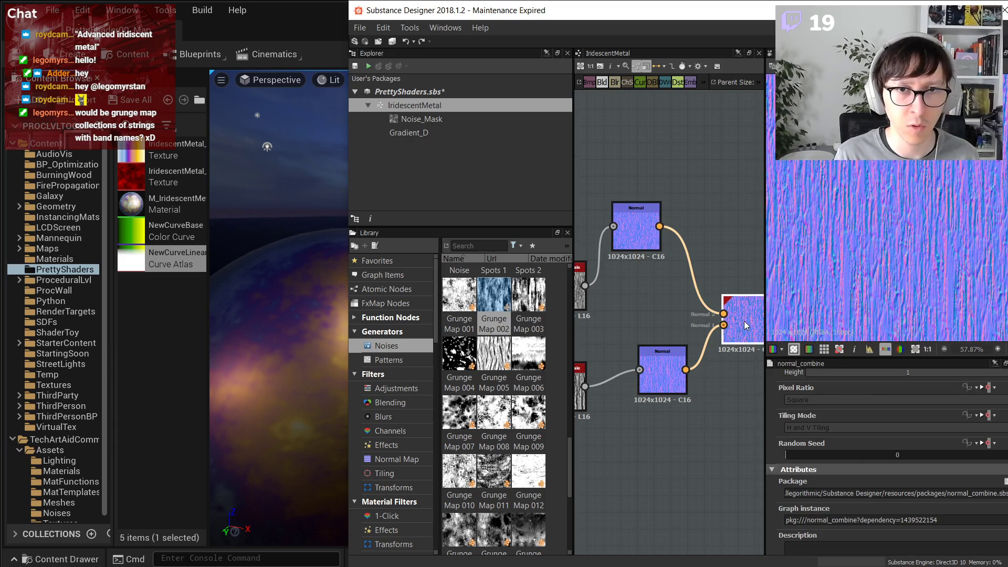
- Set the upper Normal node's intensity to 0.5
{"action": "middle_click_drag", "start_coordinate": [717, 394], "coordinate": [763, 430]}
{"action": "left_click", "coordinate": [584, 386]}
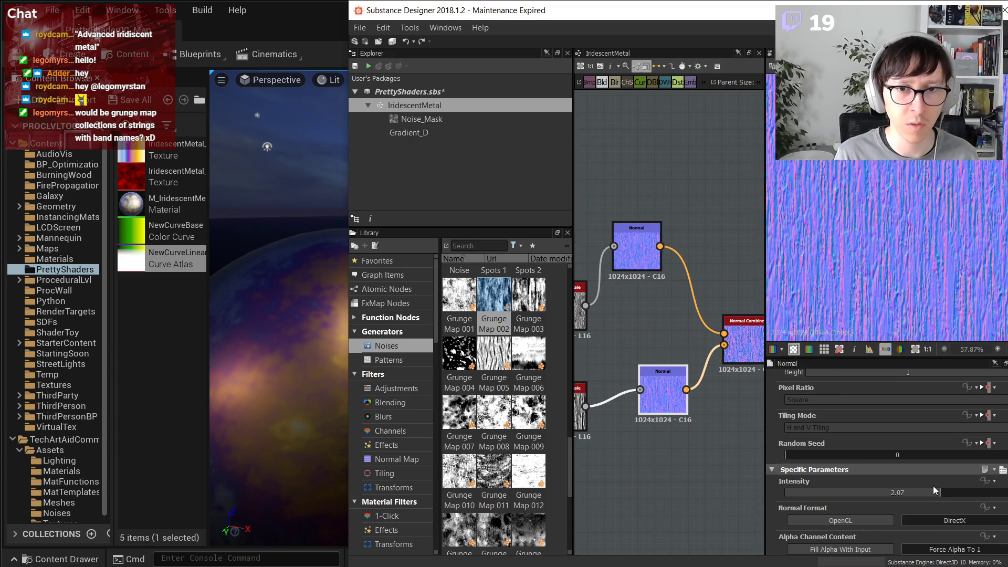
{"action": "left_click_drag", "start_coordinate": [921, 492], "coordinate": [824, 489]}
{"action": "middle_click_drag", "start_coordinate": [704, 439], "coordinate": [615, 441]}
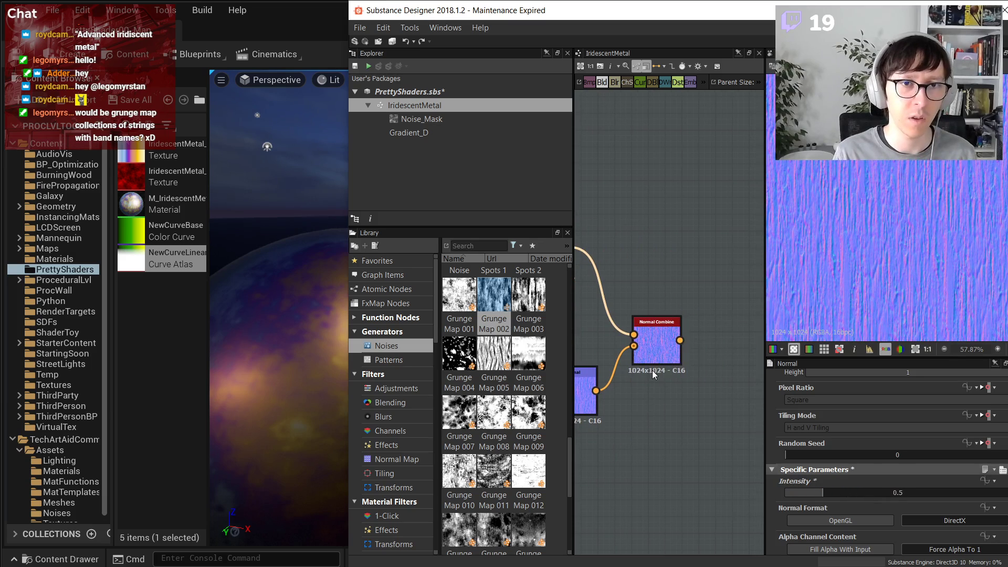
- Save the package and add an Output node connected to Normal Combine
{"action": "double_click", "coordinate": [655, 349]}
{"action": "key", "text": "ctrl+s"}
{"action": "key", "text": "space"}
{"action": "type", "text": "out"}
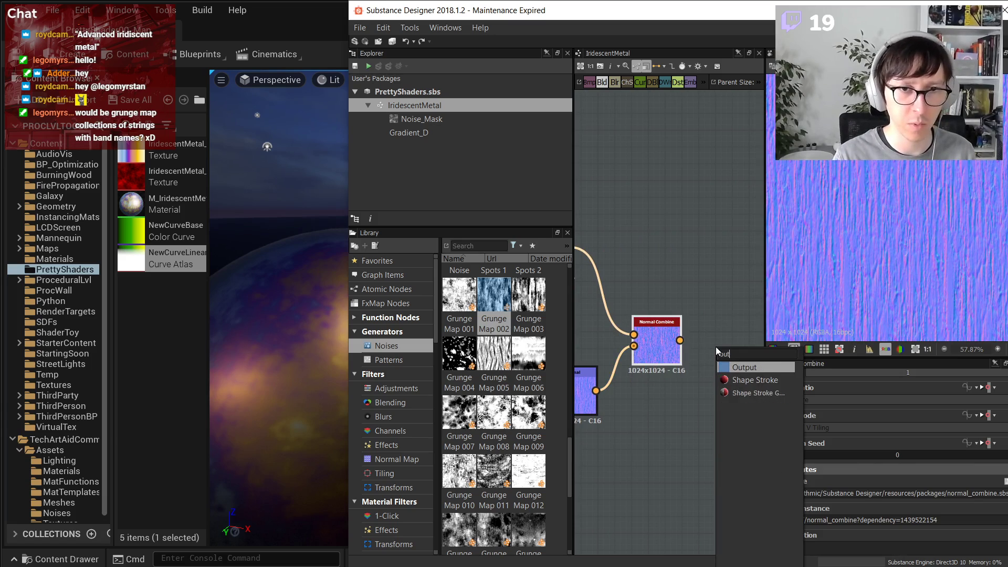
{"action": "key", "text": "Return"}
{"action": "scroll", "coordinate": [847, 405], "scroll_direction": "up", "scroll_amount": 3}
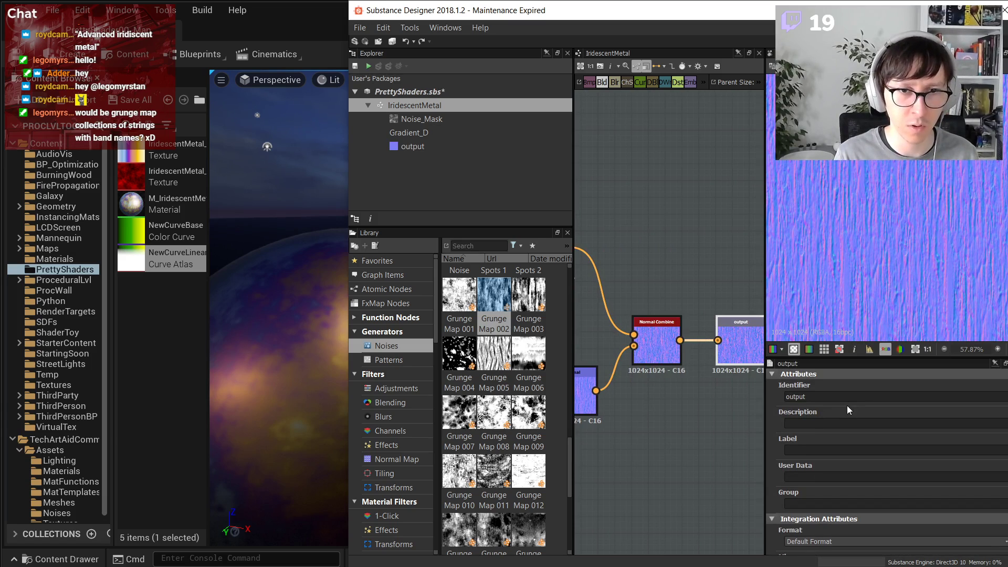
- Set the new output's identifier to N and save the package
{"action": "double_click", "coordinate": [814, 398]}
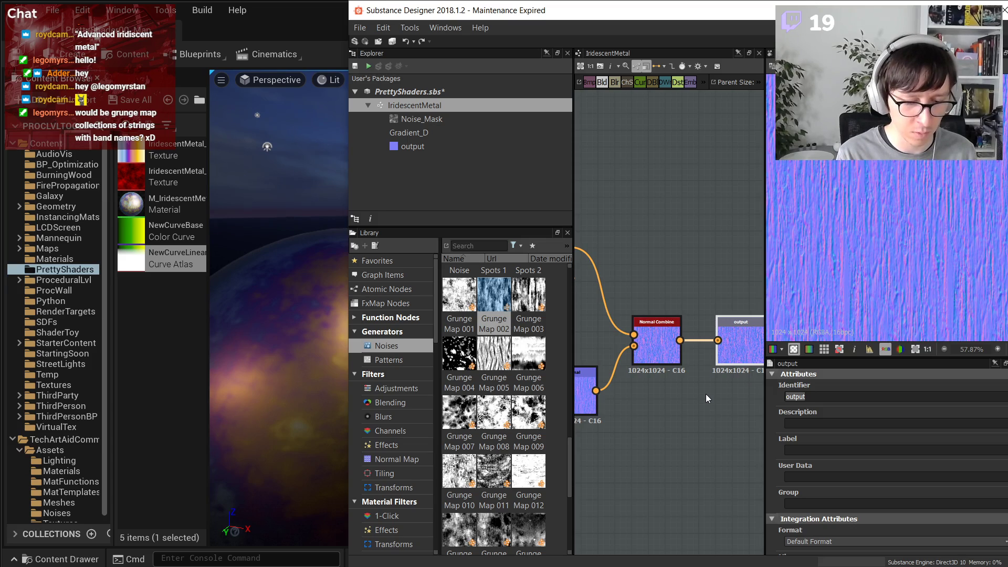
{"action": "type", "text": "N"}
{"action": "key", "text": "Return"}
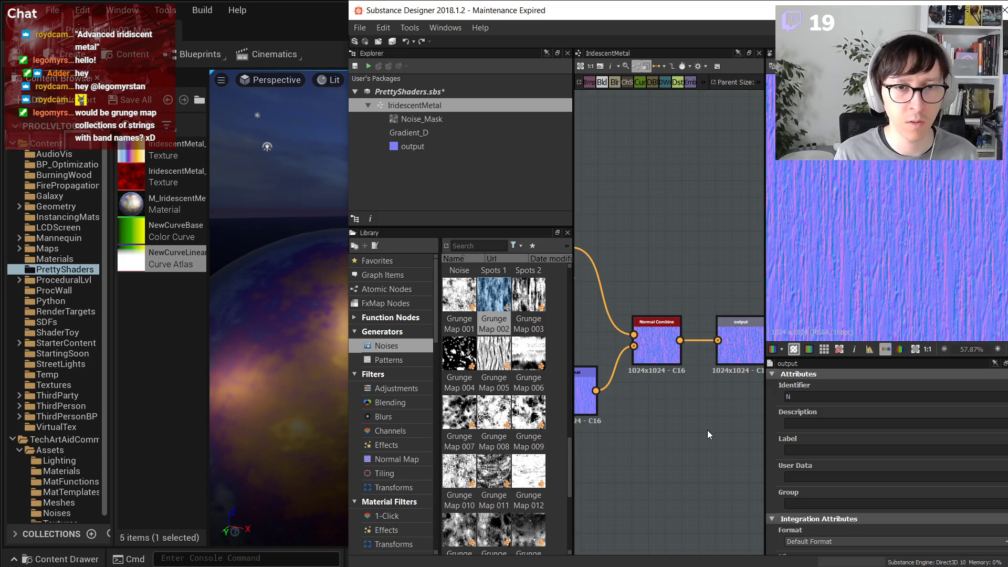
{"action": "key", "text": "ctrl+s"}
{"action": "left_click", "coordinate": [366, 29]}
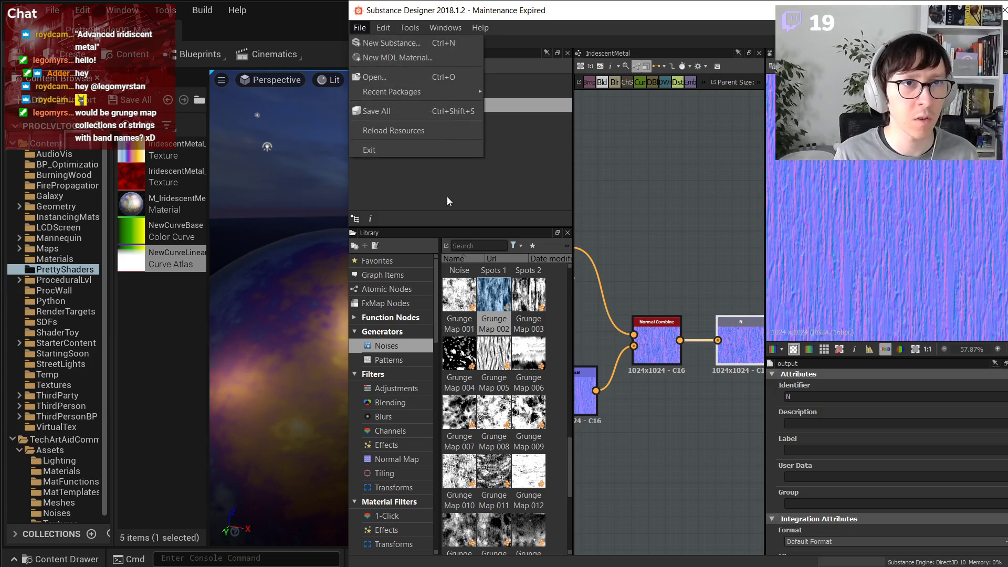
{"action": "left_click", "coordinate": [447, 196]}
{"action": "right_click", "coordinate": [413, 108]}
{"action": "left_click", "coordinate": [445, 213]}
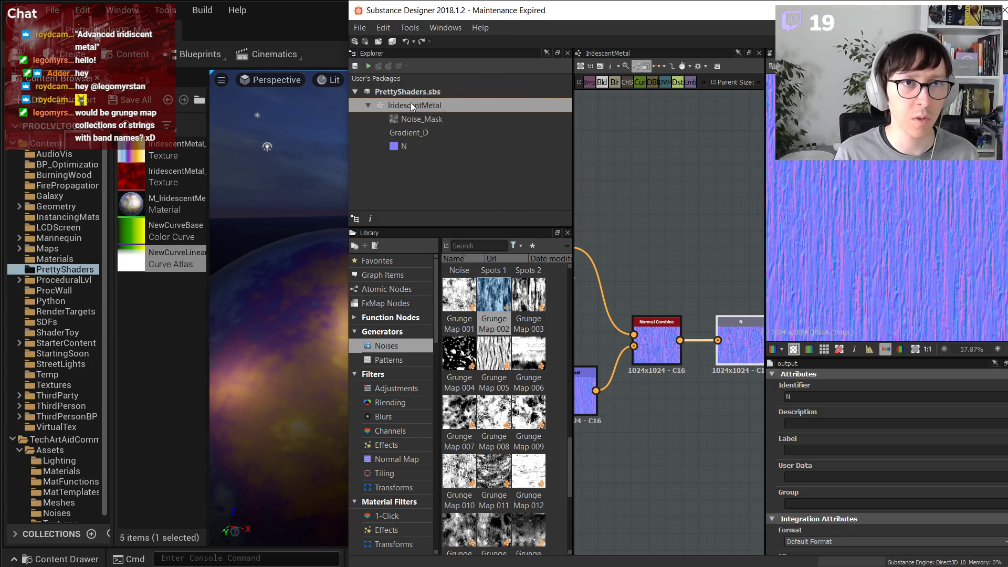
- Export the IridescentMetal graph's Noise_Mask, Gradient_D and N outputs as PNG files to the Textures folder
{"action": "right_click", "coordinate": [411, 104]}
{"action": "left_click", "coordinate": [489, 220]}
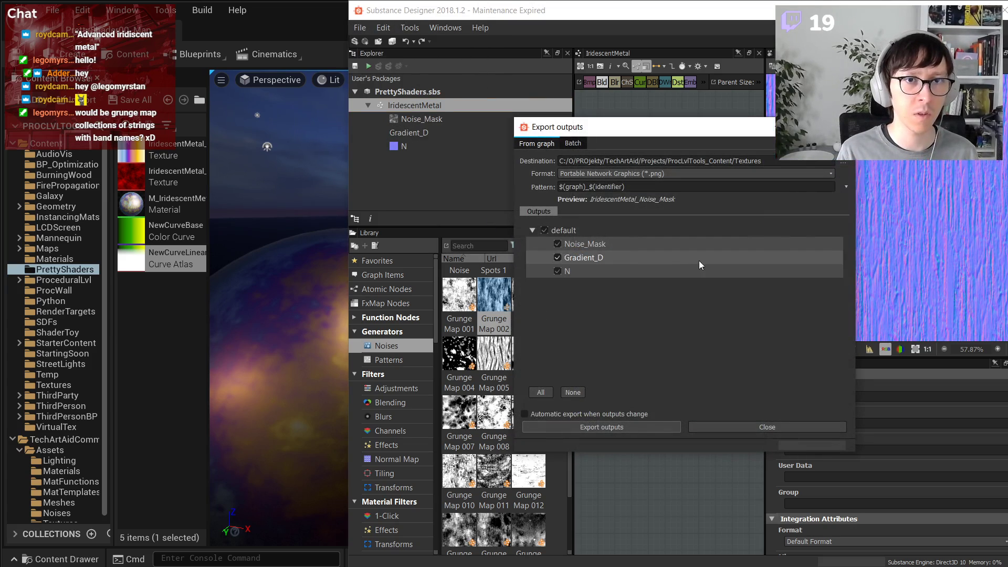
{"action": "left_click", "coordinate": [626, 426]}
{"action": "left_click", "coordinate": [746, 427]}
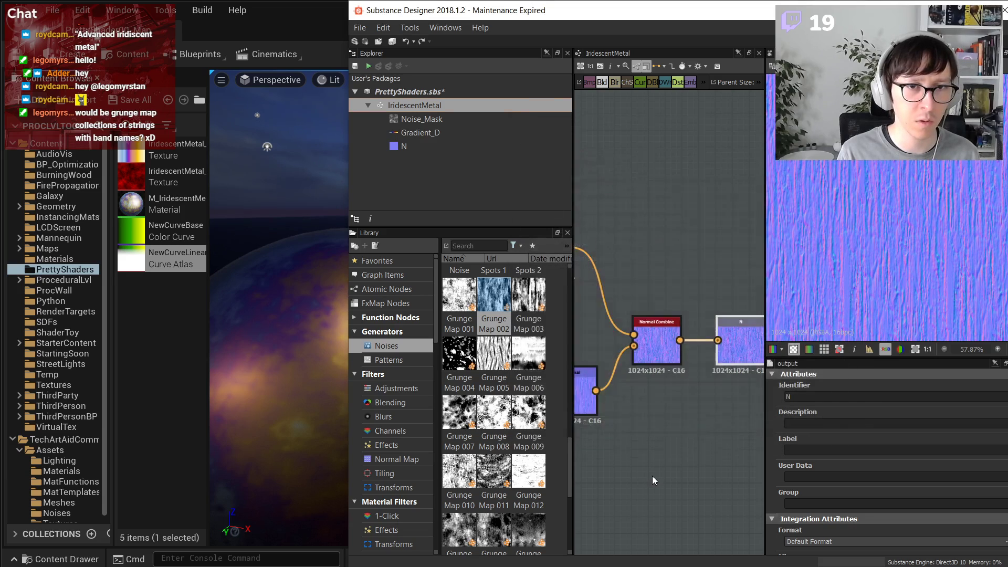
- Save the package and import IridescentMetal_N.png from the Textures folder into Unreal's PrettyShaders folder
{"action": "scroll", "coordinate": [653, 476], "scroll_direction": "down", "scroll_amount": 4}
{"action": "middle_click_drag", "start_coordinate": [666, 453], "coordinate": [762, 317]}
{"action": "middle_click_drag", "start_coordinate": [707, 387], "coordinate": [747, 355]}
{"action": "scroll", "coordinate": [714, 357], "scroll_direction": "up", "scroll_amount": 3}
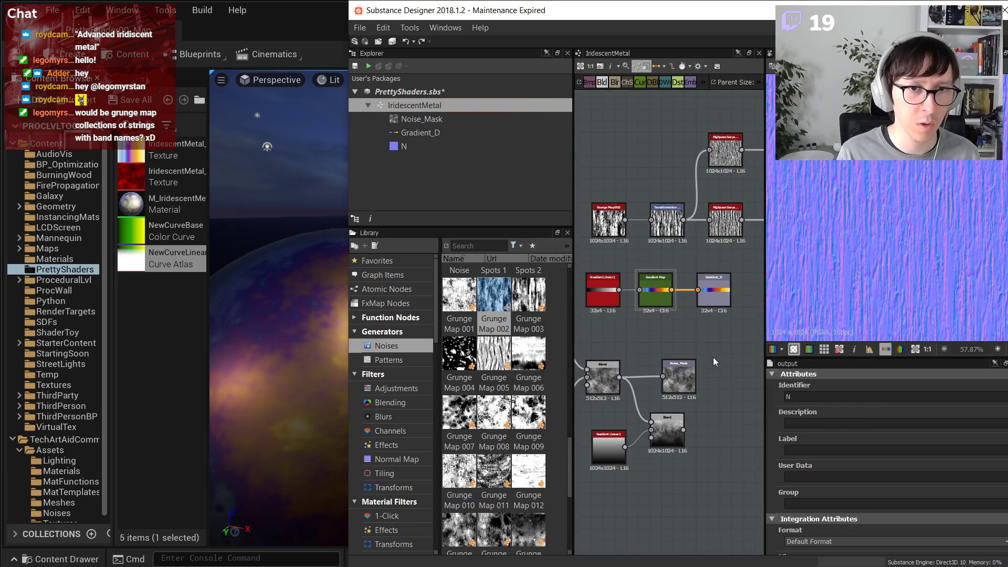
{"action": "key", "text": "ctrl+s"}
{"action": "key", "text": "alt+Tab"}
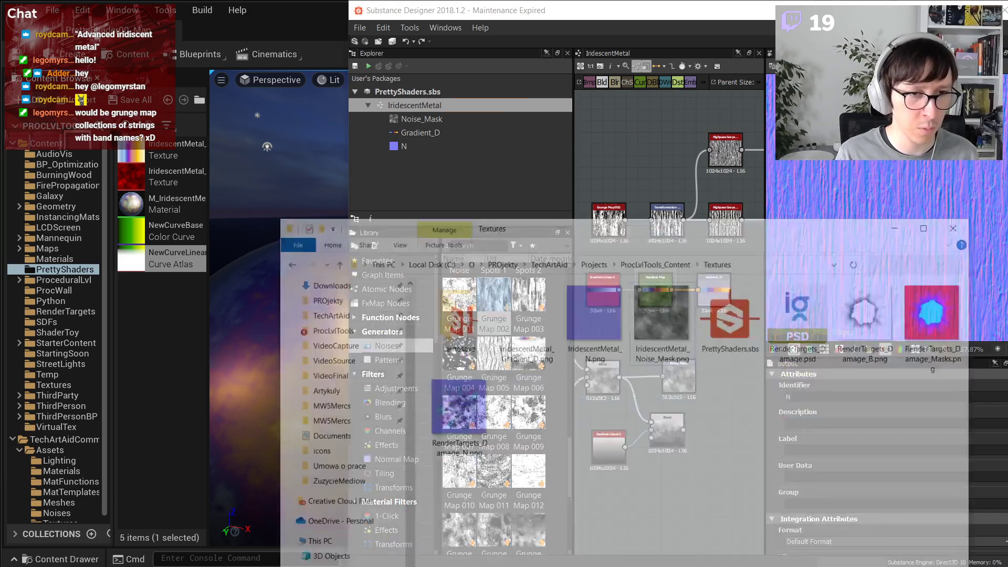
{"action": "left_click_drag", "start_coordinate": [620, 210], "coordinate": [165, 316]}
- Delete the NewCurveBase and NewCurveLinearColorAtlas assets and save all changes
{"action": "left_click", "coordinate": [173, 286]}
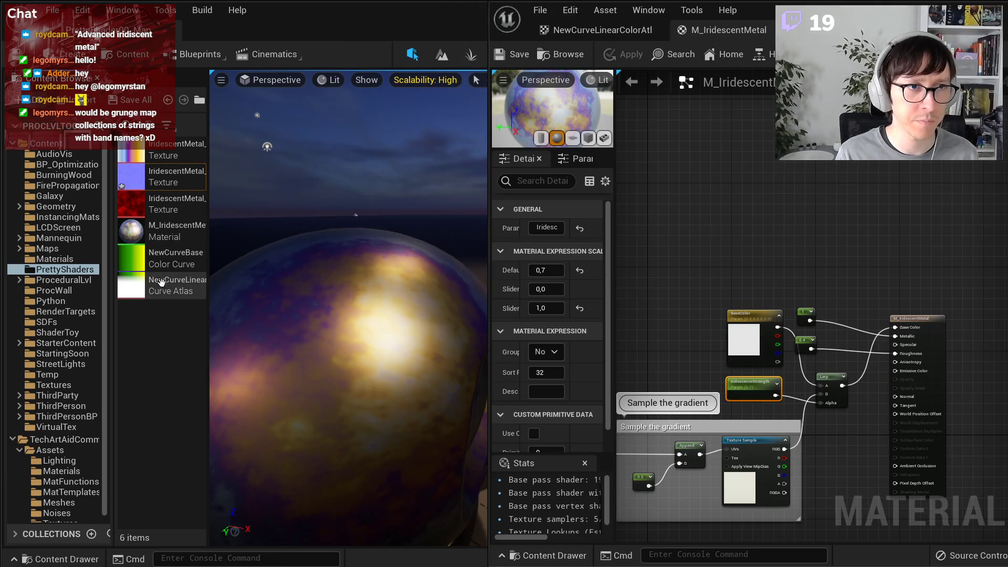
{"action": "left_click", "coordinate": [156, 266], "text": "ctrl"}
{"action": "key", "text": "Delete"}
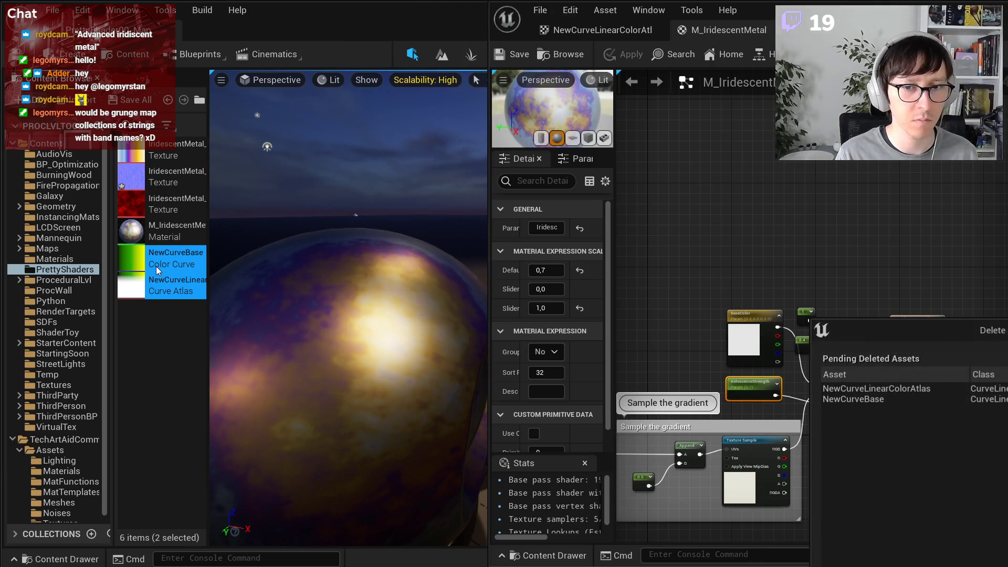
{"action": "key", "text": "Return"}
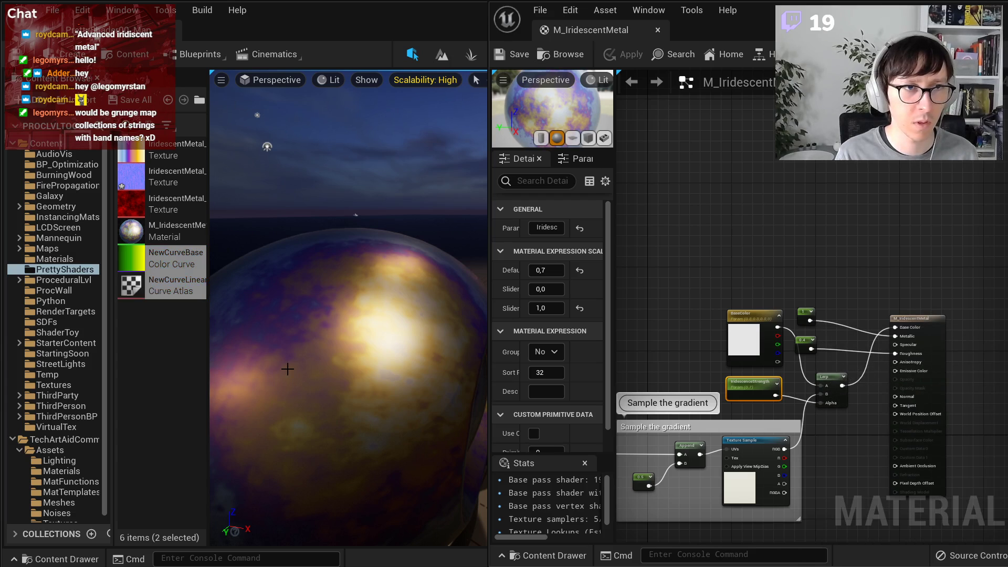
{"action": "key", "text": "ctrl+shift+s"}
- Check the IridescentMetal_N texture settings and add the texture as a Texture Sample above the M_IridescentMetal material's nodes
{"action": "double_click", "coordinate": [176, 167]}
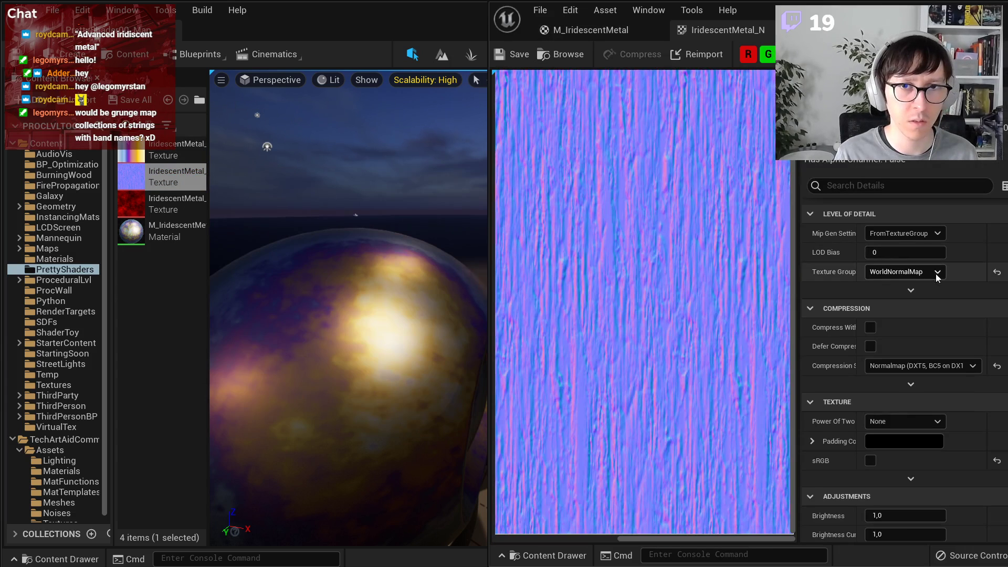
{"action": "middle_click", "coordinate": [696, 36]}
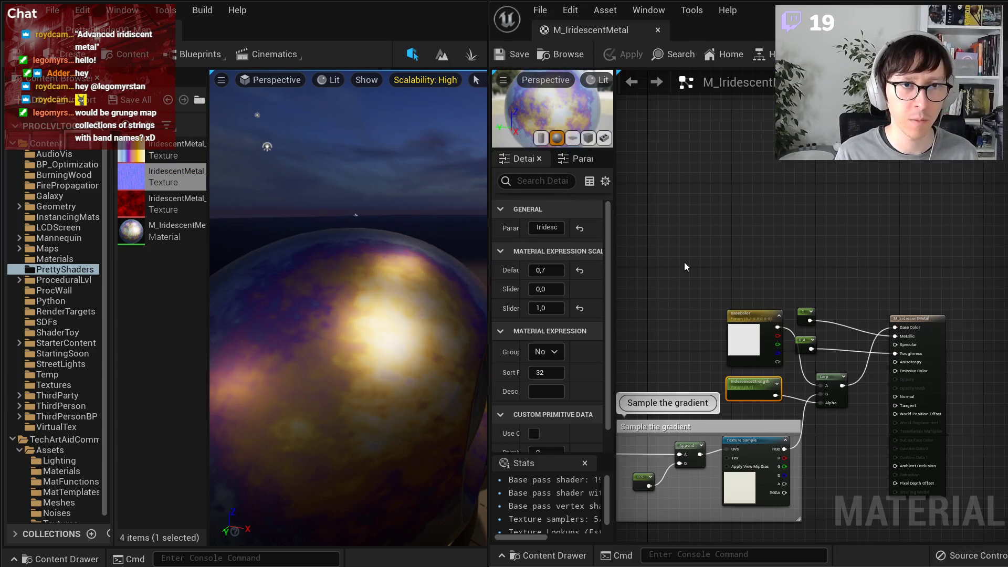
{"action": "left_click_drag", "start_coordinate": [135, 171], "coordinate": [780, 220]}
{"action": "scroll", "coordinate": [780, 231], "scroll_direction": "up", "scroll_amount": 2}
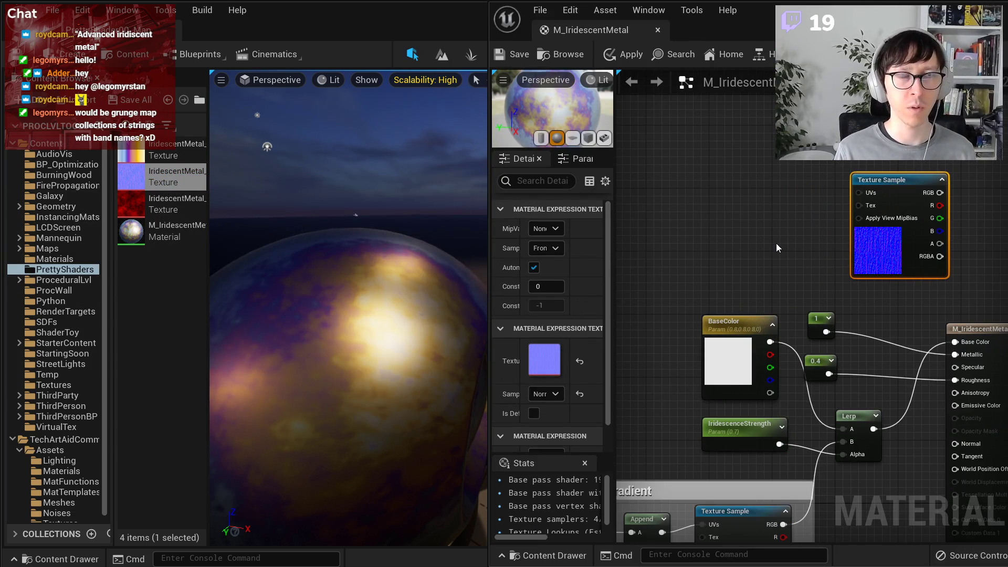
{"action": "left_click_drag", "start_coordinate": [860, 181], "coordinate": [962, 126]}
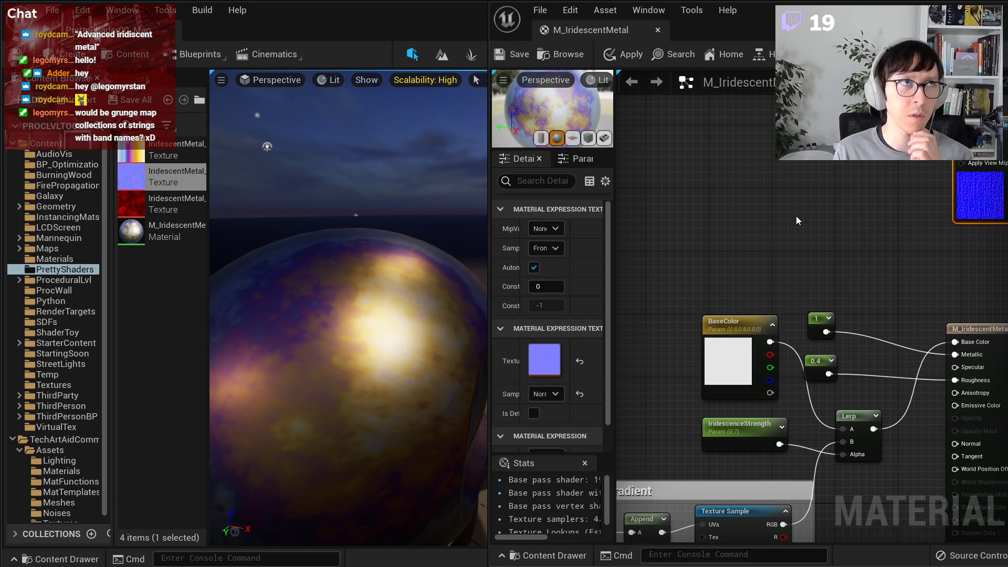
{"action": "scroll", "coordinate": [404, 329], "scroll_direction": "down", "scroll_amount": 5}
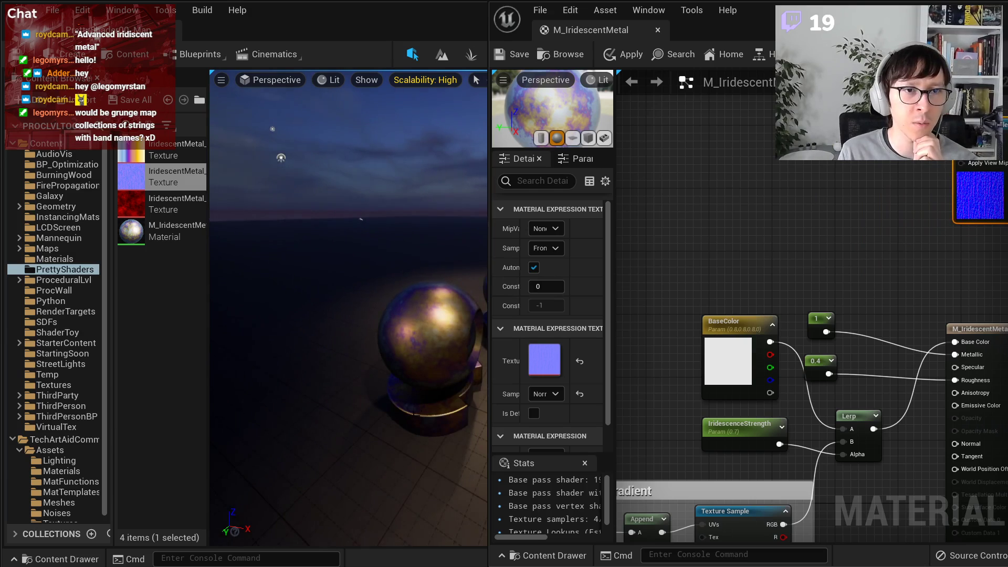
{"action": "scroll", "coordinate": [415, 415], "scroll_direction": "up", "scroll_amount": 2}
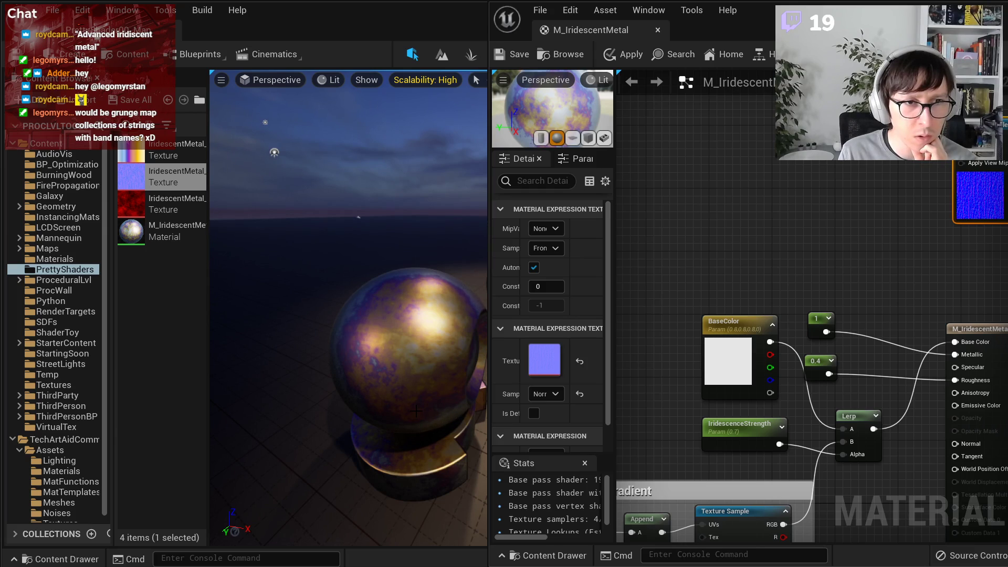
- Add an MF_Shadertoy_PolarAngle01 function node to the material graph and place it above the BaseColor parameter
{"action": "right_click", "coordinate": [698, 219]}
{"action": "type", "text": "polar"}
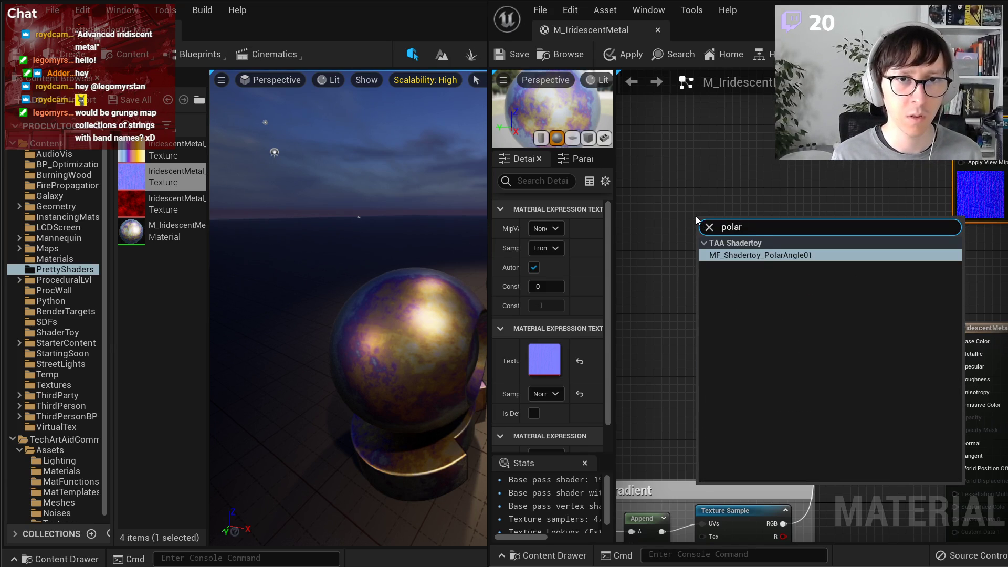
{"action": "key", "text": "Return"}
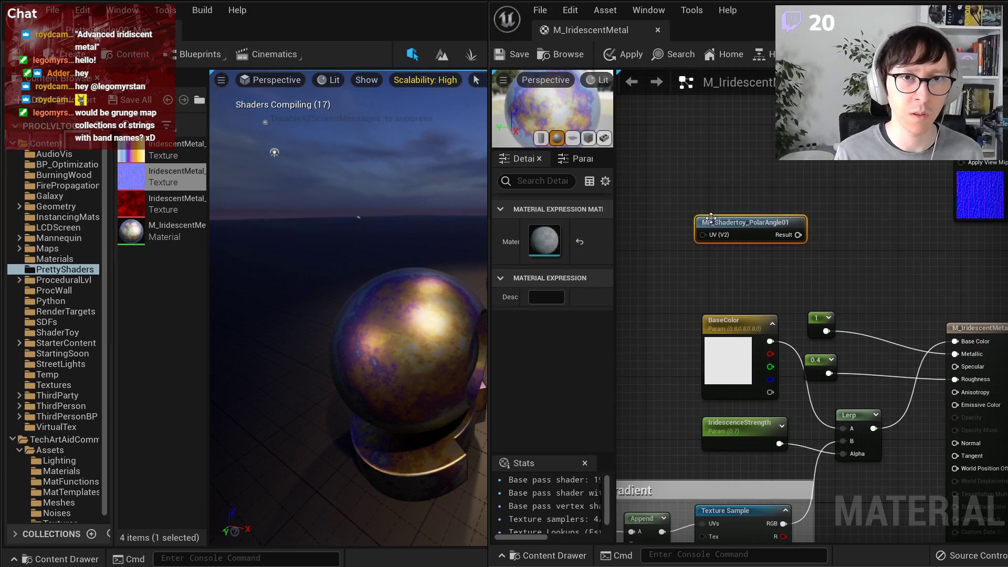
{"action": "scroll", "coordinate": [750, 223], "scroll_direction": "up", "scroll_amount": 1}
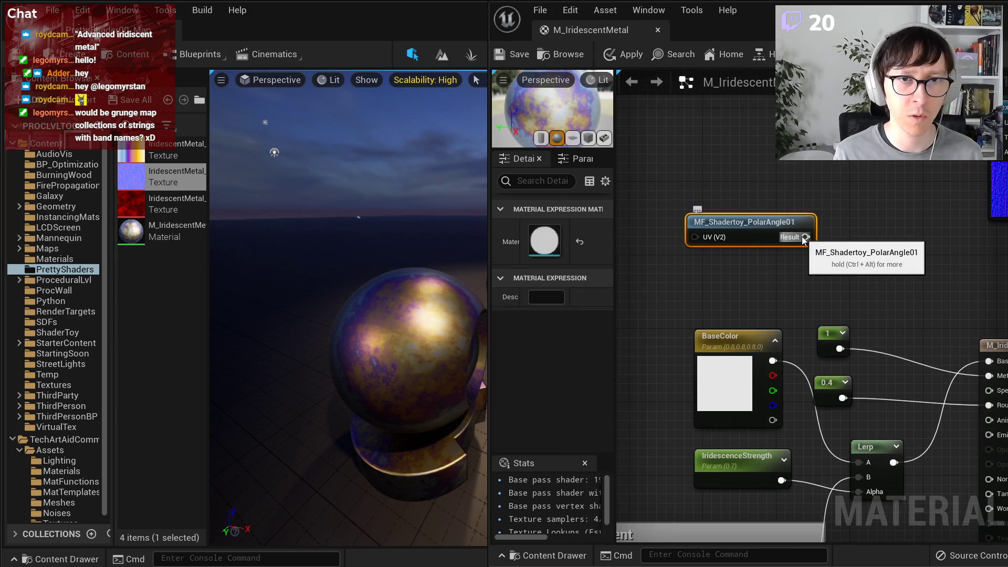
{"action": "left_click_drag", "start_coordinate": [751, 223], "coordinate": [823, 180]}
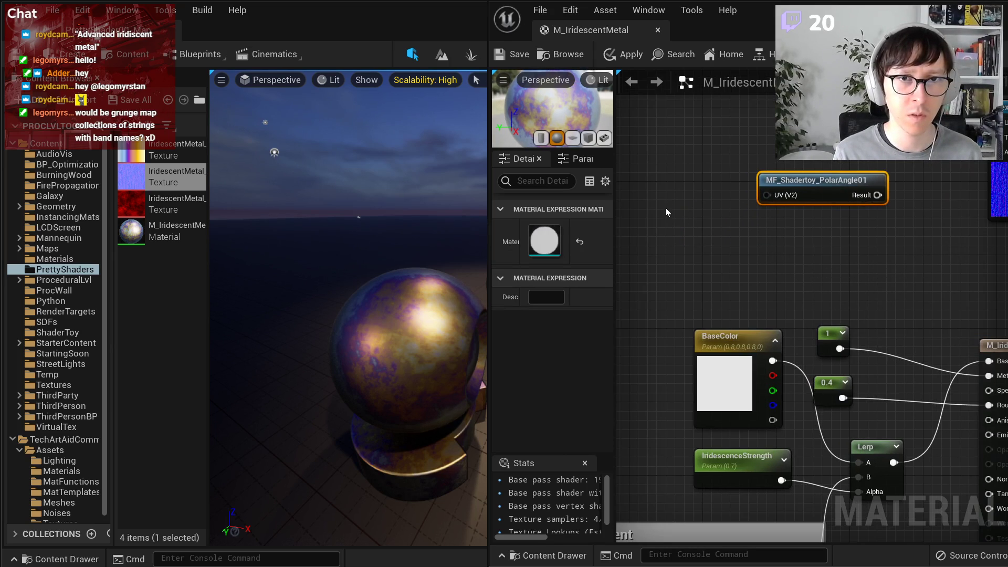
- Add a LocalPosition node beside the MF_Shadertoy_PolarAngle01 node
{"action": "right_click_drag", "start_coordinate": [660, 191], "coordinate": [698, 219]}
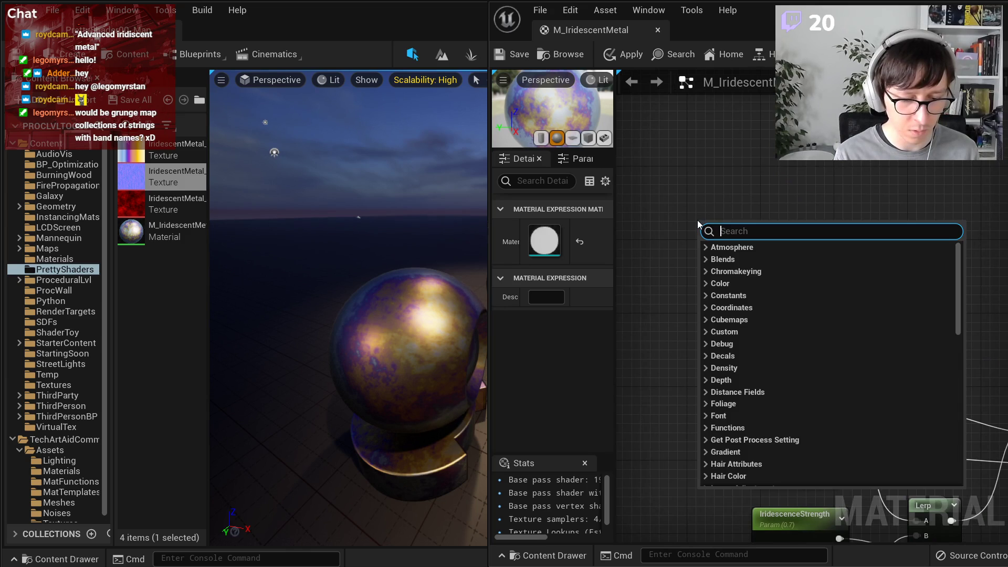
{"action": "type", "text": "loca"}
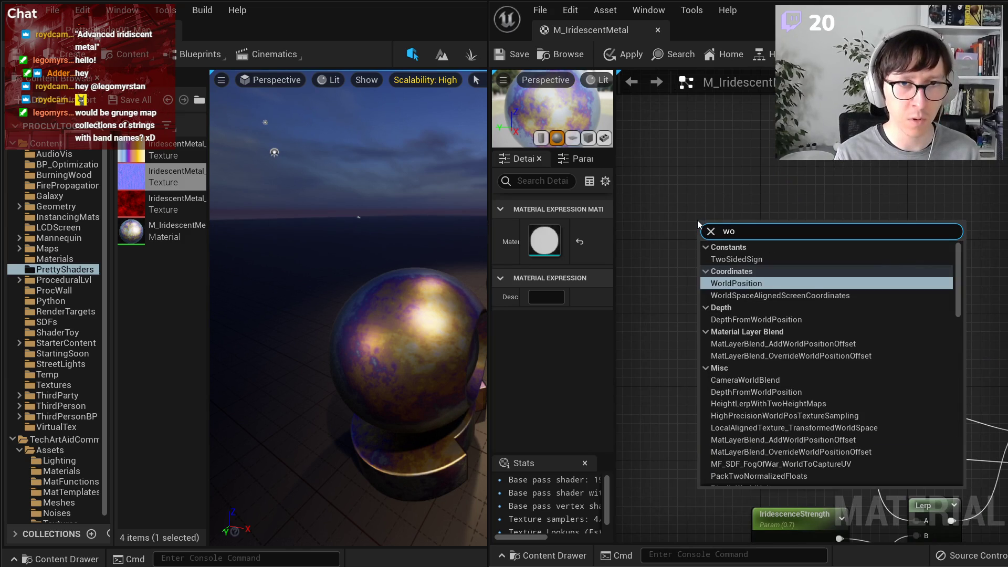
{"action": "key", "text": "Up"}
{"action": "key", "text": "Up"}
{"action": "key", "text": "Return"}
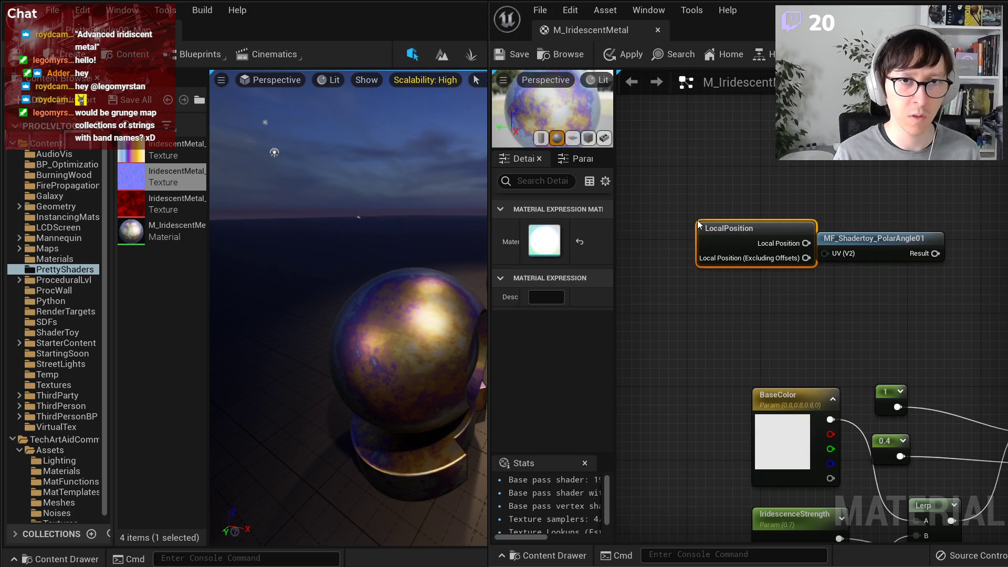
- Create a Component Mask (R G) from the Local Position output and align it between LocalPosition and the polar angle node
{"action": "right_click_drag", "start_coordinate": [765, 230], "coordinate": [813, 242]}
{"action": "left_click_drag", "start_coordinate": [799, 241], "coordinate": [765, 251]}
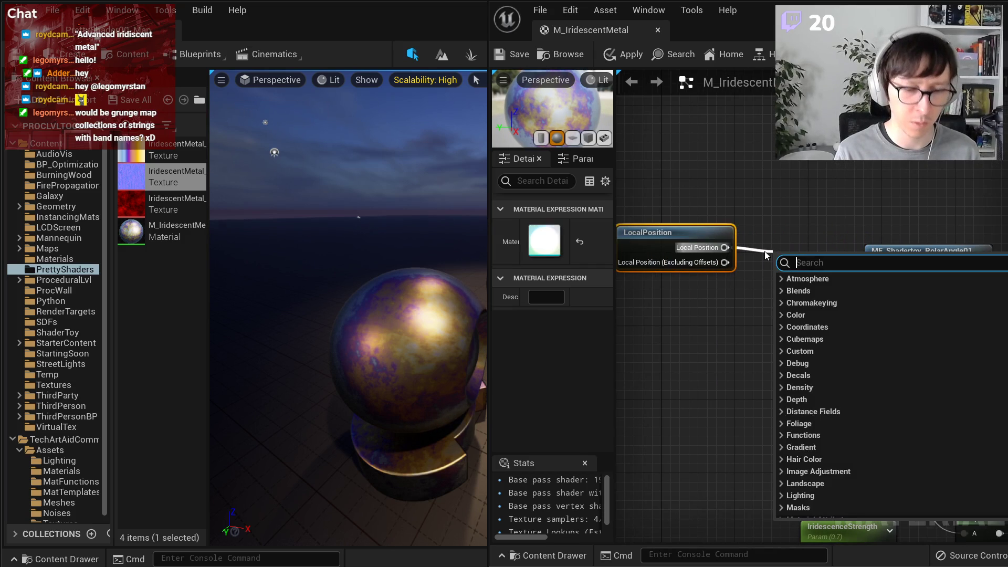
{"action": "type", "text": "comap"}
{"action": "key", "text": "Return"}
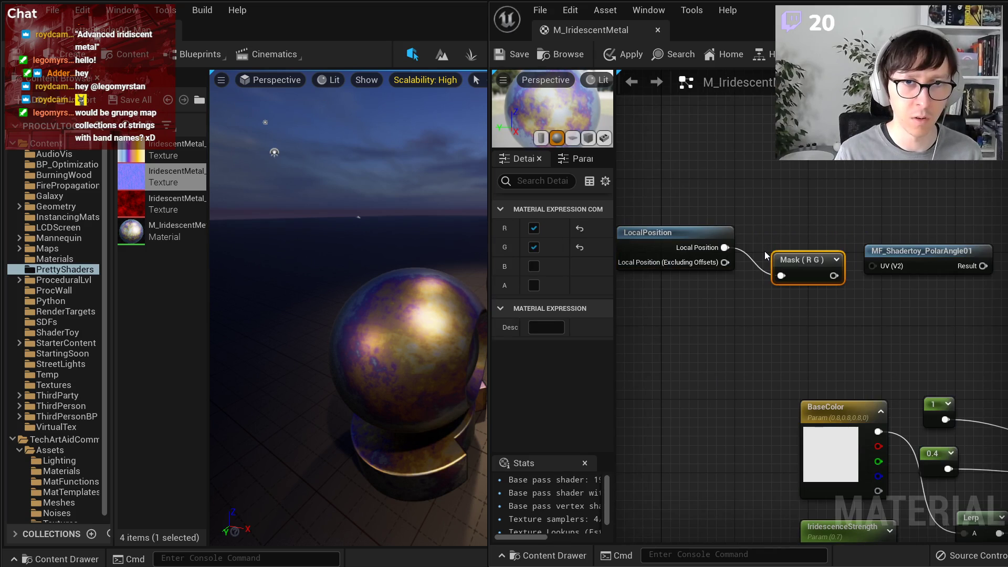
{"action": "right_click_drag", "start_coordinate": [809, 289], "coordinate": [766, 284]}
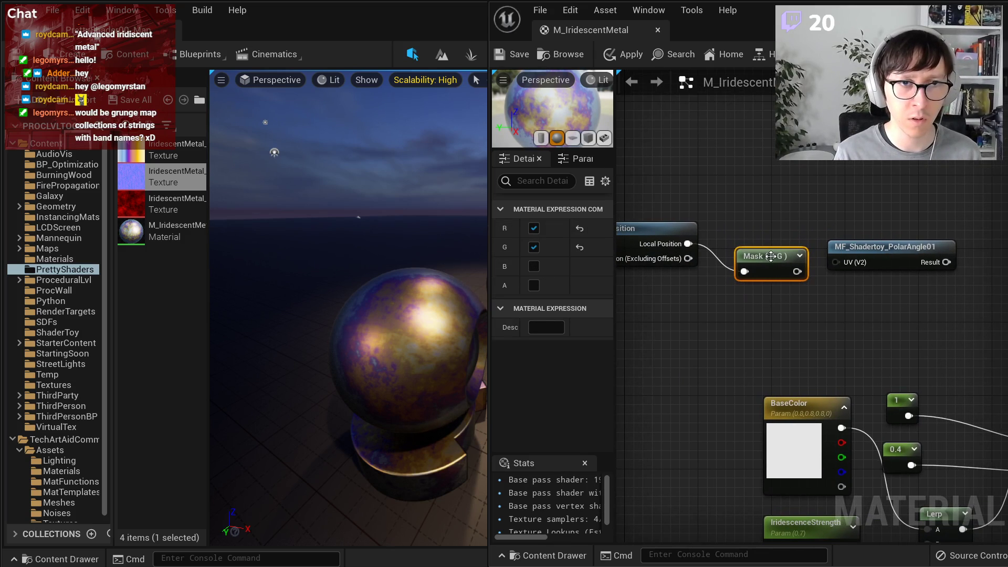
{"action": "left_click_drag", "start_coordinate": [759, 257], "coordinate": [758, 239]}
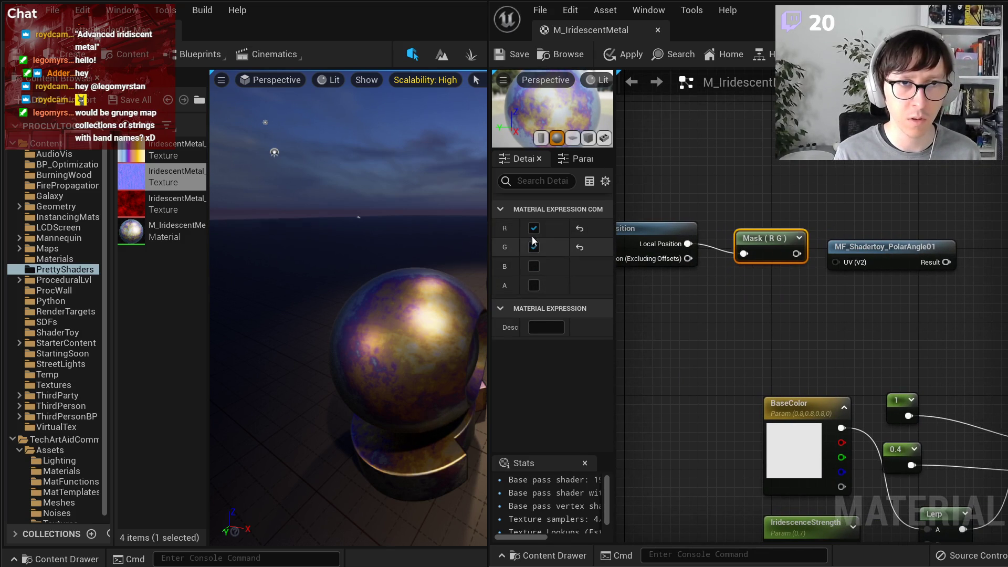
- Connect the R G mask to the UV input of MF_Shadertoy_PolarAngle01 and start previewing that node
{"action": "right_click_drag", "start_coordinate": [787, 307], "coordinate": [718, 300]}
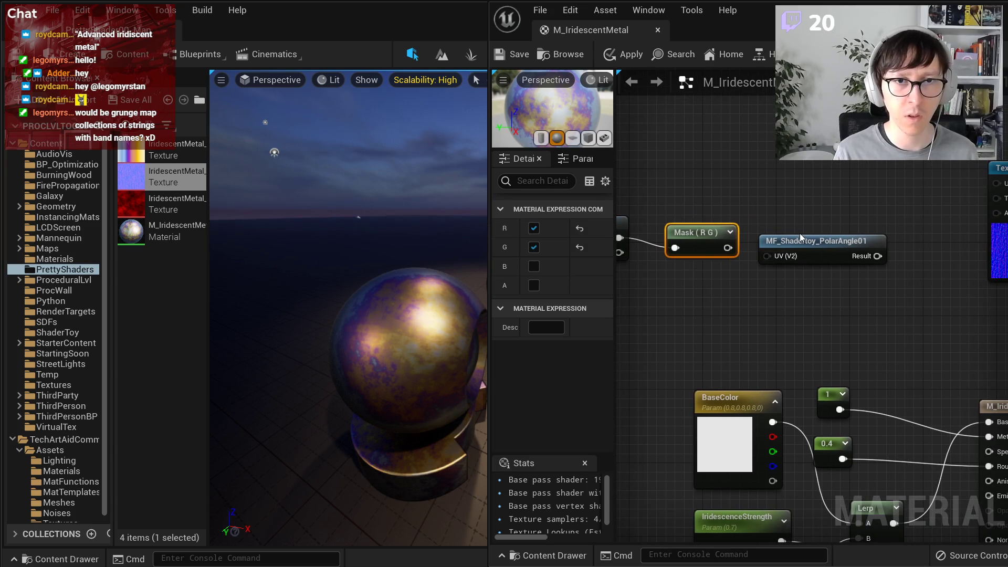
{"action": "left_click_drag", "start_coordinate": [727, 248], "coordinate": [769, 258]}
{"action": "right_click_drag", "start_coordinate": [846, 284], "coordinate": [810, 283]}
{"action": "right_click", "coordinate": [801, 245]}
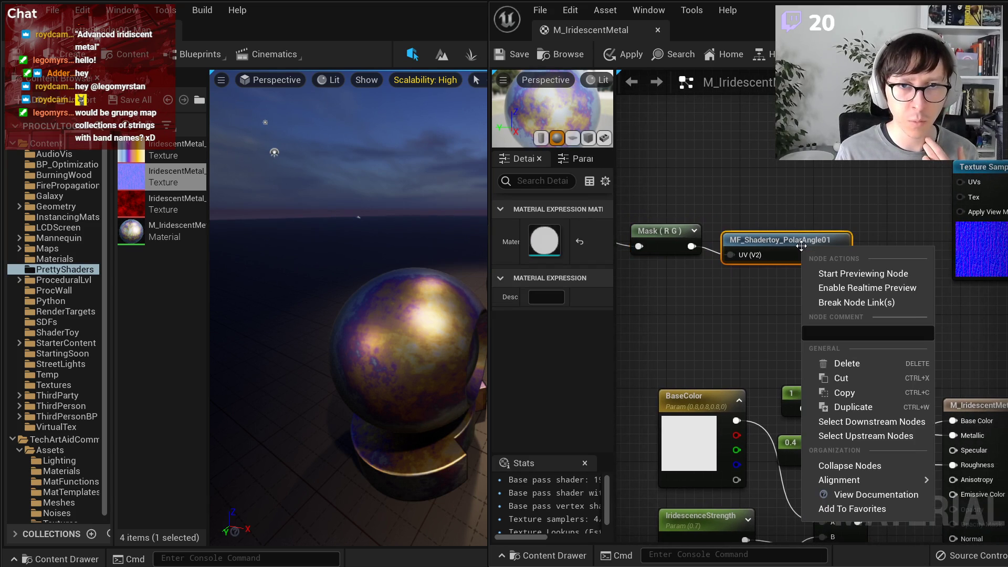
{"action": "left_click", "coordinate": [848, 276]}
- Enlarge the material preview viewport, rotate the preview sphere and set the view mode to Unlit
{"action": "left_click_drag", "start_coordinate": [594, 182], "coordinate": [594, 285]}
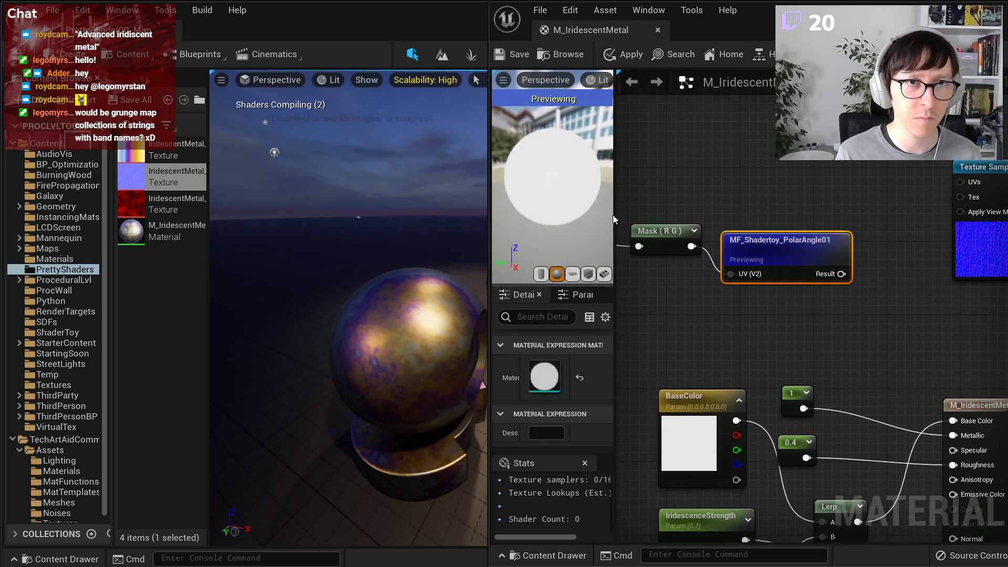
{"action": "mouse_move", "coordinate": [562, 200]}
{"action": "right_mouse_down"}
{"action": "mouse_move", "coordinate": [562, 173]}
{"action": "mouse_move", "coordinate": [562, 199]}
{"action": "right_mouse_up"}
{"action": "mouse_move", "coordinate": [562, 199]}
{"action": "left_mouse_down"}
{"action": "mouse_move", "coordinate": [562, 231]}
{"action": "mouse_move", "coordinate": [509, 231]}
{"action": "left_mouse_up"}
{"action": "left_click_drag", "start_coordinate": [615, 107], "coordinate": [695, 107]}
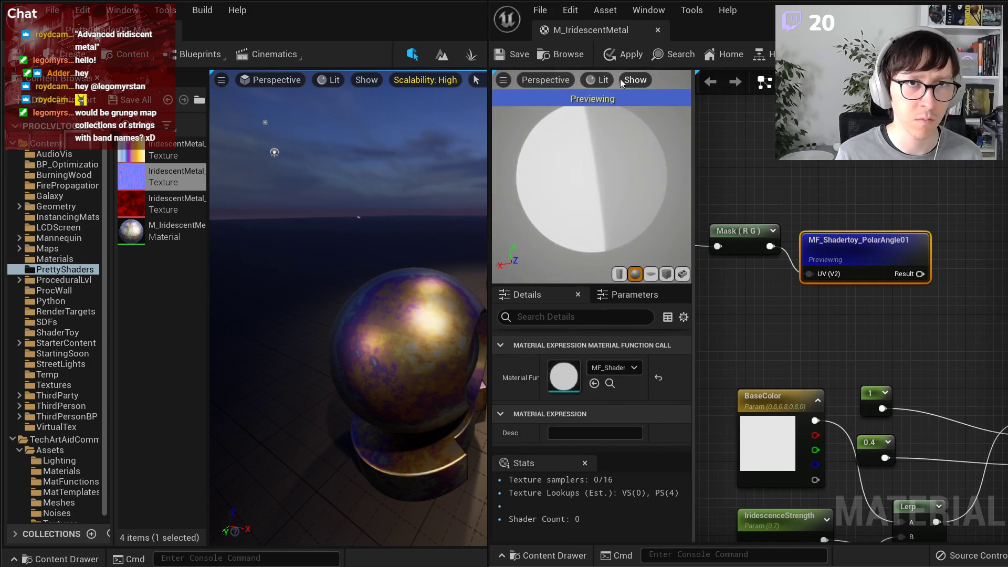
{"action": "left_click", "coordinate": [602, 80]}
{"action": "left_click", "coordinate": [636, 136]}
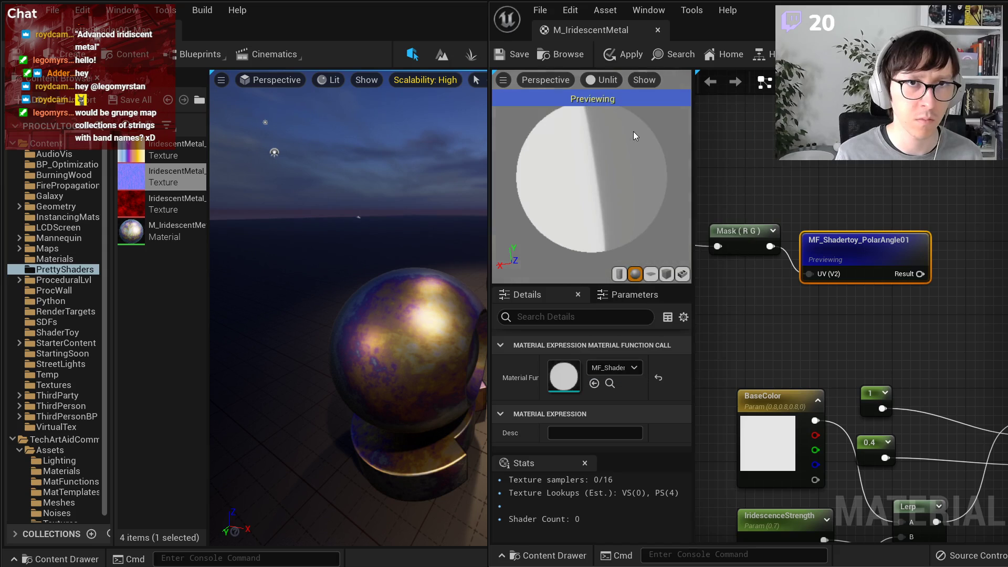
- Open the MF_Shadertoy_PolarAngle01 function, examine how its nodes compute and remap the angle, and return to the M_IridescentMetal graph
{"action": "double_click", "coordinate": [863, 254]}
{"action": "right_click_drag", "start_coordinate": [784, 349], "coordinate": [982, 336]}
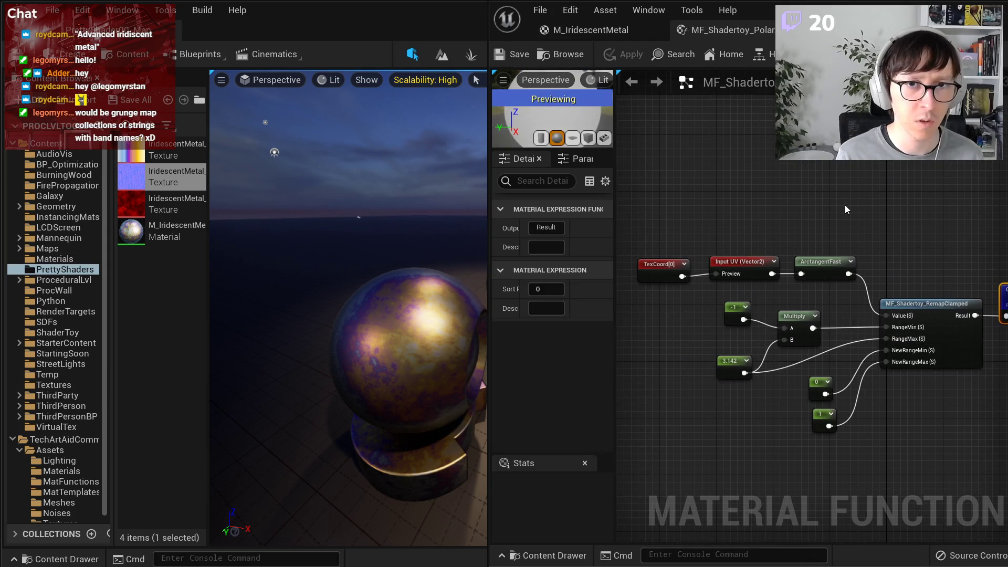
{"action": "middle_click", "coordinate": [735, 32]}
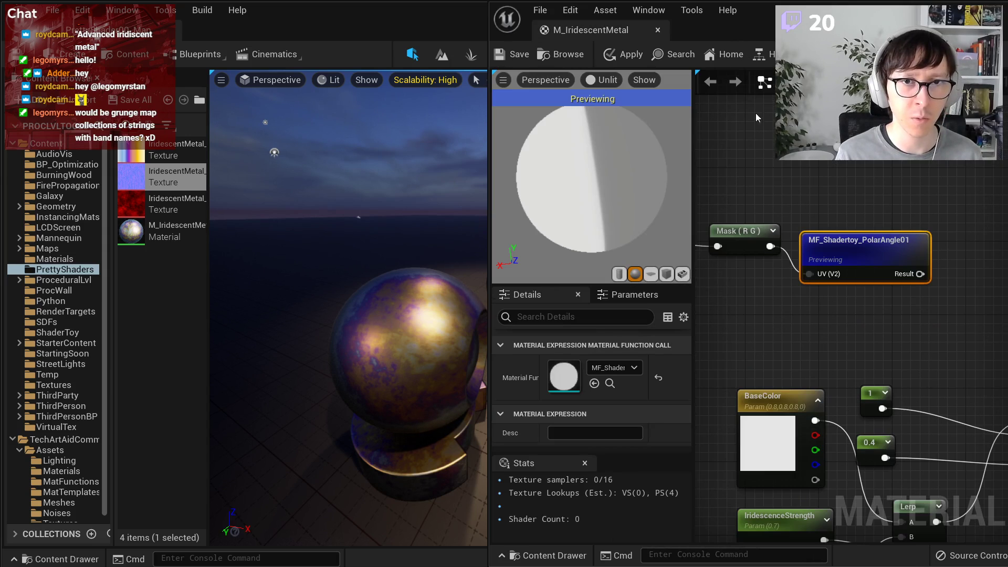
{"action": "scroll", "coordinate": [783, 279], "scroll_direction": "down", "scroll_amount": 6}
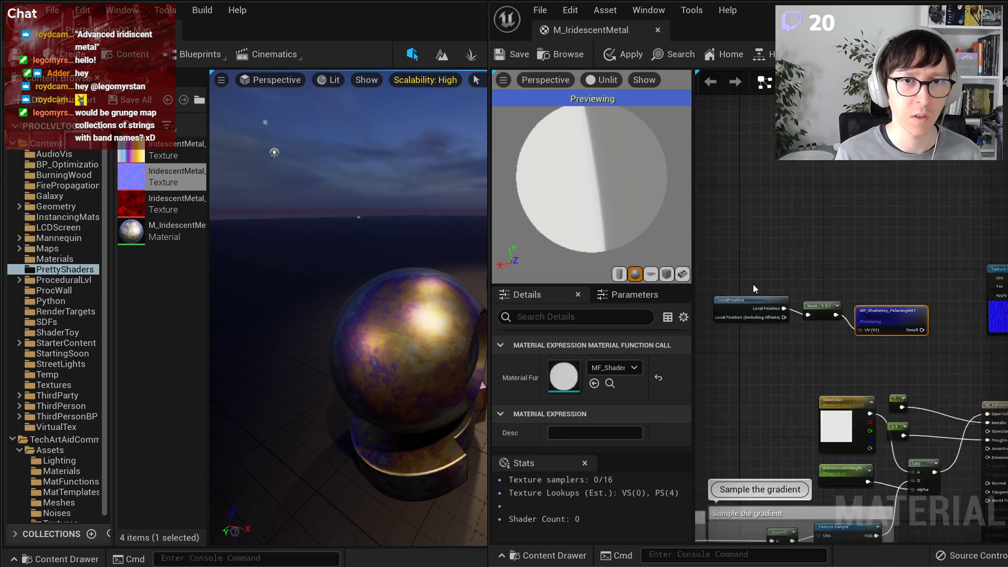
{"action": "scroll", "coordinate": [825, 315], "scroll_direction": "up", "scroll_amount": 2}
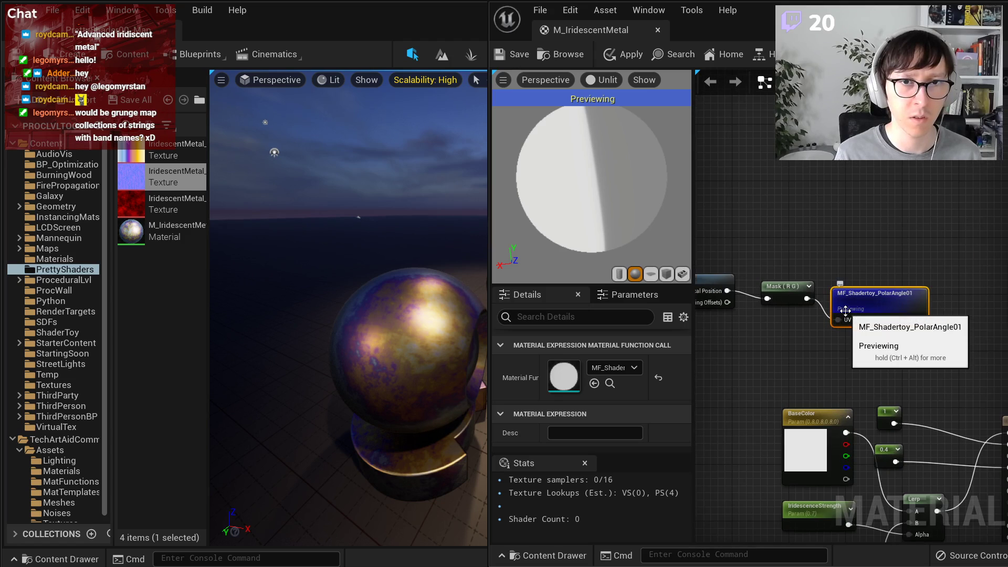
{"action": "double_click", "coordinate": [845, 311]}
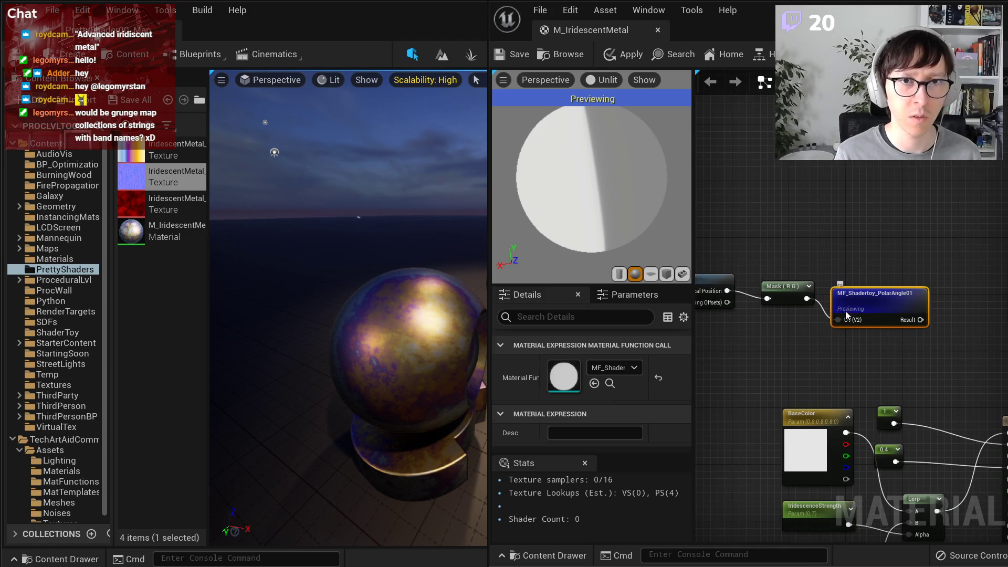
{"action": "right_click_drag", "start_coordinate": [802, 409], "coordinate": [763, 398]}
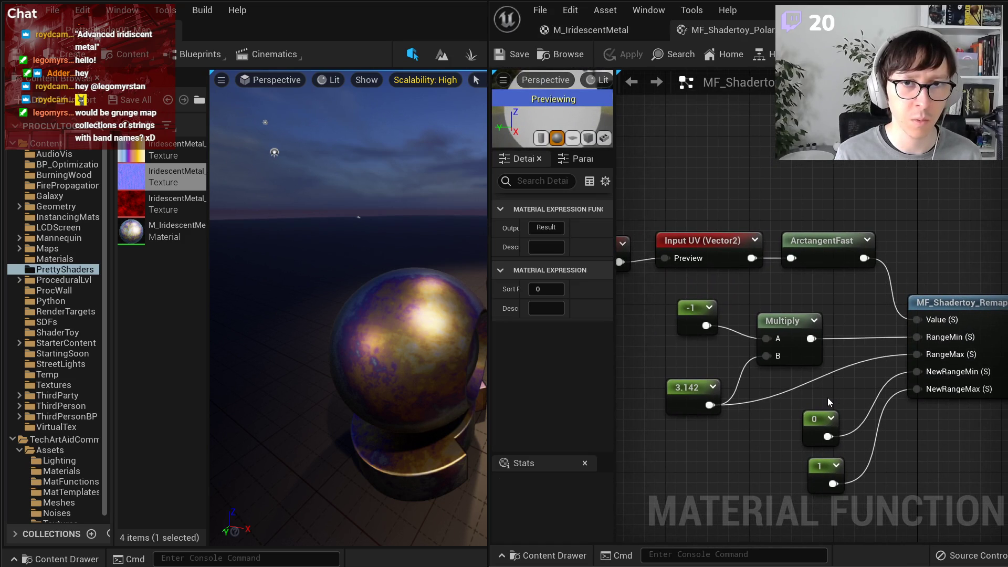
{"action": "scroll", "coordinate": [799, 406], "scroll_direction": "down", "scroll_amount": 2}
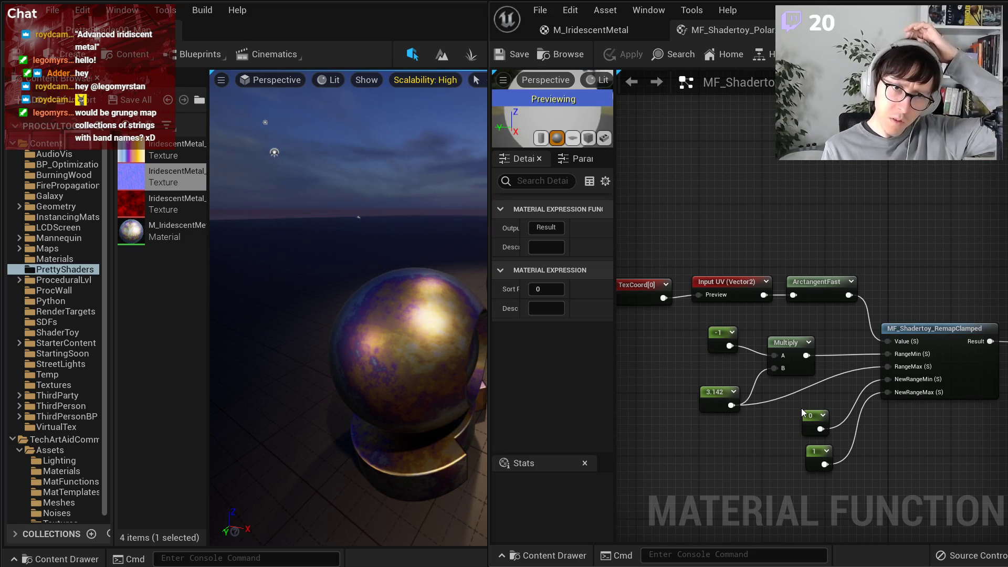
{"action": "left_click", "coordinate": [596, 31]}
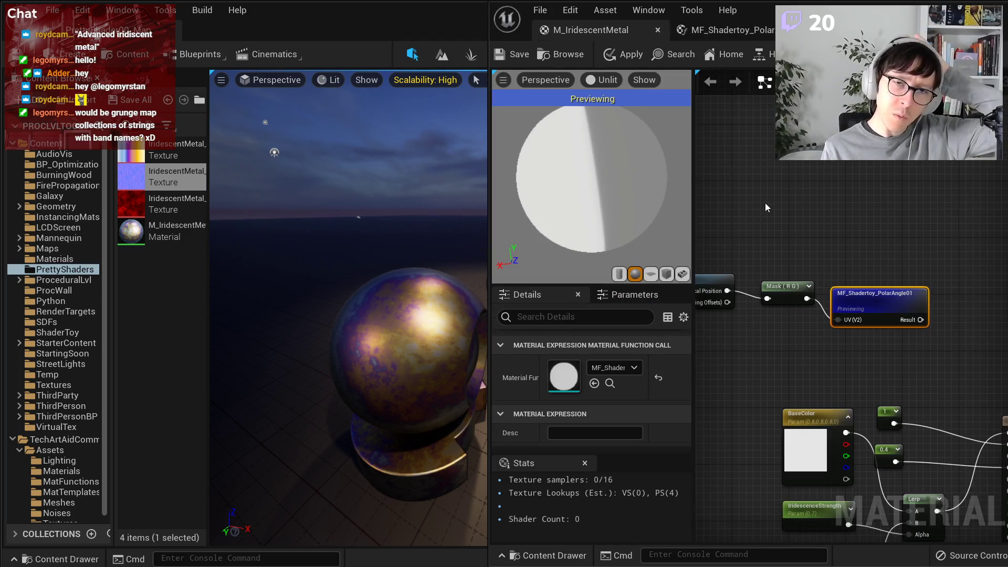
- Add a BoundingBoxBased_0-1_UVW node and place it above the LocalPosition node
{"action": "right_click", "coordinate": [781, 216]}
{"action": "type", "text": "local"}
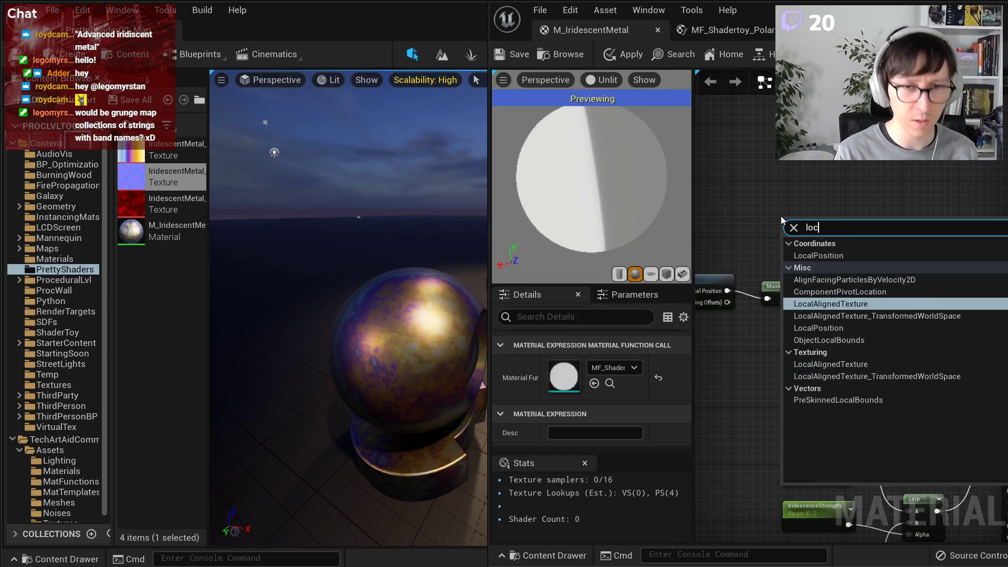
{"action": "key", "text": "Down"}
{"action": "key", "text": "Down"}
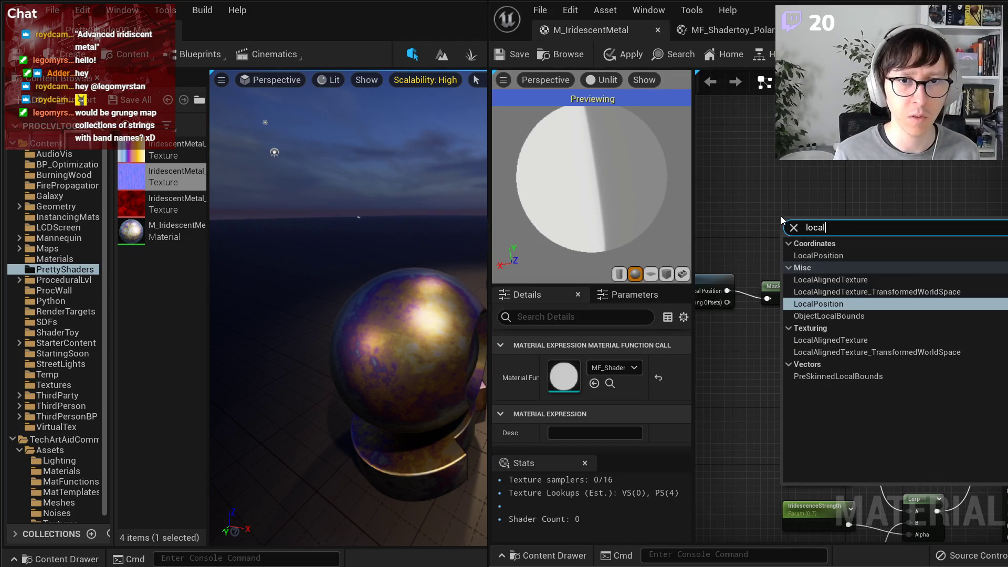
{"action": "key", "text": "ctrl+a"}
{"action": "type", "text": "uvw"}
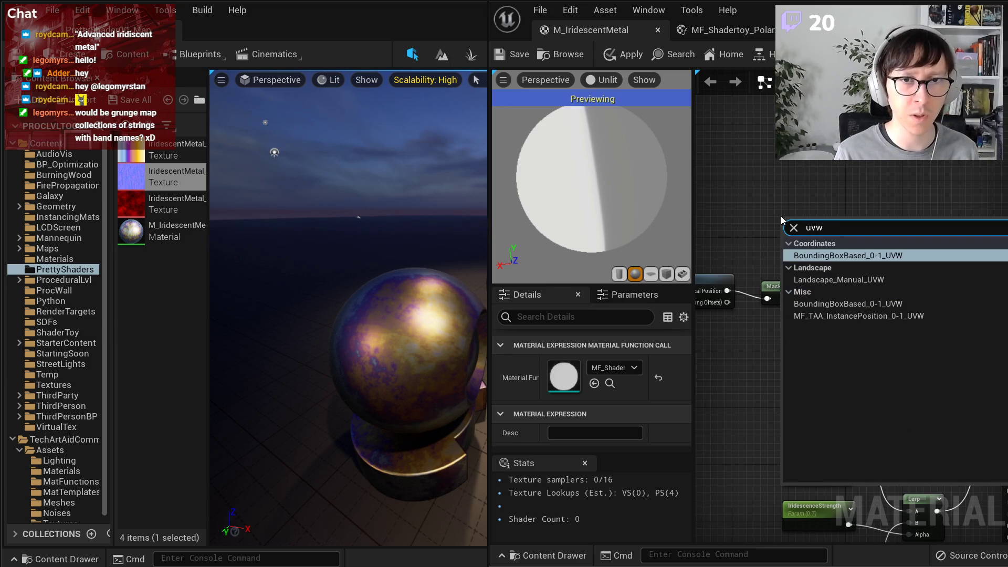
{"action": "key", "text": "Return"}
{"action": "right_click_drag", "start_coordinate": [797, 219], "coordinate": [817, 224]}
{"action": "left_click_drag", "start_coordinate": [823, 225], "coordinate": [704, 192]}
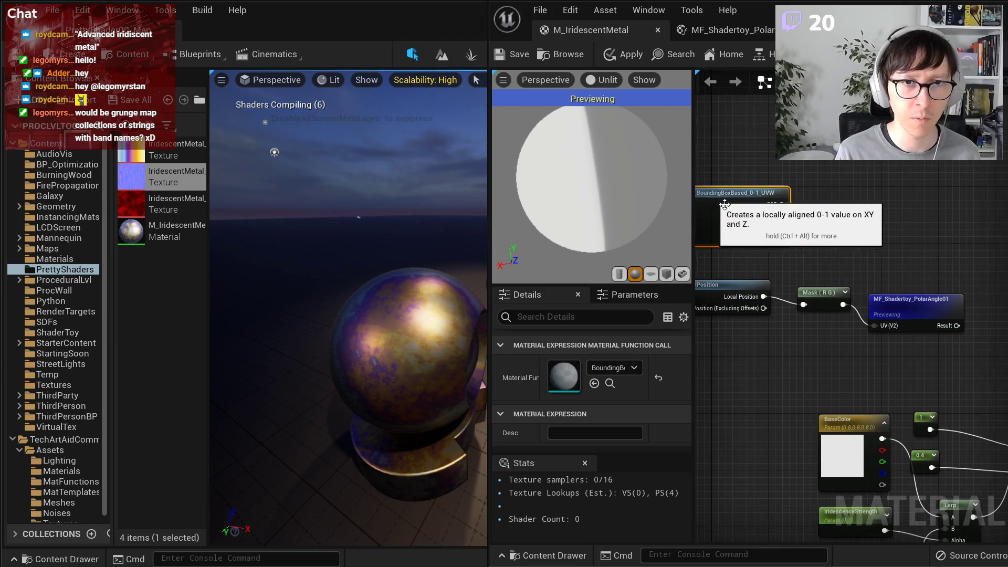
{"action": "right_click_drag", "start_coordinate": [710, 197], "coordinate": [770, 197]}
{"action": "left_click_drag", "start_coordinate": [782, 197], "coordinate": [761, 197]}
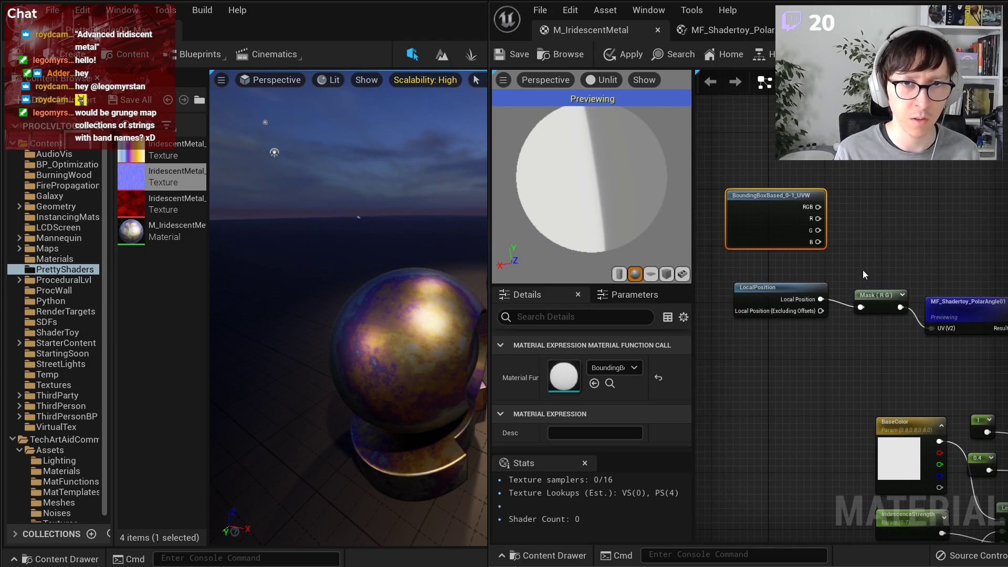
- Append the R and G outputs of BoundingBoxBased_0-1_UVW into inputs A and B of a new Append node, and preview the bounding box node
{"action": "right_click", "coordinate": [858, 222]}
{"action": "type", "text": "append"}
{"action": "key", "text": "Return"}
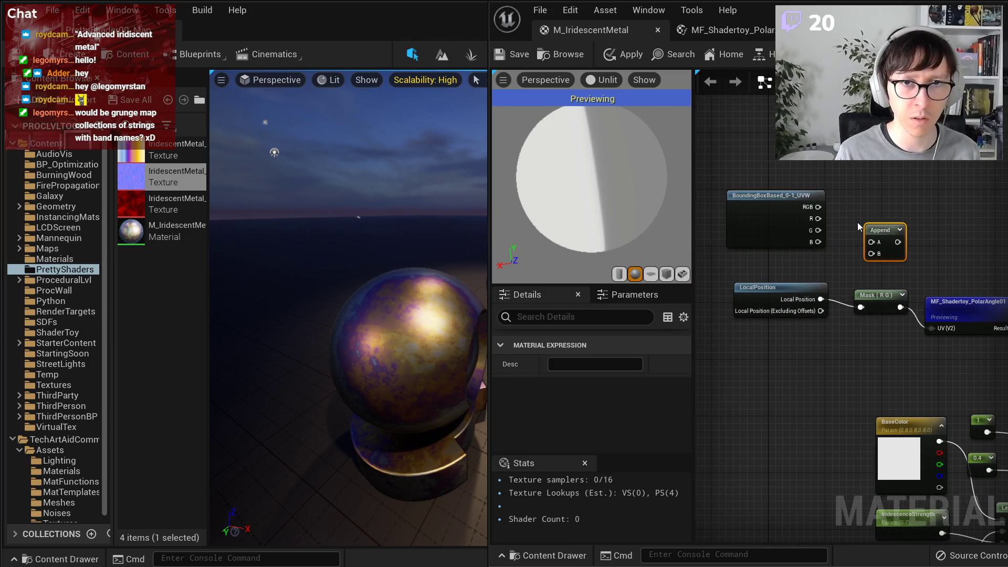
{"action": "scroll", "coordinate": [858, 222], "scroll_direction": "up", "scroll_amount": 2}
{"action": "left_click_drag", "start_coordinate": [813, 218], "coordinate": [878, 267]}
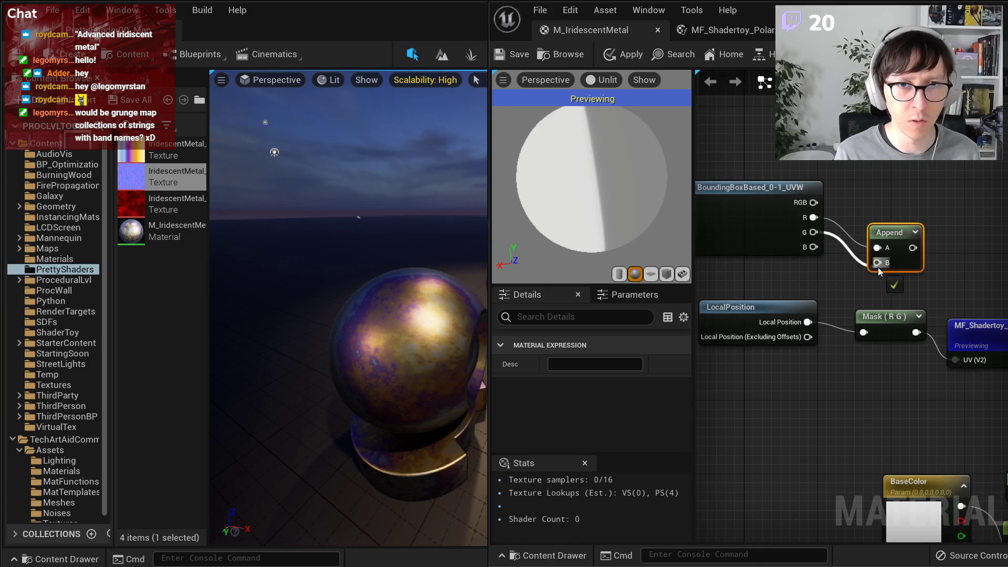
{"action": "right_click", "coordinate": [803, 212]}
{"action": "left_click", "coordinate": [766, 230]}
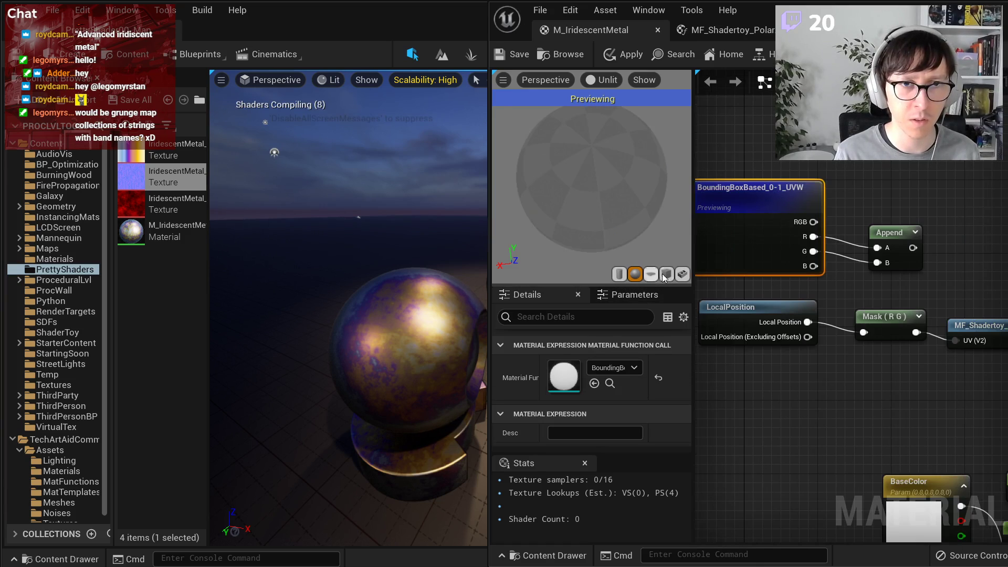
- Select the front shader ball in the level, locate its S_ShaderTestSphere mesh in the Content Browser and bring back the material editor
{"action": "left_click", "coordinate": [420, 315]}
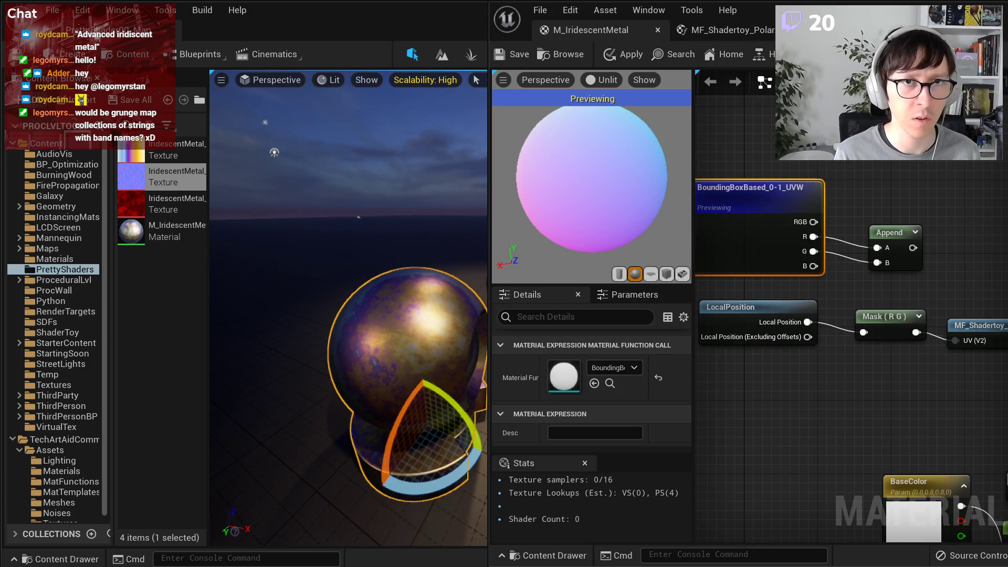
{"action": "left_click_drag", "start_coordinate": [838, 17], "coordinate": [769, 474]}
{"action": "left_click", "coordinate": [896, 470]}
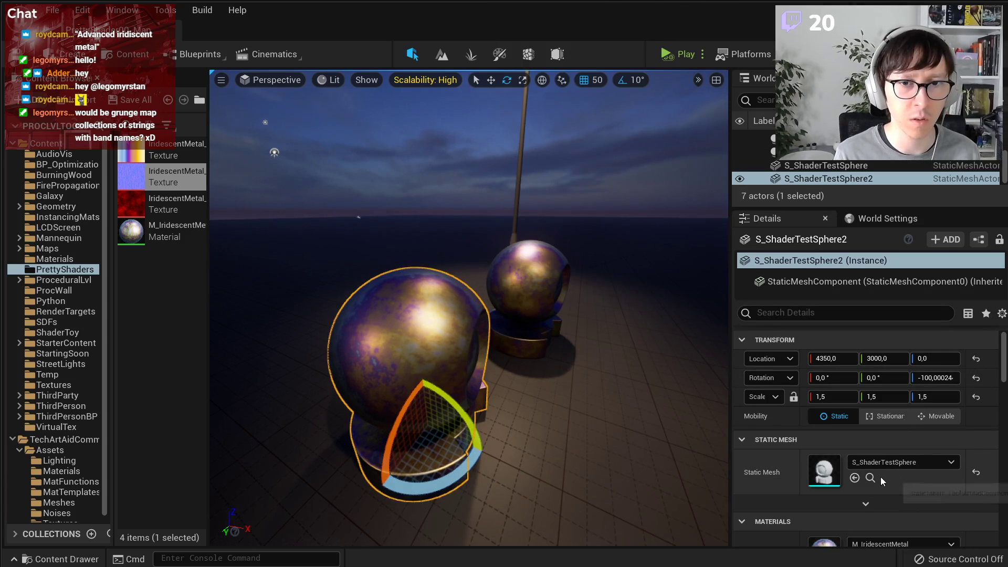
{"action": "left_click", "coordinate": [870, 478]}
{"action": "left_click_drag", "start_coordinate": [925, 562], "coordinate": [840, 46]}
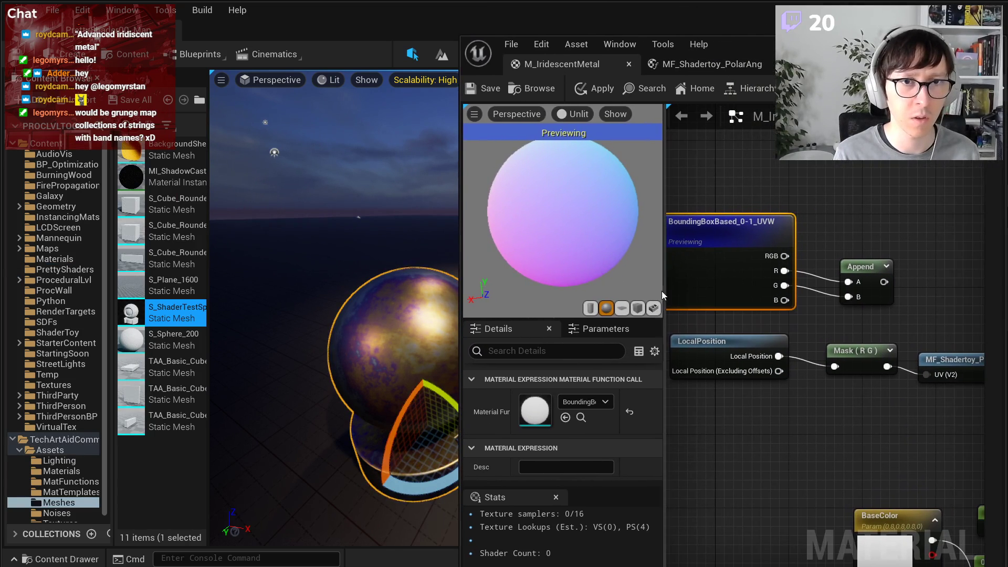
- Set the S_ShaderTestSphere mesh as the preview mesh and inspect the BoundingBoxBased_0-1_UVW preview on it from several angles
{"action": "left_click", "coordinate": [652, 308]}
{"action": "scroll", "coordinate": [593, 240], "scroll_direction": "down", "scroll_amount": 1}
{"action": "scroll", "coordinate": [589, 243], "scroll_direction": "up", "scroll_amount": 3}
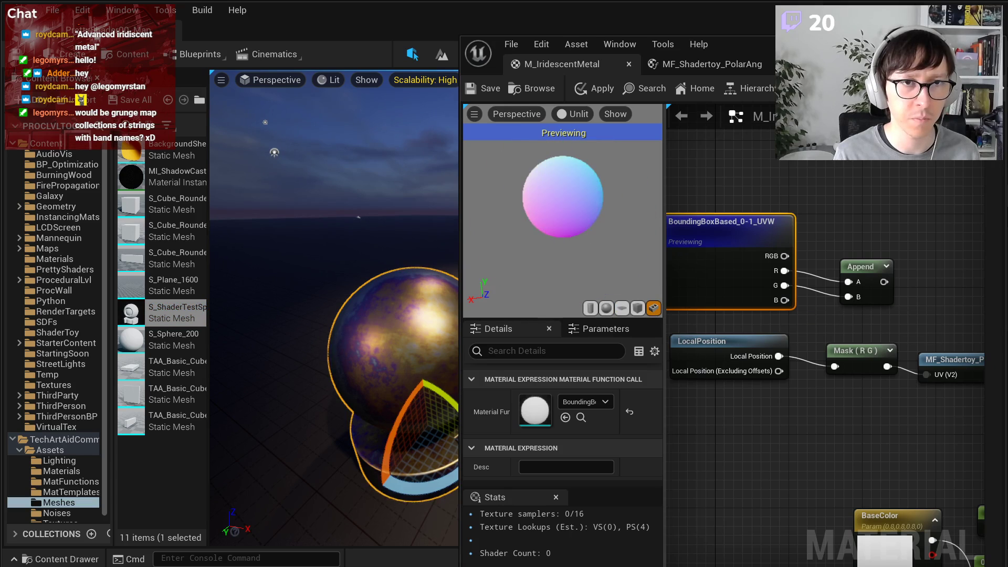
{"action": "mouse_move", "coordinate": [590, 243]}
{"action": "left_mouse_down"}
{"action": "mouse_move", "coordinate": [537, 210]}
{"action": "mouse_move", "coordinate": [583, 239]}
{"action": "left_mouse_up"}
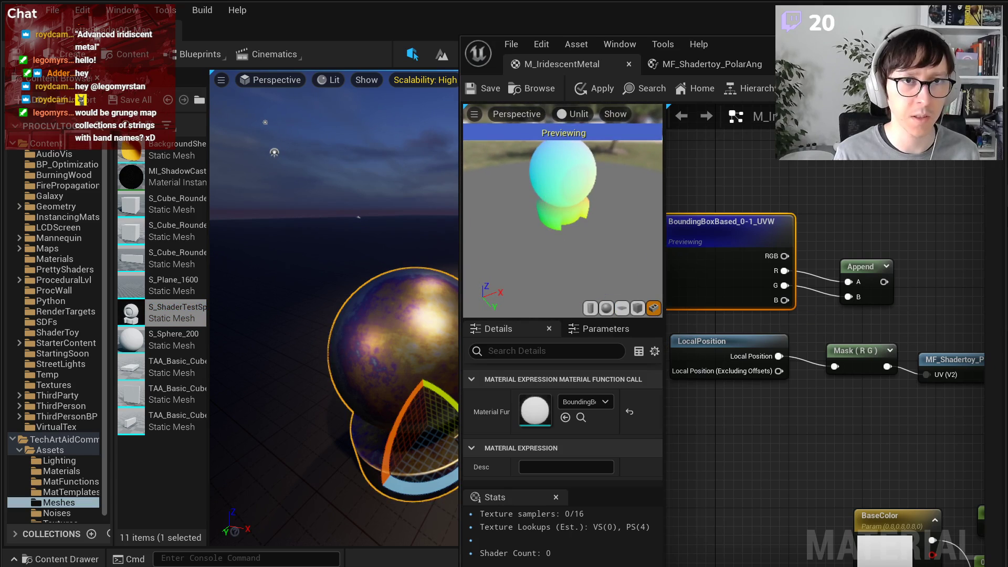
{"action": "middle_click_drag", "start_coordinate": [550, 228], "coordinate": [578, 299]}
{"action": "left_click_drag", "start_coordinate": [585, 239], "coordinate": [570, 262]}
{"action": "scroll", "coordinate": [576, 235], "scroll_direction": "up", "scroll_amount": 5}
{"action": "middle_click_drag", "start_coordinate": [576, 234], "coordinate": [546, 187]}
{"action": "scroll", "coordinate": [576, 236], "scroll_direction": "down", "scroll_amount": 3}
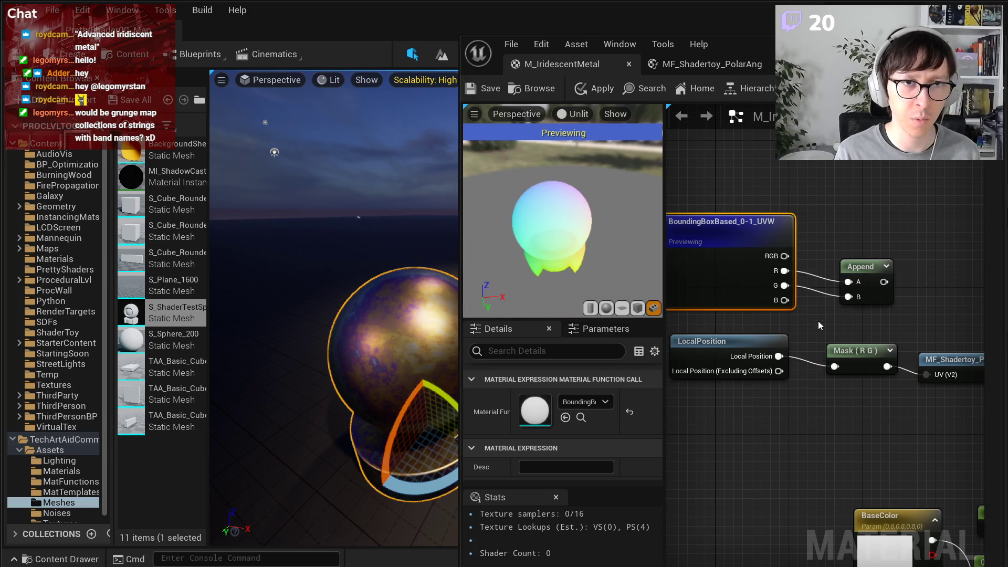
- Preview the Append node that combines the bounding box R and G outputs
{"action": "right_click_drag", "start_coordinate": [885, 325], "coordinate": [792, 308]}
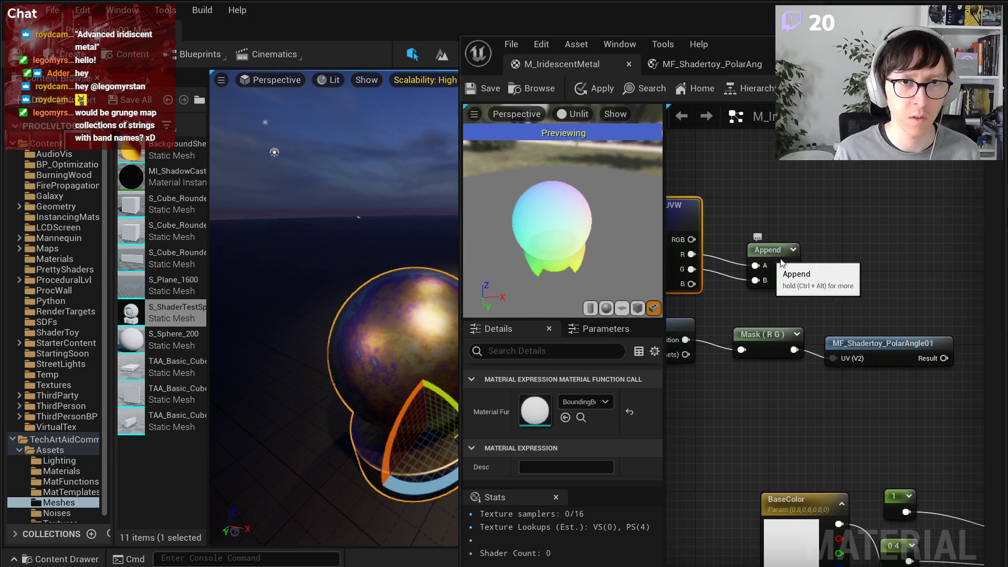
{"action": "right_click_drag", "start_coordinate": [770, 257], "coordinate": [878, 270]}
{"action": "right_click", "coordinate": [878, 270]}
{"action": "left_click", "coordinate": [908, 289]}
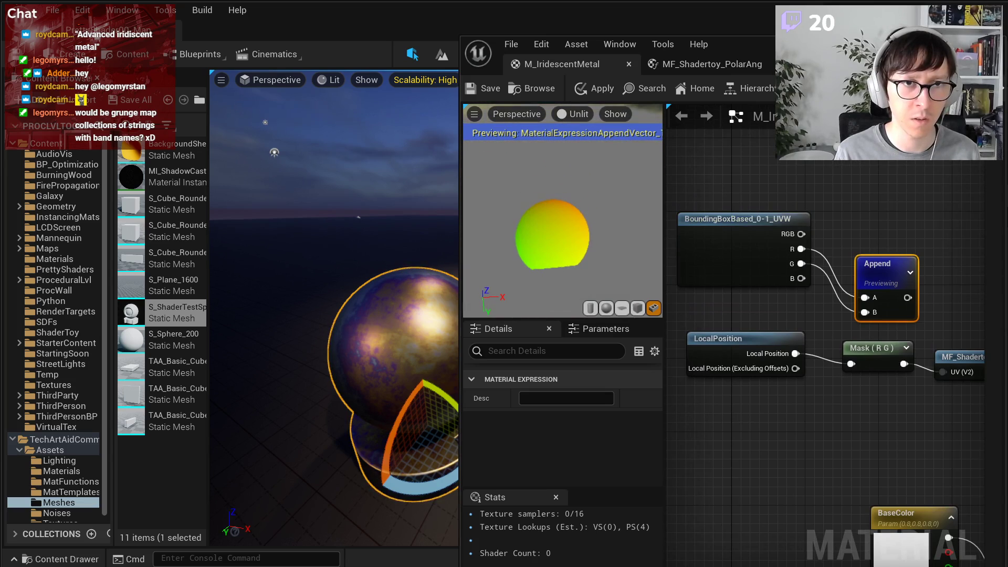
- Connect the Append output to the UV input of MF_Shadertoy_PolarAngle01 in place of the mask, and preview the function node
{"action": "right_click_drag", "start_coordinate": [972, 312], "coordinate": [800, 278]}
{"action": "left_click_drag", "start_coordinate": [826, 323], "coordinate": [850, 266]}
{"action": "left_click_drag", "start_coordinate": [734, 263], "coordinate": [796, 282]}
{"action": "right_click", "coordinate": [801, 270]}
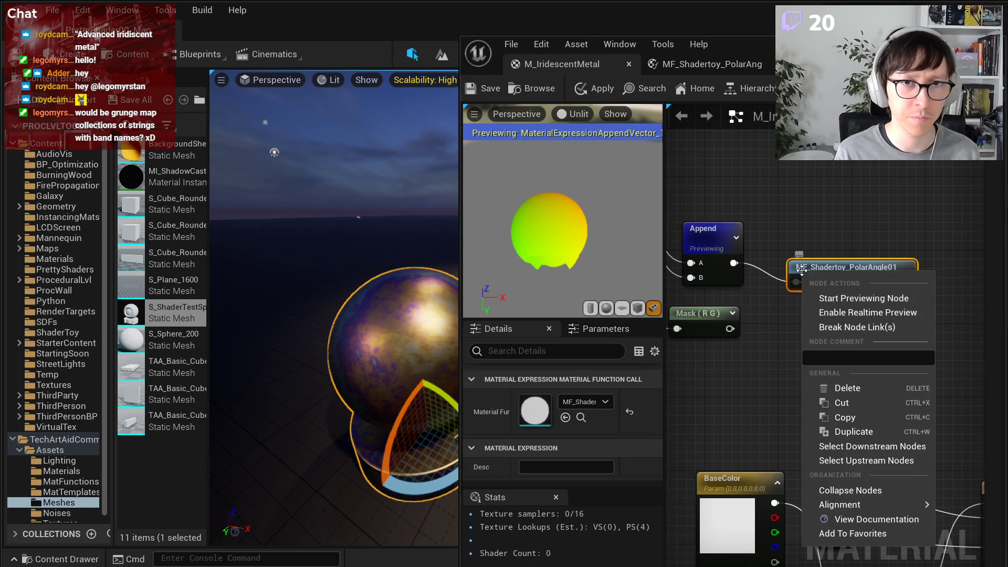
{"action": "left_click", "coordinate": [835, 293]}
{"action": "mouse_move", "coordinate": [581, 222]}
{"action": "right_mouse_down"}
{"action": "mouse_move", "coordinate": [581, 195]}
{"action": "mouse_move", "coordinate": [569, 225]}
{"action": "right_mouse_up"}
{"action": "mouse_move", "coordinate": [568, 225]}
{"action": "left_mouse_down"}
{"action": "mouse_move", "coordinate": [568, 247]}
{"action": "mouse_move", "coordinate": [575, 216]}
{"action": "mouse_move", "coordinate": [570, 203]}
{"action": "mouse_move", "coordinate": [557, 213]}
{"action": "mouse_move", "coordinate": [552, 205]}
{"action": "mouse_move", "coordinate": [564, 233]}
{"action": "left_mouse_up"}
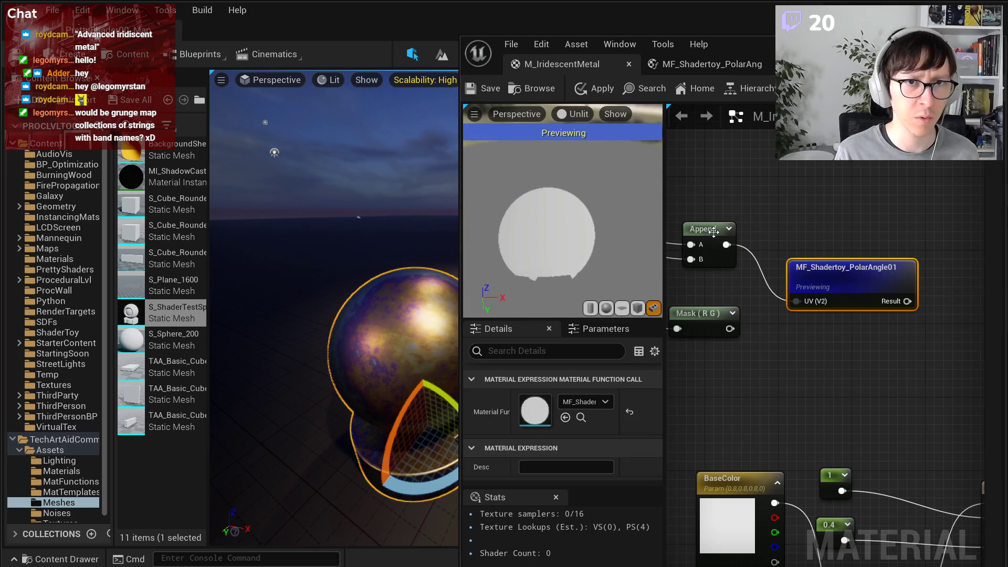
- Move the MF_Shadertoy_PolarAngle01 node slightly up toward Append and inspect its angle preview on the test mesh
{"action": "scroll", "coordinate": [828, 240], "scroll_direction": "down", "scroll_amount": 1}
{"action": "right_click_drag", "start_coordinate": [819, 240], "coordinate": [908, 252]}
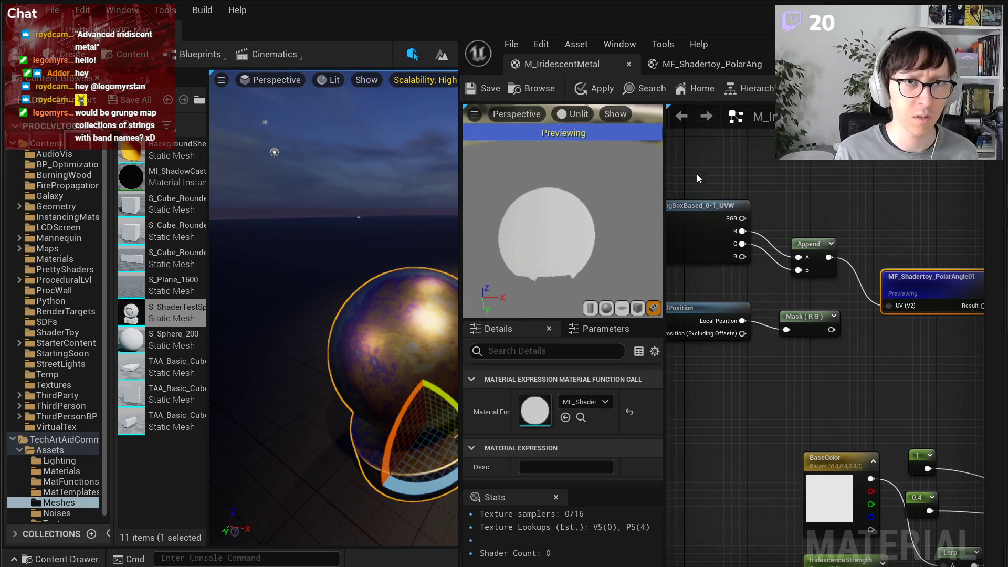
{"action": "left_click_drag", "start_coordinate": [698, 175], "coordinate": [772, 232]}
{"action": "left_click", "coordinate": [712, 271]}
{"action": "mouse_move", "coordinate": [554, 239]}
{"action": "left_mouse_down"}
{"action": "mouse_move", "coordinate": [549, 220]}
{"action": "mouse_move", "coordinate": [550, 236]}
{"action": "left_mouse_up"}
{"action": "right_click_drag", "start_coordinate": [940, 296], "coordinate": [804, 291]}
{"action": "left_click_drag", "start_coordinate": [803, 290], "coordinate": [771, 266]}
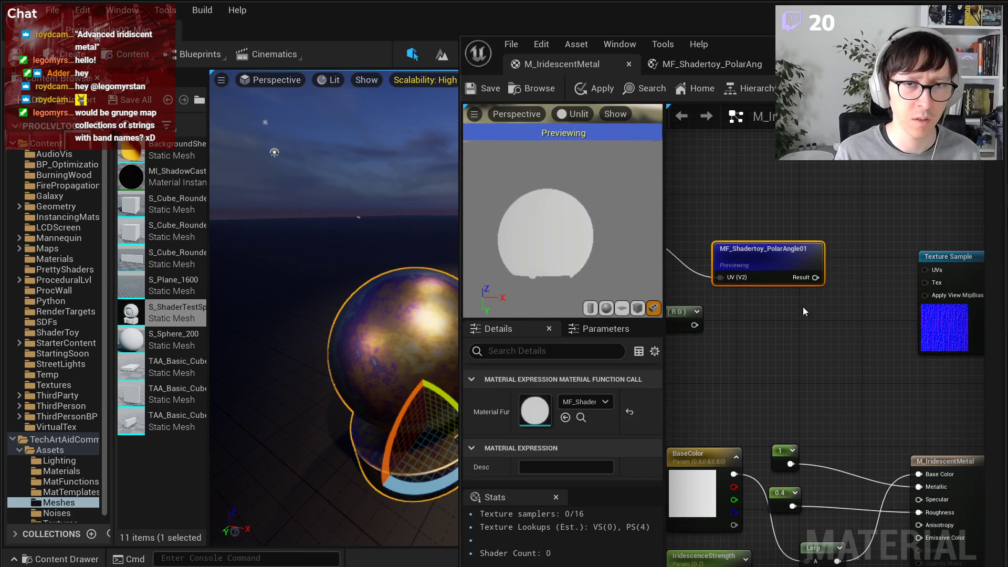
{"action": "right_click_drag", "start_coordinate": [826, 333], "coordinate": [724, 344]}
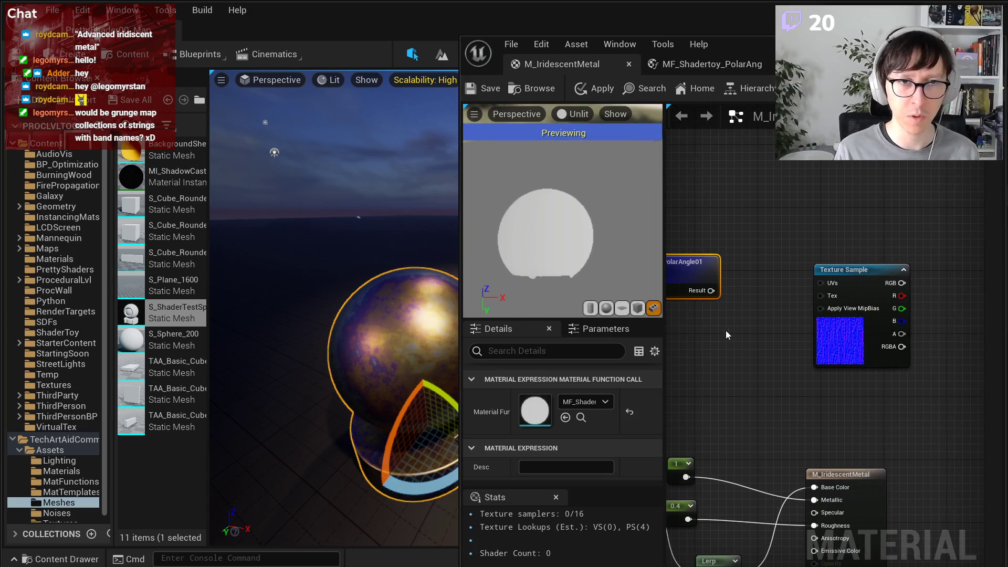
{"action": "right_click_drag", "start_coordinate": [752, 308], "coordinate": [807, 307]}
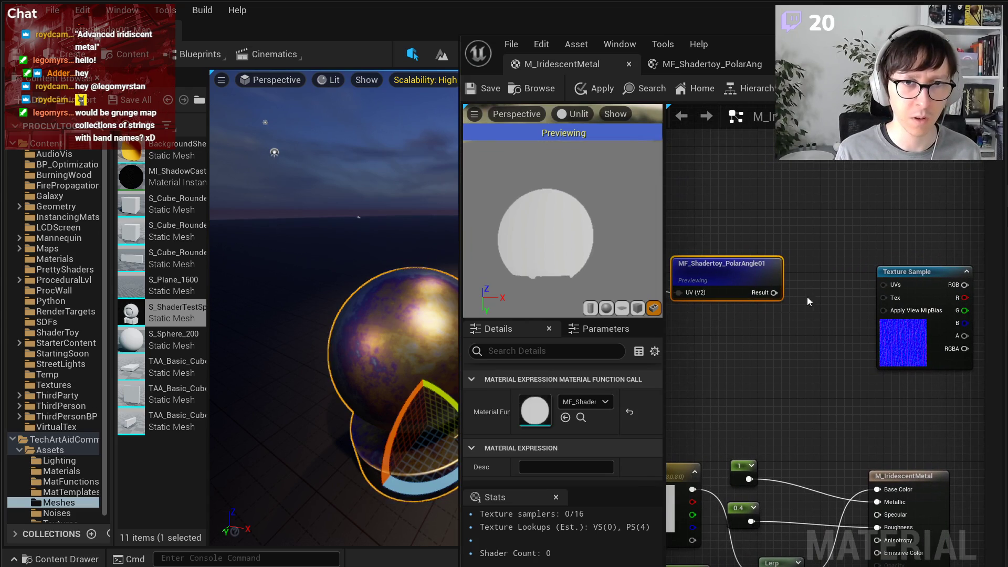
{"action": "left_click_drag", "start_coordinate": [588, 226], "coordinate": [593, 194]}
- Move the LocalPosition and Mask (R G) nodes down to free space below the Append node
{"action": "right_click_drag", "start_coordinate": [760, 326], "coordinate": [918, 340]}
{"action": "right_click_drag", "start_coordinate": [798, 341], "coordinate": [907, 392]}
{"action": "left_click_drag", "start_coordinate": [796, 356], "coordinate": [922, 424]}
{"action": "left_click_drag", "start_coordinate": [886, 383], "coordinate": [863, 430]}
- Add a Distance node below MF_Shadertoy_PolarAngle01 and connect the Append output to its input A
{"action": "right_click", "coordinate": [883, 370]}
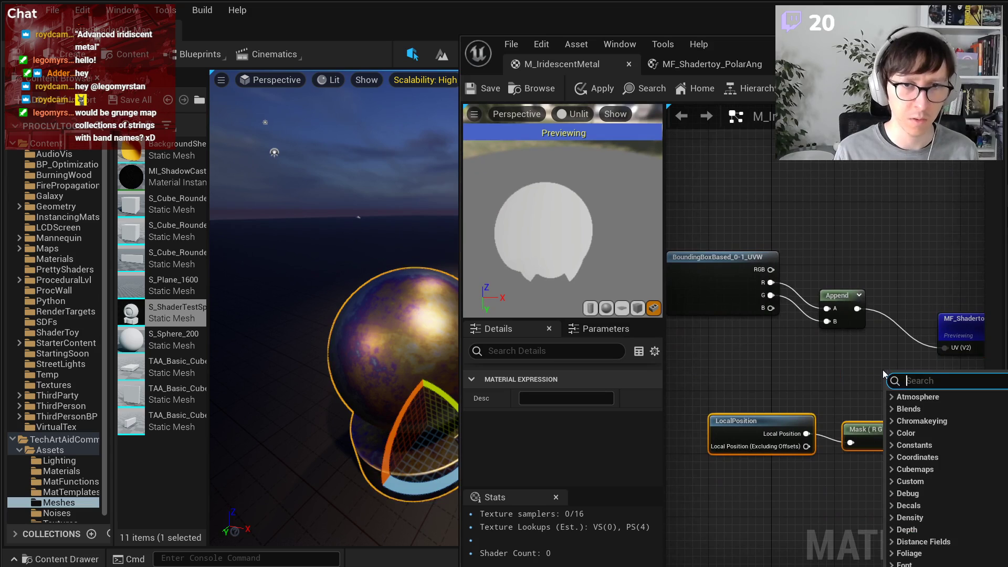
{"action": "type", "text": "distance"}
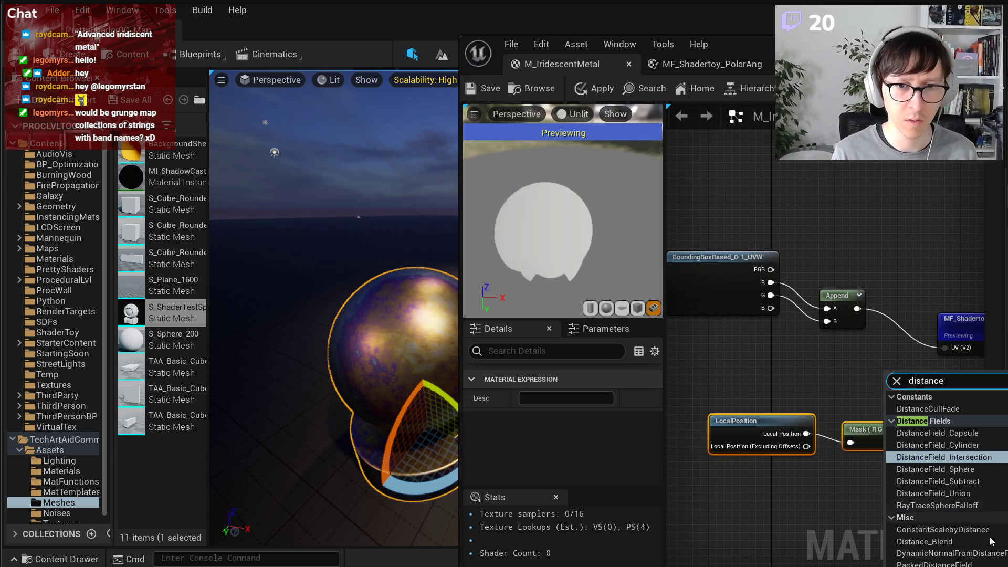
{"action": "scroll", "coordinate": [991, 542], "scroll_direction": "down", "scroll_amount": 3}
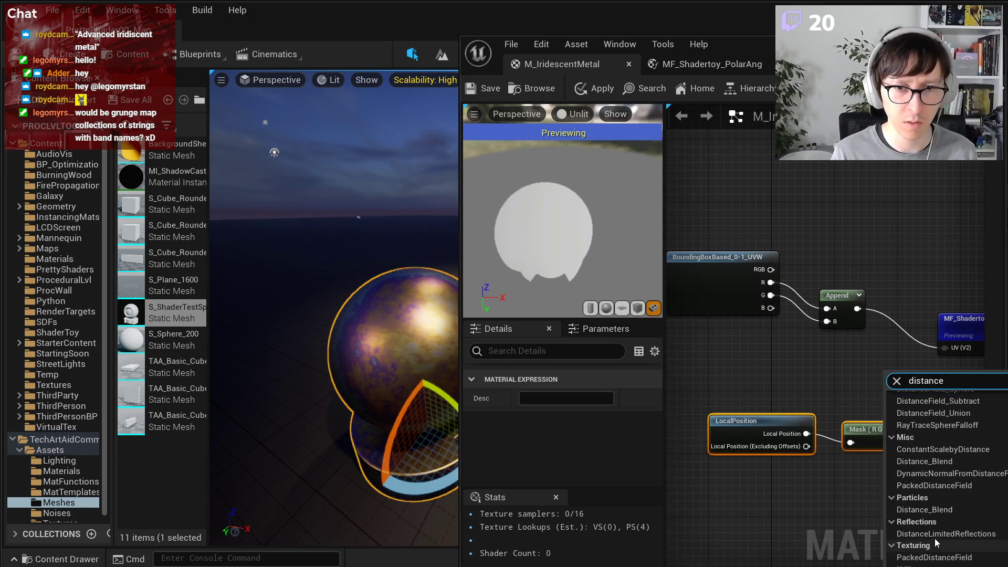
{"action": "left_click", "coordinate": [916, 566]}
{"action": "scroll", "coordinate": [874, 306], "scroll_direction": "up", "scroll_amount": 2}
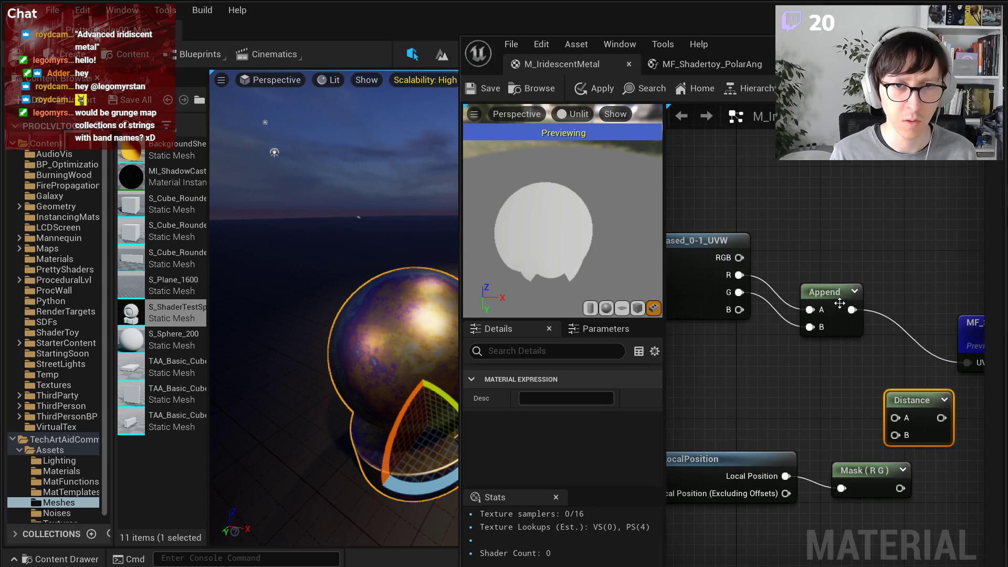
{"action": "left_click_drag", "start_coordinate": [852, 310], "coordinate": [895, 417]}
{"action": "left_click_drag", "start_coordinate": [911, 401], "coordinate": [921, 366]}
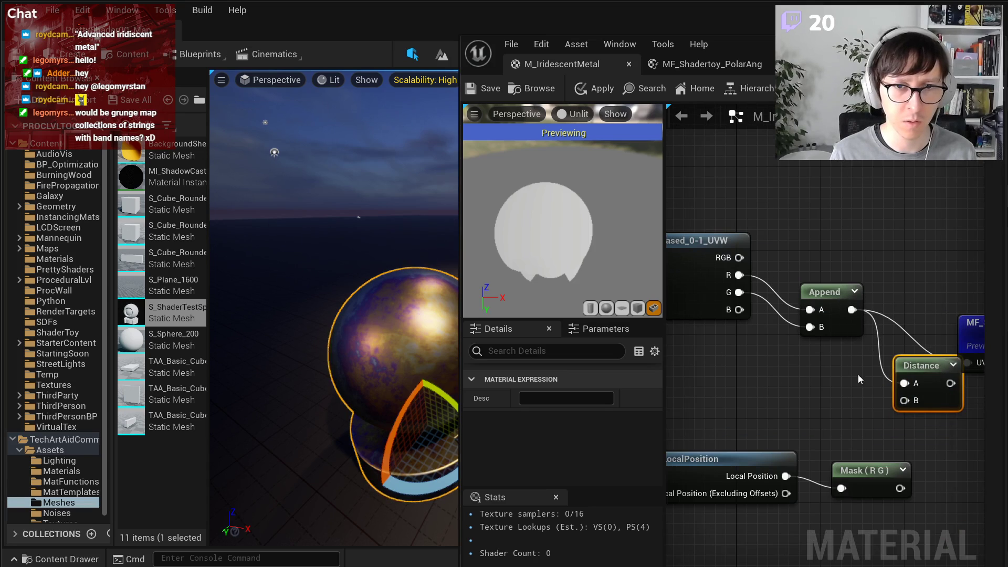
- Feed a two-component constant of 0.5, 0.5 into input B of the Distance node, and preview Distance
{"action": "key", "text": "2"}
{"action": "left_click", "coordinate": [836, 395]}
{"action": "left_click_drag", "start_coordinate": [868, 422], "coordinate": [837, 396]}
{"action": "left_click", "coordinate": [533, 403]}
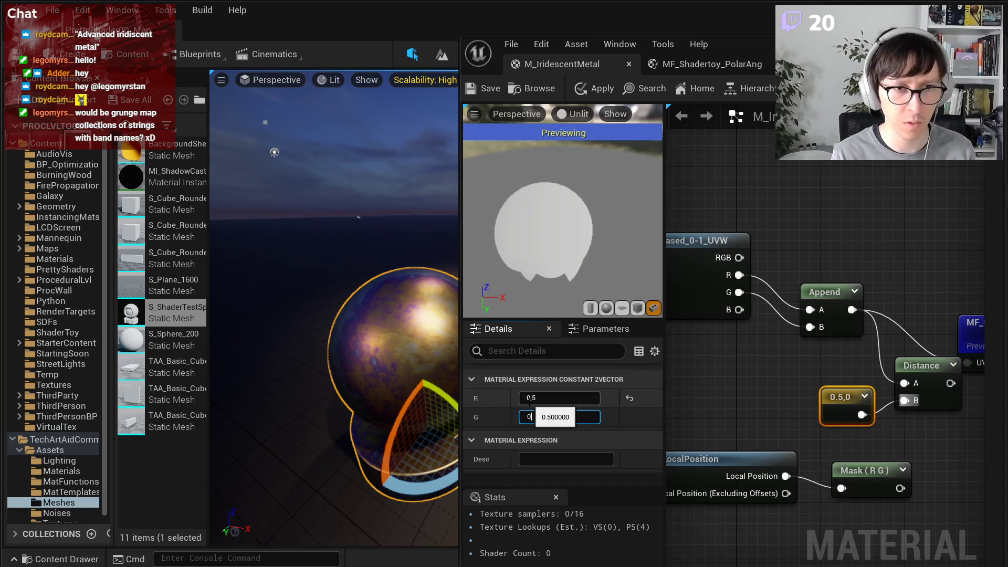
{"action": "type", "text": ",5"}
{"action": "key", "text": "Return"}
{"action": "left_click_drag", "start_coordinate": [841, 398], "coordinate": [801, 388]}
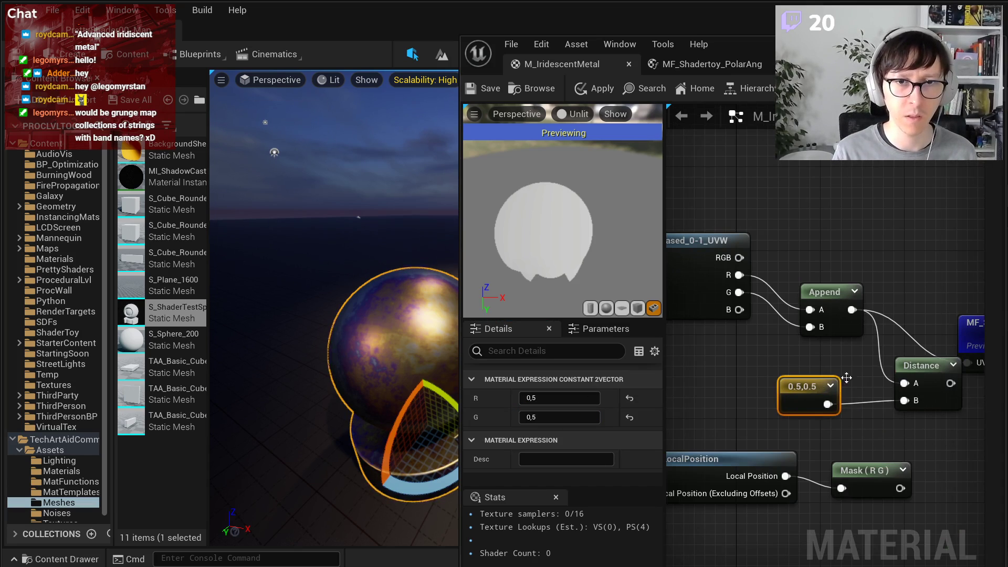
{"action": "right_click", "coordinate": [924, 367]}
{"action": "left_click", "coordinate": [898, 387]}
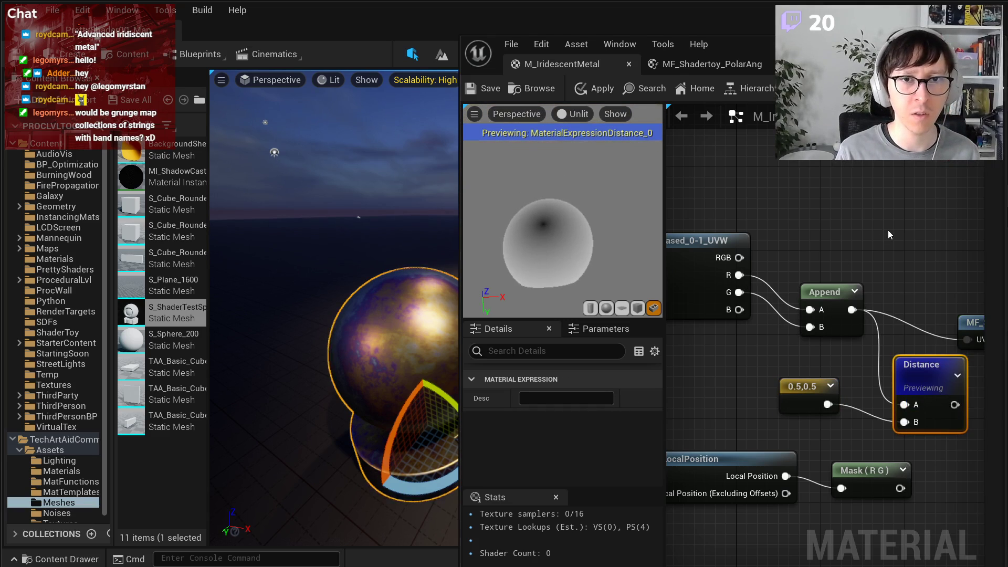
- Place MF_Shadertoy_PolarAngle01 above the Distance node and widen the material editor window
{"action": "right_click_drag", "start_coordinate": [889, 235], "coordinate": [680, 234]}
{"action": "left_click_drag", "start_coordinate": [802, 319], "coordinate": [769, 288]}
{"action": "scroll", "coordinate": [825, 344], "scroll_direction": "down", "scroll_amount": 1}
{"action": "scroll", "coordinate": [824, 354], "scroll_direction": "down", "scroll_amount": 1}
{"action": "right_click_drag", "start_coordinate": [768, 303], "coordinate": [893, 307]}
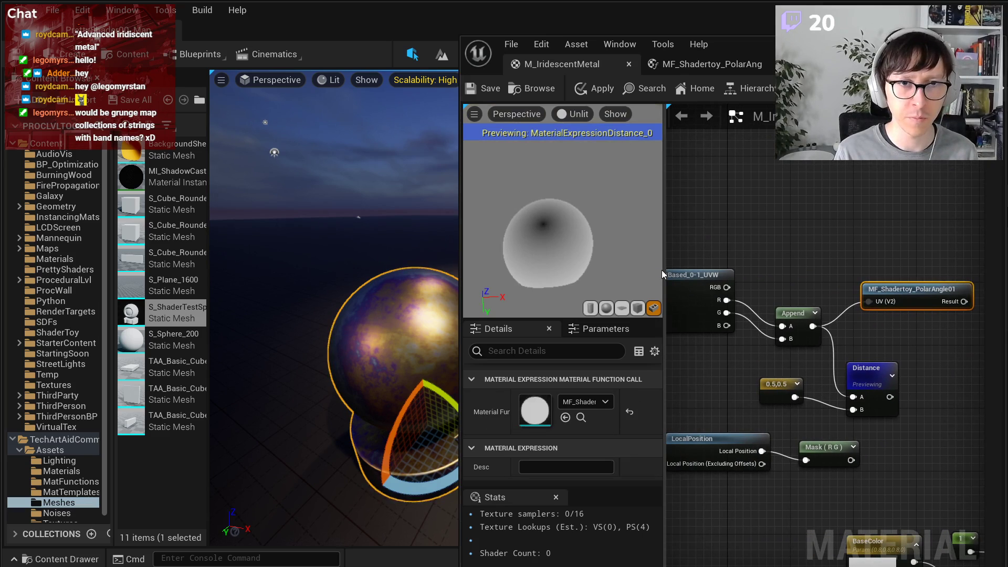
{"action": "left_click_drag", "start_coordinate": [460, 253], "coordinate": [196, 253]}
- Tidy the graph so the Distance node sits directly under MF_Shadertoy_PolarAngle01 and the 0.5,0.5 constant under Append
{"action": "left_click_drag", "start_coordinate": [727, 212], "coordinate": [612, 406]}
{"action": "left_click", "coordinate": [820, 340]}
{"action": "left_click_drag", "start_coordinate": [857, 388], "coordinate": [771, 292]}
{"action": "left_click_drag", "start_coordinate": [651, 342], "coordinate": [671, 324]}
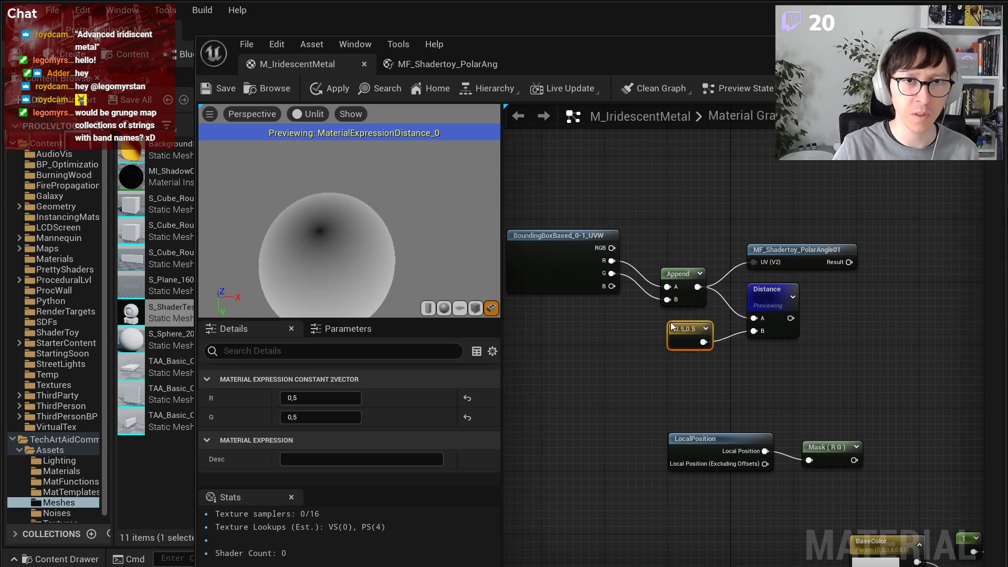
{"action": "left_click_drag", "start_coordinate": [877, 183], "coordinate": [727, 336]}
{"action": "left_click", "coordinate": [845, 293]}
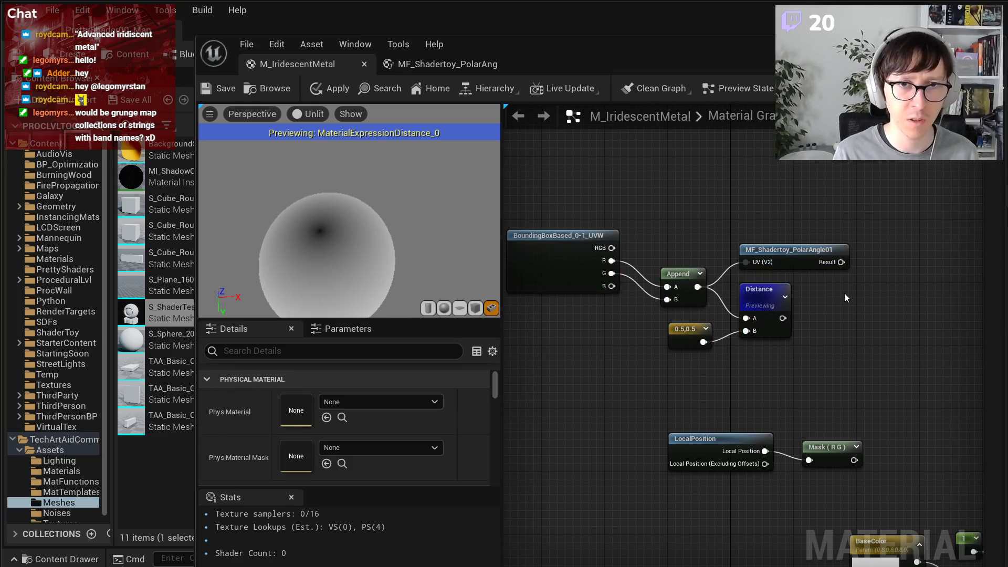
- Add an Append node combining the MF_Shadertoy_PolarAngle01 result in A with the Distance output in B
{"action": "right_click", "coordinate": [839, 292]}
{"action": "type", "text": "appe"}
{"action": "key", "text": "Return"}
{"action": "scroll", "coordinate": [839, 289], "scroll_direction": "up", "scroll_amount": 2}
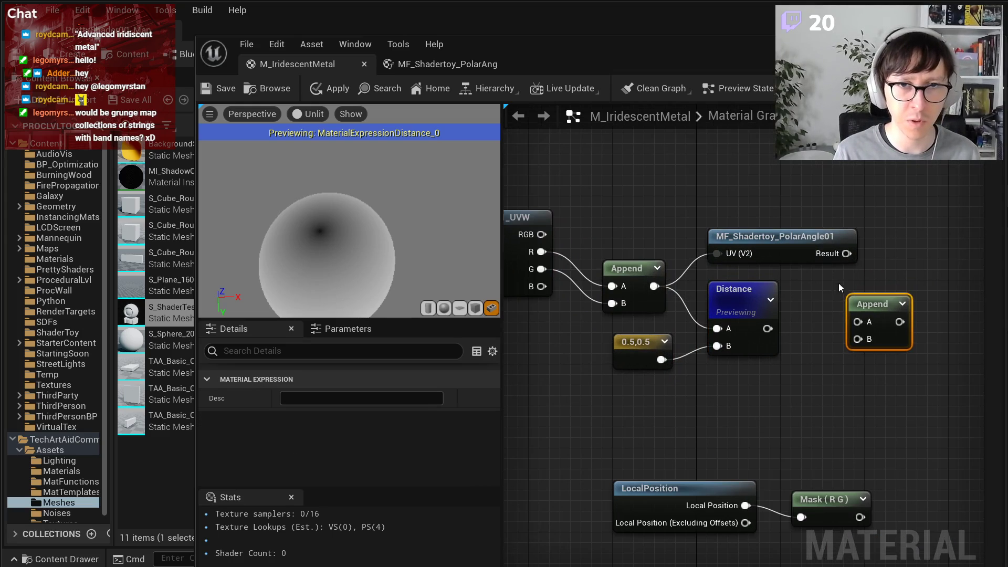
{"action": "left_click", "coordinate": [793, 239]}
{"action": "left_click_drag", "start_coordinate": [851, 308], "coordinate": [889, 273]}
{"action": "left_click_drag", "start_coordinate": [836, 254], "coordinate": [773, 329]}
{"action": "left_click", "coordinate": [902, 376]}
{"action": "right_click_drag", "start_coordinate": [961, 329], "coordinate": [769, 331]}
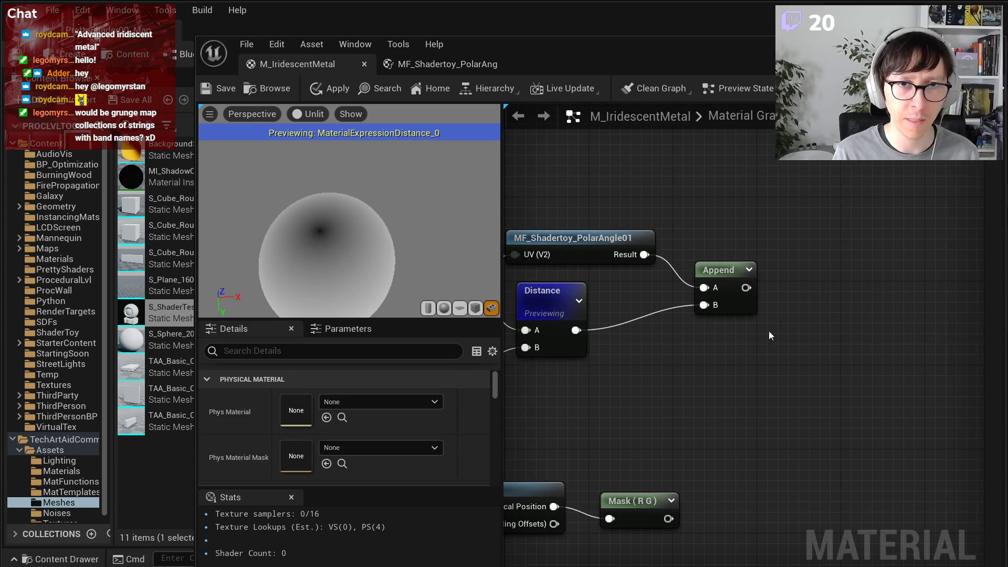
- Add a vector parameter named MetalNormalTilingXY and place it below the Append node that combines angle and distance
{"action": "left_click", "coordinate": [661, 374]}
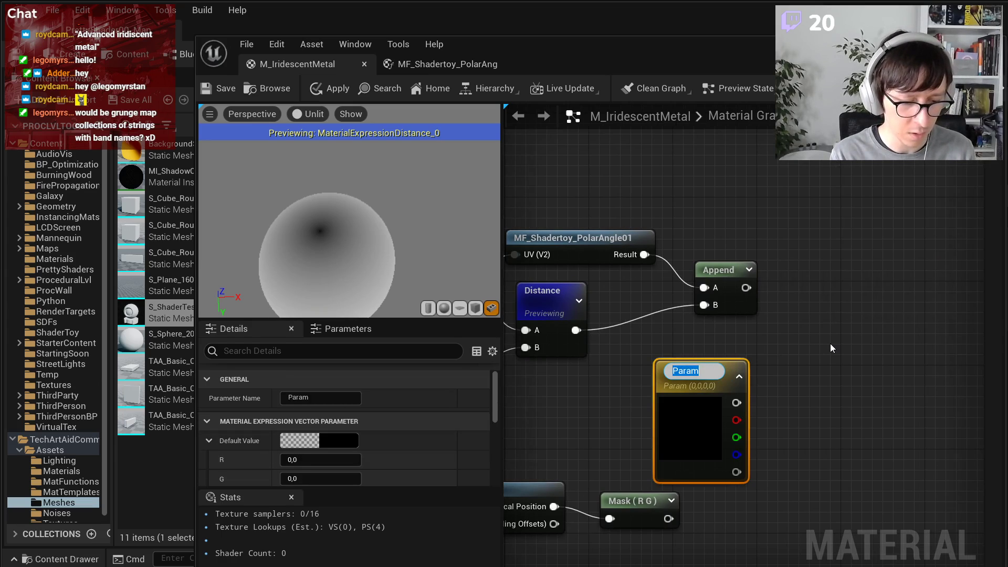
{"action": "type", "text": "MetalNpor"}
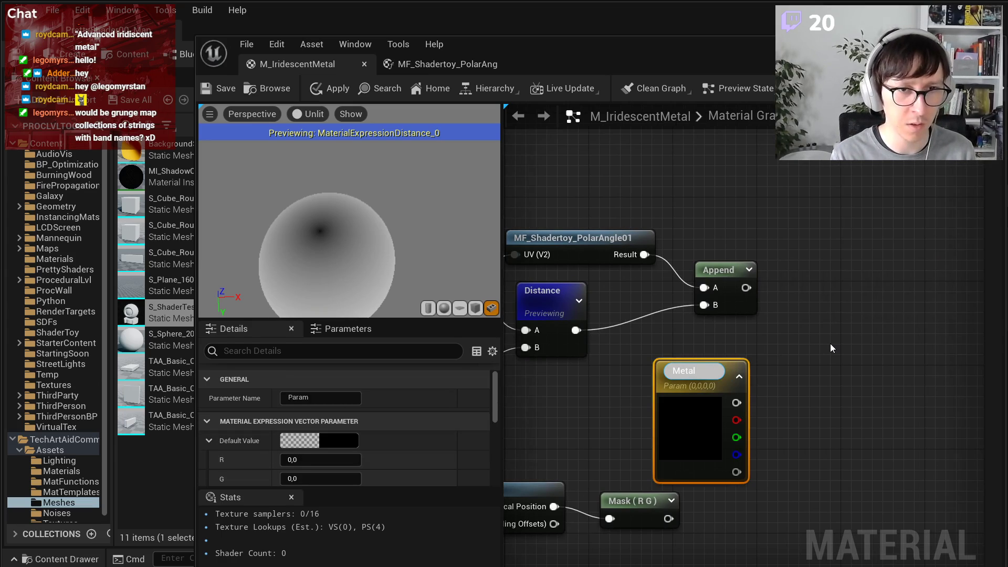
{"action": "key", "text": "BackSpace"}
{"action": "key", "text": "BackSpace"}
{"action": "key", "text": "BackSpace"}
{"action": "type", "text": "ora"}
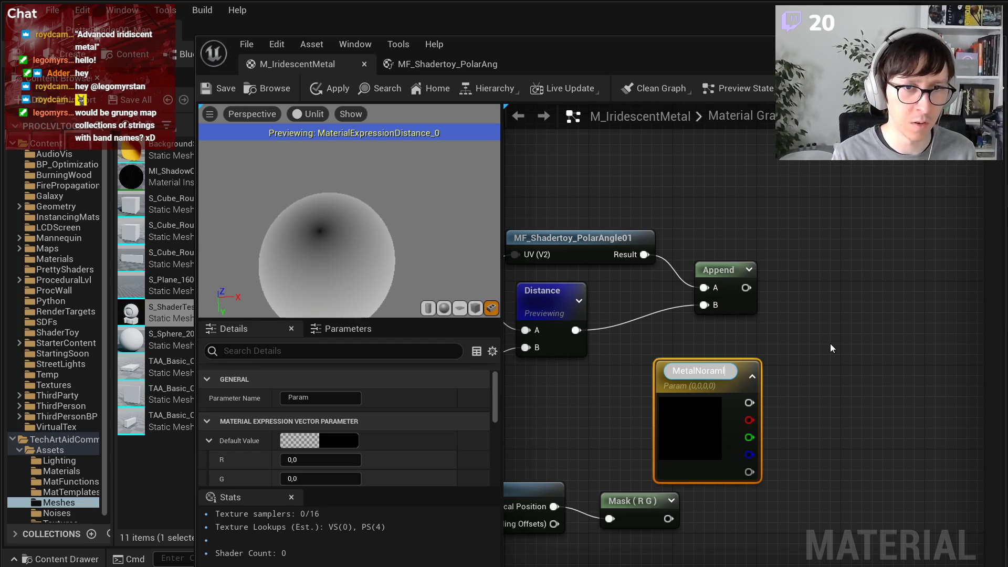
{"action": "key", "text": "BackSpace"}
{"action": "type", "text": "malTilin"}
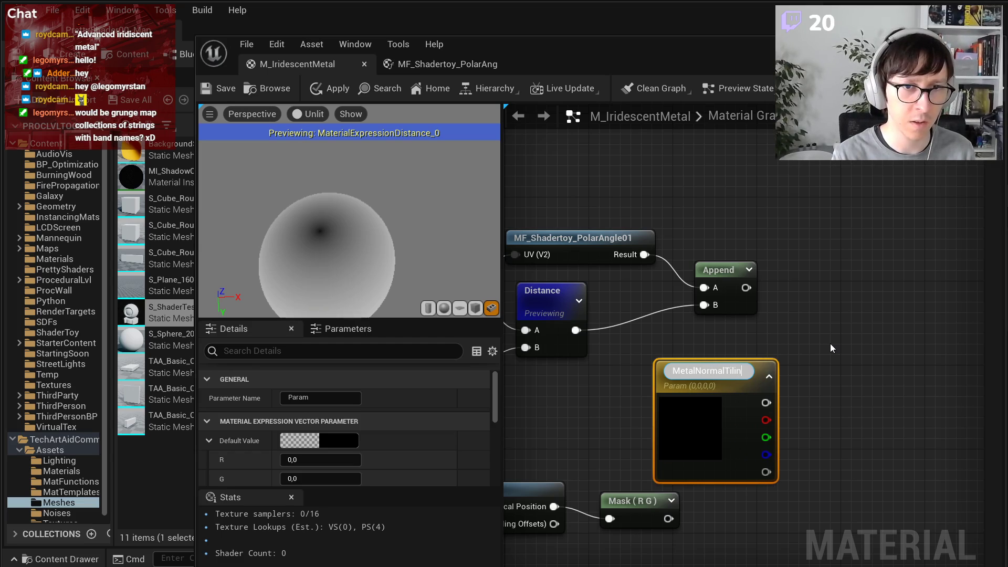
{"action": "type", "text": "gXY"}
{"action": "key", "text": "Return"}
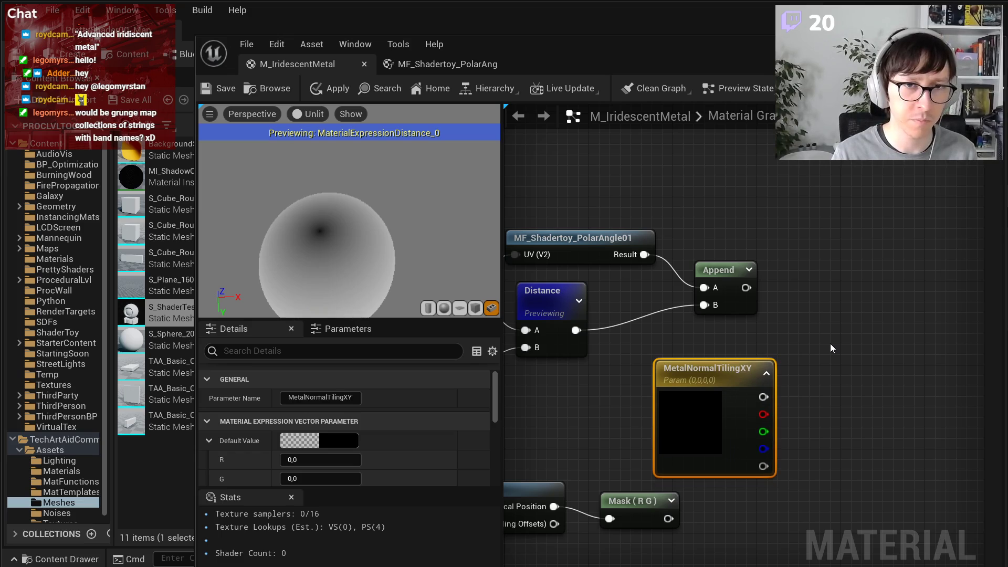
{"action": "left_click_drag", "start_coordinate": [694, 395], "coordinate": [681, 370]}
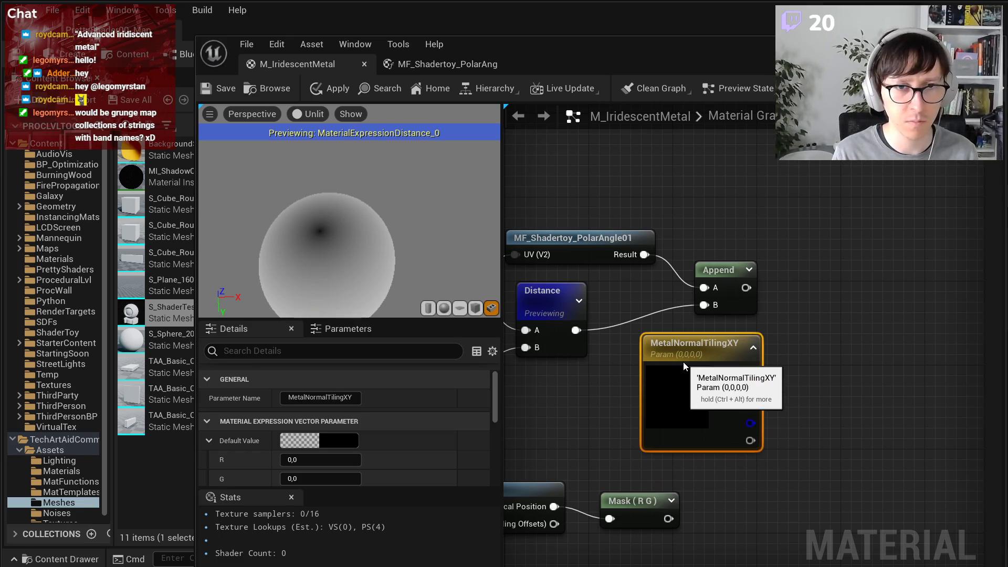
- Add another Append node and connect the R and G outputs of MetalNormalTilingXY to its inputs A and B
{"action": "right_click", "coordinate": [809, 339]}
{"action": "type", "text": "appe"}
{"action": "key", "text": "Return"}
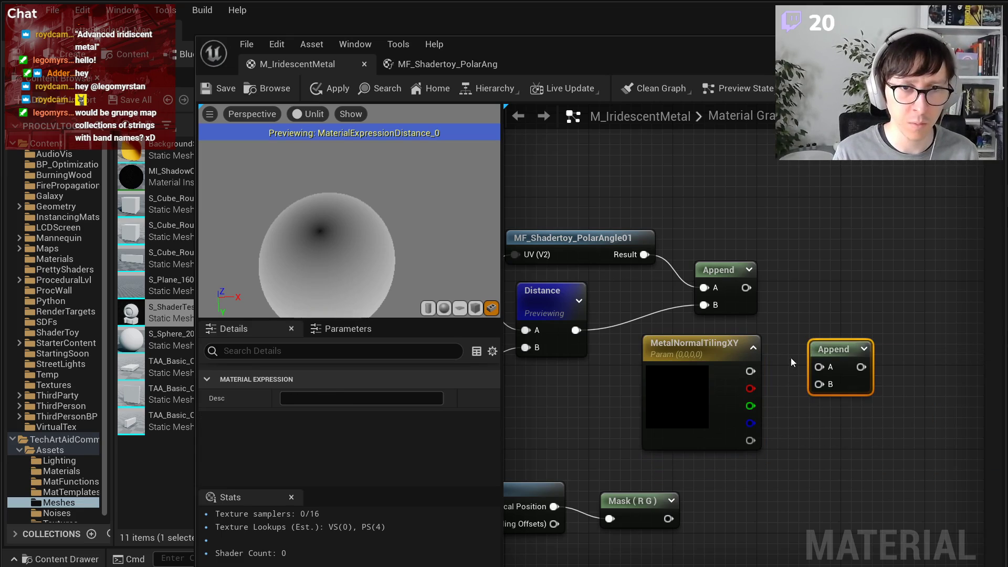
{"action": "left_click_drag", "start_coordinate": [752, 388], "coordinate": [820, 367]}
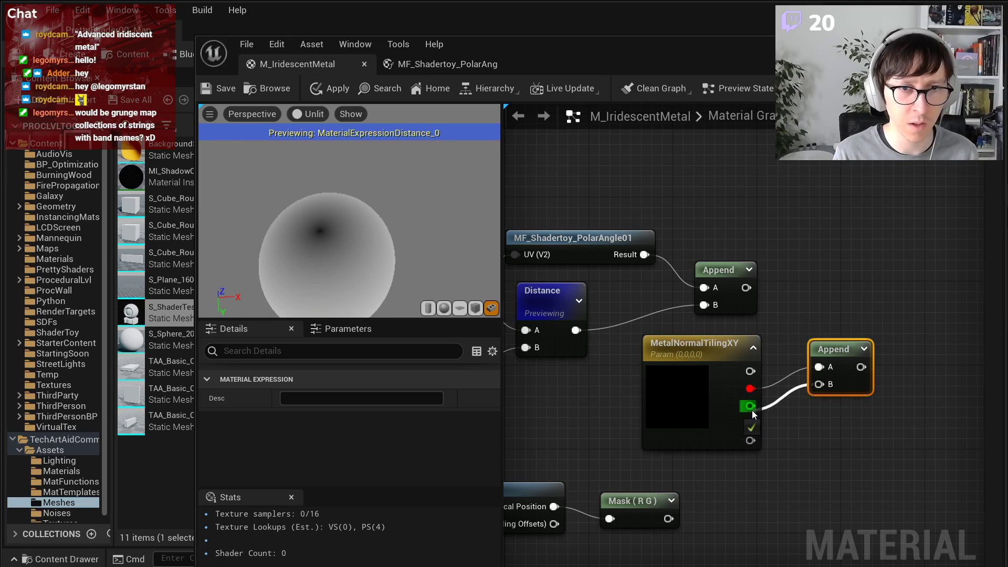
{"action": "left_click_drag", "start_coordinate": [750, 406], "coordinate": [819, 384]}
- Add a Multiply node with the angle-distance Append in input A, and shift it with the tiling and Append nodes beside Distance
{"action": "left_click_drag", "start_coordinate": [728, 277], "coordinate": [874, 367]}
{"action": "left_click", "coordinate": [903, 317]}
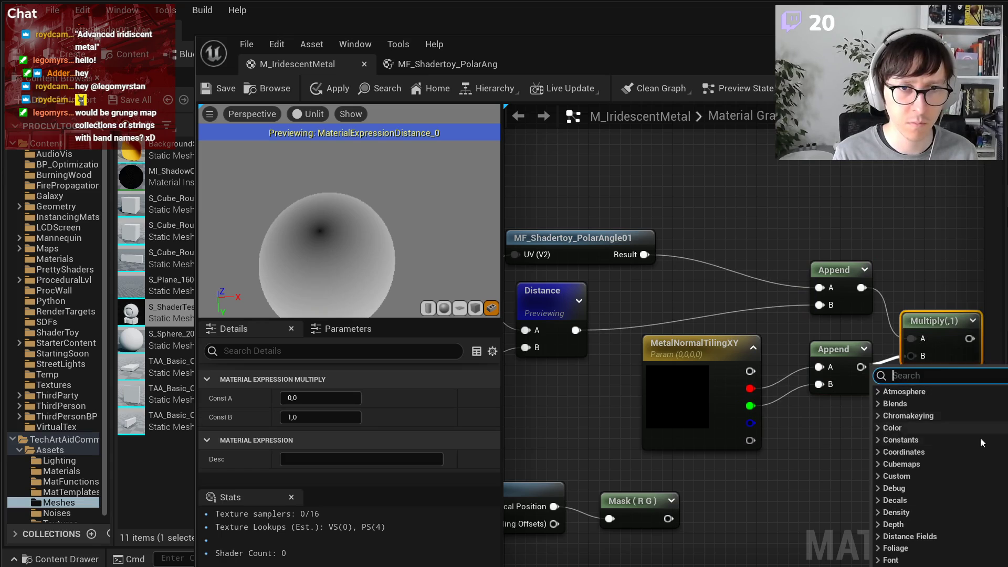
{"action": "left_click_drag", "start_coordinate": [717, 229], "coordinate": [938, 461]}
{"action": "left_click_drag", "start_coordinate": [922, 334], "coordinate": [818, 366]}
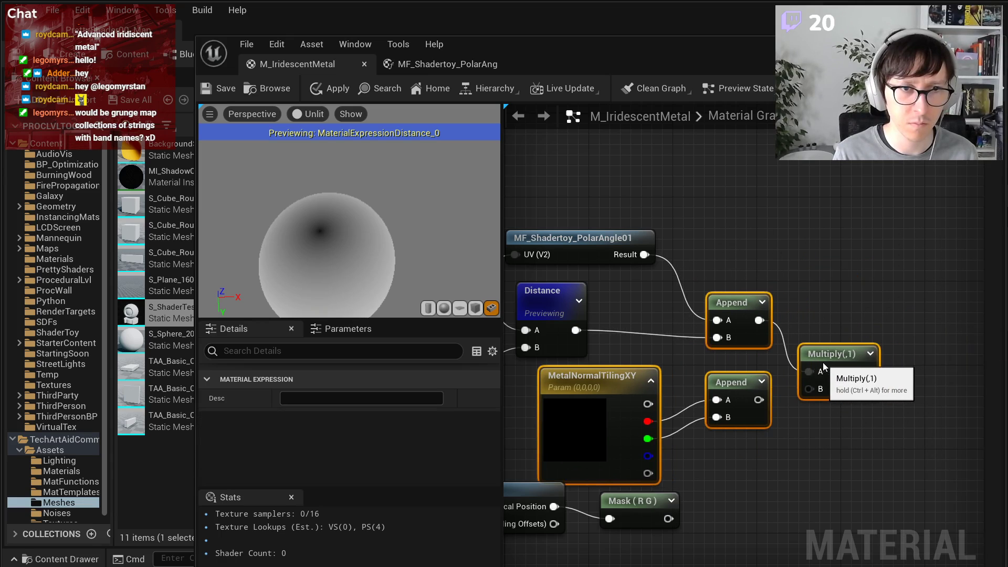
- Move the whole polar-coordinate node group up away from LocalPosition, and realign BoundingBoxBased_0-1_UVW with its Append node
{"action": "right_click_drag", "start_coordinate": [718, 276], "coordinate": [888, 244]}
{"action": "scroll", "coordinate": [878, 229], "scroll_direction": "down", "scroll_amount": 2}
{"action": "left_click_drag", "start_coordinate": [582, 177], "coordinate": [977, 342]}
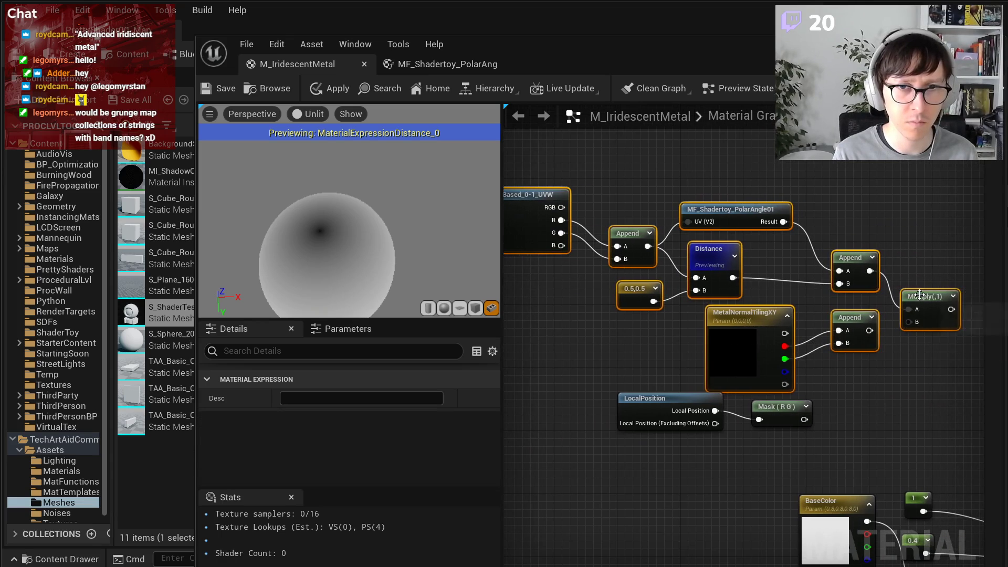
{"action": "left_click_drag", "start_coordinate": [919, 291], "coordinate": [904, 264]}
{"action": "left_click", "coordinate": [925, 342]}
{"action": "left_click_drag", "start_coordinate": [522, 167], "coordinate": [544, 188]}
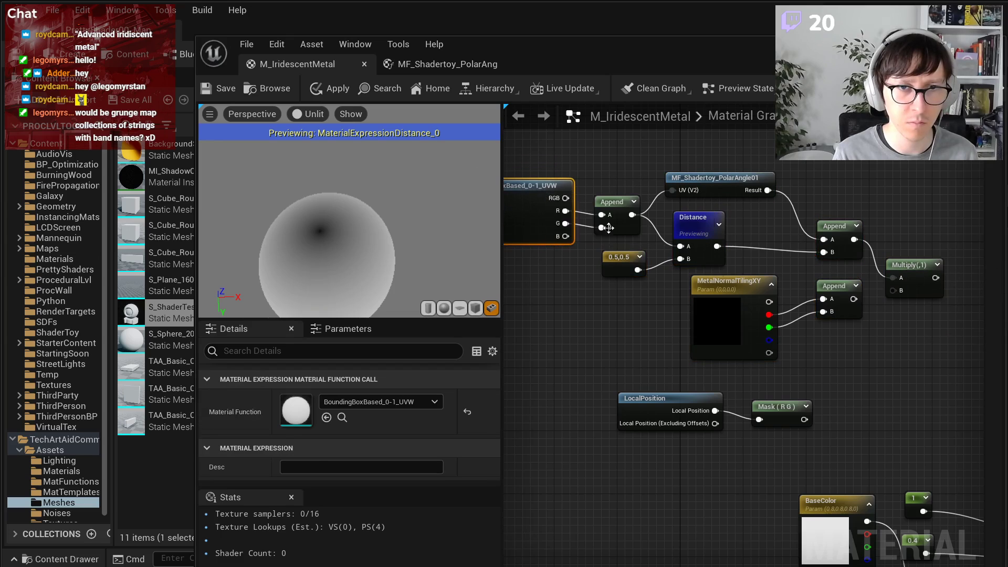
- Connect the Append node of the MetalNormalTilingXY channels to input B of the Multiply node
{"action": "left_click", "coordinate": [866, 308]}
{"action": "scroll", "coordinate": [867, 306], "scroll_direction": "up", "scroll_amount": 2}
{"action": "left_click_drag", "start_coordinate": [852, 297], "coordinate": [901, 286]}
{"action": "left_click", "coordinate": [901, 257]}
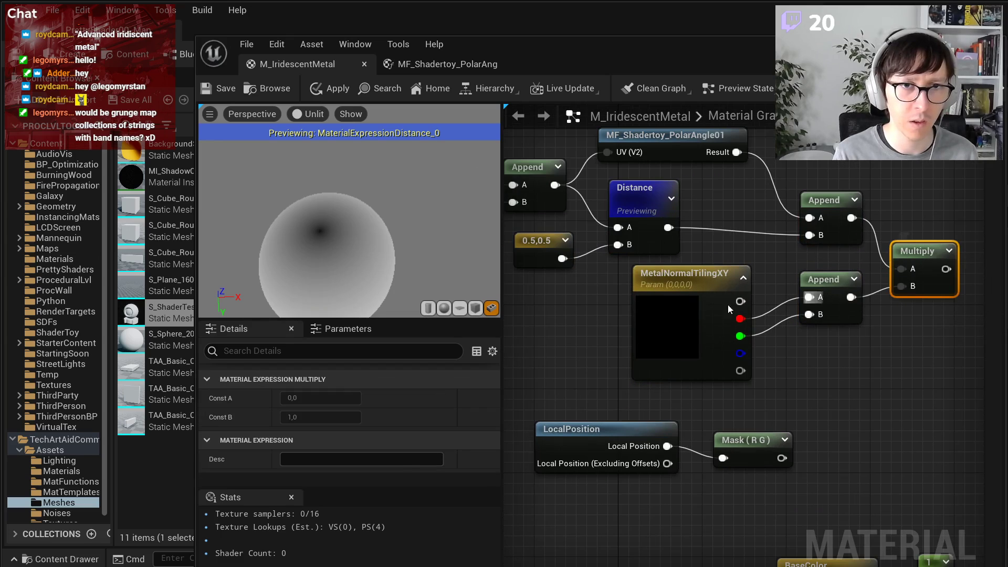
- Set the default R and G values of MetalNormalTilingXY to 1
{"action": "left_click", "coordinate": [679, 301]}
{"action": "type", "text": "1"}
{"action": "key", "text": "Tab"}
{"action": "type", "text": "1"}
{"action": "key", "text": "alt+Tab"}
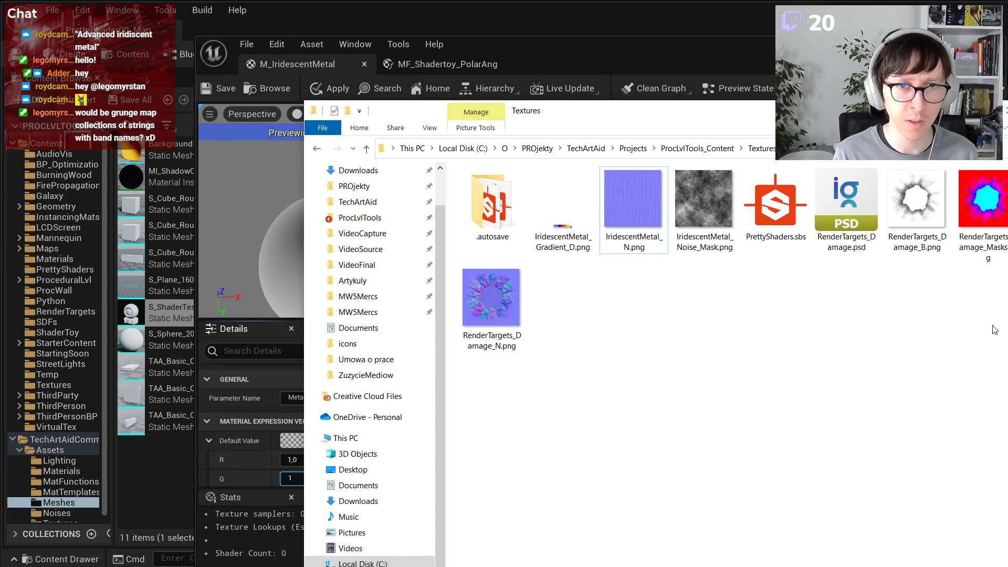
{"action": "key", "text": "alt+Tab"}
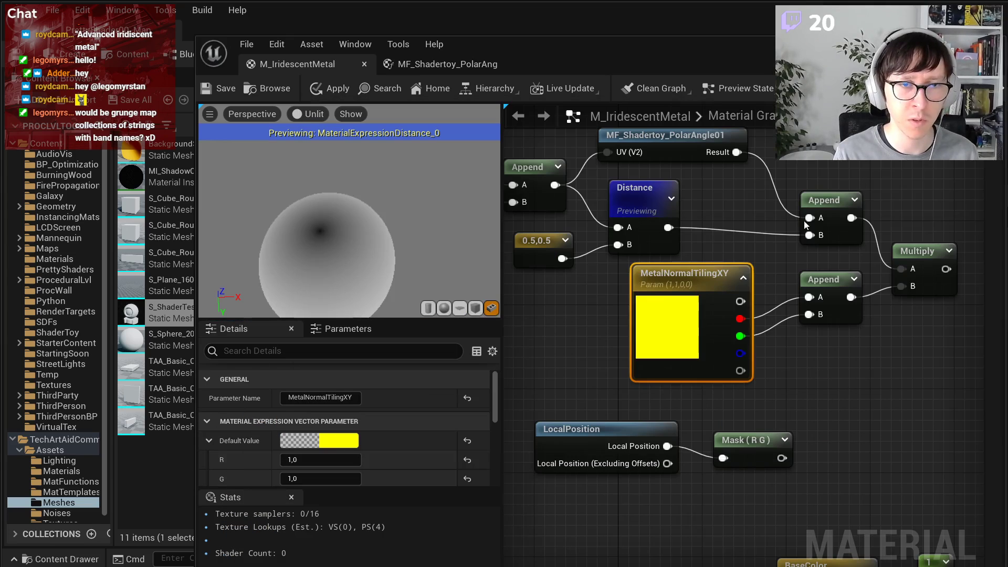
- Preview the Multiply node's result and try a higher R value of about 1.25 for MetalNormalTilingXY
{"action": "right_click", "coordinate": [920, 254]}
{"action": "left_click", "coordinate": [956, 279]}
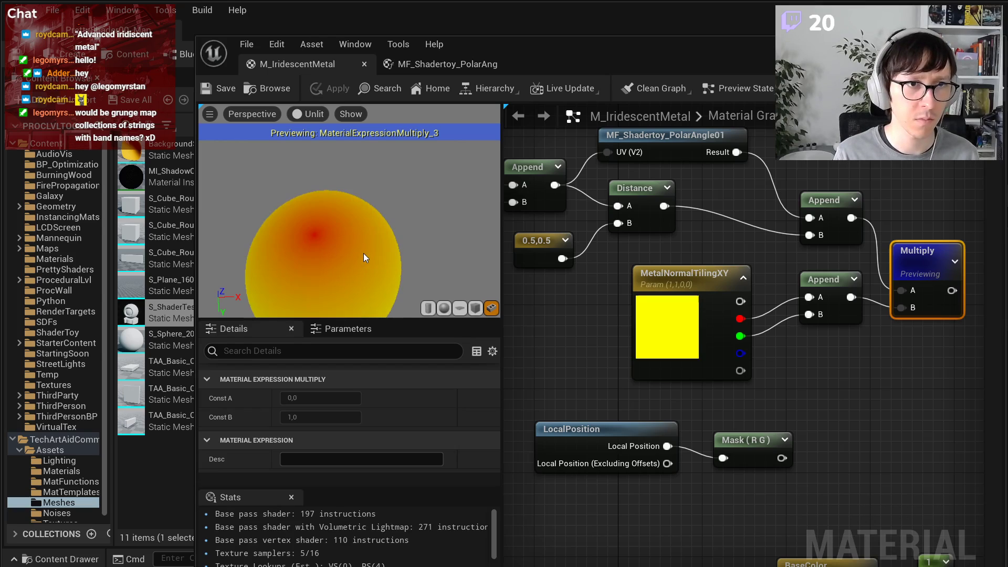
{"action": "left_click", "coordinate": [703, 281]}
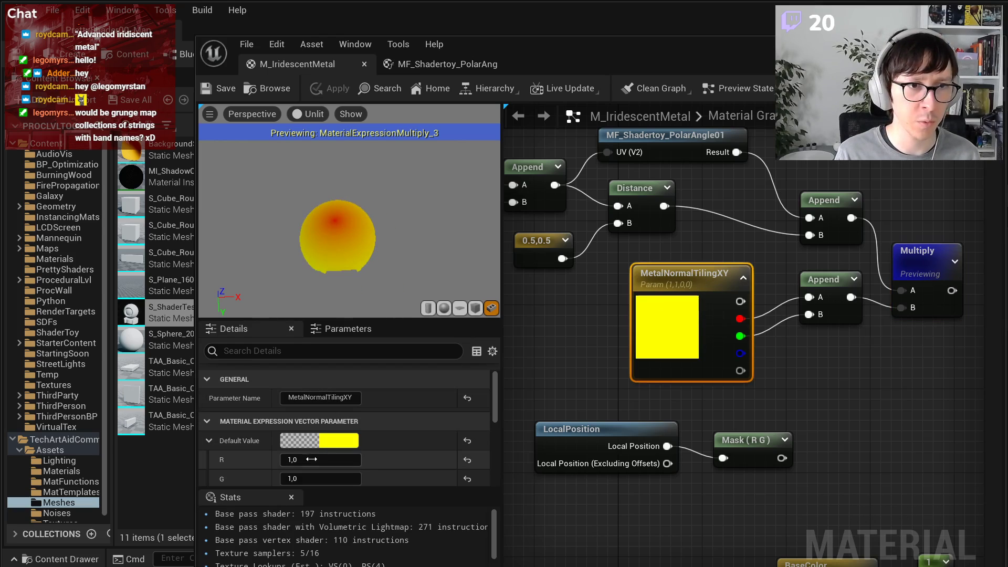
{"action": "left_click_drag", "start_coordinate": [313, 460], "coordinate": [313, 460]}
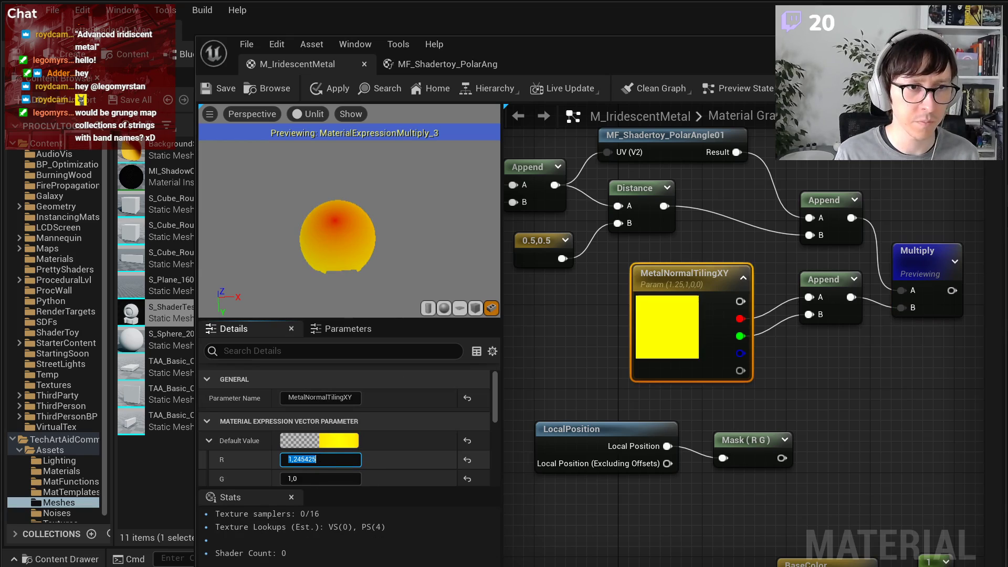
{"action": "left_click", "coordinate": [926, 387]}
- Add a CheckerPattern node with the Multiply result in its UVs input, apply the material and preview the checker
{"action": "right_click_drag", "start_coordinate": [925, 388], "coordinate": [691, 410]}
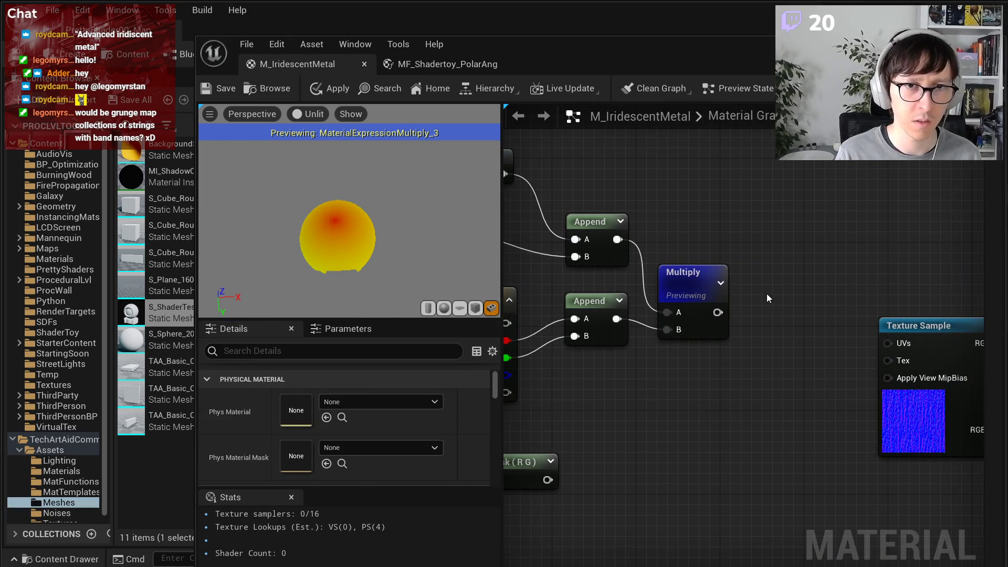
{"action": "right_click", "coordinate": [767, 295]}
{"action": "type", "text": "check"}
{"action": "key", "text": "Return"}
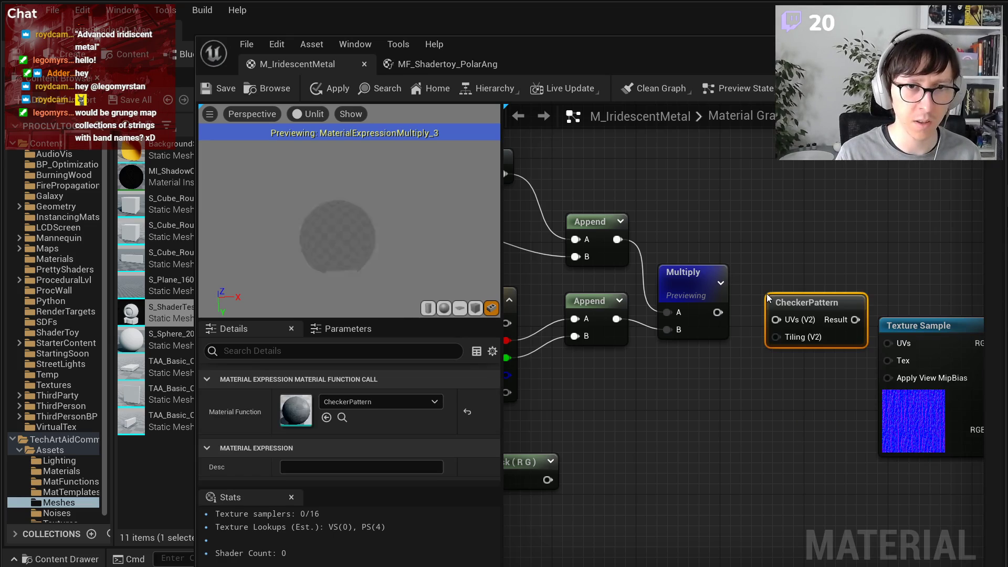
{"action": "left_click_drag", "start_coordinate": [718, 313], "coordinate": [777, 313]}
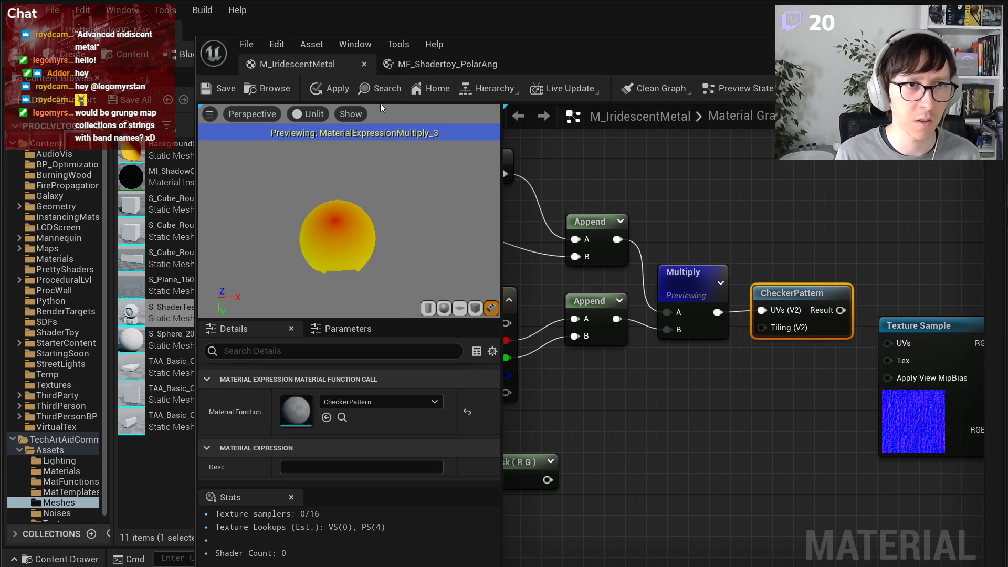
{"action": "left_click", "coordinate": [328, 90]}
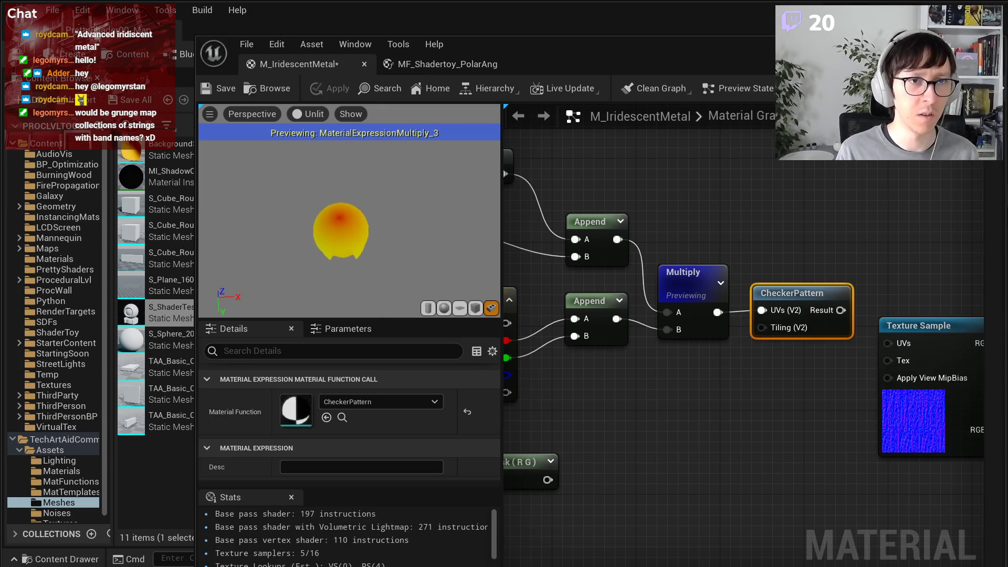
{"action": "scroll", "coordinate": [350, 239], "scroll_direction": "up", "scroll_amount": 3}
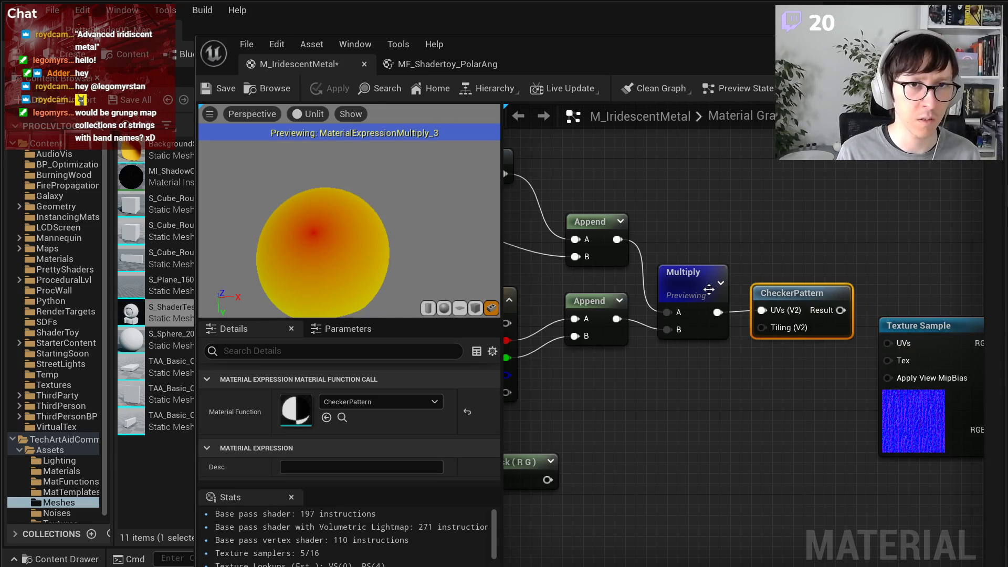
{"action": "right_click", "coordinate": [767, 297]}
{"action": "left_click", "coordinate": [777, 322]}
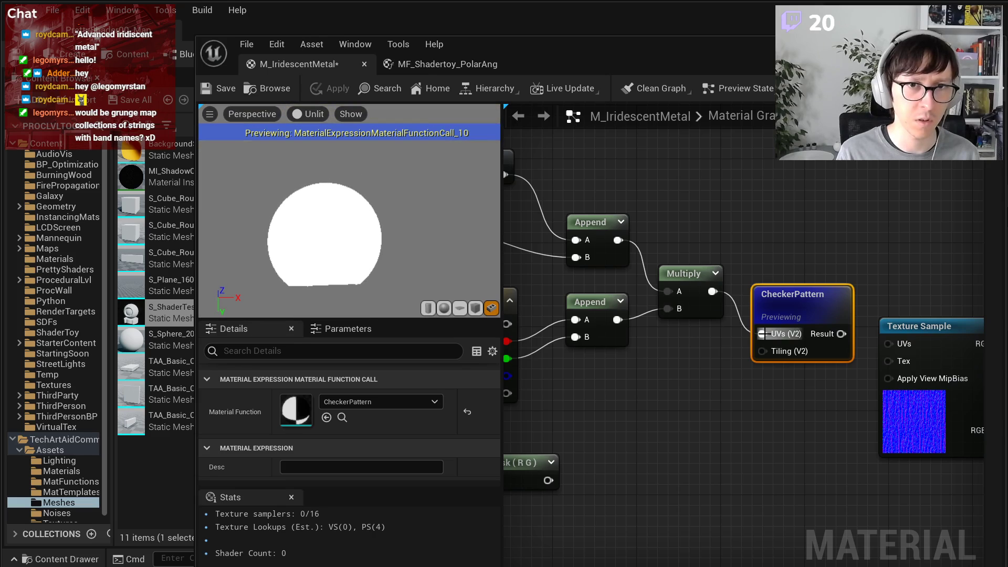
- Add a two-component constant of 10, 10 to CheckerPattern's Tiling input and apply the material
{"action": "left_click", "coordinate": [716, 364]}
{"action": "left_click", "coordinate": [689, 357]}
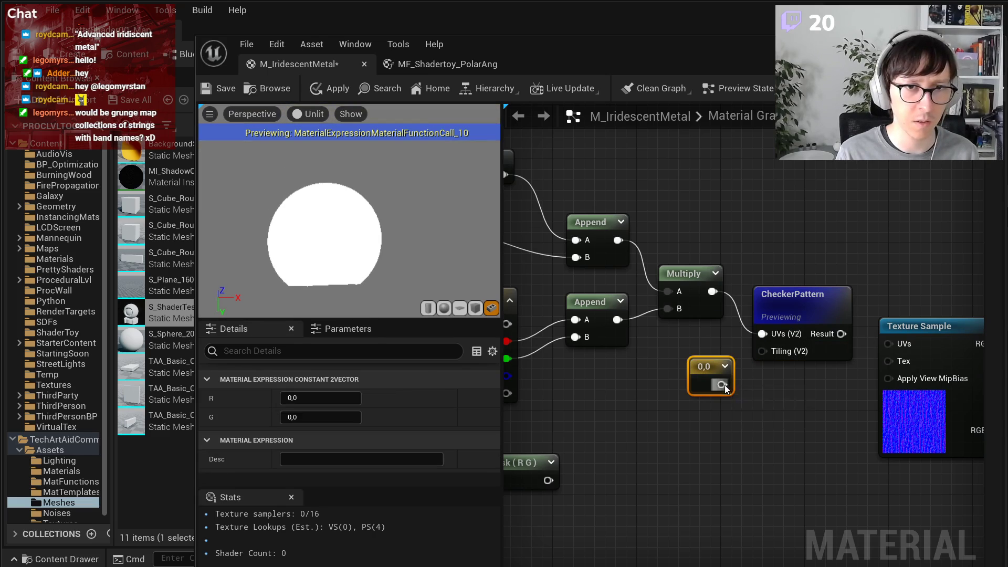
{"action": "left_click_drag", "start_coordinate": [722, 384], "coordinate": [763, 351]}
{"action": "left_click", "coordinate": [314, 392]}
{"action": "type", "text": "10"}
{"action": "key", "text": "Tab"}
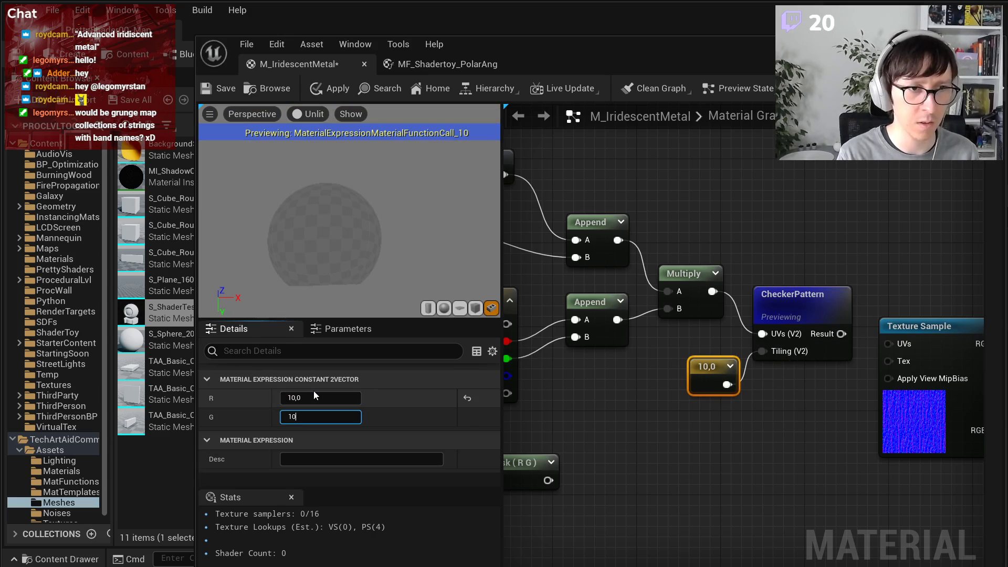
{"action": "type", "text": "10"}
{"action": "key", "text": "Return"}
{"action": "left_click", "coordinate": [332, 93]}
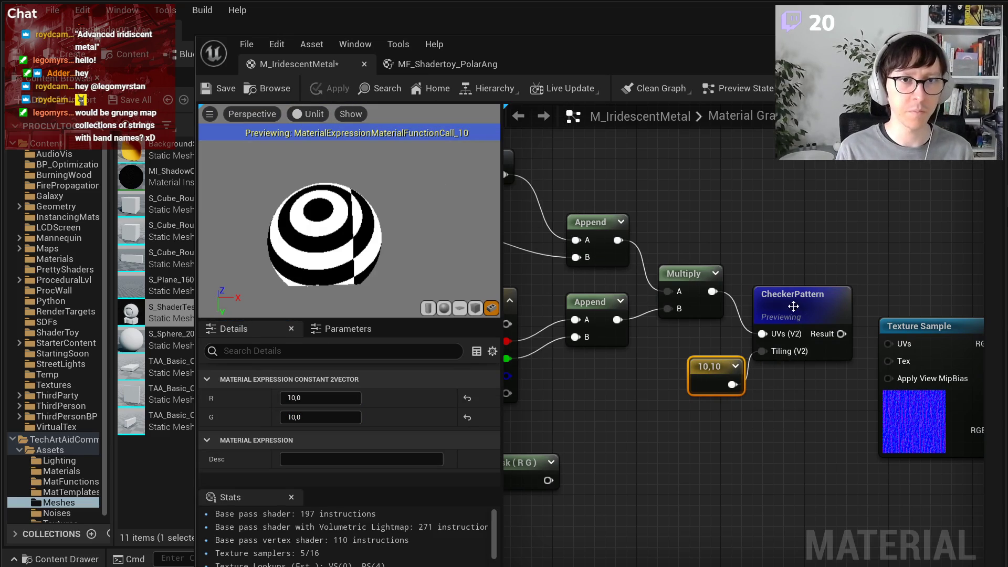
- Test R values of about 2 and 30 for MetalNormalTilingXY, and settle on 20
{"action": "right_click_drag", "start_coordinate": [850, 267], "coordinate": [965, 260]}
{"action": "left_click", "coordinate": [609, 326]}
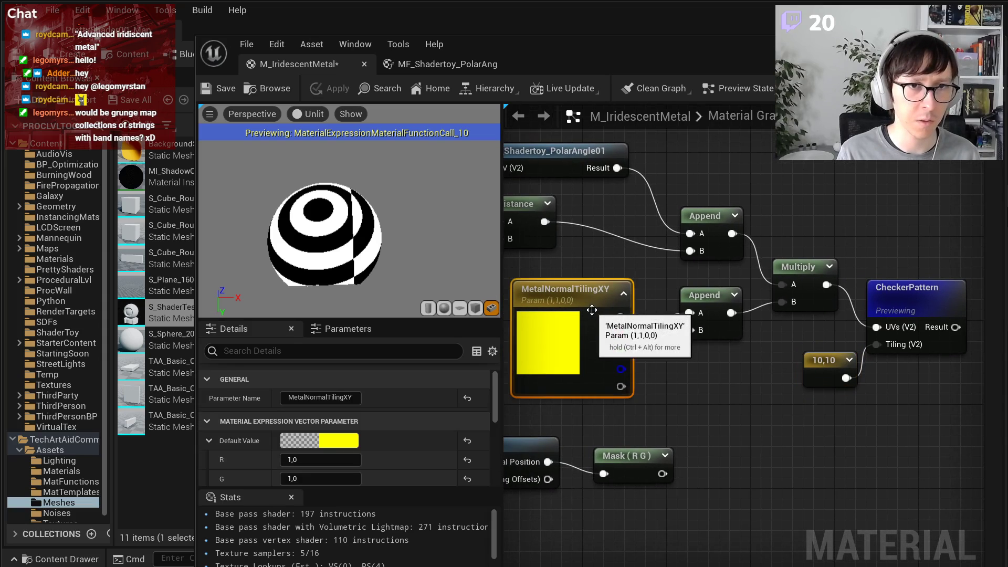
{"action": "left_click_drag", "start_coordinate": [328, 460], "coordinate": [357, 459]}
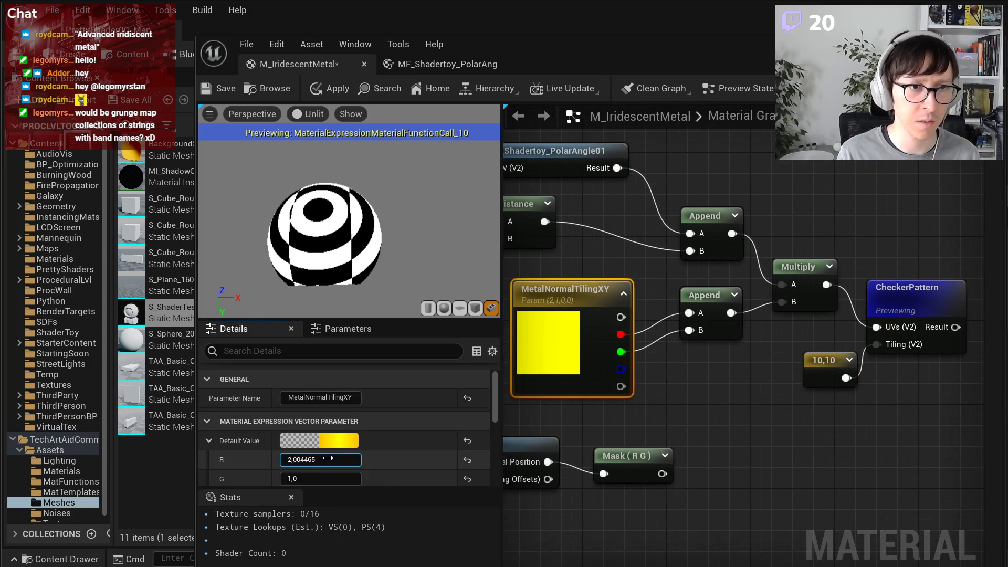
{"action": "left_click", "coordinate": [329, 459]}
{"action": "type", "text": "30"}
{"action": "key", "text": "Return"}
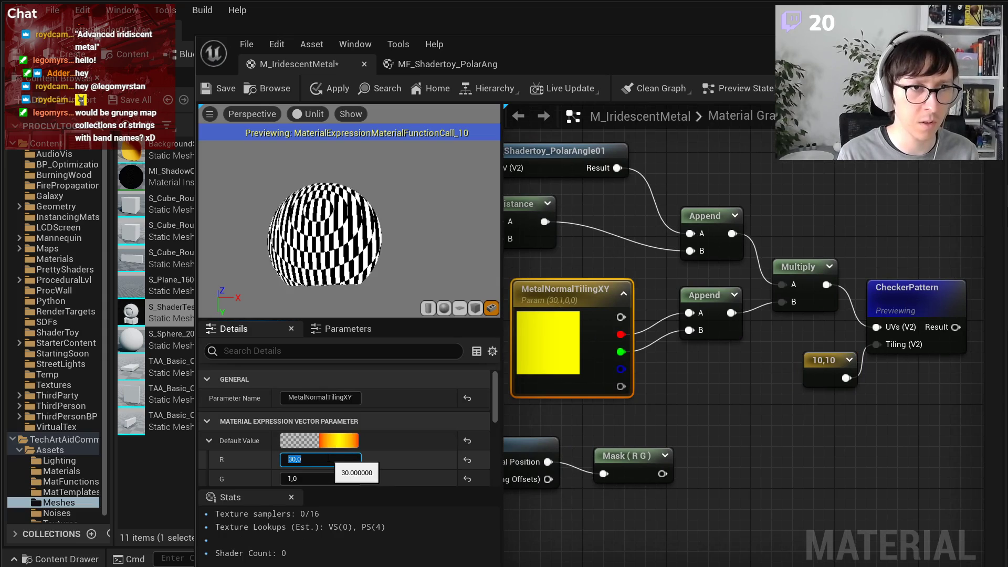
{"action": "type", "text": "20"}
{"action": "key", "text": "Return"}
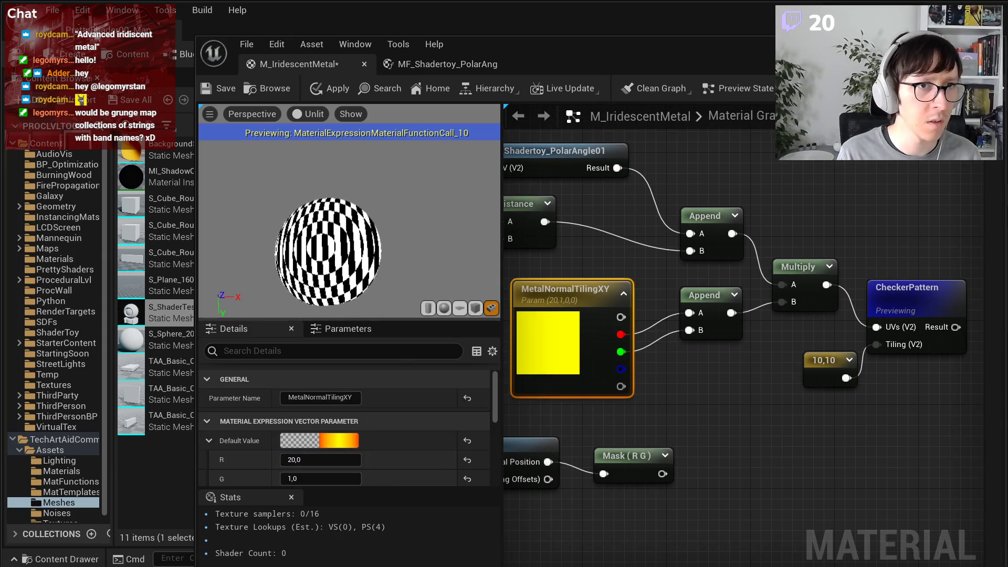
- Insert an Add node between the bounding-box RG Append and the UV input of MF_Shadertoy_PolarAngle01
{"action": "right_click_drag", "start_coordinate": [756, 341], "coordinate": [953, 406]}
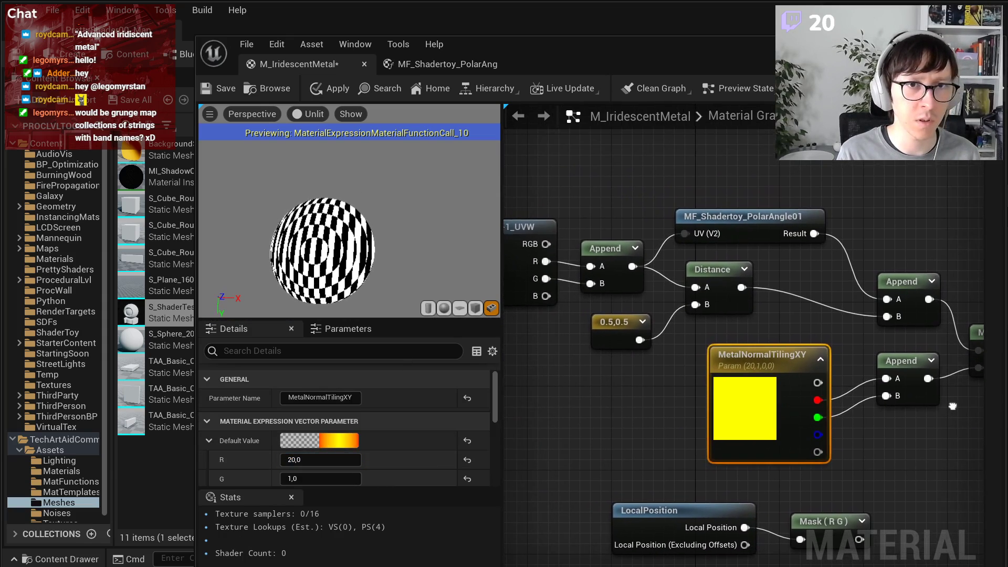
{"action": "left_click", "coordinate": [750, 226]}
{"action": "mouse_move", "coordinate": [761, 312]}
{"action": "right_mouse_down"}
{"action": "mouse_move", "coordinate": [857, 325]}
{"action": "mouse_move", "coordinate": [760, 311]}
{"action": "right_mouse_up"}
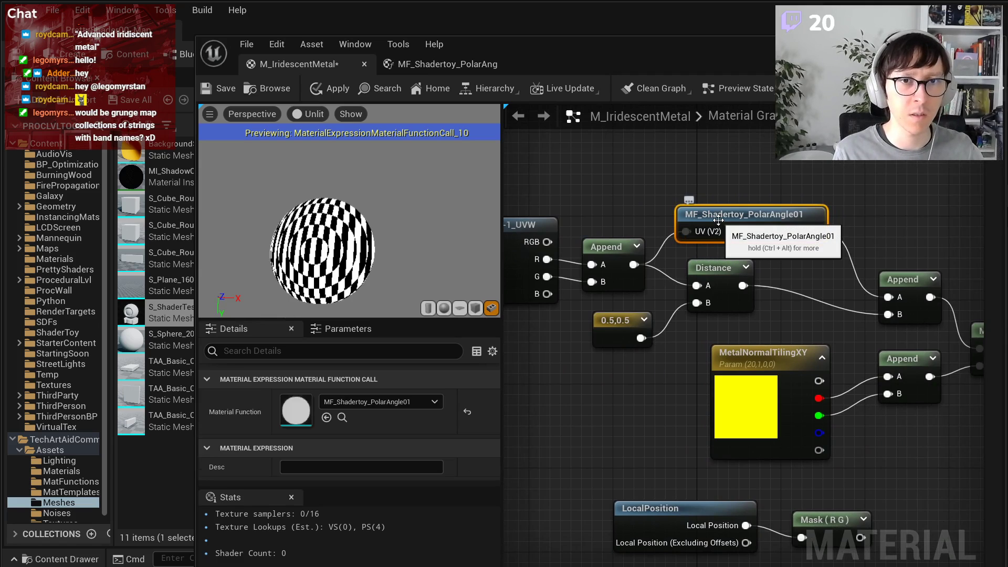
{"action": "right_click_drag", "start_coordinate": [685, 250], "coordinate": [713, 301]}
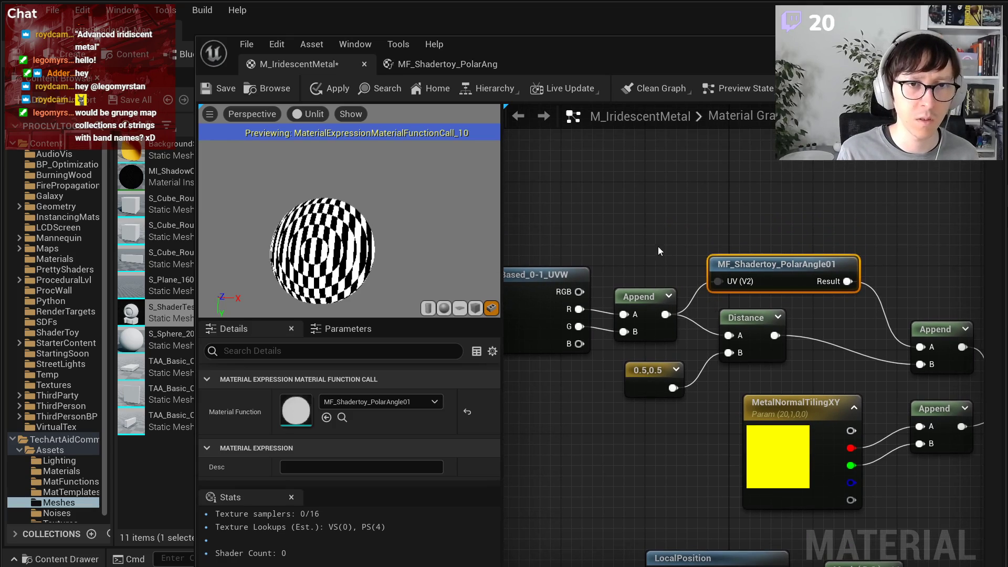
{"action": "right_click", "coordinate": [655, 214]}
{"action": "type", "text": "add"}
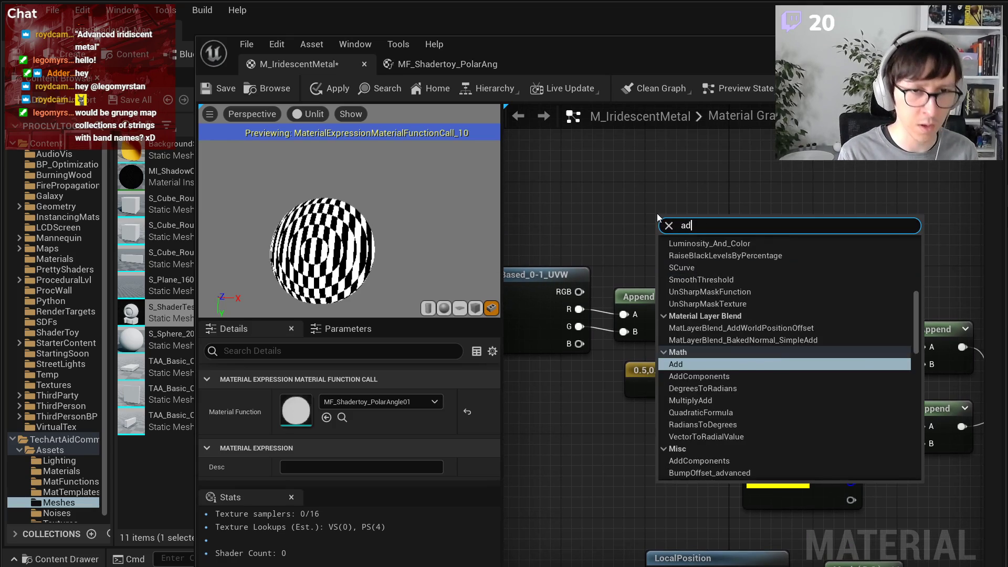
{"action": "key", "text": "Return"}
{"action": "left_click_drag", "start_coordinate": [666, 314], "coordinate": [723, 278]}
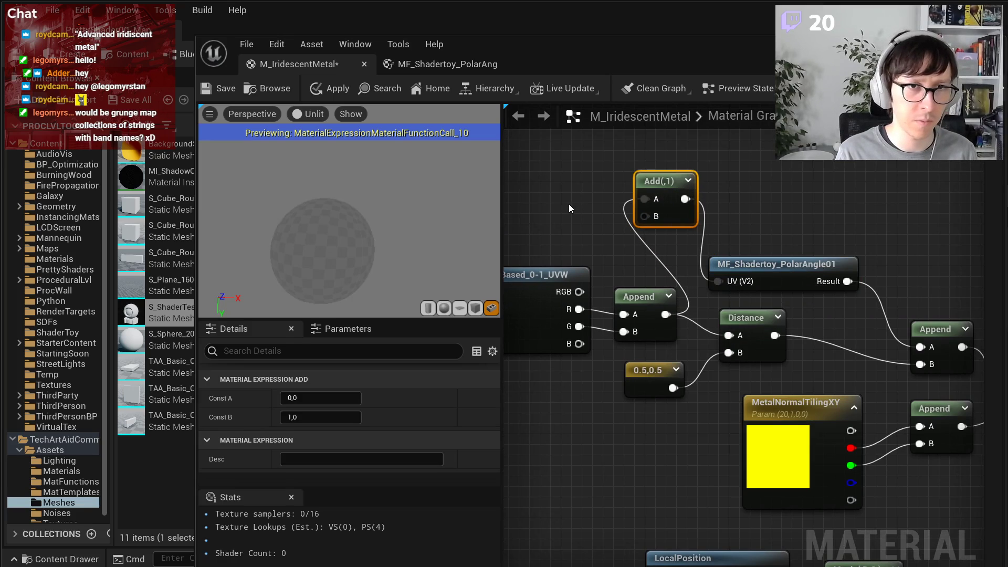
- Place a two-component constant beside the Add node and connect it to input B, deleting any misplaced three-component constant
{"action": "left_click", "coordinate": [569, 207]}
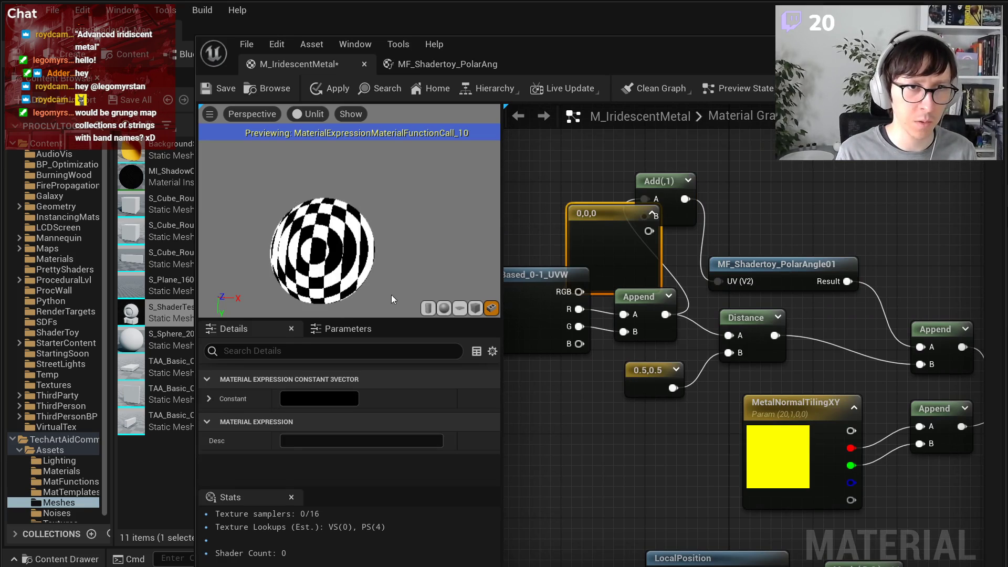
{"action": "key", "text": "Delete"}
{"action": "left_click", "coordinate": [569, 217]}
{"action": "left_click_drag", "start_coordinate": [599, 244], "coordinate": [651, 216]}
- Set both R and G of the constant feeding the Add node to -0.5
{"action": "left_click", "coordinate": [310, 398]}
{"action": "type", "text": "-5"}
{"action": "key", "text": "Tab"}
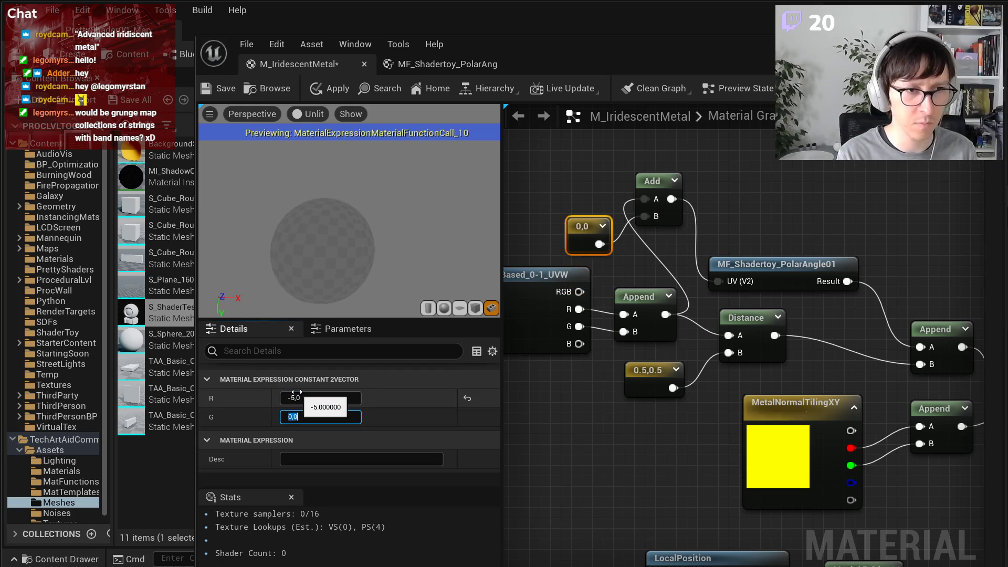
{"action": "type", "text": "0."}
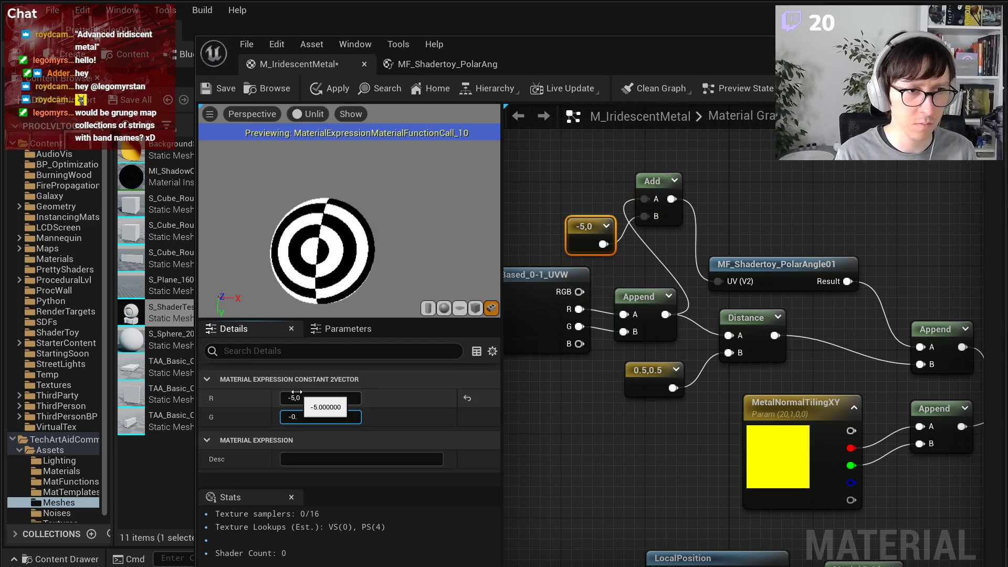
{"action": "type", "text": "5,0.5"}
{"action": "key", "text": "Return"}
{"action": "left_click", "coordinate": [305, 398]}
{"action": "type", "text": "-"}
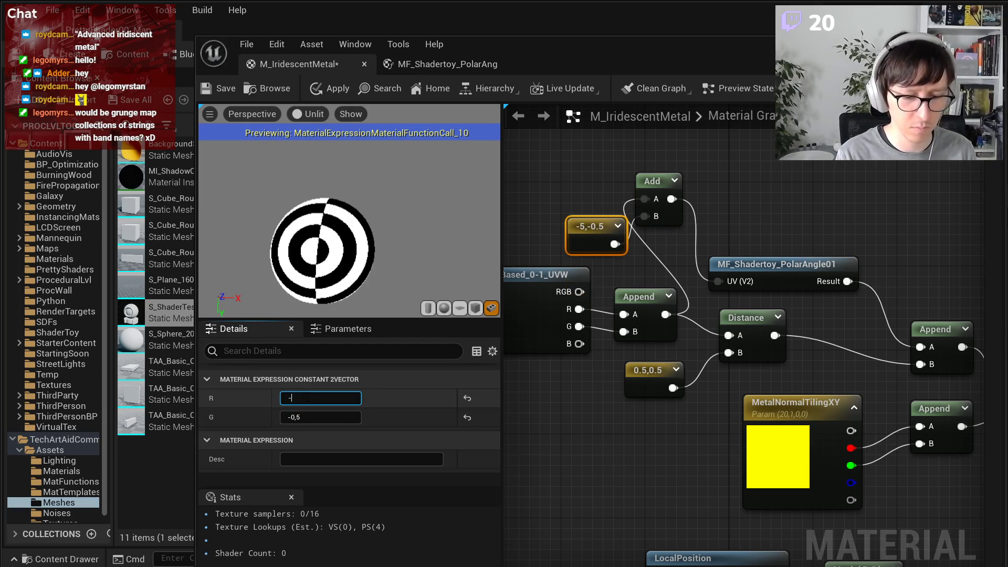
{"action": "type", "text": "0.5"}
{"action": "key", "text": "Return"}
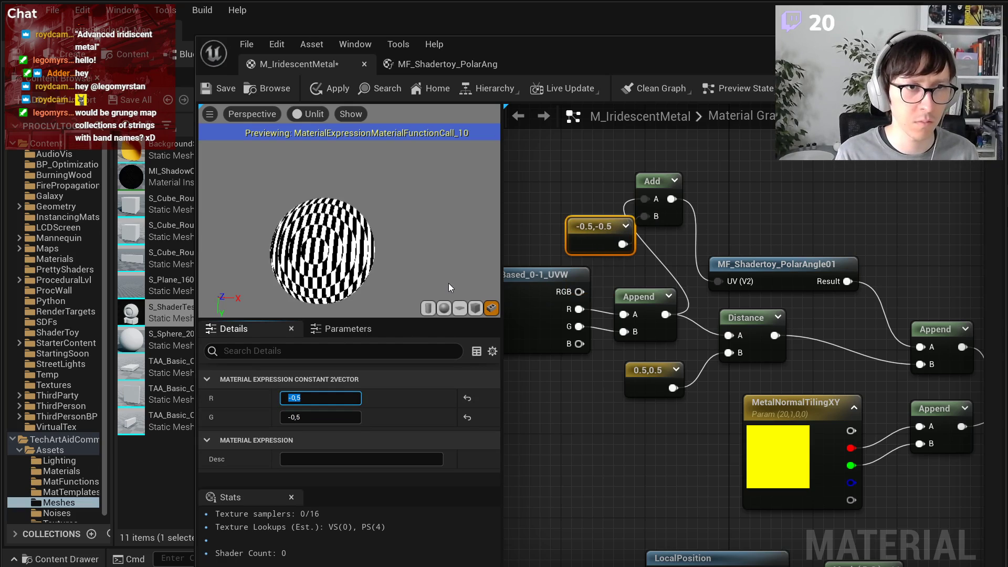
- Inspect the checker around the preview mesh, and open the MF_Shadertoy_PolarAngle01 function to examine its arctangent and remap nodes
{"action": "right_click_drag", "start_coordinate": [285, 253], "coordinate": [285, 273]}
{"action": "mouse_move", "coordinate": [285, 253]}
{"action": "left_mouse_down"}
{"action": "mouse_move", "coordinate": [299, 199]}
{"action": "mouse_move", "coordinate": [283, 195]}
{"action": "mouse_move", "coordinate": [329, 241]}
{"action": "mouse_move", "coordinate": [299, 215]}
{"action": "mouse_move", "coordinate": [288, 248]}
{"action": "left_mouse_up"}
{"action": "right_click_drag", "start_coordinate": [597, 322], "coordinate": [701, 424]}
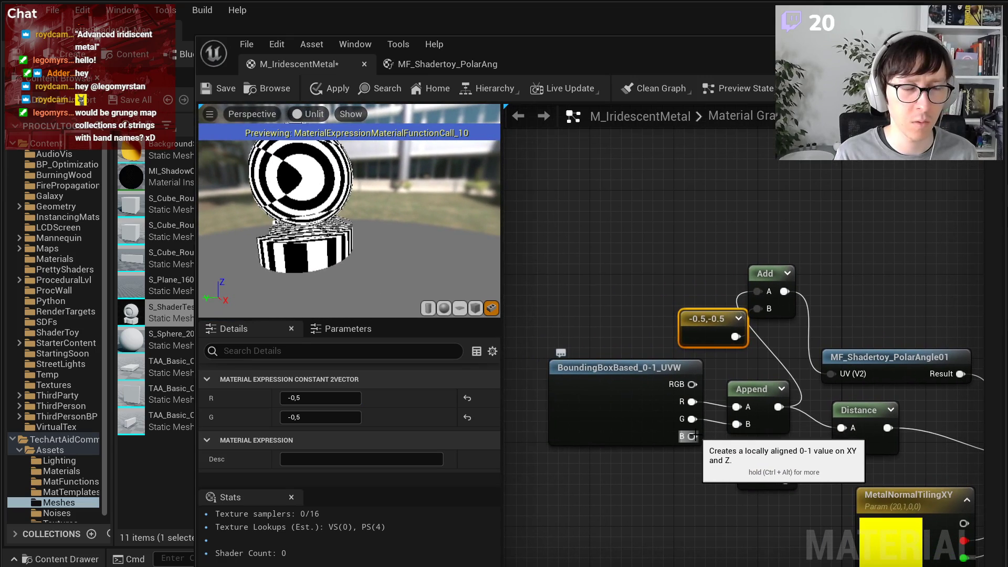
{"action": "right_click_drag", "start_coordinate": [715, 487], "coordinate": [620, 494]}
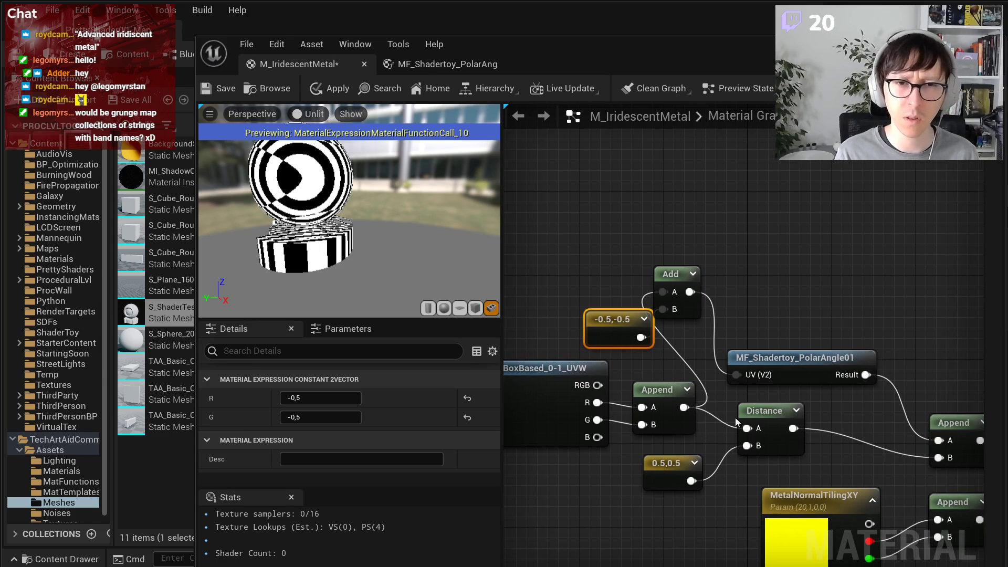
{"action": "double_click", "coordinate": [788, 363]}
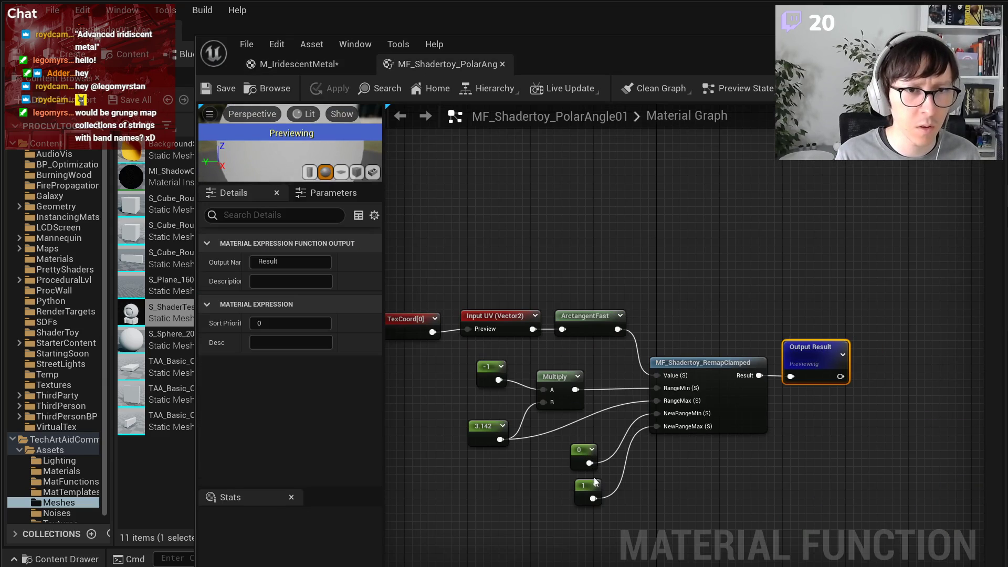
{"action": "scroll", "coordinate": [596, 482], "scroll_direction": "up", "scroll_amount": 1}
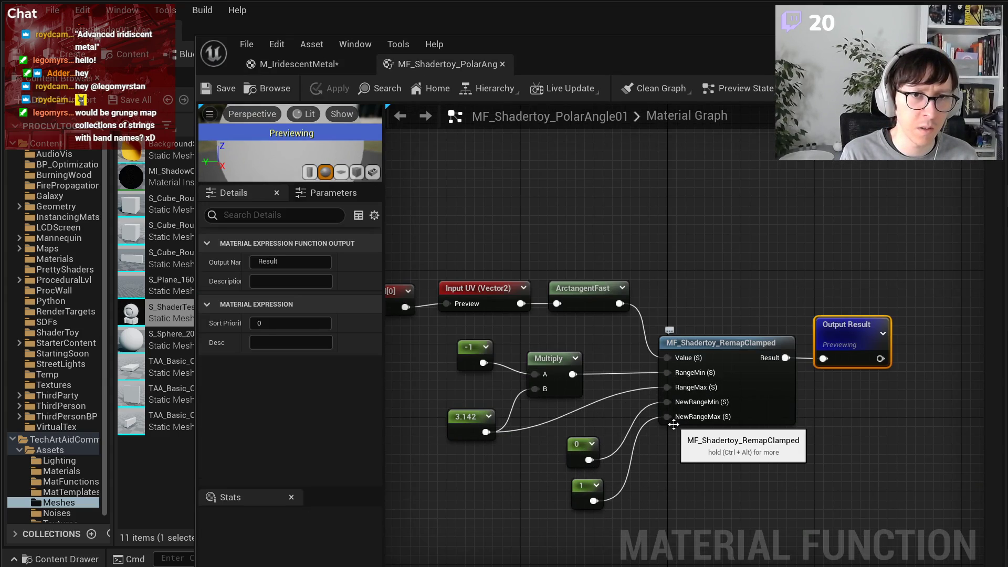
- Return to M_IridescentMetal, delete the Add node and its -0.5,-0.5 constant, and move the bounding-box and Append nodes clear of Distance
{"action": "right_click_drag", "start_coordinate": [672, 423], "coordinate": [736, 434]}
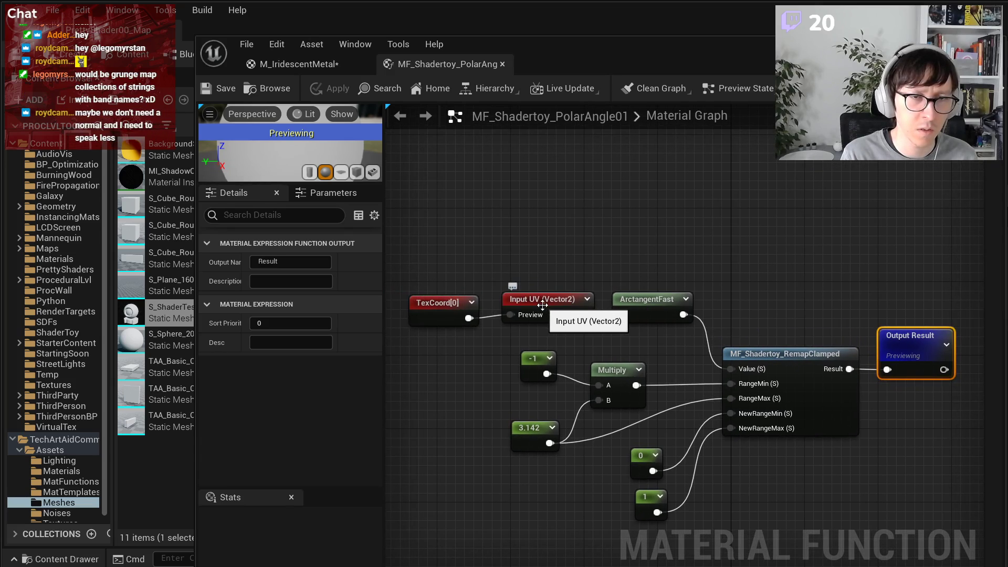
{"action": "left_click", "coordinate": [305, 69]}
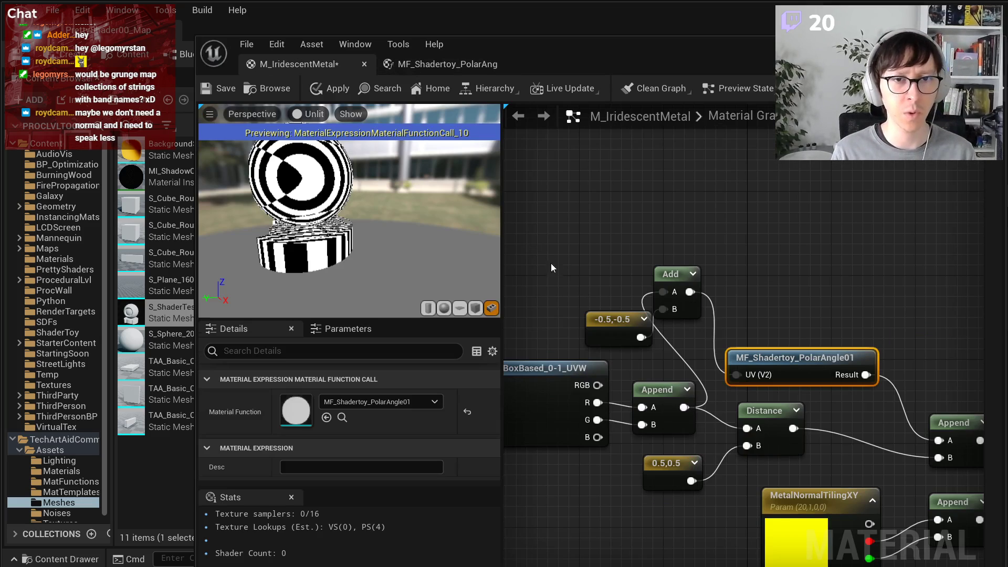
{"action": "left_click_drag", "start_coordinate": [531, 250], "coordinate": [675, 351]}
{"action": "key", "text": "Delete"}
{"action": "right_click_drag", "start_coordinate": [625, 342], "coordinate": [695, 341]}
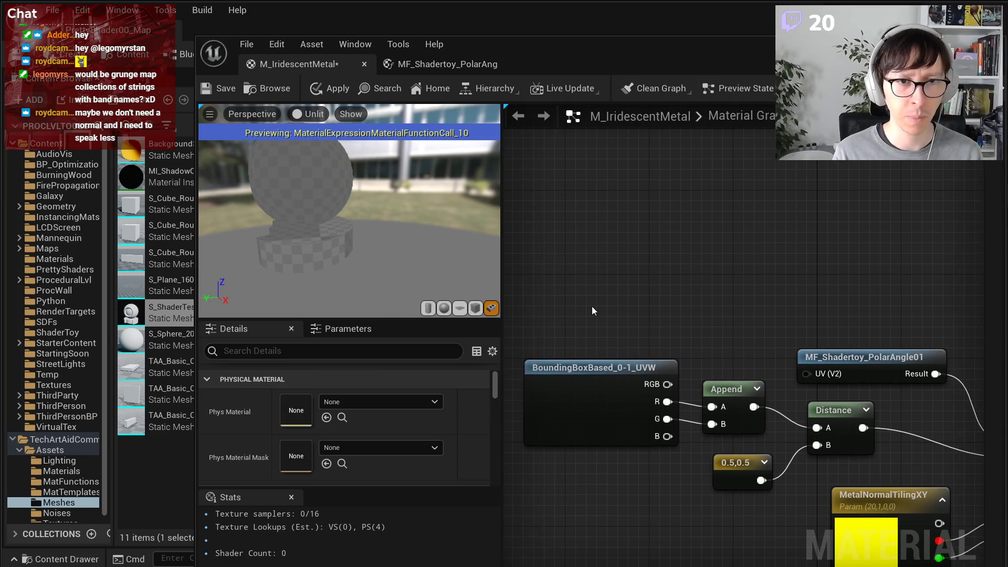
{"action": "left_click_drag", "start_coordinate": [592, 308], "coordinate": [637, 352]}
{"action": "left_click", "coordinate": [655, 301]}
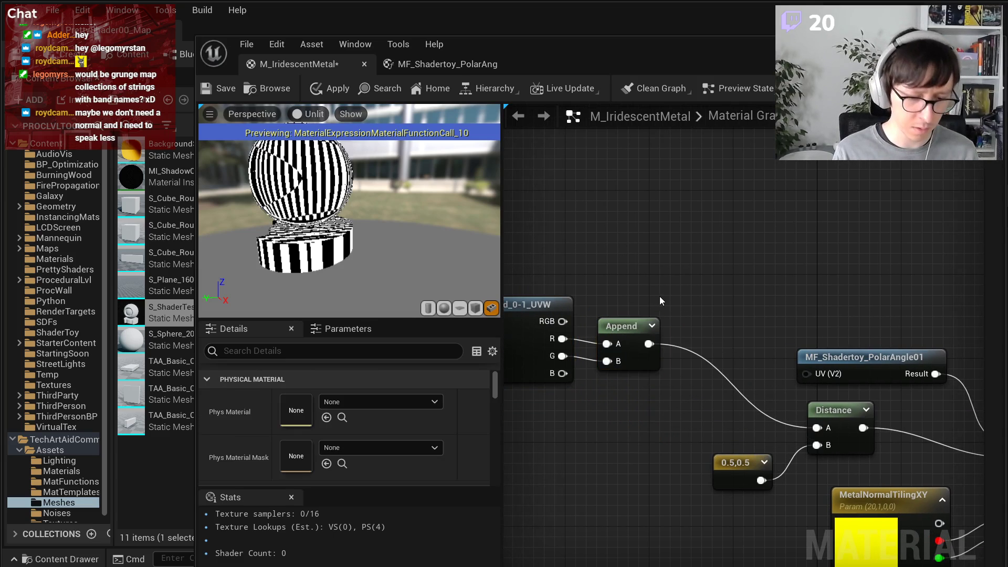
- Try routing the bounding-box Append through a RemapValueRange node into the UV input of MF_Shadertoy_PolarAngle01
{"action": "right_click", "coordinate": [686, 276]}
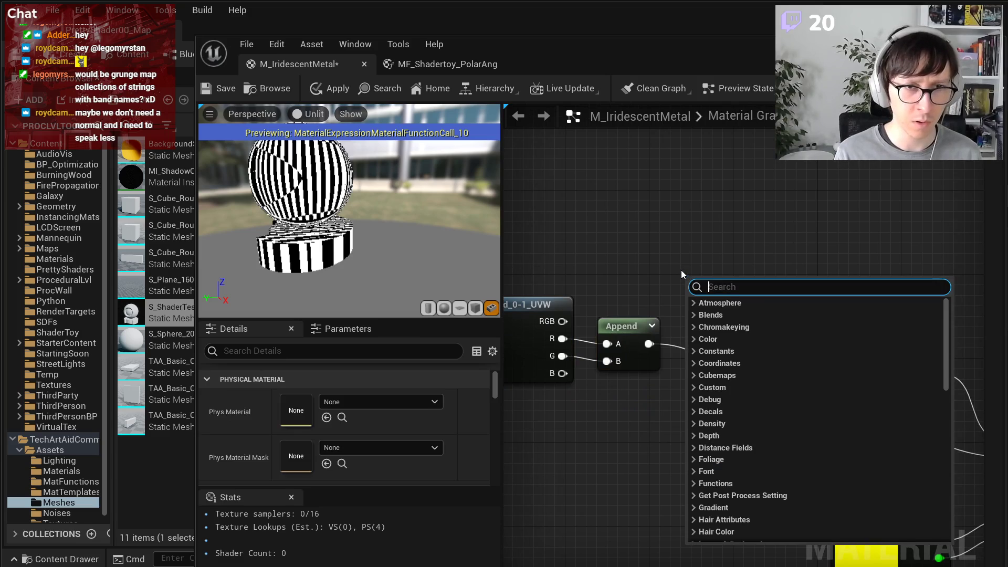
{"action": "type", "text": "remap"}
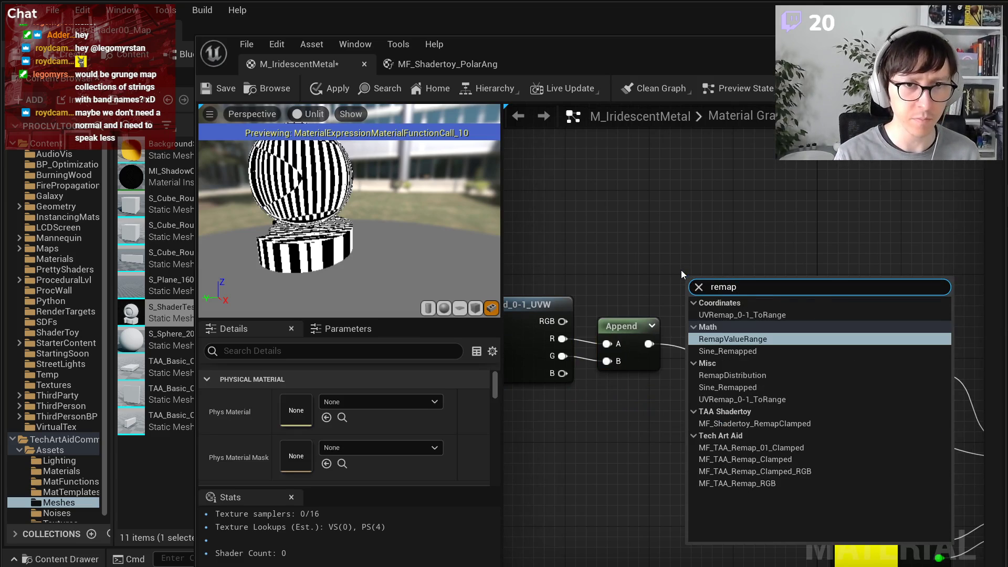
{"action": "key", "text": "Return"}
{"action": "left_click_drag", "start_coordinate": [735, 283], "coordinate": [735, 231]}
{"action": "left_click_drag", "start_coordinate": [649, 344], "coordinate": [691, 249]}
{"action": "left_click_drag", "start_coordinate": [794, 248], "coordinate": [806, 374]}
- Try scalar constants for Input Low and Input High, and delete both constants together with the RemapValueRange node
{"action": "left_click", "coordinate": [620, 202]}
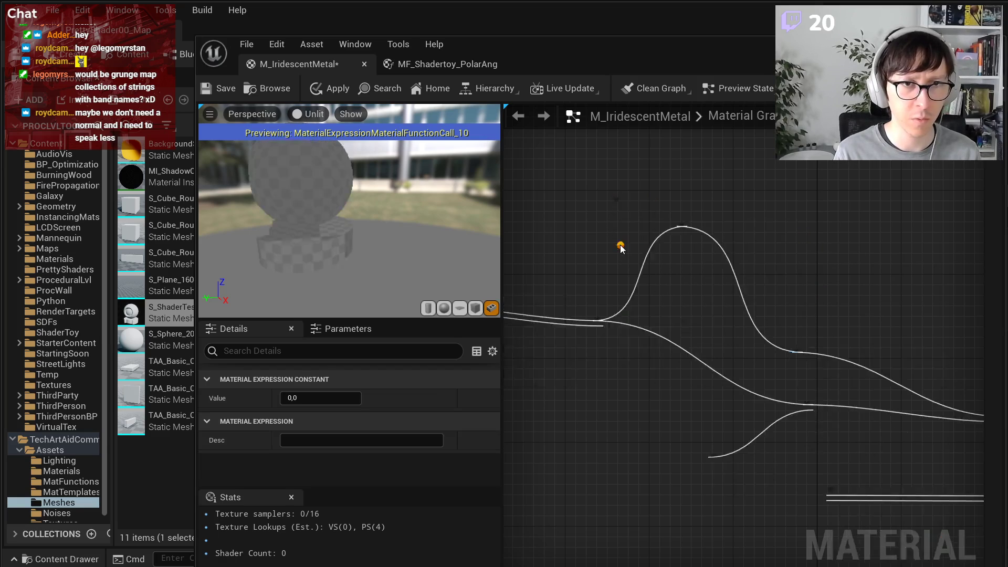
{"action": "left_click", "coordinate": [622, 246]}
{"action": "left_click_drag", "start_coordinate": [647, 272], "coordinate": [692, 265]}
{"action": "left_click_drag", "start_coordinate": [642, 225], "coordinate": [691, 282]}
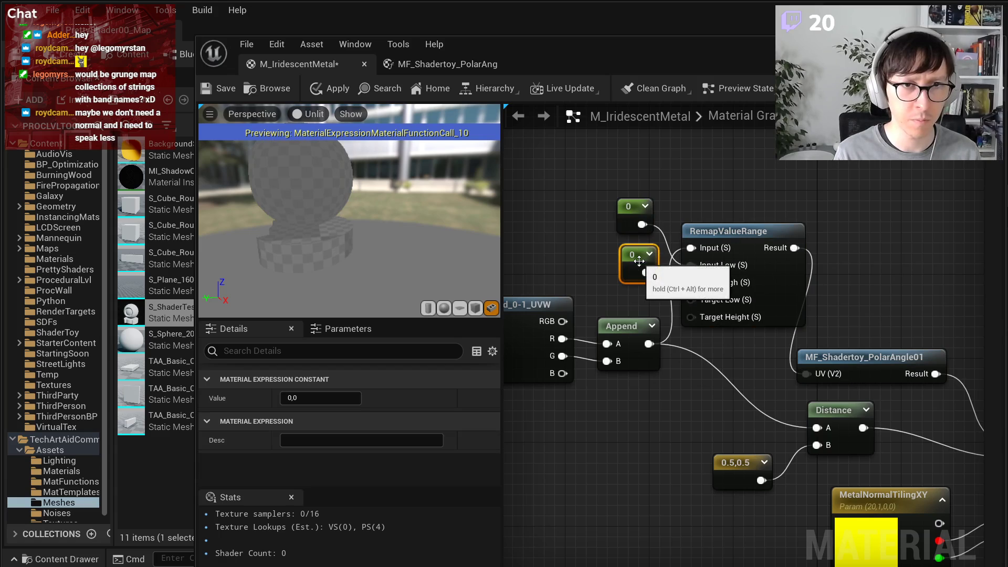
{"action": "left_click_drag", "start_coordinate": [579, 190], "coordinate": [635, 277]}
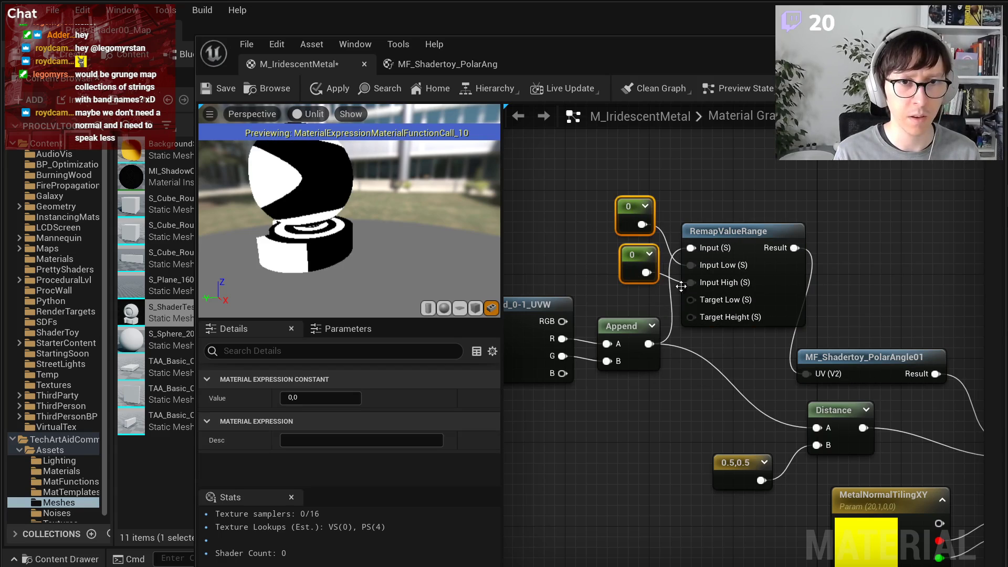
{"action": "left_click", "coordinate": [733, 295], "text": "ctrl"}
{"action": "key", "text": "Delete"}
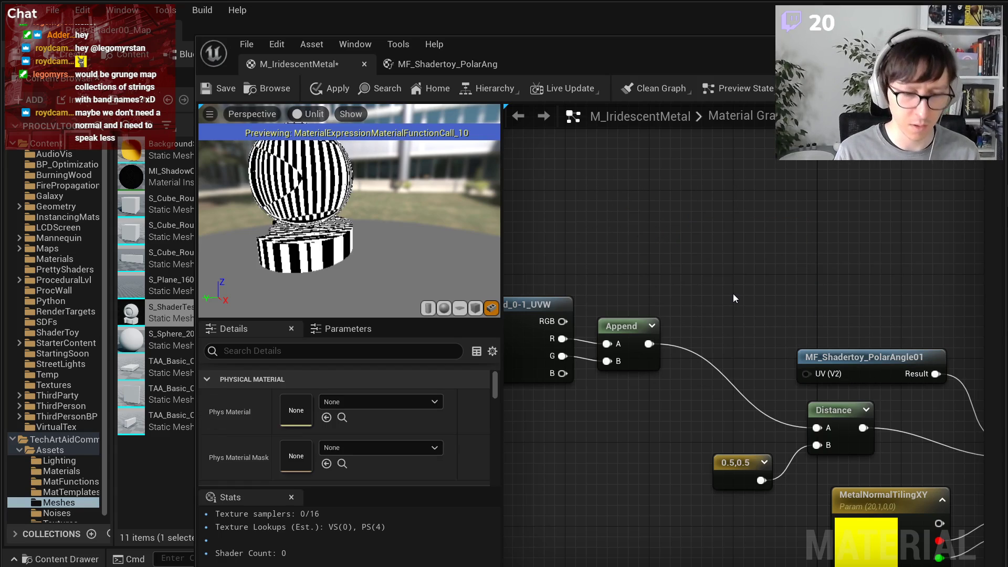
- Place a Multiply node with the bounding-box Append in input A and a constant of 2 in input B
{"action": "left_click", "coordinate": [656, 218]}
{"action": "left_click_drag", "start_coordinate": [655, 345], "coordinate": [652, 251]}
{"action": "key", "text": "ctrl+z"}
{"action": "left_click_drag", "start_coordinate": [651, 344], "coordinate": [671, 243]}
{"action": "key", "text": "1"}
{"action": "left_click", "coordinate": [613, 258]}
{"action": "left_click_drag", "start_coordinate": [638, 284], "coordinate": [665, 262]}
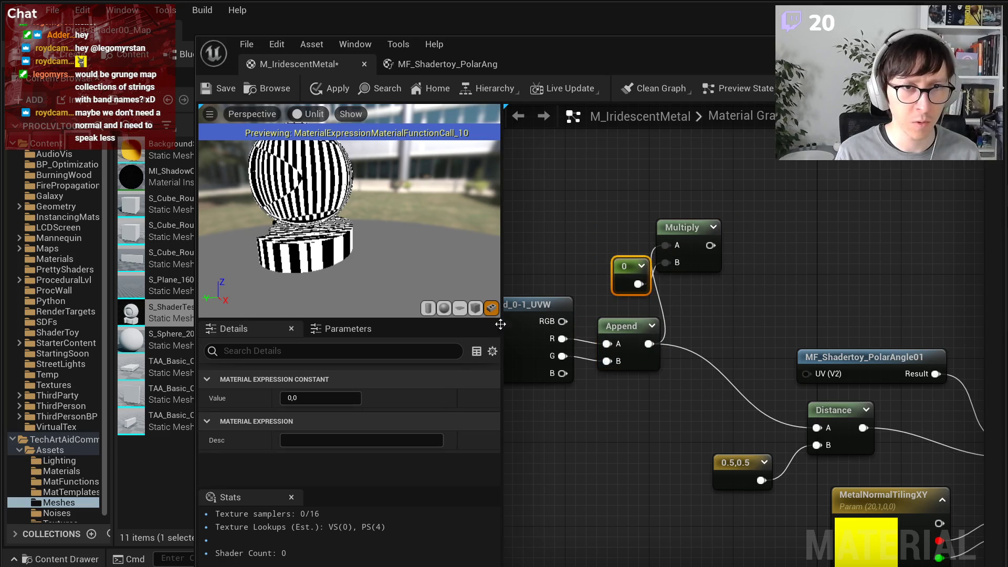
{"action": "left_click", "coordinate": [320, 398]}
{"action": "type", "text": "2"}
{"action": "left_click", "coordinate": [715, 328]}
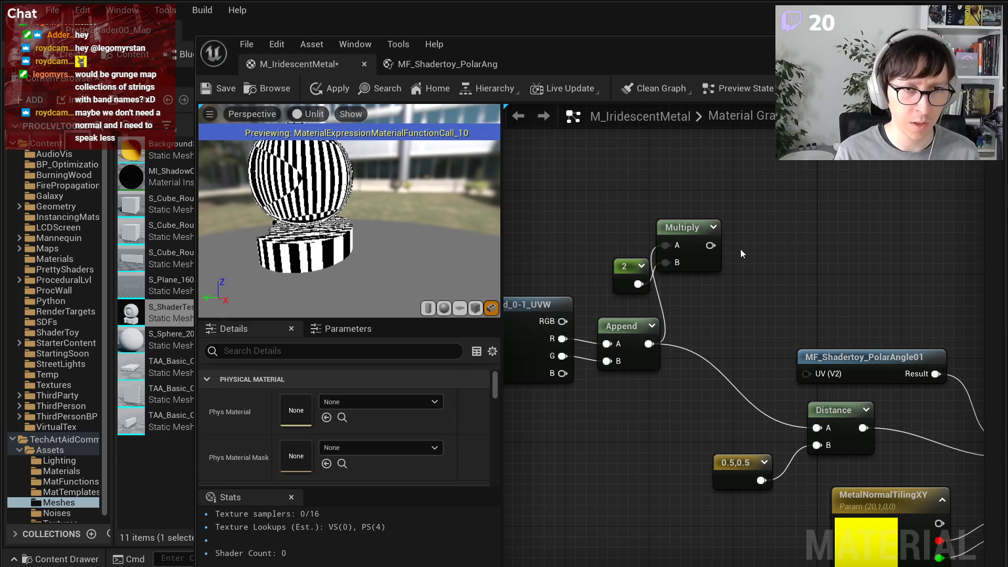
- Add a two-component constant of -1,-1 to the Multiply result and connect the sum to the UV input of MF_Shadertoy_PolarAngle01
{"action": "left_click", "coordinate": [741, 249]}
{"action": "left_click_drag", "start_coordinate": [711, 246], "coordinate": [751, 277]}
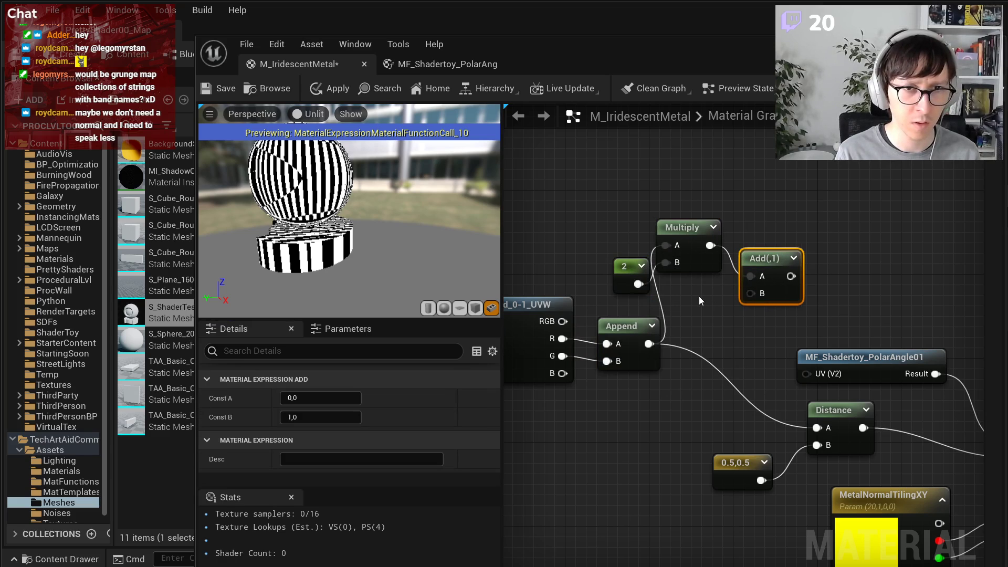
{"action": "key", "text": "2"}
{"action": "left_click", "coordinate": [699, 296]}
{"action": "left_click", "coordinate": [311, 397]}
{"action": "type", "text": "-1"}
{"action": "key", "text": "Tab"}
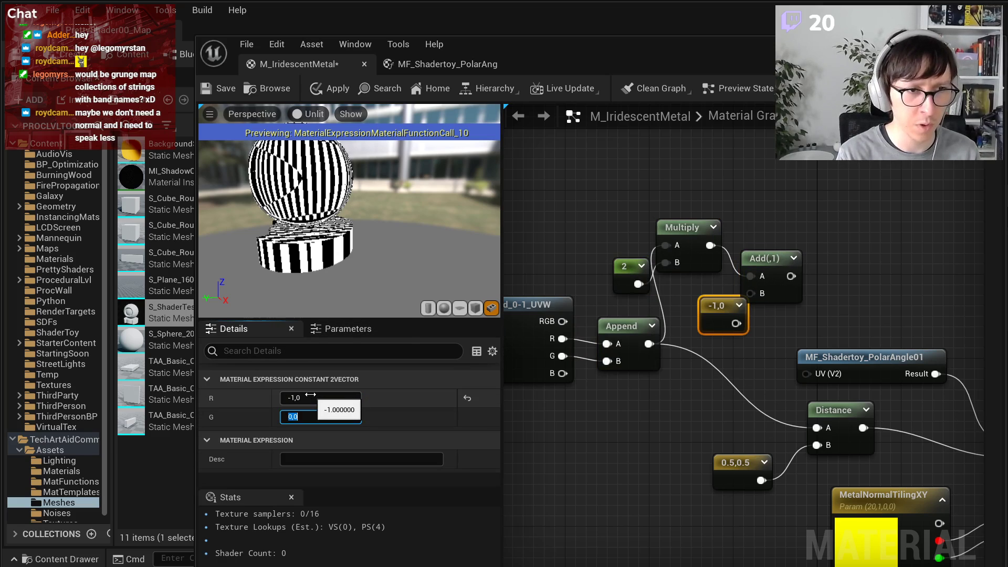
{"action": "type", "text": "-1"}
{"action": "key", "text": "Return"}
{"action": "left_click_drag", "start_coordinate": [722, 305], "coordinate": [806, 374]}
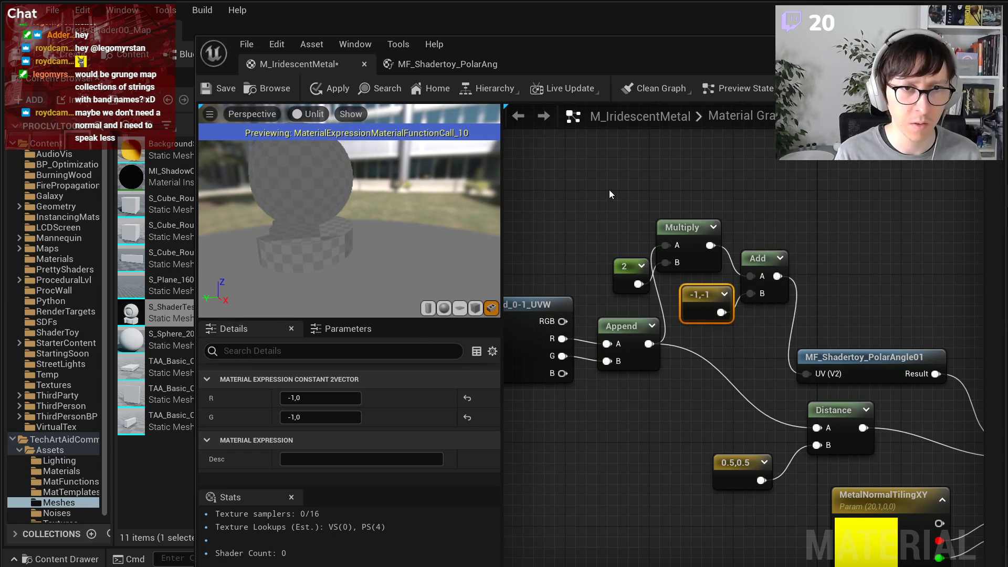
- Enclose the Multiply, Add and their two constants in a comment titled "Remap 0-1 to -1;1"
{"action": "left_click_drag", "start_coordinate": [610, 194], "coordinate": [767, 311]}
{"action": "right_click", "coordinate": [775, 262]}
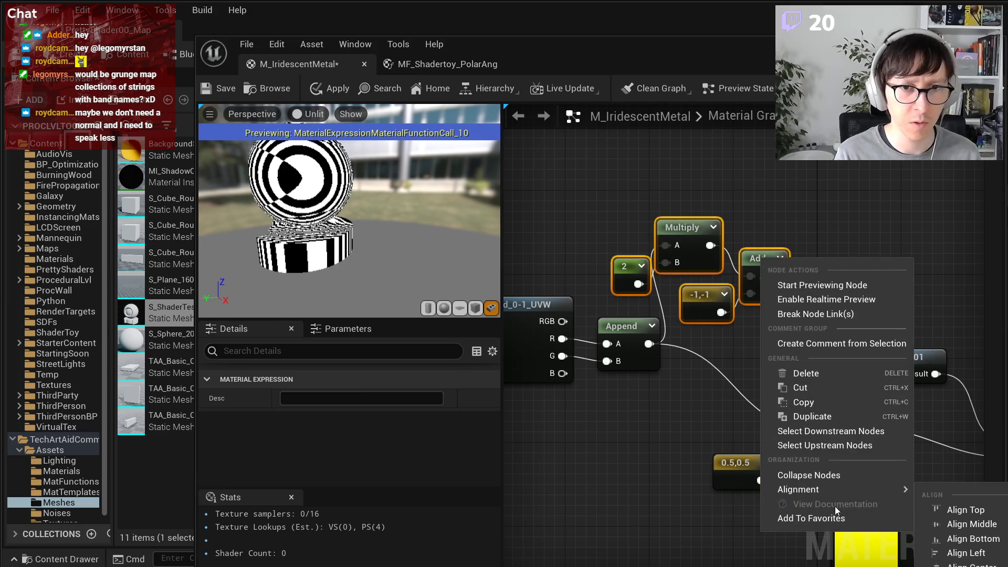
{"action": "left_click", "coordinate": [824, 342]}
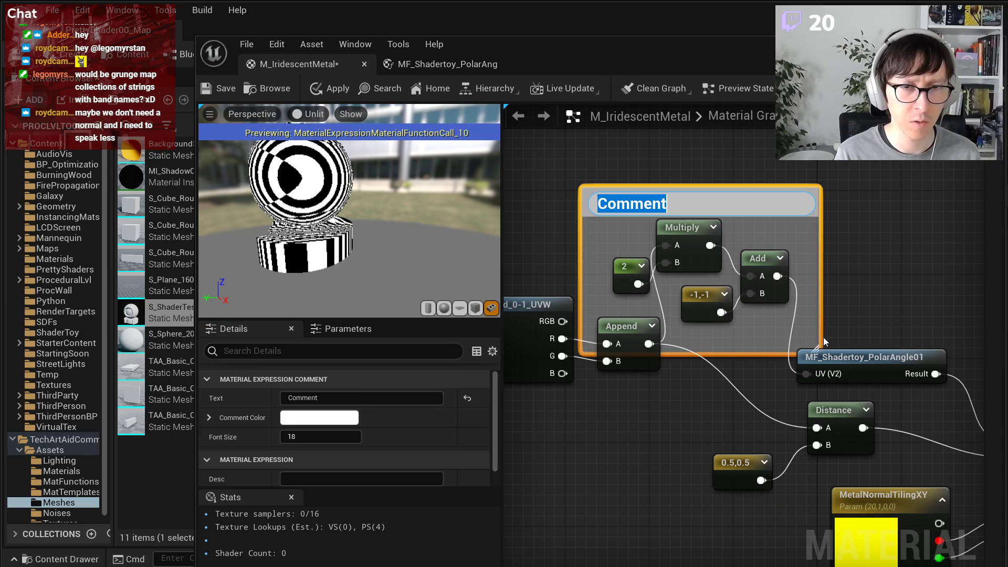
{"action": "type", "text": "Rema"}
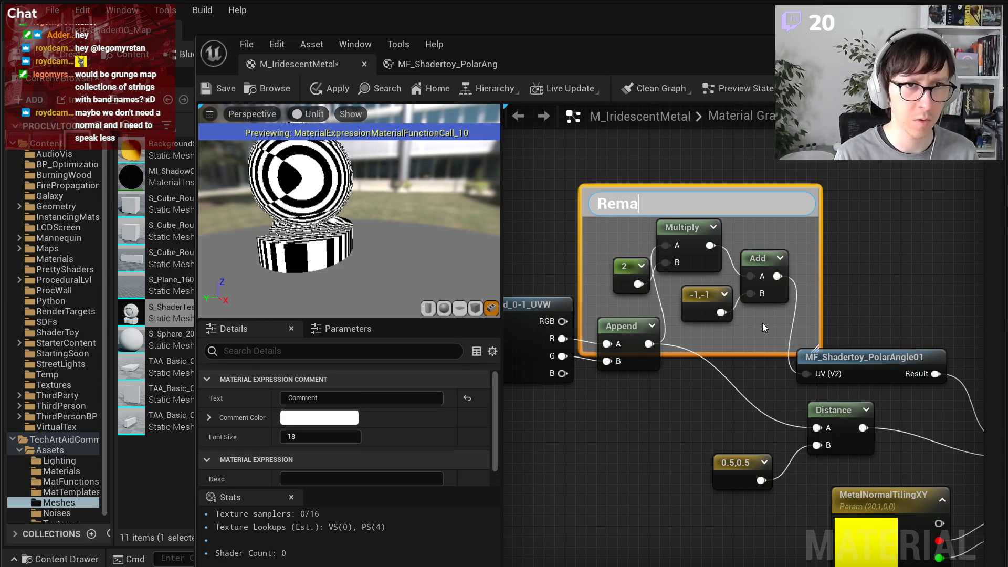
{"action": "type", "text": "p 0-1 to -"}
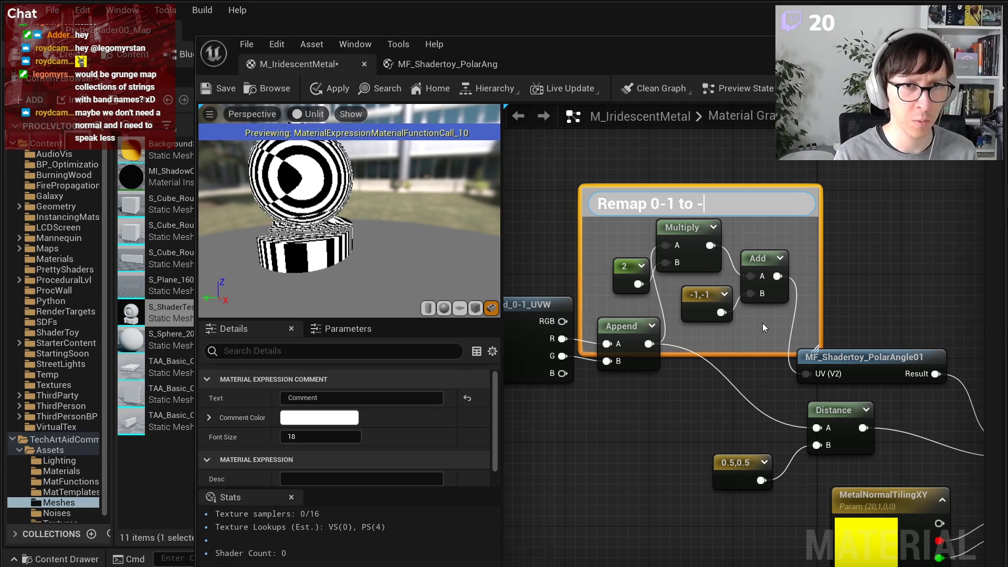
{"action": "type", "text": "1;1"}
- Try a semicolon separator in the comment title's first range and a hyphen separator in its second range
{"action": "key", "text": "Left"}
{"action": "key", "text": "Left"}
{"action": "key", "text": "Left"}
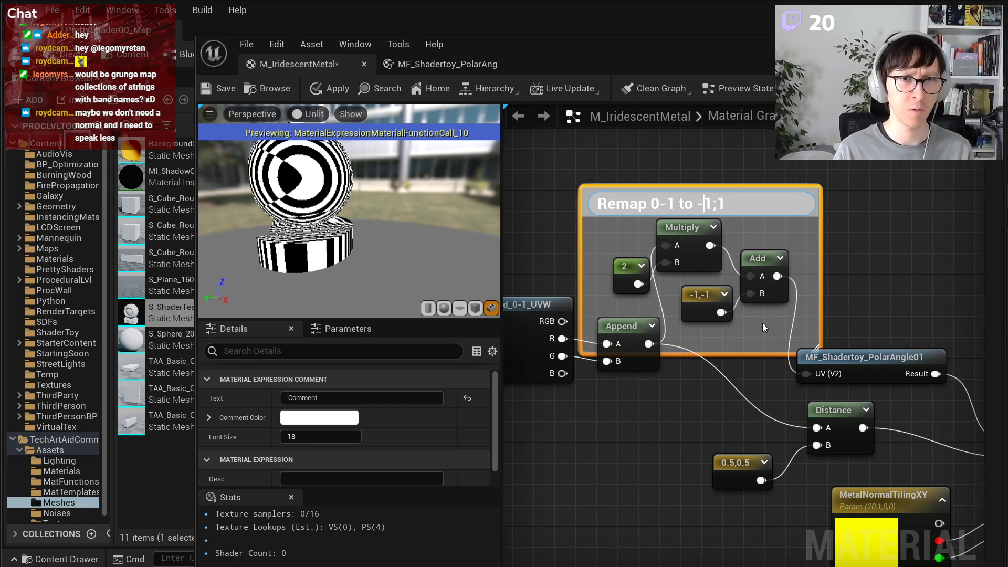
{"action": "key", "text": "ctrl+Left"}
{"action": "key", "text": "ctrl+Left"}
{"action": "key", "text": "BackSpace"}
{"action": "type", "text": ";"}
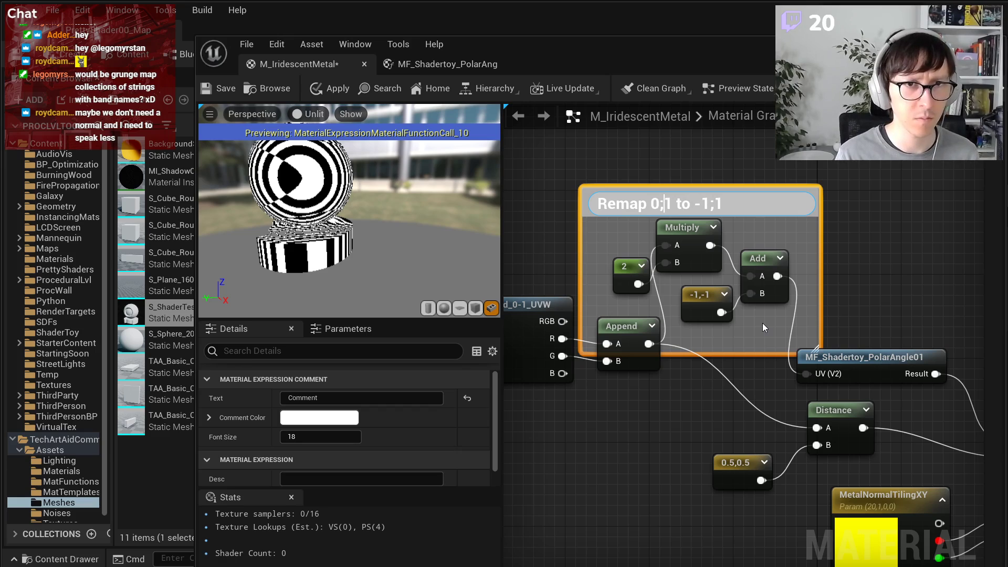
{"action": "key", "text": "BackSpace"}
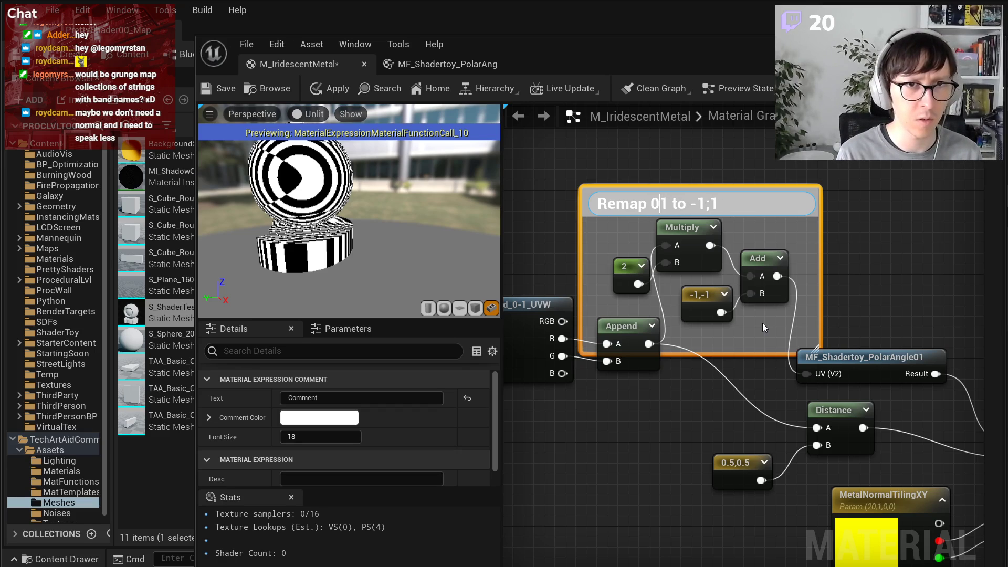
{"action": "type", "text": "-"}
{"action": "key", "text": "ctrl+Right"}
{"action": "key", "text": "ctrl+Right"}
{"action": "key", "text": "Delete"}
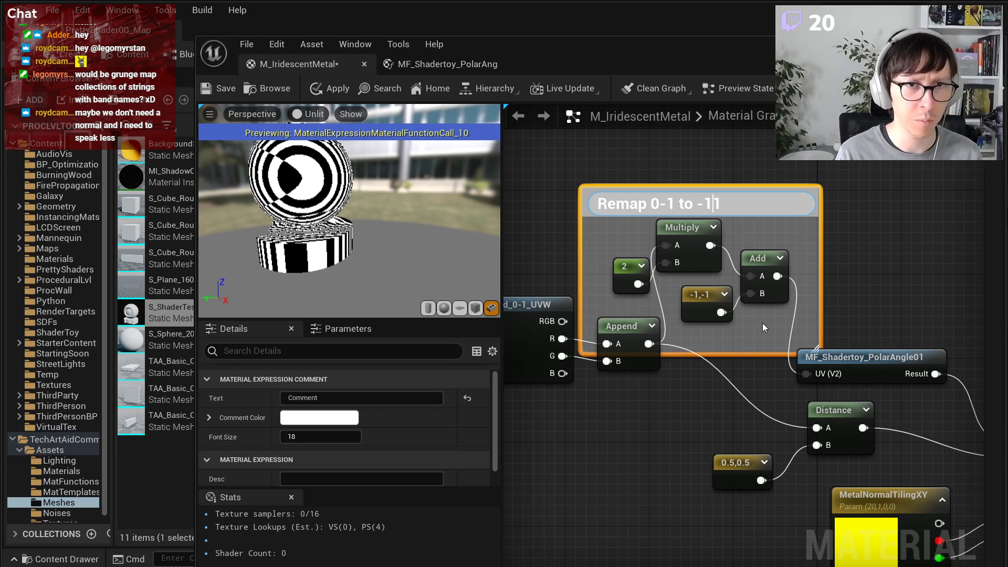
{"action": "type", "text": "-"}
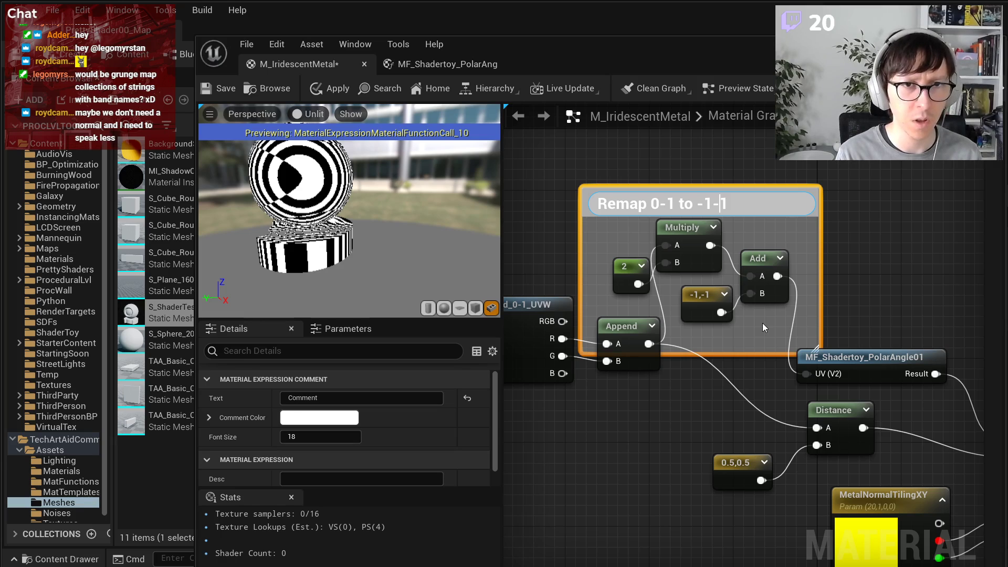
- Rewrite the target range in the comment title as [-1,1]
{"action": "key", "text": "BackSpace"}
{"action": "key", "text": "Left"}
{"action": "key", "text": "Left"}
{"action": "type", "text": "["}
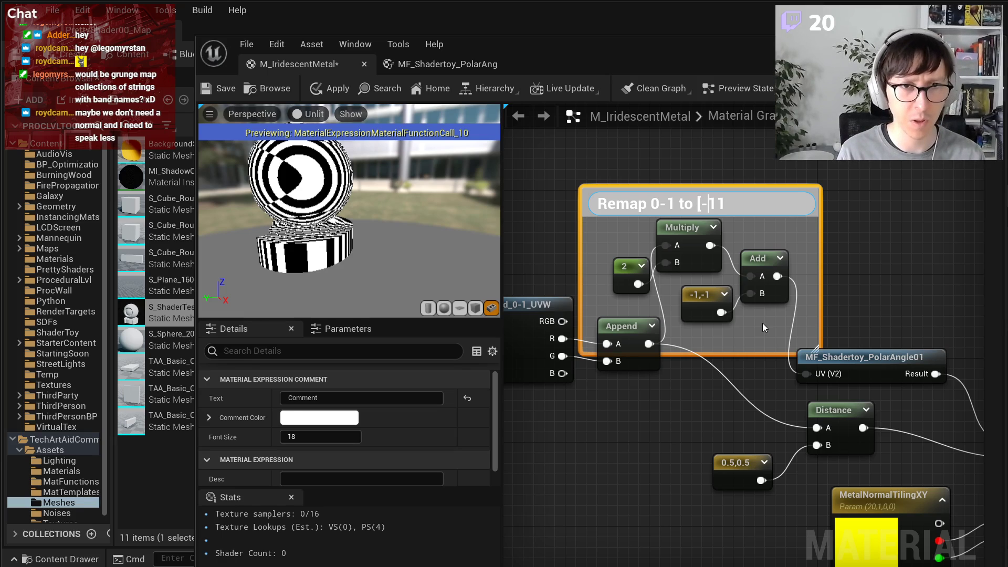
{"action": "key", "text": "Right"}
{"action": "type", "text": ","}
{"action": "key", "text": "Right"}
{"action": "type", "text": "]"}
- Rewrite the source range so that the comment title reads "Remap [0,1] to [-1,1]"
{"action": "key", "text": "Home"}
{"action": "key", "text": "Right"}
{"action": "key", "text": "Right"}
{"action": "key", "text": "Right"}
{"action": "key", "text": "Right"}
{"action": "key", "text": "Right"}
{"action": "key", "text": "Right"}
{"action": "key", "text": "Right"}
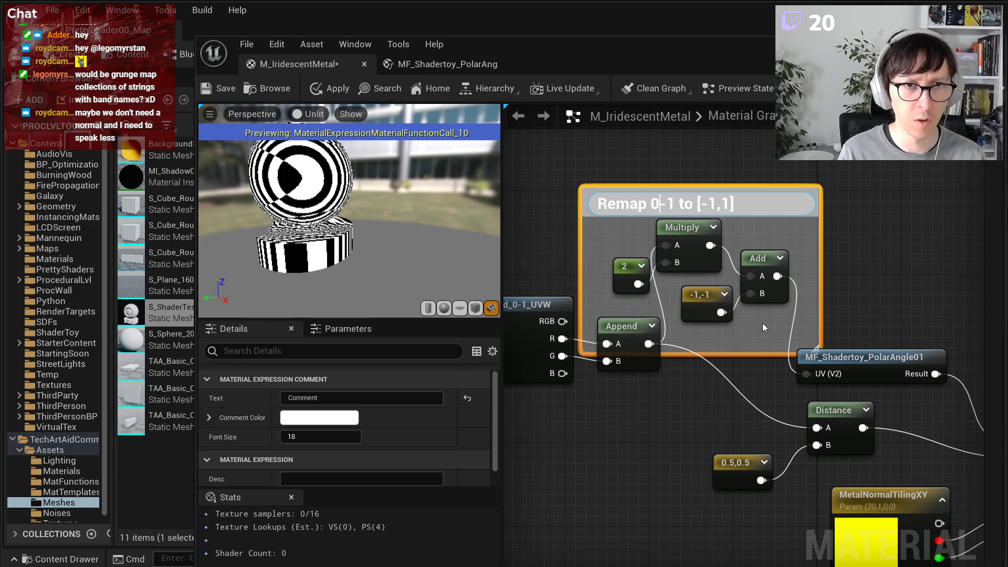
{"action": "key", "text": "Left"}
{"action": "type", "text": "["}
{"action": "key", "text": "Right"}
{"action": "key", "text": "Delete"}
{"action": "type", "text": ","}
{"action": "key", "text": "Right"}
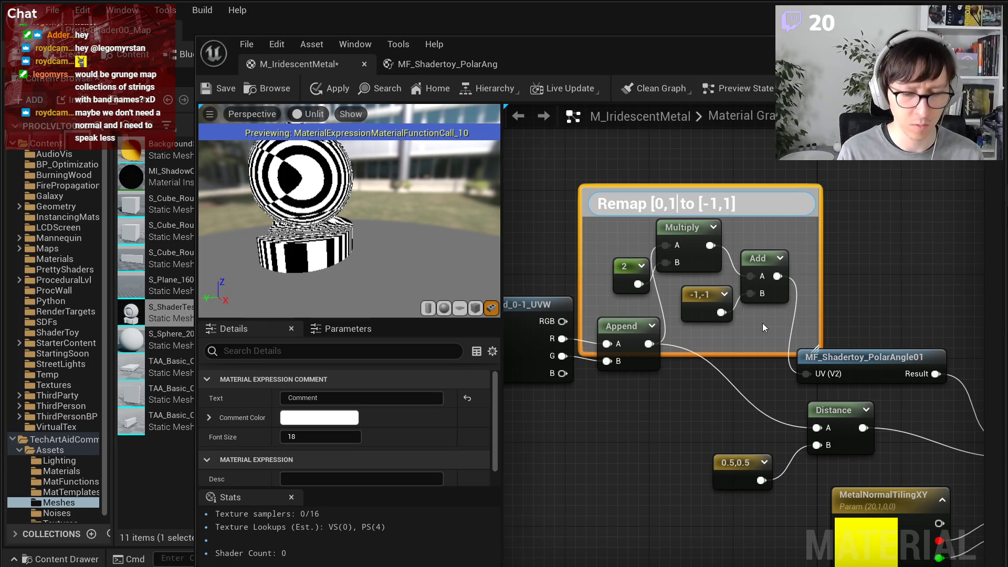
{"action": "type", "text": "]"}
{"action": "key", "text": "Return"}
- Spread the nodes apart so that the comment encloses only the remap nodes and clears the Append and MF_Shadertoy_PolarAngle01 nodes
{"action": "right_click_drag", "start_coordinate": [790, 272], "coordinate": [872, 312]}
{"action": "left_click_drag", "start_coordinate": [557, 199], "coordinate": [845, 399]}
{"action": "left_click_drag", "start_coordinate": [822, 242], "coordinate": [766, 243]}
{"action": "left_click", "coordinate": [694, 210]}
{"action": "left_click", "coordinate": [820, 269]}
{"action": "scroll", "coordinate": [732, 279], "scroll_direction": "down", "scroll_amount": 1}
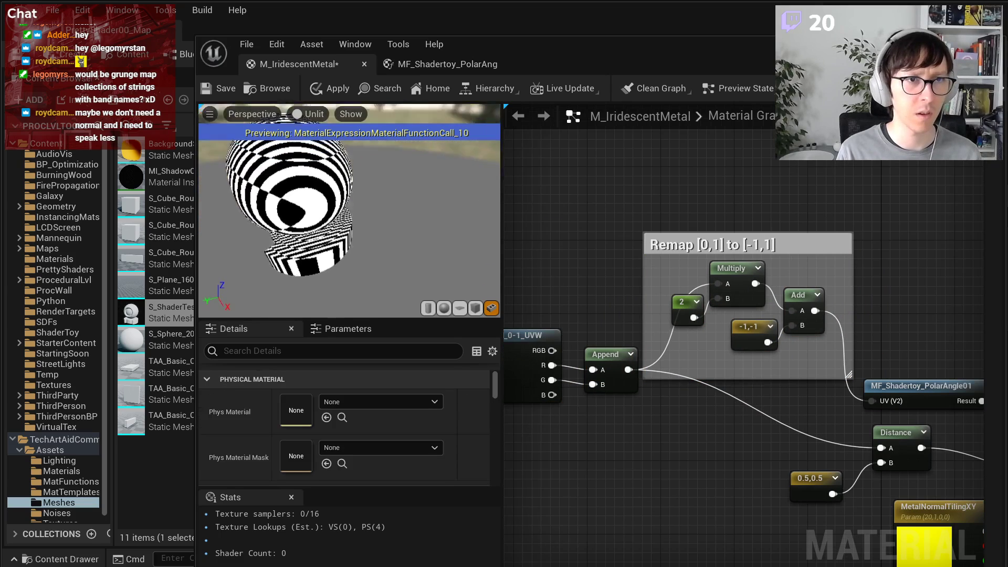
- Orbit the preview mesh to inspect the checker's centre, and move the polar Append node closer to its angle and distance inputs
{"action": "left_click_drag", "start_coordinate": [294, 210], "coordinate": [376, 218]}
{"action": "scroll", "coordinate": [858, 231], "scroll_direction": "down", "scroll_amount": 1}
{"action": "right_click_drag", "start_coordinate": [898, 284], "coordinate": [709, 248]}
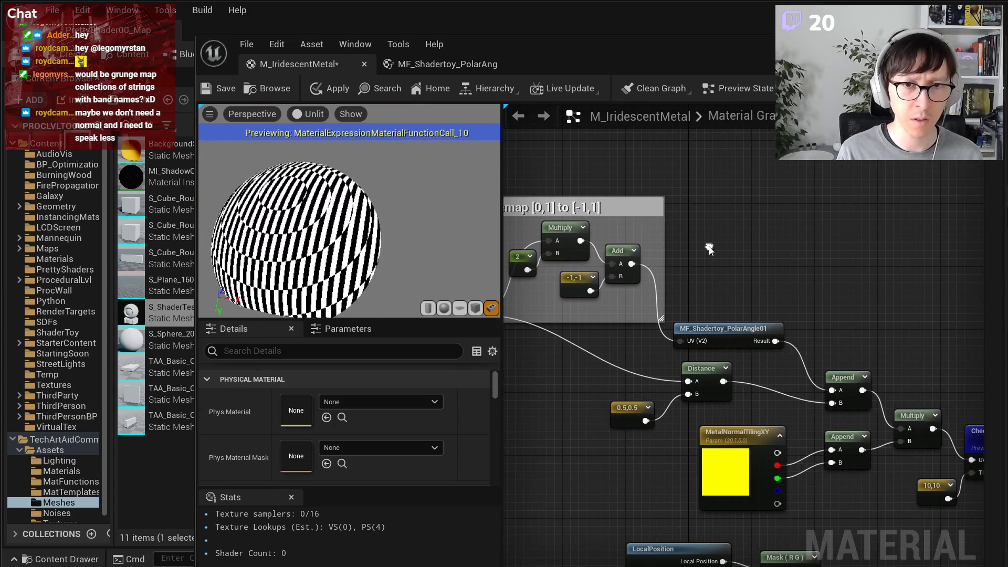
{"action": "left_click_drag", "start_coordinate": [841, 369], "coordinate": [824, 353]}
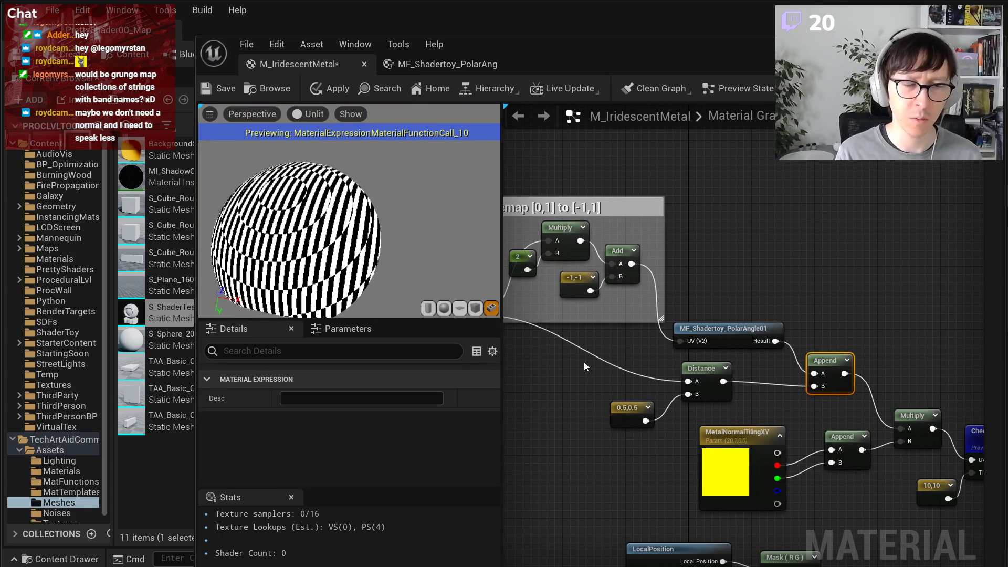
- Set the default R value of the MetalNormalTilingXY parameter to 1
{"action": "right_click_drag", "start_coordinate": [781, 490], "coordinate": [757, 479]}
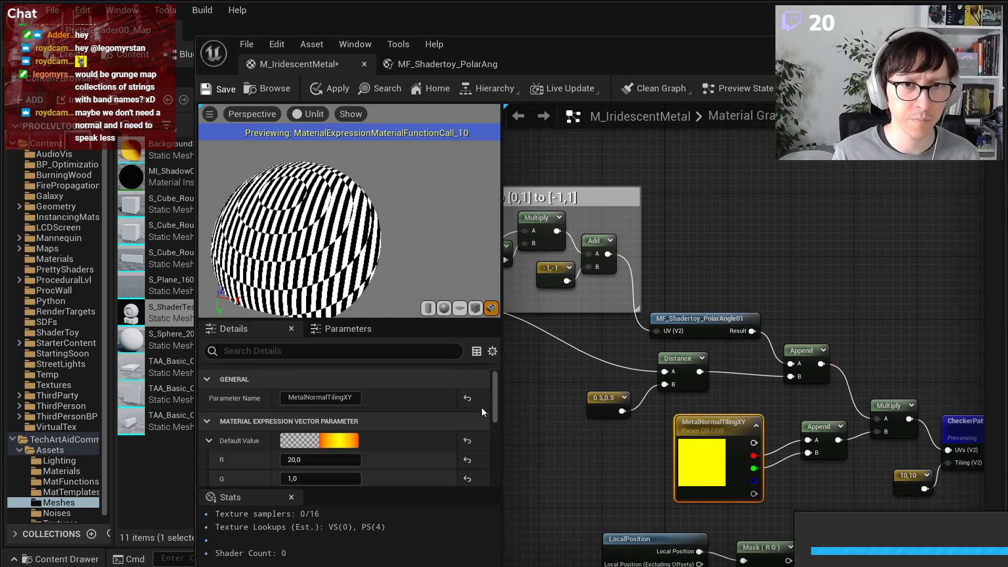
{"action": "left_click", "coordinate": [345, 459]}
{"action": "type", "text": "1"}
{"action": "key", "text": "Return"}
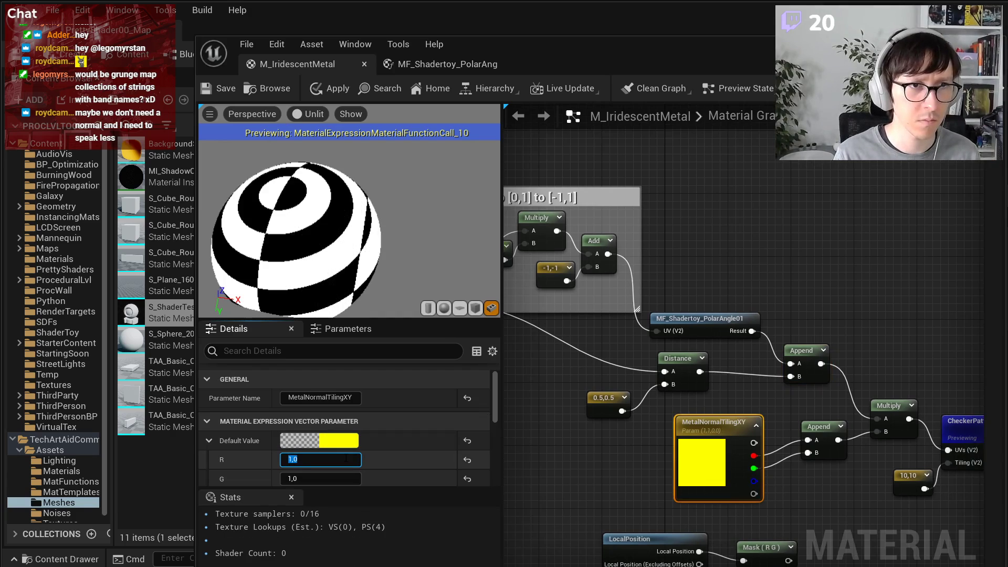
- Set the default G value of MetalNormalTilingXY to 10, inspect the rings face-on, and reduce G to about 3.63
{"action": "left_click", "coordinate": [338, 478]}
{"action": "type", "text": "10"}
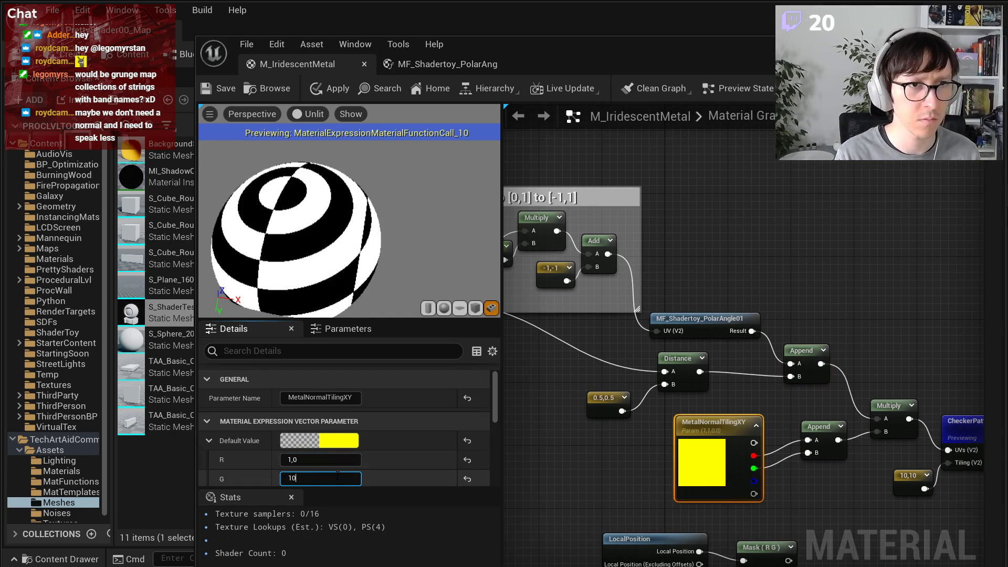
{"action": "key", "text": "Return"}
{"action": "left_click_drag", "start_coordinate": [291, 142], "coordinate": [329, 234]}
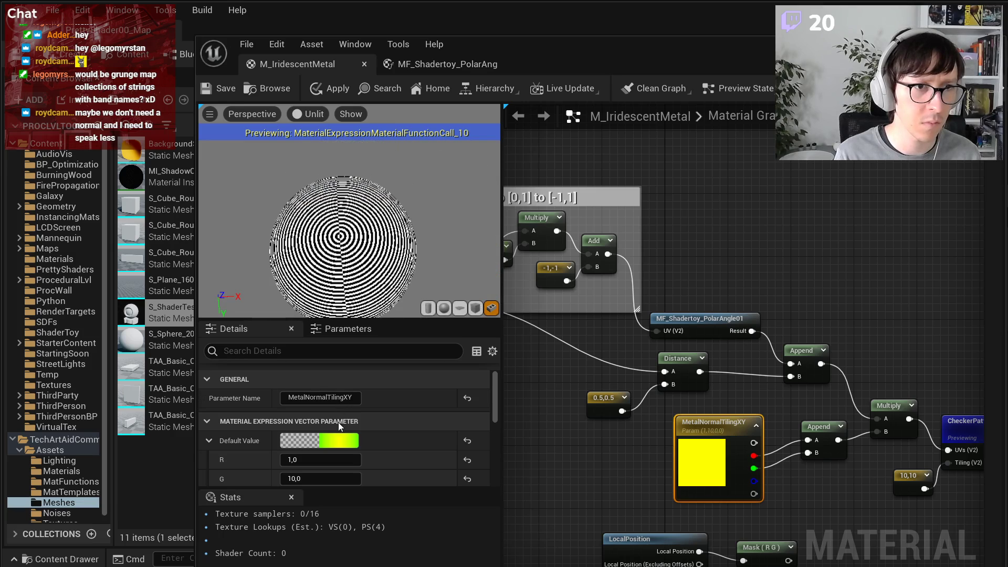
{"action": "mouse_move", "coordinate": [342, 479]}
{"action": "left_mouse_down"}
{"action": "mouse_move", "coordinate": [351, 480]}
{"action": "mouse_move", "coordinate": [340, 480]}
{"action": "left_mouse_up"}
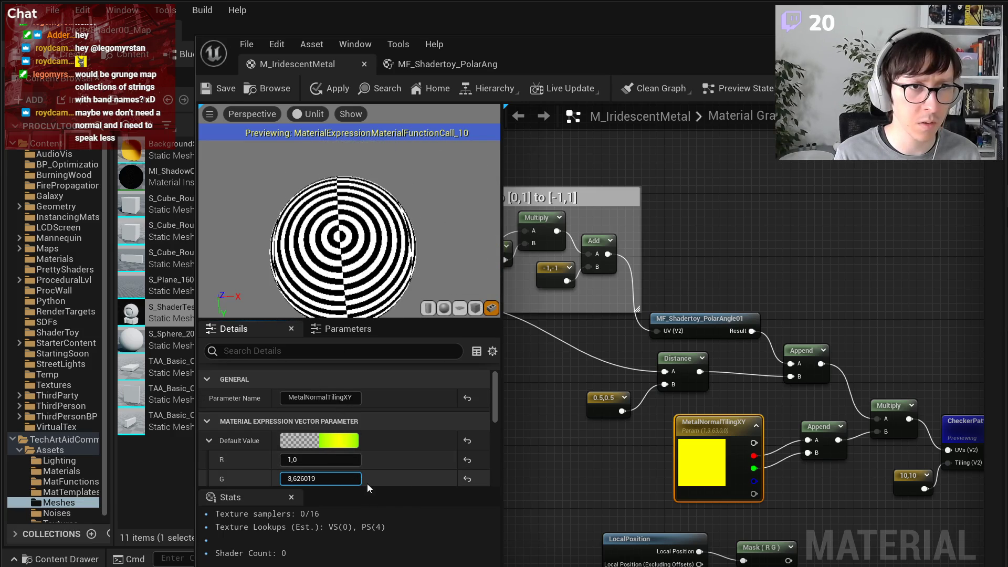
- Set the default value of MetalNormalTilingXY to 4 for G and about 4.31 for R
{"action": "left_click", "coordinate": [339, 479]}
{"action": "key", "text": "Return"}
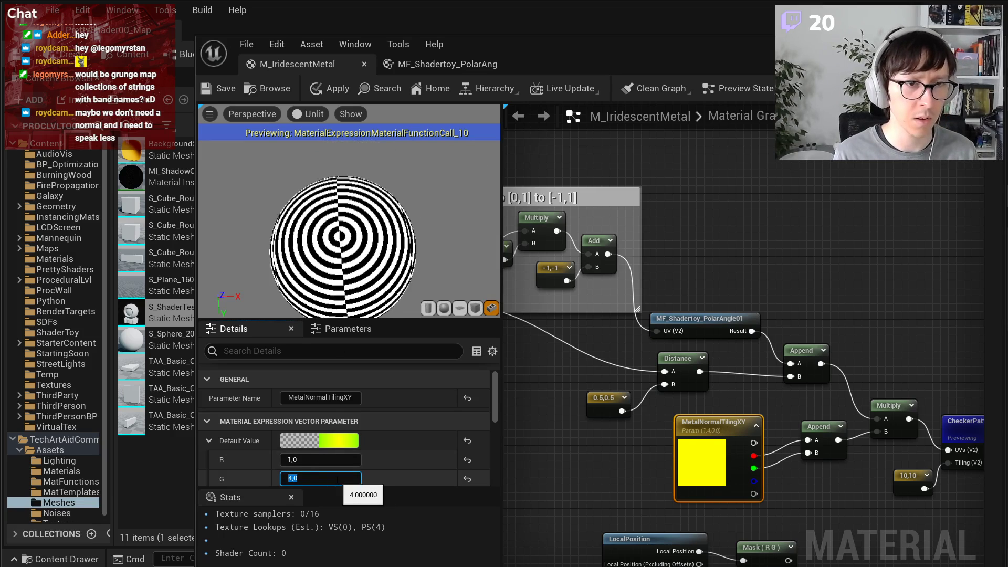
{"action": "left_click_drag", "start_coordinate": [331, 459], "coordinate": [291, 455]}
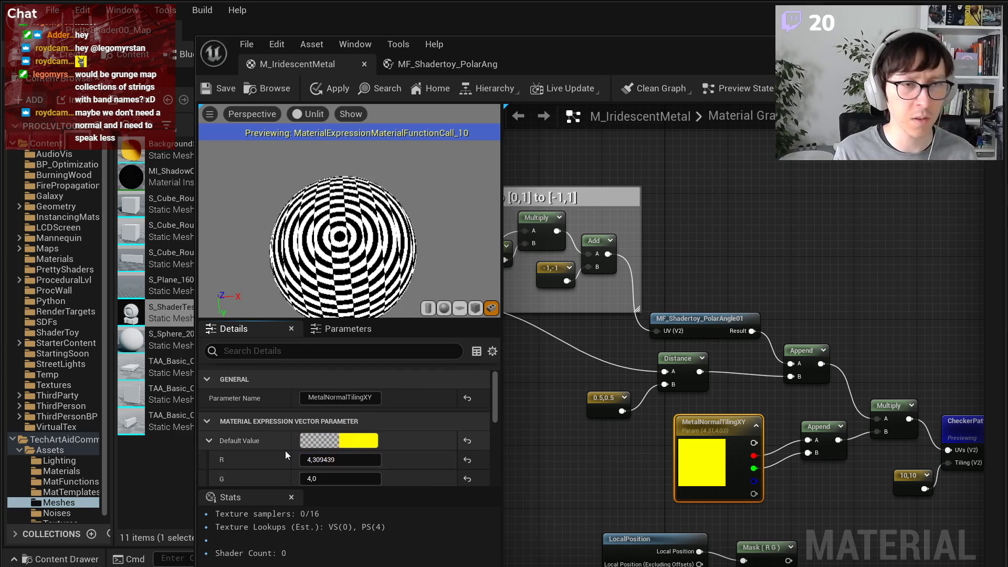
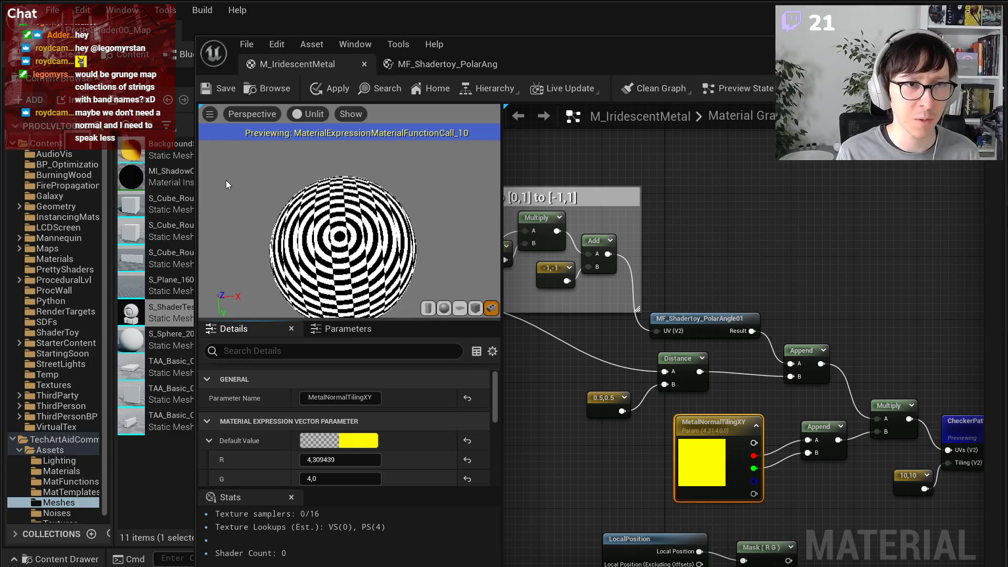
- Take a screen snip of the preview sphere, sketch green angle-direction arcs over the checker rings, and discard the snip
{"action": "key", "text": "super+shift+s"}
{"action": "left_click_drag", "start_coordinate": [236, 153], "coordinate": [468, 324]}
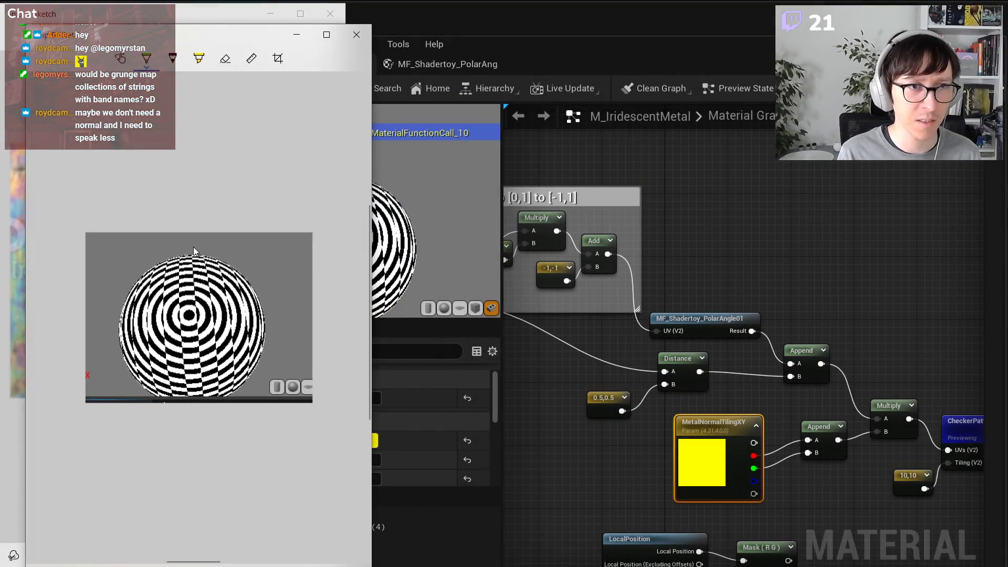
{"action": "mouse_move", "coordinate": [234, 257]}
{"action": "left_mouse_down"}
{"action": "mouse_move", "coordinate": [270, 333]}
{"action": "mouse_move", "coordinate": [181, 387]}
{"action": "left_mouse_up"}
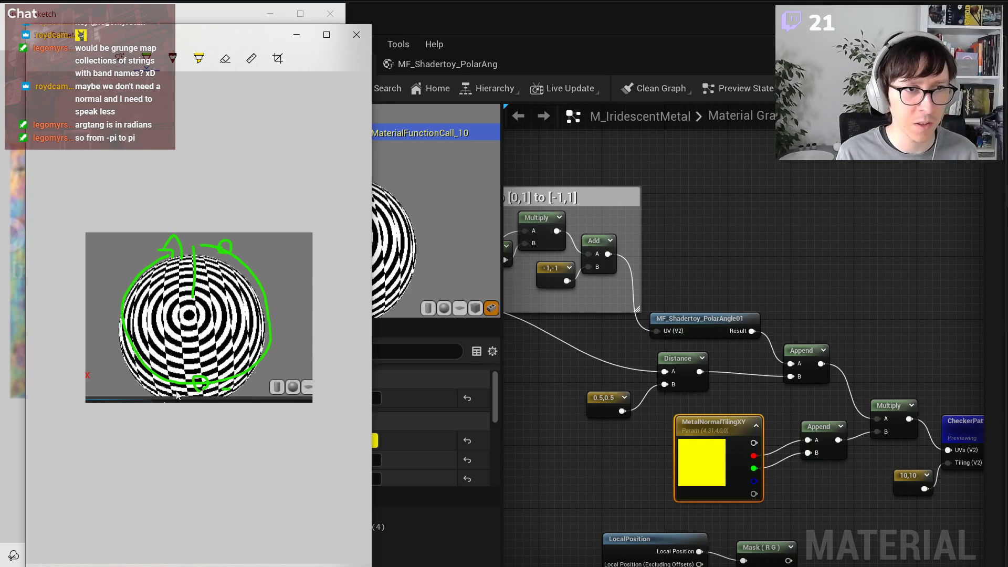
{"action": "left_click", "coordinate": [356, 34]}
- Open the MF_Shadertoy_PolarAngle01 function and examine its UV input, ArctangentFast node and pi constant
{"action": "left_click", "coordinate": [702, 315]}
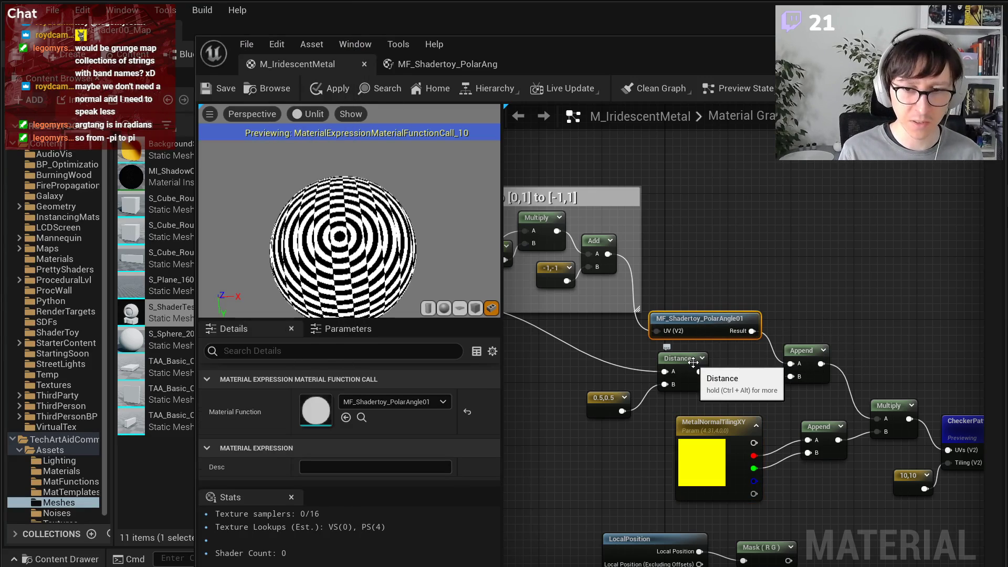
{"action": "double_click", "coordinate": [696, 326]}
{"action": "scroll", "coordinate": [582, 341], "scroll_direction": "up", "scroll_amount": 1}
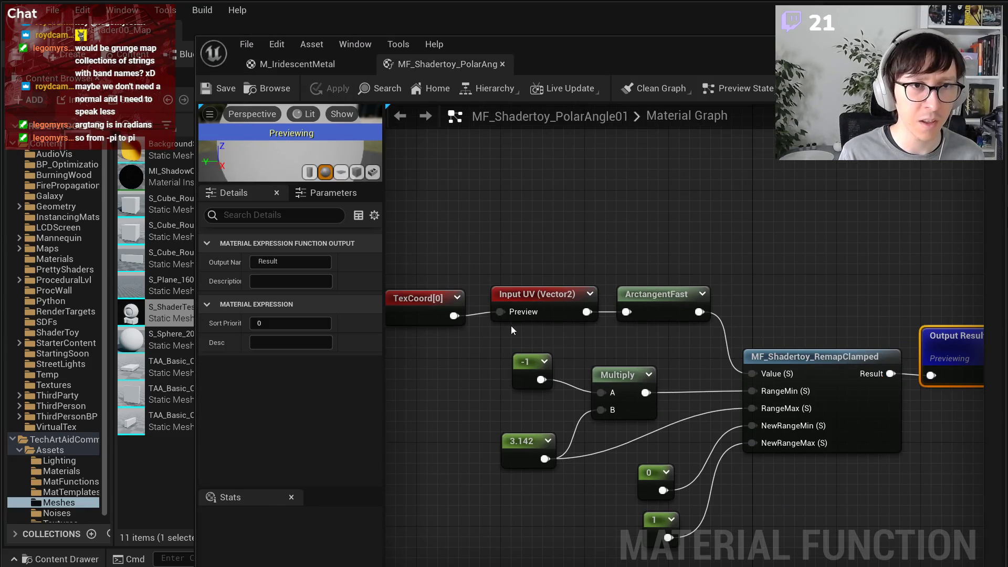
{"action": "left_click", "coordinate": [536, 294]}
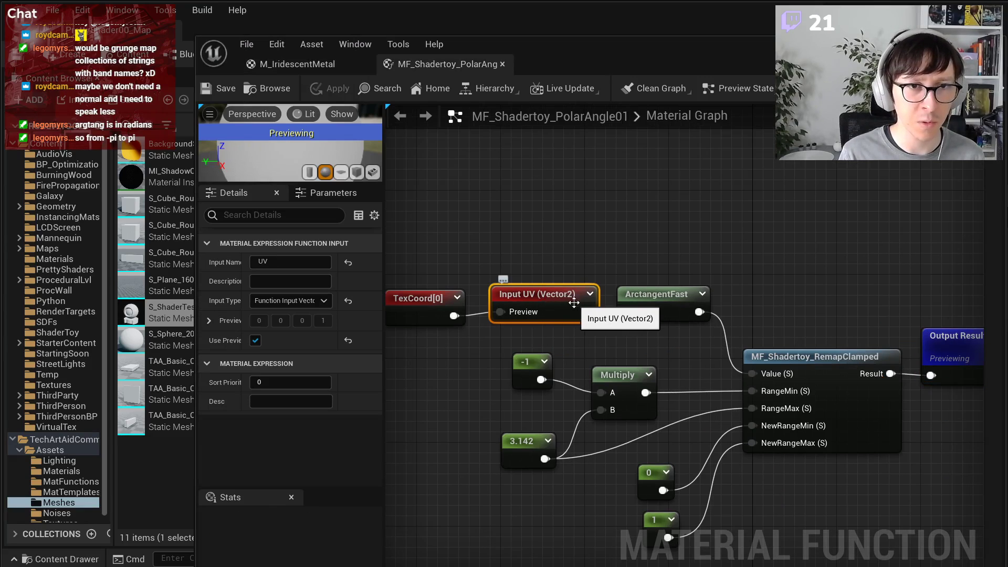
{"action": "left_click", "coordinate": [638, 297]}
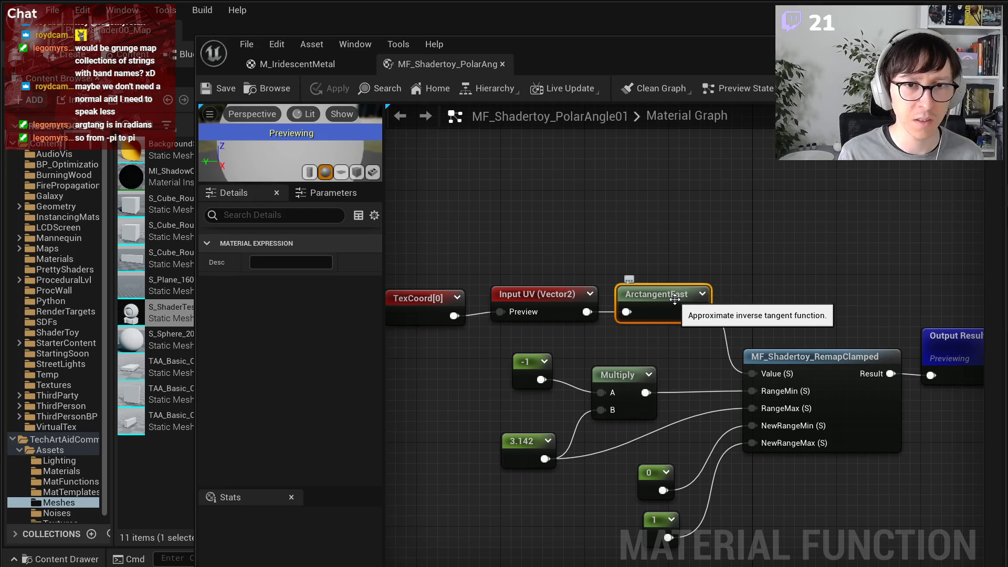
{"action": "right_click_drag", "start_coordinate": [578, 404], "coordinate": [553, 352]}
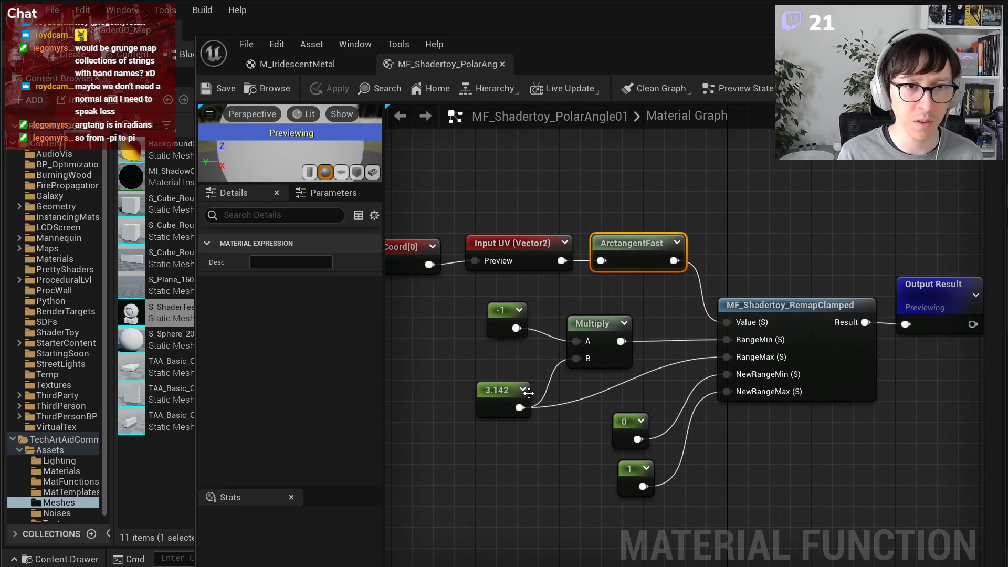
{"action": "left_click", "coordinate": [506, 400]}
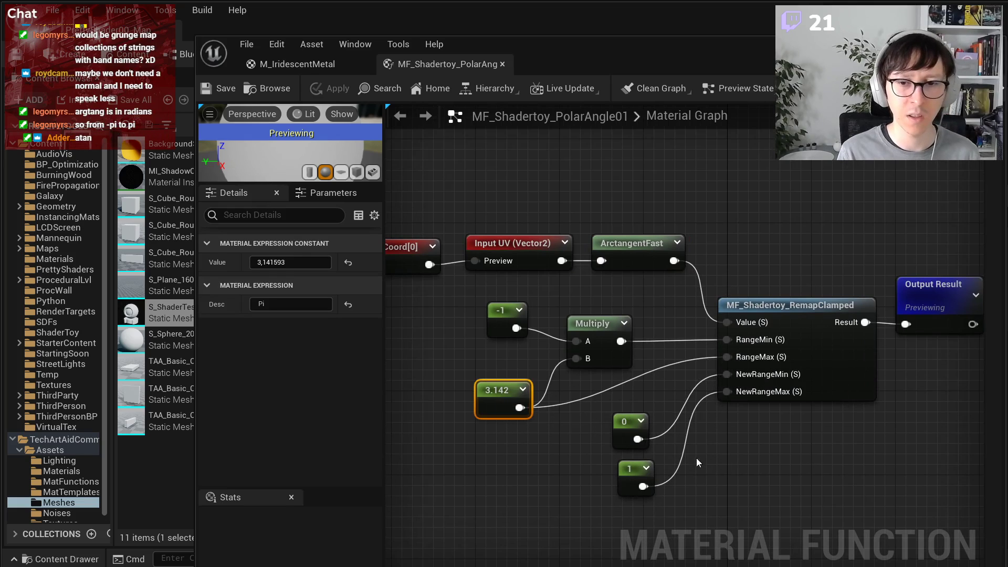
{"action": "left_click", "coordinate": [623, 269]}
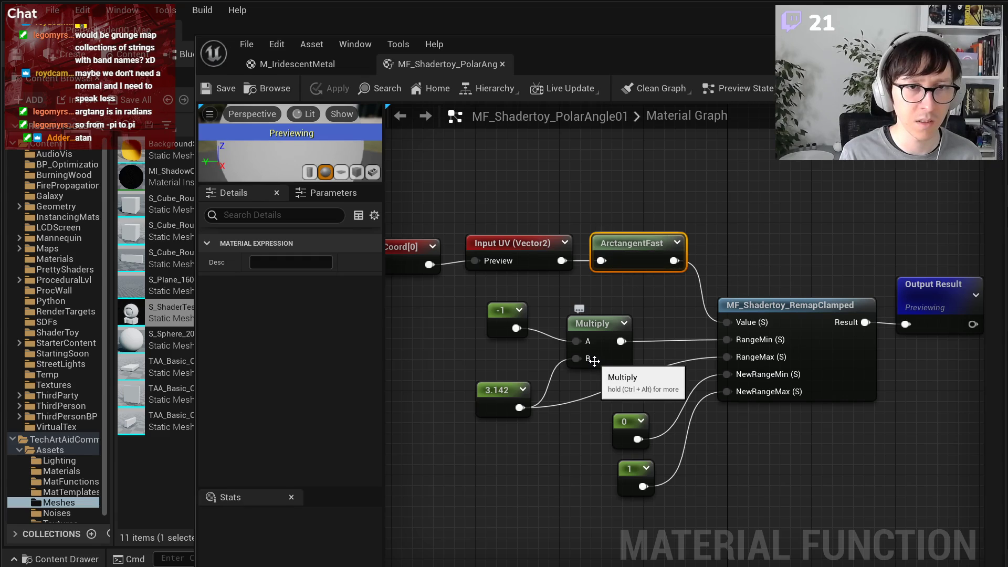
{"action": "right_click", "coordinate": [601, 209]}
{"action": "type", "text": "atan"}
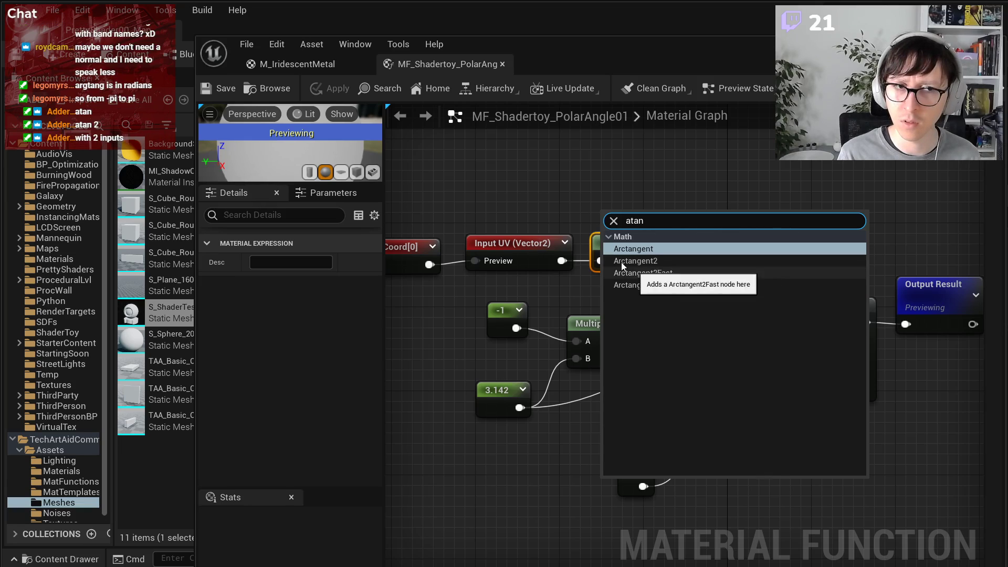
{"action": "left_click", "coordinate": [508, 193]}
{"action": "left_click", "coordinate": [279, 65]}
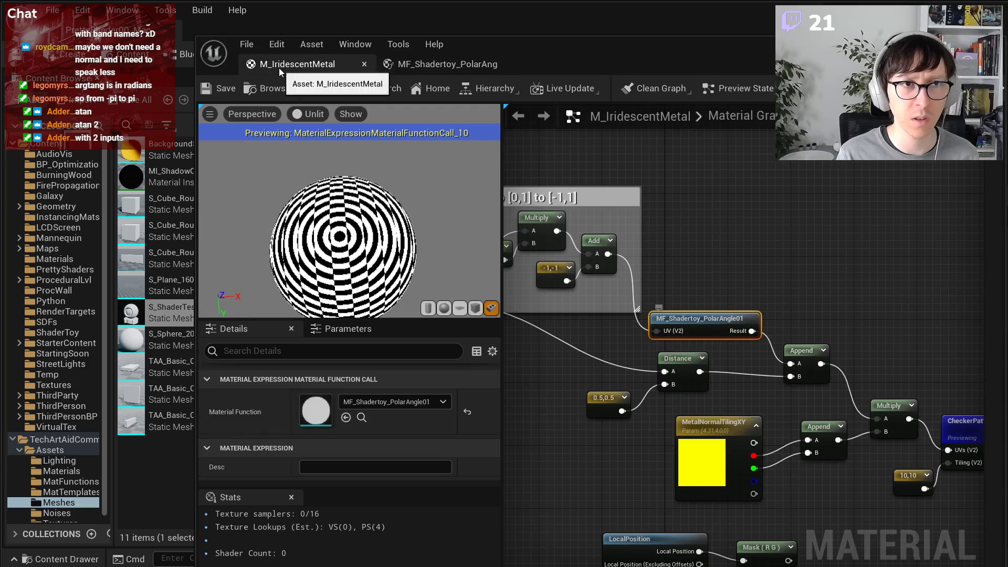
{"action": "middle_click", "coordinate": [402, 65]}
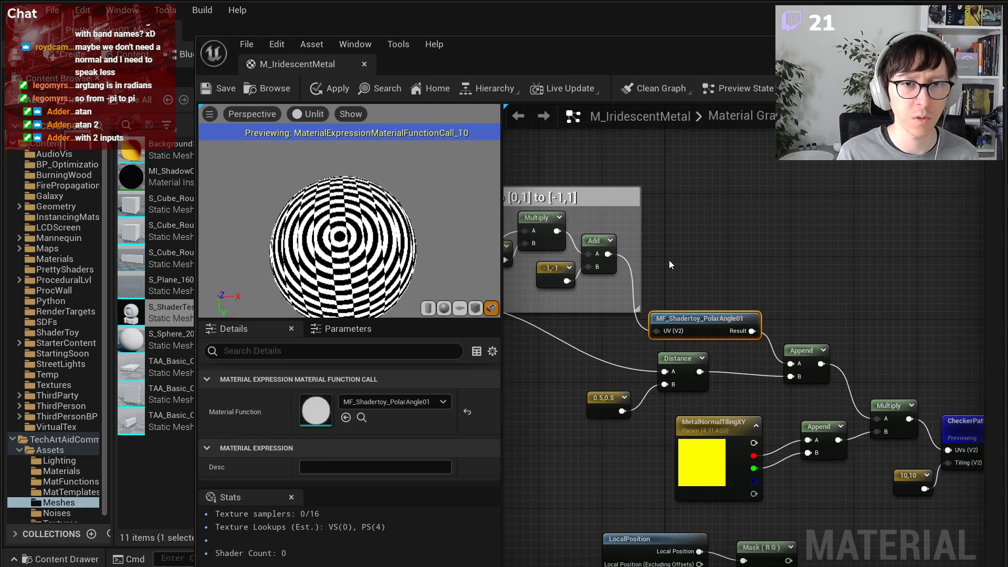
- Reopen the MF_Shadertoy_PolarAngle01 function and add an Arctangent2Fast node above the existing ArctangentFast node
{"action": "double_click", "coordinate": [692, 320]}
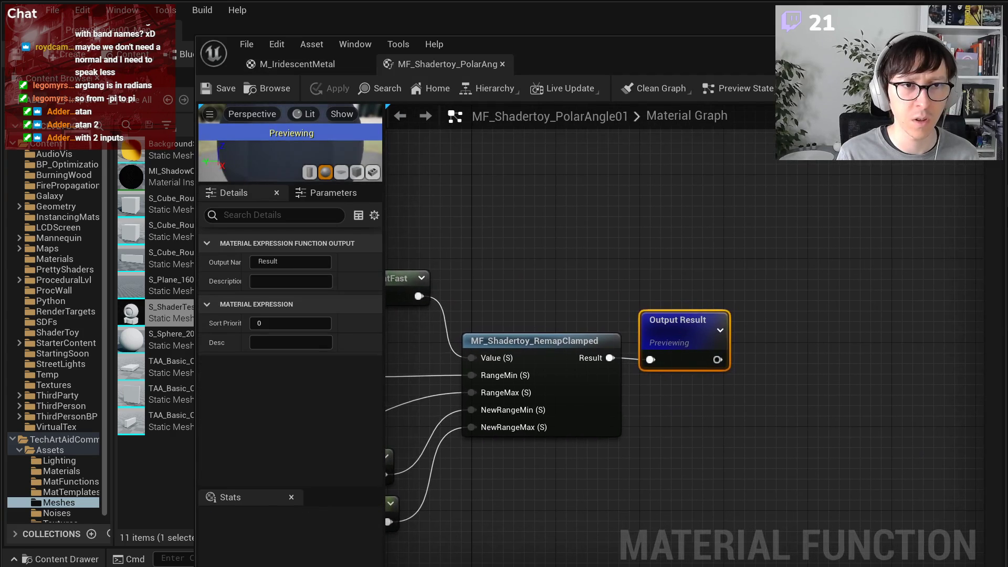
{"action": "right_click", "coordinate": [591, 196]}
{"action": "type", "text": "a"}
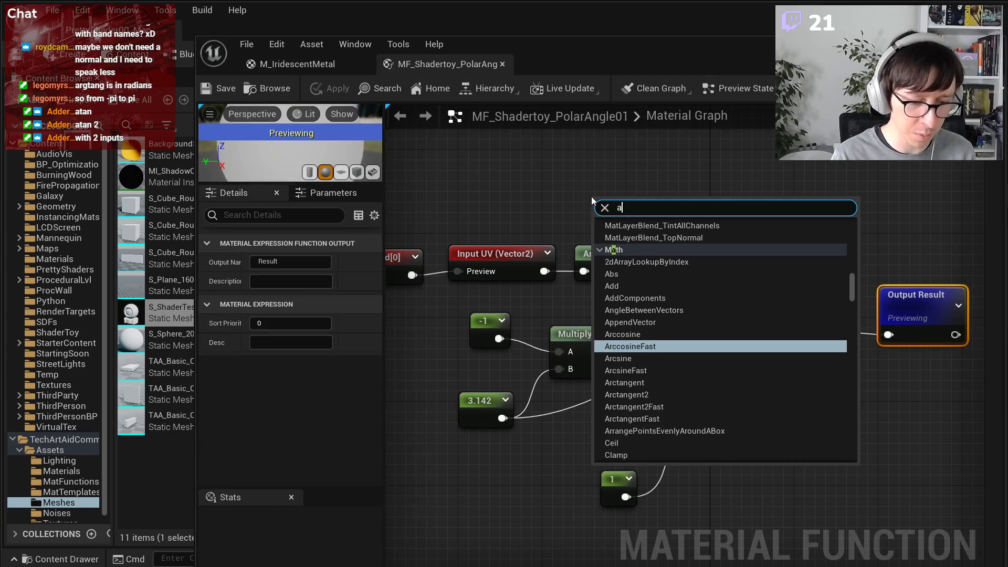
{"action": "type", "text": "rc"}
{"action": "key", "text": "Down"}
{"action": "key", "text": "Down"}
{"action": "key", "text": "Down"}
{"action": "key", "text": "Down"}
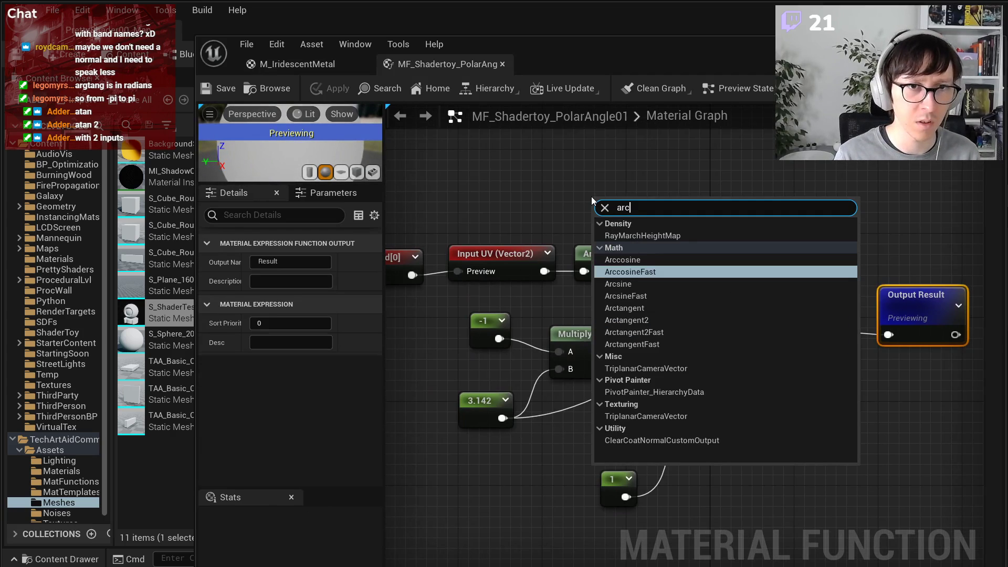
{"action": "key", "text": "Down"}
{"action": "key", "text": "Down"}
{"action": "key", "text": "Return"}
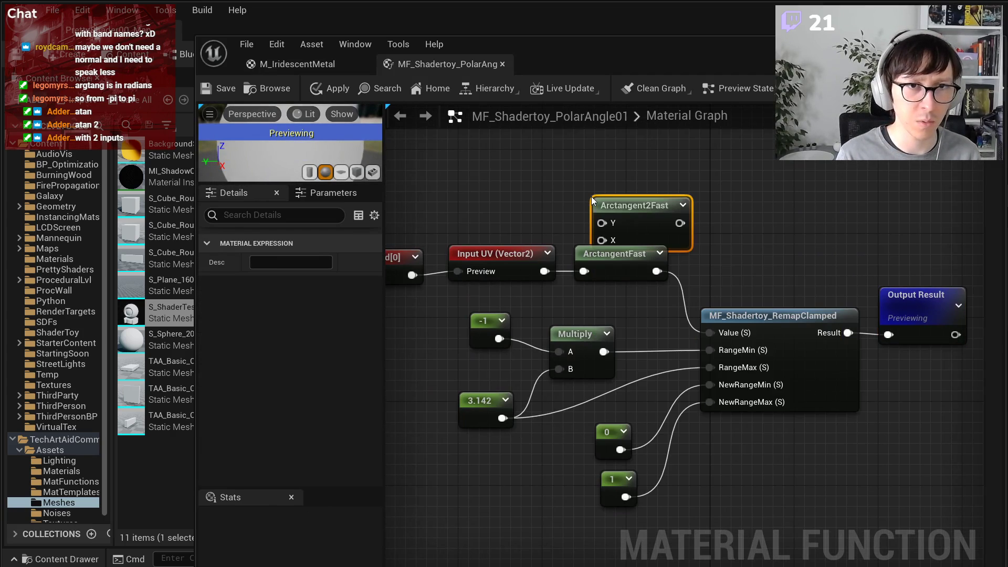
- Delete the ArctangentFast node and put Arctangent2Fast in its place, leaving a gap after the UV input
{"action": "right_click_drag", "start_coordinate": [392, 161], "coordinate": [501, 200]}
{"action": "left_click_drag", "start_coordinate": [502, 199], "coordinate": [587, 301]}
{"action": "left_click", "coordinate": [736, 313]}
{"action": "key", "text": "Delete"}
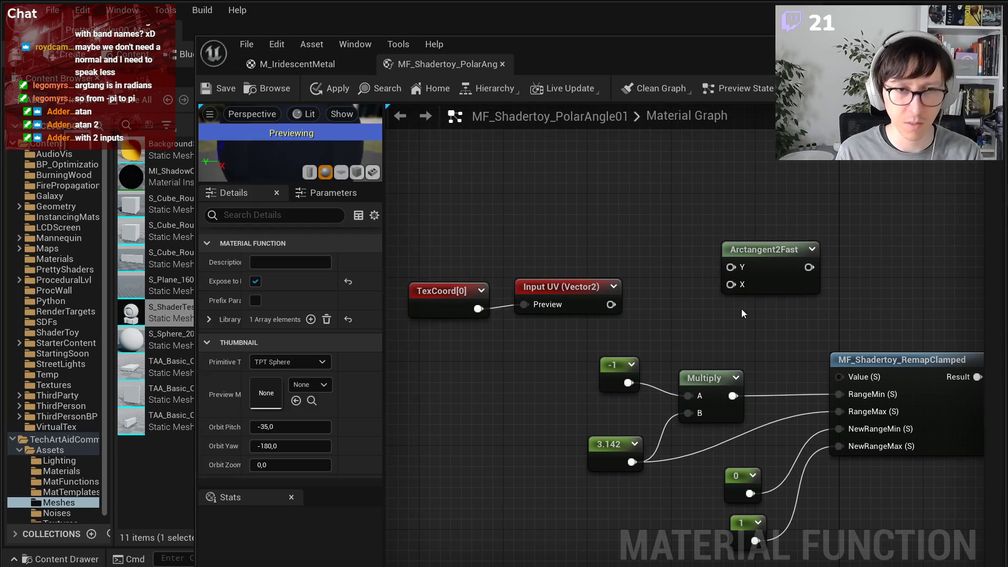
{"action": "left_click_drag", "start_coordinate": [731, 275], "coordinate": [692, 302]}
{"action": "left_click_drag", "start_coordinate": [452, 228], "coordinate": [550, 286]}
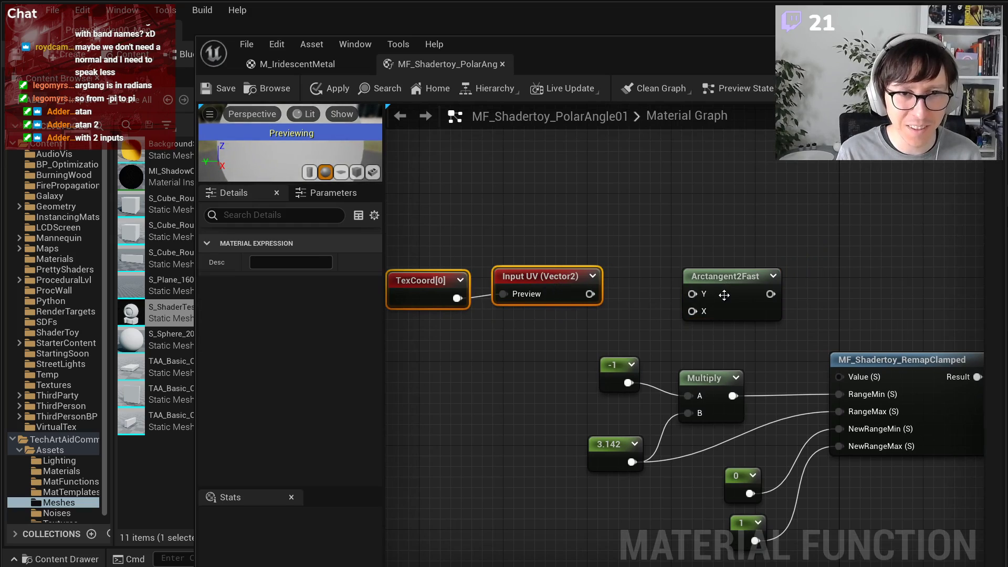
{"action": "left_click_drag", "start_coordinate": [698, 277], "coordinate": [733, 276]}
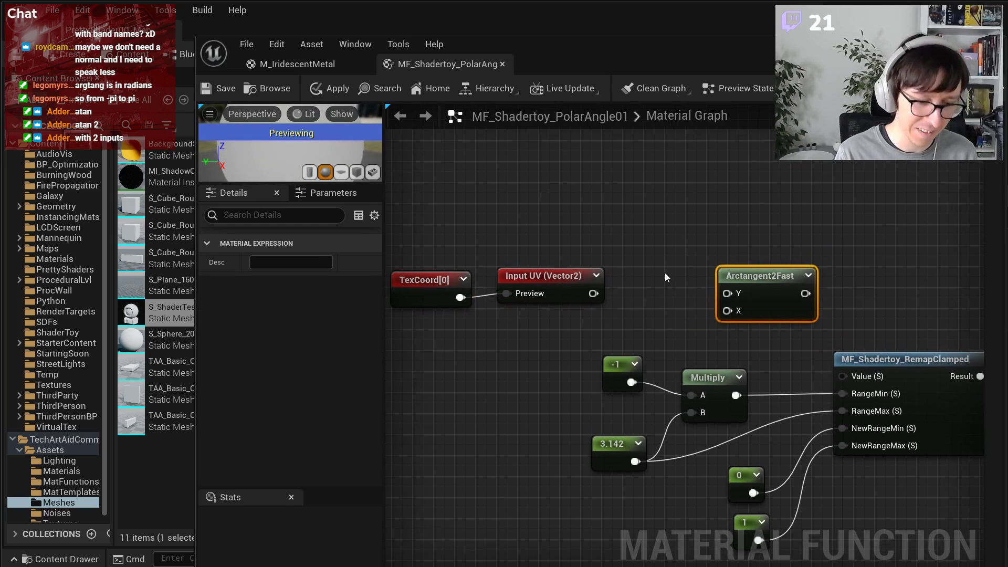
- Add a BreakOutFloat2Components node and line it up between the UV input and Arctangent2Fast
{"action": "right_click", "coordinate": [664, 273]}
{"action": "type", "text": "brea"}
{"action": "key", "text": "Down"}
{"action": "key", "text": "Down"}
{"action": "key", "text": "Down"}
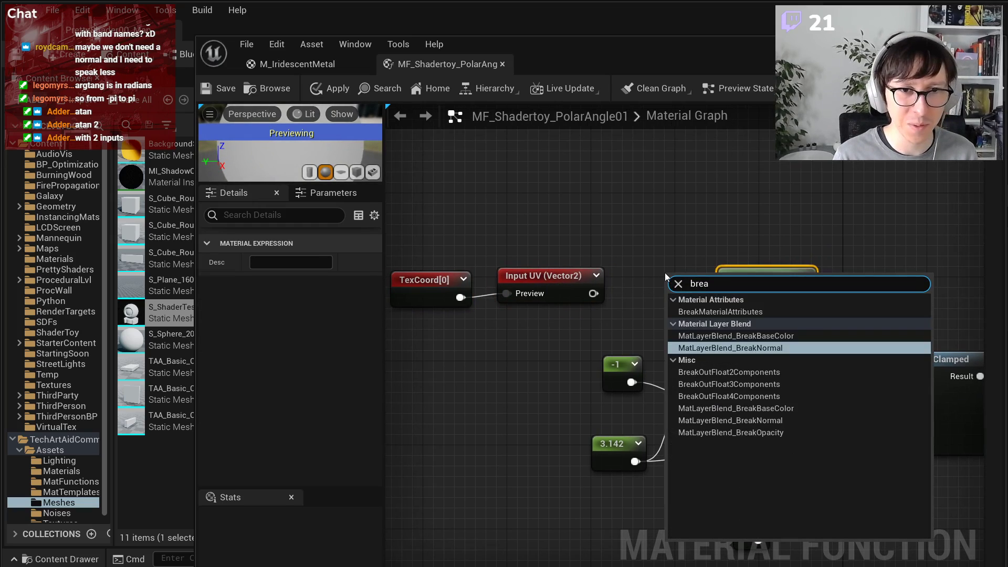
{"action": "key", "text": "Return"}
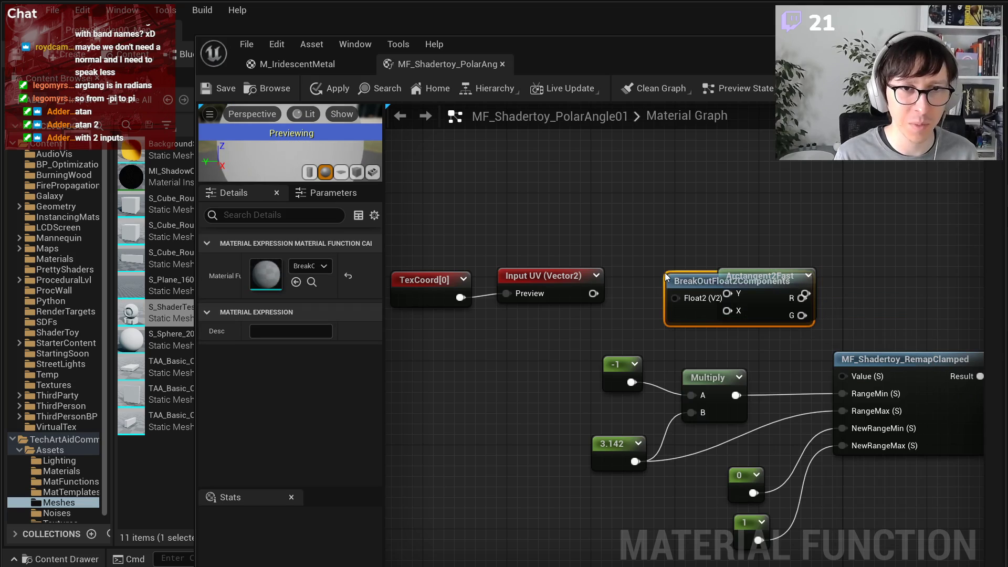
{"action": "left_click_drag", "start_coordinate": [664, 278], "coordinate": [621, 277]}
{"action": "left_click_drag", "start_coordinate": [489, 208], "coordinate": [649, 320]}
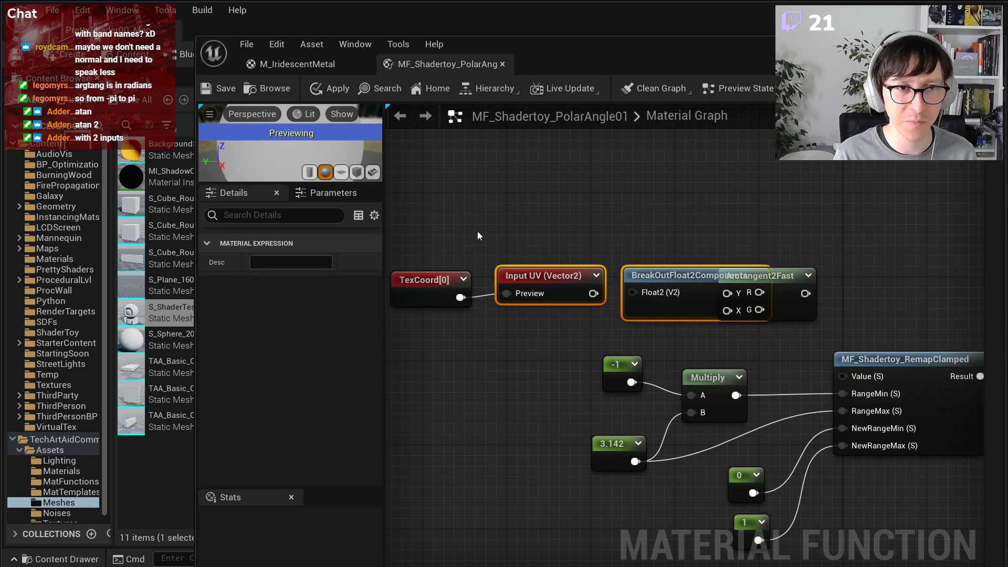
{"action": "left_click_drag", "start_coordinate": [447, 222], "coordinate": [635, 335]}
{"action": "left_click_drag", "start_coordinate": [663, 273], "coordinate": [568, 263]}
{"action": "left_click", "coordinate": [756, 276]}
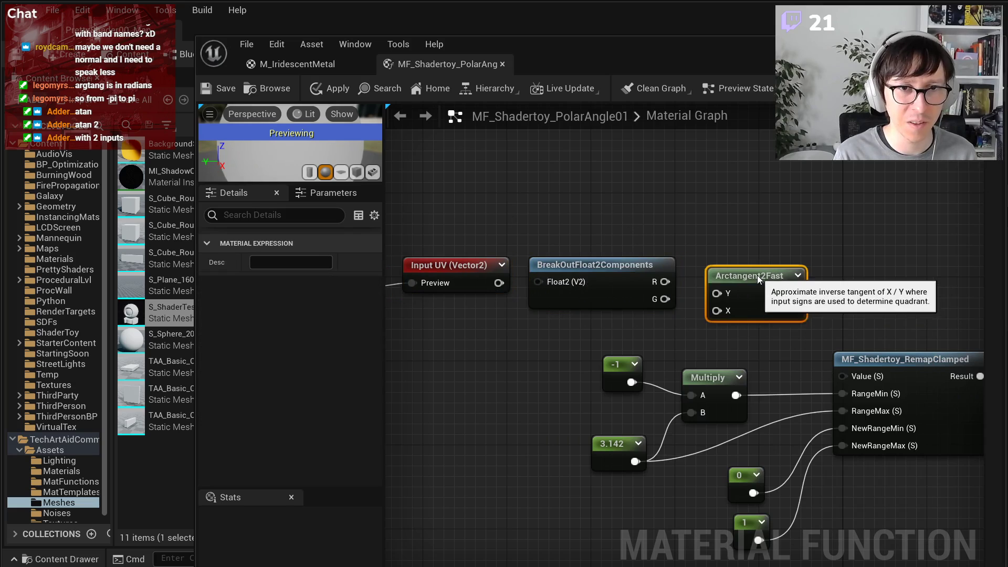
{"action": "left_click_drag", "start_coordinate": [756, 275], "coordinate": [746, 265]}
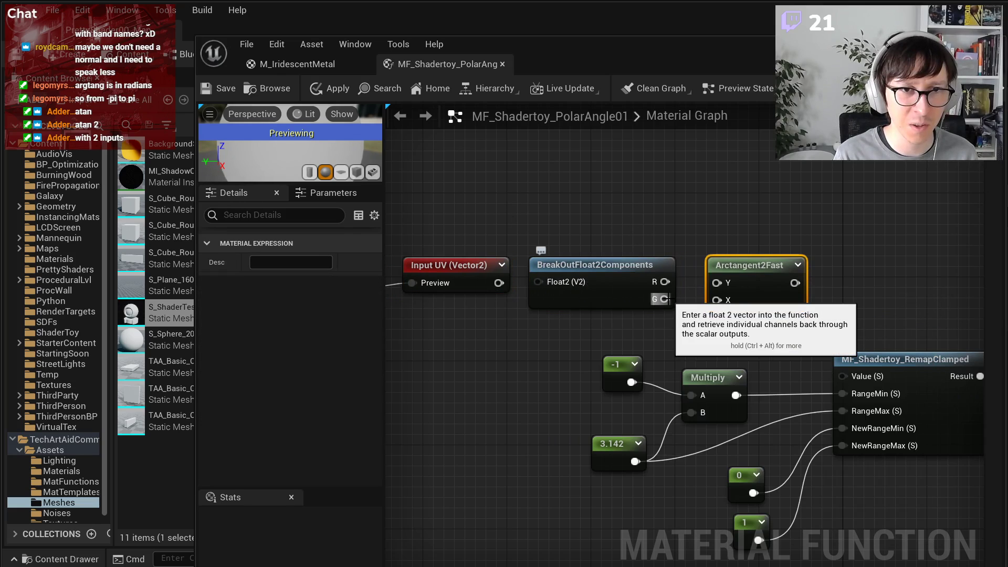
- Wire break-out G to Arctangent2Fast Y and R to X, and connect the arctangent result to the remap's Value
{"action": "left_click_drag", "start_coordinate": [666, 299], "coordinate": [720, 298]}
{"action": "left_click_drag", "start_coordinate": [795, 283], "coordinate": [846, 380]}
{"action": "scroll", "coordinate": [853, 440], "scroll_direction": "down", "scroll_amount": 2}
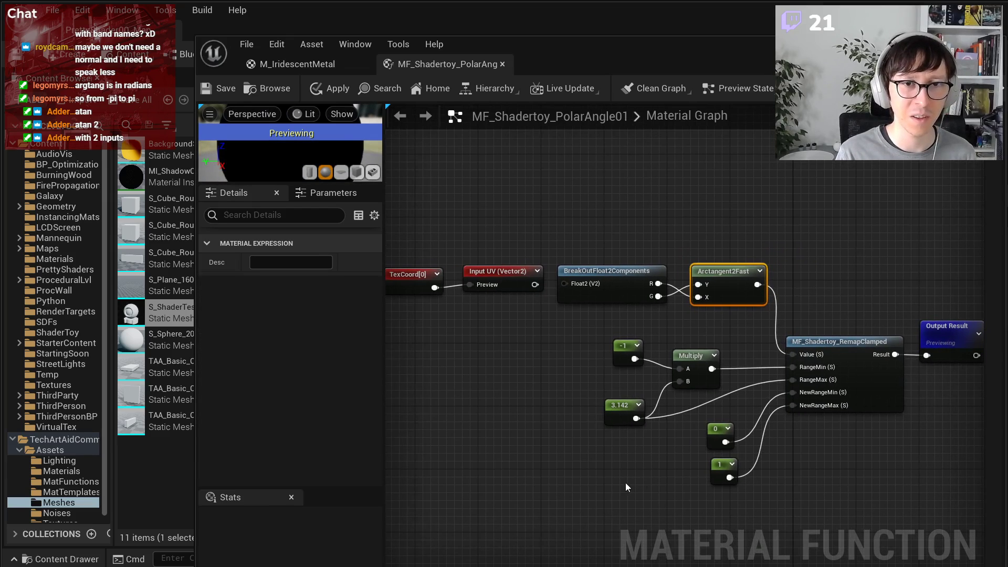
- Move the UV input, break-out and Arctangent2Fast nodes closer to the remap nodes and apply the function changes
{"action": "left_click_drag", "start_coordinate": [625, 483], "coordinate": [742, 342]}
{"action": "left_click_drag", "start_coordinate": [765, 241], "coordinate": [426, 309]}
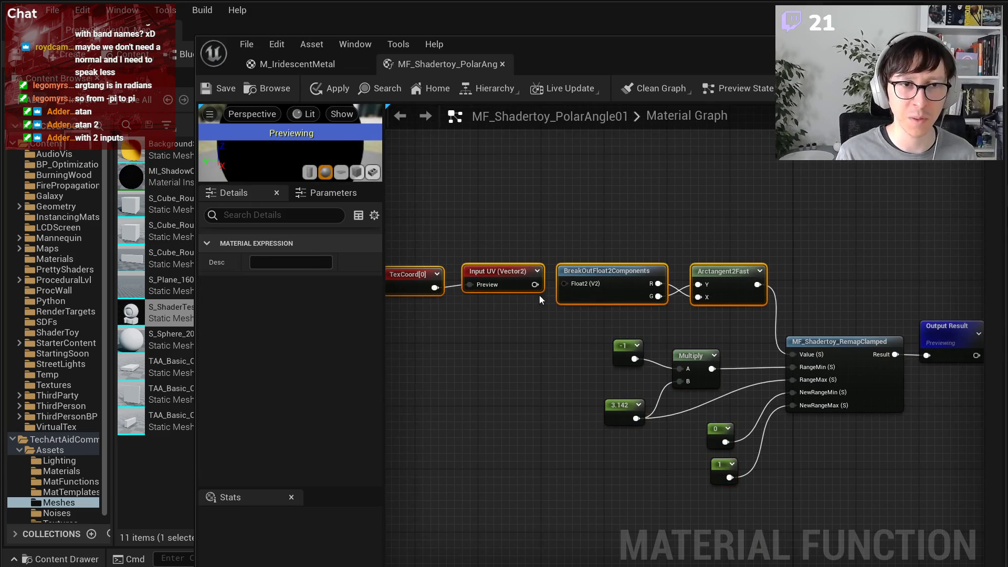
{"action": "left_click_drag", "start_coordinate": [705, 277], "coordinate": [690, 293]}
{"action": "left_click", "coordinate": [739, 263]}
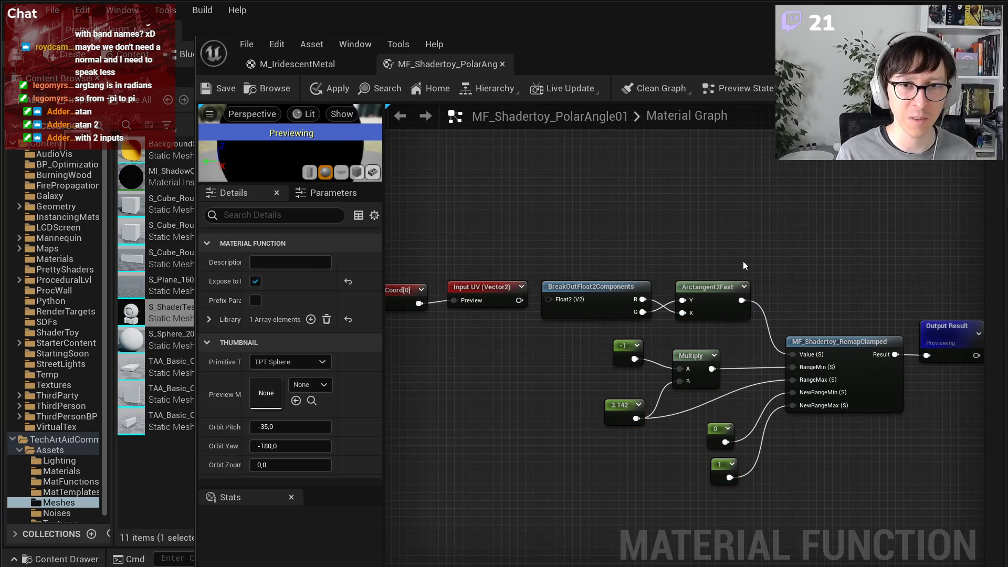
{"action": "scroll", "coordinate": [664, 319], "scroll_direction": "up", "scroll_amount": 2}
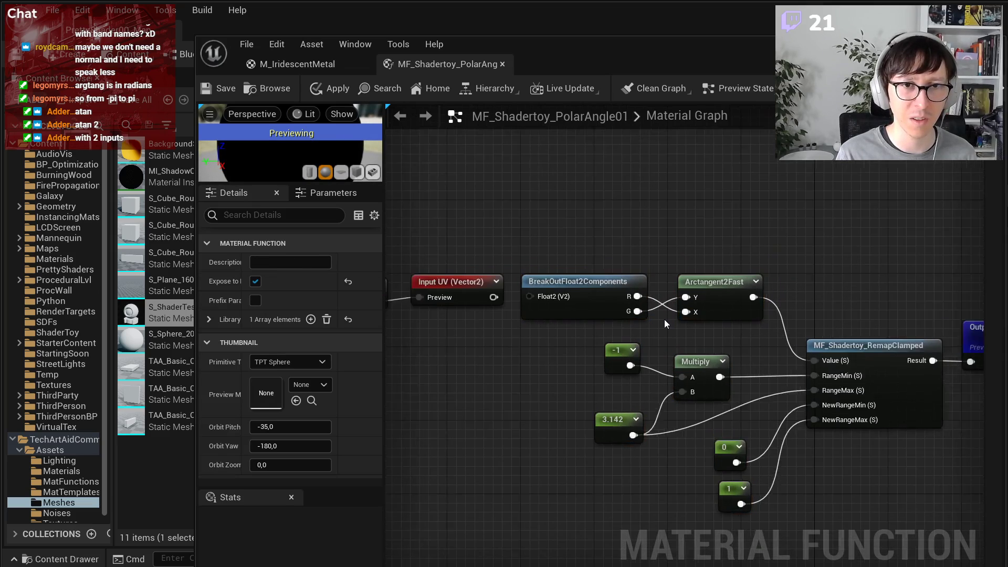
{"action": "left_click", "coordinate": [313, 92]}
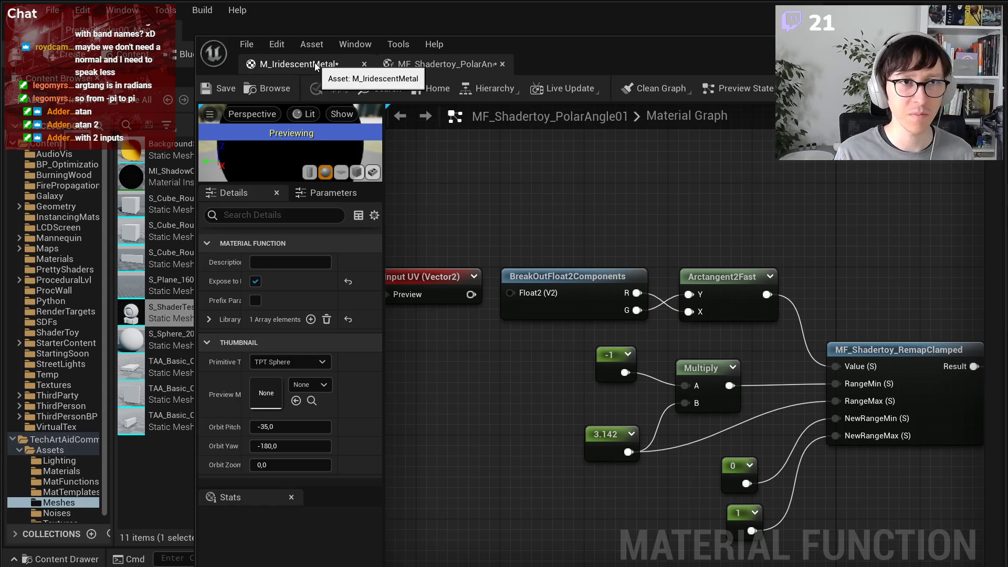
- Inspect the preview and the nodes feeding the polar angle function in M_IridescentMetal, and return to the function graph
{"action": "left_click", "coordinate": [294, 65]}
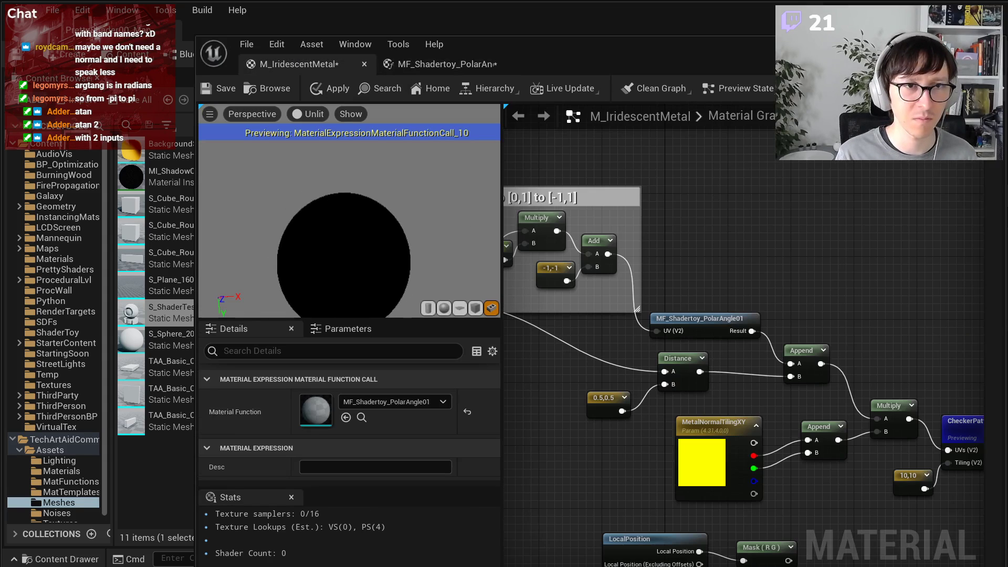
{"action": "right_click_drag", "start_coordinate": [780, 290], "coordinate": [901, 288]}
{"action": "right_click_drag", "start_coordinate": [813, 284], "coordinate": [892, 269]}
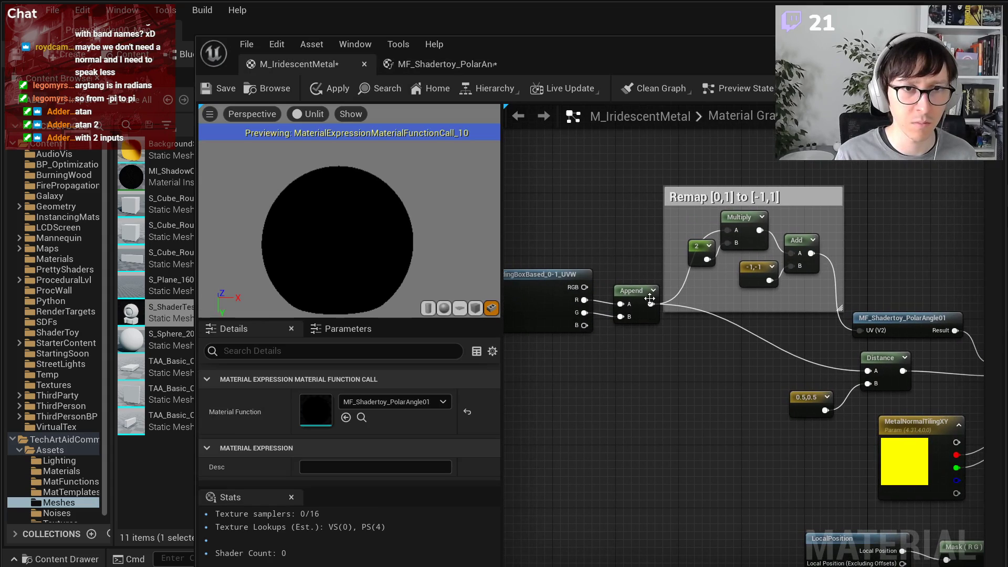
{"action": "left_click", "coordinate": [436, 71]}
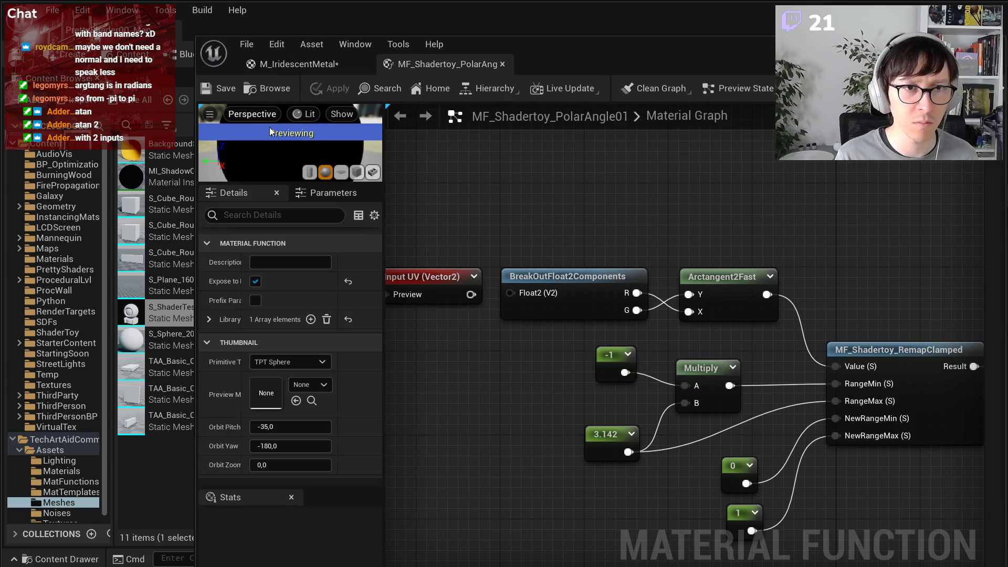
- Connect the UV input to the BreakOutFloat2Components input, apply the function, and inspect the checker preview in M_IridescentMetal
{"action": "left_click_drag", "start_coordinate": [471, 294], "coordinate": [510, 293]}
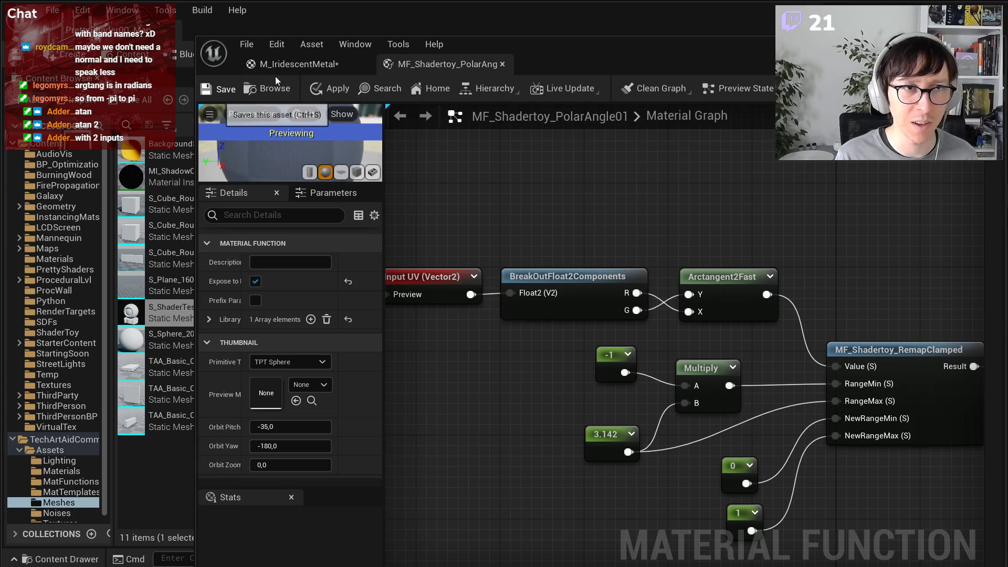
{"action": "left_click", "coordinate": [306, 66]}
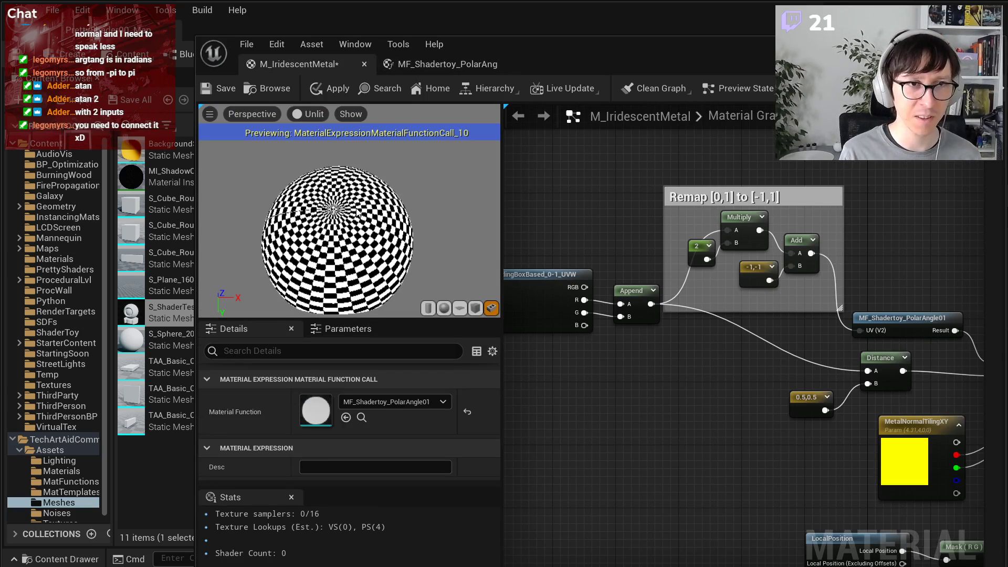
{"action": "scroll", "coordinate": [300, 209], "scroll_direction": "up", "scroll_amount": 2}
{"action": "scroll", "coordinate": [323, 228], "scroll_direction": "down", "scroll_amount": 6}
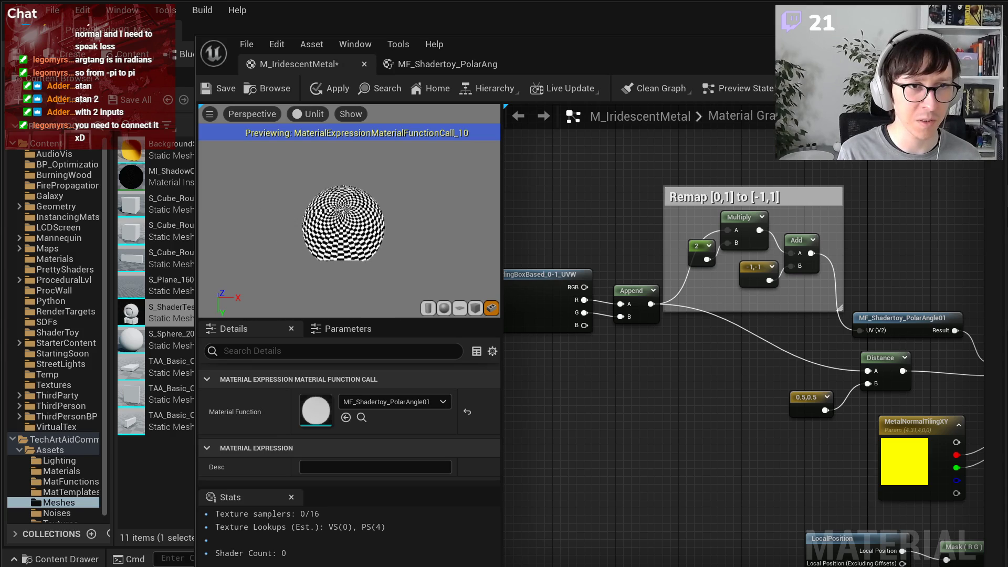
{"action": "scroll", "coordinate": [354, 255], "scroll_direction": "up", "scroll_amount": 4}
{"action": "scroll", "coordinate": [345, 243], "scroll_direction": "up", "scroll_amount": 4}
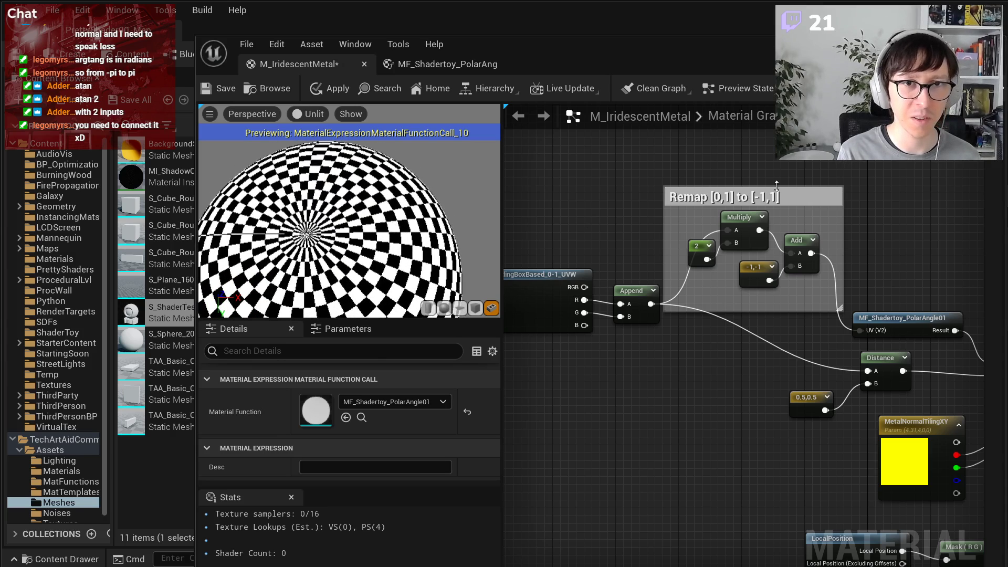
- Recheck the polar angle function graph from its node in M_IridescentMetal, and close the function
{"action": "double_click", "coordinate": [881, 318]}
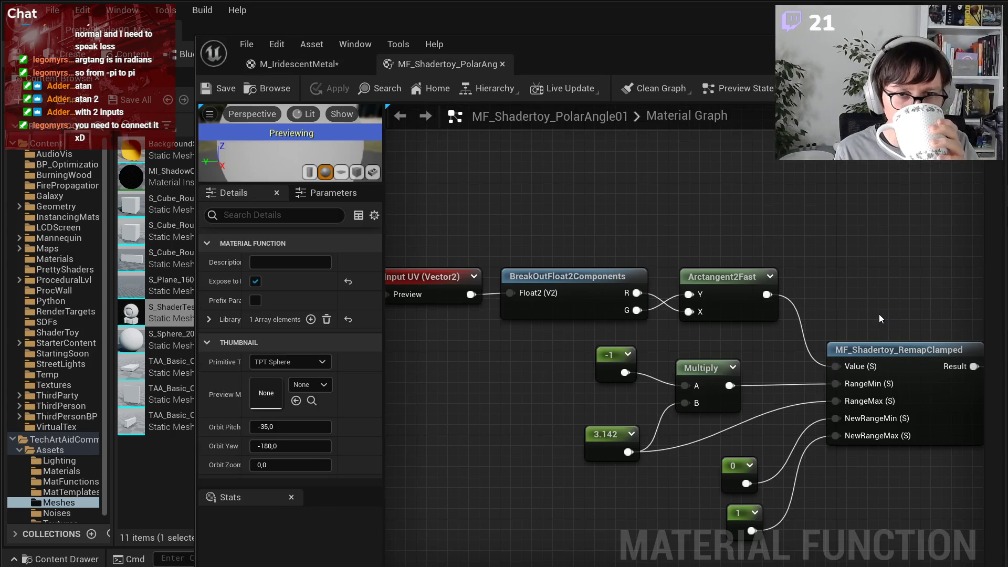
{"action": "left_click", "coordinate": [317, 67]}
{"action": "middle_click", "coordinate": [408, 70]}
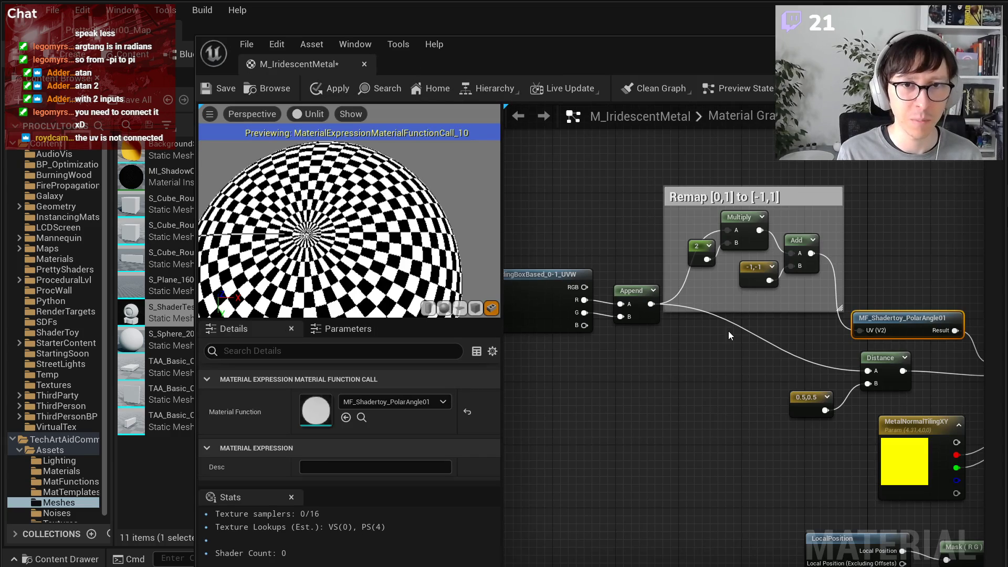
- Move the Remap [0,1] to [-1,1] group down and align the BoundingBoxBased_0-1_UVW and Append nodes with it
{"action": "scroll", "coordinate": [679, 295], "scroll_direction": "down", "scroll_amount": 1}
{"action": "left_click_drag", "start_coordinate": [545, 201], "coordinate": [790, 345]}
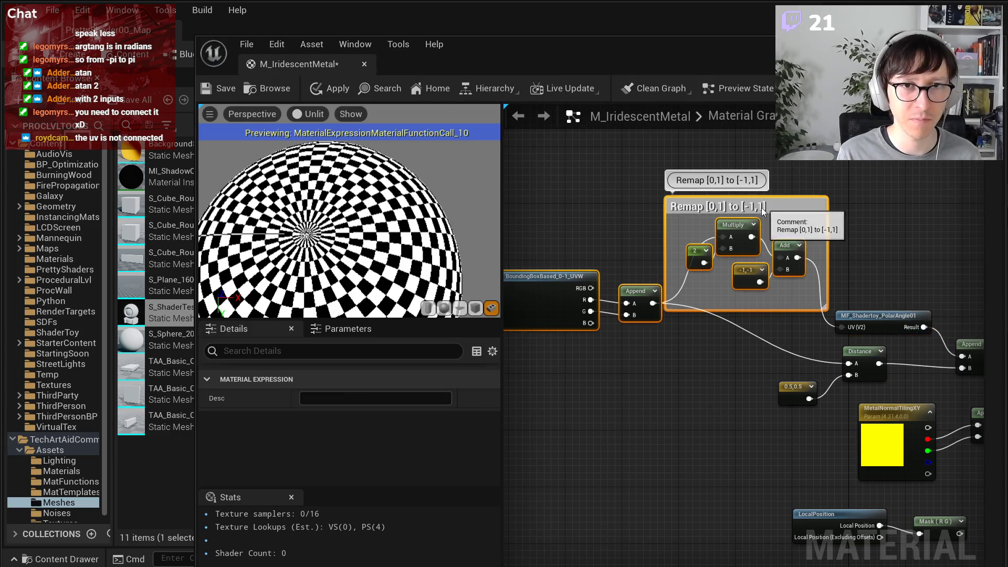
{"action": "left_click_drag", "start_coordinate": [762, 207], "coordinate": [743, 265]}
{"action": "left_click", "coordinate": [597, 428]}
{"action": "right_click_drag", "start_coordinate": [597, 428], "coordinate": [727, 404]}
{"action": "left_click_drag", "start_coordinate": [580, 264], "coordinate": [746, 368]}
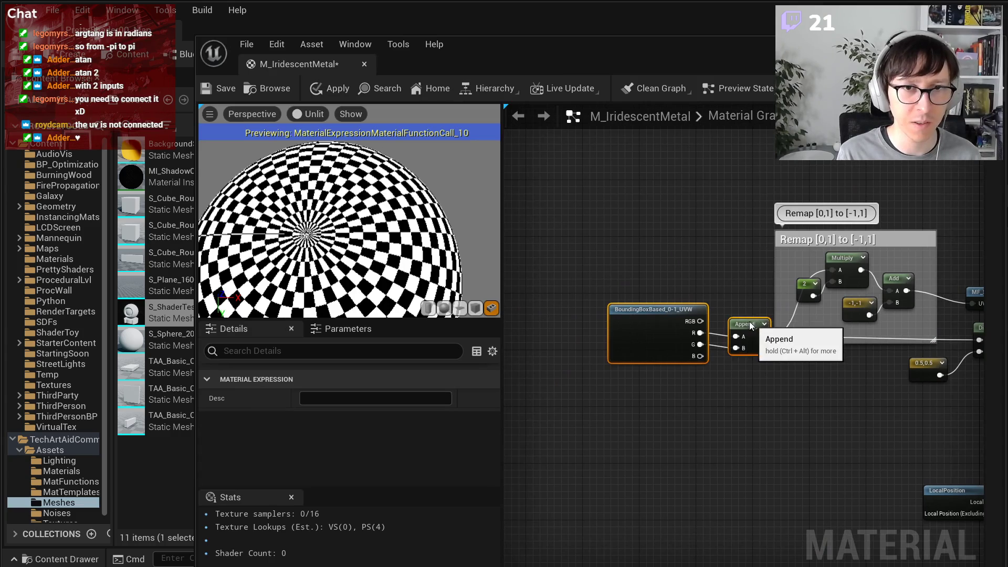
{"action": "left_click_drag", "start_coordinate": [751, 323], "coordinate": [736, 265]}
{"action": "left_click", "coordinate": [761, 350]}
{"action": "right_click_drag", "start_coordinate": [761, 350], "coordinate": [669, 360]}
{"action": "left_click_drag", "start_coordinate": [580, 246], "coordinate": [629, 270]}
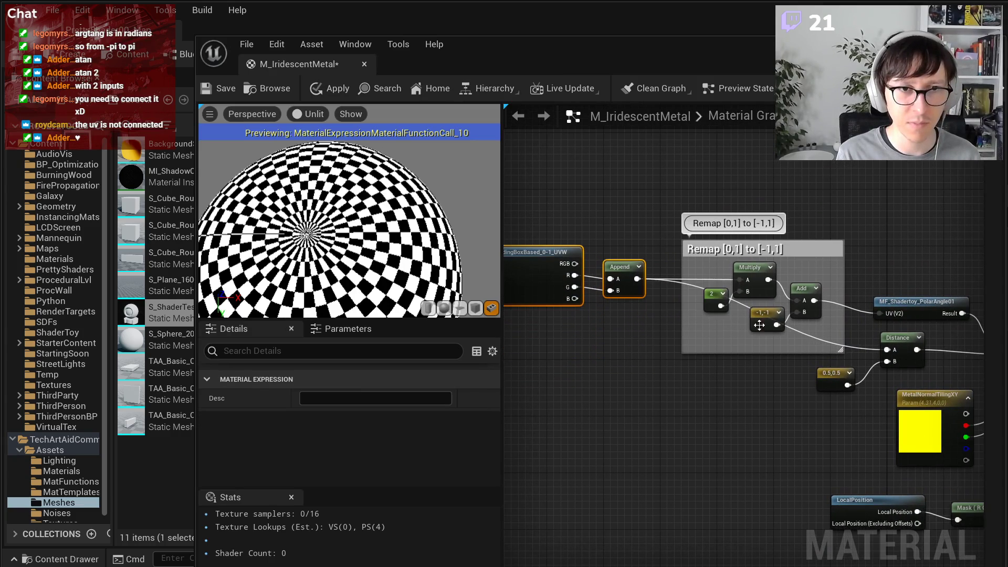
- Add a reroute point on the Append-to-Distance wire, place it below the remap group, and shift the Distance nodes to match
{"action": "double_click", "coordinate": [811, 340]}
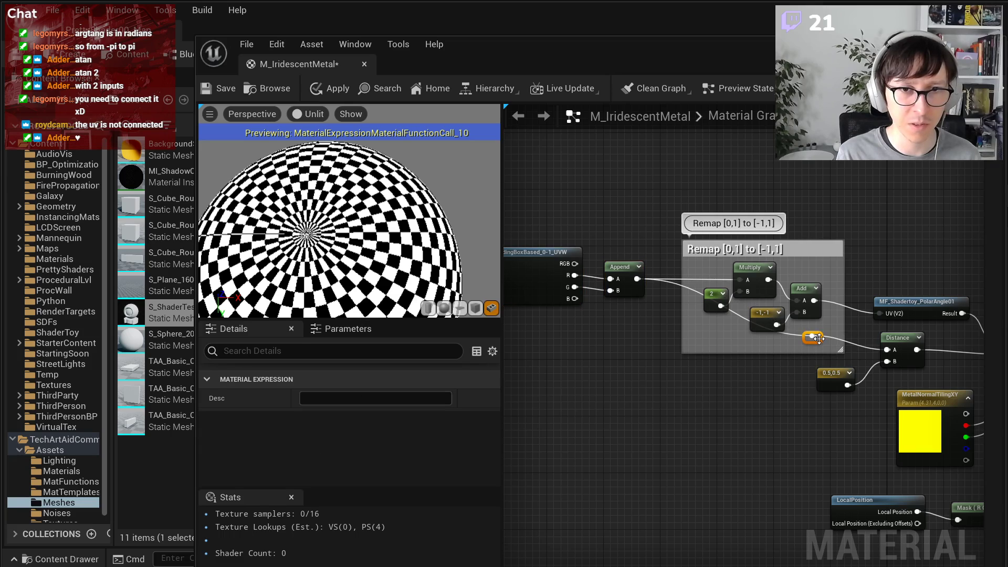
{"action": "left_click_drag", "start_coordinate": [813, 338], "coordinate": [681, 369]}
{"action": "left_click_drag", "start_coordinate": [841, 411], "coordinate": [897, 351]}
{"action": "left_click", "coordinate": [799, 377]}
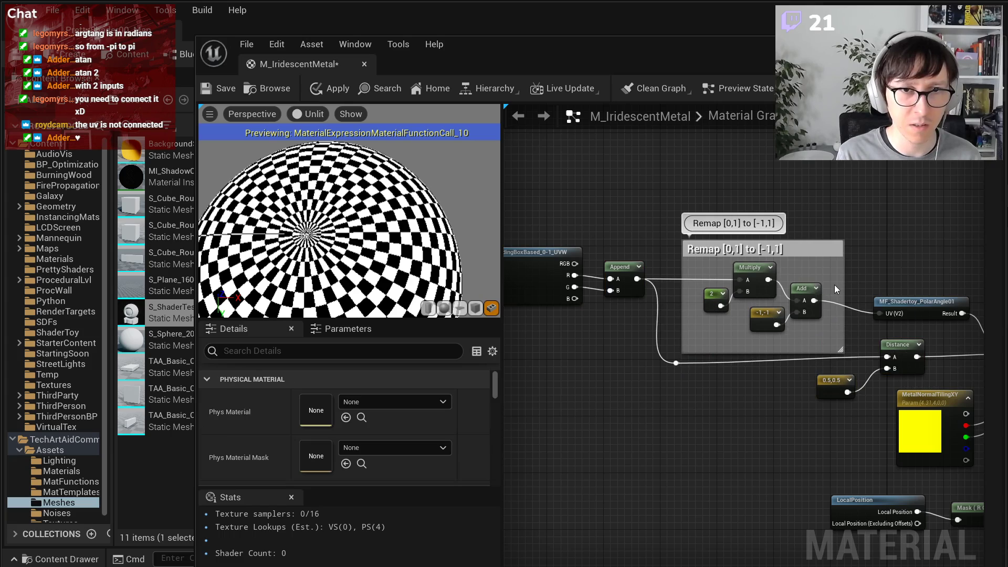
- Align the Add node with Multiply inside the remap group and nudge the whole group slightly up
{"action": "left_click", "coordinate": [802, 288]}
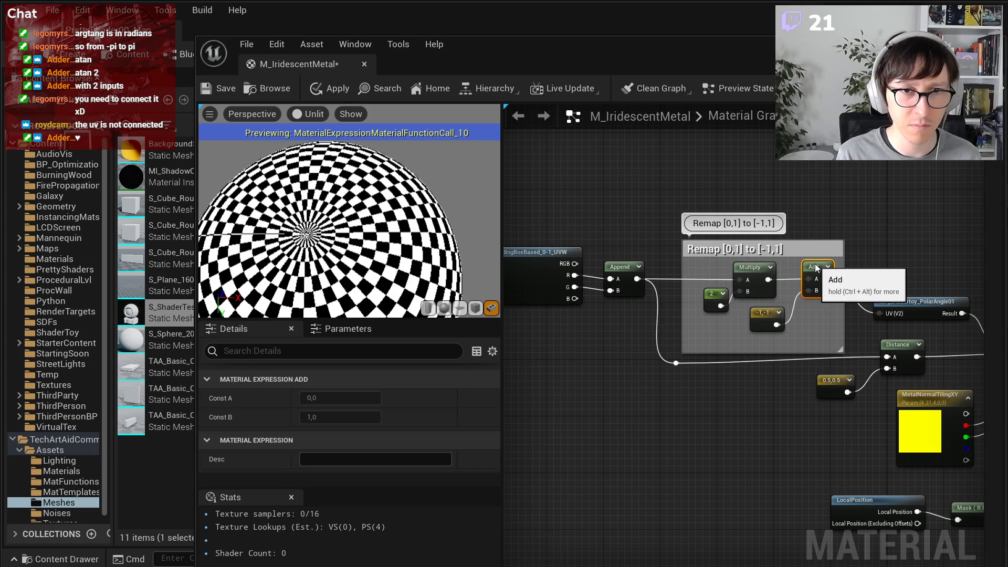
{"action": "left_click_drag", "start_coordinate": [802, 288], "coordinate": [814, 267]}
{"action": "left_click_drag", "start_coordinate": [712, 248], "coordinate": [720, 240]}
{"action": "left_click", "coordinate": [584, 234]}
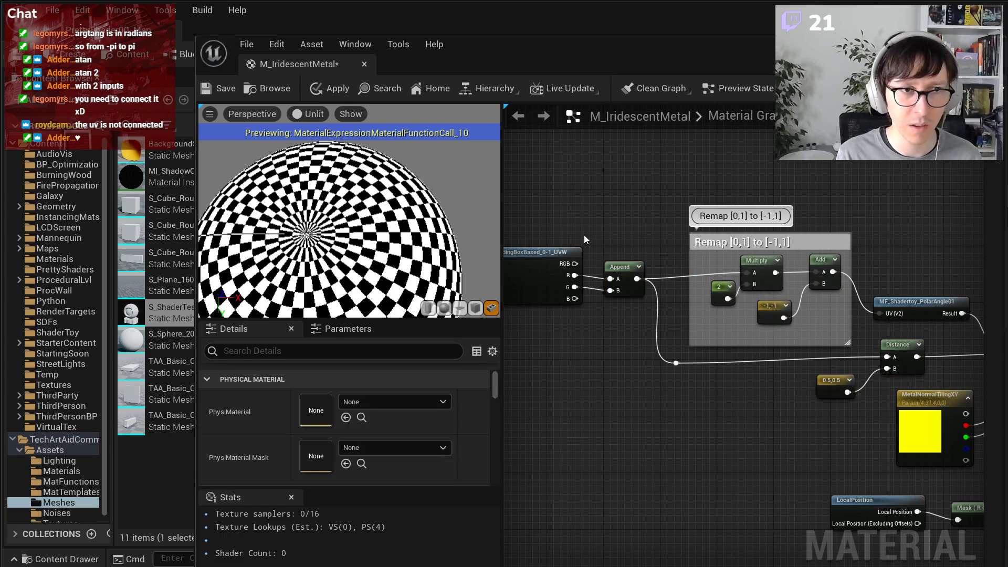
- Place the normal Texture Sample beside the checker, connect the tiling Multiply result to its UVs, and apply the material
{"action": "right_click_drag", "start_coordinate": [584, 235], "coordinate": [212, 179]}
{"action": "left_click_drag", "start_coordinate": [871, 360], "coordinate": [892, 310]}
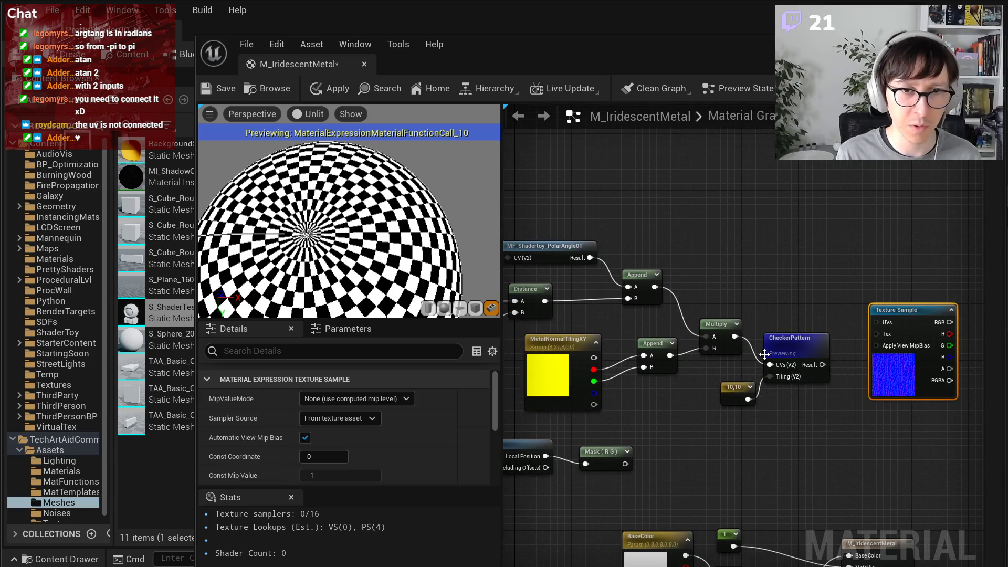
{"action": "left_click_drag", "start_coordinate": [735, 336], "coordinate": [881, 322]}
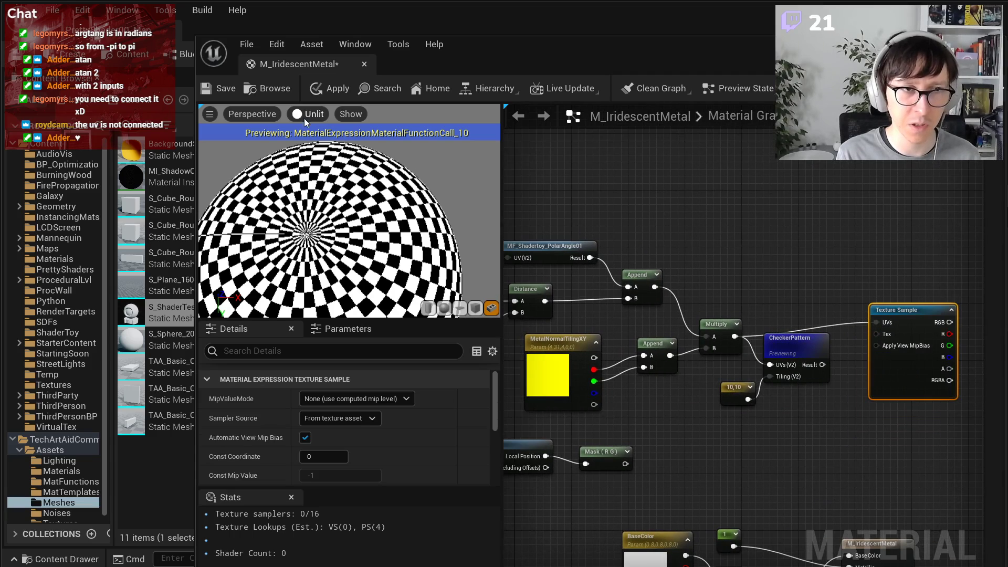
{"action": "left_click", "coordinate": [336, 84]}
- Start previewing the normal Texture Sample node on the mesh
{"action": "right_click_drag", "start_coordinate": [966, 326], "coordinate": [660, 235]}
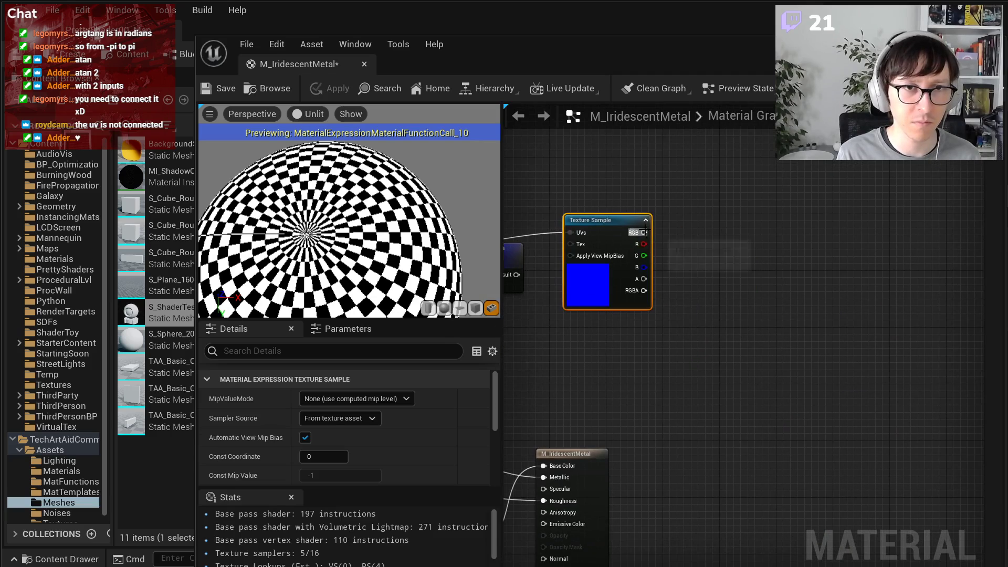
{"action": "right_click", "coordinate": [633, 224]}
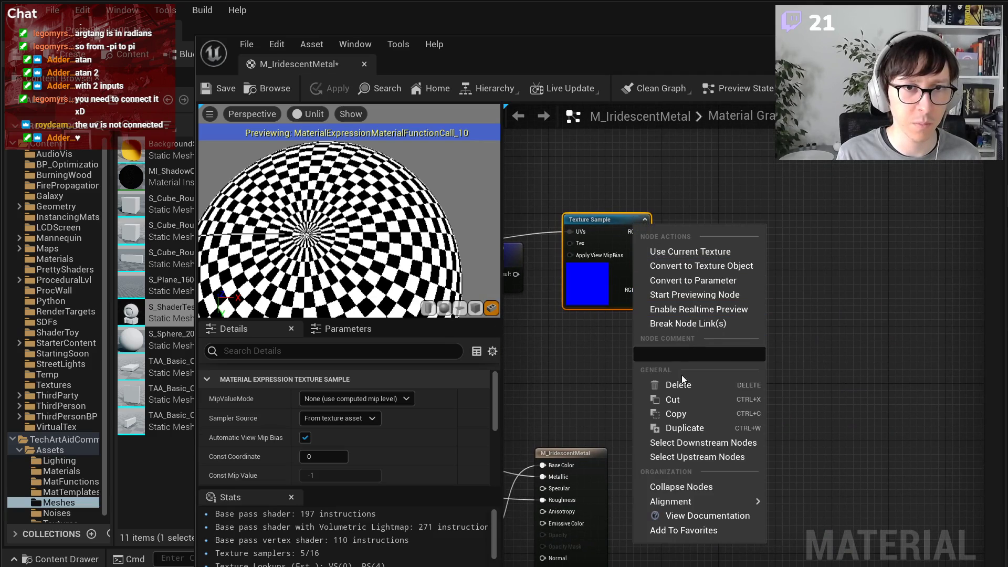
{"action": "left_click", "coordinate": [695, 295]}
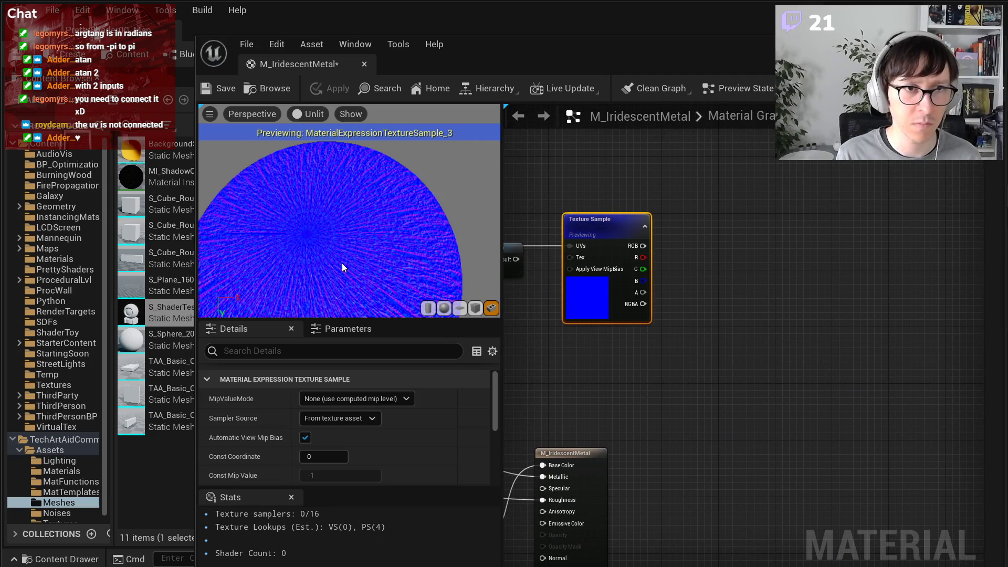
{"action": "right_click_drag", "start_coordinate": [714, 271], "coordinate": [795, 322]}
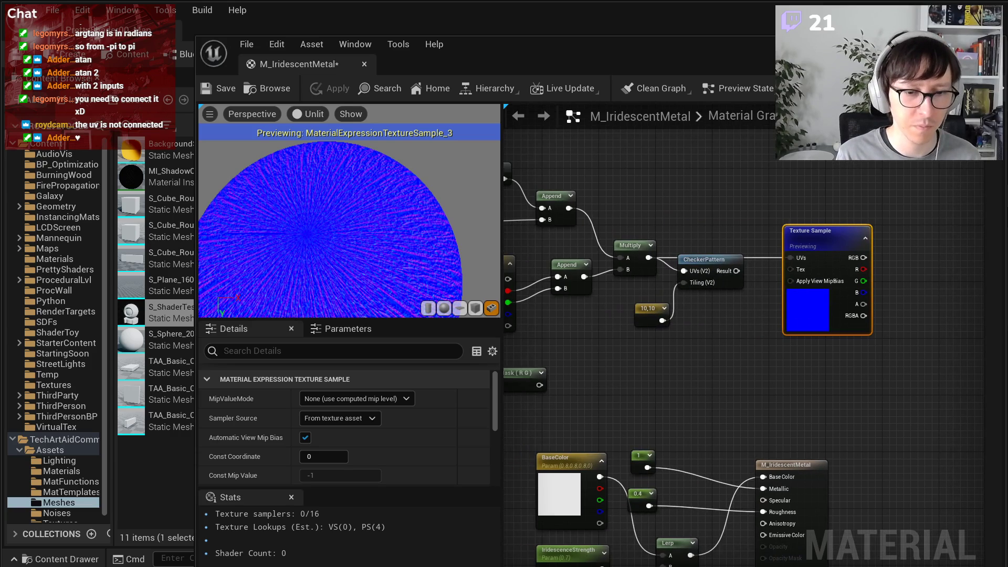
- Switch to Substance Designer and rotate the Transformation 2D node after Grunge Map 002 by 90 degrees counterclockwise
{"action": "key", "text": "alt+Tab"}
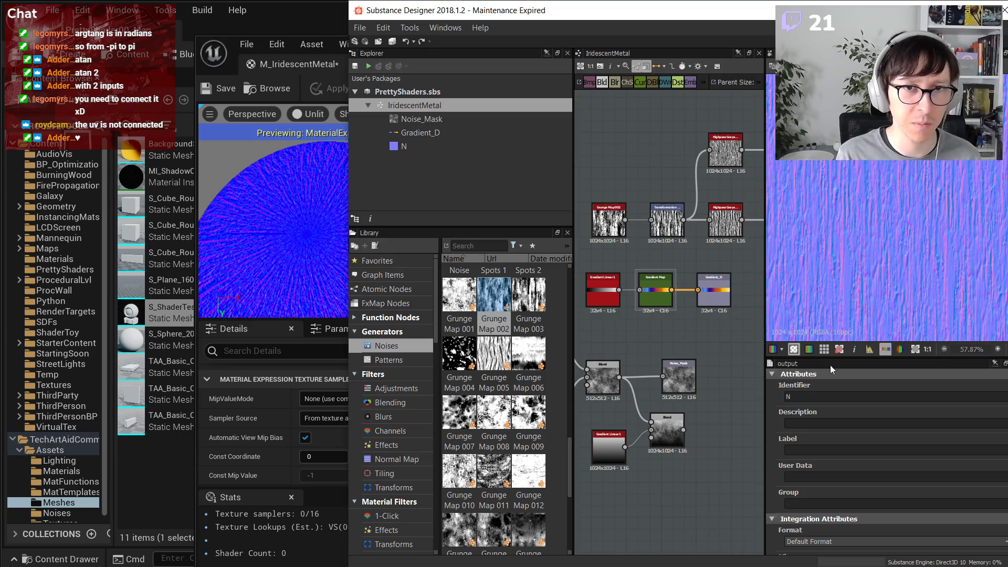
{"action": "scroll", "coordinate": [670, 310], "scroll_direction": "down", "scroll_amount": 2}
{"action": "right_click", "coordinate": [689, 369]}
{"action": "right_click_drag", "start_coordinate": [684, 332], "coordinate": [555, 263]}
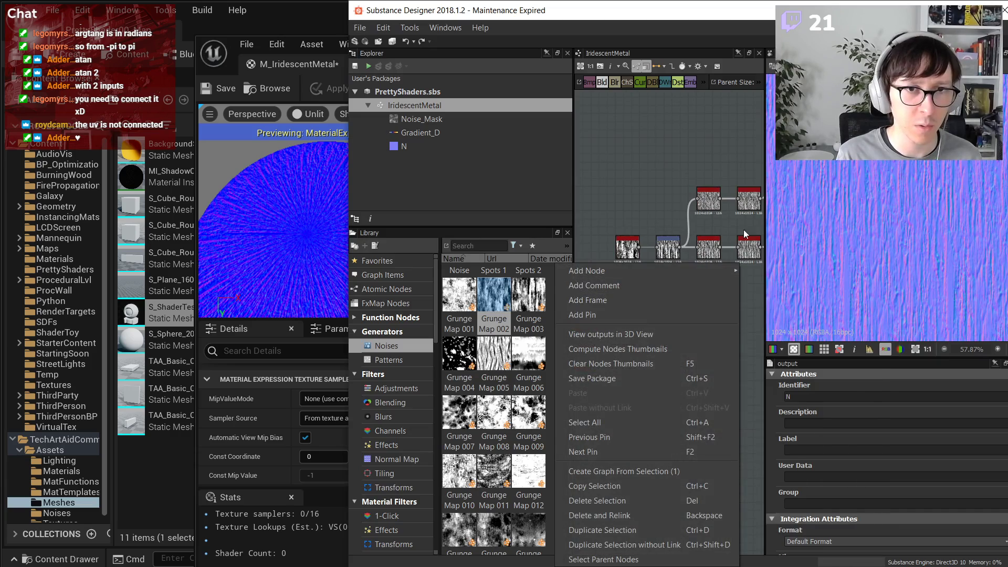
{"action": "left_click", "coordinate": [744, 229]}
{"action": "scroll", "coordinate": [629, 253], "scroll_direction": "up", "scroll_amount": 3}
{"action": "left_click", "coordinate": [710, 232]}
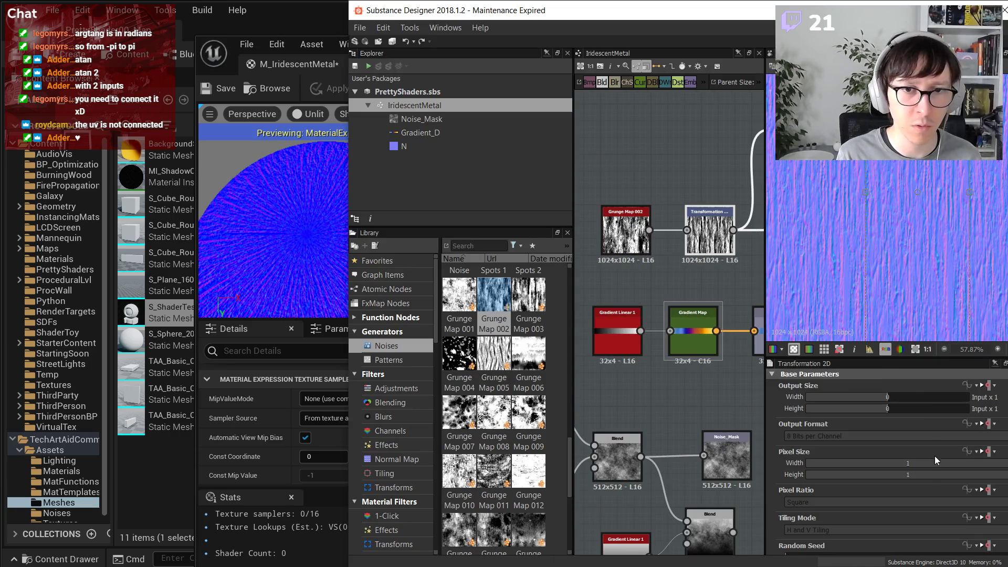
{"action": "scroll", "coordinate": [929, 470], "scroll_direction": "down", "scroll_amount": 3}
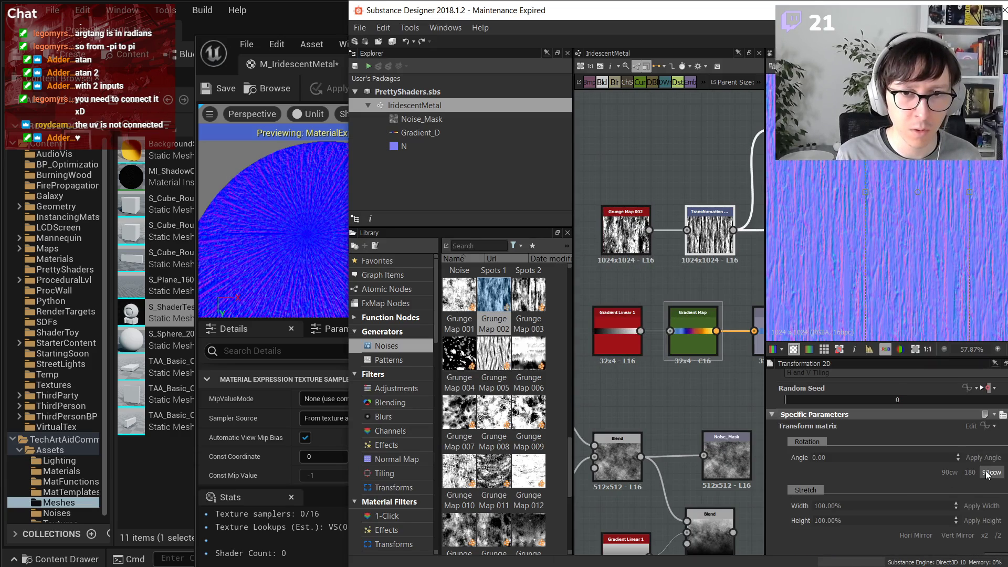
{"action": "left_click", "coordinate": [987, 473]}
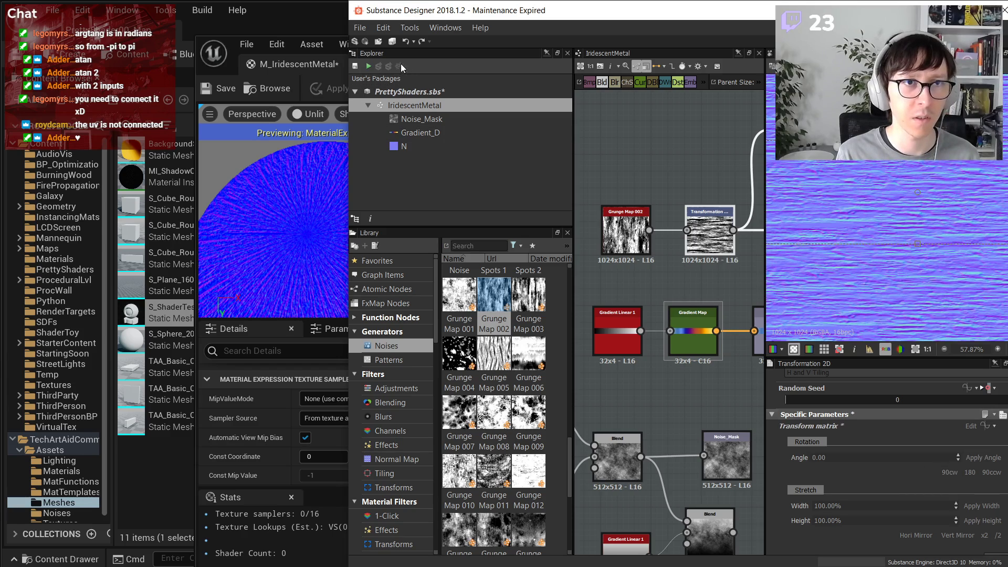
- Save the PrettyShaders.sbs package and export the IridescentMetal graph's outputs as PNG bitmaps
{"action": "key", "text": "ctrl+s"}
{"action": "right_click", "coordinate": [437, 105]}
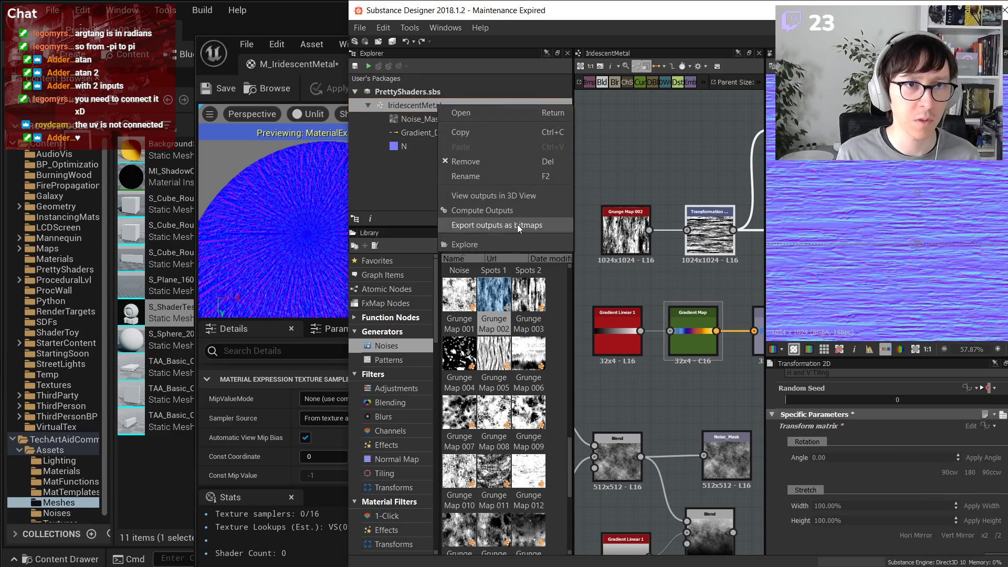
{"action": "left_click", "coordinate": [515, 225]}
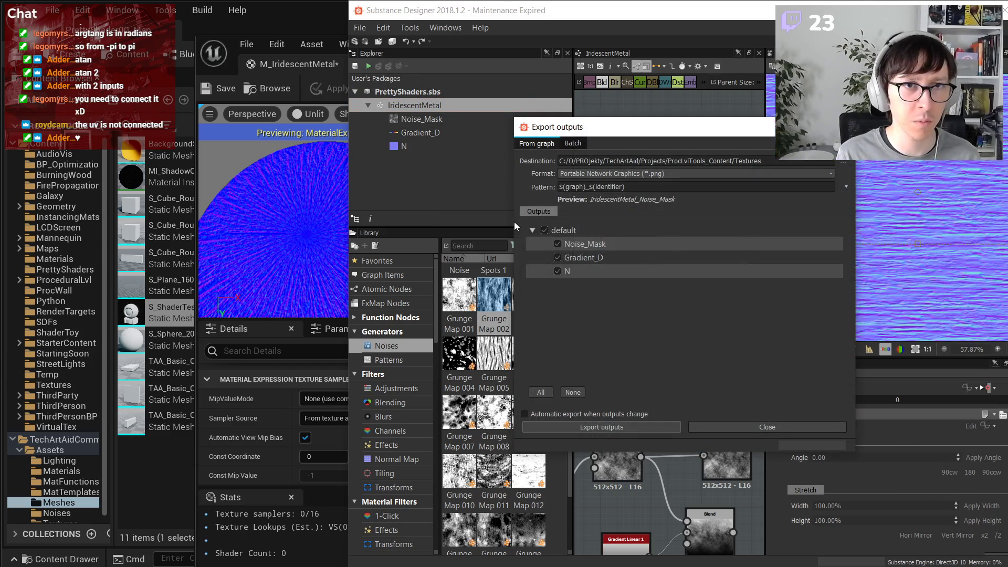
{"action": "left_click", "coordinate": [673, 430]}
{"action": "left_click", "coordinate": [843, 127]}
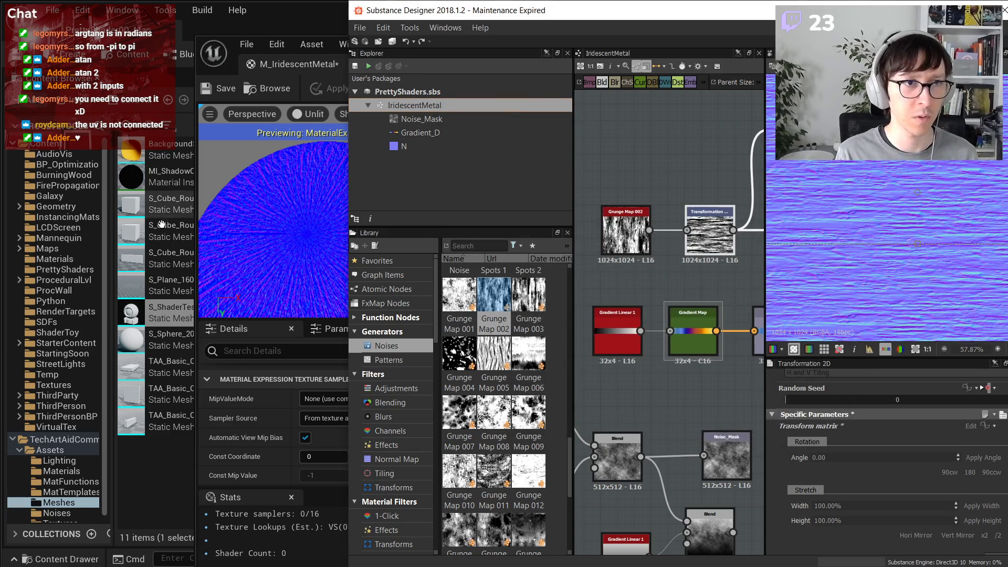
- Switch back to Unreal Editor, reimport the IridescentMetal_N texture, save the changes, and view the previewed mesh from another angle
{"action": "left_click", "coordinate": [169, 286]}
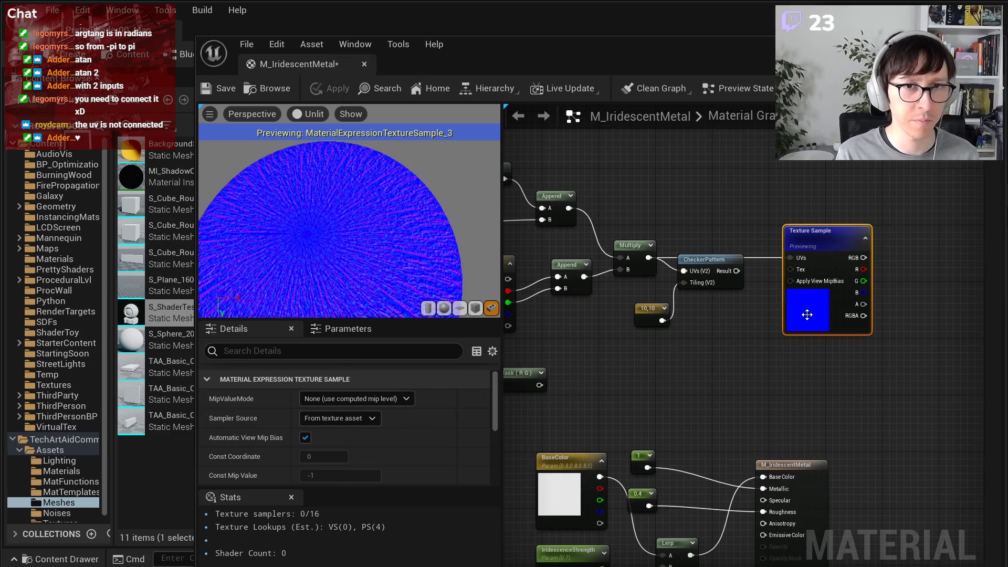
{"action": "scroll", "coordinate": [302, 468], "scroll_direction": "down", "scroll_amount": 3}
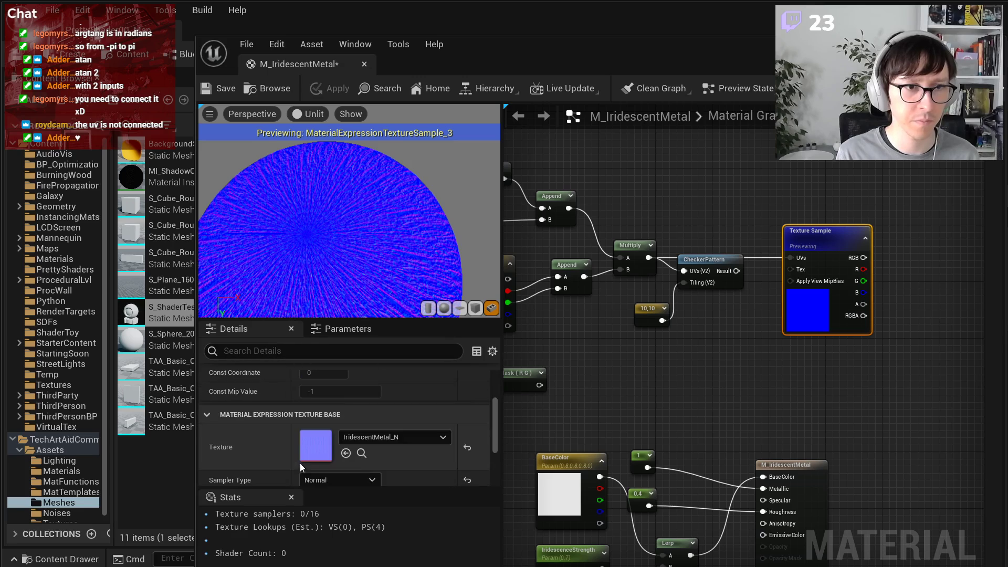
{"action": "left_click", "coordinate": [361, 453]}
{"action": "right_click", "coordinate": [157, 179]}
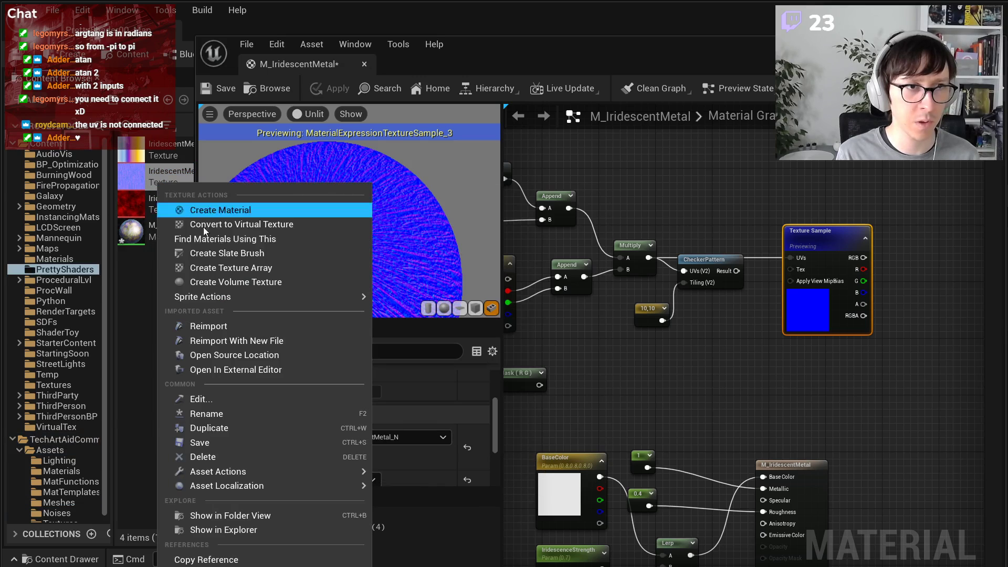
{"action": "left_click", "coordinate": [226, 332]}
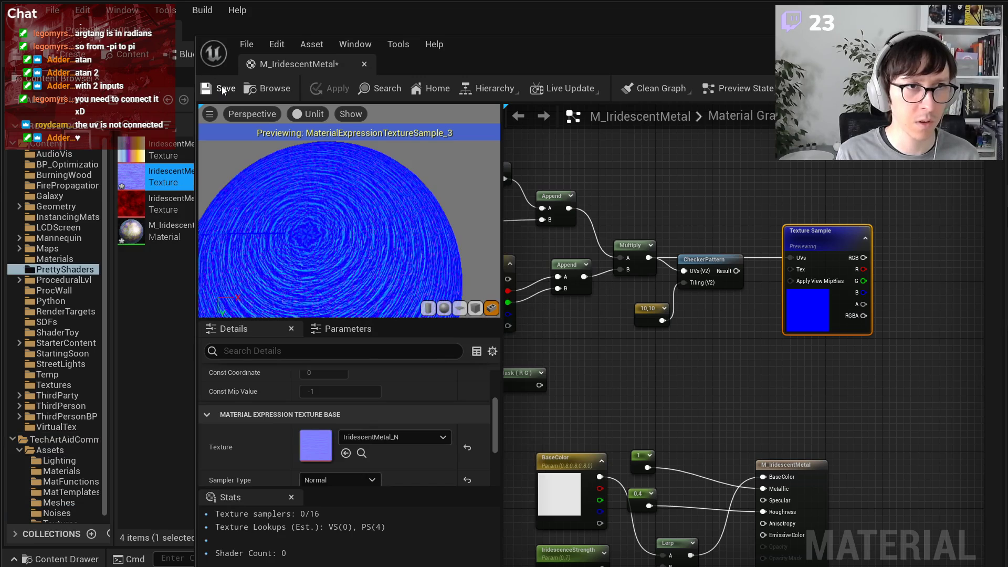
{"action": "left_click_drag", "start_coordinate": [340, 201], "coordinate": [363, 149]}
- Delete the CheckerPattern node and its 10,10 tiling constant, and move the normal Texture Sample next to Multiply
{"action": "left_click", "coordinate": [699, 273]}
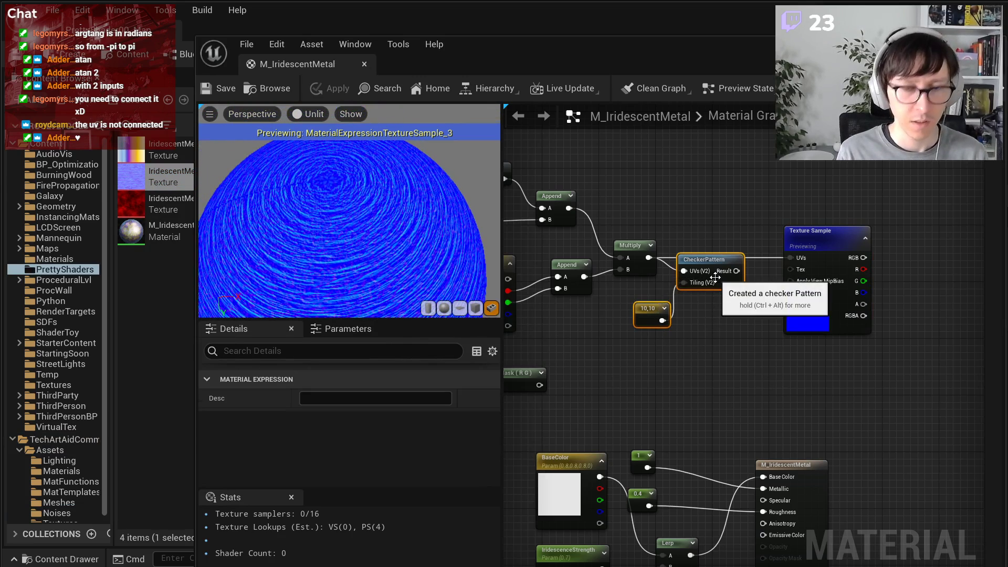
{"action": "key", "text": "Delete"}
{"action": "left_click_drag", "start_coordinate": [803, 248], "coordinate": [705, 240]}
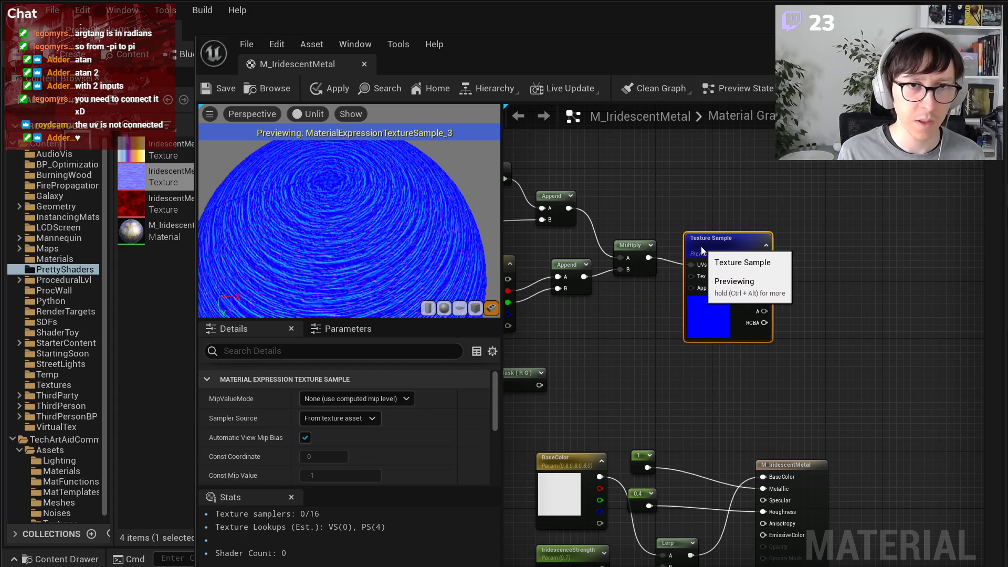
{"action": "left_click", "coordinate": [791, 260]}
- Connect the normal Texture Sample's RGB output to the Normal input of the M_IridescentMetal result node
{"action": "right_click_drag", "start_coordinate": [821, 313], "coordinate": [869, 250]}
{"action": "scroll", "coordinate": [840, 283], "scroll_direction": "down", "scroll_amount": 6}
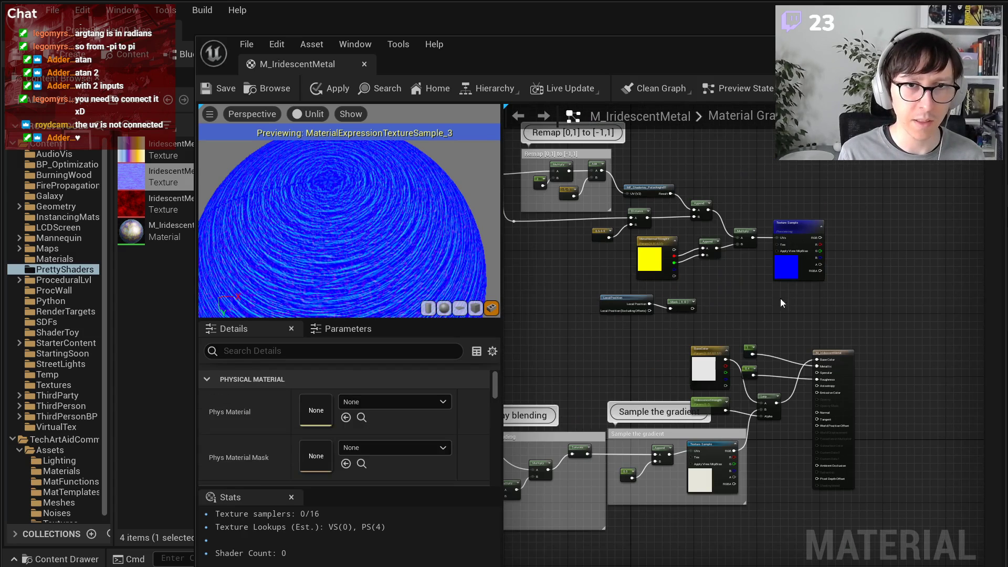
{"action": "left_click_drag", "start_coordinate": [625, 192], "coordinate": [911, 318]}
{"action": "scroll", "coordinate": [593, 374], "scroll_direction": "up", "scroll_amount": 6}
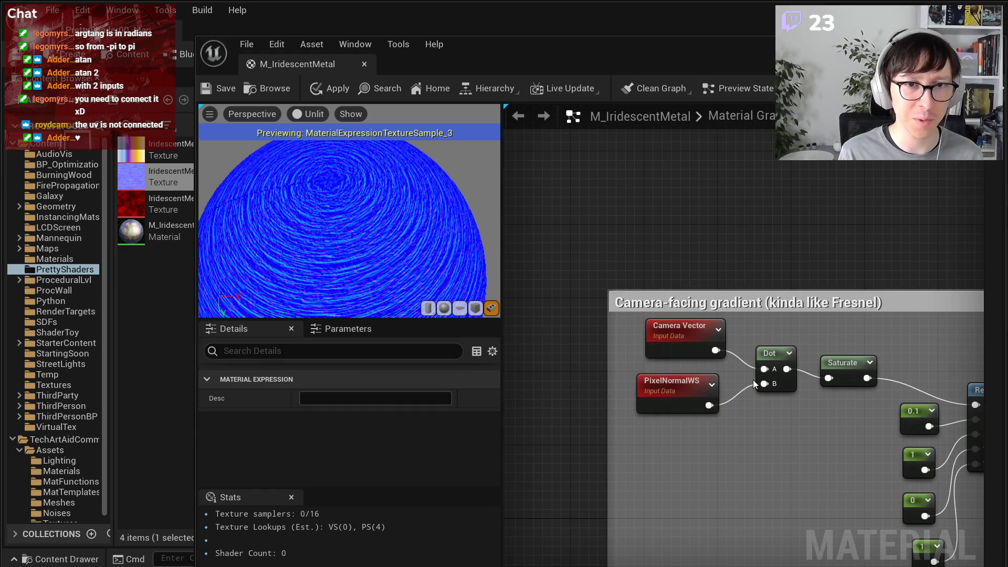
{"action": "scroll", "coordinate": [753, 384], "scroll_direction": "down", "scroll_amount": 6}
{"action": "right_click_drag", "start_coordinate": [935, 321], "coordinate": [609, 351]}
{"action": "left_click_drag", "start_coordinate": [782, 251], "coordinate": [790, 520]}
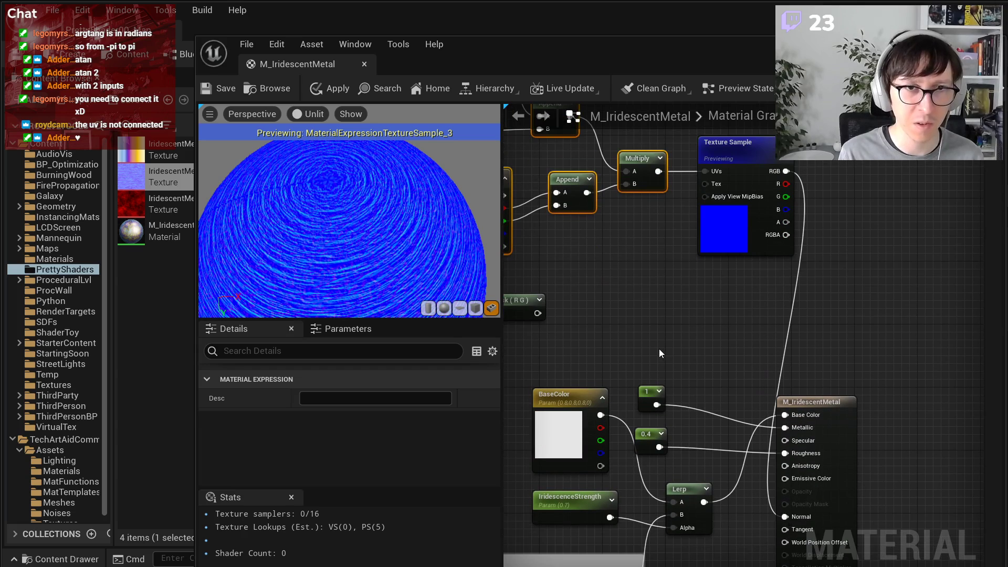
- Delete the unused Local Position node together with its Mask (R G) node
{"action": "scroll", "coordinate": [786, 390], "scroll_direction": "down", "scroll_amount": 4}
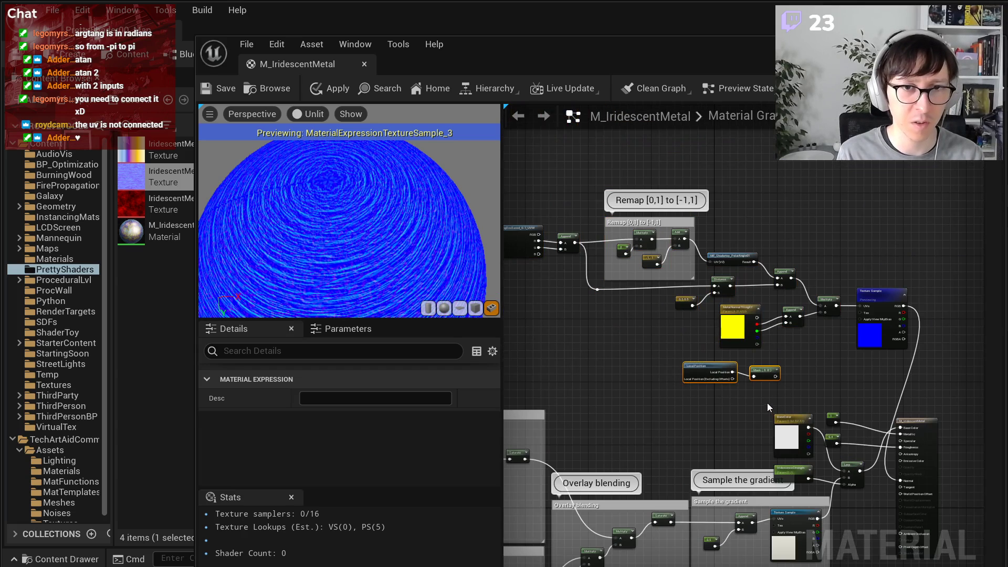
{"action": "key", "text": "Delete"}
{"action": "scroll", "coordinate": [682, 334], "scroll_direction": "down", "scroll_amount": 2}
- Group the UV nodes from the bounding-box input through Multiply in a comment titled "Polar coordinates (i.e. around the object)"
{"action": "left_click_drag", "start_coordinate": [560, 222], "coordinate": [752, 321]}
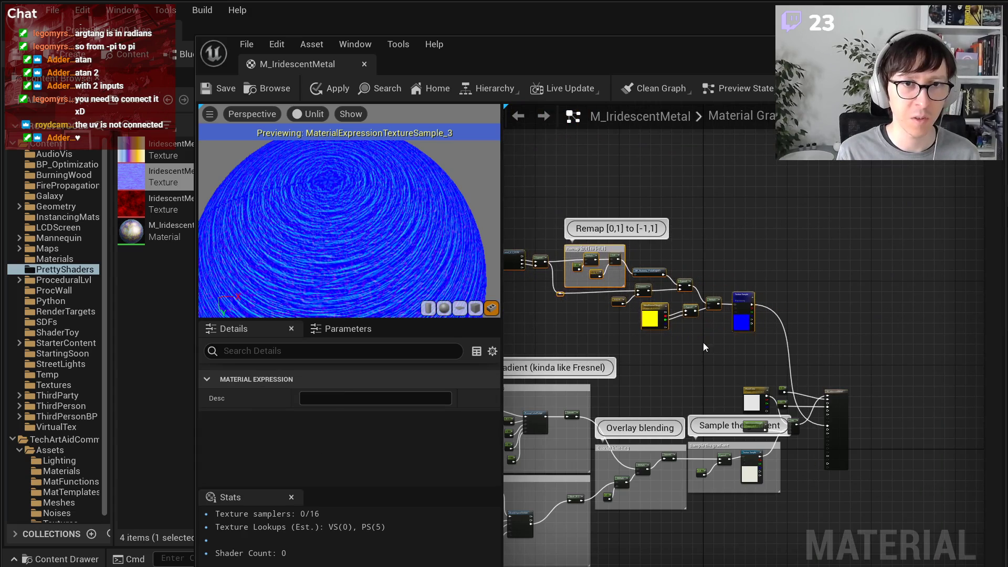
{"action": "left_click", "coordinate": [704, 345]}
{"action": "scroll", "coordinate": [663, 319], "scroll_direction": "up", "scroll_amount": 3}
{"action": "right_click_drag", "start_coordinate": [659, 376], "coordinate": [821, 438]}
{"action": "scroll", "coordinate": [820, 438], "scroll_direction": "down", "scroll_amount": 1}
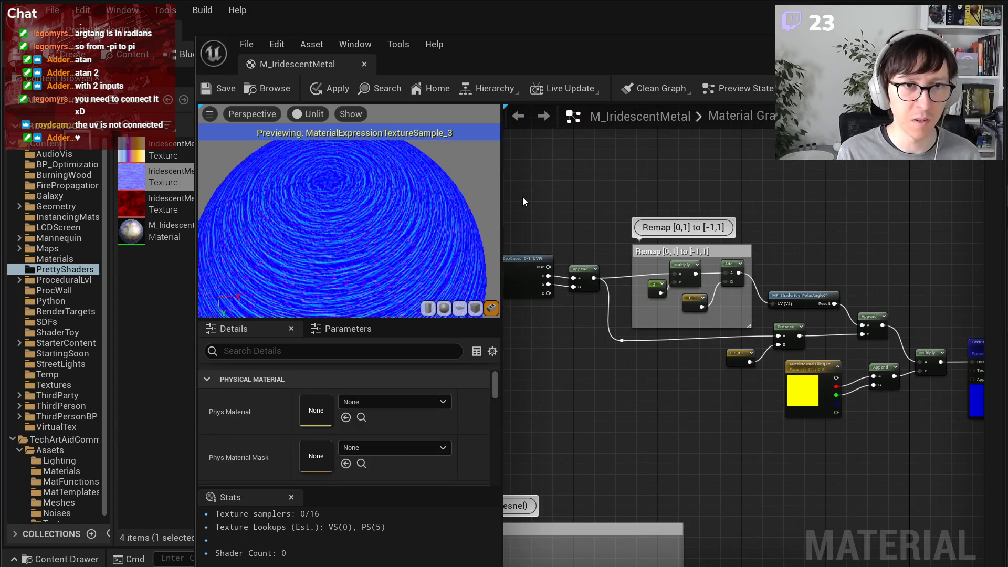
{"action": "left_click_drag", "start_coordinate": [524, 199], "coordinate": [943, 432]}
{"action": "scroll", "coordinate": [707, 300], "scroll_direction": "down", "scroll_amount": 1}
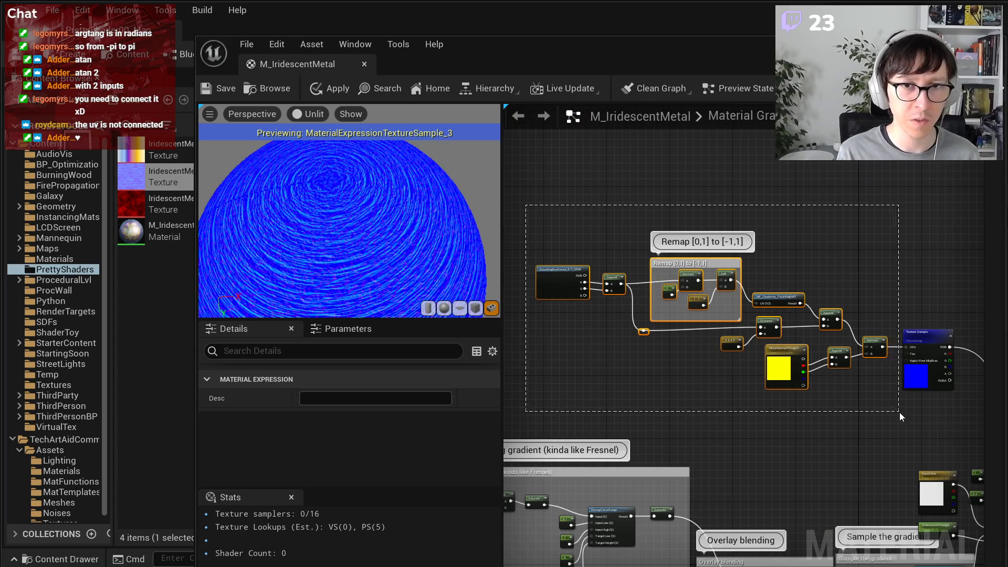
{"action": "right_click", "coordinate": [875, 351]}
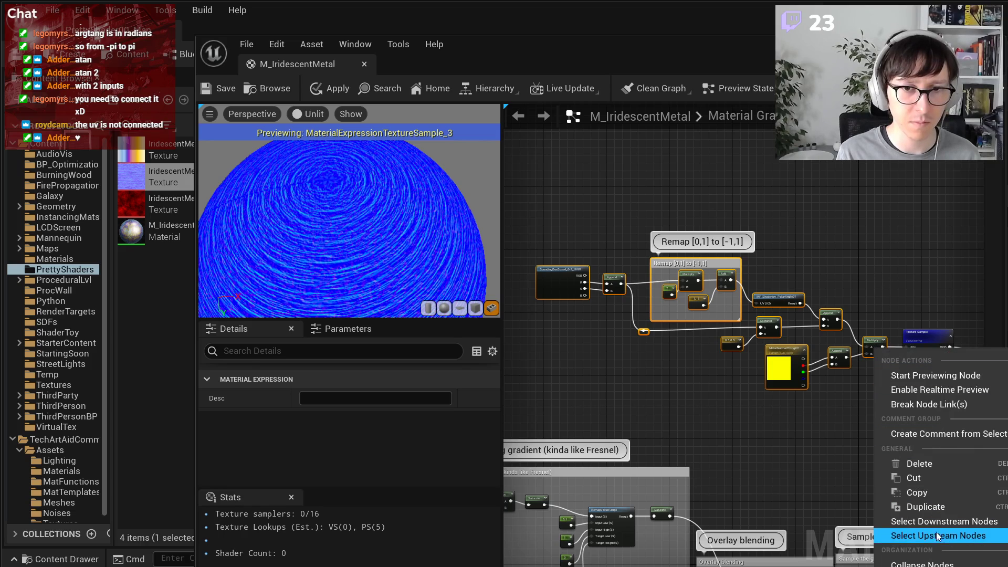
{"action": "left_click", "coordinate": [940, 434]}
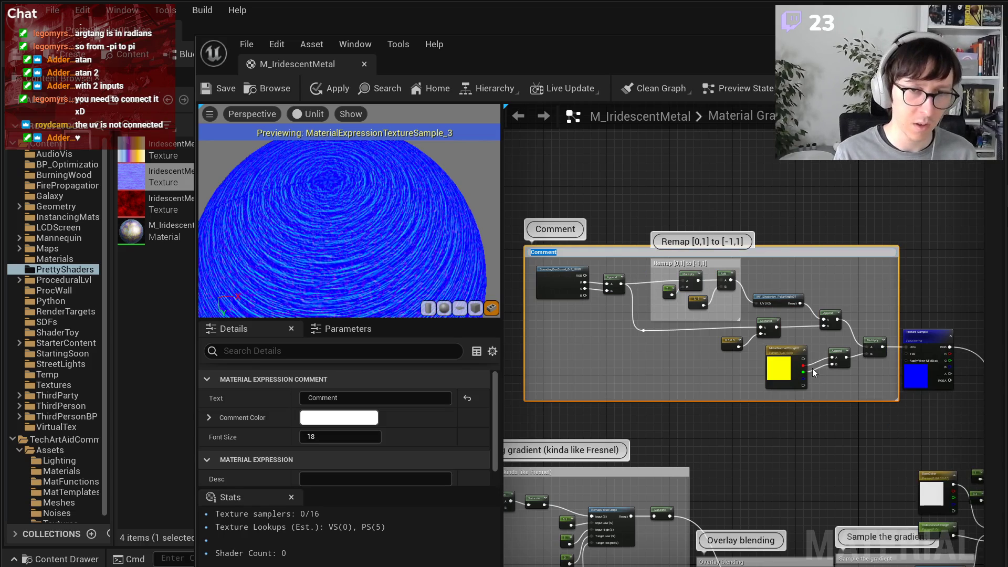
{"action": "type", "text": "Polar coordi"}
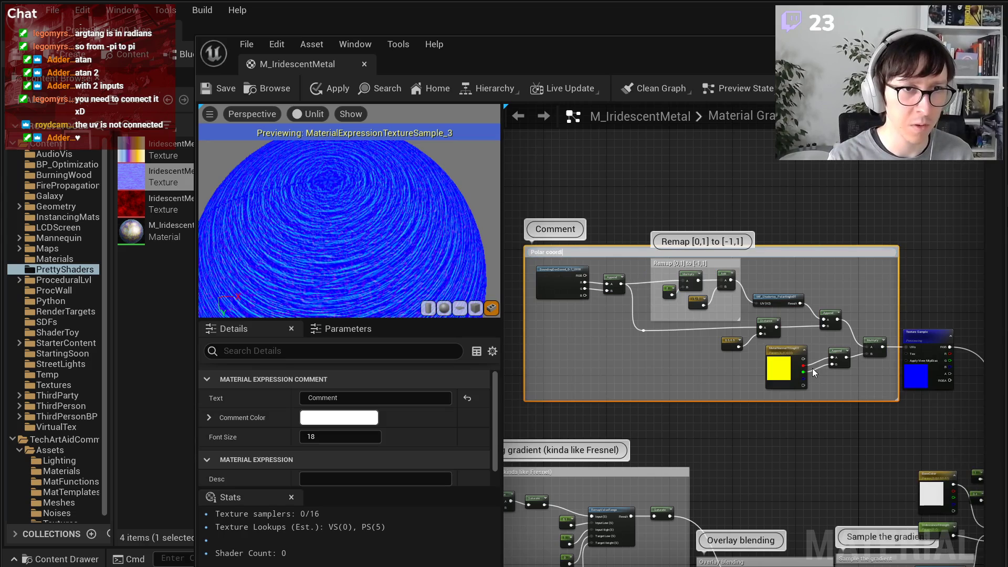
{"action": "type", "text": "nates ("}
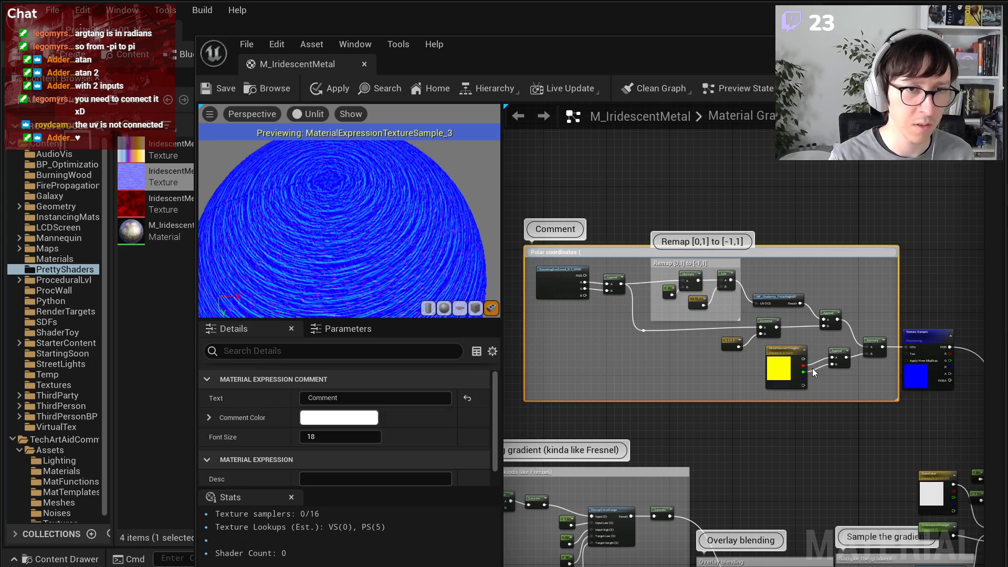
{"action": "type", "text": "i.e. around"}
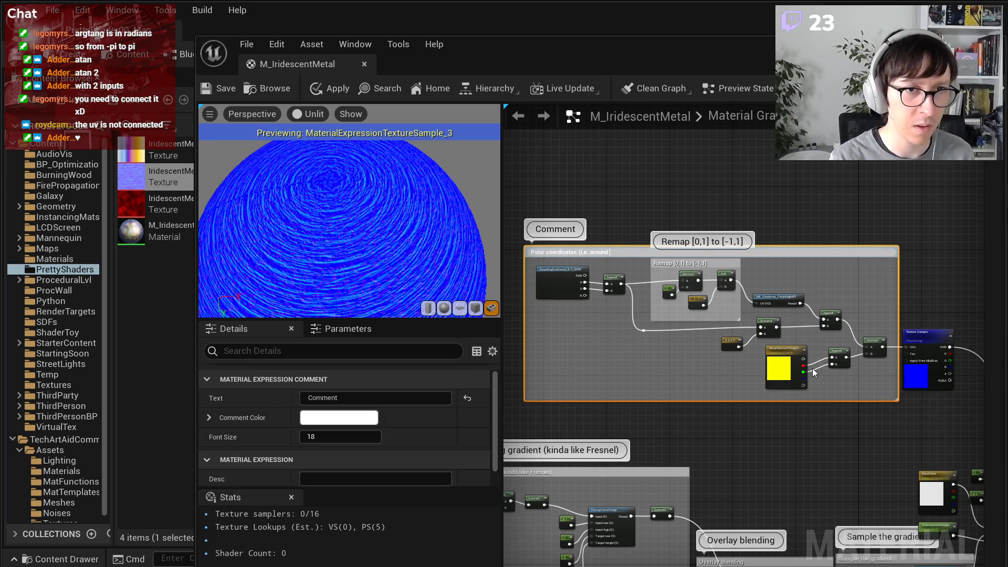
{"action": "type", "text": " the object)"}
{"action": "key", "text": "Return"}
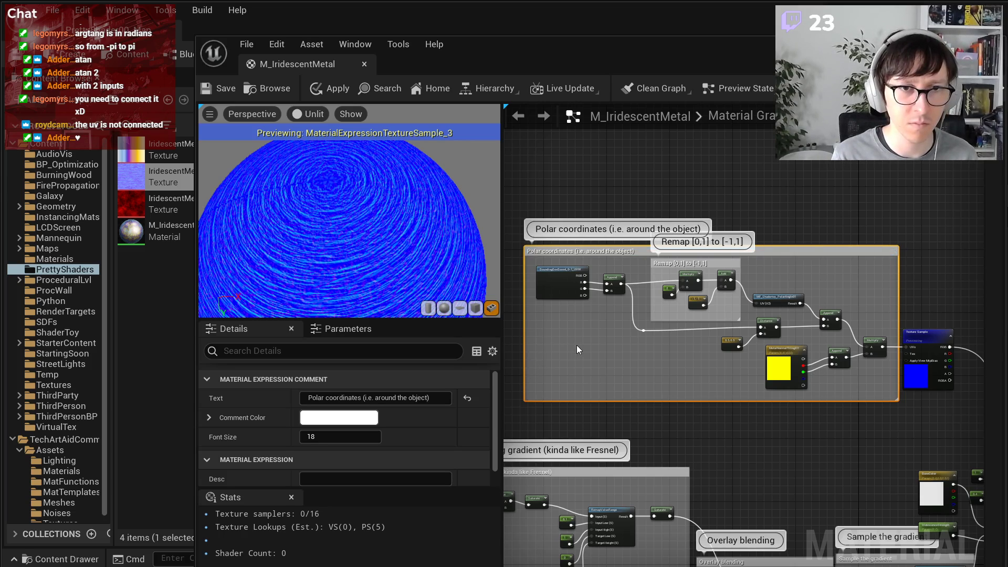
- Move the polar coordinates comment group and its normal Texture Sample below the other node groups
{"action": "scroll", "coordinate": [577, 345], "scroll_direction": "up", "scroll_amount": 2}
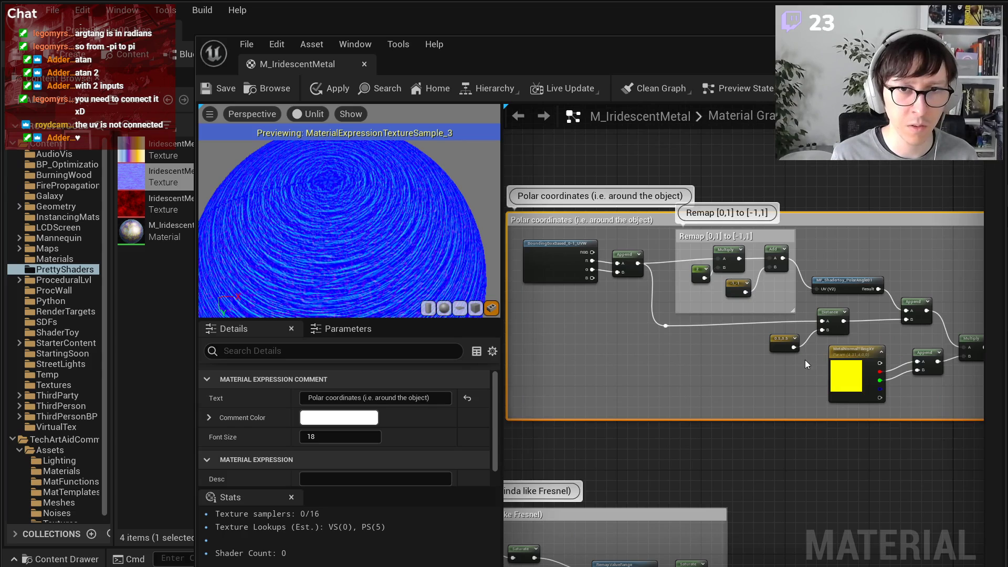
{"action": "right_click_drag", "start_coordinate": [805, 361], "coordinate": [675, 379]}
{"action": "right_click_drag", "start_coordinate": [771, 311], "coordinate": [553, 265]}
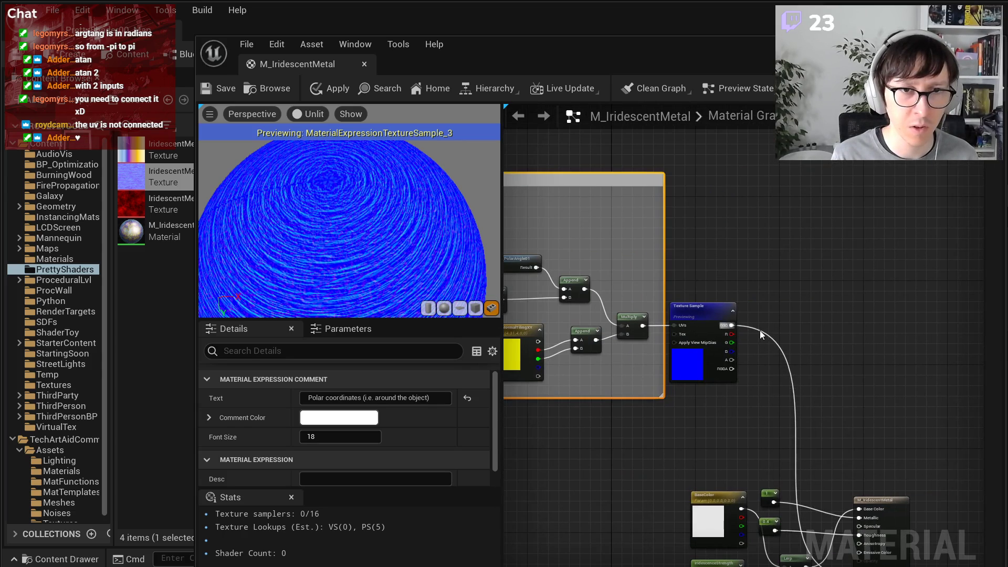
{"action": "left_click", "coordinate": [706, 312]}
{"action": "key", "text": "Home"}
{"action": "right_click_drag", "start_coordinate": [783, 273], "coordinate": [808, 246]}
{"action": "left_click_drag", "start_coordinate": [866, 182], "coordinate": [608, 307]}
{"action": "left_click_drag", "start_coordinate": [849, 265], "coordinate": [846, 565]}
- Shift the material result node slightly and place the polar coordinates group with its Texture Sample directly beneath the Metal texture group
{"action": "left_click", "coordinate": [920, 335]}
{"action": "scroll", "coordinate": [924, 316], "scroll_direction": "up", "scroll_amount": 1}
{"action": "mouse_move", "coordinate": [923, 315]}
{"action": "left_mouse_down"}
{"action": "mouse_move", "coordinate": [930, 376]}
{"action": "mouse_move", "coordinate": [923, 364]}
{"action": "mouse_move", "coordinate": [933, 329]}
{"action": "left_mouse_up"}
{"action": "right_click_drag", "start_coordinate": [919, 434], "coordinate": [924, 289]}
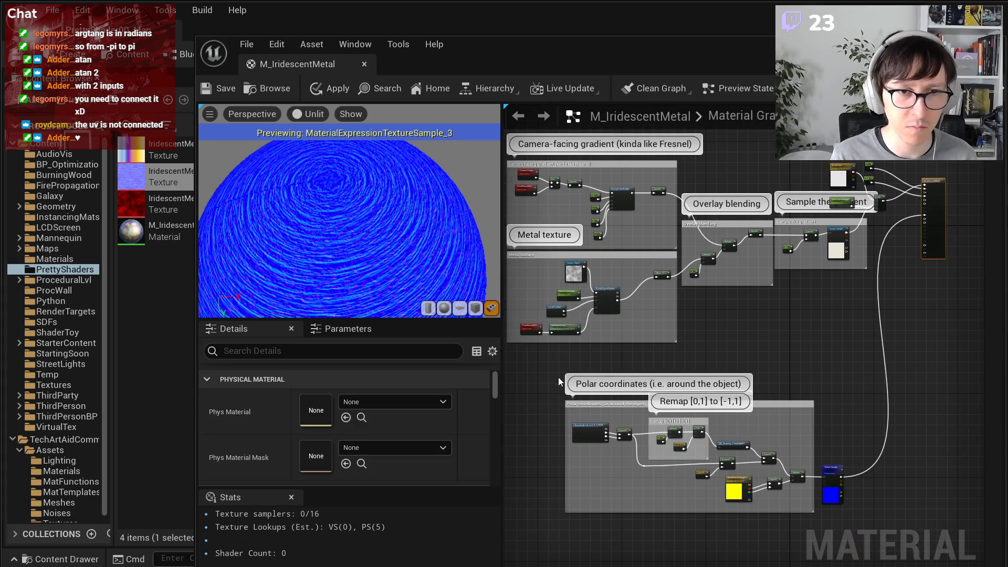
{"action": "left_click_drag", "start_coordinate": [556, 378], "coordinate": [833, 508]}
{"action": "left_click_drag", "start_coordinate": [832, 430], "coordinate": [771, 409]}
{"action": "left_click", "coordinate": [799, 313]}
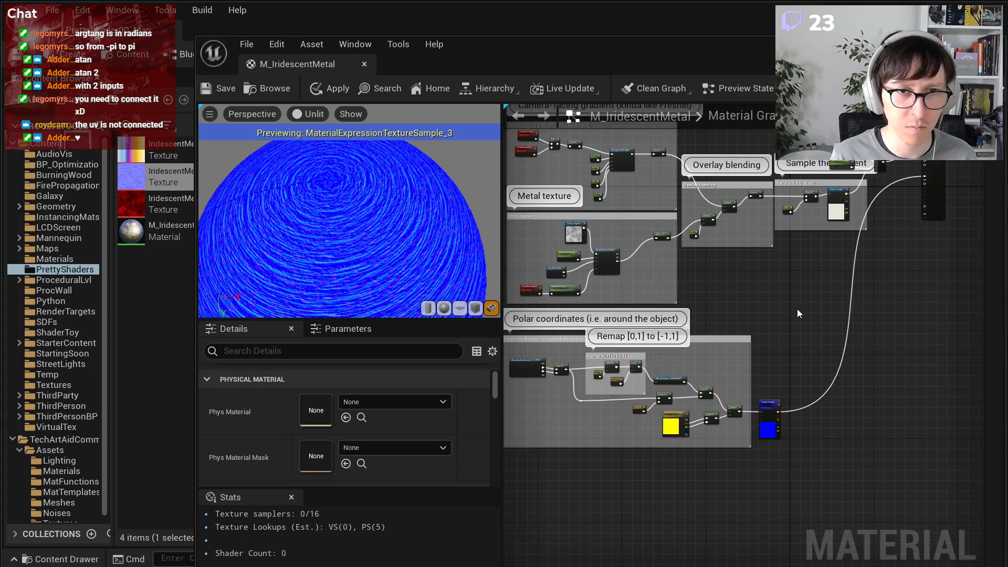
- Save the M_IridescentMetal material and stop previewing the normal Texture Sample node
{"action": "right_click_drag", "start_coordinate": [798, 310], "coordinate": [889, 399]}
{"action": "left_click", "coordinate": [219, 89]}
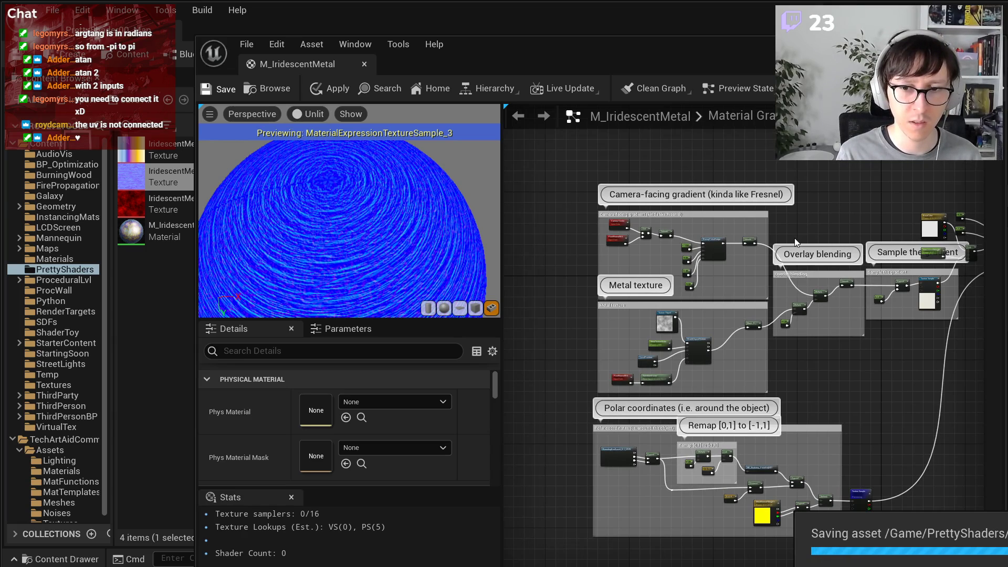
{"action": "right_click_drag", "start_coordinate": [795, 238], "coordinate": [841, 113]}
{"action": "scroll", "coordinate": [756, 294], "scroll_direction": "up", "scroll_amount": 6}
{"action": "scroll", "coordinate": [783, 334], "scroll_direction": "down", "scroll_amount": 3}
{"action": "right_click", "coordinate": [761, 391]}
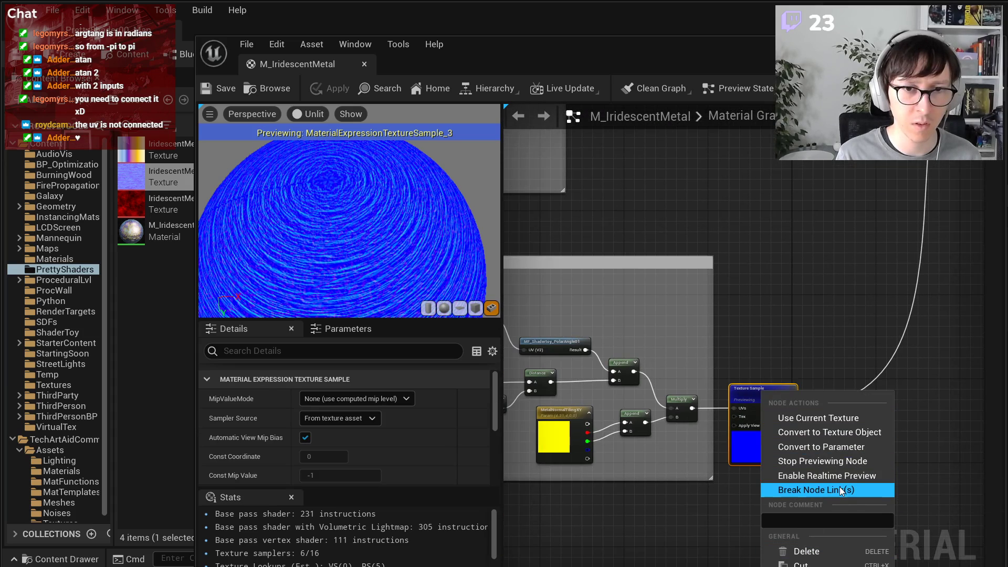
{"action": "left_click", "coordinate": [823, 461]}
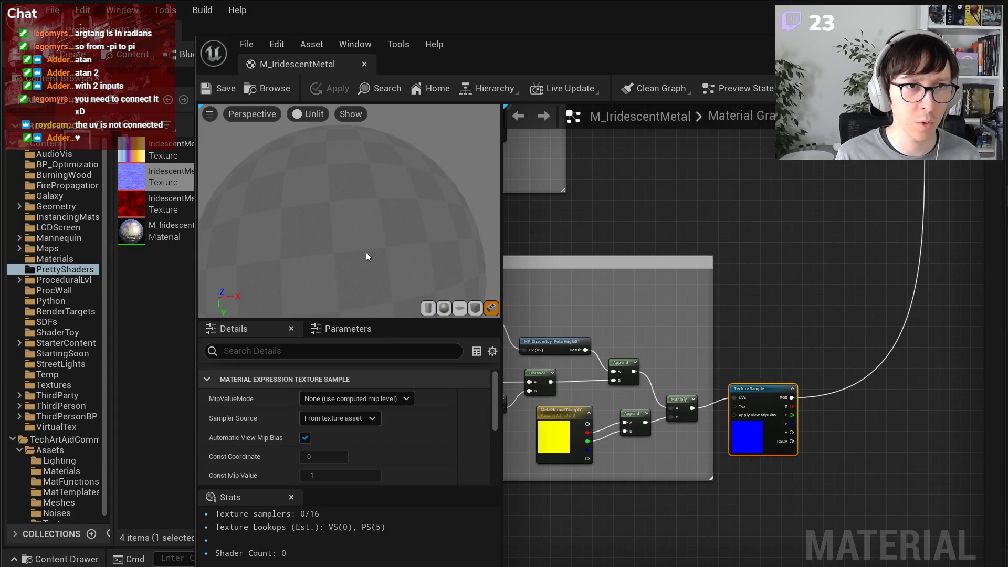
- Switch the material preview to Lit mode and inspect the brushed normals on the preview mesh
{"action": "left_click", "coordinate": [310, 115]}
{"action": "left_click", "coordinate": [314, 140]}
{"action": "scroll", "coordinate": [368, 213], "scroll_direction": "up", "scroll_amount": 5}
{"action": "left_click_drag", "start_coordinate": [368, 212], "coordinate": [339, 239]}
{"action": "scroll", "coordinate": [817, 373], "scroll_direction": "up", "scroll_amount": 2}
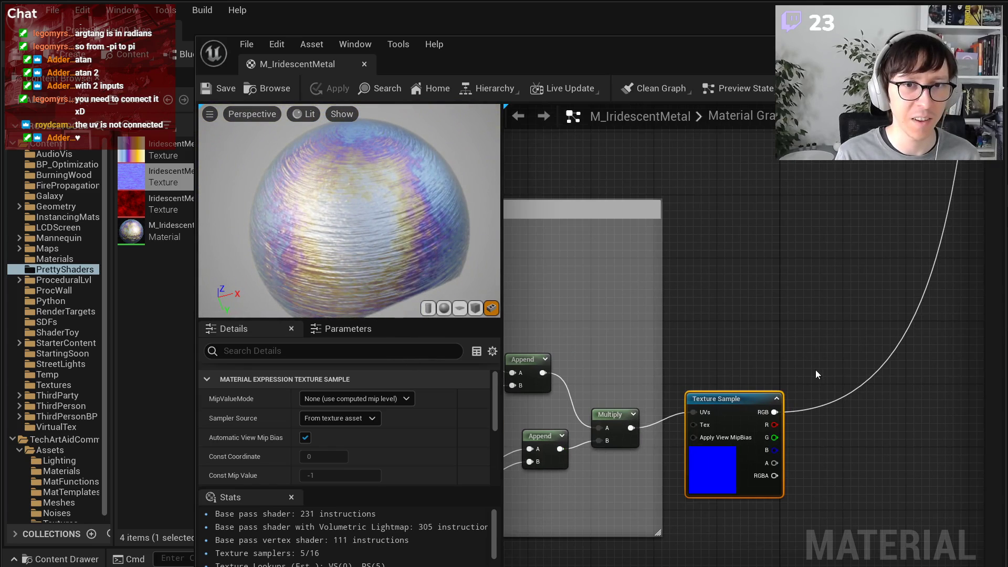
- Insert a FlattenNormal node between the normal Texture Sample's RGB output and the material's Normal input
{"action": "left_click", "coordinate": [814, 356]}
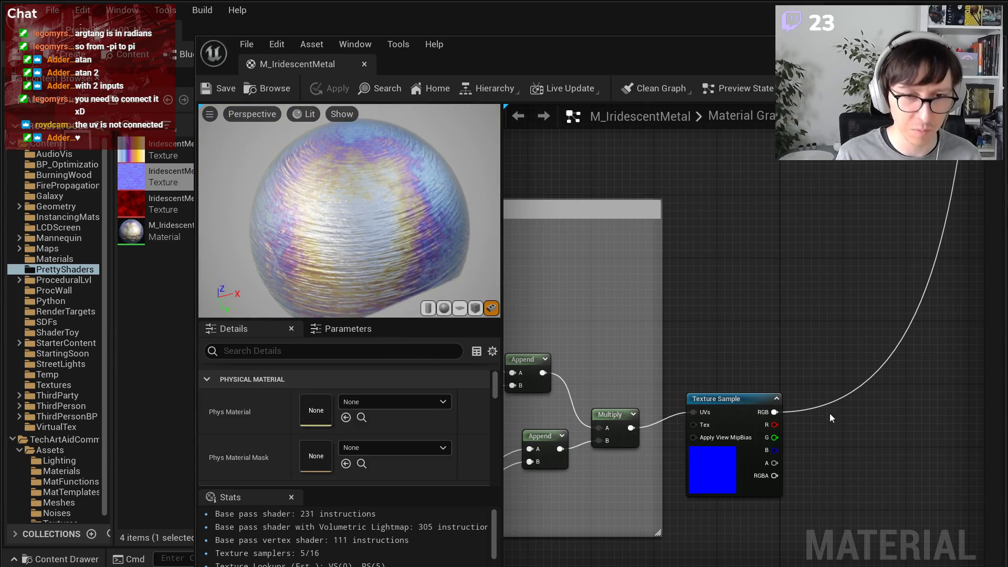
{"action": "right_click", "coordinate": [808, 362]}
{"action": "type", "text": "n"}
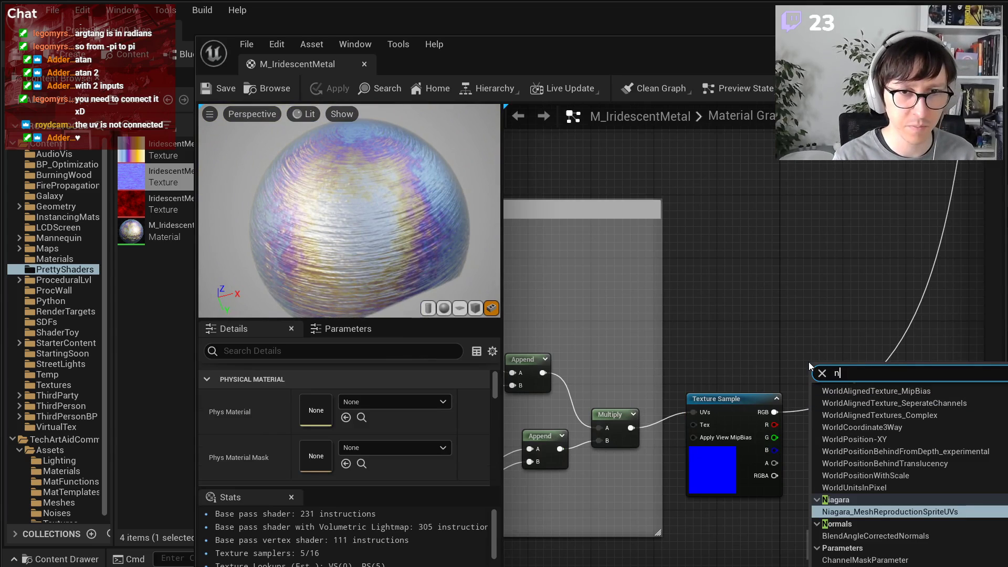
{"action": "type", "text": "or"}
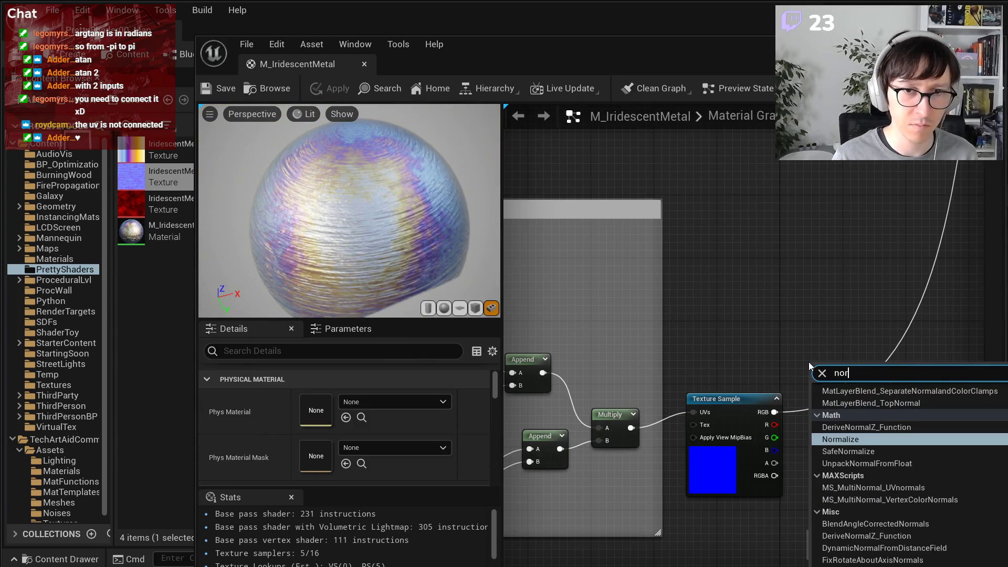
{"action": "type", "text": "mal fla"}
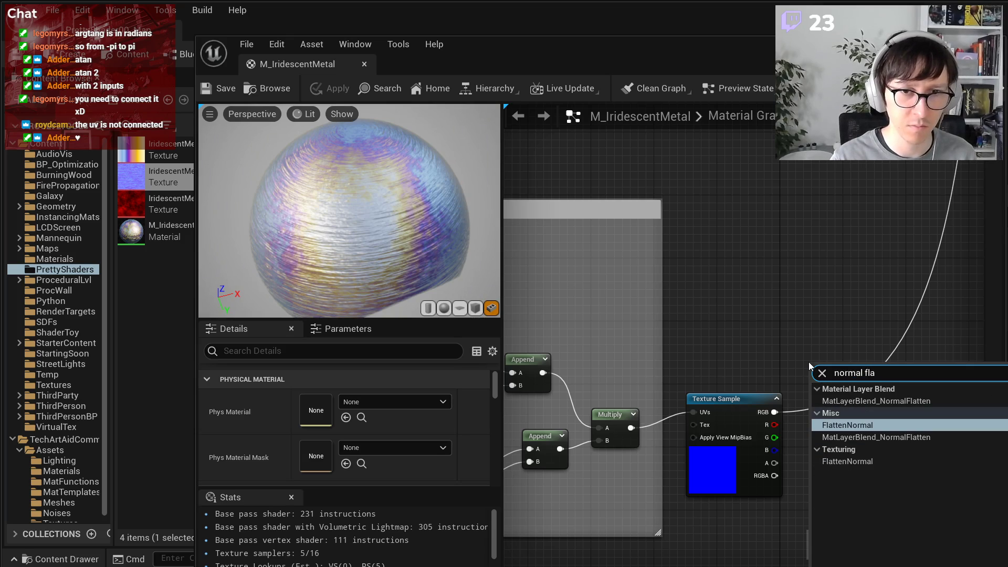
{"action": "key", "text": "Return"}
{"action": "scroll", "coordinate": [809, 365], "scroll_direction": "up", "scroll_amount": 2}
{"action": "mouse_move", "coordinate": [766, 429]}
{"action": "left_mouse_down", "text": "ctrl"}
{"action": "mouse_move", "coordinate": [903, 387]}
{"action": "mouse_move", "coordinate": [901, 453]}
{"action": "mouse_move", "coordinate": [852, 438]}
{"action": "left_mouse_up", "text": "ctrl"}
{"action": "left_click_drag", "start_coordinate": [872, 423], "coordinate": [882, 328]}
- Add a scalar parameter named NormalFlatness and connect it to FlattenNormal's Flatness input
{"action": "left_click", "coordinate": [681, 304]}
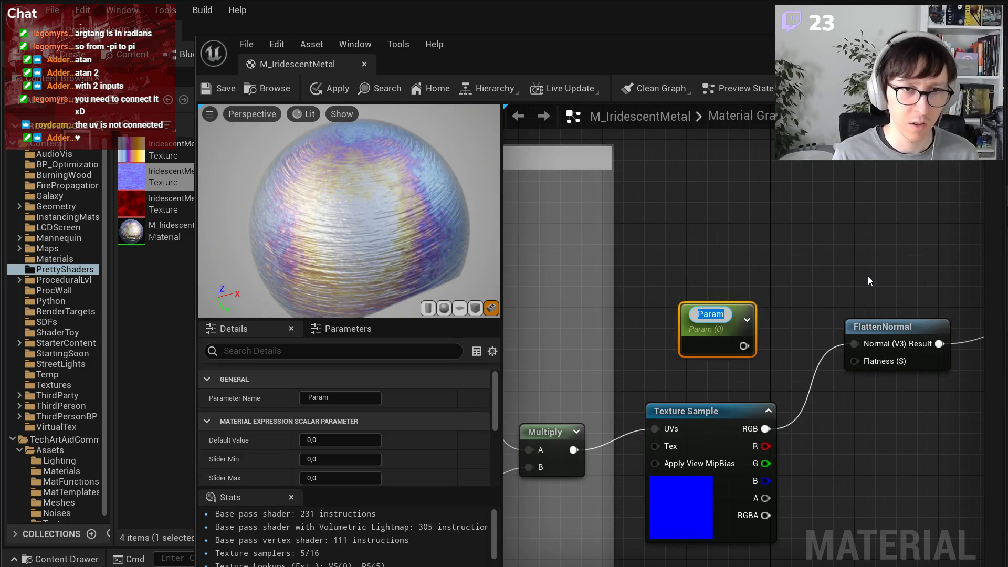
{"action": "type", "text": "N"}
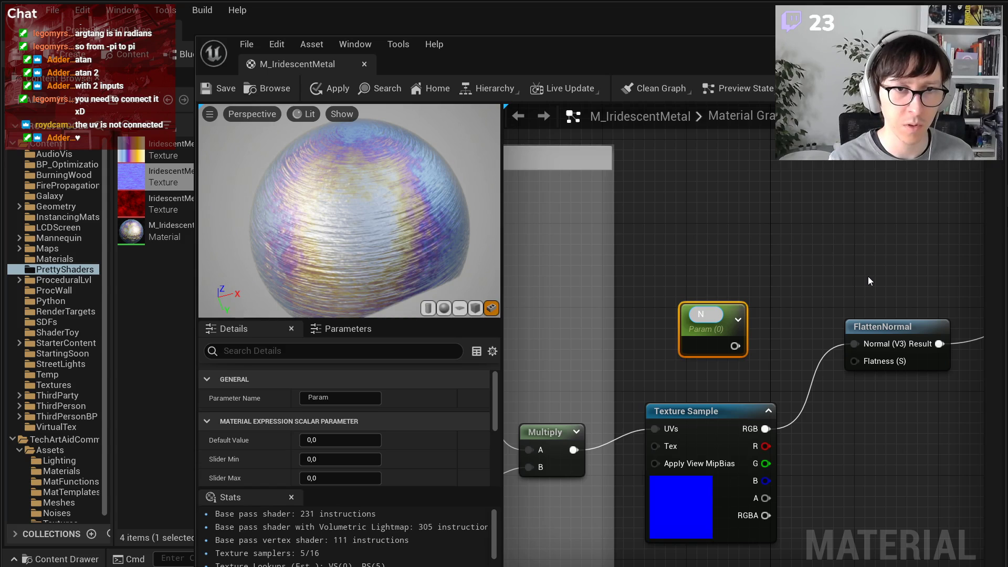
{"action": "type", "text": "ormalFla"}
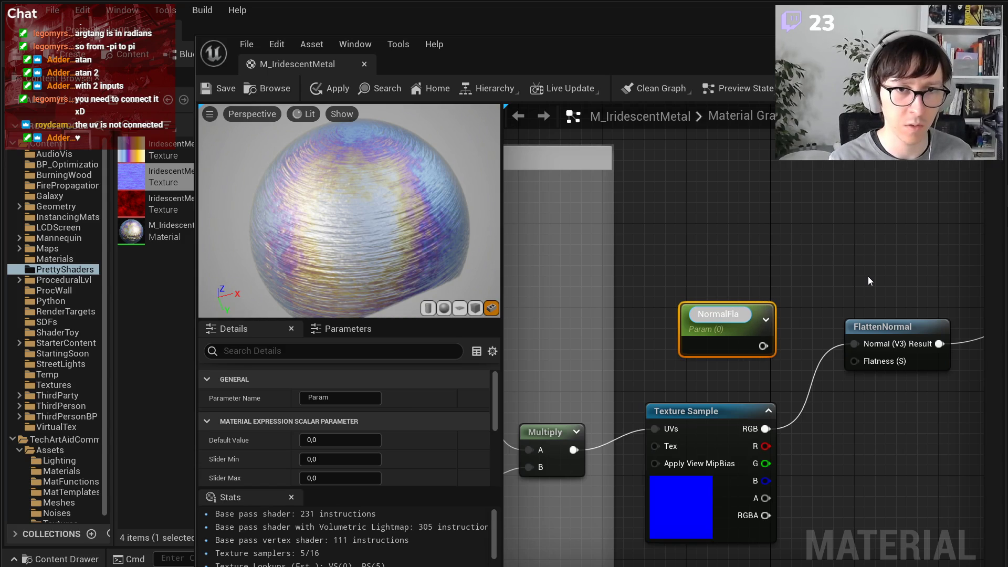
{"action": "type", "text": "tness"}
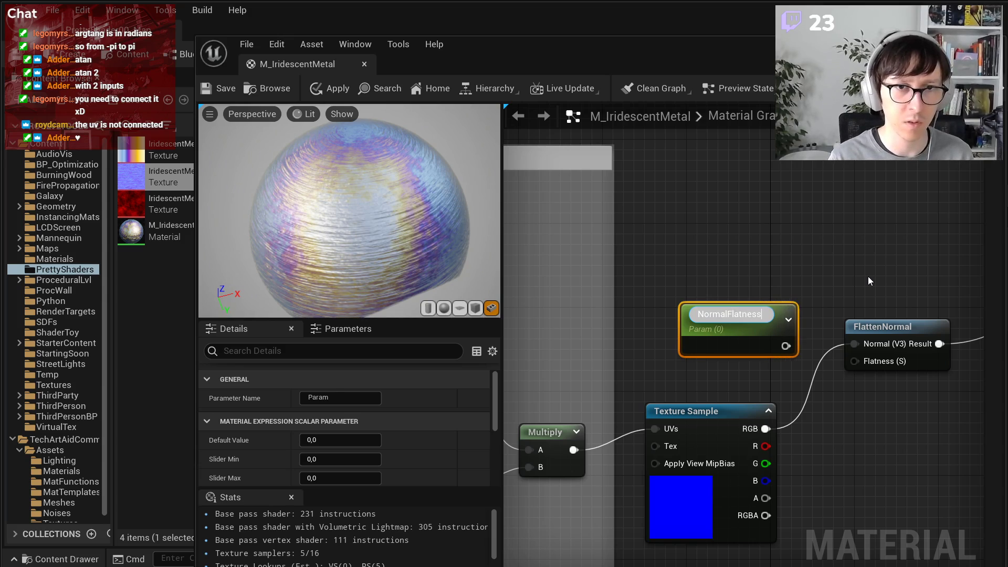
{"action": "key", "text": "Return"}
{"action": "left_click_drag", "start_coordinate": [766, 340], "coordinate": [855, 362]}
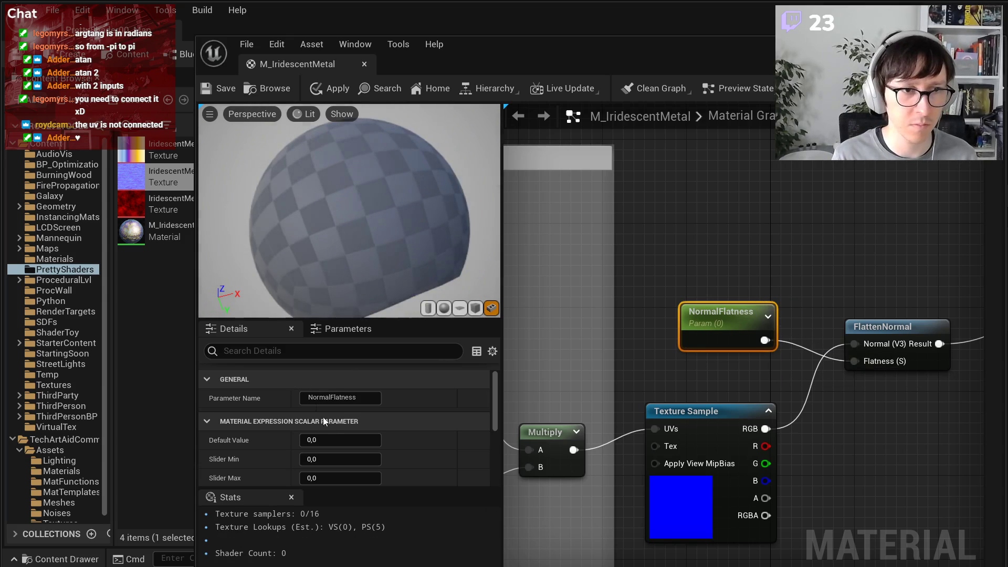
- Set the NormalFlatness parameter's slider minimum to 1 and slider maximum to 0,5
{"action": "left_click", "coordinate": [338, 459]}
{"action": "type", "text": "1"}
{"action": "left_click", "coordinate": [343, 476]}
{"action": "type", "text": "0,5"}
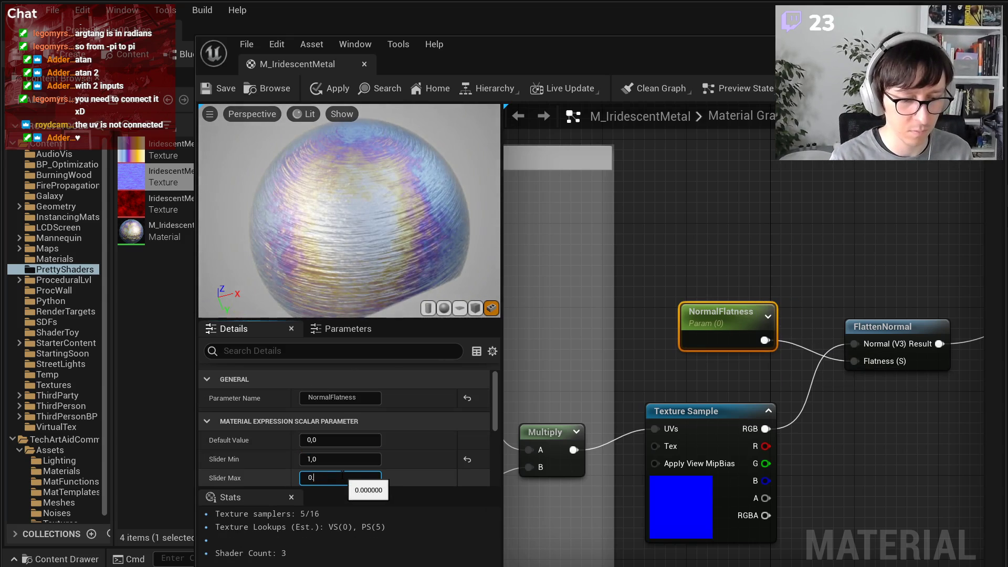
{"action": "key", "text": "Return"}
- Set the NormalFlatness parameter's slider maximum to 1 and slider minimum to 0
{"action": "type", "text": "1"}
{"action": "key", "text": "Return"}
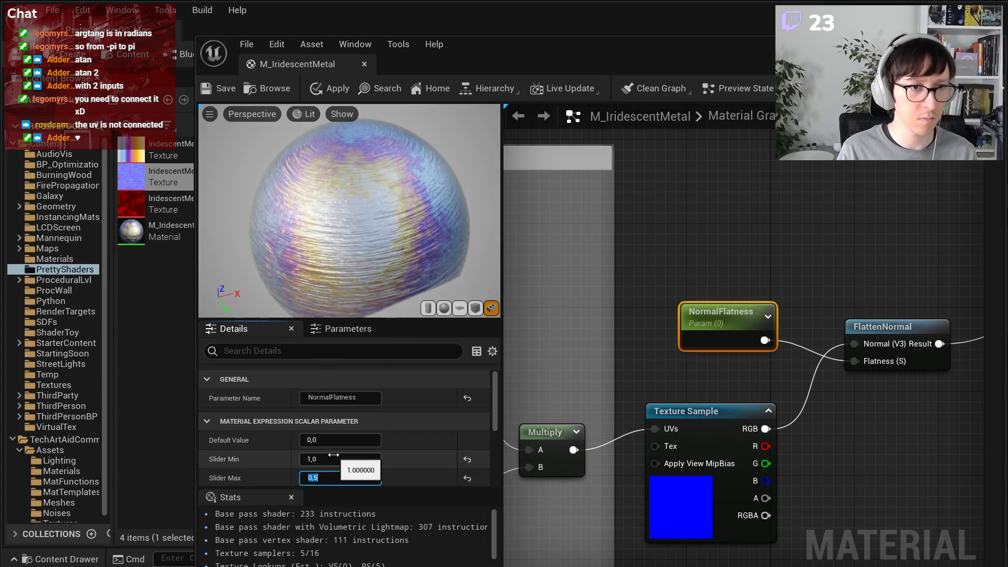
{"action": "left_click", "coordinate": [335, 457]}
{"action": "type", "text": "0"}
- Try 0,5, 0,6 and 1 as the NormalFlatness parameter's default value
{"action": "left_click", "coordinate": [335, 440]}
{"action": "type", "text": "0,5"}
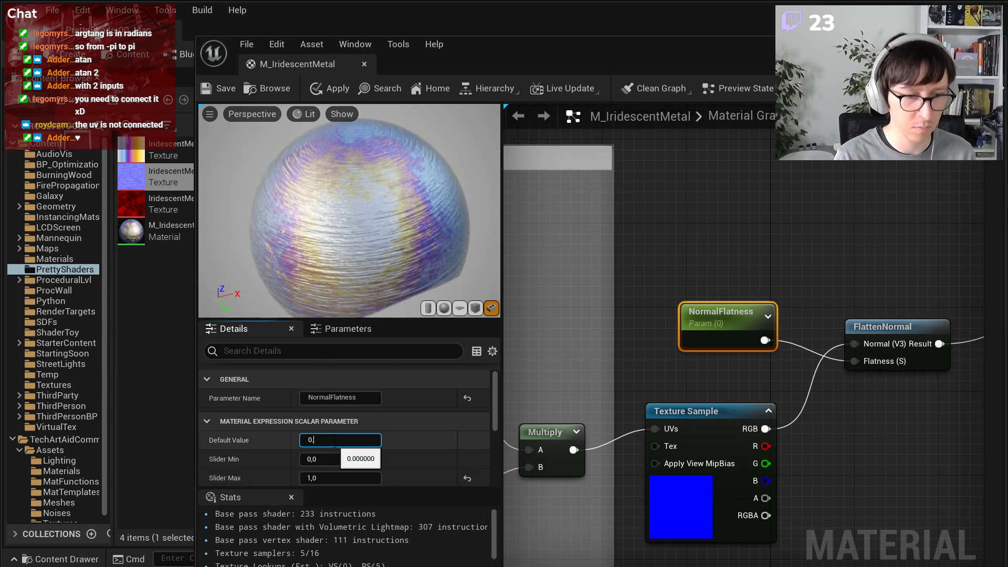
{"action": "key", "text": "Return"}
{"action": "type", "text": "0,6"}
{"action": "key", "text": "Return"}
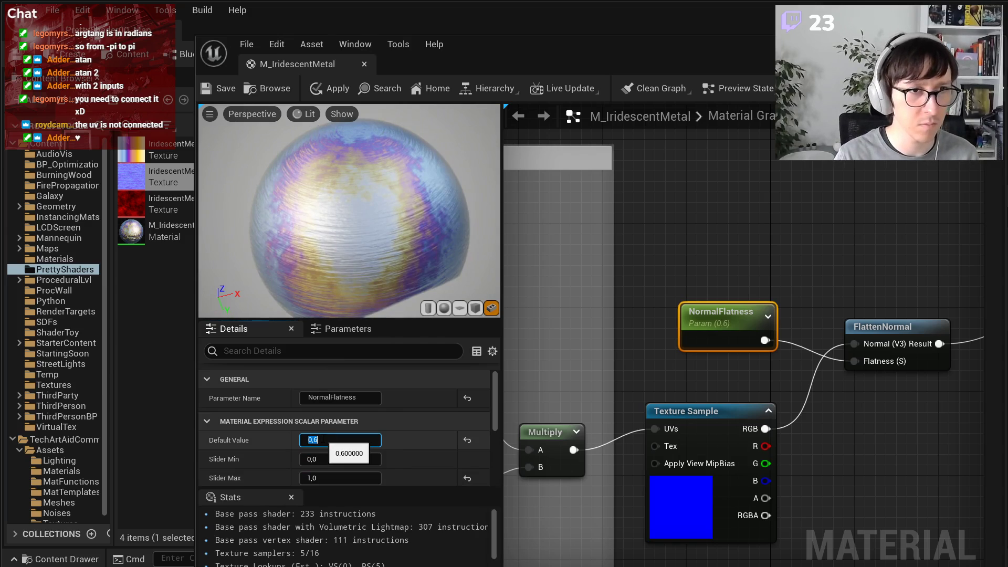
{"action": "type", "text": "1"}
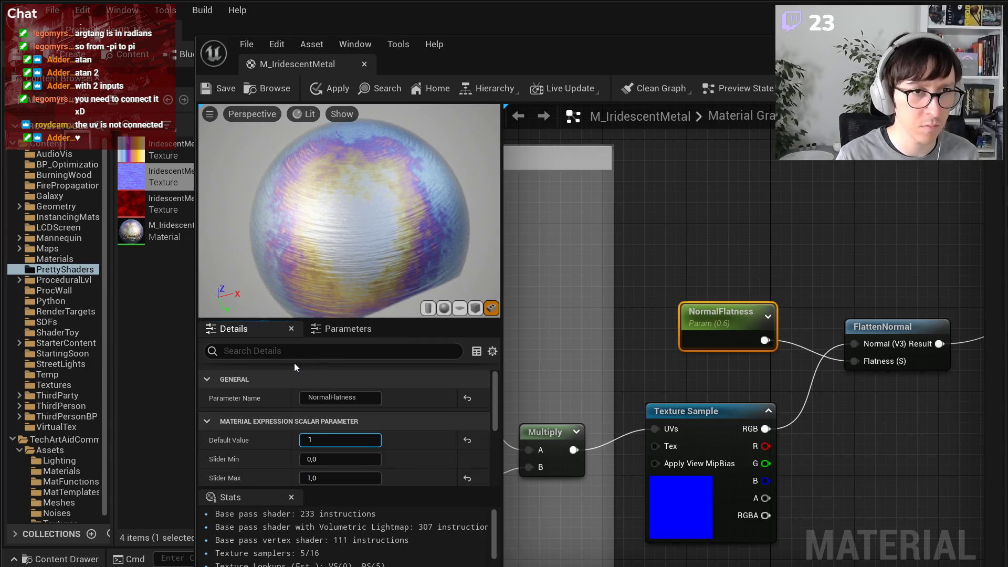
{"action": "key", "text": "Return"}
- Set the NormalFlatness parameter's default value to 0,8 and save the material
{"action": "type", "text": "0,8"}
{"action": "key", "text": "Return"}
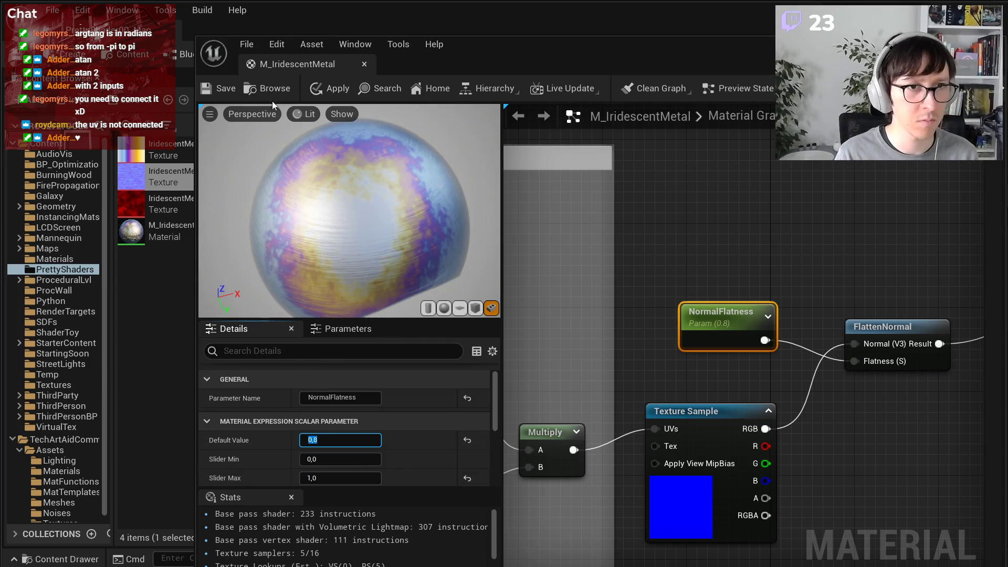
{"action": "left_click", "coordinate": [219, 88]}
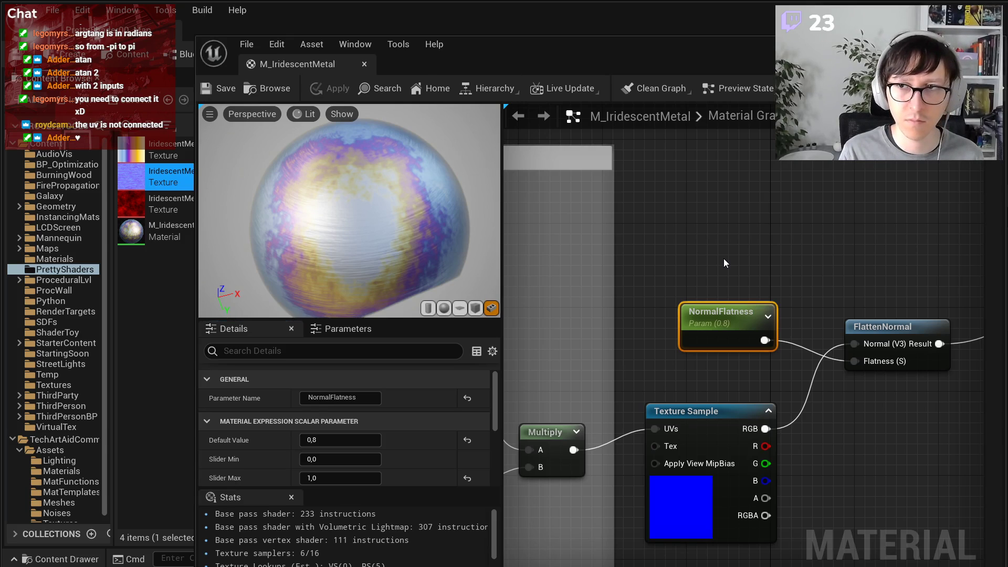
- Move the material editor aside to view the shader balls in the level and select the sunrise lighting actor
{"action": "left_click_drag", "start_coordinate": [457, 61], "coordinate": [1005, 91]}
{"action": "left_click", "coordinate": [359, 217]}
{"action": "right_click_drag", "start_coordinate": [359, 217], "coordinate": [532, 318]}
{"action": "left_click", "coordinate": [447, 250]}
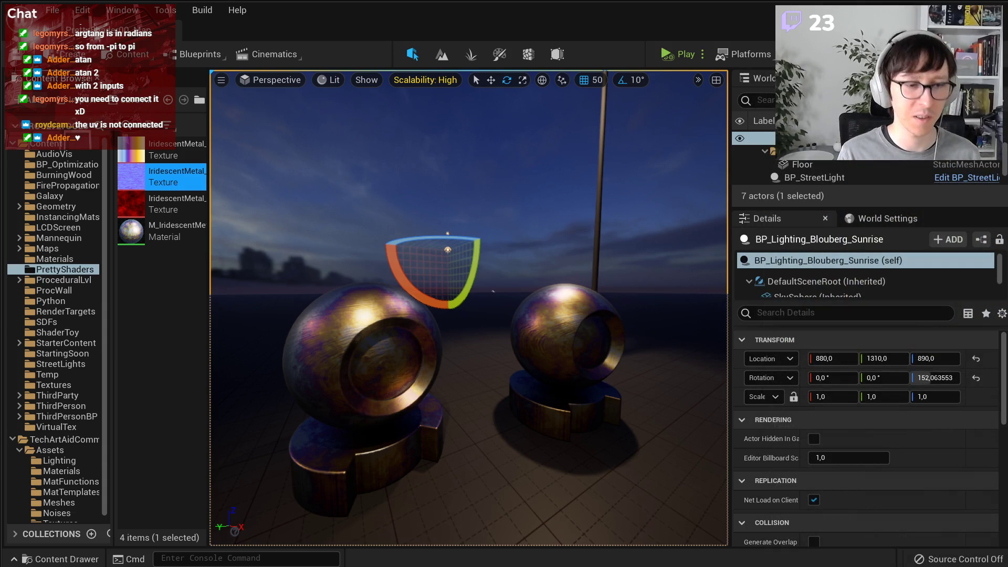
- Switch to File Explorer, go to the ProcLvlTools project folder and open its SVN commit window
{"action": "key", "text": "alt+Tab"}
{"action": "left_click", "coordinate": [692, 153]}
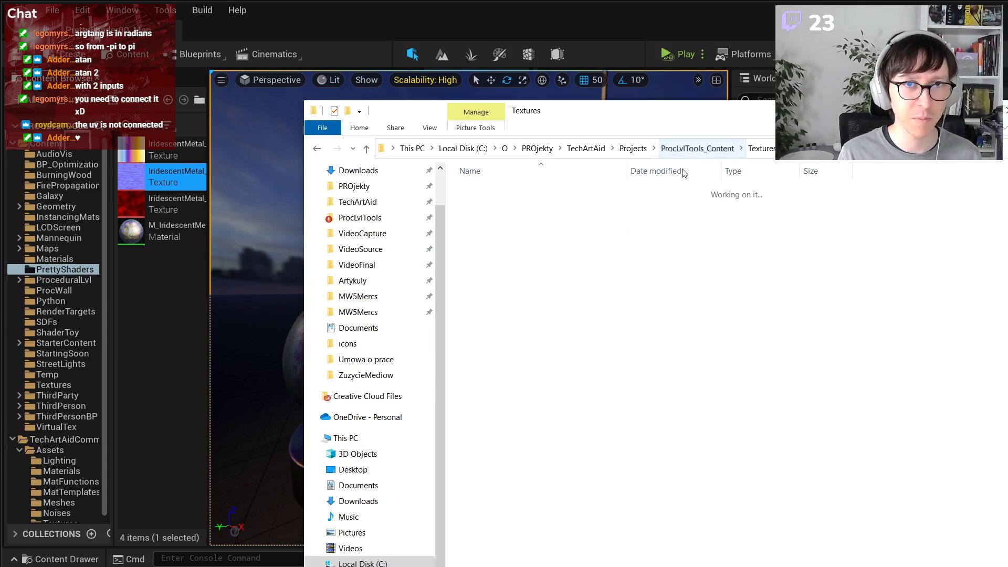
{"action": "left_click", "coordinate": [633, 148]}
{"action": "double_click", "coordinate": [526, 419]}
{"action": "right_click", "coordinate": [531, 406]}
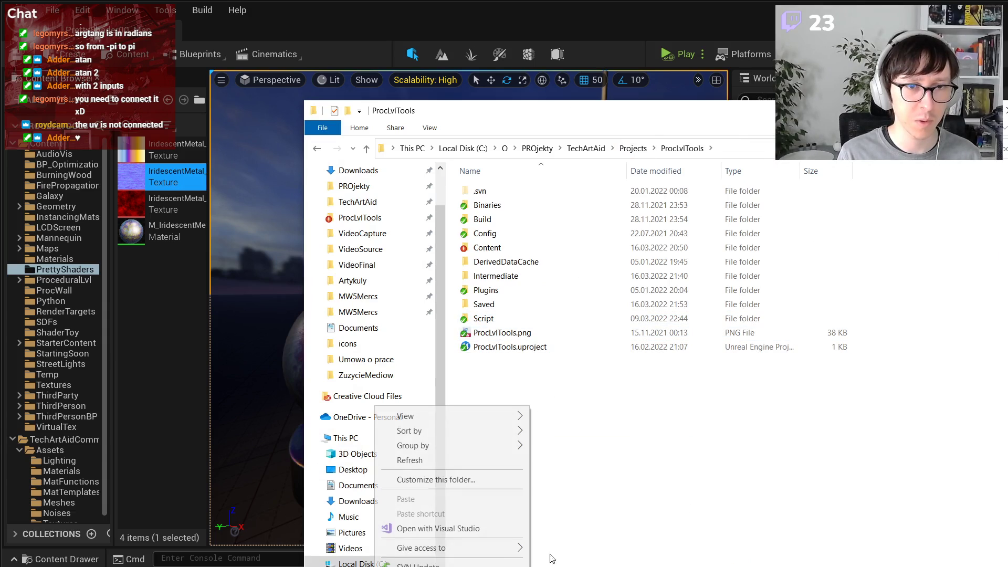
{"action": "left_click", "coordinate": [494, 565]}
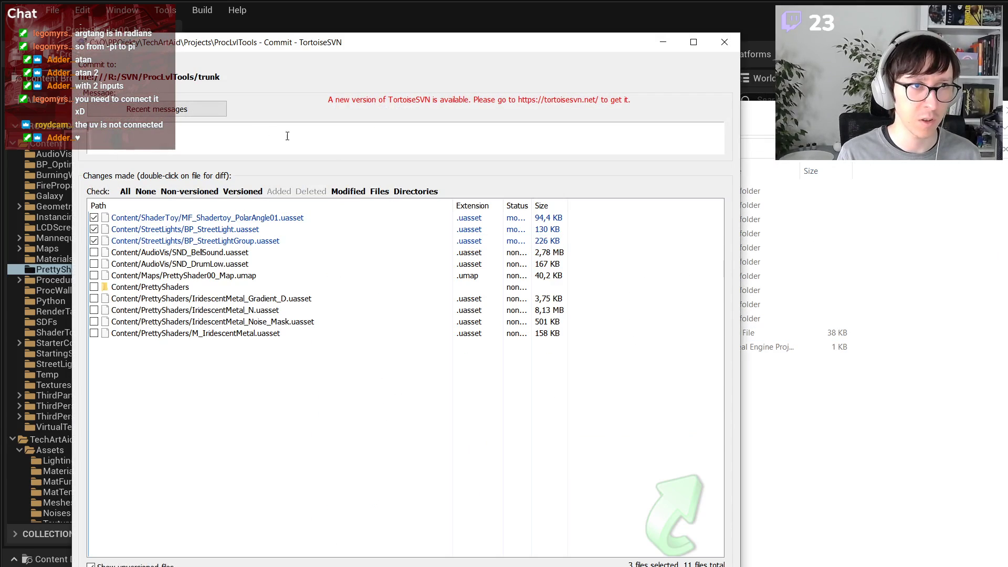
- Include all changed files in the commit except SND_DrumLow.uasset and SND_BellSound.uasset
{"action": "left_click", "coordinate": [125, 191]}
{"action": "left_click", "coordinate": [94, 264]}
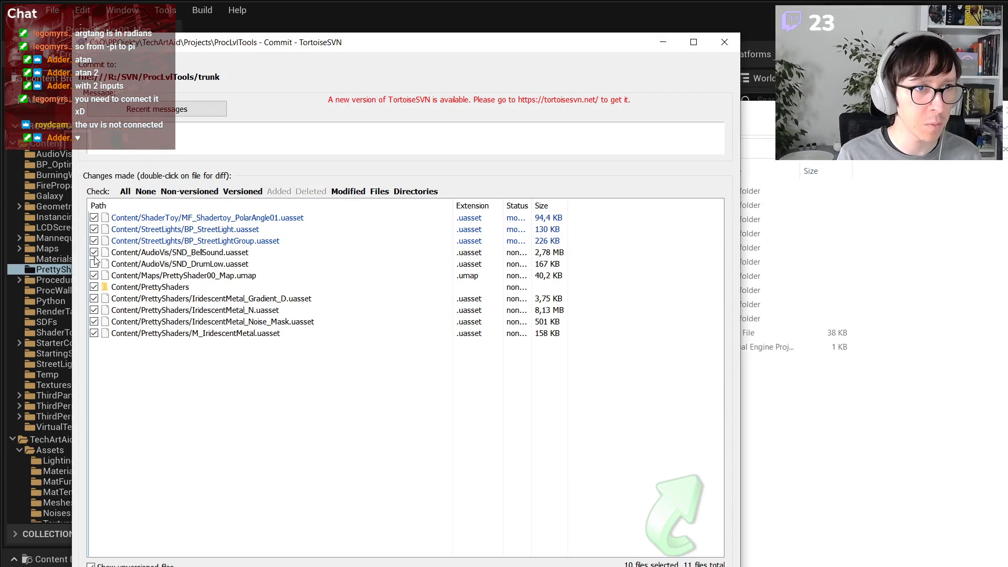
{"action": "left_click", "coordinate": [94, 252]}
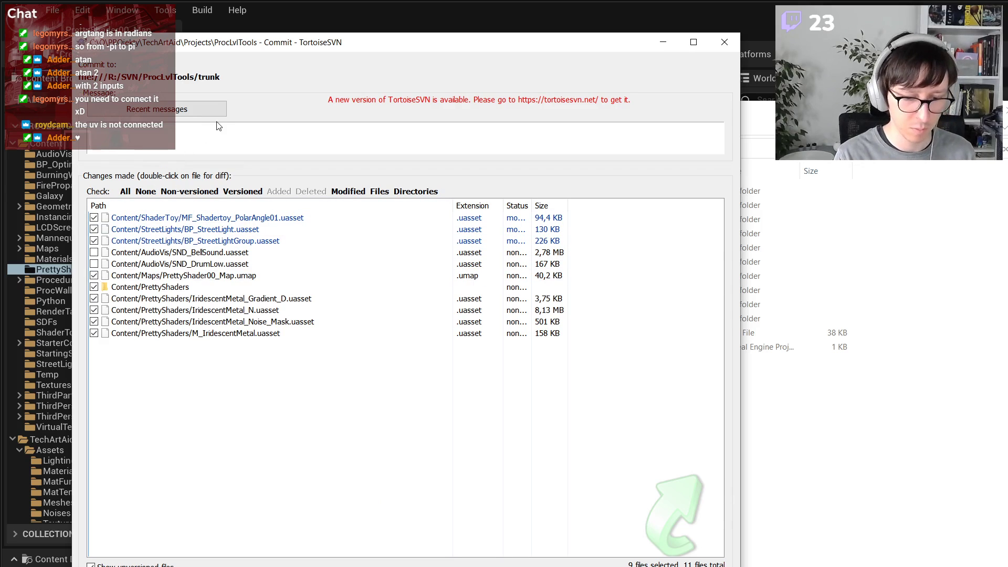
- Commit the selected files with the message "Iridescent metal" and close the commit report
{"action": "left_click", "coordinate": [258, 135]}
{"action": "type", "text": "Iri"}
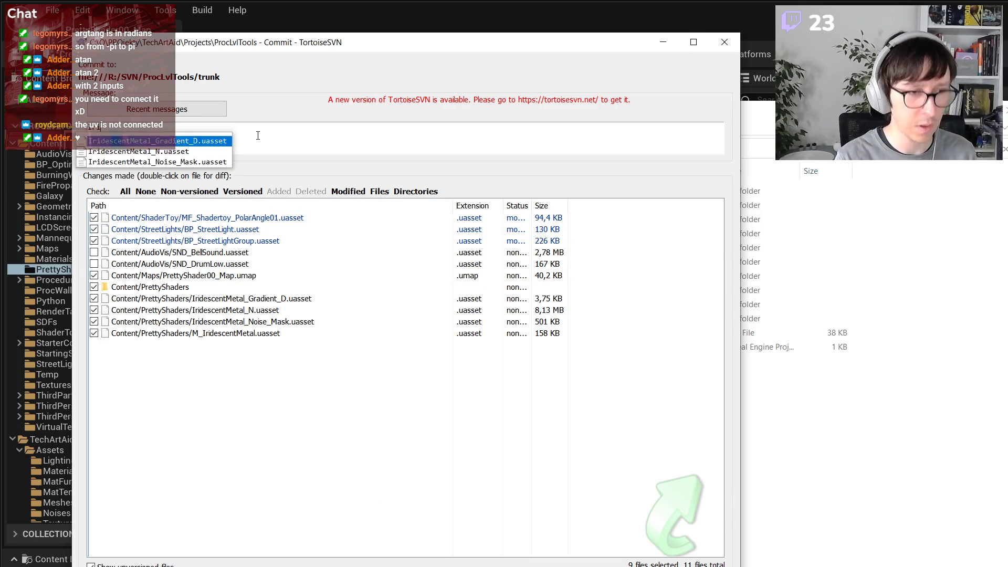
{"action": "type", "text": "descent met"}
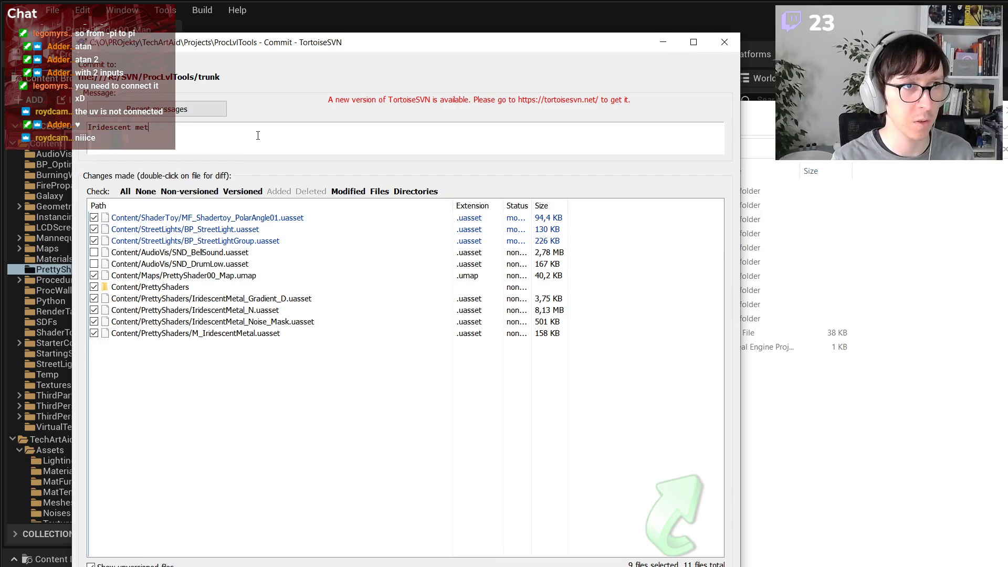
{"action": "type", "text": "al"}
{"action": "key", "text": "ctrl+Return"}
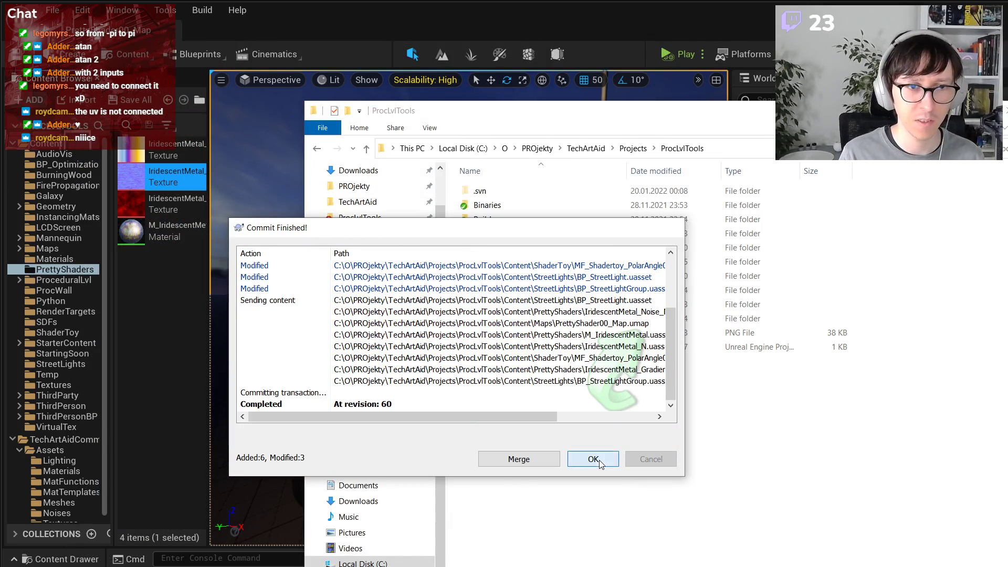
{"action": "left_click", "coordinate": [594, 460]}
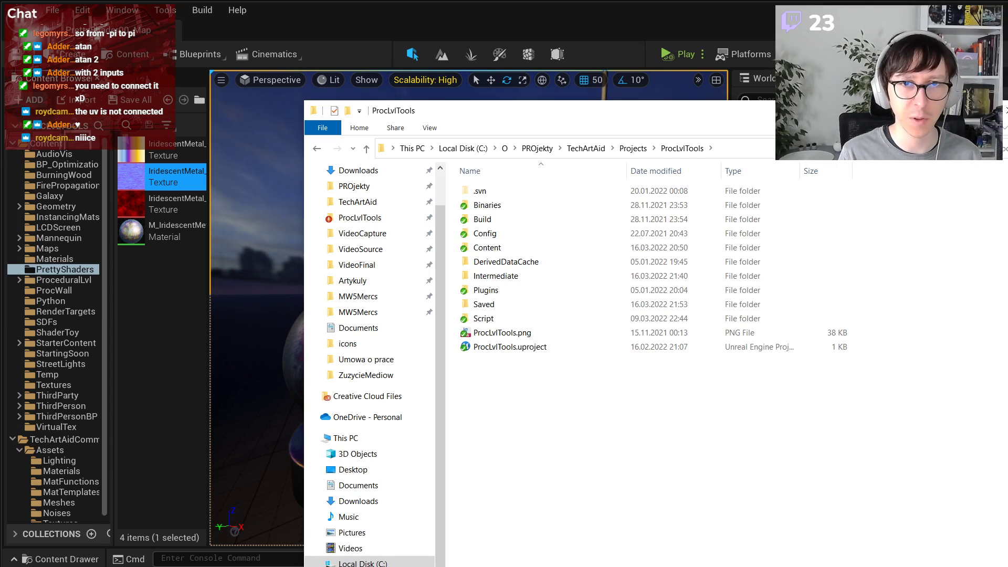
- Return to the Unreal level and examine the iridescent brushed metal on the shader balls from closer up
{"action": "left_click", "coordinate": [960, 110]}
{"action": "right_click_drag", "start_coordinate": [635, 209], "coordinate": [643, 227]}
{"action": "left_click", "coordinate": [635, 209]}
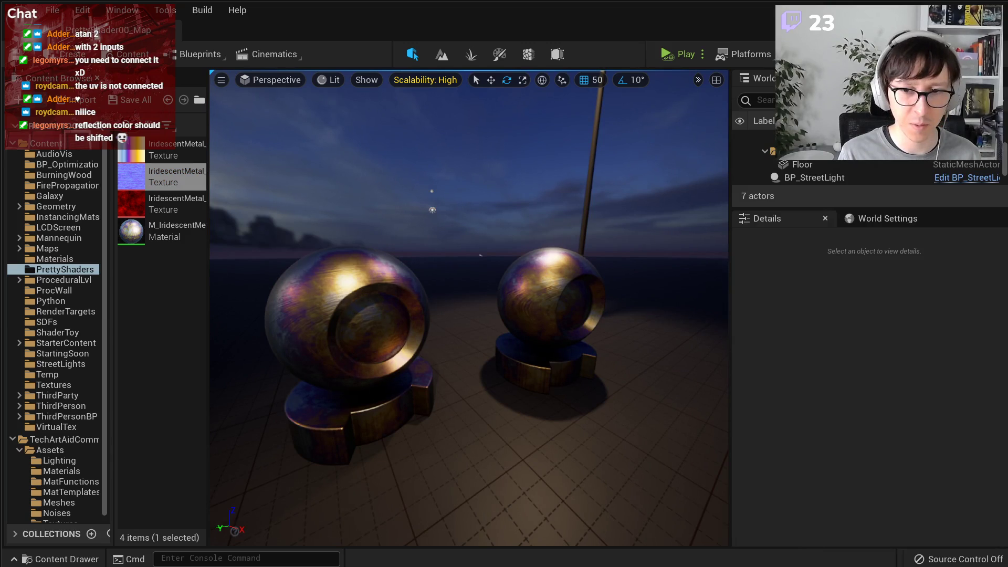
{"action": "key", "text": "alt+Tab"}
{"action": "key", "text": "alt+Tab"}
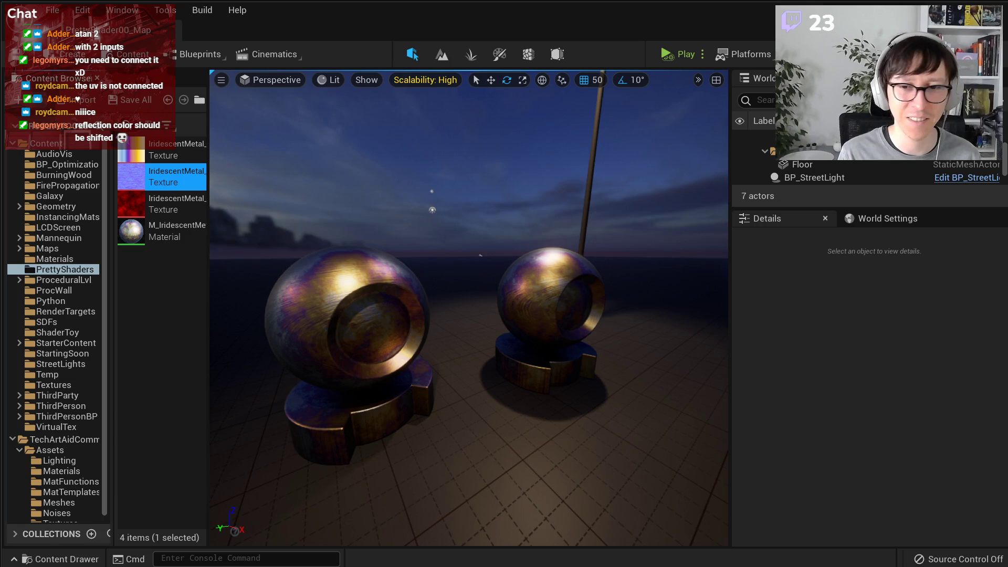
{"action": "right_click_drag", "start_coordinate": [493, 302], "coordinate": [436, 287]}
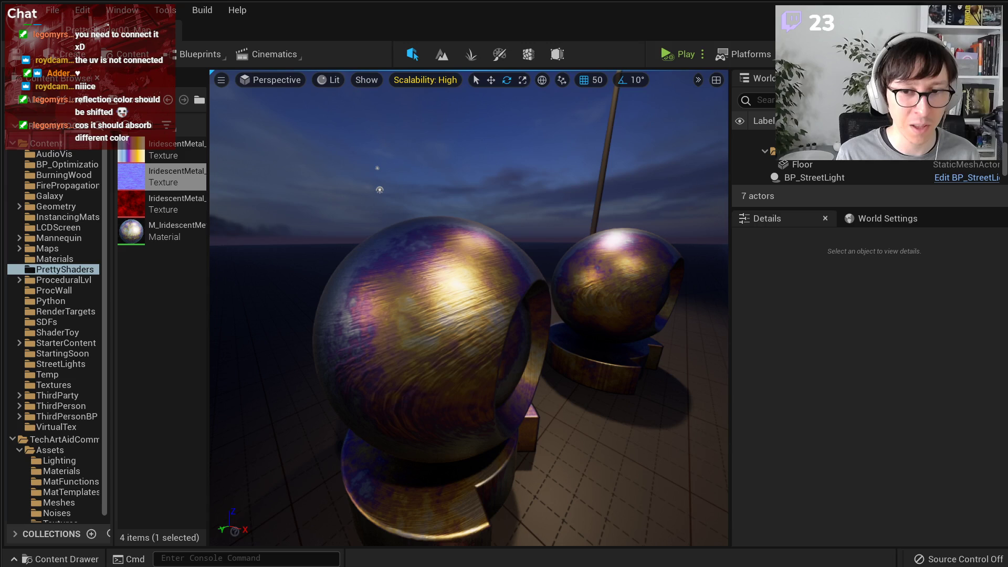
- Switch to Discord and review the shader suggestions and reference images in the stream-feedback channel
{"action": "key", "text": "alt+Tab"}
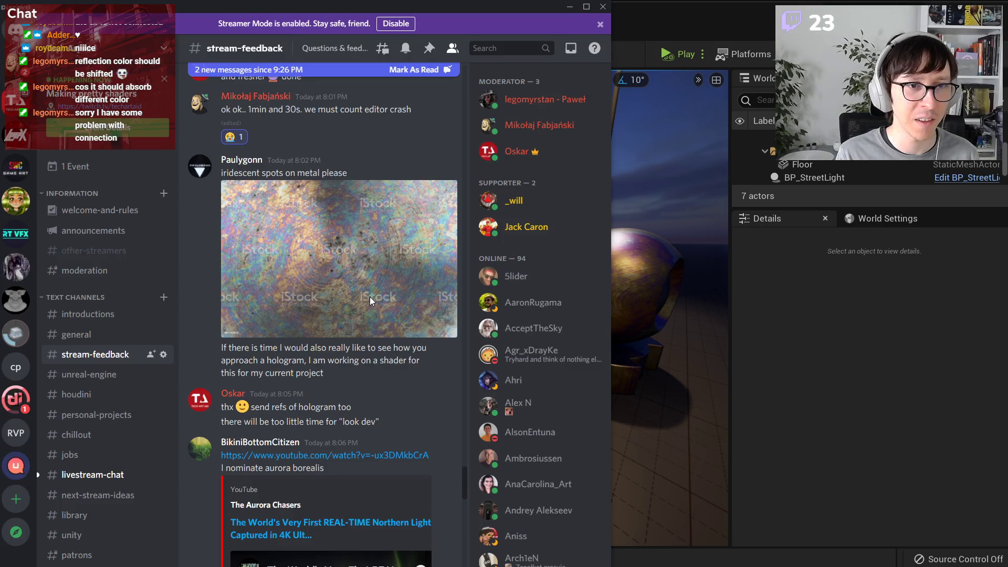
{"action": "scroll", "coordinate": [369, 298], "scroll_direction": "down", "scroll_amount": 4}
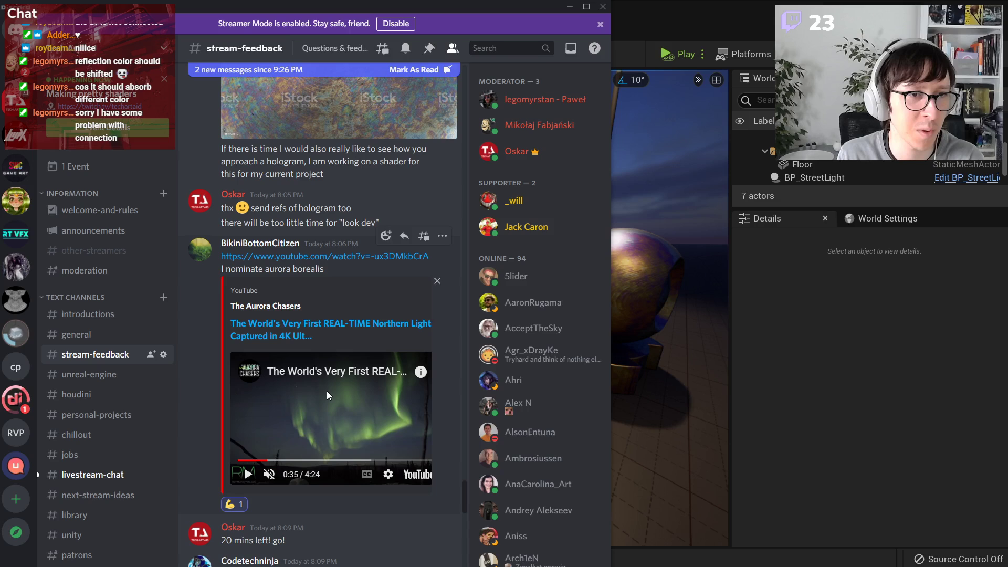
{"action": "scroll", "coordinate": [327, 395], "scroll_direction": "down", "scroll_amount": 5}
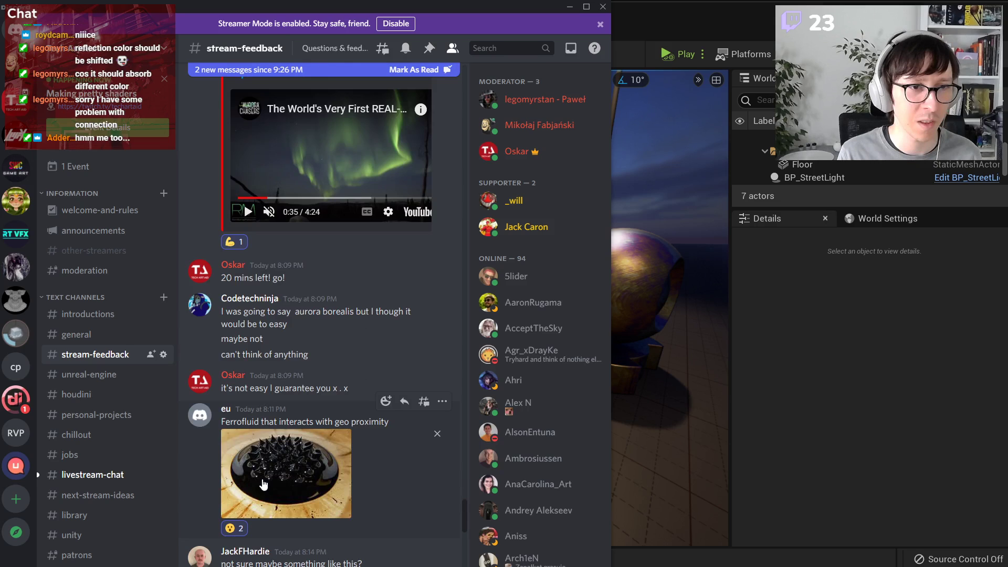
{"action": "scroll", "coordinate": [384, 381], "scroll_direction": "down", "scroll_amount": 1}
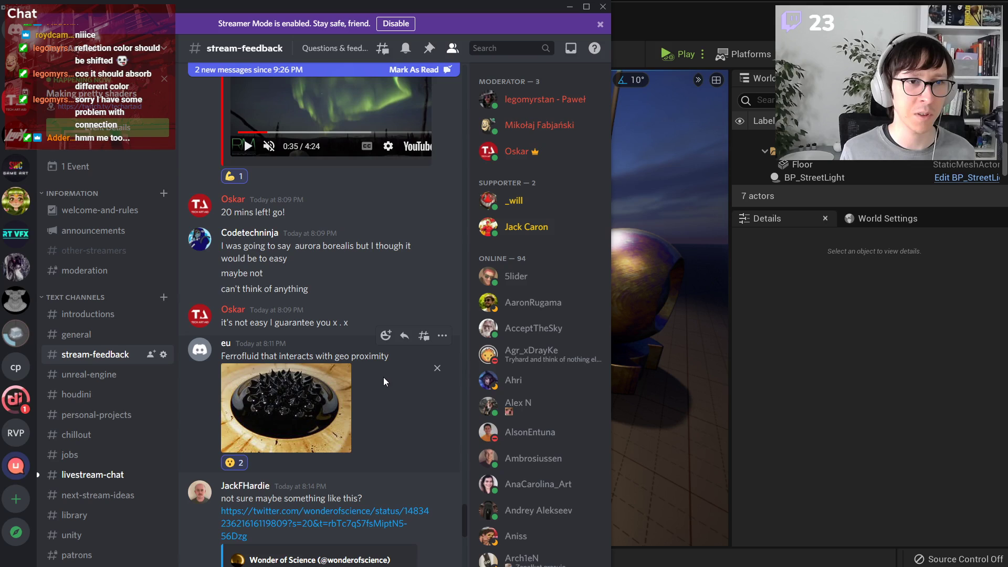
- Switch back to Unreal, create a material named M_FerroFluid in the PrettyShaders folder and assign it to the nearer shader ball
{"action": "key", "text": "alt+Tab"}
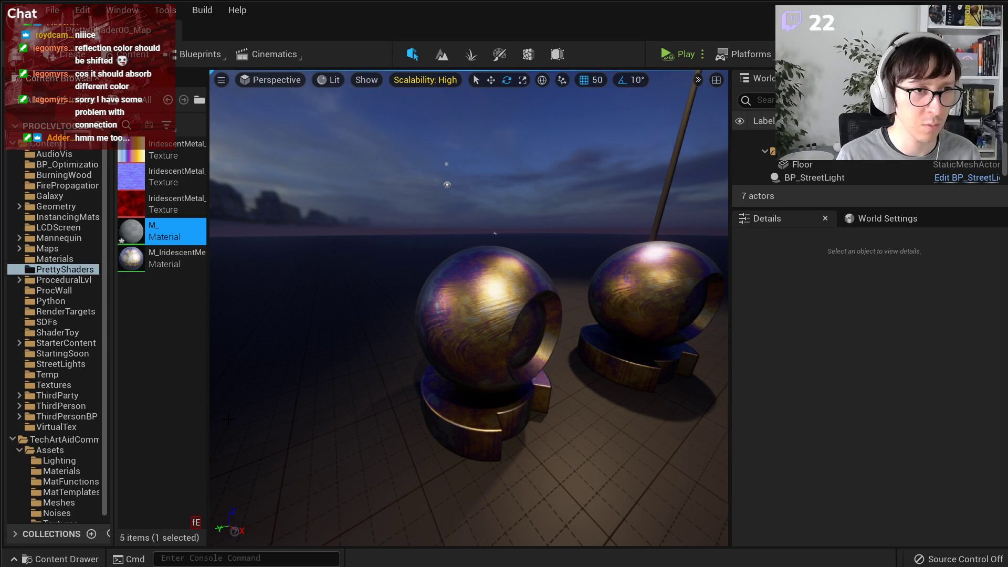
{"action": "type", "text": "FerroFlui"}
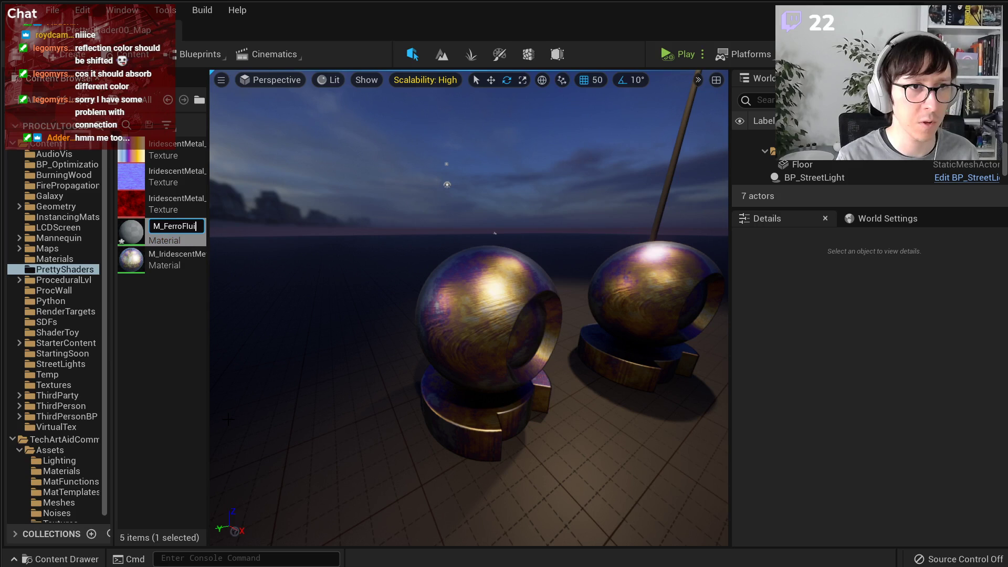
{"action": "type", "text": "d"}
{"action": "key", "text": "Return"}
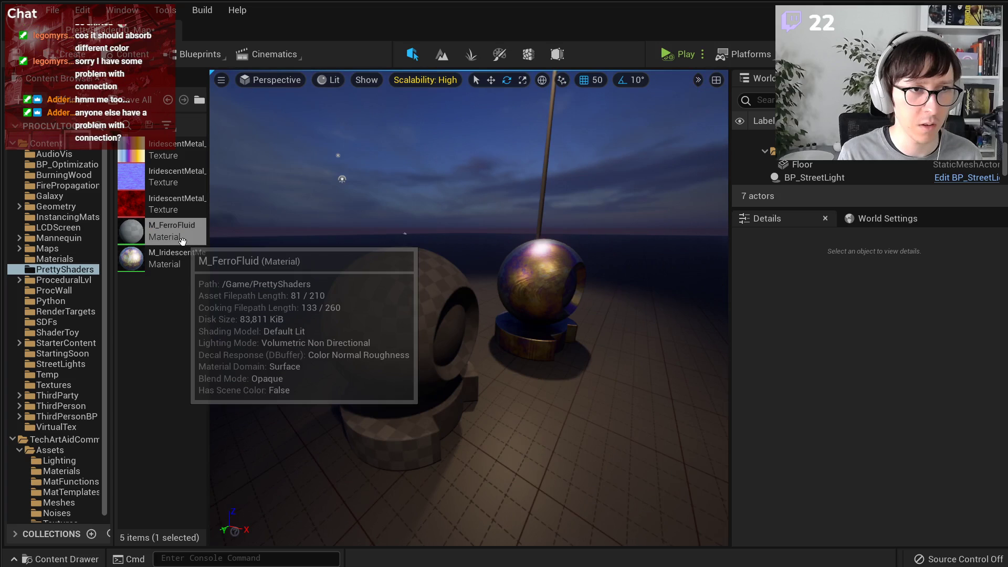
- Open M_FerroFluid and connect a collapsed 0.005,0.005,0.005 Constant3Vector node to its Base Color input
{"action": "double_click", "coordinate": [182, 241]}
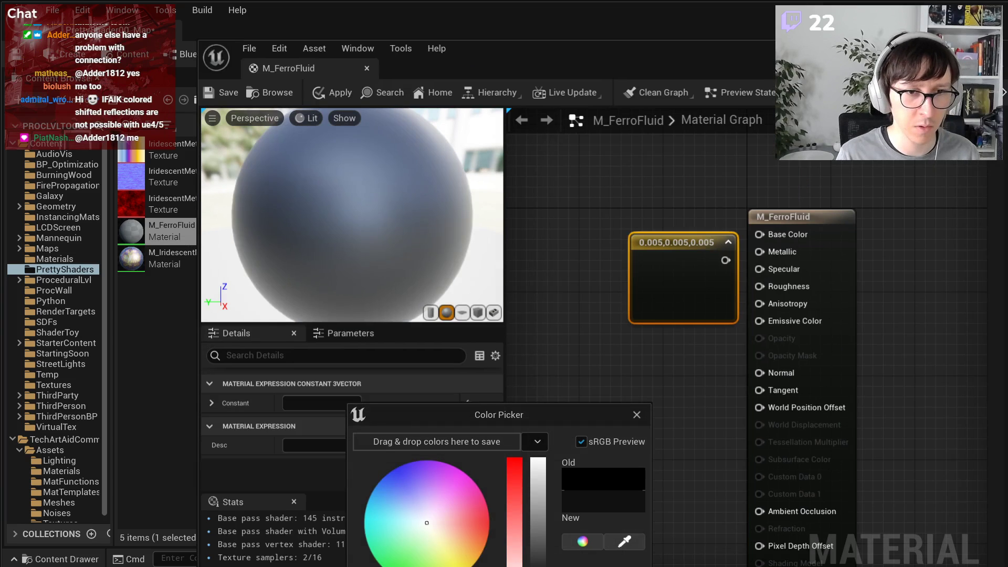
{"action": "left_click_drag", "start_coordinate": [726, 260], "coordinate": [771, 237]}
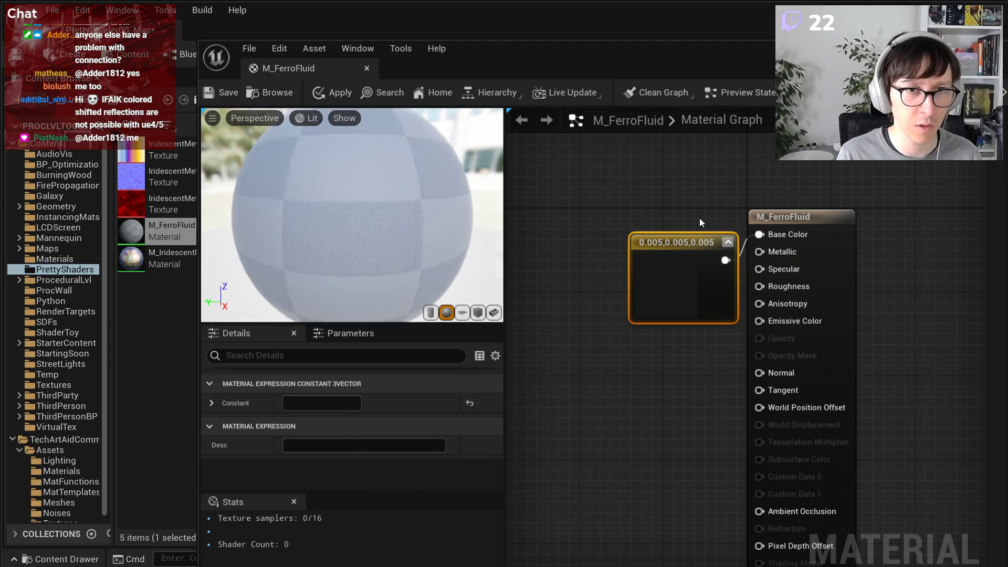
{"action": "left_click_drag", "start_coordinate": [699, 241], "coordinate": [680, 219]}
{"action": "left_click", "coordinate": [707, 219]}
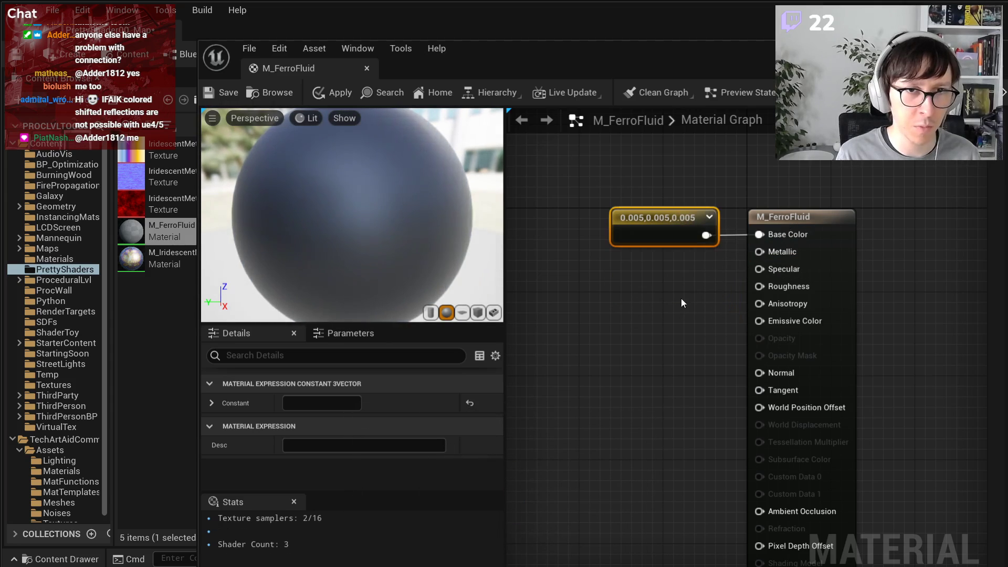
- Add a Constant node with value 0,01 and connect it to the Roughness input
{"action": "left_click", "coordinate": [680, 269]}
{"action": "left_click_drag", "start_coordinate": [706, 294], "coordinate": [759, 287]}
{"action": "left_click", "coordinate": [304, 404]}
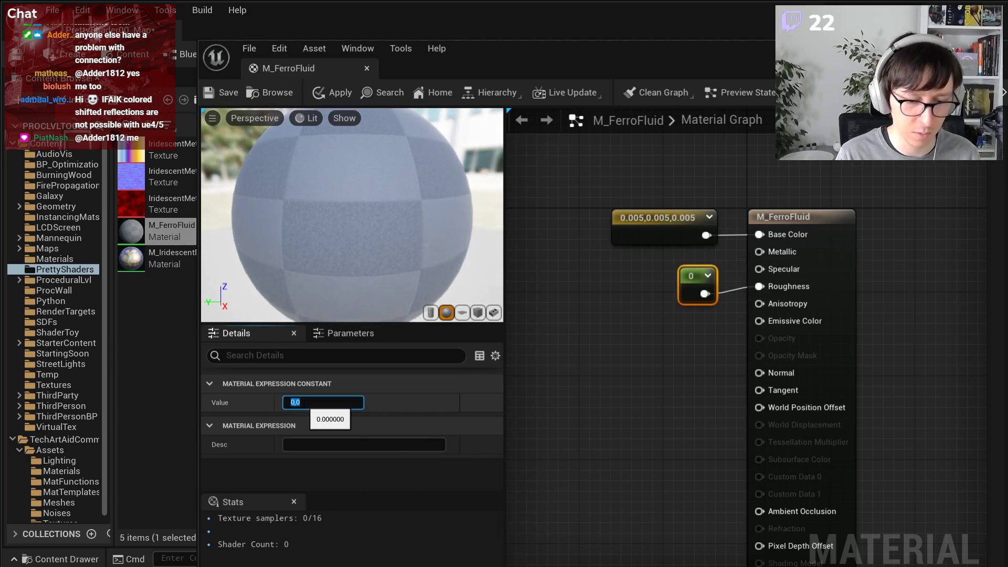
{"action": "type", "text": "0,01"}
{"action": "key", "text": "Return"}
- Save M_FerroFluid and, with the editor moved aside, inspect the material on the shader ball in the level
{"action": "left_click_drag", "start_coordinate": [456, 44], "coordinate": [809, 47]}
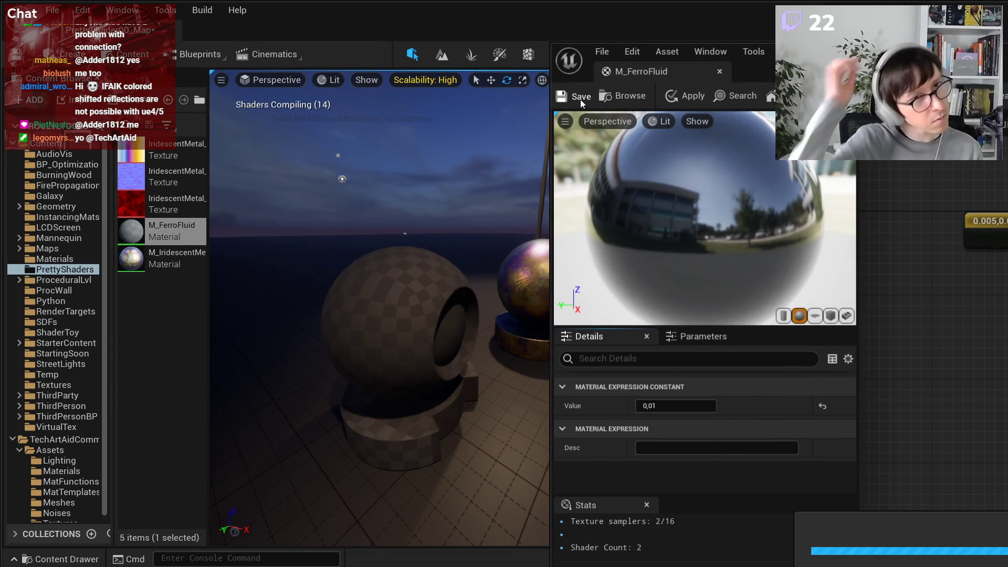
{"action": "left_click", "coordinate": [581, 99]}
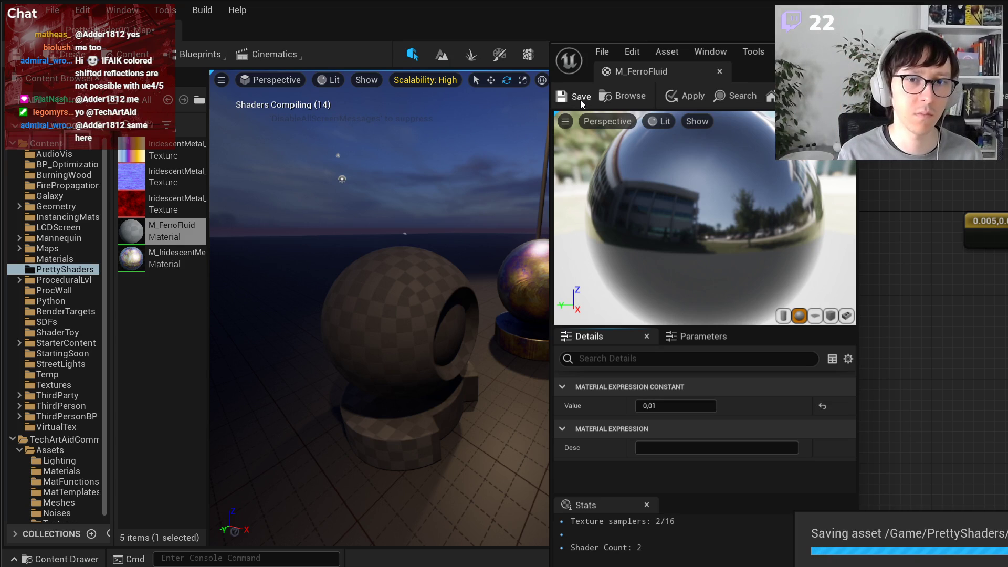
{"action": "right_click_drag", "start_coordinate": [400, 310], "coordinate": [373, 310]}
- Set the base color vector's R, G and B to 0,01 and save the material
{"action": "left_click", "coordinate": [987, 228]}
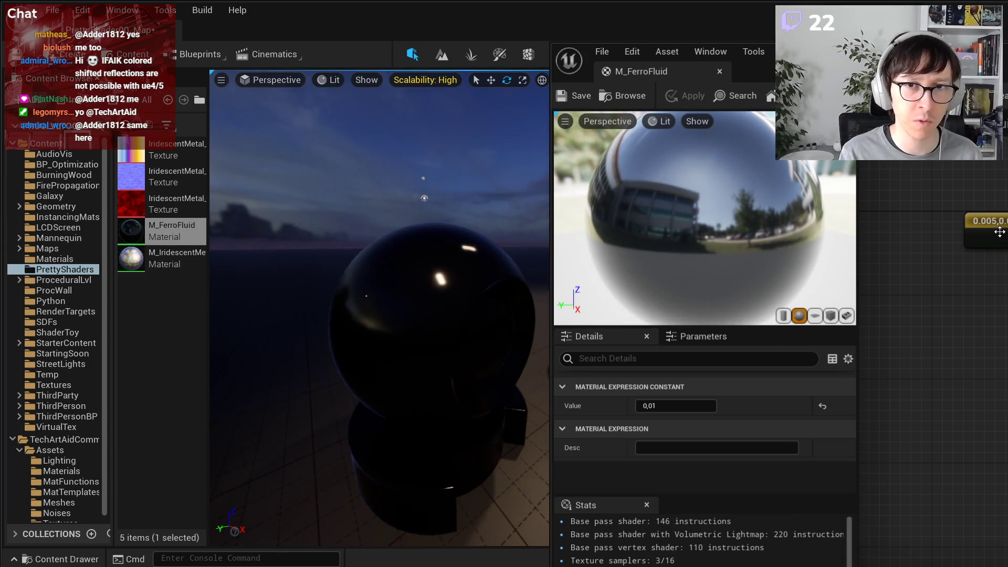
{"action": "left_click", "coordinate": [564, 406]}
{"action": "left_click", "coordinate": [666, 407]}
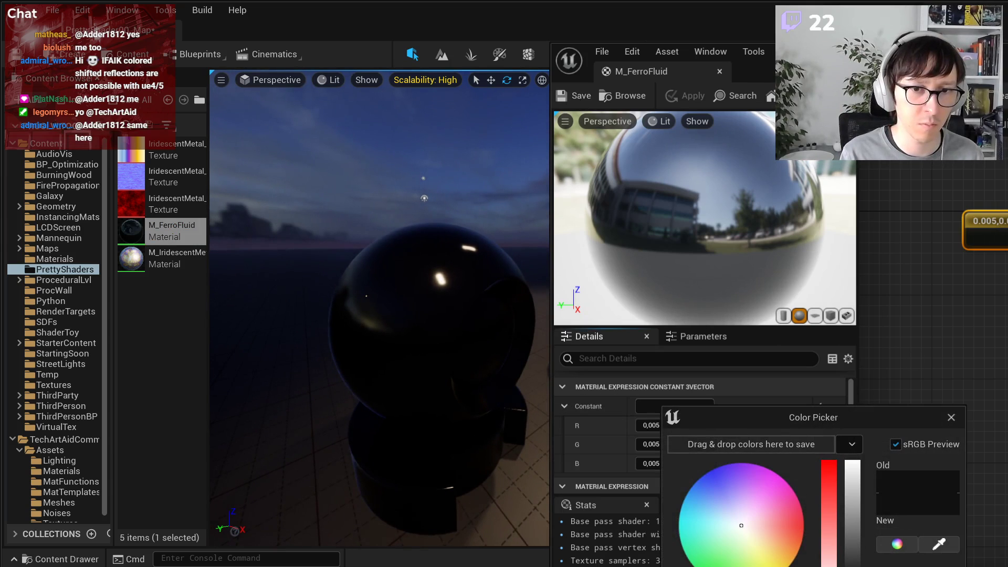
{"action": "key", "text": "Return"}
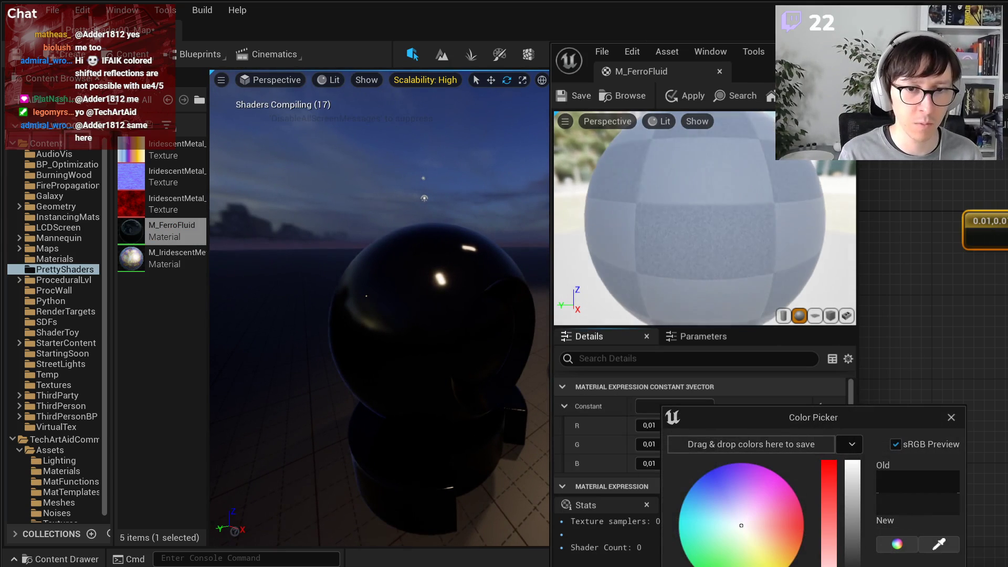
{"action": "key", "text": "Return"}
{"action": "left_click", "coordinate": [570, 100]}
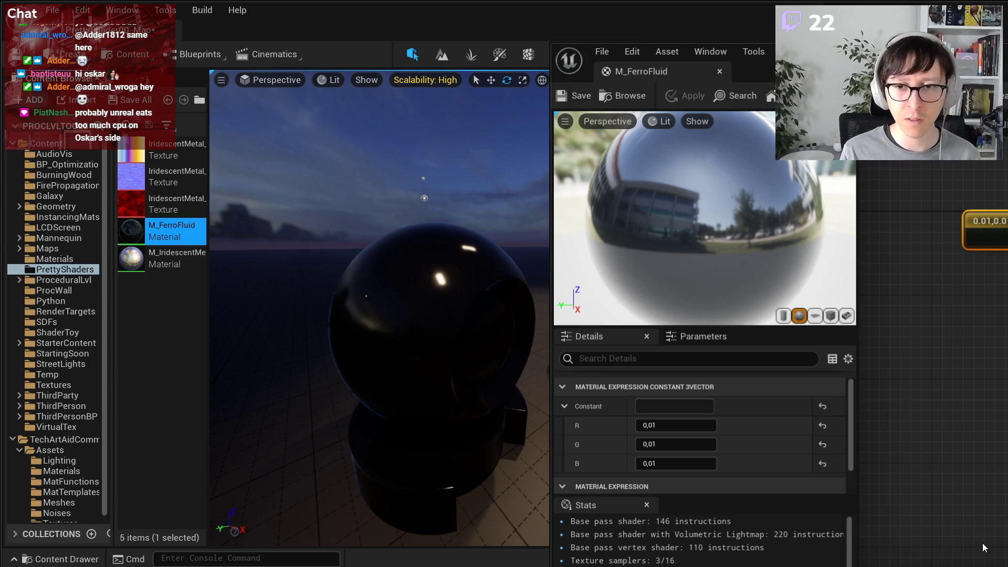
- Arrange the M_FerroFluid editor beside the level viewport, narrow the content browser, and frame the black shader ball in the remaining space
{"action": "mouse_move", "coordinate": [379, 308]}
{"action": "right_mouse_down"}
{"action": "mouse_move", "coordinate": [389, 295]}
{"action": "mouse_move", "coordinate": [415, 363]}
{"action": "mouse_move", "coordinate": [426, 304]}
{"action": "mouse_move", "coordinate": [488, 331]}
{"action": "mouse_move", "coordinate": [494, 294]}
{"action": "mouse_move", "coordinate": [431, 304]}
{"action": "mouse_move", "coordinate": [457, 326]}
{"action": "mouse_move", "coordinate": [389, 314]}
{"action": "right_mouse_up"}
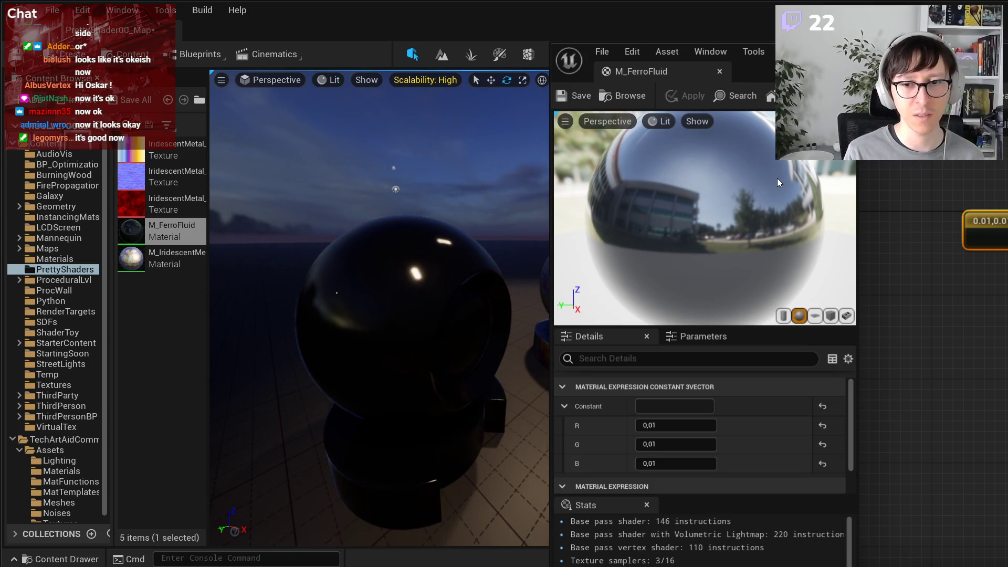
{"action": "left_click_drag", "start_coordinate": [788, 69], "coordinate": [835, 42]}
{"action": "mouse_move", "coordinate": [204, 179]}
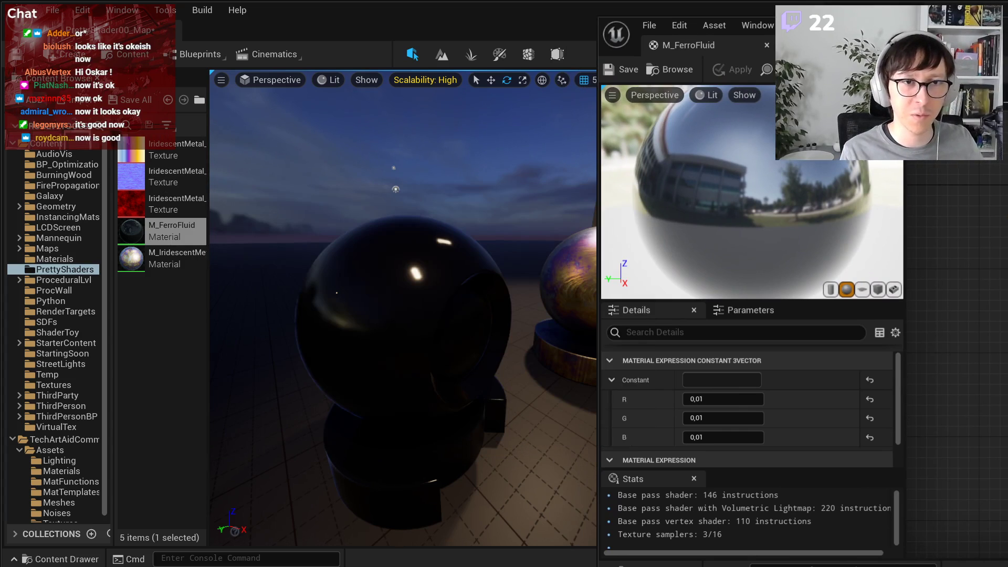
{"action": "right_click_drag", "start_coordinate": [402, 308], "coordinate": [401, 307]}
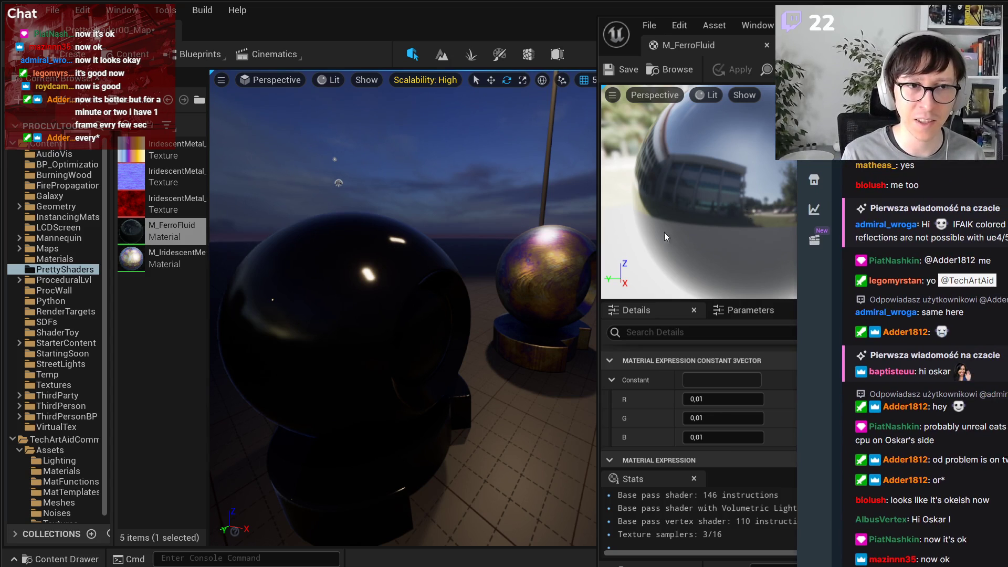
{"action": "left_click_drag", "start_coordinate": [404, 294], "coordinate": [384, 302]}
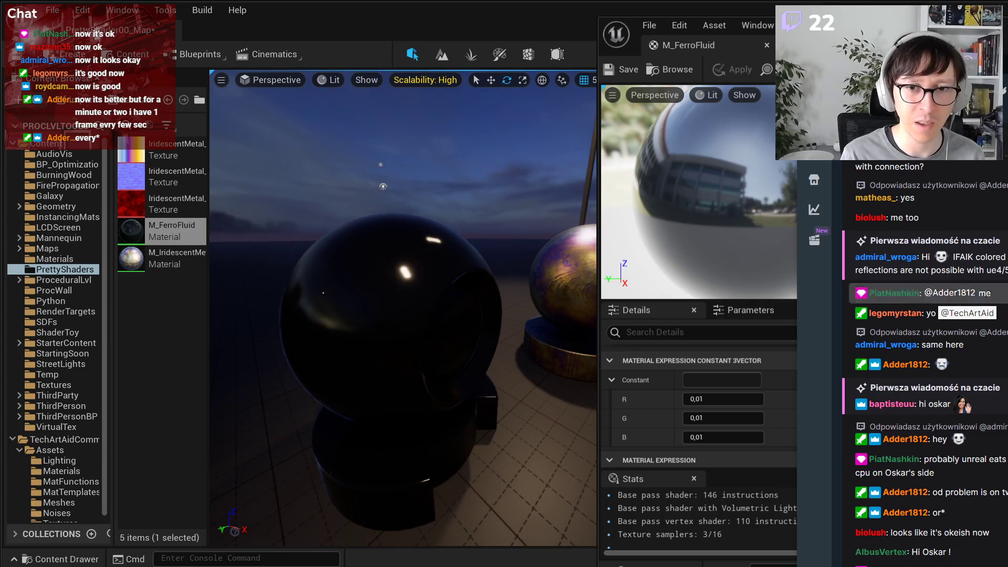
{"action": "left_click_drag", "start_coordinate": [1001, 40], "coordinate": [892, 25]}
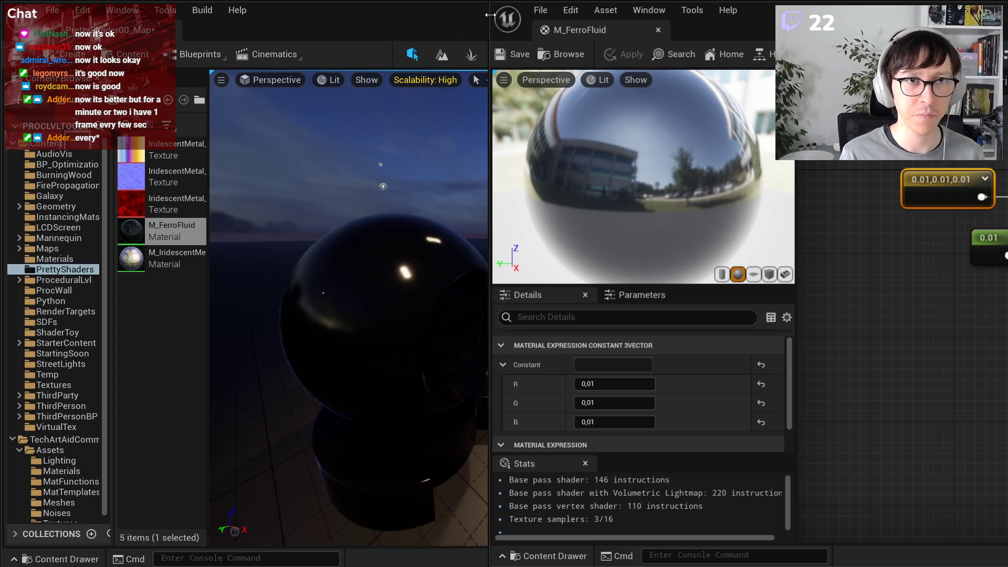
{"action": "left_click_drag", "start_coordinate": [740, 24], "coordinate": [711, 24]}
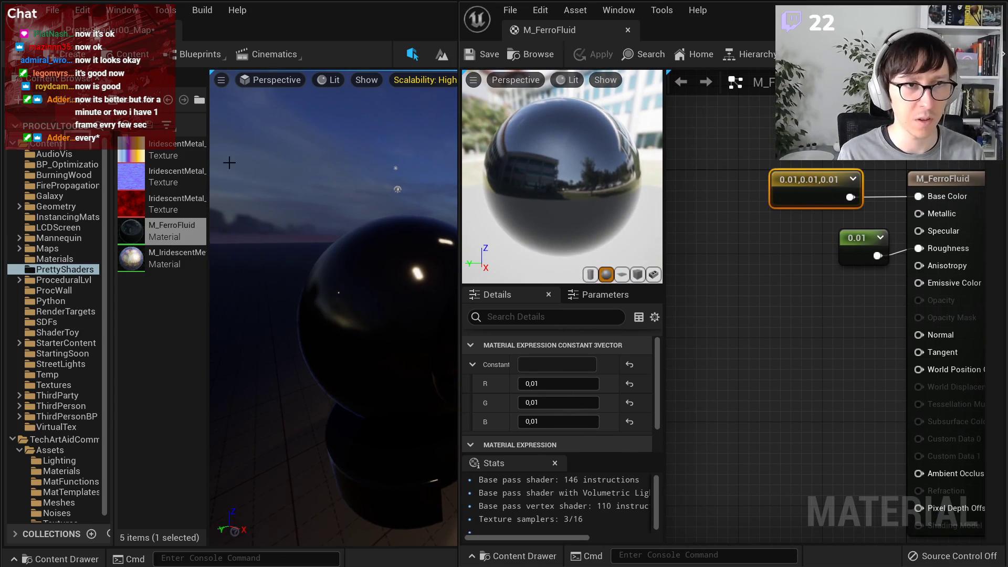
{"action": "left_click_drag", "start_coordinate": [209, 164], "coordinate": [121, 154]}
{"action": "right_click_drag", "start_coordinate": [289, 263], "coordinate": [262, 252]}
{"action": "mouse_move", "coordinate": [340, 206]}
{"action": "right_mouse_down"}
{"action": "mouse_move", "coordinate": [336, 231]}
{"action": "mouse_move", "coordinate": [367, 263]}
{"action": "mouse_move", "coordinate": [342, 247]}
{"action": "mouse_move", "coordinate": [341, 205]}
{"action": "right_mouse_up"}
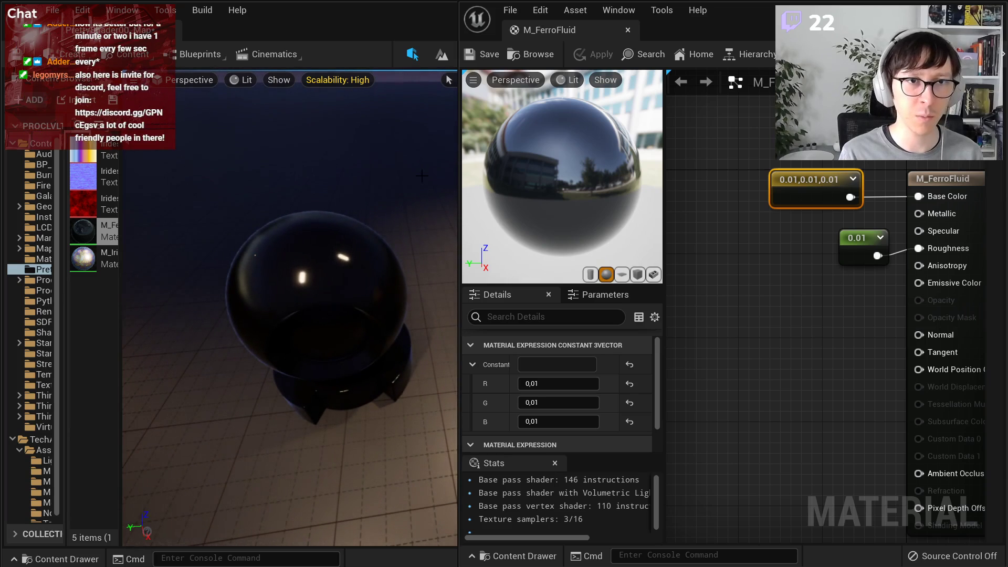
{"action": "left_click_drag", "start_coordinate": [460, 181], "coordinate": [436, 181]}
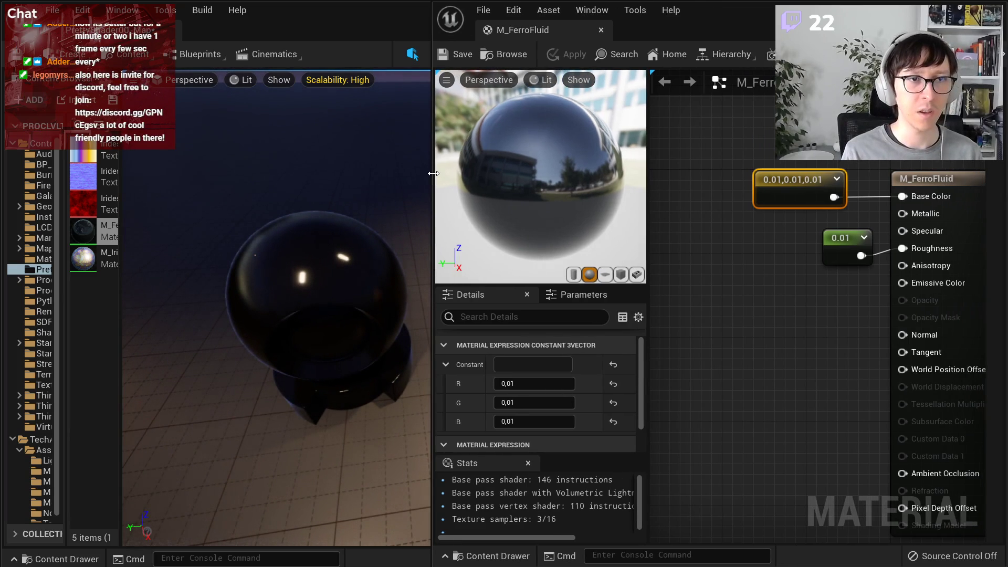
- Add a vector parameter node named MagneticOrigin to the material graph
{"action": "left_click", "coordinate": [729, 281]}
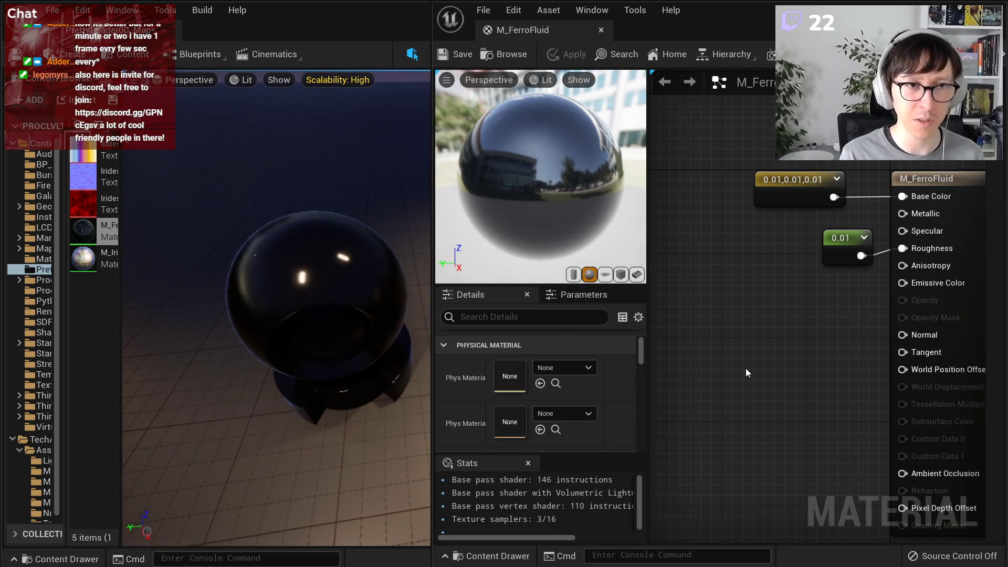
{"action": "key", "text": "v"}
{"action": "left_click", "coordinate": [729, 305]}
{"action": "type", "text": "vv"}
{"action": "key", "text": "Return"}
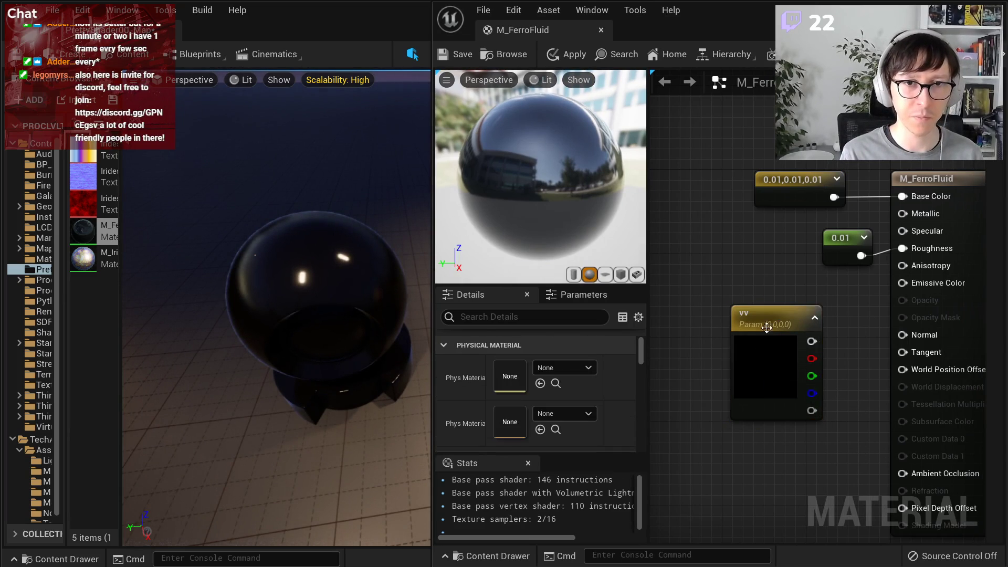
{"action": "right_click_drag", "start_coordinate": [767, 328], "coordinate": [881, 341]}
{"action": "left_click_drag", "start_coordinate": [876, 336], "coordinate": [784, 318]}
{"action": "left_click", "coordinate": [546, 364]}
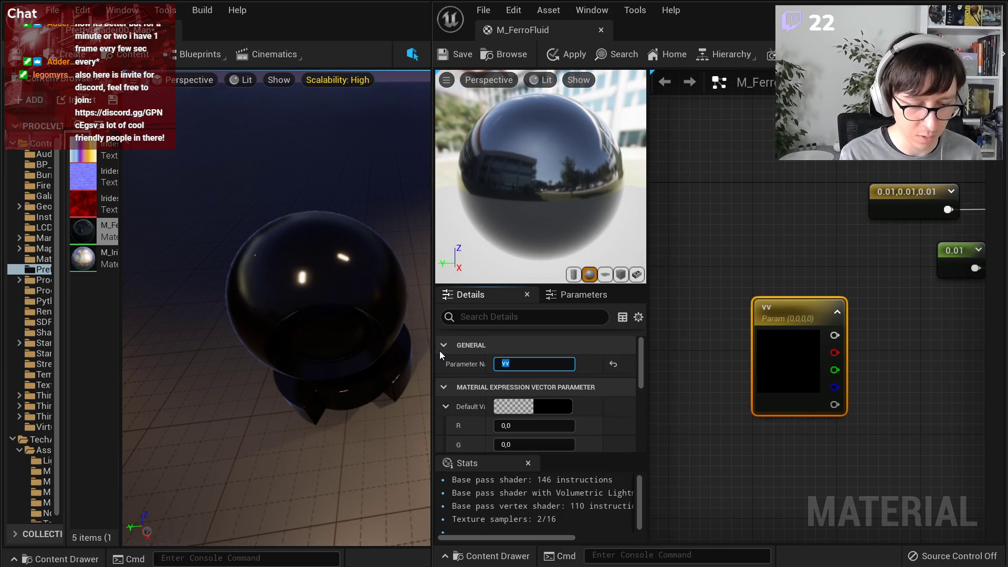
{"action": "type", "text": "Magnetism"}
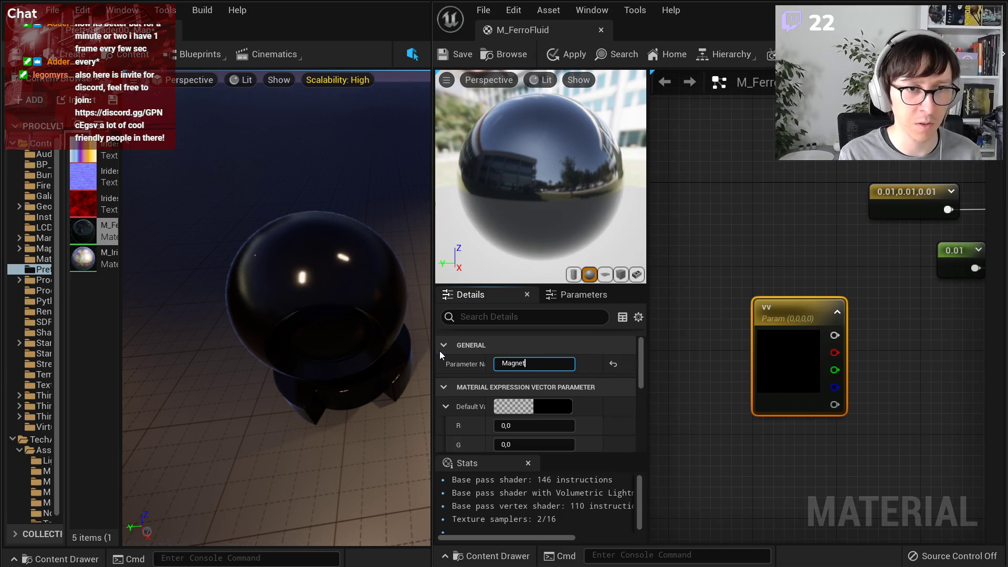
{"action": "type", "text": "cOrigin"}
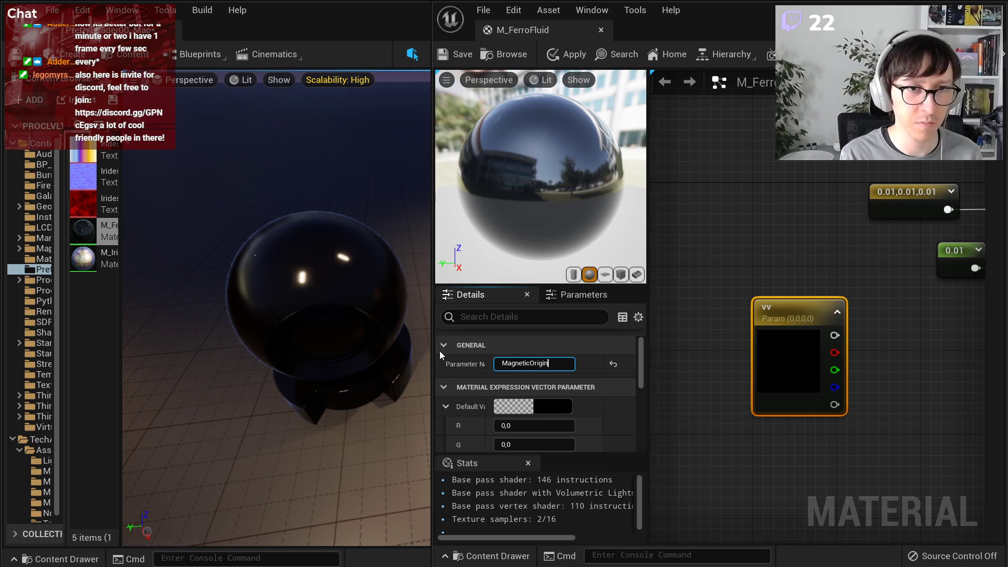
{"action": "key", "text": "Return"}
- Add an Absolute World Position node above MagneticOrigin and set its shader offset option to Absolute World Position (Excluding Material Shader Offsets)
{"action": "mouse_move", "coordinate": [888, 381]}
{"action": "right_mouse_down"}
{"action": "mouse_move", "coordinate": [722, 381]}
{"action": "mouse_move", "coordinate": [882, 385]}
{"action": "right_mouse_up"}
{"action": "scroll", "coordinate": [722, 382], "scroll_direction": "down", "scroll_amount": 2}
{"action": "left_click_drag", "start_coordinate": [810, 192], "coordinate": [935, 302]}
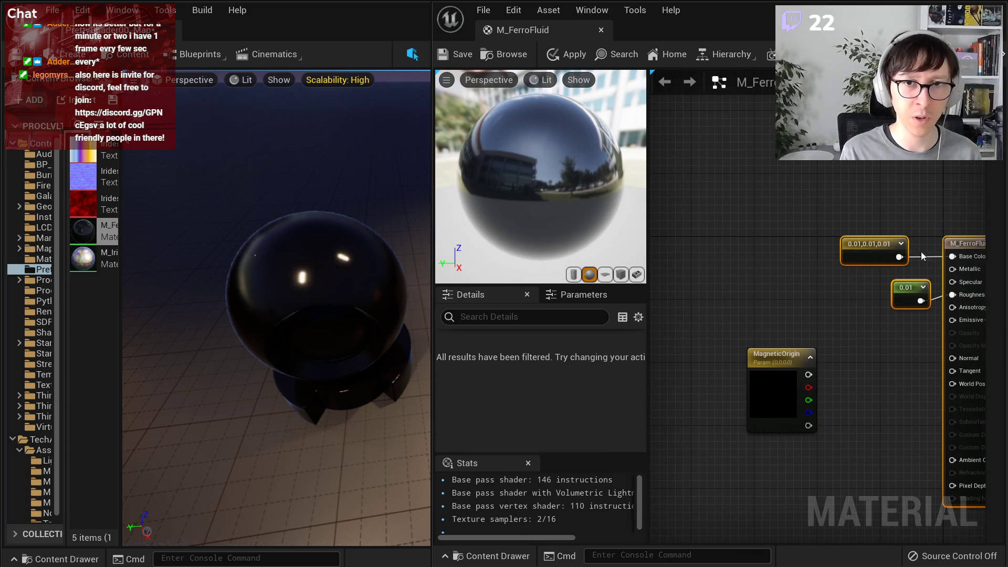
{"action": "left_click", "coordinate": [773, 298]}
{"action": "left_click_drag", "start_coordinate": [766, 352], "coordinate": [757, 390]}
{"action": "right_click", "coordinate": [755, 300]}
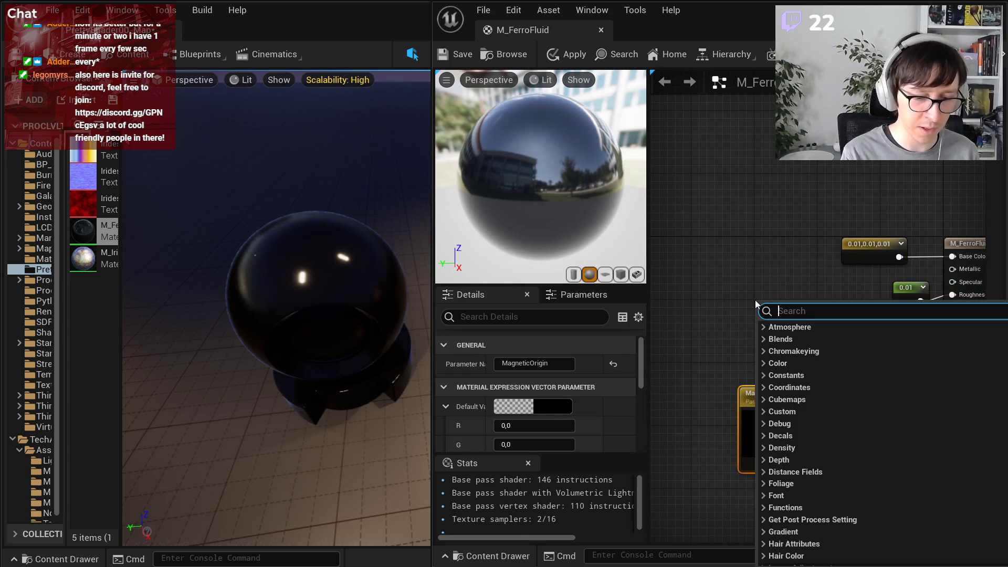
{"action": "type", "text": "vertex"}
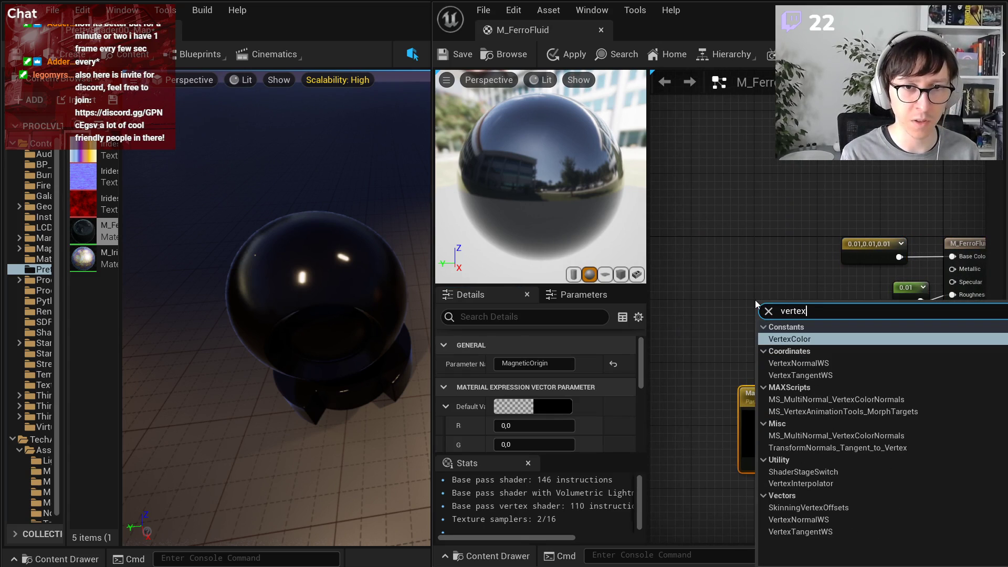
{"action": "key", "text": "ctrl+a"}
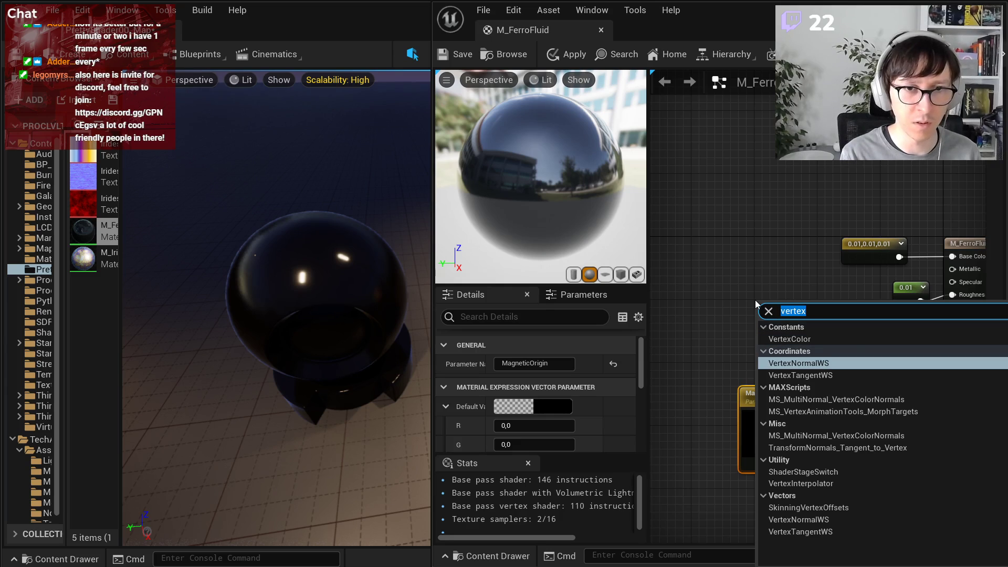
{"action": "type", "text": "world"}
{"action": "key", "text": "Return"}
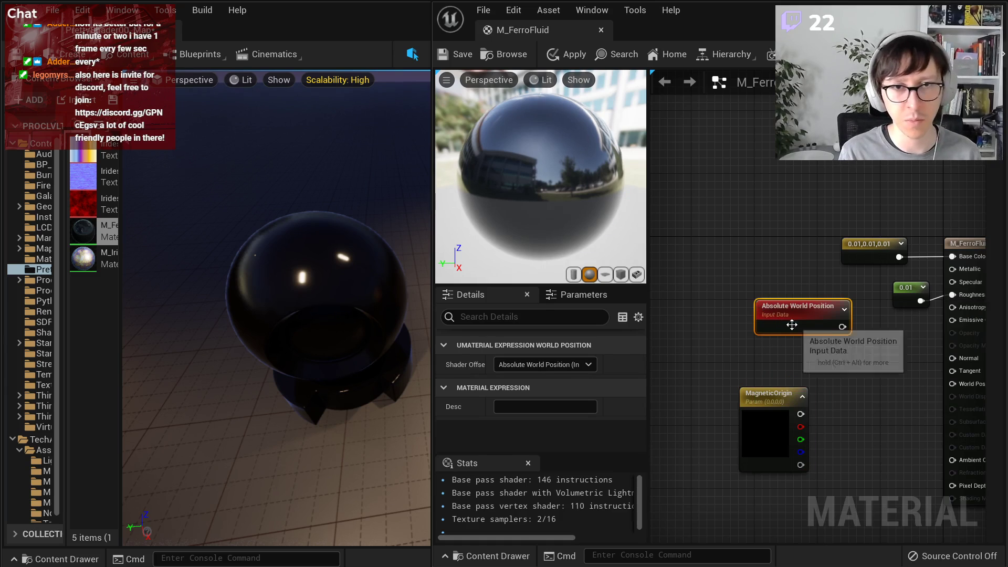
{"action": "left_click", "coordinate": [589, 365]}
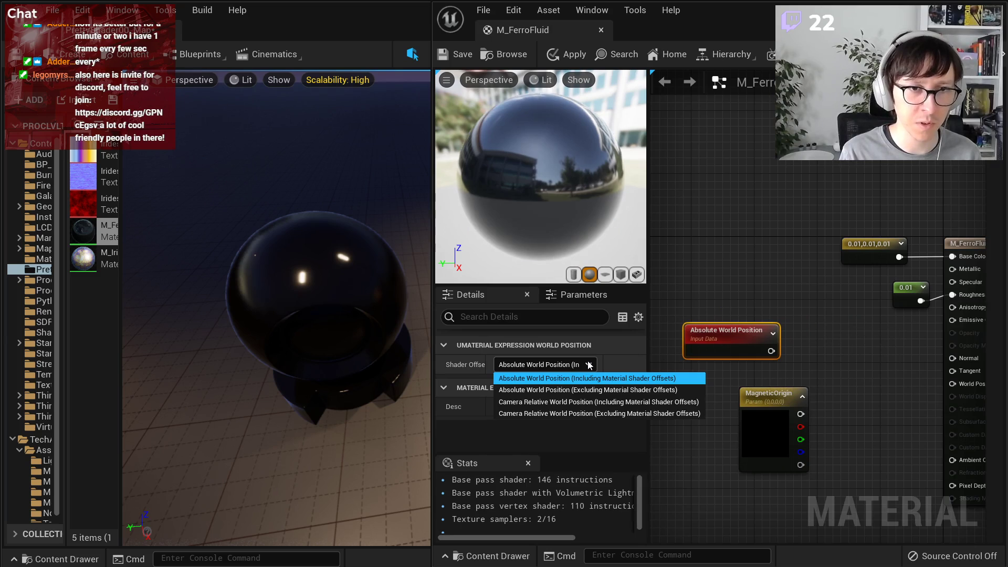
{"action": "left_click", "coordinate": [606, 390]}
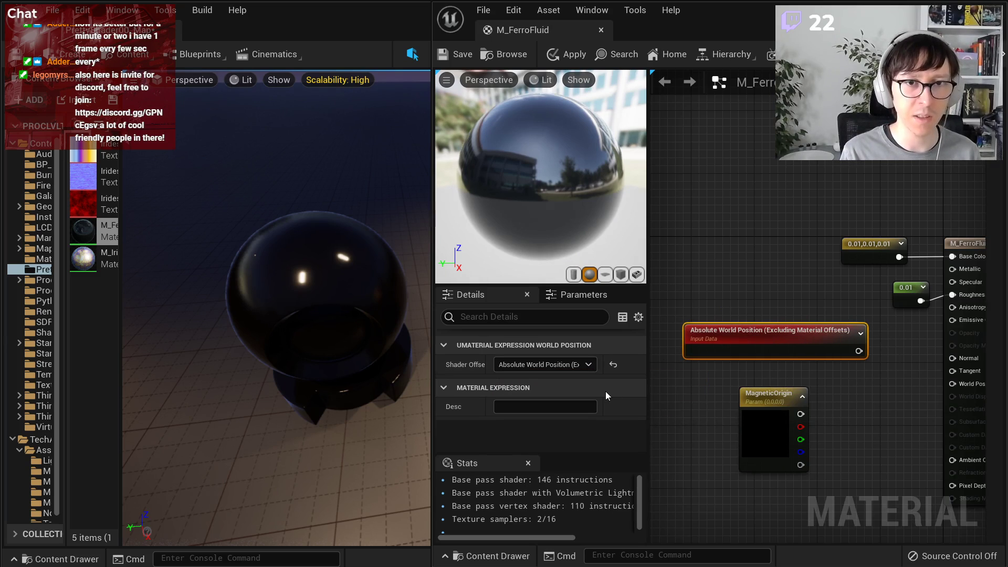
{"action": "left_click", "coordinate": [860, 418]}
- Add a Noise node below MagneticOrigin and connect its output to the Base Color input
{"action": "right_click_drag", "start_coordinate": [982, 487], "coordinate": [908, 470]}
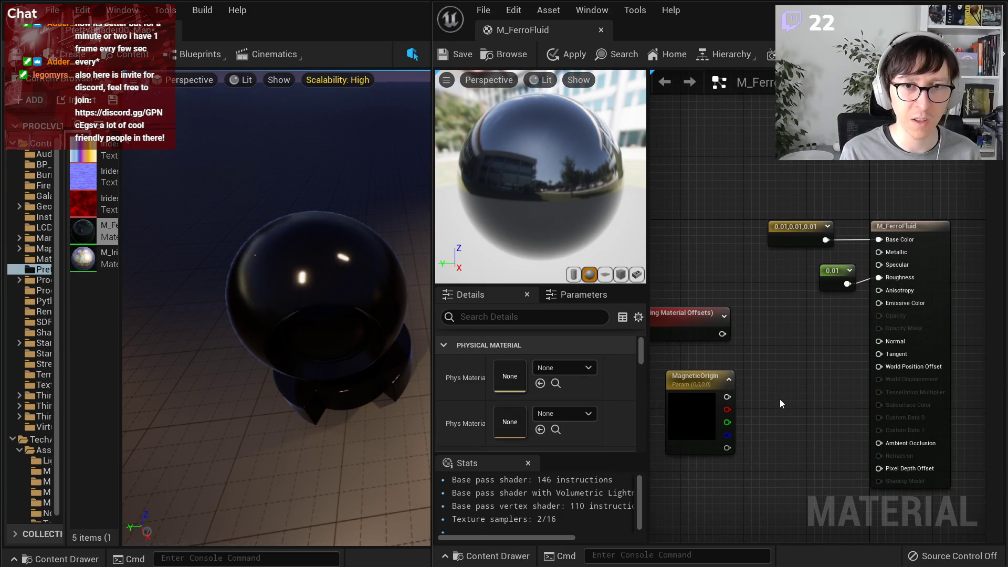
{"action": "right_click_drag", "start_coordinate": [764, 400], "coordinate": [763, 376]}
{"action": "scroll", "coordinate": [824, 402], "scroll_direction": "up", "scroll_amount": 1}
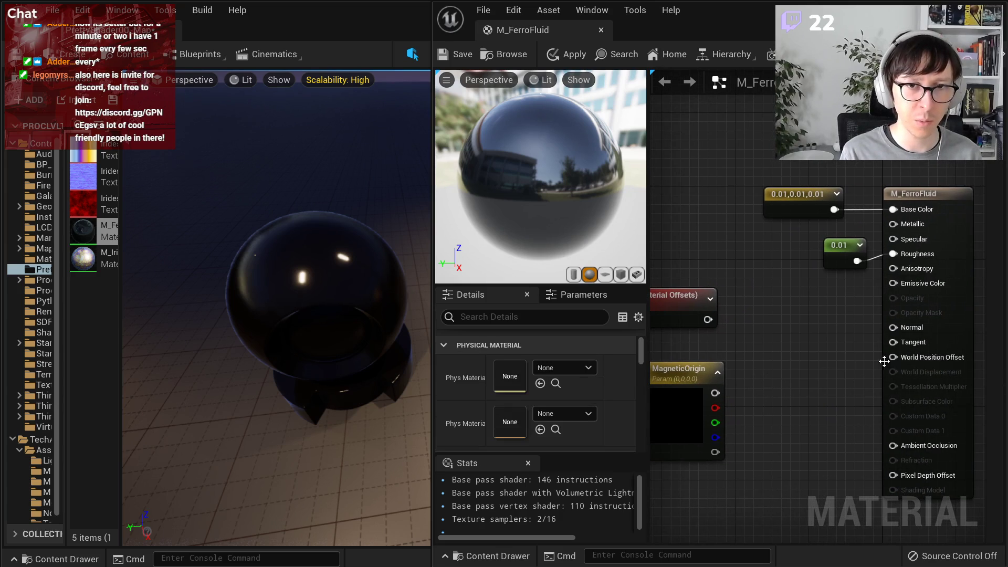
{"action": "right_click_drag", "start_coordinate": [866, 393], "coordinate": [898, 353]}
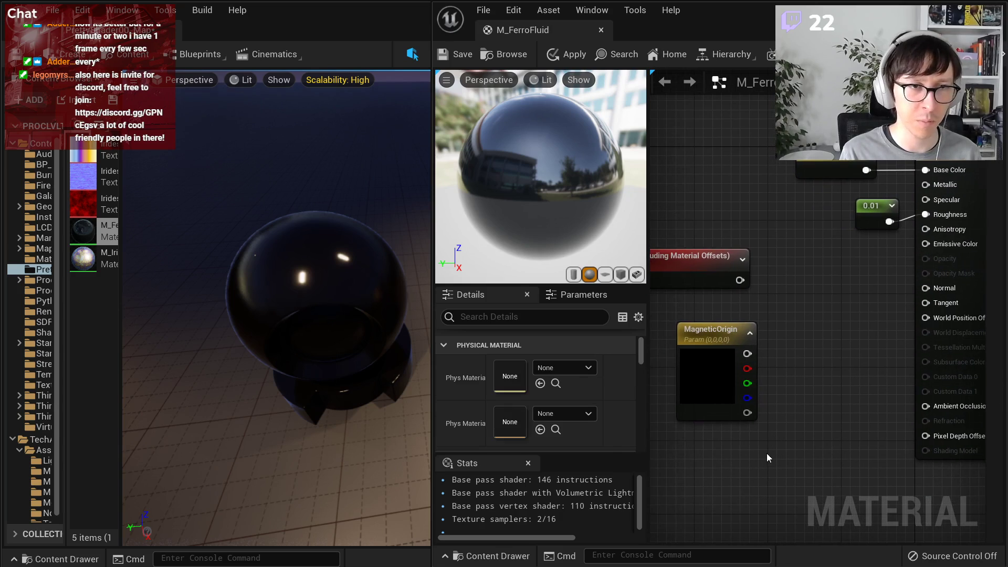
{"action": "right_click", "coordinate": [749, 464]}
{"action": "type", "text": "nois"}
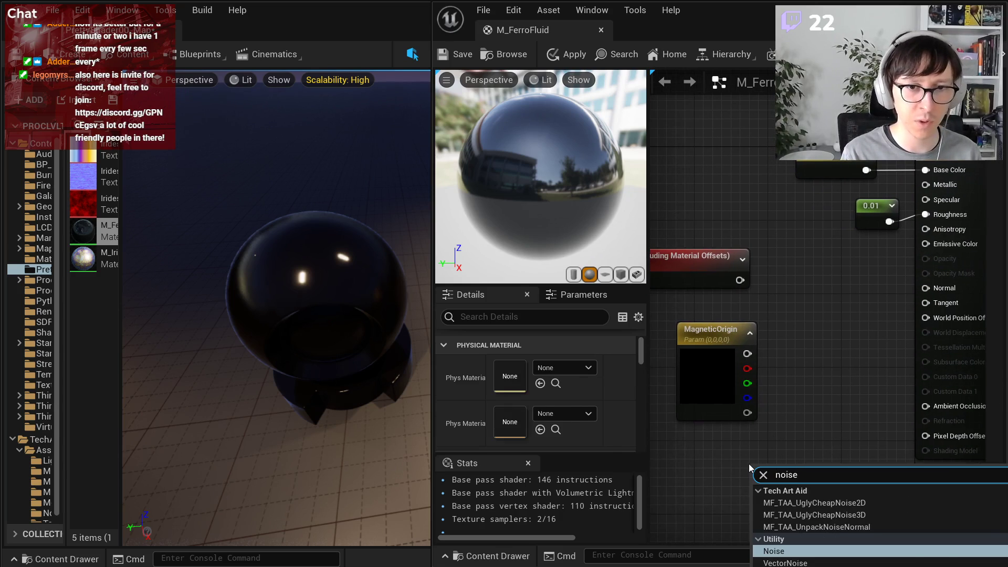
{"action": "type", "text": "e"}
{"action": "key", "text": "Return"}
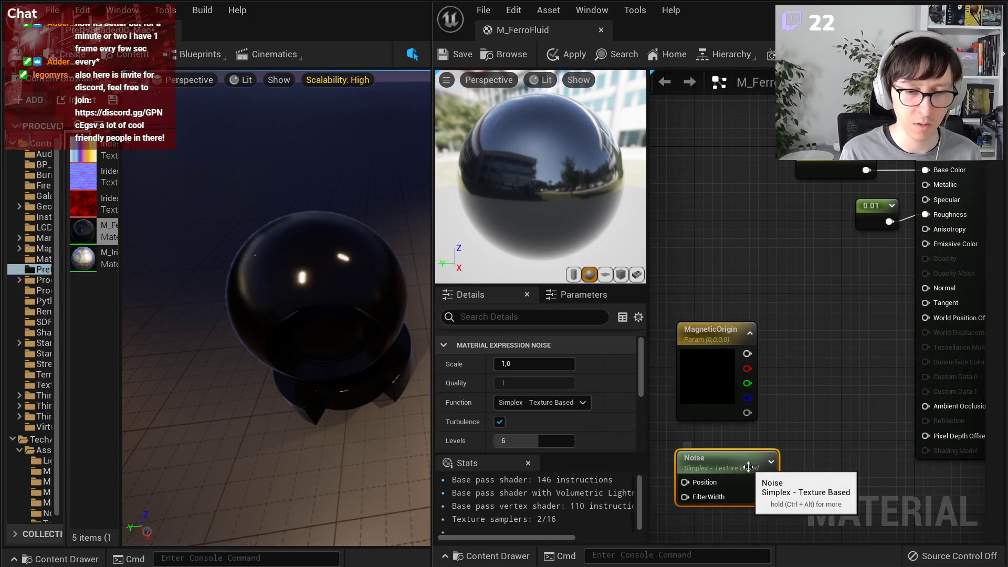
{"action": "left_click_drag", "start_coordinate": [769, 483], "coordinate": [926, 171]}
- Set the Noise function to Fast Gradient - 3D Texture with Levels 1 and apply the material
{"action": "scroll", "coordinate": [534, 417], "scroll_direction": "down", "scroll_amount": 2}
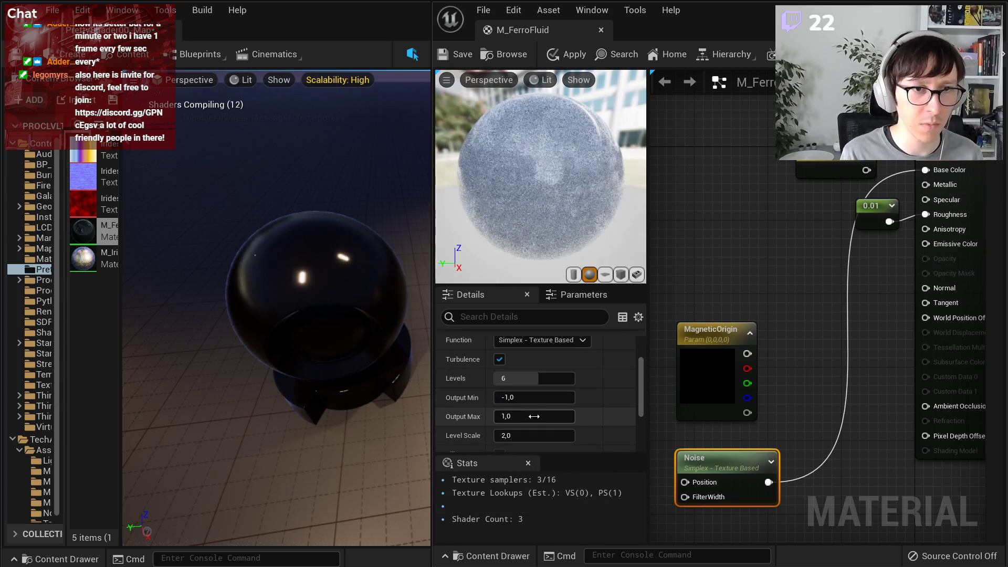
{"action": "left_click", "coordinate": [540, 340]}
{"action": "left_click", "coordinate": [533, 377]}
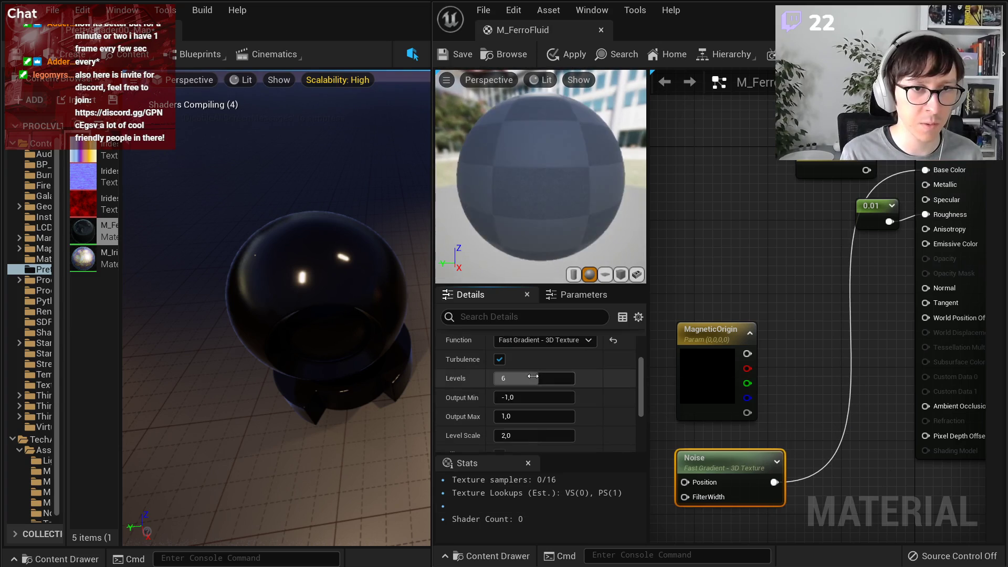
{"action": "type", "text": "1"}
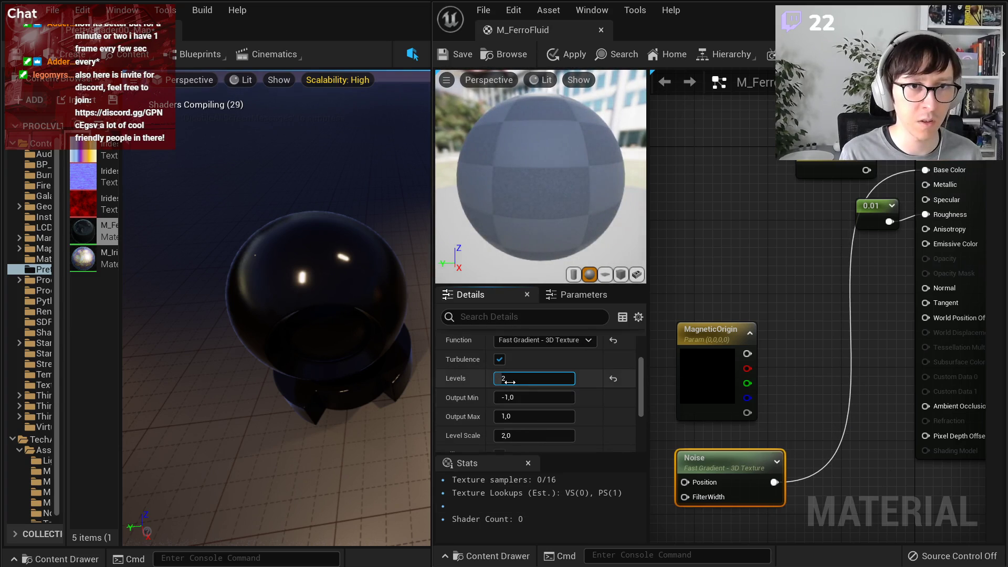
{"action": "key", "text": "Return"}
{"action": "left_click", "coordinate": [559, 57]}
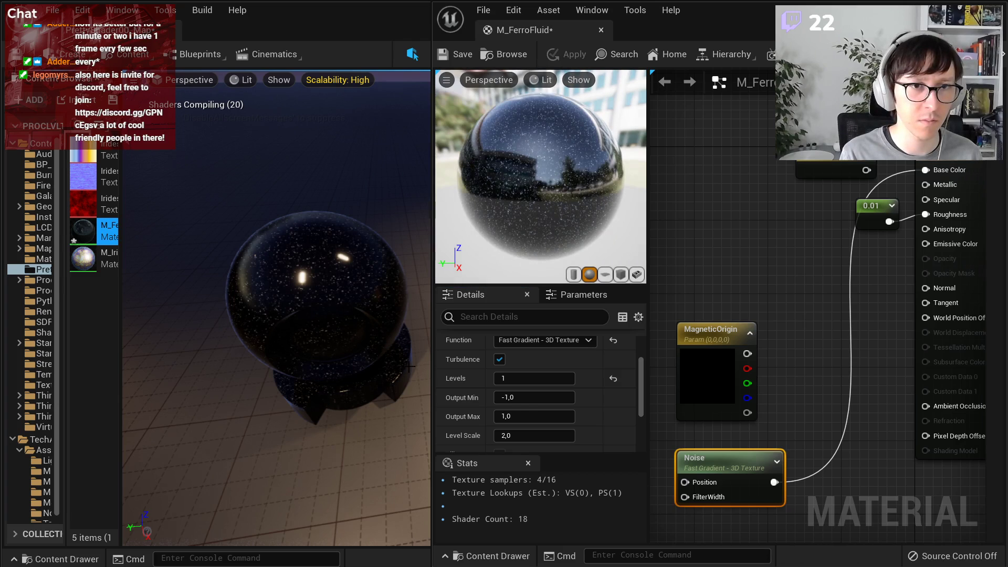
- Set the Noise node's Output Min to 0 and Scale to 0,1, then apply the material and check it on the level's shader ball
{"action": "type", "text": "0"}
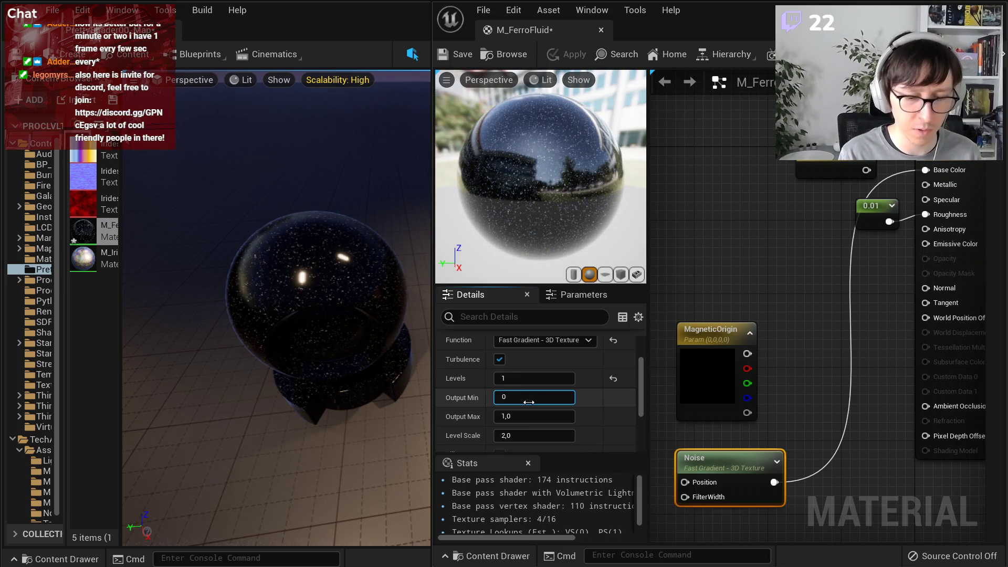
{"action": "scroll", "coordinate": [527, 409], "scroll_direction": "up", "scroll_amount": 3}
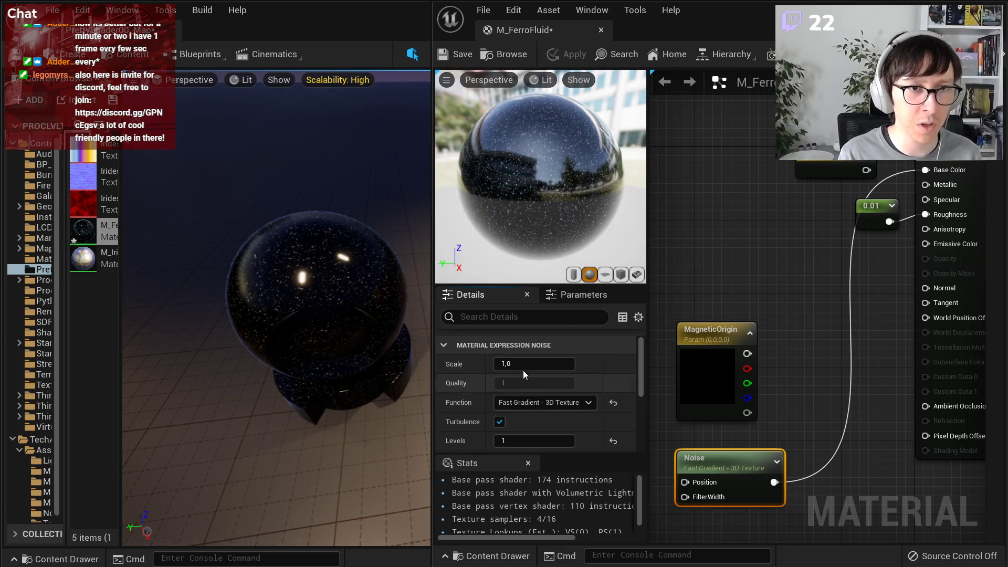
{"action": "left_click", "coordinate": [524, 364]}
{"action": "type", "text": "0,1"}
{"action": "key", "text": "Return"}
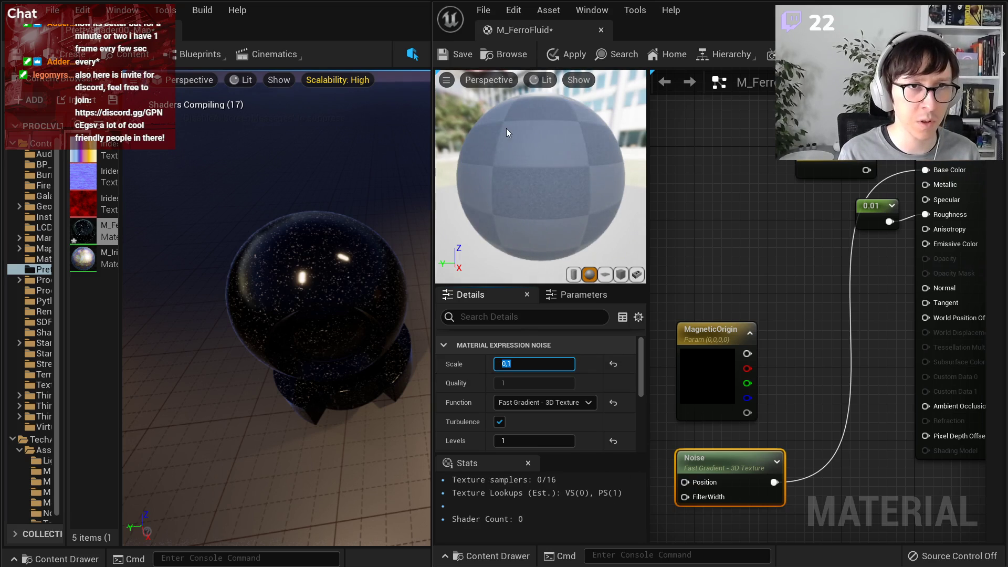
{"action": "left_click", "coordinate": [559, 66]}
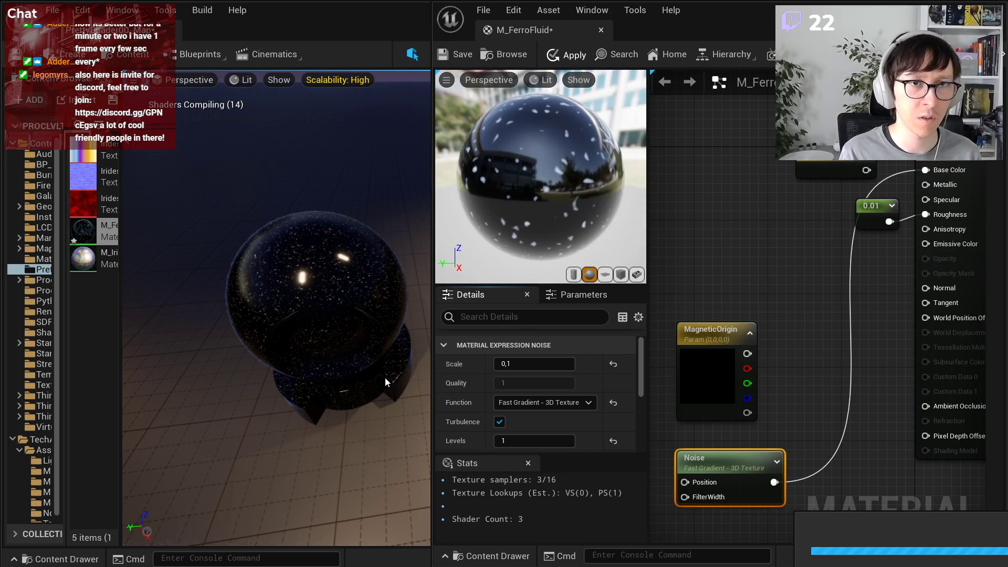
{"action": "right_click_drag", "start_coordinate": [385, 377], "coordinate": [392, 372]}
{"action": "key", "text": "w"}
{"action": "key", "text": "s"}
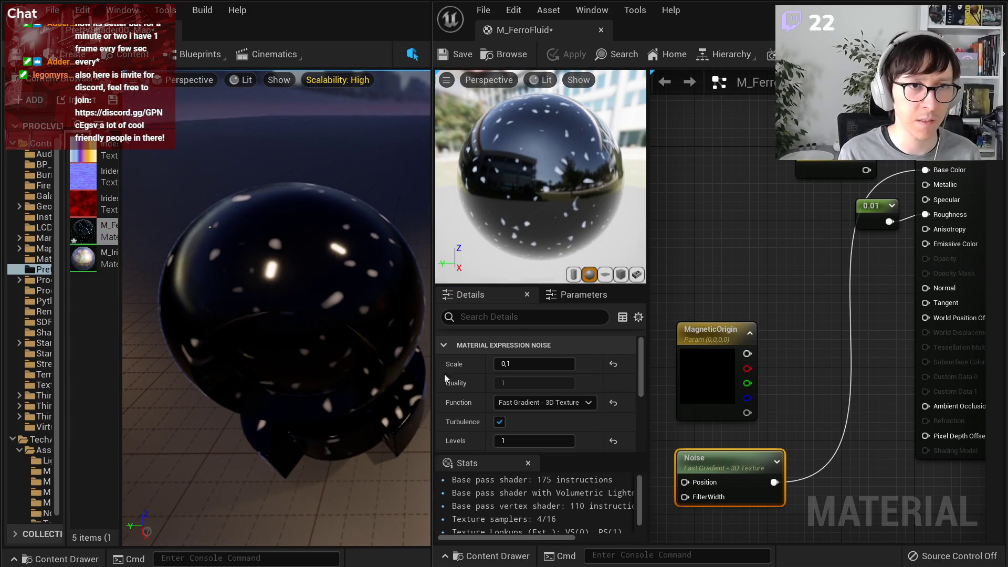
{"action": "scroll", "coordinate": [853, 467], "scroll_direction": "down", "scroll_amount": 2}
{"action": "left_click", "coordinate": [852, 467]}
{"action": "scroll", "coordinate": [840, 445], "scroll_direction": "up", "scroll_amount": 2}
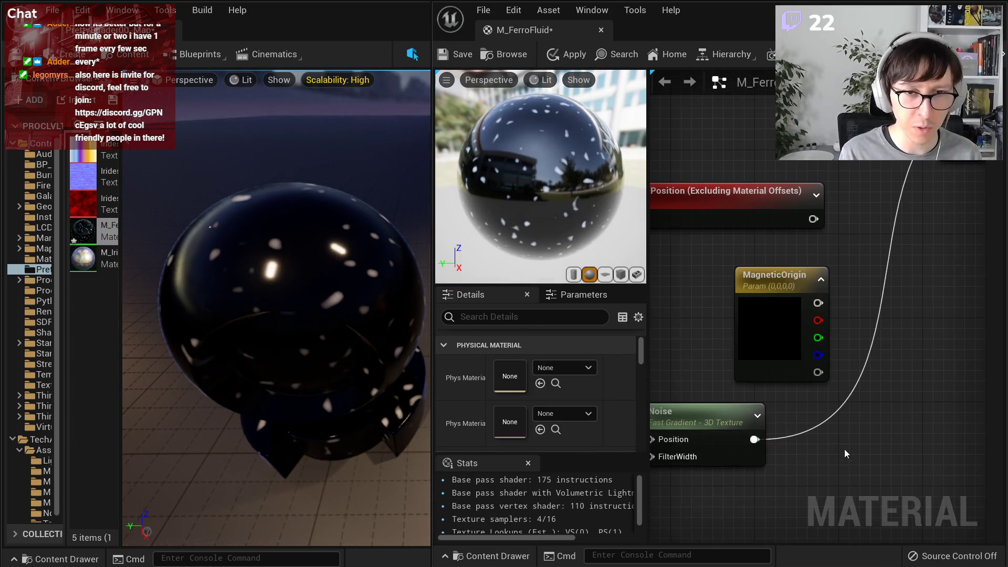
- Add a Multiply node beside the Noise node and connect the Noise output to its A input
{"action": "key", "text": "m"}
{"action": "left_click", "coordinate": [844, 449]}
{"action": "left_click_drag", "start_coordinate": [754, 440], "coordinate": [845, 436]}
- Add a scalar parameter named DisplacementDistance below the Noise node with a default value of 10
{"action": "key", "text": "s"}
{"action": "left_click", "coordinate": [717, 498]}
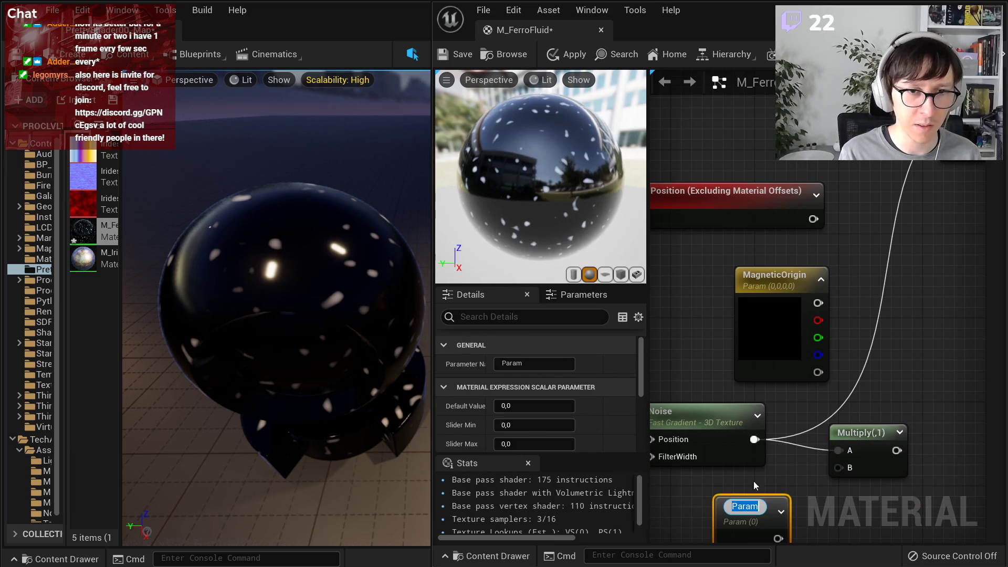
{"action": "type", "text": "DisplacementStreng"}
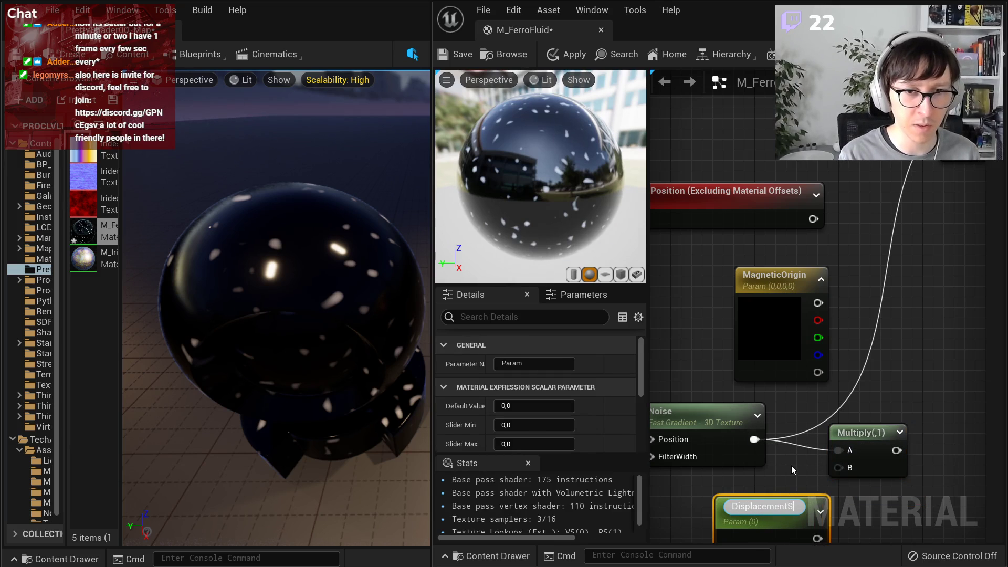
{"action": "key", "text": "BackSpace"}
{"action": "key", "text": "BackSpace"}
{"action": "key", "text": "BackSpace"}
{"action": "key", "text": "BackSpace"}
{"action": "key", "text": "BackSpace"}
{"action": "key", "text": "BackSpace"}
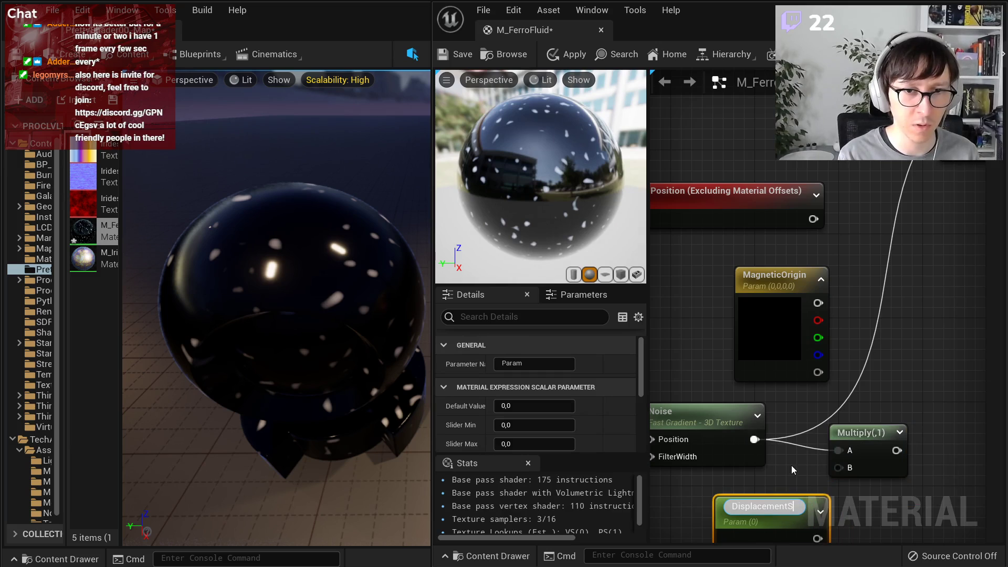
{"action": "key", "text": "Return"}
{"action": "left_click", "coordinate": [558, 365]}
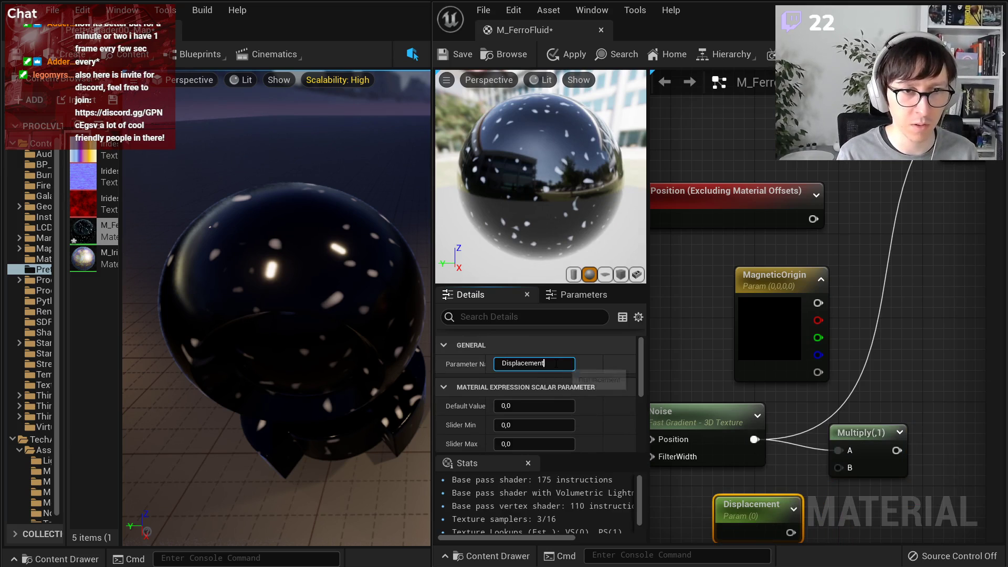
{"action": "type", "text": "Distance"}
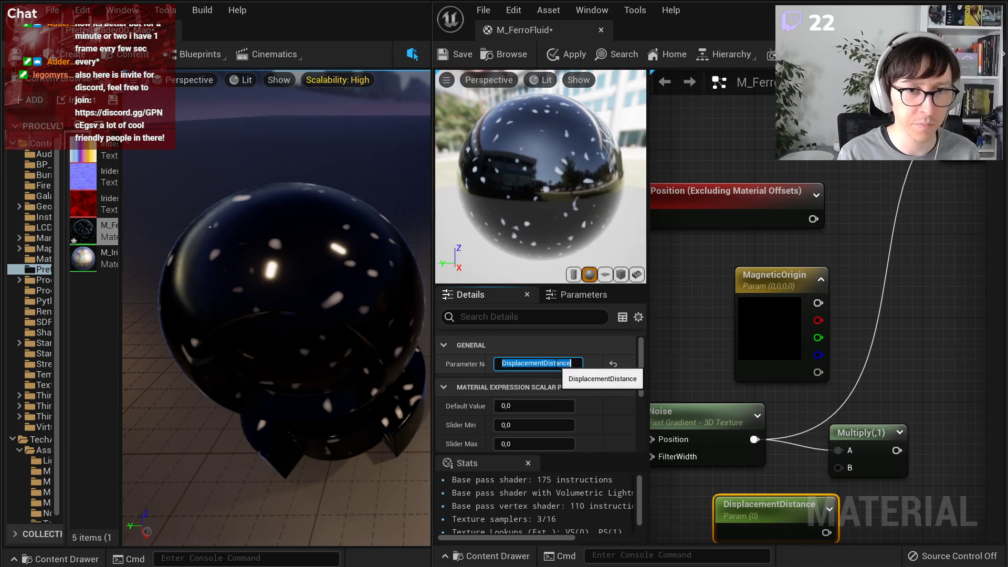
{"action": "key", "text": "Return"}
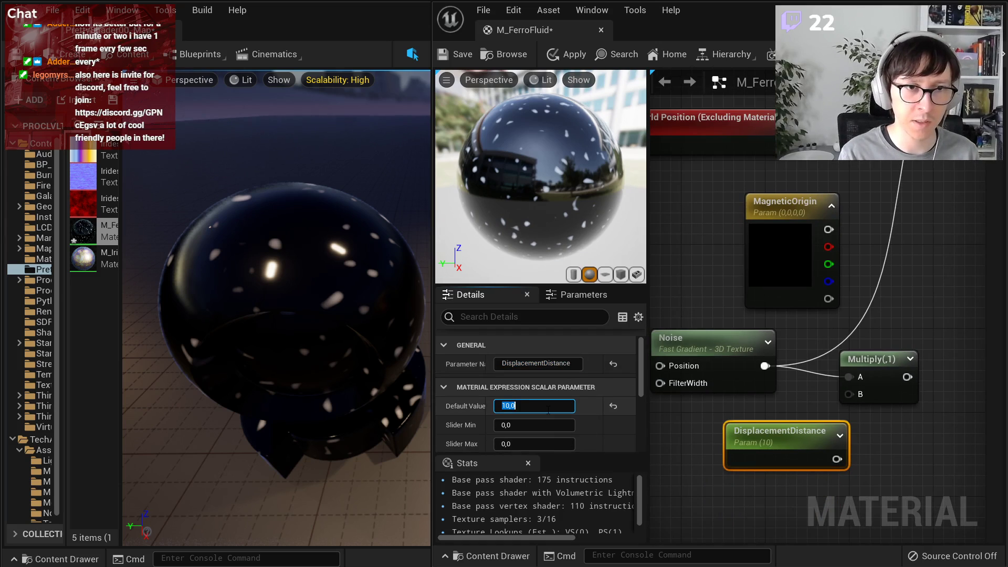
- Connect DisplacementDistance to the Multiply node's B input and set its default value to 20
{"action": "left_click_drag", "start_coordinate": [837, 459], "coordinate": [851, 394]}
{"action": "left_click_drag", "start_coordinate": [796, 437], "coordinate": [742, 427]}
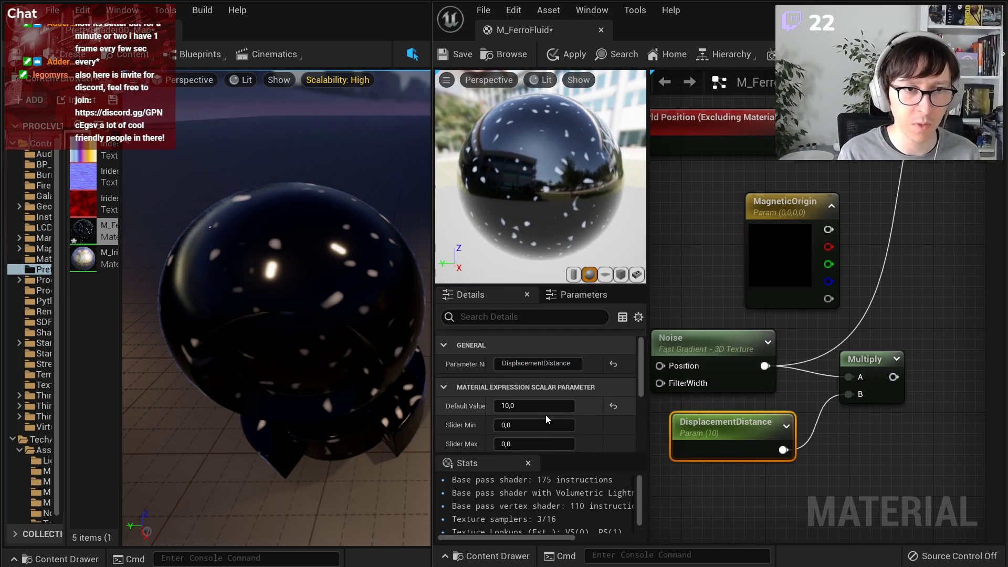
{"action": "left_click", "coordinate": [547, 416]}
{"action": "type", "text": "20"}
{"action": "key", "text": "Return"}
{"action": "scroll", "coordinate": [799, 387], "scroll_direction": "down", "scroll_amount": 1}
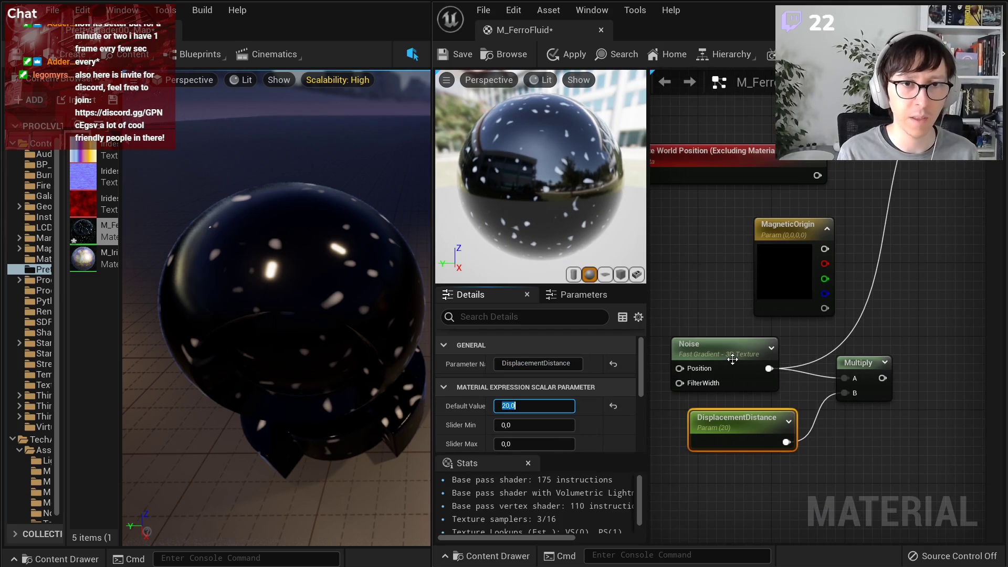
- Shift the Noise node closer to Multiply and move MagneticOrigin above the Absolute World Position node
{"action": "left_click_drag", "start_coordinate": [733, 360], "coordinate": [760, 357]}
{"action": "right_click_drag", "start_coordinate": [919, 405], "coordinate": [822, 467]}
{"action": "scroll", "coordinate": [801, 417], "scroll_direction": "down", "scroll_amount": 1}
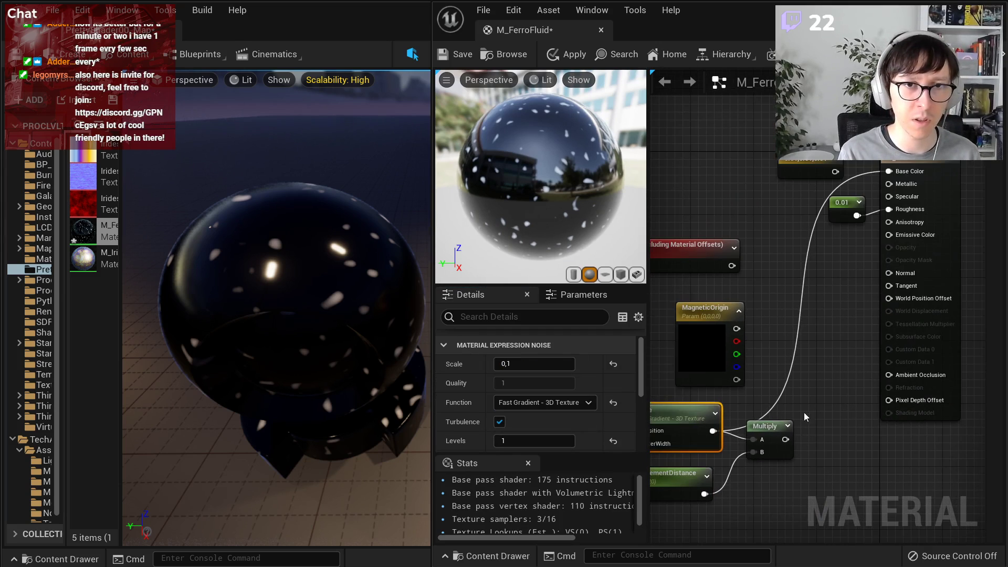
{"action": "right_click_drag", "start_coordinate": [805, 412], "coordinate": [875, 404]}
{"action": "left_click_drag", "start_coordinate": [779, 308], "coordinate": [747, 150]}
{"action": "scroll", "coordinate": [754, 373], "scroll_direction": "up", "scroll_amount": 1}
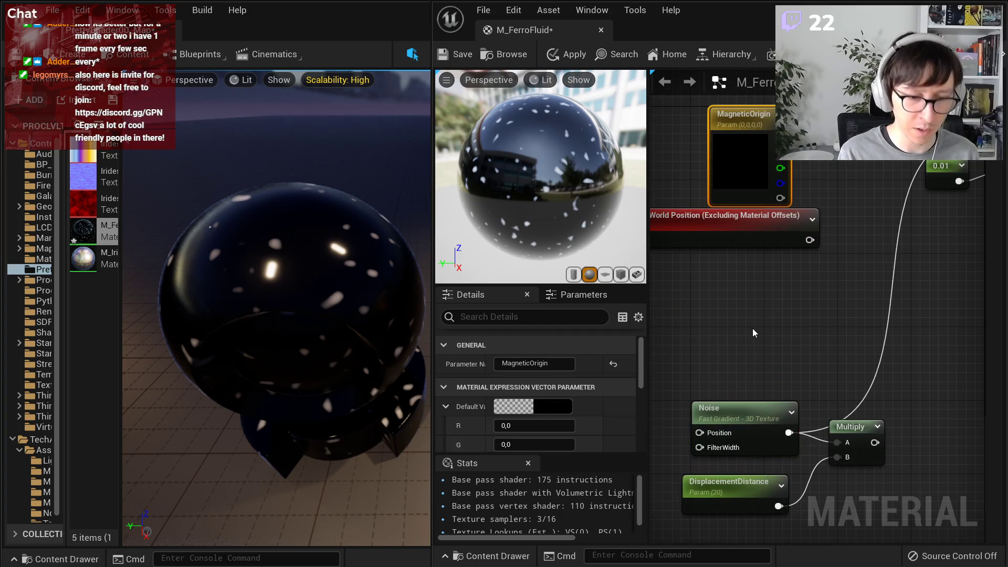
- Add a VertexNormalWS node in the free space above the Noise node
{"action": "right_click", "coordinate": [753, 329]}
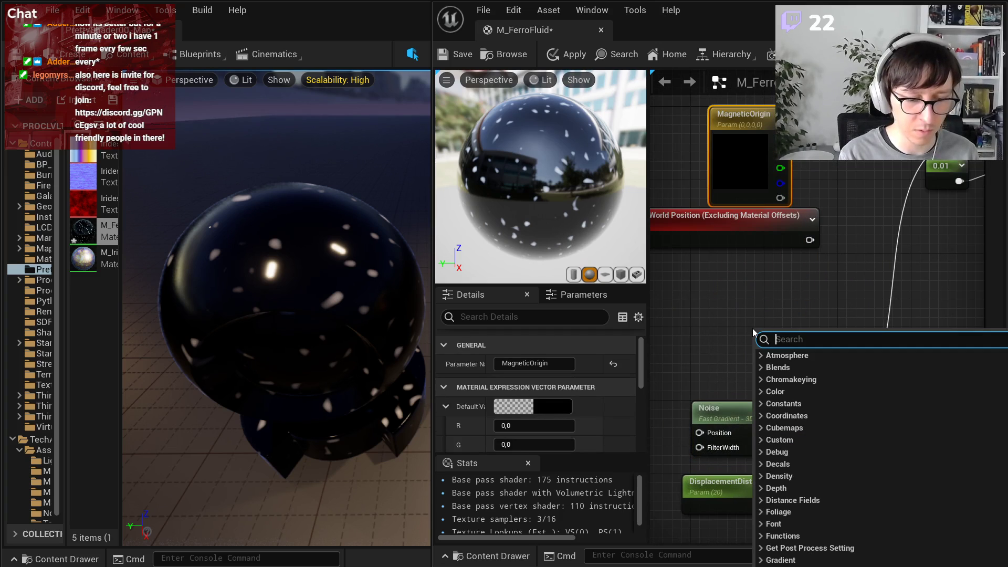
{"action": "type", "text": "vert"}
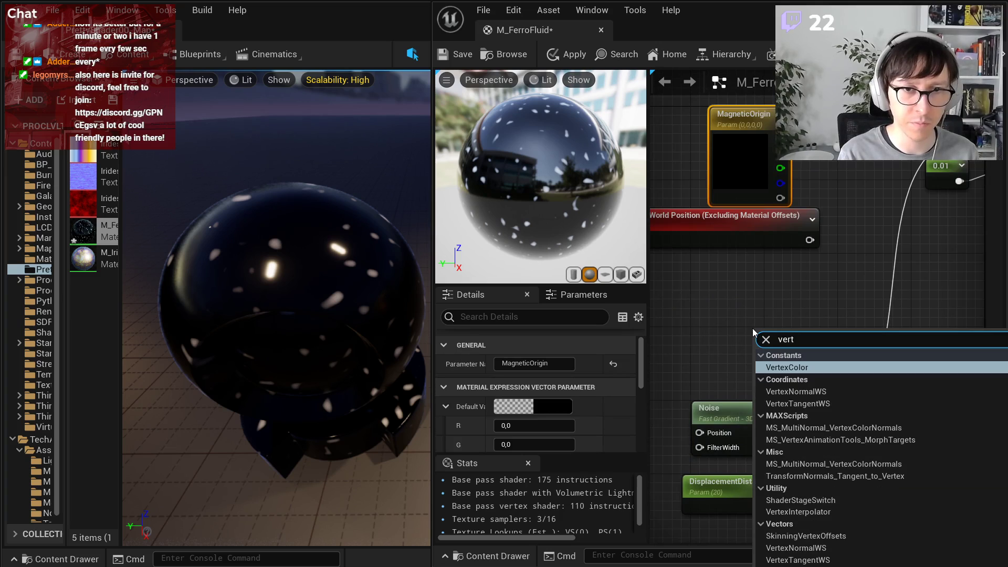
{"action": "key", "text": "Down"}
{"action": "key", "text": "Return"}
{"action": "scroll", "coordinate": [776, 336], "scroll_direction": "up", "scroll_amount": 1}
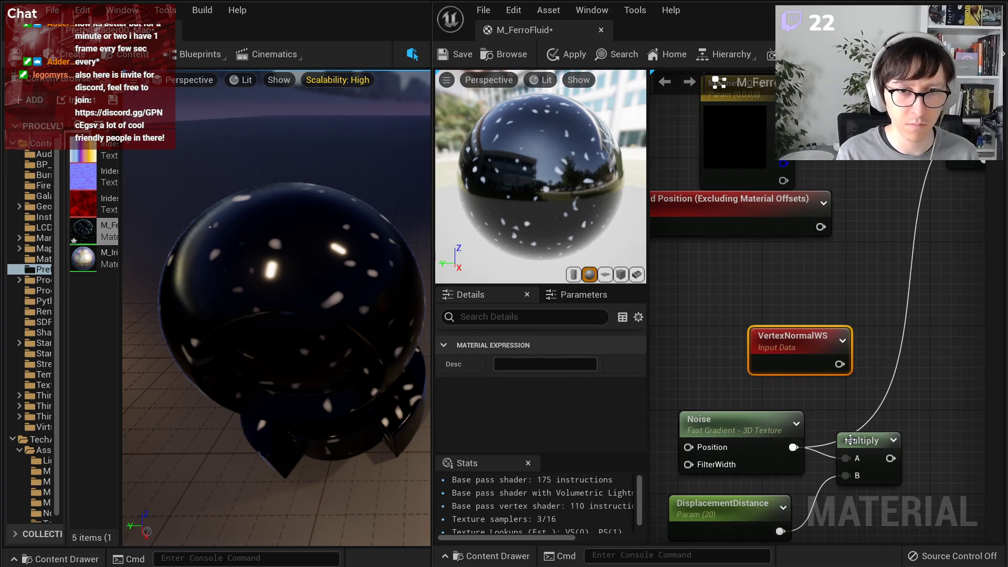
- Move the Noise, DisplacementDistance and Multiply nodes together so they sit closer beneath VertexNormalWS
{"action": "left_click_drag", "start_coordinate": [904, 412], "coordinate": [716, 535]}
{"action": "left_click_drag", "start_coordinate": [862, 431], "coordinate": [810, 410]}
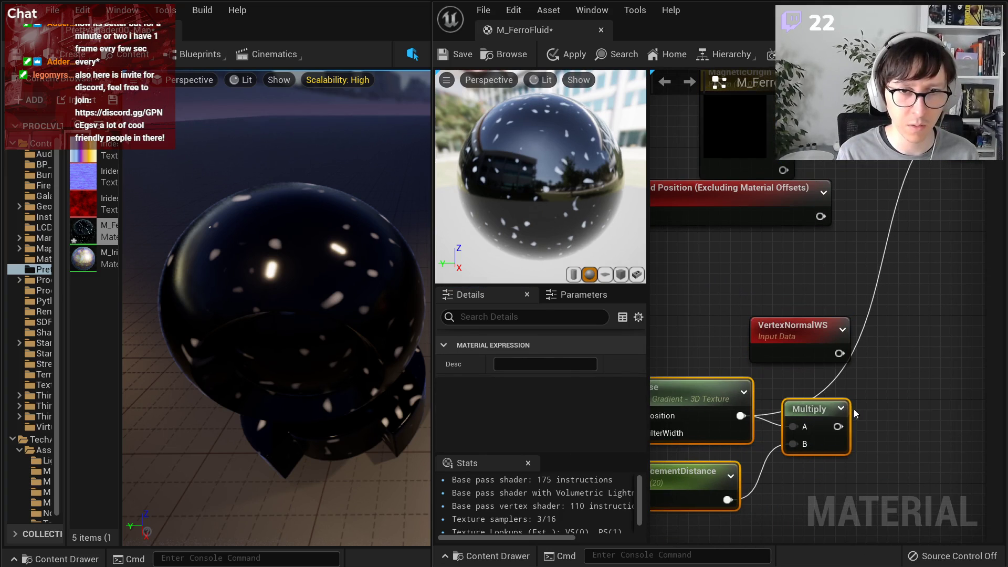
{"action": "left_click", "coordinate": [856, 413]}
- Add a second Multiply node with VertexNormalWS connected to A and the first Multiply's output connected to B
{"action": "left_click", "coordinate": [810, 330]}
{"action": "key", "text": "m"}
{"action": "left_click", "coordinate": [878, 372]}
{"action": "left_click_drag", "start_coordinate": [840, 354], "coordinate": [888, 397]}
{"action": "left_click_drag", "start_coordinate": [888, 413], "coordinate": [838, 426]}
{"action": "left_click_drag", "start_coordinate": [910, 380], "coordinate": [901, 367]}
{"action": "left_click", "coordinate": [919, 475]}
{"action": "right_click_drag", "start_coordinate": [916, 474], "coordinate": [813, 502]}
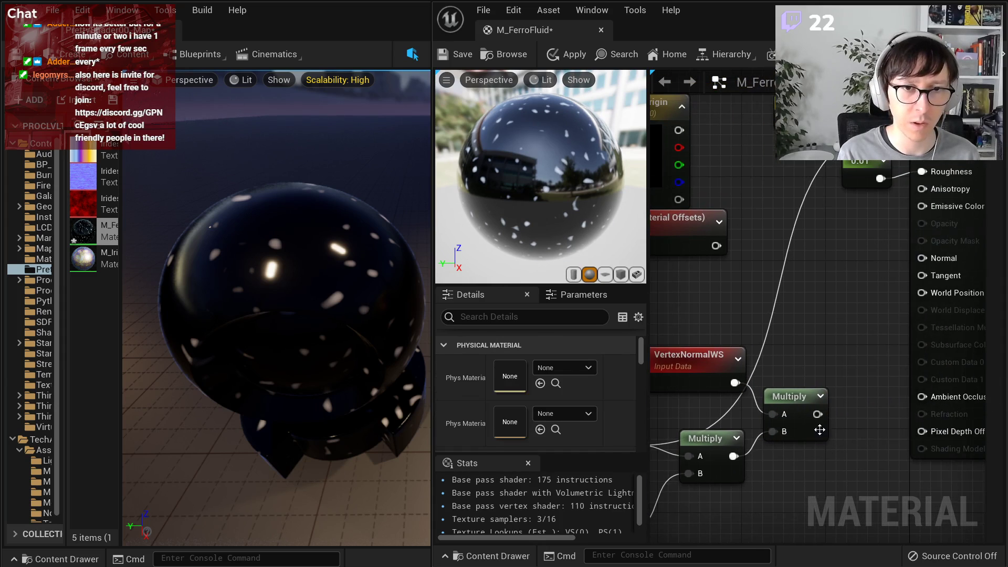
- Connect the second Multiply's output to Base Color, apply the material and inspect it on the level's shader ball
{"action": "scroll", "coordinate": [788, 438], "scroll_direction": "down", "scroll_amount": 1}
{"action": "right_click_drag", "start_coordinate": [748, 450], "coordinate": [866, 423]}
{"action": "left_click_drag", "start_coordinate": [845, 352], "coordinate": [838, 352]}
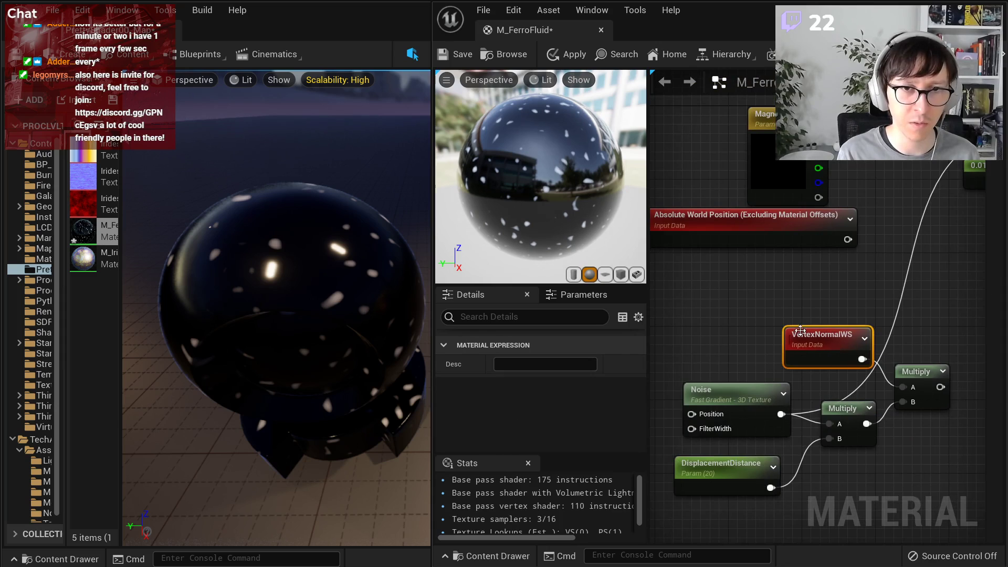
{"action": "left_click", "coordinate": [842, 417]}
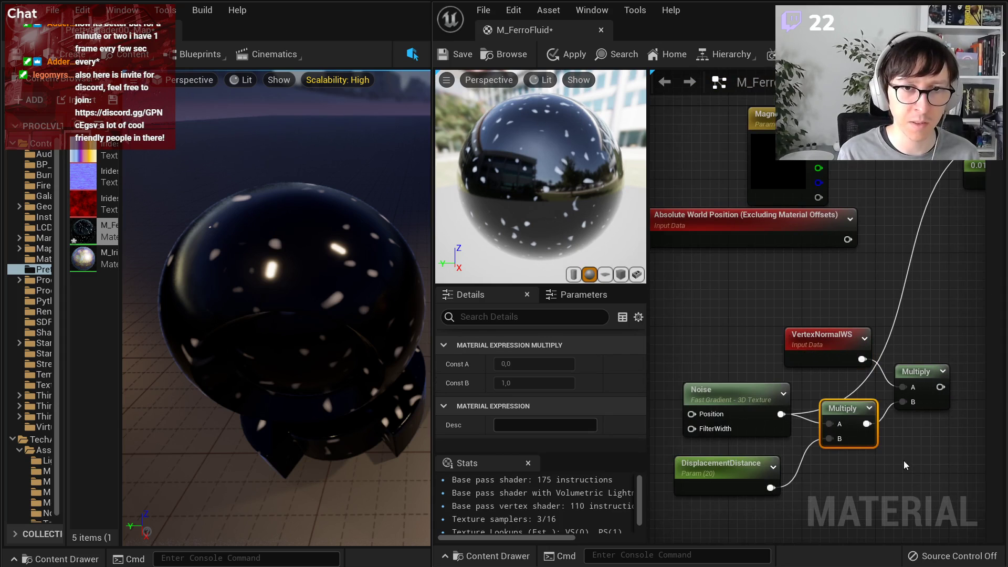
{"action": "right_click_drag", "start_coordinate": [905, 465], "coordinate": [800, 494]}
{"action": "left_click_drag", "start_coordinate": [835, 416], "coordinate": [929, 306]}
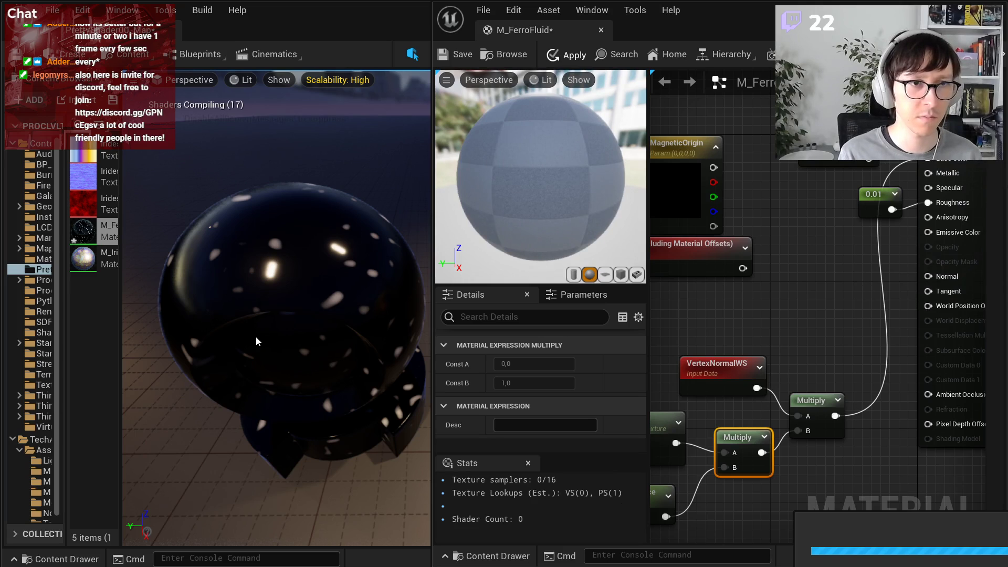
{"action": "right_click_drag", "start_coordinate": [266, 322], "coordinate": [364, 349]}
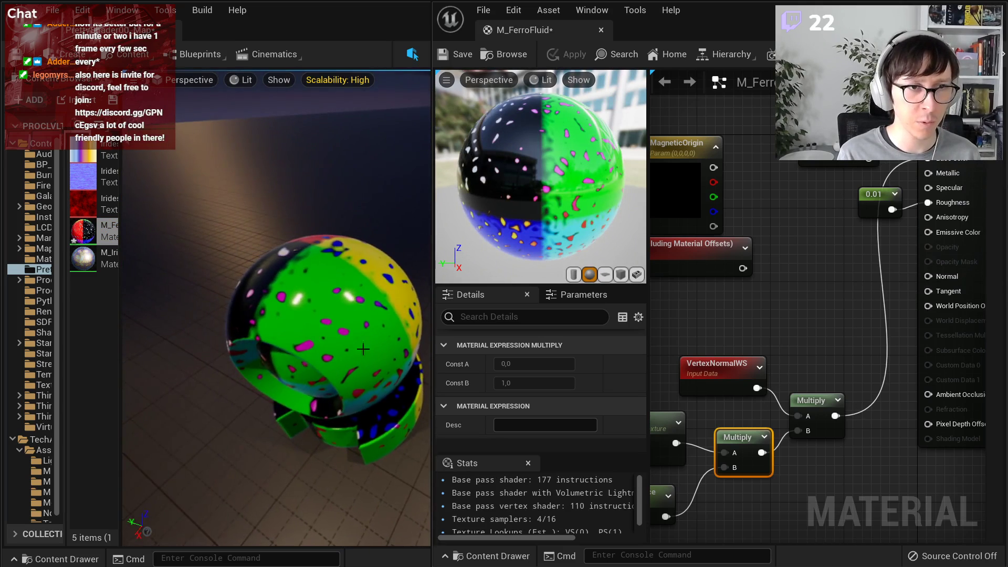
- Disconnect the final Multiply node from Base Color and wire its output into World Position Offset
{"action": "right_click_drag", "start_coordinate": [858, 459], "coordinate": [781, 456]}
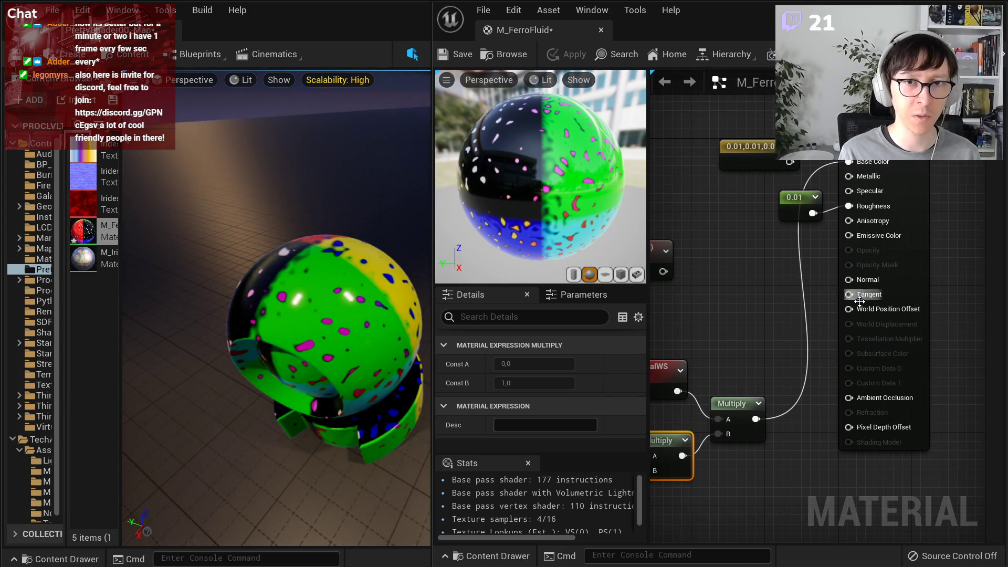
{"action": "left_click", "coordinate": [849, 162], "text": "alt"}
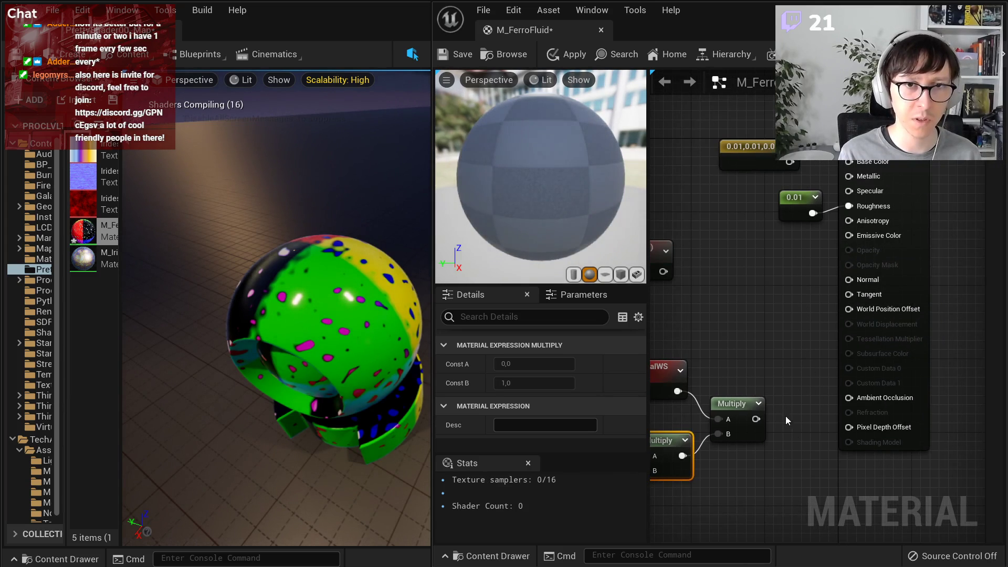
{"action": "left_click_drag", "start_coordinate": [757, 419], "coordinate": [856, 309]}
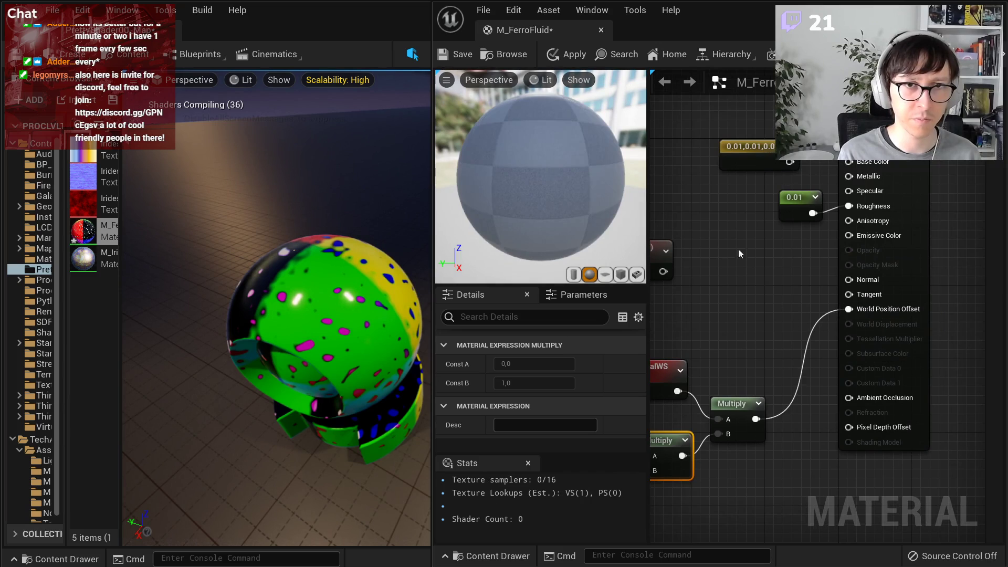
- Discard the stray Constant3Vector, connect the existing 0.01,0.01,0.01 color constant to Base Color, and apply the material
{"action": "left_click", "coordinate": [708, 200]}
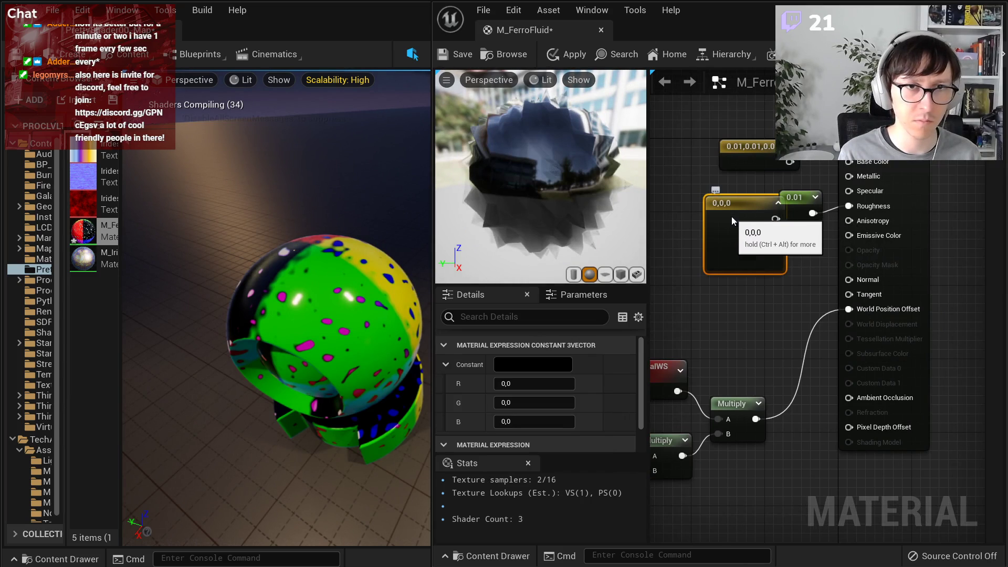
{"action": "key", "text": "Delete"}
{"action": "left_click_drag", "start_coordinate": [790, 162], "coordinate": [849, 161]}
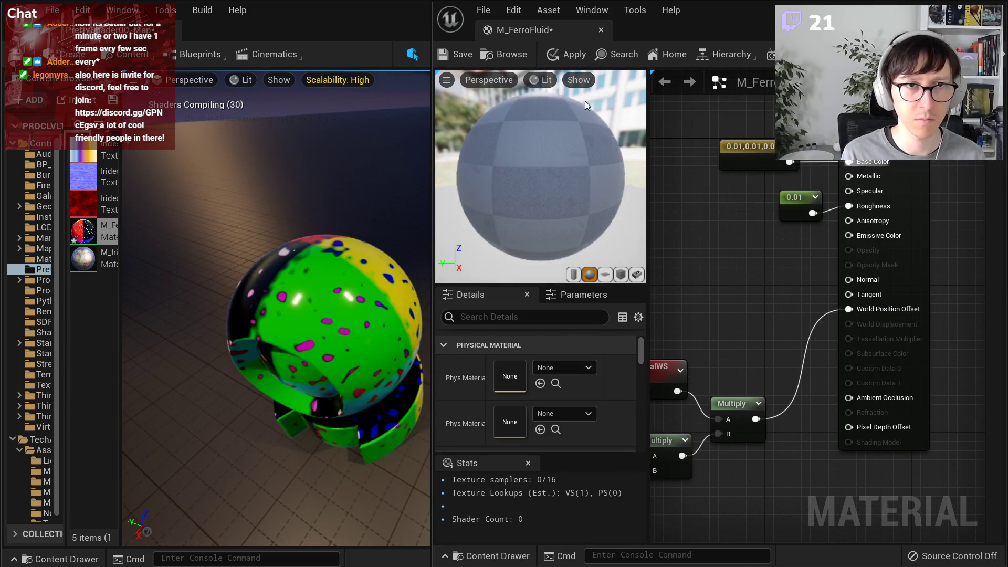
{"action": "left_click", "coordinate": [571, 53]}
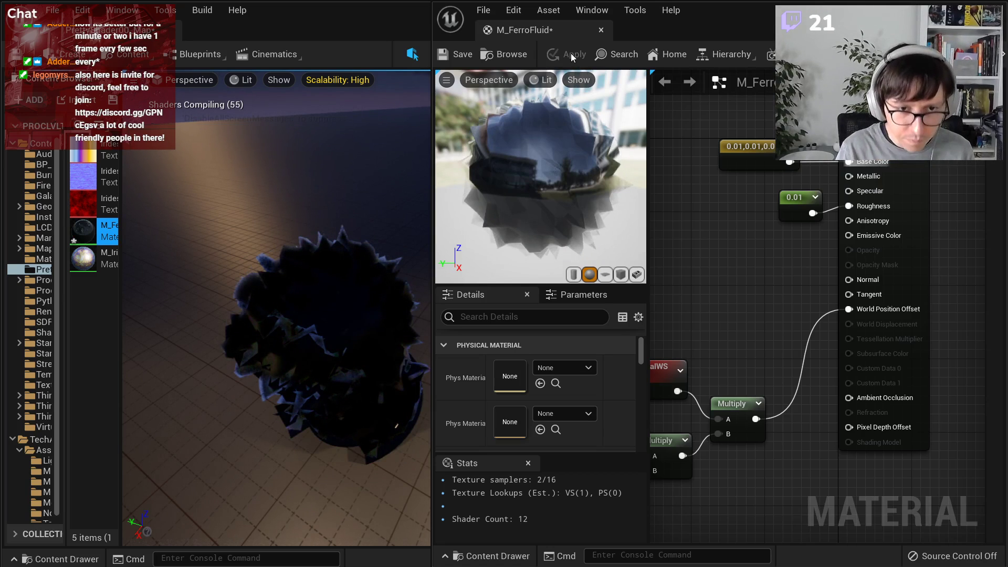
- Set the DisplacementDistance parameter's default value to 0 and inspect the mesh in the level up close
{"action": "right_click_drag", "start_coordinate": [721, 318], "coordinate": [916, 216]}
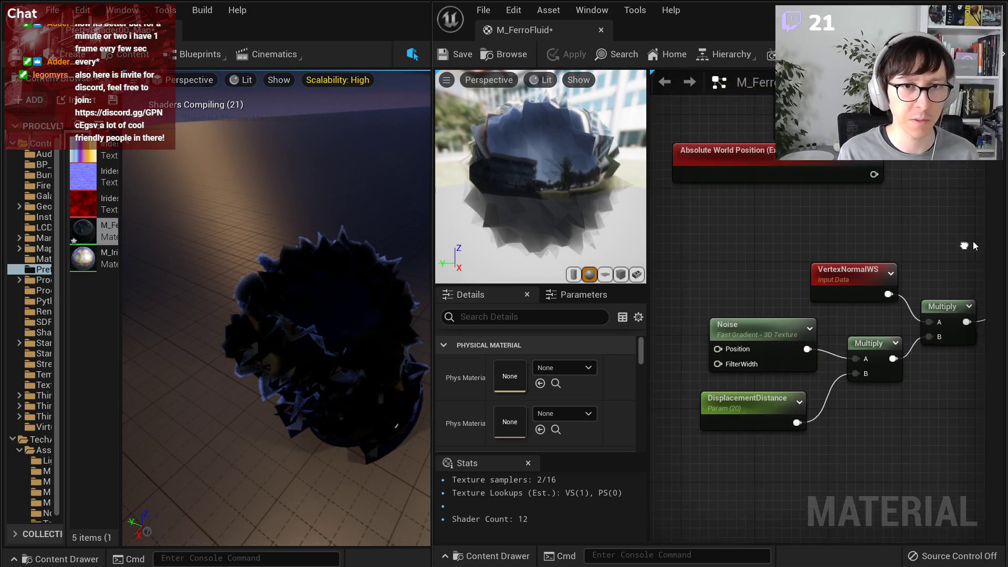
{"action": "left_click", "coordinate": [767, 409]}
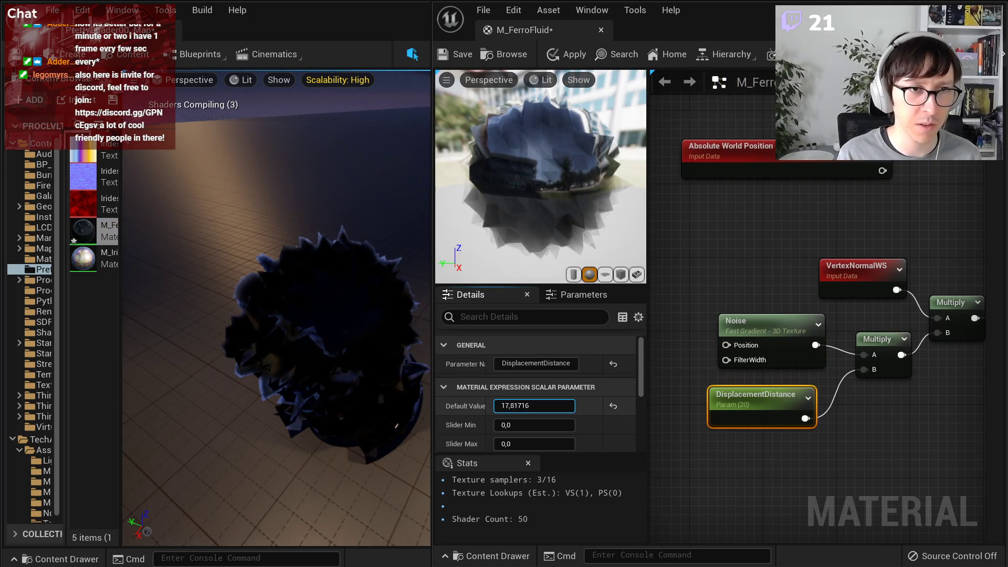
{"action": "left_click_drag", "start_coordinate": [534, 406], "coordinate": [502, 406]}
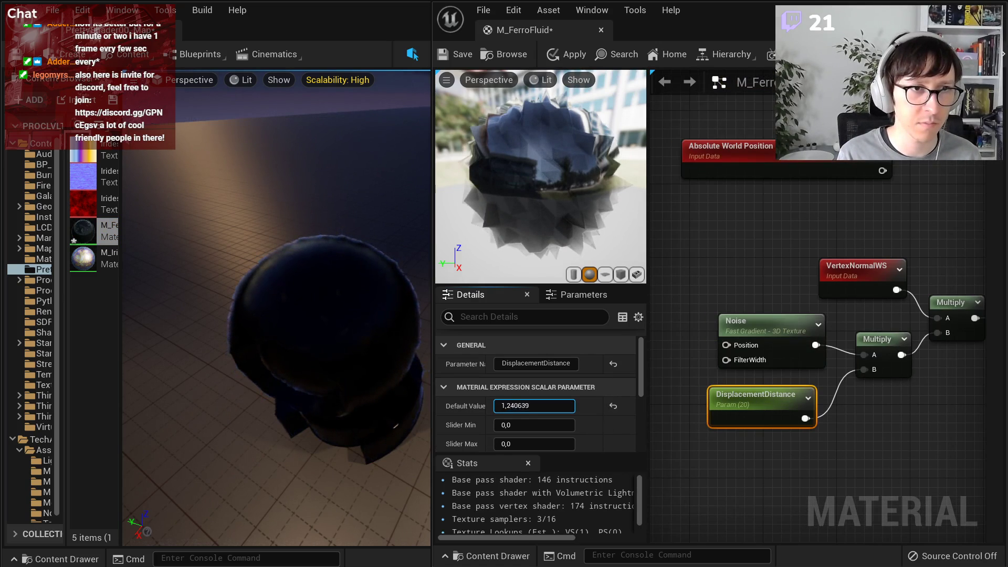
{"action": "left_click", "coordinate": [563, 406]}
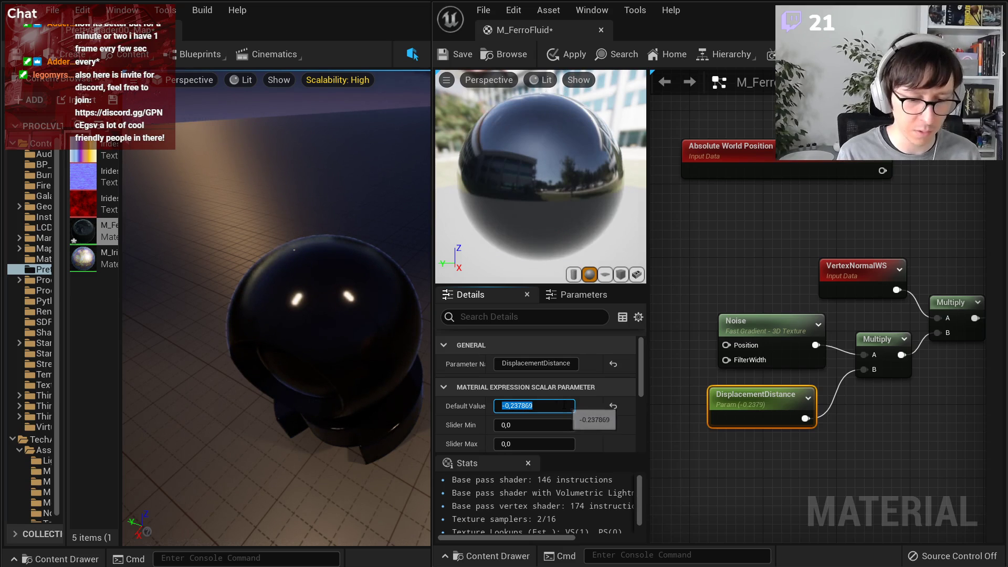
{"action": "type", "text": "0"}
{"action": "key", "text": "Return"}
{"action": "right_click_drag", "start_coordinate": [324, 315], "coordinate": [368, 322]}
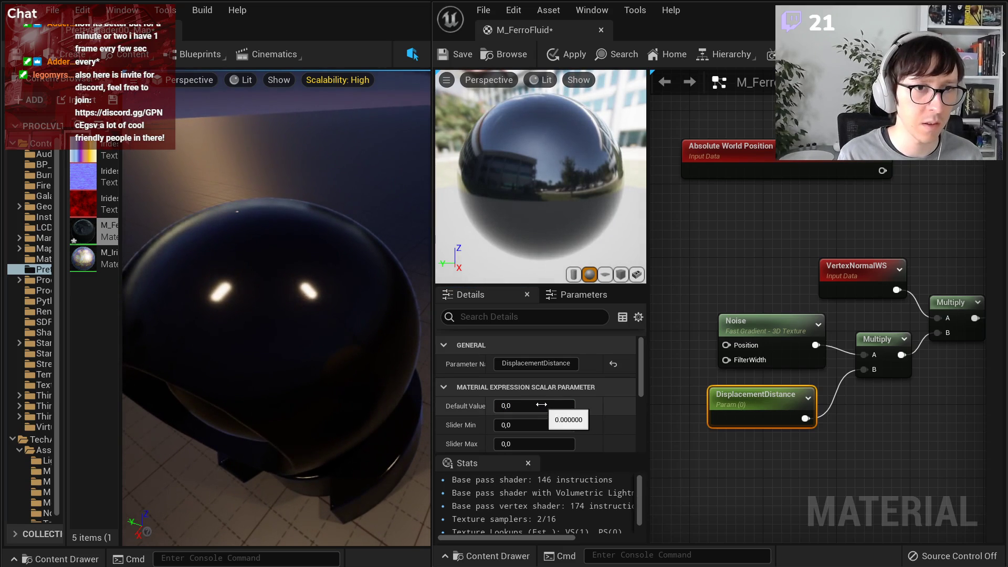
- Raise the DisplacementDistance default value to about 21.45 and show the level viewport in Wireframe mode
{"action": "mouse_move", "coordinate": [534, 406]}
{"action": "left_mouse_down"}
{"action": "mouse_move", "coordinate": [581, 406]}
{"action": "mouse_move", "coordinate": [567, 406]}
{"action": "left_mouse_up"}
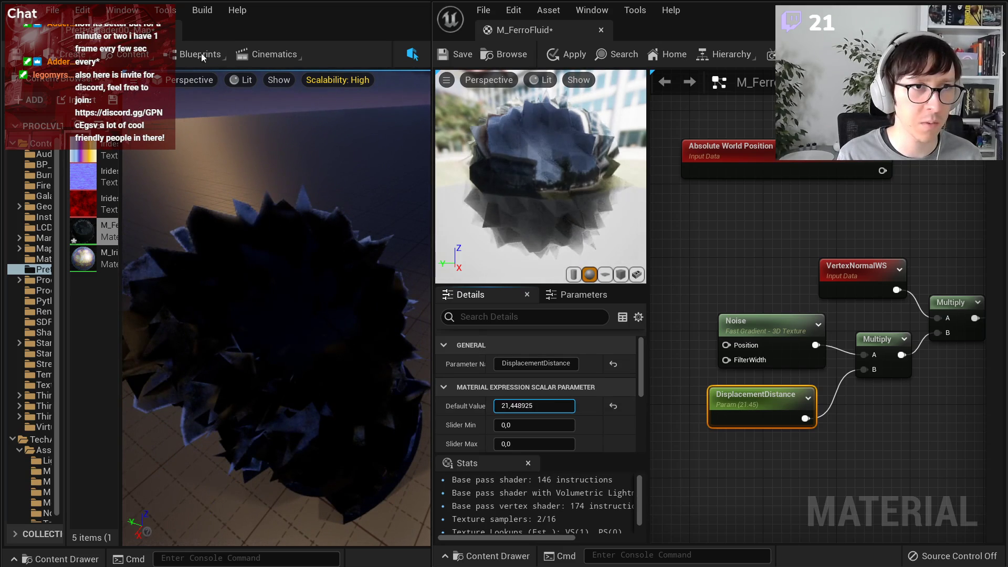
{"action": "left_click", "coordinate": [245, 82]}
{"action": "left_click", "coordinate": [274, 130]}
{"action": "left_click", "coordinate": [247, 80]}
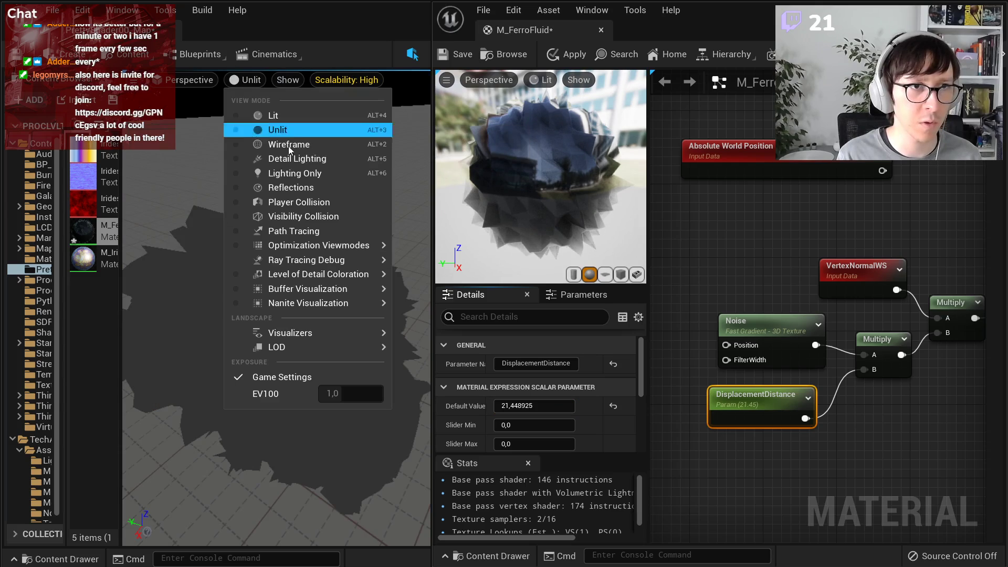
{"action": "left_click", "coordinate": [274, 143]}
- Reduce the DisplacementDistance default value to about 10.63 and return the level viewport to Lit mode
{"action": "left_click_drag", "start_coordinate": [572, 407], "coordinate": [565, 407]}
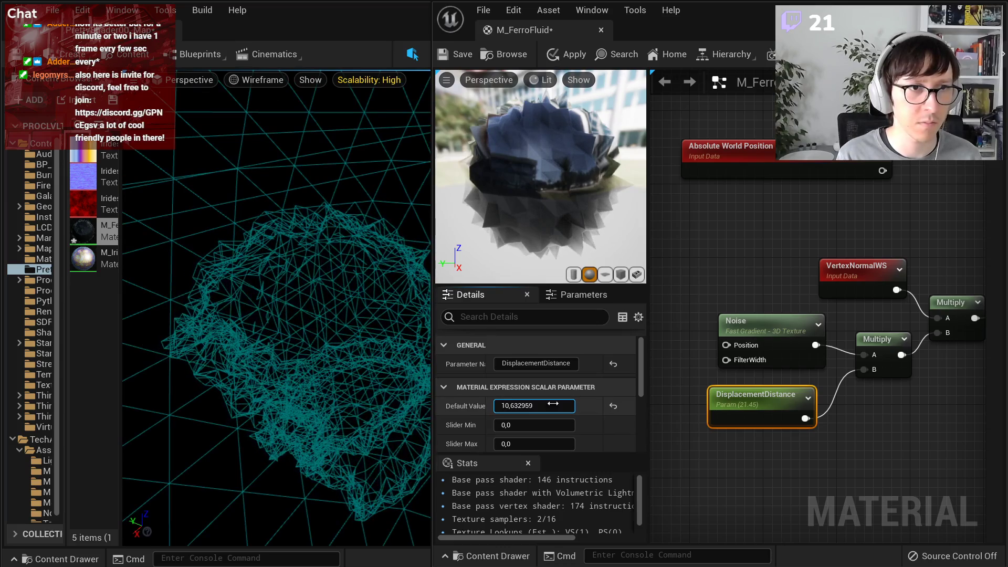
{"action": "left_click", "coordinate": [258, 80]}
{"action": "left_click", "coordinate": [268, 113]}
{"action": "right_click_drag", "start_coordinate": [333, 285], "coordinate": [378, 251]}
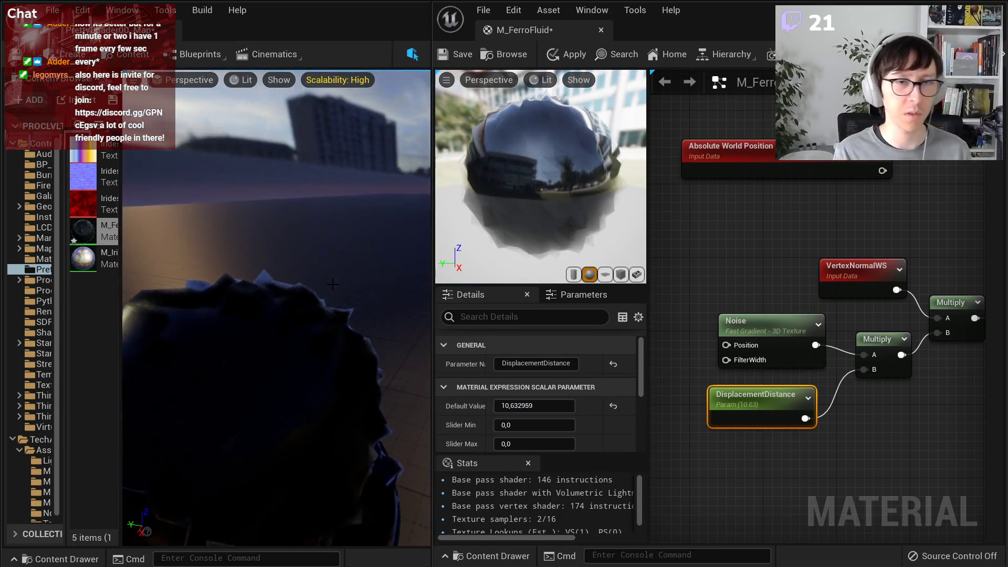
- Move the VertexNormalWS, Noise, DisplacementDistance and both Multiply nodes farther from the material output to free up space
{"action": "scroll", "coordinate": [855, 377], "scroll_direction": "down", "scroll_amount": 1}
{"action": "left_click", "coordinate": [861, 286]}
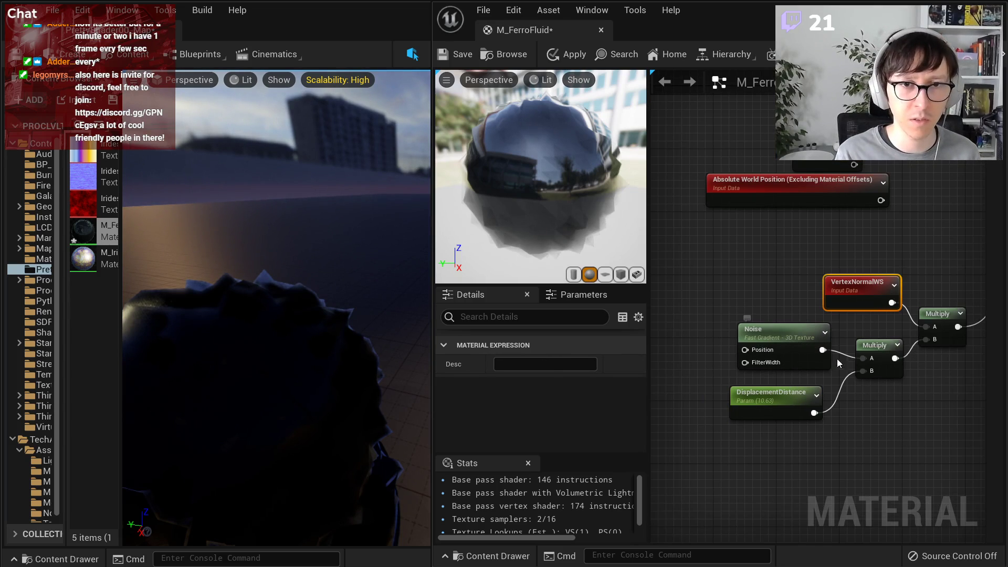
{"action": "right_click_drag", "start_coordinate": [981, 249], "coordinate": [808, 291]}
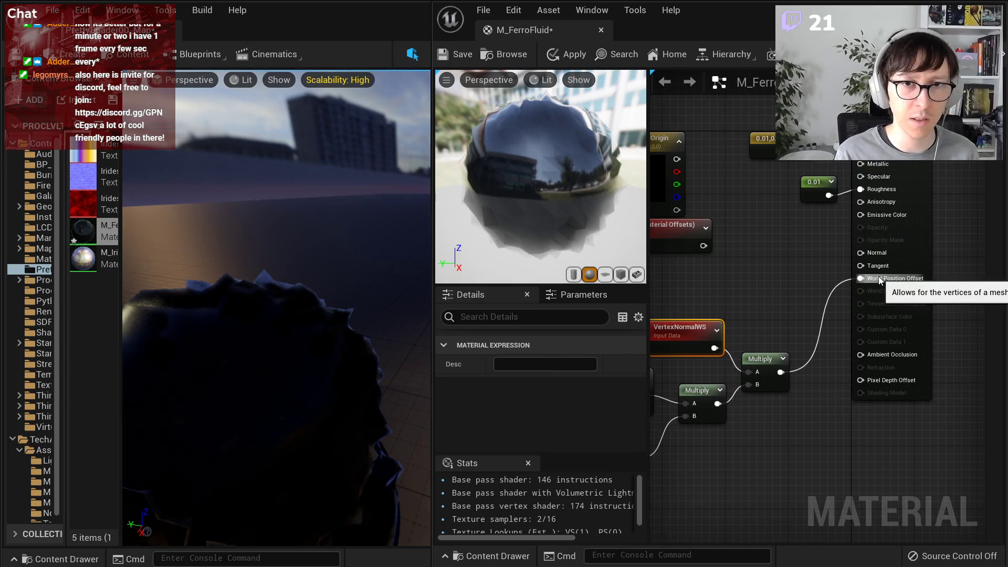
{"action": "scroll", "coordinate": [896, 281], "scroll_direction": "up", "scroll_amount": 1}
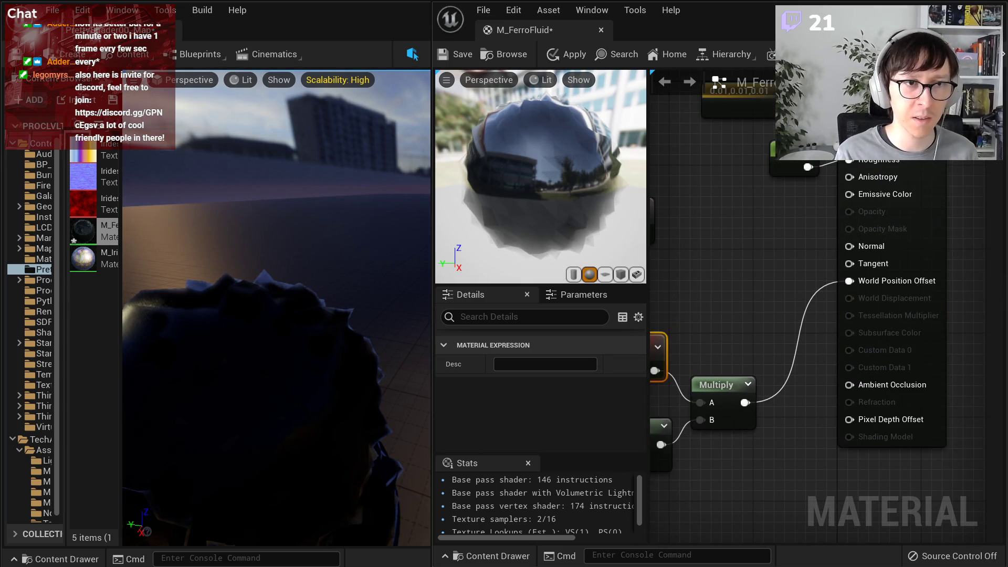
{"action": "right_click_drag", "start_coordinate": [336, 363], "coordinate": [231, 383]}
{"action": "right_click_drag", "start_coordinate": [745, 350], "coordinate": [818, 350]}
{"action": "scroll", "coordinate": [818, 350], "scroll_direction": "down", "scroll_amount": 4}
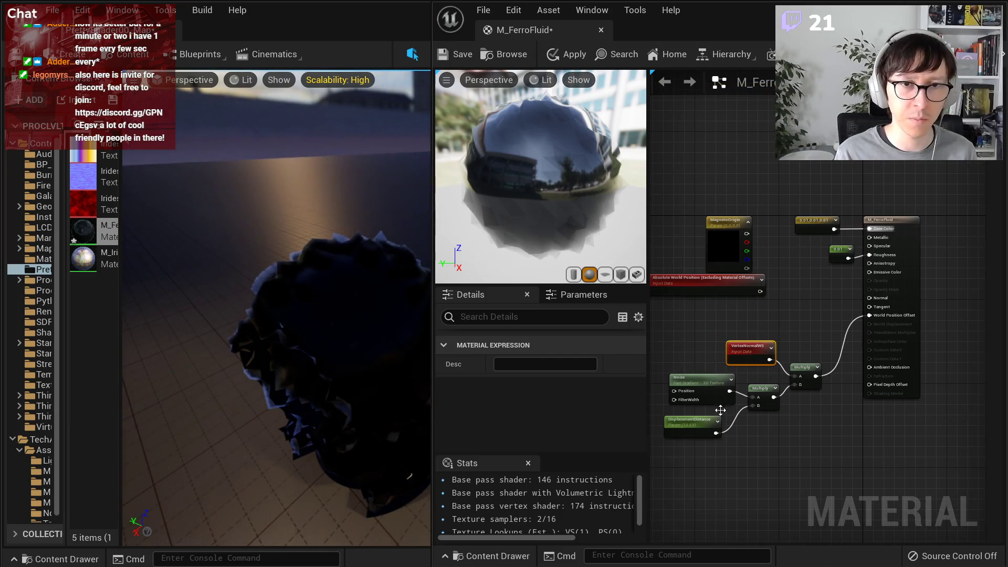
{"action": "left_click_drag", "start_coordinate": [676, 451], "coordinate": [772, 367]}
{"action": "left_click", "coordinate": [768, 336]}
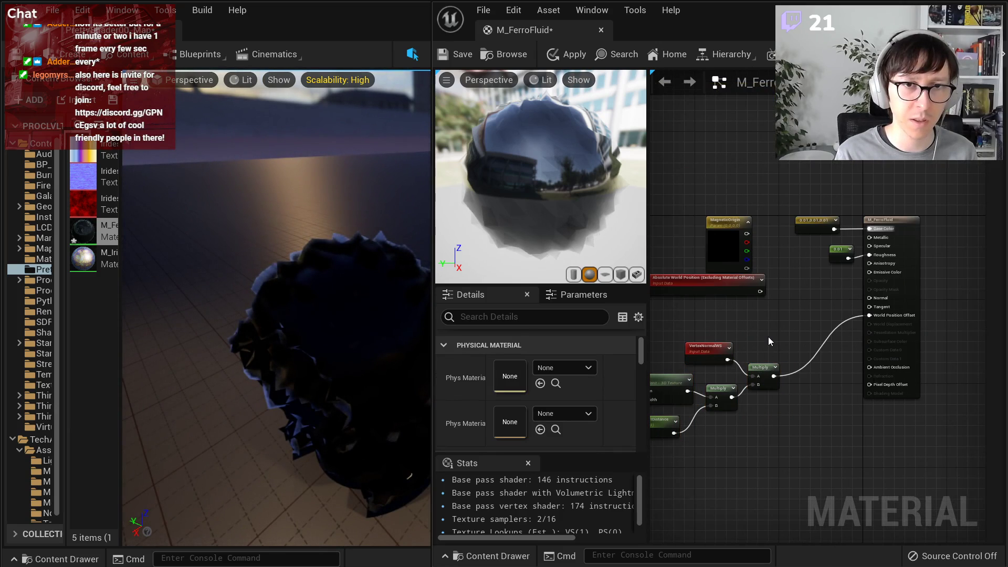
- Search the material node list for "normal" and "normal worl", browse the node categories, and close the list without adding a node
{"action": "right_click", "coordinate": [768, 336]}
{"action": "type", "text": "normal"}
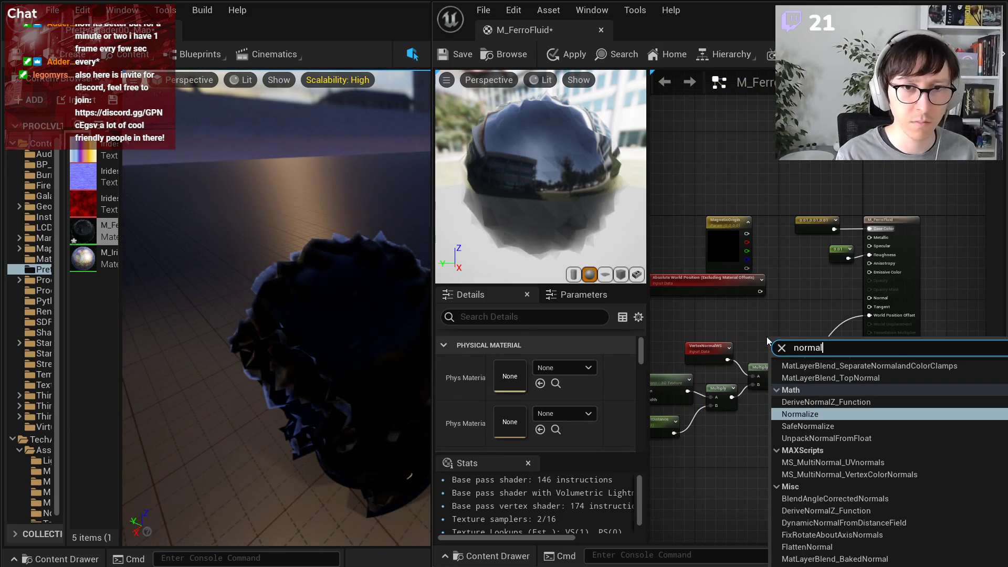
{"action": "scroll", "coordinate": [940, 434], "scroll_direction": "down", "scroll_amount": 4}
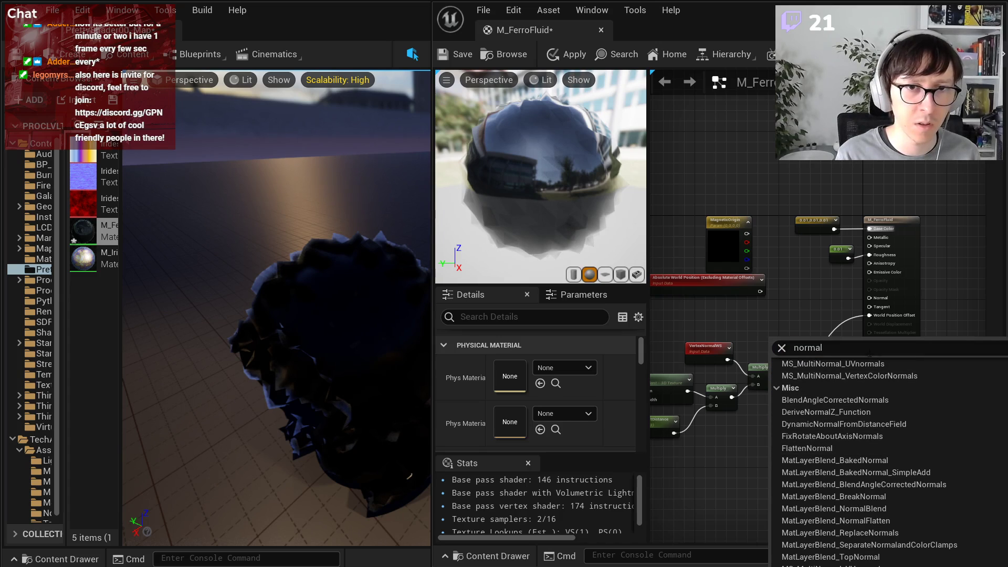
{"action": "left_click", "coordinate": [867, 350]}
{"action": "type", "text": "wp"}
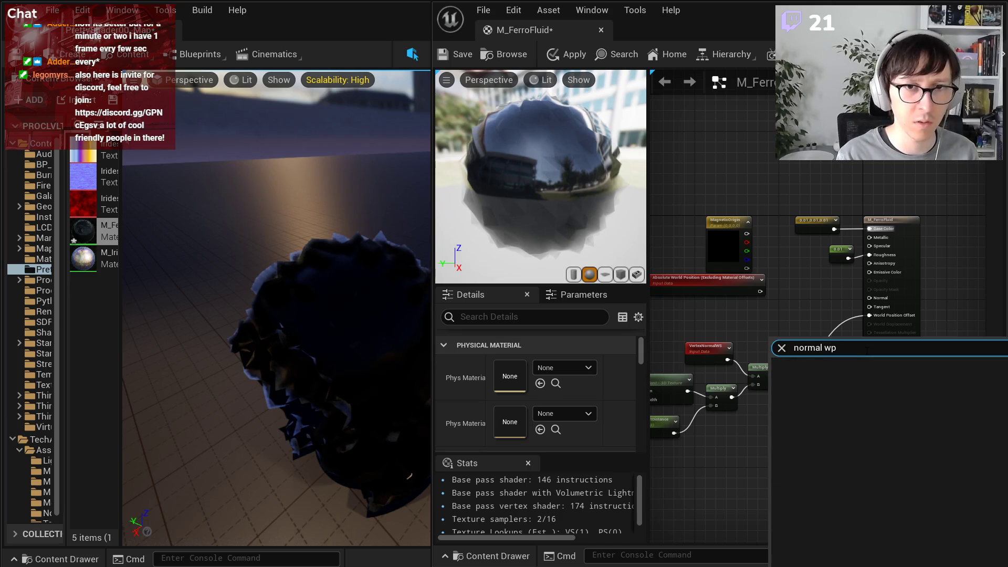
{"action": "key", "text": "BackSpace"}
{"action": "type", "text": "orl"}
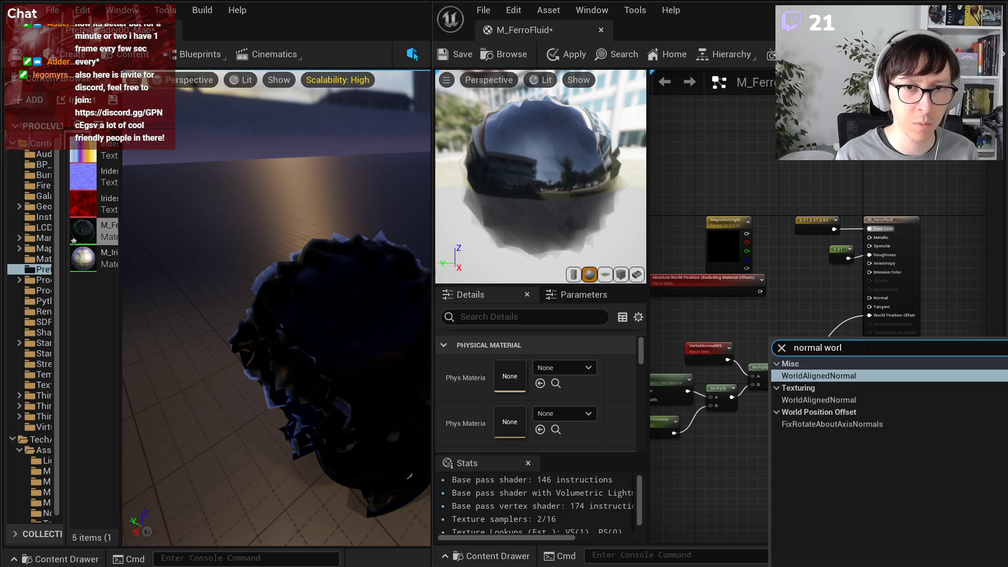
{"action": "key", "text": "BackSpace"}
{"action": "scroll", "coordinate": [855, 462], "scroll_direction": "down", "scroll_amount": 5}
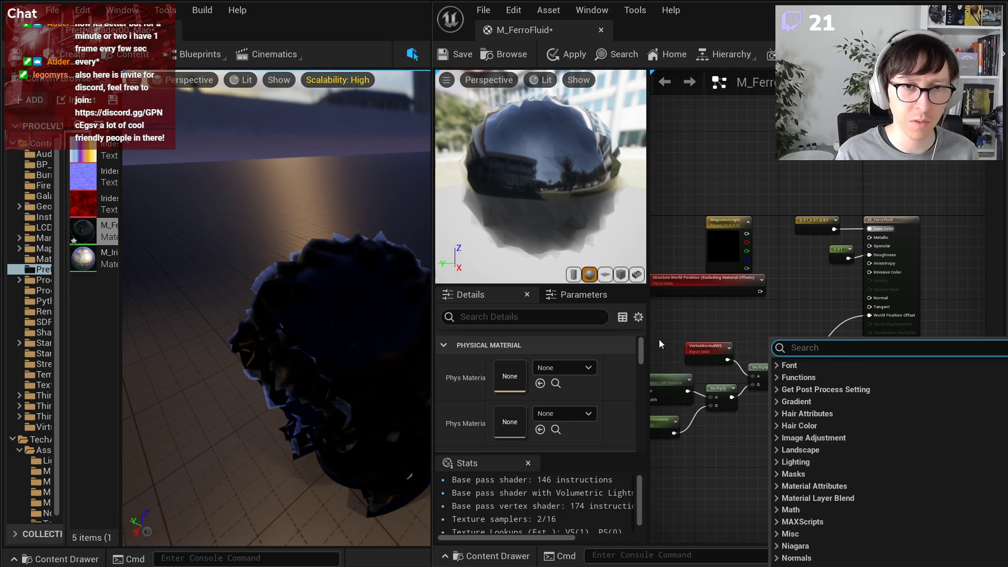
{"action": "left_click", "coordinate": [705, 318]}
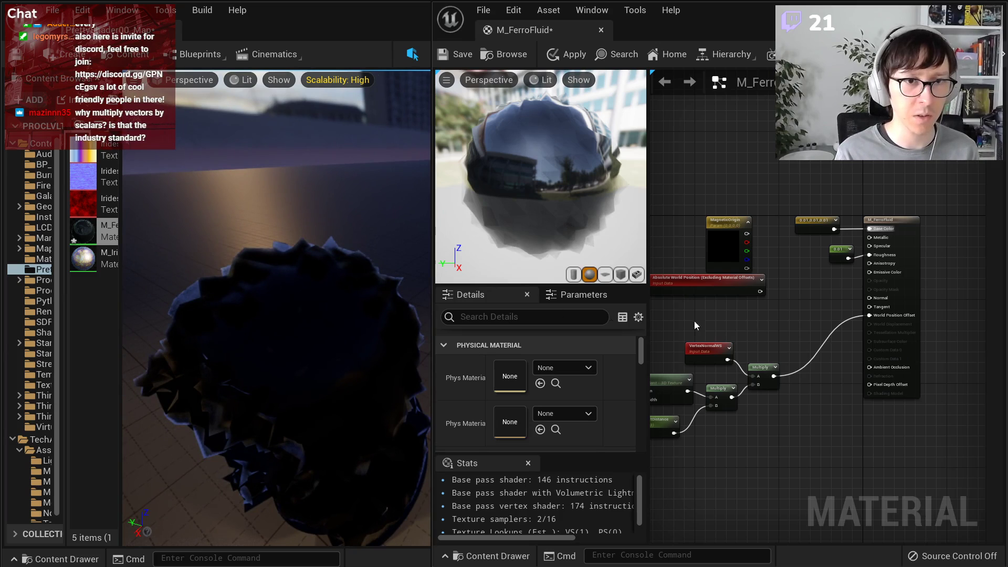
- Look through the material's properties for tessellation settings, filter them by "tess", and clear the filter
{"action": "scroll", "coordinate": [468, 423], "scroll_direction": "down", "scroll_amount": 6}
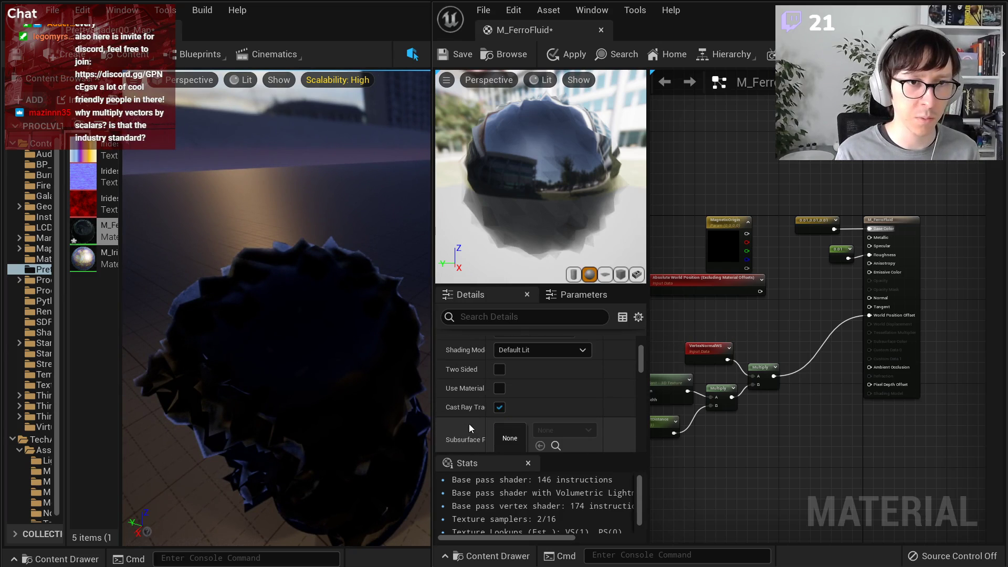
{"action": "scroll", "coordinate": [468, 424], "scroll_direction": "down", "scroll_amount": 10}
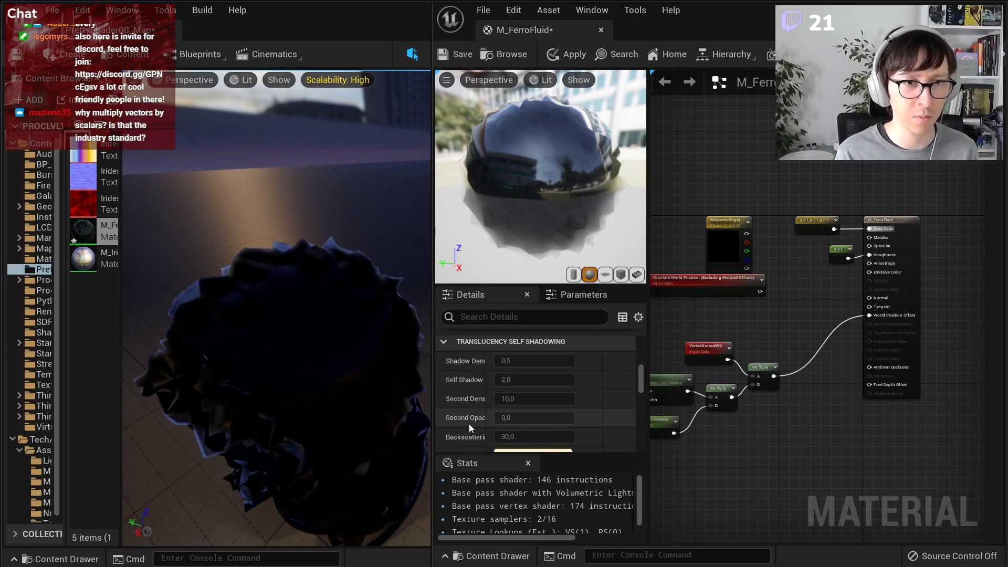
{"action": "scroll", "coordinate": [468, 424], "scroll_direction": "down", "scroll_amount": 5}
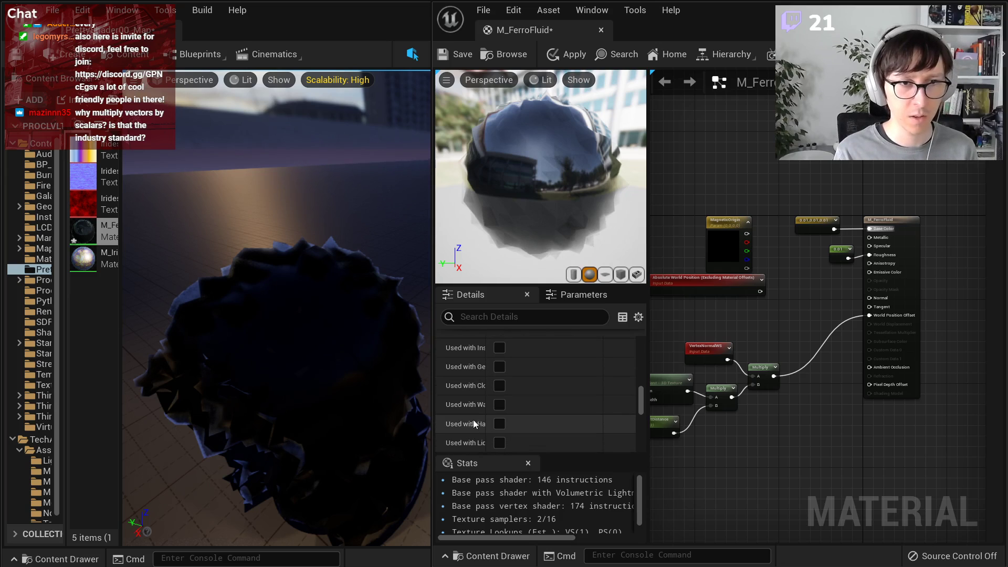
{"action": "left_click", "coordinate": [556, 315]}
{"action": "type", "text": "tr"}
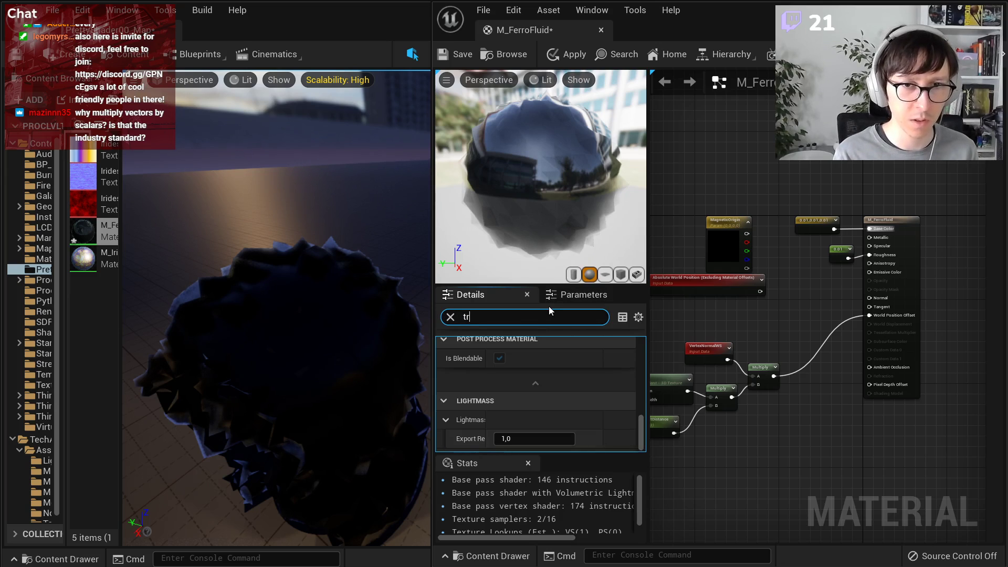
{"action": "key", "text": "BackSpace"}
{"action": "type", "text": "ess"}
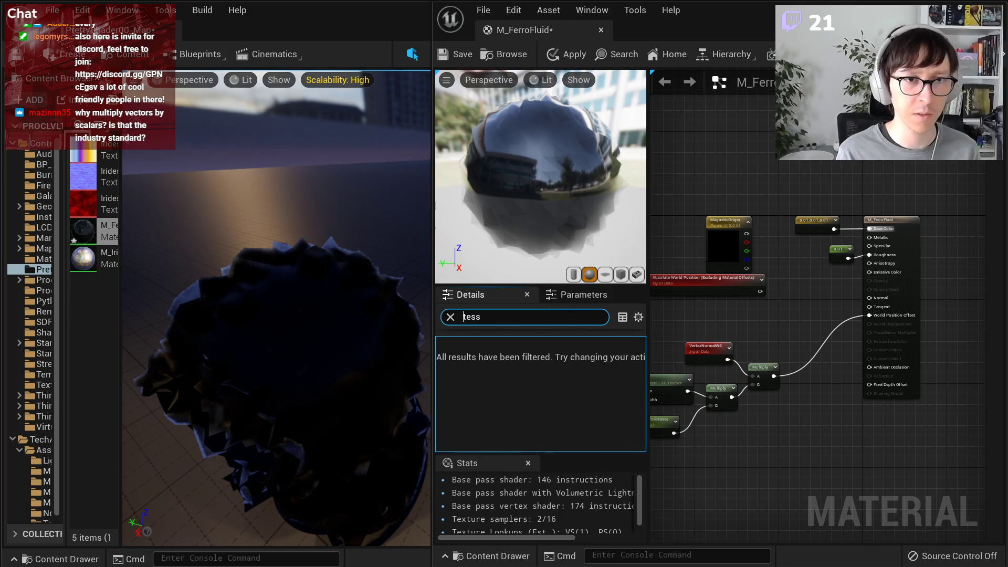
{"action": "key", "text": "BackSpace"}
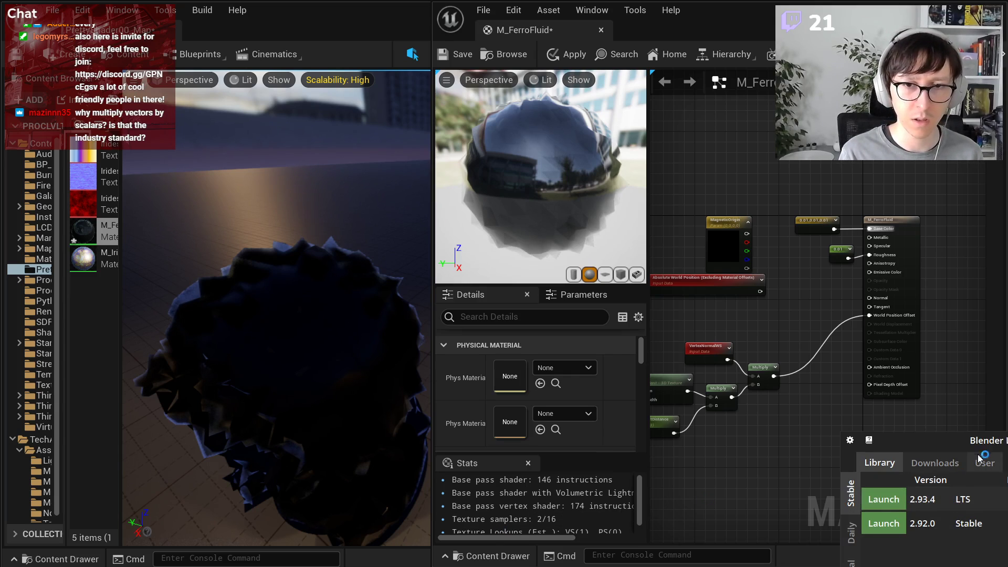
- Move the Blender Launcher window aside and return to the material graph around the VertexNormalWS and Multiply nodes
{"action": "left_click_drag", "start_coordinate": [980, 447], "coordinate": [546, 214]}
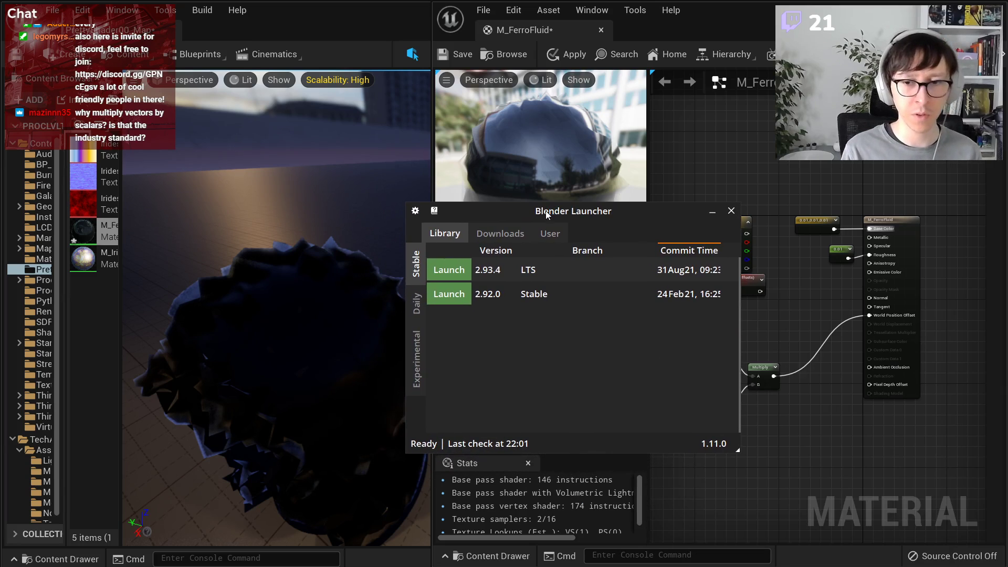
{"action": "left_click_drag", "start_coordinate": [624, 216], "coordinate": [428, 413]}
{"action": "scroll", "coordinate": [762, 387], "scroll_direction": "up", "scroll_amount": 3}
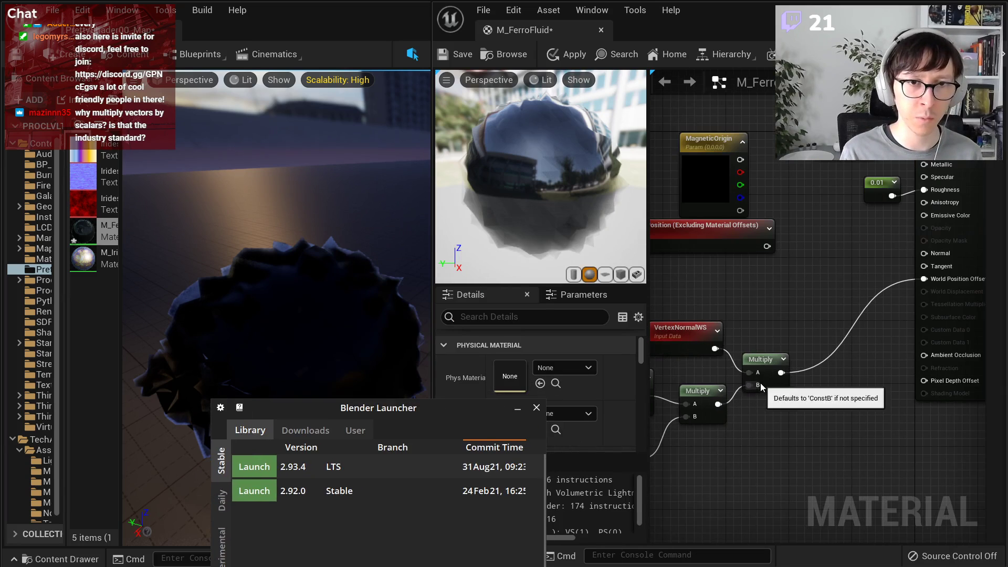
{"action": "left_click", "coordinate": [761, 387]}
{"action": "scroll", "coordinate": [819, 362], "scroll_direction": "up", "scroll_amount": 3}
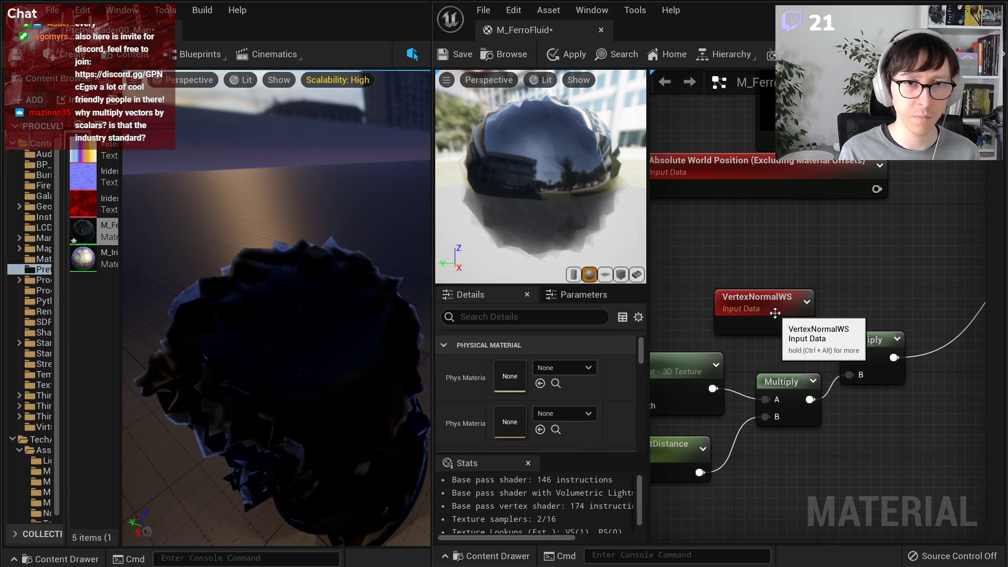
- Select the VertexNormalWS node, capture the graph area around it, and open the capture in a widened Snip & Sketch window
{"action": "left_click", "coordinate": [776, 313]}
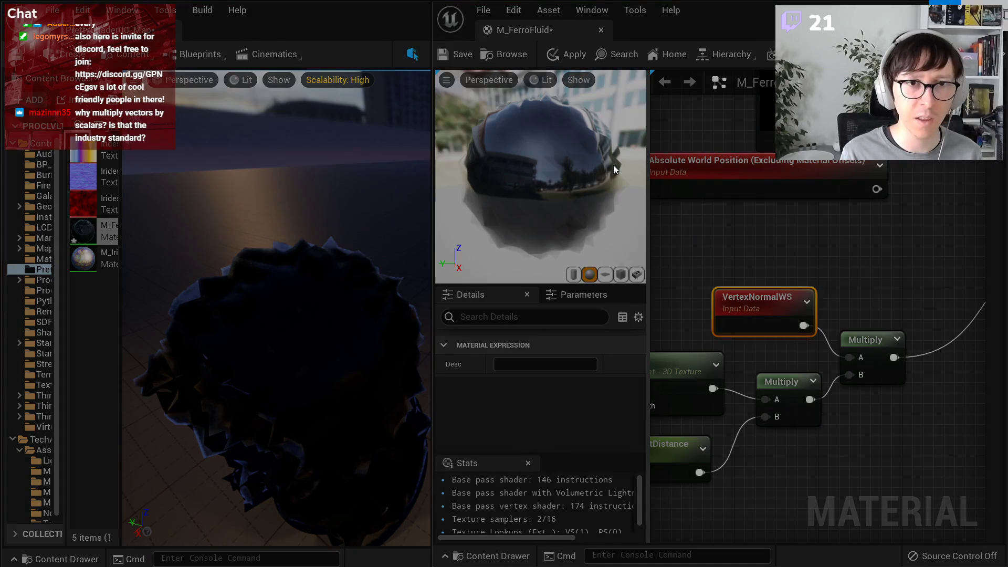
{"action": "left_click_drag", "start_coordinate": [614, 165], "coordinate": [941, 325]}
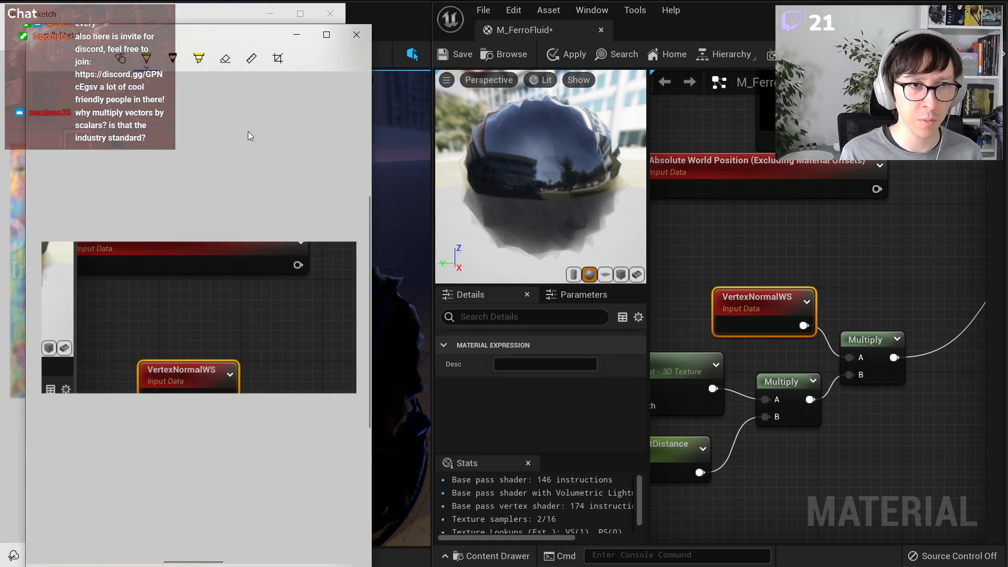
{"action": "left_click_drag", "start_coordinate": [371, 179], "coordinate": [702, 180]}
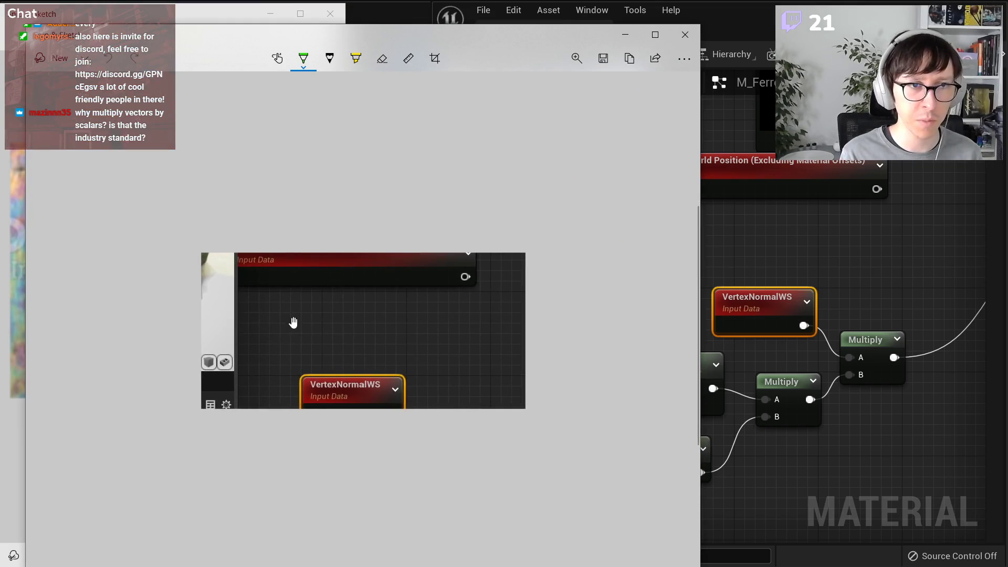
{"action": "scroll", "coordinate": [315, 324], "scroll_direction": "up", "scroll_amount": 5, "text": "ctrl"}
- Draw a white opening square bracket with the pen on the captured graph, above the VertexNormalWS node
{"action": "left_click", "coordinate": [315, 59]}
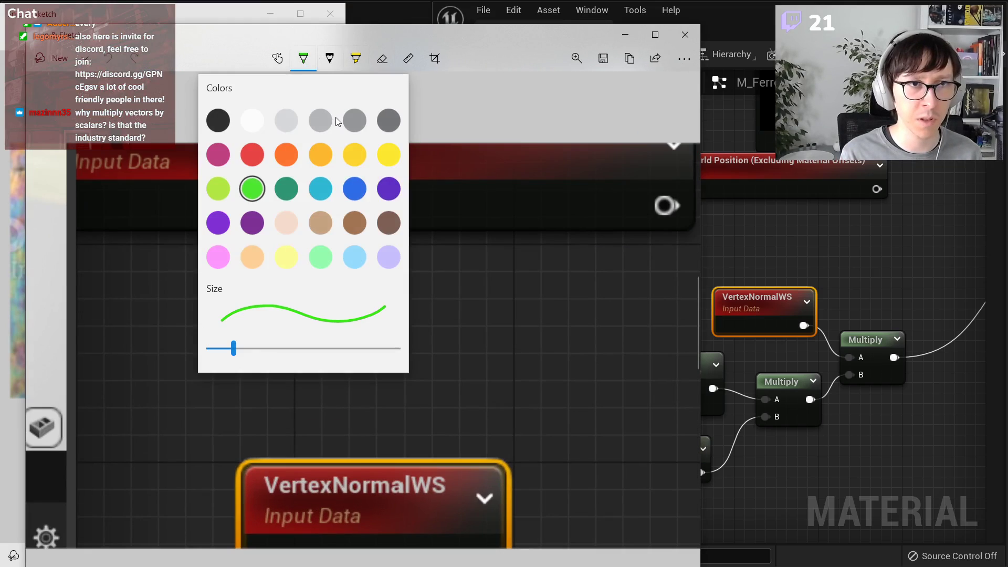
{"action": "left_click", "coordinate": [252, 117]}
{"action": "left_click", "coordinate": [236, 307]}
{"action": "mouse_move", "coordinate": [246, 308]}
{"action": "left_mouse_down"}
{"action": "mouse_move", "coordinate": [215, 207]}
{"action": "mouse_move", "coordinate": [248, 205]}
{"action": "left_mouse_up"}
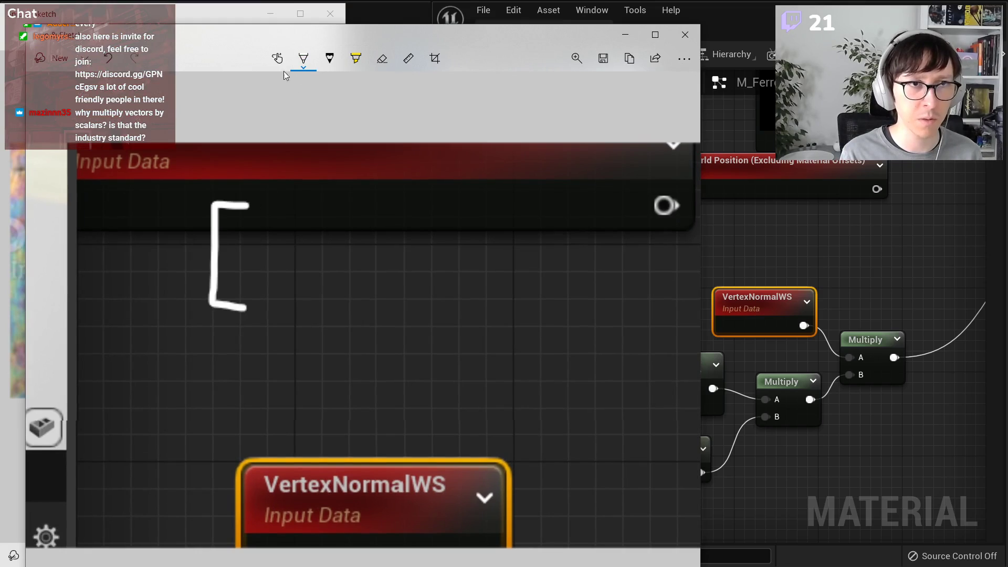
- Write a red X inside the opening bracket, undoing the marks first made in white
{"action": "left_click", "coordinate": [304, 58]}
{"action": "left_click", "coordinate": [248, 284]}
{"action": "mouse_move", "coordinate": [253, 263]}
{"action": "left_mouse_down"}
{"action": "mouse_move", "coordinate": [285, 228]}
{"action": "mouse_move", "coordinate": [291, 264]}
{"action": "mouse_move", "coordinate": [300, 240]}
{"action": "left_mouse_up"}
{"action": "left_click", "coordinate": [303, 59]}
{"action": "left_click", "coordinate": [252, 152]}
{"action": "key", "text": "ctrl+z"}
{"action": "key", "text": "ctrl+z"}
{"action": "left_click_drag", "start_coordinate": [260, 232], "coordinate": [302, 289]}
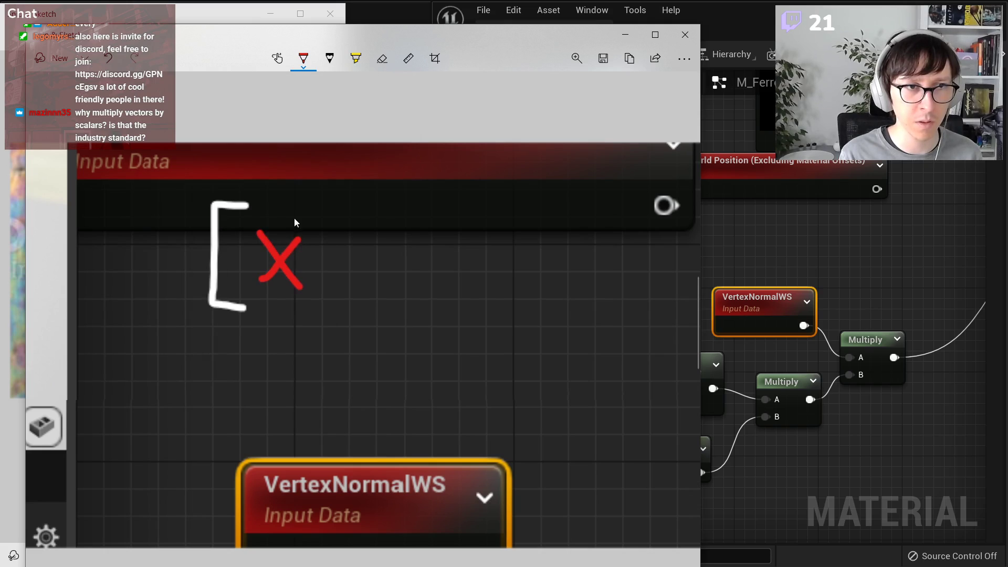
- Write a green Y beside the red X
{"action": "left_click", "coordinate": [303, 58]}
{"action": "left_click", "coordinate": [261, 181]}
{"action": "left_click_drag", "start_coordinate": [342, 242], "coordinate": [371, 271]}
{"action": "left_click_drag", "start_coordinate": [390, 236], "coordinate": [385, 249]}
{"action": "left_click_drag", "start_coordinate": [360, 285], "coordinate": [386, 247]}
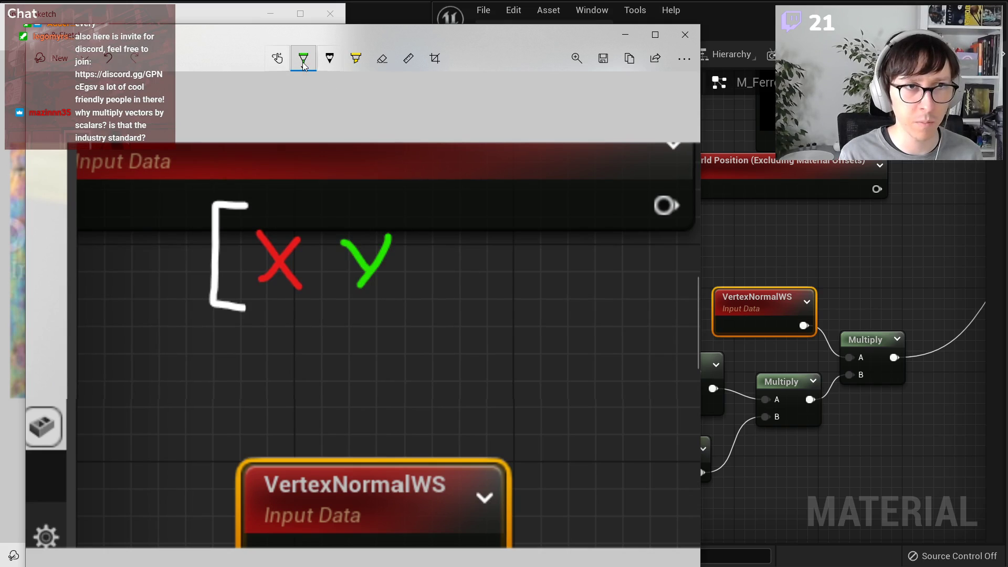
- Write a light blue Z beside the Y and close the vector with a white square bracket
{"action": "left_click", "coordinate": [304, 58]}
{"action": "left_click", "coordinate": [335, 209]}
{"action": "left_click_drag", "start_coordinate": [459, 267], "coordinate": [466, 293]}
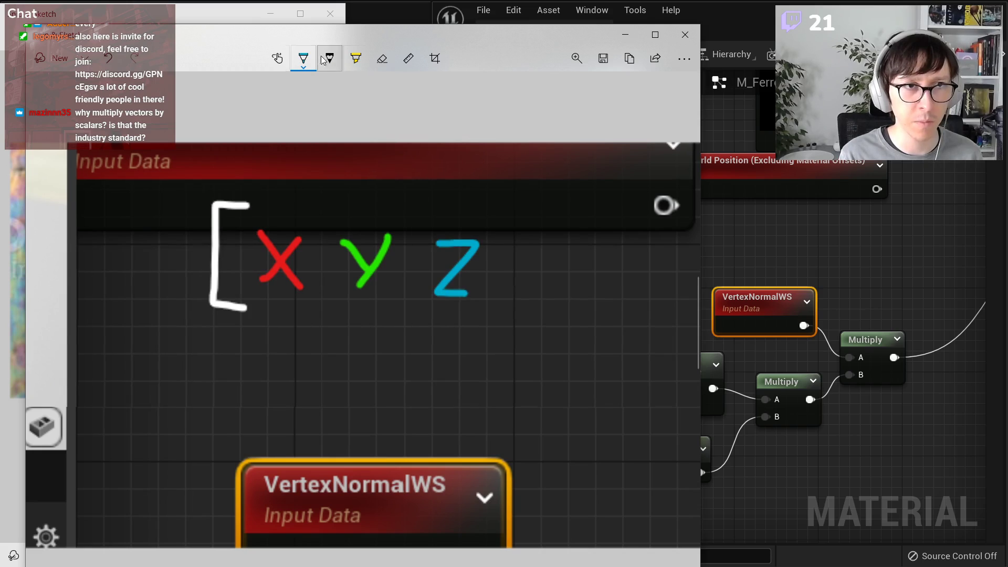
{"action": "left_click", "coordinate": [303, 58]}
{"action": "left_click", "coordinate": [253, 118]}
{"action": "mouse_move", "coordinate": [474, 206]}
{"action": "left_mouse_down"}
{"action": "mouse_move", "coordinate": [507, 209]}
{"action": "mouse_move", "coordinate": [484, 330]}
{"action": "left_mouse_up"}
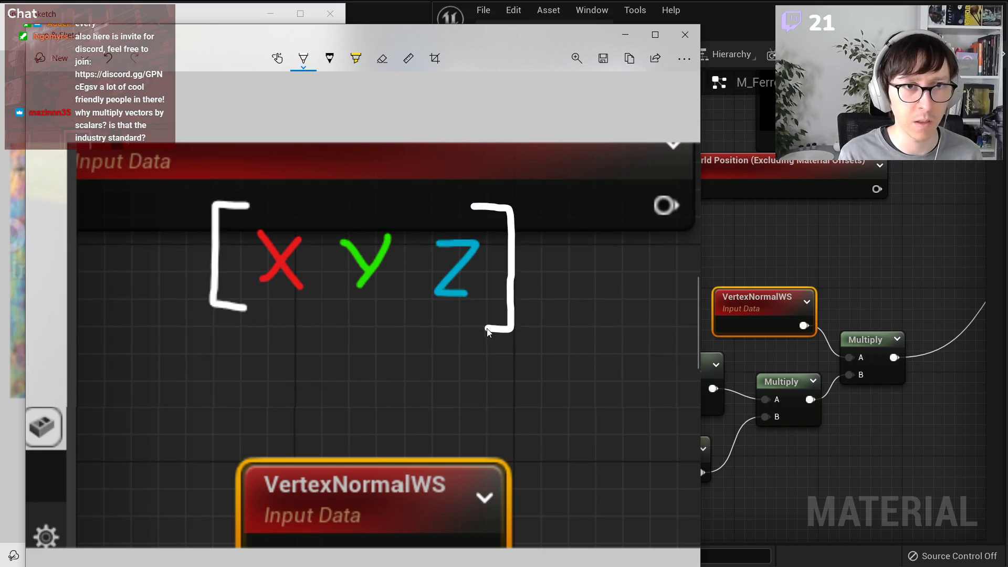
{"action": "scroll", "coordinate": [577, 242], "scroll_direction": "right", "scroll_amount": 2}
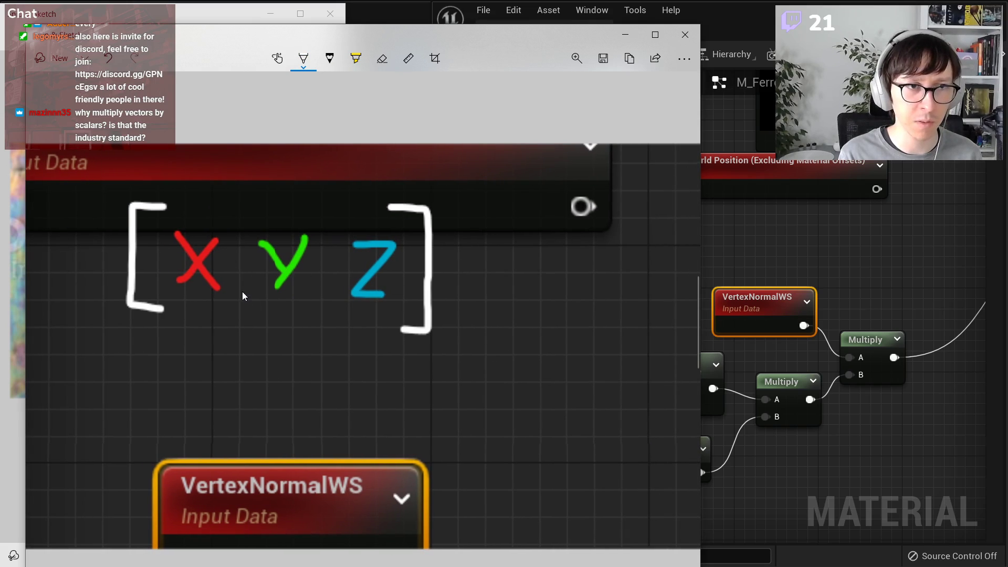
- Separate X, Y and Z with white commas and draw a white multiplication sign after the closing bracket
{"action": "left_click_drag", "start_coordinate": [242, 293], "coordinate": [235, 300]}
{"action": "left_click_drag", "start_coordinate": [322, 296], "coordinate": [318, 303]}
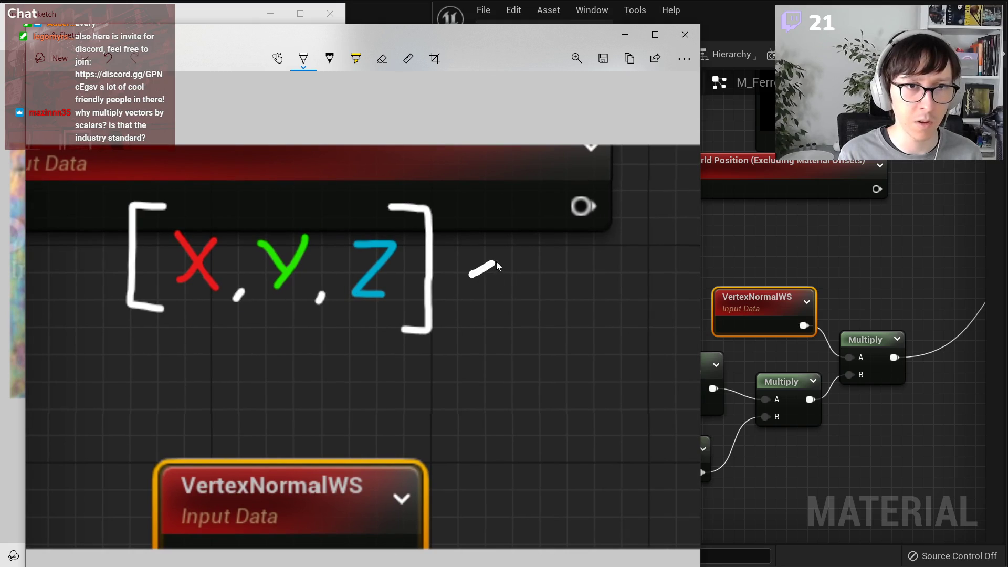
{"action": "left_click_drag", "start_coordinate": [496, 262], "coordinate": [502, 256]}
{"action": "left_click_drag", "start_coordinate": [474, 257], "coordinate": [503, 277]}
- Write a yellow 2 after the multiplication sign as the scalar, undoing the first attempt
{"action": "left_click", "coordinate": [304, 60]}
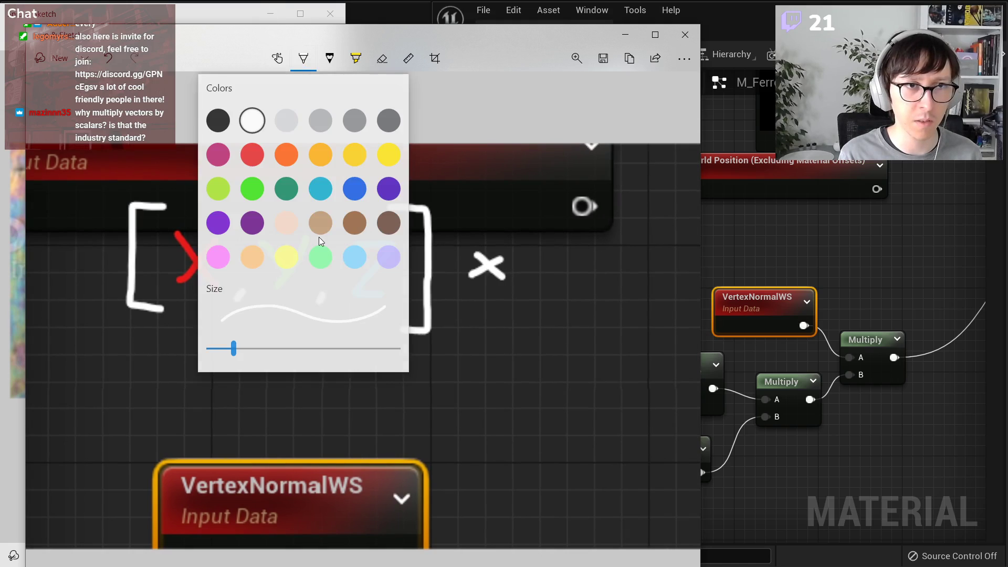
{"action": "left_click", "coordinate": [388, 154]}
{"action": "left_click_drag", "start_coordinate": [550, 257], "coordinate": [540, 285]}
{"action": "middle_click_drag", "start_coordinate": [555, 361], "coordinate": [429, 367]}
{"action": "key", "text": "ctrl+z"}
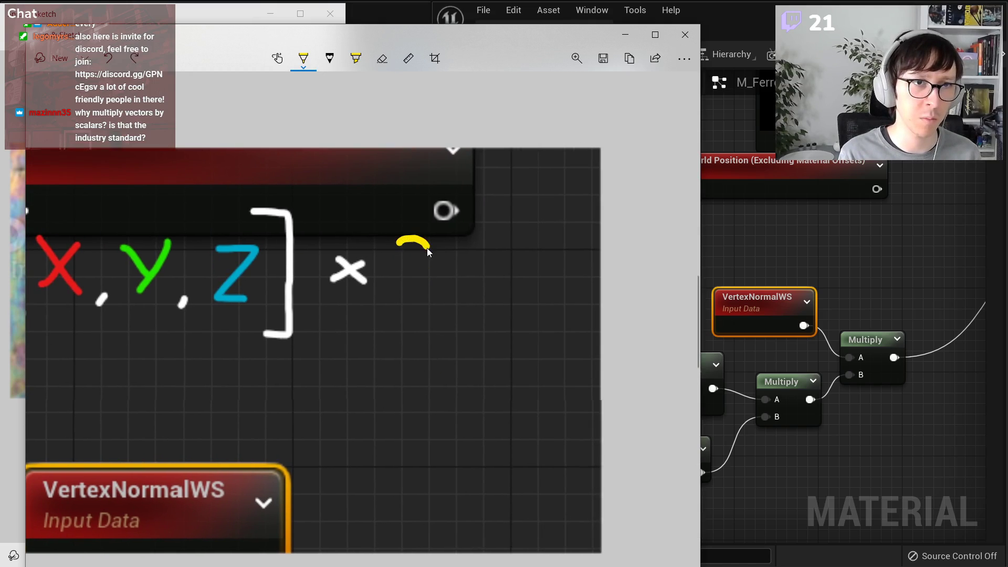
{"action": "left_click_drag", "start_coordinate": [419, 291], "coordinate": [425, 291]}
{"action": "middle_click_drag", "start_coordinate": [408, 341], "coordinate": [478, 331]}
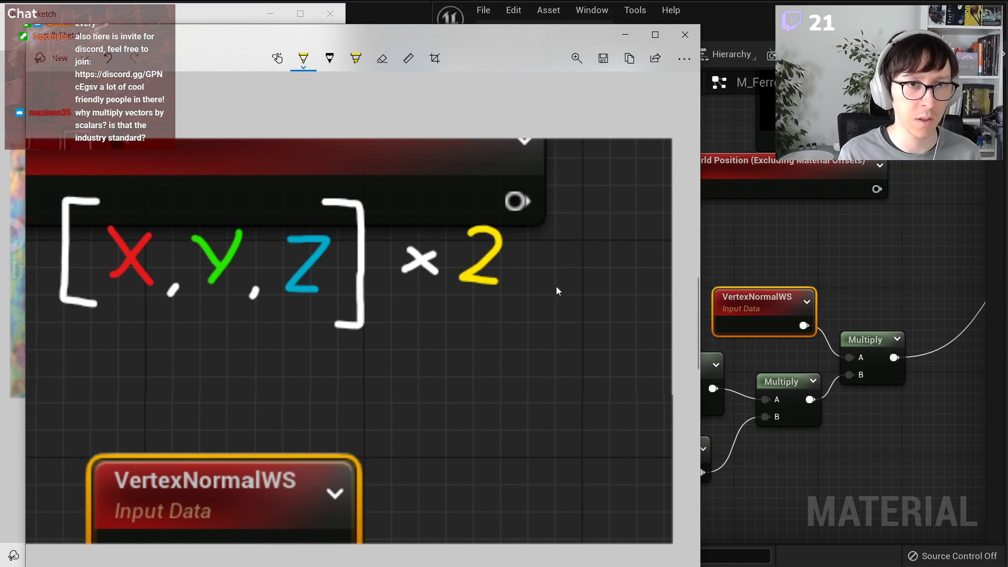
- Draw a white equals sign after the yellow 2
{"action": "left_click", "coordinate": [303, 57]}
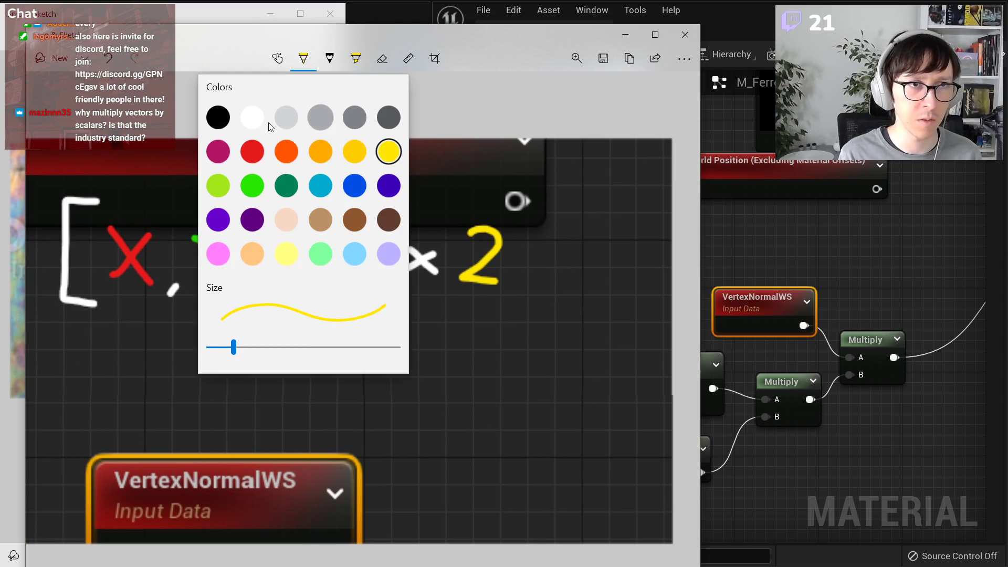
{"action": "left_click", "coordinate": [254, 118]}
{"action": "left_click_drag", "start_coordinate": [541, 244], "coordinate": [570, 244]}
{"action": "left_click_drag", "start_coordinate": [543, 266], "coordinate": [566, 265]}
- Write a yellow ×2 beneath each of the X, Y and Z components
{"action": "left_click", "coordinate": [303, 58]}
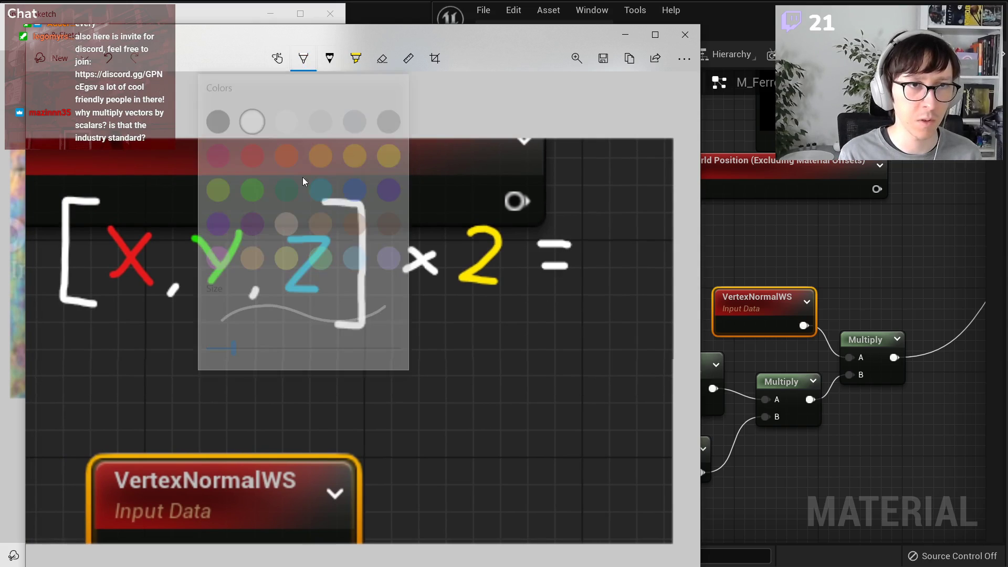
{"action": "left_click", "coordinate": [387, 153]}
{"action": "middle_click_drag", "start_coordinate": [119, 339], "coordinate": [224, 293]}
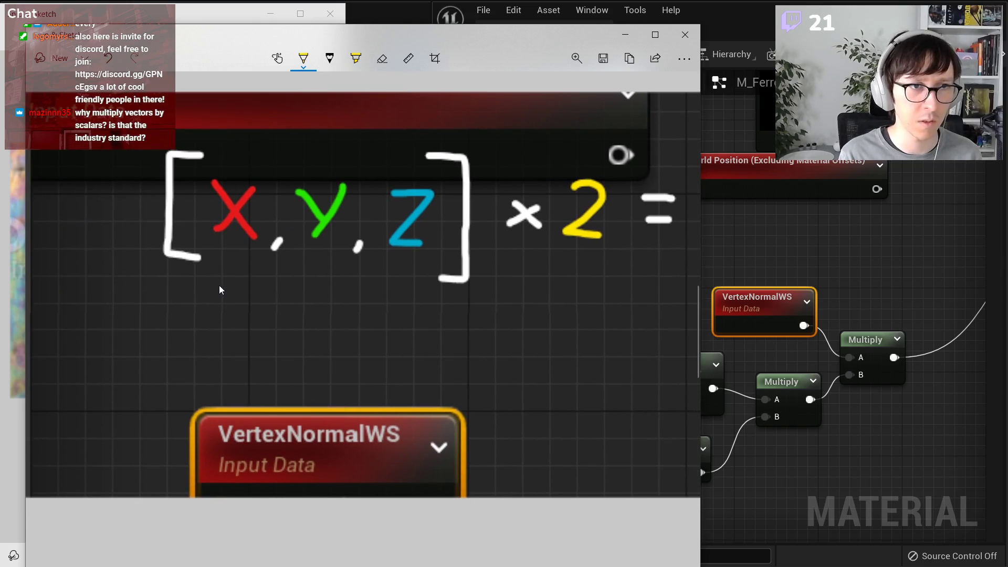
{"action": "mouse_move", "coordinate": [219, 288]}
{"action": "left_mouse_down"}
{"action": "mouse_move", "coordinate": [238, 276]}
{"action": "mouse_move", "coordinate": [240, 288]}
{"action": "left_mouse_up"}
{"action": "mouse_move", "coordinate": [243, 283]}
{"action": "left_mouse_down"}
{"action": "mouse_move", "coordinate": [264, 285]}
{"action": "mouse_move", "coordinate": [269, 307]}
{"action": "left_mouse_up"}
{"action": "left_click_drag", "start_coordinate": [310, 272], "coordinate": [326, 279]}
{"action": "mouse_move", "coordinate": [402, 282]}
{"action": "left_mouse_down"}
{"action": "mouse_move", "coordinate": [418, 283]}
{"action": "mouse_move", "coordinate": [423, 320]}
{"action": "mouse_move", "coordinate": [448, 320]}
{"action": "left_mouse_up"}
{"action": "left_click", "coordinate": [273, 58]}
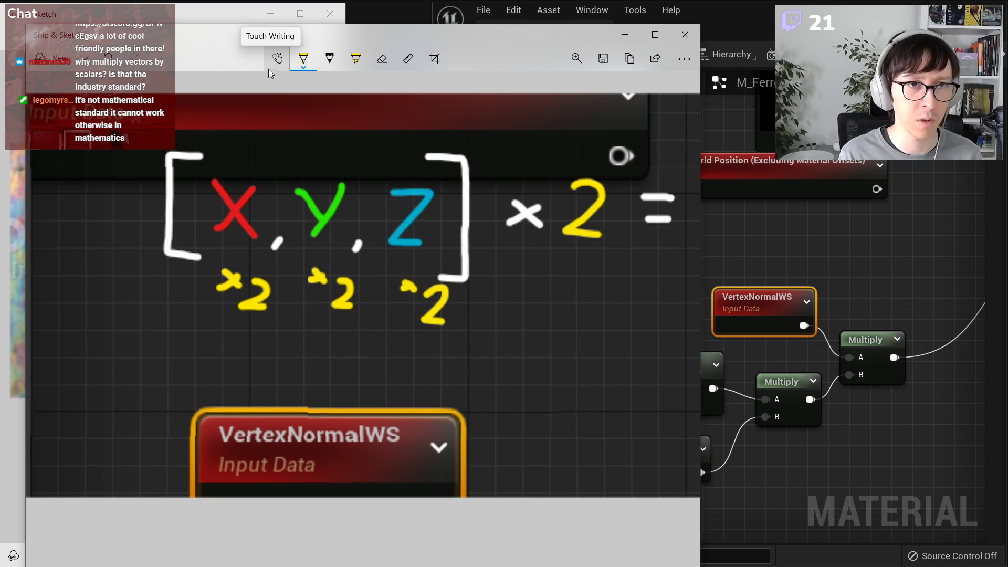
{"action": "scroll", "coordinate": [235, 362], "scroll_direction": "down", "scroll_amount": 2, "text": "ctrl"}
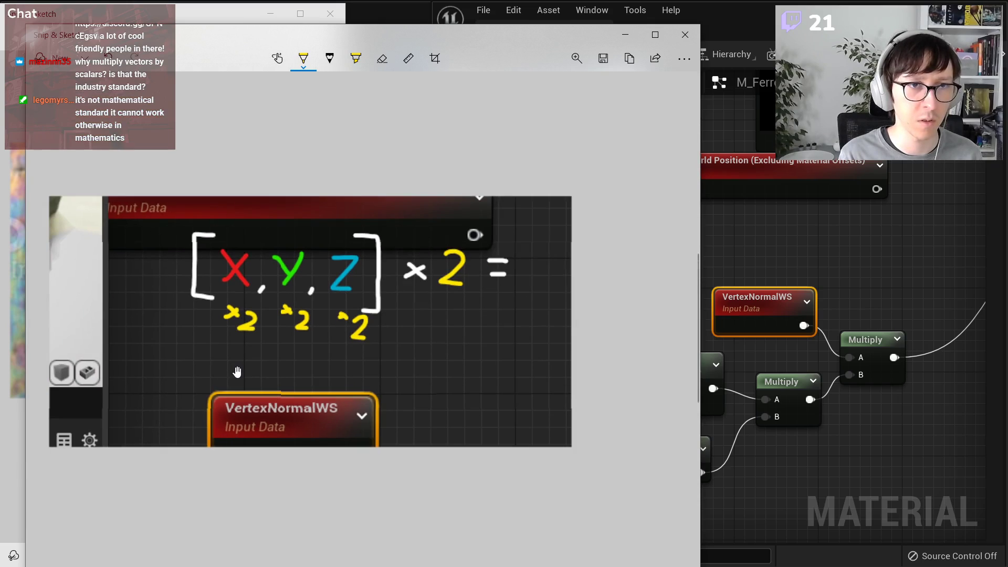
{"action": "left_click", "coordinate": [304, 59]}
{"action": "left_click", "coordinate": [223, 271]}
{"action": "left_click_drag", "start_coordinate": [206, 382], "coordinate": [203, 331]}
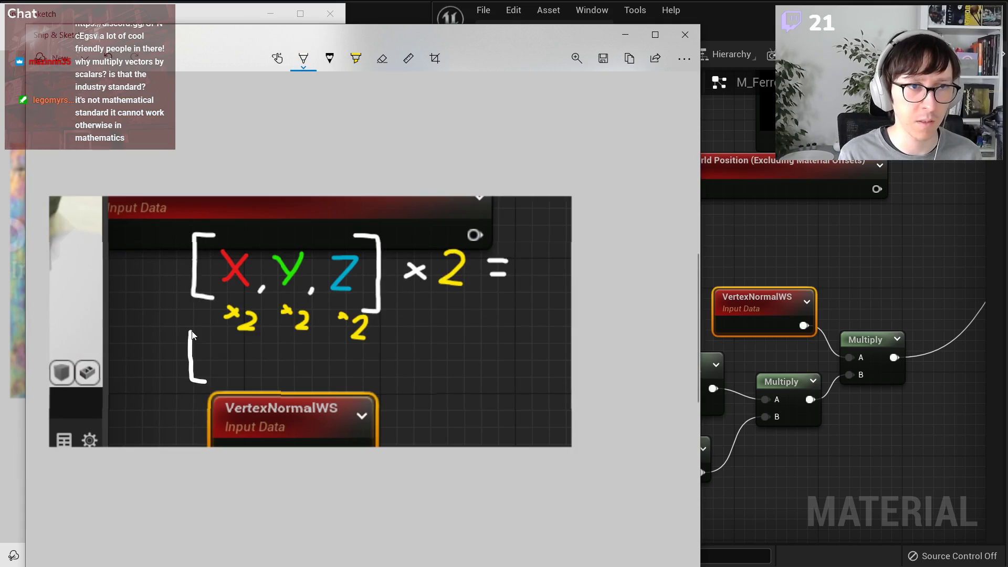
{"action": "left_click_drag", "start_coordinate": [371, 330], "coordinate": [370, 383]}
{"action": "left_click_drag", "start_coordinate": [263, 371], "coordinate": [260, 378]}
{"action": "left_click_drag", "start_coordinate": [321, 372], "coordinate": [317, 380]}
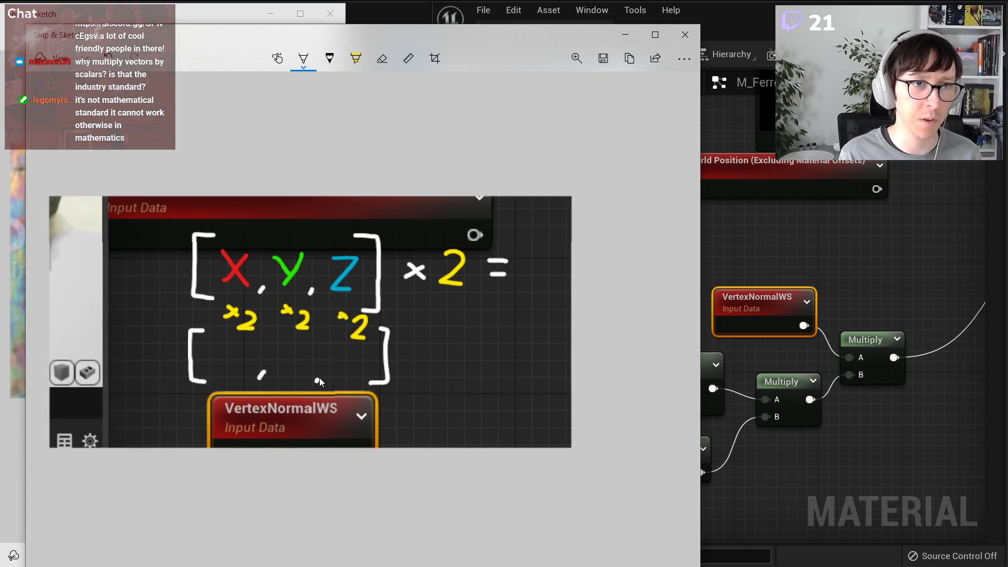
{"action": "key", "text": "ctrl+z"}
{"action": "key", "text": "ctrl+z"}
{"action": "key", "text": "ctrl+z"}
{"action": "key", "text": "ctrl+z"}
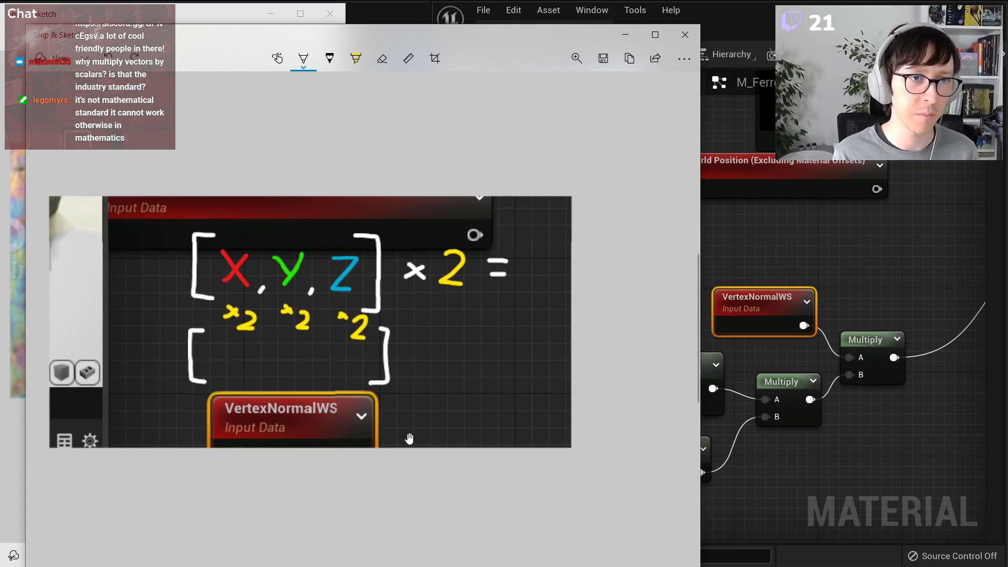
- Write a light blue 2 beneath the vector formula, near the captured image's left edge
{"action": "left_click_drag", "start_coordinate": [342, 154], "coordinate": [471, 151]}
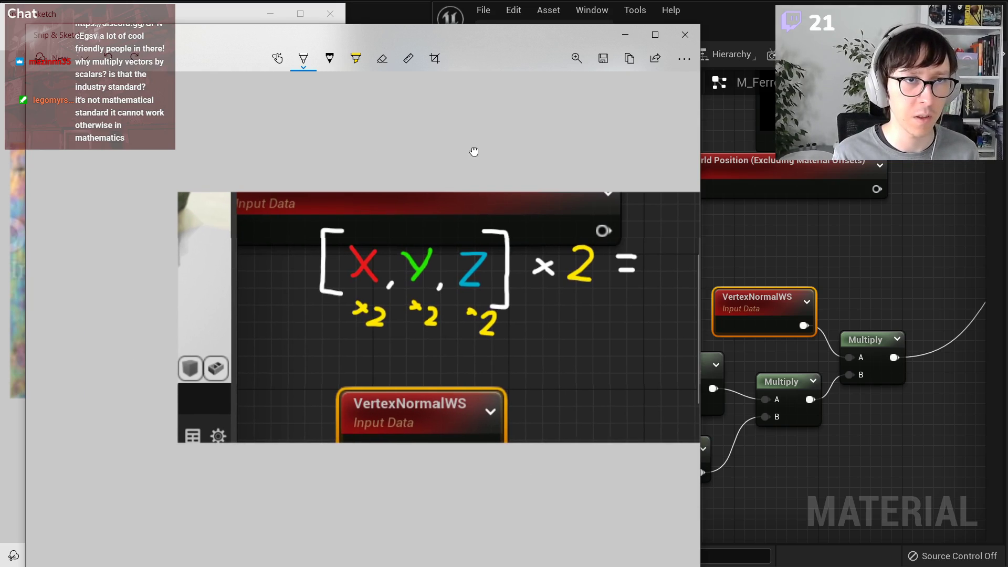
{"action": "left_click", "coordinate": [305, 60]}
{"action": "left_click", "coordinate": [384, 144]}
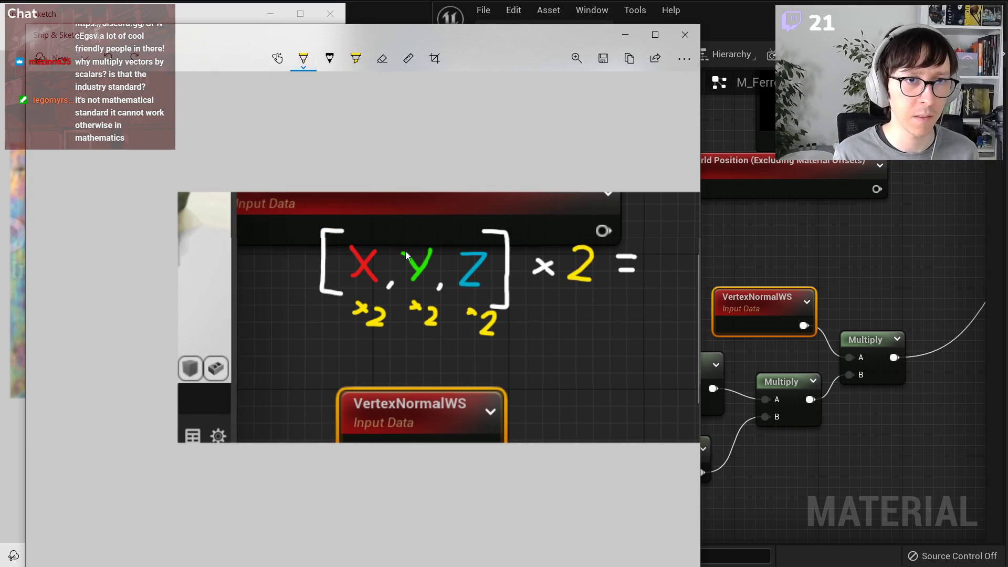
{"action": "left_click", "coordinate": [305, 62]}
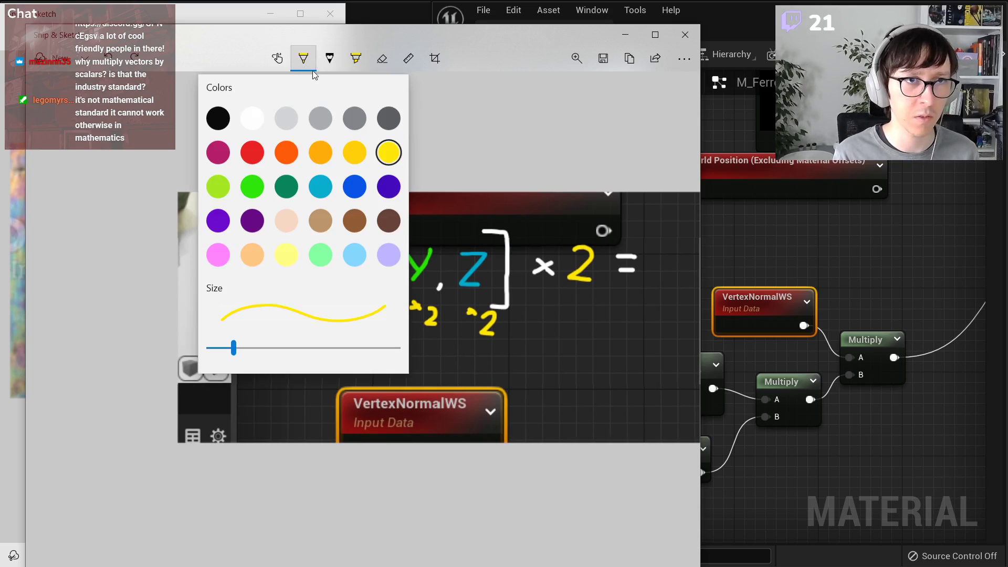
{"action": "left_click", "coordinate": [320, 190]}
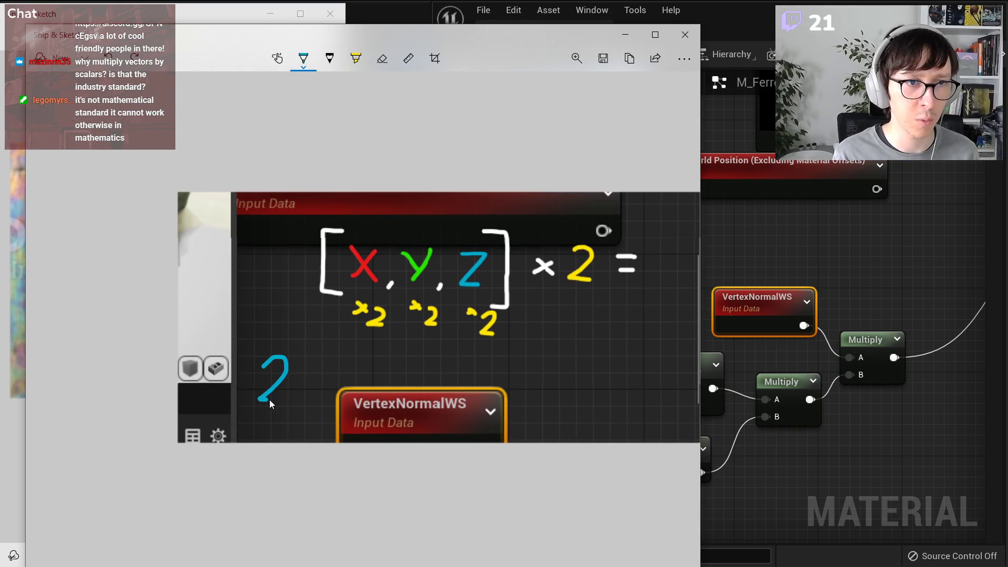
{"action": "left_click_drag", "start_coordinate": [269, 399], "coordinate": [326, 390]}
- Draw a white multiplication sign and an empty pair of square brackets with comma separators after the light blue 2
{"action": "left_click", "coordinate": [304, 60]}
{"action": "left_click", "coordinate": [271, 115]}
{"action": "left_click_drag", "start_coordinate": [368, 352], "coordinate": [363, 412]}
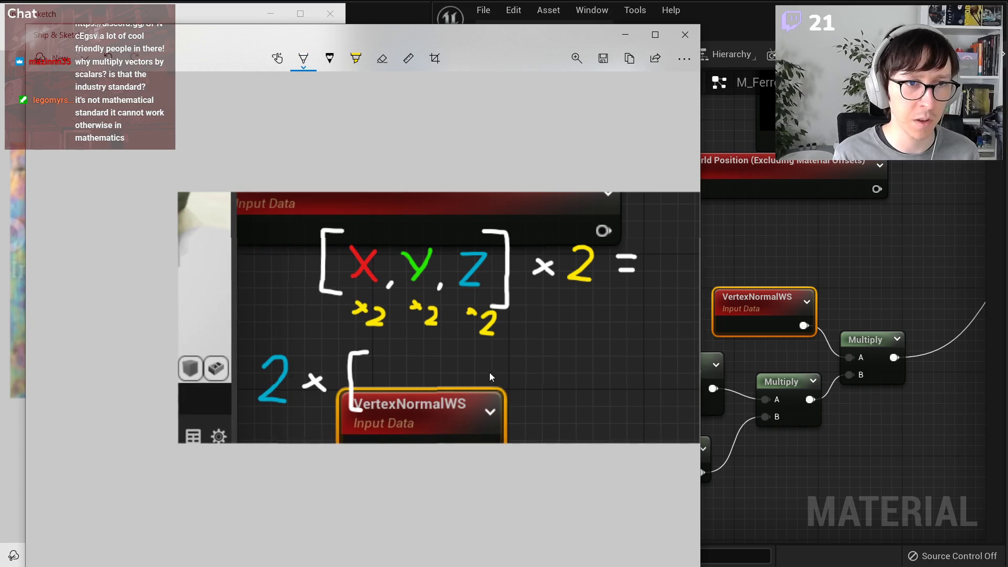
{"action": "left_click_drag", "start_coordinate": [545, 352], "coordinate": [521, 406]}
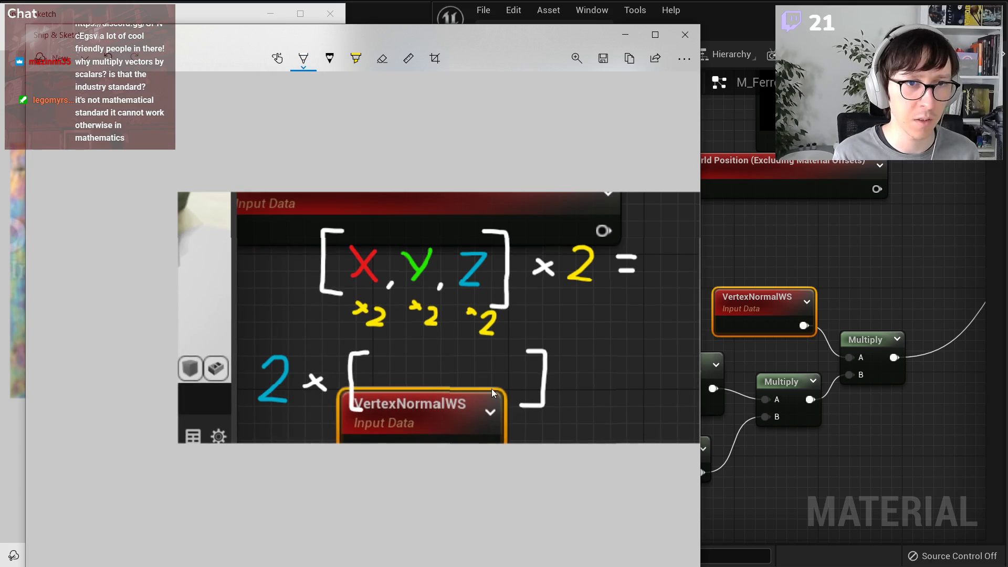
{"action": "left_click", "coordinate": [382, 376]}
{"action": "left_click_drag", "start_coordinate": [411, 378], "coordinate": [468, 382]}
{"action": "key", "text": "ctrl+z"}
{"action": "key", "text": "ctrl+z"}
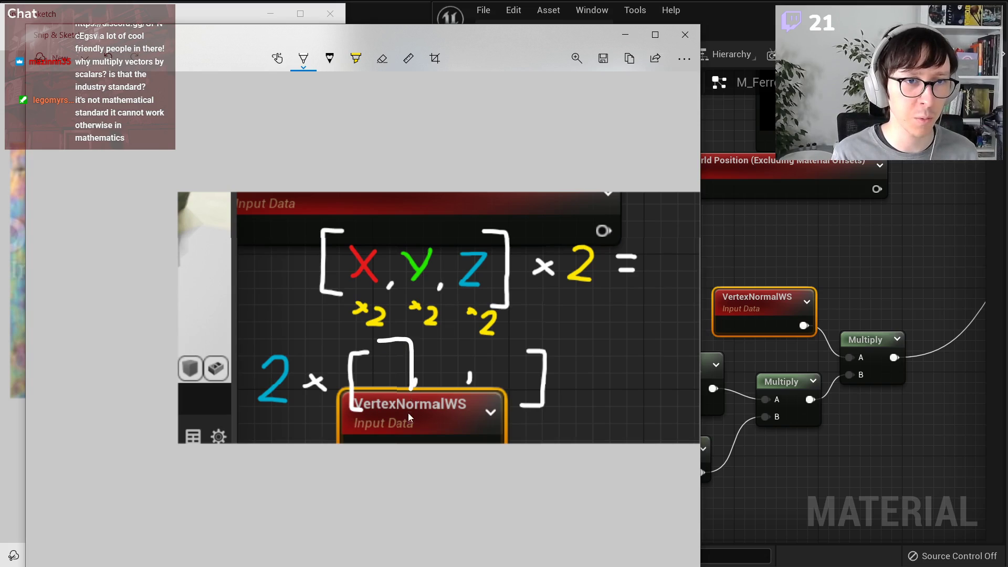
{"action": "mouse_move", "coordinate": [408, 413]}
{"action": "left_mouse_down"}
{"action": "mouse_move", "coordinate": [273, 419]}
{"action": "mouse_move", "coordinate": [248, 351]}
{"action": "mouse_move", "coordinate": [320, 334]}
{"action": "mouse_move", "coordinate": [404, 351]}
{"action": "left_mouse_up"}
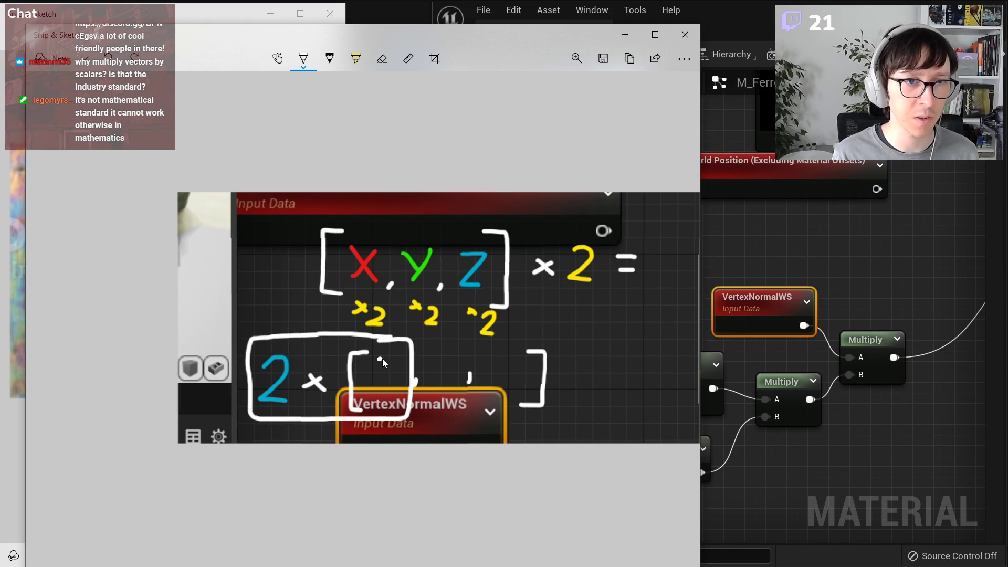
{"action": "left_click", "coordinate": [382, 395]}
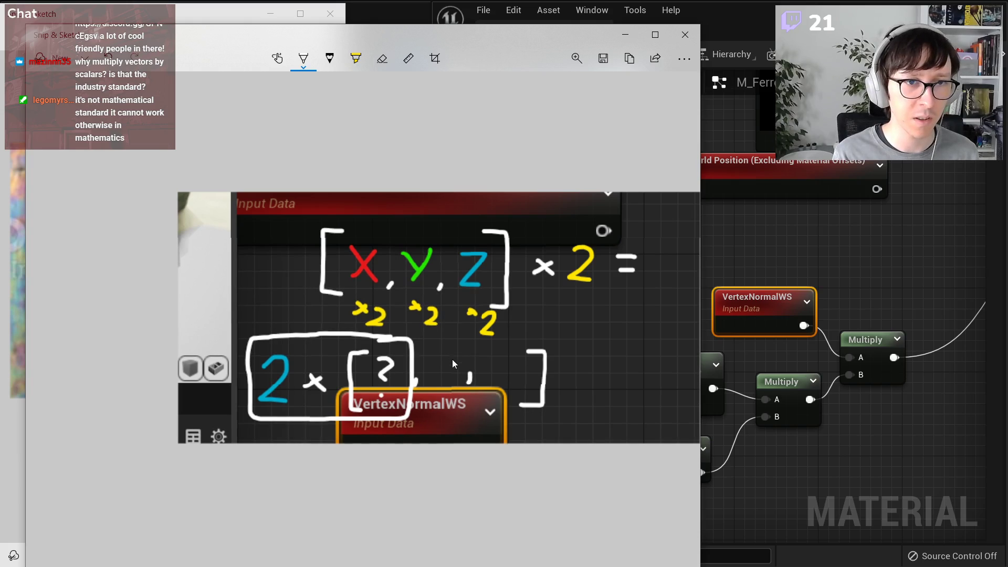
{"action": "left_click", "coordinate": [433, 349]}
{"action": "left_click_drag", "start_coordinate": [480, 350], "coordinate": [537, 351]}
{"action": "key", "text": "ctrl+z"}
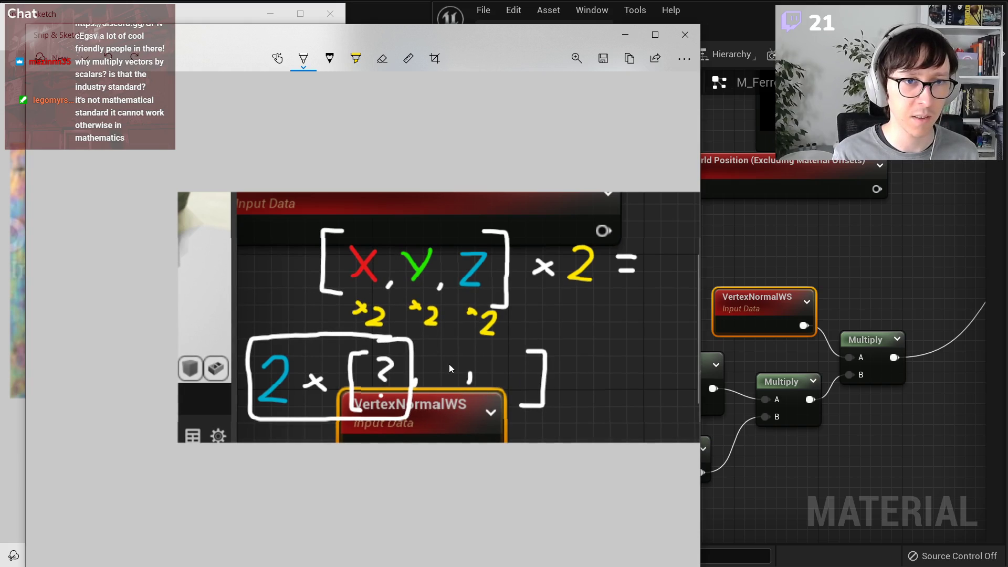
{"action": "left_click_drag", "start_coordinate": [447, 362], "coordinate": [517, 361]}
{"action": "key", "text": "ctrl+z"}
{"action": "key", "text": "ctrl+z"}
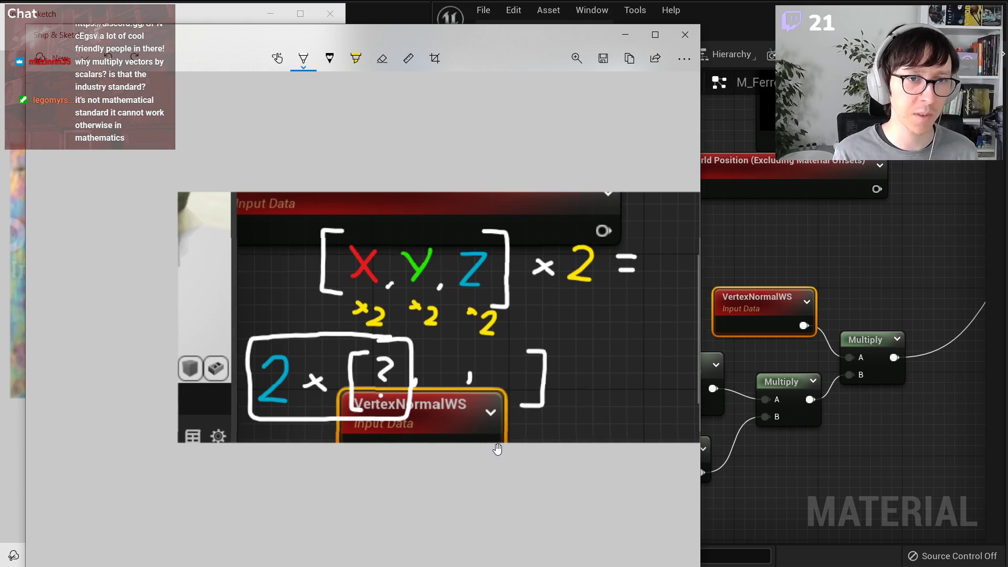
{"action": "key", "text": "ctrl+z"}
{"action": "key", "text": "ctrl+z"}
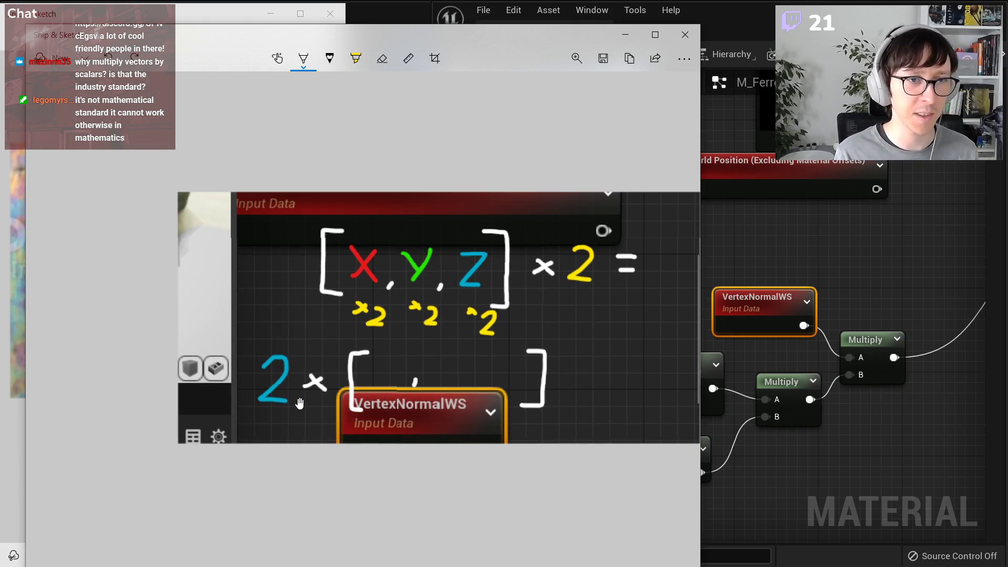
- Enclose the light blue 2 in white square brackets
{"action": "mouse_move", "coordinate": [258, 418]}
{"action": "left_mouse_down"}
{"action": "mouse_move", "coordinate": [248, 414]}
{"action": "mouse_move", "coordinate": [254, 343]}
{"action": "mouse_move", "coordinate": [304, 345]}
{"action": "mouse_move", "coordinate": [295, 416]}
{"action": "left_mouse_up"}
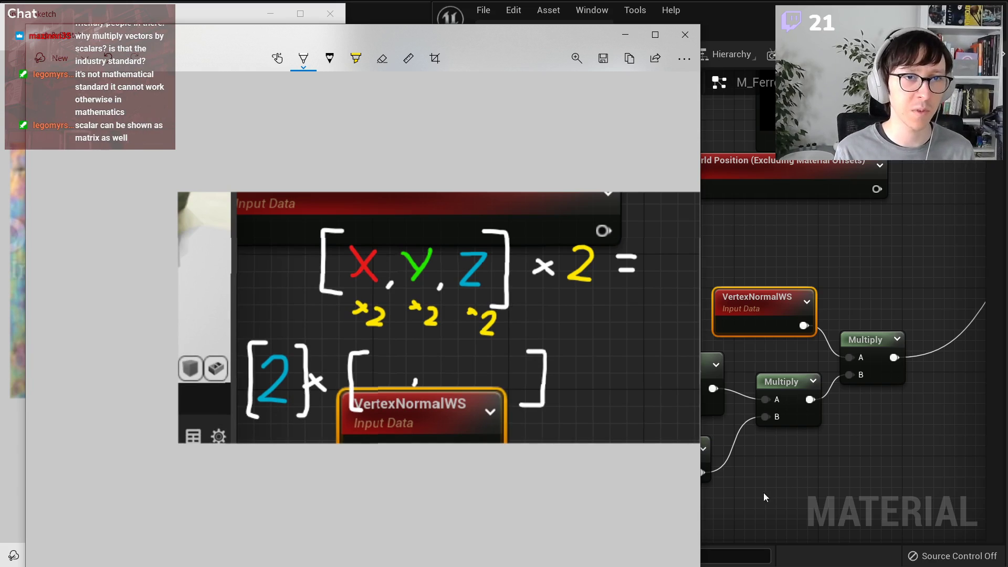
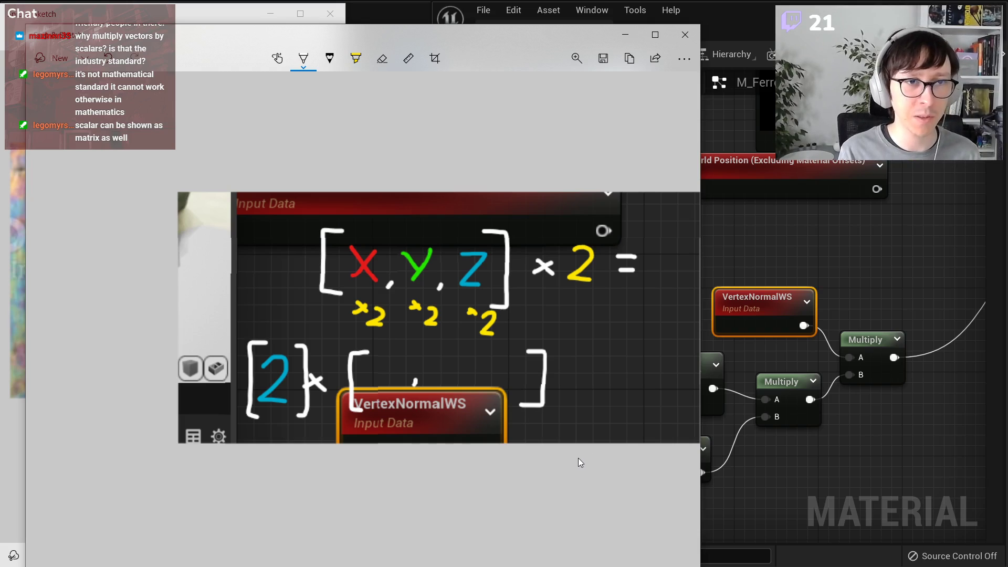
- Undo all strokes of the lower formula: the square brackets, comma separators, multiplication sign and light blue 2
{"action": "key", "text": "ctrl+z"}
{"action": "key", "text": "ctrl+z"}
{"action": "key", "text": "ctrl+z"}
{"action": "key", "text": "ctrl+z"}
{"action": "key", "text": "ctrl+z"}
{"action": "key", "text": "ctrl+z"}
{"action": "key", "text": "ctrl+z"}
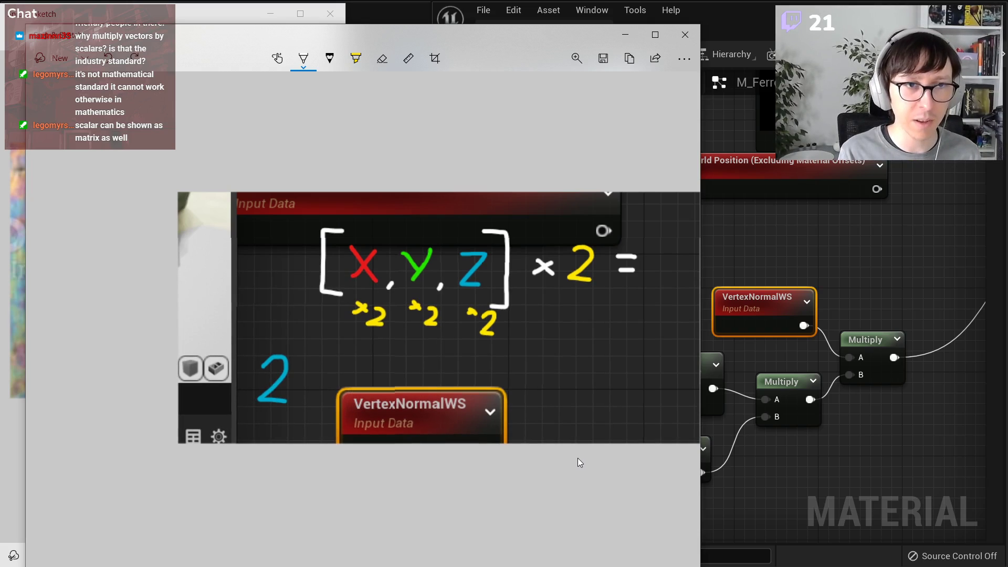
{"action": "key", "text": "ctrl+z"}
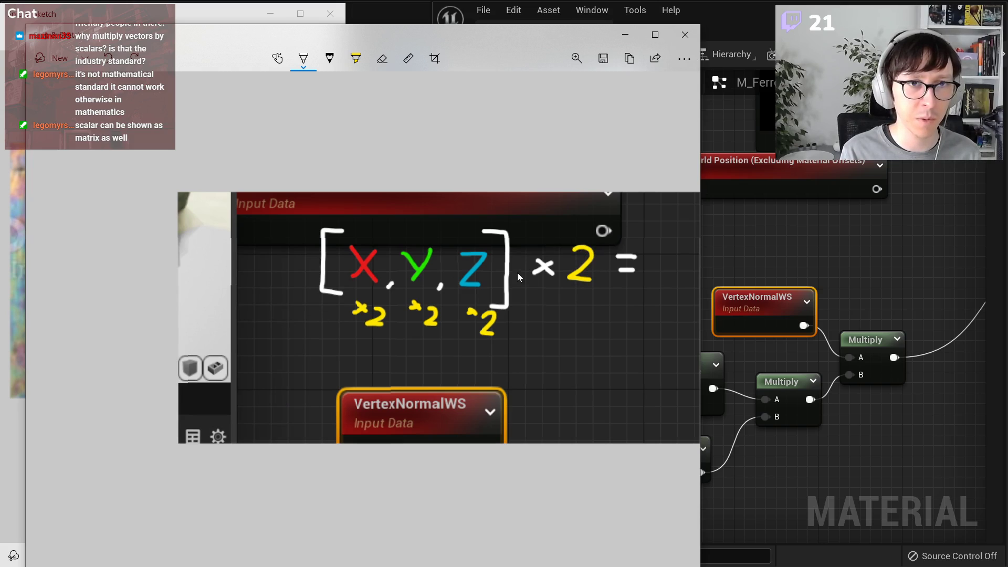
- Close the sketch window and return to the vertex displacement nodes in the M_FerroFluid material graph
{"action": "left_click", "coordinate": [684, 35]}
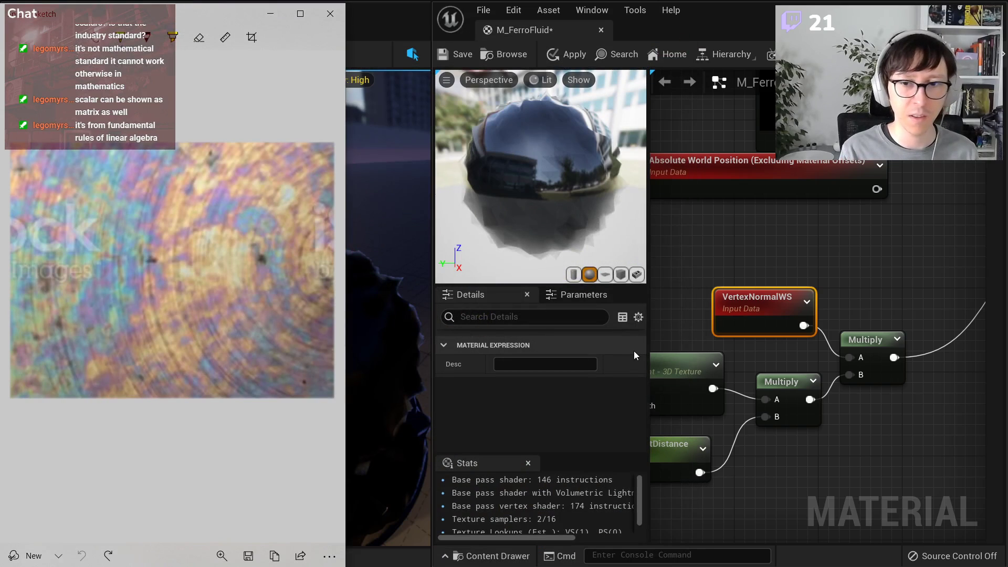
{"action": "left_click", "coordinate": [879, 259]}
{"action": "scroll", "coordinate": [843, 293], "scroll_direction": "down", "scroll_amount": 1}
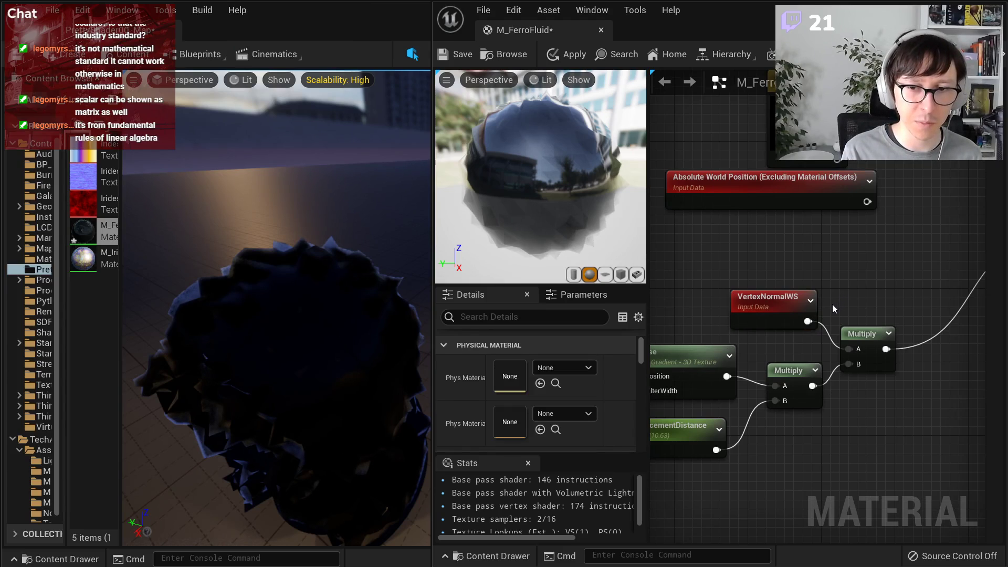
{"action": "right_click_drag", "start_coordinate": [843, 323], "coordinate": [799, 323]}
{"action": "scroll", "coordinate": [836, 311], "scroll_direction": "down", "scroll_amount": 1}
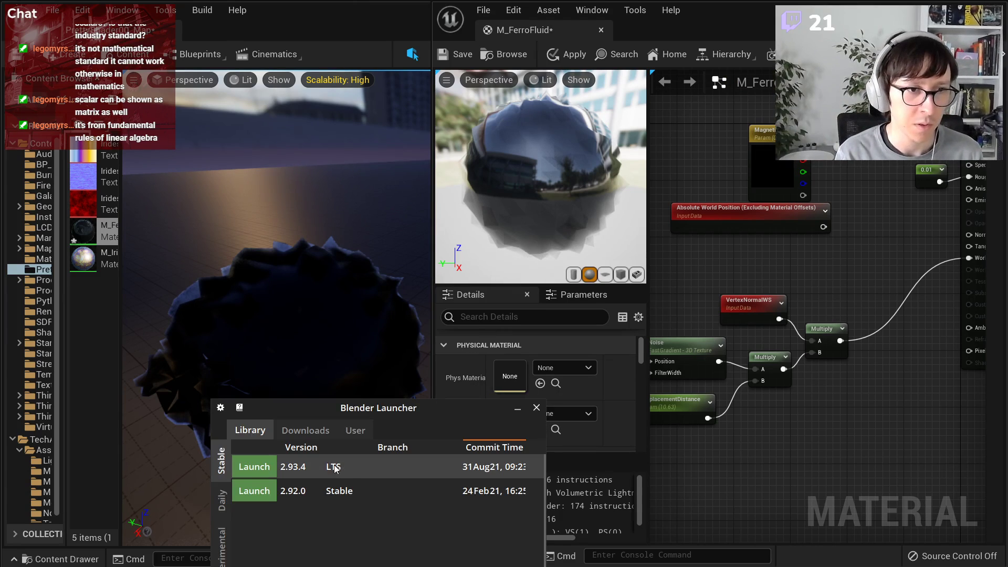
- Launch Blender 2.93.4 LTS and open the recent file Essentials_UV_Cube_v001.blend
{"action": "left_click", "coordinate": [254, 467]}
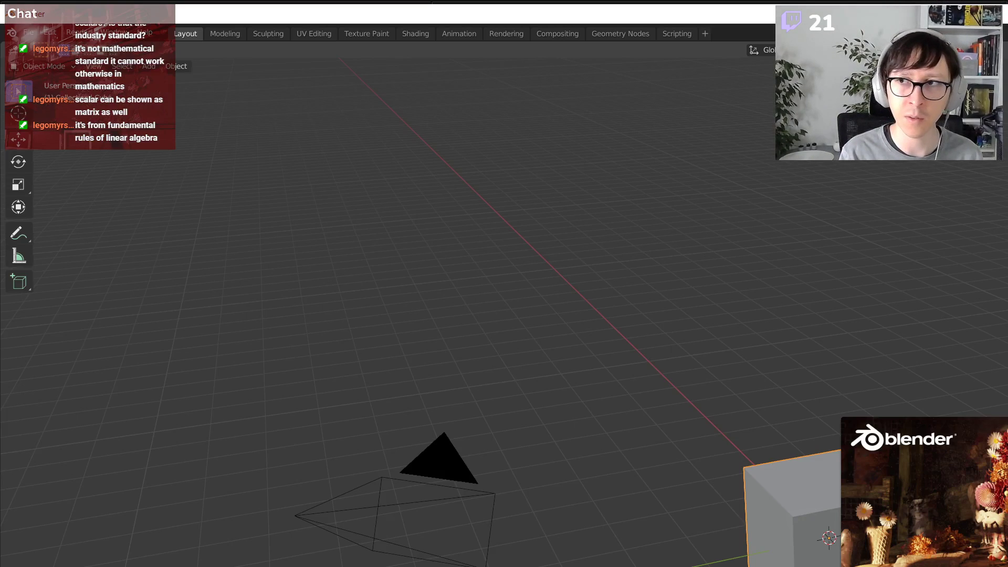
{"action": "mouse_move", "coordinate": [514, 13]}
{"action": "left_mouse_down"}
{"action": "mouse_move", "coordinate": [326, 69]}
{"action": "mouse_move", "coordinate": [531, 26]}
{"action": "mouse_move", "coordinate": [525, 16]}
{"action": "left_mouse_up"}
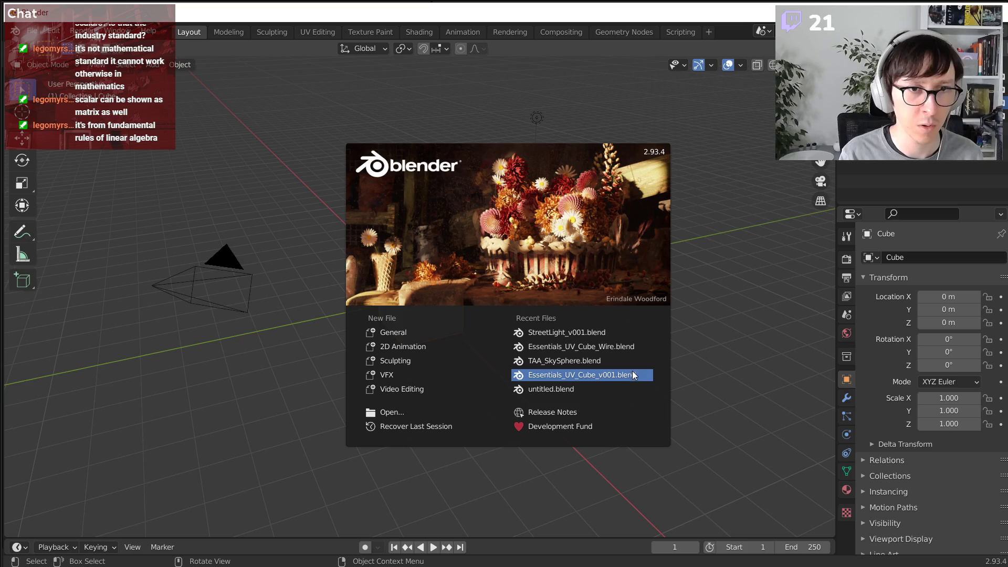
{"action": "left_click", "coordinate": [578, 374]}
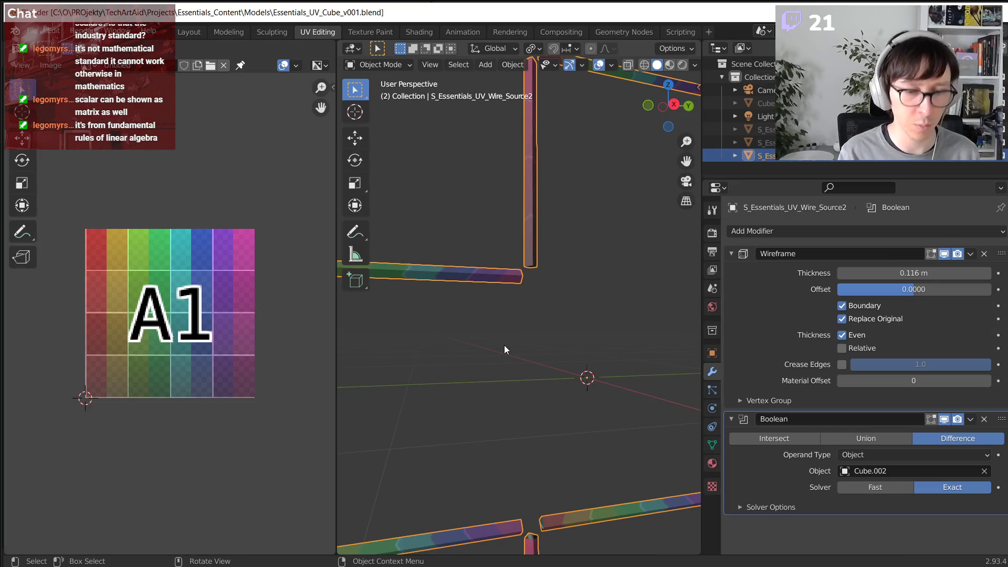
- Open TAA_Basic_ShaderTestSphere_v012.blend from the Common\Models\blend project folder
{"action": "key", "text": "ctrl+o"}
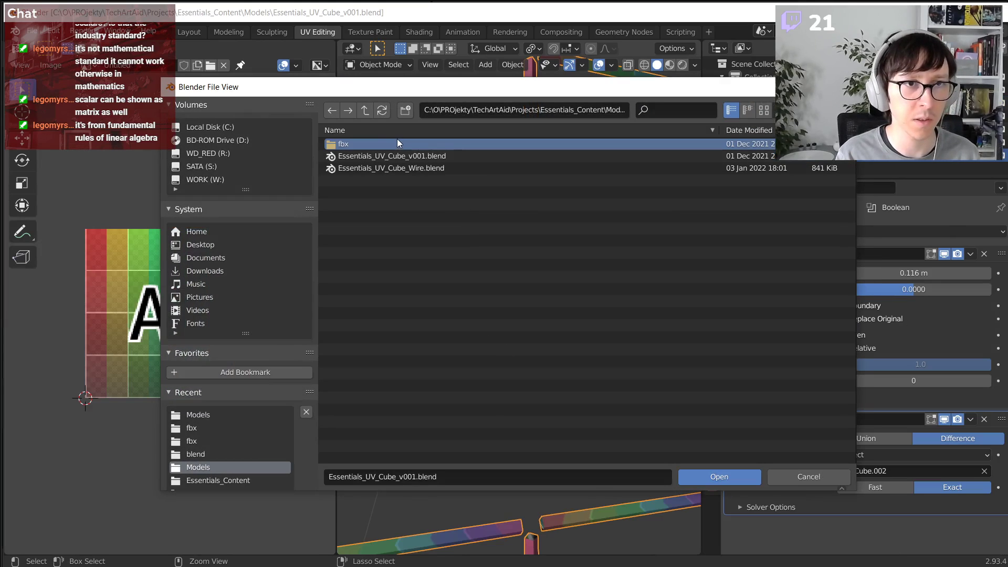
{"action": "left_click", "coordinate": [365, 110]}
{"action": "left_click", "coordinate": [365, 110]}
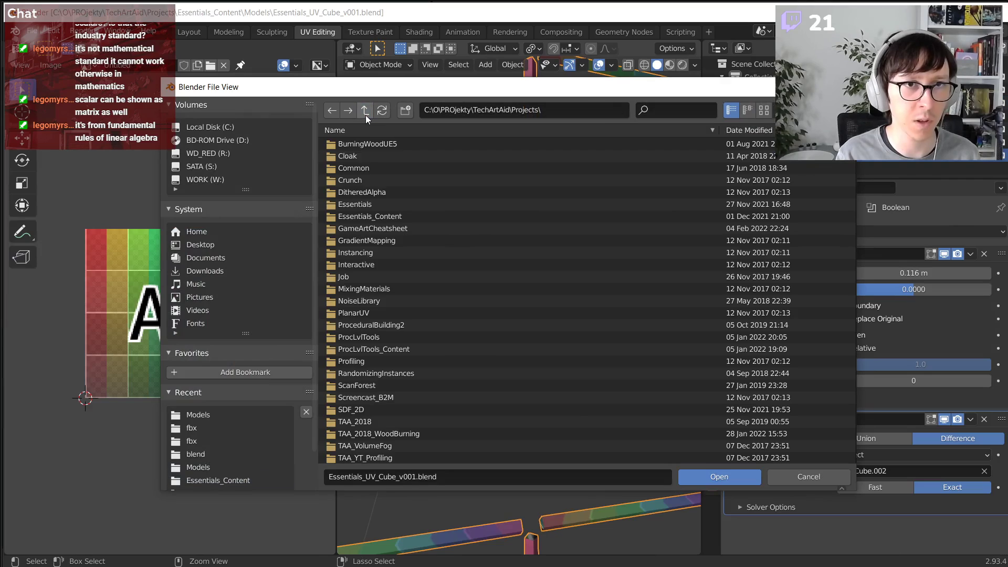
{"action": "double_click", "coordinate": [380, 167]}
{"action": "double_click", "coordinate": [381, 167]}
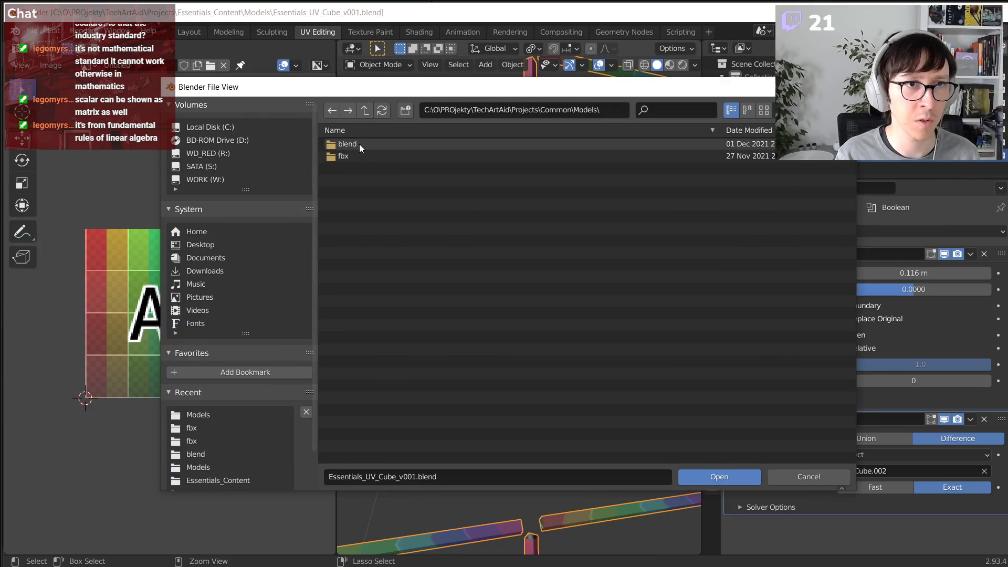
{"action": "double_click", "coordinate": [361, 144]}
{"action": "scroll", "coordinate": [438, 289], "scroll_direction": "down", "scroll_amount": 1}
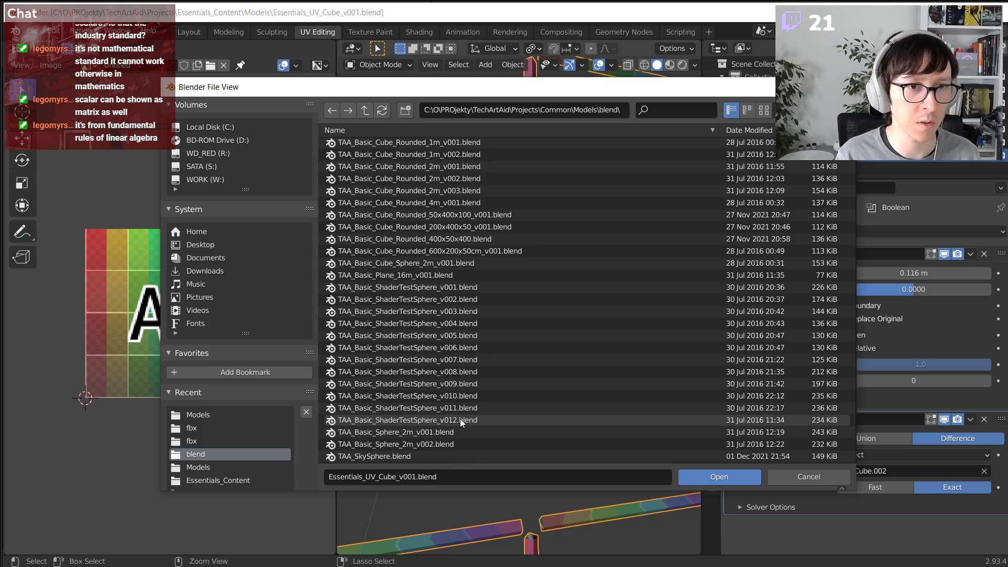
{"action": "double_click", "coordinate": [460, 420]}
- Examine the shader test sphere's mesh topology from several angles in Edit Mode
{"action": "key", "text": "Tab"}
{"action": "scroll", "coordinate": [603, 287], "scroll_direction": "up", "scroll_amount": 3}
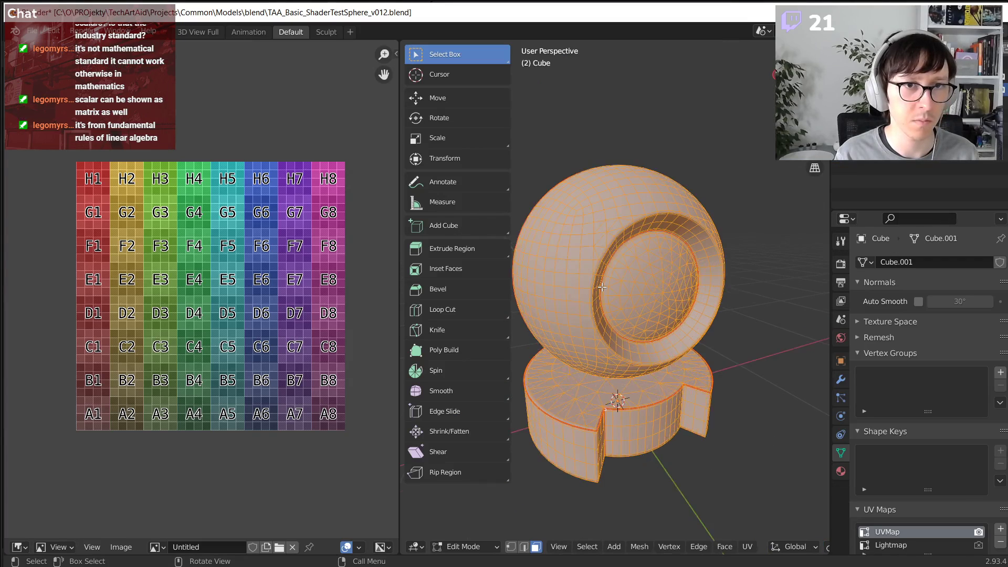
{"action": "middle_click_drag", "start_coordinate": [740, 276], "coordinate": [810, 305]}
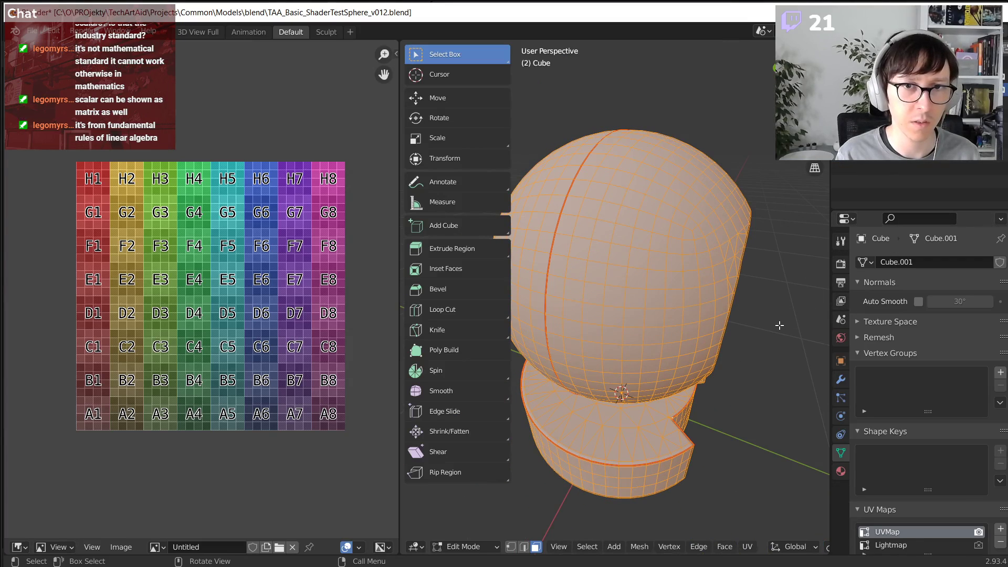
{"action": "key", "text": "Tab"}
- Add a Subdivision Surface modifier with viewport level 2 to the test sphere and check its UV Smooth options
{"action": "left_click", "coordinate": [841, 379]}
{"action": "left_click", "coordinate": [897, 263]}
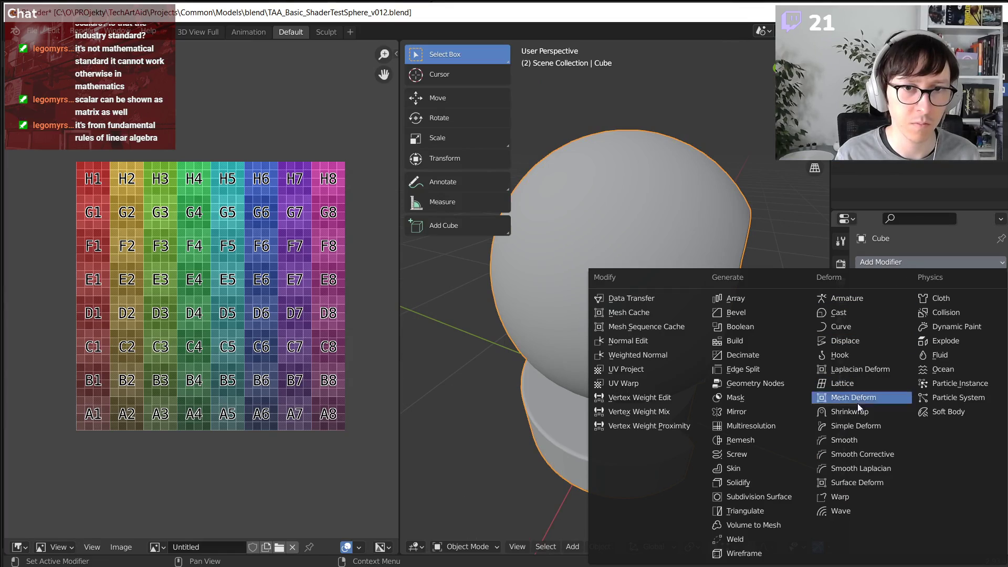
{"action": "left_click", "coordinate": [768, 499]}
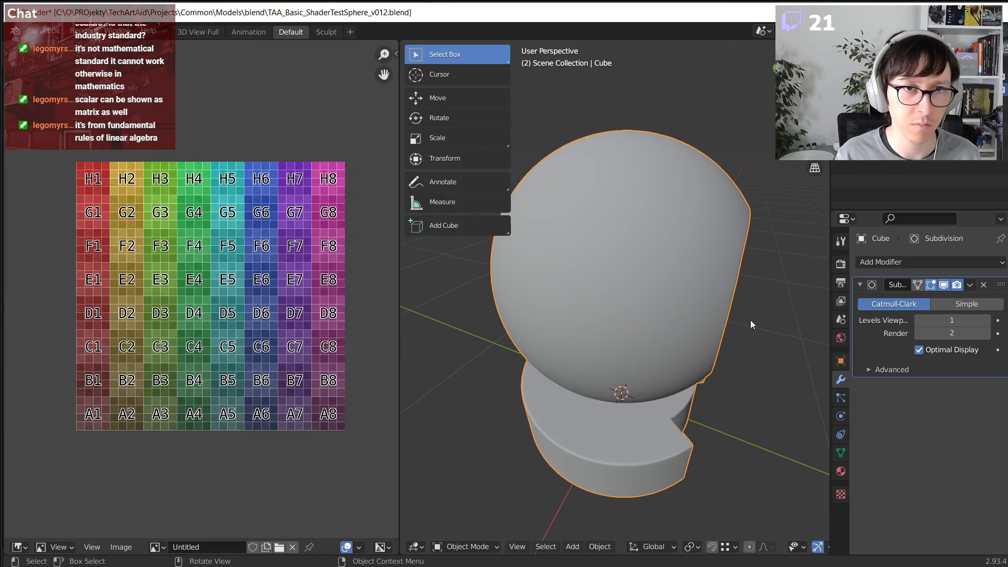
{"action": "left_click", "coordinate": [973, 322]}
{"action": "key", "text": "Return"}
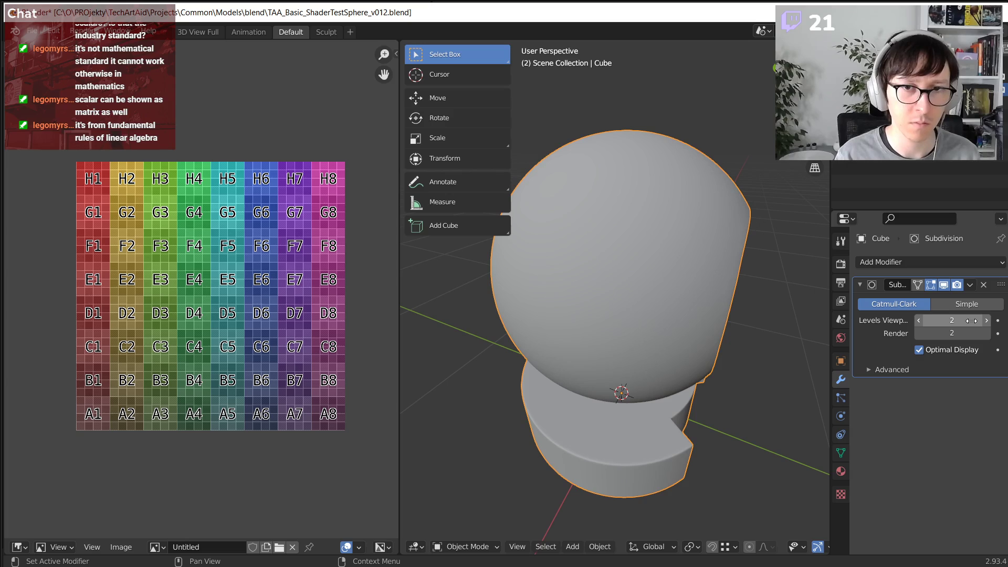
{"action": "left_click", "coordinate": [905, 366]}
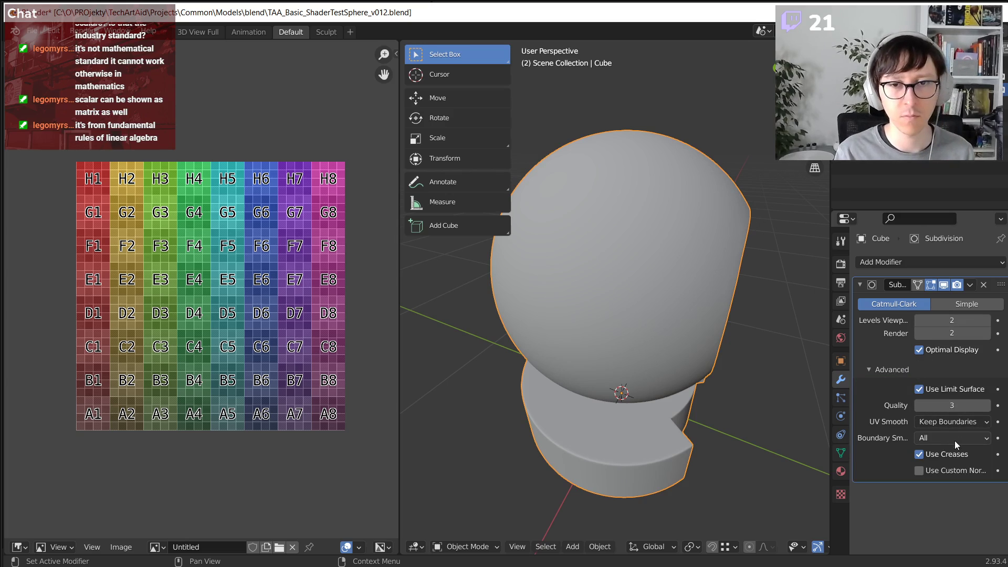
{"action": "left_click", "coordinate": [950, 423]}
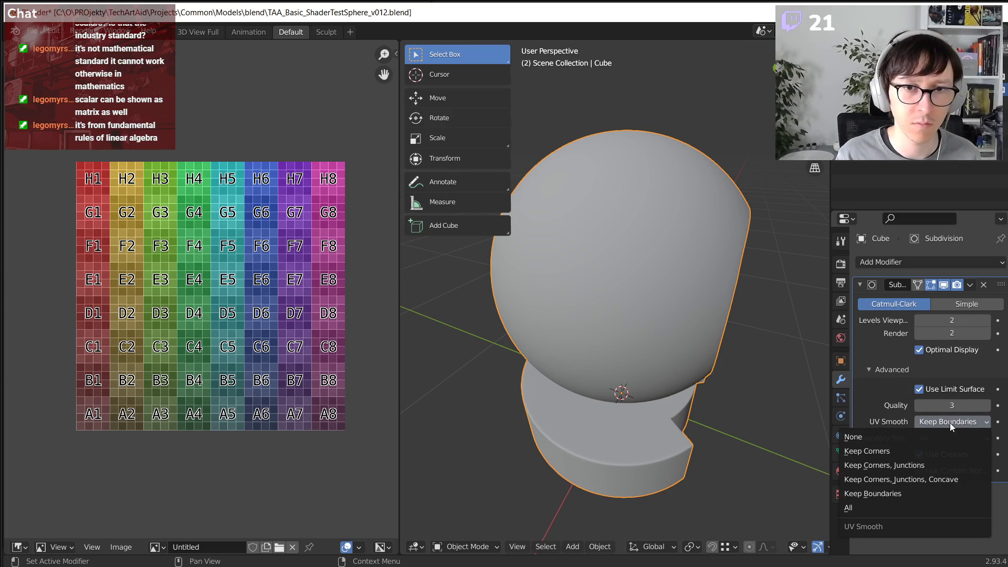
{"action": "left_click", "coordinate": [951, 423]}
{"action": "middle_click_drag", "start_coordinate": [694, 301], "coordinate": [672, 298]}
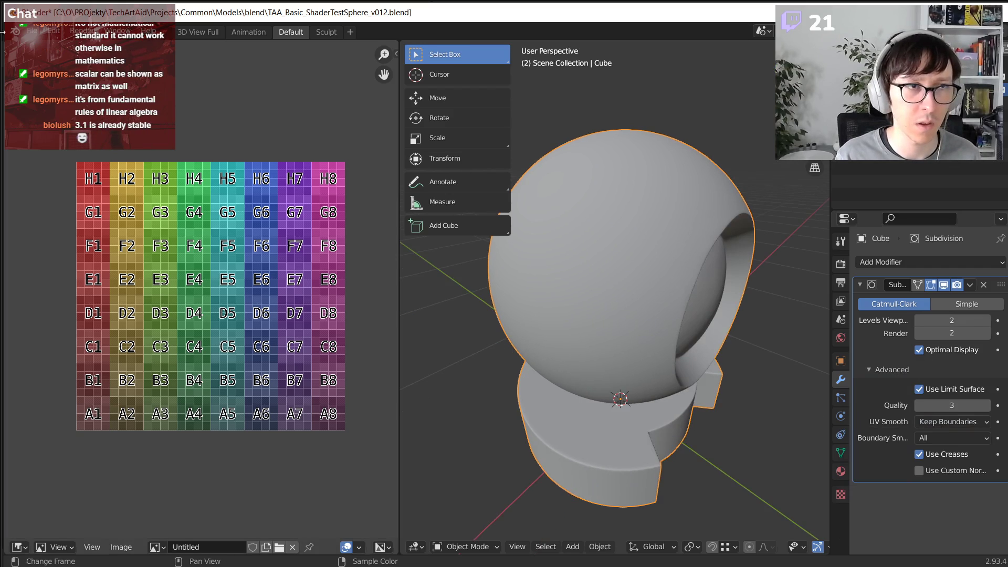
- Export only the selected test sphere to Common\Models\fbx as TAA_Basic_ShaderTestSphere_v012_Dense.fbx
{"action": "left_click", "coordinate": [31, 31]}
{"action": "mouse_move", "coordinate": [89, 220]}
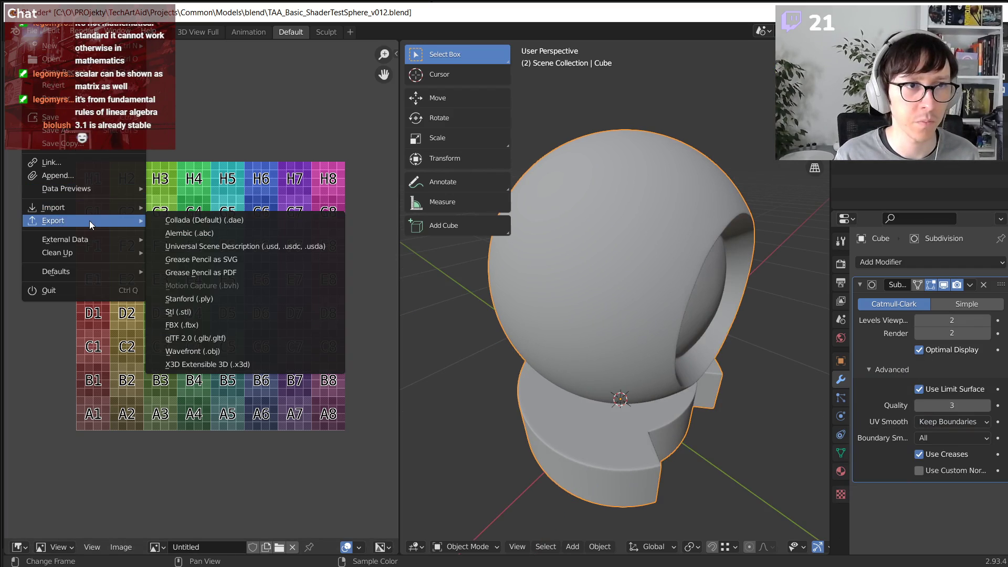
{"action": "left_click", "coordinate": [229, 321]}
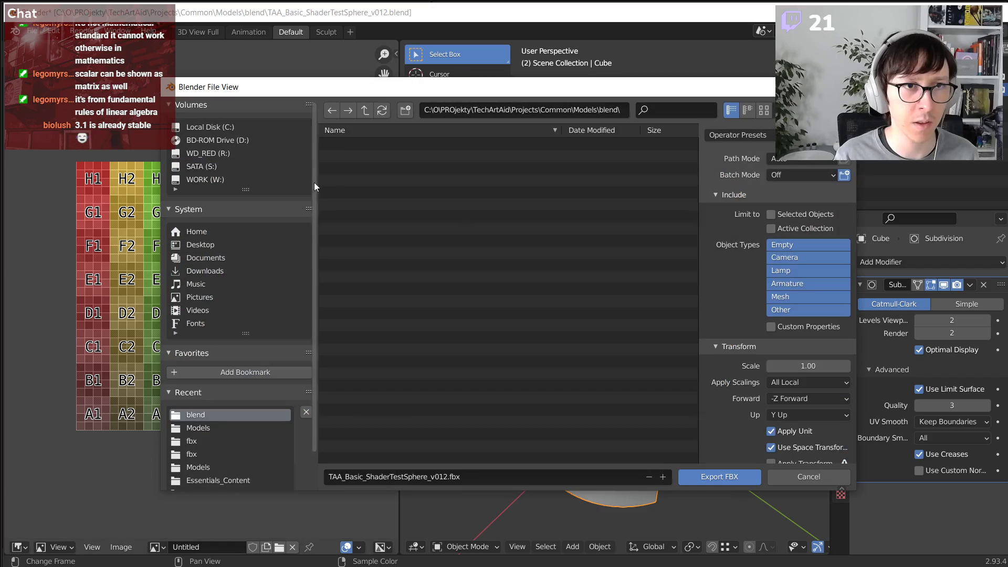
{"action": "left_click", "coordinate": [367, 112]}
{"action": "double_click", "coordinate": [358, 157]}
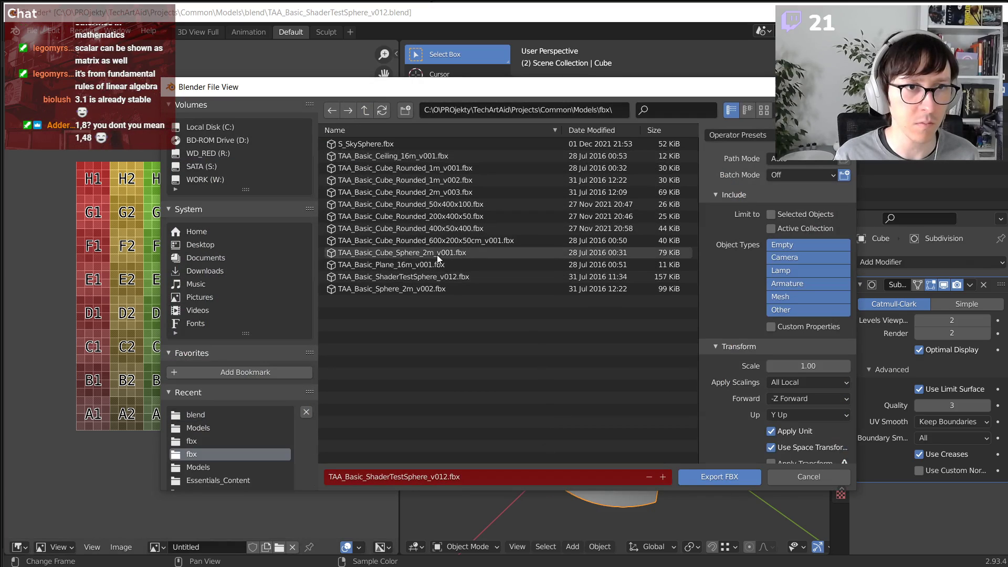
{"action": "left_click", "coordinate": [426, 278]}
{"action": "left_click", "coordinate": [442, 477]}
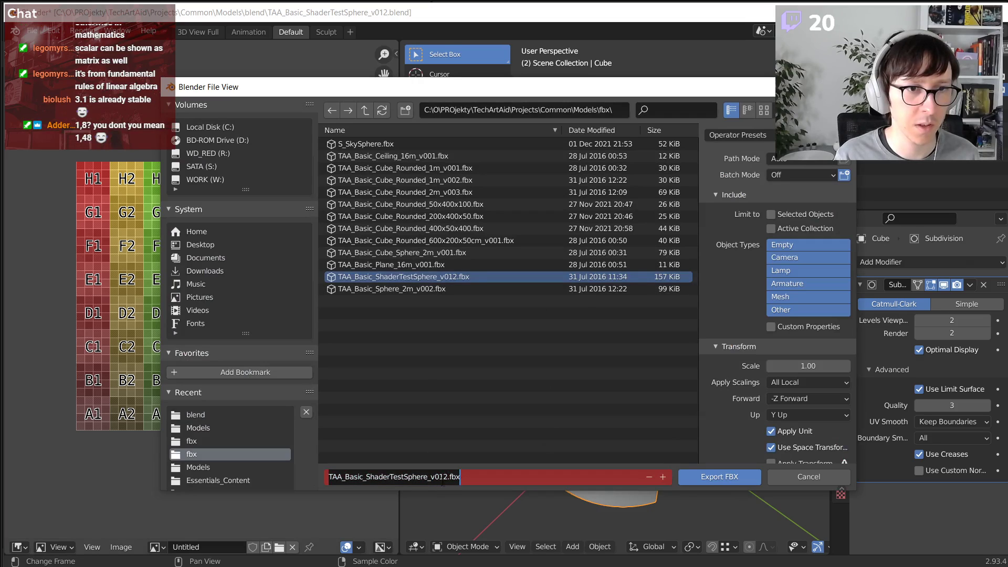
{"action": "left_click", "coordinate": [503, 416]}
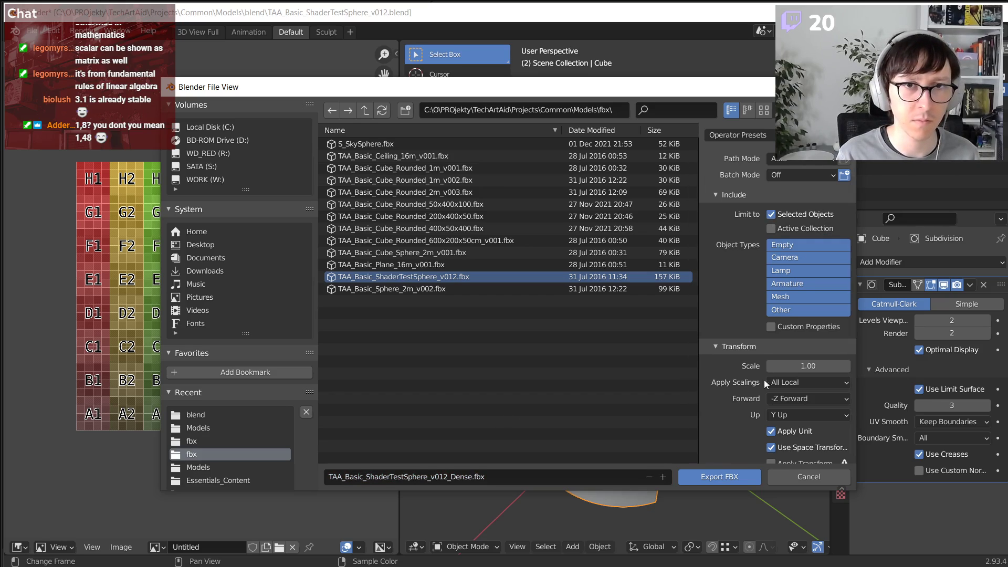
{"action": "left_click", "coordinate": [737, 476]}
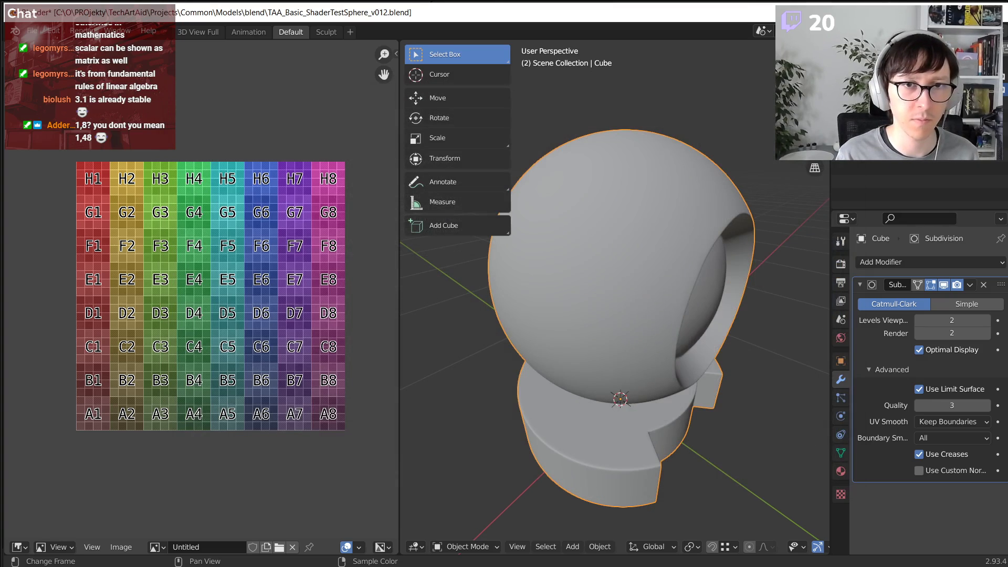
- Close Blender, switch to the Unreal level, select the ferrofluid test sphere and locate its static mesh asset in the Content Browser
{"action": "left_click", "coordinate": [1004, 12]}
{"action": "left_click", "coordinate": [560, 323]}
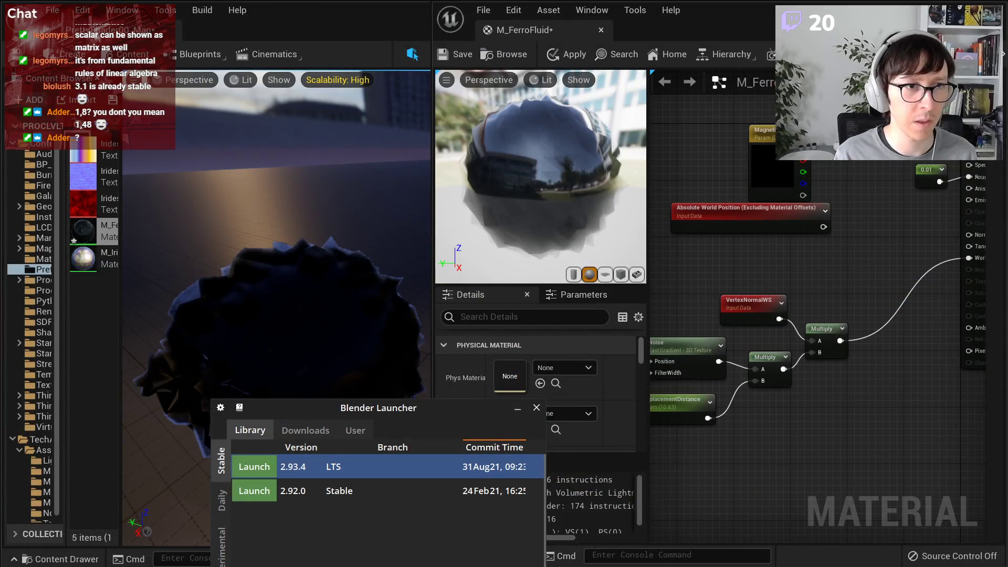
{"action": "left_click", "coordinate": [252, 315]}
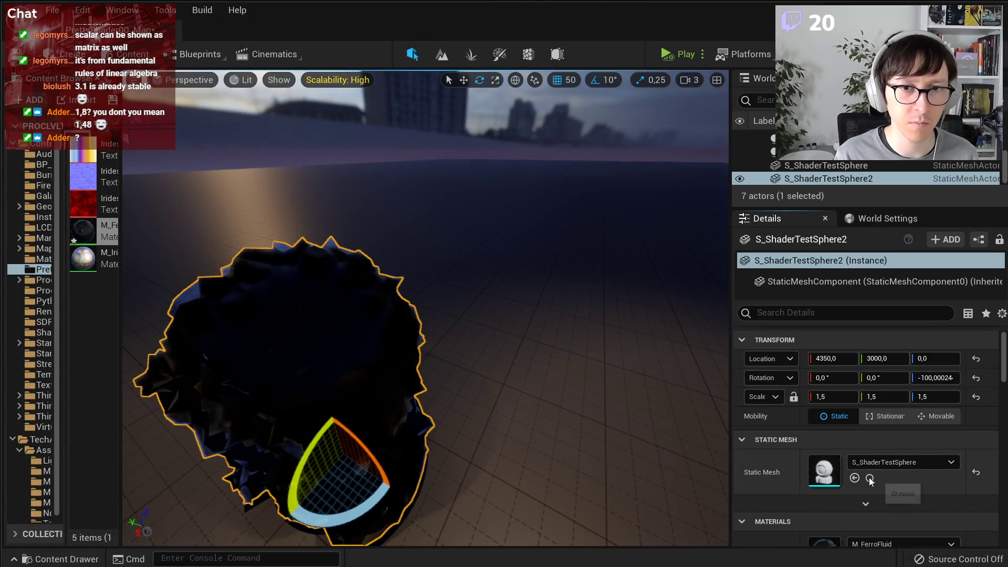
{"action": "left_click", "coordinate": [871, 478]}
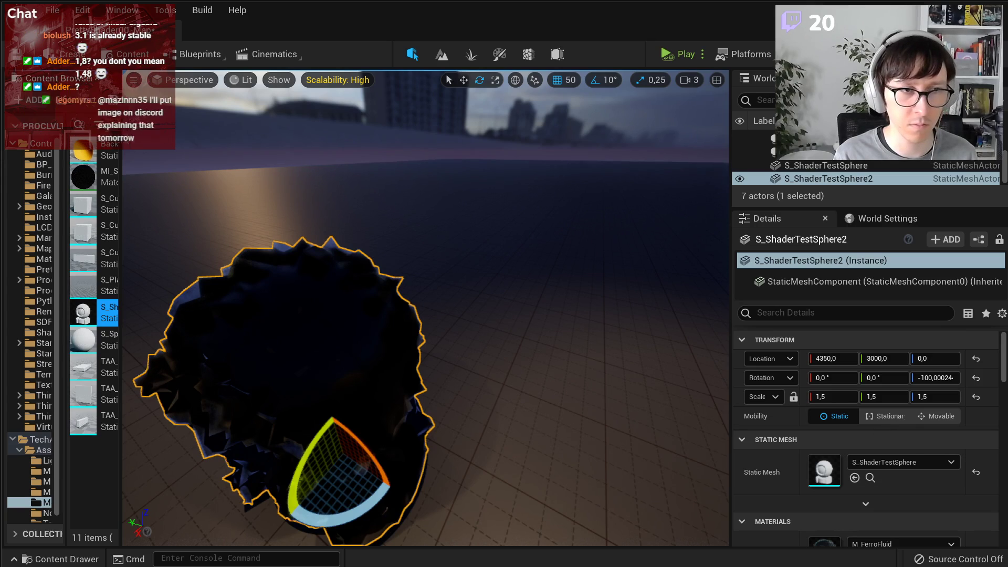
- Import TAA_Basic_ShaderTestSphere_v012_Dense.fbx from Common\Models\fbx into the TechArtAidCommon Meshes folder with Build Nanite turned off
{"action": "key", "text": "alt+Tab"}
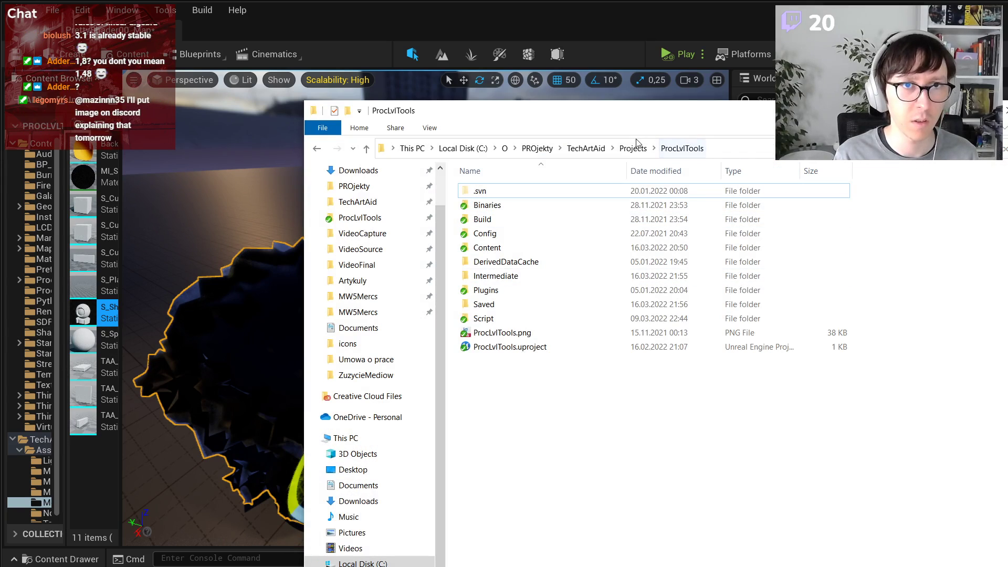
{"action": "left_click", "coordinate": [636, 149]}
{"action": "double_click", "coordinate": [526, 218]}
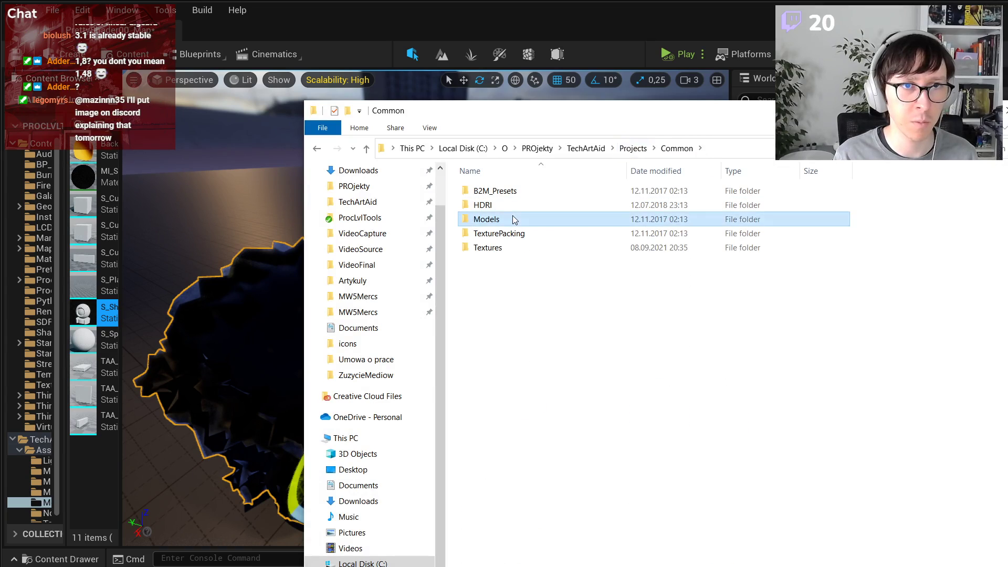
{"action": "double_click", "coordinate": [514, 218]}
{"action": "double_click", "coordinate": [497, 204]}
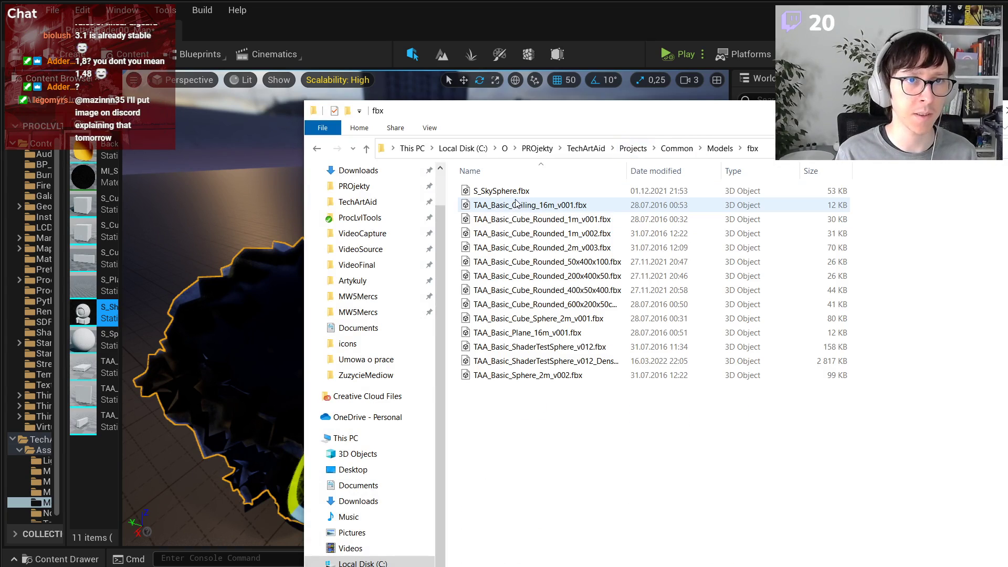
{"action": "left_click_drag", "start_coordinate": [525, 361], "coordinate": [106, 462]}
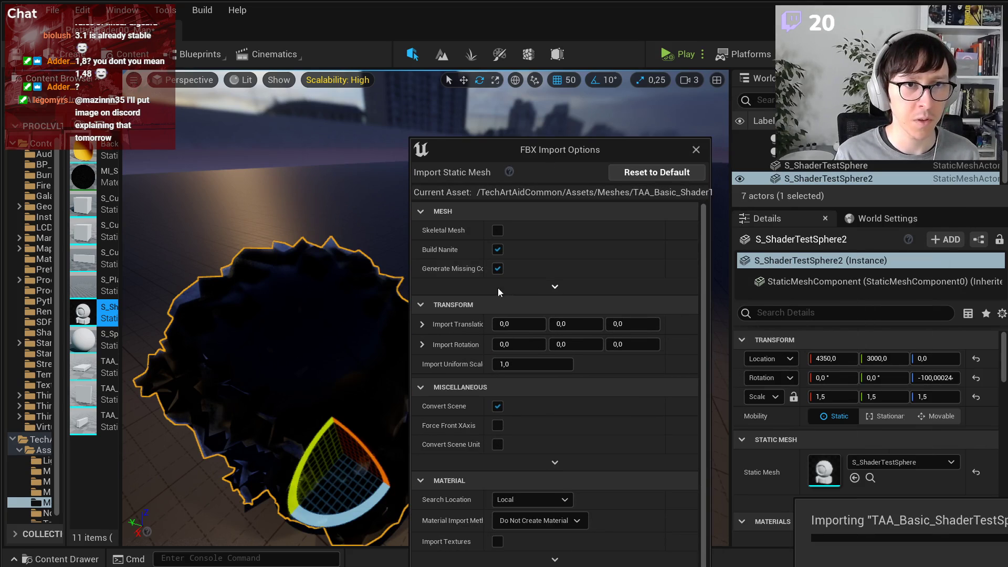
{"action": "left_click", "coordinate": [501, 251]}
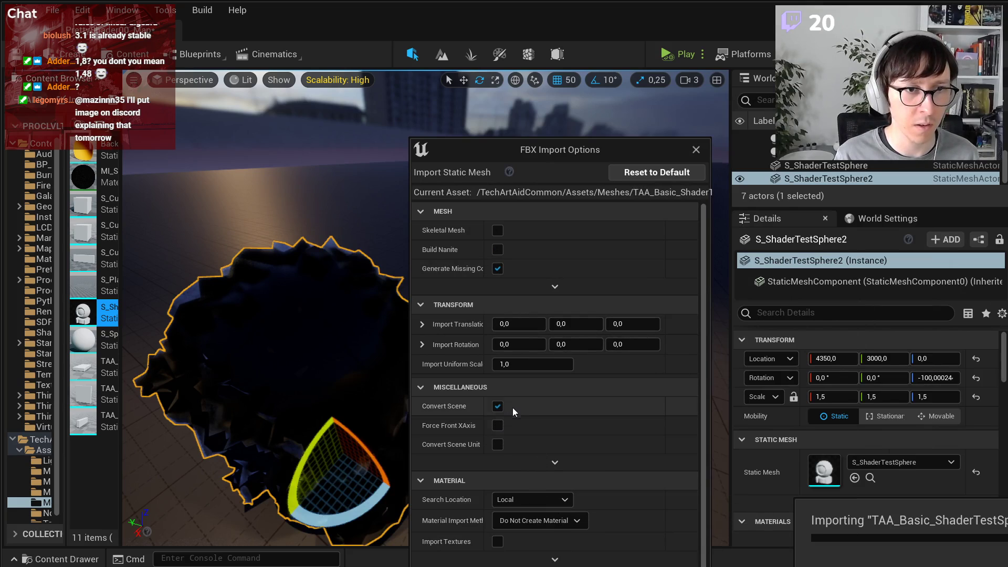
{"action": "key", "text": "Return"}
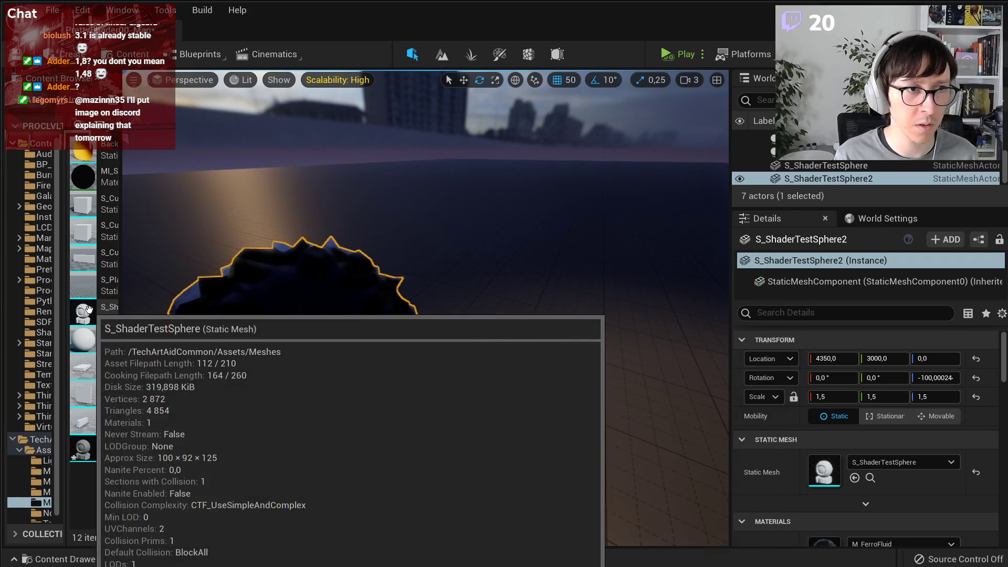
- Copy the MI_Simple_Gray material from S_ShaderTestSphere to the imported dense mesh, close both mesh editors and save M_FerroFluid
{"action": "left_click", "coordinate": [105, 311]}
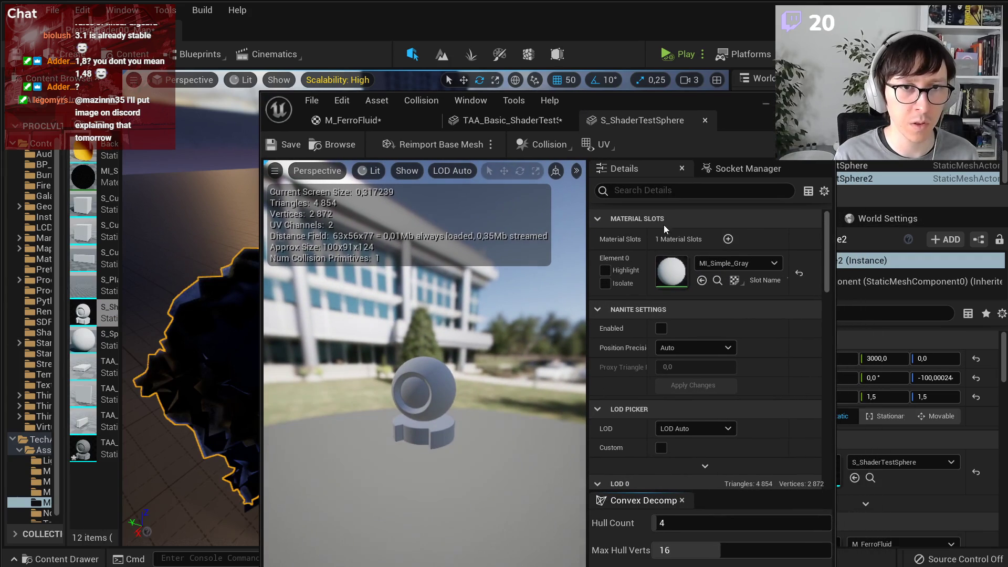
{"action": "middle_click", "coordinate": [619, 118]}
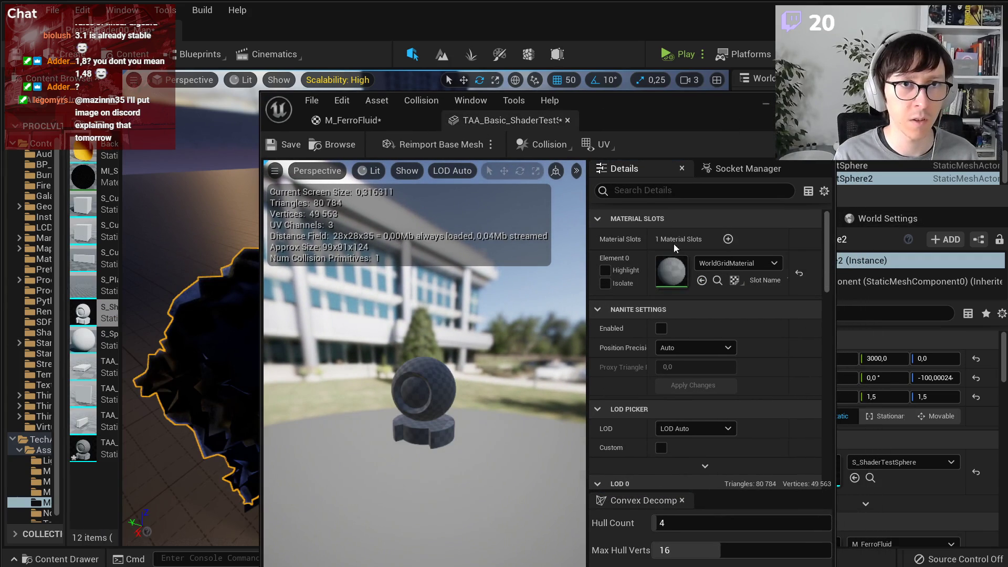
{"action": "right_click", "coordinate": [683, 269]}
{"action": "left_click", "coordinate": [709, 297]}
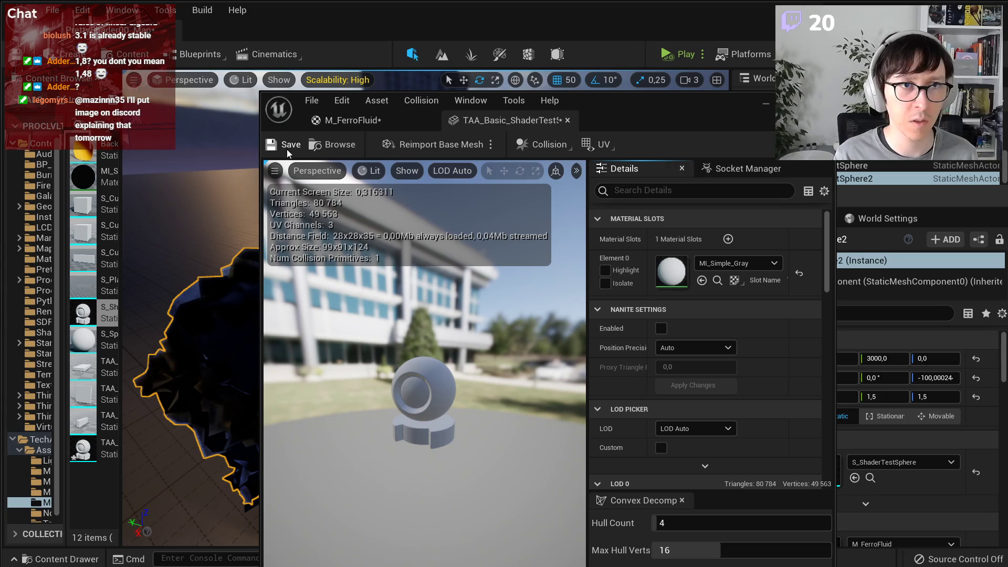
{"action": "middle_click", "coordinate": [525, 123]}
{"action": "left_click", "coordinate": [280, 146]}
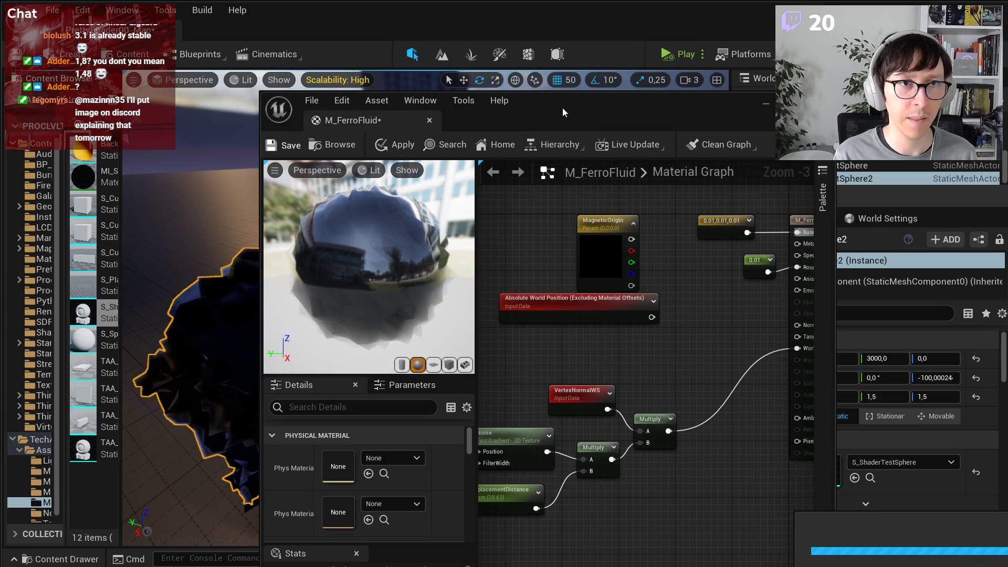
- Use the dense test sphere as M_FerroFluid's preview mesh and assign it as the static mesh of S_ShaderTestSphere2
{"action": "left_click_drag", "start_coordinate": [584, 96], "coordinate": [1007, 100]}
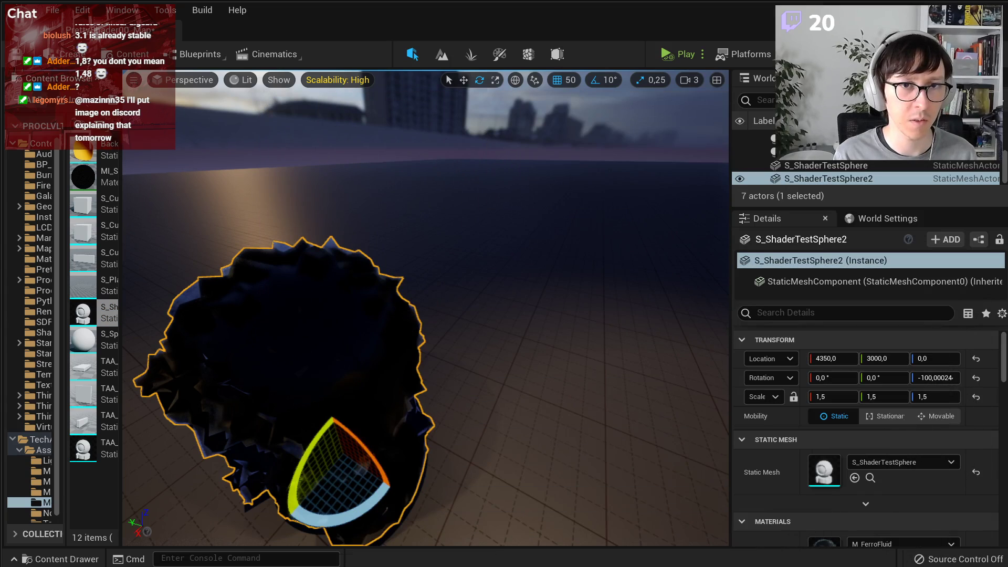
{"action": "left_click_drag", "start_coordinate": [452, 566], "coordinate": [666, 122]}
{"action": "left_click", "coordinate": [101, 448]}
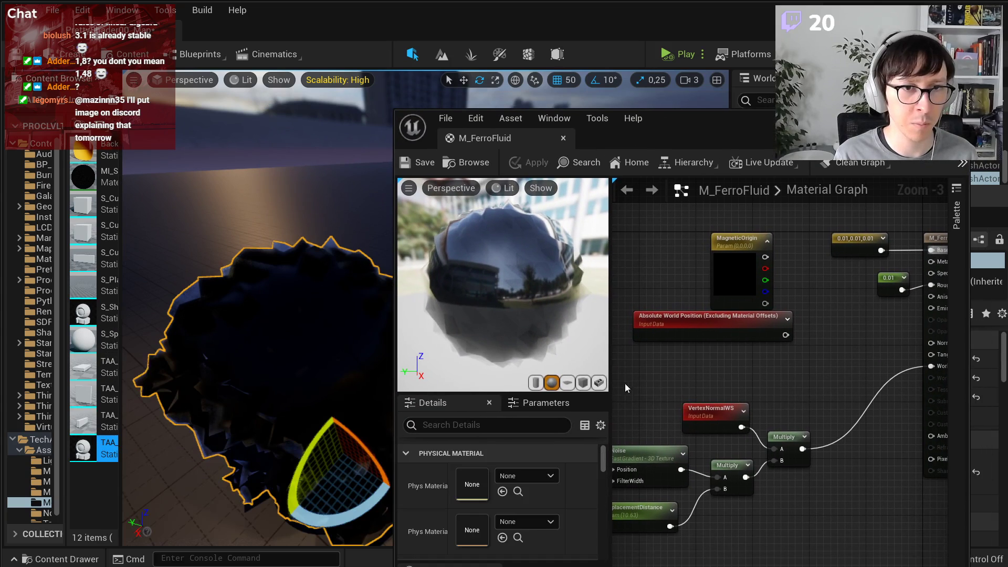
{"action": "left_click", "coordinate": [599, 383]}
{"action": "left_click_drag", "start_coordinate": [639, 149], "coordinate": [368, 566]}
{"action": "left_click_drag", "start_coordinate": [93, 446], "coordinate": [841, 473]}
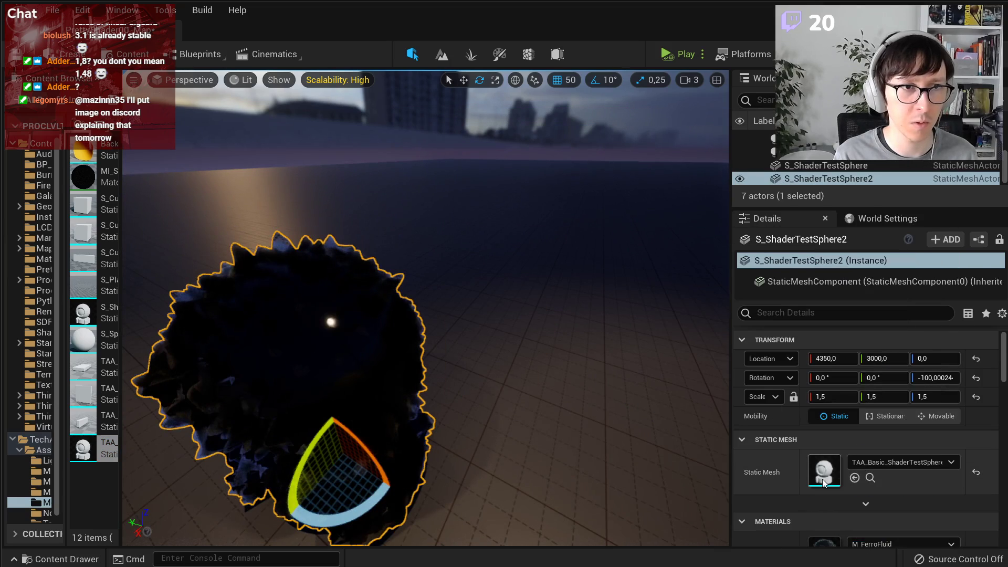
- Examine the spiky displacement on the dense ferrofluid sphere in the level from several angles and distances
{"action": "left_click", "coordinate": [464, 298]}
{"action": "right_click_drag", "start_coordinate": [464, 298], "coordinate": [409, 304]}
{"action": "key", "text": "s"}
{"action": "left_click_drag", "start_coordinate": [1007, 126], "coordinate": [841, 118]}
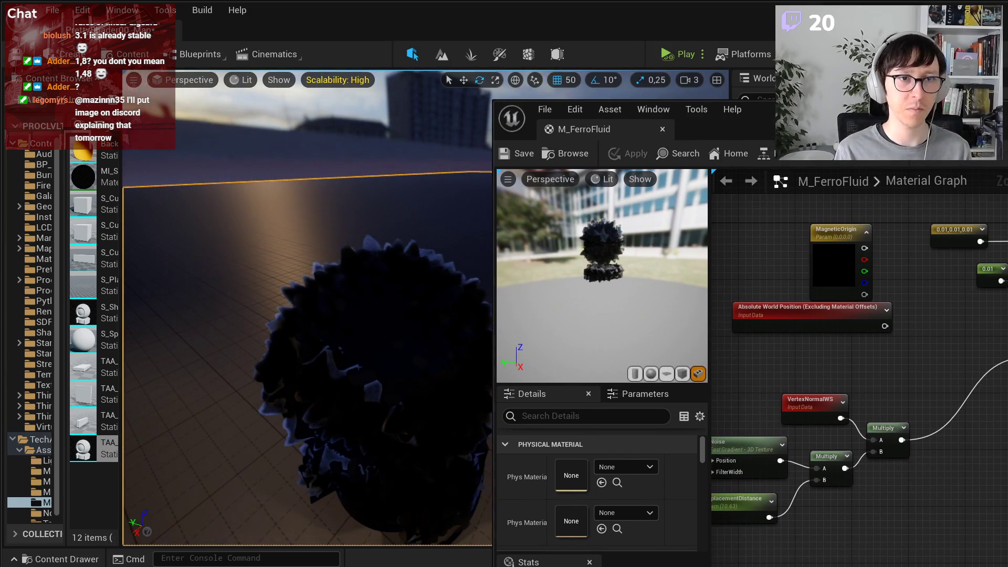
{"action": "left_click_drag", "start_coordinate": [762, 111], "coordinate": [773, 69]}
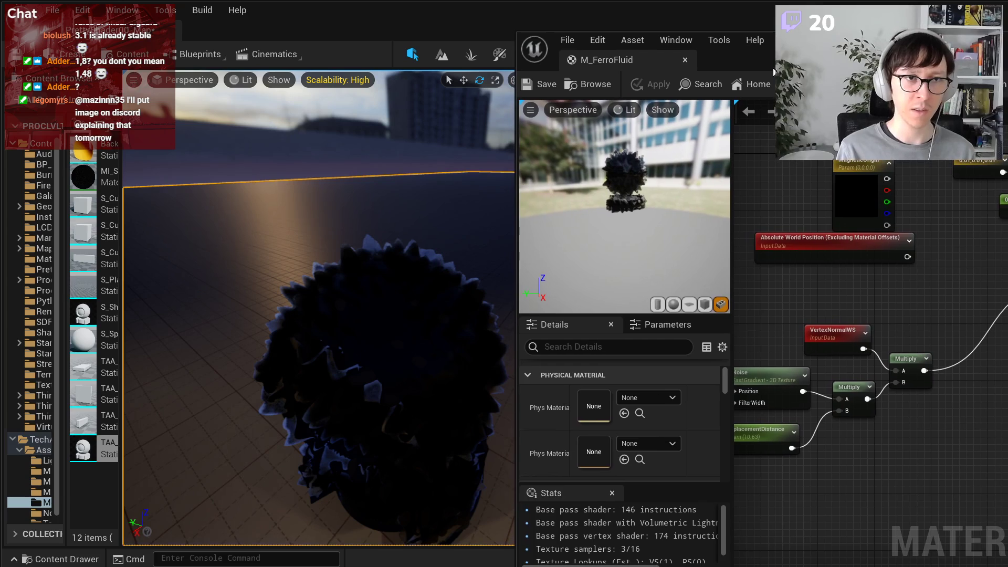
{"action": "right_click_drag", "start_coordinate": [160, 258], "coordinate": [210, 247]}
{"action": "left_click", "coordinate": [388, 163]}
{"action": "right_click_drag", "start_coordinate": [388, 164], "coordinate": [399, 147]}
{"action": "key", "text": "s"}
{"action": "key", "text": "w"}
{"action": "left_click_drag", "start_coordinate": [878, 44], "coordinate": [832, 566]}
{"action": "key", "text": "s"}
{"action": "right_click_drag", "start_coordinate": [587, 292], "coordinate": [546, 294]}
{"action": "key", "text": "s"}
{"action": "key", "text": "w"}
{"action": "key", "text": "e"}
{"action": "key", "text": "s"}
{"action": "right_click_drag", "start_coordinate": [531, 533], "coordinate": [531, 533]}
{"action": "key", "text": "w"}
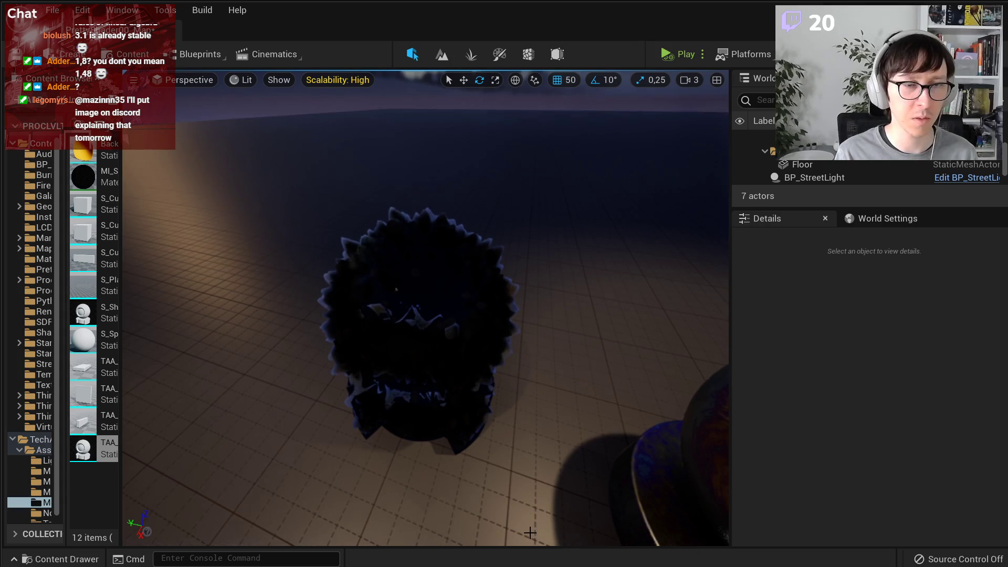
{"action": "left_click_drag", "start_coordinate": [832, 566], "coordinate": [842, 59]}
{"action": "key", "text": "w"}
{"action": "right_click_drag", "start_coordinate": [542, 258], "coordinate": [542, 246]}
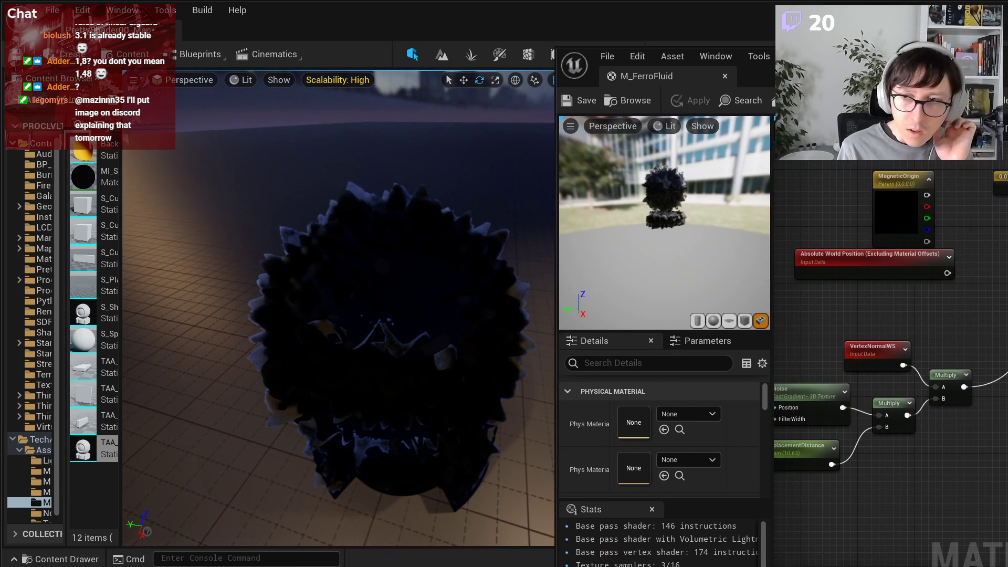
{"action": "left_click_drag", "start_coordinate": [861, 68], "coordinate": [721, 34]}
{"action": "mouse_move", "coordinate": [234, 419]}
{"action": "right_mouse_down"}
{"action": "mouse_move", "coordinate": [273, 399]}
{"action": "mouse_move", "coordinate": [262, 415]}
{"action": "mouse_move", "coordinate": [234, 419]}
{"action": "right_mouse_up"}
{"action": "key", "text": "s"}
{"action": "key", "text": "w"}
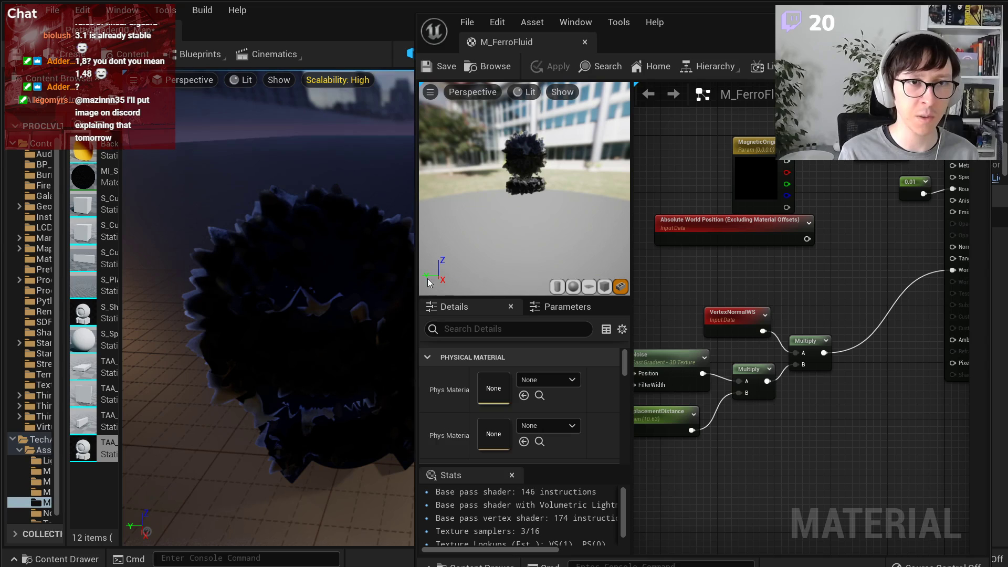
- Select the MagneticOrigin parameter and the ferrofluid sphere in the level, arranging the material editor beside the sphere's location values
{"action": "left_click_drag", "start_coordinate": [417, 273], "coordinate": [275, 244]}
{"action": "scroll", "coordinate": [707, 268], "scroll_direction": "down", "scroll_amount": 5}
{"action": "scroll", "coordinate": [707, 269], "scroll_direction": "up", "scroll_amount": 6}
{"action": "right_click_drag", "start_coordinate": [747, 257], "coordinate": [740, 356]}
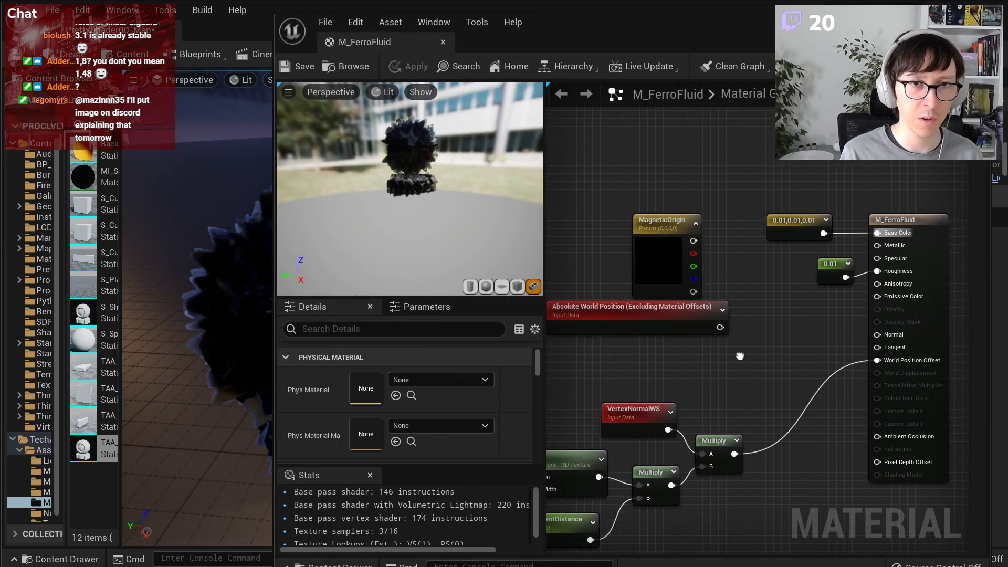
{"action": "left_click", "coordinate": [663, 242]}
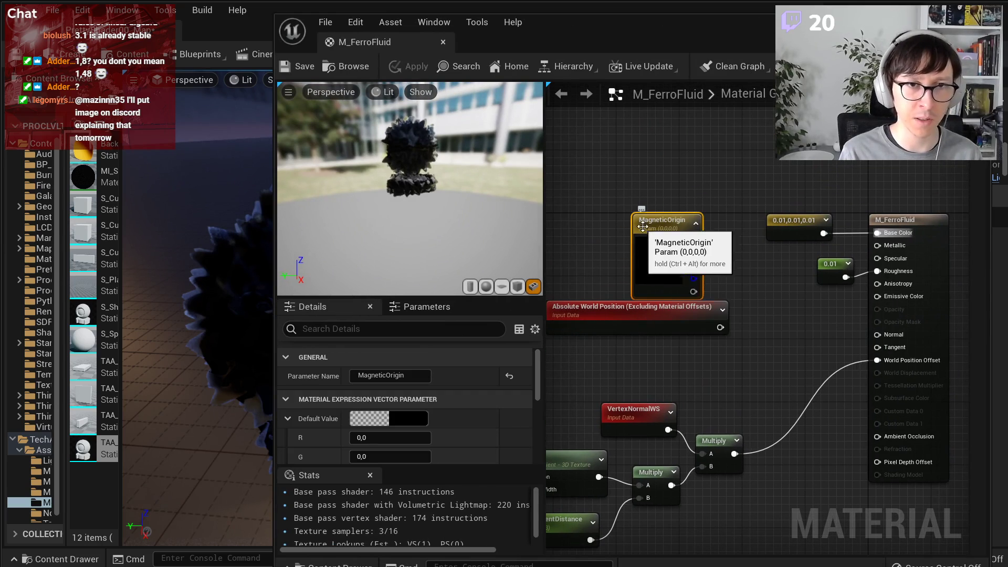
{"action": "scroll", "coordinate": [722, 322], "scroll_direction": "up", "scroll_amount": 2}
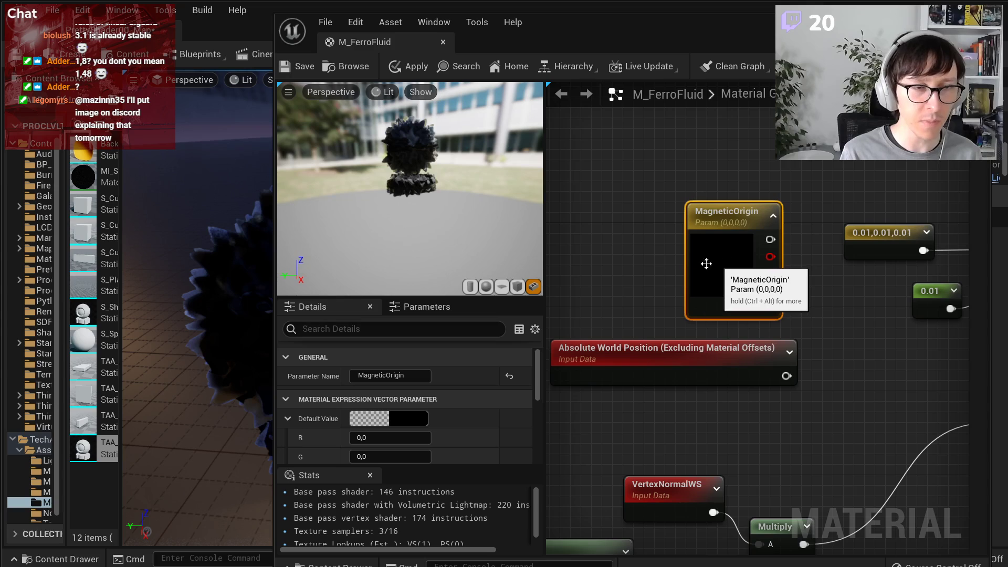
{"action": "left_click_drag", "start_coordinate": [274, 127], "coordinate": [364, 128]}
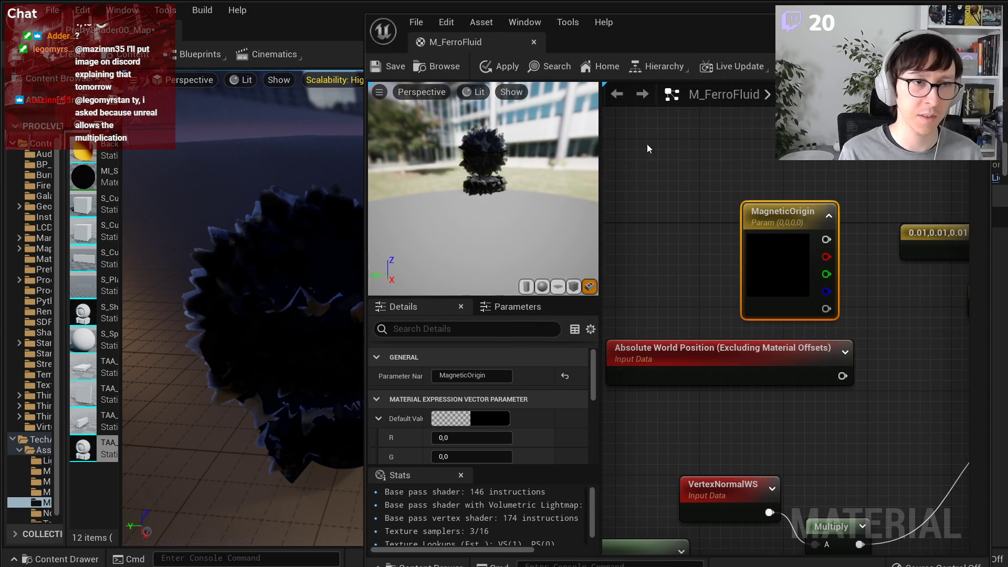
{"action": "left_click", "coordinate": [310, 299]}
{"action": "left_click_drag", "start_coordinate": [650, 33], "coordinate": [355, 556]}
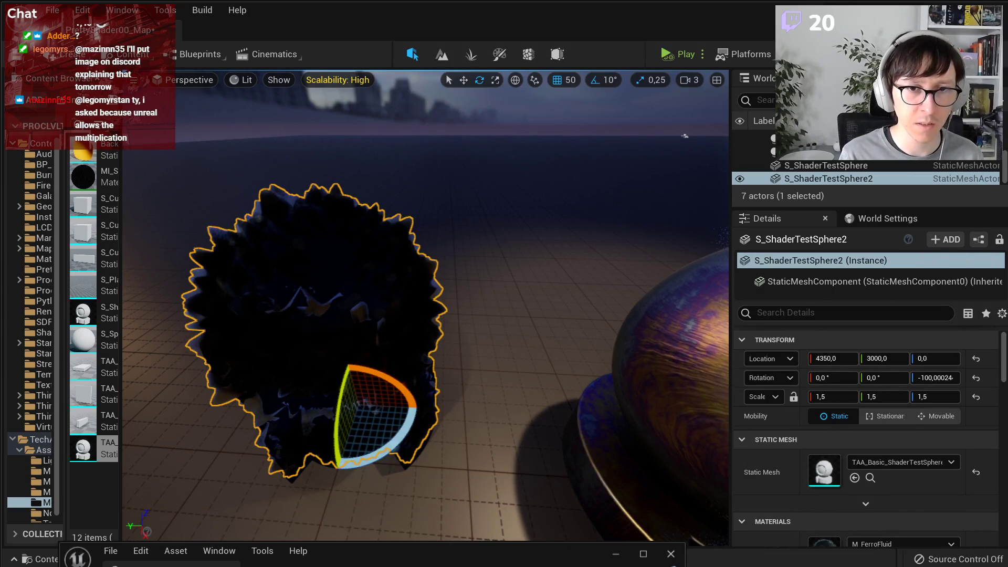
{"action": "left_click_drag", "start_coordinate": [460, 563], "coordinate": [504, 77]}
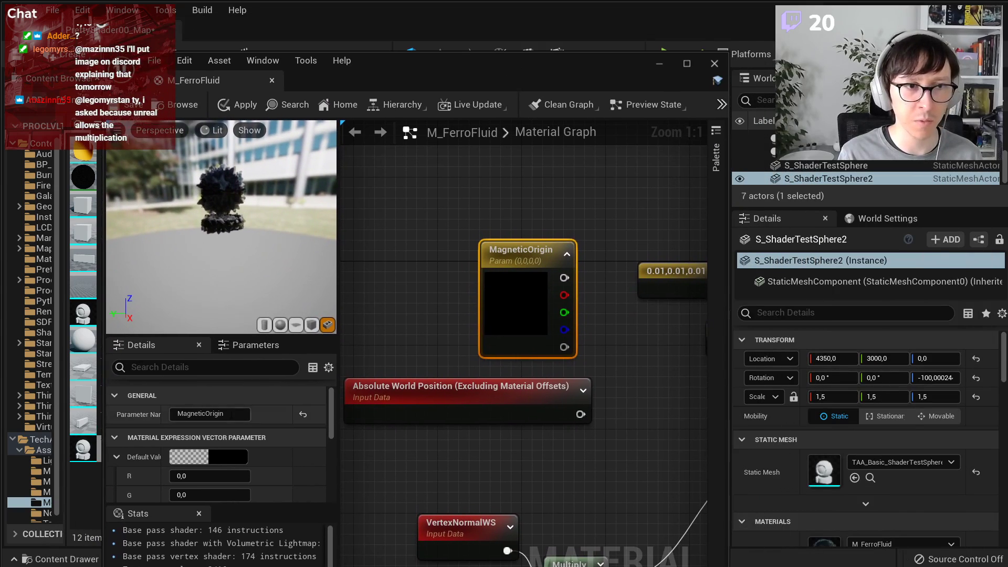
- Set the MagneticOrigin parameter's default value to R 4350 and G 3000, matching the sphere's location
{"action": "scroll", "coordinate": [152, 464], "scroll_direction": "down", "scroll_amount": 2}
{"action": "left_click", "coordinate": [233, 434]}
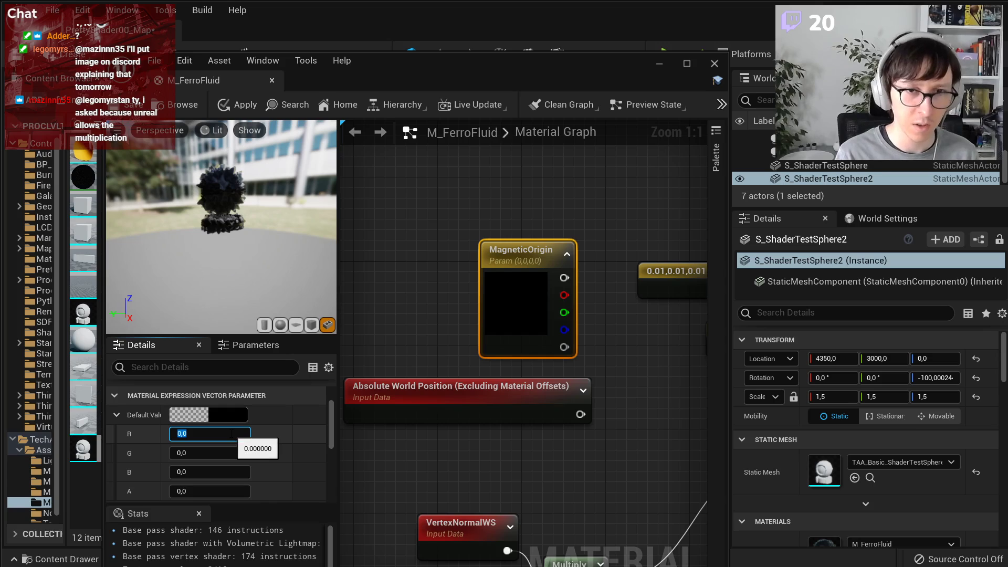
{"action": "type", "text": "435"}
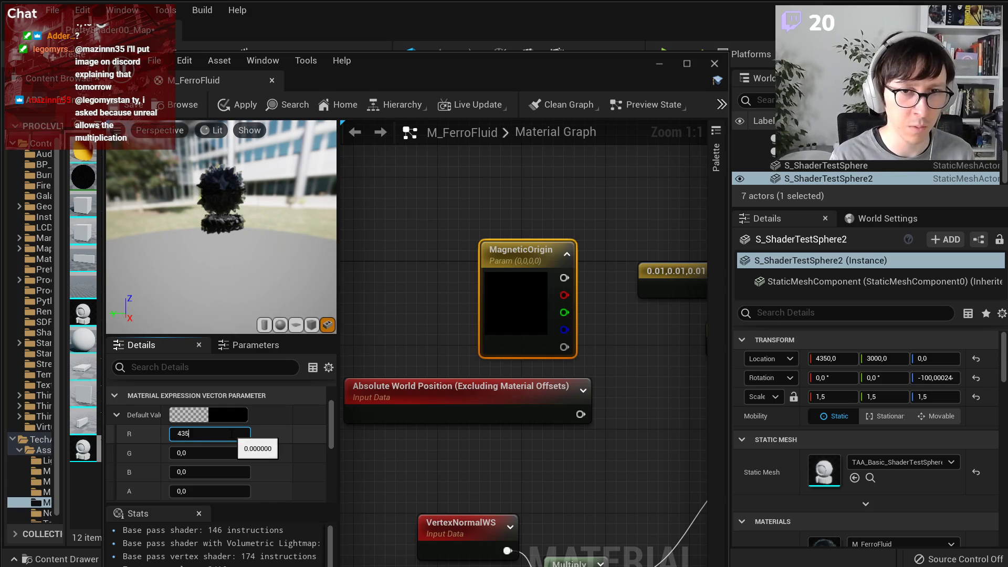
{"action": "type", "text": "0"}
{"action": "key", "text": "Tab"}
{"action": "type", "text": "3000"}
{"action": "key", "text": "Tab"}
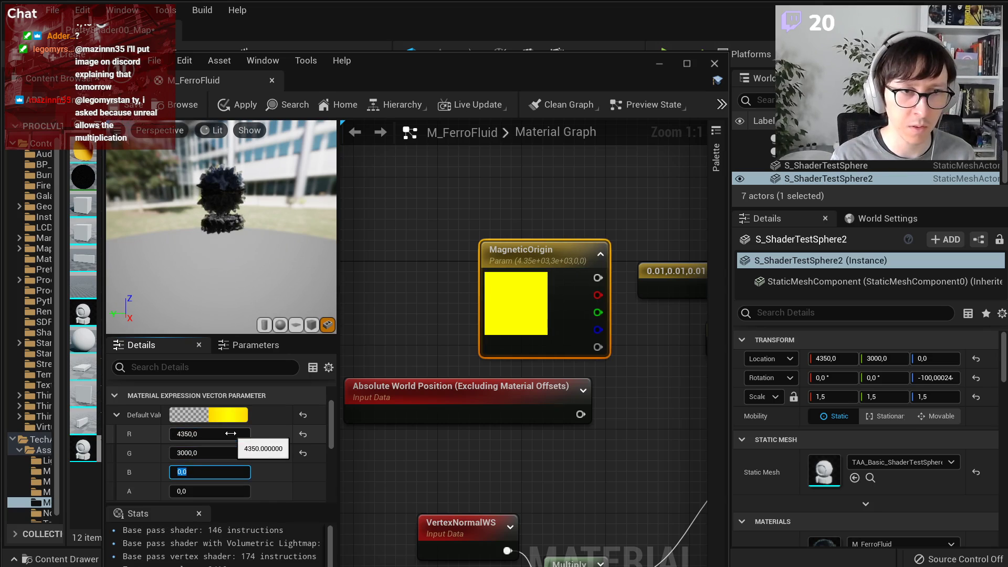
- Move the MagneticOrigin and world position nodes aside to make room and add a Distance node next to them
{"action": "left_click_drag", "start_coordinate": [383, 63], "coordinate": [406, 52]}
{"action": "right_click_drag", "start_coordinate": [553, 216], "coordinate": [594, 234]}
{"action": "left_click_drag", "start_coordinate": [499, 200], "coordinate": [583, 394]}
{"action": "left_click_drag", "start_coordinate": [538, 386], "coordinate": [423, 385]}
{"action": "left_click", "coordinate": [559, 318]}
{"action": "right_click", "coordinate": [559, 318]}
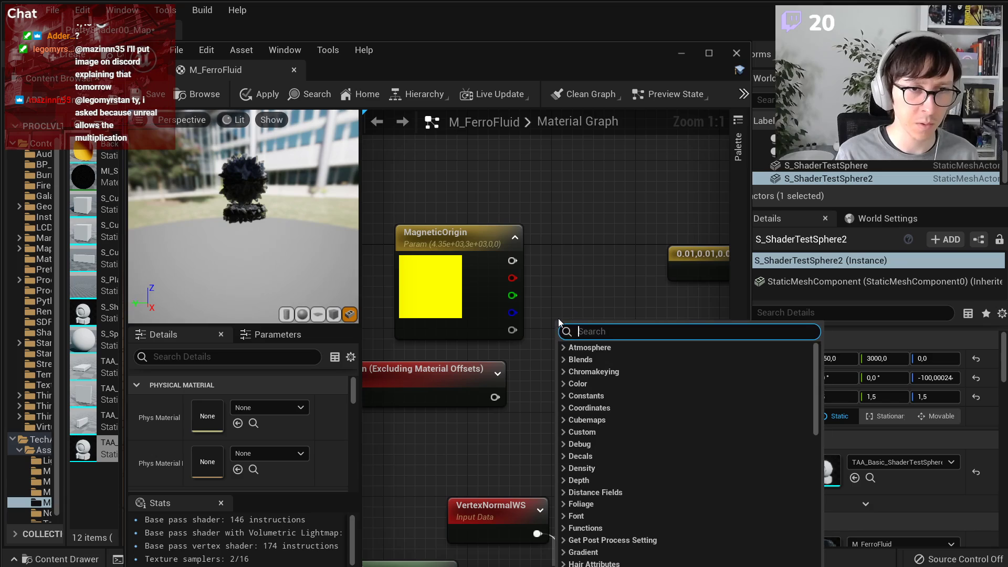
{"action": "type", "text": "distance"}
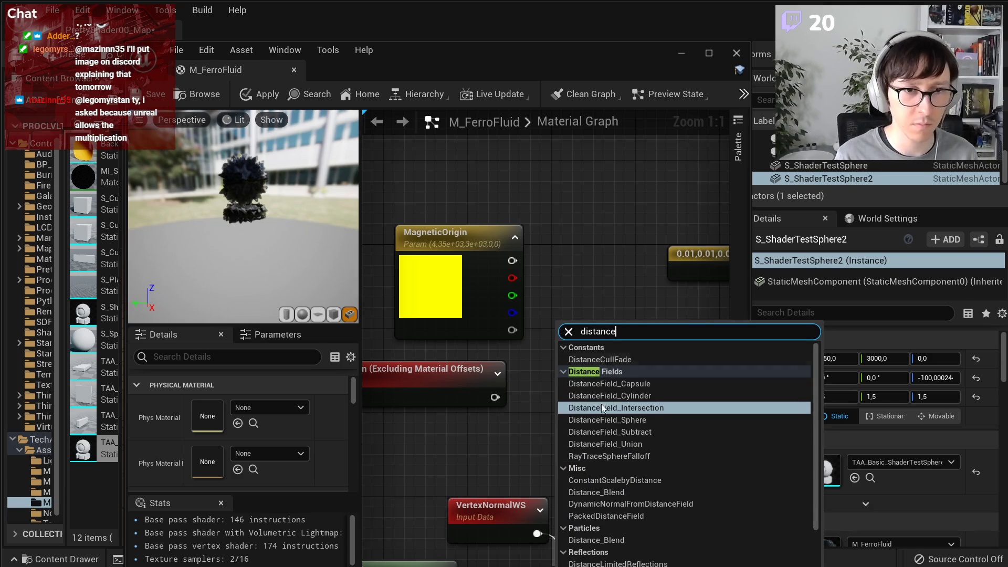
{"action": "scroll", "coordinate": [653, 513], "scroll_direction": "down", "scroll_amount": 5}
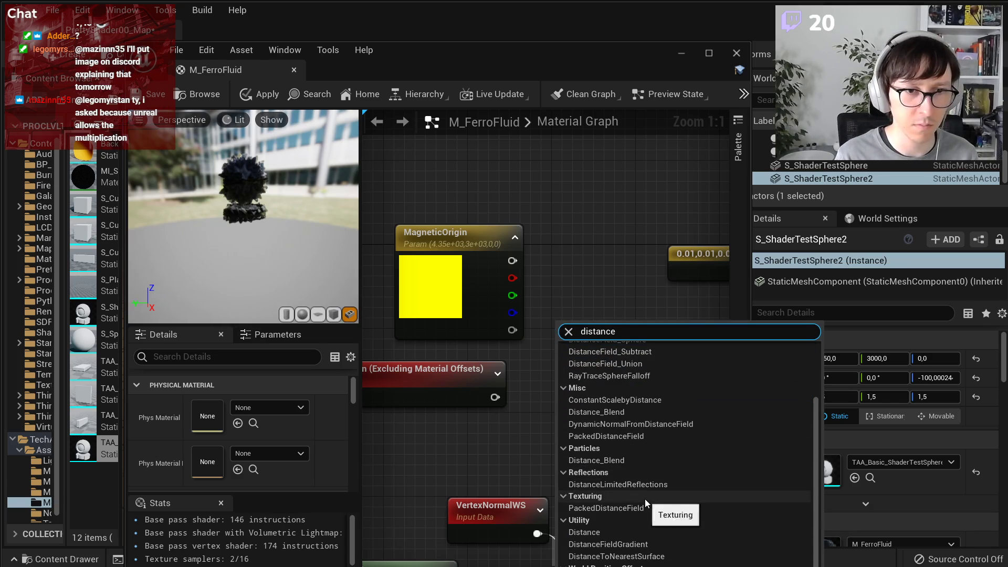
{"action": "left_click", "coordinate": [583, 533]}
{"action": "left_click_drag", "start_coordinate": [567, 343], "coordinate": [560, 297]}
- Connect MagneticOrigin to the Distance node's A input and Absolute World Position to its B input, tidying the node layout
{"action": "right_click_drag", "start_coordinate": [512, 247], "coordinate": [578, 255]}
{"action": "left_click_drag", "start_coordinate": [546, 250], "coordinate": [521, 228]}
{"action": "left_click", "coordinate": [519, 212]}
{"action": "left_click_drag", "start_coordinate": [492, 397], "coordinate": [430, 355]}
{"action": "left_click_drag", "start_coordinate": [494, 226], "coordinate": [498, 238]}
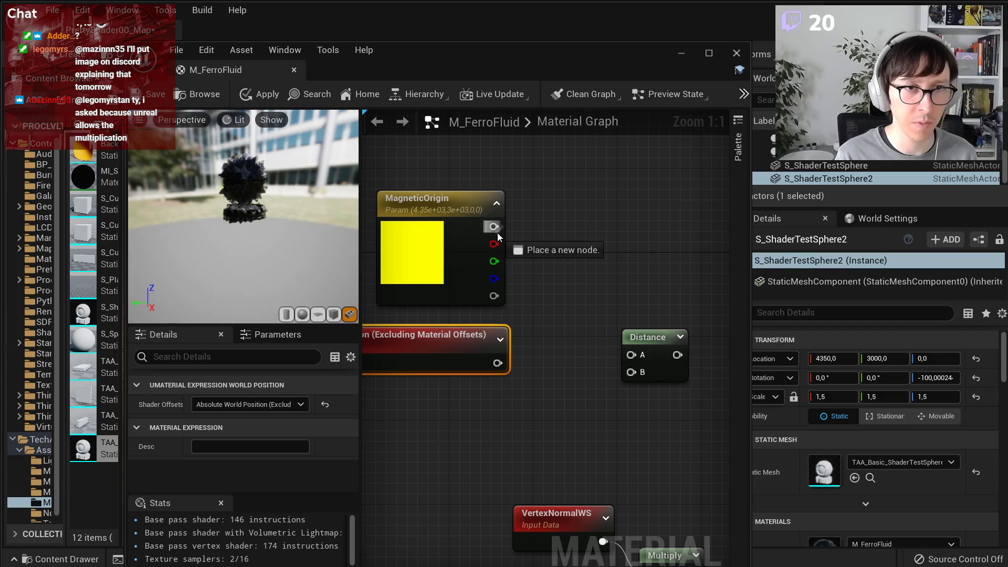
{"action": "left_click_drag", "start_coordinate": [590, 308], "coordinate": [575, 269]}
{"action": "left_click_drag", "start_coordinate": [497, 363], "coordinate": [575, 297]}
{"action": "right_click_drag", "start_coordinate": [553, 363], "coordinate": [662, 357]}
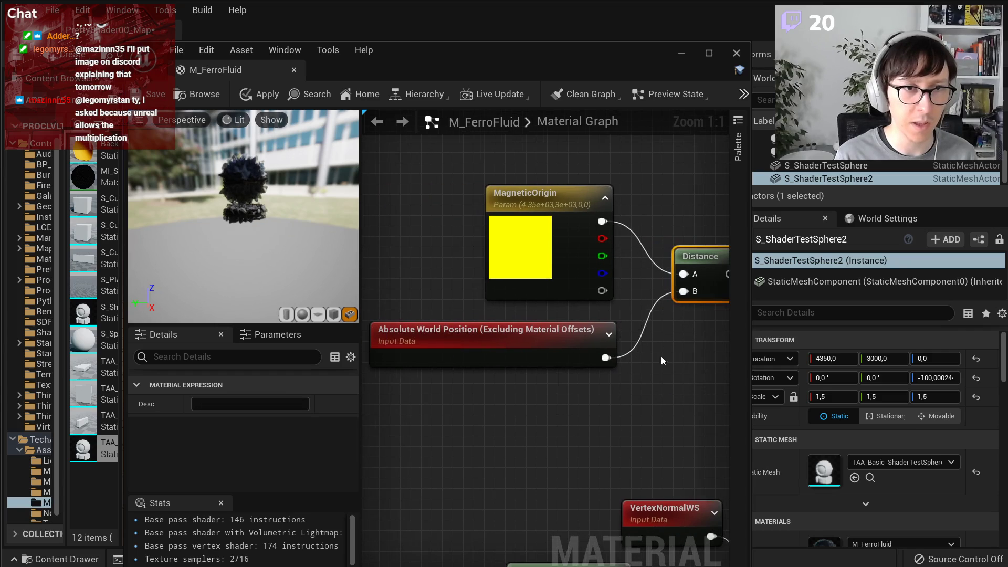
- Move the MagneticOrigin, Absolute World Position and Distance nodes together closer to the VertexNormalWS and noise nodes
{"action": "left_click", "coordinate": [575, 344]}
{"action": "right_click_drag", "start_coordinate": [626, 428], "coordinate": [368, 398]}
{"action": "mouse_move", "coordinate": [703, 457]}
{"action": "right_mouse_down"}
{"action": "mouse_move", "coordinate": [478, 363]}
{"action": "mouse_move", "coordinate": [720, 460]}
{"action": "right_mouse_up"}
{"action": "right_click_drag", "start_coordinate": [457, 365], "coordinate": [618, 401]}
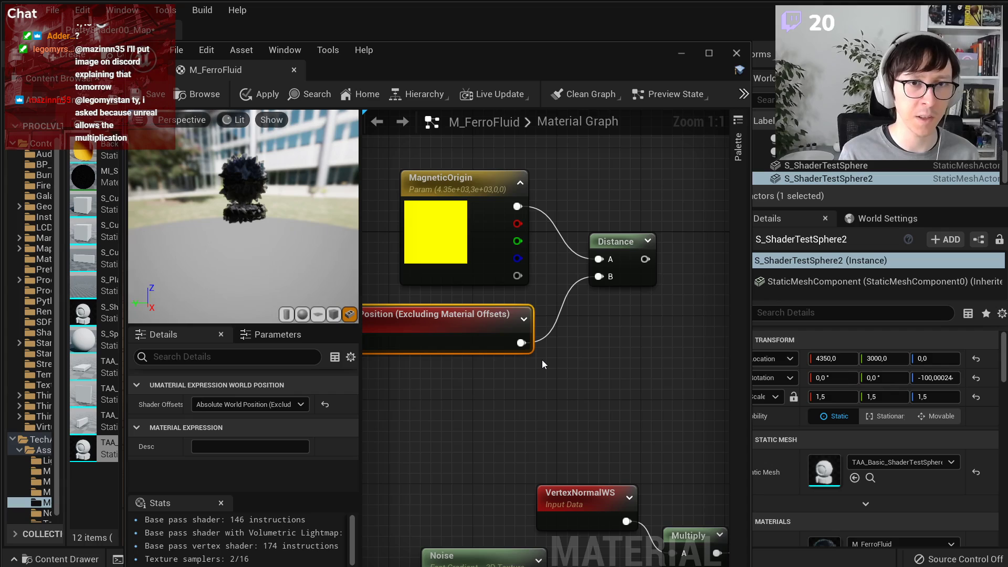
{"action": "scroll", "coordinate": [607, 335], "scroll_direction": "down", "scroll_amount": 2}
{"action": "left_click_drag", "start_coordinate": [628, 183], "coordinate": [493, 338]}
{"action": "left_click_drag", "start_coordinate": [496, 339], "coordinate": [543, 369]}
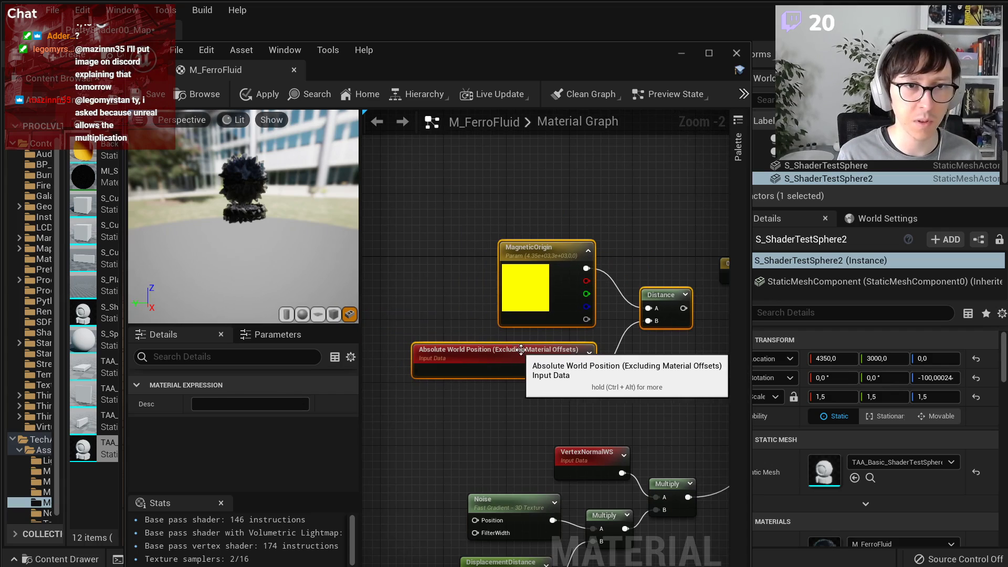
- Check the world position node's Shader Offsets options, picking Absolute World Position (Excluding Material Offsets)
{"action": "left_click", "coordinate": [521, 350]}
{"action": "left_click", "coordinate": [290, 404]}
{"action": "left_click", "coordinate": [316, 428]}
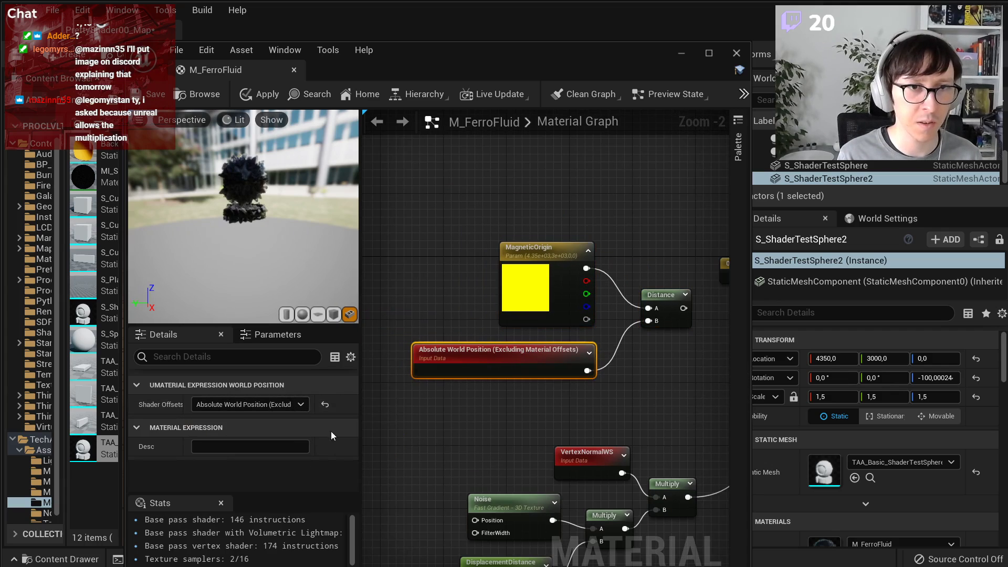
- Move the MagneticOrigin, Absolute World Position and Distance nodes together farther from the material output node
{"action": "right_click_drag", "start_coordinate": [688, 362], "coordinate": [621, 362]}
{"action": "left_click_drag", "start_coordinate": [478, 194], "coordinate": [608, 391]}
{"action": "left_click_drag", "start_coordinate": [570, 303], "coordinate": [476, 271]}
- Add a RemapValueRange node near the Distance node and connect the Distance output to its Input
{"action": "right_click", "coordinate": [543, 332]}
{"action": "type", "text": "r"}
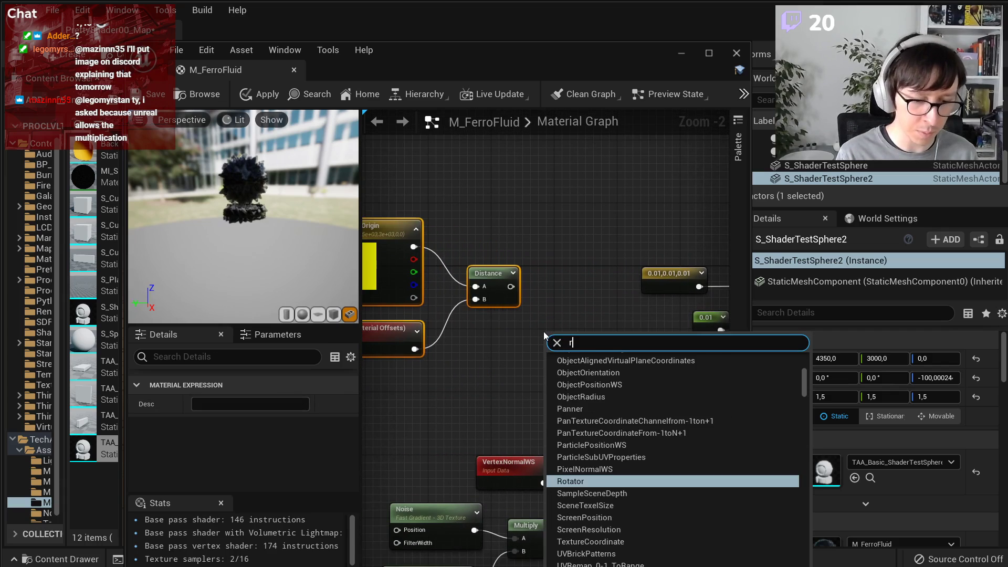
{"action": "type", "text": "me"}
{"action": "key", "text": "BackSpace"}
{"action": "key", "text": "BackSpace"}
{"action": "type", "text": "emap"}
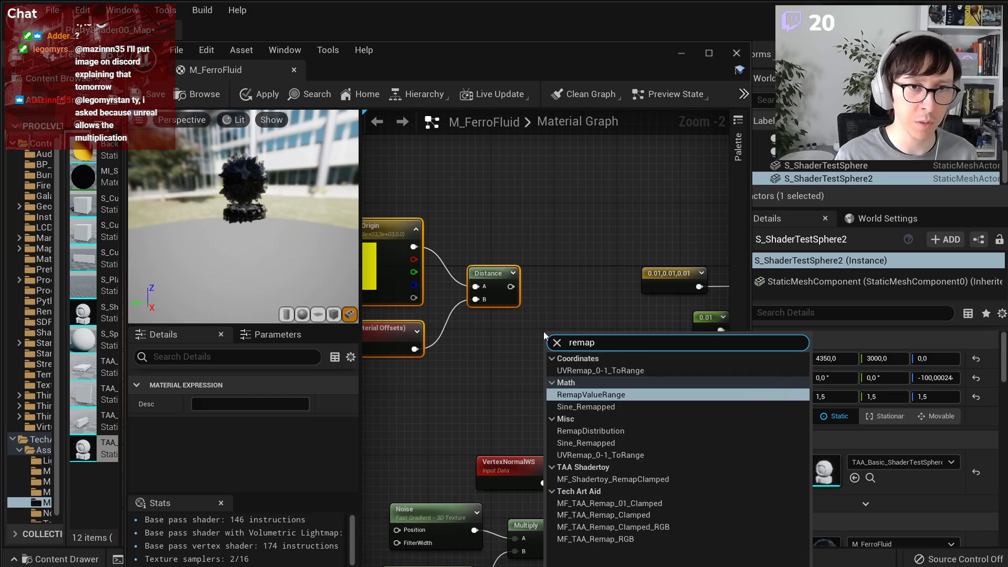
{"action": "key", "text": "Return"}
{"action": "scroll", "coordinate": [543, 332], "scroll_direction": "up", "scroll_amount": 2}
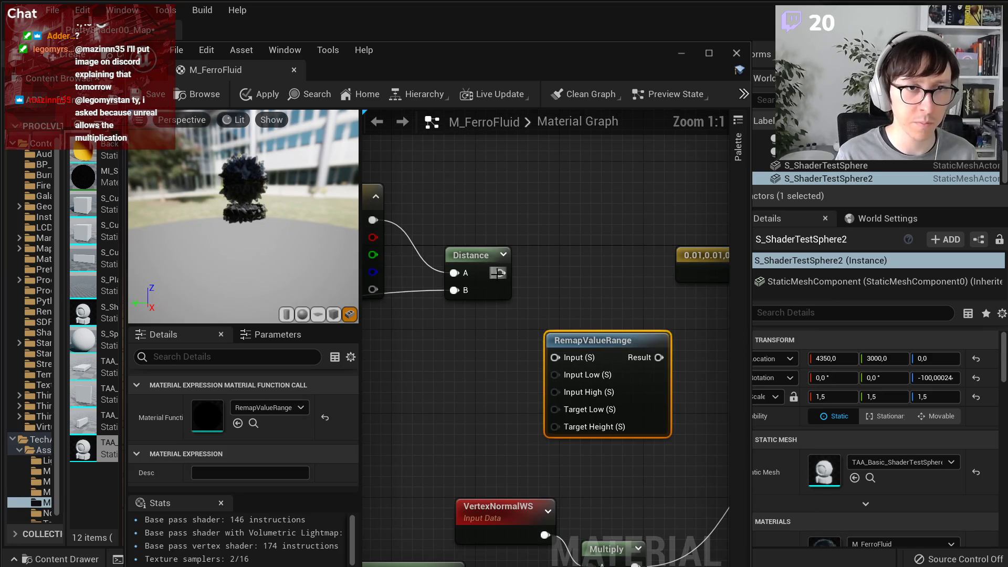
{"action": "left_click_drag", "start_coordinate": [559, 361], "coordinate": [555, 358]}
- Add a Constant node with value 0 just below the Distance node, ahead of RemapValueRange
{"action": "right_click_drag", "start_coordinate": [482, 358], "coordinate": [578, 358]}
{"action": "key", "text": "1"}
{"action": "left_click", "coordinate": [553, 342]}
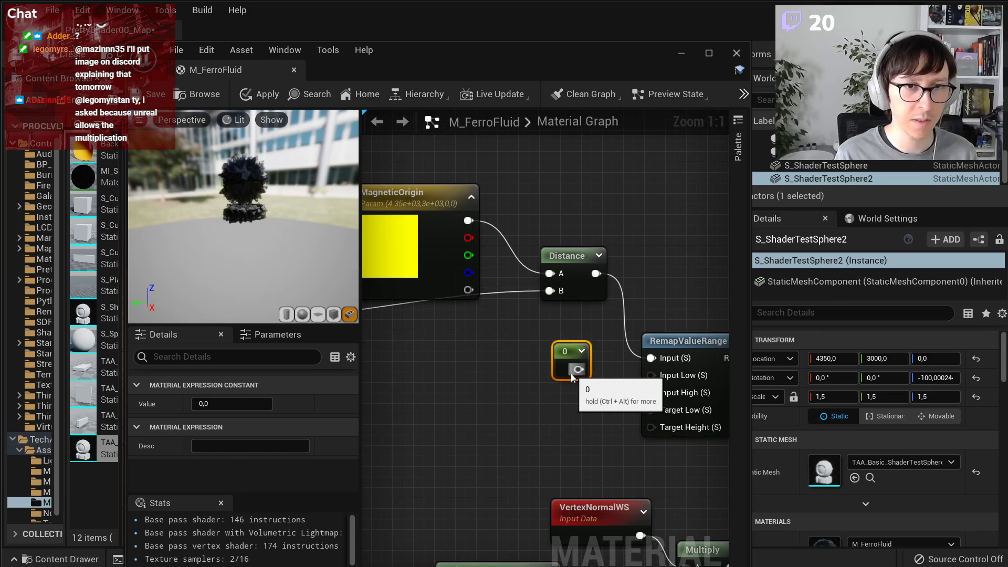
{"action": "left_click_drag", "start_coordinate": [572, 347], "coordinate": [578, 324]}
- Add a scalar parameter named MagneticRadius and connect it to RemapValueRange's Input Low
{"action": "key", "text": "s"}
{"action": "left_click", "coordinate": [501, 368]}
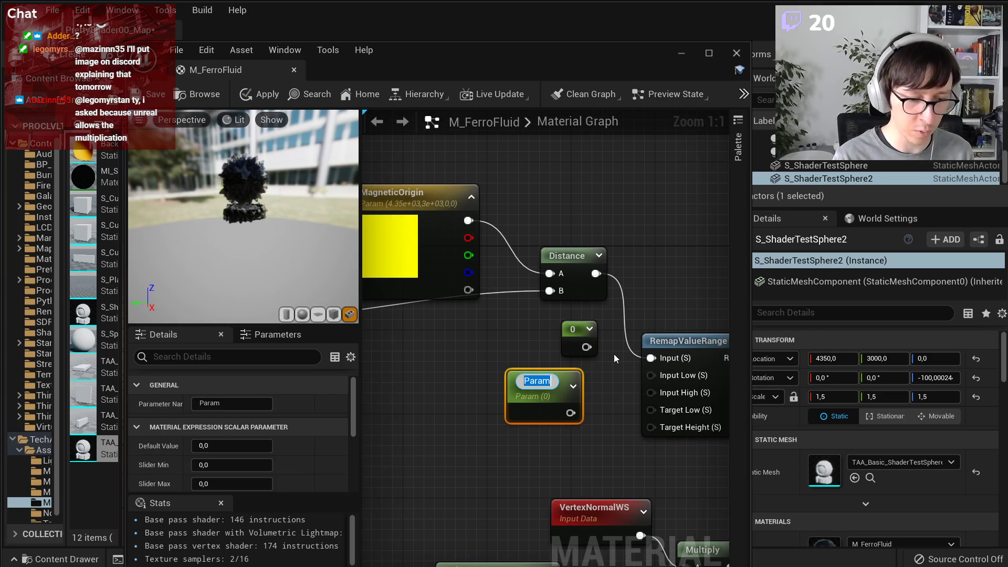
{"action": "type", "text": "Magnetic"}
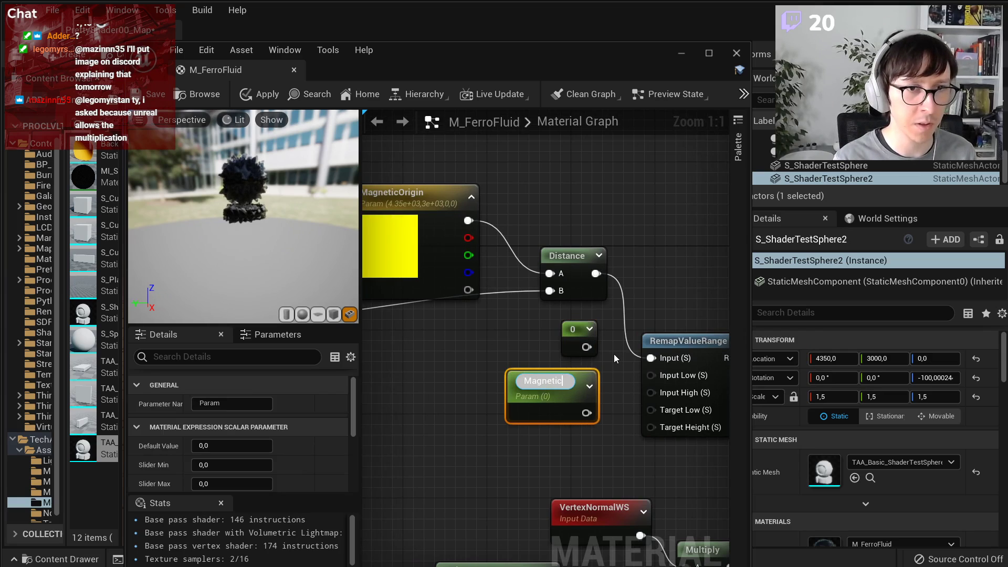
{"action": "type", "text": "Radius"}
{"action": "key", "text": "Return"}
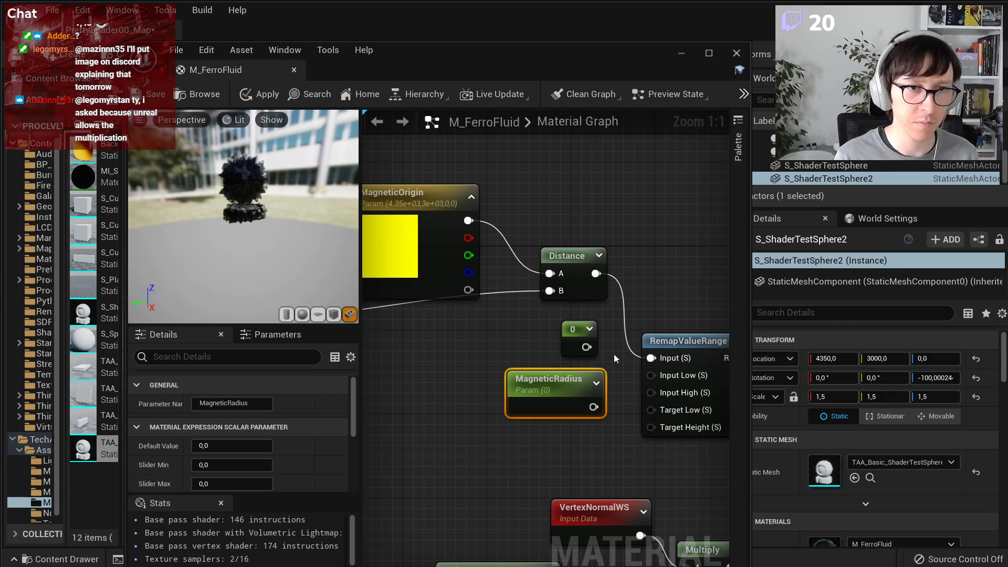
{"action": "left_click_drag", "start_coordinate": [594, 407], "coordinate": [651, 375]}
- Add two Constant nodes with values 0 and 1, connecting them to RemapValueRange's Target Low and Target Height
{"action": "key", "text": "1"}
{"action": "left_click", "coordinate": [571, 430]}
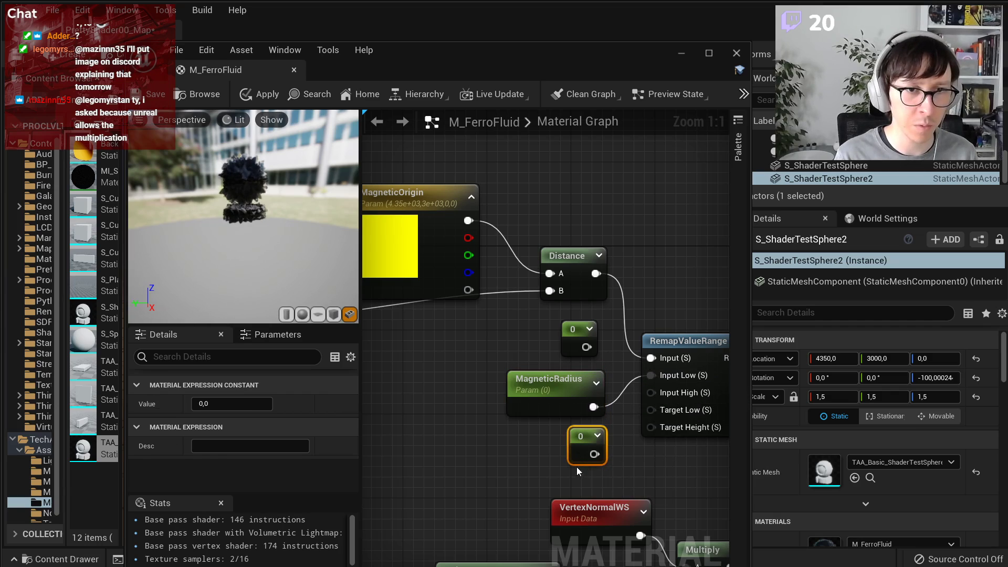
{"action": "key", "text": "1"}
{"action": "left_click", "coordinate": [577, 473]}
{"action": "left_click_drag", "start_coordinate": [602, 499], "coordinate": [652, 427]}
{"action": "left_click_drag", "start_coordinate": [595, 454], "coordinate": [649, 412]}
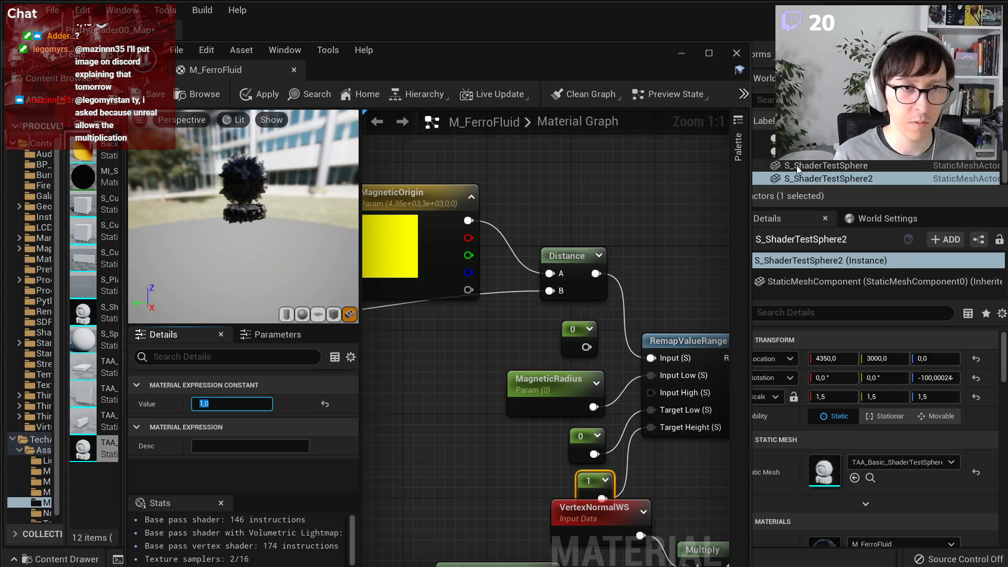
- Move the whole remap node group up, clear of the VertexNormalWS and noise nodes
{"action": "scroll", "coordinate": [522, 194], "scroll_direction": "down", "scroll_amount": 3}
{"action": "left_click_drag", "start_coordinate": [387, 169], "coordinate": [672, 389]}
{"action": "left_click_drag", "start_coordinate": [674, 306], "coordinate": [609, 249]}
{"action": "left_click", "coordinate": [671, 305]}
- Connect the RemapValueRange result to the material's Base Color in place of the 0.01 colour constant
{"action": "right_click_drag", "start_coordinate": [677, 321], "coordinate": [526, 355]}
{"action": "scroll", "coordinate": [527, 339], "scroll_direction": "up", "scroll_amount": 2}
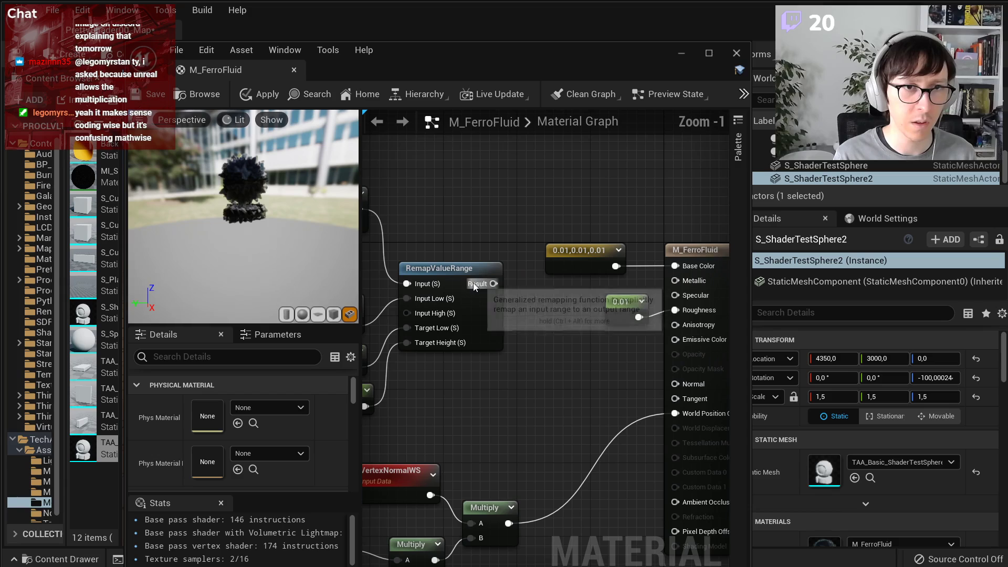
{"action": "left_click_drag", "start_coordinate": [494, 284], "coordinate": [677, 268]}
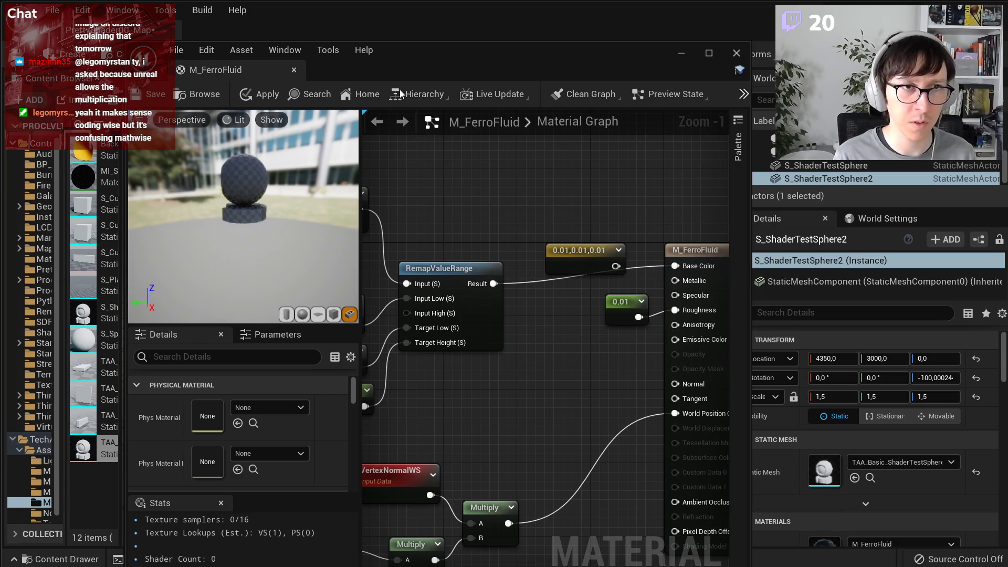
- Position the material editor beside the level viewport and apply the material with World Position Offset disconnected
{"action": "left_click_drag", "start_coordinate": [420, 69], "coordinate": [849, 62]}
{"action": "left_click", "coordinate": [694, 87]}
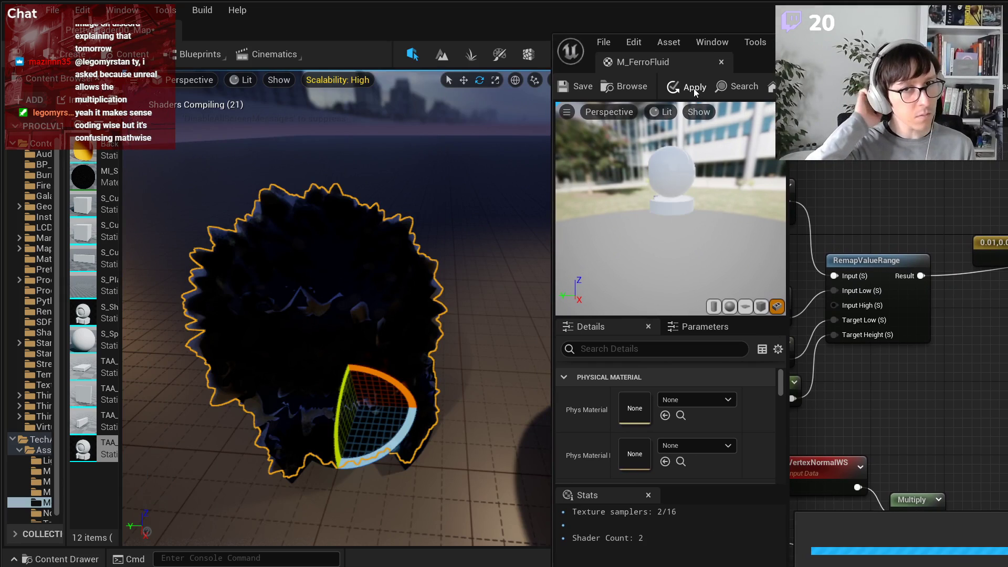
{"action": "left_click_drag", "start_coordinate": [842, 43], "coordinate": [714, 11]}
{"action": "right_click_drag", "start_coordinate": [766, 218], "coordinate": [909, 196]}
{"action": "scroll", "coordinate": [876, 197], "scroll_direction": "down", "scroll_amount": 1}
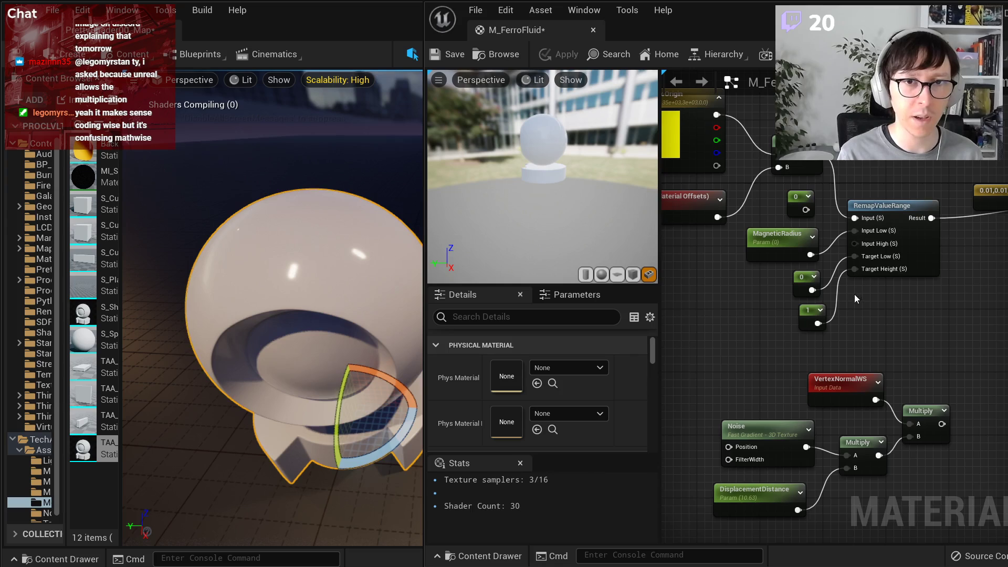
- Place MagneticRadius and the first 0 constant beside RemapValueRange, wiring them to Input and Input Low
{"action": "scroll", "coordinate": [855, 294], "scroll_direction": "up", "scroll_amount": 2}
{"action": "right_click_drag", "start_coordinate": [855, 294], "coordinate": [897, 365]}
{"action": "left_click_drag", "start_coordinate": [857, 303], "coordinate": [850, 243]}
{"action": "mouse_move", "coordinate": [826, 276]}
{"action": "left_mouse_down"}
{"action": "mouse_move", "coordinate": [834, 239]}
{"action": "mouse_move", "coordinate": [837, 290]}
{"action": "left_mouse_up"}
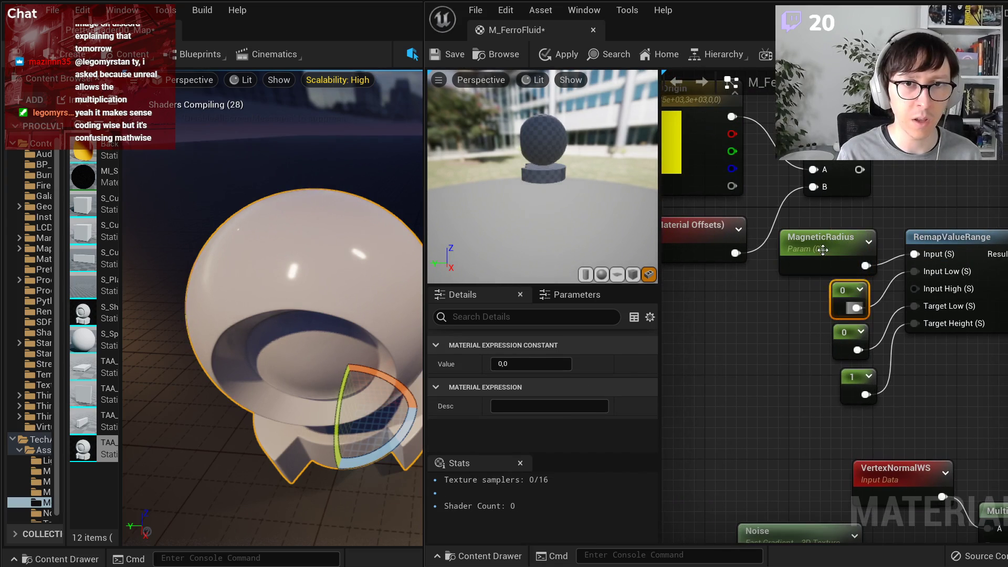
- Set MagneticRadius's default value to 50 and save the material
{"action": "left_click", "coordinate": [821, 248]}
{"action": "left_click", "coordinate": [549, 403]}
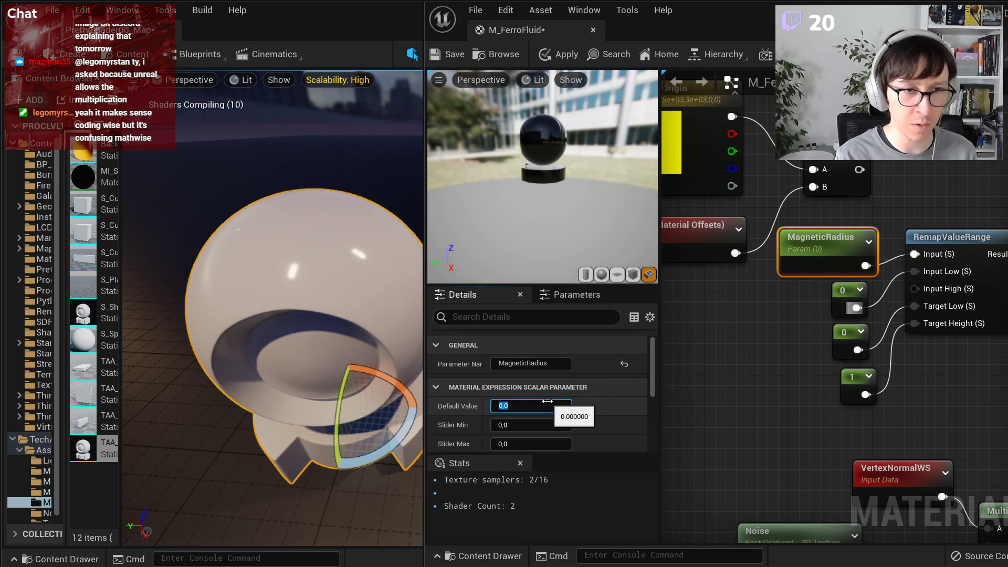
{"action": "type", "text": "50"}
{"action": "key", "text": "Return"}
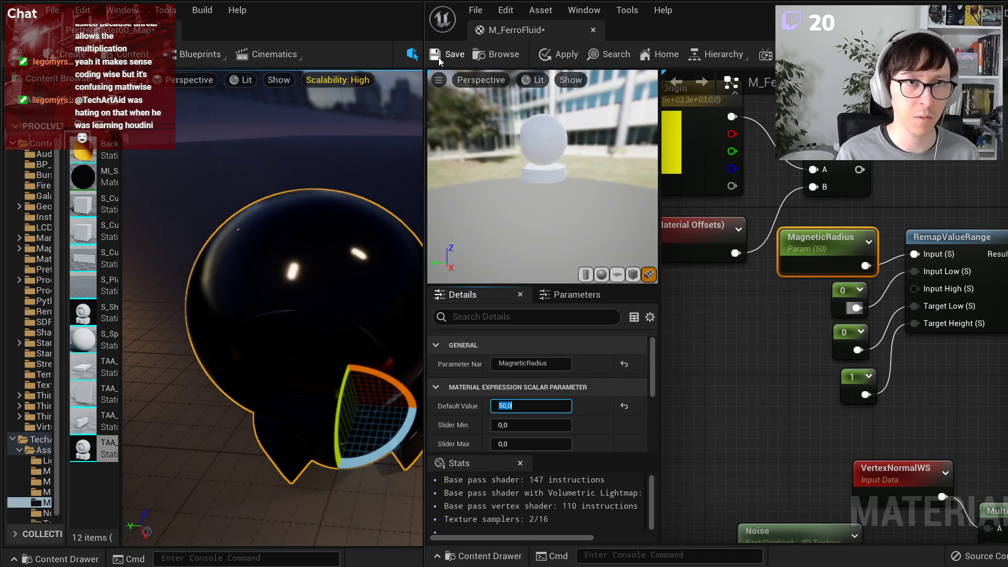
{"action": "left_click", "coordinate": [439, 55]}
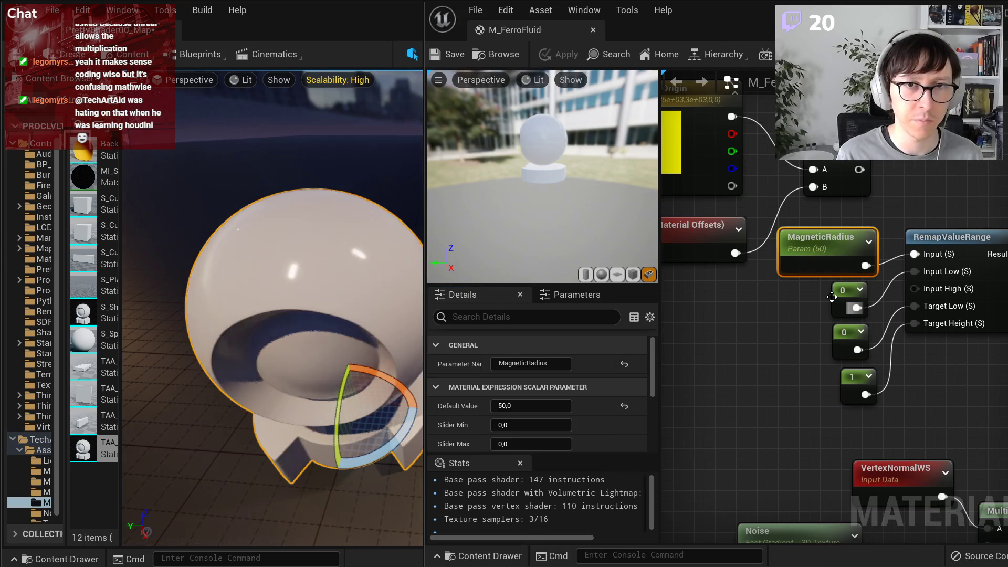
- Rearrange the MagneticOrigin, world position, Distance, MagneticRadius and first 0 constant nodes into a clear layout ahead of RemapValueRange
{"action": "scroll", "coordinate": [832, 298], "scroll_direction": "down", "scroll_amount": 1}
{"action": "left_click_drag", "start_coordinate": [754, 183], "coordinate": [839, 333]}
{"action": "scroll", "coordinate": [933, 336], "scroll_direction": "up", "scroll_amount": 4}
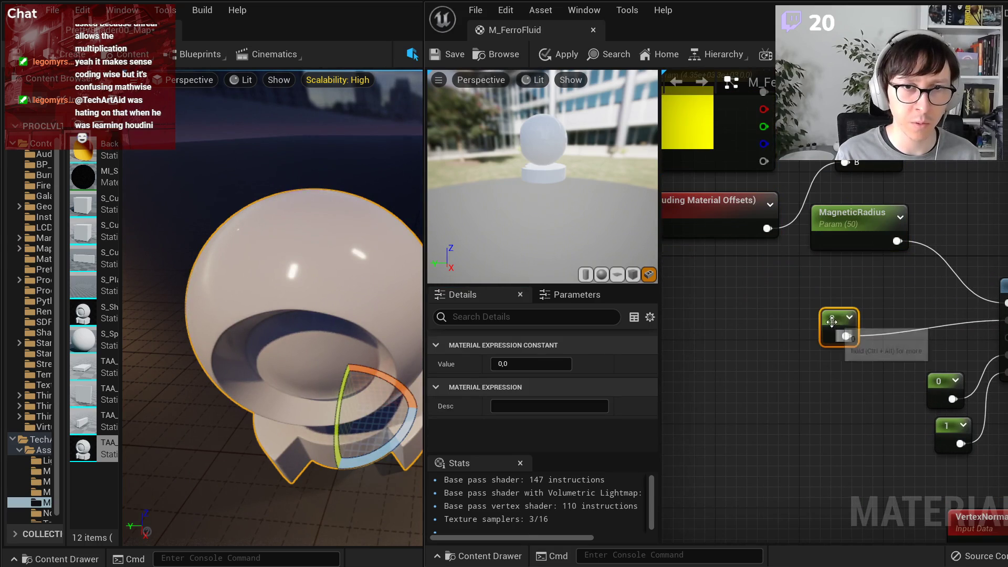
{"action": "scroll", "coordinate": [893, 297], "scroll_direction": "up", "scroll_amount": 3}
{"action": "left_click_drag", "start_coordinate": [955, 272], "coordinate": [900, 307]}
{"action": "left_click", "coordinate": [931, 352]}
{"action": "right_click_drag", "start_coordinate": [993, 397], "coordinate": [846, 359]}
{"action": "left_click", "coordinate": [841, 363]}
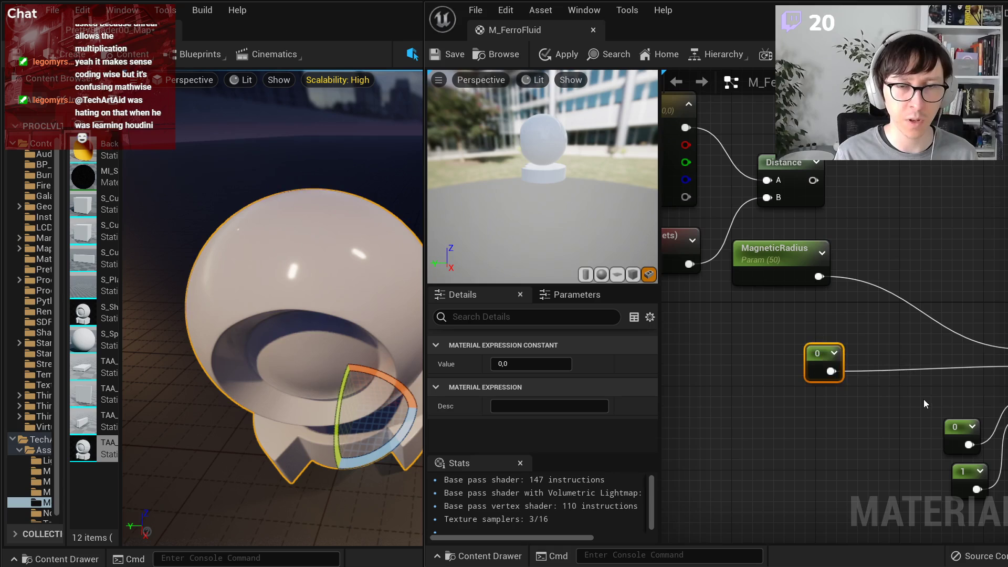
{"action": "scroll", "coordinate": [896, 387], "scroll_direction": "down", "scroll_amount": 2}
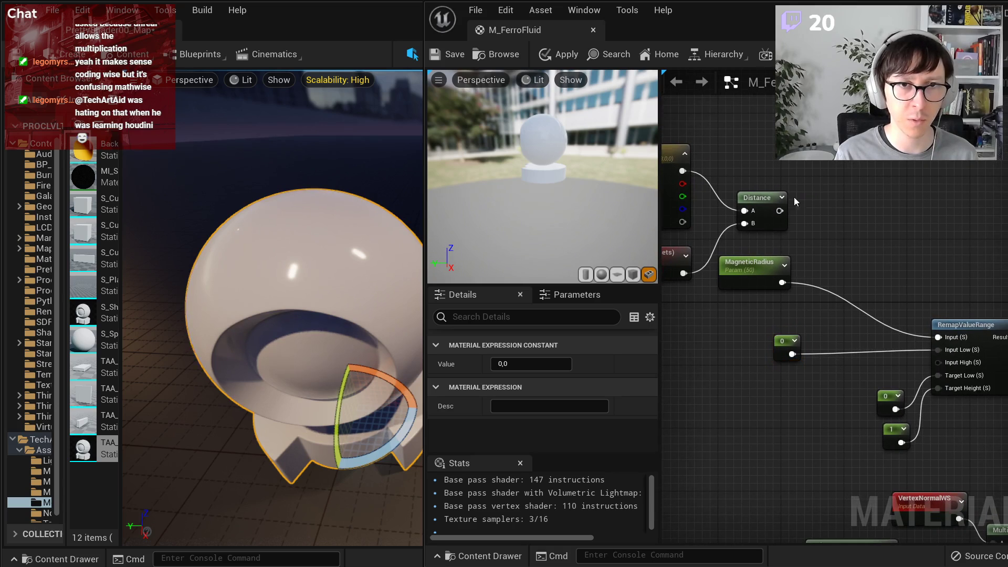
{"action": "left_click_drag", "start_coordinate": [794, 197], "coordinate": [735, 363]}
{"action": "left_click_drag", "start_coordinate": [838, 344], "coordinate": [915, 359]}
- Rewire RemapValueRange with Distance into Input, MagneticRadius into Input Low and the first 0 constant into Input High
{"action": "left_click", "coordinate": [922, 325]}
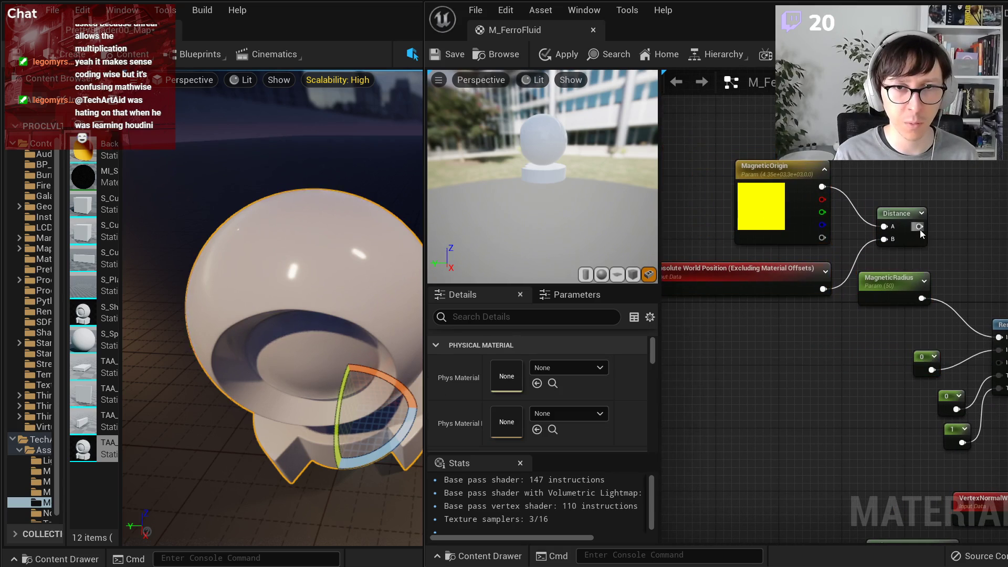
{"action": "left_click_drag", "start_coordinate": [998, 362], "coordinate": [930, 376]}
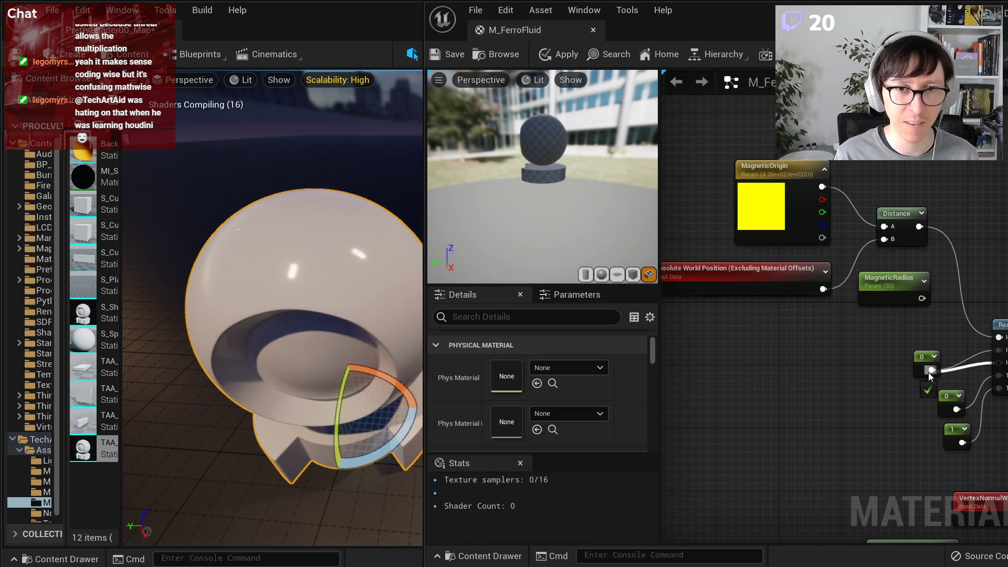
{"action": "left_click_drag", "start_coordinate": [999, 350], "coordinate": [923, 298]}
- Move the MagneticOrigin, world position, Distance and MagneticRadius nodes closer to the constants and save the material
{"action": "left_click_drag", "start_coordinate": [948, 307], "coordinate": [756, 154]}
{"action": "left_click_drag", "start_coordinate": [891, 284], "coordinate": [906, 315]}
{"action": "left_click", "coordinate": [964, 189]}
{"action": "left_click", "coordinate": [450, 54]}
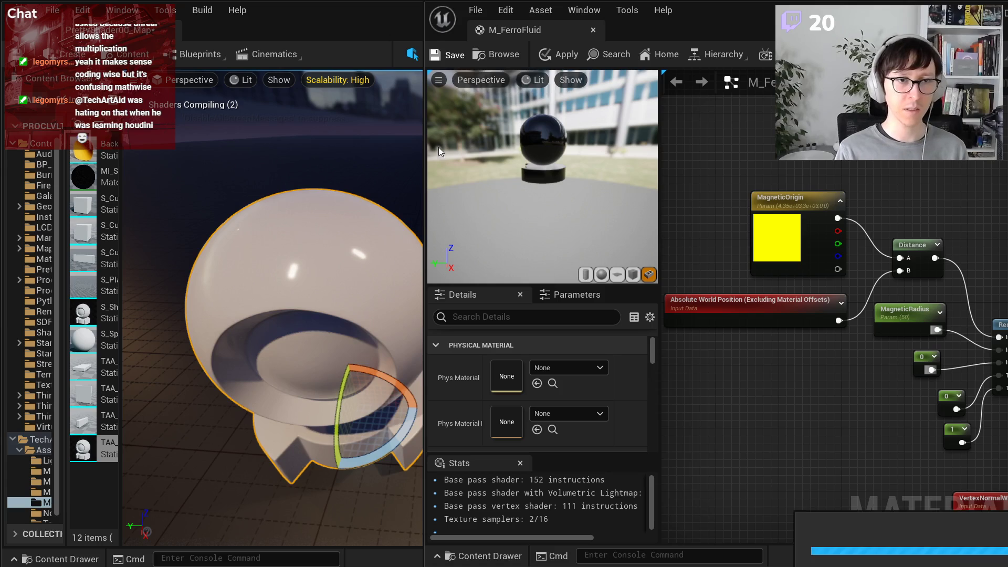
- Set MagneticOrigin's default B value to 100, and finally to 200
{"action": "right_click_drag", "start_coordinate": [895, 368], "coordinate": [761, 344]}
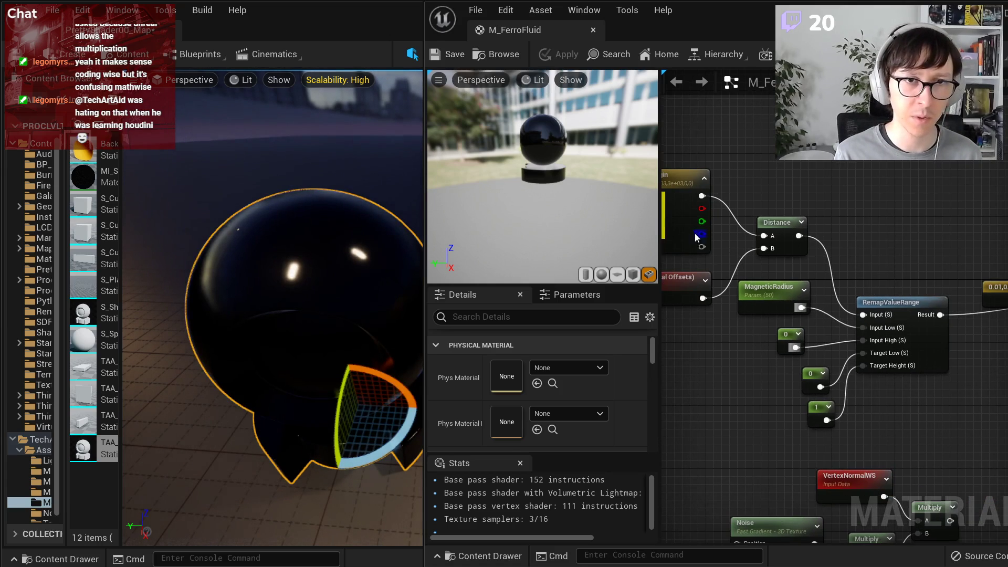
{"action": "left_click", "coordinate": [695, 236]}
{"action": "right_click_drag", "start_coordinate": [781, 281], "coordinate": [919, 291]}
{"action": "scroll", "coordinate": [542, 441], "scroll_direction": "down", "scroll_amount": 1}
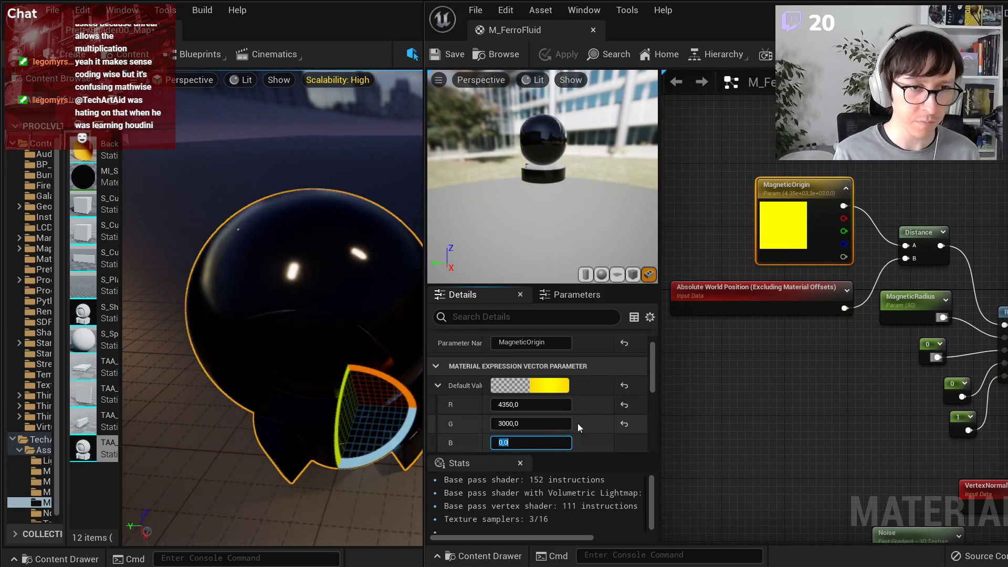
{"action": "type", "text": "100"}
{"action": "key", "text": "Return"}
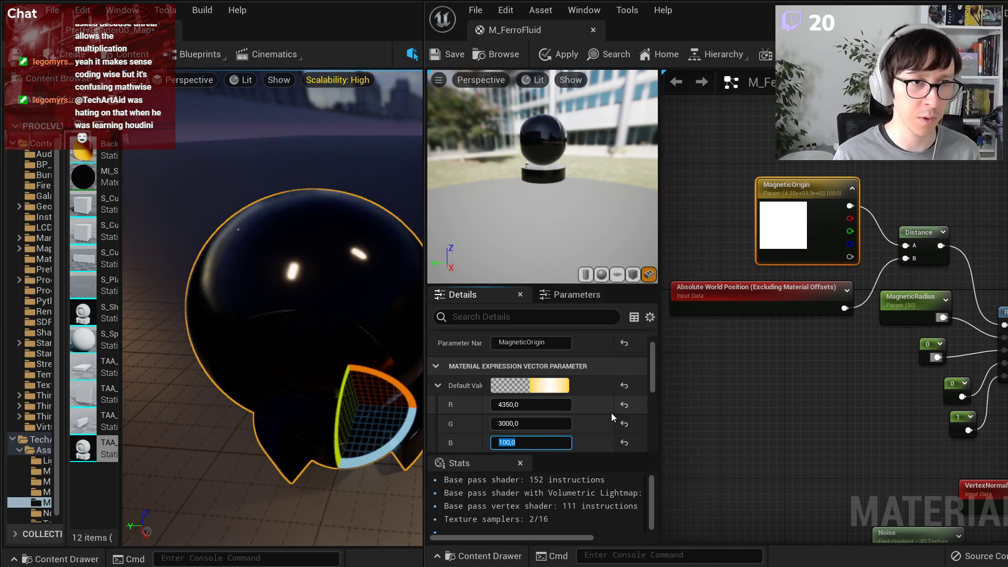
{"action": "type", "text": "200"}
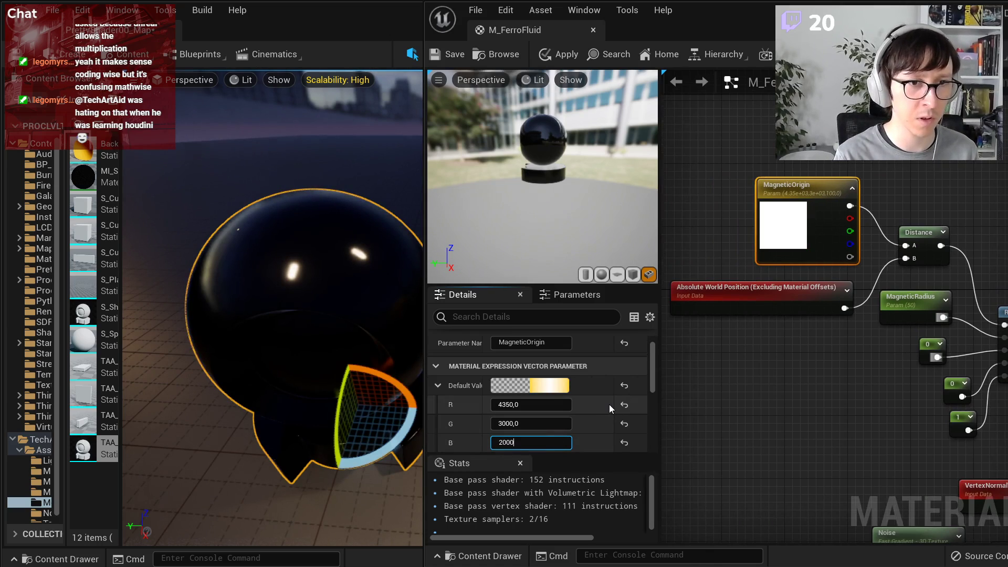
{"action": "key", "text": "Return"}
- Switch the level viewport to Unlit and adjust MagneticOrigin to about R 4375.15, G 3034.29 and B 187.09
{"action": "right_click_drag", "start_coordinate": [273, 310], "coordinate": [378, 363]}
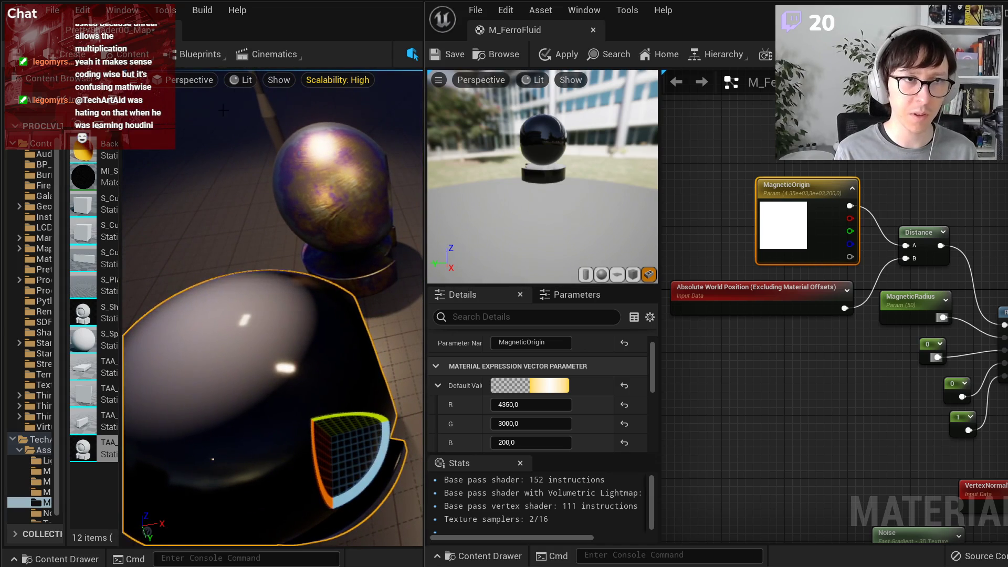
{"action": "left_click", "coordinate": [238, 80]}
{"action": "left_click", "coordinate": [265, 128]}
{"action": "right_click_drag", "start_coordinate": [318, 219], "coordinate": [252, 226]}
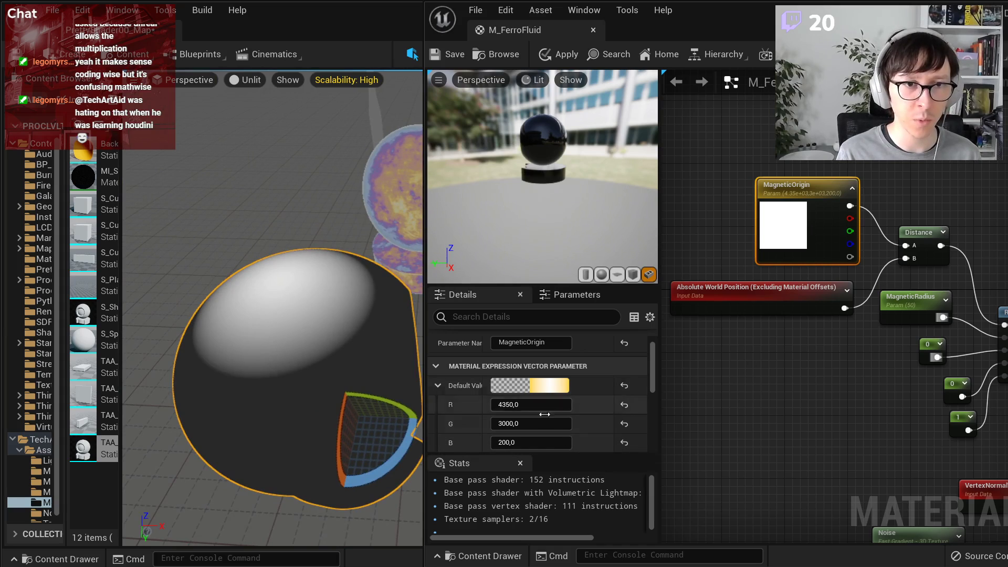
{"action": "mouse_move", "coordinate": [541, 443]}
{"action": "left_mouse_down"}
{"action": "mouse_move", "coordinate": [520, 443]}
{"action": "mouse_move", "coordinate": [567, 424]}
{"action": "mouse_move", "coordinate": [534, 404]}
{"action": "left_mouse_up"}
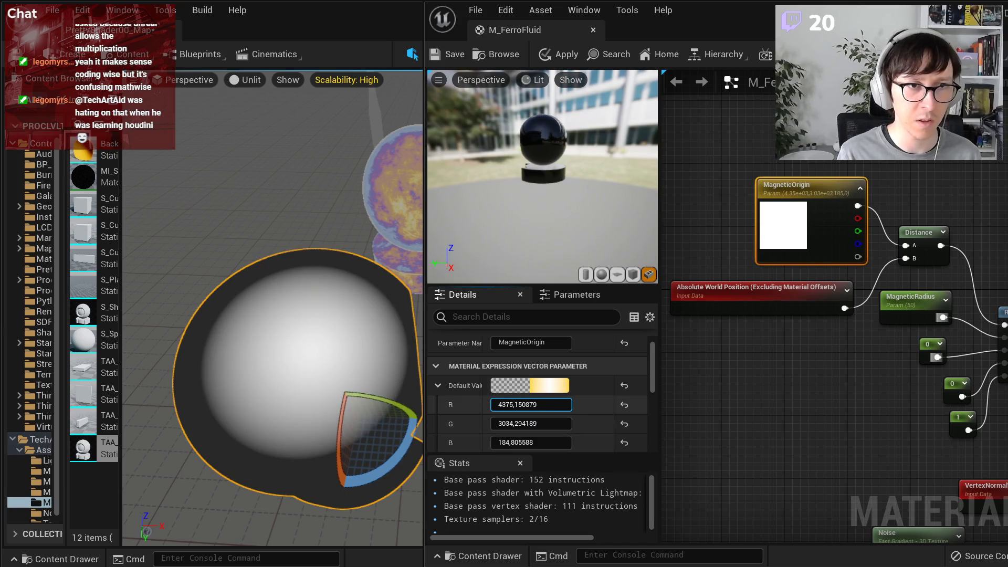
{"action": "left_click_drag", "start_coordinate": [531, 442], "coordinate": [539, 437]}
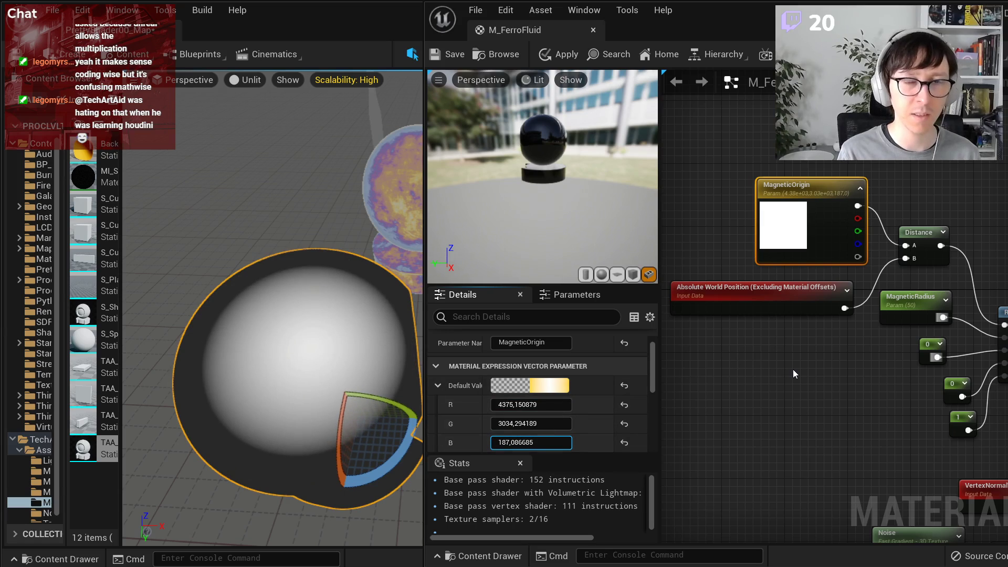
{"action": "scroll", "coordinate": [793, 370], "scroll_direction": "down", "scroll_amount": 1}
{"action": "right_click_drag", "start_coordinate": [878, 408], "coordinate": [758, 373]}
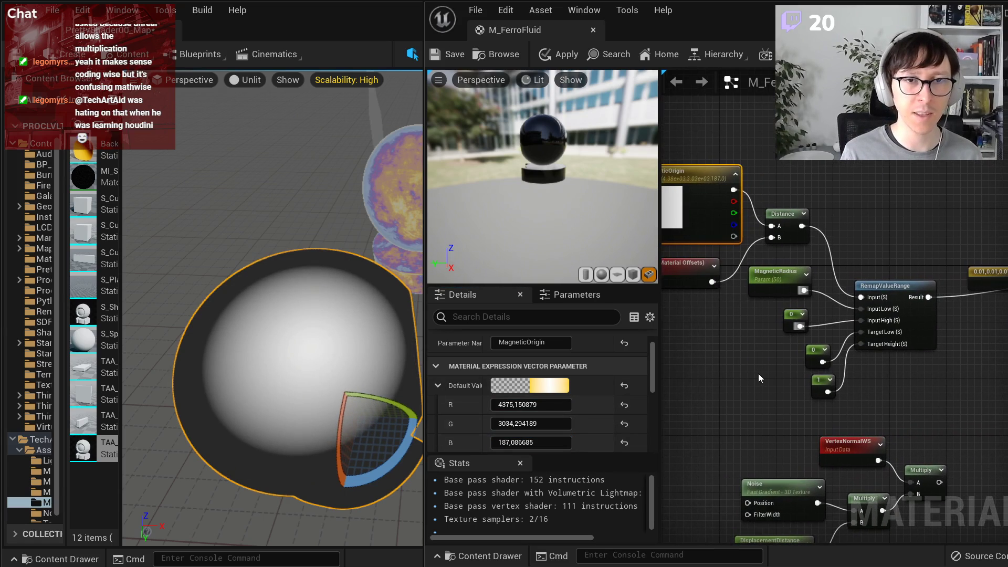
{"action": "right_click_drag", "start_coordinate": [768, 247], "coordinate": [786, 252]}
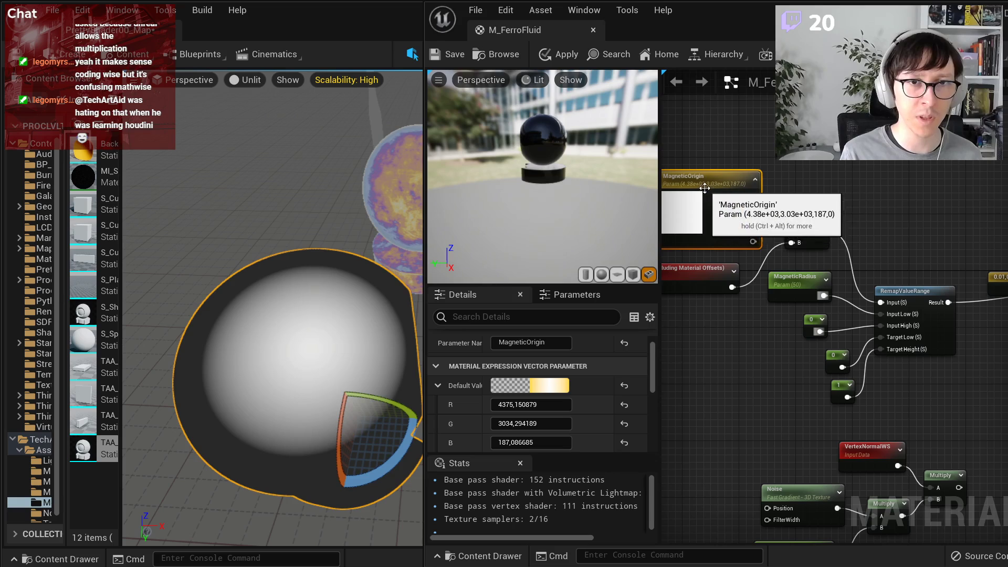
{"action": "scroll", "coordinate": [705, 188], "scroll_direction": "up", "scroll_amount": 2}
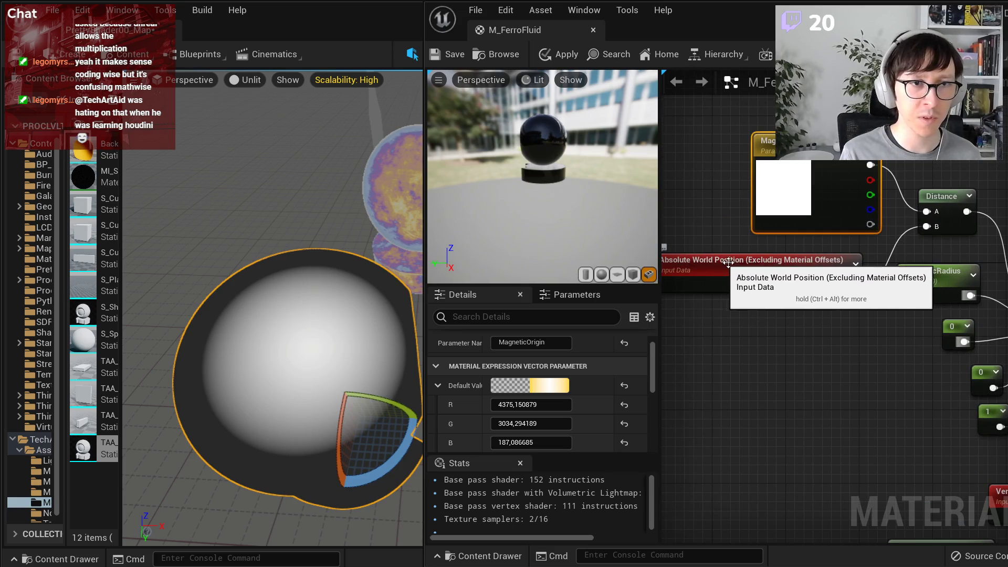
{"action": "right_click_drag", "start_coordinate": [307, 364], "coordinate": [248, 122]}
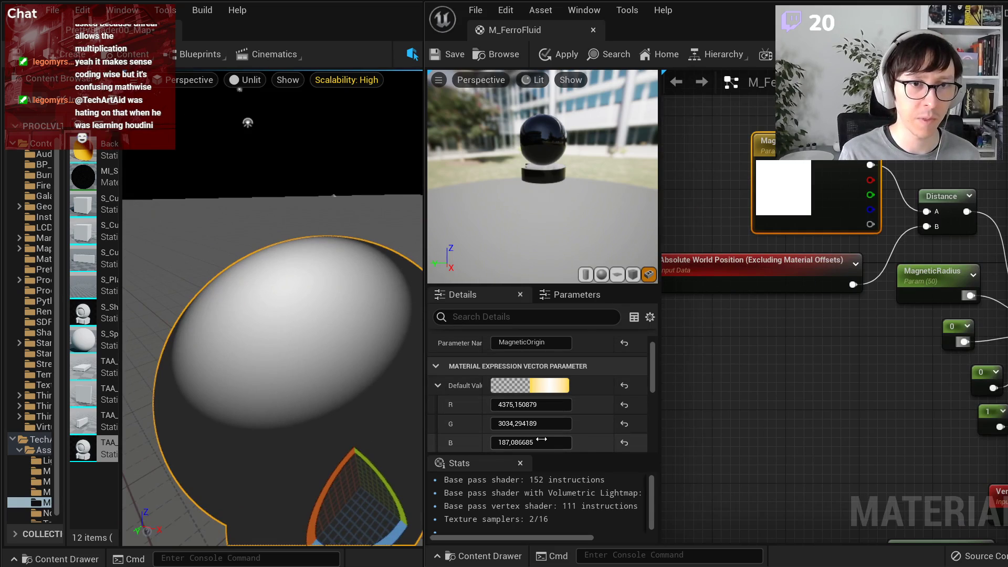
- Adjust MagneticOrigin's default value to about G 3012.90 and B 165.27
{"action": "left_click_drag", "start_coordinate": [541, 439], "coordinate": [517, 424]}
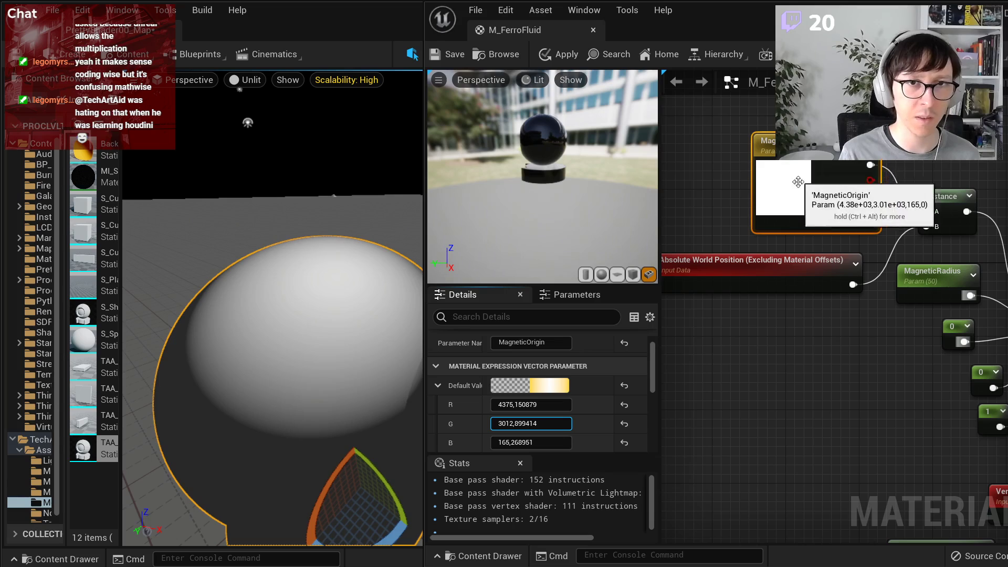
{"action": "left_click", "coordinate": [735, 276]}
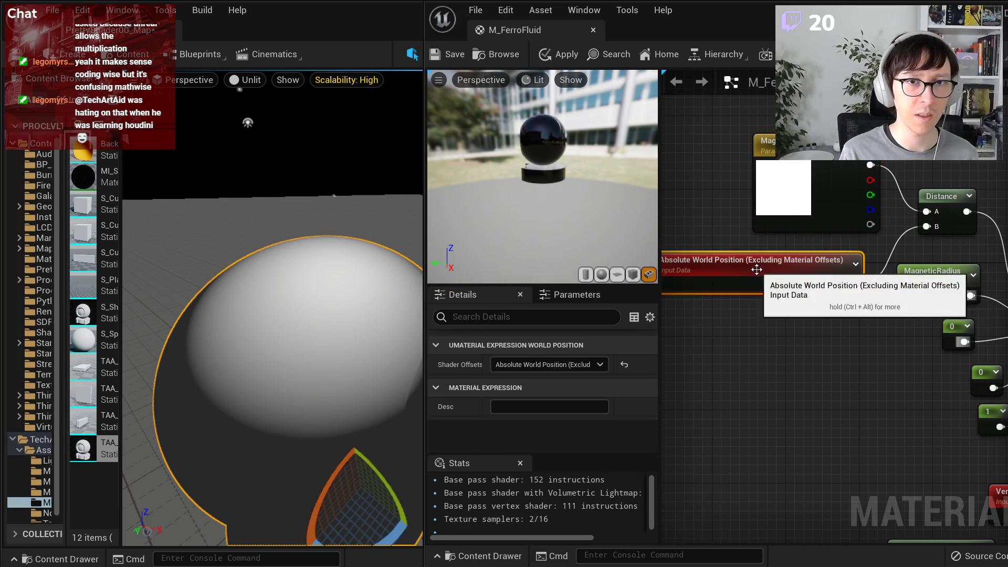
- Examine the mask chain from world position through Distance, MagneticRadius and the constants into RemapValueRange, and the shaded mesh in the level
{"action": "right_click_drag", "start_coordinate": [743, 394], "coordinate": [778, 394]}
{"action": "right_click_drag", "start_coordinate": [887, 288], "coordinate": [695, 304]}
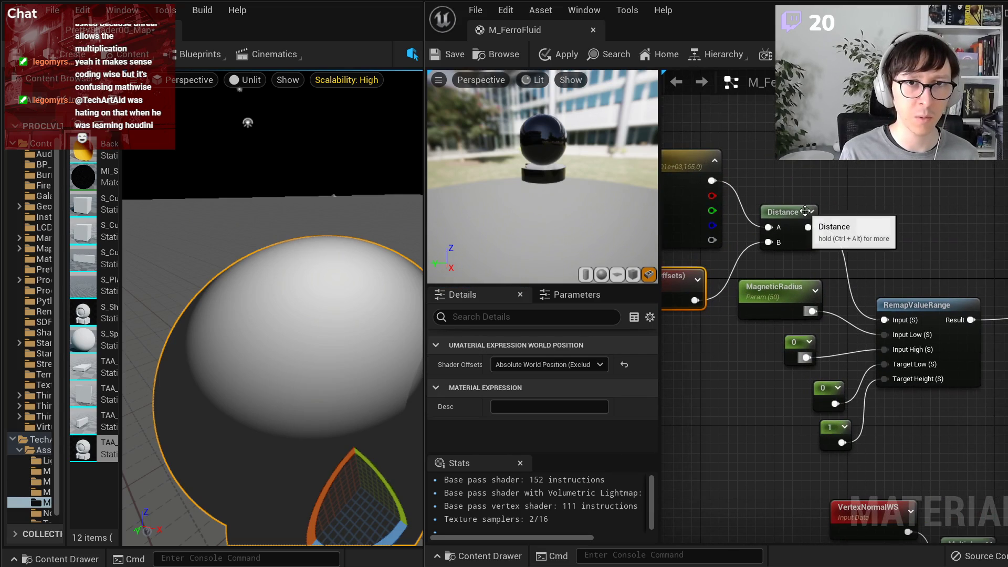
{"action": "left_click", "coordinate": [787, 211]}
{"action": "left_click", "coordinate": [923, 299]}
{"action": "left_click", "coordinate": [799, 349]}
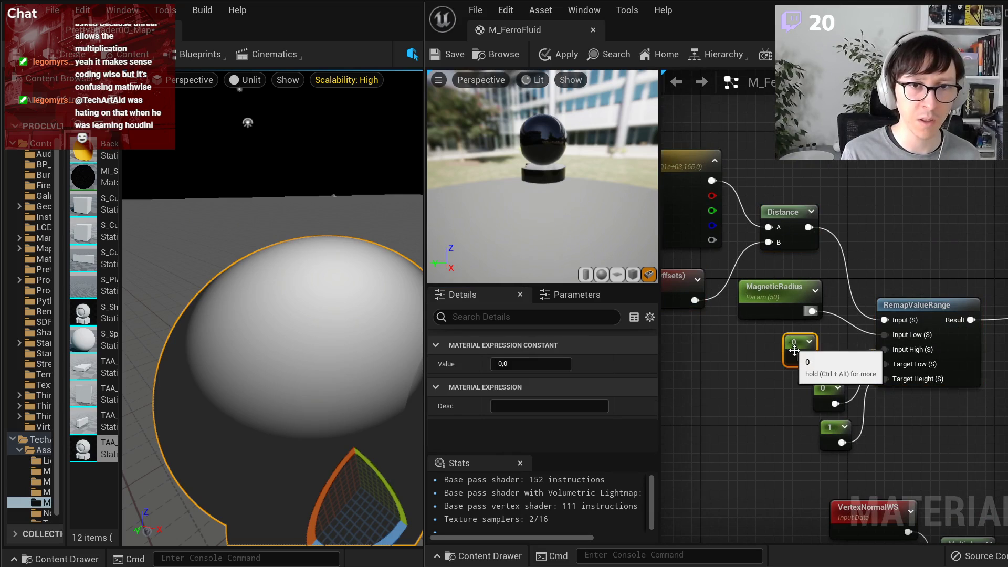
{"action": "scroll", "coordinate": [799, 349], "scroll_direction": "up", "scroll_amount": 1}
{"action": "left_click", "coordinate": [767, 288]}
{"action": "left_click", "coordinate": [796, 340]}
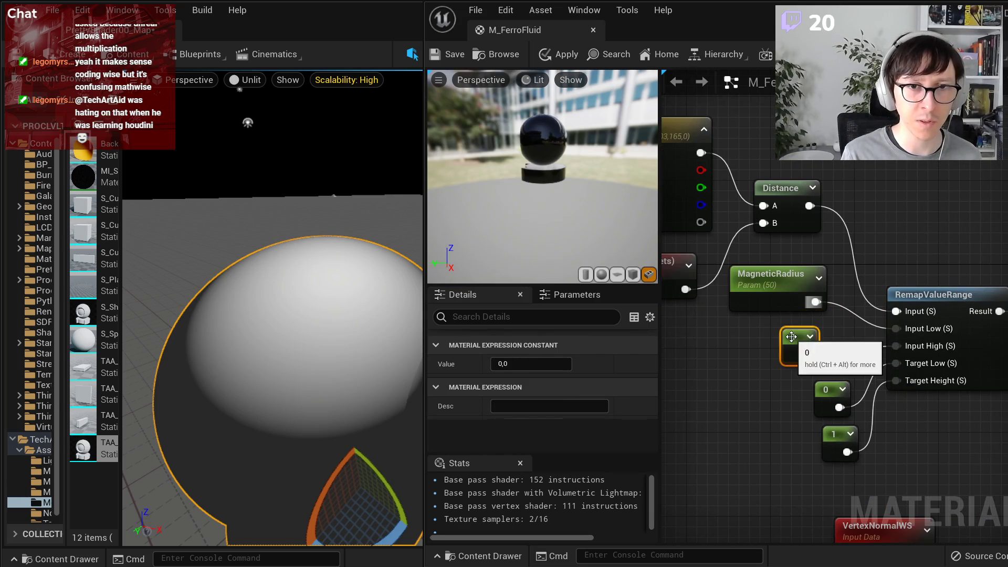
{"action": "right_click_drag", "start_coordinate": [895, 330], "coordinate": [828, 359]}
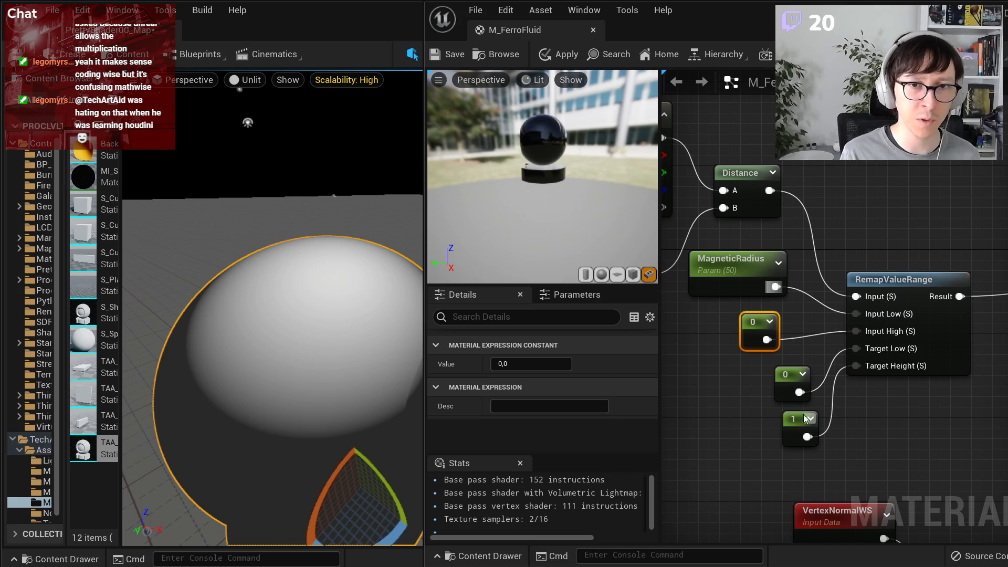
{"action": "right_click_drag", "start_coordinate": [368, 374], "coordinate": [354, 295]}
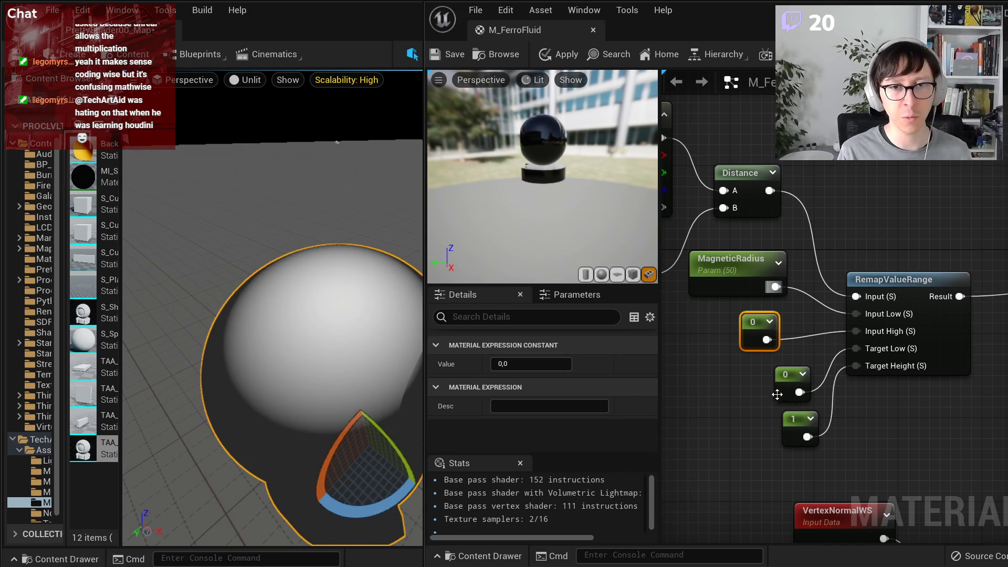
- Add a Saturate node fed by RemapValueRange's Result
{"action": "right_click_drag", "start_coordinate": [920, 424], "coordinate": [774, 427]}
{"action": "left_click_drag", "start_coordinate": [813, 299], "coordinate": [858, 313]}
{"action": "type", "text": "satui"}
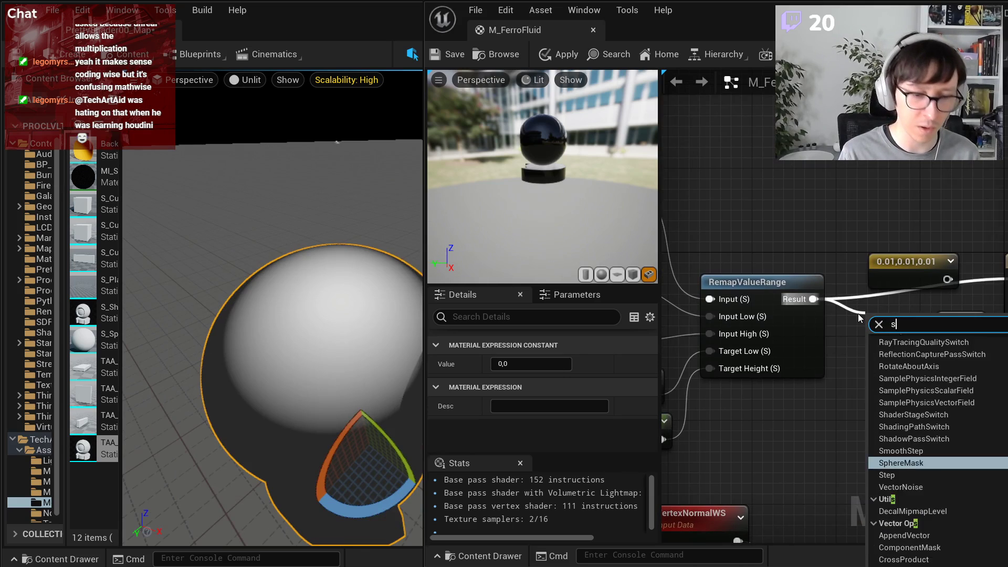
{"action": "key", "text": "Return"}
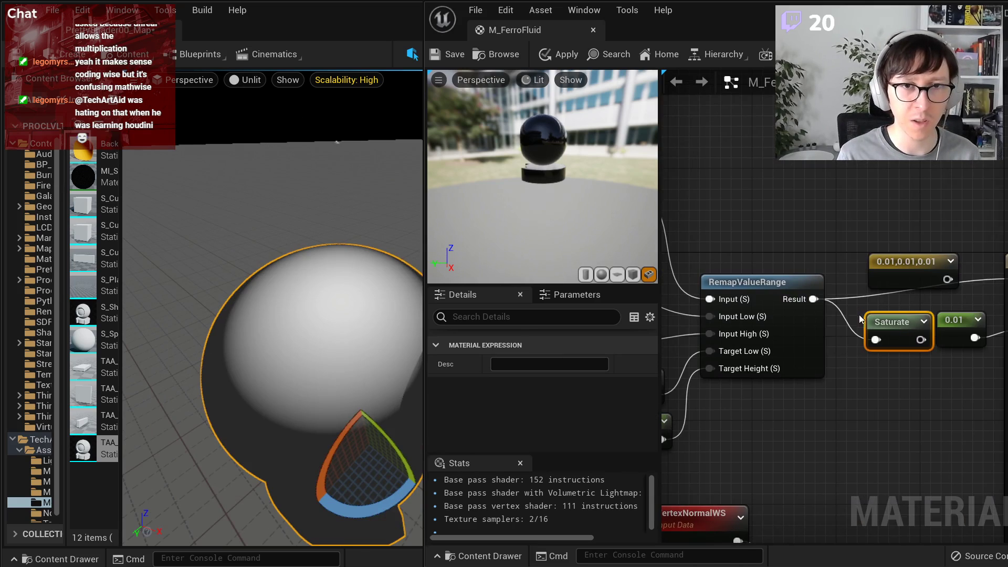
- Connect Saturate to Base Color, move the 0.01,0.01,0.01 constant clear of the wire, and apply the material
{"action": "right_click_drag", "start_coordinate": [861, 323], "coordinate": [965, 330]}
{"action": "left_click_drag", "start_coordinate": [1004, 342], "coordinate": [972, 285]}
{"action": "left_click_drag", "start_coordinate": [872, 268], "coordinate": [872, 237]}
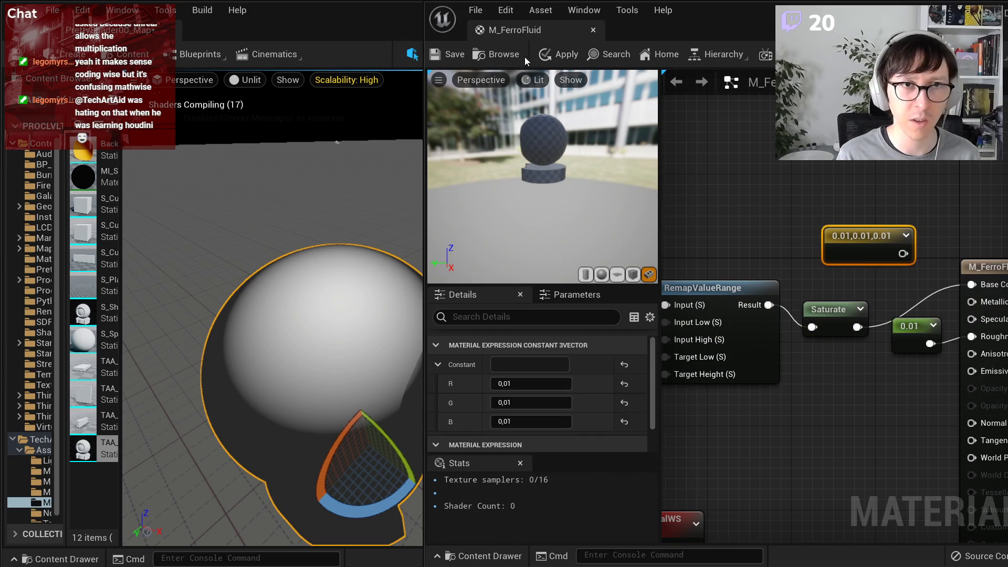
{"action": "left_click", "coordinate": [554, 56]}
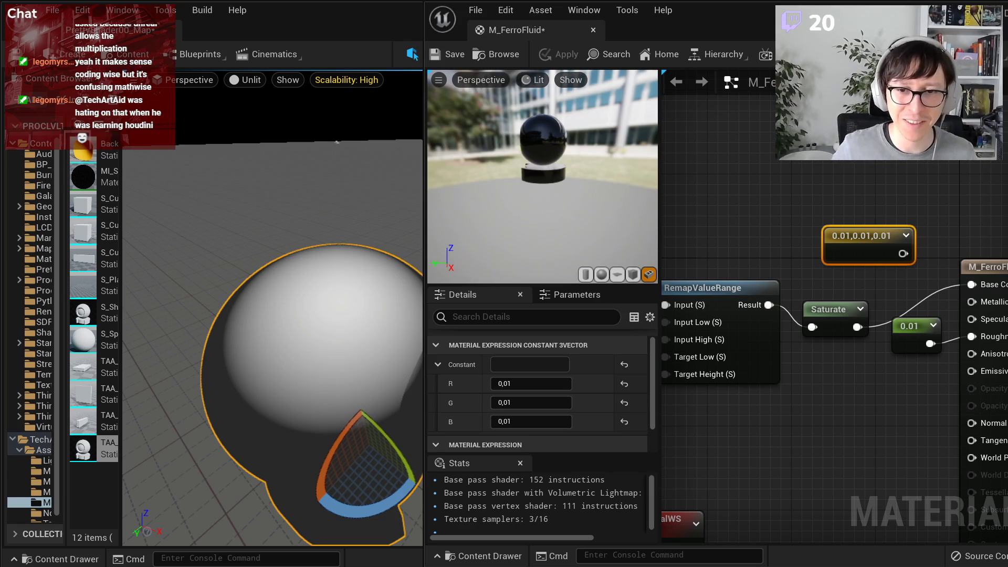
- Examine the mask on the level mesh and the shaded preview mesh from several angles, widening the graph area
{"action": "right_click_drag", "start_coordinate": [320, 279], "coordinate": [374, 251]}
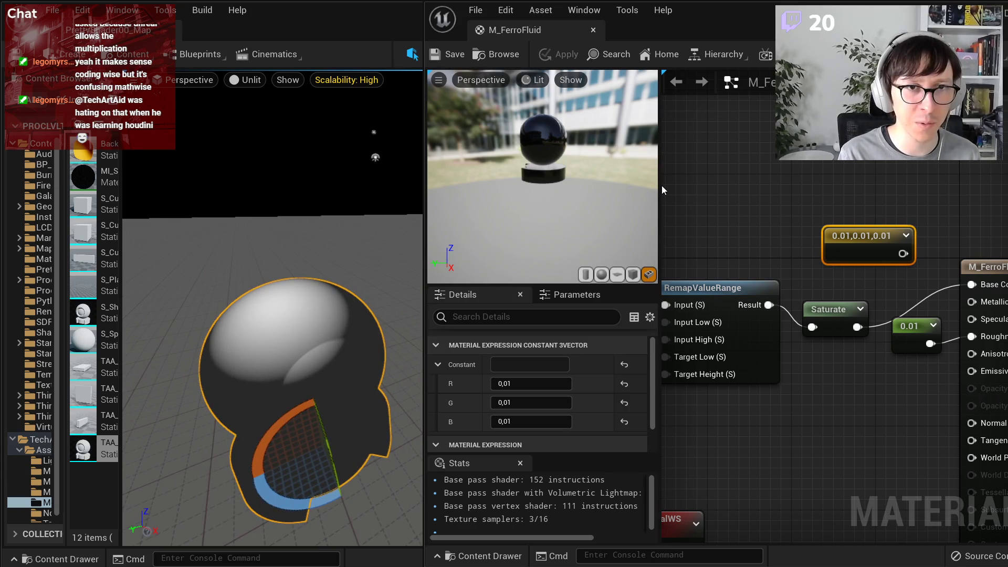
{"action": "left_click_drag", "start_coordinate": [660, 186], "coordinate": [636, 186]}
{"action": "right_click_drag", "start_coordinate": [547, 179], "coordinate": [546, 142]}
{"action": "left_click_drag", "start_coordinate": [546, 158], "coordinate": [572, 158]}
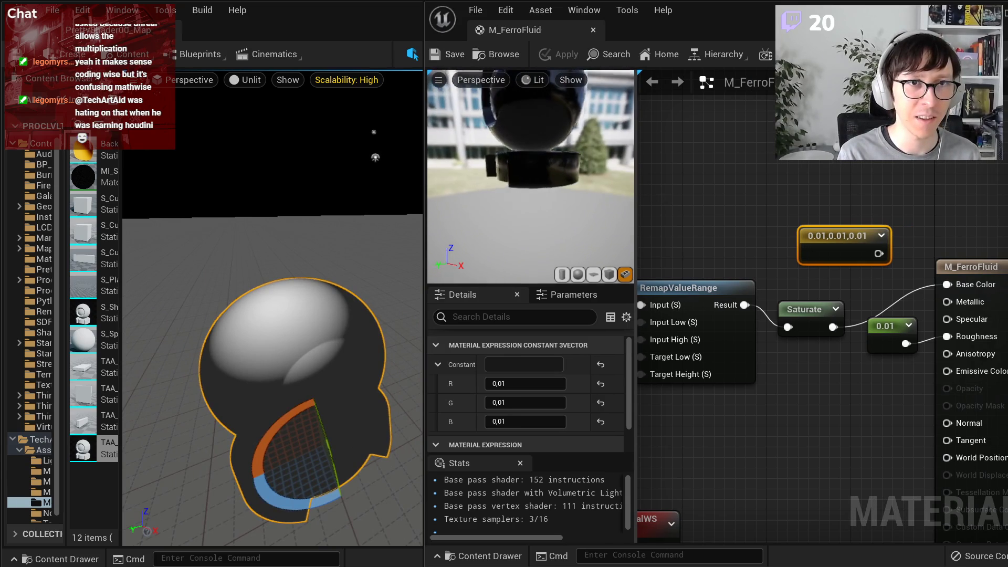
{"action": "middle_click_drag", "start_coordinate": [555, 163], "coordinate": [540, 205]}
{"action": "left_click_drag", "start_coordinate": [540, 169], "coordinate": [572, 169]}
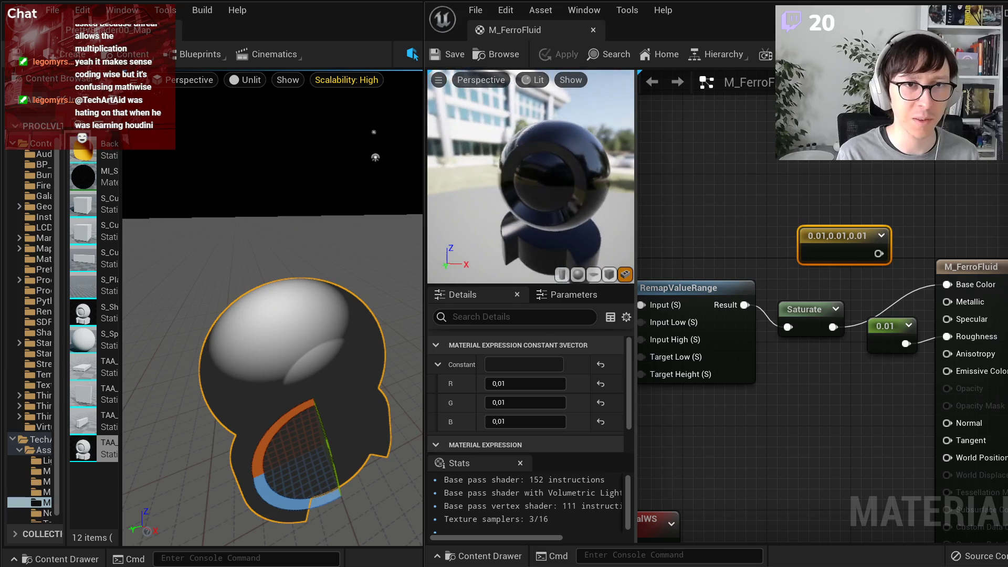
{"action": "left_click_drag", "start_coordinate": [551, 209], "coordinate": [591, 204]}
{"action": "scroll", "coordinate": [551, 209], "scroll_direction": "down", "scroll_amount": 3}
{"action": "middle_click_drag", "start_coordinate": [551, 209], "coordinate": [530, 201]}
{"action": "scroll", "coordinate": [530, 201], "scroll_direction": "up", "scroll_amount": 2}
{"action": "right_click_drag", "start_coordinate": [242, 281], "coordinate": [325, 276]}
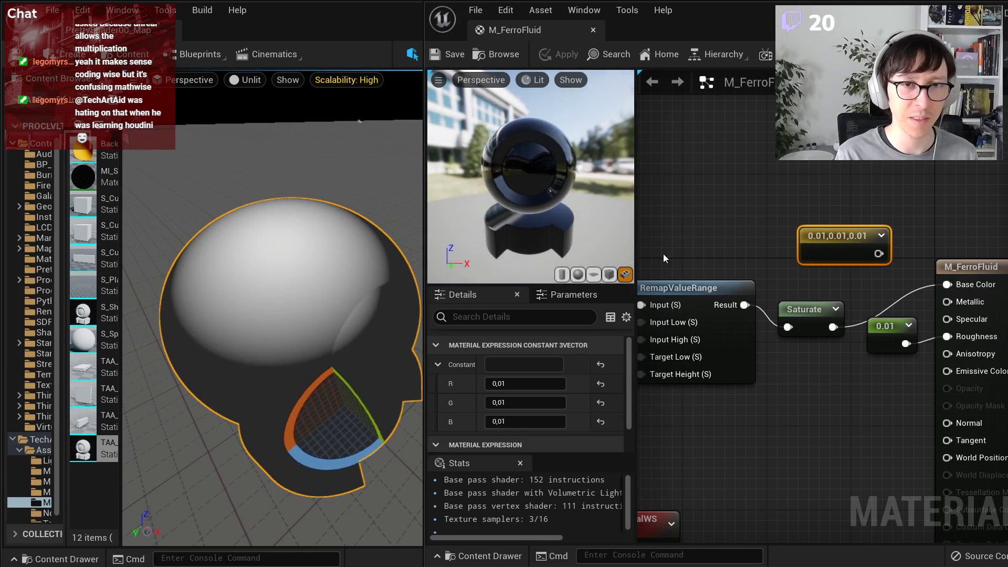
- Move the M_FerroFluid output node and the 0.01 constants away from Saturate to make room for more nodes
{"action": "scroll", "coordinate": [807, 279], "scroll_direction": "down", "scroll_amount": 4}
{"action": "right_click_drag", "start_coordinate": [821, 427], "coordinate": [959, 297]}
{"action": "right_click_drag", "start_coordinate": [969, 350], "coordinate": [786, 396]}
{"action": "scroll", "coordinate": [872, 426], "scroll_direction": "up", "scroll_amount": 3}
{"action": "scroll", "coordinate": [844, 194], "scroll_direction": "down", "scroll_amount": 1}
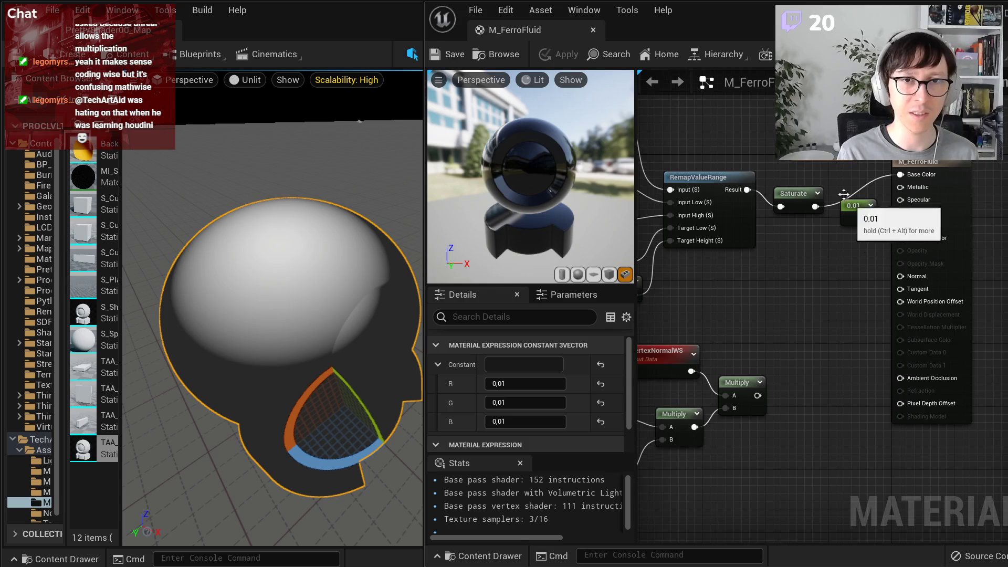
{"action": "left_click_drag", "start_coordinate": [924, 147], "coordinate": [840, 262]}
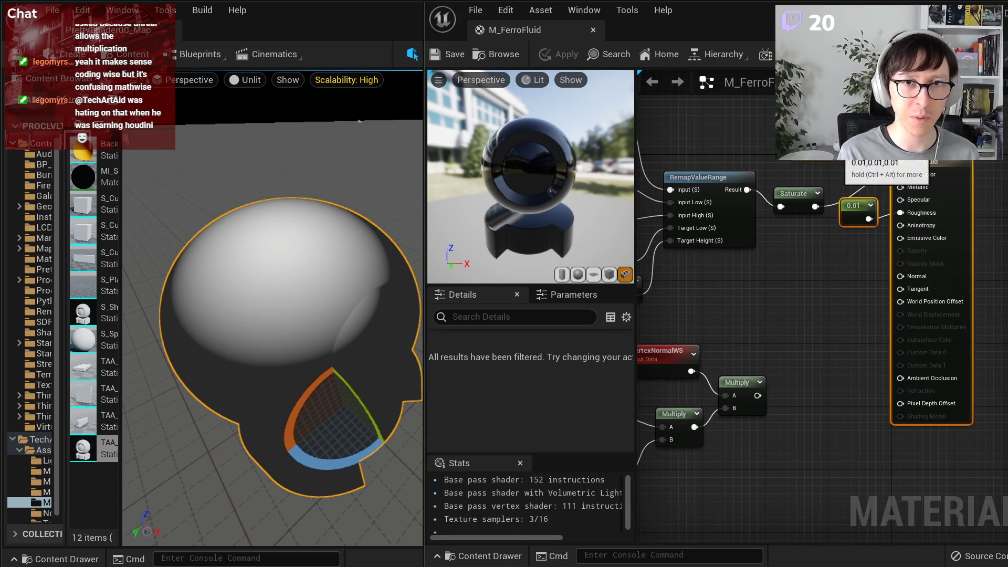
{"action": "left_click_drag", "start_coordinate": [856, 205], "coordinate": [896, 260]}
- Add a Multiply node near the material output and connect Saturate to its A input
{"action": "left_click", "coordinate": [832, 320]}
{"action": "key", "text": "m"}
{"action": "left_click", "coordinate": [823, 307]}
{"action": "left_click", "coordinate": [855, 193]}
{"action": "key", "text": "Delete"}
{"action": "scroll", "coordinate": [814, 216], "scroll_direction": "up", "scroll_amount": 2}
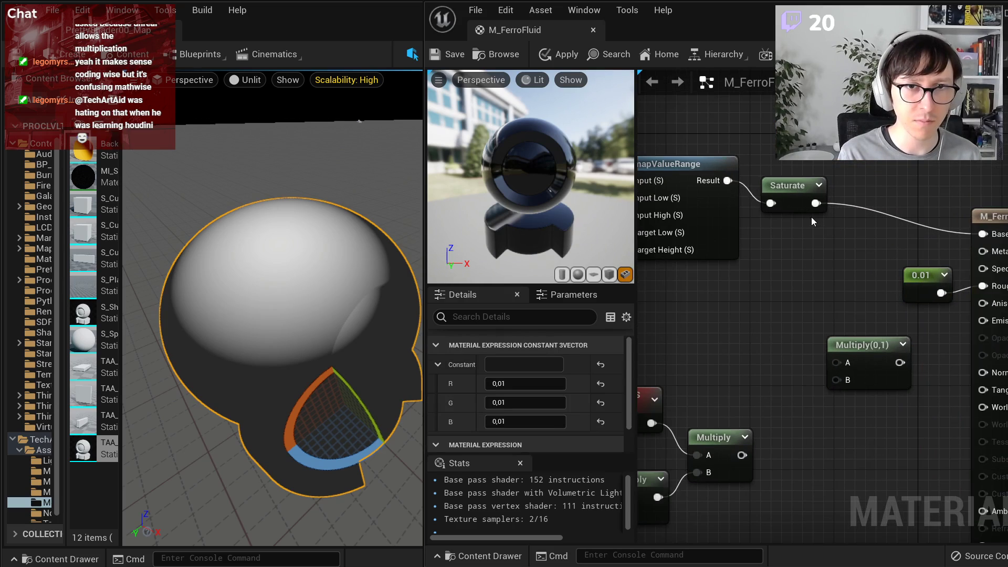
{"action": "left_click_drag", "start_coordinate": [816, 203], "coordinate": [837, 363]}
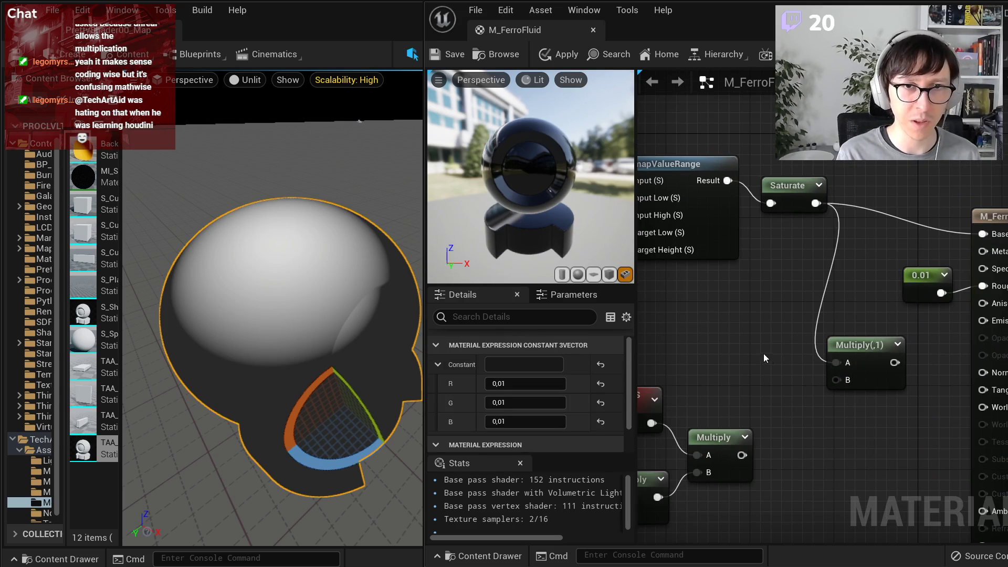
- Connect the noise Multiply to the new Multiply's B input and reposition VertexNormalWS and its Multiply node
{"action": "right_click_drag", "start_coordinate": [748, 457], "coordinate": [927, 361]}
{"action": "scroll", "coordinate": [870, 403], "scroll_direction": "down", "scroll_amount": 2}
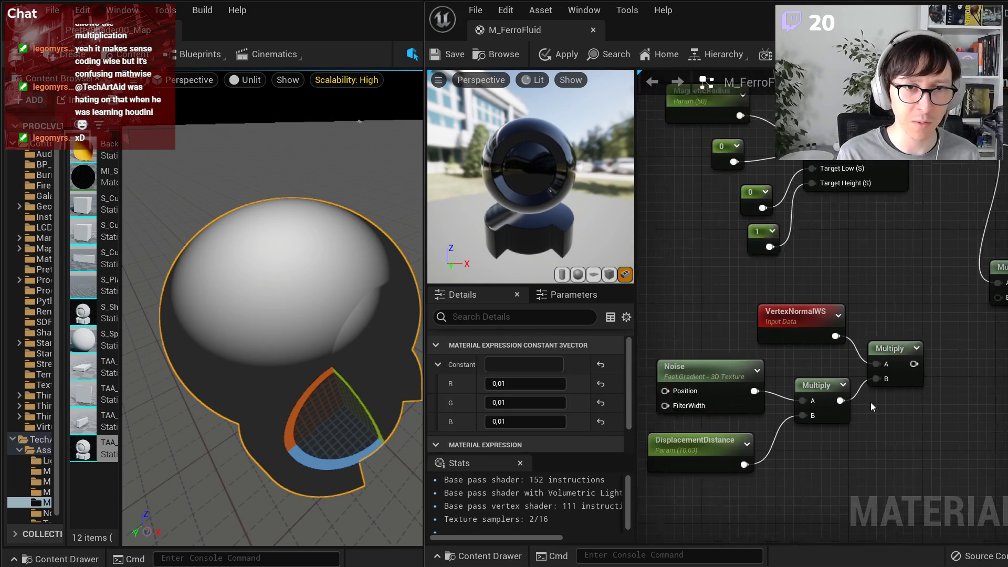
{"action": "left_click_drag", "start_coordinate": [845, 401], "coordinate": [978, 313]}
{"action": "left_click_drag", "start_coordinate": [808, 326], "coordinate": [927, 437]}
{"action": "left_click_drag", "start_coordinate": [901, 366], "coordinate": [997, 397]}
- Multiply VertexNormalWS by the masked noise, connect the result to World Position Offset, and tidy the surrounding nodes
{"action": "left_click_drag", "start_coordinate": [675, 355], "coordinate": [849, 448]}
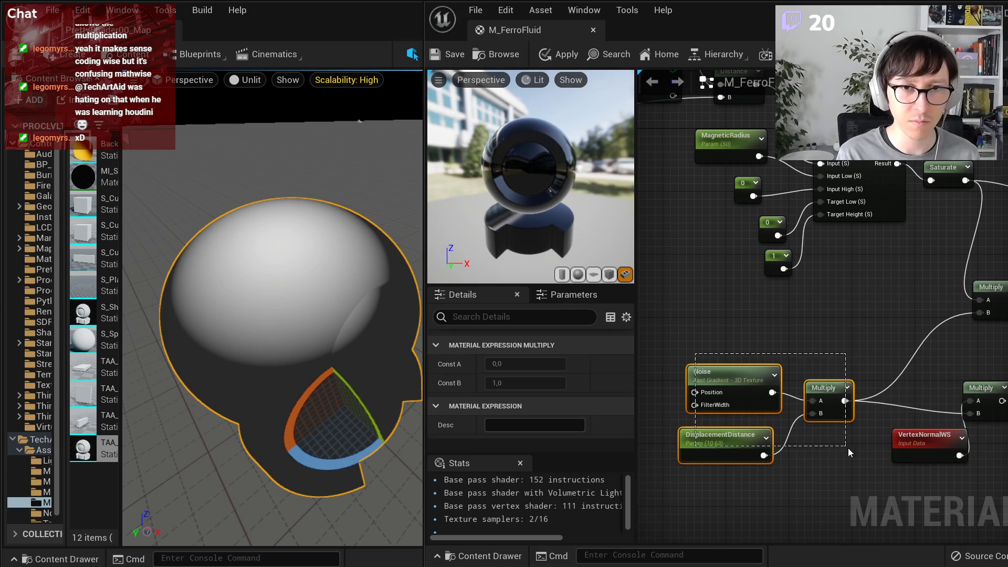
{"action": "right_click_drag", "start_coordinate": [918, 327], "coordinate": [743, 351]}
{"action": "left_click_drag", "start_coordinate": [807, 412], "coordinate": [849, 373]}
{"action": "left_click_drag", "start_coordinate": [757, 459], "coordinate": [740, 294]}
{"action": "left_click_drag", "start_coordinate": [923, 231], "coordinate": [969, 231]}
{"action": "left_click_drag", "start_coordinate": [846, 373], "coordinate": [910, 296]}
{"action": "left_click_drag", "start_coordinate": [752, 300], "coordinate": [846, 277]}
{"action": "right_click_drag", "start_coordinate": [893, 344], "coordinate": [804, 373]}
{"action": "left_click_drag", "start_coordinate": [749, 354], "coordinate": [826, 352]}
{"action": "left_click_drag", "start_coordinate": [784, 288], "coordinate": [827, 269]}
{"action": "left_click_drag", "start_coordinate": [892, 245], "coordinate": [924, 247]}
{"action": "left_click_drag", "start_coordinate": [849, 336], "coordinate": [906, 384]}
- Group the Noise, DisplacementDistance and Multiply nodes in a comment titled "Displacement strength noise"
{"action": "right_click_drag", "start_coordinate": [656, 361], "coordinate": [810, 351]}
{"action": "right_click_drag", "start_coordinate": [753, 294], "coordinate": [892, 386]}
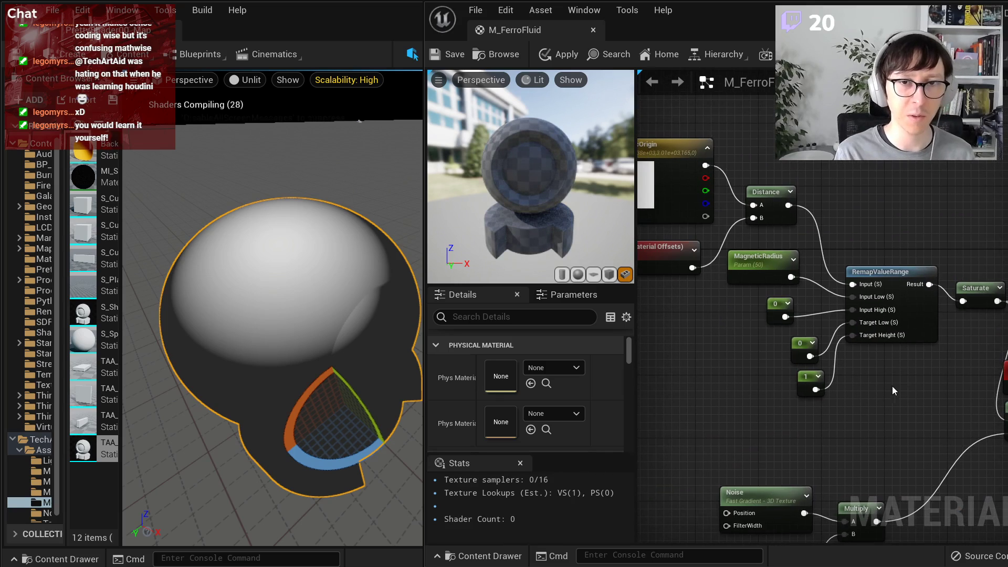
{"action": "right_click_drag", "start_coordinate": [820, 474], "coordinate": [799, 374]}
{"action": "left_click_drag", "start_coordinate": [686, 493], "coordinate": [824, 427]}
{"action": "right_click_drag", "start_coordinate": [823, 427], "coordinate": [884, 386]}
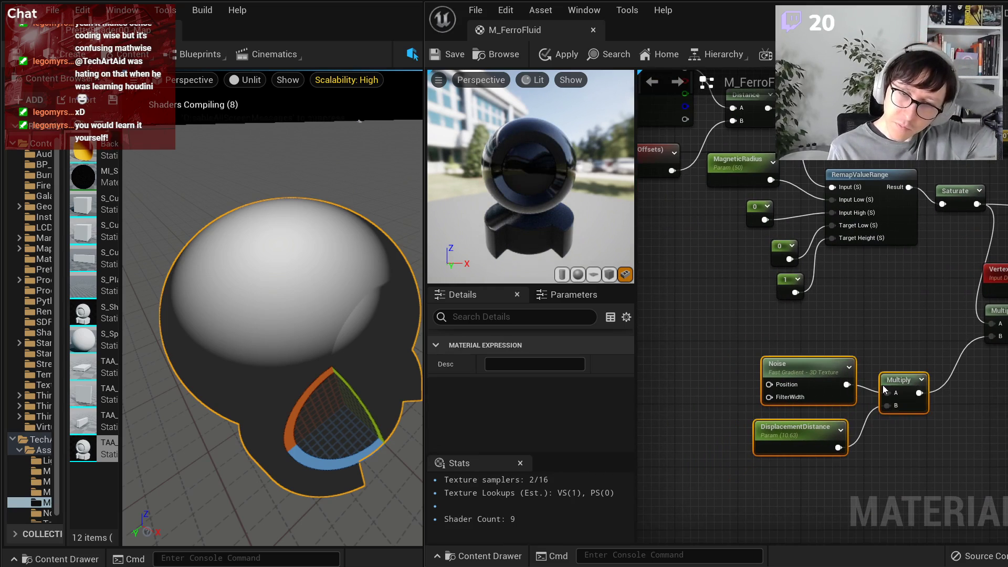
{"action": "right_click", "coordinate": [892, 401]}
{"action": "left_click", "coordinate": [940, 471]}
{"action": "type", "text": "Di"}
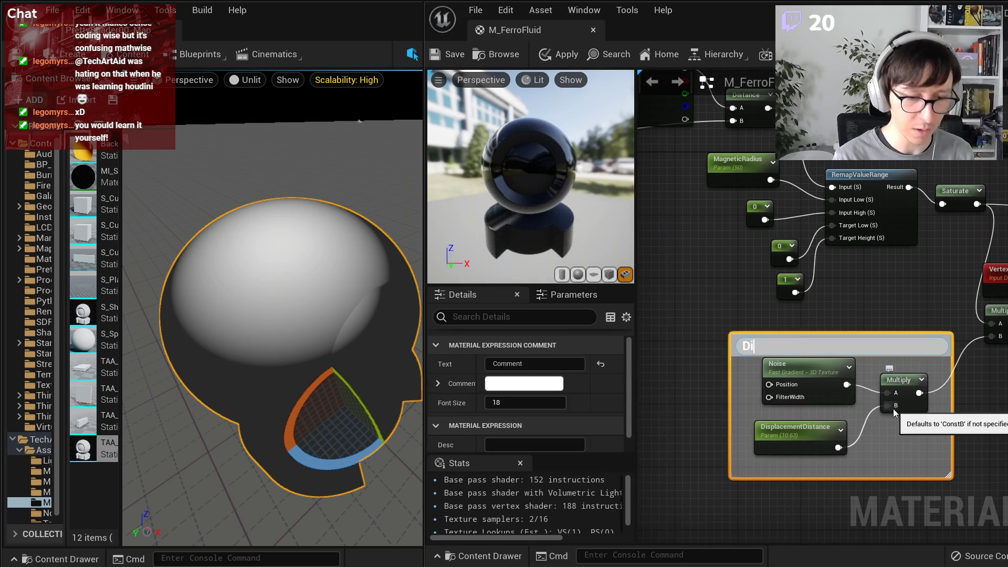
{"action": "type", "text": "splac"}
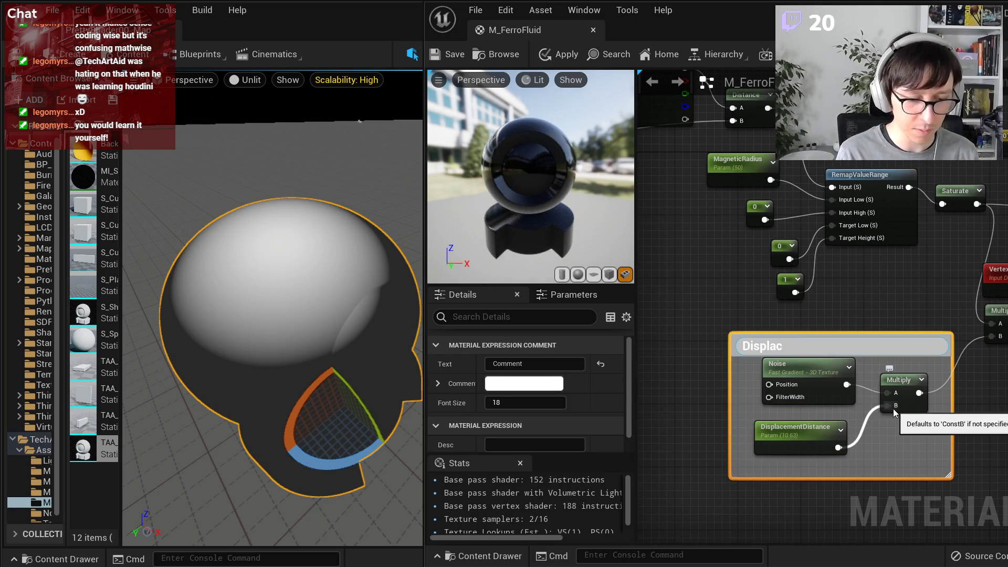
{"action": "type", "text": "ement str"}
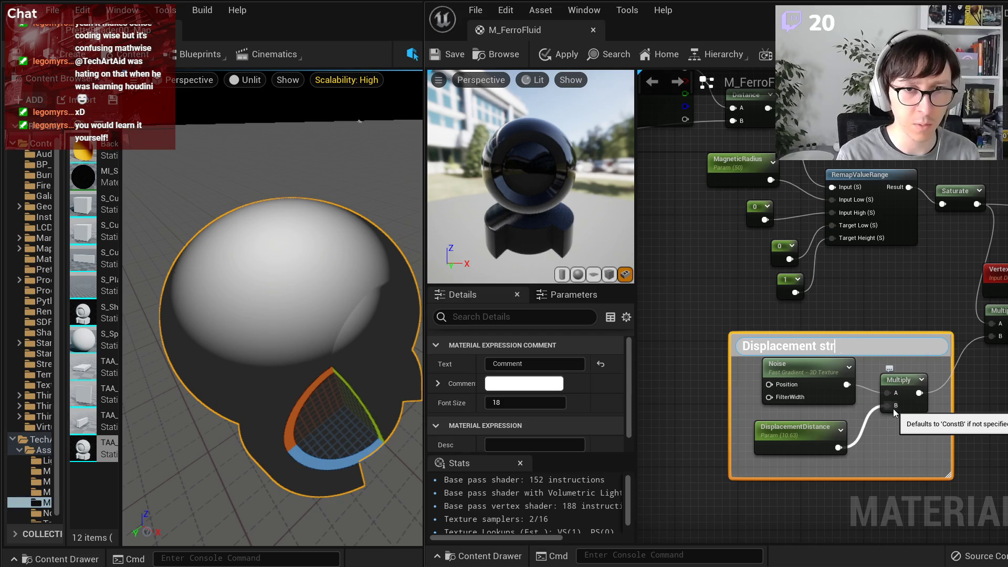
{"action": "type", "text": "ength noise"}
{"action": "key", "text": "Return"}
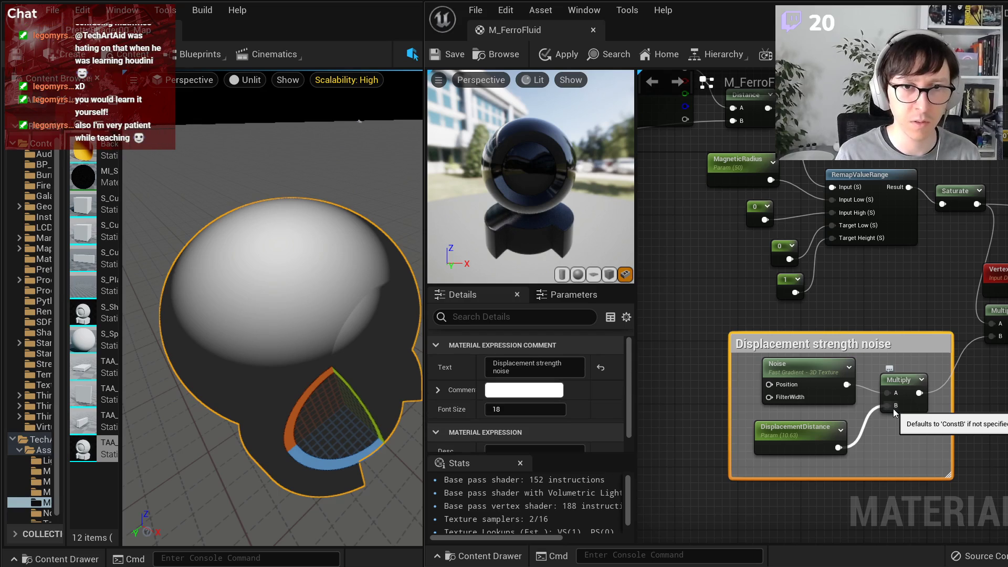
{"action": "left_click", "coordinate": [852, 331]}
- Group the nodes from MagneticOrigin through Saturate in a comment titled "Radial mask from a point"
{"action": "scroll", "coordinate": [852, 331], "scroll_direction": "down", "scroll_amount": 3}
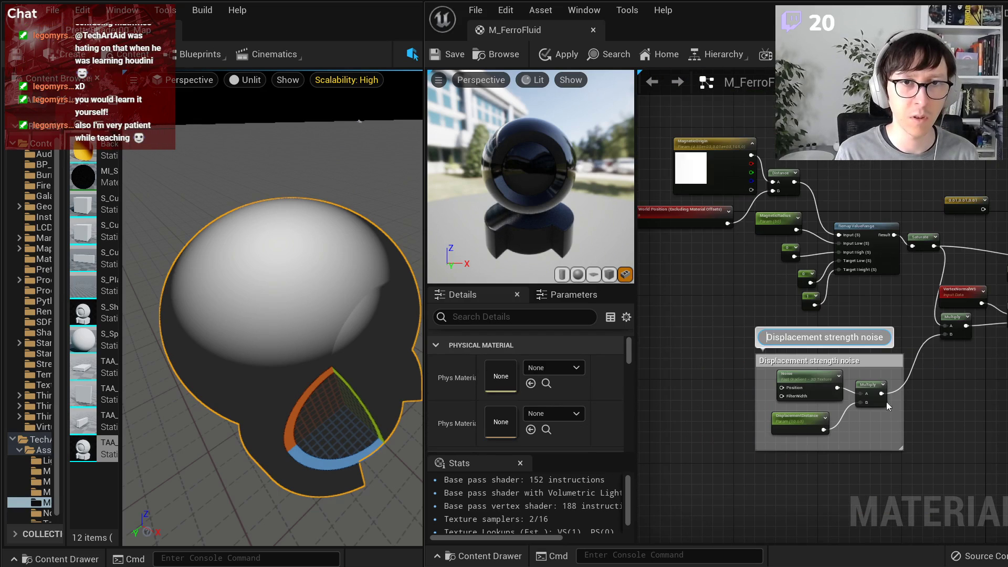
{"action": "right_click_drag", "start_coordinate": [692, 116], "coordinate": [835, 145]}
{"action": "left_click_drag", "start_coordinate": [835, 132], "coordinate": [841, 339]}
{"action": "right_click", "coordinate": [836, 263]}
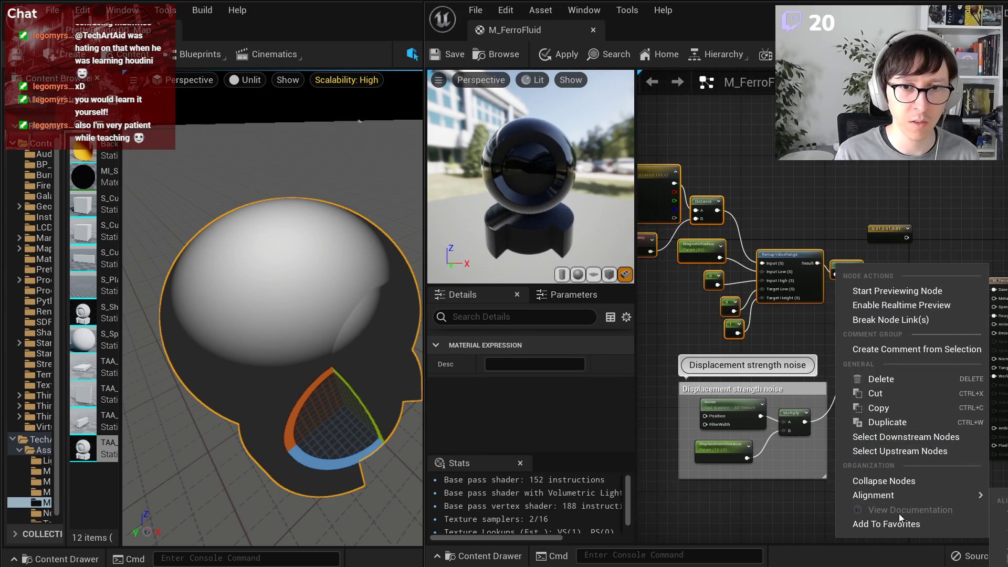
{"action": "left_click", "coordinate": [913, 351]}
{"action": "right_click_drag", "start_coordinate": [735, 275], "coordinate": [908, 330]}
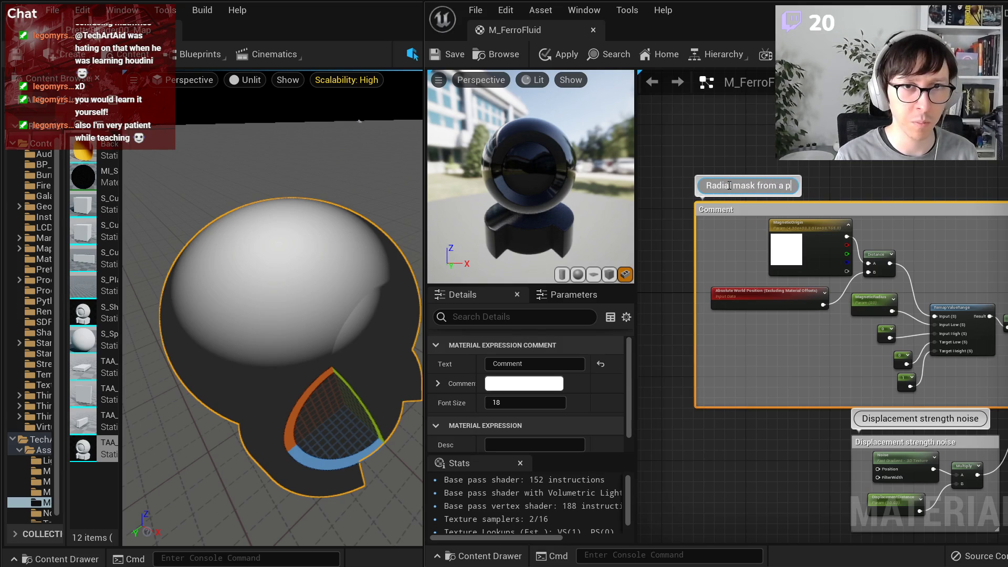
{"action": "type", "text": "t"}
{"action": "key", "text": "Return"}
{"action": "right_click_drag", "start_coordinate": [934, 166], "coordinate": [781, 241]}
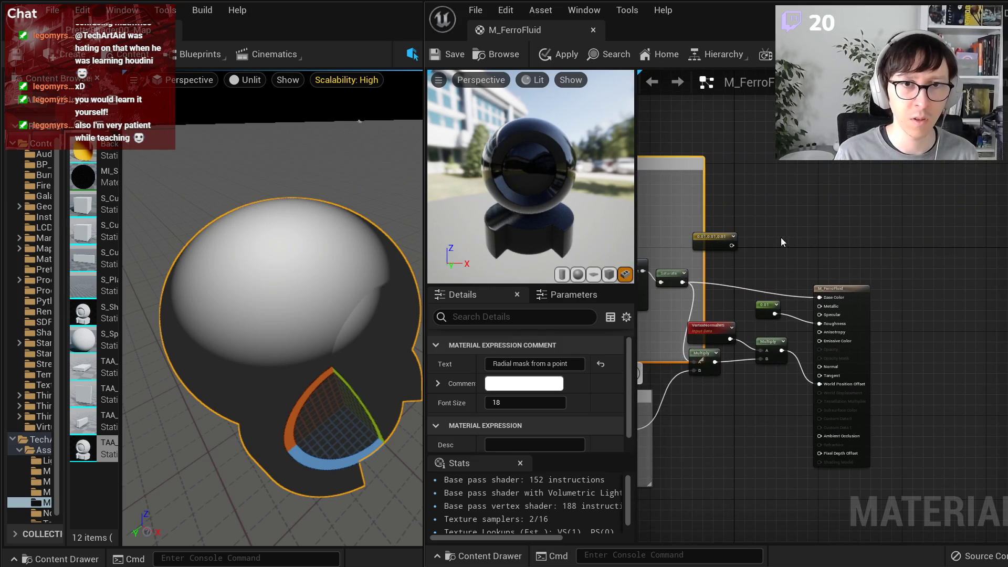
- Shift the VertexNormalWS, Multiply and M_FerroFluid output nodes clear of the radial mask comment
{"action": "right_click_drag", "start_coordinate": [816, 287], "coordinate": [856, 269]}
{"action": "left_click_drag", "start_coordinate": [773, 315], "coordinate": [800, 321]}
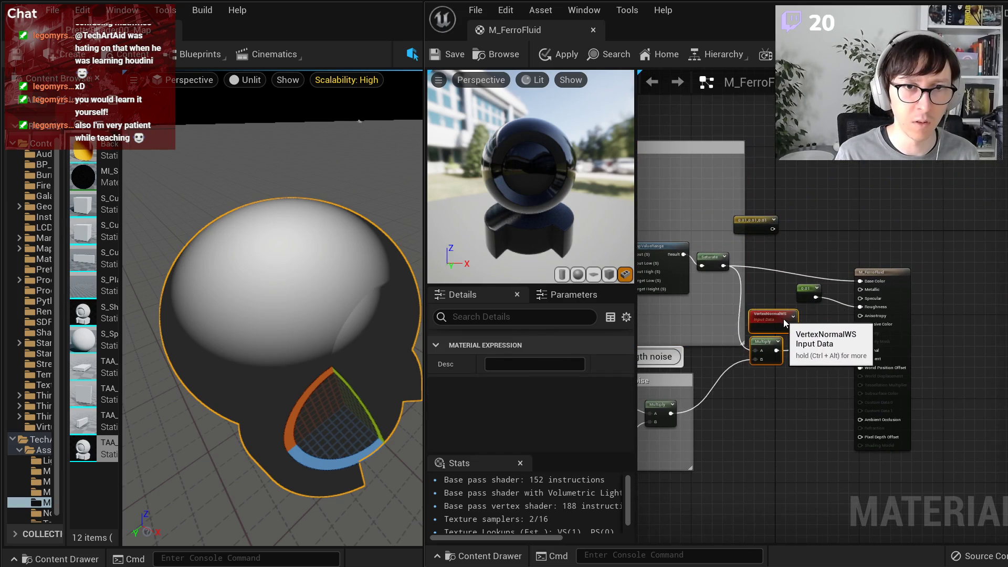
{"action": "left_click_drag", "start_coordinate": [880, 276], "coordinate": [913, 271]}
- Move the 0.01,0.01,0.01 constant beside the material output and connect it to Base Color in place of Saturate
{"action": "left_click", "coordinate": [759, 219]}
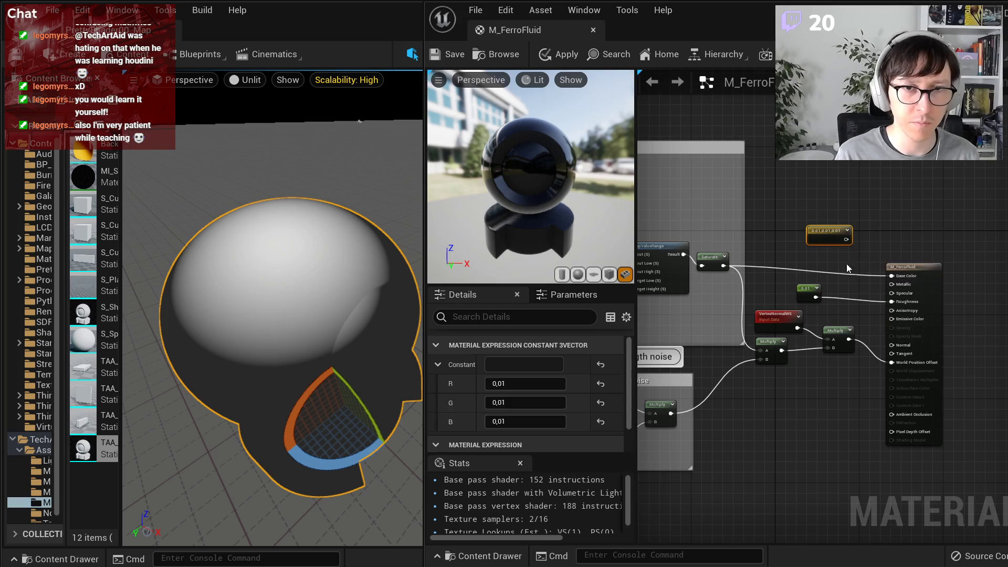
{"action": "scroll", "coordinate": [846, 263], "scroll_direction": "up", "scroll_amount": 3}
{"action": "left_click_drag", "start_coordinate": [833, 197], "coordinate": [913, 259]}
{"action": "right_click_drag", "start_coordinate": [833, 250], "coordinate": [928, 225]}
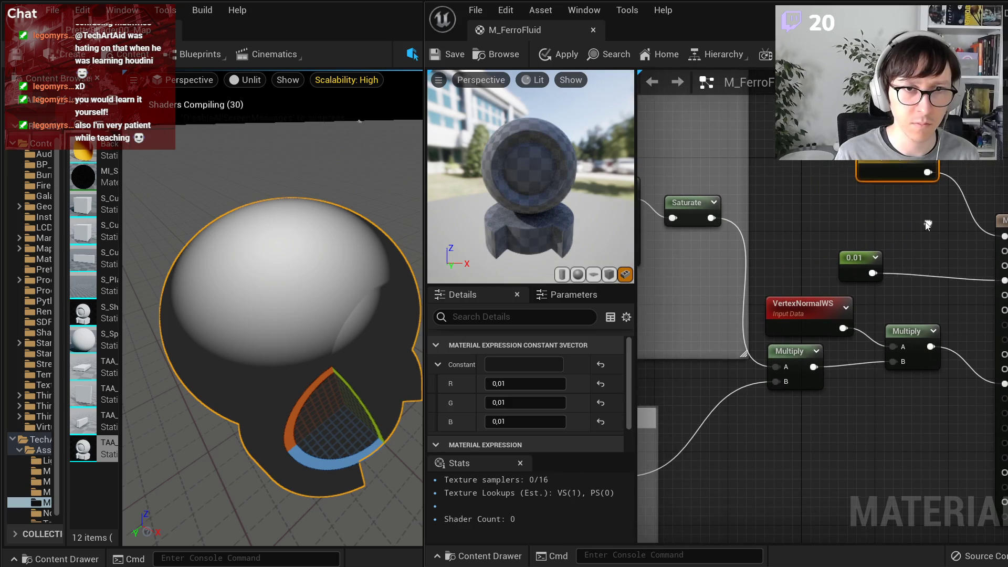
{"action": "left_click_drag", "start_coordinate": [880, 170], "coordinate": [872, 205]}
{"action": "left_click", "coordinate": [855, 399]}
{"action": "scroll", "coordinate": [844, 396], "scroll_direction": "down", "scroll_amount": 1}
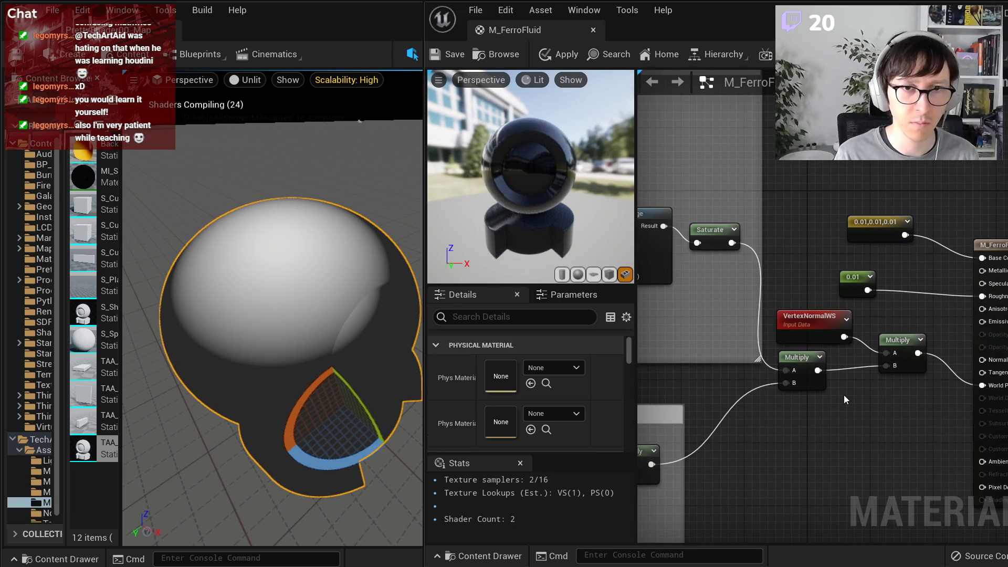
- Tidy the graph by repositioning the Multiply node, the M_FerroFluid output and both constants feeding Base Color and Roughness
{"action": "left_click_drag", "start_coordinate": [800, 370], "coordinate": [831, 391]}
{"action": "right_click_drag", "start_coordinate": [903, 415], "coordinate": [818, 421]}
{"action": "left_click_drag", "start_coordinate": [943, 250], "coordinate": [959, 226]}
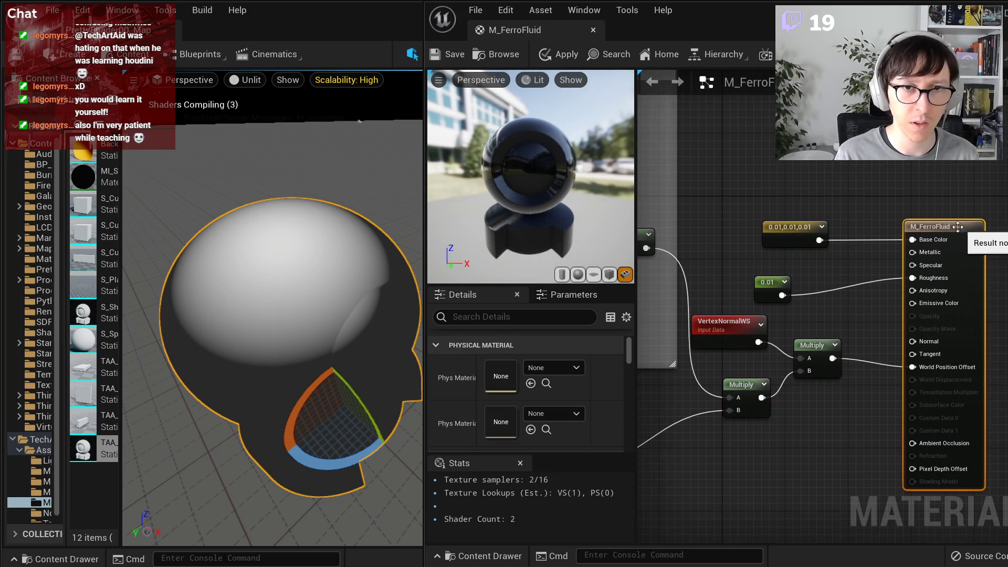
{"action": "left_click_drag", "start_coordinate": [743, 177], "coordinate": [876, 288]}
{"action": "left_click_drag", "start_coordinate": [774, 284], "coordinate": [821, 268]}
{"action": "left_click", "coordinate": [818, 217]}
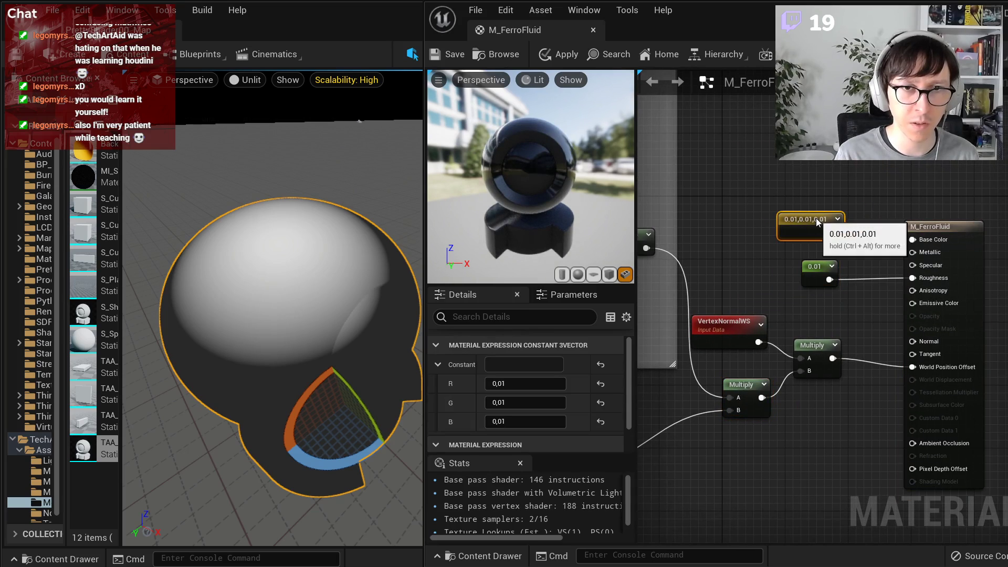
- Switch the level viewport from Unlit to Lit view mode to inspect the ferrofluid mesh
{"action": "right_click_drag", "start_coordinate": [770, 406], "coordinate": [934, 412]}
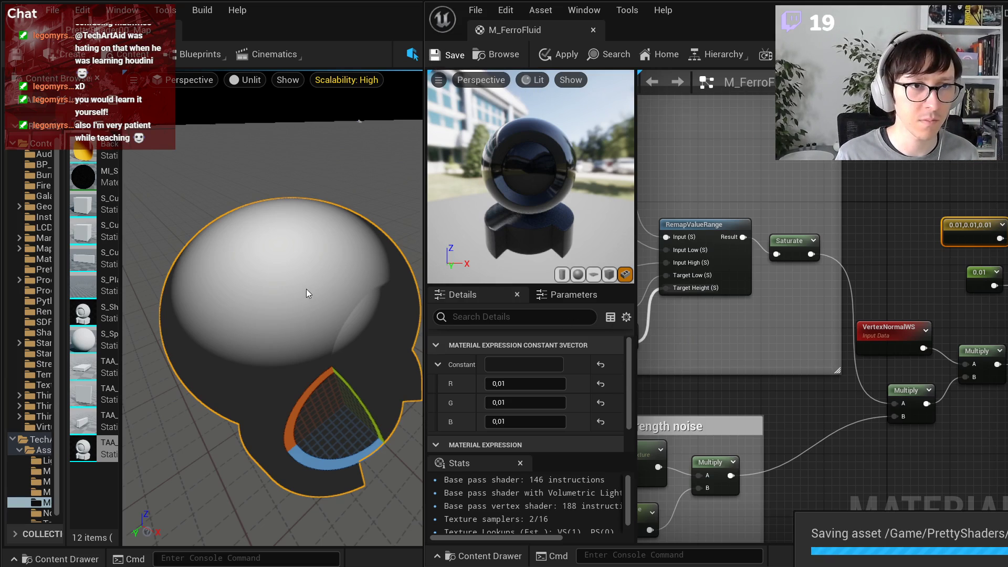
{"action": "left_click", "coordinate": [246, 84]}
{"action": "left_click", "coordinate": [265, 115]}
{"action": "right_click_drag", "start_coordinate": [272, 307], "coordinate": [263, 254]}
- Try changing the MagneticOrigin parameter's default G value to about 1427.06
{"action": "right_click_drag", "start_coordinate": [722, 300], "coordinate": [1007, 378]}
{"action": "left_click", "coordinate": [763, 209]}
{"action": "scroll", "coordinate": [544, 427], "scroll_direction": "down", "scroll_amount": 1}
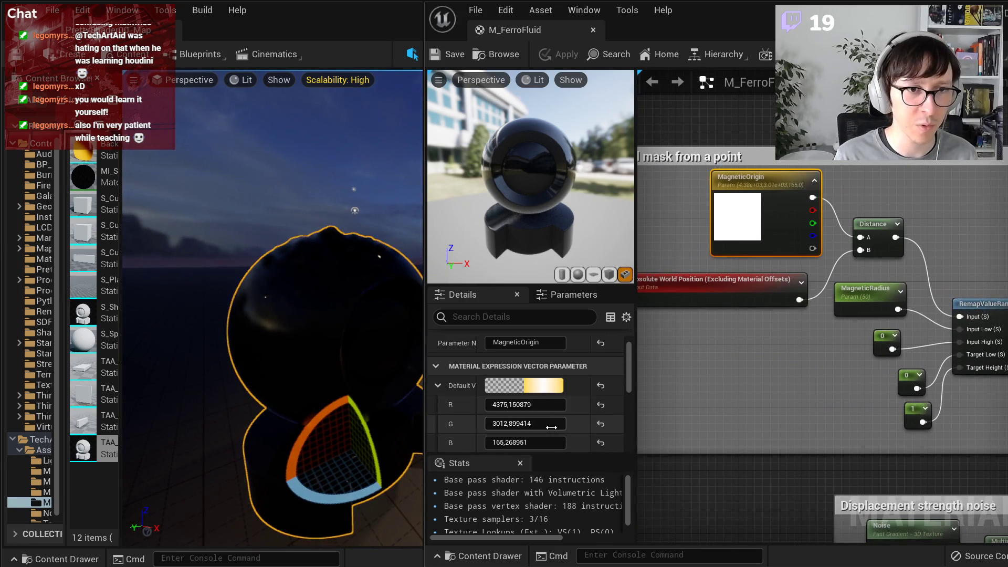
{"action": "left_click_drag", "start_coordinate": [544, 424], "coordinate": [517, 424]}
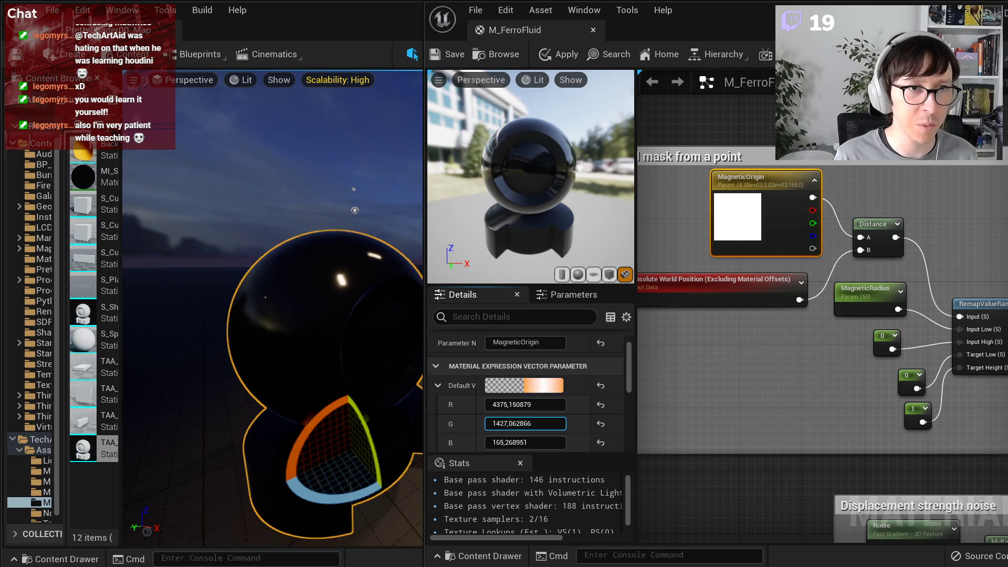
{"action": "left_click_drag", "start_coordinate": [525, 424], "coordinate": [515, 309]}
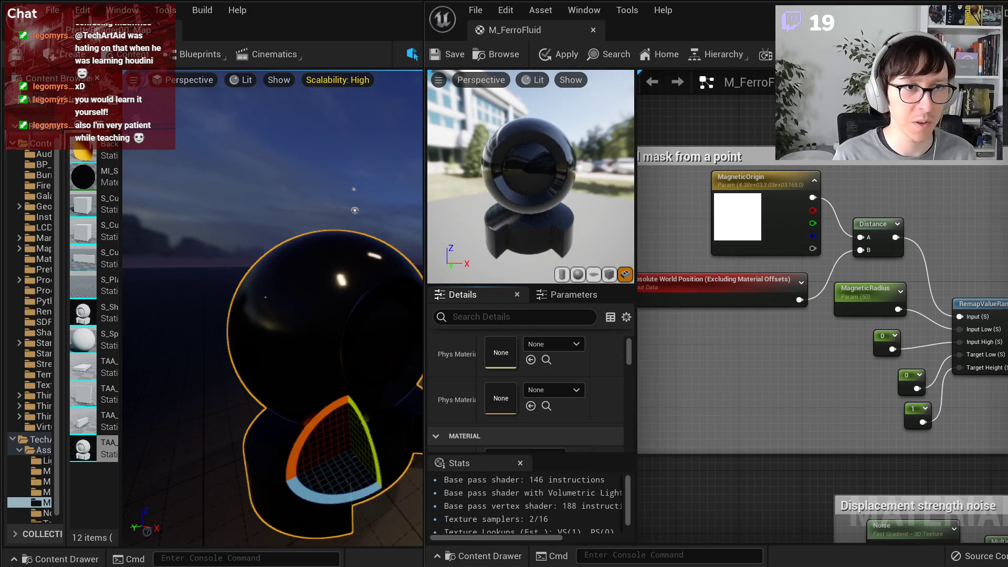
- Undo the MagneticOrigin G value change and save the material
{"action": "left_click", "coordinate": [768, 213]}
{"action": "key", "text": "ctrl+z"}
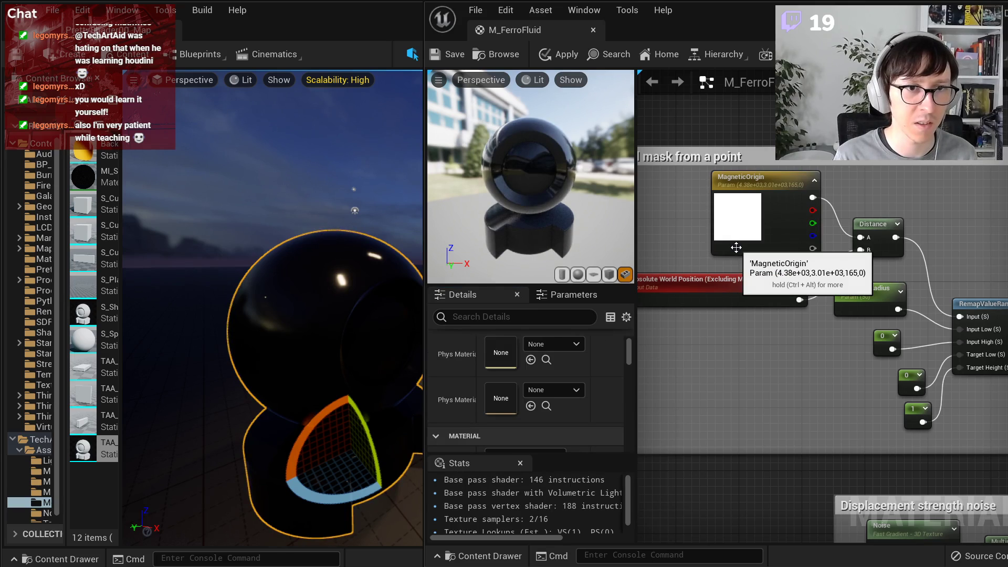
{"action": "left_click", "coordinate": [736, 248]}
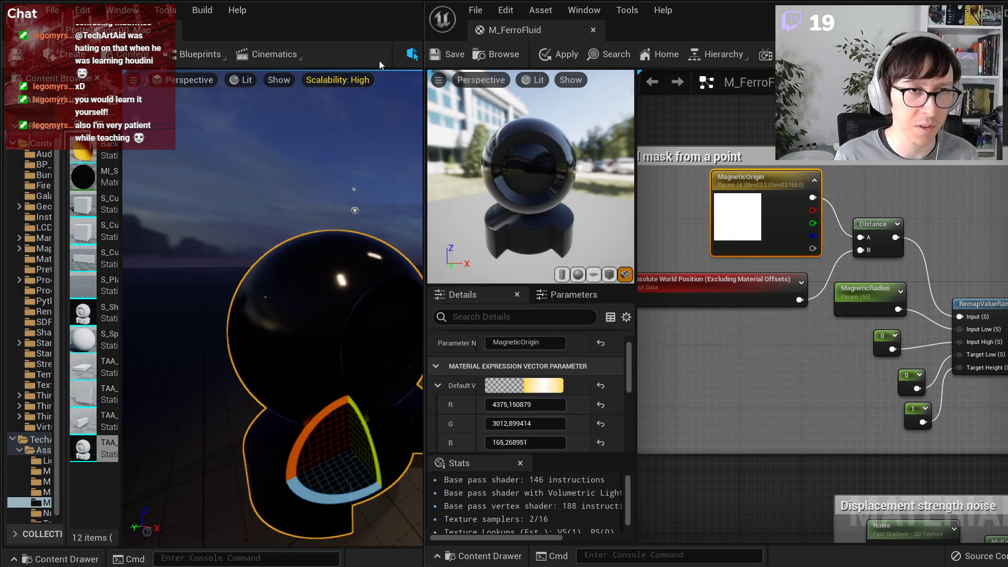
{"action": "left_click", "coordinate": [445, 57]}
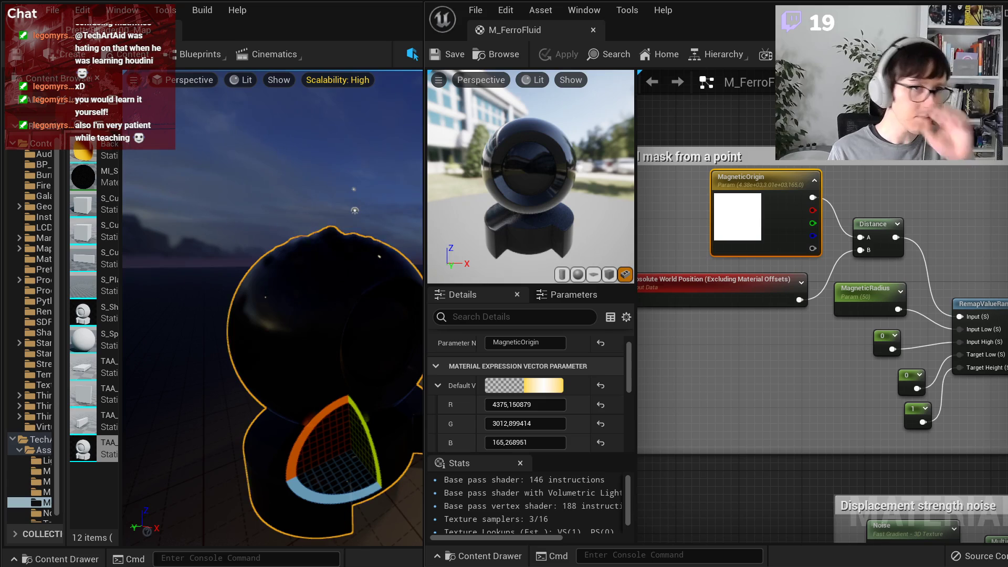
- Turn off the Game Settings exposure for the level viewport and lower EV100 to brighten the scene
{"action": "right_click_drag", "start_coordinate": [272, 308], "coordinate": [352, 231]}
{"action": "left_click", "coordinate": [327, 198]}
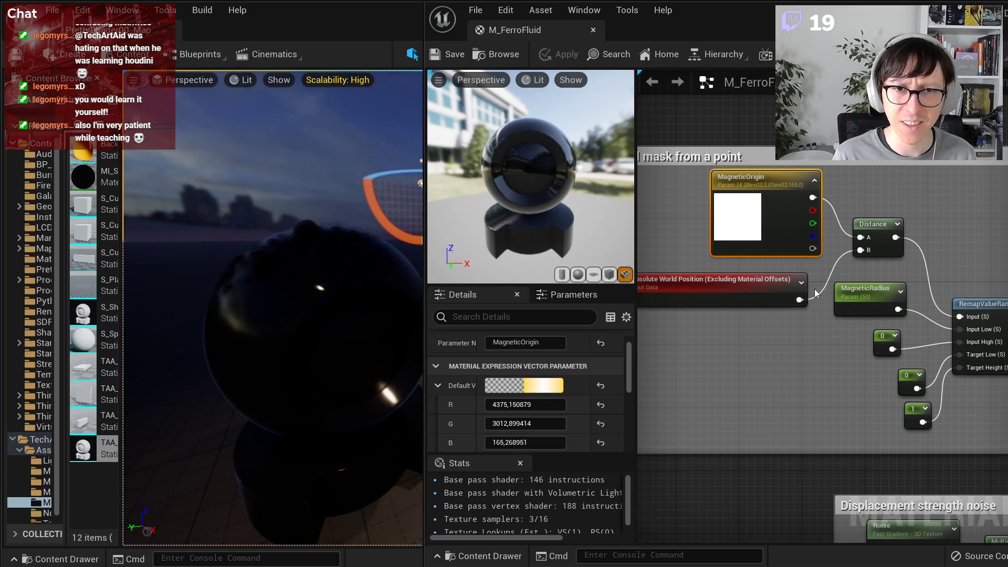
{"action": "left_click", "coordinate": [235, 83]}
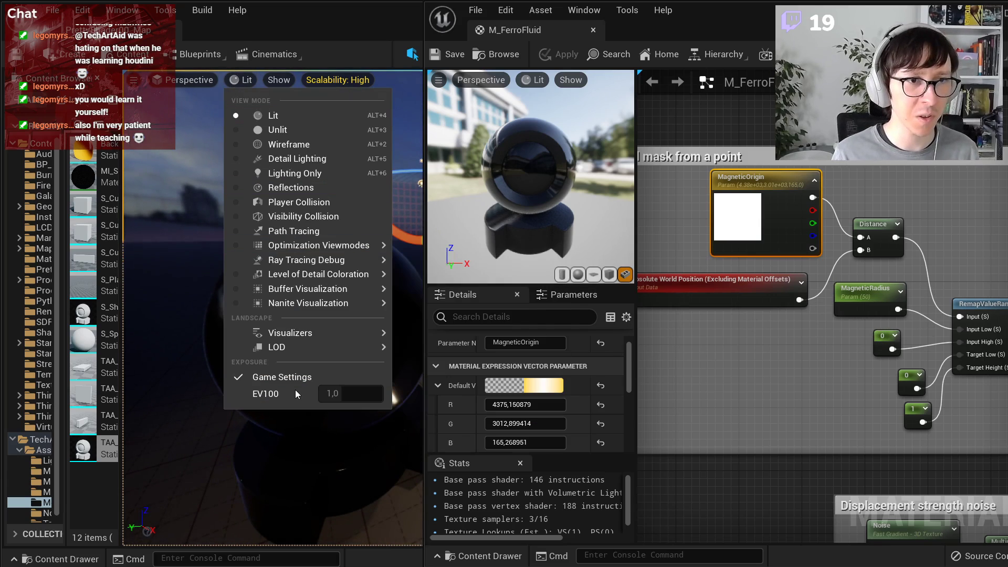
{"action": "left_click", "coordinate": [279, 378]}
{"action": "left_click", "coordinate": [234, 80]}
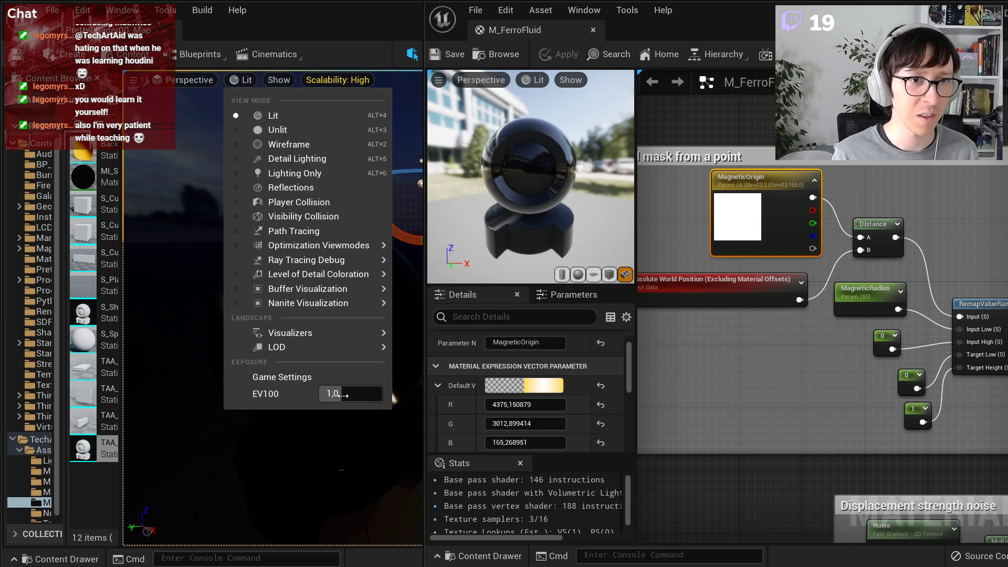
{"action": "left_click_drag", "start_coordinate": [341, 395], "coordinate": [316, 395]}
{"action": "left_click", "coordinate": [347, 466]}
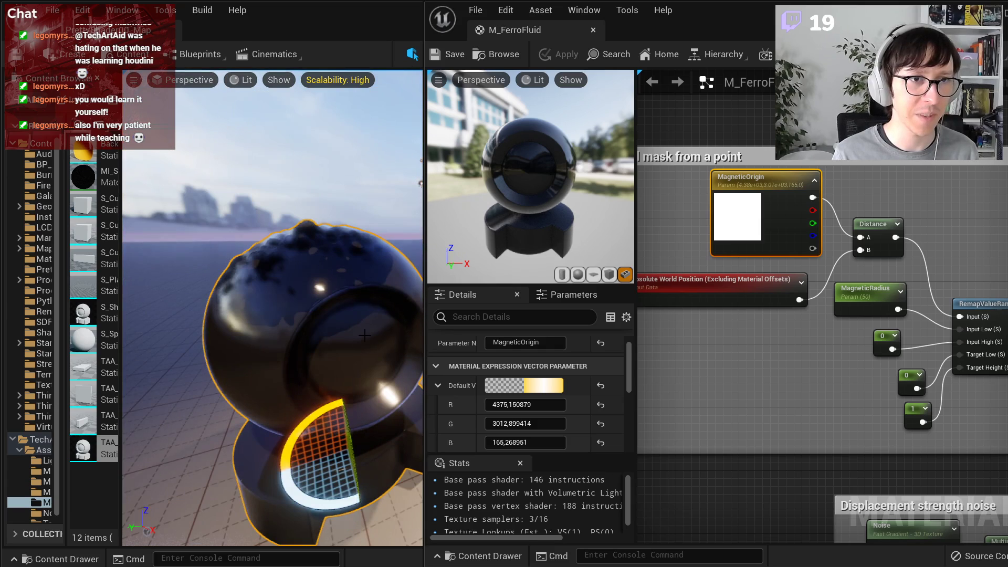
{"action": "right_click_drag", "start_coordinate": [395, 210], "coordinate": [439, 236]}
{"action": "key", "text": "Escape"}
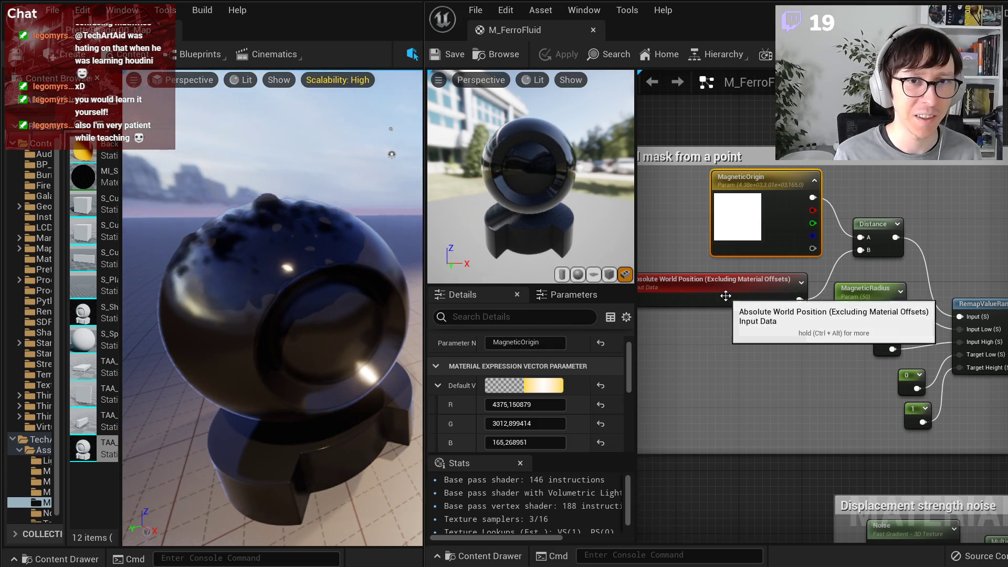
- Lower the MagneticOrigin default values to about 3011.3 for G and 4372.8 for R
{"action": "left_click", "coordinate": [530, 423]}
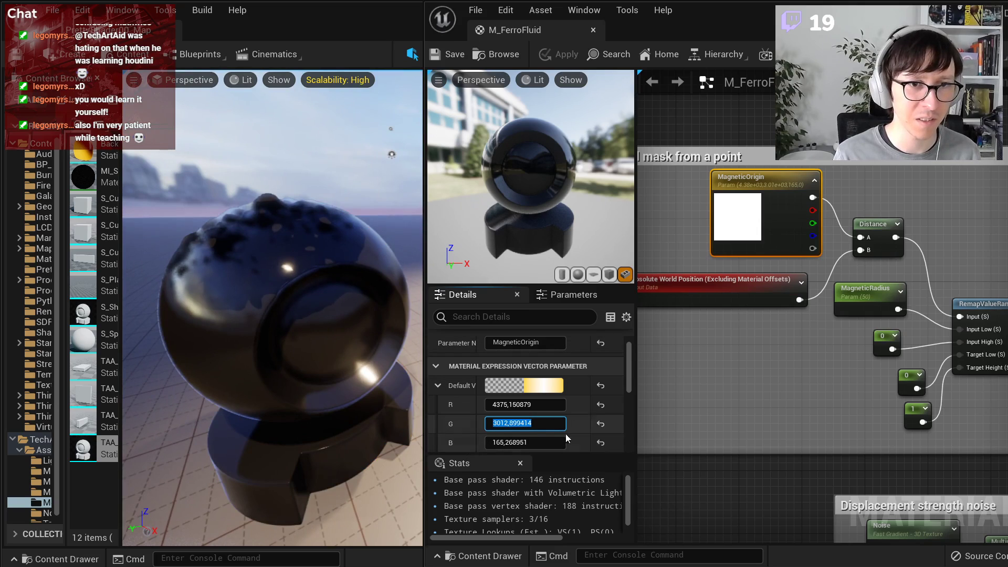
{"action": "left_click", "coordinate": [654, 420]}
{"action": "left_click", "coordinate": [740, 208]}
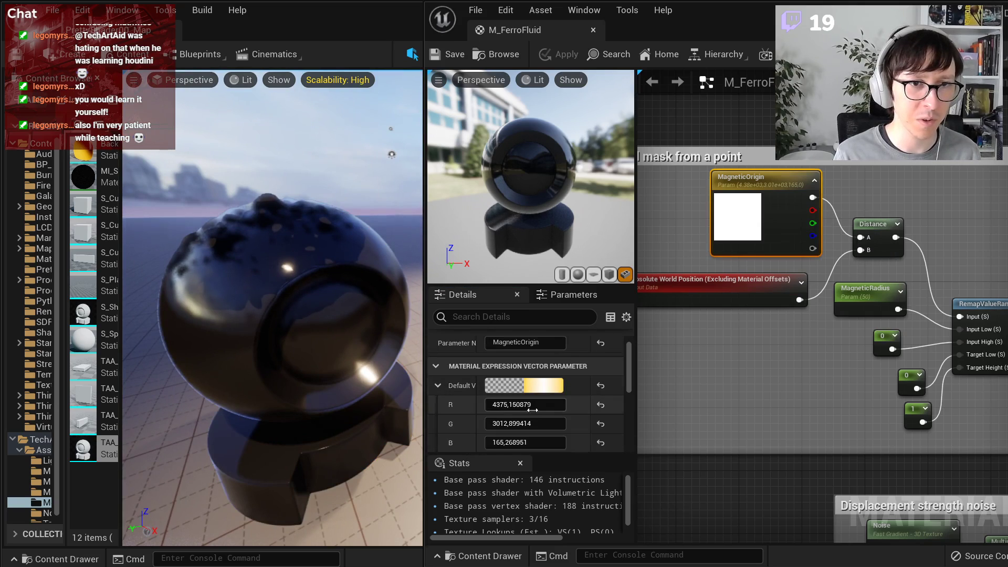
{"action": "mouse_move", "coordinate": [533, 427]}
{"action": "left_mouse_down"}
{"action": "mouse_move", "coordinate": [565, 427]}
{"action": "mouse_move", "coordinate": [512, 427]}
{"action": "mouse_move", "coordinate": [533, 426]}
{"action": "mouse_move", "coordinate": [530, 407]}
{"action": "mouse_move", "coordinate": [540, 407]}
{"action": "mouse_move", "coordinate": [527, 408]}
{"action": "left_mouse_up"}
{"action": "right_click_drag", "start_coordinate": [272, 308], "coordinate": [275, 196]}
{"action": "key", "text": "w"}
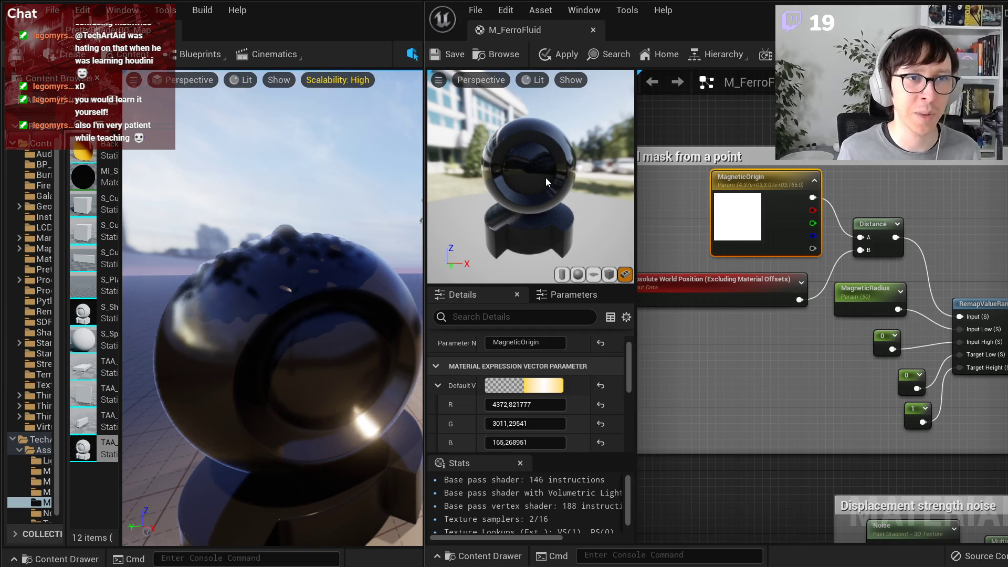
- Lower MagneticOrigin's R value further to about 4369.96 and inspect the displaced bumps up close
{"action": "right_click_drag", "start_coordinate": [260, 194], "coordinate": [331, 239]}
{"action": "key", "text": "a"}
{"action": "key", "text": "a"}
{"action": "key", "text": "s"}
{"action": "key", "text": "w"}
{"action": "mouse_move", "coordinate": [548, 407]}
{"action": "left_mouse_down"}
{"action": "mouse_move", "coordinate": [504, 407]}
{"action": "mouse_move", "coordinate": [546, 404]}
{"action": "left_mouse_up"}
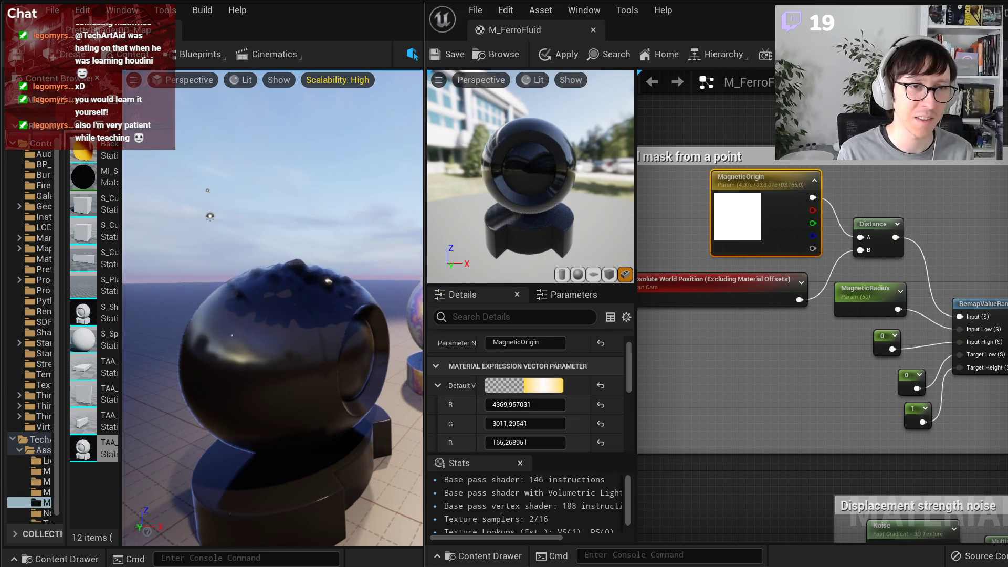
{"action": "key", "text": "w"}
{"action": "mouse_move", "coordinate": [324, 232]}
{"action": "right_mouse_down"}
{"action": "mouse_move", "coordinate": [349, 268]}
{"action": "mouse_move", "coordinate": [324, 232]}
{"action": "right_mouse_up"}
{"action": "key", "text": "s"}
{"action": "key", "text": "w"}
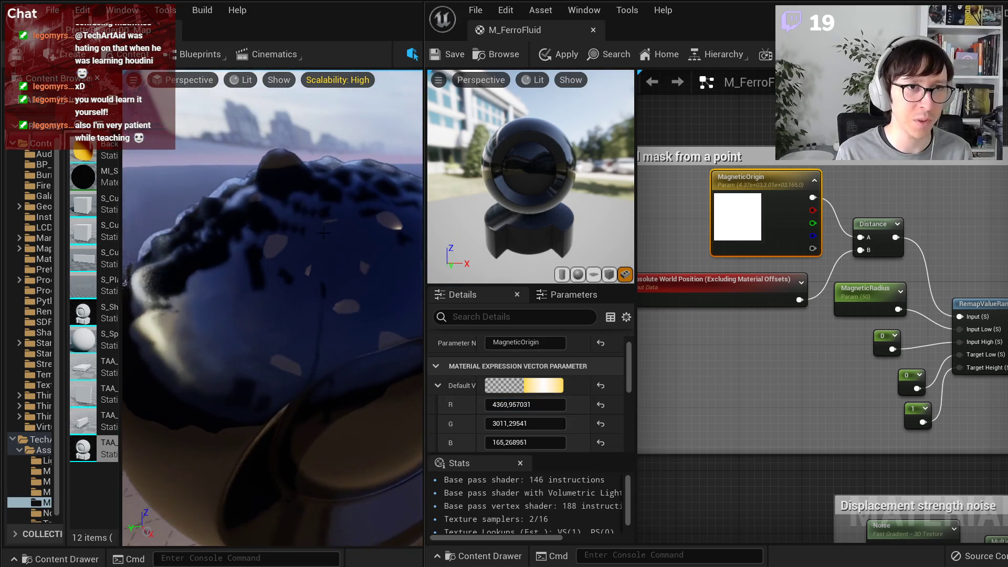
- Set the Noise node's Output Min to 0
{"action": "scroll", "coordinate": [791, 374], "scroll_direction": "down", "scroll_amount": 3}
{"action": "right_click_drag", "start_coordinate": [872, 486], "coordinate": [768, 365]}
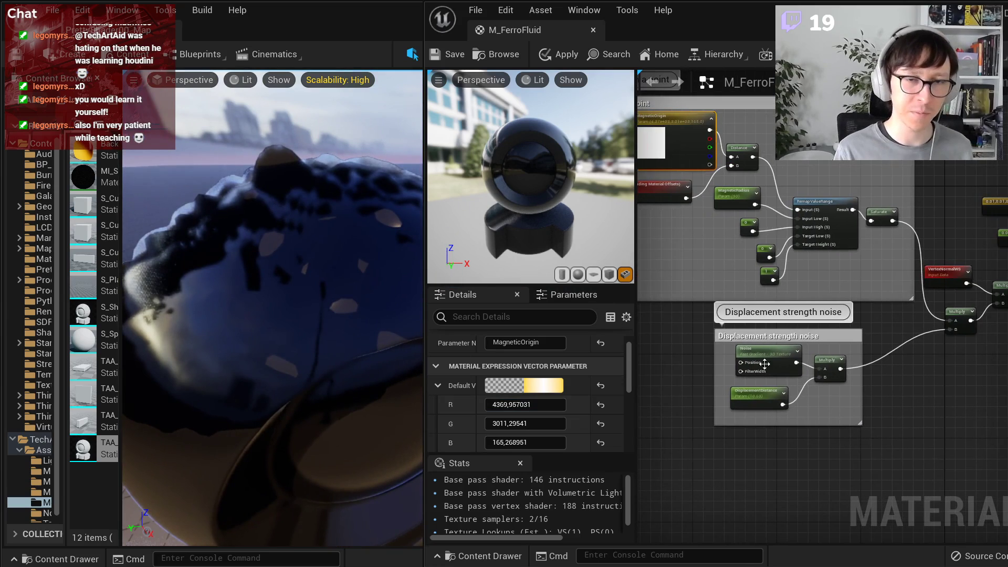
{"action": "scroll", "coordinate": [770, 366], "scroll_direction": "up", "scroll_amount": 3}
{"action": "left_click", "coordinate": [765, 354]}
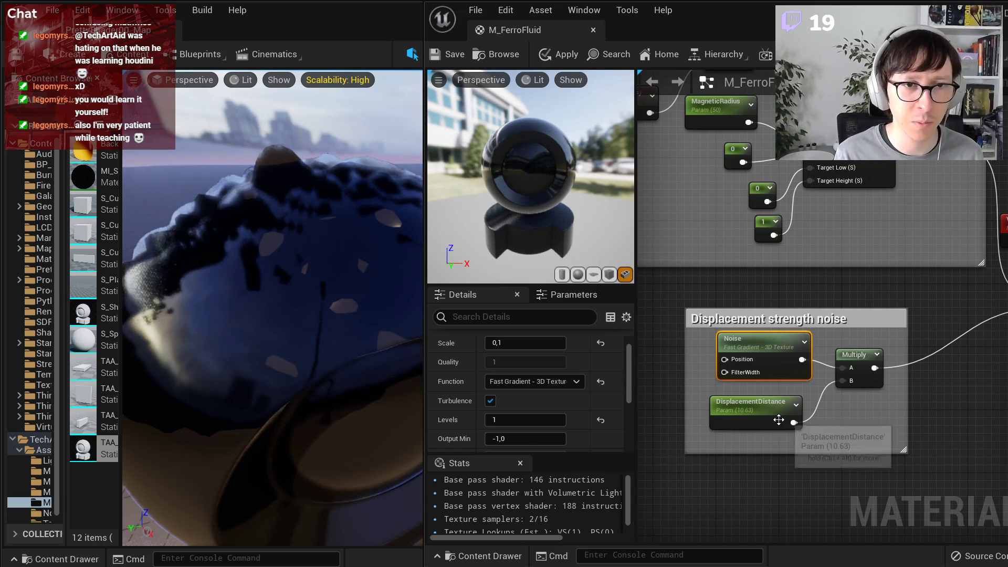
{"action": "scroll", "coordinate": [560, 432], "scroll_direction": "down", "scroll_amount": 1}
{"action": "scroll", "coordinate": [560, 433], "scroll_direction": "down", "scroll_amount": 5}
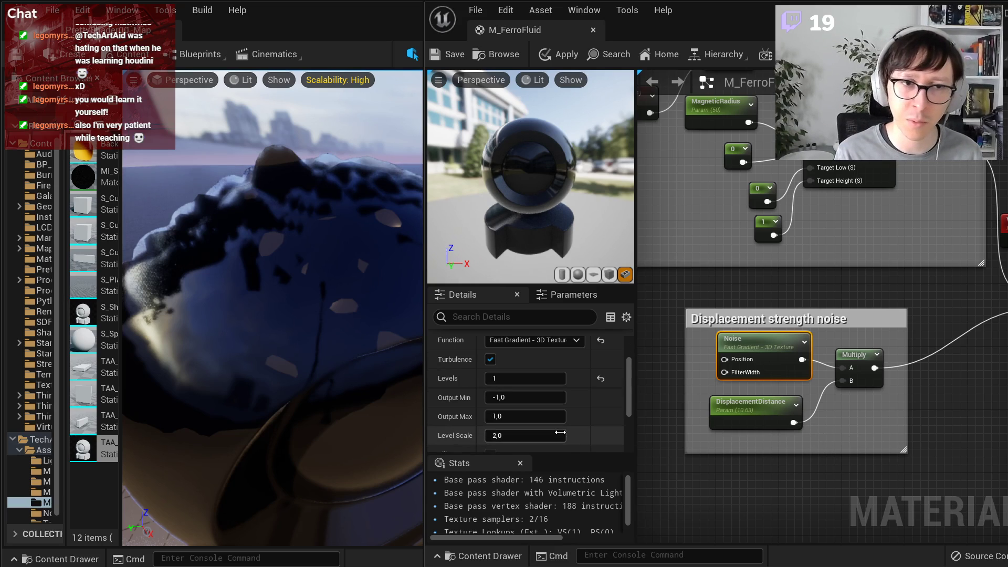
{"action": "scroll", "coordinate": [561, 434], "scroll_direction": "up", "scroll_amount": 6}
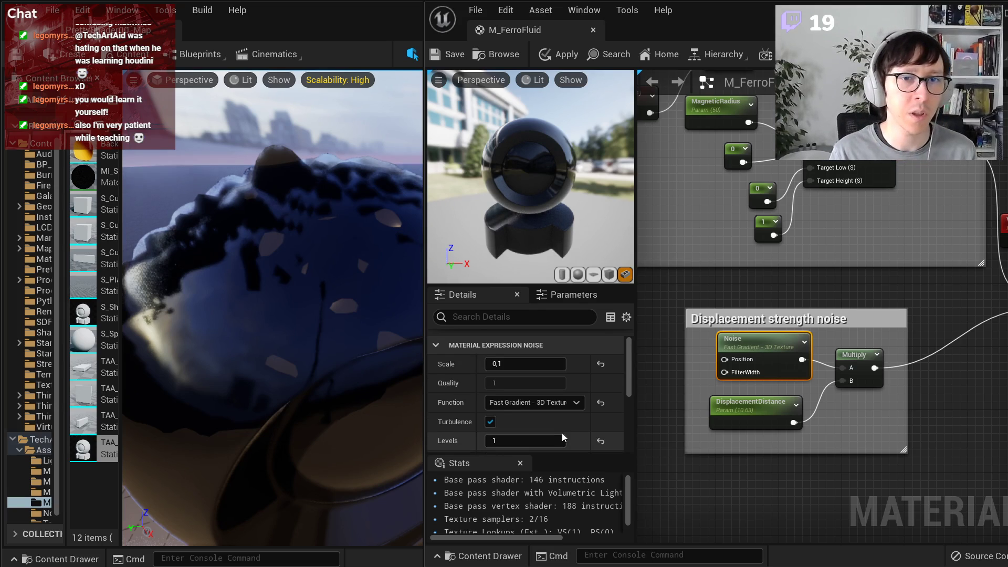
{"action": "scroll", "coordinate": [562, 411], "scroll_direction": "down", "scroll_amount": 2}
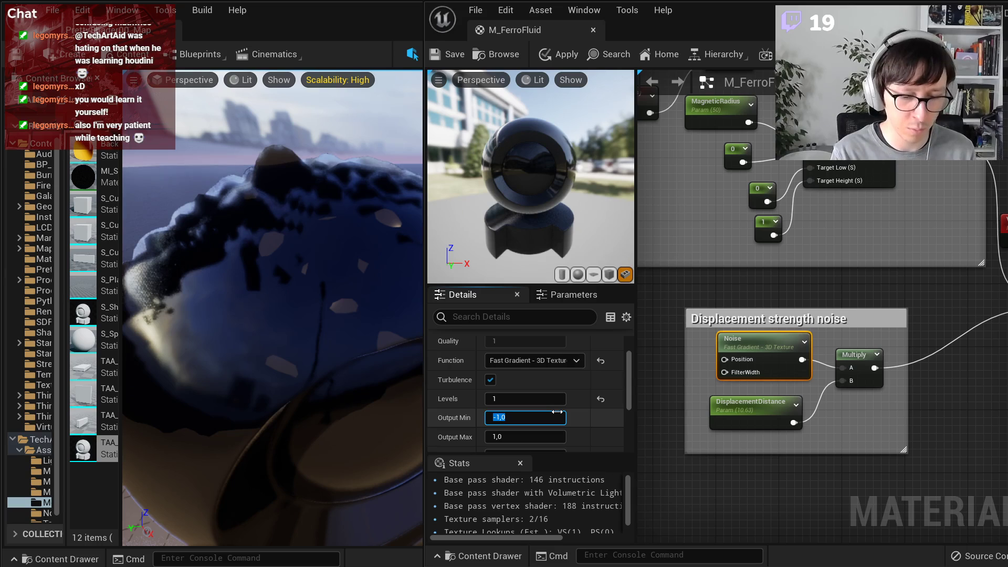
{"action": "type", "text": "0"}
{"action": "key", "text": "Return"}
- Enlarge the "Displacement strength noise" comment and spread the Noise and DisplacementDistance nodes away from Multiply
{"action": "right_click_drag", "start_coordinate": [716, 442], "coordinate": [824, 429]}
{"action": "left_click_drag", "start_coordinate": [787, 442], "coordinate": [687, 472]}
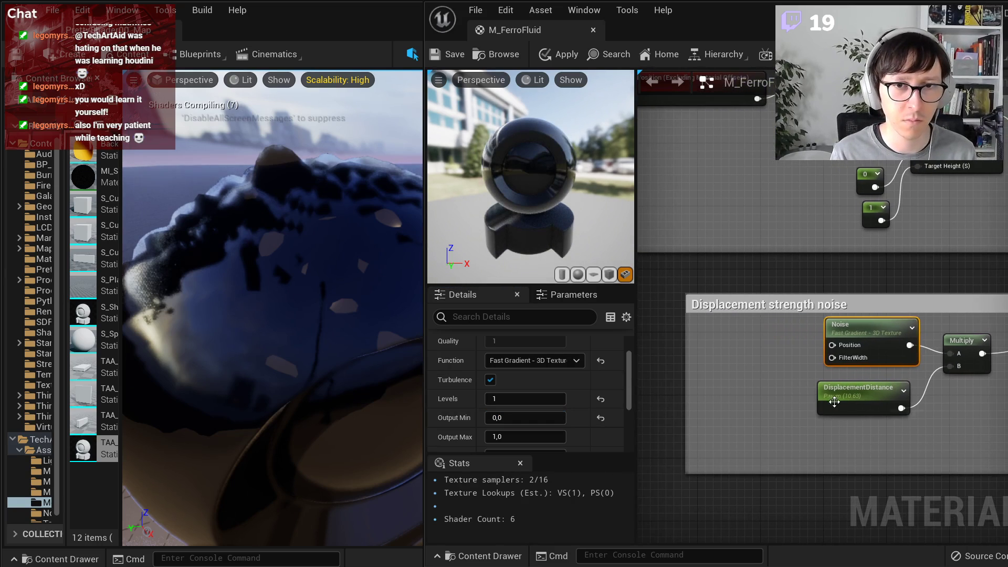
{"action": "left_click_drag", "start_coordinate": [835, 399], "coordinate": [762, 430]}
{"action": "left_click_drag", "start_coordinate": [871, 329], "coordinate": [767, 330]}
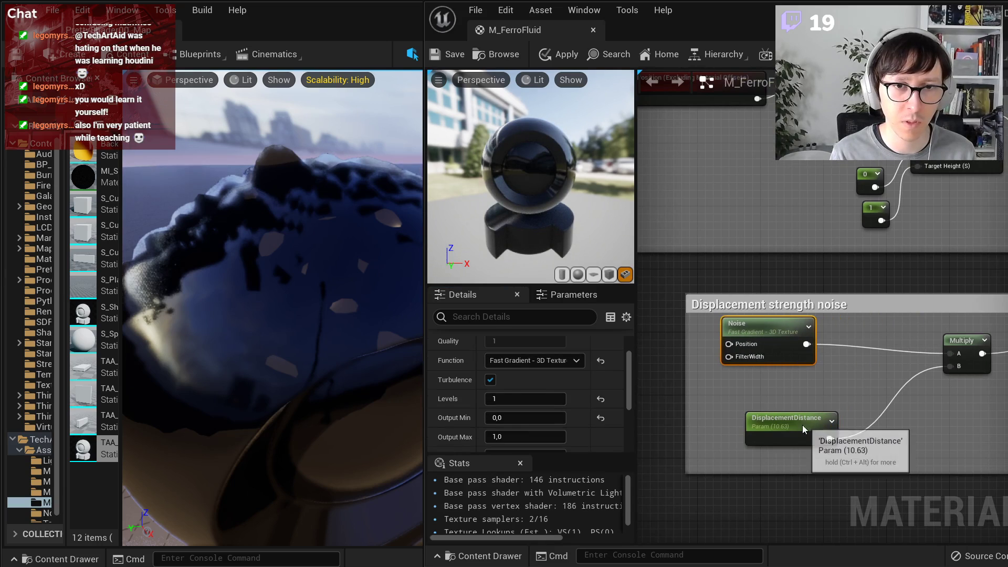
{"action": "left_click_drag", "start_coordinate": [803, 425], "coordinate": [776, 421]}
- Create an Add node after Noise and connect the Noise output to its A input
{"action": "scroll", "coordinate": [871, 362], "scroll_direction": "up", "scroll_amount": 2}
{"action": "key", "text": "a"}
{"action": "left_click", "coordinate": [840, 355]}
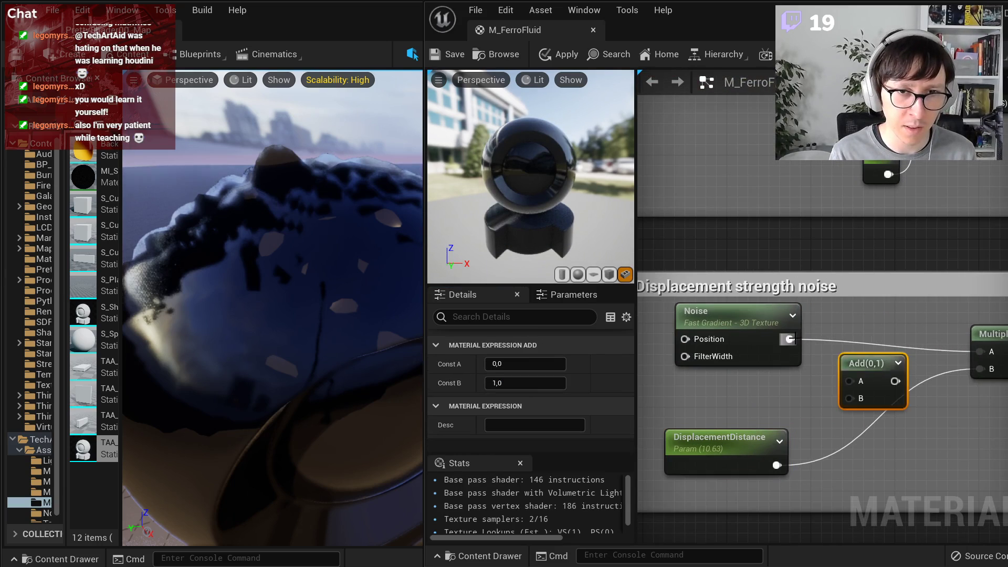
{"action": "left_click_drag", "start_coordinate": [790, 338], "coordinate": [853, 385]}
- Move DisplacementDistance down and add a Time node below Noise
{"action": "left_click_drag", "start_coordinate": [760, 432], "coordinate": [759, 461]}
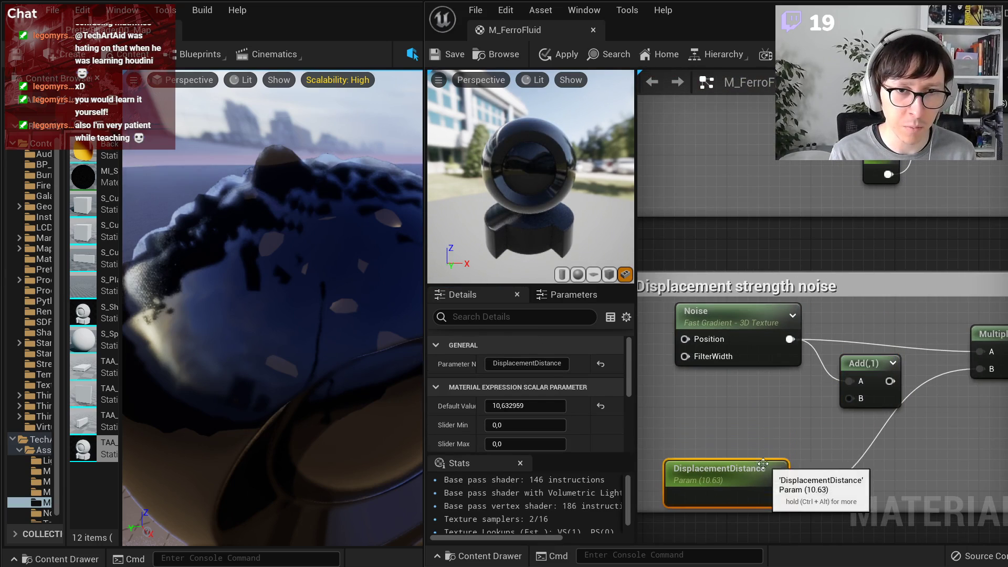
{"action": "right_click", "coordinate": [670, 401]}
{"action": "type", "text": "time"}
{"action": "key", "text": "Return"}
{"action": "scroll", "coordinate": [730, 420], "scroll_direction": "down", "scroll_amount": 2}
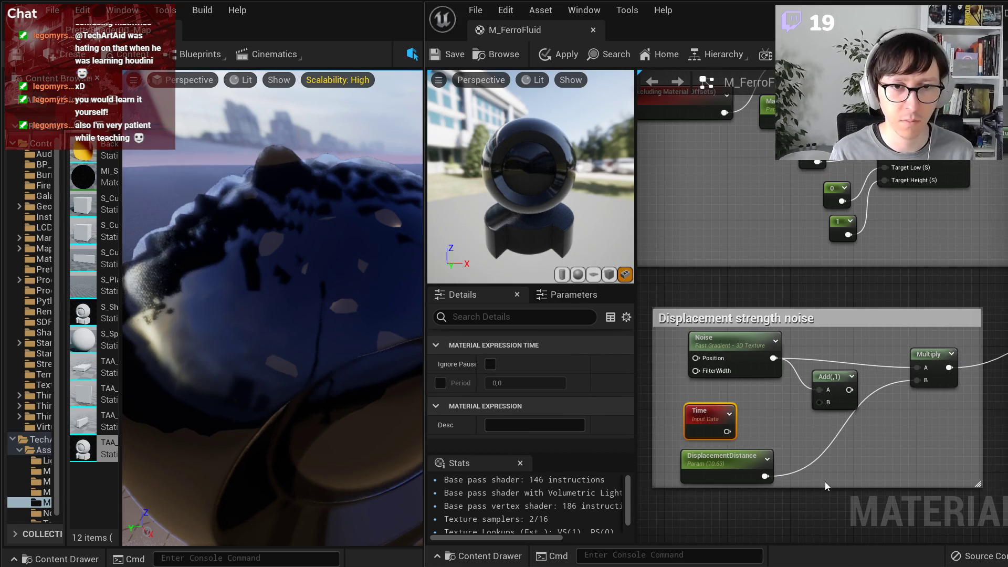
- Extend the noise comment downward and to the right, and move Multiply and DisplacementDistance toward its far end
{"action": "left_click_drag", "start_coordinate": [829, 487], "coordinate": [829, 535]}
{"action": "left_click_drag", "start_coordinate": [715, 460], "coordinate": [888, 491]}
{"action": "right_click_drag", "start_coordinate": [968, 395], "coordinate": [763, 392]}
{"action": "left_click_drag", "start_coordinate": [780, 370], "coordinate": [872, 370]}
{"action": "left_click_drag", "start_coordinate": [724, 351], "coordinate": [830, 347]}
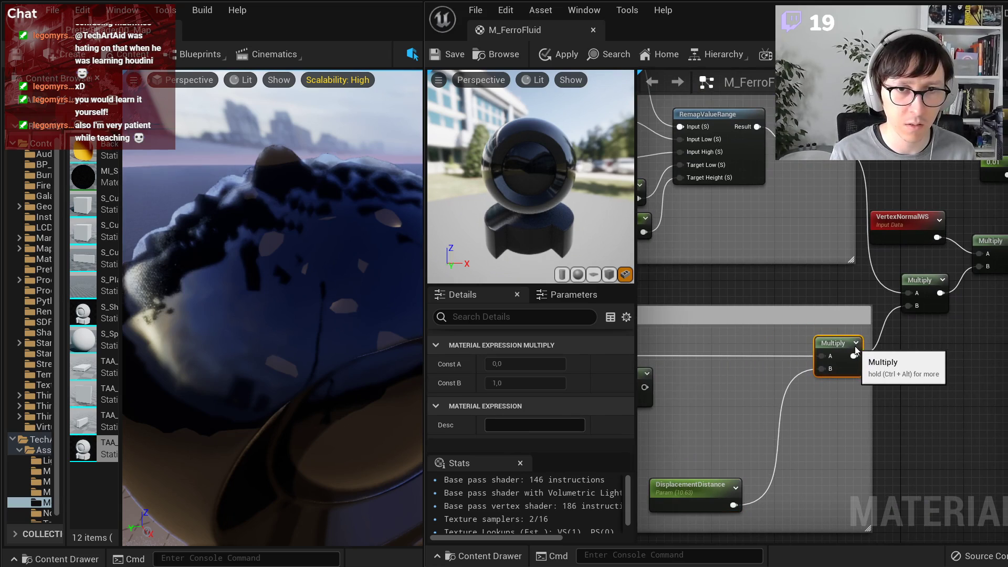
{"action": "left_click_drag", "start_coordinate": [691, 486], "coordinate": [782, 405]}
- Widen the noise comment on its left side and shift the Noise, Time and Add nodes leftward
{"action": "right_click_drag", "start_coordinate": [687, 471], "coordinate": [744, 366]}
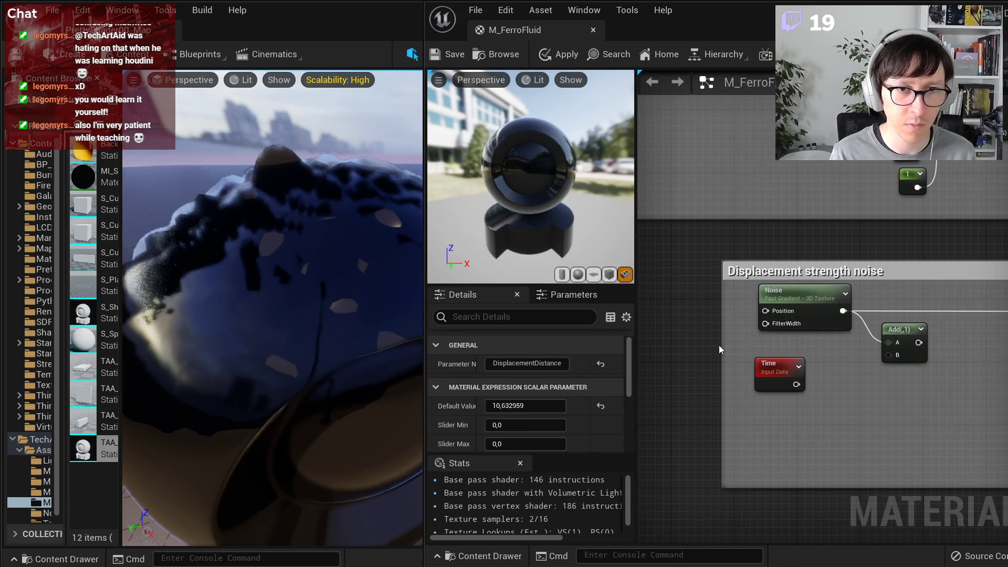
{"action": "left_click_drag", "start_coordinate": [723, 349], "coordinate": [668, 349]}
{"action": "left_click", "coordinate": [788, 292]}
{"action": "left_click_drag", "start_coordinate": [788, 292], "coordinate": [709, 300]}
{"action": "left_click_drag", "start_coordinate": [775, 365], "coordinate": [714, 362]}
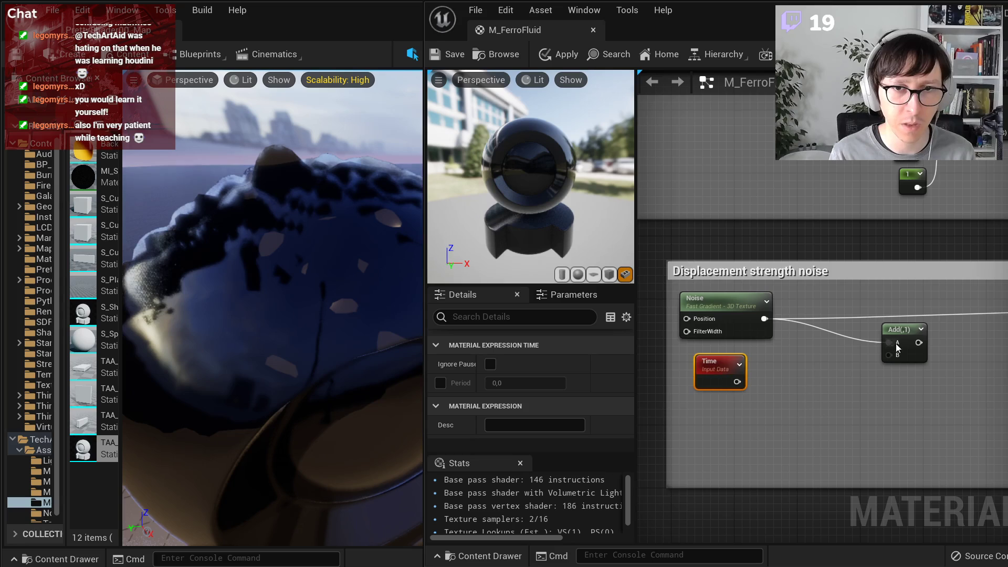
{"action": "left_click_drag", "start_coordinate": [898, 348], "coordinate": [861, 348]}
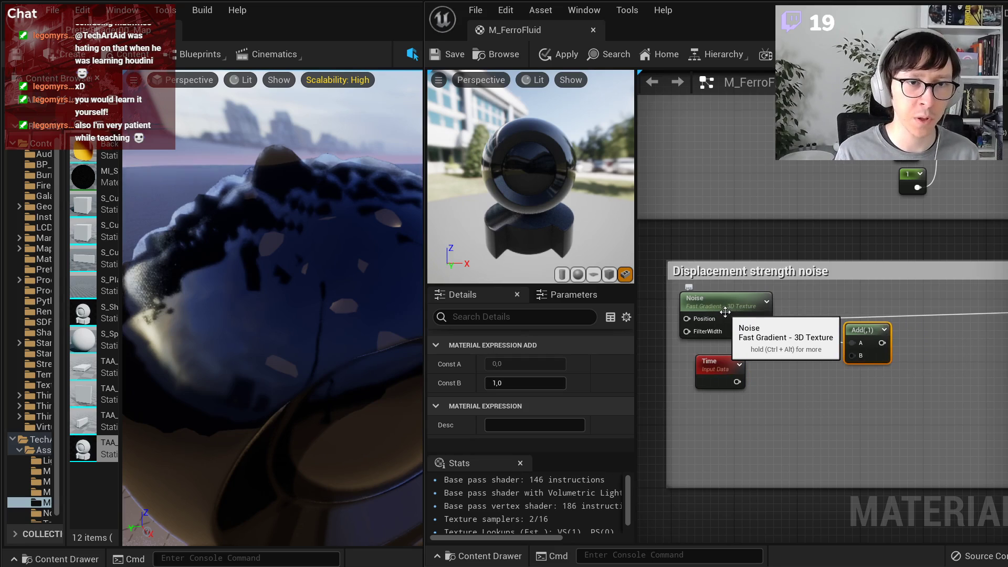
{"action": "scroll", "coordinate": [842, 389], "scroll_direction": "up", "scroll_amount": 2}
{"action": "left_click_drag", "start_coordinate": [888, 346], "coordinate": [855, 348]}
- Add a Sine node after Add and connect the Add output to its input
{"action": "right_click", "coordinate": [938, 347]}
{"action": "type", "text": "s"}
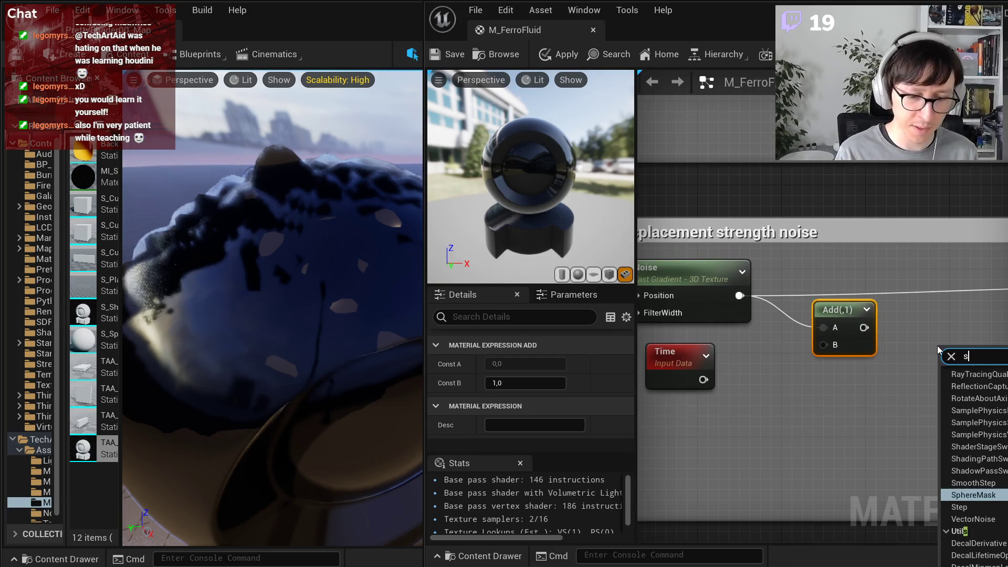
{"action": "type", "text": "ine"}
{"action": "key", "text": "Return"}
{"action": "right_click_drag", "start_coordinate": [906, 354], "coordinate": [798, 369]}
{"action": "left_click_drag", "start_coordinate": [842, 361], "coordinate": [812, 329]}
{"action": "left_click_drag", "start_coordinate": [756, 344], "coordinate": [813, 347]}
{"action": "right_click_drag", "start_coordinate": [838, 354], "coordinate": [767, 364]}
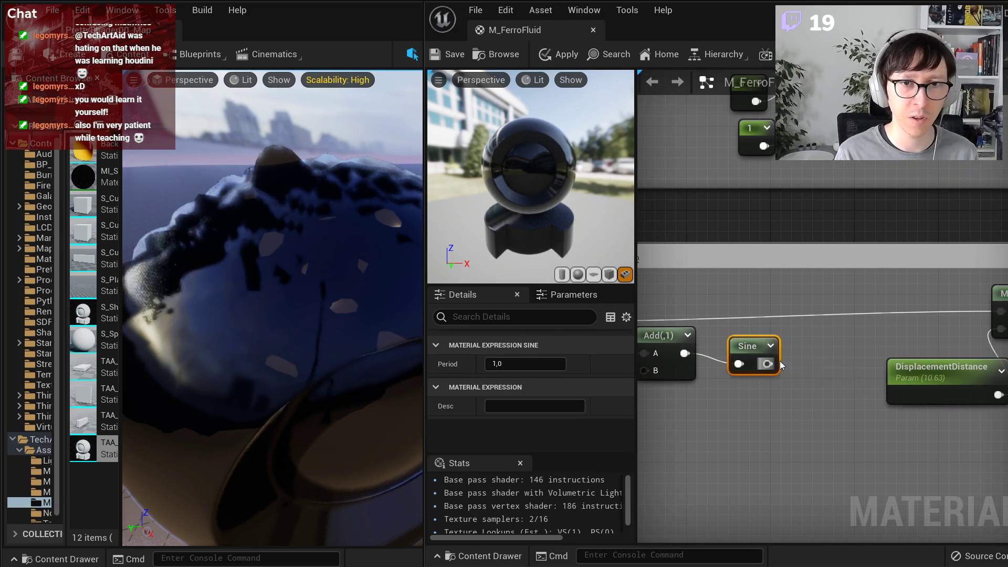
- Connect the Sine output to the Multiply node fed by DisplacementDistance, and tidy the positions of the Sine, Add and Time nodes
{"action": "left_click_drag", "start_coordinate": [766, 365], "coordinate": [979, 313]}
{"action": "right_click_drag", "start_coordinate": [697, 361], "coordinate": [989, 330]}
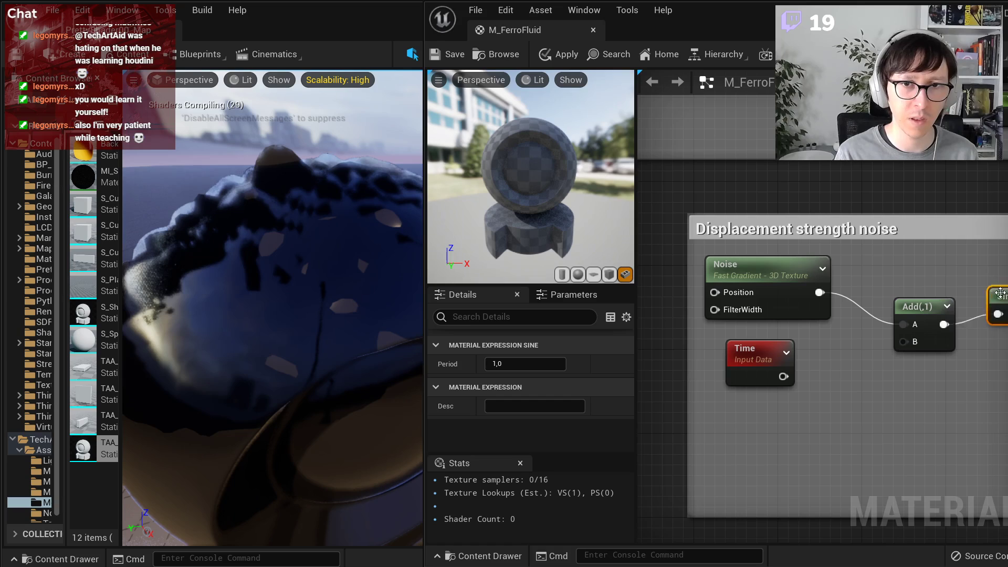
{"action": "left_click_drag", "start_coordinate": [1001, 292], "coordinate": [990, 282]}
{"action": "left_click_drag", "start_coordinate": [923, 308], "coordinate": [925, 290]}
{"action": "left_click", "coordinate": [886, 360]}
{"action": "left_click_drag", "start_coordinate": [771, 366], "coordinate": [748, 387]}
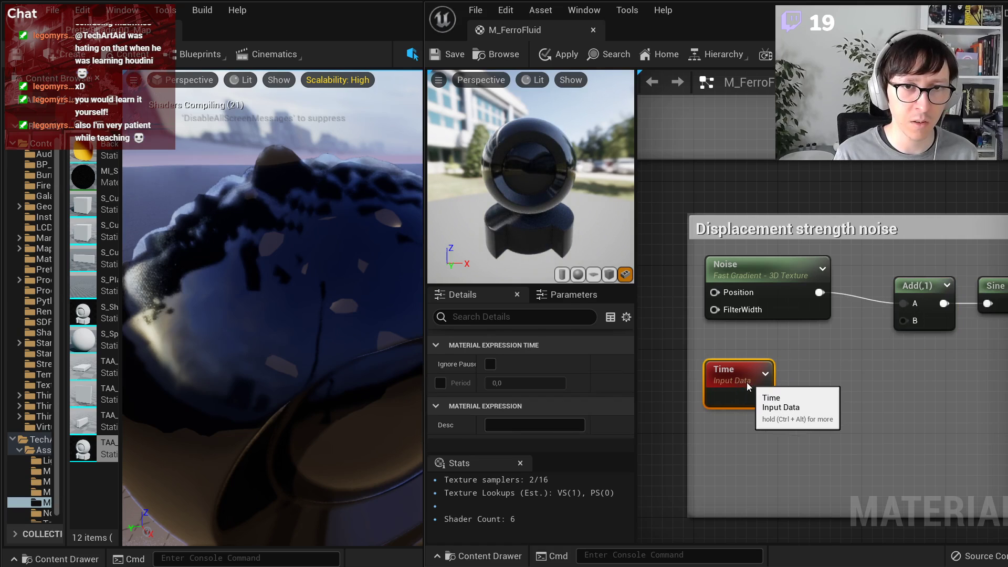
- Add a scalar parameter named AnimationSpeed and place it below the Time node
{"action": "left_click", "coordinate": [817, 387]}
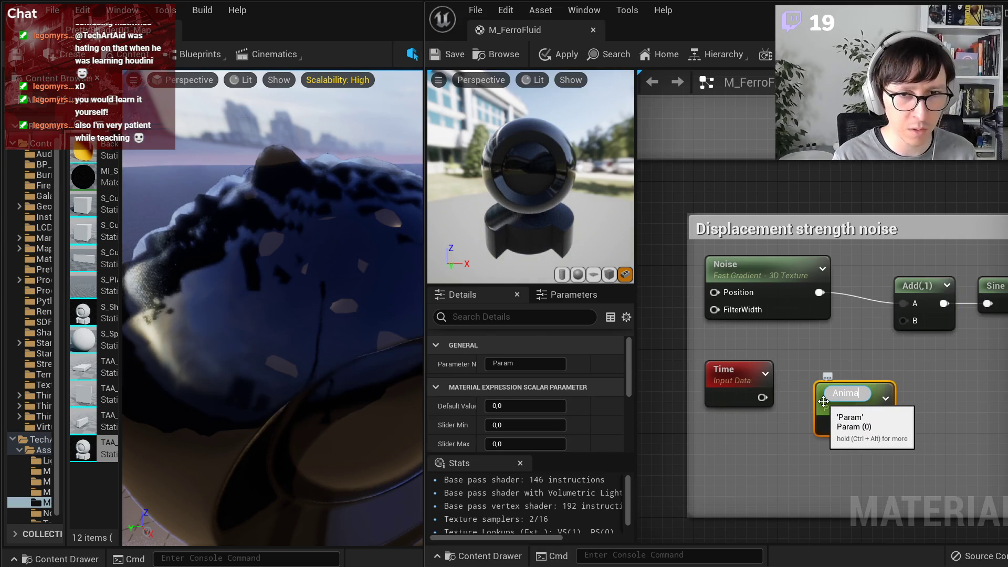
{"action": "type", "text": "AnimationSpeed"}
{"action": "key", "text": "Return"}
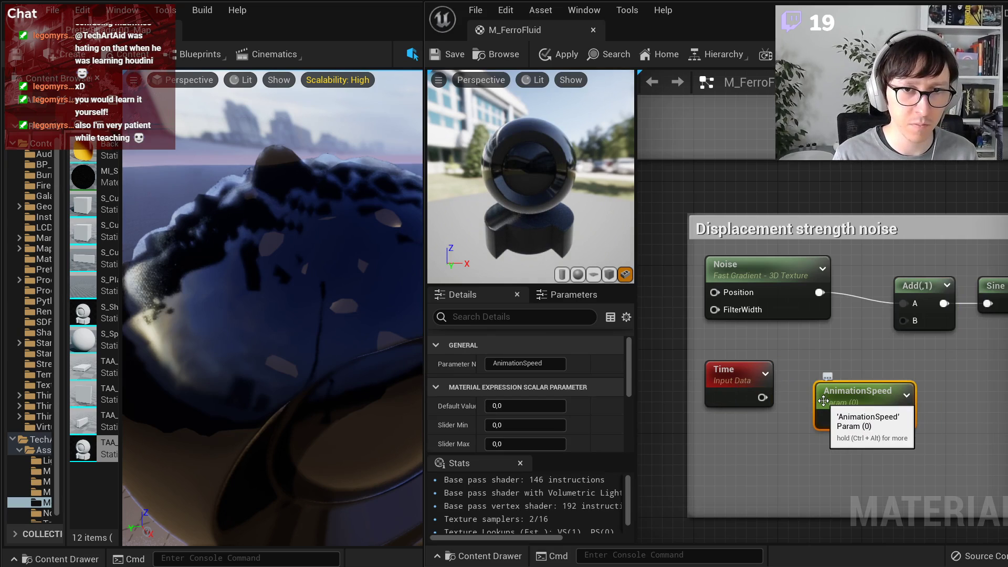
{"action": "left_click_drag", "start_coordinate": [823, 401], "coordinate": [713, 453]}
- Add a Multiply node combining Time and AnimationSpeed, and connect its output to input B of Add
{"action": "key", "text": "m"}
{"action": "left_click", "coordinate": [840, 392]}
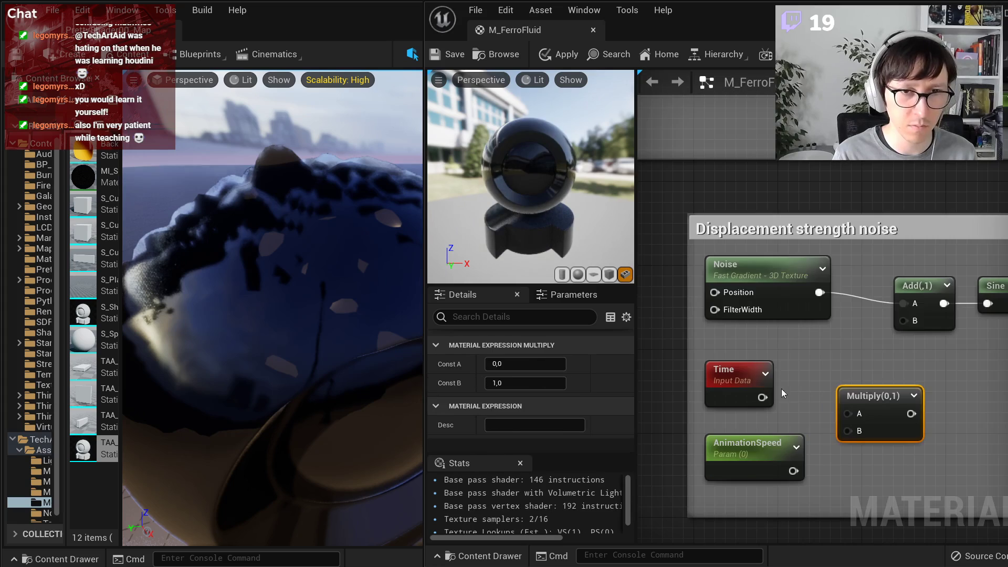
{"action": "left_click_drag", "start_coordinate": [763, 398], "coordinate": [793, 471]}
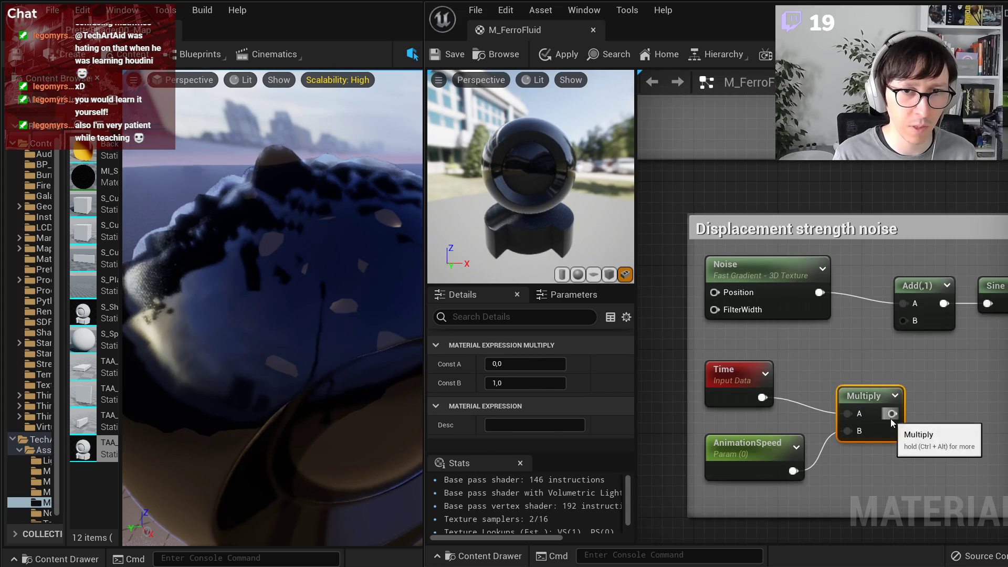
{"action": "left_click_drag", "start_coordinate": [907, 414], "coordinate": [903, 320]}
- Set AnimationSpeed's default value to 1.0 and save the material
{"action": "left_click", "coordinate": [788, 442]}
{"action": "left_click", "coordinate": [528, 406]}
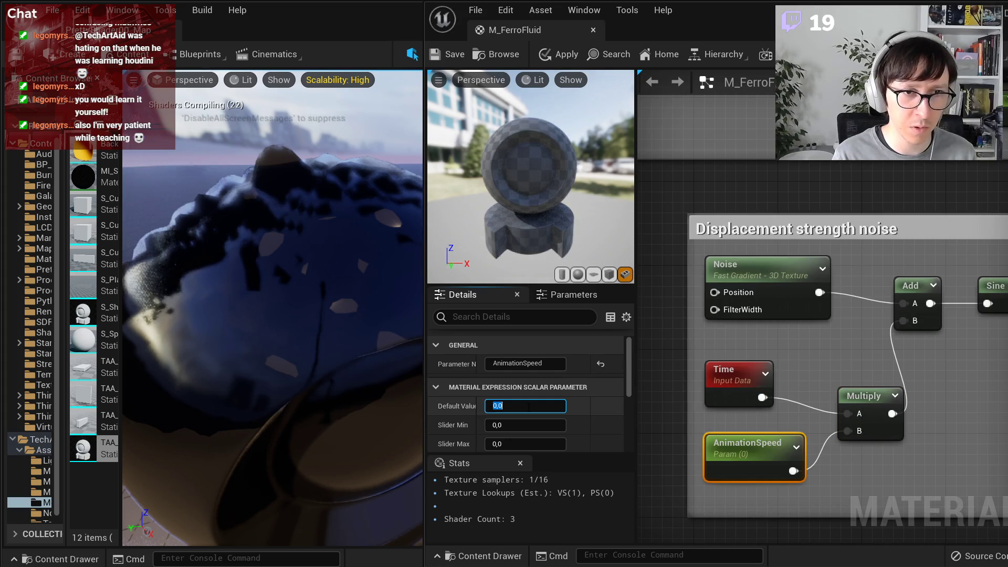
{"action": "left_click", "coordinate": [454, 55]}
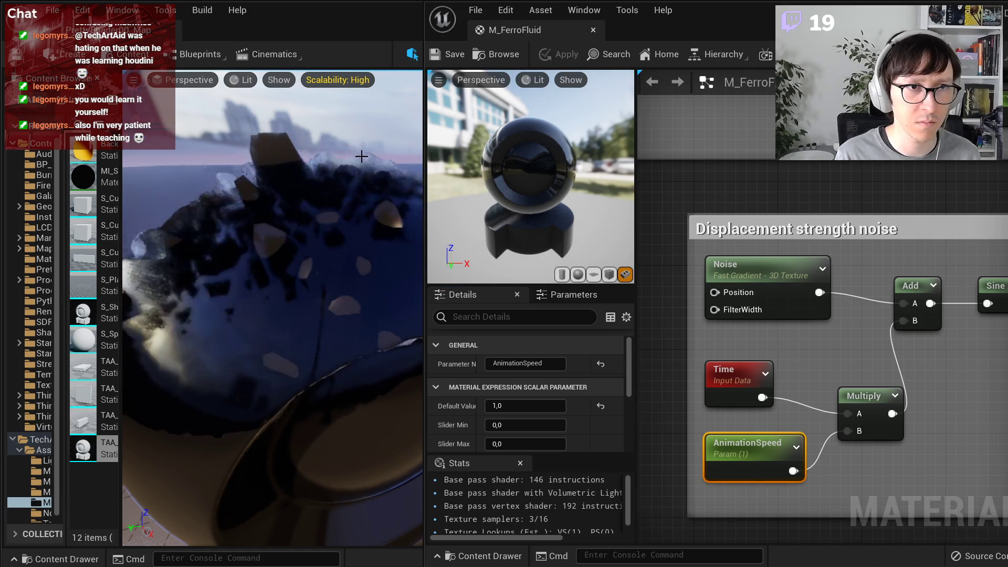
- Examine the animated displacement on the mesh in the level viewport, including in Wireframe view
{"action": "right_click_drag", "start_coordinate": [360, 156], "coordinate": [374, 194]}
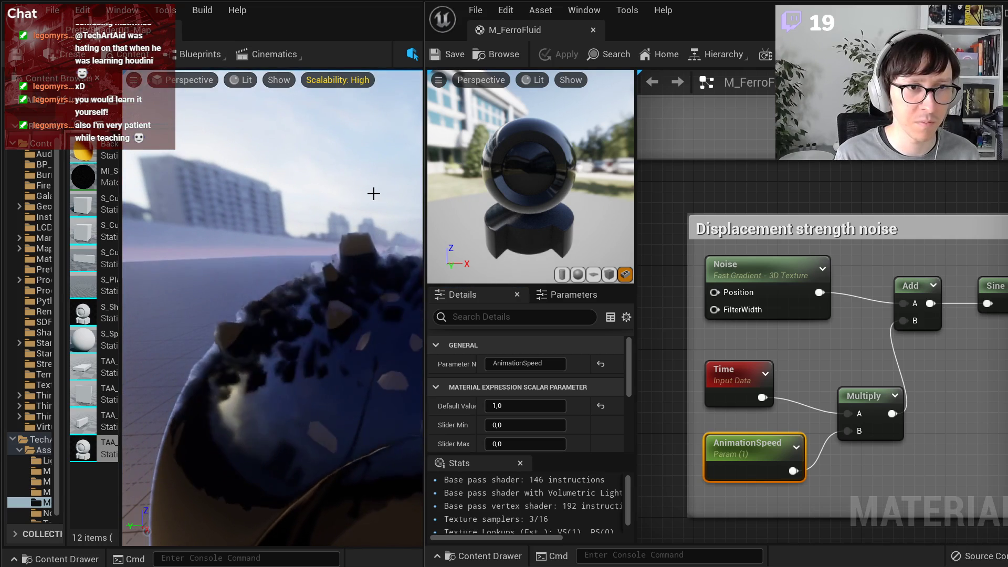
{"action": "right_click_drag", "start_coordinate": [374, 194], "coordinate": [379, 206]}
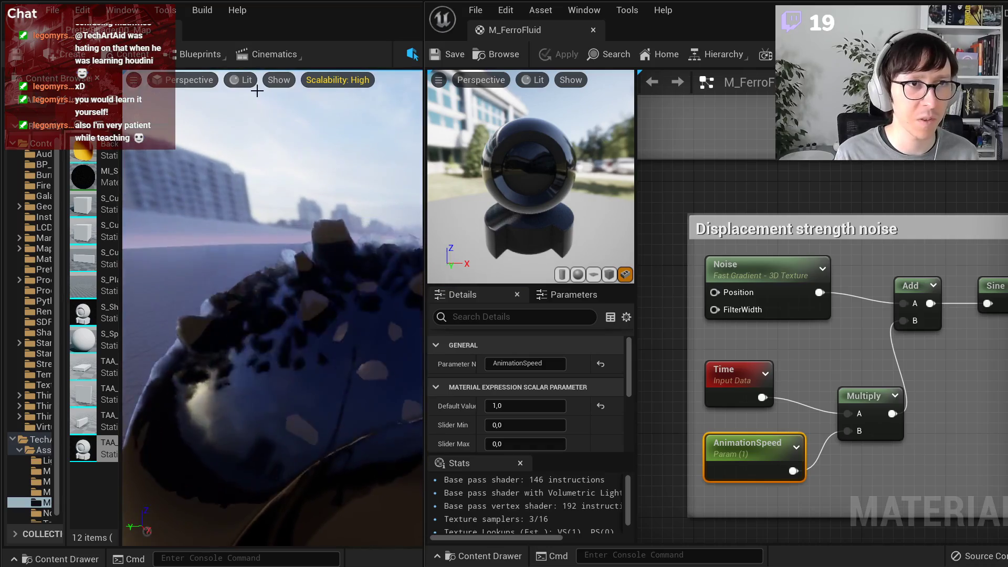
{"action": "left_click", "coordinate": [241, 80]}
{"action": "left_click", "coordinate": [270, 140]}
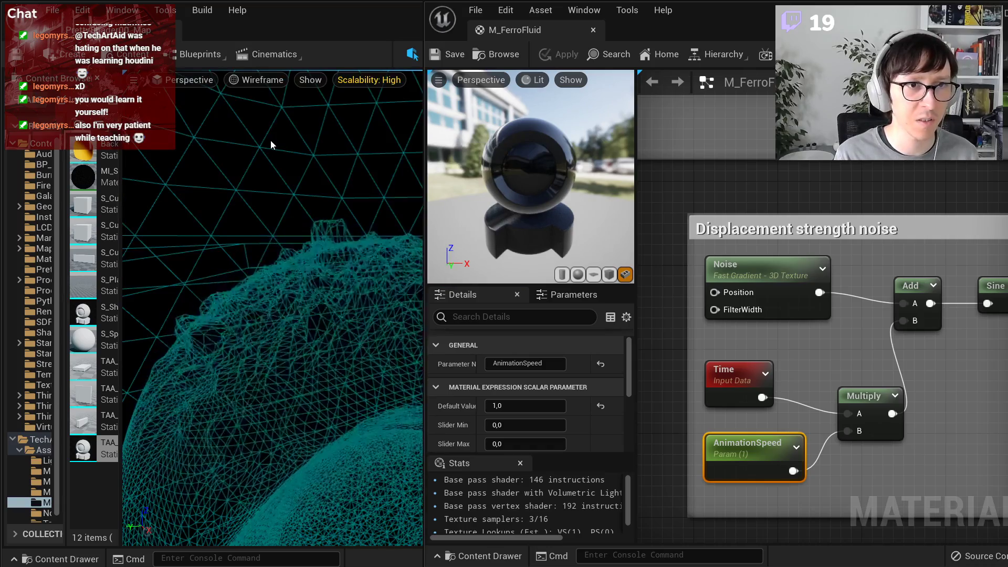
{"action": "right_click_drag", "start_coordinate": [835, 311], "coordinate": [712, 336]}
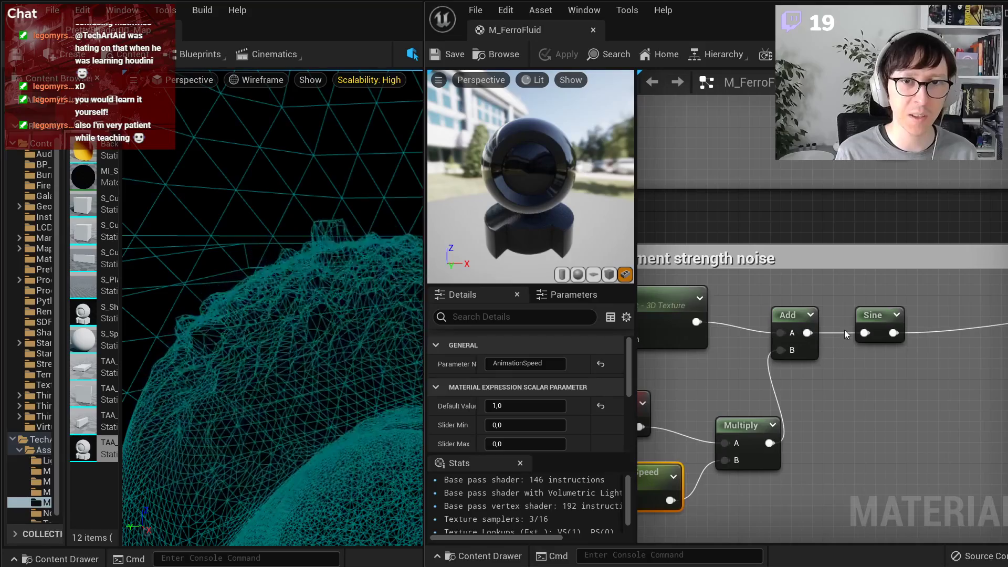
{"action": "right_click_drag", "start_coordinate": [822, 379], "coordinate": [873, 374]}
{"action": "right_click_drag", "start_coordinate": [673, 395], "coordinate": [739, 390]}
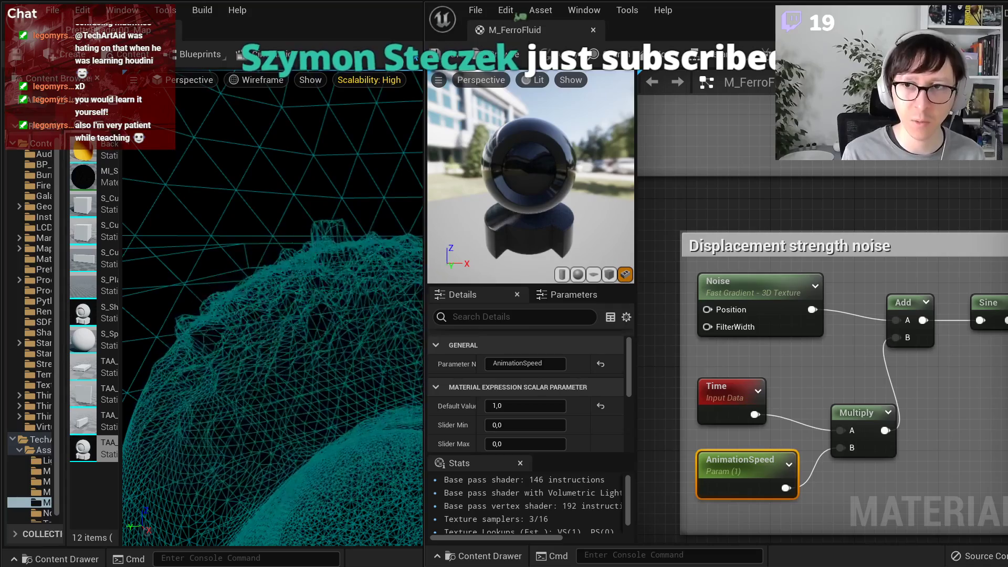
{"action": "left_click", "coordinate": [526, 80]}
{"action": "left_click", "coordinate": [567, 129]}
{"action": "left_click", "coordinate": [541, 80]}
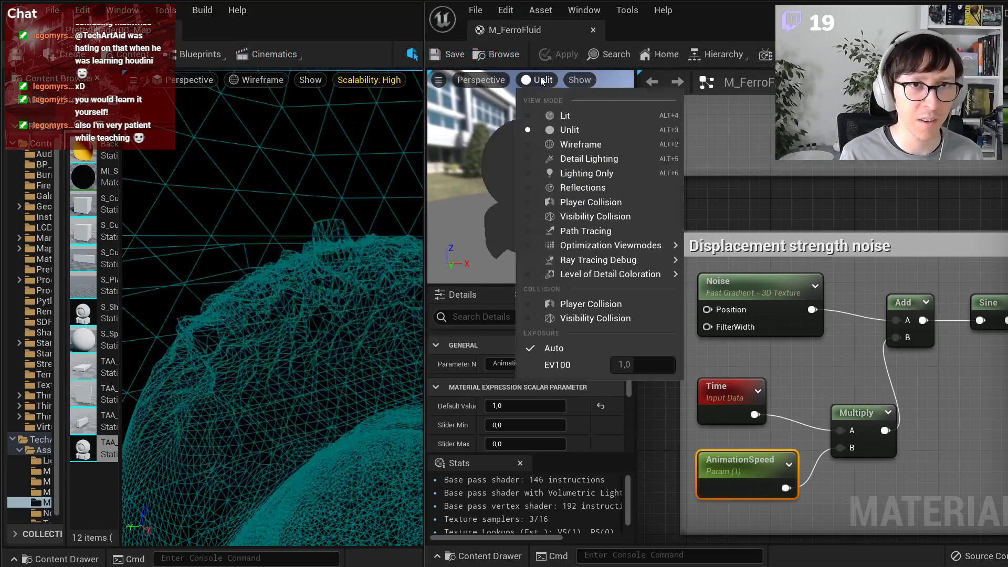
{"action": "left_click", "coordinate": [565, 115]}
- Switch to Discord, check the active invites in the server settings, and return to Unreal Engine
{"action": "key", "text": "alt+Tab"}
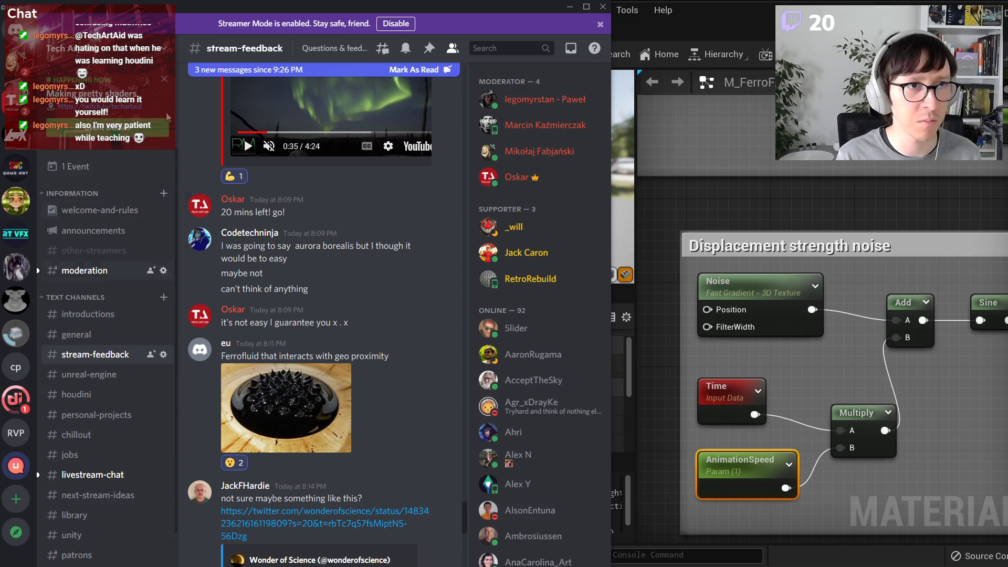
{"action": "left_click", "coordinate": [165, 58]}
{"action": "left_click", "coordinate": [63, 122]}
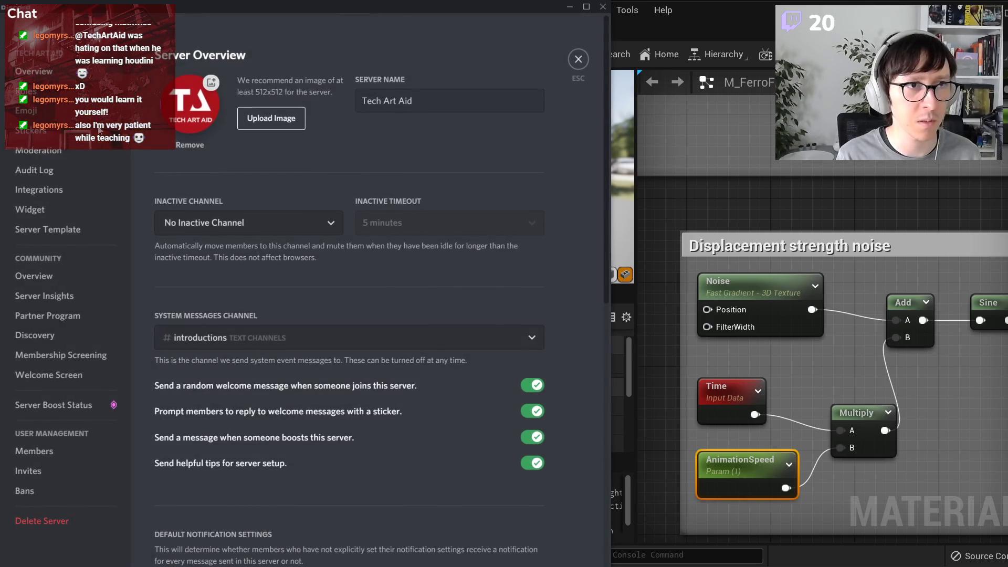
{"action": "left_click", "coordinate": [56, 469]}
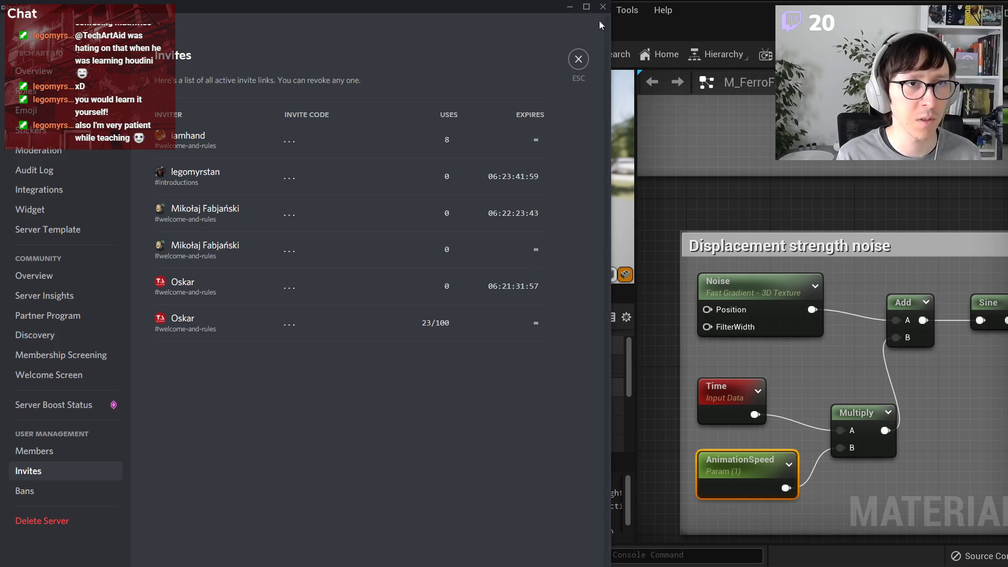
{"action": "left_click", "coordinate": [579, 59]}
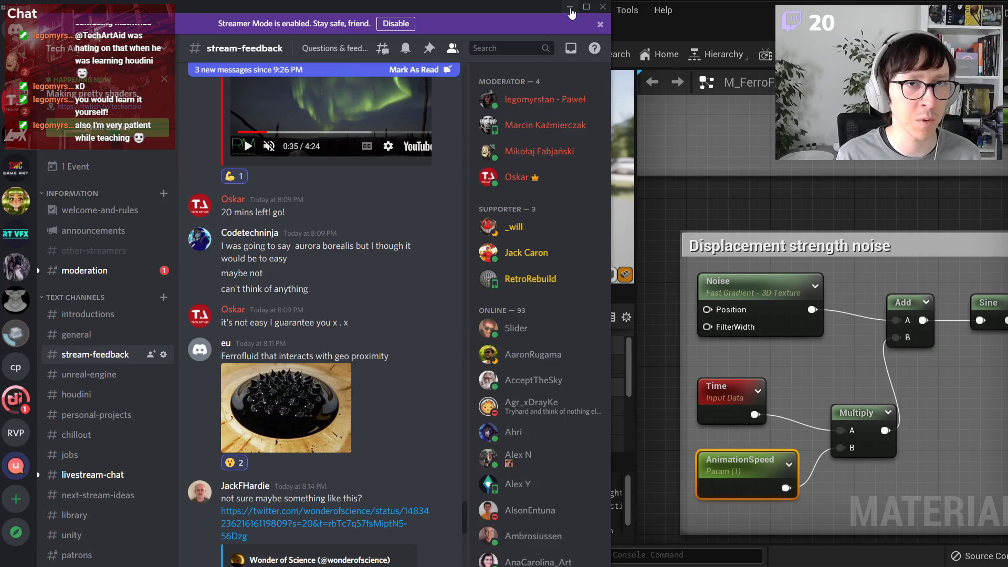
{"action": "left_click", "coordinate": [571, 9]}
- Switch the level viewport back to Lit view and examine the ferrofluid displacement up close and from farther away
{"action": "left_click", "coordinate": [241, 83]}
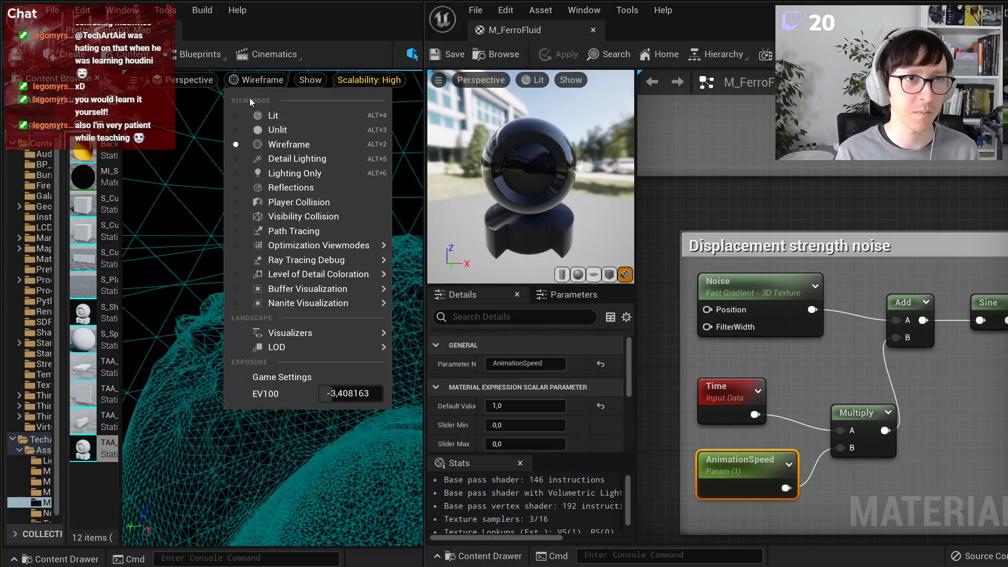
{"action": "left_click", "coordinate": [268, 116]}
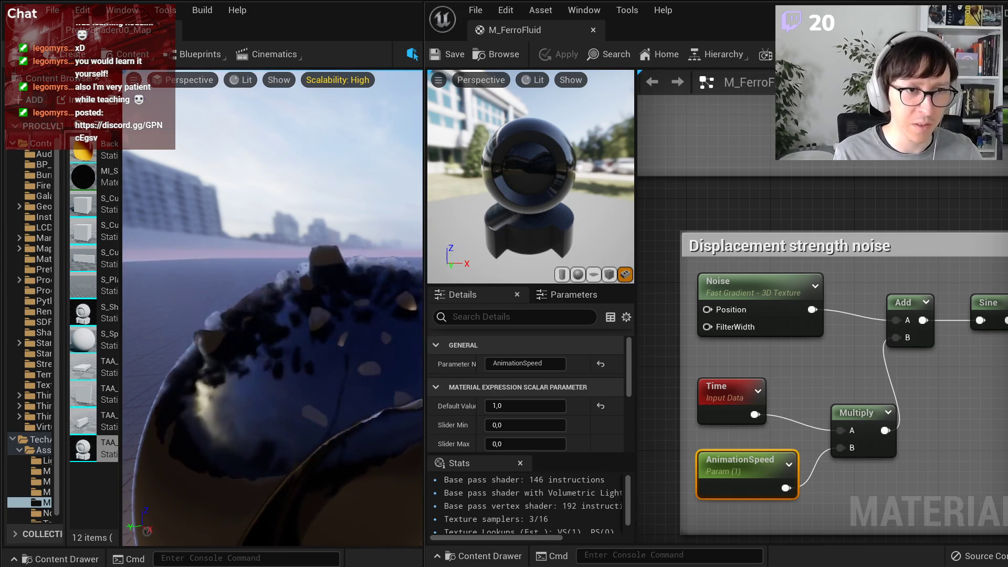
{"action": "right_click_drag", "start_coordinate": [309, 333], "coordinate": [313, 337]}
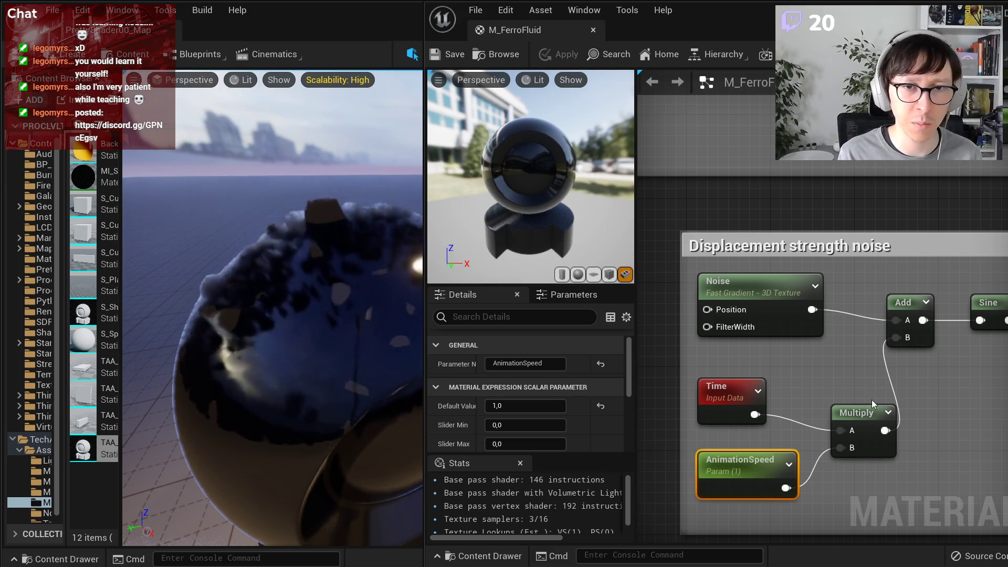
{"action": "scroll", "coordinate": [872, 401], "scroll_direction": "down", "scroll_amount": 2}
{"action": "right_click_drag", "start_coordinate": [892, 402], "coordinate": [786, 404]}
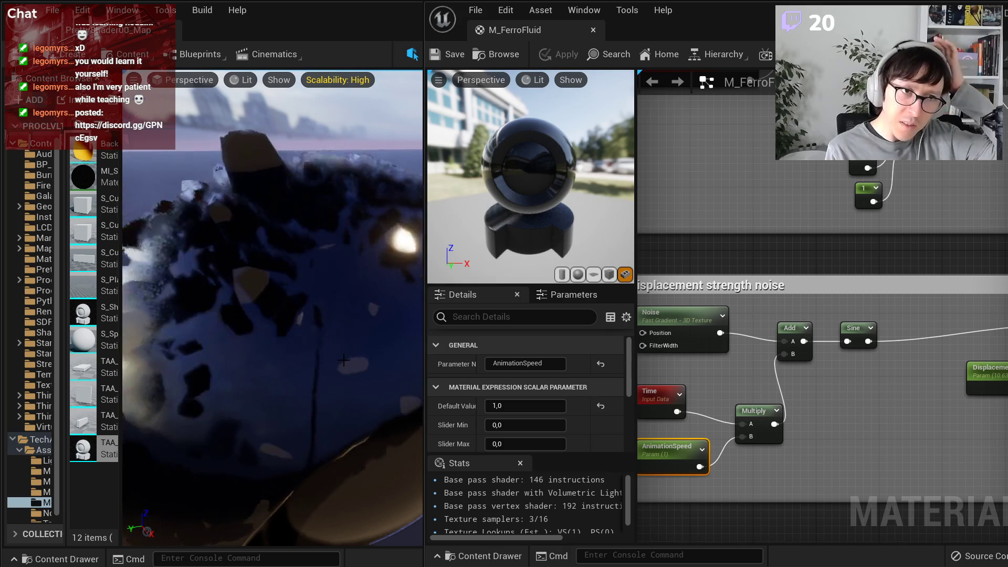
{"action": "right_click_drag", "start_coordinate": [344, 361], "coordinate": [257, 148]}
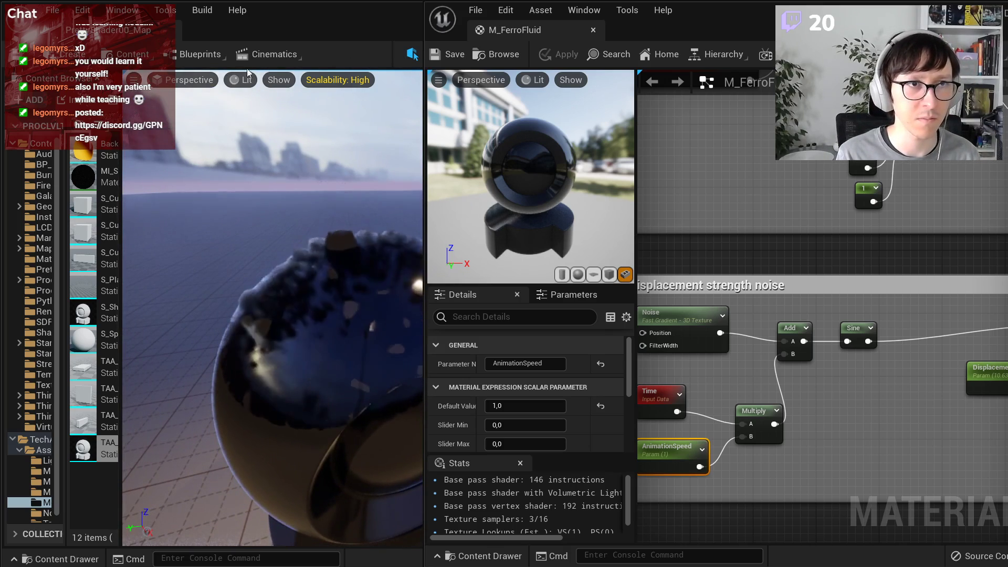
{"action": "right_click_drag", "start_coordinate": [315, 252], "coordinate": [352, 256]}
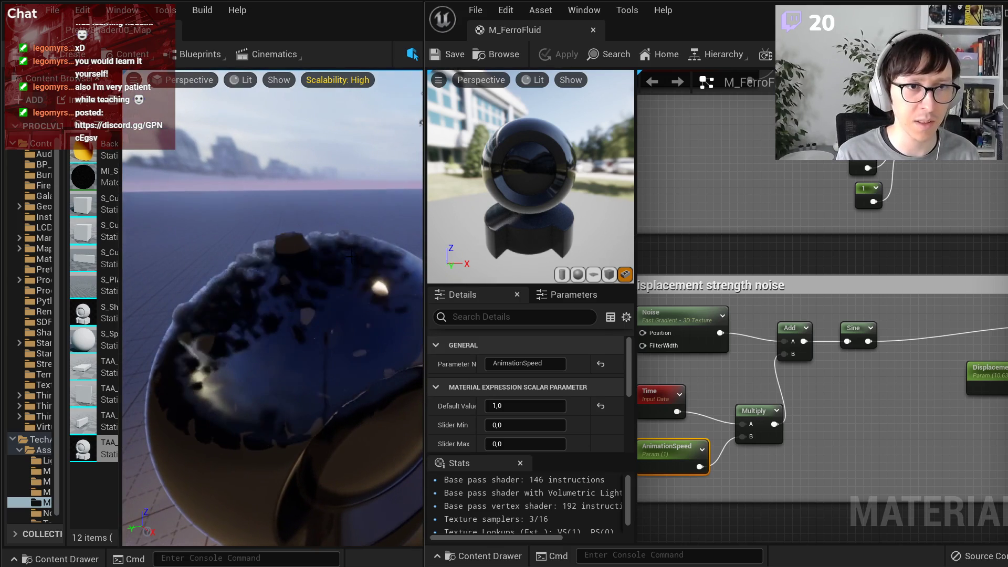
- Move DisplacementDistance and the Multiply node it feeds closer to Sine
{"action": "scroll", "coordinate": [843, 323], "scroll_direction": "down", "scroll_amount": 2}
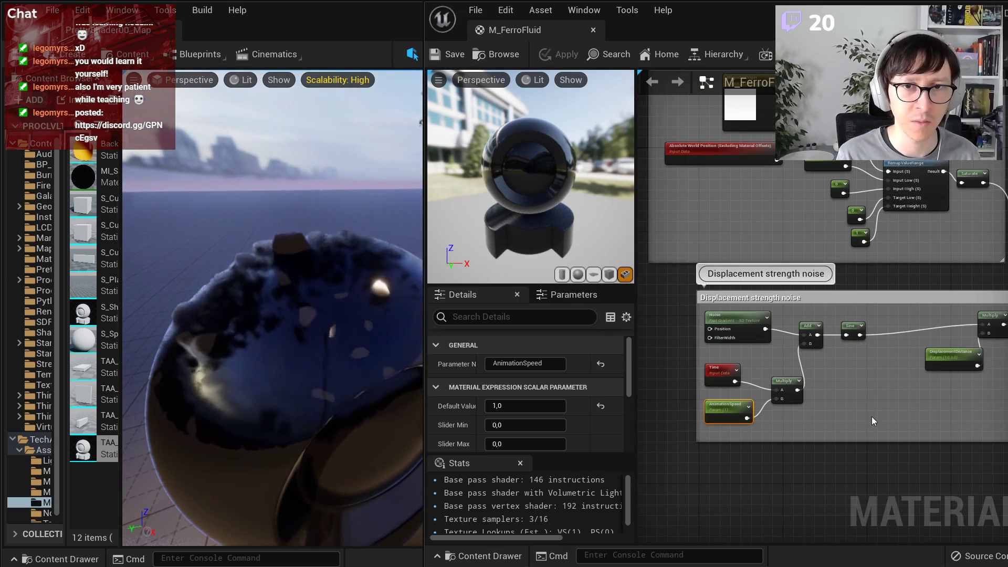
{"action": "scroll", "coordinate": [929, 386], "scroll_direction": "up", "scroll_amount": 2}
{"action": "left_click_drag", "start_coordinate": [977, 351], "coordinate": [889, 357]}
{"action": "right_click_drag", "start_coordinate": [890, 357], "coordinate": [794, 353]}
{"action": "left_click_drag", "start_coordinate": [917, 298], "coordinate": [837, 310]}
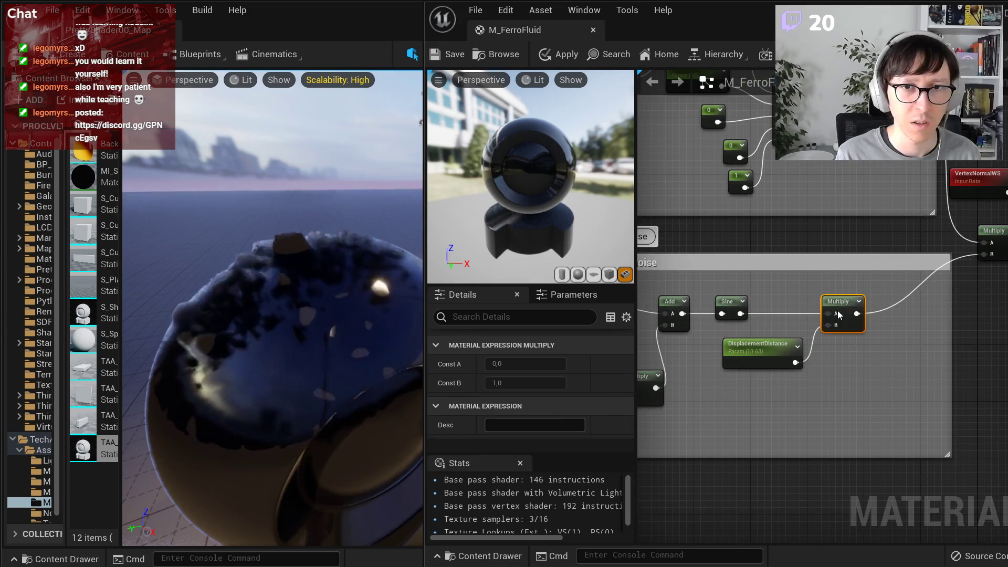
- Narrow the noise comment box from its far side to fit its nodes, and save the material
{"action": "left_click_drag", "start_coordinate": [957, 312], "coordinate": [876, 315]}
{"action": "scroll", "coordinate": [862, 338], "scroll_direction": "down", "scroll_amount": 4}
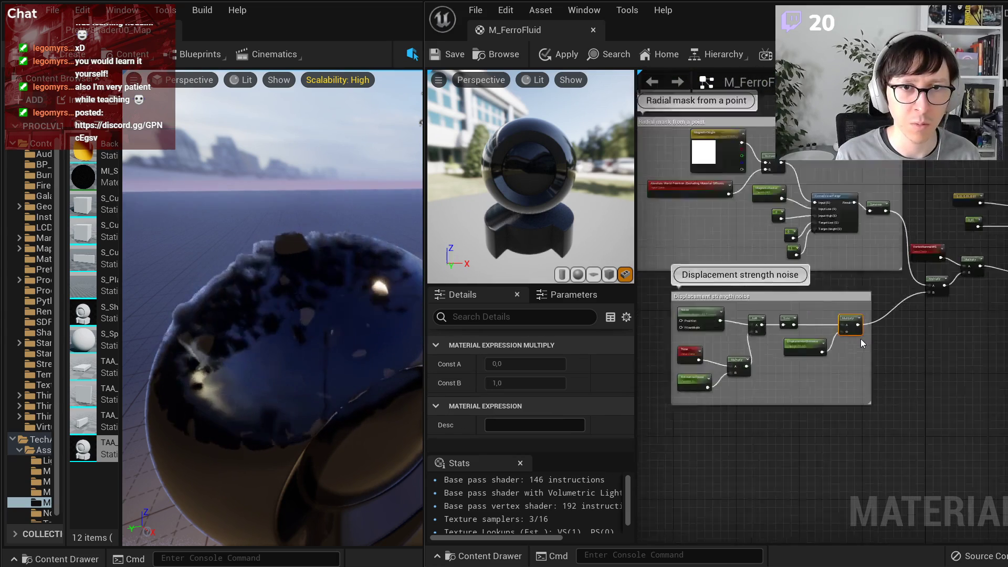
{"action": "left_click", "coordinate": [451, 55]}
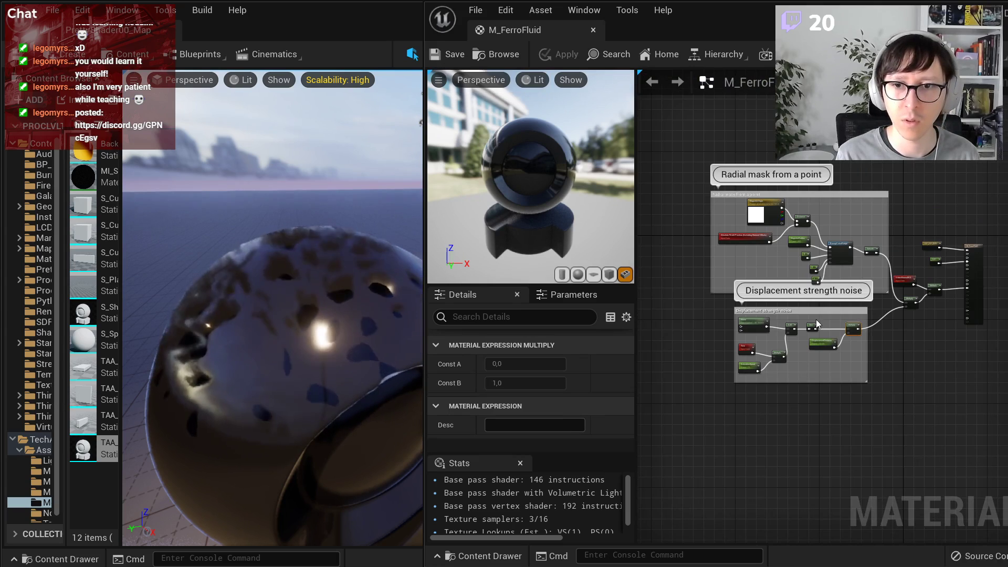
- Search the material node list for "height", and close it without adding a node
{"action": "scroll", "coordinate": [830, 370], "scroll_direction": "up", "scroll_amount": 4}
{"action": "right_click_drag", "start_coordinate": [928, 360], "coordinate": [999, 451]}
{"action": "right_click_drag", "start_coordinate": [998, 367], "coordinate": [881, 401]}
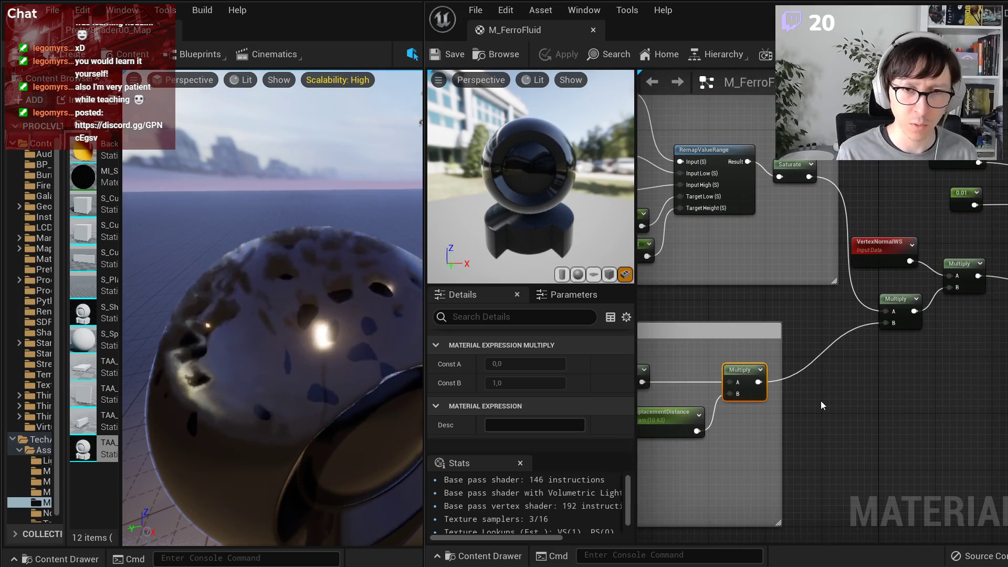
{"action": "mouse_move", "coordinate": [673, 462]}
{"action": "right_mouse_down"}
{"action": "mouse_move", "coordinate": [949, 413]}
{"action": "mouse_move", "coordinate": [663, 471]}
{"action": "right_mouse_up"}
{"action": "right_click", "coordinate": [801, 410]}
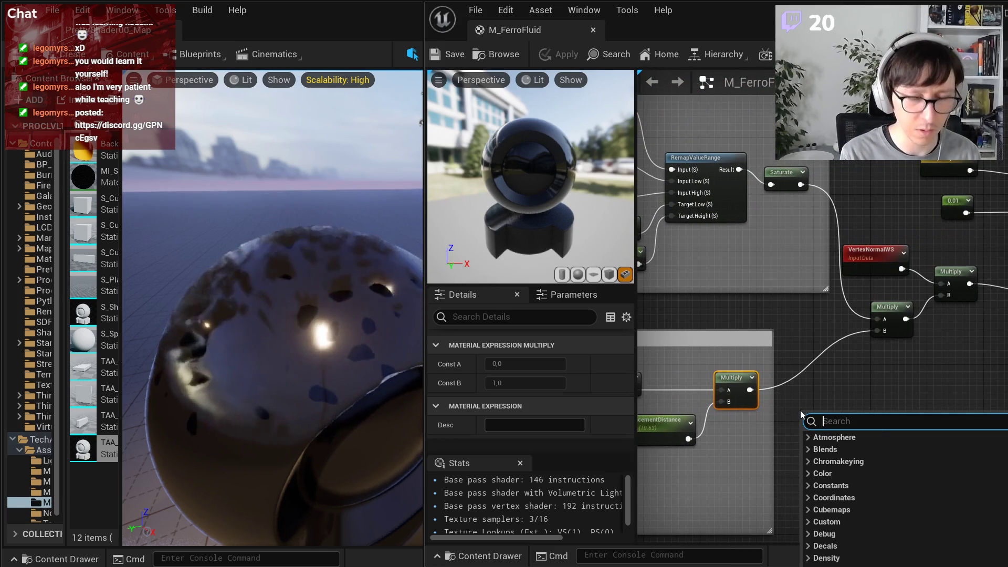
{"action": "type", "text": "height"}
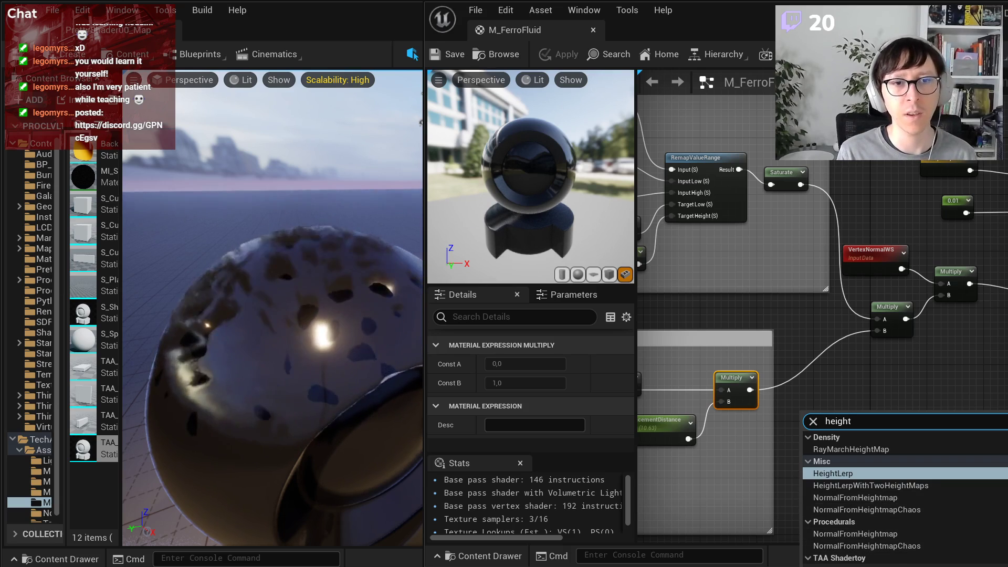
{"action": "left_click", "coordinate": [765, 422]}
{"action": "right_click_drag", "start_coordinate": [660, 427], "coordinate": [810, 411]}
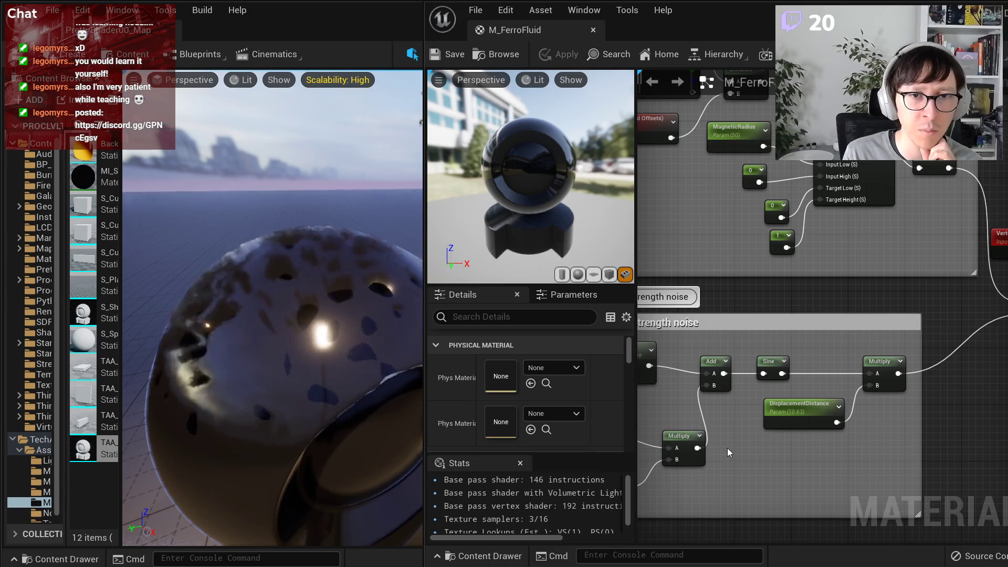
{"action": "scroll", "coordinate": [728, 449], "scroll_direction": "down", "scroll_amount": 2}
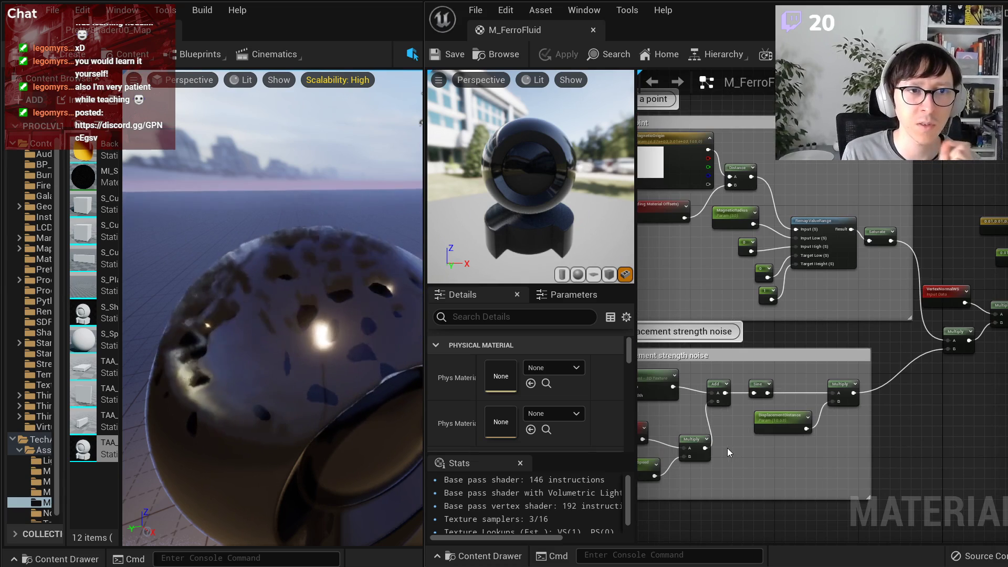
{"action": "right_click_drag", "start_coordinate": [727, 449], "coordinate": [799, 437]}
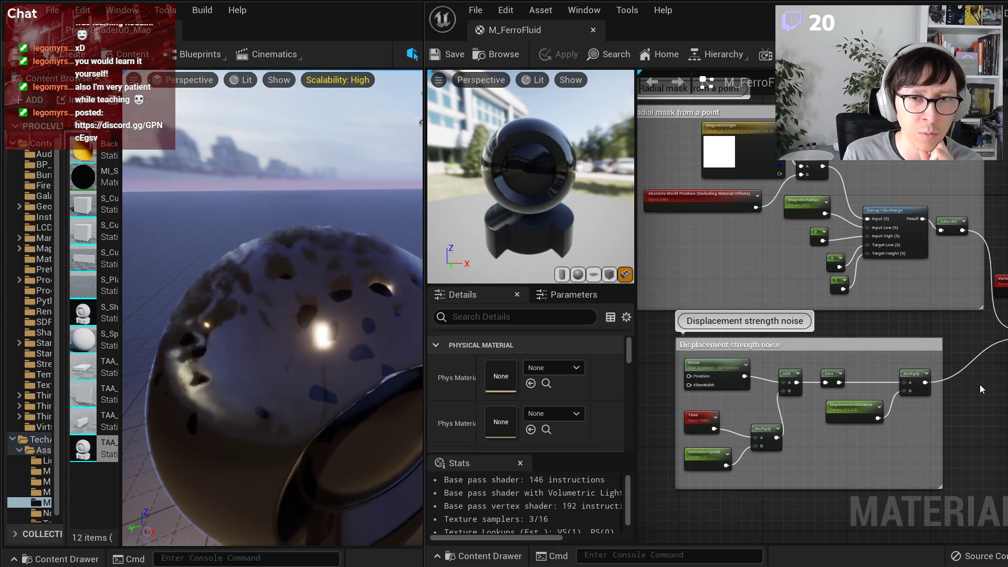
{"action": "right_click", "coordinate": [952, 389]}
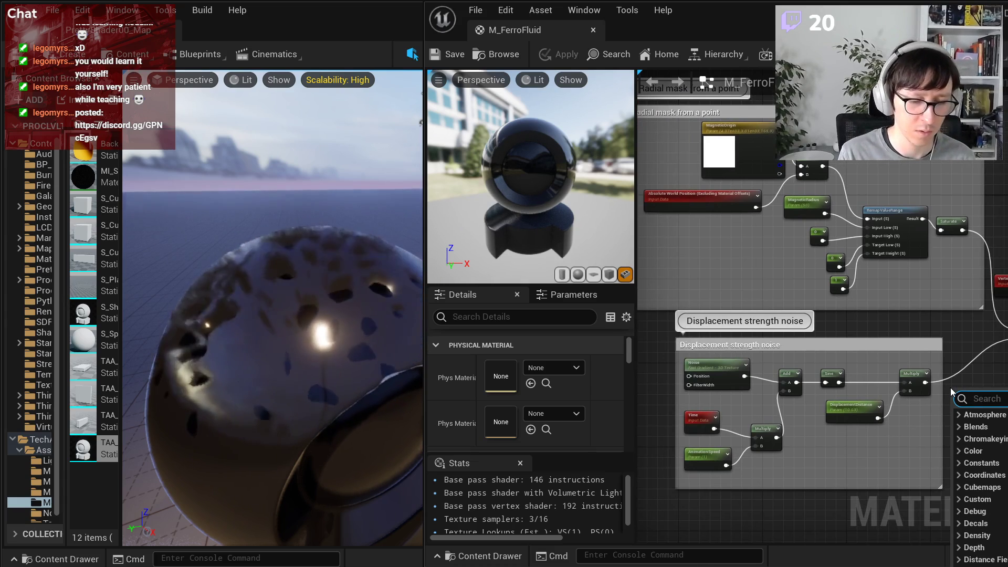
{"action": "type", "text": "normal"}
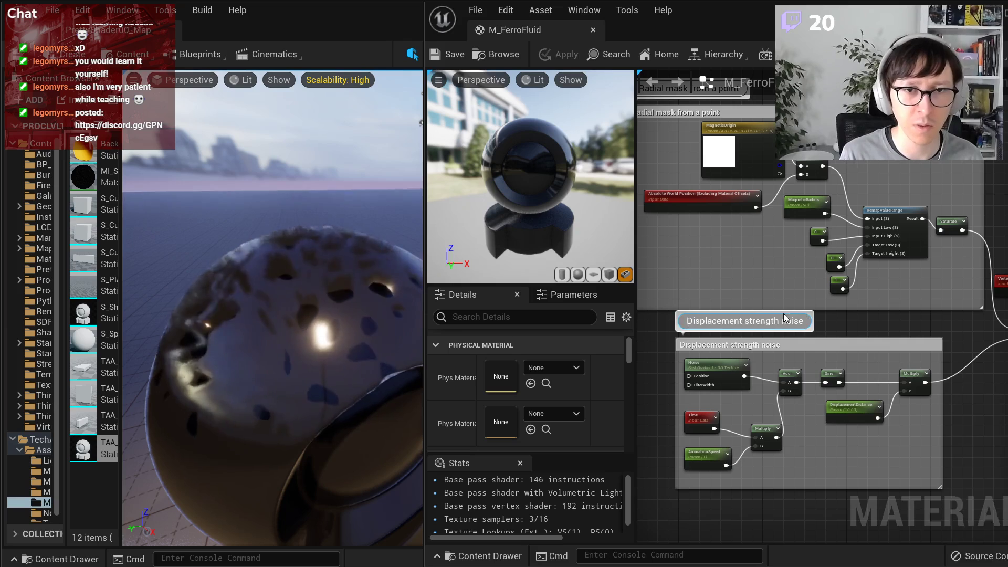
{"action": "right_click", "coordinate": [784, 314]}
- Search the material node list for "normal" and add a NormalFromFunction node between the radial mask and displacement noise groups
{"action": "right_click", "coordinate": [721, 286]}
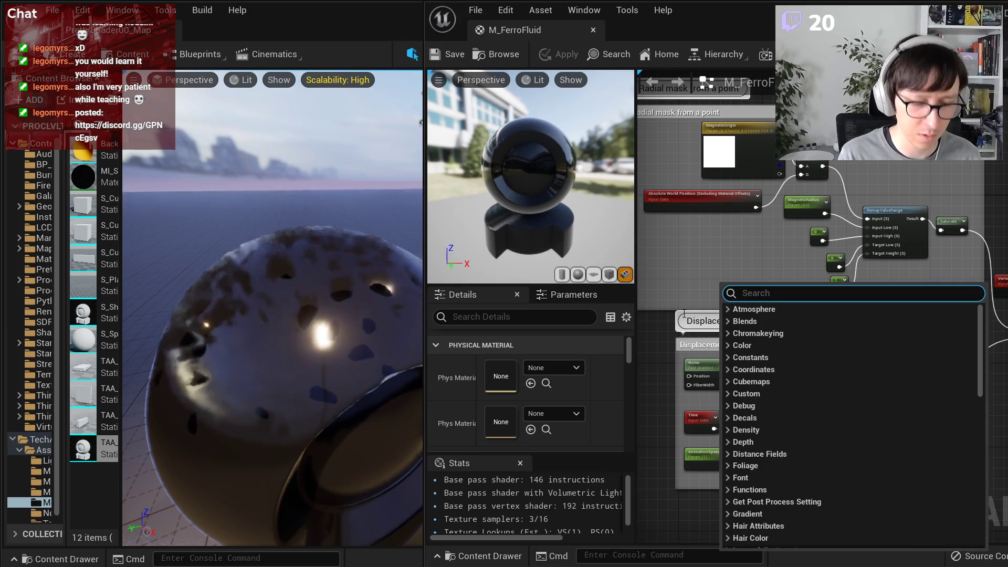
{"action": "type", "text": "normal"}
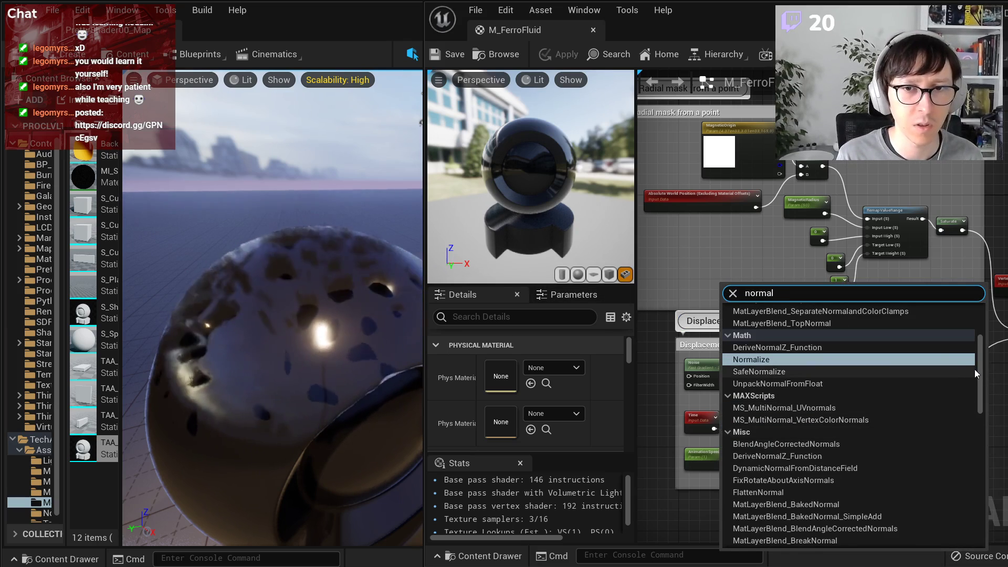
{"action": "left_click_drag", "start_coordinate": [980, 366], "coordinate": [968, 404]}
{"action": "scroll", "coordinate": [966, 401], "scroll_direction": "down", "scroll_amount": 3}
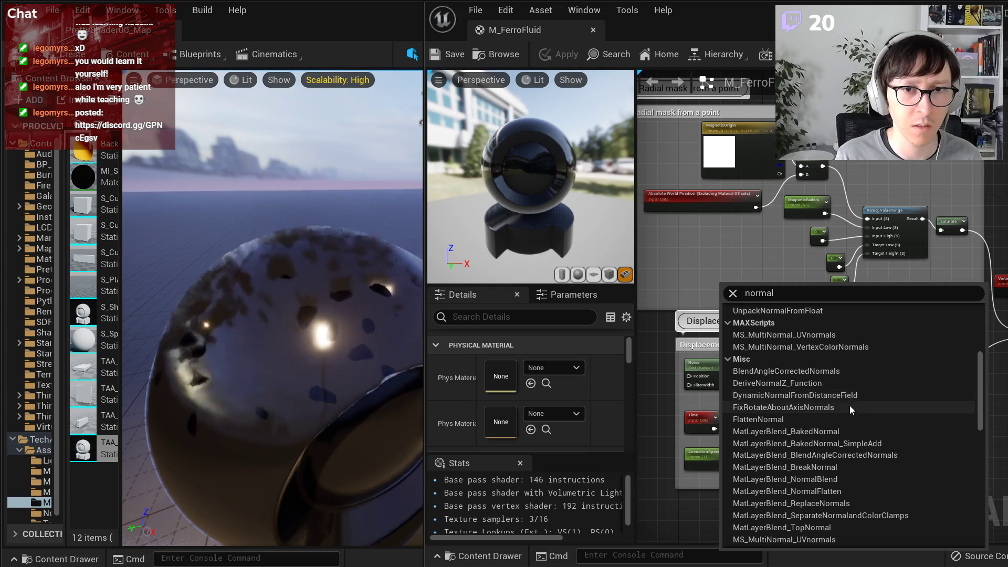
{"action": "scroll", "coordinate": [852, 398], "scroll_direction": "down", "scroll_amount": 5}
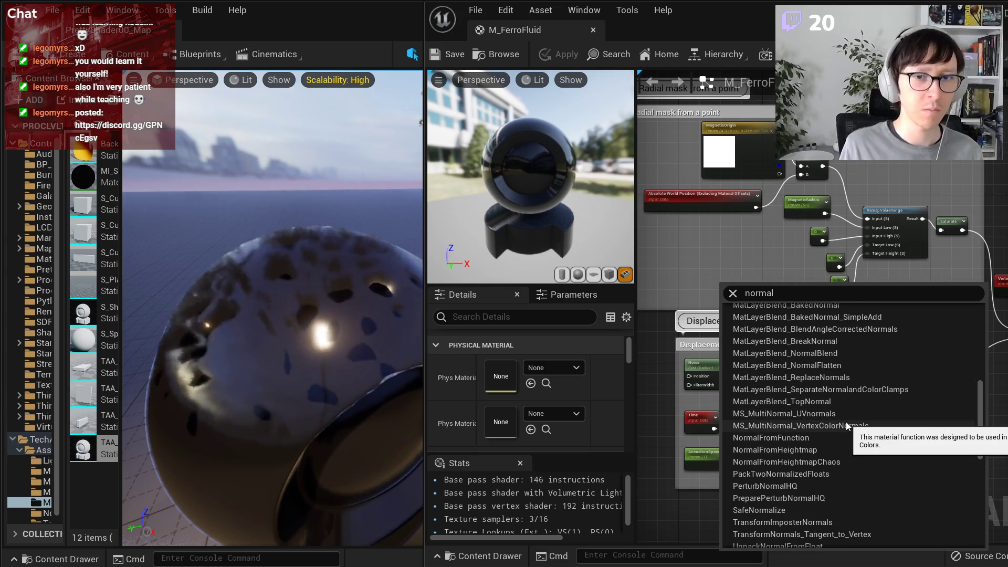
{"action": "scroll", "coordinate": [844, 430], "scroll_direction": "down", "scroll_amount": 2}
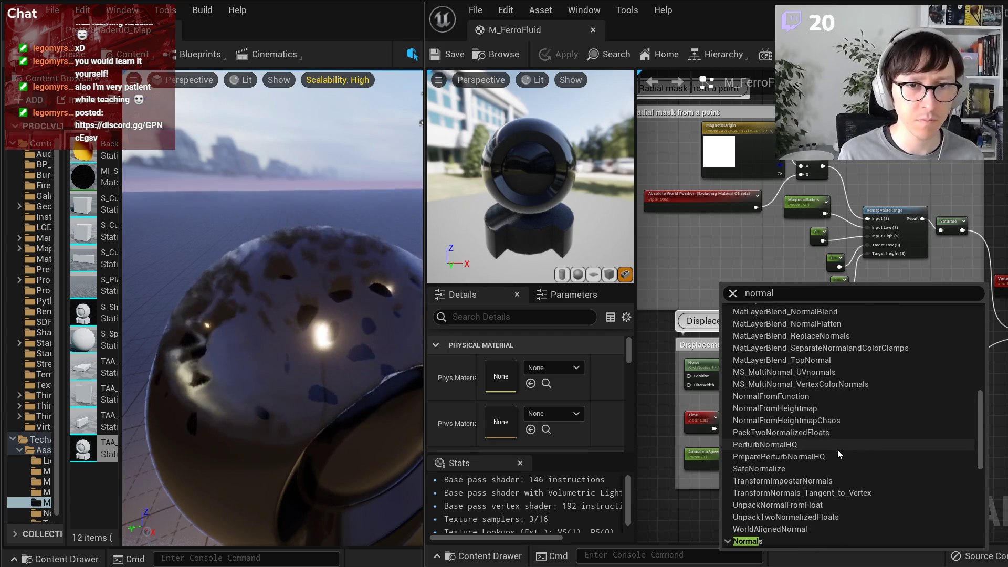
{"action": "left_click", "coordinate": [801, 397]}
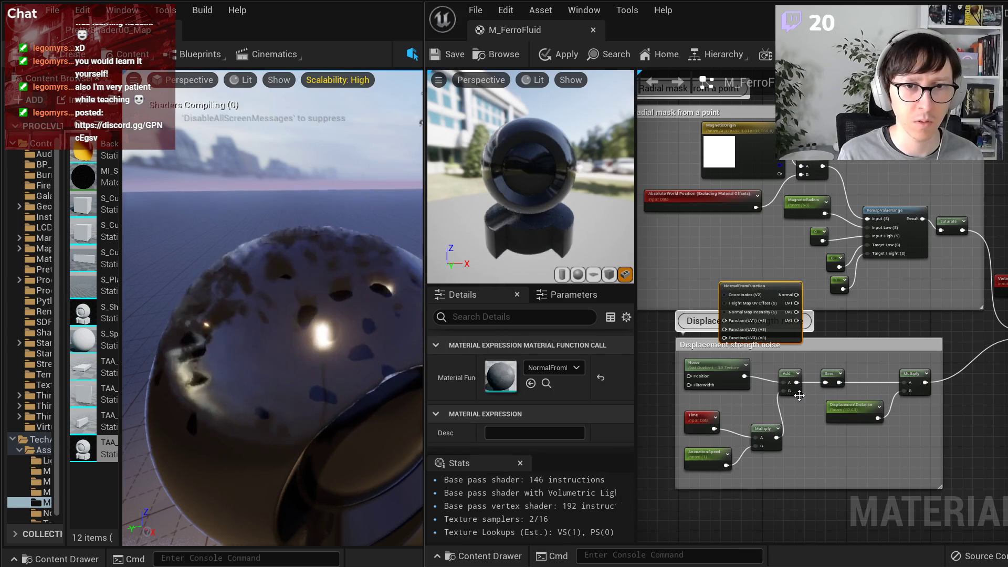
- Move the NormalFromFunction node into the empty graph area beyond the output end of the displacement strength noise group
{"action": "scroll", "coordinate": [786, 358], "scroll_direction": "up", "scroll_amount": 3}
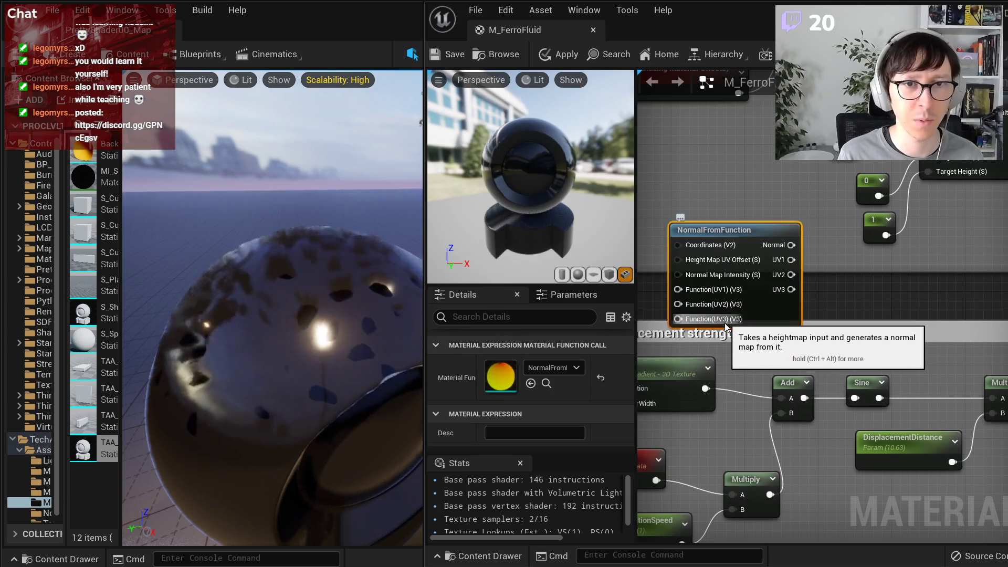
{"action": "left_click_drag", "start_coordinate": [707, 227], "coordinate": [985, 427]}
{"action": "scroll", "coordinate": [861, 393], "scroll_direction": "down", "scroll_amount": 5}
- Shift the whole Displacement strength noise group away from the NormalFromFunction node, and save the material
{"action": "left_click", "coordinate": [802, 404]}
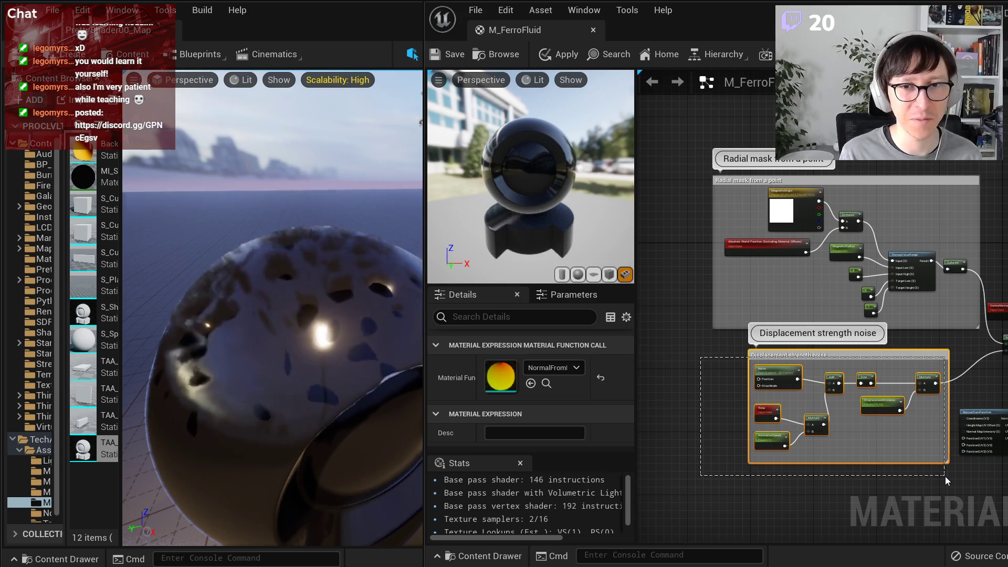
{"action": "left_click_drag", "start_coordinate": [863, 358], "coordinate": [823, 357]}
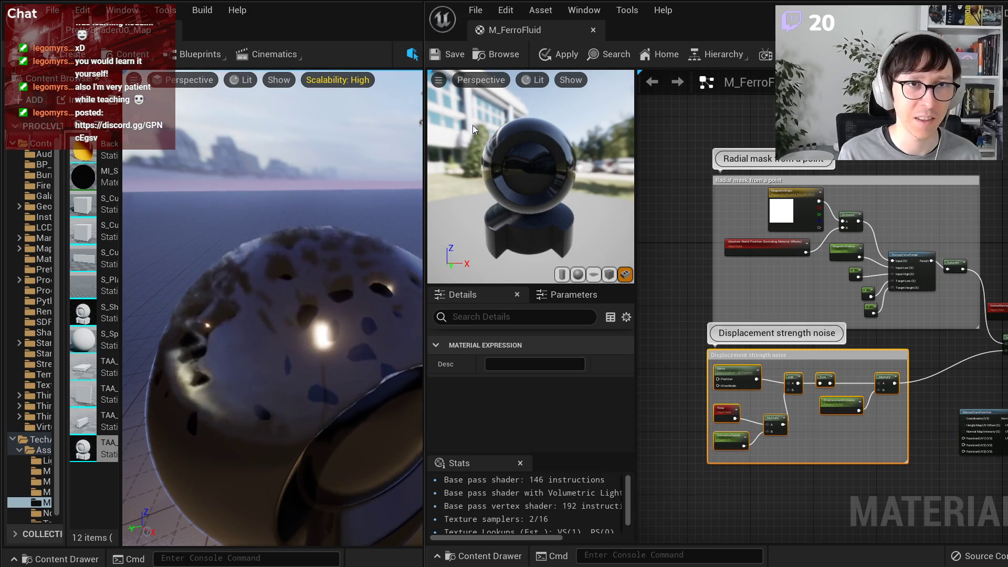
{"action": "left_click", "coordinate": [444, 55]}
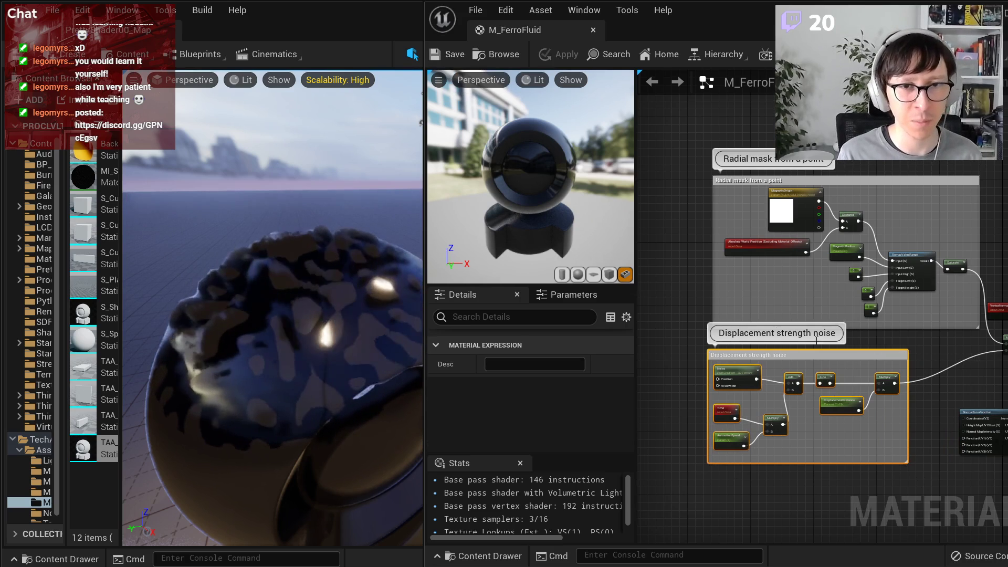
- Make two copies of the Displacement strength noise group and stack them below the original
{"action": "right_click_drag", "start_coordinate": [858, 348], "coordinate": [835, 221]}
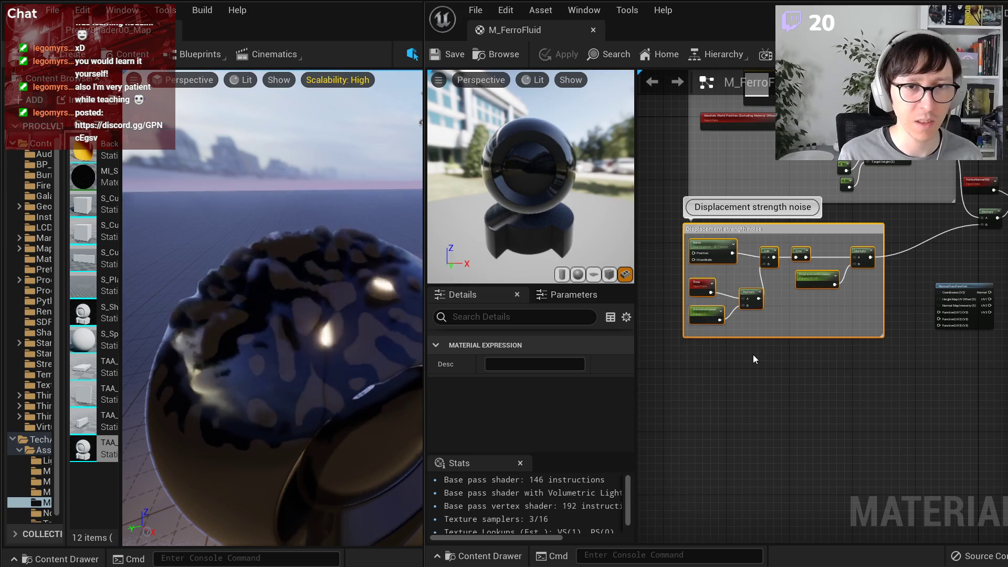
{"action": "key", "text": "ctrl+c"}
{"action": "key", "text": "ctrl+v"}
{"action": "left_click_drag", "start_coordinate": [777, 330], "coordinate": [768, 363]}
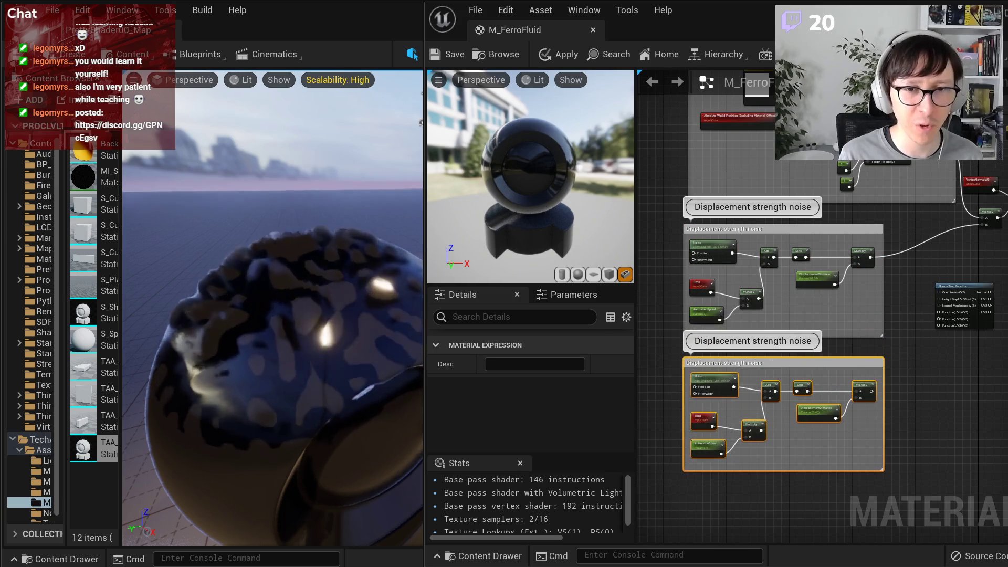
{"action": "right_click_drag", "start_coordinate": [791, 501], "coordinate": [797, 401]}
{"action": "key", "text": "ctrl+v"}
{"action": "left_click_drag", "start_coordinate": [766, 415], "coordinate": [764, 417]}
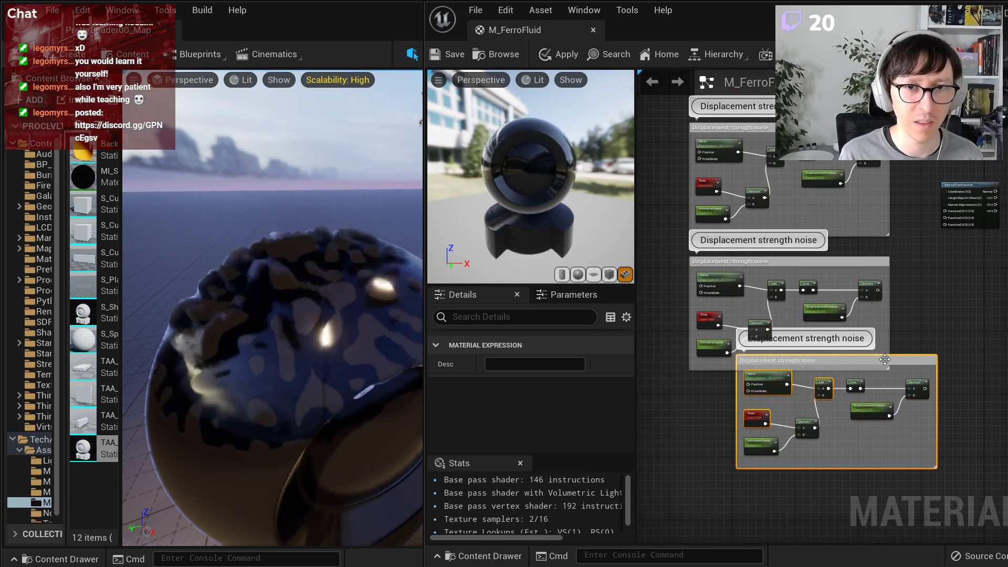
{"action": "left_click_drag", "start_coordinate": [897, 358], "coordinate": [854, 395]}
- Connect the final Multiply outputs of the three noise groups to Function(UV1), Function(UV2) and Function(UV3) on NormalFromFunction
{"action": "right_click_drag", "start_coordinate": [907, 297], "coordinate": [868, 369]}
{"action": "scroll", "coordinate": [892, 281], "scroll_direction": "up", "scroll_amount": 5}
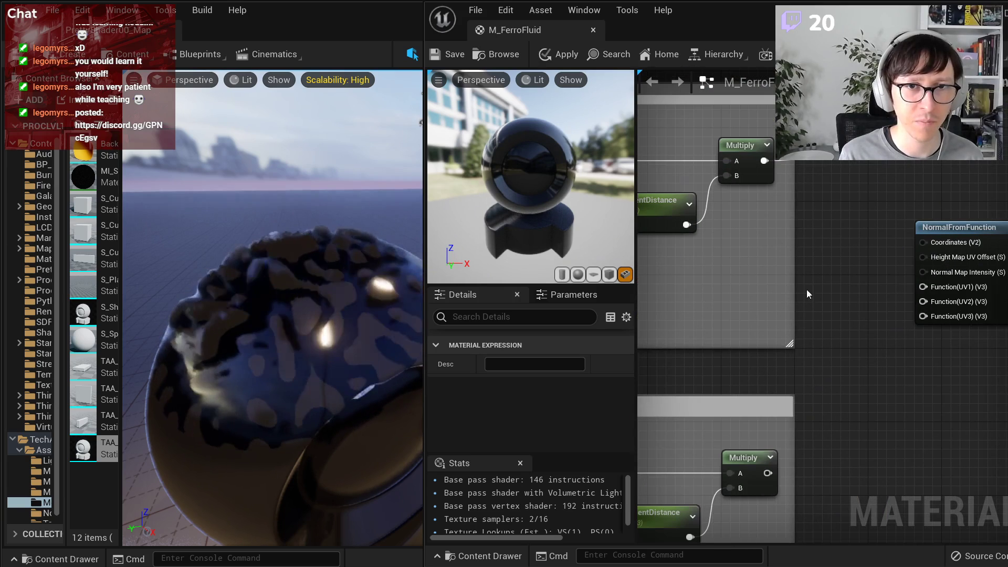
{"action": "left_click_drag", "start_coordinate": [765, 161], "coordinate": [768, 473]}
{"action": "left_click", "coordinate": [932, 294]}
{"action": "right_click_drag", "start_coordinate": [824, 516], "coordinate": [750, 338]}
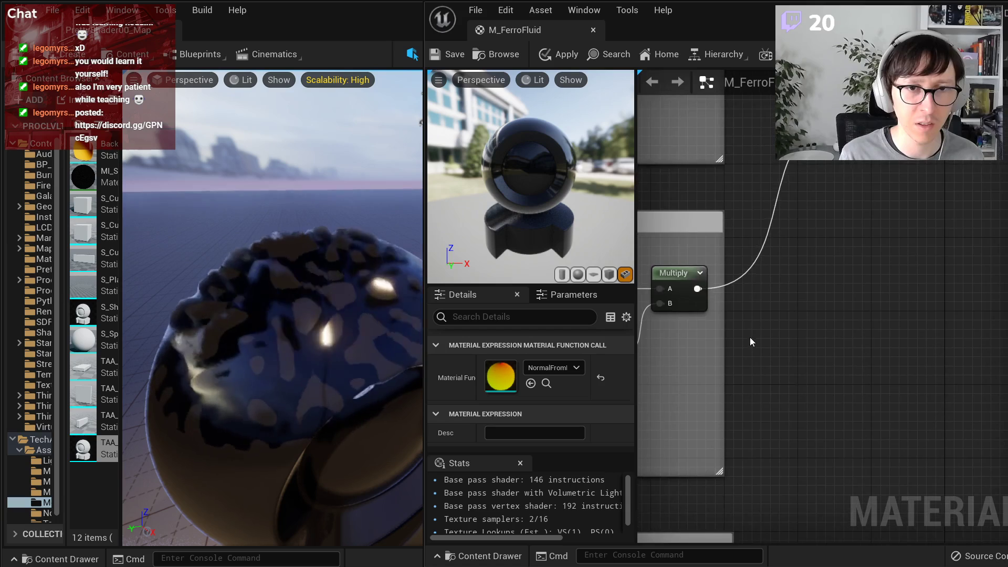
{"action": "scroll", "coordinate": [750, 337], "scroll_direction": "down", "scroll_amount": 3}
{"action": "right_click_drag", "start_coordinate": [747, 487], "coordinate": [739, 396]}
{"action": "left_click_drag", "start_coordinate": [720, 401], "coordinate": [804, 127]}
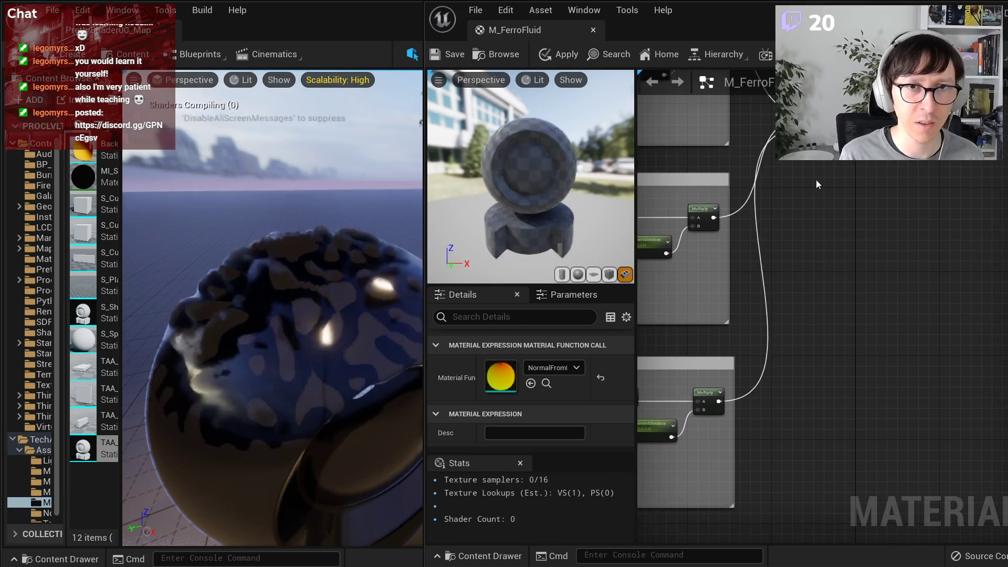
- Add a scalar parameter named NormalInt and connect it to the Normal Map Intensity input of NormalFromFunction
{"action": "right_click_drag", "start_coordinate": [817, 184], "coordinate": [811, 374]}
{"action": "scroll", "coordinate": [811, 374], "scroll_direction": "up", "scroll_amount": 3}
{"action": "mouse_move", "coordinate": [829, 287]}
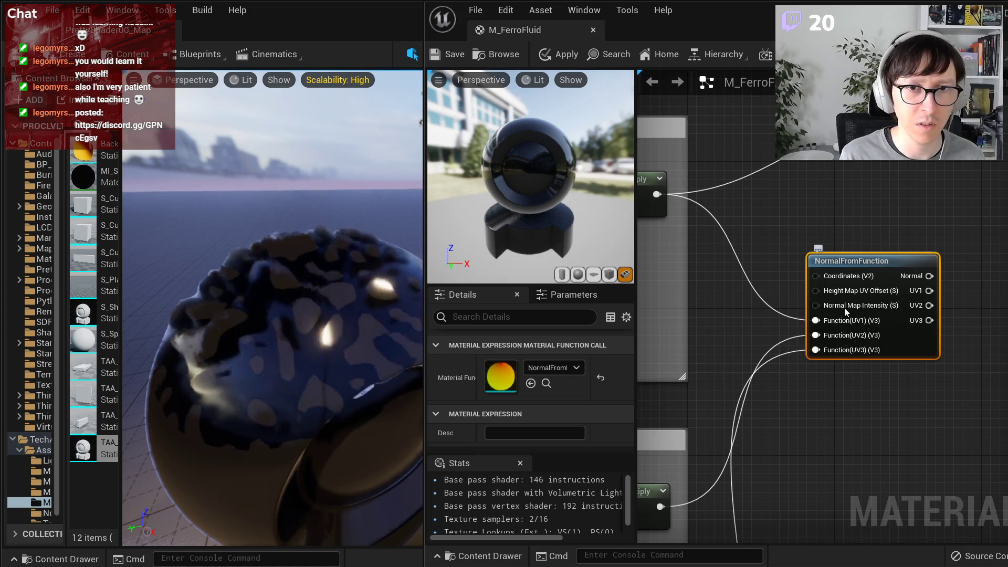
{"action": "left_click", "coordinate": [709, 308]}
{"action": "type", "text": "NormalInt"}
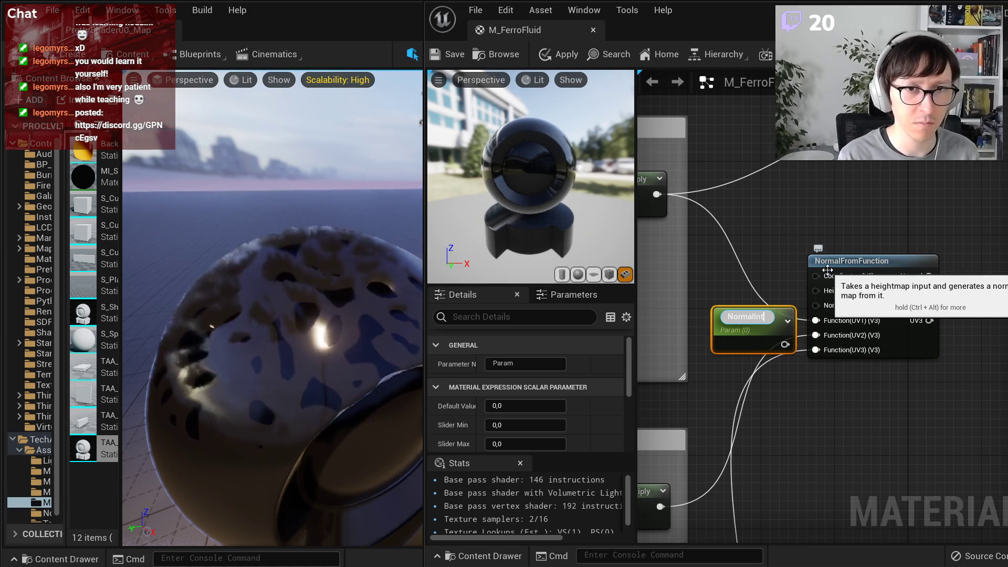
{"action": "key", "text": "Return"}
{"action": "left_click_drag", "start_coordinate": [765, 340], "coordinate": [816, 305]}
- Filter the material's own properties by "normal" and widen the name column to review the normal-related options
{"action": "right_click_drag", "start_coordinate": [908, 399], "coordinate": [883, 441]}
{"action": "left_click", "coordinate": [873, 253]}
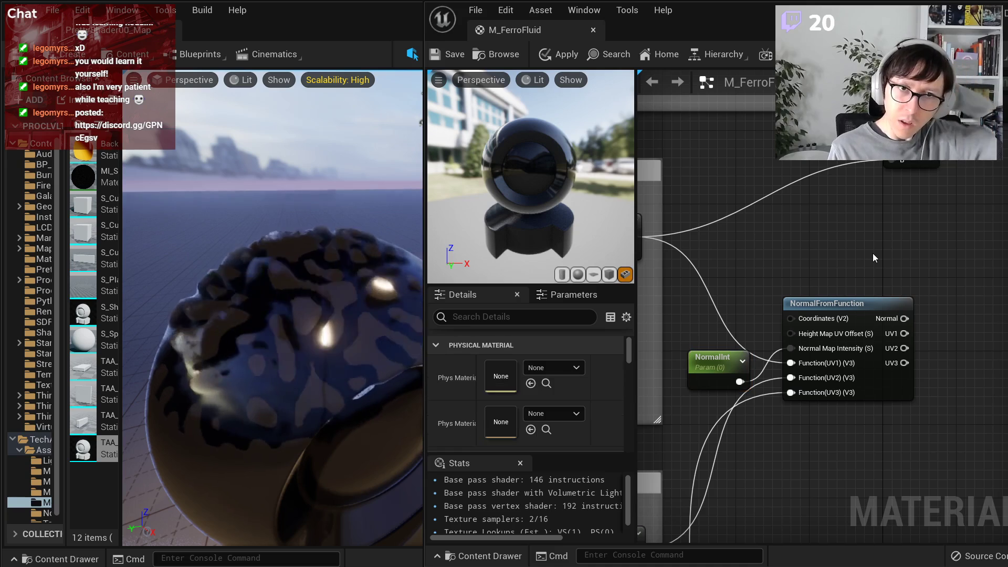
{"action": "scroll", "coordinate": [562, 386], "scroll_direction": "up", "scroll_amount": 5}
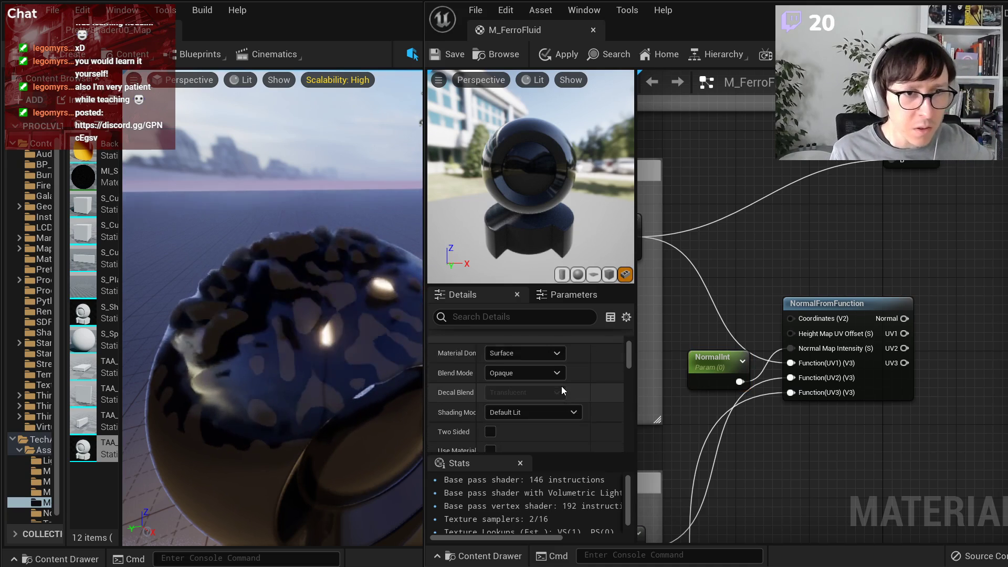
{"action": "scroll", "coordinate": [561, 386], "scroll_direction": "down", "scroll_amount": 4}
{"action": "scroll", "coordinate": [562, 386], "scroll_direction": "down", "scroll_amount": 2}
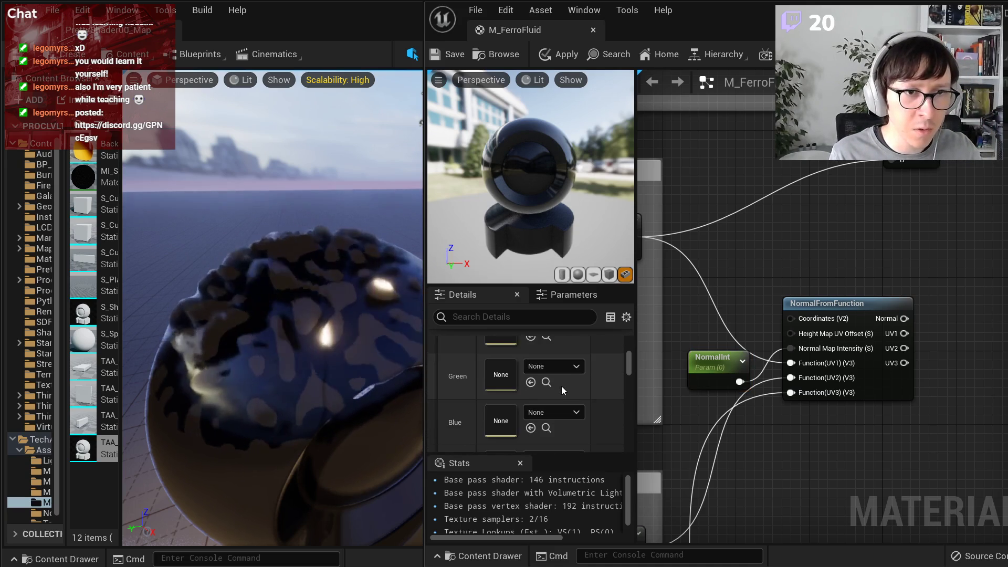
{"action": "left_click", "coordinate": [518, 317]}
{"action": "type", "text": "norm"}
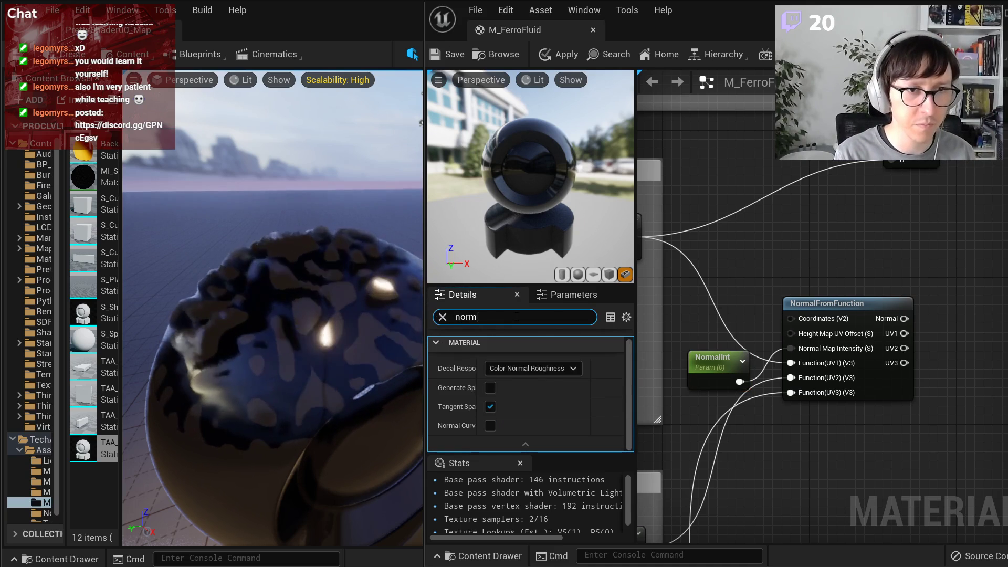
{"action": "type", "text": "al"}
{"action": "left_click_drag", "start_coordinate": [477, 389], "coordinate": [511, 390]}
{"action": "left_click", "coordinate": [542, 409]}
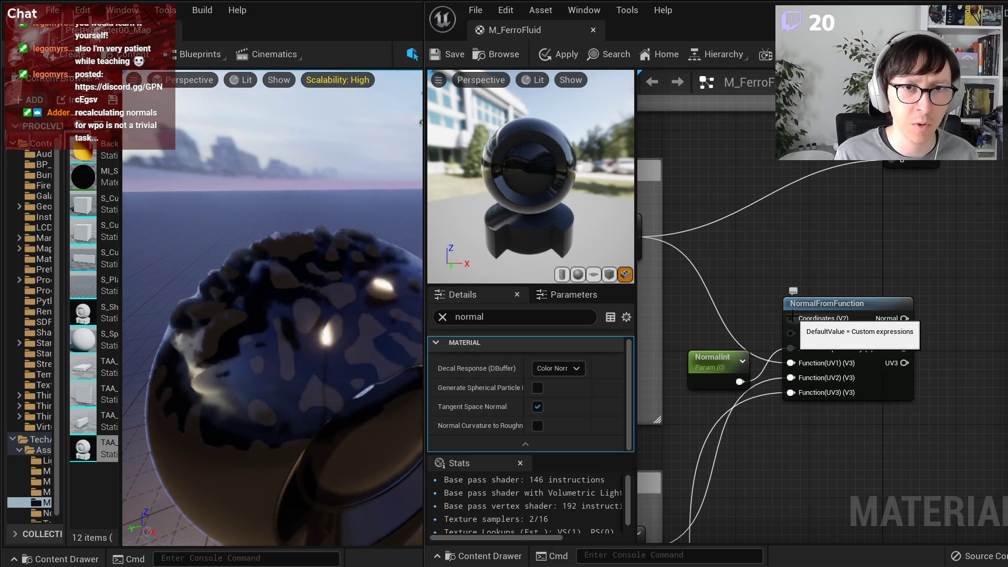
- Open the NormalFromFunction material function, examine its UV outputs, function inputs and intensity wiring, and return to M_FerroFluid
{"action": "double_click", "coordinate": [804, 304]}
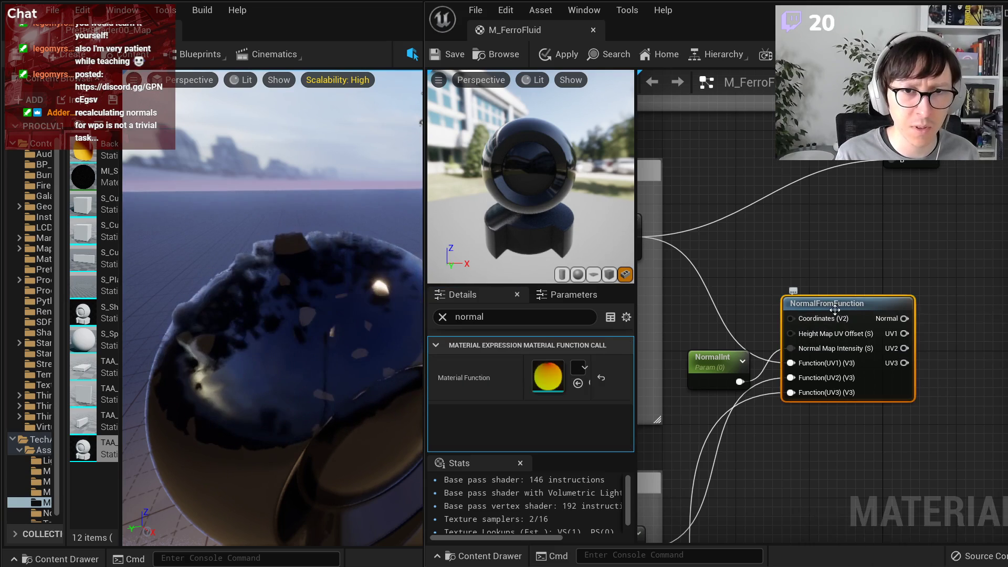
{"action": "scroll", "coordinate": [809, 320], "scroll_direction": "down", "scroll_amount": 5}
{"action": "scroll", "coordinate": [780, 342], "scroll_direction": "up", "scroll_amount": 6}
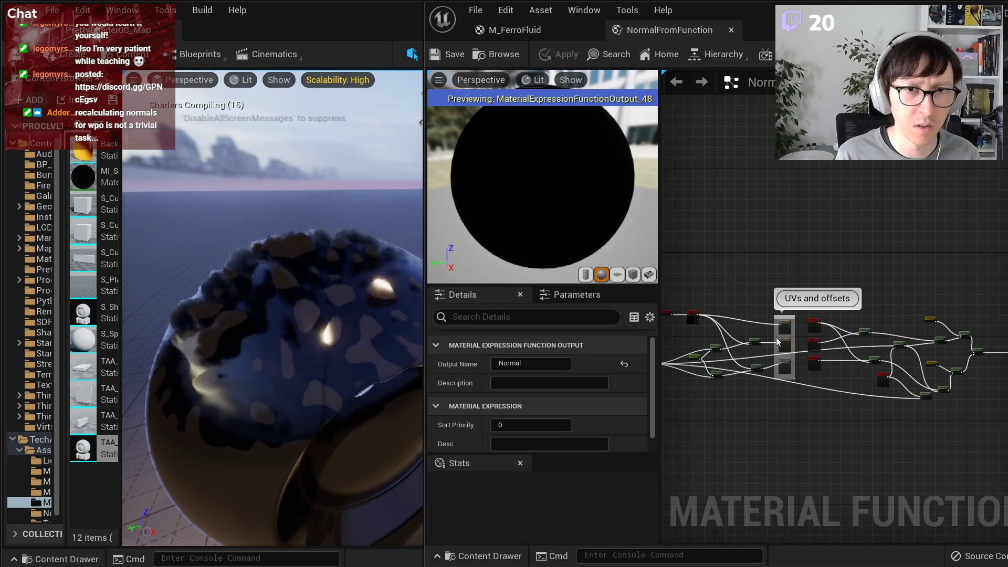
{"action": "scroll", "coordinate": [863, 318], "scroll_direction": "up", "scroll_amount": 1}
{"action": "right_click_drag", "start_coordinate": [702, 367], "coordinate": [940, 360]}
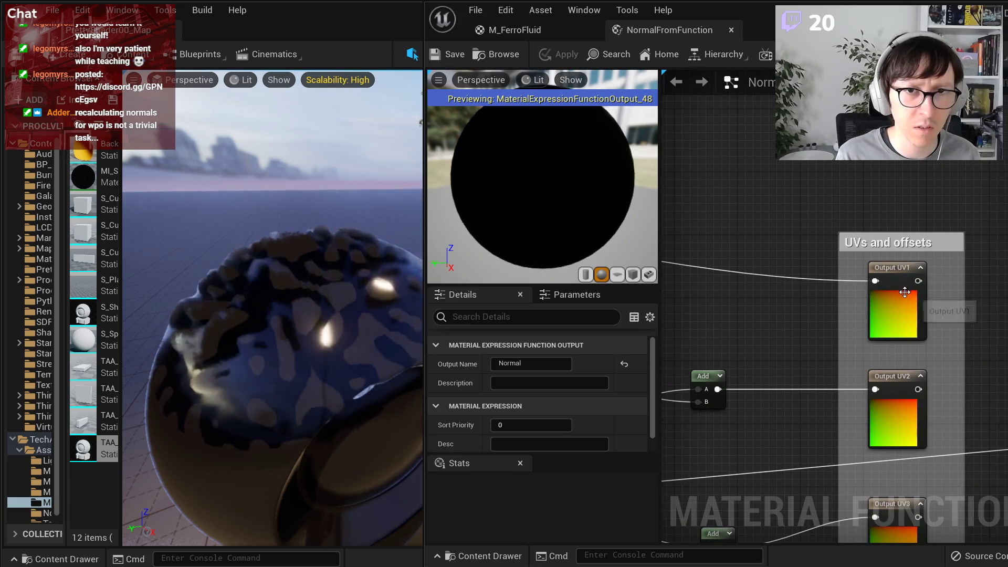
{"action": "scroll", "coordinate": [927, 382], "scroll_direction": "down", "scroll_amount": 3}
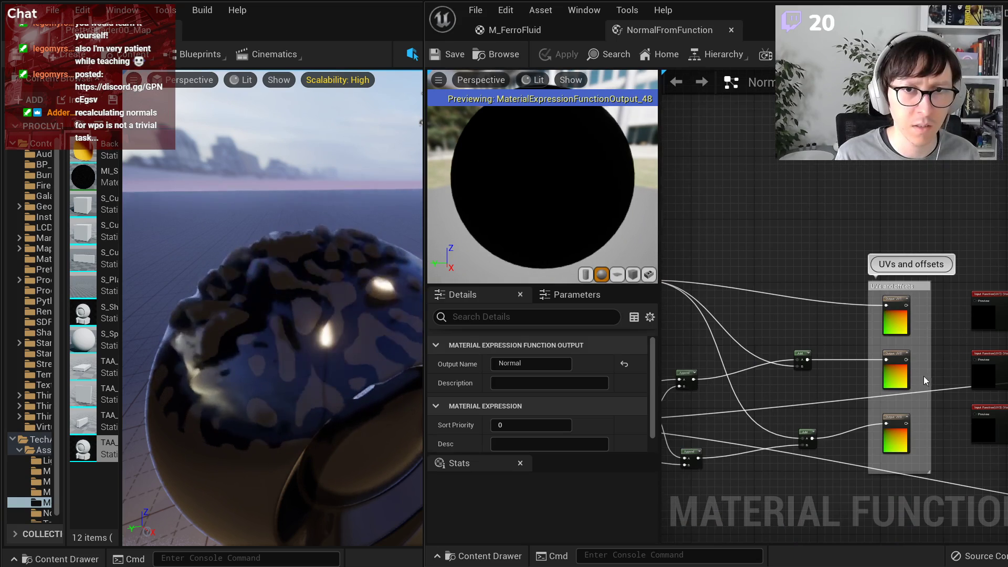
{"action": "right_click_drag", "start_coordinate": [942, 383], "coordinate": [793, 368]}
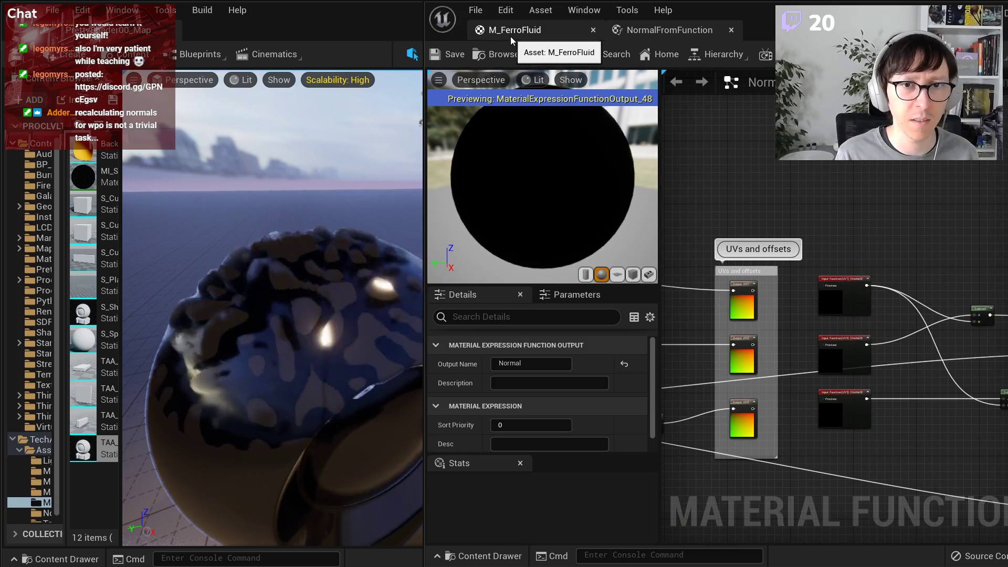
{"action": "scroll", "coordinate": [829, 347], "scroll_direction": "up", "scroll_amount": 3}
{"action": "right_click_drag", "start_coordinate": [816, 318], "coordinate": [685, 354]}
{"action": "scroll", "coordinate": [801, 367], "scroll_direction": "down", "scroll_amount": 3}
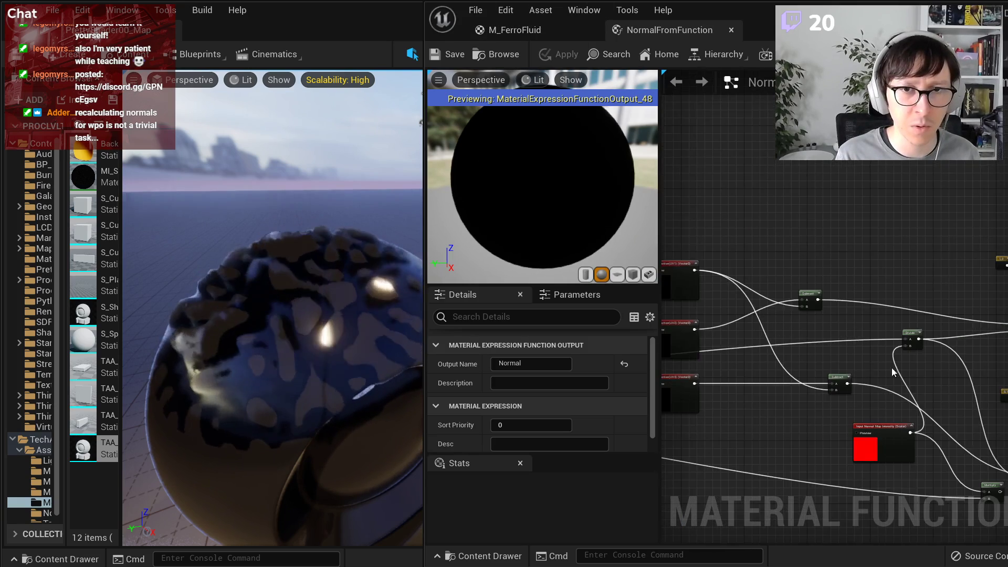
{"action": "right_click_drag", "start_coordinate": [893, 370], "coordinate": [840, 279]}
{"action": "left_click", "coordinate": [515, 30]}
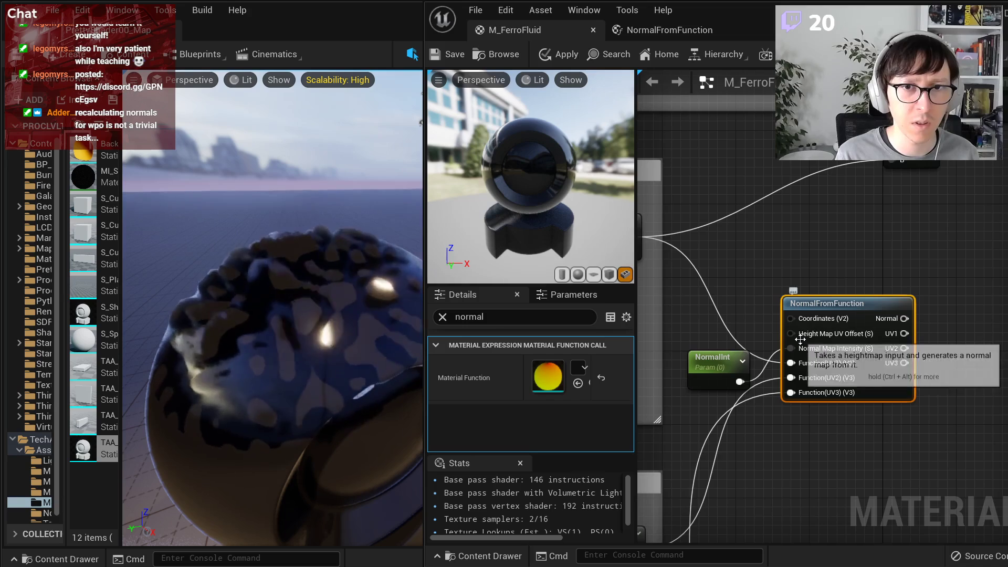
- Delete the NormalFromFunction node together with the NormalInt parameter from the M_FerroFluid graph
{"action": "scroll", "coordinate": [817, 434], "scroll_direction": "down", "scroll_amount": 2}
{"action": "right_click_drag", "start_coordinate": [817, 434], "coordinate": [909, 349]}
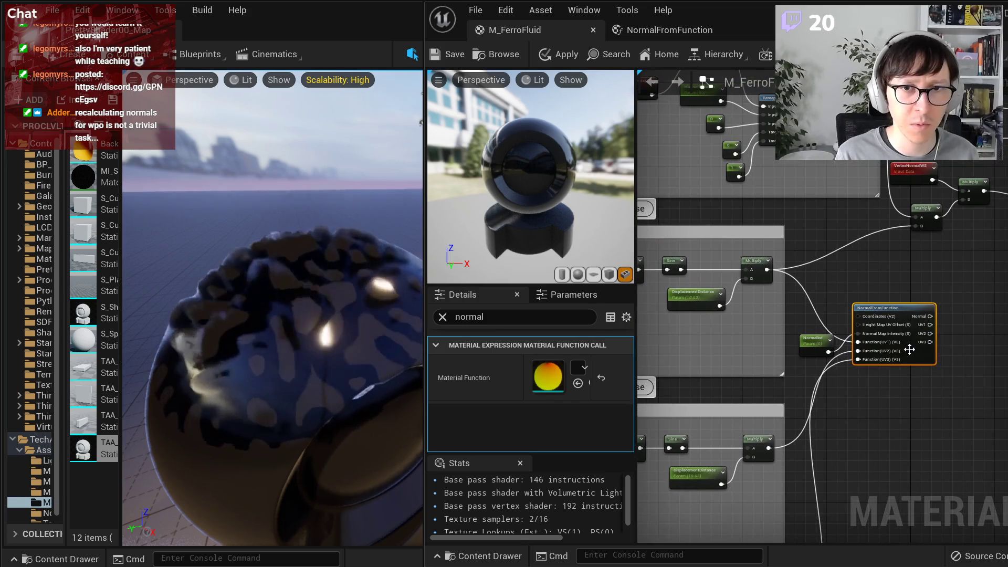
{"action": "scroll", "coordinate": [933, 333], "scroll_direction": "up", "scroll_amount": 3}
{"action": "left_click_drag", "start_coordinate": [928, 319], "coordinate": [889, 327]}
{"action": "left_click", "coordinate": [878, 258]}
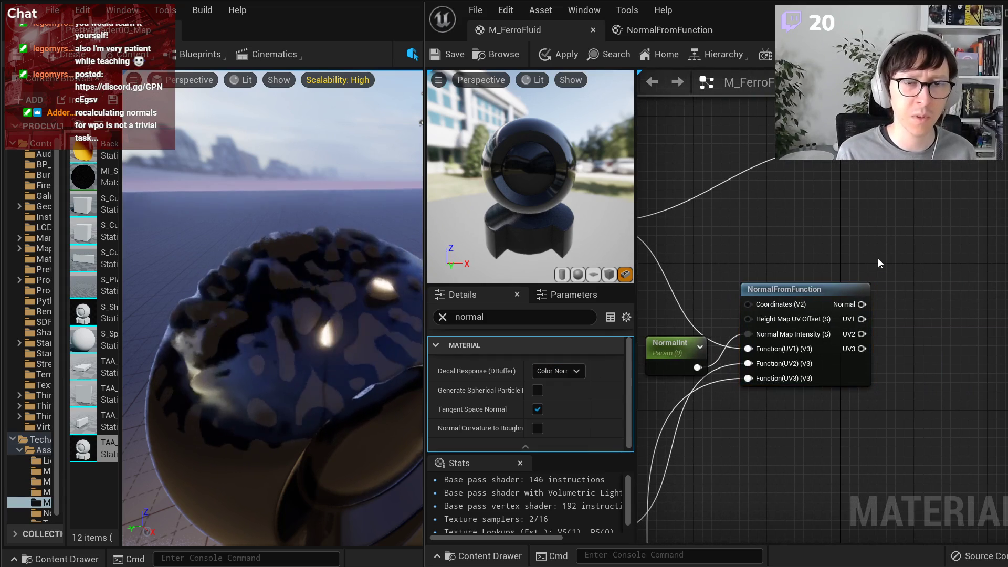
{"action": "scroll", "coordinate": [878, 258], "scroll_direction": "down", "scroll_amount": 1}
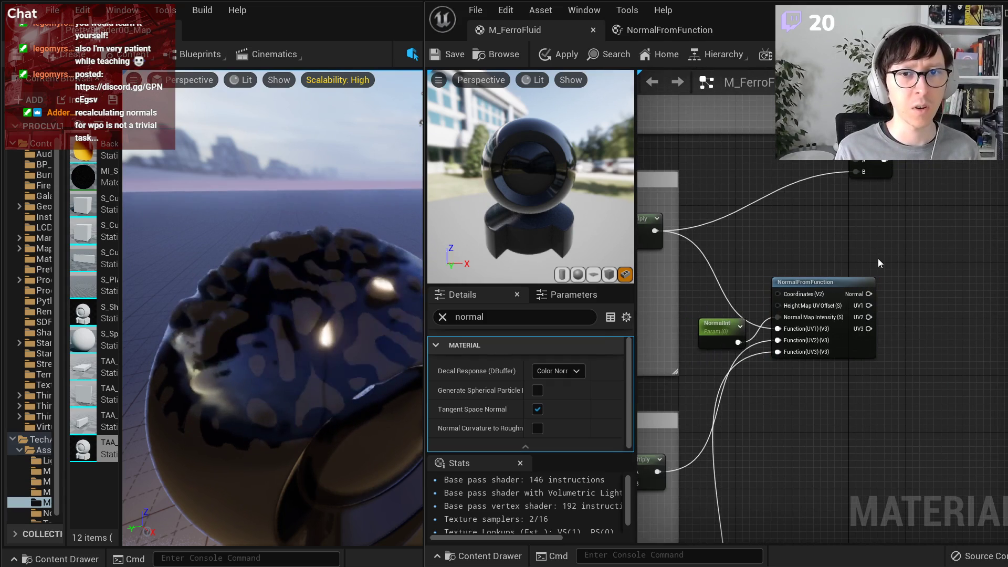
{"action": "left_click_drag", "start_coordinate": [886, 258], "coordinate": [725, 391]}
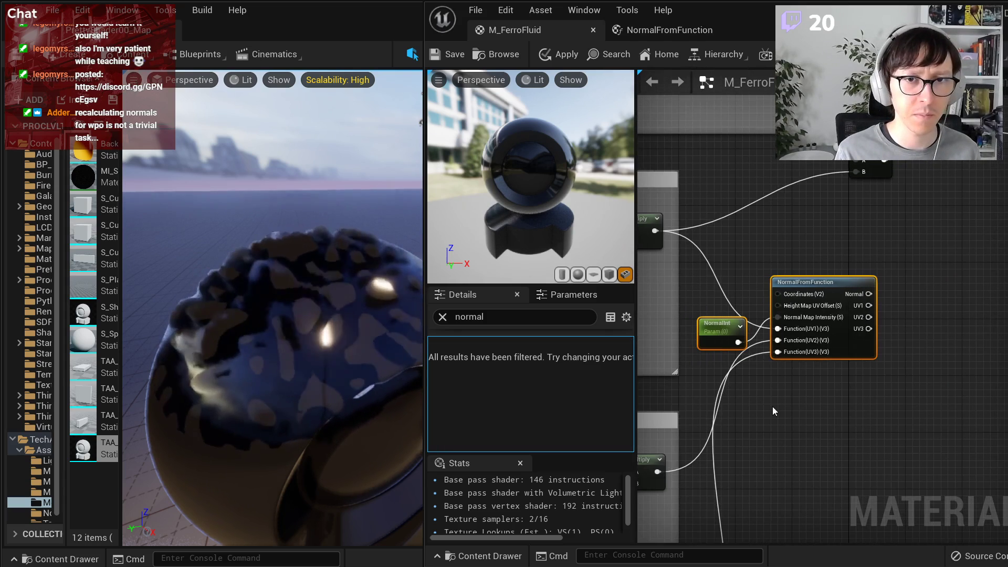
{"action": "right_click_drag", "start_coordinate": [774, 407], "coordinate": [834, 405]}
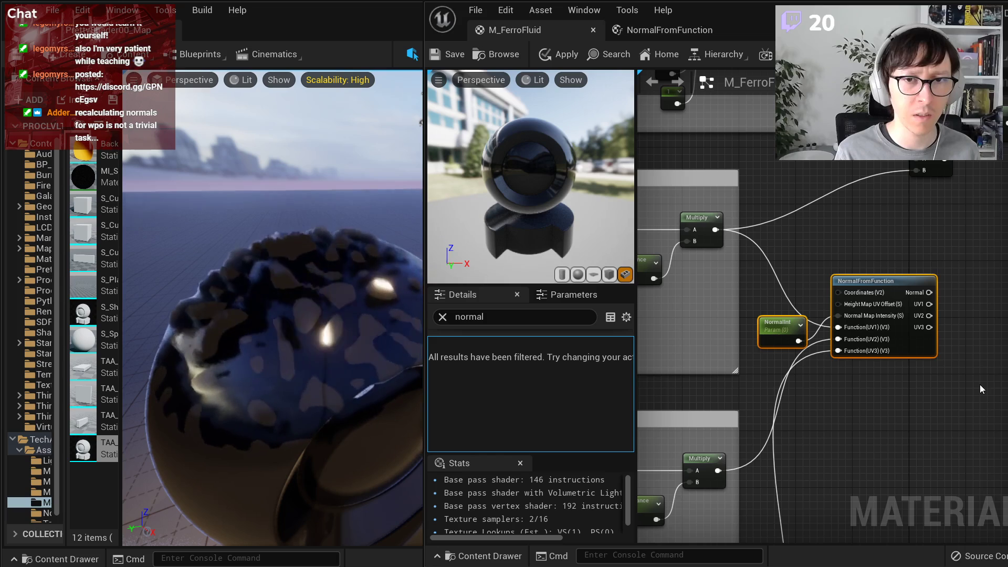
{"action": "key", "text": "Delete"}
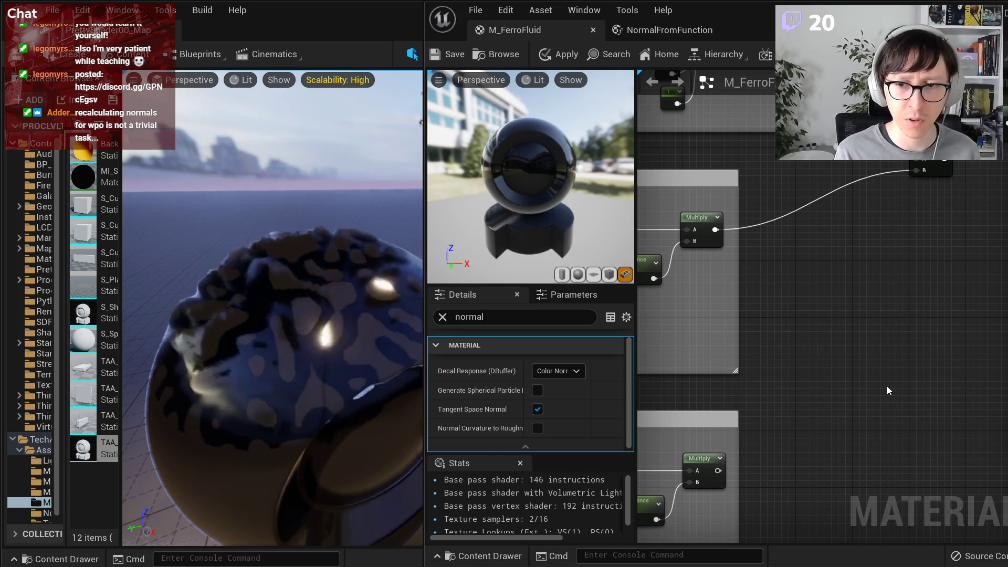
- Examine the layout of the Displacement strength noise groups and the free graph area in front of them
{"action": "scroll", "coordinate": [887, 387], "scroll_direction": "down", "scroll_amount": 3}
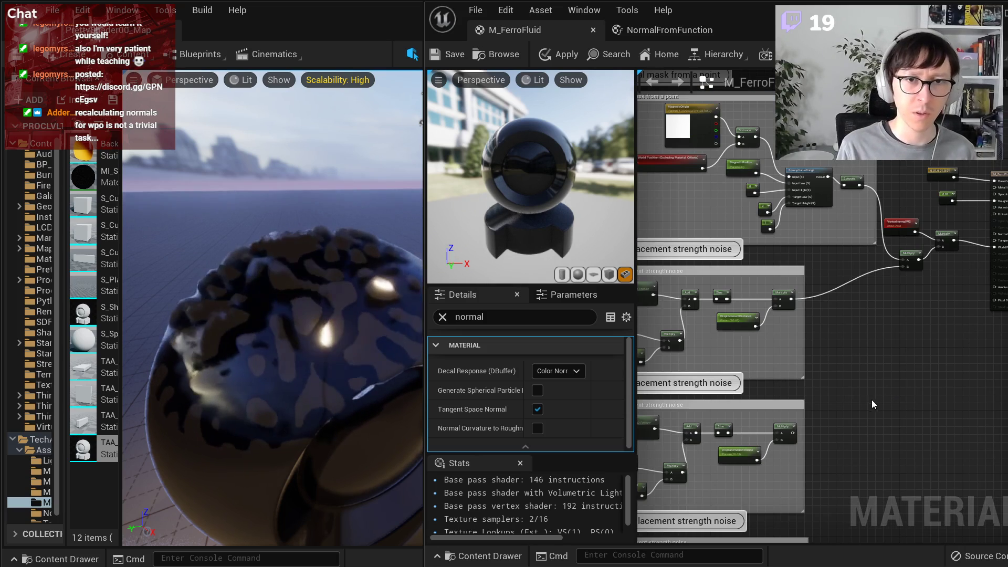
{"action": "scroll", "coordinate": [911, 351], "scroll_direction": "up", "scroll_amount": 2}
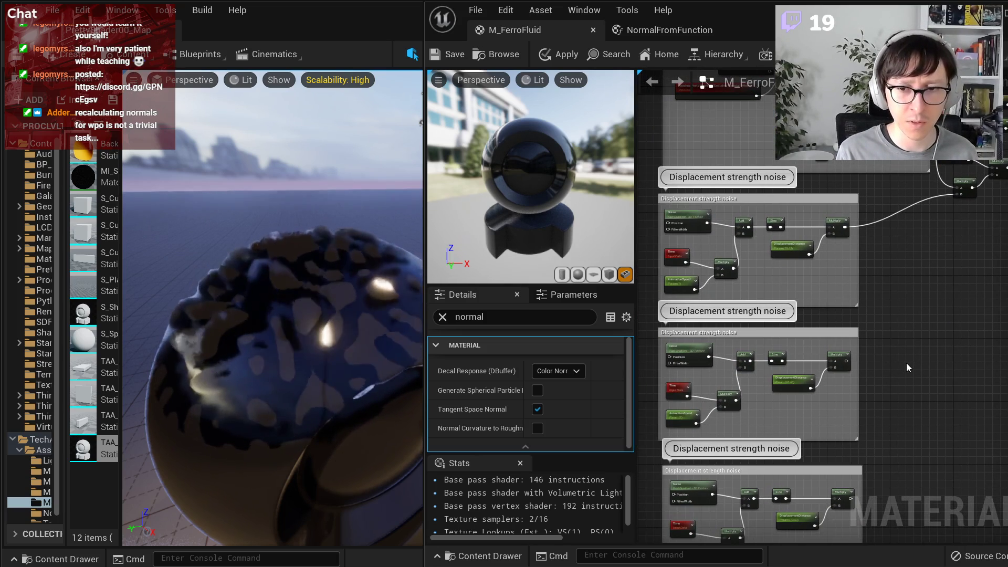
{"action": "right_click_drag", "start_coordinate": [884, 395], "coordinate": [986, 413]}
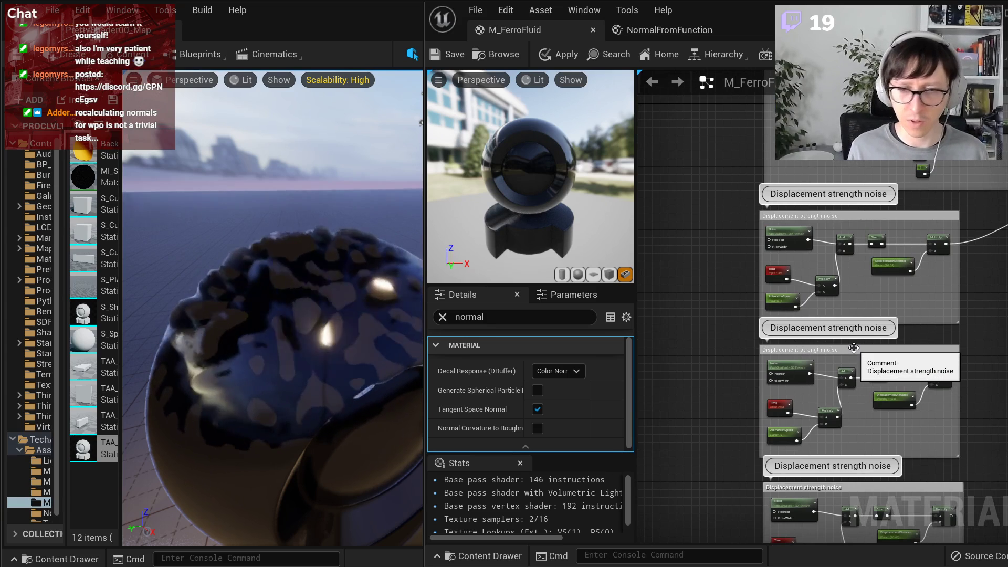
{"action": "right_click_drag", "start_coordinate": [820, 292], "coordinate": [879, 97]}
{"action": "scroll", "coordinate": [809, 408], "scroll_direction": "down", "scroll_amount": 1}
{"action": "right_click_drag", "start_coordinate": [757, 370], "coordinate": [817, 378]}
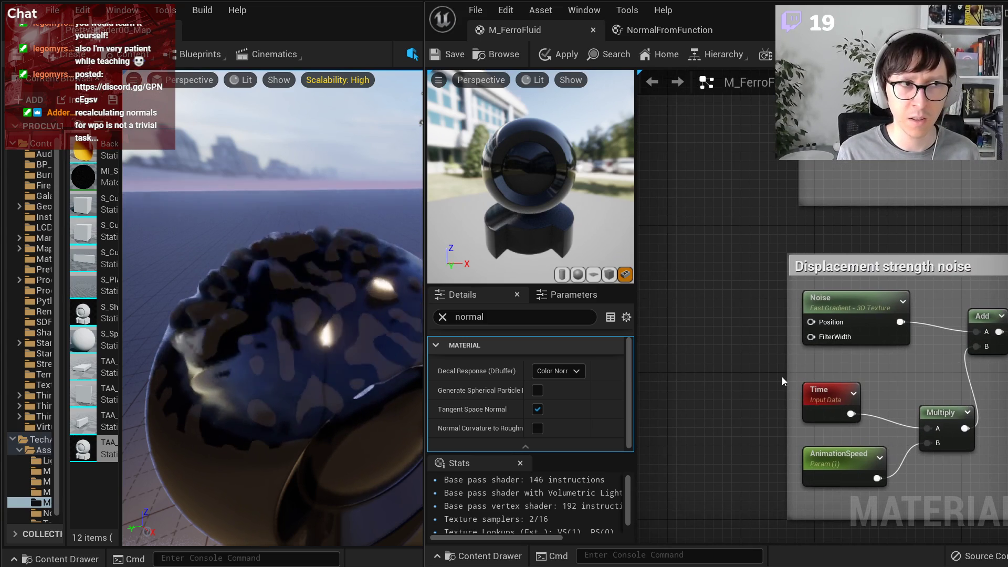
{"action": "scroll", "coordinate": [789, 327], "scroll_direction": "down", "scroll_amount": 3}
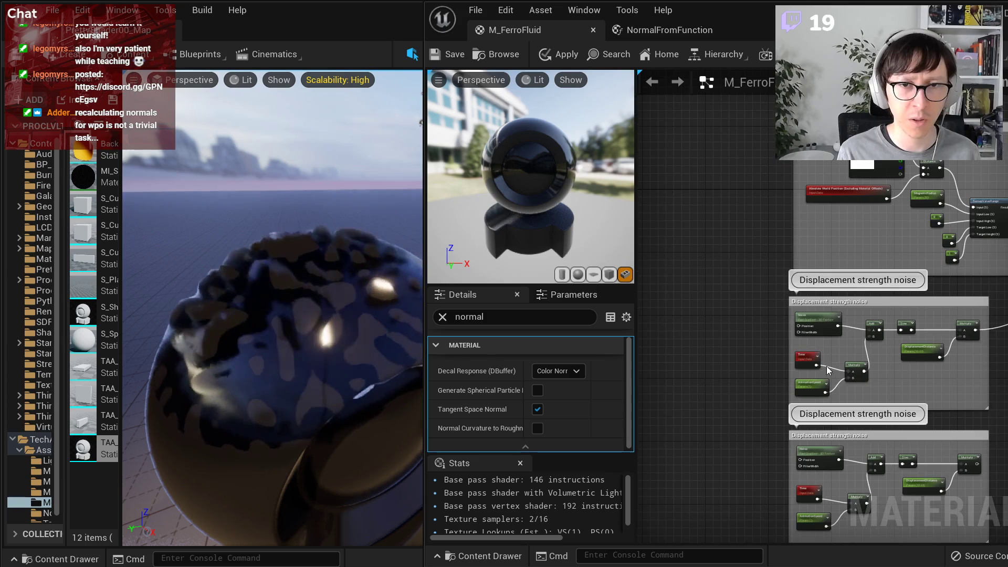
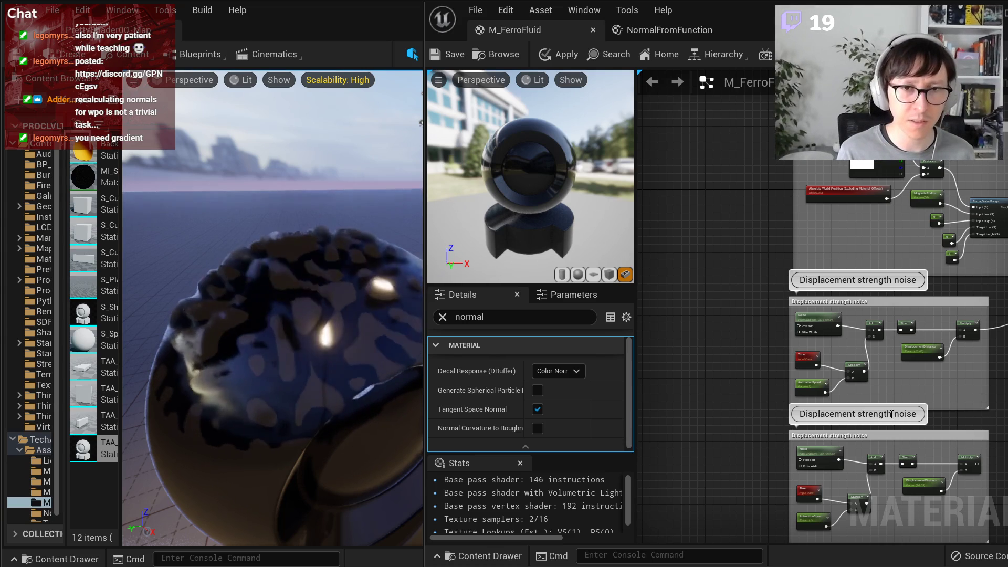
{"action": "scroll", "coordinate": [891, 415], "scroll_direction": "up", "scroll_amount": 1}
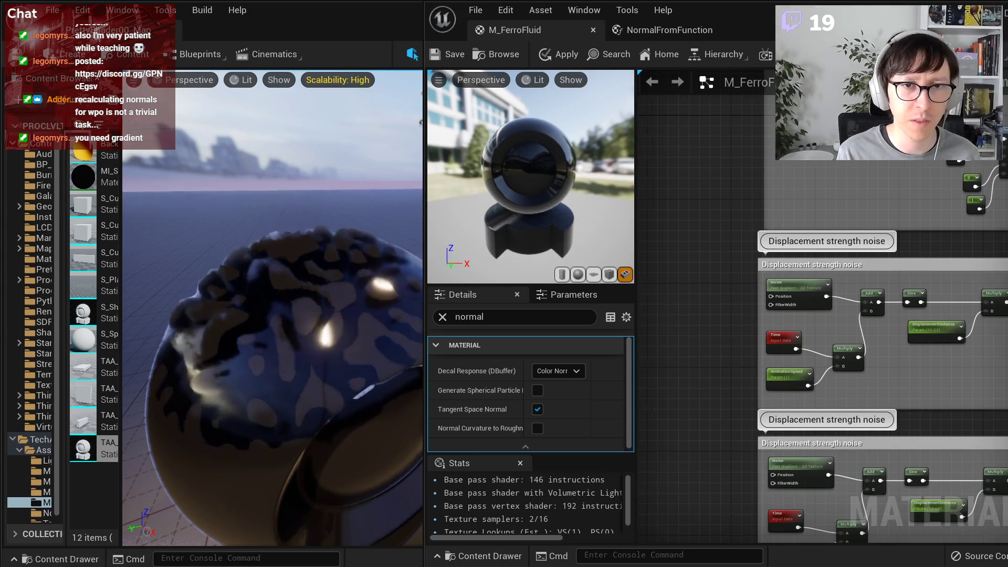
{"action": "right_click_drag", "start_coordinate": [640, 359], "coordinate": [735, 352]}
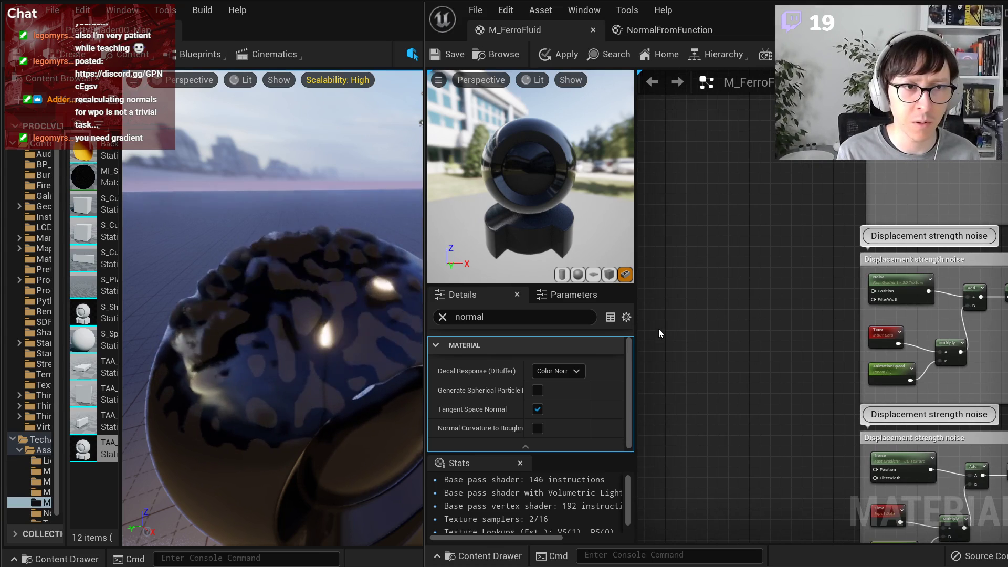
- Search the node list for "wpo", add a CameraVectorWithWPOOptions node and clear the "normal" filter from its details
{"action": "right_click", "coordinate": [719, 341]}
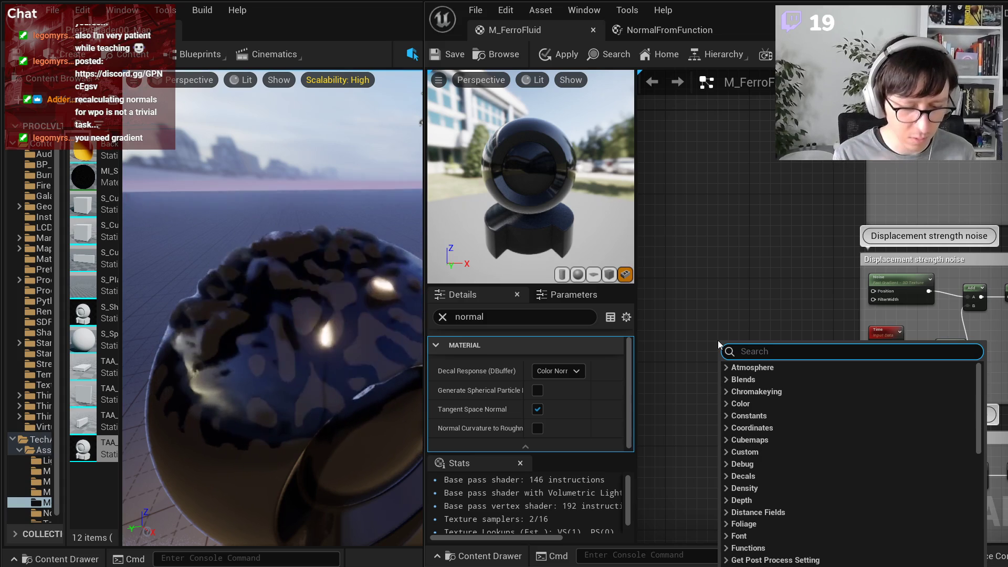
{"action": "type", "text": "wpo"}
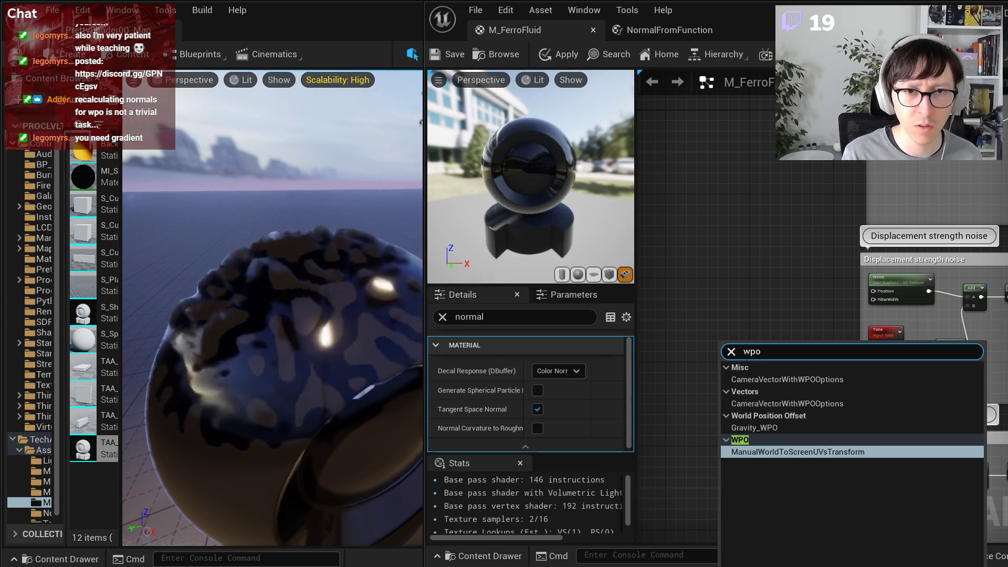
{"action": "left_click", "coordinate": [770, 381]}
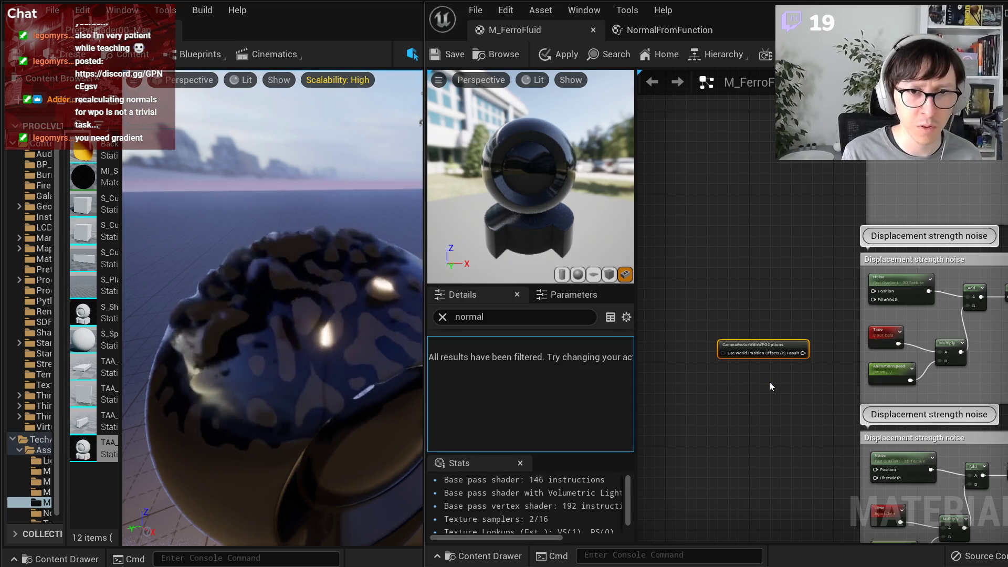
{"action": "left_click", "coordinate": [756, 349]}
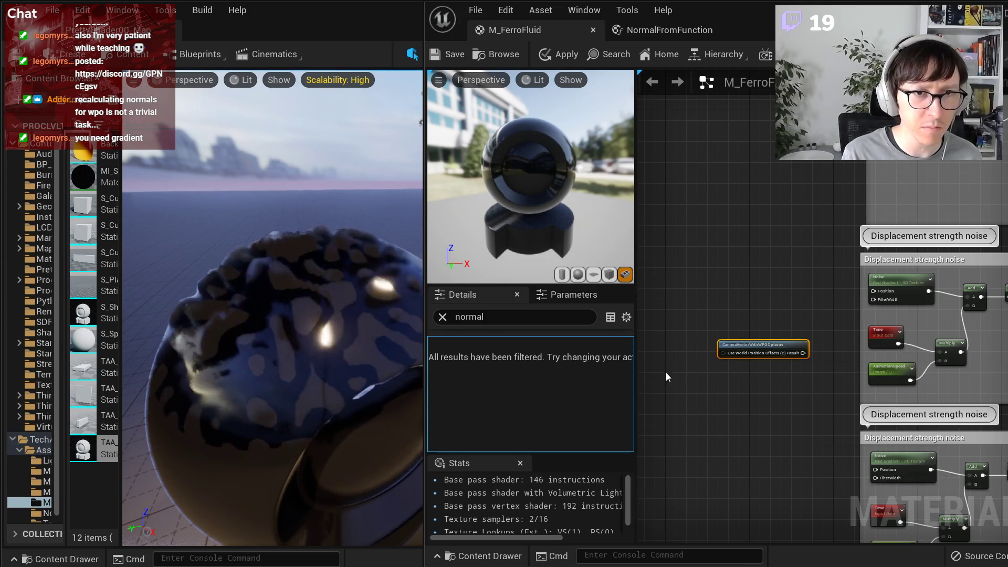
{"action": "left_click", "coordinate": [443, 318]}
- Open the CameraVectorWithWPOOptions function, examine its graph, close it and delete the node from M_FerroFluid
{"action": "scroll", "coordinate": [783, 370], "scroll_direction": "up", "scroll_amount": 3}
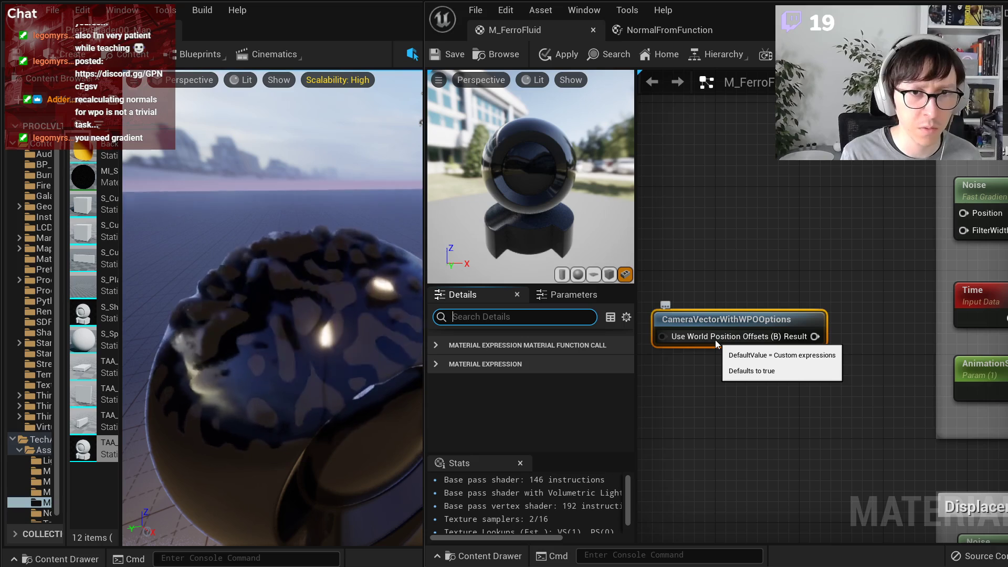
{"action": "double_click", "coordinate": [720, 323]}
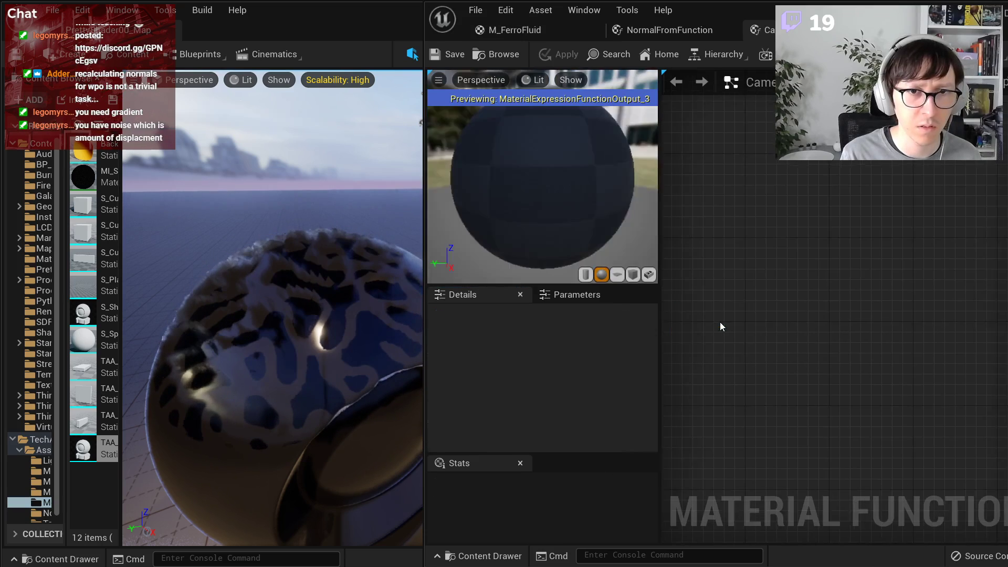
{"action": "scroll", "coordinate": [998, 299], "scroll_direction": "down", "scroll_amount": 3}
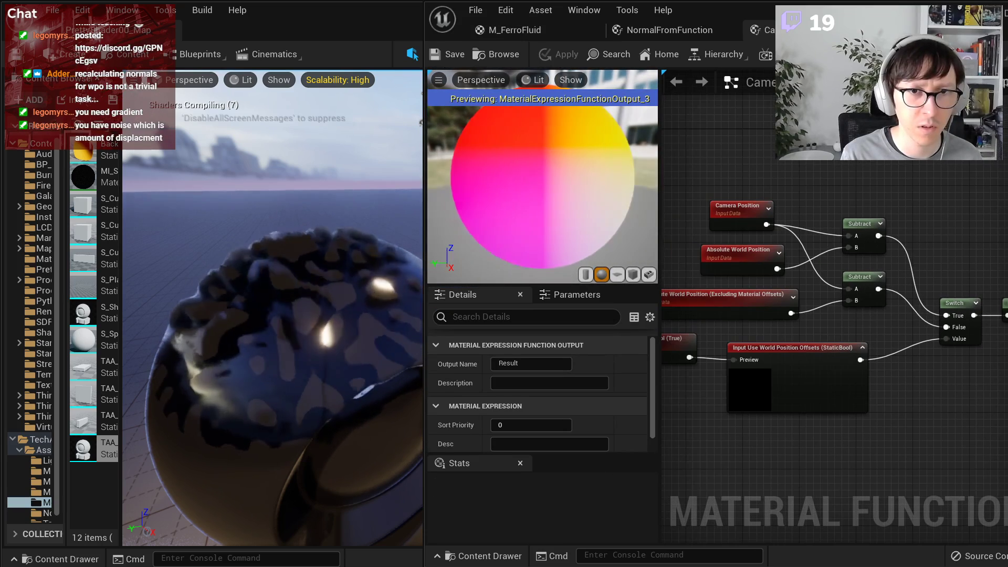
{"action": "middle_click", "coordinate": [764, 30]}
{"action": "left_click", "coordinate": [547, 32]}
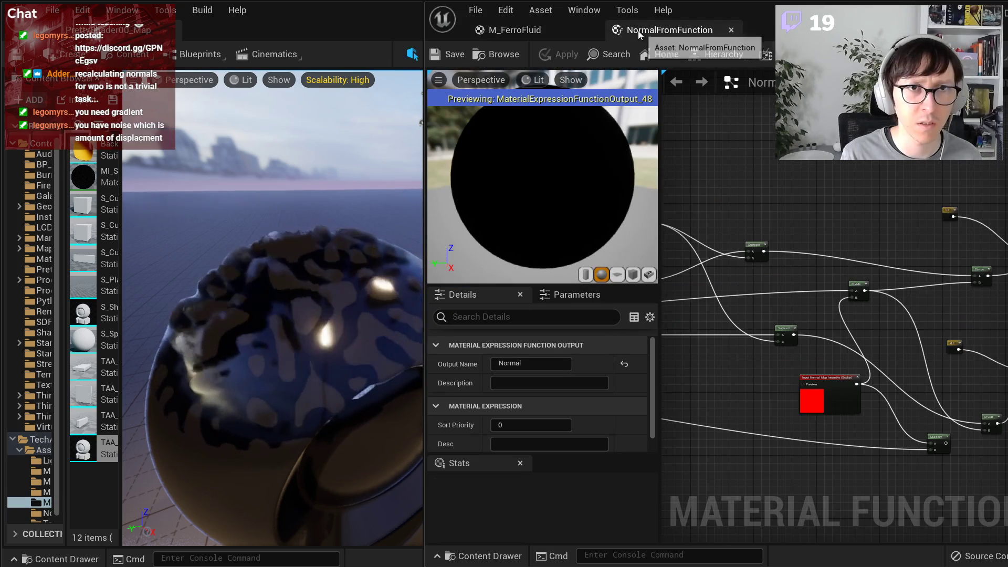
{"action": "key", "text": "Delete"}
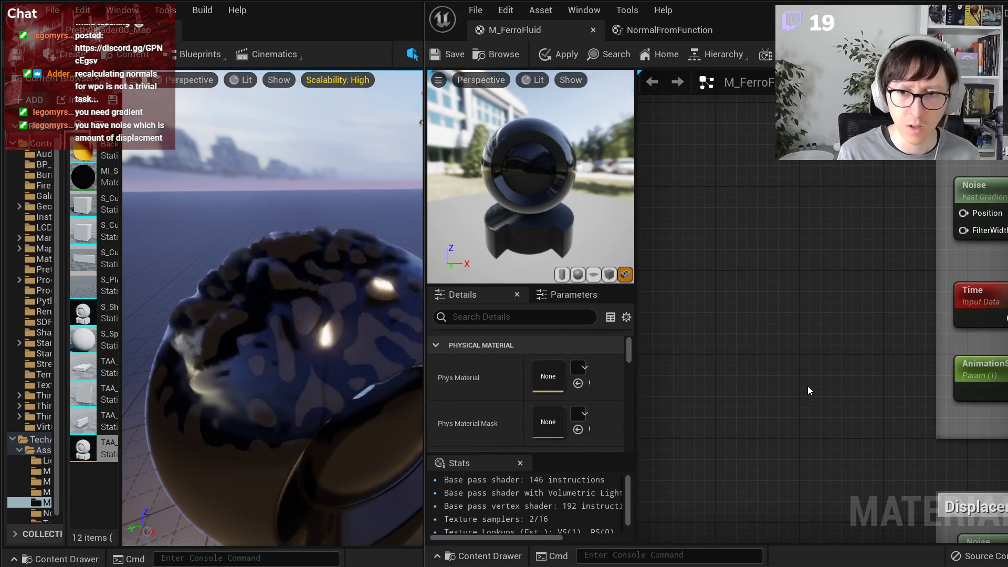
- Examine the Noise node's Position and FilterWidth inputs in the first Displacement strength noise group
{"action": "scroll", "coordinate": [808, 391], "scroll_direction": "down", "scroll_amount": 2}
{"action": "right_click_drag", "start_coordinate": [845, 410], "coordinate": [637, 326]}
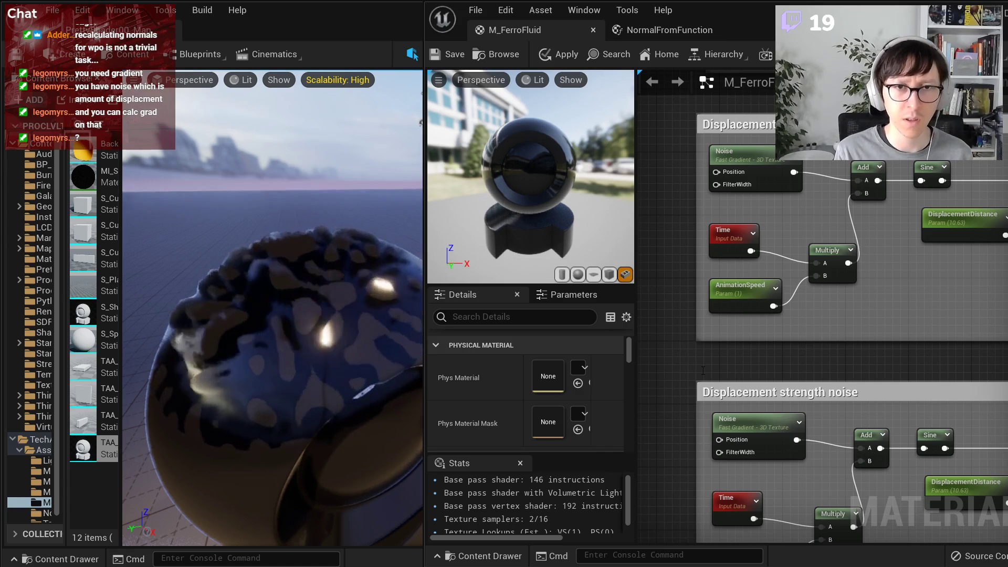
{"action": "right_click_drag", "start_coordinate": [701, 396], "coordinate": [749, 400]}
{"action": "scroll", "coordinate": [749, 400], "scroll_direction": "down", "scroll_amount": 1}
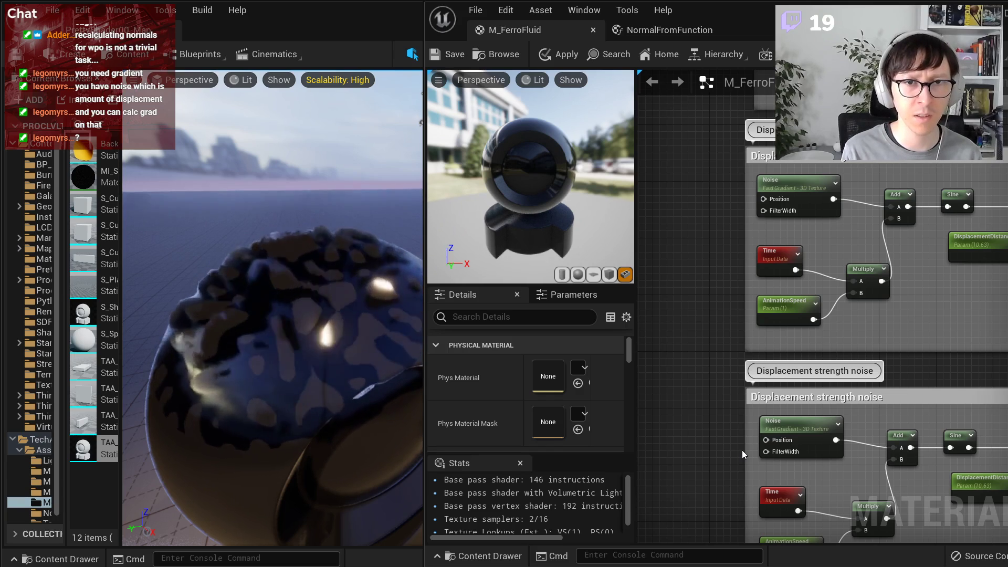
{"action": "right_click_drag", "start_coordinate": [679, 378], "coordinate": [744, 454]}
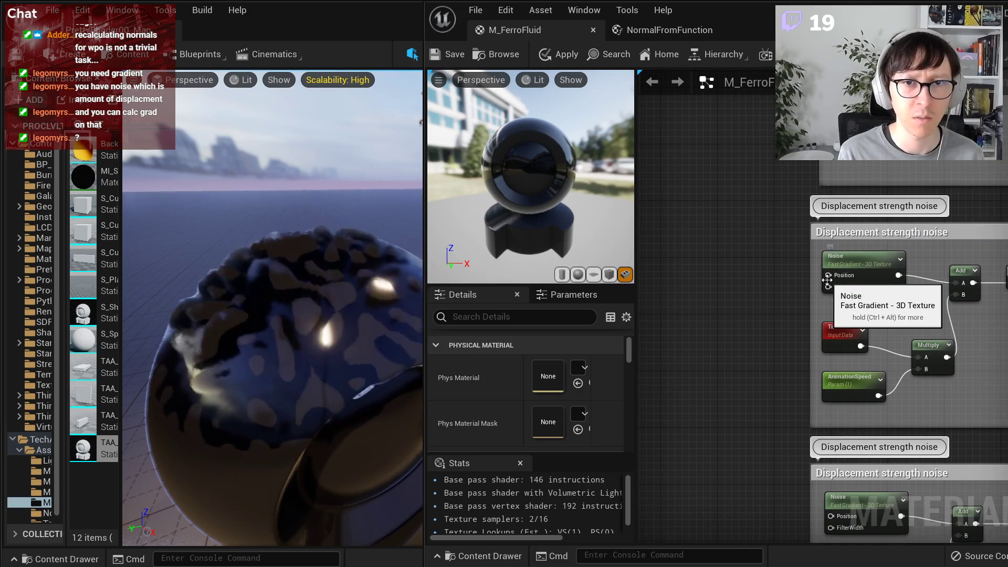
{"action": "scroll", "coordinate": [741, 306], "scroll_direction": "up", "scroll_amount": 2}
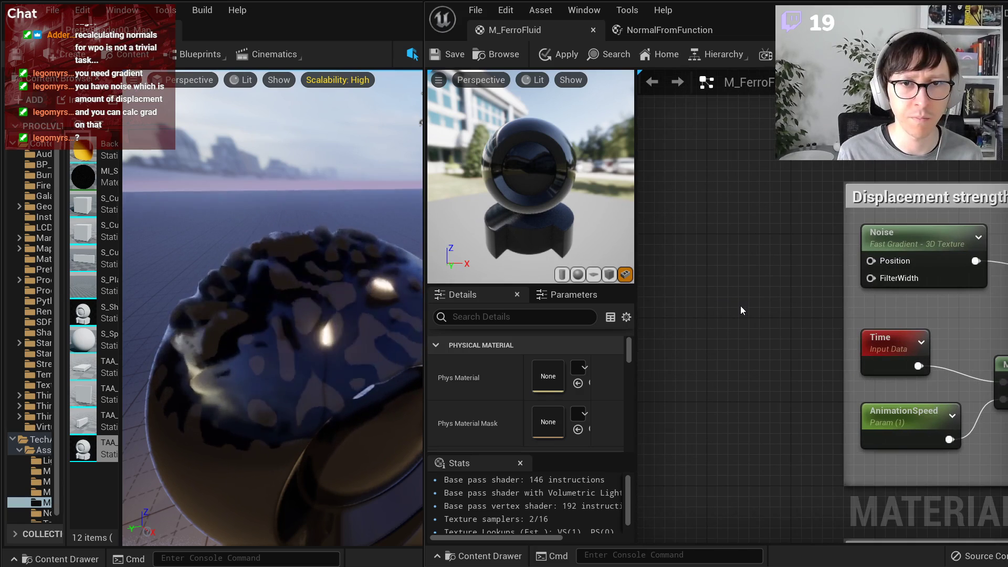
{"action": "scroll", "coordinate": [735, 303], "scroll_direction": "down", "scroll_amount": 3}
- Add a Constant3Vector in the free area before the noise groups, set its R to -0.001 and collapse its preview
{"action": "right_click", "coordinate": [707, 307]}
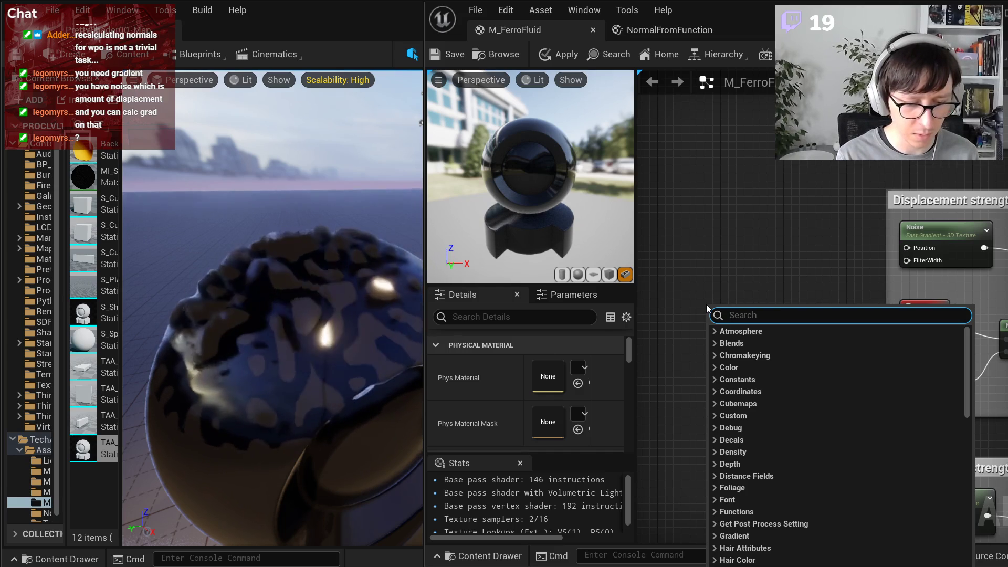
{"action": "right_click_drag", "start_coordinate": [706, 306], "coordinate": [793, 307]}
{"action": "key", "text": "3"}
{"action": "left_click", "coordinate": [743, 303]}
{"action": "left_click", "coordinate": [570, 378]}
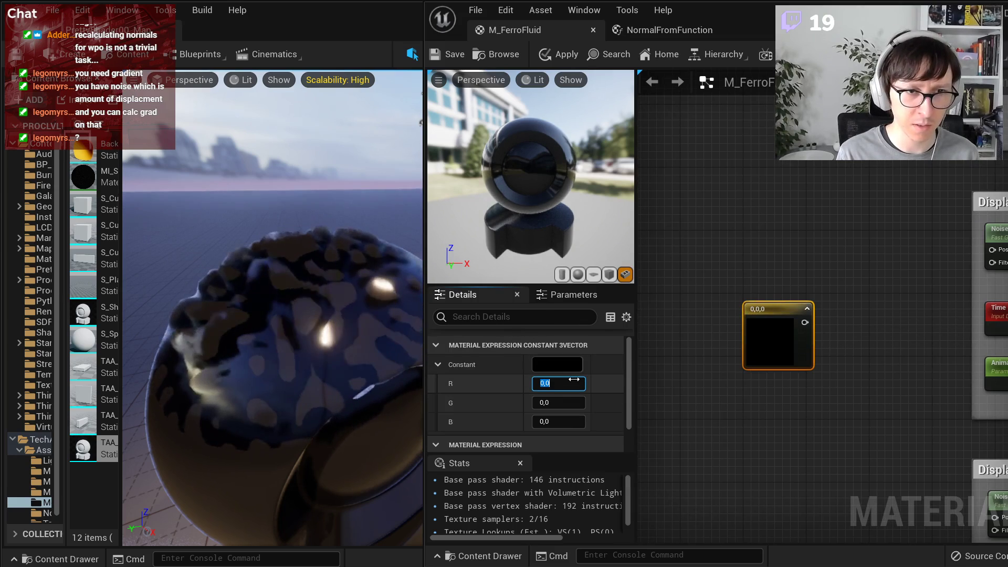
{"action": "type", "text": "-0.00"}
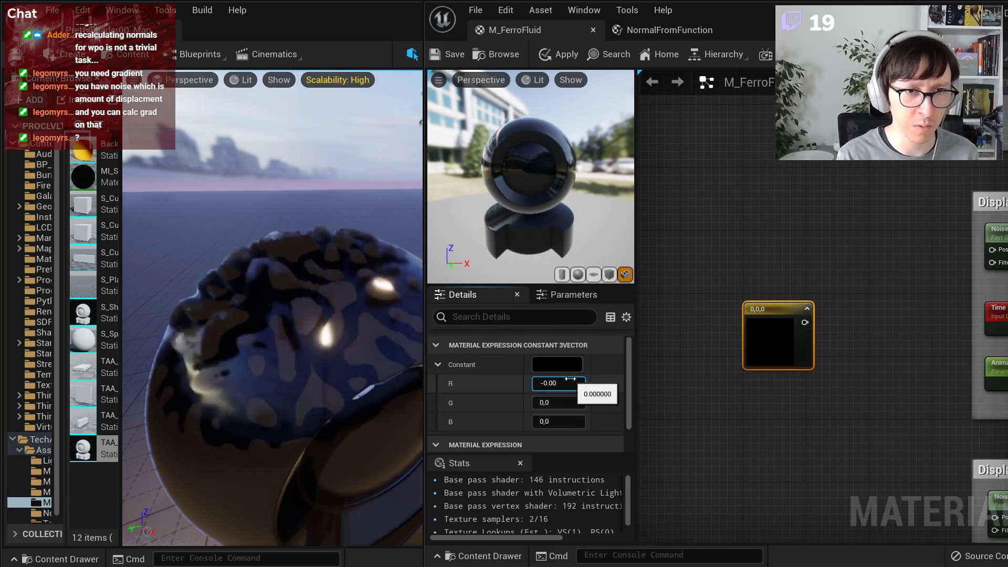
{"action": "type", "text": "1"}
{"action": "key", "text": "Return"}
{"action": "left_click", "coordinate": [807, 309]}
{"action": "scroll", "coordinate": [796, 322], "scroll_direction": "up", "scroll_amount": 2}
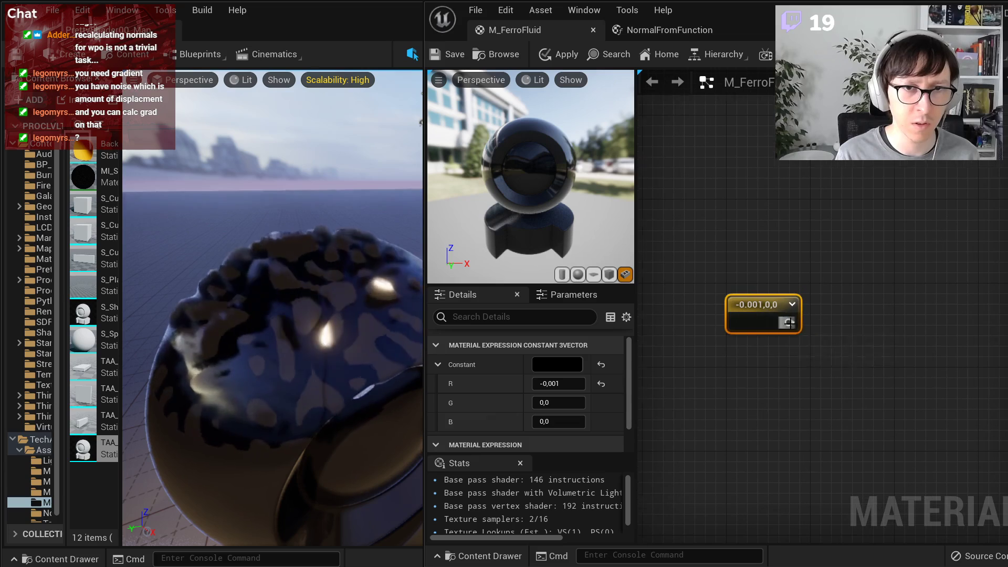
{"action": "left_click_drag", "start_coordinate": [758, 317], "coordinate": [706, 313]}
{"action": "right_click_drag", "start_coordinate": [705, 354], "coordinate": [792, 359]}
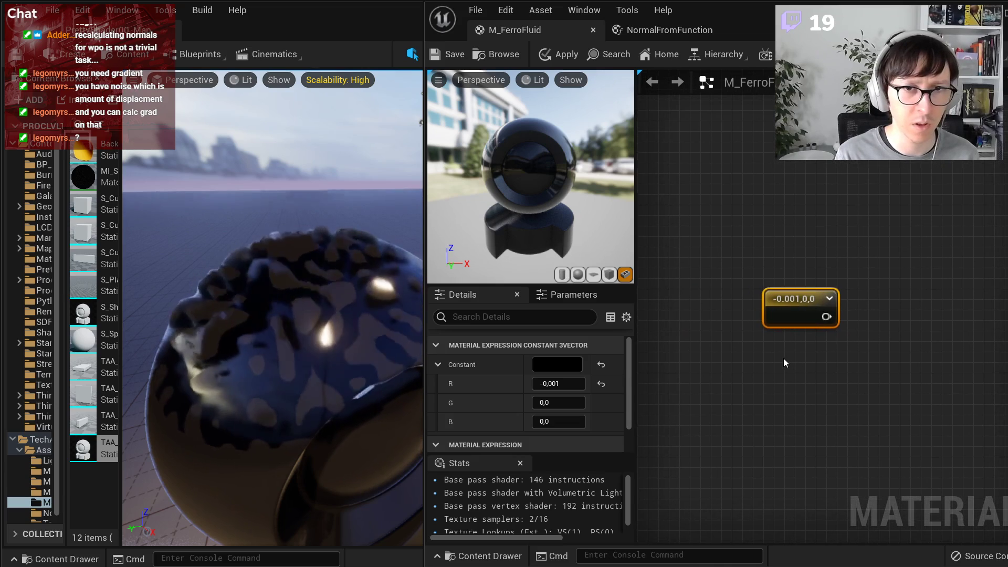
- Duplicate the constant vector and set the copy's R to 0 and G to 0.001
{"action": "key", "text": "ctrl+d"}
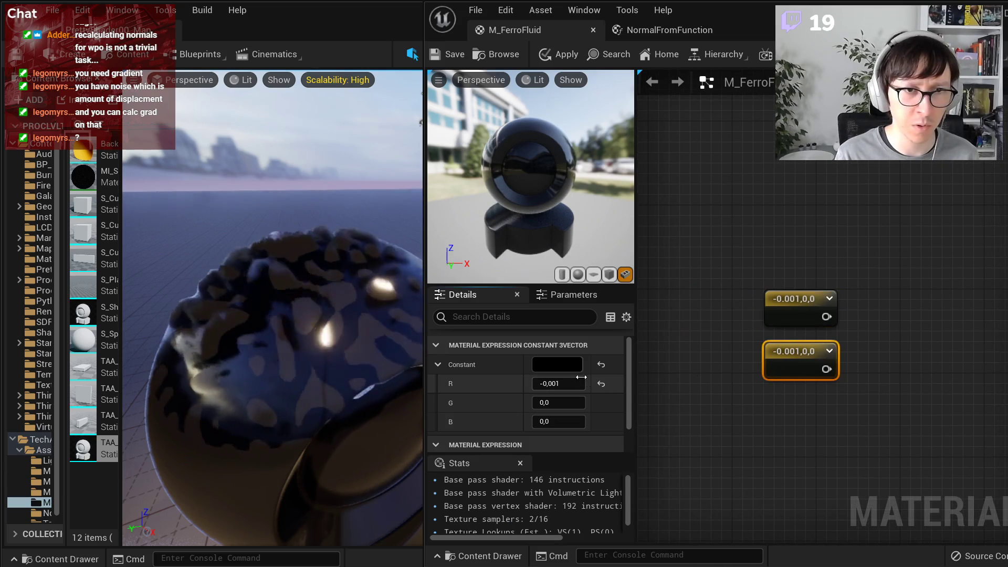
{"action": "left_click", "coordinate": [578, 383]}
{"action": "type", "text": "0"}
{"action": "key", "text": "Tab"}
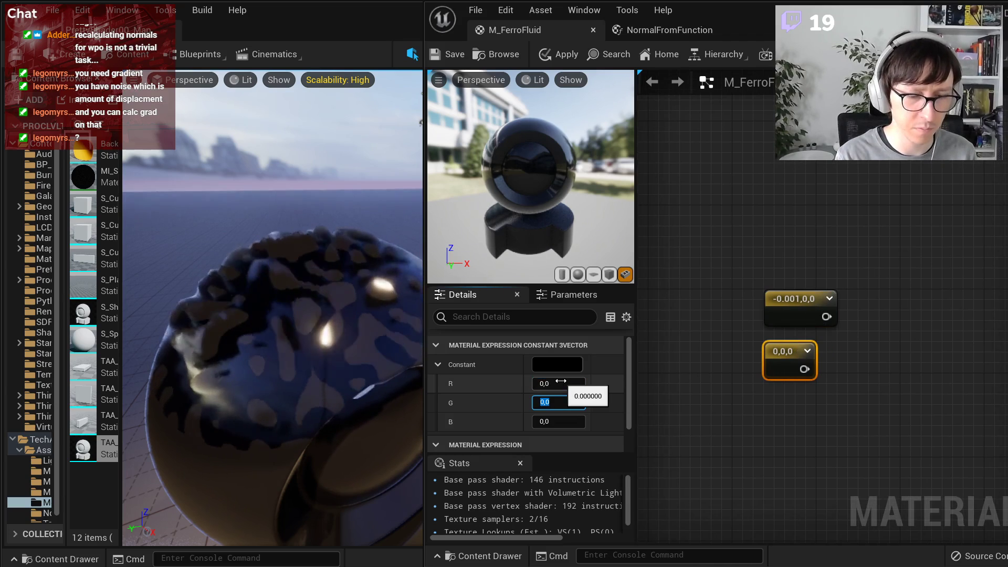
{"action": "type", "text": "0.001"}
{"action": "key", "text": "Return"}
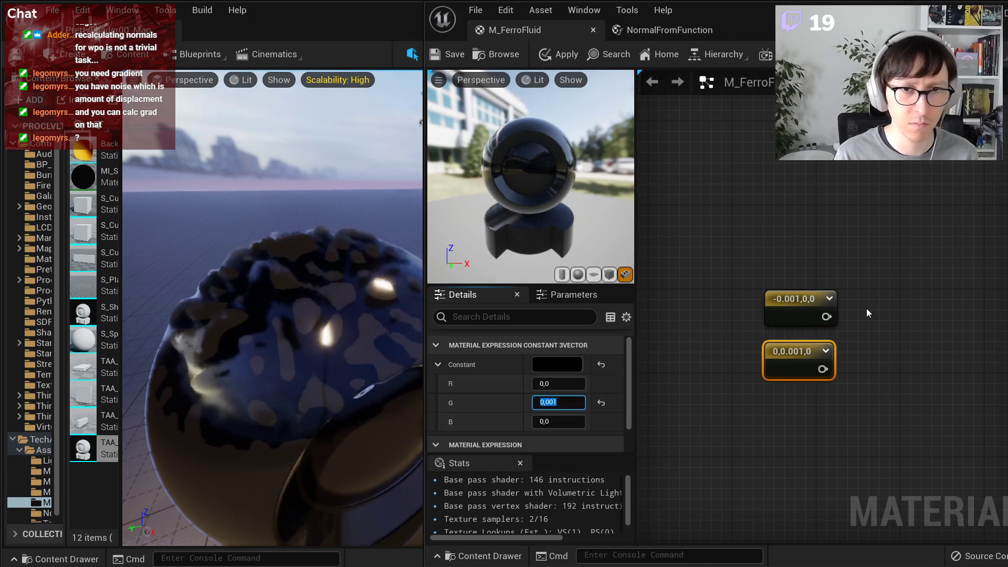
- Duplicate the 0,0.001,0 constant vector, place the copy above the other two and set its G to 0
{"action": "key", "text": "ctrl+c"}
{"action": "key", "text": "ctrl+v"}
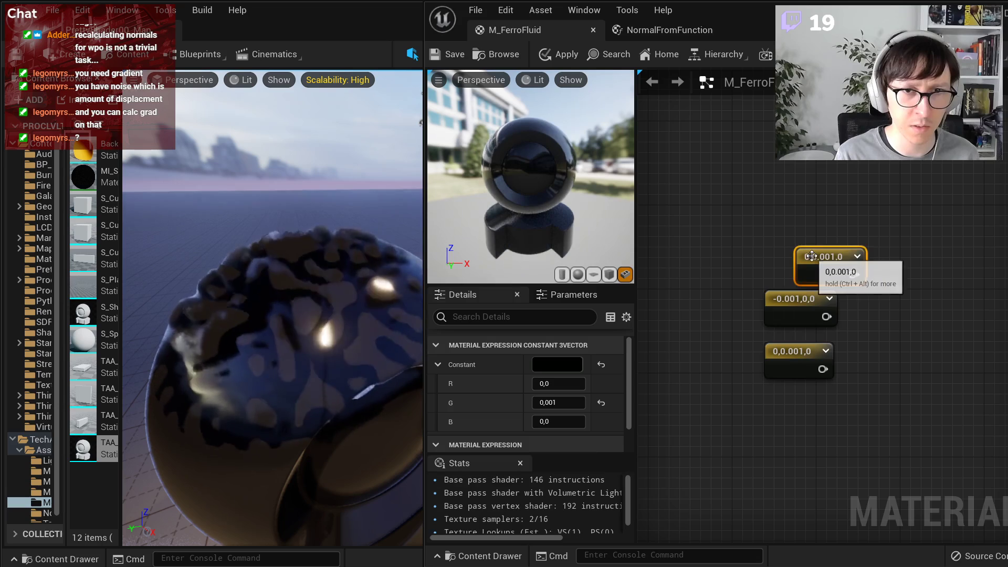
{"action": "left_click", "coordinate": [558, 403]}
{"action": "type", "text": "0"}
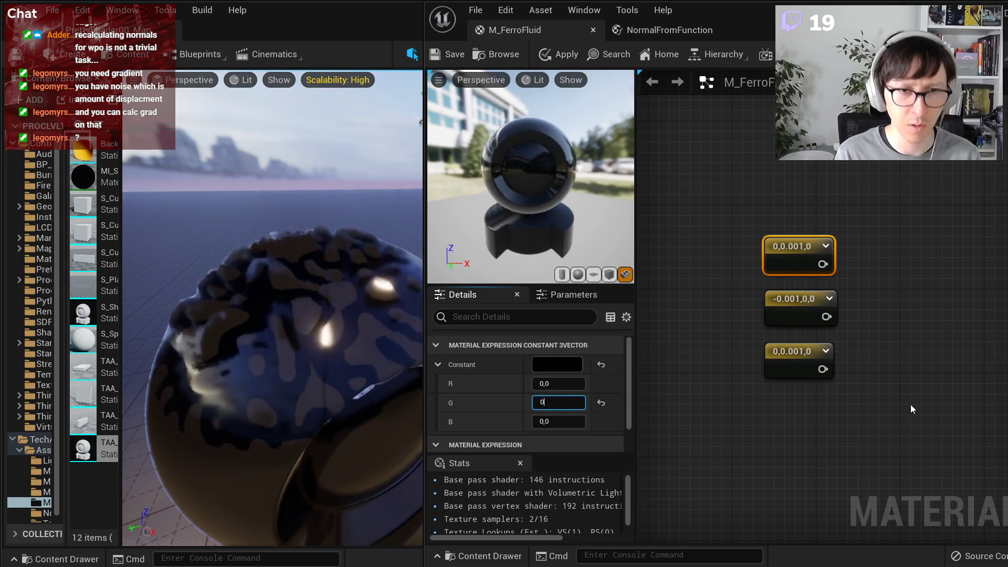
{"action": "right_click", "coordinate": [868, 273]}
{"action": "type", "text": "trnma"}
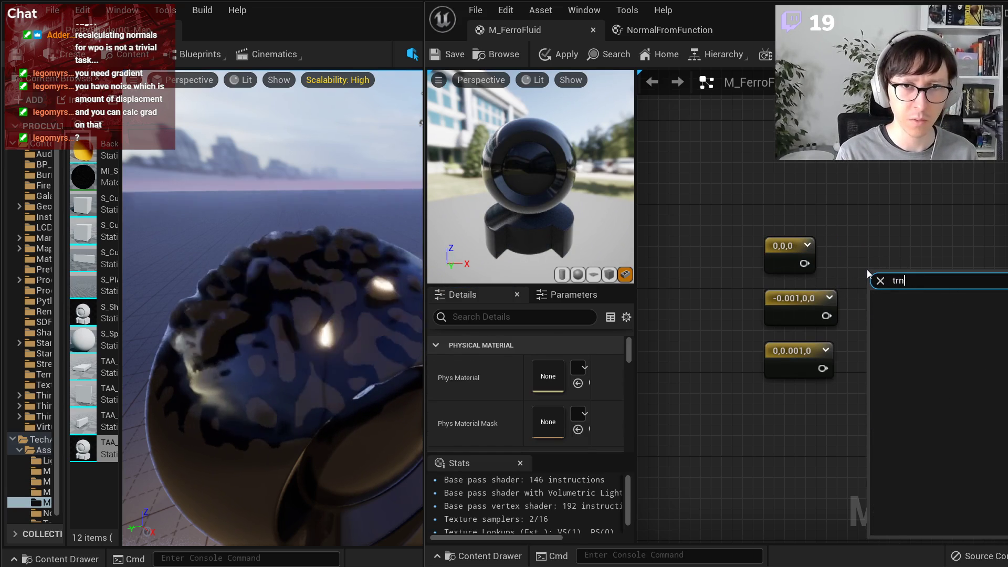
{"action": "key", "text": "BackSpace"}
{"action": "type", "text": "ans"}
{"action": "key", "text": "Return"}
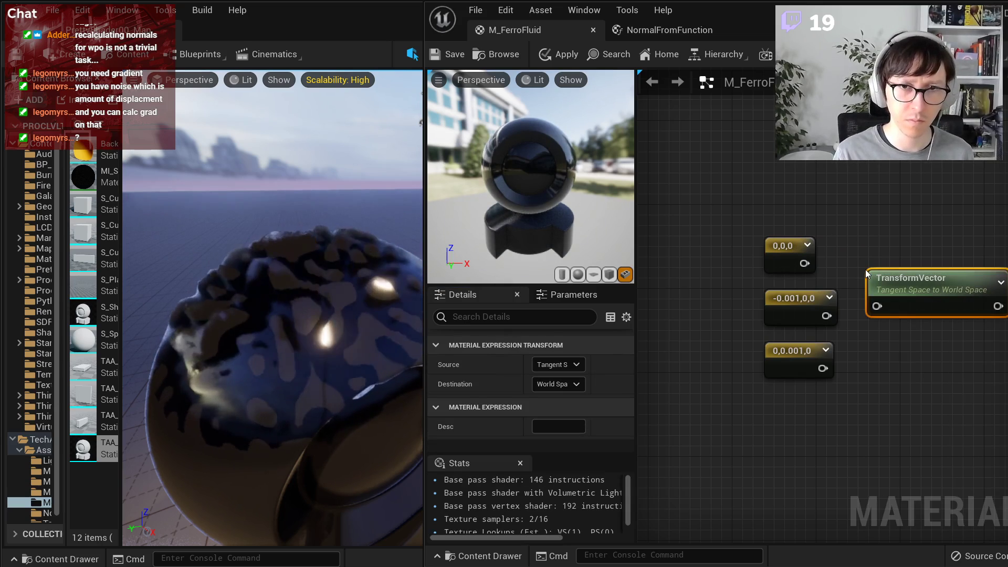
{"action": "key", "text": "Delete"}
- Add a TransformPosition node beside the constant vectors, converting from View Space to Absolute World Space
{"action": "right_click", "coordinate": [879, 275]}
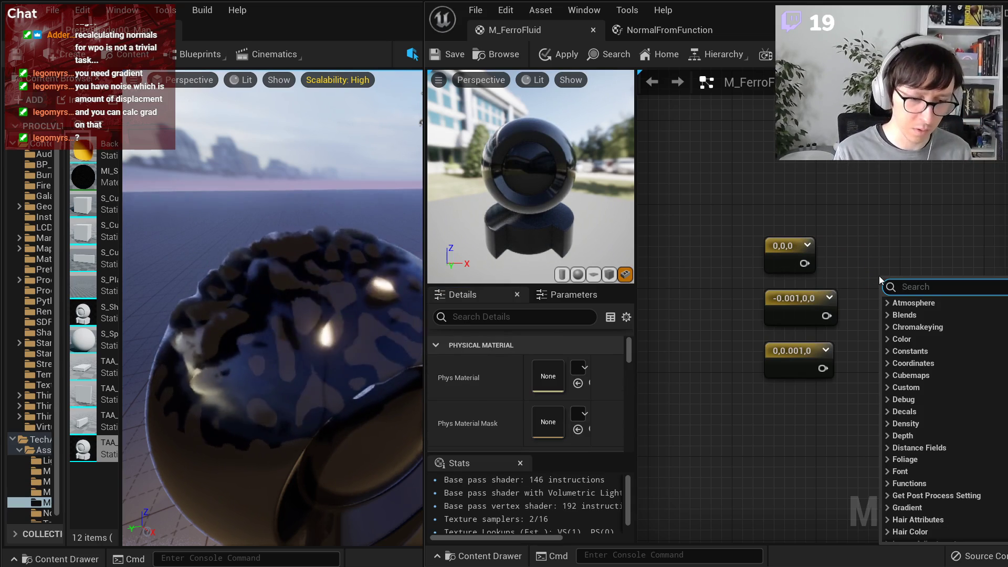
{"action": "type", "text": "trans"}
{"action": "key", "text": "Return"}
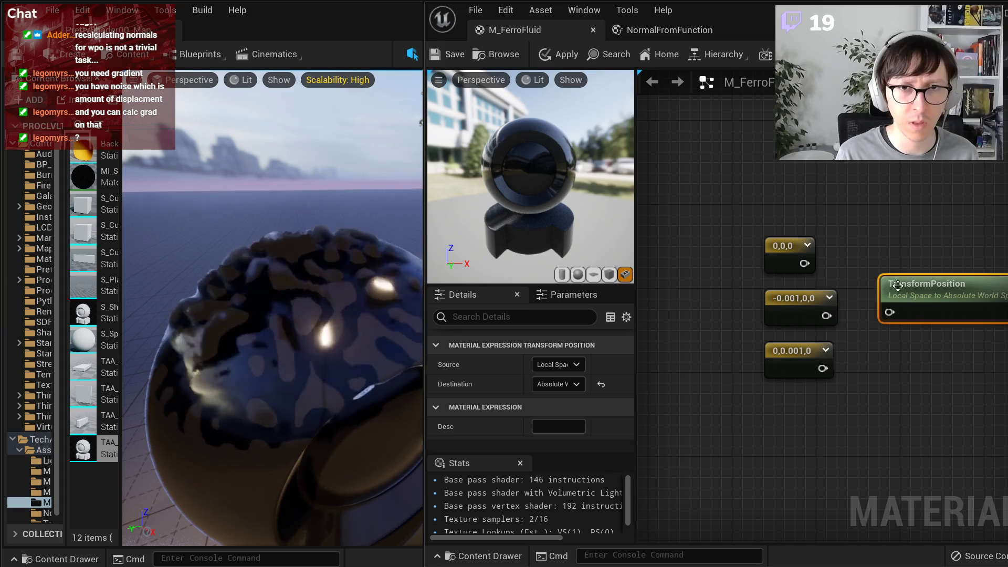
{"action": "left_click_drag", "start_coordinate": [898, 285], "coordinate": [876, 257]}
{"action": "left_click", "coordinate": [558, 364]}
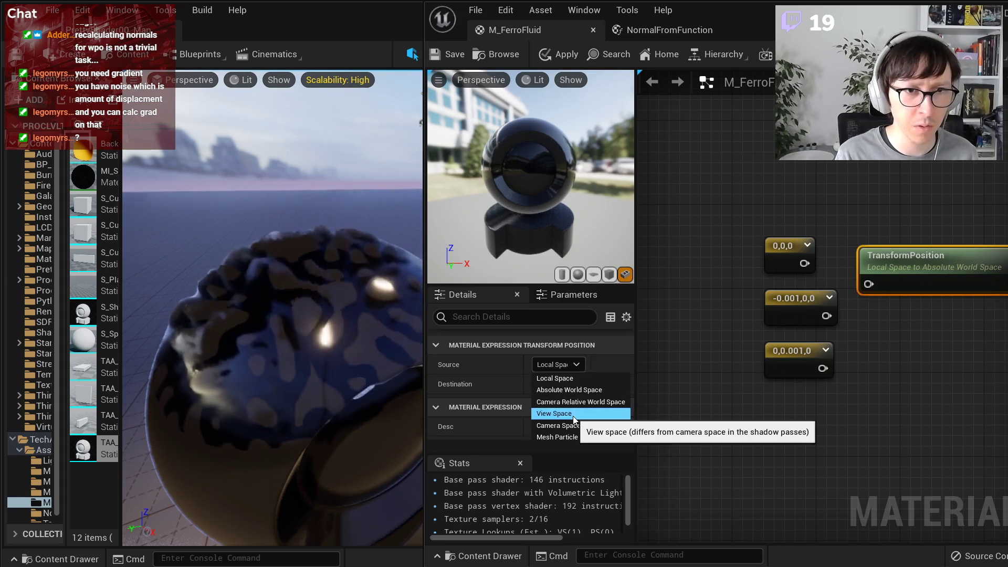
{"action": "left_click", "coordinate": [574, 419]}
{"action": "left_click", "coordinate": [573, 384]}
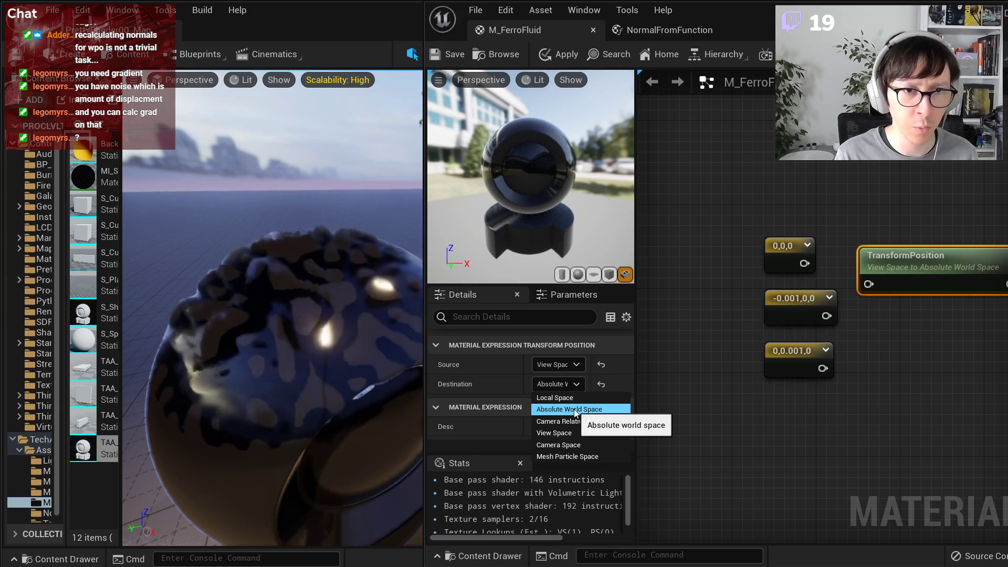
{"action": "left_click", "coordinate": [575, 409]}
- Align the TransformPosition node with the 0,0,0 constant vector and connect that constant to its input
{"action": "scroll", "coordinate": [812, 288], "scroll_direction": "down", "scroll_amount": 1}
{"action": "left_click_drag", "start_coordinate": [755, 225], "coordinate": [846, 383]}
{"action": "right_click_drag", "start_coordinate": [846, 383], "coordinate": [736, 392]}
{"action": "left_click", "coordinate": [810, 285]}
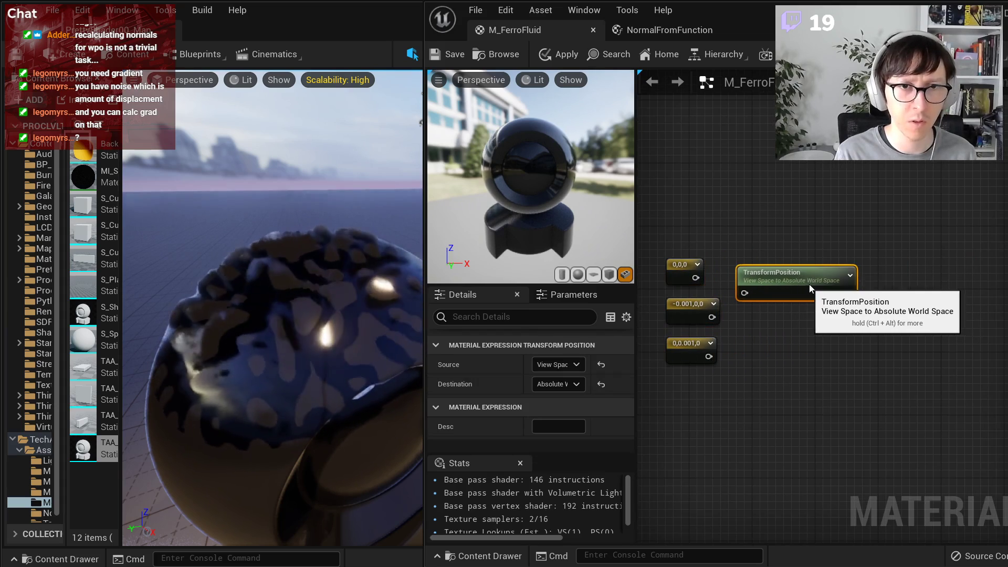
{"action": "left_click_drag", "start_coordinate": [810, 286], "coordinate": [810, 270]}
{"action": "scroll", "coordinate": [688, 286], "scroll_direction": "up", "scroll_amount": 1}
{"action": "left_click_drag", "start_coordinate": [700, 285], "coordinate": [762, 276]}
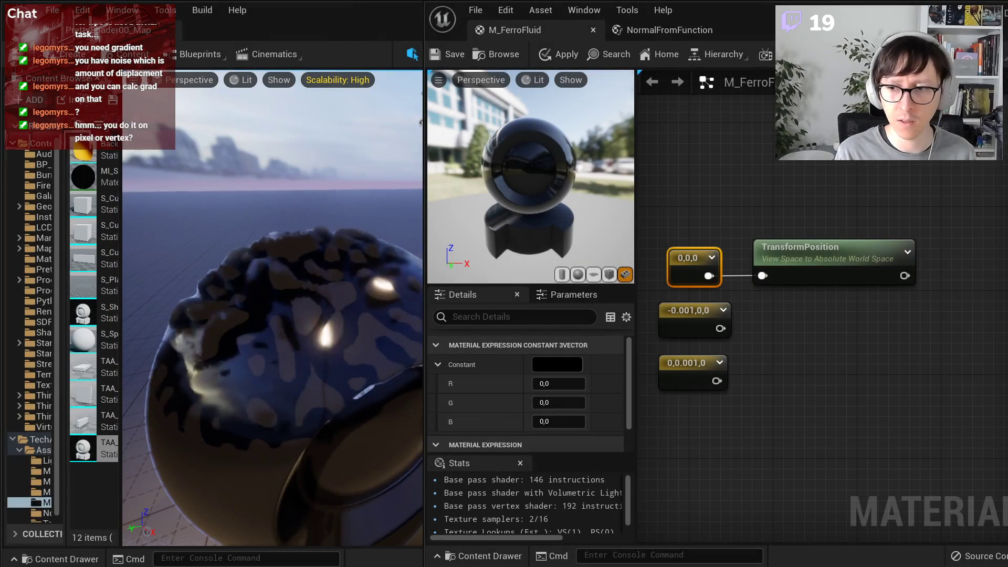
- Switch to Snip & Sketch and draw a white cross on the sphere screenshot, with short offset marks beside and above it
{"action": "key", "text": "alt+Tab"}
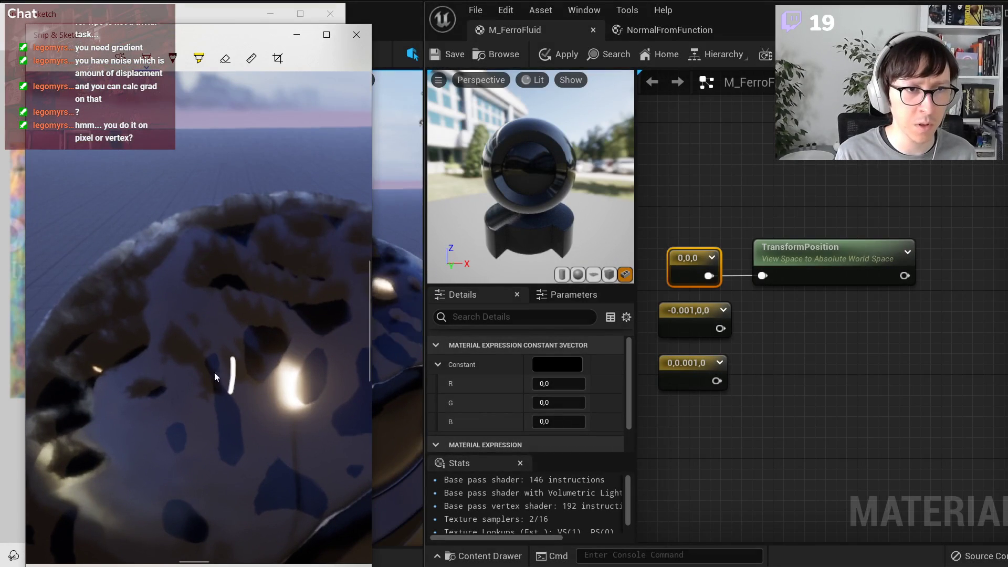
{"action": "left_click_drag", "start_coordinate": [208, 372], "coordinate": [250, 371]}
{"action": "scroll", "coordinate": [190, 374], "scroll_direction": "up", "scroll_amount": 3, "text": "ctrl"}
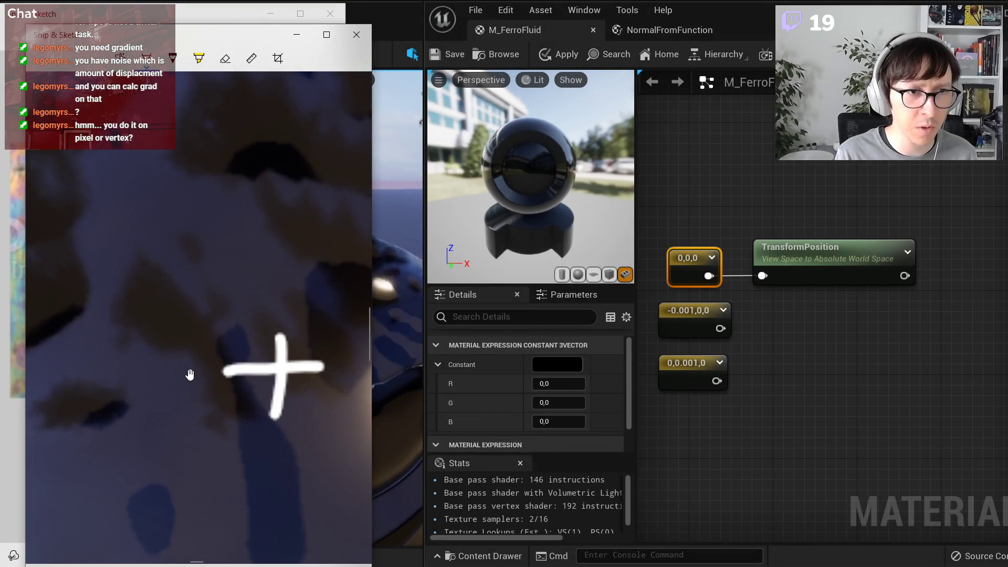
{"action": "left_click_drag", "start_coordinate": [177, 358], "coordinate": [174, 399]}
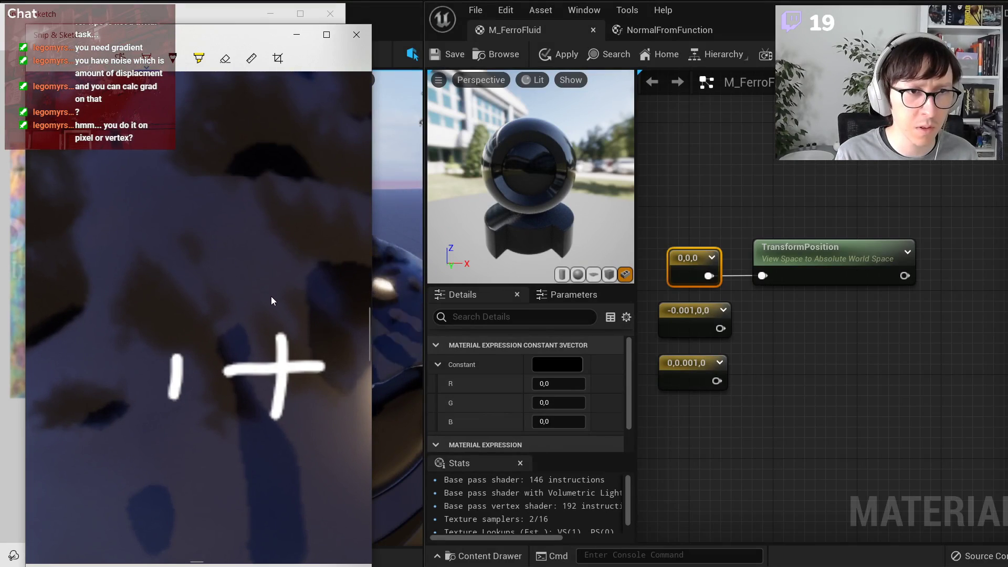
{"action": "left_click_drag", "start_coordinate": [264, 289], "coordinate": [302, 289]}
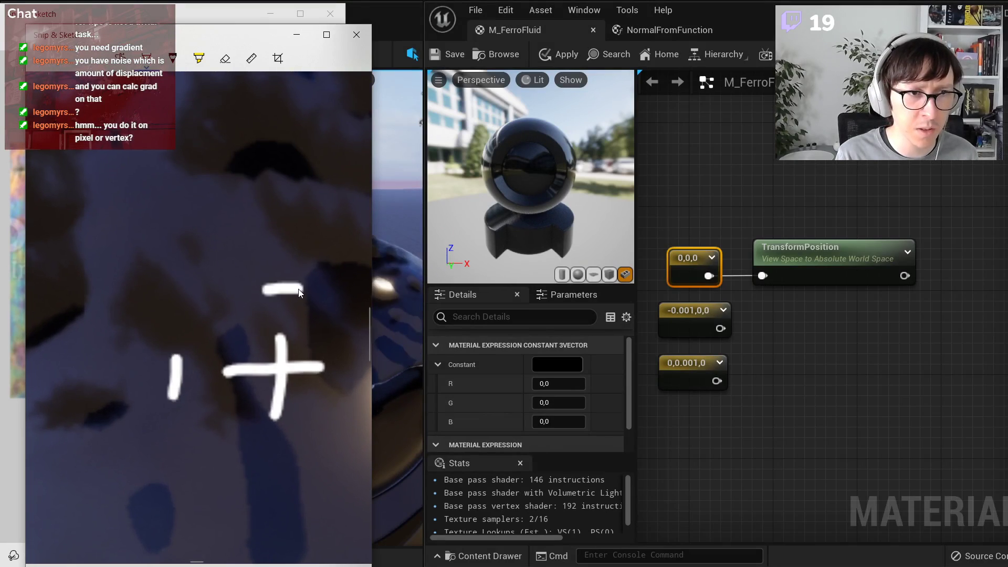
- Draw a yellow triangle connecting the white cross with its two offset marks
{"action": "left_click", "coordinate": [148, 65]}
{"action": "left_click", "coordinate": [226, 150]}
{"action": "mouse_move", "coordinate": [278, 289]}
{"action": "left_mouse_down"}
{"action": "mouse_move", "coordinate": [227, 343]}
{"action": "mouse_move", "coordinate": [244, 380]}
{"action": "mouse_move", "coordinate": [292, 299]}
{"action": "left_mouse_up"}
{"action": "scroll", "coordinate": [253, 275], "scroll_direction": "down", "scroll_amount": 3, "text": "ctrl"}
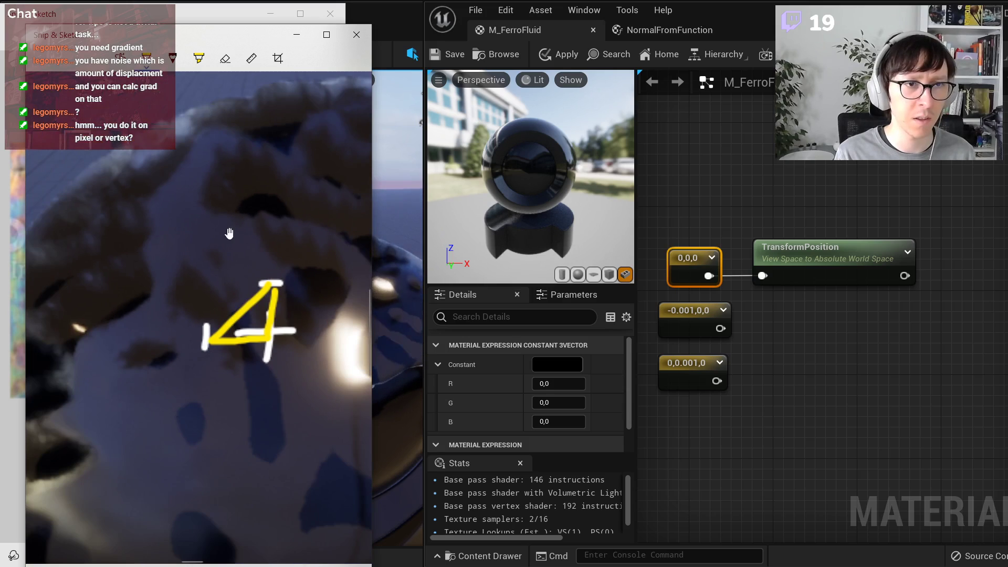
{"action": "left_click", "coordinate": [147, 57]}
{"action": "left_click", "coordinate": [94, 150]}
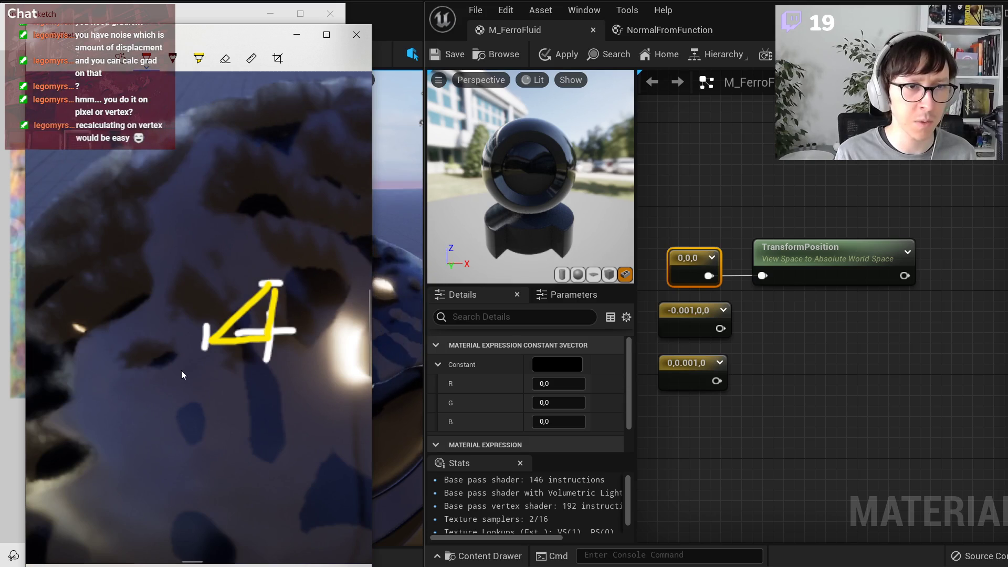
{"action": "left_click_drag", "start_coordinate": [205, 395], "coordinate": [264, 381]}
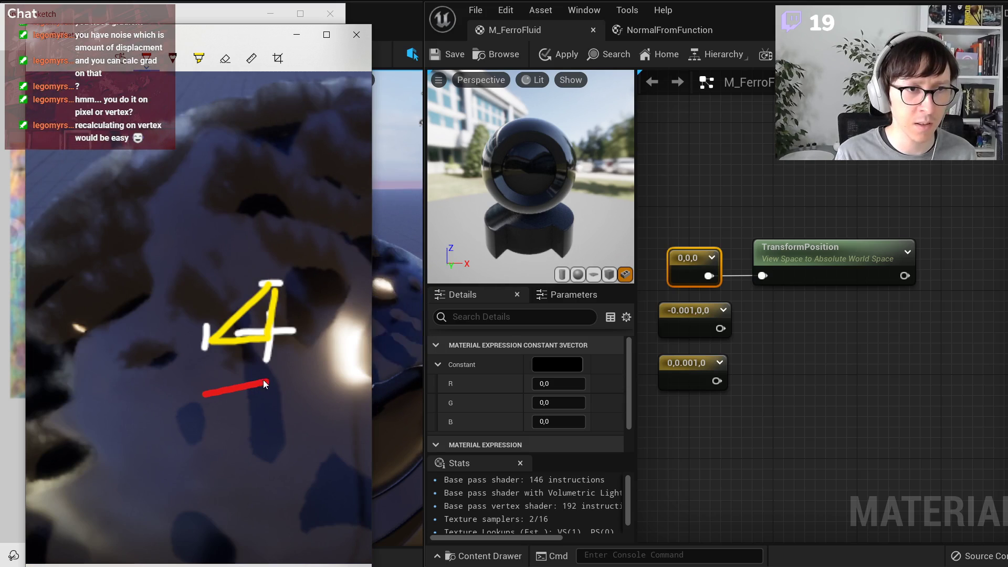
{"action": "key", "text": "ctrl+z"}
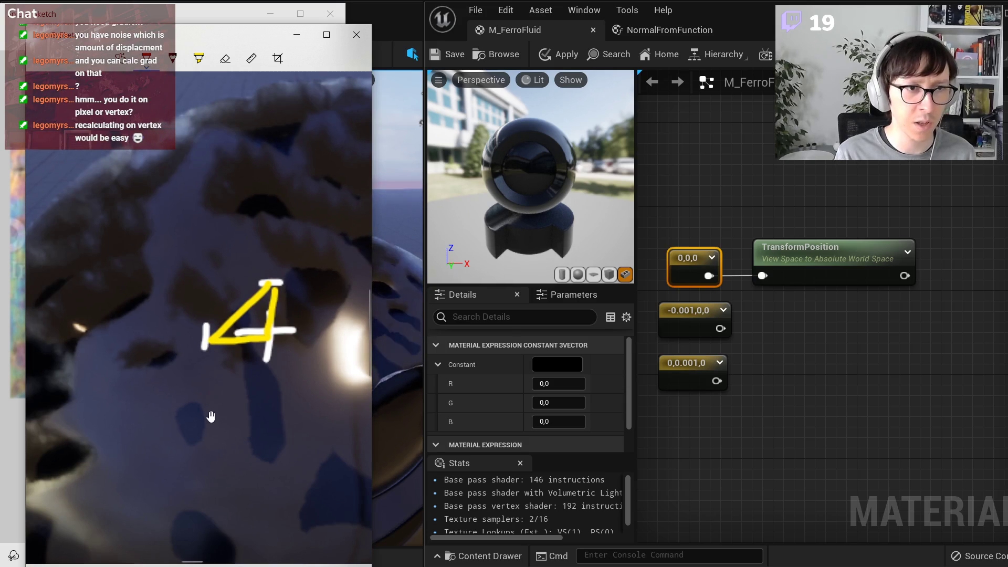
{"action": "left_click", "coordinate": [198, 290]}
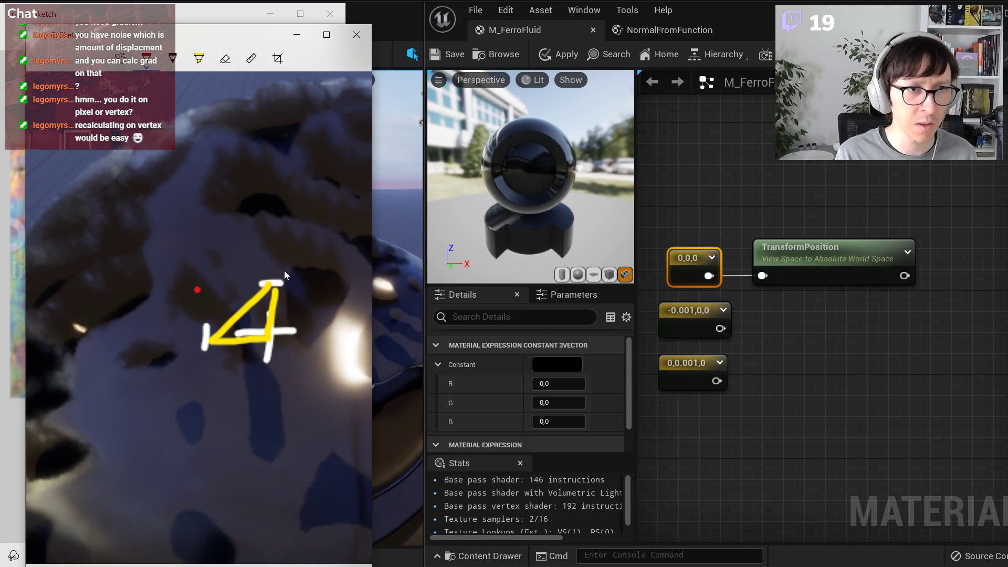
{"action": "key", "text": "ctrl+z"}
{"action": "left_click", "coordinate": [201, 351]}
{"action": "left_click", "coordinate": [278, 340]}
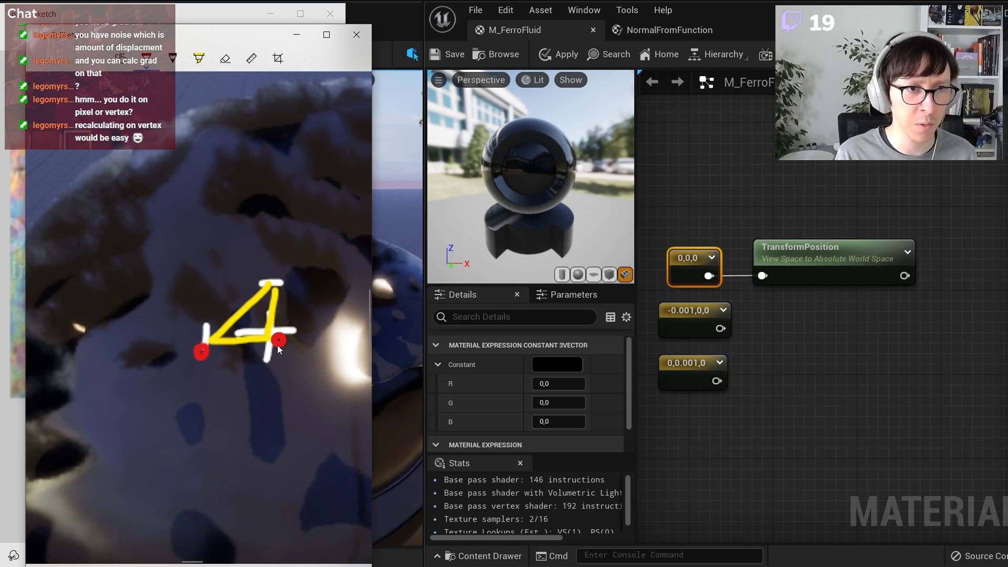
{"action": "key", "text": "ctrl+z"}
{"action": "key", "text": "ctrl+z"}
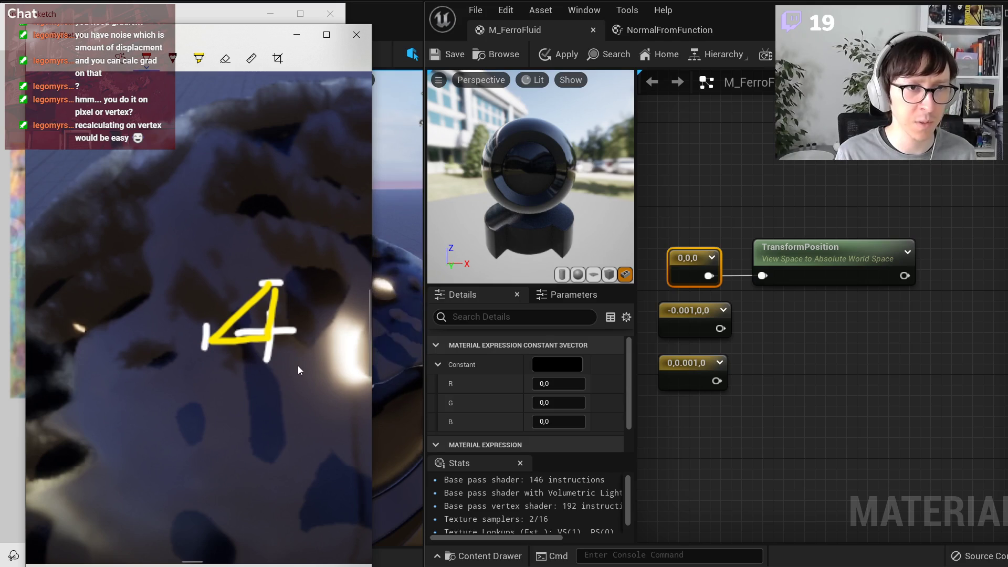
- Annotate the snip with red curves joined by dashes below the yellow triangle, and matching green curves above and beside it
{"action": "left_click_drag", "start_coordinate": [277, 364], "coordinate": [346, 374]}
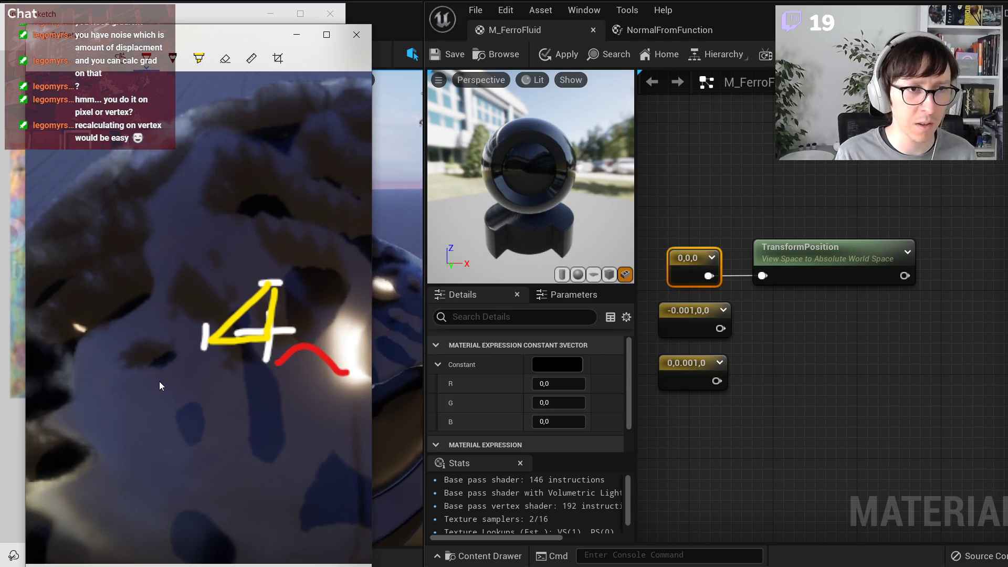
{"action": "mouse_move", "coordinate": [160, 382]}
{"action": "left_mouse_down"}
{"action": "mouse_move", "coordinate": [188, 389]}
{"action": "mouse_move", "coordinate": [204, 377]}
{"action": "mouse_move", "coordinate": [200, 398]}
{"action": "mouse_move", "coordinate": [301, 361]}
{"action": "left_mouse_up"}
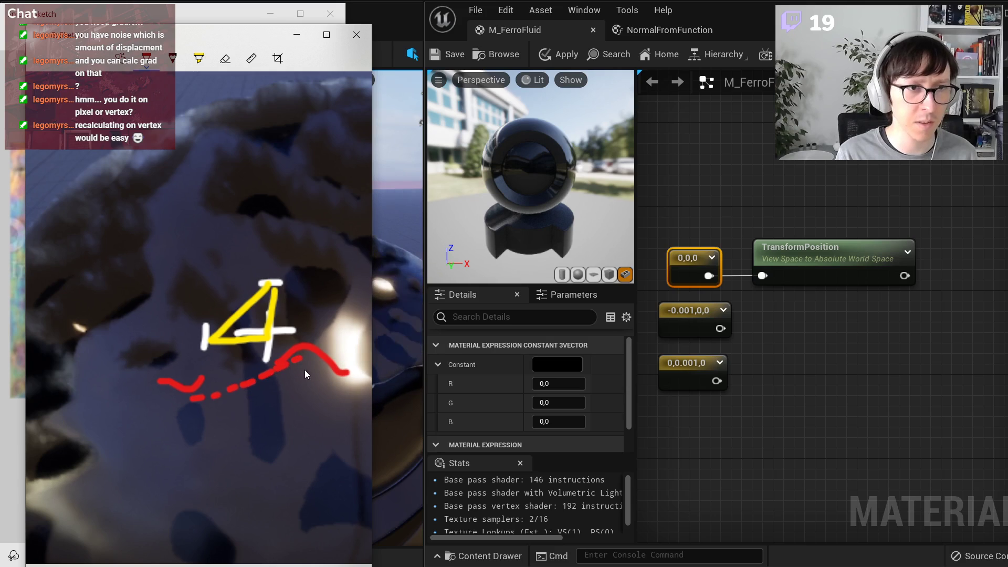
{"action": "left_click", "coordinate": [147, 58]}
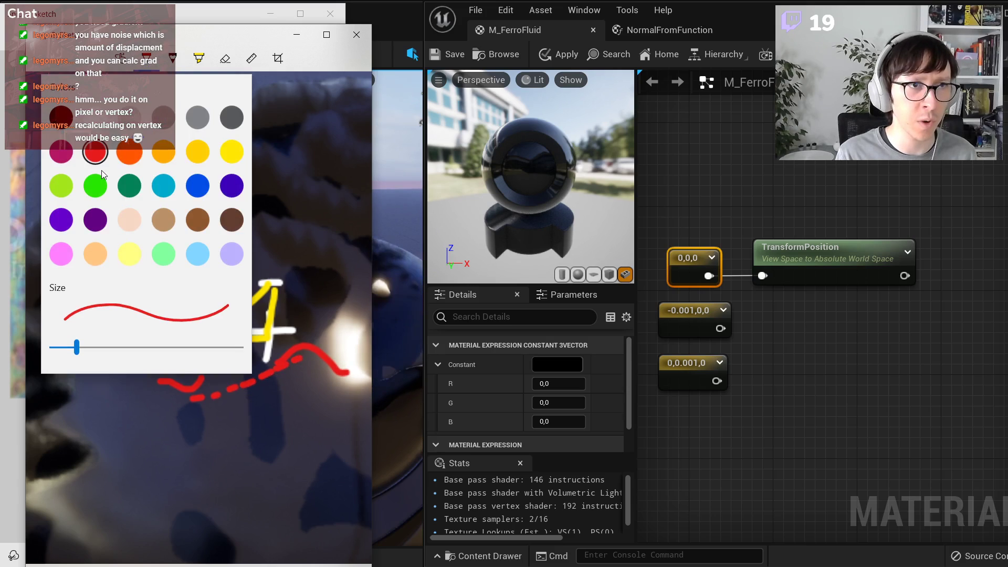
{"action": "left_click", "coordinate": [95, 185]}
{"action": "mouse_move", "coordinate": [251, 223]}
{"action": "left_mouse_down"}
{"action": "mouse_move", "coordinate": [328, 239]}
{"action": "mouse_move", "coordinate": [287, 224]}
{"action": "mouse_move", "coordinate": [299, 235]}
{"action": "left_mouse_up"}
{"action": "middle_click_drag", "start_coordinate": [330, 297], "coordinate": [243, 283]}
{"action": "mouse_move", "coordinate": [219, 301]}
{"action": "left_mouse_down"}
{"action": "mouse_move", "coordinate": [257, 300]}
{"action": "mouse_move", "coordinate": [266, 284]}
{"action": "left_mouse_up"}
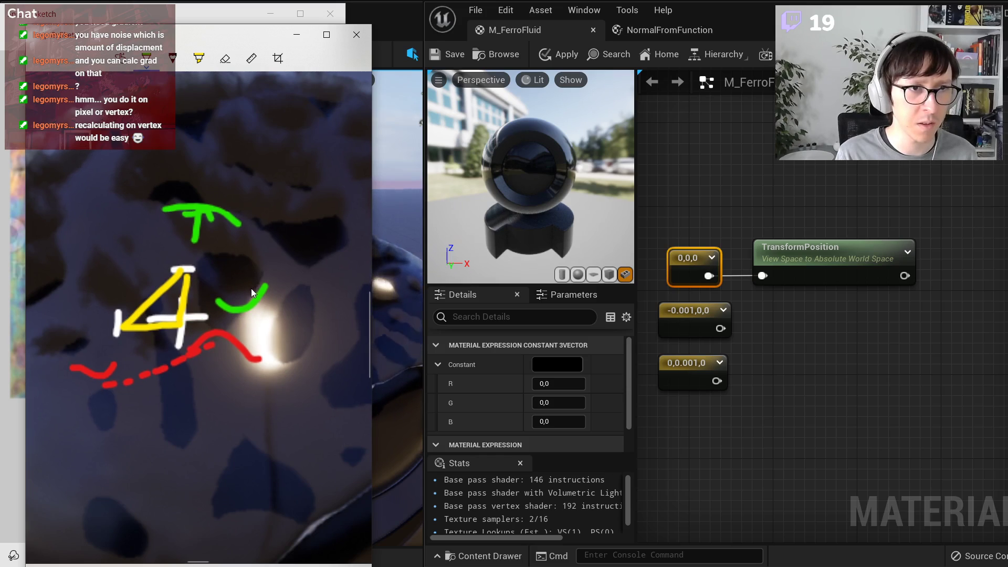
{"action": "left_click_drag", "start_coordinate": [251, 288], "coordinate": [222, 225]}
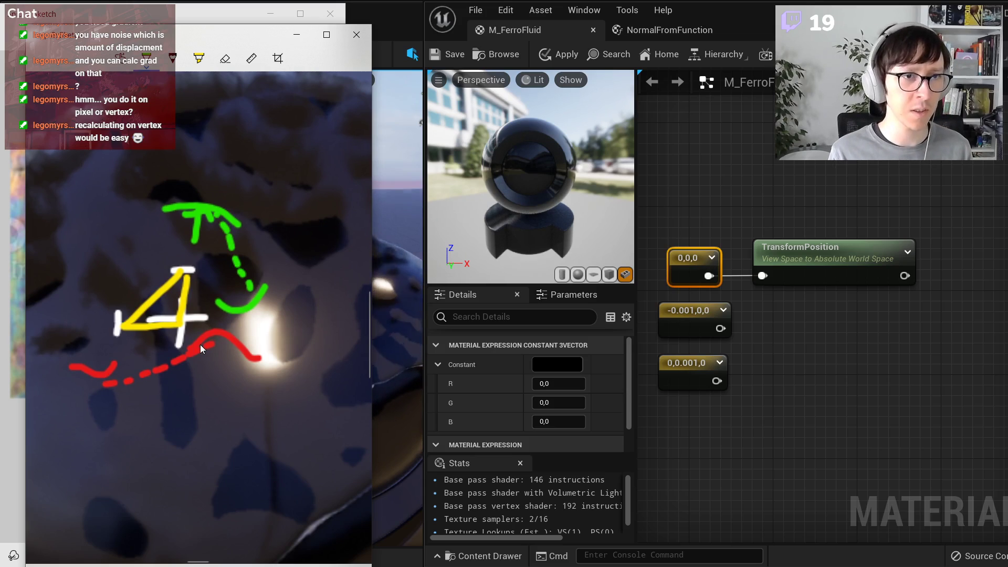
- Add short red strokes beside the triangle and draw a lavender arrow from it toward the snip's upper-left area
{"action": "mouse_move", "coordinate": [255, 313]}
{"action": "left_mouse_down"}
{"action": "mouse_move", "coordinate": [261, 320]}
{"action": "mouse_move", "coordinate": [245, 319]}
{"action": "left_mouse_up"}
{"action": "left_click", "coordinate": [147, 58]}
{"action": "left_click", "coordinate": [95, 153]}
{"action": "left_click", "coordinate": [217, 321]}
{"action": "mouse_move", "coordinate": [251, 316]}
{"action": "left_mouse_down"}
{"action": "mouse_move", "coordinate": [260, 312]}
{"action": "mouse_move", "coordinate": [112, 223]}
{"action": "left_mouse_up"}
{"action": "left_click", "coordinate": [147, 58]}
{"action": "left_click", "coordinate": [231, 253]}
{"action": "left_click_drag", "start_coordinate": [89, 172], "coordinate": [132, 181]}
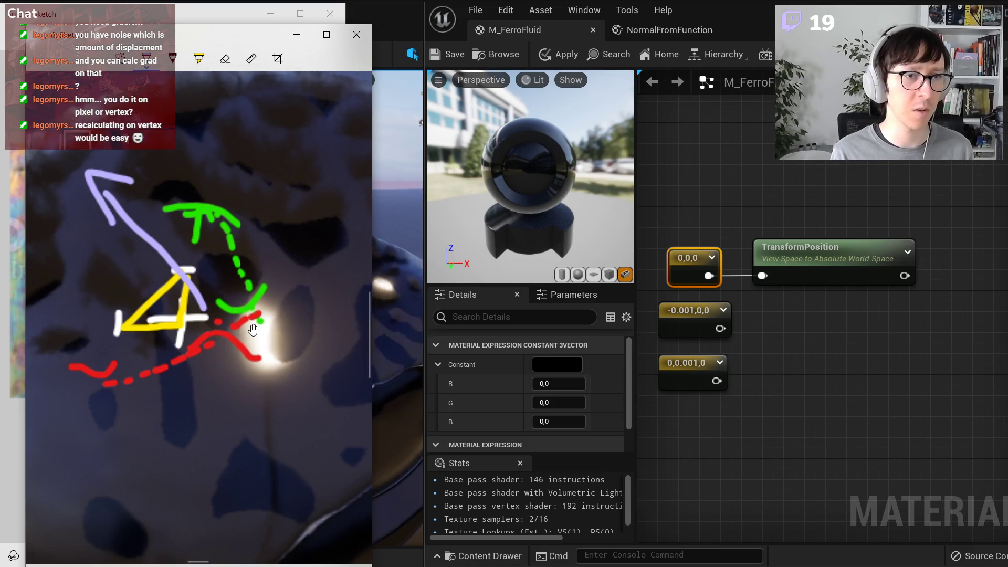
- Close the annotated snip window
{"action": "scroll", "coordinate": [252, 330], "scroll_direction": "down", "scroll_amount": 2, "text": "ctrl"}
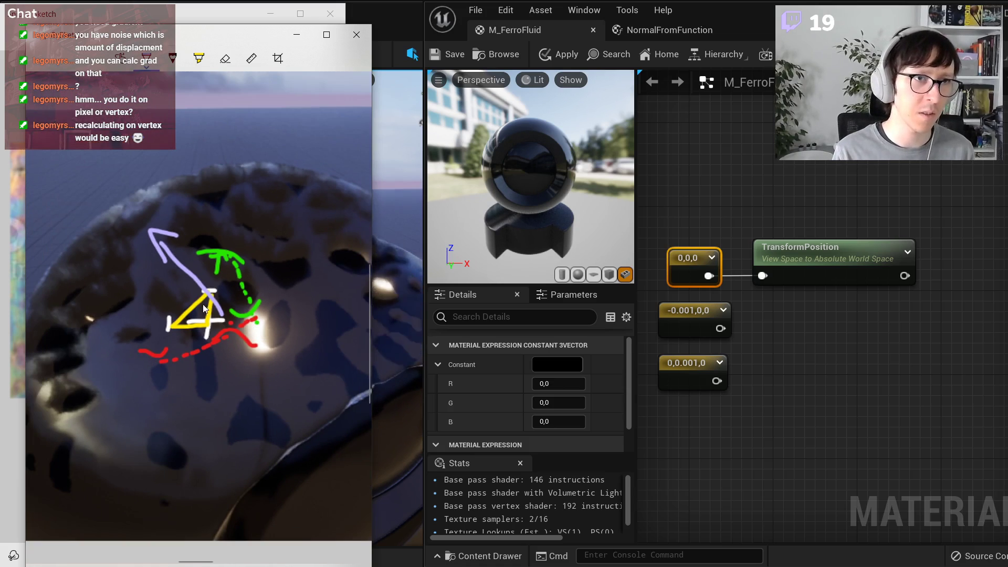
{"action": "left_click", "coordinate": [360, 37]}
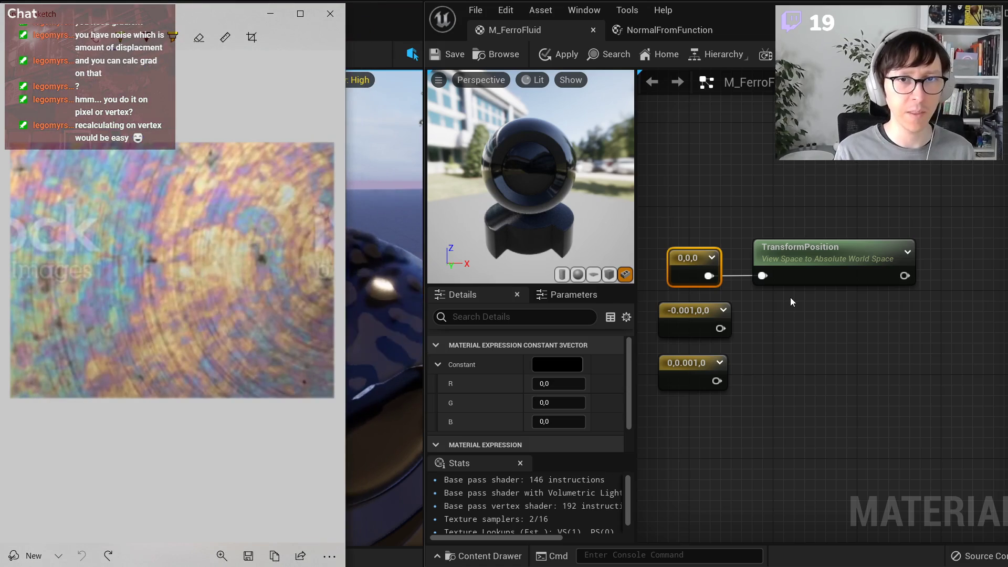
- Examine the NormalFromFunction graph, following the UV outputs, the Function(UV) inputs and the Subtract nodes they feed
{"action": "scroll", "coordinate": [823, 338], "scroll_direction": "down", "scroll_amount": 3}
{"action": "left_click", "coordinate": [650, 30]}
{"action": "scroll", "coordinate": [771, 207], "scroll_direction": "down", "scroll_amount": 3}
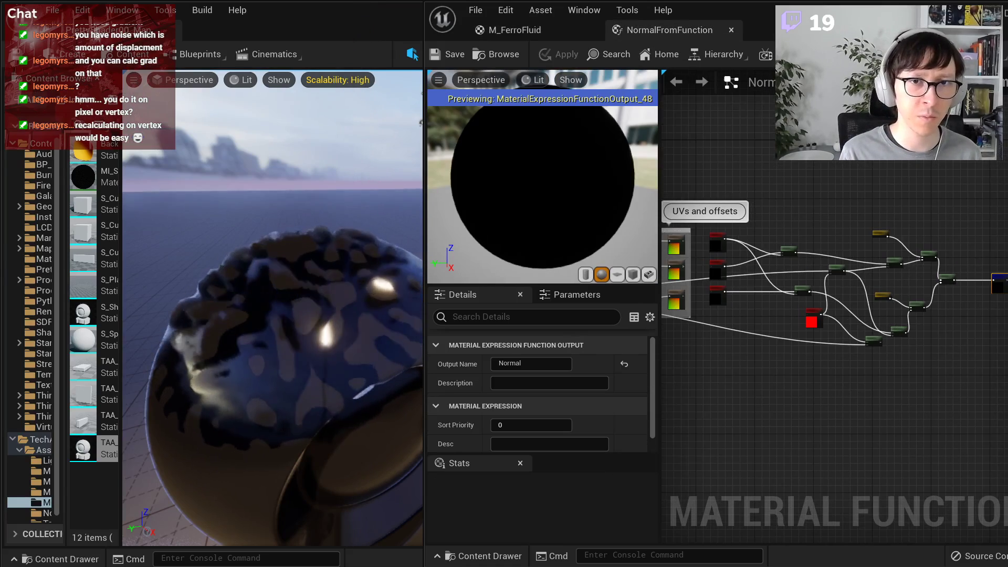
{"action": "right_click_drag", "start_coordinate": [666, 248], "coordinate": [824, 275]}
{"action": "scroll", "coordinate": [869, 280], "scroll_direction": "up", "scroll_amount": 6}
{"action": "left_click", "coordinate": [972, 341]}
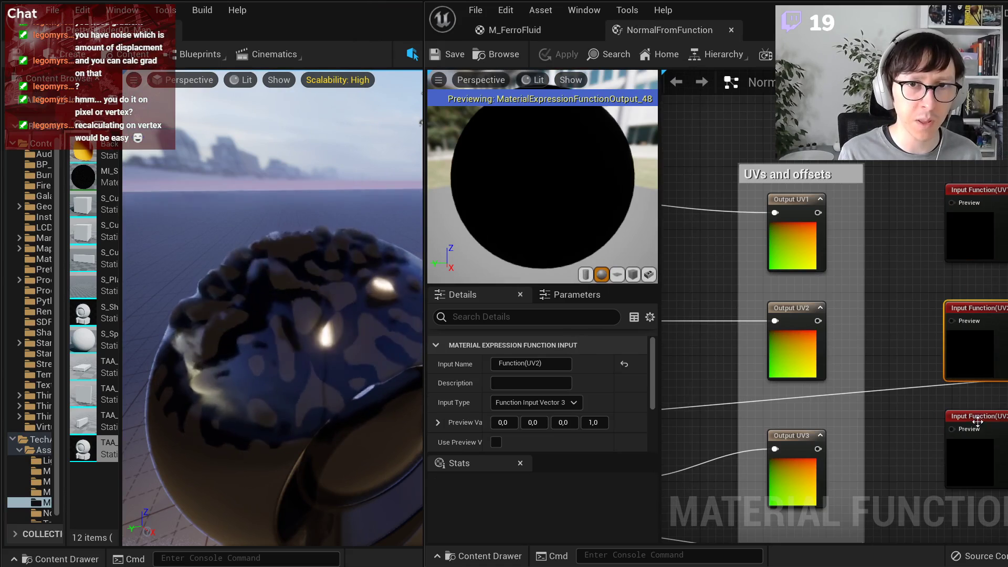
{"action": "left_click", "coordinate": [974, 423]}
{"action": "right_click_drag", "start_coordinate": [912, 349], "coordinate": [663, 305]}
{"action": "right_click_drag", "start_coordinate": [765, 310], "coordinate": [923, 303]}
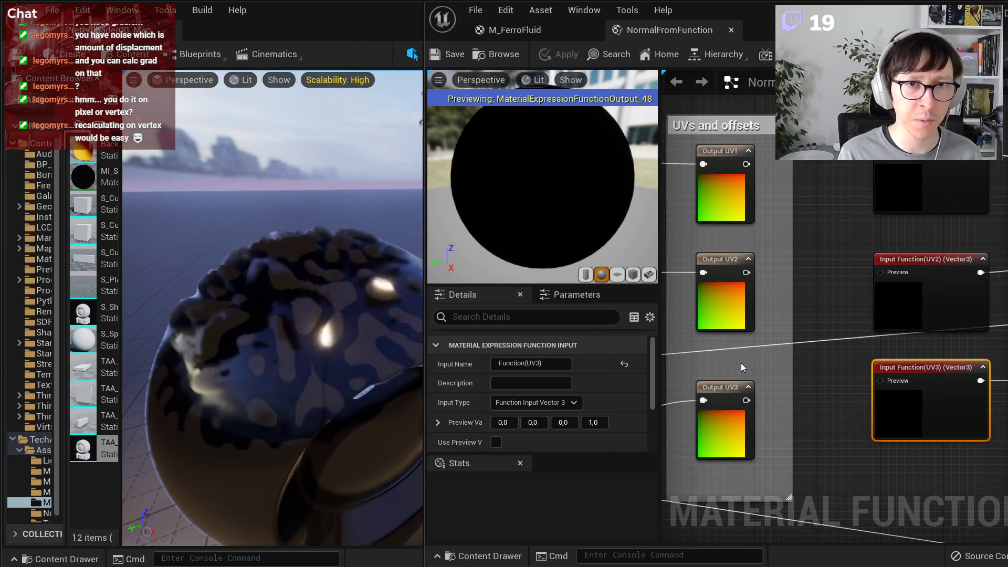
{"action": "right_click_drag", "start_coordinate": [931, 355], "coordinate": [603, 343]}
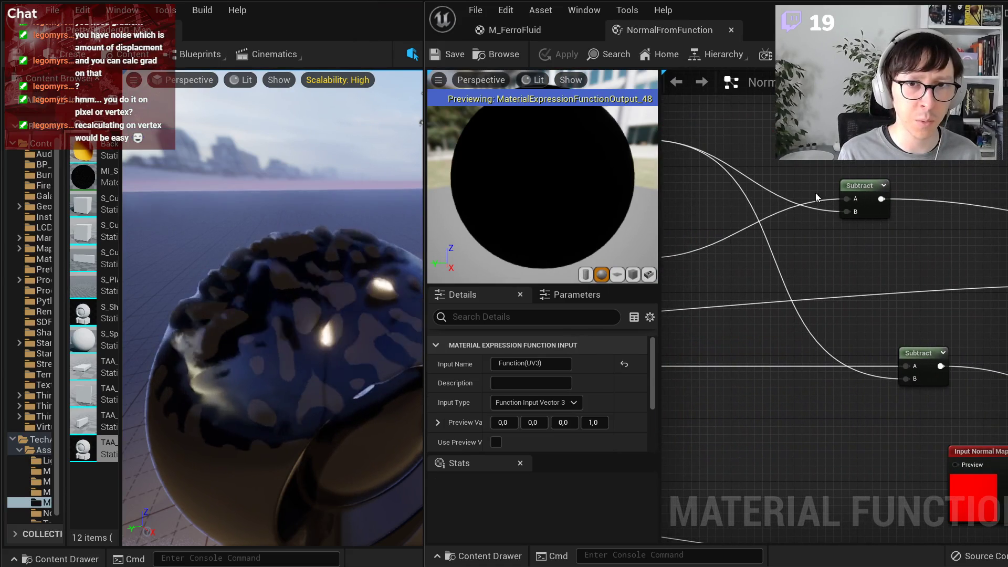
- In M_FerroFluid, duplicate the TransformPosition node, feed it from the -0.001,0,0 constant, and align the two rows
{"action": "left_click", "coordinate": [515, 30]}
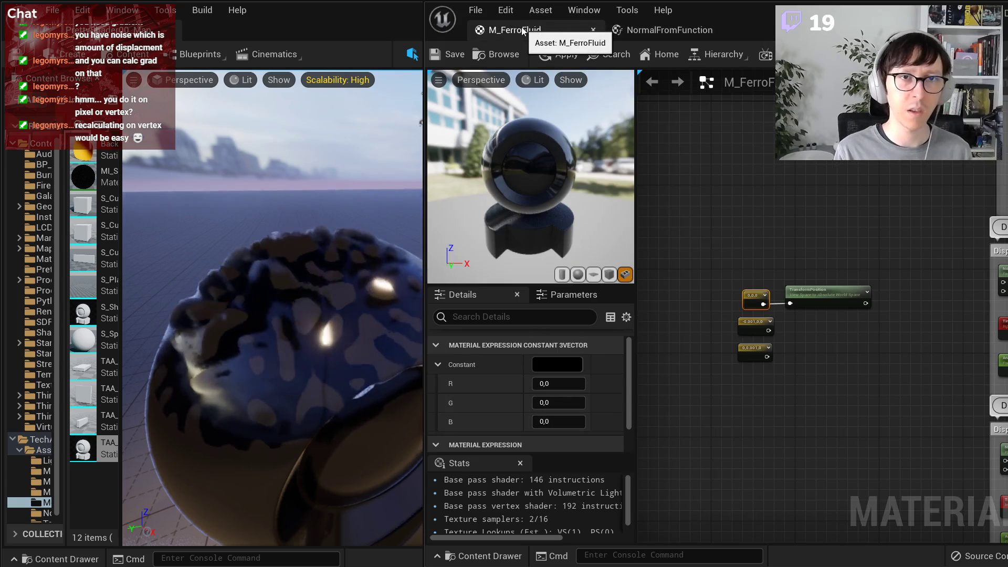
{"action": "left_click", "coordinate": [825, 387]}
{"action": "scroll", "coordinate": [825, 368], "scroll_direction": "up", "scroll_amount": 3}
{"action": "left_click", "coordinate": [824, 256]}
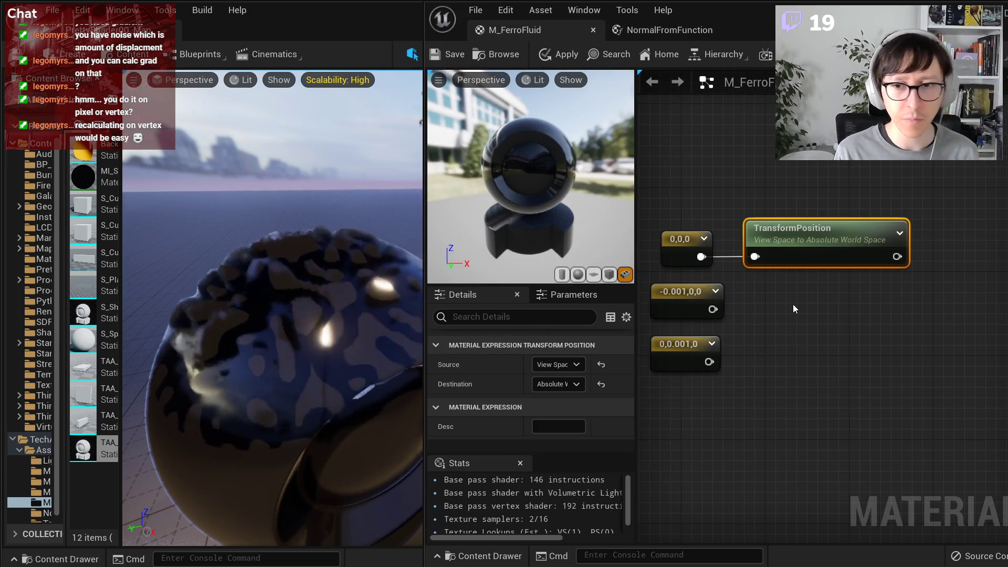
{"action": "key", "text": "ctrl+d"}
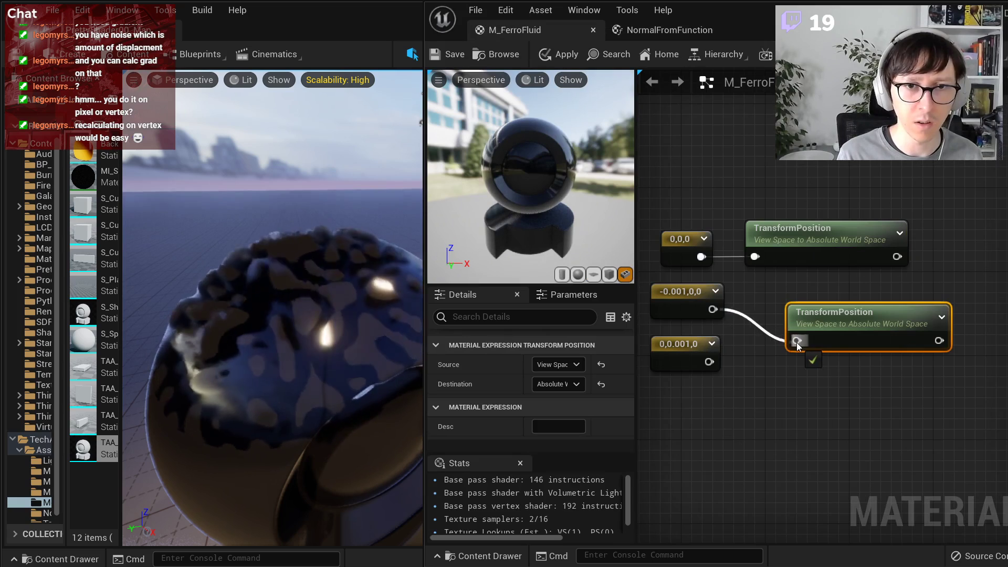
{"action": "left_click_drag", "start_coordinate": [796, 342], "coordinate": [796, 343]}
{"action": "left_click_drag", "start_coordinate": [814, 329], "coordinate": [774, 298]}
{"action": "left_click_drag", "start_coordinate": [672, 217], "coordinate": [790, 252]}
{"action": "left_click_drag", "start_coordinate": [778, 236], "coordinate": [777, 230]}
{"action": "left_click", "coordinate": [782, 192]}
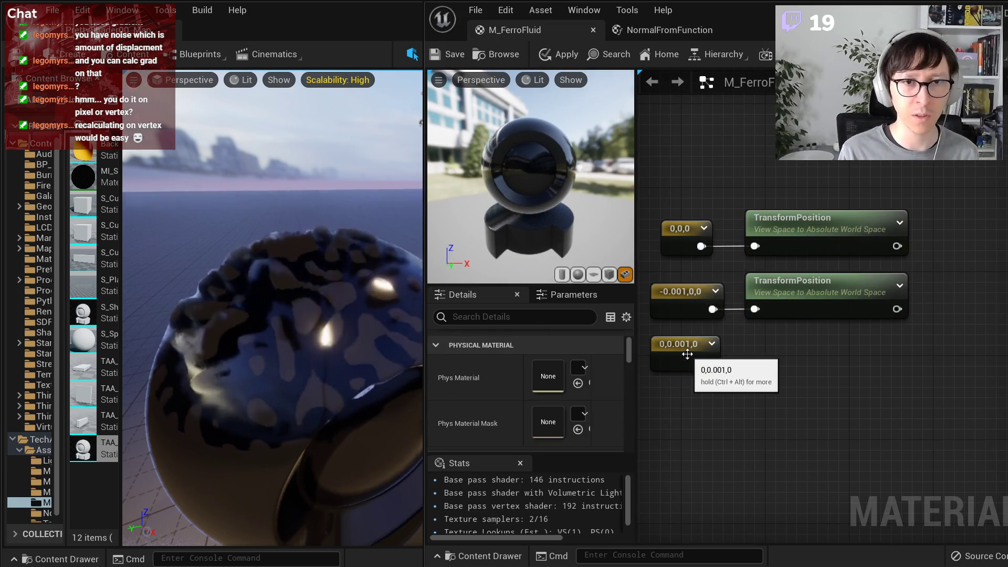
- Duplicate TransformPosition once more, connect the 0,0.001,0 constant to it, and line it up as a third row
{"action": "left_click_drag", "start_coordinate": [687, 354], "coordinate": [693, 361]}
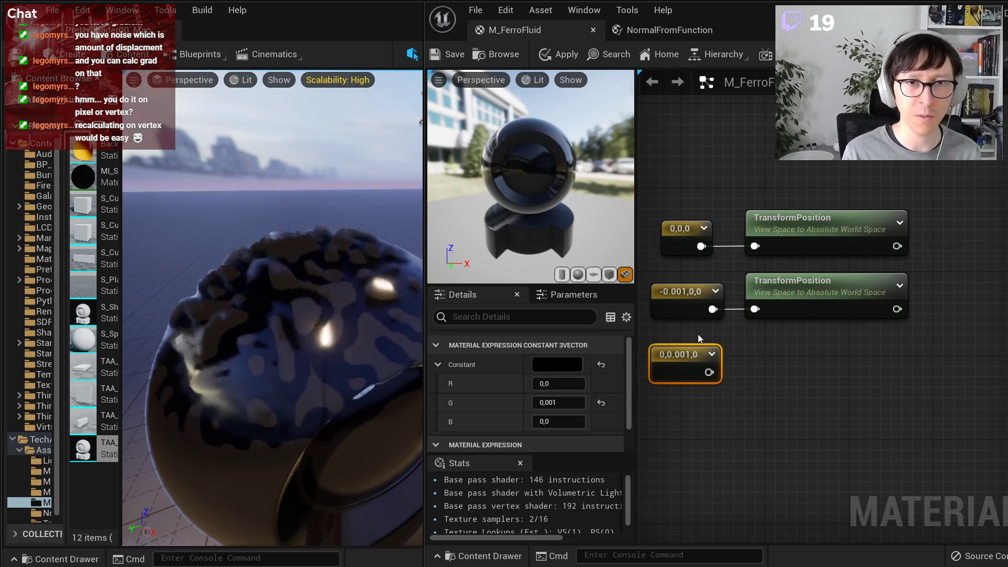
{"action": "left_click", "coordinate": [756, 286]}
{"action": "key", "text": "ctrl+d"}
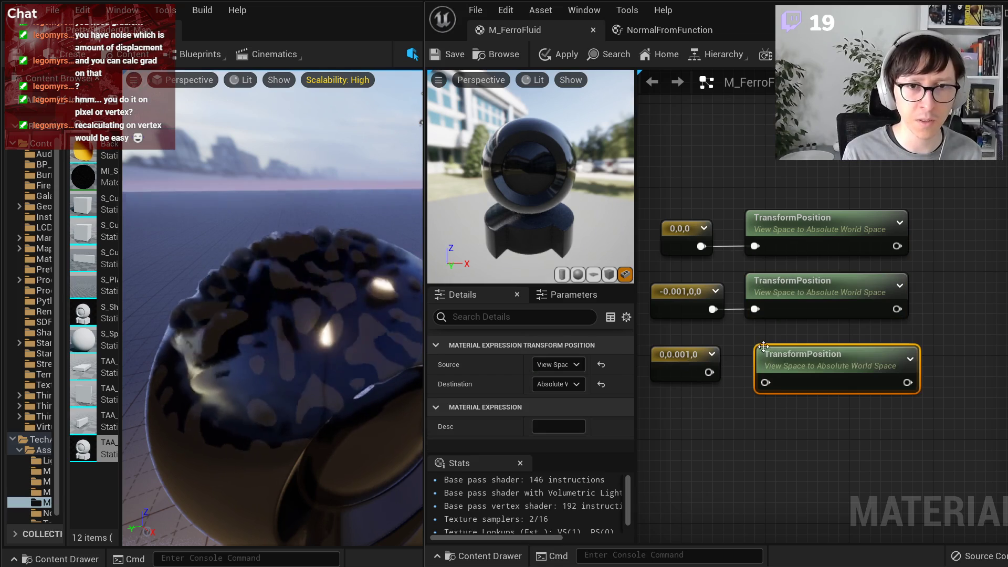
{"action": "left_click_drag", "start_coordinate": [759, 376], "coordinate": [757, 373]}
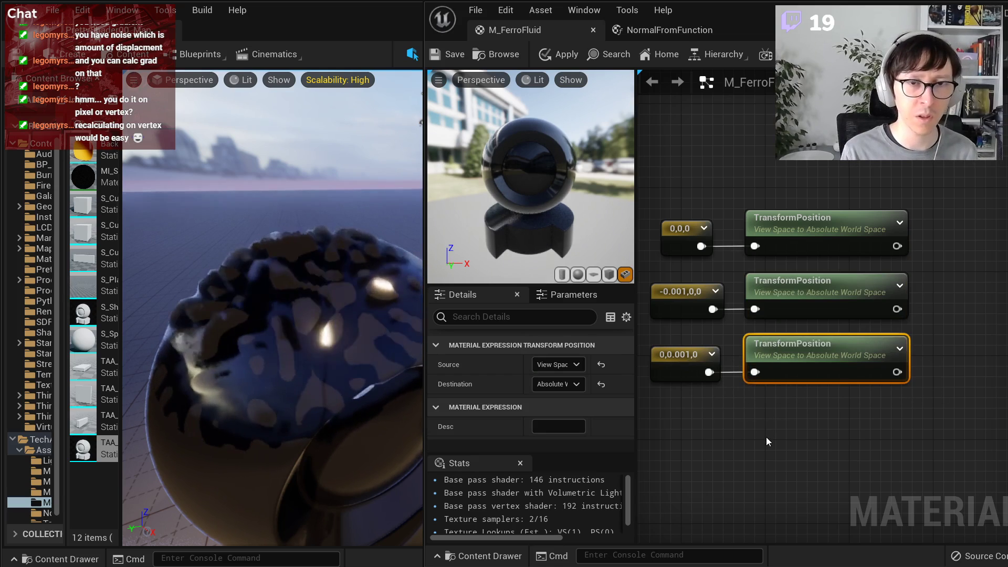
{"action": "left_click", "coordinate": [767, 437]}
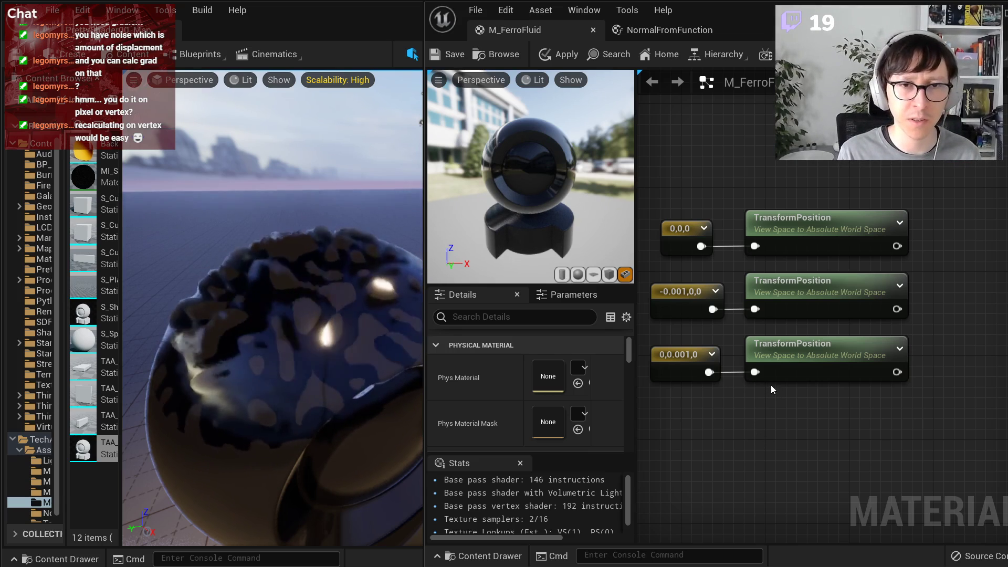
{"action": "scroll", "coordinate": [757, 385], "scroll_direction": "down", "scroll_amount": 2}
{"action": "left_click", "coordinate": [701, 281]}
{"action": "left_click", "coordinate": [697, 226]}
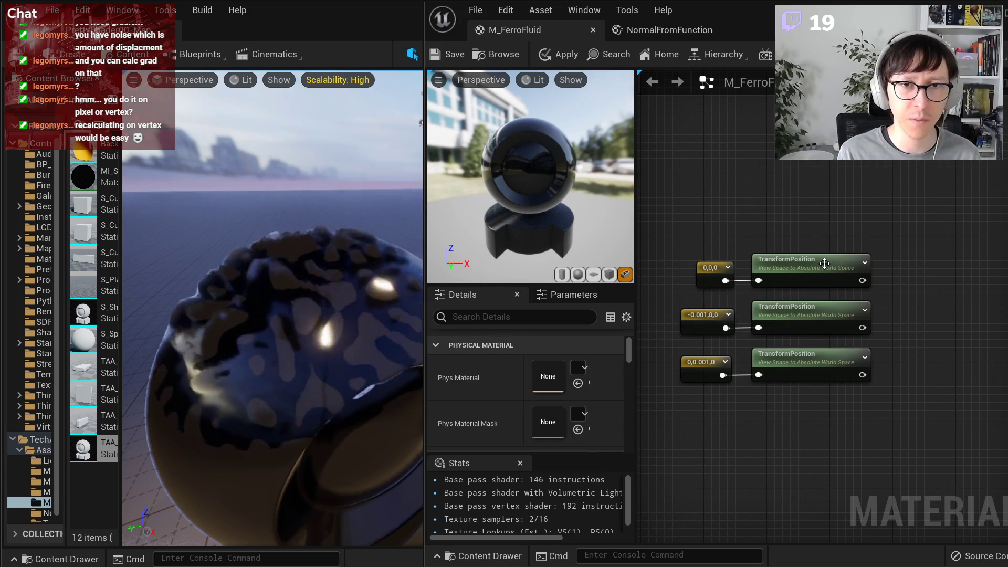
{"action": "left_click", "coordinate": [831, 357]}
{"action": "scroll", "coordinate": [815, 387], "scroll_direction": "up", "scroll_amount": 1}
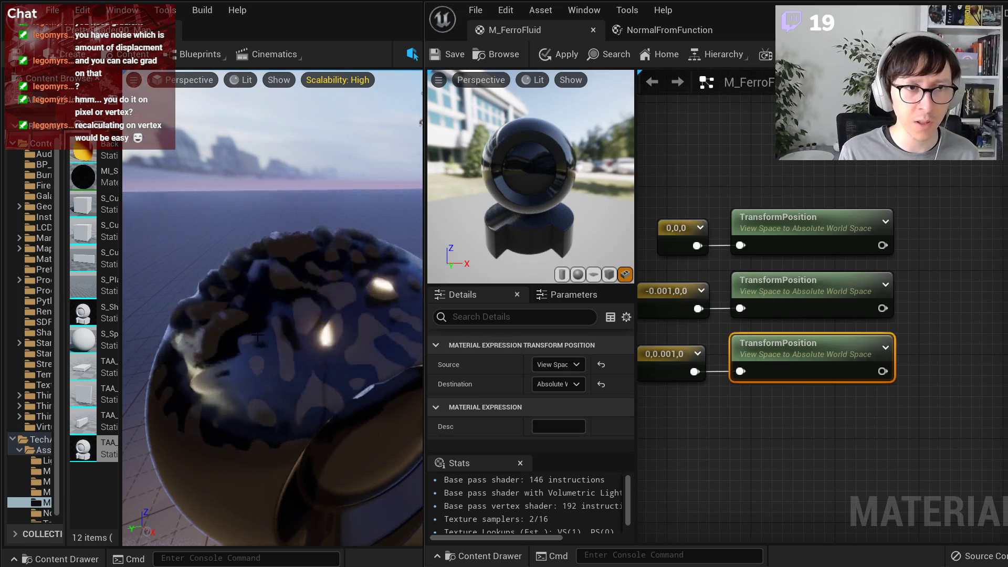
{"action": "scroll", "coordinate": [840, 382], "scroll_direction": "down", "scroll_amount": 2}
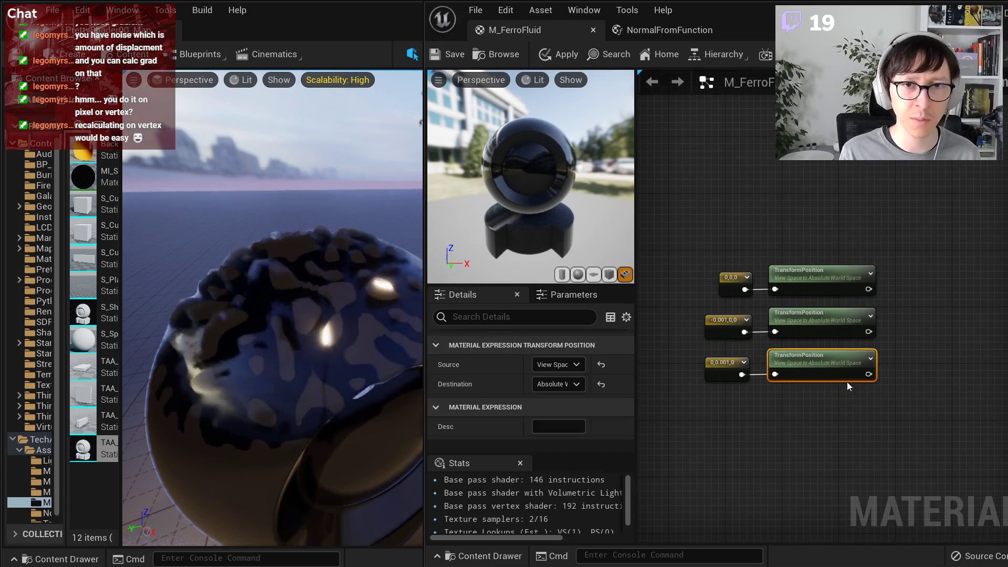
- Save the M_FerroFluid material with the three constant and TransformPosition pairs
{"action": "left_click_drag", "start_coordinate": [716, 221], "coordinate": [920, 420]}
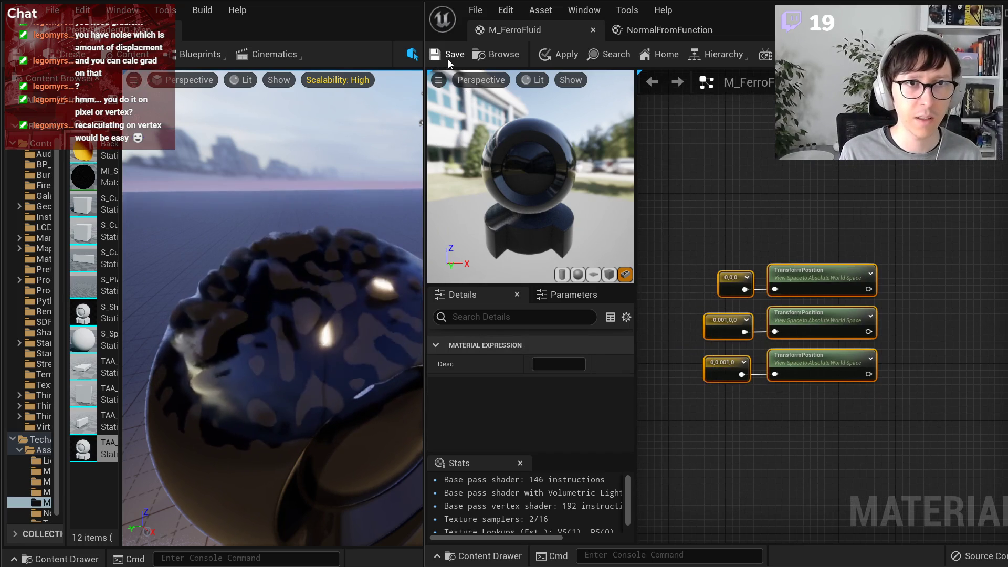
{"action": "scroll", "coordinate": [804, 260], "scroll_direction": "down", "scroll_amount": 4}
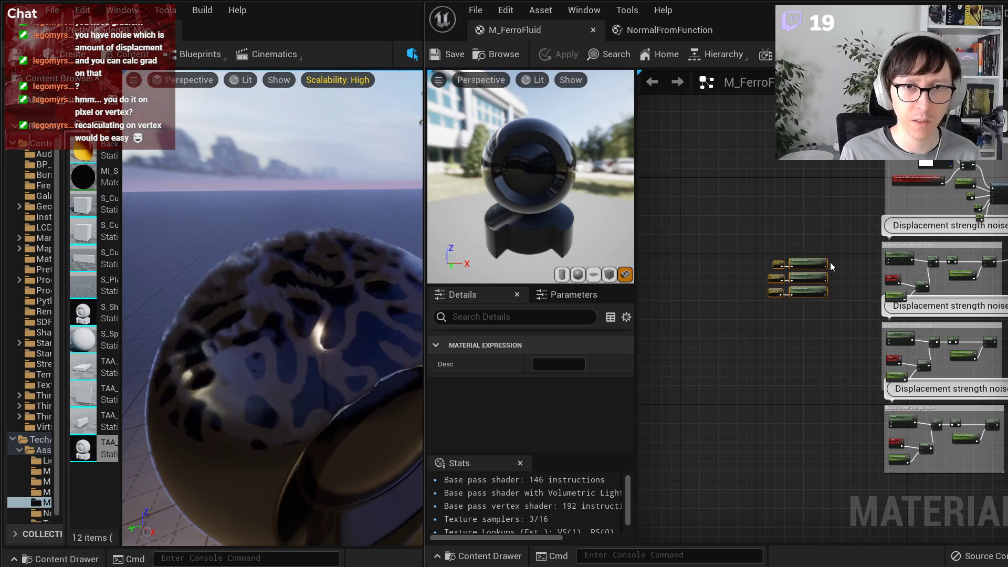
{"action": "scroll", "coordinate": [830, 262], "scroll_direction": "up", "scroll_amount": 4}
{"action": "left_click", "coordinate": [864, 276]}
- Create an Add node in the empty area above the TransformPosition nodes
{"action": "right_click_drag", "start_coordinate": [862, 275], "coordinate": [754, 286]}
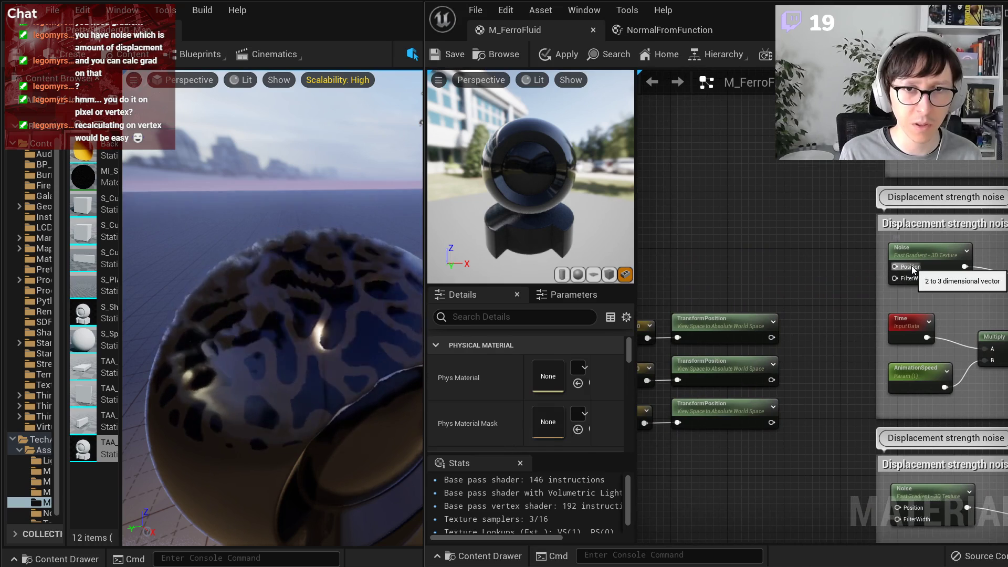
{"action": "right_click", "coordinate": [761, 231]}
{"action": "type", "text": "add"}
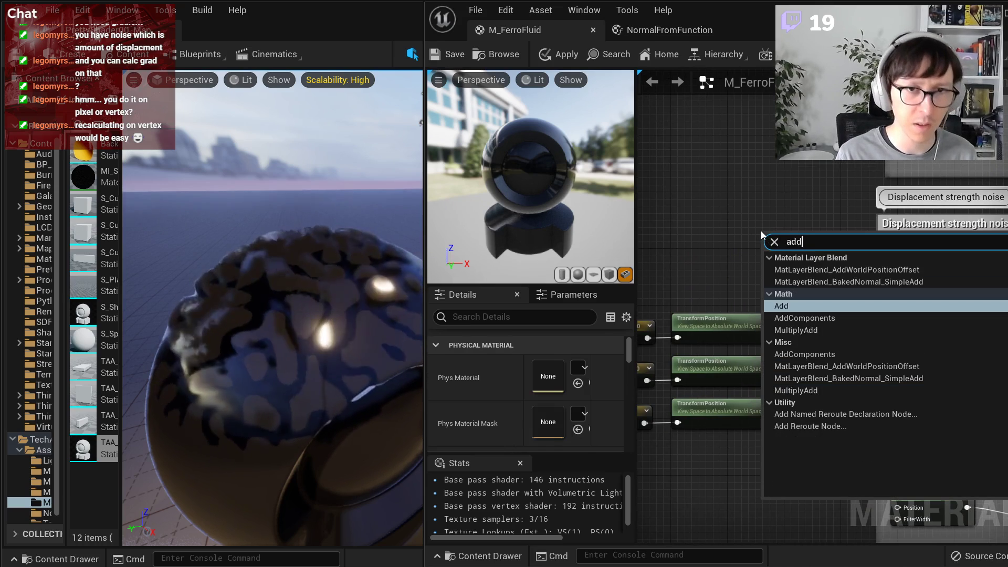
{"action": "key", "text": "Return"}
- Create a World Position node above the constants and set its shader offsets to Absolute World Position (Excluding Material Offsets)
{"action": "right_click", "coordinate": [662, 210]}
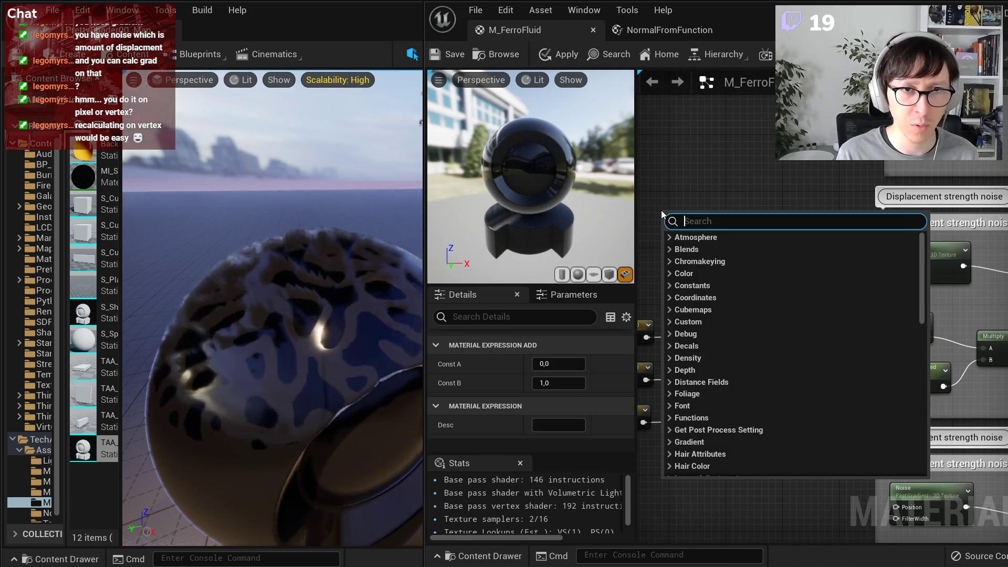
{"action": "type", "text": "world"}
{"action": "key", "text": "Return"}
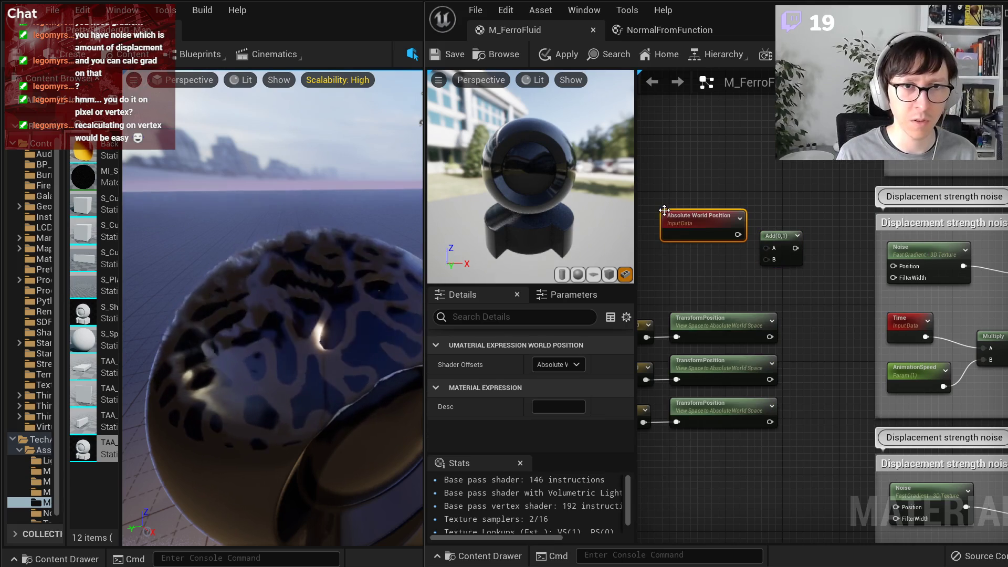
{"action": "left_click", "coordinate": [558, 365]}
{"action": "left_click", "coordinate": [594, 381]}
{"action": "mouse_move", "coordinate": [721, 225]}
{"action": "left_mouse_down"}
{"action": "mouse_move", "coordinate": [679, 229]}
{"action": "mouse_move", "coordinate": [742, 243]}
{"action": "mouse_move", "coordinate": [732, 236]}
{"action": "left_mouse_up"}
- Move the Add node beside the first TransformPosition and duplicate it for the second and third rows
{"action": "left_click_drag", "start_coordinate": [853, 241], "coordinate": [883, 317]}
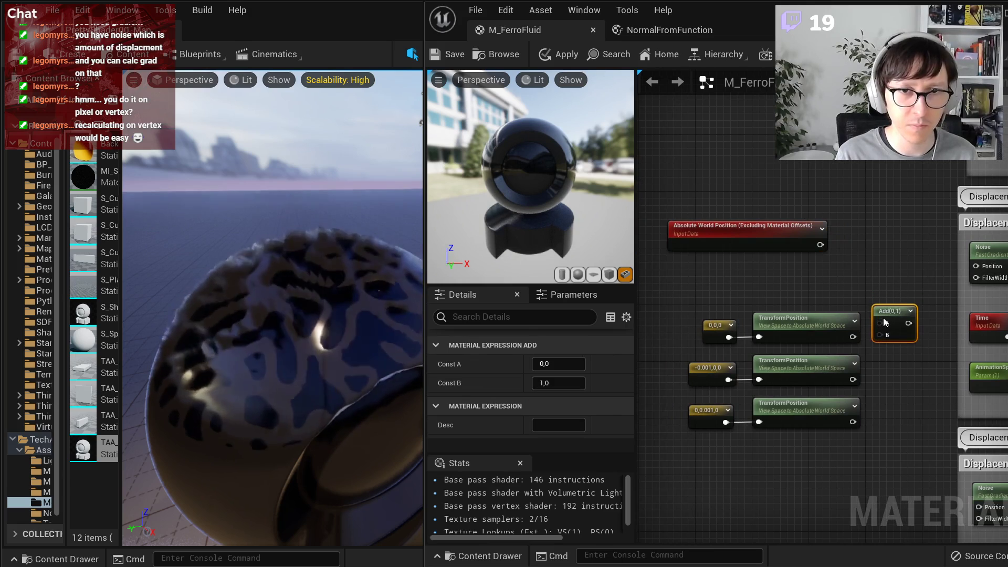
{"action": "key", "text": "ctrl+d"}
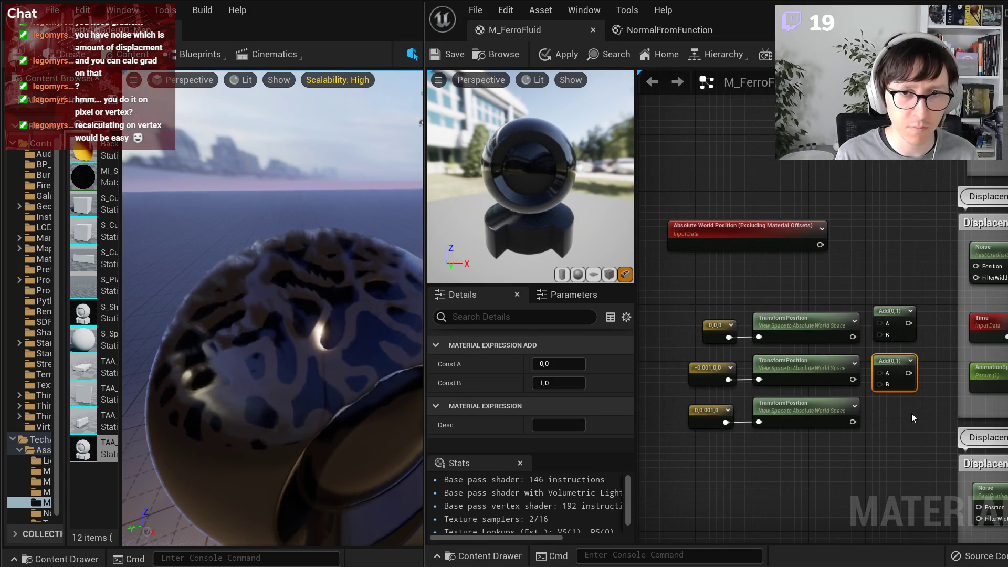
{"action": "left_click_drag", "start_coordinate": [891, 361], "coordinate": [891, 404]}
- Connect each TransformPosition output to input B of the Add node in its row
{"action": "left_click_drag", "start_coordinate": [853, 338], "coordinate": [881, 335]}
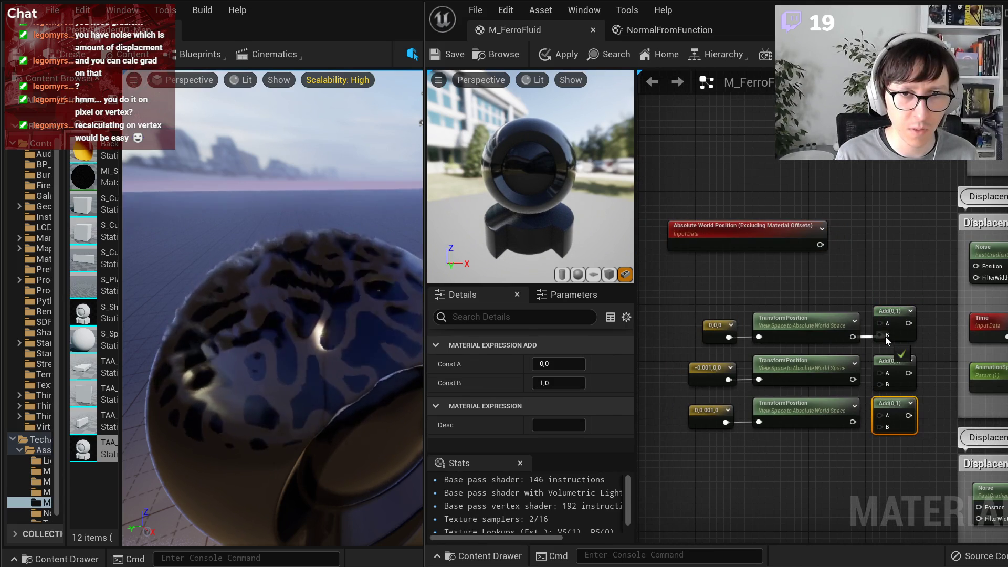
{"action": "left_click_drag", "start_coordinate": [852, 379], "coordinate": [881, 384]}
{"action": "left_click_drag", "start_coordinate": [852, 422], "coordinate": [880, 432]}
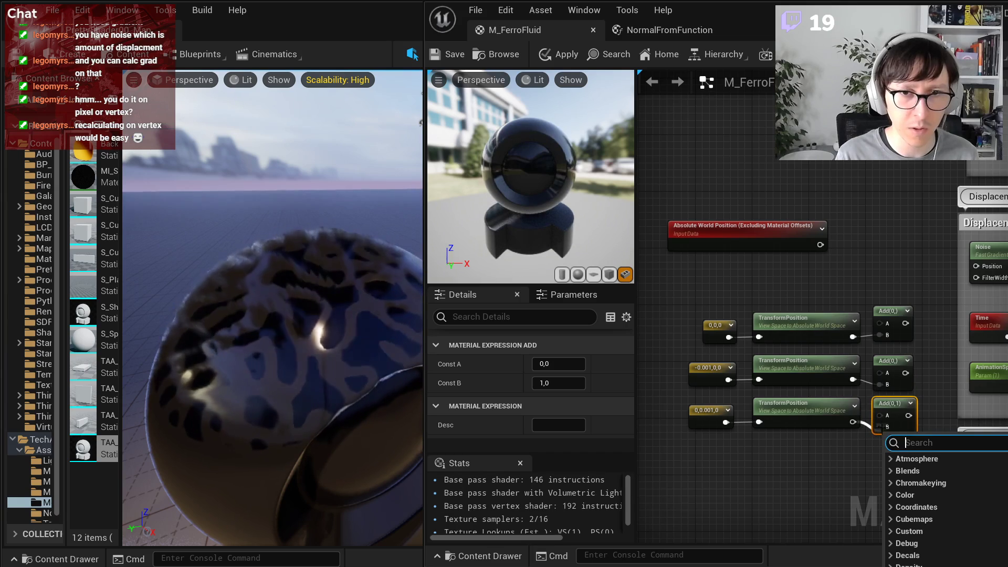
{"action": "left_click", "coordinate": [879, 432]}
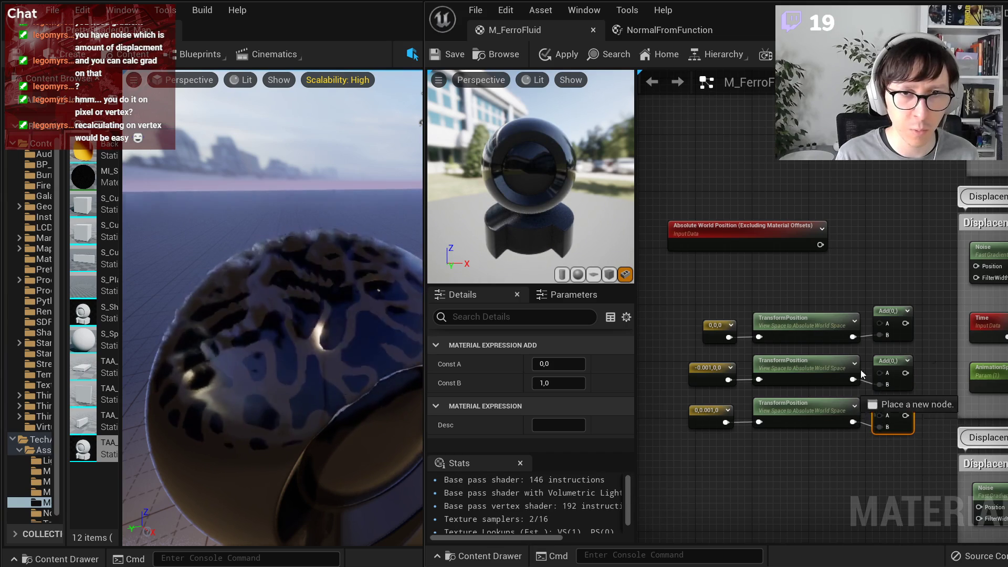
- Connect the Absolute World Position output to input A of all three Add nodes
{"action": "left_click_drag", "start_coordinate": [862, 374], "coordinate": [832, 259]}
{"action": "left_click_drag", "start_coordinate": [878, 370], "coordinate": [880, 372]}
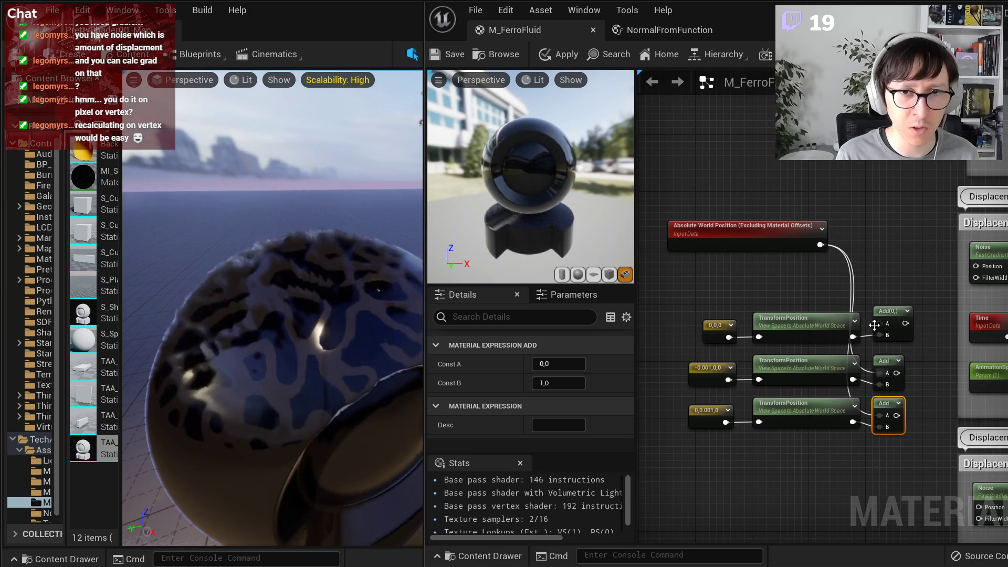
{"action": "left_click_drag", "start_coordinate": [879, 324], "coordinate": [823, 246]}
- Tidy the offset nodes by shifting the constants and TransformPosition nodes and moving the World Position node down close above them
{"action": "left_click_drag", "start_coordinate": [698, 315], "coordinate": [773, 409]}
{"action": "left_click_drag", "start_coordinate": [652, 205], "coordinate": [905, 453]}
{"action": "left_click_drag", "start_coordinate": [903, 416], "coordinate": [885, 455]}
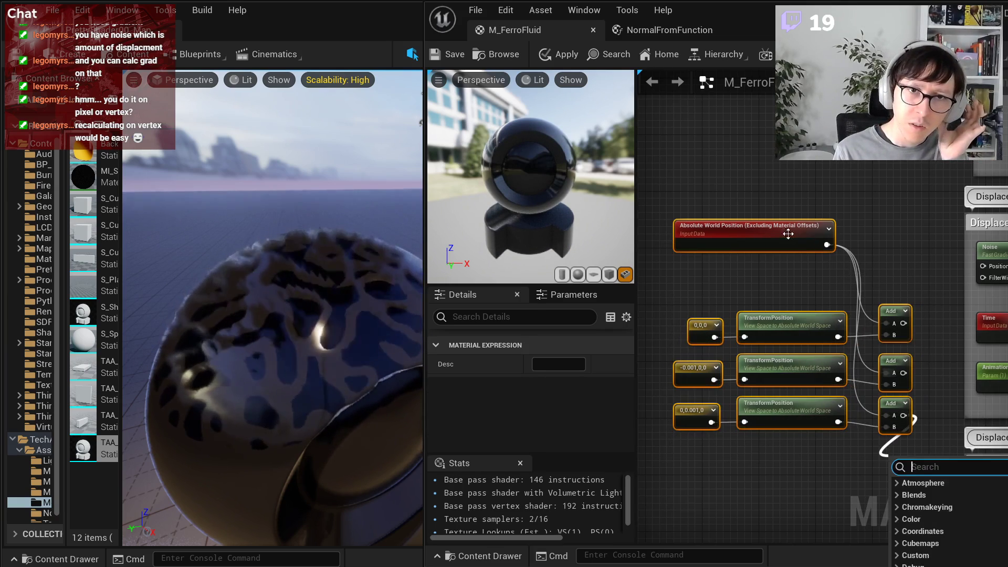
{"action": "left_click_drag", "start_coordinate": [787, 234], "coordinate": [776, 310]}
{"action": "left_click", "coordinate": [785, 267]}
- Group the World Position, constant, TransformPosition and Add nodes in a comment titled "A little tiny offsets in screen space"
{"action": "left_click_drag", "start_coordinate": [704, 270], "coordinate": [897, 431]}
{"action": "right_click", "coordinate": [897, 432]}
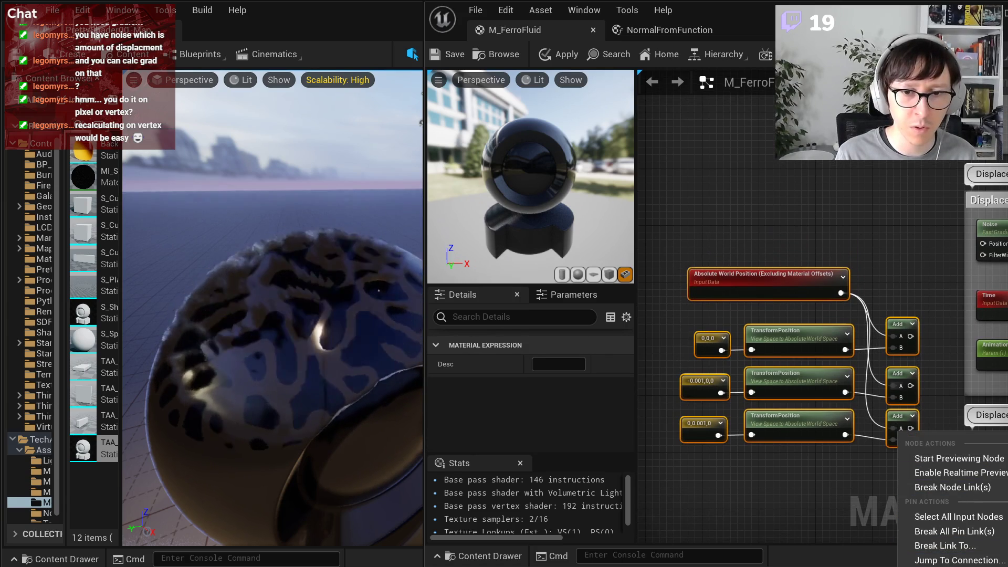
{"action": "right_click", "coordinate": [824, 331]}
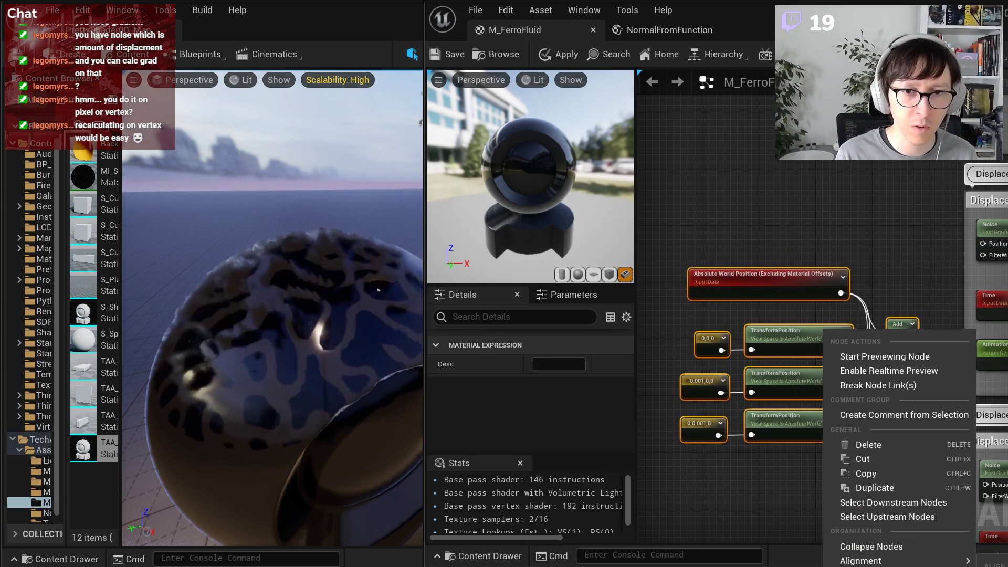
{"action": "left_click", "coordinate": [881, 414]}
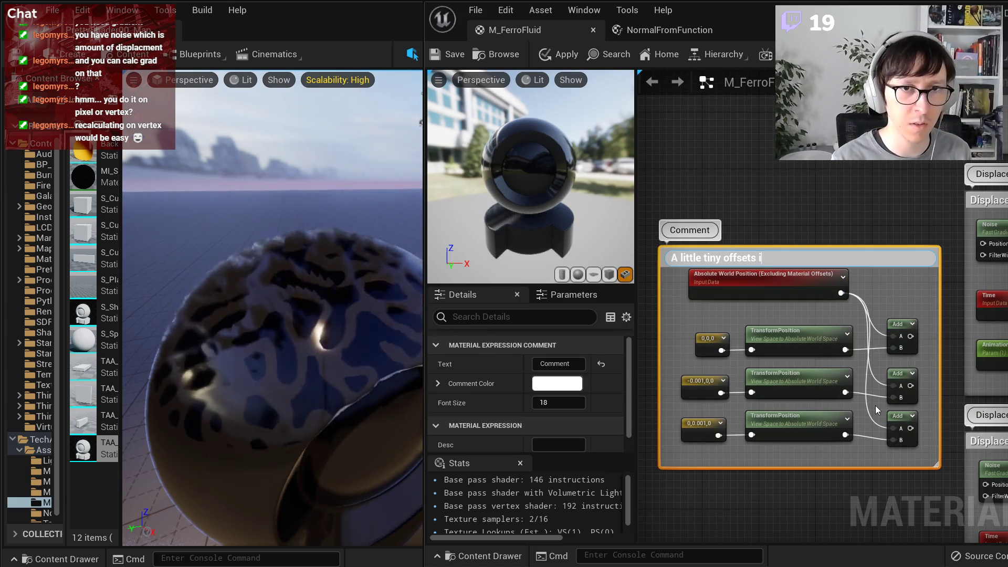
{"action": "type", "text": "A little tiny offsets in screen space"}
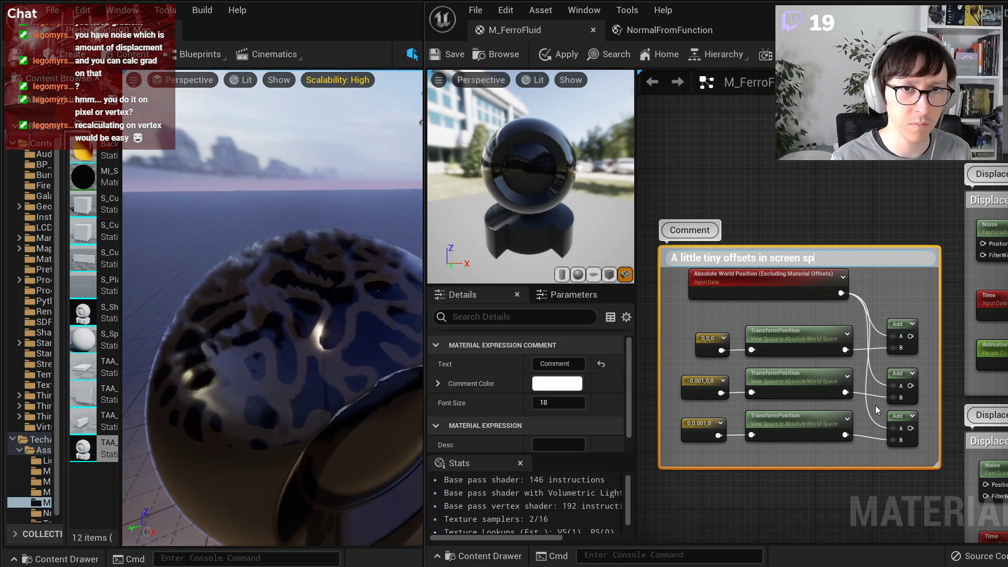
{"action": "left_click", "coordinate": [865, 270]}
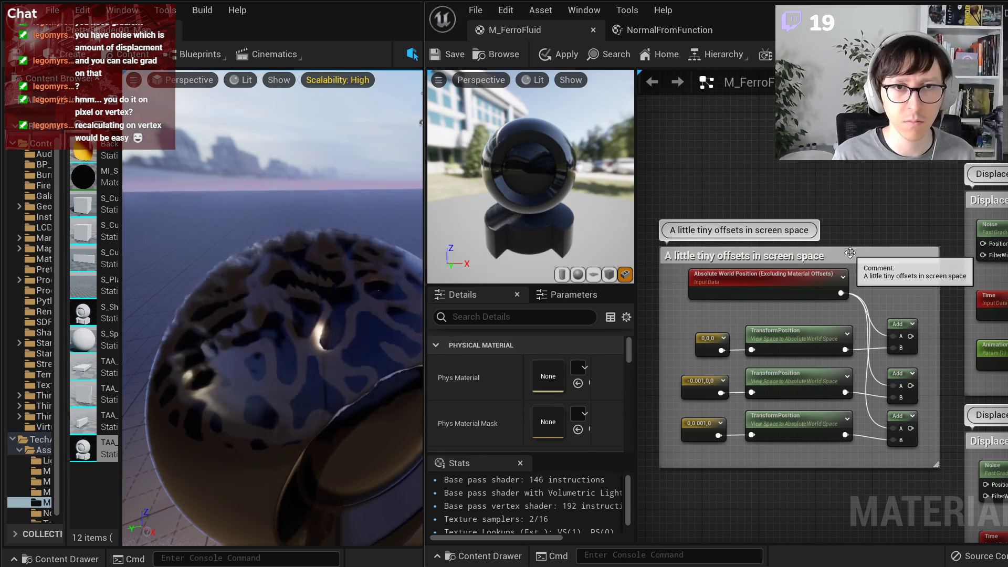
- Move the offsets comment group down and connect the World Position output directly to the first Noise node's Position input
{"action": "left_click_drag", "start_coordinate": [862, 256], "coordinate": [814, 299]}
{"action": "left_click", "coordinate": [826, 237]}
{"action": "right_click_drag", "start_coordinate": [889, 267], "coordinate": [769, 259]}
{"action": "right_click_drag", "start_coordinate": [740, 373], "coordinate": [895, 369]}
{"action": "left_click", "coordinate": [683, 376]}
{"action": "right_click_drag", "start_coordinate": [884, 328], "coordinate": [748, 359]}
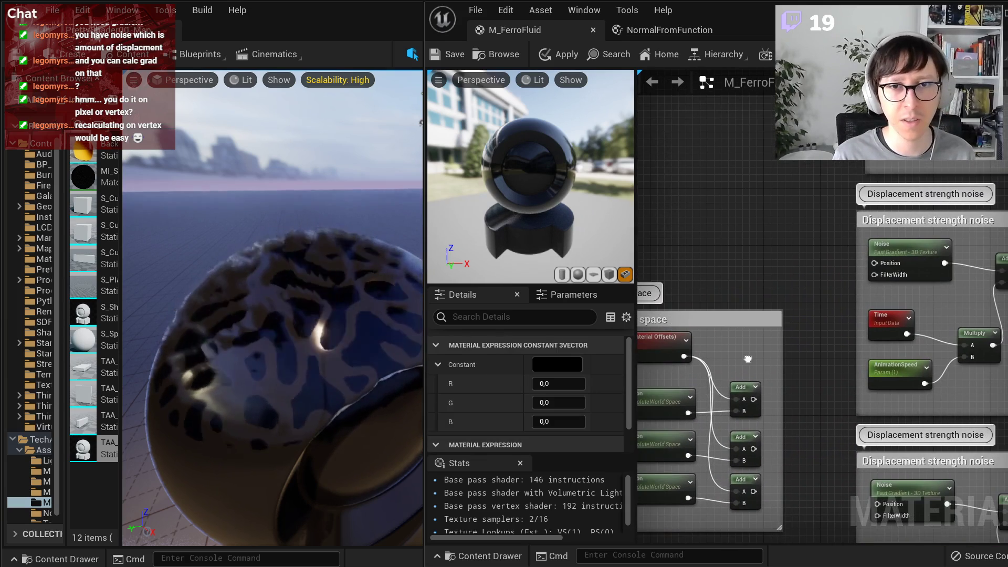
{"action": "left_click_drag", "start_coordinate": [685, 356], "coordinate": [874, 263]}
- Delete the zero-offset row: the 0,0,0 constant with its TransformPosition and Add nodes
{"action": "right_click_drag", "start_coordinate": [708, 364], "coordinate": [816, 325]}
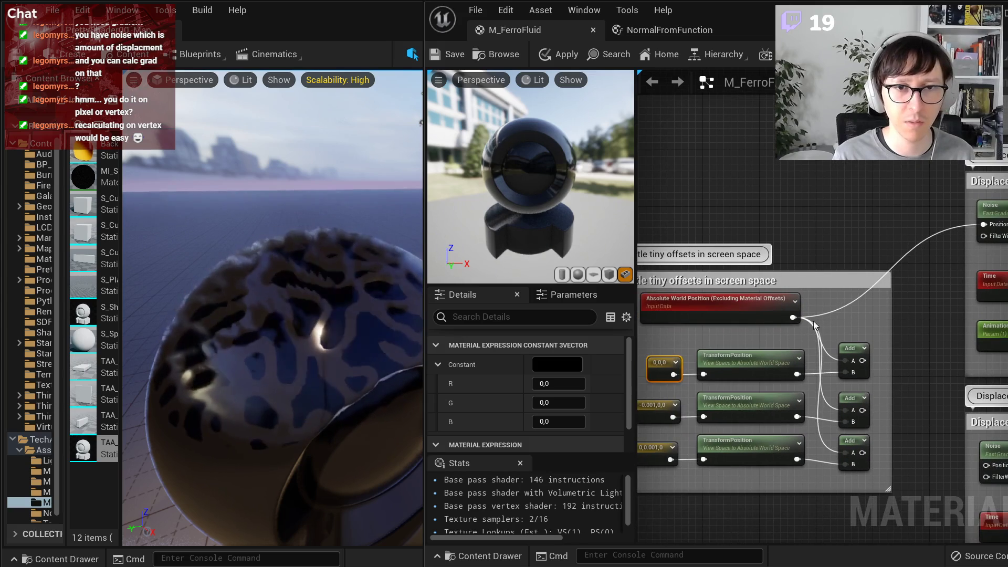
{"action": "left_click_drag", "start_coordinate": [656, 345], "coordinate": [724, 360]}
{"action": "left_click_drag", "start_coordinate": [867, 379], "coordinate": [862, 382]}
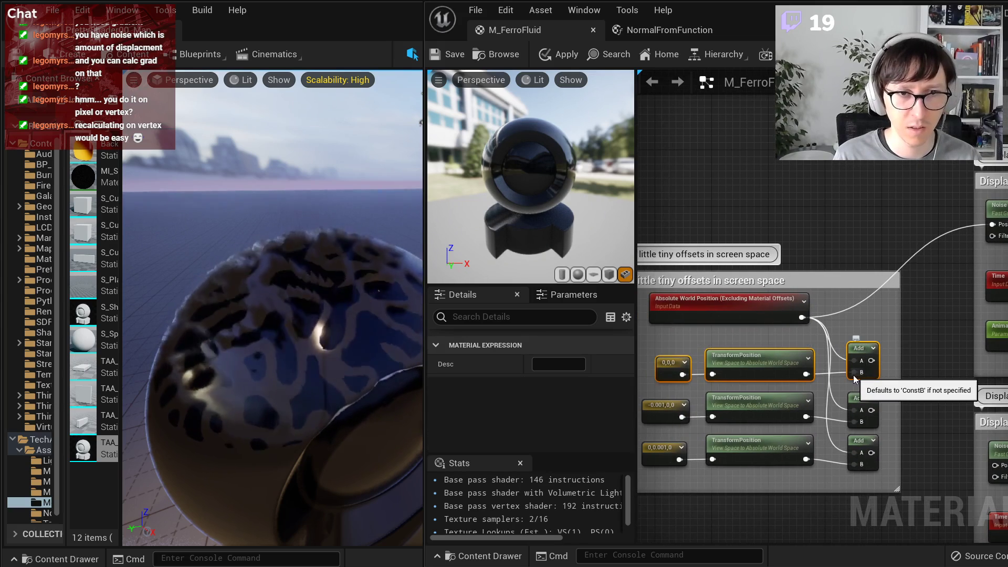
{"action": "key", "text": "Delete"}
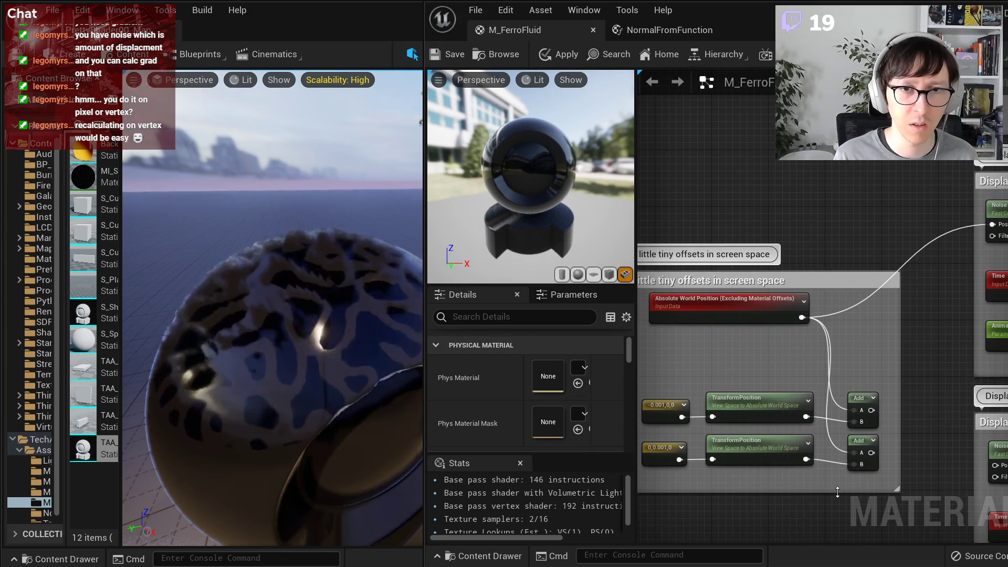
- Connect the two remaining Add outputs to the Position inputs of the second and third Noise nodes
{"action": "left_click_drag", "start_coordinate": [998, 398], "coordinate": [925, 476]}
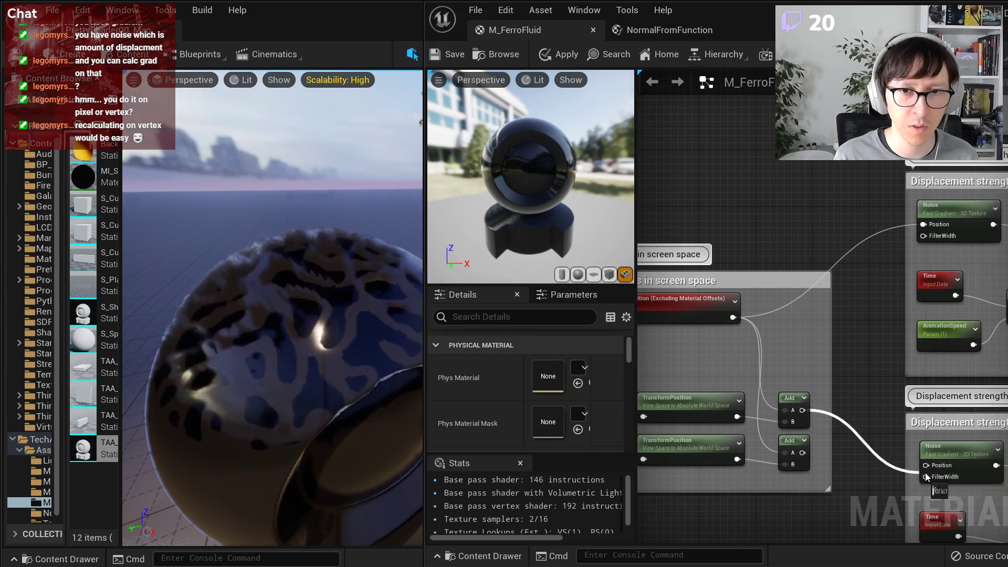
{"action": "right_click_drag", "start_coordinate": [843, 421], "coordinate": [804, 237]}
{"action": "left_click_drag", "start_coordinate": [764, 267], "coordinate": [900, 515]}
{"action": "scroll", "coordinate": [848, 383], "scroll_direction": "down", "scroll_amount": 5}
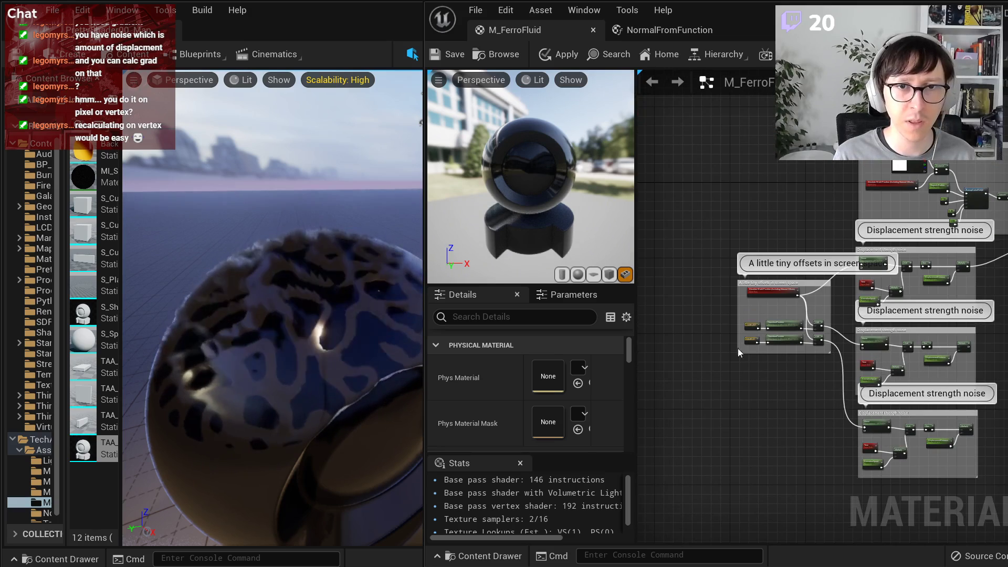
- Move the World Position node down inside the offsets comment, closer to the two TransformPosition rows
{"action": "scroll", "coordinate": [796, 357], "scroll_direction": "up", "scroll_amount": 3}
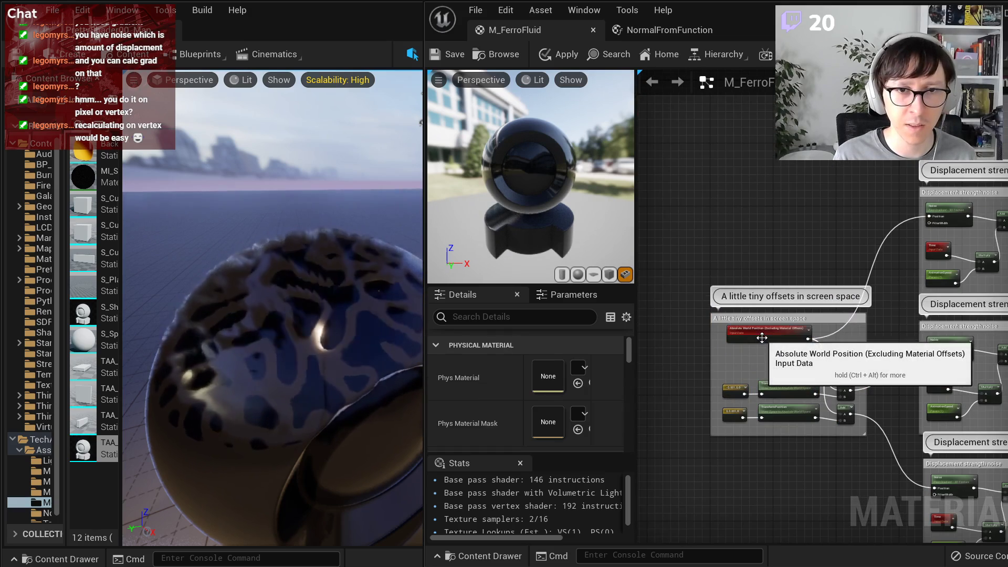
{"action": "left_click_drag", "start_coordinate": [762, 337], "coordinate": [774, 361]}
{"action": "left_click", "coordinate": [843, 261]}
- Create a Subtract node in the empty area beside the displacement strength noise groups
{"action": "right_click_drag", "start_coordinate": [871, 292], "coordinate": [709, 257]}
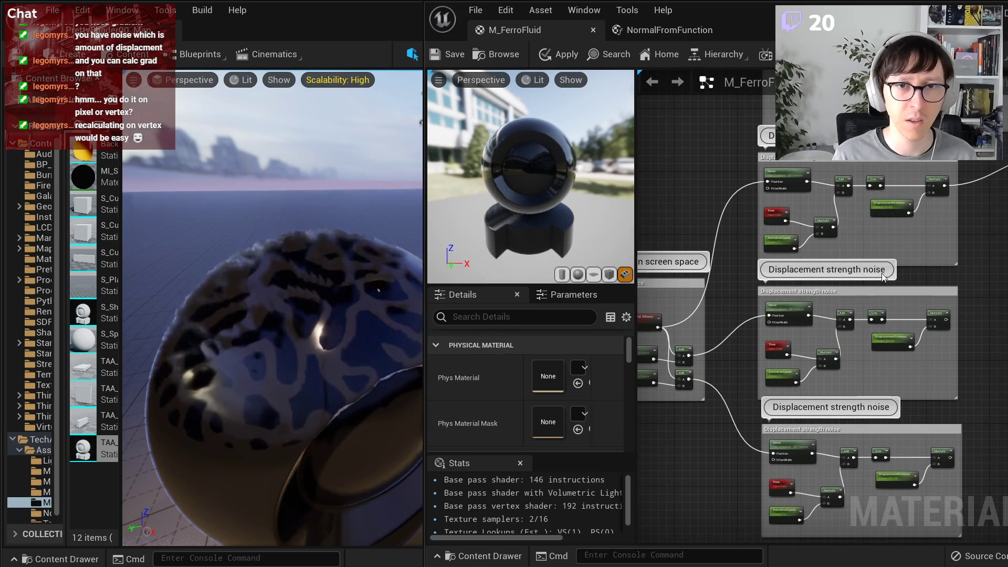
{"action": "scroll", "coordinate": [845, 416], "scroll_direction": "down", "scroll_amount": 2}
{"action": "right_click_drag", "start_coordinate": [932, 353], "coordinate": [792, 372]}
{"action": "scroll", "coordinate": [813, 326], "scroll_direction": "up", "scroll_amount": 2}
{"action": "right_click_drag", "start_coordinate": [813, 326], "coordinate": [937, 322]}
{"action": "scroll", "coordinate": [899, 299], "scroll_direction": "down", "scroll_amount": 2}
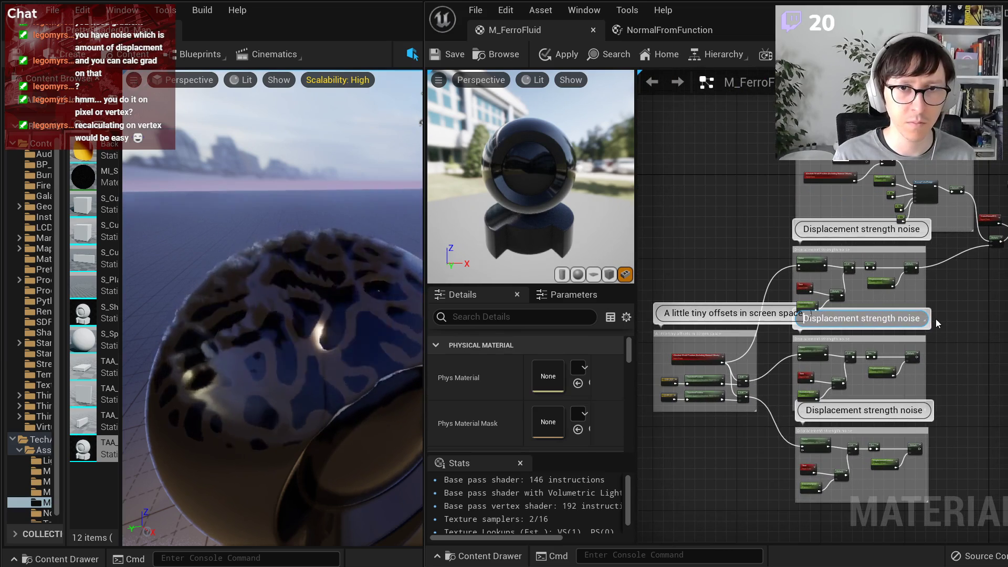
{"action": "scroll", "coordinate": [956, 327], "scroll_direction": "up", "scroll_amount": 2}
{"action": "right_click", "coordinate": [941, 294]}
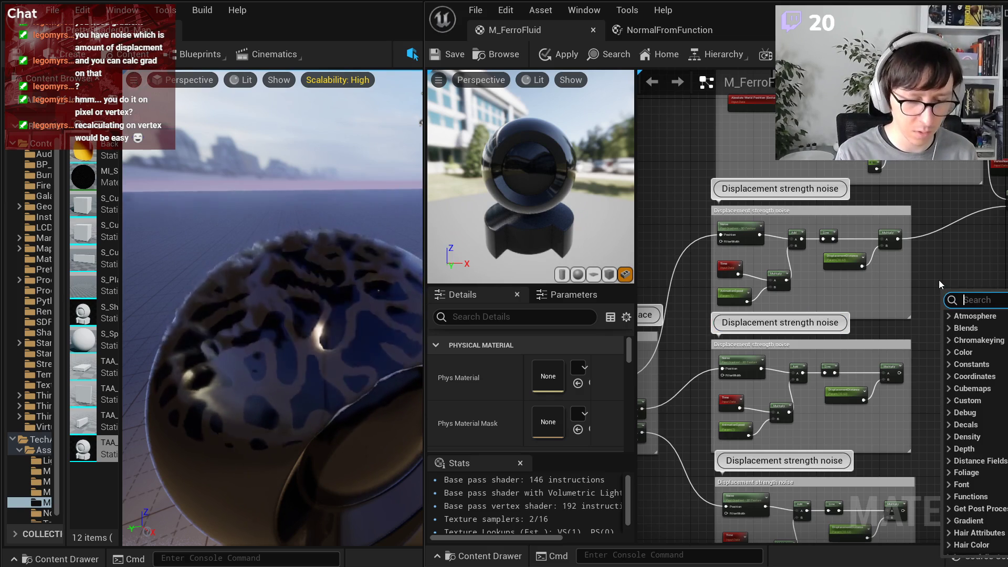
{"action": "type", "text": "sub"}
{"action": "key", "text": "Return"}
- Connect the second noise group's final Multiply output to input A of the Subtract node
{"action": "right_click_drag", "start_coordinate": [939, 280], "coordinate": [1001, 290]}
{"action": "scroll", "coordinate": [989, 342], "scroll_direction": "up", "scroll_amount": 2}
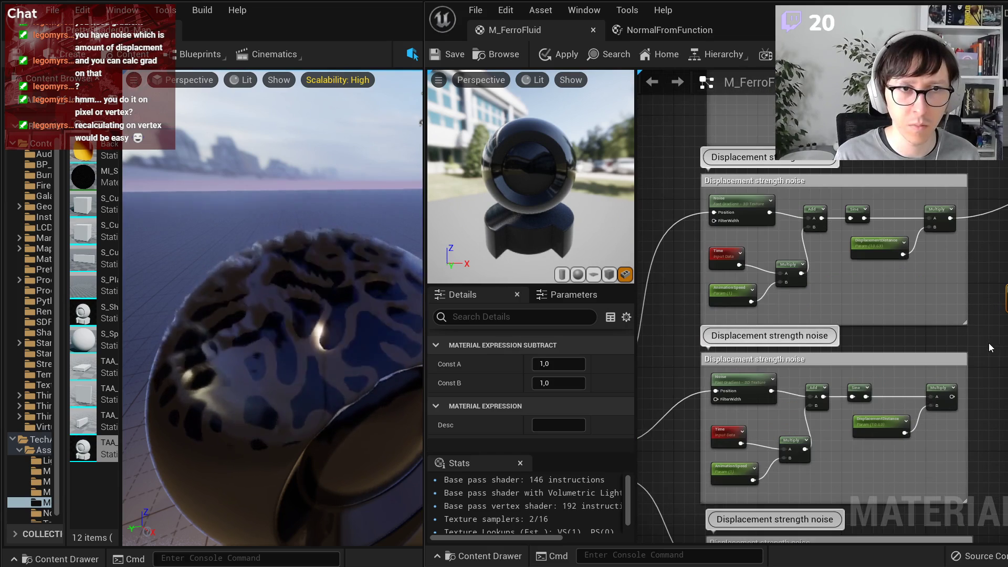
{"action": "right_click_drag", "start_coordinate": [985, 364], "coordinate": [929, 419]}
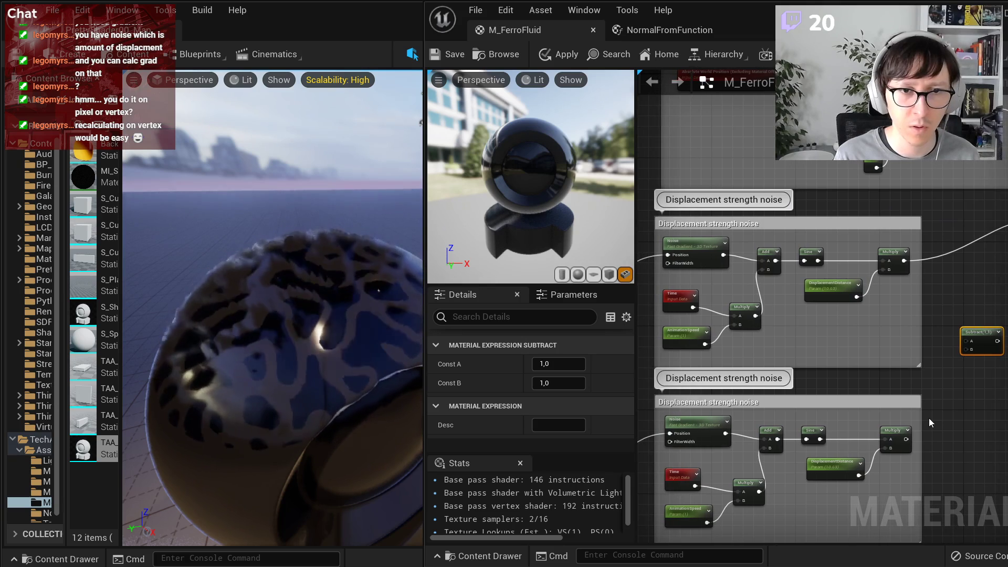
{"action": "right_click_drag", "start_coordinate": [940, 384], "coordinate": [936, 325]}
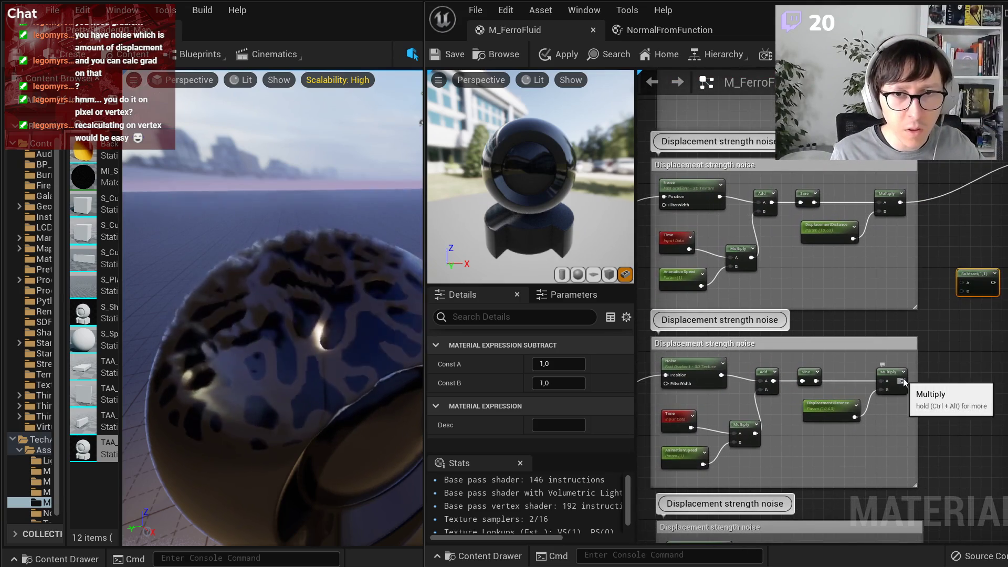
{"action": "left_click_drag", "start_coordinate": [903, 380], "coordinate": [965, 284]}
- Set the R value of the constant in the first offset row to 0.001
{"action": "right_click_drag", "start_coordinate": [704, 378], "coordinate": [986, 337]}
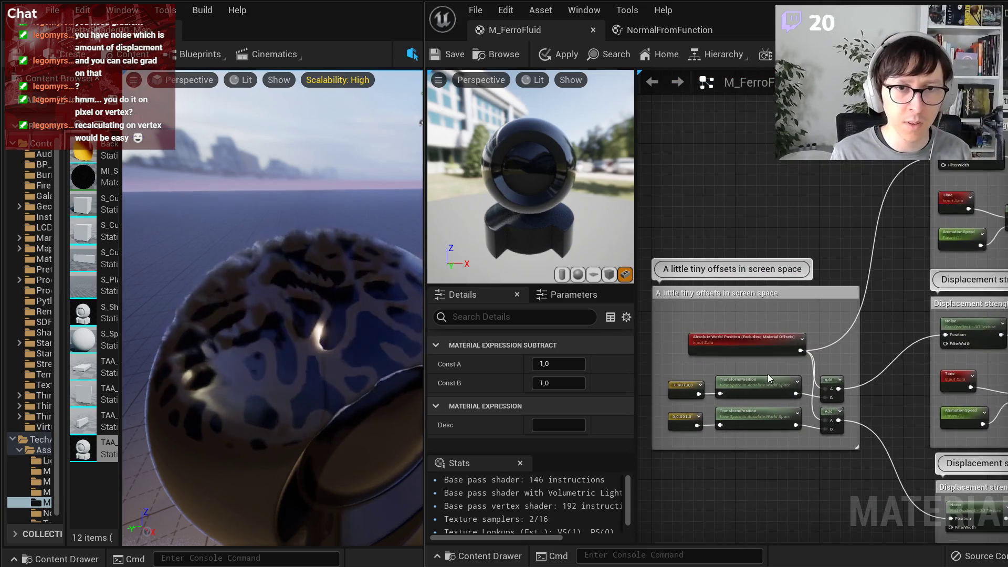
{"action": "scroll", "coordinate": [768, 374], "scroll_direction": "up", "scroll_amount": 4}
{"action": "right_click_drag", "start_coordinate": [768, 374], "coordinate": [969, 345]}
{"action": "left_click", "coordinate": [792, 372]}
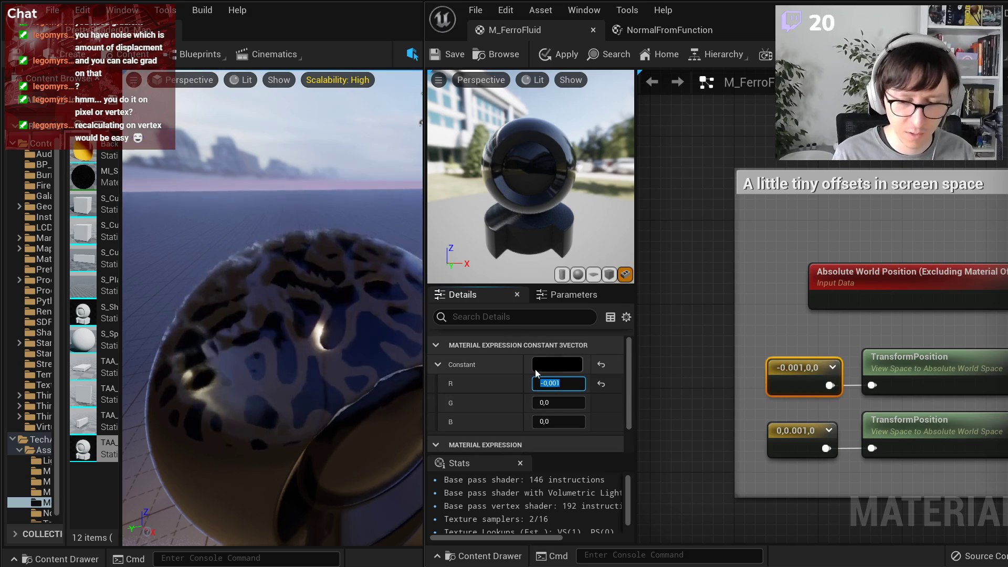
{"action": "key", "text": "Return"}
- Connect the first noise group's final Multiply output to input B of the Subtract node
{"action": "scroll", "coordinate": [854, 366], "scroll_direction": "down", "scroll_amount": 4}
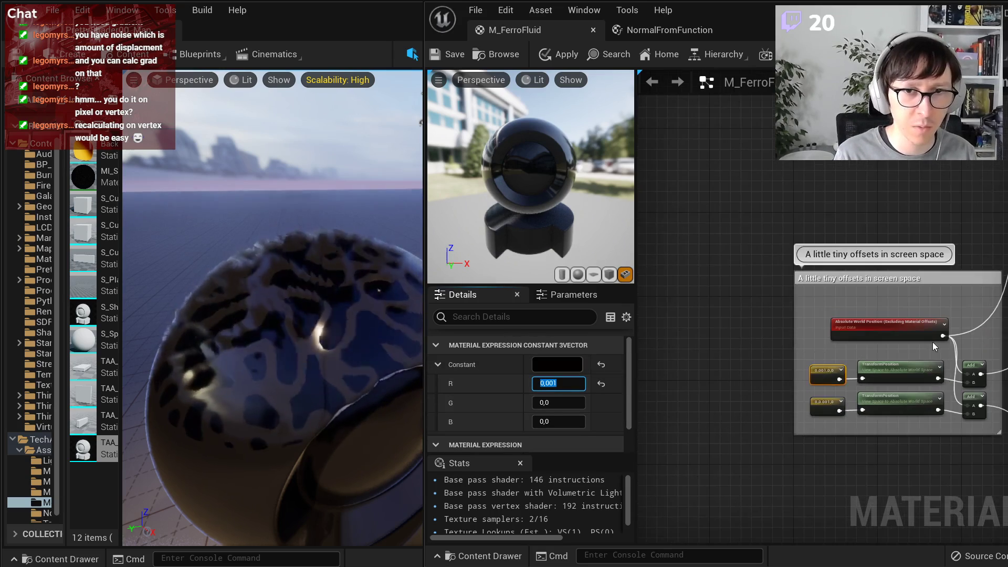
{"action": "right_click_drag", "start_coordinate": [932, 342], "coordinate": [861, 341]}
{"action": "right_click_drag", "start_coordinate": [904, 302], "coordinate": [887, 310]}
{"action": "scroll", "coordinate": [897, 271], "scroll_direction": "up", "scroll_amount": 3}
{"action": "right_click_drag", "start_coordinate": [897, 271], "coordinate": [910, 364]}
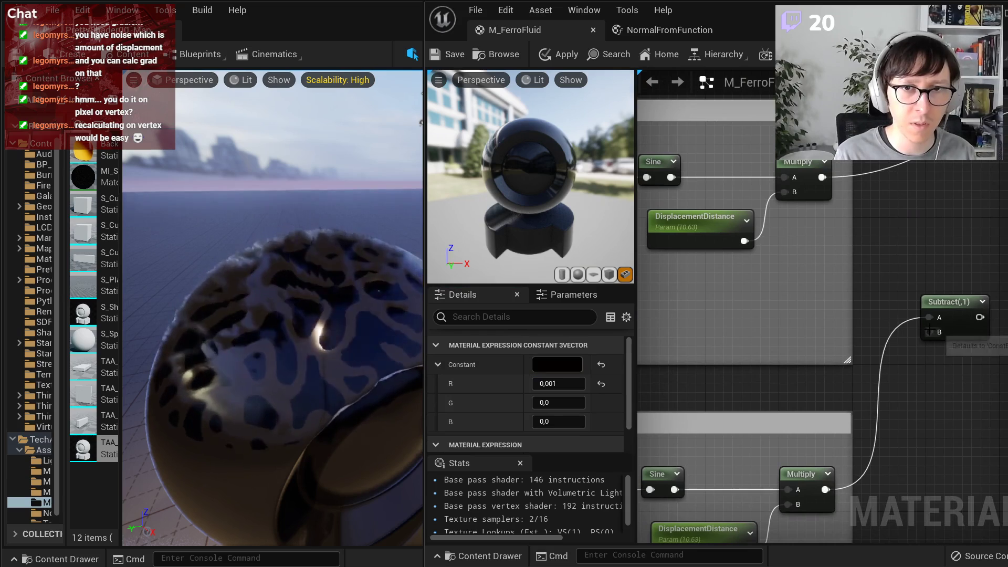
{"action": "left_click_drag", "start_coordinate": [929, 332], "coordinate": [823, 177]}
- Duplicate the Subtract node beside the third noise group, feeding input A from that group's Multiply and B from the first group's
{"action": "scroll", "coordinate": [938, 302], "scroll_direction": "down", "scroll_amount": 5}
{"action": "left_click", "coordinate": [940, 302]}
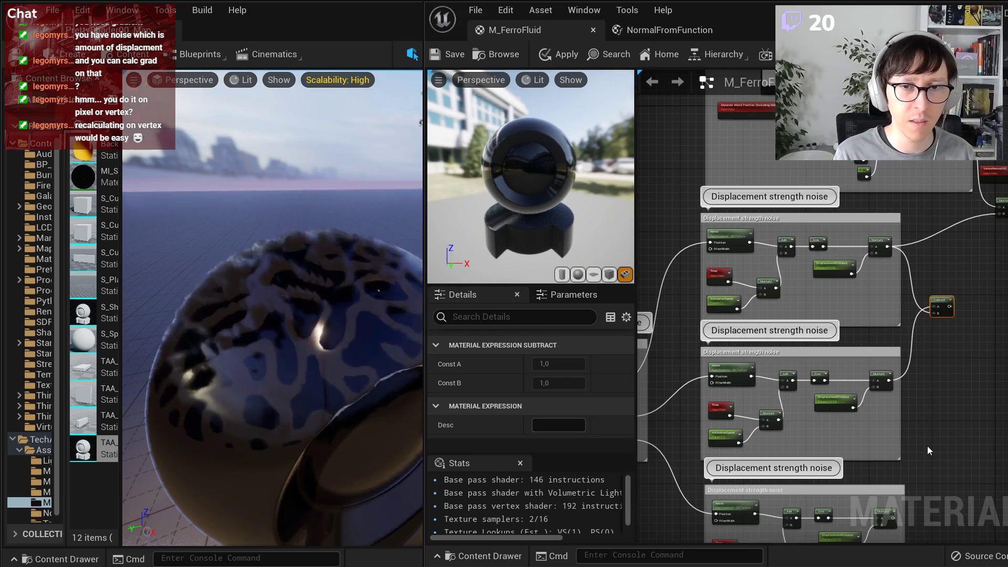
{"action": "scroll", "coordinate": [938, 476], "scroll_direction": "up", "scroll_amount": 3}
{"action": "left_click_drag", "start_coordinate": [861, 378], "coordinate": [963, 321]}
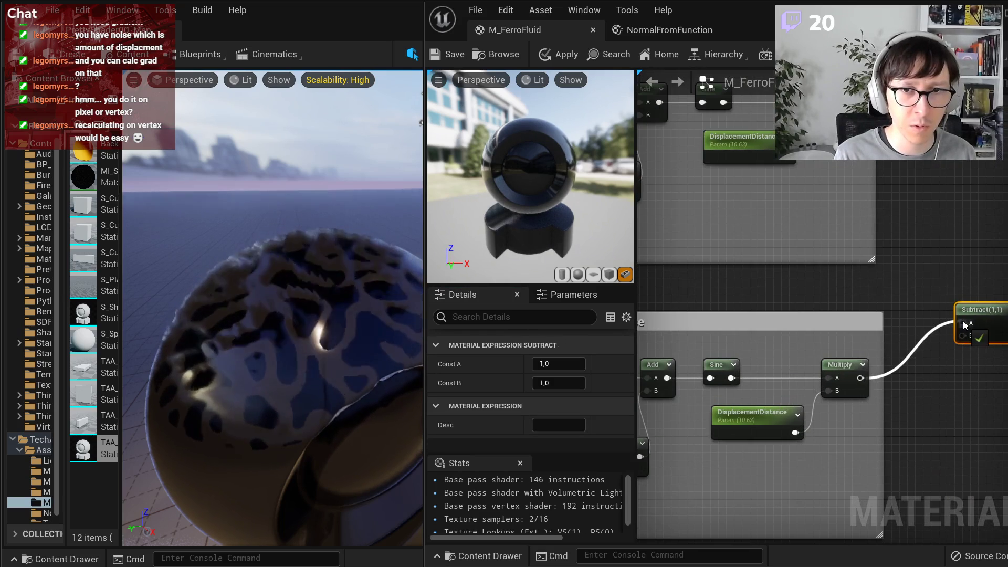
{"action": "scroll", "coordinate": [964, 323], "scroll_direction": "down", "scroll_amount": 3}
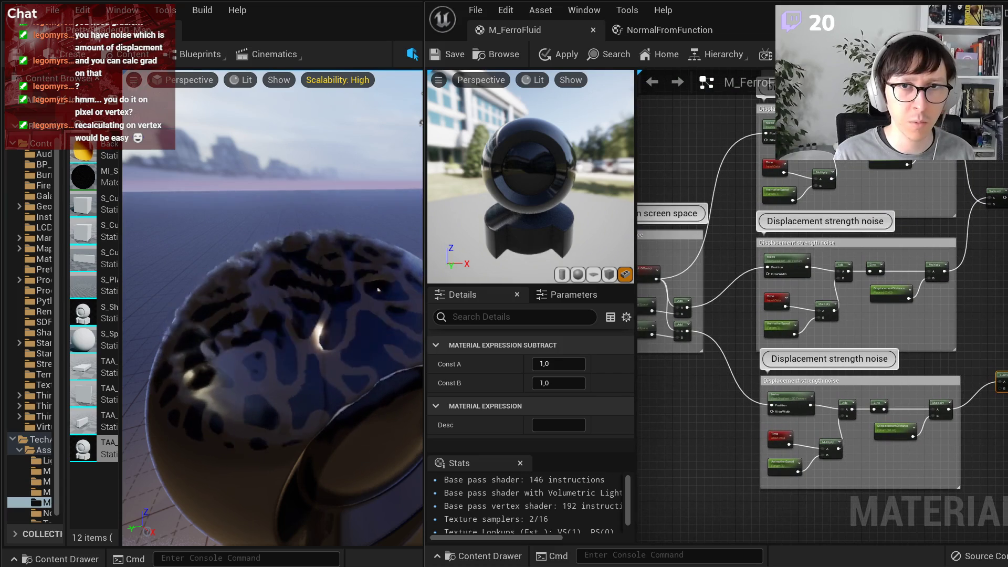
{"action": "left_click_drag", "start_coordinate": [944, 137], "coordinate": [1001, 389]}
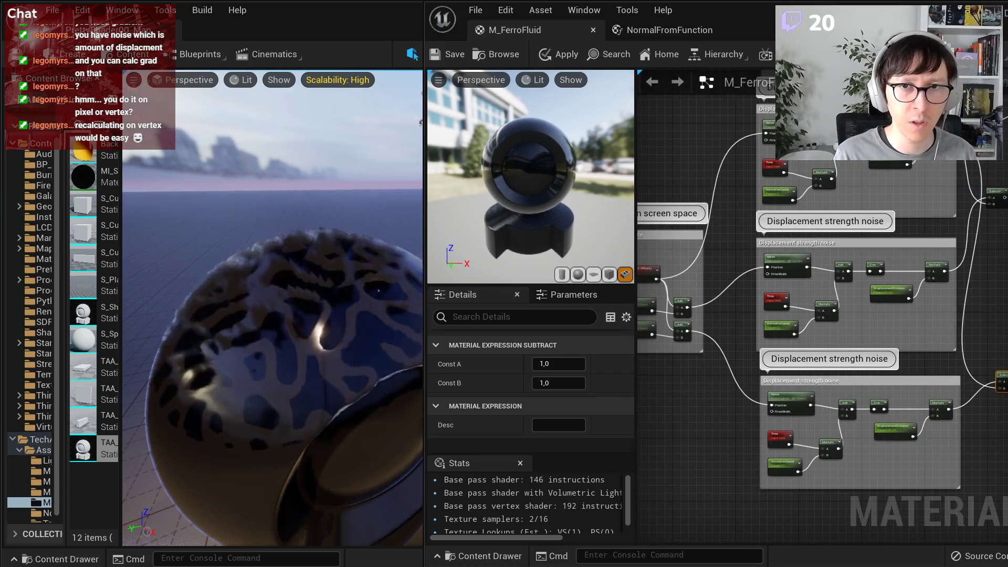
- Reposition the two Subtract nodes in a column beside the noise groups
{"action": "right_click_drag", "start_coordinate": [999, 372], "coordinate": [888, 431]}
{"action": "scroll", "coordinate": [888, 430], "scroll_direction": "up", "scroll_amount": 1}
{"action": "left_click_drag", "start_coordinate": [899, 443], "coordinate": [878, 410]}
{"action": "left_click", "coordinate": [880, 400]}
{"action": "left_click", "coordinate": [906, 347]}
{"action": "right_click_drag", "start_coordinate": [919, 313], "coordinate": [862, 403]}
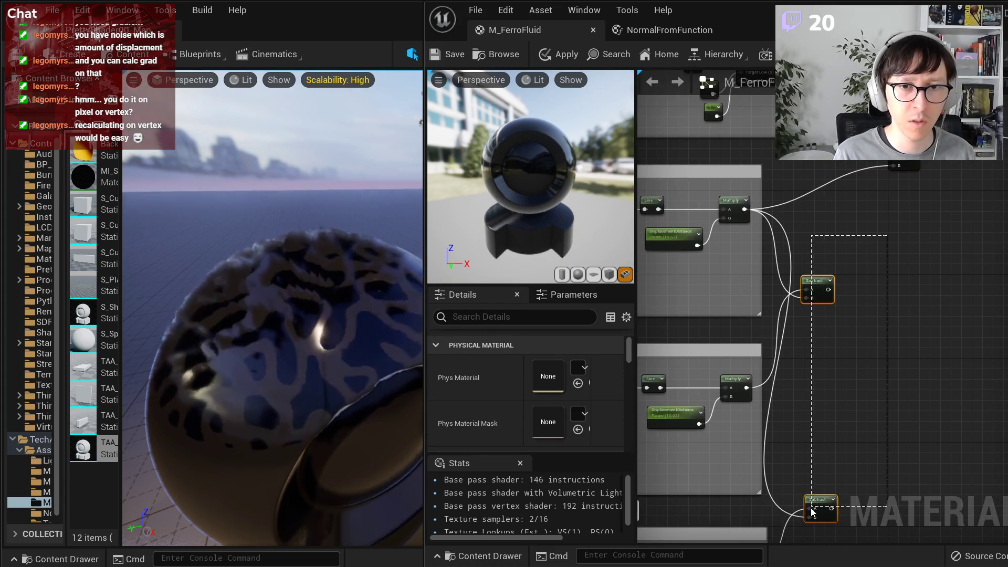
{"action": "left_click_drag", "start_coordinate": [812, 509], "coordinate": [822, 508]}
- Create an AppendVector node and connect the upper Subtract to input A and the lower Subtract to input B
{"action": "right_click", "coordinate": [874, 364]}
{"action": "type", "text": "appe"}
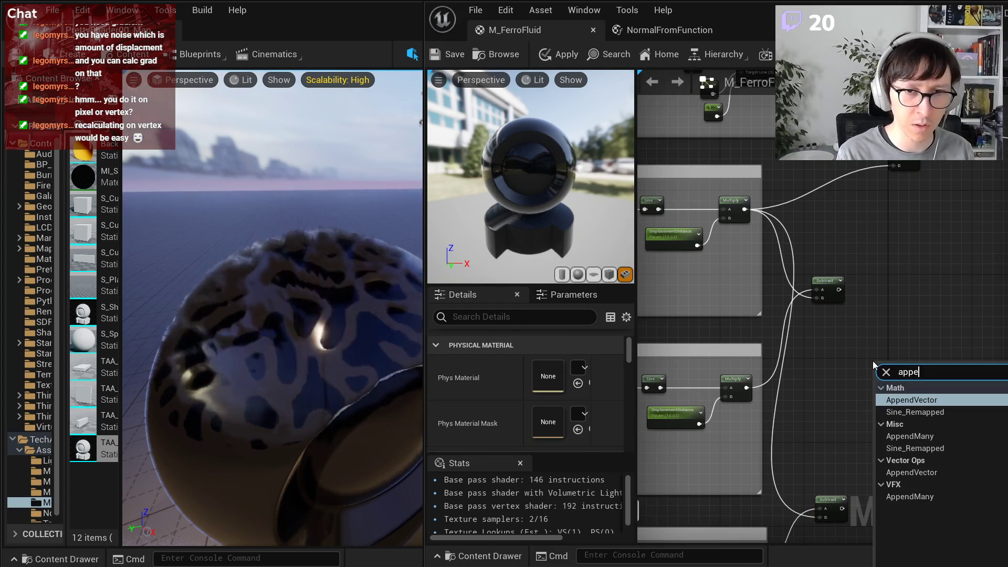
{"action": "key", "text": "Return"}
{"action": "left_click_drag", "start_coordinate": [839, 290], "coordinate": [878, 374]}
{"action": "left_click_drag", "start_coordinate": [842, 508], "coordinate": [879, 383]}
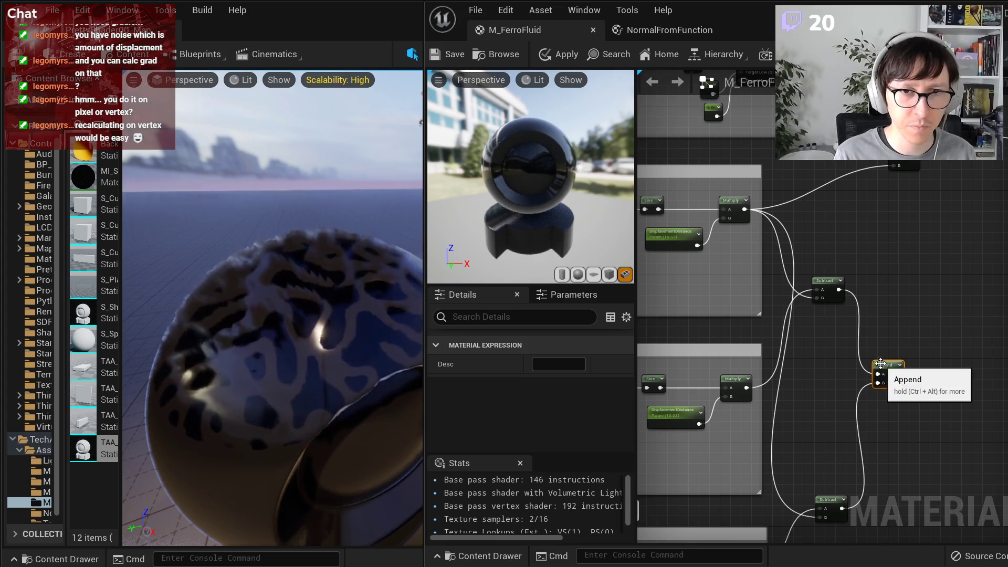
- Preview the Append node and examine its pattern on the preview mesh from several distances
{"action": "right_click", "coordinate": [880, 363]}
{"action": "left_click", "coordinate": [924, 387]}
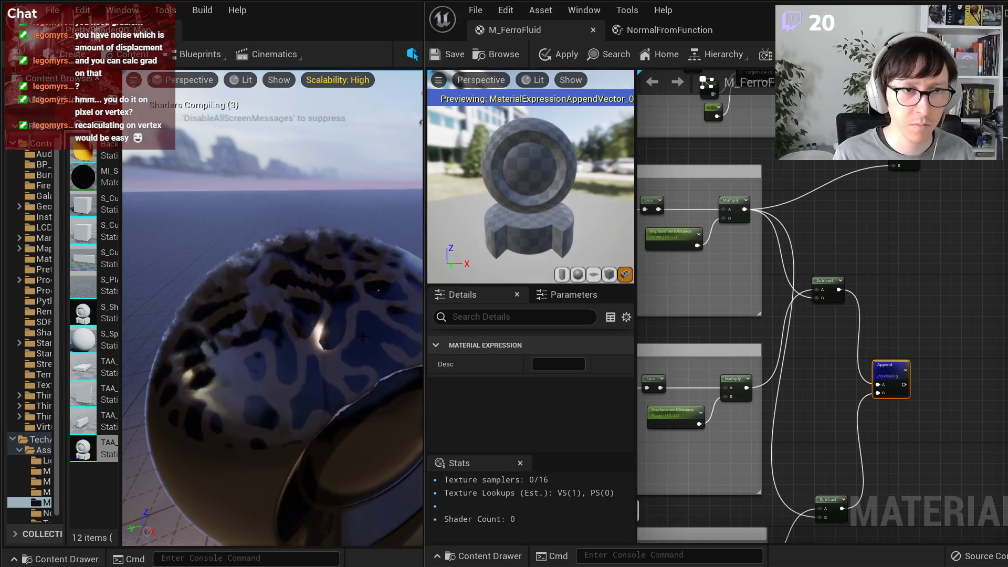
{"action": "scroll", "coordinate": [536, 161], "scroll_direction": "up", "scroll_amount": 6}
{"action": "scroll", "coordinate": [536, 161], "scroll_direction": "down", "scroll_amount": 8}
{"action": "left_click_drag", "start_coordinate": [535, 161], "coordinate": [536, 163]}
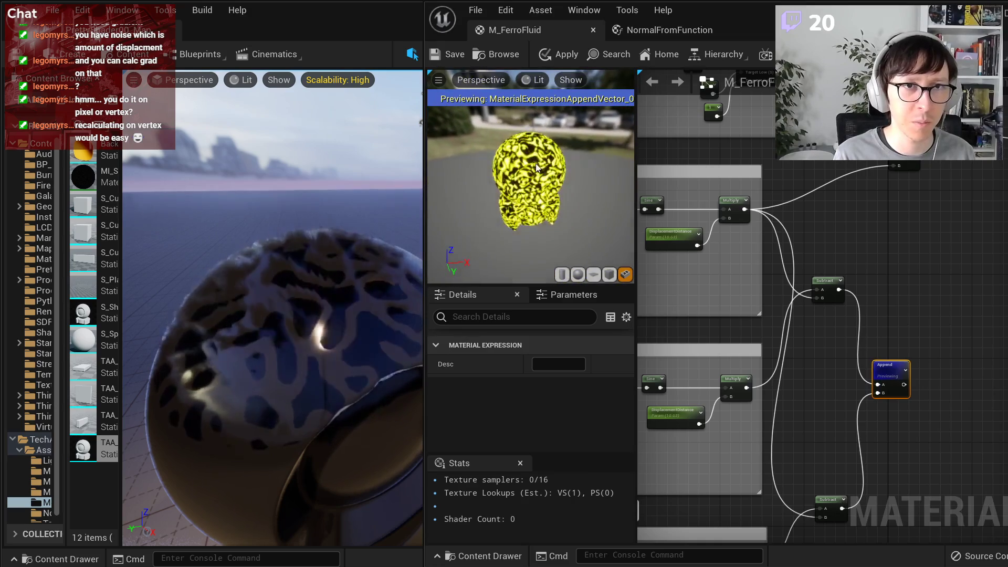
{"action": "scroll", "coordinate": [537, 167], "scroll_direction": "up", "scroll_amount": 2}
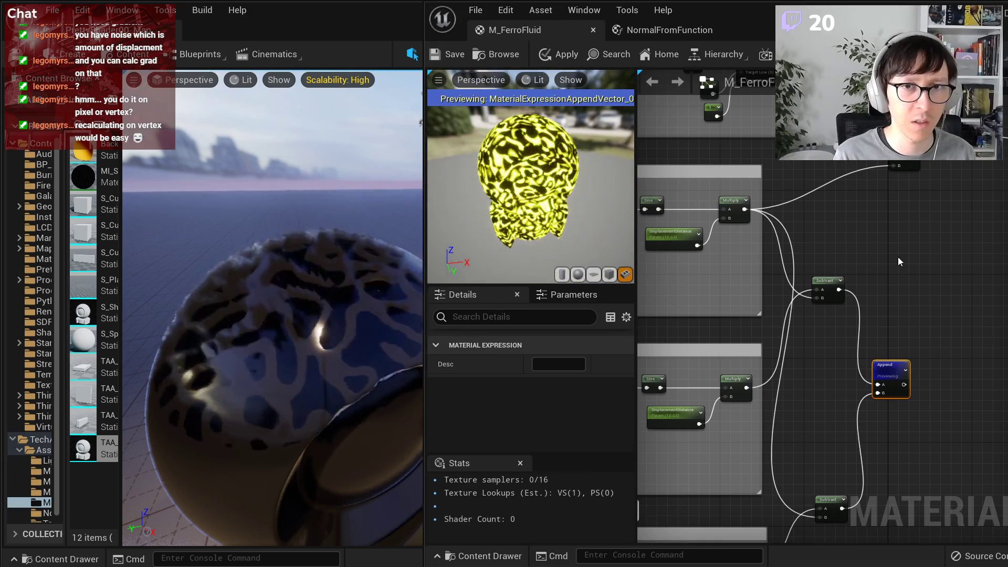
- Remove the DisplacementDistance parameter and the Multiply node it feeds from the second displacement noise group
{"action": "right_click", "coordinate": [821, 289]}
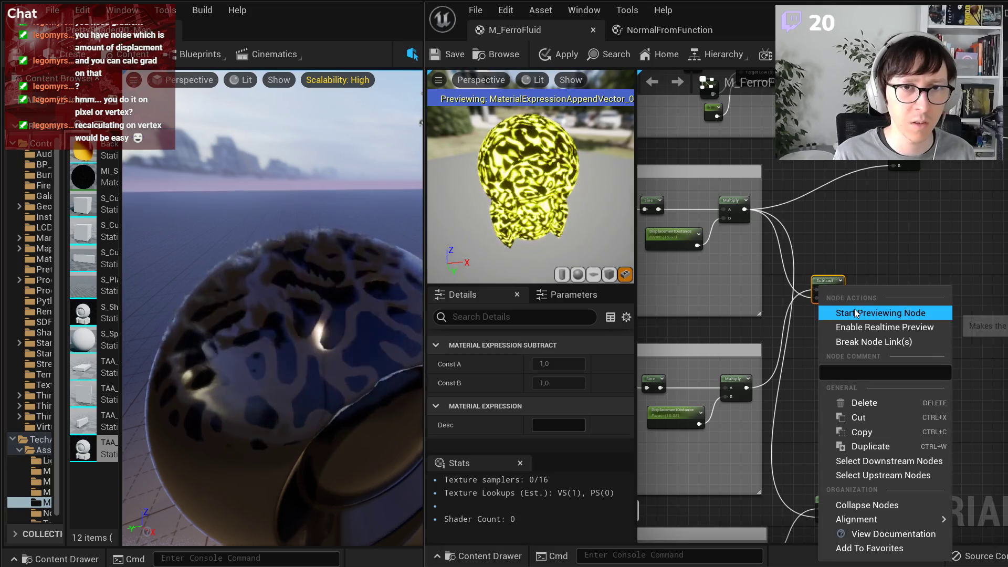
{"action": "left_click", "coordinate": [849, 254]}
{"action": "right_click_drag", "start_coordinate": [682, 418], "coordinate": [855, 354]}
{"action": "scroll", "coordinate": [855, 355], "scroll_direction": "up", "scroll_amount": 3}
{"action": "left_click", "coordinate": [856, 355]}
{"action": "scroll", "coordinate": [857, 355], "scroll_direction": "down", "scroll_amount": 3}
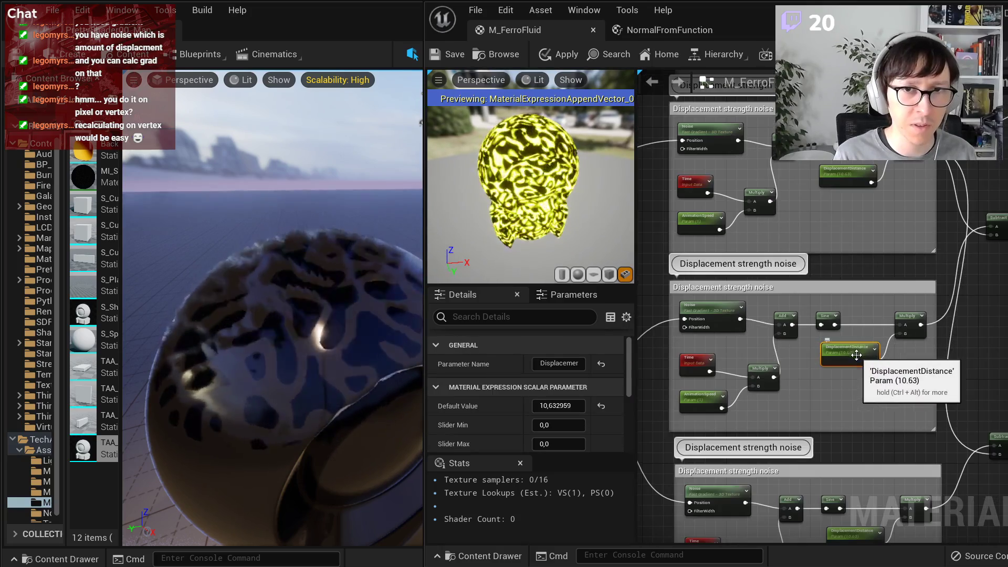
{"action": "left_click", "coordinate": [913, 320], "text": "shift"}
{"action": "scroll", "coordinate": [924, 229], "scroll_direction": "down", "scroll_amount": 3}
{"action": "key", "text": "Delete"}
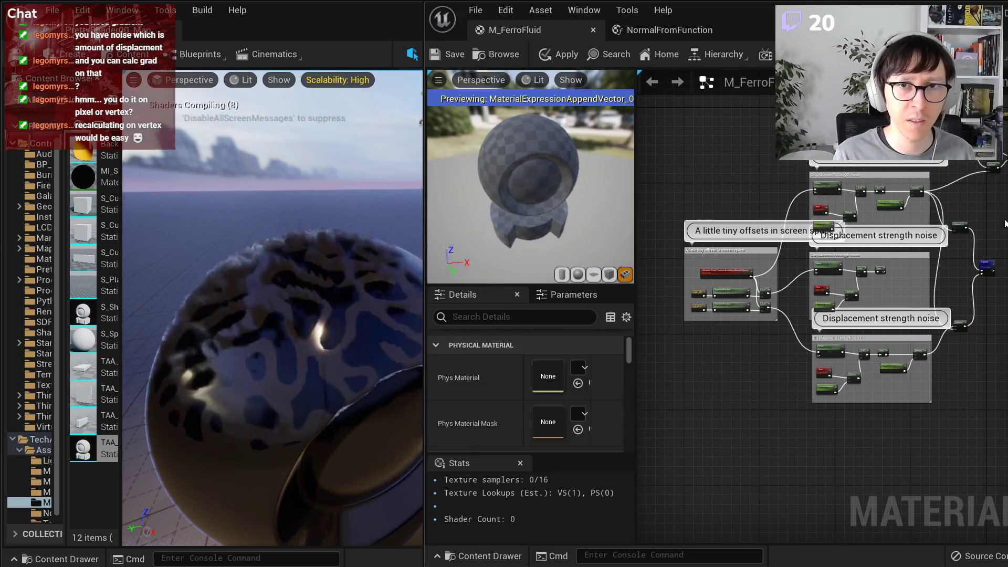
- Move the M_FerroFluid output node and its Base Color and Roughness constants farther from the vertex-normal Multiply to make room
{"action": "right_click_drag", "start_coordinate": [1005, 223], "coordinate": [853, 326]}
{"action": "scroll", "coordinate": [870, 279], "scroll_direction": "up", "scroll_amount": 3}
{"action": "right_click_drag", "start_coordinate": [979, 383], "coordinate": [879, 450]}
{"action": "left_click_drag", "start_coordinate": [926, 414], "coordinate": [788, 160]}
{"action": "left_click", "coordinate": [746, 209], "text": "shift"}
{"action": "left_click", "coordinate": [756, 239], "text": "shift"}
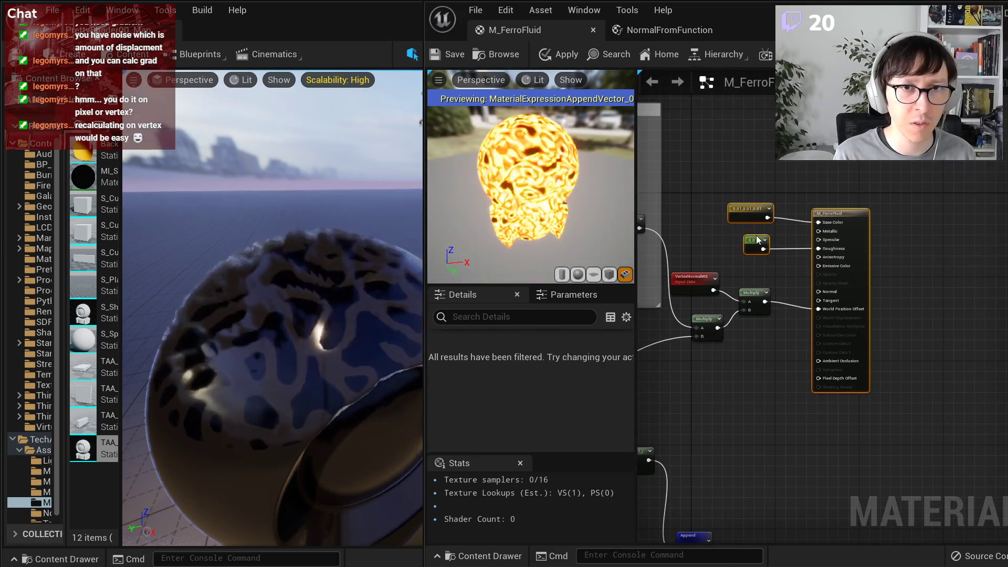
{"action": "left_click_drag", "start_coordinate": [723, 198], "coordinate": [871, 271]}
{"action": "left_click_drag", "start_coordinate": [825, 215], "coordinate": [926, 214]}
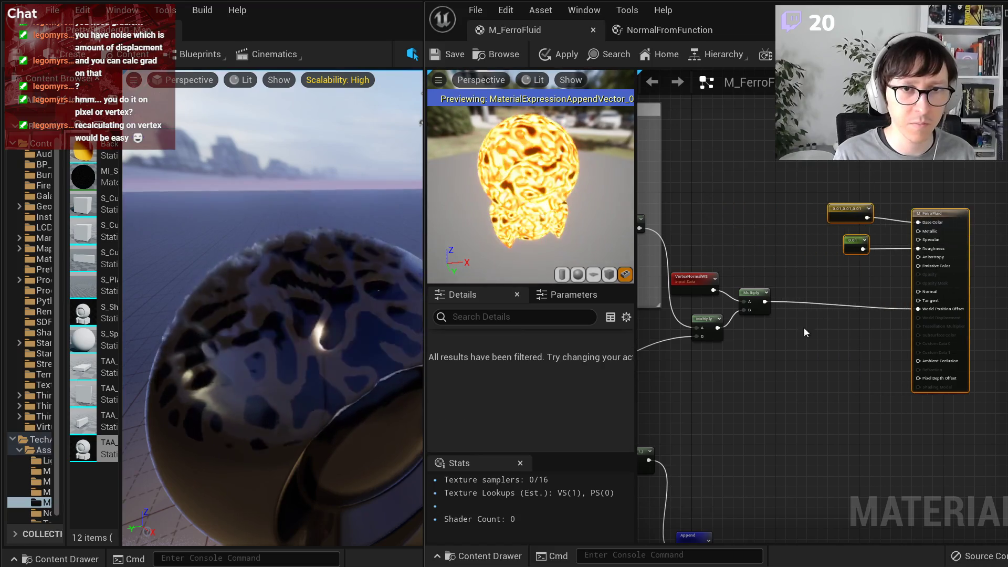
- Paste the DisplacementDistance and Multiply nodes and wire them between the vertex-normal Multiply and World Position Offset
{"action": "left_click", "coordinate": [805, 328]}
{"action": "scroll", "coordinate": [783, 313], "scroll_direction": "up", "scroll_amount": 2}
{"action": "key", "text": "ctrl+v"}
{"action": "left_click", "coordinate": [819, 316]}
{"action": "left_click_drag", "start_coordinate": [757, 296], "coordinate": [884, 322]}
{"action": "left_click_drag", "start_coordinate": [992, 310], "coordinate": [990, 307]}
{"action": "scroll", "coordinate": [827, 355], "scroll_direction": "down", "scroll_amount": 3}
- Transfer the first noise group's output links from its Multiply to the Sine node, and delete that Multiply and its DisplacementDistance parameter
{"action": "right_click_drag", "start_coordinate": [764, 394], "coordinate": [875, 344]}
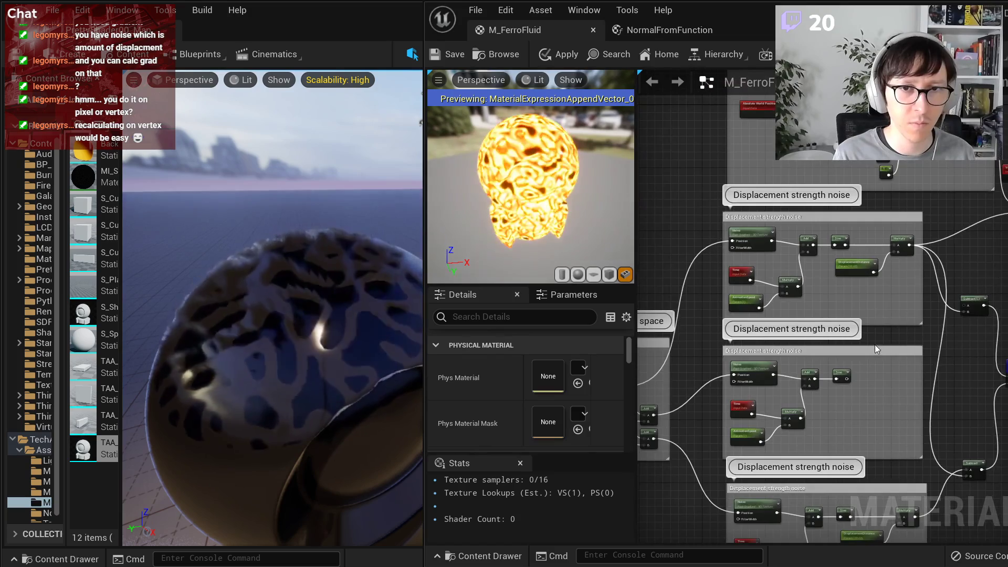
{"action": "scroll", "coordinate": [875, 345], "scroll_direction": "up", "scroll_amount": 2}
{"action": "left_click", "coordinate": [859, 208]}
{"action": "key", "text": "Delete"}
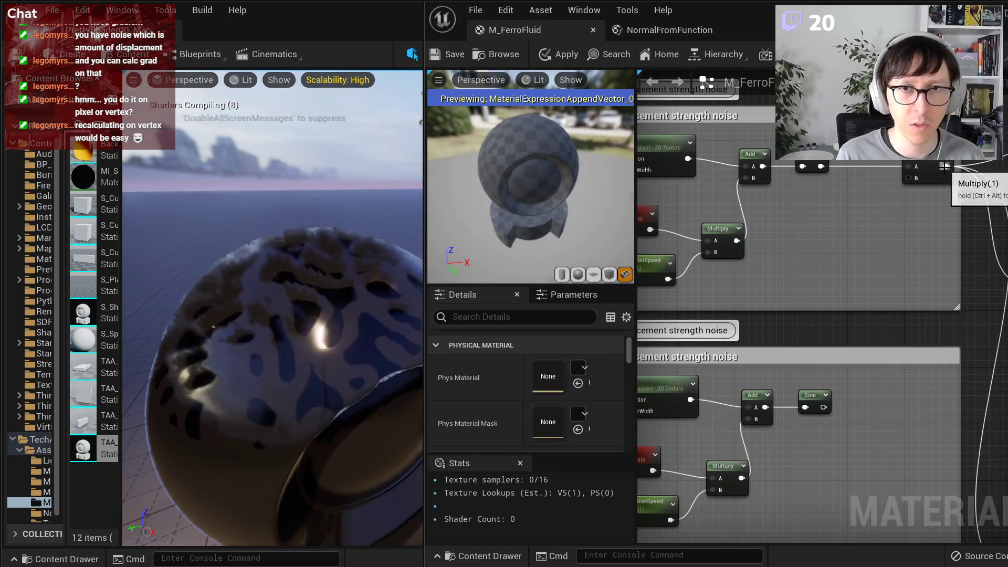
{"action": "left_click_drag", "start_coordinate": [945, 166], "coordinate": [821, 167], "text": "ctrl"}
{"action": "left_click", "coordinate": [932, 169]}
{"action": "key", "text": "Delete"}
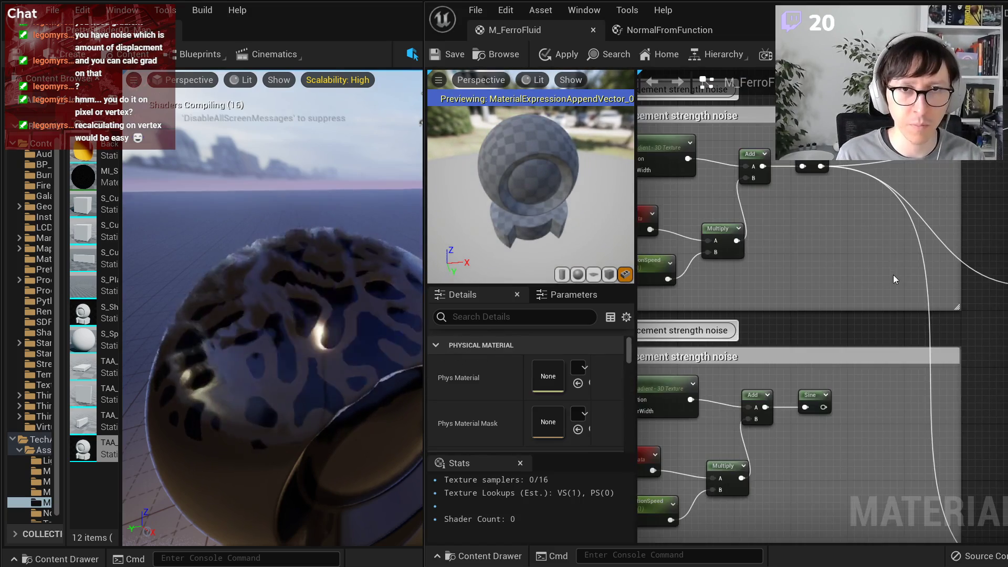
- Connect the second noise group's Sine output to input A of the upper Subtract node
{"action": "scroll", "coordinate": [894, 275], "scroll_direction": "down", "scroll_amount": 1}
{"action": "right_click_drag", "start_coordinate": [861, 399], "coordinate": [733, 312]}
{"action": "scroll", "coordinate": [832, 277], "scroll_direction": "up", "scroll_amount": 1}
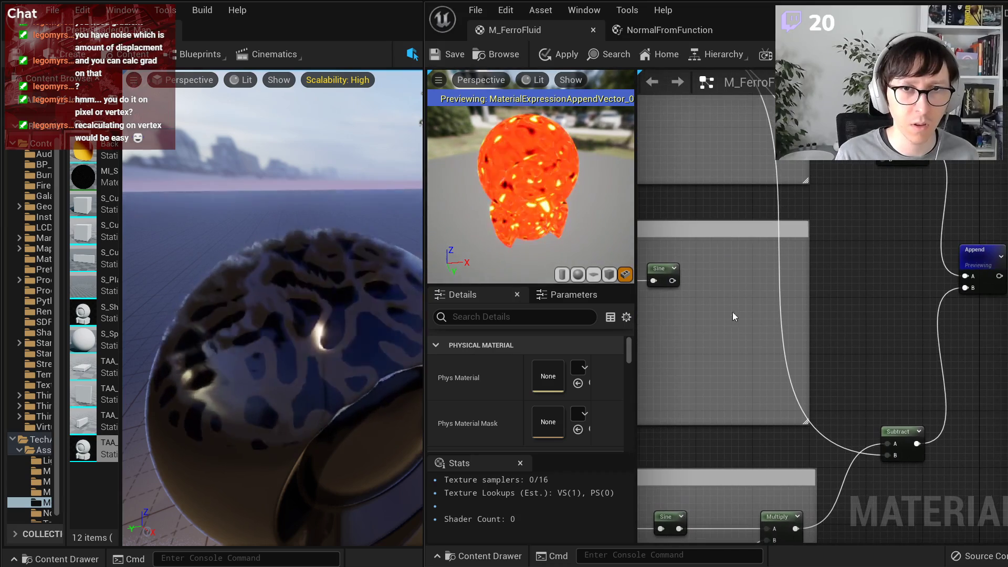
{"action": "right_click_drag", "start_coordinate": [889, 377], "coordinate": [960, 416]}
{"action": "left_click_drag", "start_coordinate": [742, 321], "coordinate": [953, 188]}
- Transfer the third noise group's output link to its Sine node, and delete its Multiply and DisplacementDistance nodes
{"action": "right_click_drag", "start_coordinate": [858, 367], "coordinate": [914, 165]}
{"action": "left_click_drag", "start_coordinate": [930, 438], "coordinate": [930, 440]}
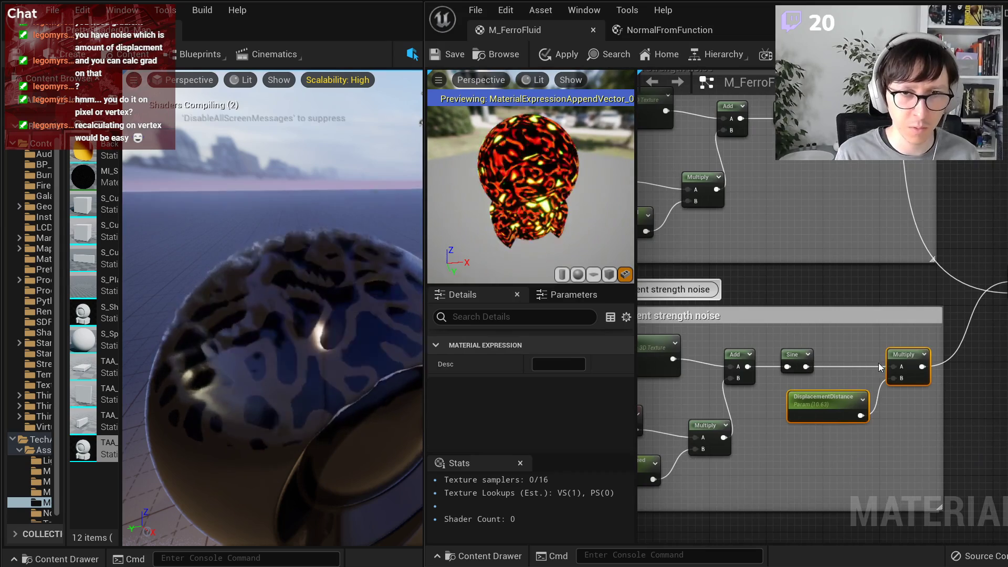
{"action": "left_click_drag", "start_coordinate": [921, 367], "coordinate": [808, 366], "text": "ctrl"}
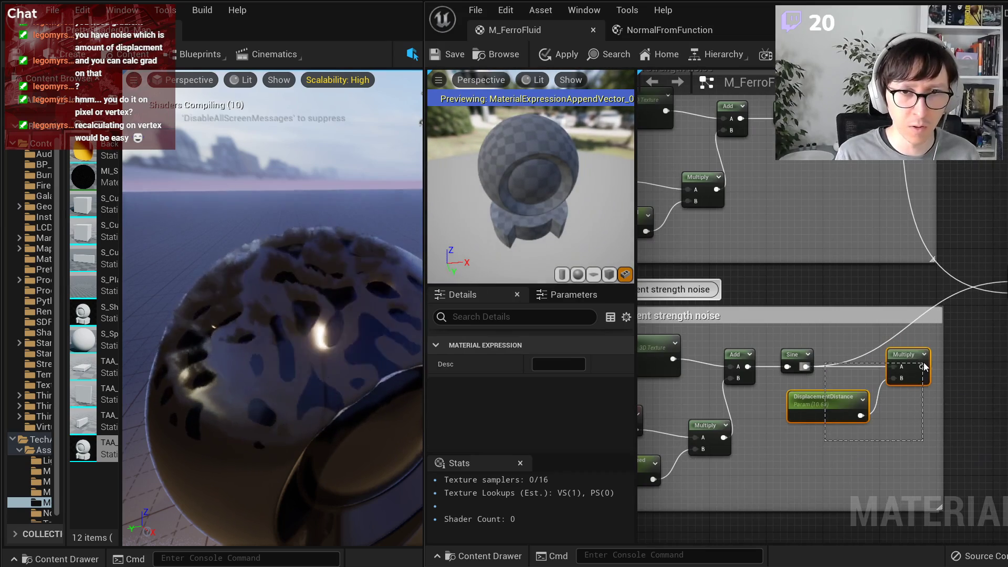
{"action": "key", "text": "Delete"}
- Narrow the three Displacement strength noise comment boxes to fit their remaining nodes
{"action": "scroll", "coordinate": [793, 286], "scroll_direction": "down", "scroll_amount": 5}
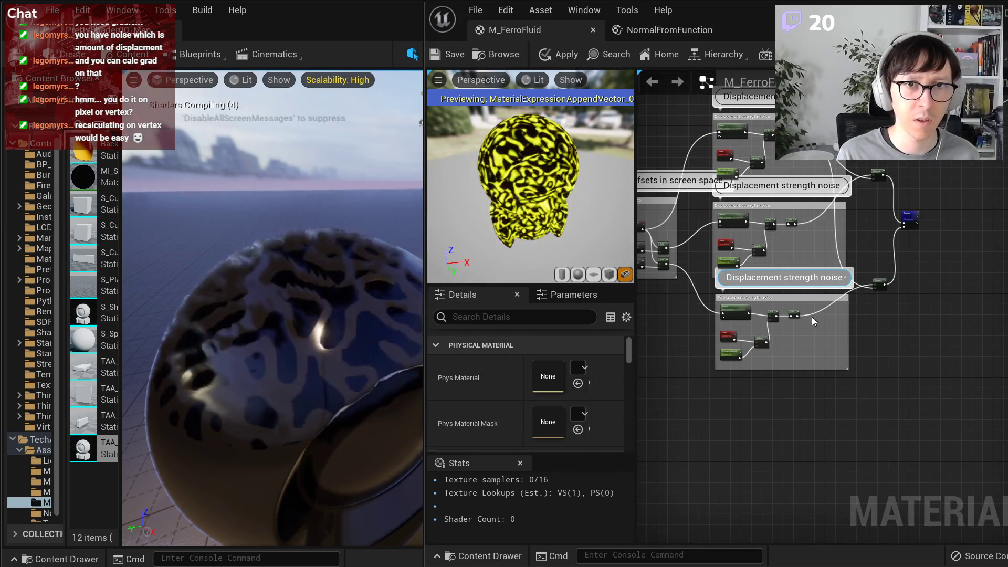
{"action": "right_click_drag", "start_coordinate": [864, 326], "coordinate": [861, 449]}
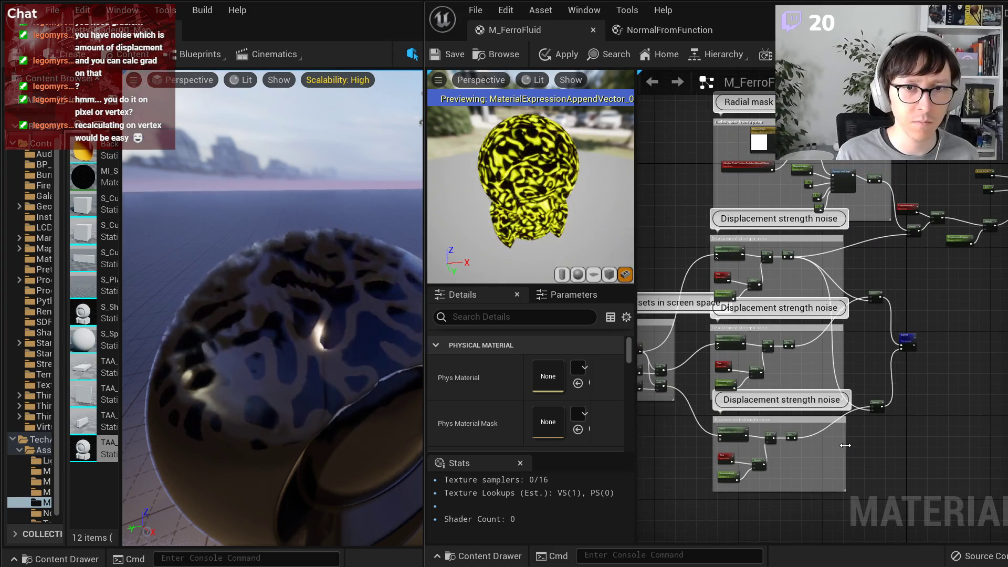
{"action": "left_click_drag", "start_coordinate": [846, 446], "coordinate": [811, 446]}
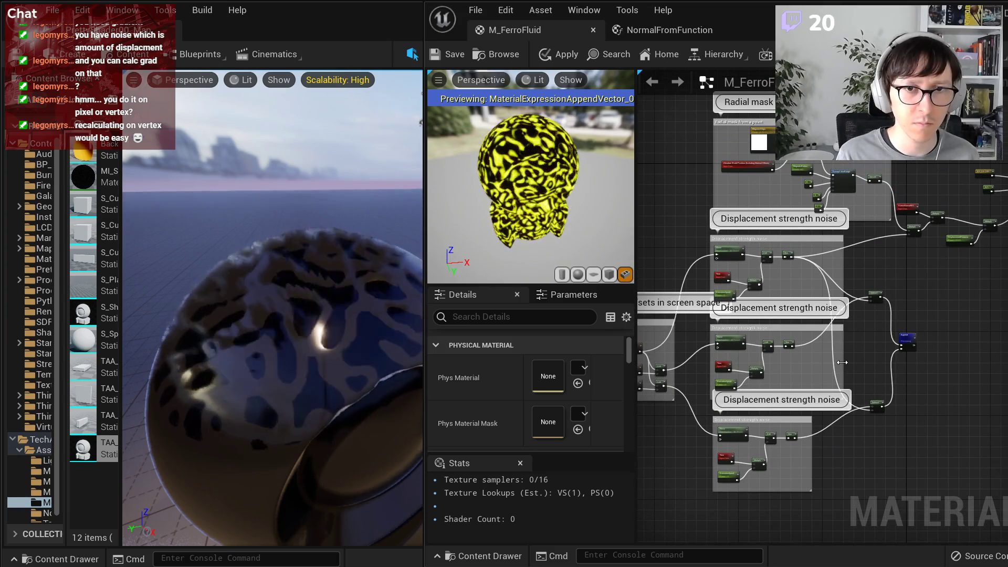
{"action": "left_click_drag", "start_coordinate": [842, 362], "coordinate": [811, 359]}
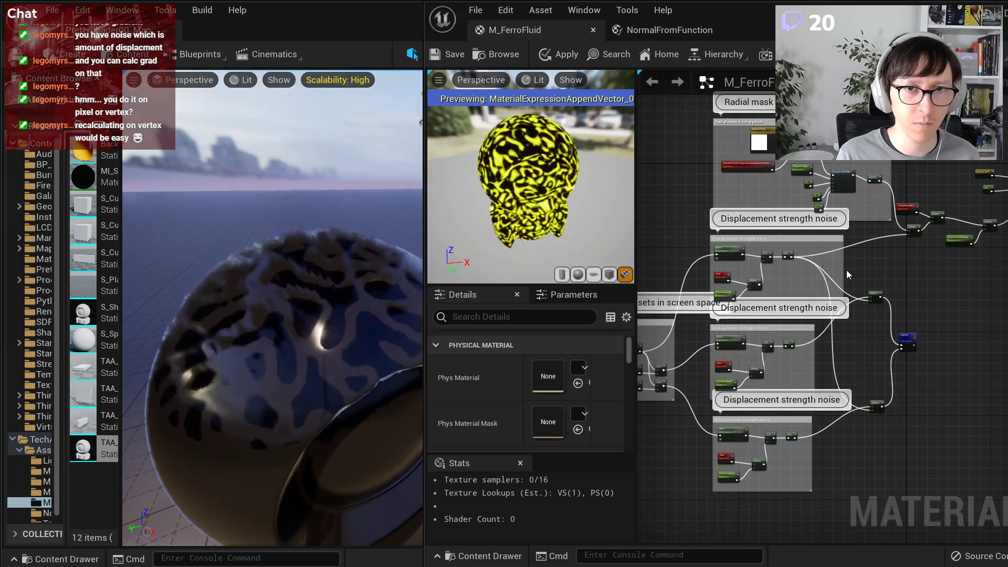
{"action": "left_click_drag", "start_coordinate": [843, 270], "coordinate": [811, 264]}
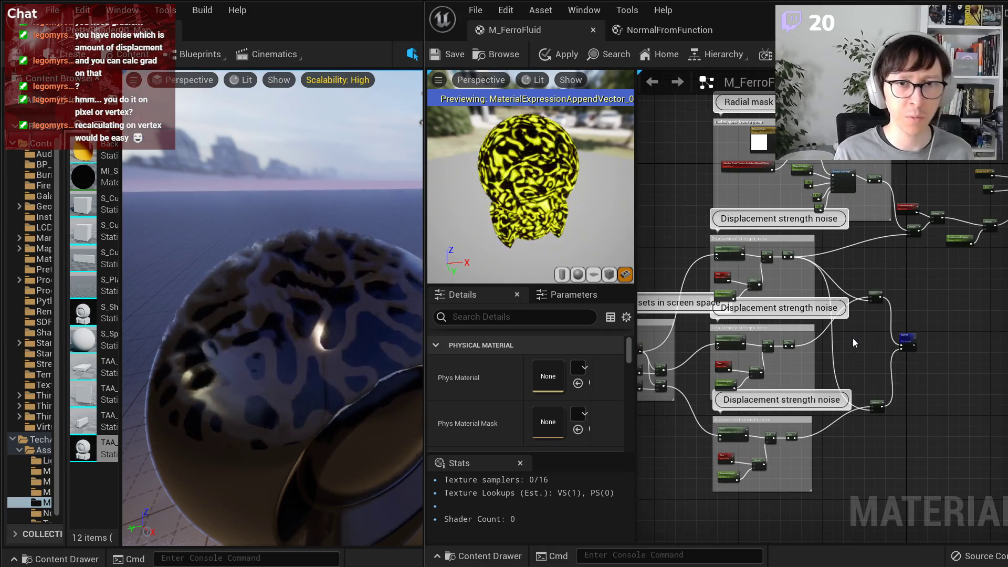
- Move the two Subtract nodes and the Append node closer together
{"action": "scroll", "coordinate": [853, 339], "scroll_direction": "up", "scroll_amount": 3}
{"action": "left_click_drag", "start_coordinate": [892, 487], "coordinate": [868, 381]}
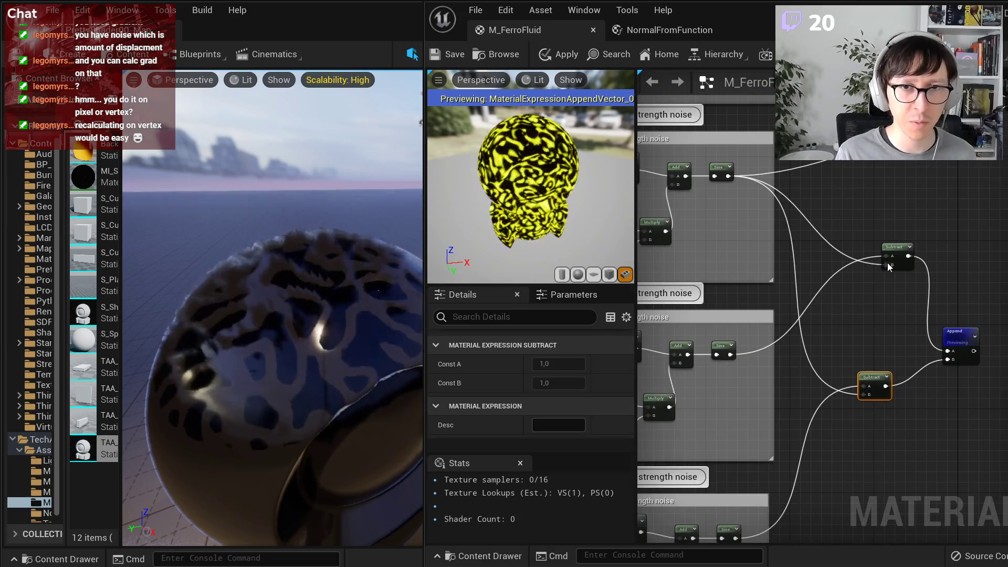
{"action": "left_click_drag", "start_coordinate": [891, 250], "coordinate": [873, 307]}
{"action": "left_click_drag", "start_coordinate": [959, 338], "coordinate": [933, 336]}
{"action": "scroll", "coordinate": [933, 337], "scroll_direction": "up", "scroll_amount": 2}
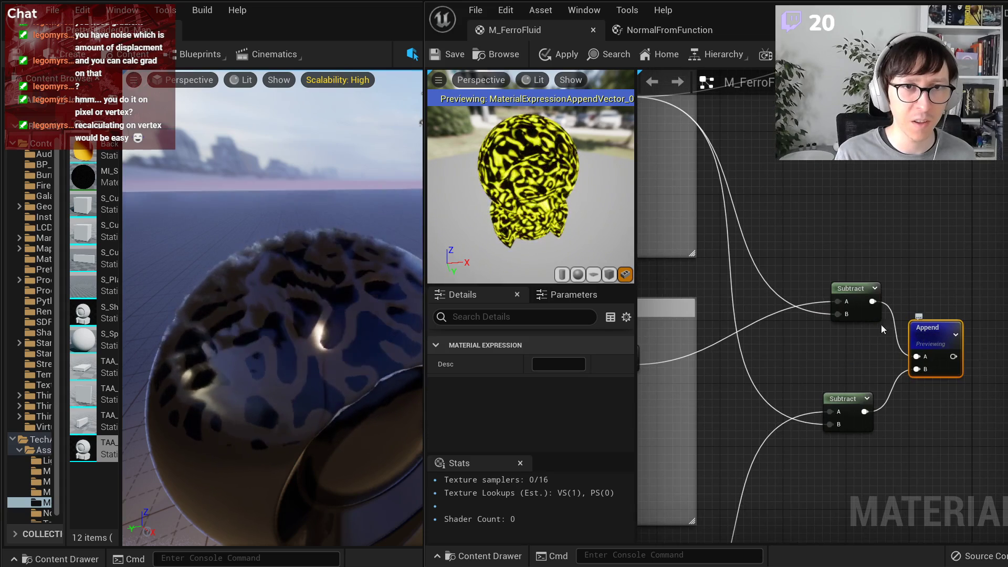
- Apply and save the material, and examine the Append pattern on the preview mesh from near and far
{"action": "left_click", "coordinate": [544, 57]}
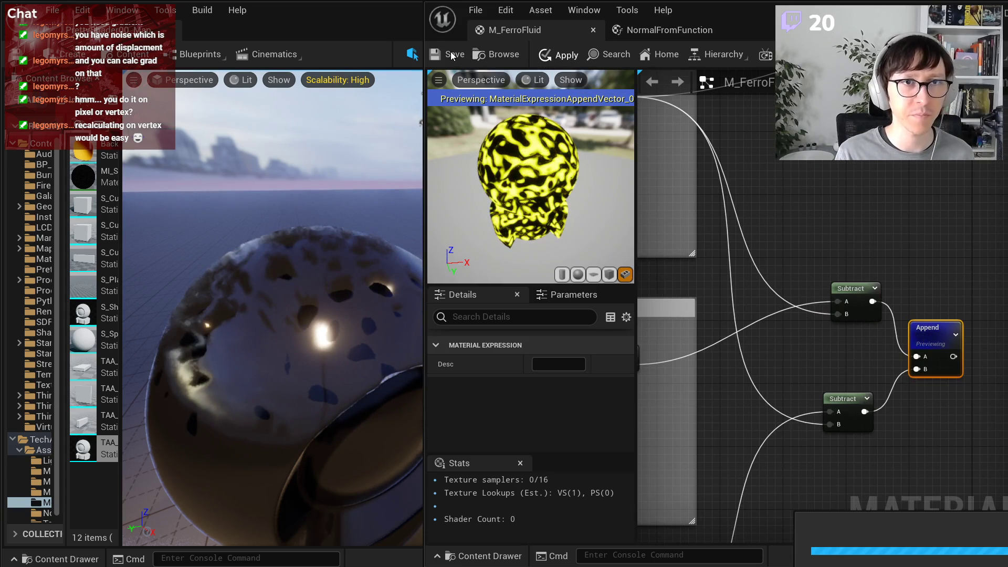
{"action": "left_click", "coordinate": [451, 52]}
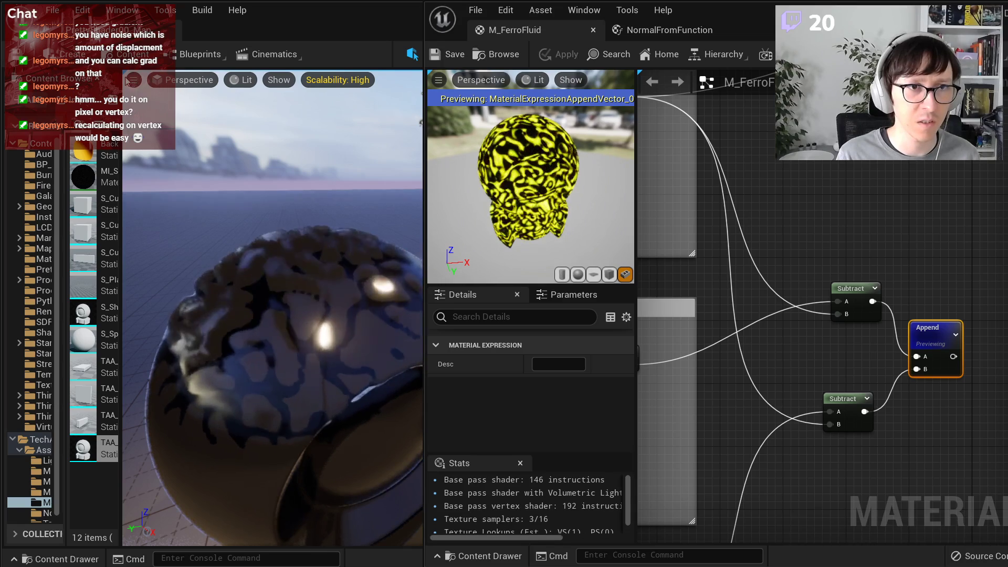
{"action": "right_click_drag", "start_coordinate": [563, 195], "coordinate": [562, 242]}
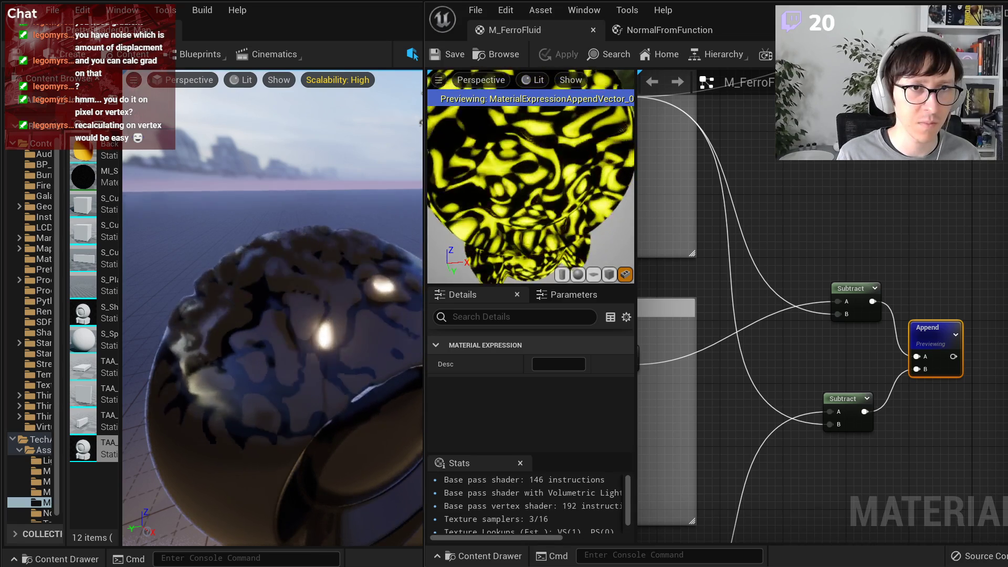
{"action": "mouse_move", "coordinate": [563, 196]}
{"action": "left_mouse_down"}
{"action": "mouse_move", "coordinate": [573, 196]}
{"action": "mouse_move", "coordinate": [562, 202]}
{"action": "left_mouse_up"}
{"action": "right_click_drag", "start_coordinate": [562, 196], "coordinate": [562, 155]}
{"action": "left_click_drag", "start_coordinate": [562, 196], "coordinate": [567, 186]}
{"action": "right_click_drag", "start_coordinate": [563, 196], "coordinate": [563, 218]}
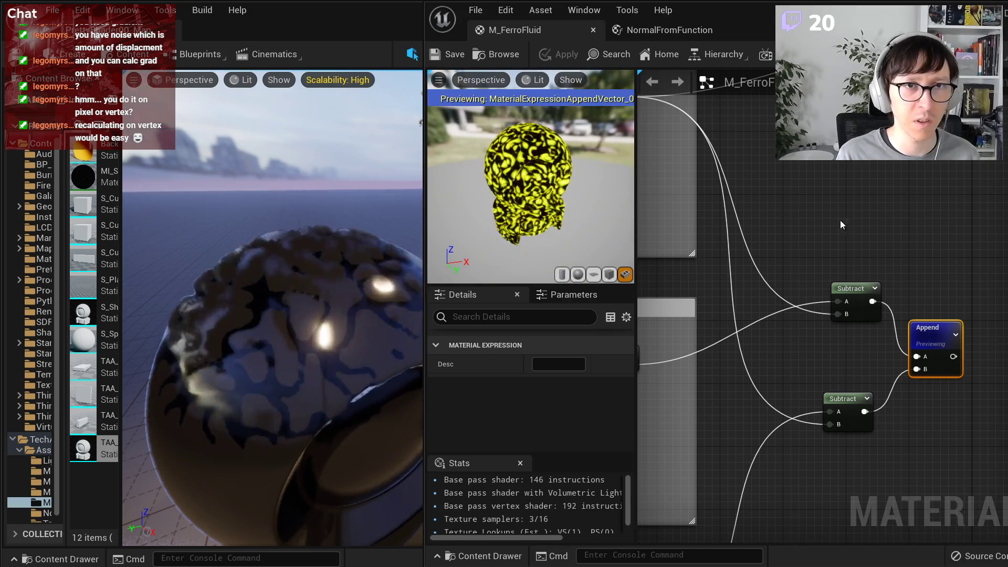
- Align the lower Subtract node directly beneath the upper one and tuck the Append node in beside them
{"action": "scroll", "coordinate": [860, 256], "scroll_direction": "down", "scroll_amount": 3}
{"action": "left_click", "coordinate": [855, 340]}
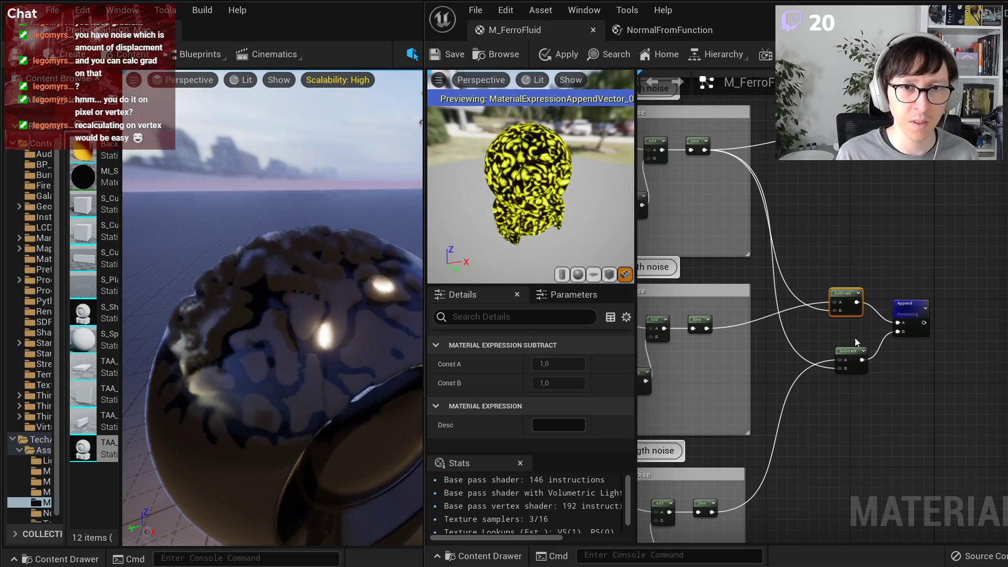
{"action": "left_click_drag", "start_coordinate": [911, 305], "coordinate": [900, 305]}
{"action": "left_click", "coordinate": [908, 362]}
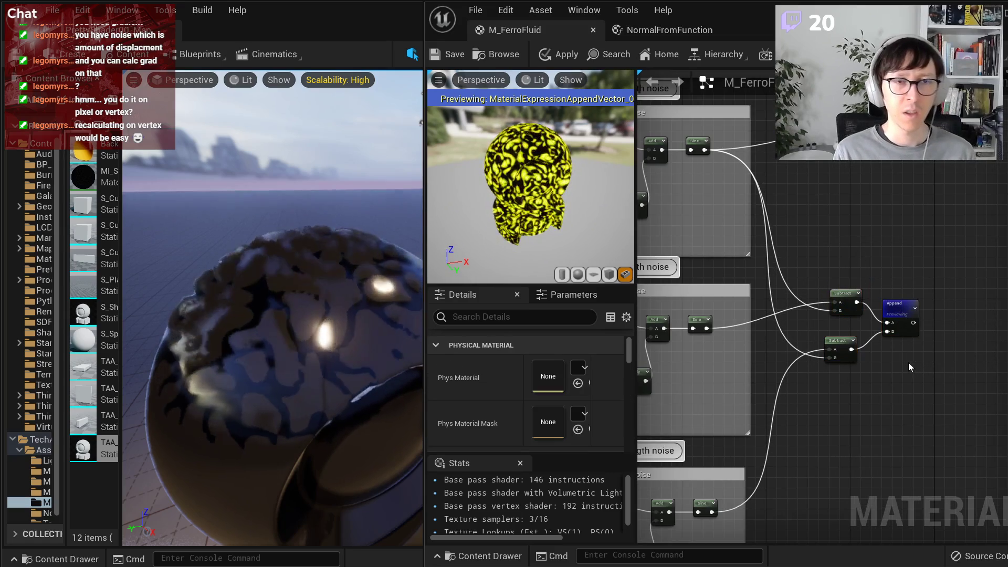
{"action": "left_click_drag", "start_coordinate": [832, 345], "coordinate": [837, 339]}
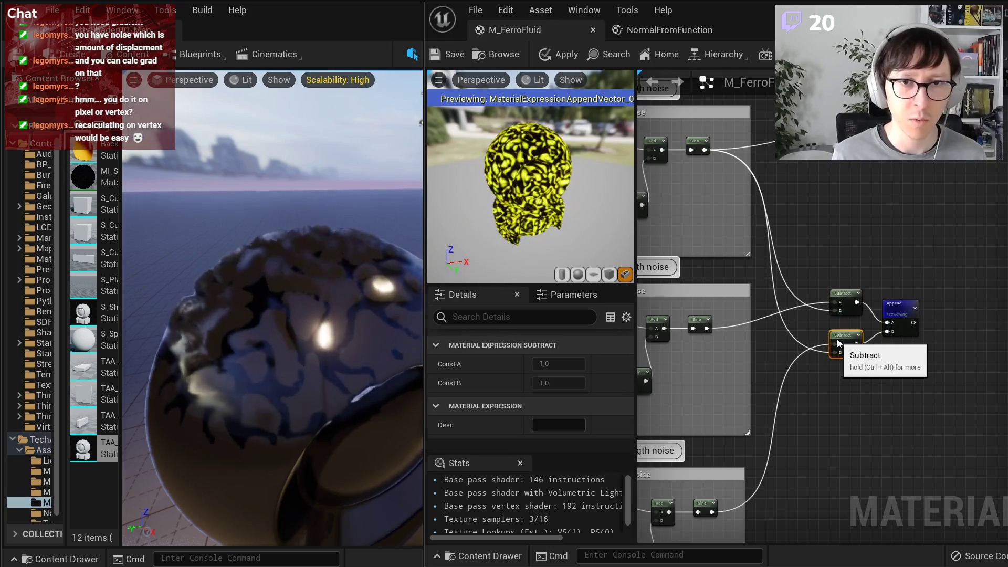
- Enlarge the screen-space offsets comment box and move the 0.001,0,0 and 0,0.001,0 constants away from their TransformPosition nodes
{"action": "right_click_drag", "start_coordinate": [835, 384], "coordinate": [1006, 394]}
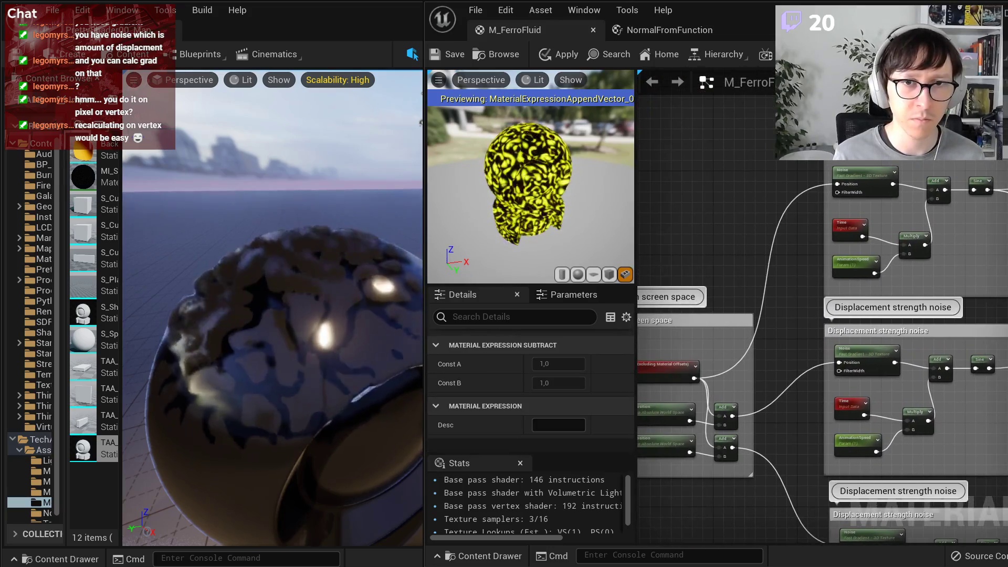
{"action": "right_click_drag", "start_coordinate": [788, 394], "coordinate": [927, 308]}
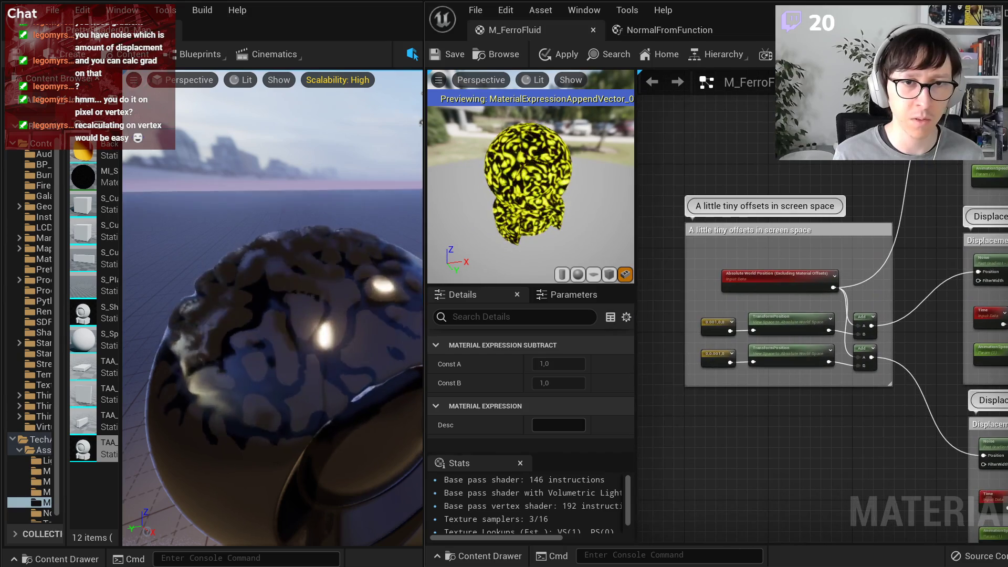
{"action": "scroll", "coordinate": [723, 371], "scroll_direction": "up", "scroll_amount": 1}
{"action": "scroll", "coordinate": [783, 381], "scroll_direction": "up", "scroll_amount": 3}
{"action": "right_click_drag", "start_coordinate": [783, 380], "coordinate": [939, 442]}
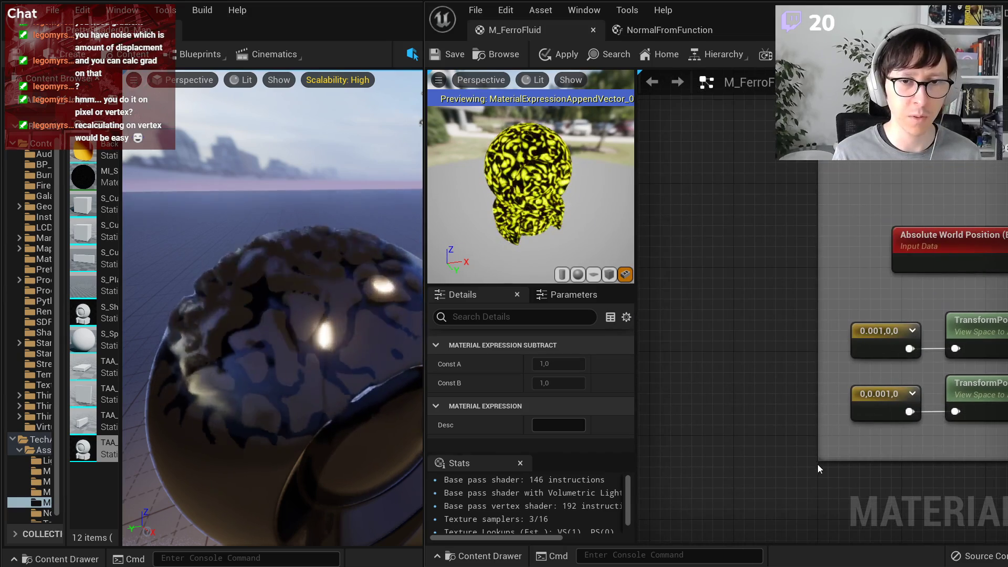
{"action": "left_click_drag", "start_coordinate": [818, 461], "coordinate": [700, 510]}
{"action": "left_click_drag", "start_coordinate": [855, 402], "coordinate": [777, 439]}
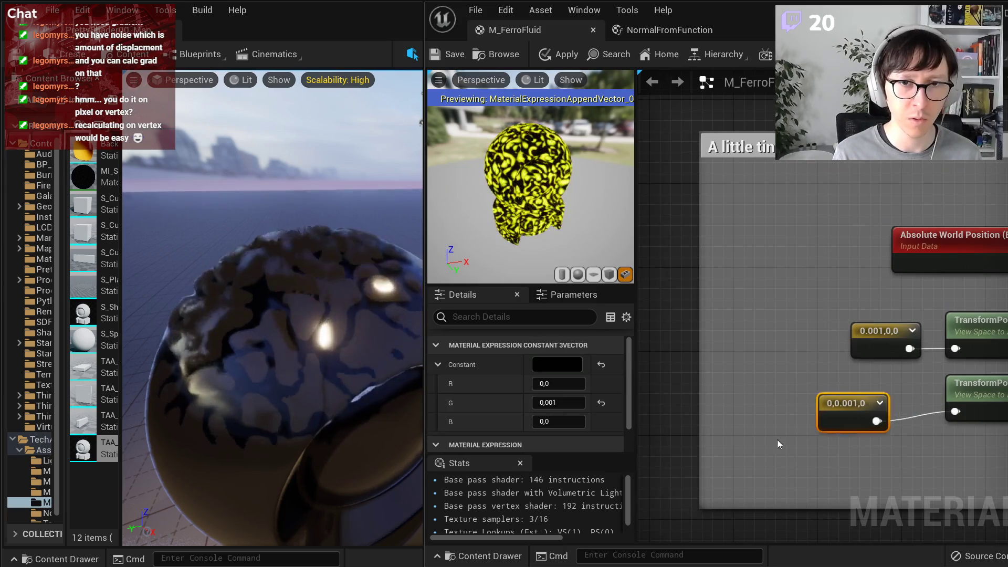
{"action": "left_click_drag", "start_coordinate": [861, 336], "coordinate": [736, 324]}
- Add a scalar parameter named HeightToNormalKernelSize inside the screen-space offsets comment box
{"action": "left_click", "coordinate": [731, 218]}
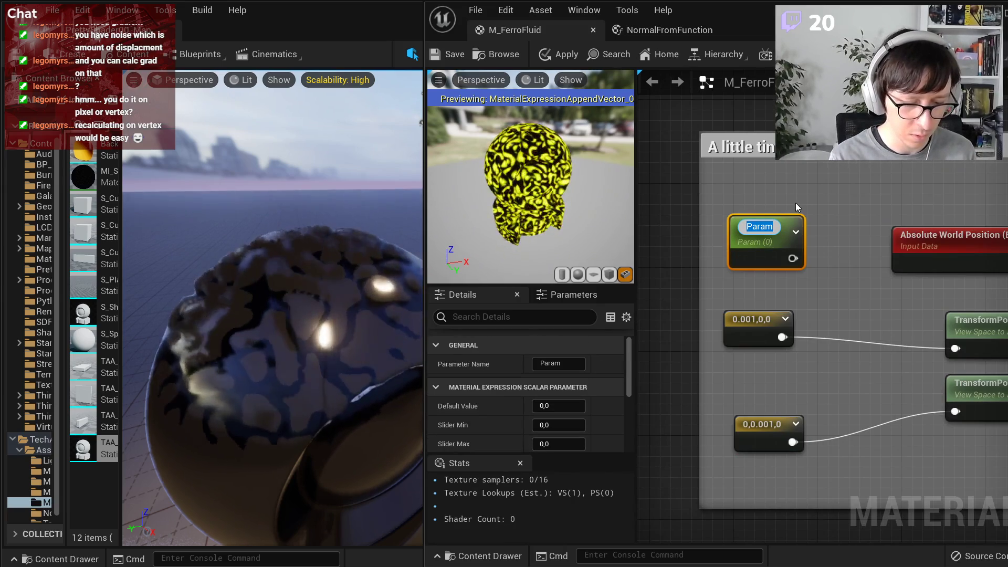
{"action": "type", "text": "N"}
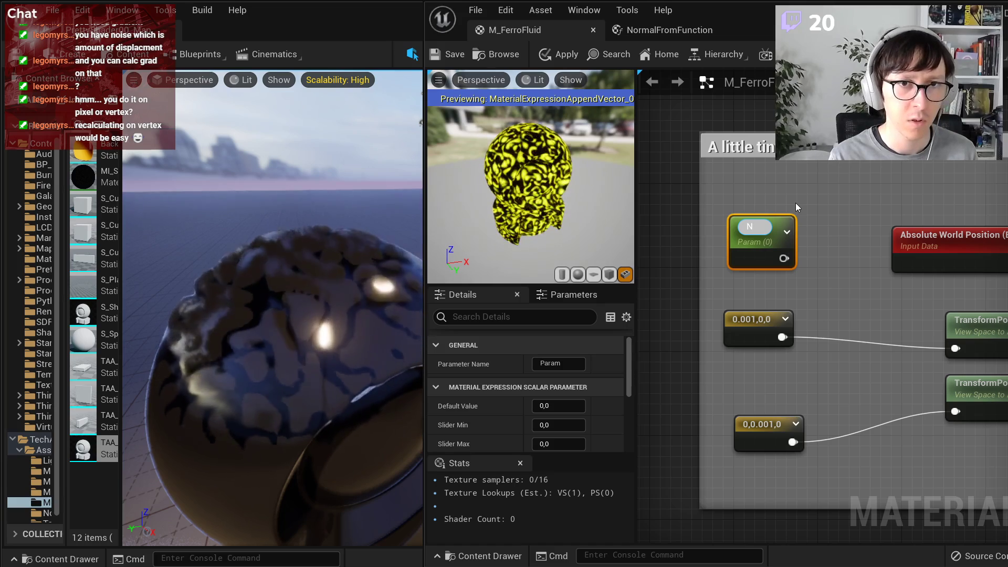
{"action": "key", "text": "BackSpace"}
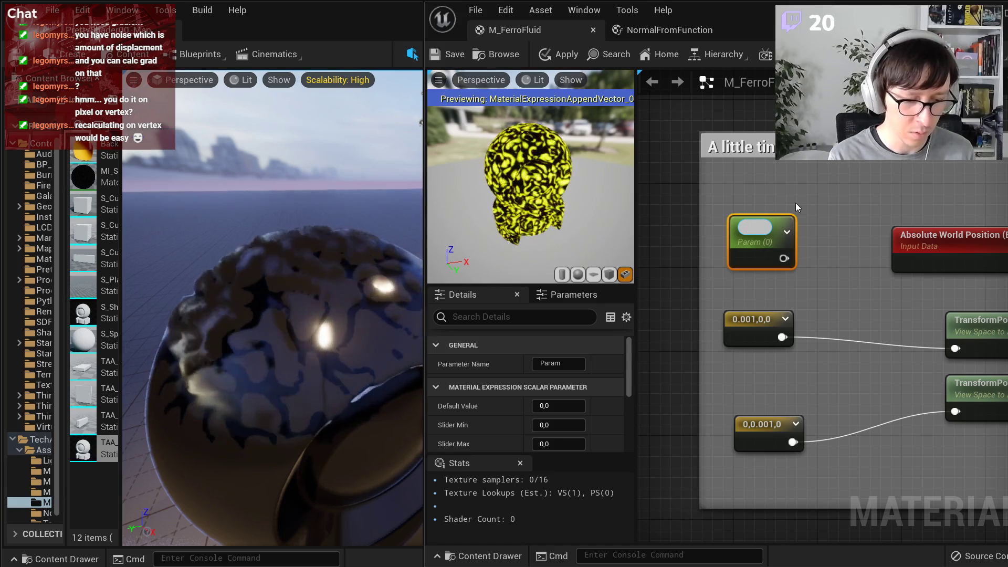
{"action": "type", "text": "HeightToN"}
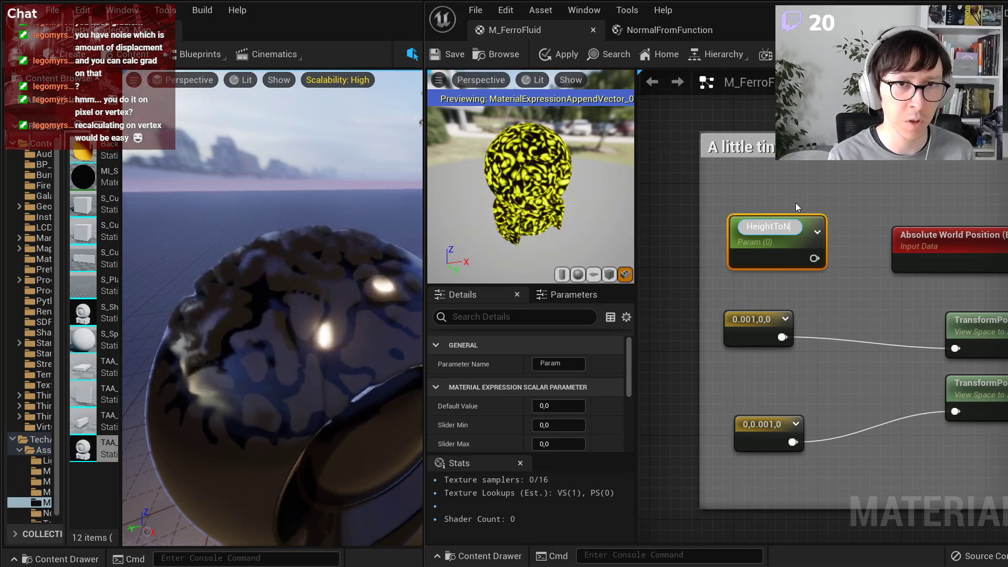
{"action": "type", "text": "ormalKerr"}
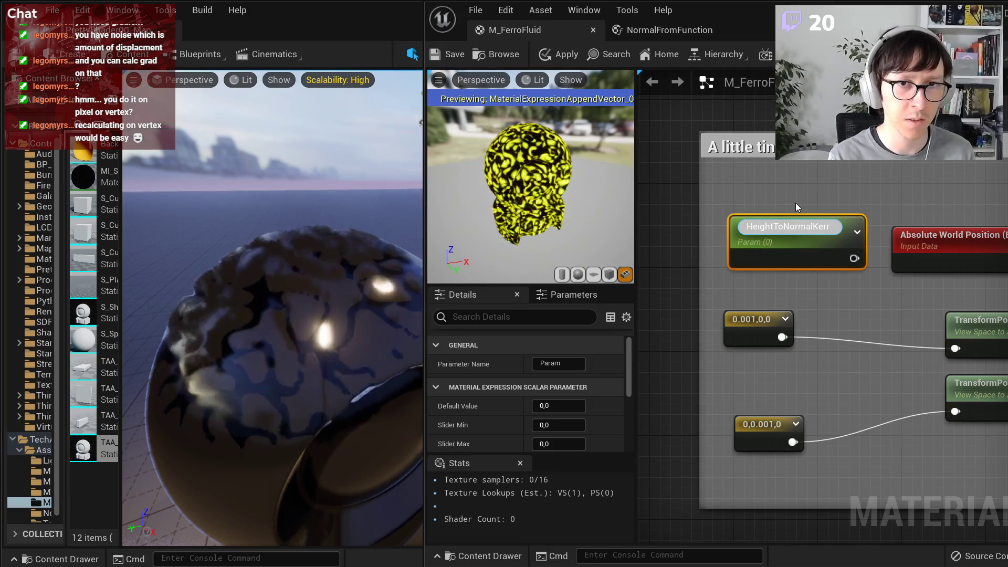
{"action": "type", "text": "elSize"}
{"action": "key", "text": "Return"}
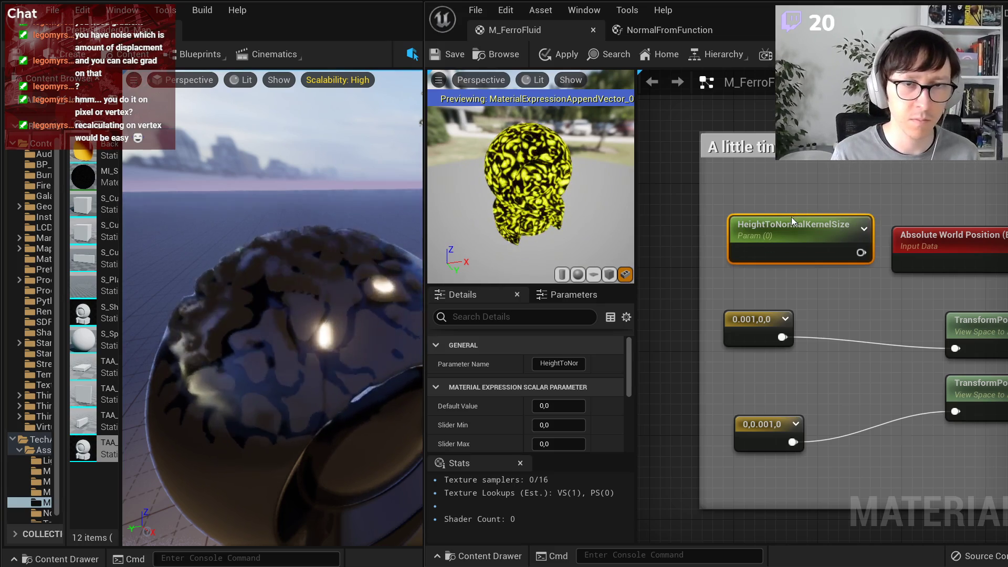
- Place the HeightToNormalKernelSize parameter above the 0.001,0,0 constant, lowering that constant to make room
{"action": "left_click_drag", "start_coordinate": [792, 216], "coordinate": [723, 217]}
{"action": "left_click_drag", "start_coordinate": [700, 287], "coordinate": [638, 278]}
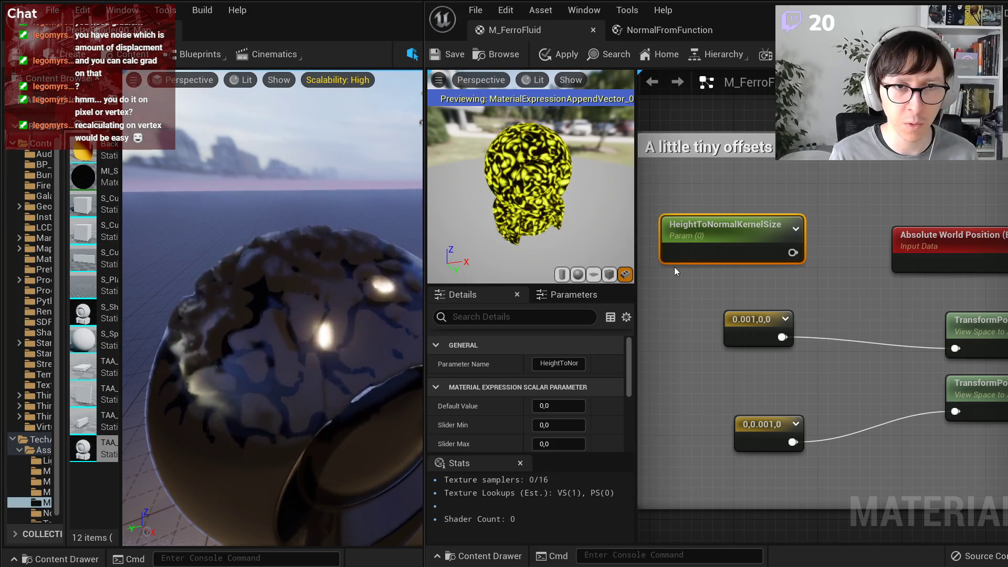
{"action": "left_click_drag", "start_coordinate": [710, 236], "coordinate": [699, 276]}
{"action": "left_click_drag", "start_coordinate": [748, 328], "coordinate": [747, 360]}
{"action": "left_click_drag", "start_coordinate": [751, 285], "coordinate": [751, 306]}
- Add a Multiply node combining HeightToNormalKernelSize with the 0.001,0,0 constant ahead of the upper TransformPosition
{"action": "left_click", "coordinate": [821, 309]}
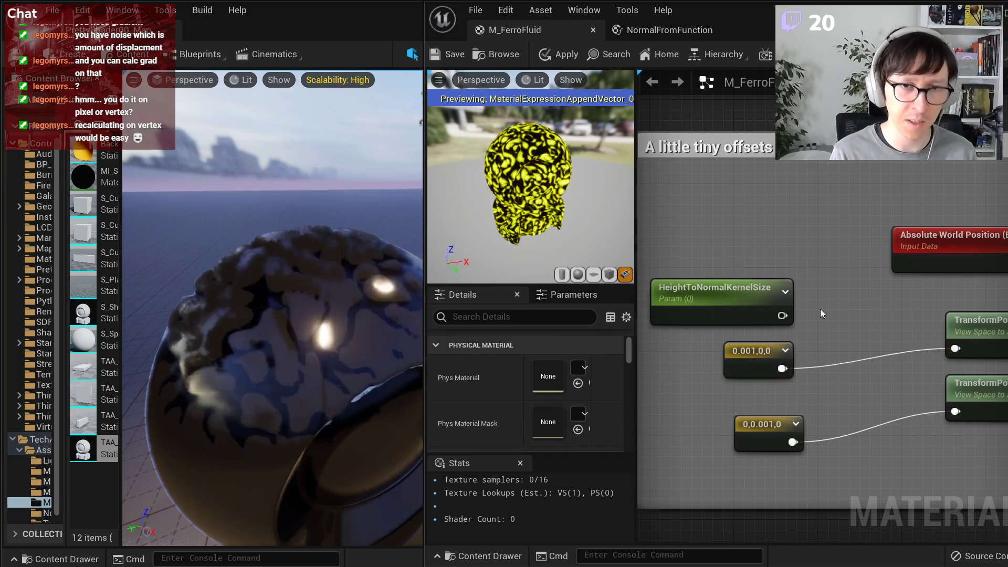
{"action": "left_click", "coordinate": [834, 322]}
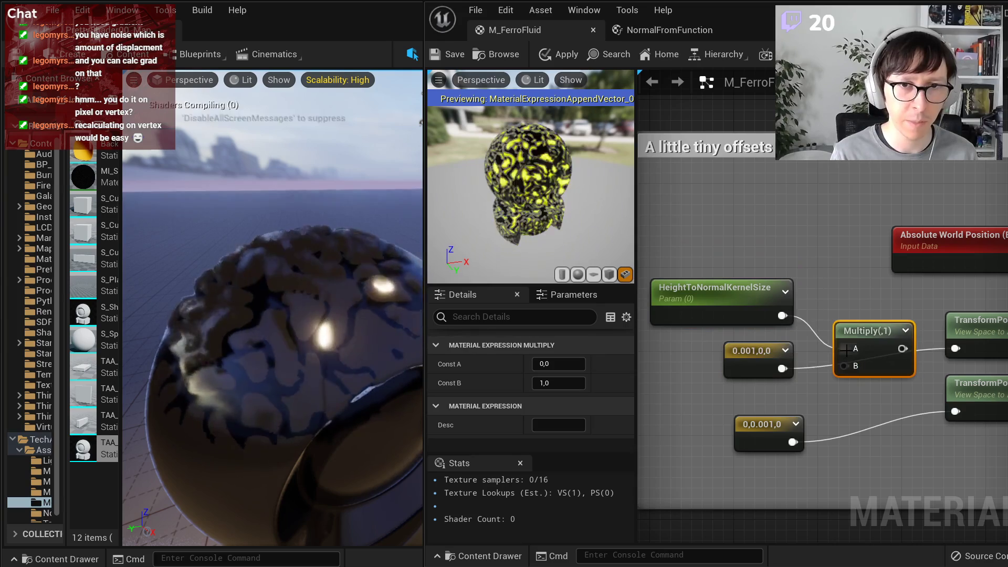
{"action": "left_click_drag", "start_coordinate": [846, 349], "coordinate": [830, 315]}
{"action": "left_click", "coordinate": [757, 360]}
{"action": "left_click", "coordinate": [727, 299]}
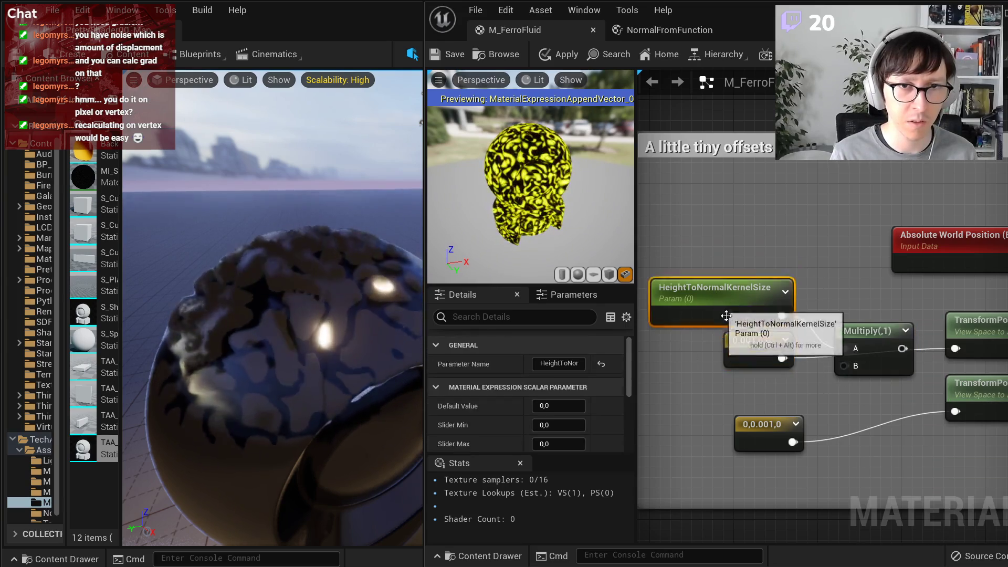
- Rearrange the inputs with HeightToNormalKernelSize beneath both constants and the Multiply node unlinked, shifted closer to them
{"action": "left_click_drag", "start_coordinate": [751, 351], "coordinate": [751, 235]}
{"action": "left_click_drag", "start_coordinate": [727, 299], "coordinate": [716, 467]}
{"action": "left_click_drag", "start_coordinate": [764, 424], "coordinate": [742, 382]}
{"action": "left_click", "coordinate": [867, 331]}
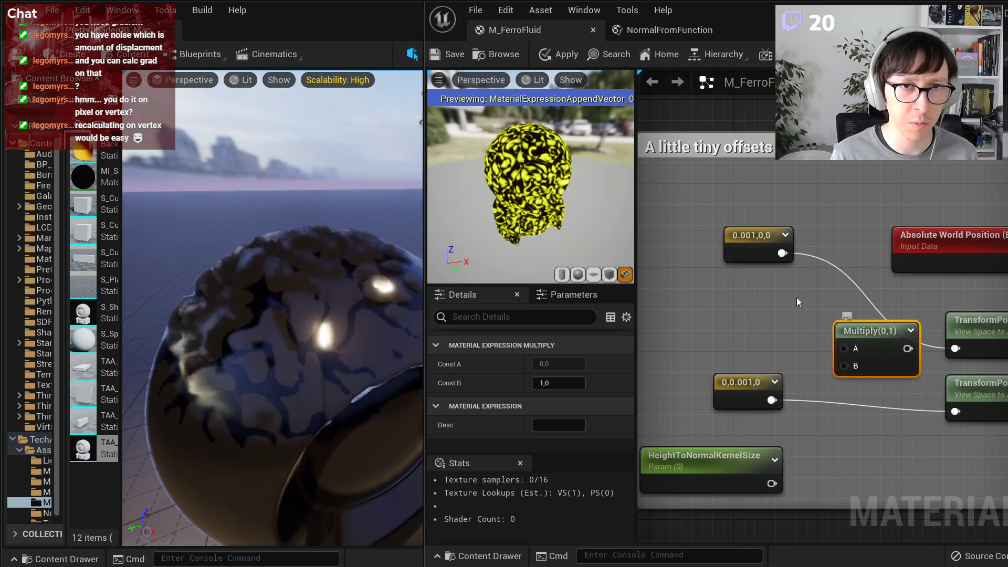
{"action": "left_click_drag", "start_coordinate": [872, 331], "coordinate": [844, 319]}
- Move the X offset constant further from the Multiply node and change the two constants to 1,0,0 and 0,1,0
{"action": "left_click_drag", "start_coordinate": [752, 235], "coordinate": [699, 256]}
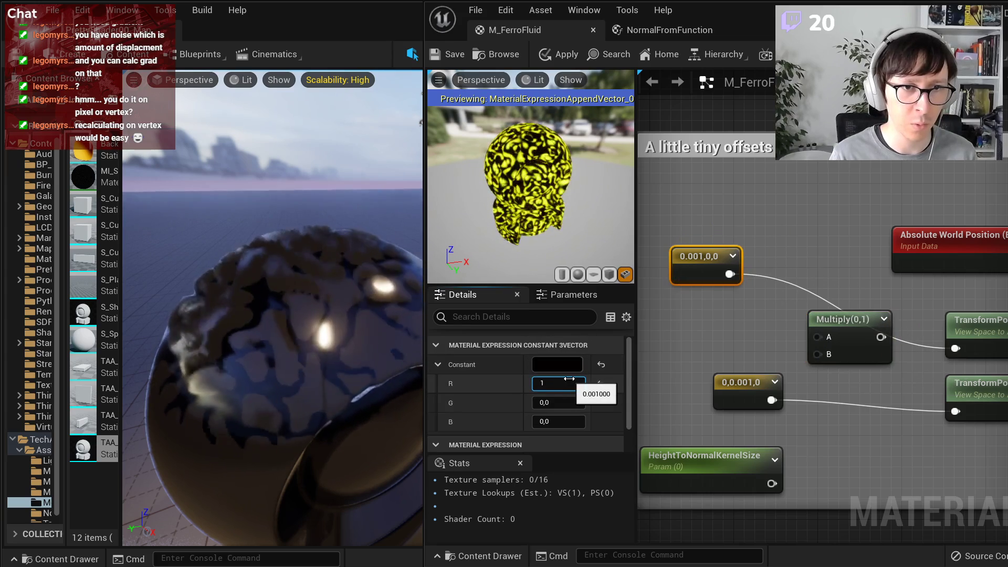
{"action": "key", "text": "Return"}
{"action": "left_click", "coordinate": [742, 384]}
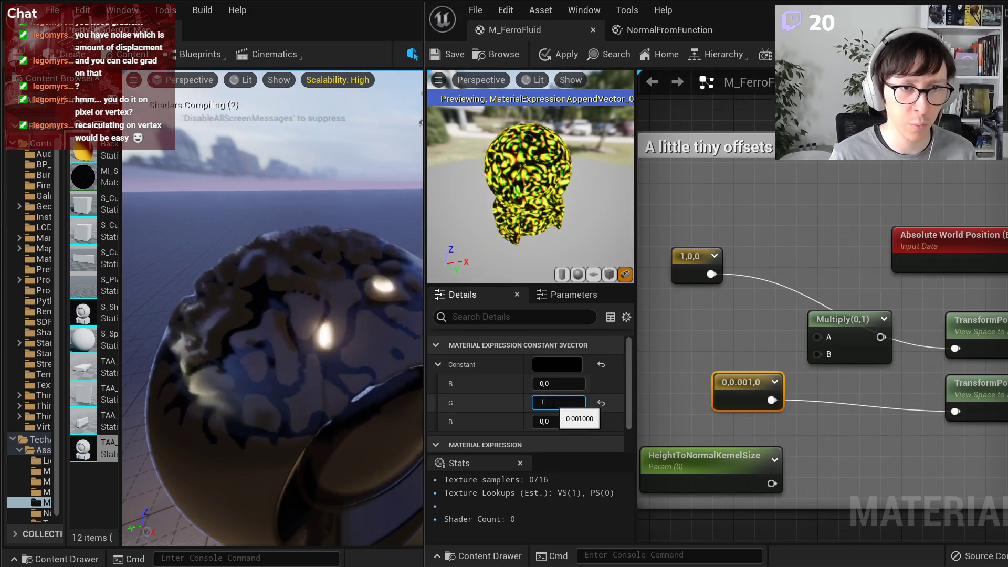
- Lower the existing Multiply node beside the 0,1,0 constant and add a second Multiply node above it
{"action": "left_click_drag", "start_coordinate": [753, 400], "coordinate": [817, 355]}
{"action": "left_click_drag", "start_coordinate": [832, 352], "coordinate": [820, 406]}
{"action": "key", "text": "m"}
{"action": "left_click", "coordinate": [807, 288]}
- Multiply the 1,0,0 and 0,1,0 constants by HeightToNormalKernelSize and feed the results into the upper and lower TransformPosition nodes
{"action": "left_click_drag", "start_coordinate": [712, 274], "coordinate": [836, 294]}
{"action": "mouse_move", "coordinate": [782, 480]}
{"action": "left_mouse_down"}
{"action": "mouse_move", "coordinate": [803, 409]}
{"action": "mouse_move", "coordinate": [774, 489]}
{"action": "mouse_move", "coordinate": [824, 317]}
{"action": "mouse_move", "coordinate": [840, 341]}
{"action": "mouse_move", "coordinate": [772, 484]}
{"action": "left_mouse_up"}
{"action": "left_click_drag", "start_coordinate": [861, 305], "coordinate": [957, 348]}
{"action": "left_click_drag", "start_coordinate": [955, 411], "coordinate": [865, 394]}
{"action": "right_click_drag", "start_coordinate": [788, 418], "coordinate": [767, 392]}
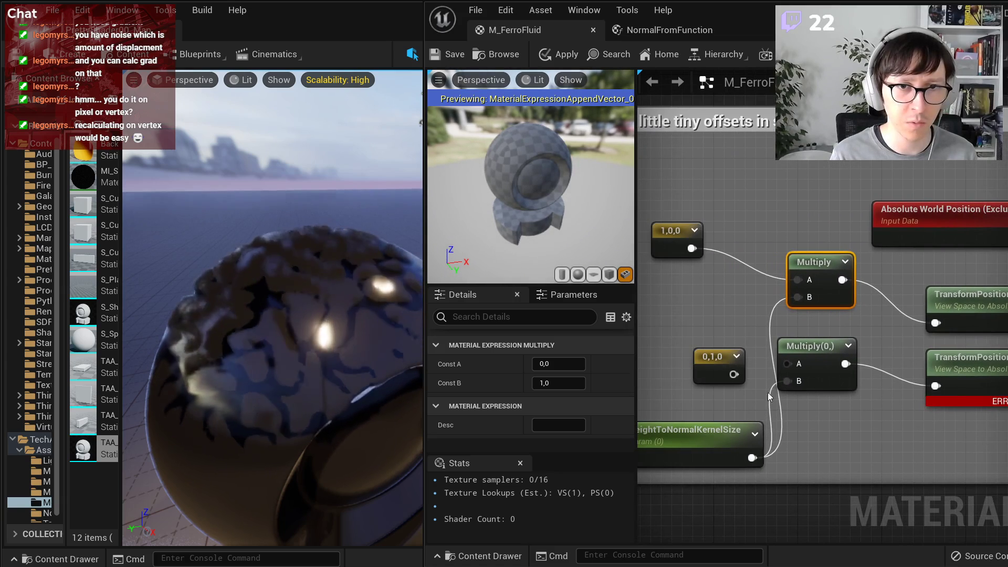
{"action": "left_click_drag", "start_coordinate": [734, 374], "coordinate": [787, 364]}
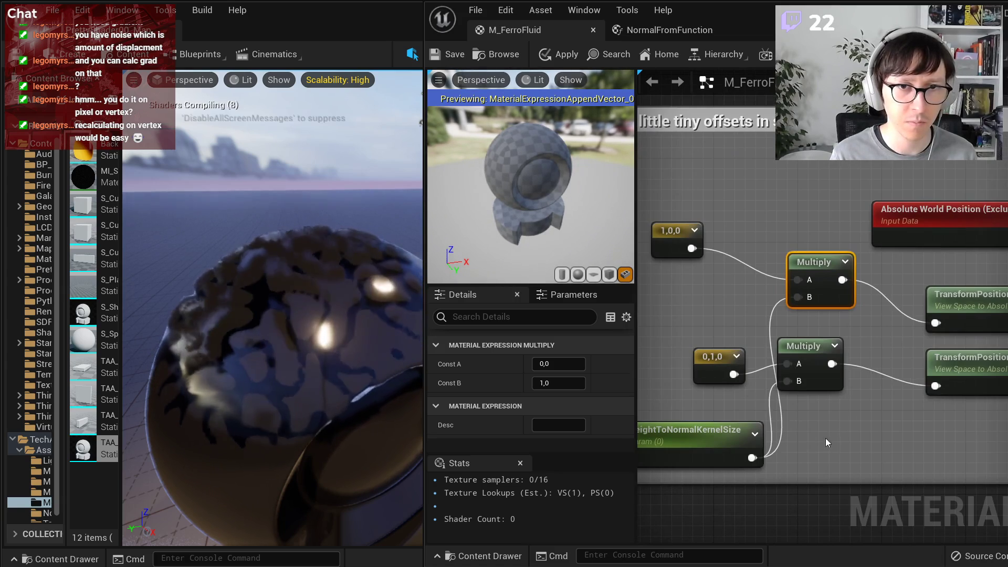
- Set the default value of HeightToNormalKernelSize to 0.001 and save the material
{"action": "right_click_drag", "start_coordinate": [718, 445], "coordinate": [769, 447]}
{"action": "left_click", "coordinate": [770, 446]}
{"action": "left_click", "coordinate": [578, 404]}
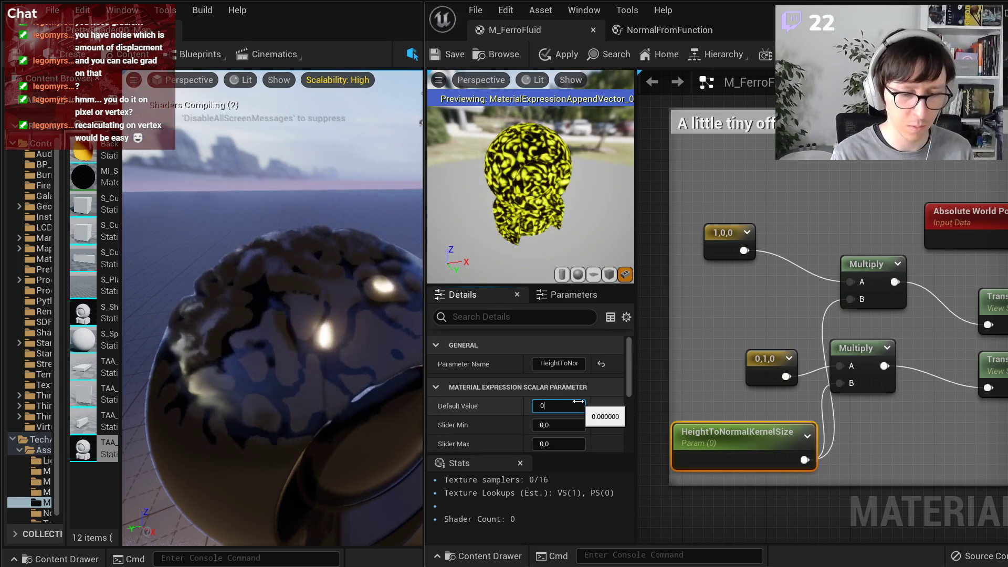
{"action": "type", "text": "0.001"}
{"action": "key", "text": "Return"}
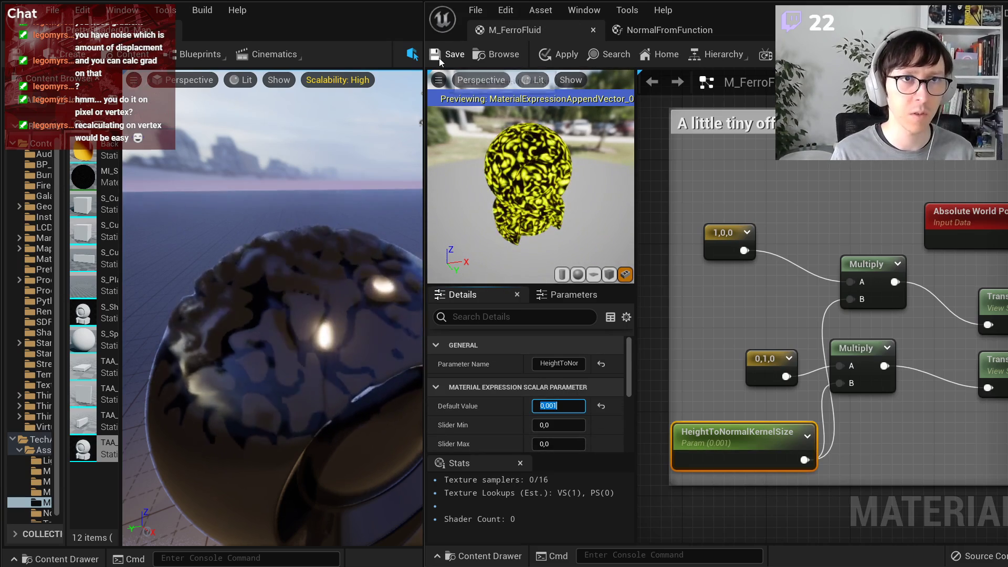
{"action": "left_click", "coordinate": [439, 57]}
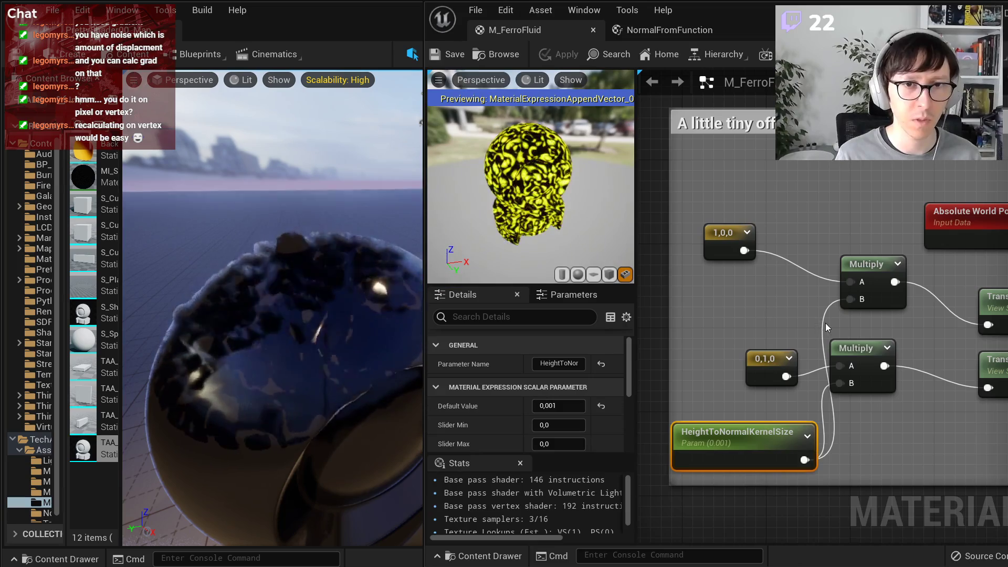
- Preview the Absolute World Position node that feeds the two offset Add nodes
{"action": "scroll", "coordinate": [833, 344], "scroll_direction": "down", "scroll_amount": 4}
{"action": "right_click_drag", "start_coordinate": [919, 361], "coordinate": [659, 362]}
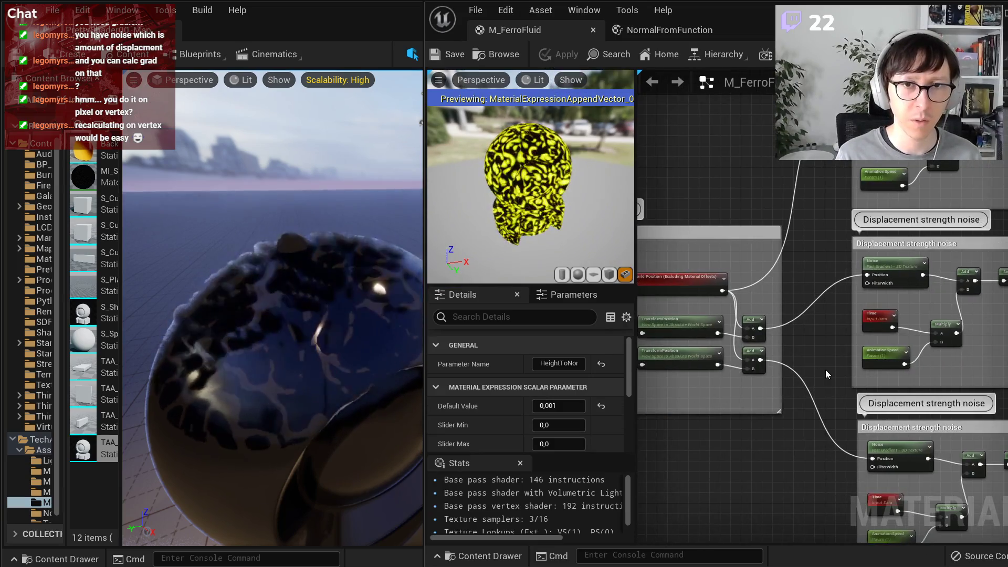
{"action": "right_click_drag", "start_coordinate": [825, 370], "coordinate": [930, 435]}
{"action": "scroll", "coordinate": [867, 404], "scroll_direction": "up", "scroll_amount": 2}
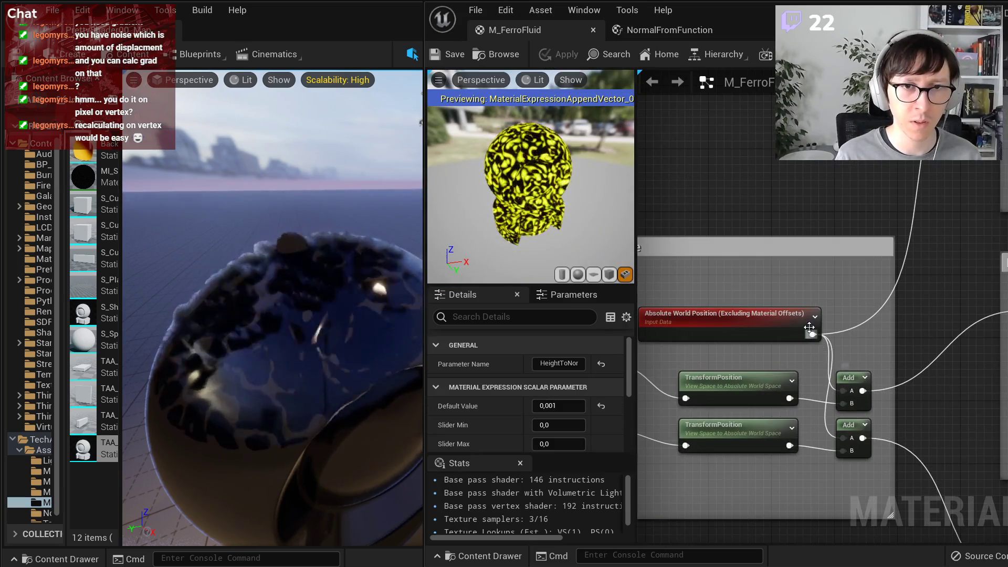
{"action": "scroll", "coordinate": [921, 361], "scroll_direction": "down", "scroll_amount": 2}
{"action": "scroll", "coordinate": [922, 367], "scroll_direction": "up", "scroll_amount": 3}
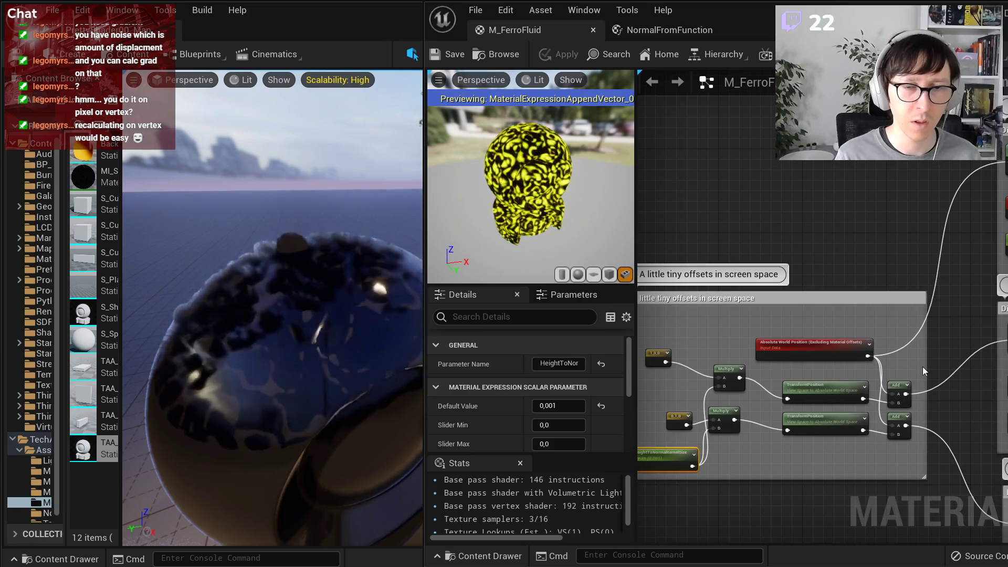
{"action": "scroll", "coordinate": [803, 437], "scroll_direction": "down", "scroll_amount": 3}
{"action": "scroll", "coordinate": [736, 425], "scroll_direction": "up", "scroll_amount": 2}
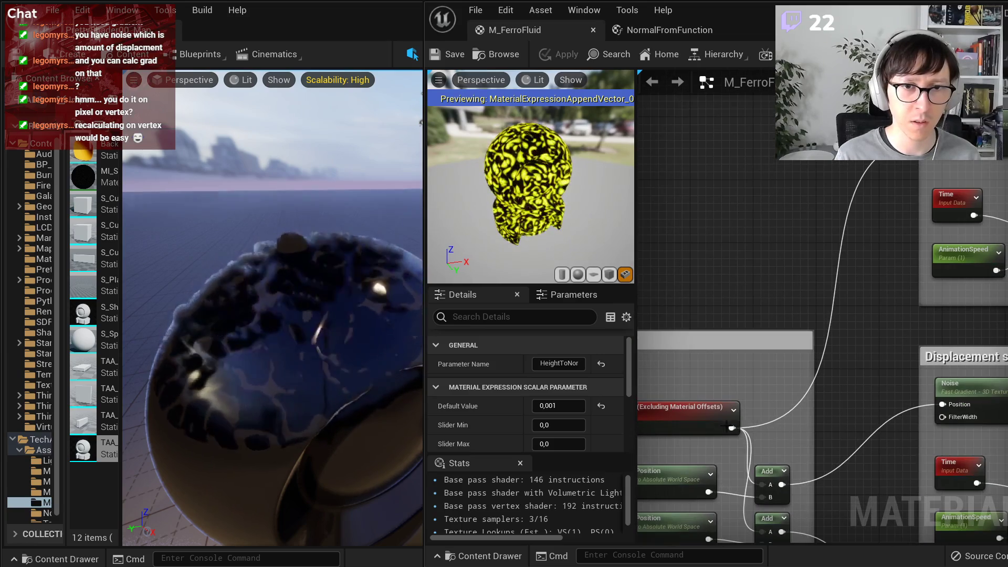
{"action": "right_click", "coordinate": [705, 423]}
{"action": "left_click", "coordinate": [766, 451]}
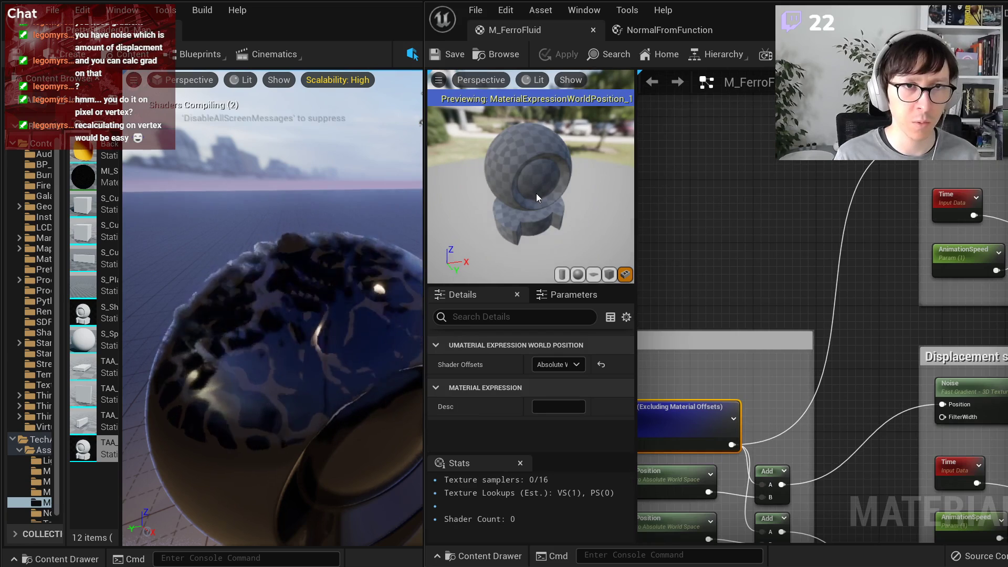
- Switch the material preview to Unlit and view the preview mesh from directly above
{"action": "left_click", "coordinate": [534, 79]}
{"action": "left_click", "coordinate": [560, 131]}
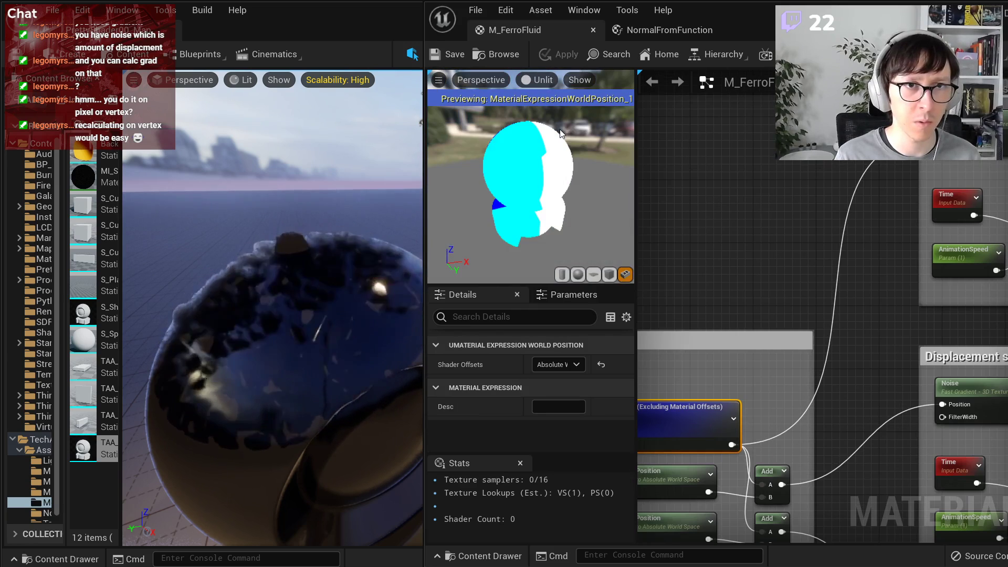
{"action": "left_click_drag", "start_coordinate": [562, 189], "coordinate": [531, 210]}
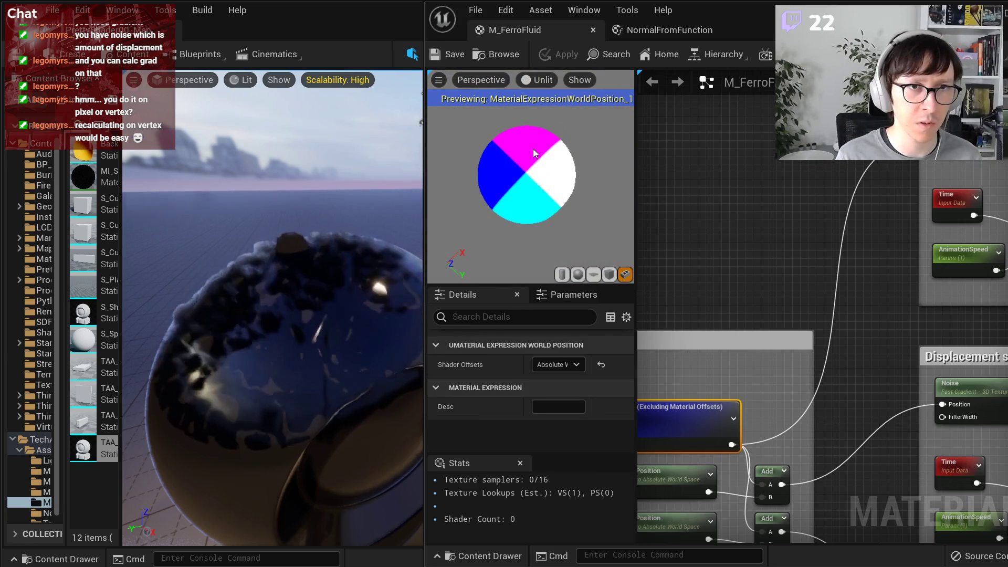
{"action": "right_click_drag", "start_coordinate": [530, 210], "coordinate": [546, 231]}
- Preview the upper Add node, which offsets the world position along X
{"action": "right_click_drag", "start_coordinate": [803, 489], "coordinate": [937, 362]}
{"action": "scroll", "coordinate": [937, 362], "scroll_direction": "up", "scroll_amount": 1}
{"action": "right_click", "coordinate": [876, 341]}
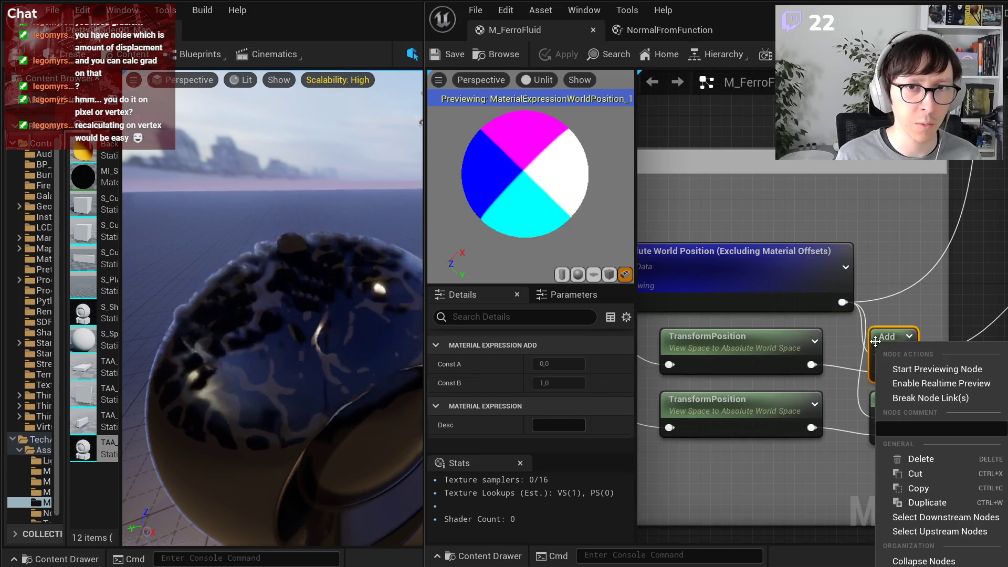
{"action": "left_click", "coordinate": [916, 370]}
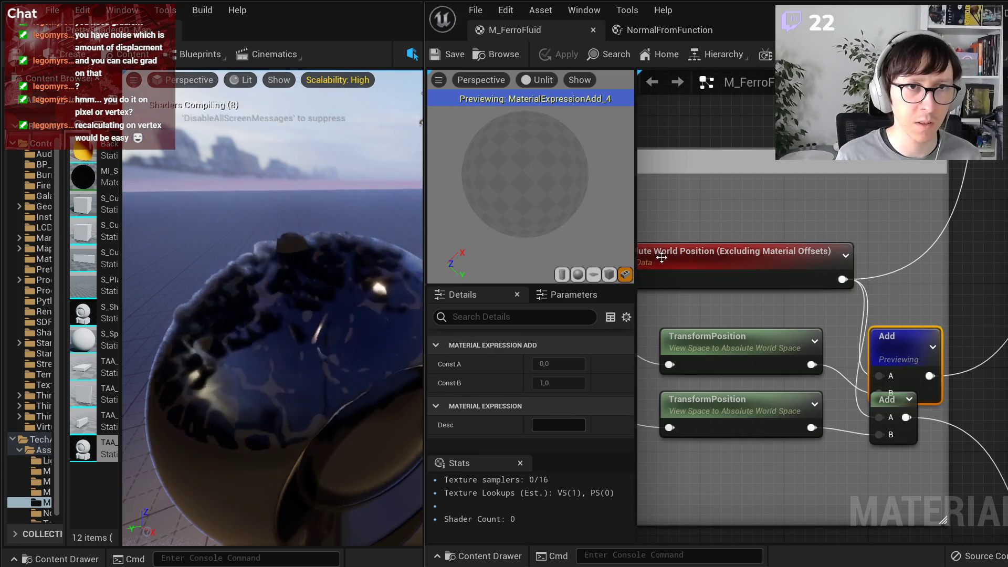
- Raise the default value of HeightToNormalKernelSize to about 17 to exaggerate the offset in the preview
{"action": "right_click_drag", "start_coordinate": [698, 299], "coordinate": [949, 289]}
{"action": "left_click", "coordinate": [705, 462]}
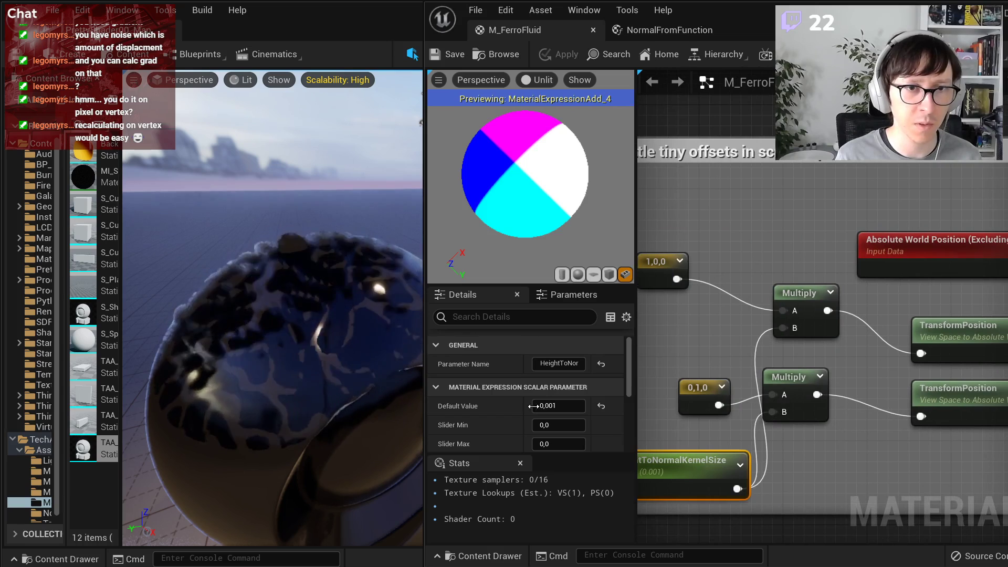
{"action": "left_click_drag", "start_coordinate": [559, 406], "coordinate": [593, 409]}
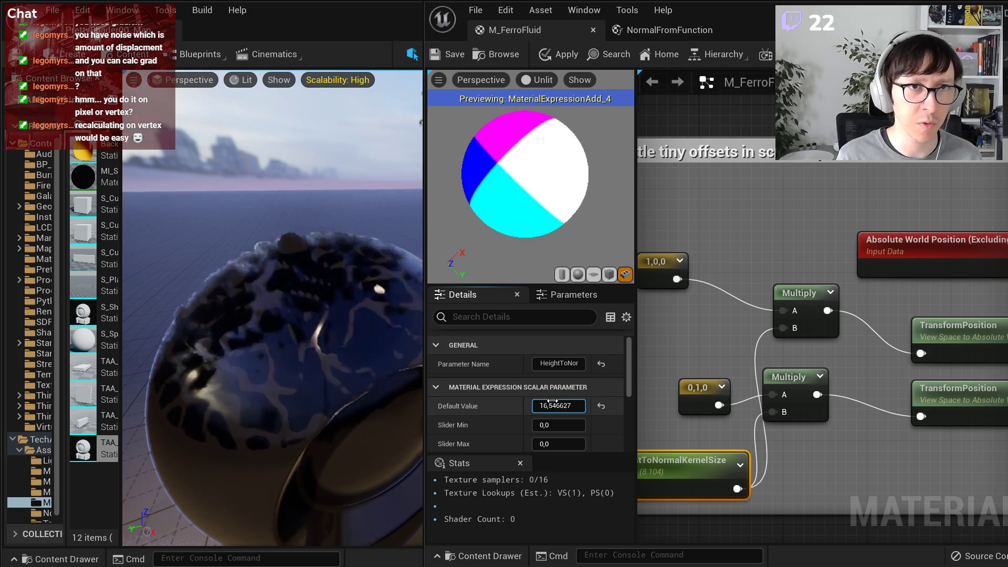
{"action": "left_click_drag", "start_coordinate": [553, 402], "coordinate": [546, 403]}
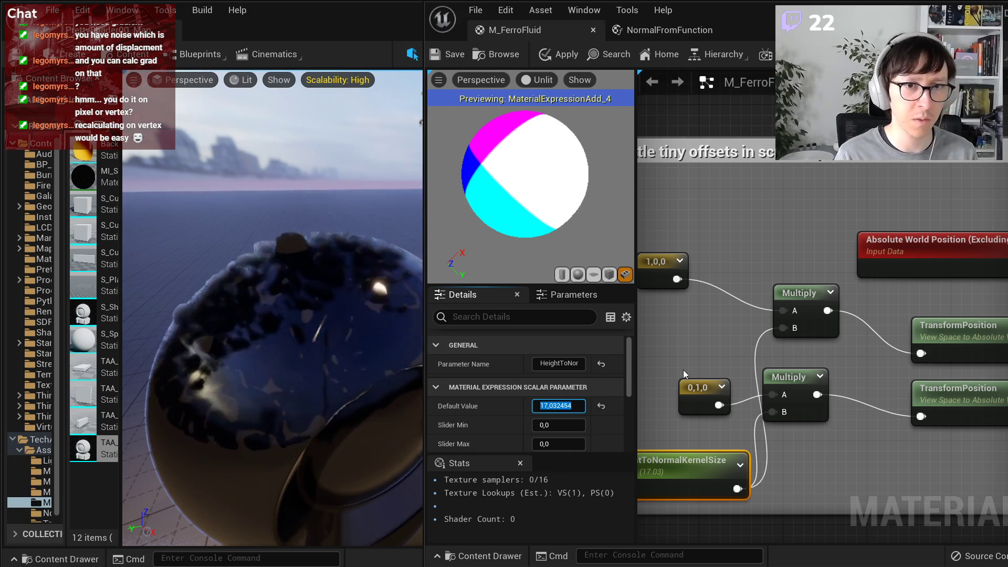
- Try several default values for HeightToNormalKernelSize, including 10, and finish at 1
{"action": "type", "text": "5"}
{"action": "key", "text": "Return"}
{"action": "type", "text": "20"}
{"action": "key", "text": "Return"}
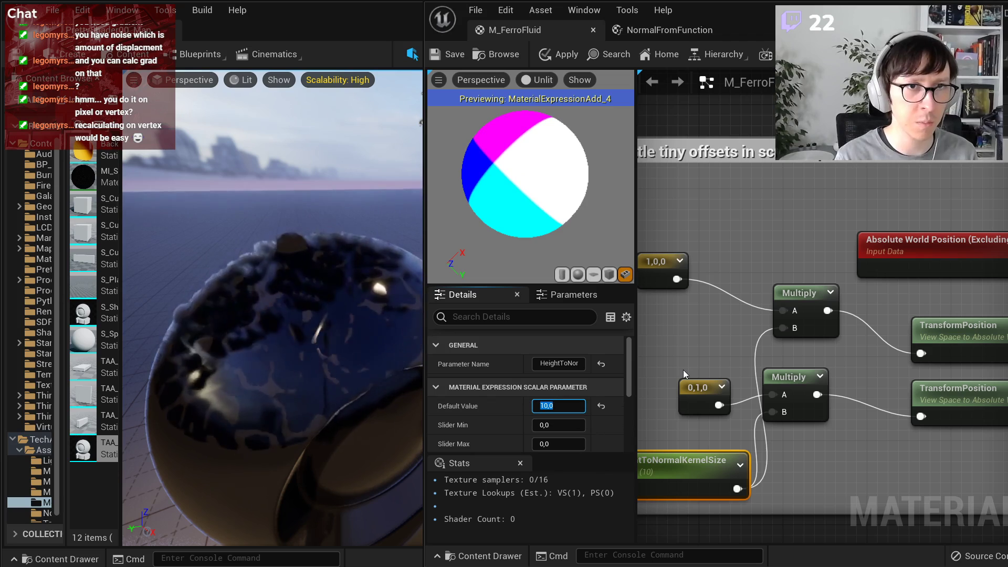
{"action": "type", "text": "35"}
{"action": "key", "text": "Return"}
{"action": "type", "text": "1"}
{"action": "key", "text": "Return"}
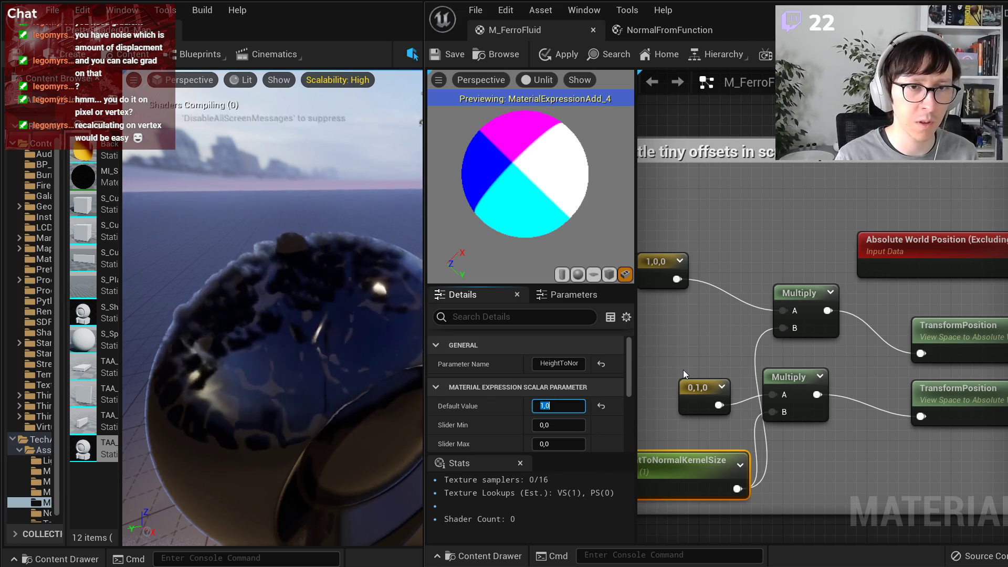
- Extend the near edge of the screen-space offsets comment box outward beyond the HeightToNormalKernelSize node
{"action": "right_click_drag", "start_coordinate": [760, 470], "coordinate": [816, 442]}
{"action": "right_click_drag", "start_coordinate": [655, 281], "coordinate": [708, 291]}
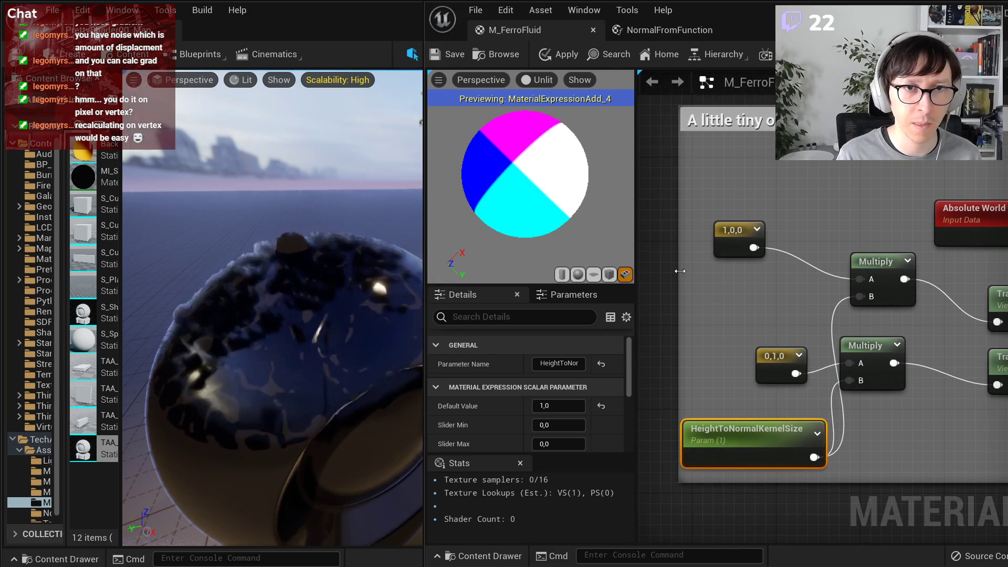
{"action": "left_click_drag", "start_coordinate": [680, 271], "coordinate": [647, 271]}
- Move the previewed Add node up so it clears the lower Add node
{"action": "right_click_drag", "start_coordinate": [858, 343], "coordinate": [706, 337]}
{"action": "scroll", "coordinate": [772, 356], "scroll_direction": "down", "scroll_amount": 1}
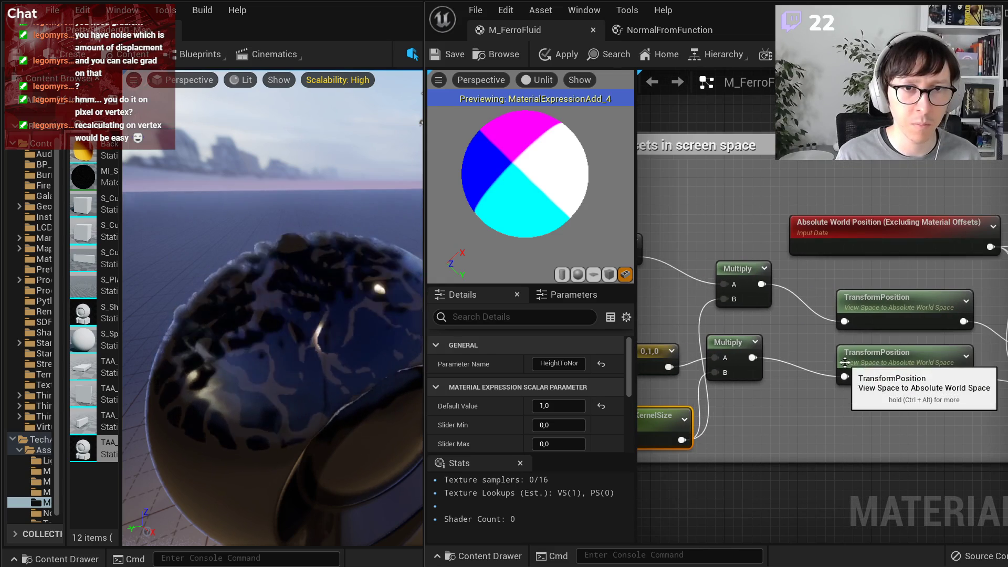
{"action": "right_click_drag", "start_coordinate": [830, 420], "coordinate": [729, 423]}
{"action": "right_click_drag", "start_coordinate": [798, 406], "coordinate": [830, 420]}
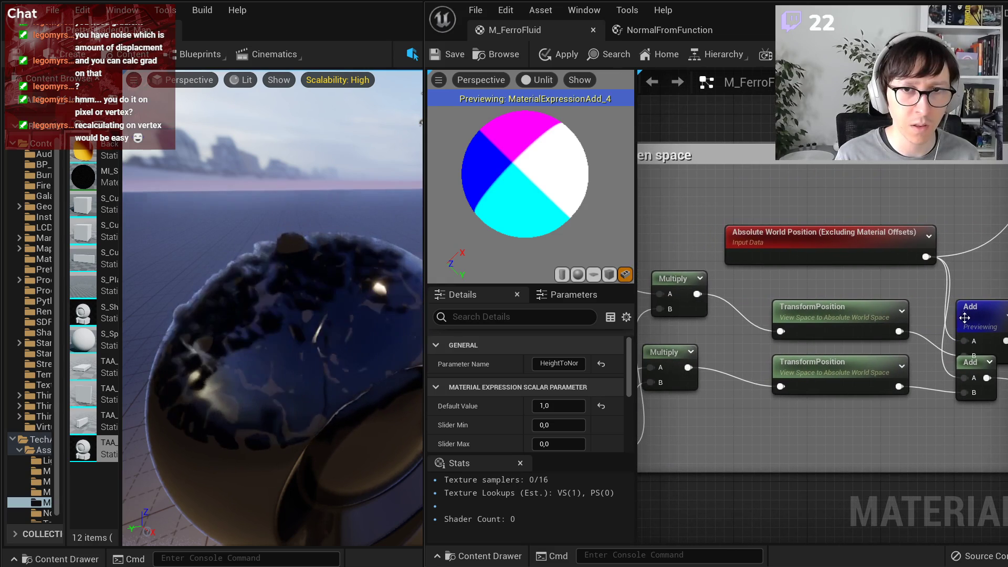
{"action": "left_click_drag", "start_coordinate": [965, 318], "coordinate": [962, 298]}
{"action": "right_click_drag", "start_coordinate": [917, 403], "coordinate": [736, 393]}
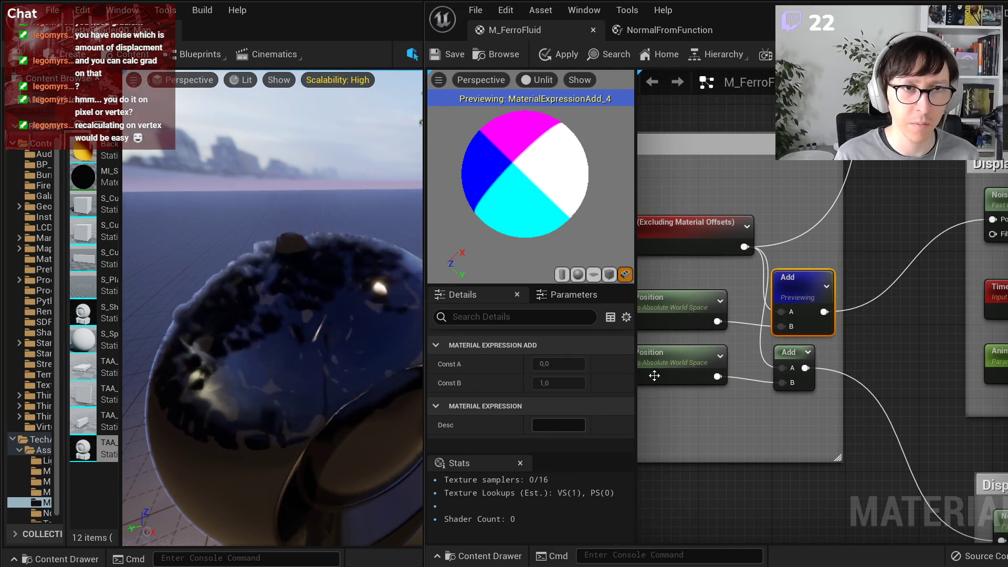
- Set the default value of HeightToNormalKernelSize to 0.01 and preview the Append node
{"action": "right_click_drag", "start_coordinate": [655, 422], "coordinate": [991, 389]}
{"action": "left_click", "coordinate": [733, 396]}
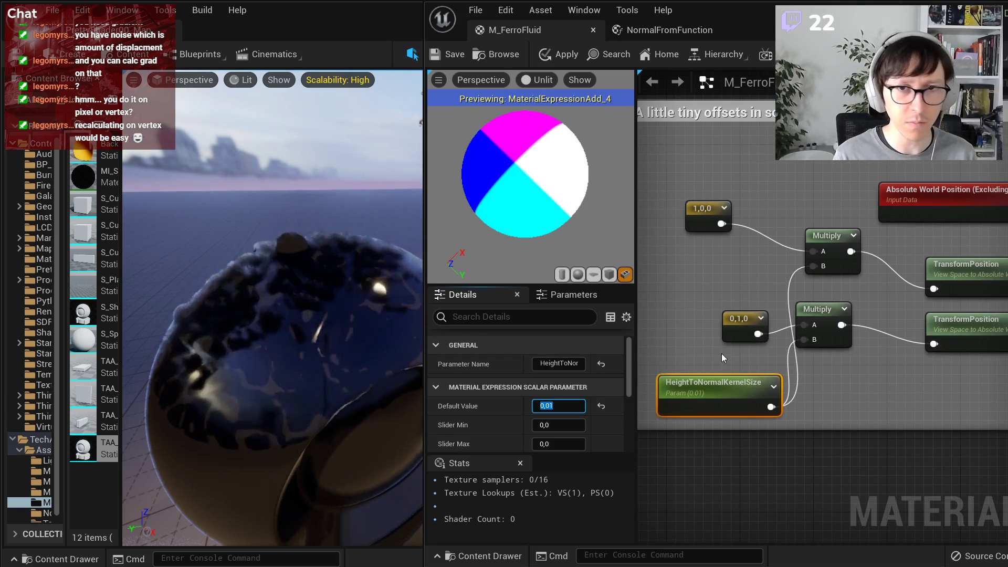
{"action": "scroll", "coordinate": [722, 354], "scroll_direction": "down", "scroll_amount": 5}
{"action": "scroll", "coordinate": [864, 295], "scroll_direction": "up", "scroll_amount": 4}
{"action": "right_click", "coordinate": [880, 267]}
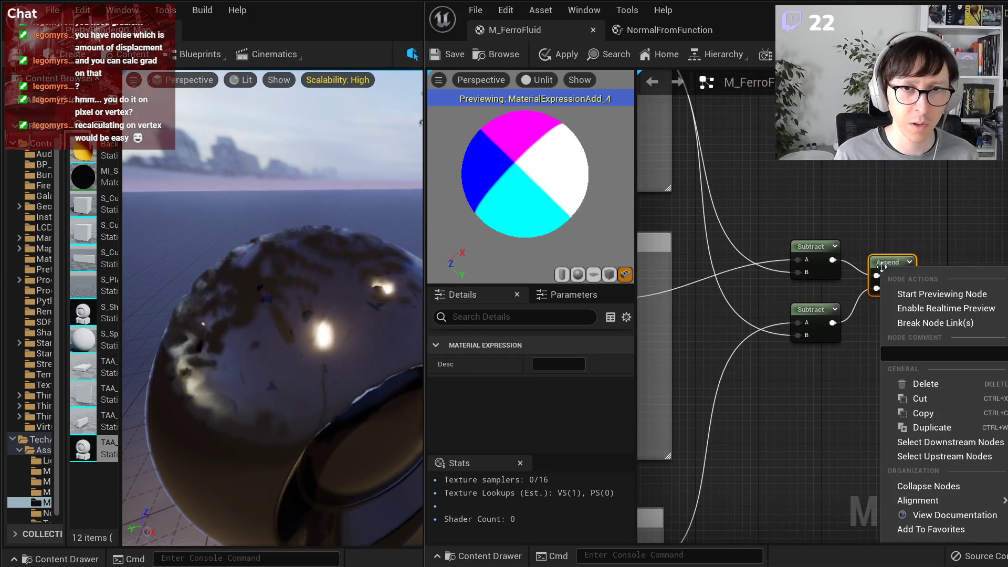
{"action": "left_click", "coordinate": [912, 295]}
- Set the default value of HeightToNormalKernelSize to 0 with the Append node previewed, and check the noise graph
{"action": "right_click_drag", "start_coordinate": [657, 267], "coordinate": [1003, 315]}
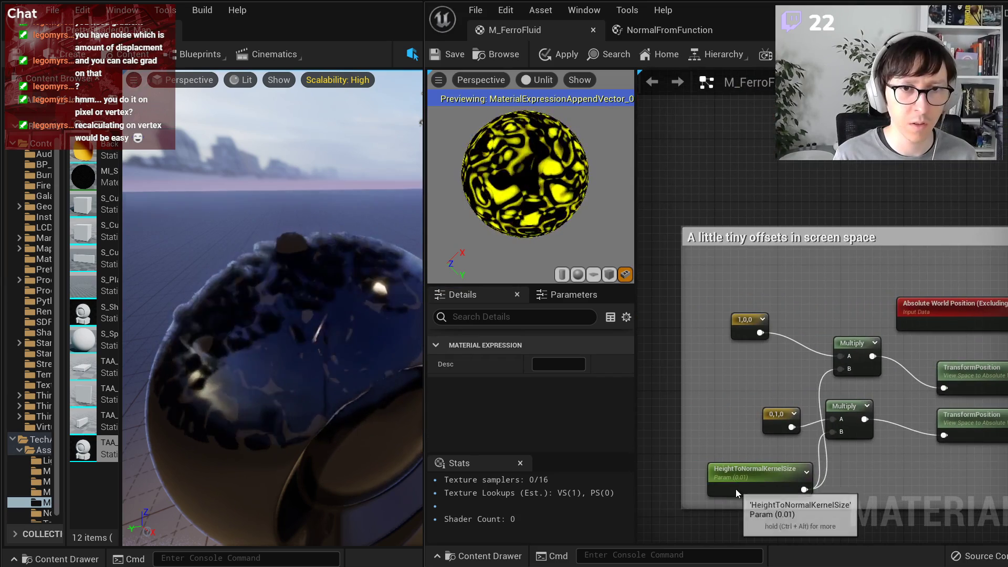
{"action": "left_click", "coordinate": [736, 490]}
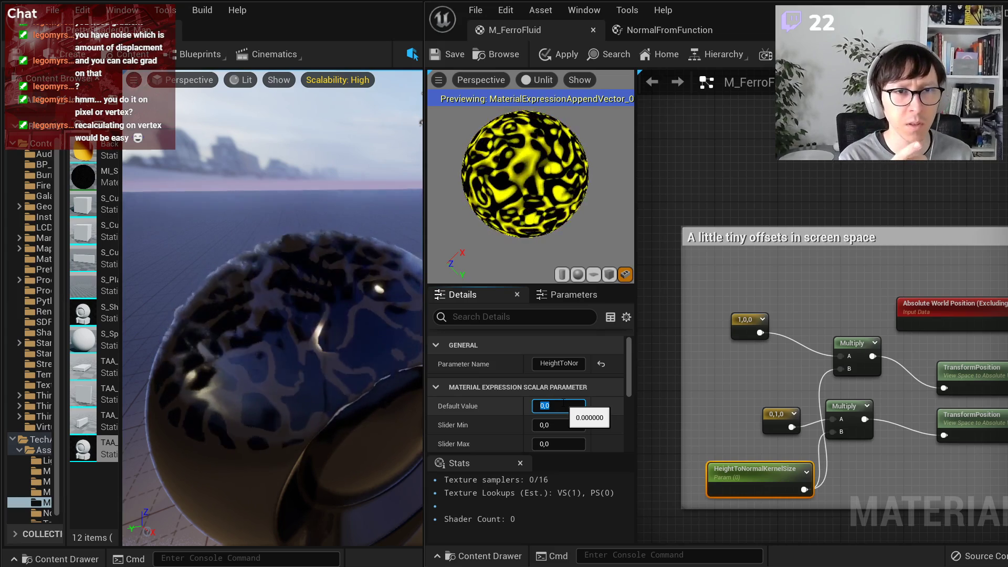
{"action": "scroll", "coordinate": [868, 411], "scroll_direction": "down", "scroll_amount": 6}
{"action": "right_click_drag", "start_coordinate": [868, 411], "coordinate": [640, 418]}
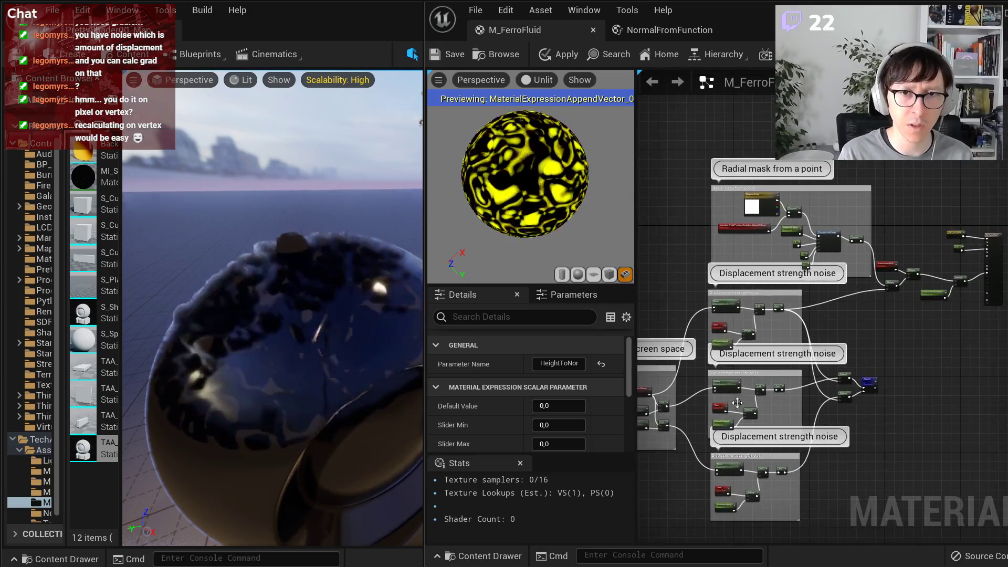
- Examine the screen-space offset nodes and how they feed the Displacement strength noise groups
{"action": "scroll", "coordinate": [804, 347], "scroll_direction": "up", "scroll_amount": 5}
{"action": "right_click_drag", "start_coordinate": [785, 412], "coordinate": [968, 405]}
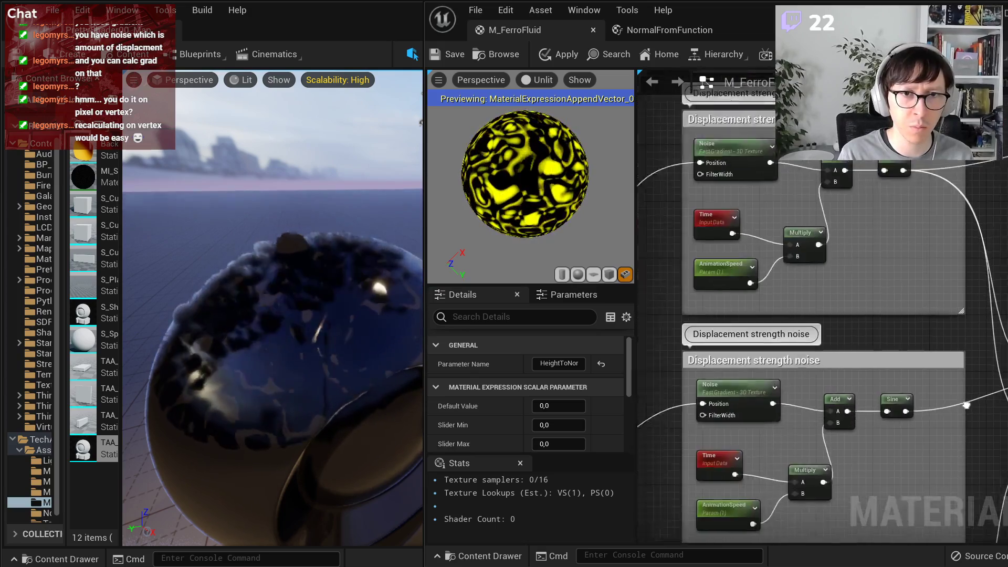
{"action": "right_click_drag", "start_coordinate": [672, 394], "coordinate": [921, 385]}
{"action": "right_click_drag", "start_coordinate": [694, 452], "coordinate": [793, 366]}
{"action": "right_click_drag", "start_coordinate": [859, 428], "coordinate": [821, 414]}
{"action": "scroll", "coordinate": [918, 418], "scroll_direction": "up", "scroll_amount": 1}
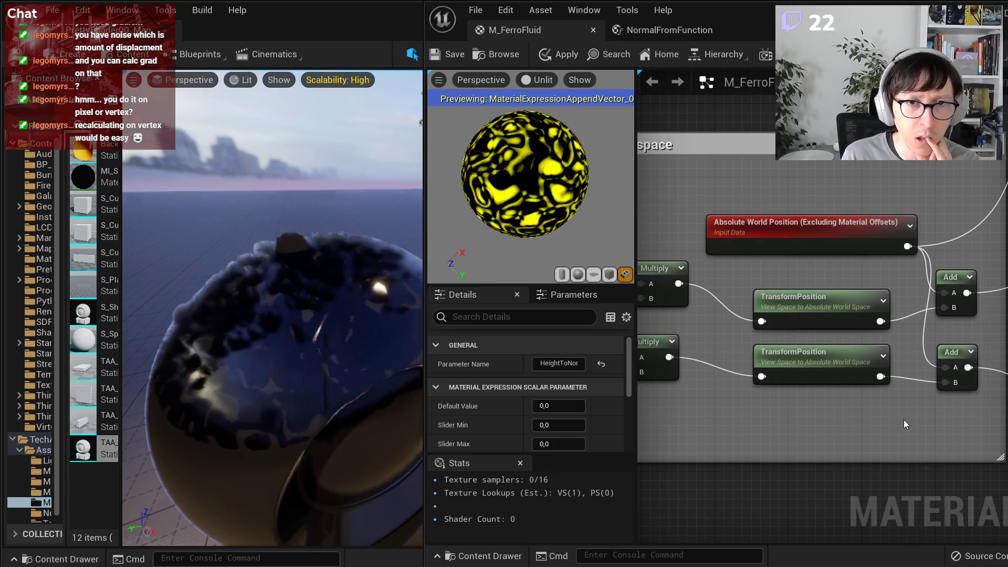
{"action": "right_click_drag", "start_coordinate": [903, 421], "coordinate": [806, 471]}
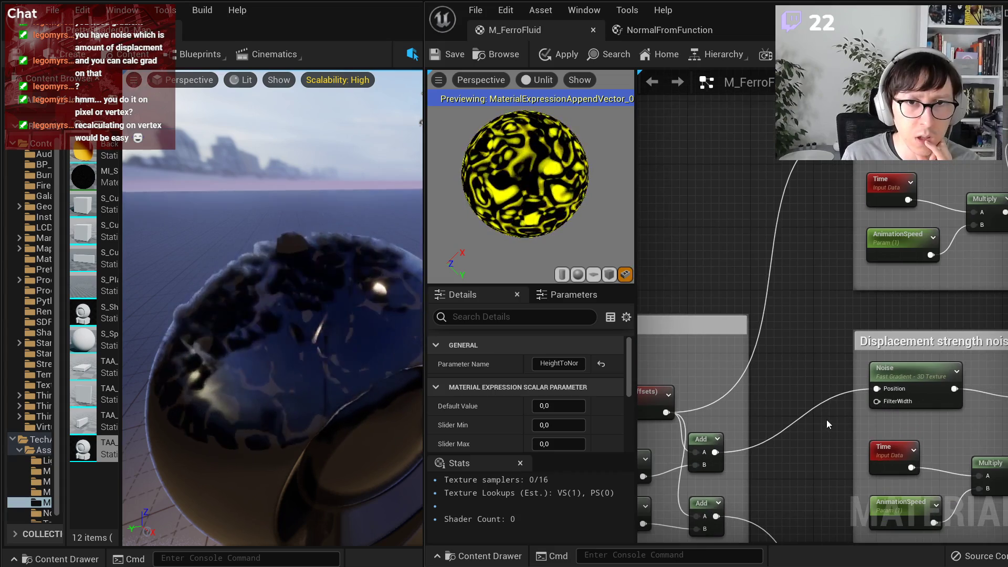
{"action": "right_click_drag", "start_coordinate": [827, 420], "coordinate": [734, 401]}
{"action": "scroll", "coordinate": [828, 444], "scroll_direction": "down", "scroll_amount": 1}
{"action": "right_click_drag", "start_coordinate": [975, 402], "coordinate": [862, 264]}
{"action": "scroll", "coordinate": [874, 326], "scroll_direction": "down", "scroll_amount": 4}
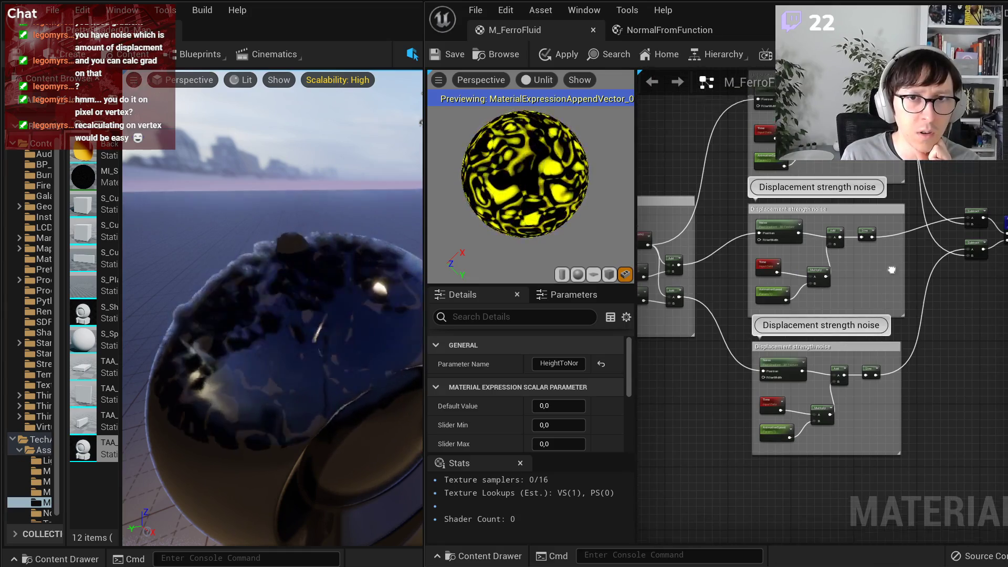
- Preview the upper Subtract node that feeds input A of the Append node
{"action": "scroll", "coordinate": [941, 354], "scroll_direction": "up", "scroll_amount": 3}
{"action": "right_click_drag", "start_coordinate": [972, 359], "coordinate": [862, 357]}
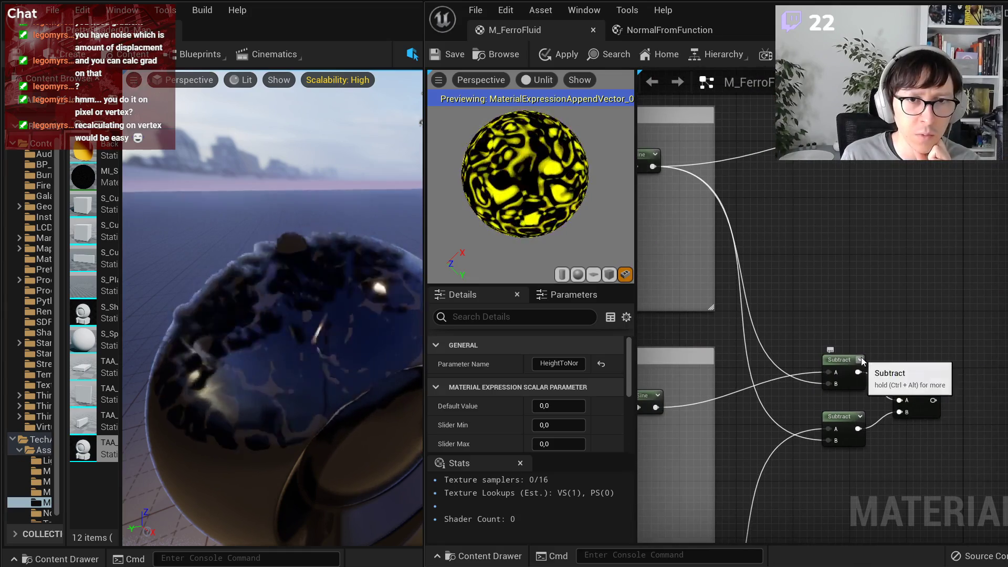
{"action": "right_click", "coordinate": [838, 366]}
{"action": "left_click", "coordinate": [880, 389]}
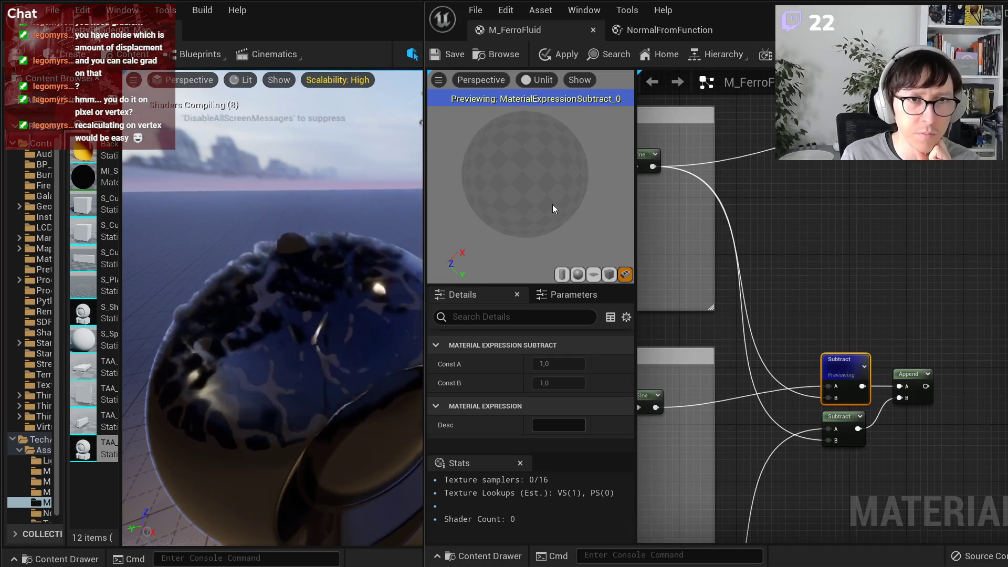
- Trace the graph back from the previewed Subtract through the noise groups to the screen-space offset constants and HeightToNormalKernelSize
{"action": "right_click_drag", "start_coordinate": [799, 256], "coordinate": [956, 274]}
{"action": "right_click_drag", "start_coordinate": [771, 310], "coordinate": [1007, 330]}
{"action": "right_click_drag", "start_coordinate": [897, 318], "coordinate": [736, 355]}
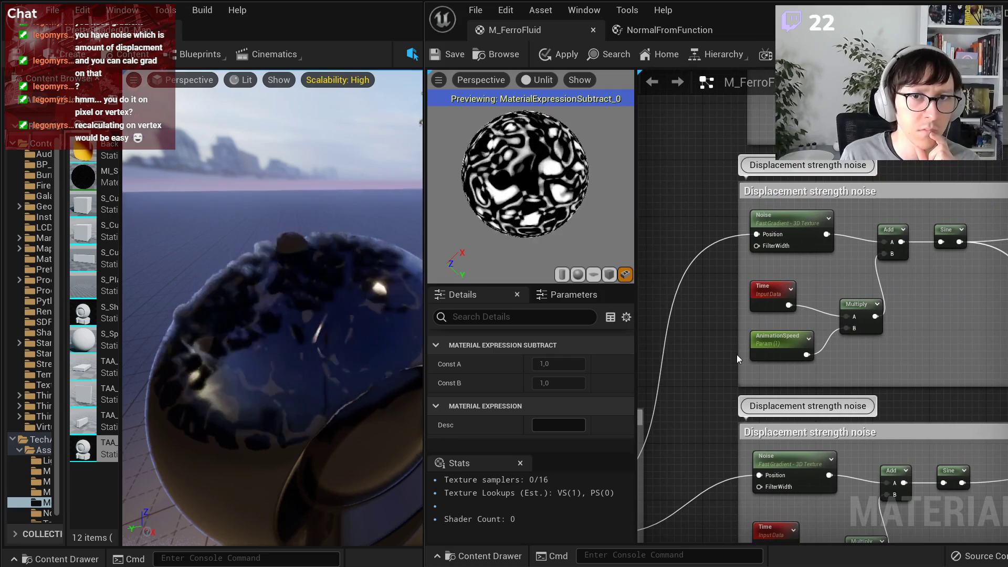
{"action": "right_click_drag", "start_coordinate": [780, 379], "coordinate": [896, 376]}
{"action": "right_click_drag", "start_coordinate": [803, 432], "coordinate": [981, 322]}
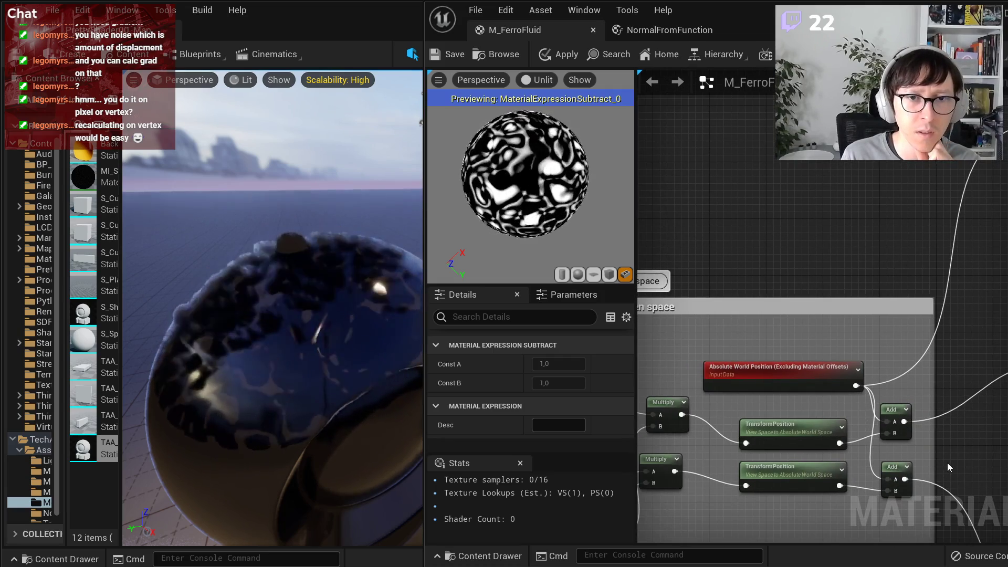
{"action": "right_click_drag", "start_coordinate": [947, 462], "coordinate": [1006, 445]}
{"action": "right_click_drag", "start_coordinate": [787, 382], "coordinate": [840, 367]}
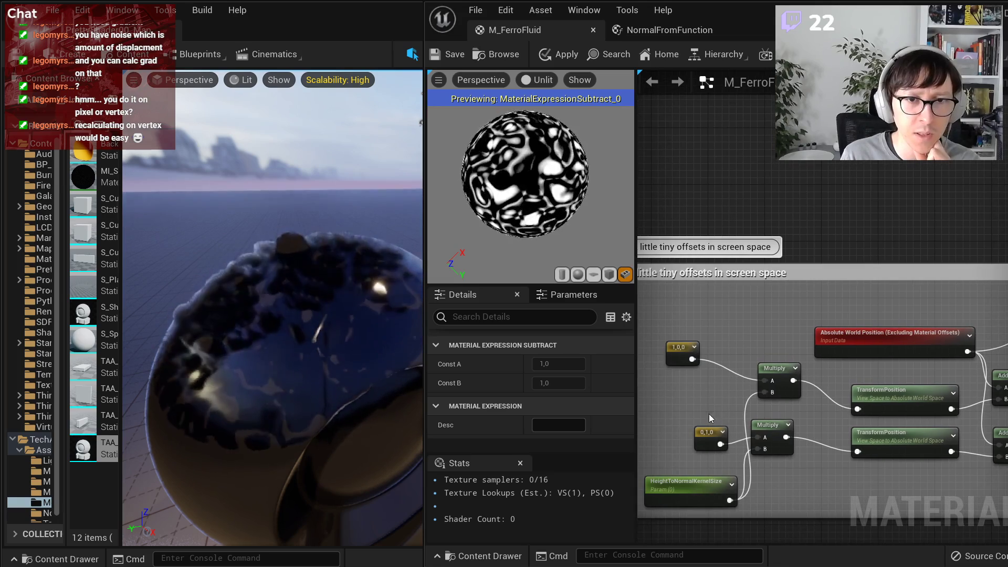
{"action": "right_click_drag", "start_coordinate": [977, 418], "coordinate": [894, 404]}
- Disconnect both TransformPosition nodes from the B inputs of the two Add nodes
{"action": "scroll", "coordinate": [887, 394], "scroll_direction": "up", "scroll_amount": 2}
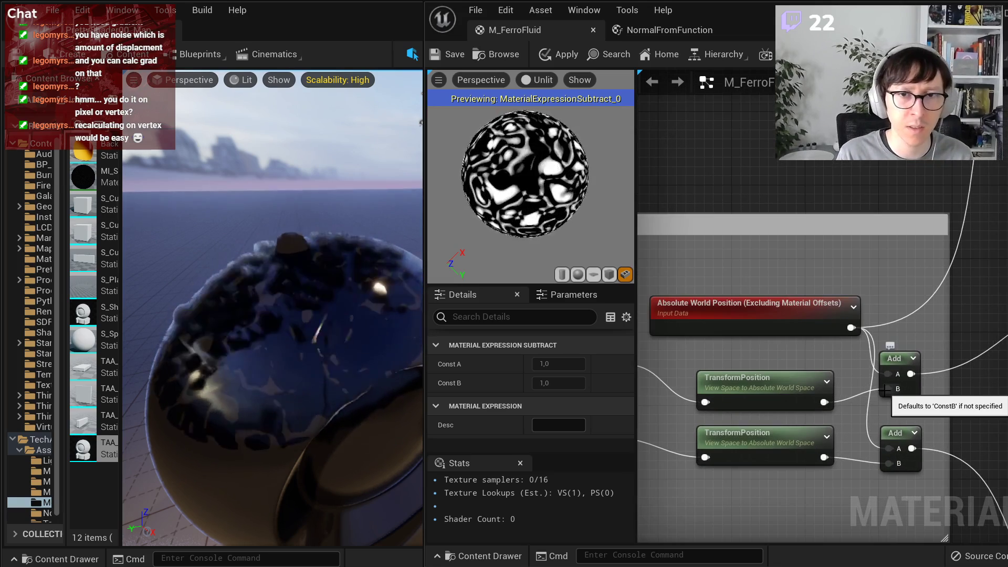
{"action": "left_click", "coordinate": [885, 389], "text": "alt"}
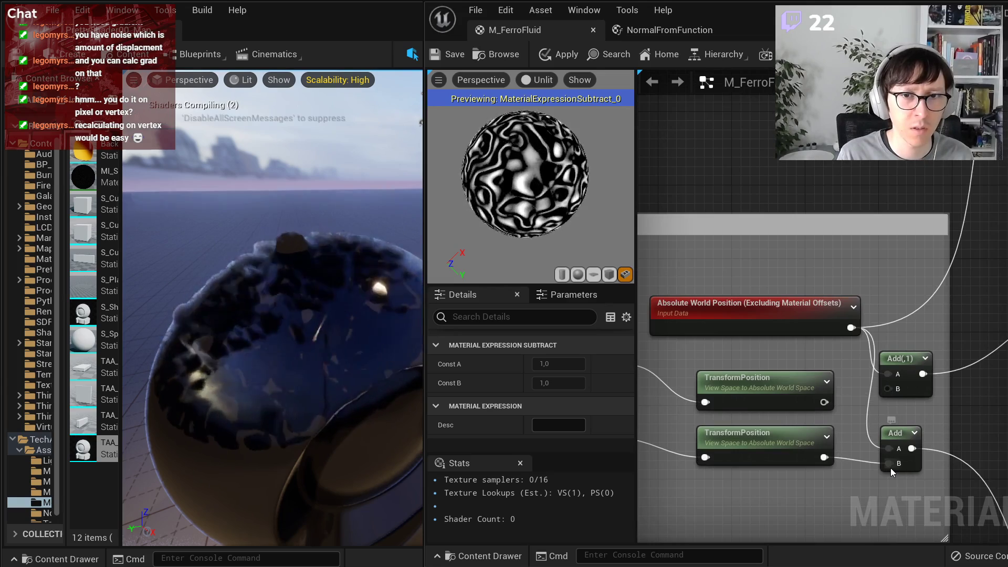
{"action": "left_click", "coordinate": [888, 462], "text": "alt"}
- Set Const B to 0 on both Add nodes in the screen-space offsets group
{"action": "scroll", "coordinate": [914, 347], "scroll_direction": "down", "scroll_amount": 2}
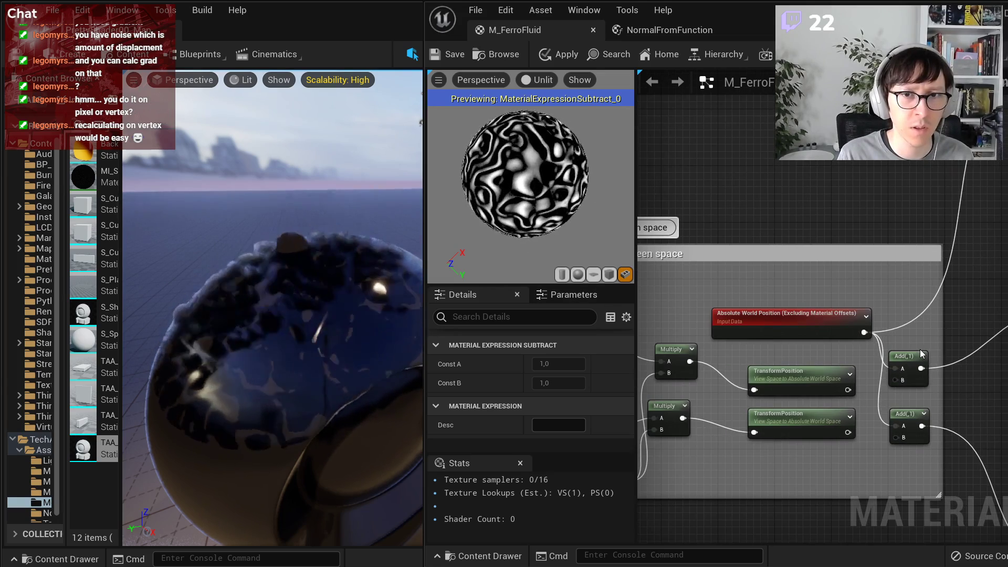
{"action": "left_click", "coordinate": [907, 414]}
{"action": "left_click", "coordinate": [573, 384]}
{"action": "type", "text": "0"}
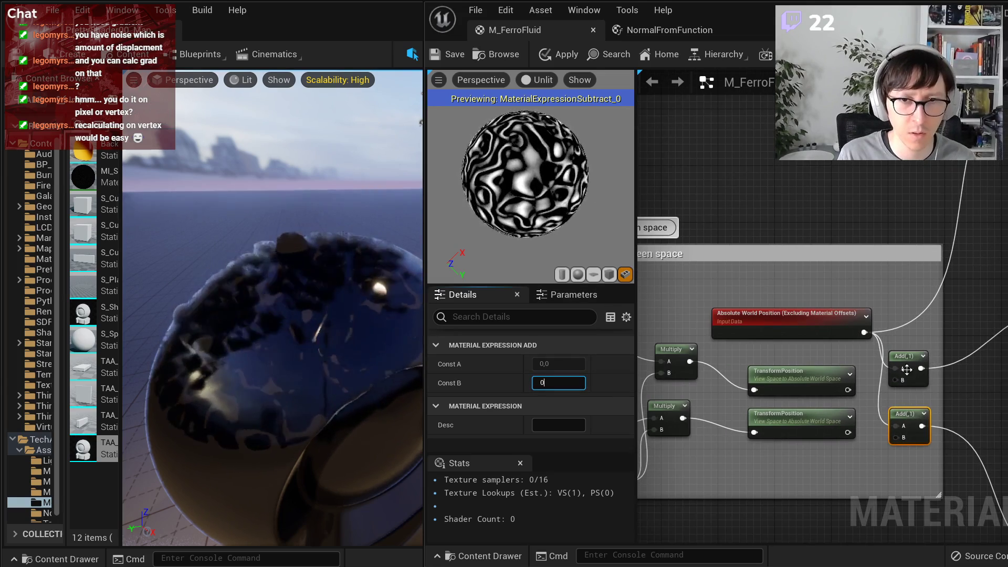
{"action": "left_click", "coordinate": [905, 360]}
{"action": "left_click", "coordinate": [575, 384]}
{"action": "type", "text": "0"}
{"action": "key", "text": "Return"}
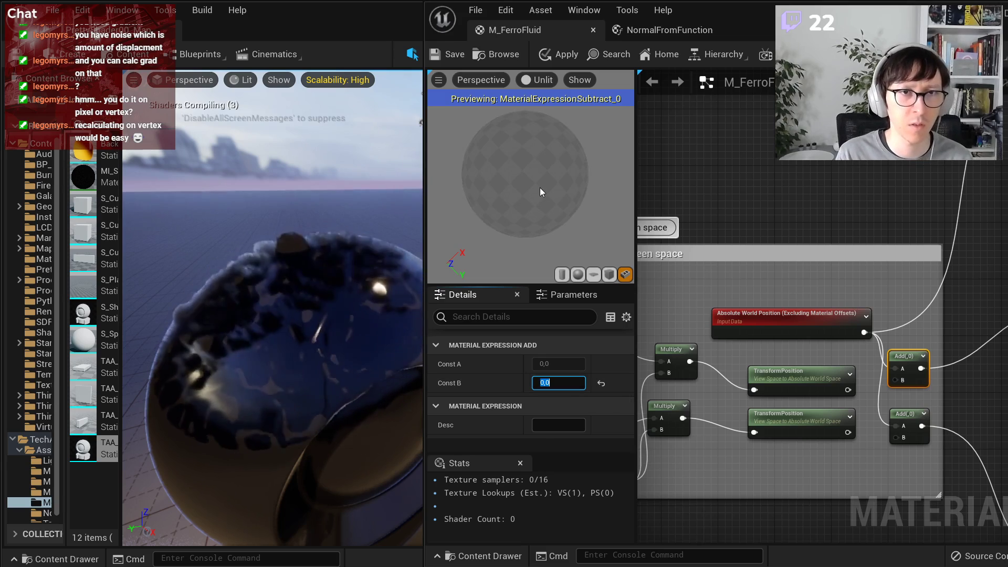
- Reconnect the upper TransformPosition output to the B input of the upper Add node
{"action": "scroll", "coordinate": [869, 400], "scroll_direction": "up", "scroll_amount": 2}
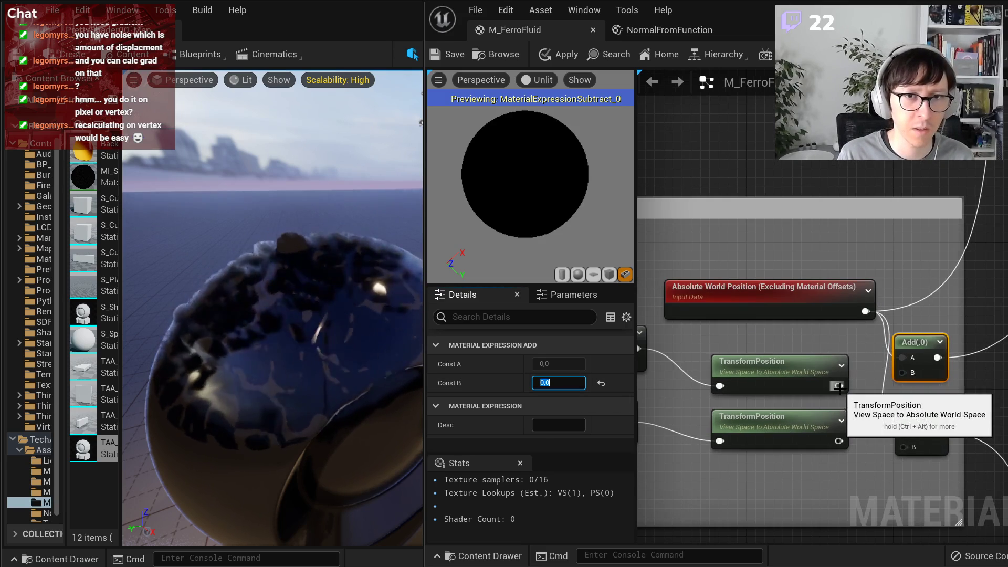
{"action": "right_click_drag", "start_coordinate": [772, 398], "coordinate": [938, 388]}
{"action": "right_click_drag", "start_coordinate": [790, 353], "coordinate": [864, 353]}
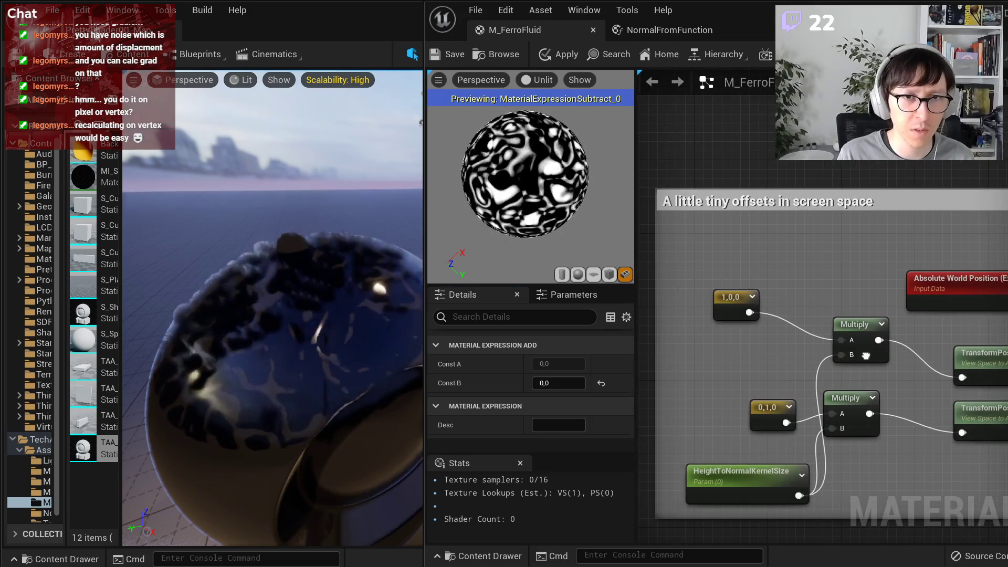
- Inspect the HeightToNormalKernelSize parameter and the upper TransformPosition's source and destination spaces, following the chain to the Add nodes
{"action": "right_click_drag", "start_coordinate": [909, 396], "coordinate": [861, 380]}
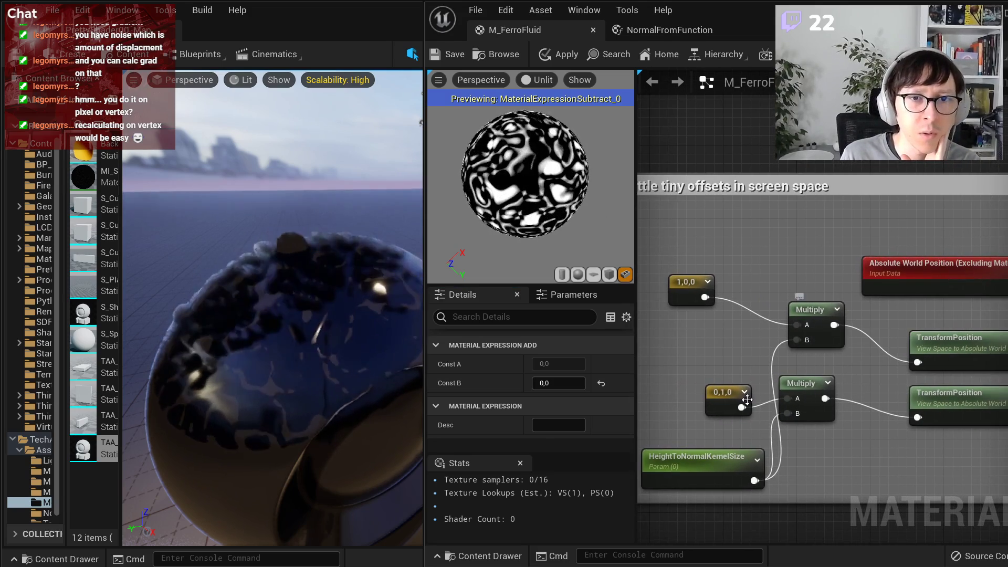
{"action": "left_click", "coordinate": [727, 458]}
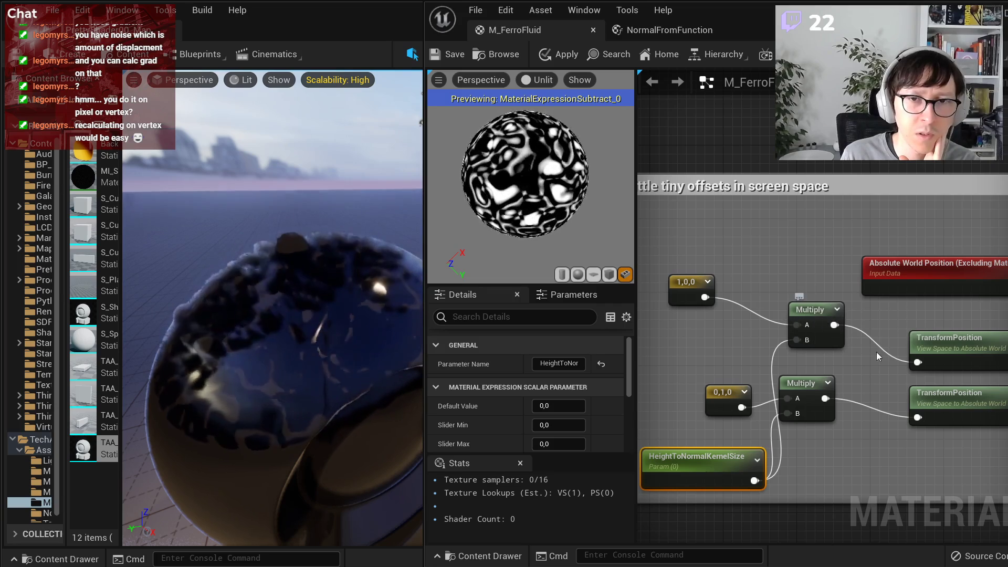
{"action": "right_click_drag", "start_coordinate": [877, 352], "coordinate": [793, 368]}
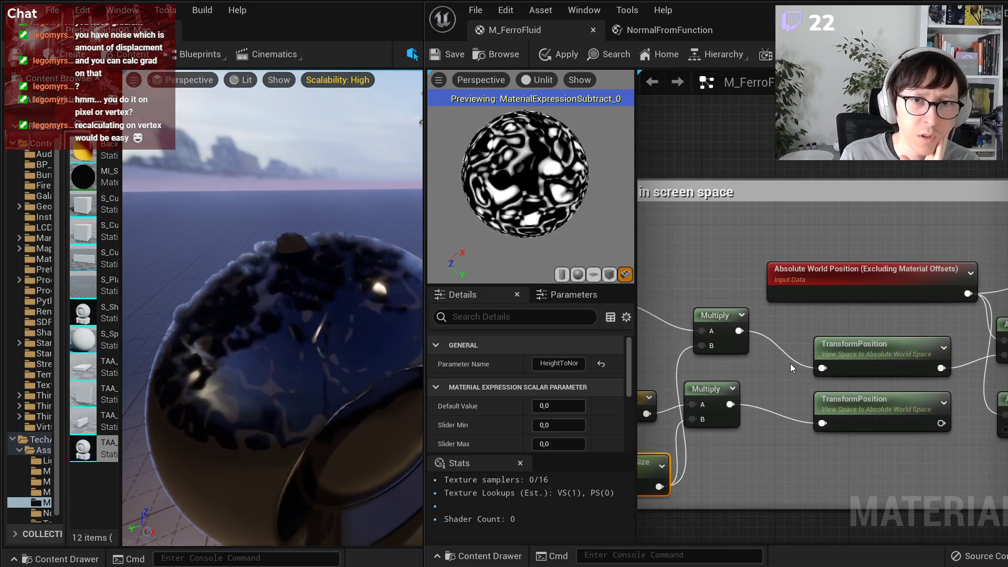
{"action": "left_click", "coordinate": [876, 362]}
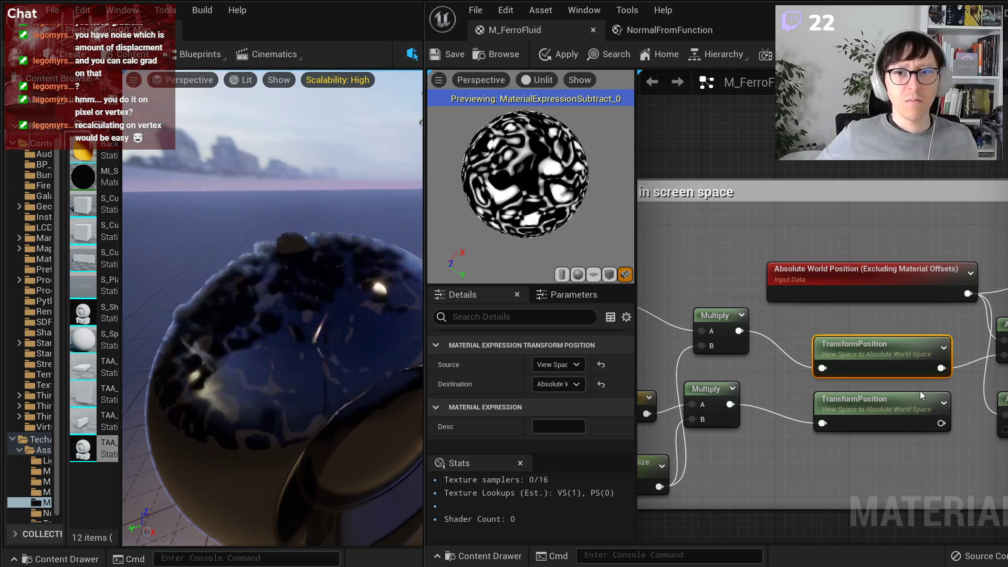
{"action": "right_click_drag", "start_coordinate": [920, 391], "coordinate": [654, 388]}
{"action": "right_click_drag", "start_coordinate": [797, 347], "coordinate": [932, 333]}
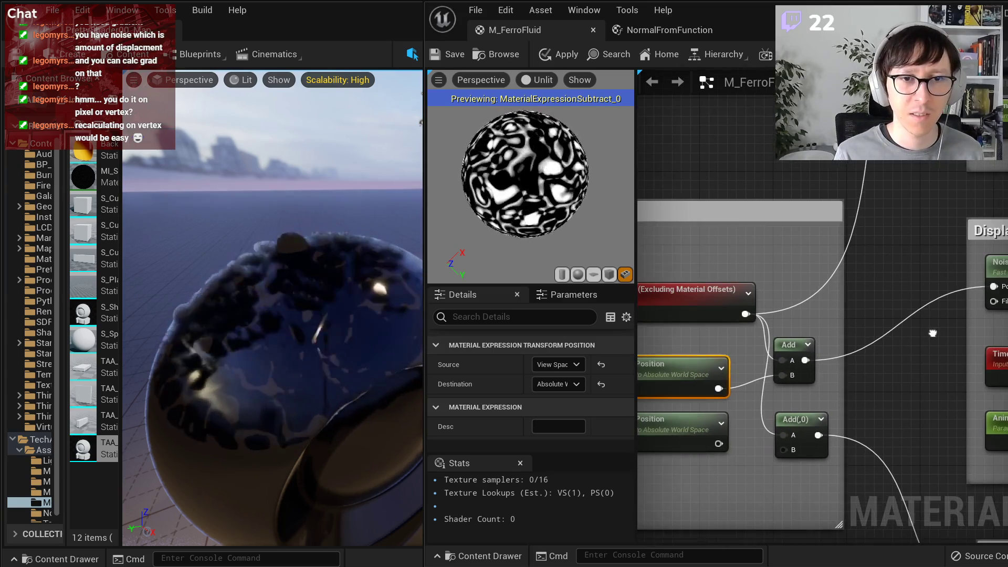
{"action": "right_click_drag", "start_coordinate": [786, 344], "coordinate": [974, 330]}
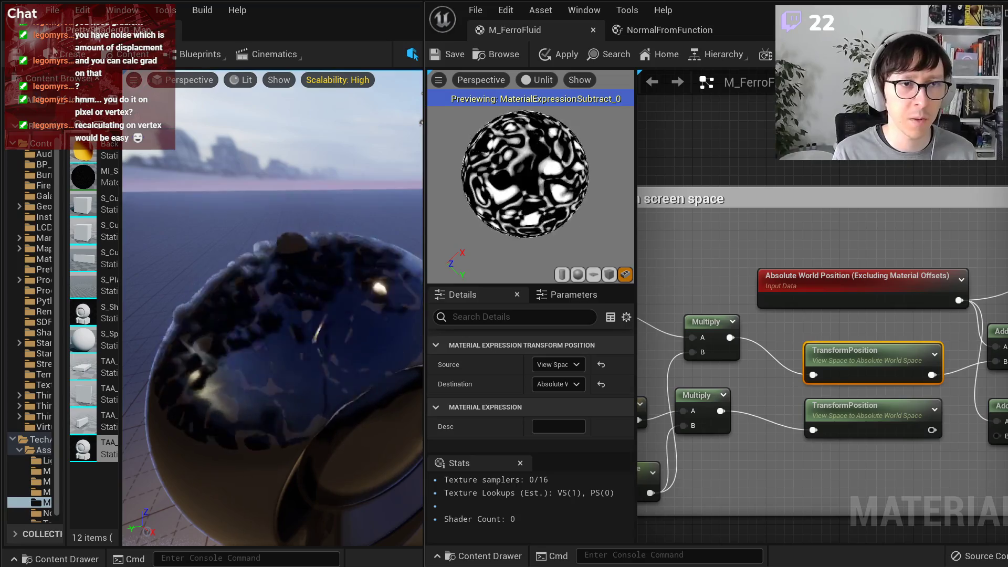
- Capture a screen snip of the viewport with the ferrofluid sphere and open it for annotation
{"action": "key", "text": "super+shift+s"}
{"action": "mouse_move", "coordinate": [76, 89]}
{"action": "left_mouse_down"}
{"action": "mouse_move", "coordinate": [345, 338]}
{"action": "mouse_move", "coordinate": [415, 527]}
{"action": "left_mouse_up"}
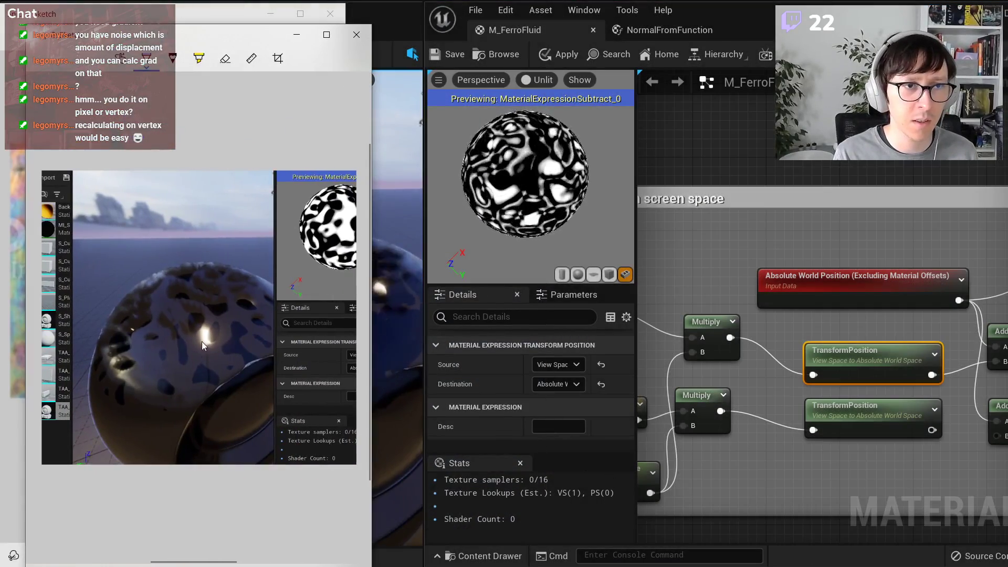
{"action": "left_click_drag", "start_coordinate": [205, 340], "coordinate": [205, 312]}
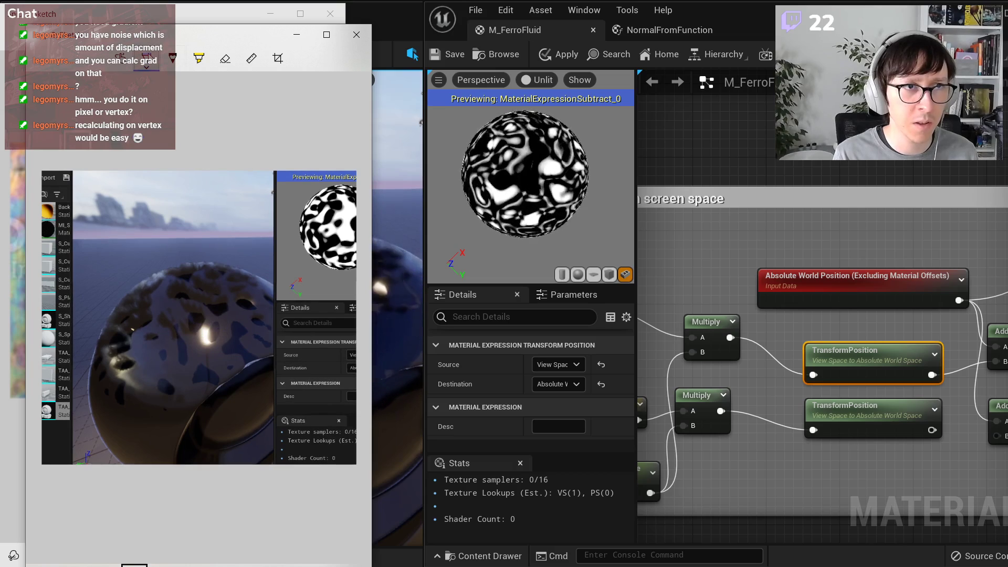
- Draw a white square with crossing diagonals around the bright highlight on the sphere in the snip
{"action": "left_click", "coordinate": [147, 58]}
{"action": "left_click", "coordinate": [179, 298]}
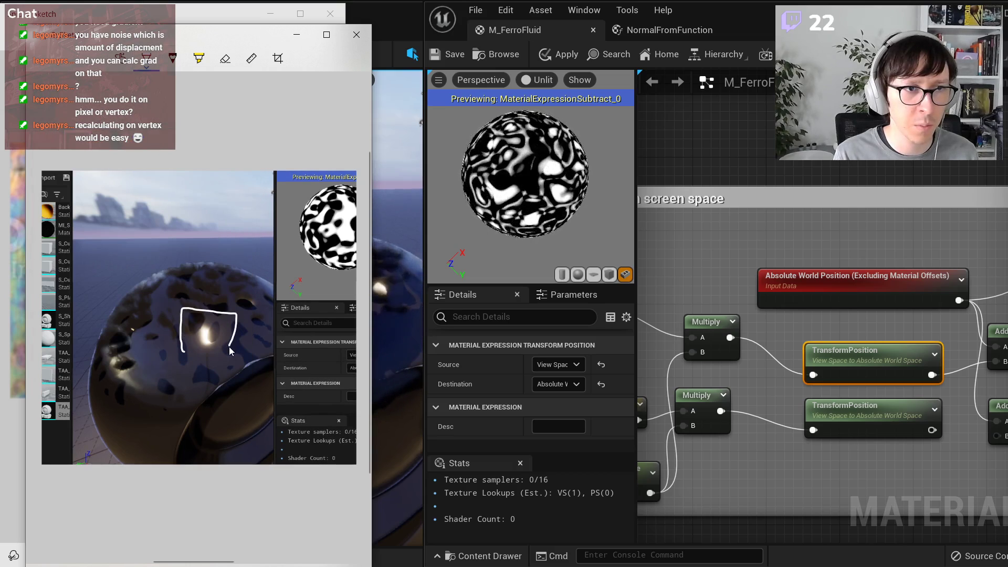
{"action": "left_click", "coordinate": [146, 58]}
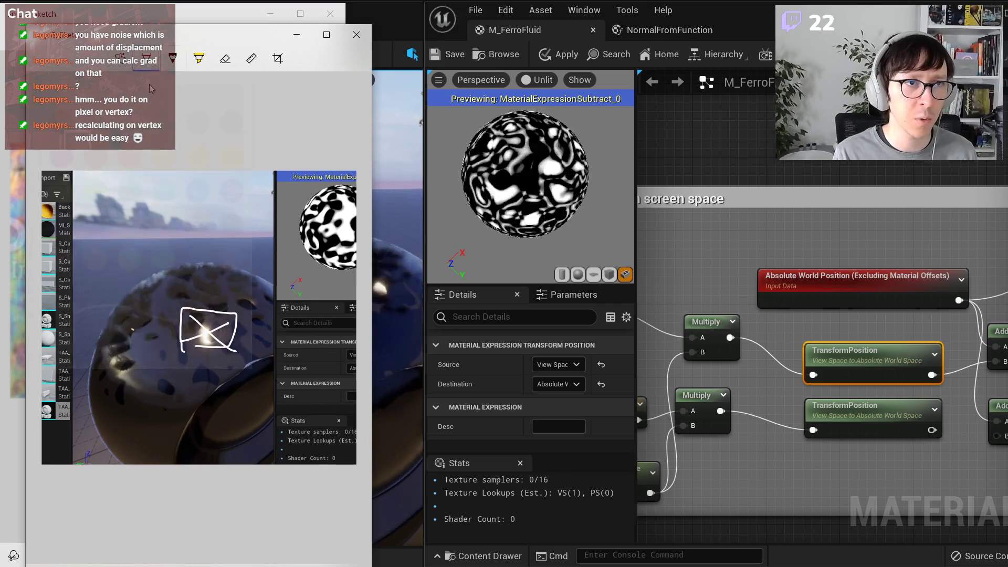
{"action": "left_click", "coordinate": [170, 344]}
{"action": "scroll", "coordinate": [198, 344], "scroll_direction": "up", "scroll_amount": 5, "text": "ctrl"}
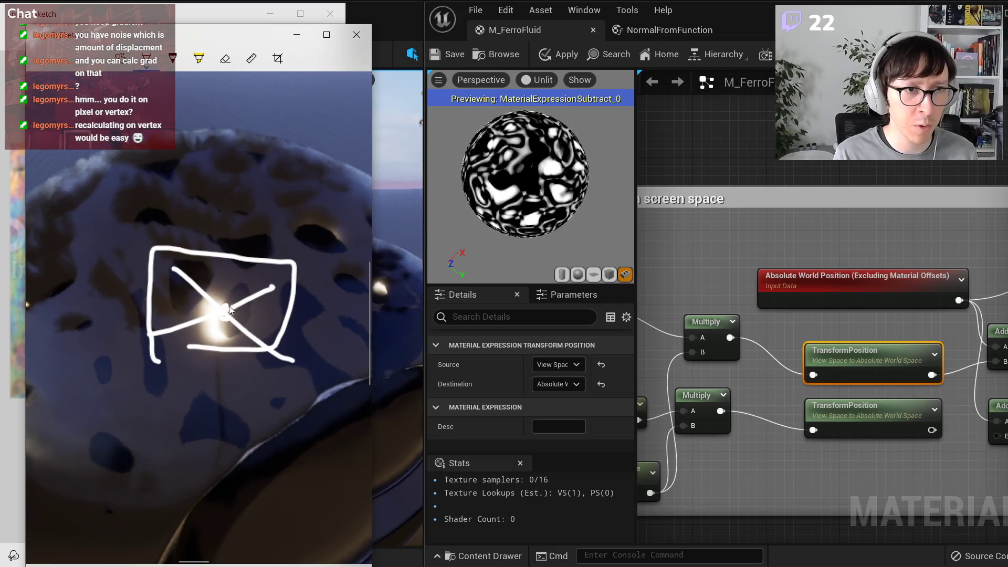
- Mark the centre of the white square with a light blue dot
{"action": "left_click", "coordinate": [147, 58]}
{"action": "left_click", "coordinate": [160, 193]}
{"action": "left_click", "coordinate": [217, 313]}
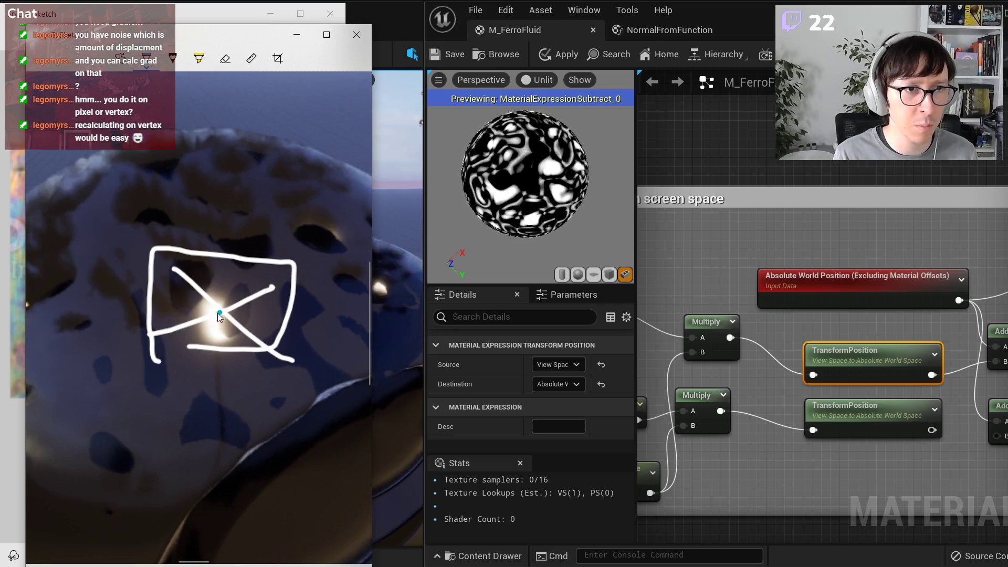
- Draw a red offset point to the right of the blue dot and a green offset point above it
{"action": "left_click", "coordinate": [146, 59]}
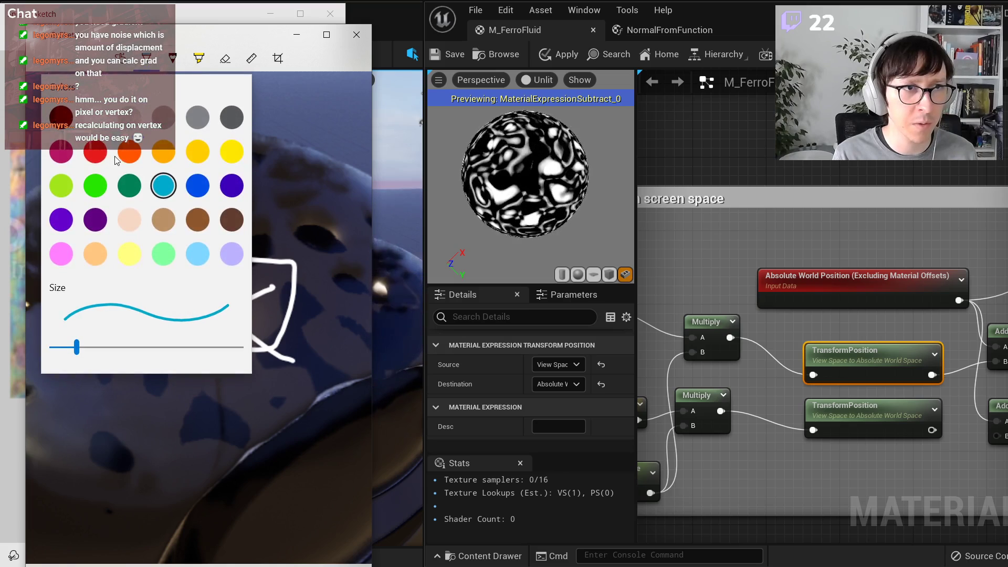
{"action": "left_click", "coordinate": [95, 152]}
{"action": "left_click", "coordinate": [255, 321]}
{"action": "mouse_move", "coordinate": [243, 315]}
{"action": "left_mouse_down"}
{"action": "mouse_move", "coordinate": [276, 320]}
{"action": "mouse_move", "coordinate": [226, 272]}
{"action": "mouse_move", "coordinate": [239, 276]}
{"action": "left_mouse_up"}
{"action": "left_click", "coordinate": [148, 60]}
{"action": "left_click", "coordinate": [103, 189]}
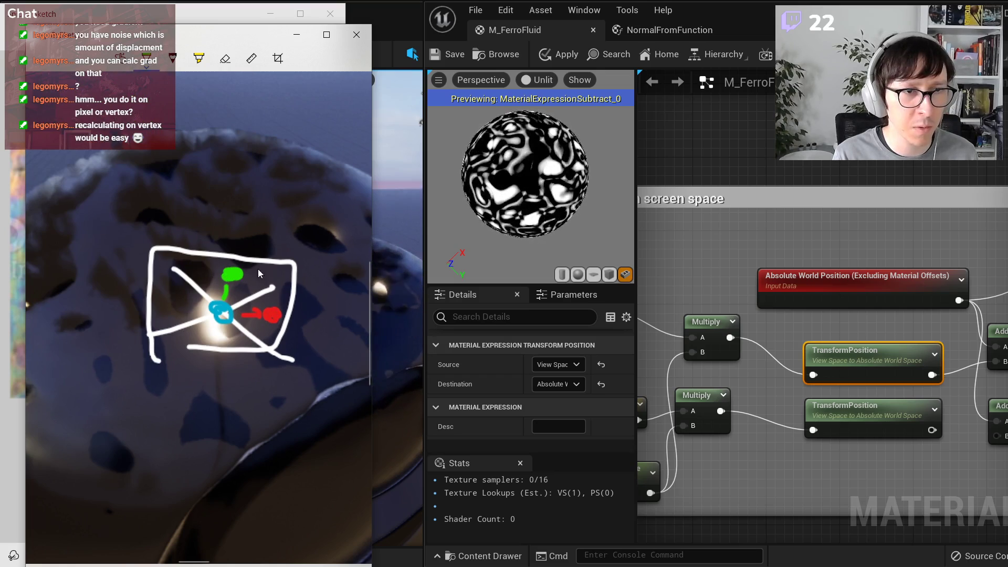
{"action": "scroll", "coordinate": [257, 269], "scroll_direction": "down", "scroll_amount": 5, "text": "ctrl"}
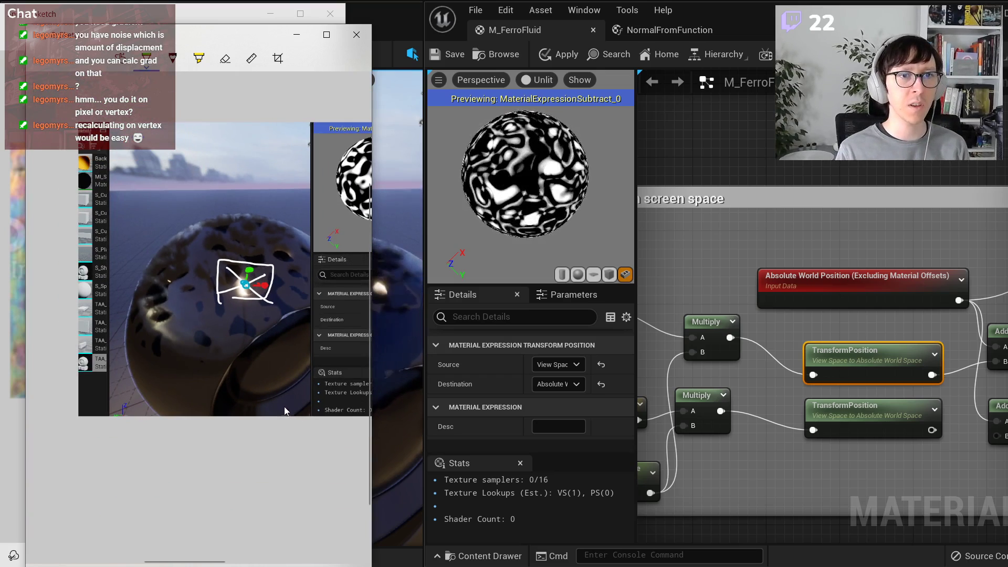
- Return to the Unreal material editor and inspect the upper TransformPosition and Absolute World Position node settings
{"action": "left_click", "coordinate": [846, 363]}
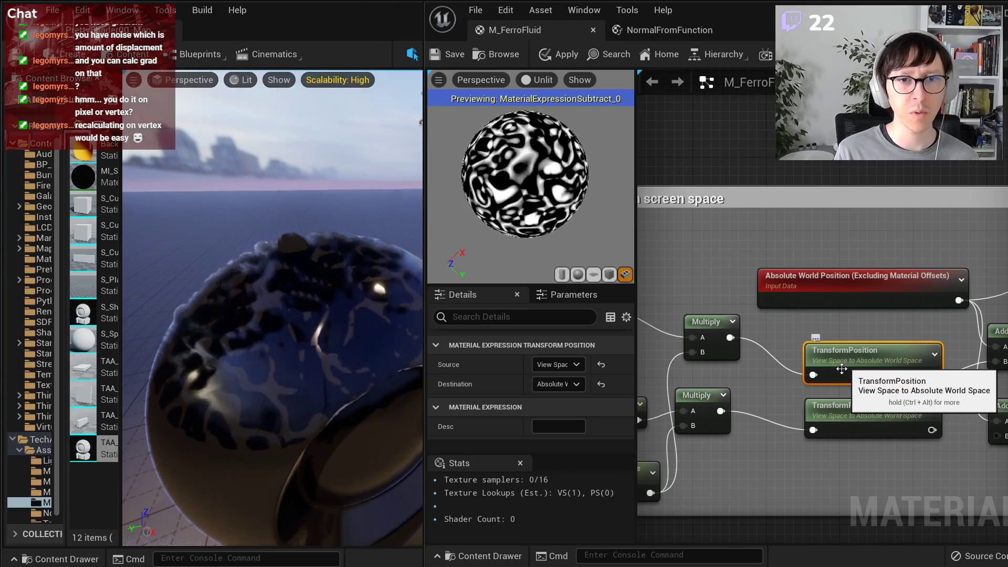
{"action": "right_click_drag", "start_coordinate": [776, 391], "coordinate": [833, 394]}
{"action": "scroll", "coordinate": [834, 394], "scroll_direction": "down", "scroll_amount": 2}
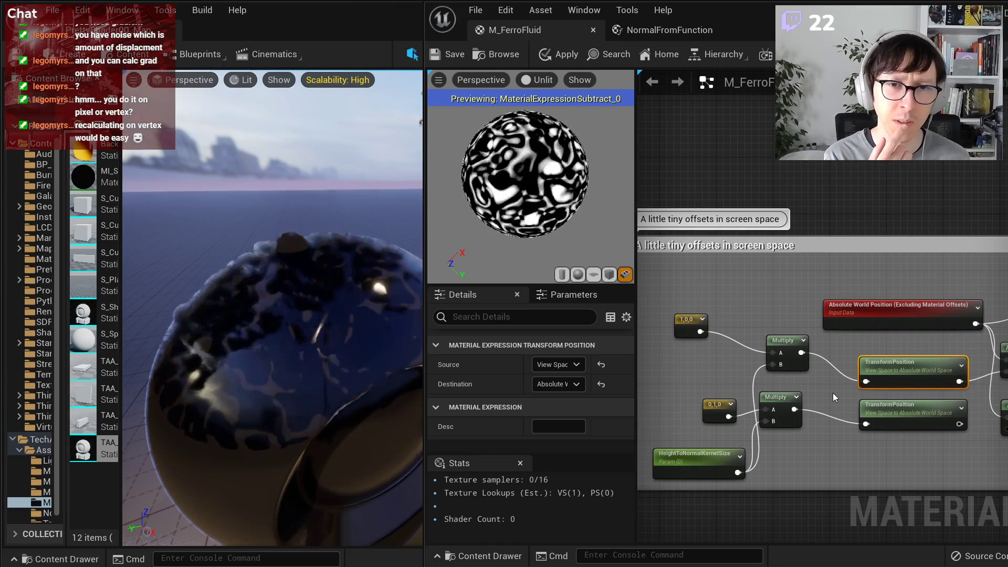
{"action": "left_click", "coordinate": [872, 325]}
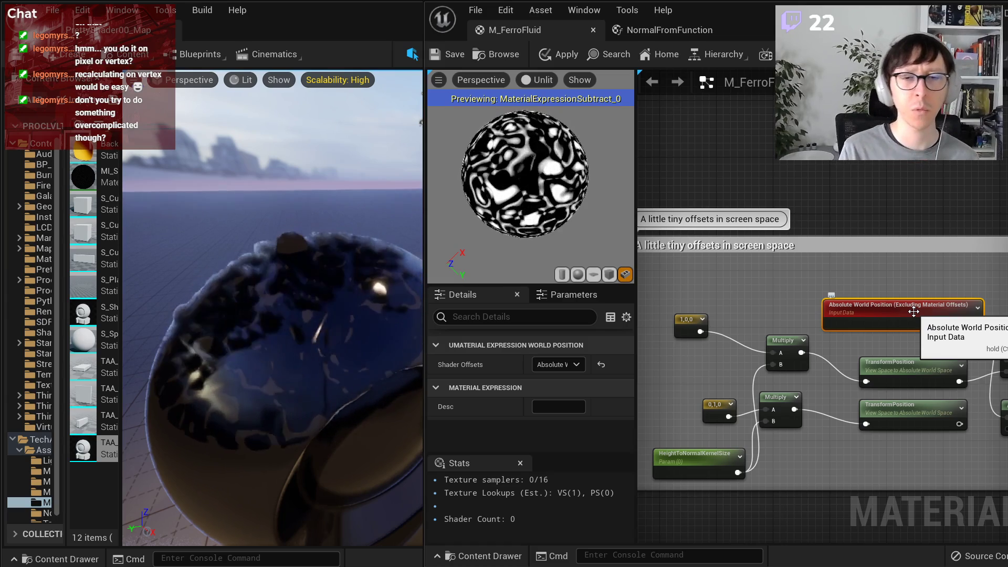
{"action": "right_click_drag", "start_coordinate": [849, 500], "coordinate": [951, 470]}
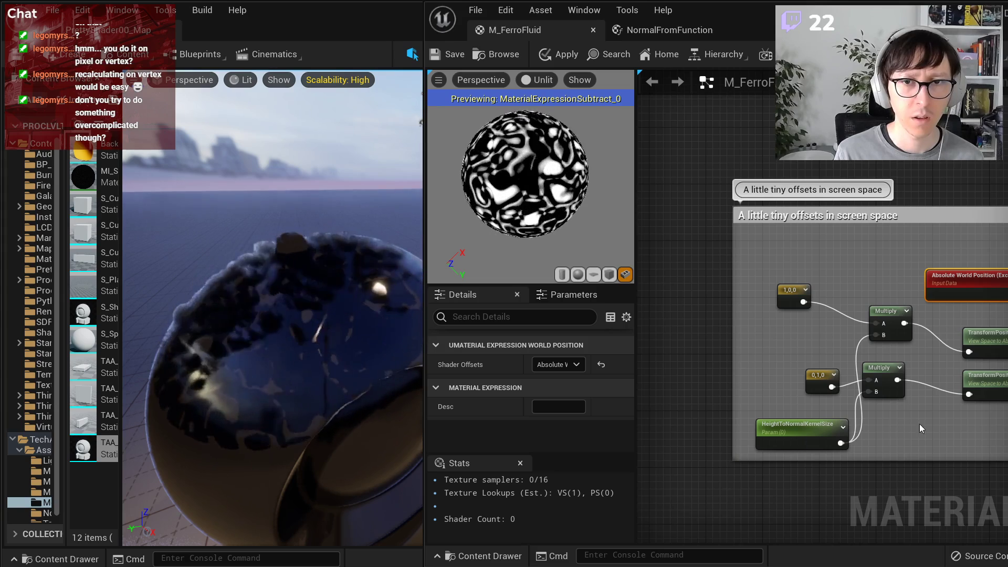
- Move the offset constants, Multiply, TransformPosition and HeightToNormalKernelSize nodes down and left to free space below Absolute World Position
{"action": "right_click_drag", "start_coordinate": [921, 428], "coordinate": [750, 463]}
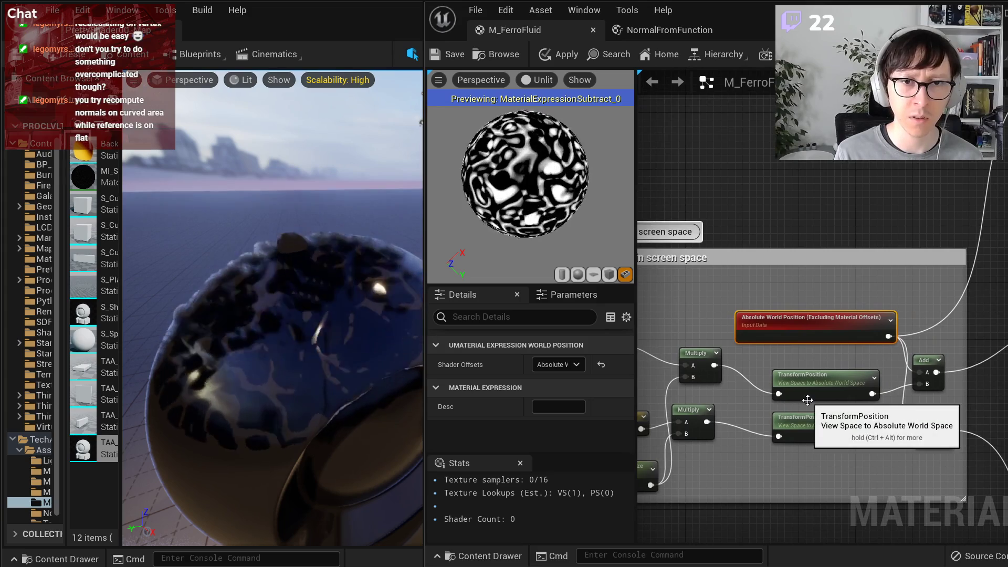
{"action": "scroll", "coordinate": [808, 399], "scroll_direction": "up", "scroll_amount": 1}
{"action": "scroll", "coordinate": [808, 400], "scroll_direction": "down", "scroll_amount": 3}
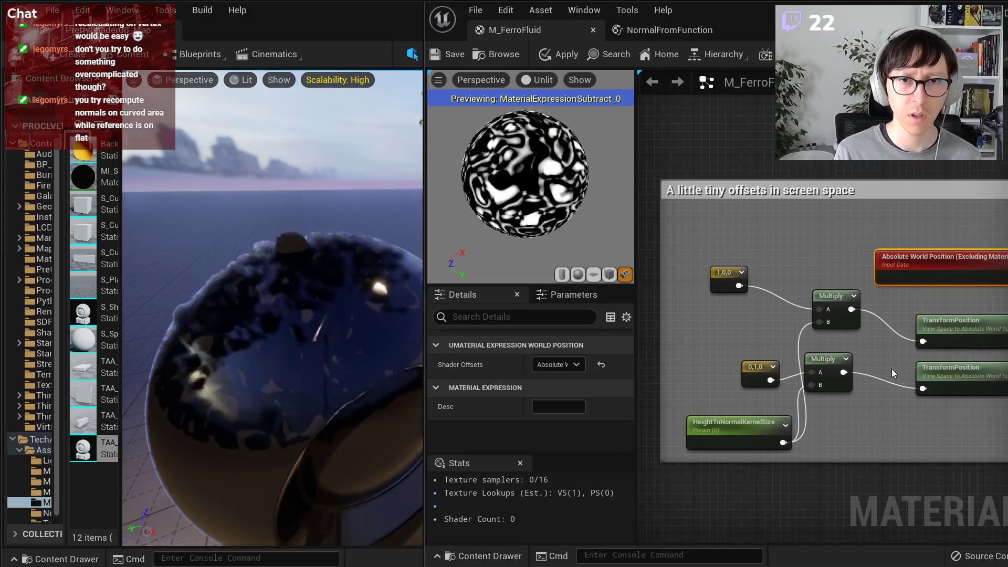
{"action": "left_click_drag", "start_coordinate": [708, 455], "coordinate": [645, 488]}
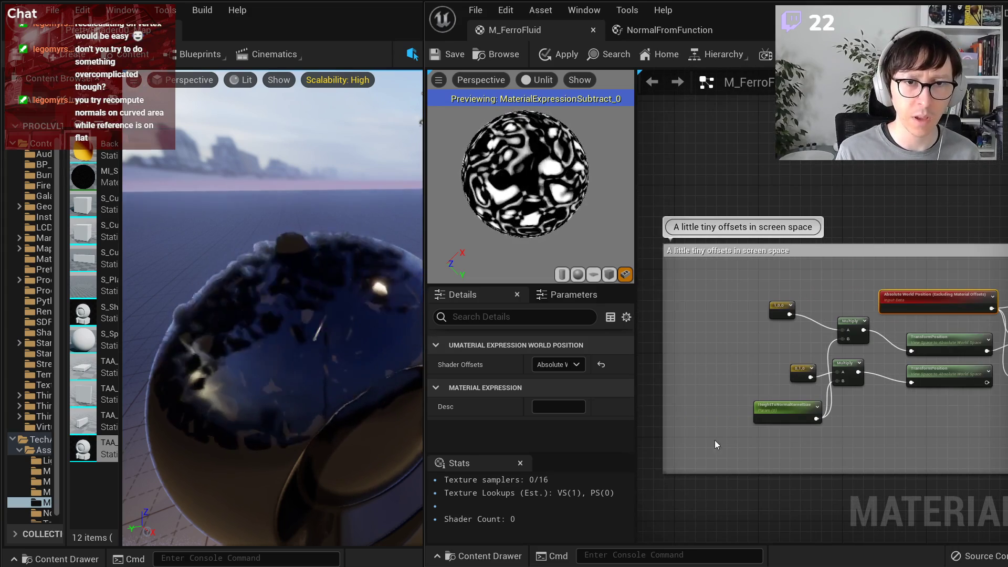
{"action": "left_click_drag", "start_coordinate": [947, 342], "coordinate": [878, 389]}
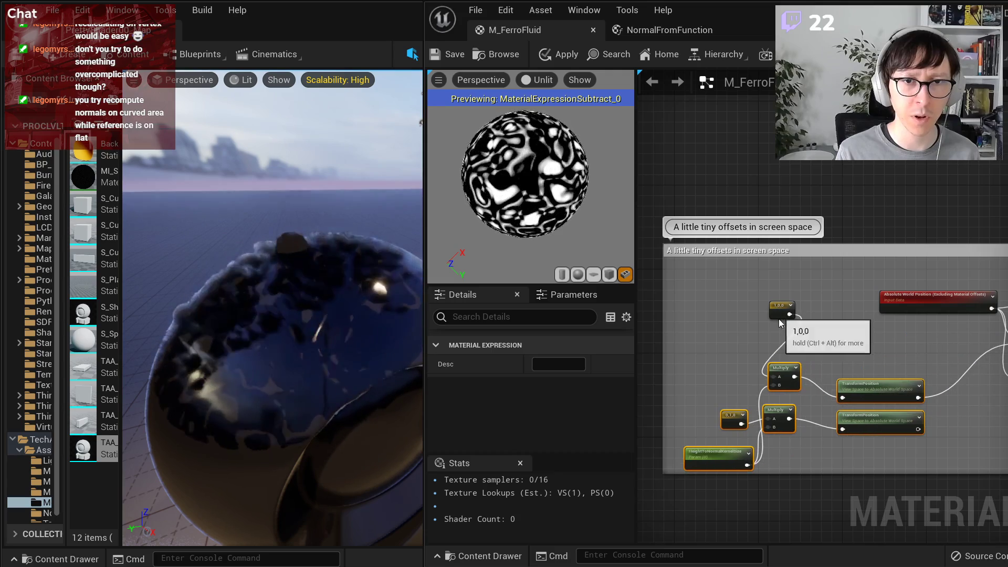
{"action": "left_click_drag", "start_coordinate": [780, 315], "coordinate": [727, 372]}
{"action": "left_click", "coordinate": [841, 342]}
- Add a CameraPositionWS node between Absolute World Position and the TransformPosition nodes
{"action": "scroll", "coordinate": [878, 335], "scroll_direction": "up", "scroll_amount": 3}
{"action": "right_click", "coordinate": [835, 334]}
{"action": "type", "text": "camera"}
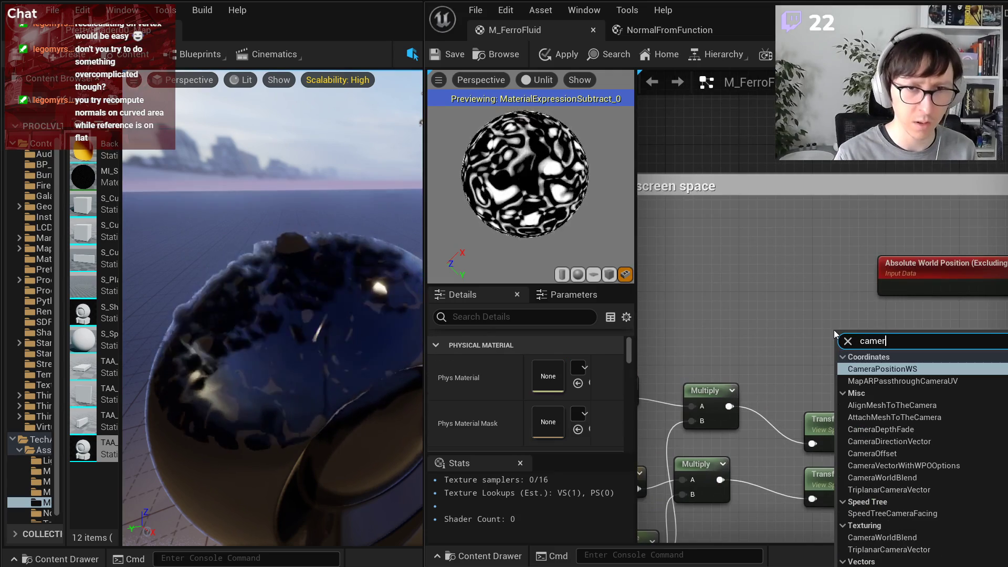
{"action": "key", "text": "Return"}
{"action": "scroll", "coordinate": [834, 330], "scroll_direction": "up", "scroll_amount": 1}
{"action": "right_click_drag", "start_coordinate": [886, 365], "coordinate": [687, 346]}
- Add two Subtract nodes that subtract Camera Position from the output of each TransformPosition node
{"action": "right_click", "coordinate": [767, 346]}
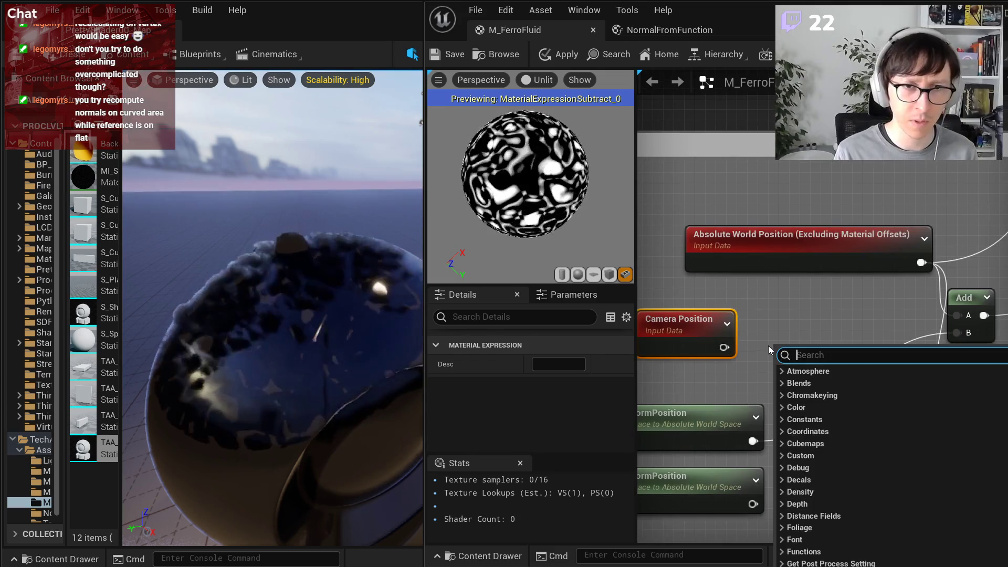
{"action": "type", "text": "subt"}
{"action": "key", "text": "Return"}
{"action": "right_click_drag", "start_coordinate": [768, 345], "coordinate": [791, 347]}
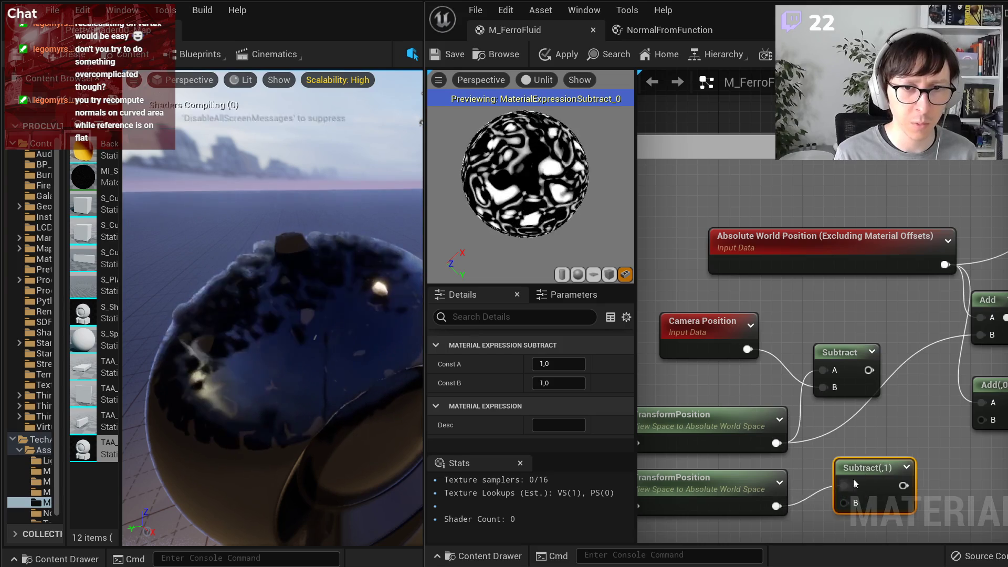
{"action": "left_click_drag", "start_coordinate": [837, 495], "coordinate": [836, 495]}
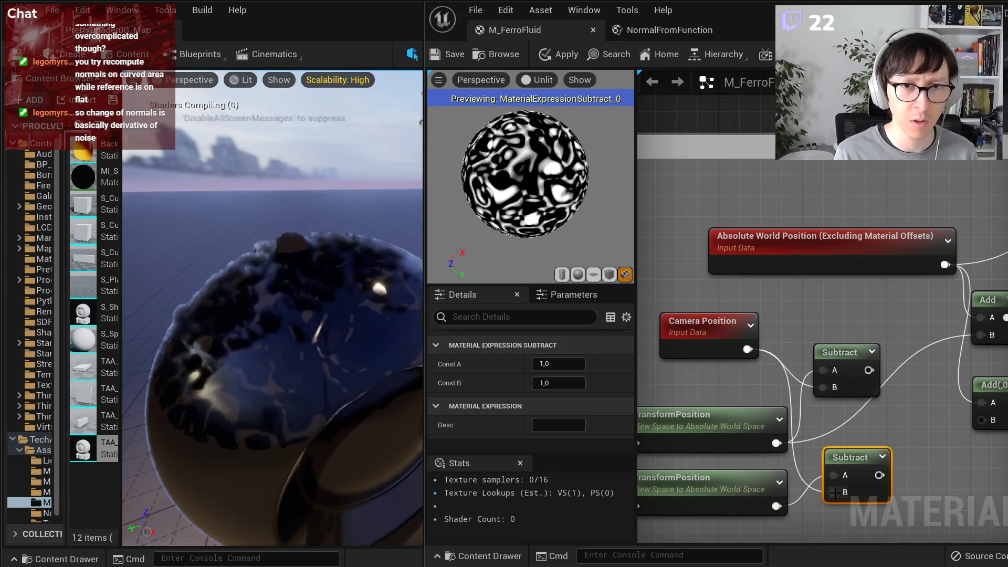
- Feed each Subtract result into the B input of its matching Add node, replacing the direct TransformPosition connections
{"action": "right_click_drag", "start_coordinate": [888, 381], "coordinate": [793, 361]}
{"action": "left_click_drag", "start_coordinate": [824, 333], "coordinate": [887, 316]}
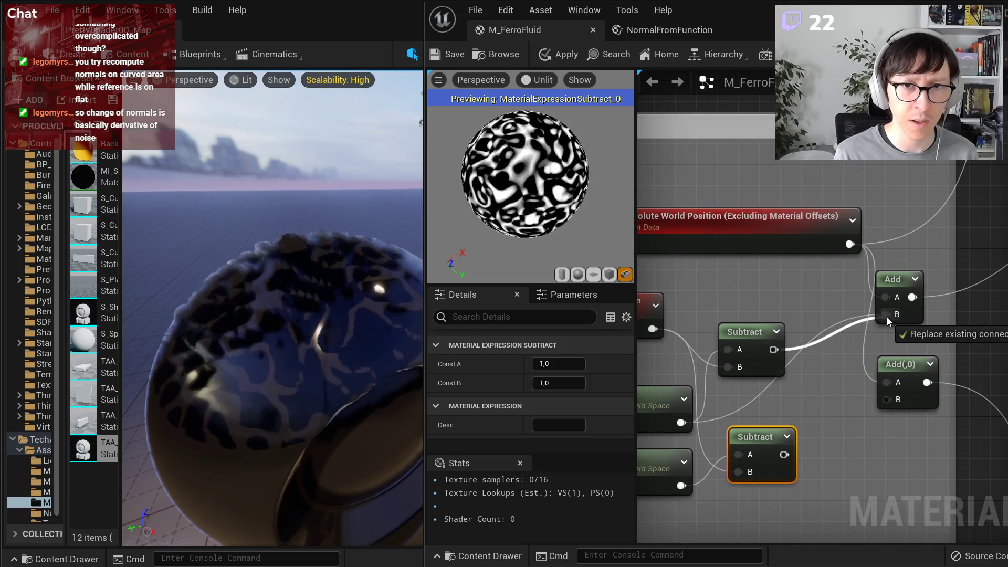
{"action": "left_click_drag", "start_coordinate": [785, 455], "coordinate": [887, 400]}
{"action": "right_click_drag", "start_coordinate": [878, 423], "coordinate": [937, 419]}
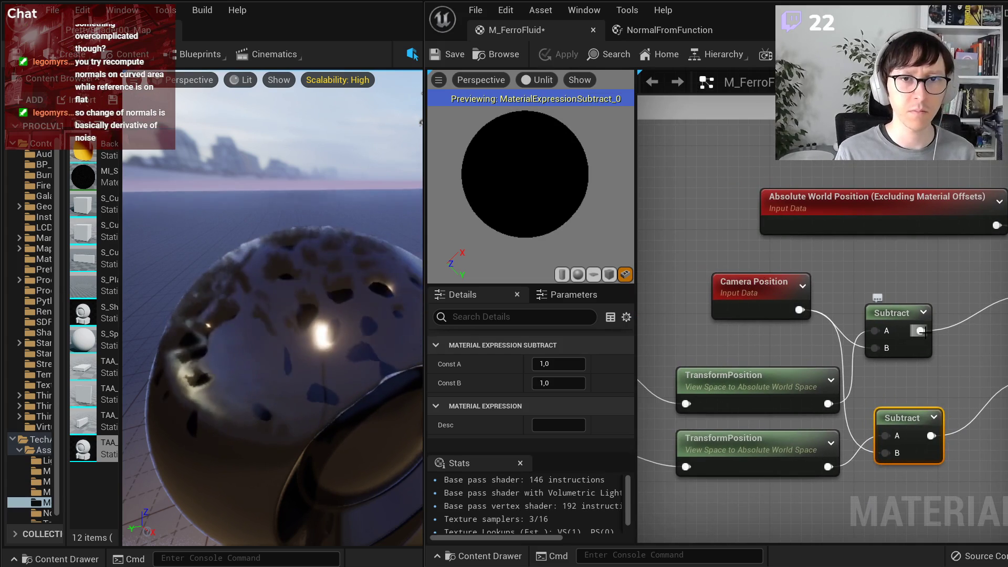
- Preview the Append node that combines the two noise-difference Subtract nodes
{"action": "scroll", "coordinate": [846, 364], "scroll_direction": "down", "scroll_amount": 6}
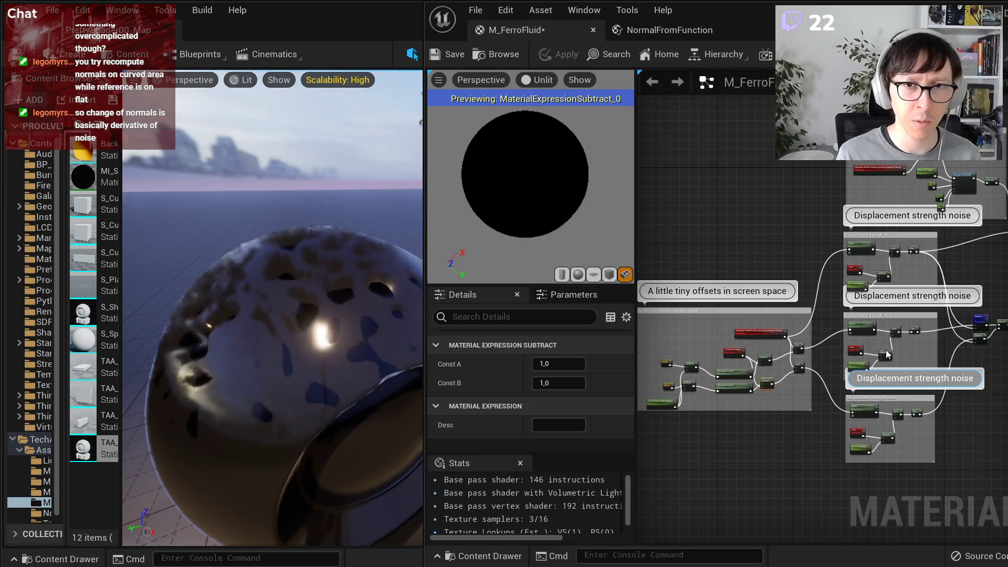
{"action": "scroll", "coordinate": [887, 354], "scroll_direction": "up", "scroll_amount": 3}
{"action": "left_click", "coordinate": [945, 373]}
{"action": "right_click_drag", "start_coordinate": [966, 370], "coordinate": [746, 363]}
{"action": "scroll", "coordinate": [866, 321], "scroll_direction": "up", "scroll_amount": 2}
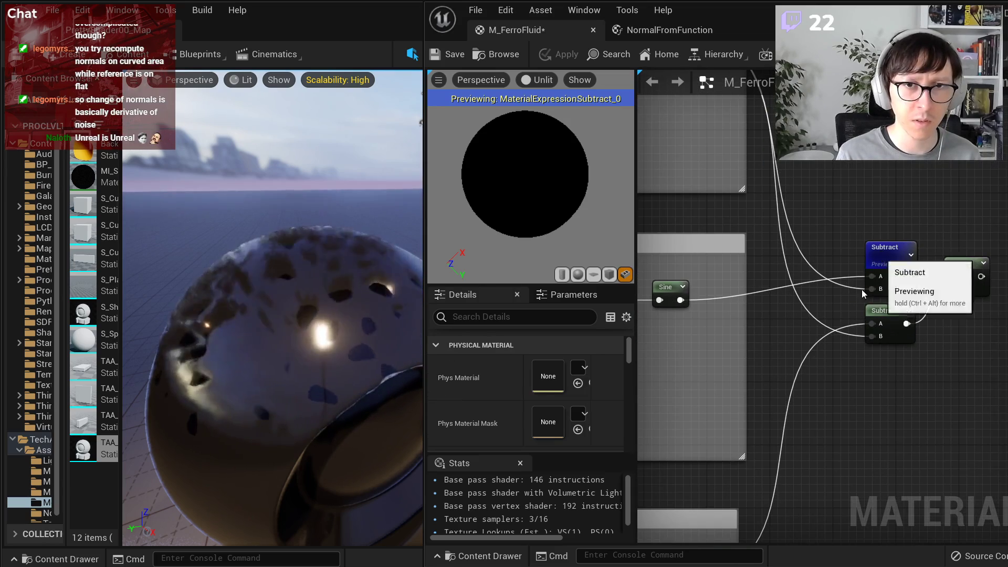
{"action": "scroll", "coordinate": [913, 357], "scroll_direction": "down", "scroll_amount": 4}
{"action": "right_click_drag", "start_coordinate": [833, 354], "coordinate": [641, 363]}
{"action": "scroll", "coordinate": [844, 328], "scroll_direction": "up", "scroll_amount": 4}
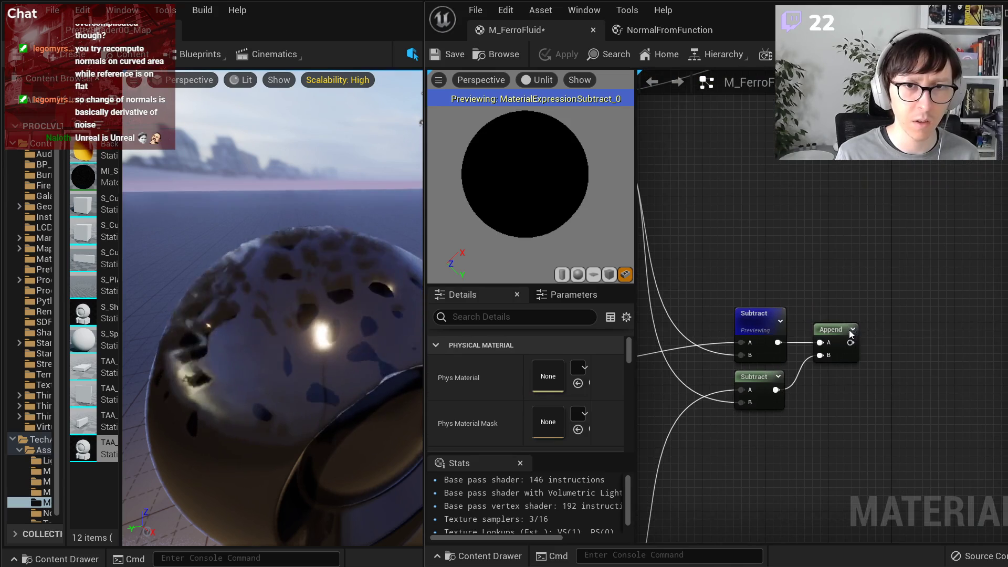
{"action": "right_click", "coordinate": [852, 334]}
{"action": "left_click", "coordinate": [873, 353]}
- Save the material and raise the default value of HeightToNormalKernelSize to 0.21324
{"action": "right_click_drag", "start_coordinate": [760, 421], "coordinate": [746, 105]}
{"action": "right_click_drag", "start_coordinate": [709, 402], "coordinate": [935, 331]}
{"action": "right_click_drag", "start_coordinate": [642, 444], "coordinate": [761, 426]}
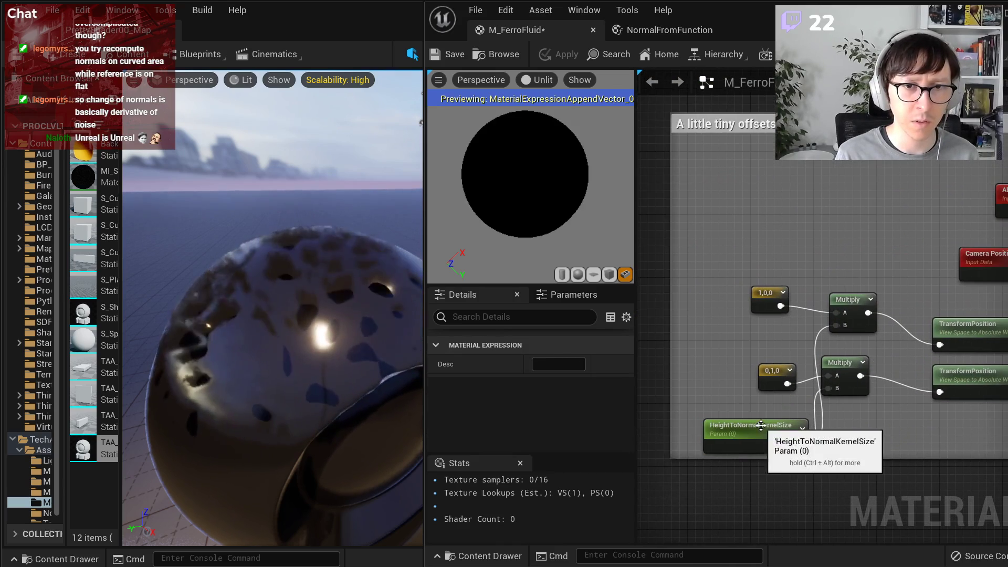
{"action": "left_click", "coordinate": [761, 425]}
{"action": "left_click", "coordinate": [449, 55]}
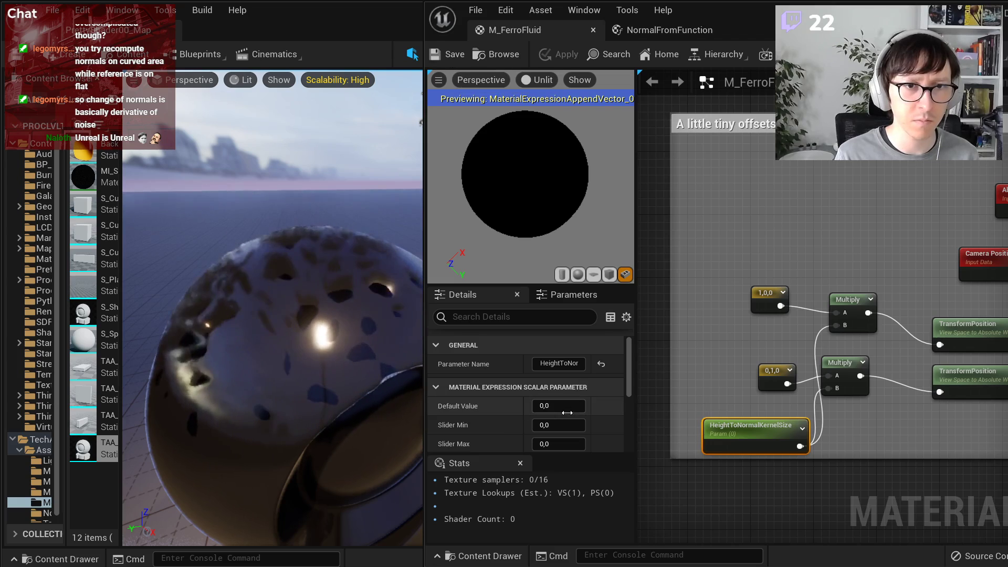
{"action": "left_click_drag", "start_coordinate": [567, 413], "coordinate": [593, 413]}
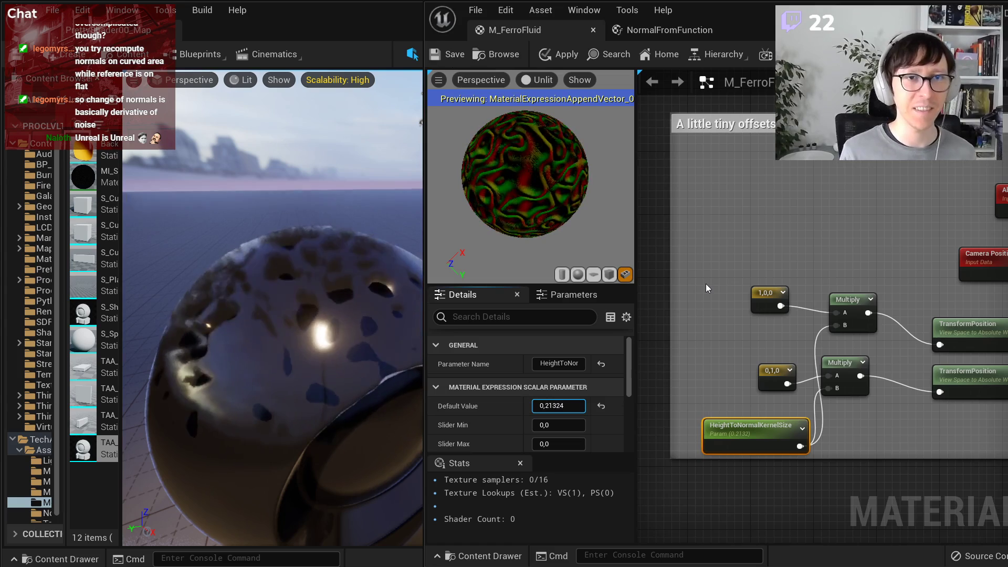
{"action": "mouse_move", "coordinate": [588, 189]}
{"action": "right_mouse_down"}
{"action": "mouse_move", "coordinate": [589, 210]}
{"action": "mouse_move", "coordinate": [589, 163]}
{"action": "mouse_move", "coordinate": [588, 174]}
{"action": "right_mouse_up"}
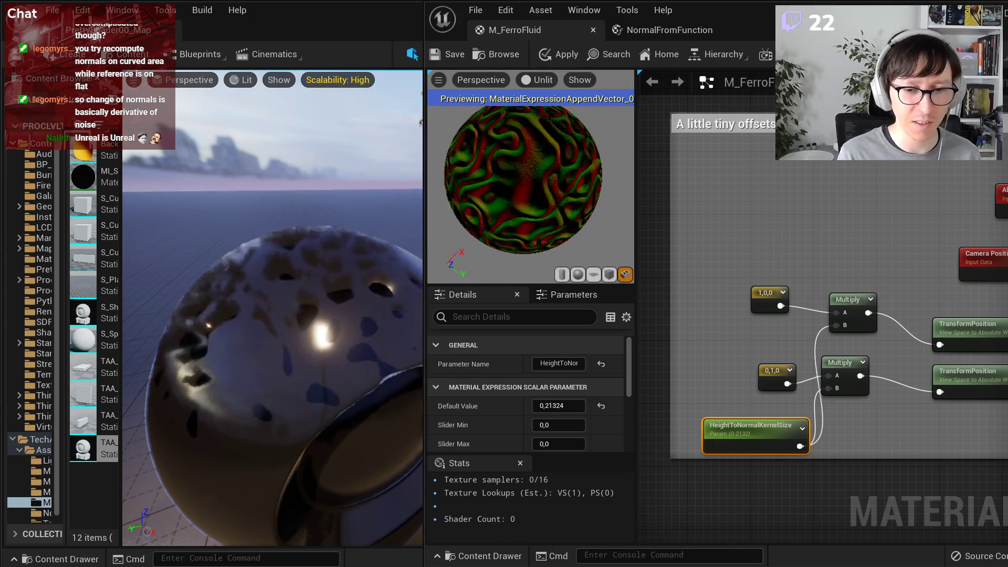
- Switch to the annotated snip in Snip & Sketch and draw a long green line from its lower-left area up to the square
{"action": "key", "text": "alt+Tab"}
{"action": "scroll", "coordinate": [271, 279], "scroll_direction": "up", "scroll_amount": 5}
{"action": "scroll", "coordinate": [244, 354], "scroll_direction": "down", "scroll_amount": 4}
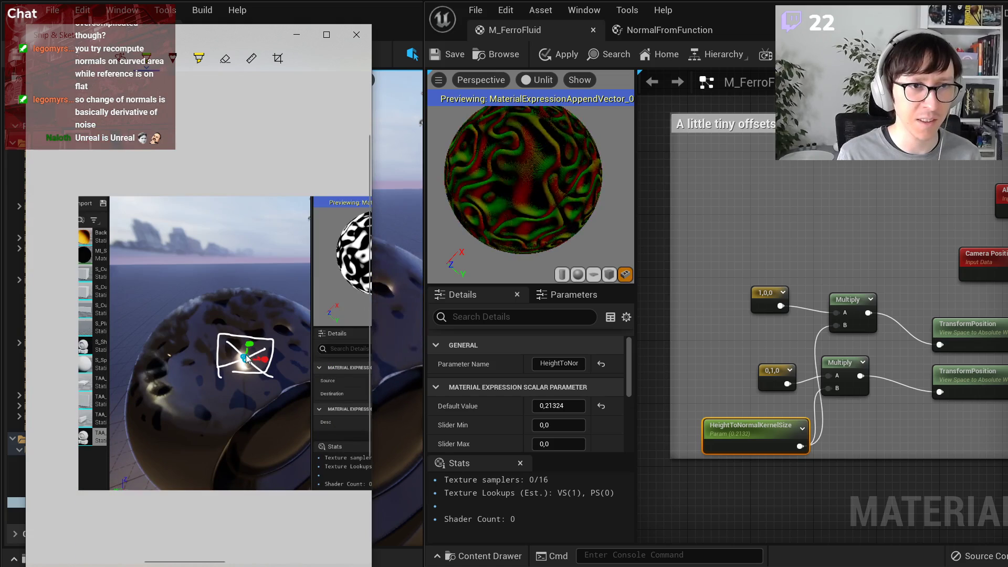
{"action": "scroll", "coordinate": [246, 355], "scroll_direction": "up", "scroll_amount": 4, "text": "ctrl"}
{"action": "key", "text": "ctrl+z"}
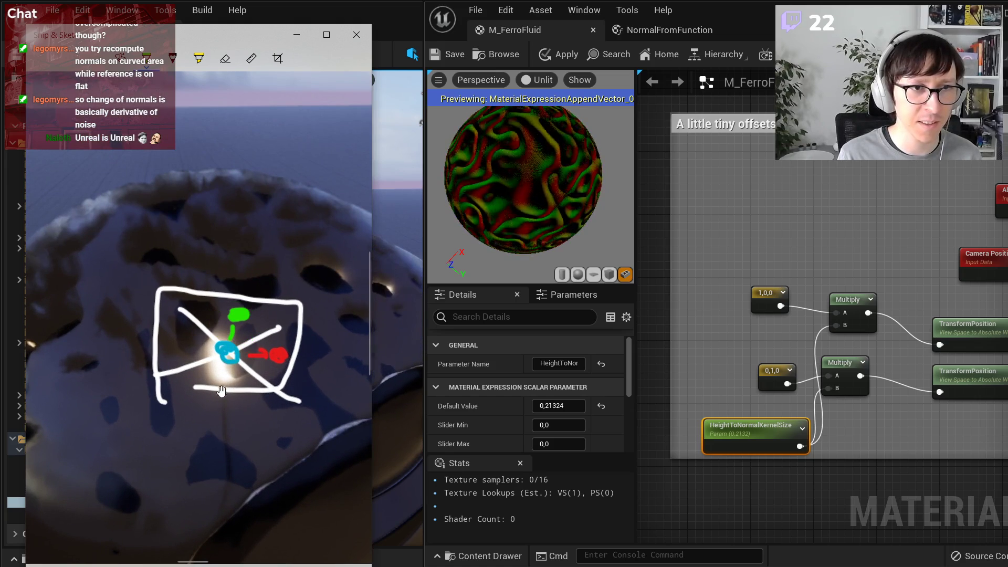
{"action": "left_click_drag", "start_coordinate": [59, 541], "coordinate": [213, 307]}
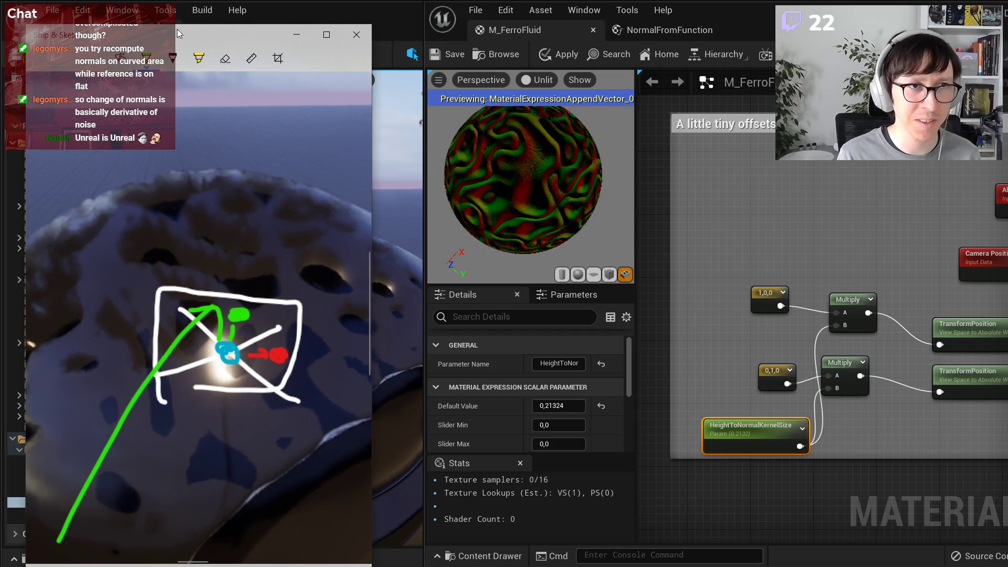
- Draw another line from the square toward the lower left, undo both new lines, and return to the material editor
{"action": "left_click", "coordinate": [147, 56]}
{"action": "left_click", "coordinate": [96, 156]}
{"action": "left_click_drag", "start_coordinate": [265, 376], "coordinate": [73, 533]}
{"action": "key", "text": "ctrl+z"}
{"action": "key", "text": "ctrl+z"}
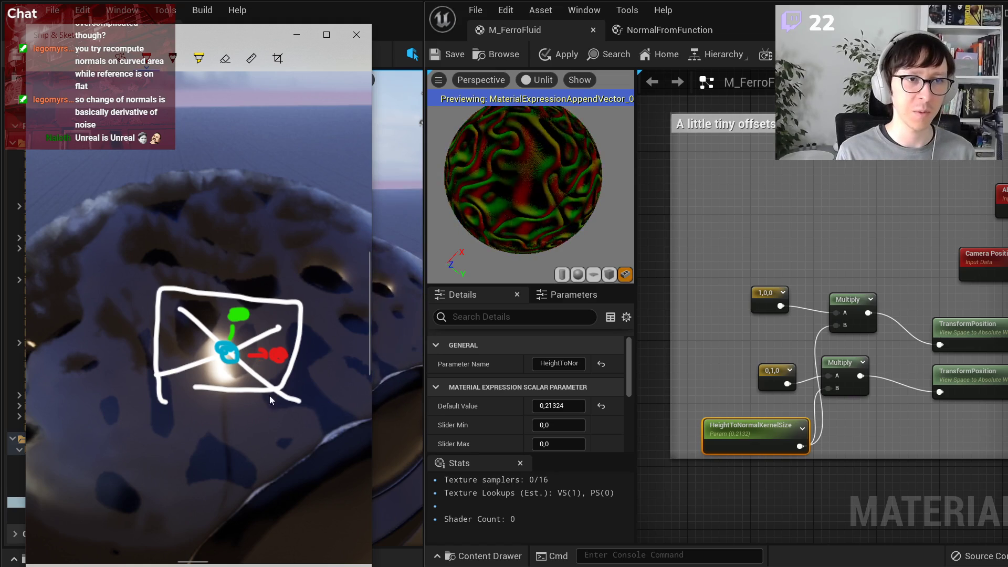
{"action": "left_click", "coordinate": [306, 39]}
- Group the 0,1,0 constant and HeightToNormalKernelSize closer below the 1,0,0 constant and shorten the comment box to fit
{"action": "right_click_drag", "start_coordinate": [908, 301], "coordinate": [782, 285]}
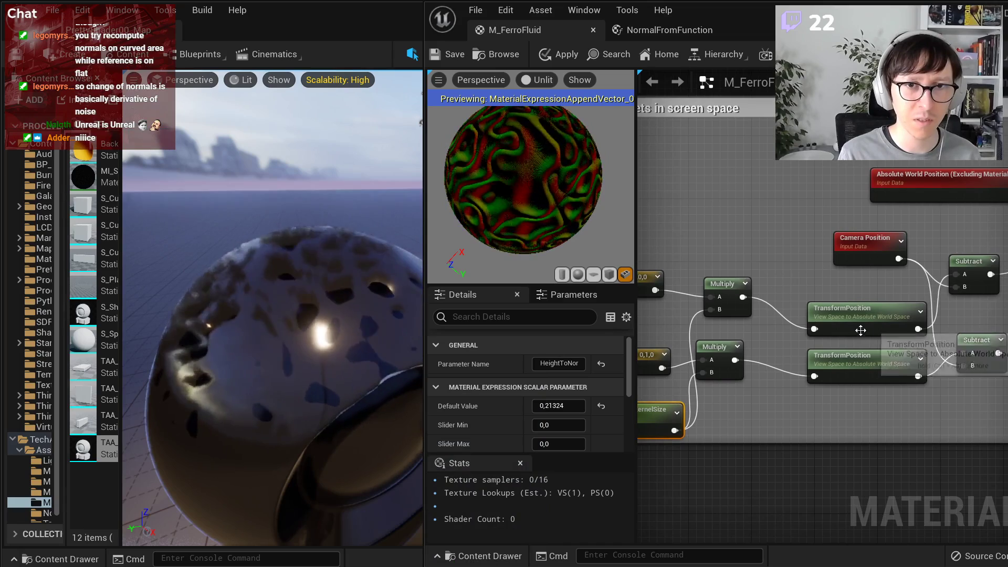
{"action": "right_click_drag", "start_coordinate": [692, 413], "coordinate": [767, 416]}
{"action": "left_click_drag", "start_coordinate": [721, 369], "coordinate": [713, 333]}
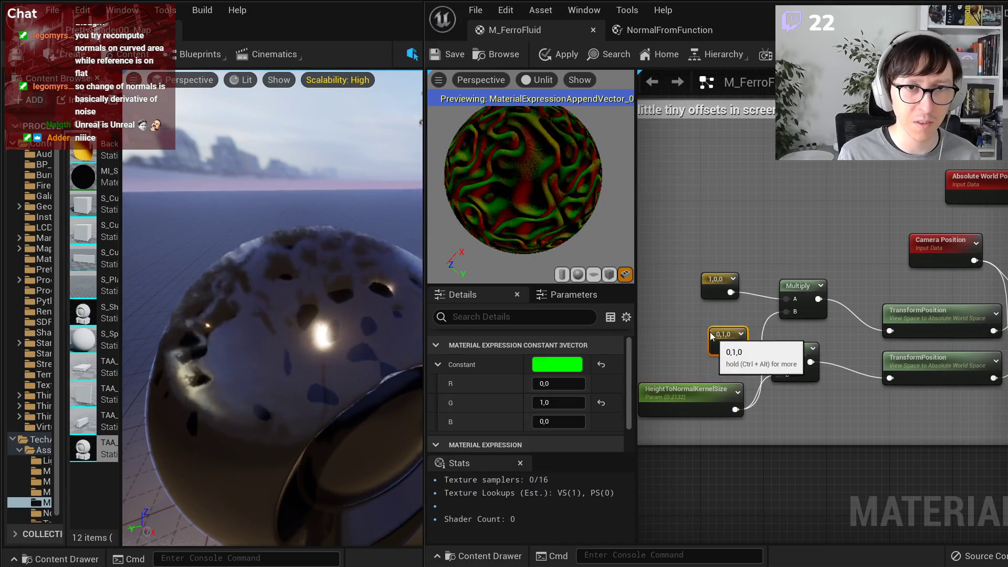
{"action": "left_click_drag", "start_coordinate": [727, 426], "coordinate": [712, 386]}
{"action": "left_click_drag", "start_coordinate": [688, 255], "coordinate": [798, 393]}
{"action": "left_click_drag", "start_coordinate": [789, 355], "coordinate": [814, 355]}
{"action": "left_click", "coordinate": [877, 398]}
{"action": "right_click_drag", "start_coordinate": [877, 398], "coordinate": [686, 402]}
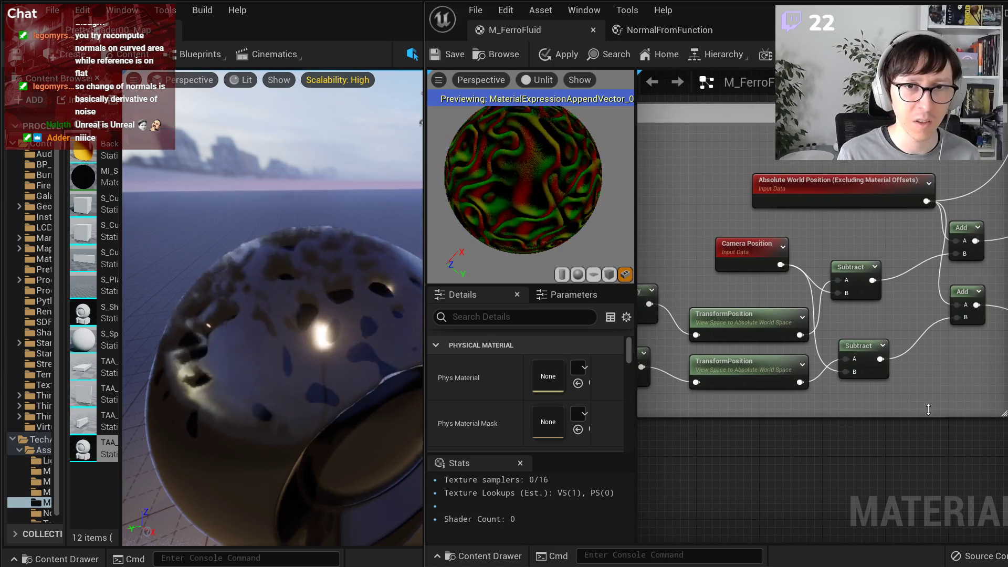
- Rename the offsets comment to "A little tiny offsets in camera space"
{"action": "right_click_drag", "start_coordinate": [773, 421], "coordinate": [955, 412]}
{"action": "right_click_drag", "start_coordinate": [746, 131], "coordinate": [767, 207]}
{"action": "double_click", "coordinate": [821, 180]}
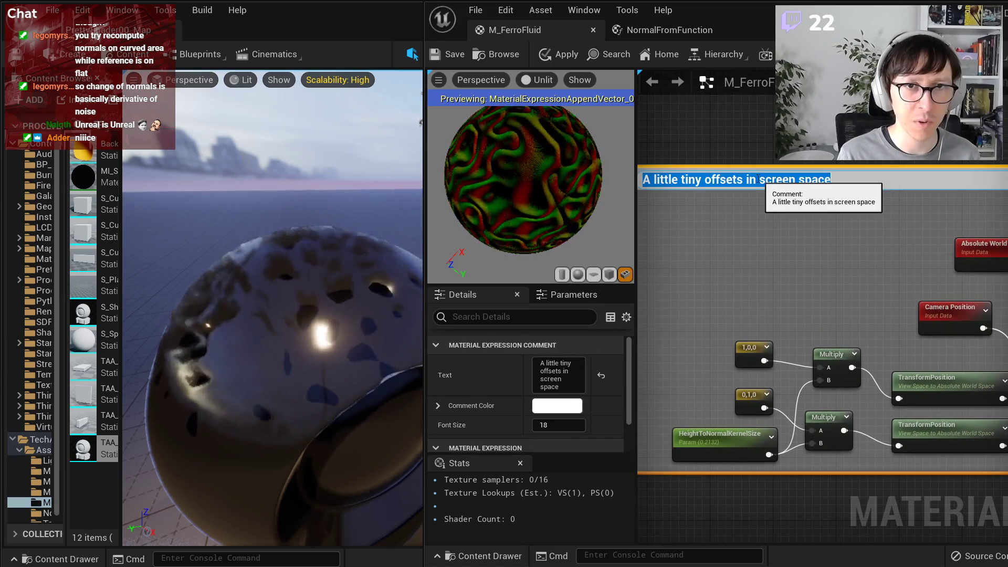
{"action": "left_click_drag", "start_coordinate": [749, 180], "coordinate": [796, 181]}
{"action": "type", "text": "n camer"}
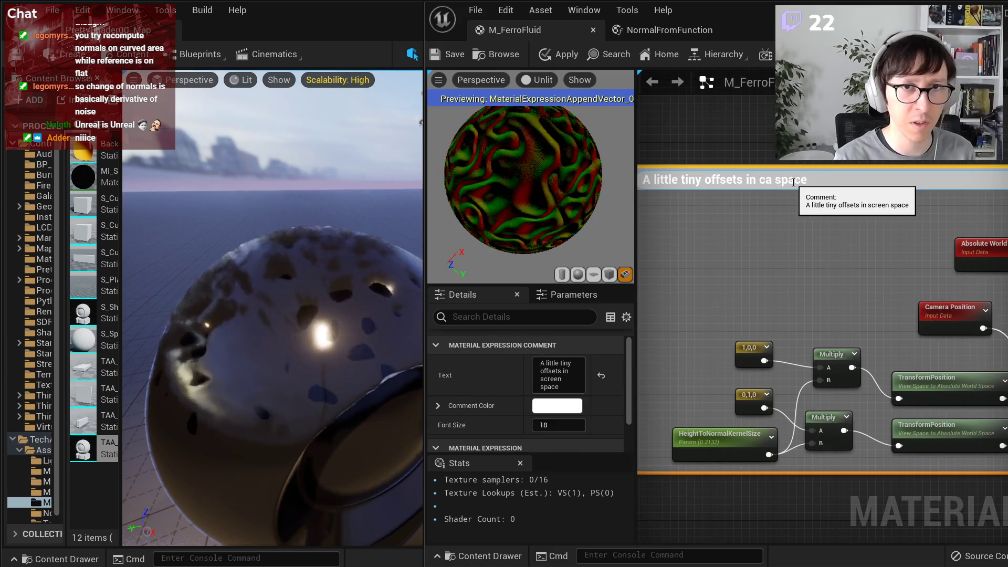
{"action": "type", "text": "a"}
{"action": "key", "text": "Return"}
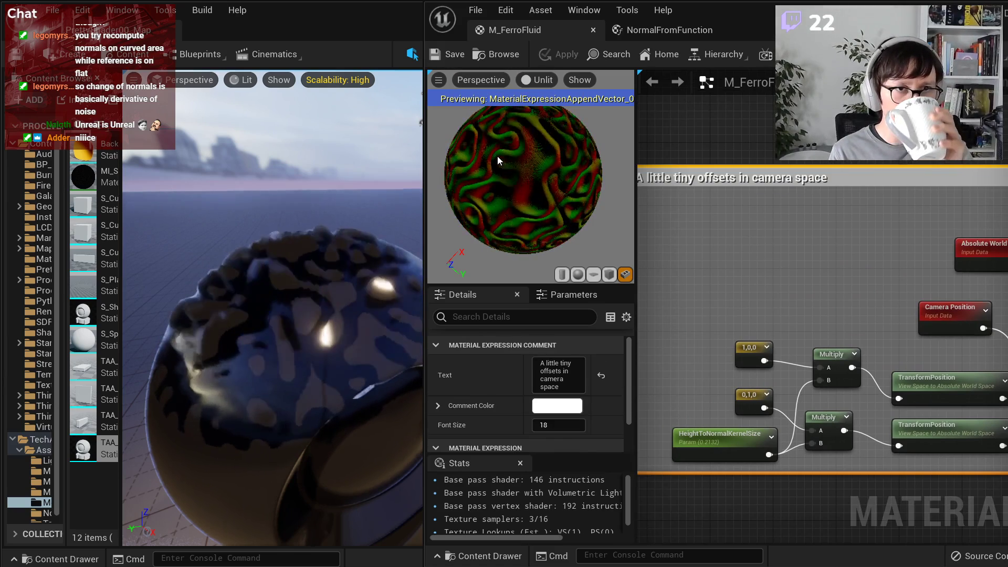
- Preview the Sine node of the uppermost Displacement strength noise group to examine the base noise
{"action": "right_click_drag", "start_coordinate": [998, 281], "coordinate": [676, 294]}
{"action": "right_click_drag", "start_coordinate": [885, 294], "coordinate": [639, 313]}
{"action": "scroll", "coordinate": [814, 314], "scroll_direction": "down", "scroll_amount": 3}
{"action": "scroll", "coordinate": [762, 223], "scroll_direction": "up", "scroll_amount": 4}
{"action": "right_click_drag", "start_coordinate": [842, 276], "coordinate": [1006, 420]}
{"action": "right_click", "coordinate": [779, 164]}
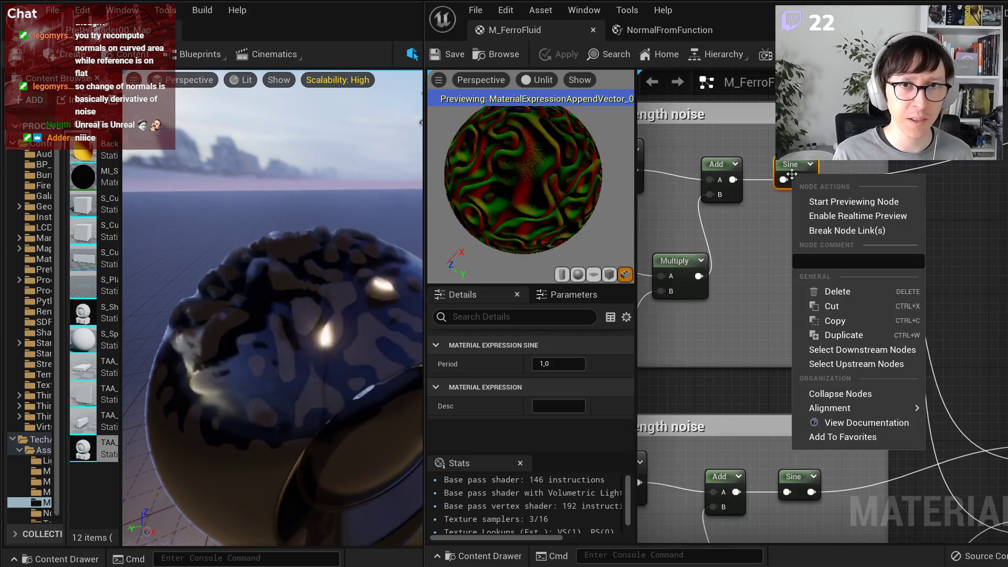
{"action": "left_click", "coordinate": [801, 199]}
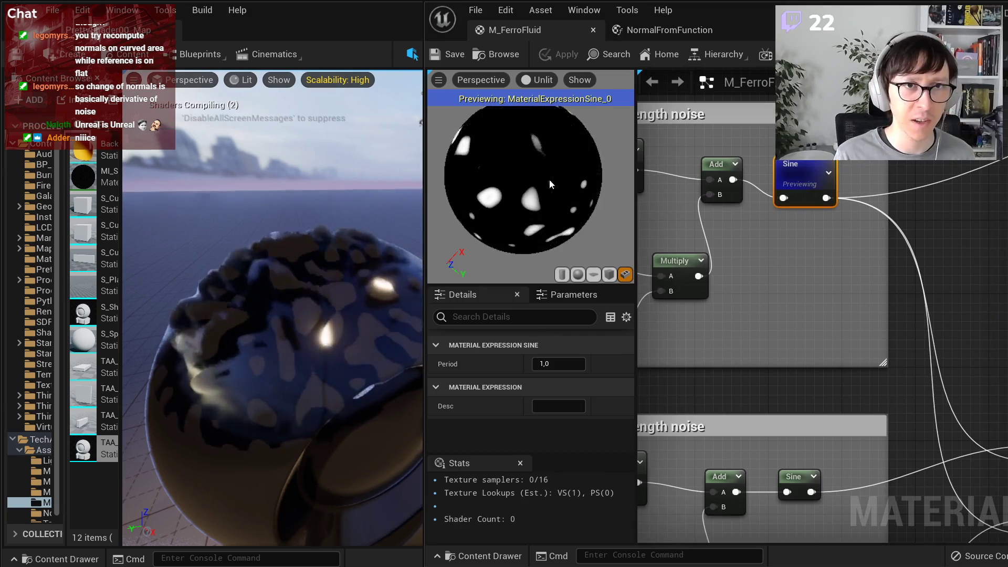
- Switch the preview back to the Append node to examine the noise gradient
{"action": "right_click_drag", "start_coordinate": [875, 308], "coordinate": [681, 233]}
{"action": "right_click", "coordinate": [969, 391]}
{"action": "left_click", "coordinate": [983, 402]}
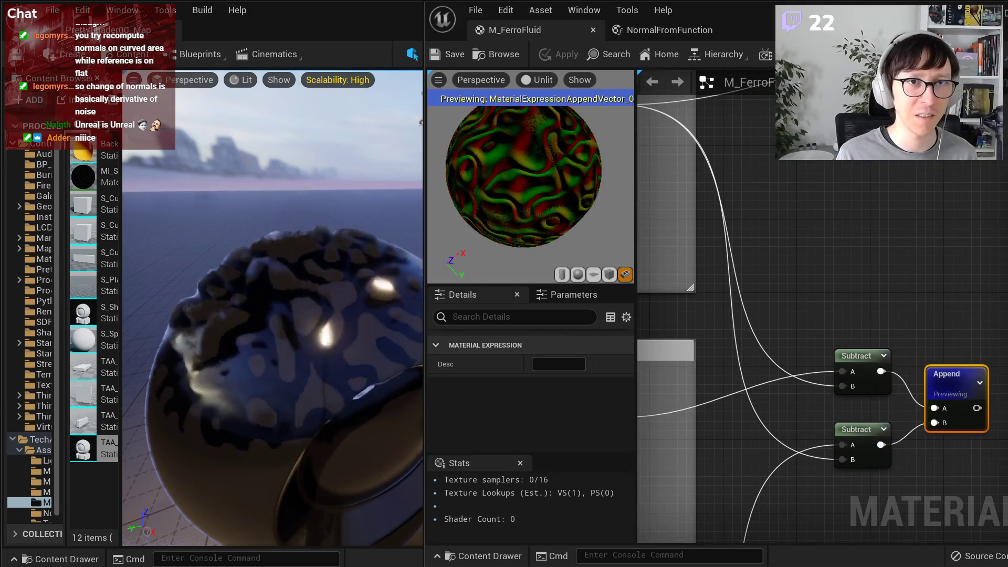
- Set the default value of HeightToNormalKernelSize to 0.01
{"action": "scroll", "coordinate": [813, 327], "scroll_direction": "down", "scroll_amount": 1}
{"action": "scroll", "coordinate": [812, 327], "scroll_direction": "down", "scroll_amount": 2}
{"action": "right_click_drag", "start_coordinate": [703, 320], "coordinate": [988, 320]}
{"action": "right_click_drag", "start_coordinate": [779, 317], "coordinate": [959, 338]}
{"action": "right_click_drag", "start_coordinate": [709, 394], "coordinate": [885, 310]}
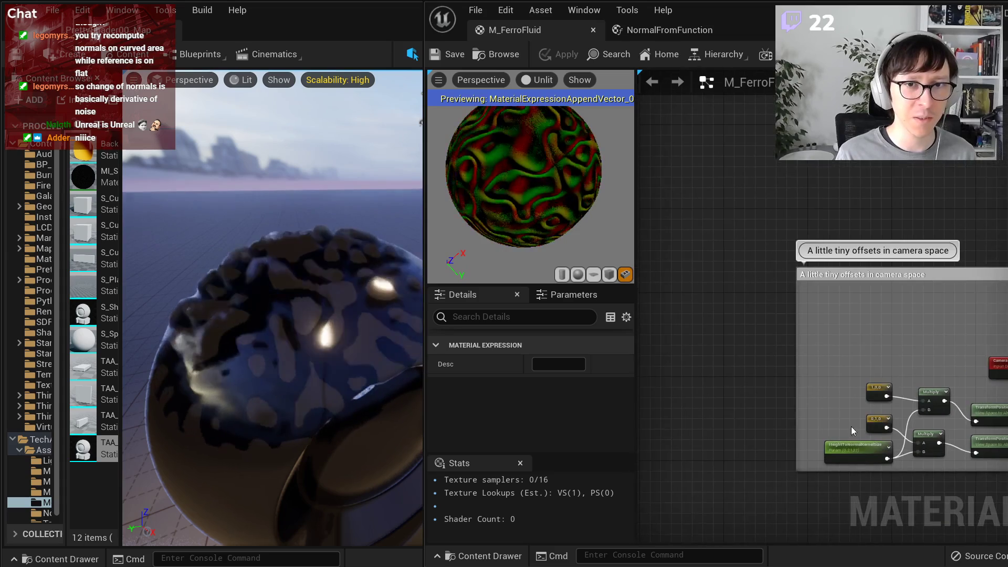
{"action": "scroll", "coordinate": [848, 447], "scroll_direction": "up", "scroll_amount": 4}
{"action": "left_click", "coordinate": [852, 468]}
{"action": "left_click", "coordinate": [580, 405]}
{"action": "type", "text": "0"}
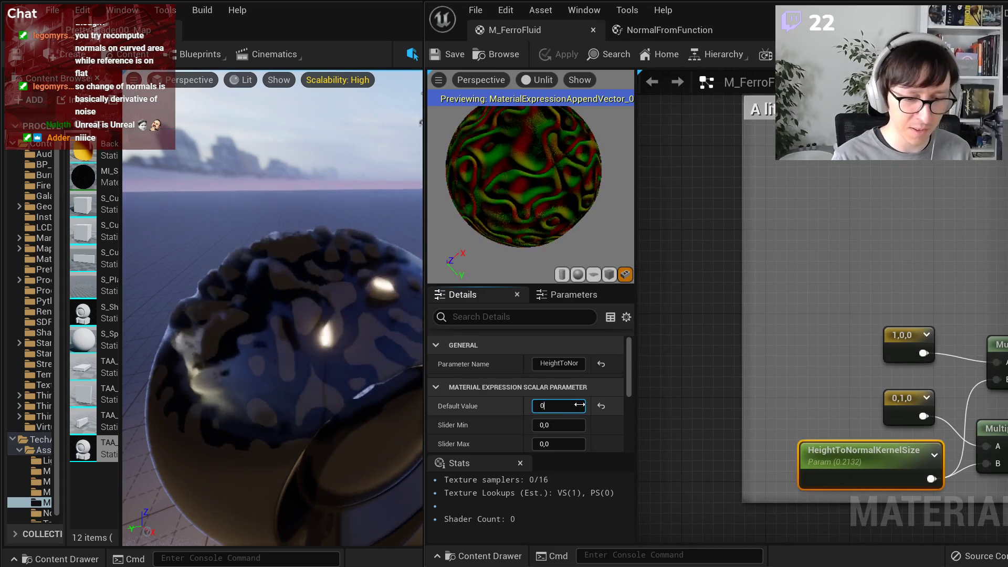
{"action": "type", "text": ".01"}
{"action": "key", "text": "Return"}
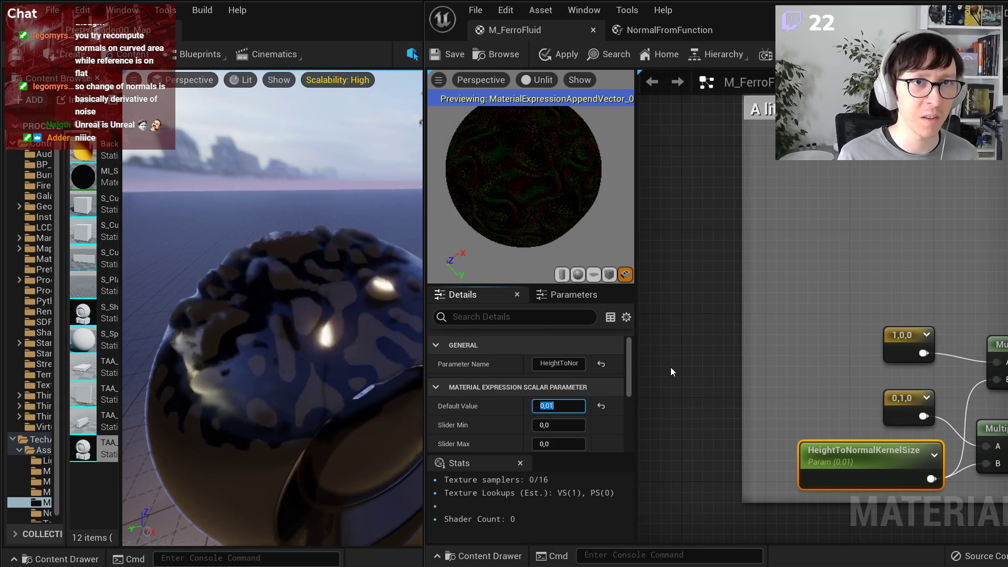
- Try a HeightToNormalKernelSize default value of 0.1, and change it to 1
{"action": "type", "text": "0.1"}
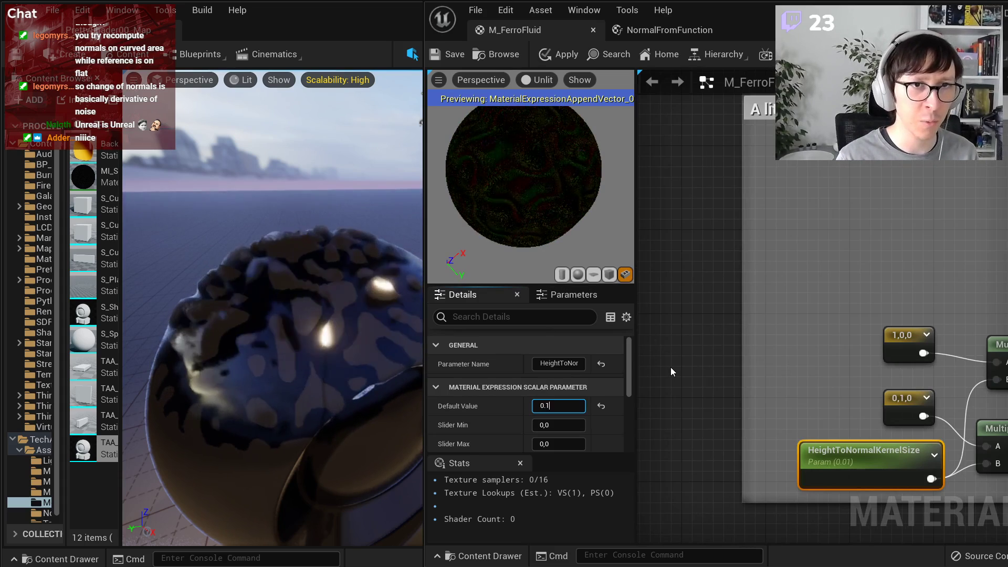
{"action": "key", "text": "Return"}
{"action": "type", "text": "0,1"}
{"action": "key", "text": "Return"}
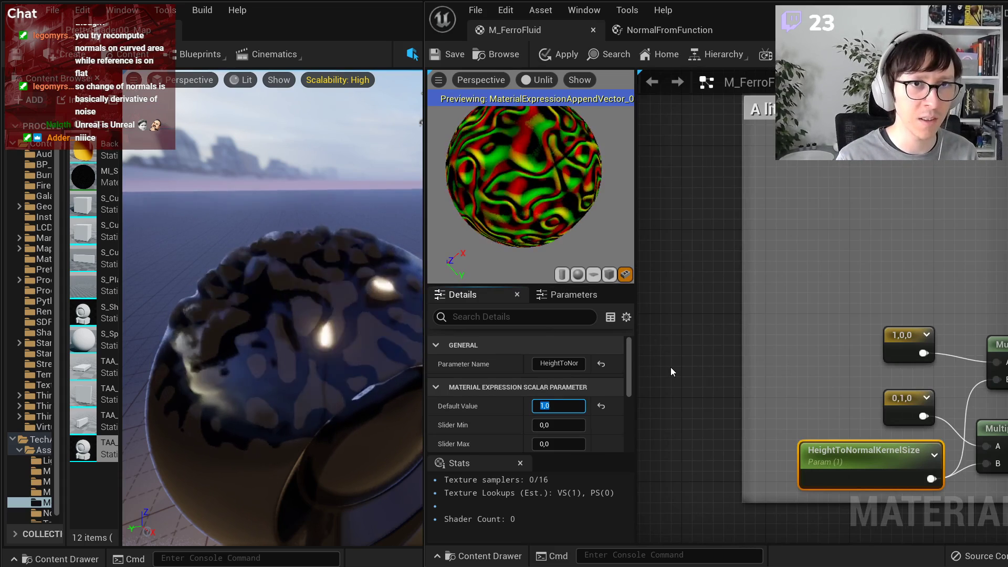
- Try HeightToNormalKernelSize default values of 10, 5, 2 and 0.5, and return it to 1
{"action": "type", "text": "10"}
{"action": "key", "text": "Return"}
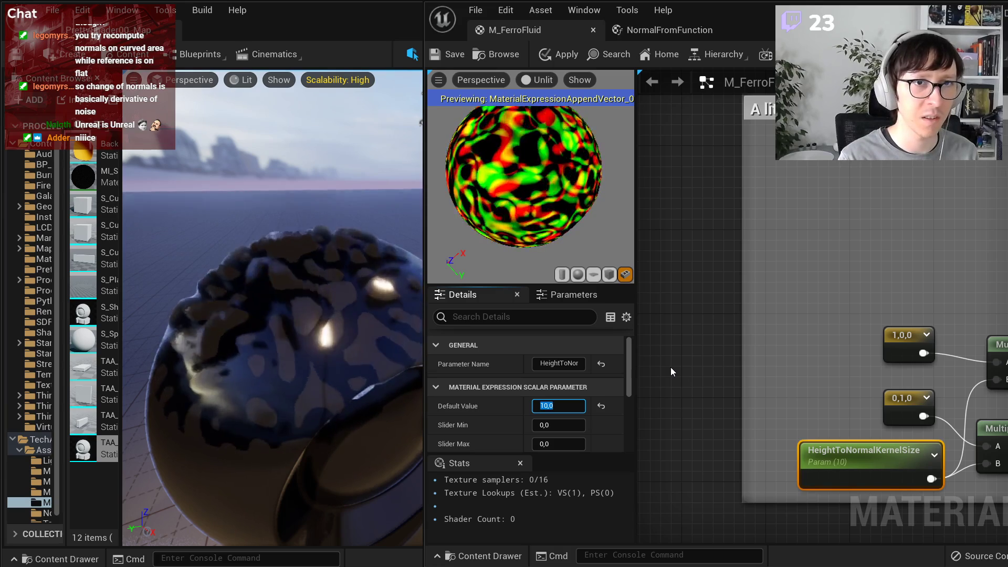
{"action": "type", "text": "5"}
{"action": "key", "text": "Return"}
{"action": "type", "text": "1"}
{"action": "key", "text": "Return"}
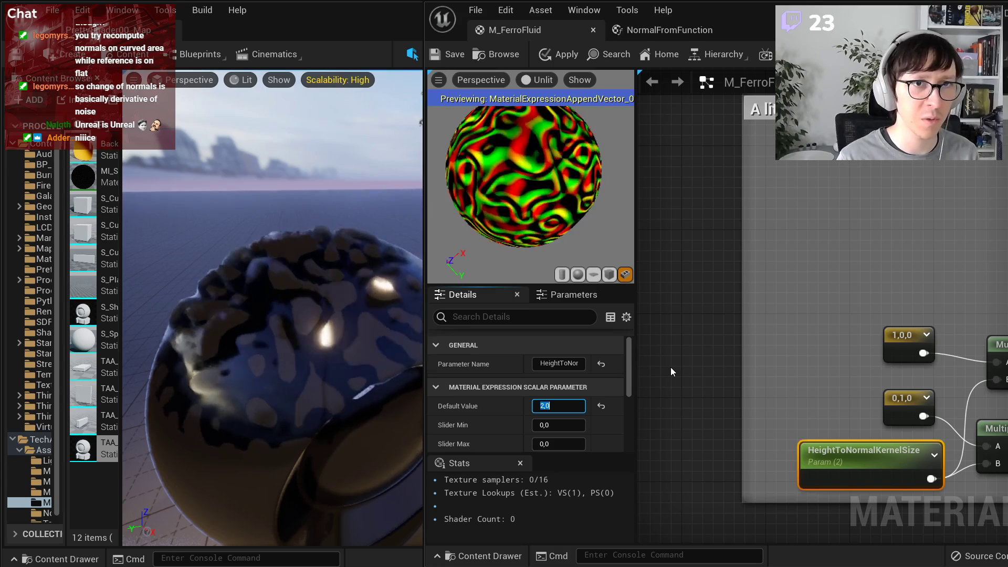
{"action": "type", "text": "0"}
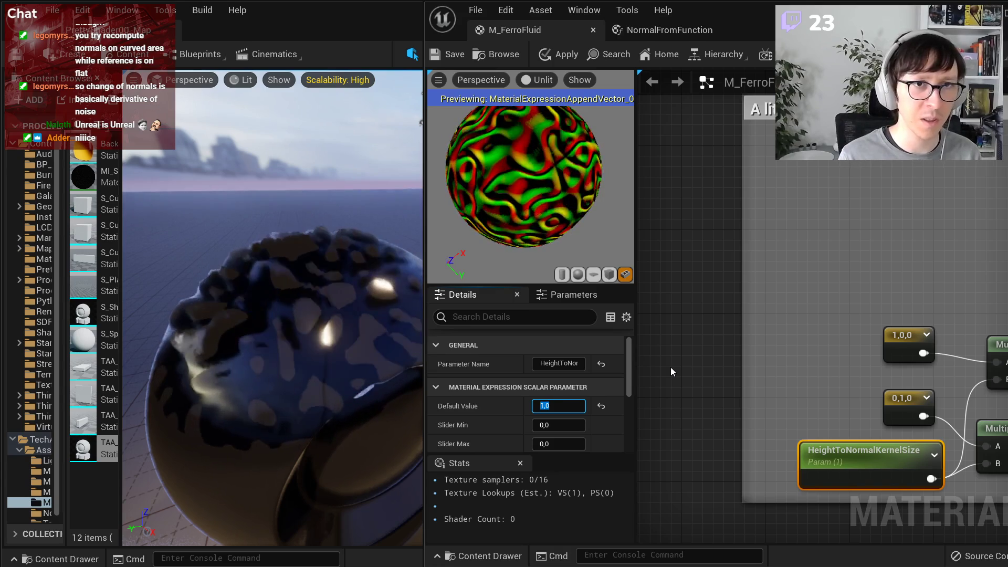
{"action": "key", "text": "Return"}
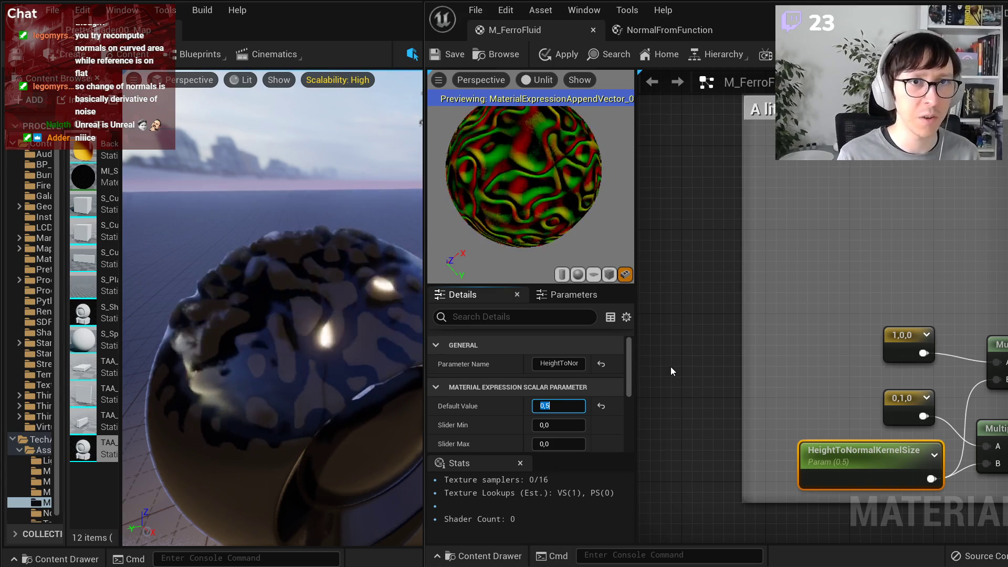
{"action": "type", "text": "1"}
{"action": "key", "text": "Return"}
- Add a DeriveNormalZ node fed by the output of the noise gradient's Append node
{"action": "scroll", "coordinate": [824, 331], "scroll_direction": "down", "scroll_amount": 3}
{"action": "right_click_drag", "start_coordinate": [824, 331], "coordinate": [641, 294]}
{"action": "right_click_drag", "start_coordinate": [879, 353], "coordinate": [682, 255]}
{"action": "right_click_drag", "start_coordinate": [893, 237], "coordinate": [666, 287]}
{"action": "right_click_drag", "start_coordinate": [881, 218], "coordinate": [730, 351]}
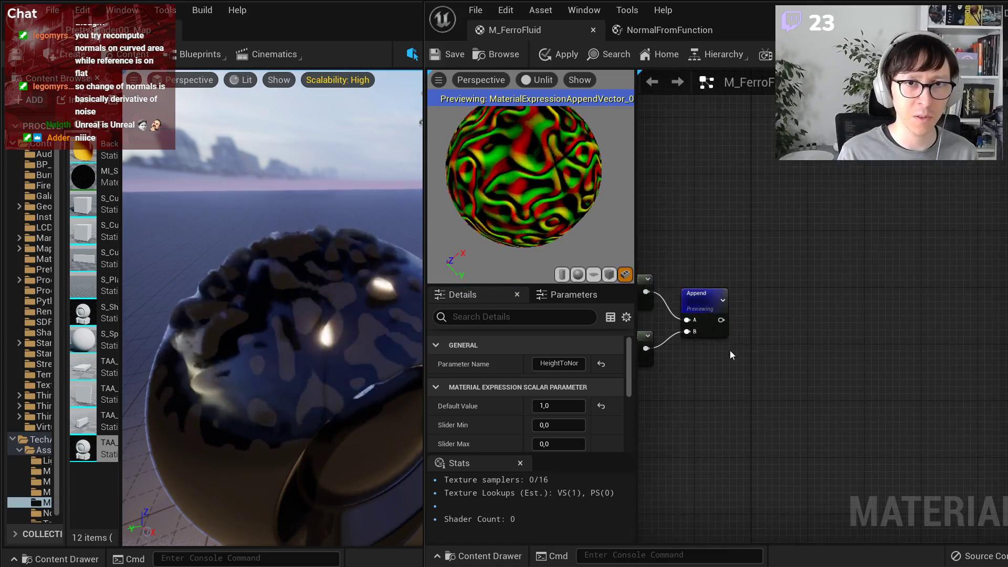
{"action": "scroll", "coordinate": [731, 349], "scroll_direction": "up", "scroll_amount": 3}
{"action": "right_click_drag", "start_coordinate": [761, 321], "coordinate": [813, 348]}
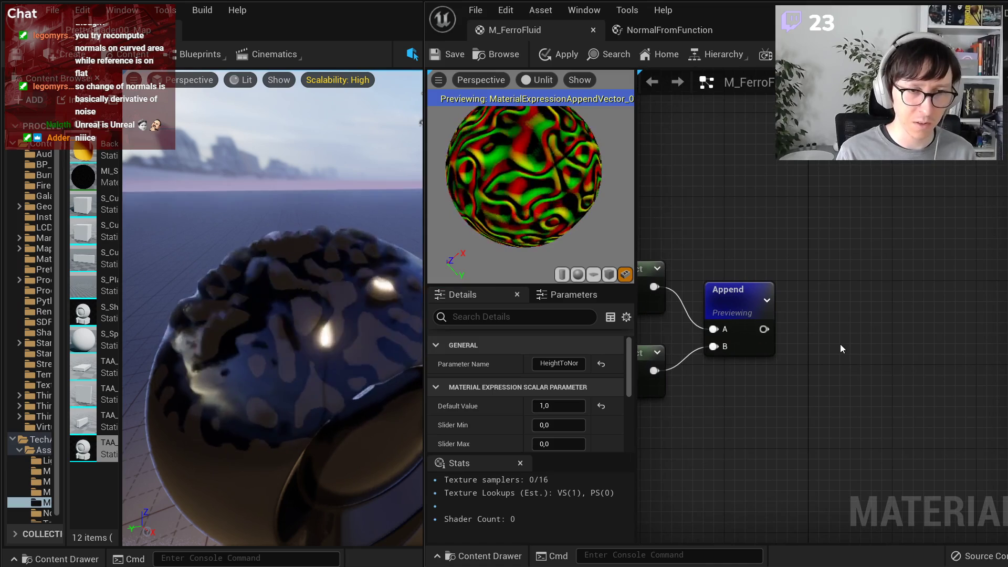
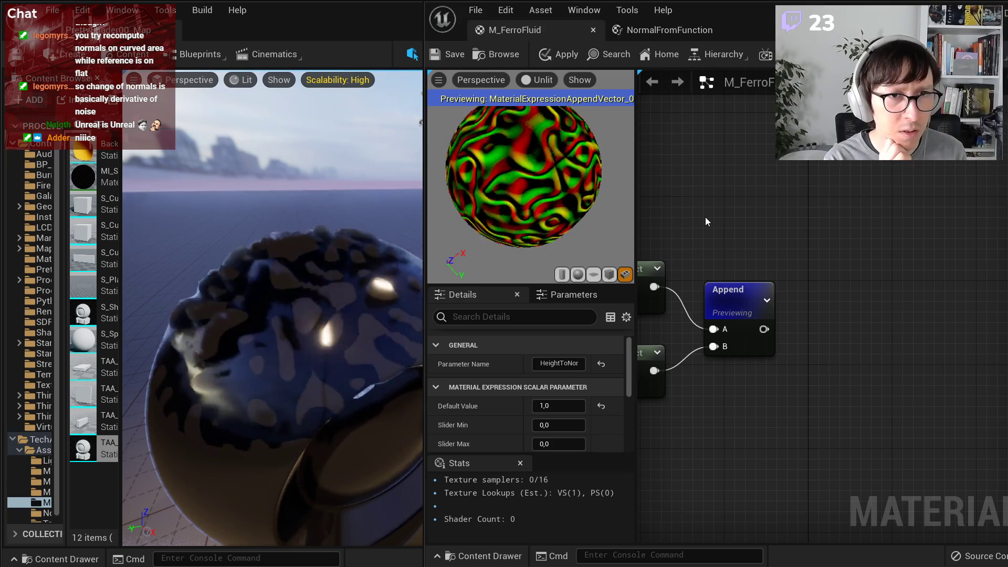
{"action": "right_click", "coordinate": [810, 316]}
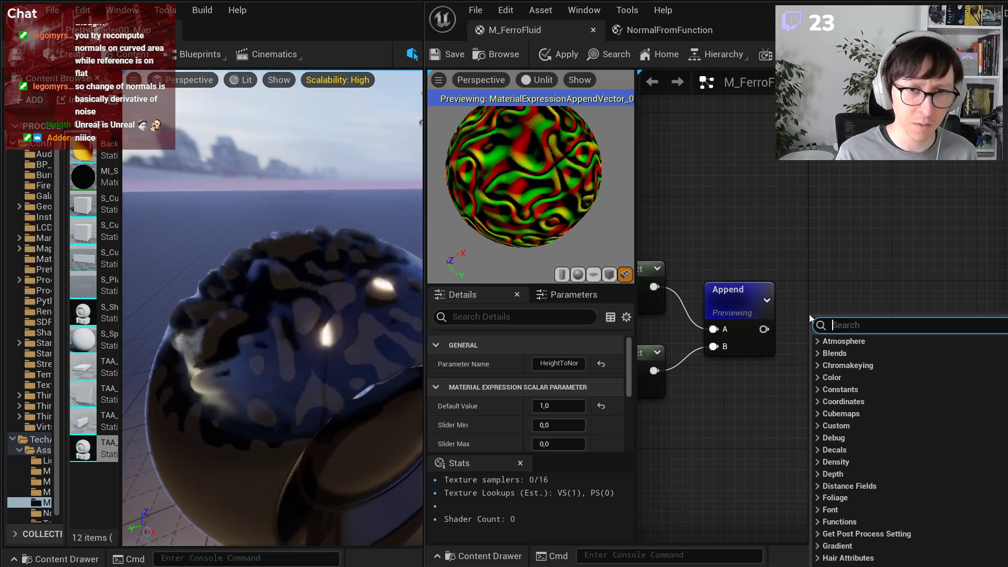
{"action": "type", "text": "trans"}
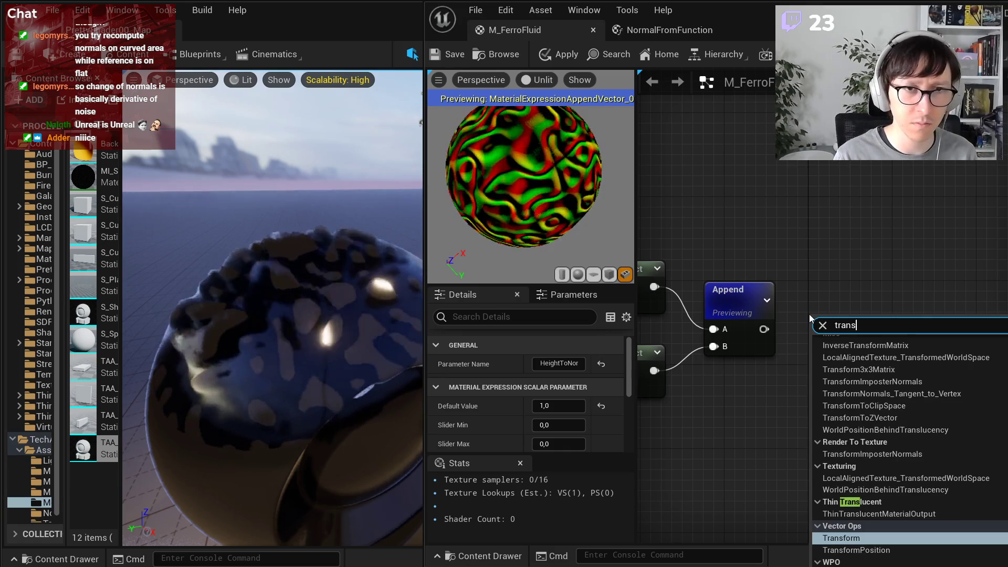
{"action": "key", "text": "BackSpace"}
{"action": "key", "text": "BackSpace"}
{"action": "key", "text": "BackSpace"}
{"action": "key", "text": "BackSpace"}
{"action": "key", "text": "BackSpace"}
{"action": "type", "text": "d"}
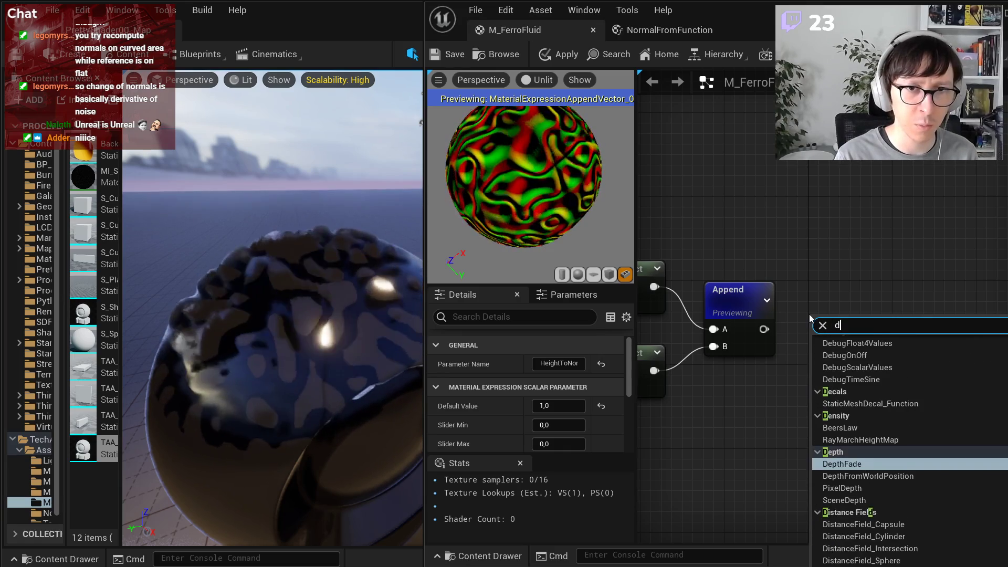
{"action": "type", "text": "erive"}
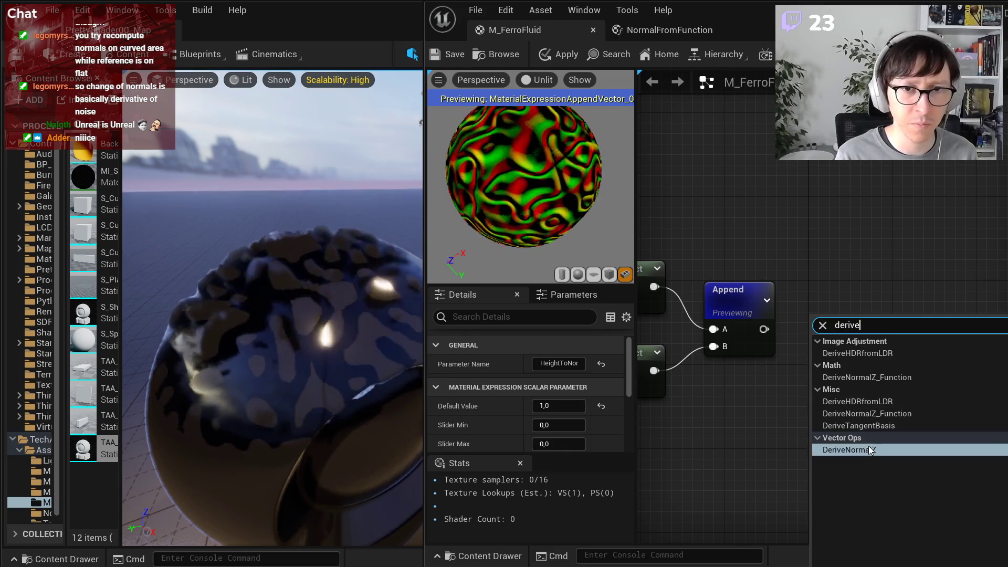
{"action": "left_click", "coordinate": [849, 450]}
- Preview the DeriveNormalZ node and place it in line beside the Append node
{"action": "right_click", "coordinate": [850, 325]}
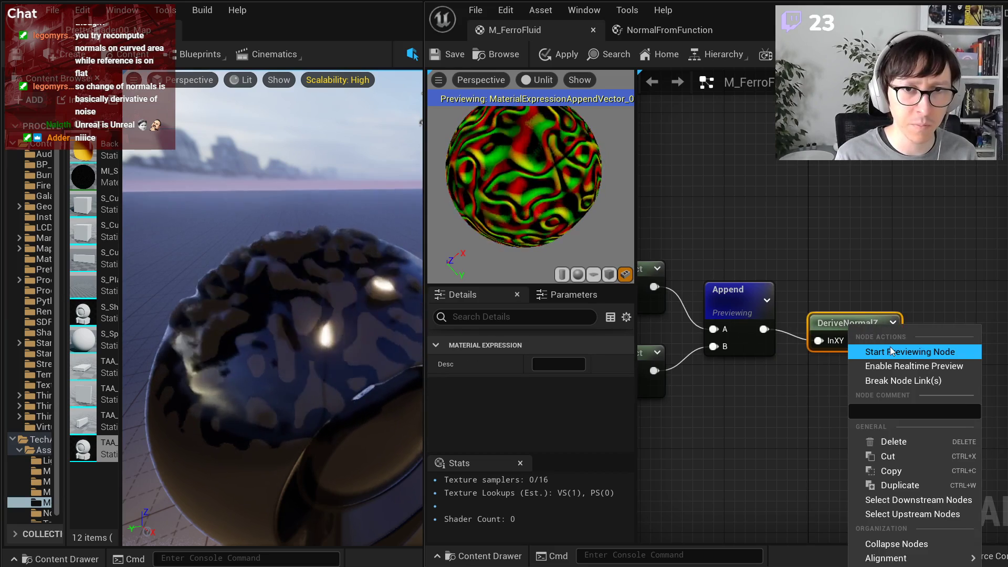
{"action": "left_click", "coordinate": [890, 352]}
{"action": "left_click_drag", "start_coordinate": [863, 313], "coordinate": [843, 279]}
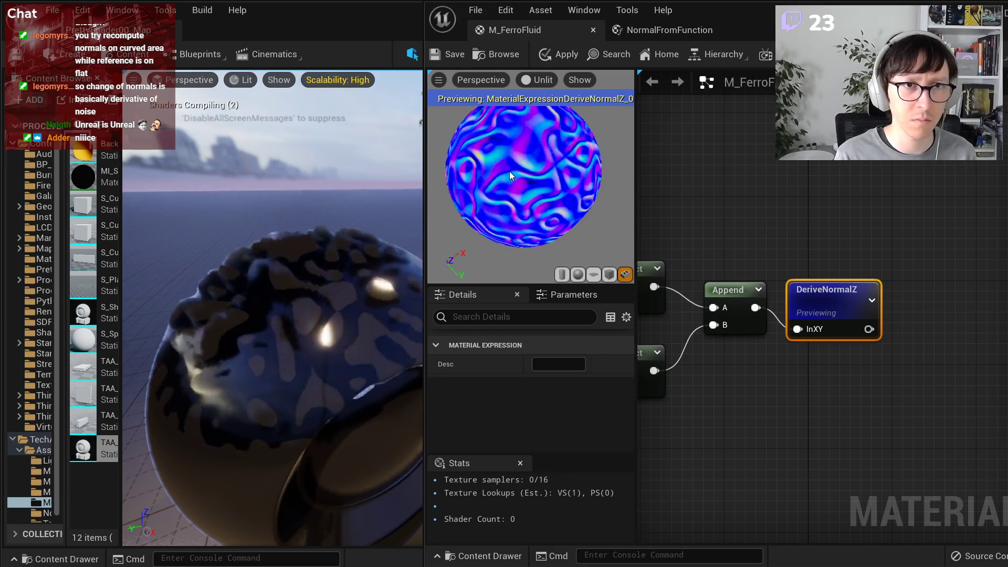
- Add a TransformVector node fed by the DeriveNormalZ output and align it beside that node
{"action": "right_click_drag", "start_coordinate": [841, 367], "coordinate": [777, 418]}
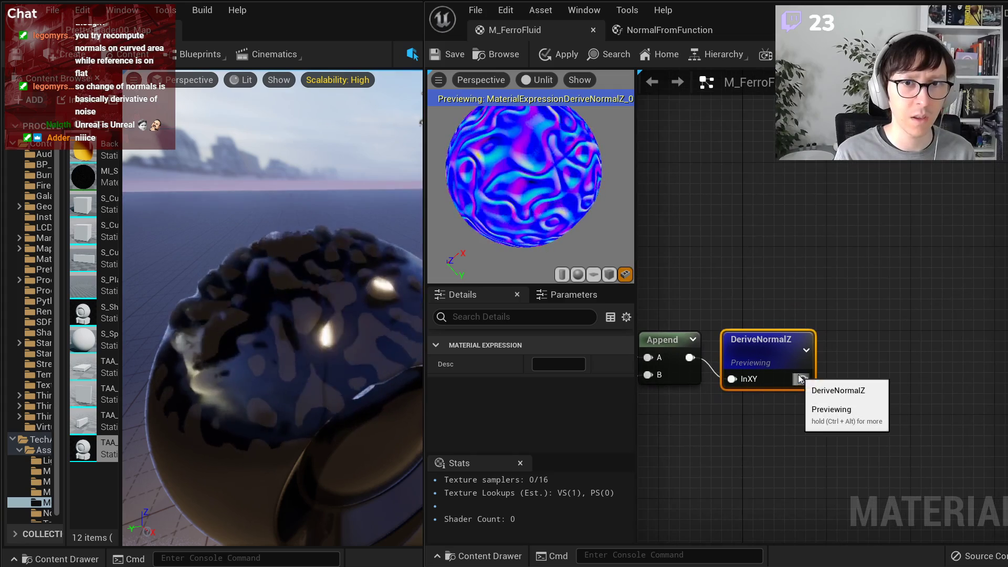
{"action": "left_click_drag", "start_coordinate": [801, 378], "coordinate": [867, 375]}
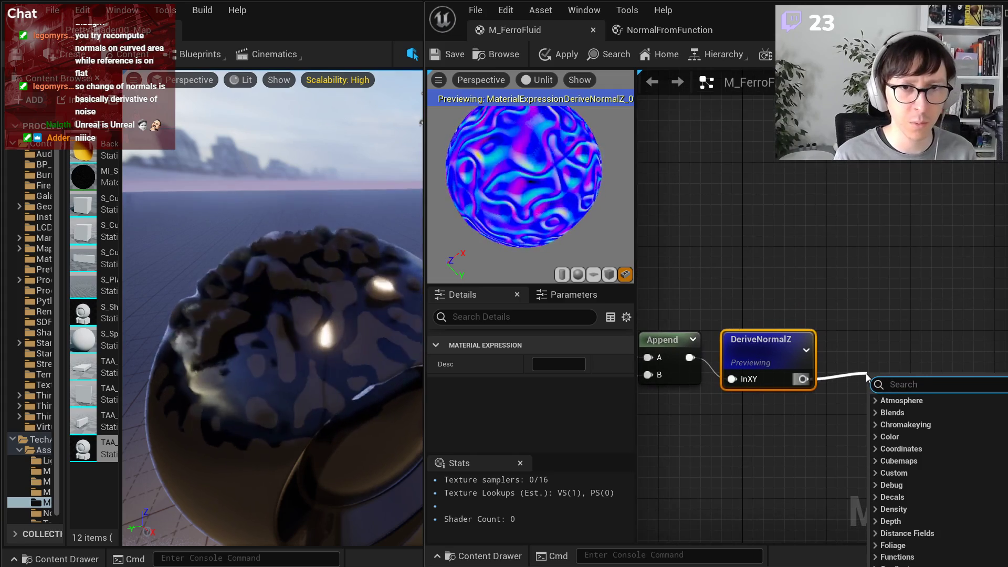
{"action": "type", "text": "tran"}
{"action": "key", "text": "Return"}
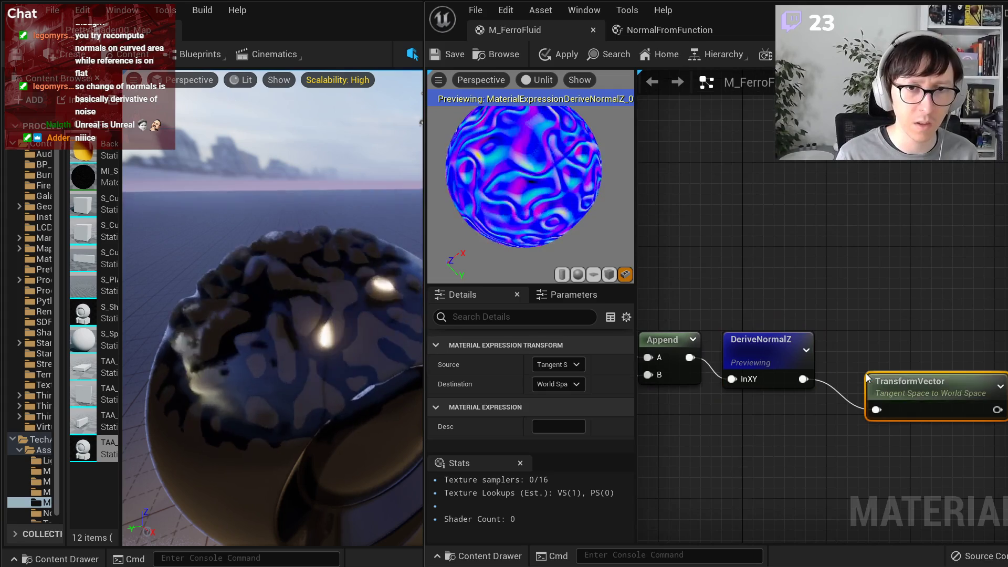
{"action": "left_click_drag", "start_coordinate": [866, 373], "coordinate": [836, 331]}
- Set the TransformVector node's Source to Camera Space and Destination to Tangent Space, and apply and save the material
{"action": "left_click", "coordinate": [559, 365]}
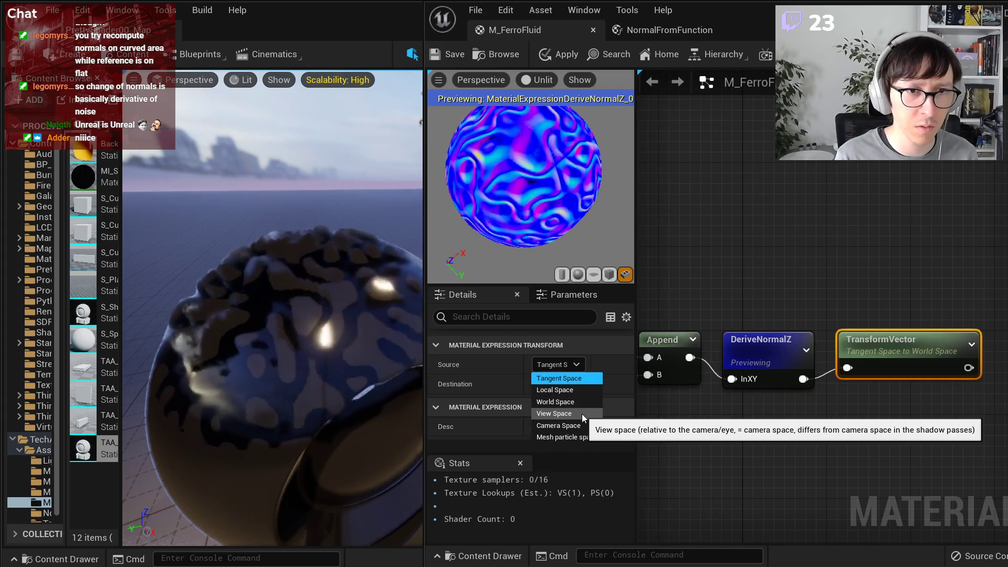
{"action": "left_click", "coordinate": [582, 424]}
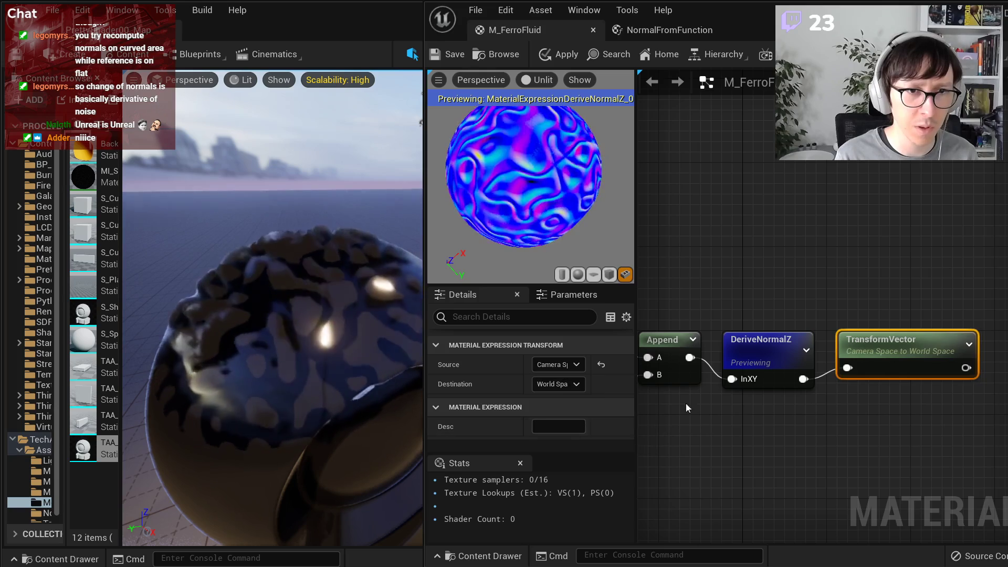
{"action": "left_click", "coordinate": [562, 384]}
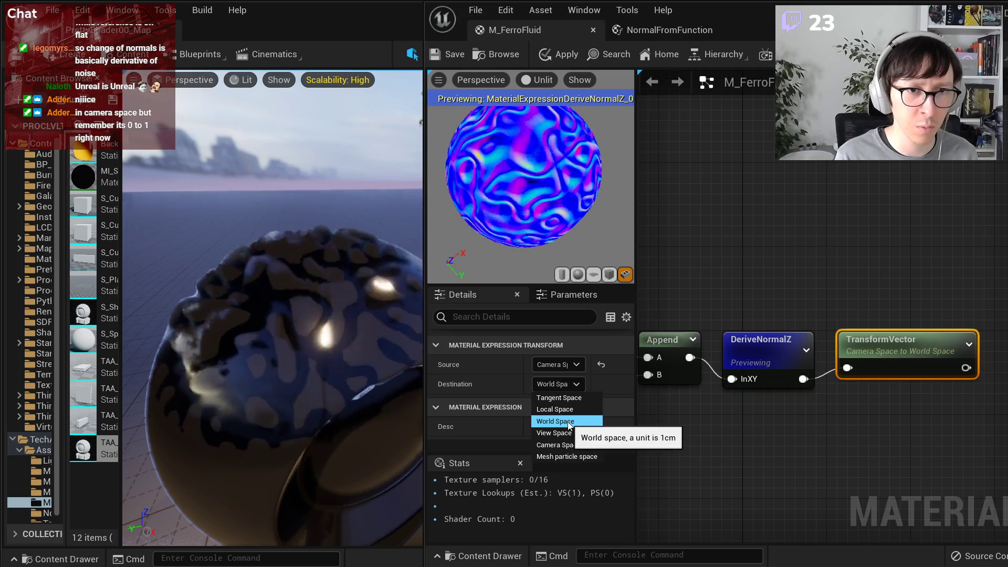
{"action": "left_click", "coordinate": [565, 398]}
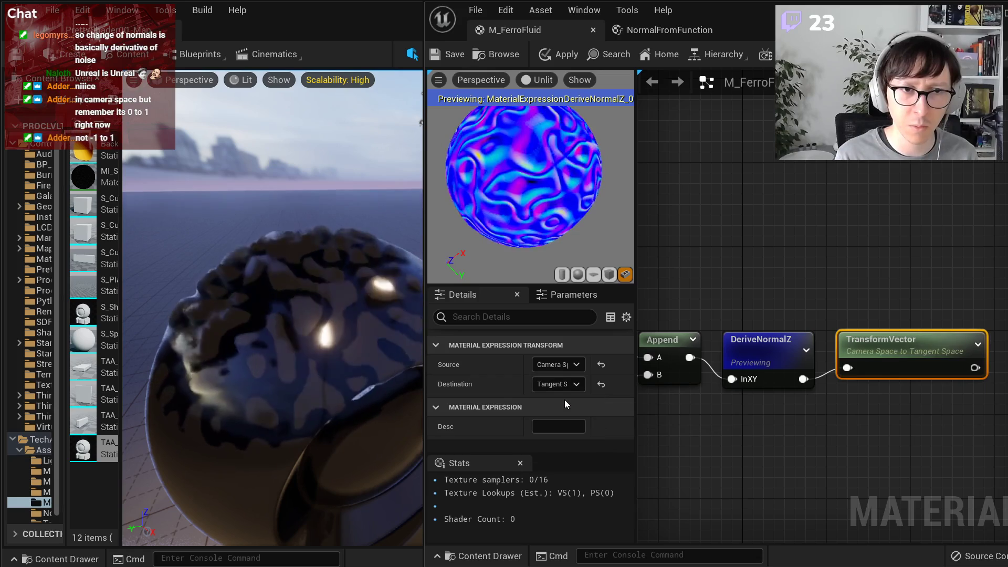
{"action": "left_click", "coordinate": [560, 54]}
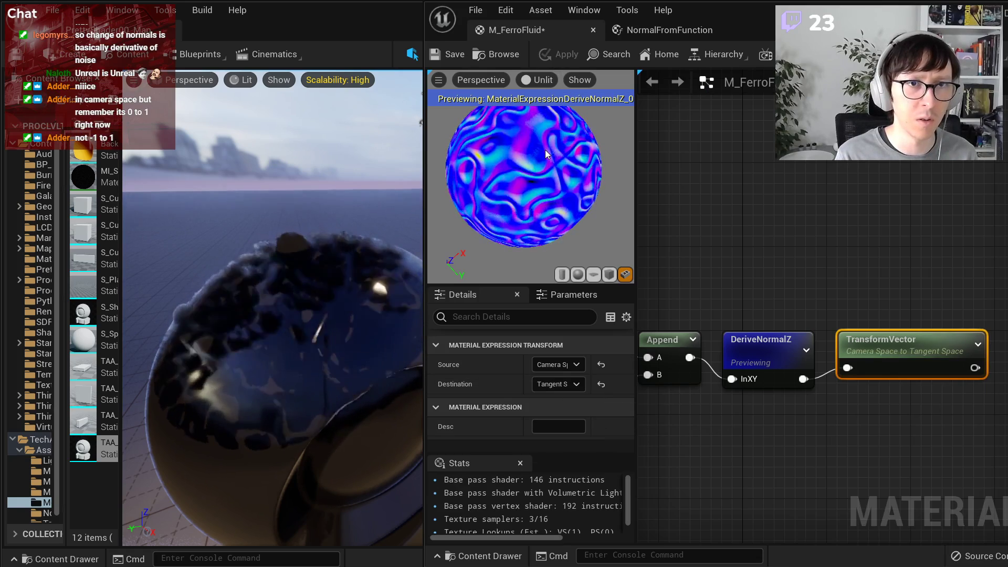
{"action": "left_click", "coordinate": [450, 55]}
- Try View Space as the TransformVector node's Source and save the material
{"action": "left_click", "coordinate": [561, 365]}
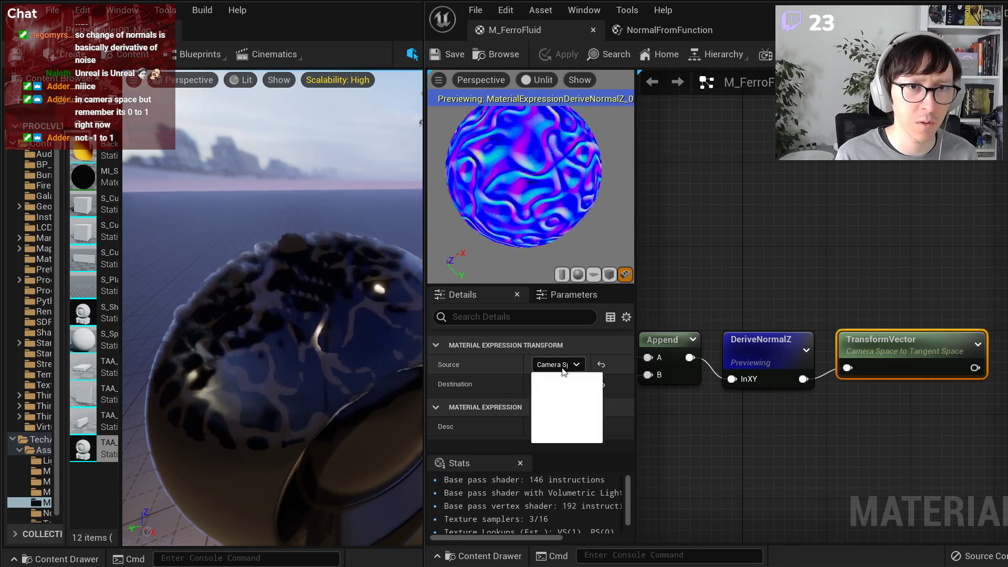
{"action": "left_click", "coordinate": [558, 412]}
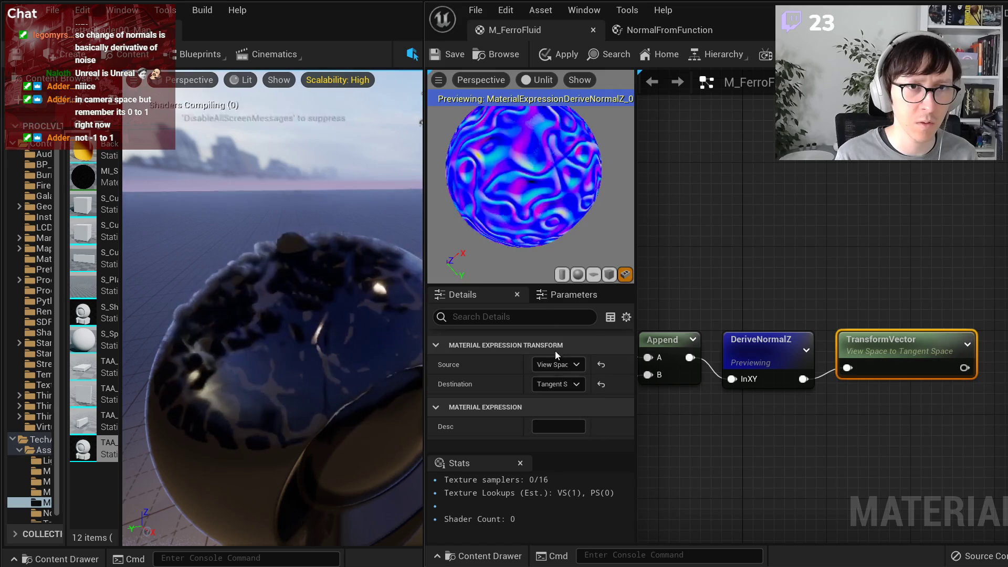
{"action": "left_click", "coordinate": [446, 55]}
- Switch the material preview to a cube mesh and frame the whole cube at an angle
{"action": "scroll", "coordinate": [859, 317], "scroll_direction": "down", "scroll_amount": 3}
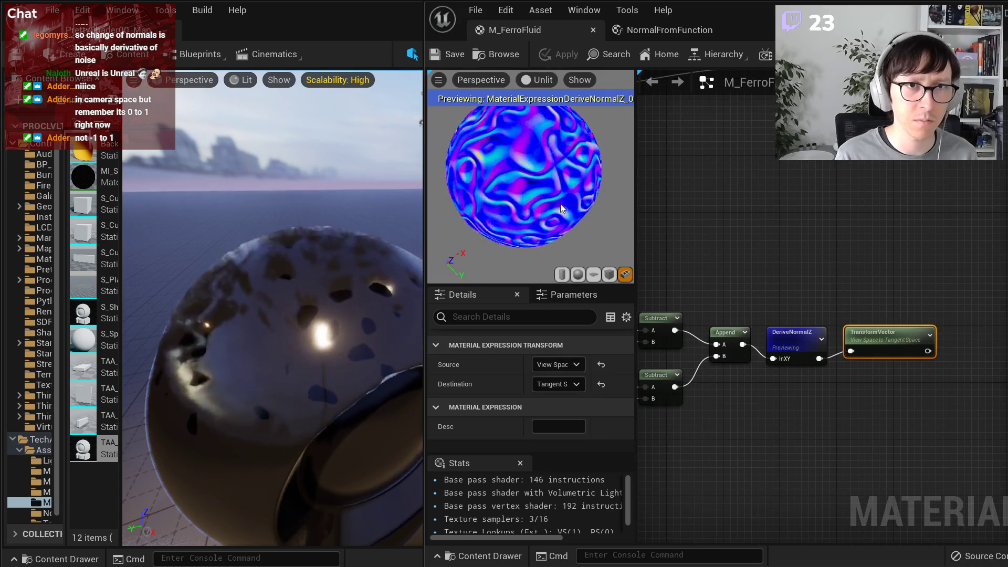
{"action": "left_click", "coordinate": [610, 275]}
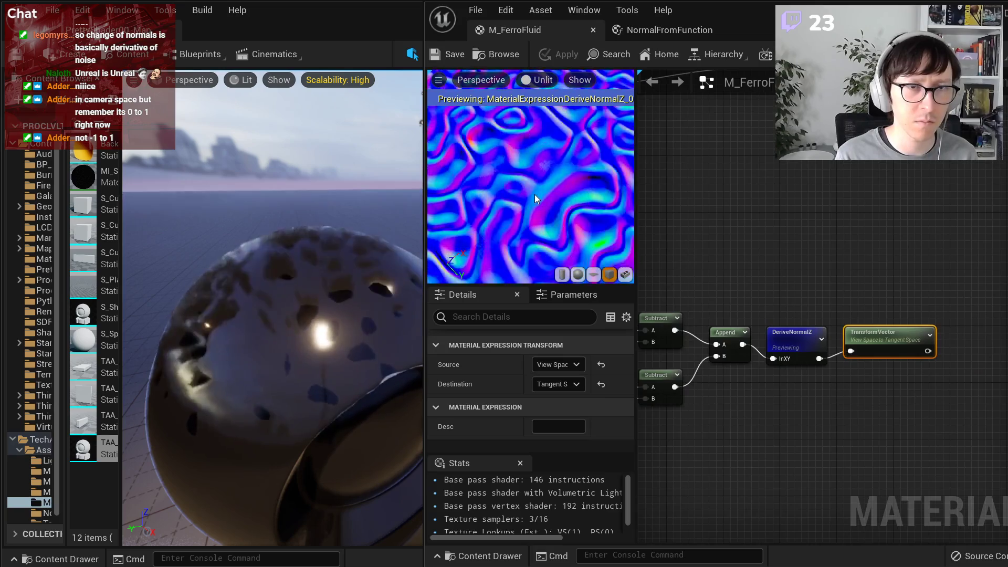
{"action": "scroll", "coordinate": [534, 194], "scroll_direction": "down", "scroll_amount": 5}
{"action": "left_click_drag", "start_coordinate": [535, 195], "coordinate": [572, 168]}
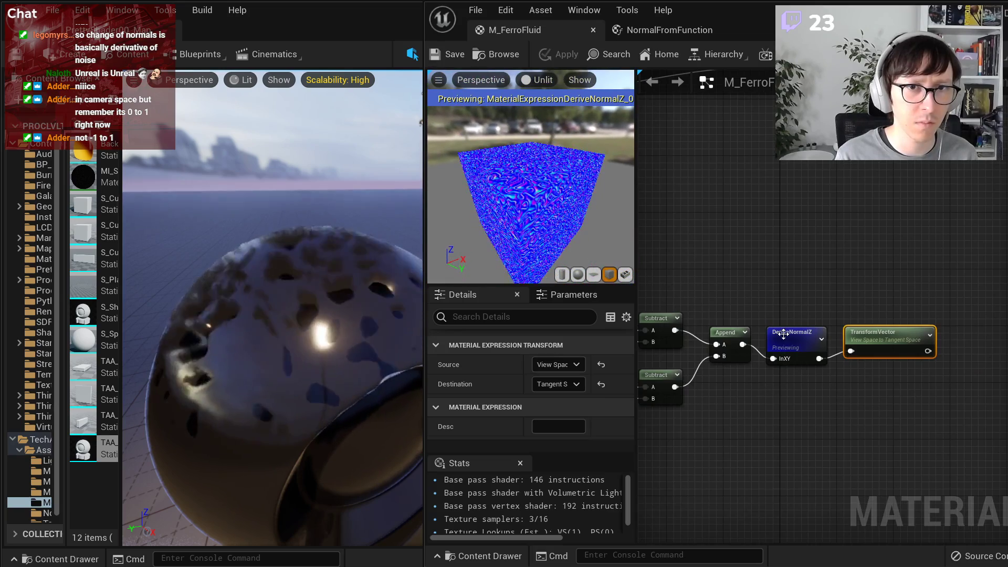
- Preview the TransformVector node and examine its tangent-space result on the cube from different angles and distances
{"action": "right_click", "coordinate": [884, 348]}
{"action": "left_click", "coordinate": [915, 368]}
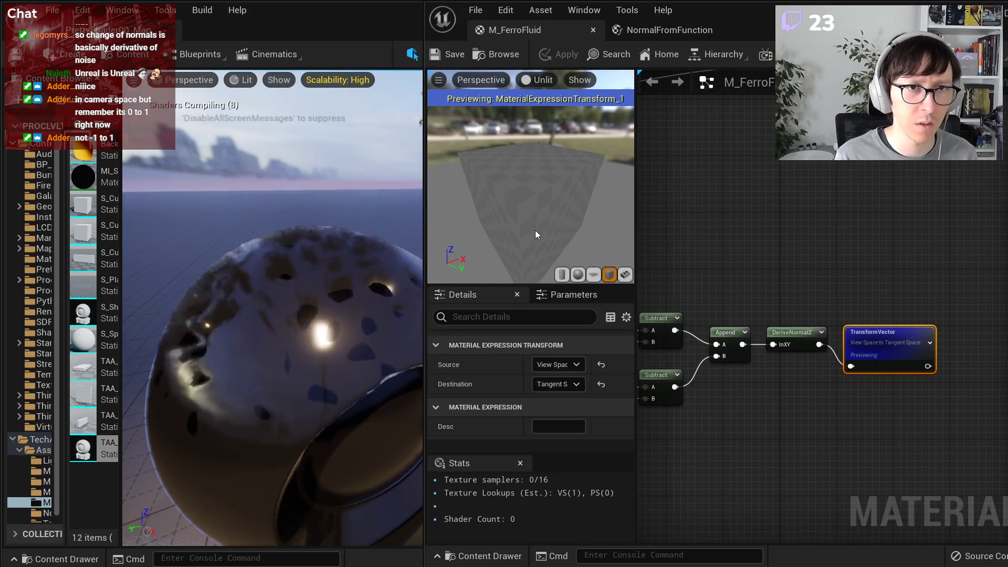
{"action": "left_click_drag", "start_coordinate": [522, 201], "coordinate": [470, 166]}
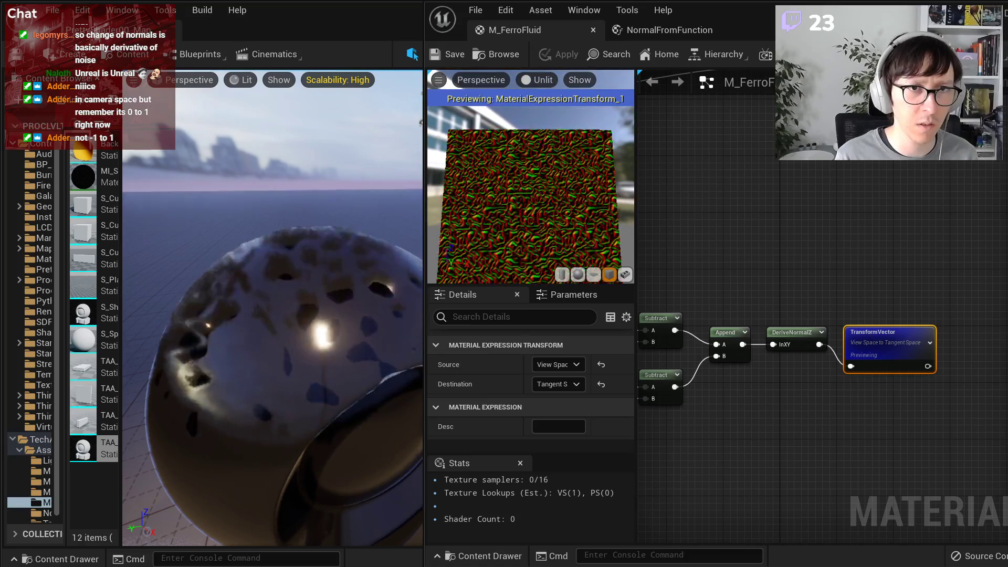
{"action": "right_click_drag", "start_coordinate": [531, 194], "coordinate": [562, 231]}
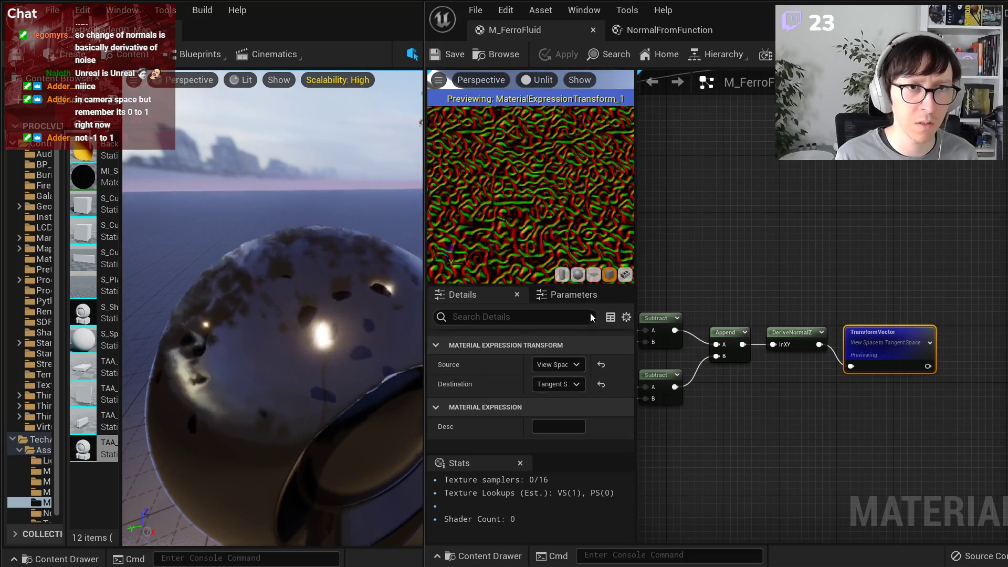
{"action": "scroll", "coordinate": [815, 209], "scroll_direction": "down", "scroll_amount": 2}
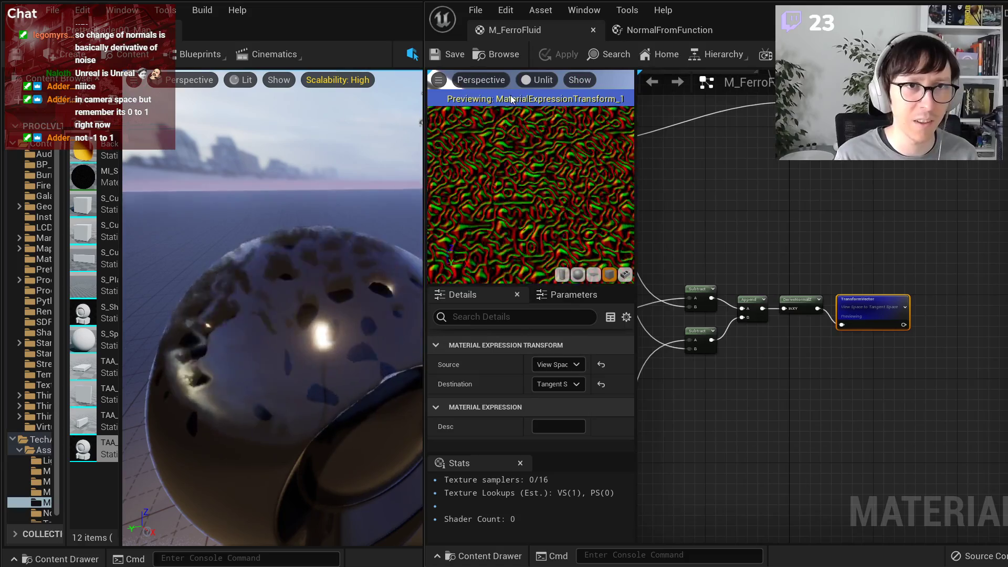
{"action": "left_click", "coordinate": [532, 79]}
{"action": "left_click", "coordinate": [690, 298]}
{"action": "left_click", "coordinate": [843, 311]}
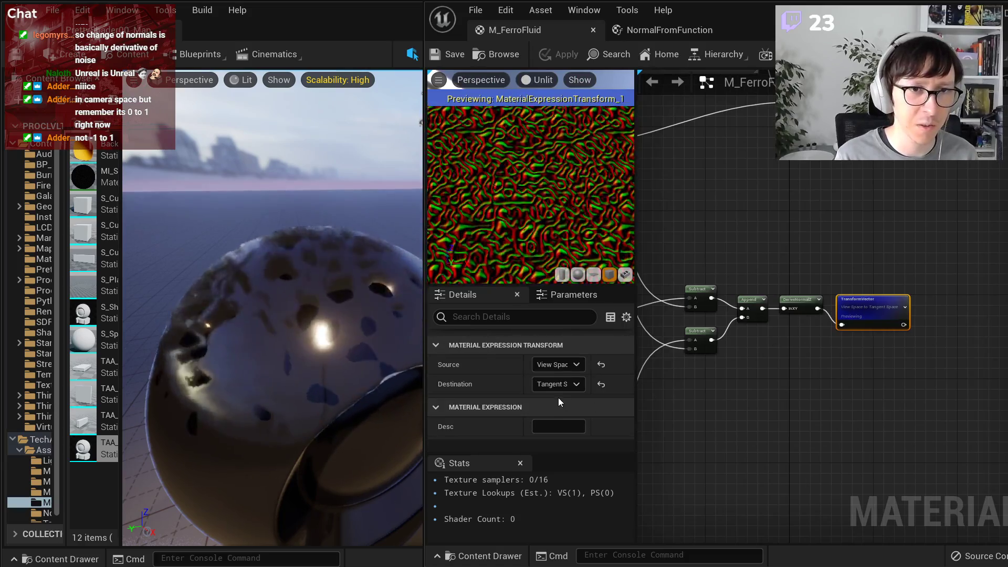
- Set the TransformVector node's Source to Camera Space and connect its output to the main material output node
{"action": "left_click", "coordinate": [559, 365]}
{"action": "left_click", "coordinate": [557, 423]}
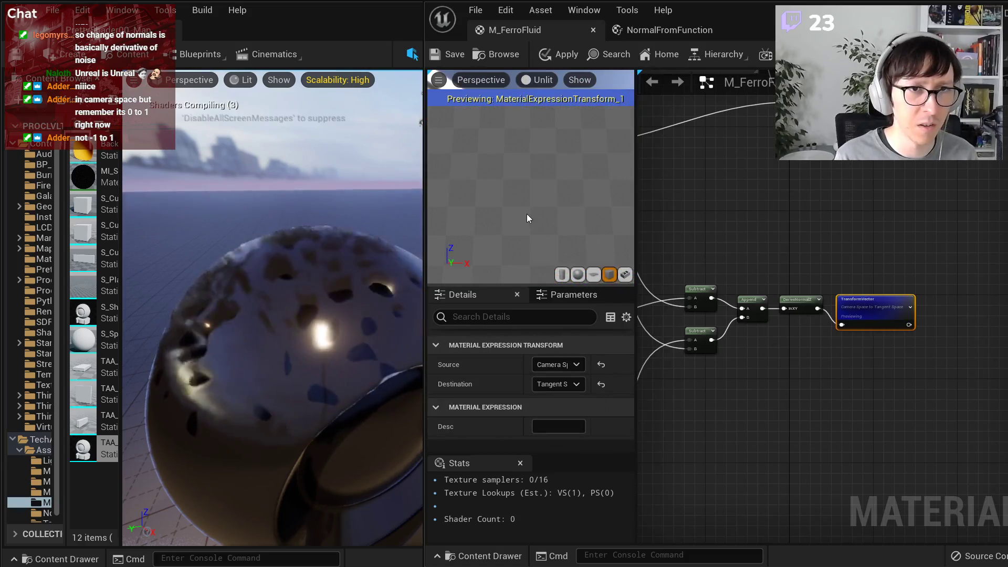
{"action": "right_click_drag", "start_coordinate": [773, 186], "coordinate": [662, 319]}
{"action": "scroll", "coordinate": [823, 333], "scroll_direction": "up", "scroll_amount": 2}
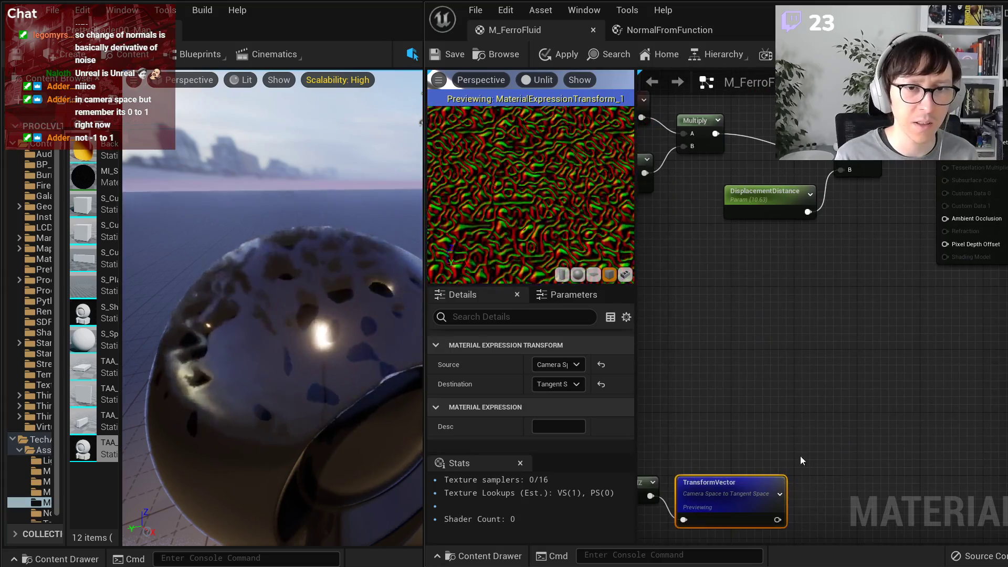
{"action": "left_click_drag", "start_coordinate": [778, 520], "coordinate": [842, 170]}
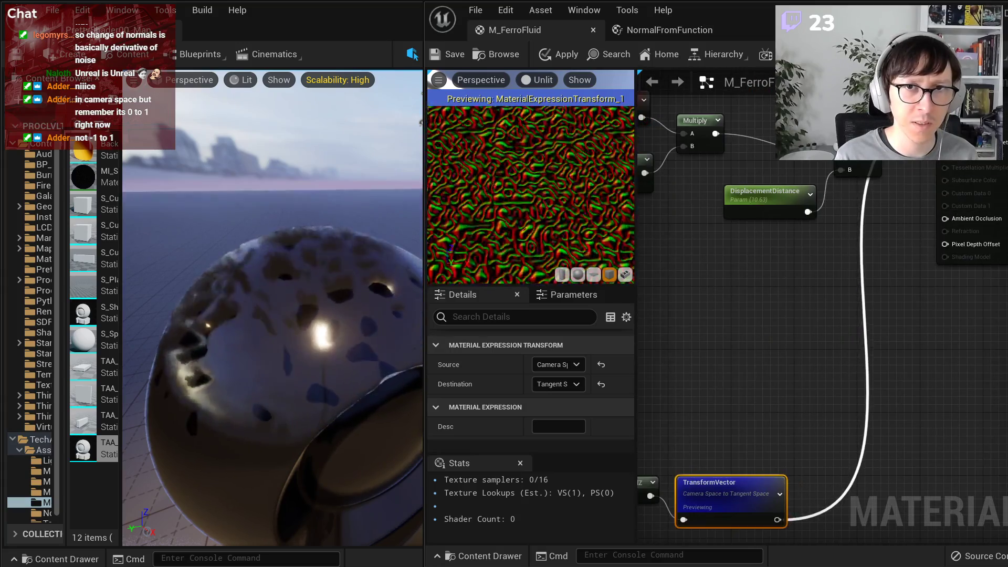
{"action": "right_click_drag", "start_coordinate": [742, 507], "coordinate": [819, 434]}
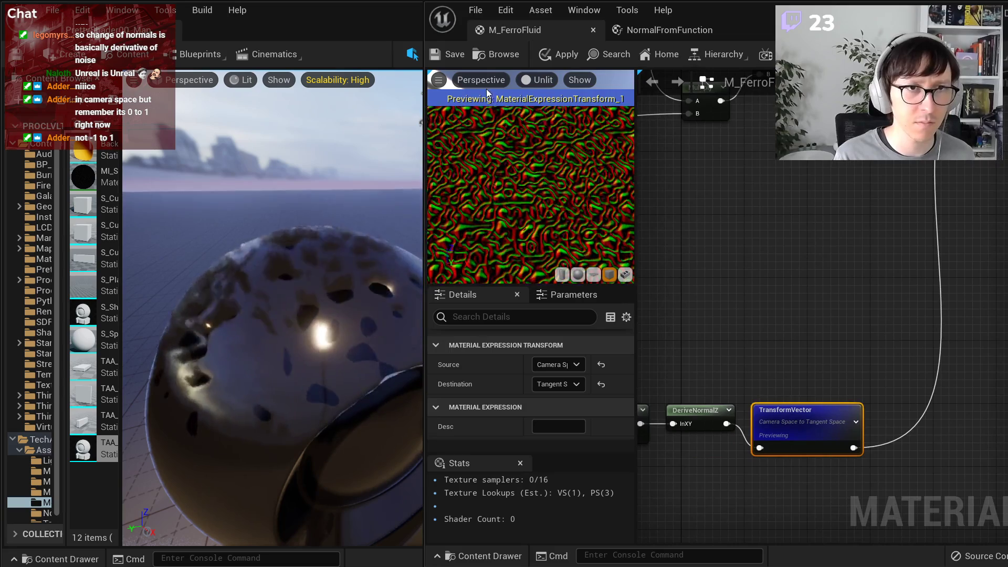
- Stop previewing the TransformVector node, save the material and check the displaced mesh in the level
{"action": "right_click", "coordinate": [848, 423]}
{"action": "left_click", "coordinate": [885, 453]}
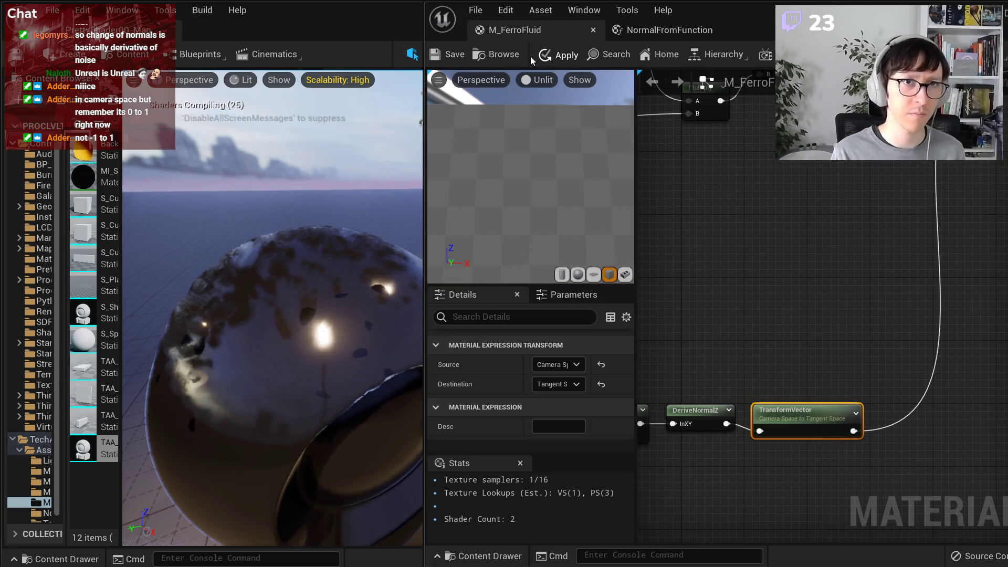
{"action": "left_click", "coordinate": [438, 57]}
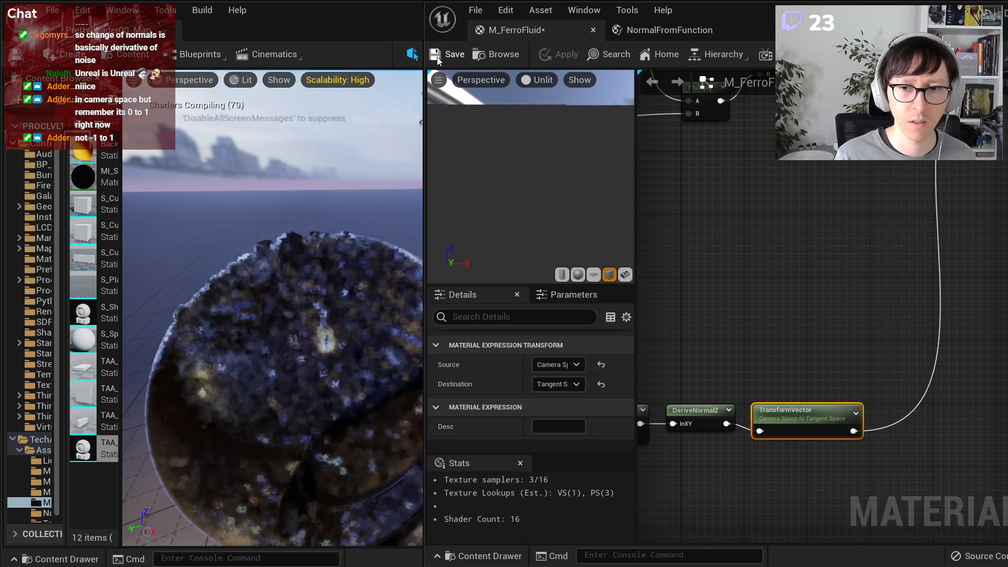
{"action": "left_click", "coordinate": [438, 58]}
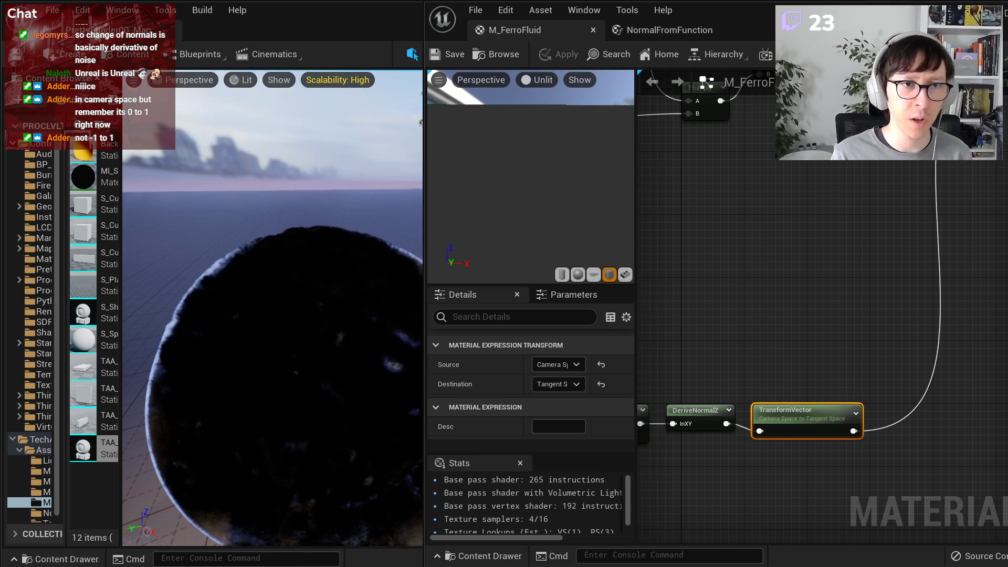
{"action": "left_click_drag", "start_coordinate": [273, 307], "coordinate": [294, 308], "text": "alt"}
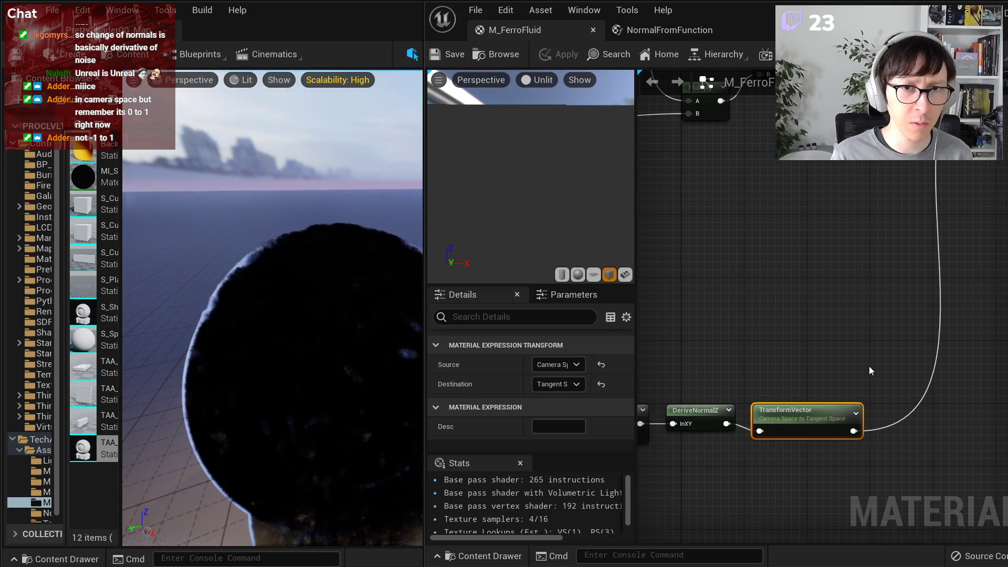
- Insert a Multiply node between the Append node and DeriveNormalZ
{"action": "right_click_drag", "start_coordinate": [792, 371], "coordinate": [993, 319]}
{"action": "left_click_drag", "start_coordinate": [964, 382], "coordinate": [1007, 395]}
{"action": "left_click_drag", "start_coordinate": [812, 368], "coordinate": [895, 354]}
{"action": "left_click", "coordinate": [814, 365]}
{"action": "key", "text": "m"}
{"action": "left_click", "coordinate": [824, 366]}
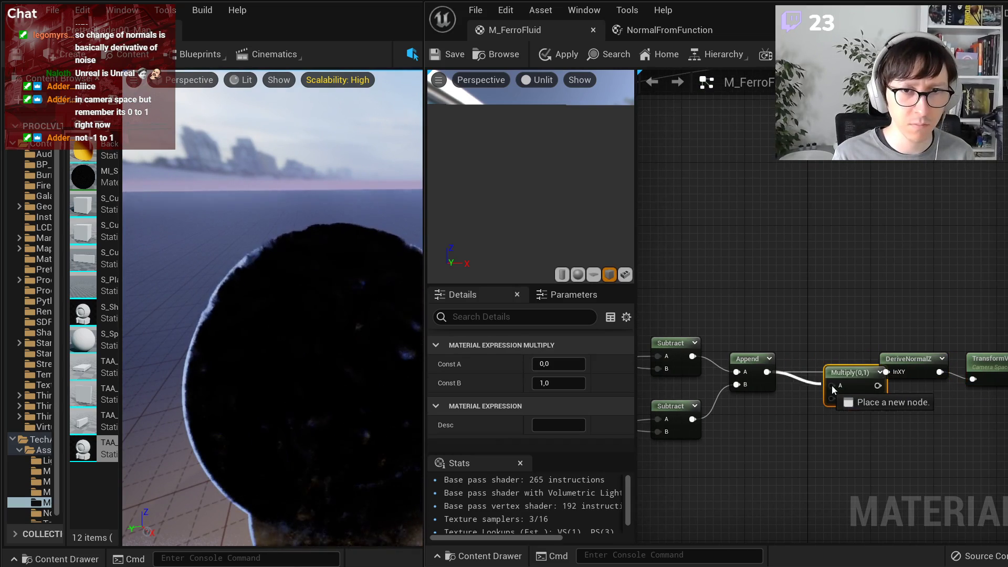
{"action": "left_click_drag", "start_coordinate": [851, 380], "coordinate": [887, 372]}
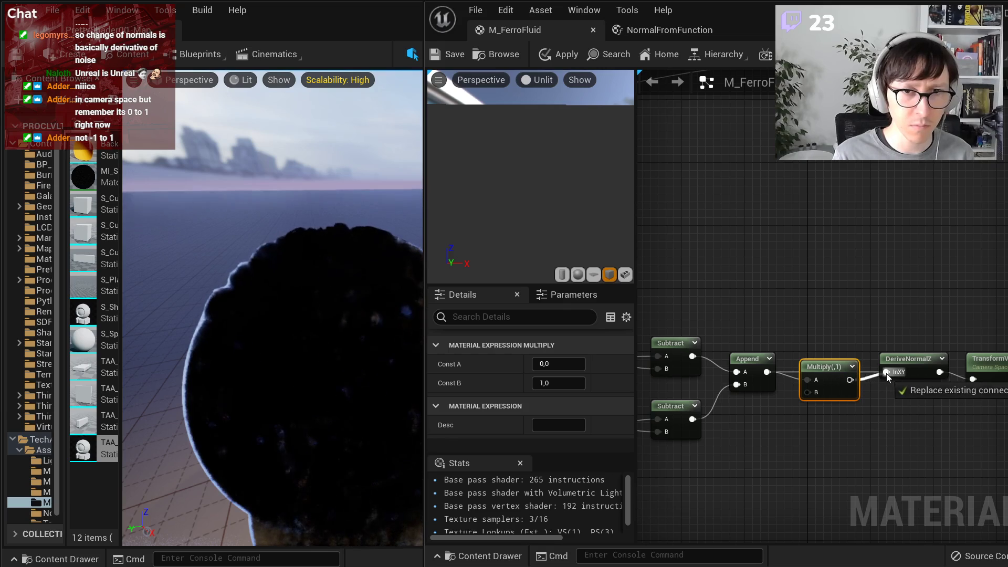
- Add a scalar parameter named NormalStrength and connect it to input B of the new Multiply node
{"action": "left_click", "coordinate": [751, 427]}
{"action": "type", "text": "Norm"}
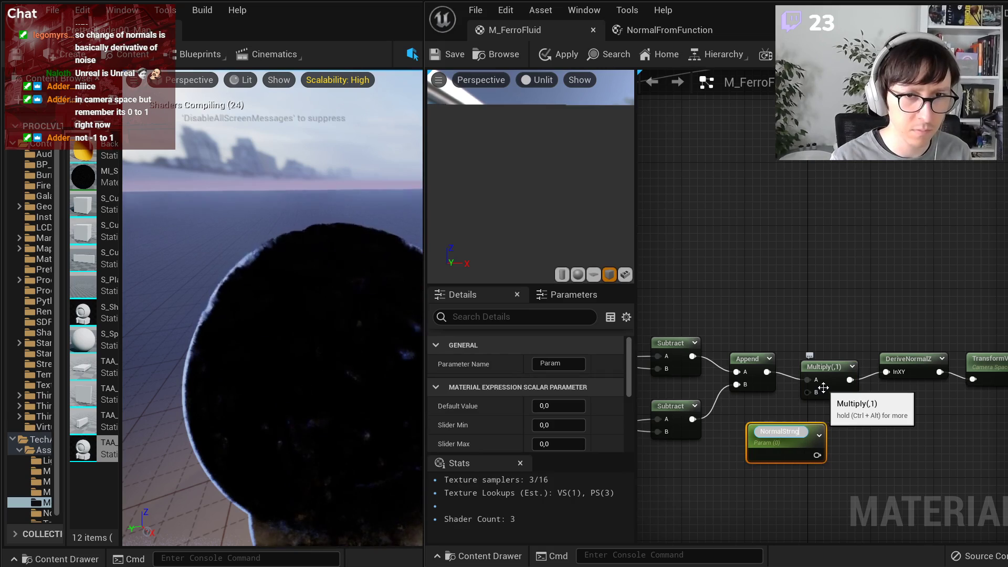
{"action": "type", "text": "alStrength"}
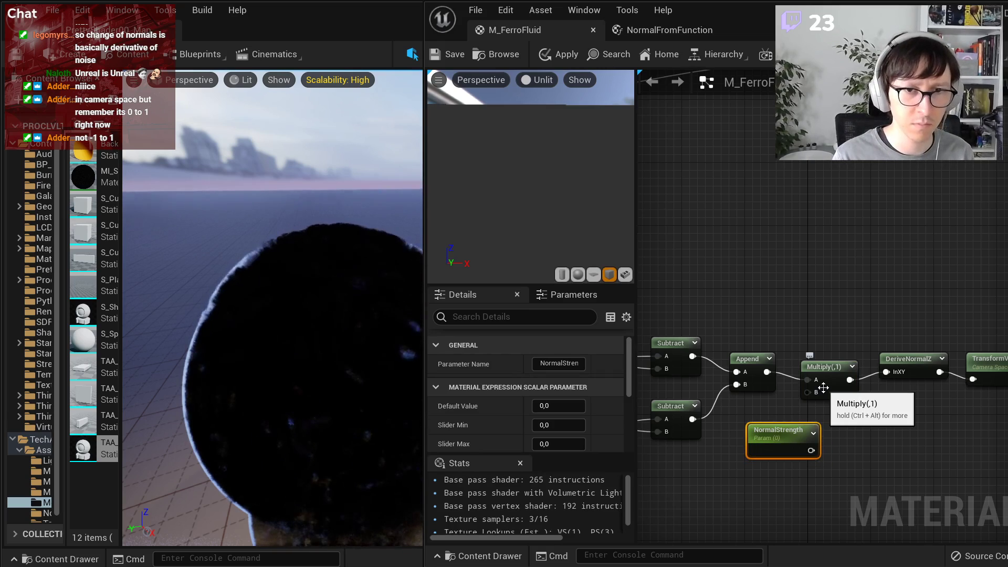
{"action": "left_click_drag", "start_coordinate": [810, 451], "coordinate": [807, 393]}
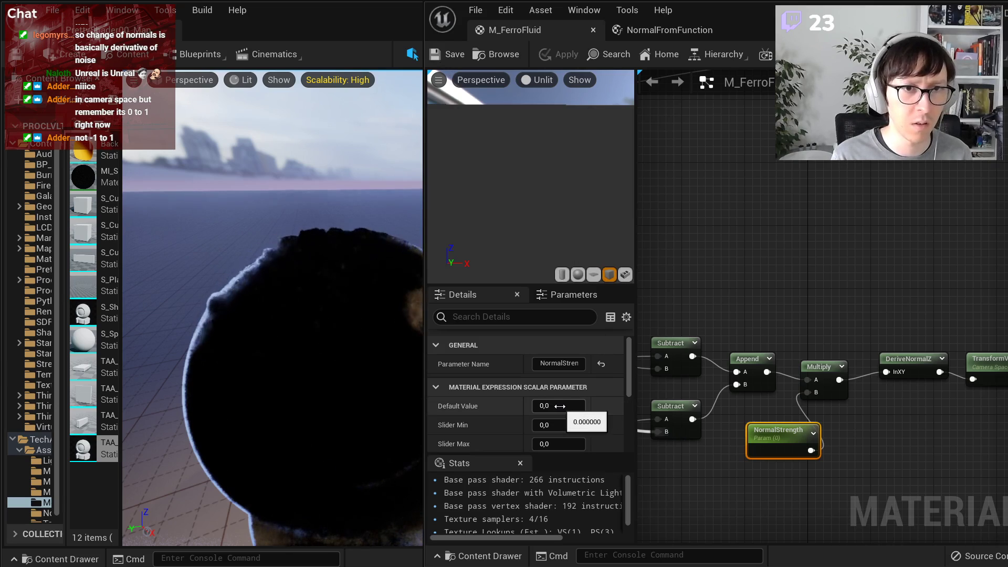
- Set the NormalStrength parameter's default value to 0.5 and shift the Multiply node slightly toward DeriveNormalZ
{"action": "left_click_drag", "start_coordinate": [558, 405], "coordinate": [588, 406]}
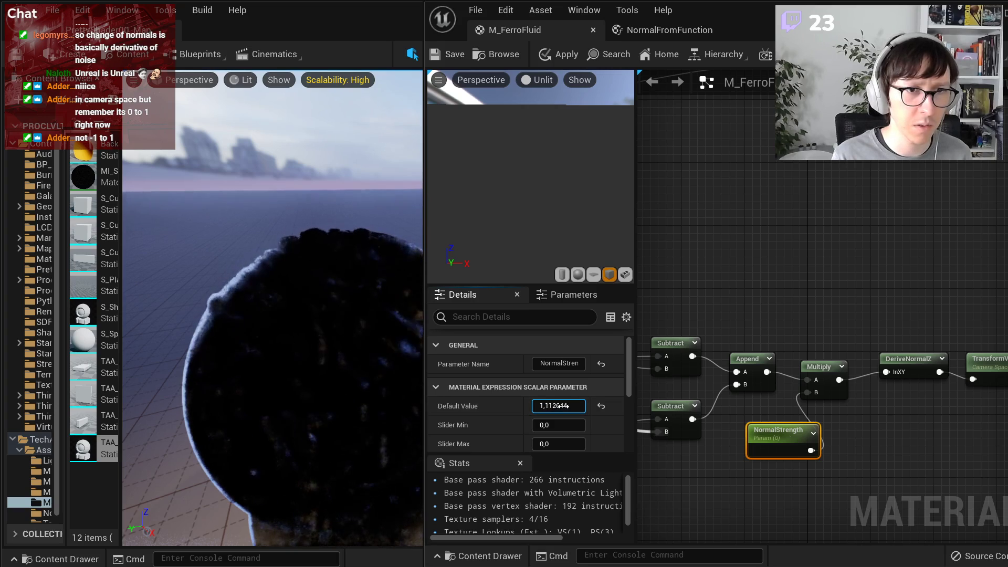
{"action": "type", "text": "0,5"}
{"action": "key", "text": "Return"}
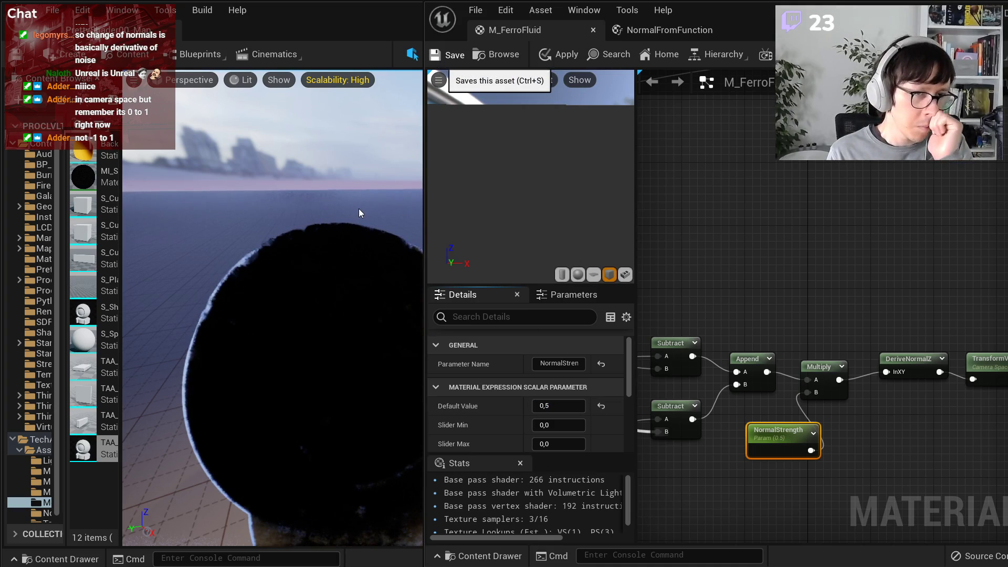
{"action": "left_click_drag", "start_coordinate": [816, 375], "coordinate": [831, 375]}
- Try World Space as the TransformVector node's Source
{"action": "left_click", "coordinate": [977, 363]}
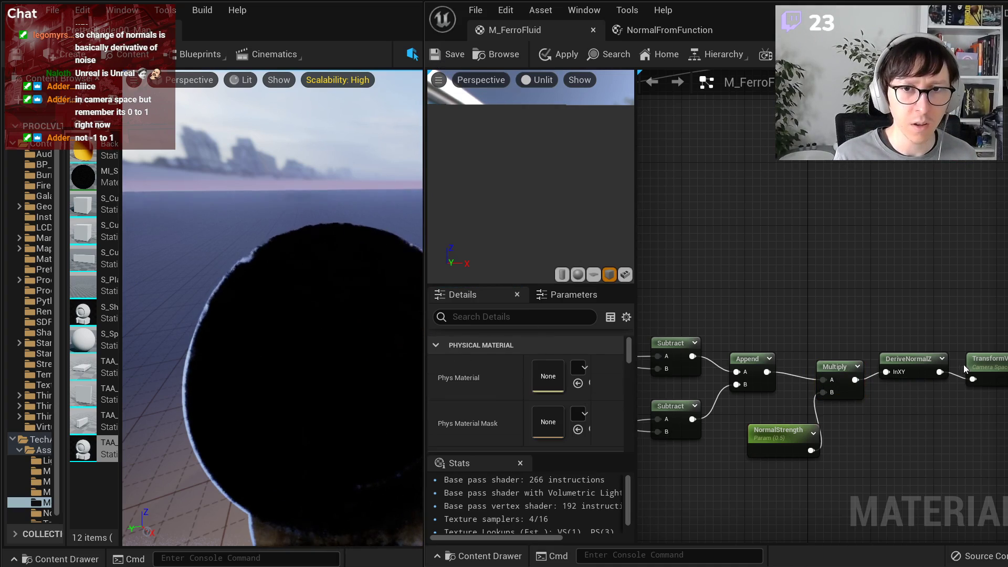
{"action": "left_click", "coordinate": [571, 365]}
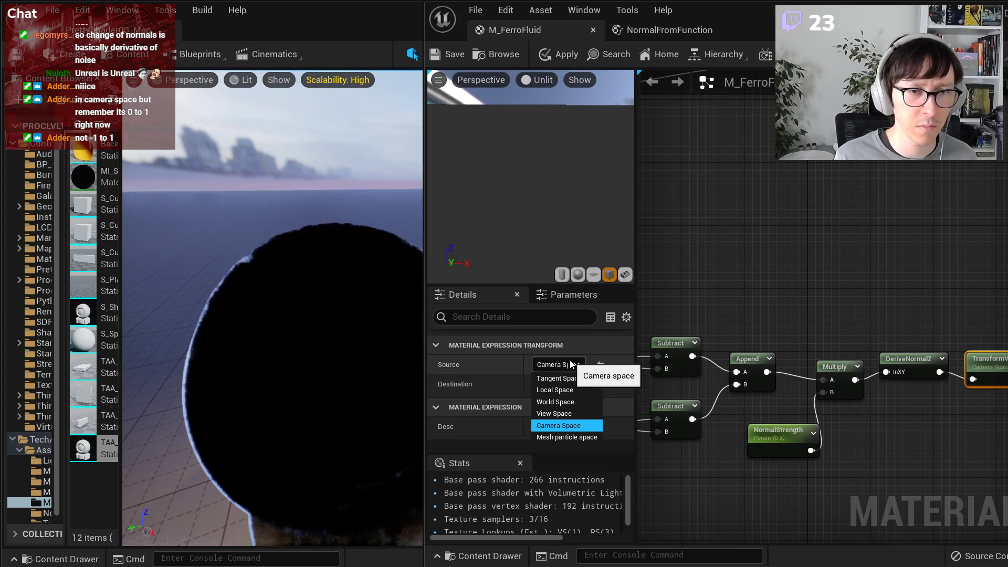
{"action": "left_click", "coordinate": [581, 406]}
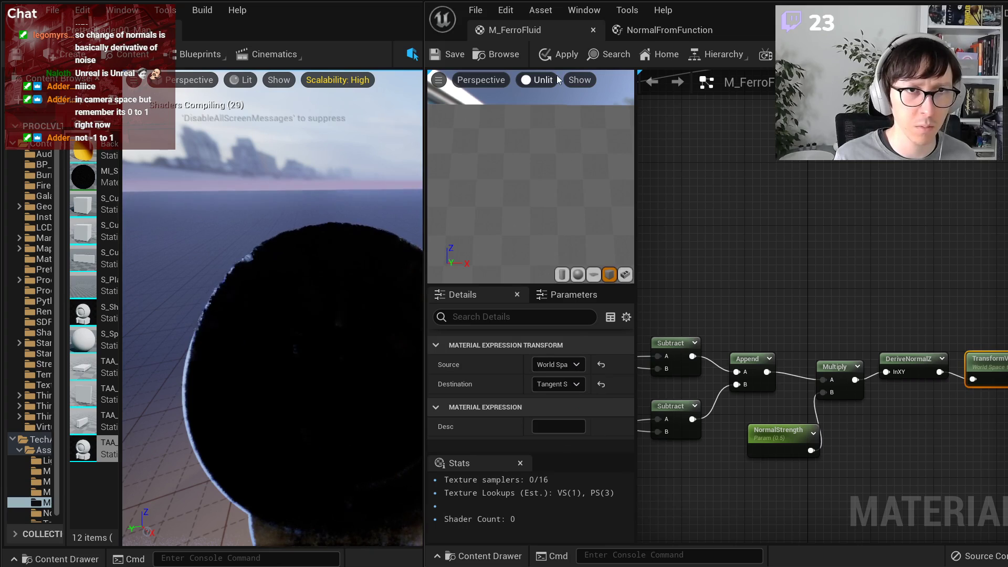
- Set the TransformVector node's Source to Camera Space and its Destination to World Space
{"action": "left_click", "coordinate": [553, 365]}
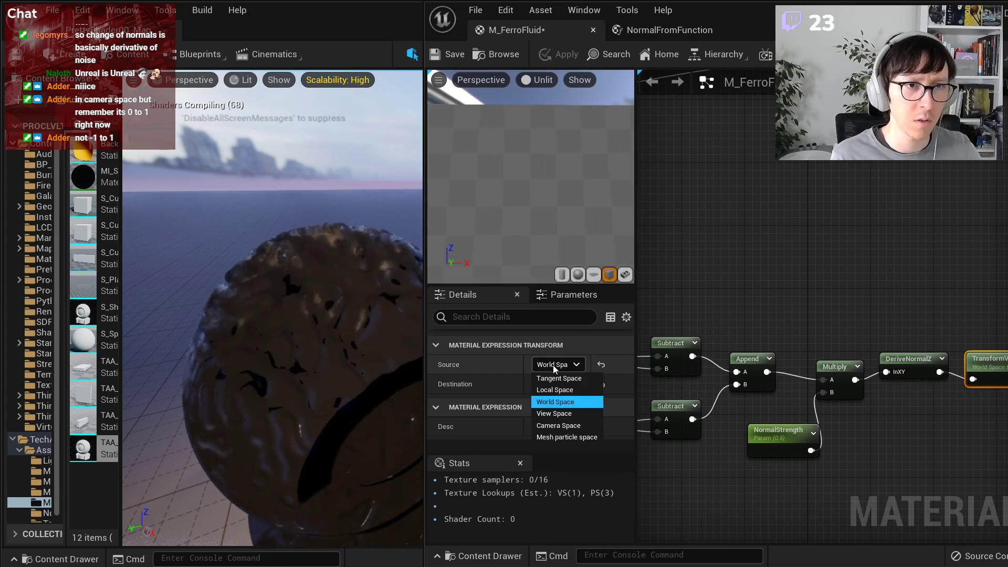
{"action": "left_click", "coordinate": [567, 424]}
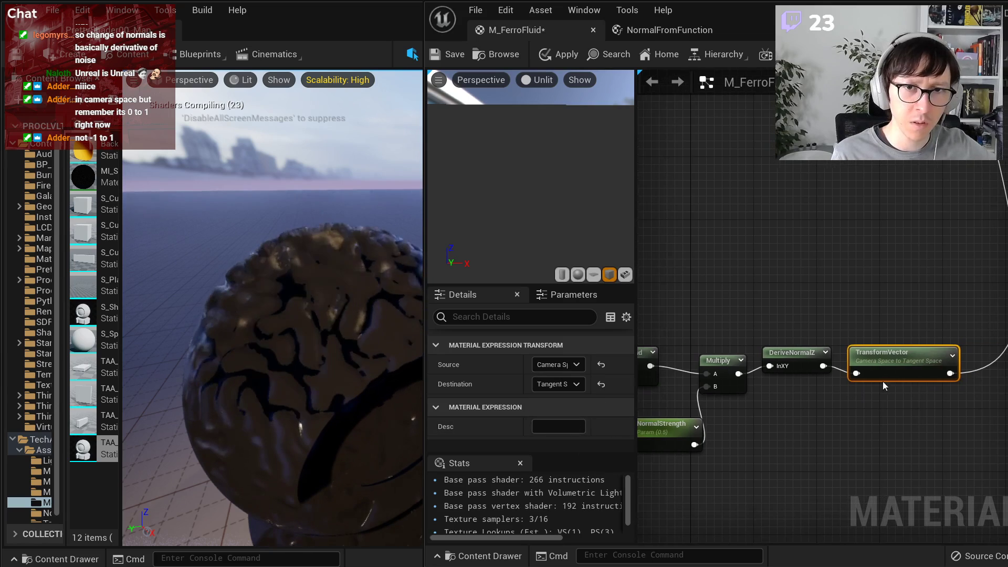
{"action": "left_click", "coordinate": [558, 384]}
{"action": "left_click", "coordinate": [582, 427]}
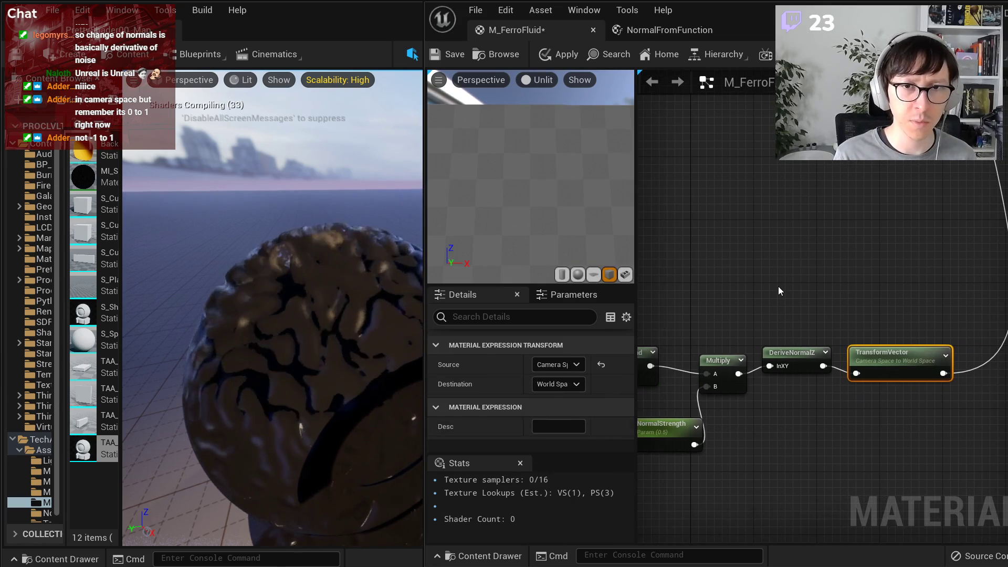
- Find the Tangent Space Normal option in the material's properties, turn it off and check the mesh in the level
{"action": "left_click", "coordinate": [779, 285]}
{"action": "scroll", "coordinate": [783, 286], "scroll_direction": "down", "scroll_amount": 4}
{"action": "scroll", "coordinate": [811, 221], "scroll_direction": "up", "scroll_amount": 4}
{"action": "scroll", "coordinate": [528, 401], "scroll_direction": "down", "scroll_amount": 5}
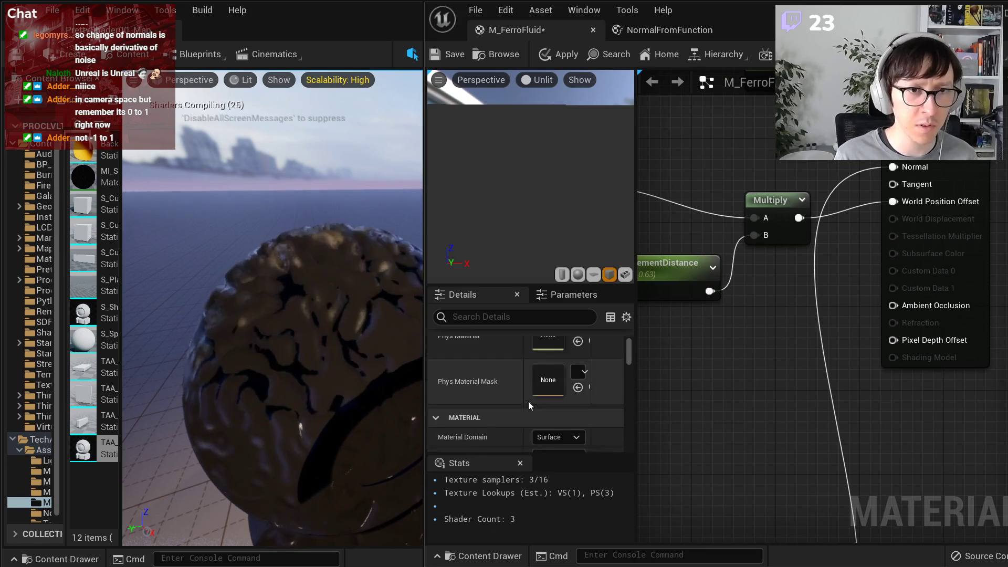
{"action": "scroll", "coordinate": [503, 406], "scroll_direction": "down", "scroll_amount": 2}
{"action": "scroll", "coordinate": [503, 406], "scroll_direction": "up", "scroll_amount": 3}
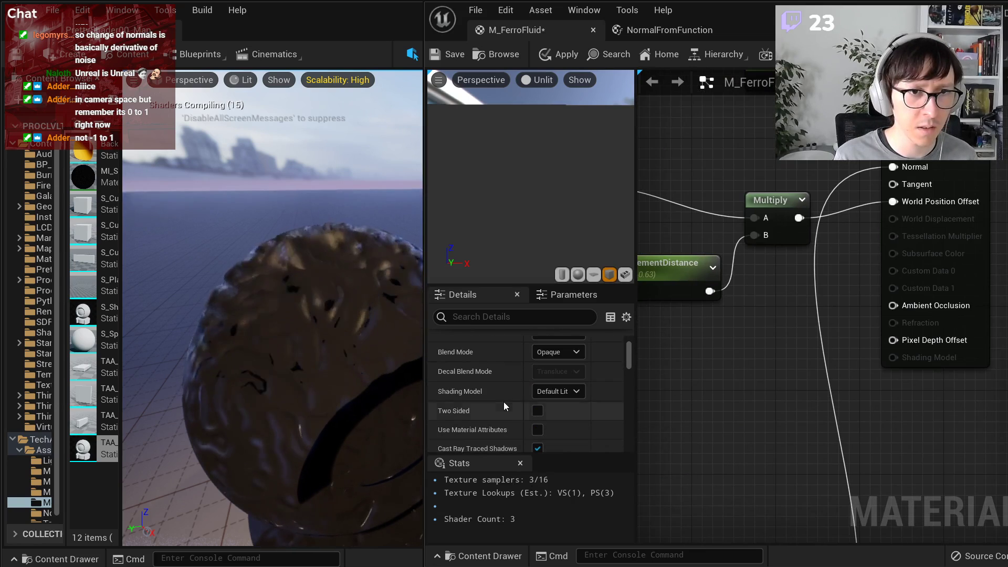
{"action": "scroll", "coordinate": [503, 402], "scroll_direction": "down", "scroll_amount": 5}
{"action": "scroll", "coordinate": [503, 402], "scroll_direction": "down", "scroll_amount": 2}
{"action": "left_click", "coordinate": [509, 317]}
{"action": "type", "text": "tr"}
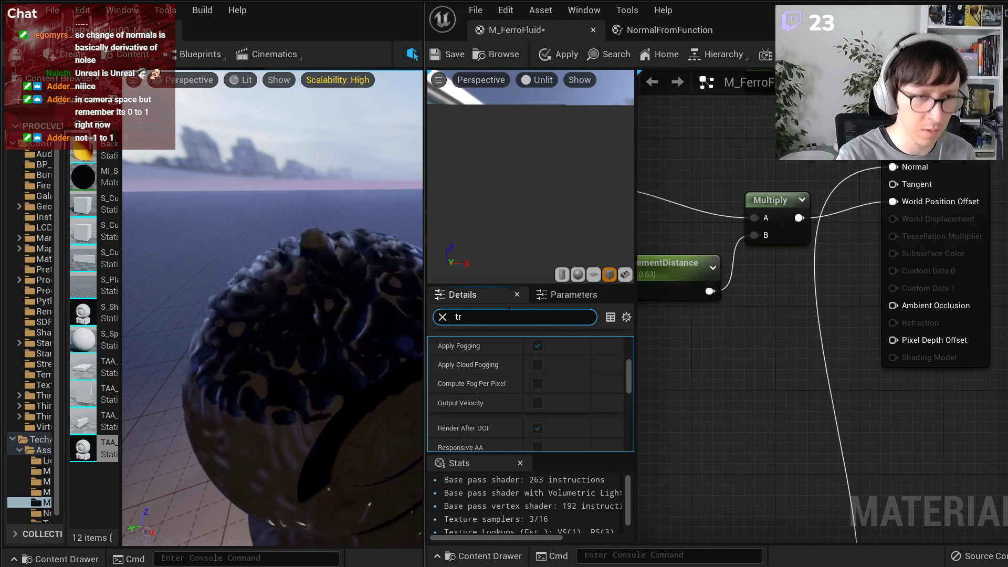
{"action": "key", "text": "BackSpace"}
{"action": "type", "text": "ang"}
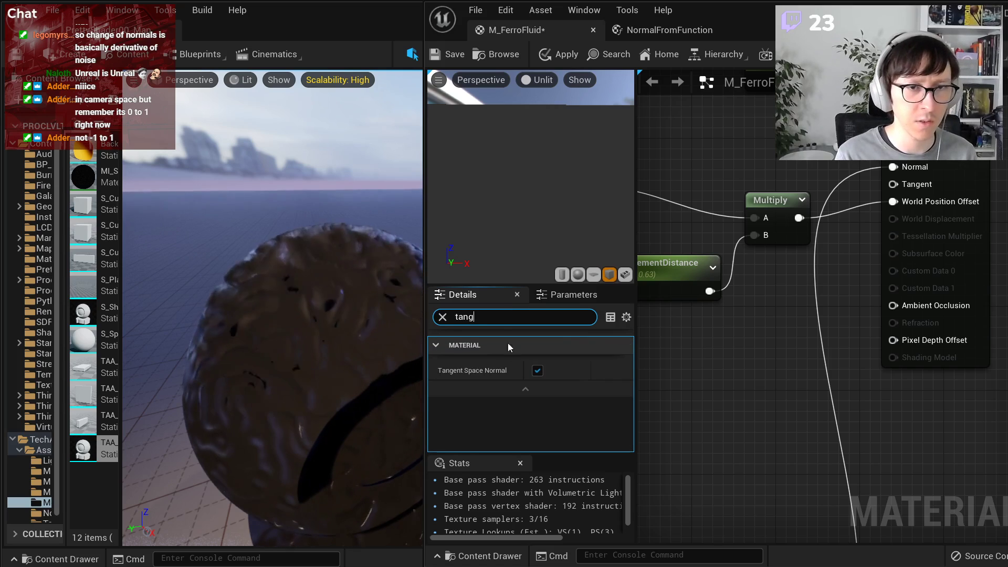
{"action": "left_click", "coordinate": [537, 371]}
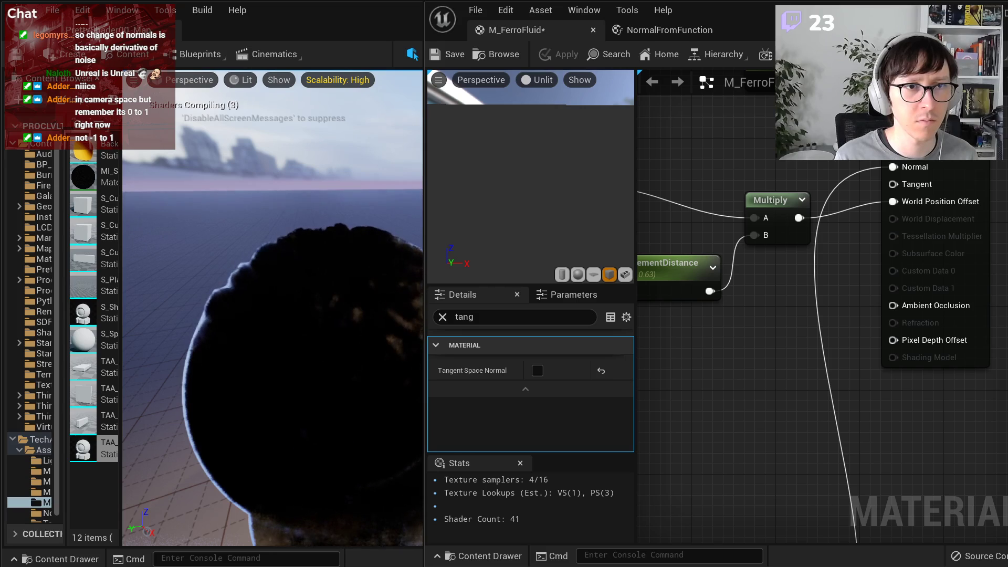
{"action": "right_click_drag", "start_coordinate": [272, 307], "coordinate": [243, 276]}
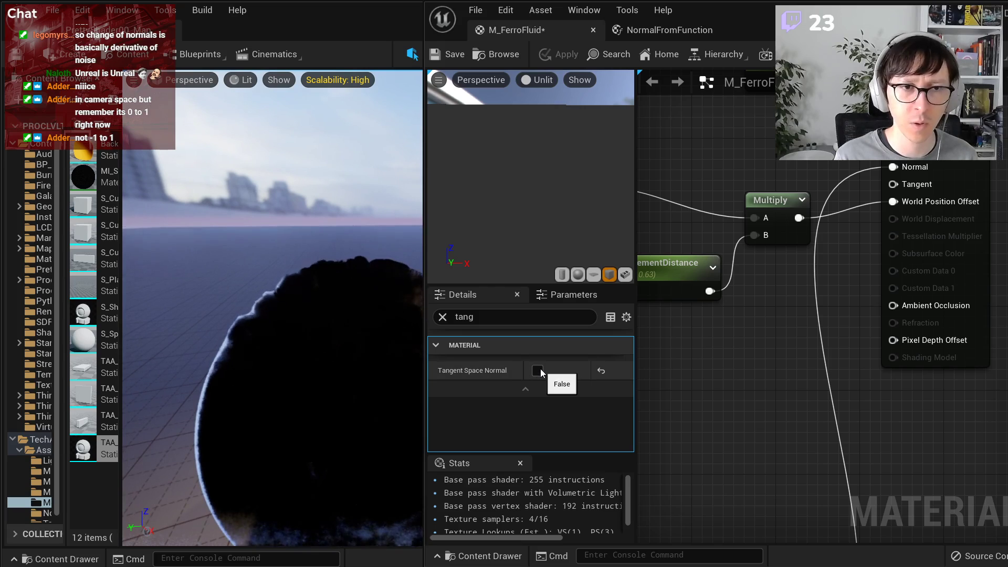
- Turn Tangent Space Normal back on, set the TransformVector node's Destination to Tangent Space and save the material
{"action": "left_click", "coordinate": [540, 369]}
{"action": "right_click_drag", "start_coordinate": [873, 425], "coordinate": [959, 326]}
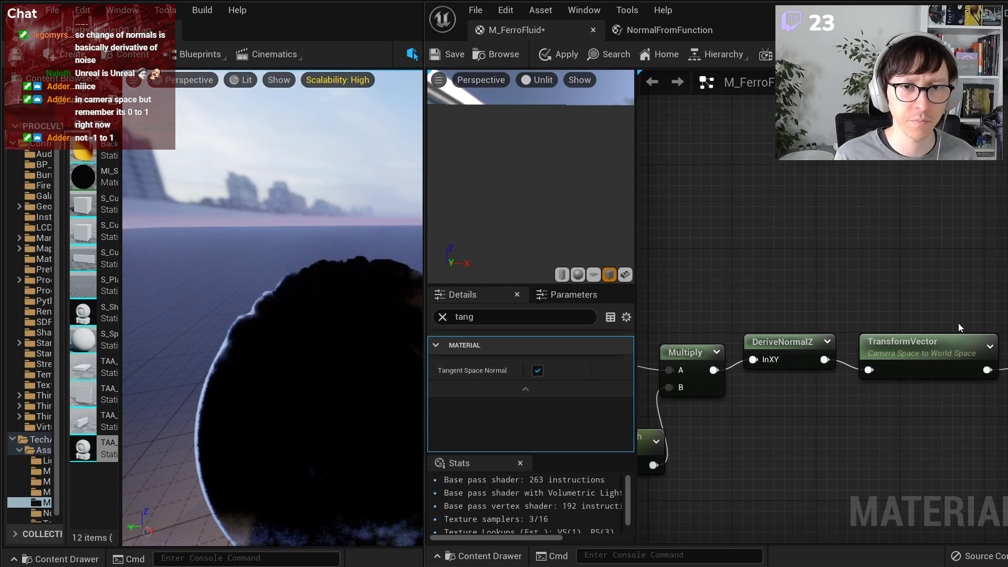
{"action": "left_click", "coordinate": [955, 351]}
{"action": "left_click", "coordinate": [443, 317]}
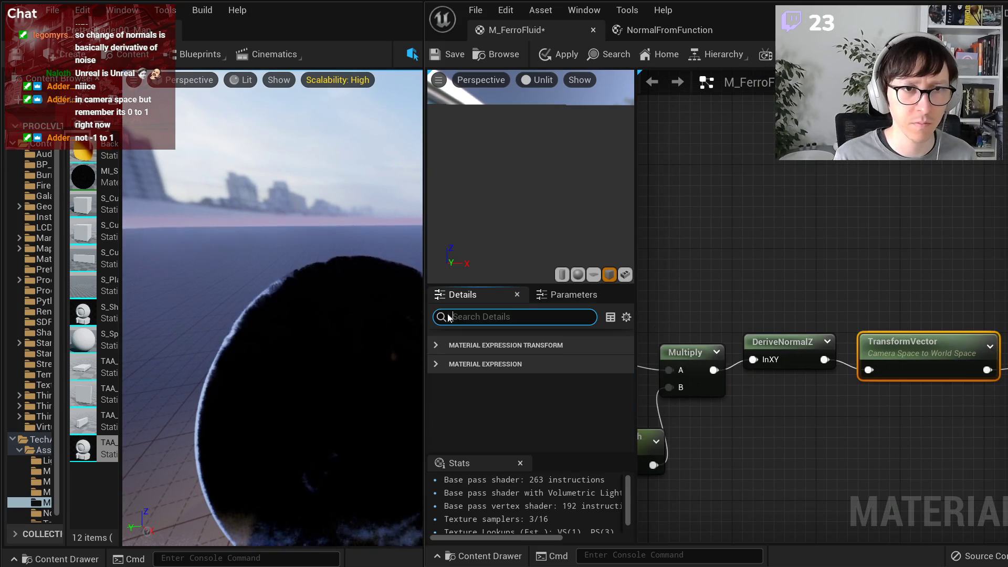
{"action": "left_click", "coordinate": [497, 347]}
{"action": "left_click", "coordinate": [569, 383]}
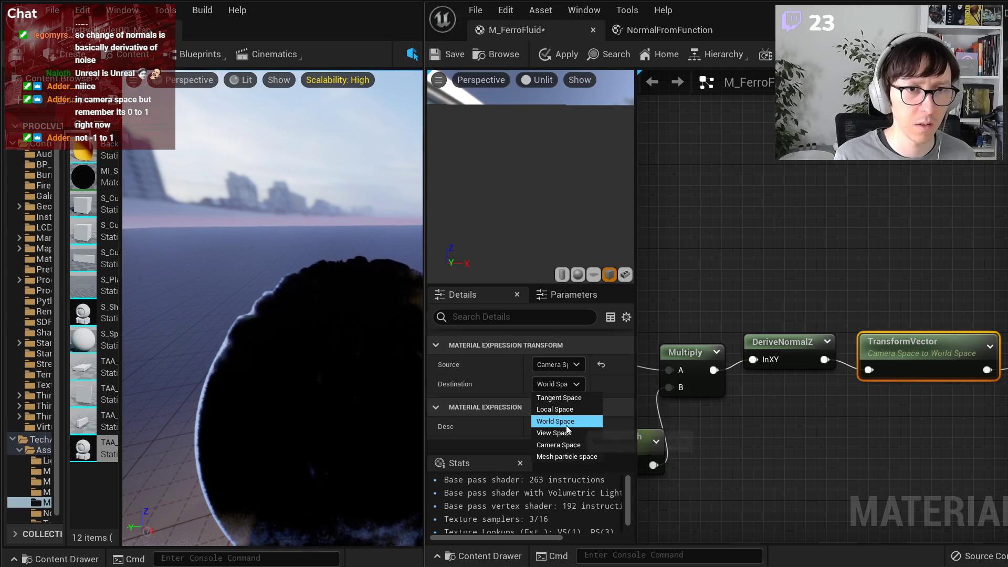
{"action": "left_click", "coordinate": [565, 398]}
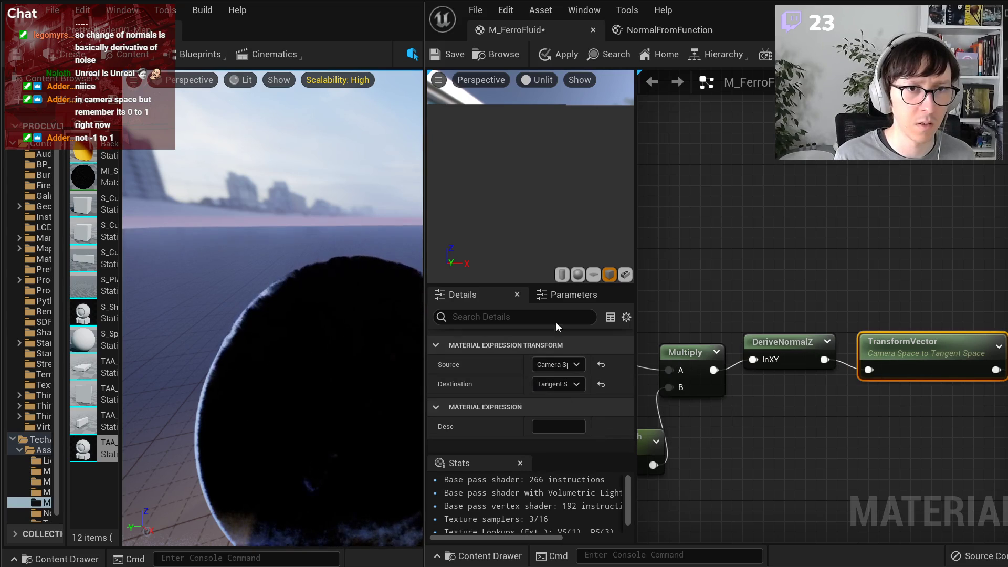
{"action": "left_click", "coordinate": [578, 365]}
{"action": "left_click", "coordinate": [579, 365]}
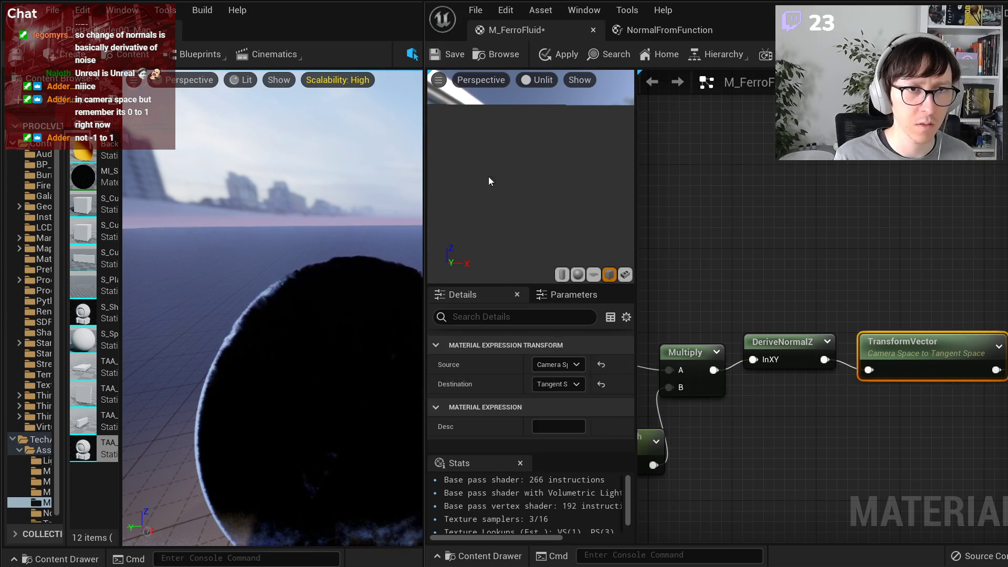
{"action": "left_click", "coordinate": [454, 55]}
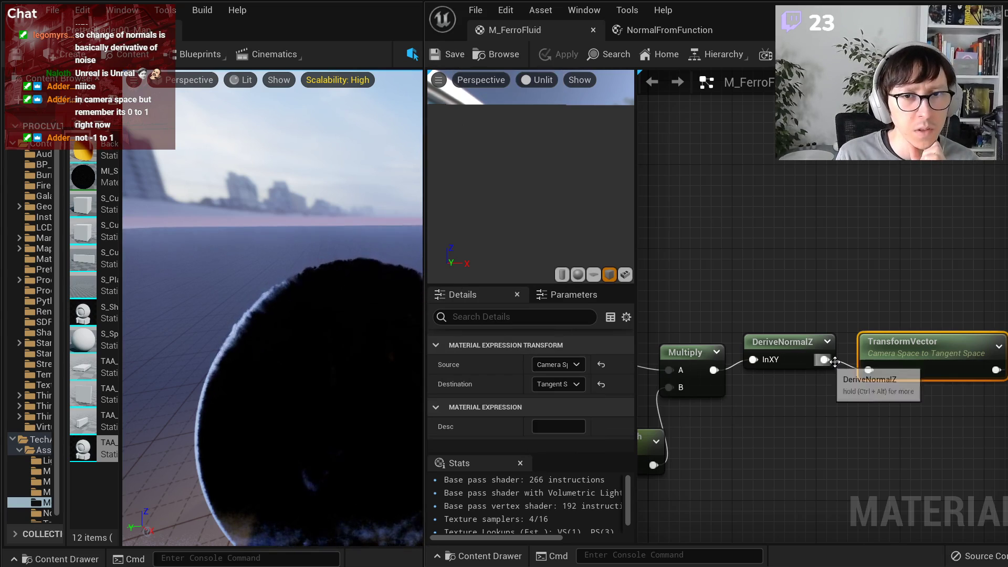
- Preview the TransformVector node on a sphere and examine its tangent-space result and the nodes feeding it
{"action": "right_click", "coordinate": [885, 349]}
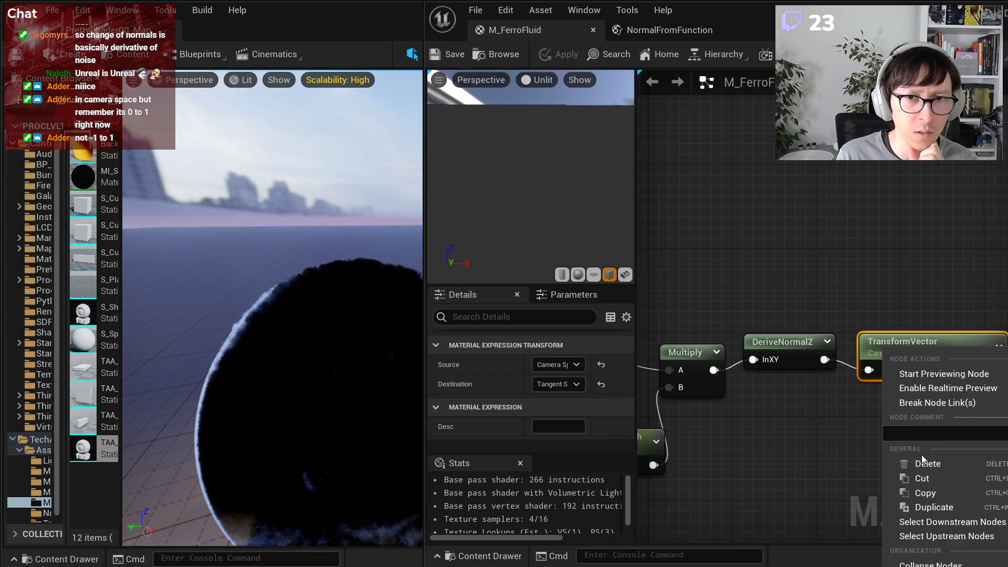
{"action": "left_click", "coordinate": [937, 373]}
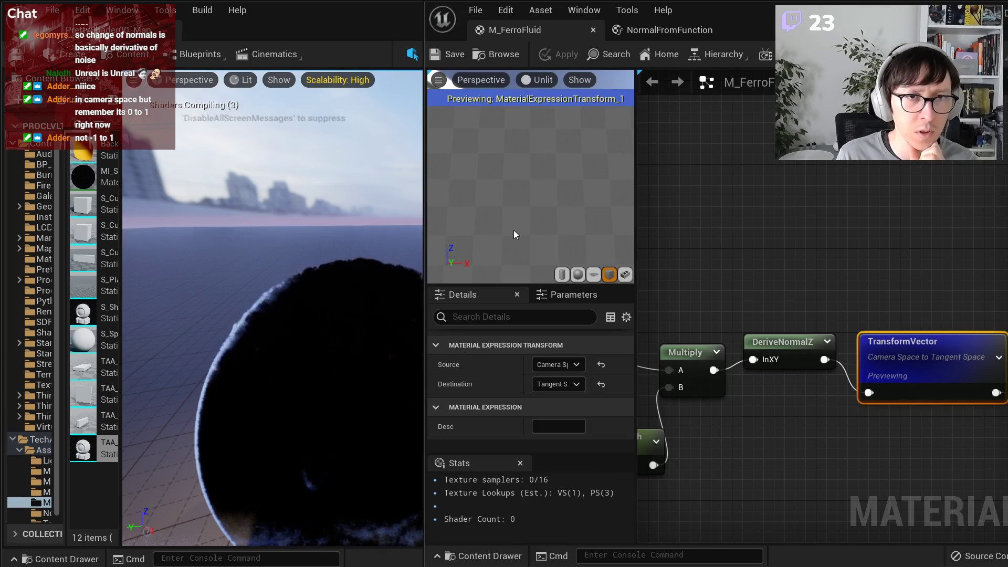
{"action": "left_click", "coordinate": [578, 274]}
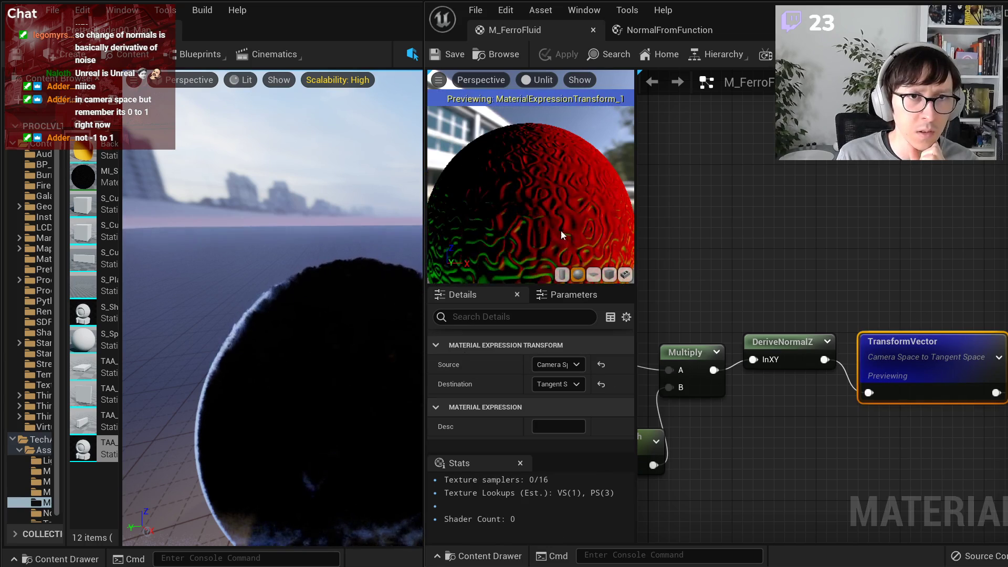
{"action": "right_click_drag", "start_coordinate": [530, 195], "coordinate": [531, 220]}
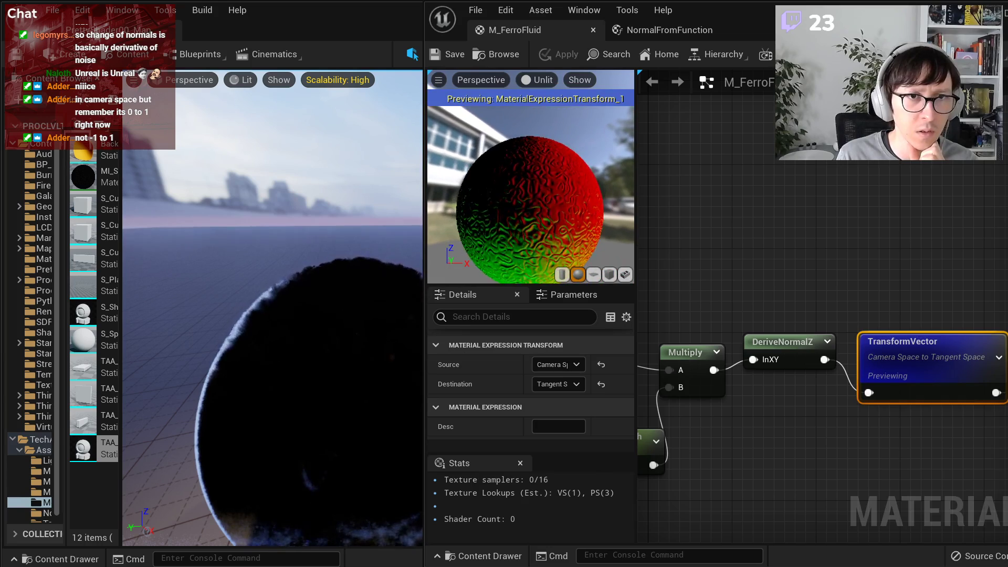
{"action": "mouse_move", "coordinate": [551, 247]}
{"action": "left_mouse_down"}
{"action": "mouse_move", "coordinate": [541, 231]}
{"action": "mouse_move", "coordinate": [552, 247]}
{"action": "left_mouse_up"}
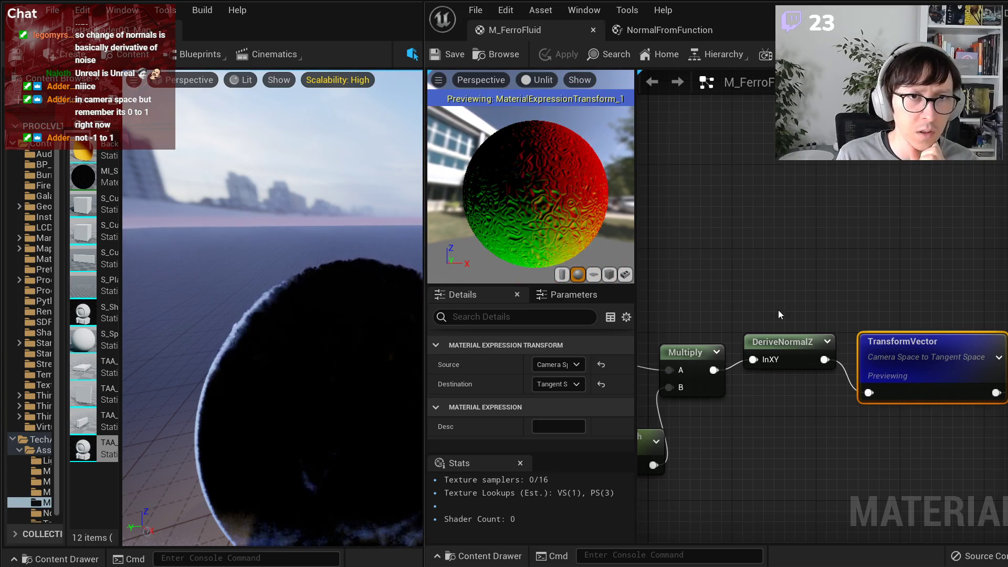
{"action": "scroll", "coordinate": [782, 367], "scroll_direction": "down", "scroll_amount": 2}
{"action": "scroll", "coordinate": [795, 484], "scroll_direction": "down", "scroll_amount": 2}
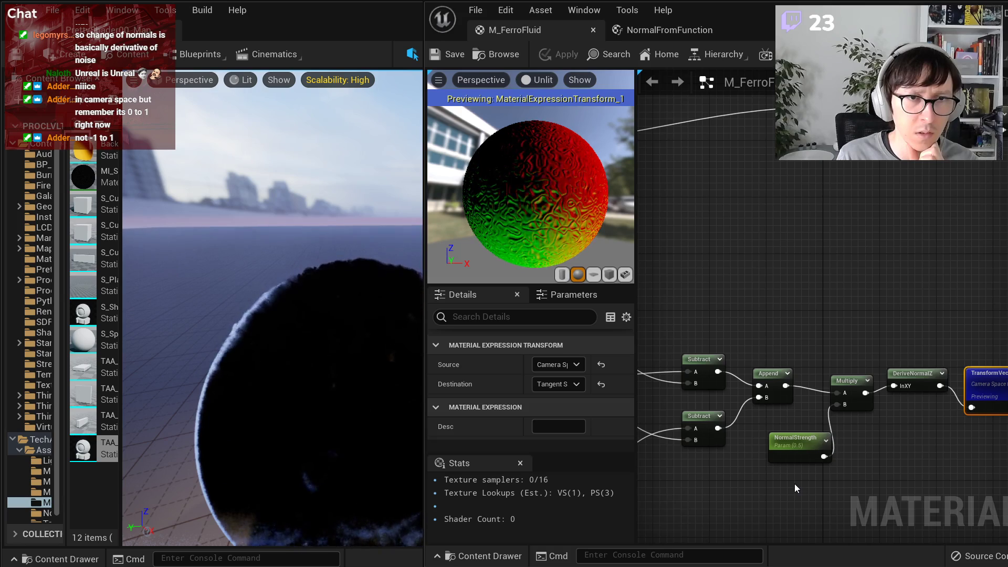
- Set the G value of the 0,1,0 offset constant to -1 and apply the material
{"action": "right_click_drag", "start_coordinate": [681, 501], "coordinate": [900, 440]}
{"action": "scroll", "coordinate": [899, 440], "scroll_direction": "down", "scroll_amount": 2}
{"action": "scroll", "coordinate": [880, 445], "scroll_direction": "up", "scroll_amount": 3}
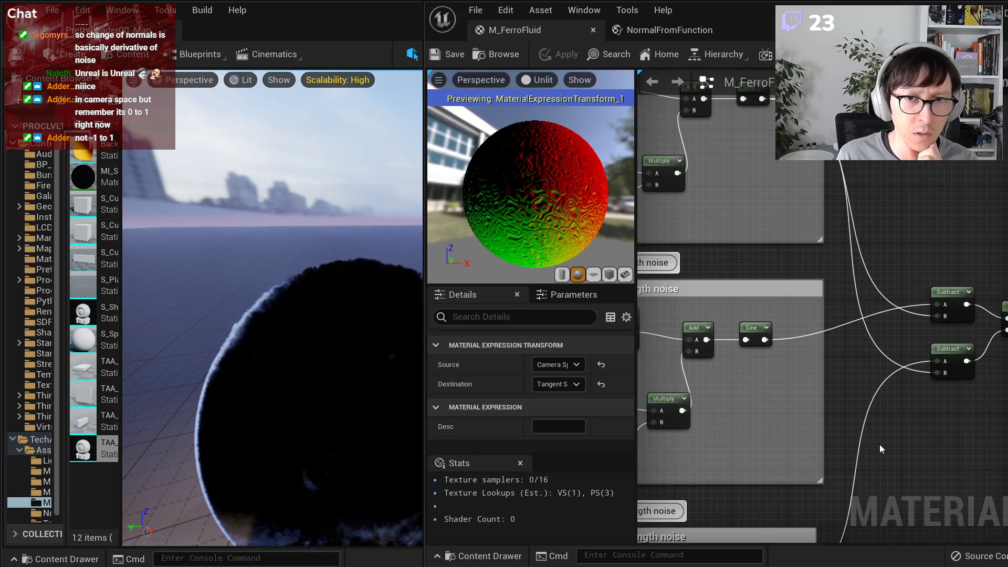
{"action": "right_click_drag", "start_coordinate": [699, 394], "coordinate": [984, 386]}
{"action": "right_click_drag", "start_coordinate": [688, 376], "coordinate": [998, 383]}
{"action": "scroll", "coordinate": [789, 392], "scroll_direction": "up", "scroll_amount": 3}
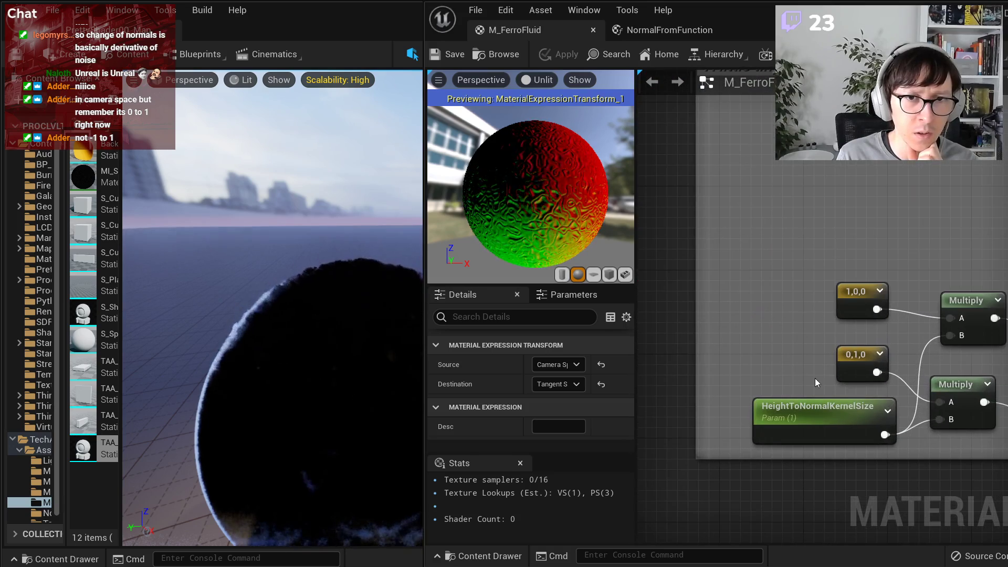
{"action": "left_click", "coordinate": [846, 369]}
{"action": "left_click", "coordinate": [556, 402]}
{"action": "type", "text": "-1"}
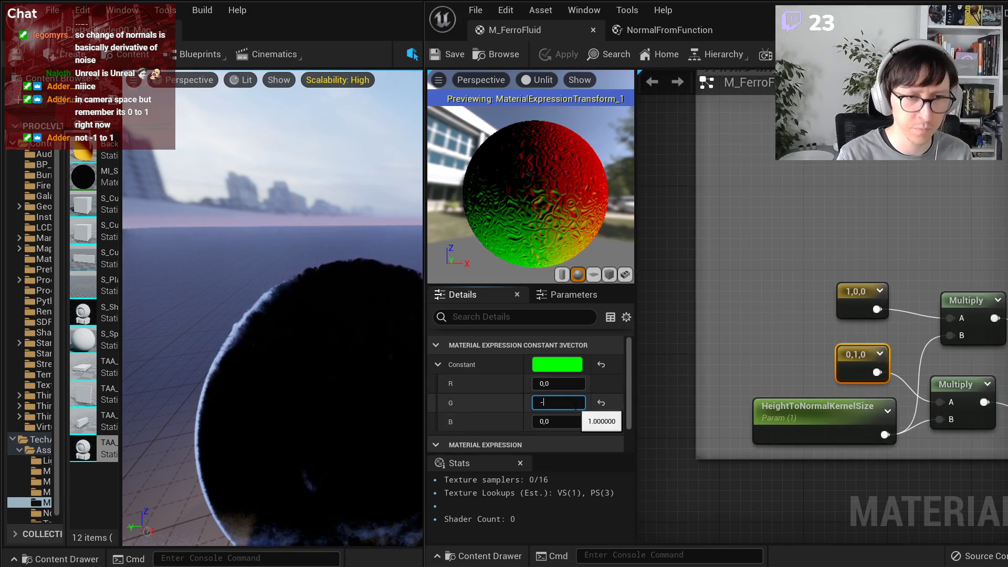
{"action": "key", "text": "Return"}
{"action": "left_click", "coordinate": [556, 56]}
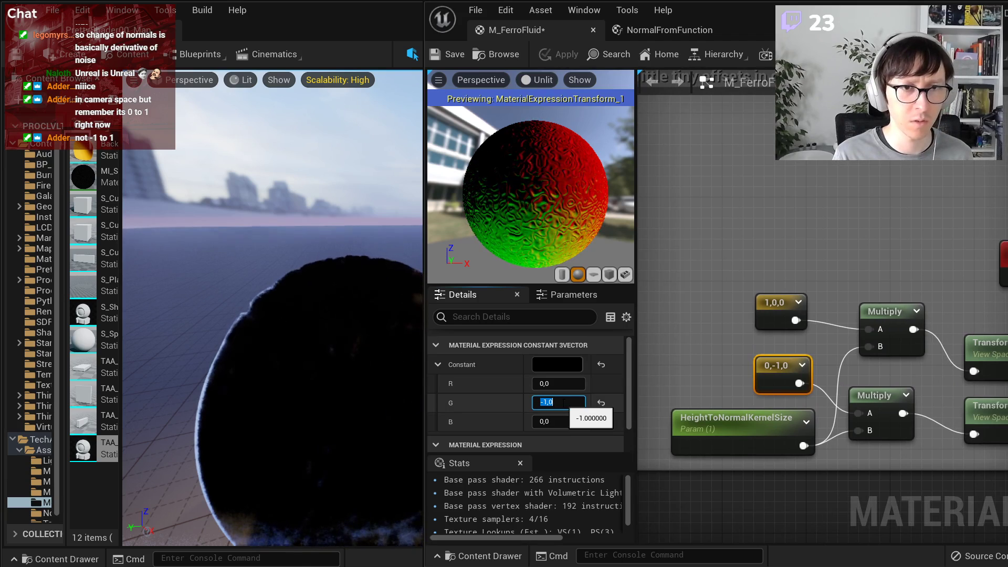
- Try the second offset constant as 0,0,1 and return it to 0,-1,0
{"action": "type", "text": "0"}
{"action": "key", "text": "Return"}
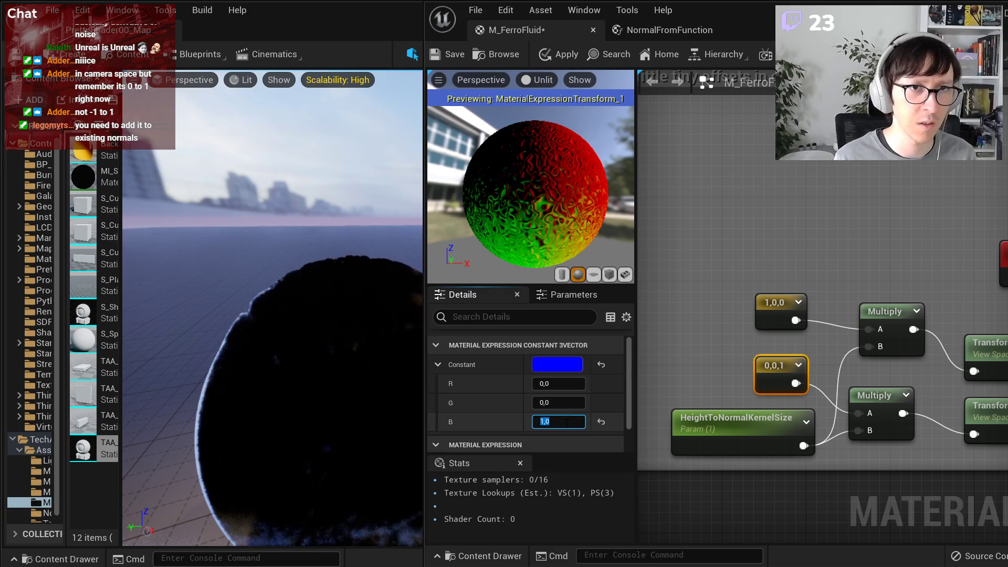
{"action": "left_click", "coordinate": [567, 423]}
{"action": "type", "text": "-1"}
{"action": "key", "text": "Return"}
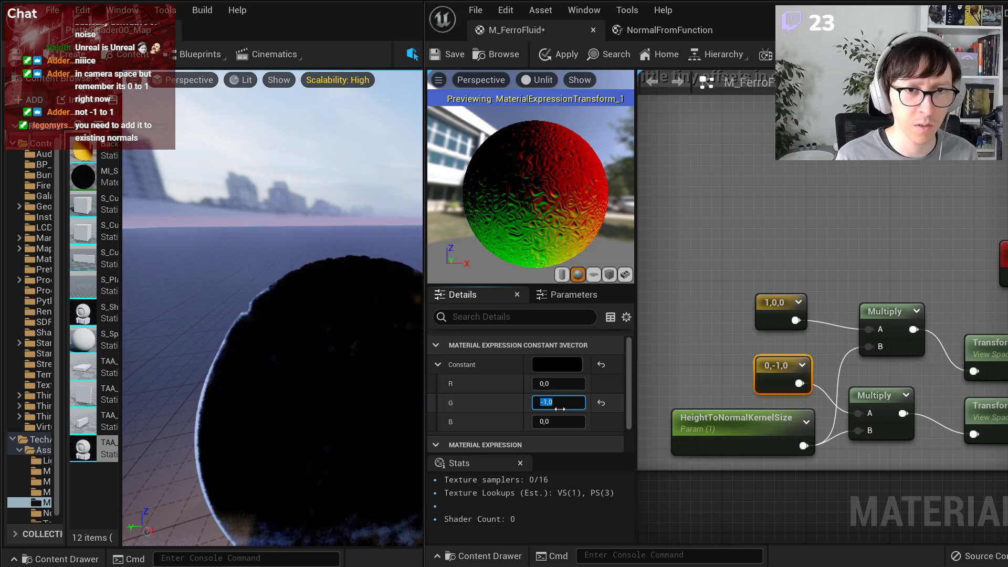
- Examine the node chain from the camera-space offset constants through the displacement noise to the normal derivation nodes
{"action": "right_click_drag", "start_coordinate": [984, 384], "coordinate": [1007, 362]}
{"action": "scroll", "coordinate": [805, 405], "scroll_direction": "down", "scroll_amount": 1}
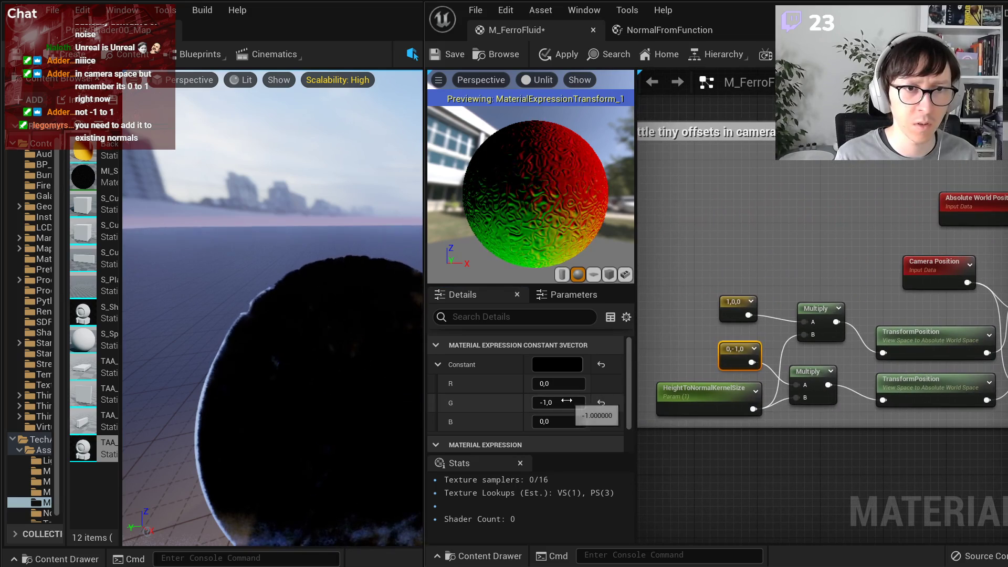
{"action": "scroll", "coordinate": [720, 406], "scroll_direction": "down", "scroll_amount": 2}
{"action": "scroll", "coordinate": [720, 406], "scroll_direction": "up", "scroll_amount": 3}
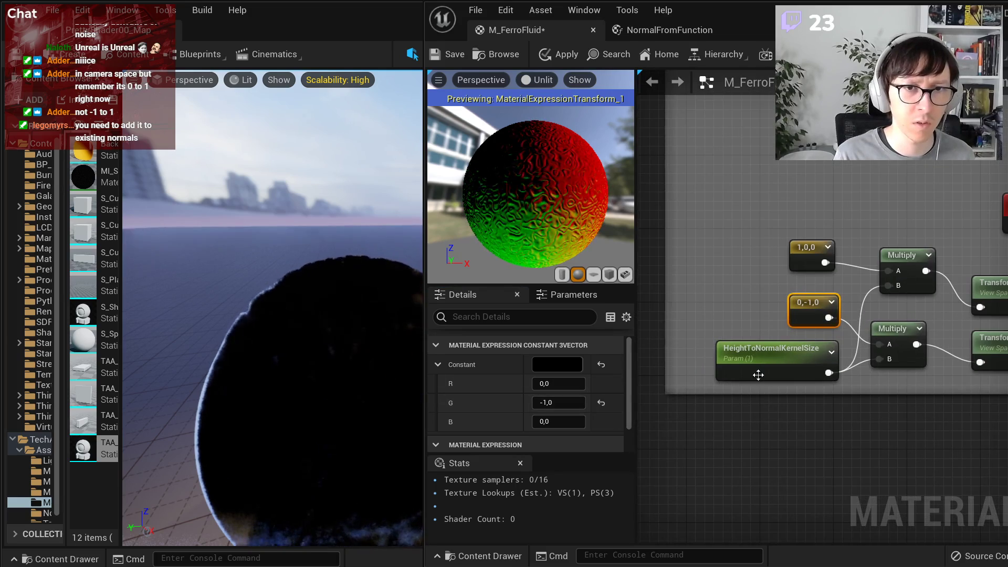
{"action": "right_click_drag", "start_coordinate": [758, 375], "coordinate": [639, 380]}
{"action": "right_click_drag", "start_coordinate": [930, 401], "coordinate": [640, 404]}
{"action": "right_click_drag", "start_coordinate": [867, 422], "coordinate": [714, 301]}
{"action": "scroll", "coordinate": [822, 345], "scroll_direction": "down", "scroll_amount": 1}
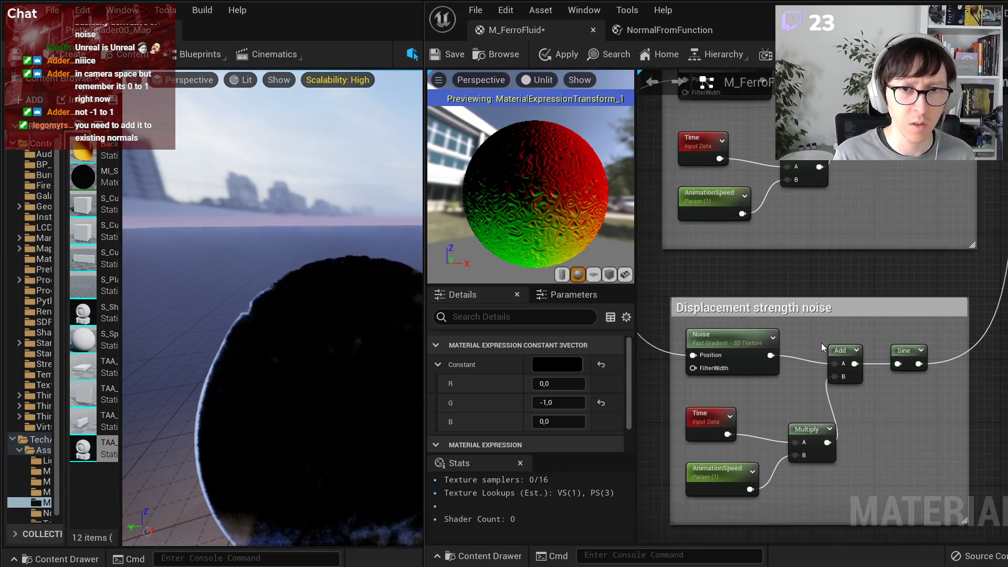
{"action": "scroll", "coordinate": [822, 343], "scroll_direction": "down", "scroll_amount": 1}
{"action": "right_click_drag", "start_coordinate": [908, 329], "coordinate": [729, 520]}
{"action": "right_click_drag", "start_coordinate": [902, 430], "coordinate": [746, 437]}
{"action": "scroll", "coordinate": [901, 391], "scroll_direction": "up", "scroll_amount": 1}
{"action": "right_click_drag", "start_coordinate": [915, 370], "coordinate": [809, 408]}
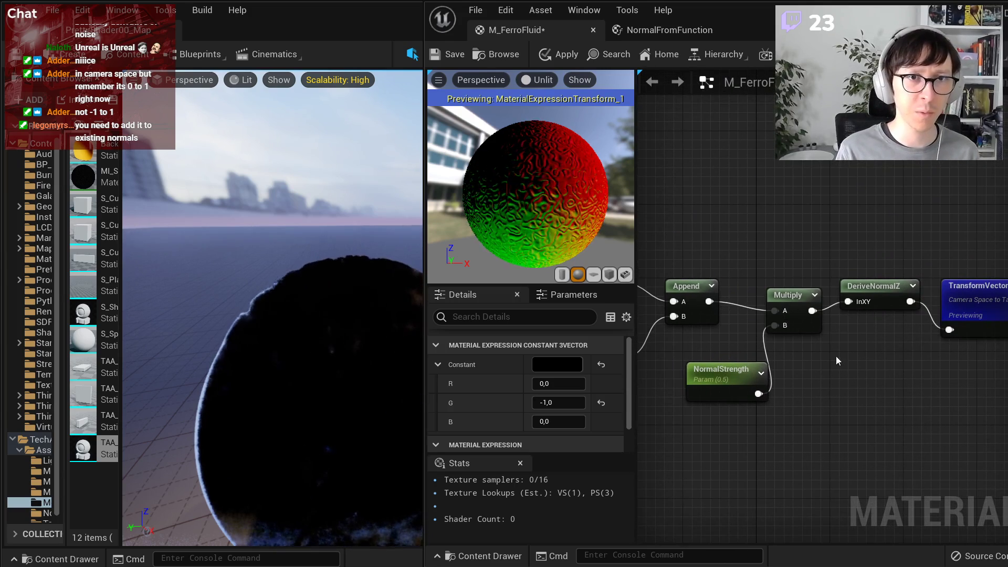
- Nudge the DeriveNormalZ node slightly down and set the NormalStrength parameter's default value to 0
{"action": "right_click_drag", "start_coordinate": [901, 399], "coordinate": [729, 439]}
{"action": "right_click_drag", "start_coordinate": [750, 382], "coordinate": [856, 372]}
{"action": "left_click_drag", "start_coordinate": [833, 317], "coordinate": [833, 327]}
{"action": "left_click", "coordinate": [832, 424]}
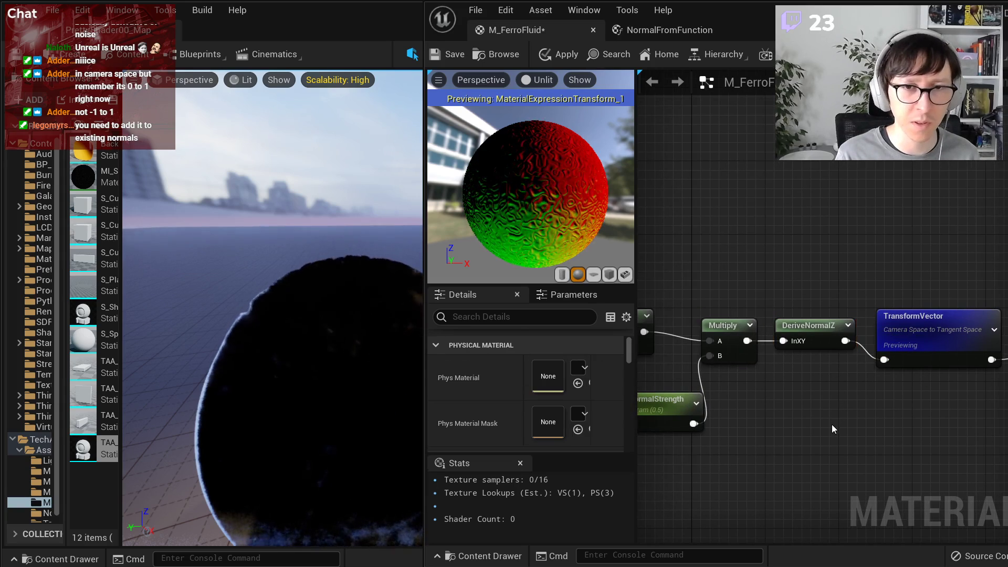
{"action": "right_click_drag", "start_coordinate": [686, 429], "coordinate": [791, 424]}
{"action": "left_click", "coordinate": [767, 414]}
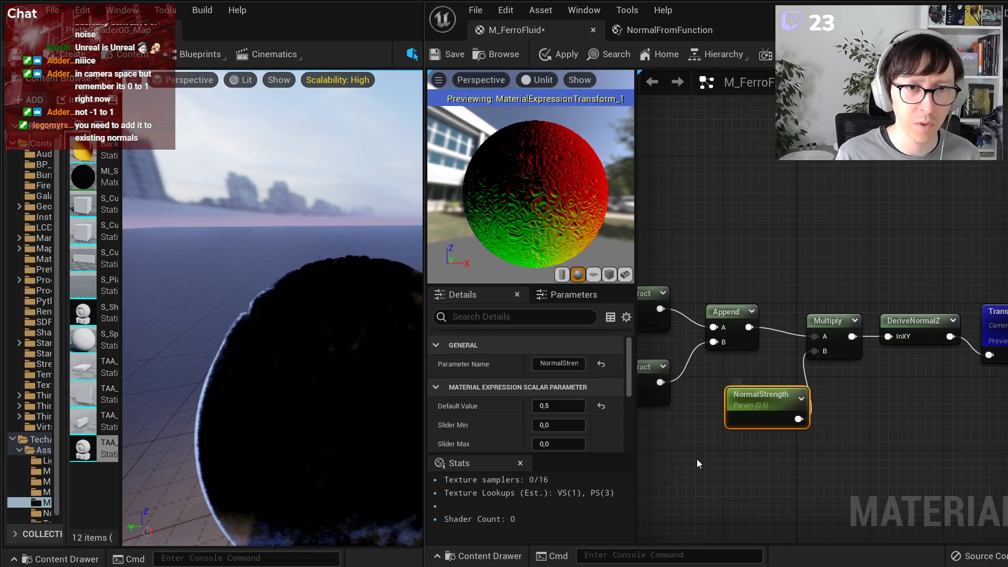
{"action": "left_click", "coordinate": [561, 405]}
{"action": "type", "text": "0"}
{"action": "key", "text": "Return"}
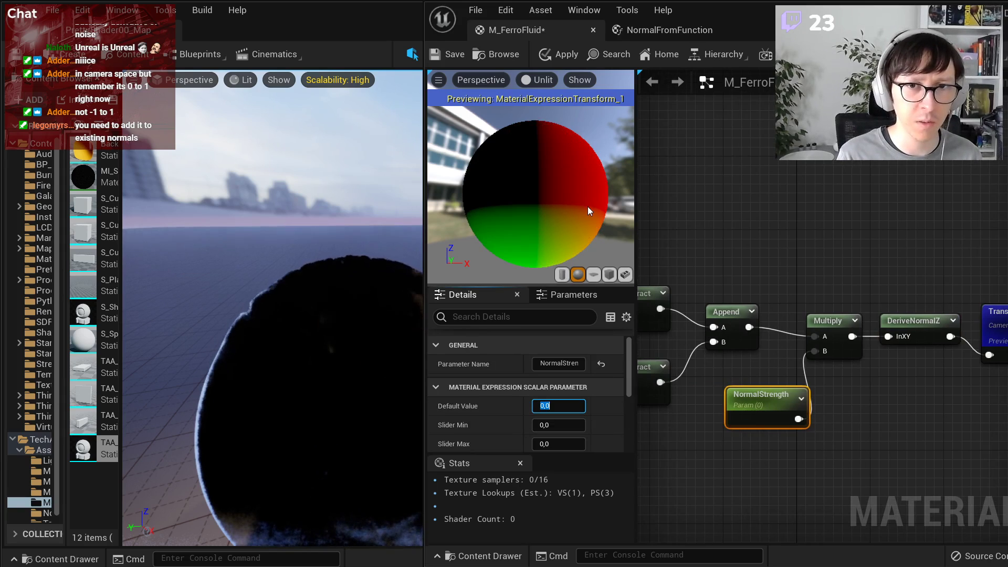
- Find the Tangent Space Normal option in the material's properties and turn it off
{"action": "scroll", "coordinate": [756, 260], "scroll_direction": "down", "scroll_amount": 1}
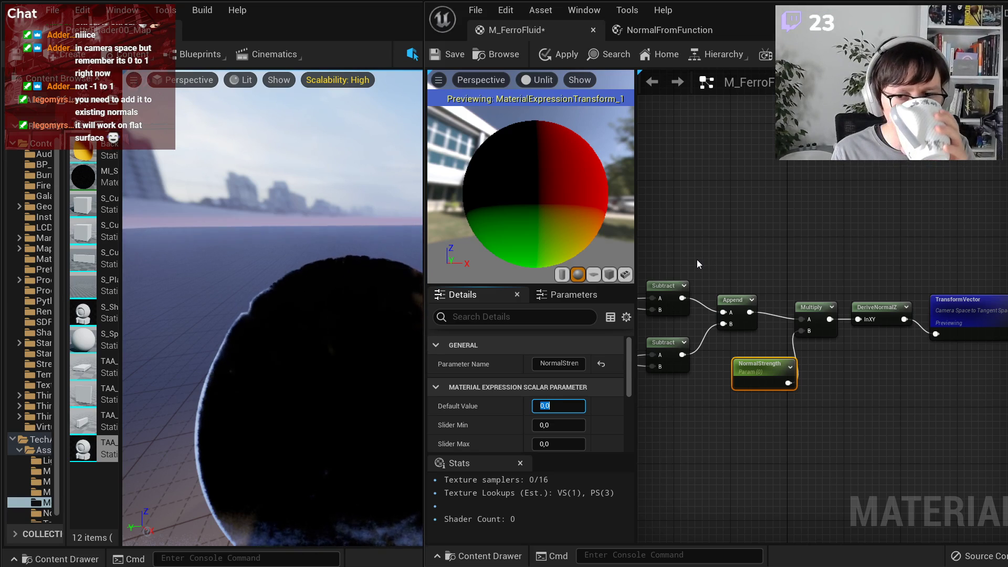
{"action": "key", "text": "Home"}
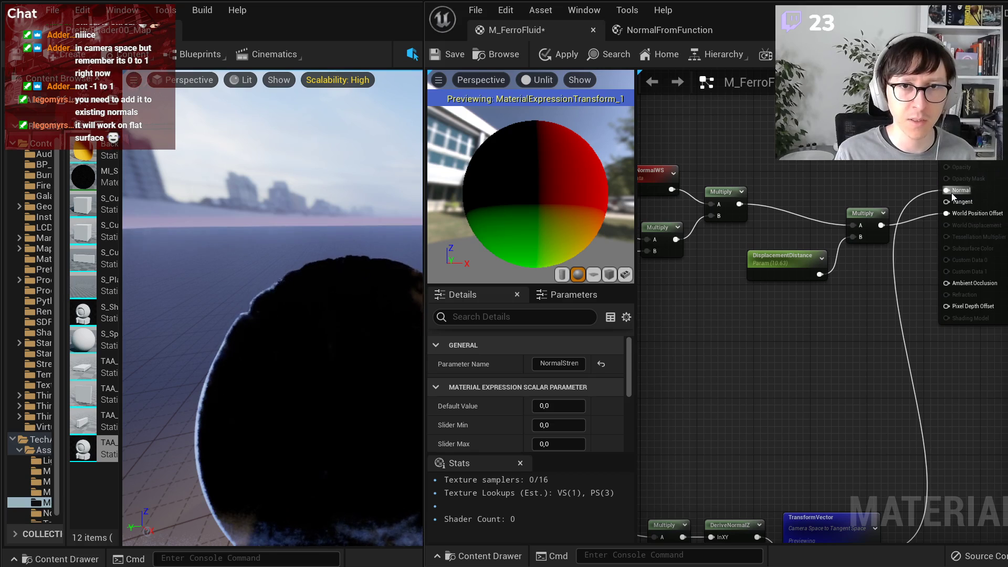
{"action": "right_click_drag", "start_coordinate": [767, 360], "coordinate": [807, 324]}
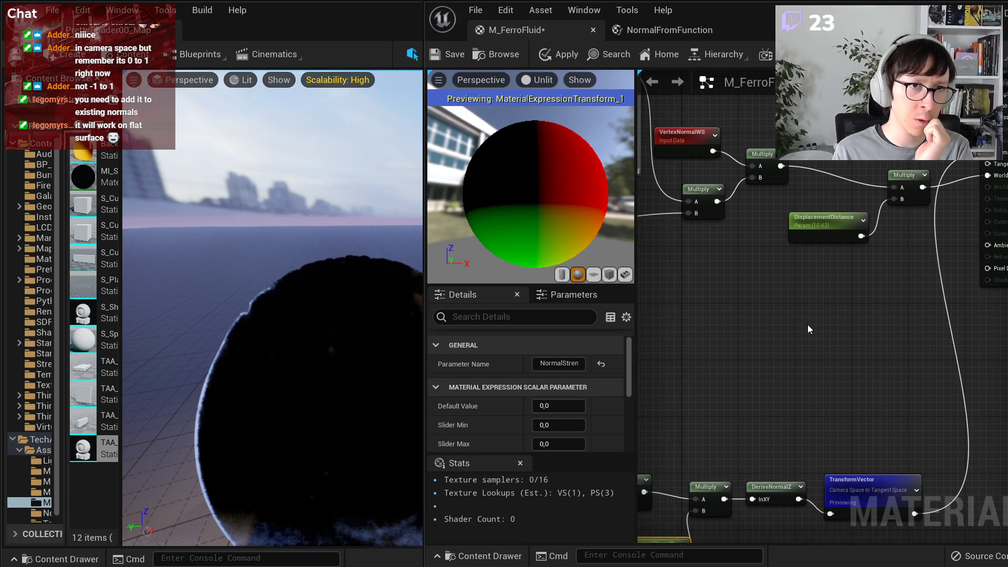
{"action": "left_click", "coordinate": [770, 336]}
{"action": "scroll", "coordinate": [486, 411], "scroll_direction": "down", "scroll_amount": 3}
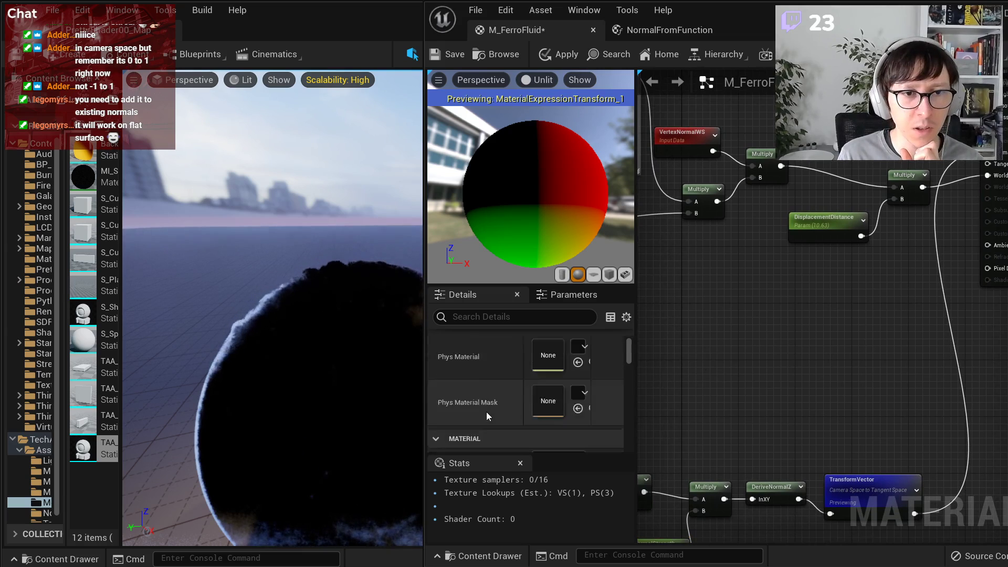
{"action": "left_click", "coordinate": [498, 315]}
{"action": "type", "text": "tang"}
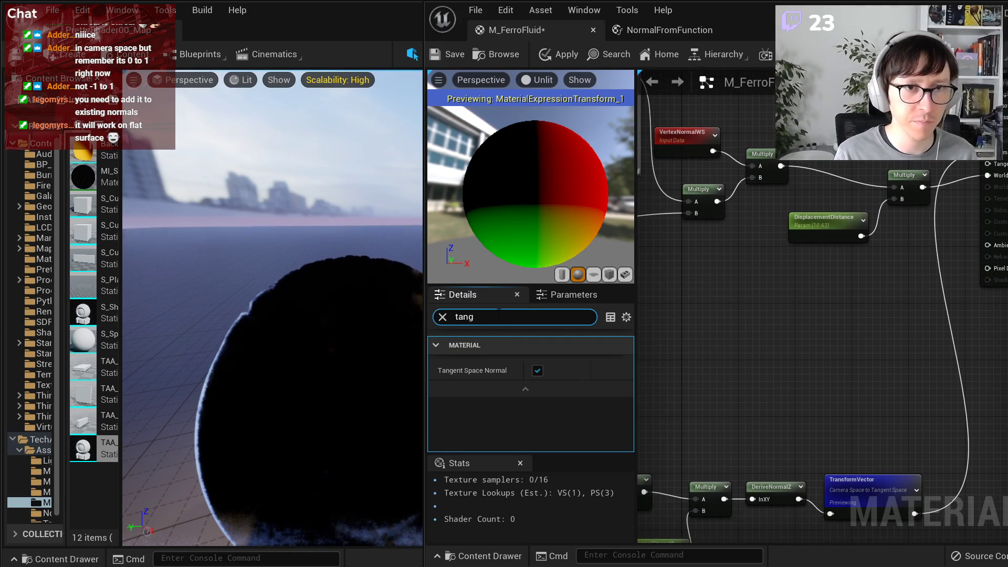
{"action": "left_click", "coordinate": [537, 371]}
- Place a new VertexNormalWS node in the graph just above the TransformVector node
{"action": "scroll", "coordinate": [805, 318], "scroll_direction": "down", "scroll_amount": 2}
{"action": "right_click", "coordinate": [825, 361]}
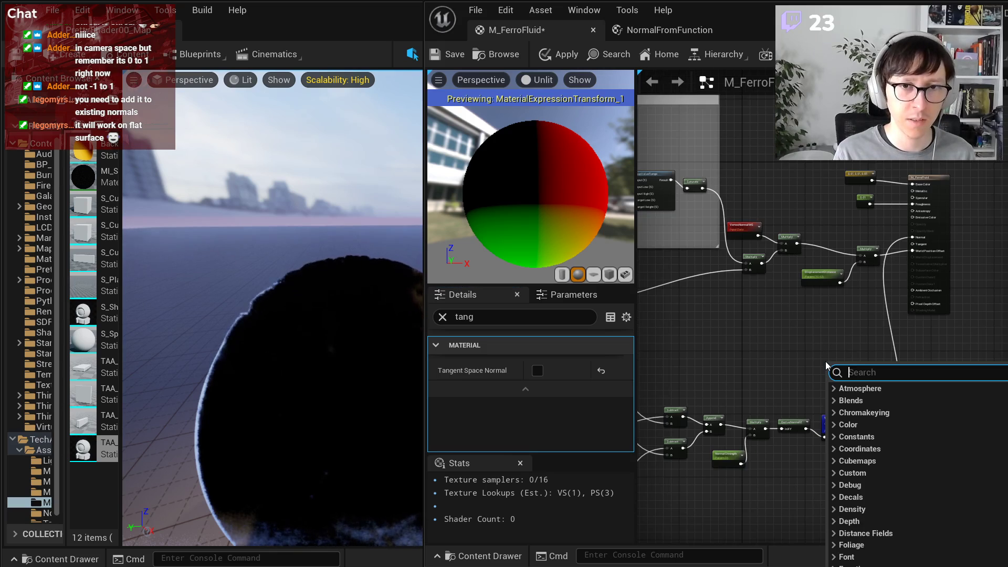
{"action": "type", "text": "pixe"}
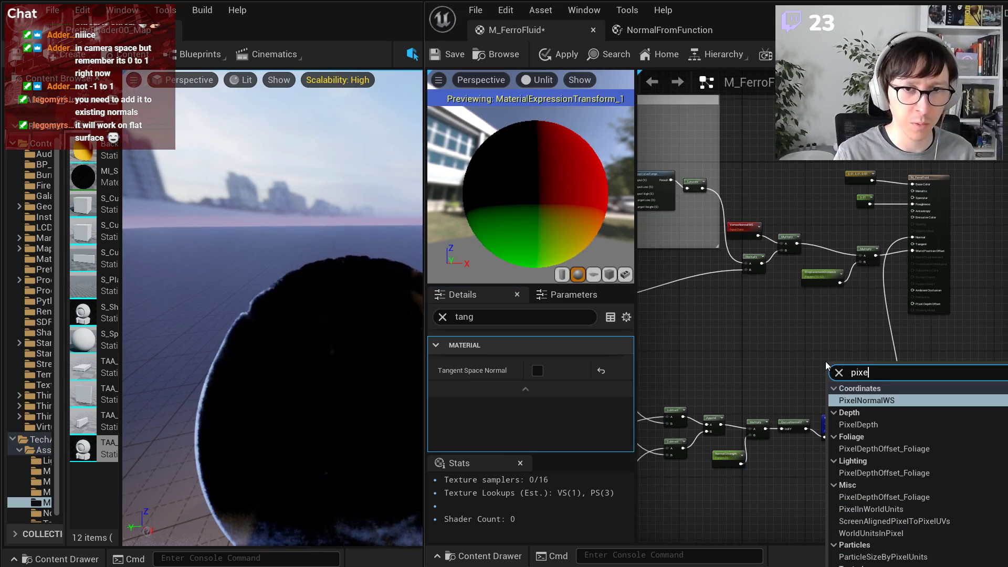
{"action": "type", "text": "vert"}
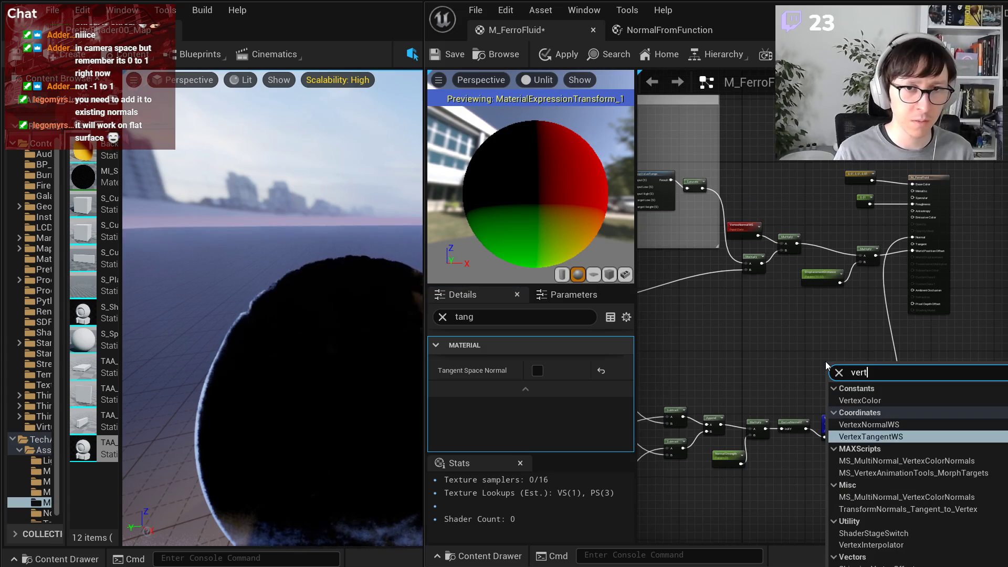
{"action": "key", "text": "Return"}
{"action": "scroll", "coordinate": [796, 409], "scroll_direction": "up", "scroll_amount": 5}
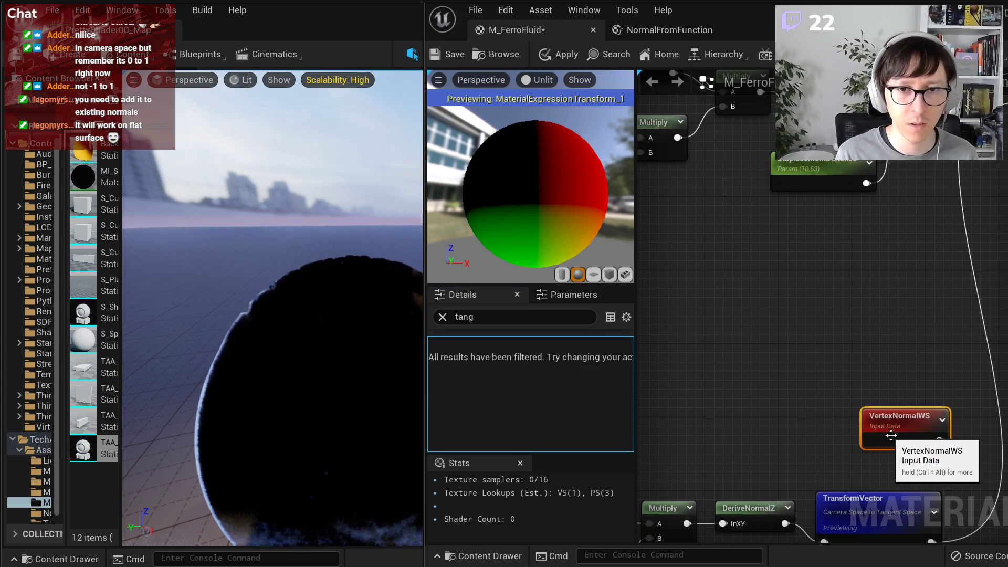
- Sum the new VertexNormalWS node and the TransformVector output with an Add node
{"action": "left_click_drag", "start_coordinate": [792, 396], "coordinate": [828, 429]}
{"action": "type", "text": "add"}
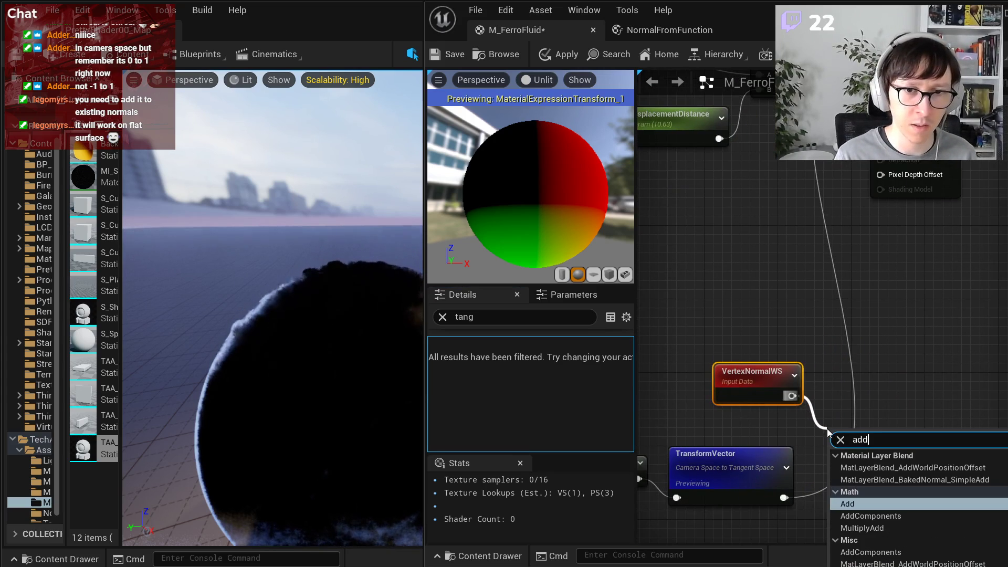
{"action": "key", "text": "Return"}
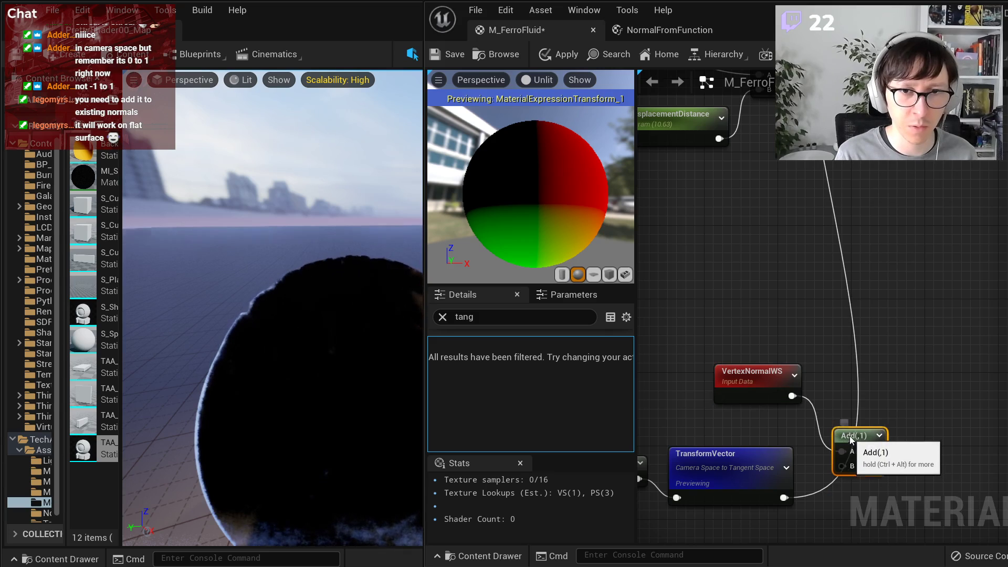
{"action": "right_click_drag", "start_coordinate": [755, 409], "coordinate": [837, 388]}
{"action": "left_click_drag", "start_coordinate": [828, 358], "coordinate": [817, 358]}
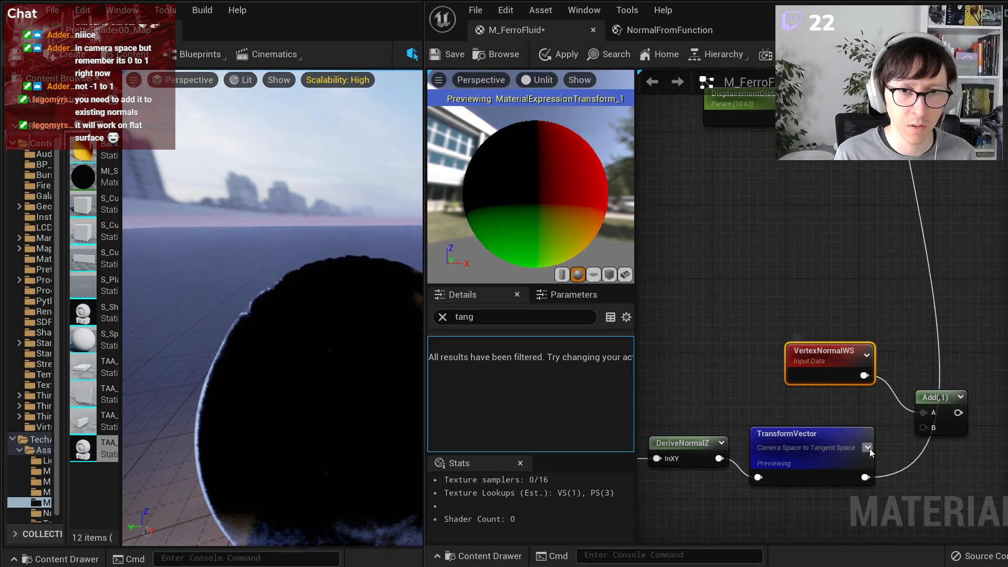
{"action": "left_click_drag", "start_coordinate": [865, 478], "coordinate": [924, 428]}
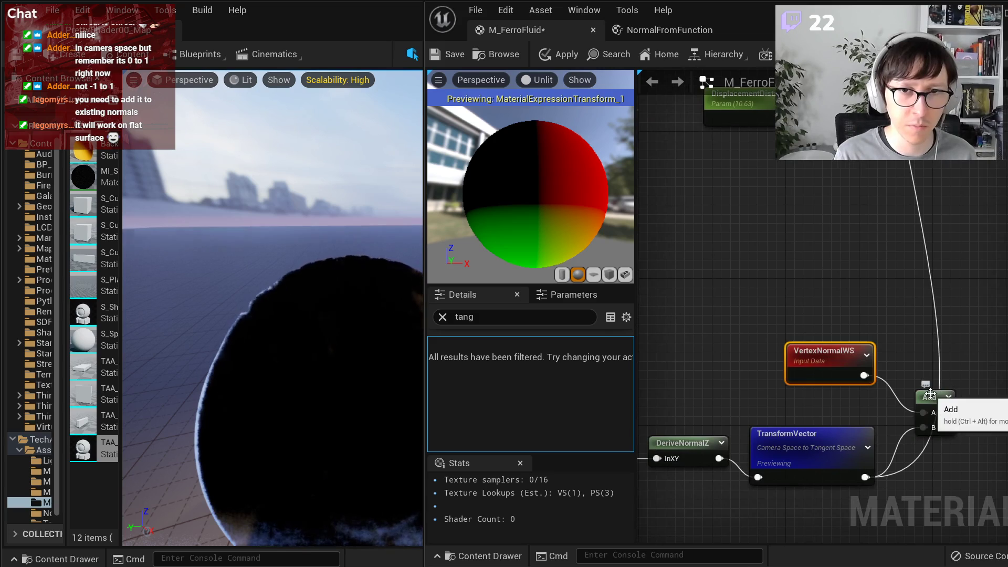
- Feed the Add node's output into a new Normalize node
{"action": "scroll", "coordinate": [936, 401], "scroll_direction": "down", "scroll_amount": 3}
{"action": "right_click_drag", "start_coordinate": [936, 400], "coordinate": [859, 445]}
{"action": "left_click", "coordinate": [859, 444]}
{"action": "left_click_drag", "start_coordinate": [859, 444], "coordinate": [885, 451]}
{"action": "type", "text": "nor"}
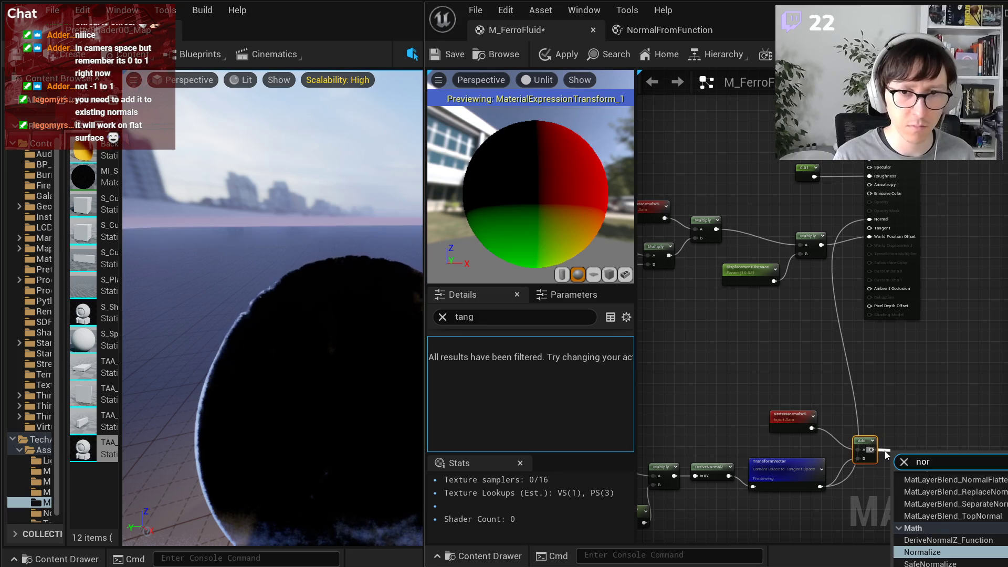
{"action": "key", "text": "Return"}
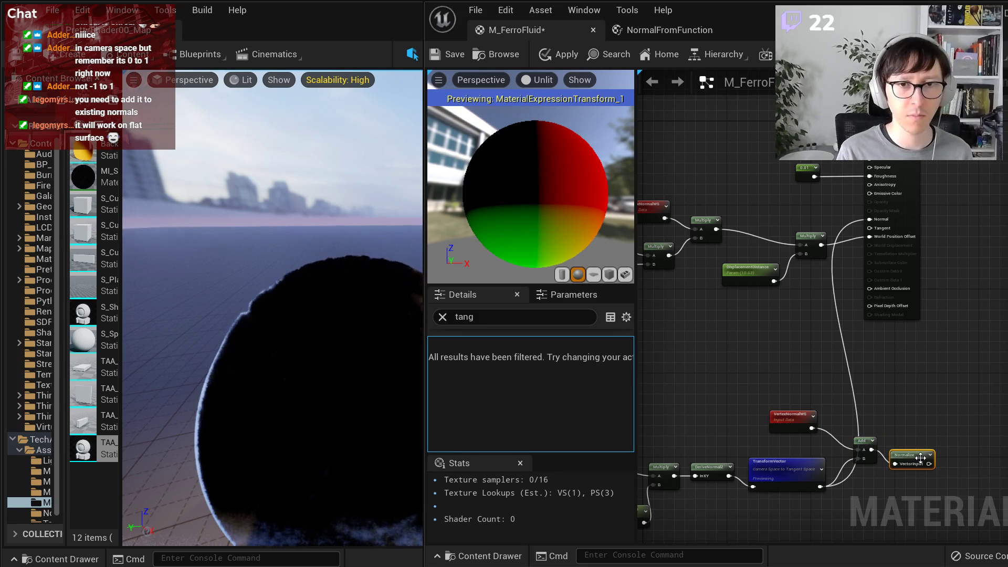
- Set the TransformVector node's Destination to World Space and connect the Normalize node to the material's Normal input
{"action": "scroll", "coordinate": [802, 504], "scroll_direction": "up", "scroll_amount": 2}
{"action": "left_click", "coordinate": [772, 515]}
{"action": "right_click_drag", "start_coordinate": [773, 515], "coordinate": [897, 474]}
{"action": "left_click", "coordinate": [873, 431]}
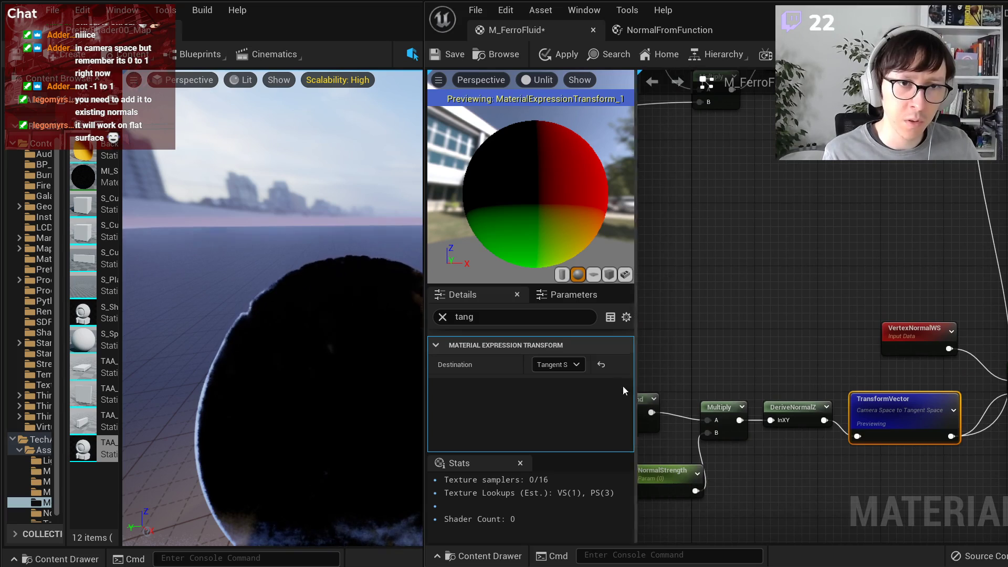
{"action": "left_click", "coordinate": [559, 366]}
{"action": "left_click", "coordinate": [563, 404]}
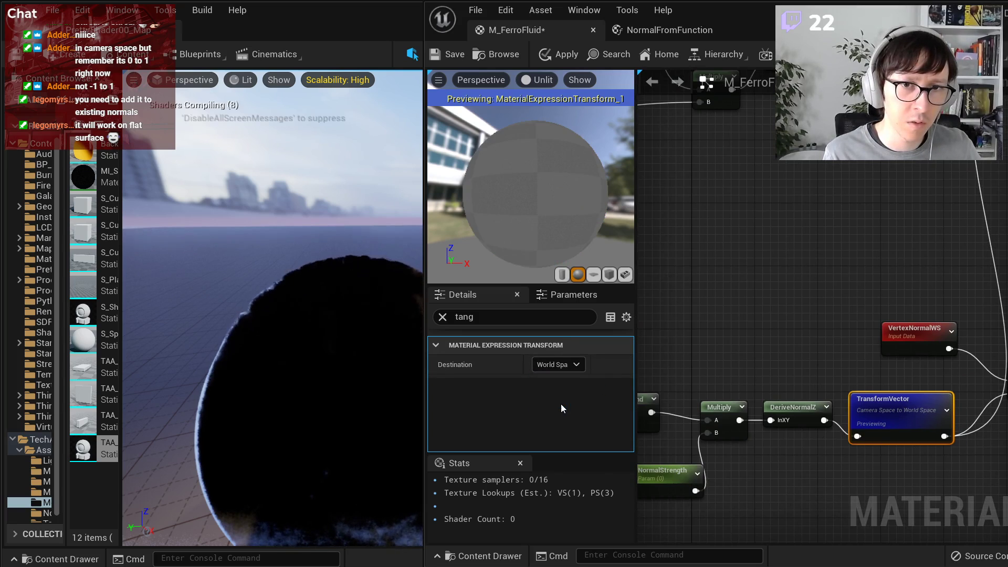
{"action": "right_click_drag", "start_coordinate": [893, 391], "coordinate": [651, 478]}
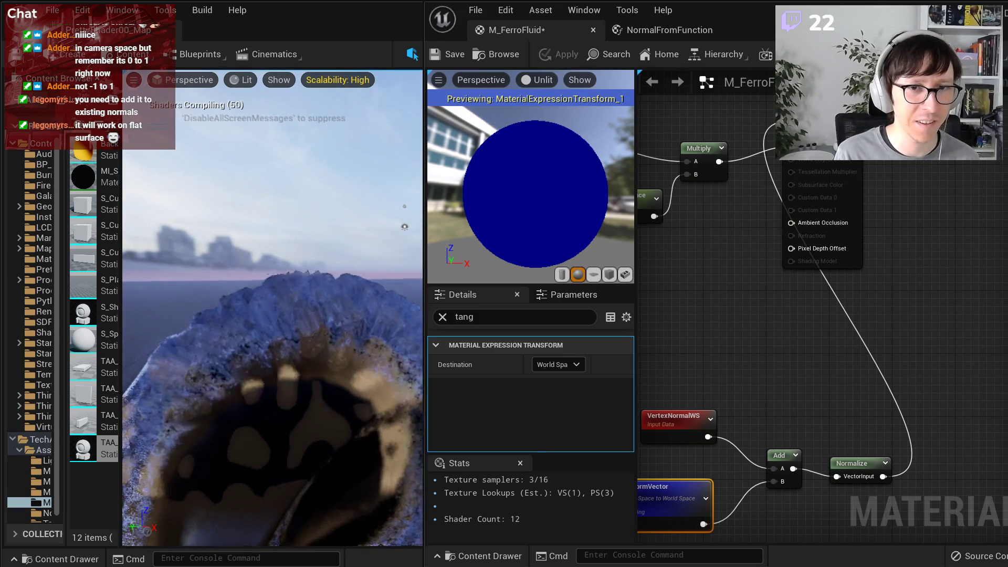
- Connect the VertexNormalWS node directly to the material's Normal input in place of the Normalize node
{"action": "right_click_drag", "start_coordinate": [787, 417], "coordinate": [880, 440]}
{"action": "left_click_drag", "start_coordinate": [801, 460], "coordinate": [885, 145]}
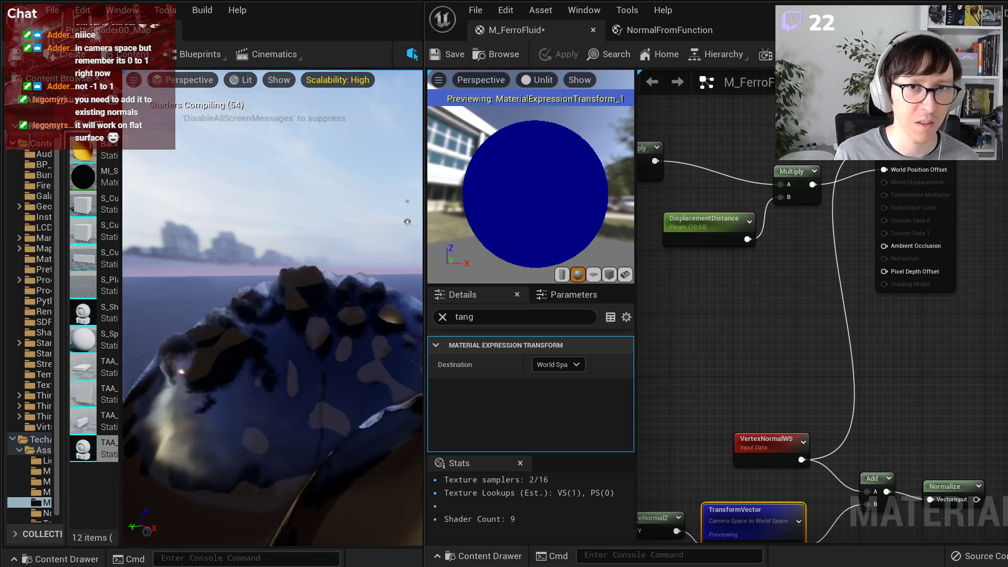
{"action": "left_click", "coordinate": [869, 185]}
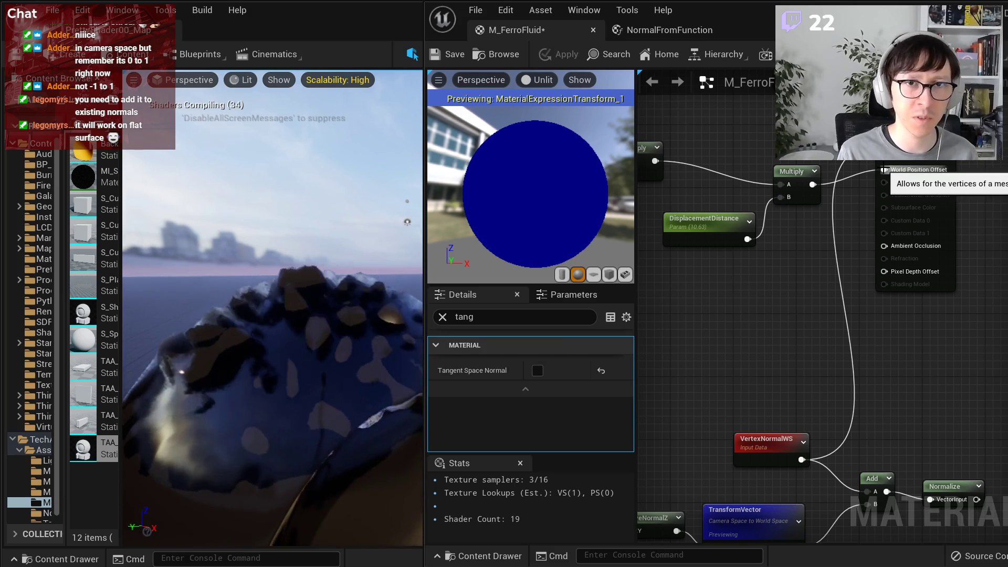
- Disconnect World Position Offset, apply the material and check the mesh in the level
{"action": "left_click", "coordinate": [885, 170], "text": "alt"}
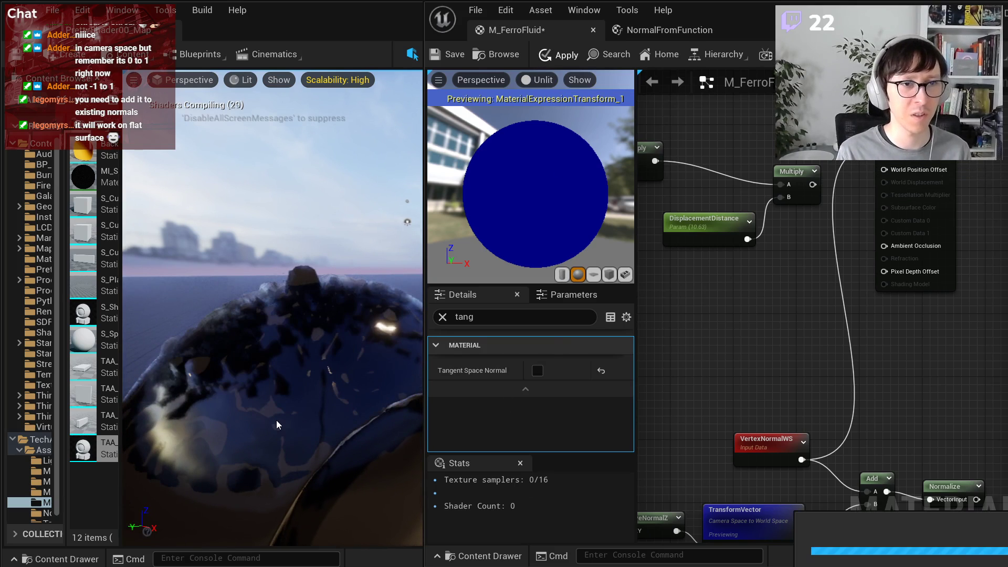
{"action": "key", "text": "s"}
{"action": "right_click_drag", "start_coordinate": [306, 407], "coordinate": [318, 406]}
{"action": "key", "text": "w"}
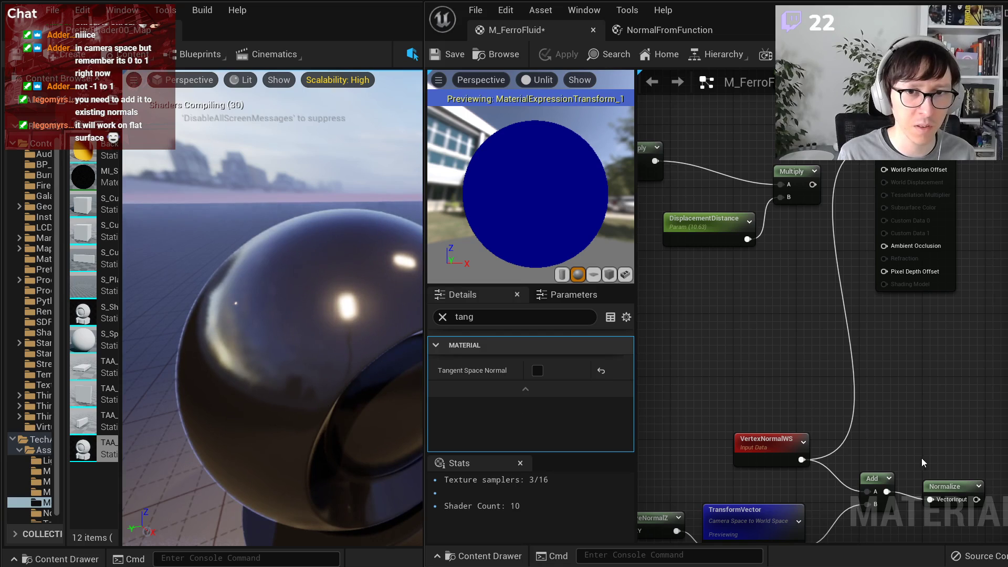
- Connect the Normalize node's output to the material's Normal input in place of the VertexNormalWS node
{"action": "right_click_drag", "start_coordinate": [950, 478], "coordinate": [933, 397]}
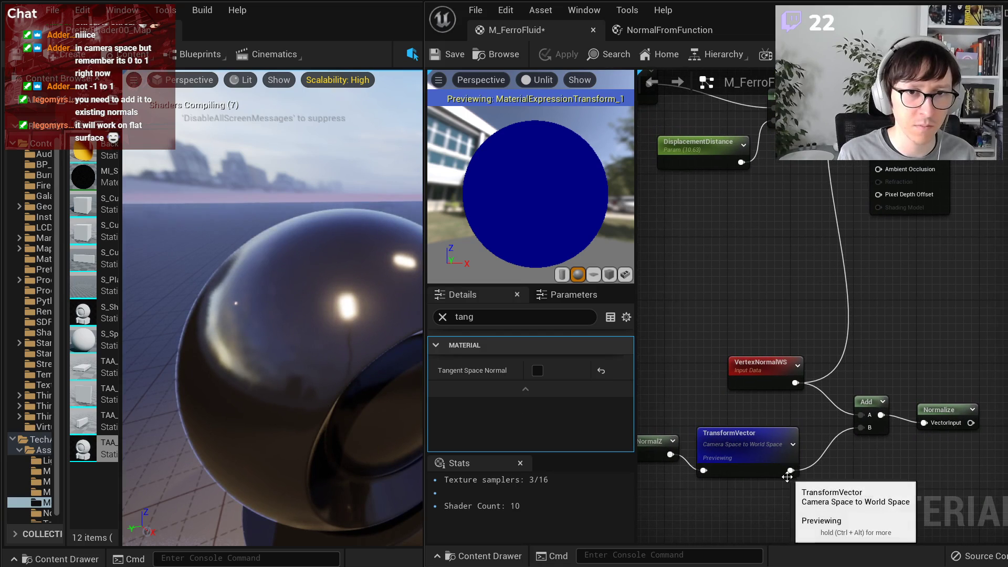
{"action": "left_click_drag", "start_coordinate": [971, 423], "coordinate": [879, 203]}
{"action": "right_click_drag", "start_coordinate": [830, 417], "coordinate": [935, 182]}
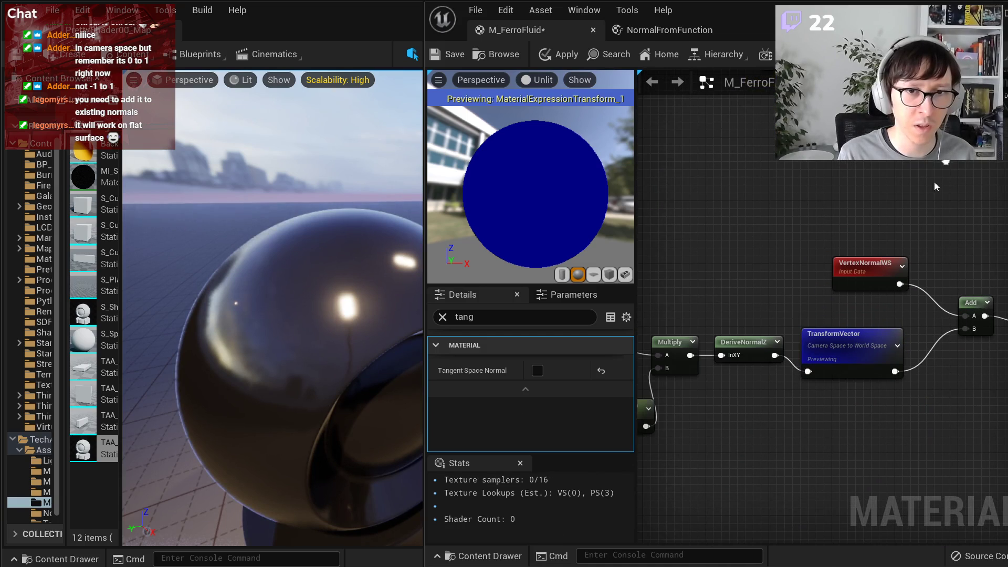
- Clear the details filter and check the TransformVector node's Source and Destination settings
{"action": "right_click", "coordinate": [831, 347]}
{"action": "left_click", "coordinate": [713, 263]}
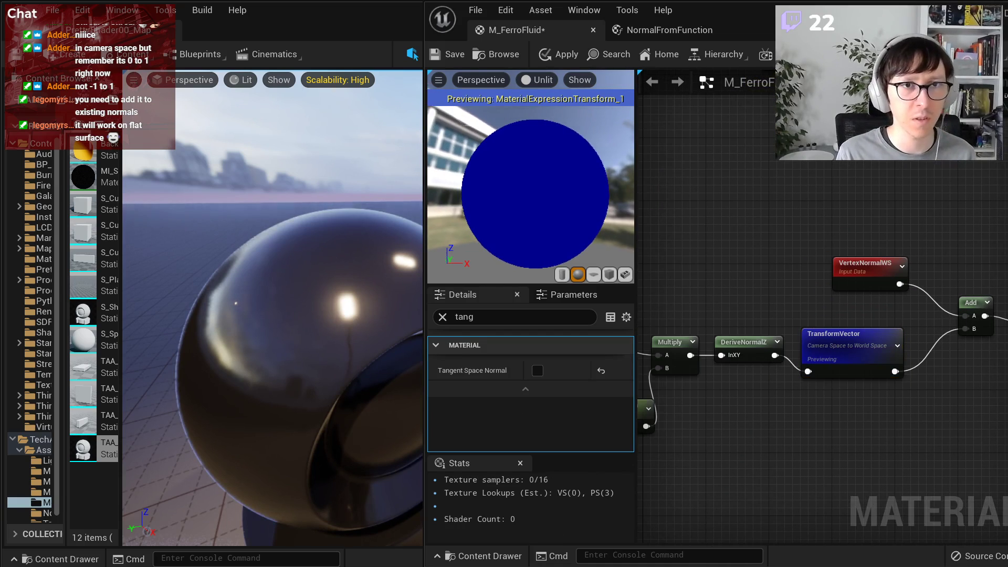
{"action": "right_click_drag", "start_coordinate": [793, 335], "coordinate": [971, 323]}
{"action": "scroll", "coordinate": [780, 416], "scroll_direction": "down", "scroll_amount": 1}
{"action": "right_click_drag", "start_coordinate": [780, 416], "coordinate": [705, 439]}
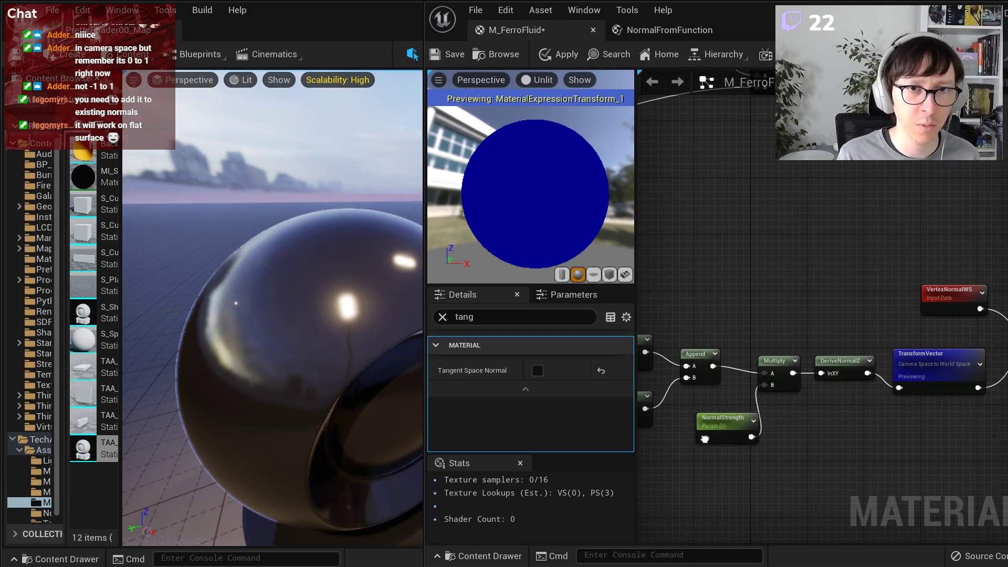
{"action": "left_click", "coordinate": [916, 374]}
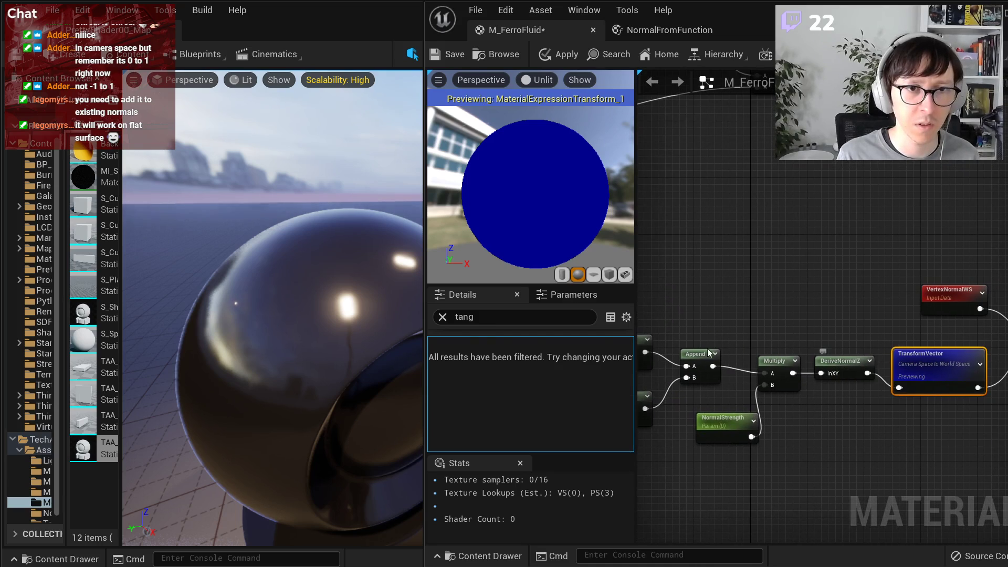
{"action": "left_click", "coordinate": [444, 318]}
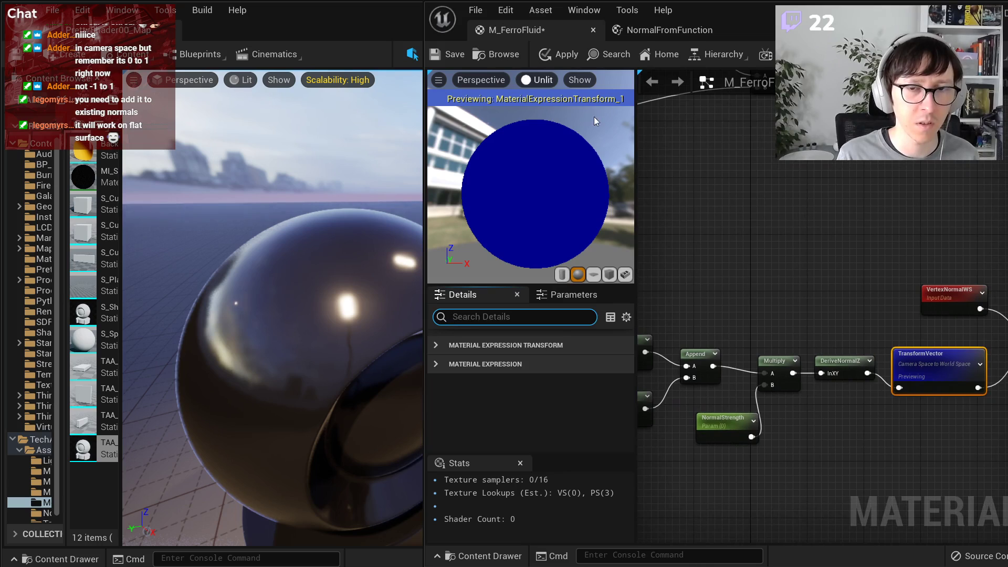
{"action": "left_click", "coordinate": [458, 345]}
{"action": "left_click", "coordinate": [557, 364]}
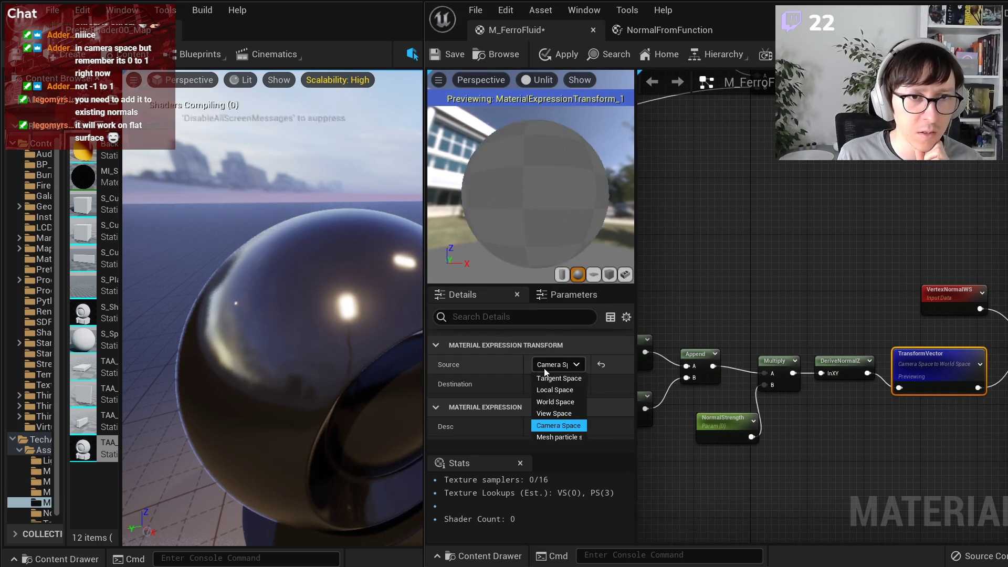
{"action": "left_click", "coordinate": [544, 368]}
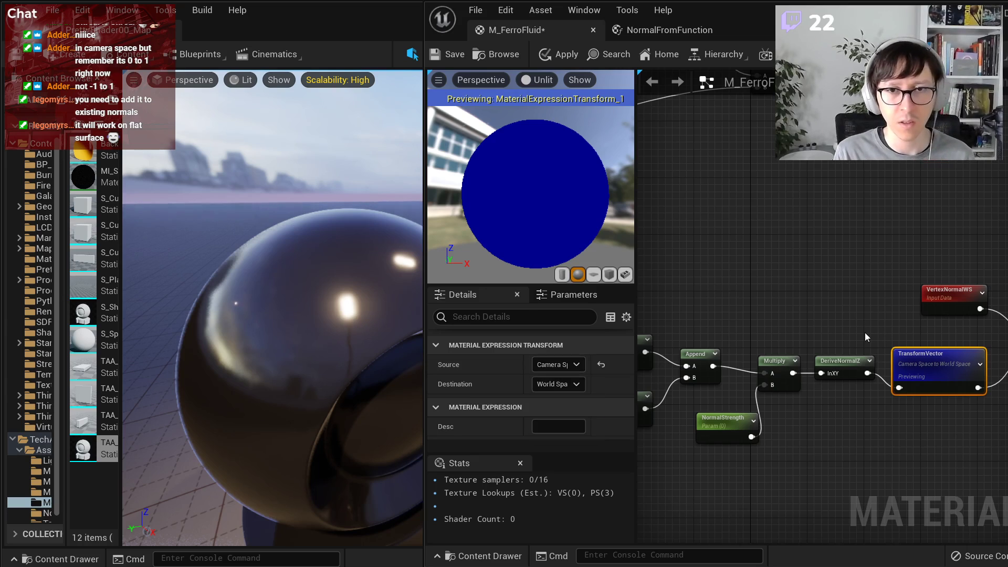
{"action": "left_click", "coordinate": [826, 319]}
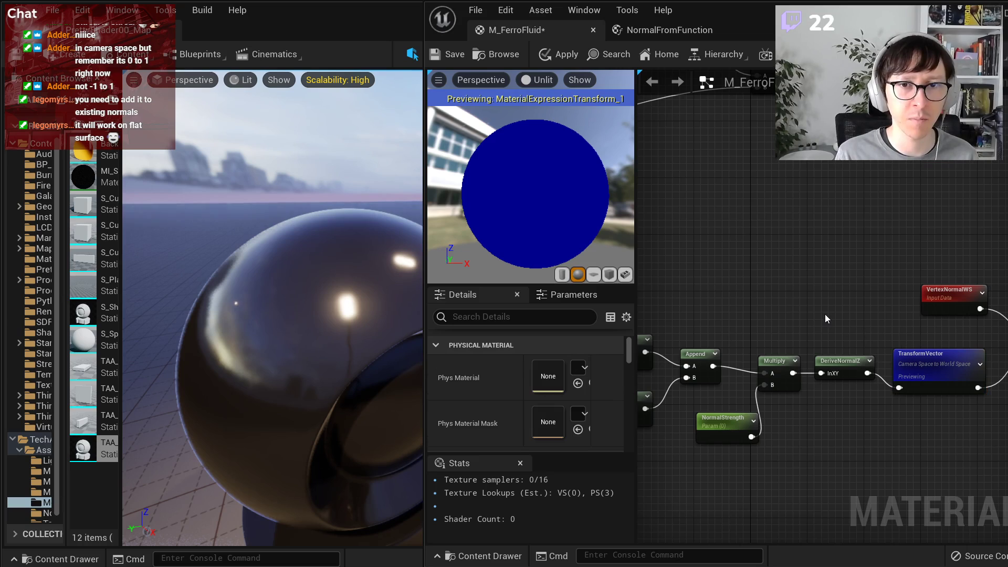
{"action": "right_click_drag", "start_coordinate": [826, 318], "coordinate": [773, 317]}
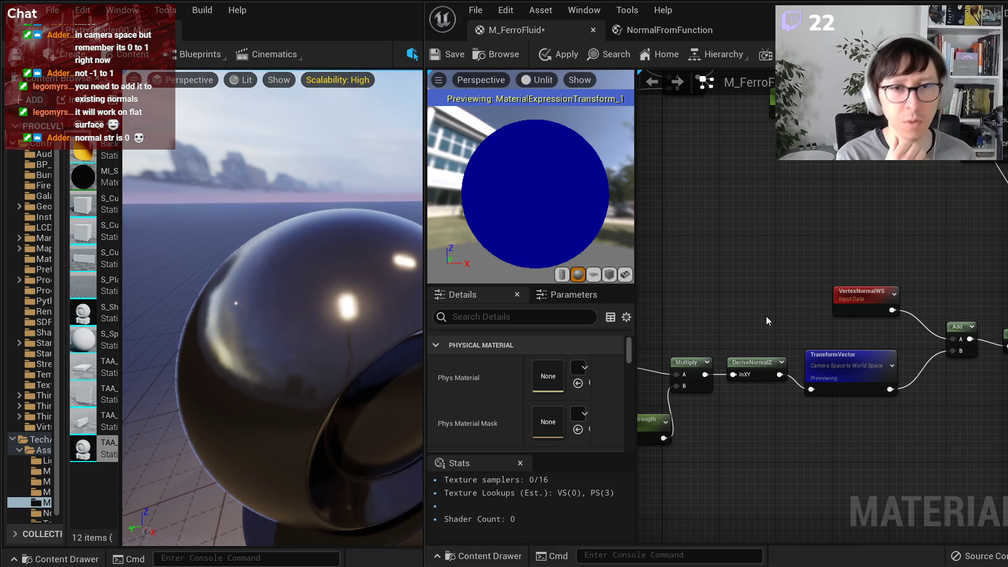
- Set the NormalStrength parameter's default value to 1
{"action": "right_click_drag", "start_coordinate": [657, 434], "coordinate": [855, 382]}
{"action": "left_click", "coordinate": [854, 381]}
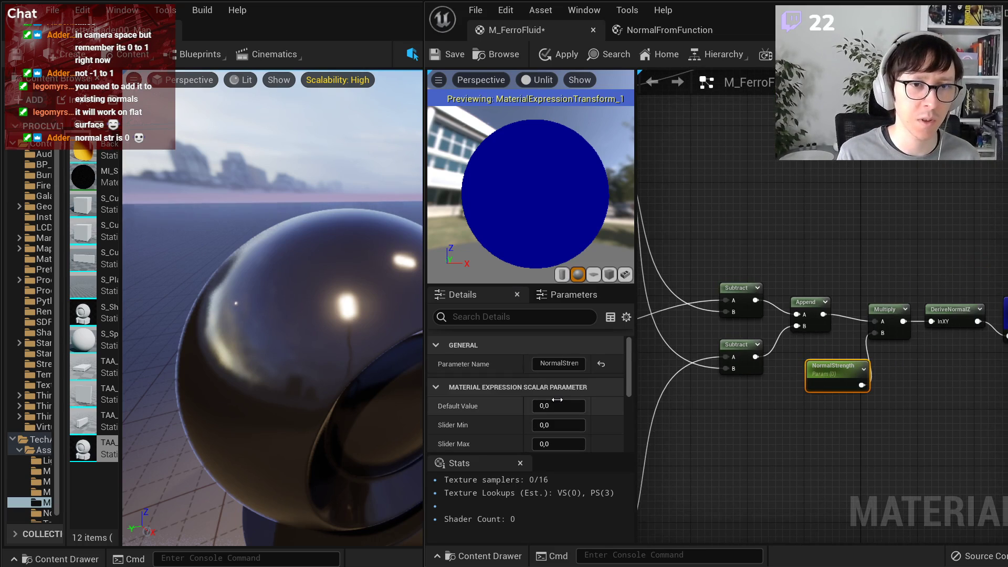
{"action": "type", "text": "1"}
{"action": "key", "text": "Return"}
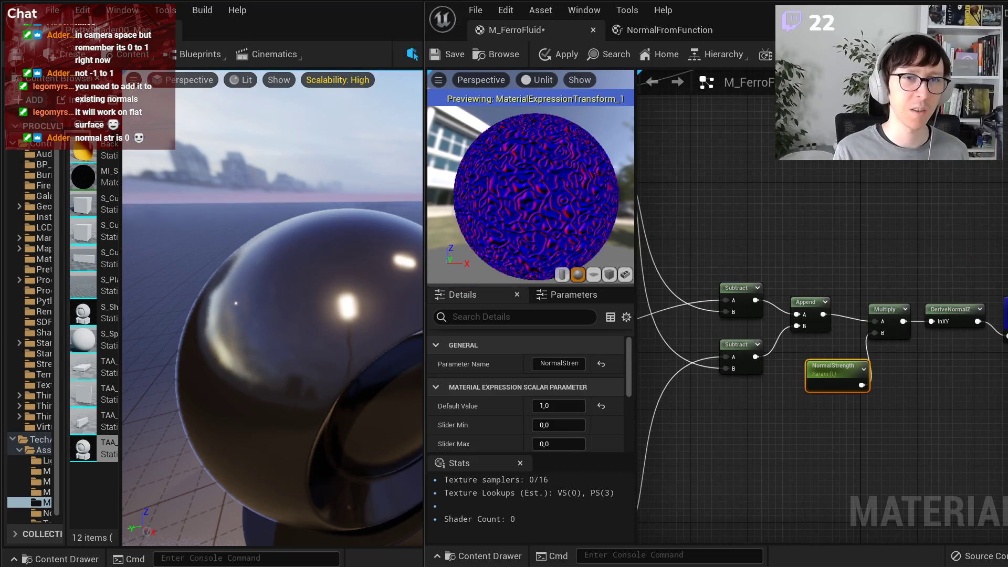
- Examine the TransformVector preview on the sphere from several angles and distances, and apply the material to check the mesh in the level
{"action": "right_click_drag", "start_coordinate": [701, 331], "coordinate": [891, 309]}
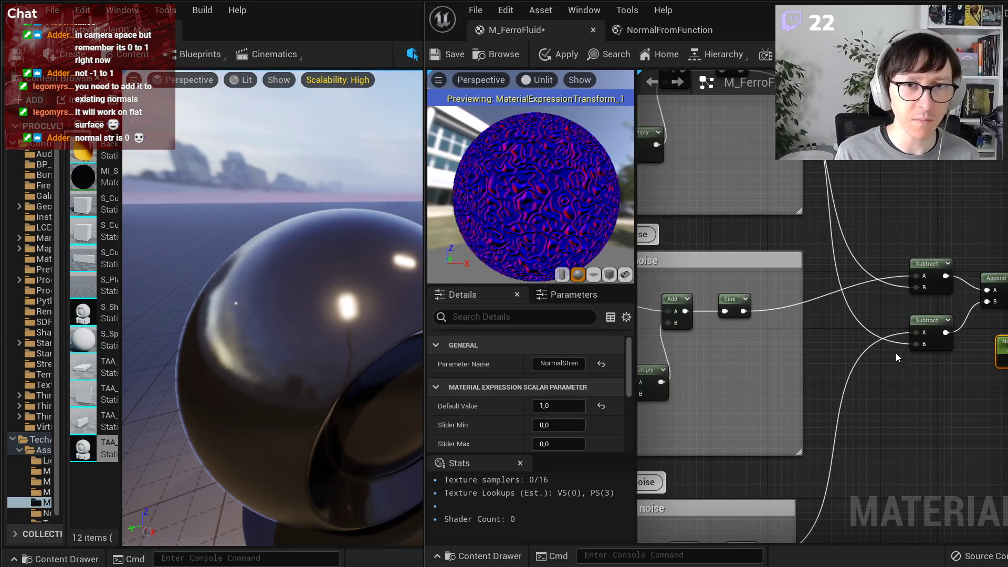
{"action": "scroll", "coordinate": [896, 353], "scroll_direction": "down", "scroll_amount": 3}
{"action": "right_click_drag", "start_coordinate": [821, 366], "coordinate": [1001, 349]}
{"action": "scroll", "coordinate": [963, 369], "scroll_direction": "up", "scroll_amount": 4}
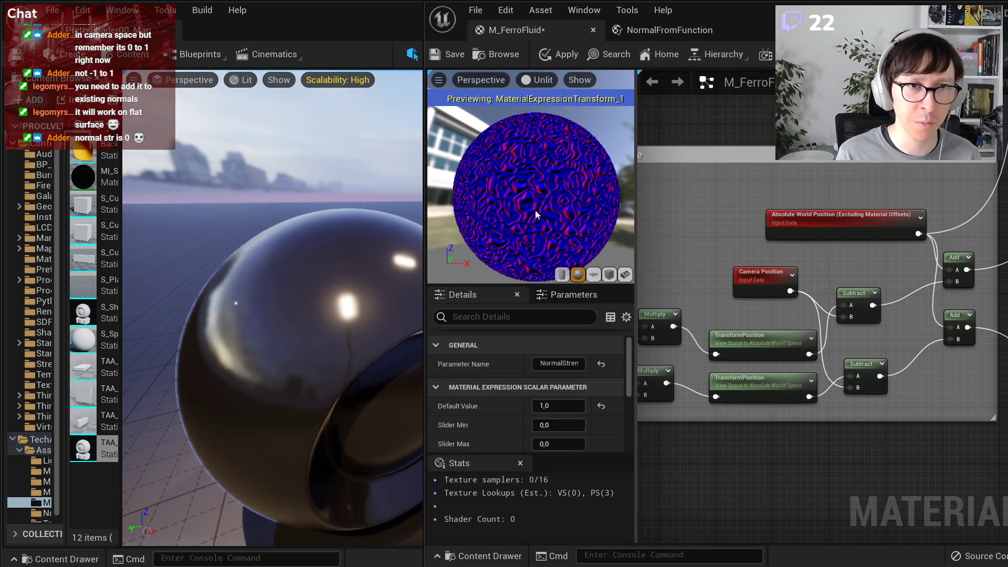
{"action": "left_click_drag", "start_coordinate": [536, 194], "coordinate": [531, 247]}
{"action": "right_click_drag", "start_coordinate": [530, 195], "coordinate": [515, 210]}
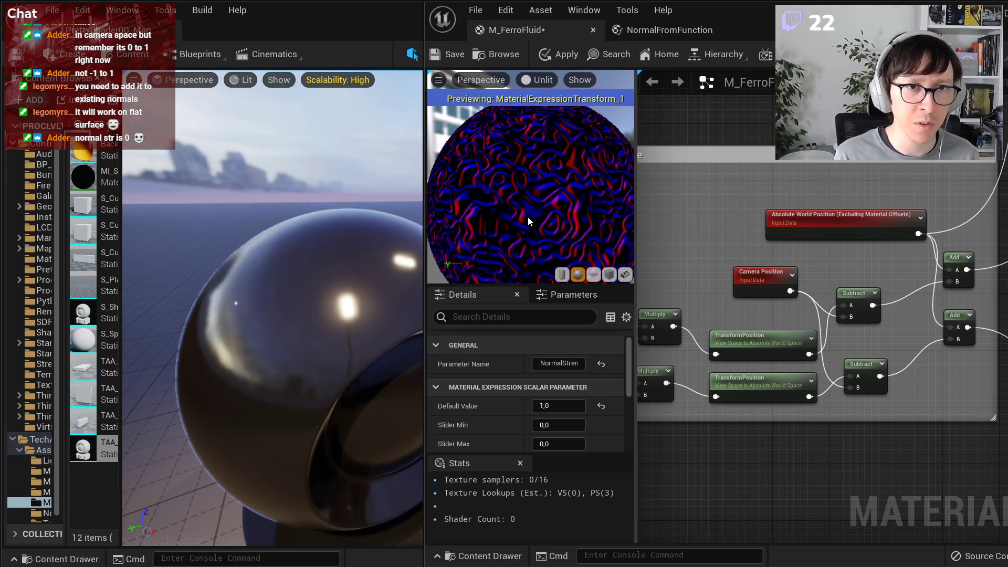
{"action": "mouse_move", "coordinate": [528, 216]}
{"action": "right_mouse_down"}
{"action": "mouse_move", "coordinate": [528, 247]}
{"action": "mouse_move", "coordinate": [527, 221]}
{"action": "right_mouse_up"}
{"action": "left_click_drag", "start_coordinate": [527, 221], "coordinate": [552, 215]}
{"action": "right_click_drag", "start_coordinate": [536, 213], "coordinate": [536, 244]}
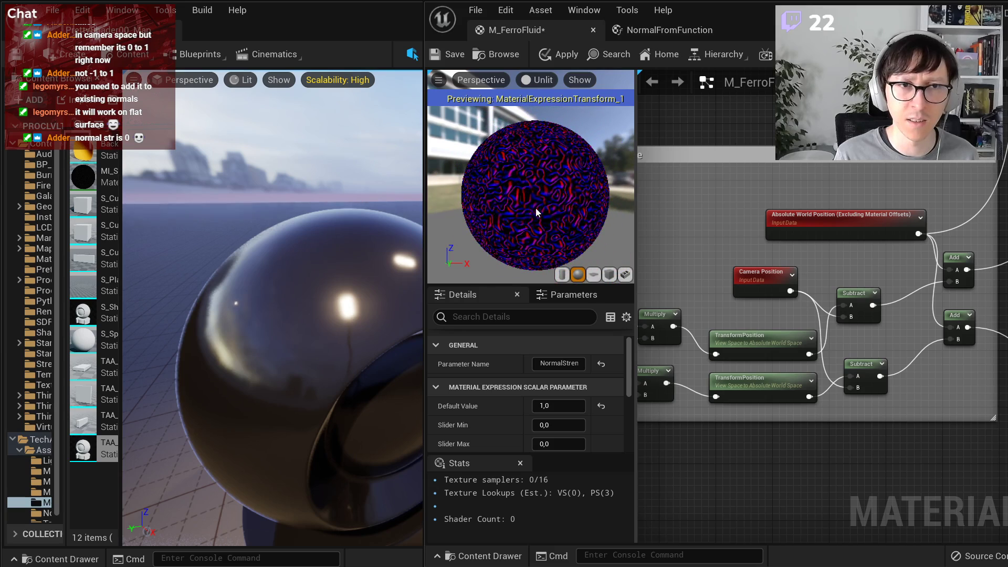
{"action": "left_click", "coordinate": [558, 54]}
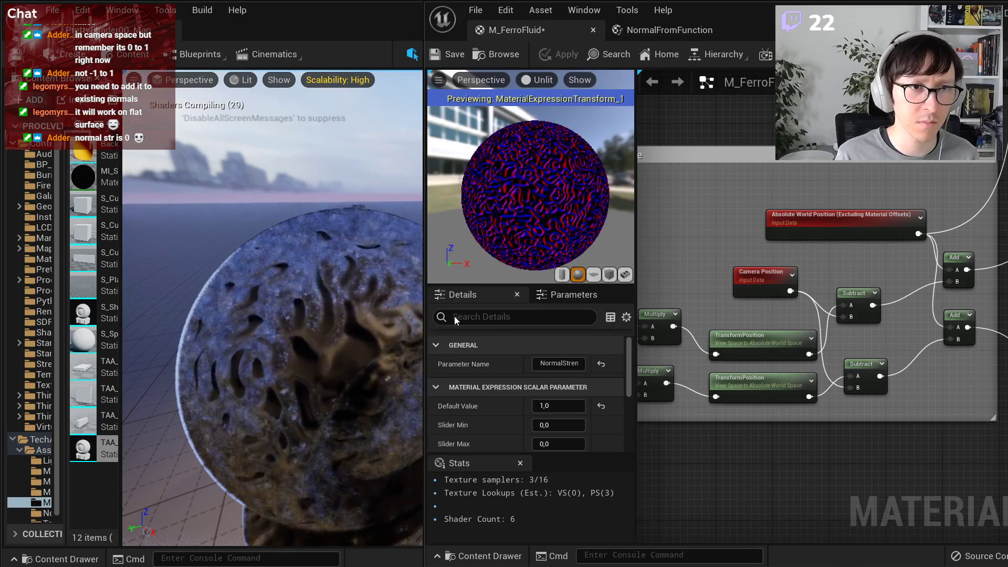
- Set the NormalStrength parameter's default value back to 0
{"action": "right_click_drag", "start_coordinate": [1001, 401], "coordinate": [641, 328]}
{"action": "right_click_drag", "start_coordinate": [984, 366], "coordinate": [809, 434]}
{"action": "left_click", "coordinate": [571, 403]}
{"action": "type", "text": "0"}
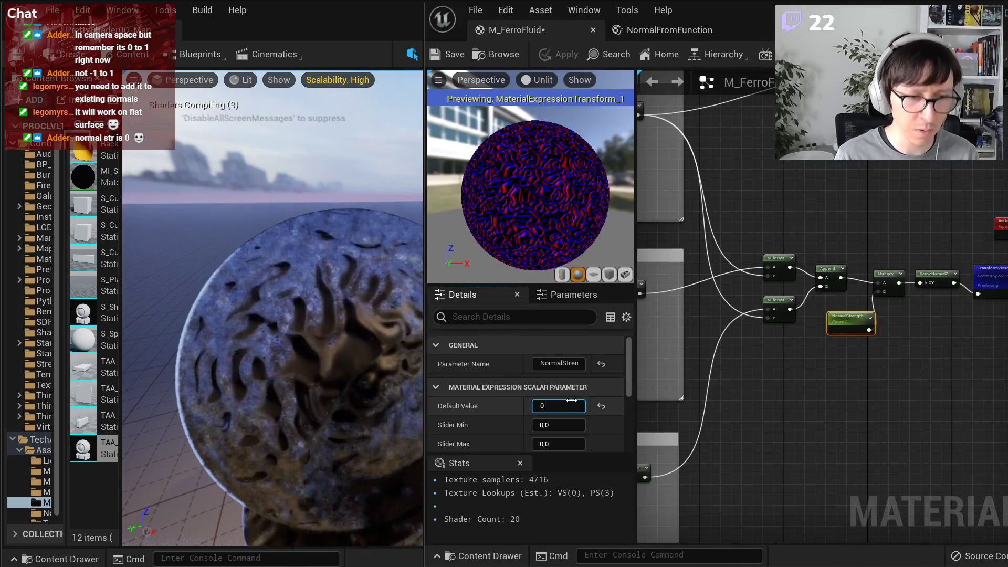
{"action": "key", "text": "Return"}
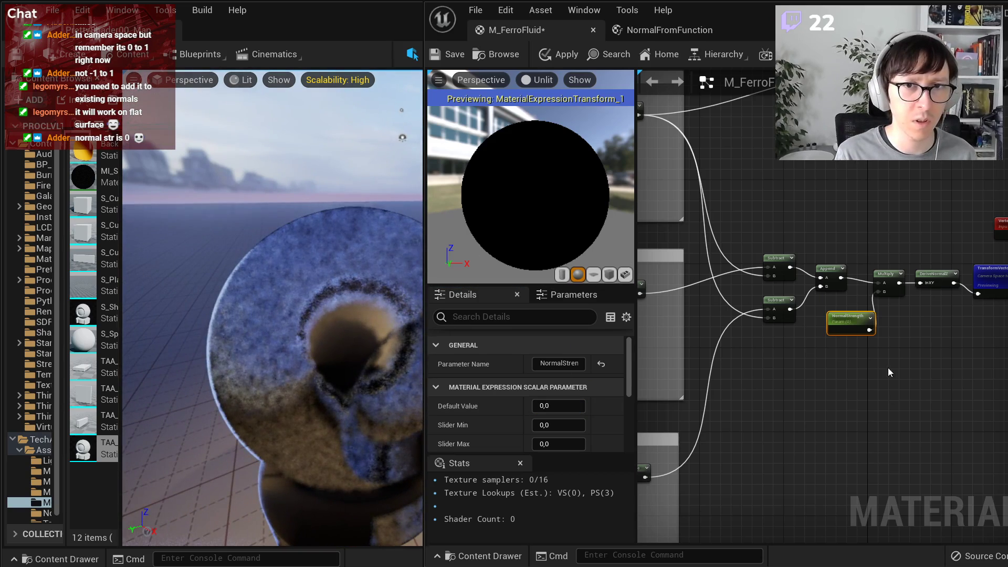
- Check the TransformVector preview from other sides of the sphere and set the node's Source to View Space
{"action": "right_click_drag", "start_coordinate": [987, 312], "coordinate": [885, 379]}
{"action": "scroll", "coordinate": [903, 331], "scroll_direction": "up", "scroll_amount": 1}
{"action": "left_click", "coordinate": [903, 342]}
{"action": "left_click_drag", "start_coordinate": [536, 194], "coordinate": [583, 241]}
{"action": "left_click_drag", "start_coordinate": [531, 221], "coordinate": [599, 163]}
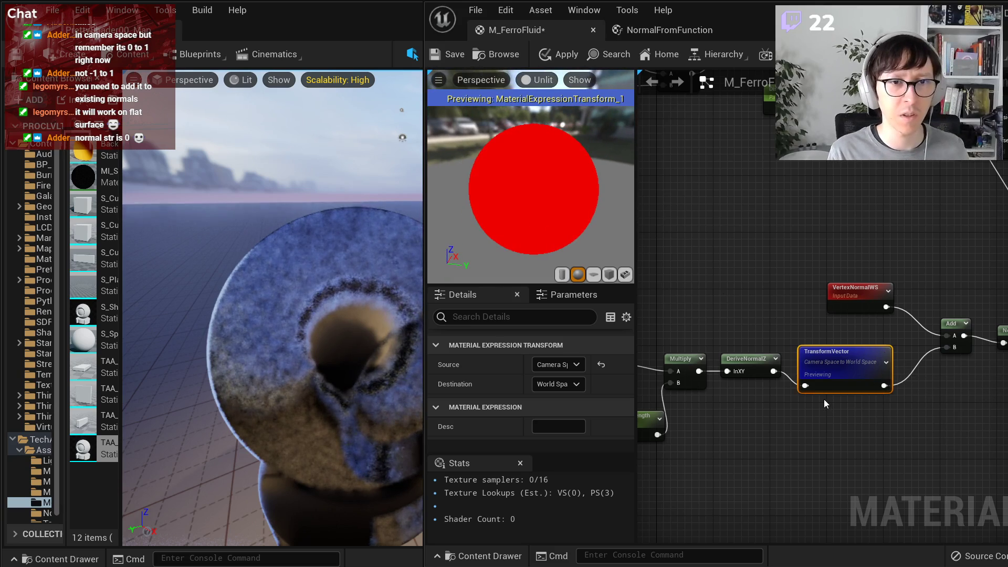
{"action": "right_click_drag", "start_coordinate": [705, 411], "coordinate": [747, 405]}
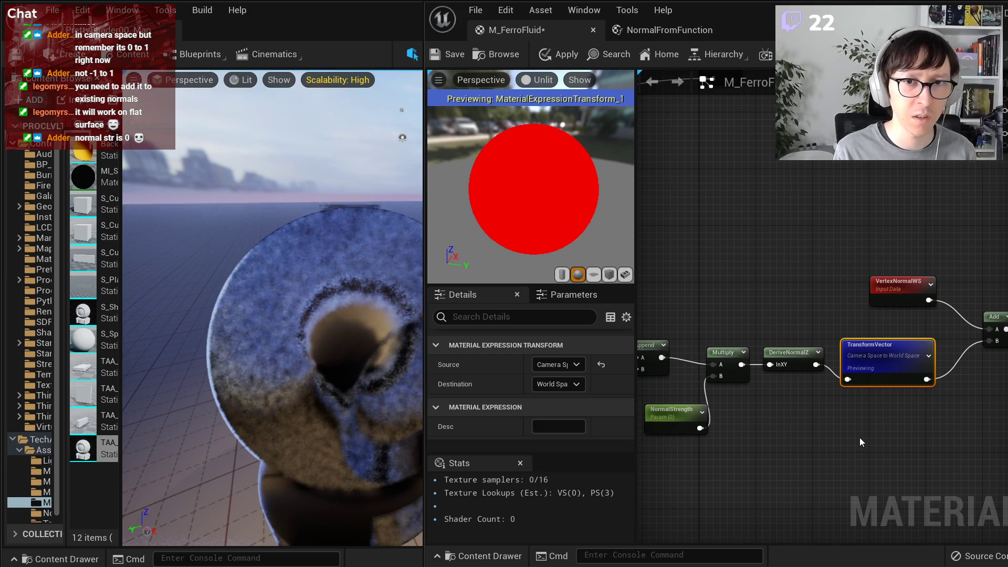
{"action": "right_click_drag", "start_coordinate": [860, 442], "coordinate": [853, 446]}
{"action": "left_click", "coordinate": [578, 368]}
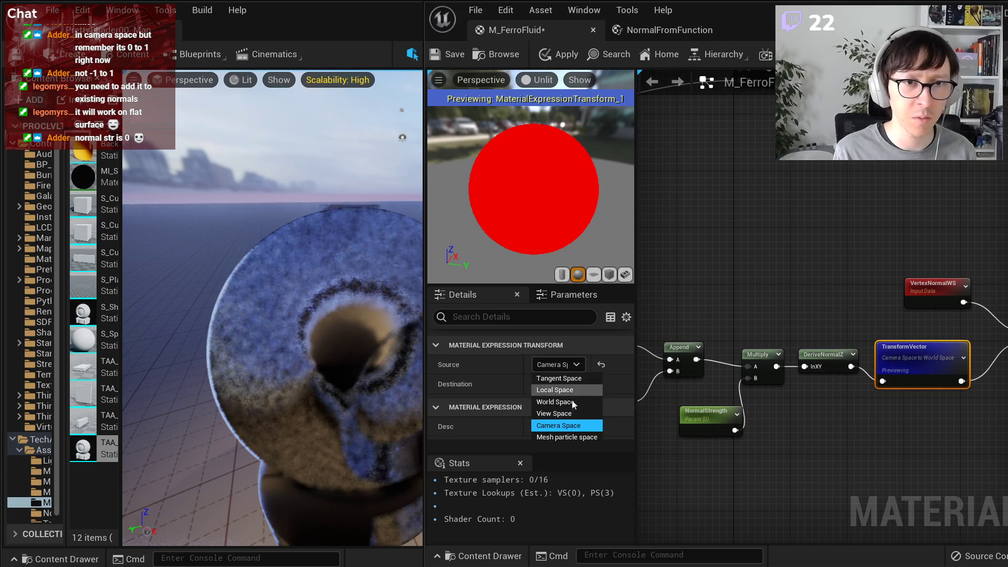
{"action": "left_click", "coordinate": [555, 414]}
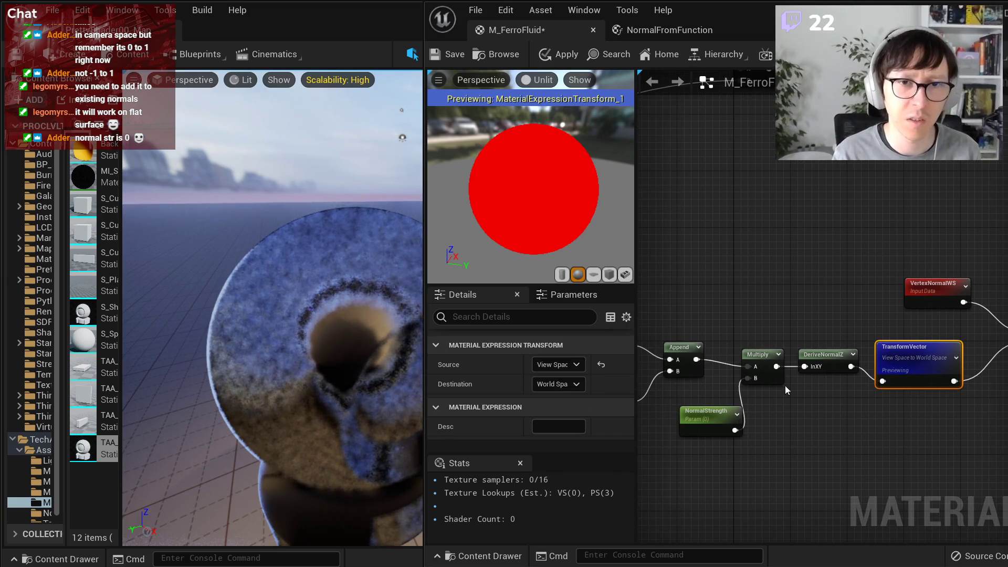
- Connect the Multiply node directly to TransformVector, delete the DeriveNormalZ node and move Multiply closer to TransformVector
{"action": "left_click", "coordinate": [822, 361]}
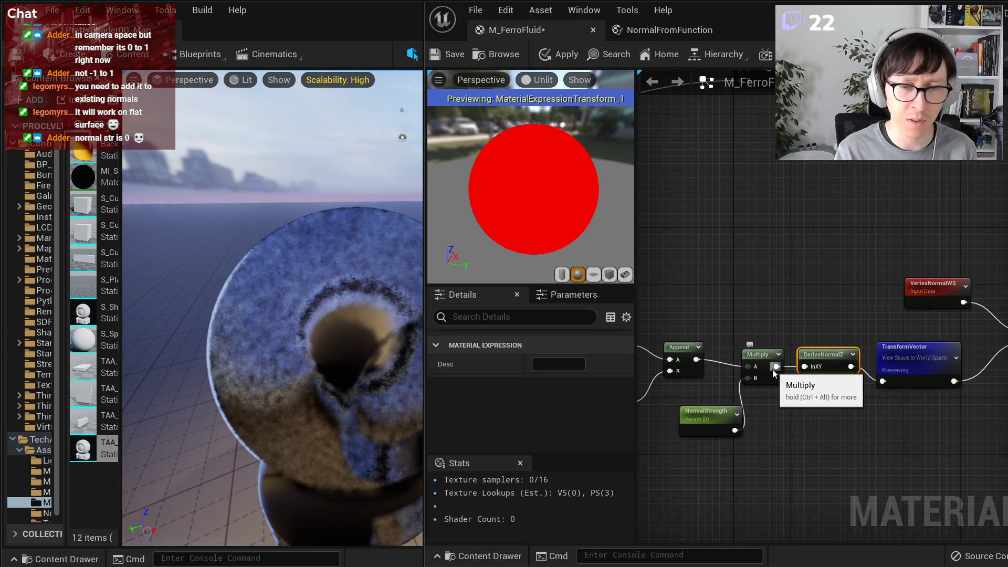
{"action": "left_click_drag", "start_coordinate": [776, 367], "coordinate": [883, 381]}
{"action": "key", "text": "Delete"}
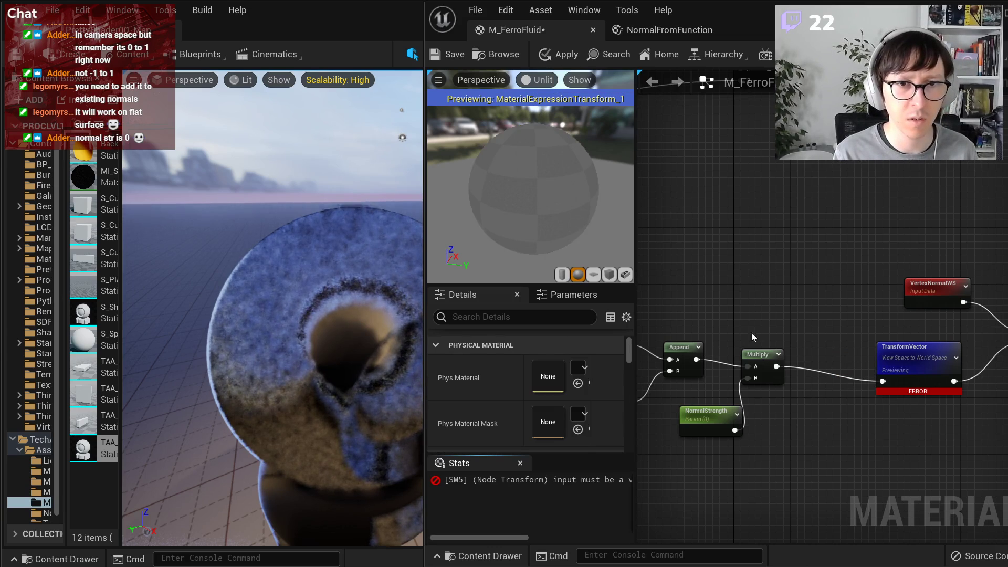
{"action": "left_click_drag", "start_coordinate": [761, 358], "coordinate": [797, 365]}
{"action": "left_click", "coordinate": [807, 314]}
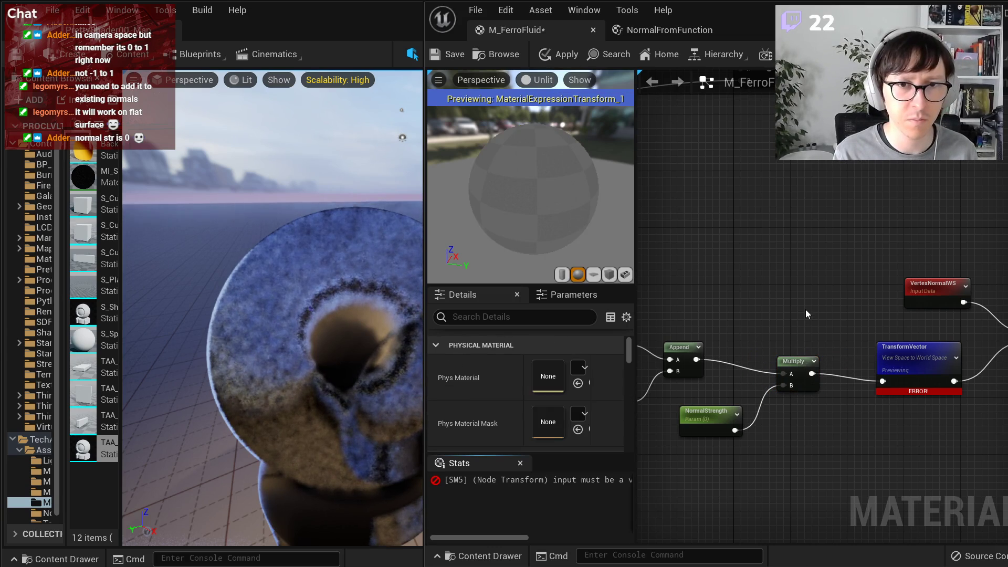
- Try to apply the material and review the nodes feeding TransformVector
{"action": "right_click_drag", "start_coordinate": [807, 314], "coordinate": [784, 304]}
{"action": "left_click", "coordinate": [561, 55]}
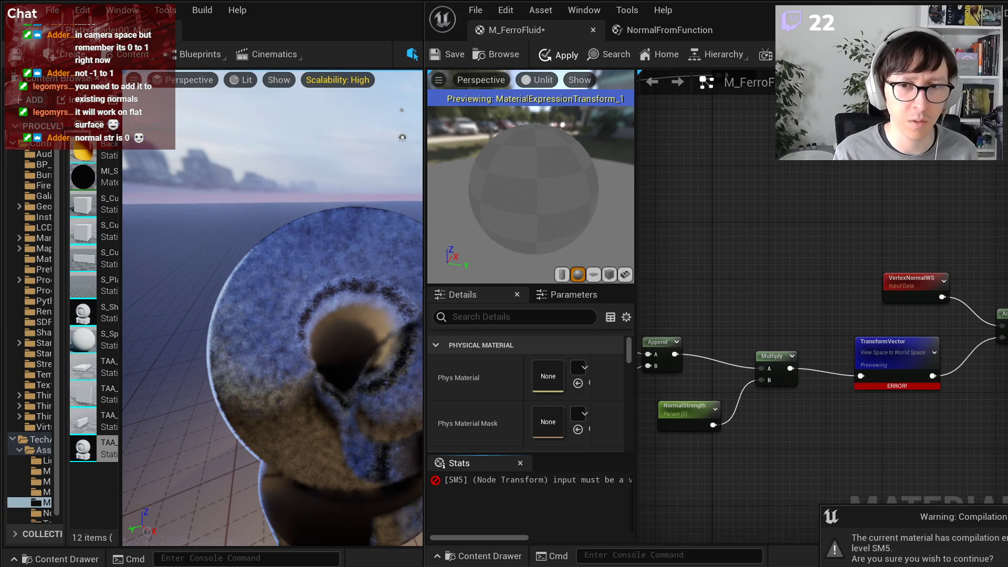
{"action": "right_click_drag", "start_coordinate": [783, 432], "coordinate": [919, 404]}
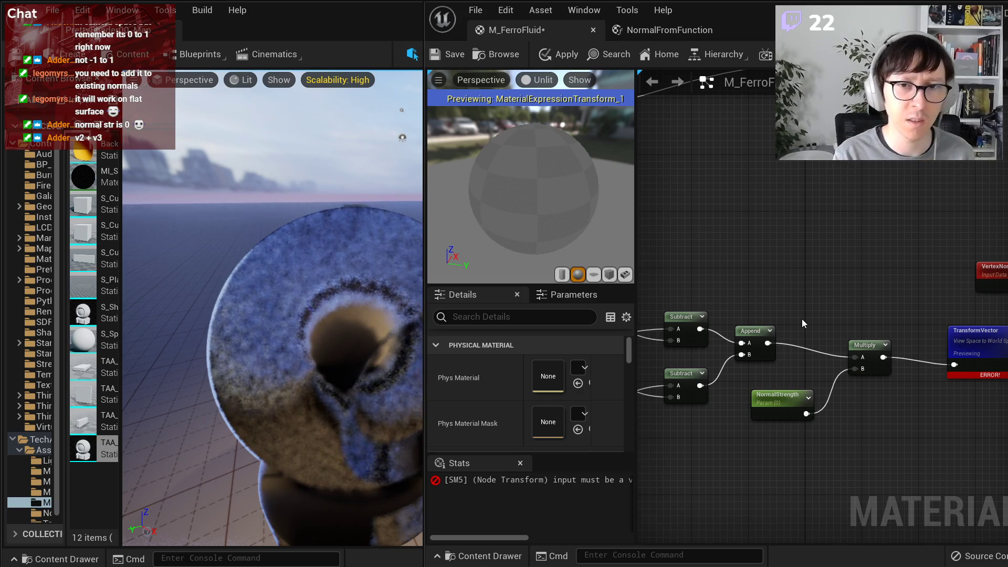
{"action": "right_click_drag", "start_coordinate": [802, 319], "coordinate": [697, 313]}
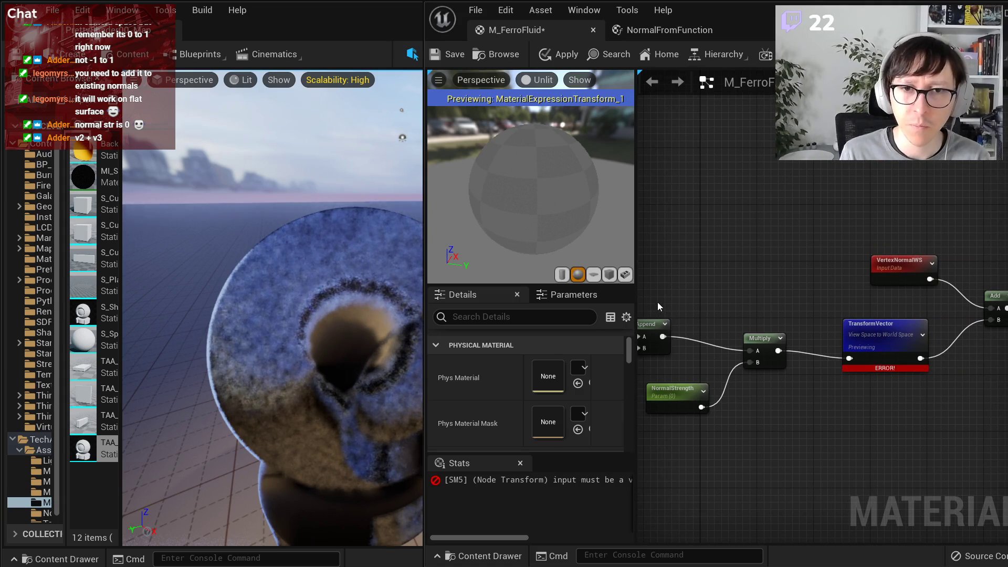
- Preview the VertexNormalWS node and examine its output around the sphere
{"action": "scroll", "coordinate": [920, 359], "scroll_direction": "down", "scroll_amount": 1}
{"action": "scroll", "coordinate": [897, 295], "scroll_direction": "up", "scroll_amount": 3}
{"action": "right_click", "coordinate": [894, 295]}
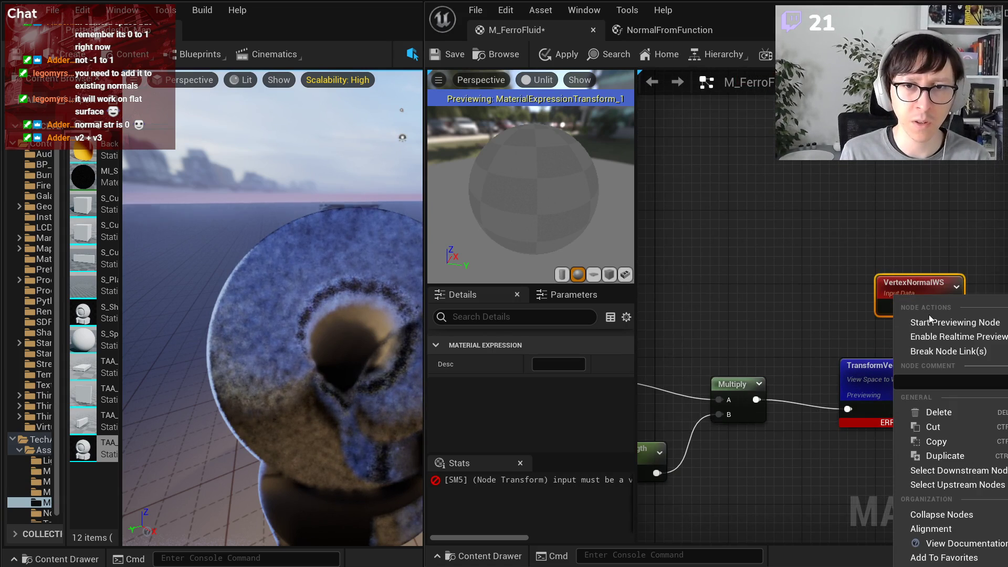
{"action": "left_click", "coordinate": [941, 322]}
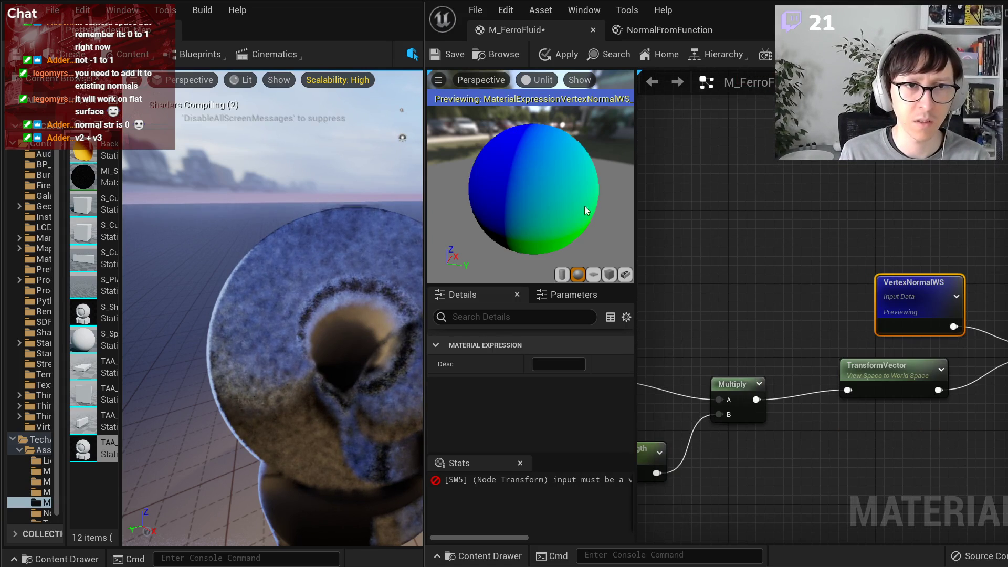
{"action": "left_click_drag", "start_coordinate": [587, 211], "coordinate": [546, 231]}
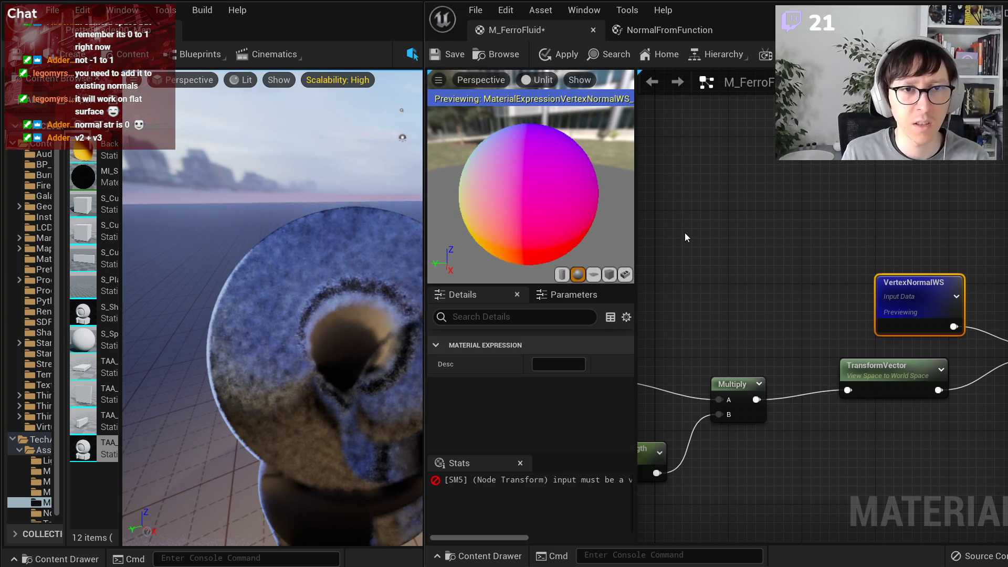
- Preview the Append node that combines the two Subtract results and examine it on the sphere
{"action": "right_click_drag", "start_coordinate": [684, 233], "coordinate": [872, 258]}
{"action": "scroll", "coordinate": [793, 326], "scroll_direction": "down", "scroll_amount": 2}
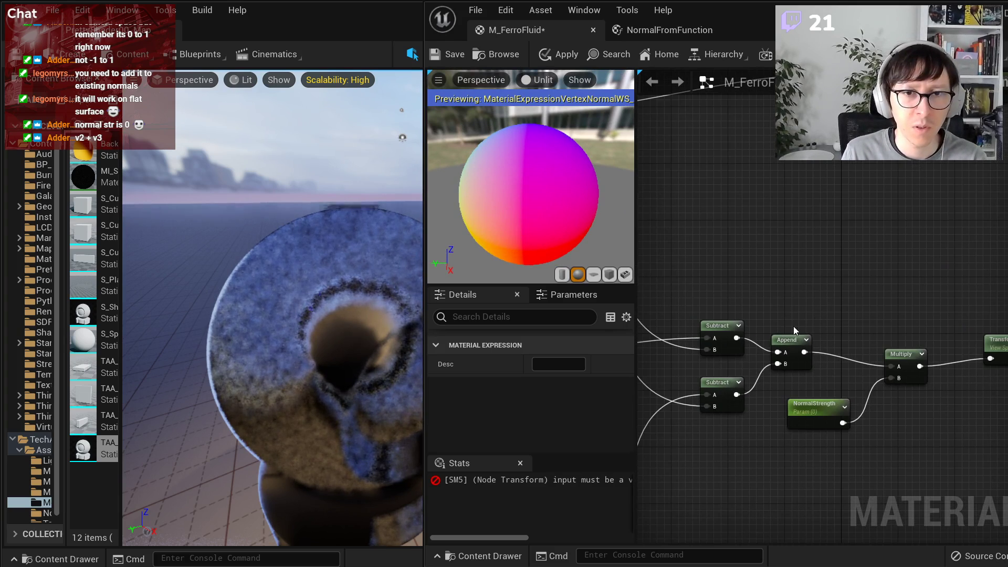
{"action": "right_click", "coordinate": [791, 353]}
{"action": "left_click", "coordinate": [824, 368]}
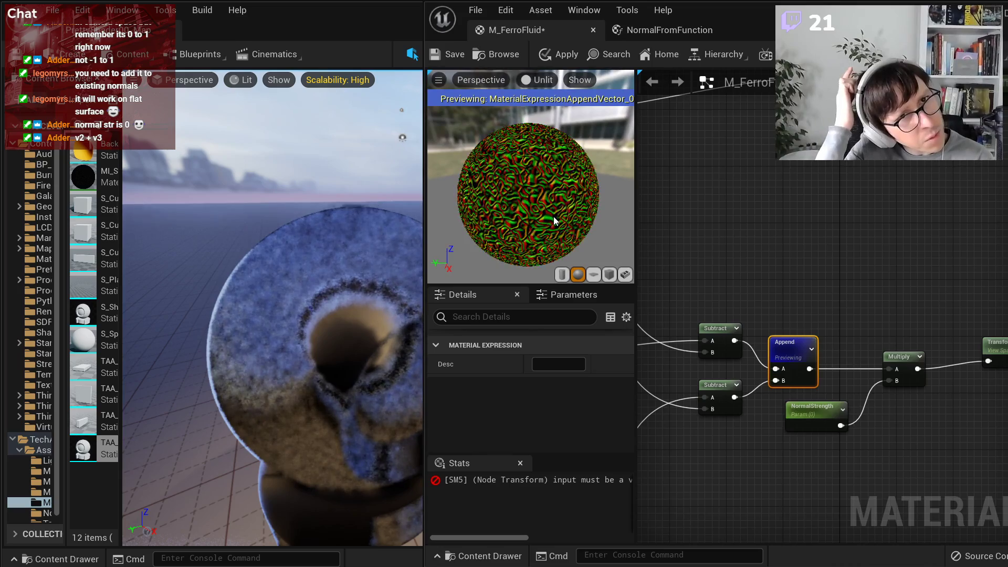
{"action": "scroll", "coordinate": [550, 216], "scroll_direction": "down", "scroll_amount": 2}
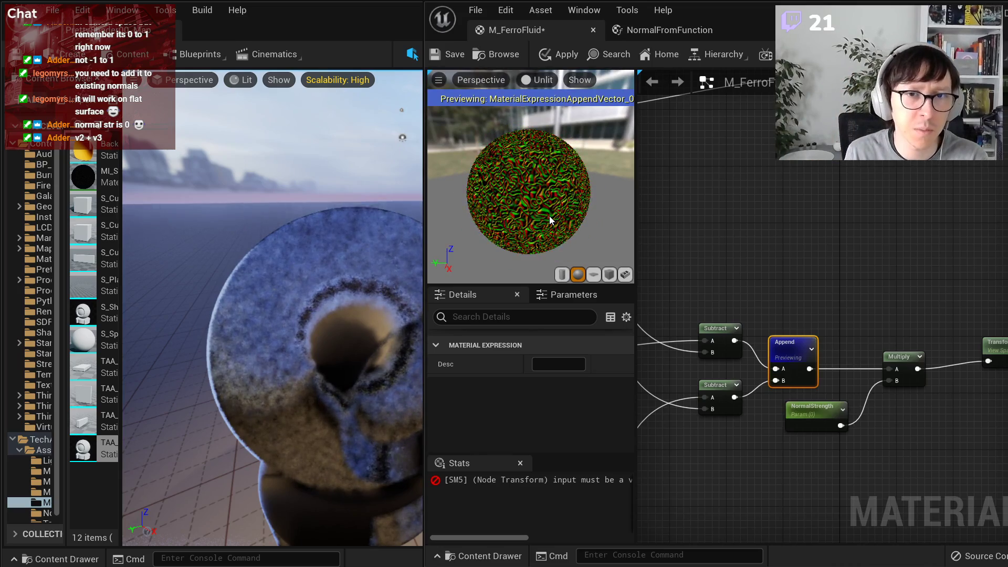
- Delete the Multiply and NormalStrength nodes and move TransformVector close to the Append node
{"action": "scroll", "coordinate": [550, 216], "scroll_direction": "down", "scroll_amount": 2}
{"action": "right_click_drag", "start_coordinate": [997, 336], "coordinate": [828, 336]}
{"action": "left_click", "coordinate": [845, 344]}
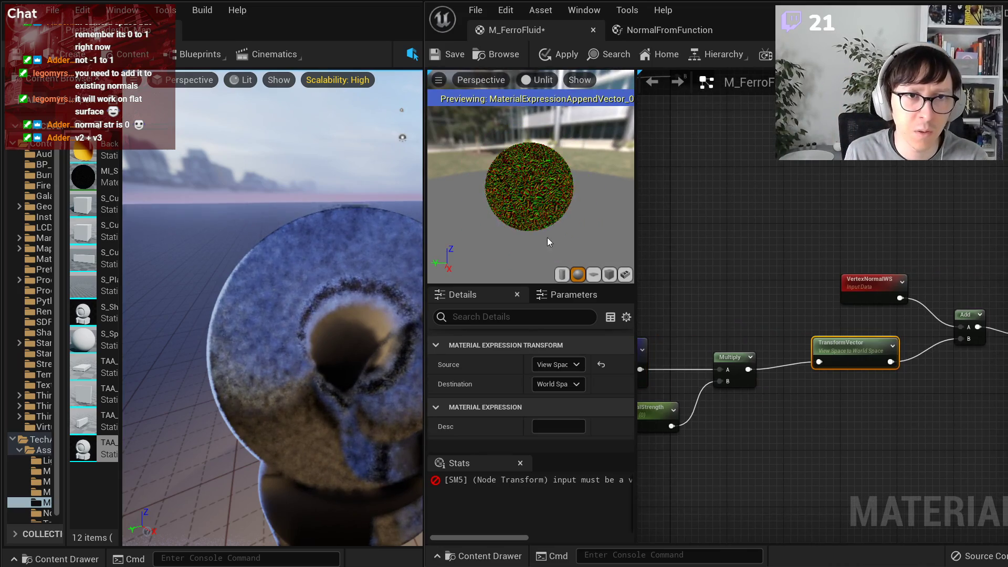
{"action": "scroll", "coordinate": [549, 242], "scroll_direction": "up", "scroll_amount": 3}
{"action": "left_click_drag", "start_coordinate": [742, 452], "coordinate": [669, 337]}
{"action": "key", "text": "Delete"}
{"action": "left_click_drag", "start_coordinate": [856, 361], "coordinate": [726, 374]}
{"action": "right_click_drag", "start_coordinate": [675, 388], "coordinate": [771, 379]}
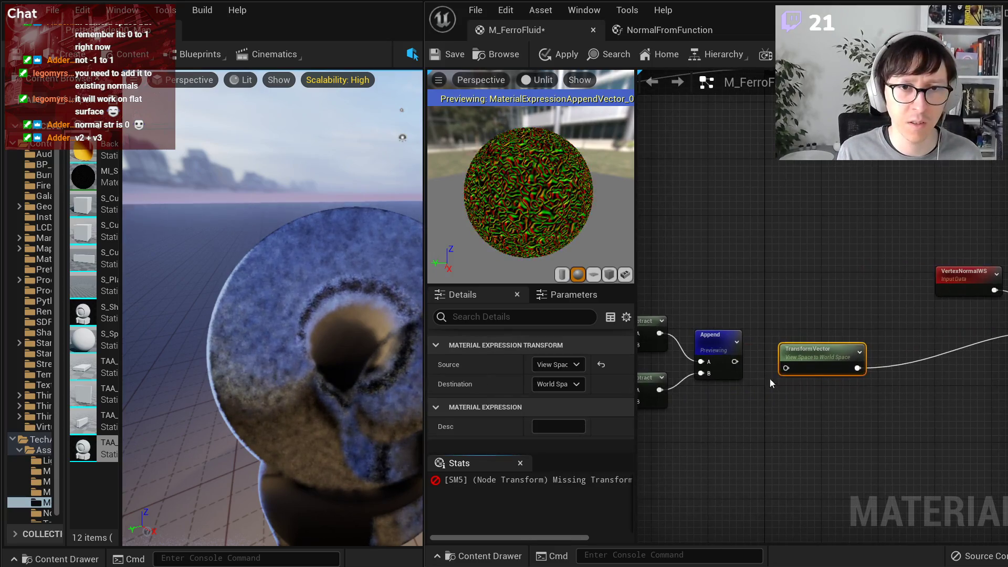
- Connect the Append output directly to TransformVector and preview the TransformVector node
{"action": "left_click_drag", "start_coordinate": [735, 362], "coordinate": [786, 368]}
{"action": "right_click", "coordinate": [803, 354]}
{"action": "left_click", "coordinate": [840, 379]}
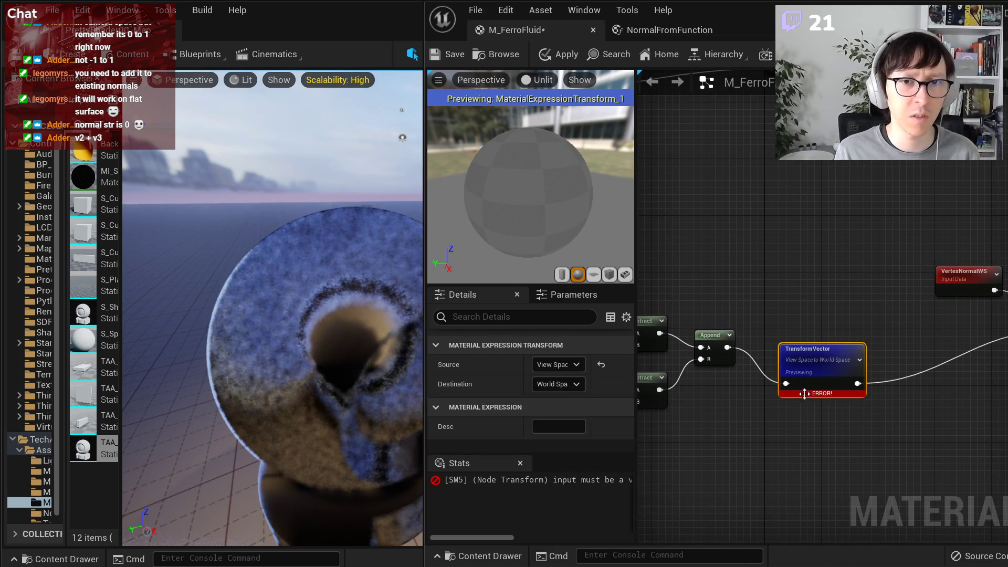
- Add a constant 0 and a second Append node that combines the first Append's output with the constant
{"action": "left_click_drag", "start_coordinate": [811, 368], "coordinate": [847, 344]}
{"action": "right_click_drag", "start_coordinate": [754, 385], "coordinate": [837, 379]}
{"action": "scroll", "coordinate": [788, 416], "scroll_direction": "up", "scroll_amount": 1}
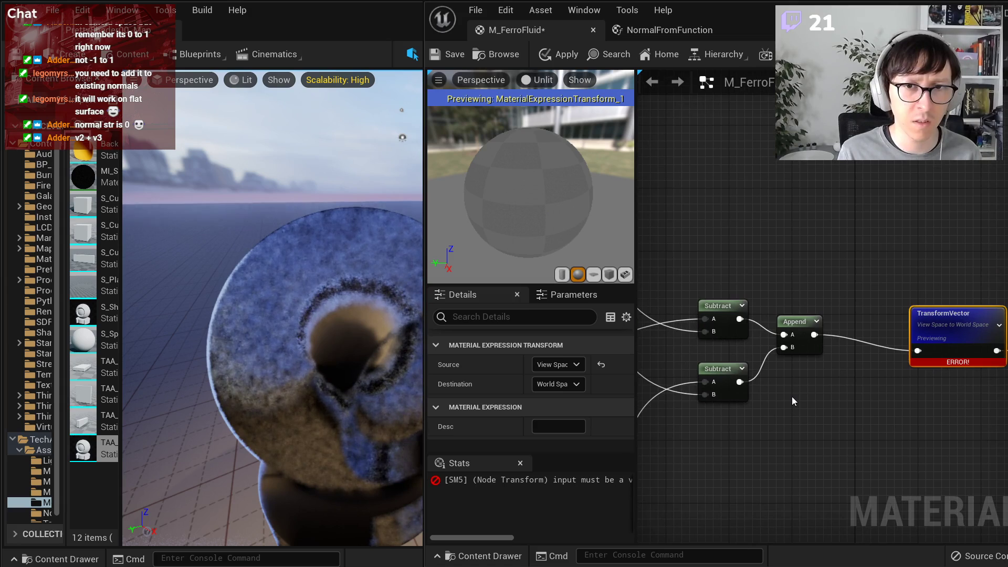
{"action": "left_click", "coordinate": [792, 398]}
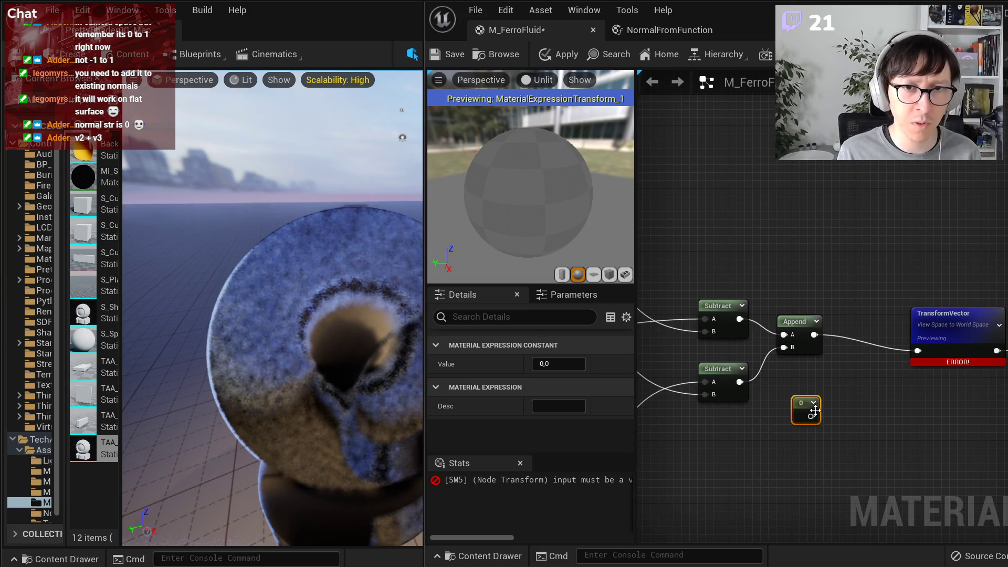
{"action": "right_click", "coordinate": [846, 364]}
{"action": "type", "text": "appe"}
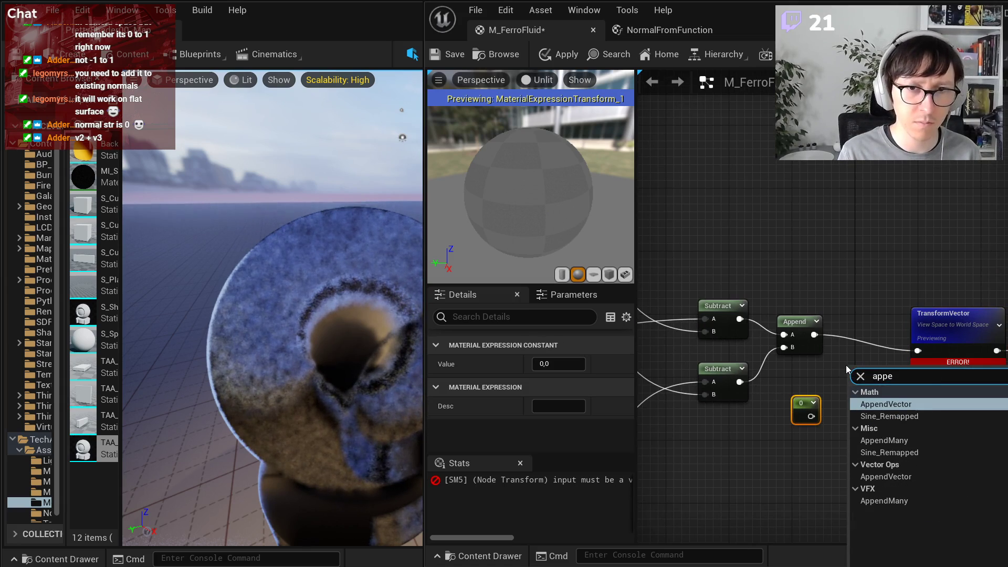
{"action": "key", "text": "Return"}
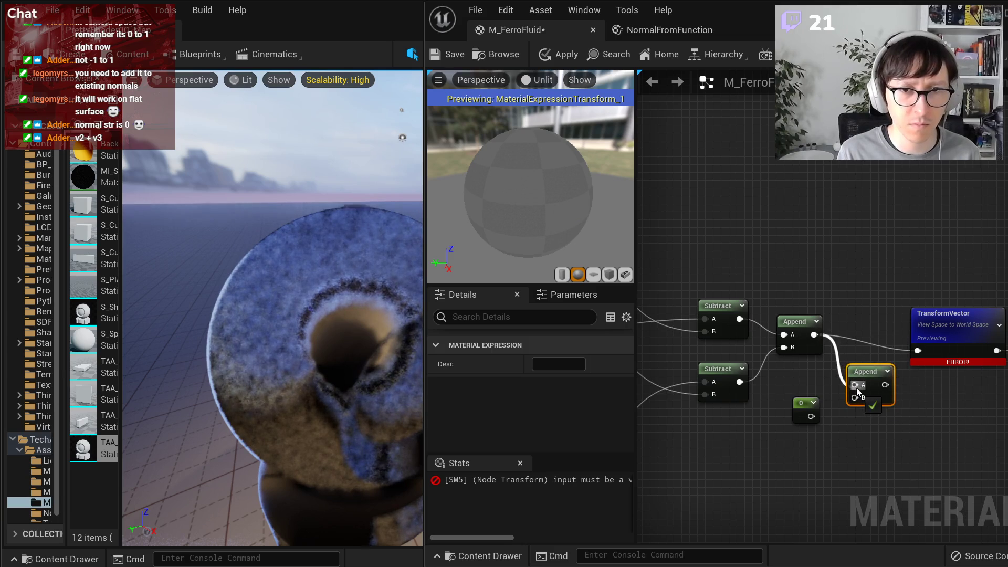
{"action": "left_click_drag", "start_coordinate": [865, 377], "coordinate": [858, 358]}
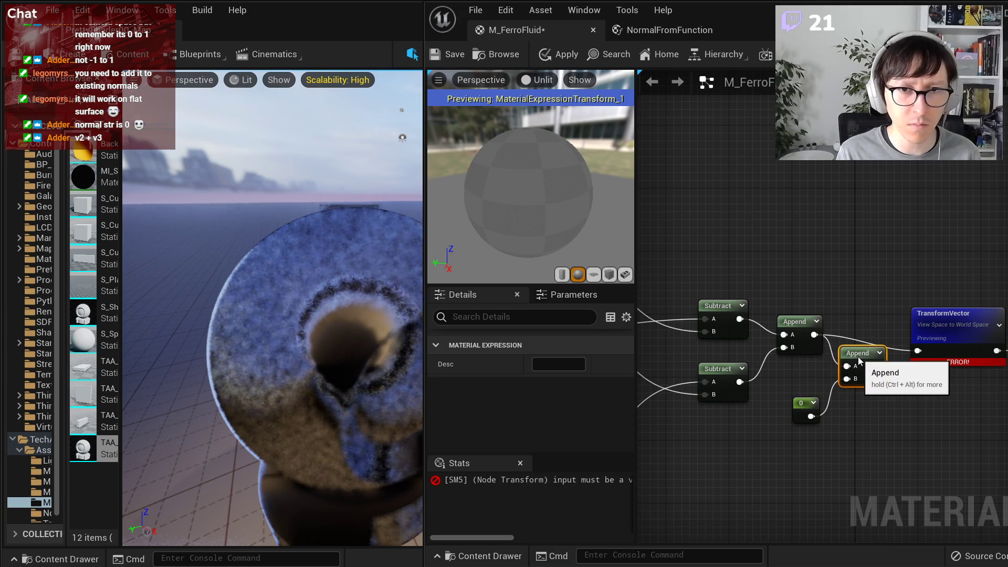
- Add a Normalize node after the second Append and connect its output to TransformVector, aligning it between the two
{"action": "left_click_drag", "start_coordinate": [949, 336], "coordinate": [987, 327]}
{"action": "left_click_drag", "start_coordinate": [877, 366], "coordinate": [909, 368]}
{"action": "type", "text": "norm"}
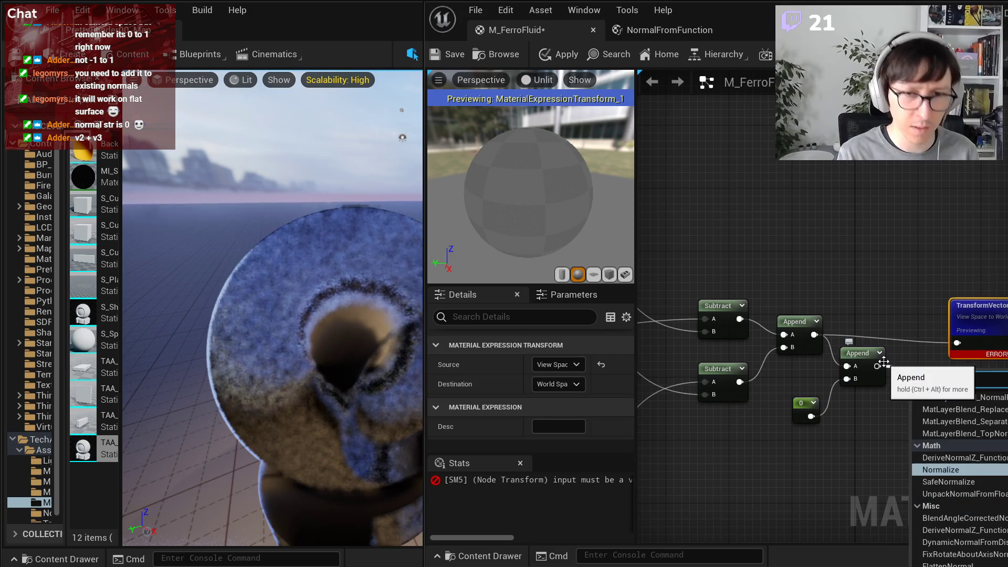
{"action": "key", "text": "Return"}
{"action": "right_click_drag", "start_coordinate": [884, 362], "coordinate": [729, 374]}
{"action": "left_click_drag", "start_coordinate": [847, 354], "coordinate": [884, 354]}
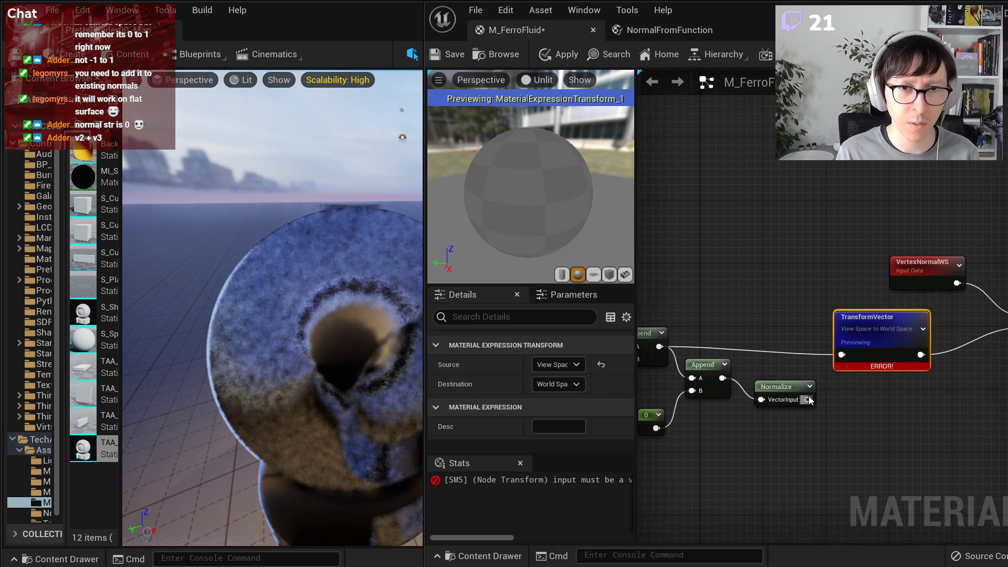
{"action": "left_click_drag", "start_coordinate": [808, 399], "coordinate": [842, 359]}
{"action": "left_click_drag", "start_coordinate": [782, 386], "coordinate": [776, 348]}
- Examine the TransformVector preview around the sphere
{"action": "right_click", "coordinate": [862, 334]}
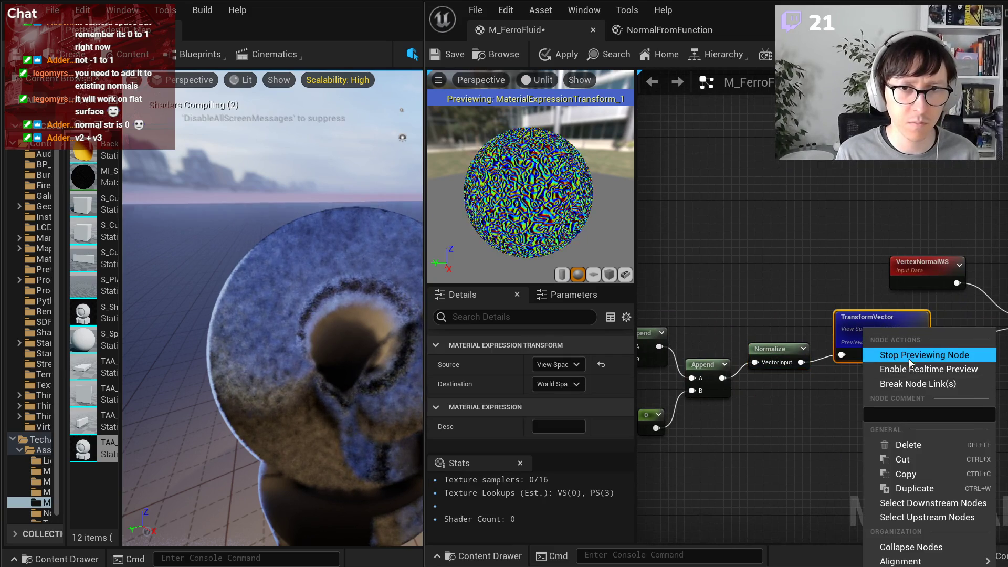
{"action": "left_click", "coordinate": [575, 209]}
{"action": "mouse_move", "coordinate": [576, 209]}
{"action": "right_mouse_down"}
{"action": "mouse_move", "coordinate": [575, 234]}
{"action": "mouse_move", "coordinate": [576, 221]}
{"action": "right_mouse_up"}
{"action": "left_click_drag", "start_coordinate": [575, 221], "coordinate": [556, 244]}
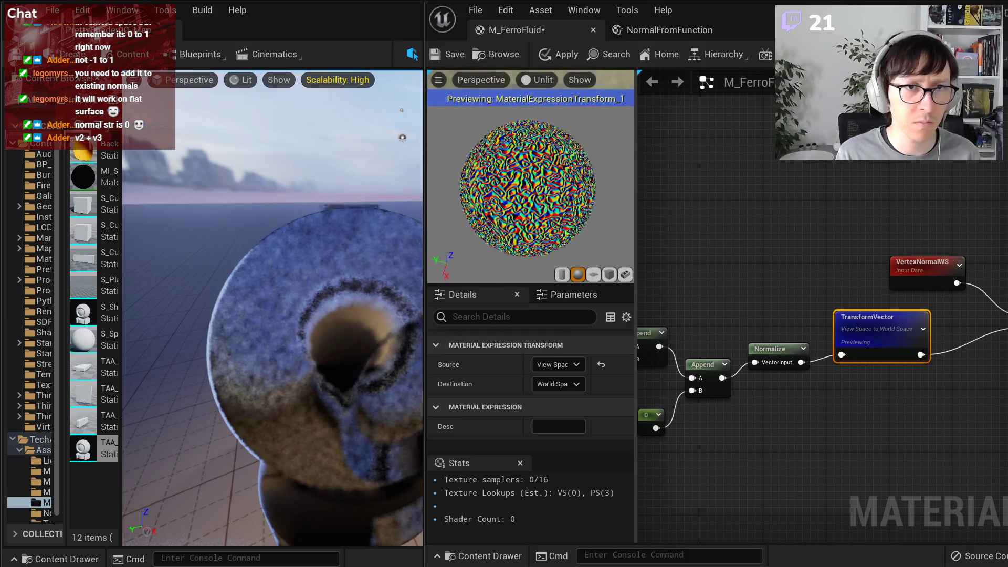
- Move the TransformVector, VertexNormalWS, Add and final Normalize nodes away from the new Normalize node to make room between them
{"action": "right_click_drag", "start_coordinate": [913, 311], "coordinate": [746, 295]}
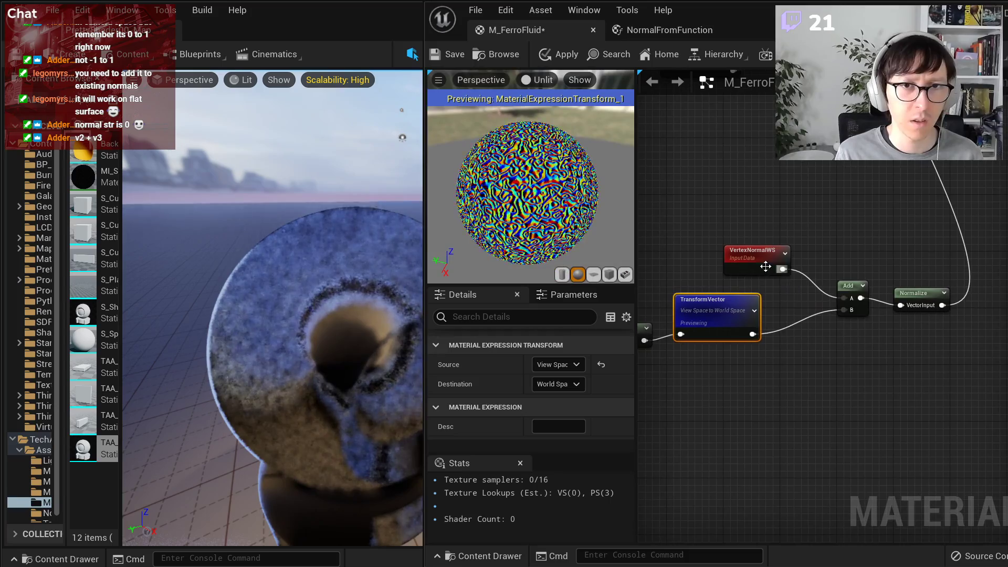
{"action": "left_click_drag", "start_coordinate": [941, 397], "coordinate": [716, 254]}
{"action": "left_click_drag", "start_coordinate": [709, 311], "coordinate": [794, 337]}
{"action": "left_click", "coordinate": [759, 351]}
{"action": "right_click_drag", "start_coordinate": [715, 366], "coordinate": [874, 361]}
{"action": "scroll", "coordinate": [873, 361], "scroll_direction": "up", "scroll_amount": 2}
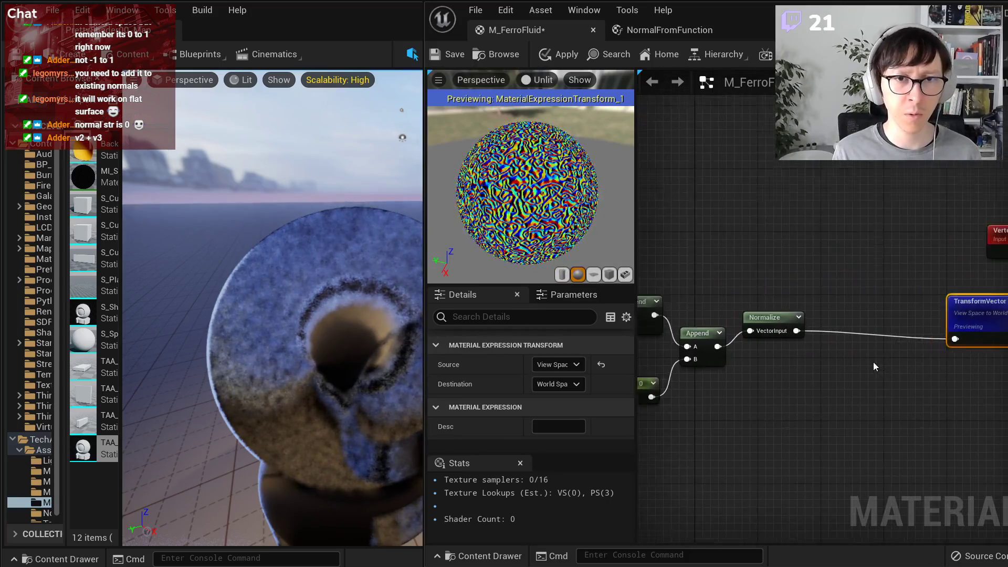
- Add a Multiply node after Normalize and wire the Normalize output into its A input
{"action": "key", "text": "m"}
{"action": "left_click", "coordinate": [837, 311]}
{"action": "left_click_drag", "start_coordinate": [783, 325], "coordinate": [846, 332]}
{"action": "scroll", "coordinate": [812, 387], "scroll_direction": "down", "scroll_amount": 3}
{"action": "scroll", "coordinate": [874, 395], "scroll_direction": "down", "scroll_amount": 2}
{"action": "scroll", "coordinate": [841, 396], "scroll_direction": "up", "scroll_amount": 2}
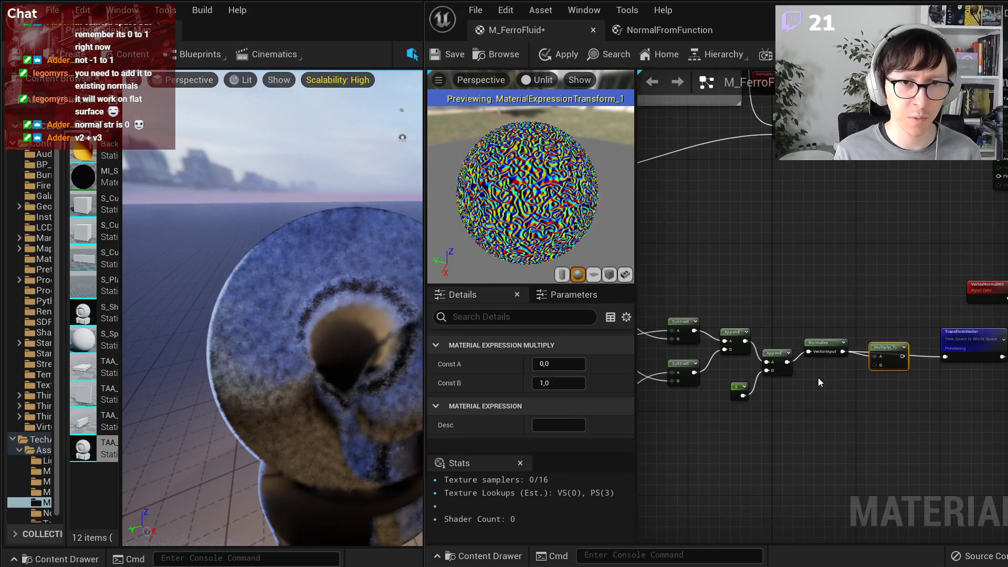
- Add a scalar parameter named NormalStrength below the Normalize node
{"action": "key", "text": "s"}
{"action": "left_click", "coordinate": [819, 377]}
{"action": "type", "text": "Nor"}
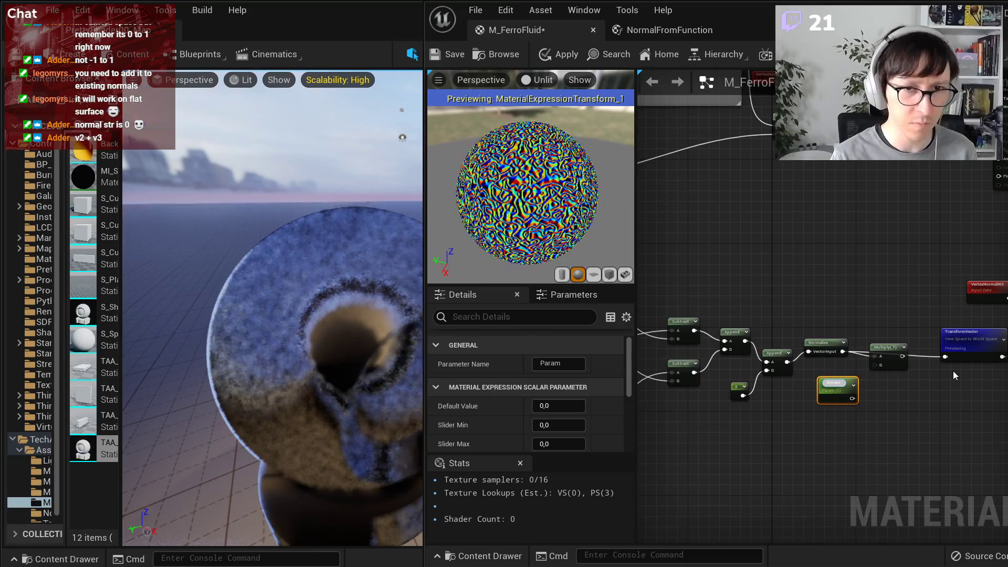
{"action": "scroll", "coordinate": [846, 414], "scroll_direction": "up", "scroll_amount": 2}
{"action": "type", "text": "mal"}
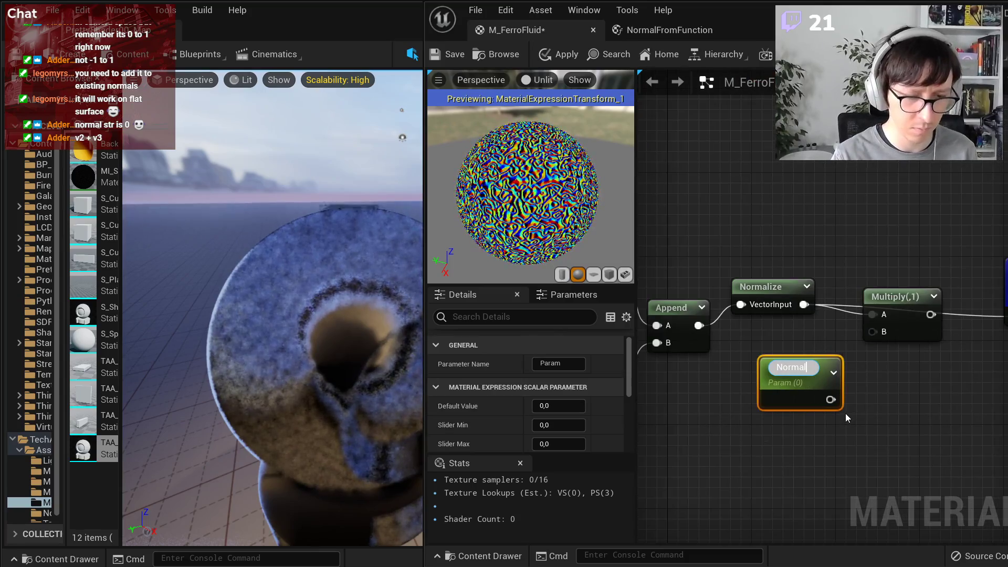
{"action": "type", "text": "Stength"}
{"action": "key", "text": "BackSpace"}
{"action": "key", "text": "BackSpace"}
{"action": "key", "text": "BackSpace"}
{"action": "key", "text": "BackSpace"}
{"action": "key", "text": "BackSpace"}
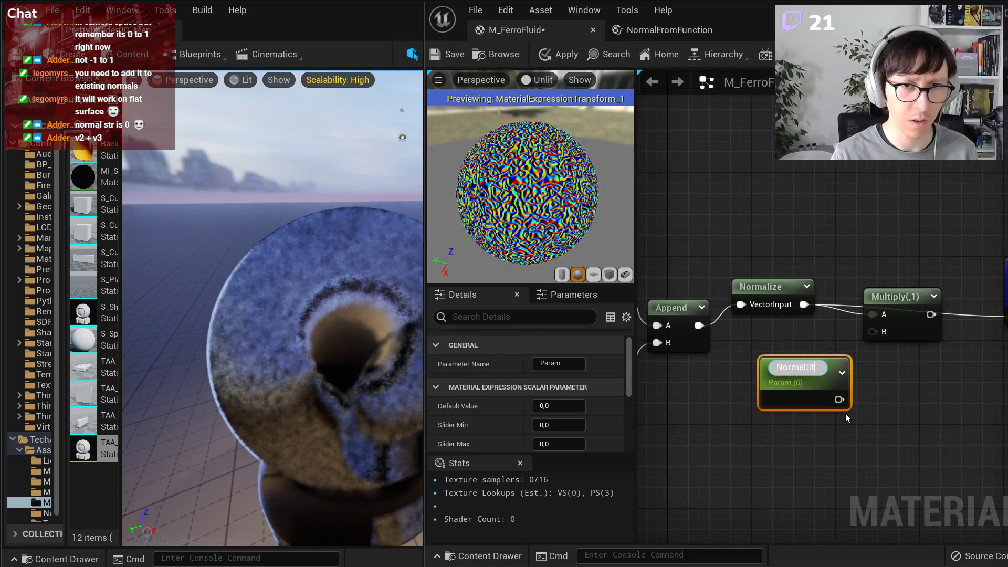
{"action": "type", "text": "rength"}
{"action": "key", "text": "Return"}
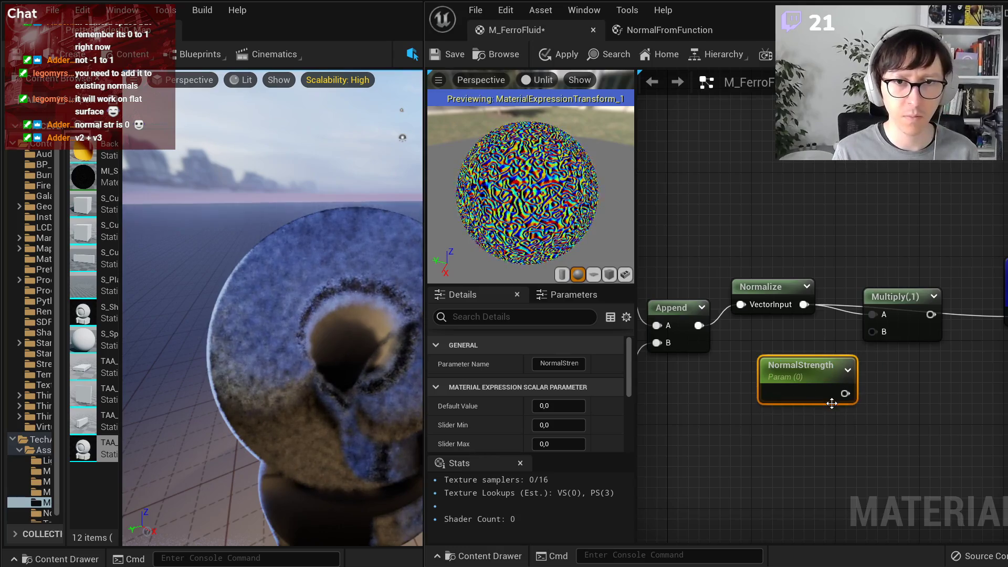
- Wire NormalStrength into Multiply's B input, connect Multiply to TransformVector, and apply the material
{"action": "left_click_drag", "start_coordinate": [845, 394], "coordinate": [872, 331]}
{"action": "left_click_drag", "start_coordinate": [820, 371], "coordinate": [793, 366]}
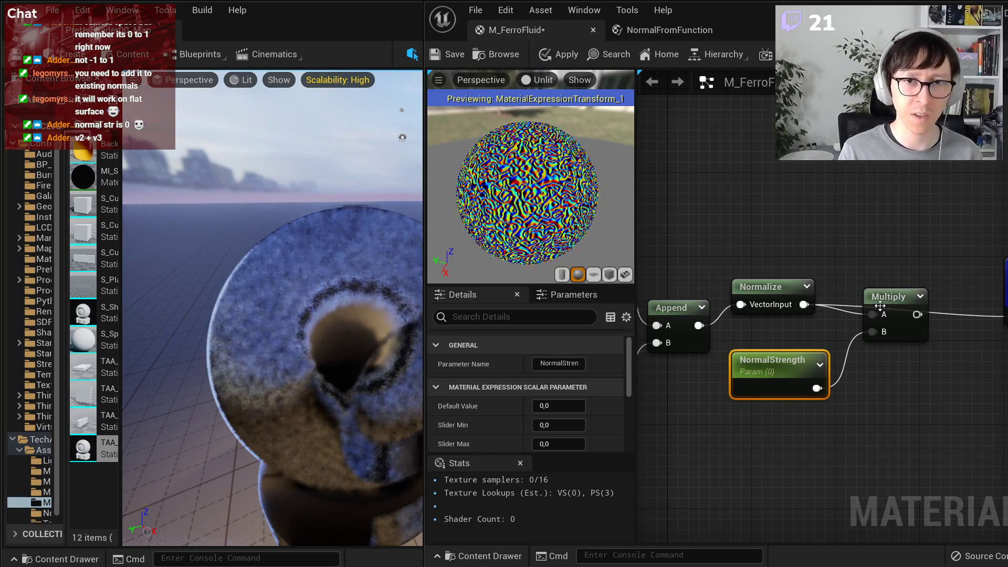
{"action": "left_click_drag", "start_coordinate": [881, 306], "coordinate": [945, 317]}
{"action": "left_click", "coordinate": [560, 55]}
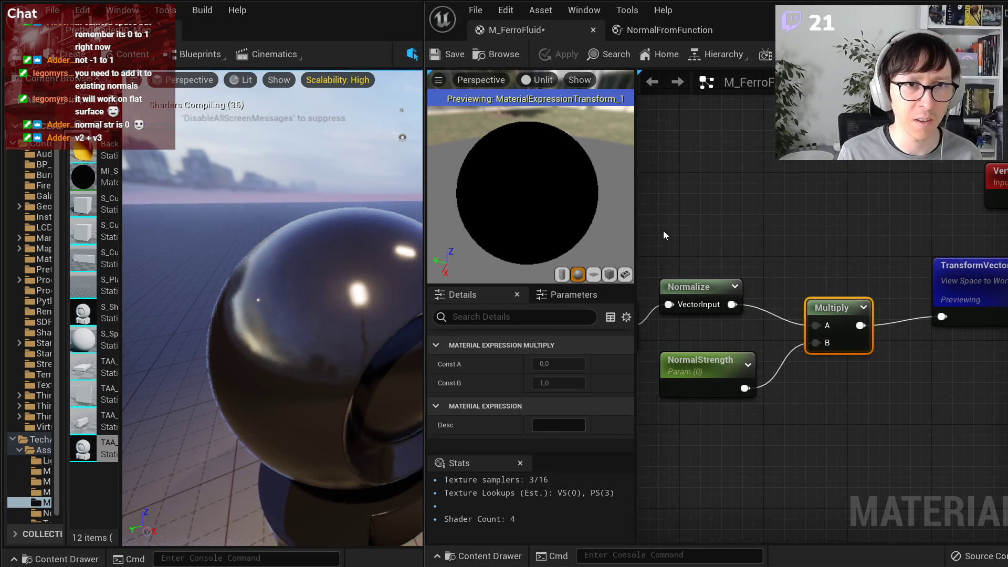
- Set the NormalStrength parameter's default value to about 0.281
{"action": "right_click_drag", "start_coordinate": [670, 232], "coordinate": [718, 229]}
{"action": "left_click_drag", "start_coordinate": [770, 282], "coordinate": [776, 283]}
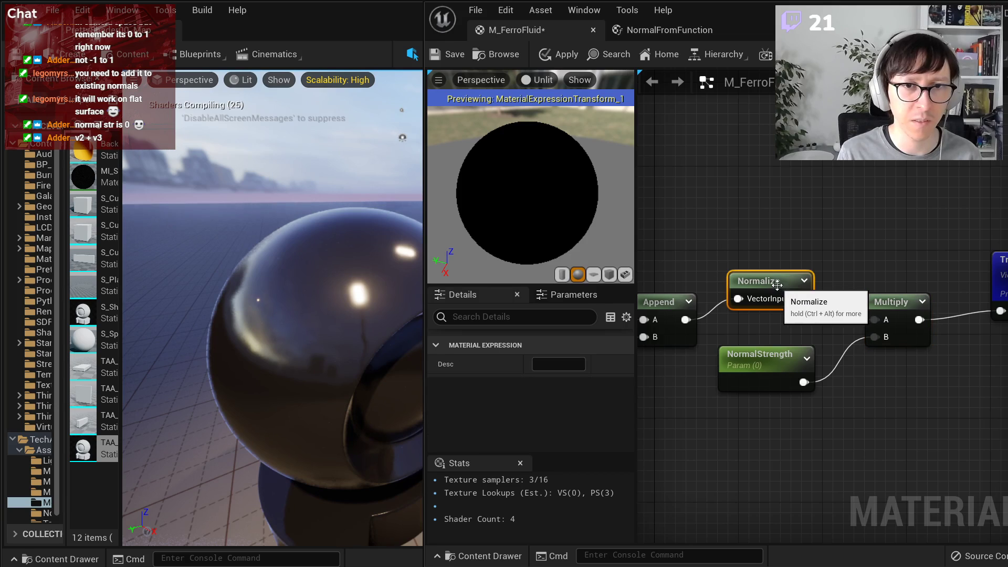
{"action": "left_click", "coordinate": [780, 360]}
{"action": "right_click_drag", "start_coordinate": [894, 350], "coordinate": [803, 366]}
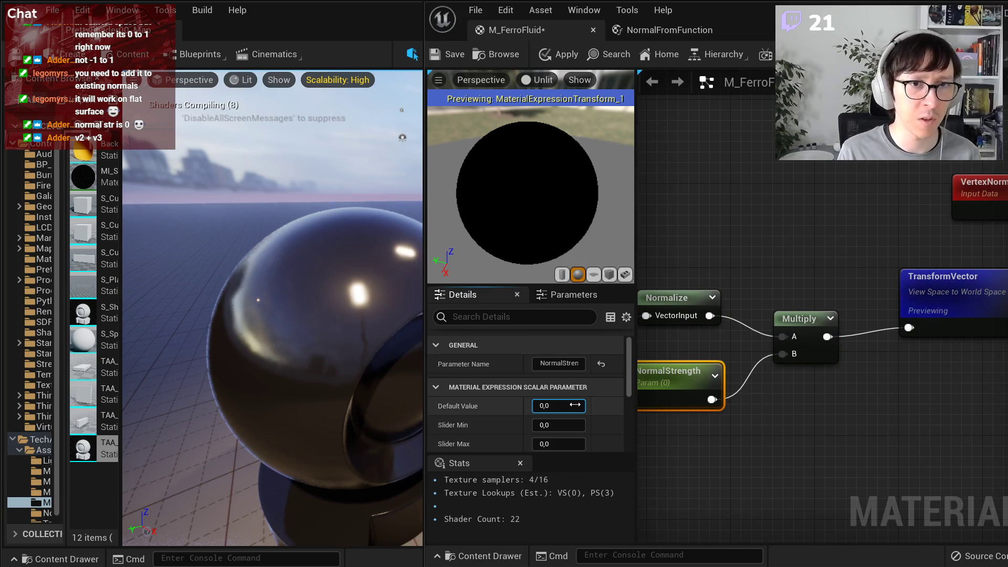
{"action": "left_click_drag", "start_coordinate": [558, 406], "coordinate": [538, 406]}
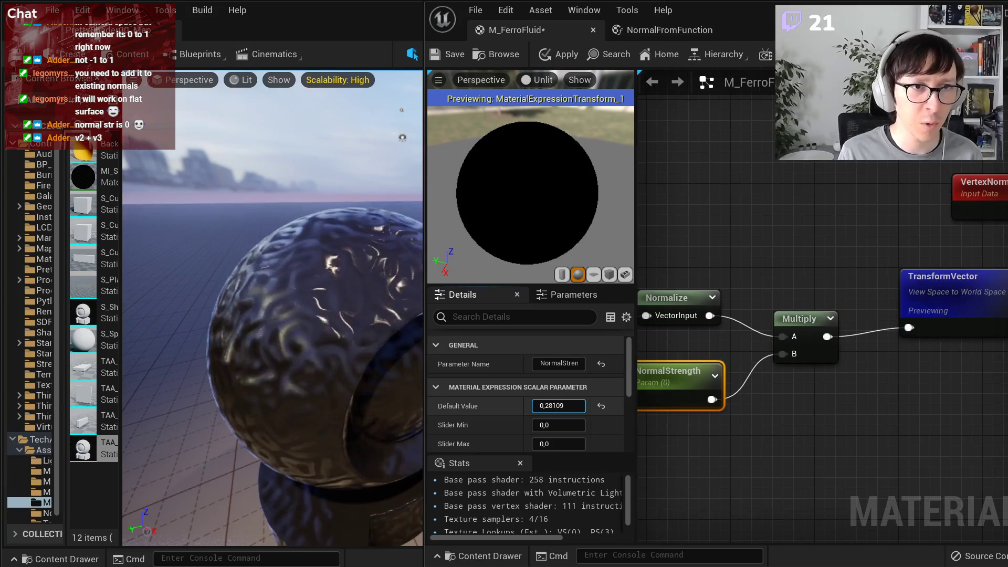
- Move the TransformVector node closer to Multiply and shift the neighbouring nodes slightly to tidy the graph
{"action": "left_click_drag", "start_coordinate": [957, 287], "coordinate": [915, 298]}
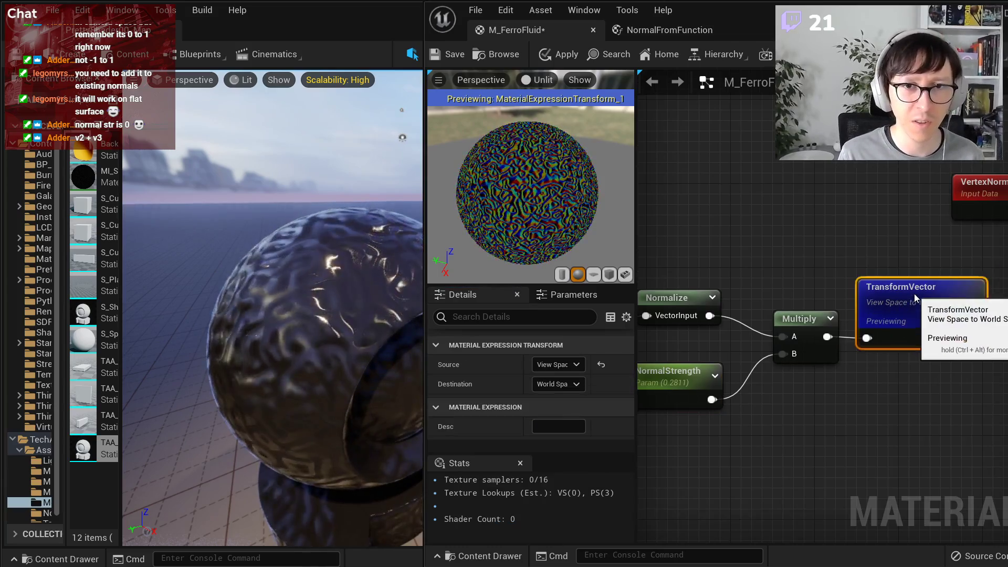
{"action": "scroll", "coordinate": [901, 268], "scroll_direction": "down", "scroll_amount": 3}
{"action": "left_click_drag", "start_coordinate": [936, 397], "coordinate": [734, 234]}
{"action": "left_click_drag", "start_coordinate": [745, 300], "coordinate": [754, 310]}
{"action": "left_click", "coordinate": [733, 252]}
- Preview the Append node that feeds Normalize and take a screen snip of its preview sphere
{"action": "right_click_drag", "start_coordinate": [666, 277], "coordinate": [911, 294]}
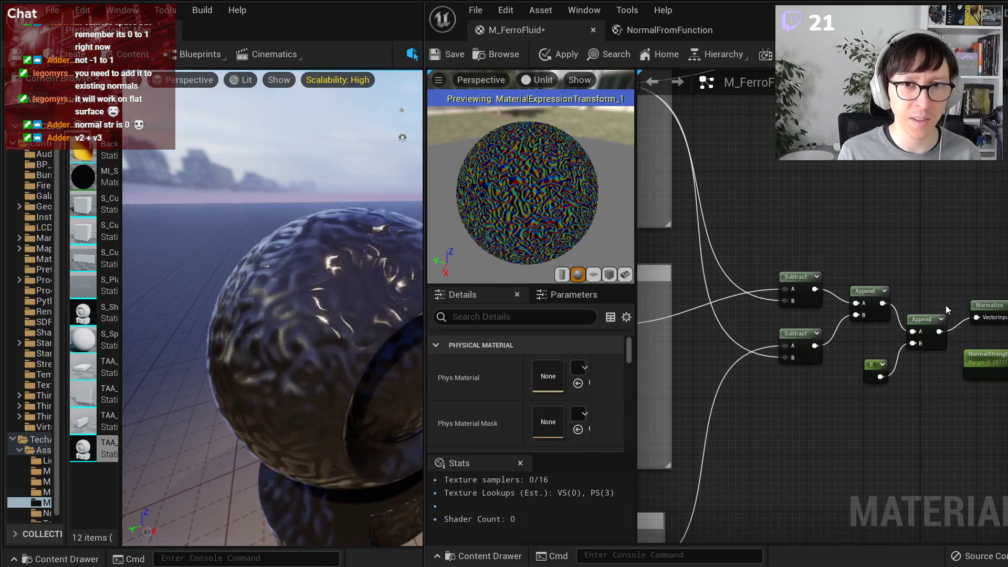
{"action": "right_click", "coordinate": [915, 317]}
{"action": "left_click", "coordinate": [947, 343]}
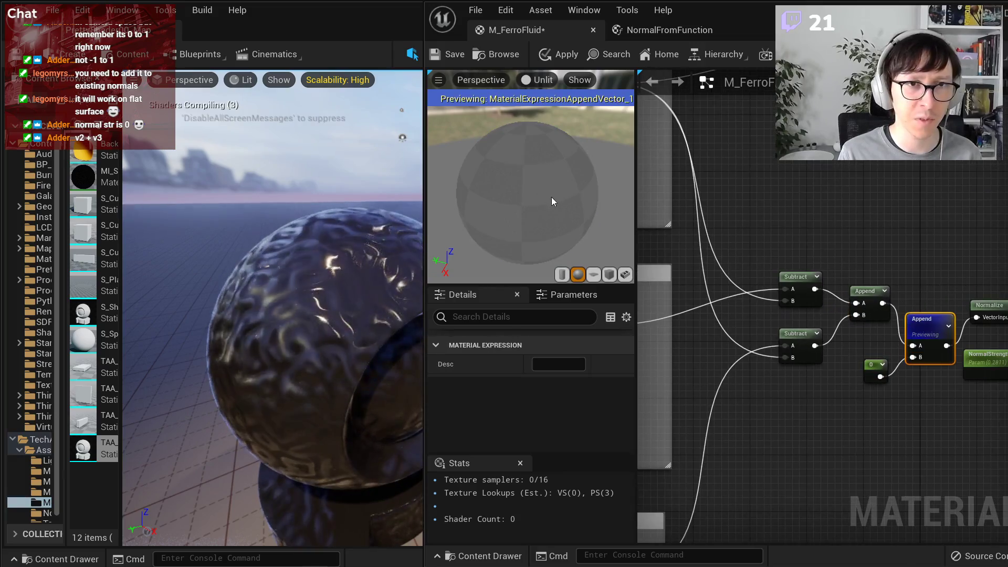
{"action": "scroll", "coordinate": [951, 269], "scroll_direction": "down", "scroll_amount": 5}
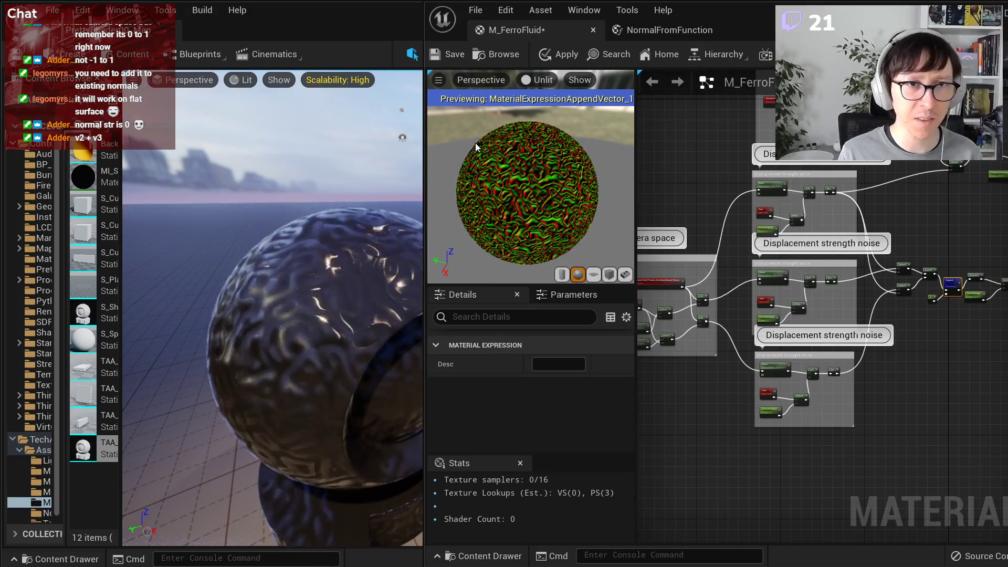
{"action": "key", "text": "super+shift+s"}
{"action": "left_click_drag", "start_coordinate": [481, 158], "coordinate": [578, 220]}
- Preview the Sine node in the upper noise group and take a screen snip of its preview sphere
{"action": "scroll", "coordinate": [824, 244], "scroll_direction": "up", "scroll_amount": 5}
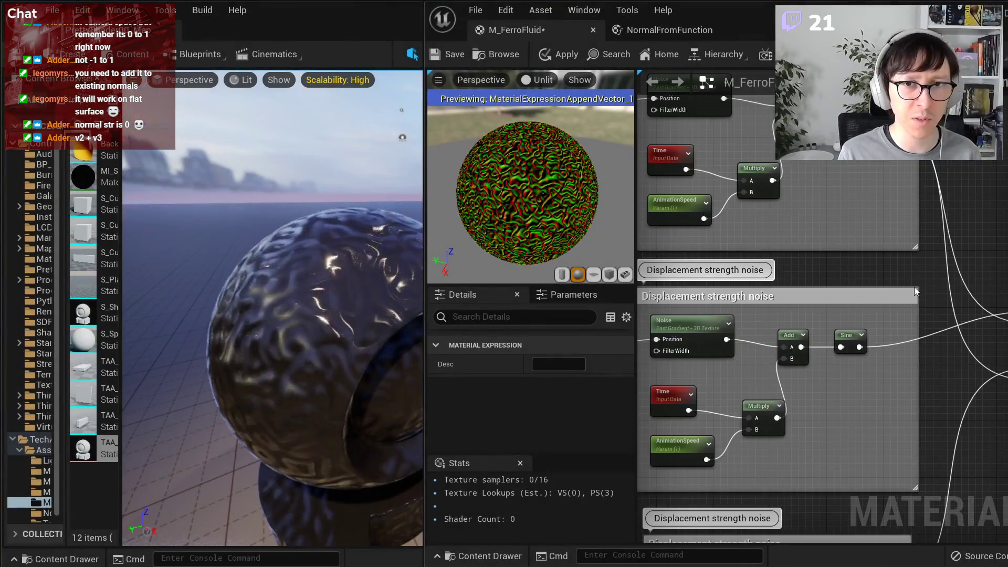
{"action": "right_click_drag", "start_coordinate": [915, 287], "coordinate": [780, 302]}
{"action": "right_click", "coordinate": [912, 315]}
{"action": "right_click", "coordinate": [712, 115]}
{"action": "left_click", "coordinate": [750, 143]}
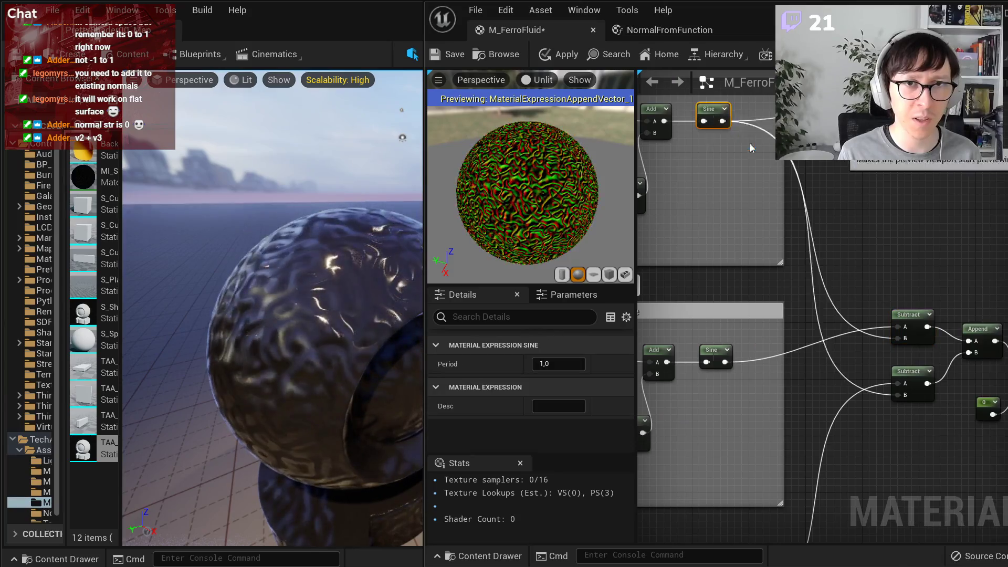
{"action": "key", "text": "super+shift+s"}
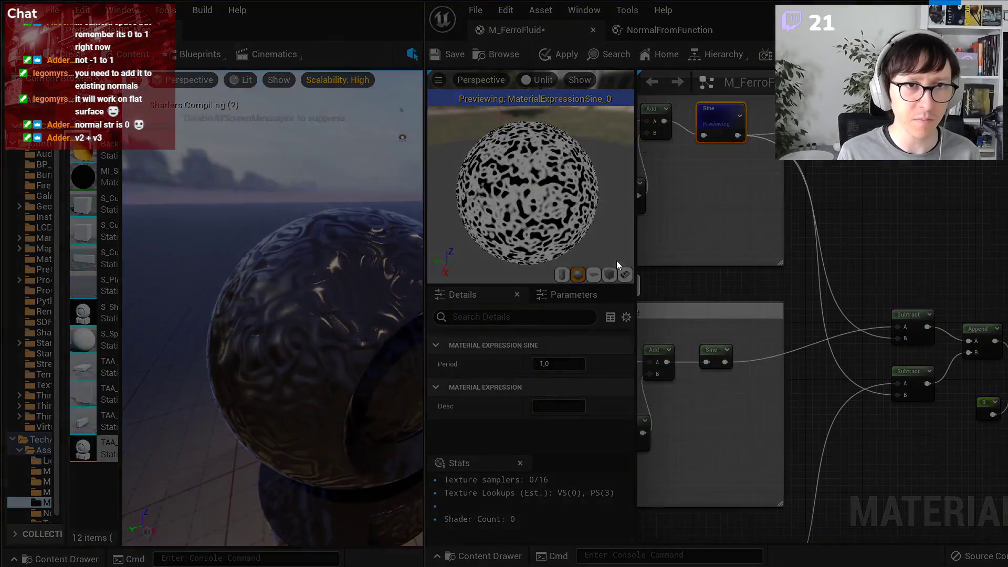
{"action": "left_click_drag", "start_coordinate": [632, 282], "coordinate": [469, 125]}
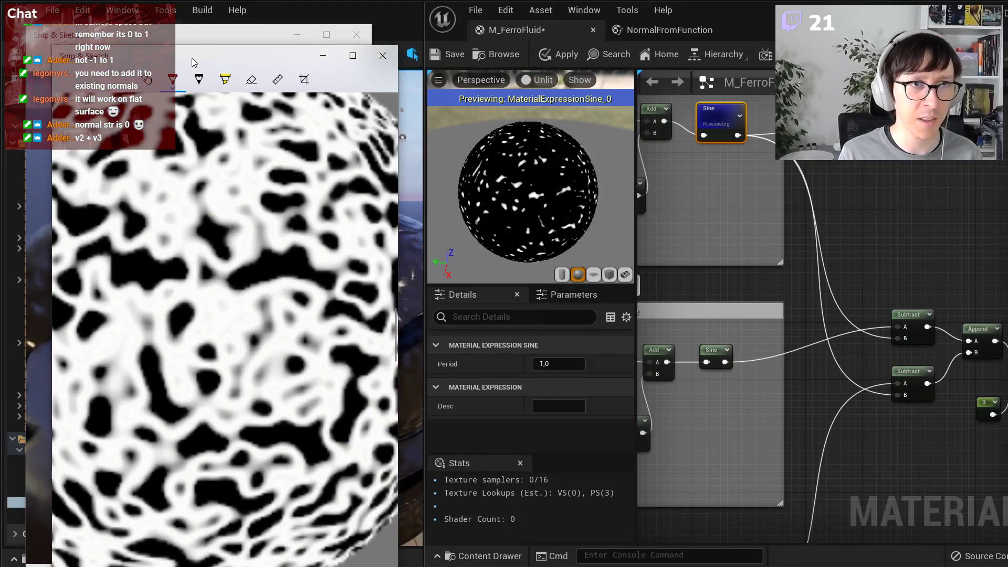
- In Snip & Sketch, draw a cyan quad with crossed diagonals on the noise capture
{"action": "left_click", "coordinate": [172, 79]}
{"action": "left_click", "coordinate": [193, 211]}
{"action": "mouse_move", "coordinate": [239, 383]}
{"action": "left_mouse_down"}
{"action": "mouse_move", "coordinate": [334, 332]}
{"action": "mouse_move", "coordinate": [235, 395]}
{"action": "mouse_move", "coordinate": [240, 367]}
{"action": "mouse_move", "coordinate": [324, 341]}
{"action": "left_mouse_up"}
{"action": "left_click_drag", "start_coordinate": [250, 334], "coordinate": [314, 404]}
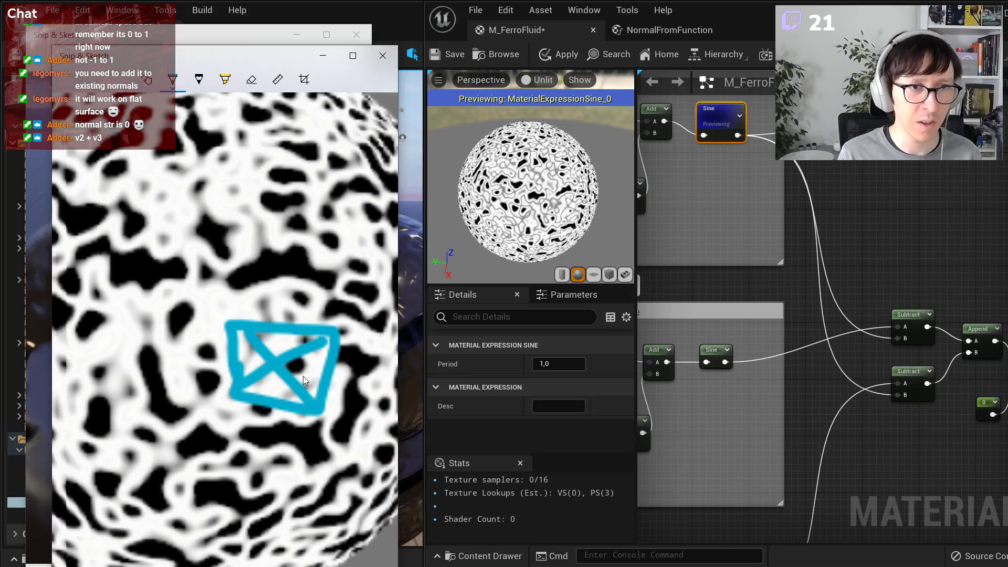
- Draw a red arrow from the cyan quad's centre sideways and a red dot beyond its tip
{"action": "left_click", "coordinate": [172, 81]}
{"action": "left_click", "coordinate": [119, 173]}
{"action": "left_click_drag", "start_coordinate": [291, 371], "coordinate": [317, 374]}
{"action": "left_click_drag", "start_coordinate": [314, 364], "coordinate": [357, 379]}
- Draw a green arrow upward from the quad's centre with a green dot beyond its tip
{"action": "left_click", "coordinate": [173, 79]}
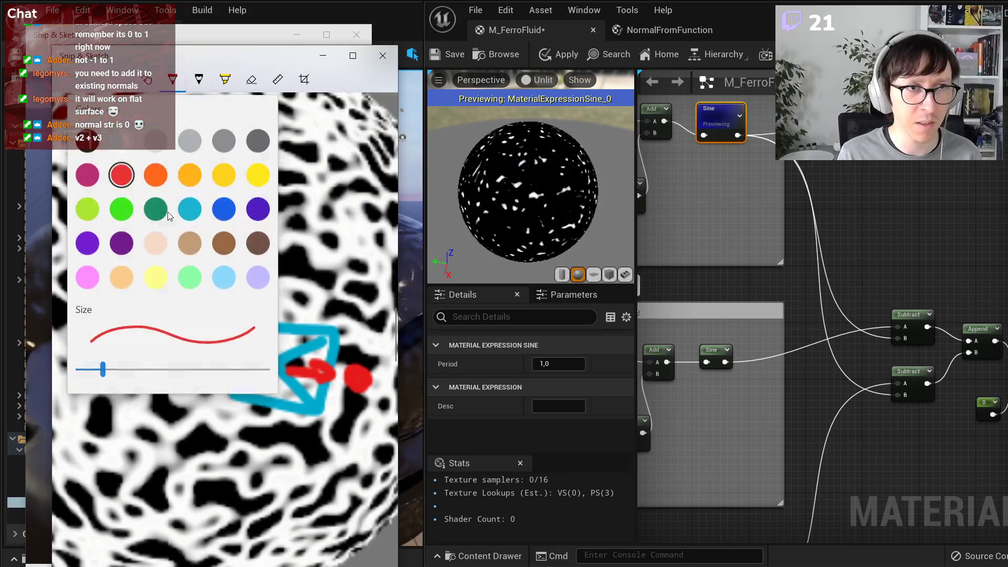
{"action": "left_click", "coordinate": [121, 209]}
{"action": "left_click_drag", "start_coordinate": [274, 358], "coordinate": [287, 278]}
- Mark the quad's centre in cyan and yellow, and place a yellow dot on the red sample point
{"action": "left_click", "coordinate": [173, 79]}
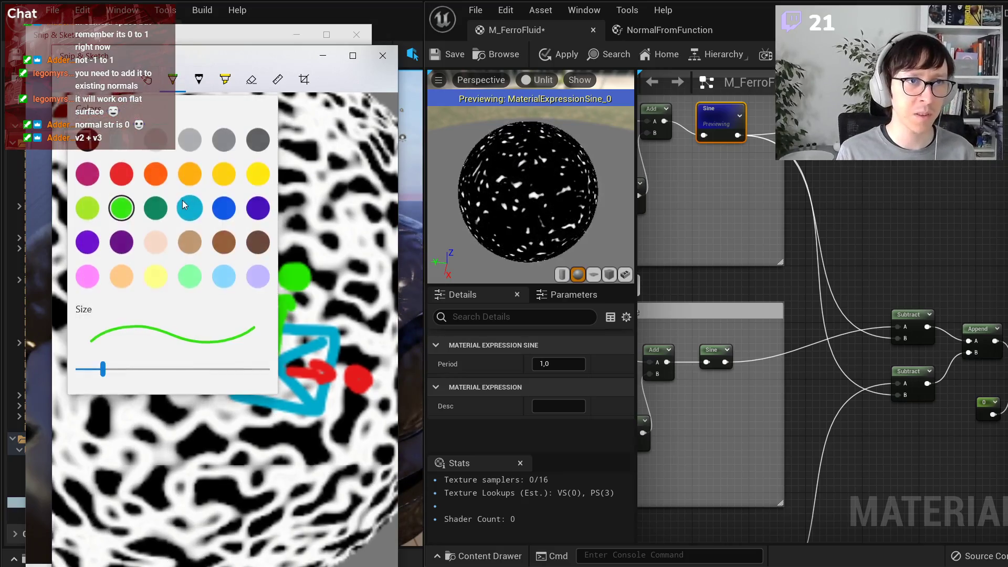
{"action": "left_click", "coordinate": [189, 203]}
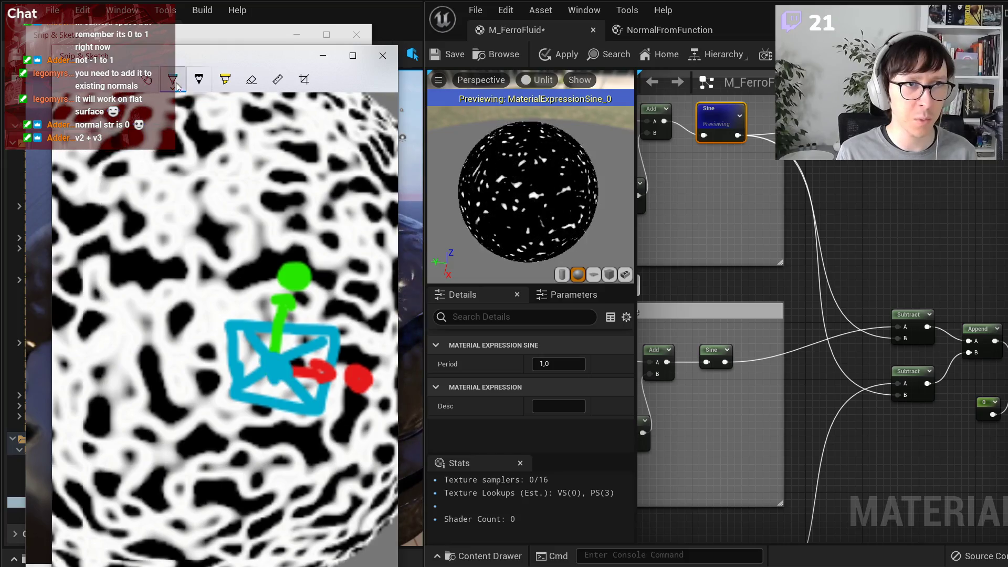
{"action": "left_click", "coordinate": [173, 79]}
{"action": "left_click", "coordinate": [256, 169]}
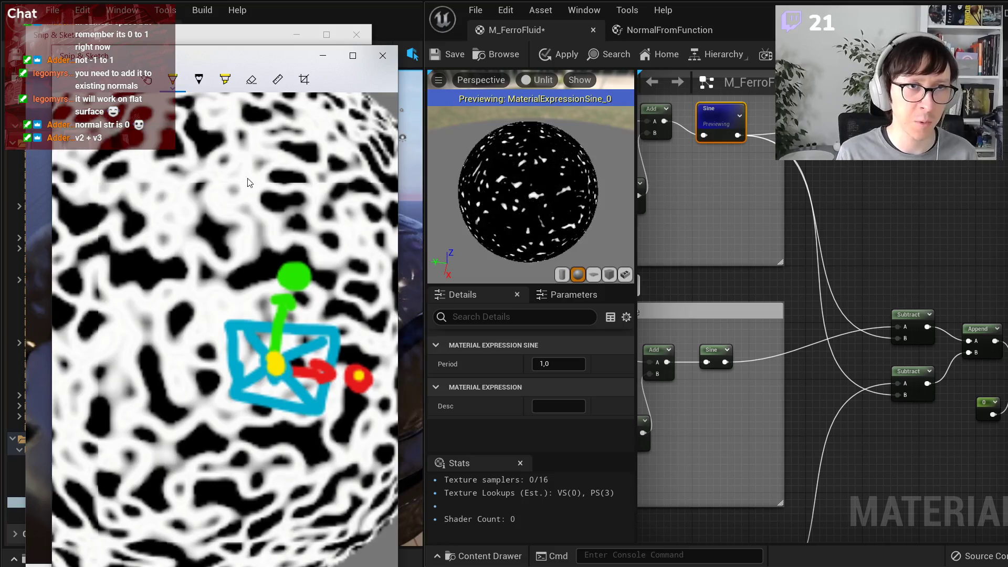
{"action": "key", "text": "ctrl+z"}
{"action": "left_click", "coordinate": [173, 79]}
{"action": "left_click", "coordinate": [358, 201]}
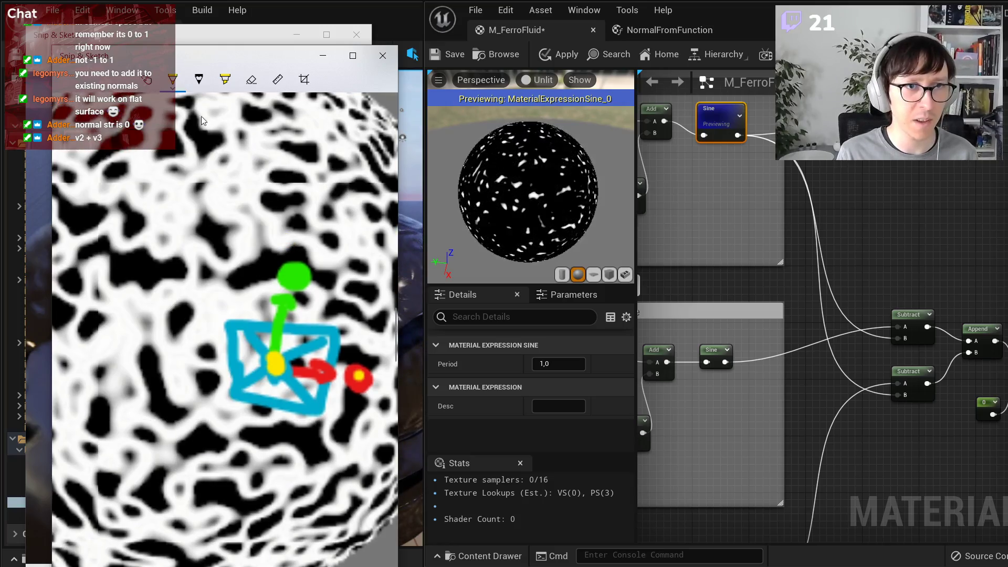
- Draw dashed green arcs from the green sample point and around the quad's centre
{"action": "left_click", "coordinate": [171, 82]}
{"action": "left_click", "coordinate": [114, 209]}
{"action": "left_click", "coordinate": [286, 275]}
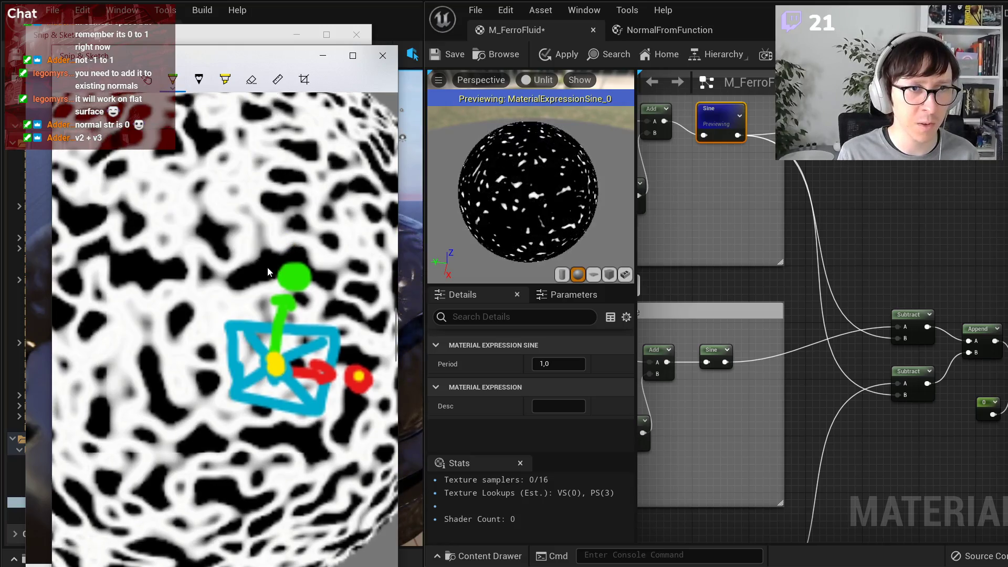
{"action": "left_click_drag", "start_coordinate": [268, 280], "coordinate": [233, 273]}
{"action": "left_click_drag", "start_coordinate": [227, 260], "coordinate": [230, 253]}
{"action": "left_click_drag", "start_coordinate": [235, 238], "coordinate": [275, 232]}
{"action": "left_click_drag", "start_coordinate": [287, 248], "coordinate": [288, 263]}
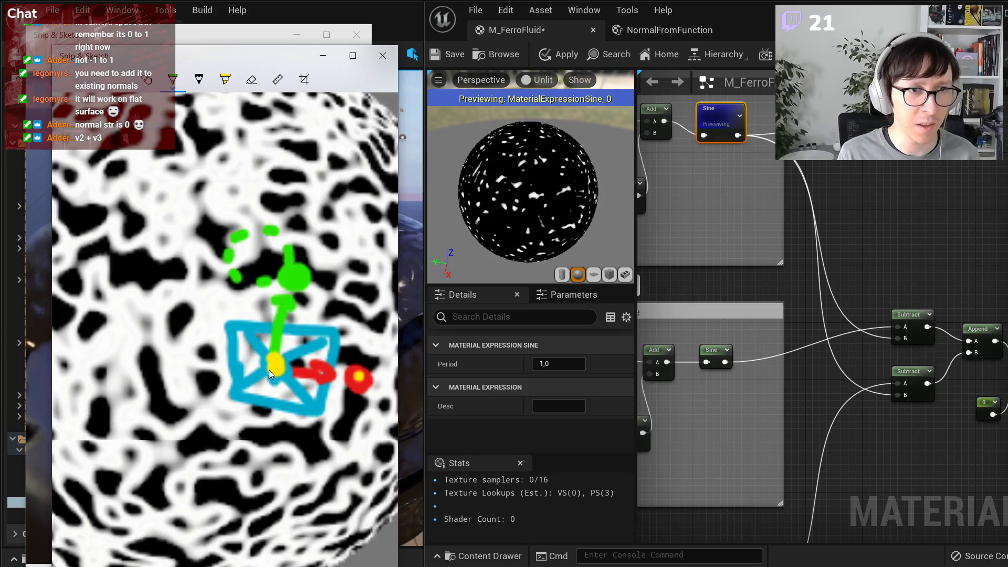
{"action": "mouse_move", "coordinate": [251, 388]}
{"action": "left_mouse_down"}
{"action": "mouse_move", "coordinate": [258, 393]}
{"action": "mouse_move", "coordinate": [231, 375]}
{"action": "left_mouse_up"}
{"action": "mouse_move", "coordinate": [224, 365]}
{"action": "left_mouse_down"}
{"action": "mouse_move", "coordinate": [245, 344]}
{"action": "mouse_move", "coordinate": [222, 304]}
{"action": "mouse_move", "coordinate": [170, 285]}
{"action": "mouse_move", "coordinate": [203, 306]}
{"action": "left_mouse_up"}
{"action": "key", "text": "ctrl+z"}
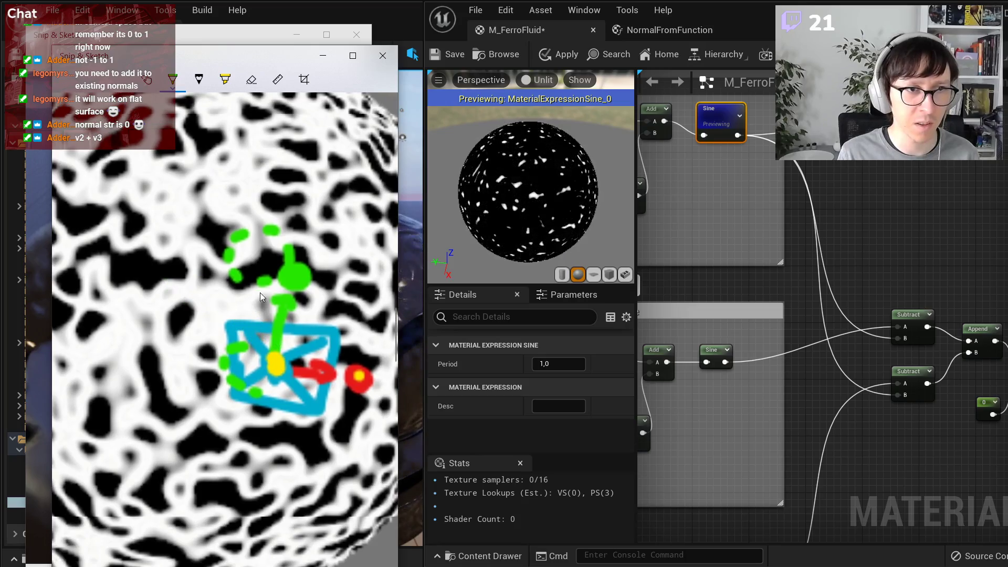
- Draw red curves around the red sample point and the quad's centre, and link them with a red line
{"action": "left_click", "coordinate": [173, 79]}
{"action": "left_click", "coordinate": [158, 137]}
{"action": "mouse_move", "coordinate": [364, 405]}
{"action": "left_mouse_down"}
{"action": "mouse_move", "coordinate": [344, 347]}
{"action": "mouse_move", "coordinate": [298, 357]}
{"action": "mouse_move", "coordinate": [329, 359]}
{"action": "left_mouse_up"}
{"action": "key", "text": "ctrl+z"}
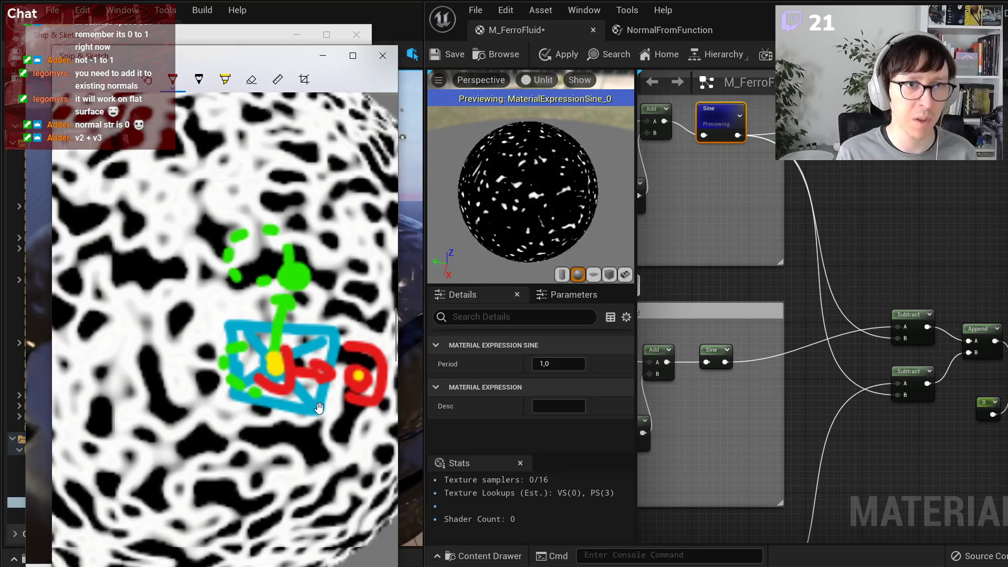
{"action": "left_click_drag", "start_coordinate": [290, 358], "coordinate": [325, 336]}
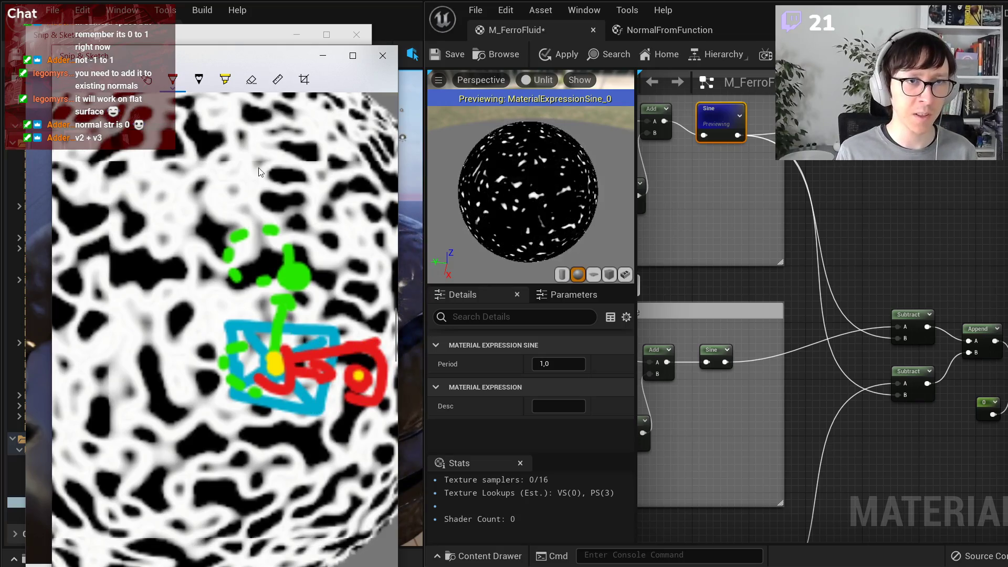
- Close both annotated Snip & Sketch captures
{"action": "left_click", "coordinate": [178, 82]}
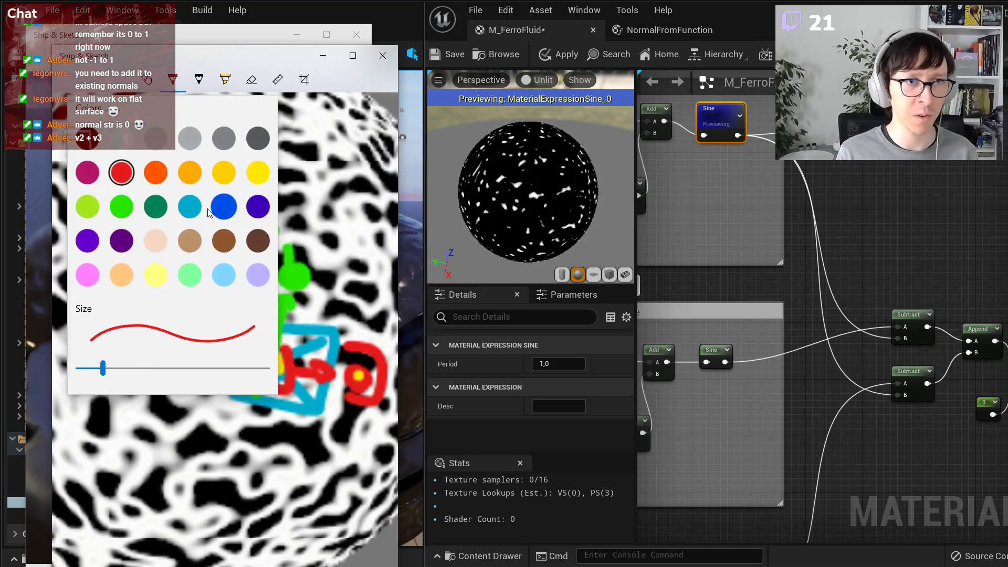
{"action": "left_click", "coordinate": [332, 323]}
{"action": "mouse_move", "coordinate": [366, 247]}
{"action": "left_mouse_down"}
{"action": "mouse_move", "coordinate": [381, 223]}
{"action": "mouse_move", "coordinate": [384, 257]}
{"action": "left_mouse_up"}
{"action": "left_click", "coordinate": [384, 55]}
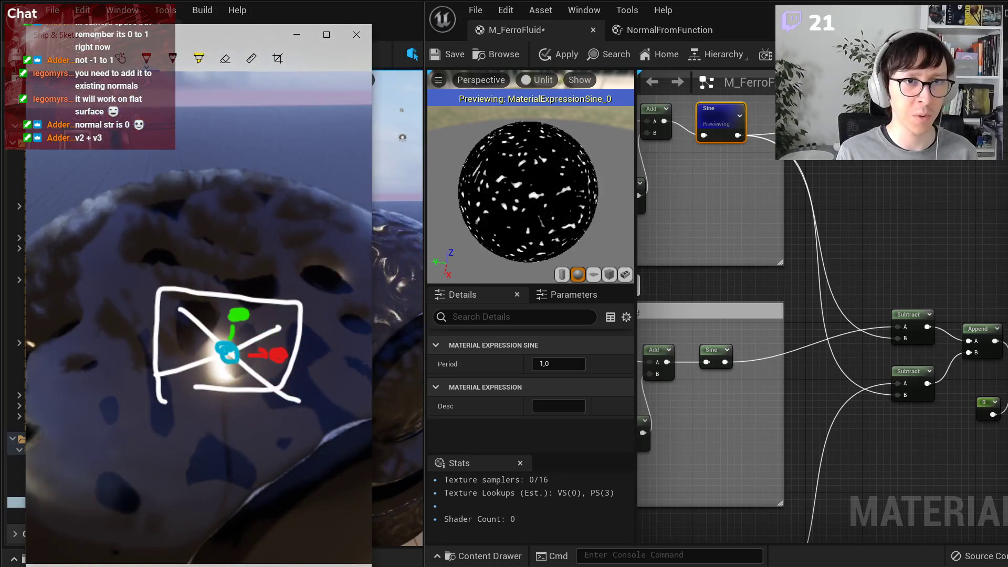
{"action": "left_click", "coordinate": [356, 34]}
- Switch the material preview back to the Append node that feeds Normalize
{"action": "right_click_drag", "start_coordinate": [333, 315], "coordinate": [386, 302]}
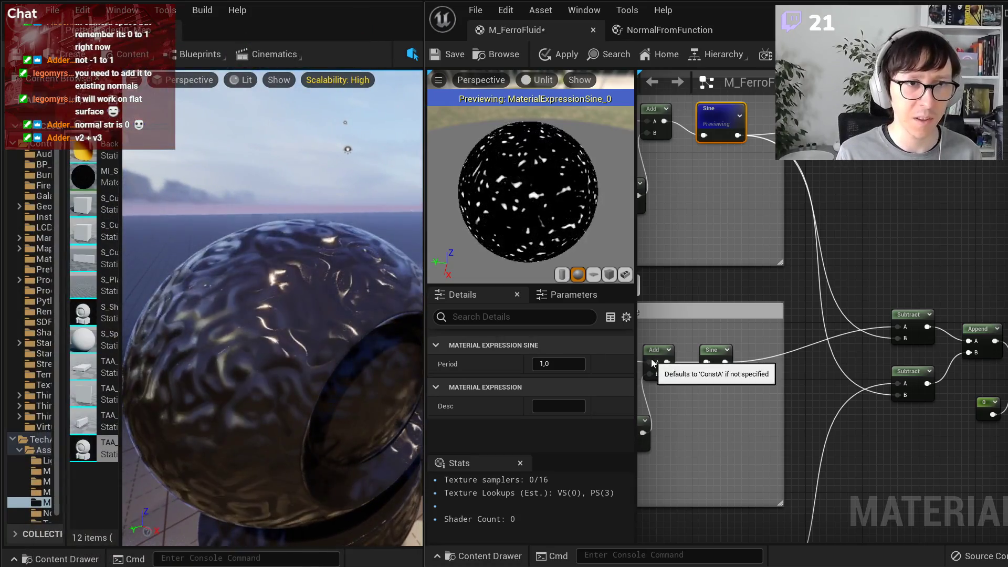
{"action": "right_click_drag", "start_coordinate": [820, 416], "coordinate": [550, 330]}
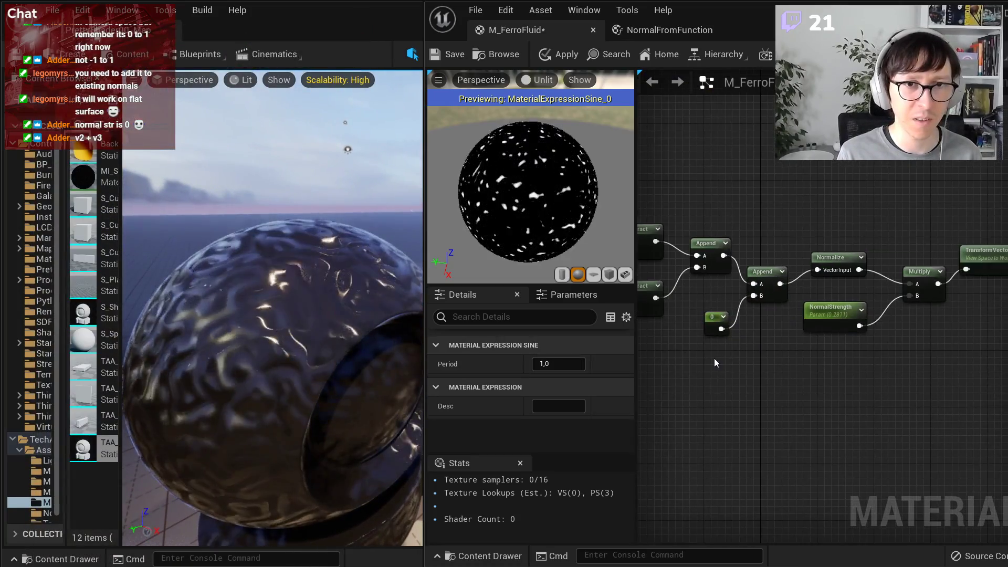
{"action": "left_click", "coordinate": [714, 307]}
{"action": "right_click", "coordinate": [751, 295]}
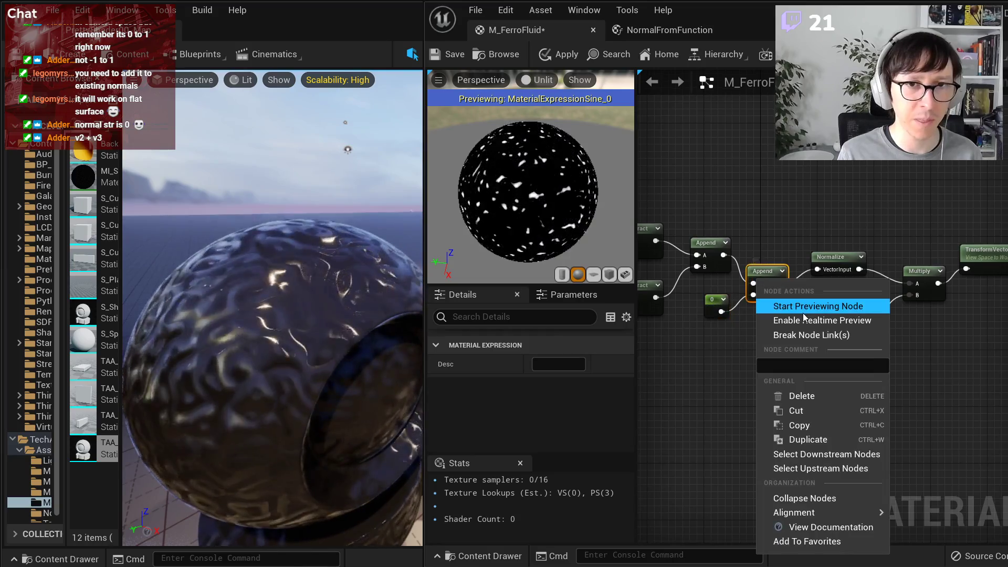
{"action": "left_click", "coordinate": [777, 304]}
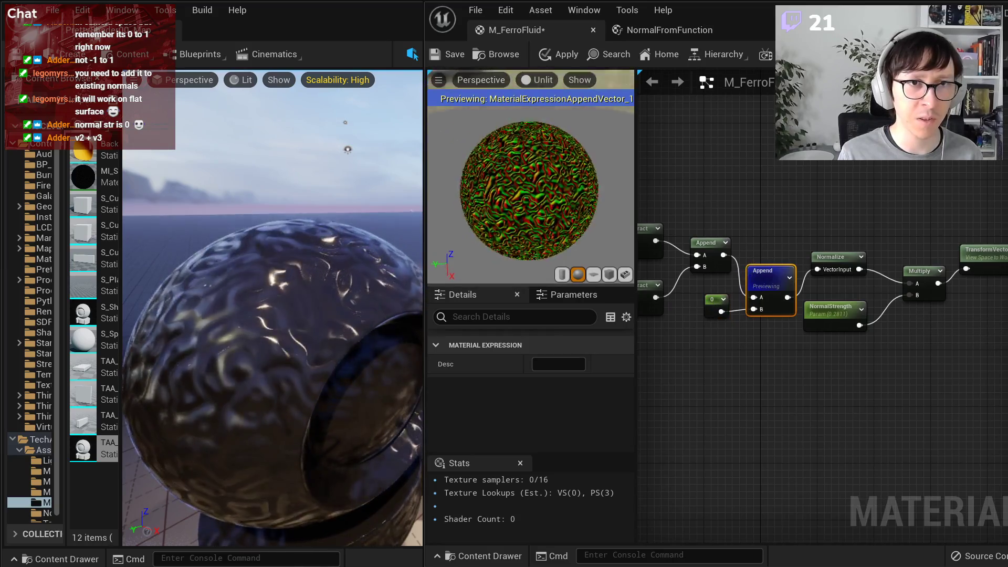
- Examine the Append node's noise preview up close alongside the displacement noise groups and Subtract nodes that feed it
{"action": "scroll", "coordinate": [837, 238], "scroll_direction": "down", "scroll_amount": 5}
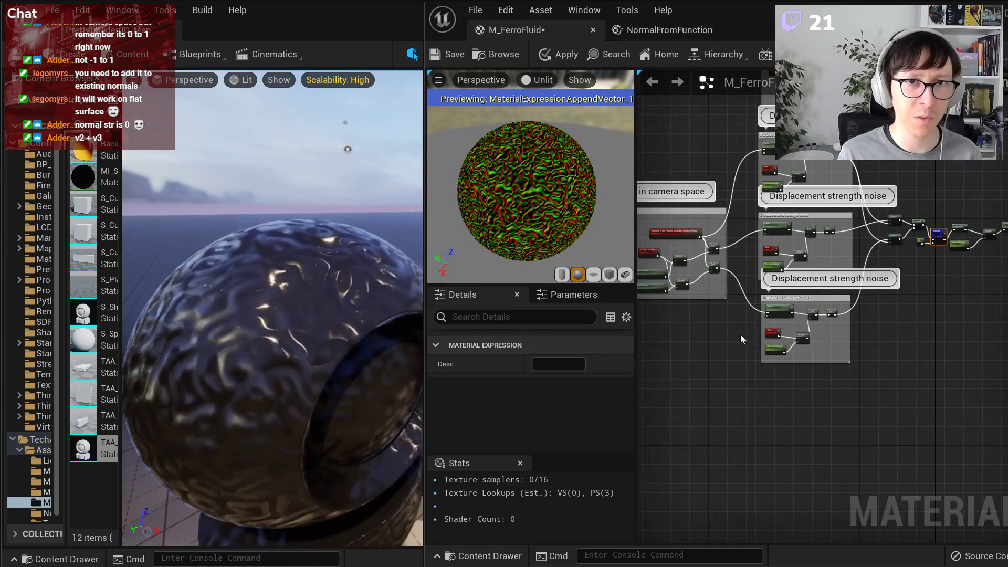
{"action": "scroll", "coordinate": [943, 216], "scroll_direction": "up", "scroll_amount": 4}
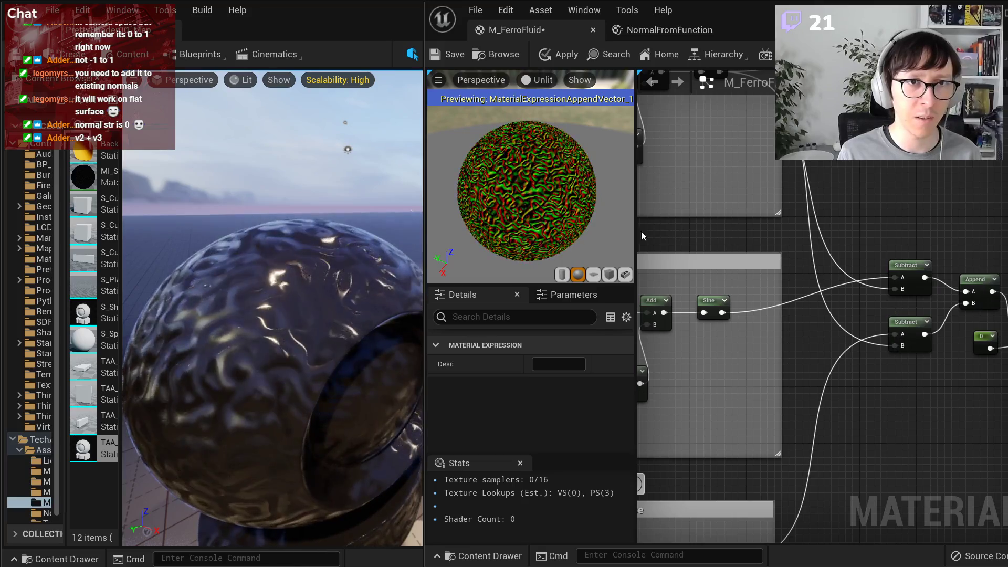
{"action": "scroll", "coordinate": [809, 363], "scroll_direction": "down", "scroll_amount": 4}
{"action": "scroll", "coordinate": [841, 335], "scroll_direction": "up", "scroll_amount": 4}
{"action": "scroll", "coordinate": [512, 157], "scroll_direction": "up", "scroll_amount": 5}
{"action": "scroll", "coordinate": [512, 157], "scroll_direction": "down", "scroll_amount": 6}
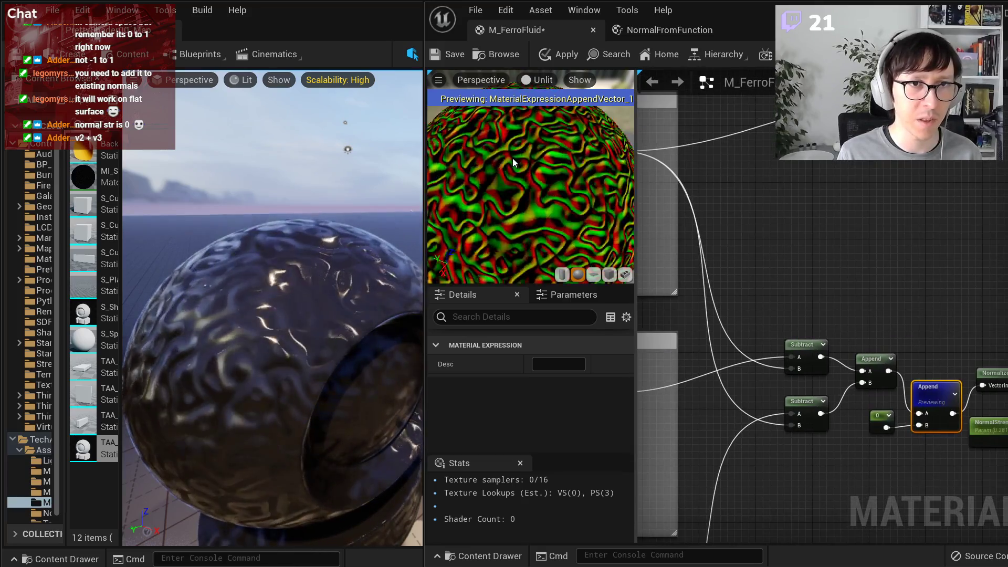
{"action": "right_click_drag", "start_coordinate": [526, 169], "coordinate": [519, 199]}
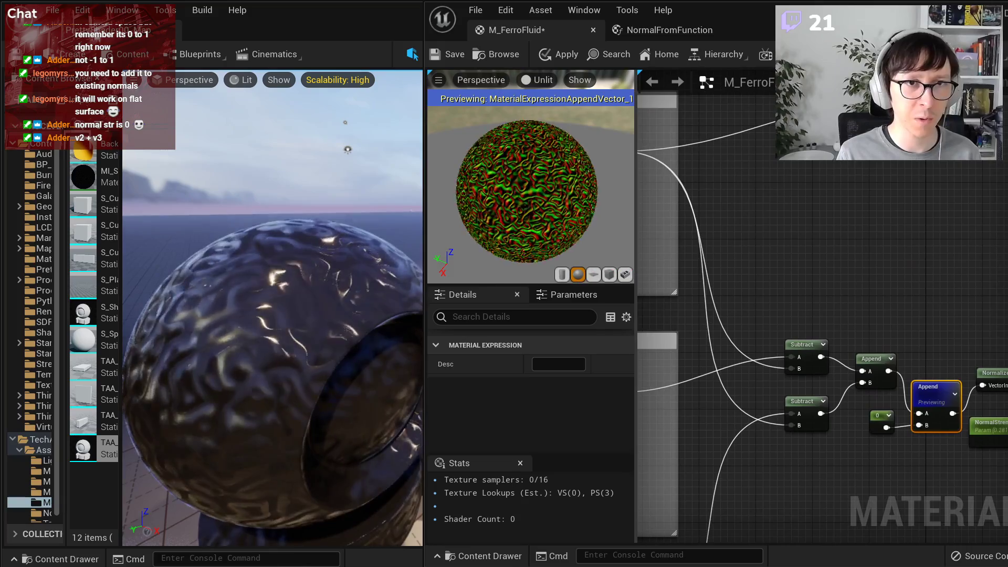
- Select the HeightToNormalKernelSize parameter in the camera-space offsets group and open its default value for editing
{"action": "right_click_drag", "start_coordinate": [756, 310], "coordinate": [995, 252]}
{"action": "right_click_drag", "start_coordinate": [716, 359], "coordinate": [992, 342]}
{"action": "scroll", "coordinate": [751, 395], "scroll_direction": "up", "scroll_amount": 3}
{"action": "right_click_drag", "start_coordinate": [845, 422], "coordinate": [758, 412]}
{"action": "left_click", "coordinate": [758, 413]}
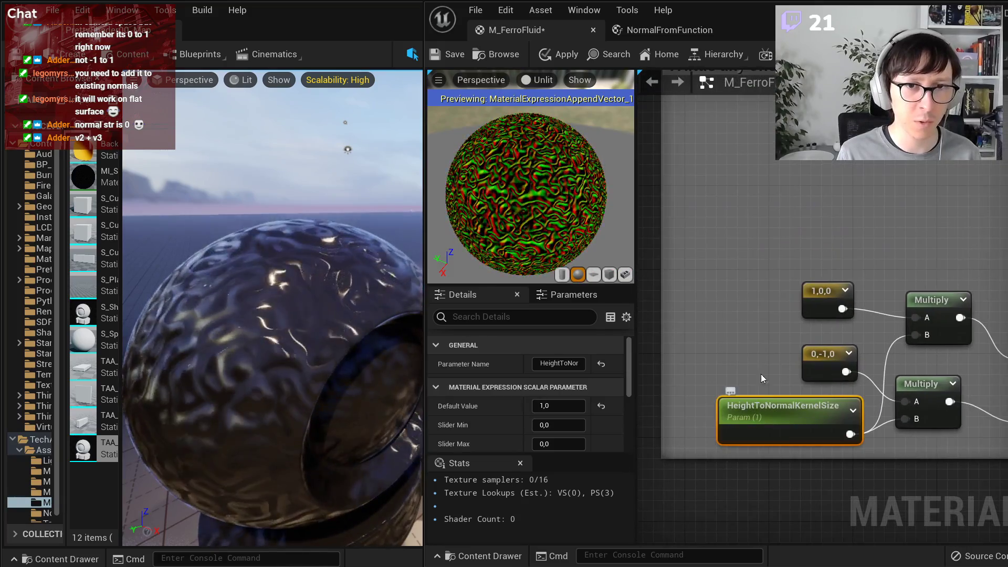
{"action": "left_click", "coordinate": [560, 401]}
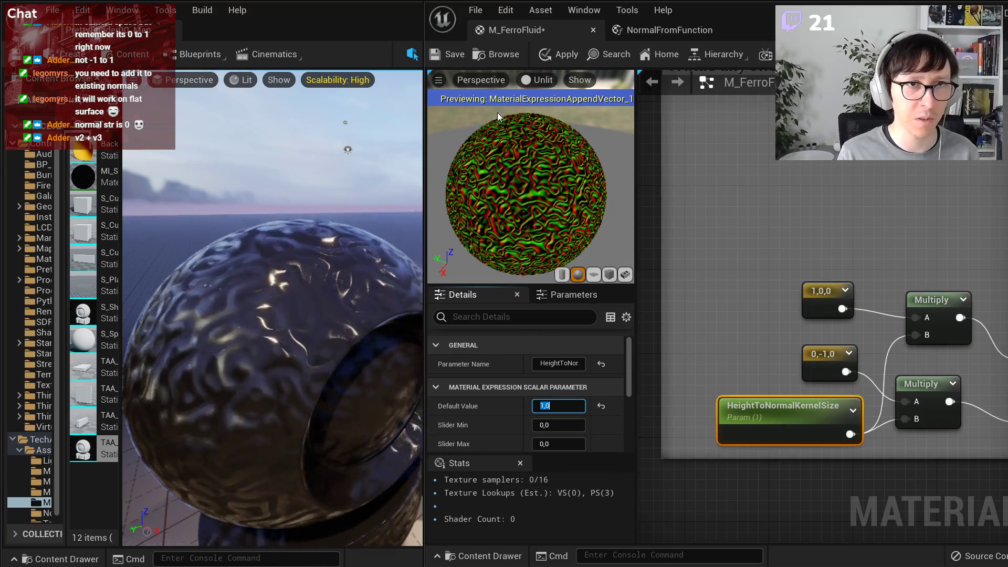
- Switch to Firefox, load patreon.com/techartaid, widen the browser window and select the page address
{"action": "key", "text": "alt+Tab"}
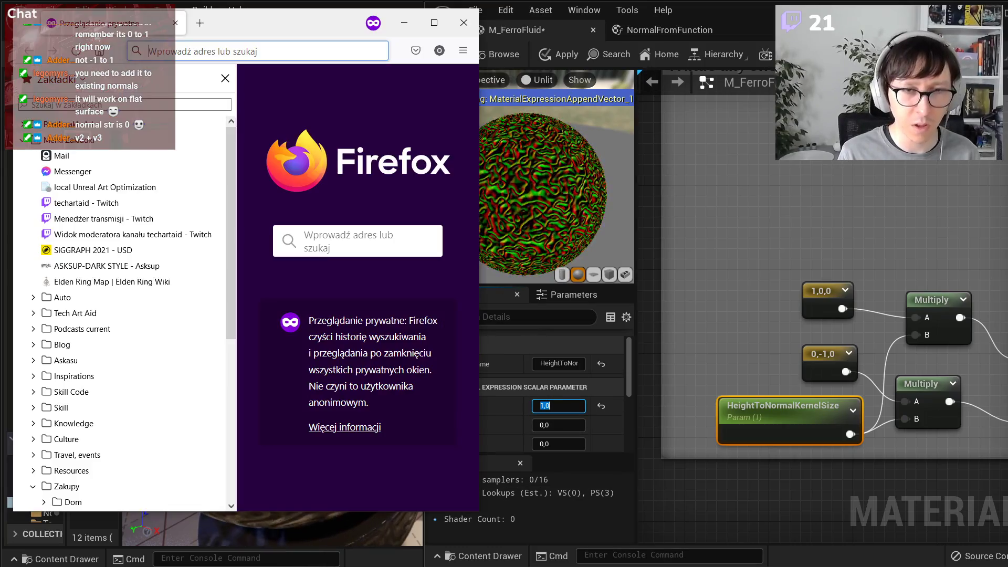
{"action": "left_click", "coordinate": [224, 79]}
{"action": "left_click", "coordinate": [220, 51]}
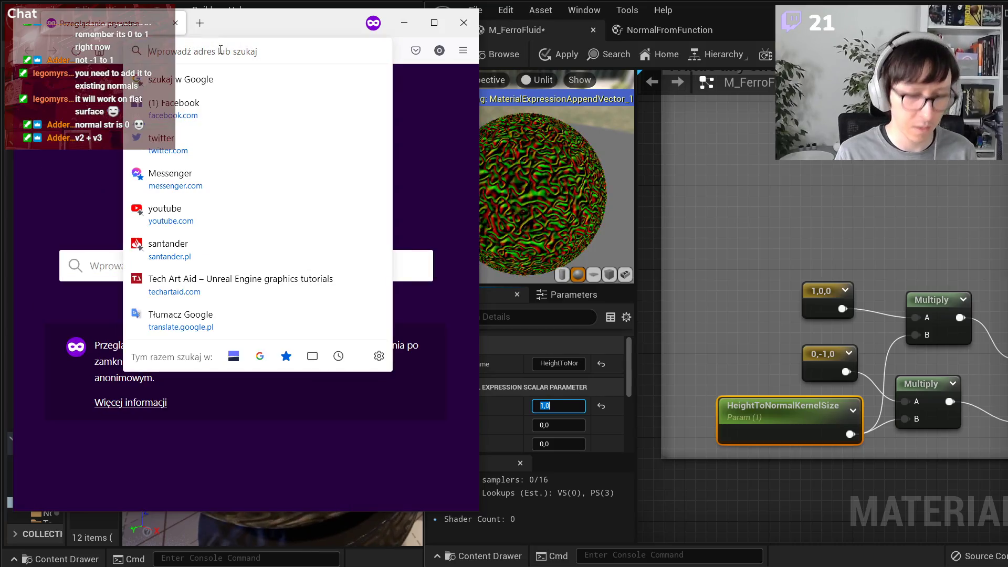
{"action": "type", "text": "patreon.com/tech"}
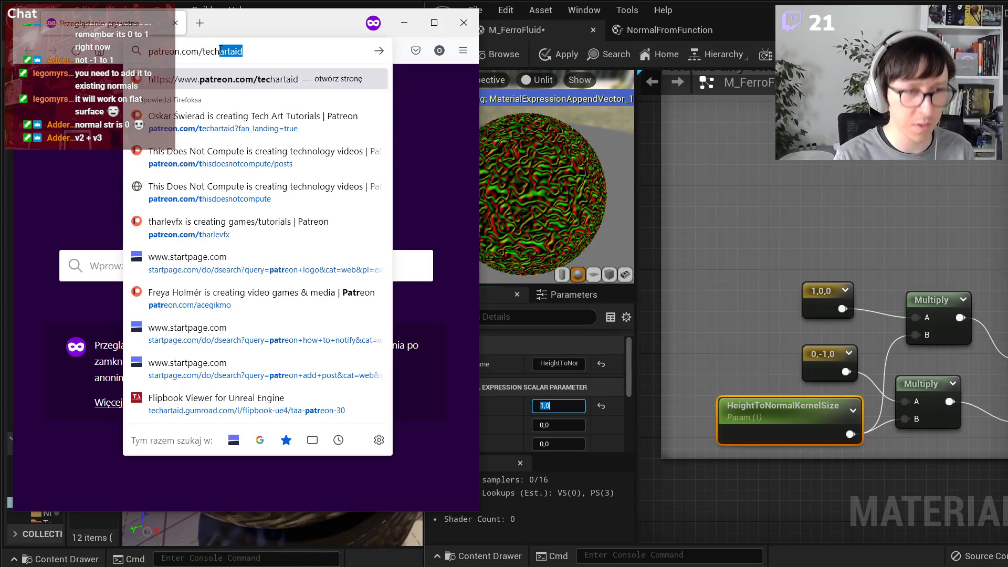
{"action": "key", "text": "Return"}
{"action": "left_click_drag", "start_coordinate": [478, 102], "coordinate": [831, 102]}
{"action": "left_click", "coordinate": [440, 52]}
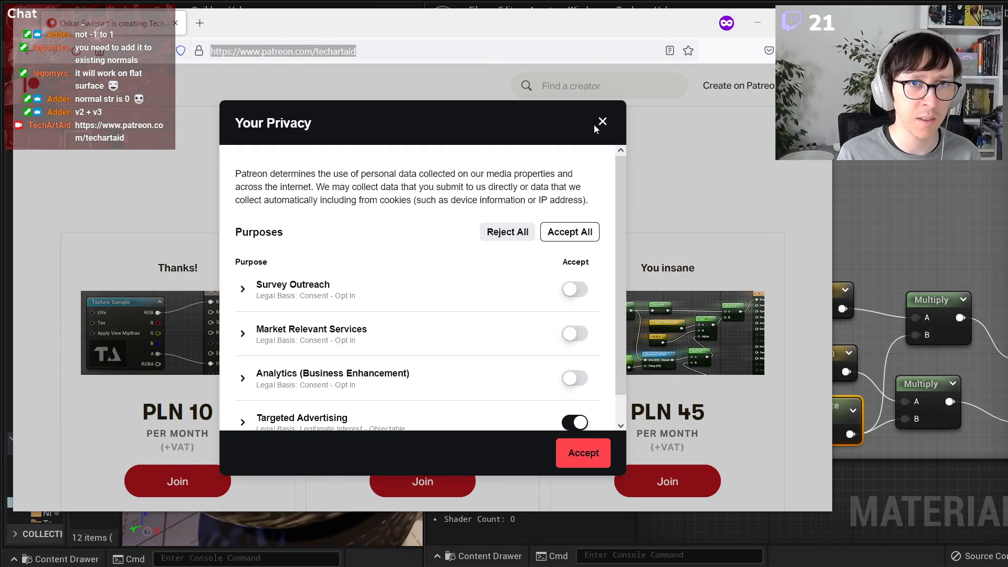
- Dismiss the Patreon privacy dialog, review the benefits of the membership tiers and minimise the browser
{"action": "left_click", "coordinate": [597, 123]}
{"action": "scroll", "coordinate": [640, 205], "scroll_direction": "down", "scroll_amount": 5}
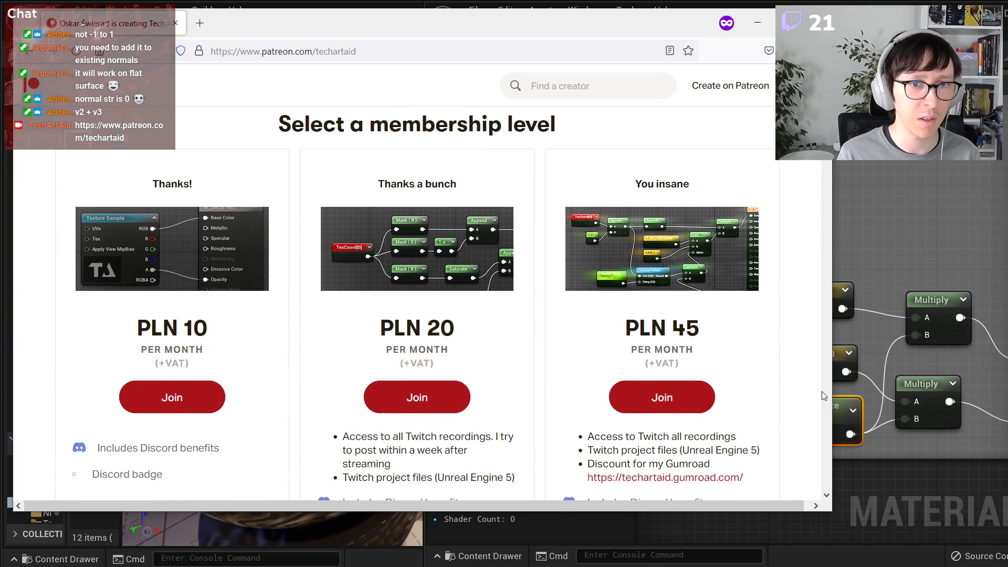
{"action": "scroll", "coordinate": [824, 396], "scroll_direction": "down", "scroll_amount": 2}
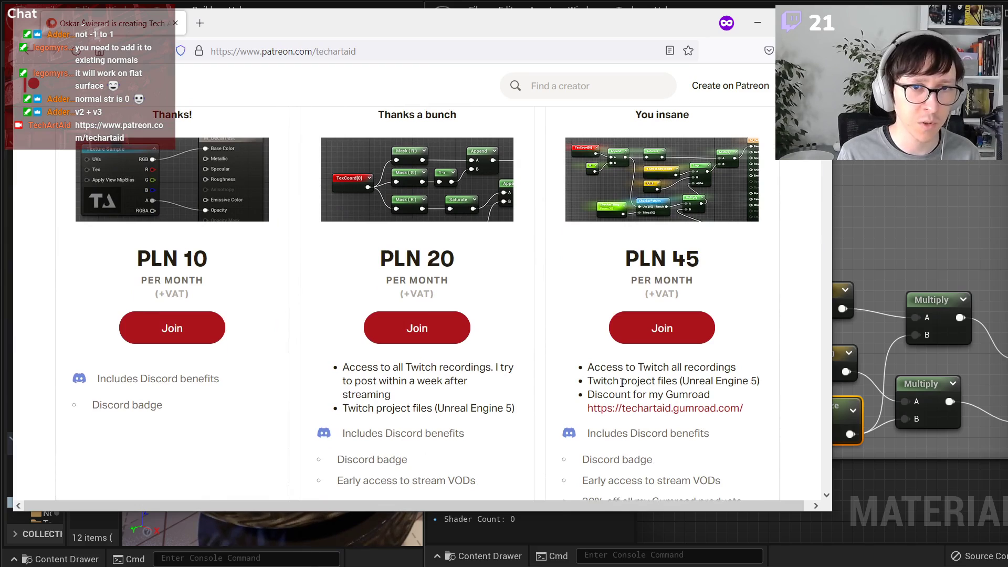
{"action": "scroll", "coordinate": [694, 387], "scroll_direction": "down", "scroll_amount": 2}
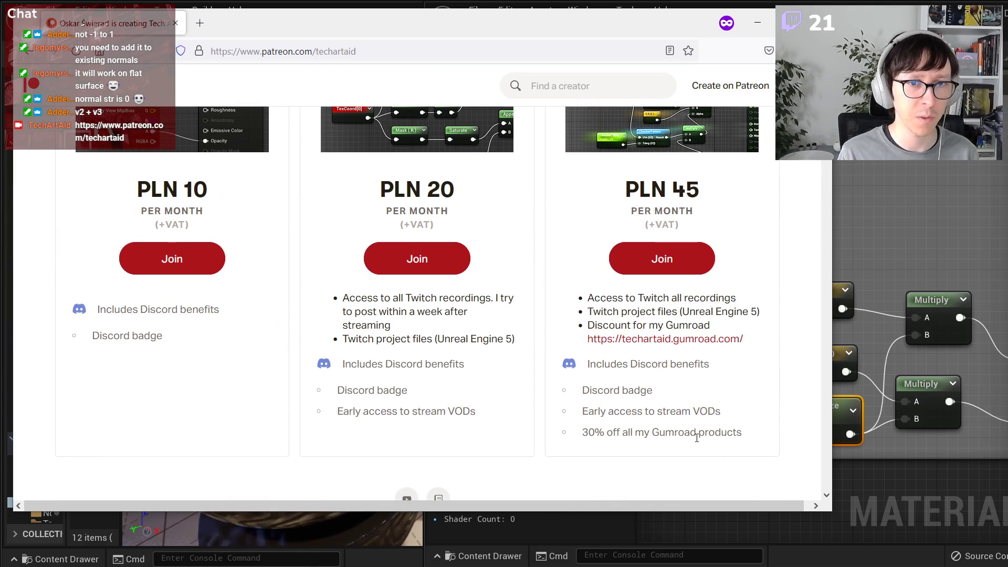
{"action": "left_click", "coordinate": [758, 23]}
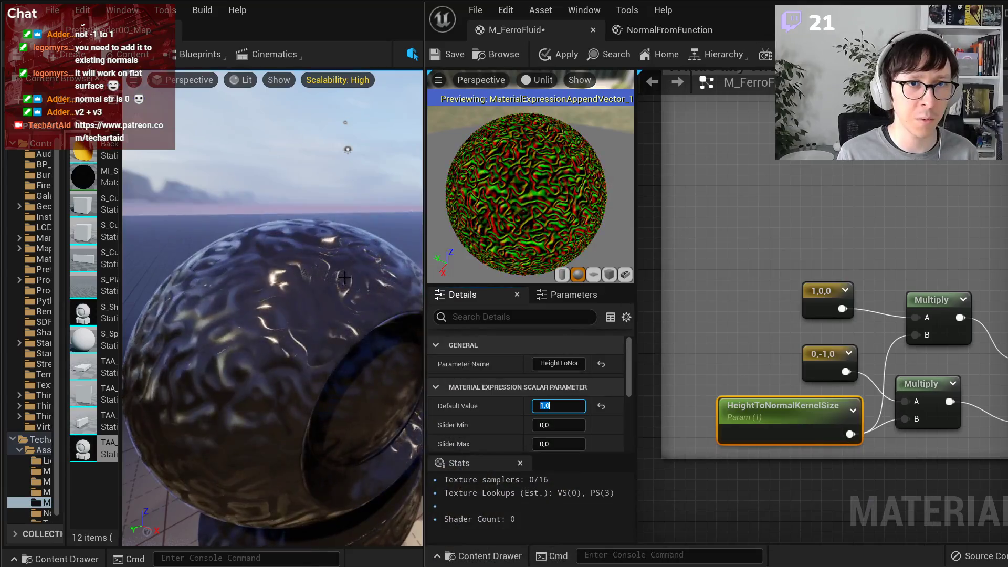
- Review the displacement noise and radial mask groups in the graph, then revisit the Patreon membership tiers in Firefox
{"action": "right_click_drag", "start_coordinate": [906, 325], "coordinate": [704, 311]}
{"action": "scroll", "coordinate": [704, 311], "scroll_direction": "down", "scroll_amount": 3}
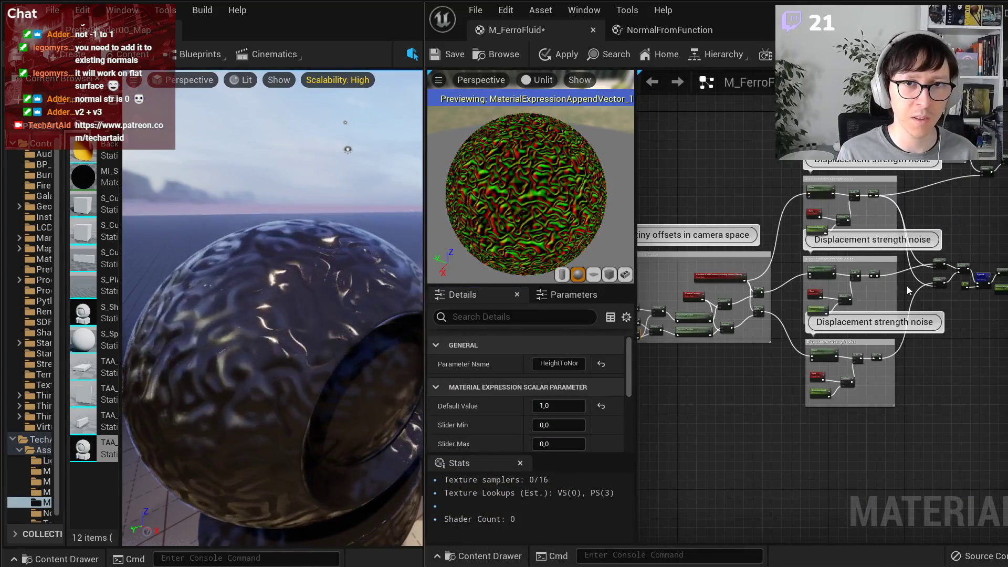
{"action": "right_click_drag", "start_coordinate": [906, 285], "coordinate": [797, 361]}
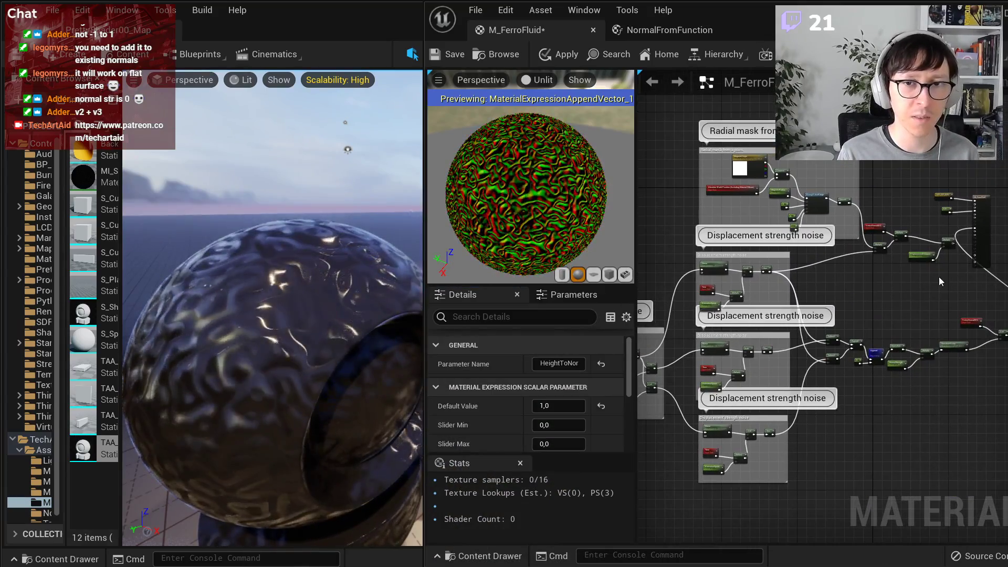
{"action": "right_click_drag", "start_coordinate": [804, 160], "coordinate": [830, 257]}
{"action": "scroll", "coordinate": [830, 258], "scroll_direction": "up", "scroll_amount": 2}
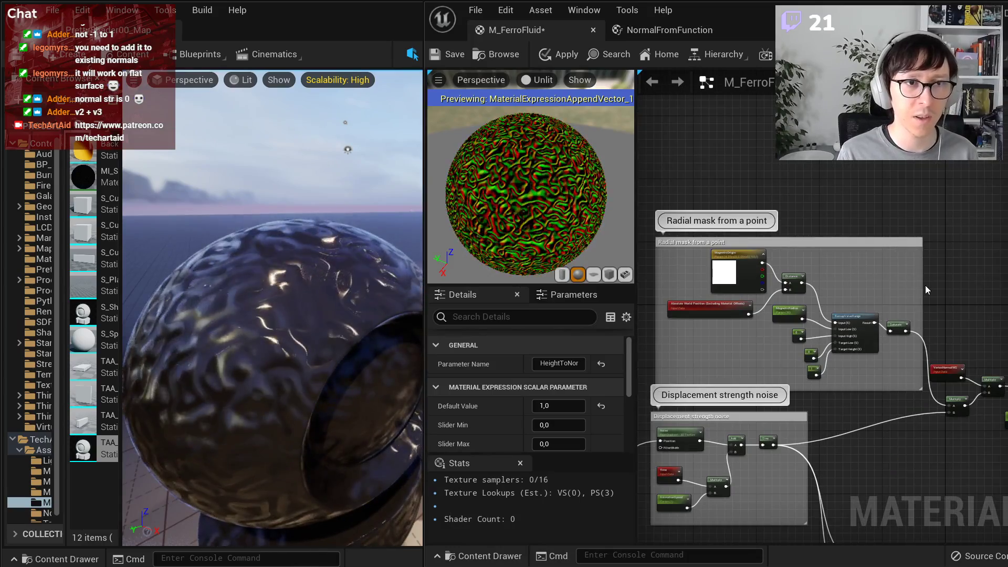
{"action": "key", "text": "alt+Tab"}
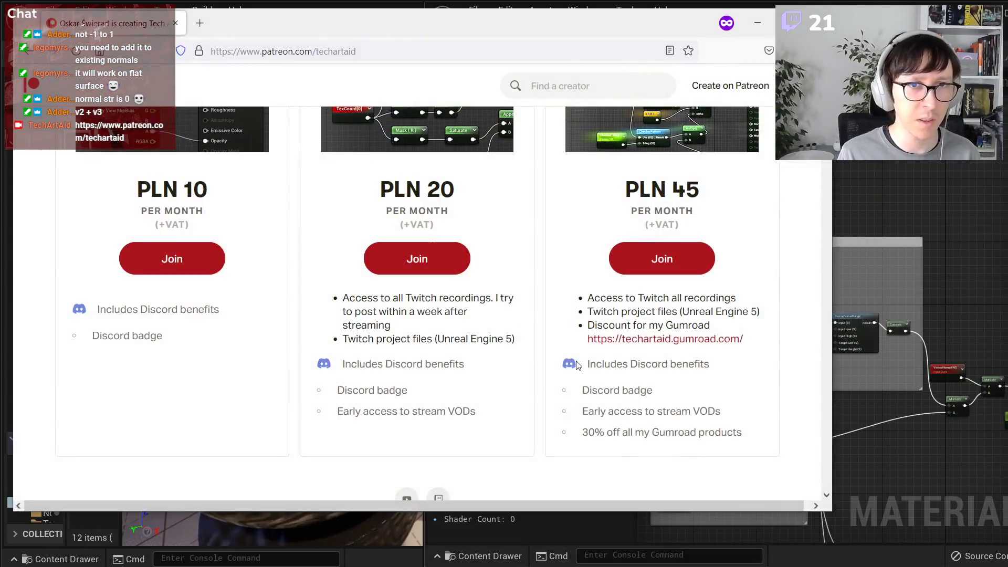
{"action": "scroll", "coordinate": [594, 355], "scroll_direction": "up", "scroll_amount": 2}
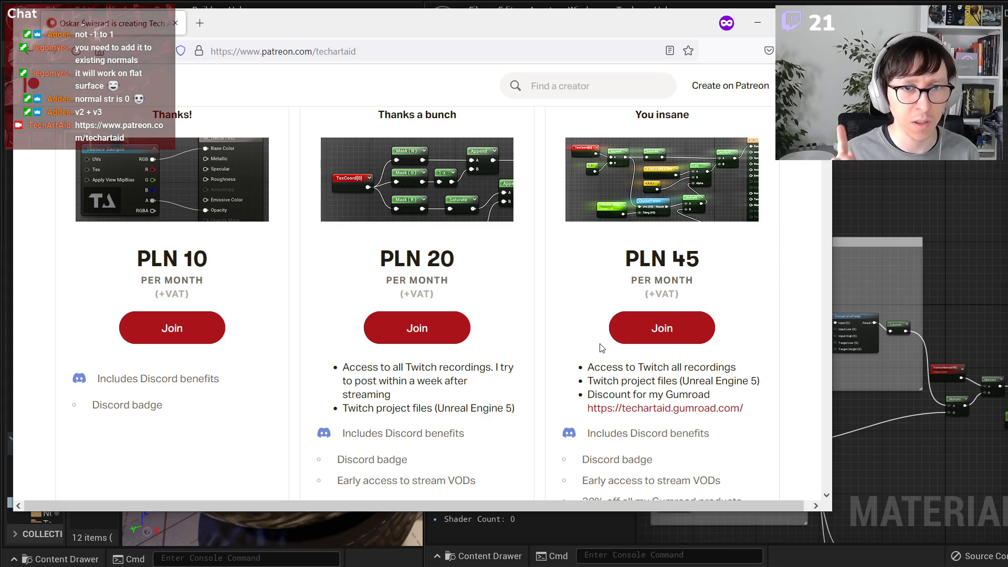
{"action": "left_click", "coordinate": [763, 18]}
- Move the M_FerroFluid output node away from the displacement nodes and shift Add, Normalize and VertexNormalWS closer to TransformVector
{"action": "right_click_drag", "start_coordinate": [315, 262], "coordinate": [306, 246]}
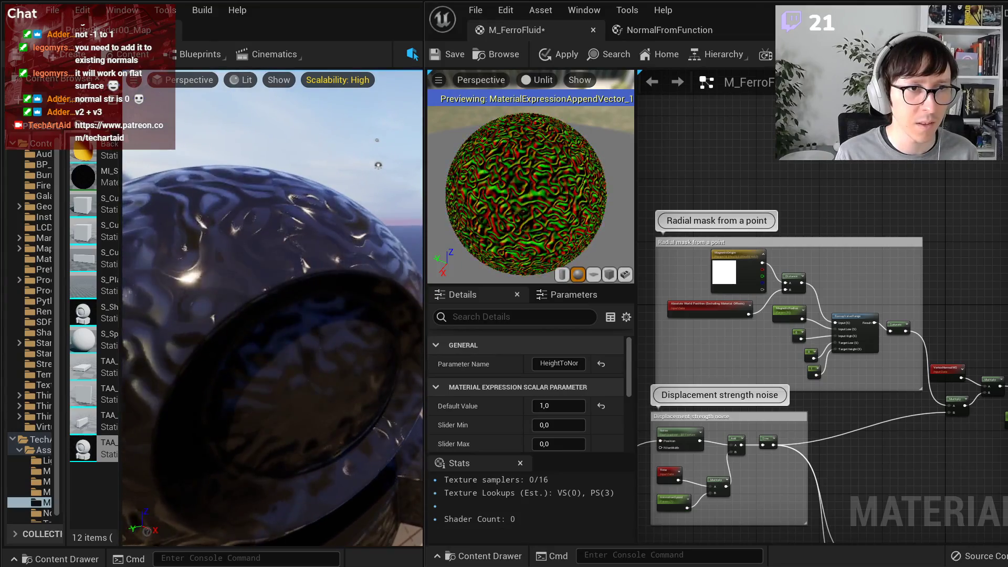
{"action": "right_click_drag", "start_coordinate": [906, 430], "coordinate": [755, 486]}
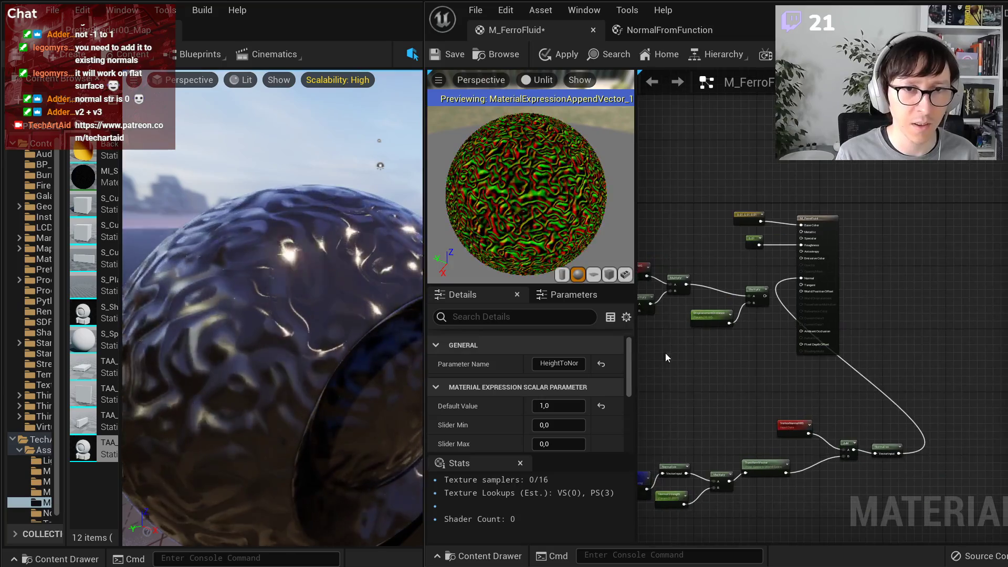
{"action": "scroll", "coordinate": [823, 391], "scroll_direction": "up", "scroll_amount": 2}
{"action": "left_click_drag", "start_coordinate": [821, 165], "coordinate": [977, 174]}
{"action": "left_click_drag", "start_coordinate": [906, 470], "coordinate": [869, 475]}
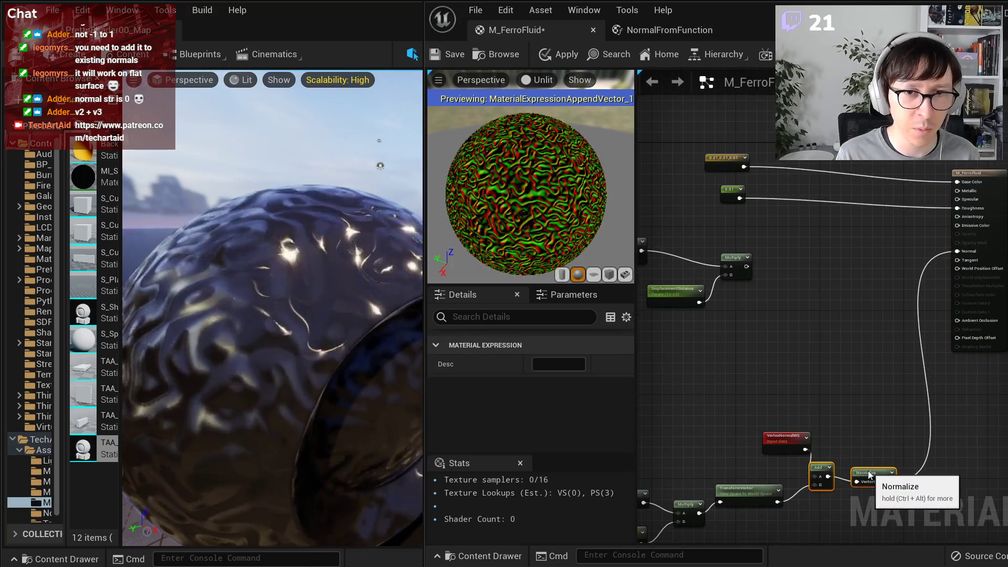
{"action": "left_click_drag", "start_coordinate": [767, 445], "coordinate": [736, 445]}
{"action": "left_click", "coordinate": [847, 474]}
- Align the VertexNormalWS, Add and Normalize nodes into a compact row beside TransformVector
{"action": "scroll", "coordinate": [849, 473], "scroll_direction": "up", "scroll_amount": 3}
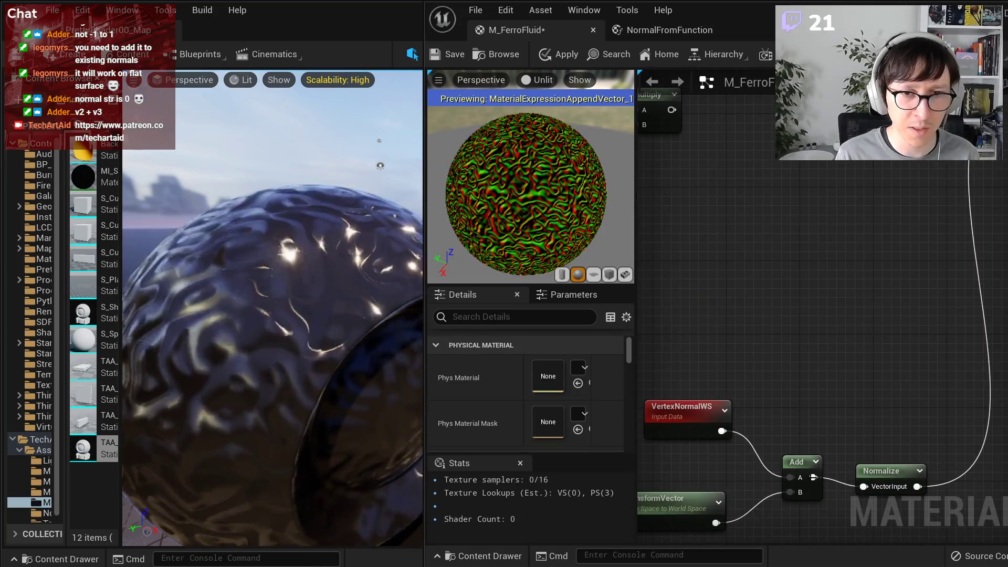
{"action": "right_click_drag", "start_coordinate": [813, 477], "coordinate": [870, 406]}
{"action": "left_click_drag", "start_coordinate": [852, 388], "coordinate": [825, 378]}
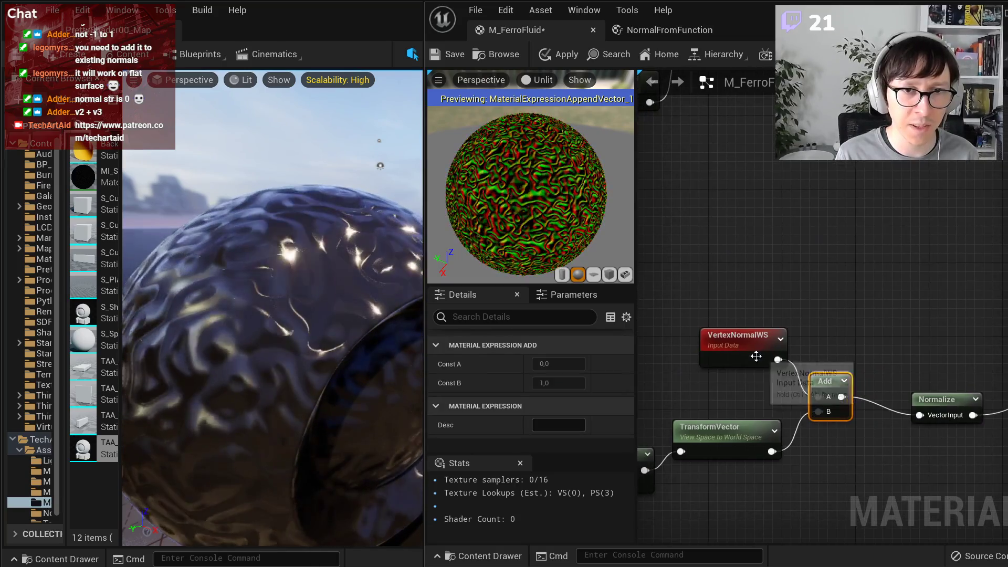
{"action": "left_click_drag", "start_coordinate": [756, 356], "coordinate": [746, 365]}
{"action": "left_click_drag", "start_coordinate": [828, 382], "coordinate": [827, 391]}
{"action": "left_click_drag", "start_coordinate": [945, 401], "coordinate": [914, 391]}
{"action": "left_click", "coordinate": [887, 340]}
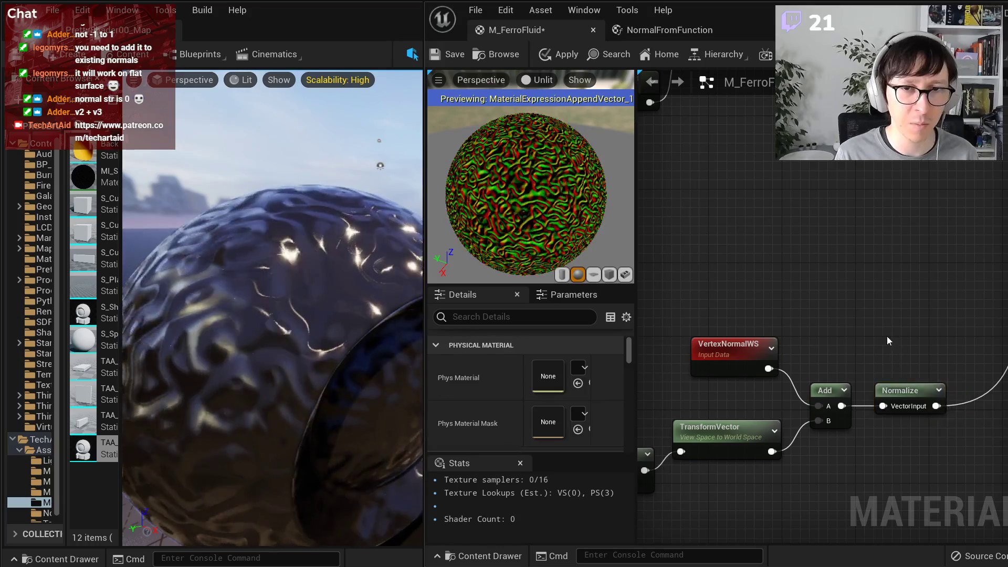
- Lower the M_FerroFluid output node towards the normal chain and move the Base Color and Roughness constants next to it
{"action": "scroll", "coordinate": [851, 200], "scroll_direction": "down", "scroll_amount": 2}
{"action": "right_click_drag", "start_coordinate": [851, 200], "coordinate": [743, 376]}
{"action": "left_click_drag", "start_coordinate": [914, 148], "coordinate": [918, 367]}
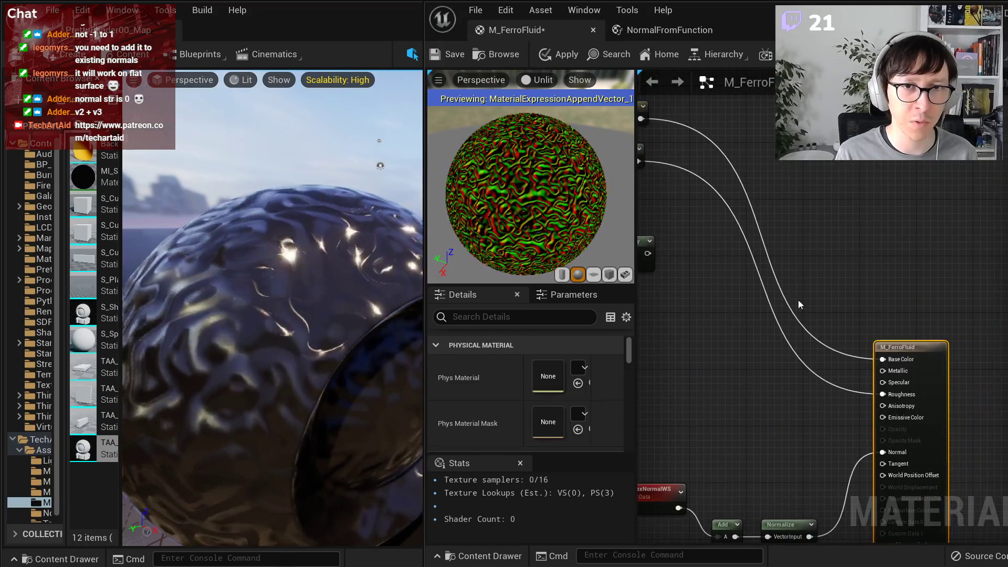
{"action": "scroll", "coordinate": [798, 301], "scroll_direction": "down", "scroll_amount": 3}
{"action": "right_click_drag", "start_coordinate": [753, 305], "coordinate": [885, 293]}
{"action": "left_click_drag", "start_coordinate": [797, 170], "coordinate": [854, 223]}
{"action": "left_click_drag", "start_coordinate": [835, 207], "coordinate": [924, 316]}
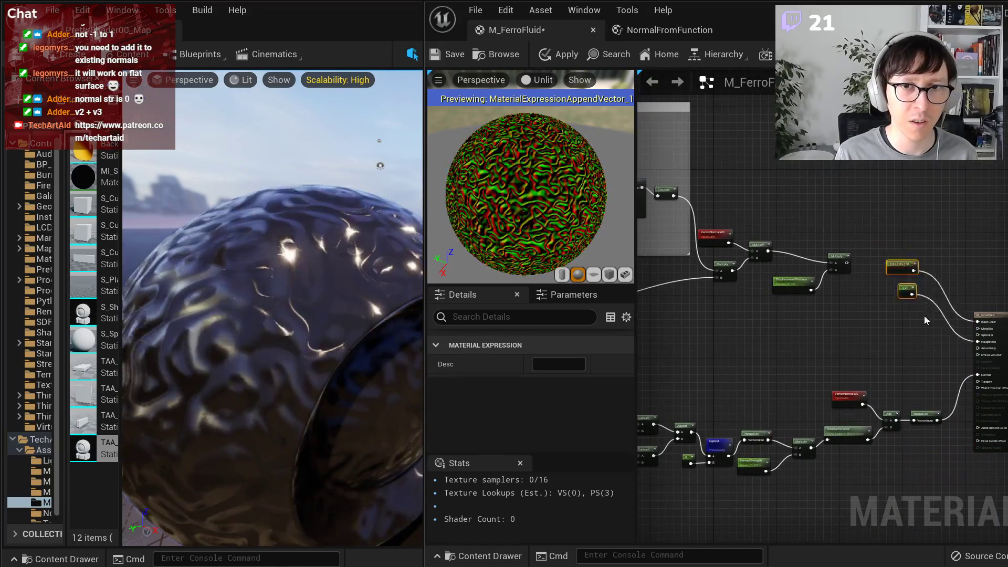
{"action": "scroll", "coordinate": [925, 317], "scroll_direction": "up", "scroll_amount": 4}
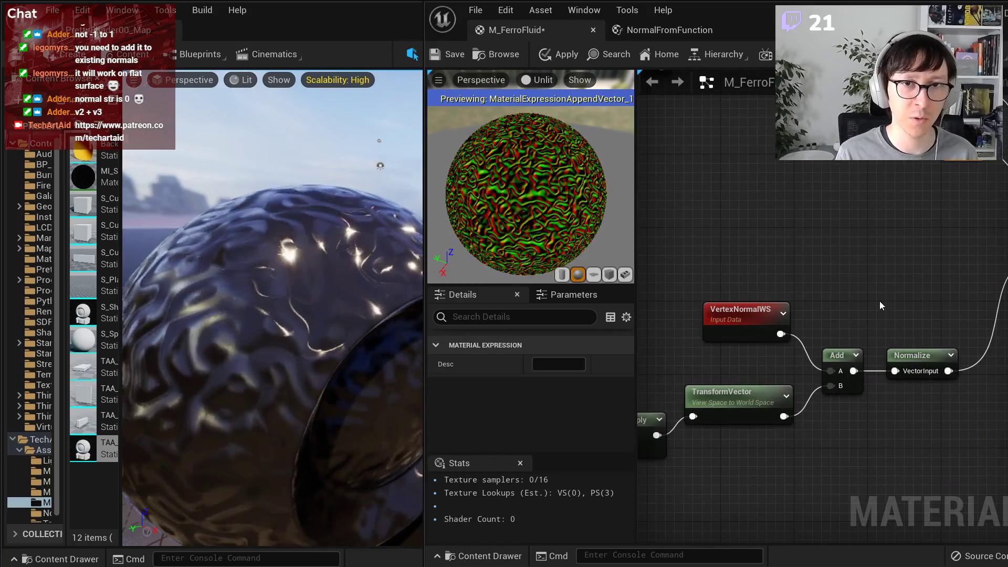
{"action": "scroll", "coordinate": [875, 283], "scroll_direction": "down", "scroll_amount": 1}
{"action": "left_click", "coordinate": [817, 234]}
- Connect the final displacement Multiply output to World Position Offset on the M_FerroFluid output node
{"action": "scroll", "coordinate": [817, 234], "scroll_direction": "down", "scroll_amount": 2}
{"action": "right_click_drag", "start_coordinate": [749, 139], "coordinate": [807, 257]}
{"action": "right_click_drag", "start_coordinate": [770, 289], "coordinate": [930, 312]}
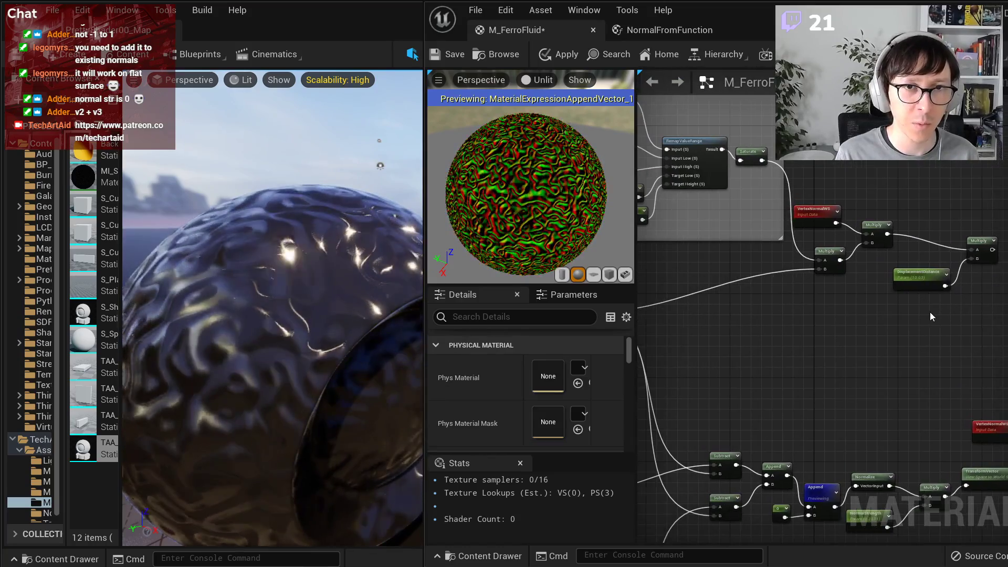
{"action": "right_click_drag", "start_coordinate": [969, 339], "coordinate": [681, 336]}
{"action": "scroll", "coordinate": [698, 252], "scroll_direction": "up", "scroll_amount": 1}
{"action": "left_click_drag", "start_coordinate": [705, 245], "coordinate": [943, 468]}
{"action": "right_click_drag", "start_coordinate": [658, 339], "coordinate": [846, 359]}
{"action": "scroll", "coordinate": [796, 298], "scroll_direction": "up", "scroll_amount": 3}
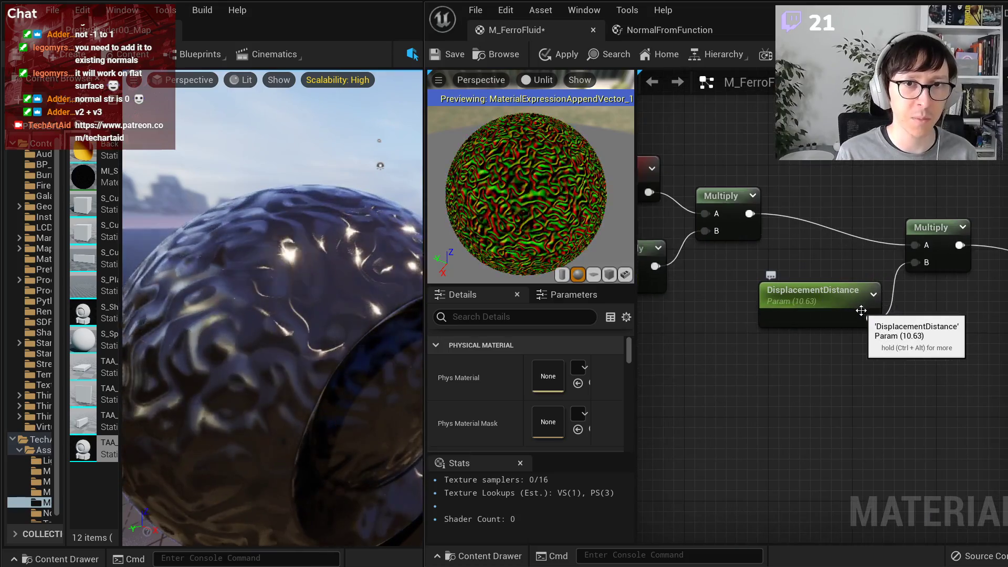
- Set the DisplacementDistance parameter's default value to 5 and save the material
{"action": "left_click", "coordinate": [837, 321]}
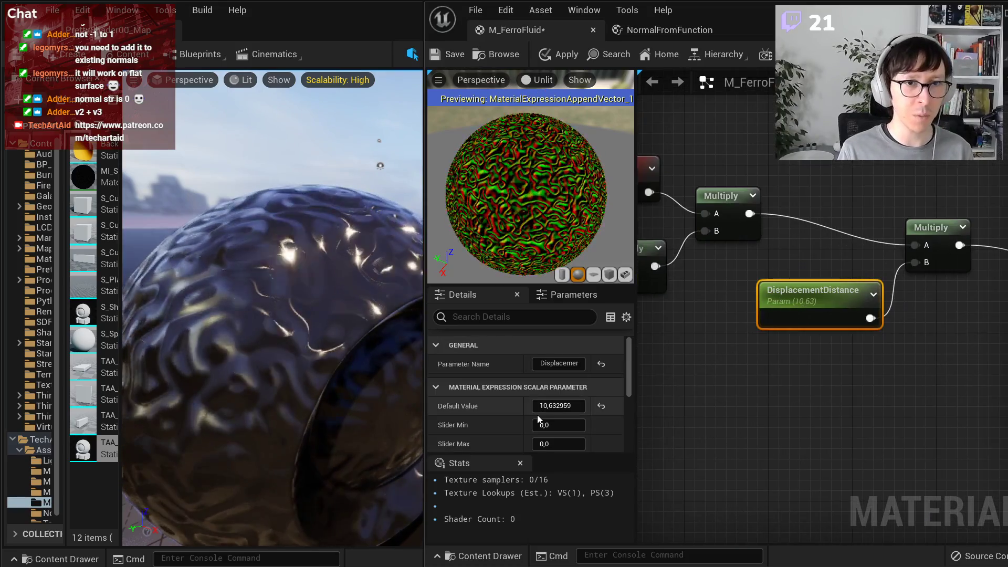
{"action": "left_click", "coordinate": [557, 406]}
{"action": "type", "text": "5"}
{"action": "key", "text": "Return"}
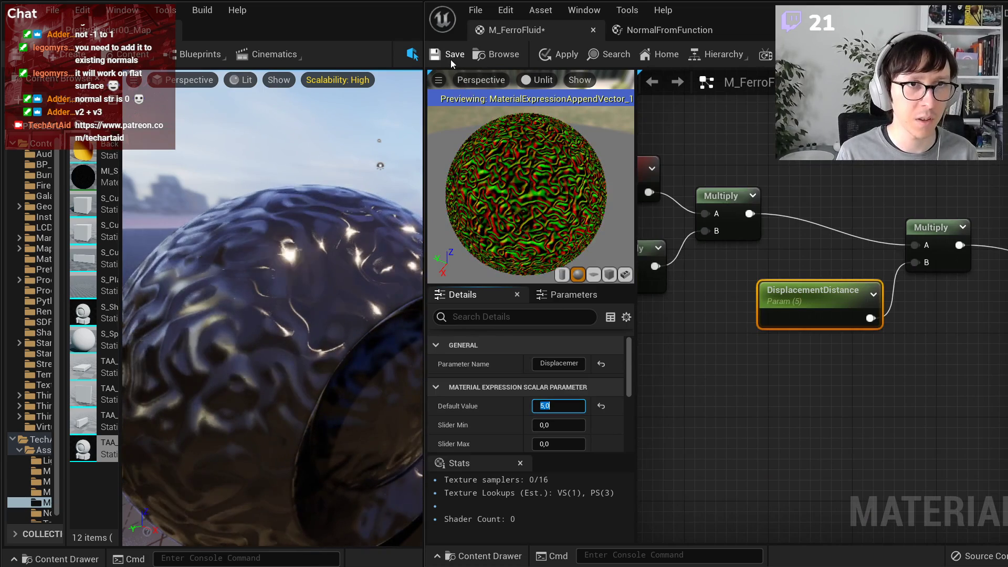
{"action": "left_click", "coordinate": [450, 55]}
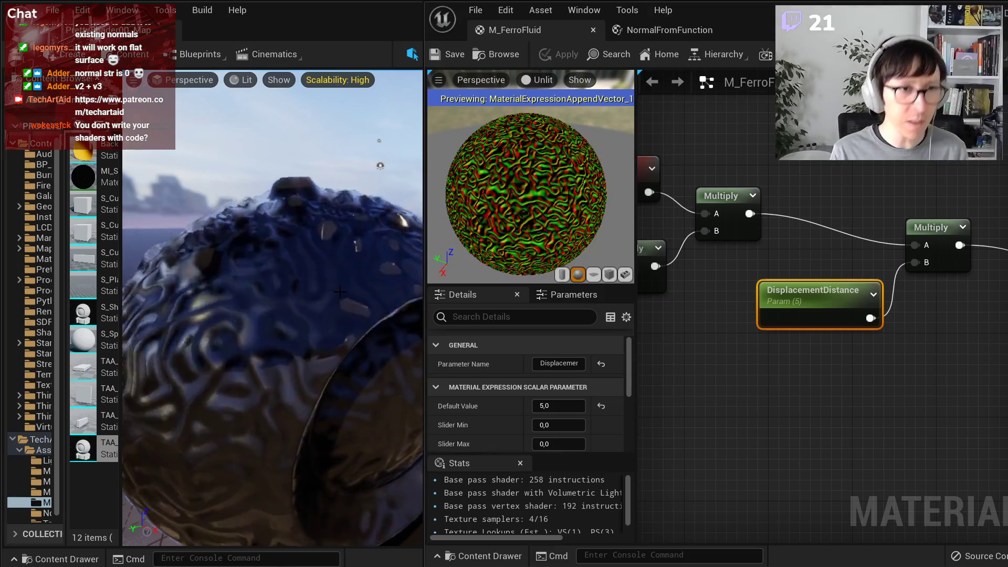
- Examine the displaced mesh in the level from farther back and the radial mask's RemapValueRange and Saturate nodes
{"action": "key", "text": "s"}
{"action": "right_click_drag", "start_coordinate": [366, 289], "coordinate": [366, 334]}
{"action": "key", "text": "w"}
{"action": "scroll", "coordinate": [824, 413], "scroll_direction": "down", "scroll_amount": 6}
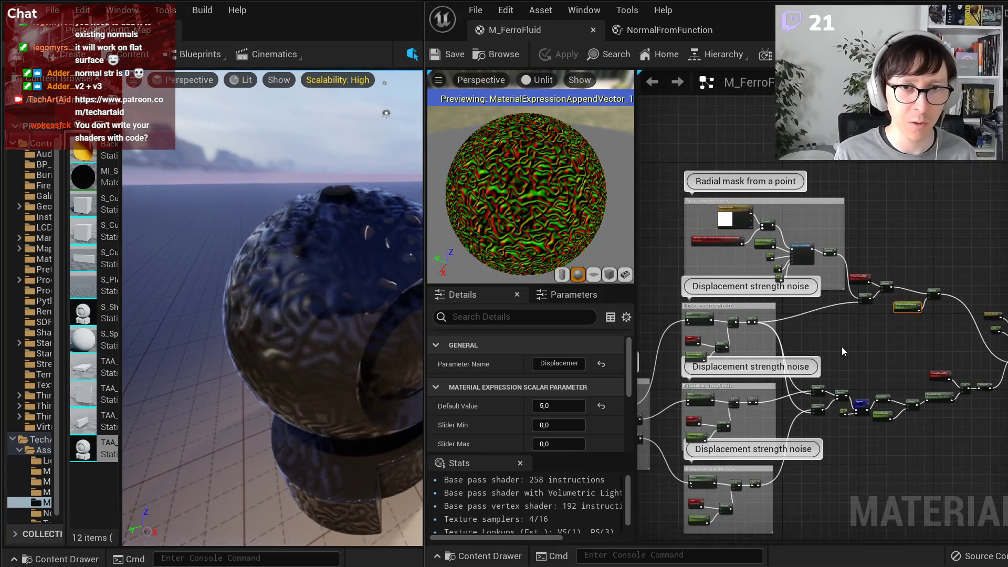
{"action": "scroll", "coordinate": [928, 320], "scroll_direction": "up", "scroll_amount": 6}
{"action": "right_click_drag", "start_coordinate": [925, 319], "coordinate": [848, 387]}
{"action": "right_click_drag", "start_coordinate": [769, 352], "coordinate": [916, 426]}
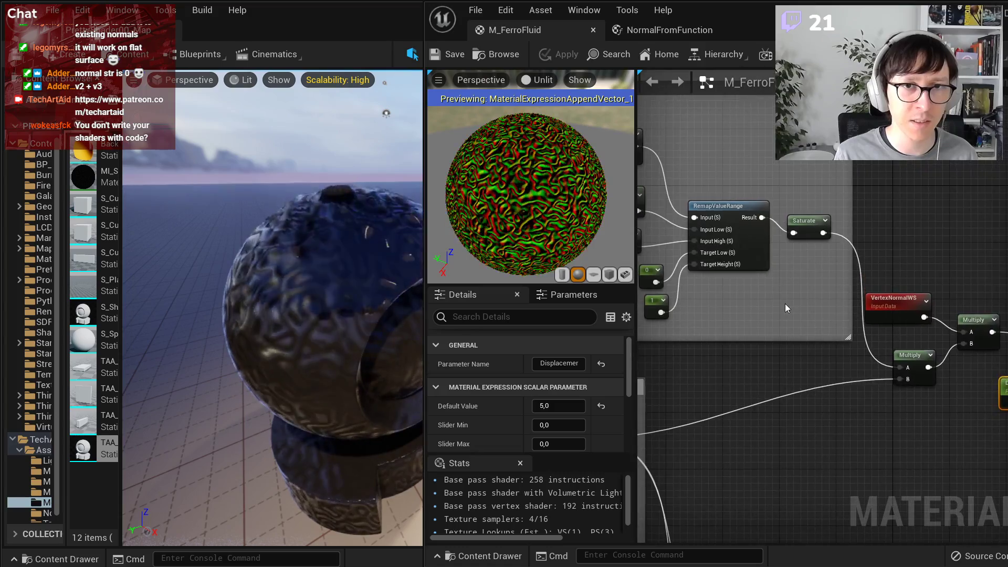
- Examine the displacement and normal node chains that lead into the M_FerroFluid output node
{"action": "scroll", "coordinate": [735, 257], "scroll_direction": "down", "scroll_amount": 3}
{"action": "right_click_drag", "start_coordinate": [736, 256], "coordinate": [849, 301]}
{"action": "right_click_drag", "start_coordinate": [939, 345], "coordinate": [698, 294]}
{"action": "scroll", "coordinate": [808, 348], "scroll_direction": "up", "scroll_amount": 2}
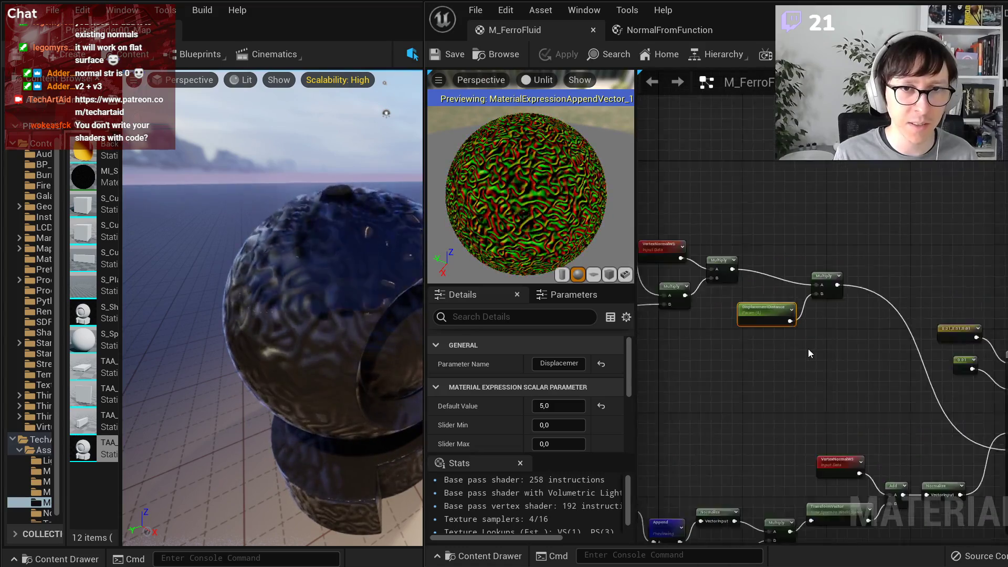
{"action": "right_click_drag", "start_coordinate": [808, 349], "coordinate": [893, 359]}
{"action": "scroll", "coordinate": [781, 349], "scroll_direction": "down", "scroll_amount": 2}
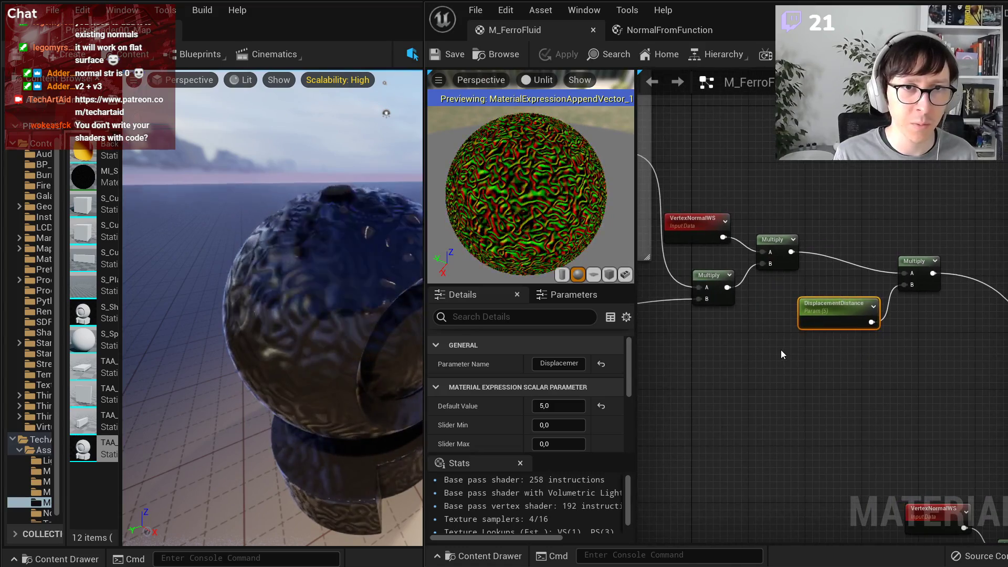
{"action": "right_click_drag", "start_coordinate": [780, 350], "coordinate": [657, 289]}
{"action": "scroll", "coordinate": [762, 299], "scroll_direction": "down", "scroll_amount": 2}
{"action": "scroll", "coordinate": [764, 298], "scroll_direction": "up", "scroll_amount": 1}
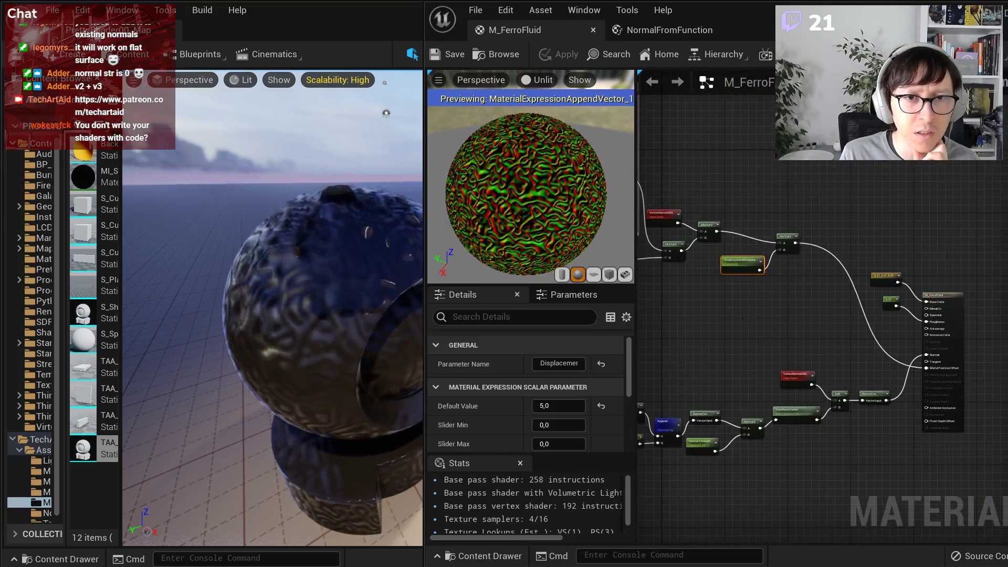
{"action": "right_click_drag", "start_coordinate": [741, 316], "coordinate": [792, 338]}
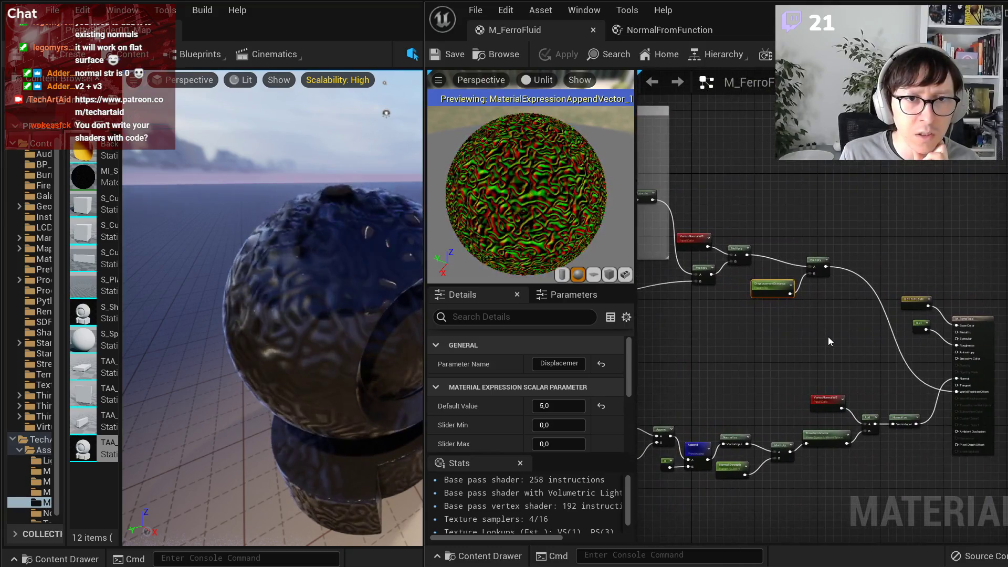
- Move the M_FerroFluid output node and its Base Color and Roughness constants farther from the normal chain
{"action": "left_click", "coordinate": [699, 270]}
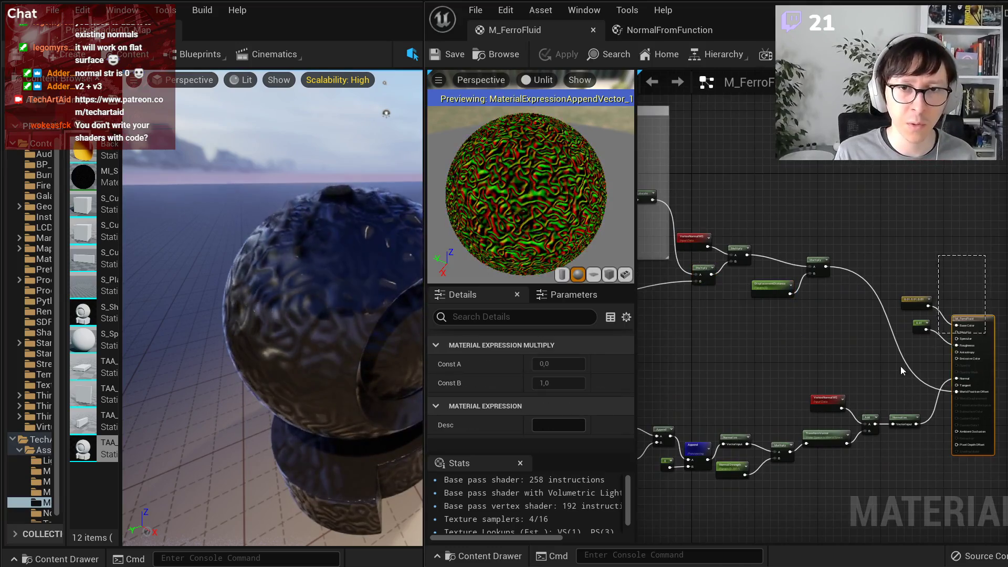
{"action": "left_click_drag", "start_coordinate": [883, 402], "coordinate": [883, 403]}
{"action": "left_click_drag", "start_coordinate": [964, 326], "coordinate": [1006, 286]}
{"action": "scroll", "coordinate": [926, 424], "scroll_direction": "up", "scroll_amount": 4}
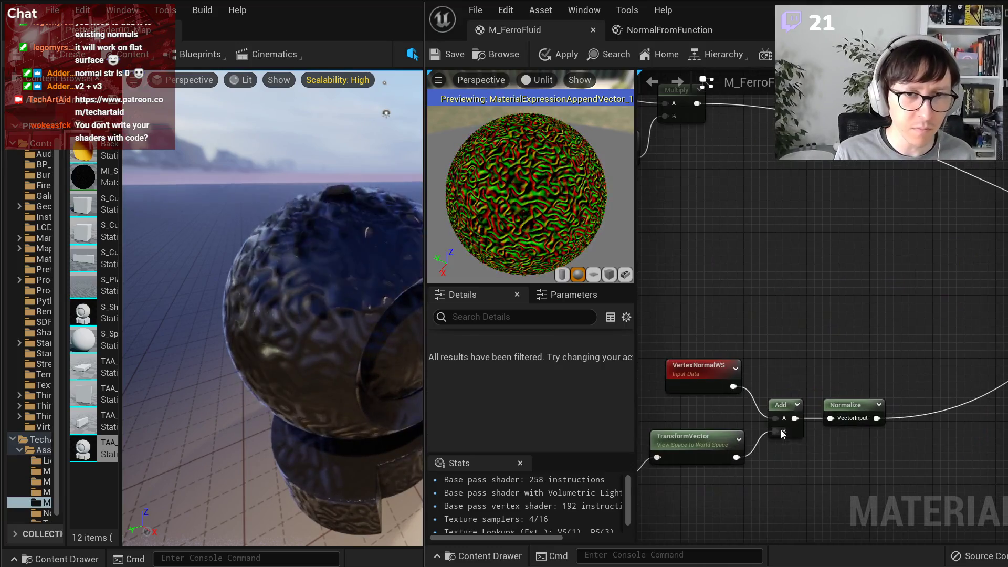
{"action": "left_click_drag", "start_coordinate": [770, 348], "coordinate": [771, 349]}
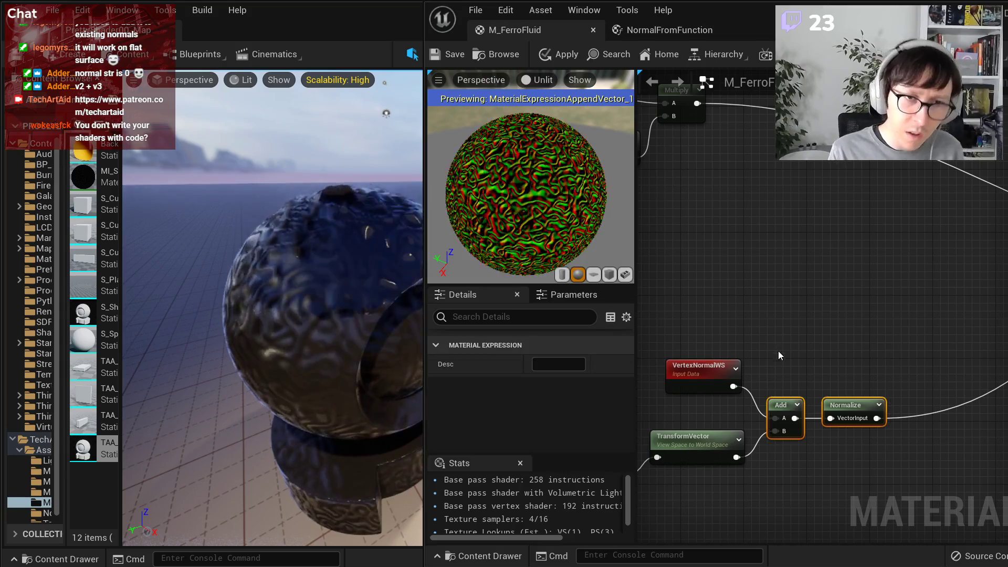
{"action": "left_click", "coordinate": [809, 360]}
{"action": "scroll", "coordinate": [808, 359], "scroll_direction": "down", "scroll_amount": 3}
{"action": "scroll", "coordinate": [809, 360], "scroll_direction": "up", "scroll_amount": 3}
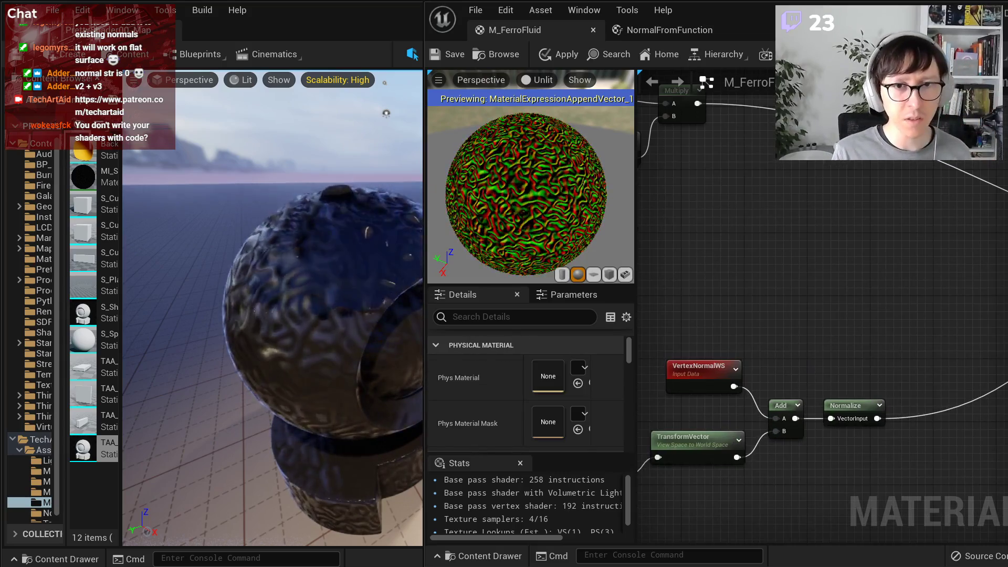
- Add a Lerp node near the Add node and shift Normalize aside to make room for it
{"action": "right_click_drag", "start_coordinate": [780, 362], "coordinate": [864, 349]}
{"action": "right_click", "coordinate": [863, 349]}
{"action": "type", "text": "lerp"}
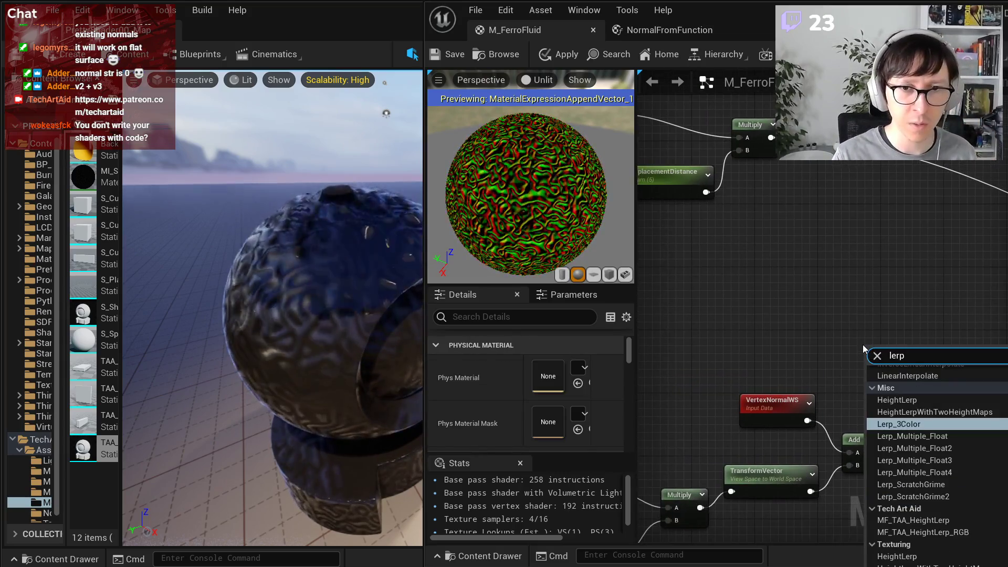
{"action": "key", "text": "Escape"}
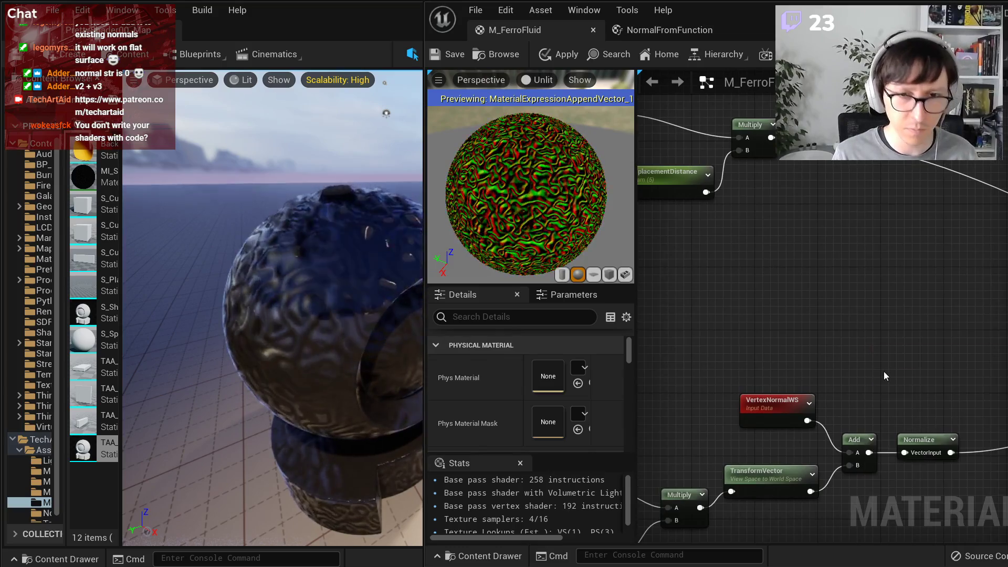
{"action": "left_click", "coordinate": [884, 370]}
{"action": "left_click_drag", "start_coordinate": [930, 441], "coordinate": [1001, 418]}
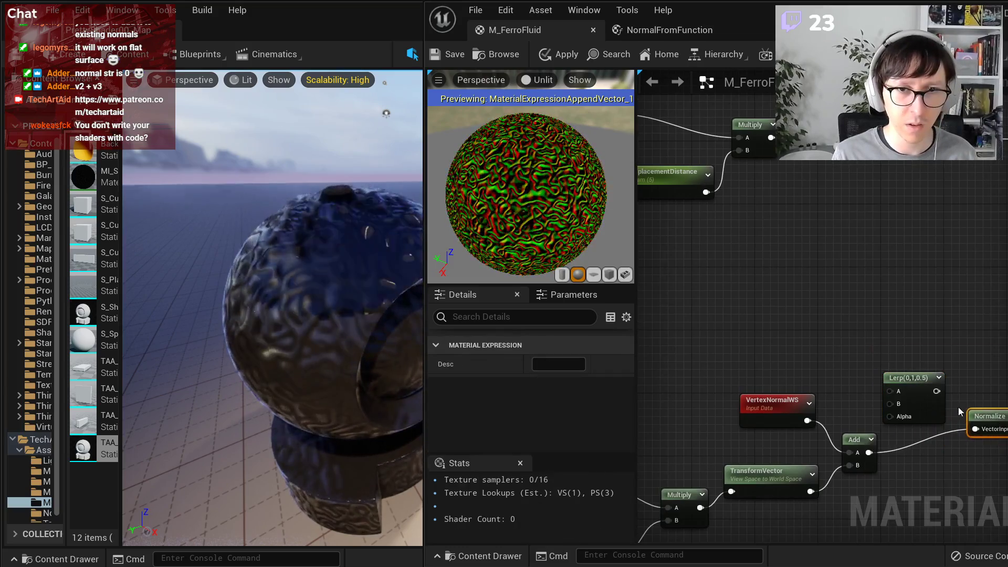
{"action": "left_click_drag", "start_coordinate": [914, 388], "coordinate": [937, 379]}
- Connect the Add output to the Lerp's B input and the VertexNormalWS output to its A input
{"action": "left_click_drag", "start_coordinate": [887, 406], "coordinate": [912, 394]}
{"action": "right_click_drag", "start_coordinate": [764, 318], "coordinate": [876, 374]}
{"action": "right_click_drag", "start_coordinate": [846, 417], "coordinate": [755, 377]}
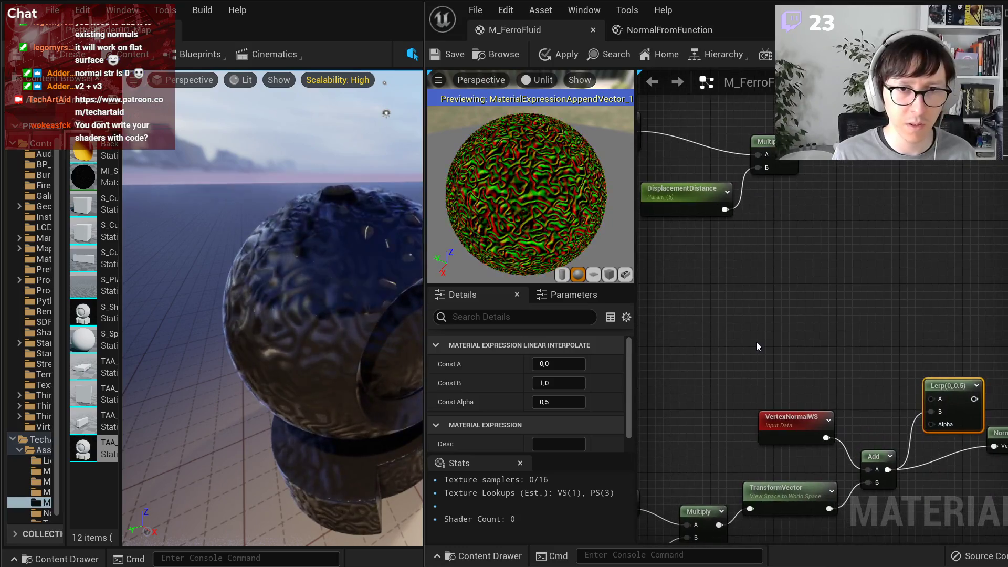
{"action": "right_click", "coordinate": [777, 352]}
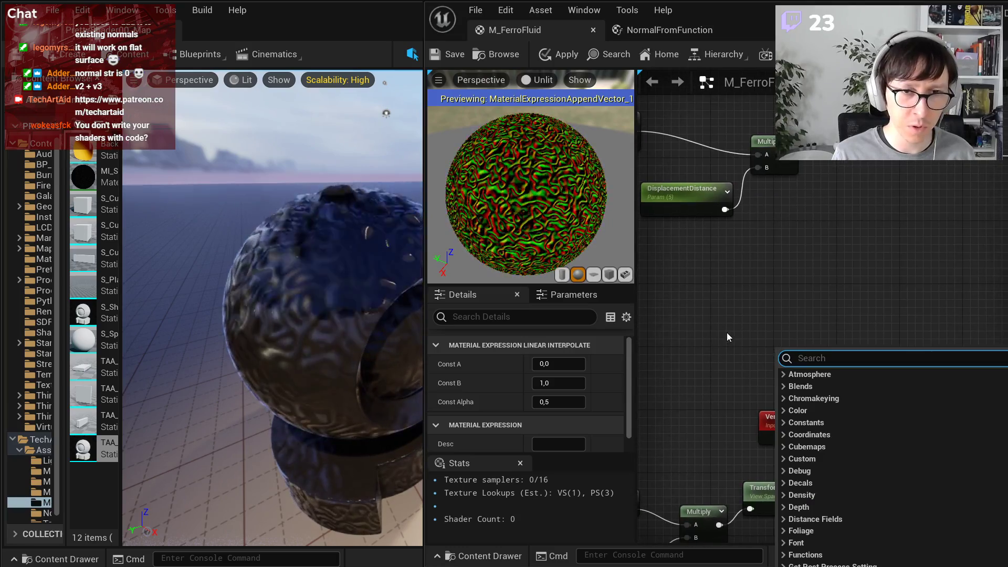
{"action": "left_click", "coordinate": [777, 339]}
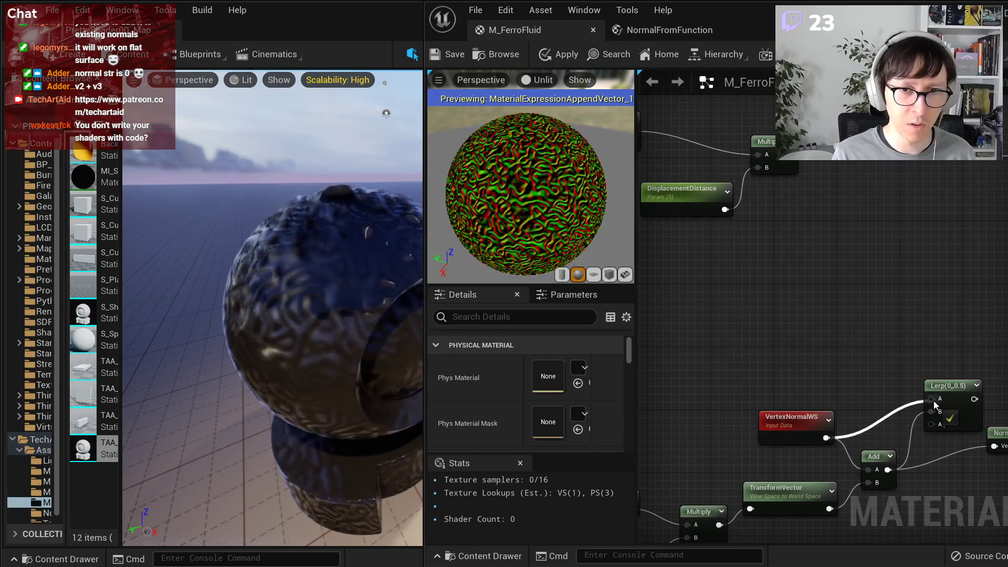
- Connect the radial mask's Saturate output to the Lerp's Alpha input
{"action": "scroll", "coordinate": [851, 347], "scroll_direction": "down", "scroll_amount": 3}
{"action": "right_click_drag", "start_coordinate": [851, 347], "coordinate": [883, 333]}
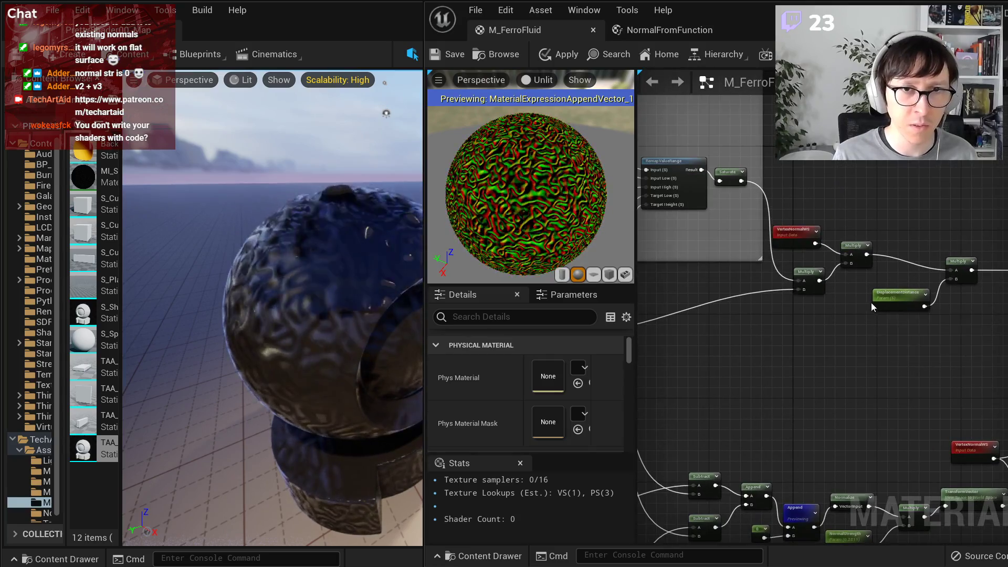
{"action": "scroll", "coordinate": [851, 307], "scroll_direction": "up", "scroll_amount": 2}
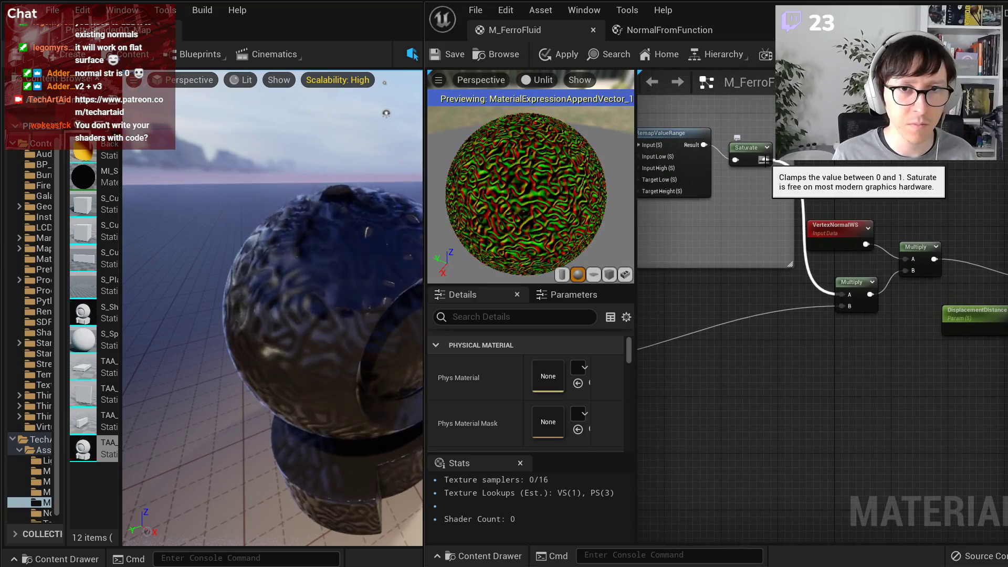
{"action": "mouse_move", "coordinate": [749, 313]}
{"action": "right_mouse_down"}
{"action": "mouse_move", "coordinate": [792, 306]}
{"action": "mouse_move", "coordinate": [746, 301]}
{"action": "right_mouse_up"}
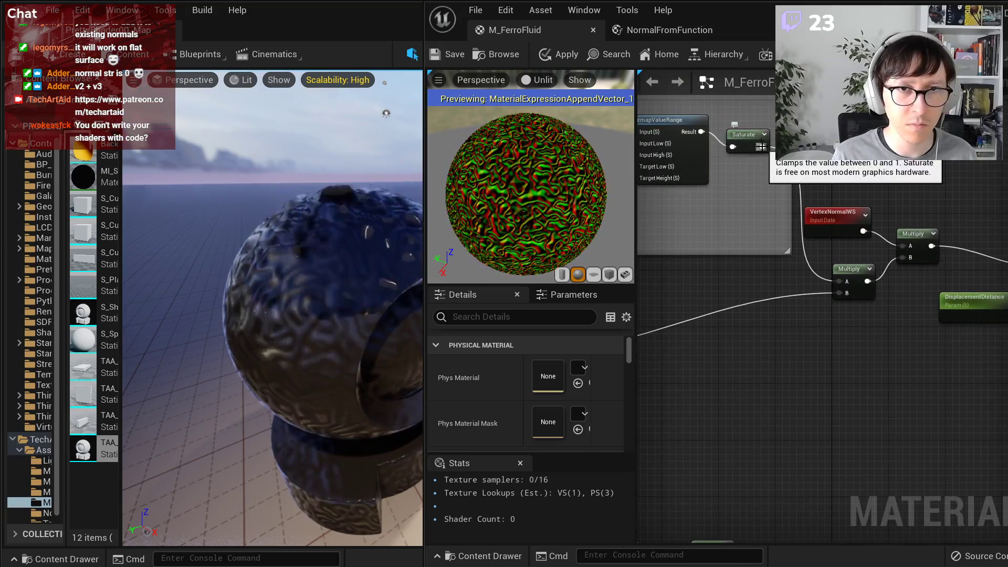
{"action": "left_click_drag", "start_coordinate": [761, 146], "coordinate": [944, 452]}
- Feed the Lerp output into Normalize, place Normalize beside it, and apply the material changes
{"action": "right_click_drag", "start_coordinate": [947, 399], "coordinate": [715, 309]}
{"action": "scroll", "coordinate": [736, 333], "scroll_direction": "up", "scroll_amount": 1}
{"action": "left_click_drag", "start_coordinate": [779, 371], "coordinate": [769, 347]}
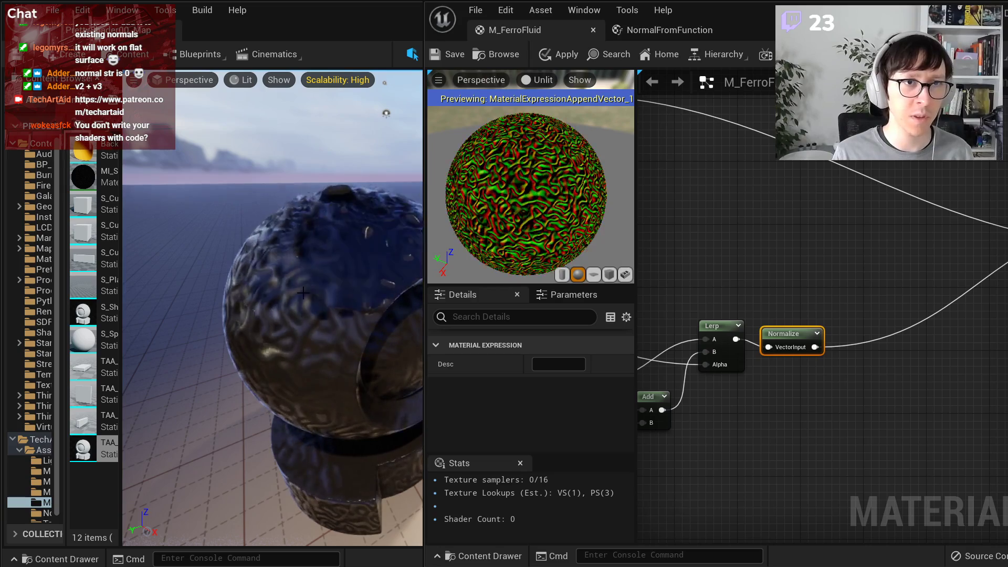
{"action": "left_click", "coordinate": [550, 56]}
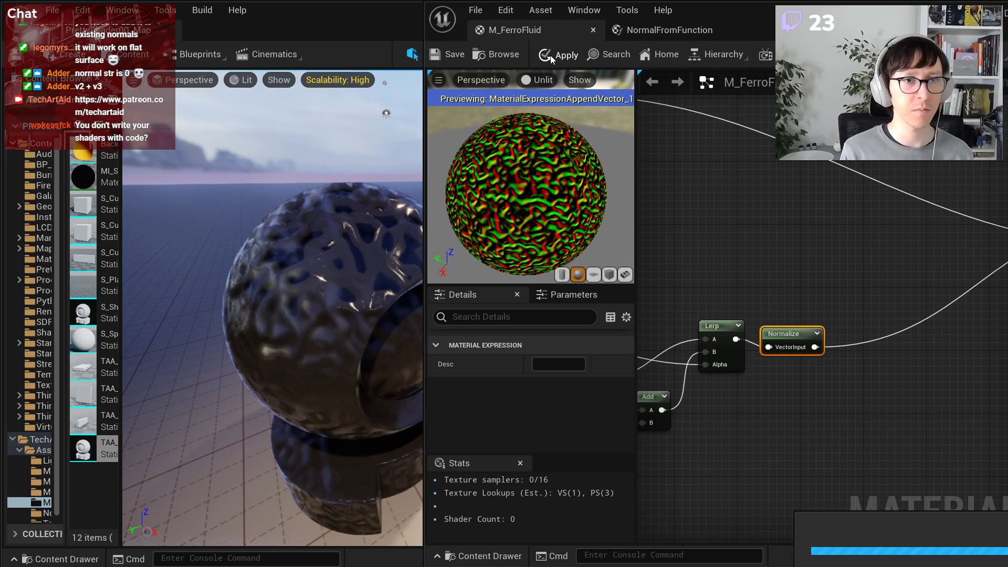
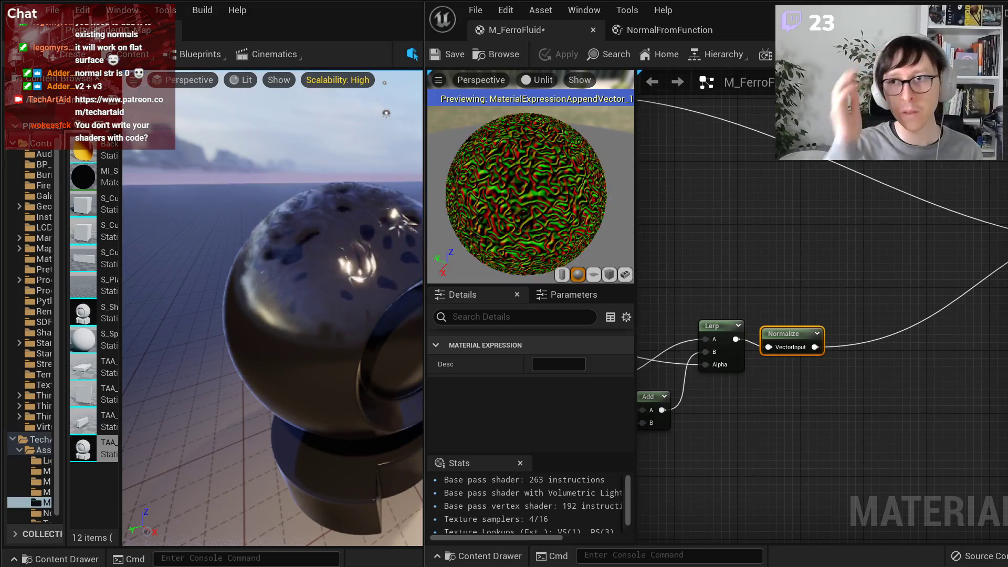
- Add a Custom expression node above the Lerp and Normalize nodes and look through its input settings
{"action": "right_click", "coordinate": [752, 239]}
{"action": "type", "text": "cust"}
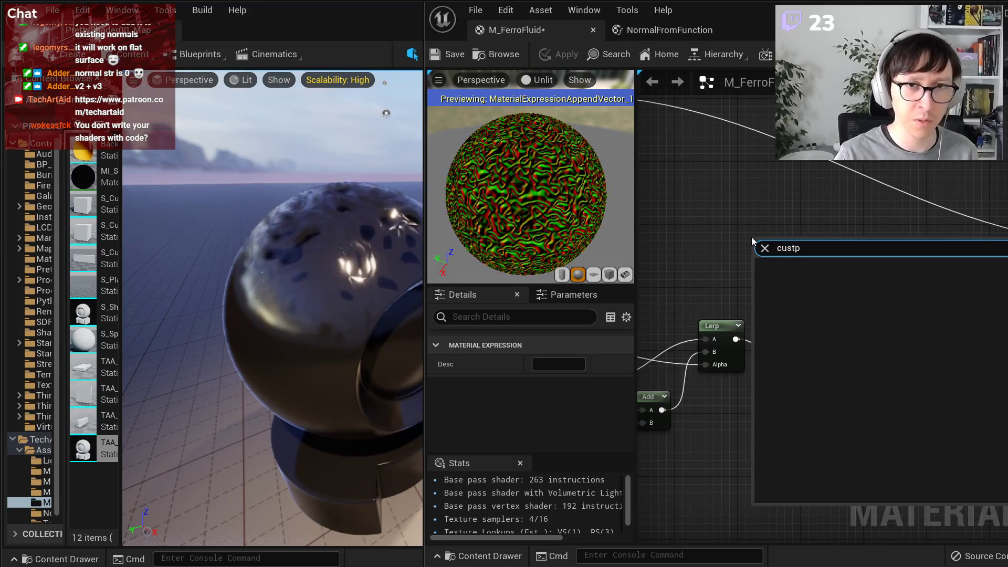
{"action": "key", "text": "Return"}
{"action": "scroll", "coordinate": [658, 326], "scroll_direction": "up", "scroll_amount": 1}
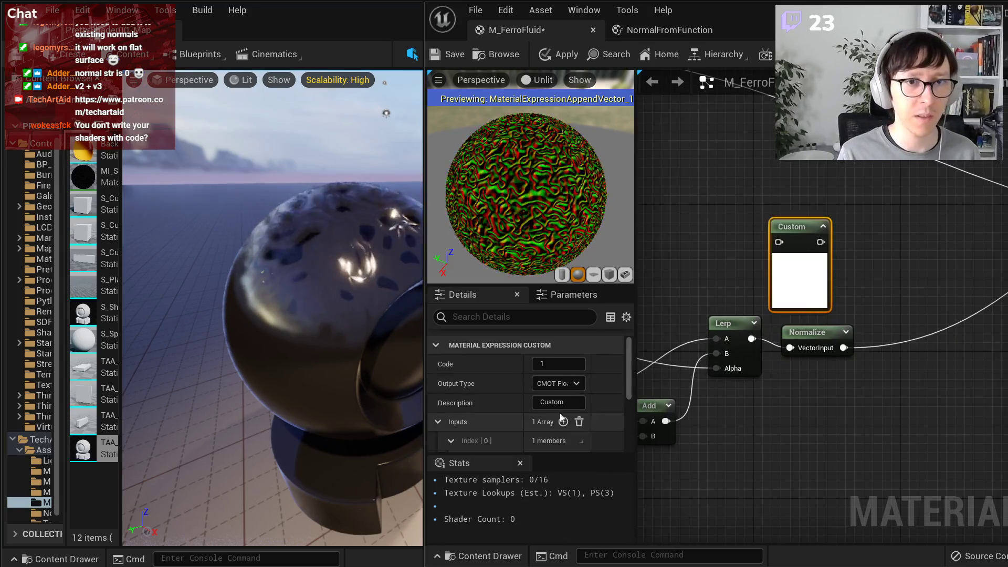
{"action": "left_click", "coordinate": [557, 400]}
{"action": "scroll", "coordinate": [567, 420], "scroll_direction": "down", "scroll_amount": 2}
{"action": "left_click", "coordinate": [570, 418]}
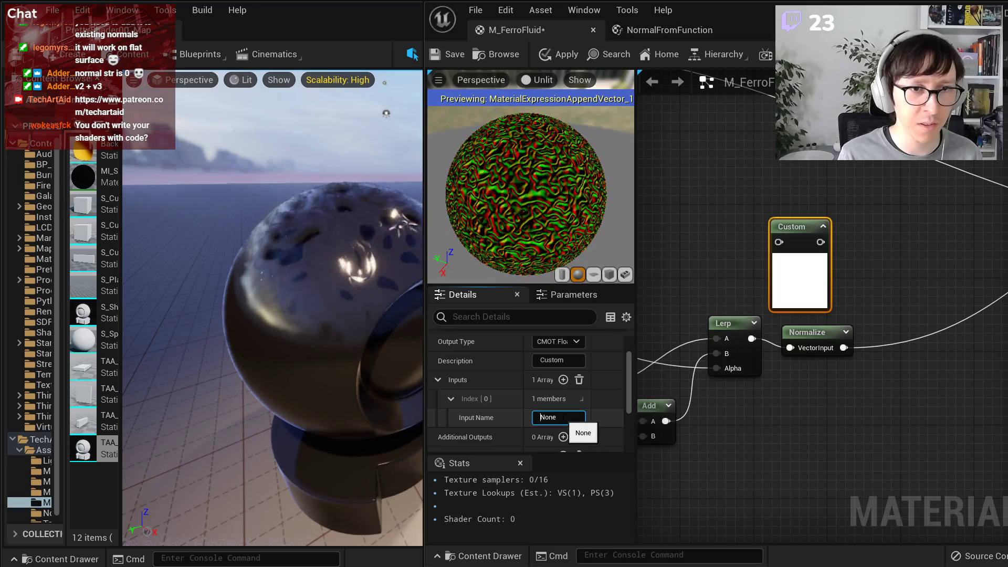
{"action": "scroll", "coordinate": [565, 421], "scroll_direction": "down", "scroll_amount": 3}
{"action": "scroll", "coordinate": [556, 426], "scroll_direction": "up", "scroll_amount": 5}
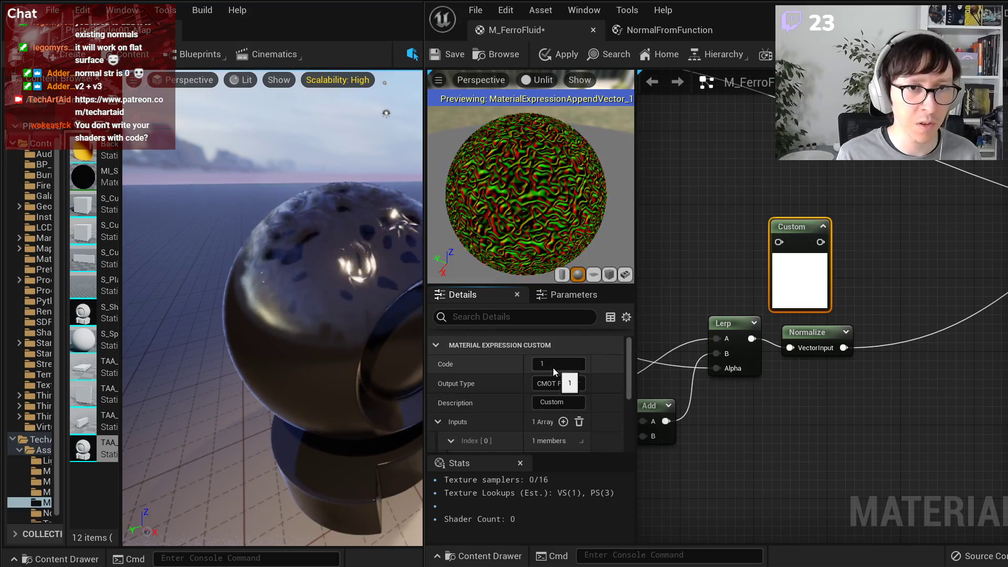
- Set the Custom node's code to "float3 normalX = ddx( height1, height2 );"
{"action": "left_click", "coordinate": [562, 363]}
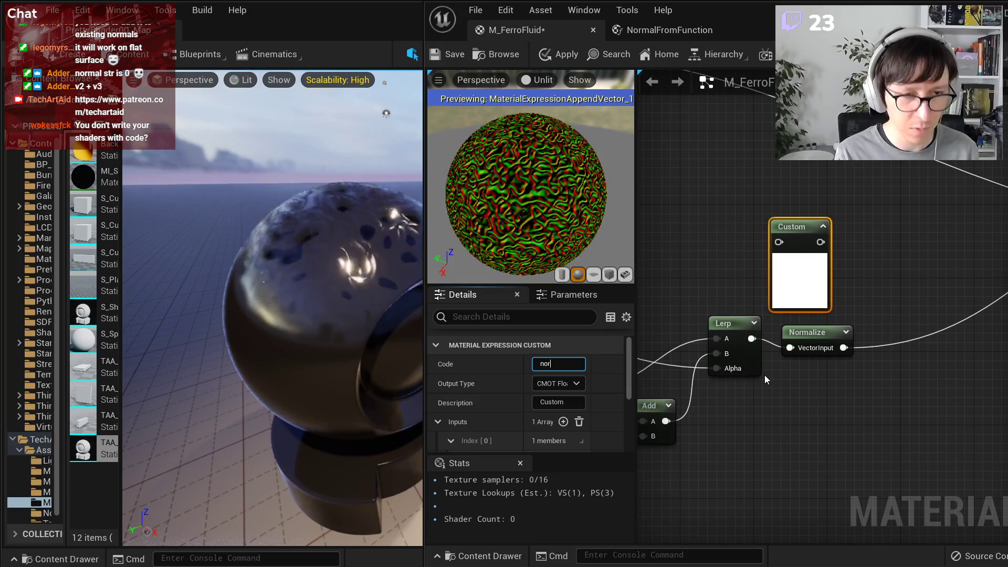
{"action": "type", "text": "float"}
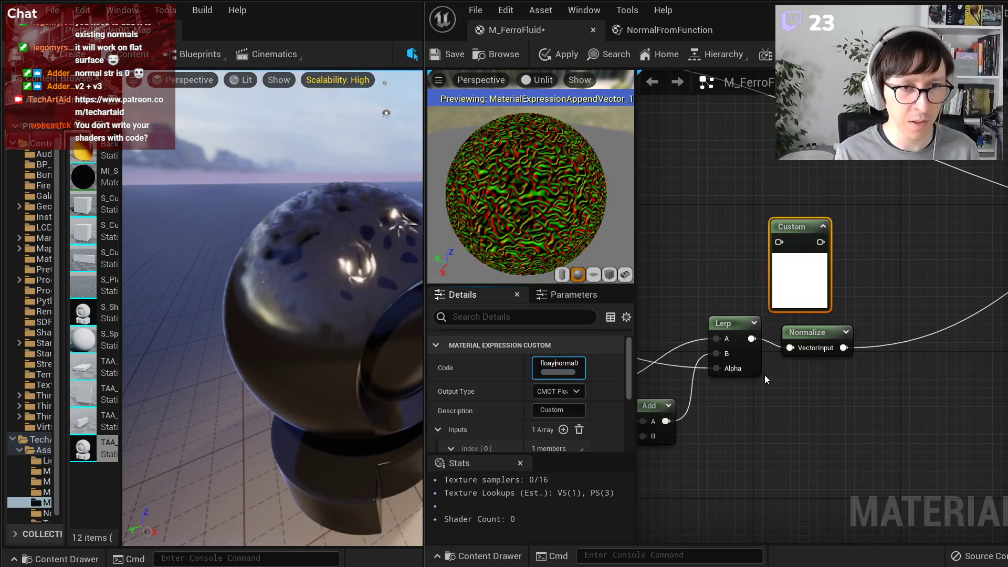
{"action": "type", "text": "3 normalX "}
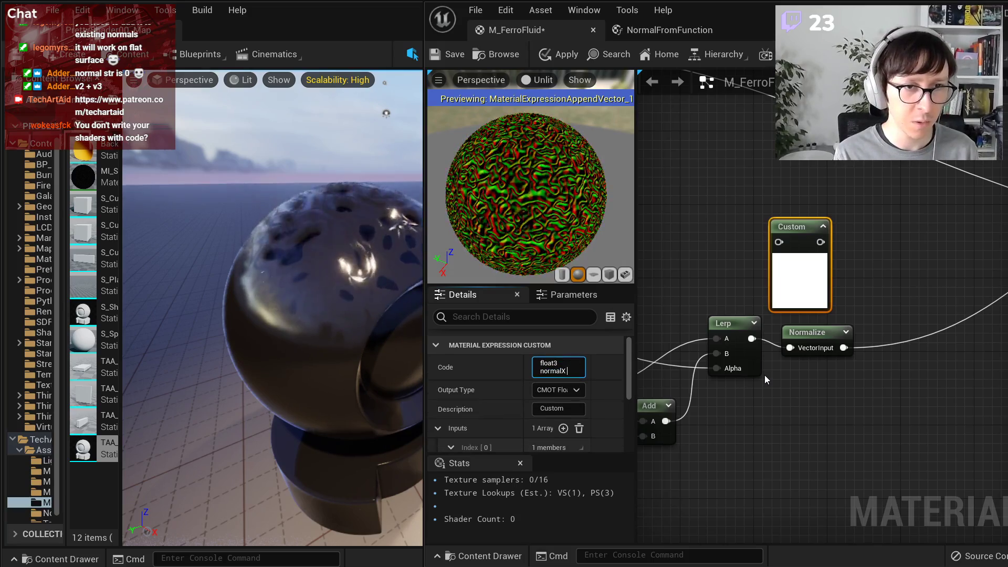
{"action": "type", "text": "= ddx( he"}
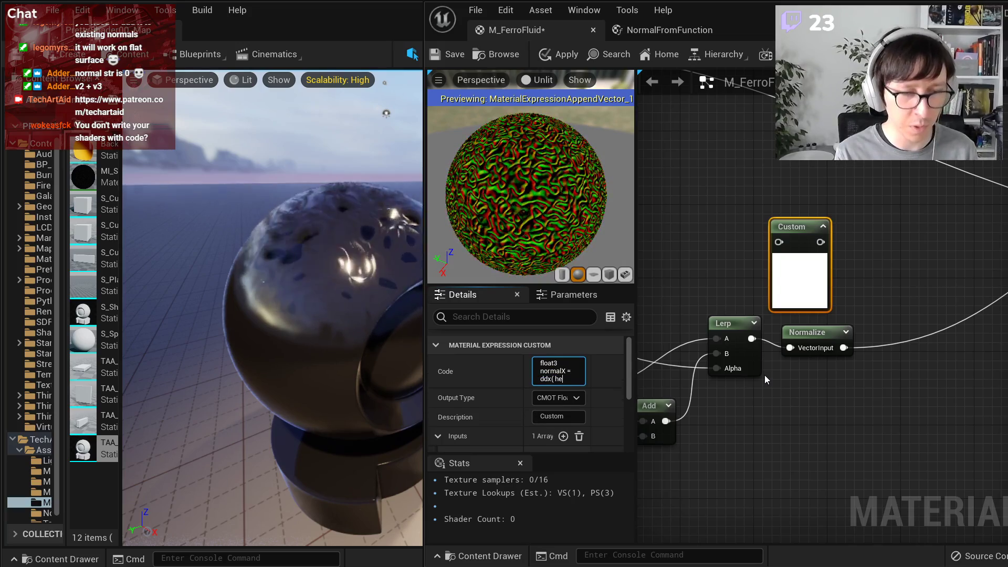
{"action": "type", "text": "ight1, height2 )"}
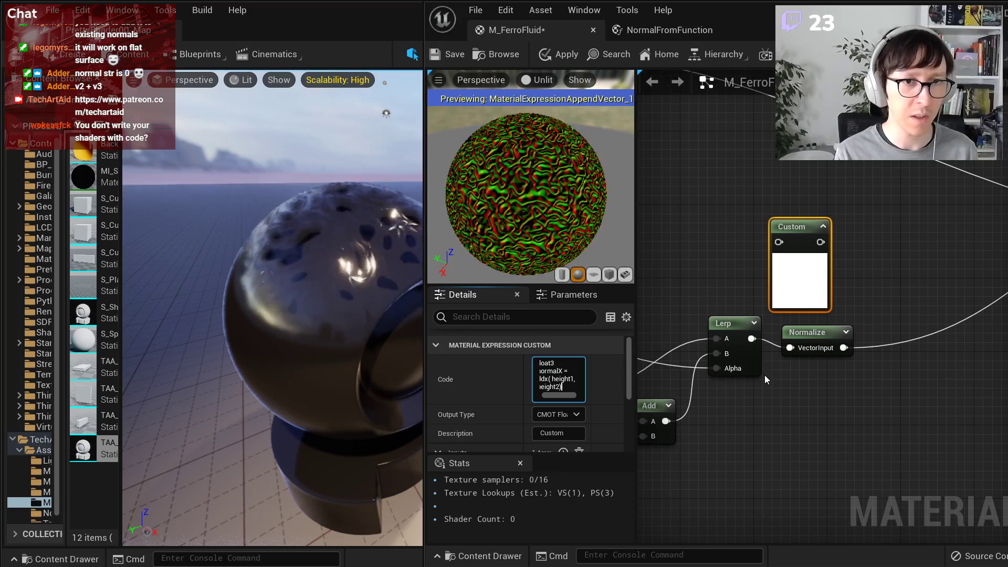
{"action": "type", "text": ";"}
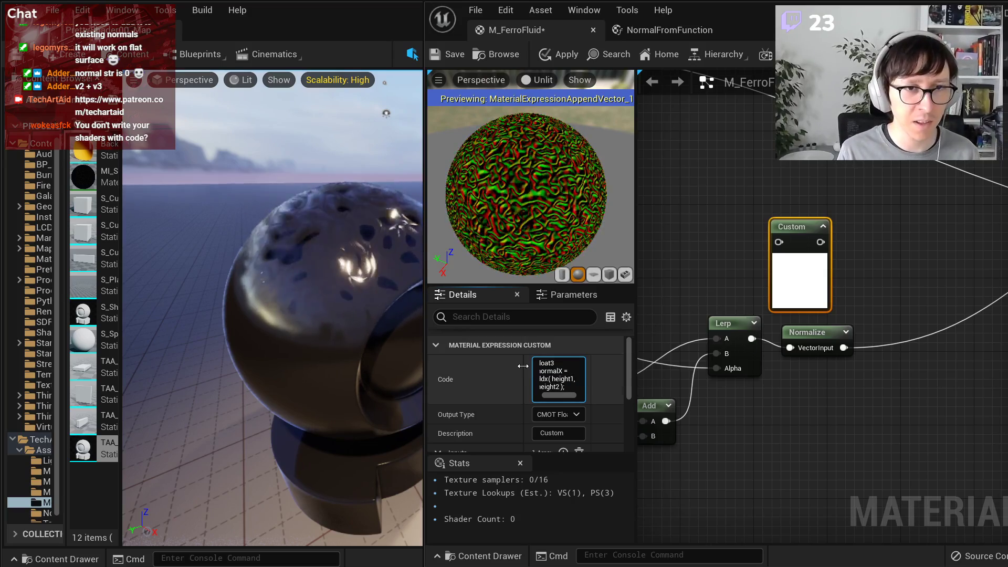
- Widen the property value column and review the Custom node's code and input pin
{"action": "left_click_drag", "start_coordinate": [522, 363], "coordinate": [483, 359]}
{"action": "left_click", "coordinate": [561, 370]}
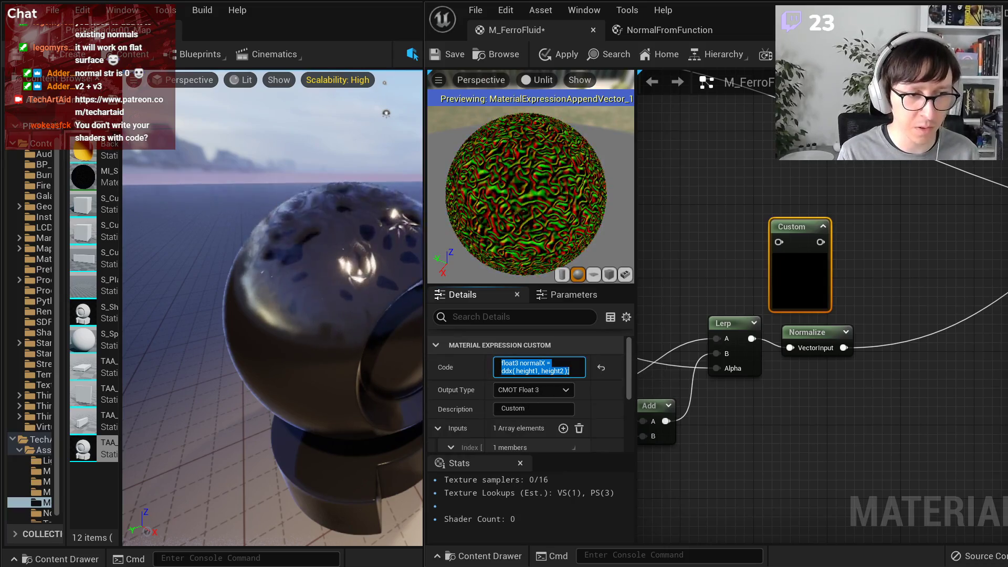
{"action": "left_click", "coordinate": [791, 445]}
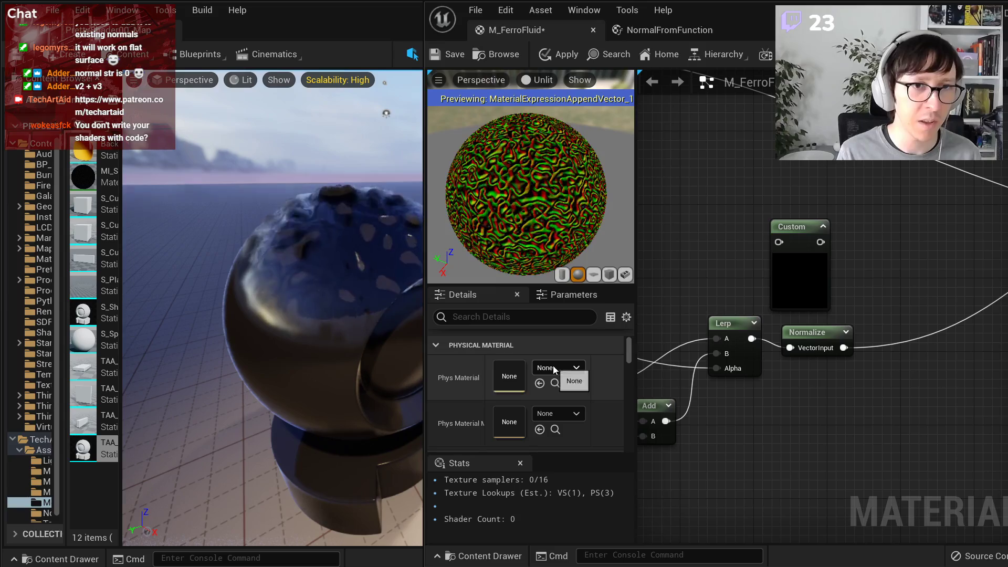
{"action": "left_click", "coordinate": [808, 271]}
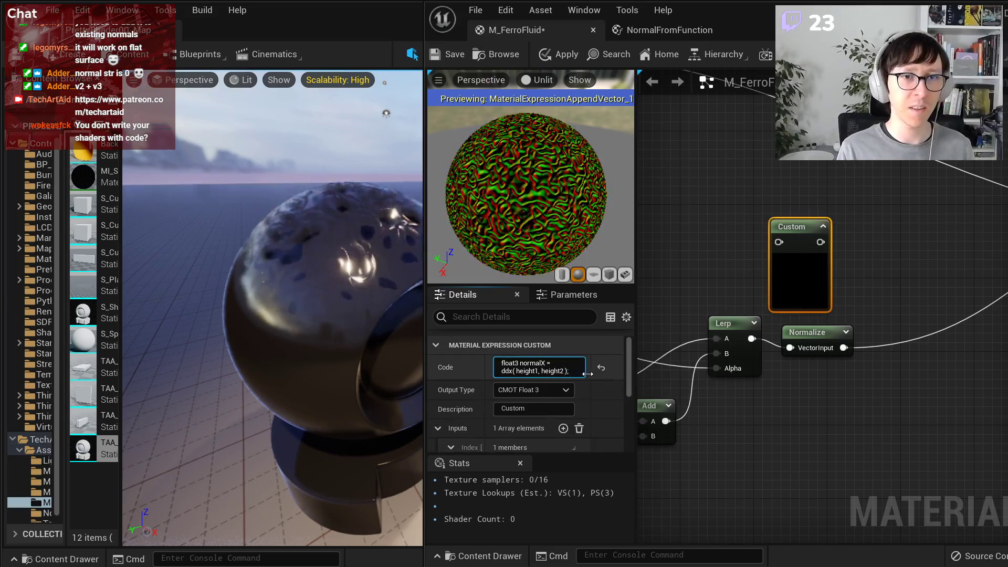
{"action": "left_click", "coordinate": [502, 369]}
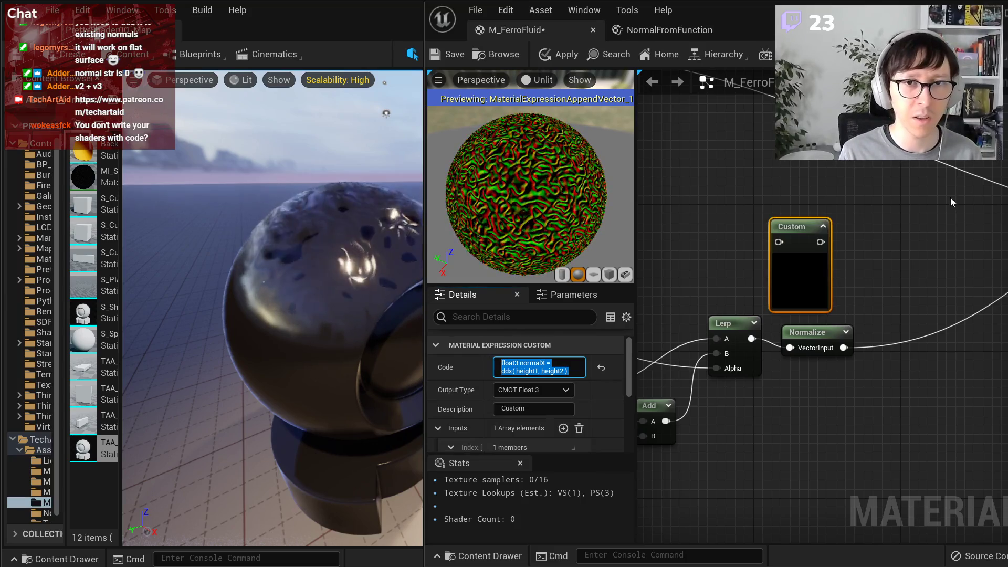
{"action": "left_click_drag", "start_coordinate": [910, 207], "coordinate": [784, 242]}
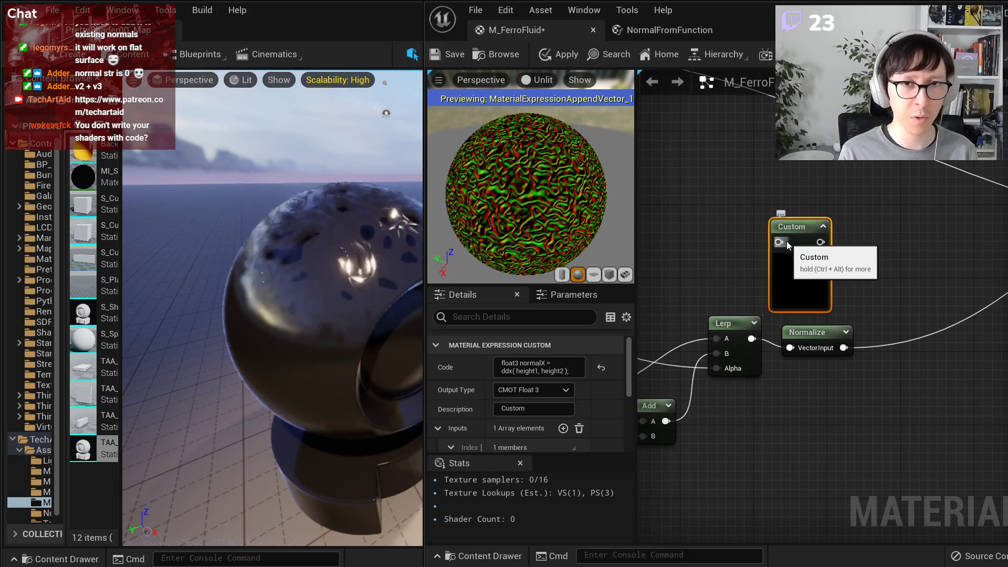
- Delete the Custom expression node from the material graph
{"action": "key", "text": "Delete"}
{"action": "scroll", "coordinate": [788, 240], "scroll_direction": "down", "scroll_amount": 5}
{"action": "right_click_drag", "start_coordinate": [788, 239], "coordinate": [902, 260]}
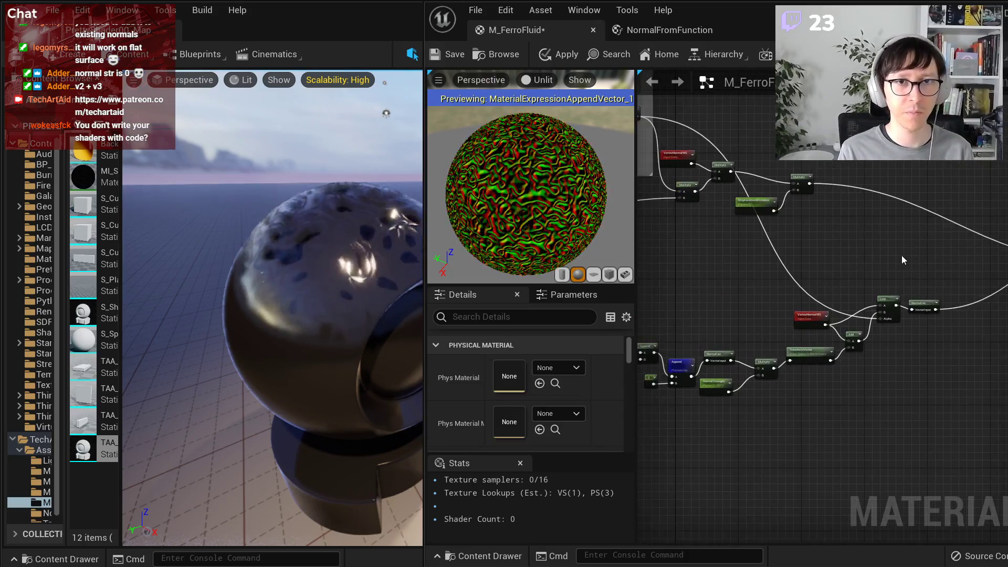
{"action": "scroll", "coordinate": [902, 256], "scroll_direction": "down", "scroll_amount": 3}
{"action": "right_click_drag", "start_coordinate": [909, 221], "coordinate": [933, 258]}
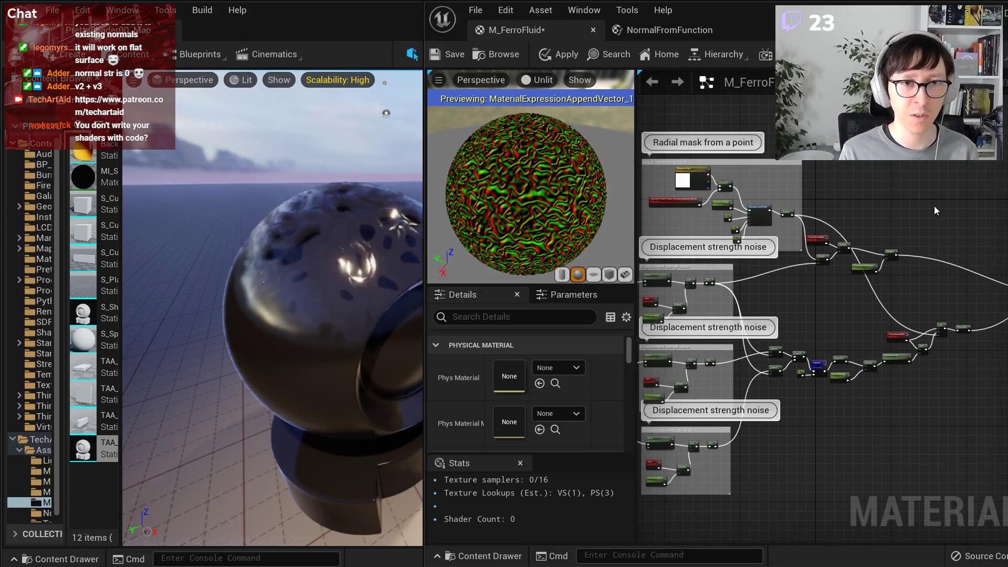
- Move the material's output node together with its base color and roughness constants closer to the Normalize node
{"action": "scroll", "coordinate": [952, 302], "scroll_direction": "up", "scroll_amount": 5}
{"action": "right_click_drag", "start_coordinate": [950, 299], "coordinate": [762, 166]}
{"action": "left_click_drag", "start_coordinate": [762, 166], "coordinate": [722, 215]}
{"action": "right_click_drag", "start_coordinate": [788, 255], "coordinate": [1005, 253]}
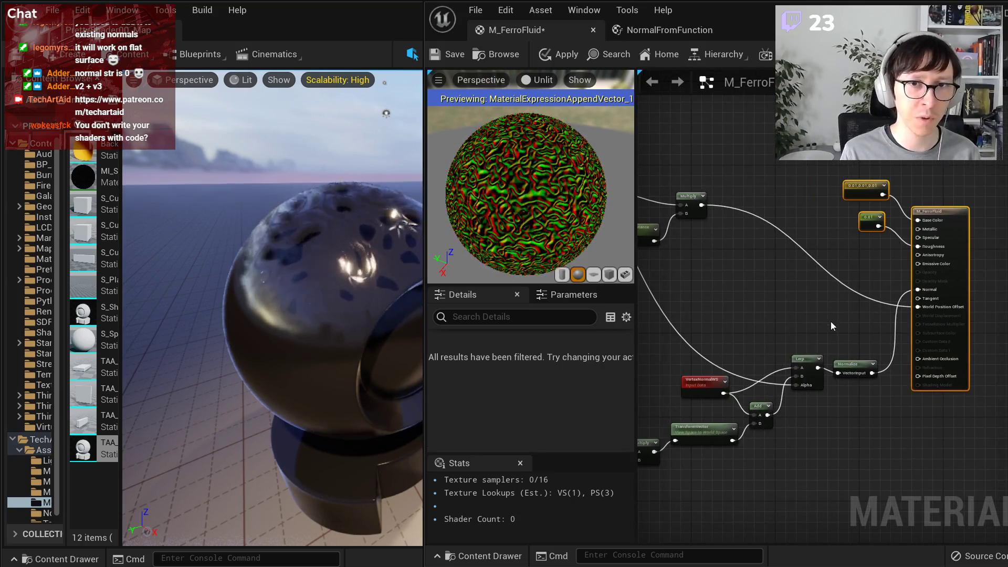
{"action": "left_click", "coordinate": [815, 311]}
- Save the M_FerroFluid material and inspect the displaced surface on the upper part of the sphere in the level
{"action": "scroll", "coordinate": [797, 307], "scroll_direction": "down", "scroll_amount": 5}
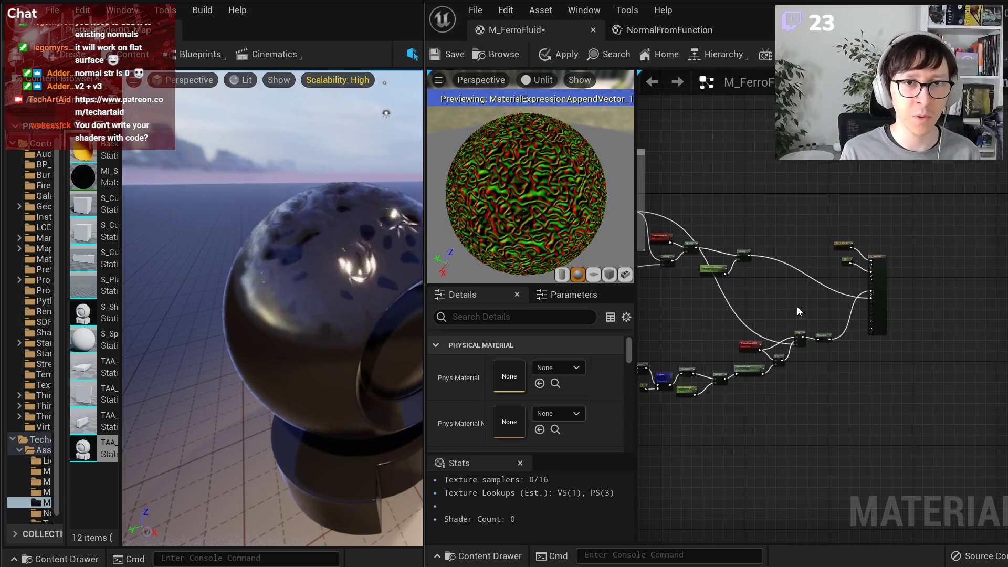
{"action": "right_click_drag", "start_coordinate": [797, 306], "coordinate": [871, 301]}
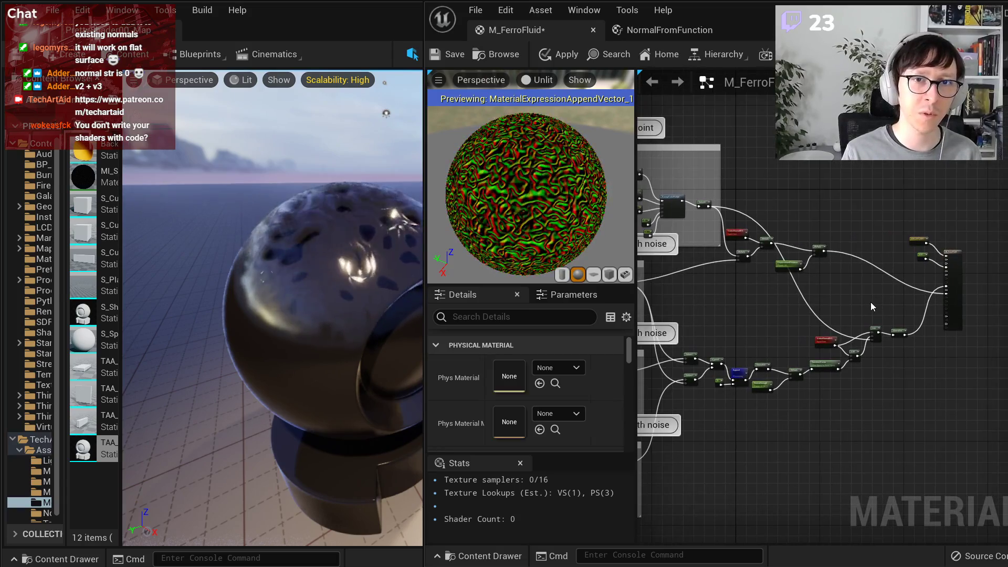
{"action": "scroll", "coordinate": [813, 283], "scroll_direction": "up", "scroll_amount": 4}
{"action": "scroll", "coordinate": [813, 282], "scroll_direction": "down", "scroll_amount": 1}
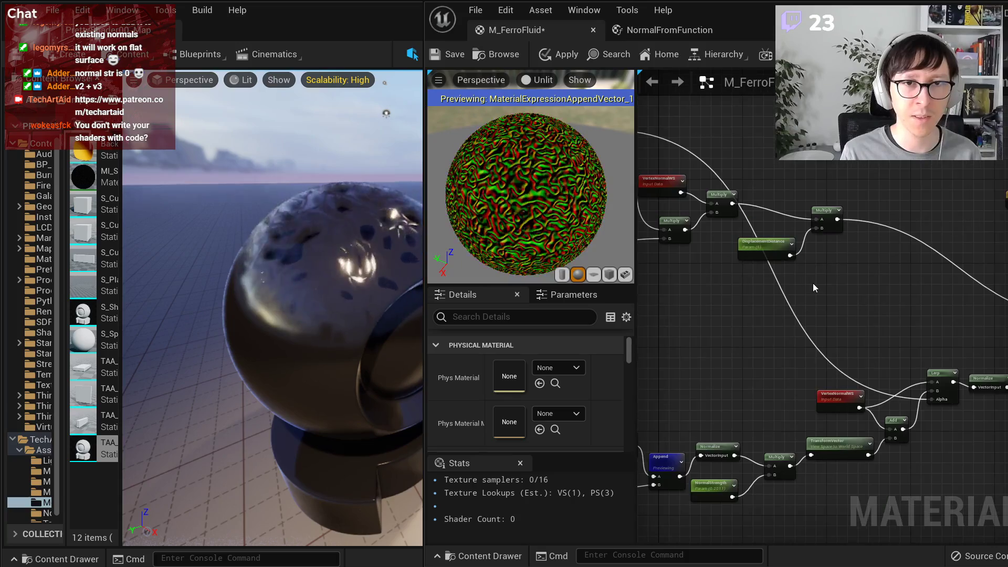
{"action": "scroll", "coordinate": [813, 283], "scroll_direction": "down", "scroll_amount": 4}
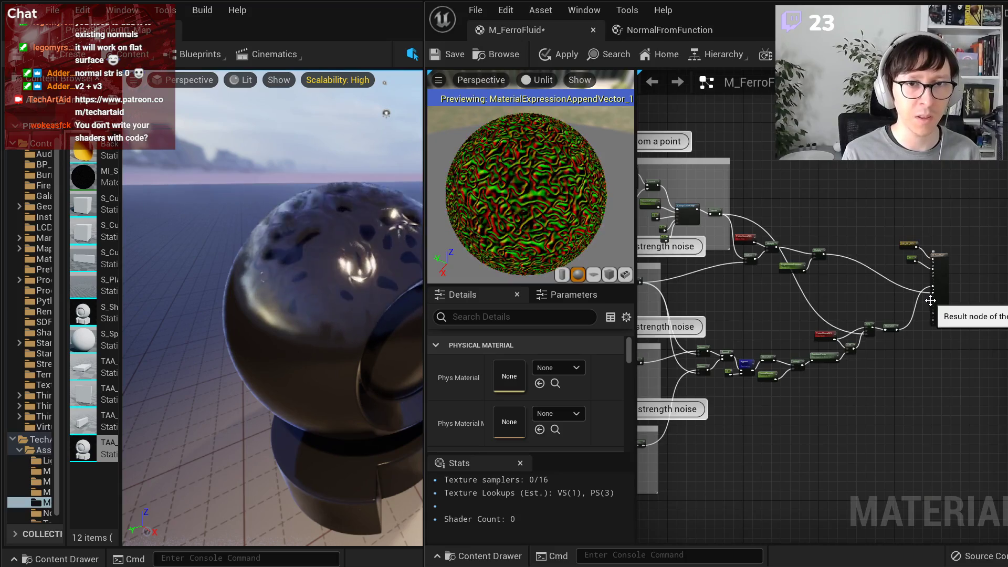
{"action": "scroll", "coordinate": [931, 300], "scroll_direction": "up", "scroll_amount": 3}
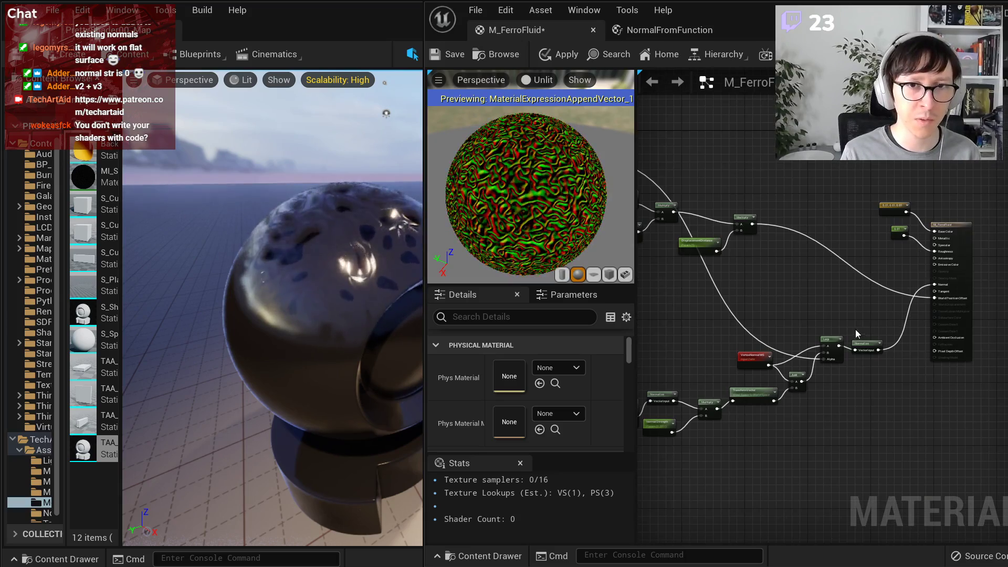
{"action": "left_click", "coordinate": [447, 55]}
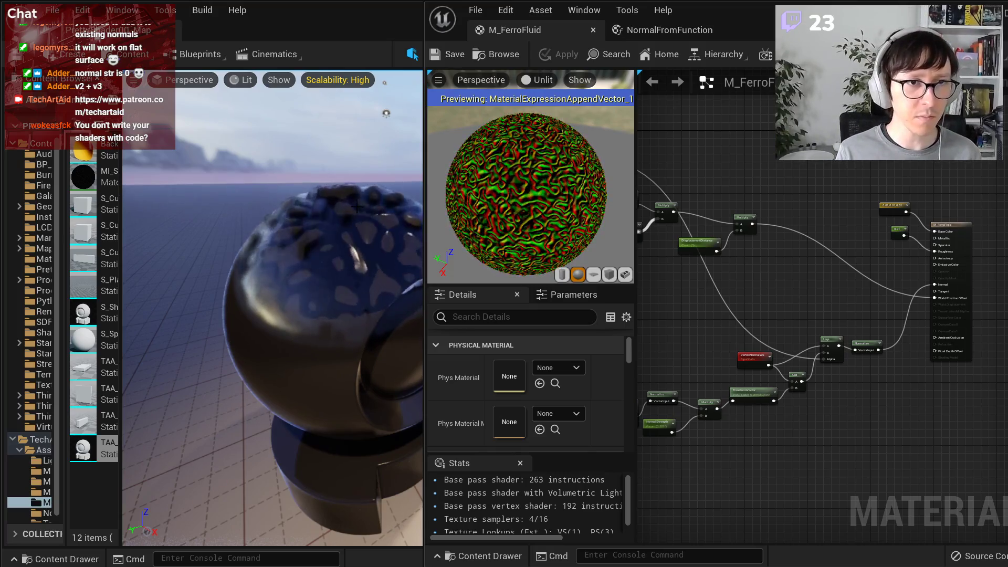
{"action": "mouse_move", "coordinate": [357, 212]}
{"action": "right_mouse_down"}
{"action": "mouse_move", "coordinate": [394, 199]}
{"action": "mouse_move", "coordinate": [356, 207]}
{"action": "mouse_move", "coordinate": [414, 209]}
{"action": "mouse_move", "coordinate": [362, 209]}
{"action": "right_mouse_up"}
{"action": "scroll", "coordinate": [804, 288], "scroll_direction": "up", "scroll_amount": 6}
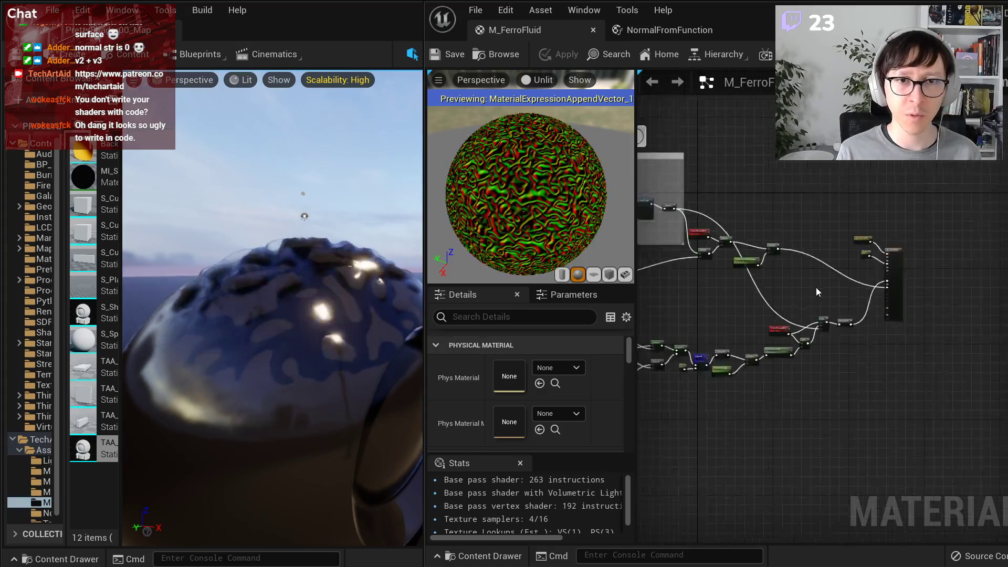
- Enlarge the graph area and inspect the MagneticOrigin and Absolute World Position nodes of the radial mask
{"action": "right_click_drag", "start_coordinate": [916, 265], "coordinate": [903, 376]}
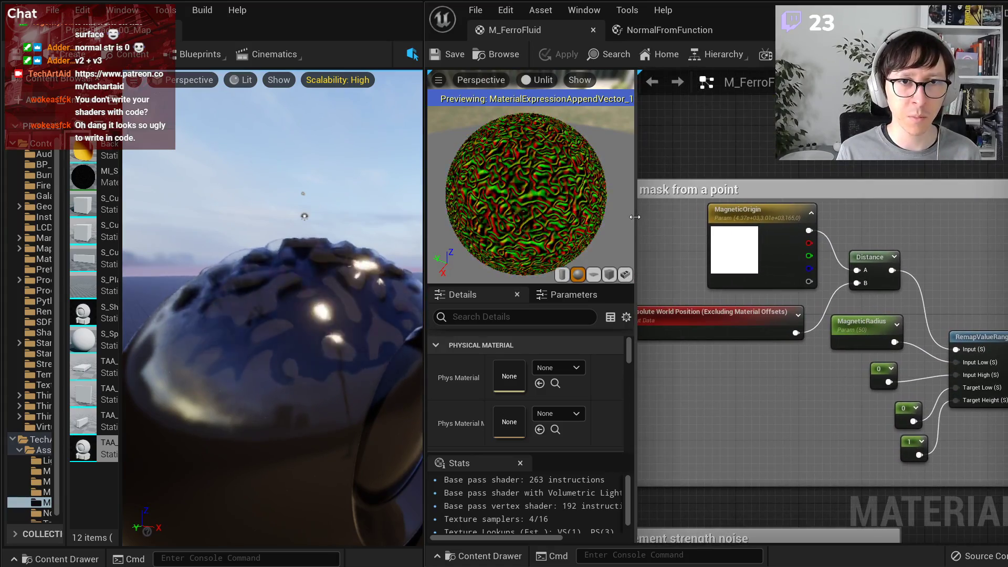
{"action": "left_click_drag", "start_coordinate": [635, 244], "coordinate": [570, 247]}
{"action": "right_click_drag", "start_coordinate": [847, 357], "coordinate": [889, 362]}
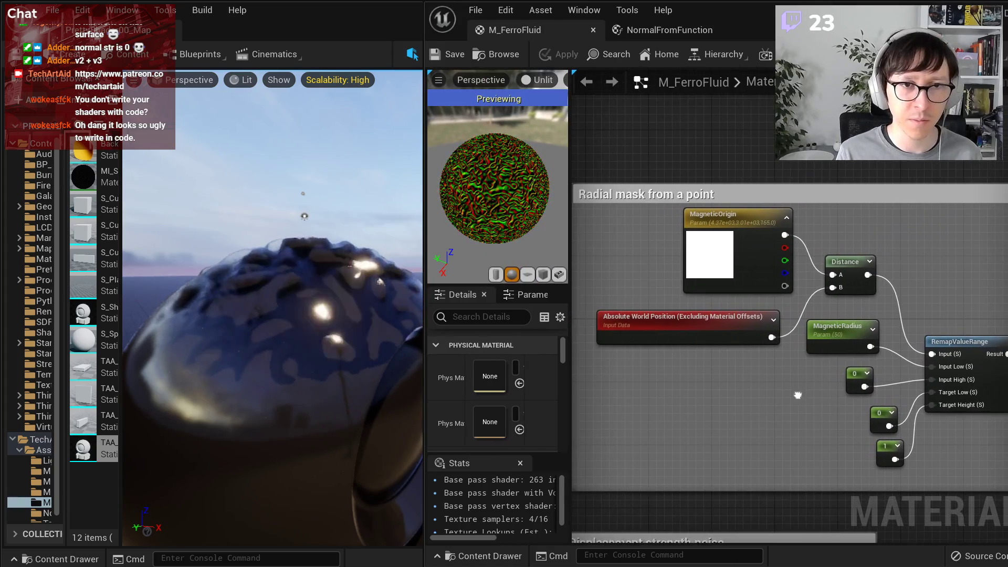
{"action": "left_click", "coordinate": [752, 234]}
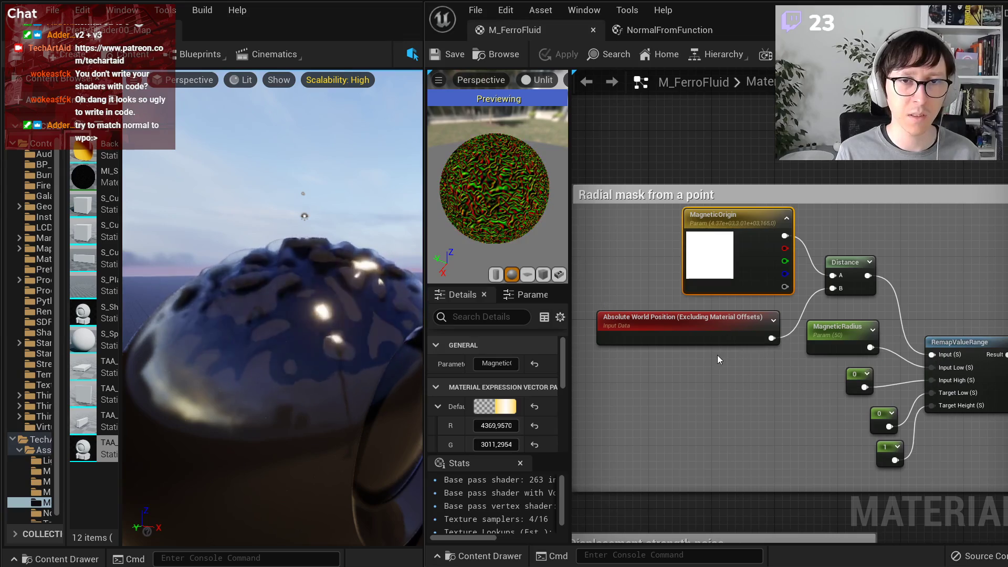
{"action": "left_click", "coordinate": [752, 324]}
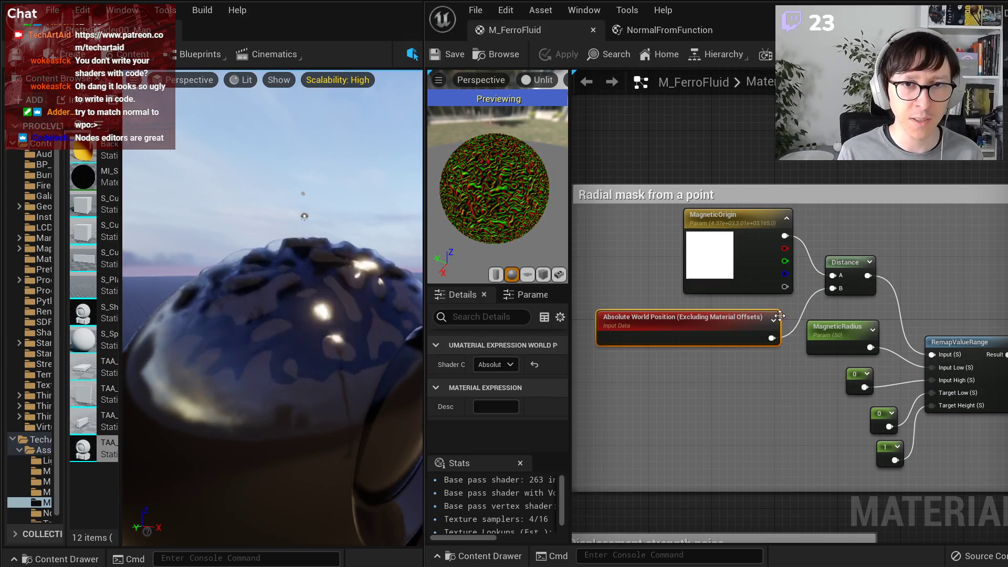
- Examine how the MagneticRadius, RemapValueRange and Saturate nodes build the radial mask and where its output leads
{"action": "scroll", "coordinate": [835, 290], "scroll_direction": "up", "scroll_amount": 2}
{"action": "left_click", "coordinate": [734, 380]}
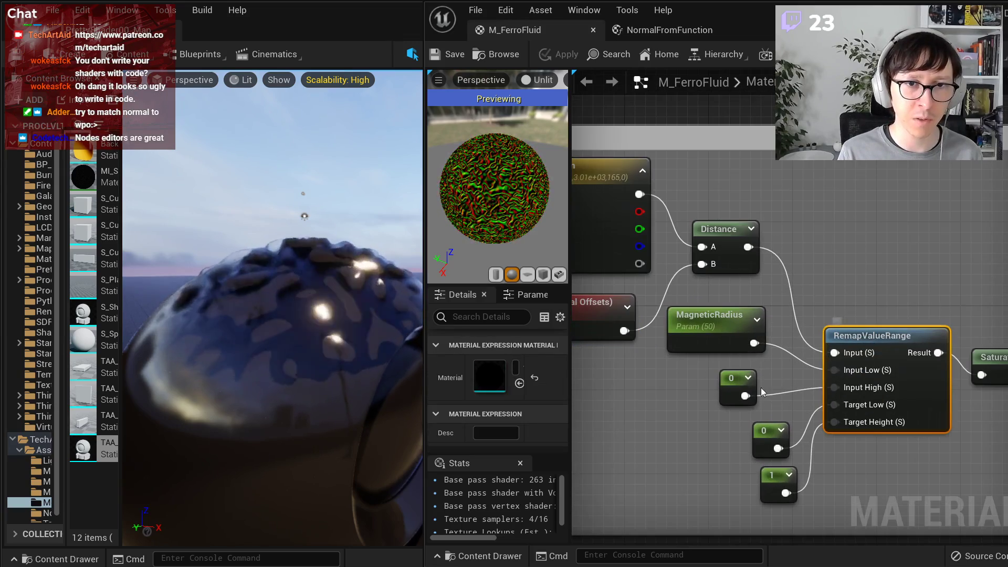
{"action": "left_click", "coordinate": [725, 339]}
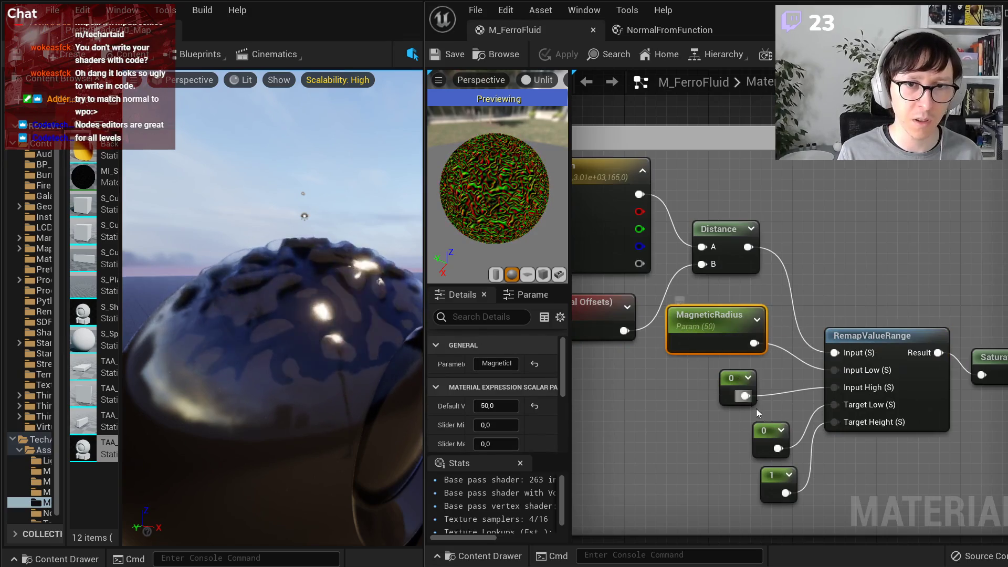
{"action": "left_click", "coordinate": [899, 413]}
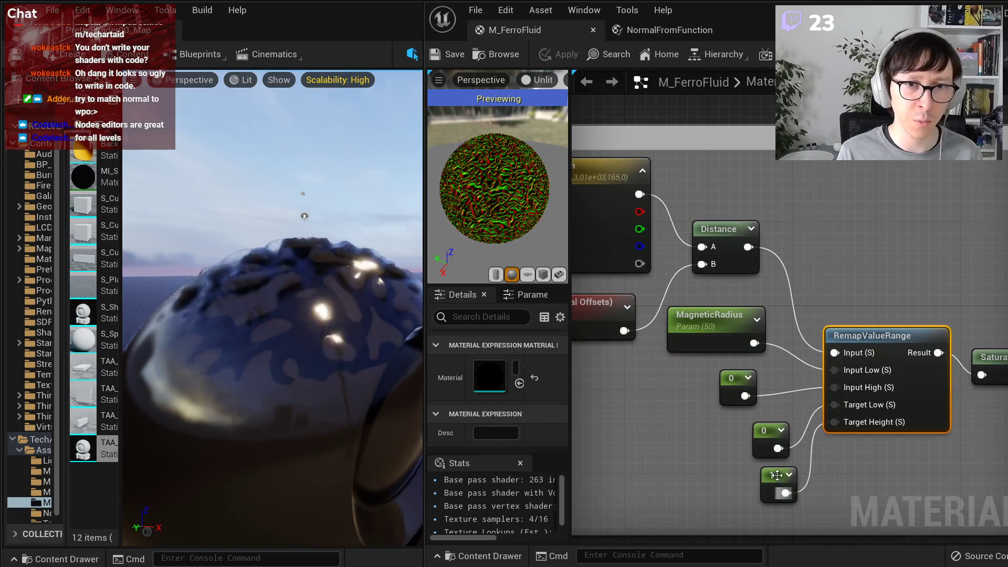
{"action": "scroll", "coordinate": [777, 475], "scroll_direction": "down", "scroll_amount": 1}
{"action": "left_click", "coordinate": [861, 353]}
{"action": "scroll", "coordinate": [849, 442], "scroll_direction": "down", "scroll_amount": 1}
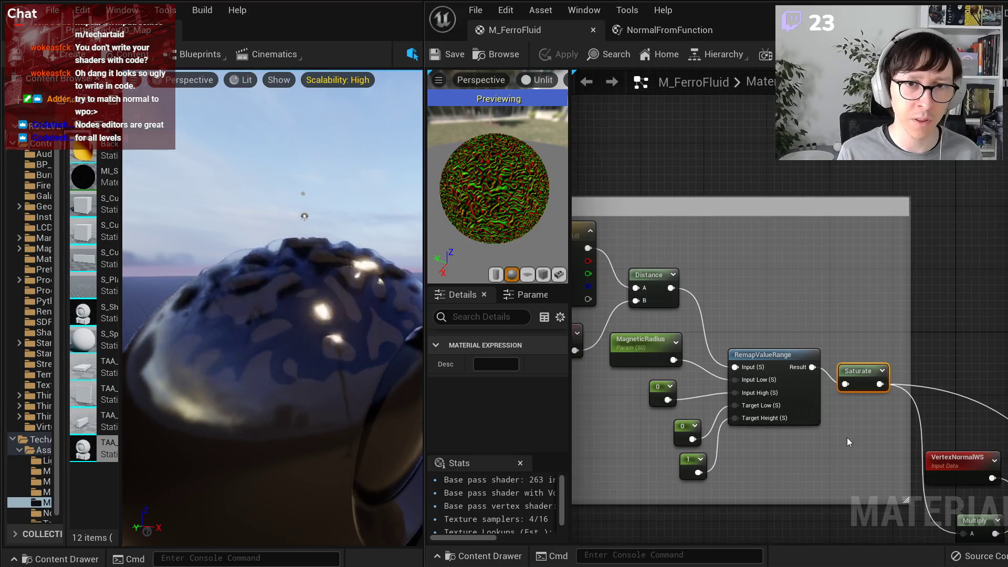
{"action": "right_click", "coordinate": [858, 370]}
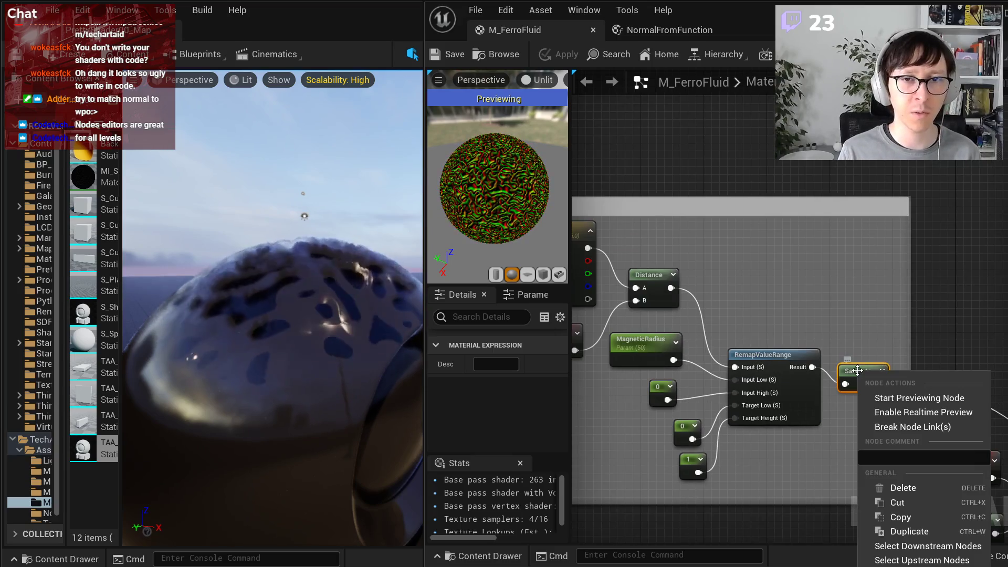
{"action": "left_click", "coordinate": [726, 297]}
{"action": "scroll", "coordinate": [724, 307], "scroll_direction": "down", "scroll_amount": 5}
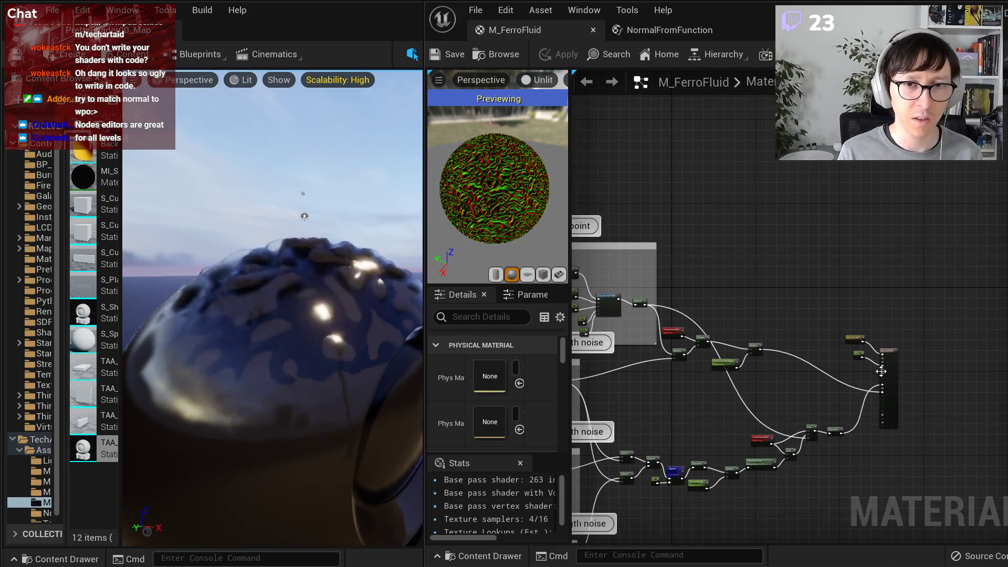
- Move the lower VertexNormalWS node up, clear of the nodes that compute the normal
{"action": "scroll", "coordinate": [882, 371], "scroll_direction": "up", "scroll_amount": 3}
{"action": "left_click_drag", "start_coordinate": [670, 463], "coordinate": [946, 318]}
{"action": "left_click_drag", "start_coordinate": [891, 346], "coordinate": [899, 306]}
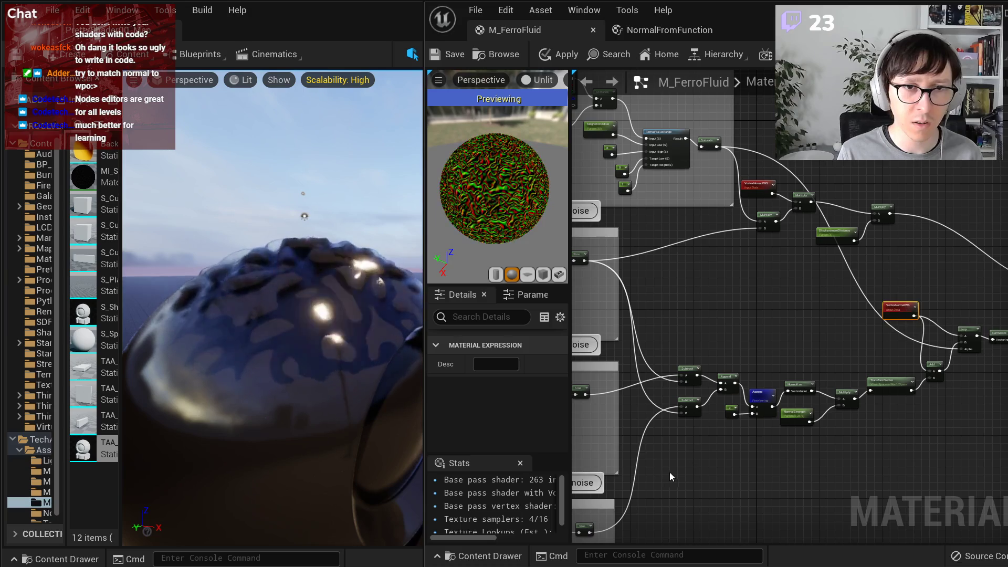
- Group the nodes from the Subtracts through the Add in a comment titled "Calculate normal out of height functions"
{"action": "left_click_drag", "start_coordinate": [654, 465], "coordinate": [944, 328]}
{"action": "right_click", "coordinate": [933, 371]}
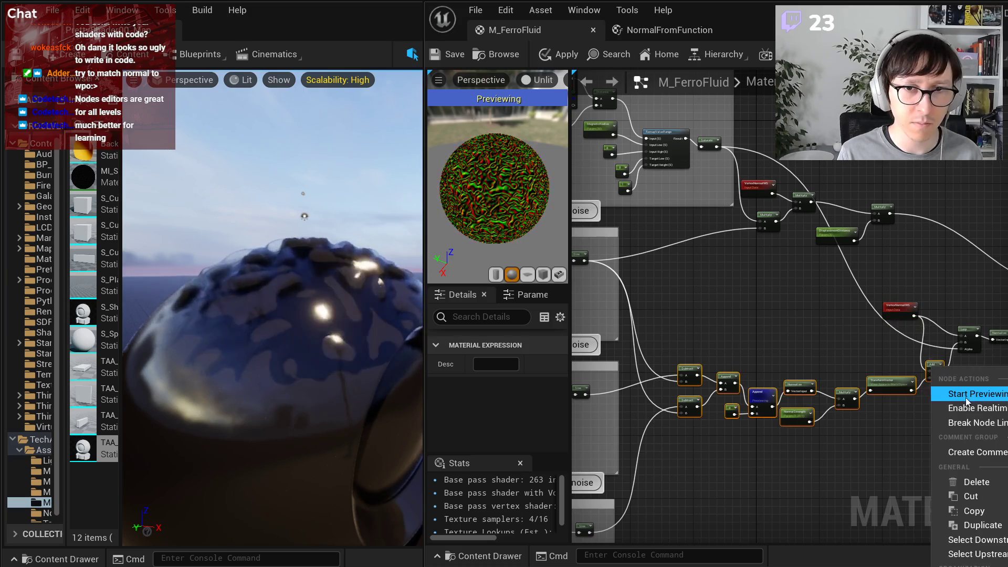
{"action": "left_click", "coordinate": [976, 452]}
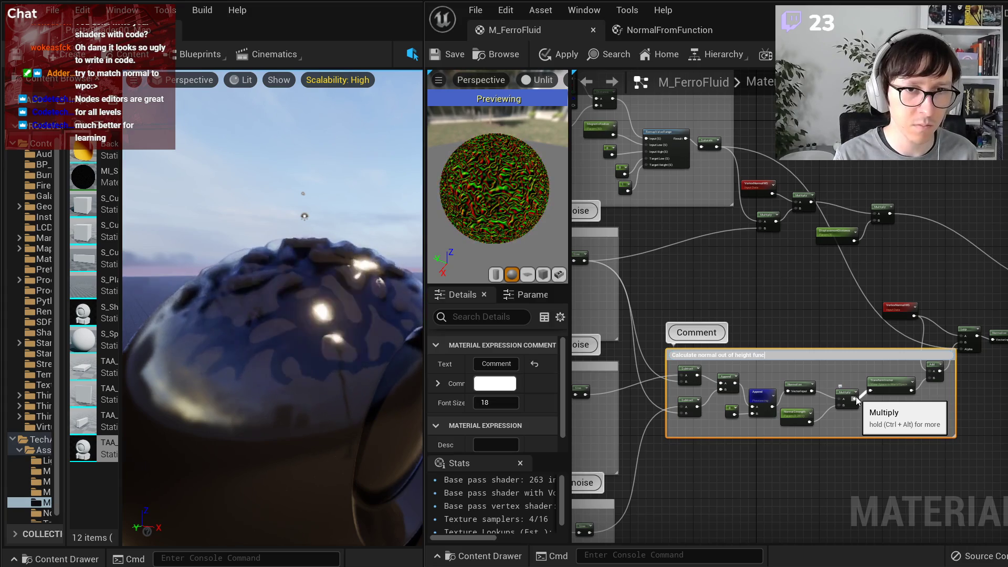
{"action": "key", "text": "Return"}
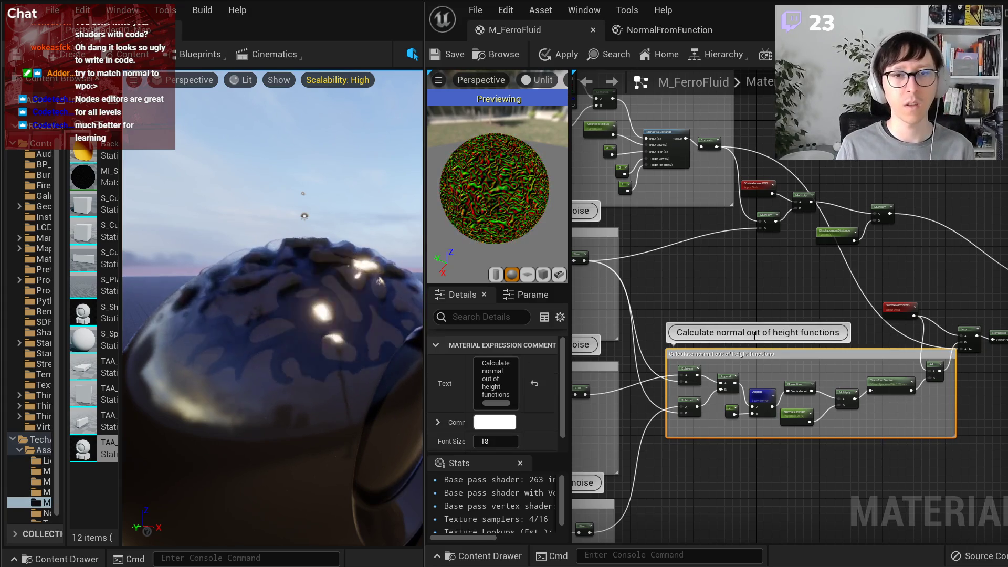
- Change the new comment's title to "Calculate world-space normal out of height functions"
{"action": "left_click", "coordinate": [719, 331]}
{"action": "left_click", "coordinate": [715, 331]}
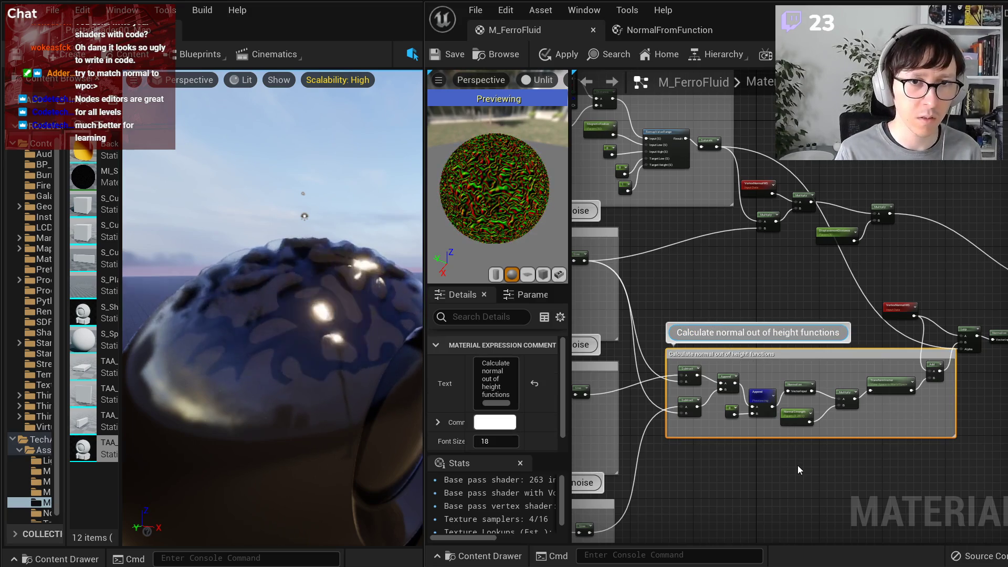
{"action": "type", "text": "world"}
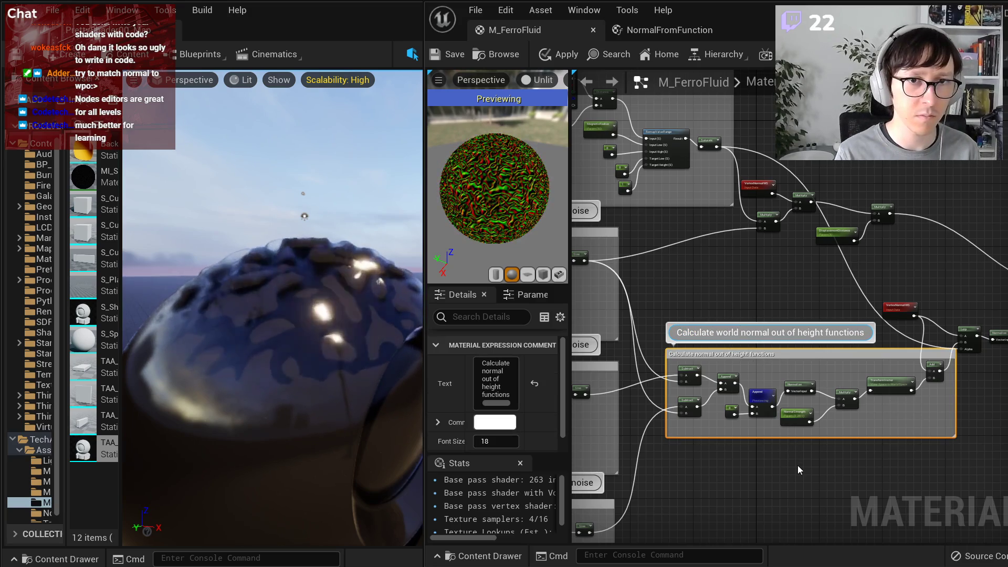
{"action": "type", "text": "-space"}
{"action": "key", "text": "Return"}
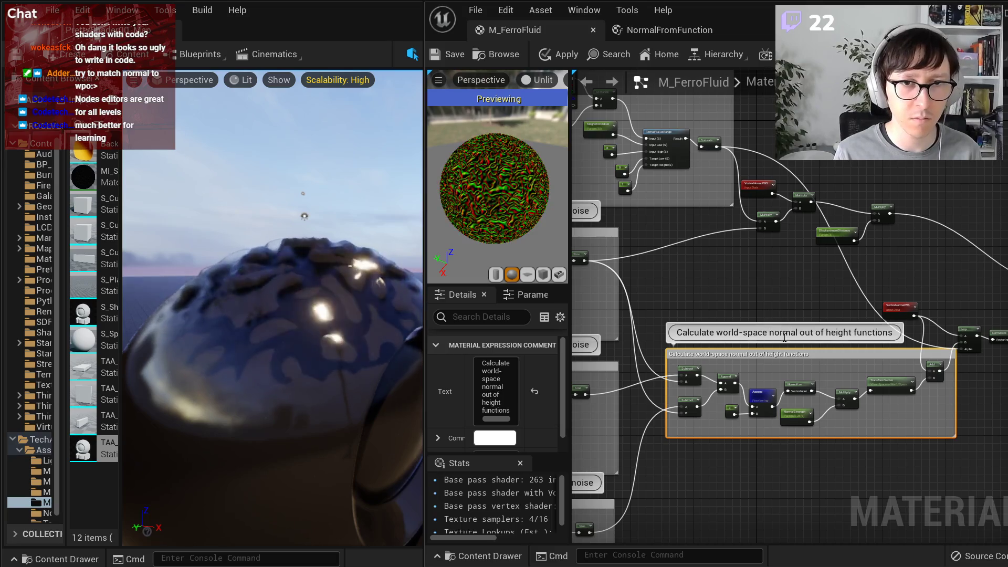
- Adjust the new comment box's corner slightly and nudge the Lerp and Normalize nodes away from its edge
{"action": "right_click", "coordinate": [882, 484]}
{"action": "left_click", "coordinate": [945, 446]}
{"action": "right_click_drag", "start_coordinate": [975, 437], "coordinate": [833, 461]}
{"action": "scroll", "coordinate": [812, 379], "scroll_direction": "up", "scroll_amount": 2}
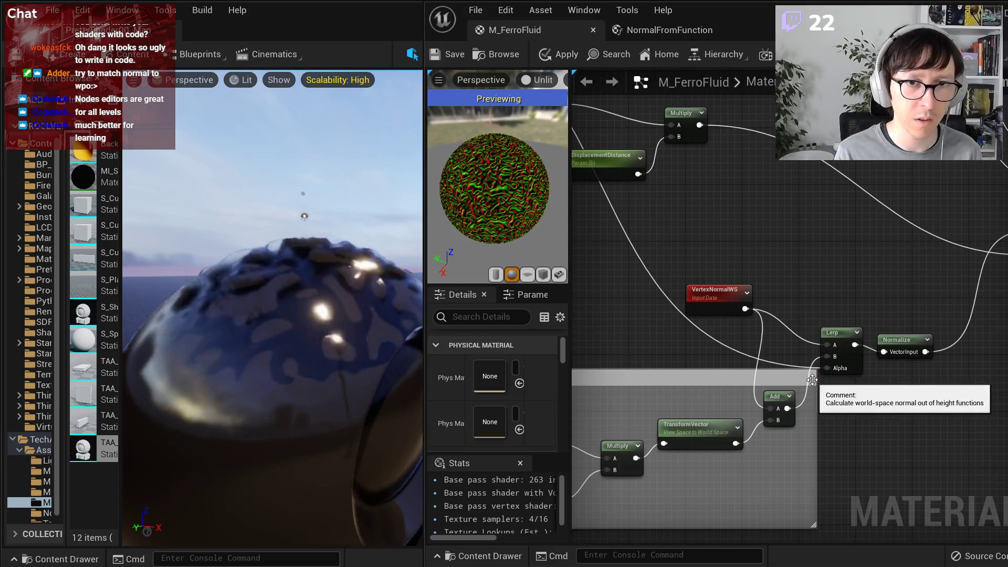
{"action": "mouse_move", "coordinate": [819, 370]}
{"action": "left_mouse_down"}
{"action": "mouse_move", "coordinate": [819, 265]}
{"action": "mouse_move", "coordinate": [820, 369]}
{"action": "left_mouse_up"}
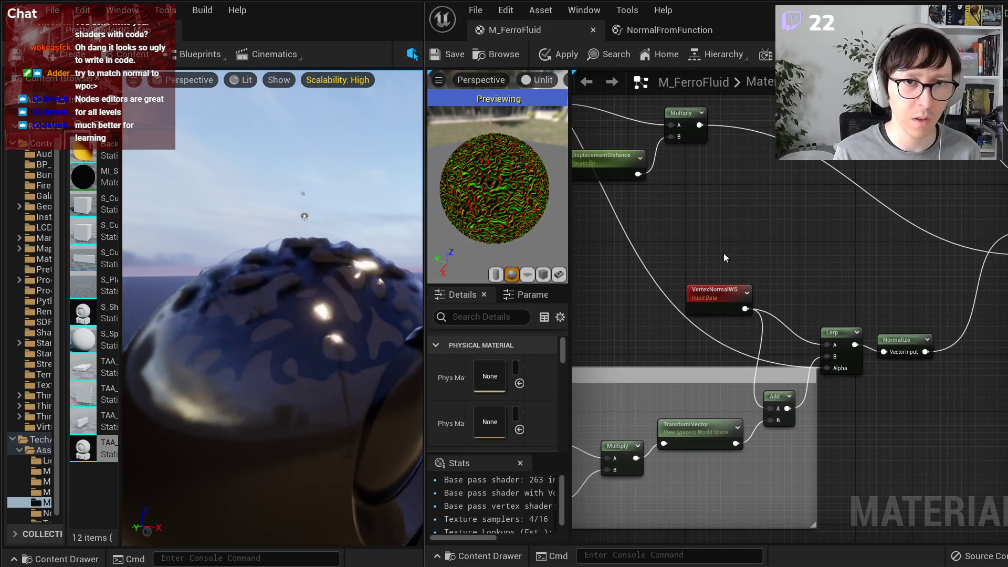
{"action": "left_click_drag", "start_coordinate": [907, 324], "coordinate": [851, 348]}
{"action": "left_click", "coordinate": [857, 416]}
- Rename the middle noise comment to "Displacement strength noise (slightly to the right)"
{"action": "scroll", "coordinate": [835, 411], "scroll_direction": "down", "scroll_amount": 3}
{"action": "right_click_drag", "start_coordinate": [825, 410], "coordinate": [931, 388]}
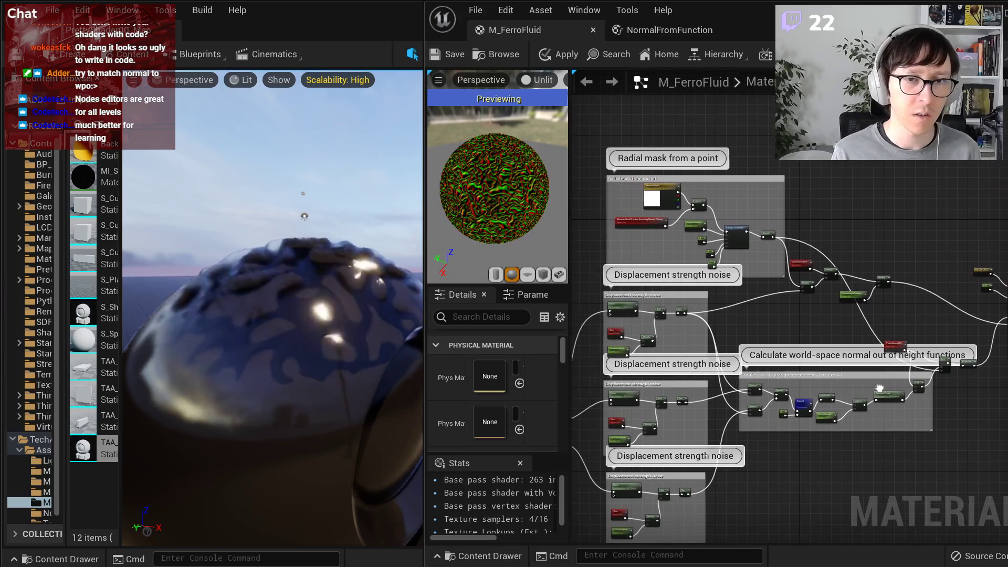
{"action": "scroll", "coordinate": [840, 403], "scroll_direction": "up", "scroll_amount": 4}
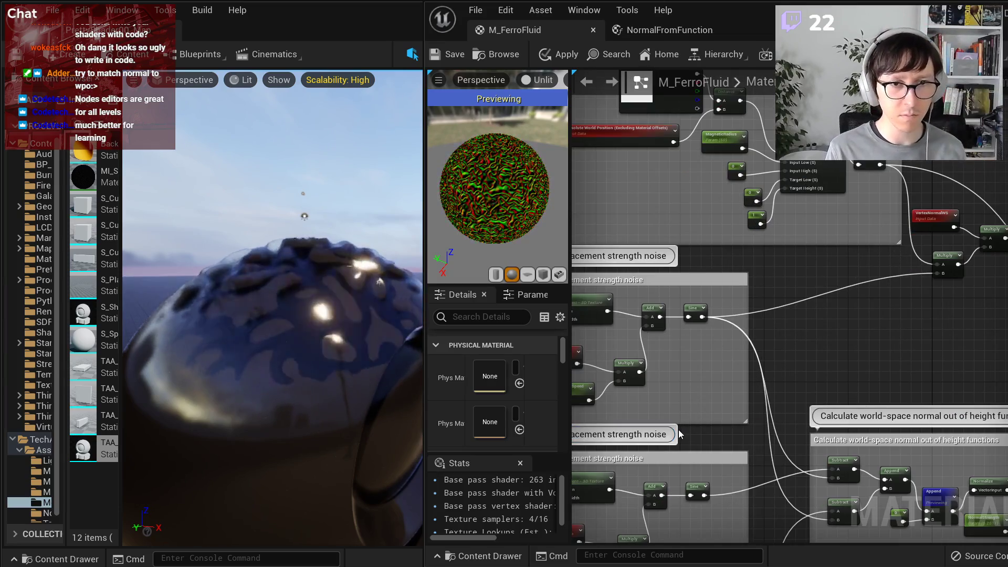
{"action": "double_click", "coordinate": [670, 435]}
{"action": "left_click", "coordinate": [699, 437]}
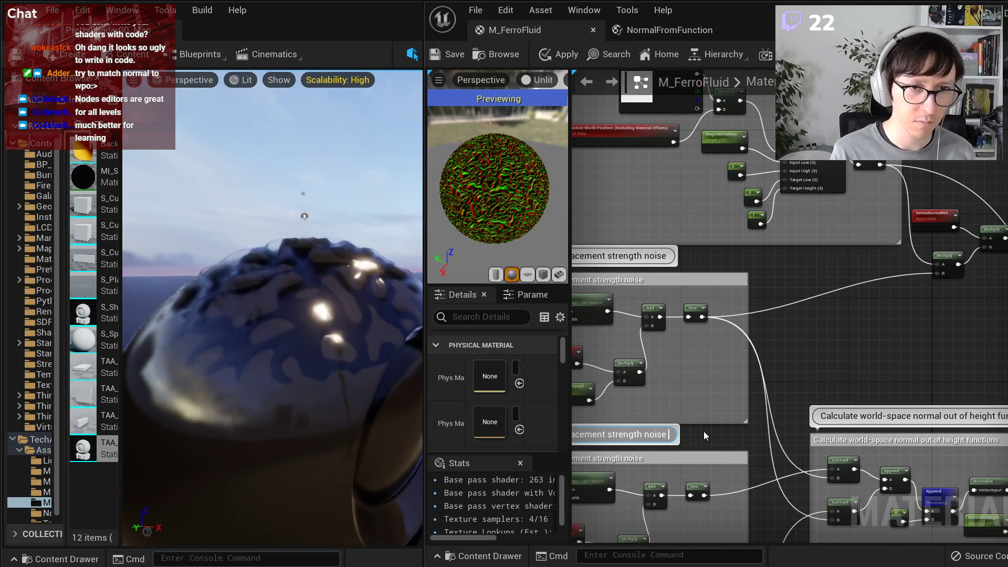
{"action": "type", "text": "(slightly to the right"}
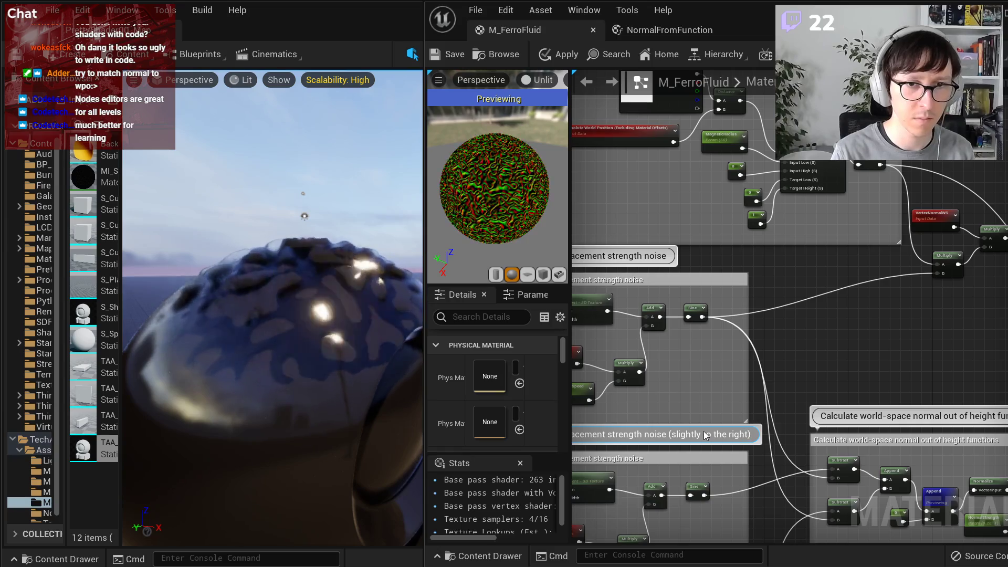
- Rename the lowest noise comment to "Displacement strength noise (slightly to the top)"
{"action": "right_click_drag", "start_coordinate": [830, 401], "coordinate": [964, 215]}
{"action": "left_click", "coordinate": [785, 431]}
{"action": "key", "text": "End"}
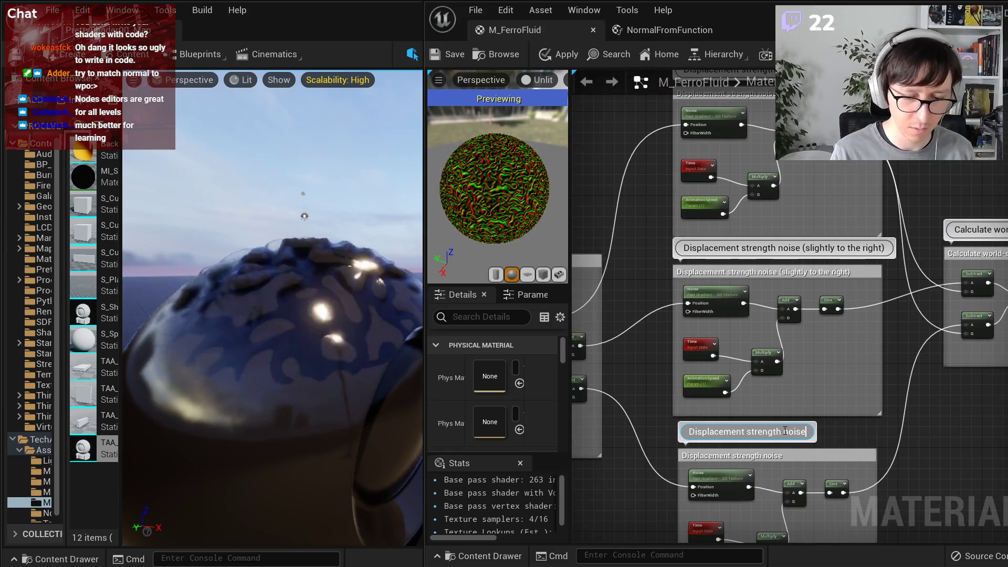
{"action": "type", "text": "(slight"}
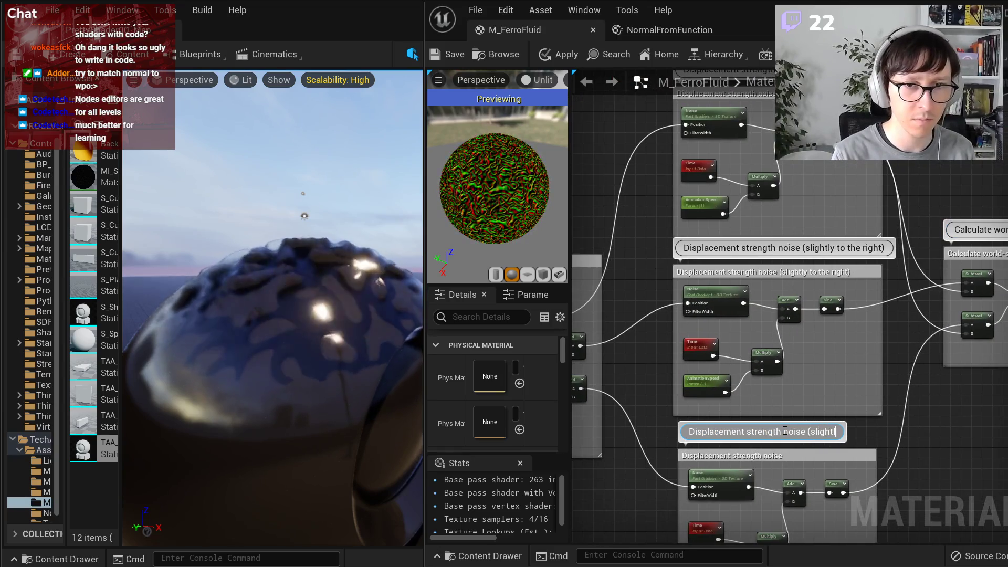
{"action": "type", "text": "ly to the top)"}
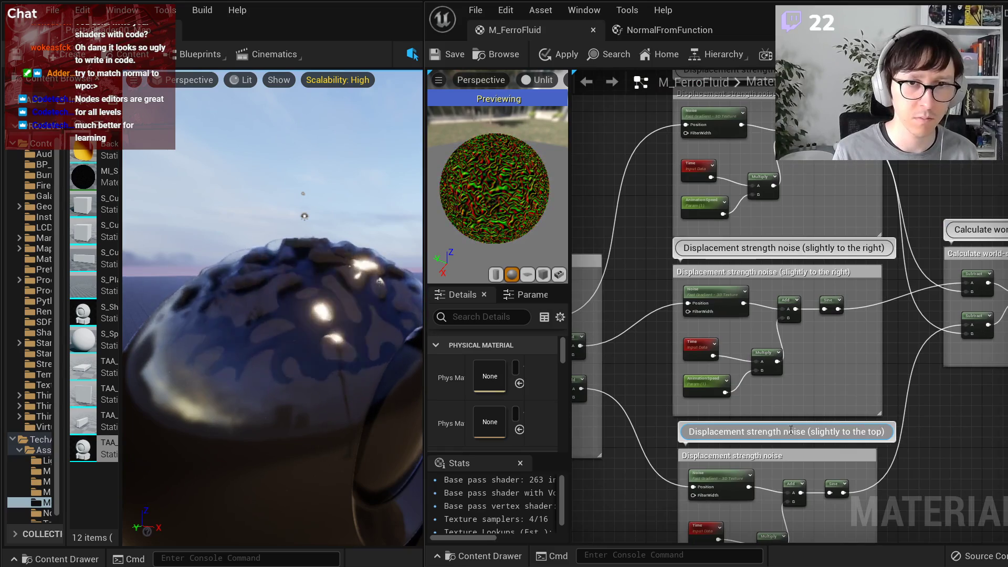
{"action": "key", "text": "Return"}
- Deselect the renamed comment and save the M_FerroFluid material
{"action": "scroll", "coordinate": [955, 414], "scroll_direction": "down", "scroll_amount": 3}
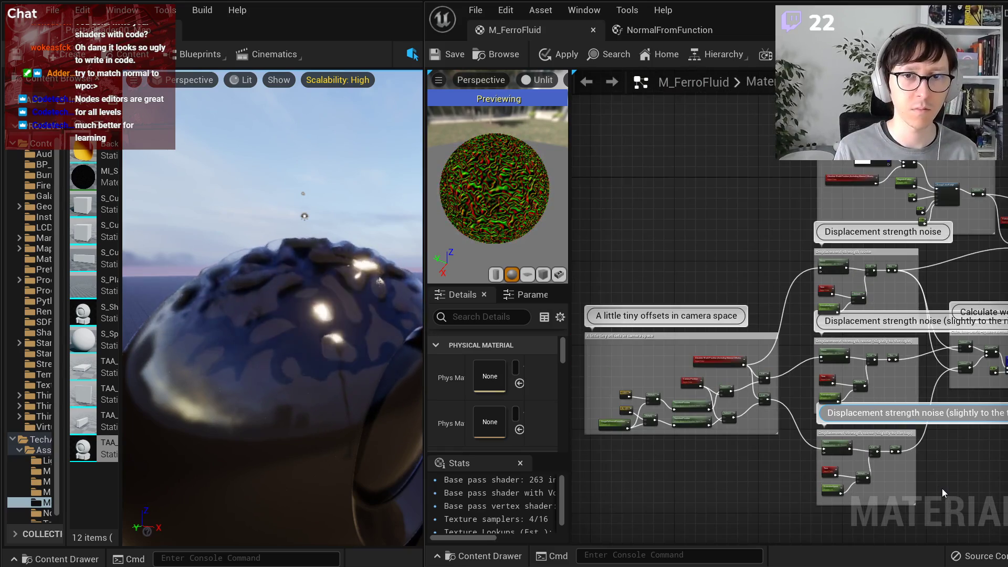
{"action": "right_click_drag", "start_coordinate": [942, 488], "coordinate": [877, 471]}
{"action": "left_click", "coordinate": [877, 471]}
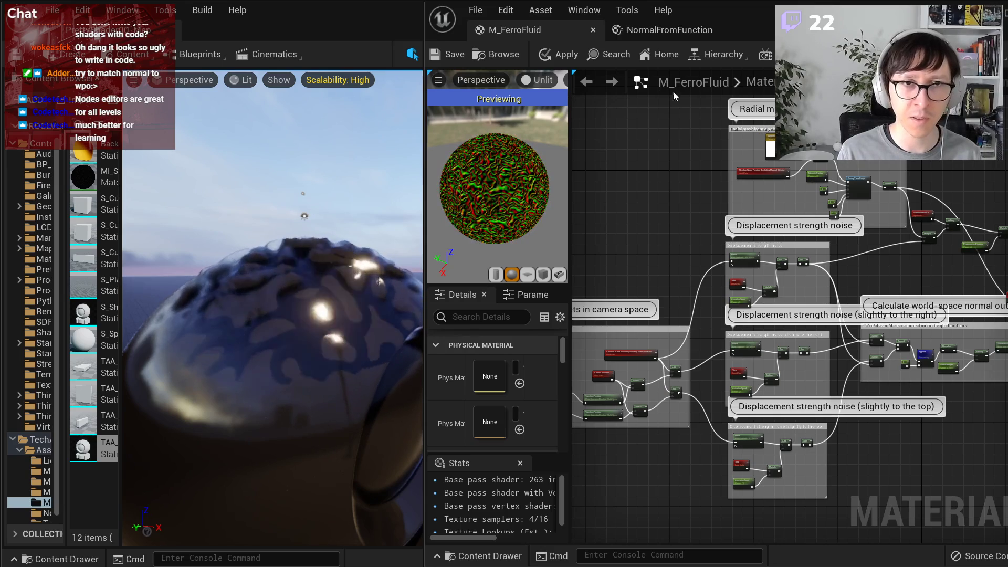
{"action": "left_click", "coordinate": [449, 55]}
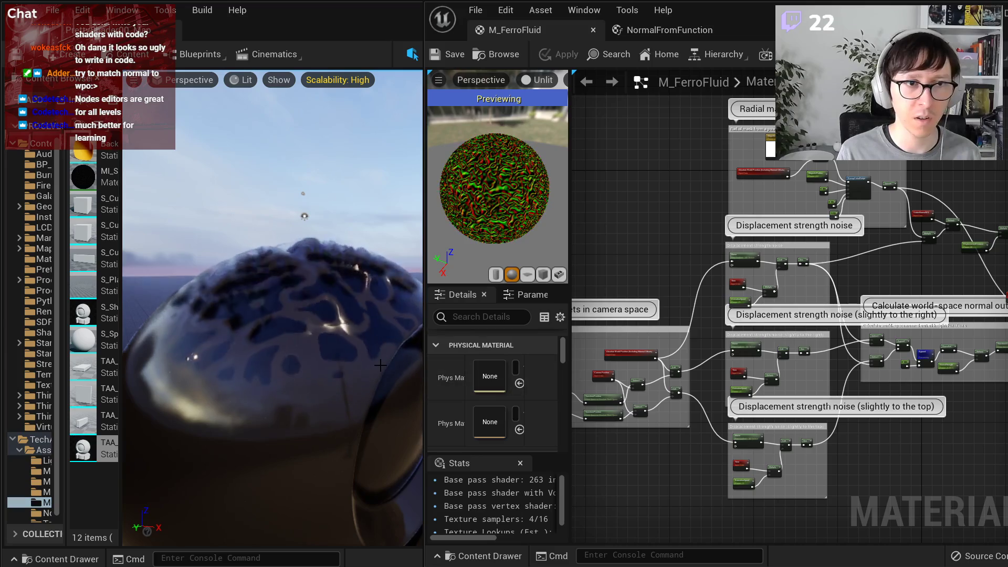
- Widen the level viewport and examine the ferrofluid sphere's displaced surface and reflections from several angles, ending with it selected and framed
{"action": "right_click_drag", "start_coordinate": [381, 366], "coordinate": [310, 394]}
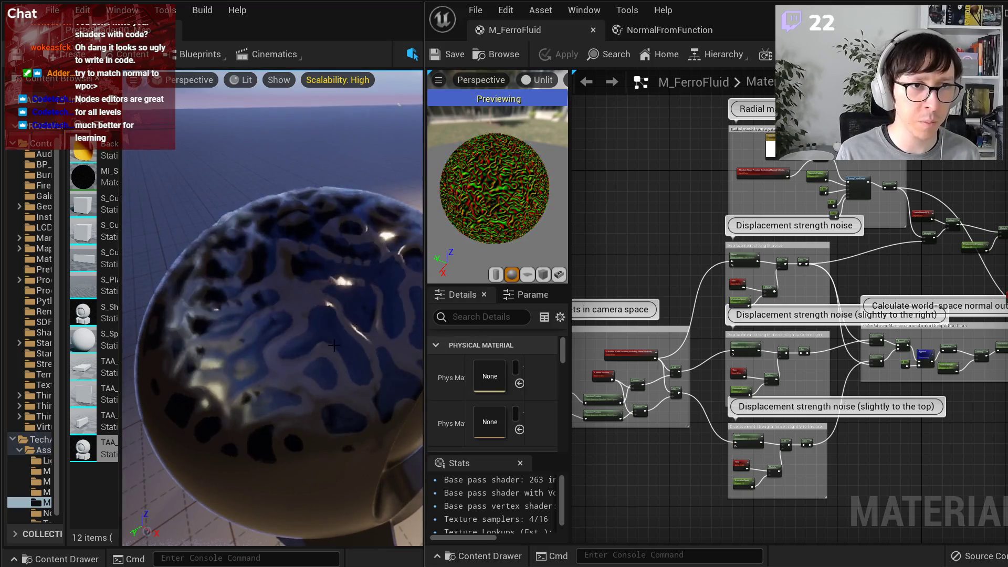
{"action": "mouse_move", "coordinate": [336, 344]}
{"action": "right_mouse_down"}
{"action": "mouse_move", "coordinate": [326, 389]}
{"action": "mouse_move", "coordinate": [335, 344]}
{"action": "right_mouse_up"}
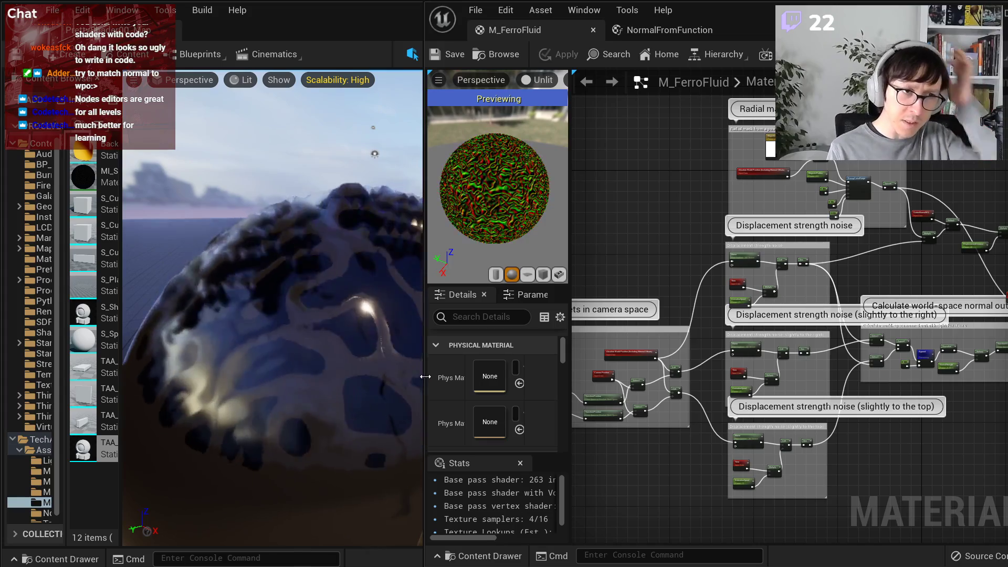
{"action": "left_click_drag", "start_coordinate": [422, 370], "coordinate": [526, 356]}
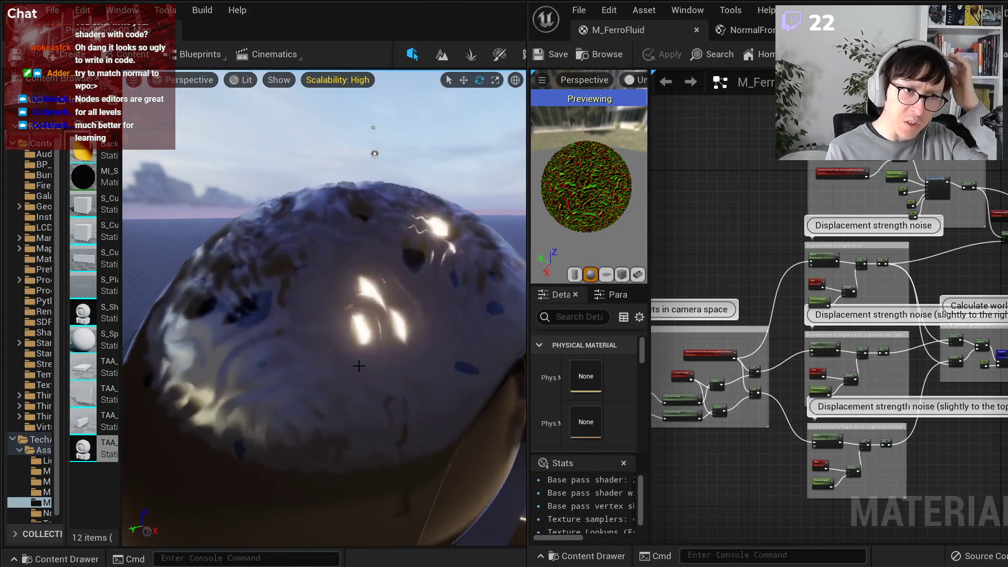
{"action": "right_click_drag", "start_coordinate": [369, 335], "coordinate": [383, 252]}
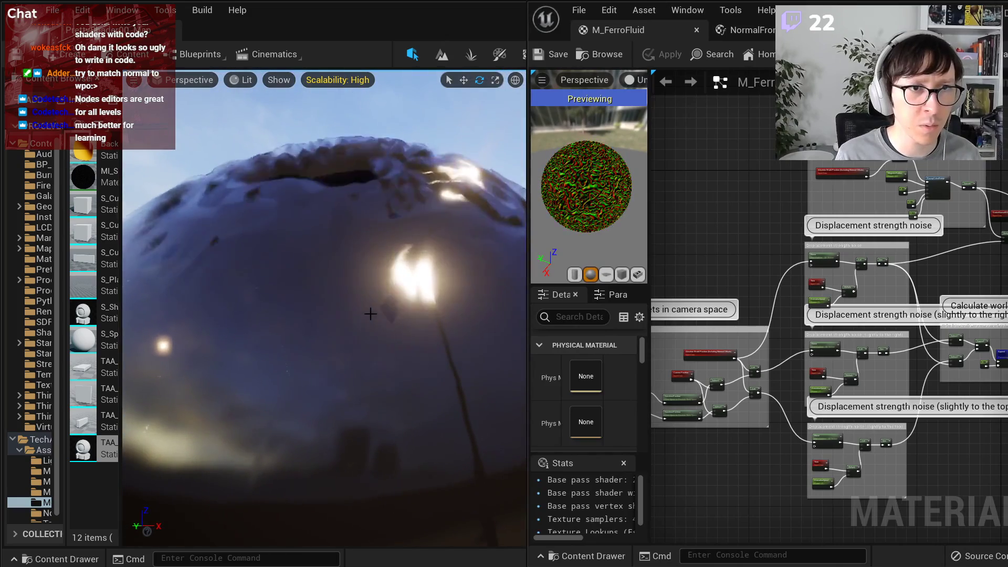
{"action": "right_click_drag", "start_coordinate": [370, 314], "coordinate": [407, 331]}
{"action": "left_click", "coordinate": [370, 315]}
{"action": "key", "text": "f"}
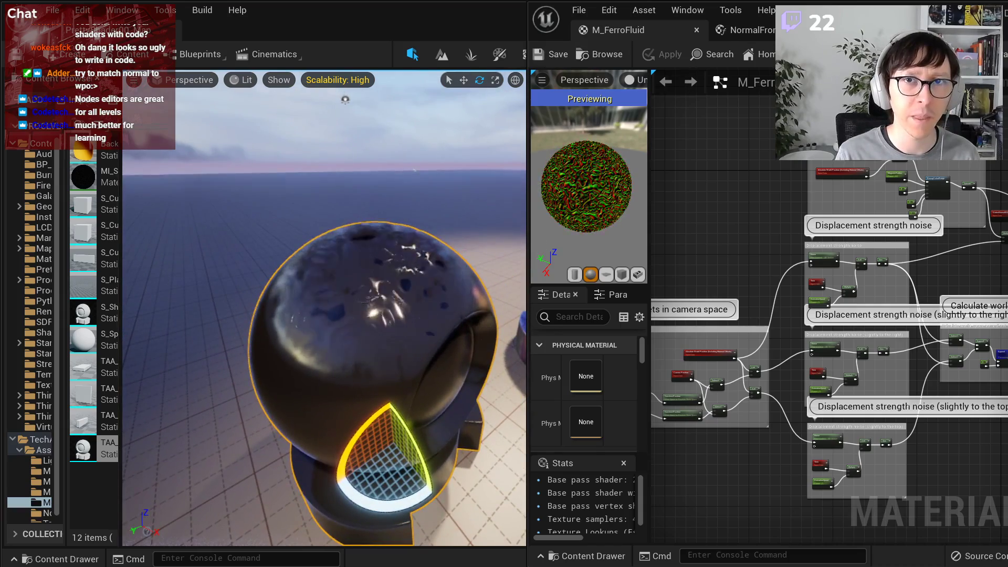
- Reveal the level's object properties and set the mobility of S_ShaderTestSphere2 and S_ShaderTestSphere to Movable
{"action": "left_click", "coordinate": [957, 10]}
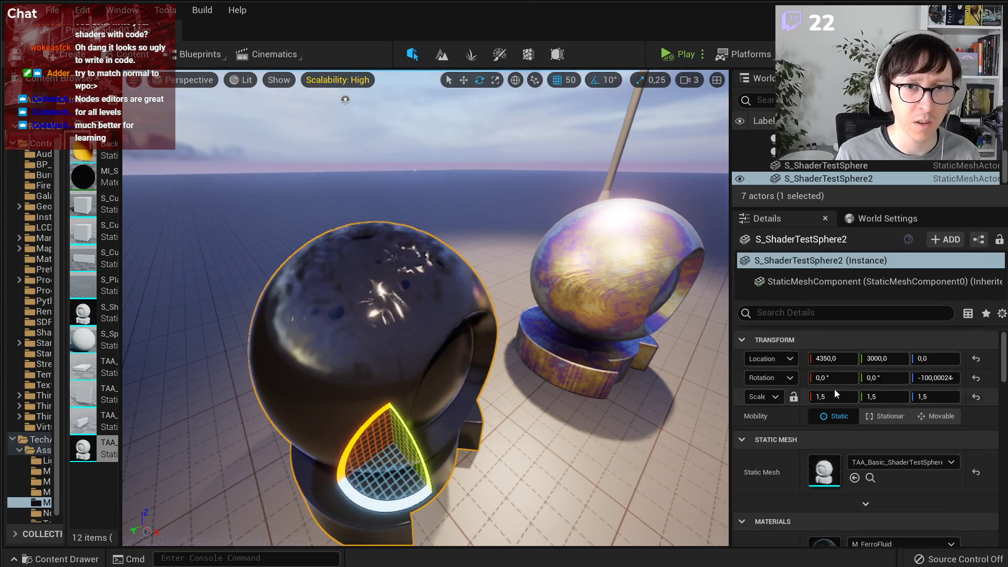
{"action": "left_click", "coordinate": [923, 417]}
{"action": "left_click", "coordinate": [630, 284]}
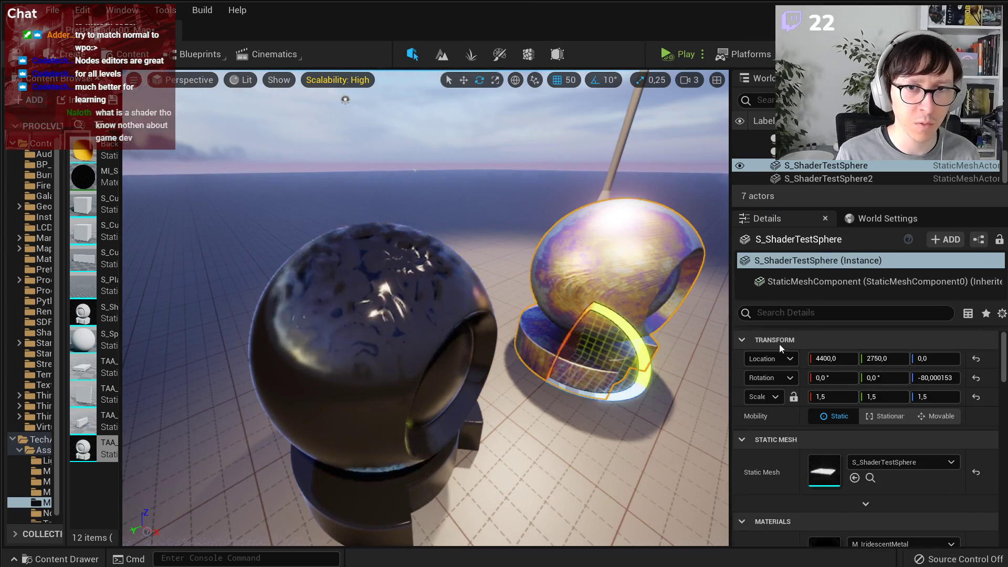
{"action": "left_click", "coordinate": [946, 417]}
{"action": "left_click", "coordinate": [379, 305]}
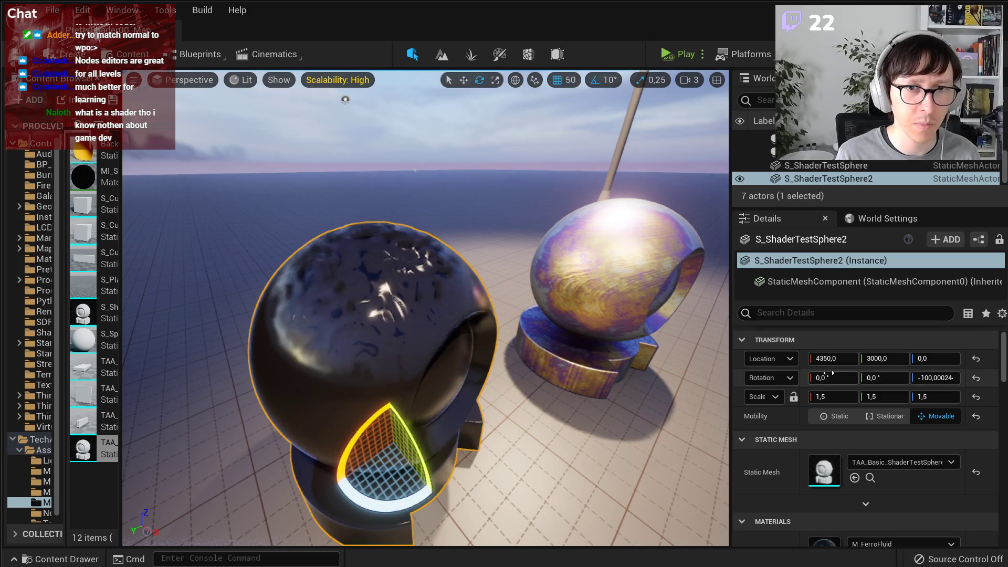
- Override the reflections method with Screen Space on the PostProcess component of BP_Lighting_Blouberg_Sunrise
{"action": "left_click", "coordinate": [812, 314]}
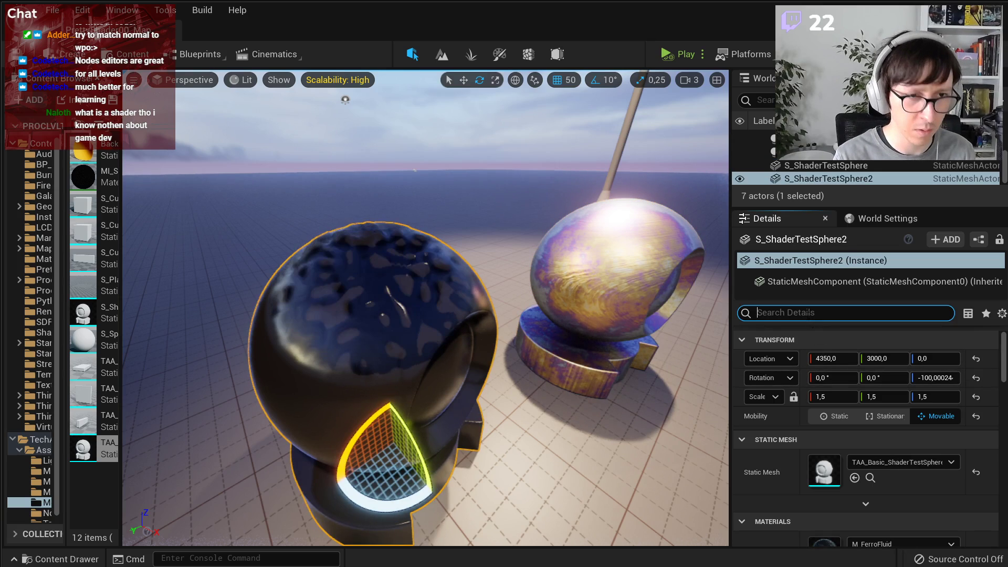
{"action": "left_click", "coordinate": [758, 100]}
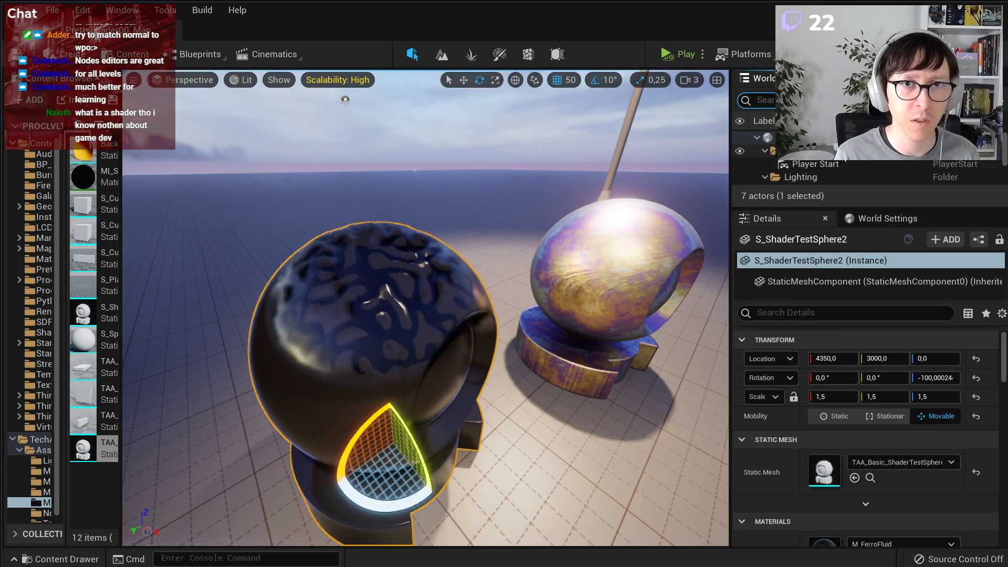
{"action": "scroll", "coordinate": [840, 150], "scroll_direction": "up", "scroll_amount": 2}
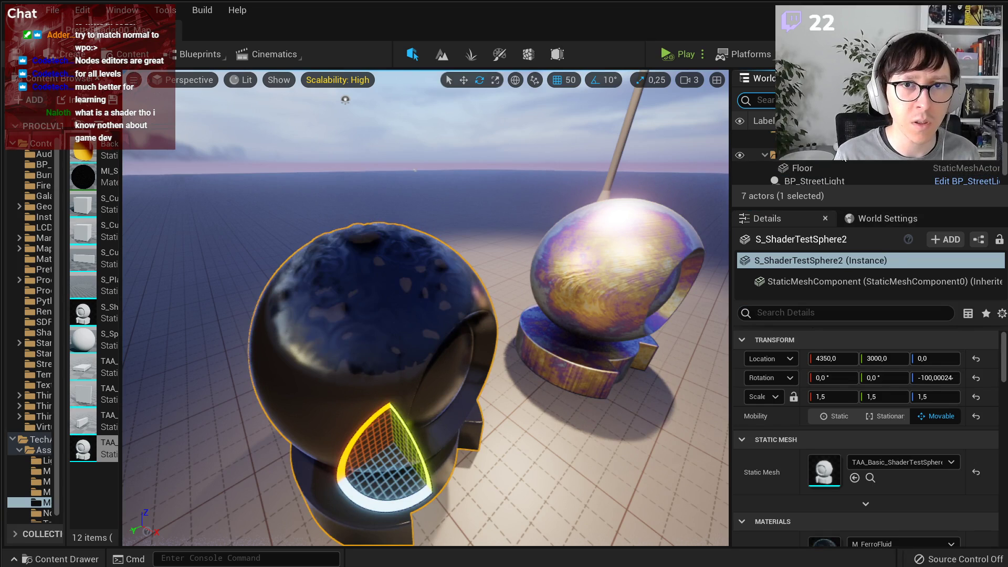
{"action": "left_click", "coordinate": [839, 142]}
{"action": "scroll", "coordinate": [835, 280], "scroll_direction": "down", "scroll_amount": 2}
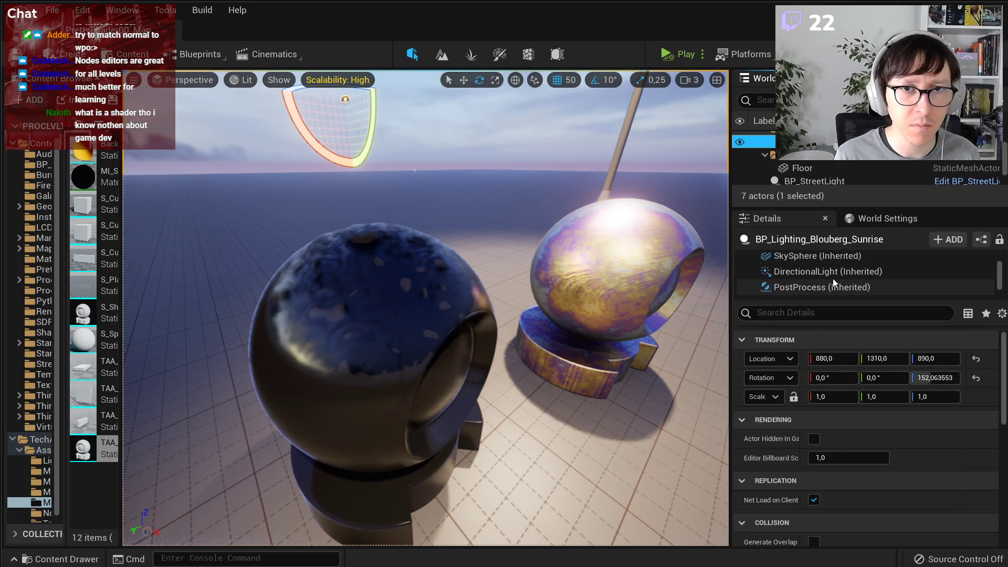
{"action": "left_click", "coordinate": [835, 286]}
{"action": "type", "text": "lumen"}
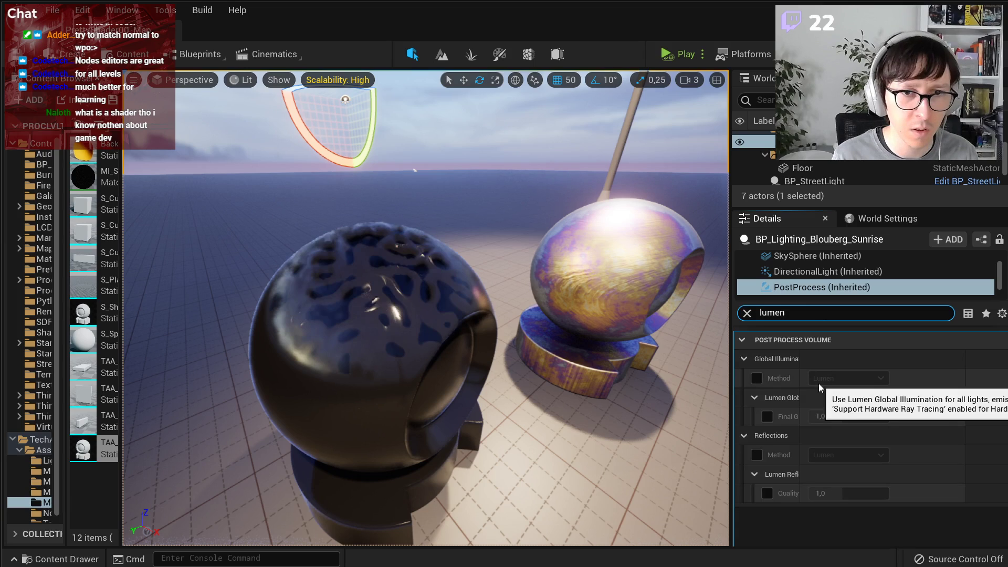
{"action": "left_click", "coordinate": [837, 455]}
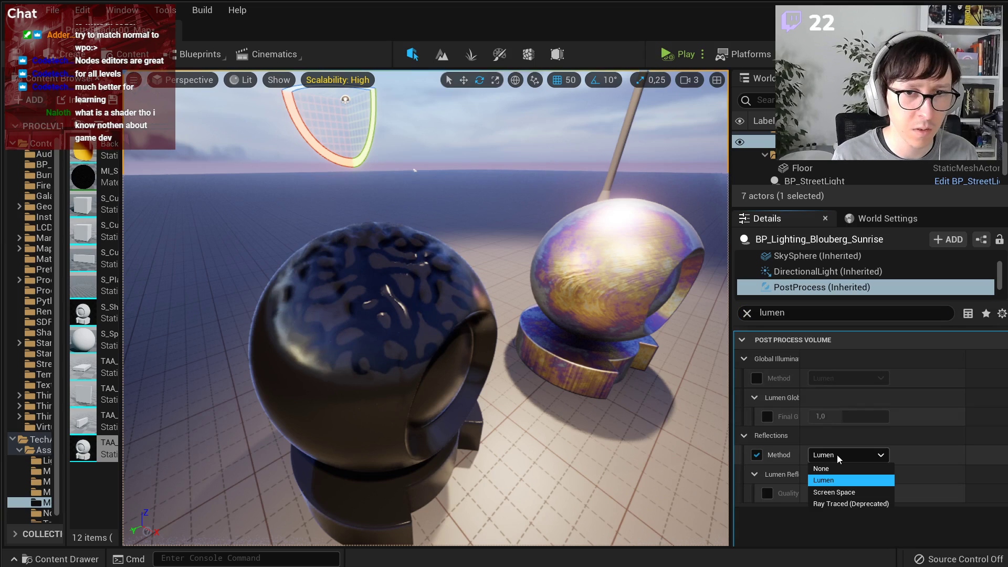
{"action": "left_click", "coordinate": [846, 492]}
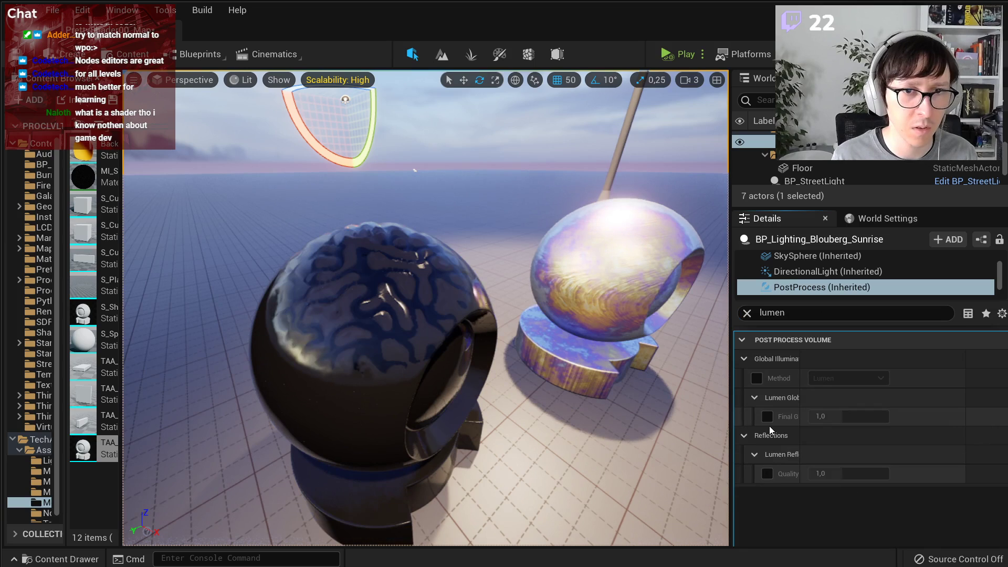
- Clear the property filter and override the PostProcess component's global illumination method, trying None and choosing Screen Space (Beta)
{"action": "left_click", "coordinate": [747, 313]}
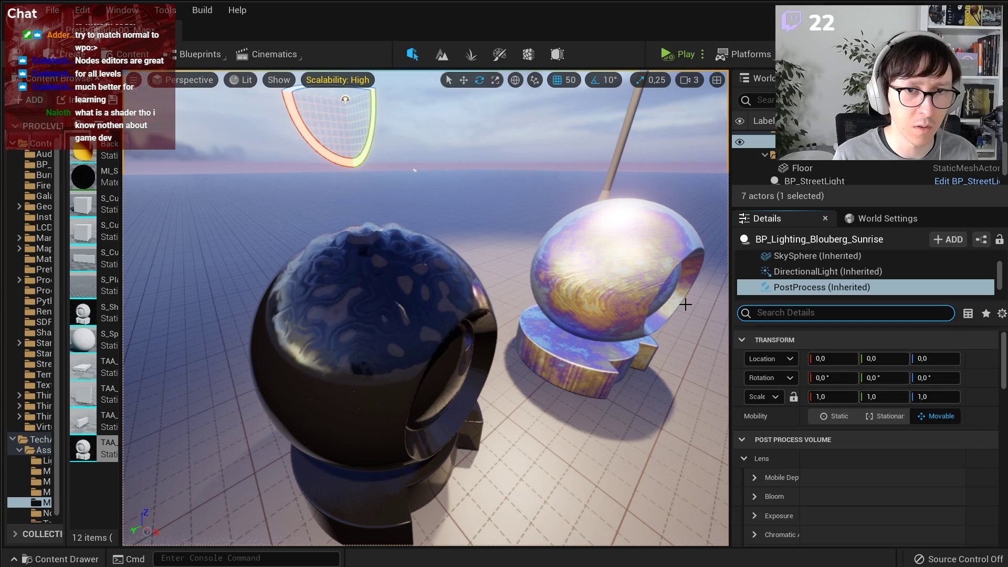
{"action": "scroll", "coordinate": [802, 481], "scroll_direction": "down", "scroll_amount": 15}
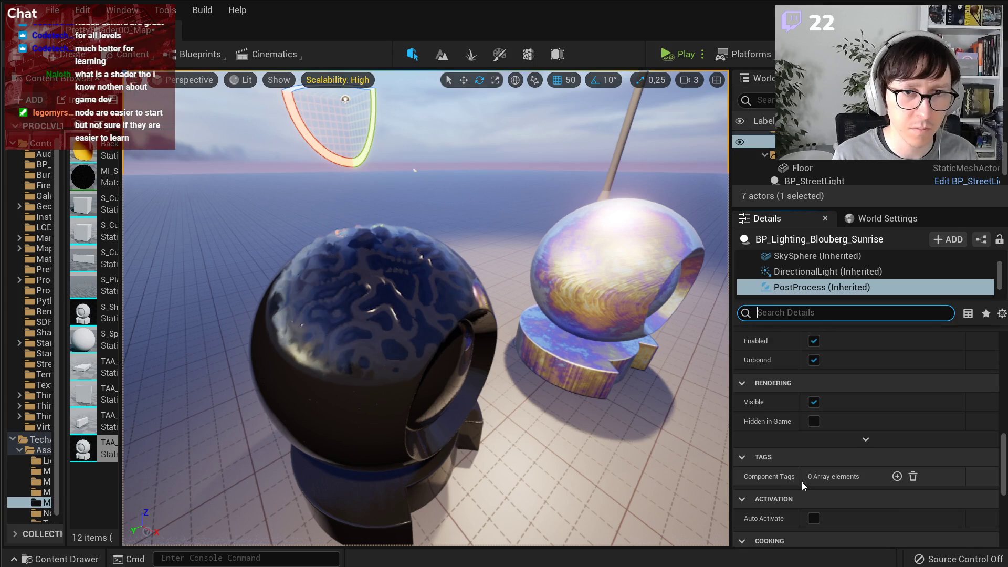
{"action": "scroll", "coordinate": [860, 394], "scroll_direction": "up", "scroll_amount": 5}
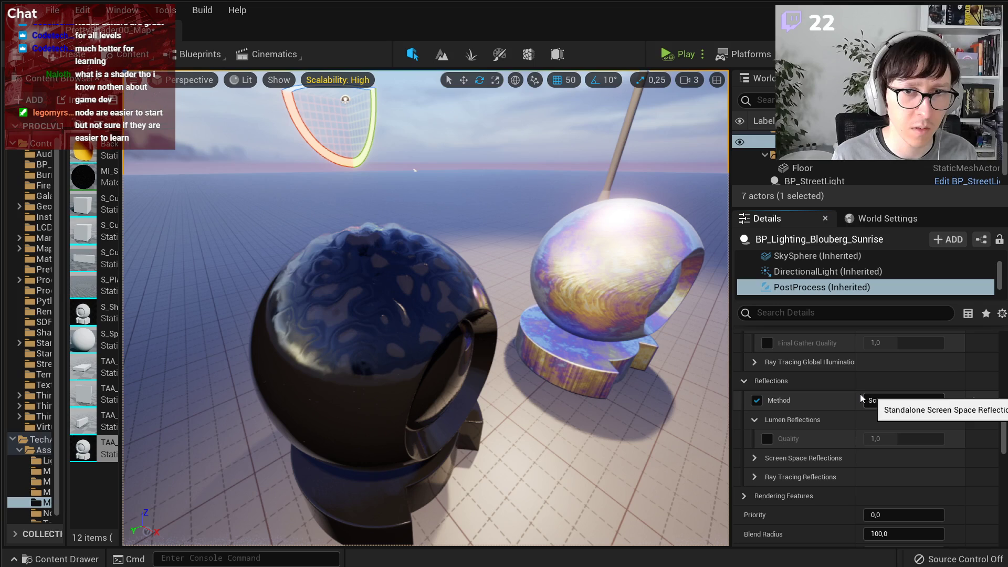
{"action": "scroll", "coordinate": [861, 394], "scroll_direction": "up", "scroll_amount": 3}
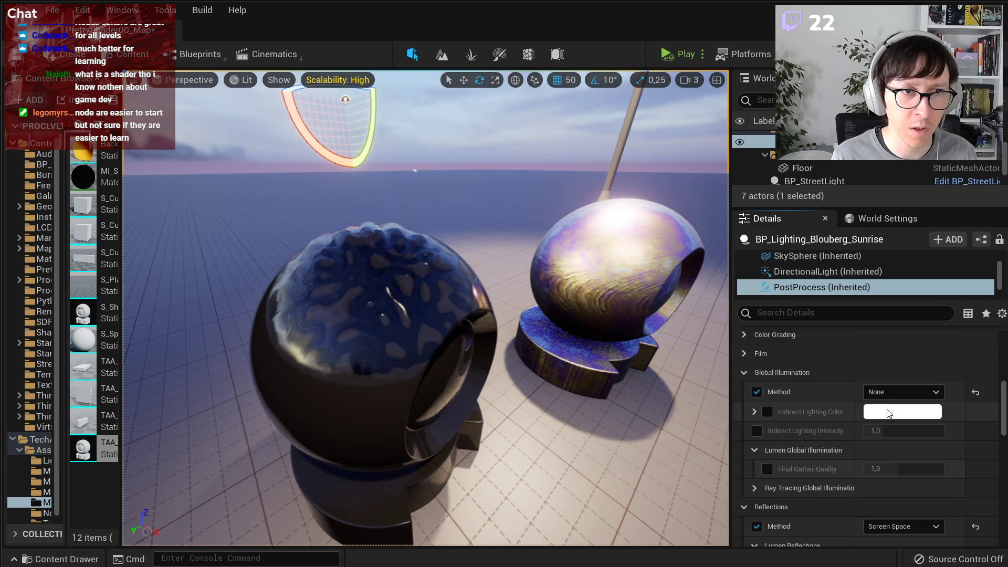
{"action": "left_click", "coordinate": [903, 392]}
{"action": "left_click", "coordinate": [892, 427]}
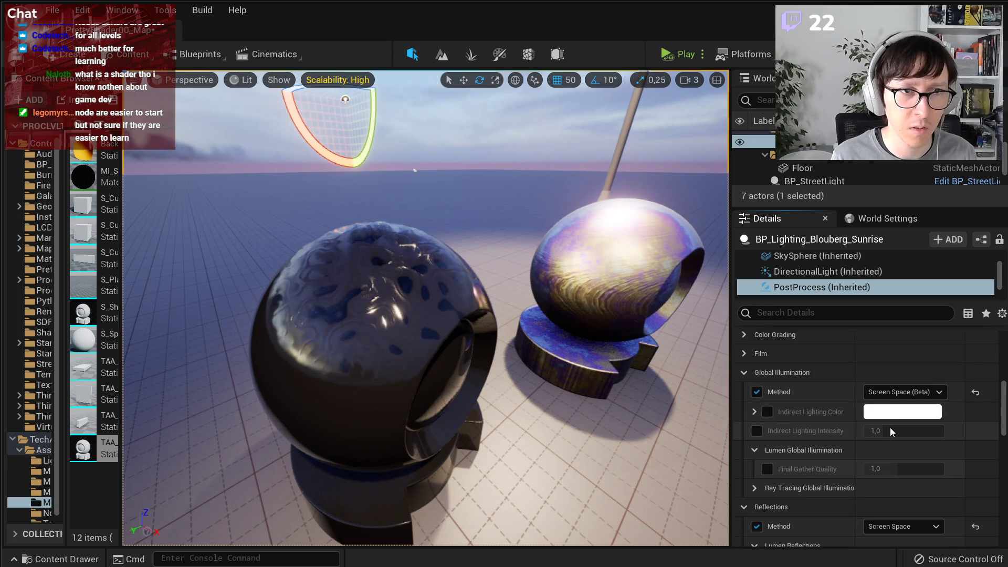
- Examine the ferrofluid sphere close up and from farther back under the changed global illumination
{"action": "key", "text": "w"}
{"action": "right_click_drag", "start_coordinate": [504, 315], "coordinate": [547, 299]}
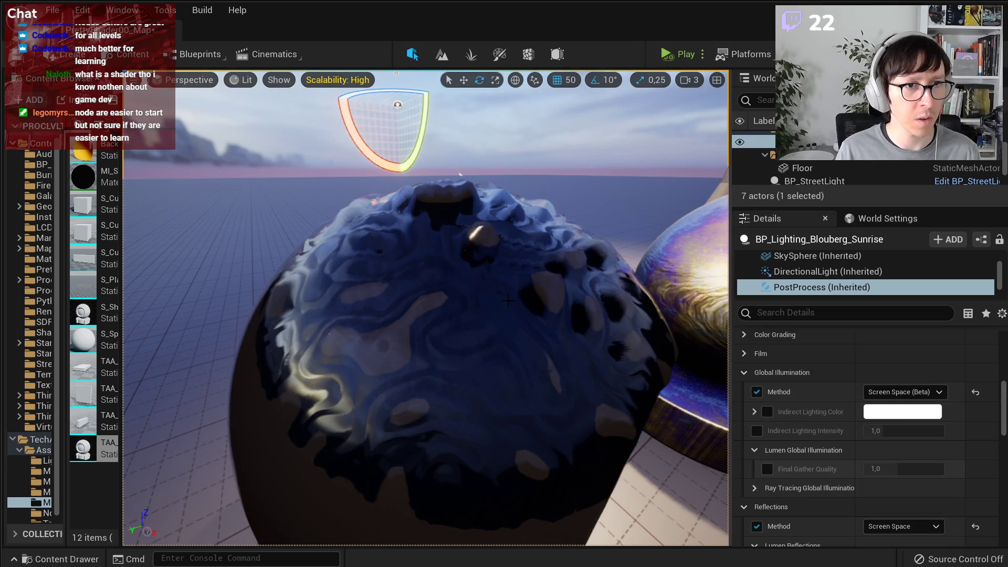
{"action": "mouse_move", "coordinate": [508, 301]}
{"action": "right_mouse_down"}
{"action": "mouse_move", "coordinate": [525, 244]}
{"action": "mouse_move", "coordinate": [533, 341]}
{"action": "right_mouse_up"}
{"action": "key", "text": "s"}
{"action": "right_click_drag", "start_coordinate": [424, 294], "coordinate": [405, 276]}
{"action": "left_click", "coordinate": [392, 272]}
{"action": "key", "text": "s"}
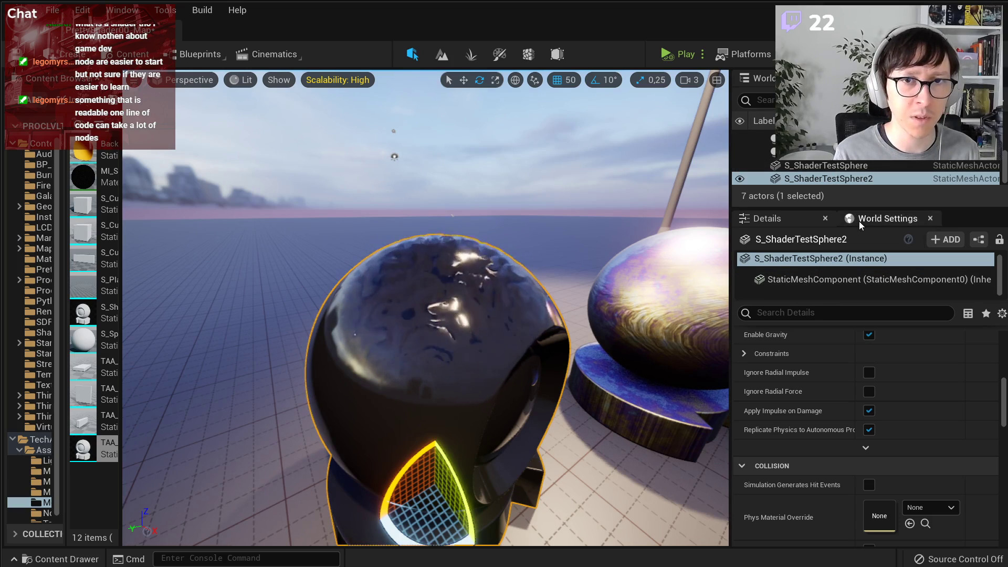
- Reselect the lighting blueprint's PostProcess component and disable its global illumination method override
{"action": "left_click", "coordinate": [575, 204]}
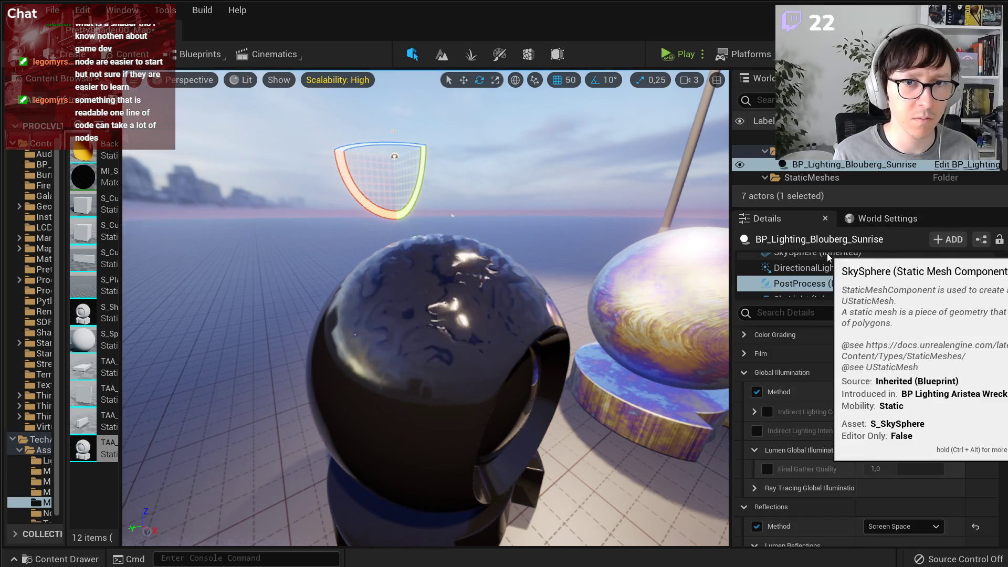
{"action": "left_click", "coordinate": [757, 392]}
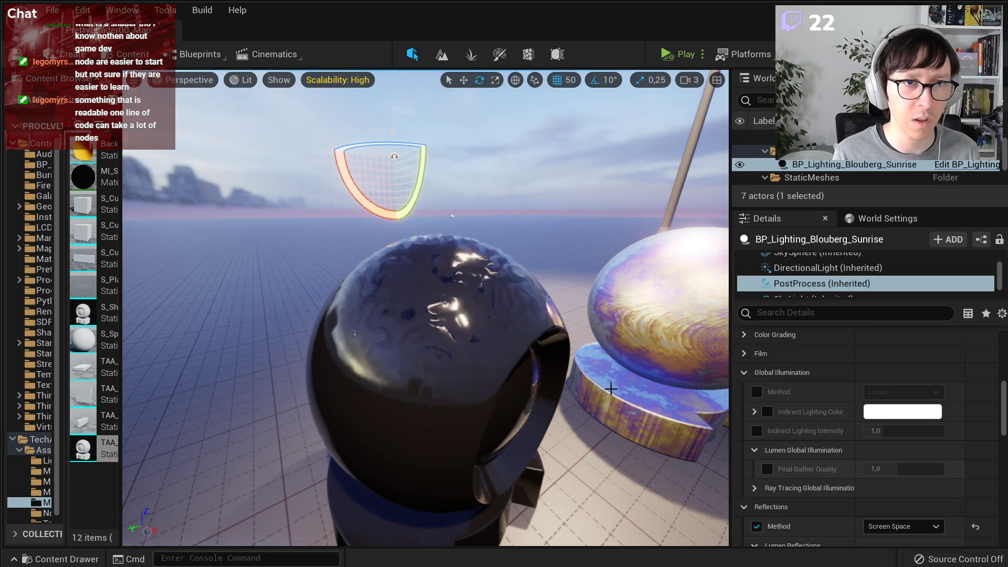
{"action": "left_click", "coordinate": [828, 313]}
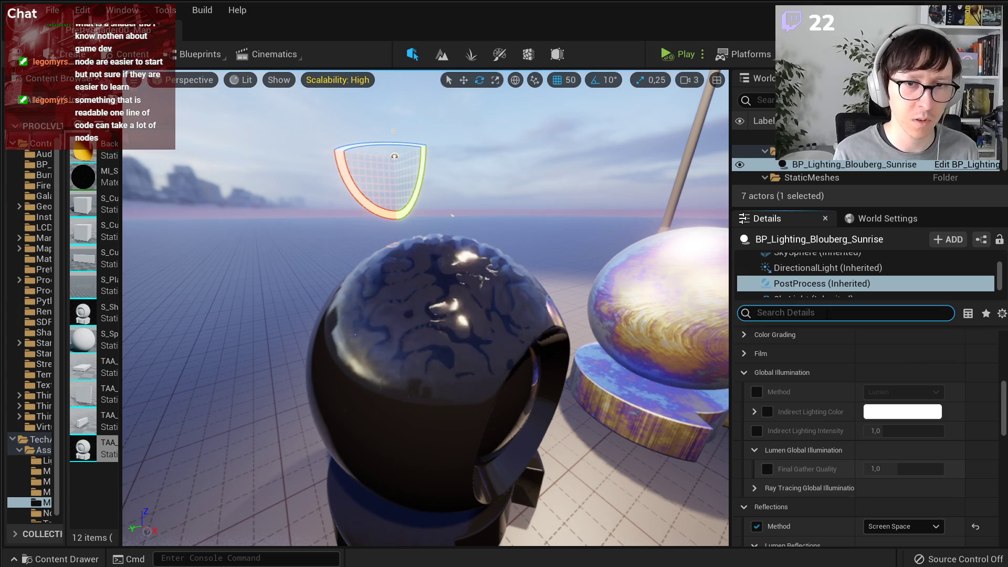
{"action": "right_click_drag", "start_coordinate": [351, 220], "coordinate": [372, 233]}
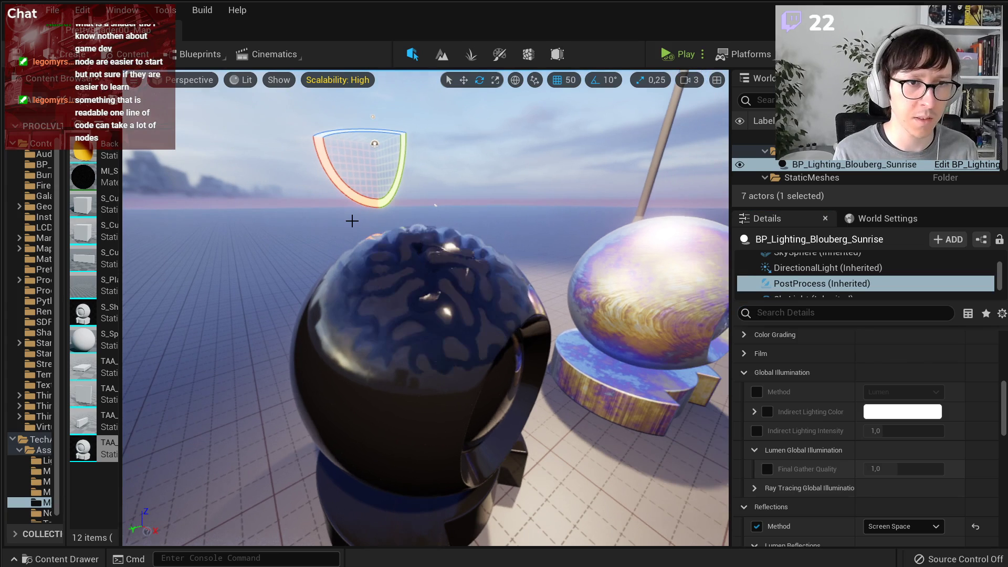
- Look through the console variables starting with r.AO for a distance field ambient occlusion setting
{"action": "key", "text": "grave"}
{"action": "type", "text": "r.df"}
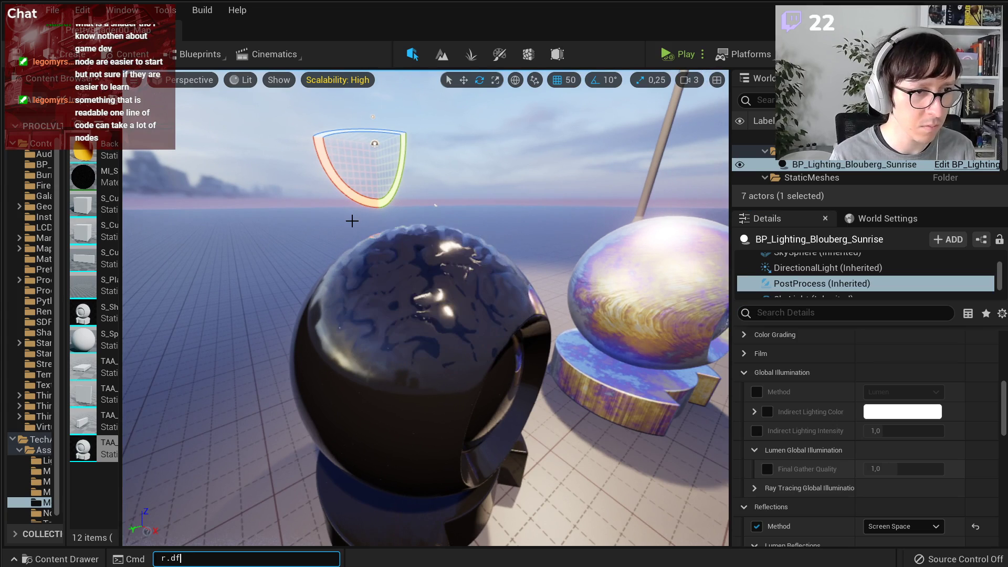
{"action": "key", "text": "BackSpace"}
{"action": "key", "text": "BackSpace"}
{"action": "type", "text": "ao"}
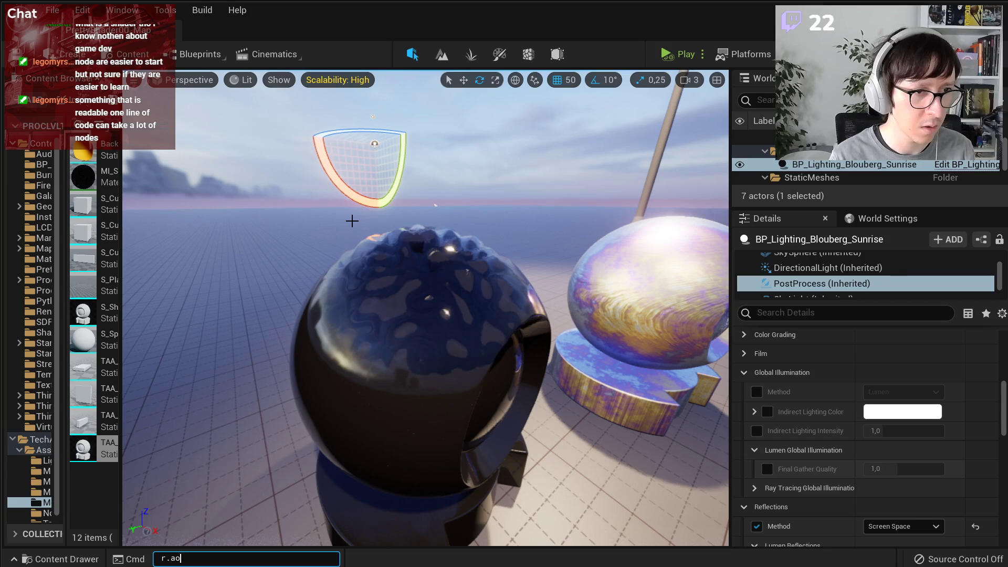
{"action": "type", "text": "a"}
{"action": "key", "text": "Up"}
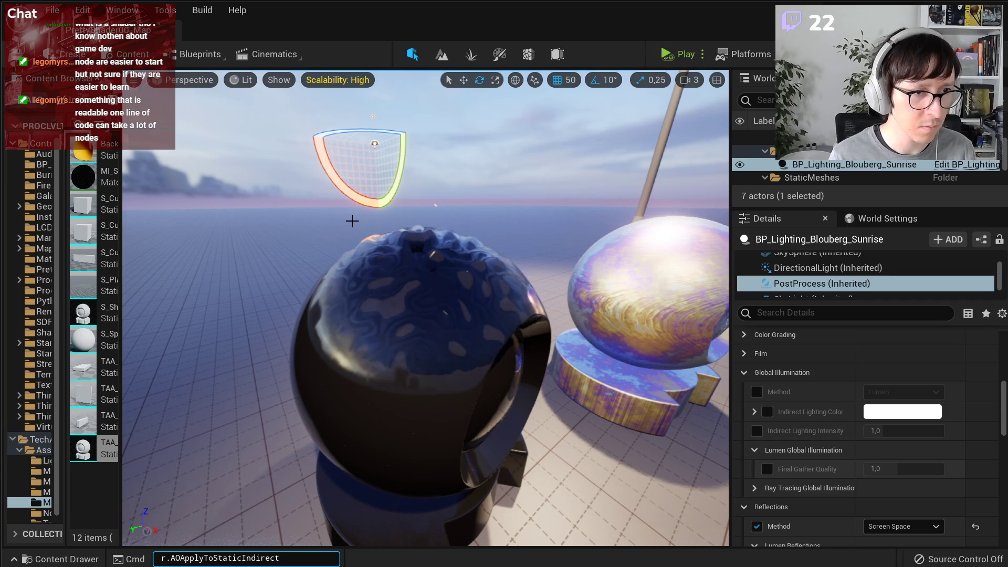
{"action": "key", "text": "Up"}
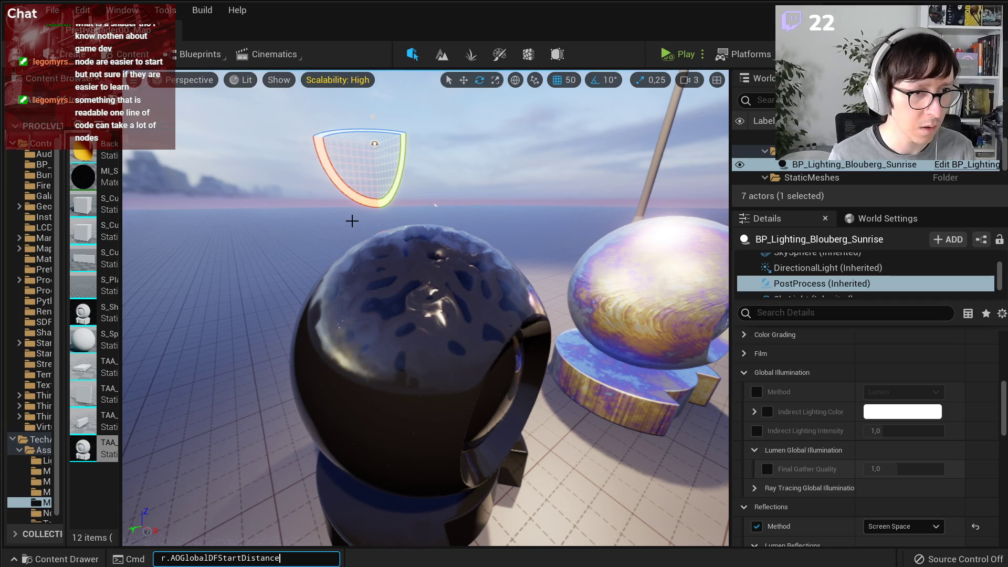
{"action": "key", "text": "Up"}
{"action": "key", "text": "Up"}
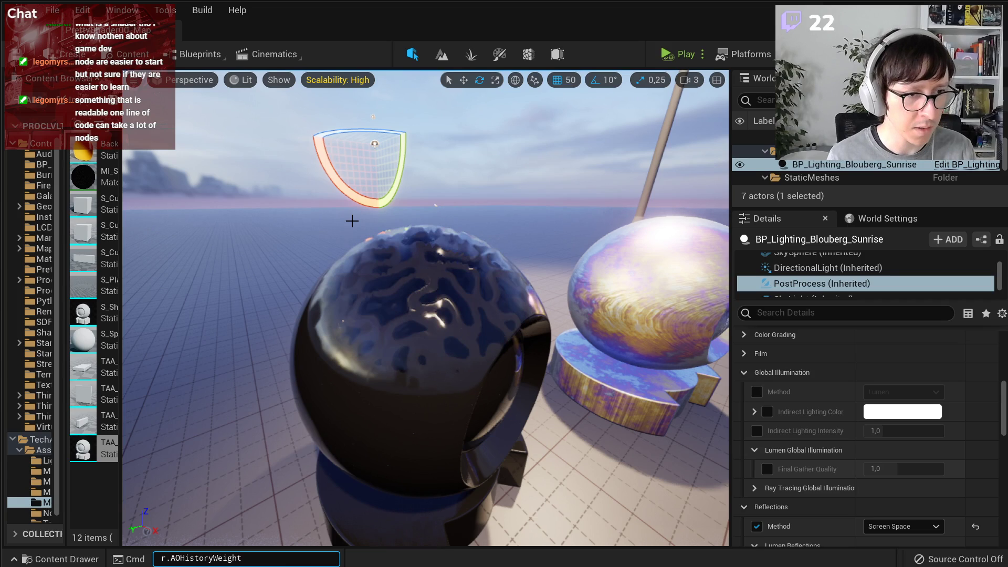
{"action": "key", "text": "Up"}
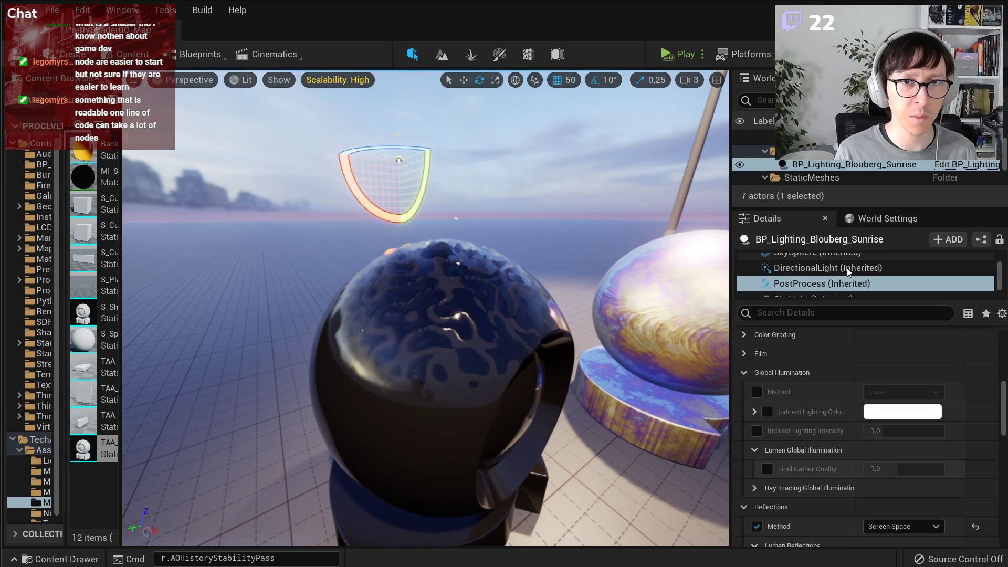
- Search the PostProcess component's properties for "distance" and set the SkyLight component's mobility to Movable
{"action": "type", "text": "distance"}
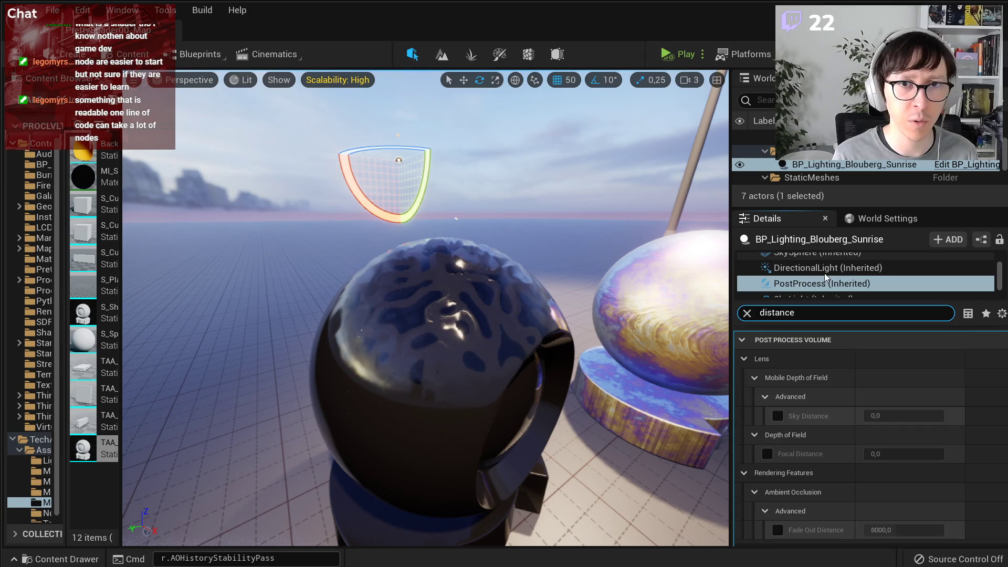
{"action": "left_click", "coordinate": [814, 298]}
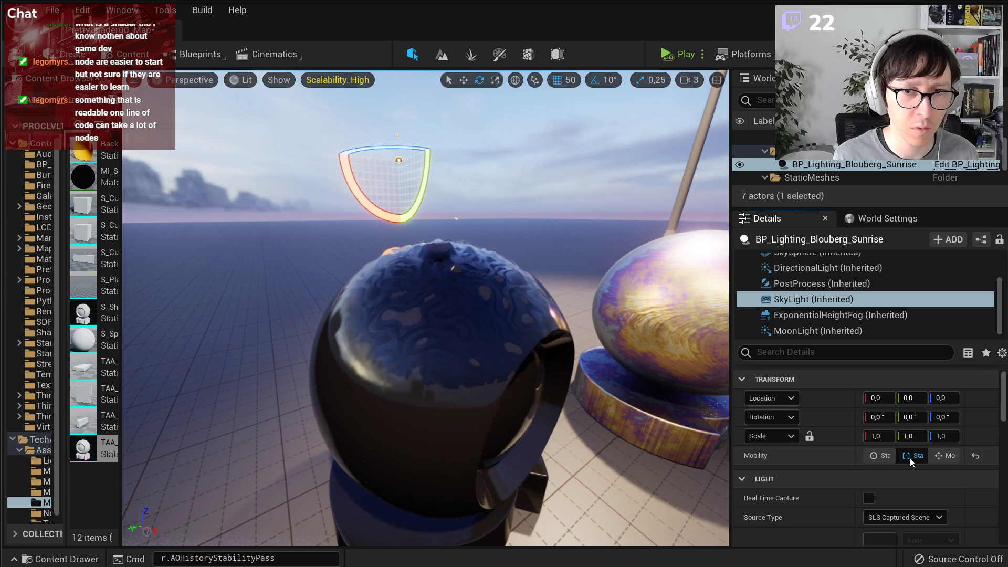
{"action": "left_click", "coordinate": [945, 455]}
{"action": "left_click", "coordinate": [840, 309]}
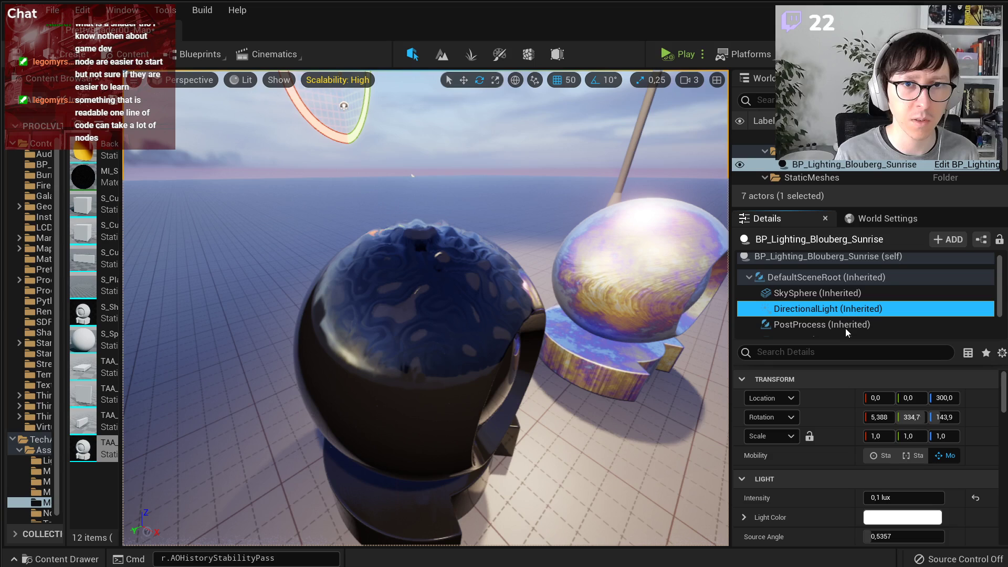
{"action": "key", "text": "Escape"}
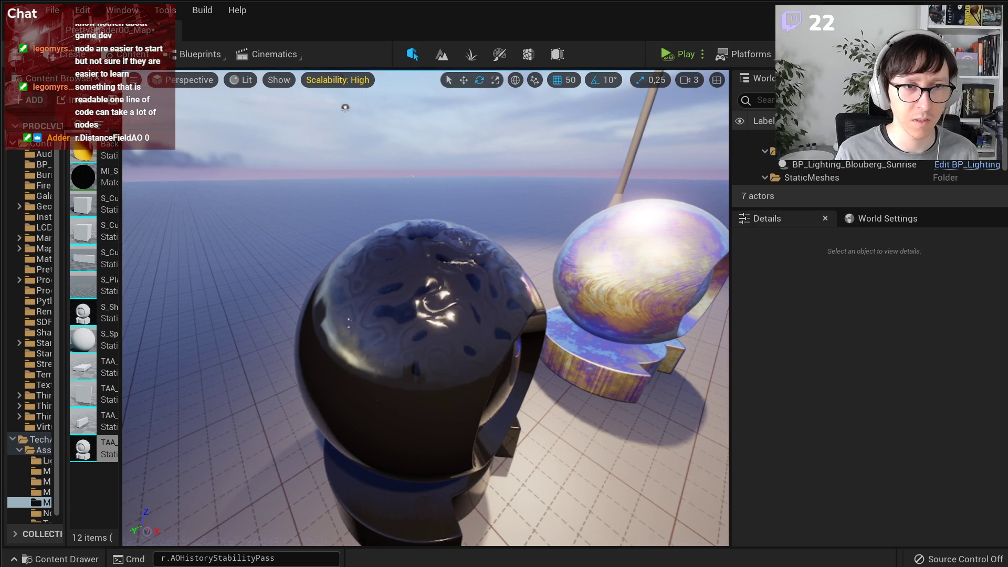
- Look up console variables starting with r.di and check the viewport's scalability quality levels
{"action": "key", "text": "grave"}
{"action": "type", "text": "r.di"}
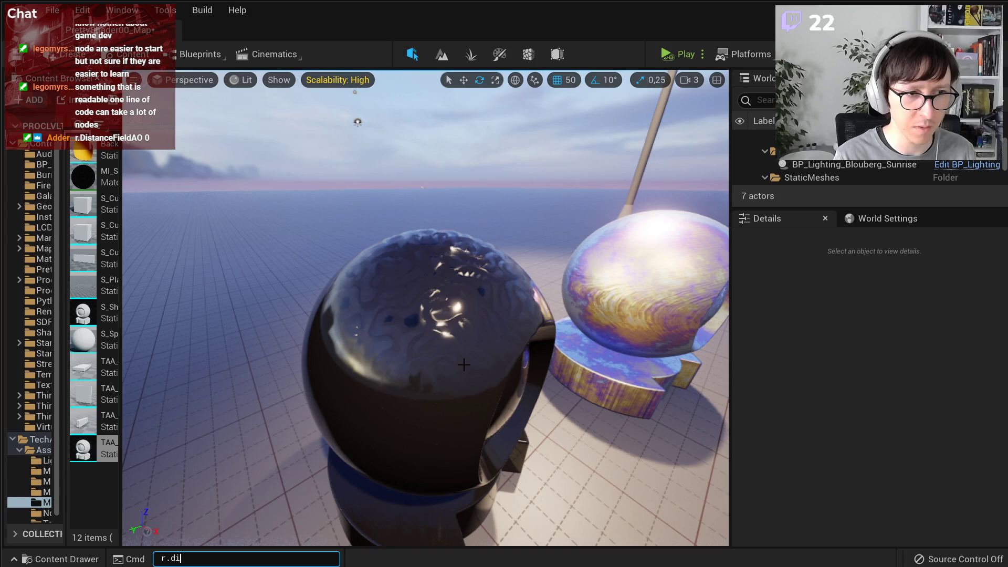
{"action": "left_click", "coordinate": [338, 80]}
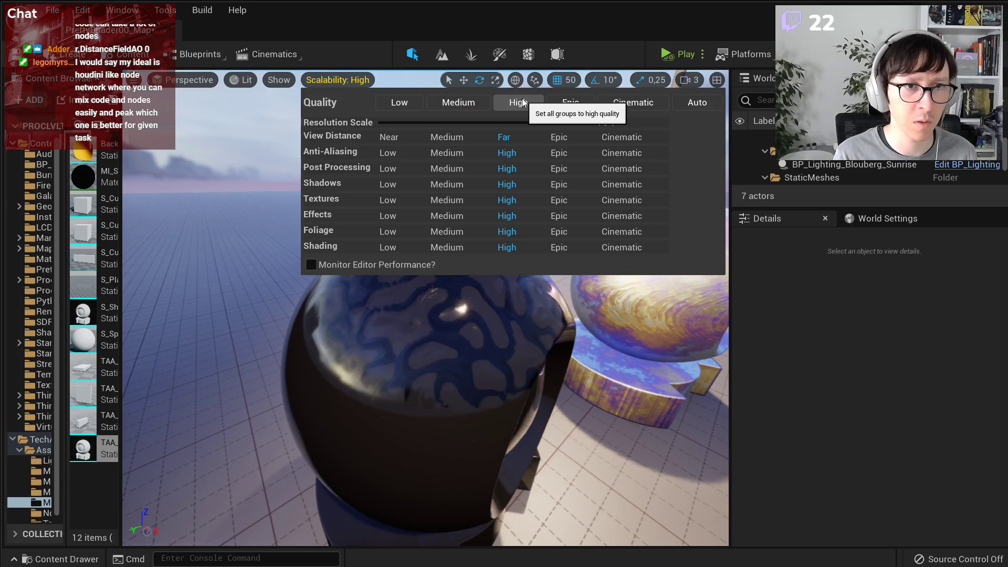
{"action": "right_click_drag", "start_coordinate": [473, 315], "coordinate": [488, 331]}
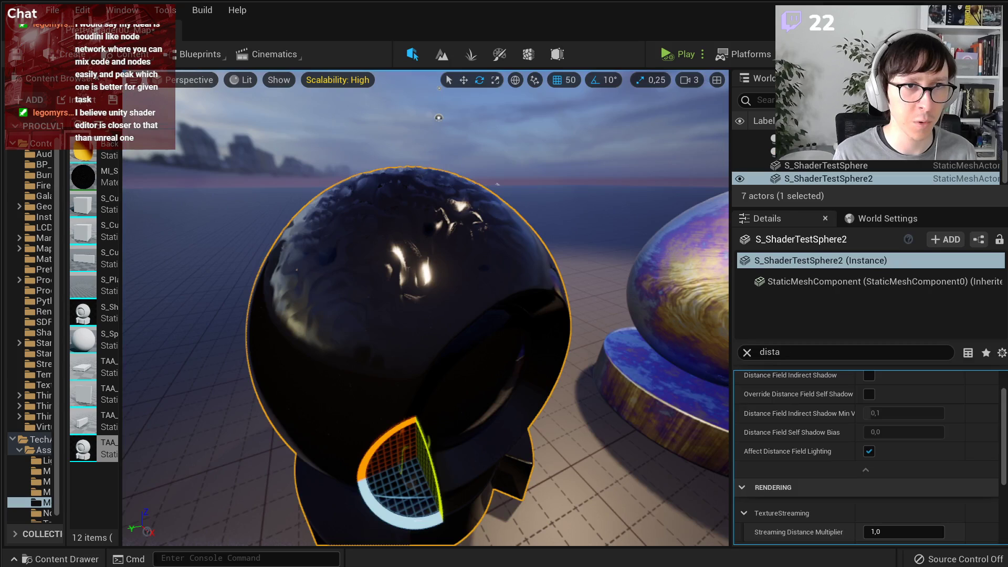
- Switch to the M_FerroFluid material graph, set the NormalStrength parameter's default value to 0, and save the material
{"action": "key", "text": "alt+Tab"}
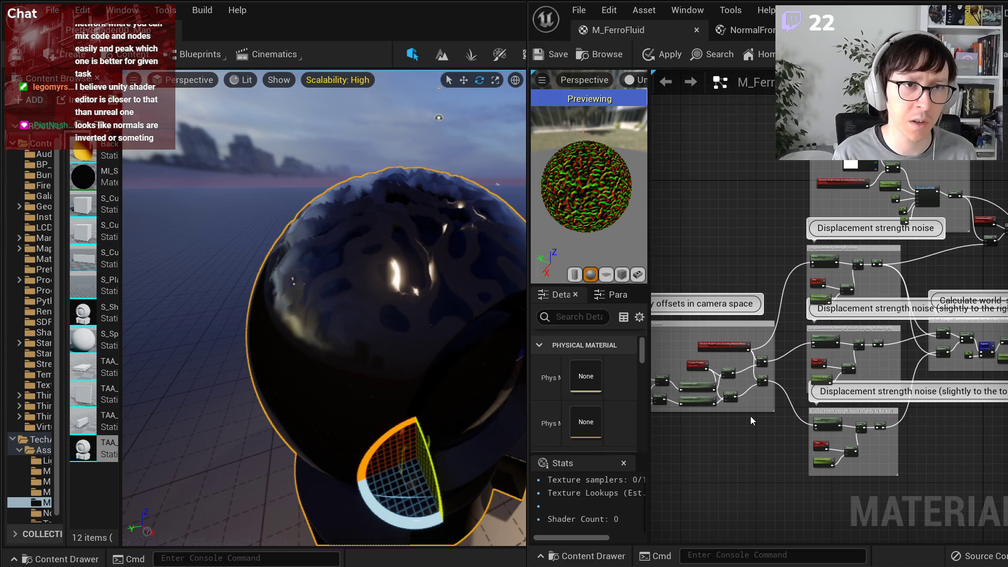
{"action": "scroll", "coordinate": [873, 404], "scroll_direction": "up", "scroll_amount": 5}
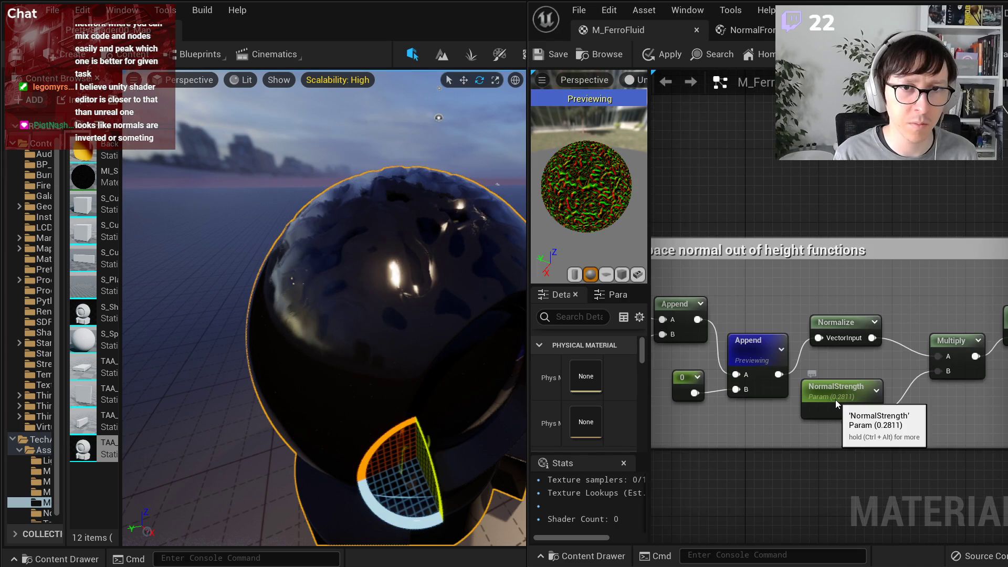
{"action": "left_click", "coordinate": [836, 399]}
{"action": "left_click", "coordinate": [587, 406]}
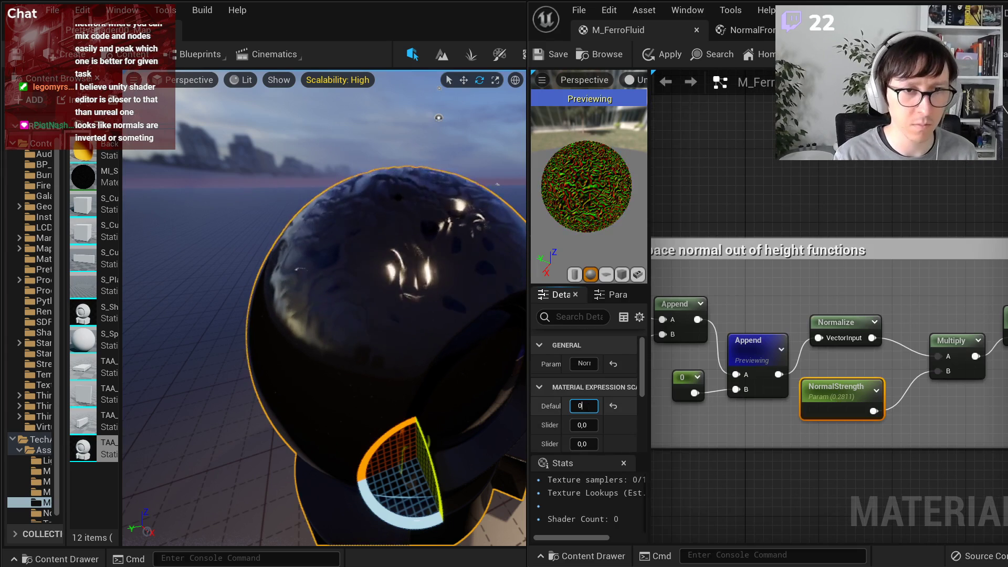
{"action": "type", "text": "0"}
{"action": "key", "text": "Return"}
{"action": "left_click_drag", "start_coordinate": [649, 374], "coordinate": [689, 374]}
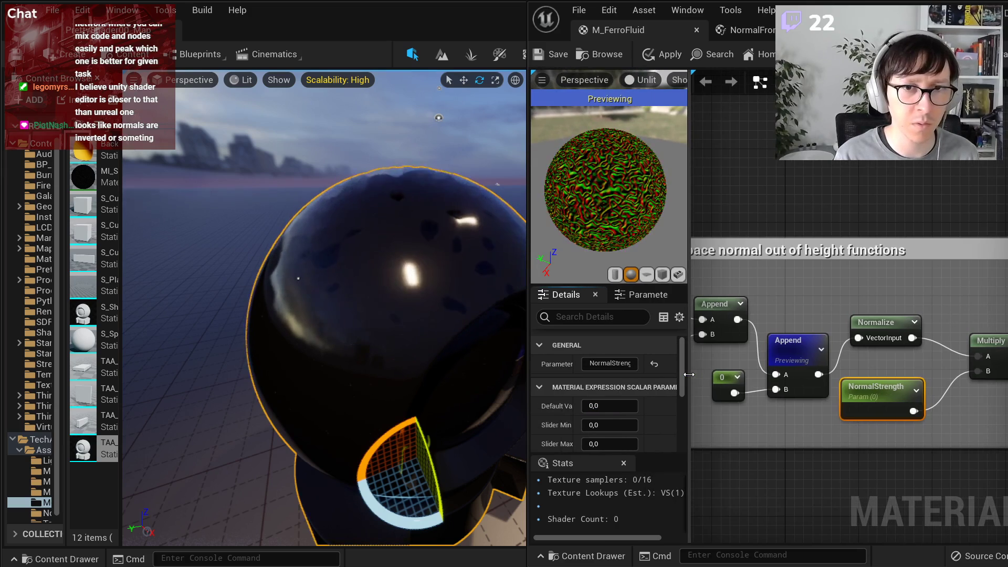
{"action": "left_click", "coordinate": [541, 56]}
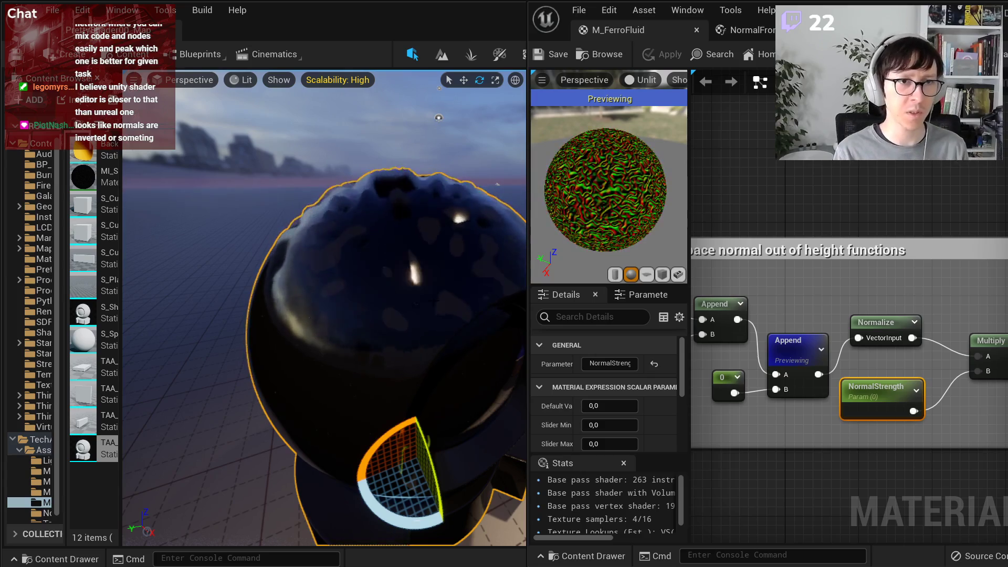
- Inspect the Lerp and Normalize nodes and the connections into the M_FerroFluid output node
{"action": "scroll", "coordinate": [877, 240], "scroll_direction": "down", "scroll_amount": 1}
{"action": "scroll", "coordinate": [877, 240], "scroll_direction": "down", "scroll_amount": 3}
{"action": "right_click_drag", "start_coordinate": [877, 240], "coordinate": [745, 341]}
{"action": "scroll", "coordinate": [790, 304], "scroll_direction": "up", "scroll_amount": 3}
{"action": "right_click_drag", "start_coordinate": [990, 410], "coordinate": [837, 426]}
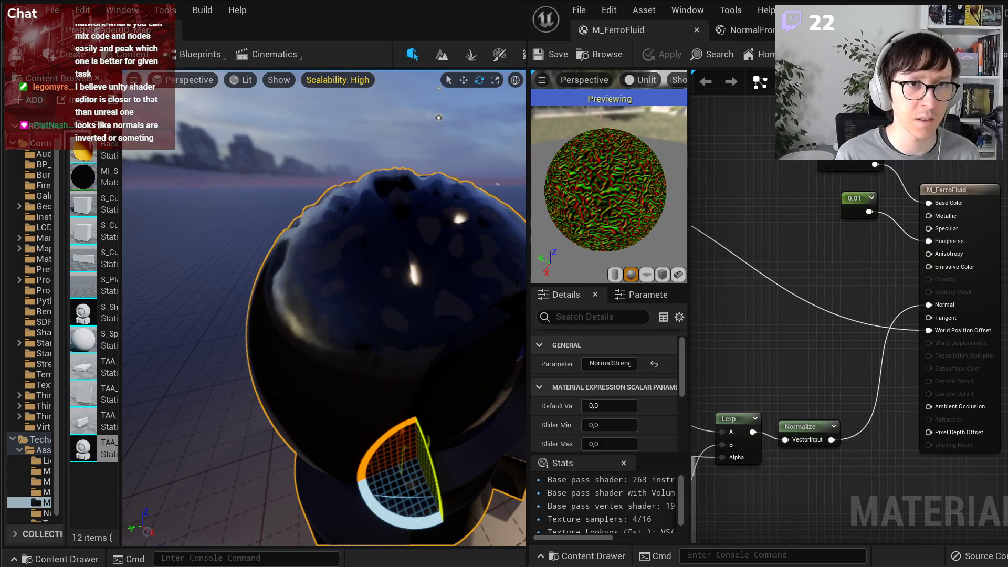
- Return to the level, locate the sphere's M_FerroFluid material in the content browser, and apply it to the floor
{"action": "left_click", "coordinate": [298, 279]}
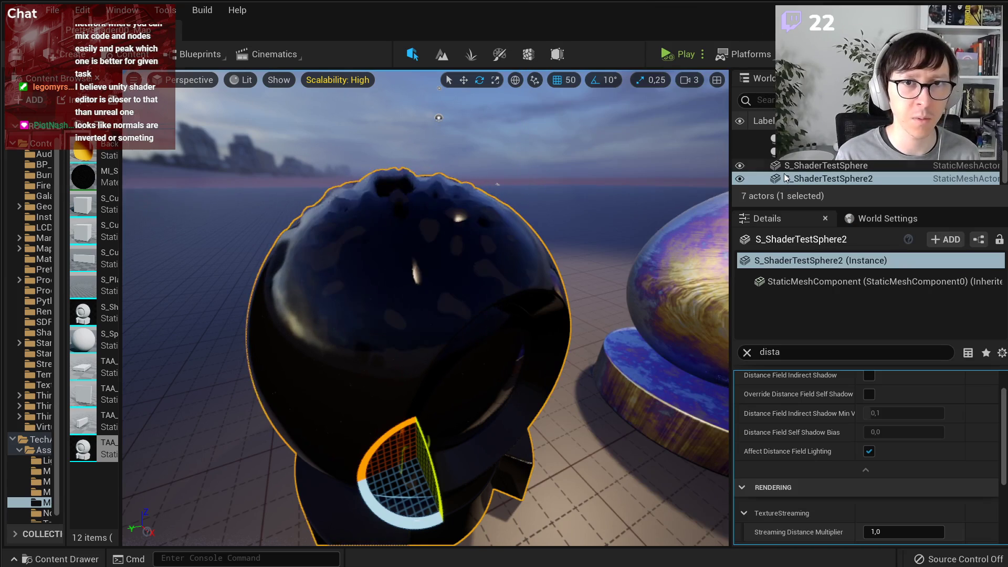
{"action": "left_click_drag", "start_coordinate": [799, 209], "coordinate": [799, 248]}
{"action": "left_click_drag", "start_coordinate": [579, 289], "coordinate": [657, 315], "text": "alt"}
{"action": "right_click_drag", "start_coordinate": [426, 309], "coordinate": [499, 310]}
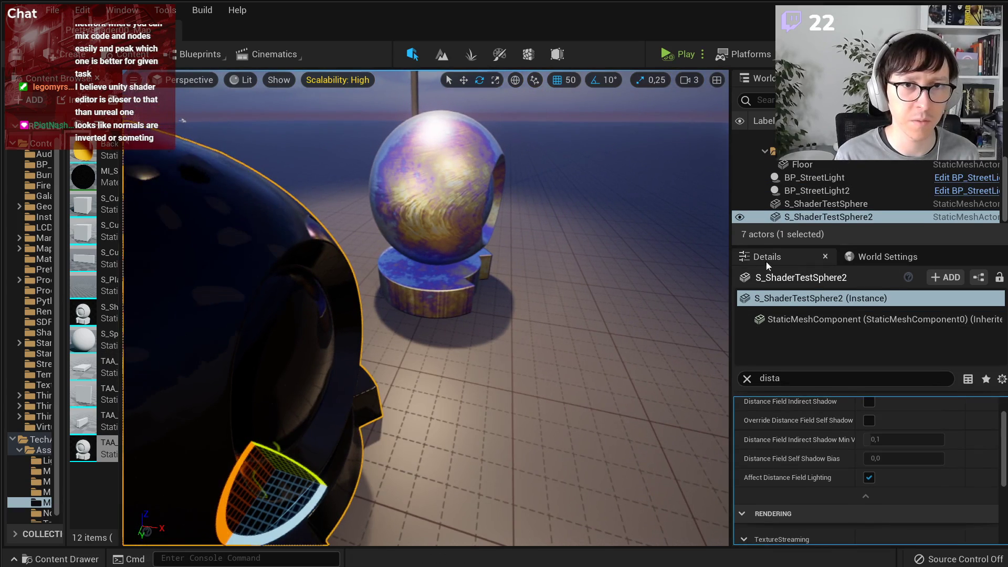
{"action": "left_click", "coordinate": [747, 379]}
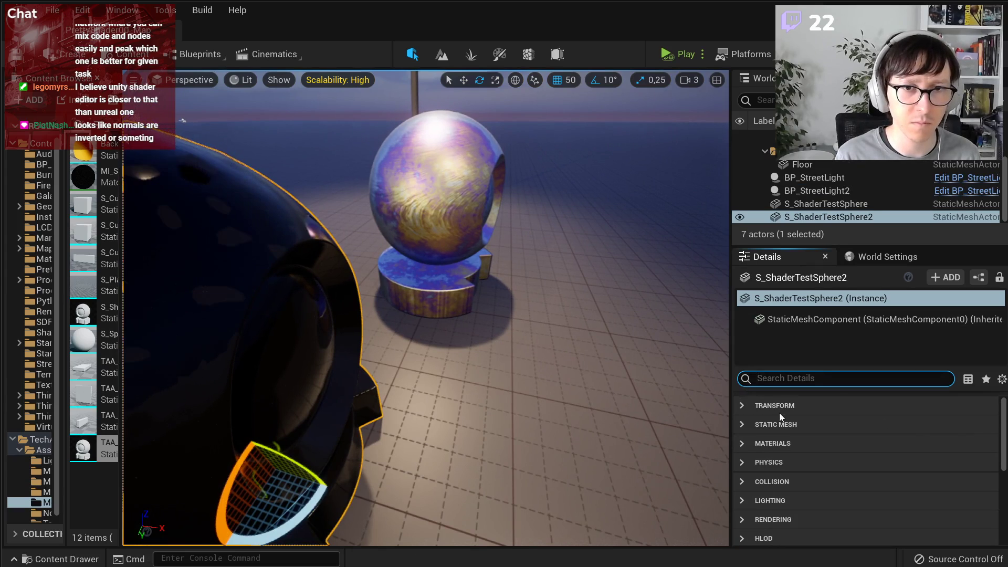
{"action": "left_click", "coordinate": [742, 443]}
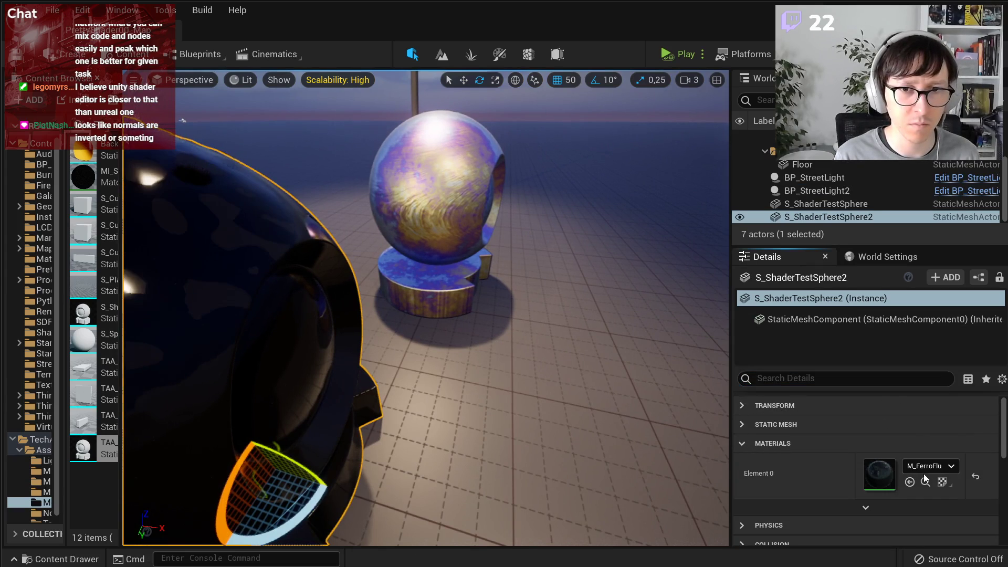
{"action": "left_click", "coordinate": [925, 482]}
{"action": "left_click_drag", "start_coordinate": [104, 235], "coordinate": [573, 400]}
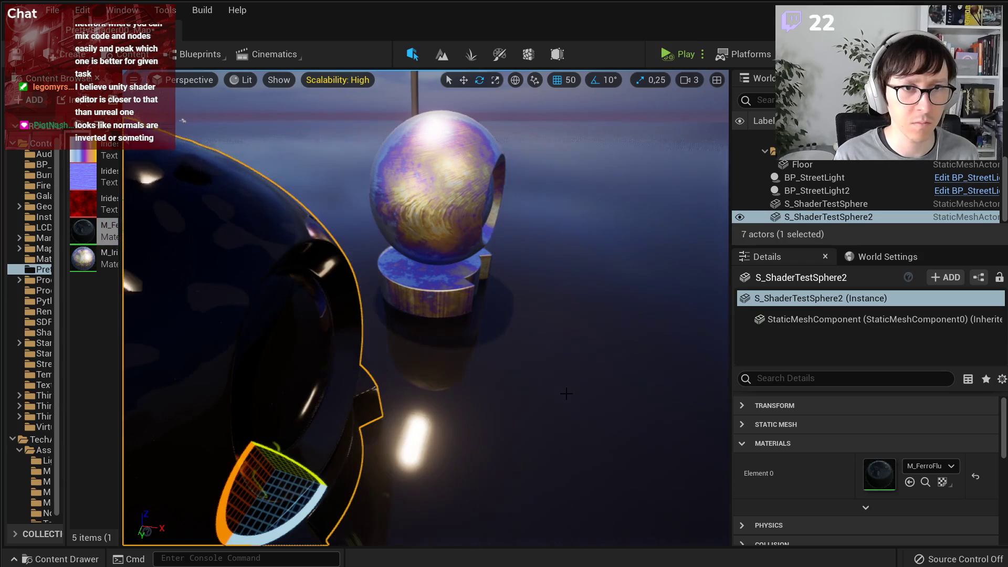
- Try lowering S_ShaderTestSphere2 into the floor and raising the floor to a Z location of 150
{"action": "right_click_drag", "start_coordinate": [538, 288], "coordinate": [315, 231]}
{"action": "key", "text": "w"}
{"action": "left_click_drag", "start_coordinate": [434, 376], "coordinate": [431, 450]}
{"action": "left_click", "coordinate": [437, 351]}
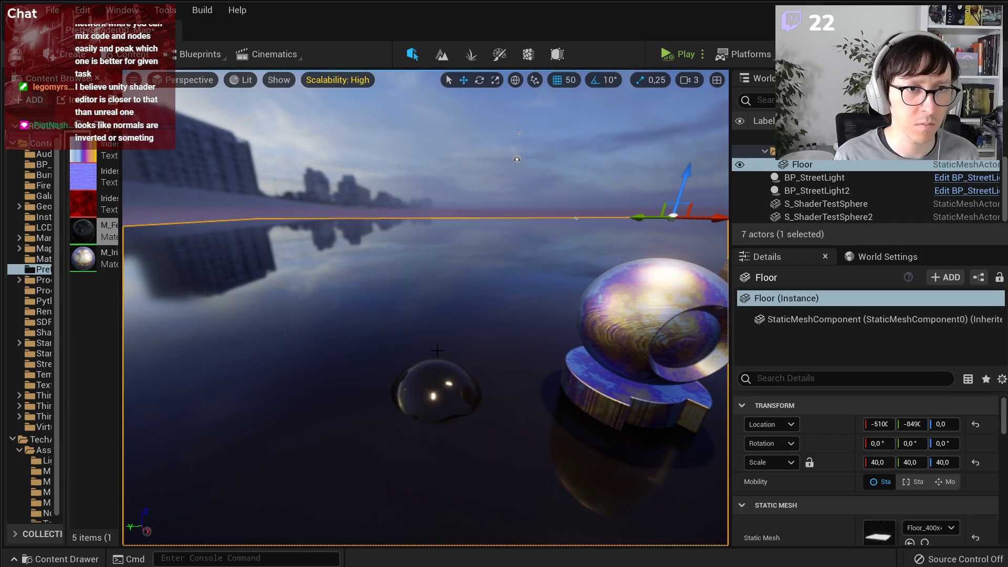
{"action": "left_click_drag", "start_coordinate": [684, 173], "coordinate": [702, 168]}
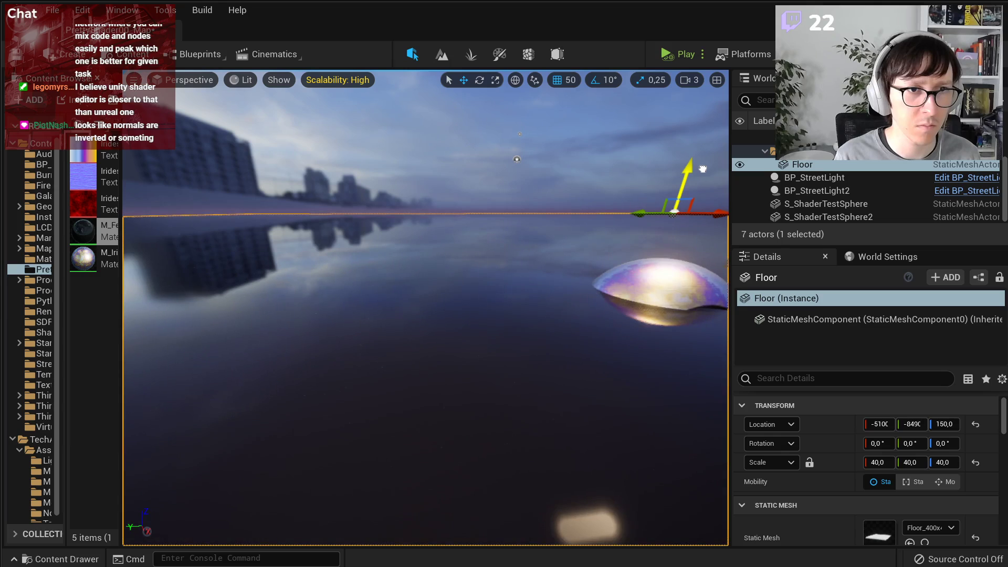
- Check the grid snap sizes and try shifting the floor's height again
{"action": "right_click_drag", "start_coordinate": [629, 204], "coordinate": [646, 191]}
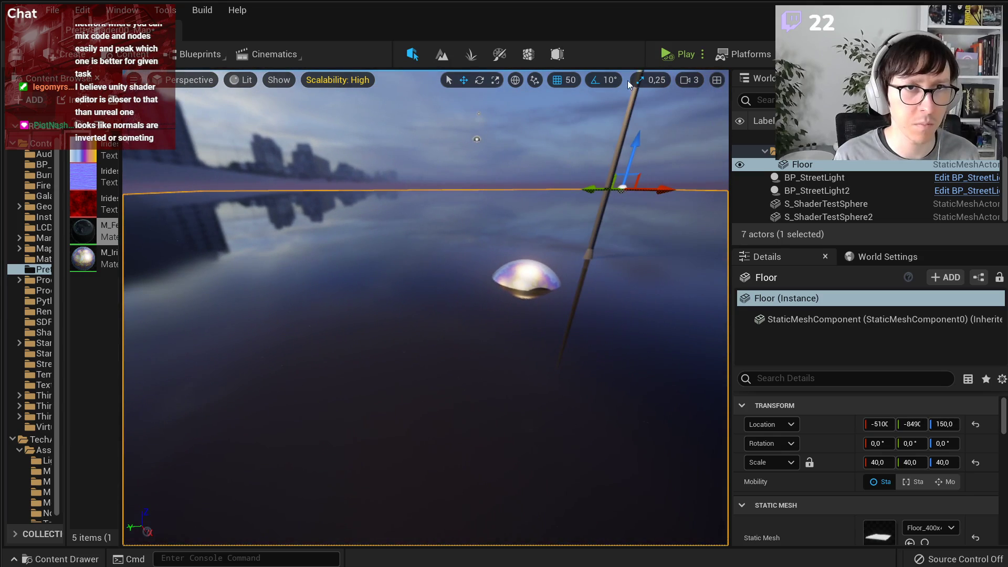
{"action": "left_click", "coordinate": [605, 121]}
{"action": "left_click", "coordinate": [560, 238]}
{"action": "left_click", "coordinate": [567, 80]}
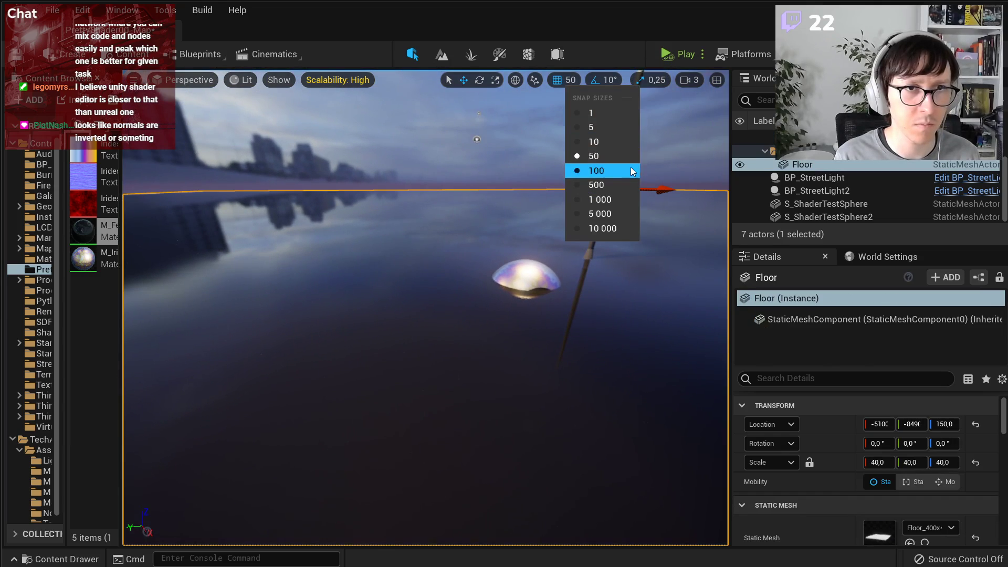
{"action": "left_click", "coordinate": [629, 145]}
{"action": "mouse_move", "coordinate": [629, 145]}
{"action": "left_mouse_down"}
{"action": "mouse_move", "coordinate": [637, 173]}
{"action": "mouse_move", "coordinate": [640, 151]}
{"action": "mouse_move", "coordinate": [628, 147]}
{"action": "mouse_move", "coordinate": [628, 158]}
{"action": "left_mouse_up"}
- Undo the recent position changes to the floor and S_ShaderTestSphere2
{"action": "key", "text": "ctrl+z"}
{"action": "key", "text": "ctrl+z"}
{"action": "key", "text": "ctrl+z"}
{"action": "key", "text": "ctrl+z"}
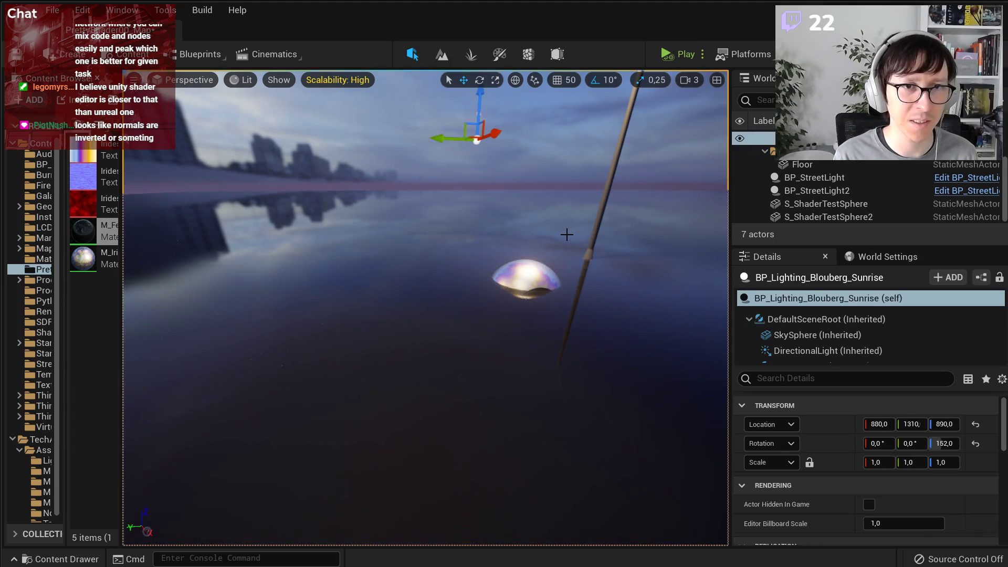
{"action": "key", "text": "ctrl+z"}
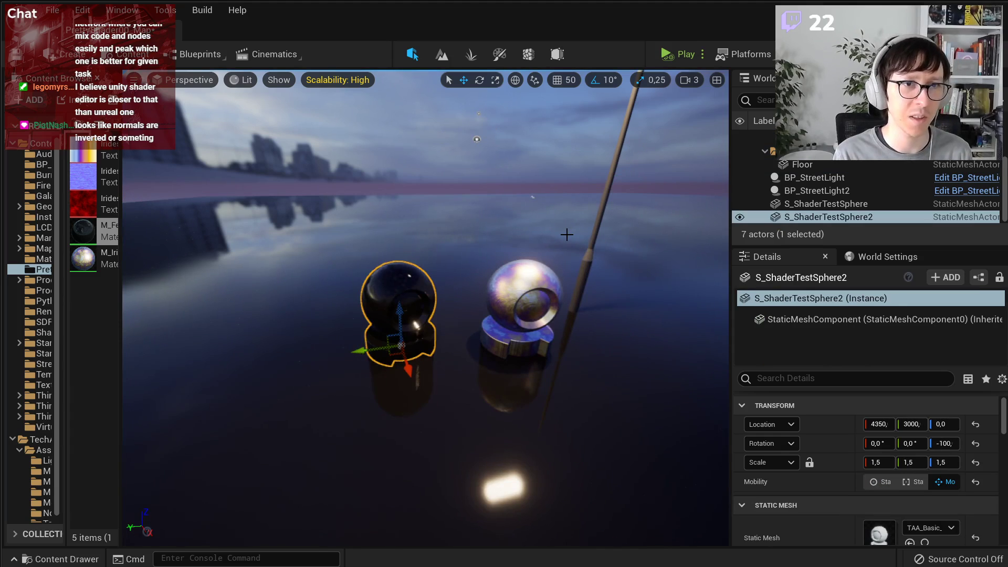
- Try rotating S_ShaderTestSphere2 to examine how its surface shades and displaces up close
{"action": "key", "text": "w"}
{"action": "right_click_drag", "start_coordinate": [567, 235], "coordinate": [520, 237]}
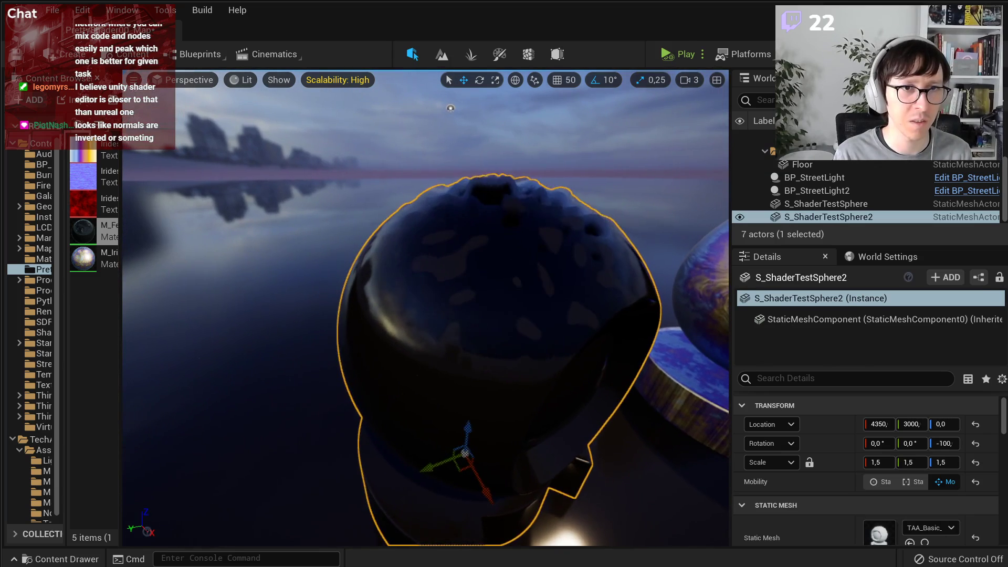
{"action": "right_click", "coordinate": [432, 261]}
{"action": "key", "text": "Escape"}
{"action": "key", "text": "e"}
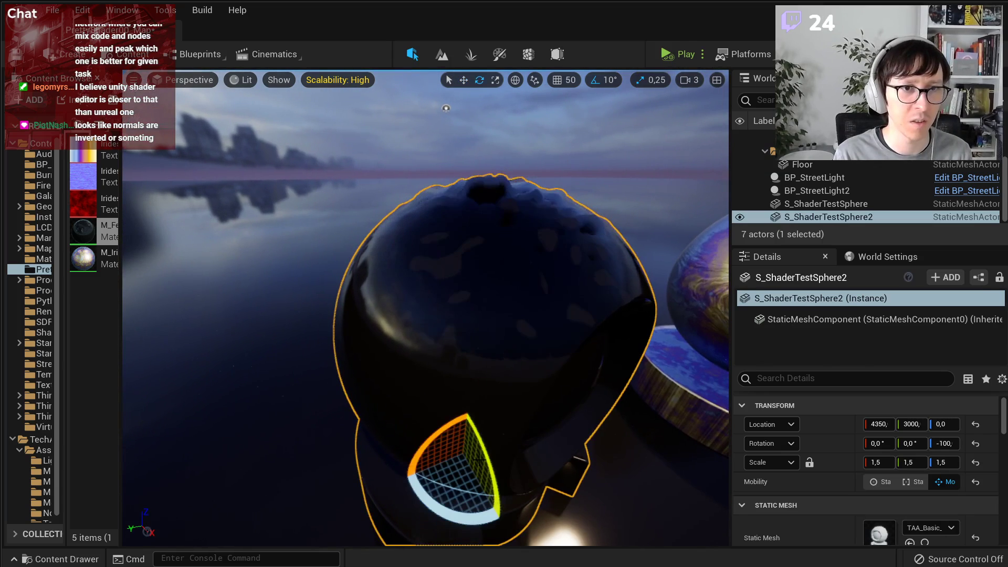
{"action": "mouse_move", "coordinate": [478, 461]}
{"action": "left_mouse_down"}
{"action": "mouse_move", "coordinate": [496, 508]}
{"action": "mouse_move", "coordinate": [478, 458]}
{"action": "left_mouse_up"}
{"action": "right_click_drag", "start_coordinate": [543, 282], "coordinate": [520, 274]}
{"action": "key", "text": "q"}
{"action": "key", "text": "e"}
{"action": "key", "text": "s"}
- Undo the sphere's rotation and the material assignment on the floor
{"action": "left_click", "coordinate": [612, 157]}
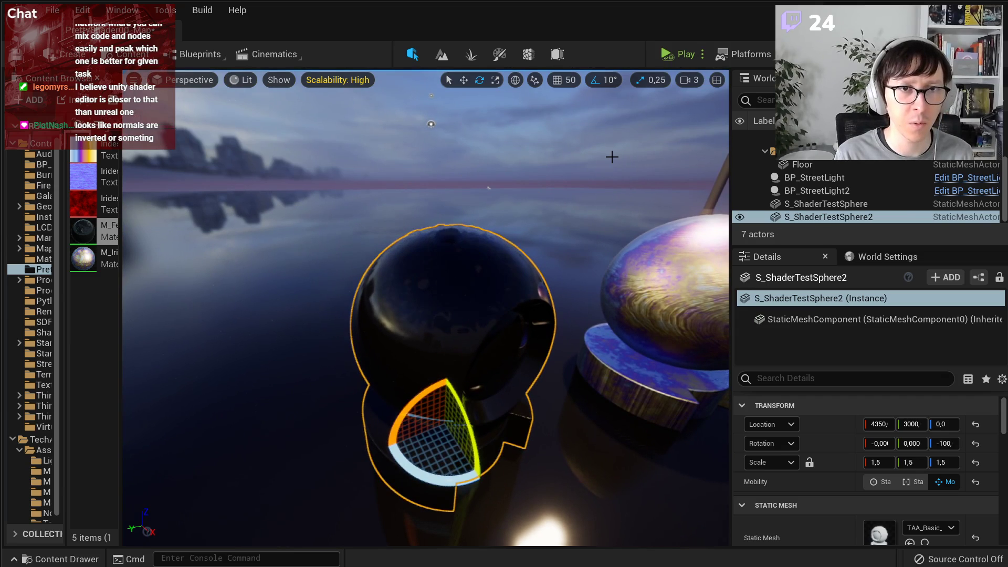
{"action": "key", "text": "ctrl+z"}
{"action": "right_click_drag", "start_coordinate": [601, 174], "coordinate": [643, 177]}
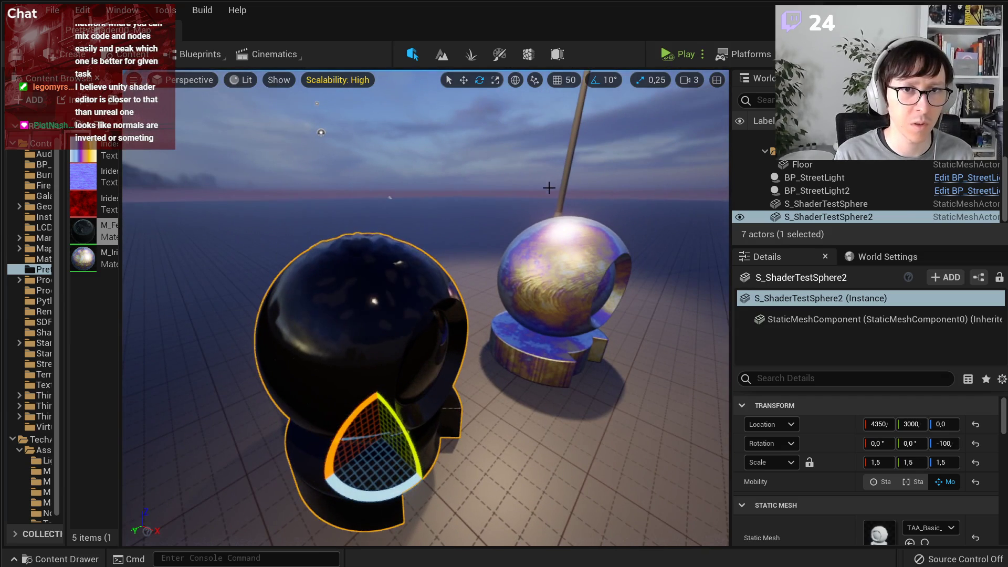
- Switch to the M_FerroFluid material editor, stop previewing the Append node, save the material and check the sphere up close
{"action": "key", "text": "alt+Tab"}
{"action": "left_click", "coordinate": [631, 37]}
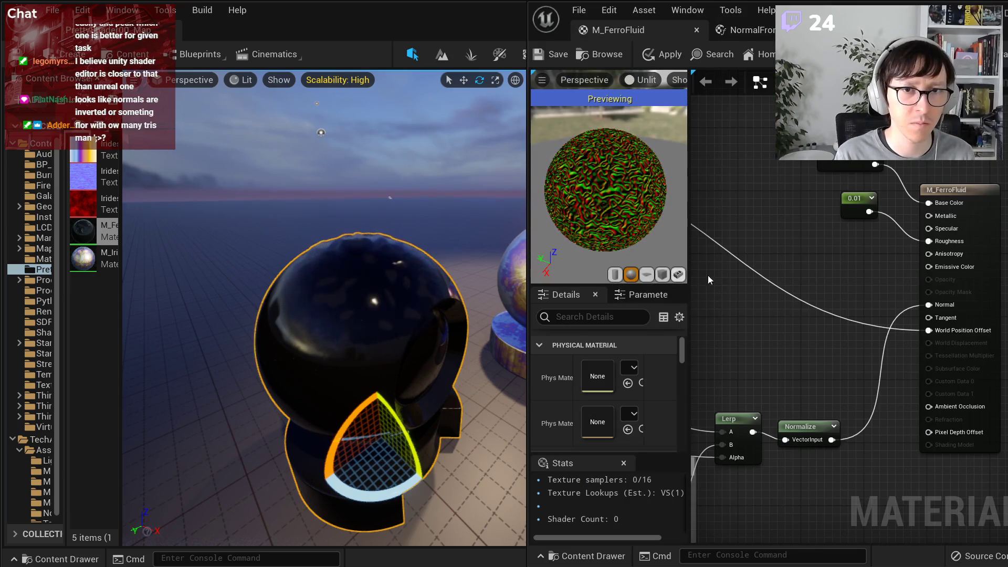
{"action": "right_click_drag", "start_coordinate": [708, 275], "coordinate": [824, 270]}
{"action": "right_click", "coordinate": [822, 307]}
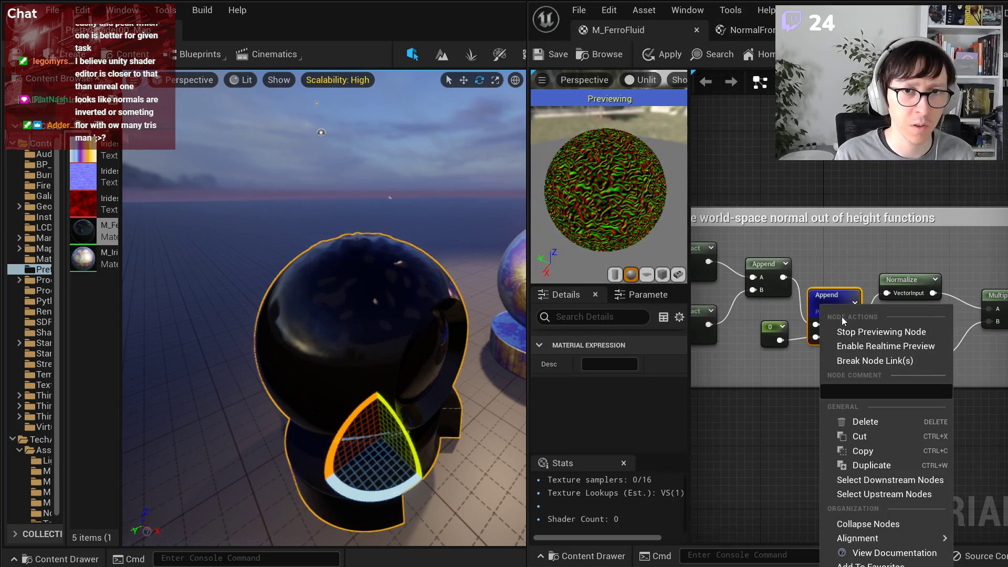
{"action": "left_click", "coordinate": [882, 332]}
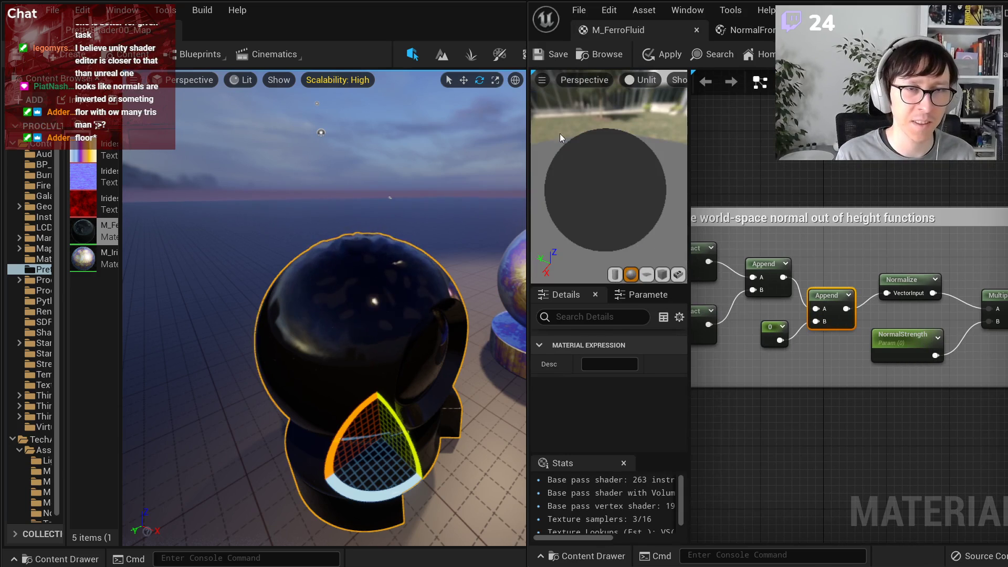
{"action": "left_click", "coordinate": [558, 56]}
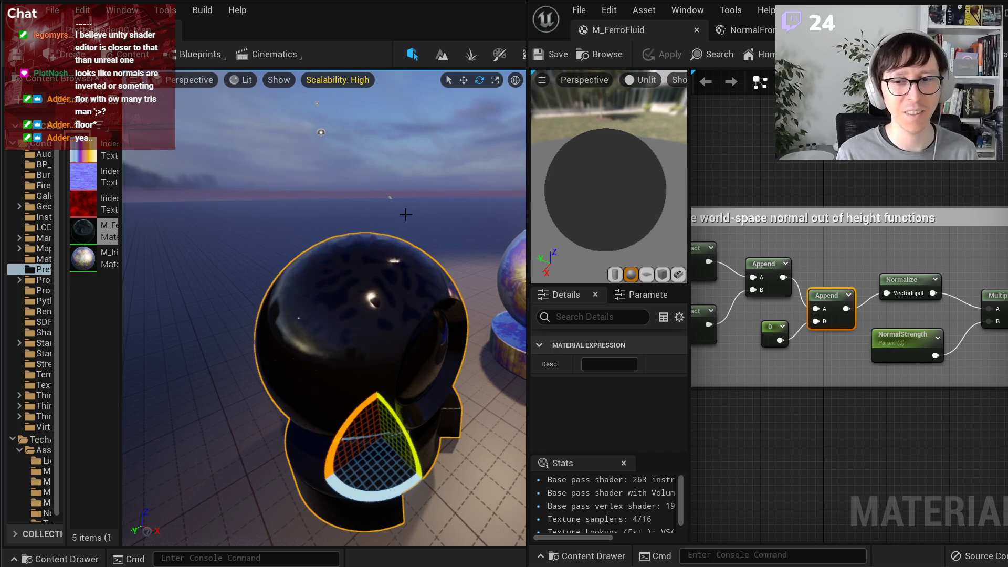
{"action": "right_click_drag", "start_coordinate": [405, 215], "coordinate": [363, 174]}
{"action": "key", "text": "w"}
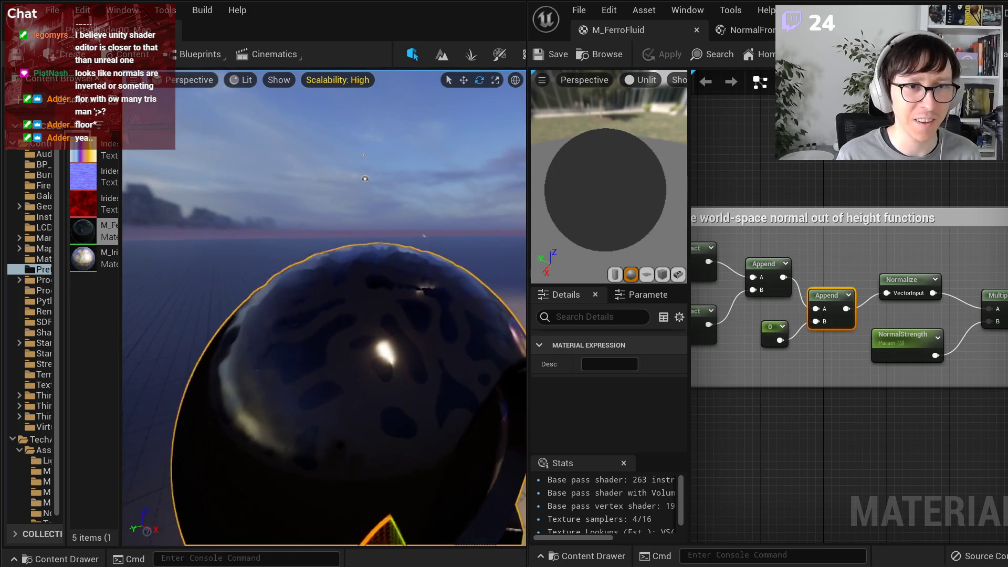
- Examine the world-space normal calculation in the graph, including NormalStrength and the chain feeding the material's Normal input
{"action": "scroll", "coordinate": [855, 283], "scroll_direction": "down", "scroll_amount": 2}
{"action": "right_click_drag", "start_coordinate": [910, 298], "coordinate": [747, 412]}
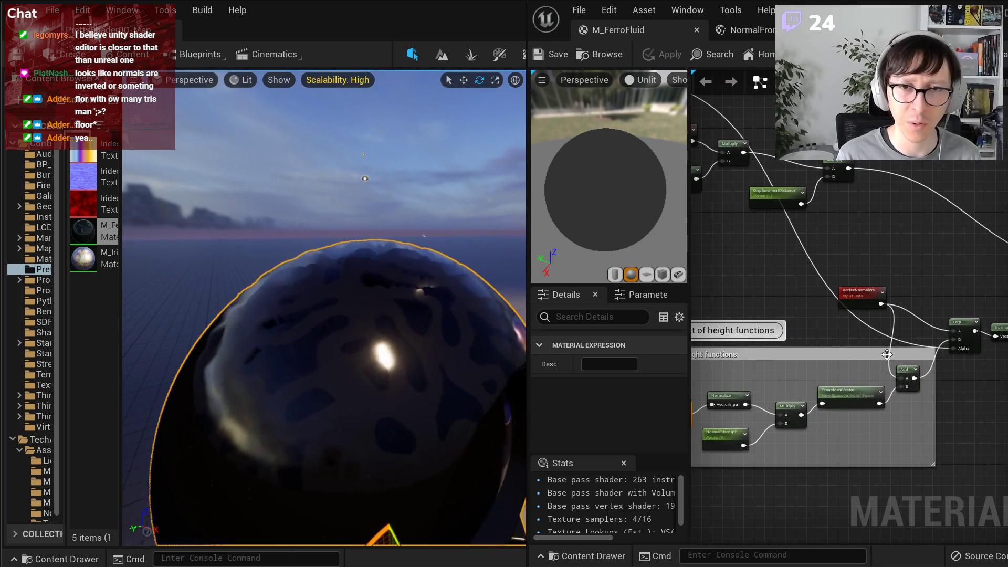
{"action": "right_click_drag", "start_coordinate": [938, 259], "coordinate": [830, 310]}
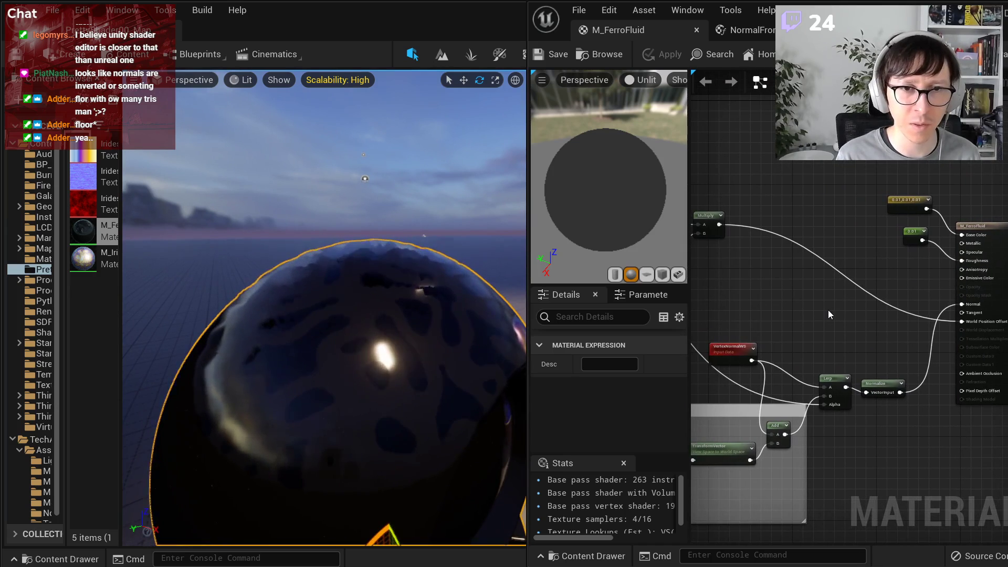
{"action": "scroll", "coordinate": [847, 370], "scroll_direction": "up", "scroll_amount": 2}
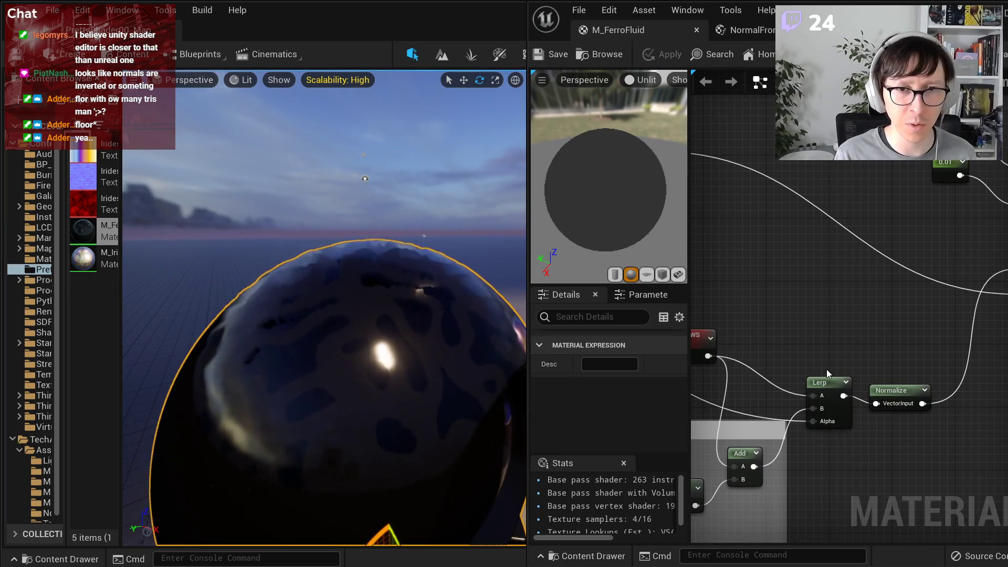
{"action": "scroll", "coordinate": [826, 370], "scroll_direction": "down", "scroll_amount": 3}
{"action": "scroll", "coordinate": [898, 355], "scroll_direction": "up", "scroll_amount": 3}
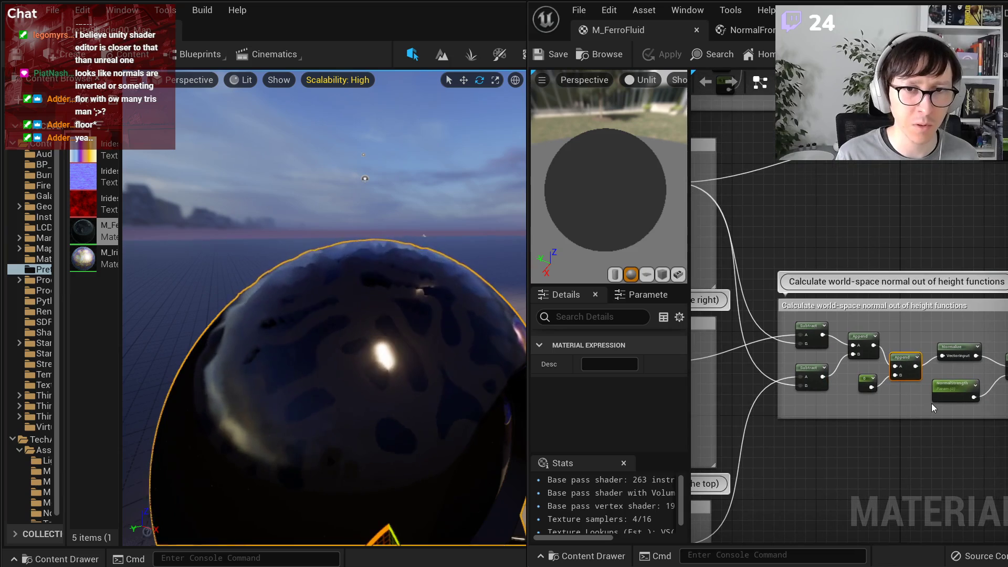
{"action": "scroll", "coordinate": [932, 403], "scroll_direction": "up", "scroll_amount": 2}
{"action": "left_click", "coordinate": [932, 400]}
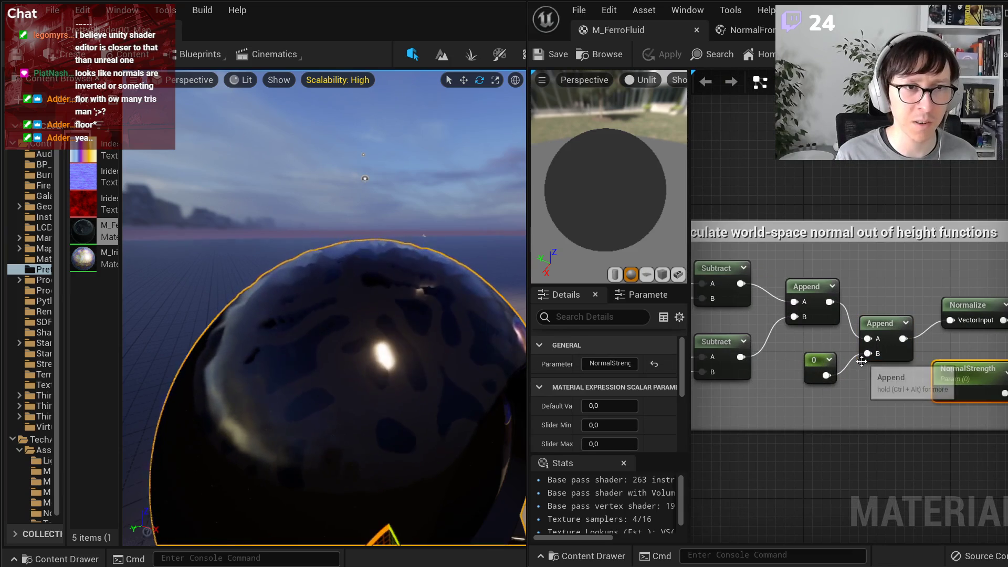
{"action": "scroll", "coordinate": [862, 361], "scroll_direction": "down", "scroll_amount": 4}
{"action": "right_click_drag", "start_coordinate": [992, 338], "coordinate": [785, 415]}
{"action": "scroll", "coordinate": [963, 296], "scroll_direction": "up", "scroll_amount": 3}
{"action": "right_click_drag", "start_coordinate": [963, 296], "coordinate": [761, 316]}
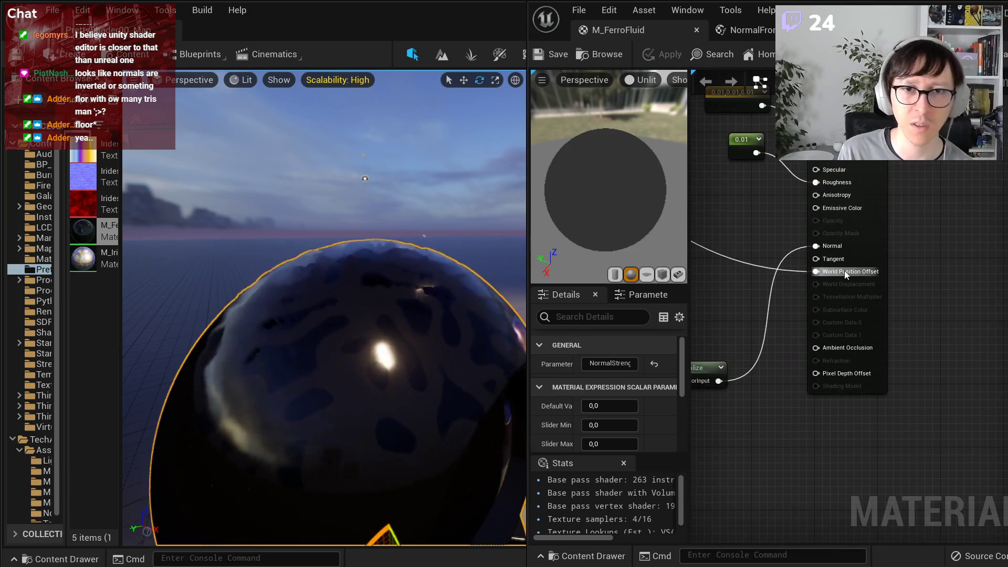
- Disconnect the displacement Multiply from the World Position Offset input and apply the material
{"action": "right_click_drag", "start_coordinate": [735, 271], "coordinate": [941, 301]}
{"action": "scroll", "coordinate": [942, 300], "scroll_direction": "down", "scroll_amount": 3}
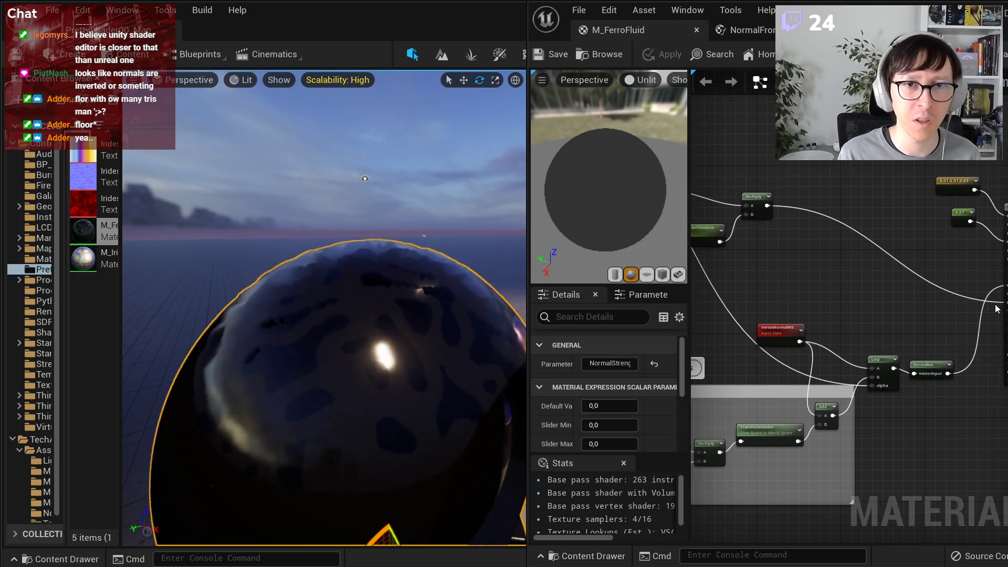
{"action": "left_click", "coordinate": [1006, 302], "text": "alt"}
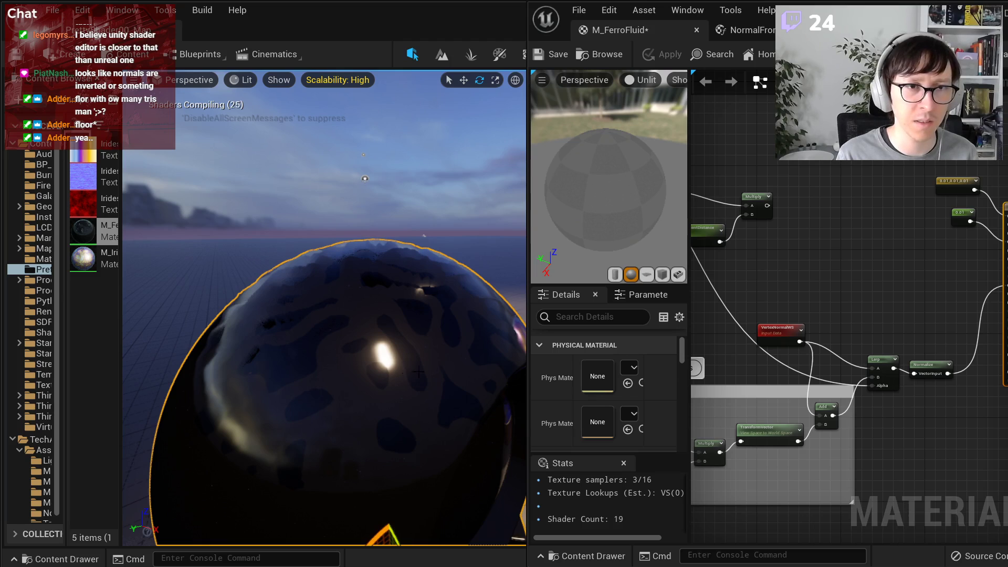
- Set NormalStrength's default value to 1, apply the material and inspect the undisplaced sphere from several distances
{"action": "right_click_drag", "start_coordinate": [725, 362], "coordinate": [915, 306]}
{"action": "scroll", "coordinate": [822, 403], "scroll_direction": "up", "scroll_amount": 2}
{"action": "left_click", "coordinate": [838, 427]}
{"action": "left_click", "coordinate": [607, 406]}
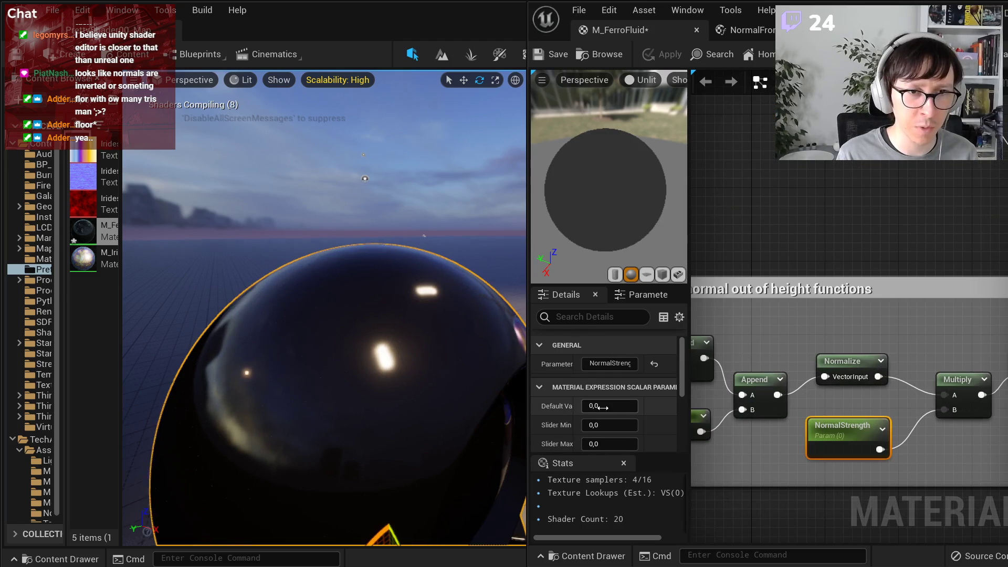
{"action": "type", "text": "1"}
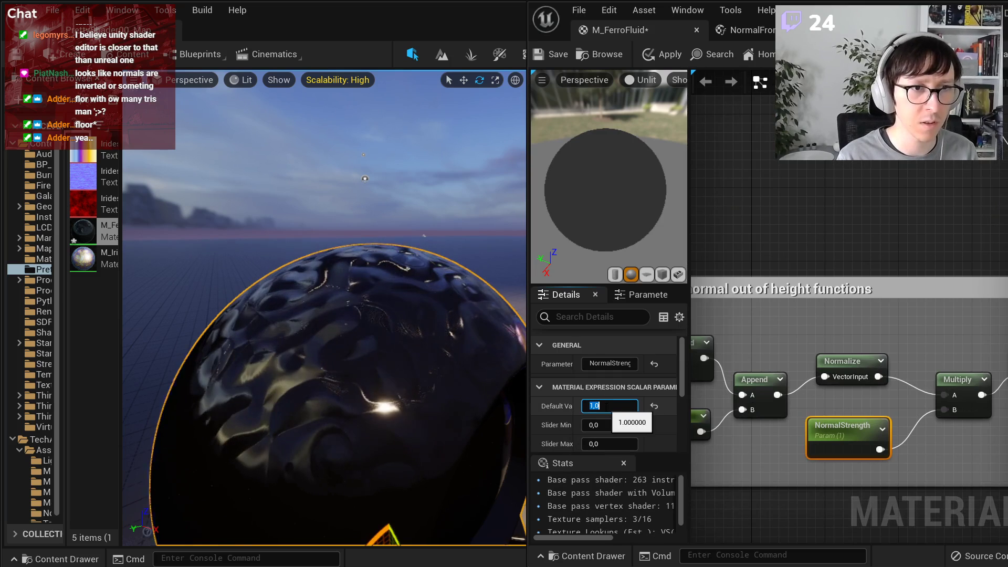
{"action": "right_click_drag", "start_coordinate": [336, 310], "coordinate": [336, 289]}
{"action": "key", "text": "s"}
{"action": "key", "text": "q"}
{"action": "key", "text": "e"}
{"action": "key", "text": "w"}
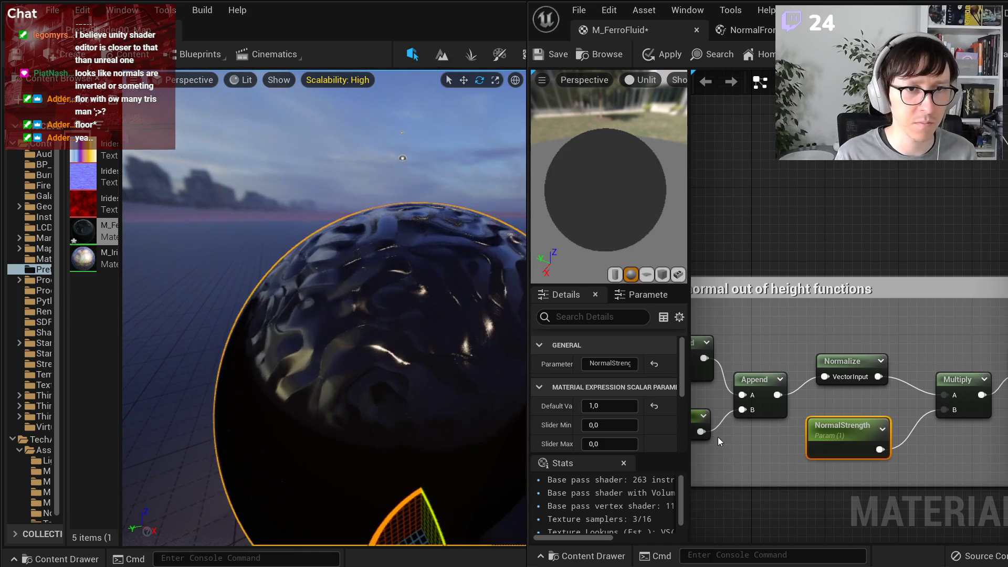
- Set NormalStrength's default value to 0.5, apply the material and inspect the highlights on the sphere
{"action": "left_click", "coordinate": [609, 405]}
{"action": "type", "text": "0,5"}
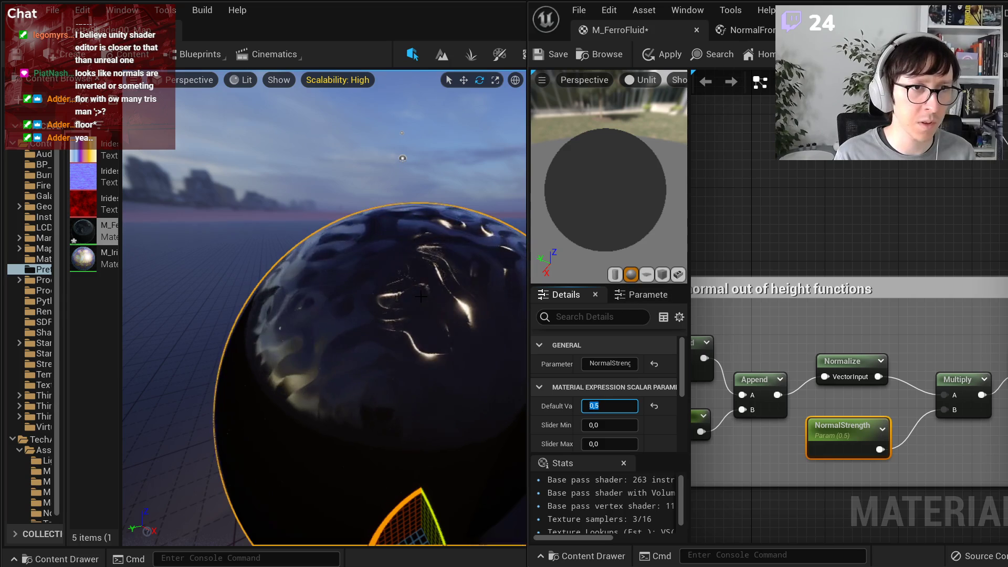
{"action": "right_click_drag", "start_coordinate": [420, 296], "coordinate": [408, 295]}
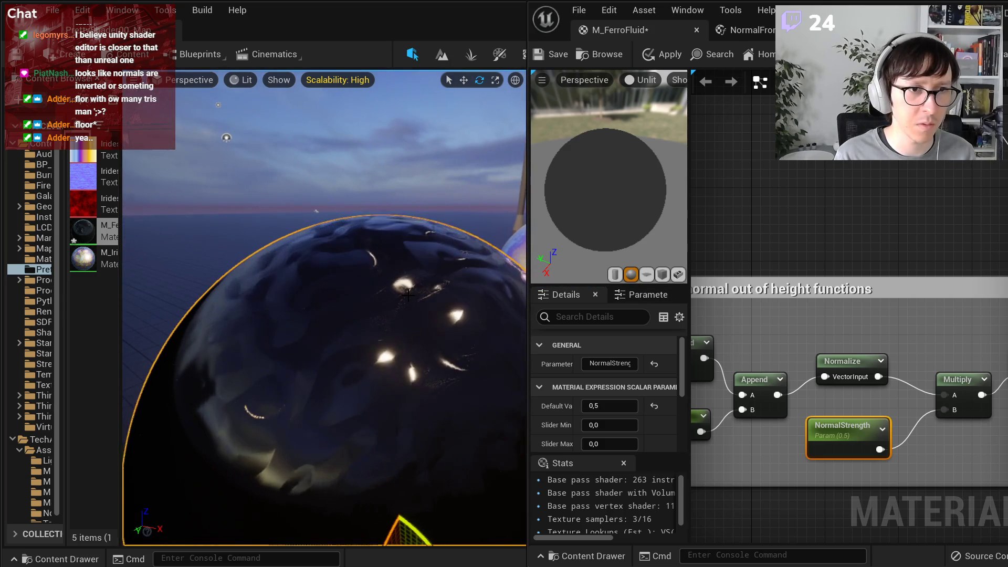
{"action": "key", "text": "s"}
{"action": "right_click_drag", "start_coordinate": [408, 295], "coordinate": [380, 291]}
{"action": "key", "text": "w"}
- Reconnect the final displacement Multiply to the World Position Offset input of M_FerroFluid
{"action": "scroll", "coordinate": [875, 253], "scroll_direction": "down", "scroll_amount": 3}
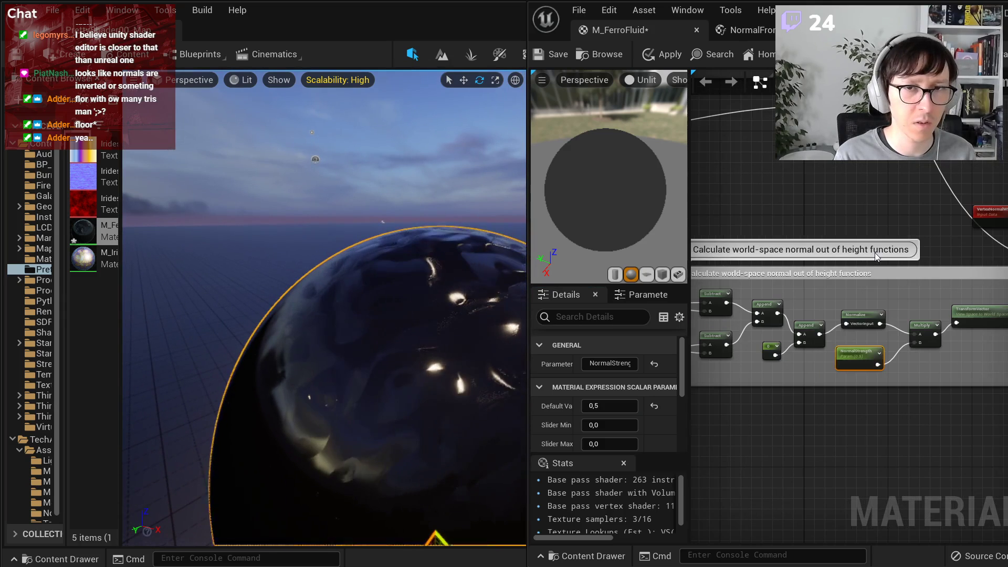
{"action": "right_click_drag", "start_coordinate": [945, 231], "coordinate": [773, 382]}
{"action": "right_click_drag", "start_coordinate": [943, 320], "coordinate": [810, 360]}
{"action": "scroll", "coordinate": [935, 387], "scroll_direction": "up", "scroll_amount": 1}
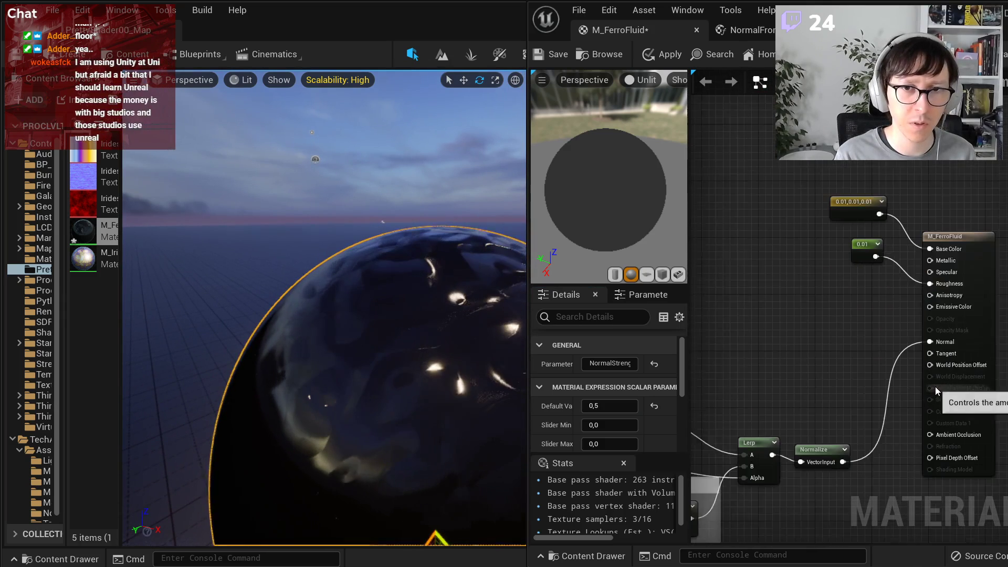
{"action": "scroll", "coordinate": [924, 385], "scroll_direction": "up", "scroll_amount": 1}
{"action": "left_click_drag", "start_coordinate": [943, 361], "coordinate": [922, 218]}
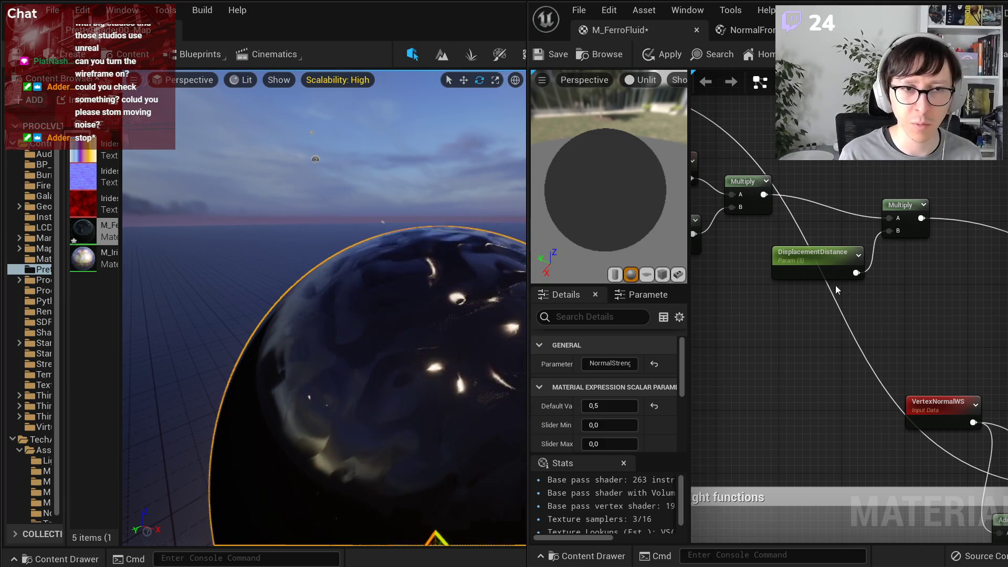
- Set the AnimationSpeed parameter's default value to 0 to freeze the noise
{"action": "scroll", "coordinate": [809, 326], "scroll_direction": "down", "scroll_amount": 5}
{"action": "scroll", "coordinate": [918, 386], "scroll_direction": "up", "scroll_amount": 4}
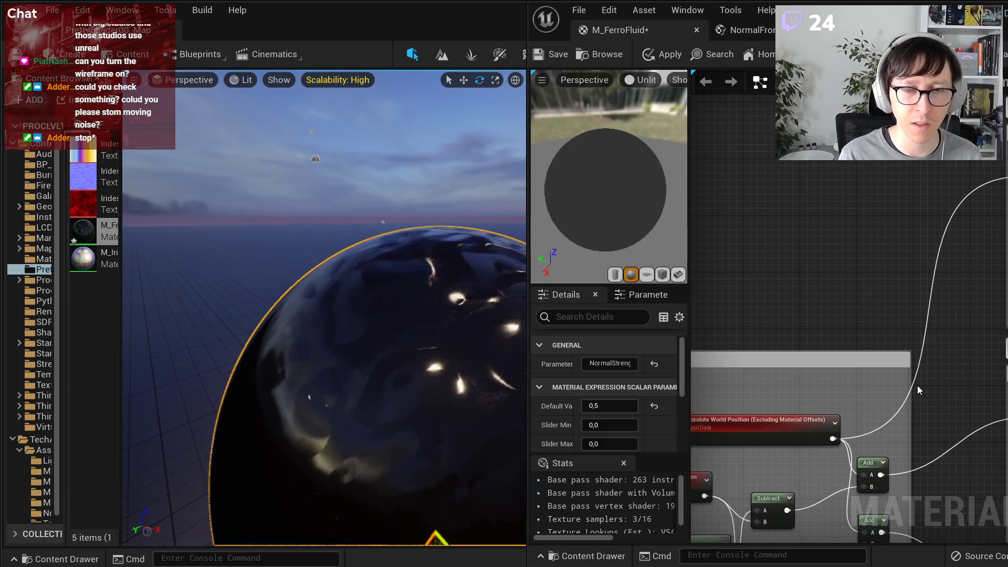
{"action": "left_click", "coordinate": [846, 253]}
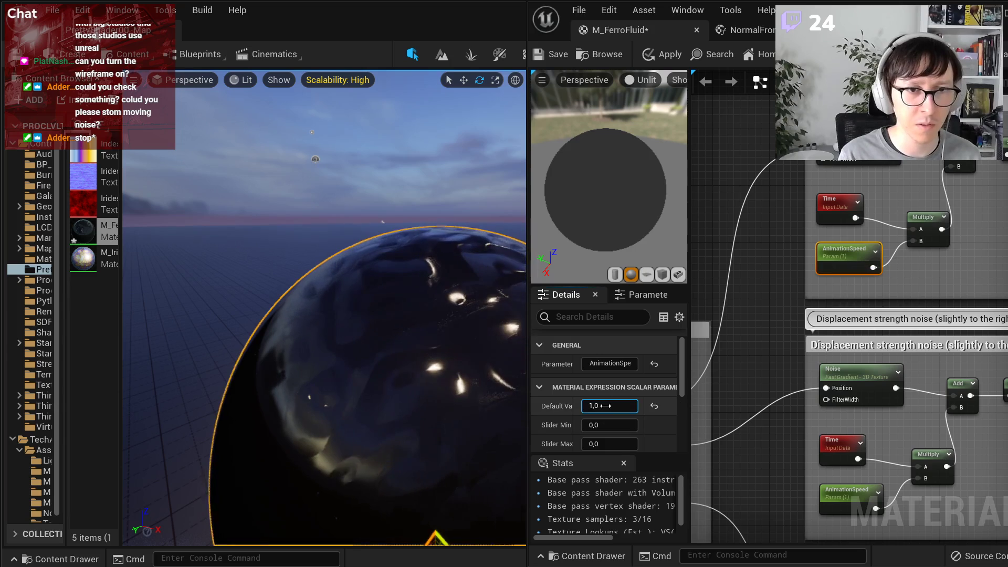
{"action": "type", "text": "0"}
{"action": "key", "text": "Return"}
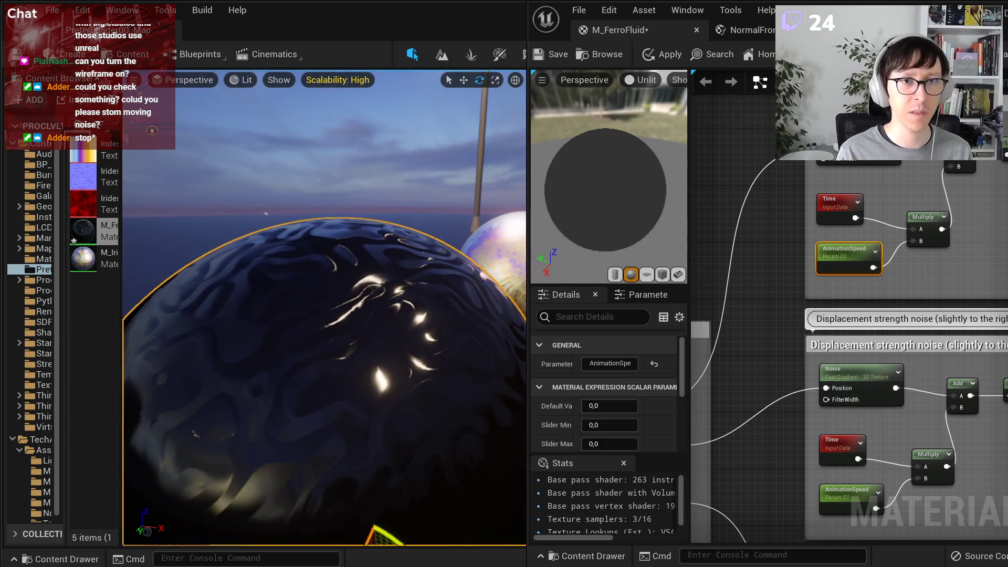
- Check the World Position Offset connection in the graph, then apply and save M_FerroFluid
{"action": "scroll", "coordinate": [930, 370], "scroll_direction": "down", "scroll_amount": 6}
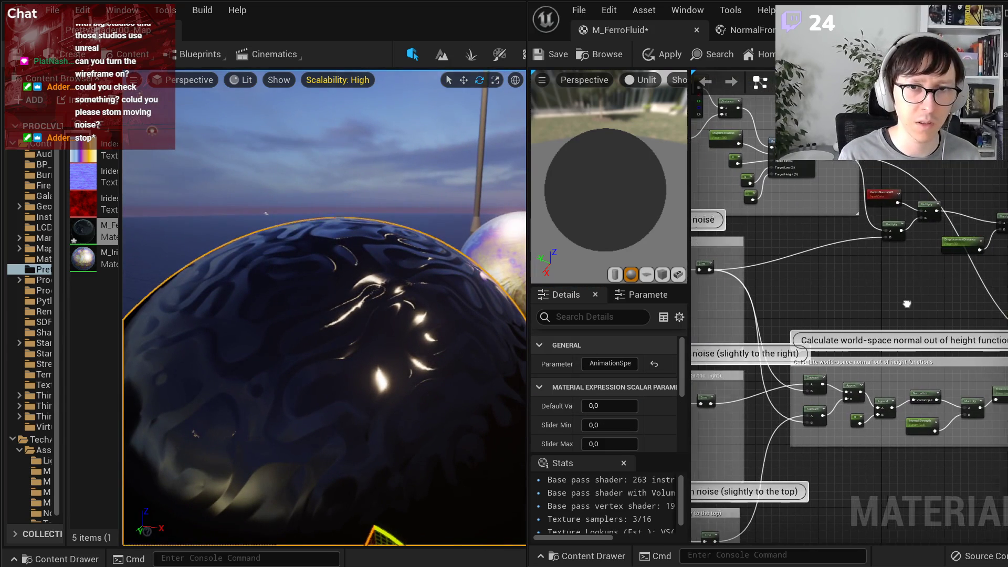
{"action": "scroll", "coordinate": [939, 347], "scroll_direction": "up", "scroll_amount": 3}
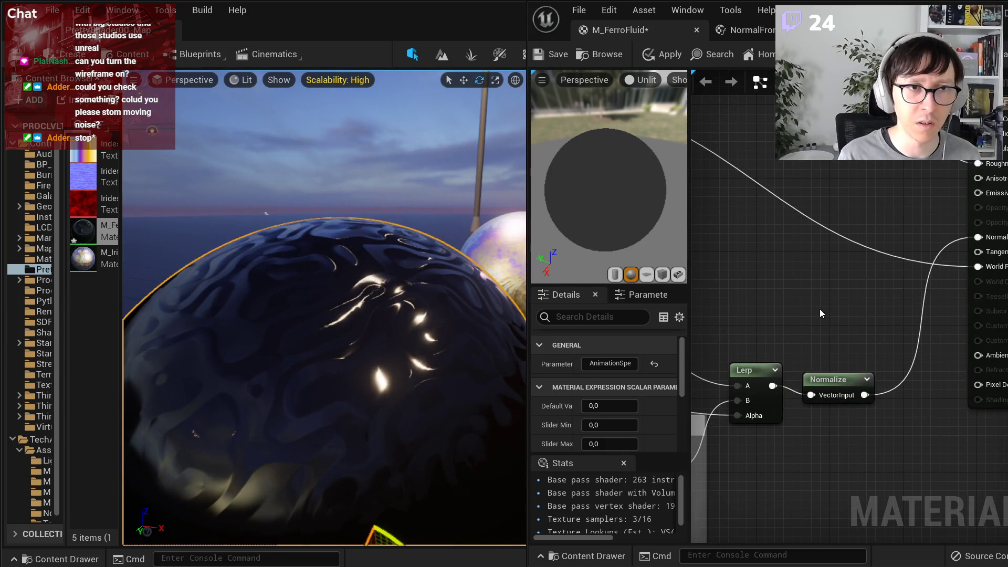
{"action": "right_click_drag", "start_coordinate": [820, 313], "coordinate": [925, 343]}
{"action": "left_click", "coordinate": [663, 55]}
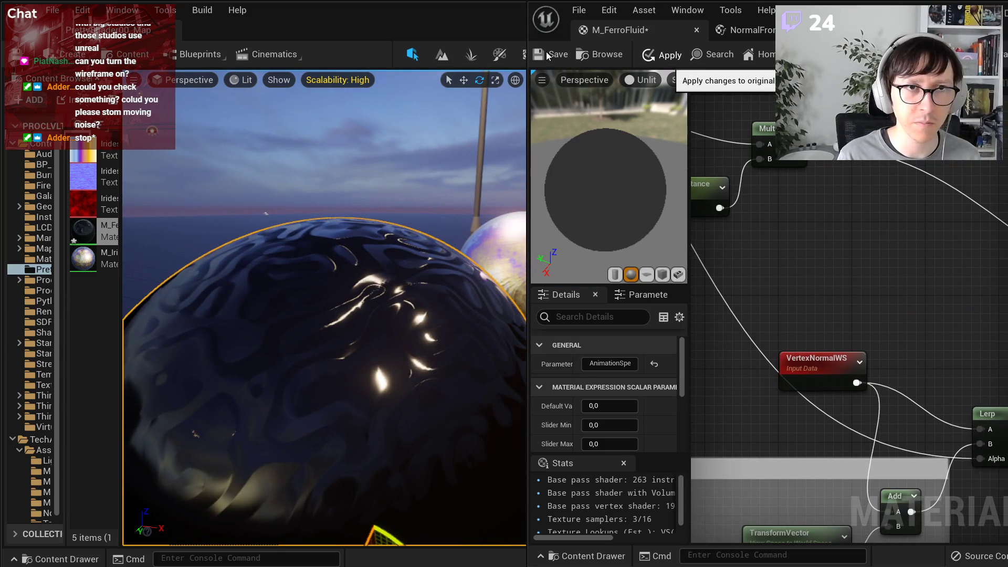
{"action": "left_click", "coordinate": [549, 55]}
- Examine the static displaced sphere from several angles and distances, comparing its shading with the surface bumps
{"action": "right_click_drag", "start_coordinate": [420, 238], "coordinate": [447, 278]}
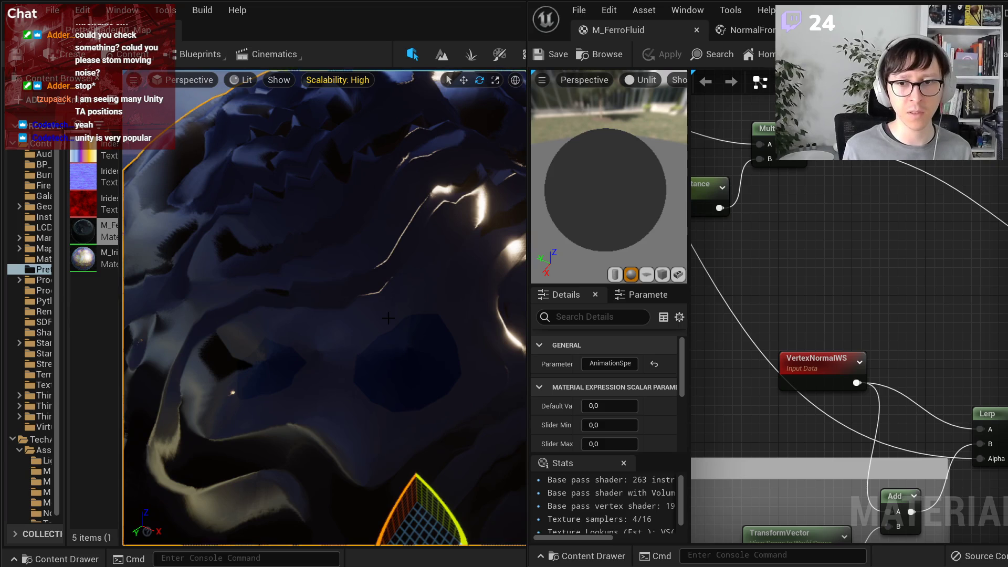
{"action": "mouse_move", "coordinate": [389, 318]}
{"action": "right_mouse_down"}
{"action": "mouse_move", "coordinate": [389, 284]}
{"action": "mouse_move", "coordinate": [407, 266]}
{"action": "mouse_move", "coordinate": [391, 263]}
{"action": "mouse_move", "coordinate": [387, 317]}
{"action": "right_mouse_up"}
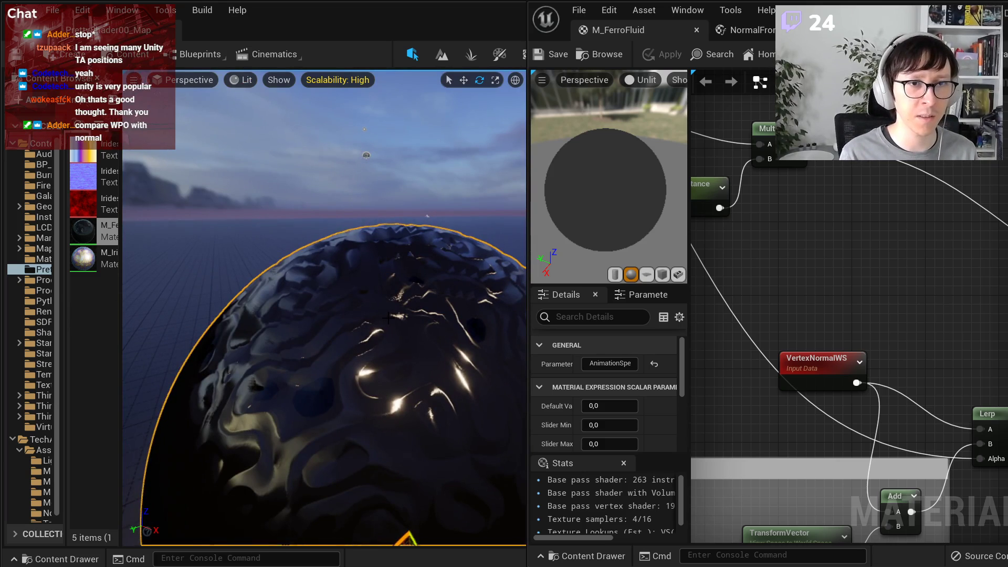
{"action": "mouse_move", "coordinate": [388, 318]}
{"action": "right_mouse_down"}
{"action": "mouse_move", "coordinate": [359, 336]}
{"action": "mouse_move", "coordinate": [394, 319]}
{"action": "right_mouse_up"}
{"action": "key", "text": "w"}
{"action": "key", "text": "s"}
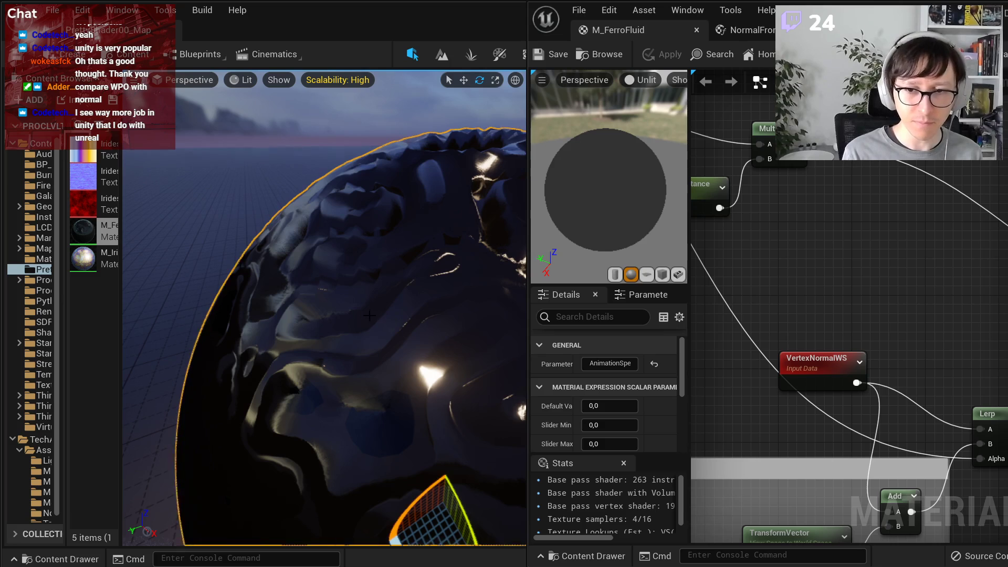
{"action": "right_click_drag", "start_coordinate": [358, 315], "coordinate": [357, 315]}
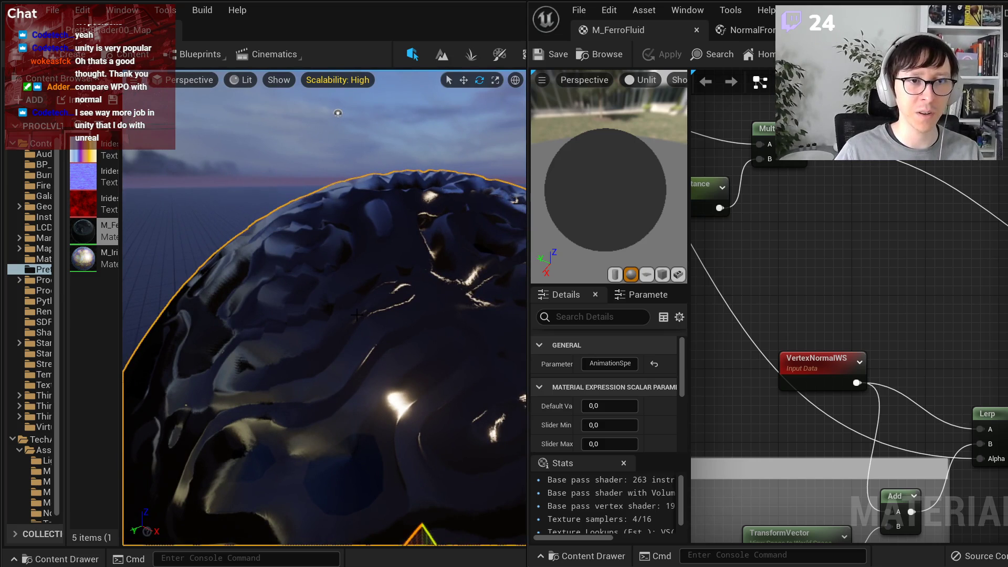
{"action": "right_click_drag", "start_coordinate": [357, 315], "coordinate": [384, 342]}
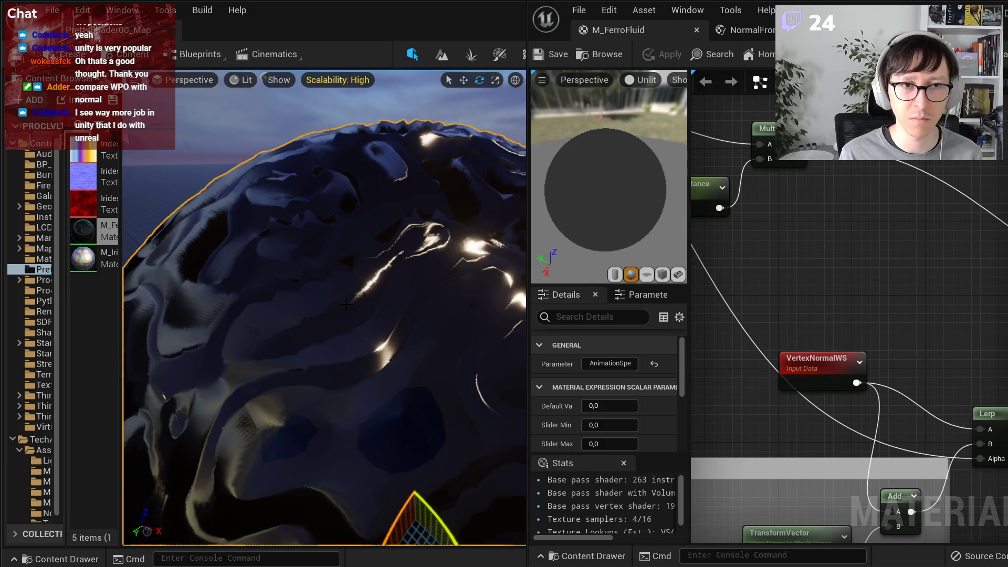
{"action": "right_click_drag", "start_coordinate": [324, 307], "coordinate": [378, 289]}
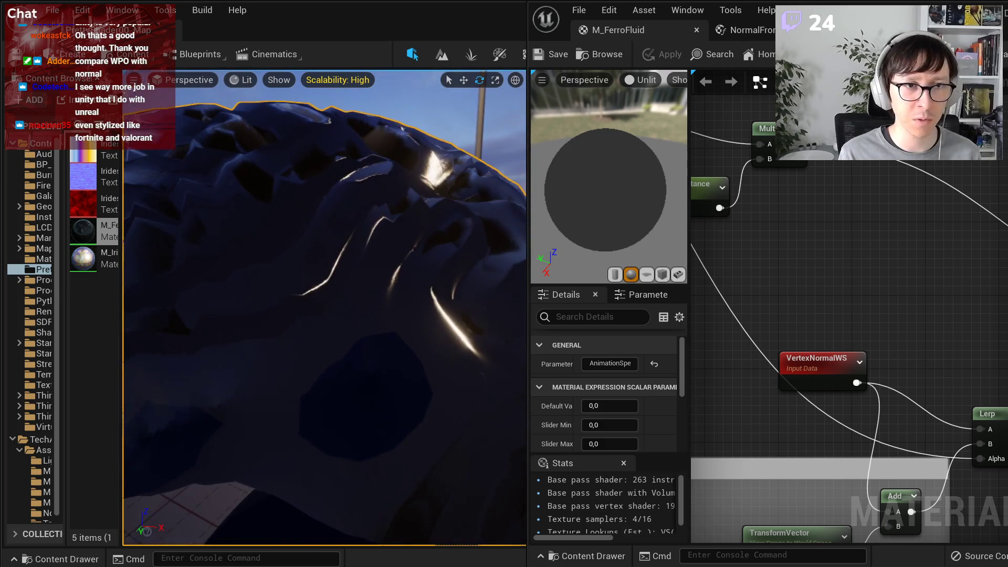
- Set the NormalStrength parameter's default value to 0 and inspect the sphere's shading from other angles
{"action": "scroll", "coordinate": [891, 340], "scroll_direction": "down", "scroll_amount": 3}
{"action": "right_click_drag", "start_coordinate": [716, 512], "coordinate": [906, 407]}
{"action": "scroll", "coordinate": [905, 406], "scroll_direction": "up", "scroll_amount": 3}
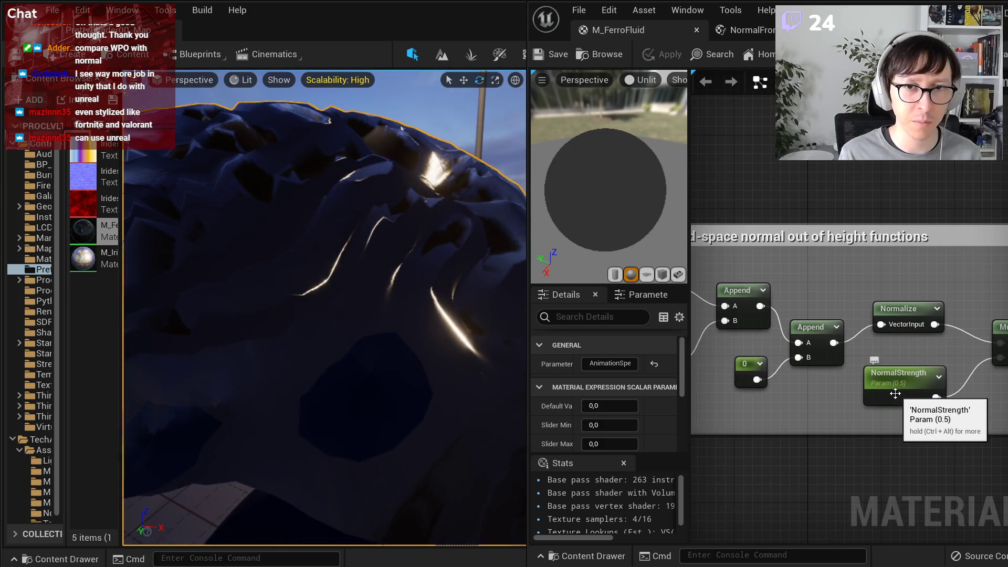
{"action": "left_click", "coordinate": [896, 394]}
{"action": "left_click", "coordinate": [608, 407]}
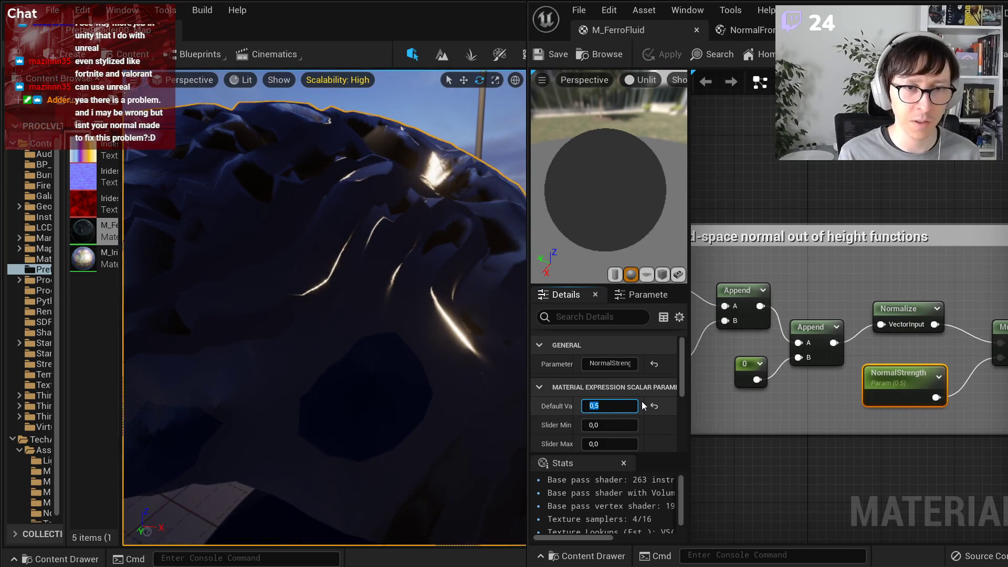
{"action": "type", "text": "0"}
{"action": "key", "text": "Return"}
{"action": "right_click_drag", "start_coordinate": [427, 371], "coordinate": [401, 293]}
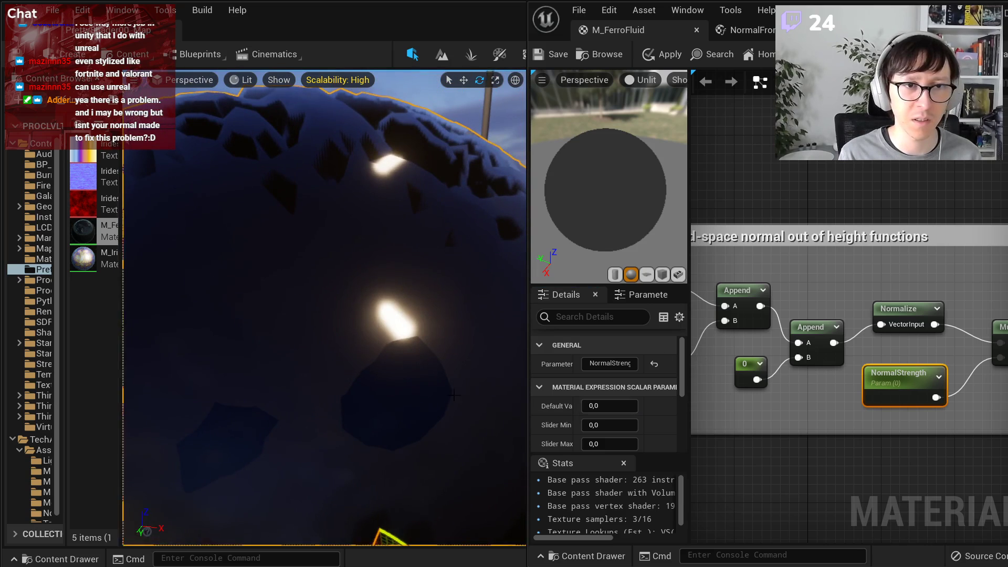
{"action": "right_click_drag", "start_coordinate": [409, 390], "coordinate": [370, 371]}
{"action": "scroll", "coordinate": [913, 445], "scroll_direction": "down", "scroll_amount": 1}
{"action": "scroll", "coordinate": [913, 445], "scroll_direction": "down", "scroll_amount": 2}
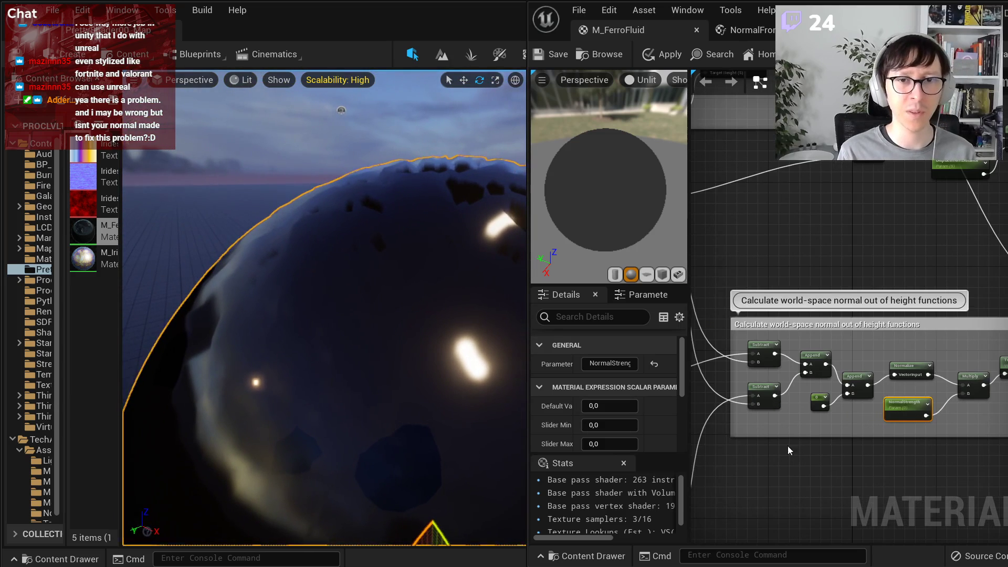
- Set the NormalStrength parameter's default value to 0.3 and check the sphere's highlights from near and far
{"action": "mouse_move", "coordinate": [621, 411]}
{"action": "left_mouse_down"}
{"action": "mouse_move", "coordinate": [647, 412]}
{"action": "mouse_move", "coordinate": [621, 412]}
{"action": "left_mouse_up"}
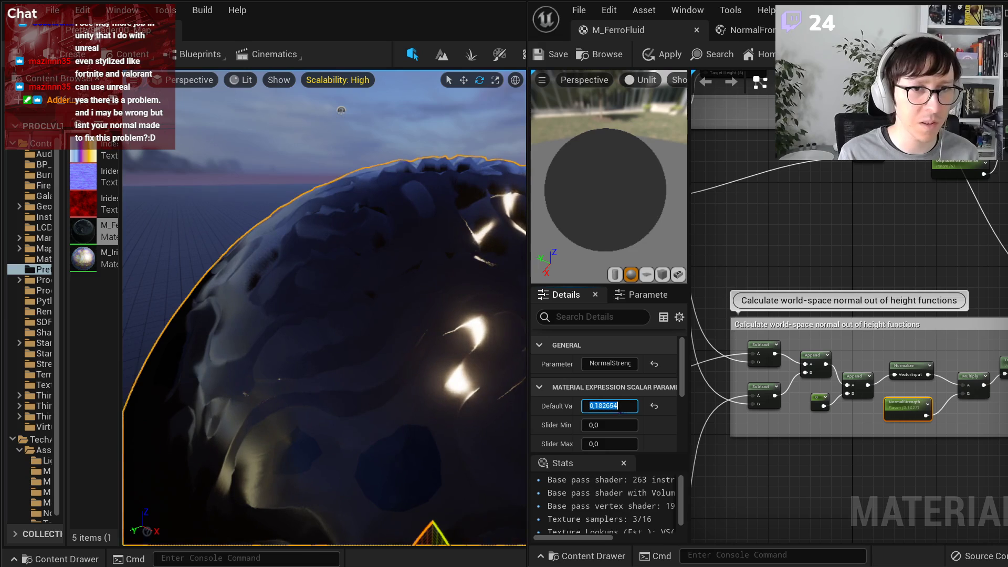
{"action": "type", "text": "0.3"}
{"action": "key", "text": "Return"}
{"action": "scroll", "coordinate": [426, 343], "scroll_direction": "down", "scroll_amount": 5}
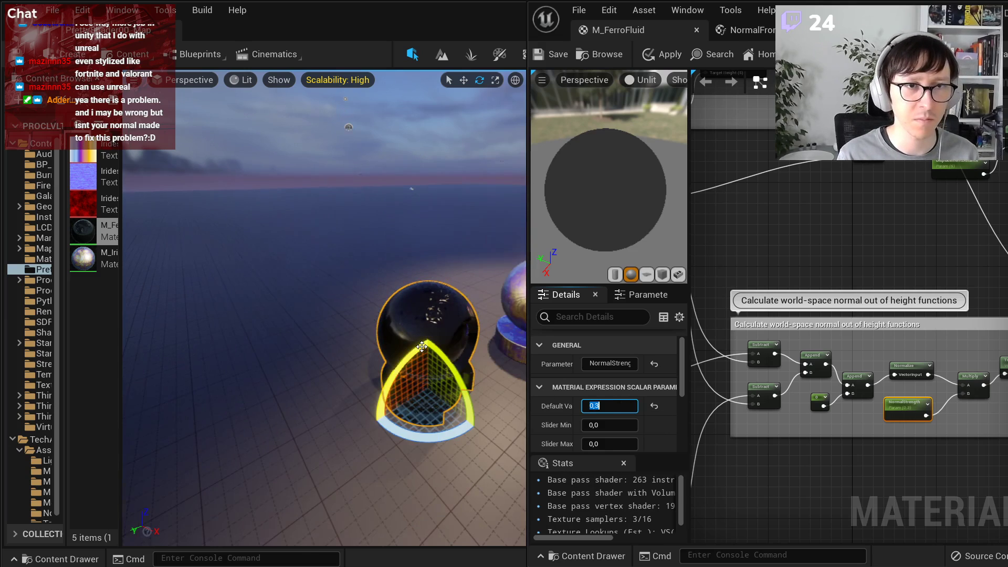
{"action": "scroll", "coordinate": [426, 343], "scroll_direction": "up", "scroll_amount": 2}
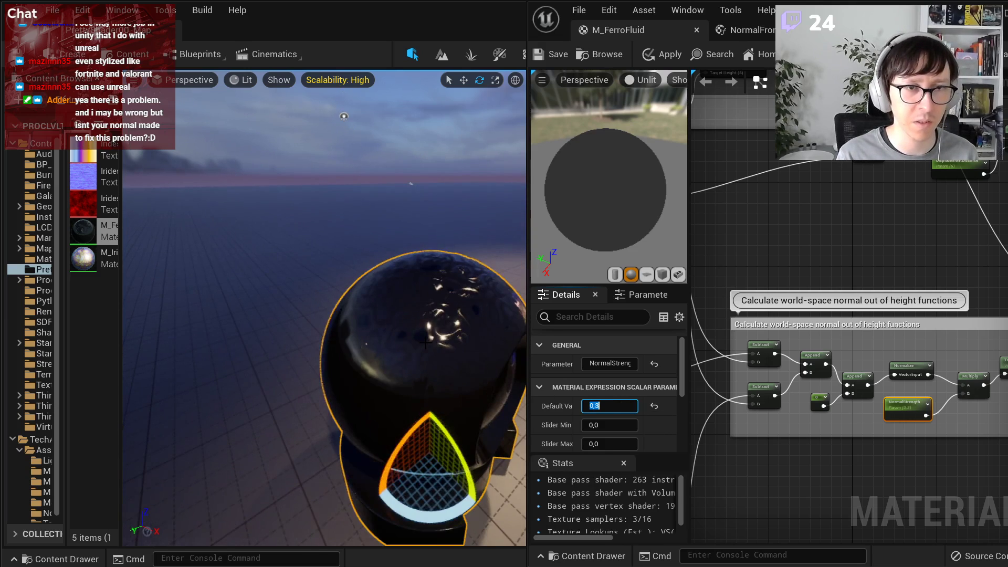
{"action": "scroll", "coordinate": [426, 343], "scroll_direction": "up", "scroll_amount": 4}
- Set the AnimationSpeed parameter's default value to 1 and observe the animated sphere from several sides
{"action": "right_click_drag", "start_coordinate": [845, 377], "coordinate": [559, 439]}
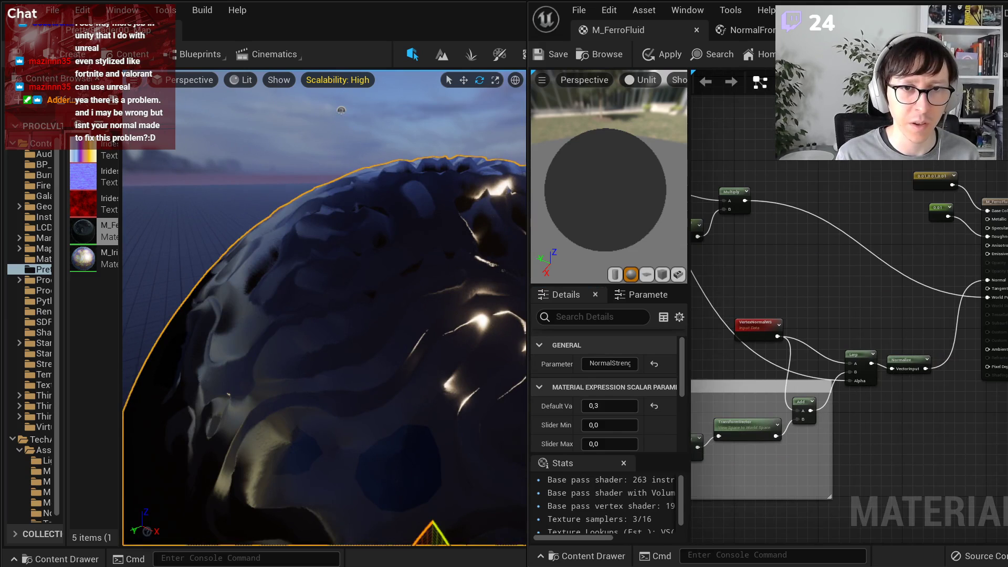
{"action": "right_click_drag", "start_coordinate": [713, 252], "coordinate": [995, 263]}
{"action": "right_click", "coordinate": [678, 297]}
{"action": "right_click_drag", "start_coordinate": [716, 296], "coordinate": [931, 299]}
{"action": "scroll", "coordinate": [914, 321], "scroll_direction": "up", "scroll_amount": 3}
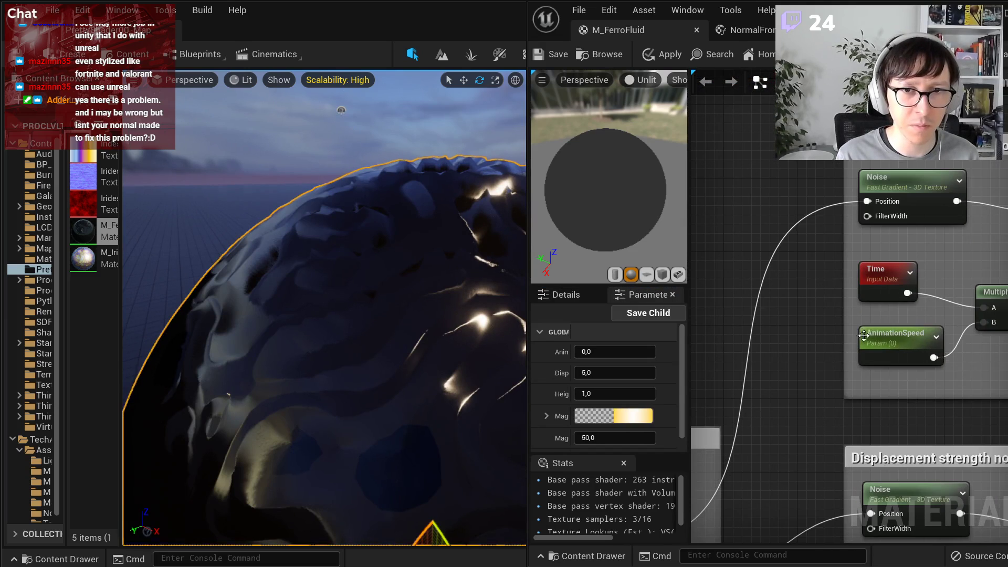
{"action": "left_click", "coordinate": [901, 339]}
{"action": "left_click", "coordinate": [609, 406]}
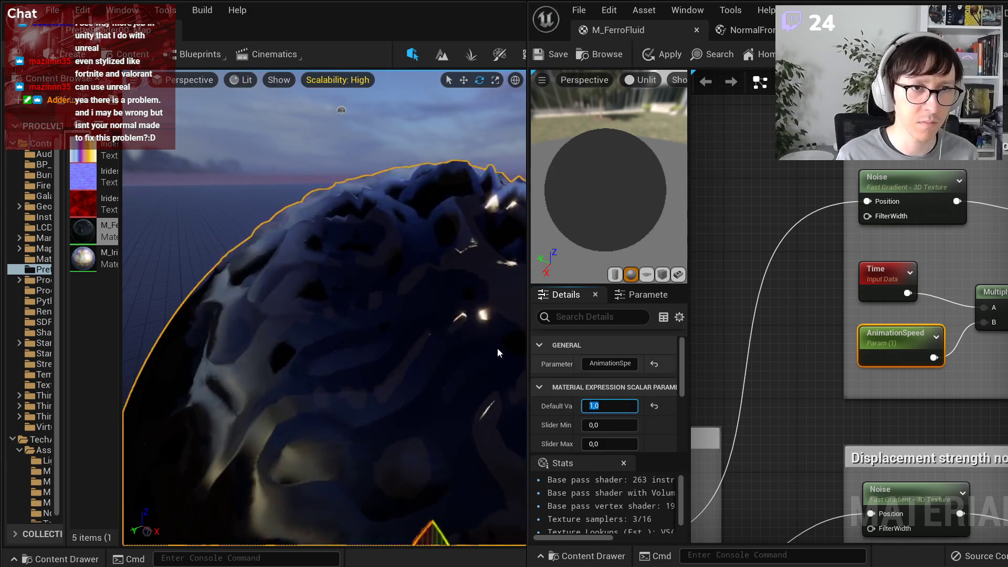
{"action": "right_click_drag", "start_coordinate": [420, 273], "coordinate": [494, 273]}
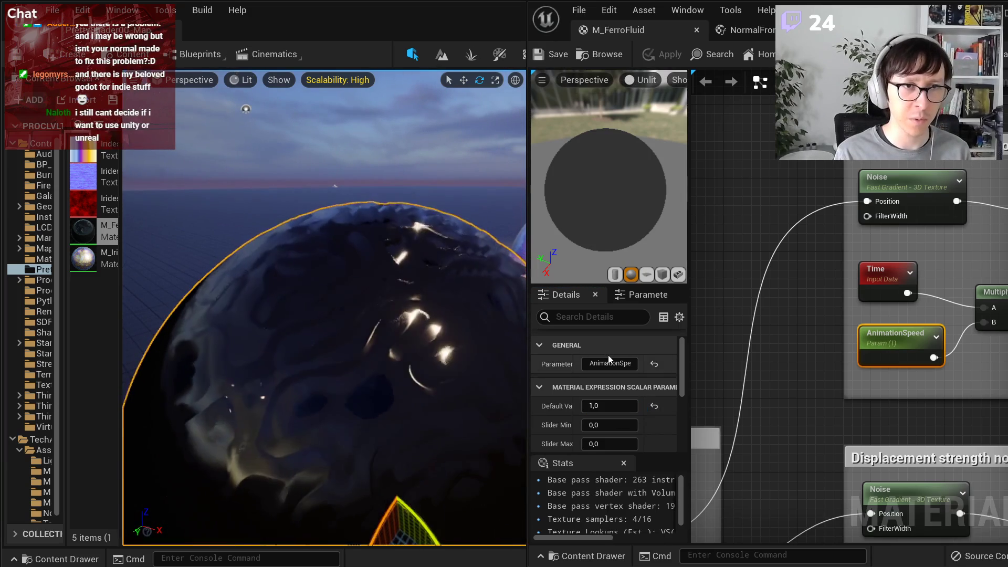
{"action": "right_click_drag", "start_coordinate": [455, 321], "coordinate": [423, 263]}
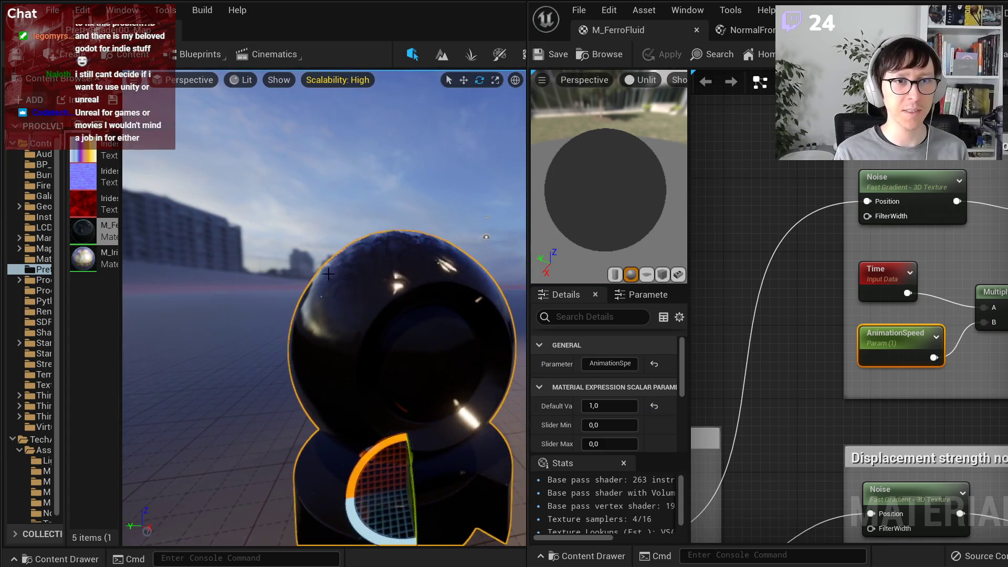
- Enable Use Custom Primitive Data on the MagneticOrigin parameter in the radial mask group, then save M_FerroFluid
{"action": "scroll", "coordinate": [824, 293], "scroll_direction": "down", "scroll_amount": 5}
{"action": "right_click_drag", "start_coordinate": [901, 237], "coordinate": [734, 329]}
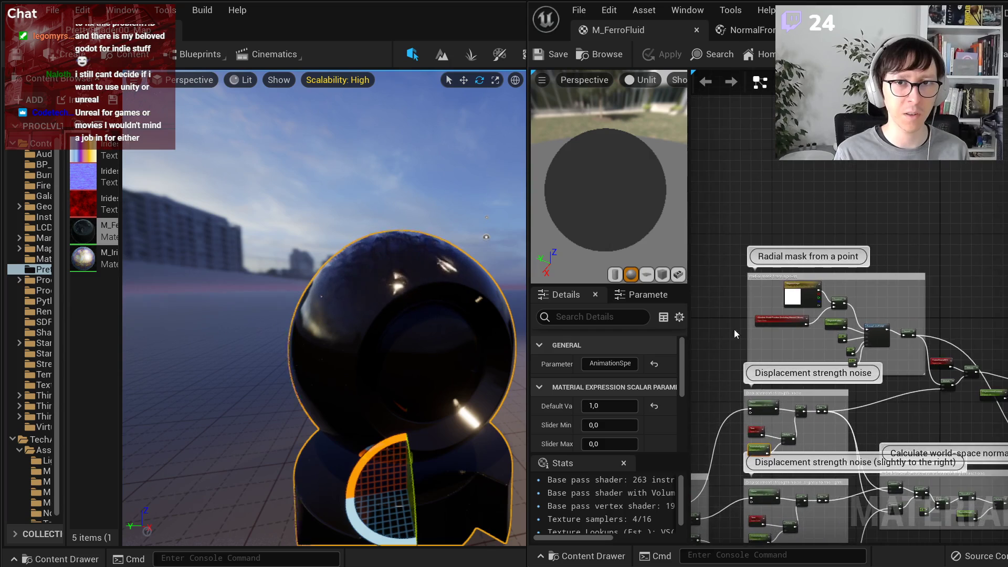
{"action": "scroll", "coordinate": [805, 287], "scroll_direction": "up", "scroll_amount": 7}
{"action": "right_click_drag", "start_coordinate": [885, 387], "coordinate": [845, 365]}
{"action": "scroll", "coordinate": [844, 364], "scroll_direction": "down", "scroll_amount": 2}
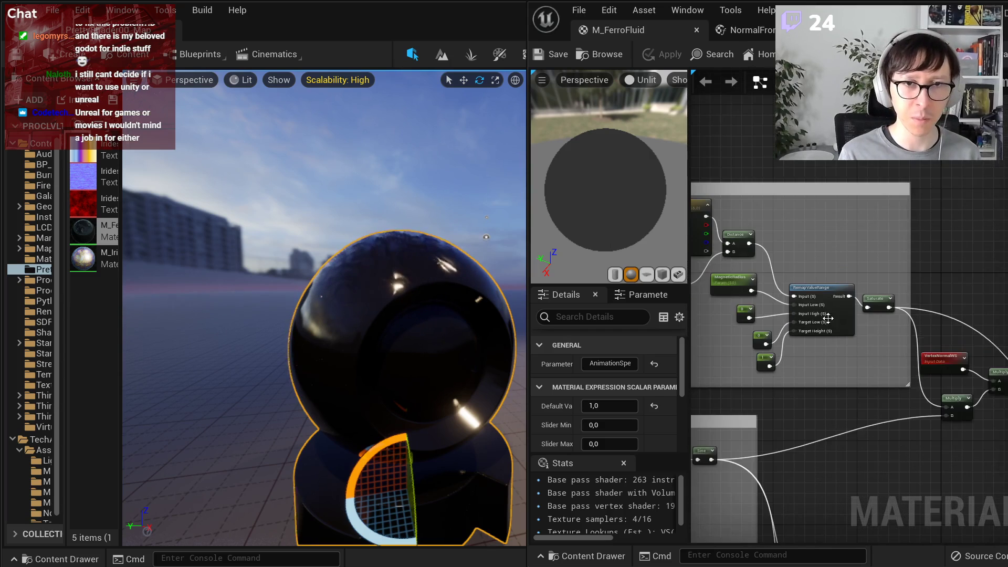
{"action": "scroll", "coordinate": [844, 364], "scroll_direction": "up", "scroll_amount": 4}
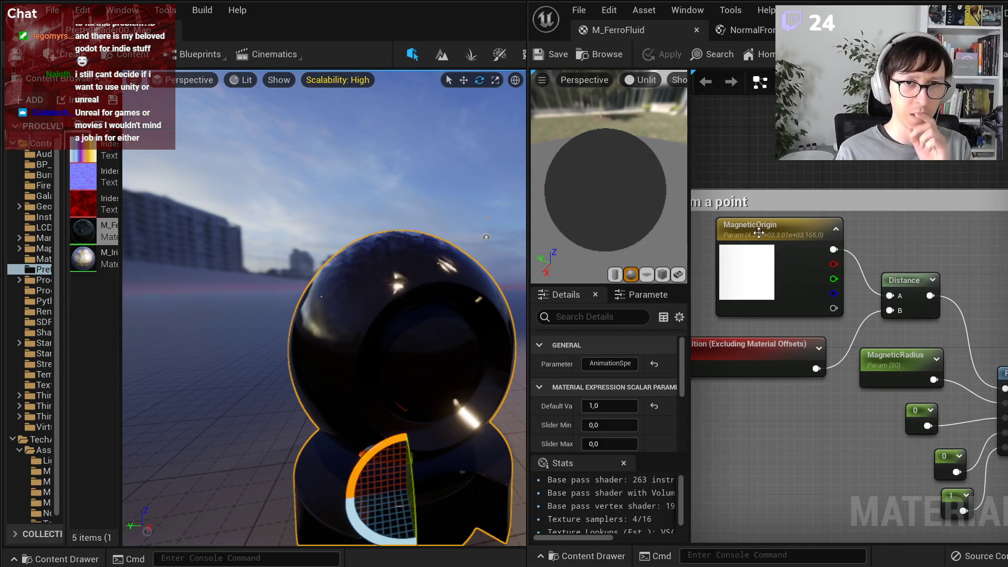
{"action": "left_click", "coordinate": [757, 227]}
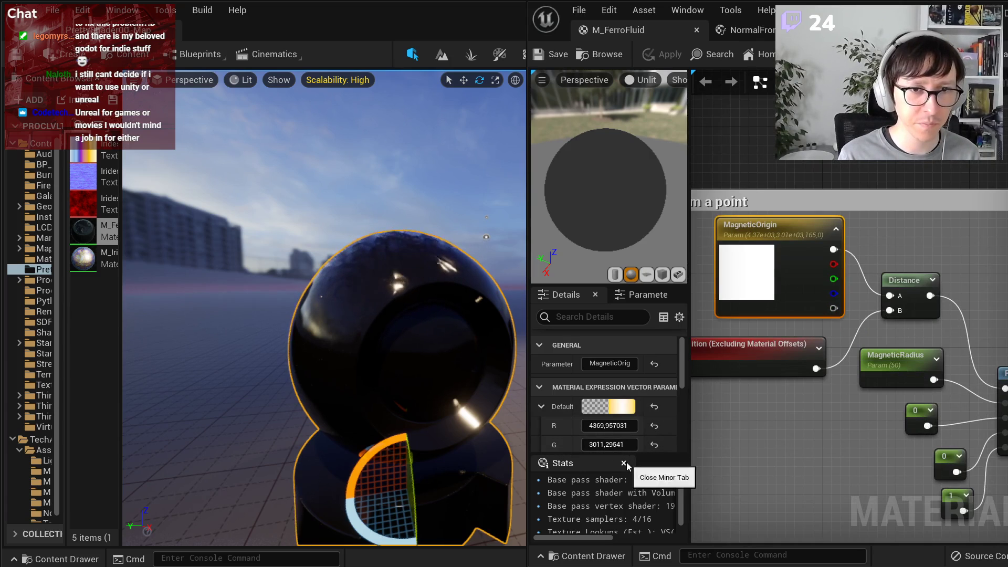
{"action": "left_click_drag", "start_coordinate": [576, 285], "coordinate": [577, 152]}
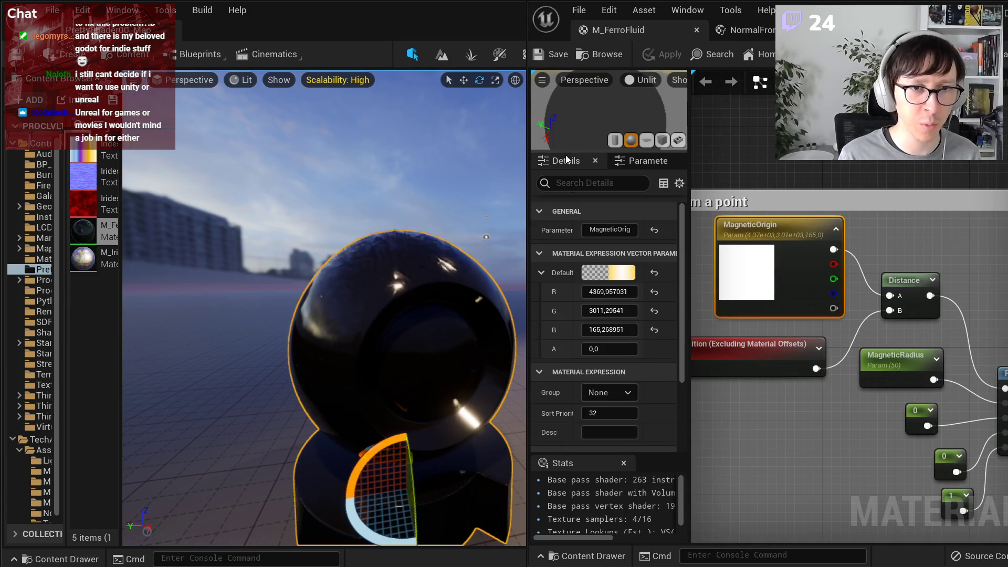
{"action": "scroll", "coordinate": [600, 392], "scroll_direction": "down", "scroll_amount": 4}
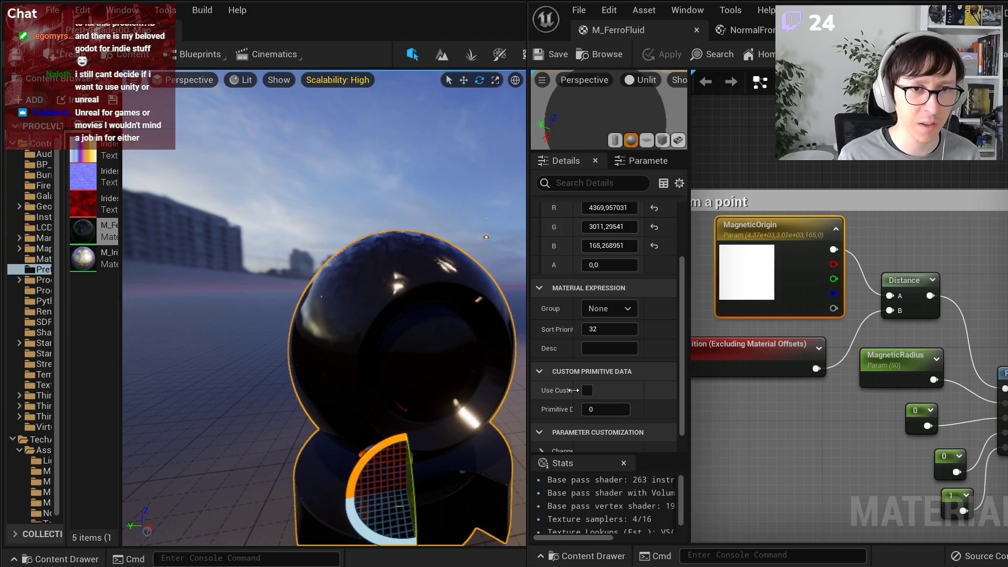
{"action": "left_click_drag", "start_coordinate": [579, 394], "coordinate": [610, 392]}
{"action": "left_click", "coordinate": [615, 391]}
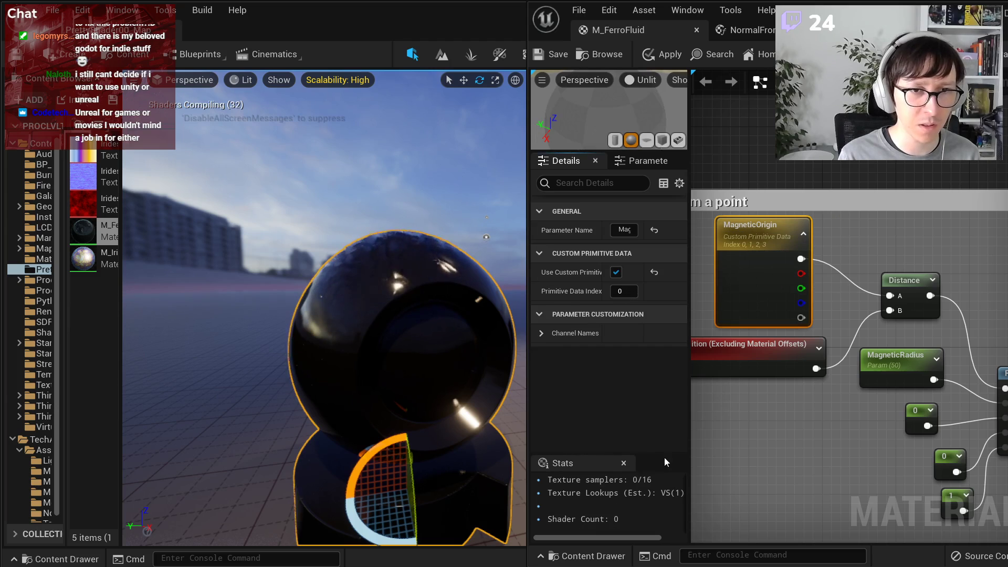
{"action": "left_click", "coordinate": [556, 55]}
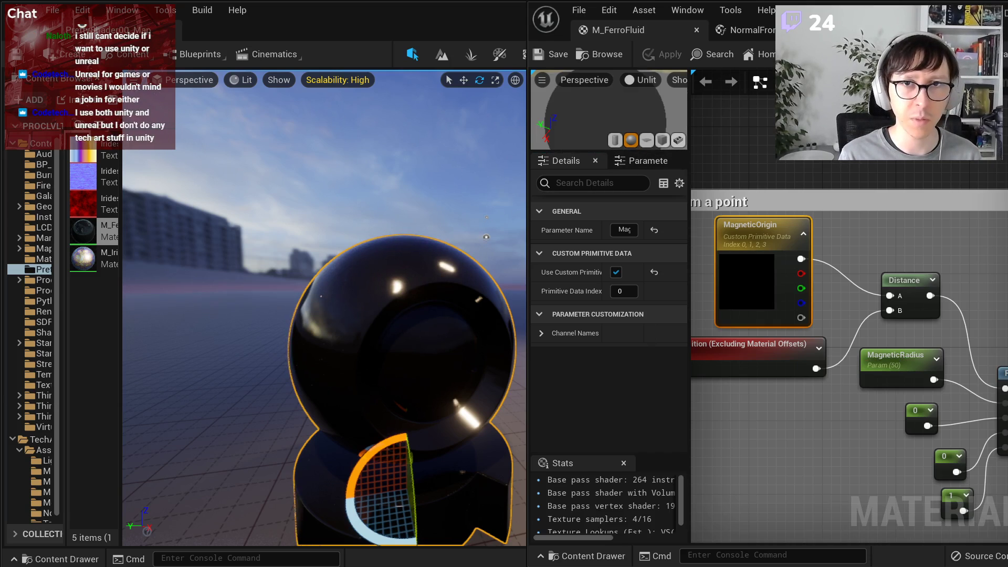
- Create an Actor Blueprint class named BP_FerroFluid in the PrettyShaders folder and open it for editing
{"action": "left_click", "coordinate": [955, 9]}
{"action": "right_click", "coordinate": [393, 318]}
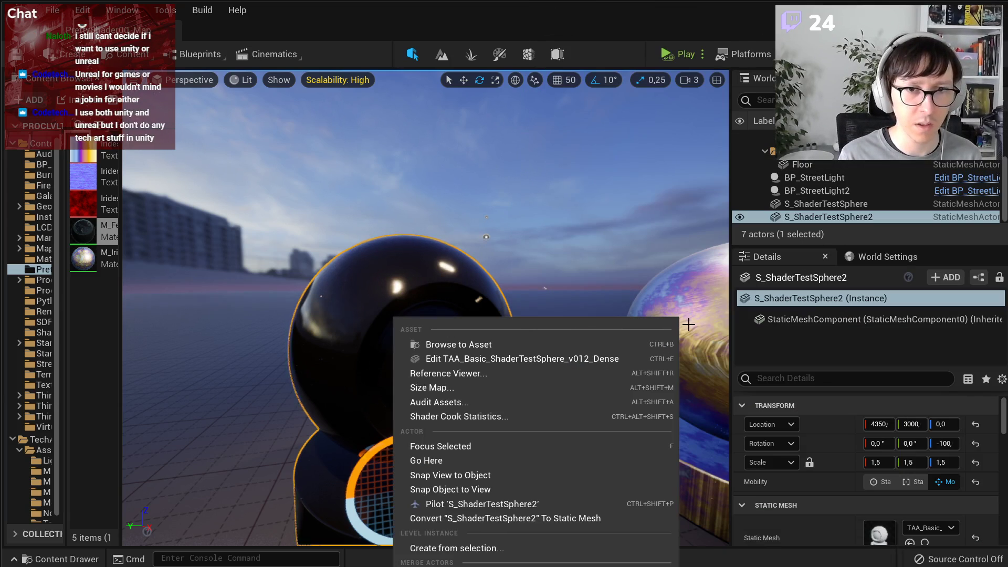
{"action": "left_click_drag", "start_coordinate": [121, 249], "coordinate": [184, 252]}
{"action": "right_click", "coordinate": [144, 300]}
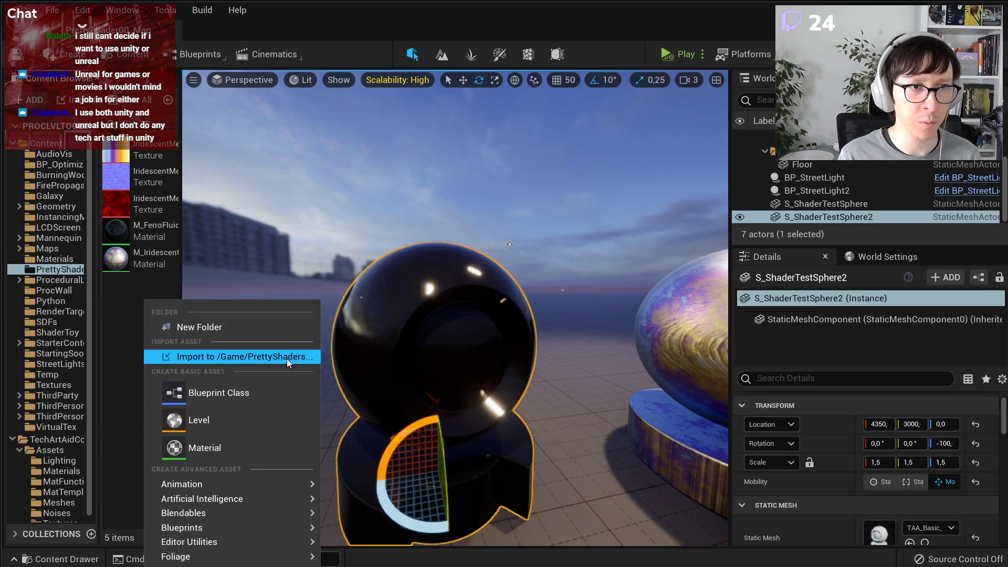
{"action": "left_click", "coordinate": [261, 385]}
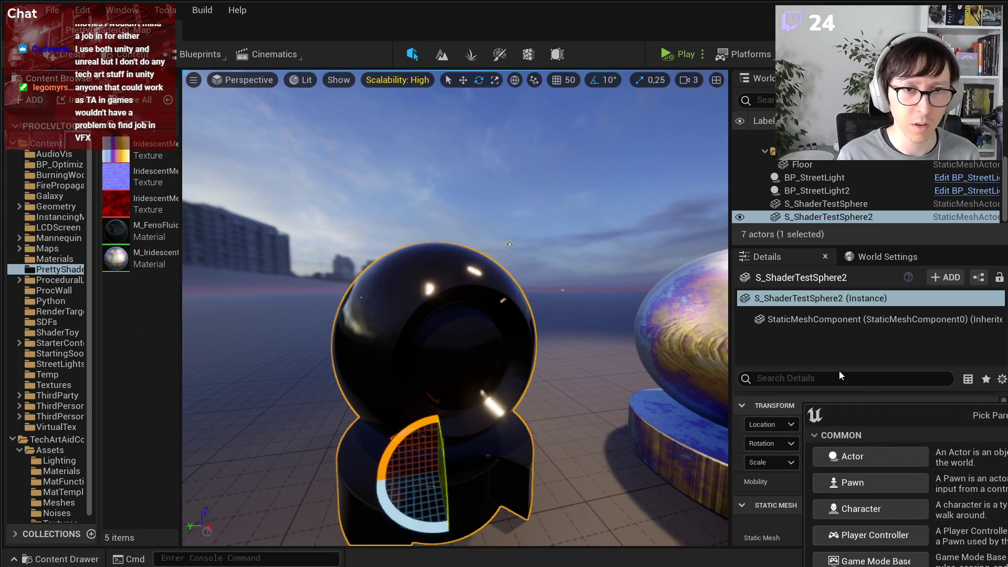
{"action": "left_click", "coordinate": [613, 238]}
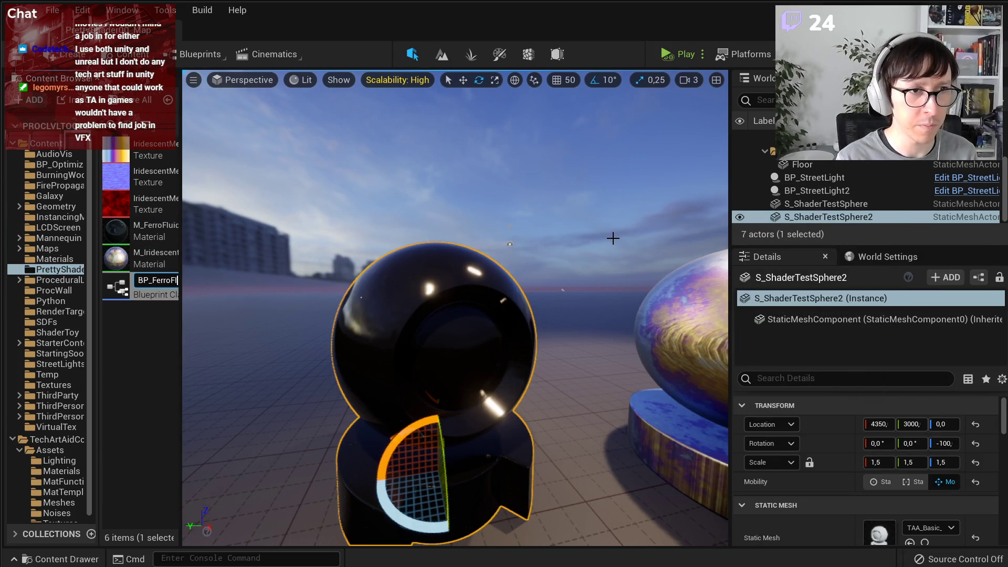
{"action": "key", "text": "Return"}
{"action": "double_click", "coordinate": [121, 149]}
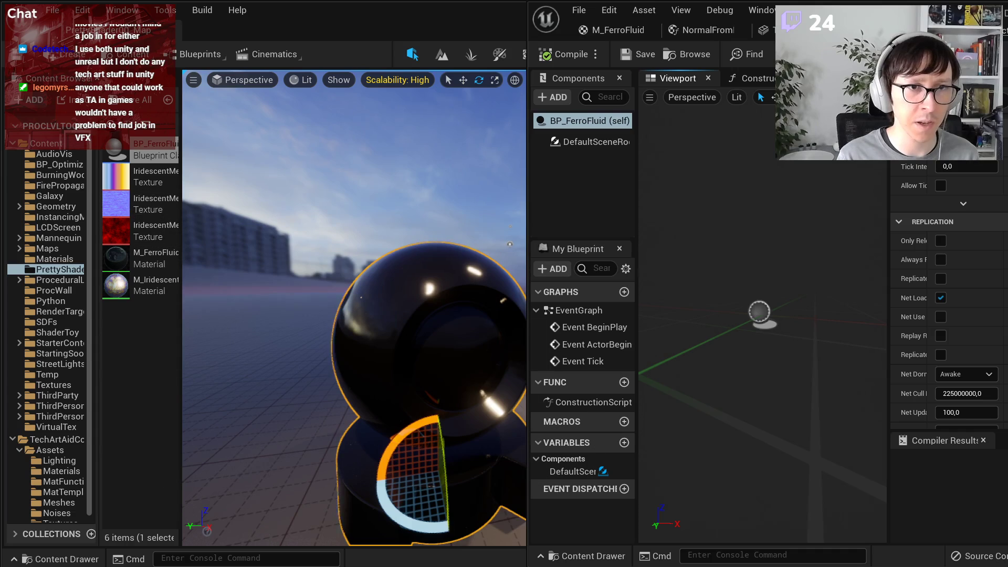
- Add the TAA_Basic_ShaderTestSphere_v012_Dense static mesh from the Meshes folder as a component of BP_FerroFluid
{"action": "left_click_drag", "start_coordinate": [869, 21], "coordinate": [737, 79]}
{"action": "left_click", "coordinate": [925, 544]}
{"action": "left_click_drag", "start_coordinate": [150, 452], "coordinate": [552, 311]}
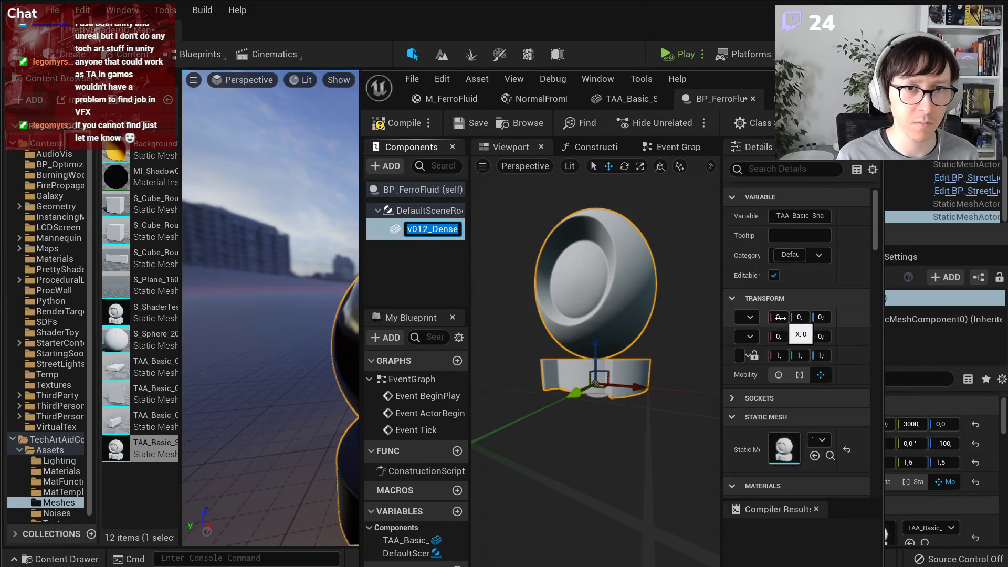
{"action": "left_click_drag", "start_coordinate": [722, 320], "coordinate": [661, 321]}
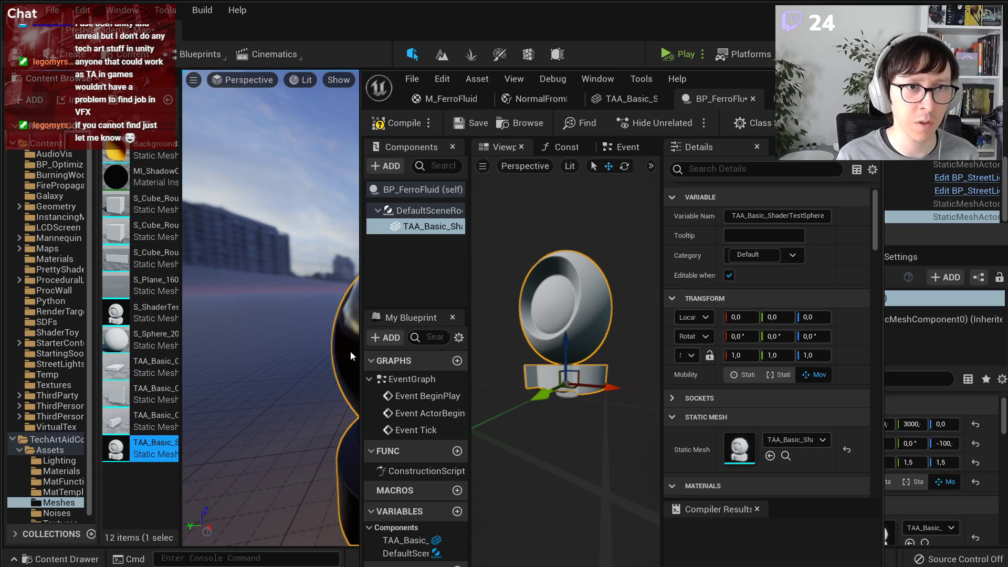
- Assign M_FerroFluid to material Element 0 of the test sphere component and frame the mesh in the Blueprint viewport
{"action": "left_click_drag", "start_coordinate": [719, 79], "coordinate": [775, 62]}
{"action": "scroll", "coordinate": [897, 453], "scroll_direction": "down", "scroll_amount": 2}
{"action": "left_click", "coordinate": [926, 521]}
{"action": "left_click_drag", "start_coordinate": [118, 259], "coordinate": [637, 273]}
{"action": "scroll", "coordinate": [773, 418], "scroll_direction": "down", "scroll_amount": 3}
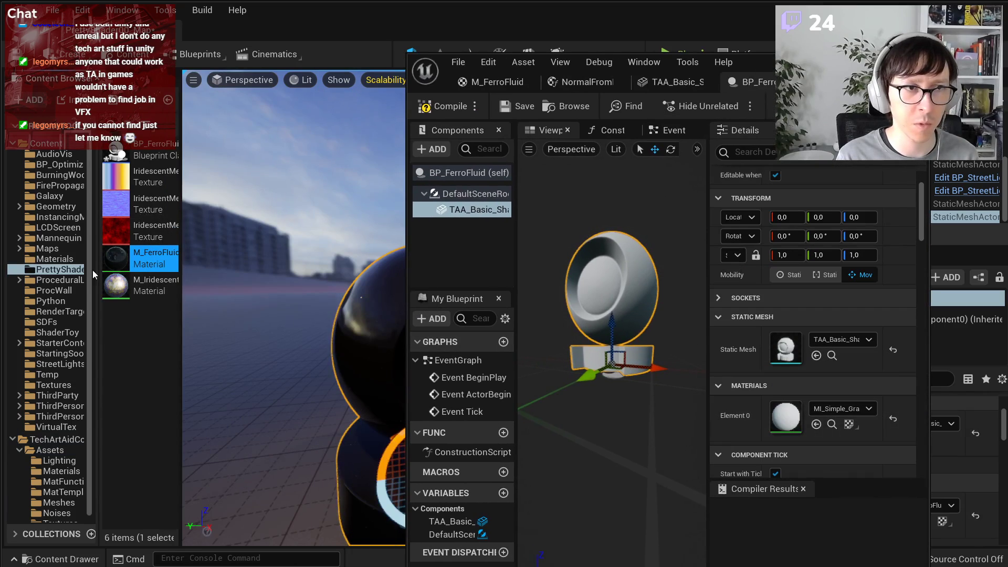
{"action": "left_click_drag", "start_coordinate": [664, 399], "coordinate": [609, 378]}
{"action": "left_click_drag", "start_coordinate": [408, 210], "coordinate": [73, 206]}
{"action": "mouse_move", "coordinate": [408, 336]}
{"action": "right_mouse_down"}
{"action": "mouse_move", "coordinate": [446, 315]}
{"action": "mouse_move", "coordinate": [420, 347]}
{"action": "right_mouse_up"}
{"action": "key", "text": "f"}
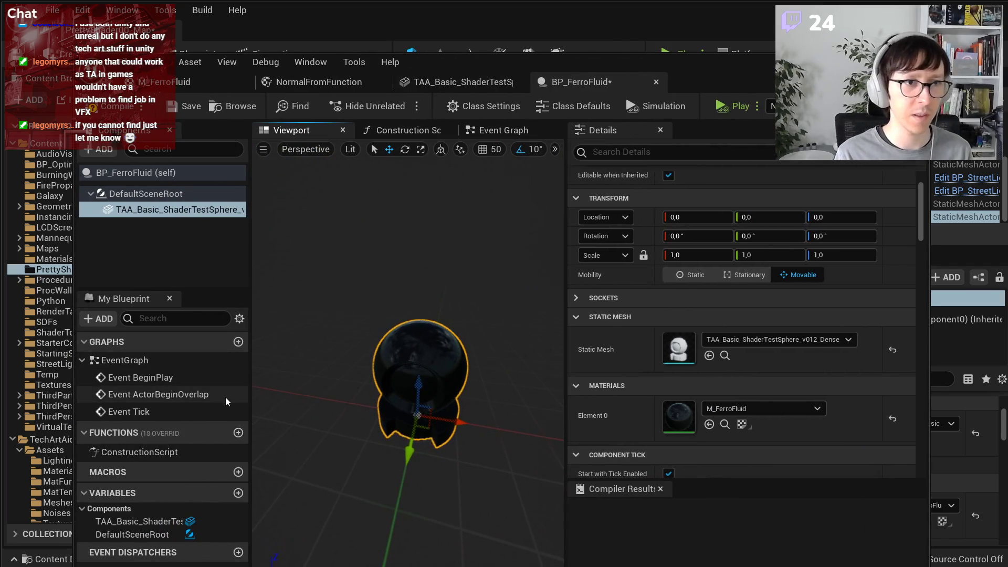
- Add a Blueprint variable named MagneticOrigin and set its type to Vector
{"action": "left_click", "coordinate": [238, 494]}
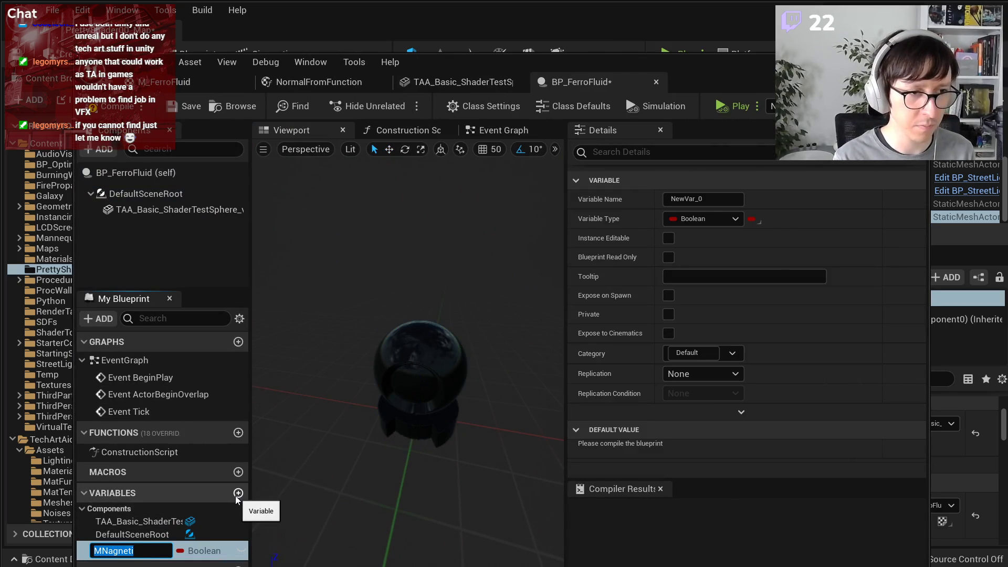
{"action": "type", "text": "MagneticOri"}
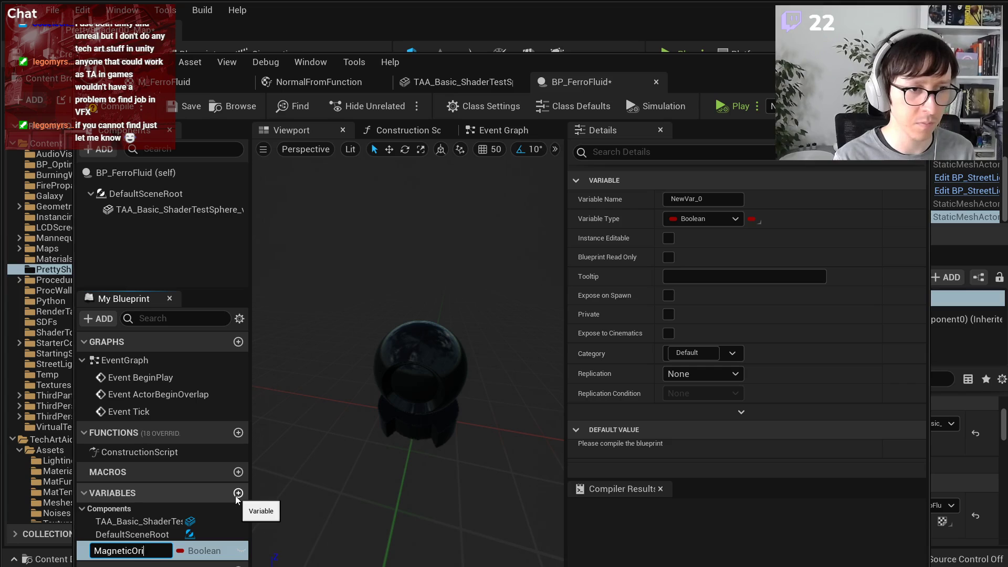
{"action": "type", "text": "gin"}
{"action": "key", "text": "Return"}
{"action": "left_click", "coordinate": [700, 219]}
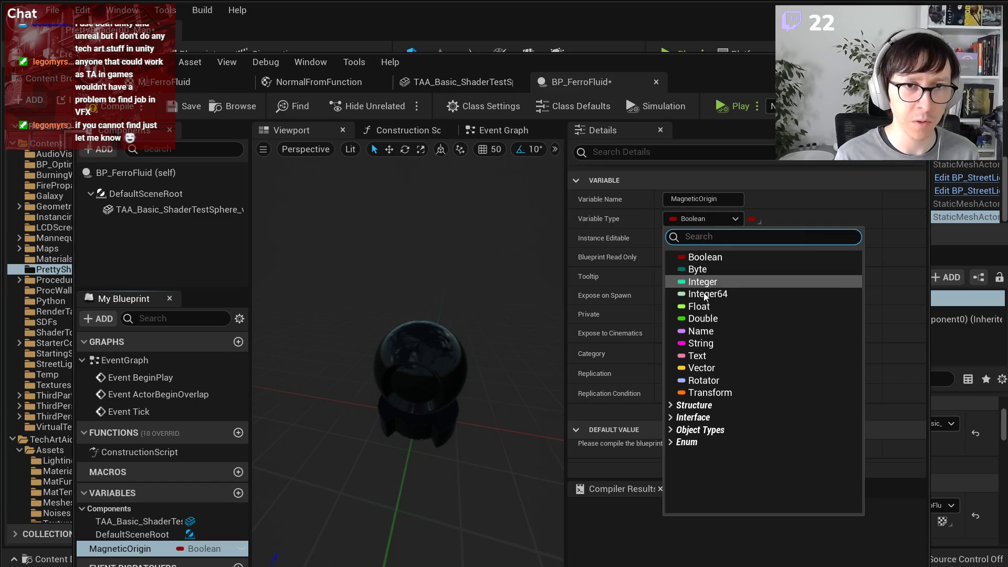
{"action": "left_click", "coordinate": [713, 368]}
- Make the MagneticOrigin variable instance editable, compile and save BP_FerroFluid, and shorten the Blueprint editor window
{"action": "left_click_drag", "start_coordinate": [734, 74], "coordinate": [684, 28]}
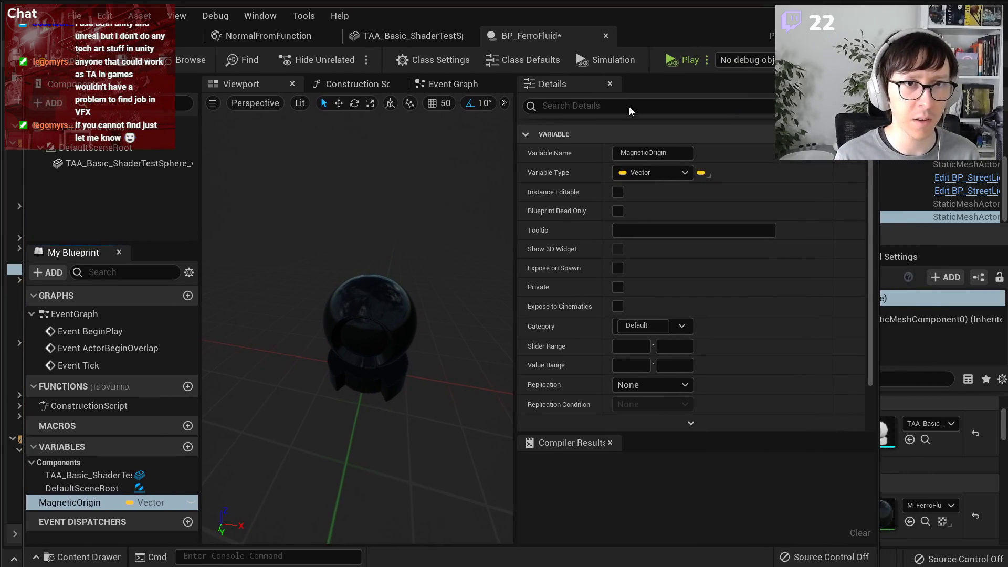
{"action": "left_click", "coordinate": [618, 191]}
{"action": "left_click", "coordinate": [49, 63]}
{"action": "left_click", "coordinate": [132, 67]}
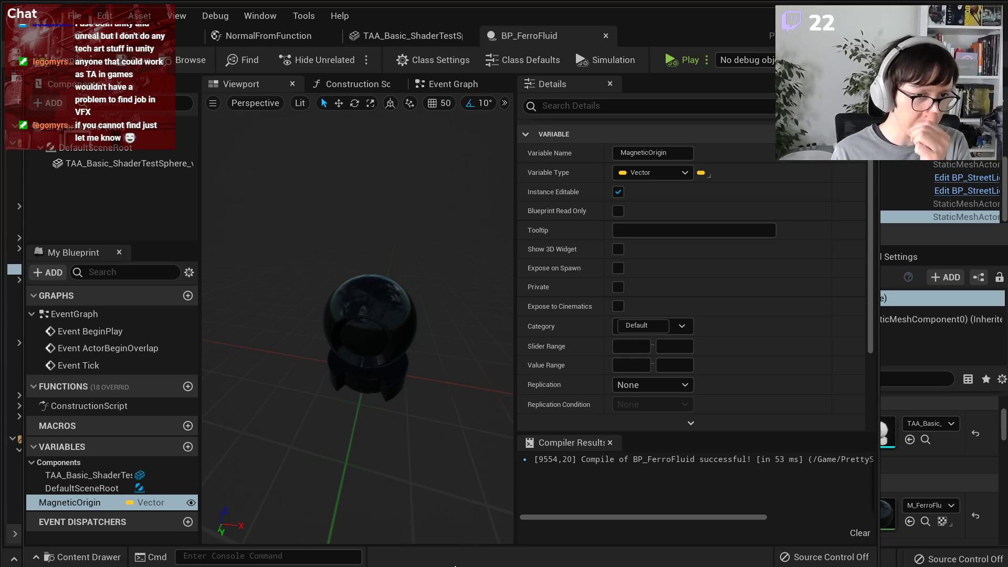
{"action": "left_click_drag", "start_coordinate": [446, 564], "coordinate": [446, 513]}
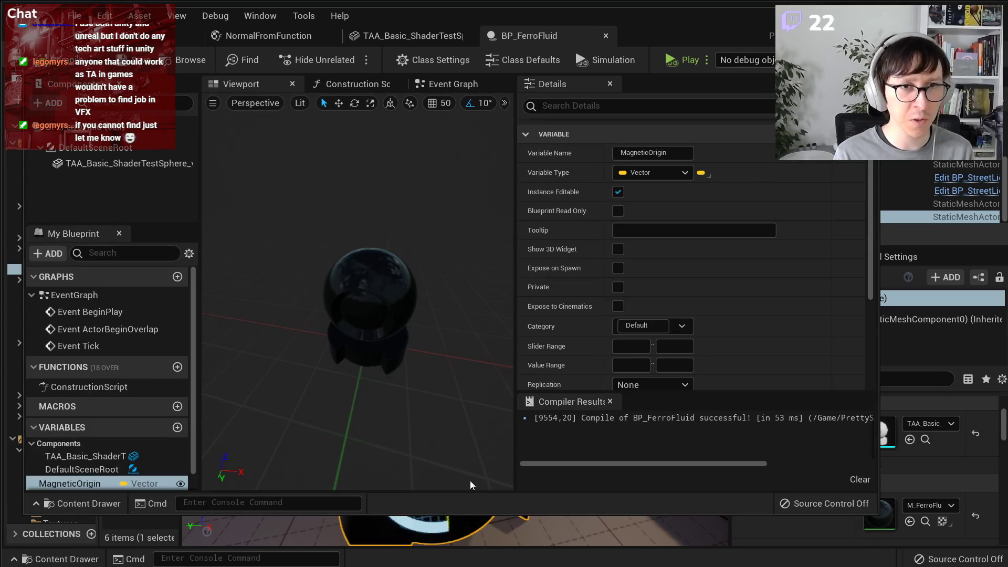
- Enable Show 3D Widget for the MagneticOrigin variable, and compile and save BP_FerroFluid
{"action": "left_click", "coordinate": [619, 251]}
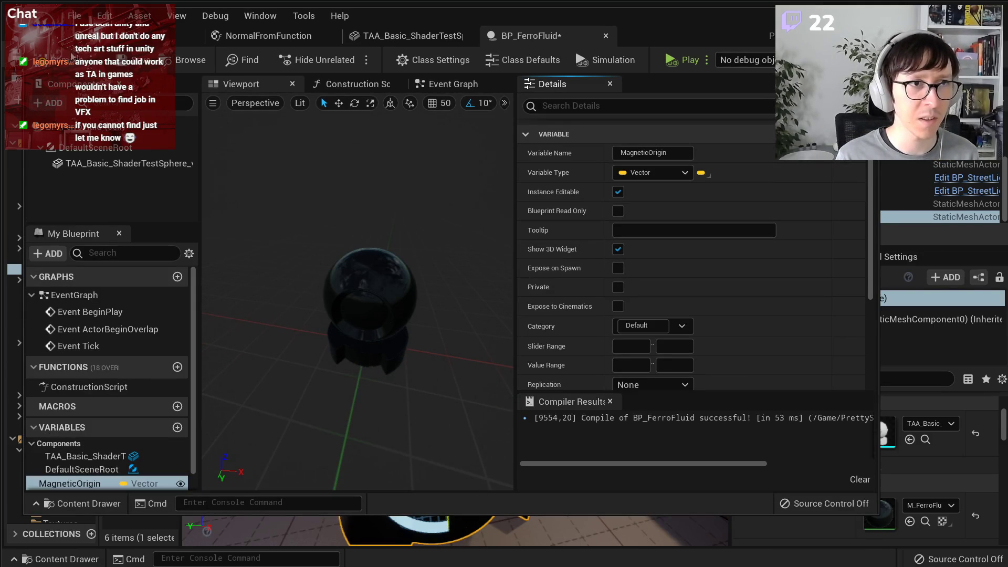
{"action": "left_click", "coordinate": [67, 60]}
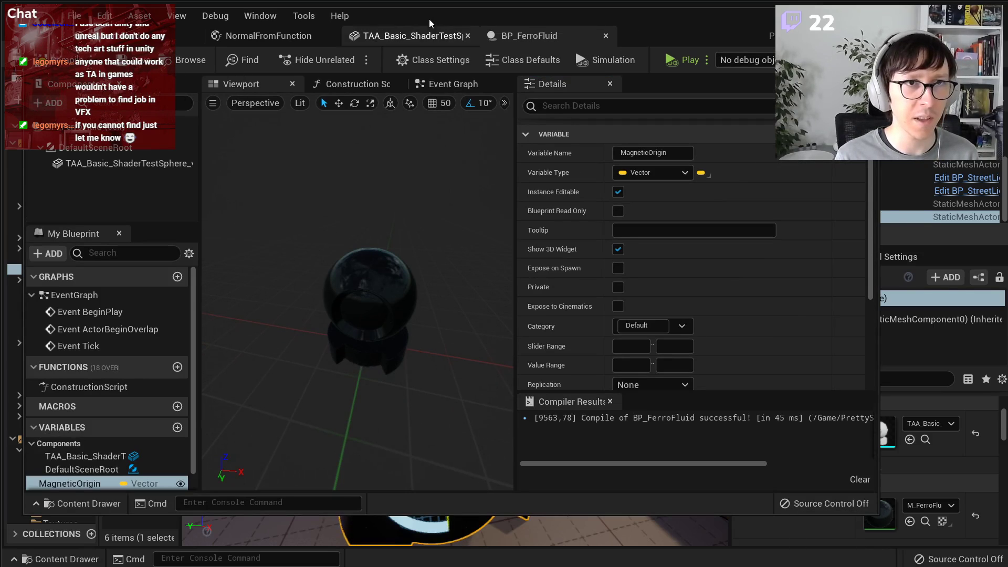
- Uncover the level, delete the existing test sphere actor and place an instance of BP_FerroFluid there
{"action": "left_click_drag", "start_coordinate": [430, 21], "coordinate": [964, 31]}
{"action": "key", "text": "Delete"}
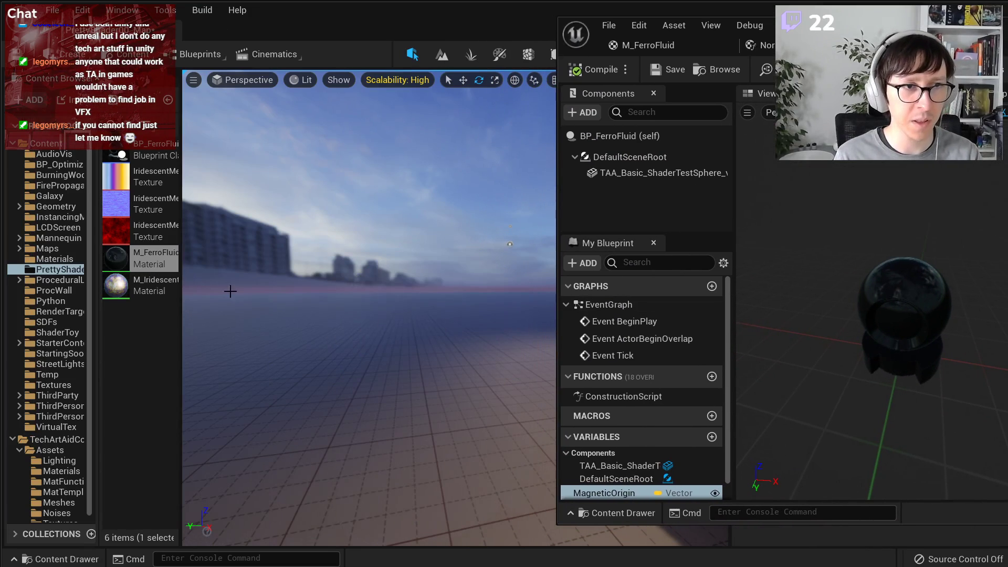
{"action": "left_click_drag", "start_coordinate": [117, 151], "coordinate": [399, 517]}
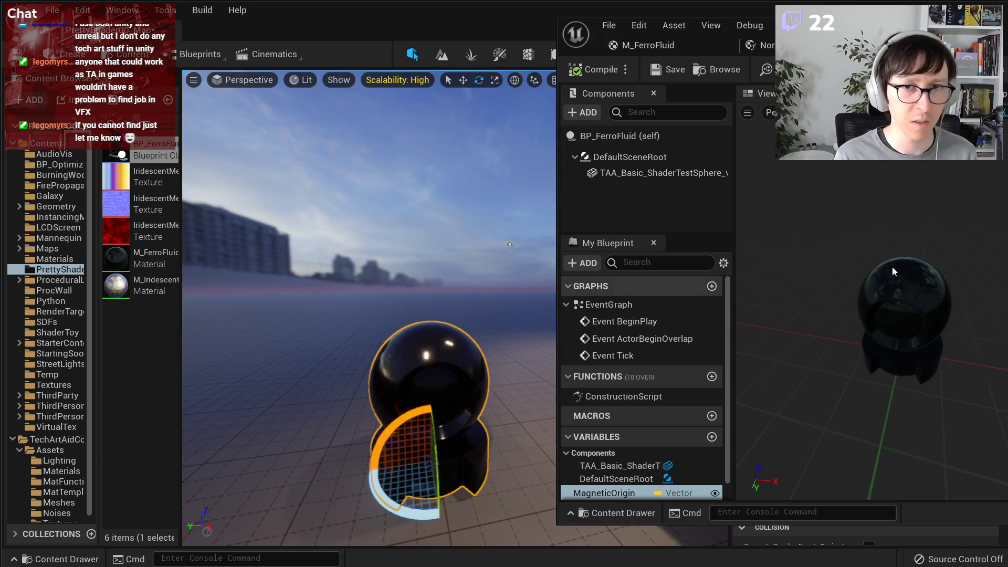
{"action": "left_click", "coordinate": [862, 326]}
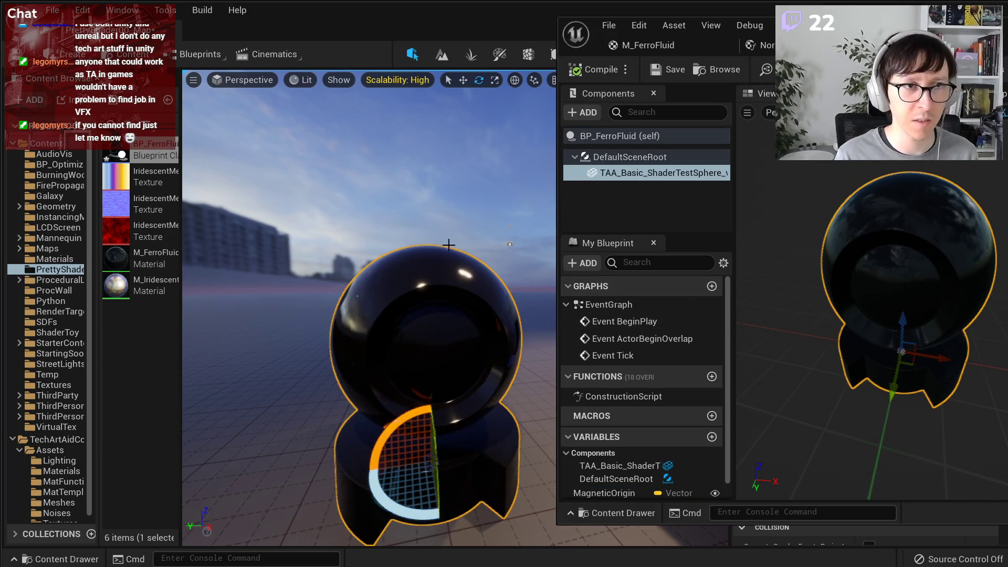
{"action": "left_click", "coordinate": [317, 302]}
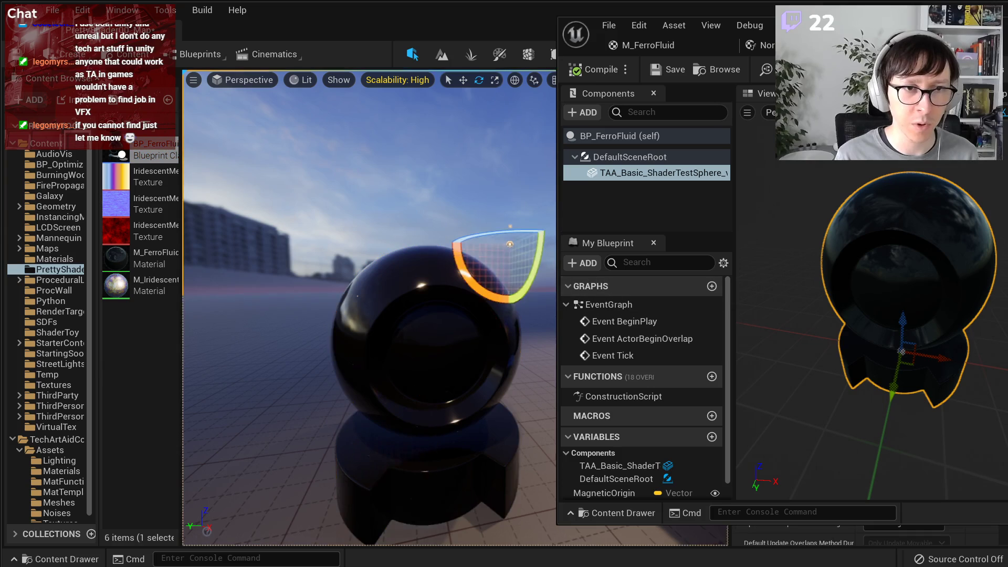
{"action": "key", "text": "ctrl+z"}
- Frame the placed BP_FerroFluid and move its Magnetic Origin widget up and to the side of the sphere
{"action": "right_click_drag", "start_coordinate": [317, 301], "coordinate": [337, 315]}
{"action": "right_click_drag", "start_coordinate": [480, 396], "coordinate": [446, 404]}
{"action": "right_click_drag", "start_coordinate": [470, 350], "coordinate": [482, 402]}
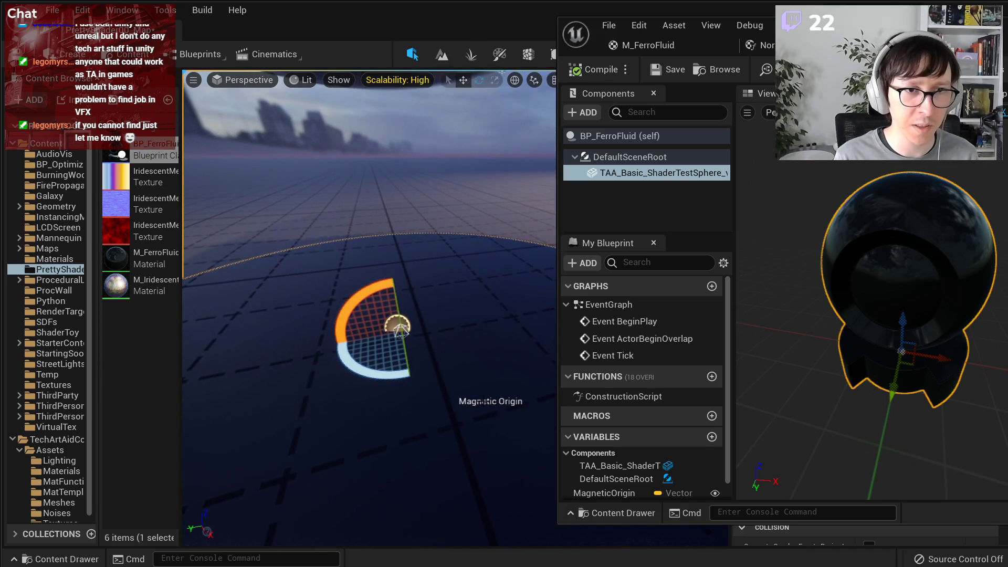
{"action": "scroll", "coordinate": [621, 493], "scroll_direction": "down", "scroll_amount": 1}
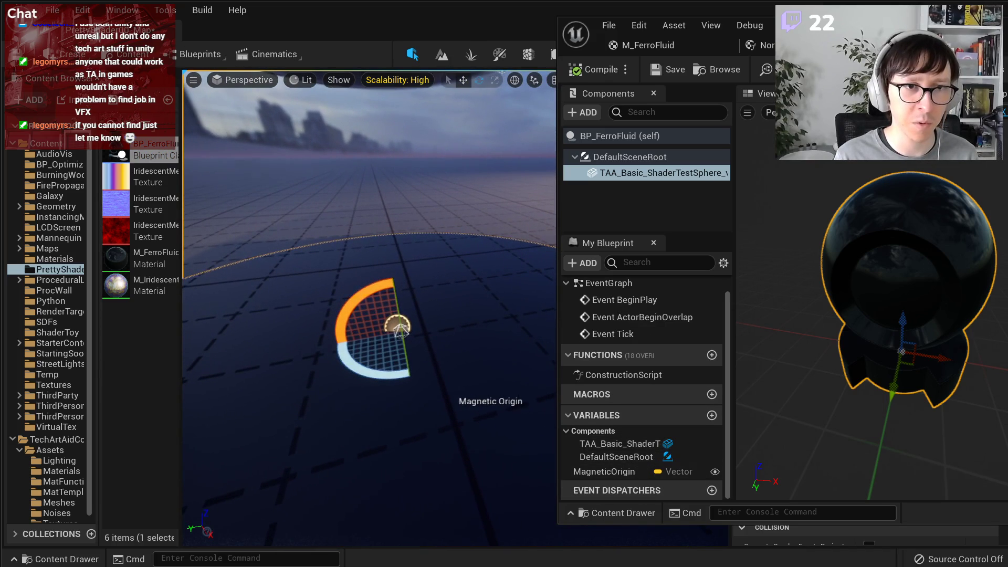
{"action": "key", "text": "f"}
{"action": "key", "text": "w"}
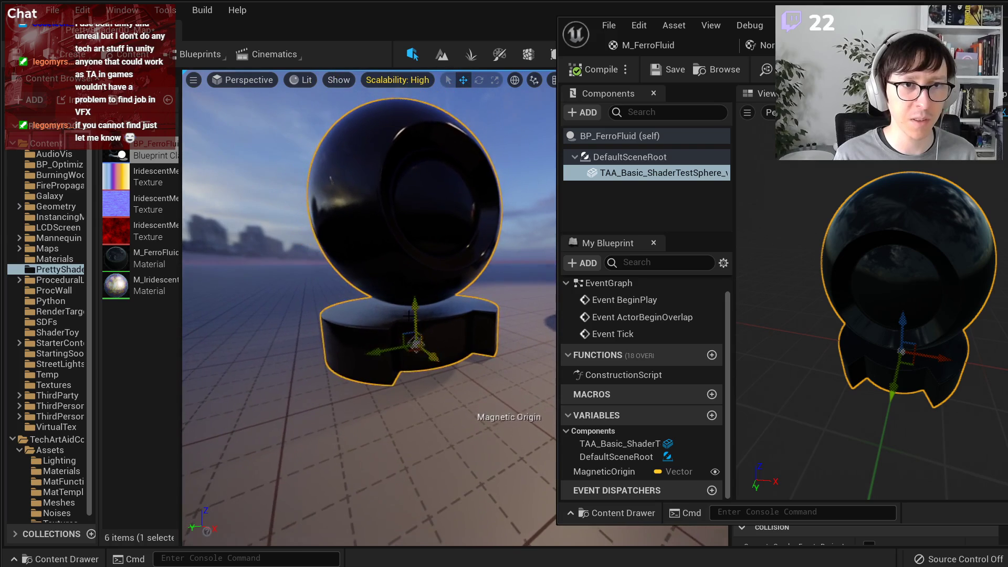
{"action": "left_click_drag", "start_coordinate": [408, 315], "coordinate": [408, 214]}
{"action": "left_click_drag", "start_coordinate": [381, 179], "coordinate": [252, 161]}
{"action": "right_click_drag", "start_coordinate": [292, 215], "coordinate": [347, 210]}
- Inspect the MagneticOrigin variable's details, including its Show 3D Widget option
{"action": "left_click_drag", "start_coordinate": [788, 27], "coordinate": [778, 26]}
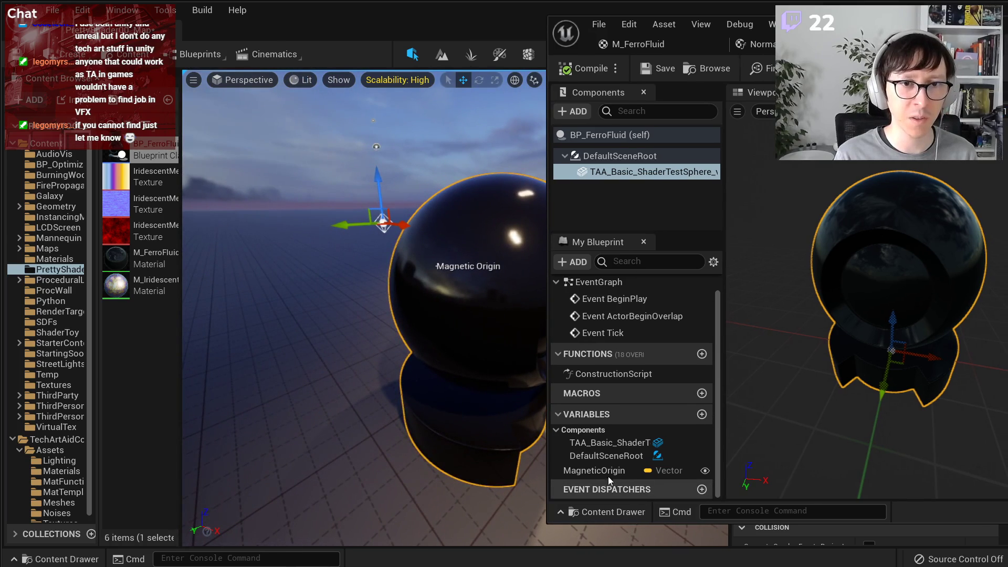
{"action": "left_click", "coordinate": [609, 473]}
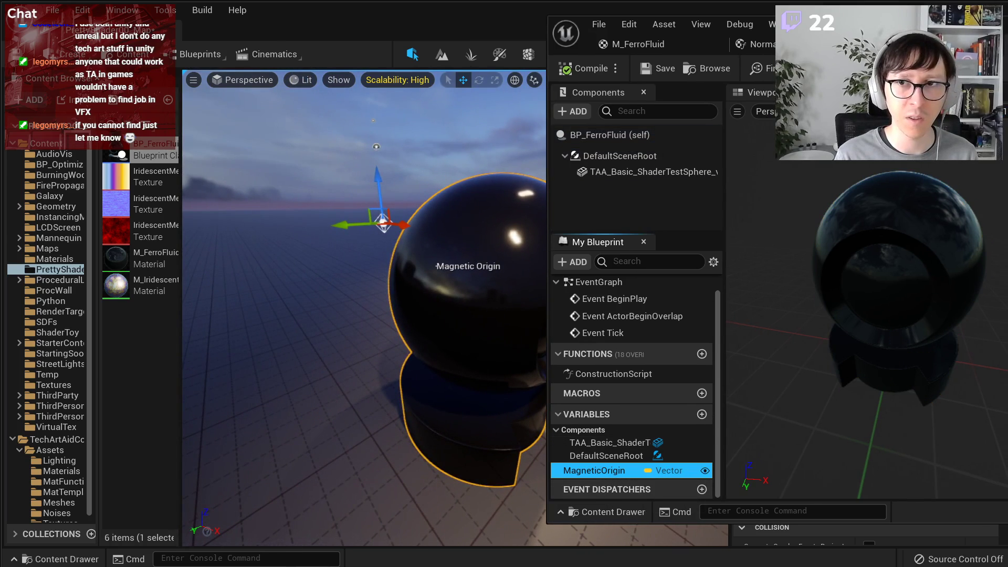
{"action": "left_click_drag", "start_coordinate": [1007, 284], "coordinate": [1003, 284]}
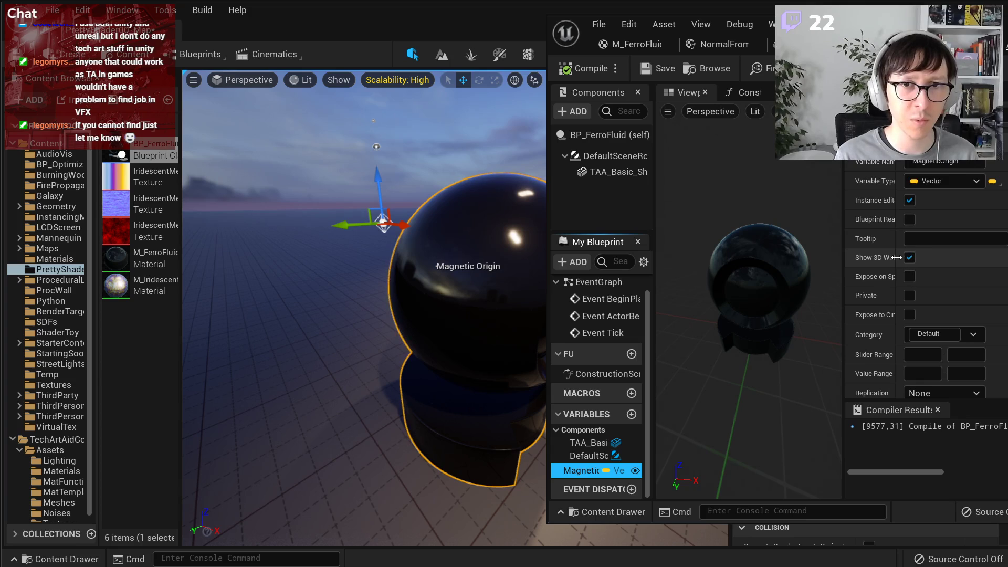
{"action": "left_click_drag", "start_coordinate": [896, 257], "coordinate": [932, 258]}
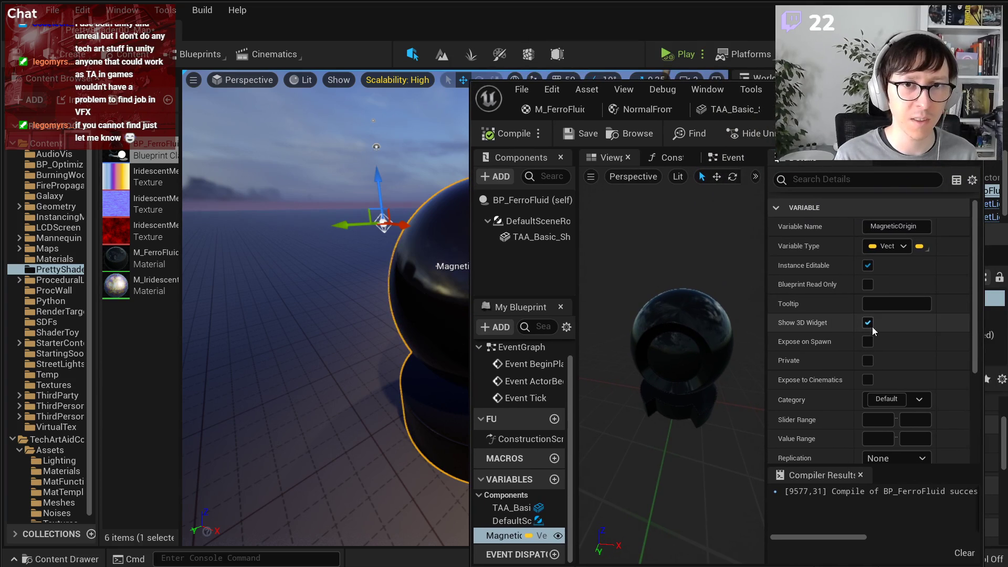
- Uncover the level and move the Magnetic Origin widget sideways, closer to the sphere's surface
{"action": "left_click_drag", "start_coordinate": [788, 92], "coordinate": [873, 94]}
{"action": "left_click_drag", "start_coordinate": [496, 255], "coordinate": [443, 251]}
{"action": "right_click_drag", "start_coordinate": [444, 251], "coordinate": [339, 281]}
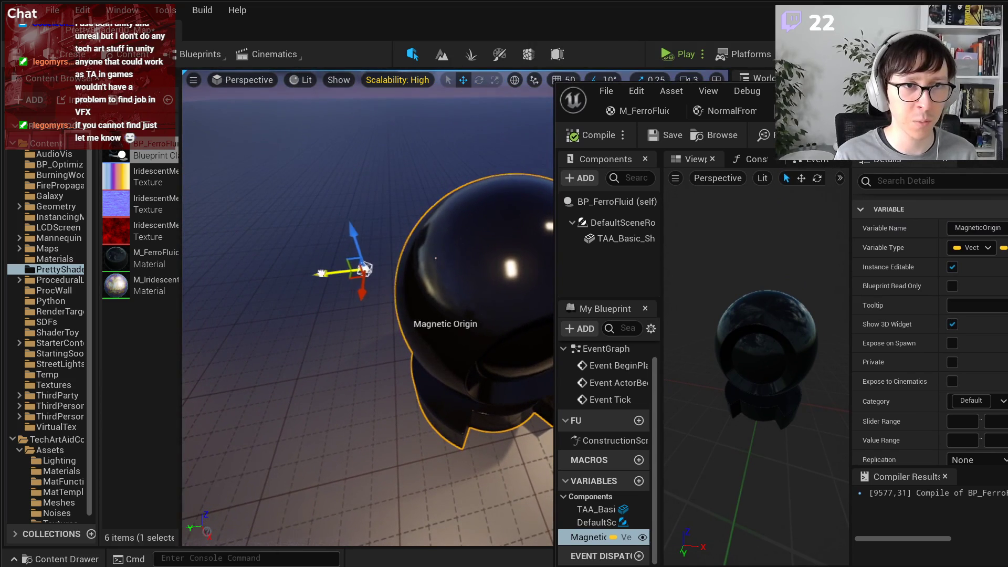
{"action": "left_click_drag", "start_coordinate": [315, 273], "coordinate": [394, 266]}
{"action": "right_click_drag", "start_coordinate": [395, 266], "coordinate": [351, 258]}
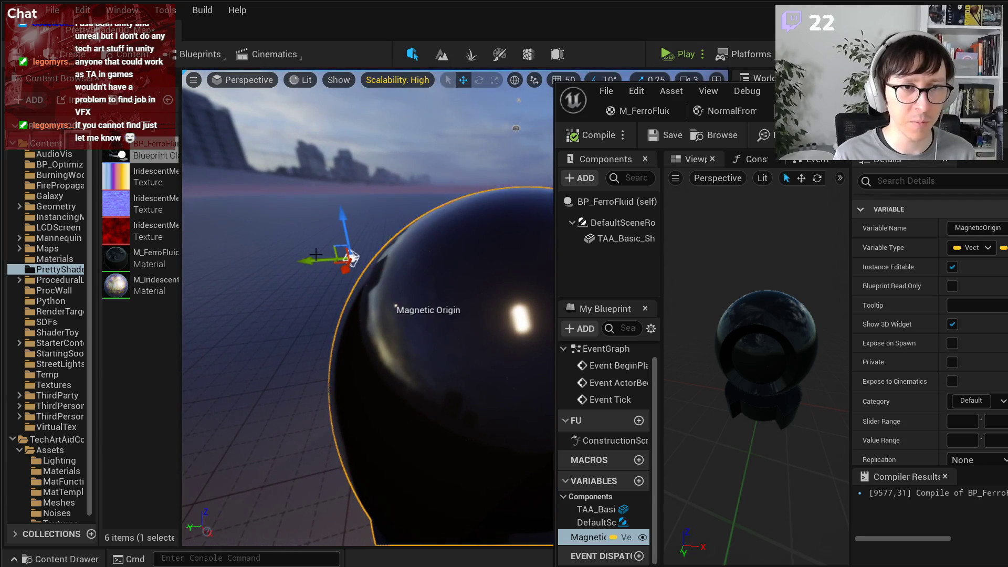
- Bring up BP_FerroFluid's Event Graph, widen the graph area and bring Event Tick into working view
{"action": "left_click_drag", "start_coordinate": [946, 91], "coordinate": [805, 41]}
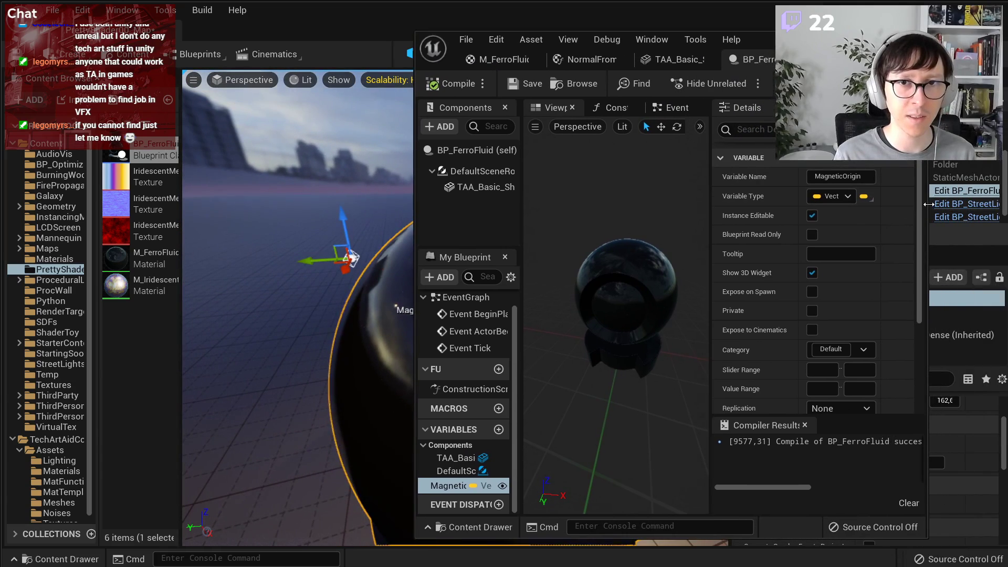
{"action": "left_click_drag", "start_coordinate": [928, 204], "coordinate": [1006, 204]}
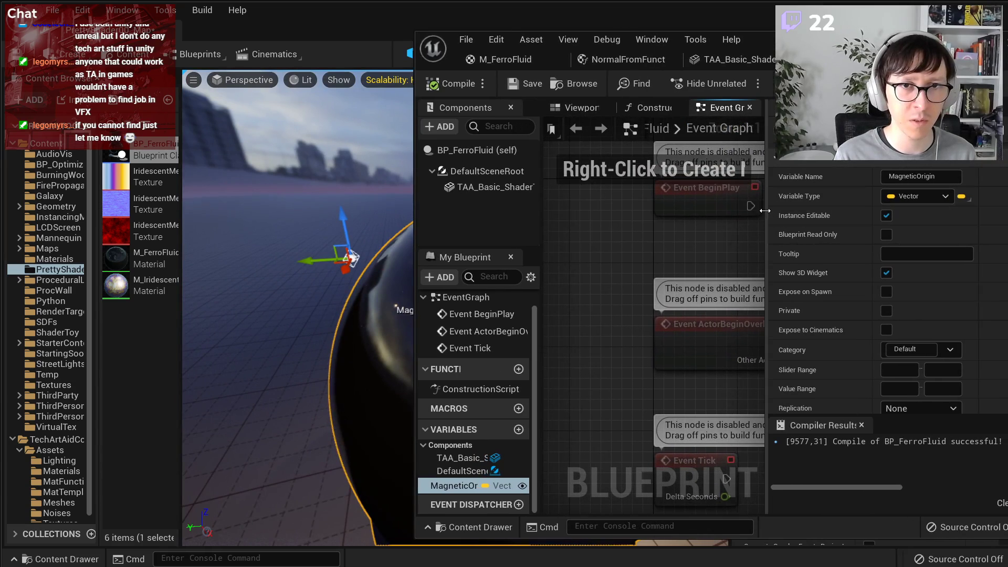
{"action": "left_click_drag", "start_coordinate": [765, 210], "coordinate": [883, 212]}
{"action": "scroll", "coordinate": [785, 271], "scroll_direction": "down", "scroll_amount": 3}
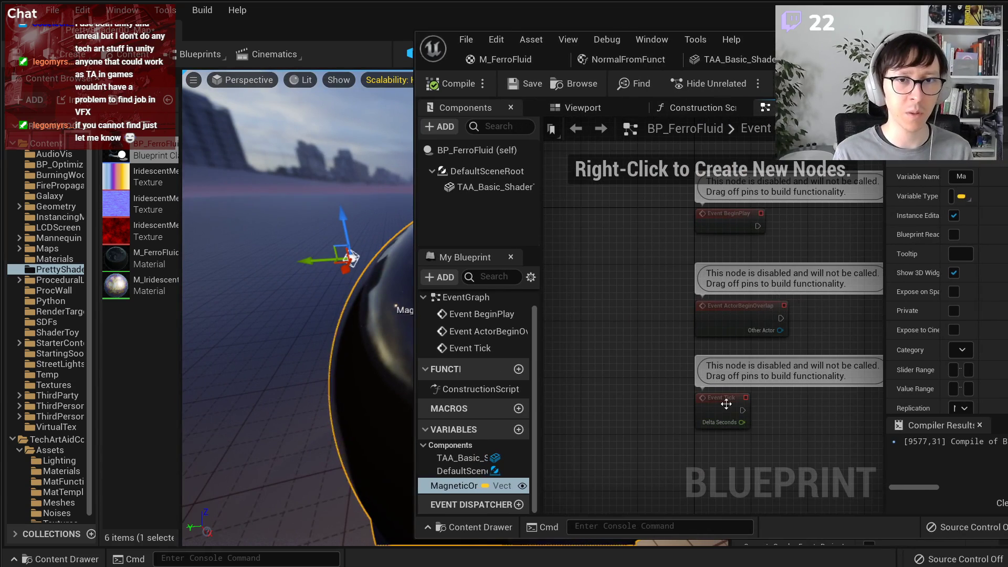
{"action": "right_click_drag", "start_coordinate": [846, 435], "coordinate": [742, 370]}
{"action": "scroll", "coordinate": [666, 370], "scroll_direction": "up", "scroll_amount": 3}
{"action": "right_click", "coordinate": [733, 370]}
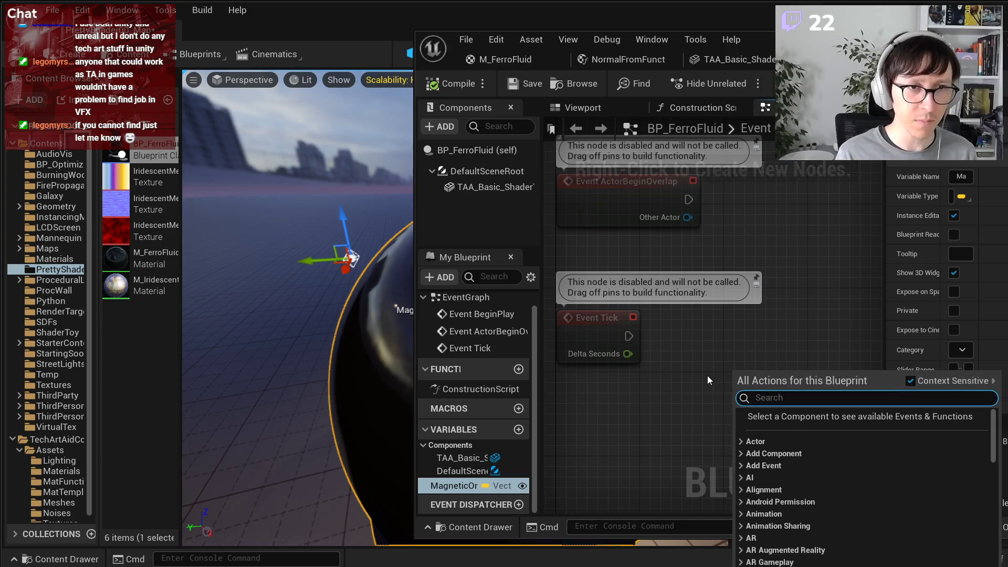
{"action": "left_click", "coordinate": [707, 376]}
- Rename the test sphere mesh component to StaticMesh
{"action": "left_click_drag", "start_coordinate": [495, 187], "coordinate": [599, 413]}
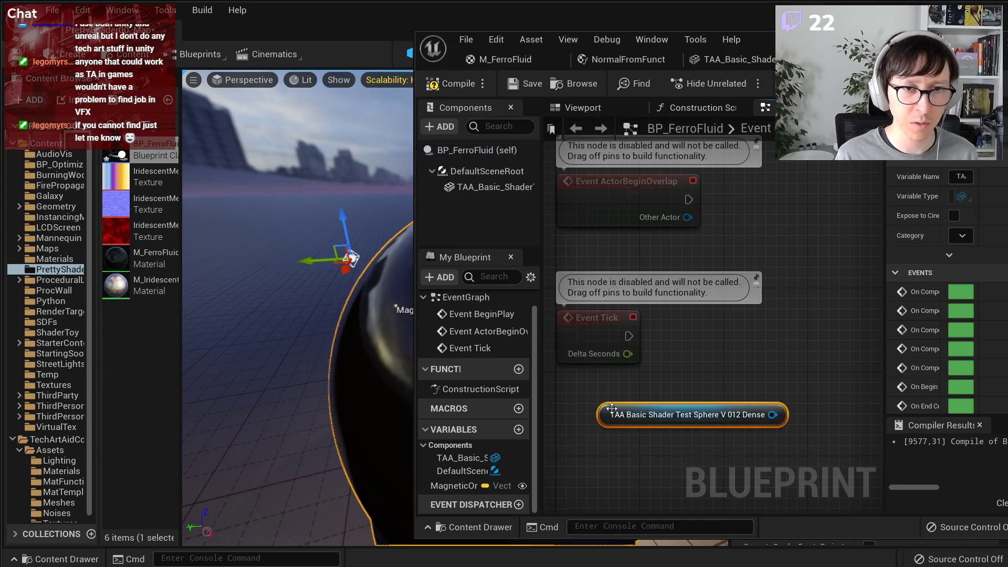
{"action": "right_click_drag", "start_coordinate": [727, 382], "coordinate": [687, 381]}
{"action": "scroll", "coordinate": [686, 382], "scroll_direction": "down", "scroll_amount": 1}
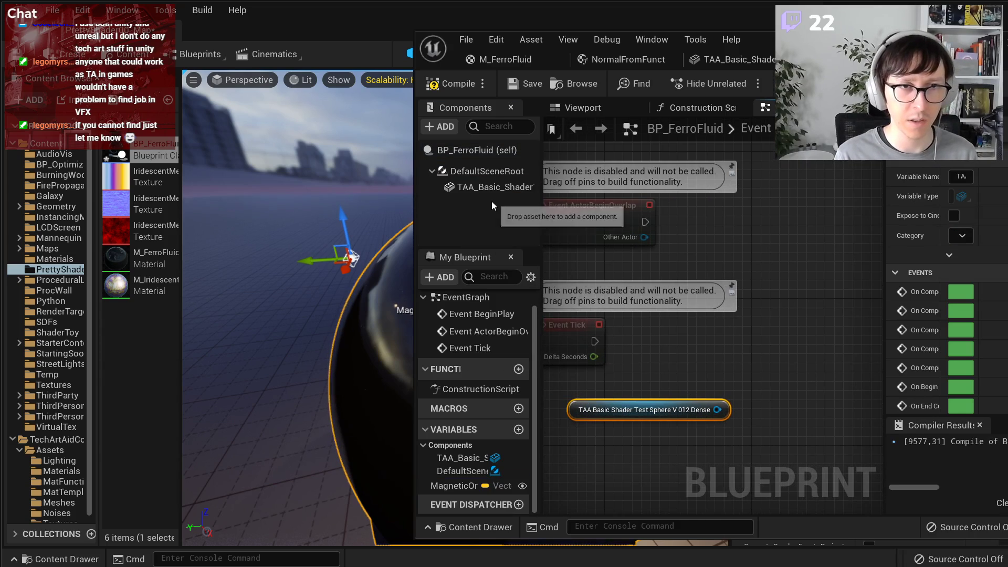
{"action": "left_click", "coordinate": [491, 188]}
{"action": "key", "text": "F2"}
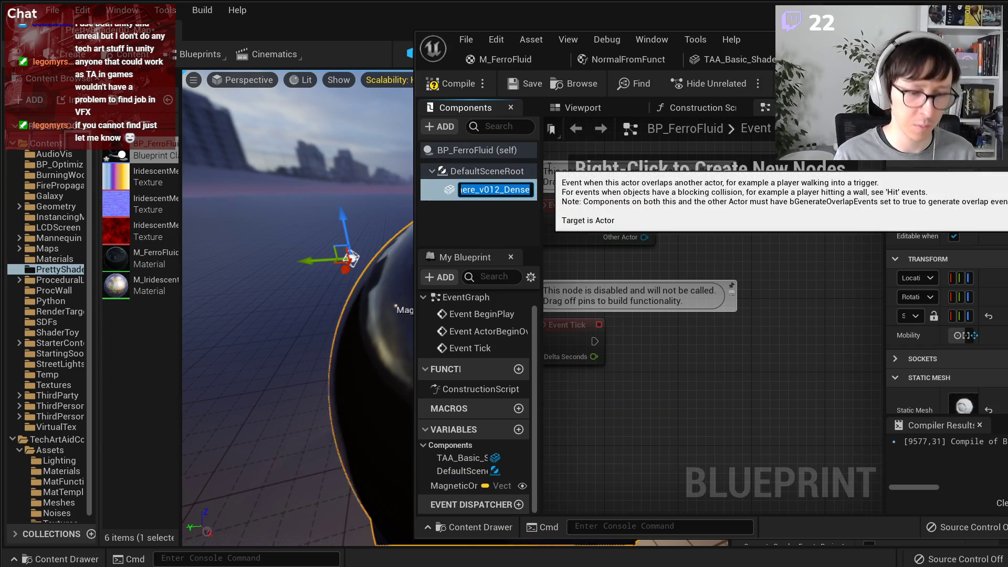
{"action": "type", "text": "StaticMesh"}
{"action": "key", "text": "Return"}
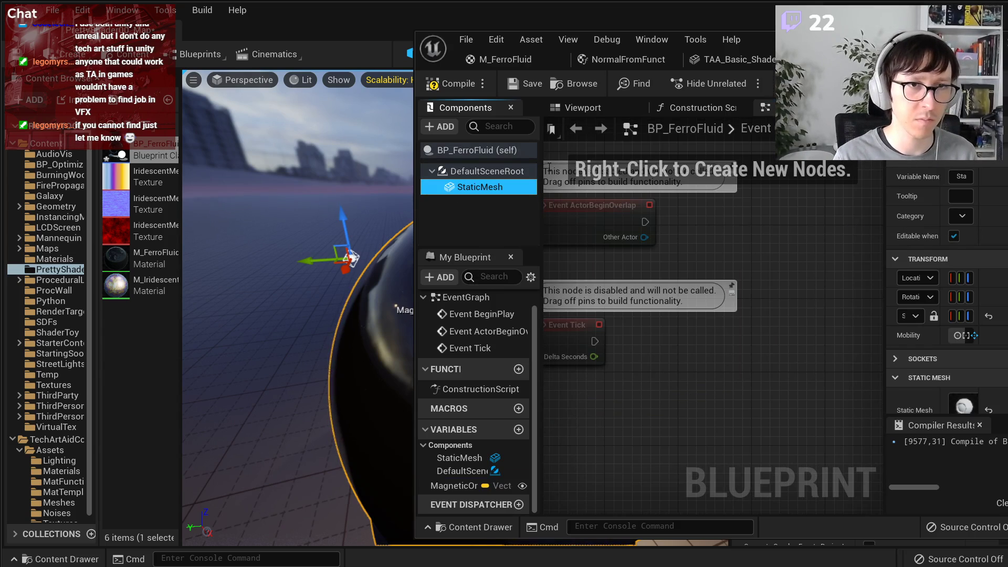
- Add a Static Mesh reference to the Event Graph and create a Set Custom Primitive Data Vector 3 node targeting it
{"action": "left_click_drag", "start_coordinate": [494, 187], "coordinate": [713, 379]}
{"action": "type", "text": "set"}
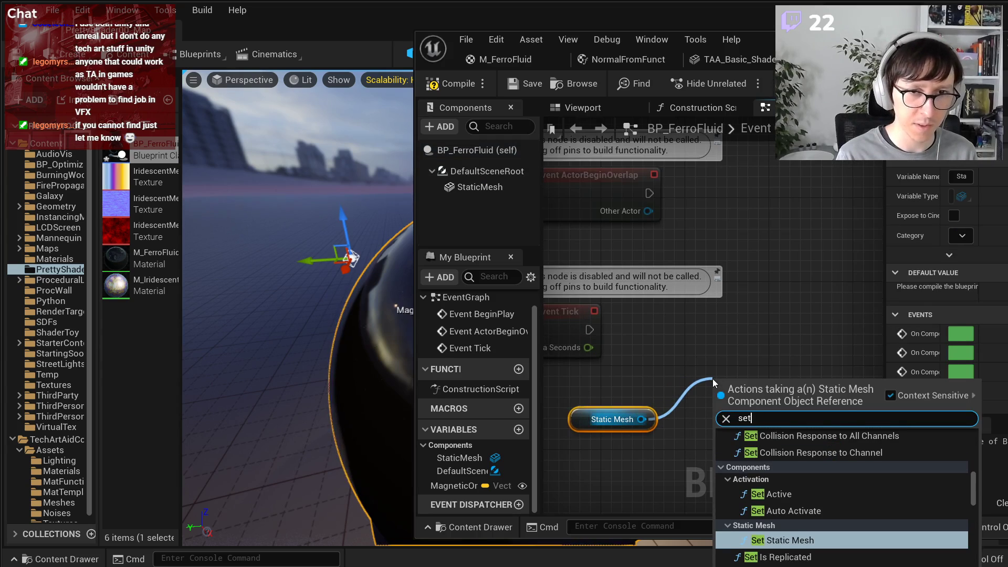
{"action": "type", "text": " vector"}
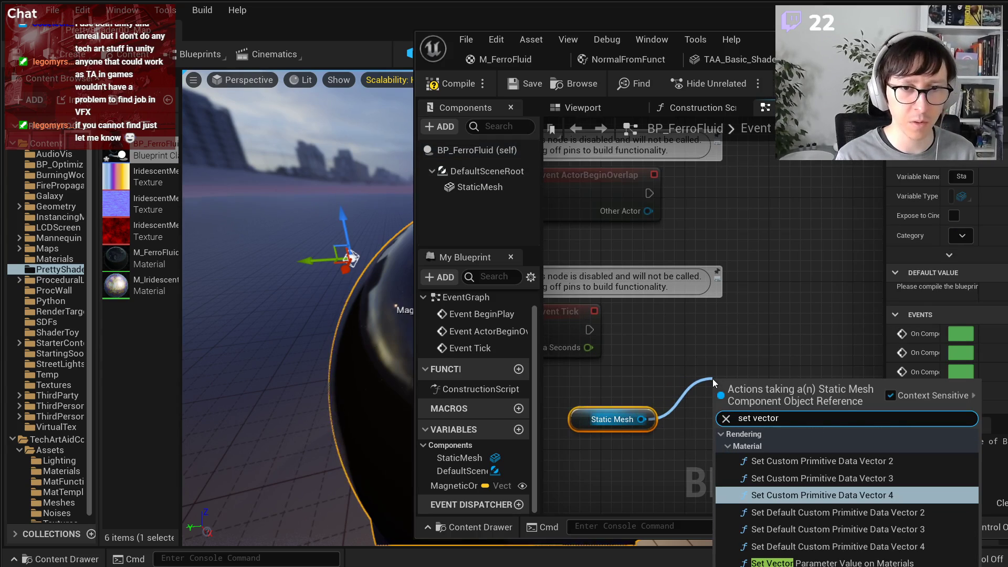
{"action": "key", "text": "Up"}
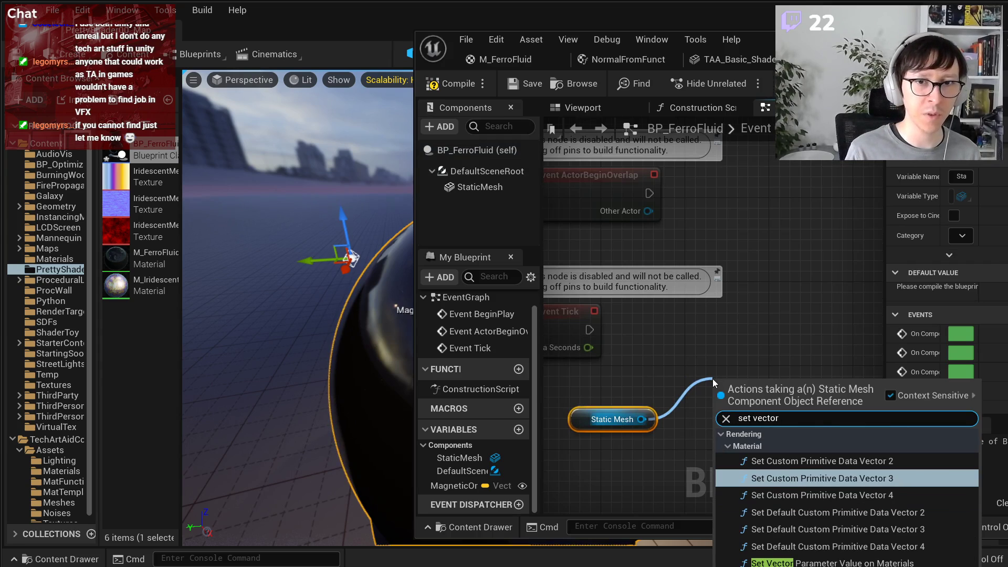
{"action": "key", "text": "Return"}
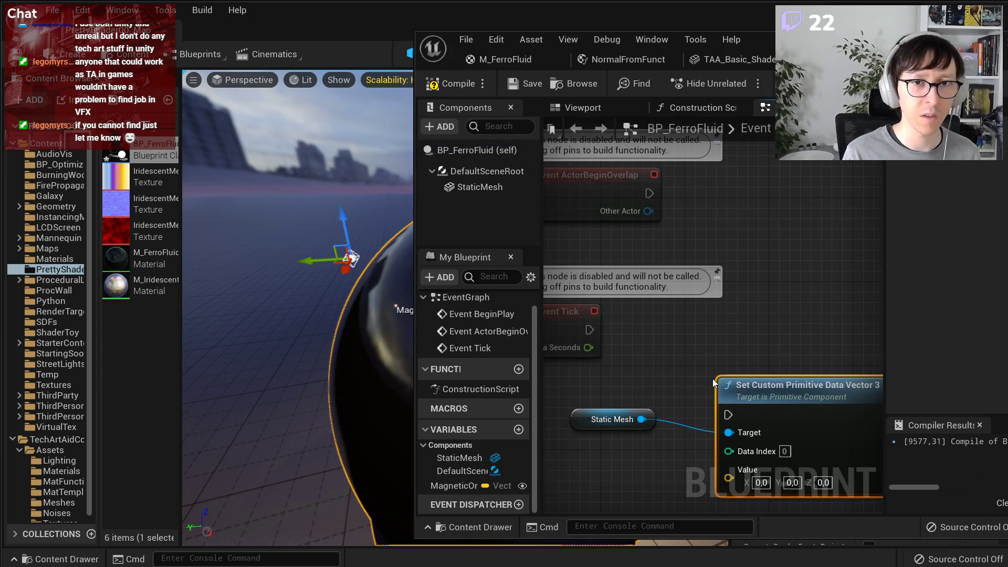
- Connect Event Tick's execution output to Set Custom Primitive Data Vector 3 and arrange the nodes neatly
{"action": "left_click_drag", "start_coordinate": [713, 379], "coordinate": [694, 315]}
{"action": "left_click_drag", "start_coordinate": [588, 331], "coordinate": [707, 353]}
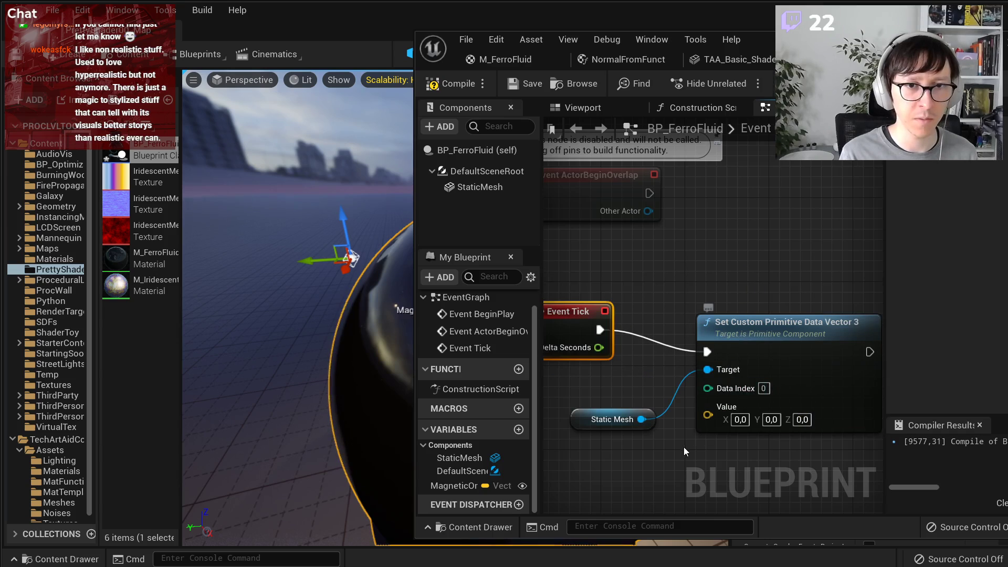
{"action": "right_click_drag", "start_coordinate": [683, 446], "coordinate": [684, 394]}
{"action": "left_click_drag", "start_coordinate": [599, 371], "coordinate": [584, 349]}
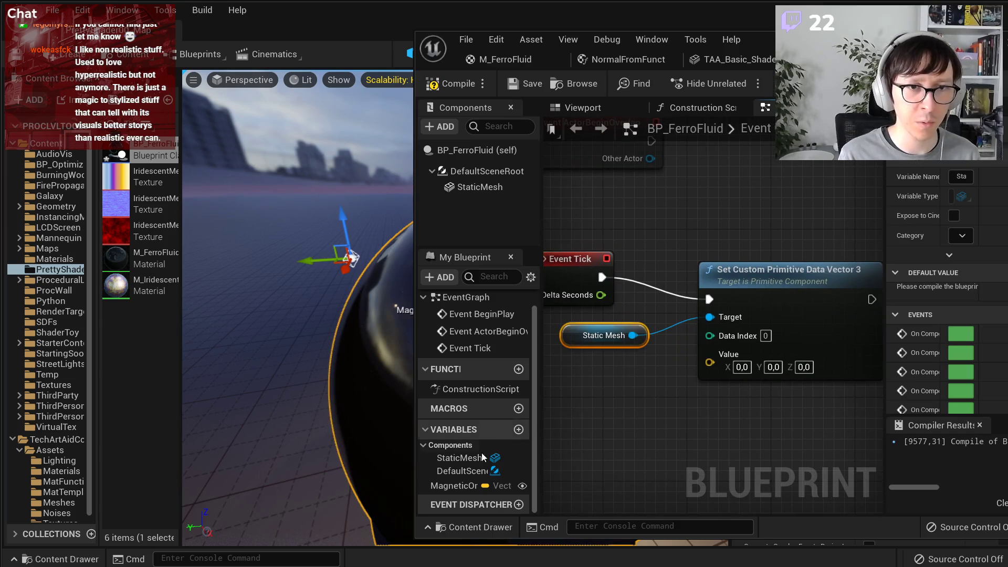
- Add a getter for MagneticOrigin to the graph and place it apart, below and before the Event Tick nodes
{"action": "left_click_drag", "start_coordinate": [462, 486], "coordinate": [575, 389]}
{"action": "left_click", "coordinate": [591, 404]}
{"action": "right_click_drag", "start_coordinate": [591, 405], "coordinate": [748, 371]}
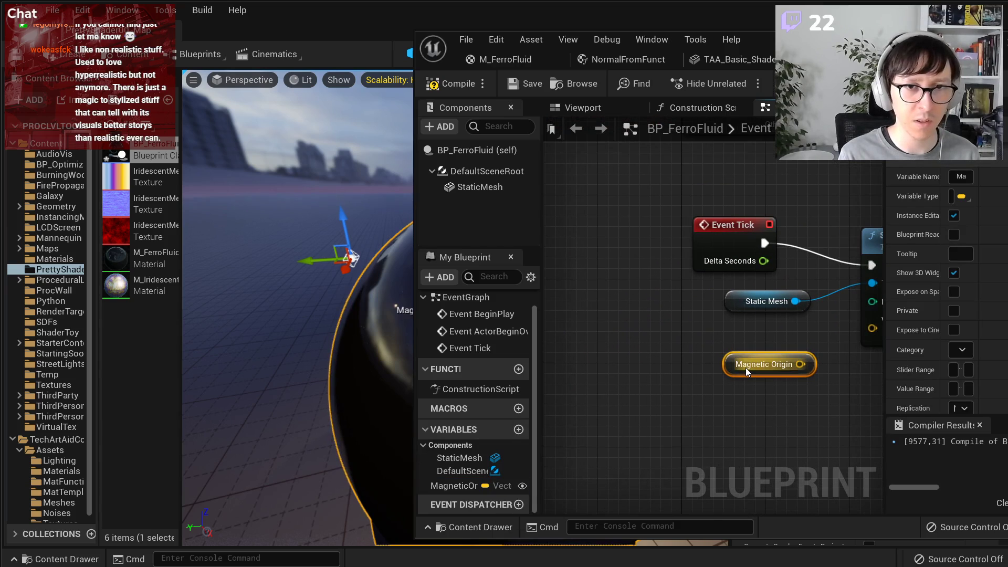
{"action": "mouse_move", "coordinate": [730, 380]}
{"action": "left_mouse_down"}
{"action": "mouse_move", "coordinate": [549, 391]}
{"action": "mouse_move", "coordinate": [712, 386]}
{"action": "left_mouse_up"}
{"action": "key", "text": "Escape"}
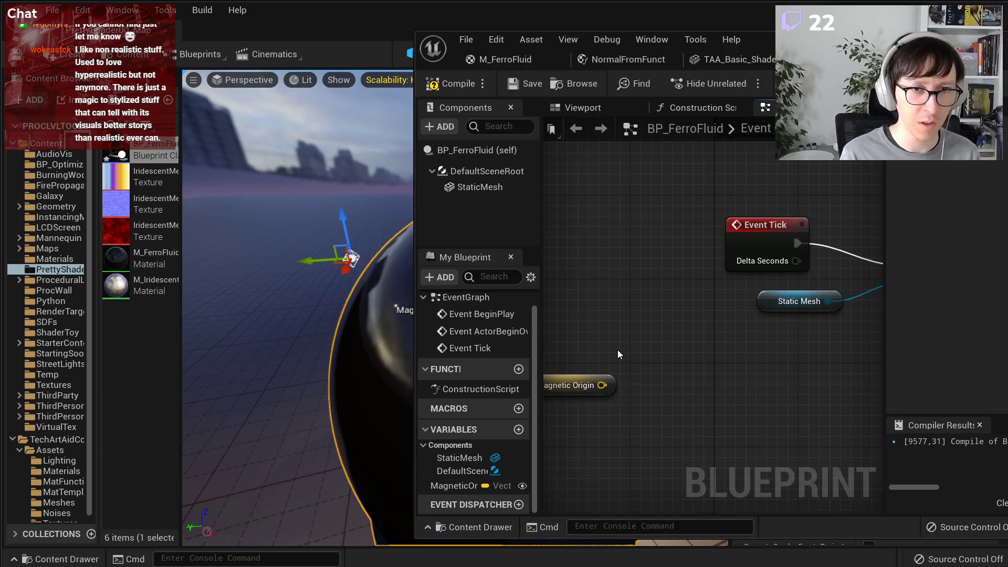
{"action": "right_click", "coordinate": [617, 350]}
{"action": "type", "text": "get world t"}
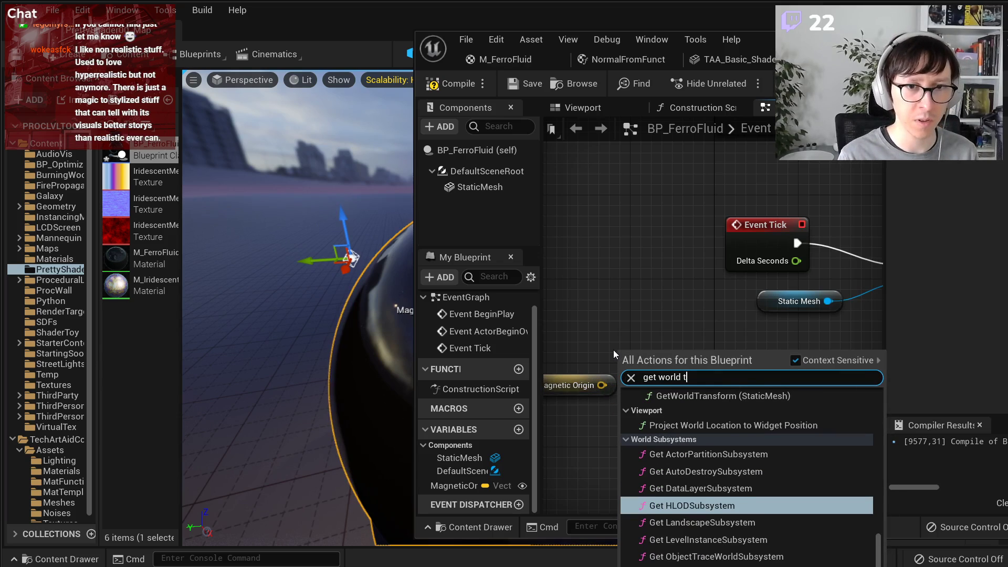
{"action": "type", "text": "ransform"}
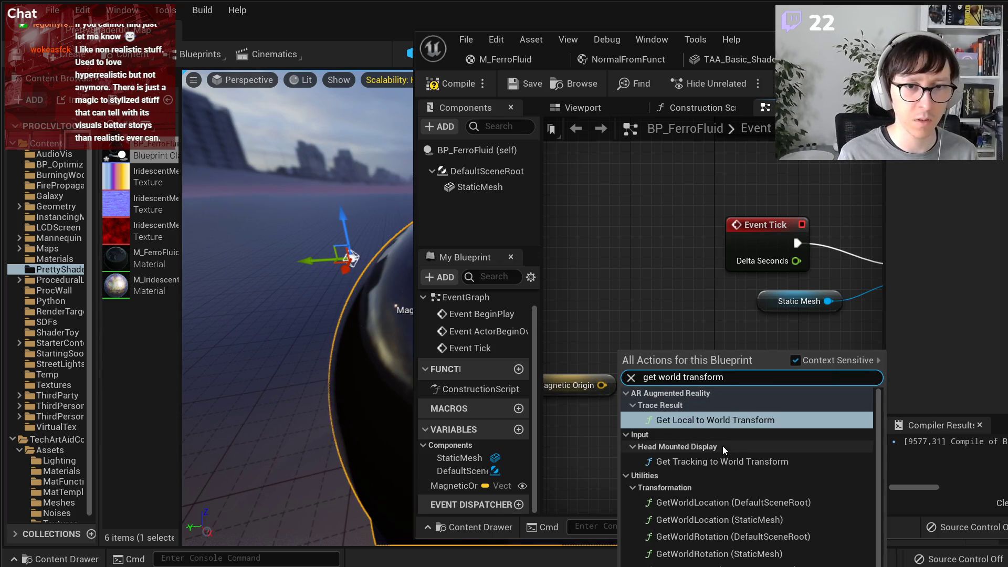
{"action": "scroll", "coordinate": [735, 452], "scroll_direction": "down", "scroll_amount": 1}
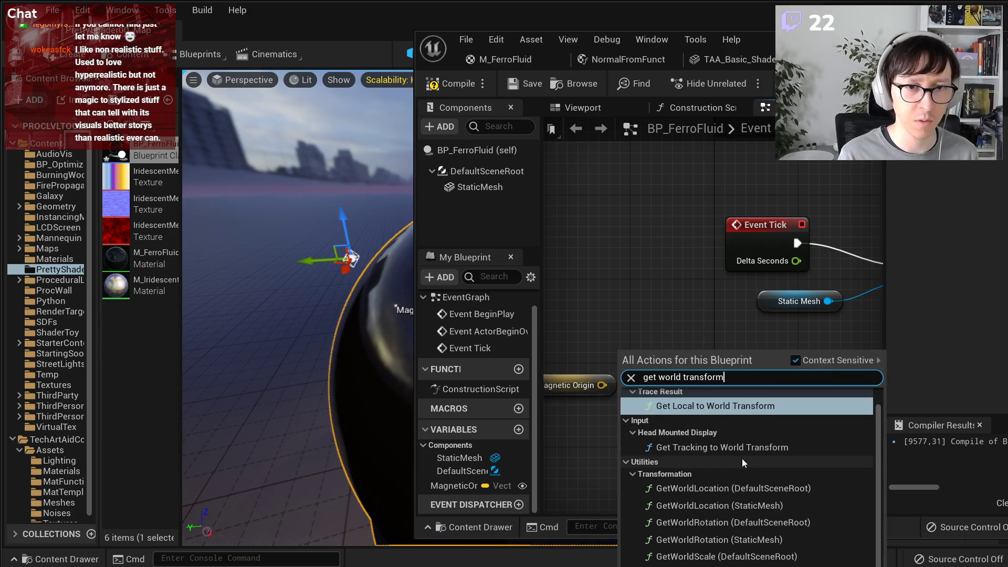
{"action": "left_click", "coordinate": [603, 320]}
{"action": "right_click", "coordinate": [598, 324]}
{"action": "type", "text": "get tran s"}
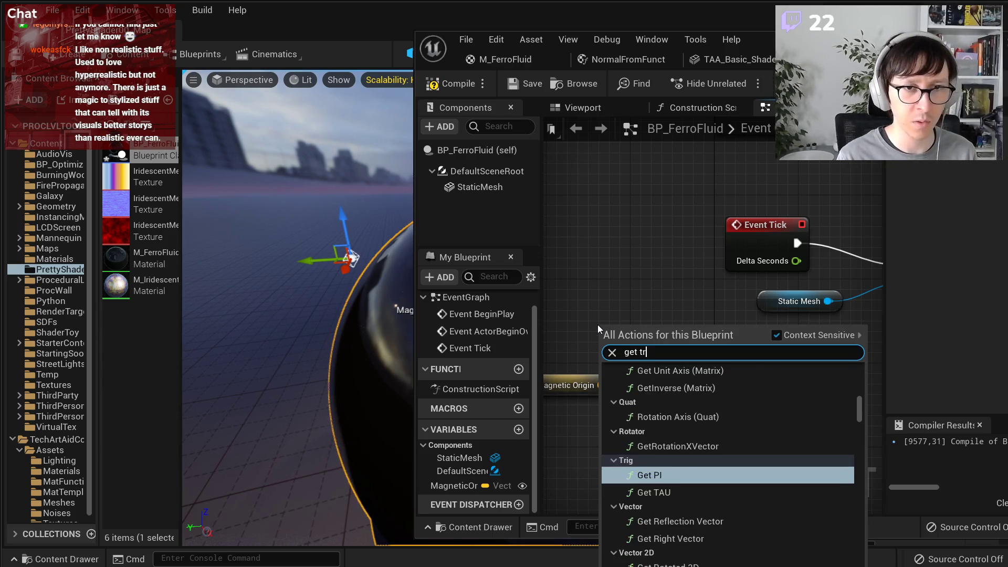
{"action": "key", "text": "BackSpace"}
{"action": "key", "text": "BackSpace"}
{"action": "type", "text": "sform"}
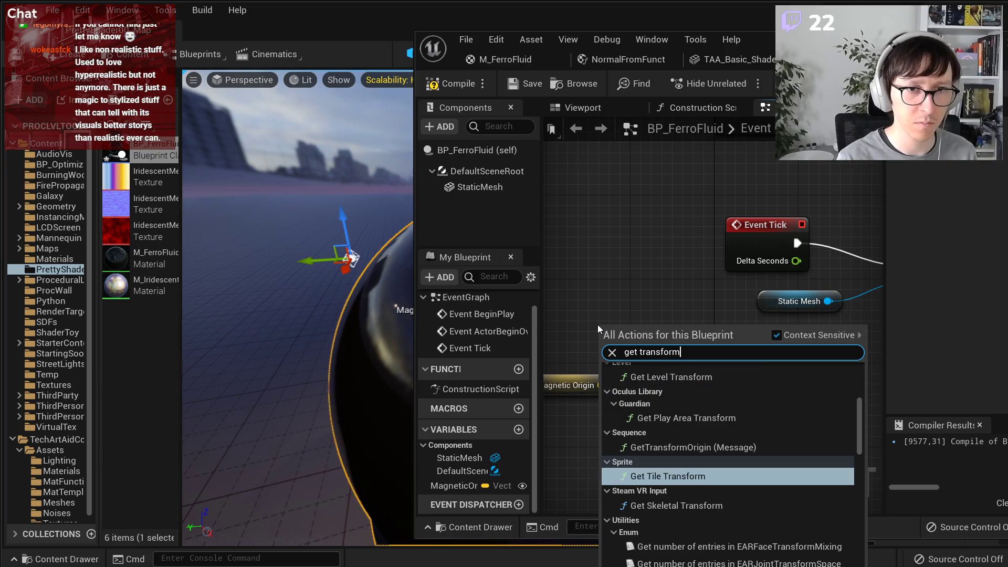
{"action": "scroll", "coordinate": [714, 480], "scroll_direction": "up", "scroll_amount": 4}
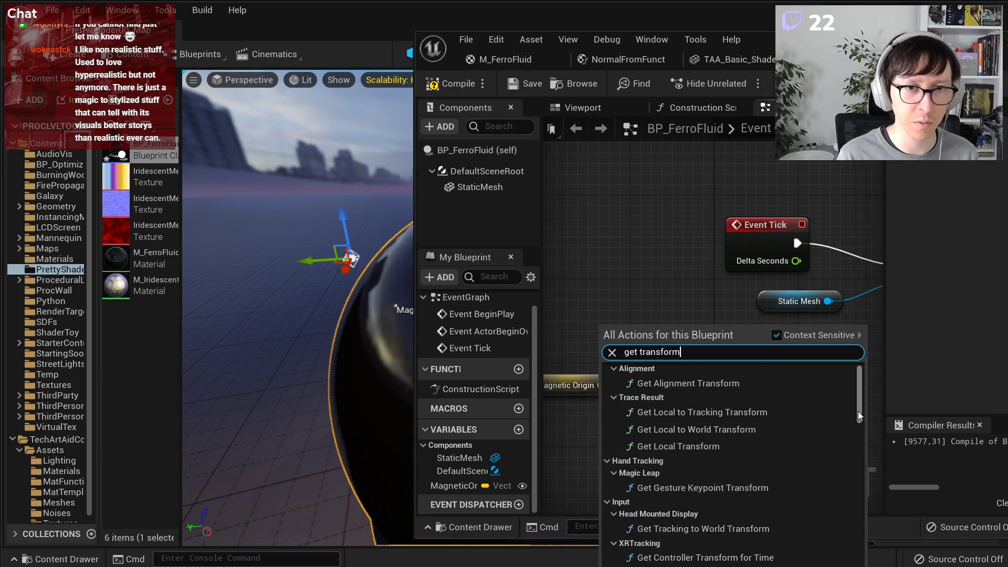
{"action": "left_click_drag", "start_coordinate": [858, 411], "coordinate": [851, 564]}
{"action": "scroll", "coordinate": [851, 565], "scroll_direction": "down", "scroll_amount": 3}
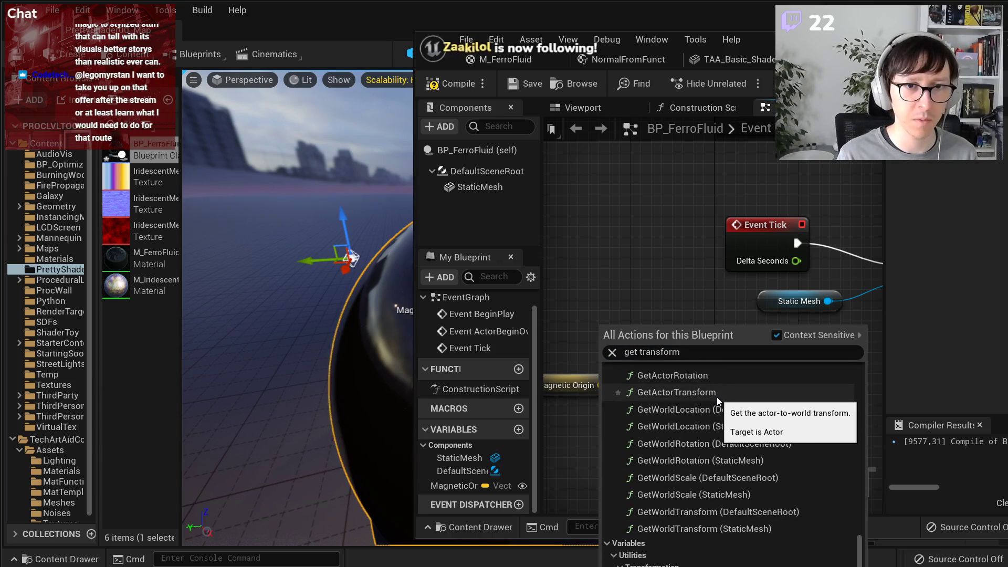
{"action": "left_click", "coordinate": [616, 276]}
- Add a GetActorTransform node to the graph and place the Magnetic Origin getter just below it
{"action": "left_click_drag", "start_coordinate": [602, 385], "coordinate": [666, 408]}
{"action": "left_click", "coordinate": [591, 378]}
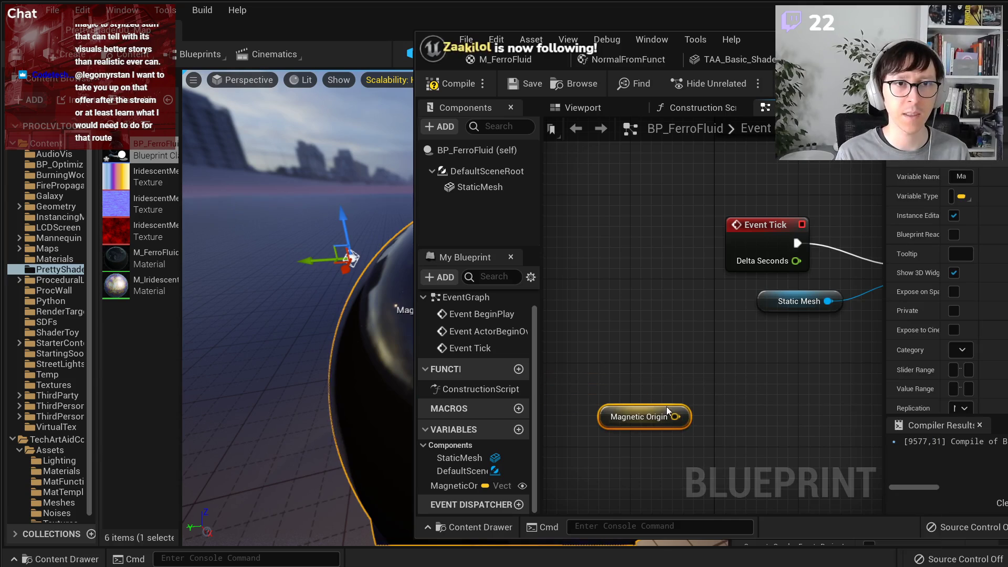
{"action": "right_click", "coordinate": [603, 364]}
{"action": "type", "text": "get act"}
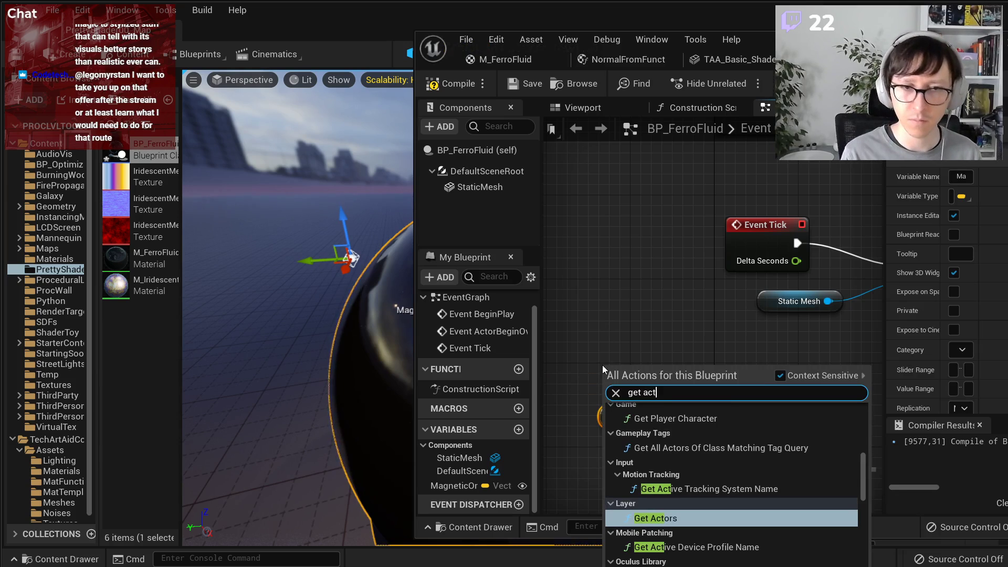
{"action": "type", "text": "or"}
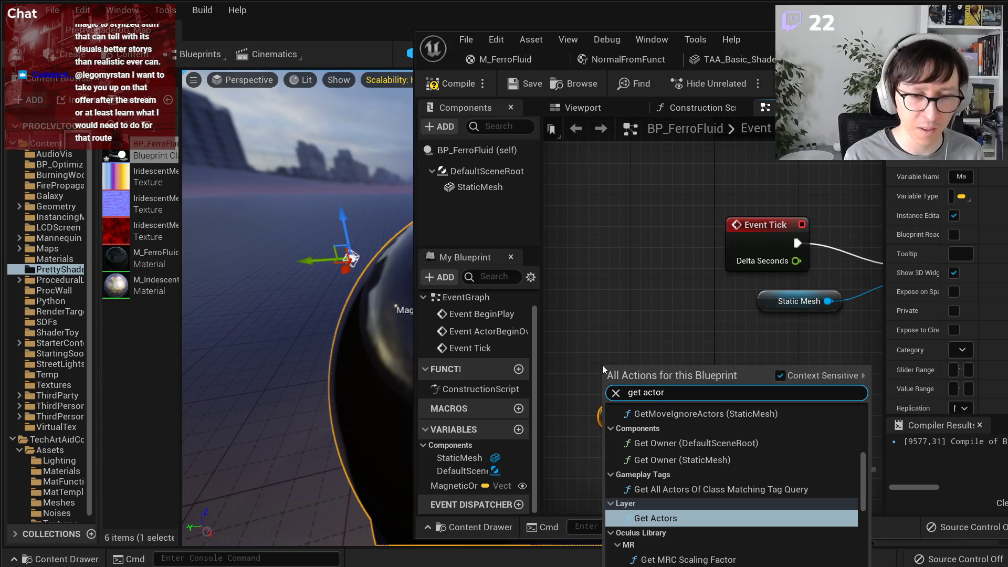
{"action": "type", "text": "transfor"}
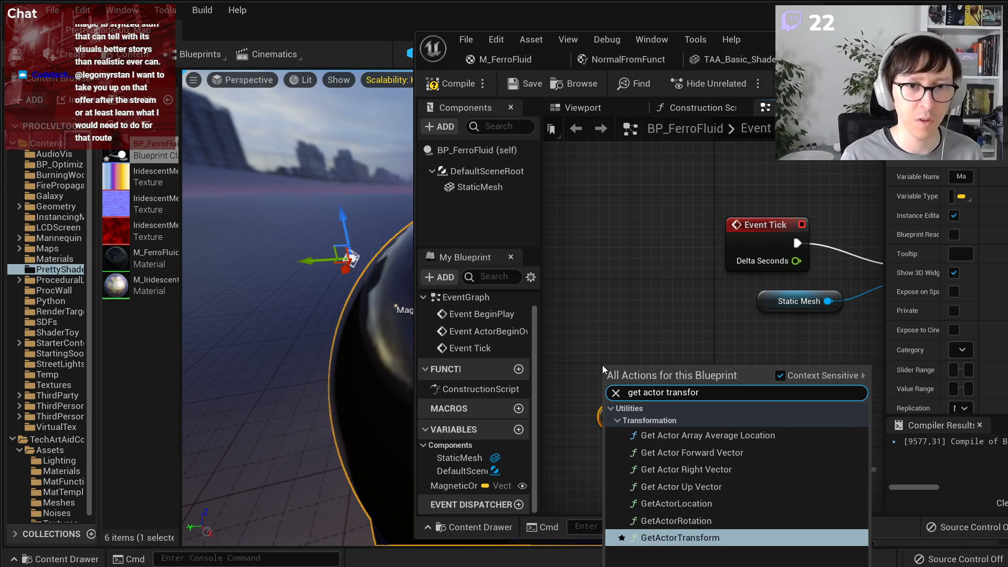
{"action": "left_click", "coordinate": [717, 537]}
{"action": "left_click_drag", "start_coordinate": [608, 417], "coordinate": [692, 449]}
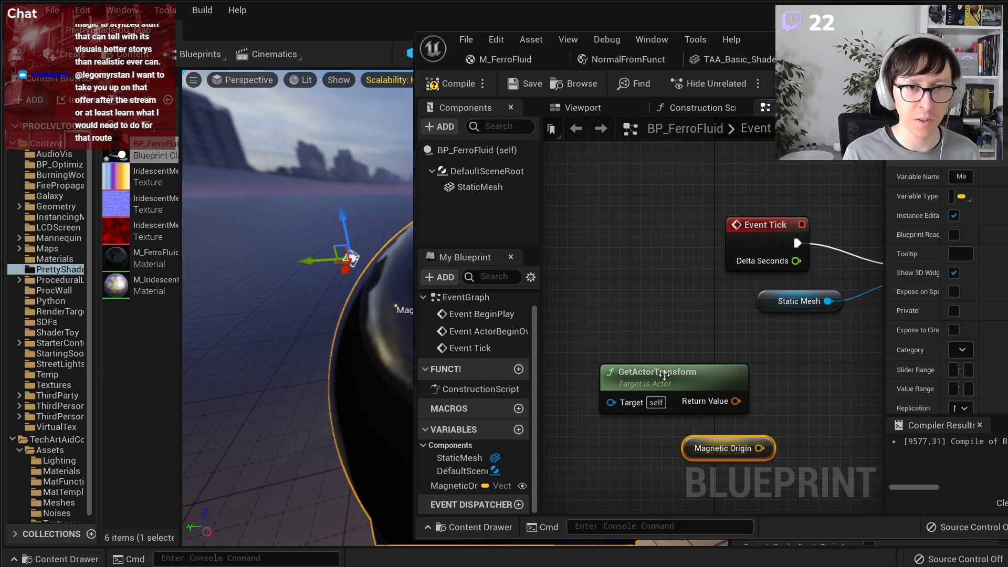
- Create a Transform Location node from GetActorTransform's Return Value
{"action": "right_click_drag", "start_coordinate": [666, 376], "coordinate": [596, 349]}
{"action": "left_click_drag", "start_coordinate": [666, 375], "coordinate": [727, 385]}
{"action": "type", "text": "tra"}
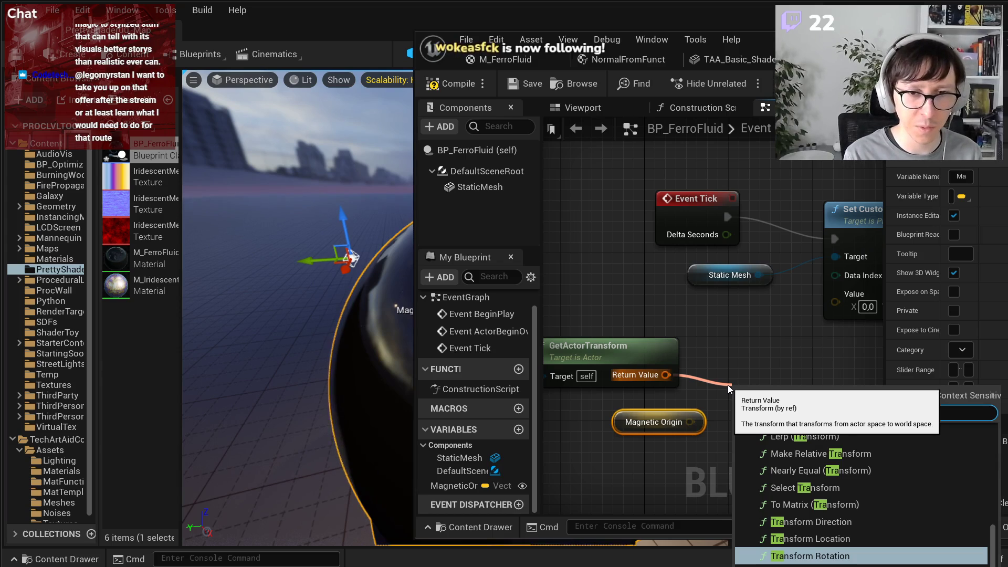
{"action": "key", "text": "Up"}
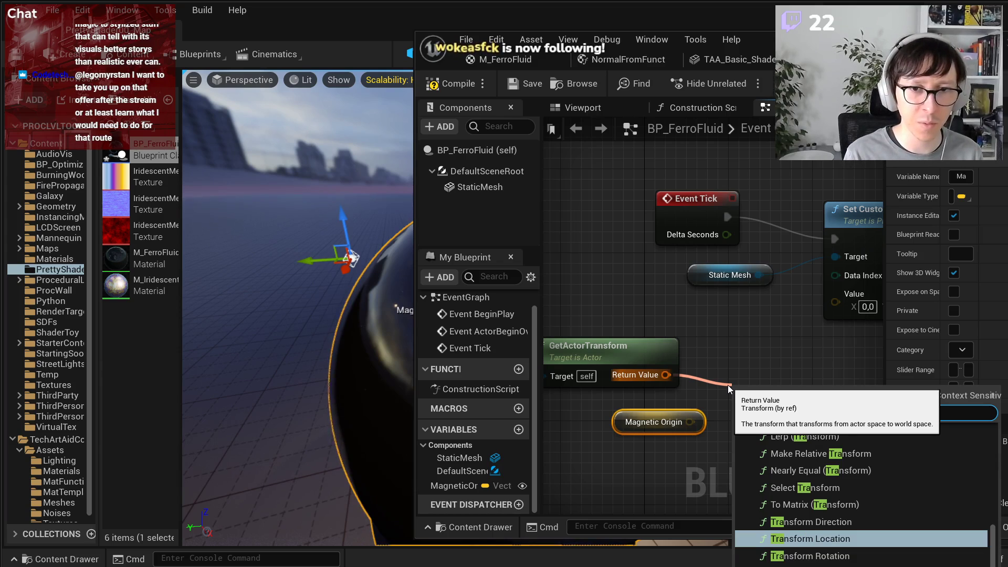
{"action": "key", "text": "Return"}
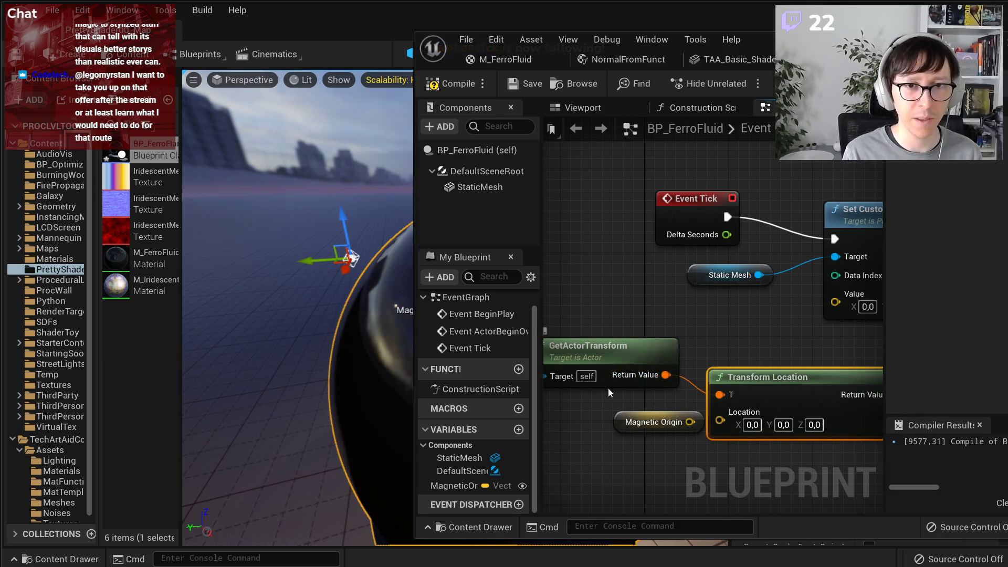
- Connect Magnetic Origin to Transform Location's Location input, and its Return Value to the Value input of Set Custom Primitive Data Vector 3
{"action": "left_click_drag", "start_coordinate": [680, 429], "coordinate": [726, 423]}
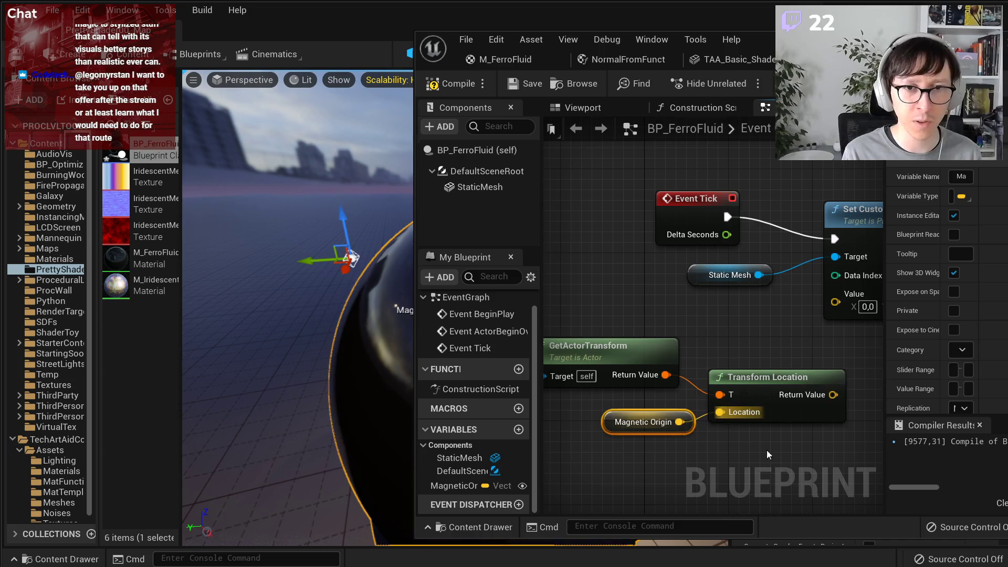
{"action": "left_click_drag", "start_coordinate": [768, 455], "coordinate": [651, 368]}
{"action": "left_click_drag", "start_coordinate": [777, 378], "coordinate": [735, 368]}
{"action": "left_click", "coordinate": [718, 335]}
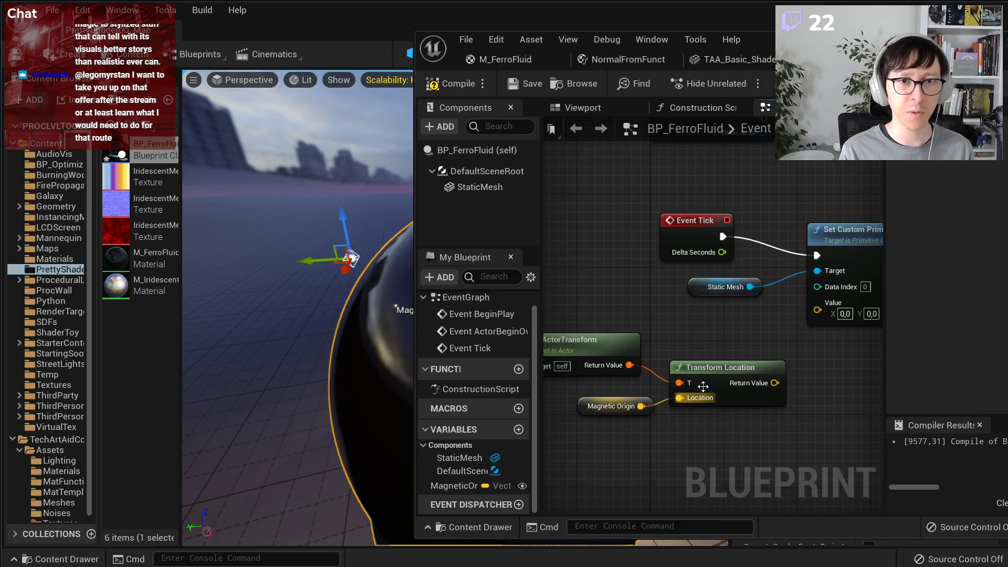
{"action": "scroll", "coordinate": [723, 374], "scroll_direction": "down", "scroll_amount": 1}
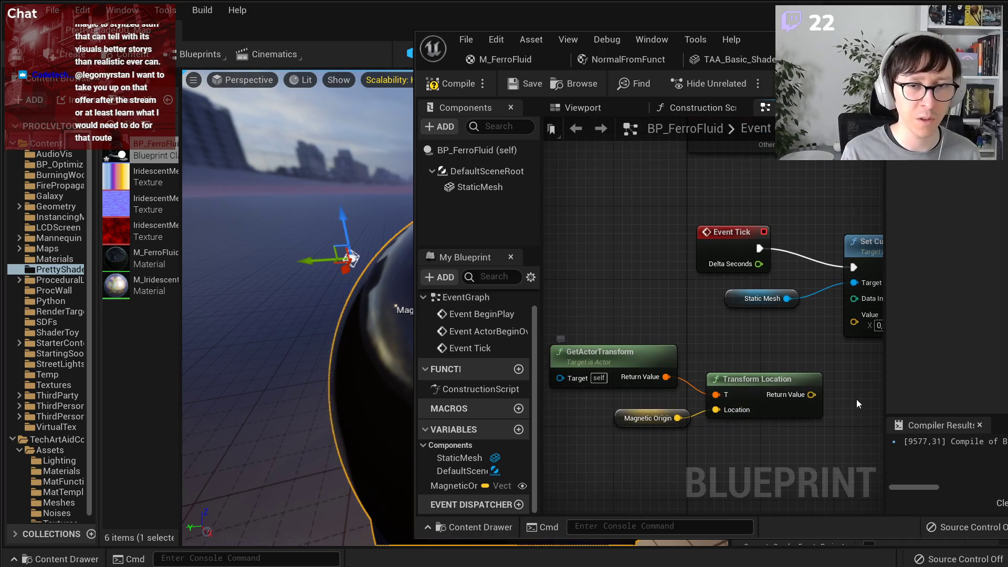
{"action": "left_click_drag", "start_coordinate": [813, 395], "coordinate": [854, 315]}
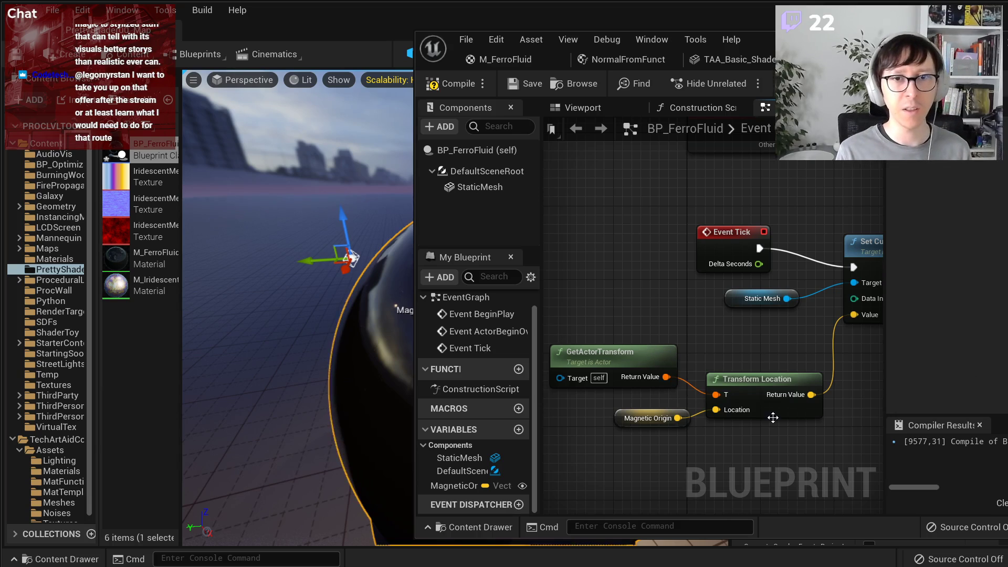
{"action": "right_click_drag", "start_coordinate": [773, 418], "coordinate": [593, 436]}
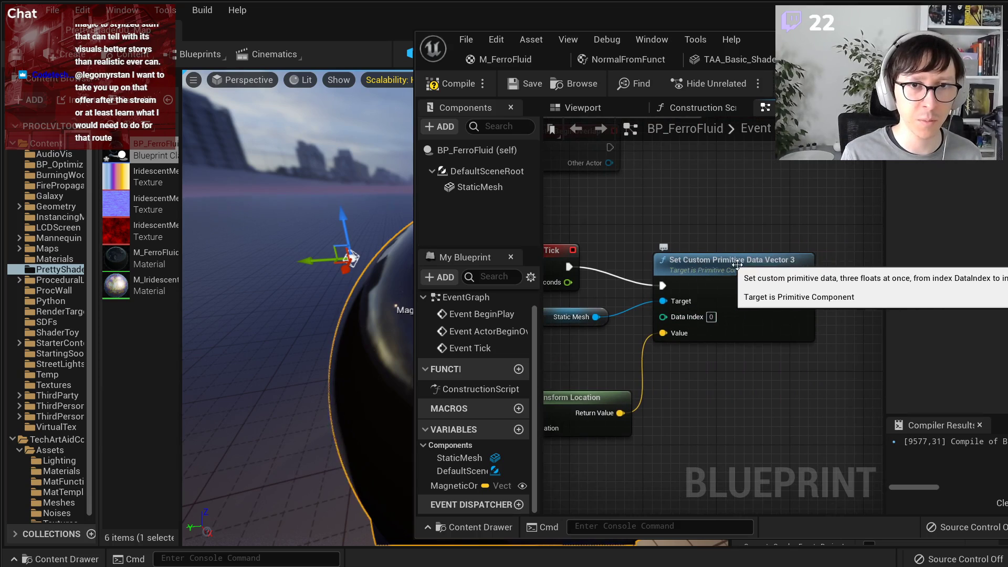
{"action": "right_click_drag", "start_coordinate": [704, 312], "coordinate": [760, 336]}
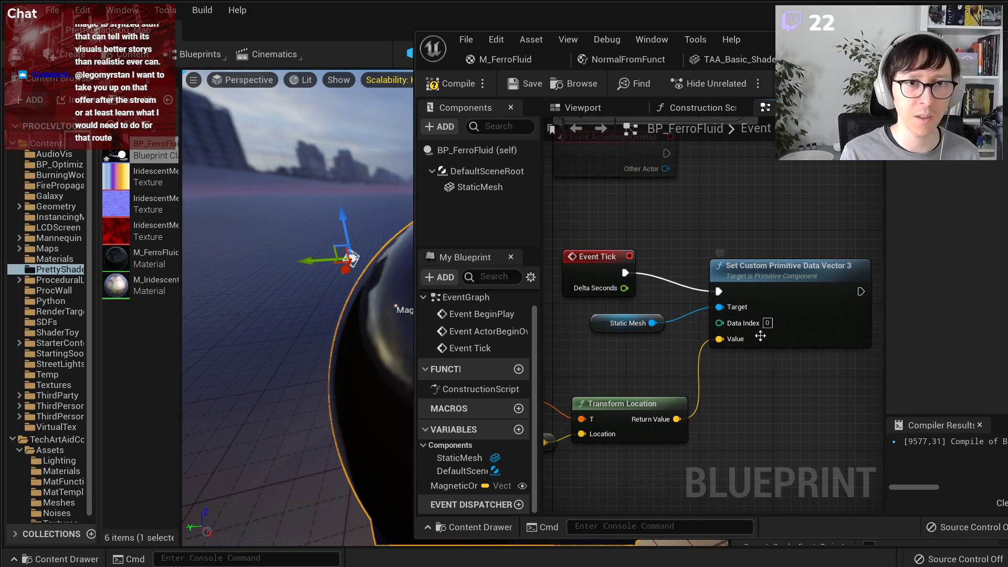
- Toggle Use Custom Primitive Data off and on again for MagneticOrigin in M_FerroFluid, and return to the BP_FerroFluid graph
{"action": "left_click", "coordinate": [506, 62]}
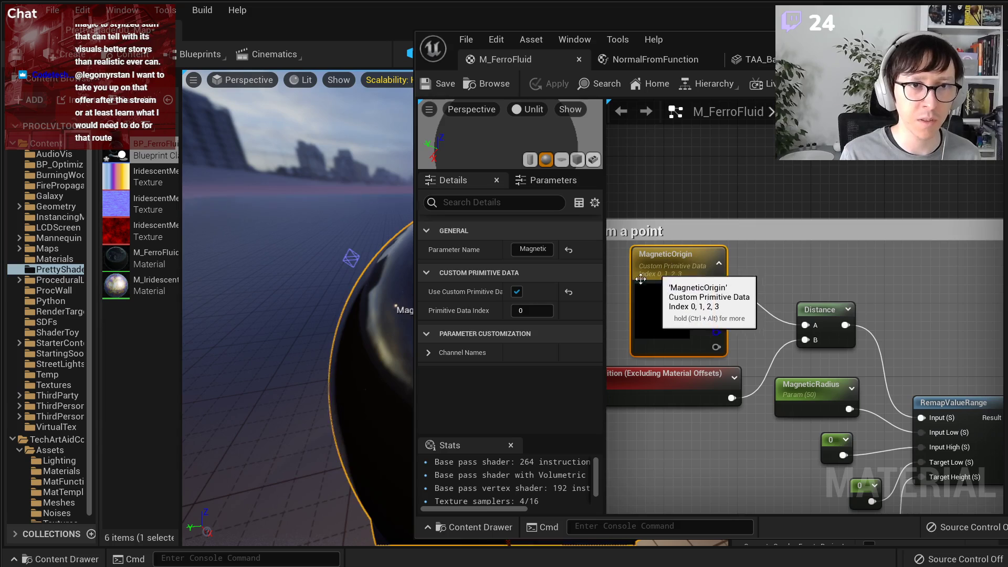
{"action": "left_click", "coordinate": [517, 291]}
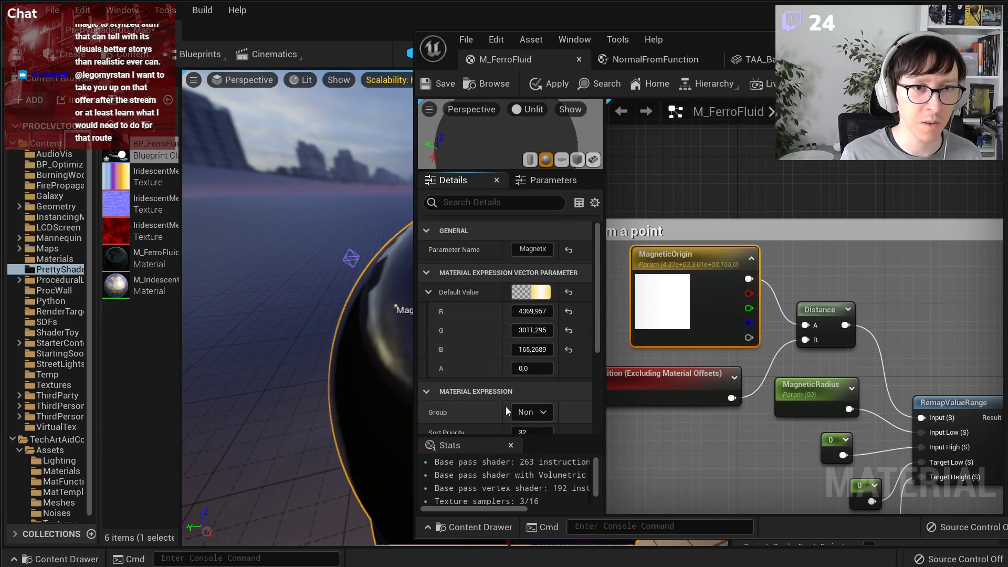
{"action": "scroll", "coordinate": [506, 407], "scroll_direction": "down", "scroll_amount": 3}
{"action": "left_click", "coordinate": [520, 370]}
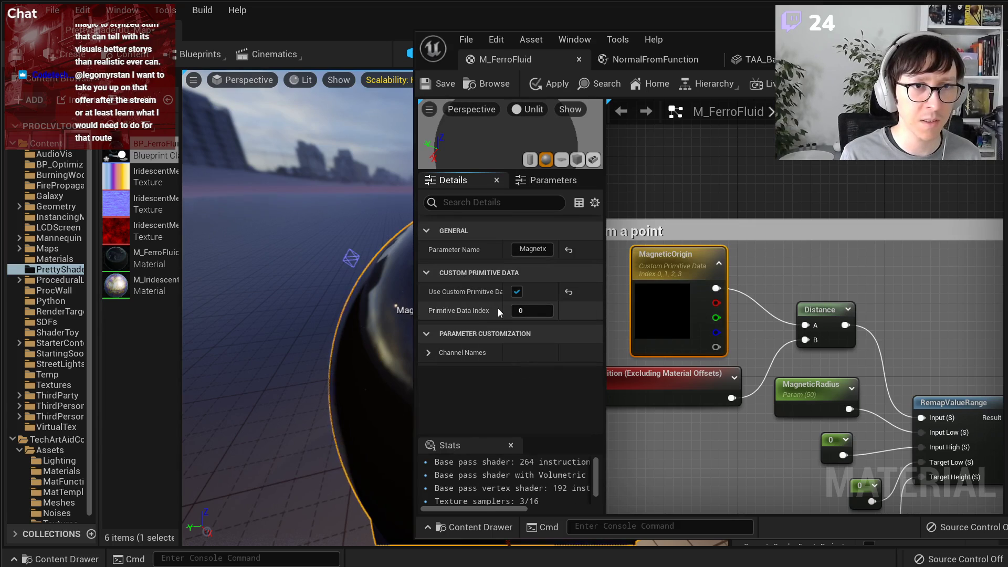
{"action": "left_click", "coordinate": [882, 59]}
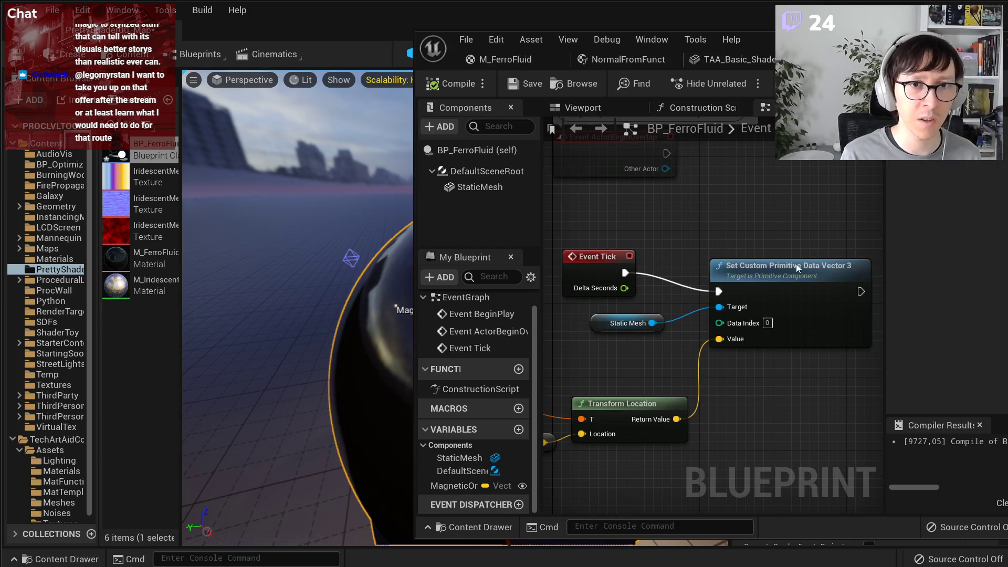
- Collapse Set Custom Primitive Data Vector 3 and all its input nodes into a new function, placing the call beside Event Tick
{"action": "right_click_drag", "start_coordinate": [791, 256], "coordinate": [795, 355]}
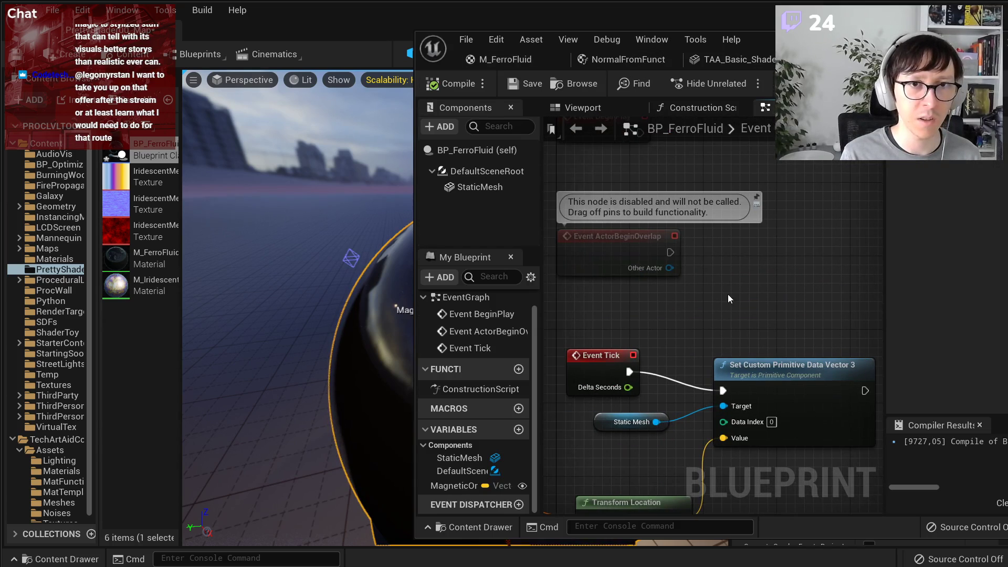
{"action": "right_click_drag", "start_coordinate": [715, 383], "coordinate": [737, 348]}
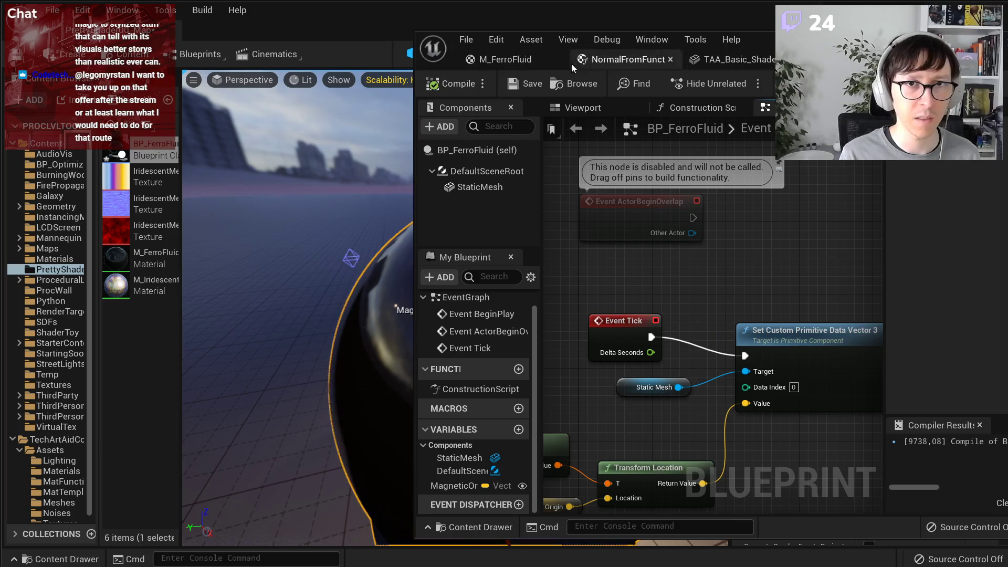
{"action": "scroll", "coordinate": [730, 310], "scroll_direction": "down", "scroll_amount": 2}
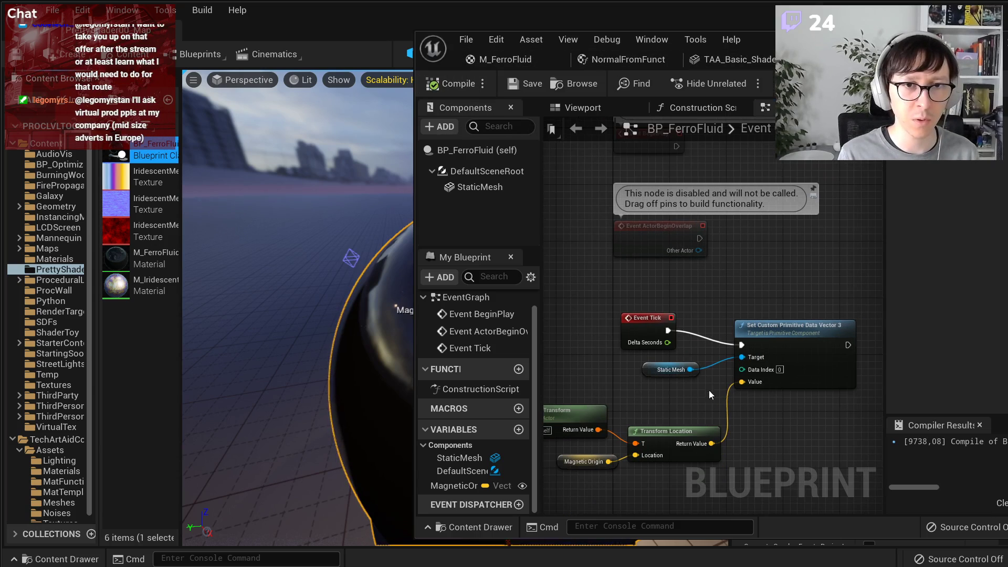
{"action": "left_click_drag", "start_coordinate": [586, 478], "coordinate": [800, 362]}
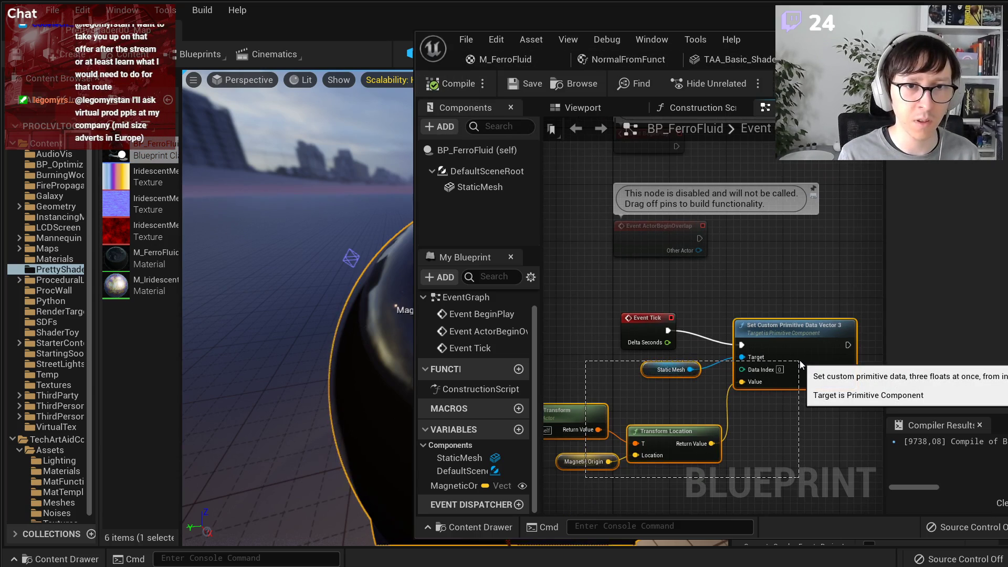
{"action": "right_click", "coordinate": [770, 339]}
{"action": "left_click", "coordinate": [827, 524]}
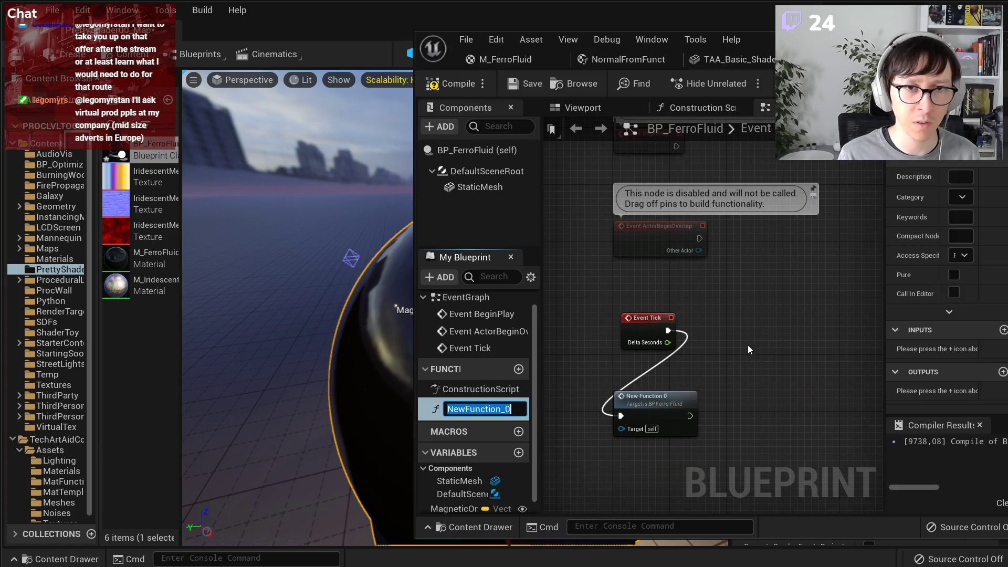
{"action": "left_click", "coordinate": [699, 389]}
{"action": "scroll", "coordinate": [700, 389], "scroll_direction": "up", "scroll_amount": 2}
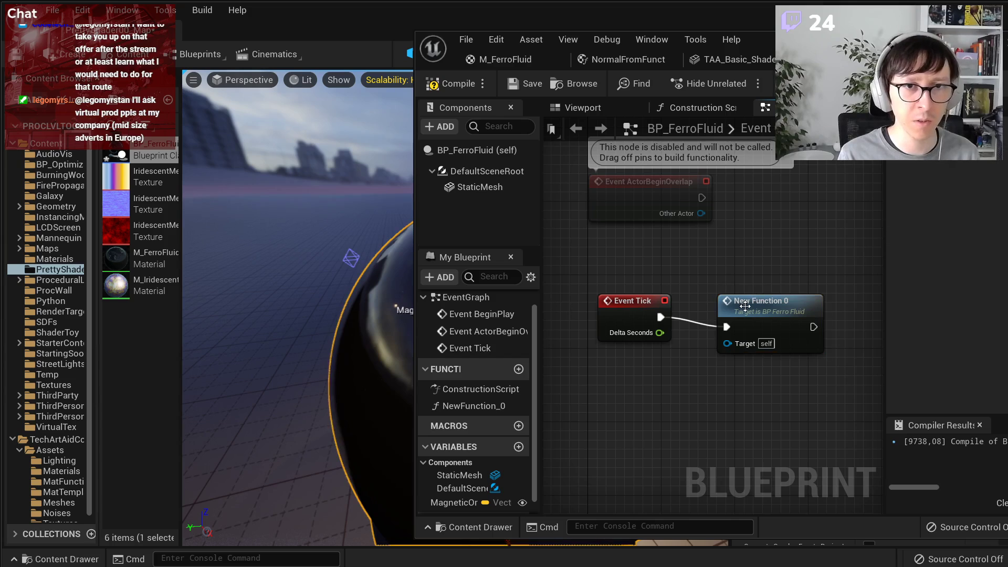
{"action": "left_click", "coordinate": [746, 307]}
- Rename the new function to UpdateMaterial
{"action": "left_click", "coordinate": [475, 406]}
{"action": "key", "text": "F2"}
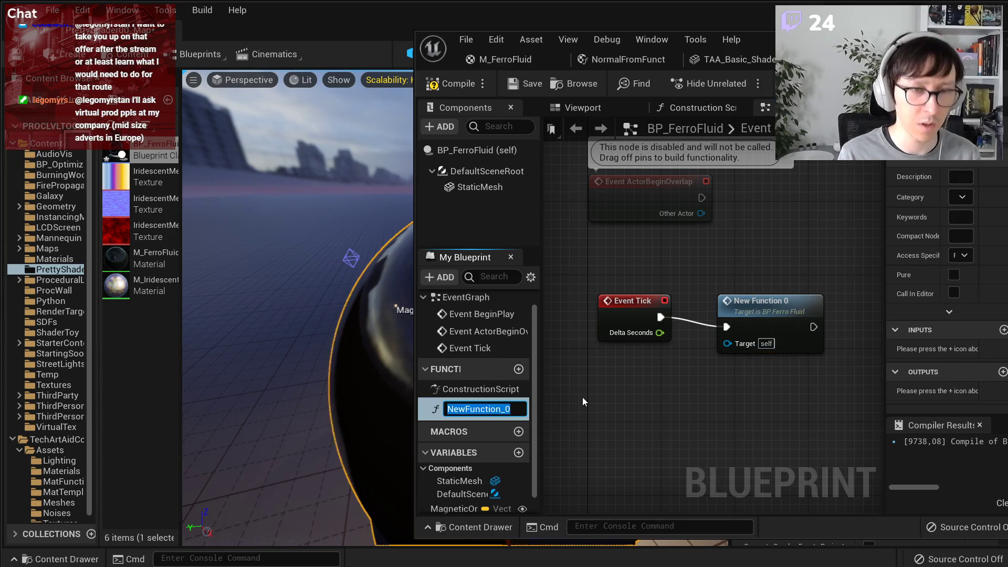
{"action": "type", "text": "UpdateMagneticOrti"}
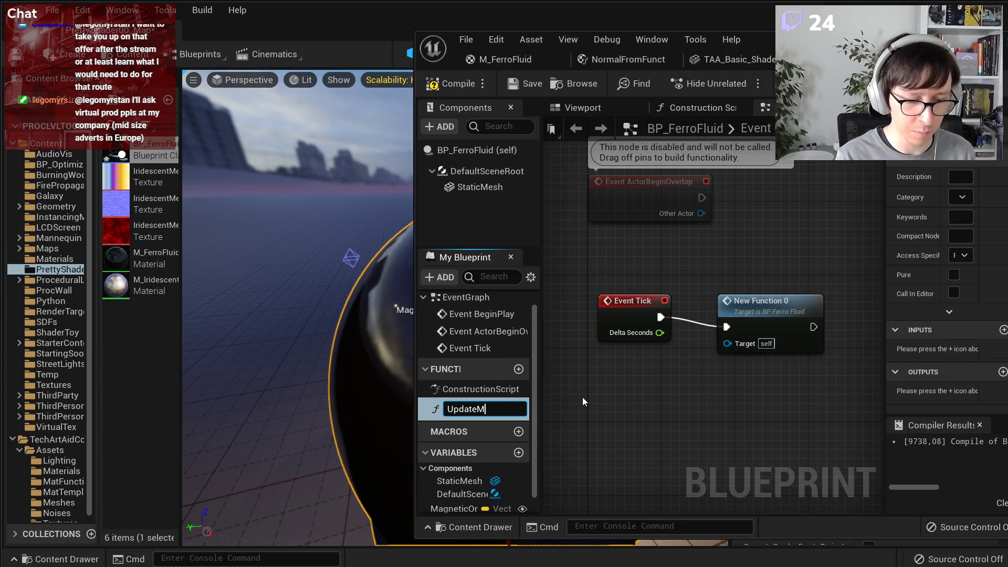
{"action": "key", "text": "BackSpace"}
{"action": "key", "text": "BackSpace"}
{"action": "key", "text": "BackSpace"}
{"action": "key", "text": "BackSpace"}
{"action": "key", "text": "BackSpace"}
{"action": "key", "text": "BackSpace"}
{"action": "key", "text": "BackSpace"}
{"action": "key", "text": "BackSpace"}
{"action": "key", "text": "BackSpace"}
{"action": "key", "text": "BackSpace"}
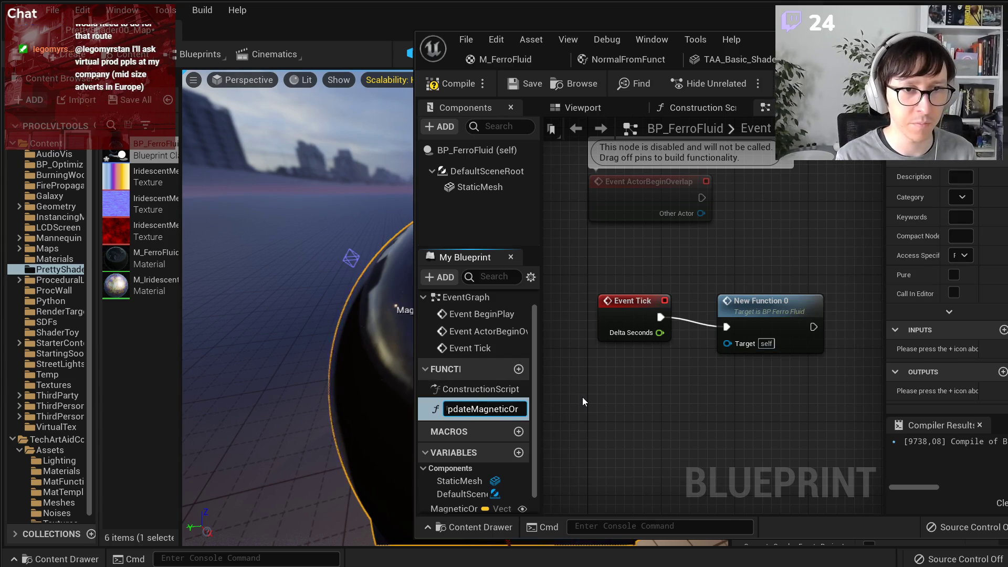
{"action": "type", "text": "terial"}
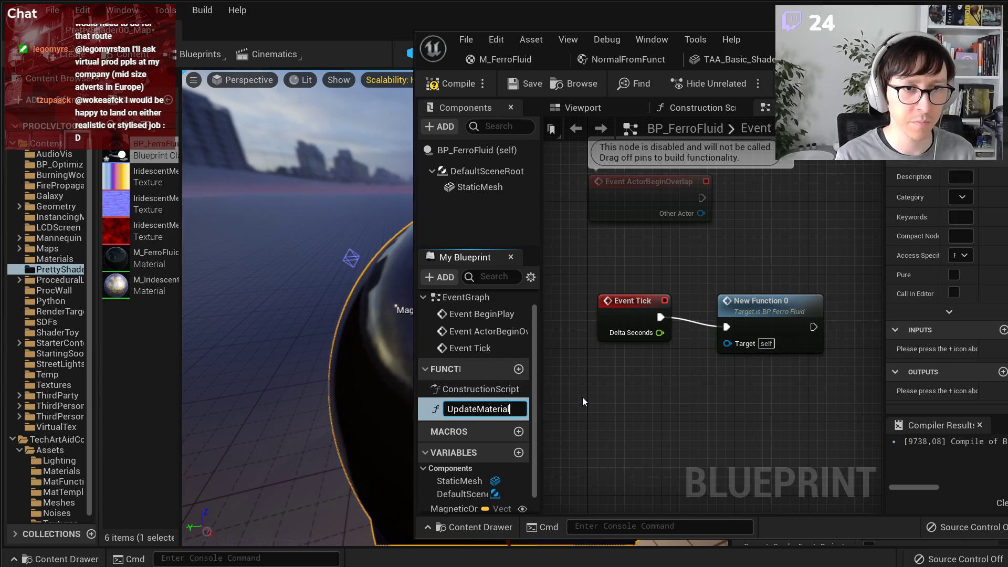
{"action": "key", "text": "Return"}
- Move the Update Material call away from Event Tick and place it unconnected near Event BeginPlay
{"action": "left_click", "coordinate": [803, 323]}
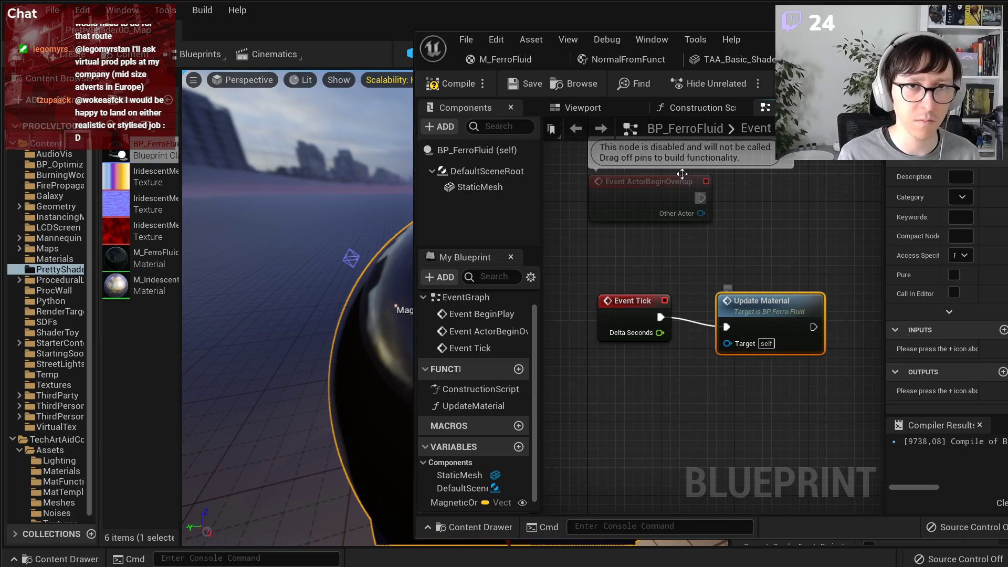
{"action": "scroll", "coordinate": [714, 257], "scroll_direction": "down", "scroll_amount": 2}
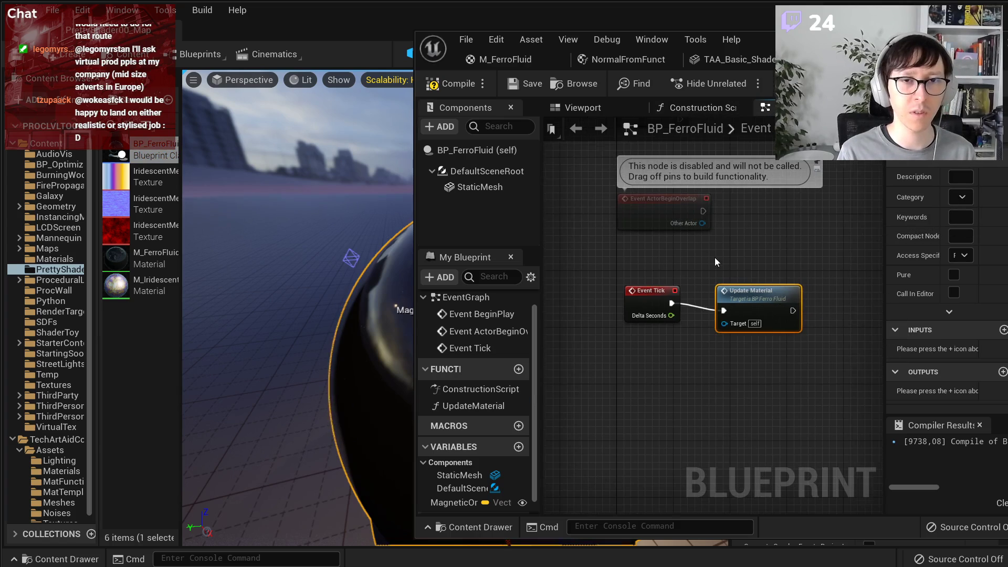
{"action": "right_click_drag", "start_coordinate": [715, 257], "coordinate": [711, 323]}
{"action": "key", "text": "Delete"}
{"action": "right_click_drag", "start_coordinate": [726, 214], "coordinate": [720, 304]}
{"action": "scroll", "coordinate": [720, 304], "scroll_direction": "up", "scroll_amount": 2}
{"action": "key", "text": "ctrl+z"}
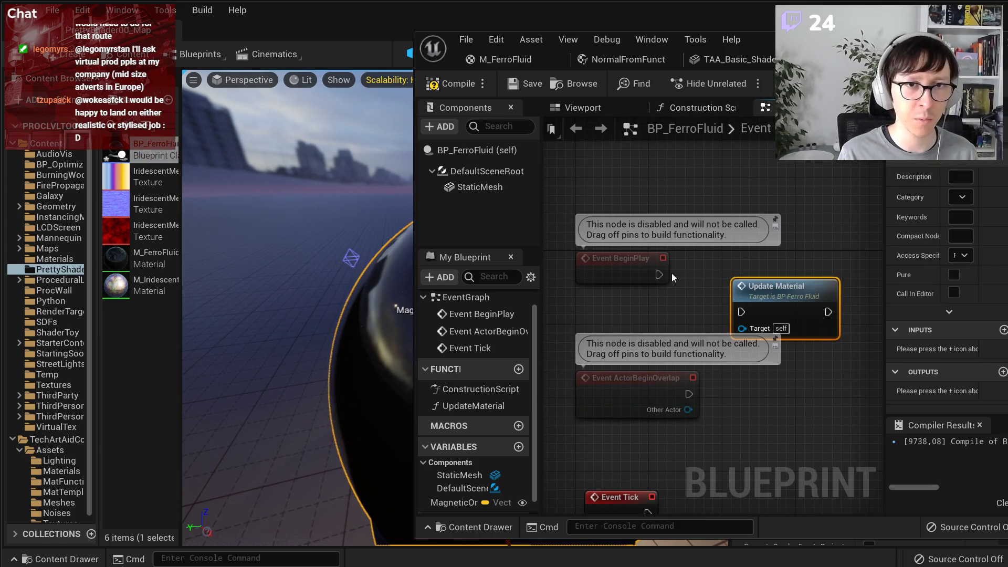
- Call Update Material from both Event BeginPlay and the Construction Script, and compile the blueprint
{"action": "left_click_drag", "start_coordinate": [659, 275], "coordinate": [765, 265]}
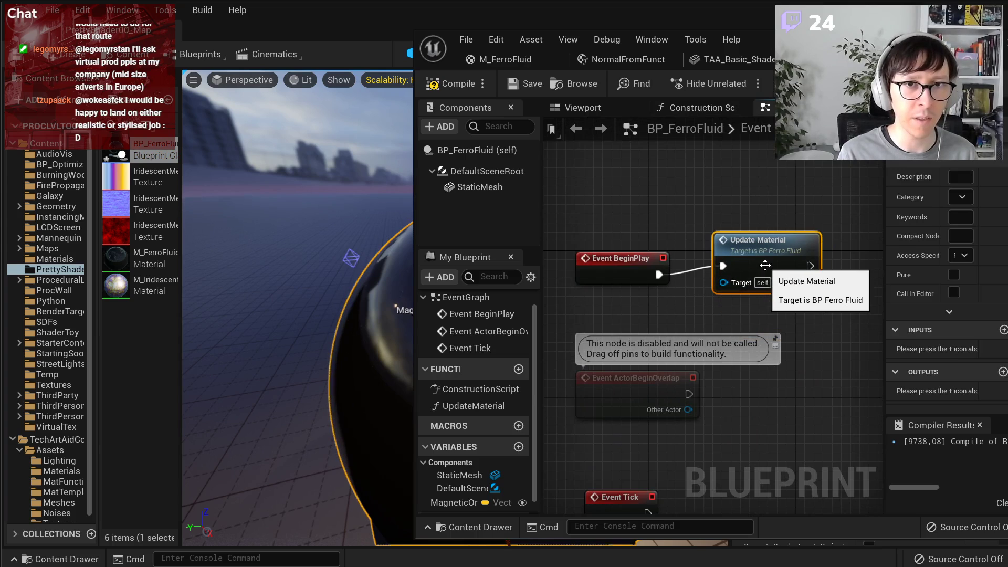
{"action": "left_click", "coordinate": [688, 103]}
{"action": "right_click_drag", "start_coordinate": [817, 385], "coordinate": [615, 392]}
{"action": "key", "text": "ctrl+v"}
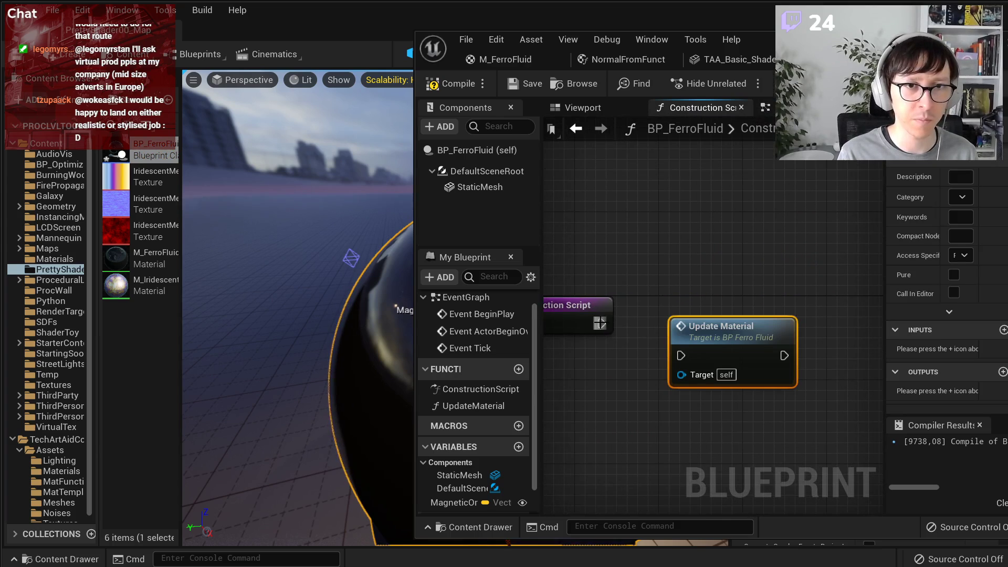
{"action": "left_click_drag", "start_coordinate": [602, 323], "coordinate": [682, 351]}
{"action": "left_click_drag", "start_coordinate": [723, 322], "coordinate": [700, 295]}
{"action": "left_click", "coordinate": [452, 84]}
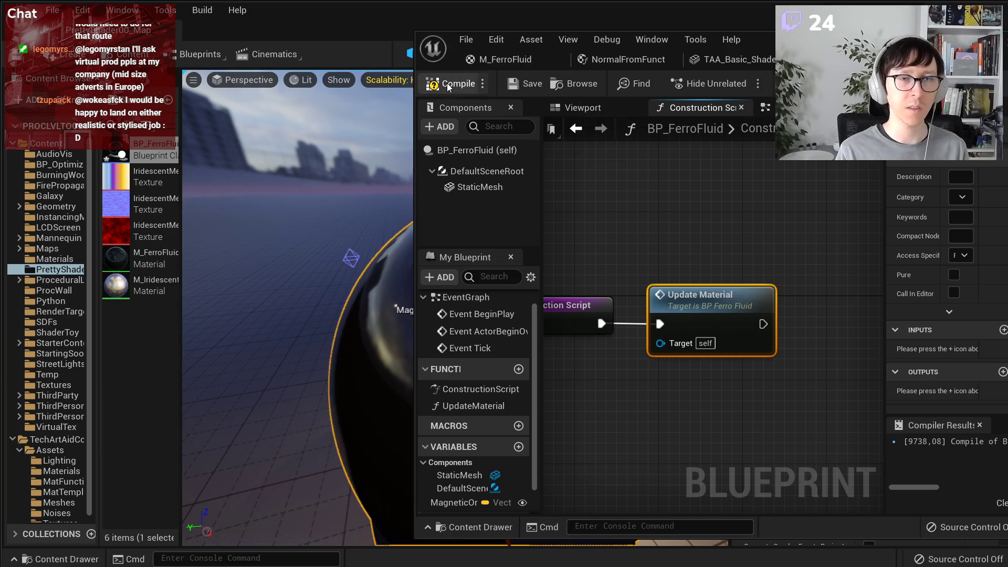
- Uncover the level viewport and move the Magnetic Origin widget to several spots around the ferrofluid ball to test the displacement
{"action": "left_click_drag", "start_coordinate": [761, 40], "coordinate": [906, 43]}
{"action": "left_click", "coordinate": [350, 258]}
{"action": "mouse_move", "coordinate": [344, 226]}
{"action": "left_mouse_down"}
{"action": "mouse_move", "coordinate": [309, 81]}
{"action": "mouse_move", "coordinate": [349, 243]}
{"action": "mouse_move", "coordinate": [310, 57]}
{"action": "mouse_move", "coordinate": [324, 216]}
{"action": "mouse_move", "coordinate": [294, 48]}
{"action": "mouse_move", "coordinate": [333, 226]}
{"action": "left_mouse_up"}
{"action": "right_click_drag", "start_coordinate": [333, 226], "coordinate": [431, 263]}
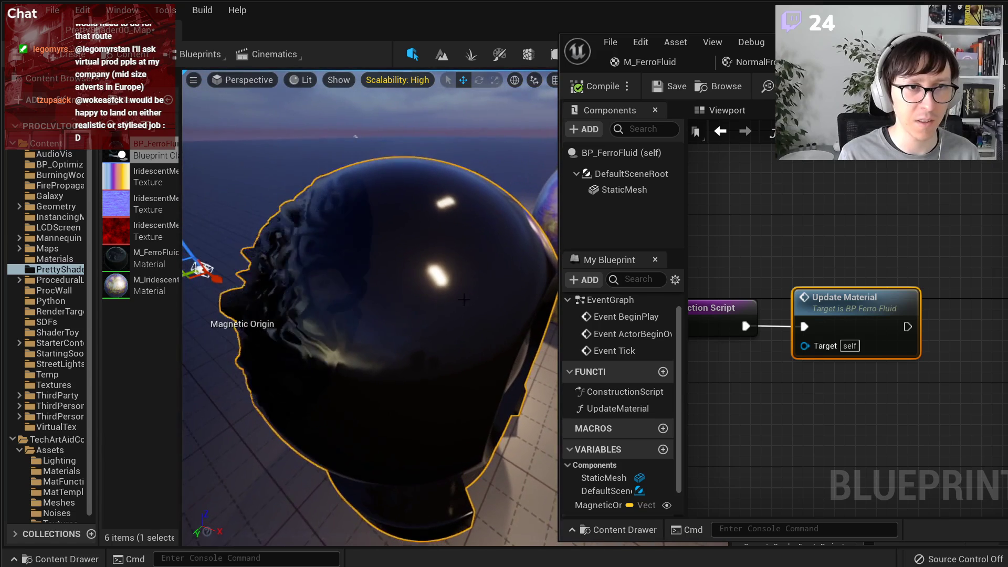
{"action": "left_click_drag", "start_coordinate": [225, 282], "coordinate": [393, 337]}
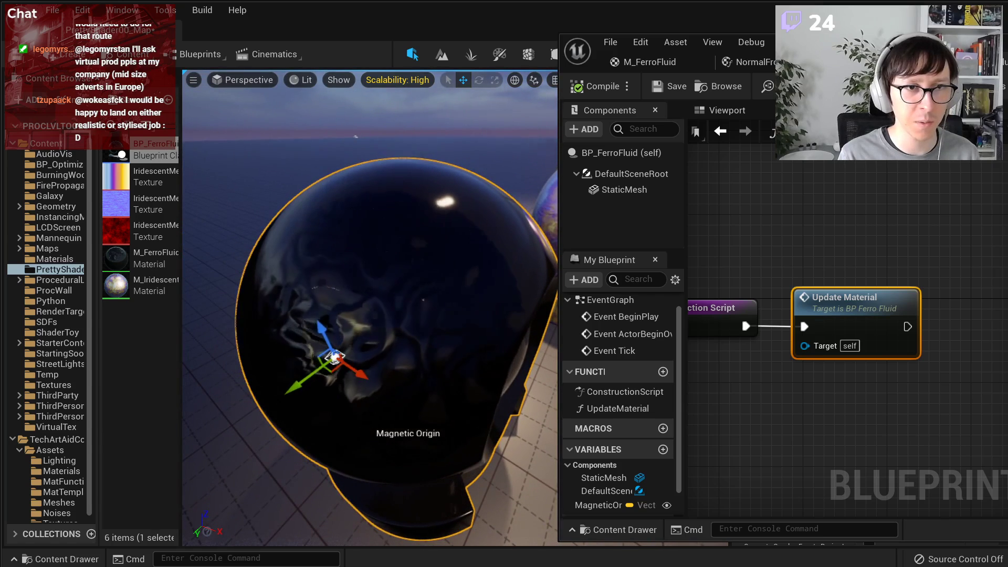
{"action": "right_click_drag", "start_coordinate": [394, 336], "coordinate": [293, 314]}
{"action": "left_click_drag", "start_coordinate": [334, 306], "coordinate": [453, 229]}
{"action": "right_click_drag", "start_coordinate": [453, 229], "coordinate": [526, 237]}
{"action": "left_click_drag", "start_coordinate": [414, 260], "coordinate": [193, 269]}
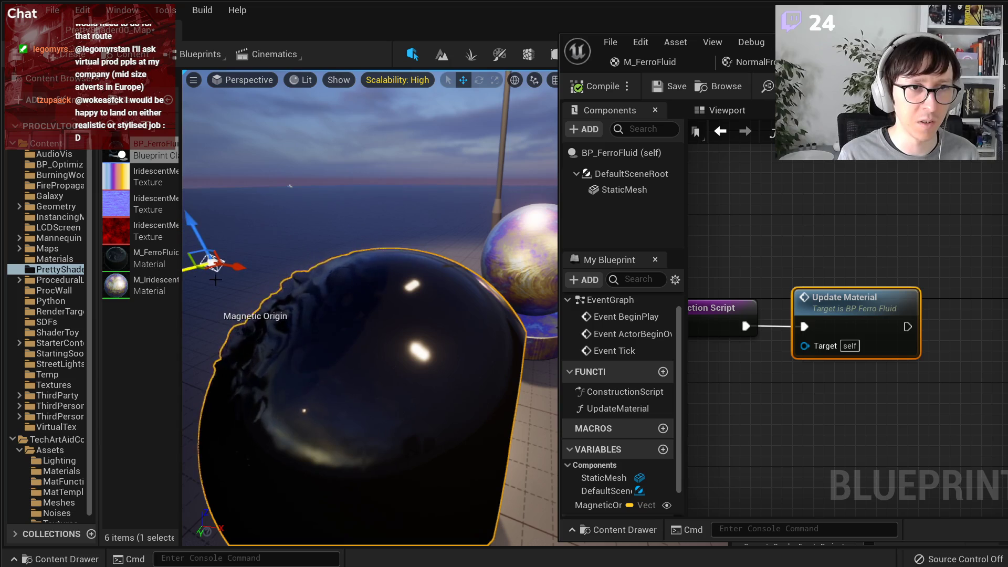
- Place the Magnetic Origin widget close to the upper surface of the ferrofluid ball and save the level
{"action": "key", "text": "f"}
{"action": "left_click_drag", "start_coordinate": [423, 290], "coordinate": [494, 372]}
{"action": "right_click_drag", "start_coordinate": [468, 373], "coordinate": [420, 346]}
{"action": "key", "text": "ctrl+s"}
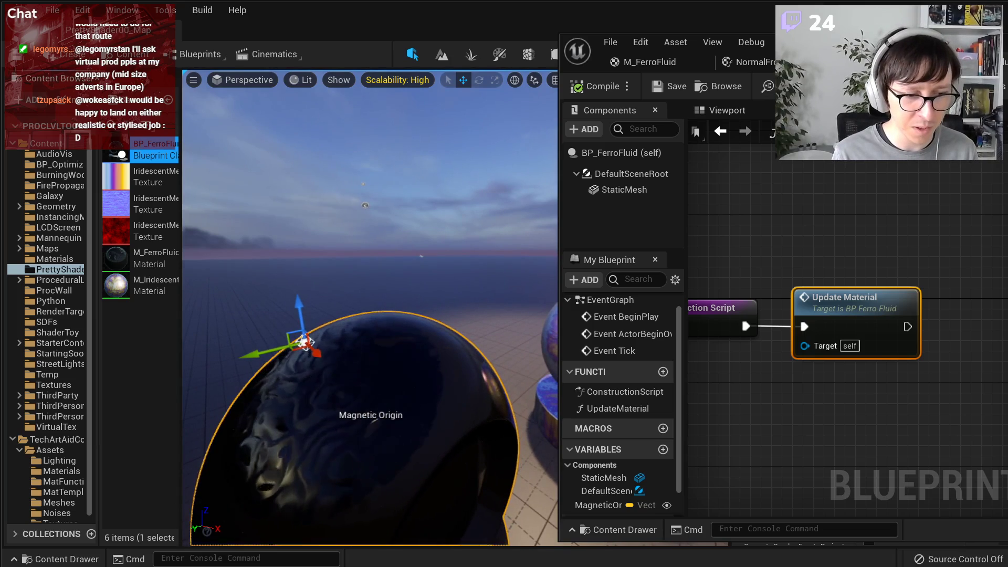
- Switch to Discord, review the shader suggestions and reference images in the stream-feedback channel, and return to Unreal Editor
{"action": "key", "text": "alt+Tab"}
{"action": "scroll", "coordinate": [358, 335], "scroll_direction": "up", "scroll_amount": 7}
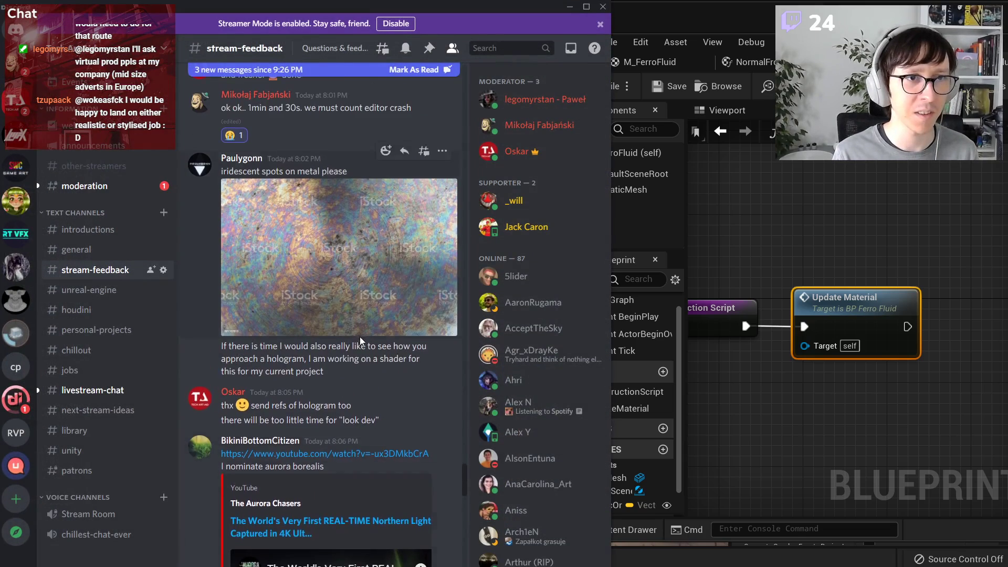
{"action": "scroll", "coordinate": [295, 430], "scroll_direction": "down", "scroll_amount": 13}
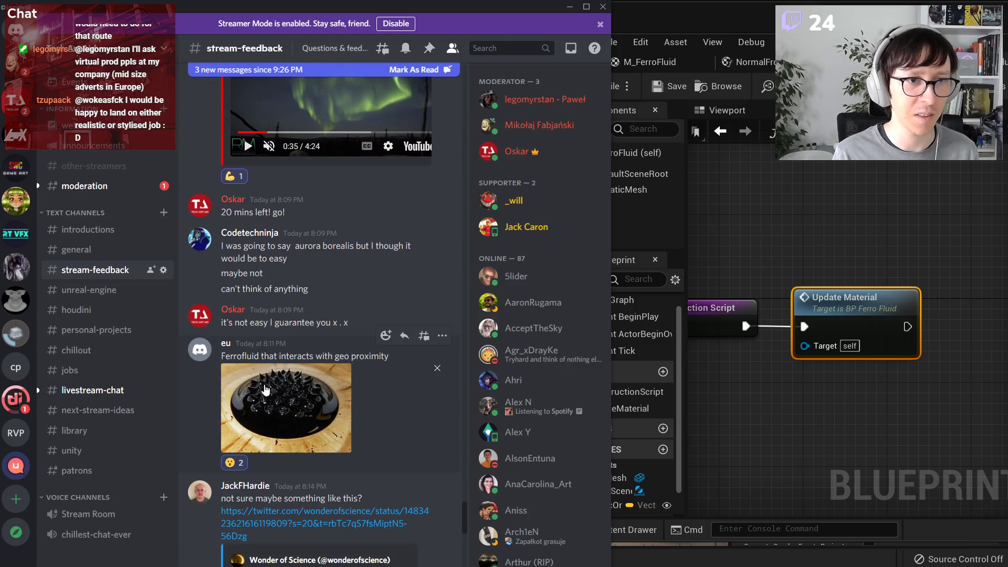
{"action": "scroll", "coordinate": [444, 444], "scroll_direction": "down", "scroll_amount": 5}
{"action": "scroll", "coordinate": [424, 225], "scroll_direction": "down", "scroll_amount": 5}
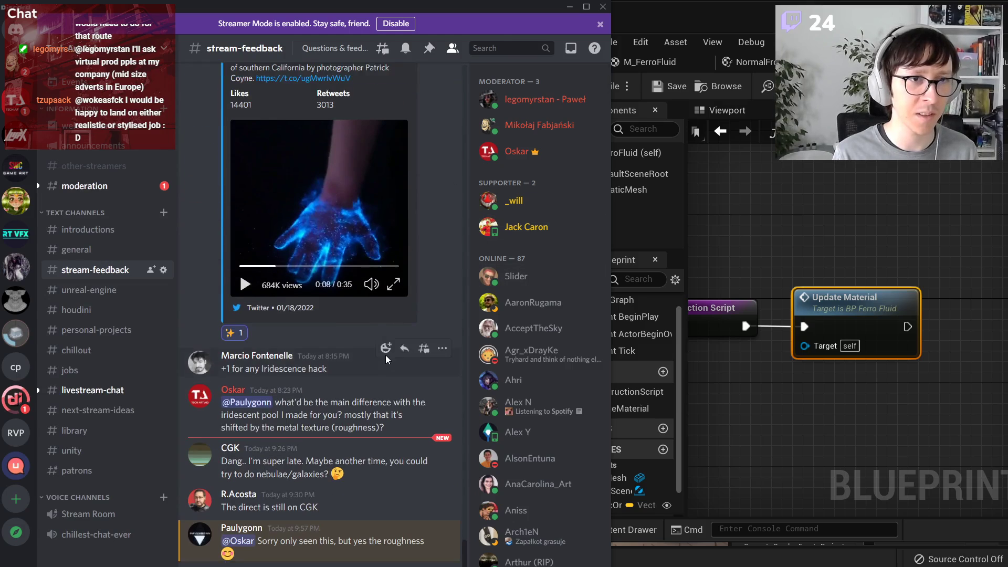
{"action": "scroll", "coordinate": [290, 329], "scroll_direction": "up", "scroll_amount": 2}
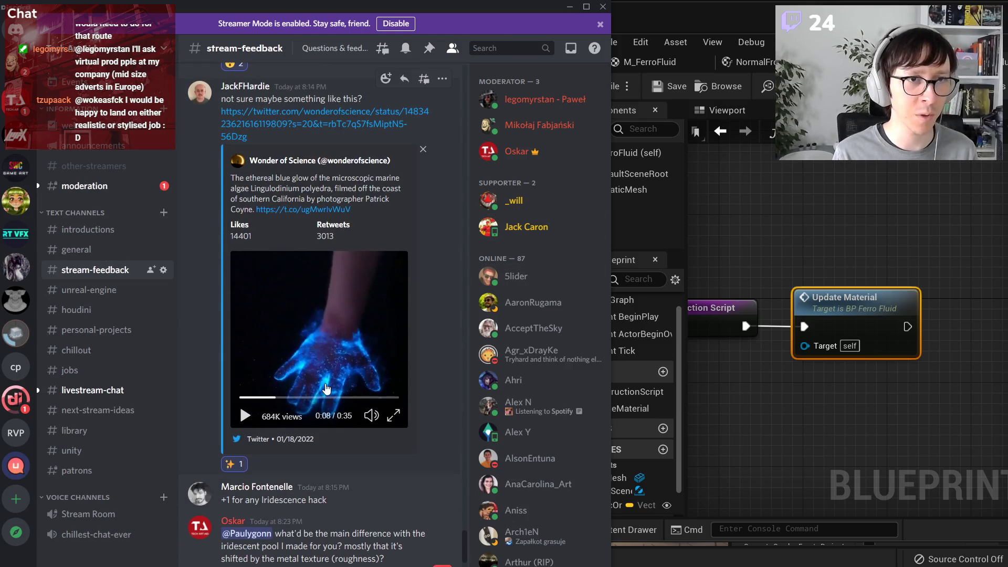
{"action": "scroll", "coordinate": [342, 415], "scroll_direction": "up", "scroll_amount": 8}
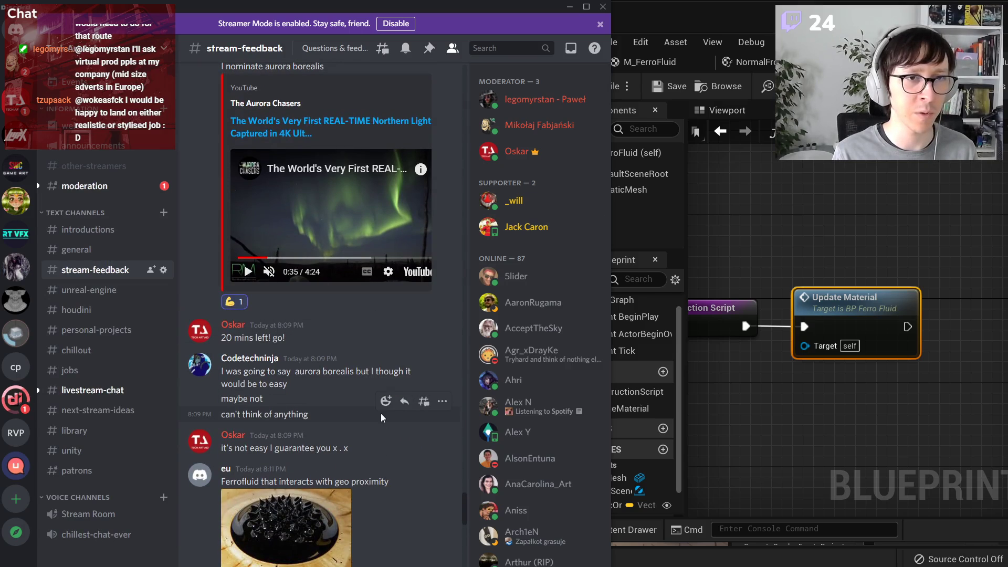
{"action": "scroll", "coordinate": [381, 417], "scroll_direction": "down", "scroll_amount": 12}
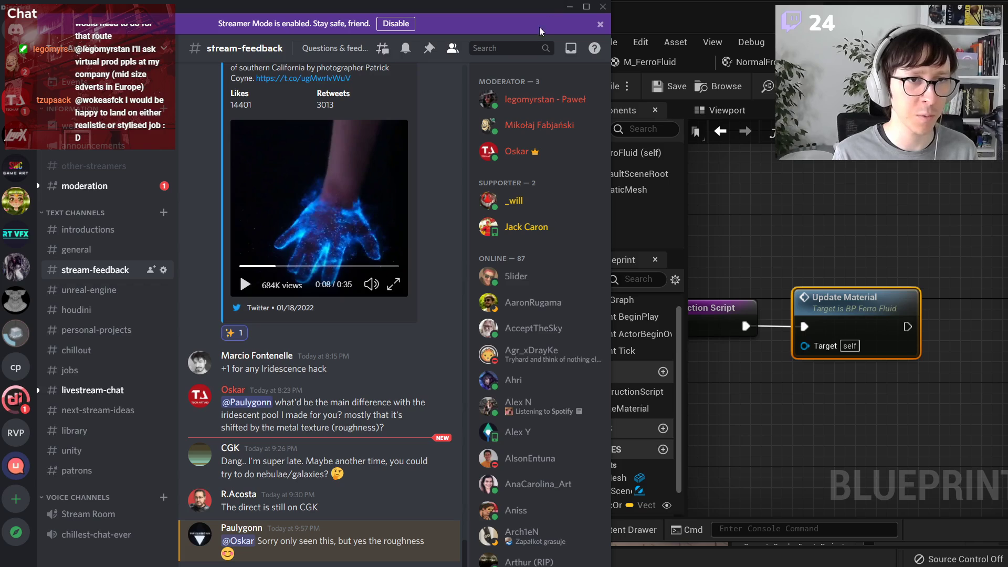
{"action": "left_click", "coordinate": [569, 8]}
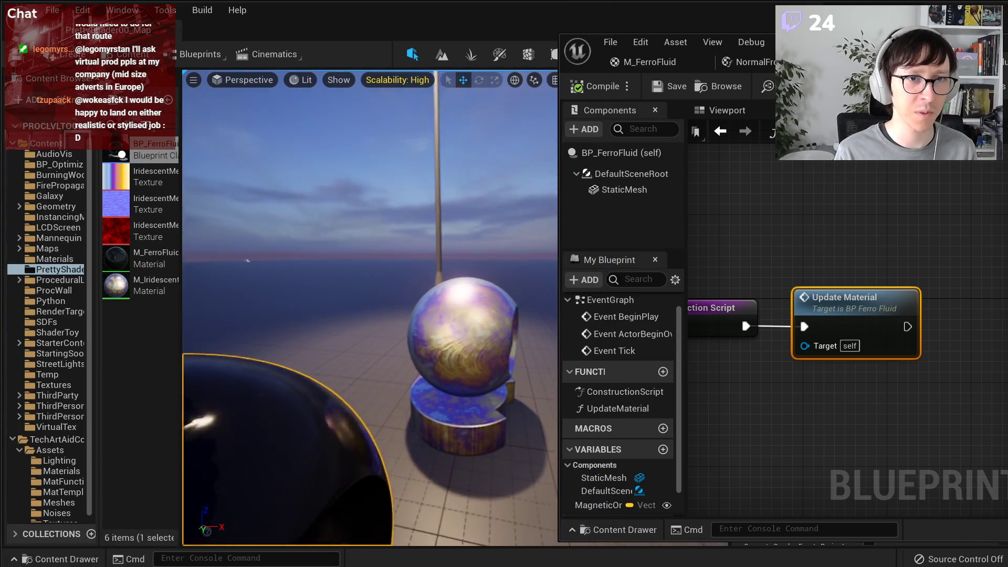
- Switch to the browser to view the Tech Art Aid Patreon membership tiers, and return to the ferrofluid ball in Unreal Editor
{"action": "right_click_drag", "start_coordinate": [370, 309], "coordinate": [367, 350]}
{"action": "right_click_drag", "start_coordinate": [394, 240], "coordinate": [457, 210]}
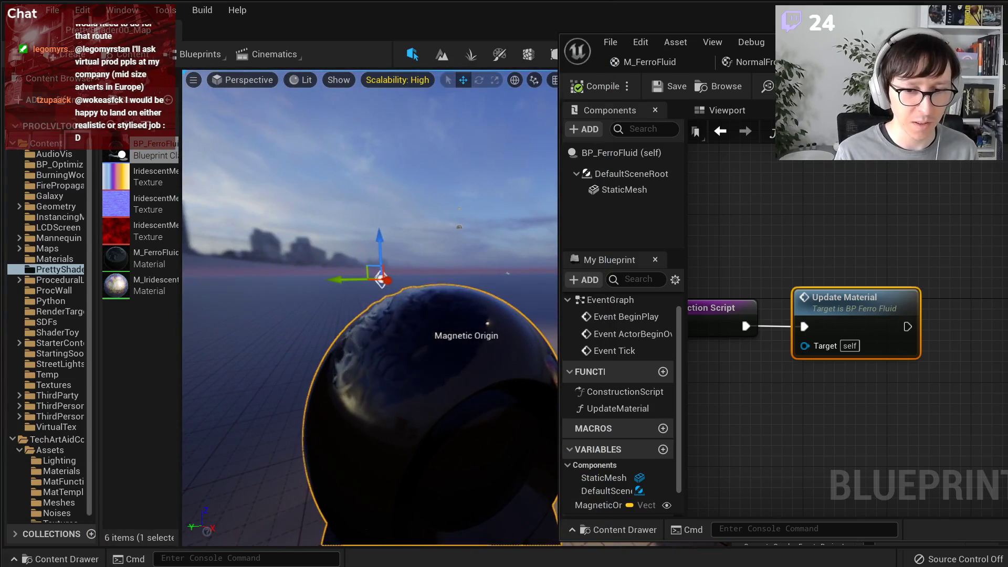
{"action": "key", "text": "alt+Tab"}
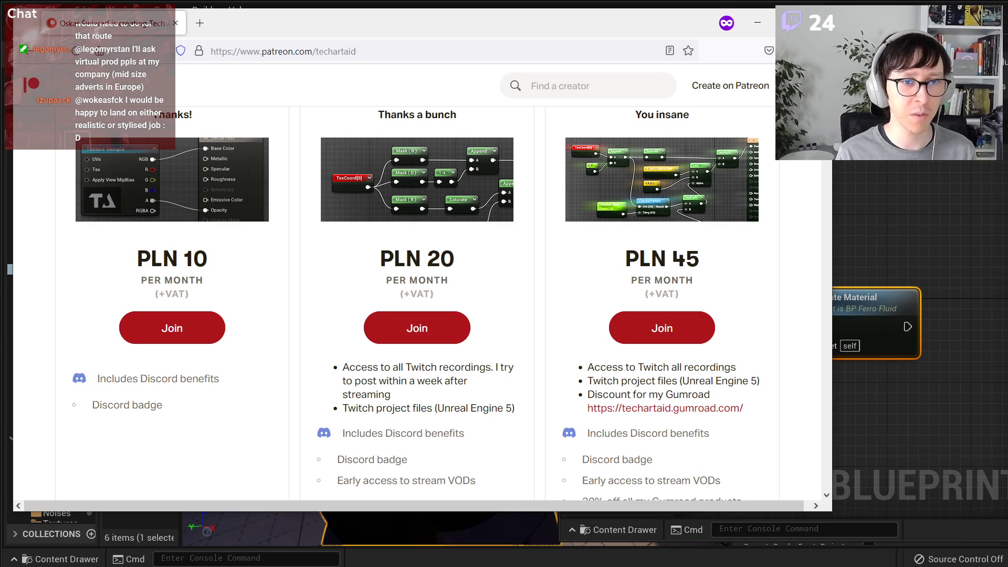
{"action": "left_click", "coordinate": [748, 33]}
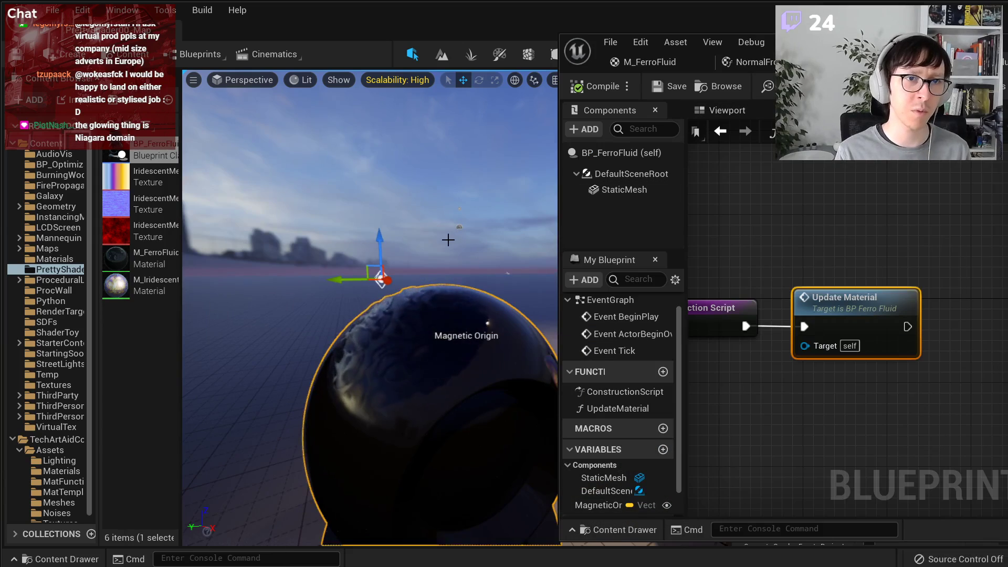
{"action": "mouse_move", "coordinate": [442, 289]}
{"action": "right_mouse_down"}
{"action": "mouse_move", "coordinate": [505, 308]}
{"action": "mouse_move", "coordinate": [442, 290]}
{"action": "right_mouse_up"}
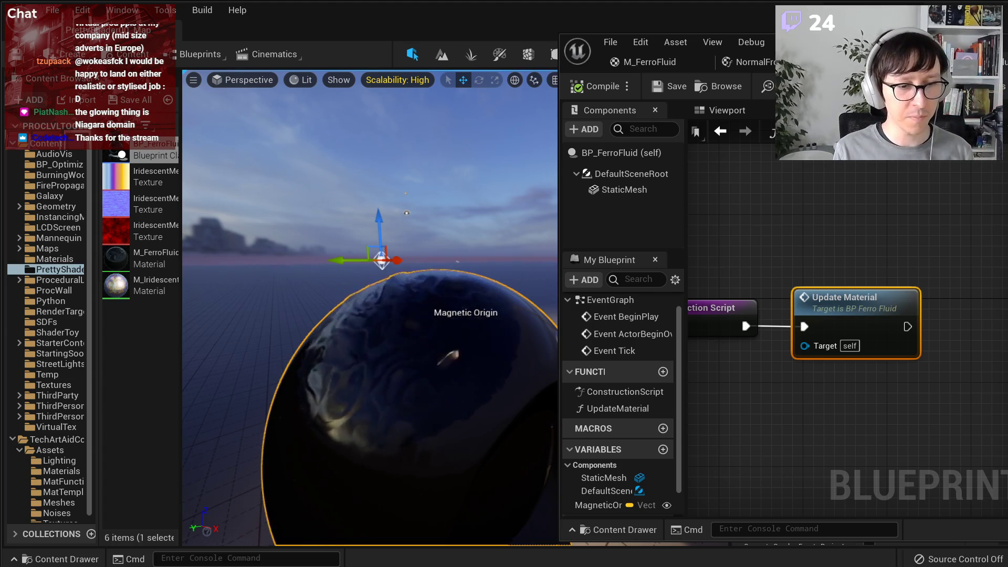
{"action": "key", "text": "alt+Tab"}
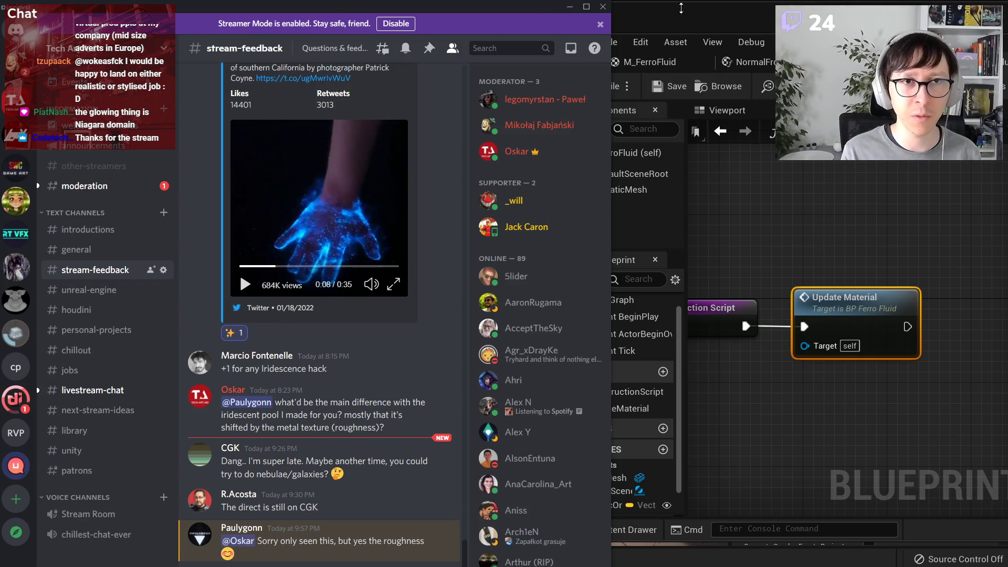
{"action": "left_click", "coordinate": [570, 7]}
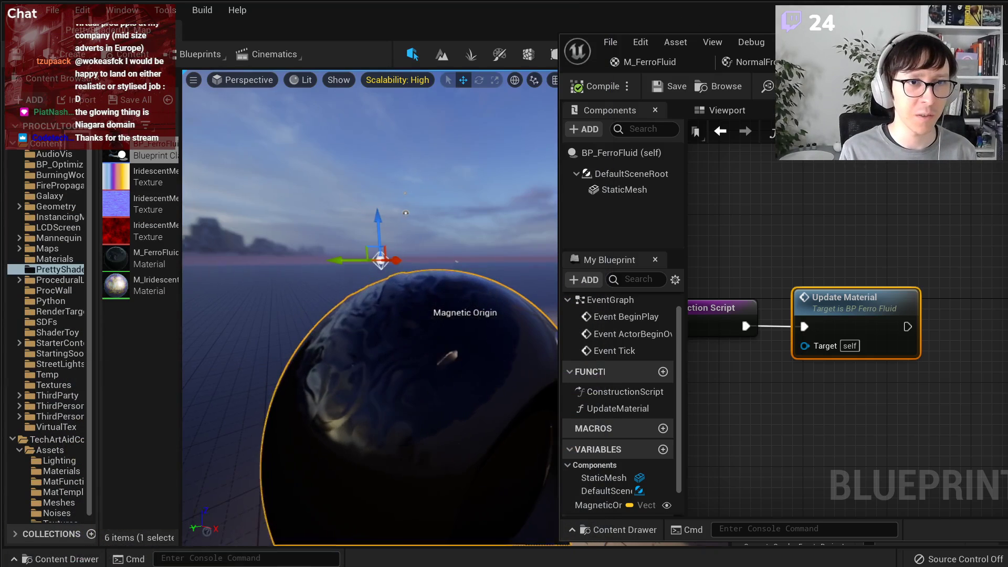
{"action": "right_click_drag", "start_coordinate": [489, 234], "coordinate": [458, 214]}
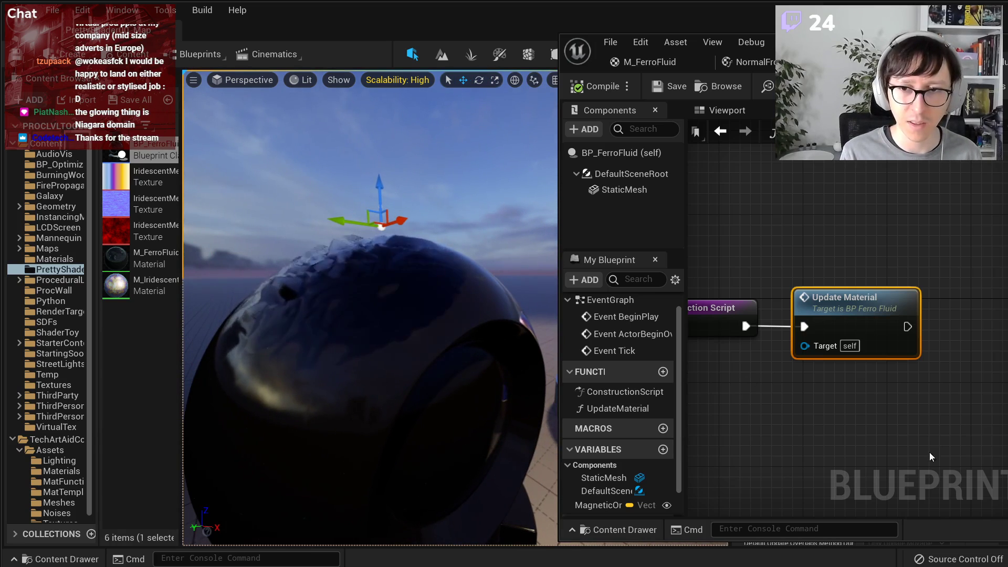